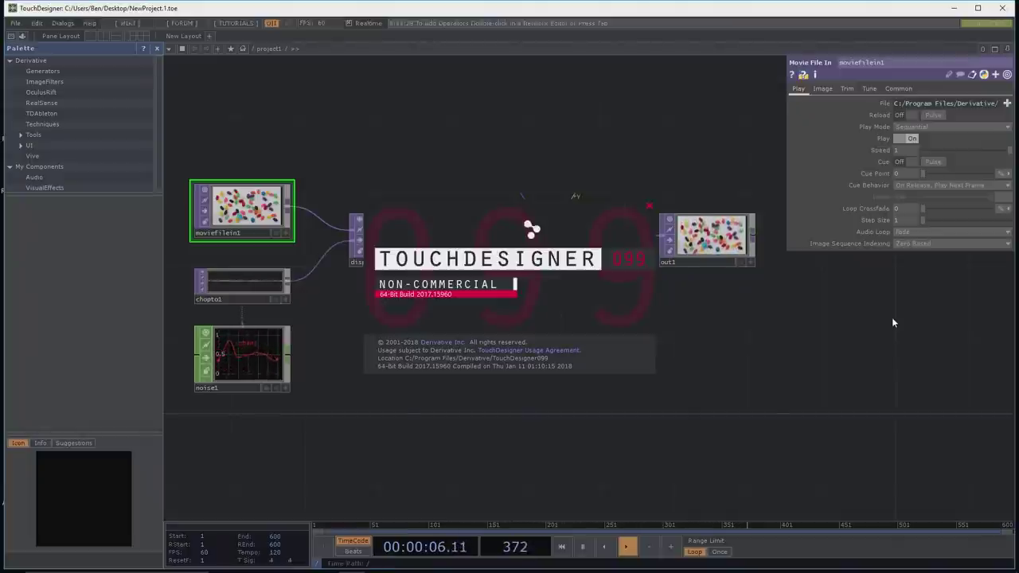
Step: Open the About TouchDesigner window to check the licence type and build number
scroll(893, 318, down, 2)
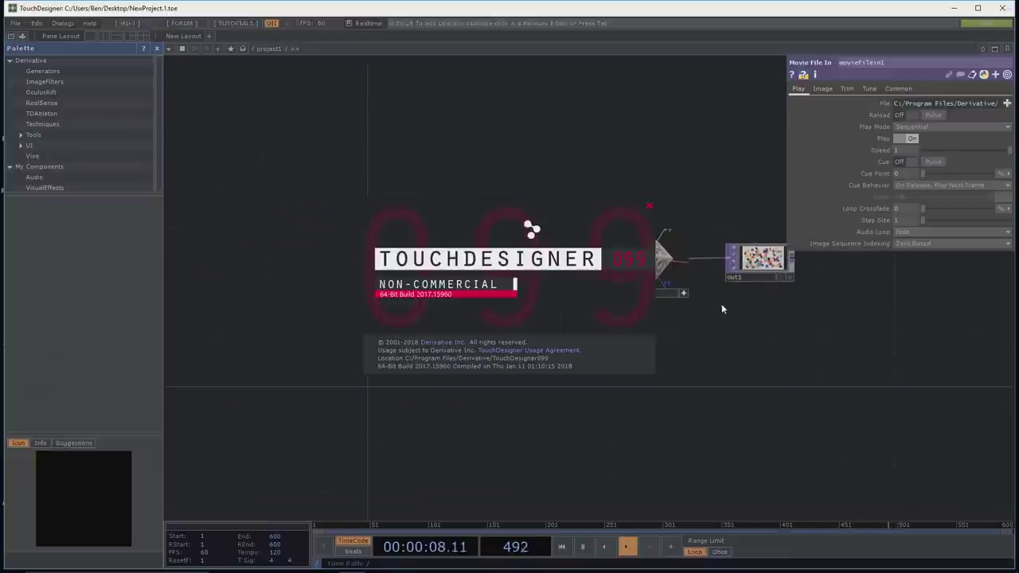
scroll(518, 134, down, 1)
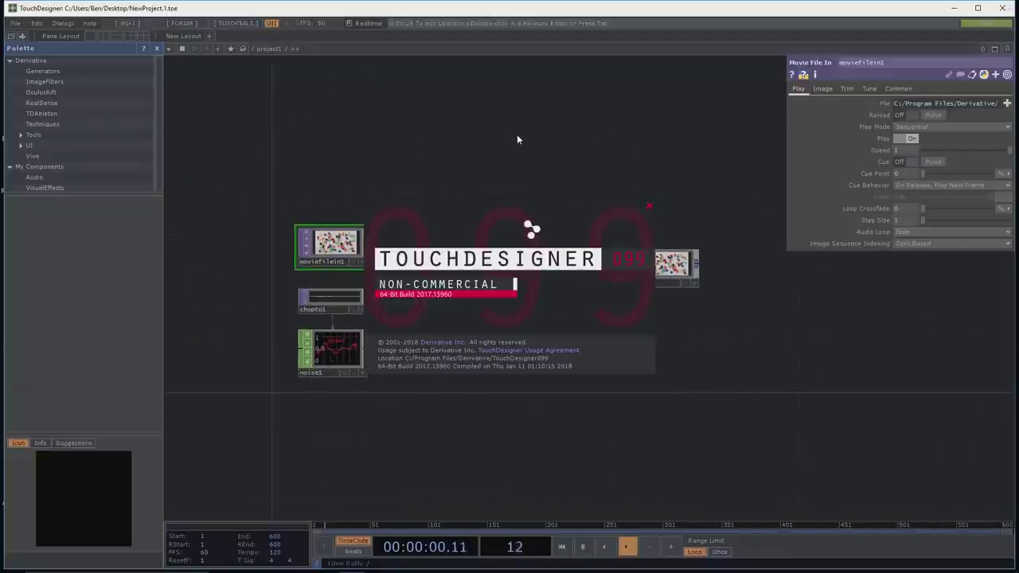
drag(509, 213, 477, 165)
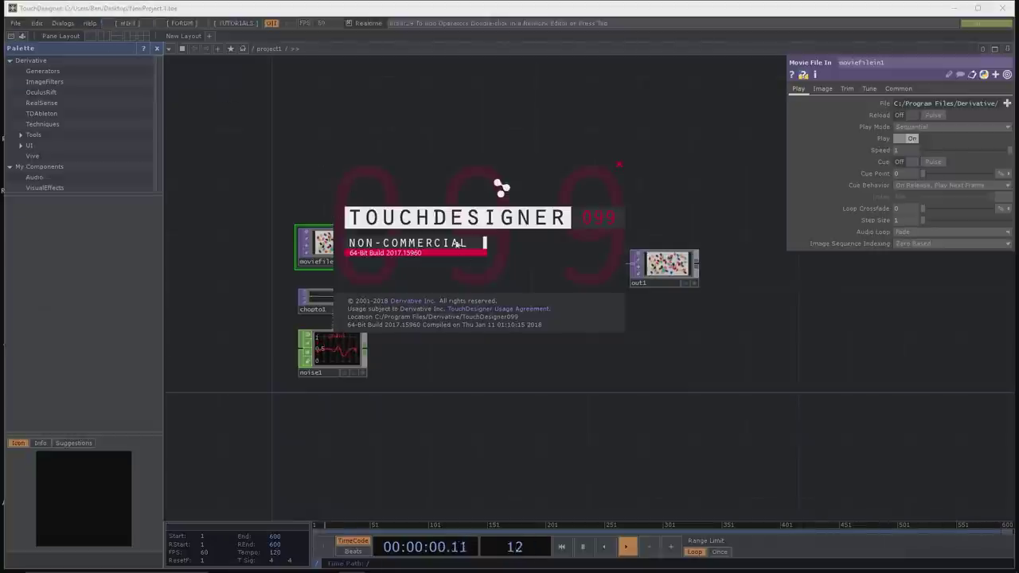
click(93, 25)
click(173, 138)
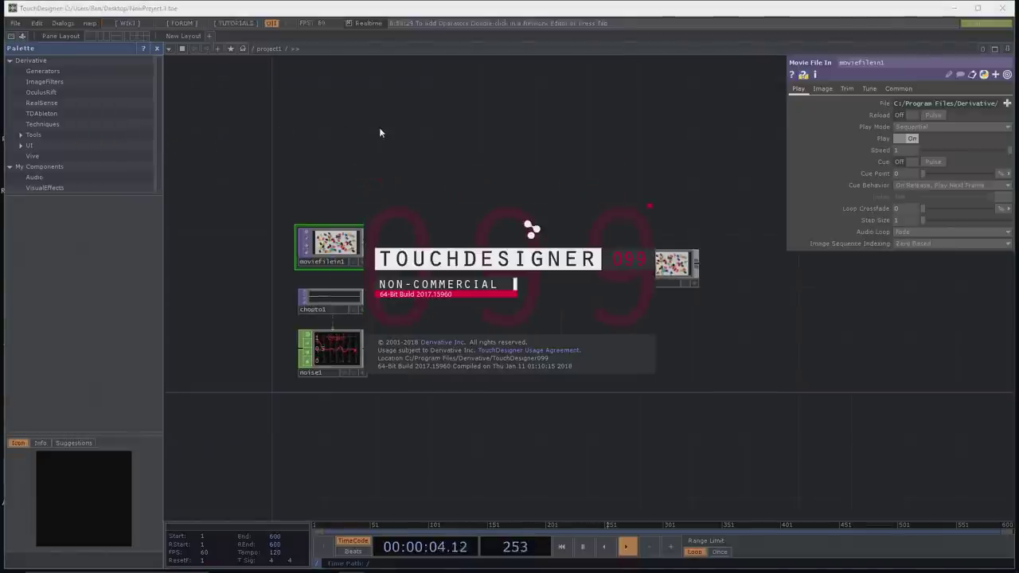
mouse_move(981, 26)
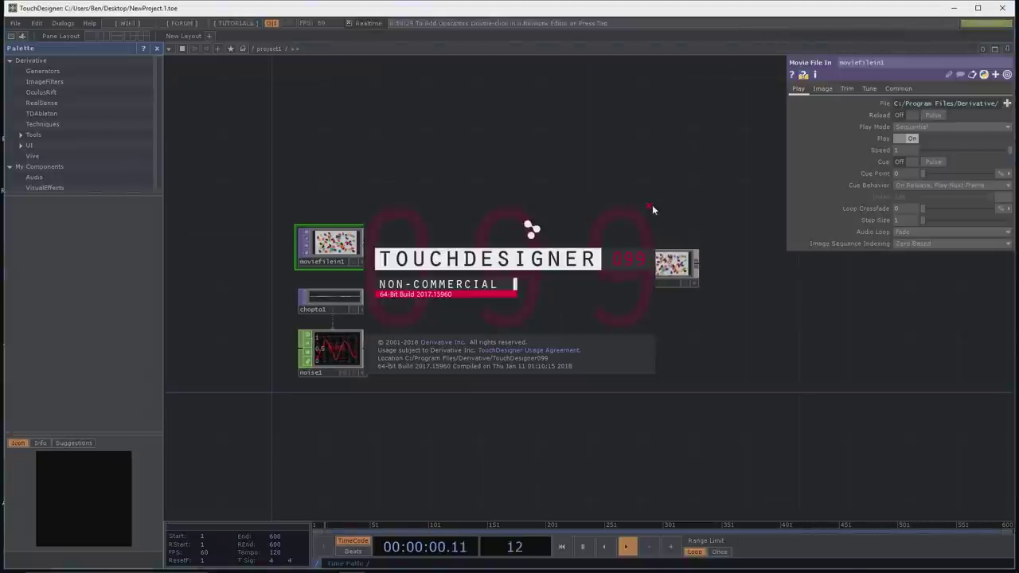
Step: Close the About window and go up from project1 to the root network
scroll(657, 184, up, 2)
drag(585, 183, 614, 169)
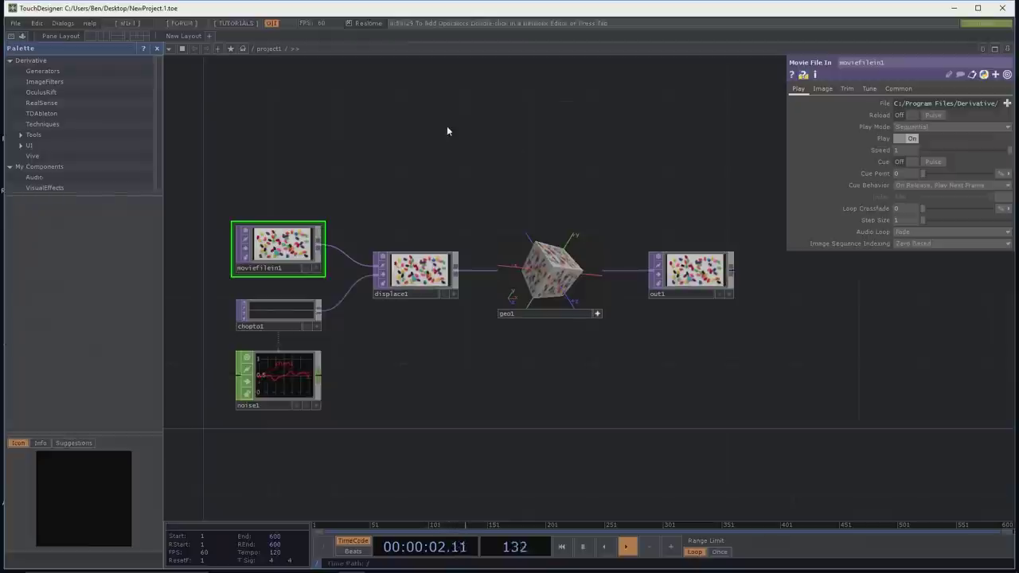
drag(307, 93, 351, 120)
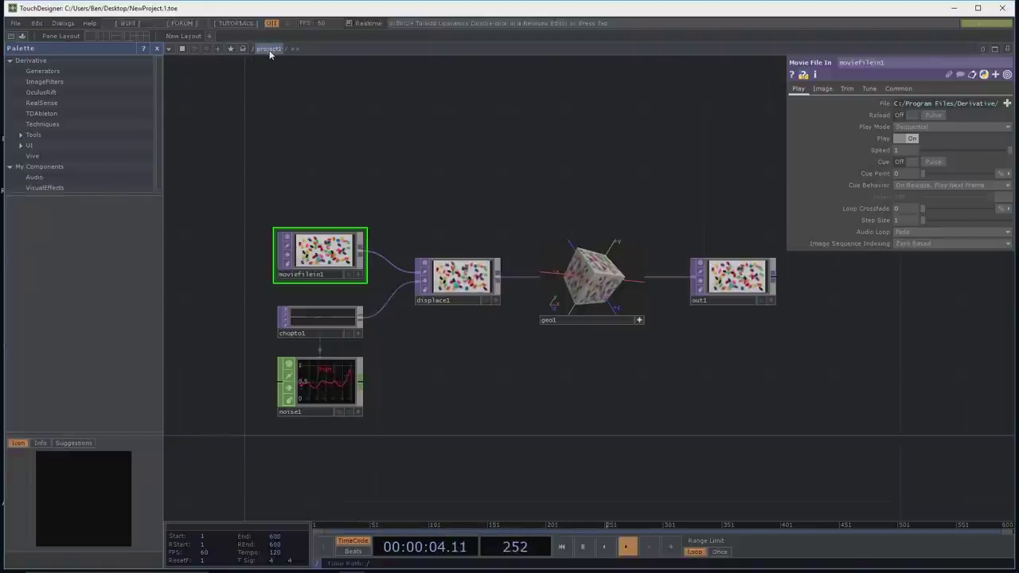
drag(345, 115, 387, 147)
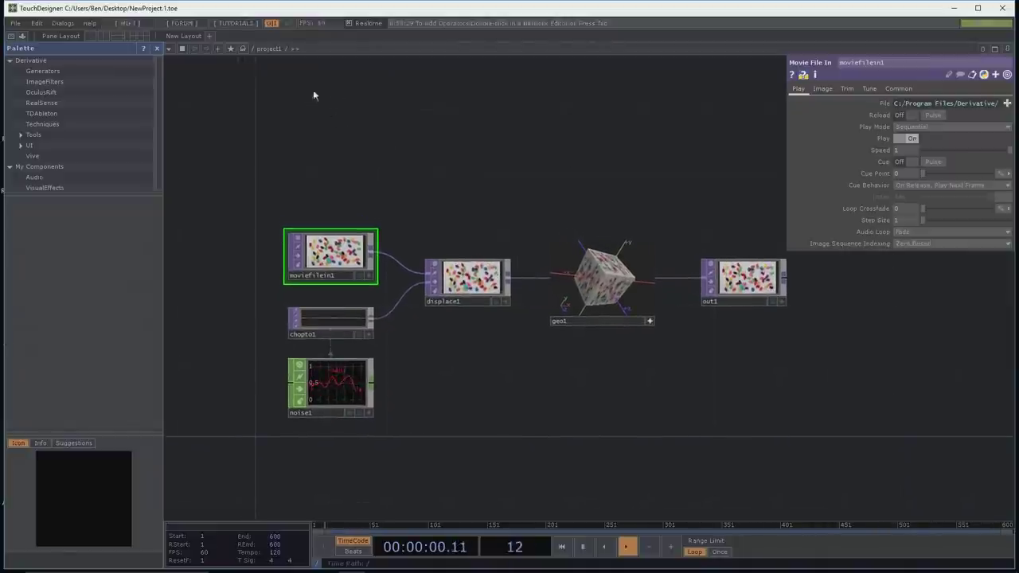
click(252, 47)
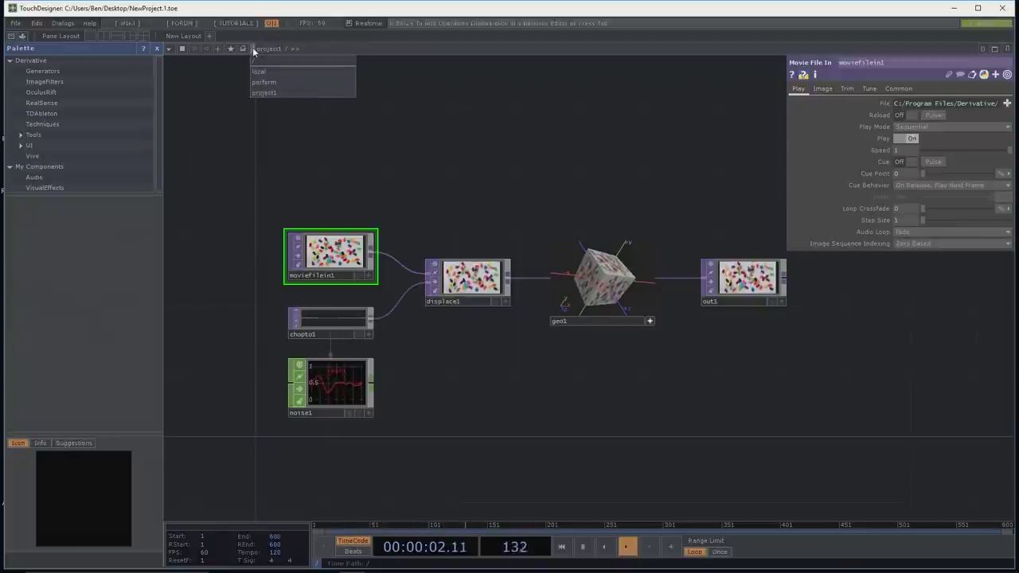
click(269, 61)
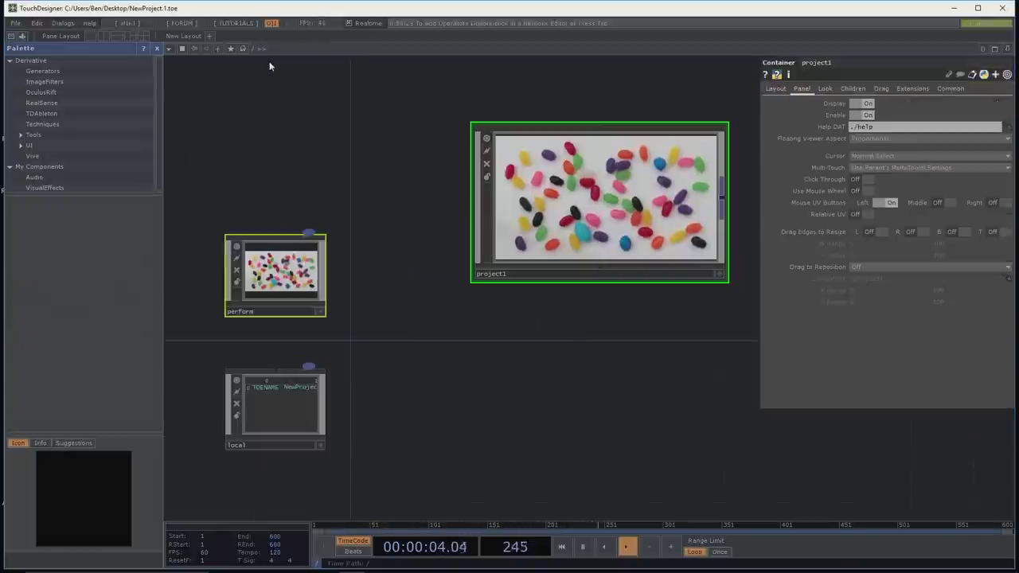
scroll(351, 185, down, 2)
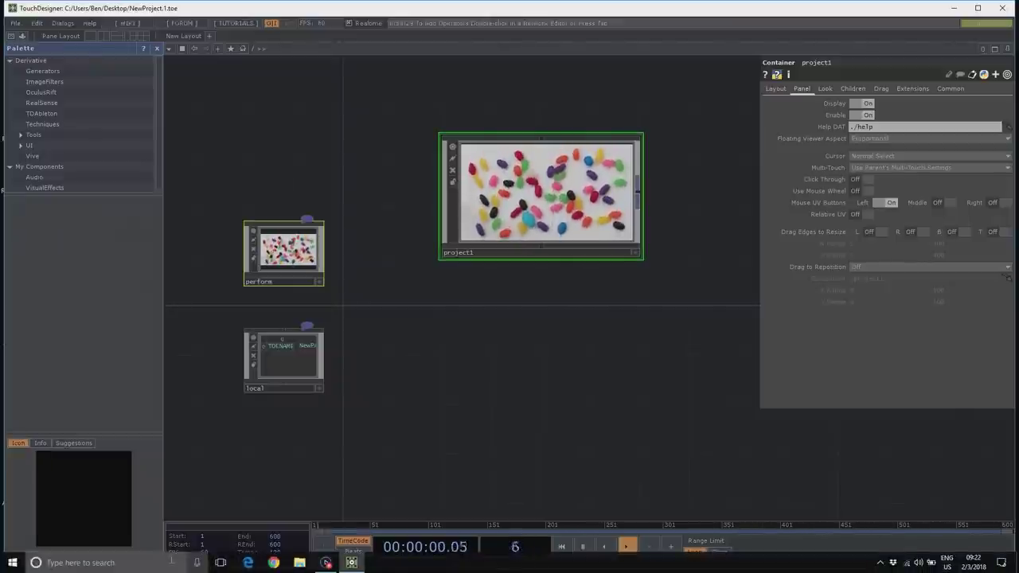
Step: Browse in File Explorer from the C: drive through Users to the personal user folder, and return to TouchDesigner
click(301, 563)
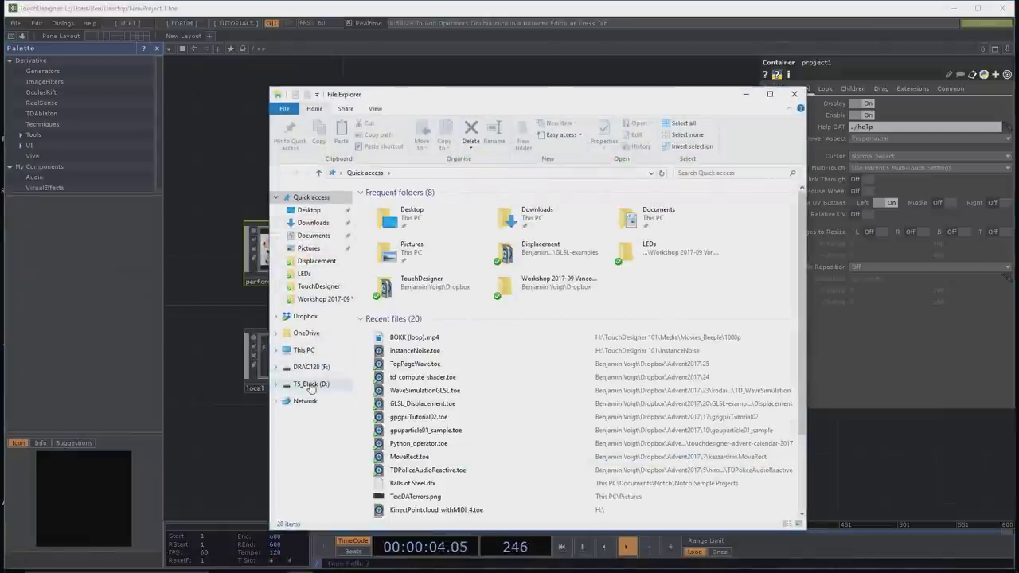
click(304, 351)
double_click(414, 283)
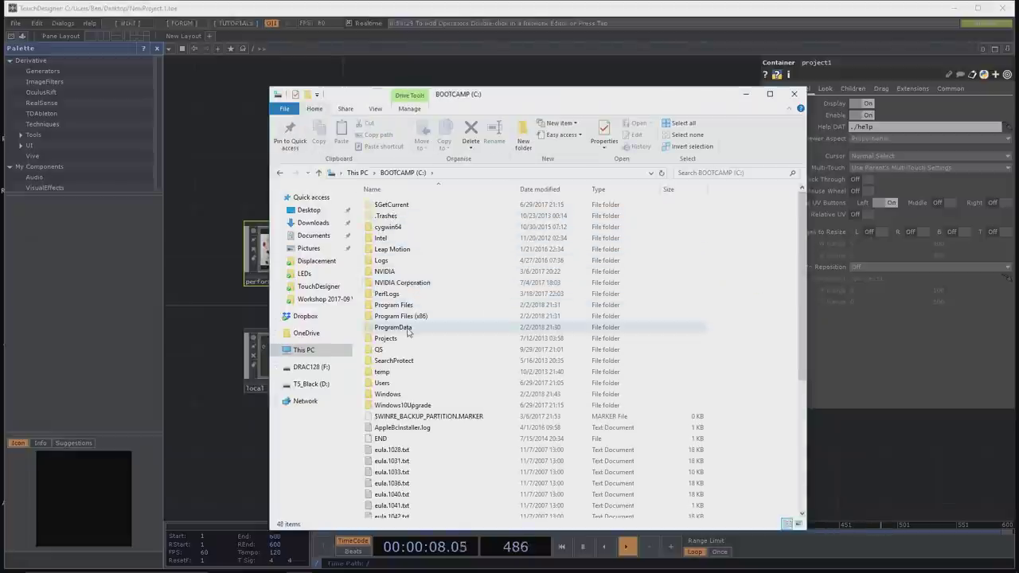
double_click(389, 388)
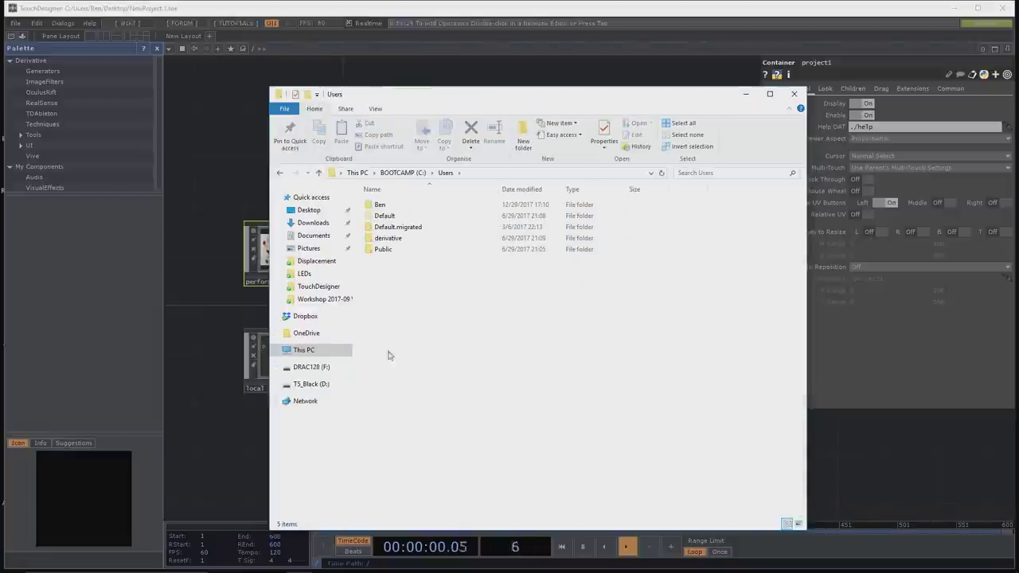
double_click(380, 204)
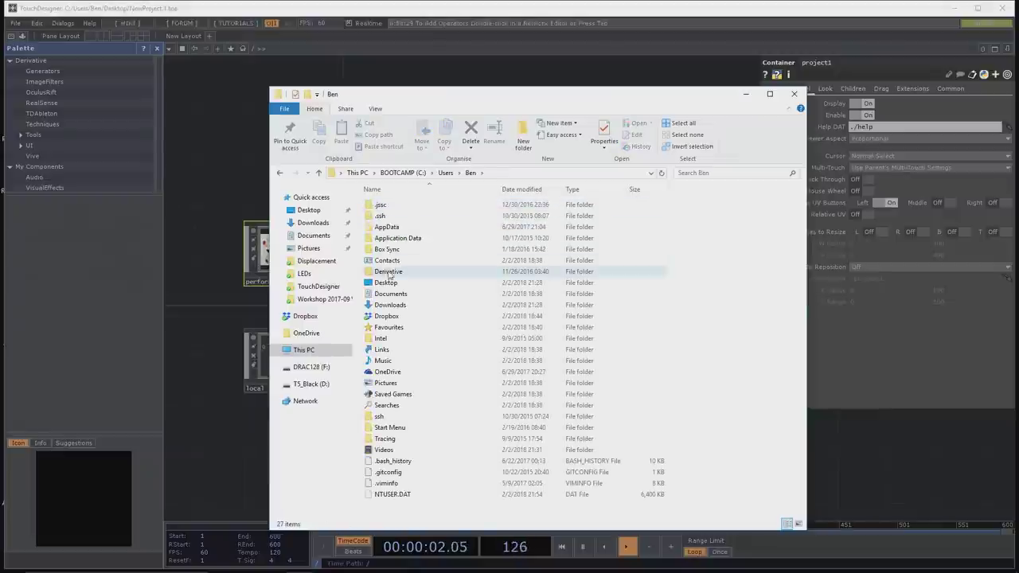
click(247, 188)
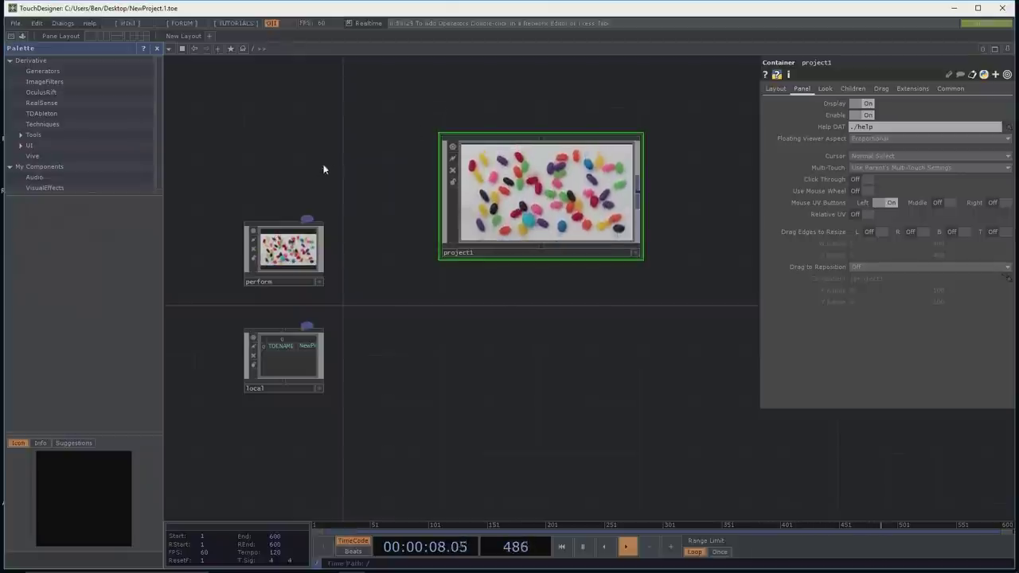
Step: Enter the project1 network from the root through the path, and continue down into its geo1 component
scroll(326, 170, up, 1)
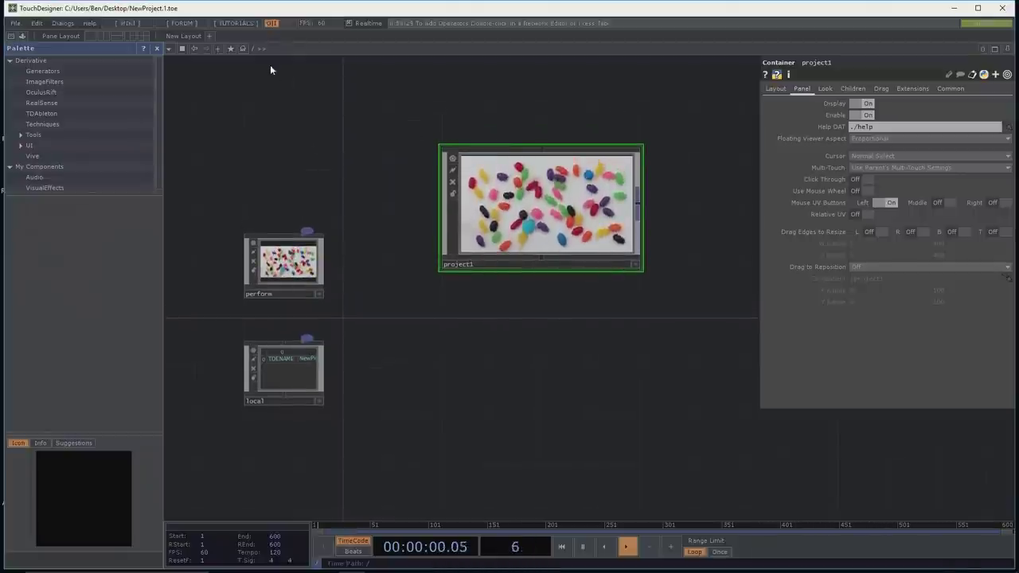
click(251, 50)
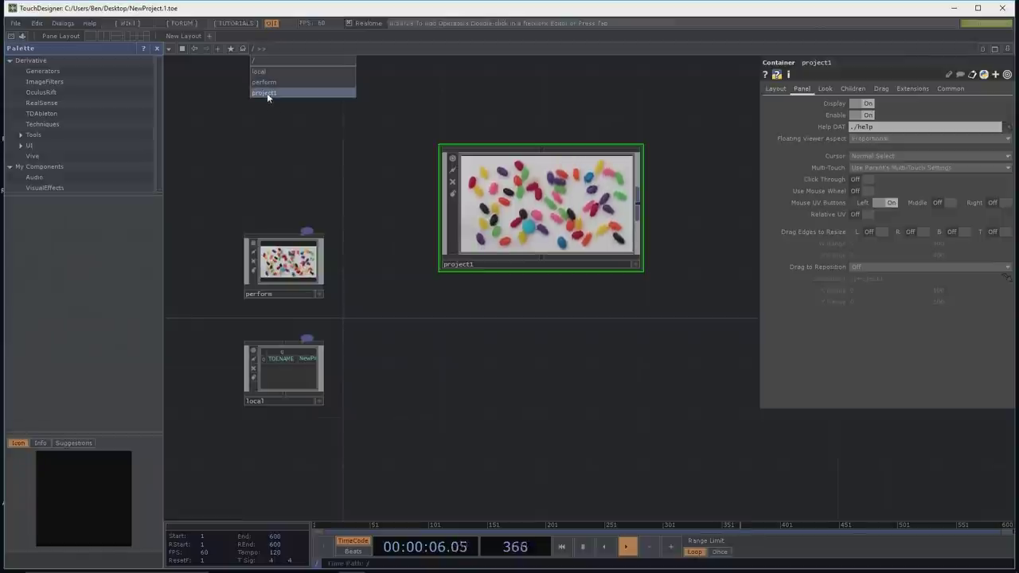
click(267, 93)
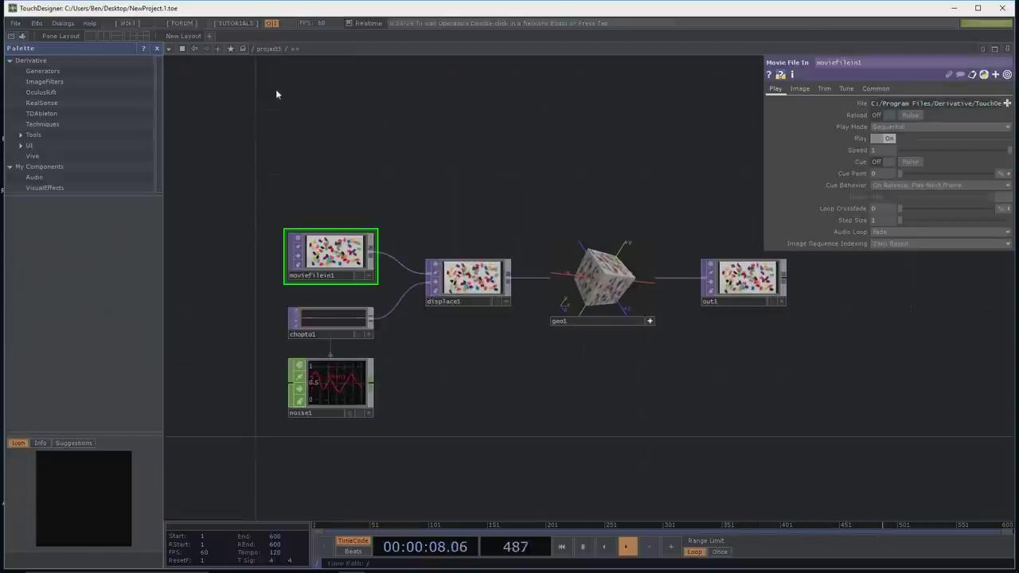
click(286, 49)
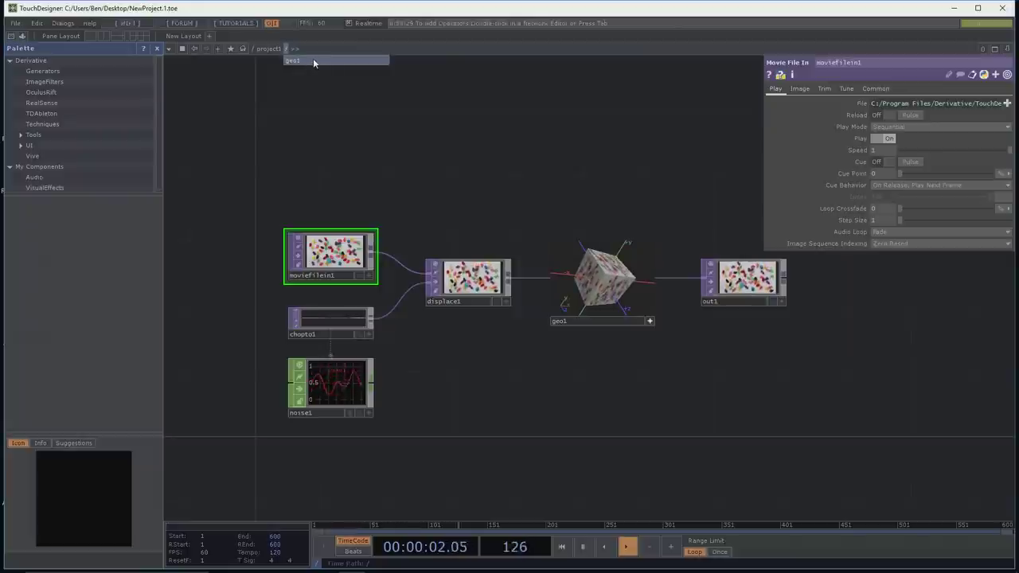
click(313, 61)
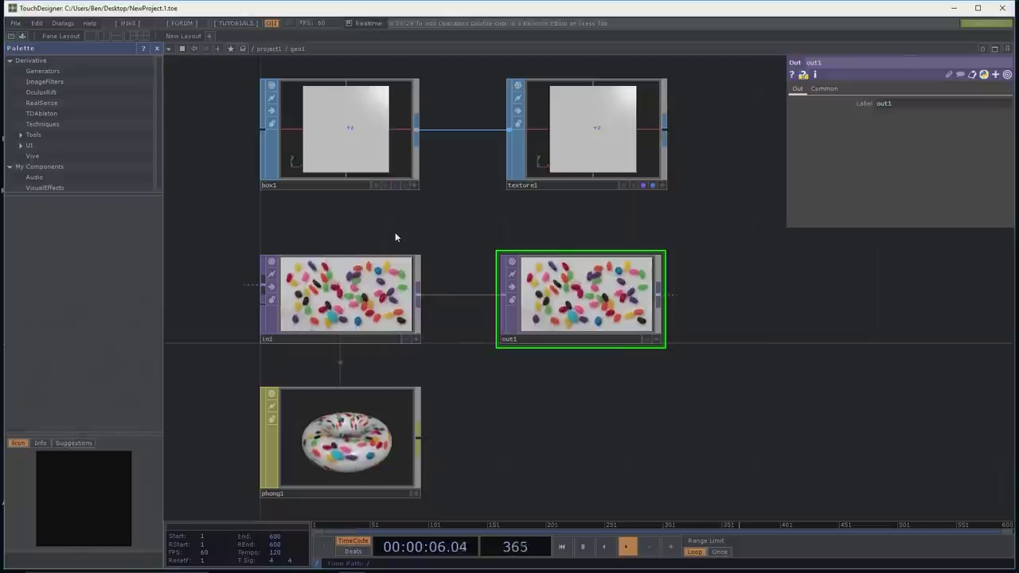
Step: Go back from geo1 up through project1 to the root network, and re-enter project1
click(268, 49)
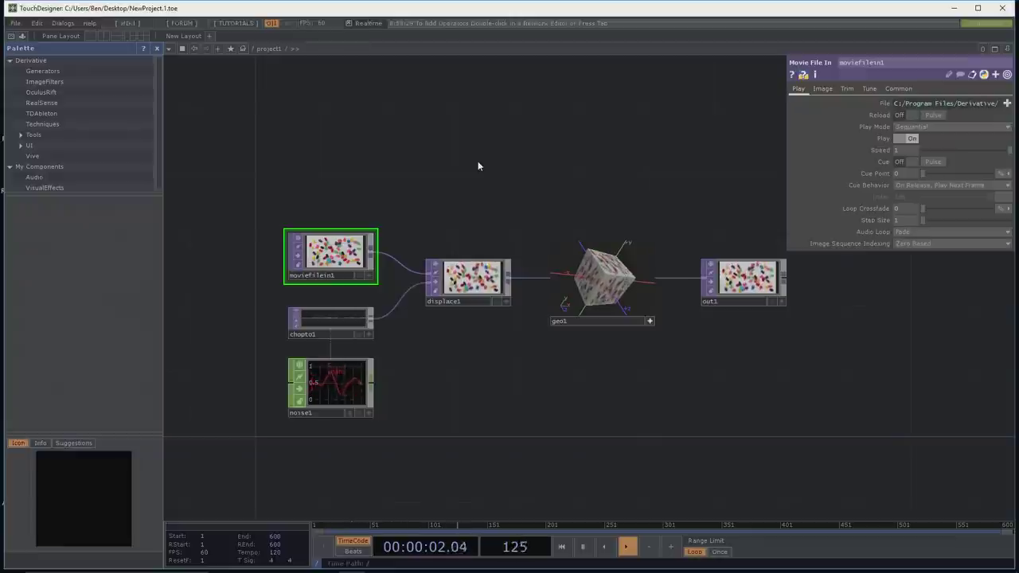
key(u)
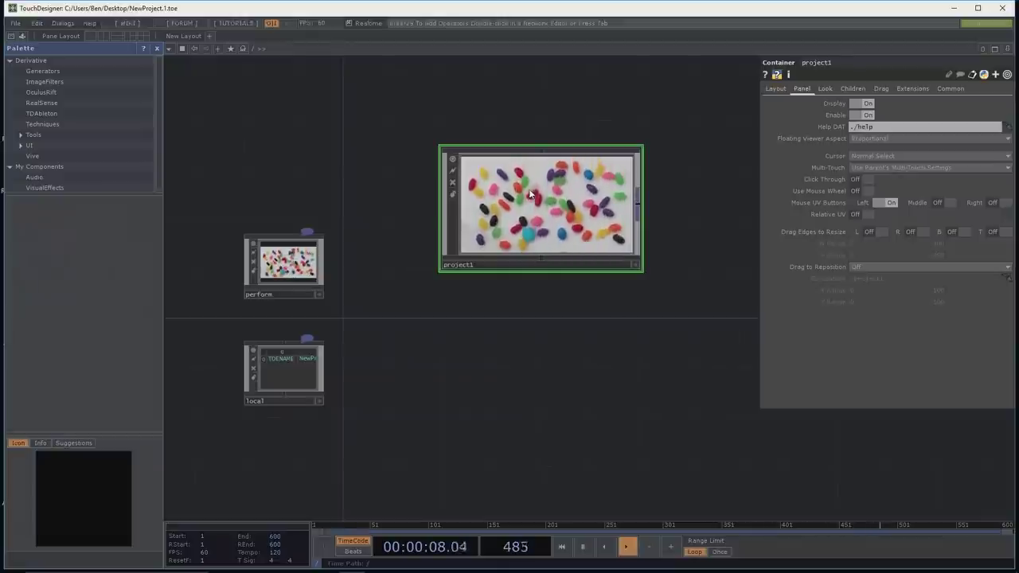
key(i)
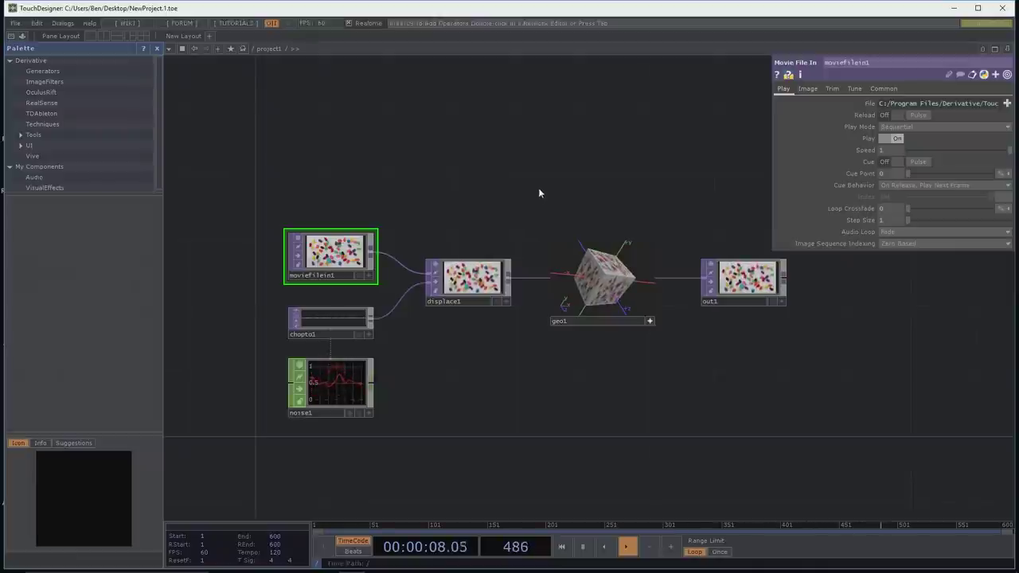
Step: Zoom out of project1 until the root network opens, zoom back into project1, and show the parameter window
scroll(559, 174, down, 1)
scroll(559, 174, up, 1)
scroll(559, 174, down, 2)
scroll(559, 174, up, 1)
scroll(559, 174, down, 5)
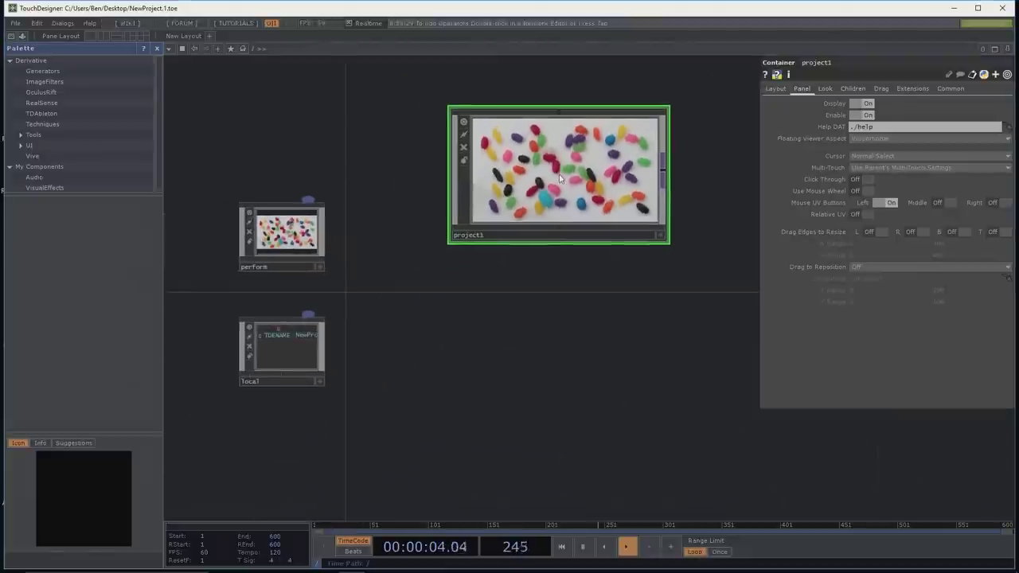
drag(575, 287, 574, 321)
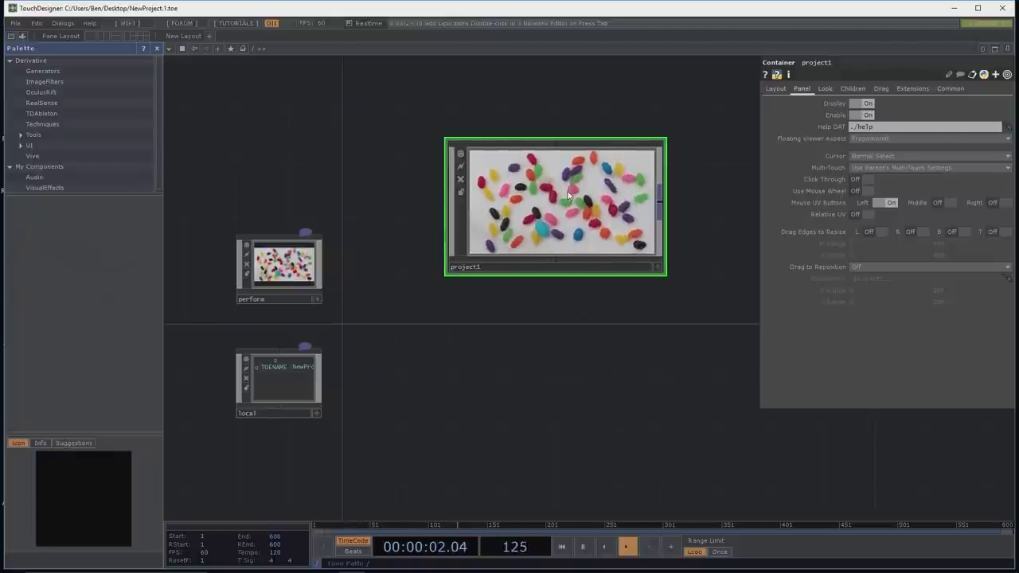
scroll(568, 195, up, 5)
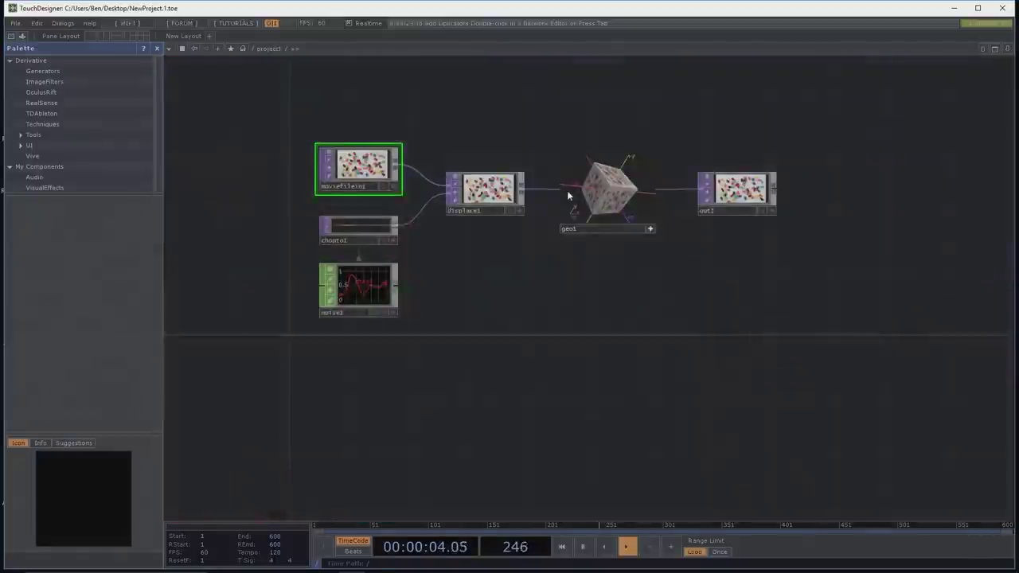
key(p)
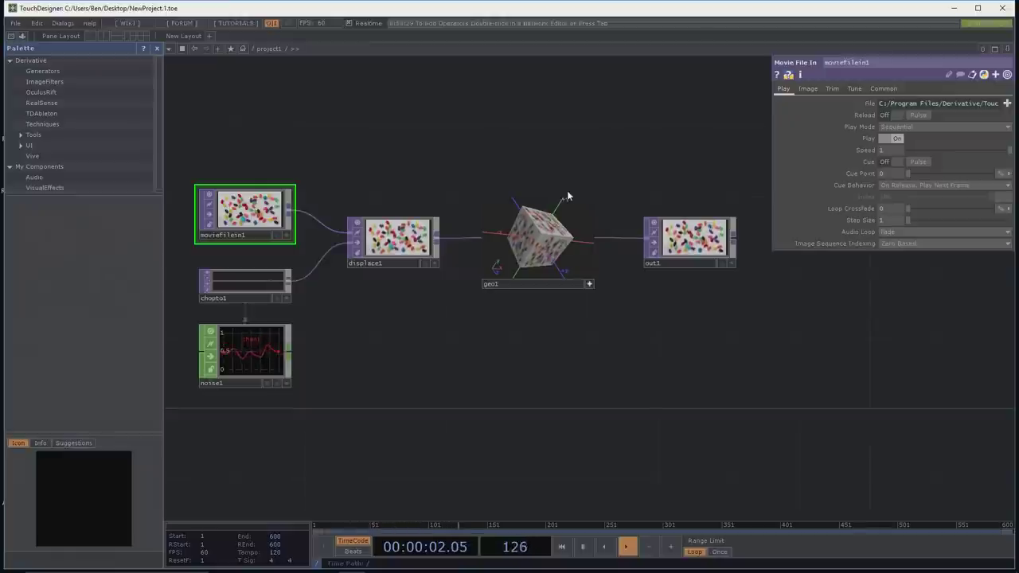
Step: Leave project1 for its parent network once more and return inside it
drag(562, 152, 573, 161)
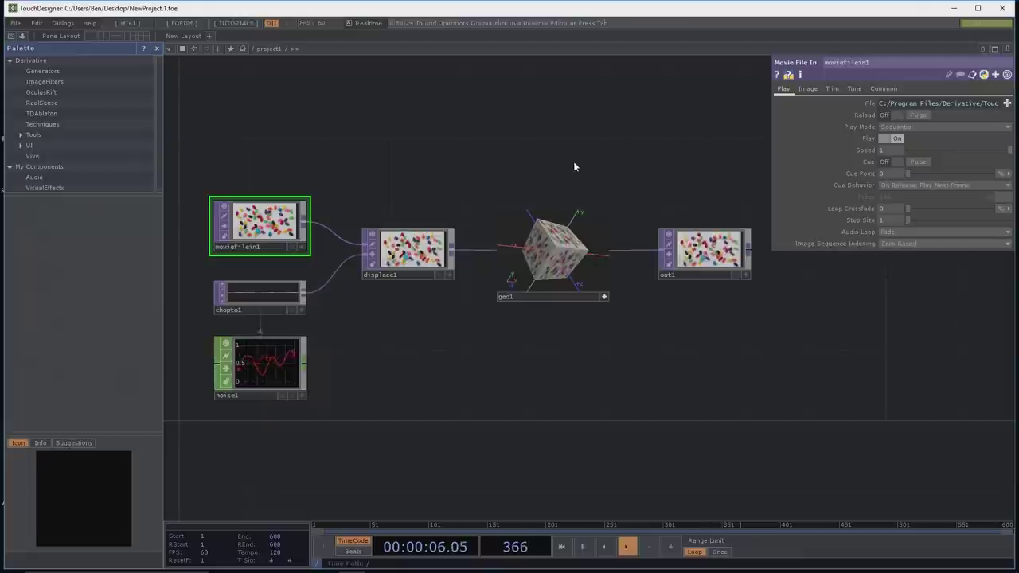
drag(578, 162, 553, 154)
key(u)
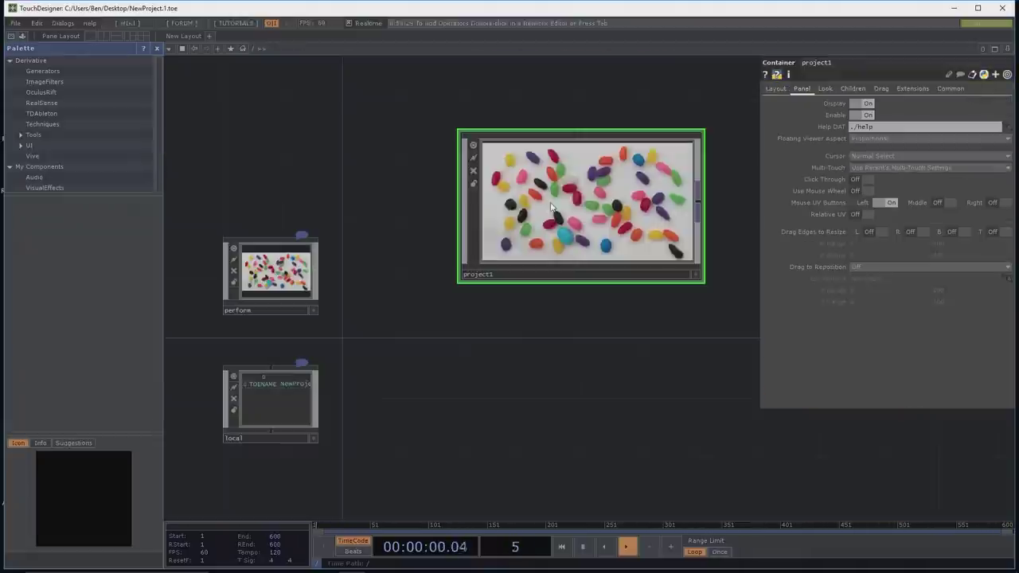
key(i)
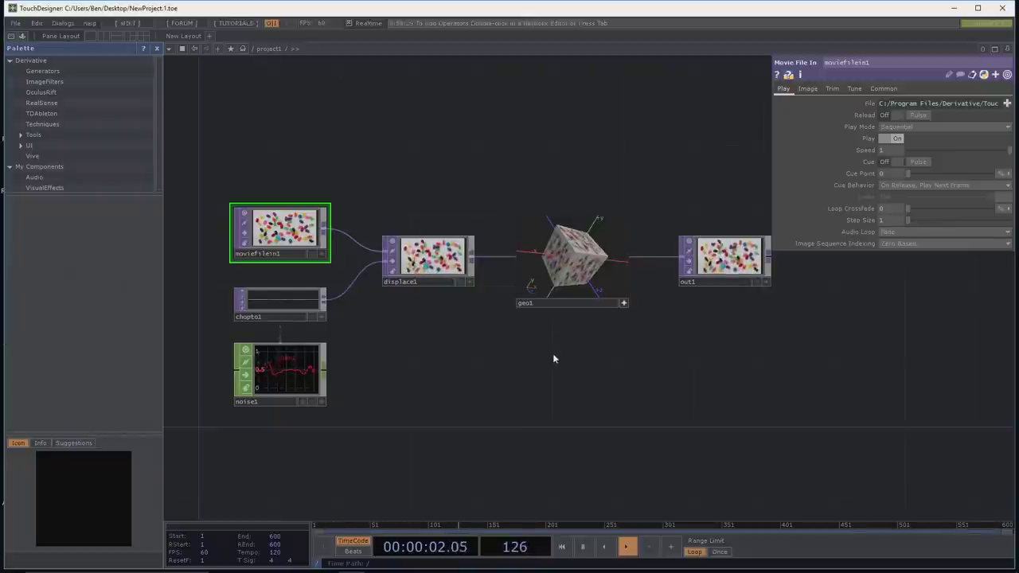
drag(542, 359, 531, 363)
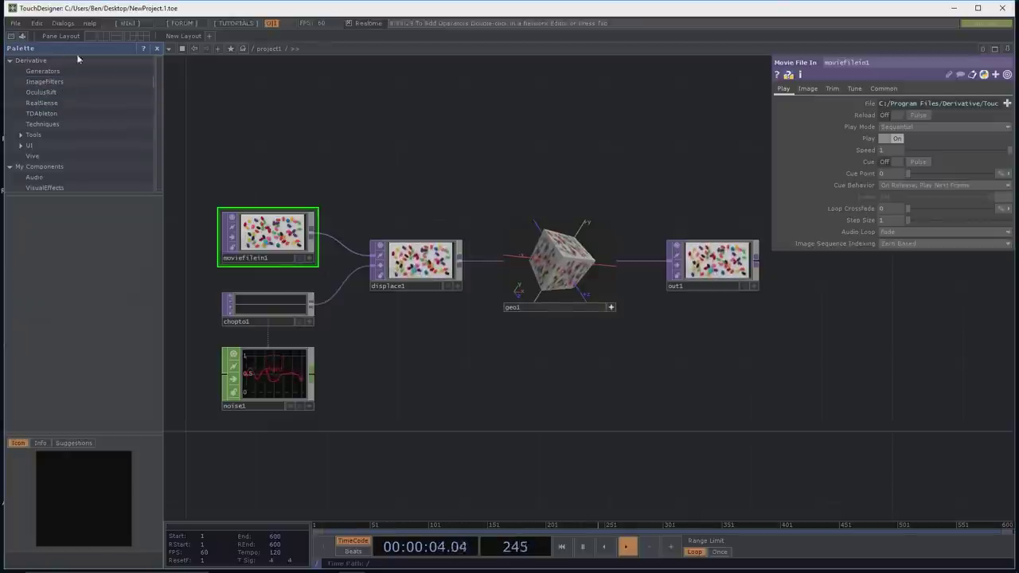
Step: Close the Palette to give the network editor the full window width
click(156, 49)
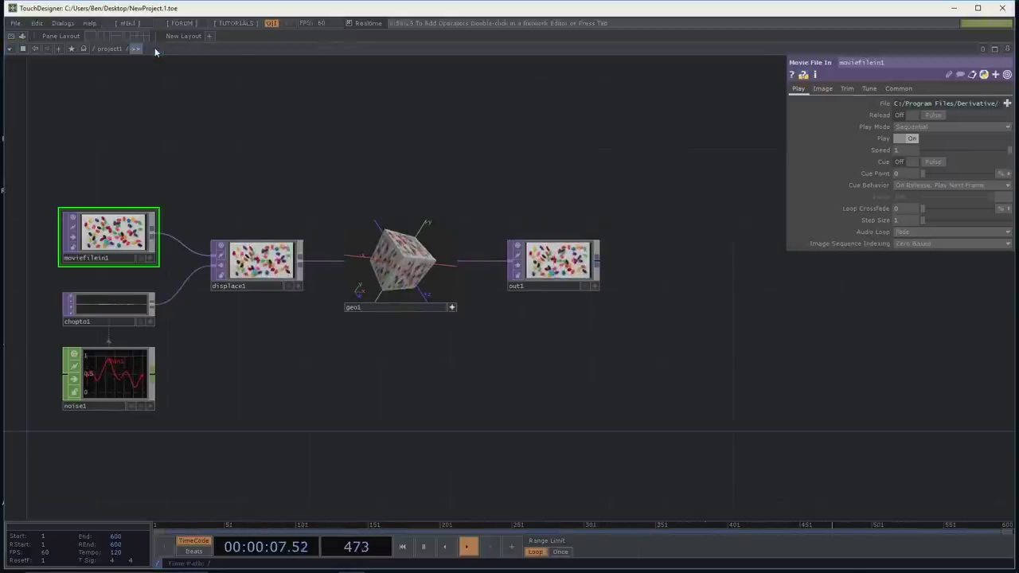
drag(184, 148, 291, 148)
scroll(308, 139, up, 2)
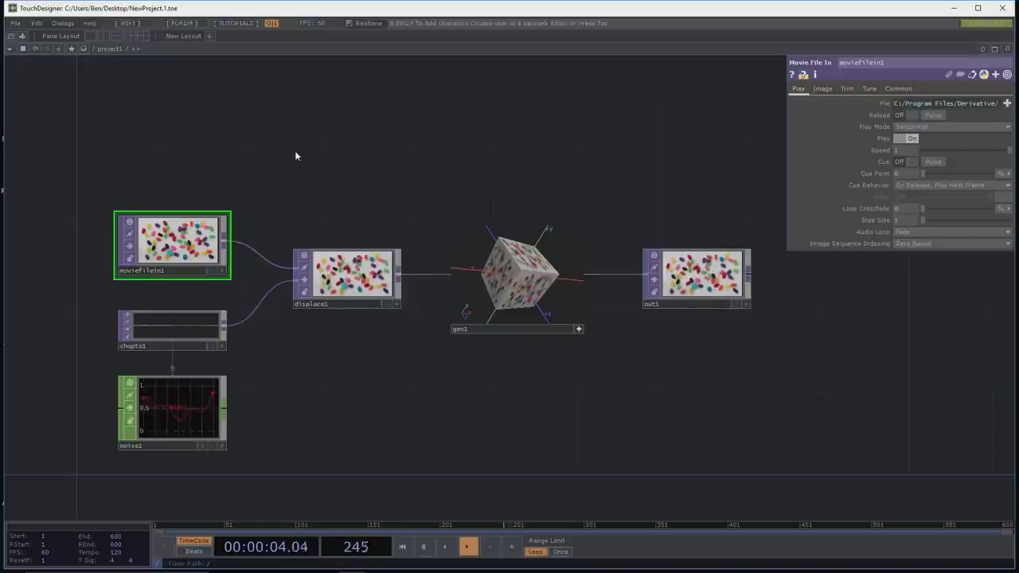
drag(295, 156, 329, 151)
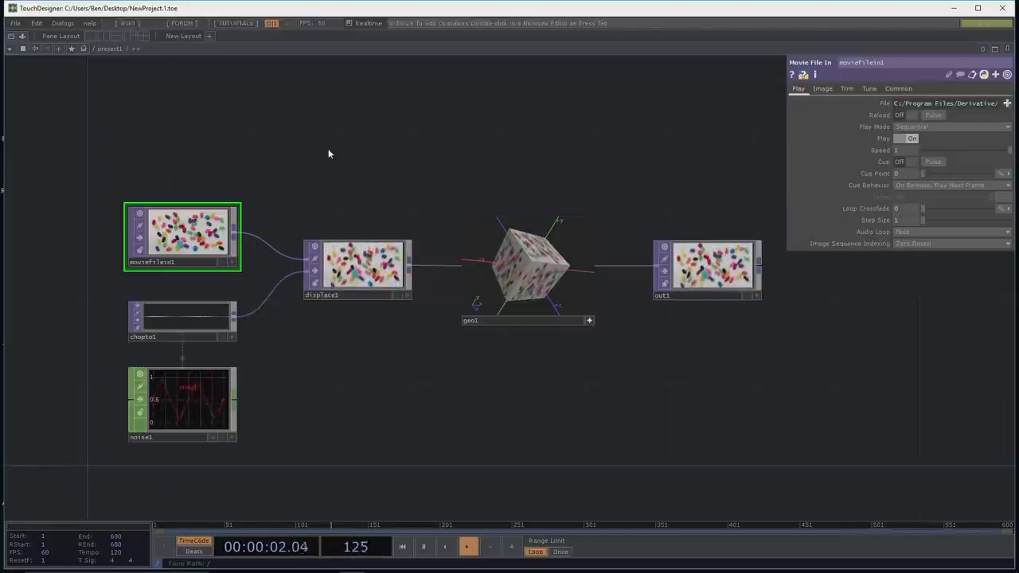
Step: Pan across the project1 network, leave it for the root network, and return inside project1 with all operators framed
drag(335, 152, 586, 154)
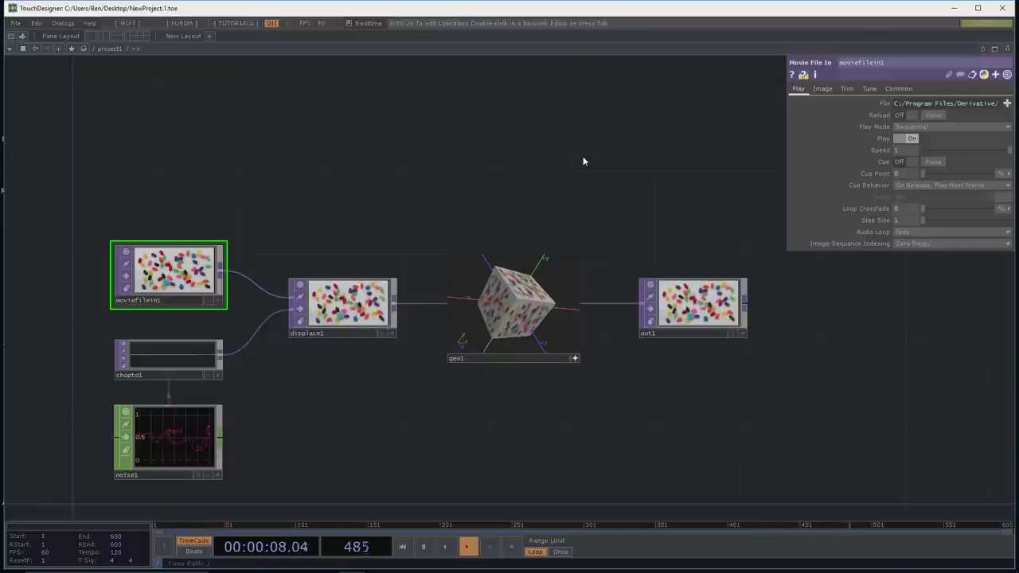
mouse_move(583, 160)
middle_down()
mouse_move(457, 159)
mouse_move(576, 163)
mouse_move(537, 155)
mouse_move(555, 154)
mouse_move(596, 165)
middle_up()
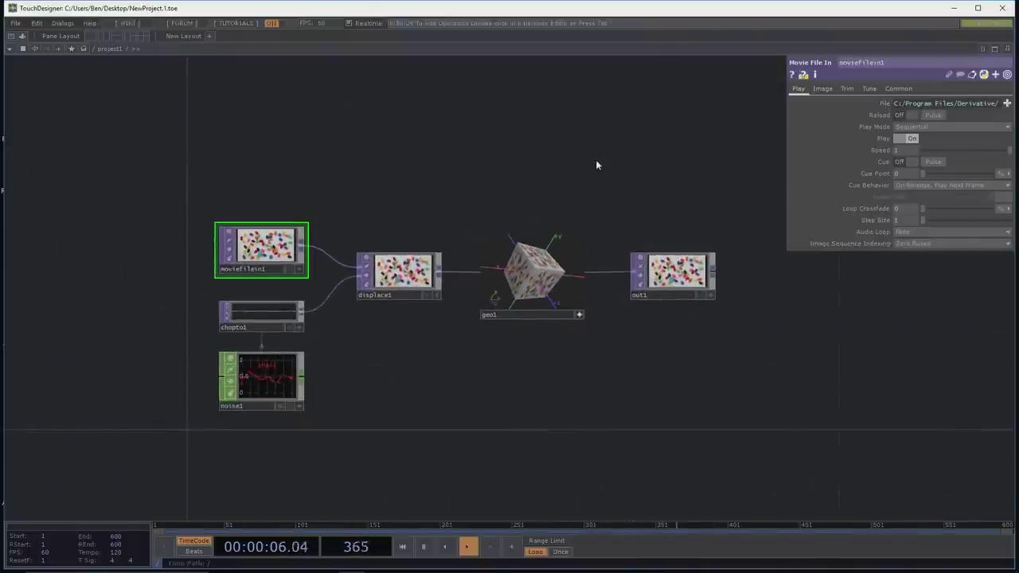
scroll(596, 163, down, 10)
key(p)
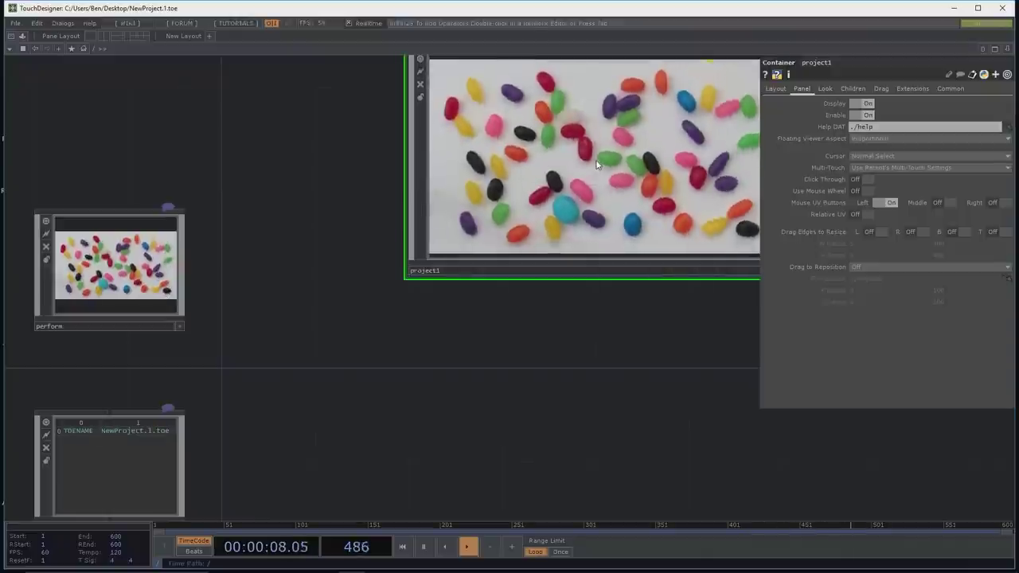
scroll(596, 162, up, 5)
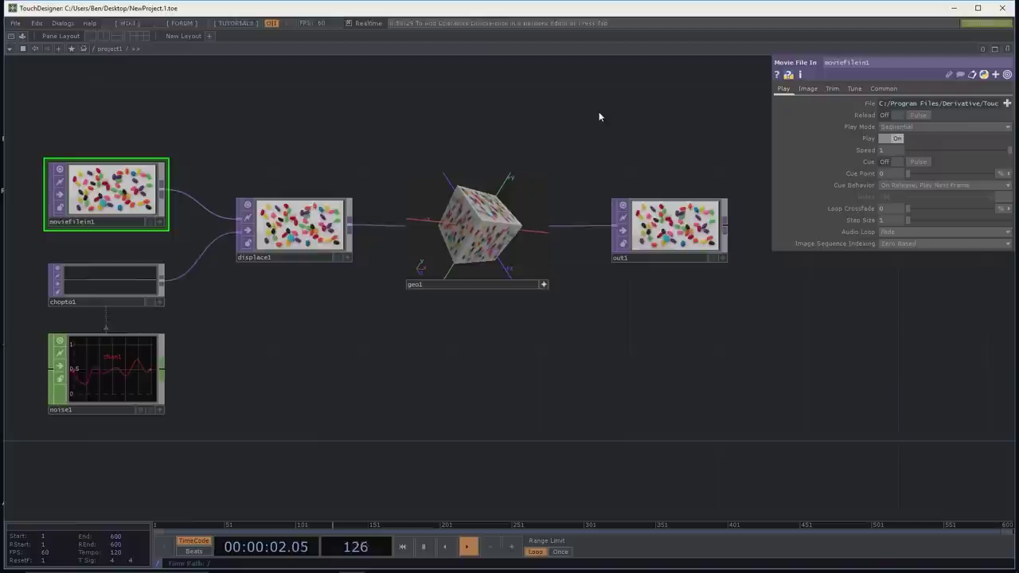
key(h)
Step: Examine the project1 network at several zoom levels and view positions, from moviefilein1 across to out1
scroll(605, 159, up, 3)
scroll(602, 136, down, 3)
scroll(610, 143, up, 2)
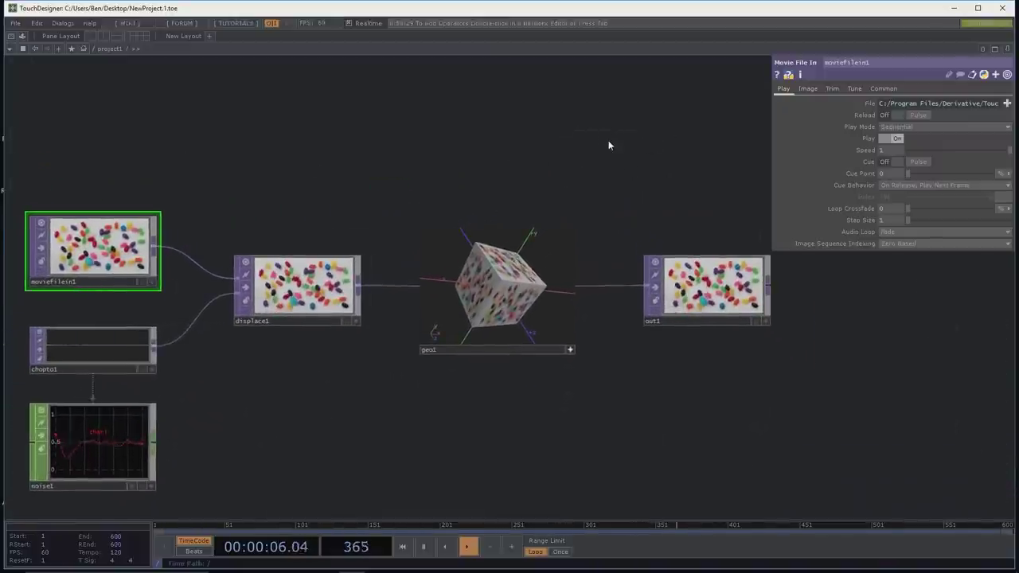
drag(603, 138, 618, 135)
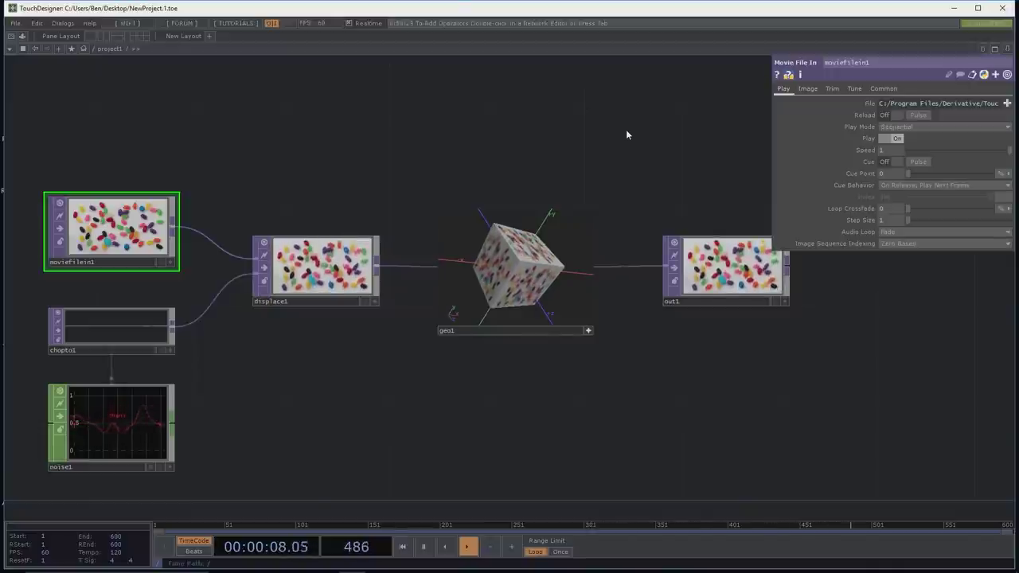
scroll(557, 132, down, 3)
scroll(564, 129, up, 2)
scroll(623, 130, down, 1)
scroll(558, 130, up, 3)
scroll(562, 125, down, 3)
scroll(609, 124, up, 2)
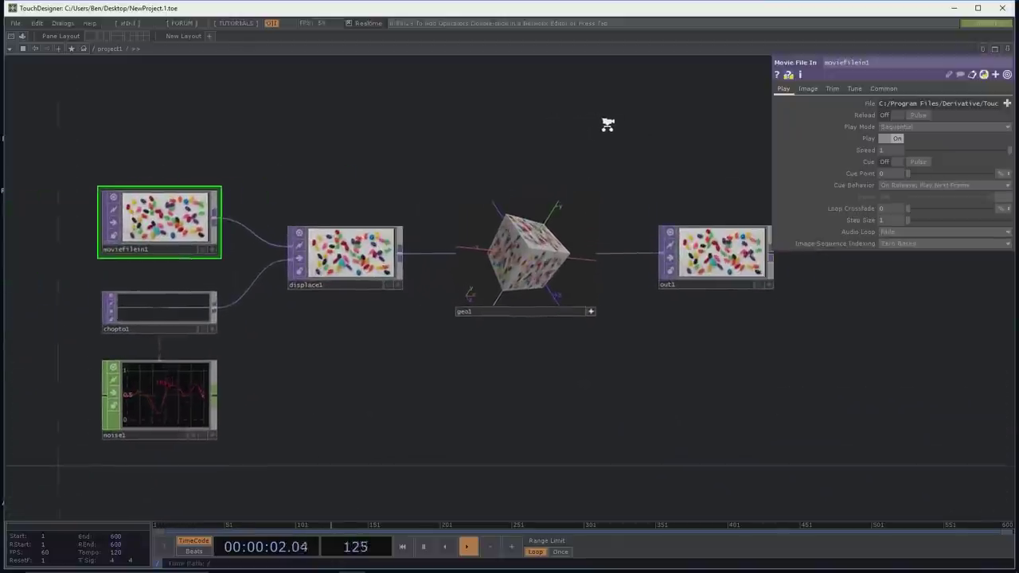
scroll(610, 125, up, 1)
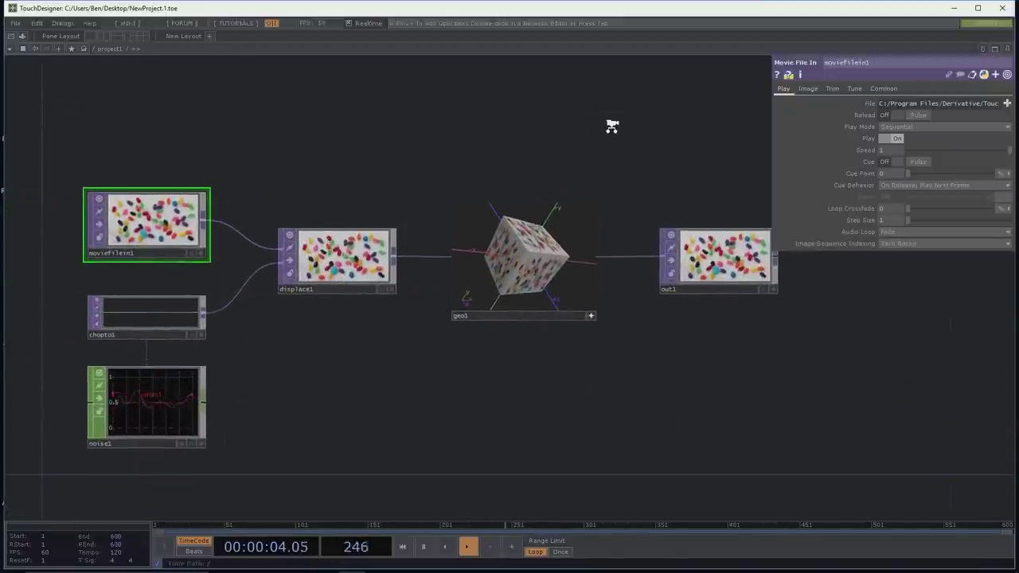
scroll(612, 126, up, 1)
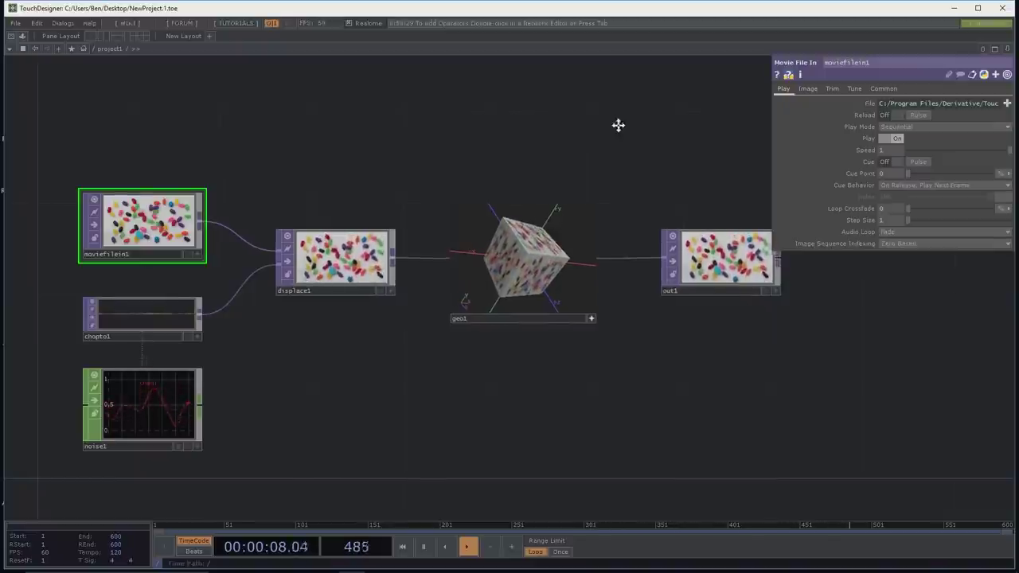
drag(617, 122, 625, 136)
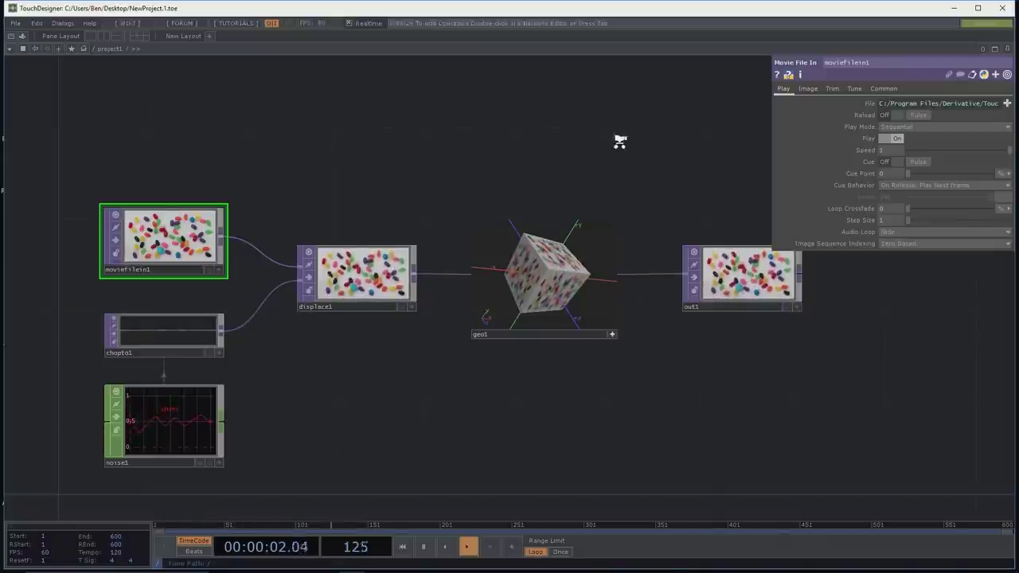
scroll(624, 140, down, 5)
Step: Enlarge the out1 operator's viewer in the network to several times its size
drag(469, 154, 438, 167)
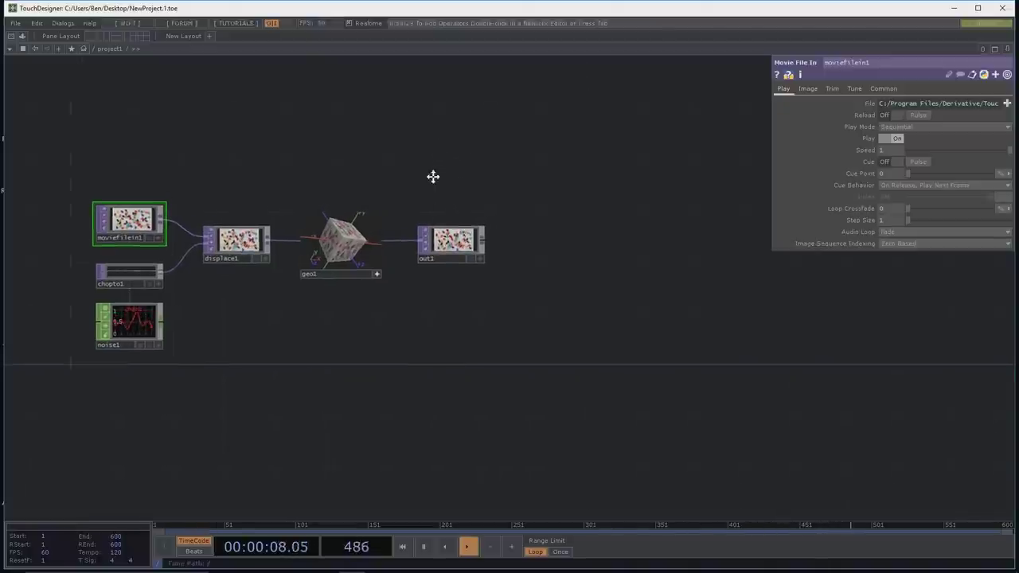
drag(439, 175, 433, 219)
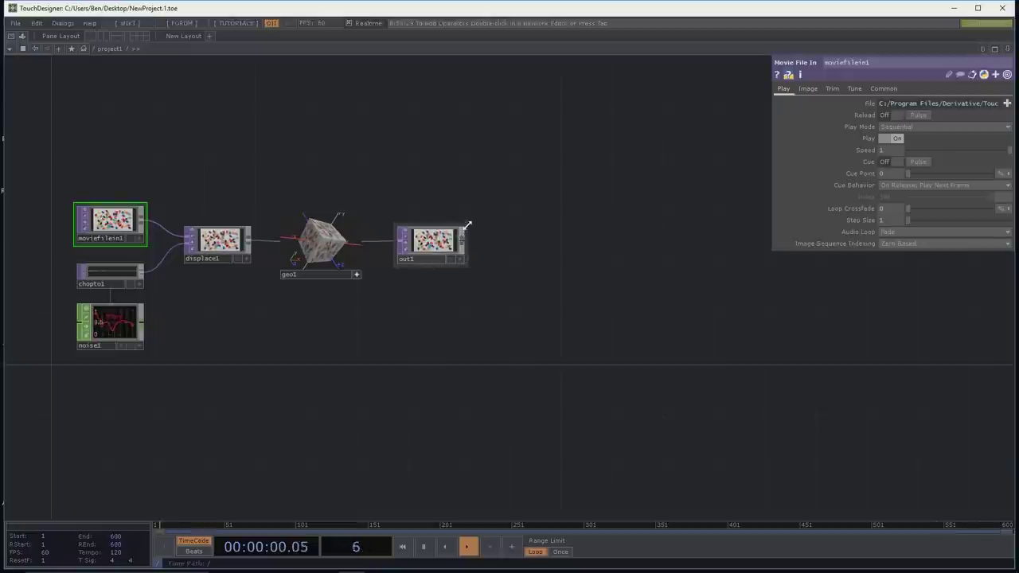
drag(470, 222, 614, 136)
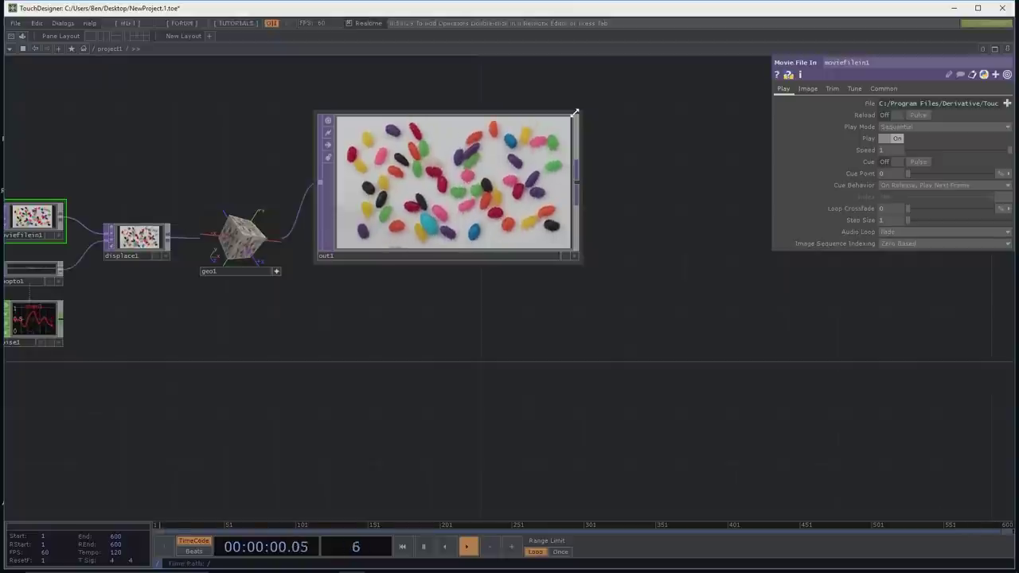
drag(607, 166, 571, 109)
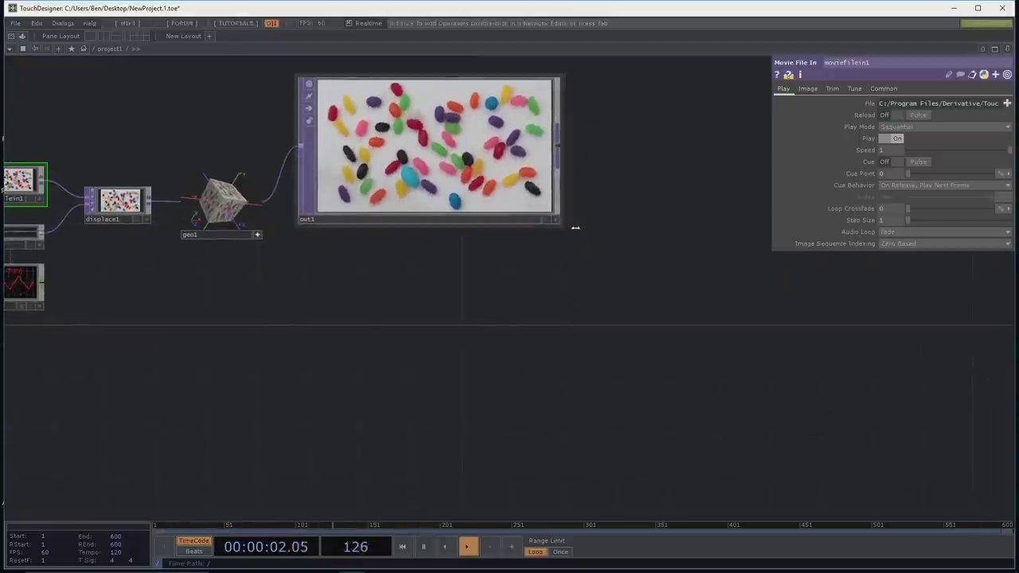
drag(560, 225, 710, 298)
drag(753, 379, 669, 428)
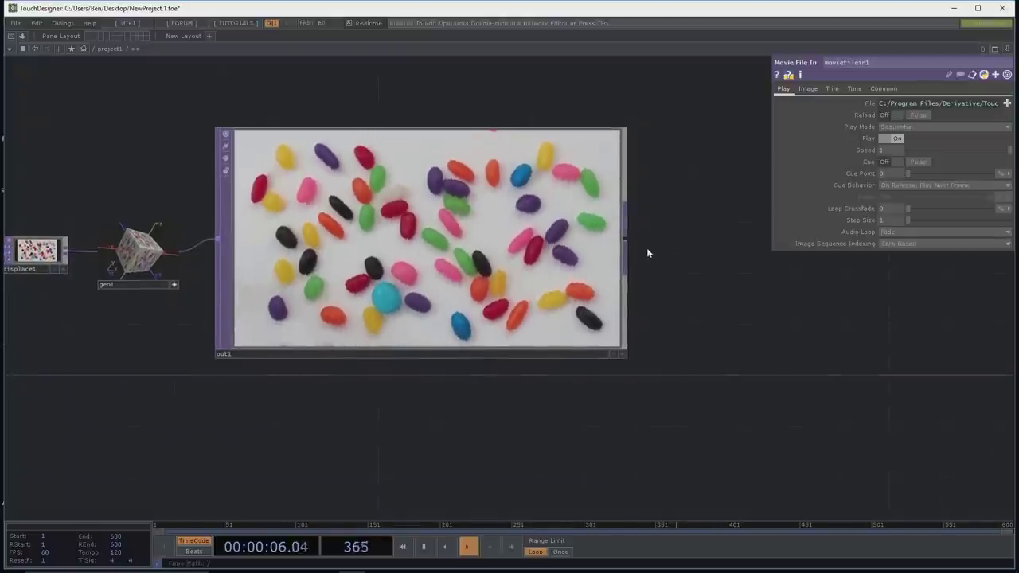
Step: Add an Edge TOP to the output of out1, and delete it again
click(625, 243)
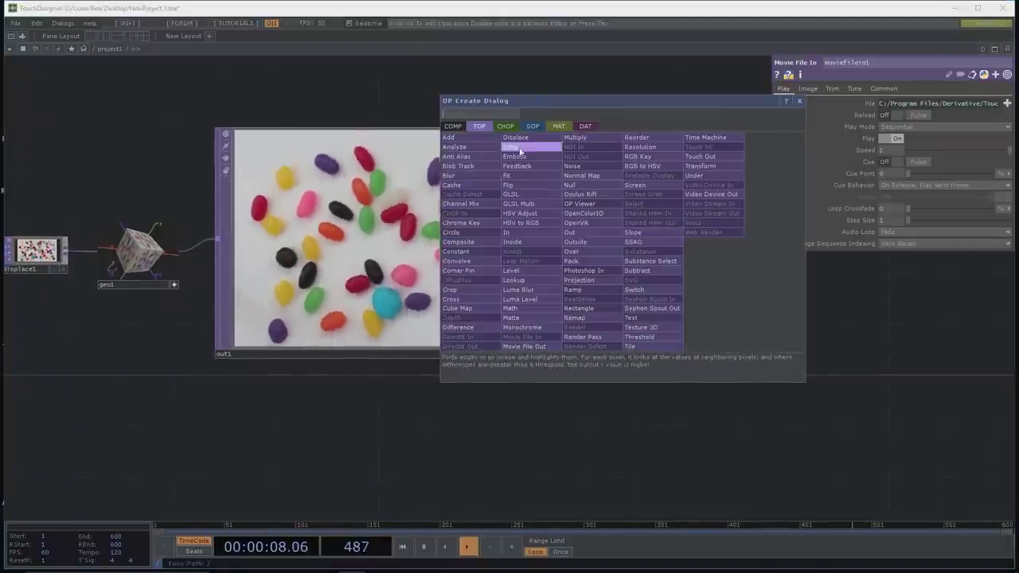
click(520, 152)
click(711, 249)
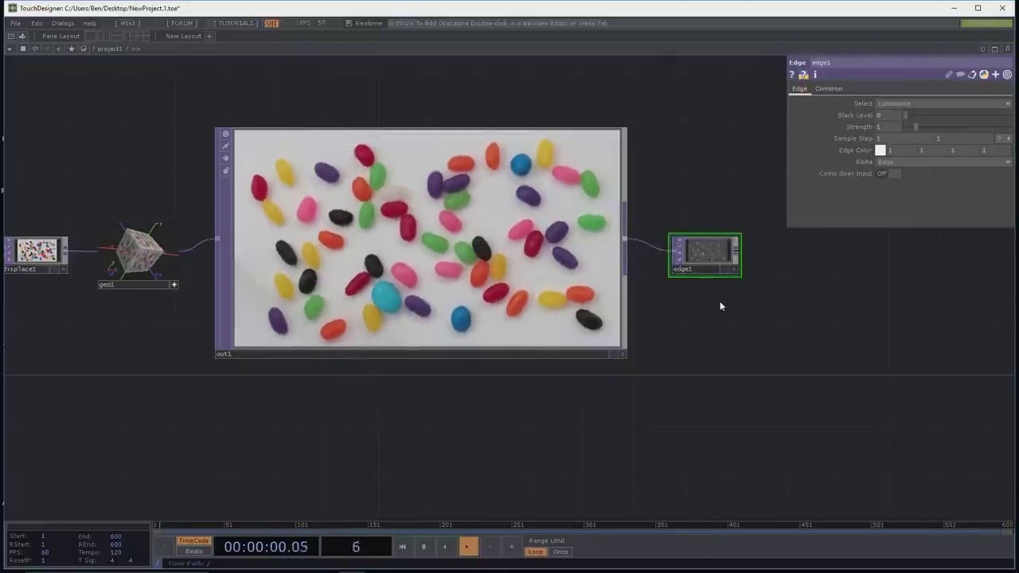
scroll(762, 298, down, 2)
scroll(717, 307, down, 1)
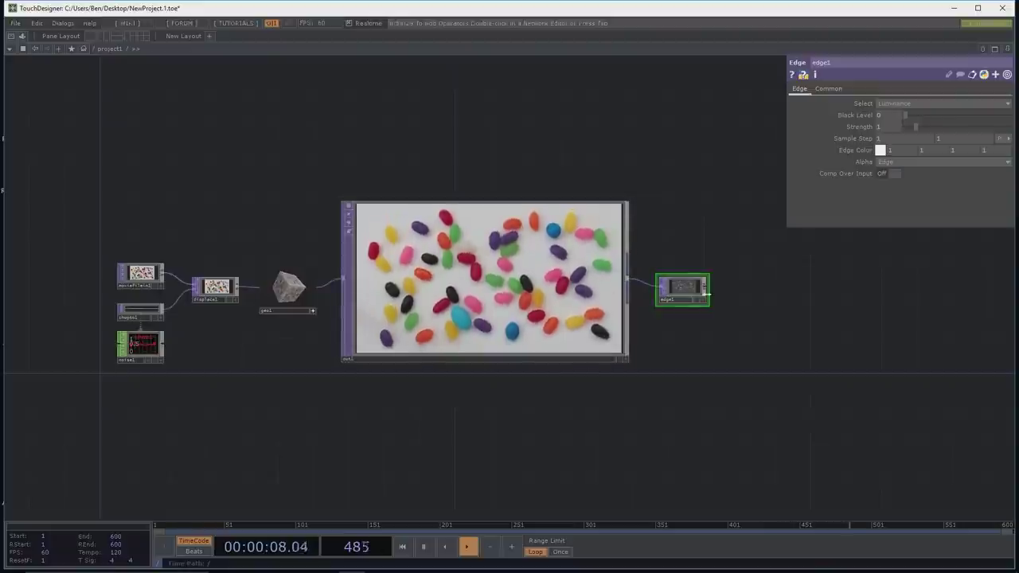
key(Delete)
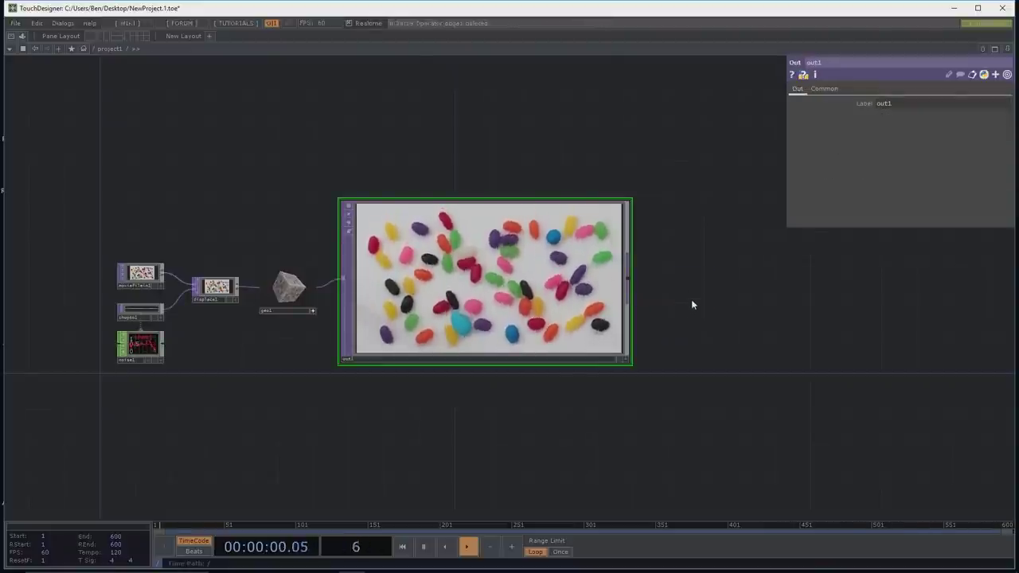
Step: Reset out1 to its small node size and move it level with geo1
right_click(693, 300)
click(721, 341)
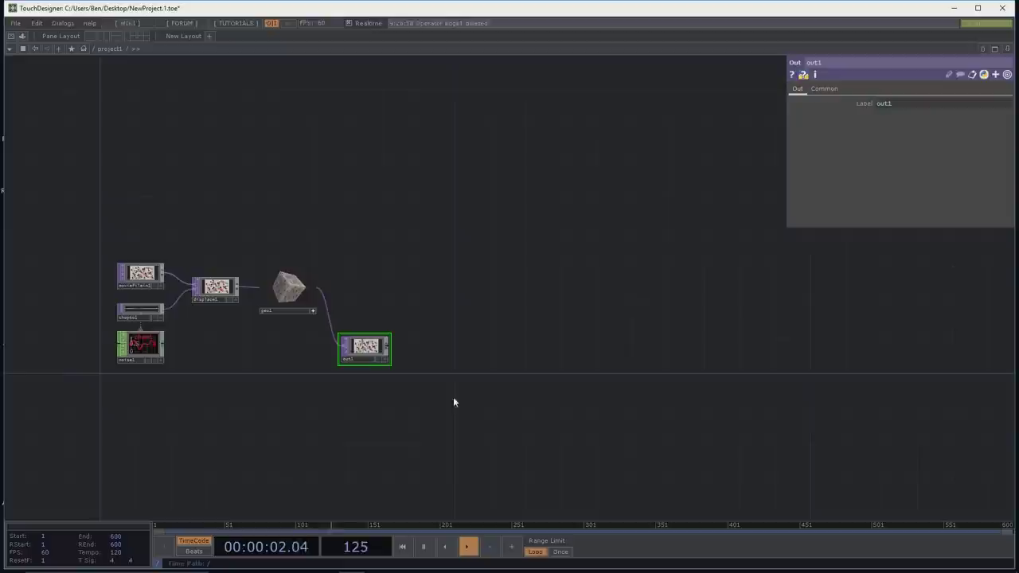
drag(365, 350, 371, 309)
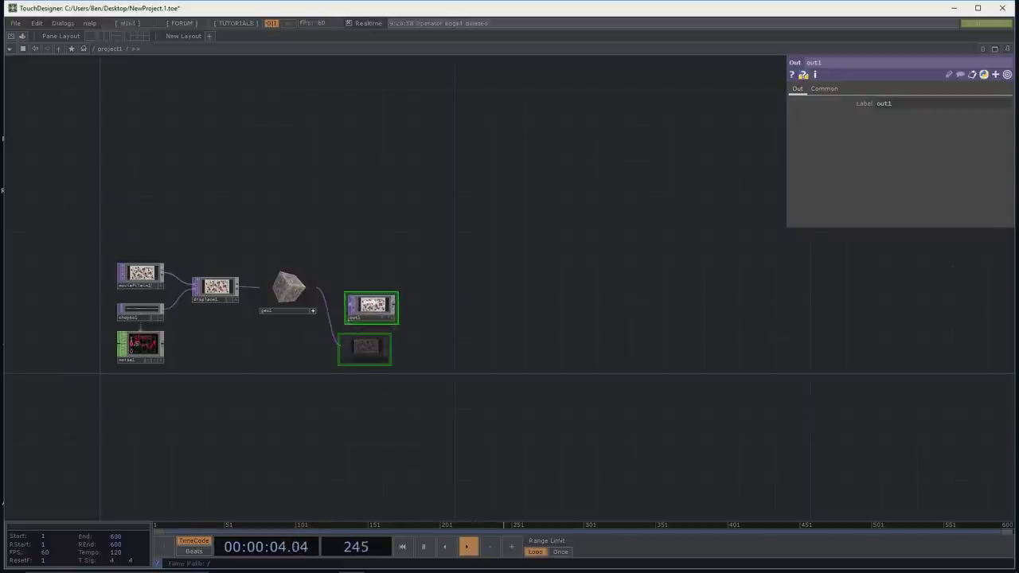
Step: Examine the operator chain from displace1 through geo1 to out1, both close up and as a whole
scroll(450, 385, up, 5)
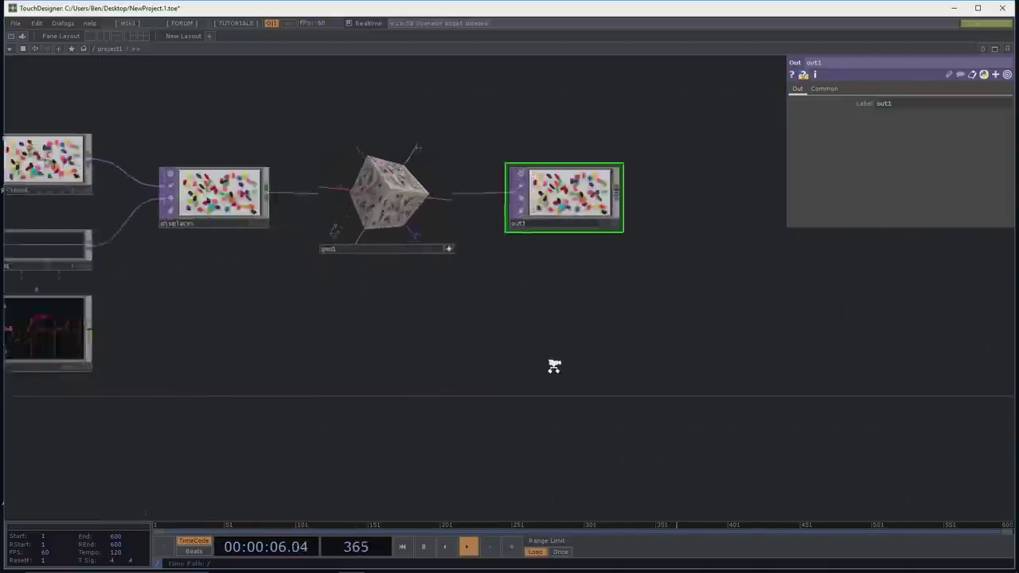
scroll(398, 386, up, 3)
drag(489, 380, 534, 432)
scroll(534, 432, down, 3)
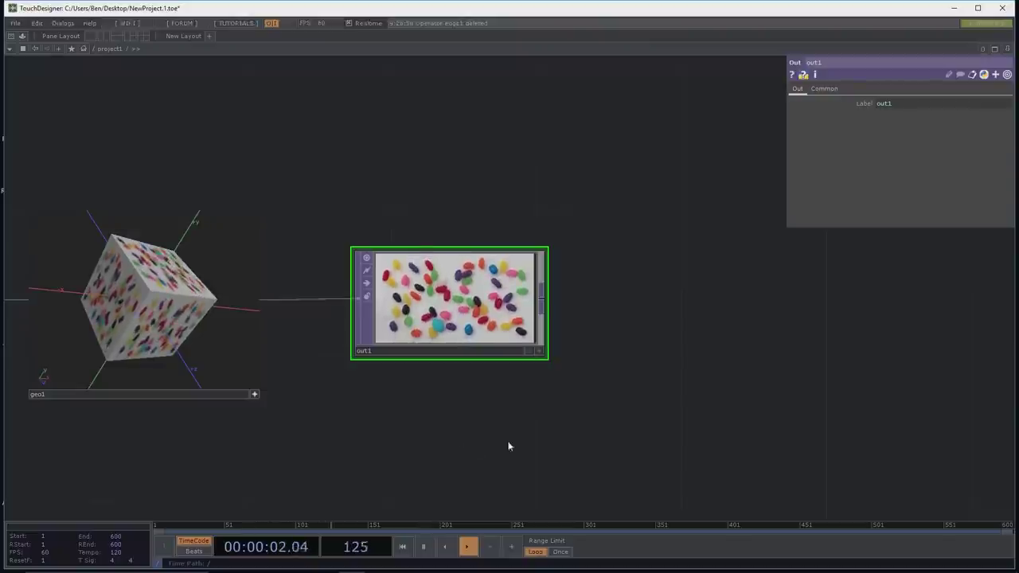
scroll(469, 382, down, 3)
drag(586, 369, 668, 359)
scroll(667, 363, up, 4)
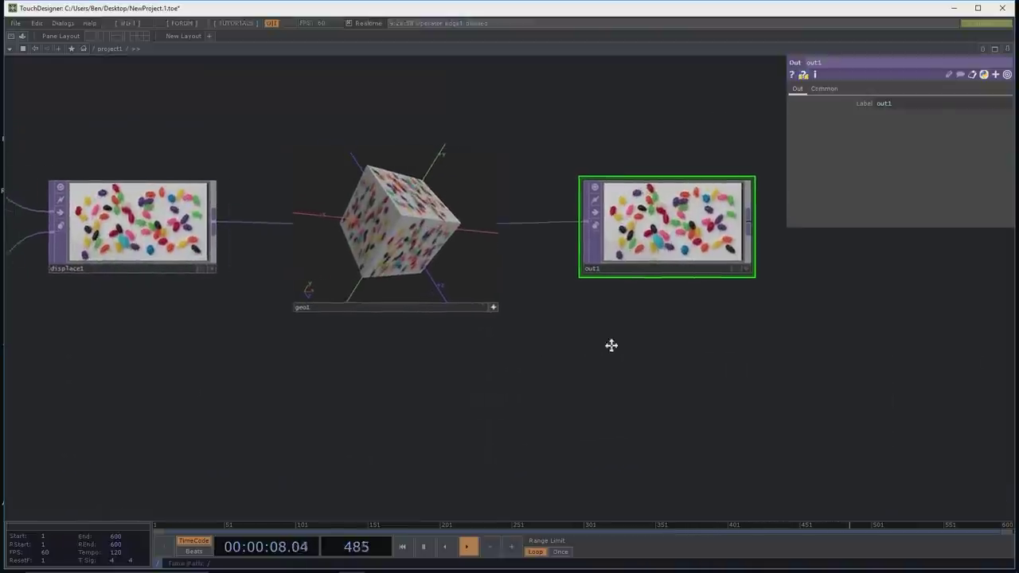
scroll(558, 354, down, 4)
mouse_move(673, 294)
mouse_down()
mouse_move(710, 325)
mouse_move(708, 241)
mouse_move(682, 303)
mouse_move(661, 271)
mouse_move(700, 290)
mouse_move(673, 290)
mouse_up()
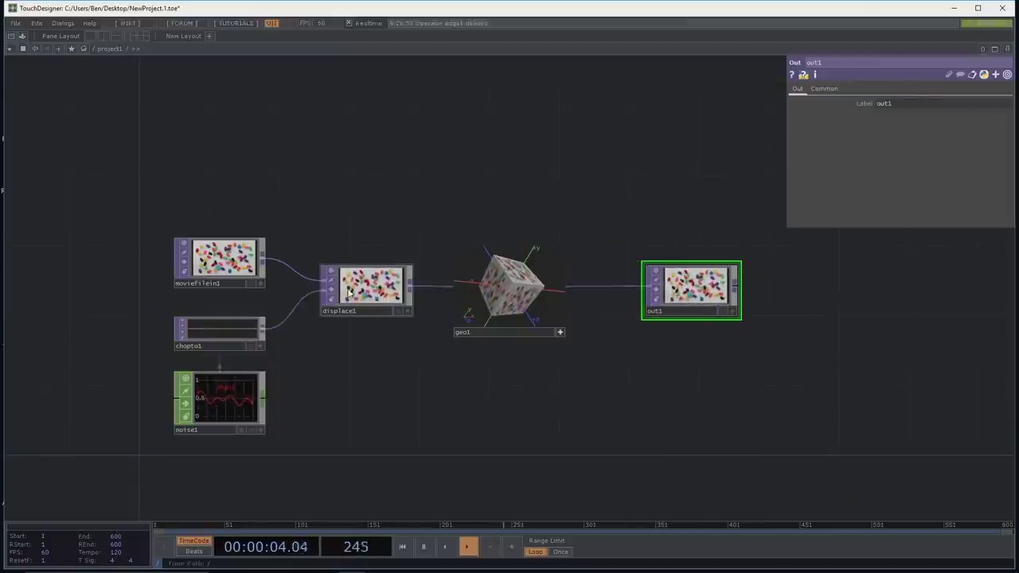
Step: Move moviefilein1 slightly up and displace1 slightly closer to geo1
click(222, 250)
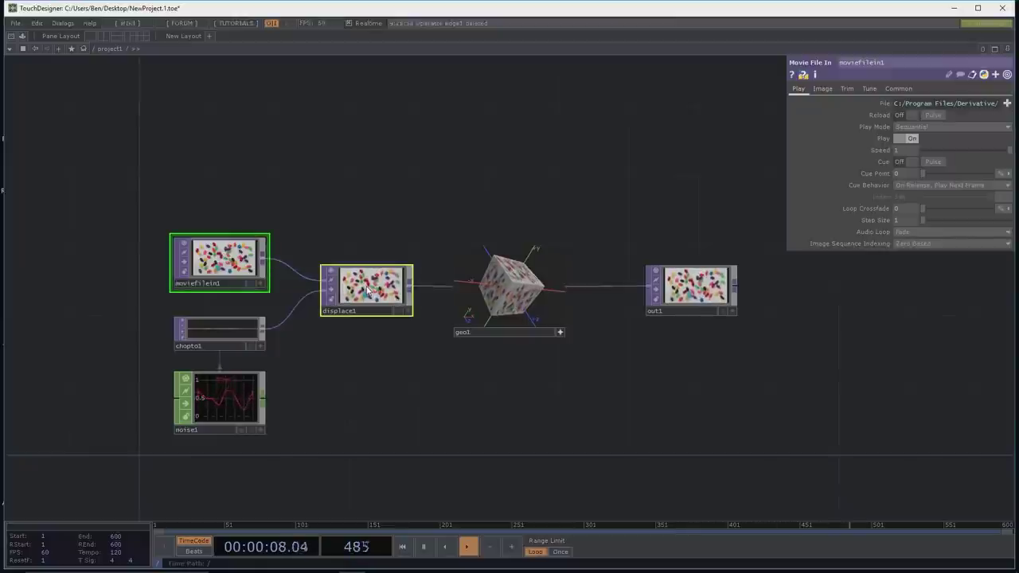
mouse_move(367, 292)
mouse_down()
mouse_move(376, 221)
mouse_move(367, 281)
mouse_up()
drag(432, 399, 438, 387)
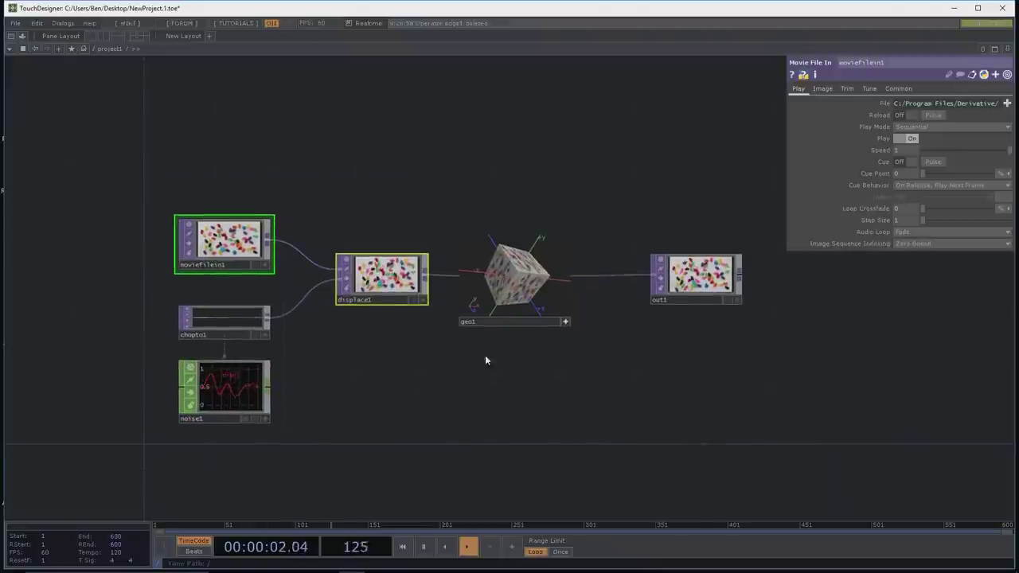
Step: Tumble and zoom the textured cube inside geo1's active 3D viewer to see it from other angles
click(517, 299)
drag(518, 299, 491, 280)
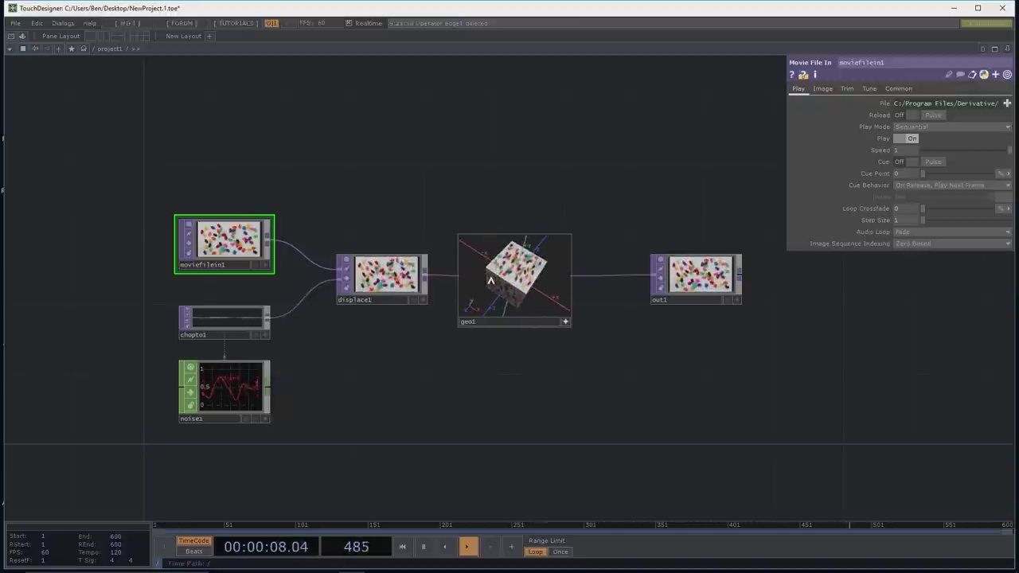
drag(491, 280, 497, 298)
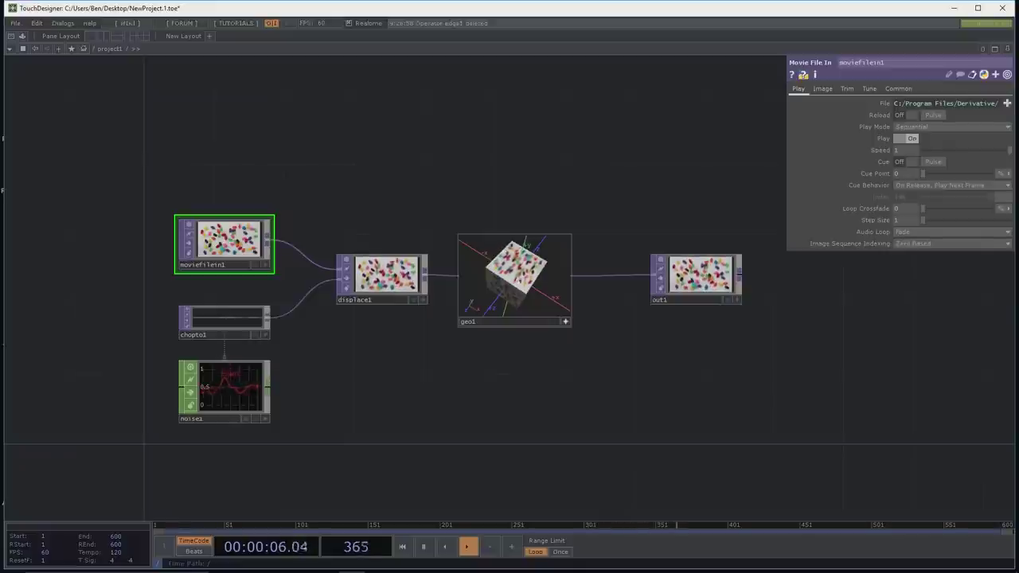
mouse_move(527, 297)
mouse_down()
mouse_move(486, 217)
mouse_move(566, 273)
mouse_move(528, 267)
mouse_move(539, 287)
mouse_move(502, 284)
mouse_move(526, 283)
mouse_up()
scroll(539, 285, up, 5)
scroll(516, 282, down, 4)
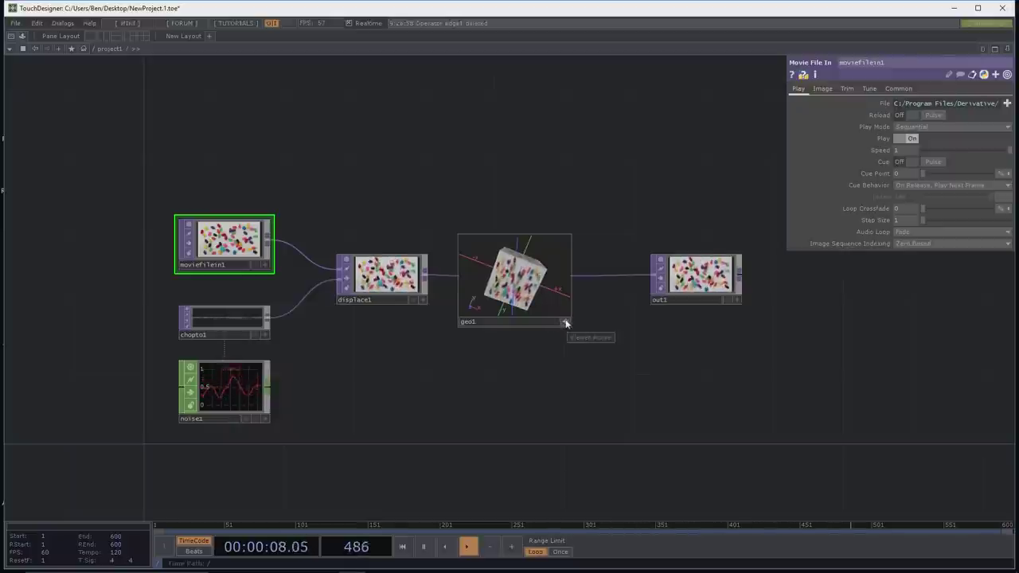
Step: Deactivate the geo1 viewer, select the node, and move it slightly closer to out1, level with displace1
click(565, 322)
drag(525, 262, 540, 293)
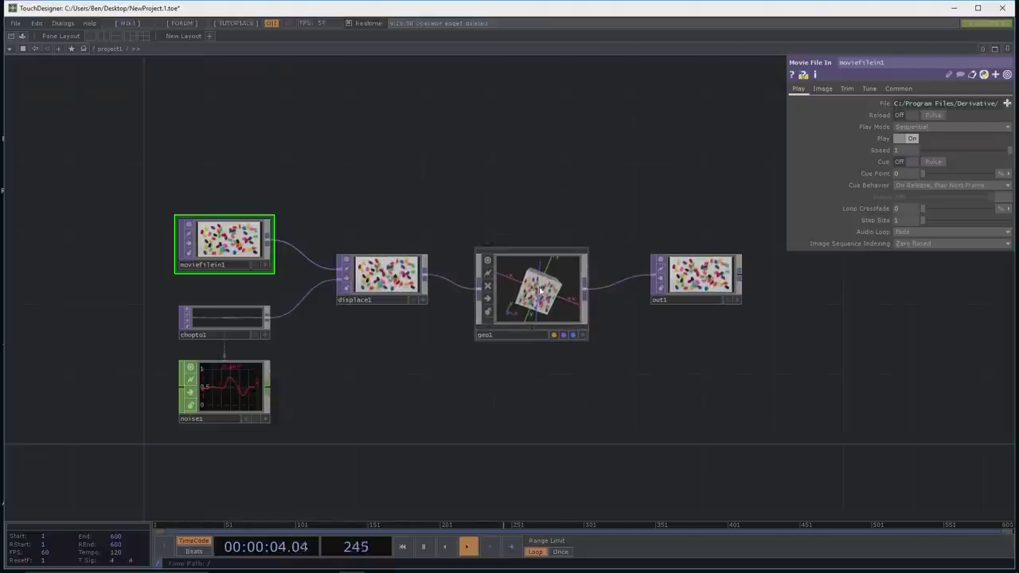
click(541, 291)
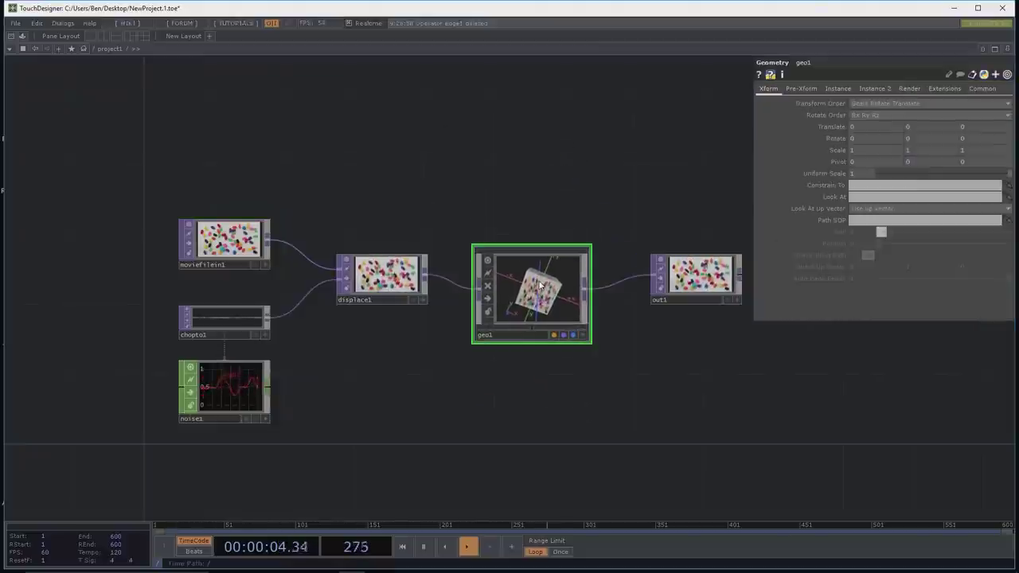
drag(564, 317, 559, 288)
Step: Make geo1's viewer active again and nudge the node slightly while its viewer is active
click(583, 318)
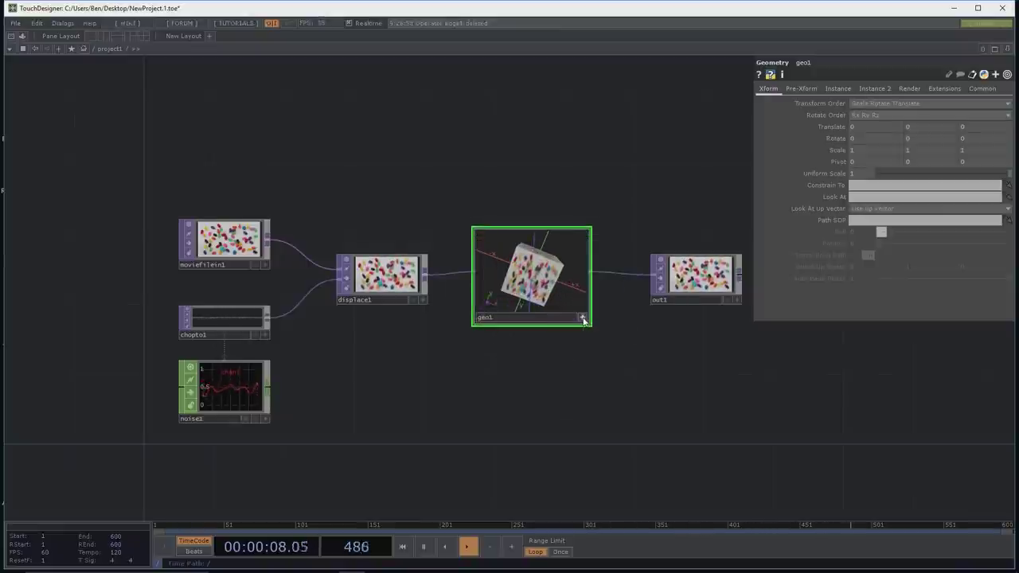
scroll(582, 346, up, 4)
scroll(553, 353, down, 3)
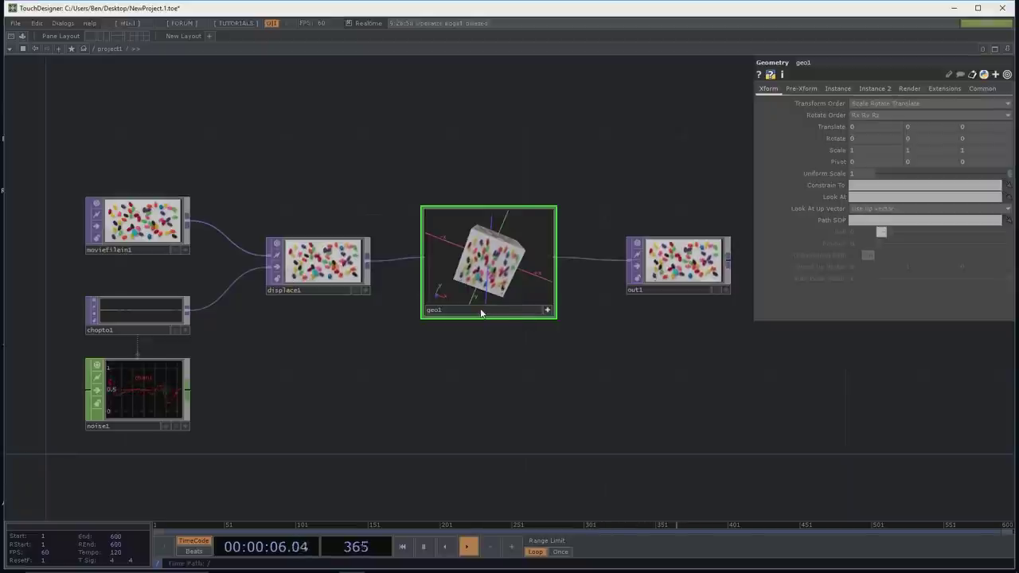
mouse_move(481, 314)
mouse_down()
mouse_move(482, 327)
mouse_move(432, 344)
mouse_move(568, 259)
mouse_move(452, 275)
mouse_move(516, 341)
mouse_move(555, 262)
mouse_move(457, 320)
mouse_move(479, 346)
mouse_move(478, 308)
mouse_up()
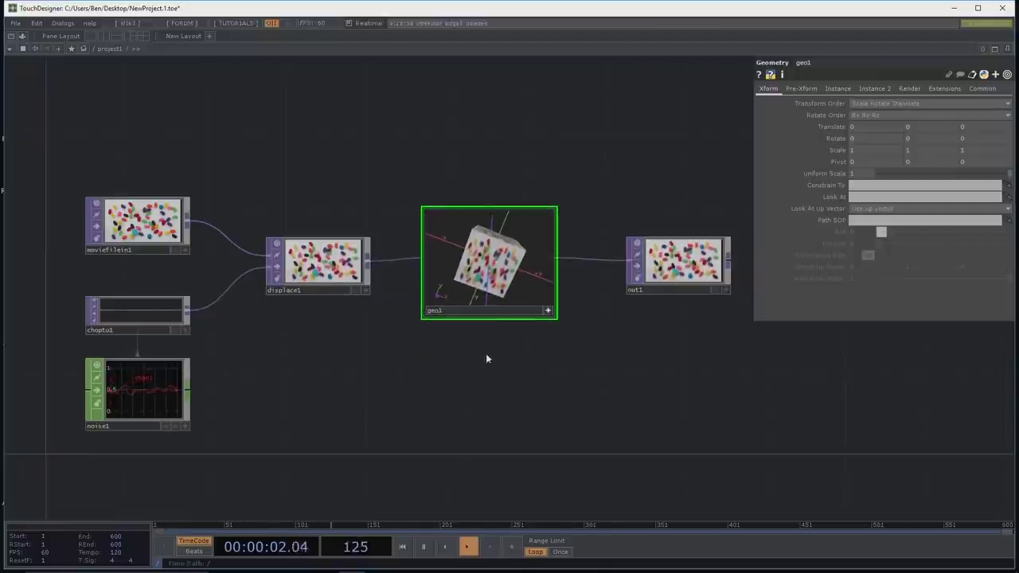
Step: Turn off viewer-active mode on the geo1 node
drag(546, 385, 517, 390)
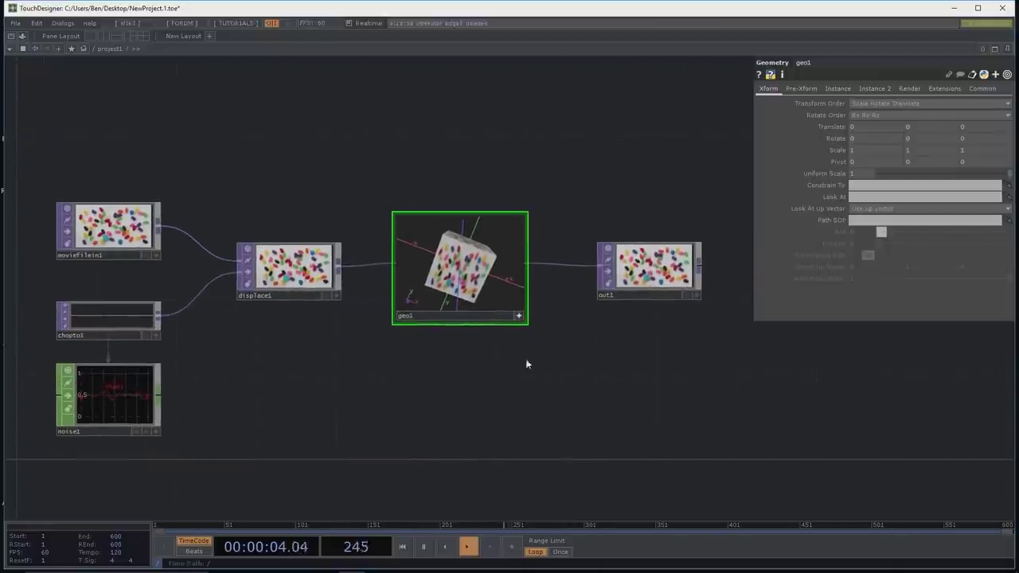
mouse_move(520, 317)
mouse_down()
mouse_move(542, 380)
mouse_move(534, 322)
mouse_up()
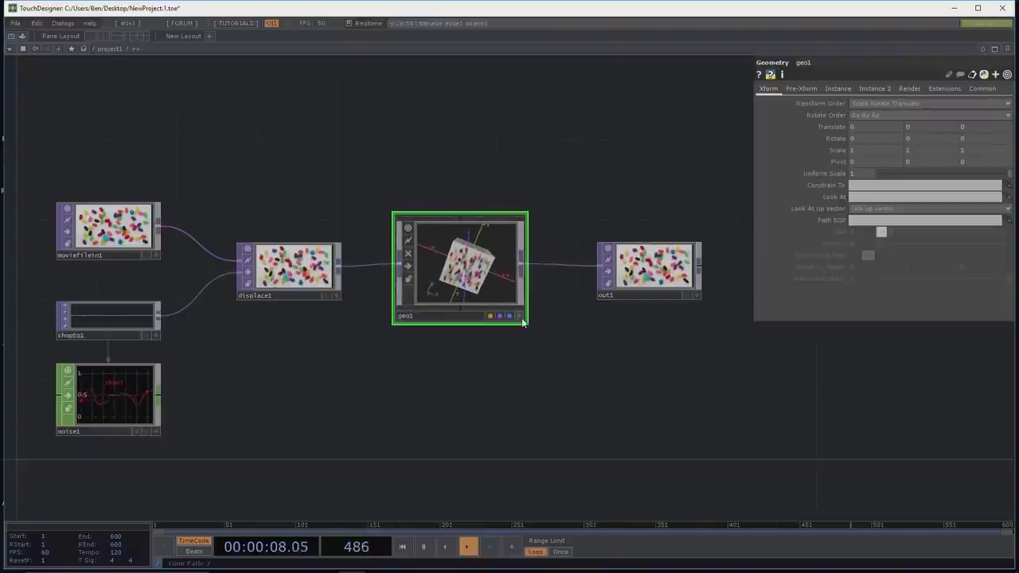
drag(515, 359, 532, 363)
drag(498, 414, 505, 405)
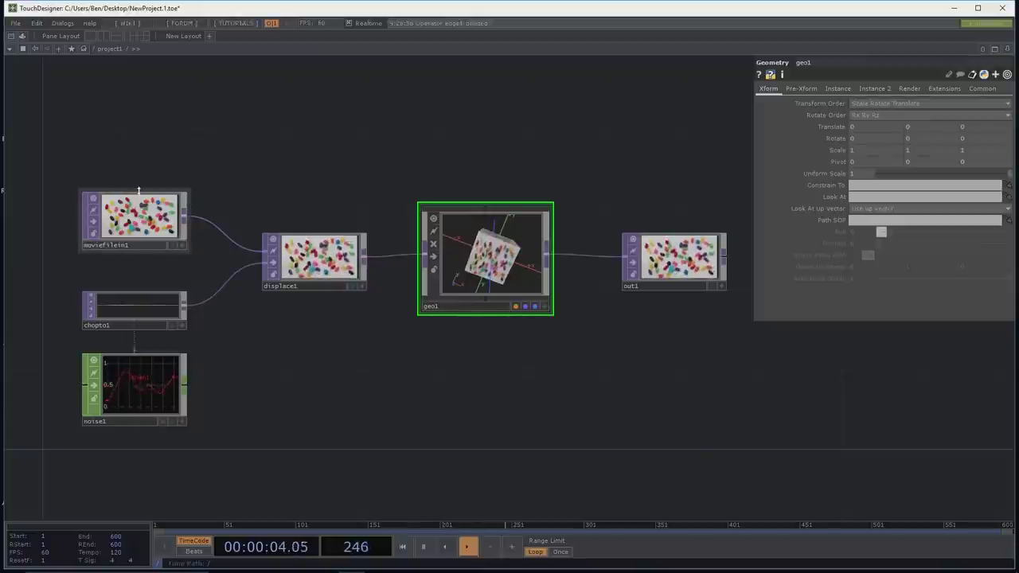
Step: Practise box-selecting the moviefilein1, chopto1, noise1 and displace1 nodes, and move displace1 slightly closer to moviefilein1
drag(88, 137, 374, 446)
mouse_move(313, 237)
mouse_down()
mouse_move(253, 236)
mouse_move(316, 235)
mouse_up()
click(249, 155)
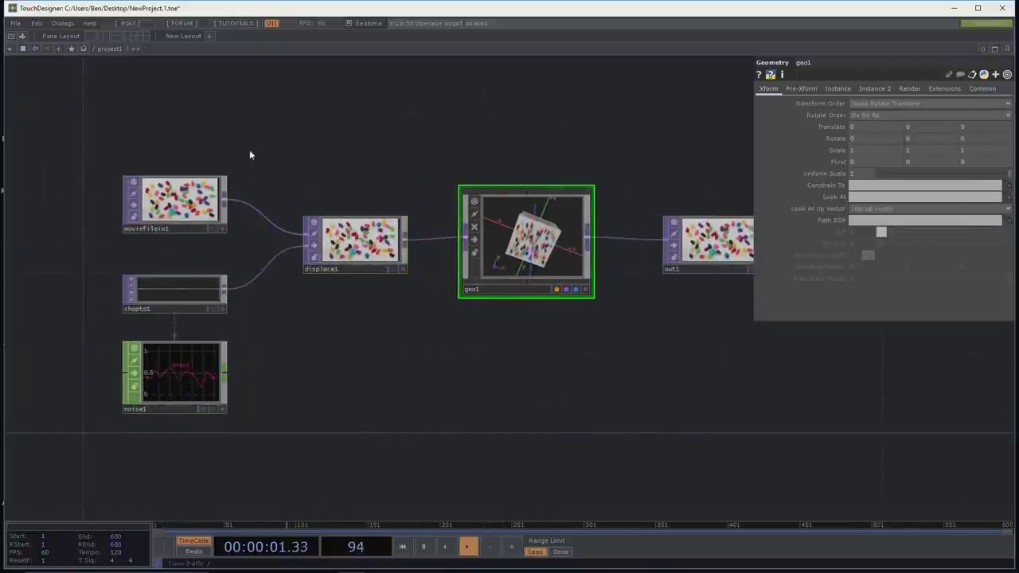
click(179, 201)
drag(148, 98, 365, 434)
drag(374, 272, 349, 250)
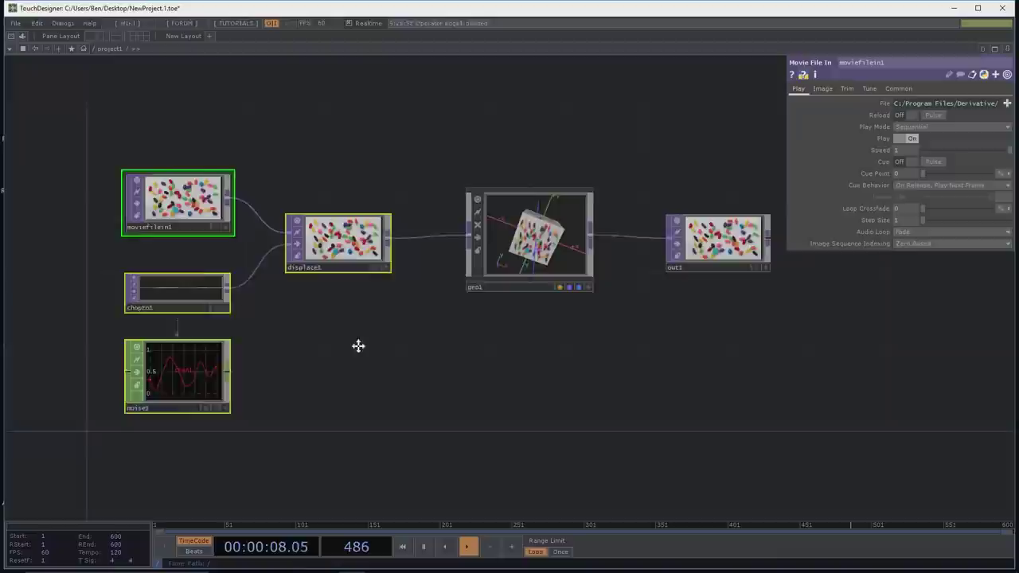
drag(395, 433, 160, 102)
click(371, 360)
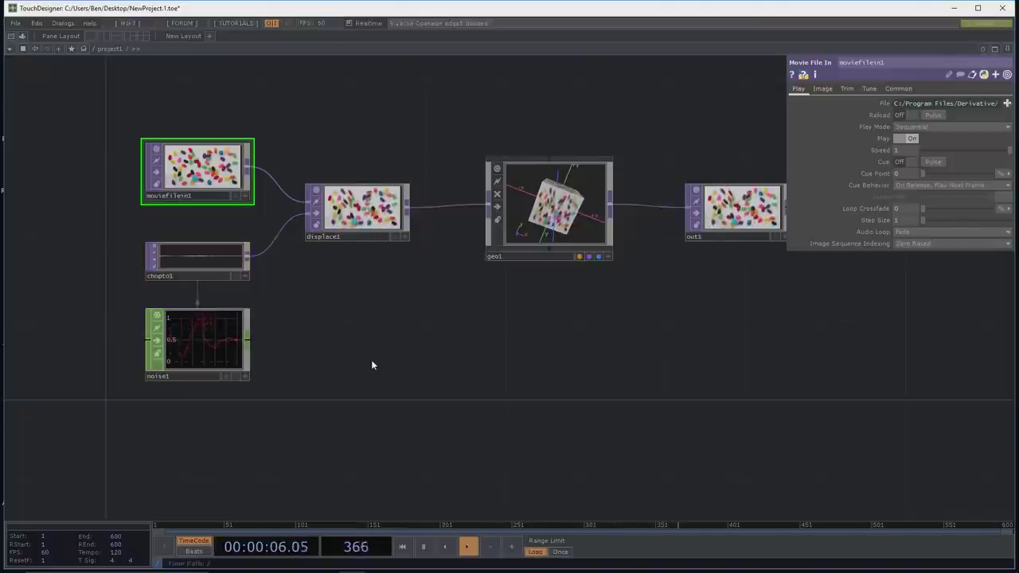
Step: Zoom in on the displace1 node and back out to view the whole network
middle_drag(393, 342, 376, 370)
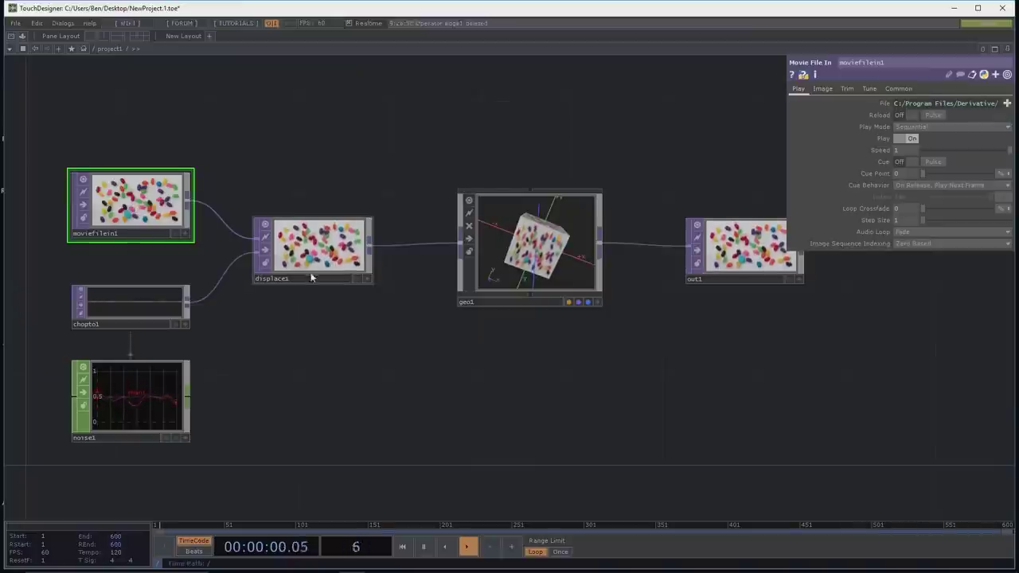
scroll(334, 306, up, 5)
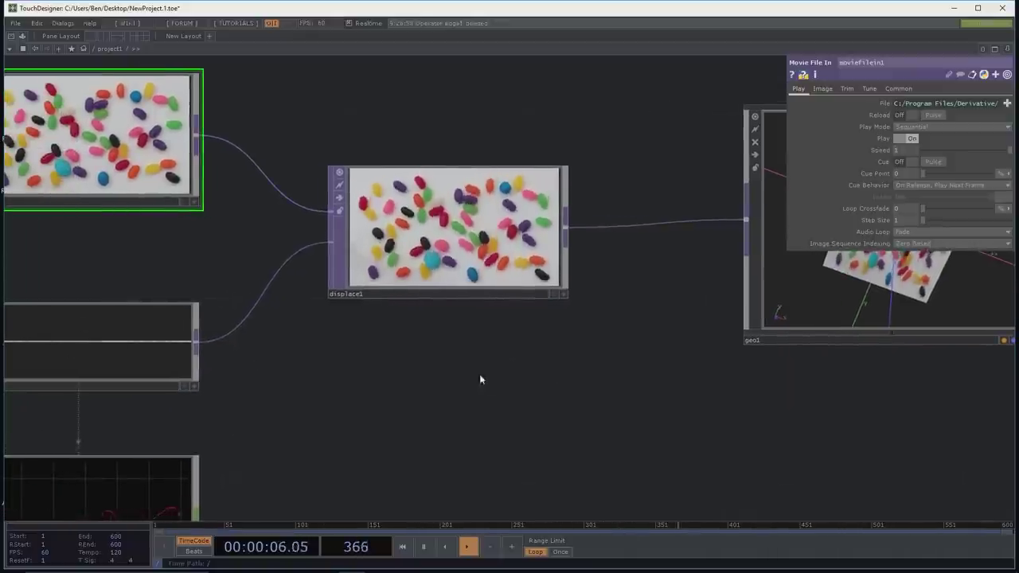
scroll(494, 375, down, 3)
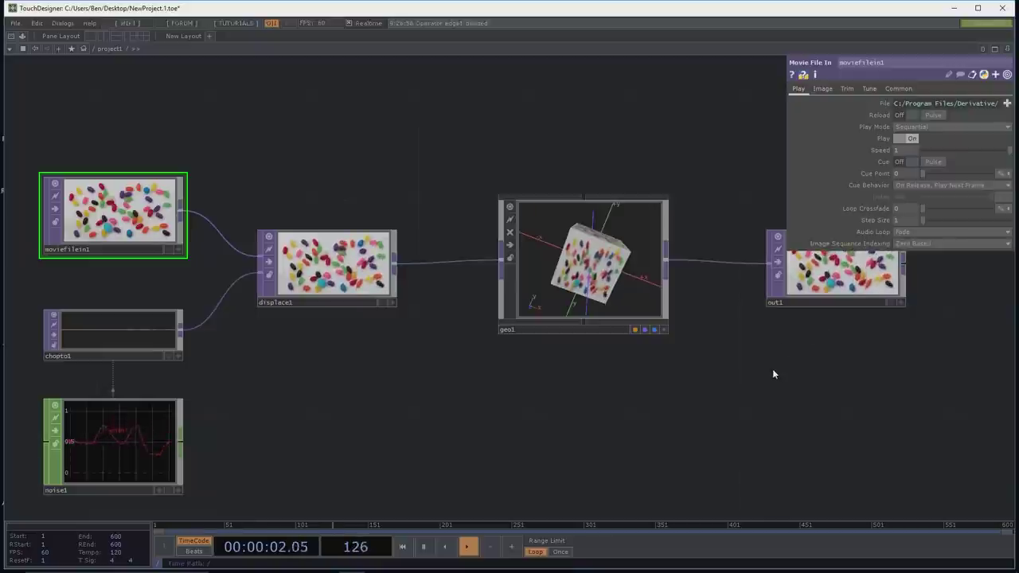
scroll(762, 377, down, 2)
drag(736, 358, 630, 358)
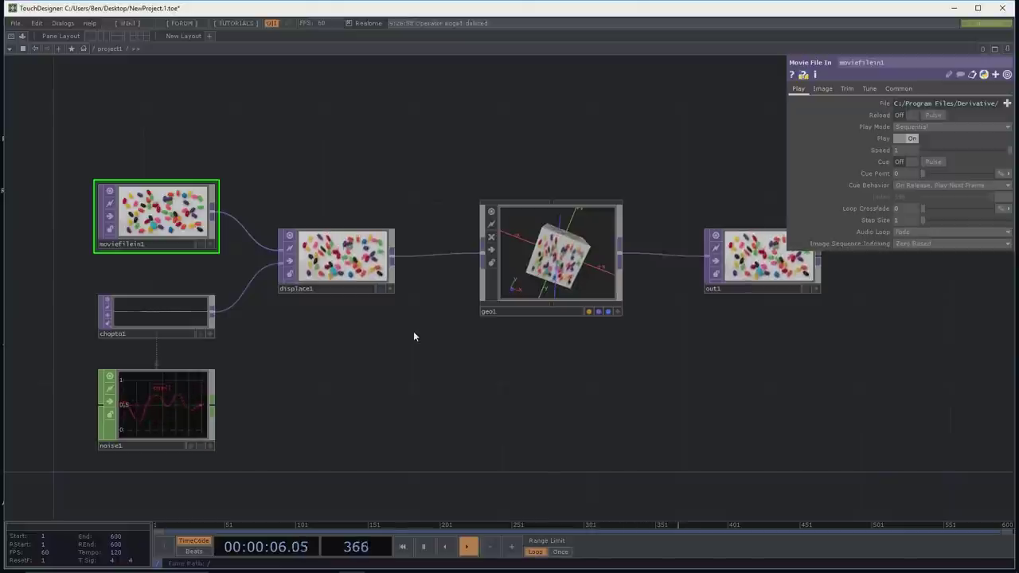
Step: Pause and resume the timeline playback several times
click(425, 547)
click(465, 548)
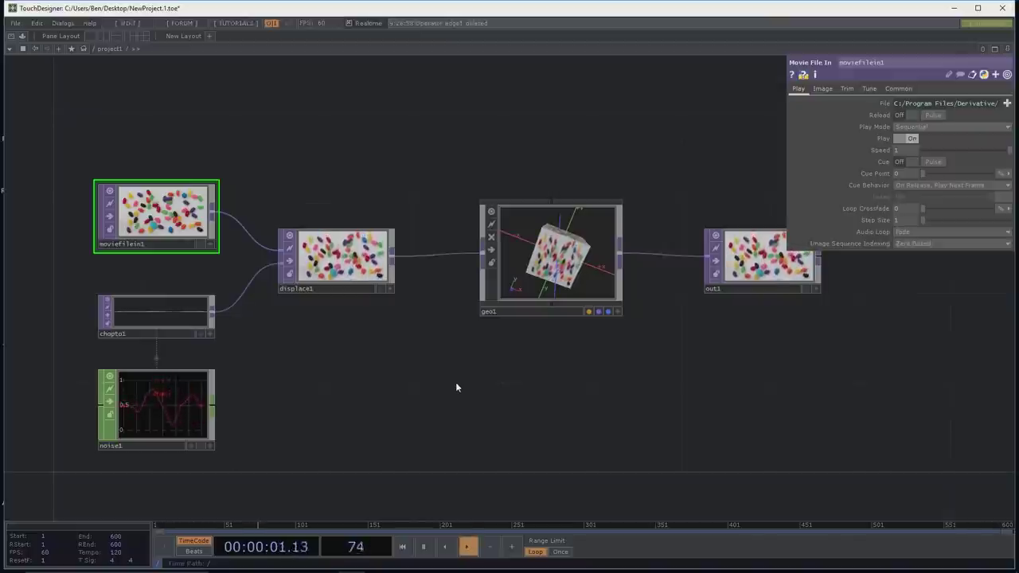
key(space)
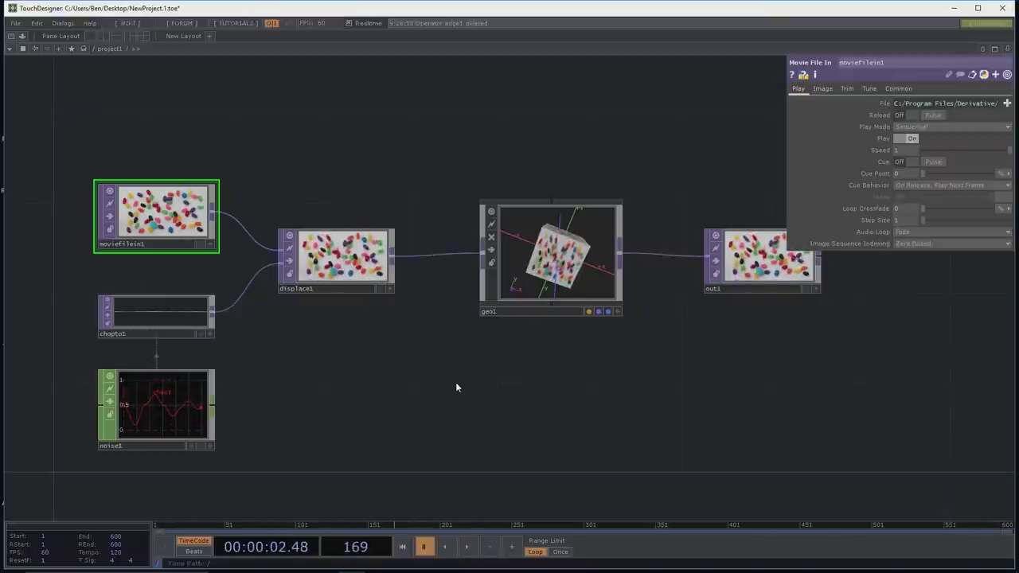
key(space)
key(space)
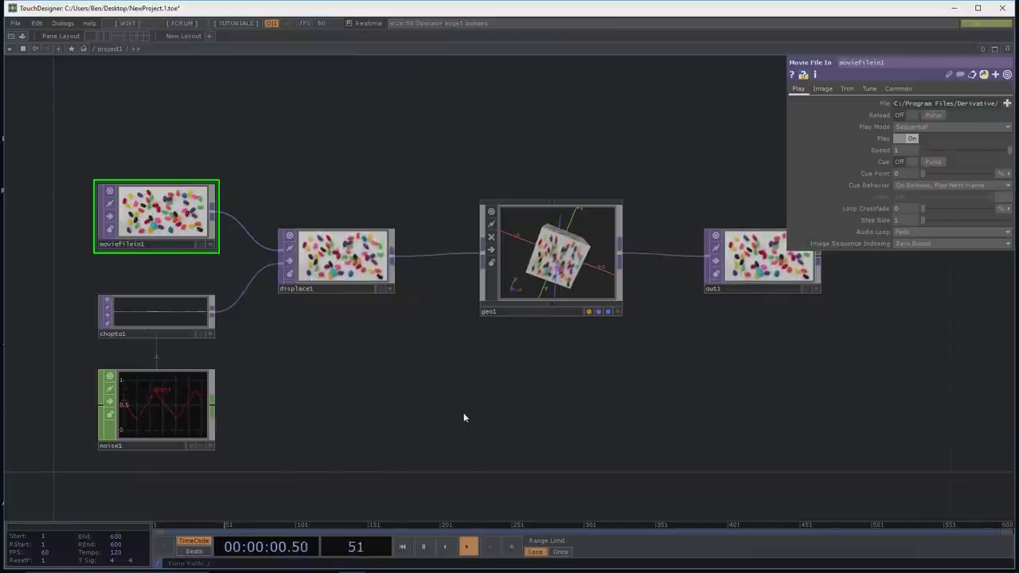
Step: Select displace1, moviefilein1 and geo1 in turn to compare the parameters of each operator
scroll(465, 410, up, 2)
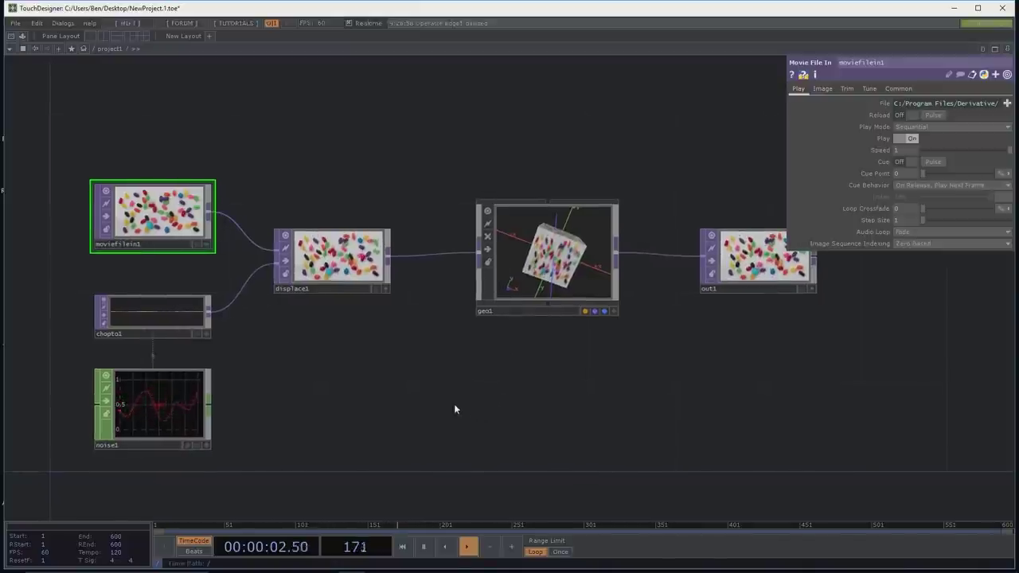
scroll(462, 404, down, 2)
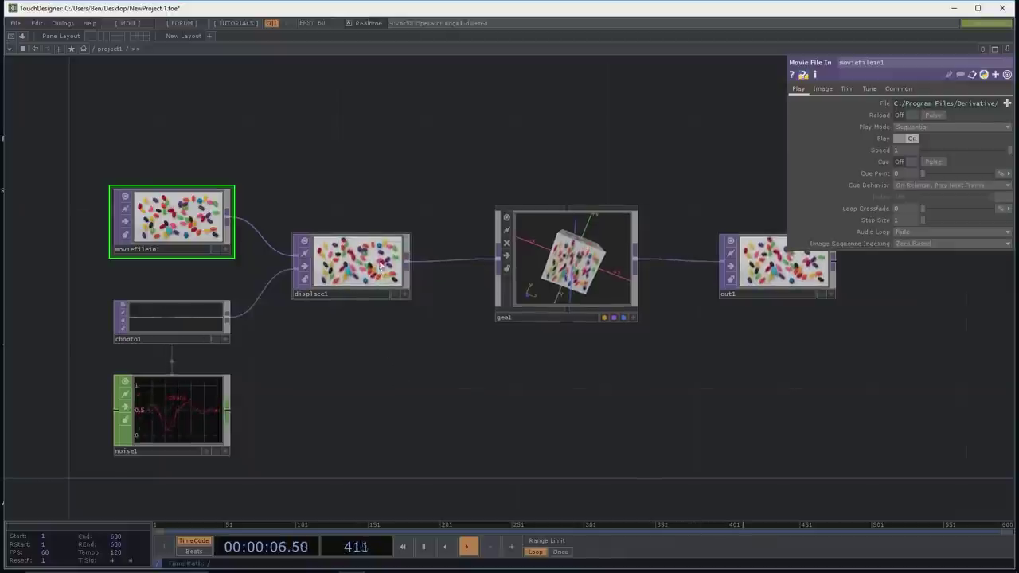
click(339, 263)
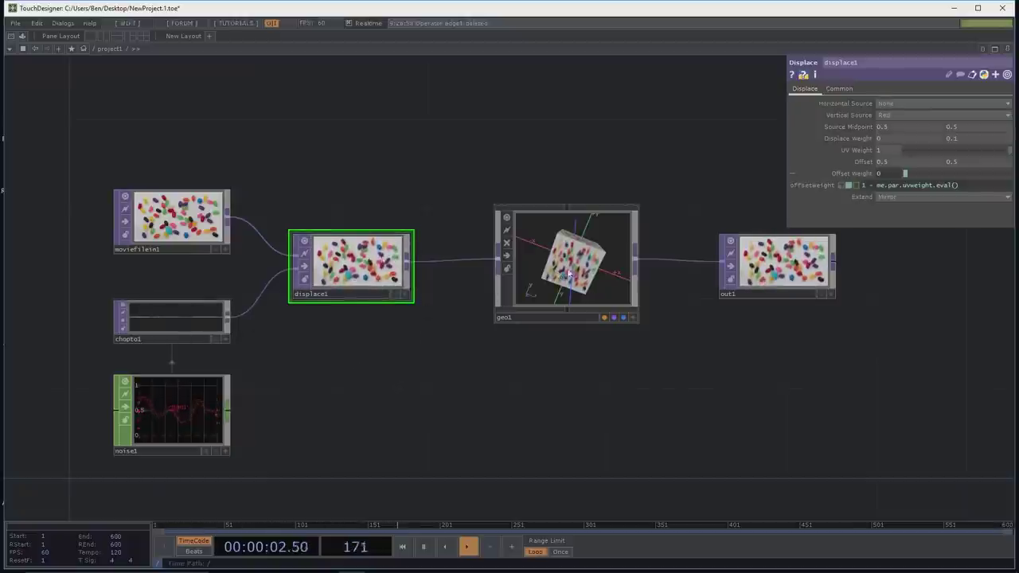
click(171, 217)
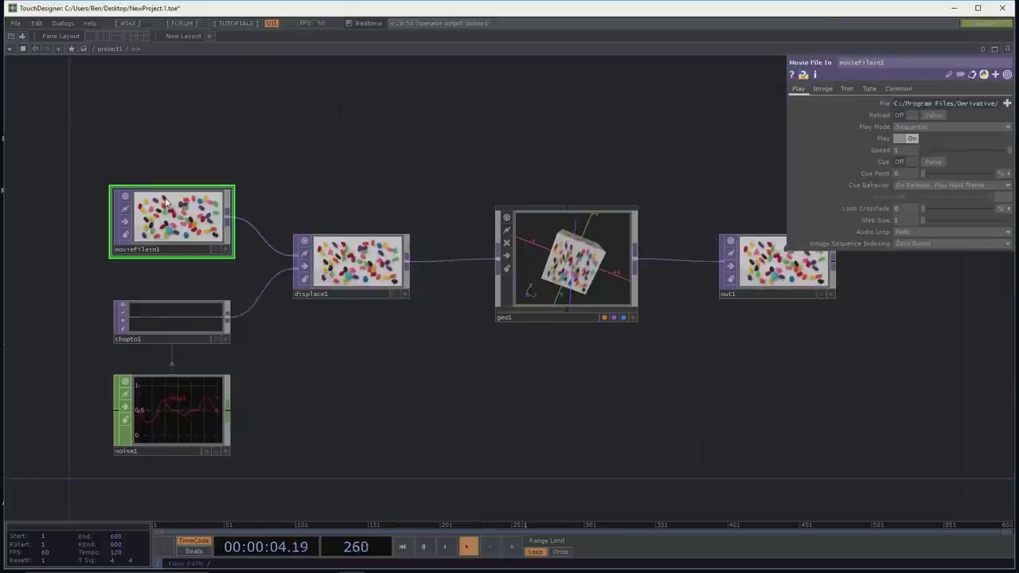
click(362, 263)
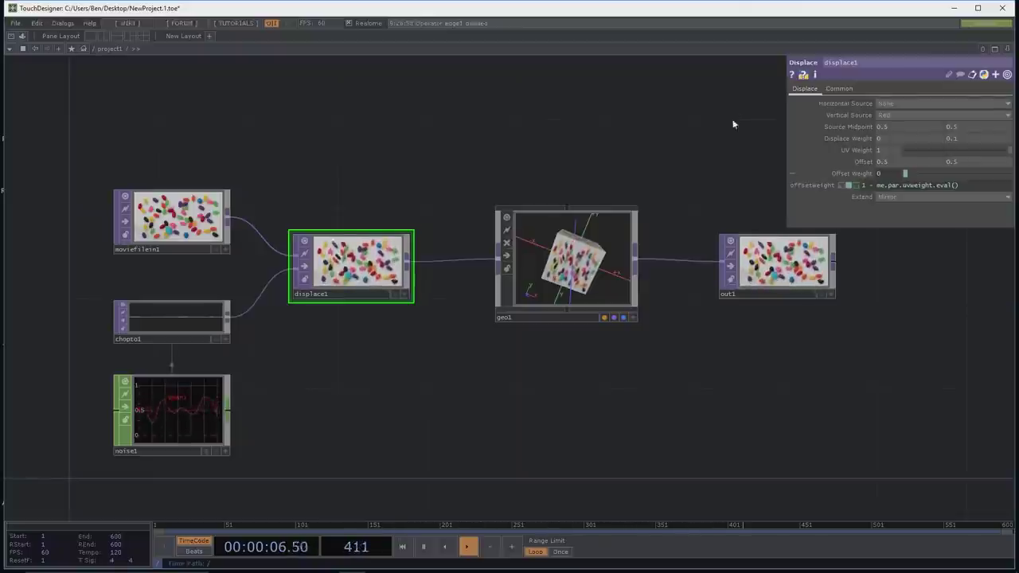
click(565, 254)
click(383, 283)
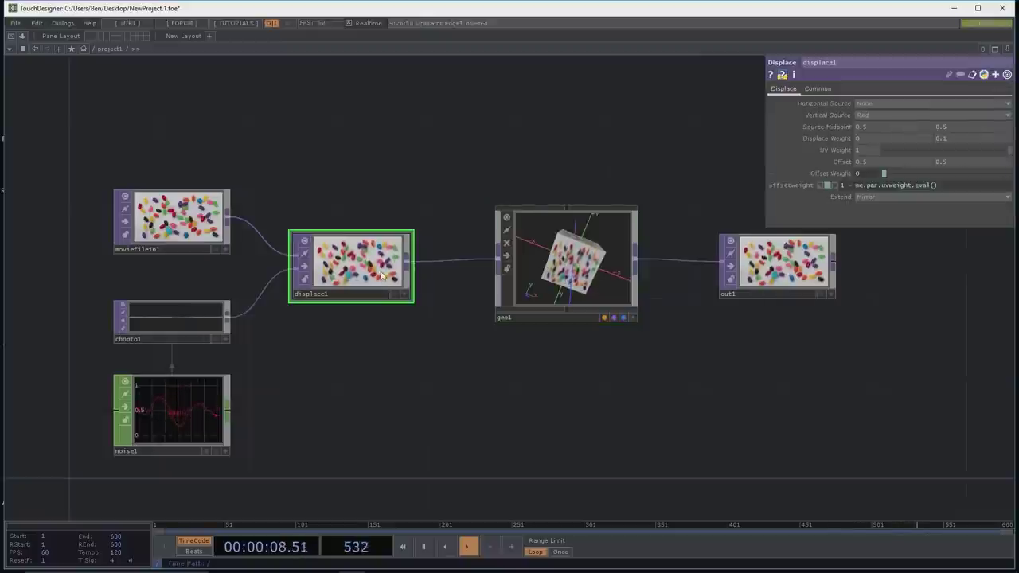
click(174, 217)
Step: Set displace1's second Displace Weight value to 0.3, and expand and collapse that parameter's expression fields
click(391, 265)
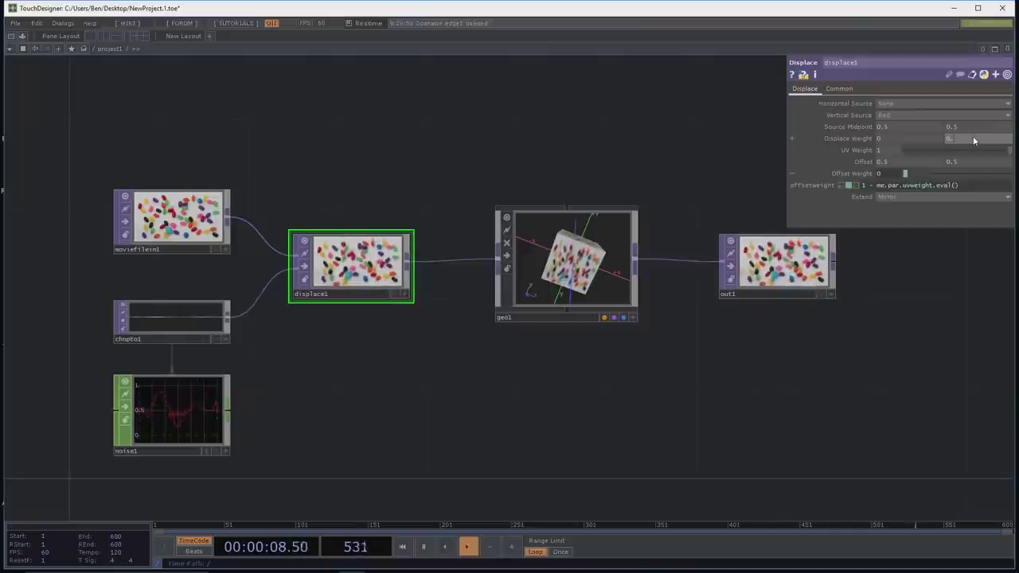
key(Return)
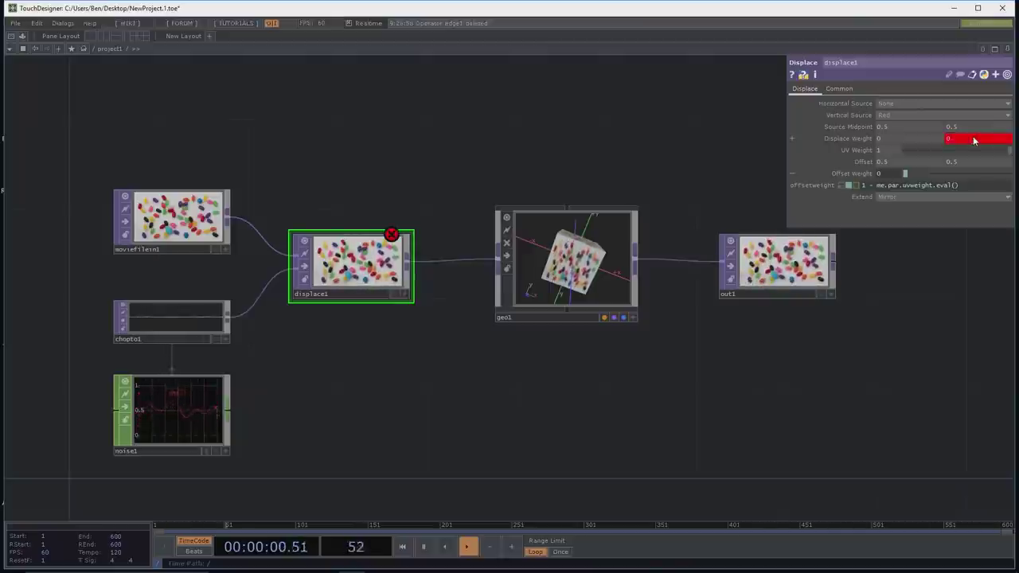
click(848, 139)
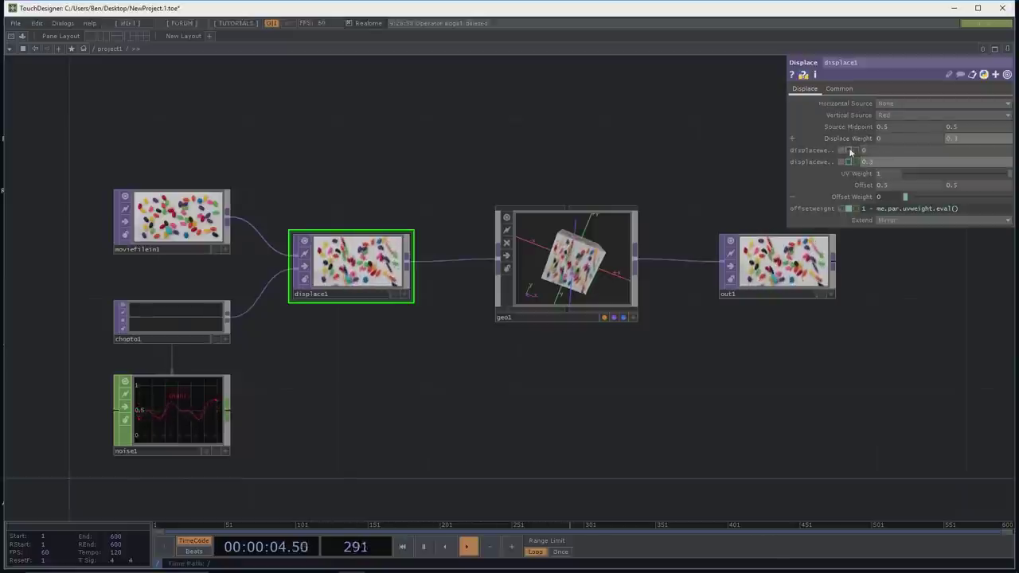
click(848, 137)
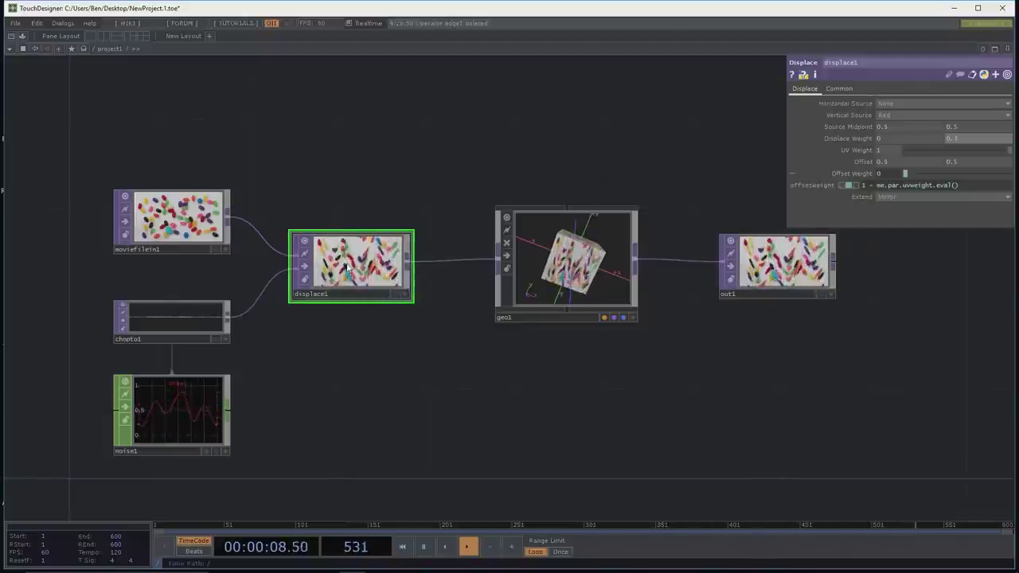
Step: Raise displace1's second Displace Weight value to 0.4 with the value ladder, and try the ladder on Source Midpoint
middle_click(958, 140)
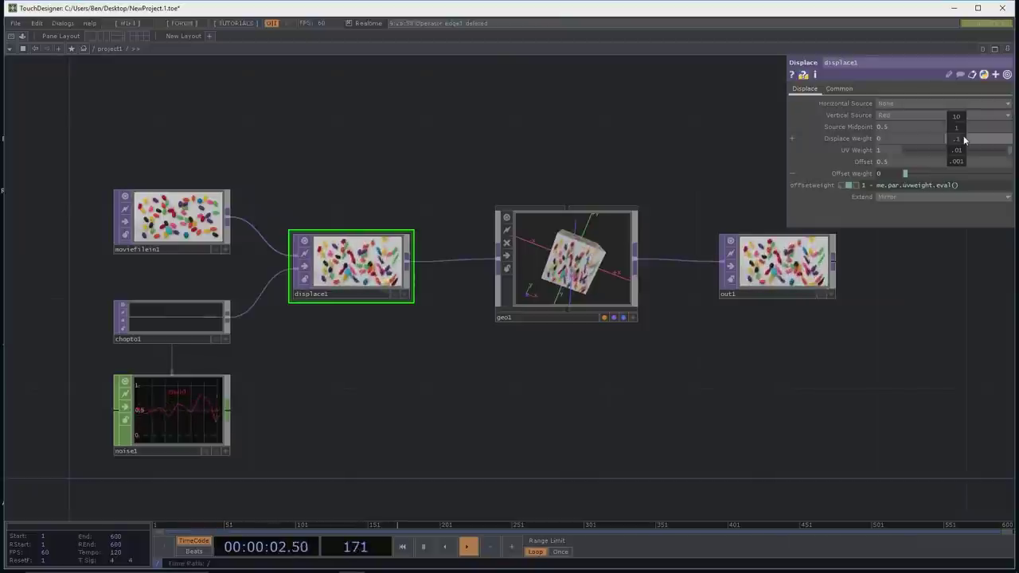
middle_drag(963, 139, 957, 118)
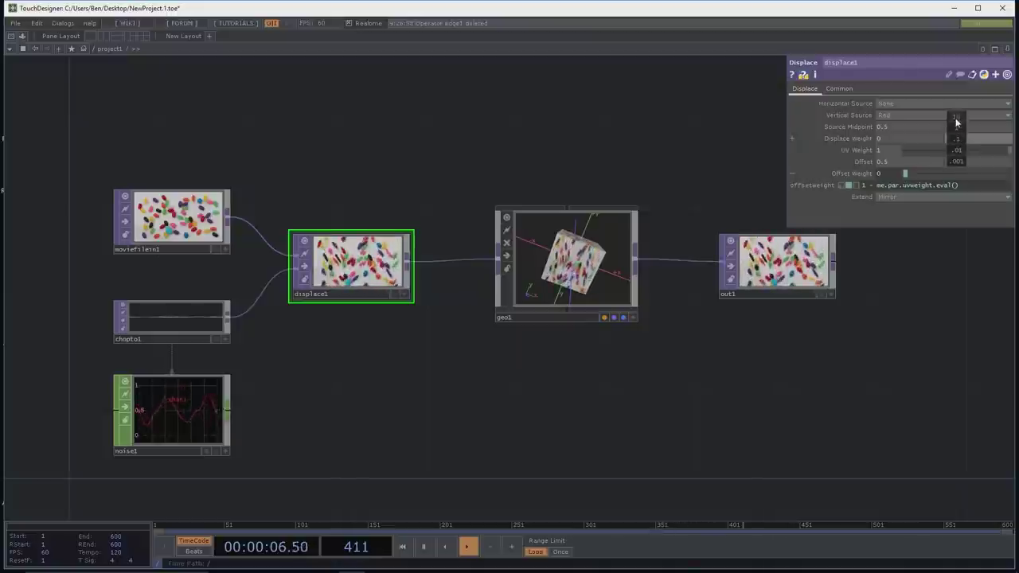
mouse_move(962, 138)
middle_down()
mouse_move(988, 138)
mouse_move(953, 117)
mouse_move(957, 136)
middle_up()
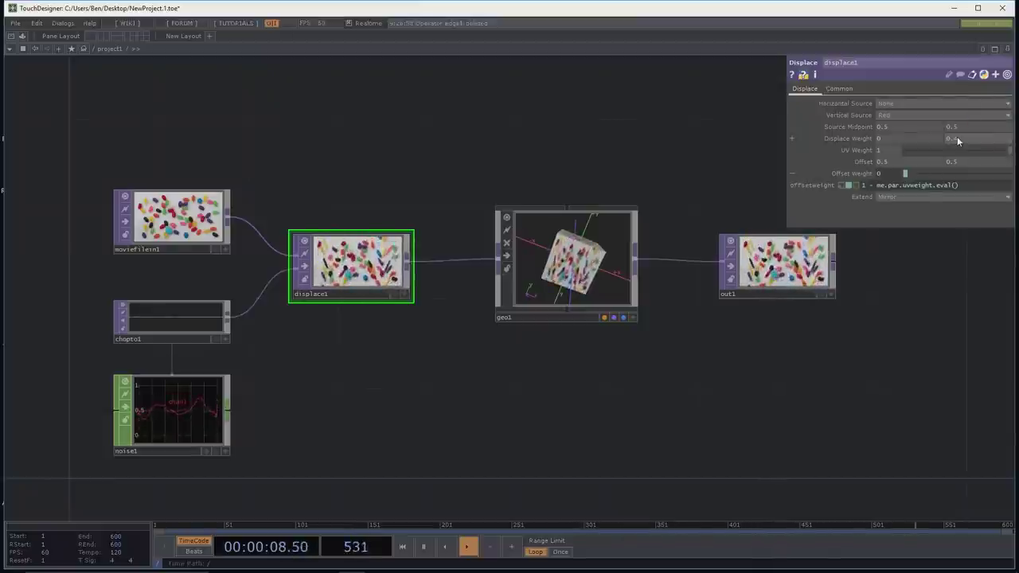
middle_drag(957, 137, 988, 156)
mouse_move(956, 127)
middle_down()
mouse_move(959, 156)
mouse_move(957, 124)
middle_up()
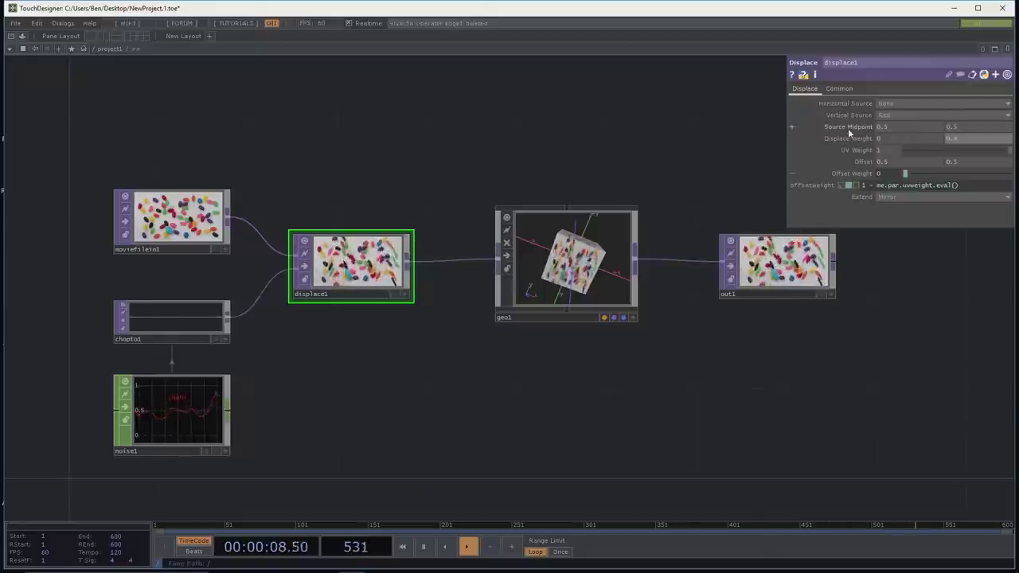
mouse_move(849, 125)
middle_down()
mouse_move(860, 133)
mouse_move(848, 112)
middle_up()
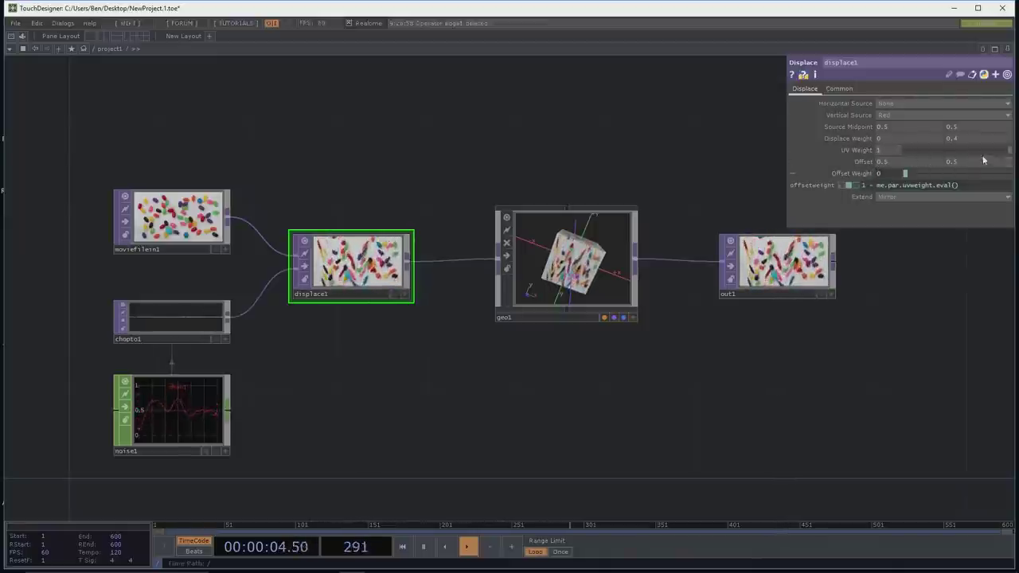
Step: Lower displace1's UV Weight to about 0.381 and return it to 1
drag(1010, 152, 947, 157)
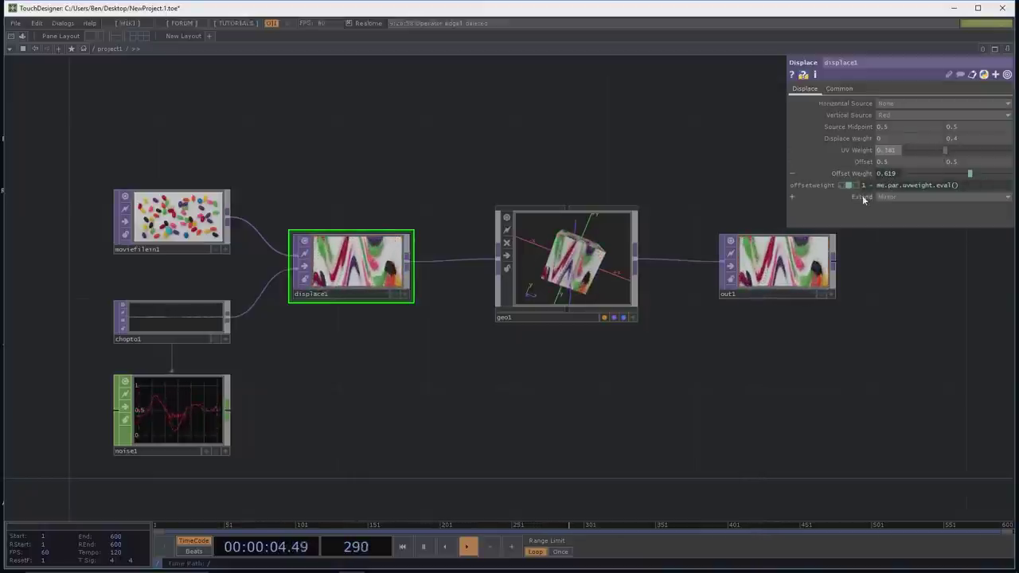
drag(910, 155, 1005, 150)
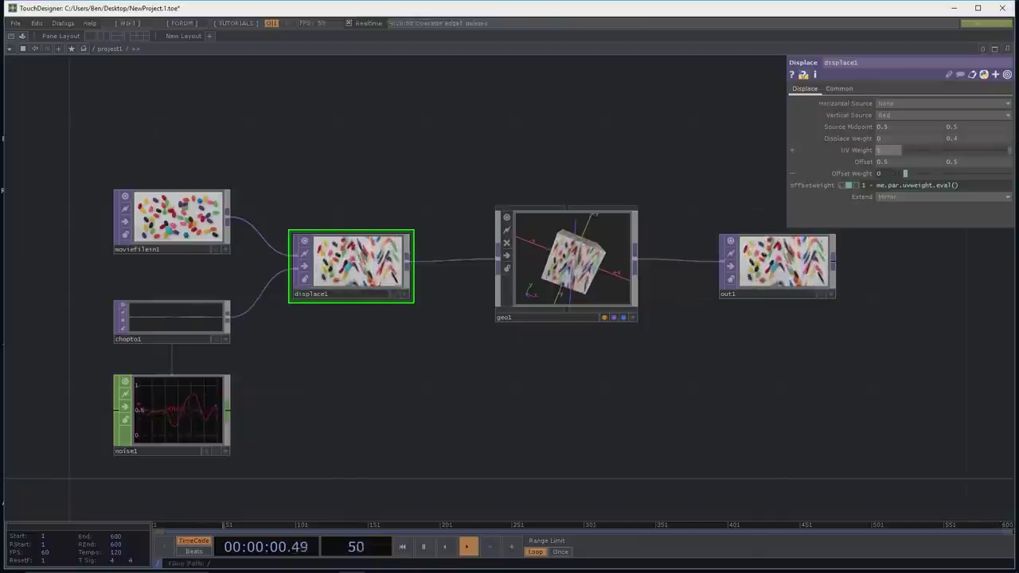
mouse_move(1005, 149)
mouse_down()
mouse_move(932, 148)
mouse_move(1012, 150)
mouse_up()
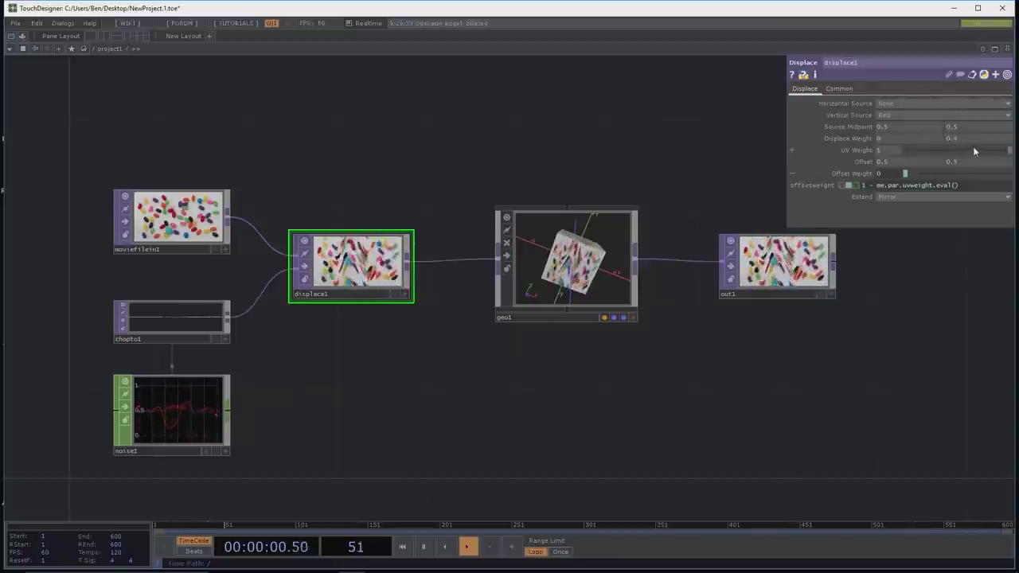
Step: Set displace1's second Displace Weight value to 0.2 with the value ladder
middle_drag(973, 136, 983, 135)
drag(585, 106, 596, 102)
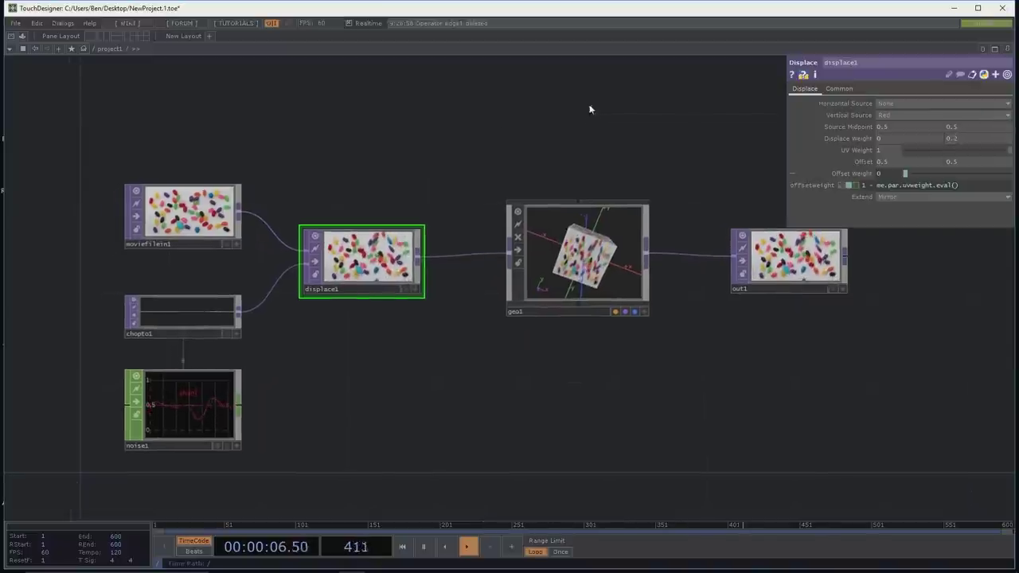
Step: Select moviefilein1 and browse for its source file in the H: drive's TouchDesigner 101/Media/Movies_Beeple/1080p folder
click(167, 211)
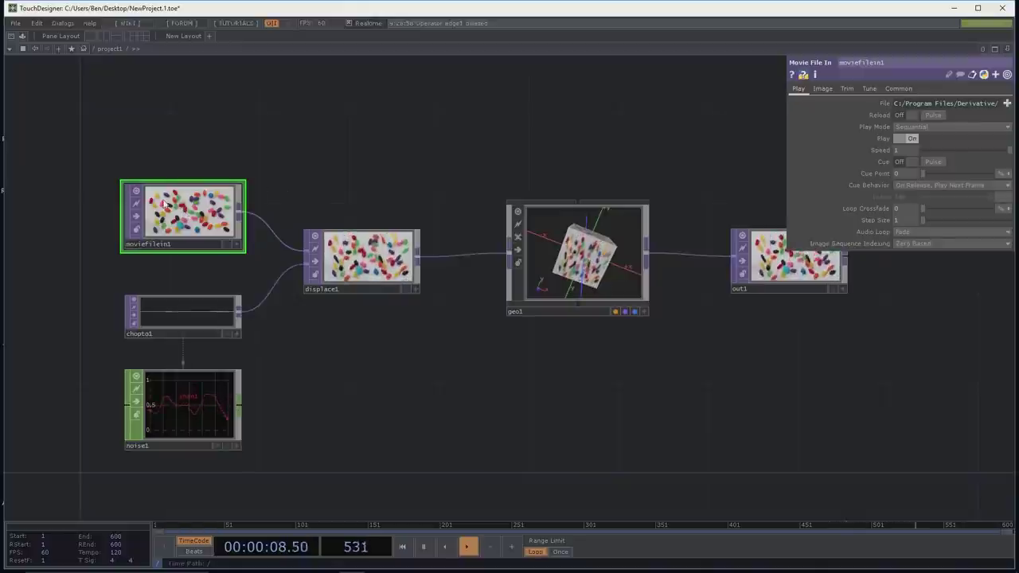
middle_drag(166, 167, 266, 132)
mouse_move(266, 132)
mouse_down()
mouse_move(342, 116)
mouse_move(268, 134)
mouse_up()
scroll(312, 132, down, 5)
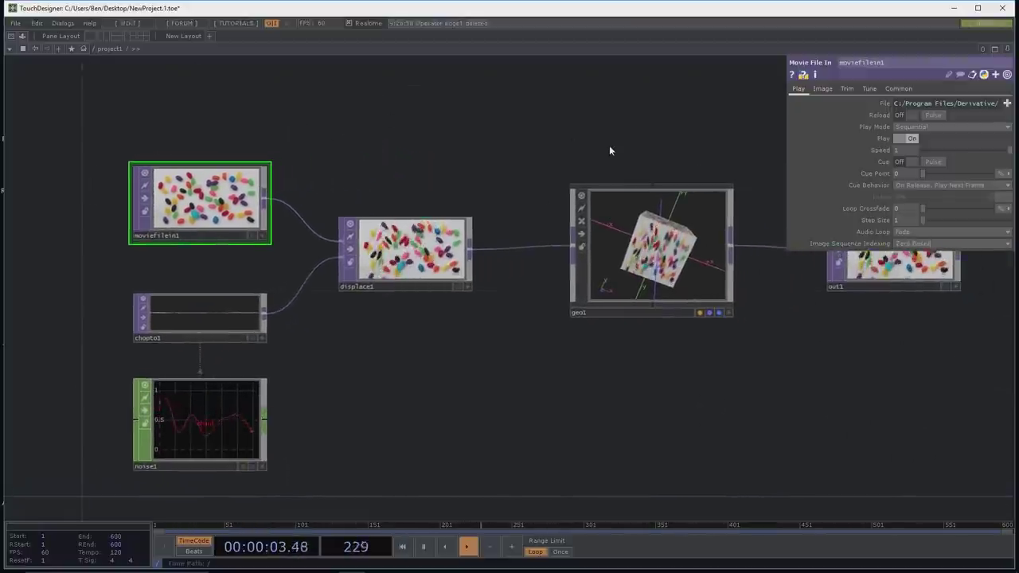
click(1007, 104)
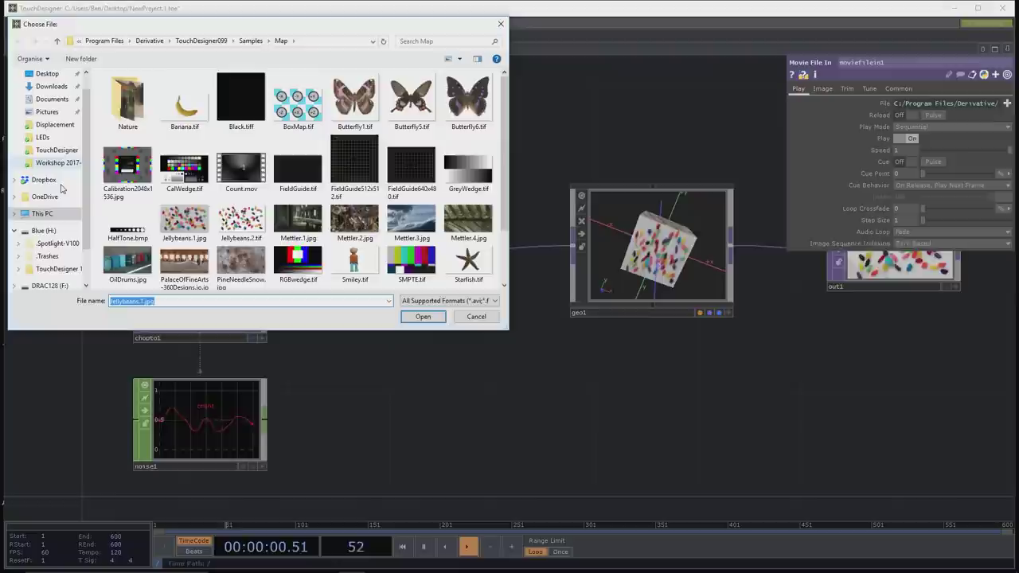
click(46, 229)
double_click(142, 111)
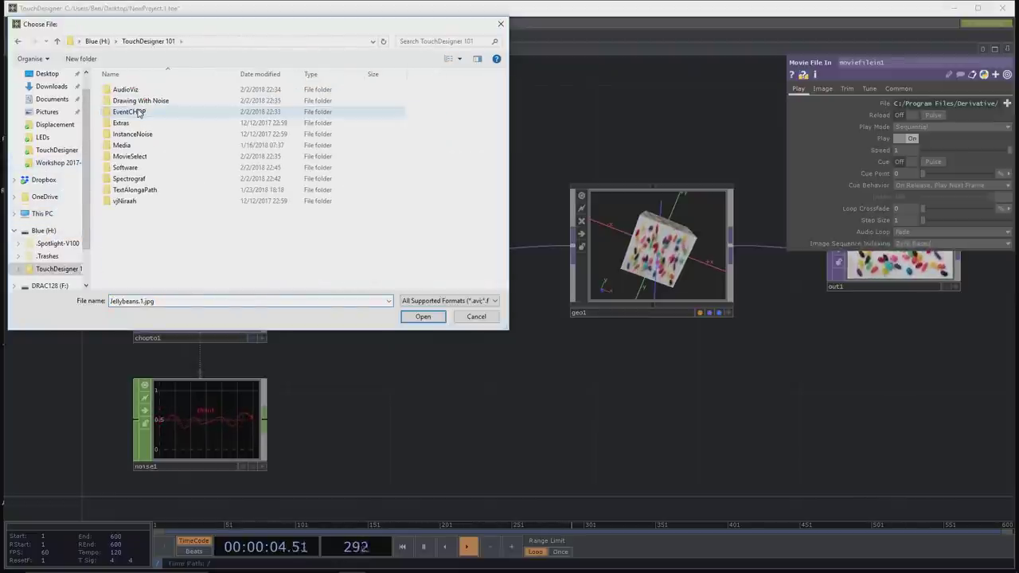
double_click(125, 145)
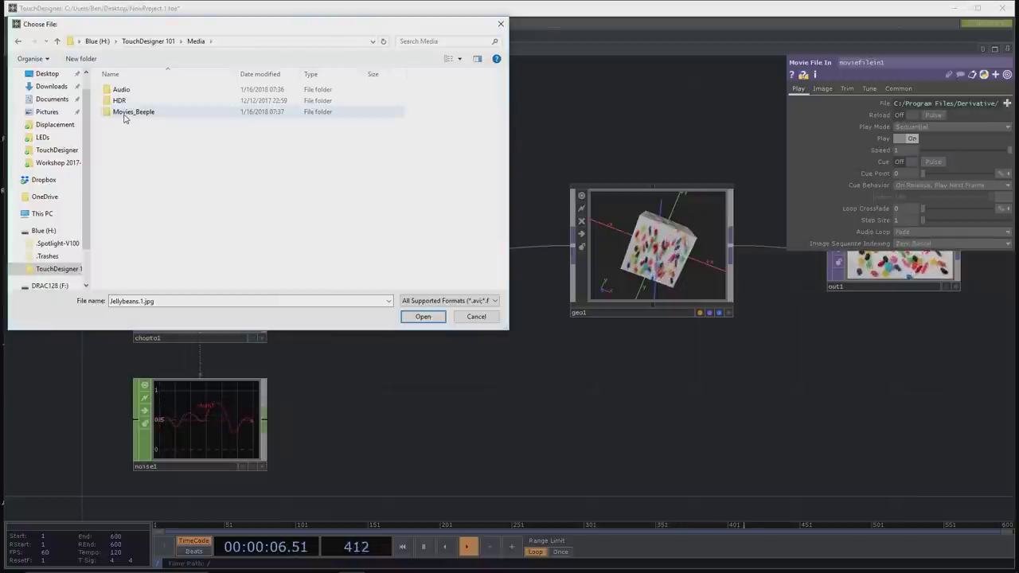
double_click(124, 113)
click(116, 91)
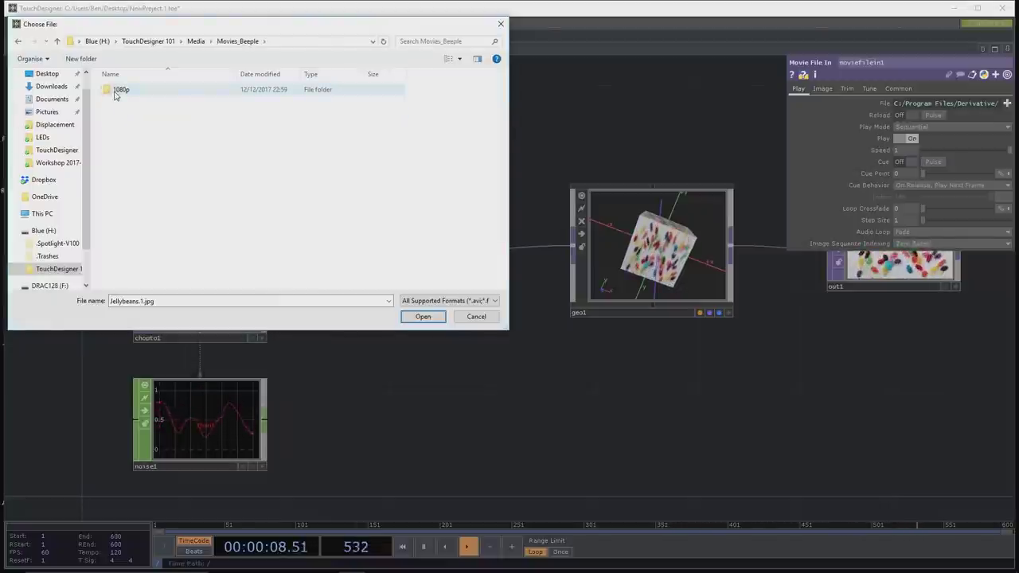
double_click(116, 91)
Step: Load BOKK (loop).mp4 as moviefilein1's source movie
scroll(135, 115, down, 5)
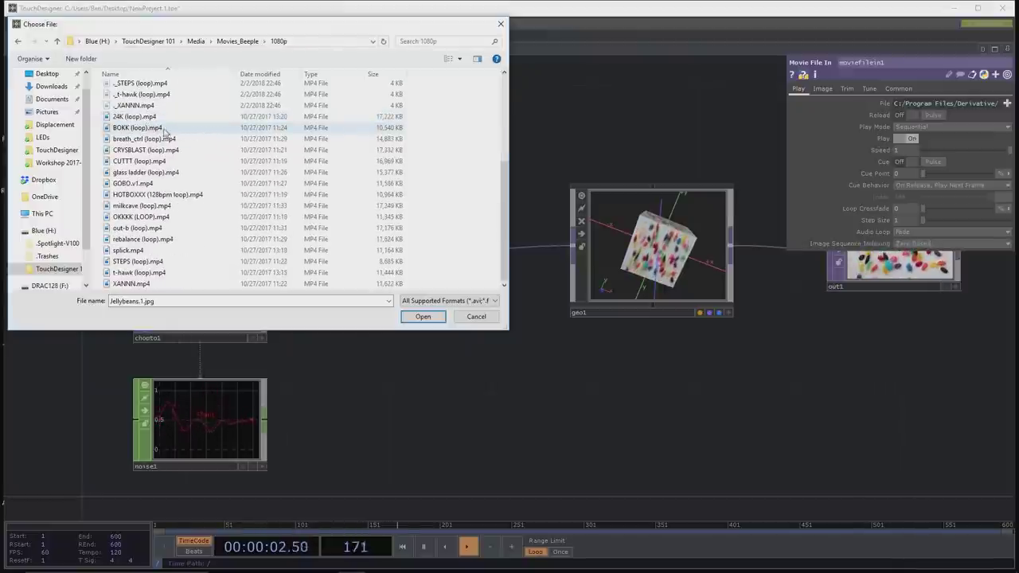
click(156, 129)
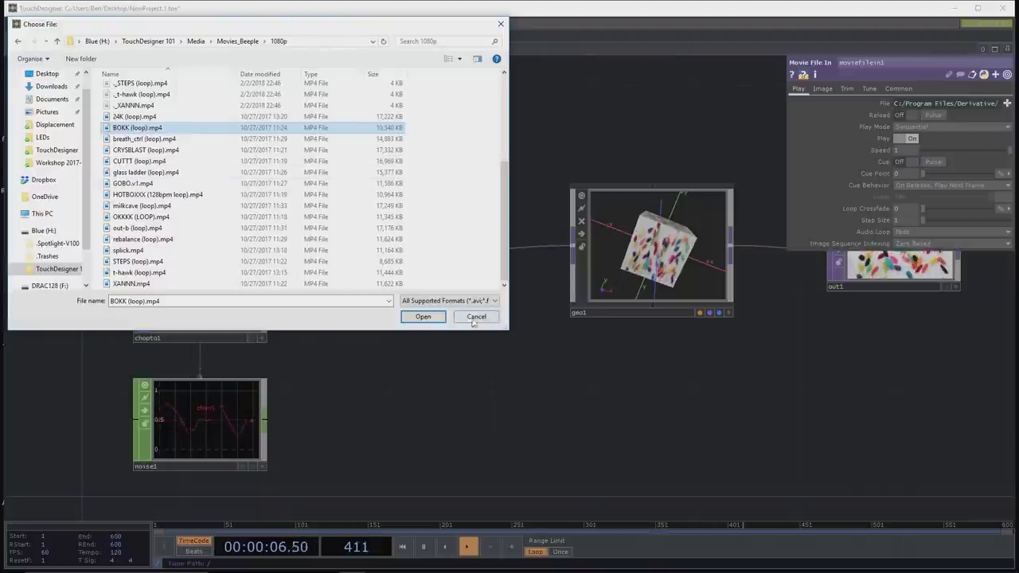
click(424, 317)
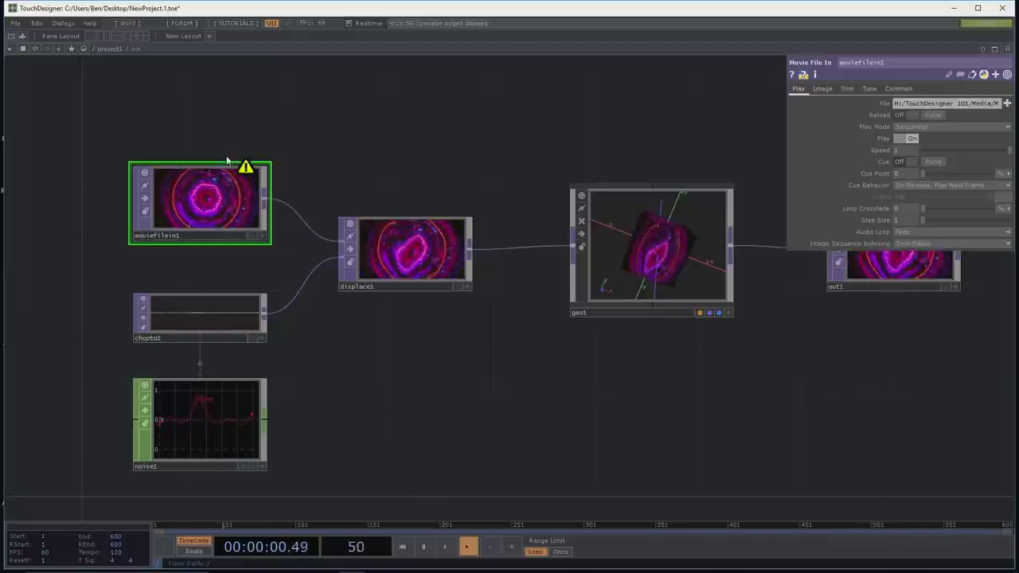
Step: Inspect moviefilein1's operator info and read the supported file formats in the Movie File In TOP help page
middle_click(200, 193)
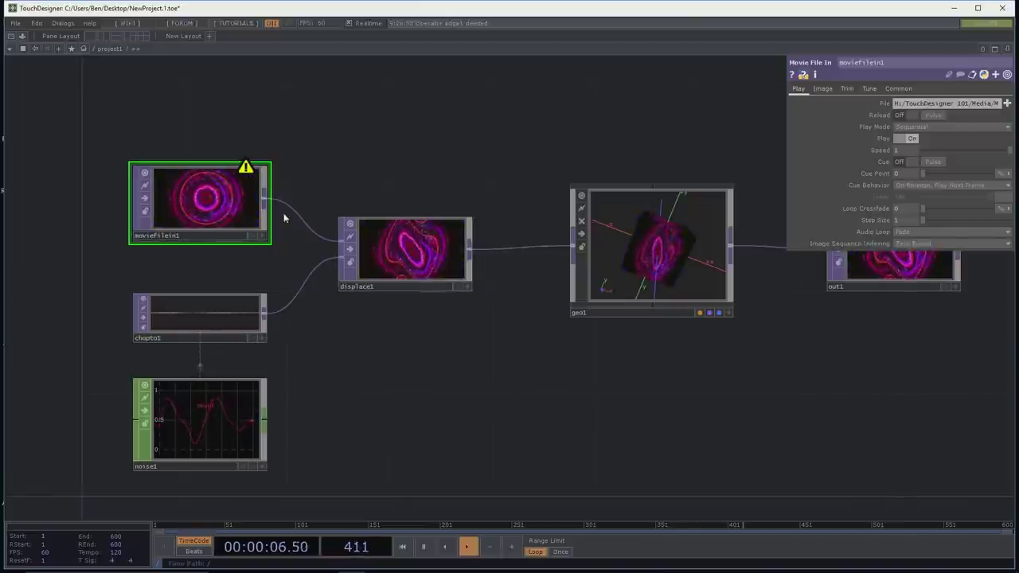
click(793, 76)
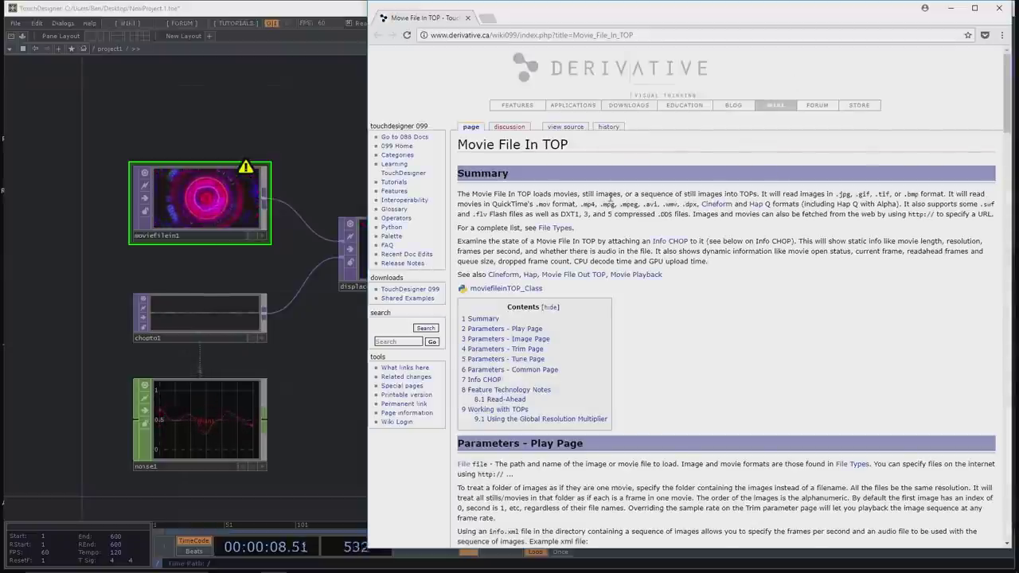
scroll(610, 196, down, 1)
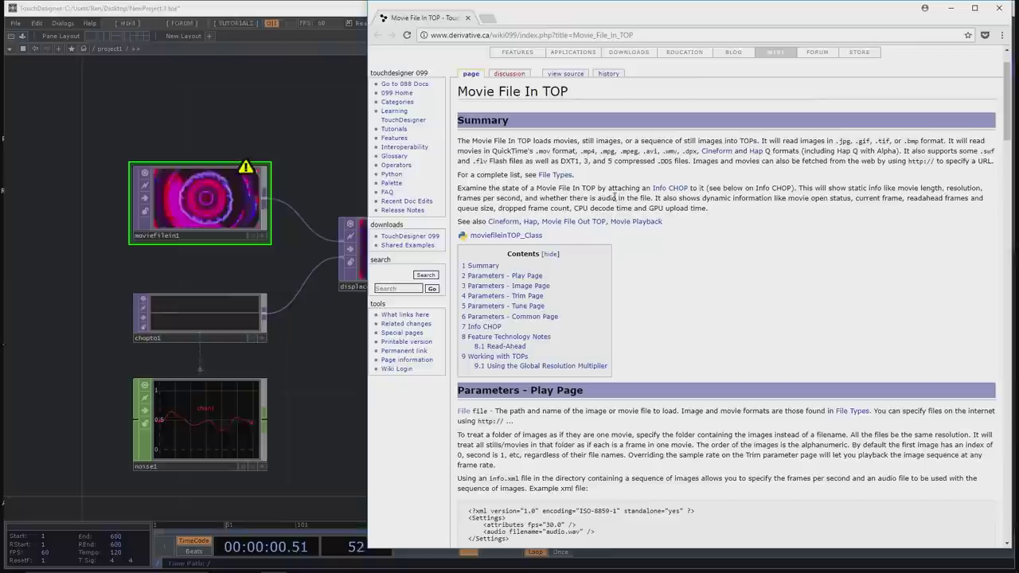
drag(580, 150, 694, 156)
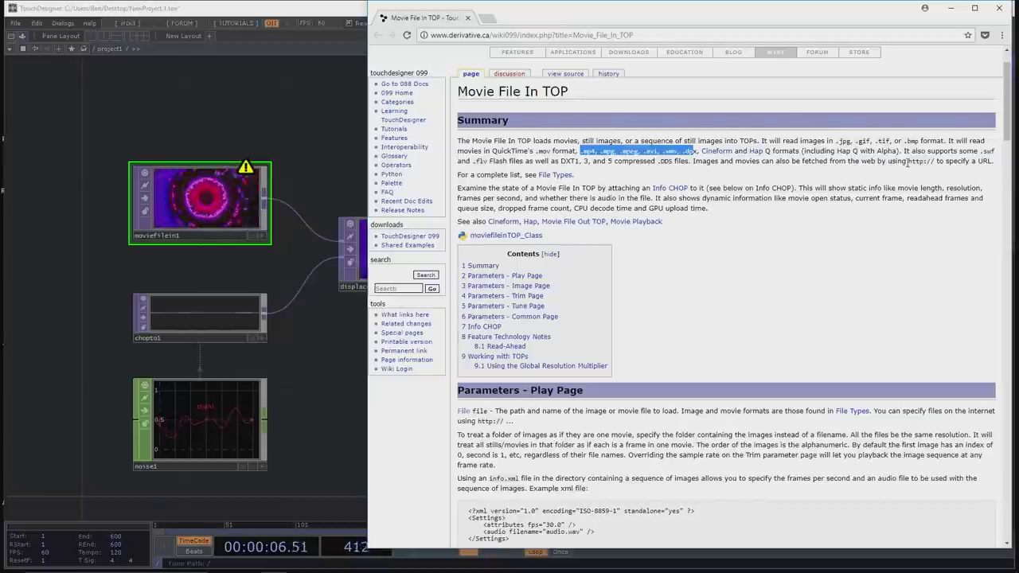
scroll(737, 169, down, 5)
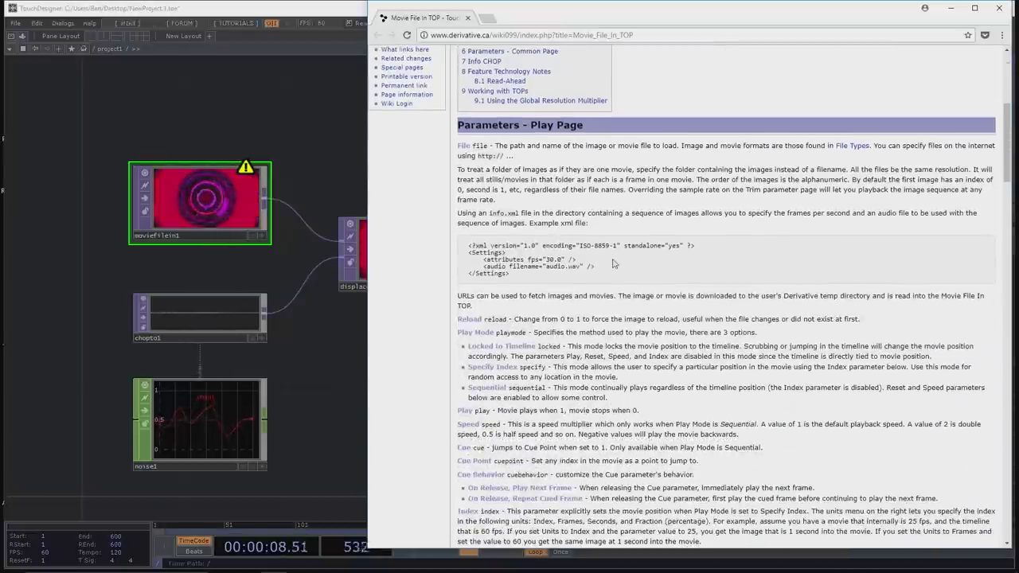
scroll(570, 209, up, 3)
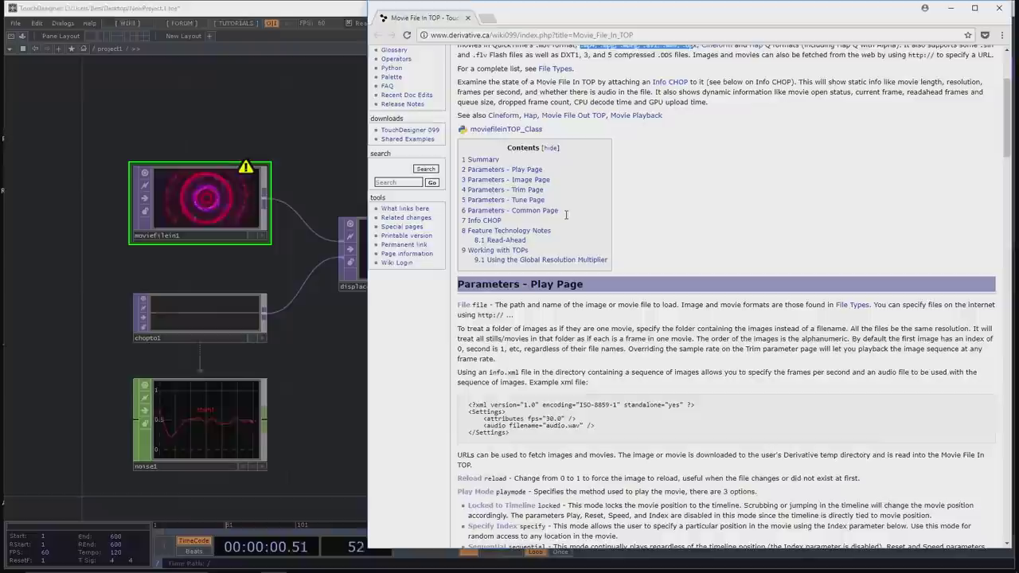
scroll(566, 219, up, 2)
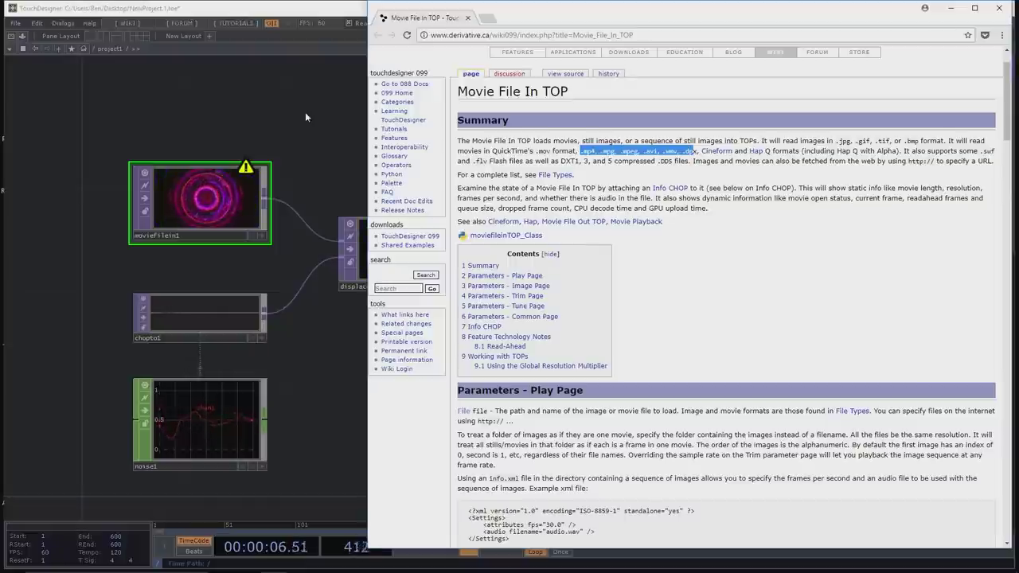
click(258, 127)
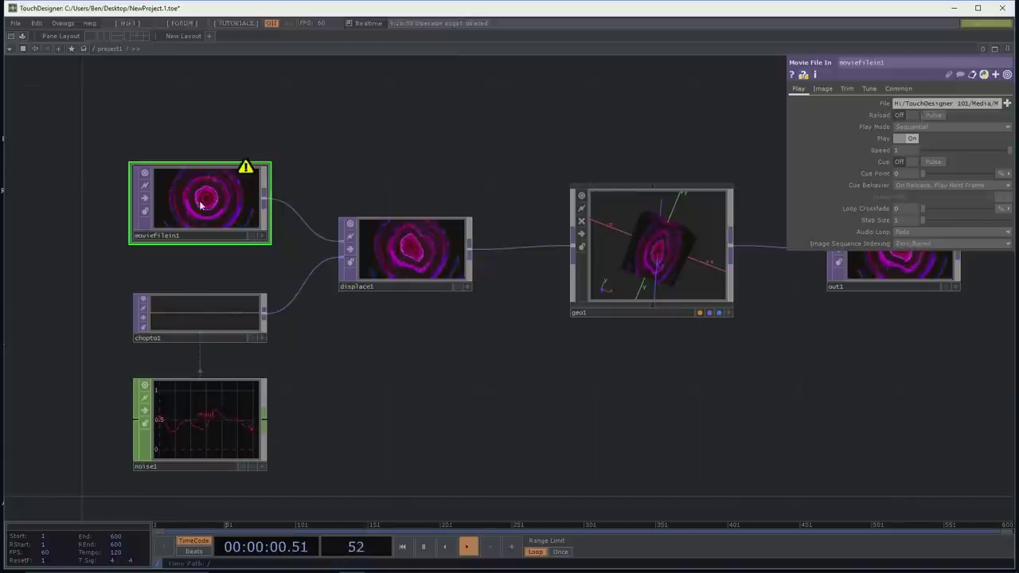
Step: Choose BOKK (loop).mp4 again as the source file of moviefilein1
click(1008, 105)
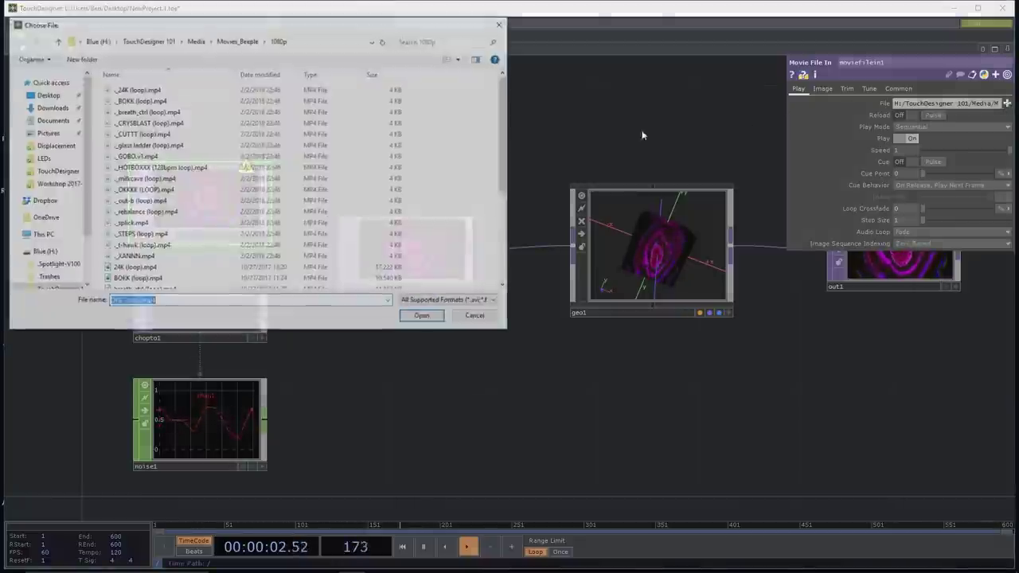
scroll(145, 266, down, 1)
scroll(145, 266, down, 4)
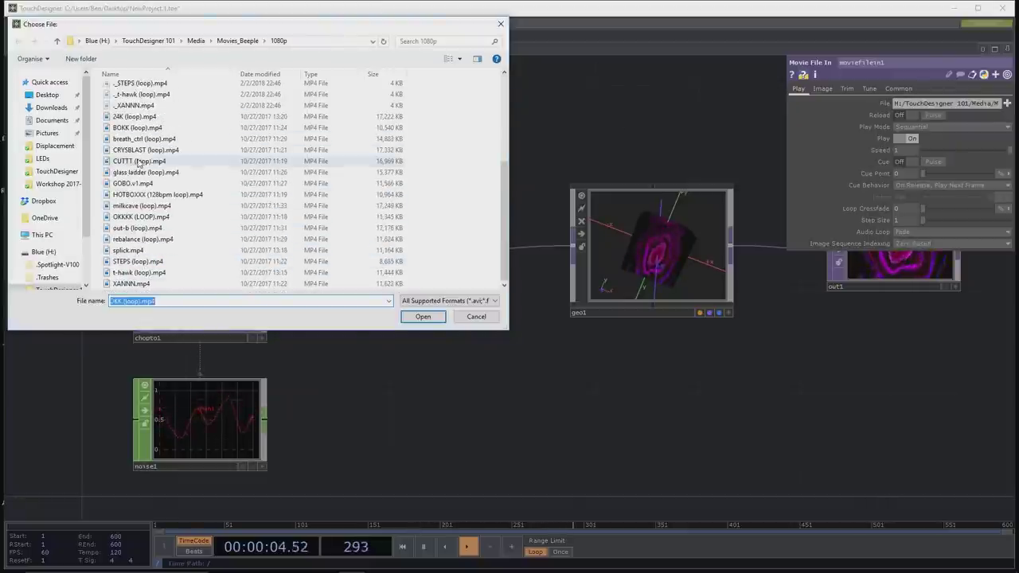
click(135, 128)
click(417, 317)
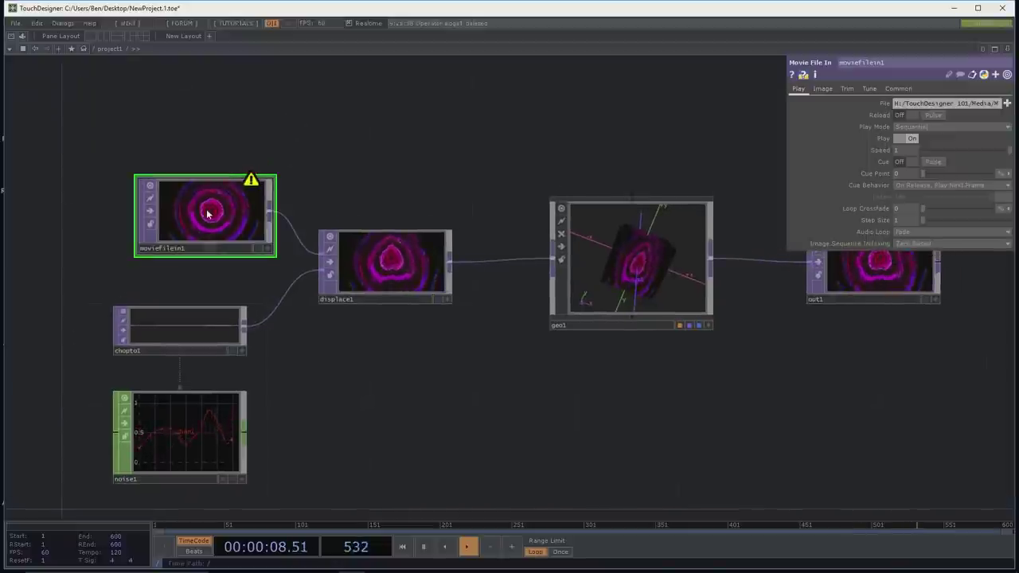
Step: Delete moviefilein1 and place a new Movie File In TOP feeding displace1's first input
key(Delete)
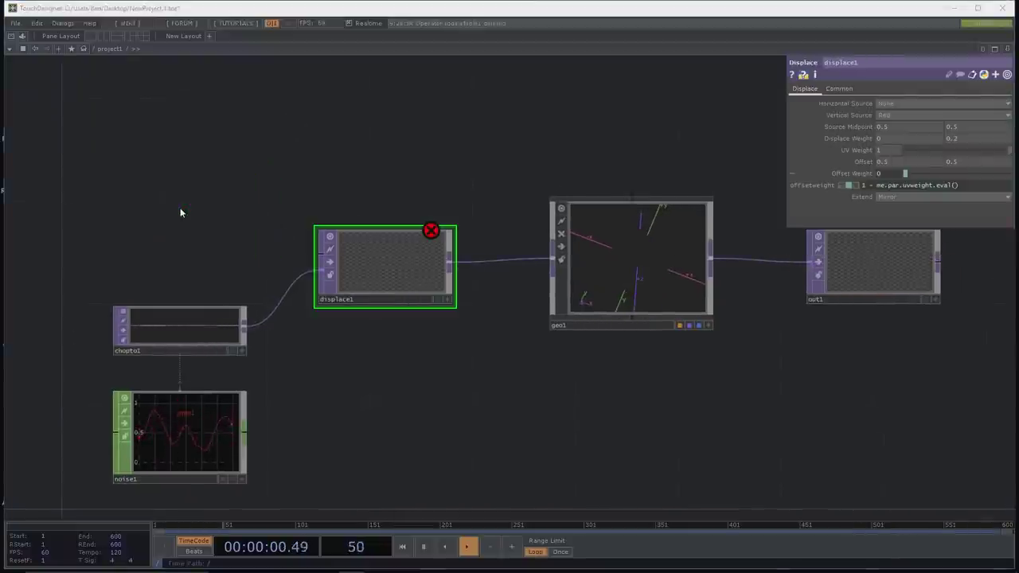
key(Tab)
click(78, 307)
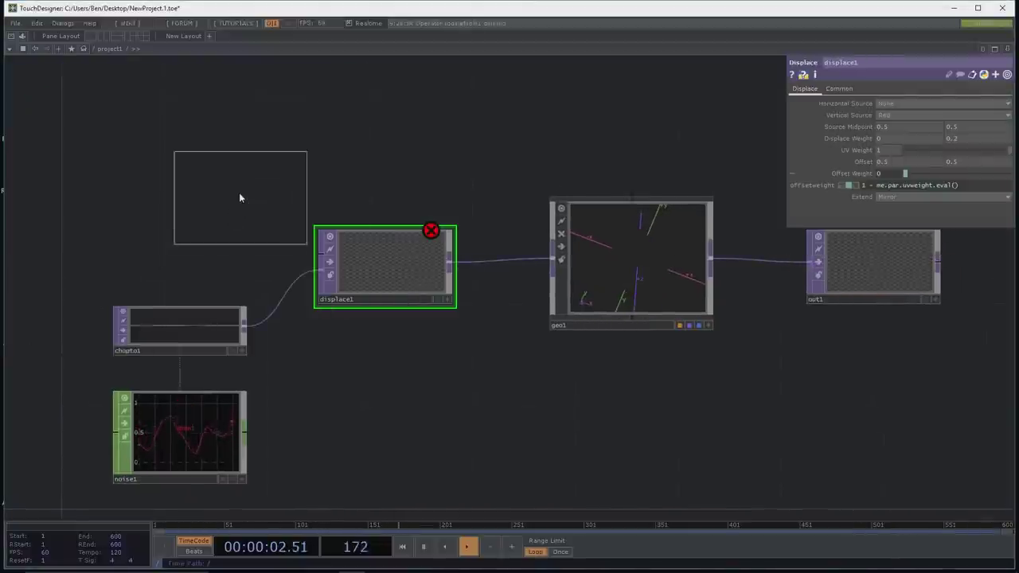
click(180, 216)
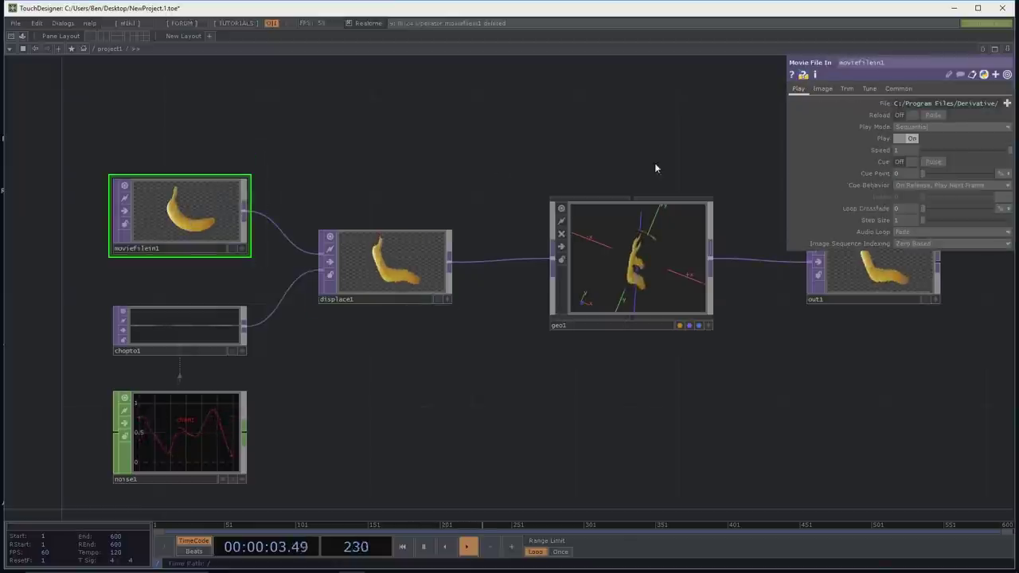
Step: Load BOKK (loop).mp4 from the 1080p folder into the new Movie File In operator
click(1006, 102)
scroll(144, 216, down, 2)
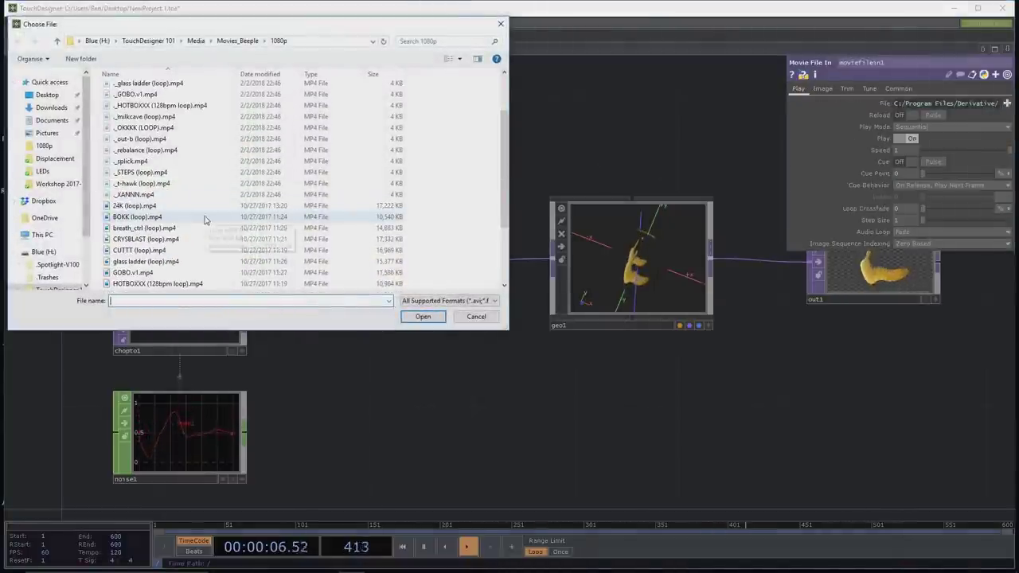
click(140, 216)
click(423, 317)
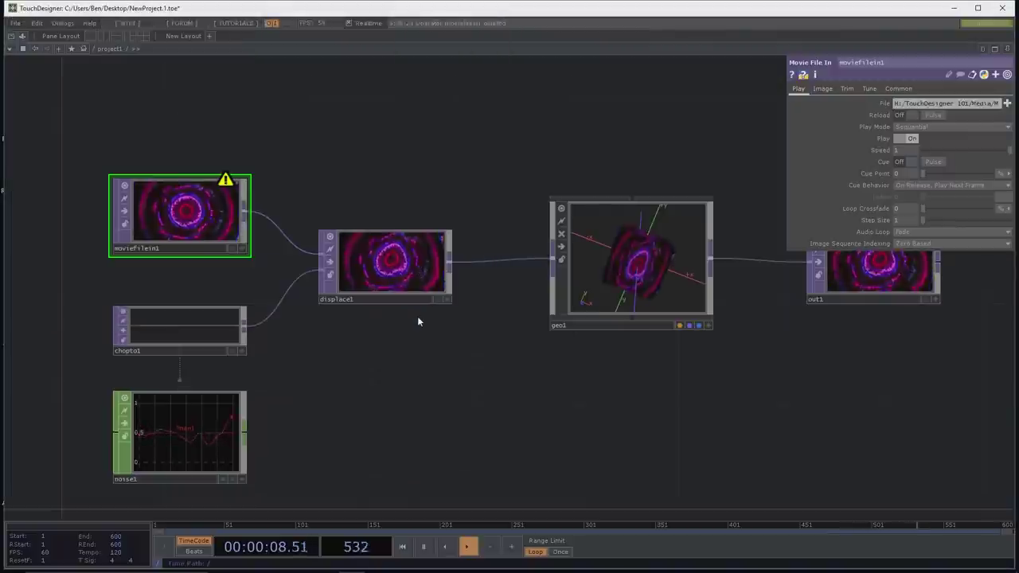
Step: Try the slider on moviefilein1's Speed parameter and return it to 1
drag(325, 117, 357, 133)
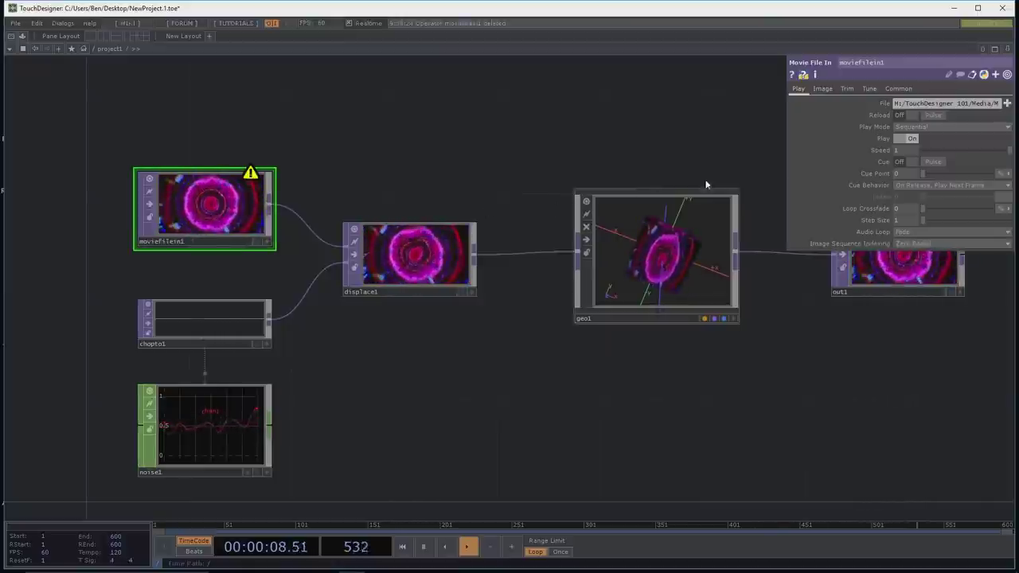
drag(959, 155, 1004, 151)
drag(922, 148, 1014, 149)
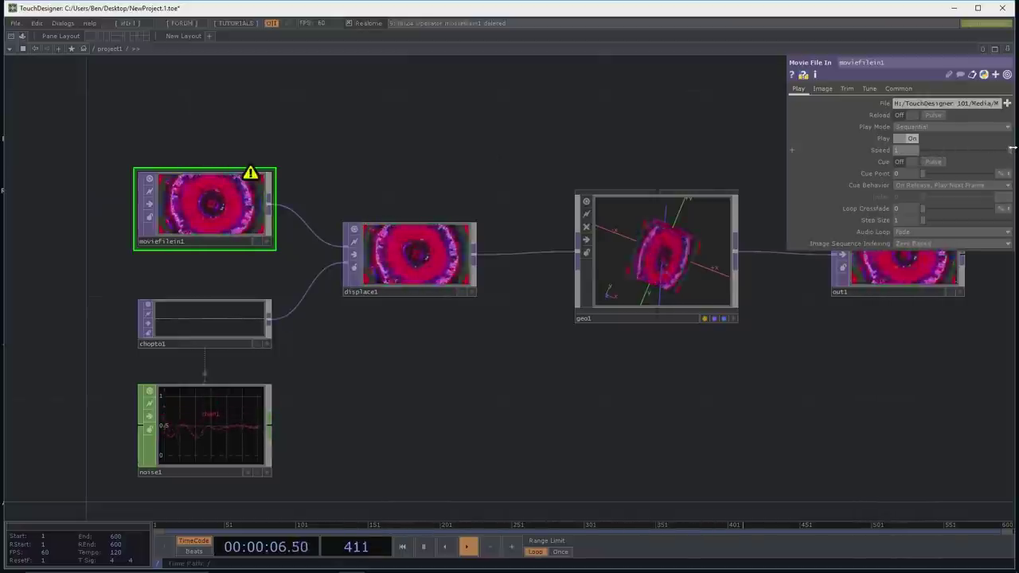
Step: Set moviefilein1's playback Speed to 5
click(908, 150)
text(5)
key(Return)
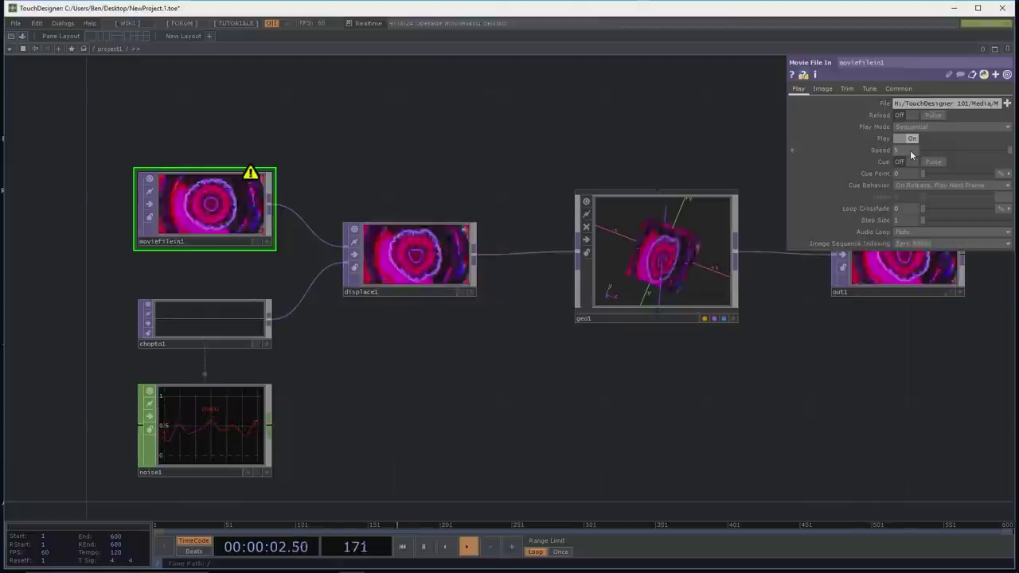
Step: Vary moviefilein1's Speed with the slider and value ladder, and reverse playback with the Speed expression 0-1
mouse_move(947, 149)
mouse_down()
mouse_move(937, 151)
mouse_move(953, 155)
mouse_up()
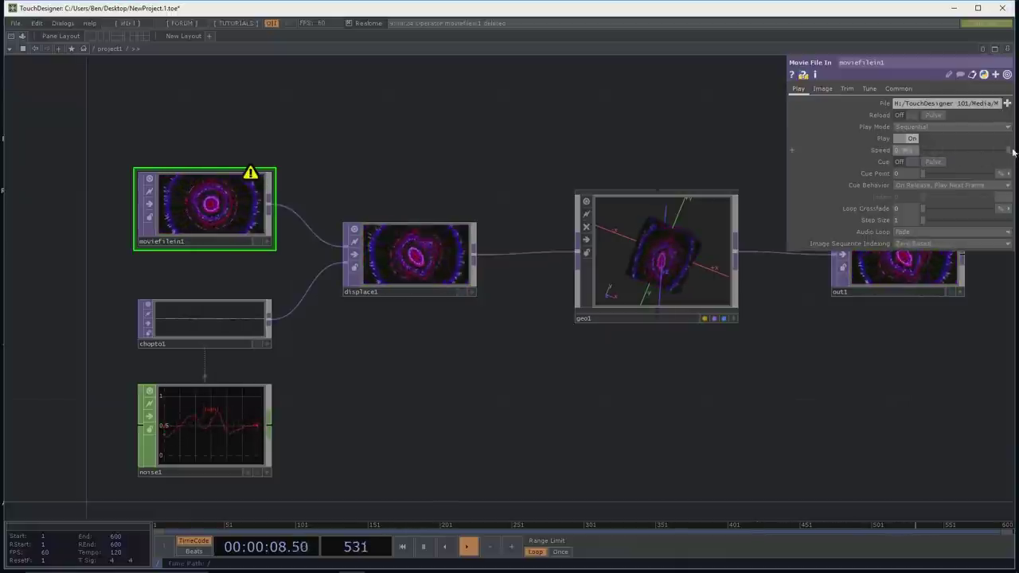
middle_drag(906, 153, 909, 133)
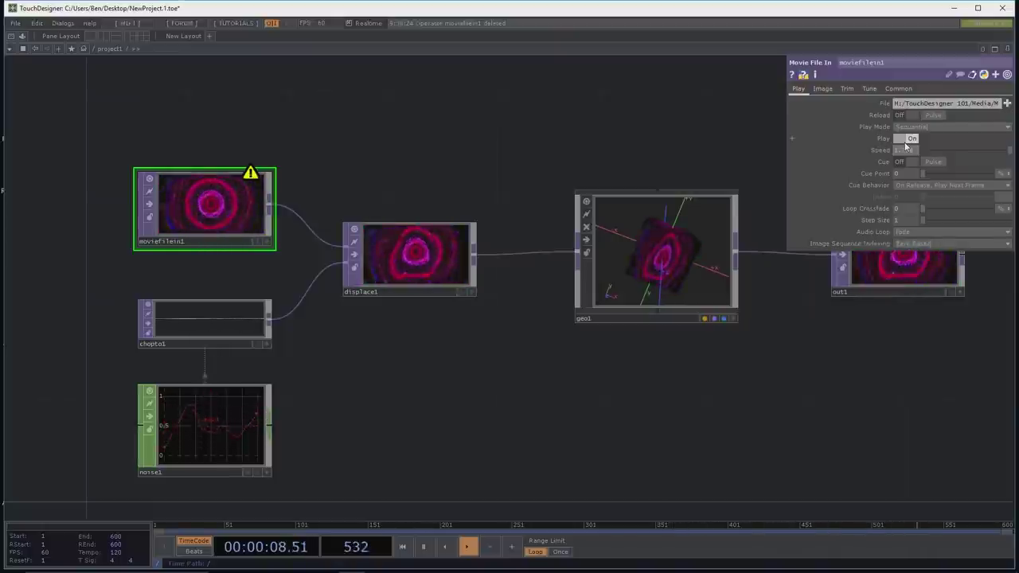
drag(914, 157, 920, 153)
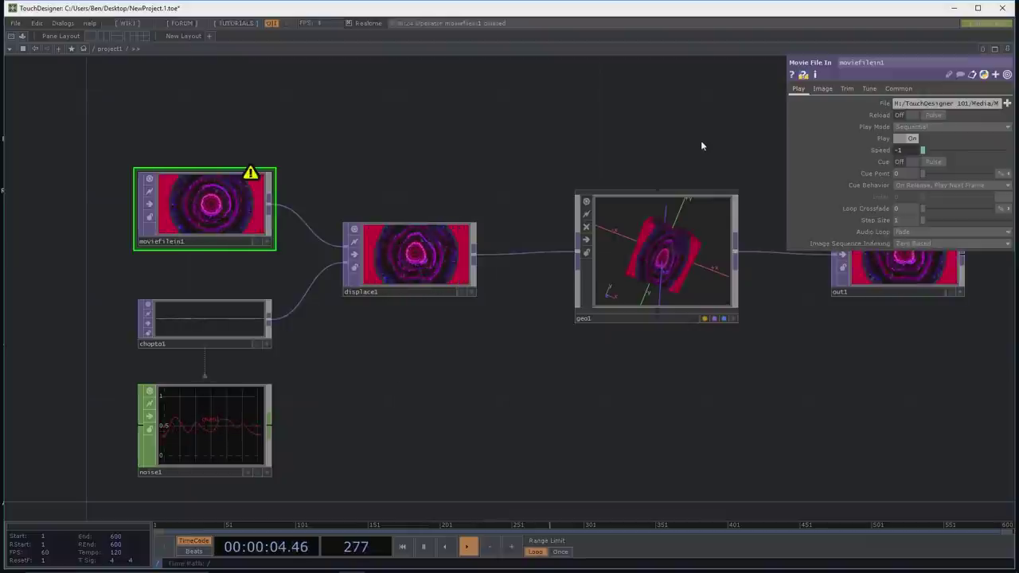
Step: Replace moviefilein1's Speed expression with 0 and raise the Speed to 1 with the slider
click(912, 156)
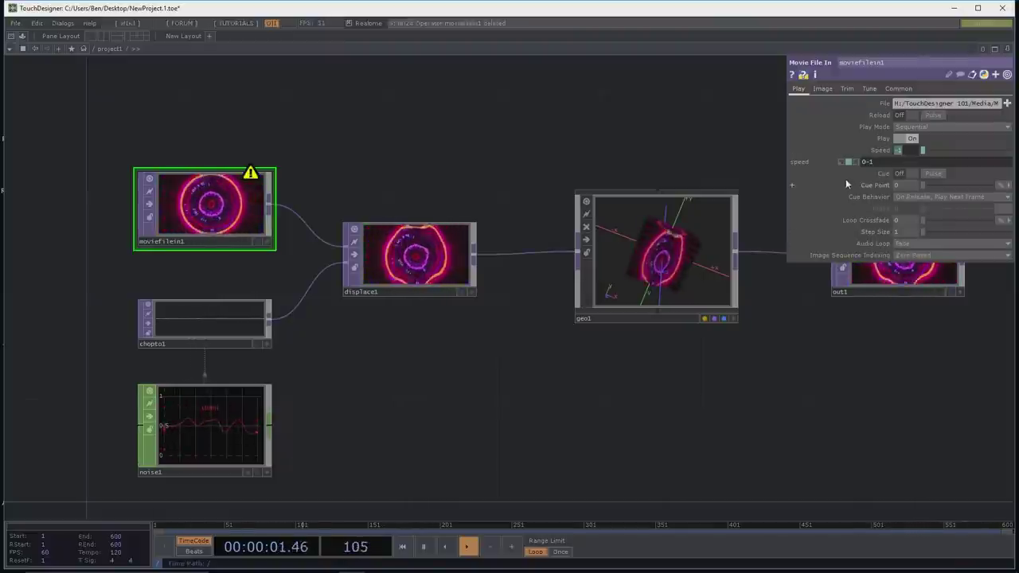
text(0)
key(Return)
drag(923, 150, 1009, 152)
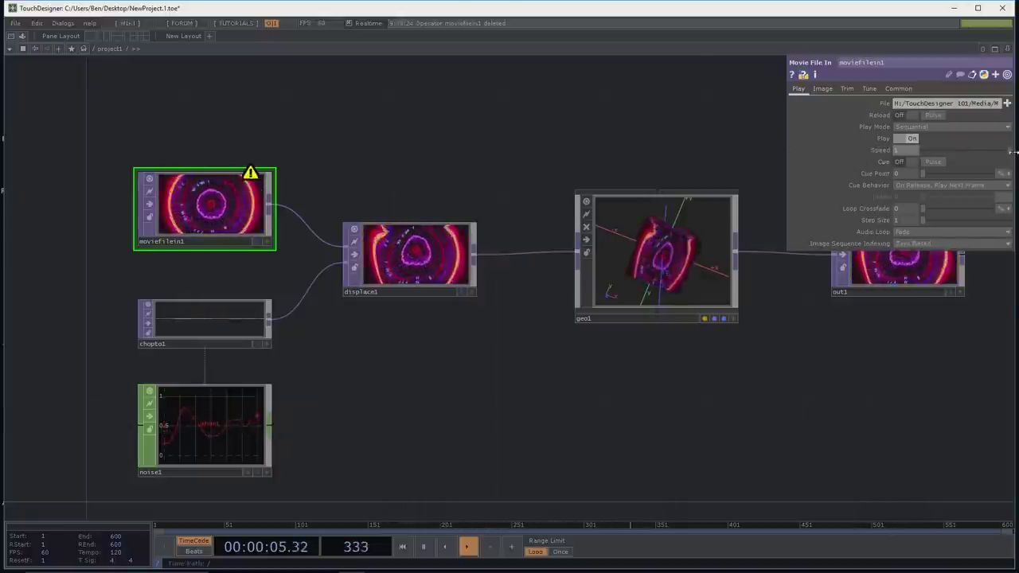
drag(449, 124, 455, 117)
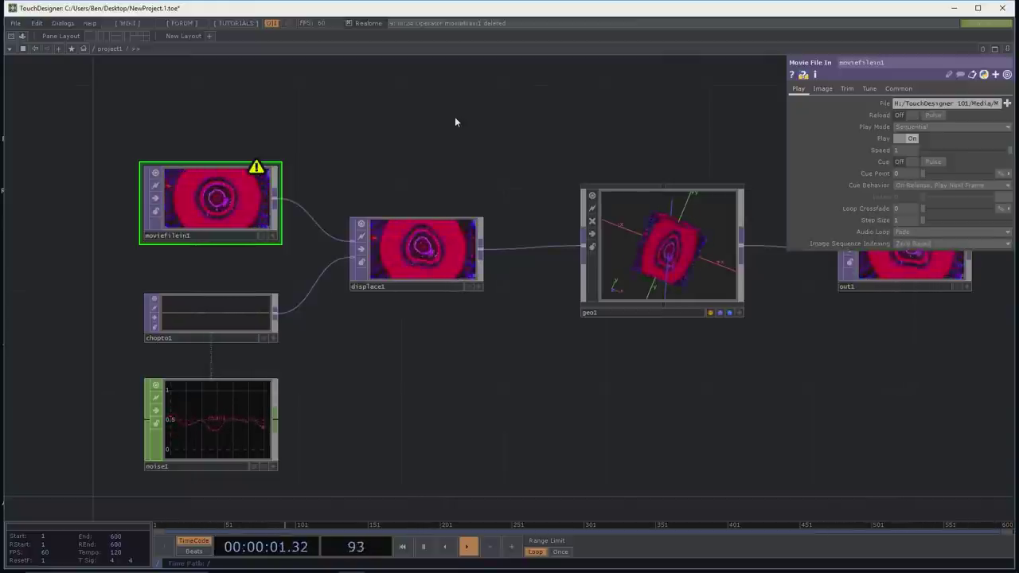
drag(449, 123, 409, 203)
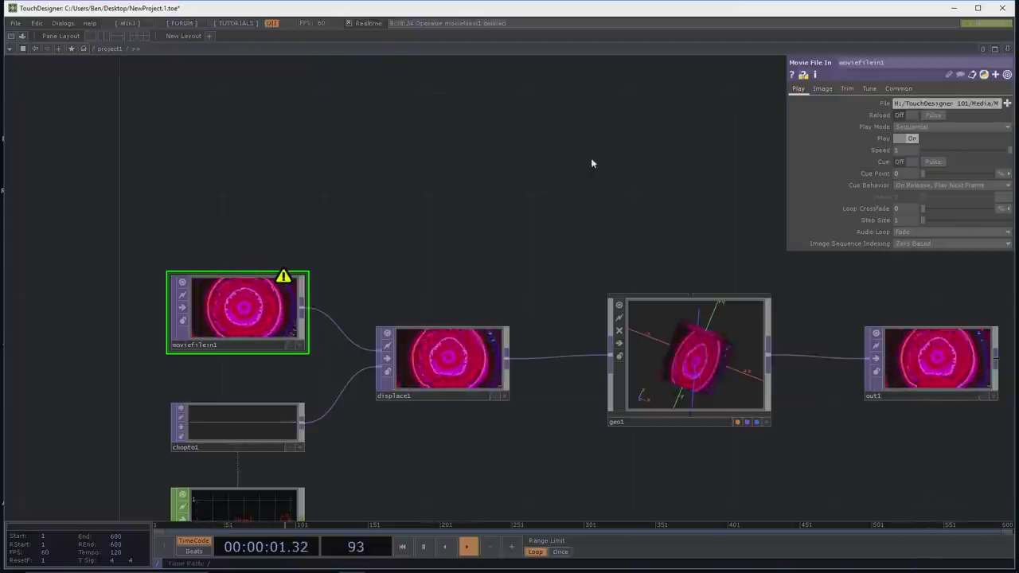
Step: Add a Video Device In TOP to the network above moviefilein1
key(Tab)
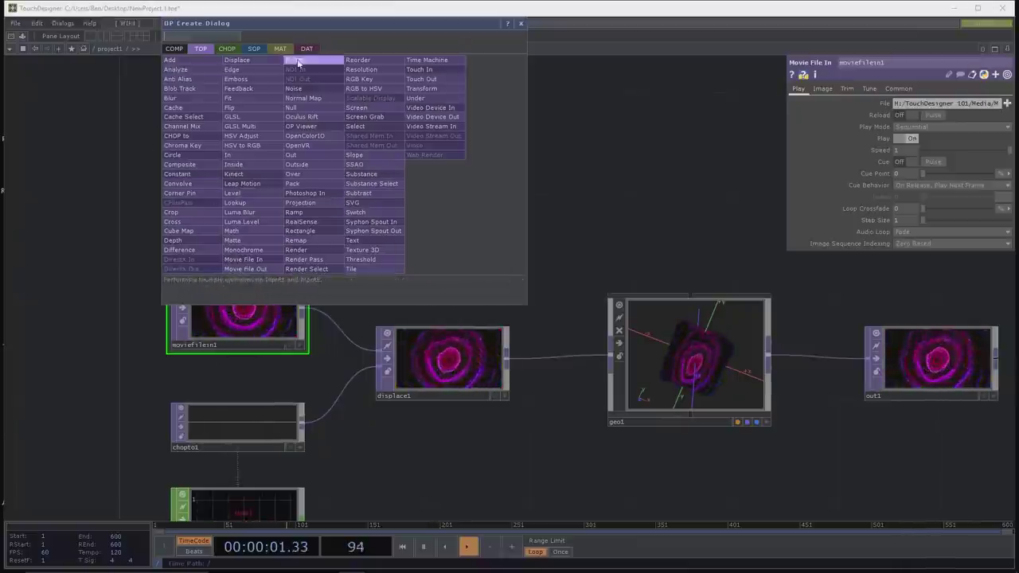
drag(322, 23, 459, 14)
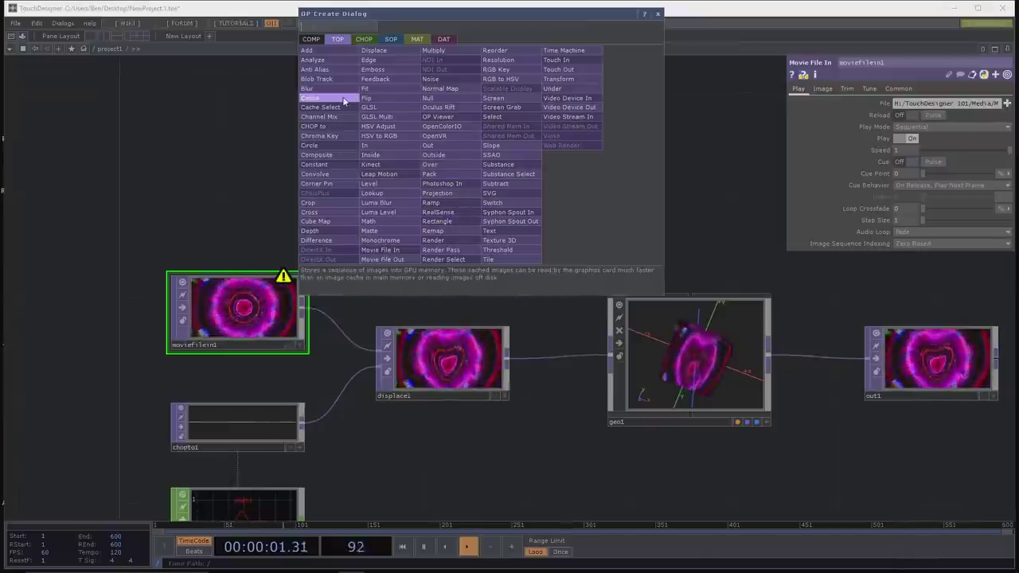
click(588, 98)
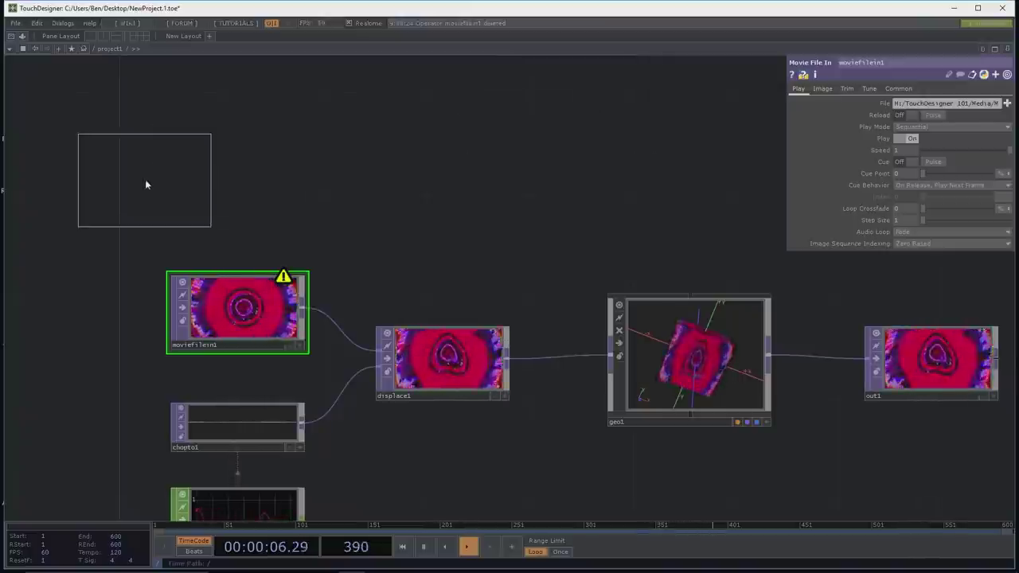
click(262, 140)
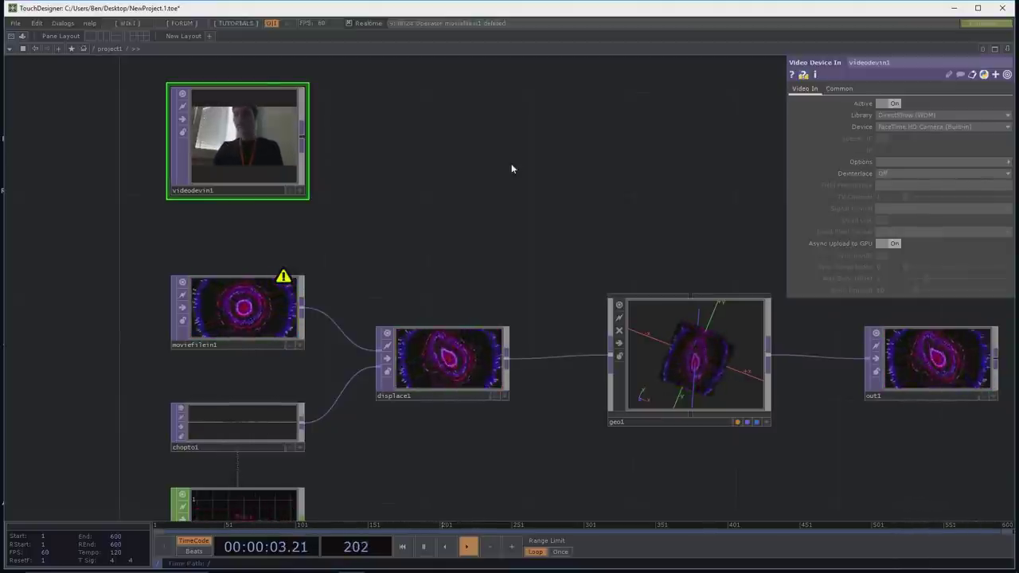
drag(517, 174, 514, 190)
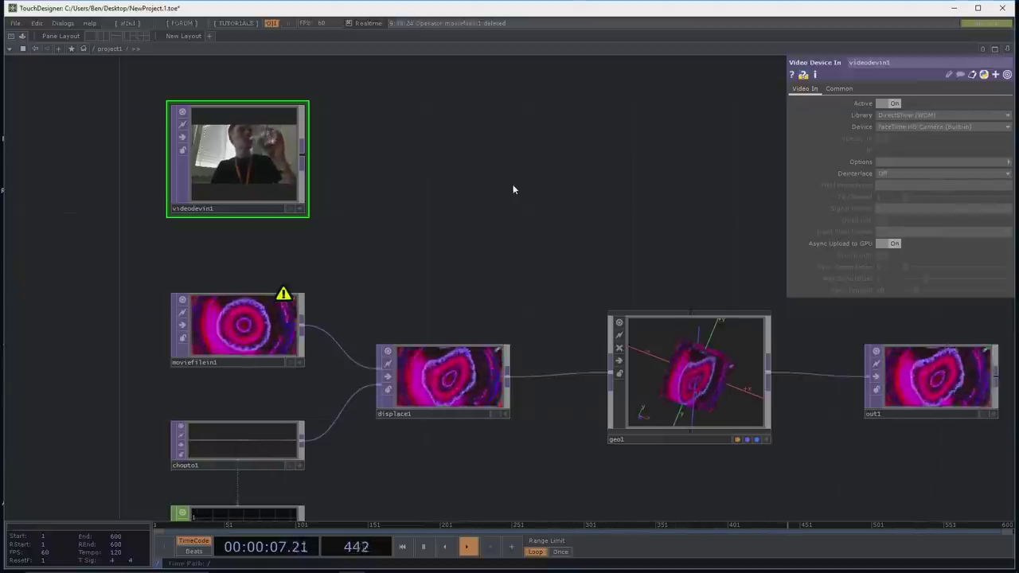
drag(702, 160, 690, 164)
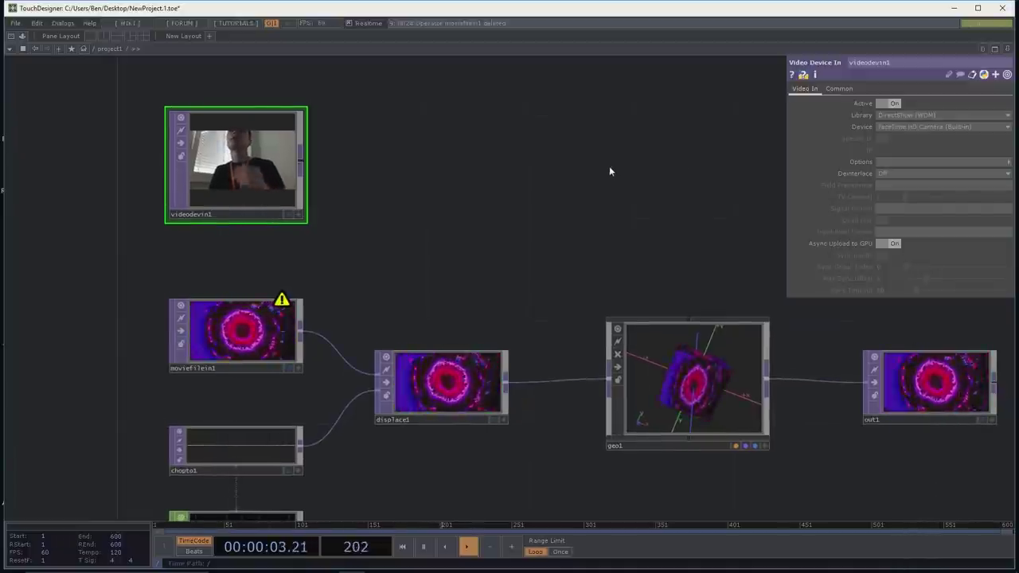
click(891, 103)
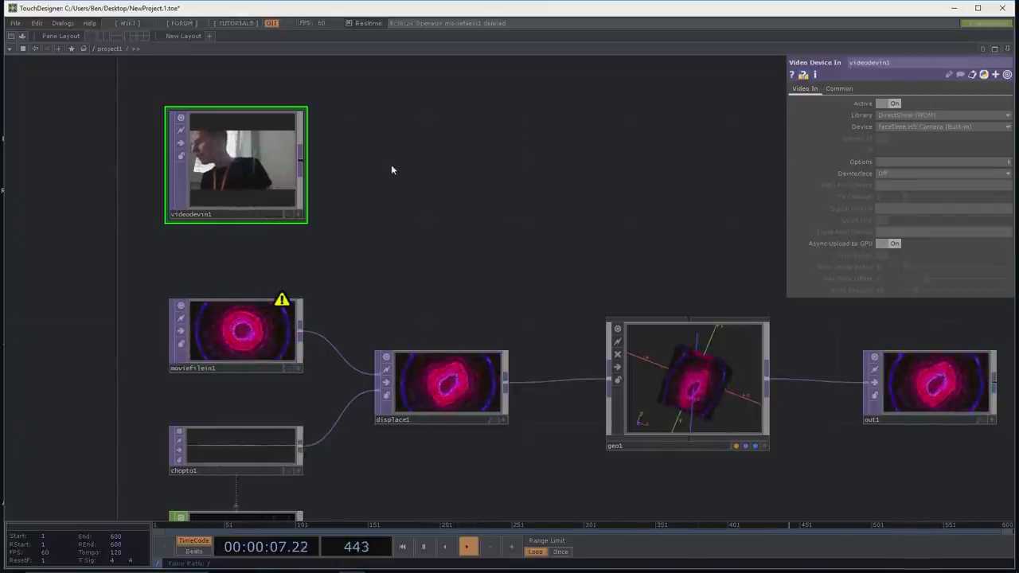
Step: Add an Edge TOP beside videodevin1 and wire videodevin1's output into it
scroll(405, 185, up, 1)
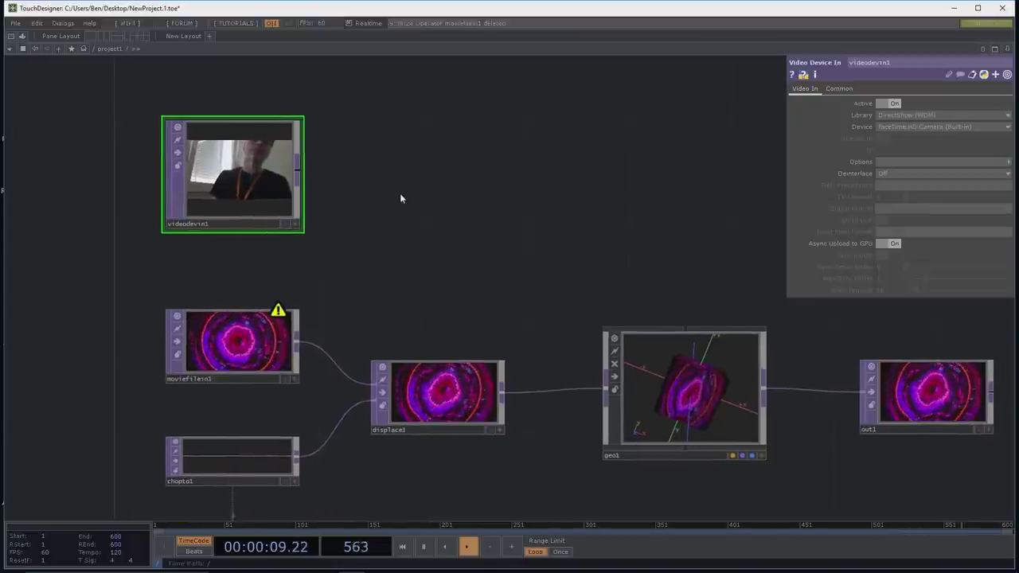
scroll(400, 200, up, 2)
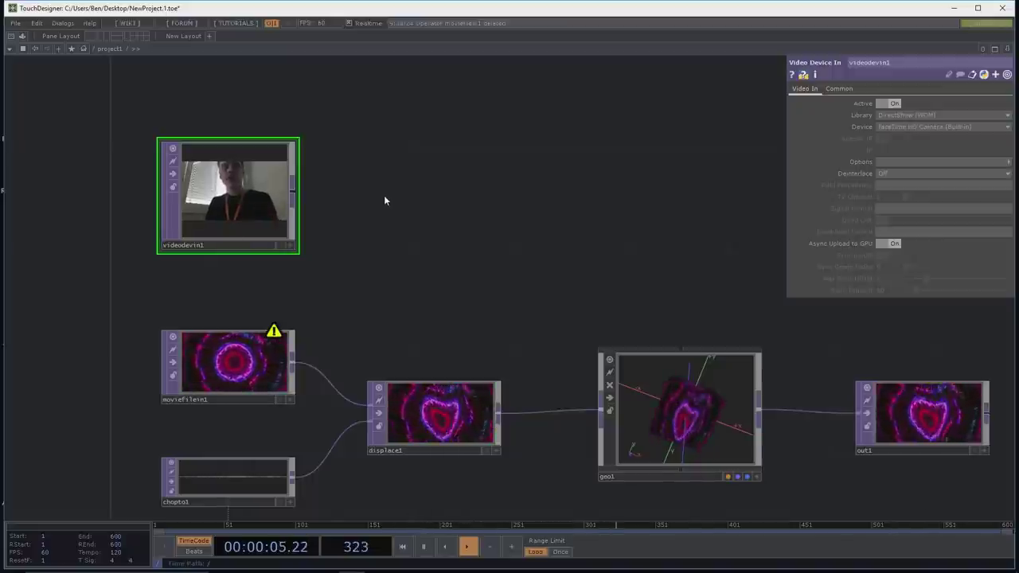
key(Tab)
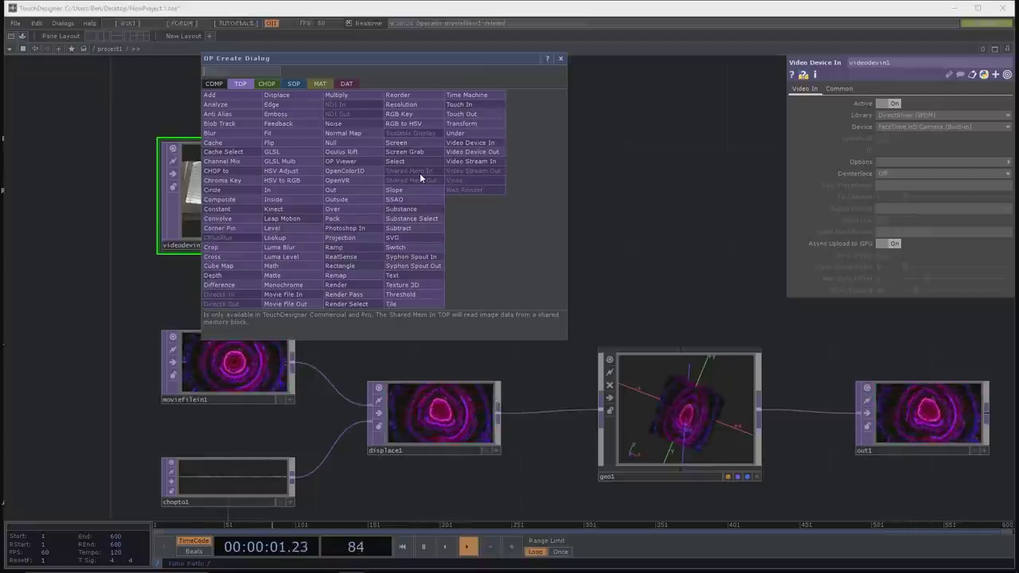
text(edge)
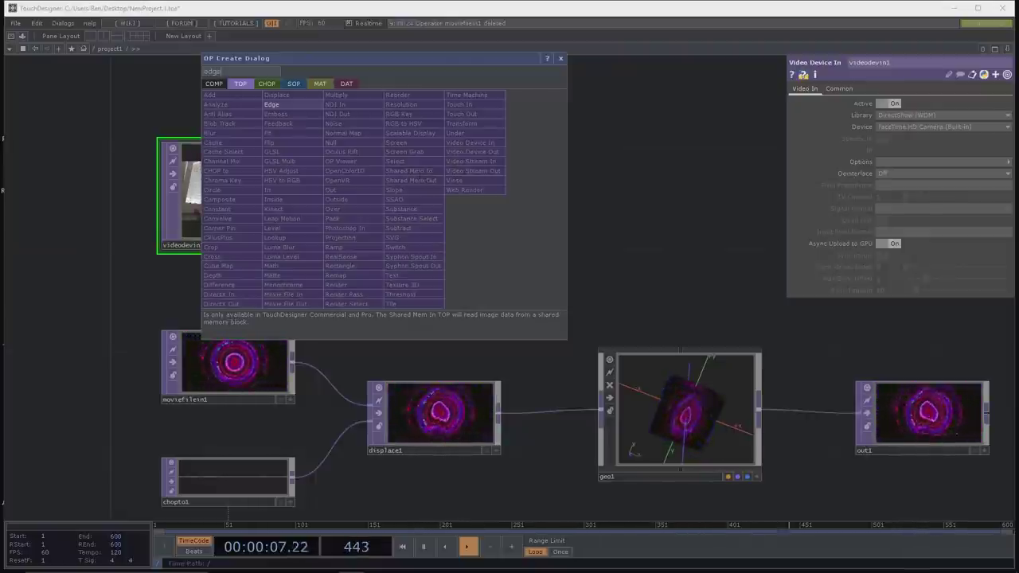
key(Return)
click(419, 173)
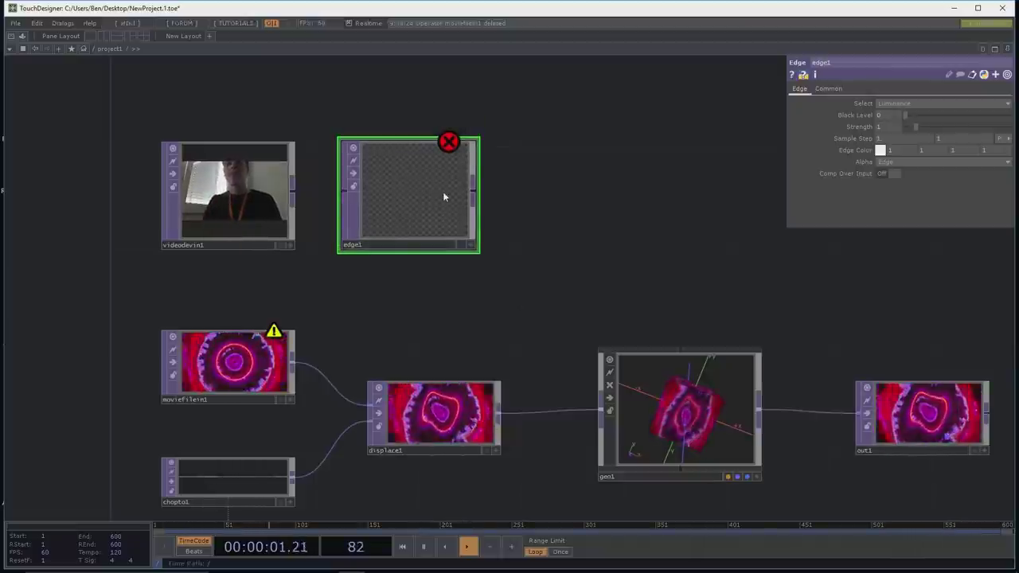
drag(443, 197, 477, 198)
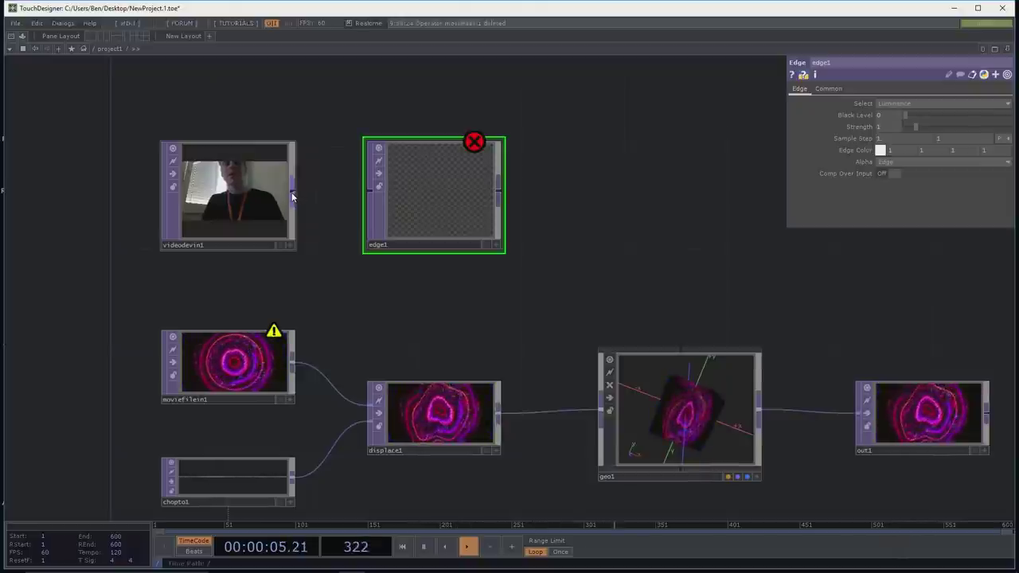
drag(295, 196, 345, 198)
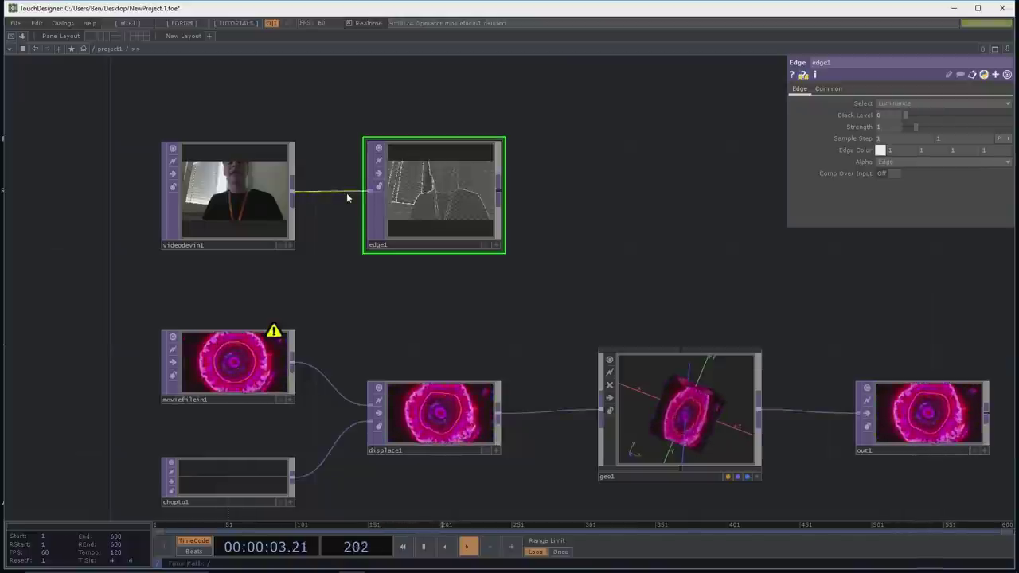
Step: Try edge1 with Black Level 0.046 and varied Strength, toggling Comp Over Input on and back off
scroll(512, 302, up, 5)
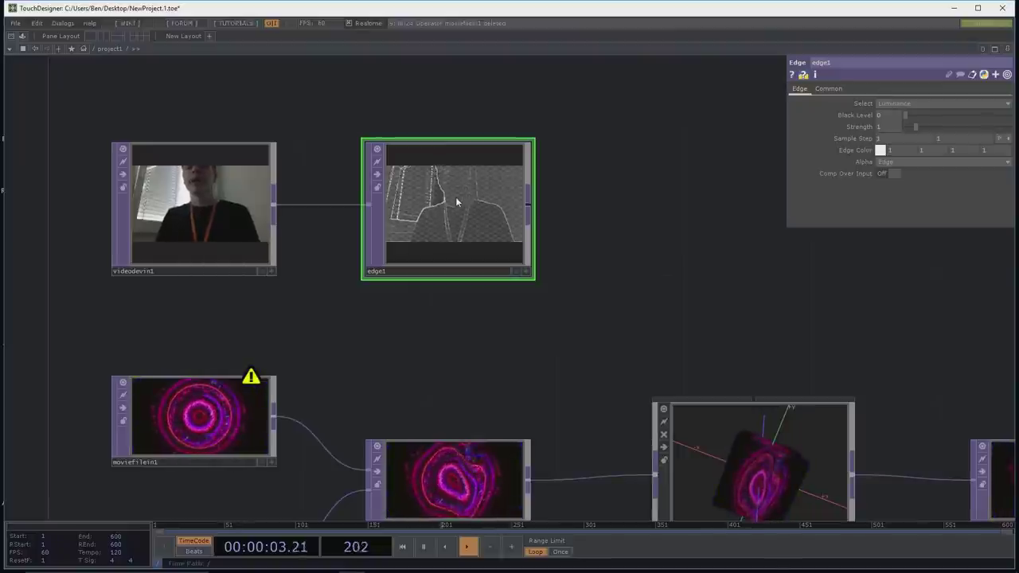
mouse_move(918, 123)
mouse_down()
mouse_move(940, 123)
mouse_move(909, 116)
mouse_up()
click(918, 116)
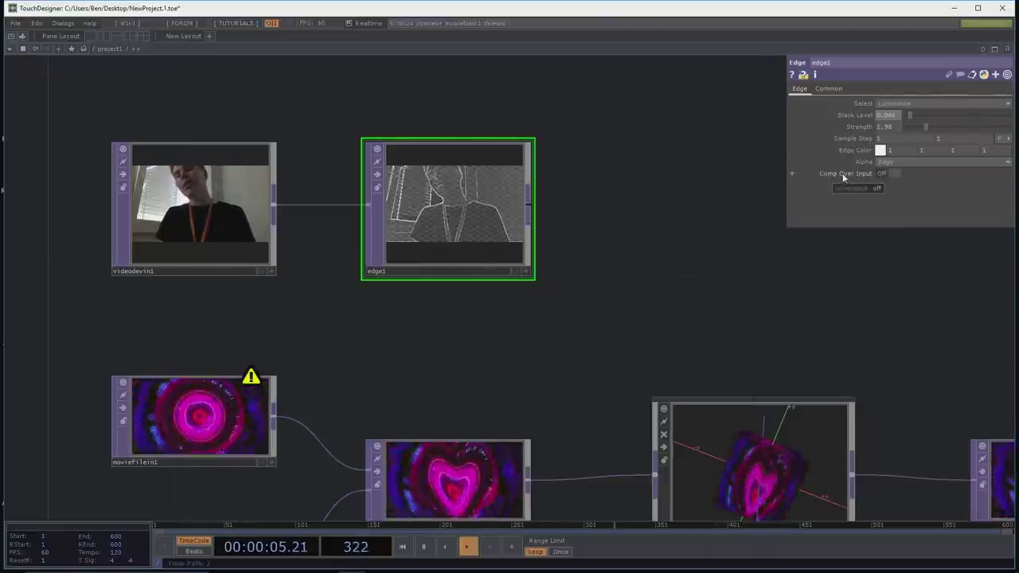
click(893, 174)
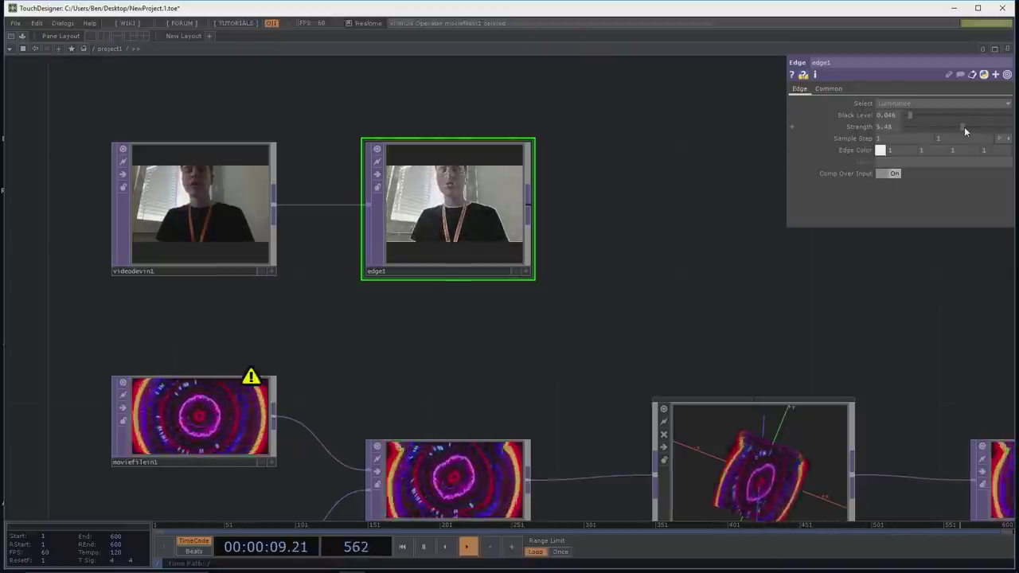
drag(946, 126, 931, 130)
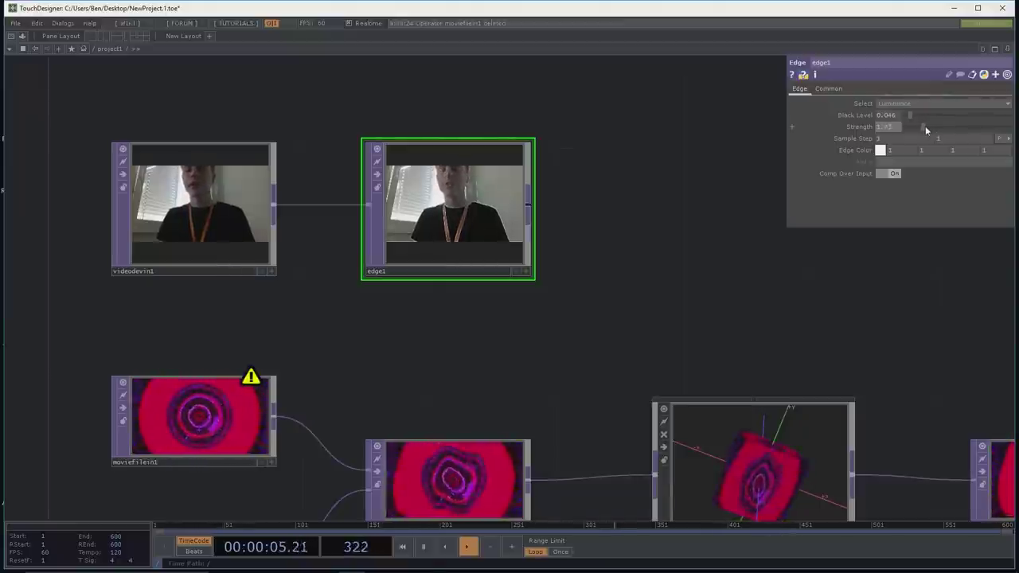
click(896, 174)
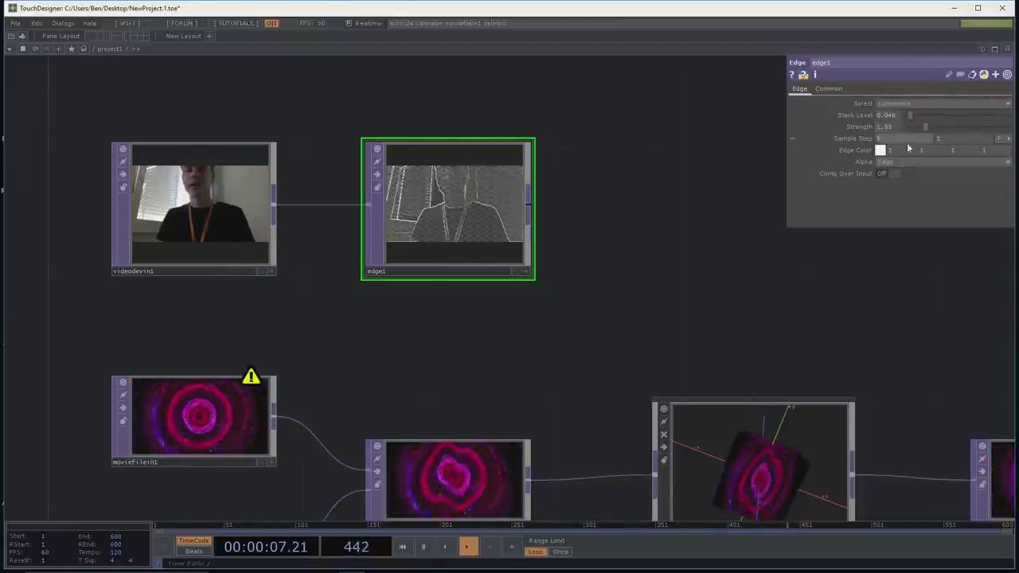
Step: Set edge1's Black Level to about 0.168 and its Strength to about 1.32
drag(911, 115, 931, 124)
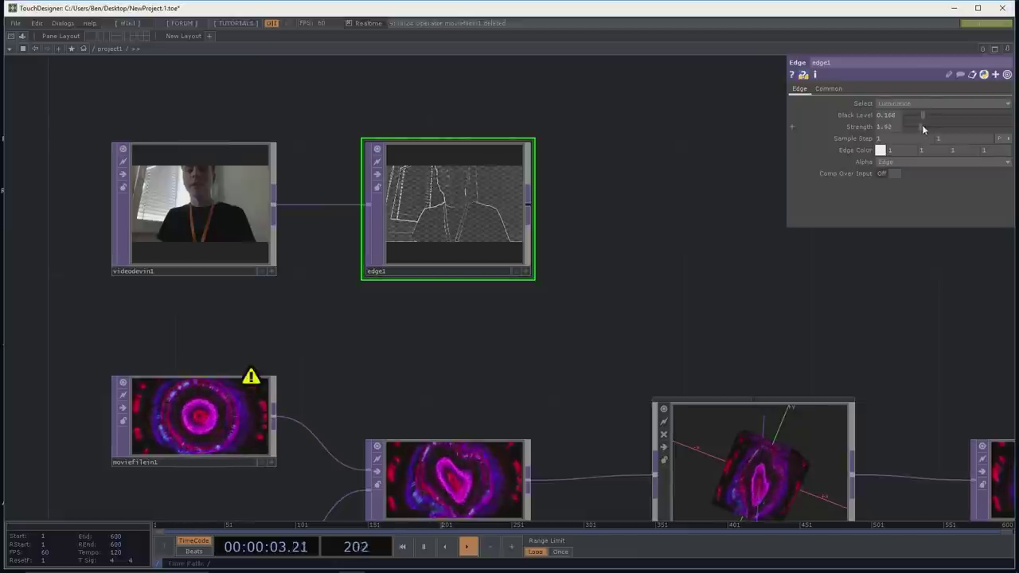
drag(750, 225, 612, 251)
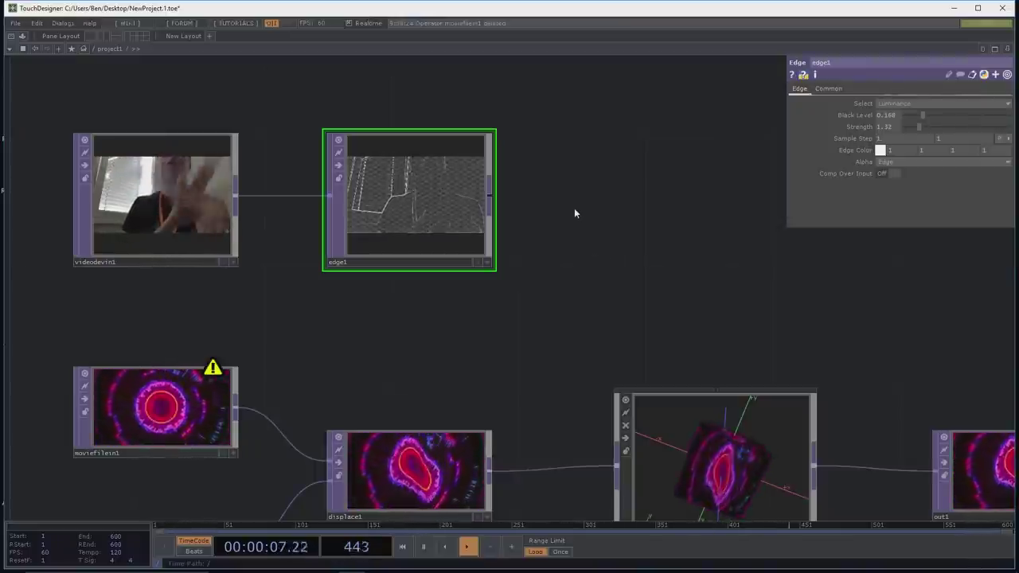
Step: Add a Composite TOP fed by edge1's output and line it up beside edge1
right_click(491, 199)
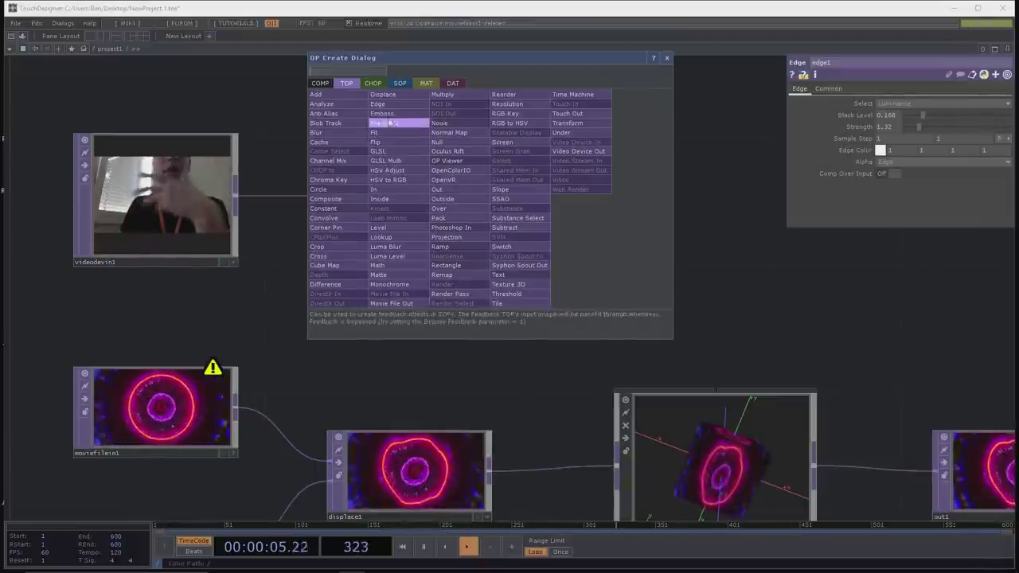
text(compo)
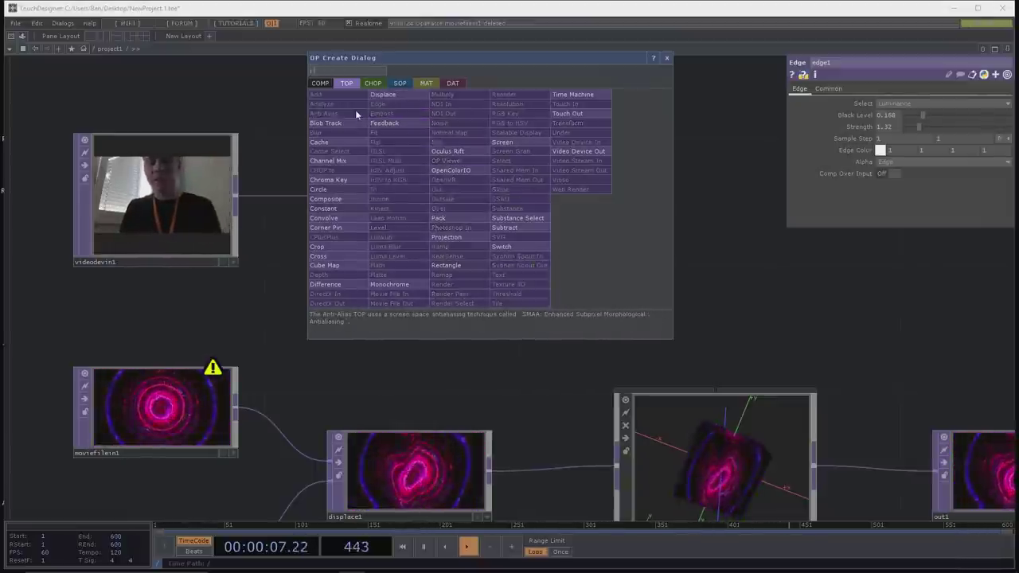
click(342, 199)
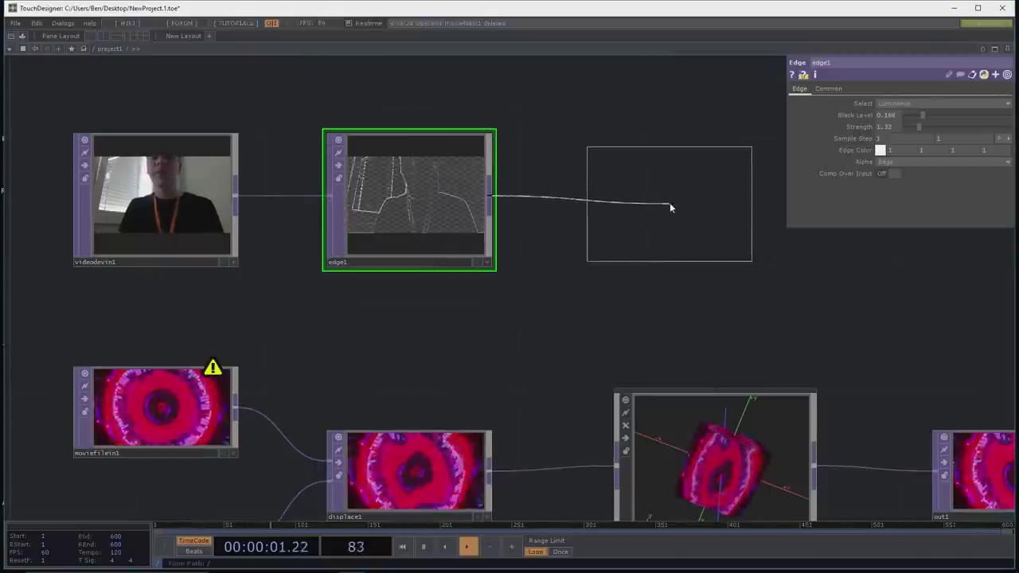
click(671, 206)
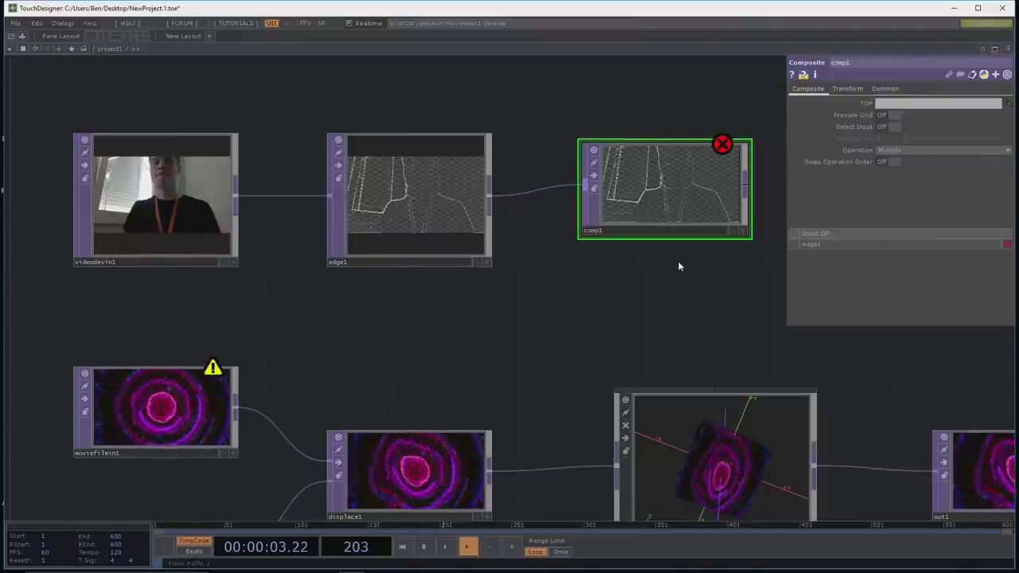
click(679, 222)
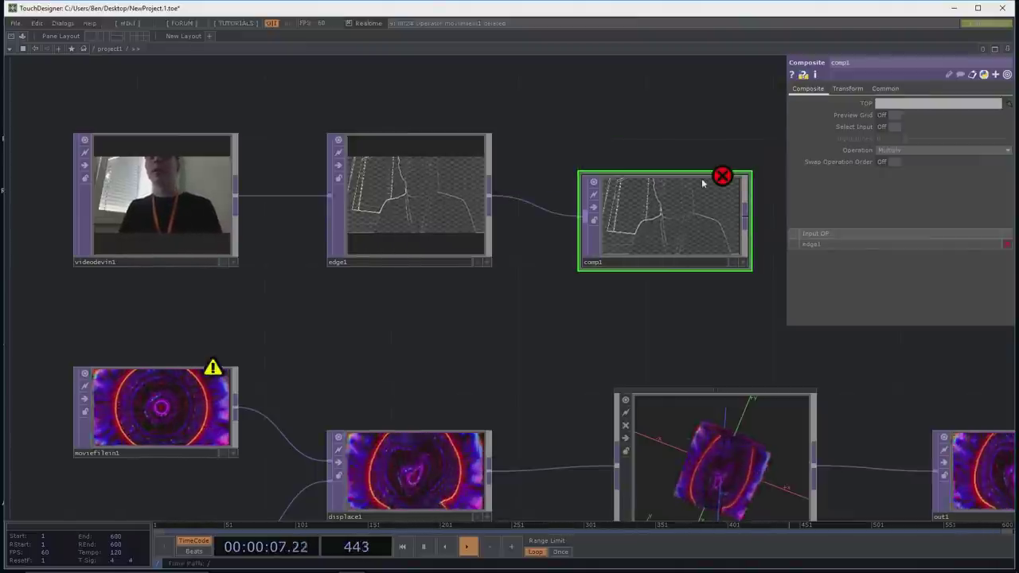
middle_click(695, 208)
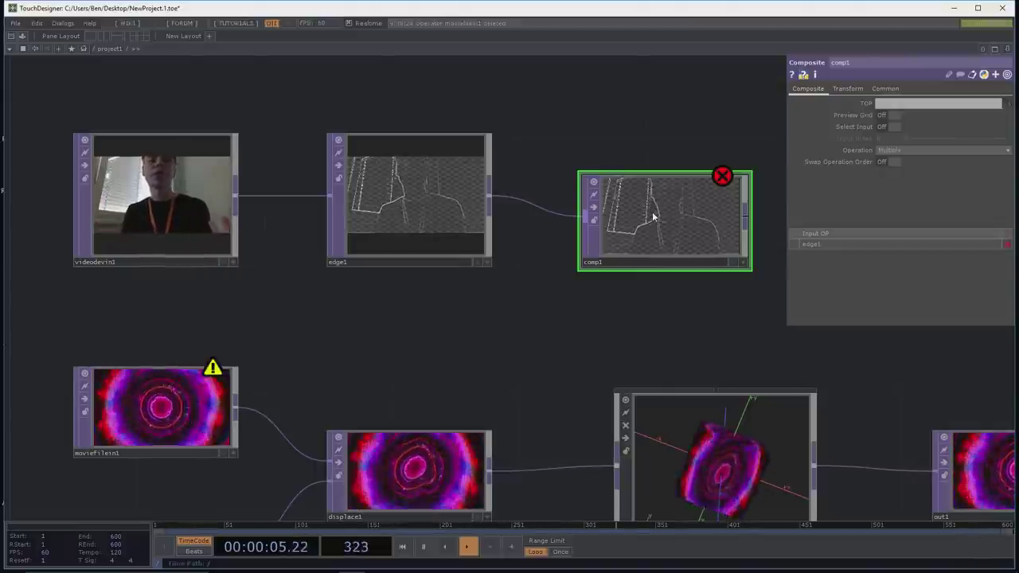
Step: Wire displace1's output into comp1 as its second input
drag(596, 286, 430, 385)
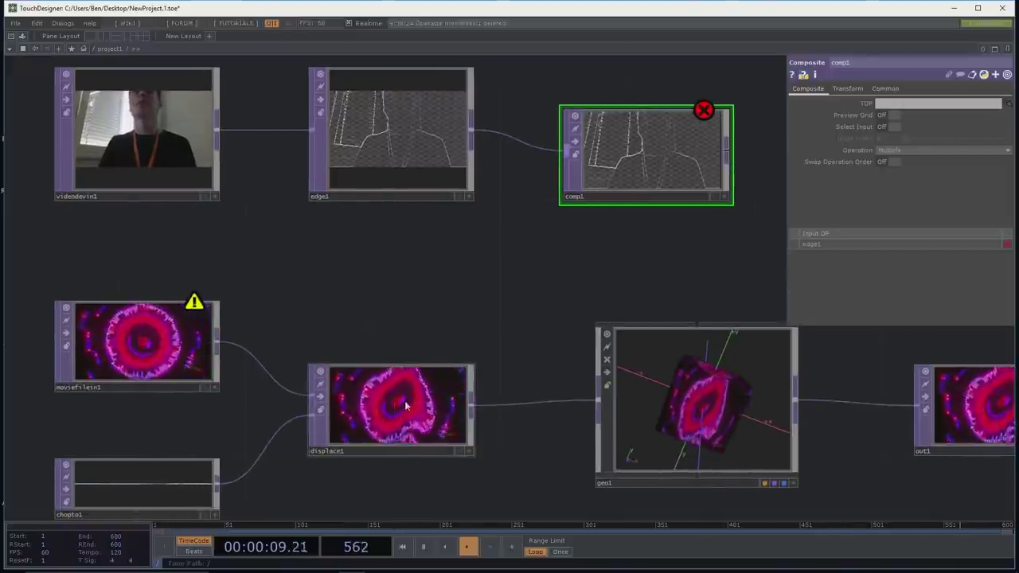
click(471, 402)
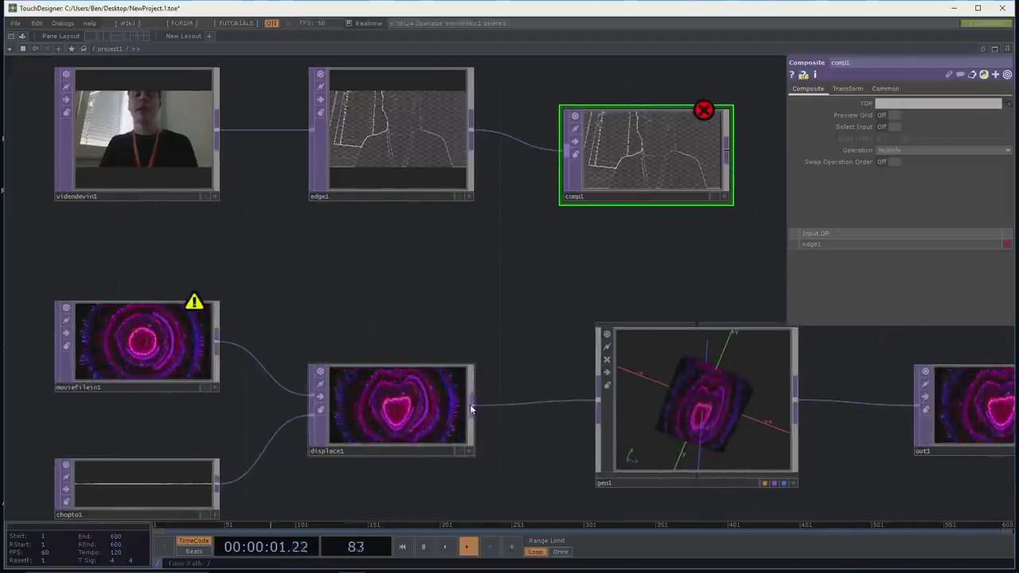
click(566, 158)
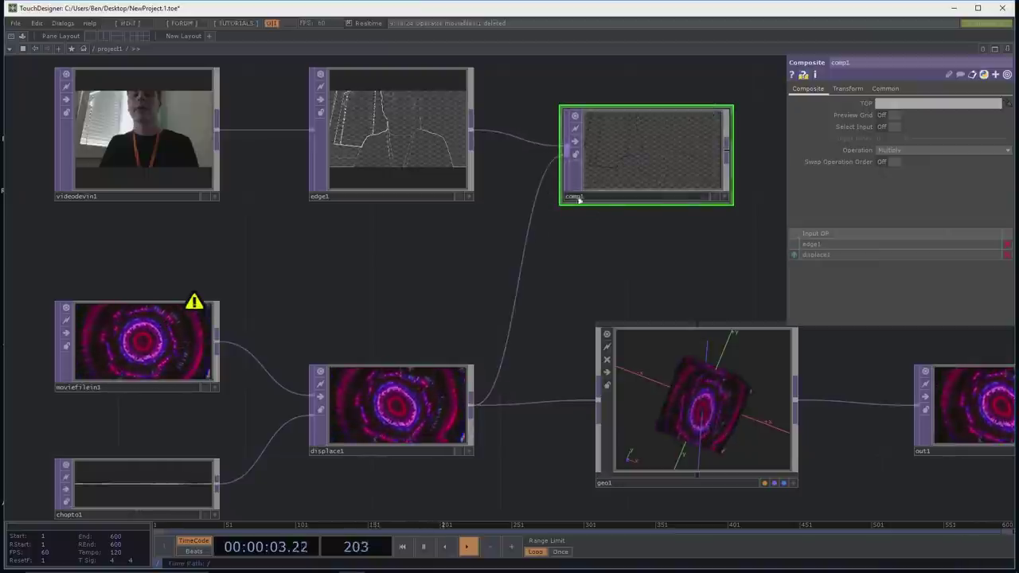
Step: Set comp1's Operation to Over
drag(625, 247, 609, 255)
scroll(610, 255, up, 5)
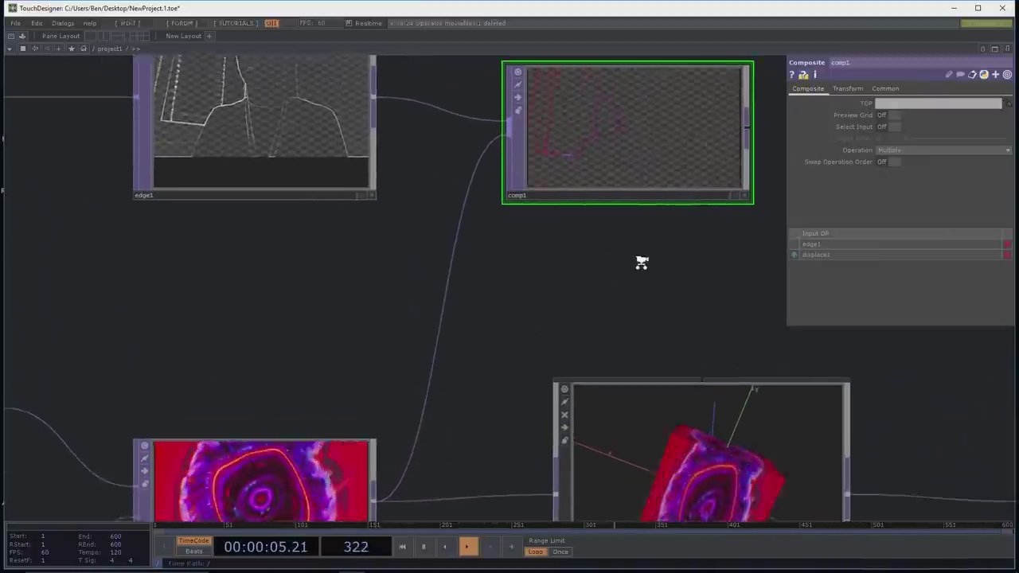
drag(600, 308, 612, 374)
scroll(570, 367, up, 3)
scroll(567, 381, down, 1)
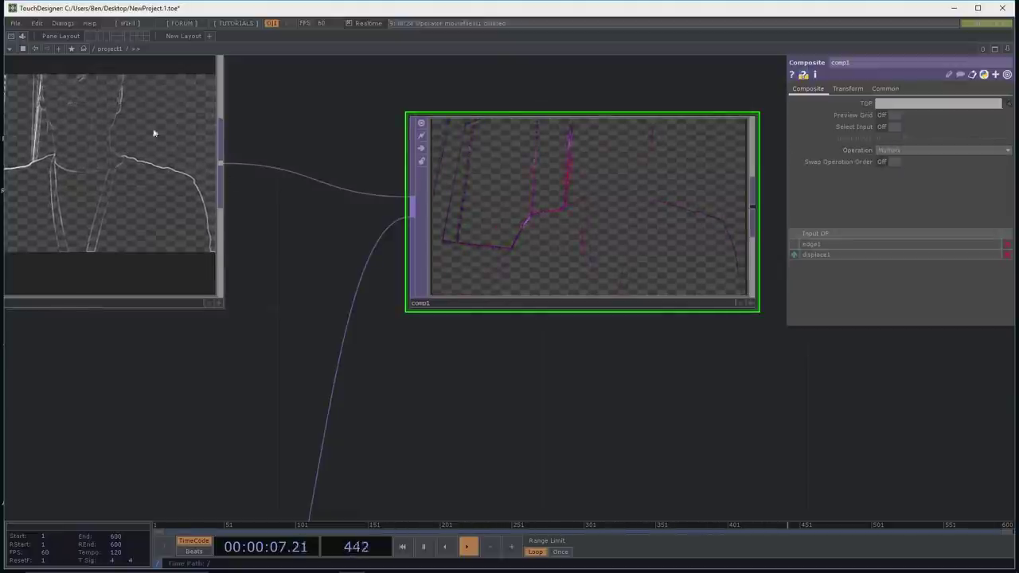
click(908, 150)
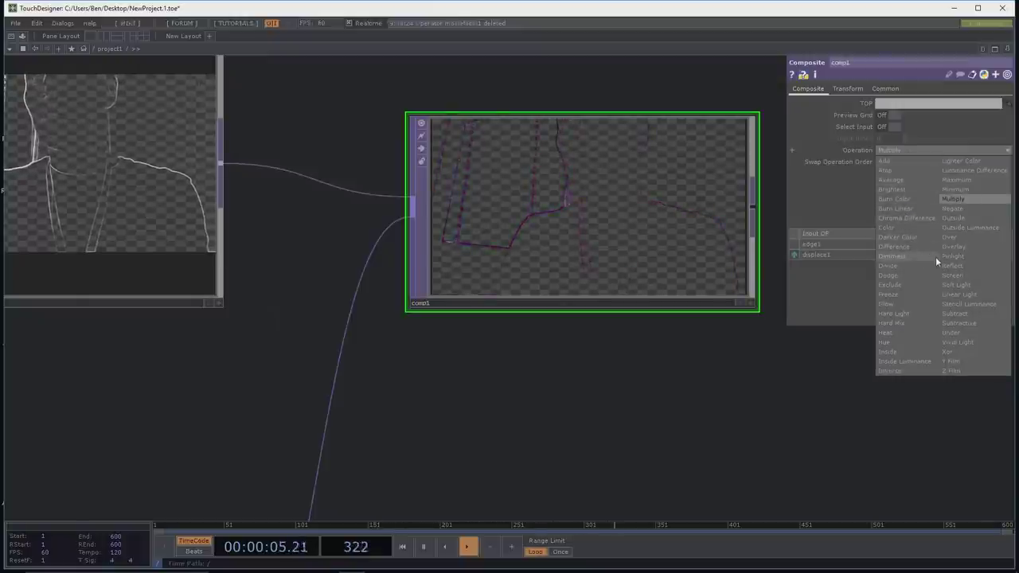
click(948, 237)
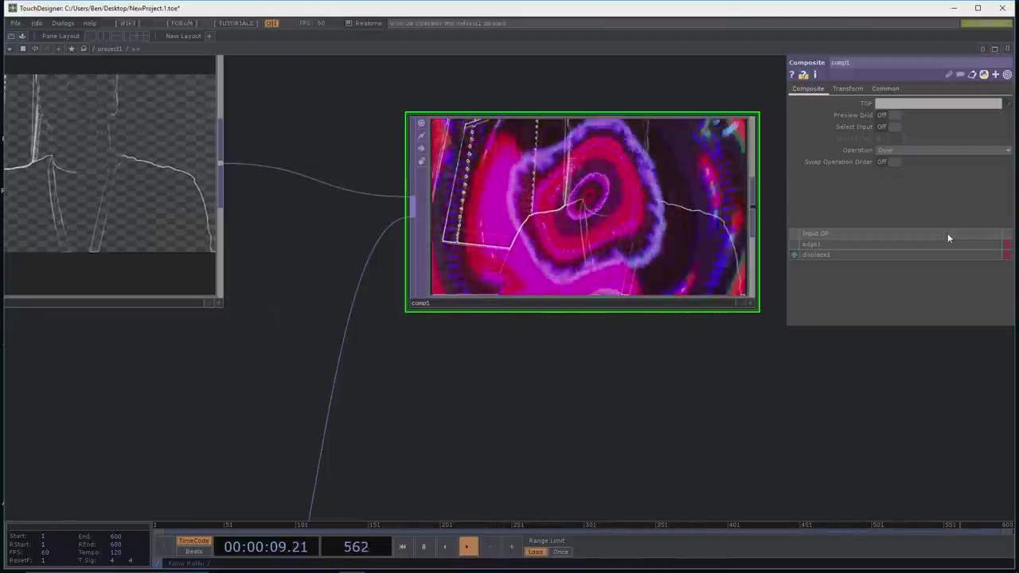
Step: Try the Screen, Chroma Difference, Darker Color, Freeze and Hard Light operations on comp1
click(913, 150)
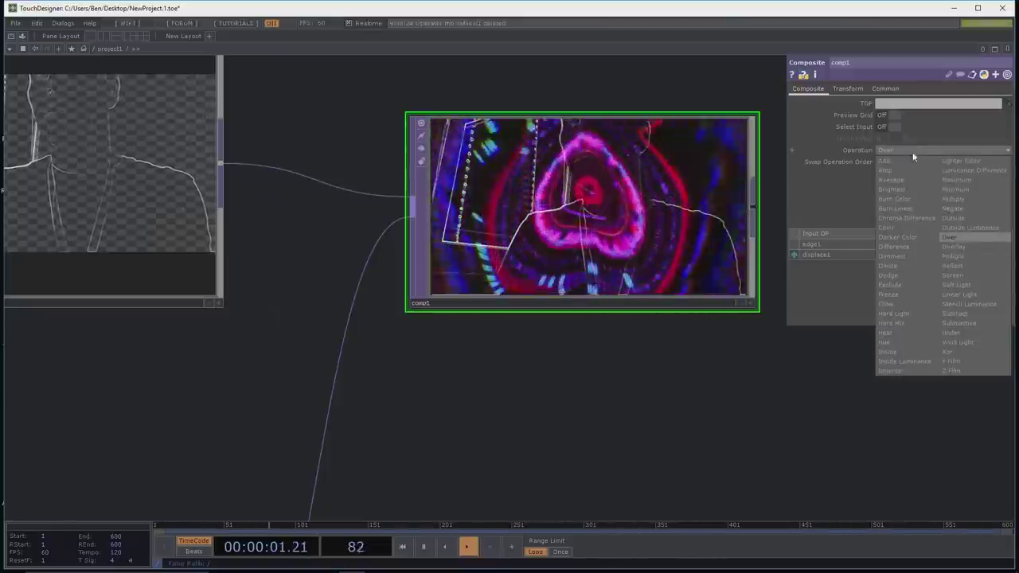
click(954, 276)
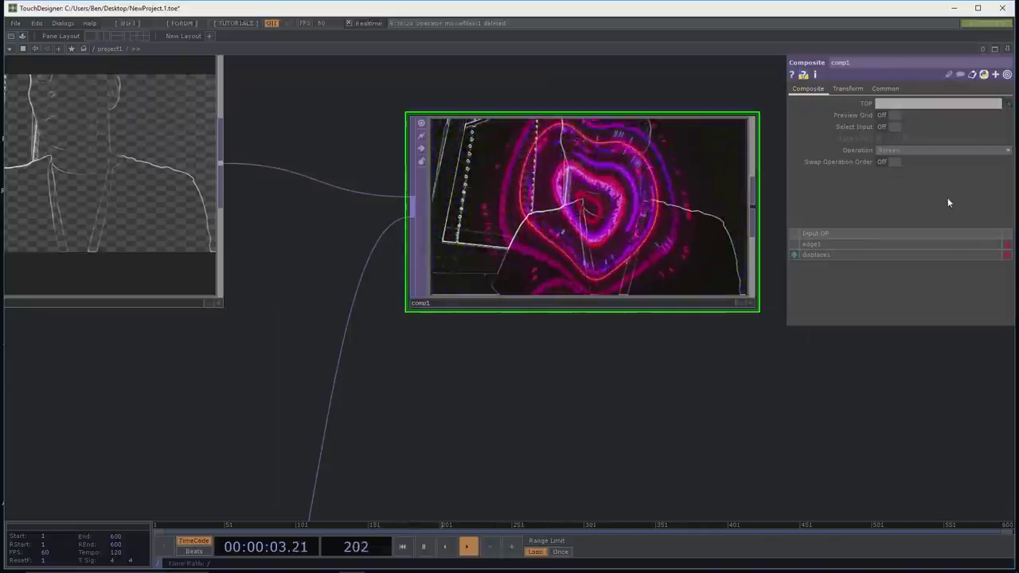
click(903, 150)
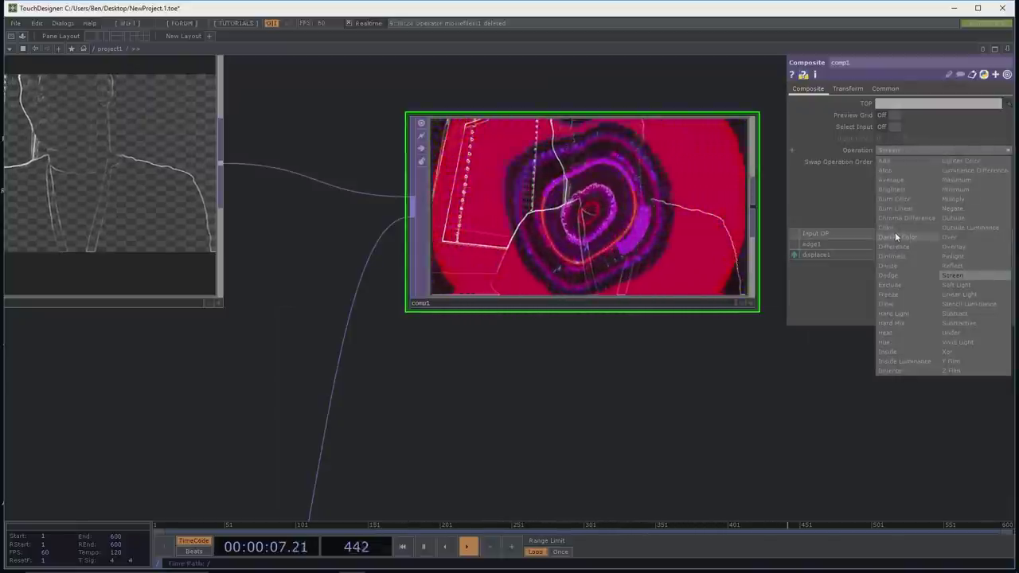
click(897, 216)
click(892, 150)
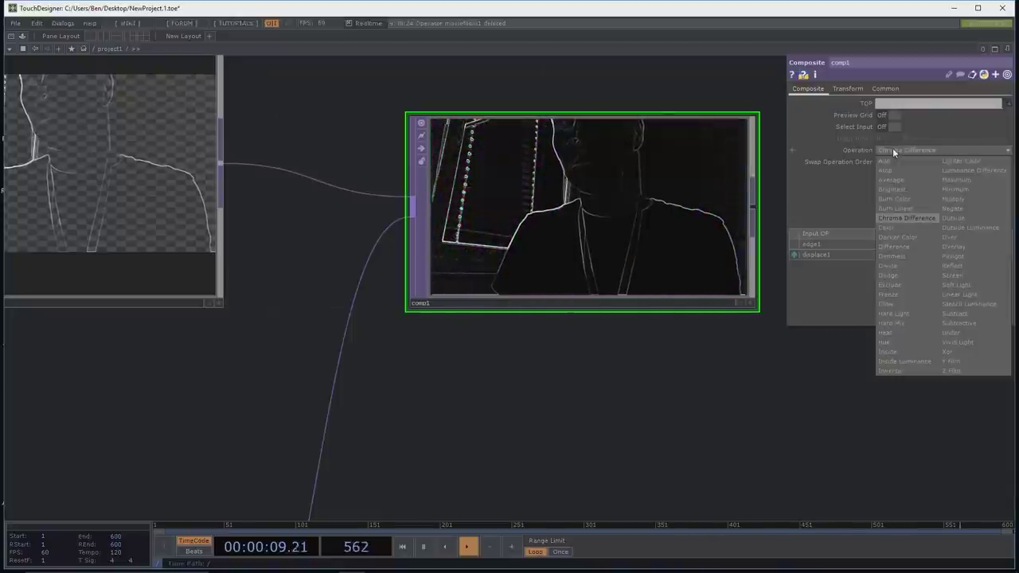
click(888, 236)
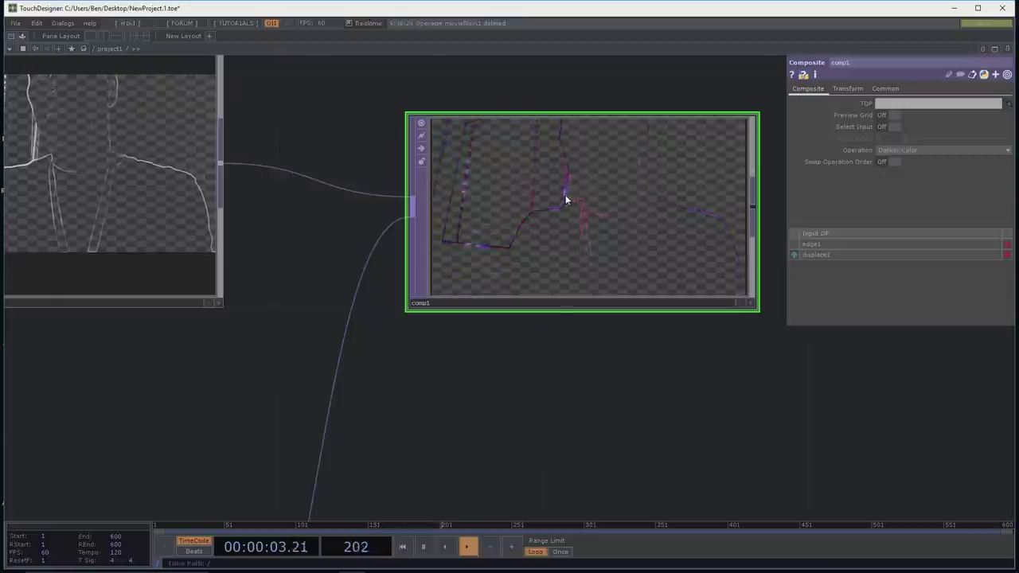
click(897, 151)
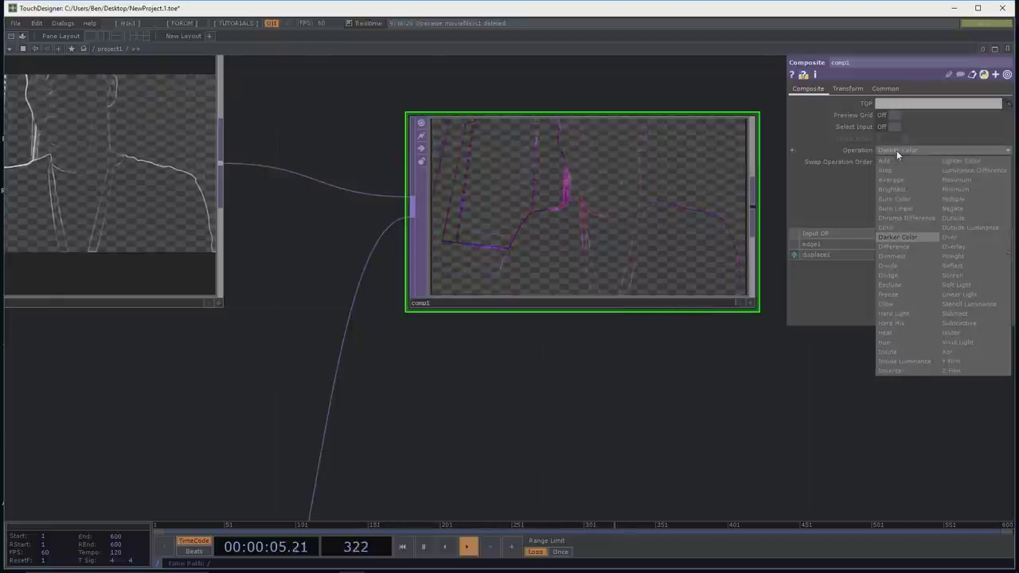
click(897, 295)
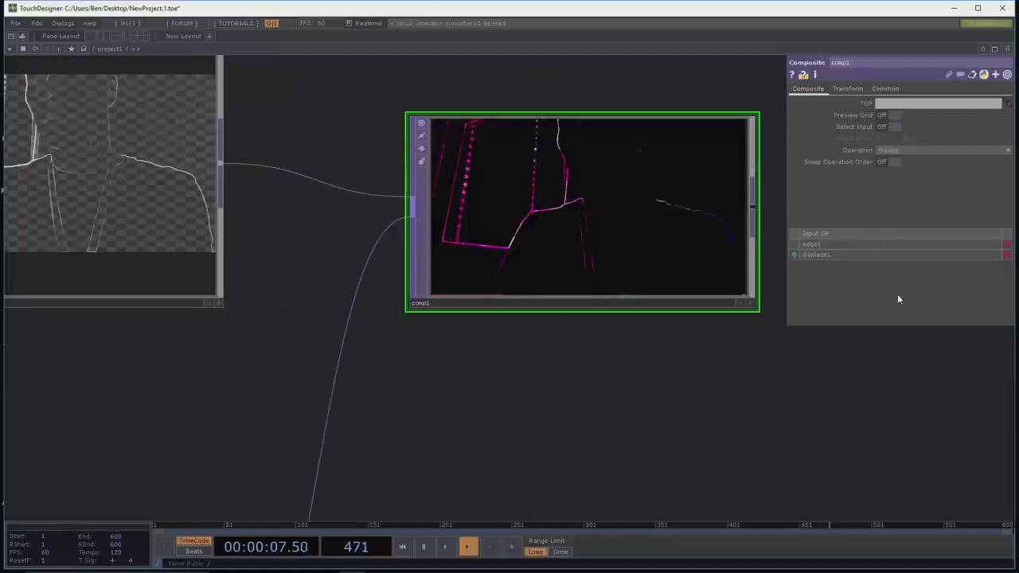
click(885, 151)
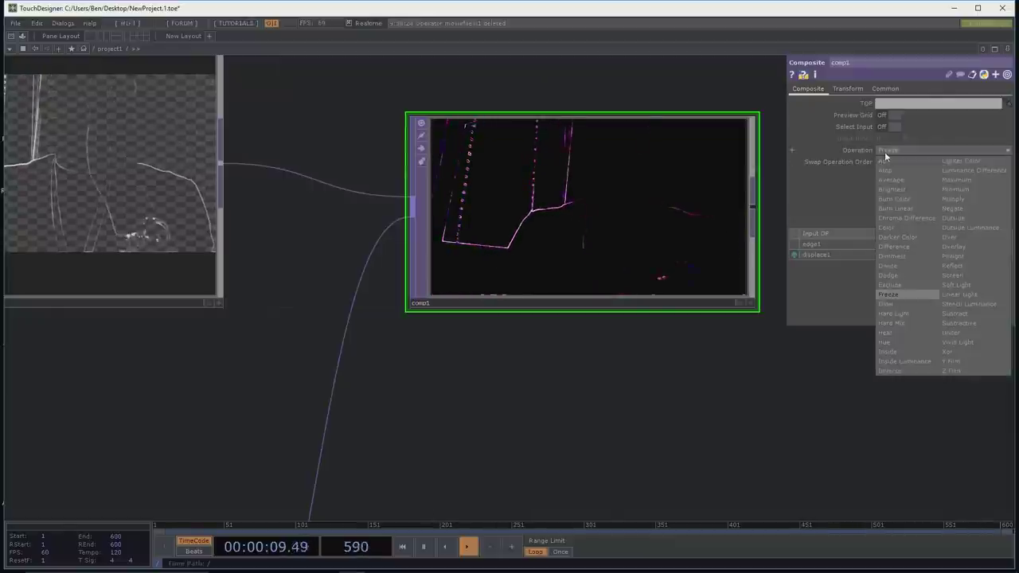
click(893, 312)
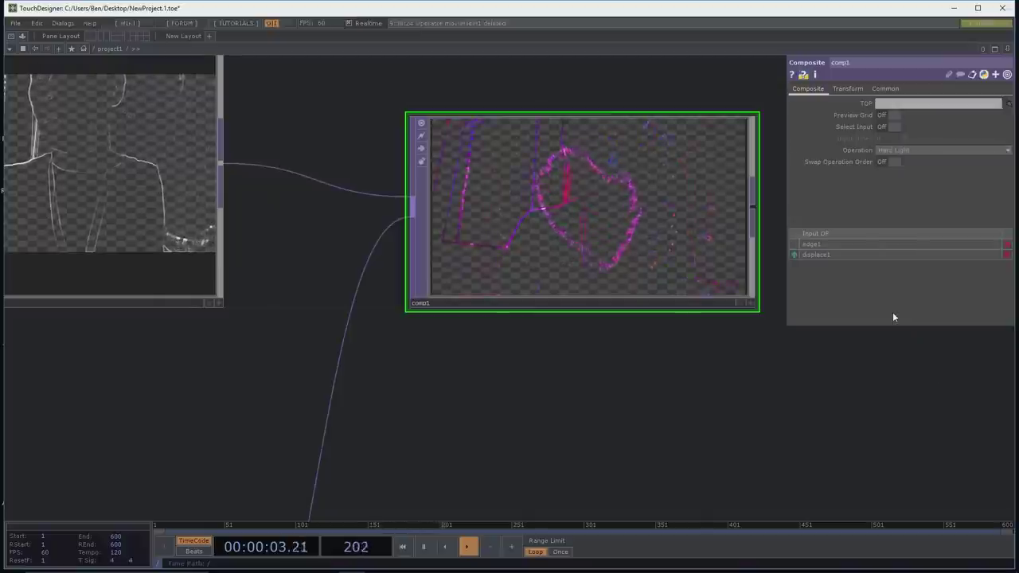
Step: Set comp1's Operation to Darker Color
click(889, 152)
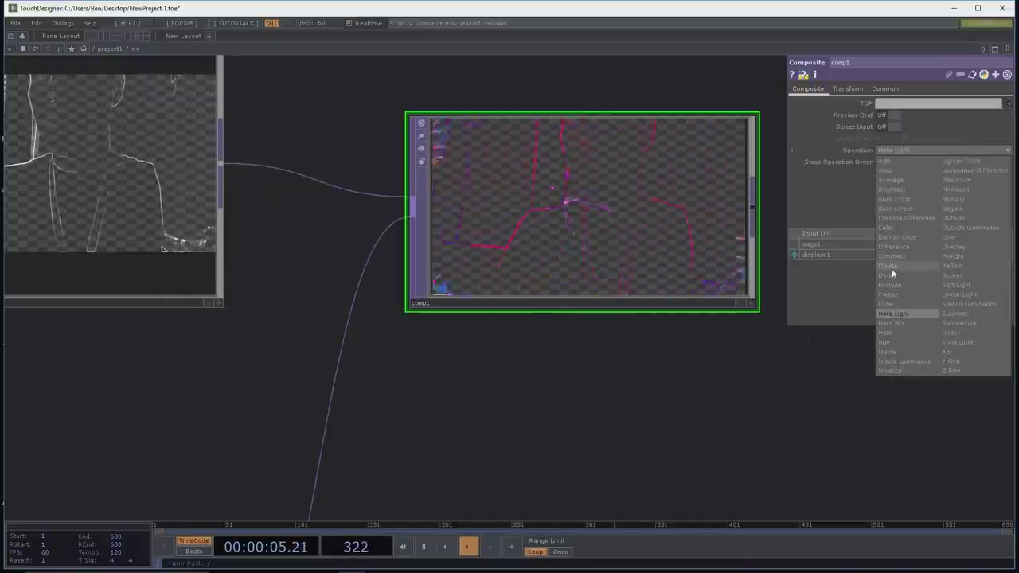
click(899, 237)
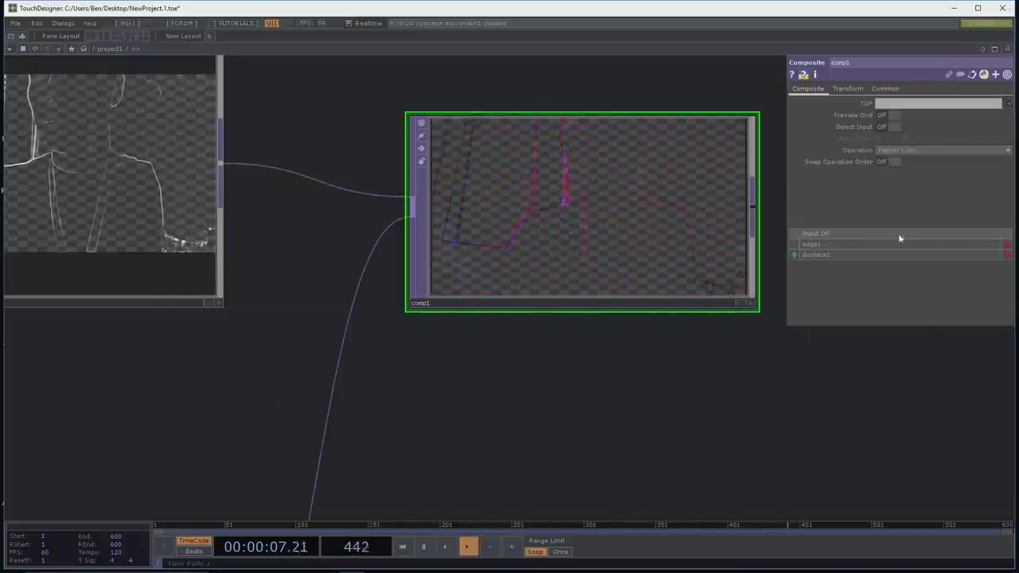
Step: Set edge1's Strength to about 2.59
scroll(685, 361, down, 3)
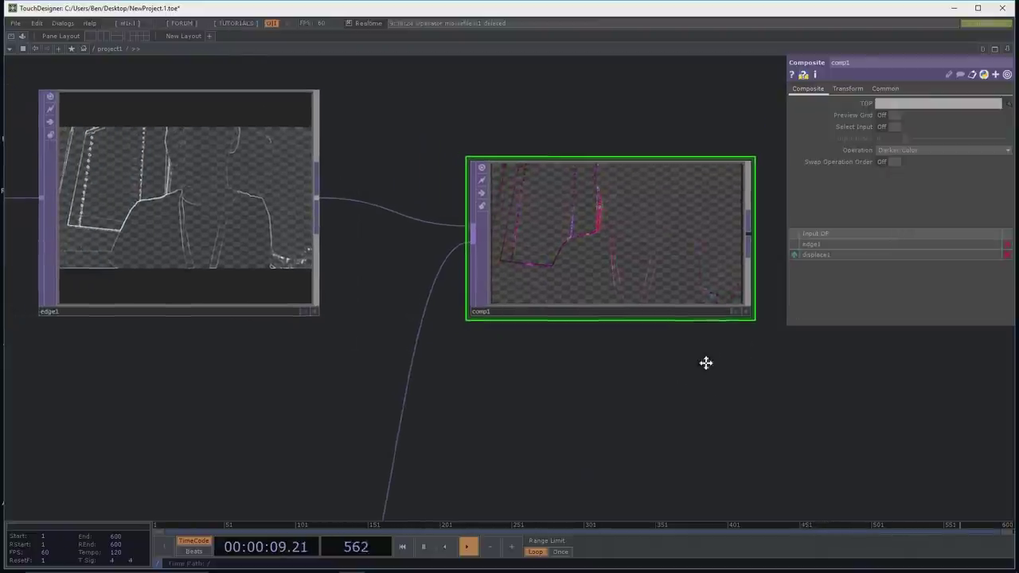
click(230, 181)
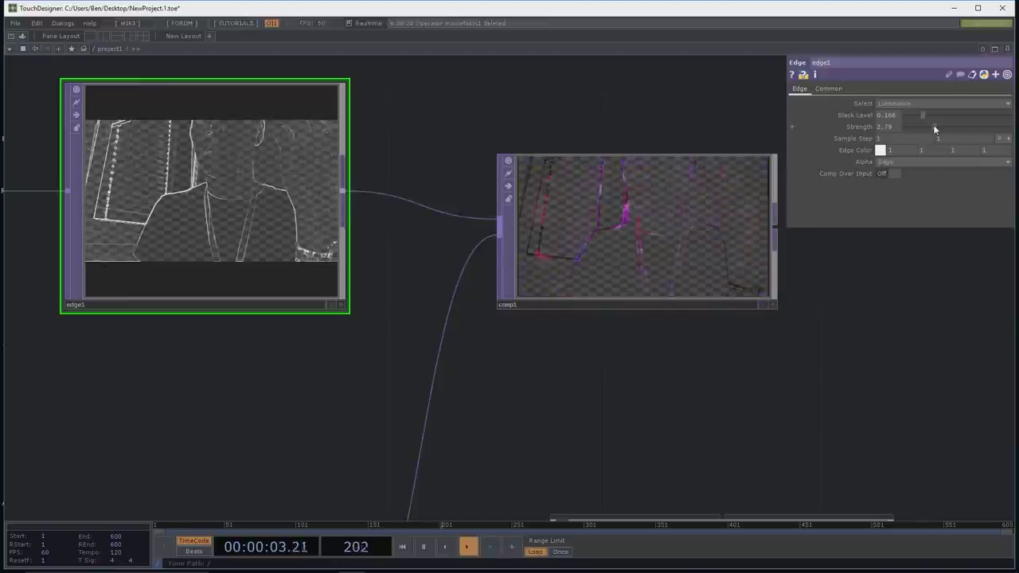
drag(933, 126, 930, 126)
Step: Check comp1's operator info for its size, format, cook time and GPU memory use
drag(886, 288, 813, 318)
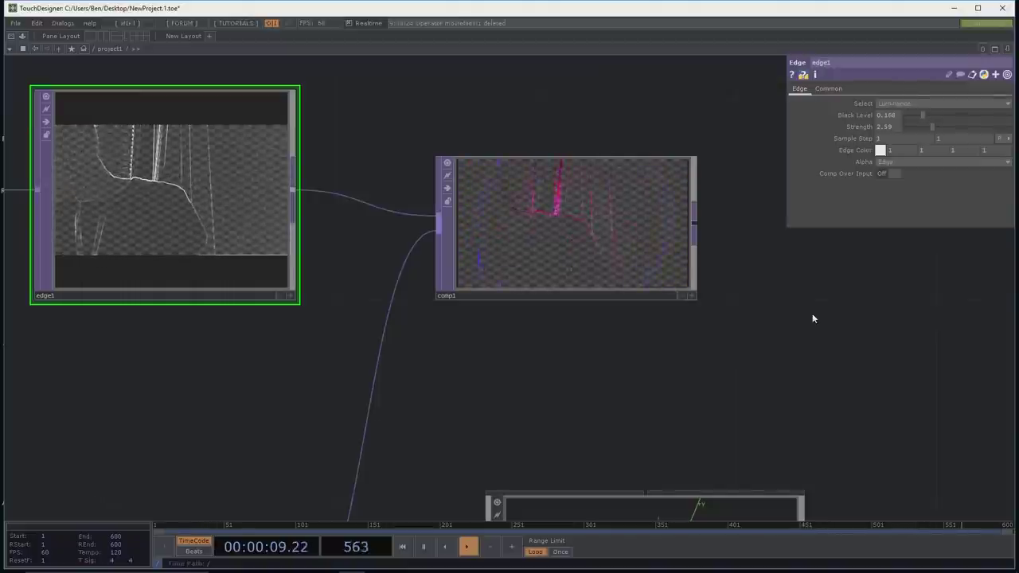
drag(810, 336, 635, 312)
scroll(738, 356, down, 2)
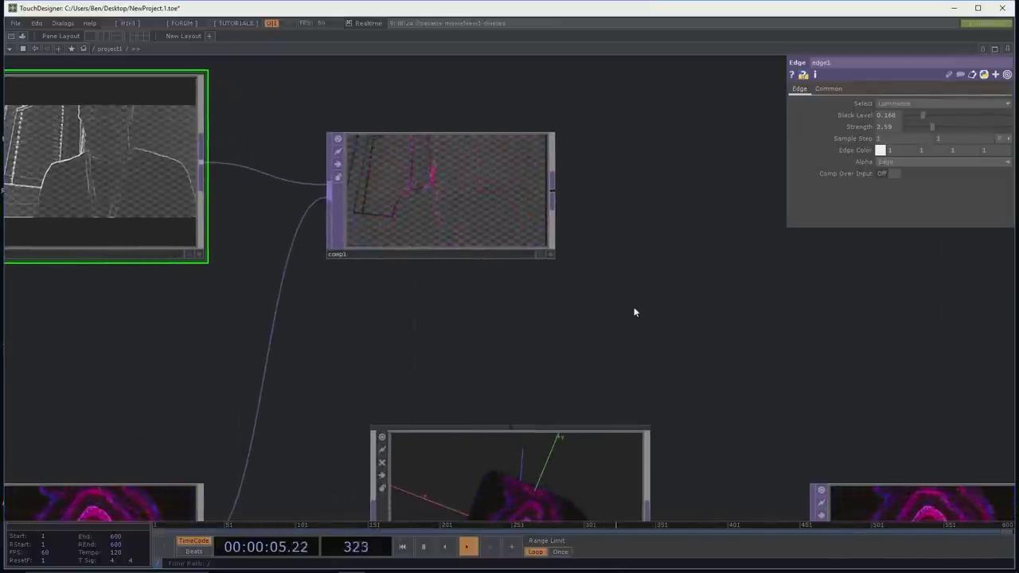
middle_click(468, 200)
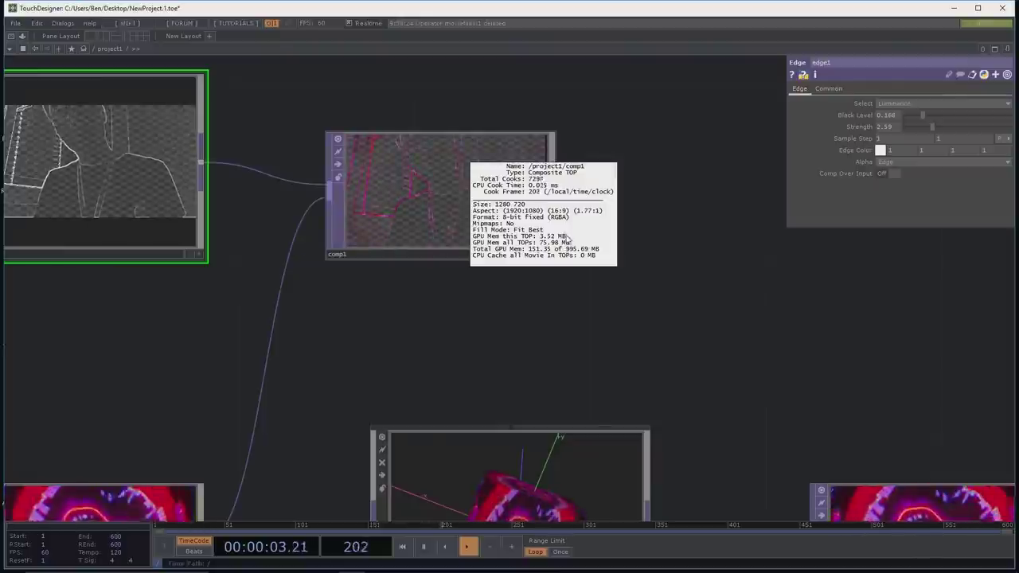
middle_drag(689, 223, 683, 225)
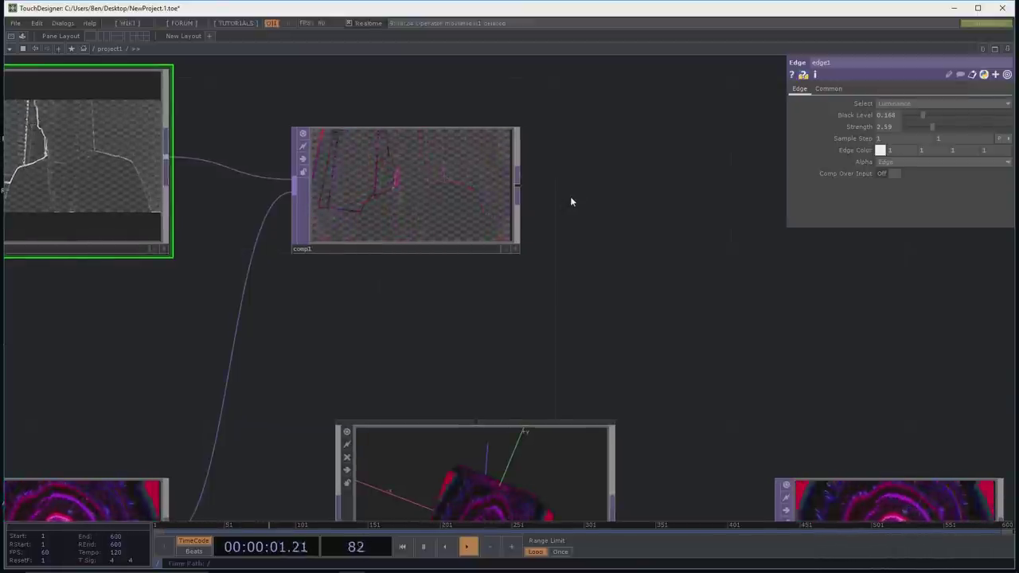
drag(577, 191, 387, 178)
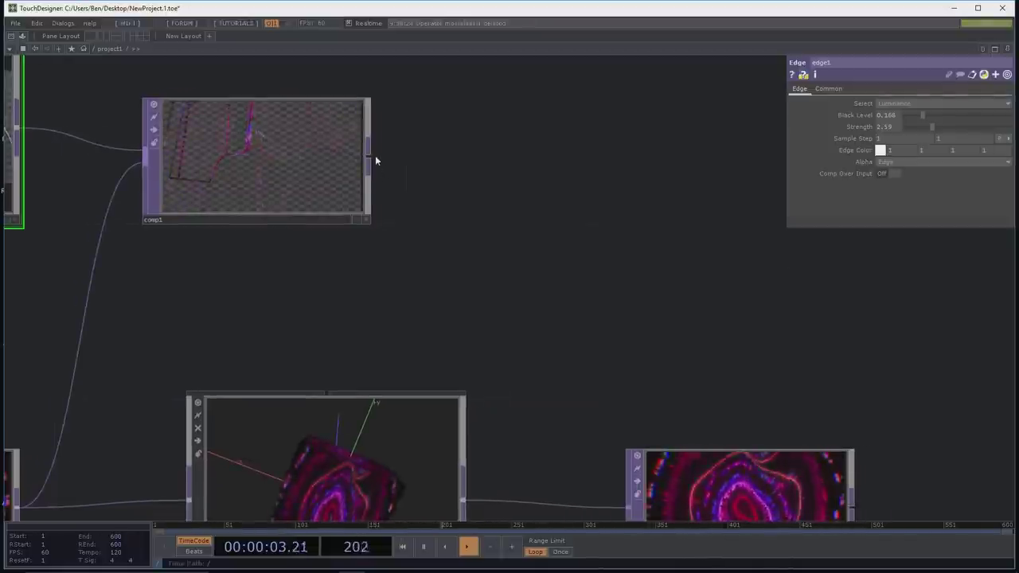
right_click(370, 158)
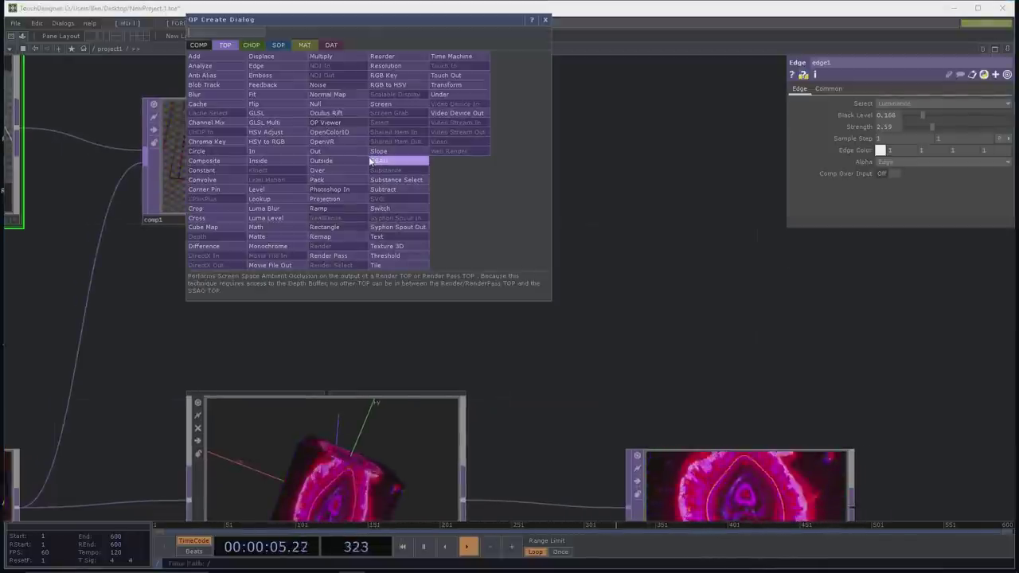
text(feed)
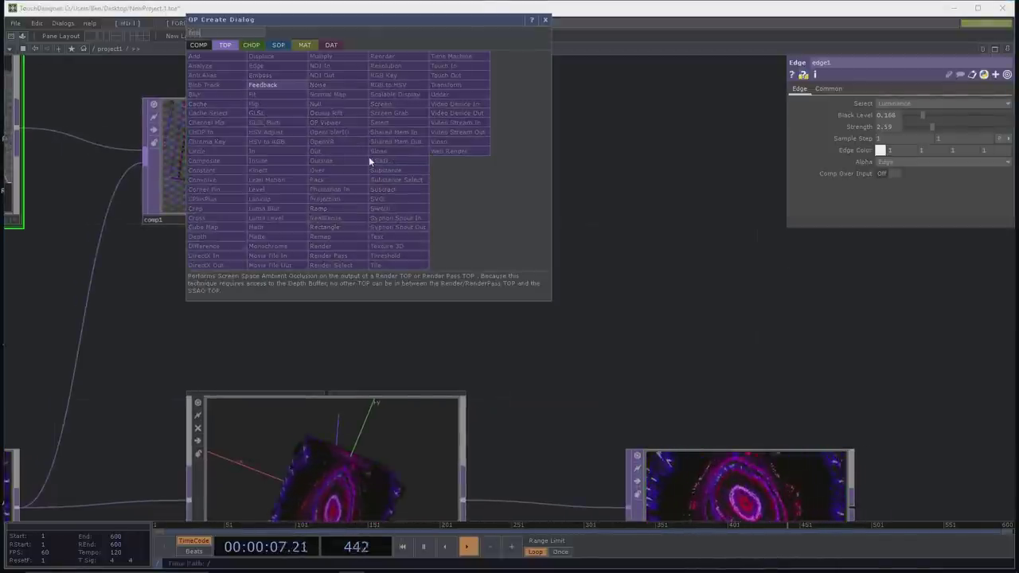
click(279, 85)
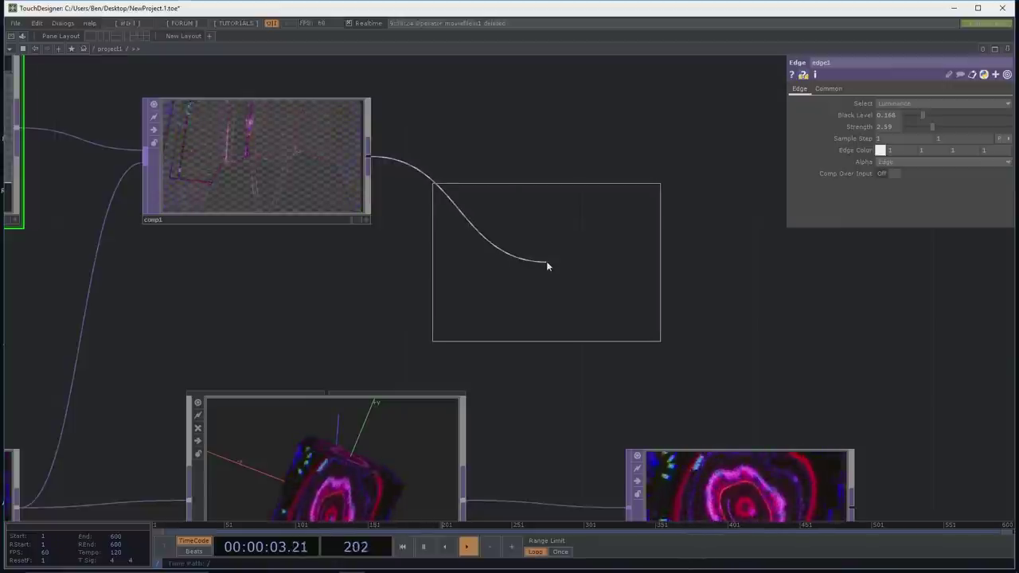
click(547, 265)
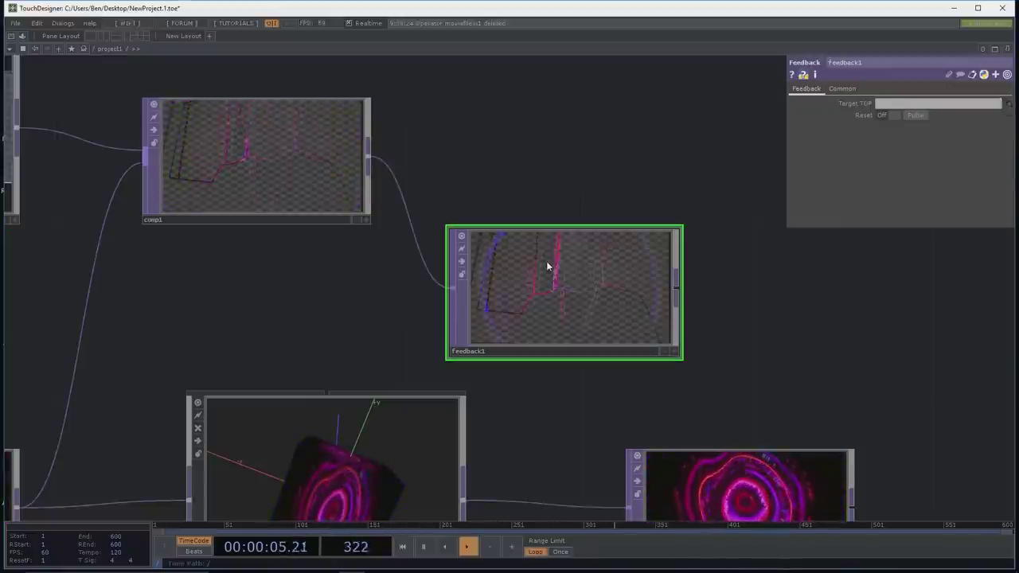
key(Delete)
Step: Examine comp1's operator info both from its node and from its parameter window
middle_click(260, 135)
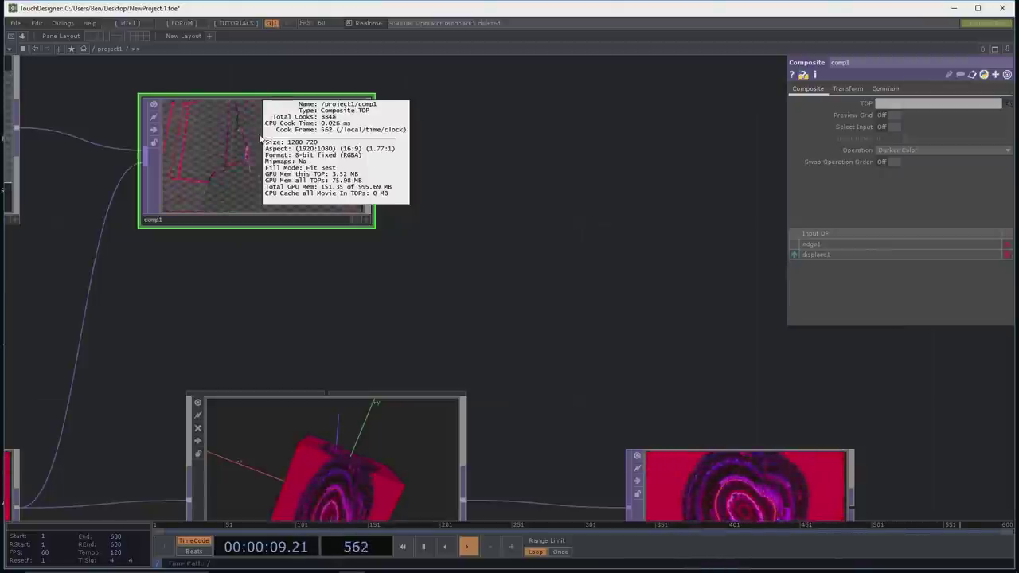
middle_click(275, 164)
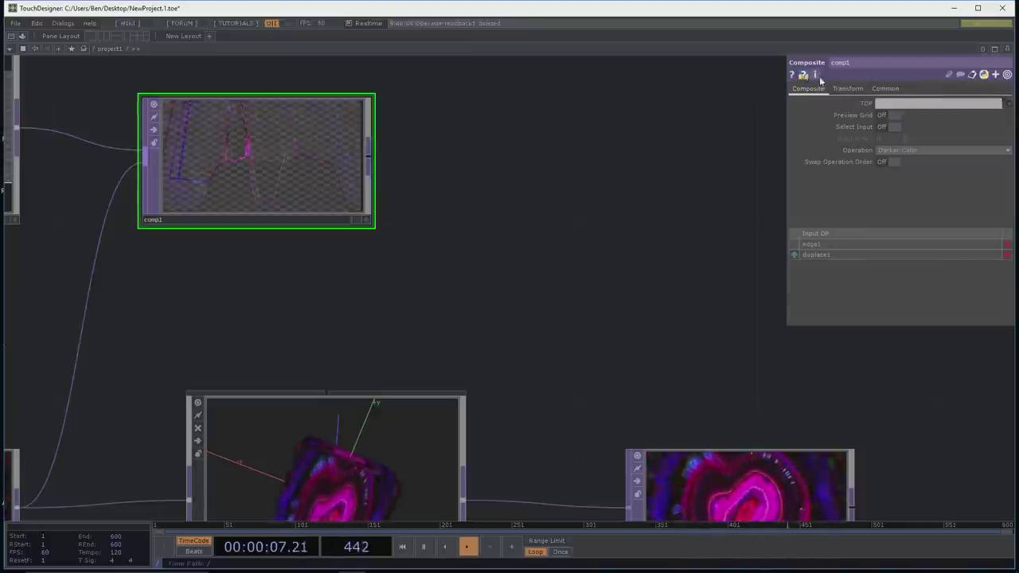
mouse_move(815, 75)
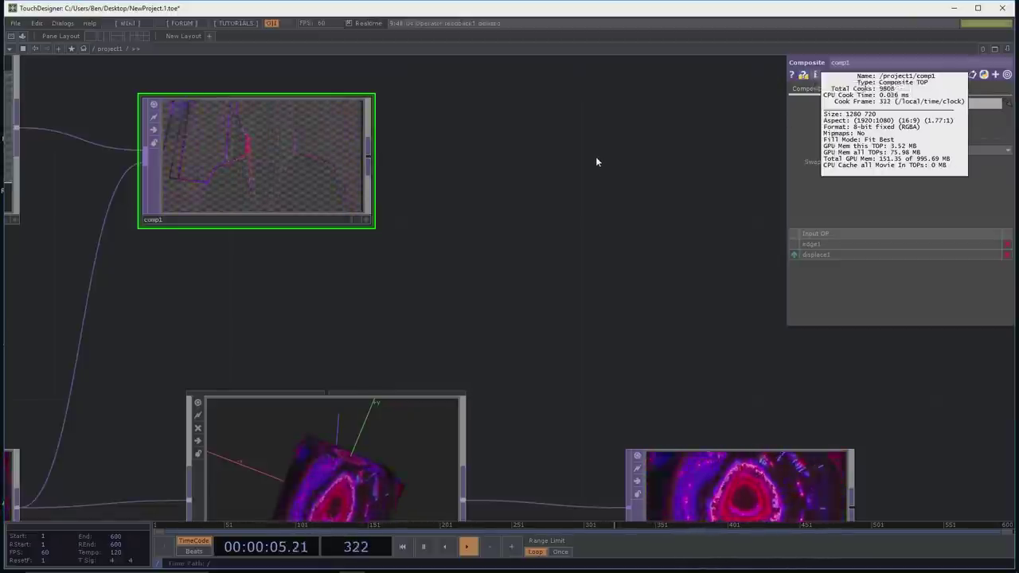
middle_click(321, 159)
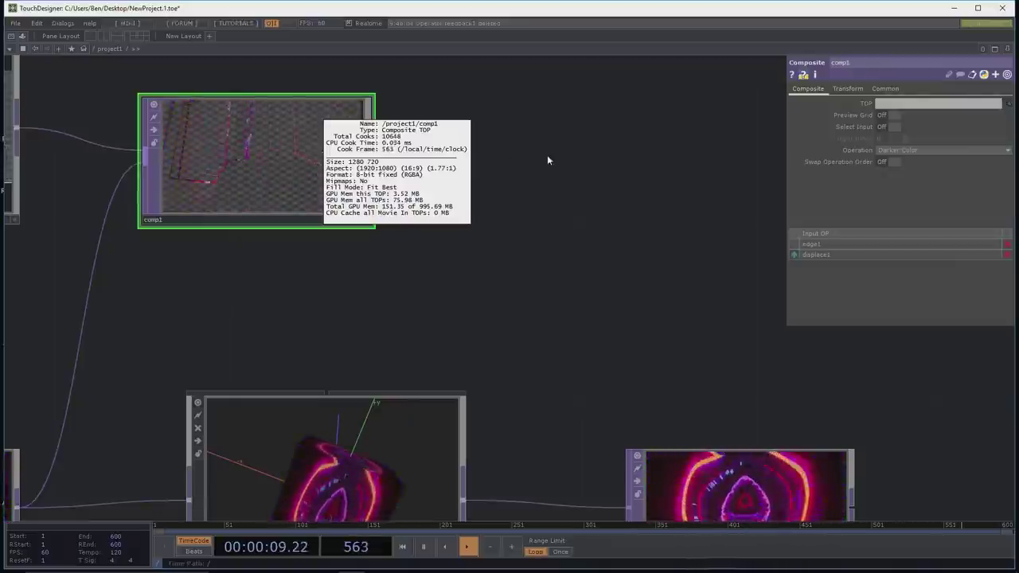
middle_click(281, 170)
middle_click(280, 170)
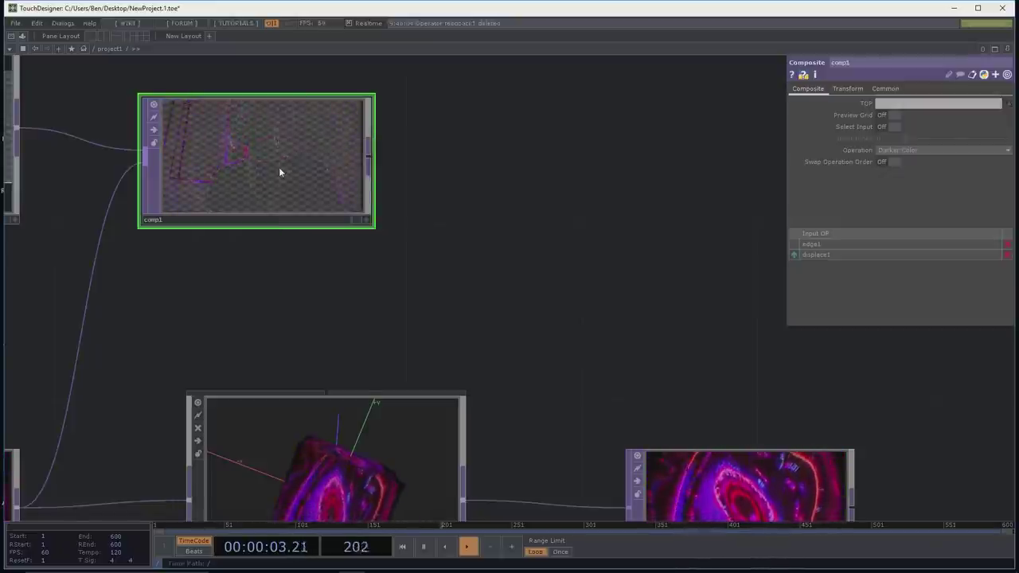
Step: Add a Feedback TOP fed by comp1's output and place it below and to the right of comp1
drag(410, 159, 405, 191)
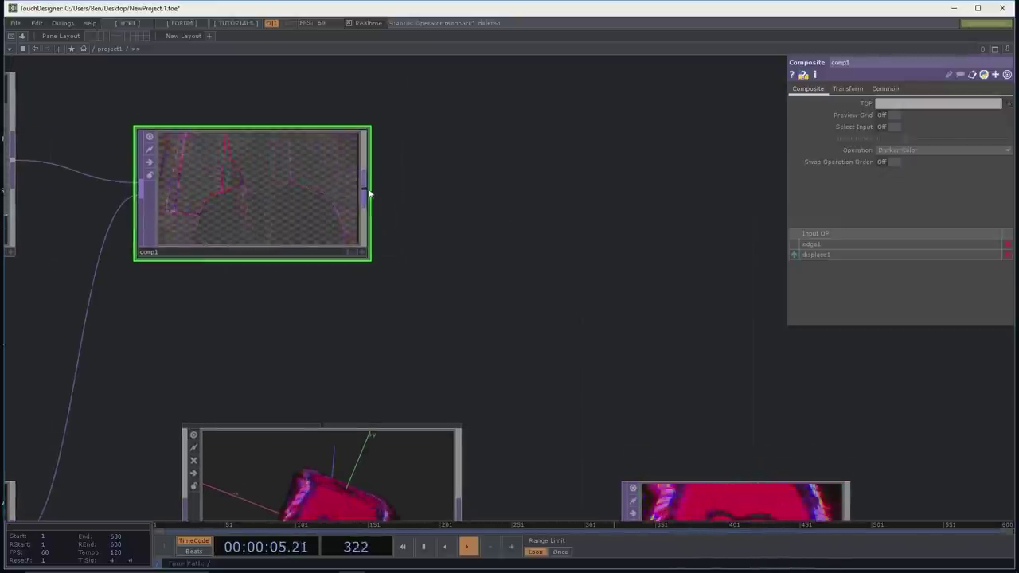
key(Tab)
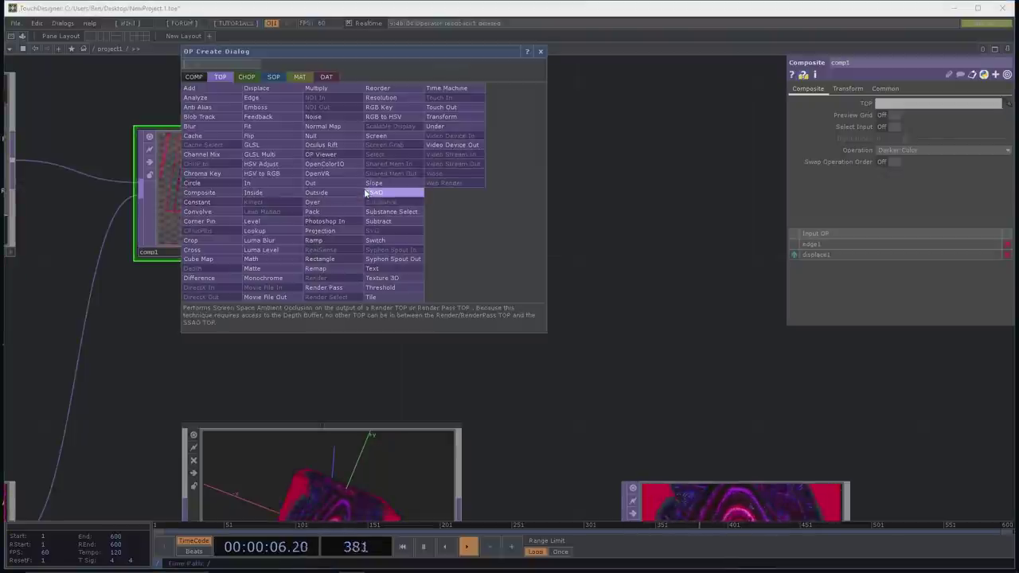
click(279, 116)
click(568, 298)
scroll(600, 193, down, 5)
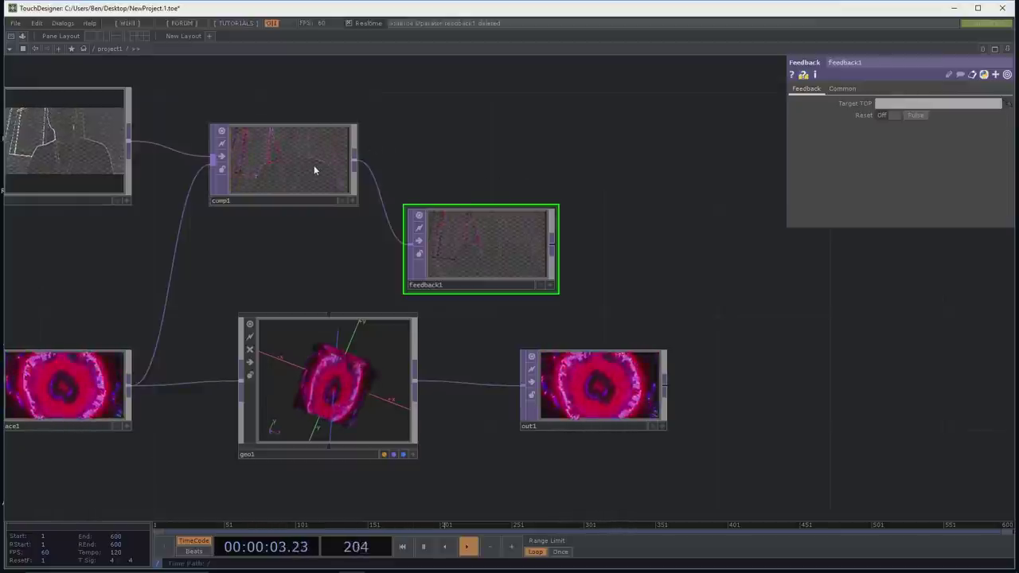
Step: Add an Over TOP fed by comp1's output and place it above feedback1
drag(427, 158, 426, 177)
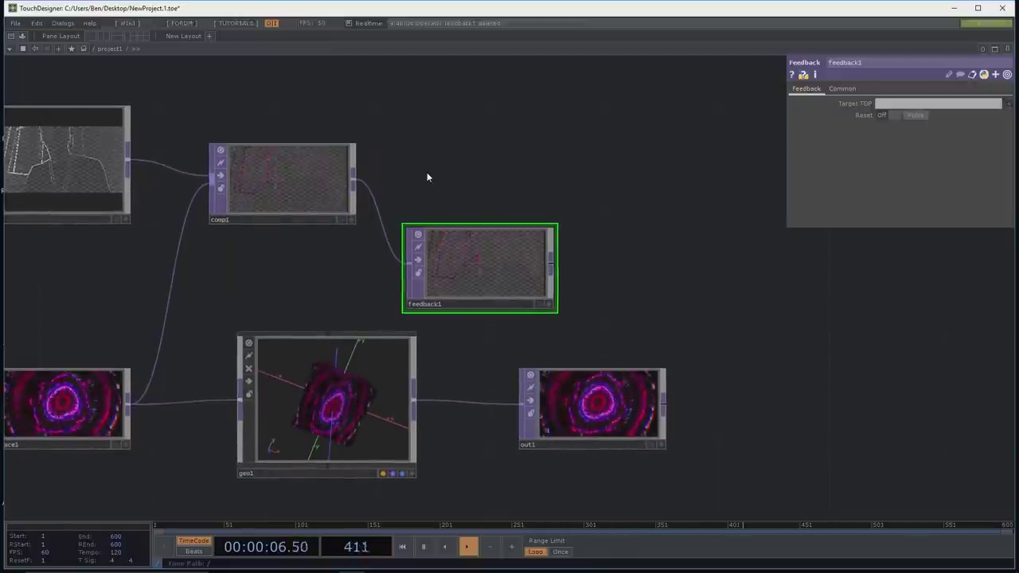
right_click(354, 185)
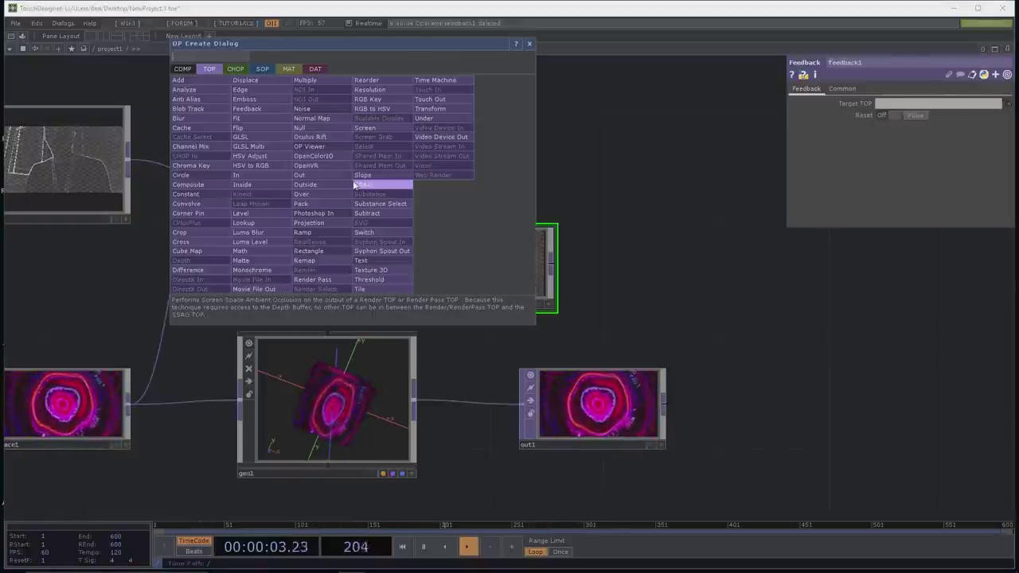
text(over)
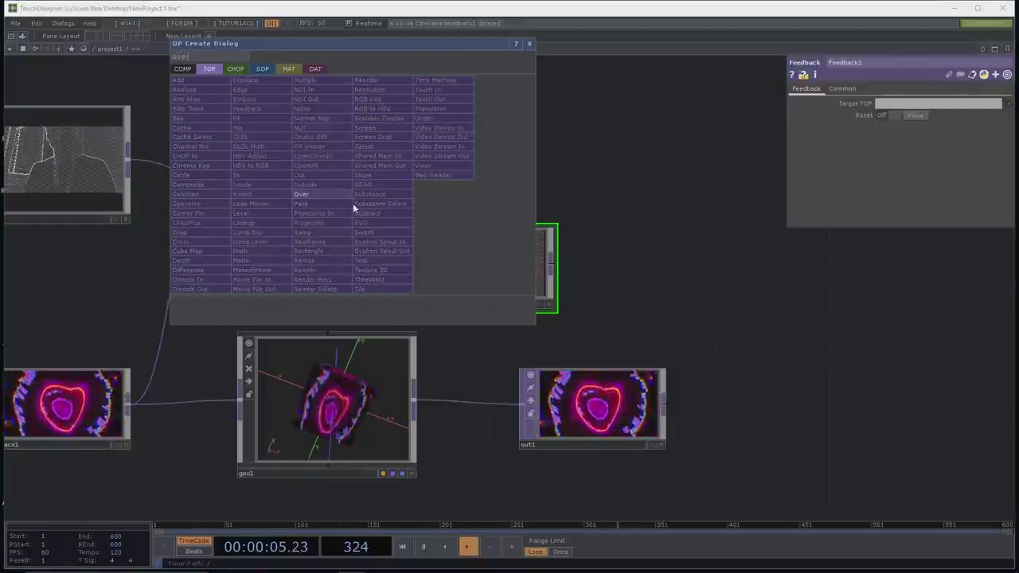
click(302, 194)
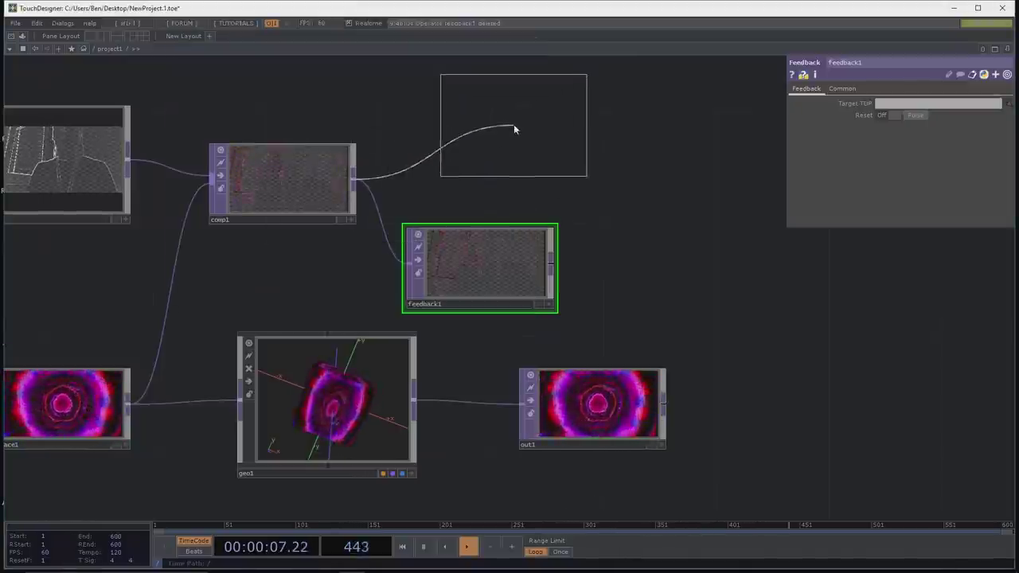
click(509, 124)
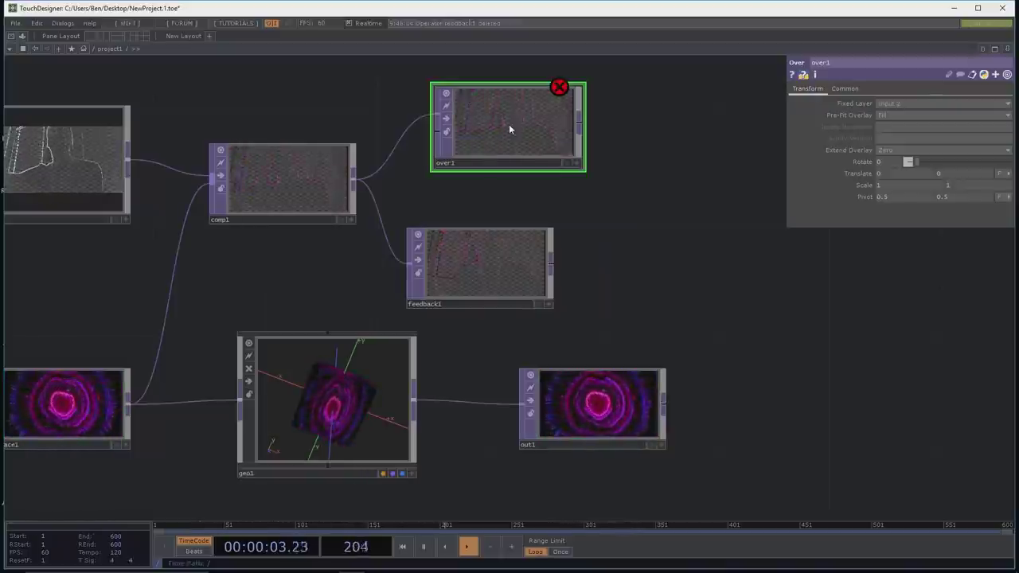
Step: Move over1 to the right of feedback1 and wire feedback1's output into over1's second input
drag(510, 129, 679, 182)
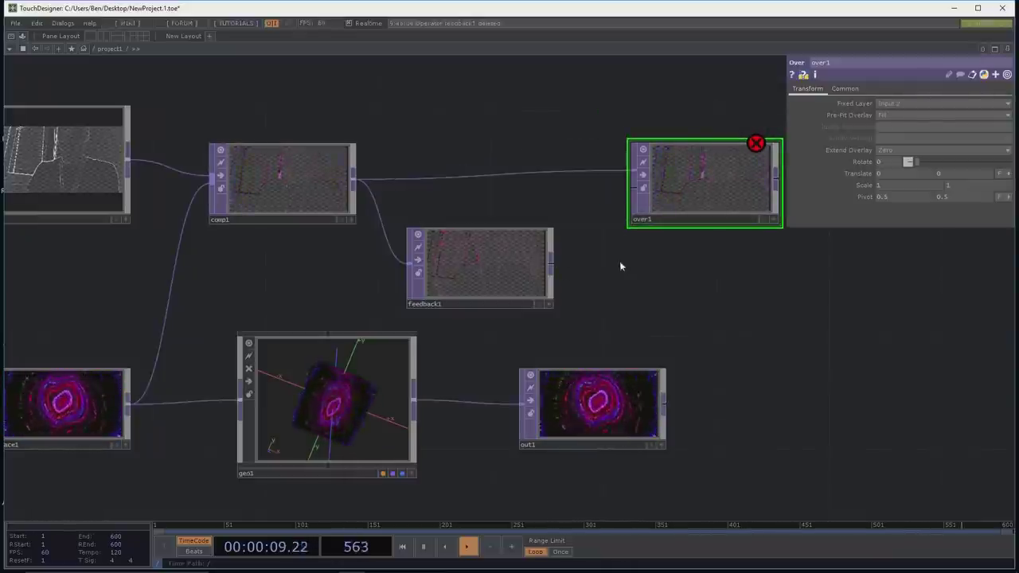
drag(552, 269, 631, 188)
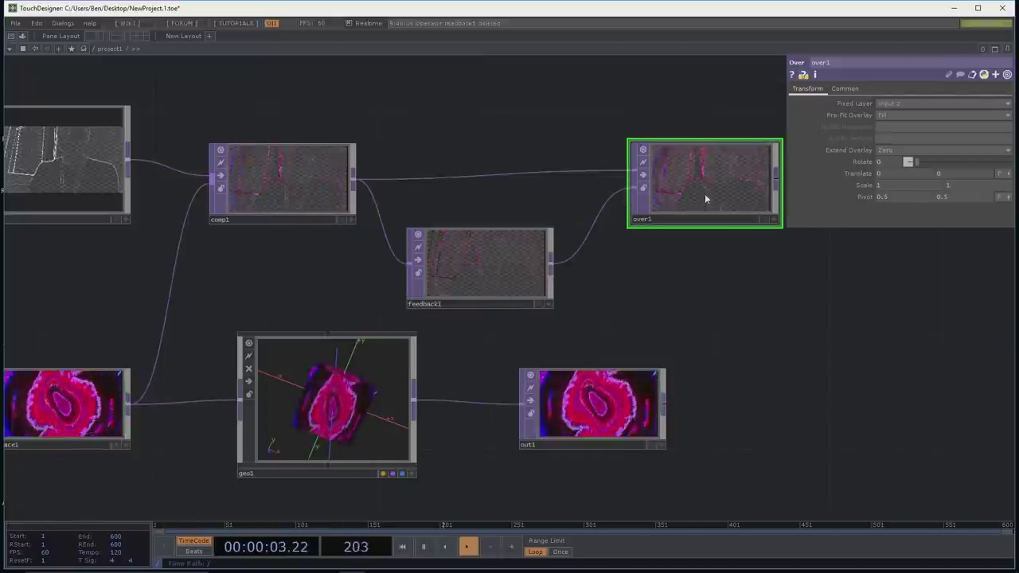
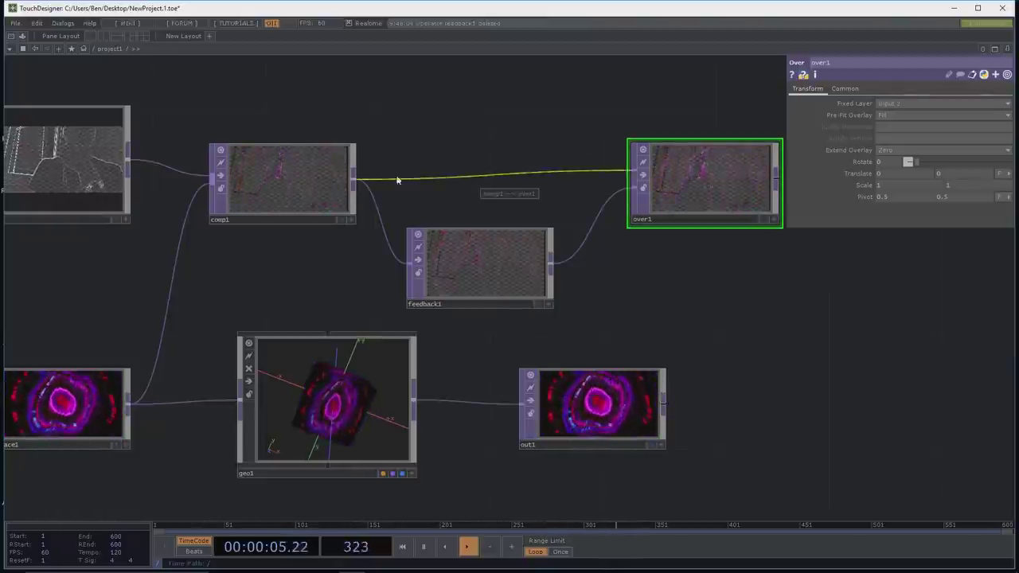
Step: Disconnect the wire from comp1 to over1 and reconnect comp1 to over1's first input
right_click(457, 179)
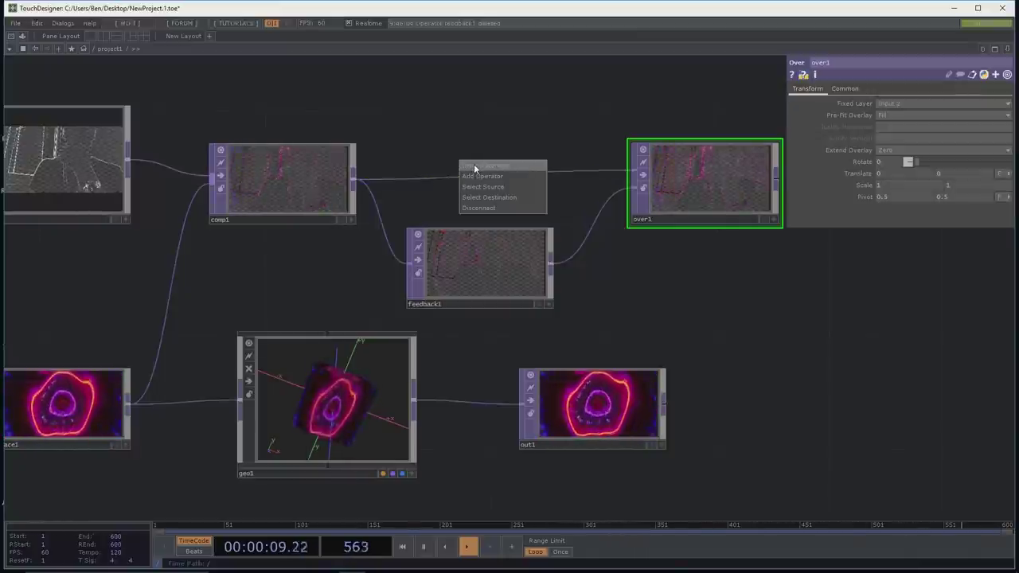
click(447, 153)
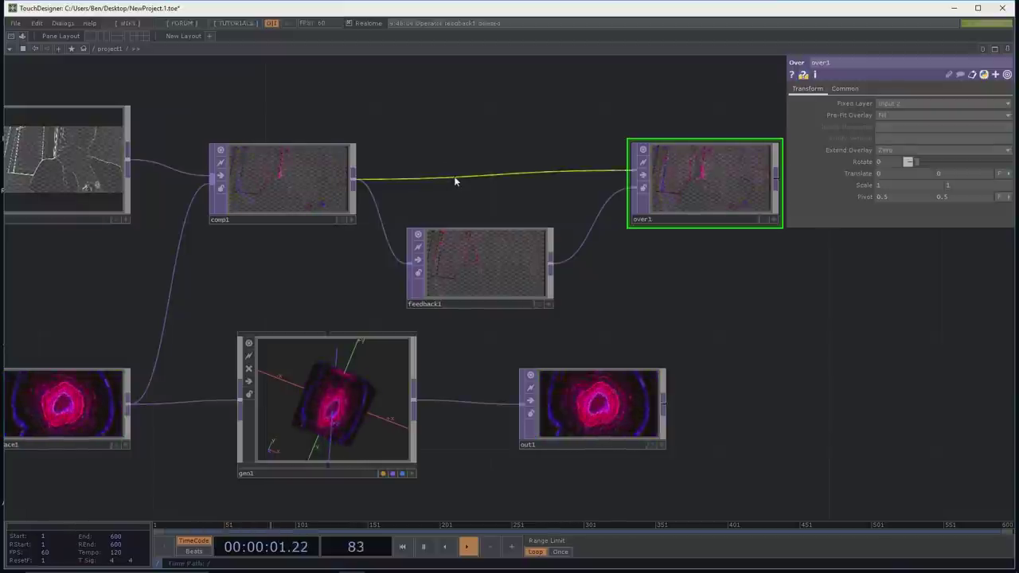
right_click(454, 181)
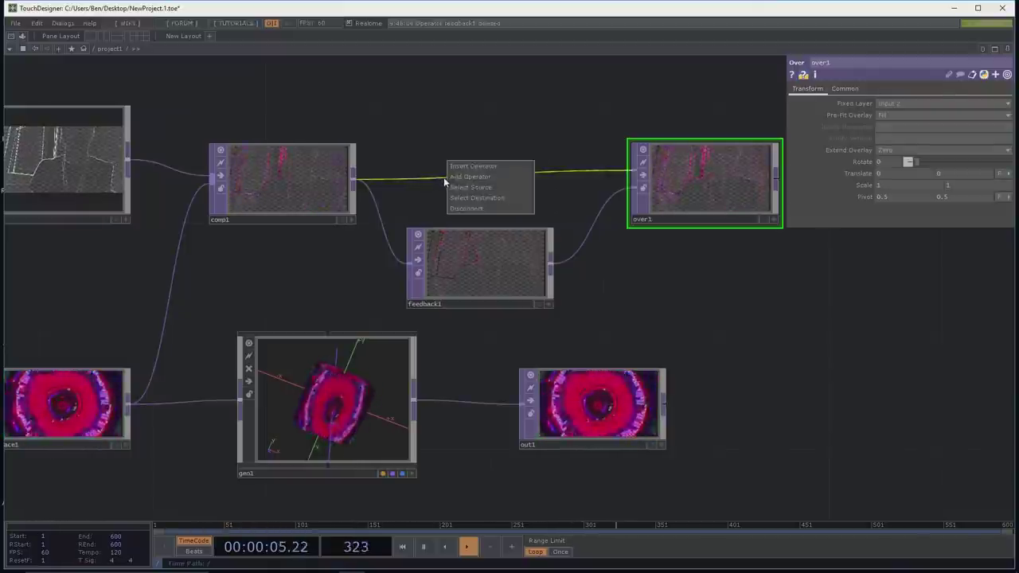
click(469, 207)
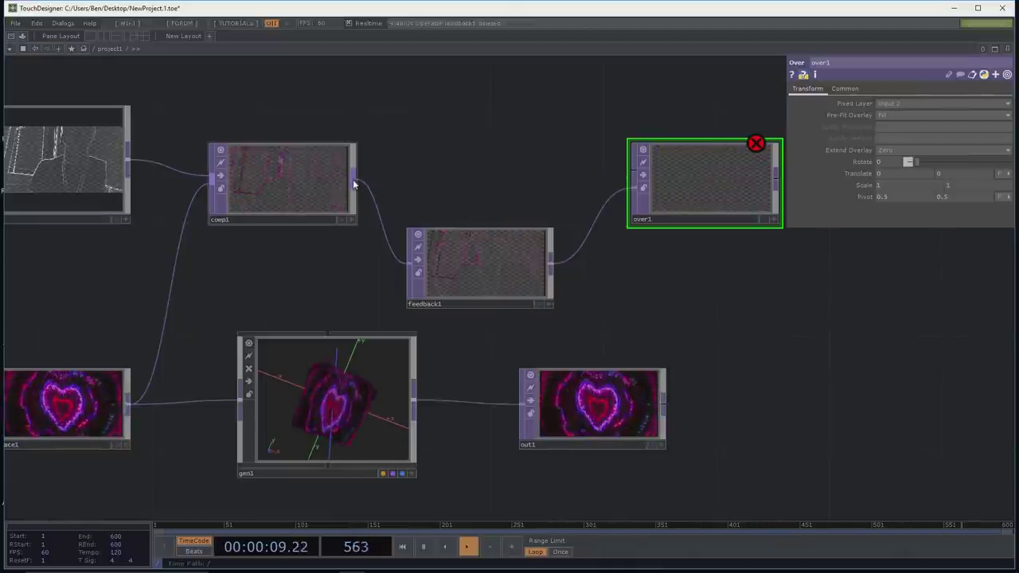
drag(354, 183, 637, 171)
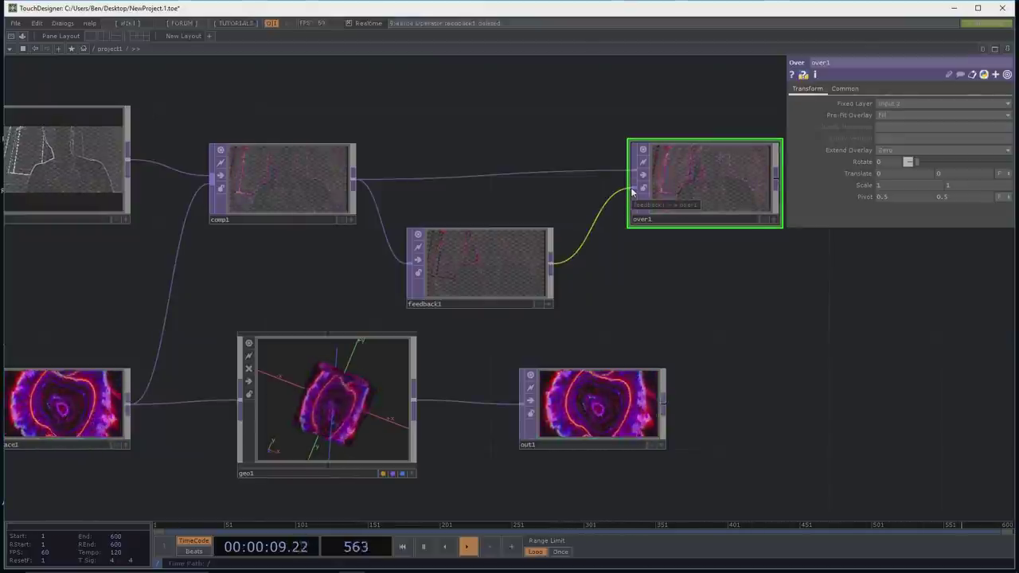
Step: Detach both wires from over1, and rewire comp1 to its first input and feedback1 to its second
drag(633, 192, 601, 238)
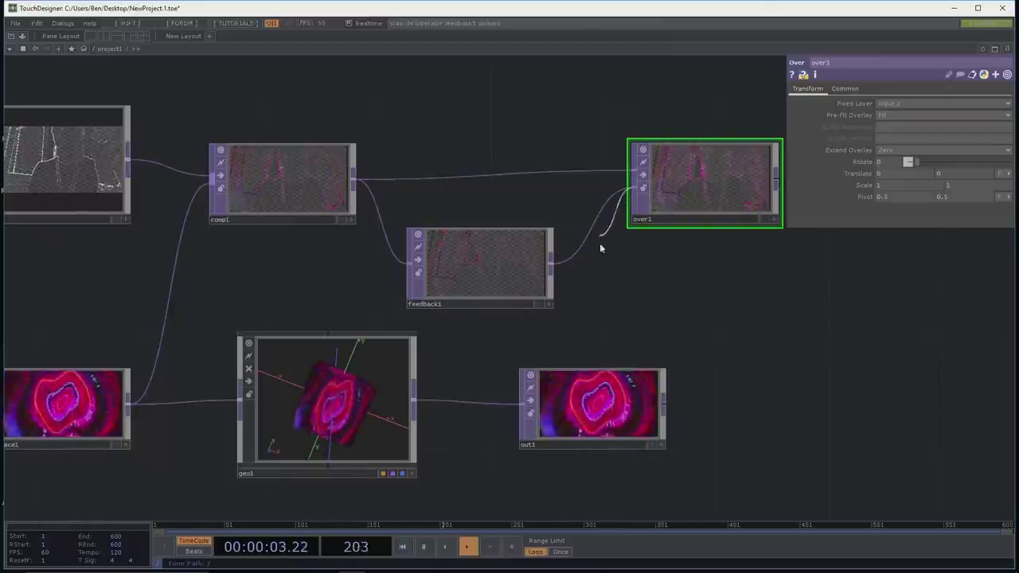
drag(603, 282, 723, 324)
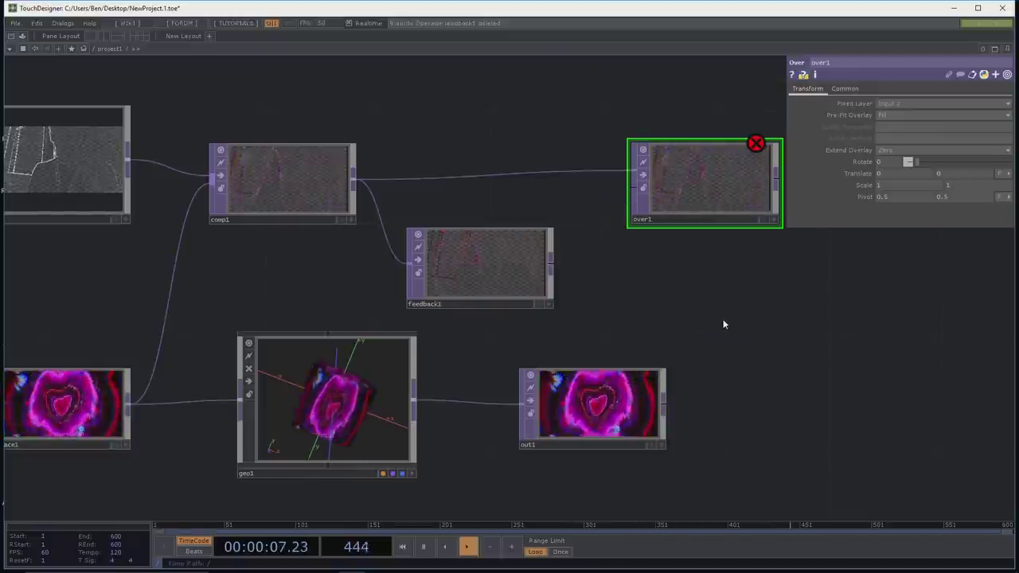
drag(609, 164, 551, 119)
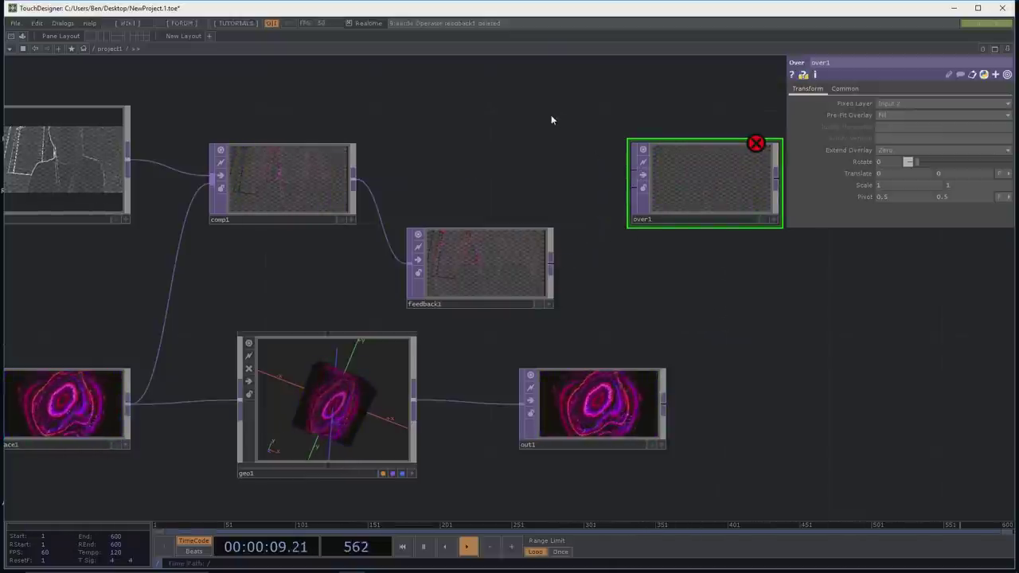
click(350, 185)
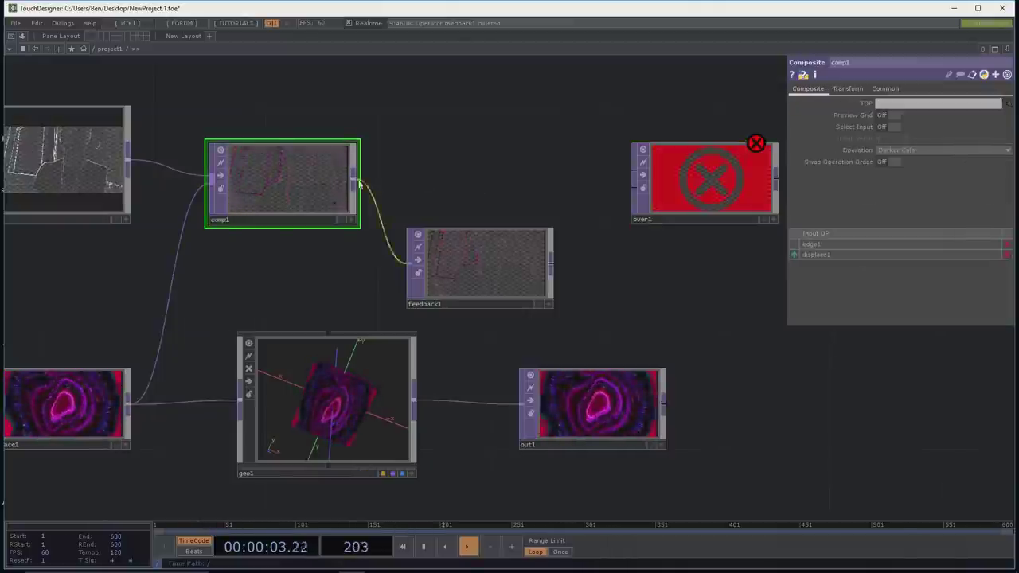
drag(357, 184, 516, 181)
drag(613, 175, 636, 174)
drag(555, 265, 636, 188)
click(724, 189)
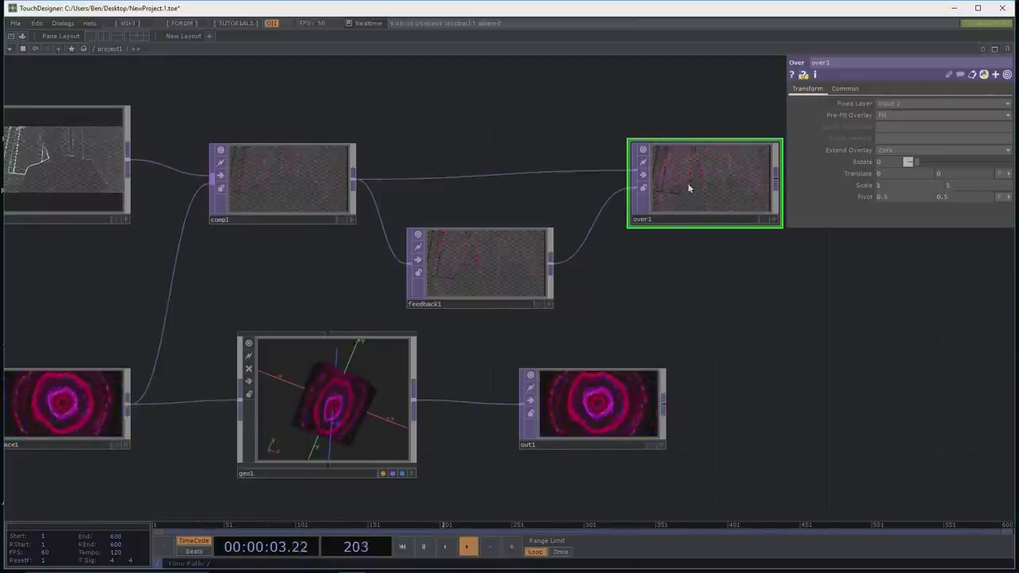
Step: Set comp1's compositing operation to Over
drag(532, 140, 568, 109)
click(395, 153)
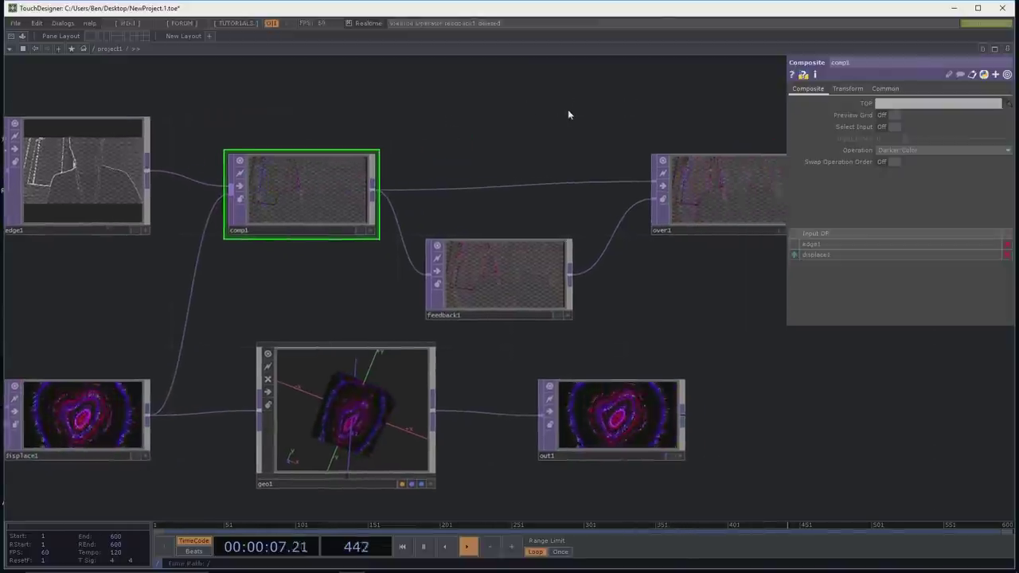
drag(341, 92, 369, 86)
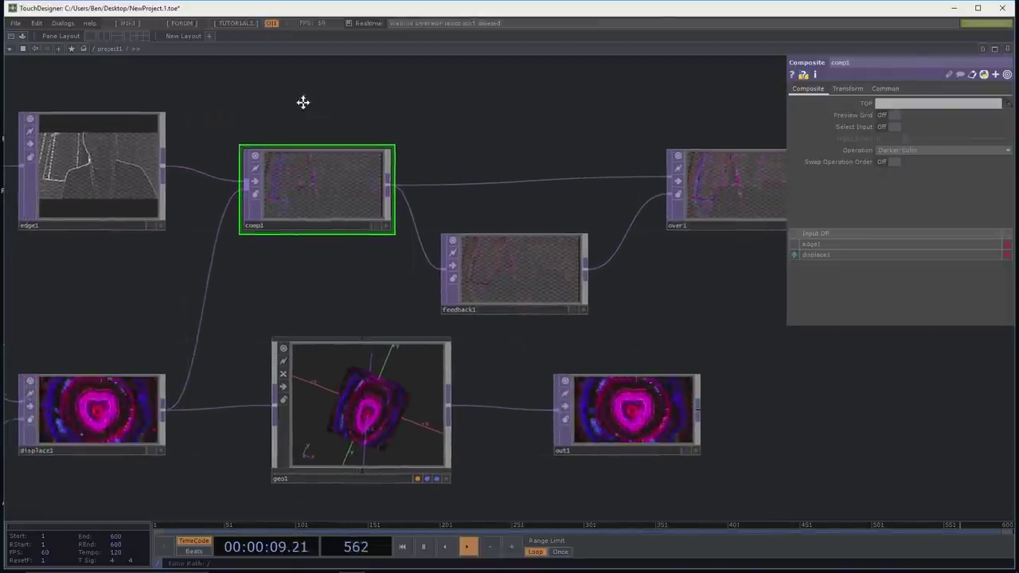
drag(311, 100, 261, 104)
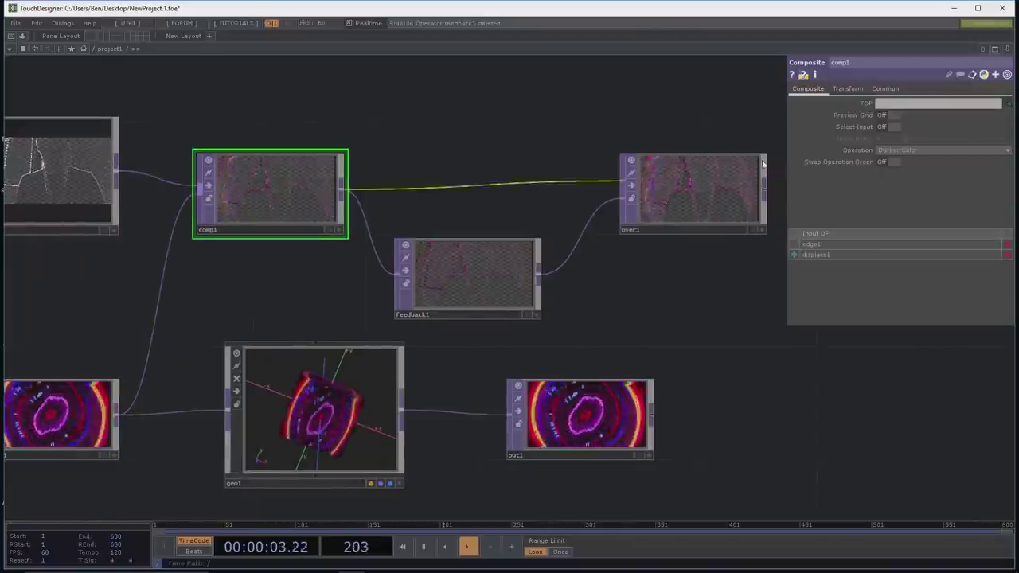
click(953, 149)
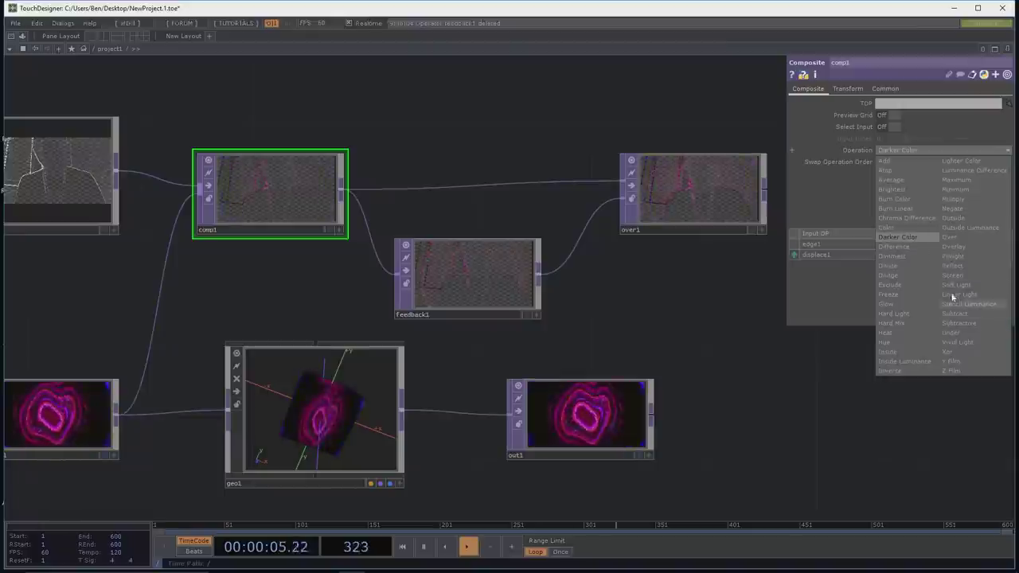
click(952, 238)
Step: Swap the order of comp1's edge1 and displace1 inputs and swap them back so edge1 is first
scroll(414, 291, up, 3)
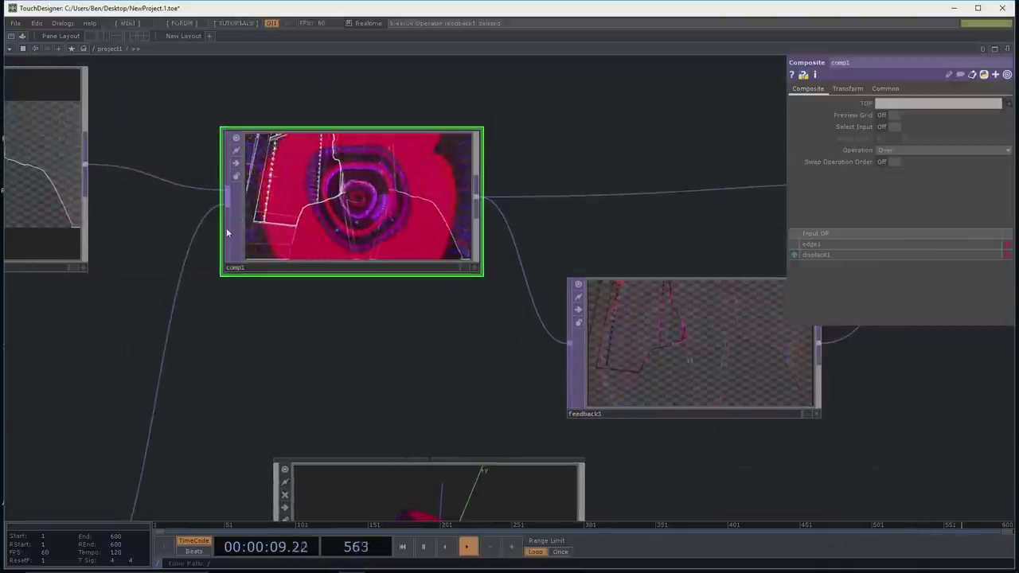
drag(226, 199, 227, 197)
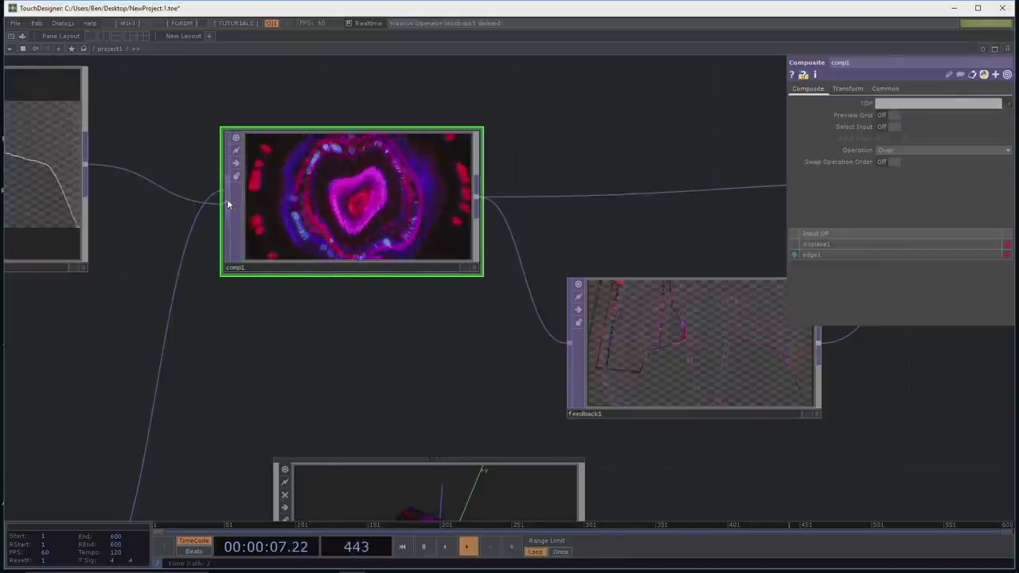
drag(227, 199, 226, 190)
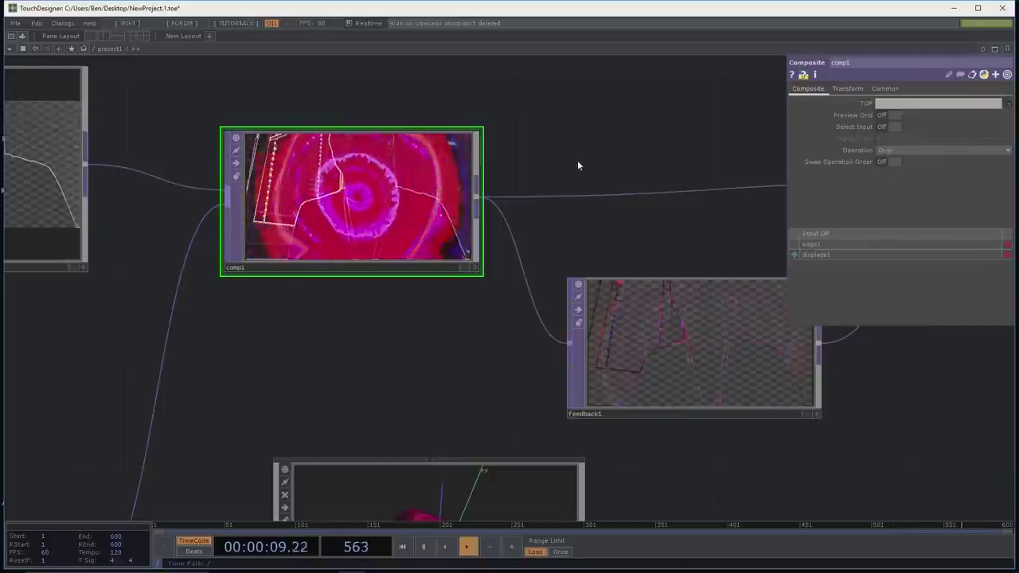
Step: Set comp1's compositing operation back to Darker Color
scroll(566, 162, down, 2)
drag(566, 162, 296, 165)
scroll(292, 130, down, 3)
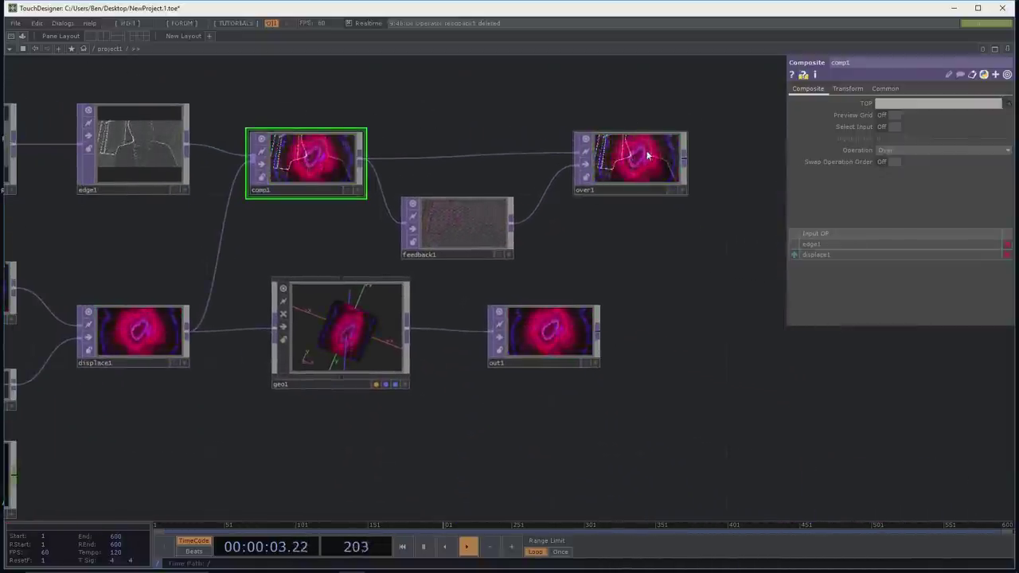
click(880, 150)
click(909, 238)
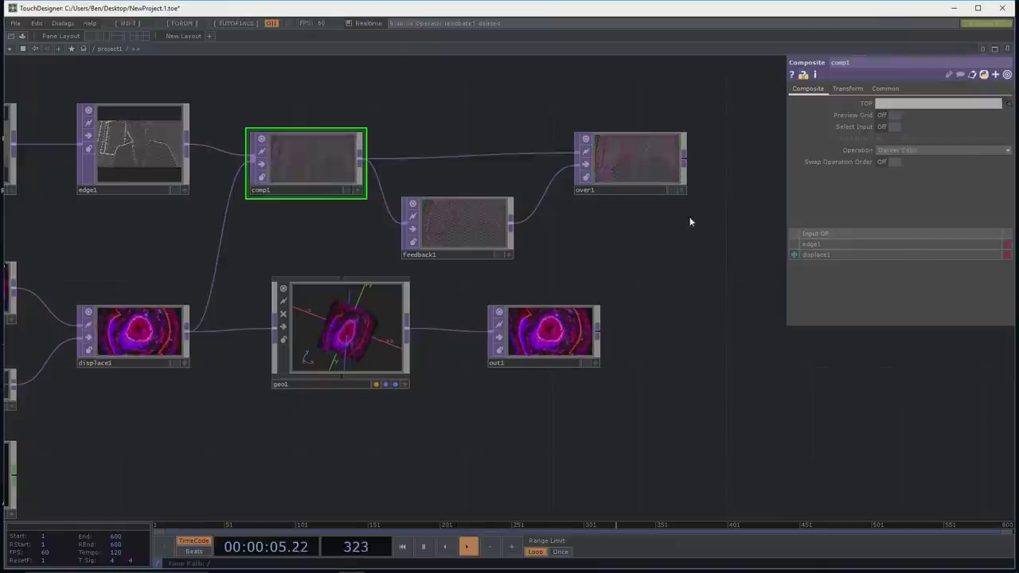
Step: Set edge1's Black Level to 0.28
click(133, 148)
drag(924, 114, 933, 115)
scroll(660, 268, up, 6)
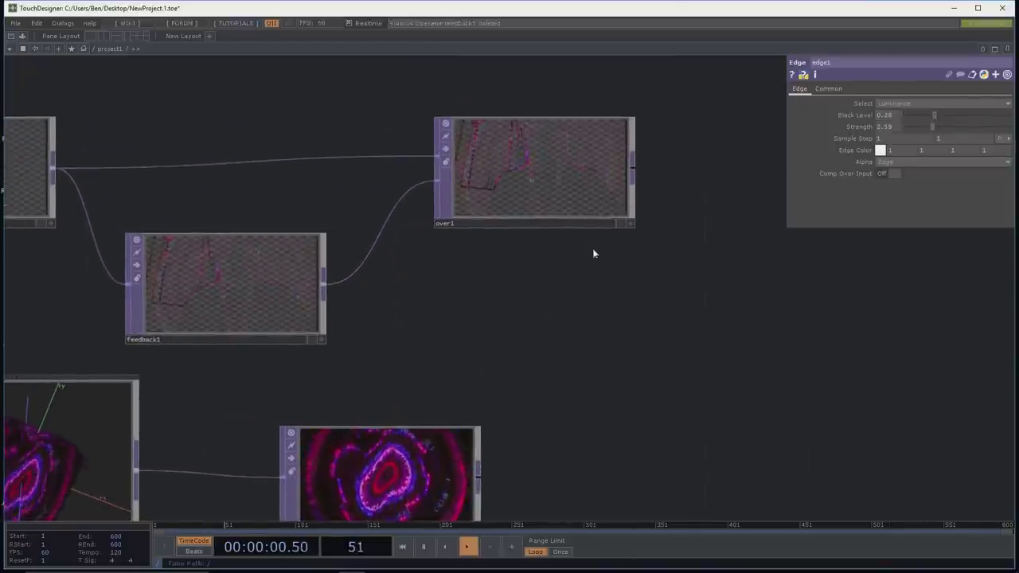
Step: Set feedback1's Target TOP to over1 to close the feedback loop
click(543, 199)
drag(574, 231, 629, 290)
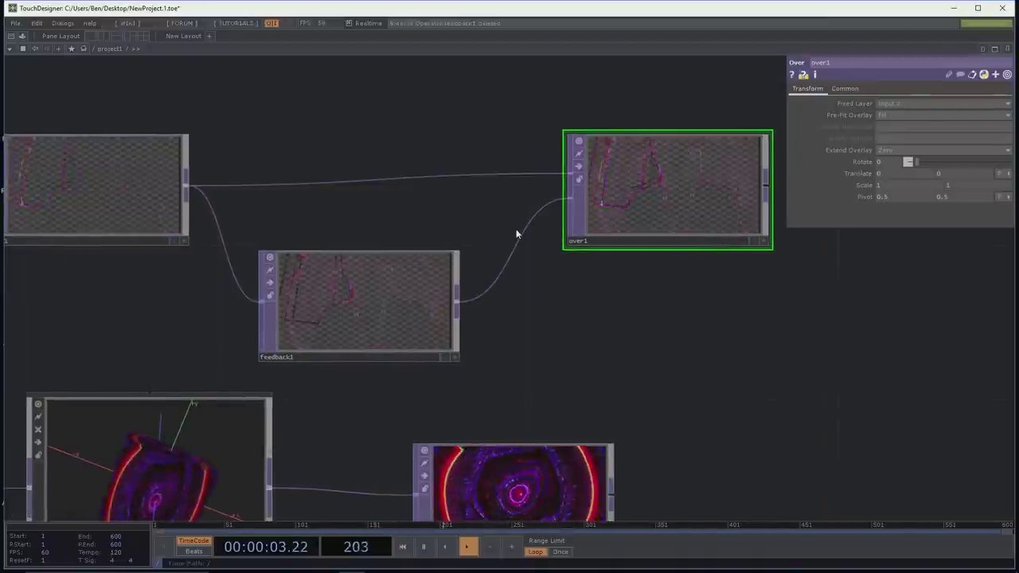
click(343, 303)
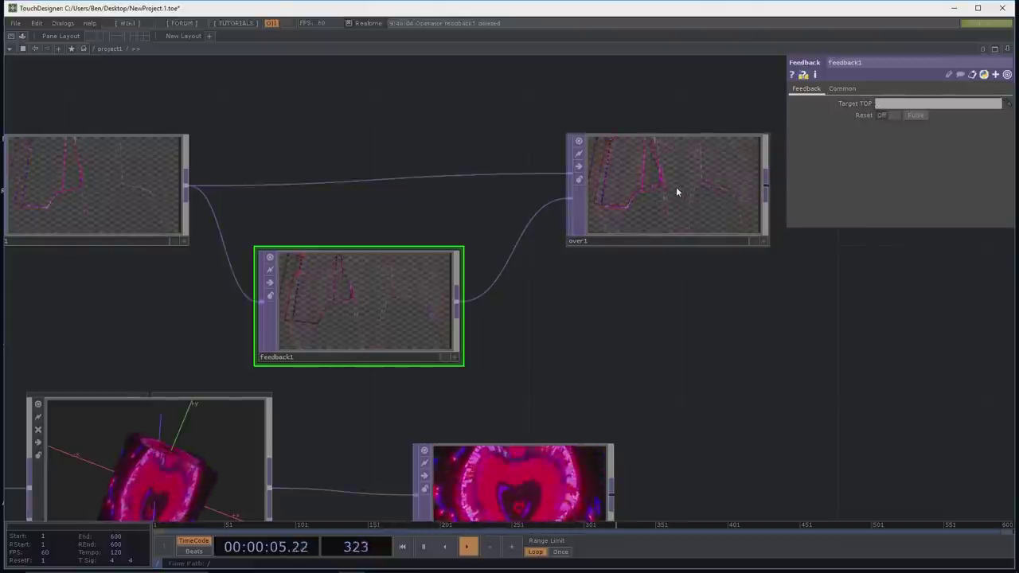
scroll(664, 175, up, 3)
scroll(539, 363, down, 3)
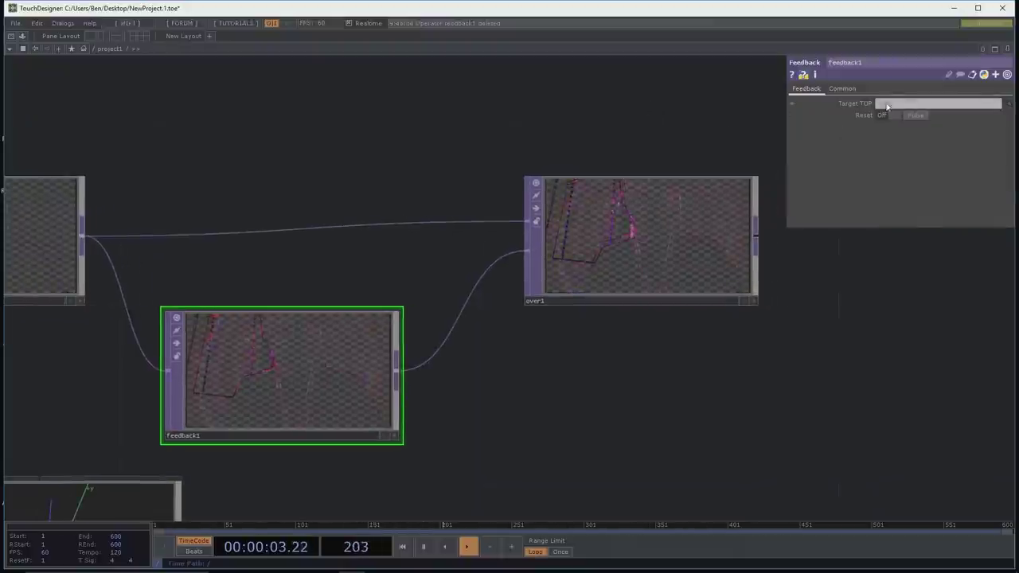
drag(706, 250, 883, 104)
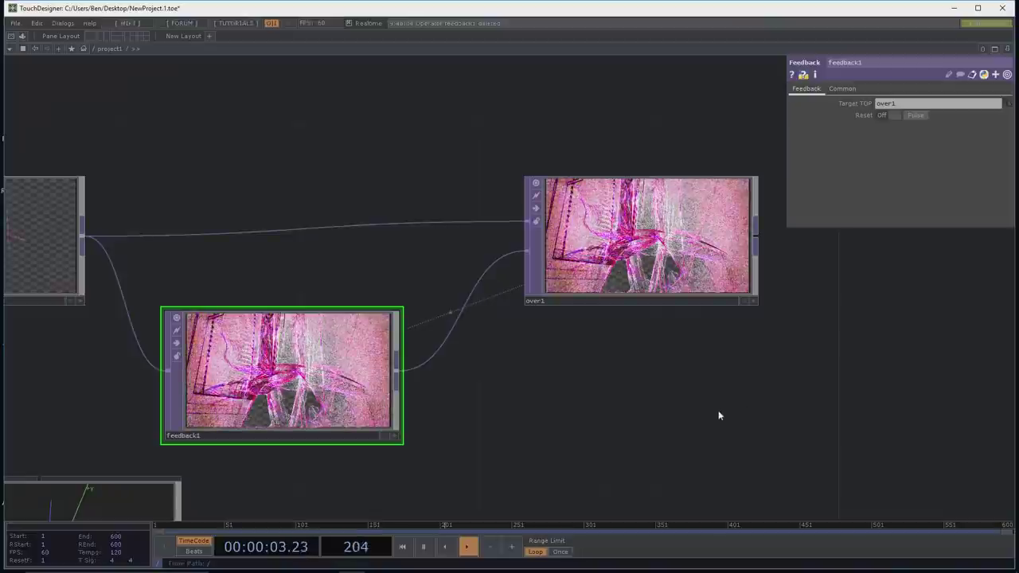
Step: Move over1 farther away from feedback1 to make room for another operator between them
scroll(700, 416, down, 1)
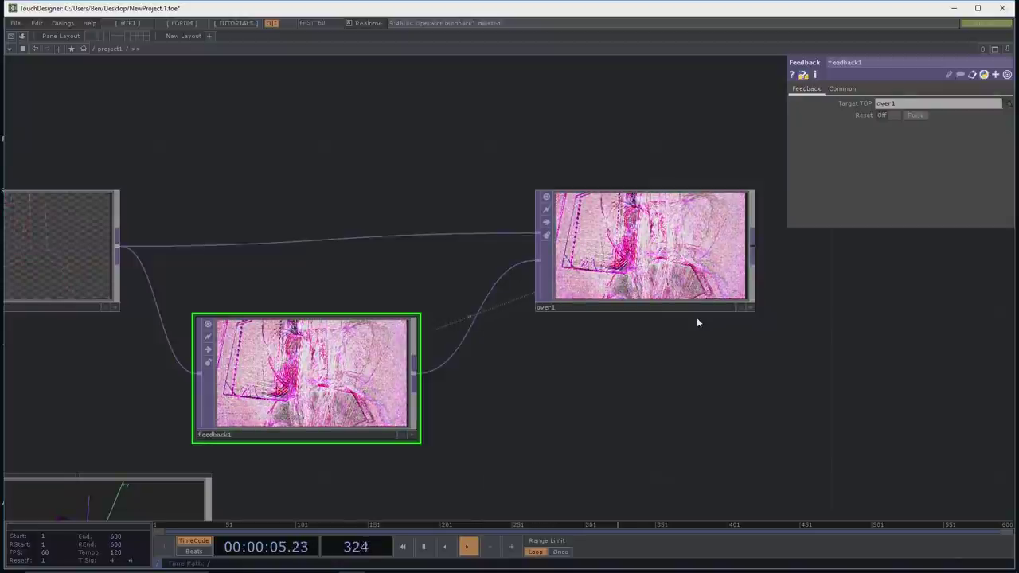
drag(473, 468, 447, 384)
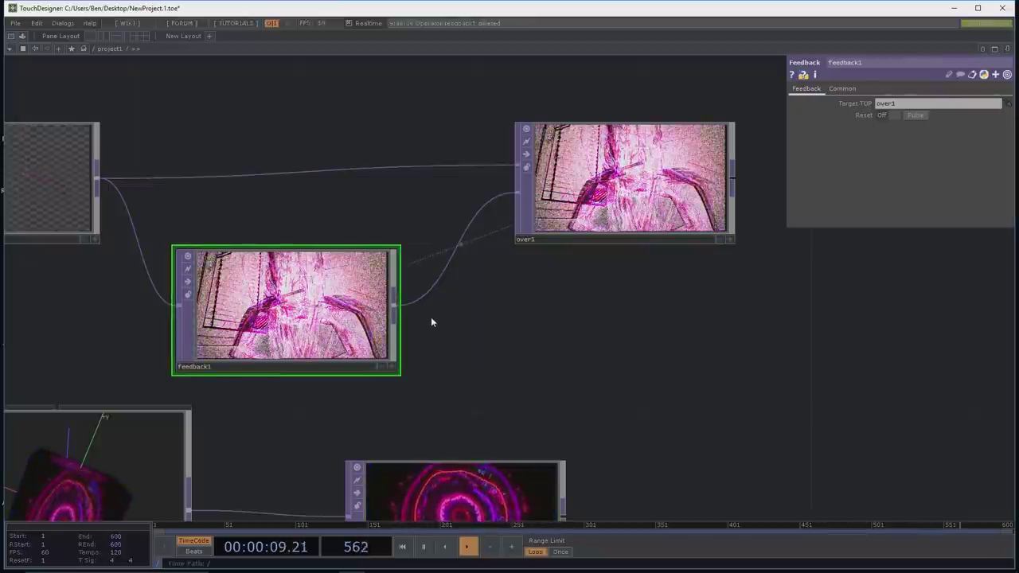
drag(646, 327, 504, 228)
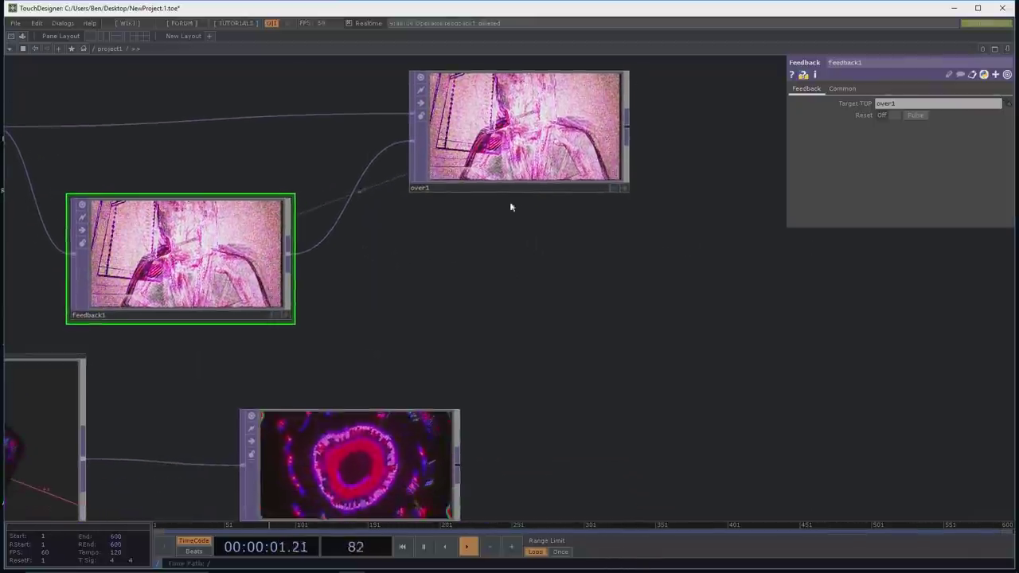
drag(535, 285, 522, 354)
drag(510, 199, 762, 199)
drag(751, 359, 776, 410)
scroll(761, 412, down, 3)
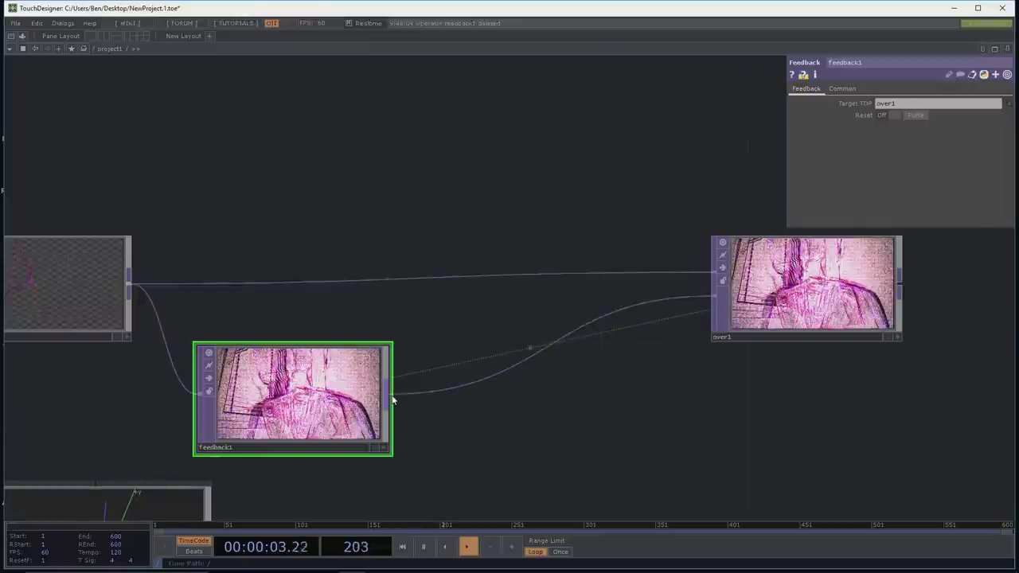
Step: Insert a Transform TOP into the wire between feedback1 and over1 and place it beside feedback1
right_click(515, 368)
click(531, 351)
text(transf)
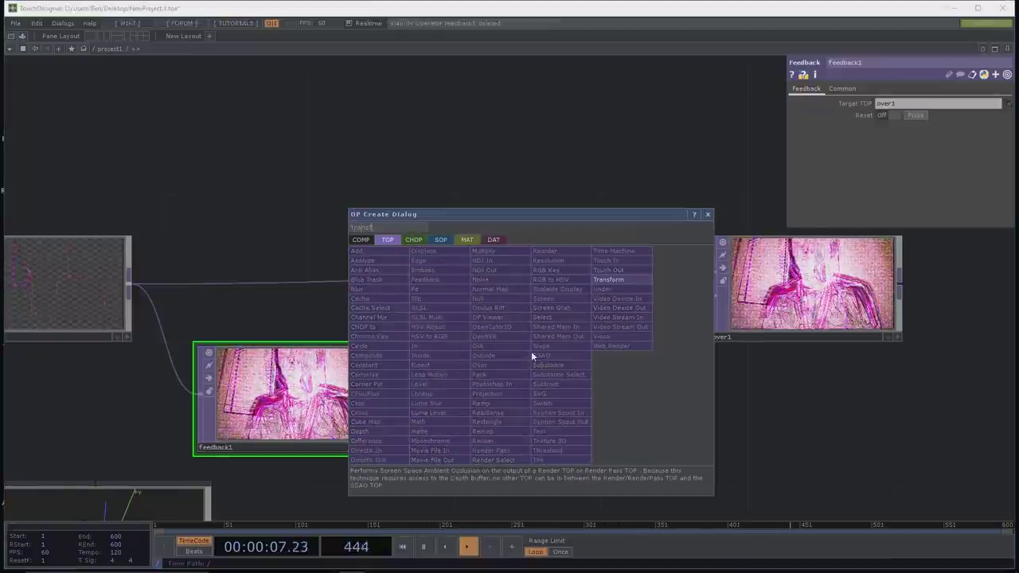
click(644, 284)
click(565, 402)
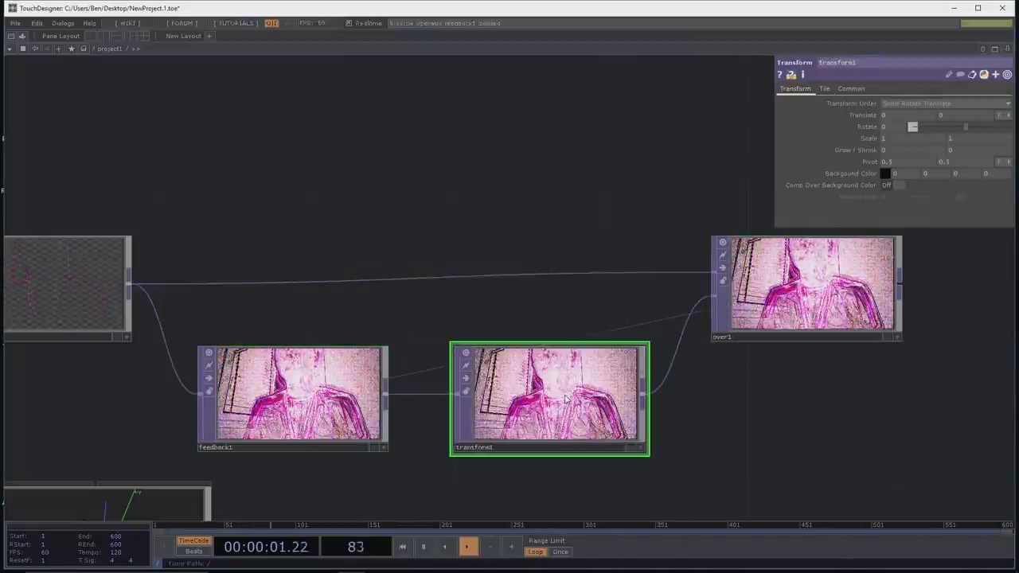
Step: Set transform1's Scale to 0.98 on both axes
drag(702, 414, 699, 387)
scroll(717, 398, down, 1)
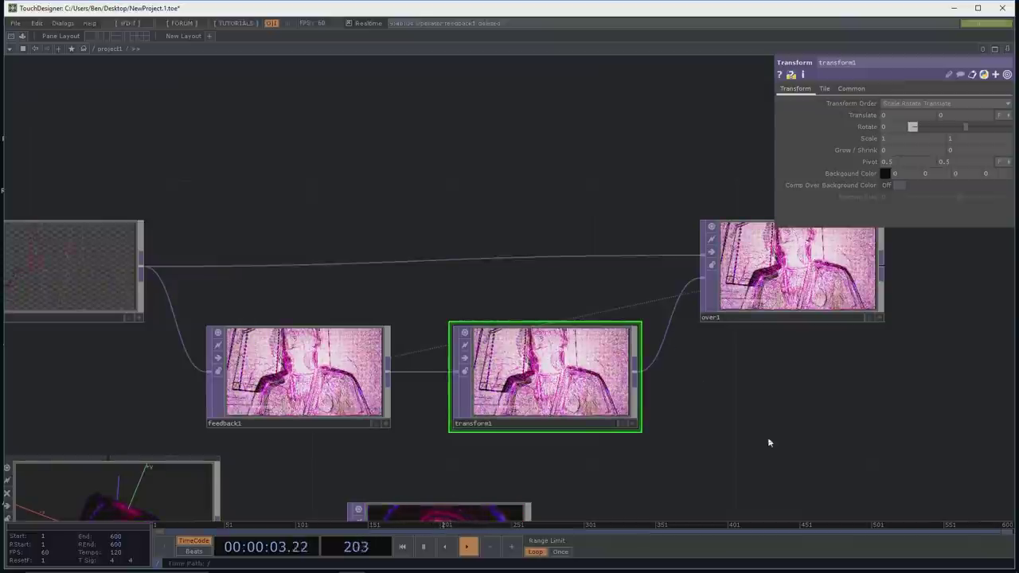
middle_click(865, 140)
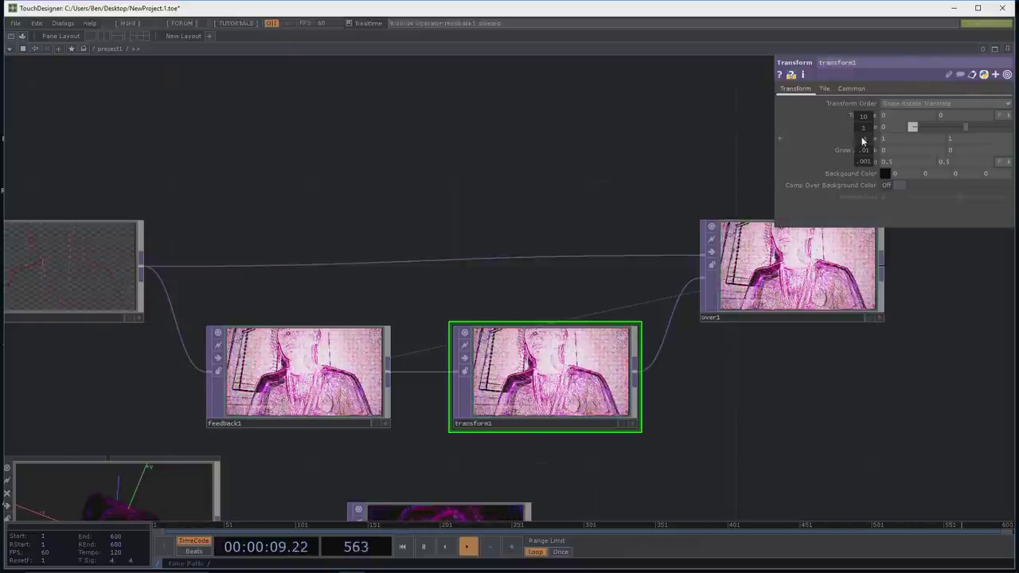
middle_drag(861, 141, 840, 140)
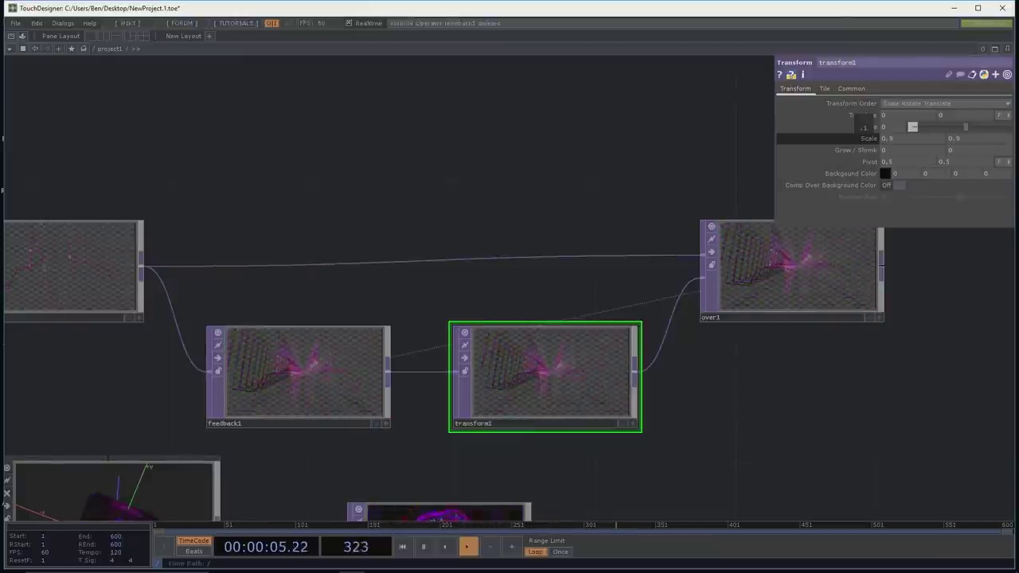
middle_drag(865, 140, 867, 141)
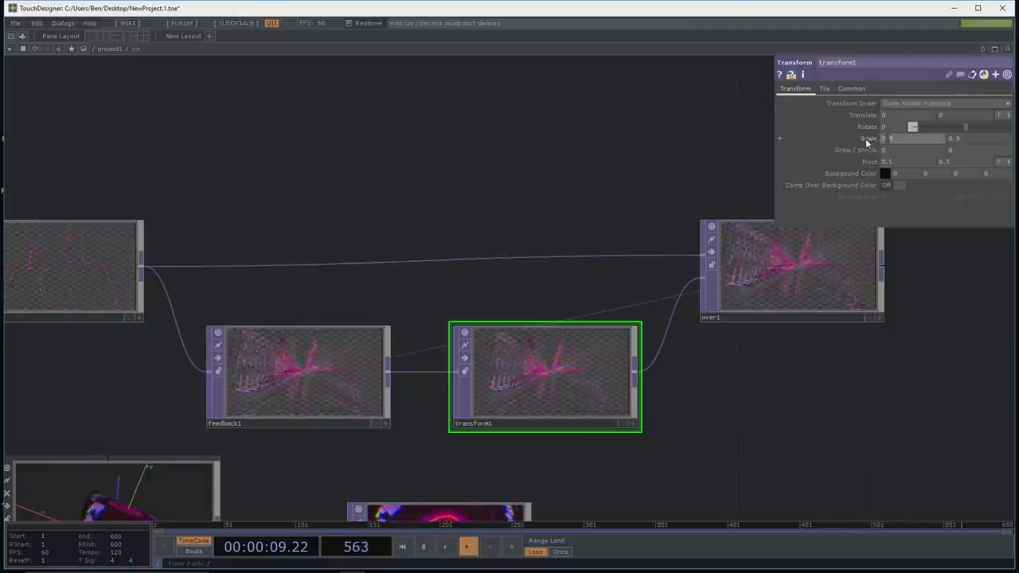
click(868, 139)
click(868, 140)
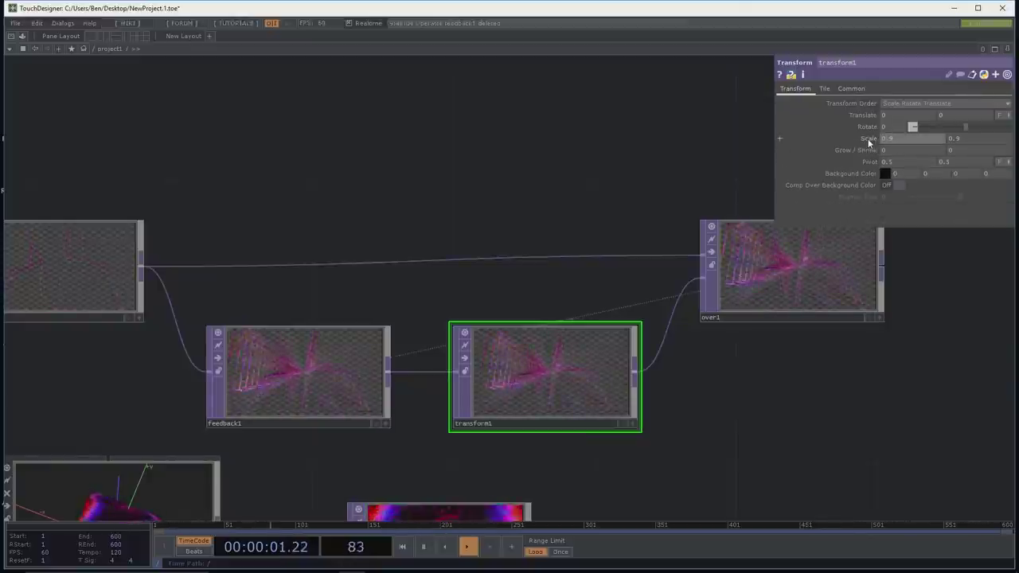
middle_drag(868, 143, 871, 122)
drag(881, 337, 829, 350)
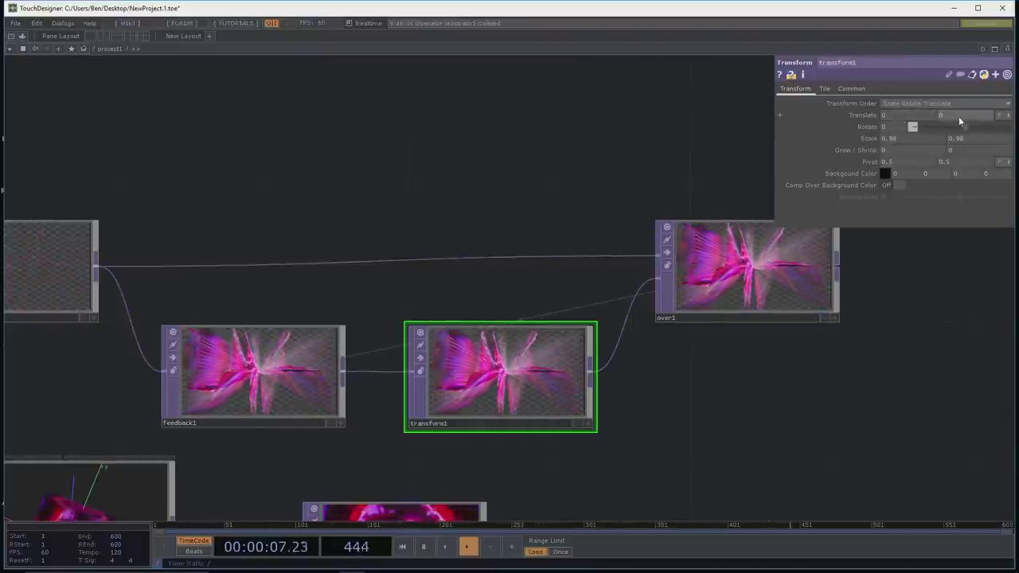
Step: Set transform1's X Translate to 0.013 and its Scale to 0.97 on both axes
middle_click(897, 116)
middle_drag(897, 117, 908, 141)
middle_drag(902, 95, 900, 98)
mouse_move(872, 141)
middle_down()
mouse_move(857, 153)
mouse_move(874, 131)
mouse_move(871, 141)
middle_up()
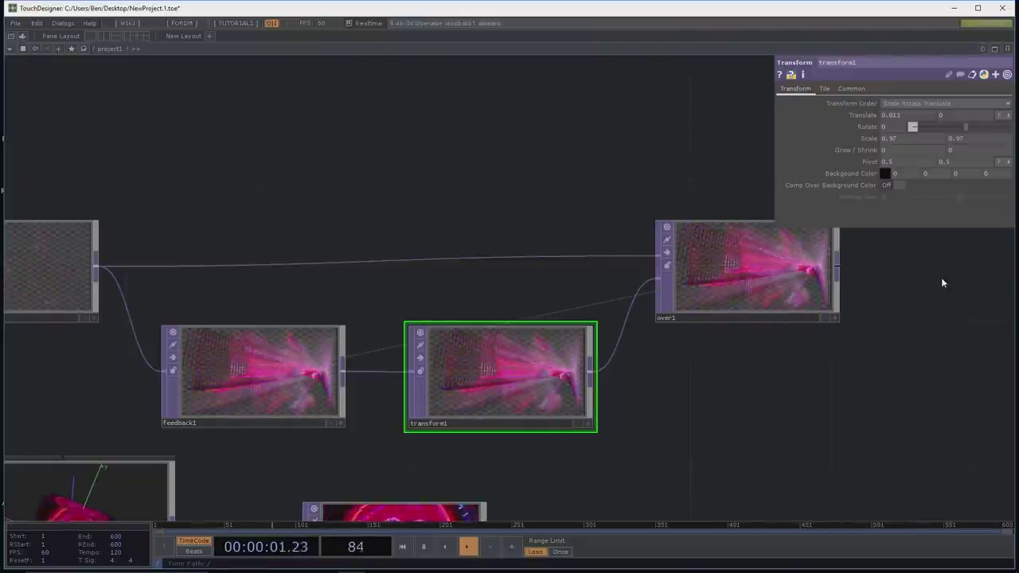
Step: Set transform1's Y Scale to 0.94 and its X Translate to 0.01
middle_drag(985, 140, 983, 118)
drag(904, 323, 846, 316)
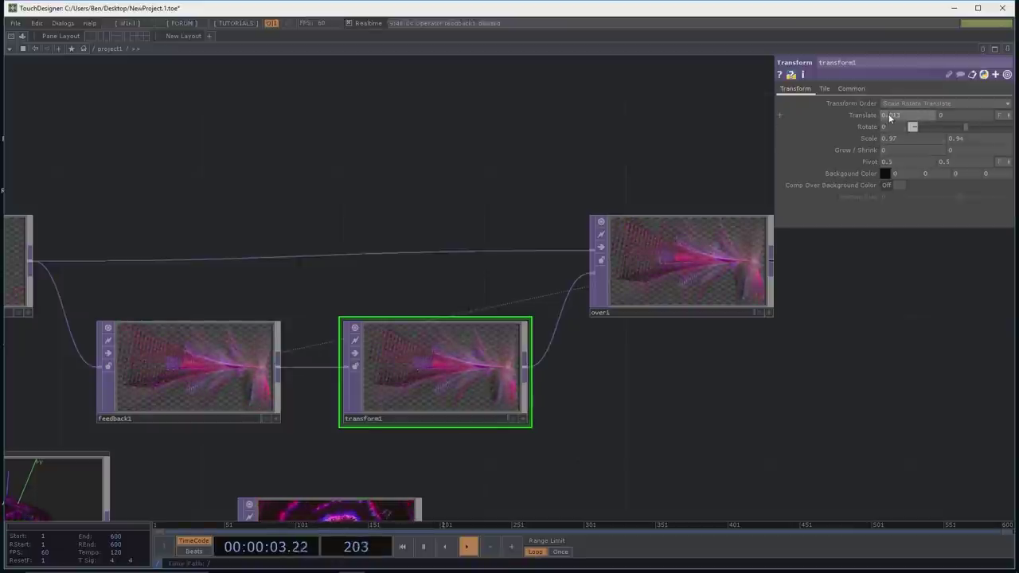
middle_drag(890, 139, 890, 97)
scroll(873, 321, up, 1)
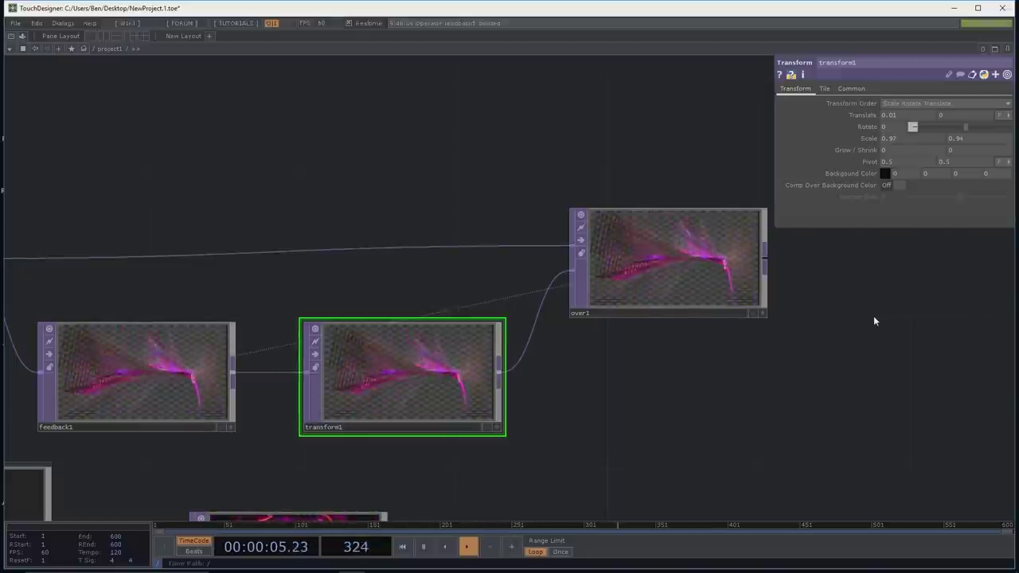
Step: Raise both of transform1's Scale values together, to 0.98 in X and 0.95 in Y
drag(673, 378, 622, 304)
scroll(637, 318, up, 2)
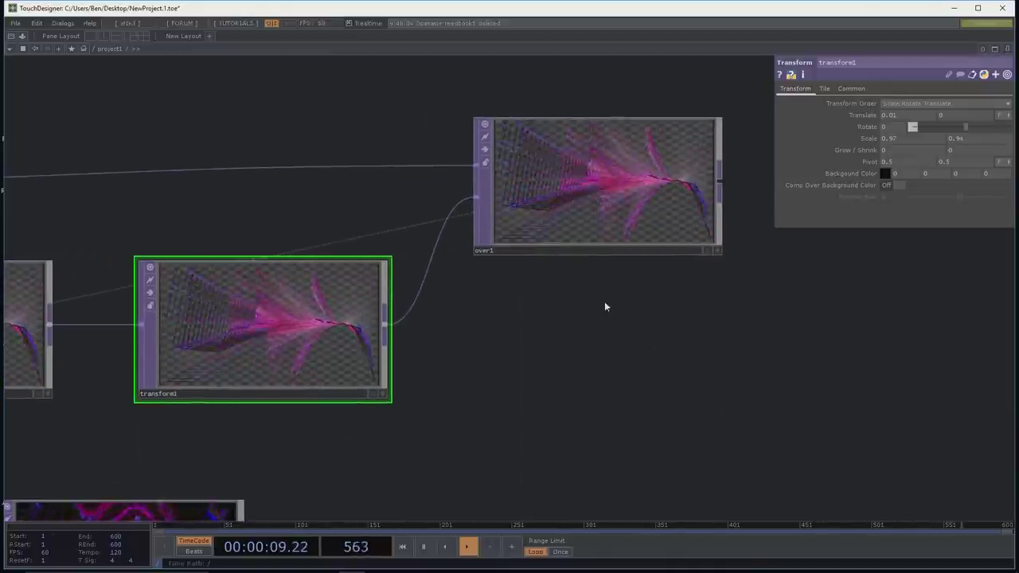
mouse_move(871, 139)
middle_down()
mouse_move(870, 152)
mouse_move(870, 117)
mouse_move(875, 140)
middle_up()
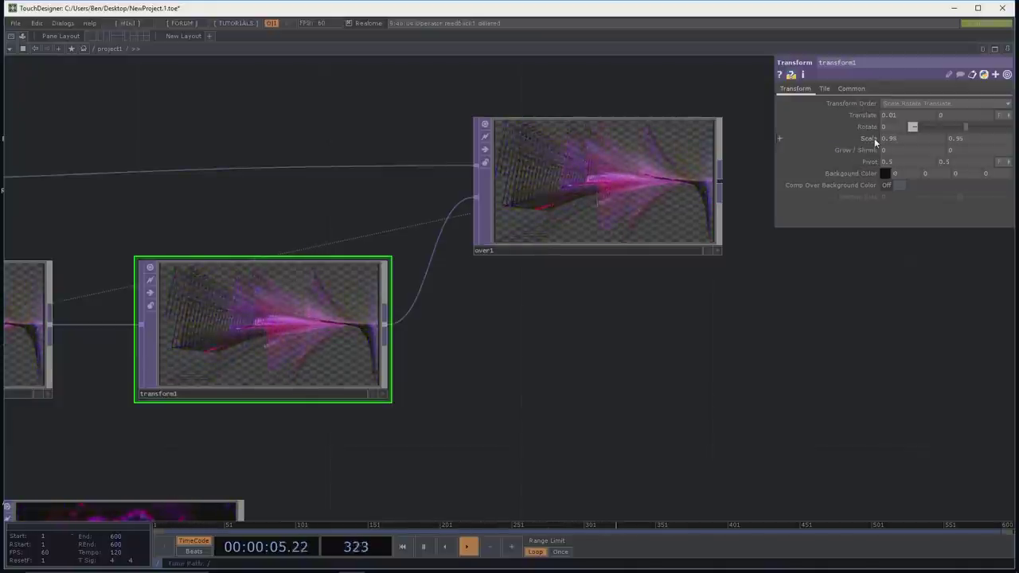
drag(582, 308, 577, 305)
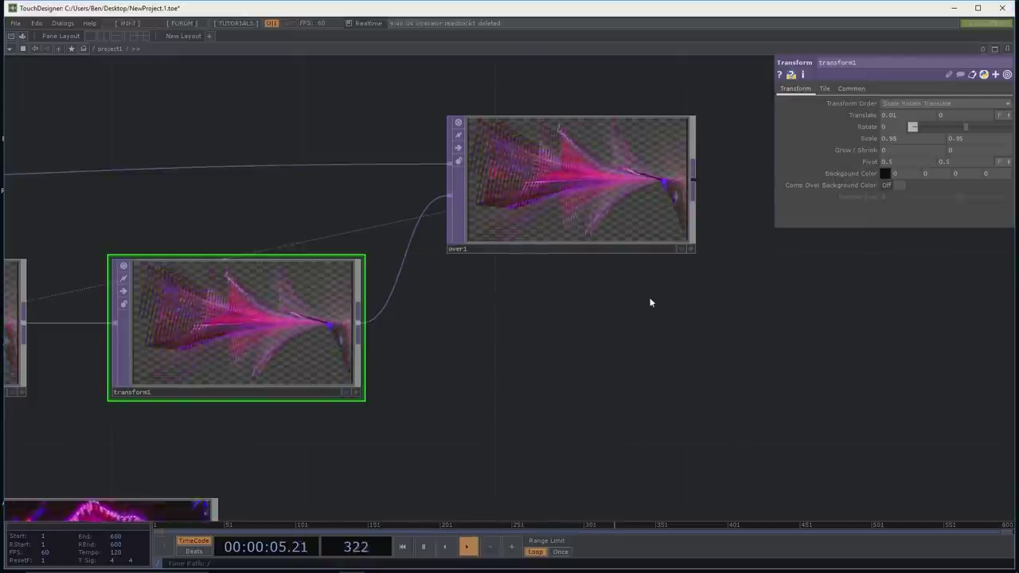
middle_click(914, 139)
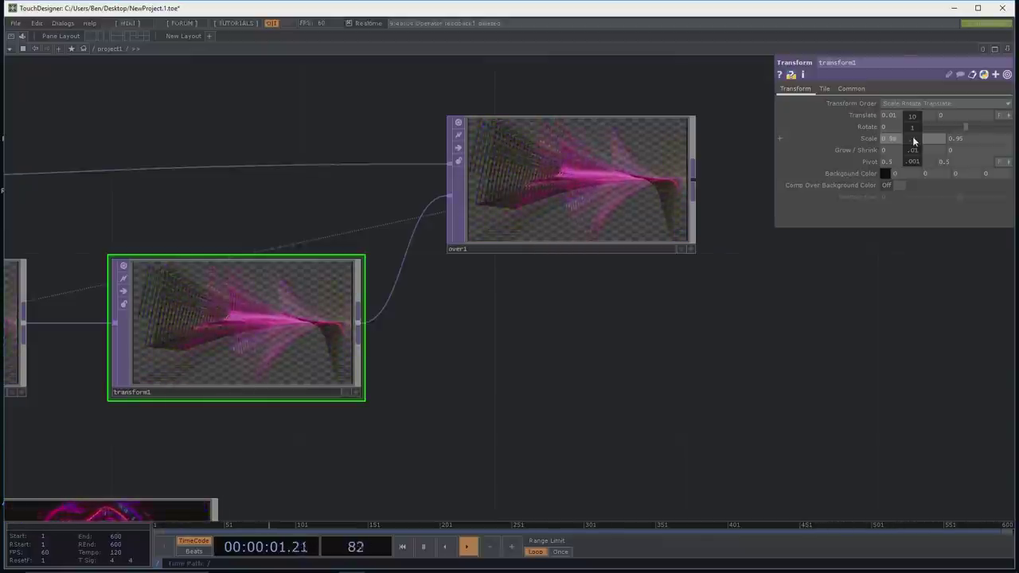
middle_drag(913, 140, 914, 140)
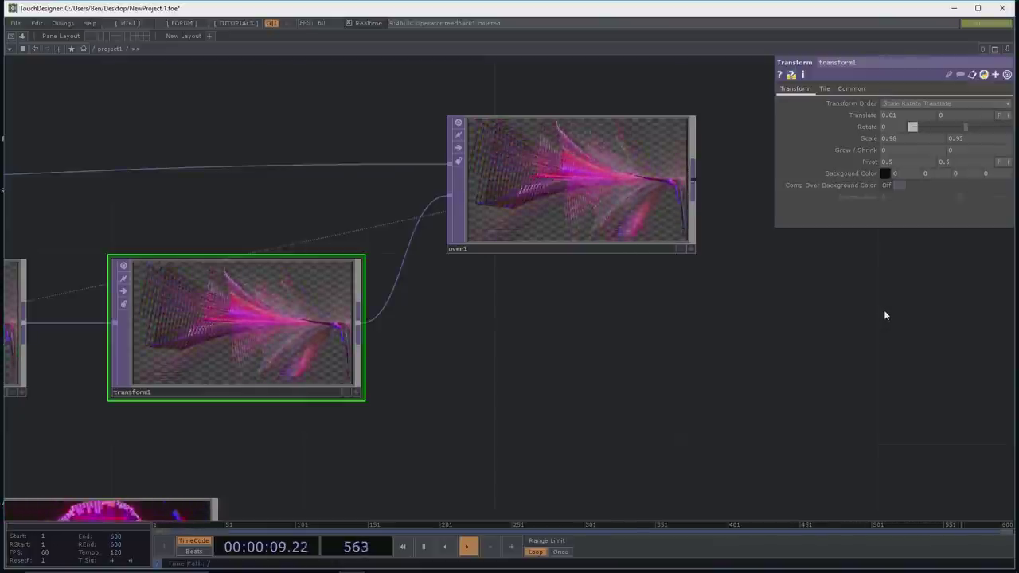
Step: Pause the timeline playback to view the feedback network, and resume it
scroll(882, 315, down, 1)
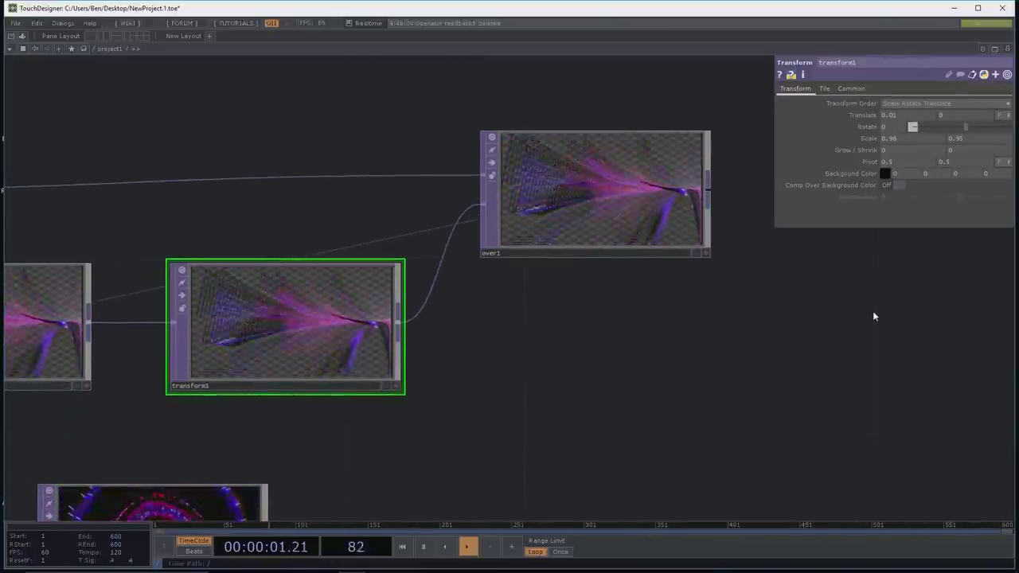
scroll(859, 320, down, 1)
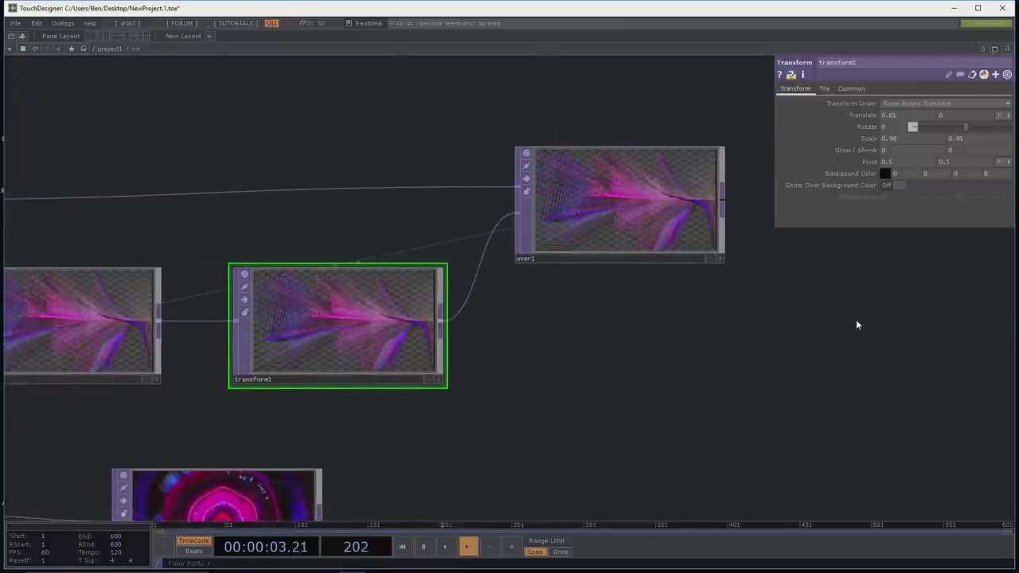
drag(851, 327, 851, 310)
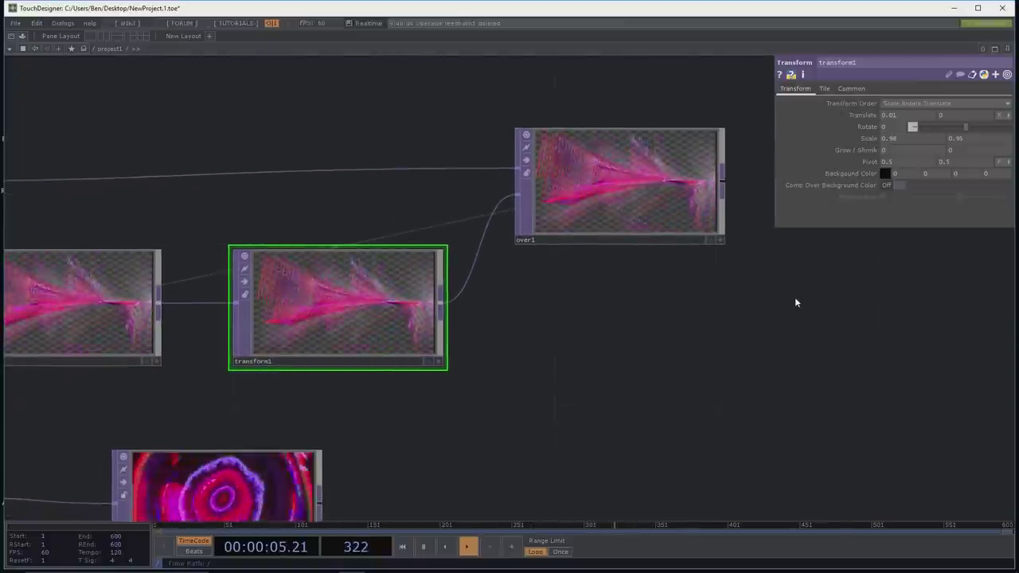
key(space)
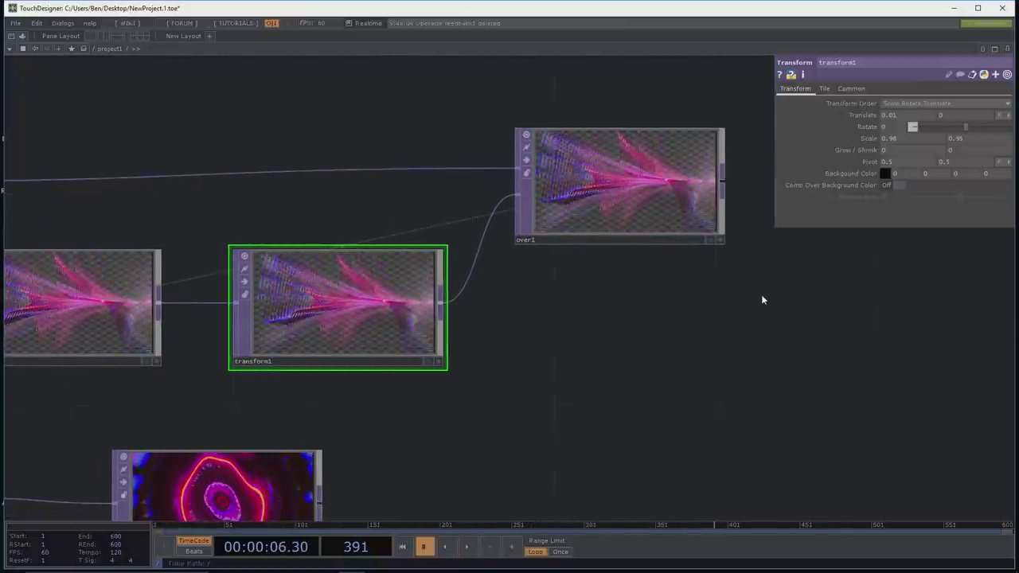
key(space)
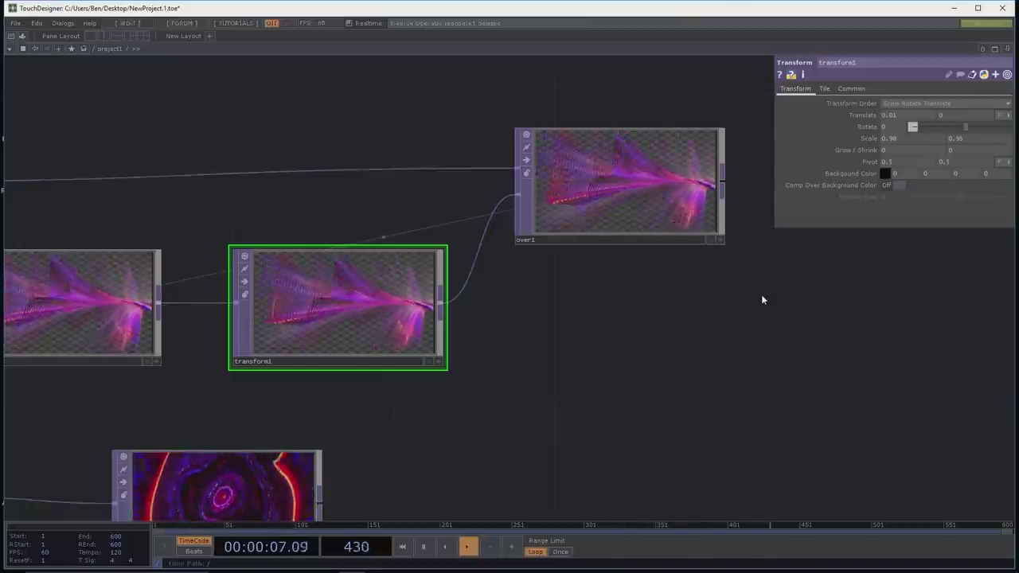
Step: Move over1 farther away from transform1 to make room for another operator in the feedback chain
drag(757, 332, 736, 328)
scroll(717, 345, left, 3)
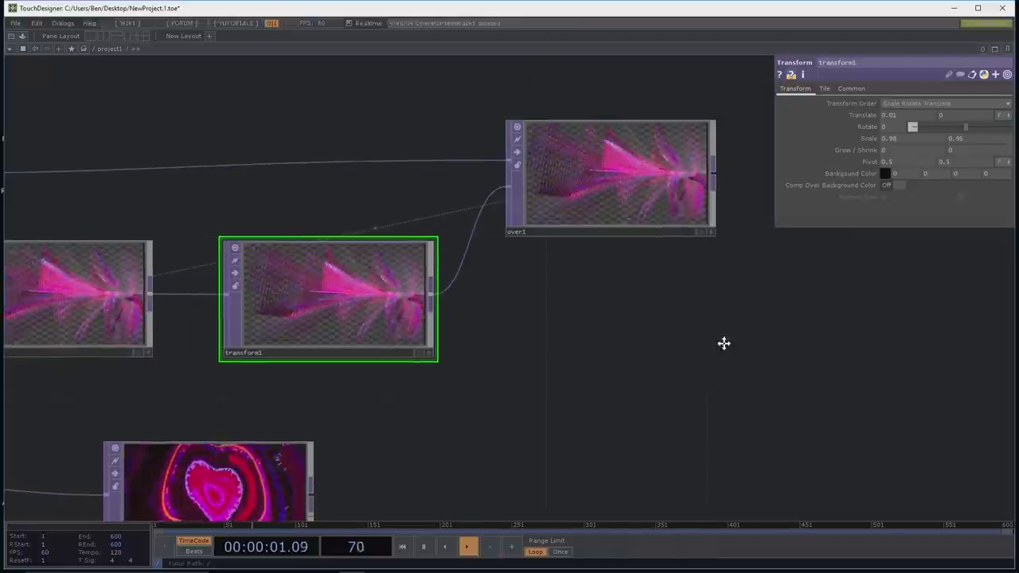
scroll(696, 342, down, 1)
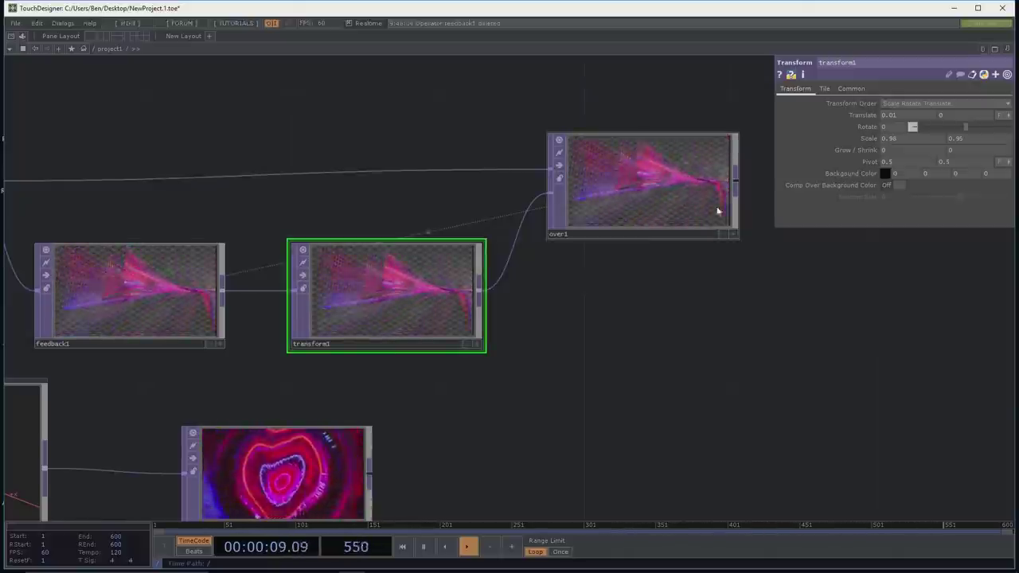
drag(653, 310, 569, 313)
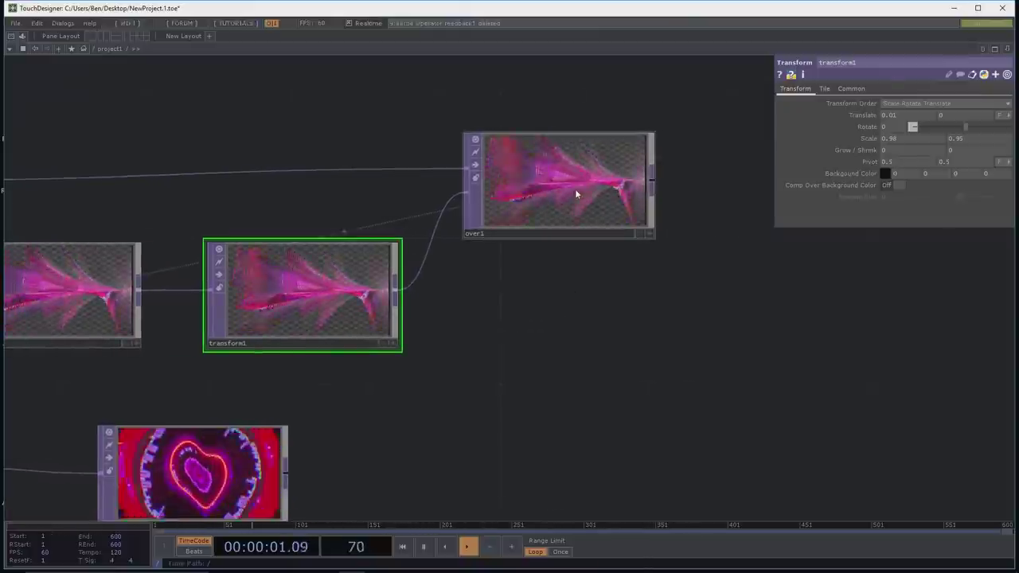
drag(578, 194, 696, 197)
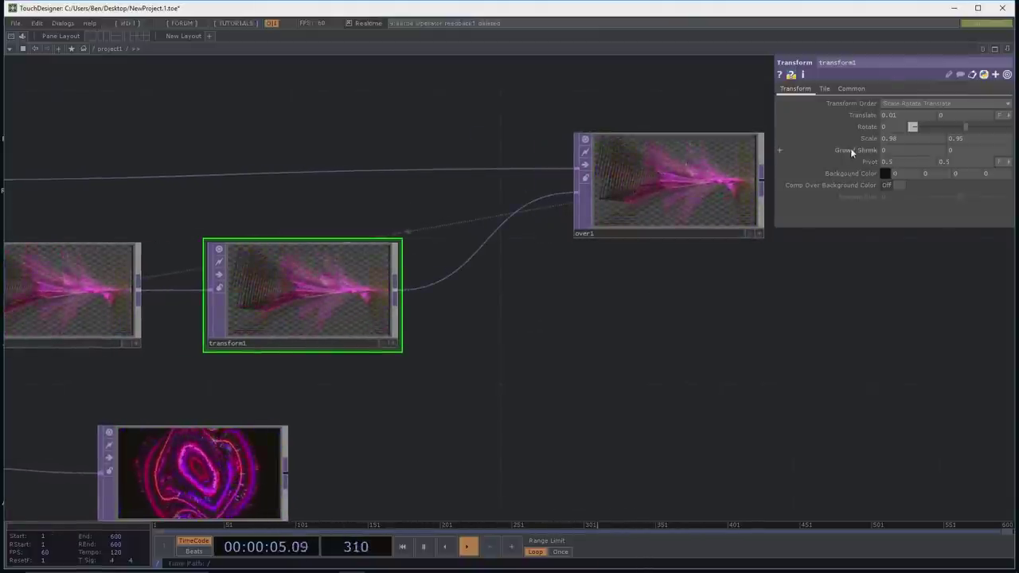
drag(464, 343, 425, 335)
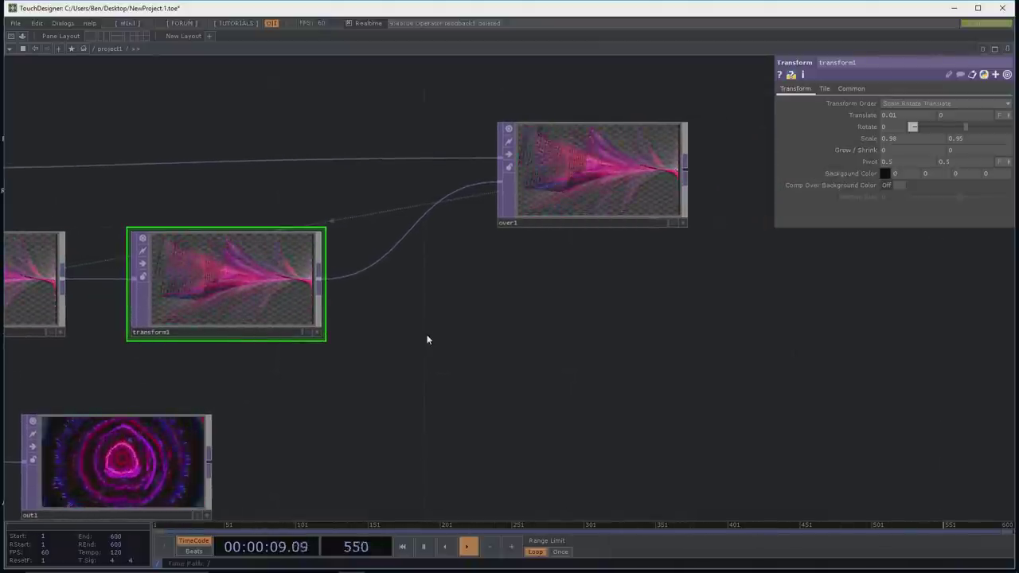
drag(595, 183, 676, 173)
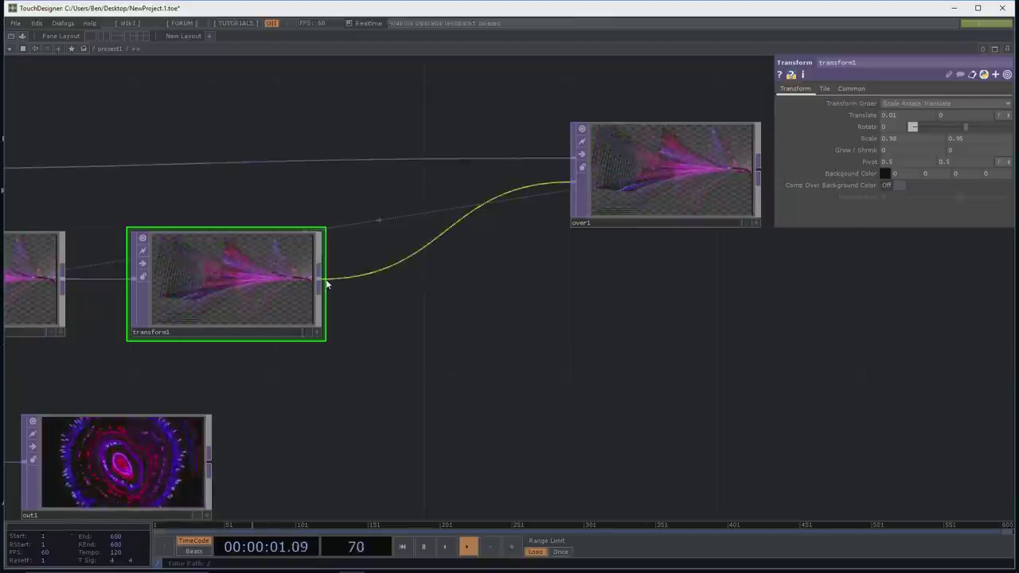
Step: Insert a Level TOP into the wire between transform1 and over1 and place it beside transform1
right_click(412, 256)
click(429, 243)
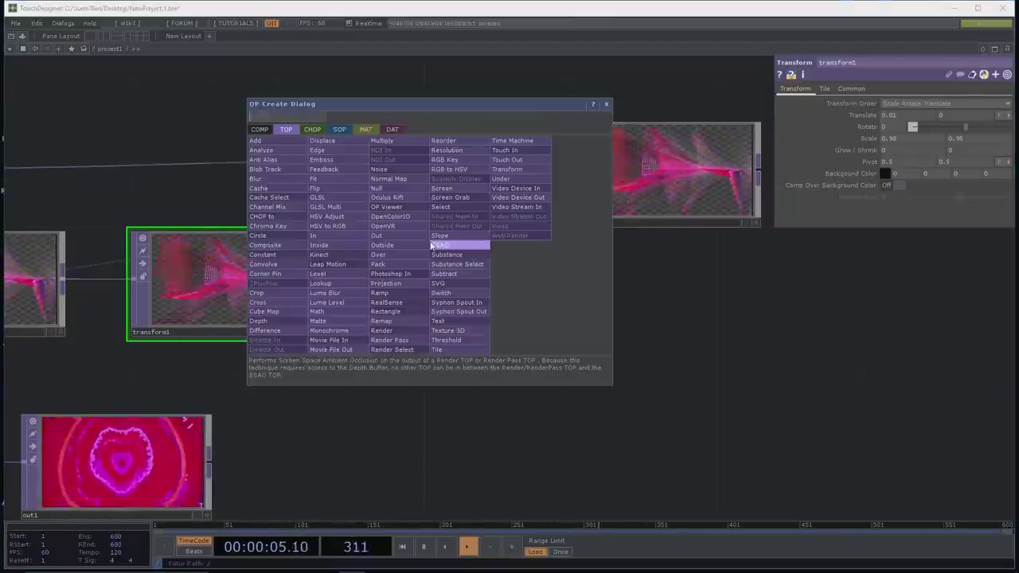
text(level)
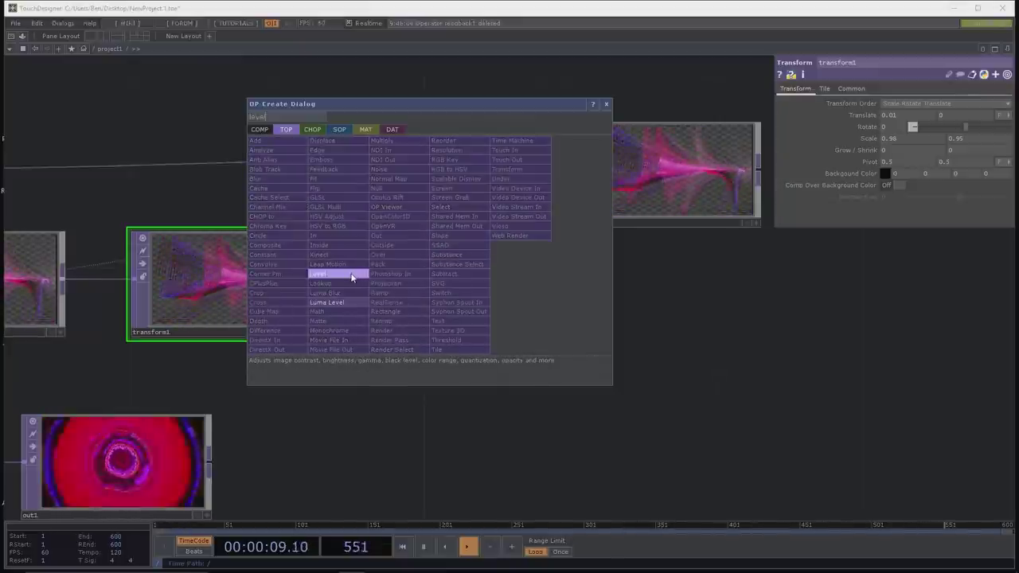
click(351, 277)
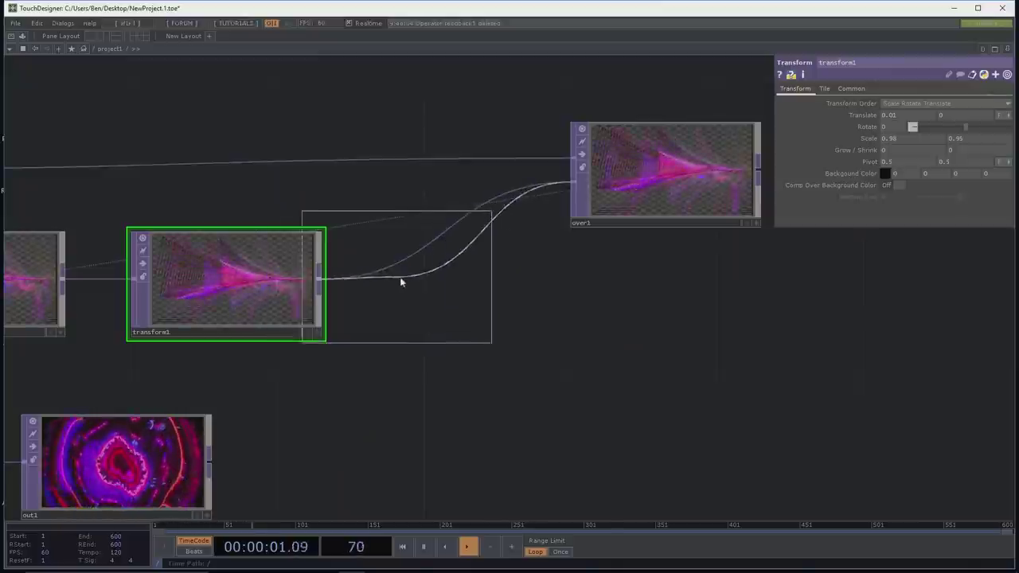
click(447, 277)
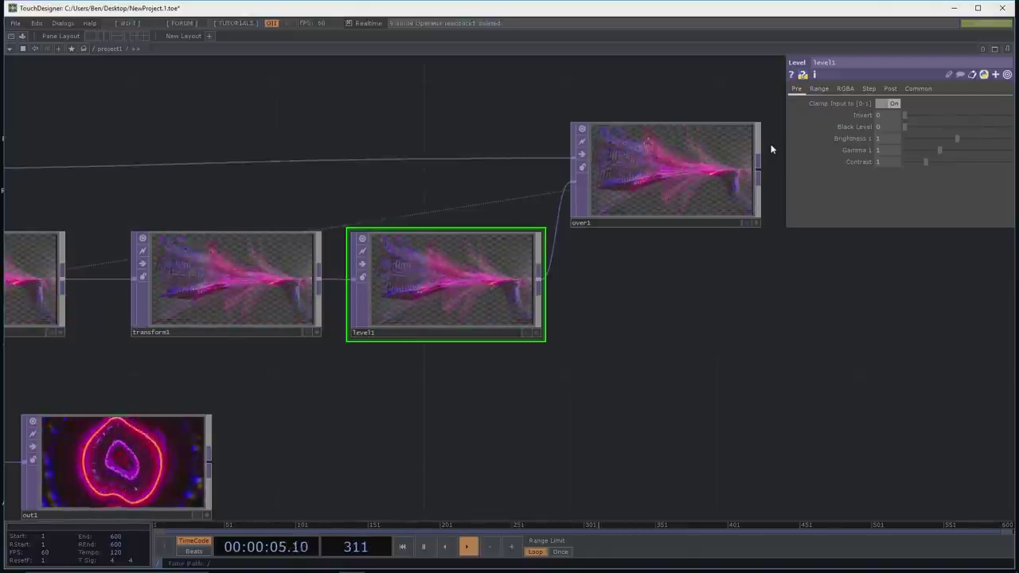
Step: Lower level1's post Opacity to about 0.9 so the feedback trails fade out
click(871, 88)
click(890, 88)
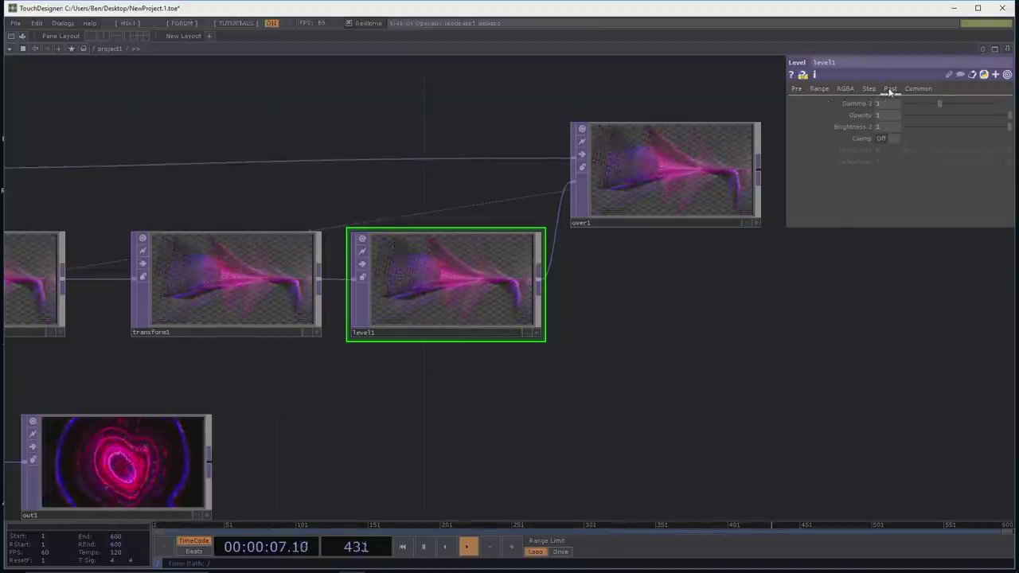
drag(1011, 118, 992, 118)
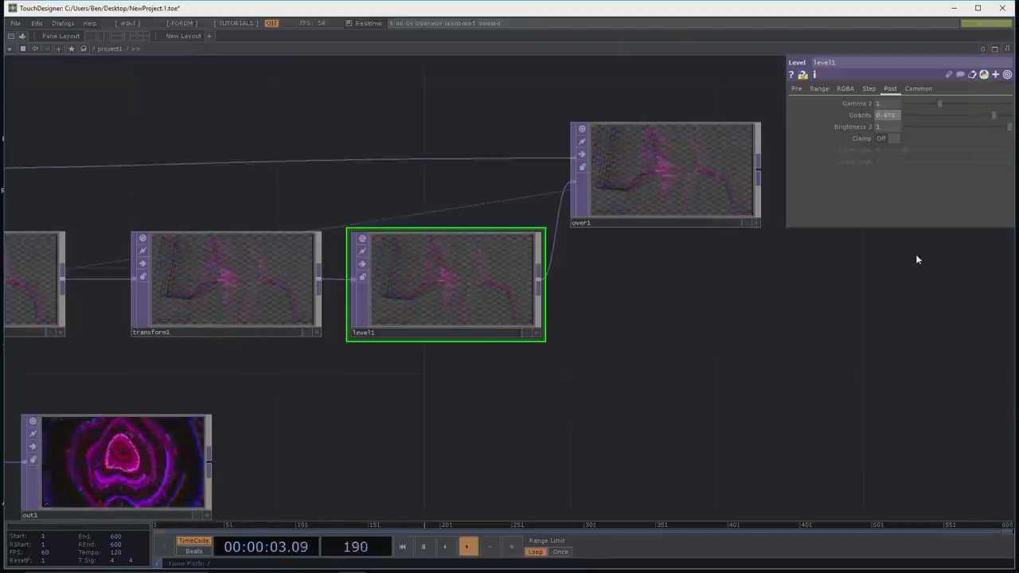
scroll(783, 340, up, 4)
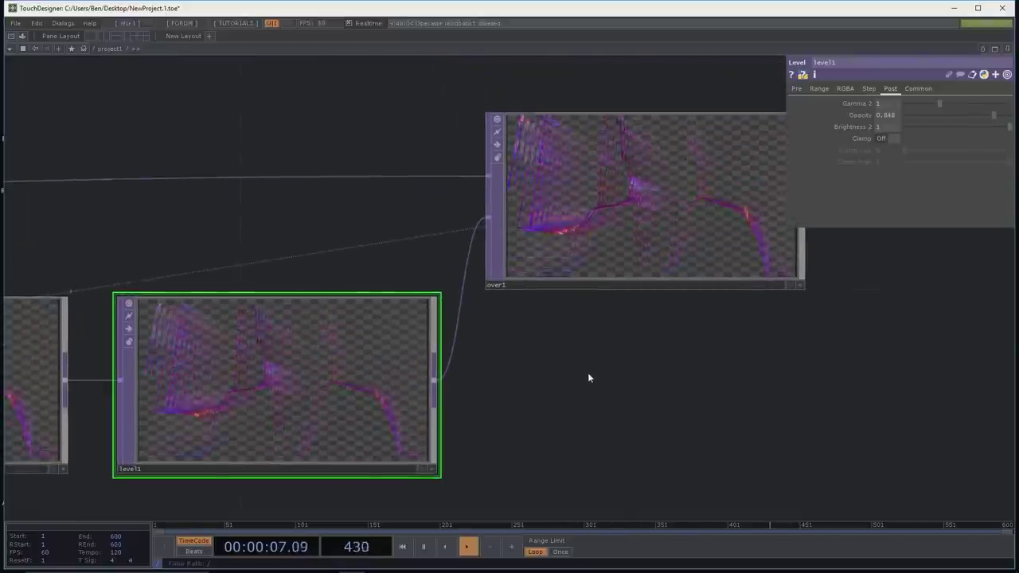
scroll(589, 374, down, 2)
scroll(558, 375, down, 1)
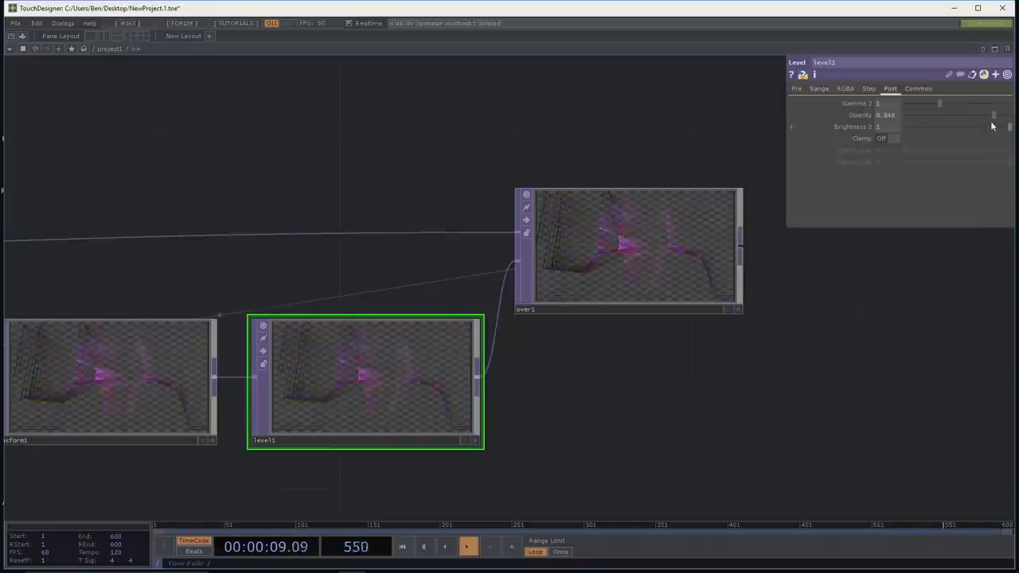
drag(1001, 118, 1003, 117)
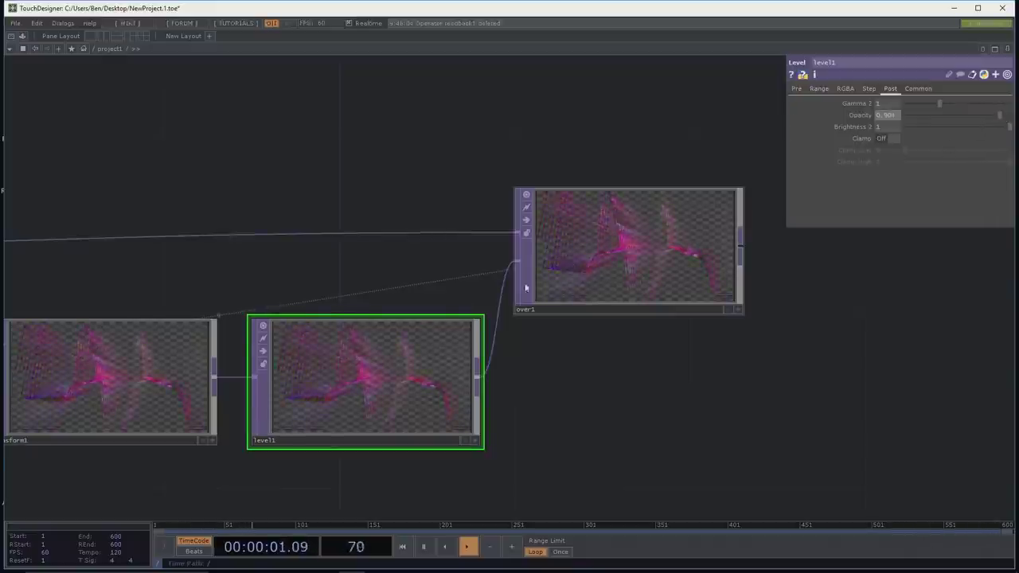
Step: Fine-tune transform1's Scale to 0.987 and 0.957 and inspect the feedback result in over1
click(148, 353)
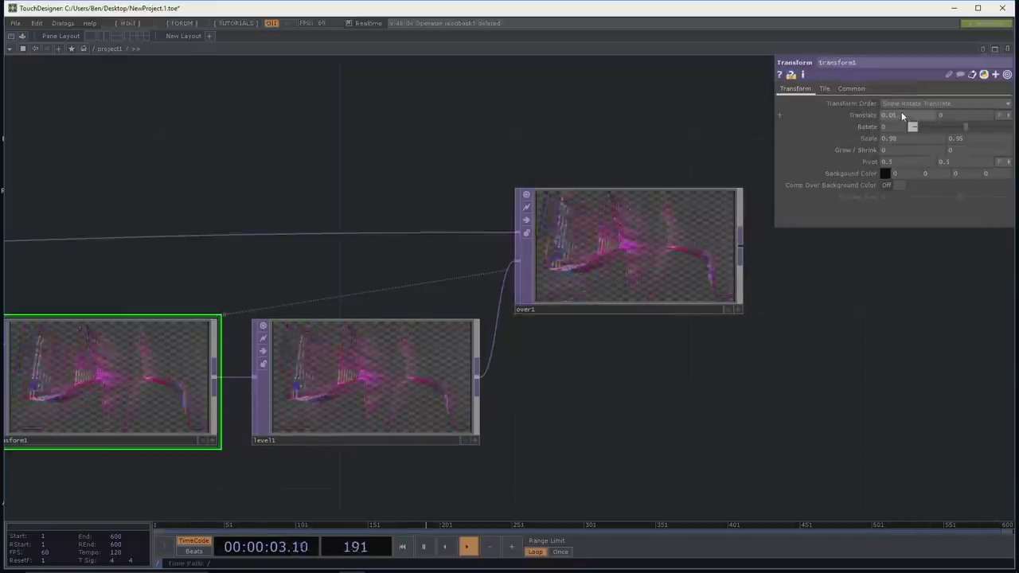
mouse_move(902, 116)
middle_down()
mouse_move(905, 127)
mouse_move(902, 97)
mouse_move(902, 117)
middle_up()
drag(793, 327, 763, 319)
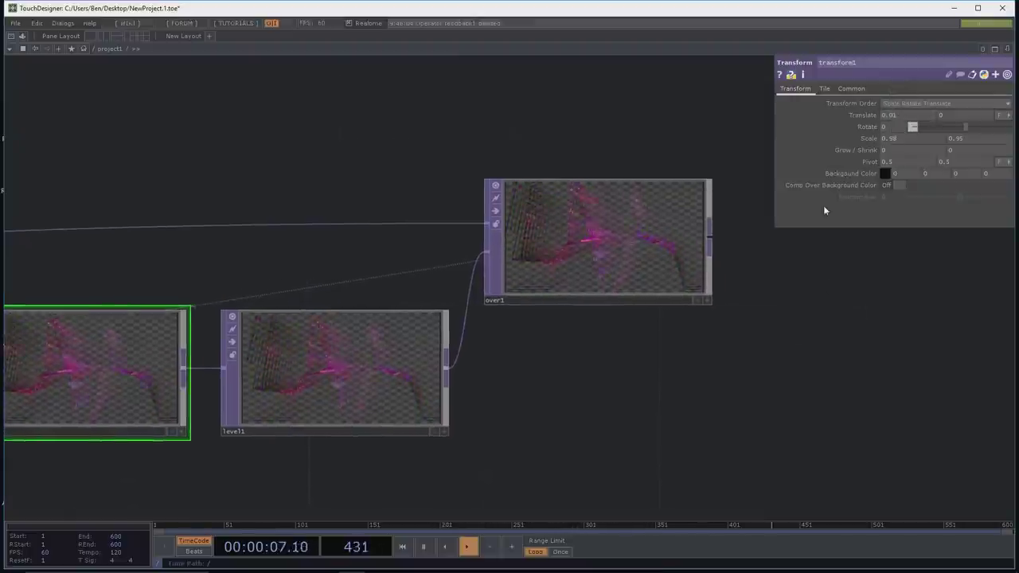
middle_drag(863, 139, 898, 162)
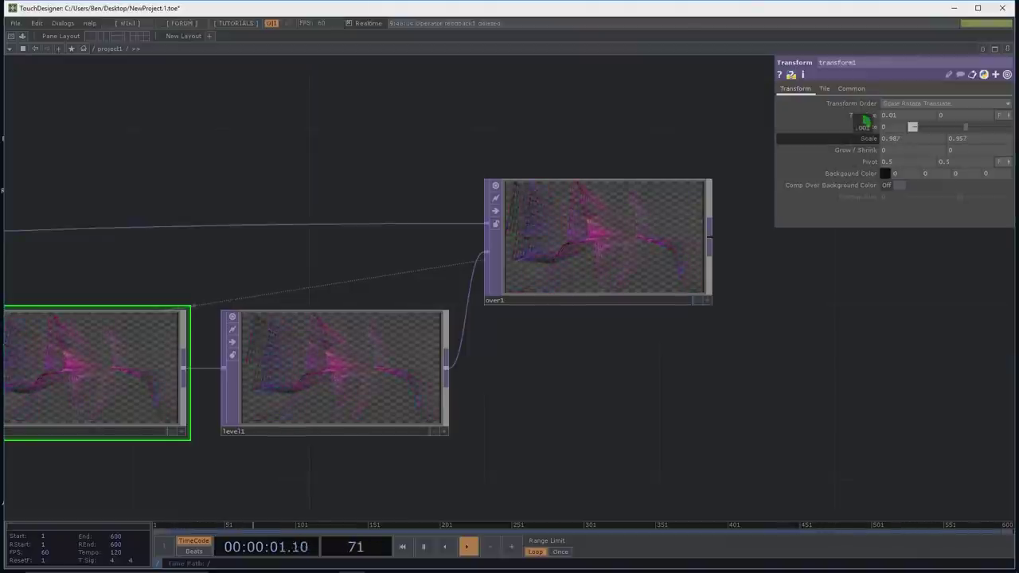
middle_drag(866, 121, 860, 143)
scroll(733, 355, up, 5)
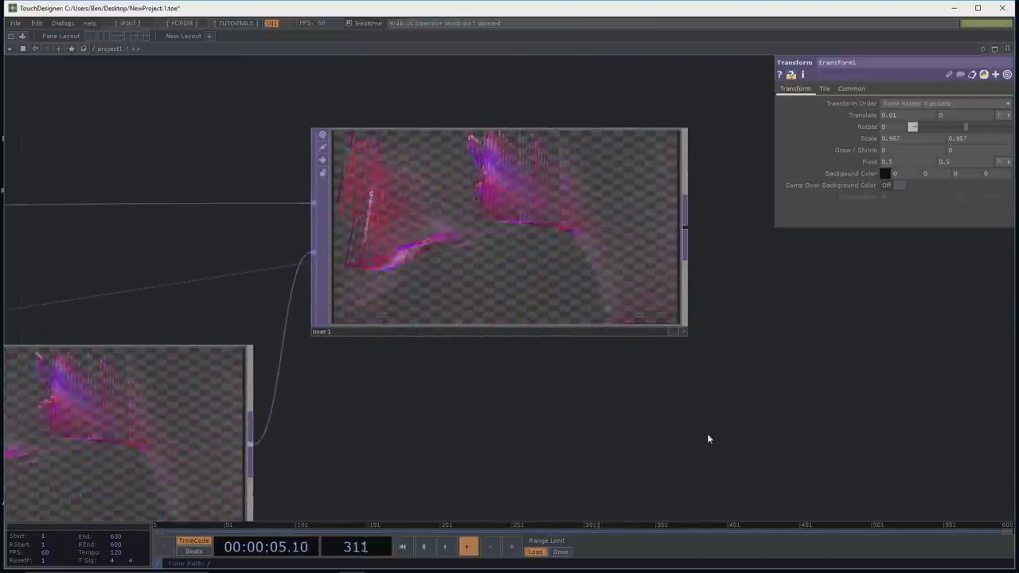
scroll(627, 412, down, 4)
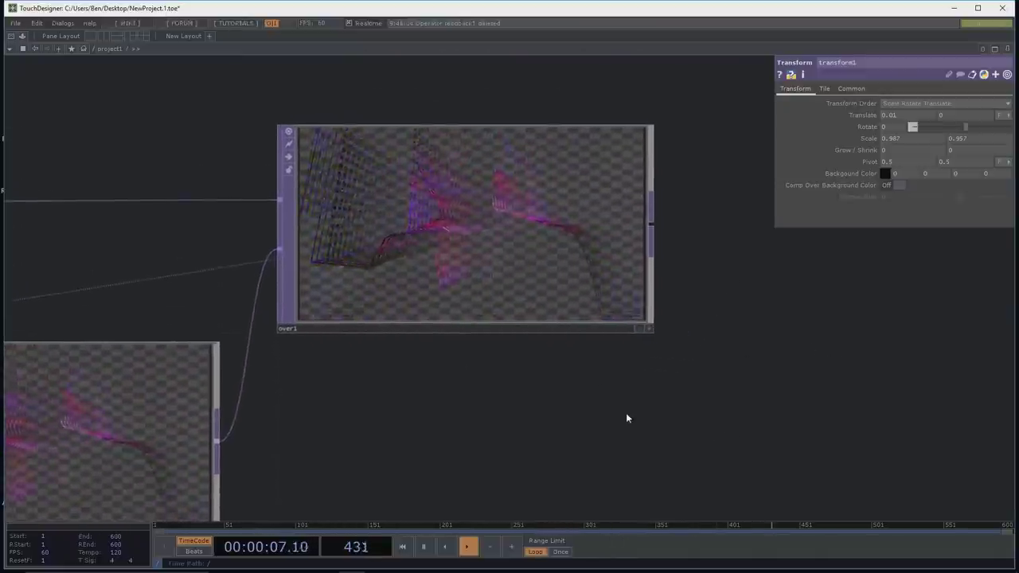
Step: Adjust level1's post Opacity to about 0.909
click(446, 390)
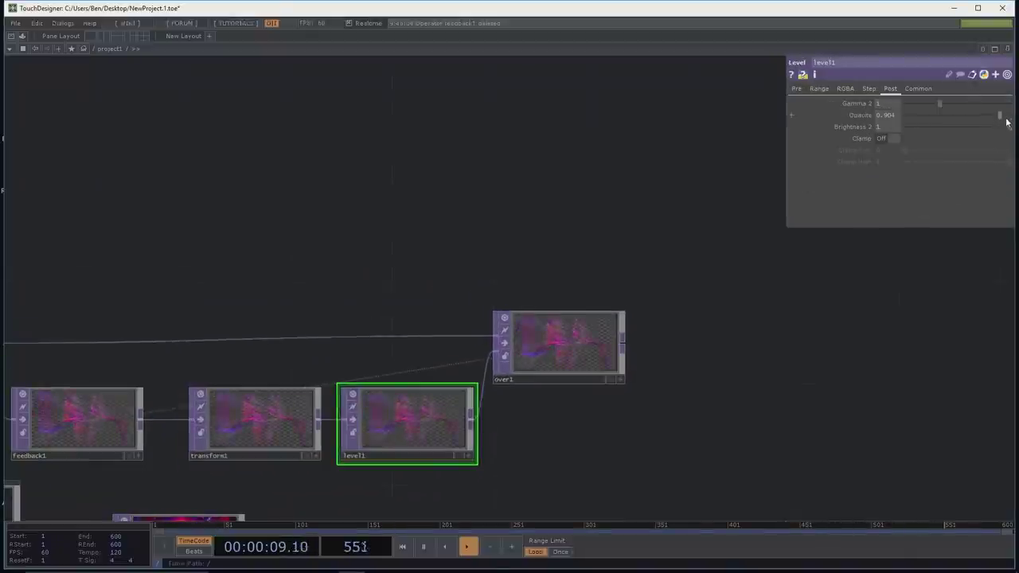
drag(969, 118, 1002, 117)
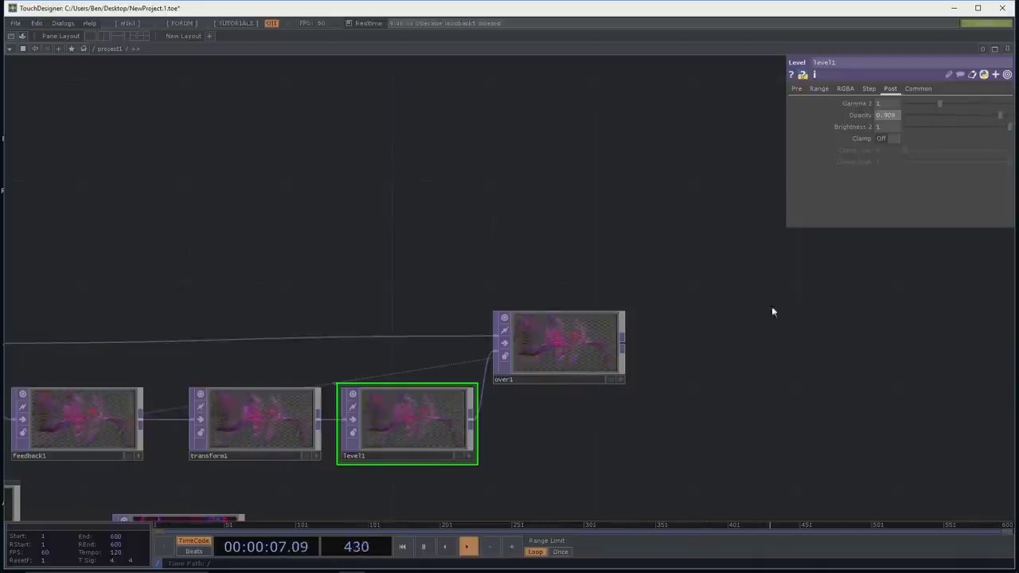
scroll(801, 314, up, 5)
Step: Lower level1's High R to 0.99 and raise its Brightness 1 to about 1.14
click(846, 89)
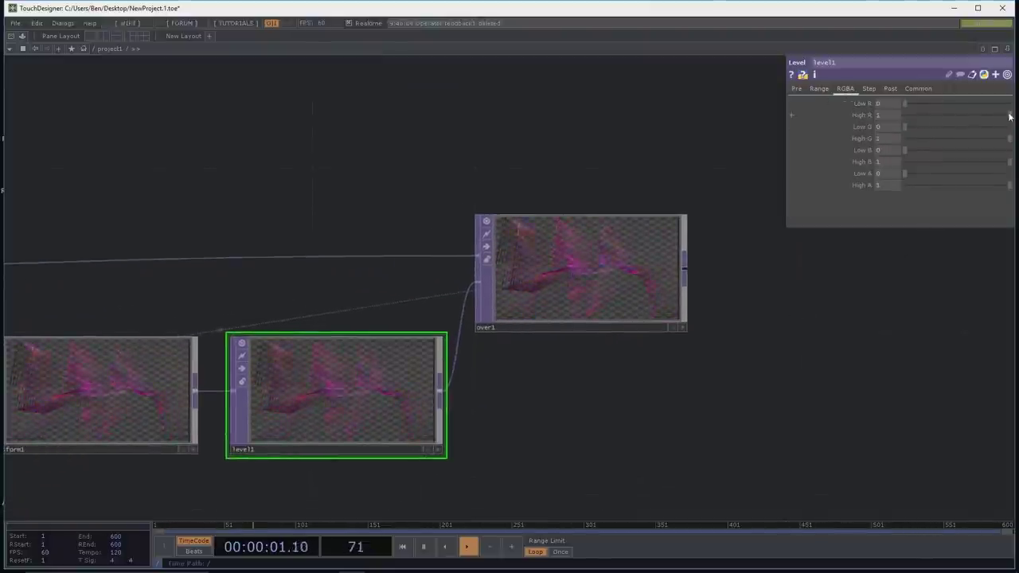
mouse_move(983, 117)
mouse_down()
mouse_move(933, 114)
mouse_move(975, 116)
mouse_up()
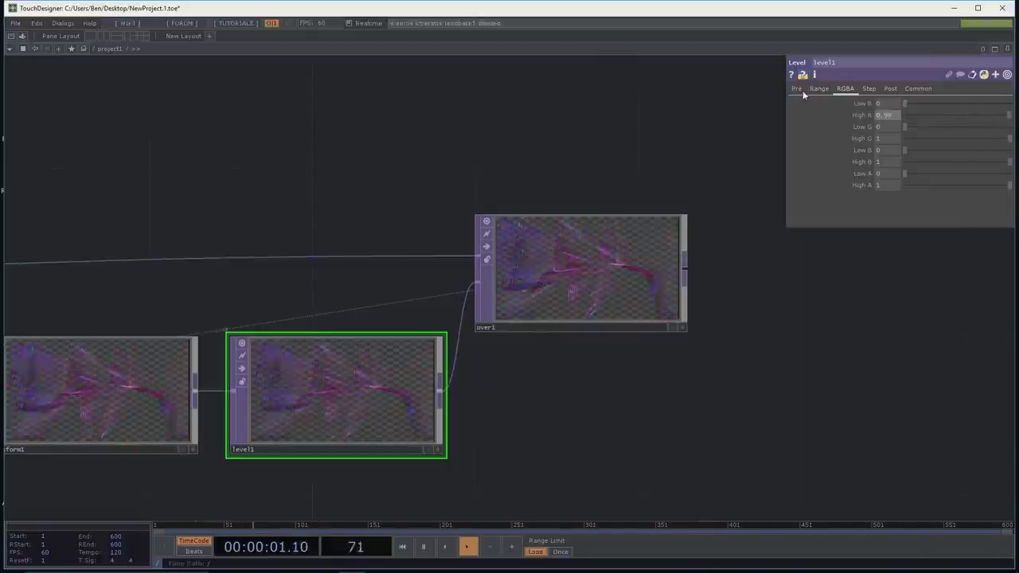
click(797, 89)
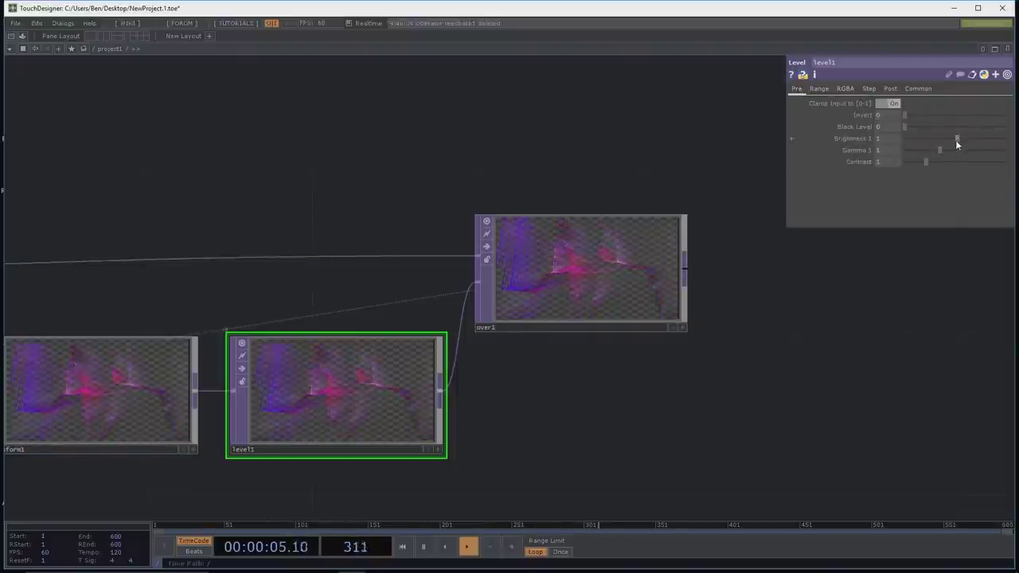
drag(958, 140, 965, 138)
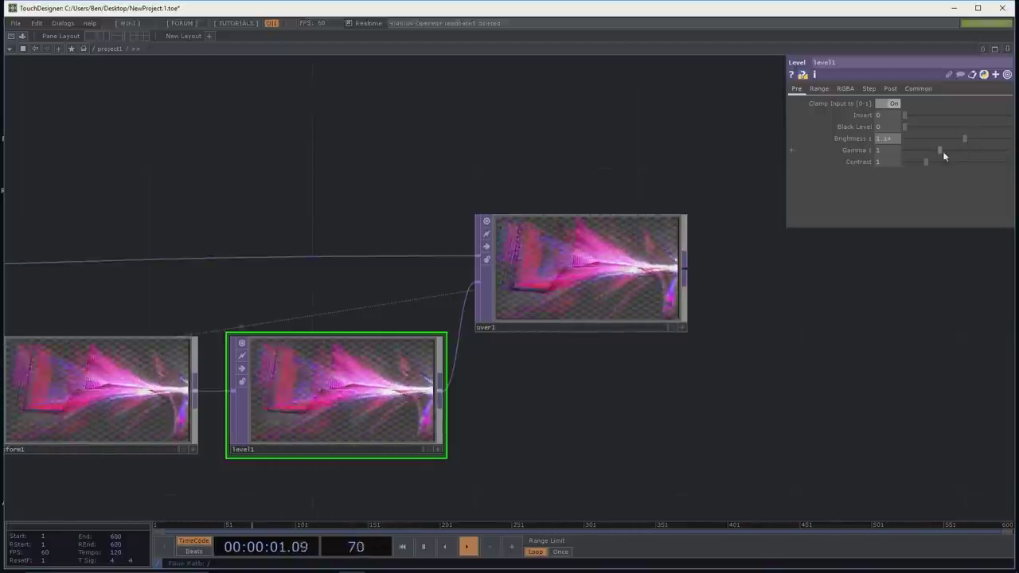
right_click(846, 140)
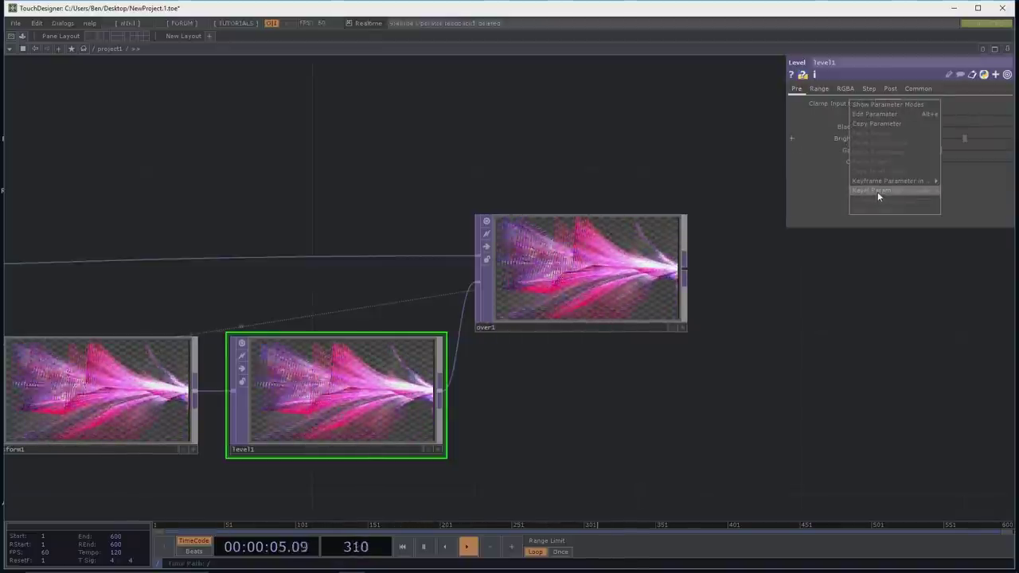
key(Escape)
right_click(840, 138)
key(Escape)
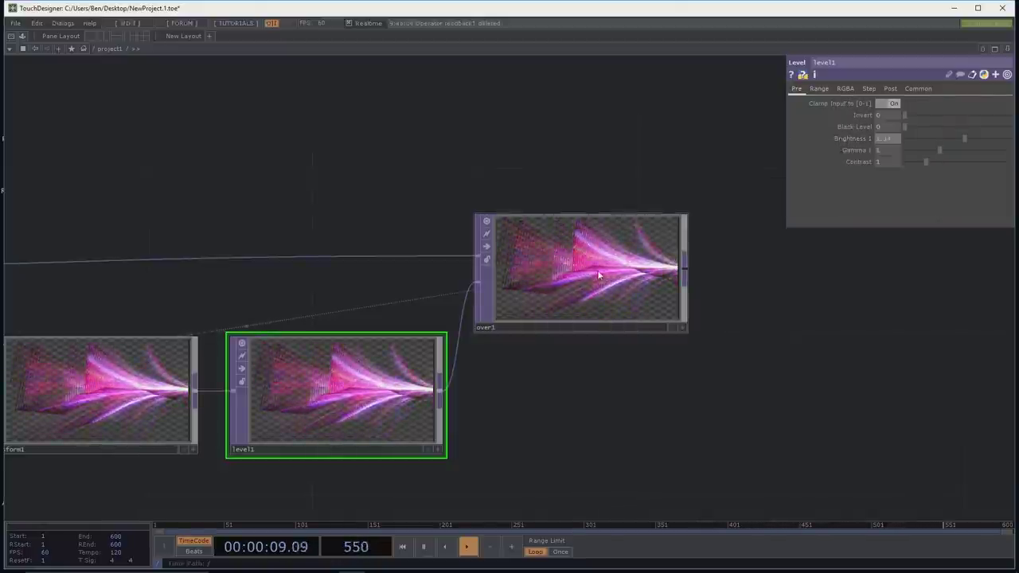
right_click(565, 272)
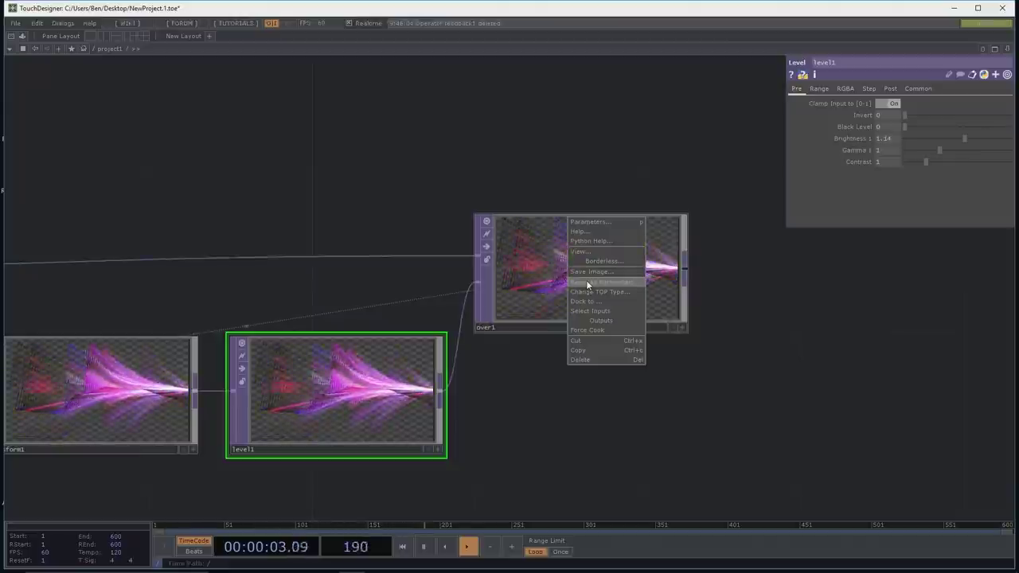
key(Escape)
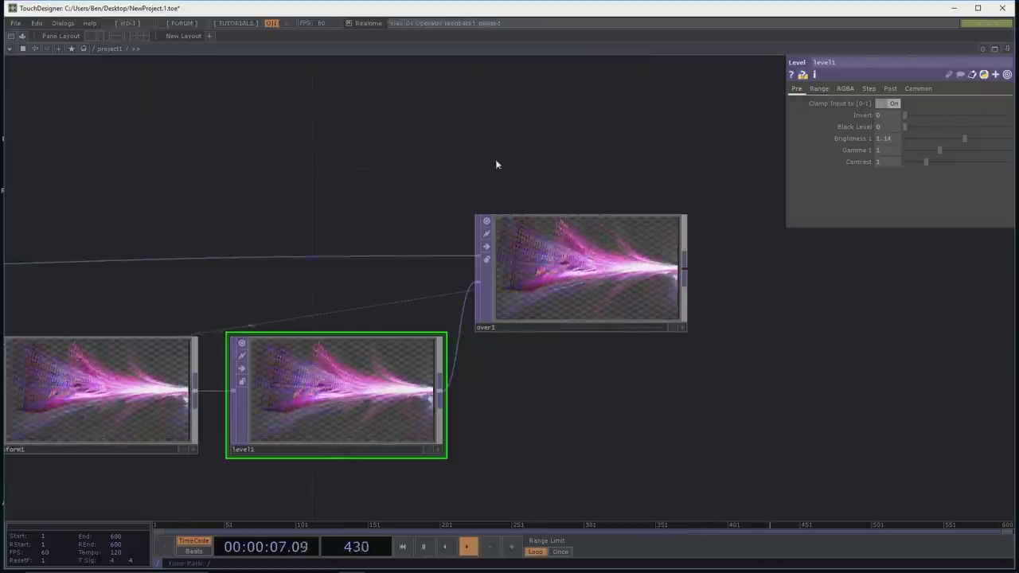
drag(495, 138, 561, 139)
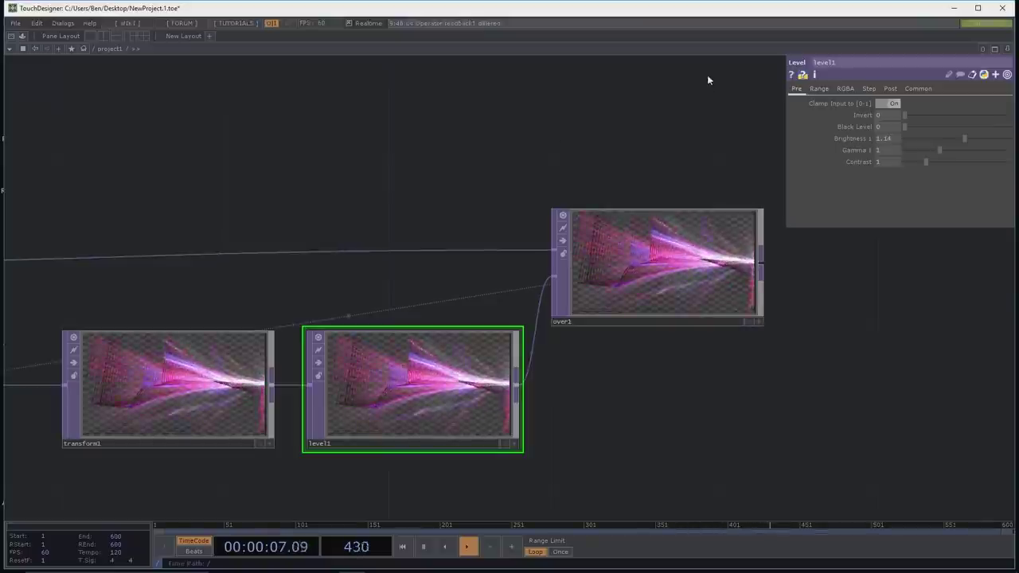
Step: Show only the non-default parameters of level1 and over1, and restore the full parameter list
click(1007, 75)
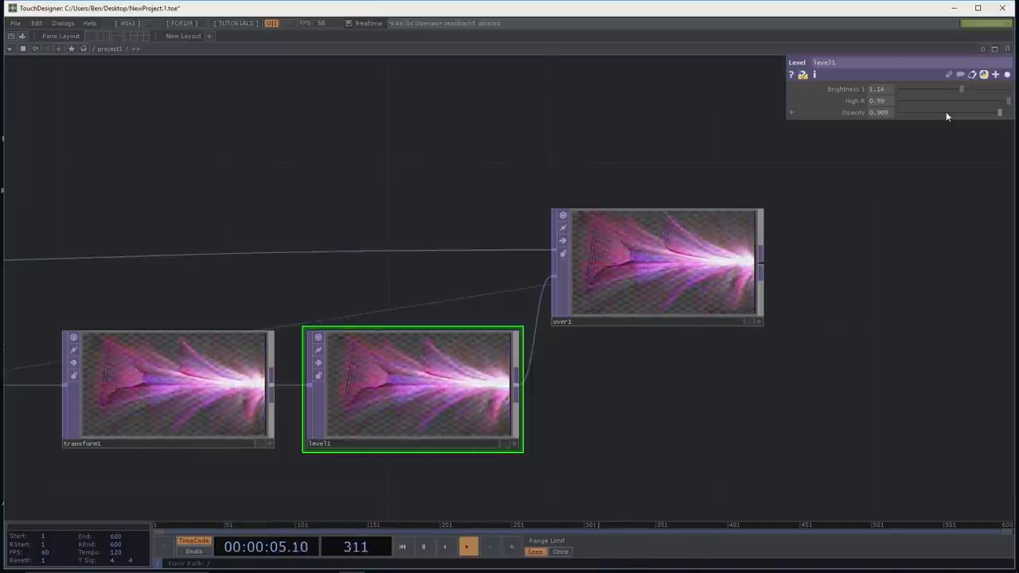
click(676, 253)
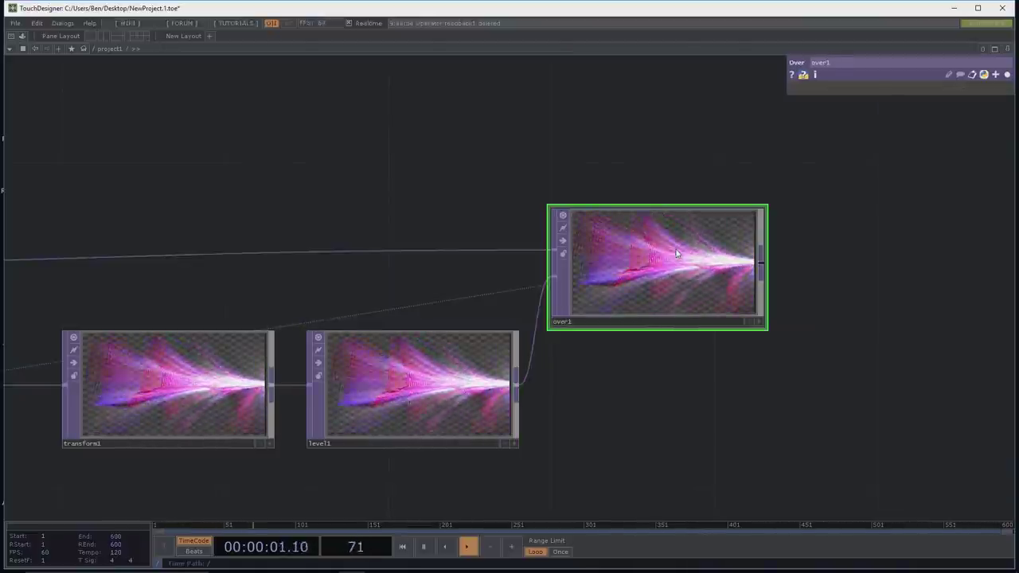
click(1008, 75)
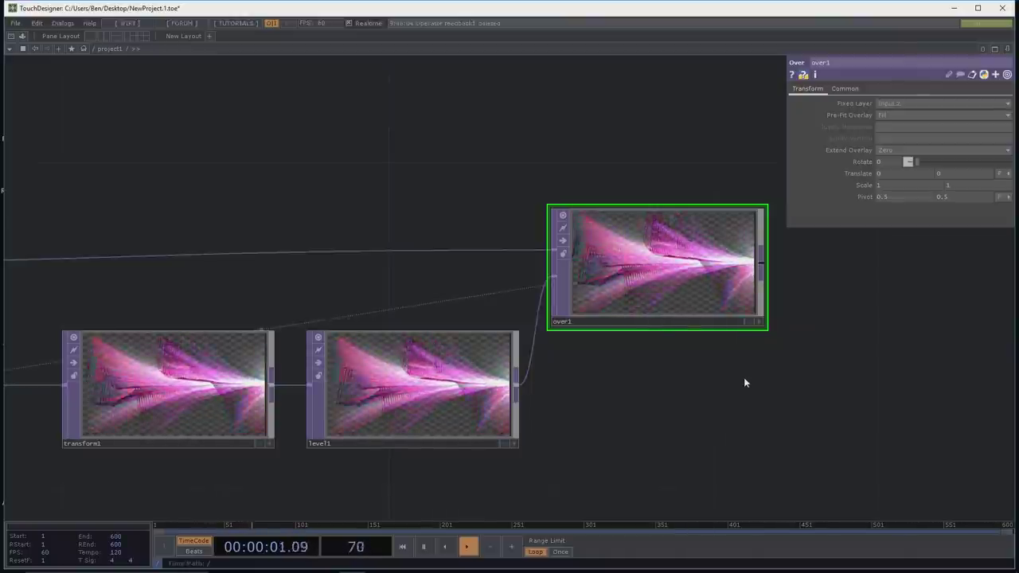
scroll(739, 399, down, 1)
scroll(758, 398, up, 2)
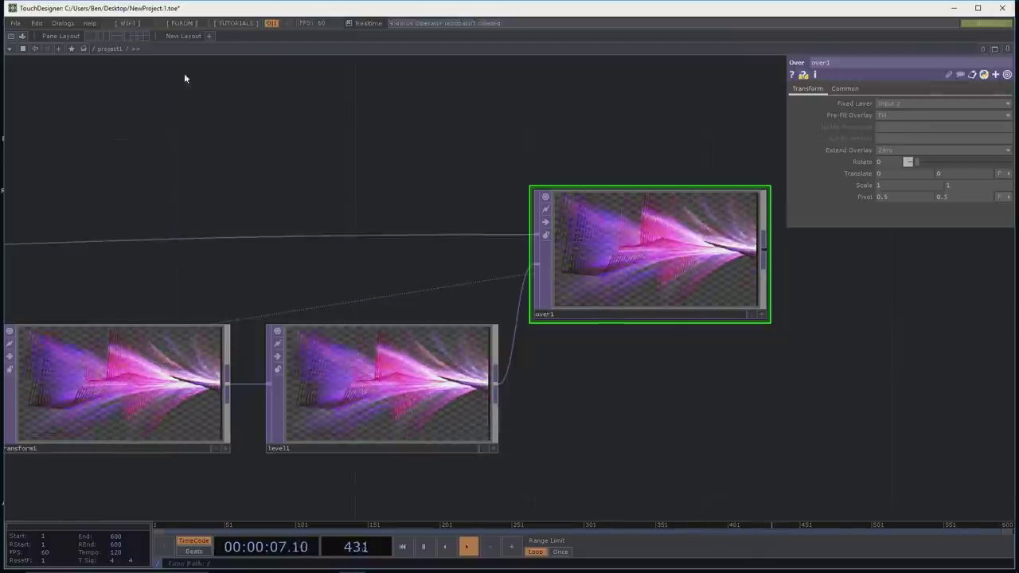
Step: Start saving the project under a new name and choose the TouchDesigner 101 folder on the Blue (H:) drive
click(16, 24)
click(27, 90)
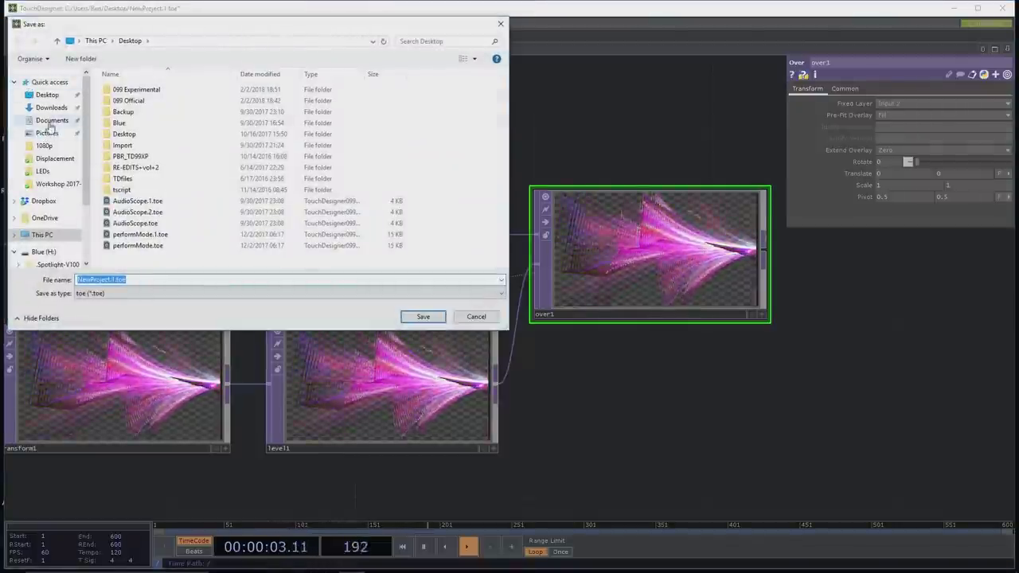
click(46, 94)
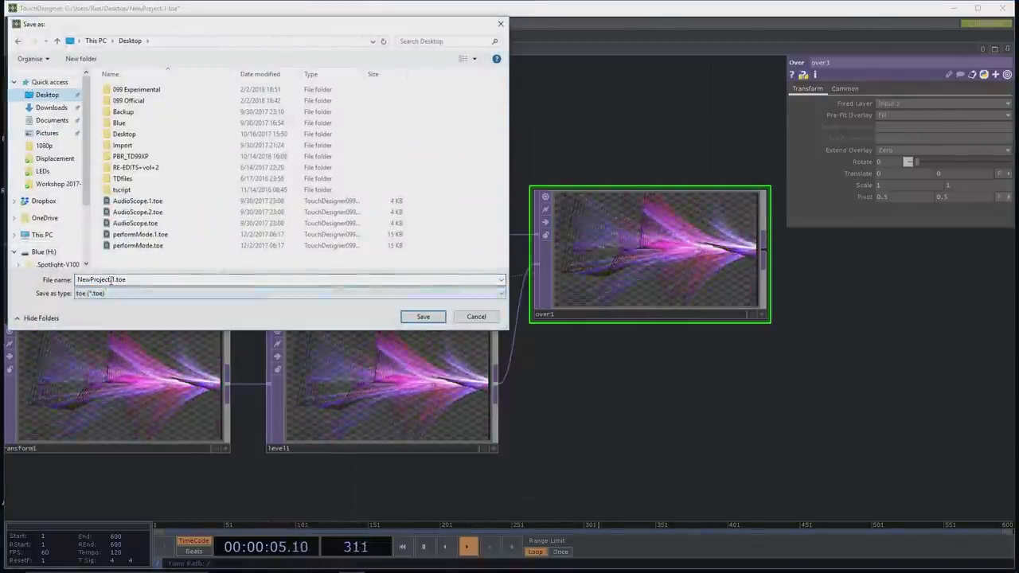
double_click(109, 279)
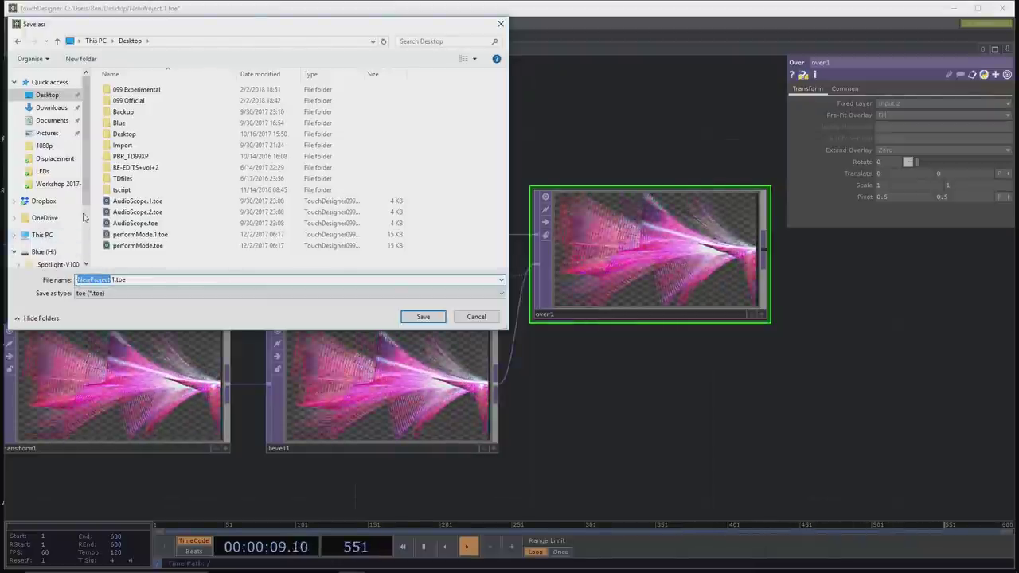
scroll(82, 250, down, 2)
scroll(82, 249, down, 1)
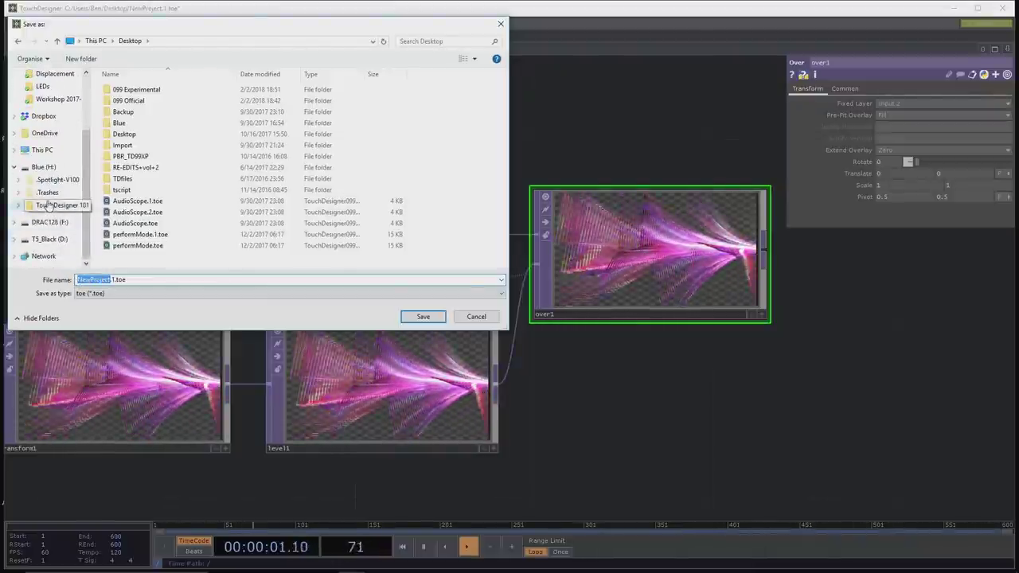
click(39, 206)
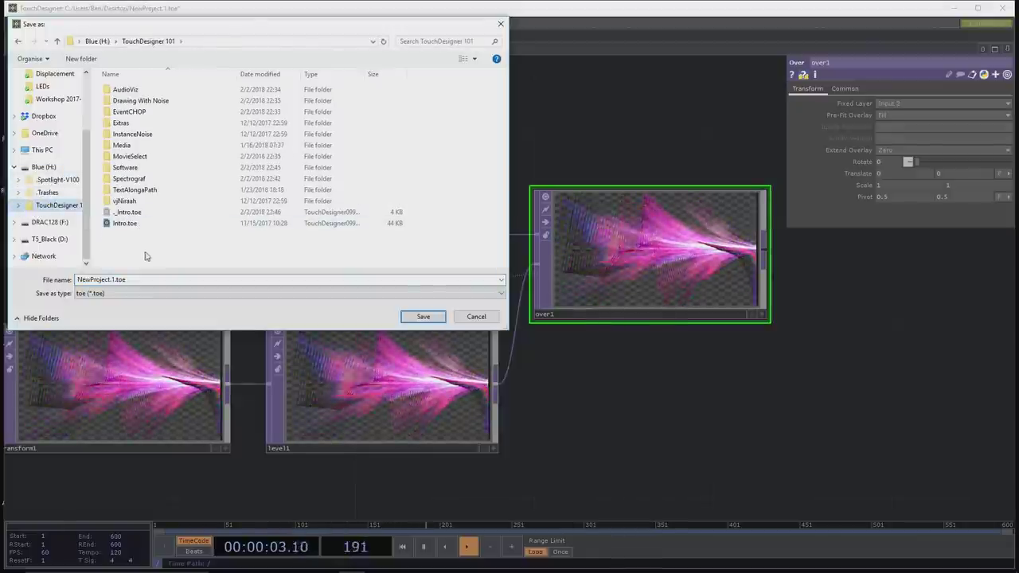
Step: Name the project file IntroDay1.1.toe and save it
double_click(101, 280)
click(110, 280)
key(BackSpace)
key(BackSpace)
key(BackSpace)
key(BackSpace)
key(BackSpace)
key(BackSpace)
key(BackSpace)
key(BackSpace)
key(BackSpace)
key(BackSpace)
key(BackSpace)
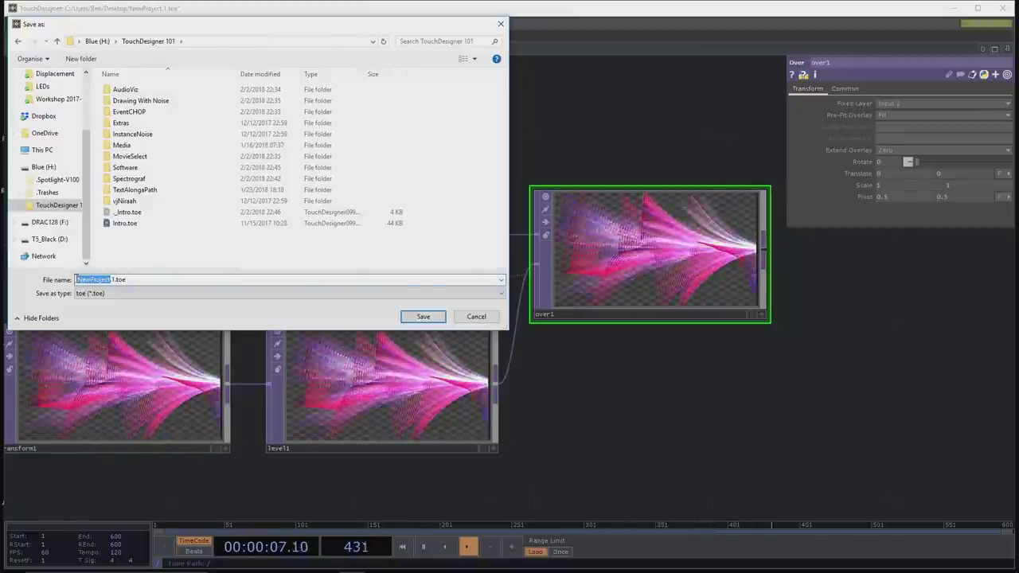
text(Intr)
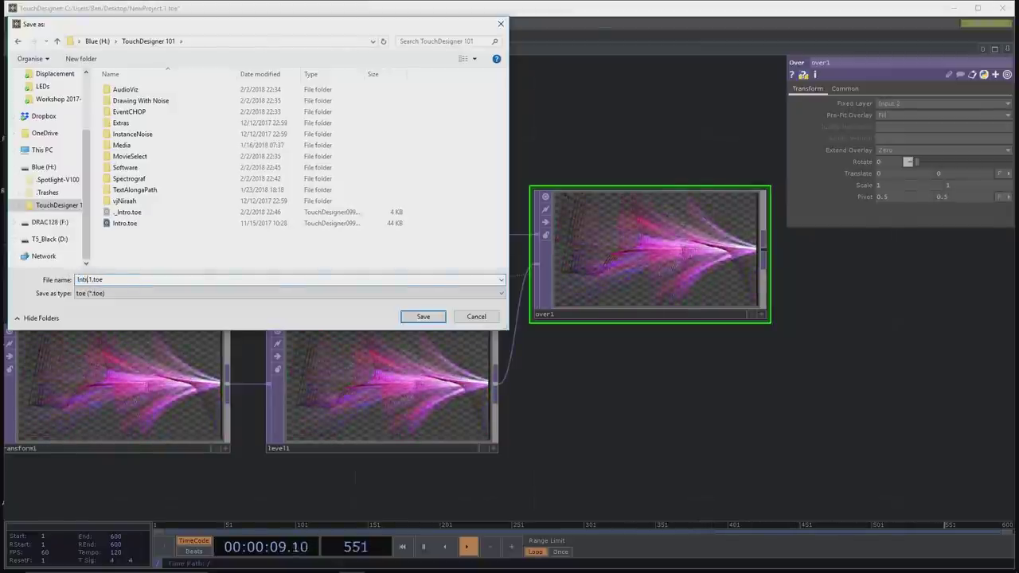
text(oDay1)
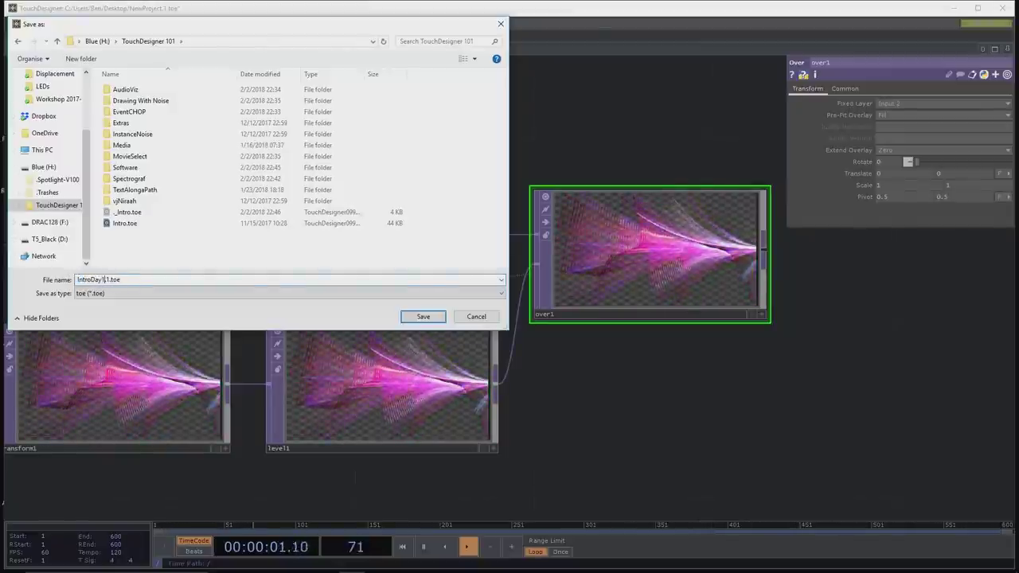
key(Return)
Step: Save the project again to create a new incremental version
drag(334, 180, 376, 198)
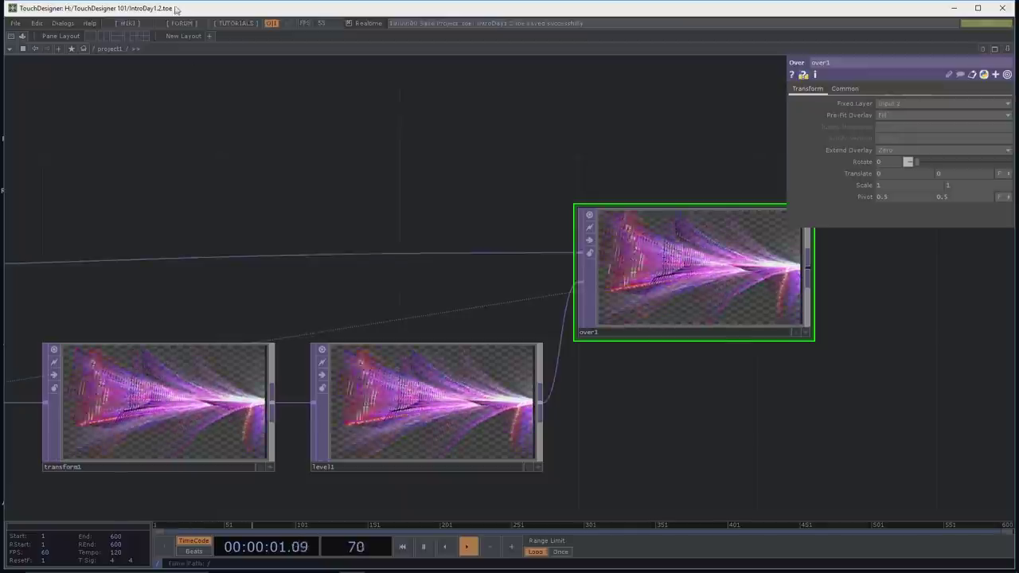
key(ctrl+s)
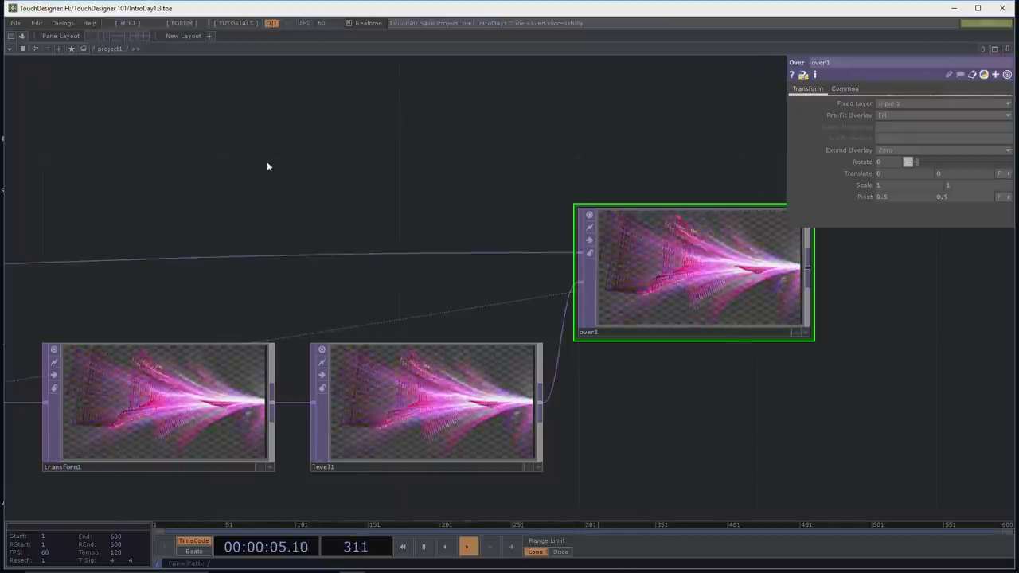
key(ctrl+s)
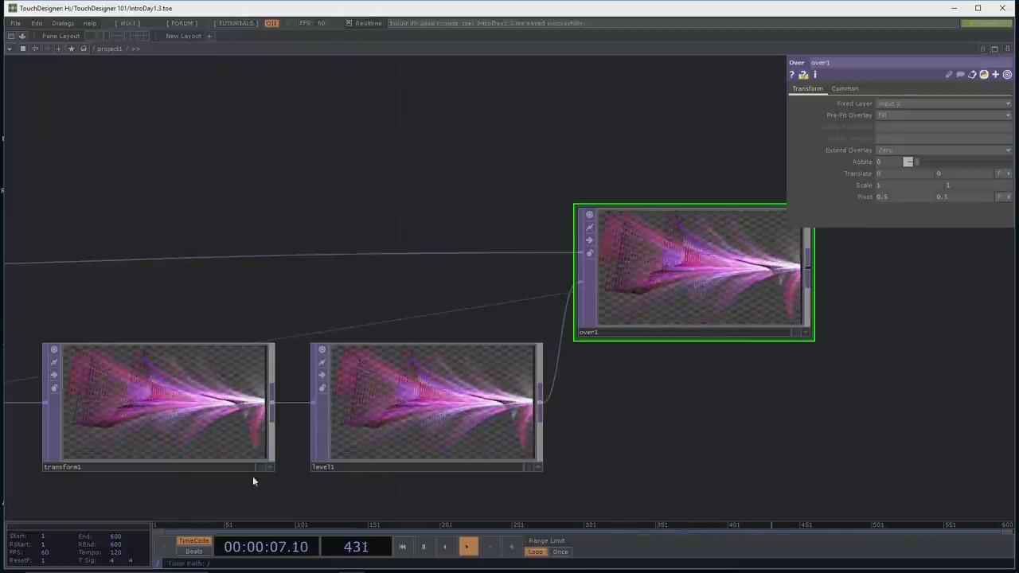
Step: Switch to File Explorer, open the TouchDesigner 101 folder and examine the saved project files and the Backup folder
click(299, 563)
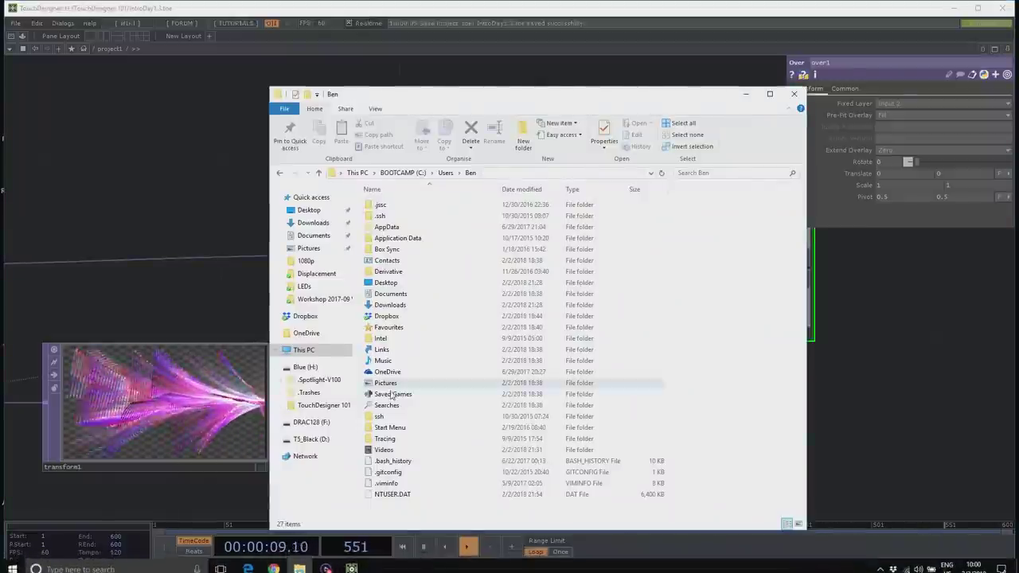
click(327, 407)
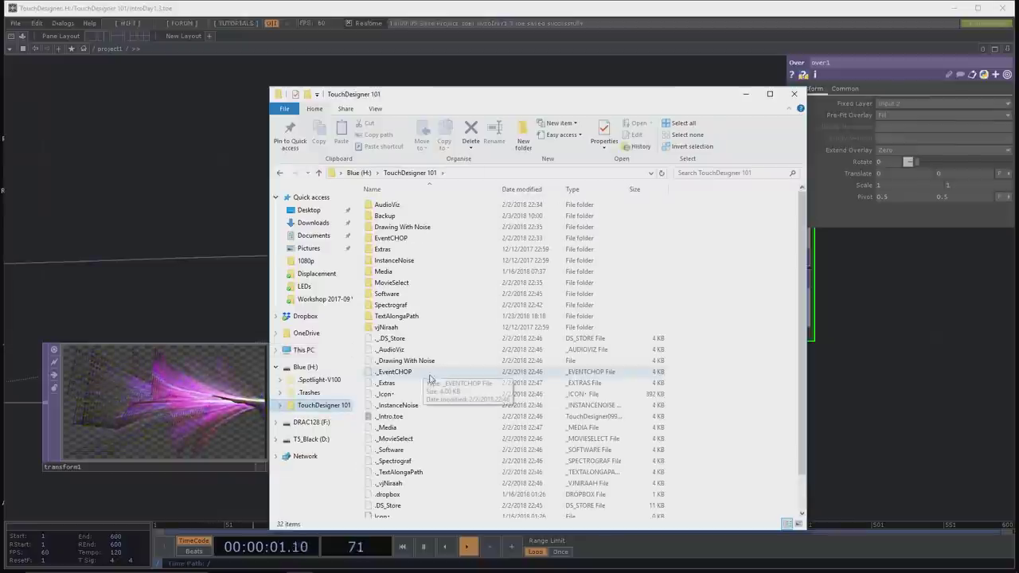
scroll(412, 360, down, 1)
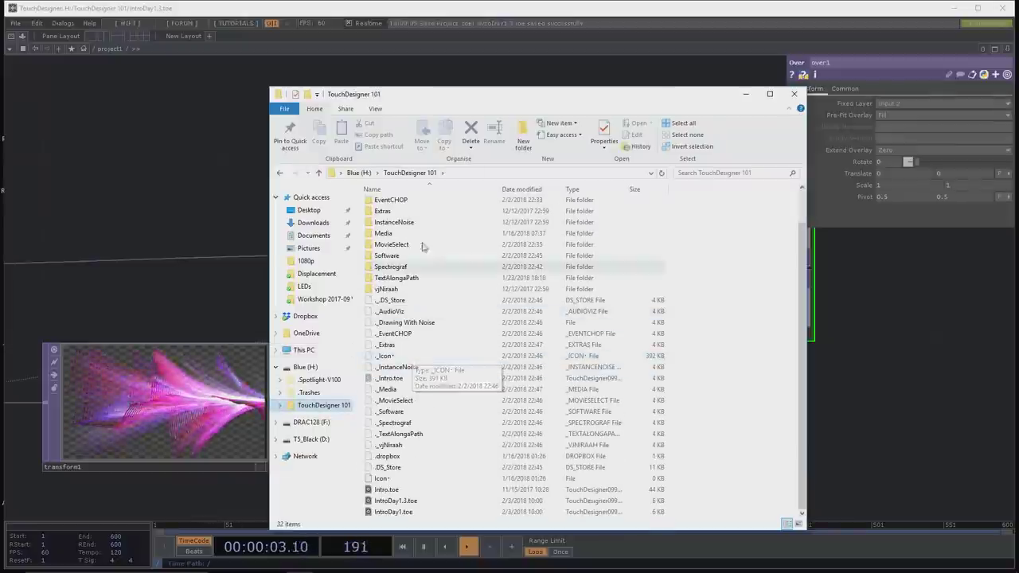
drag(477, 94, 540, 46)
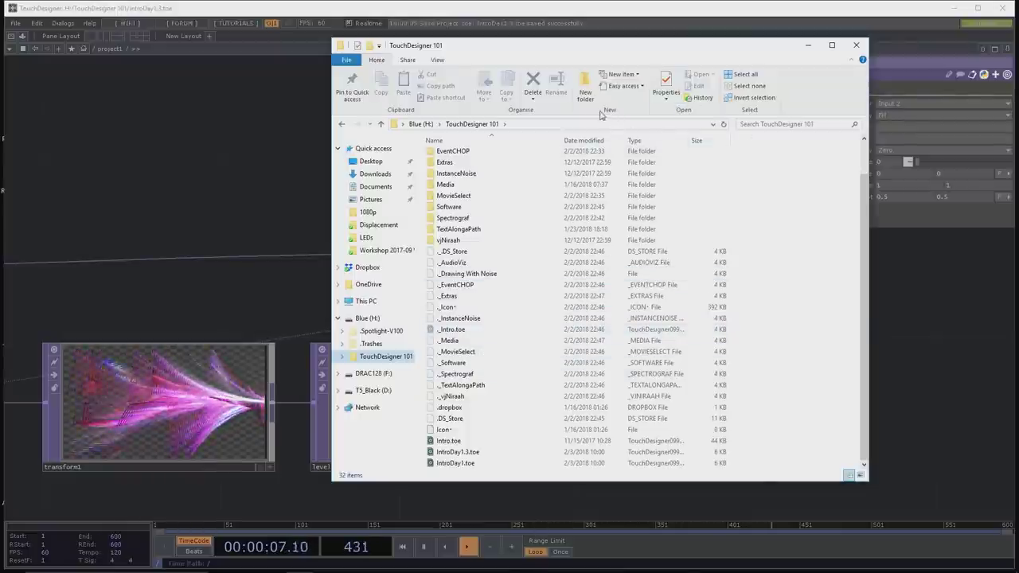
Step: Set the File Explorer folder options to not show hidden files, folders or drives, and apply them
click(437, 60)
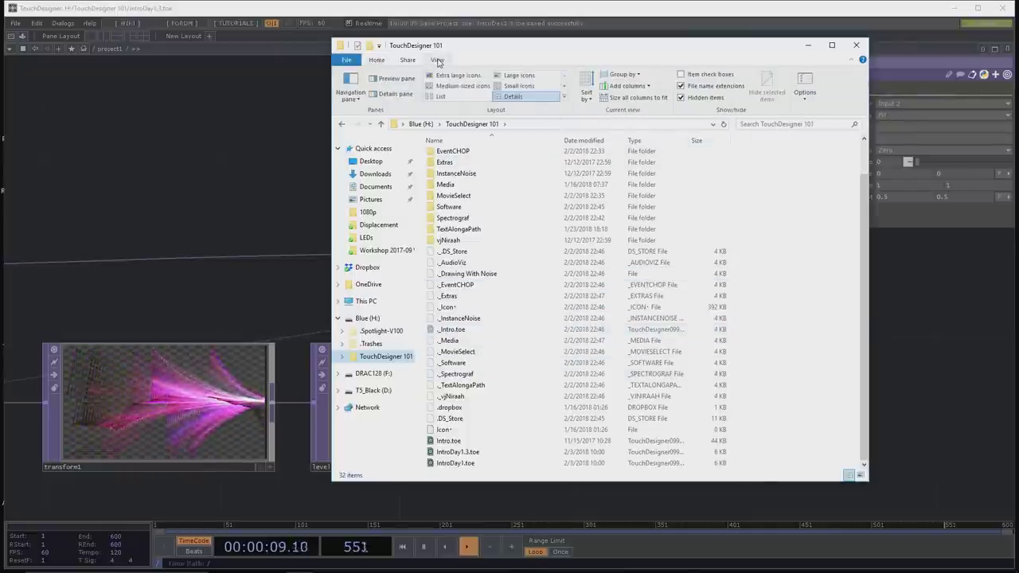
click(804, 80)
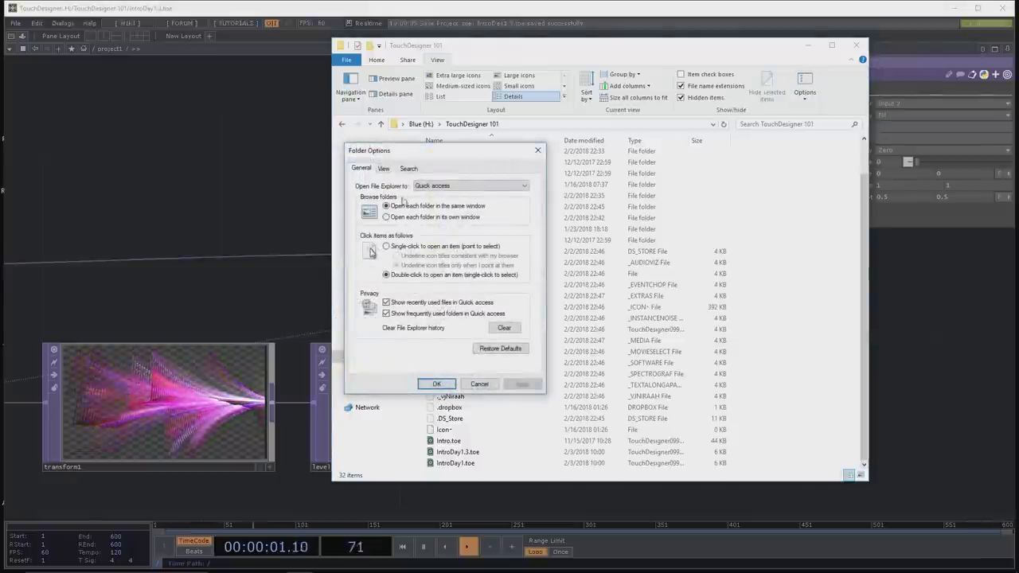
click(383, 168)
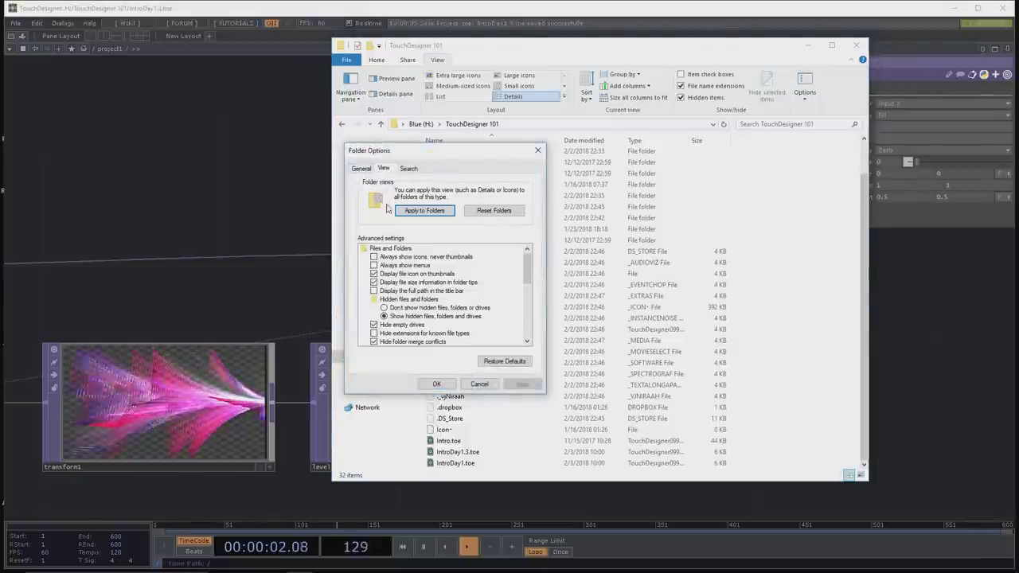
click(421, 319)
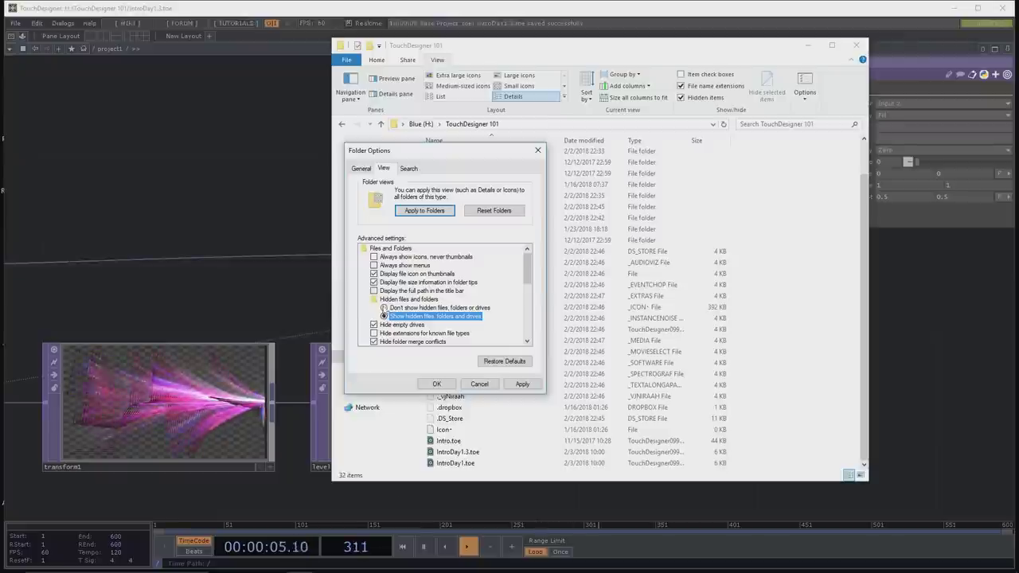
click(385, 308)
click(522, 384)
click(436, 384)
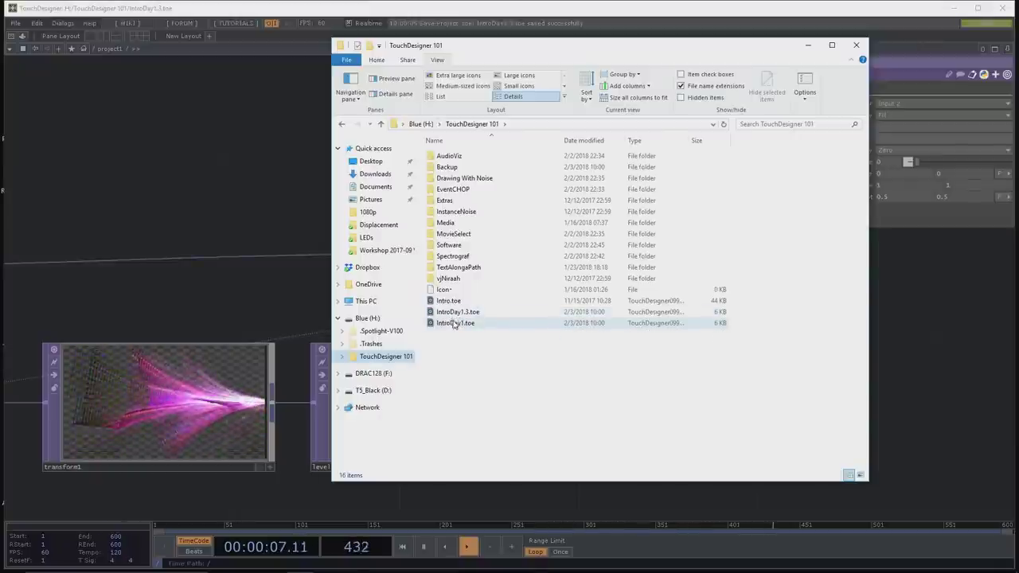
Step: Switch back to TouchDesigner, examine the Increment Filename on Save options in the Preferences, and close them without changes
click(228, 183)
drag(242, 188, 257, 189)
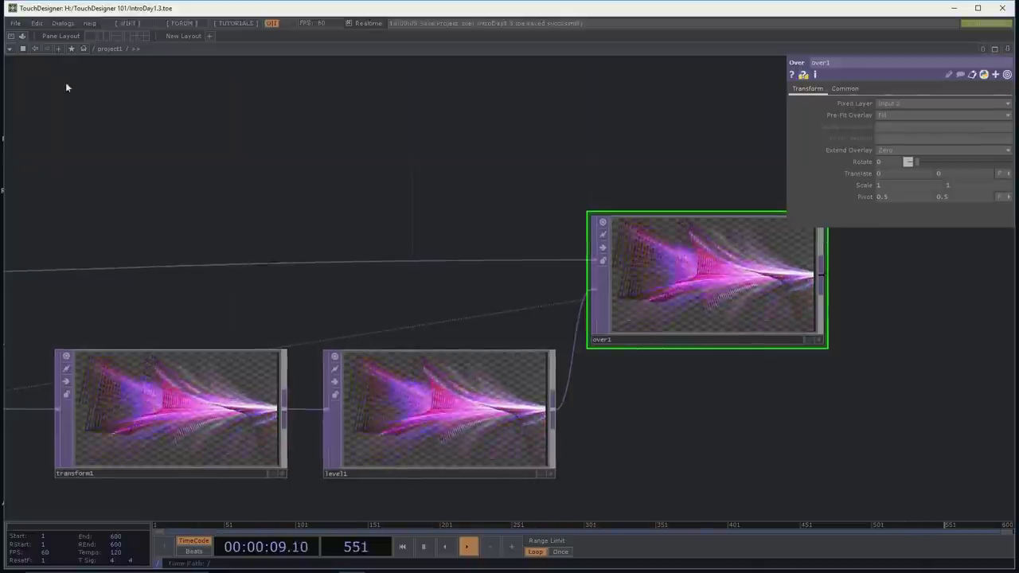
click(38, 24)
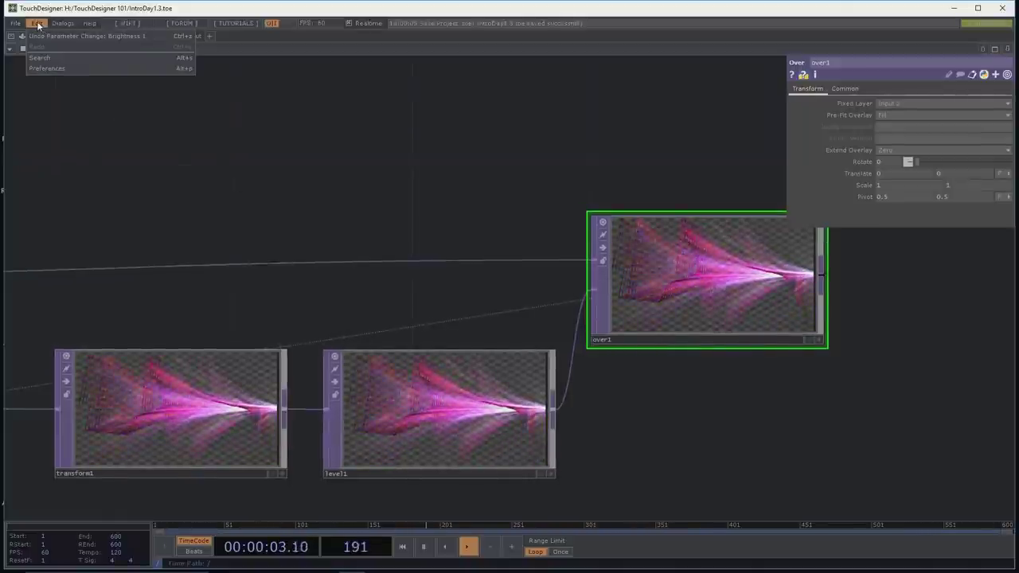
click(43, 68)
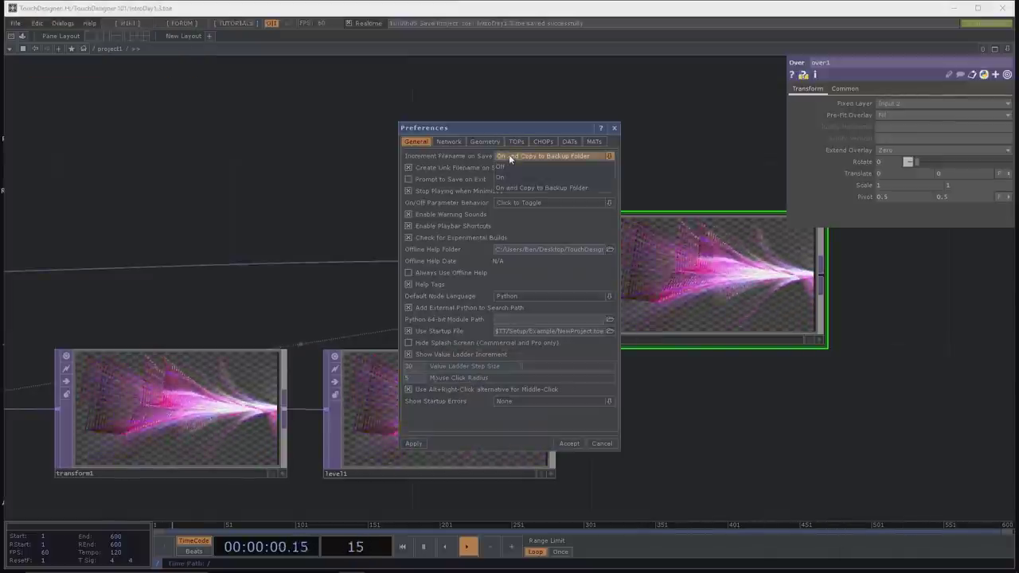
click(509, 156)
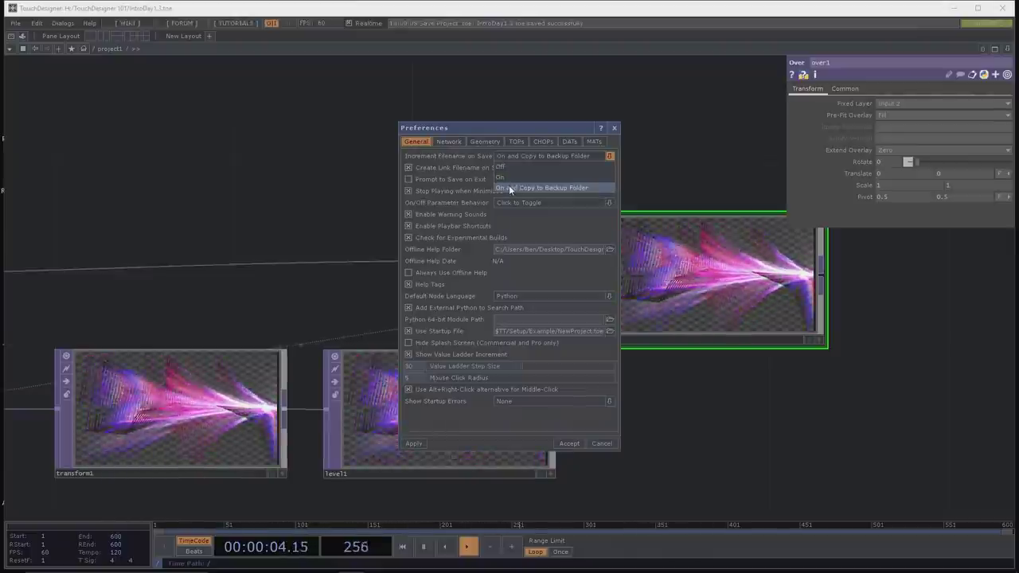
click(510, 187)
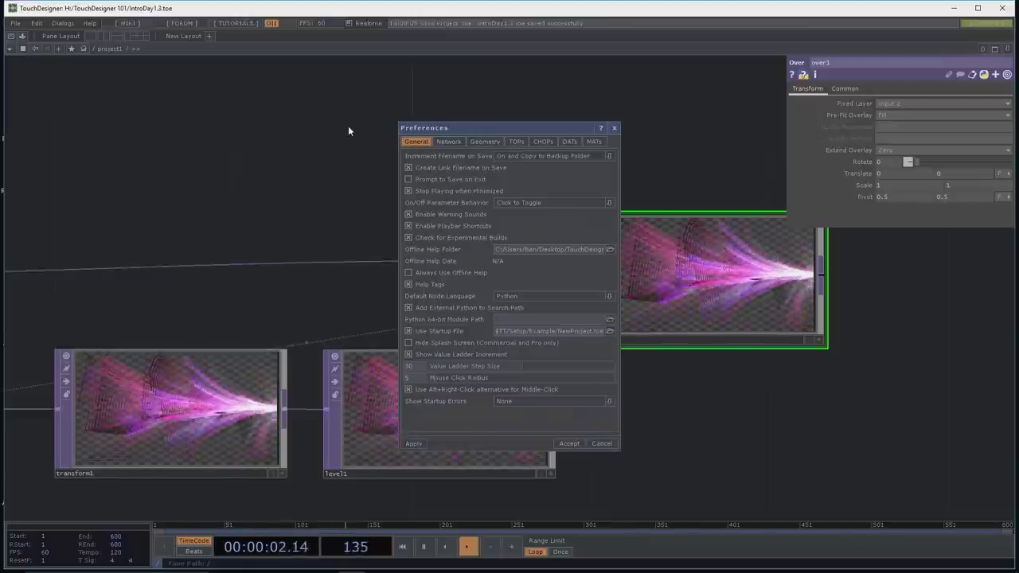
click(602, 443)
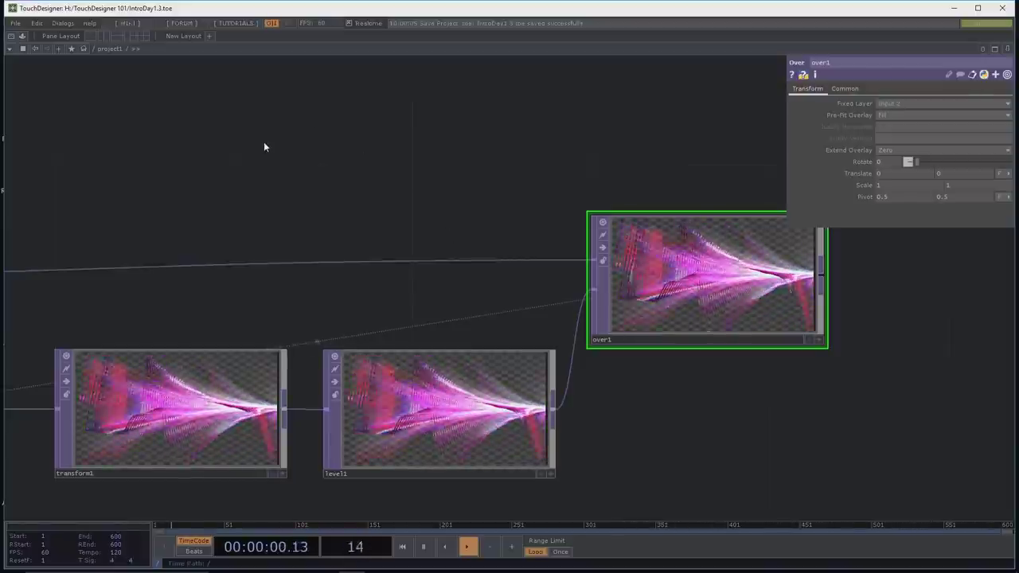
Step: Save another incremental version of the project and check the TouchDesigner 101 folder and its Backup subfolder in File Explorer
key(ctrl+s)
key(alt+Tab)
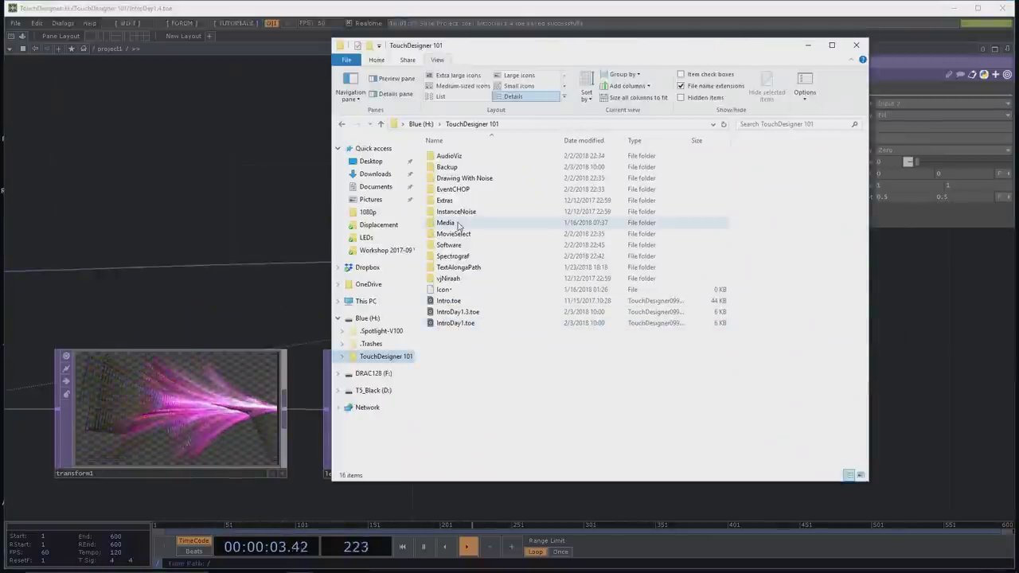
double_click(448, 167)
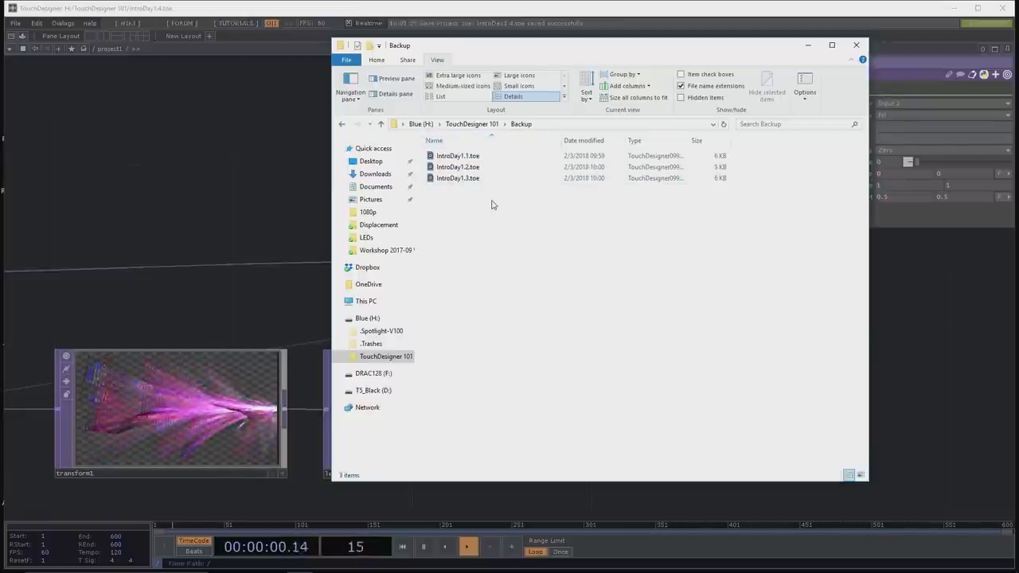
click(468, 125)
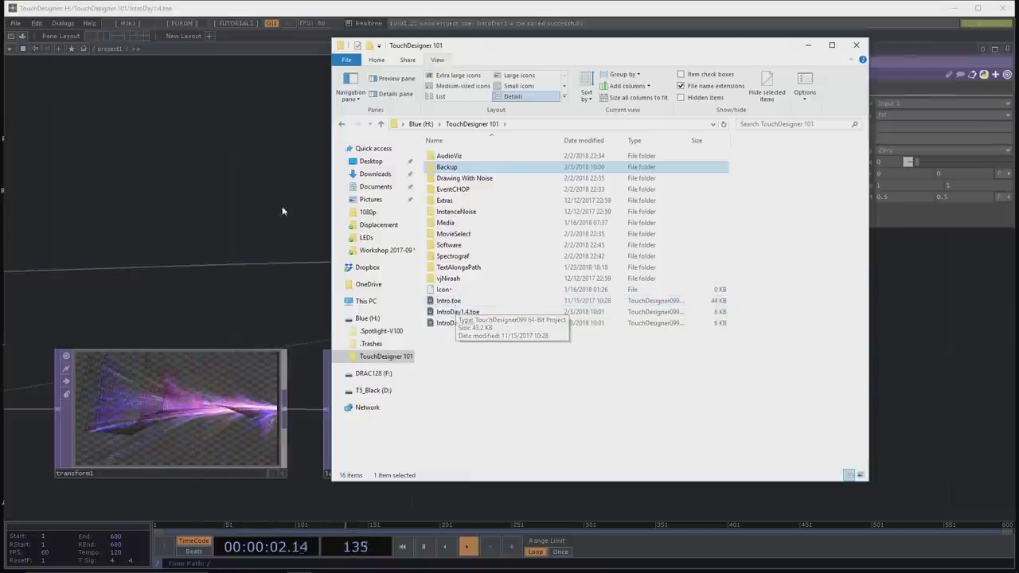
Step: Return to TouchDesigner, show the whole network and rotate the 3D view inside the geo1 viewer
click(186, 140)
drag(287, 165, 359, 159)
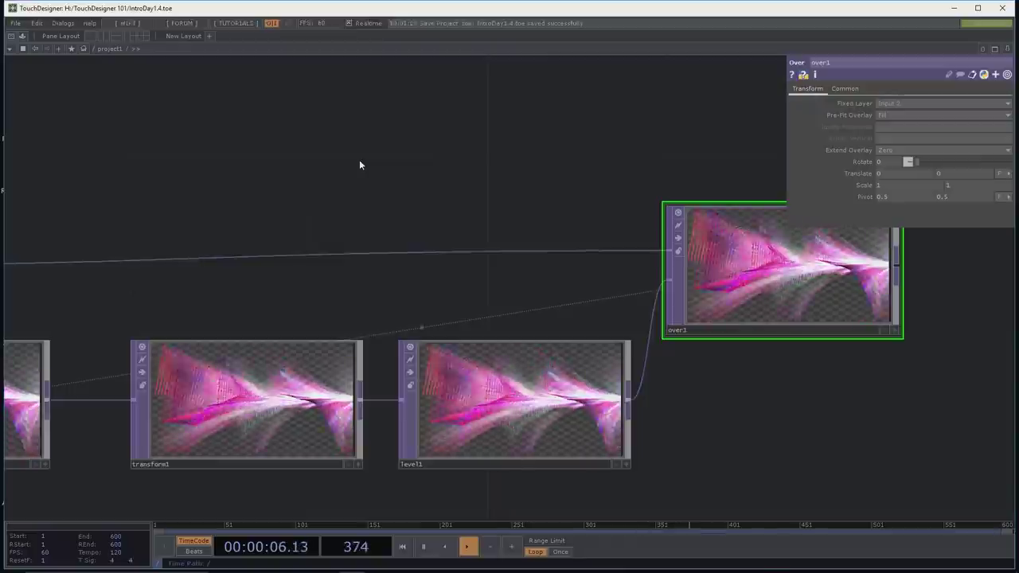
scroll(338, 159, down, 1)
scroll(338, 159, down, 4)
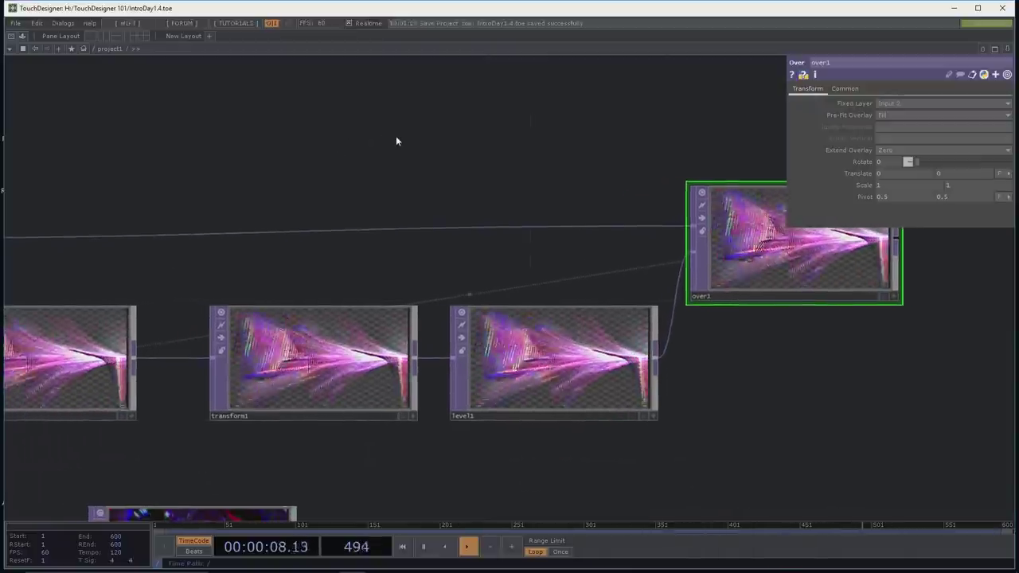
drag(326, 147, 350, 159)
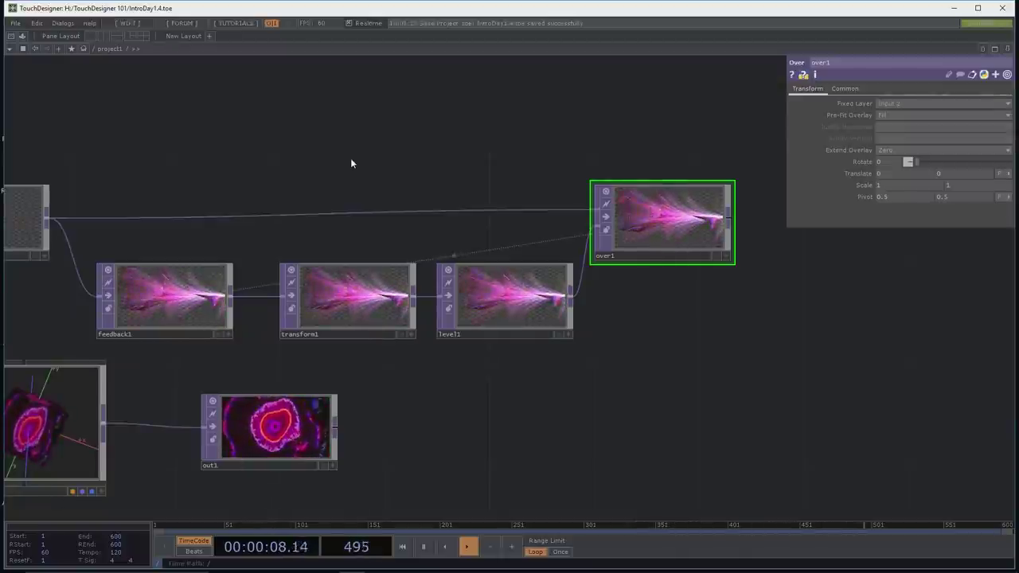
key(h)
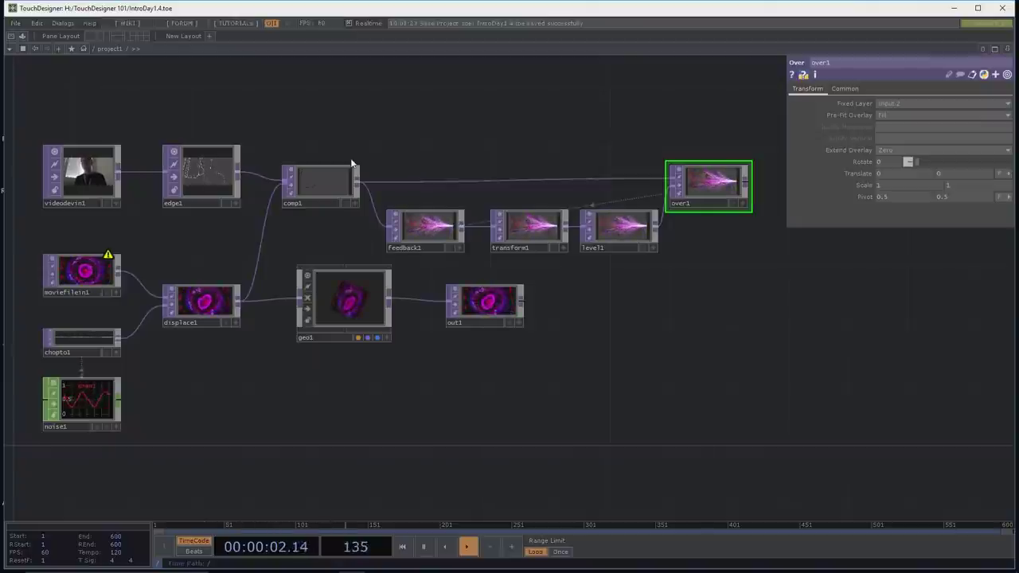
click(387, 337)
drag(352, 306, 300, 269)
drag(356, 296, 359, 295)
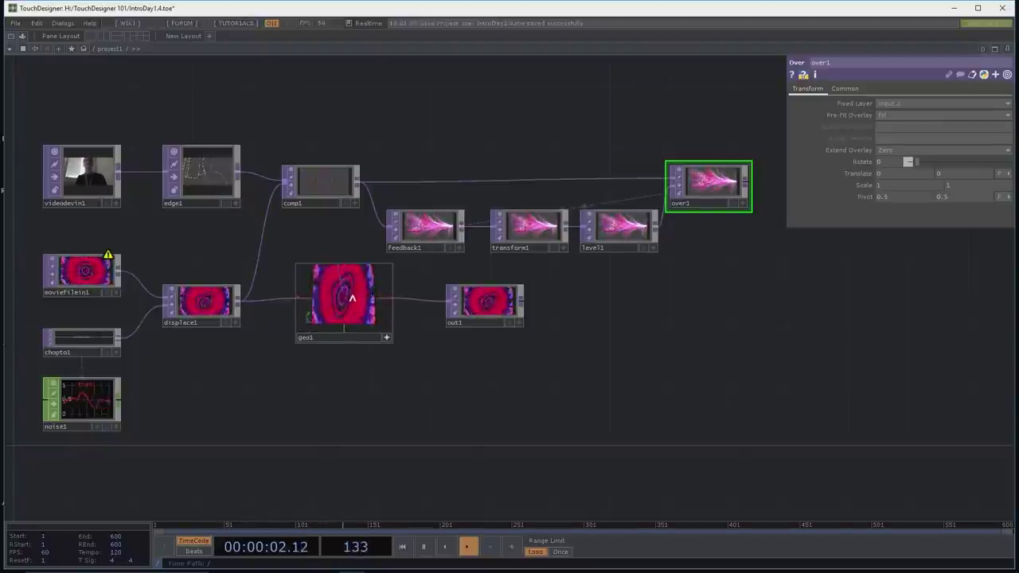
click(386, 338)
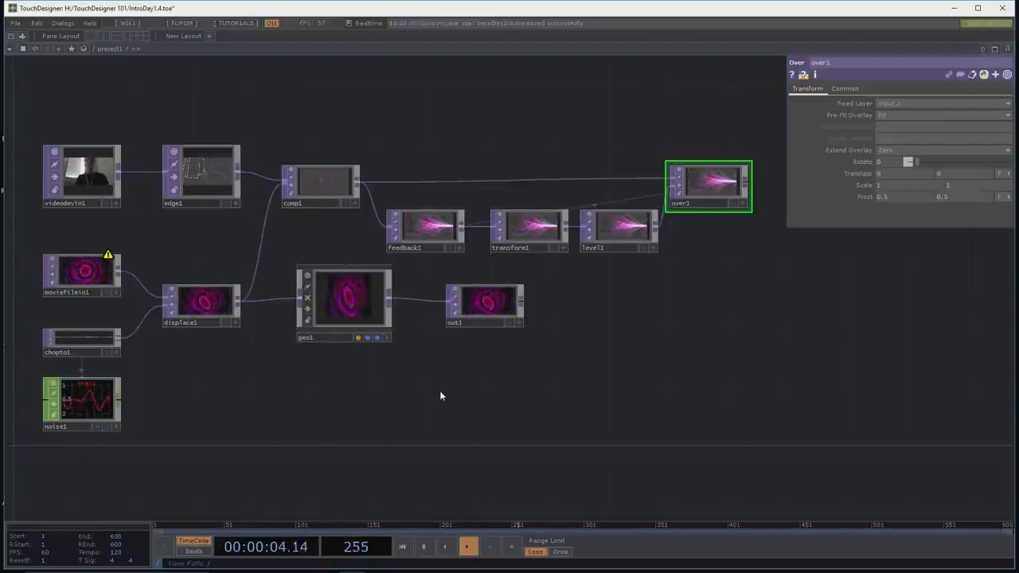
Step: Look through the TOP, CHOP, SOP, MAT and DAT operator families in the OP Create Dialog
scroll(430, 399, down, 2)
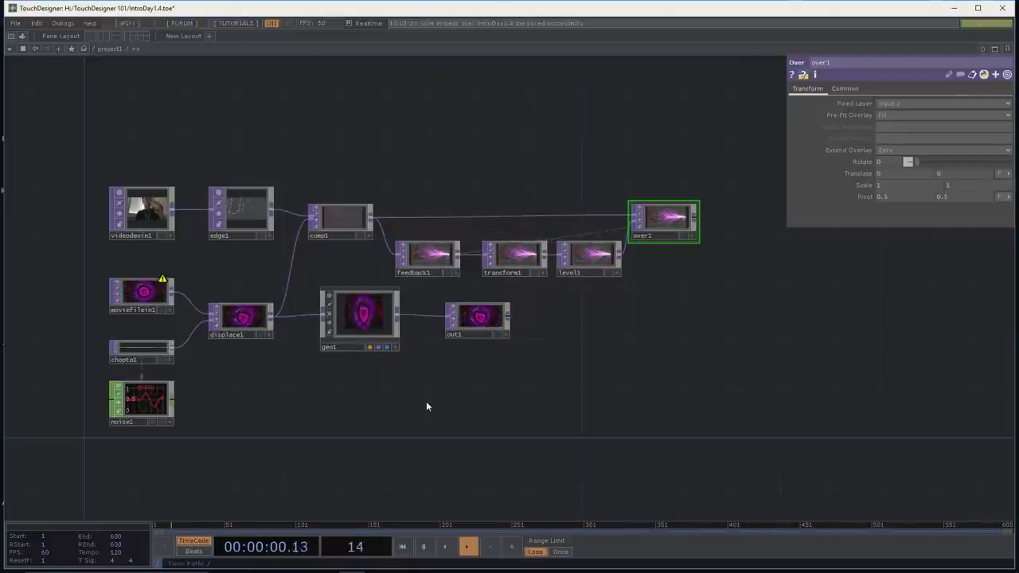
drag(423, 408, 418, 373)
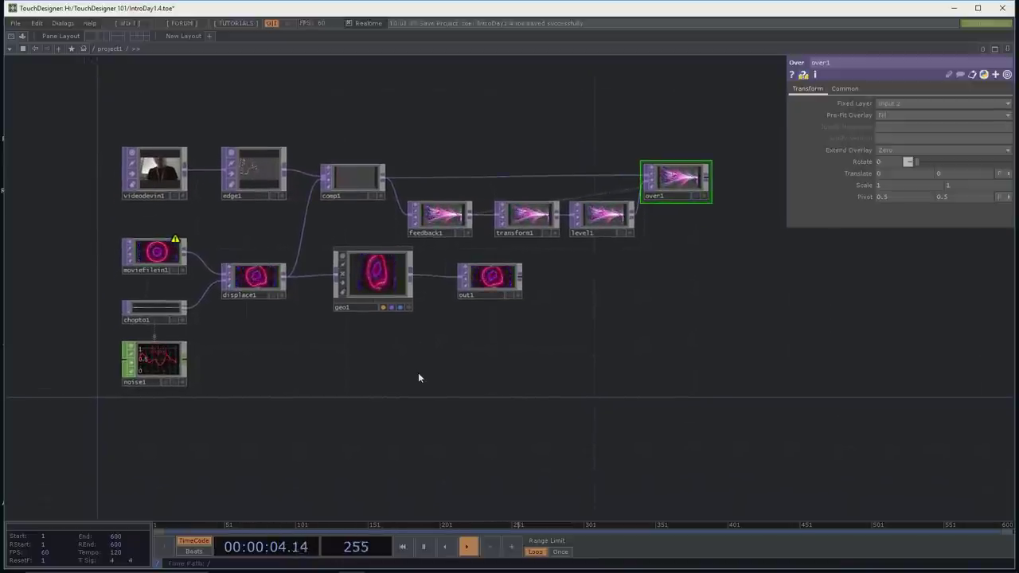
key(Tab)
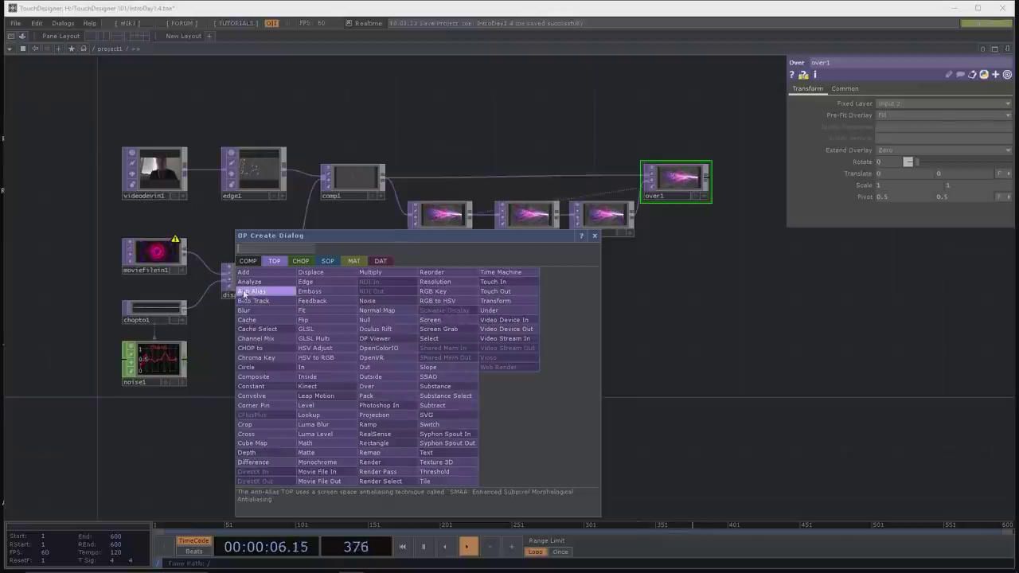
click(300, 261)
click(326, 262)
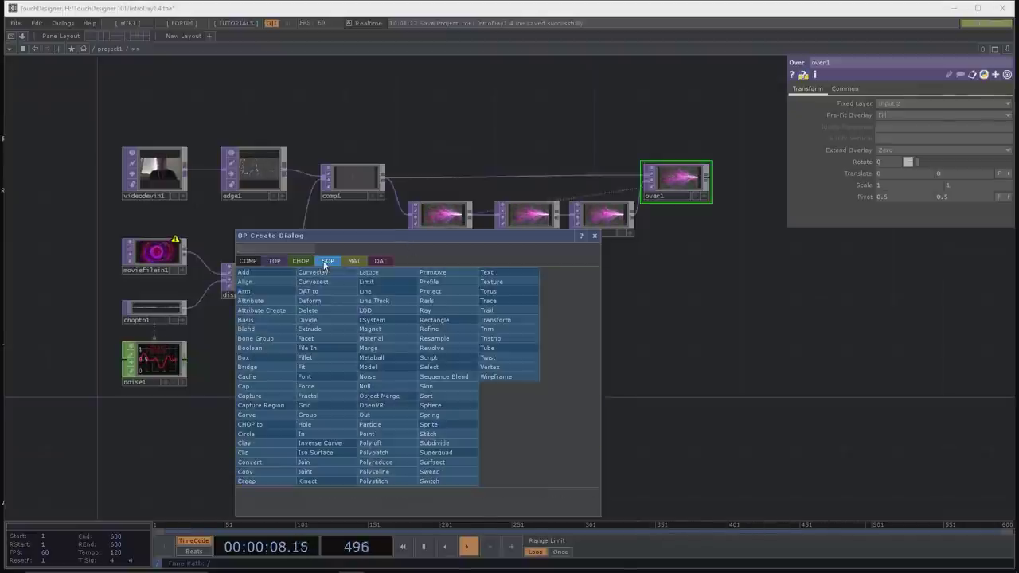
click(353, 262)
click(378, 262)
click(354, 262)
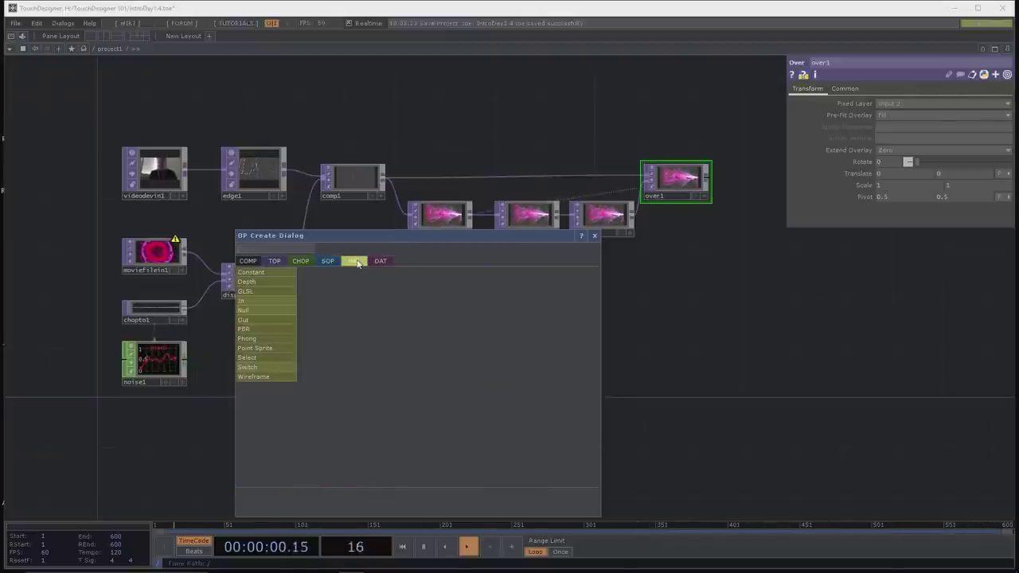
click(329, 262)
click(301, 262)
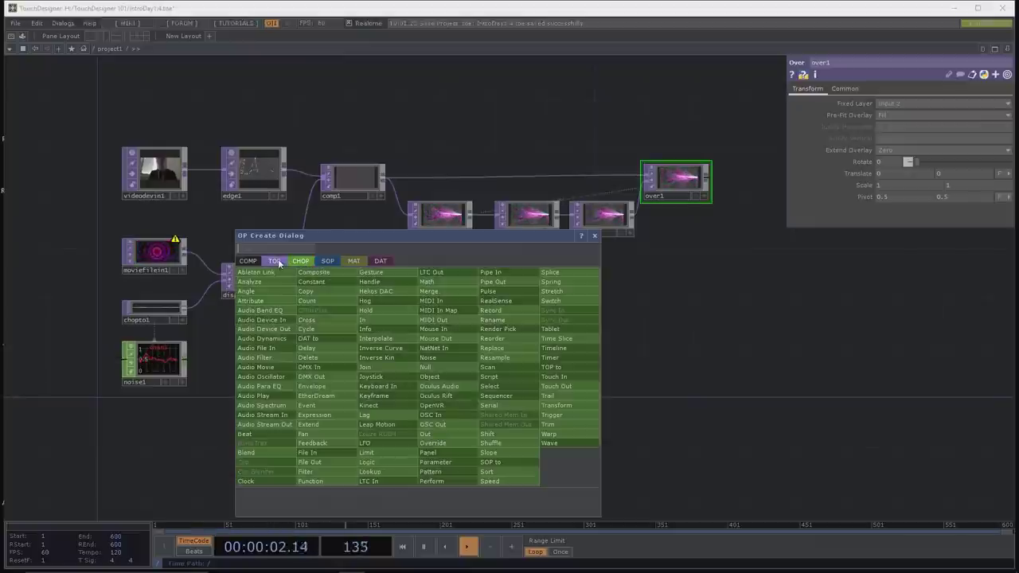
click(276, 262)
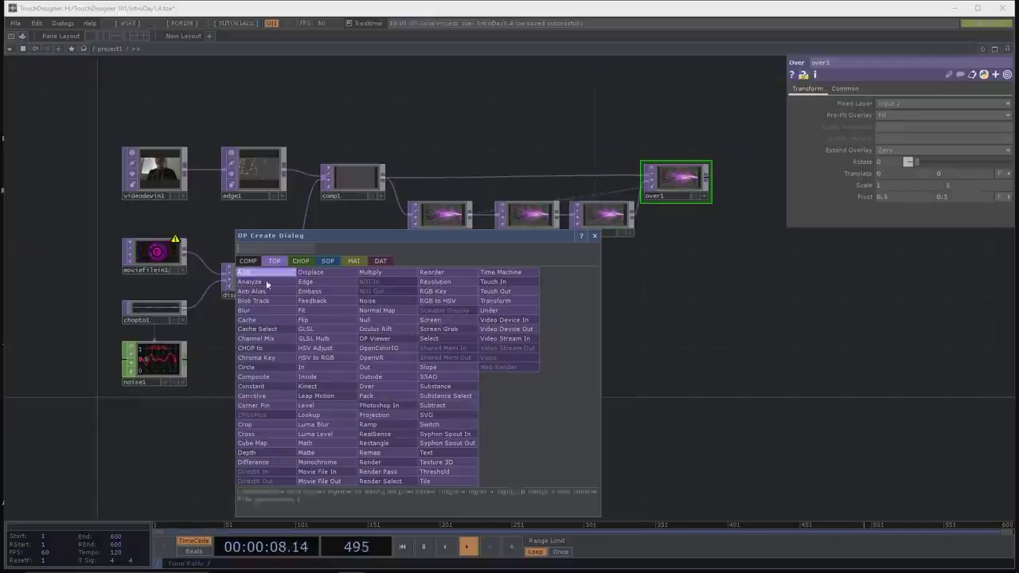
click(153, 432)
Step: Examine the list of CHOP operators, including Noise, without adding one to the network
drag(143, 439, 213, 409)
scroll(211, 409, up, 3)
key(Tab)
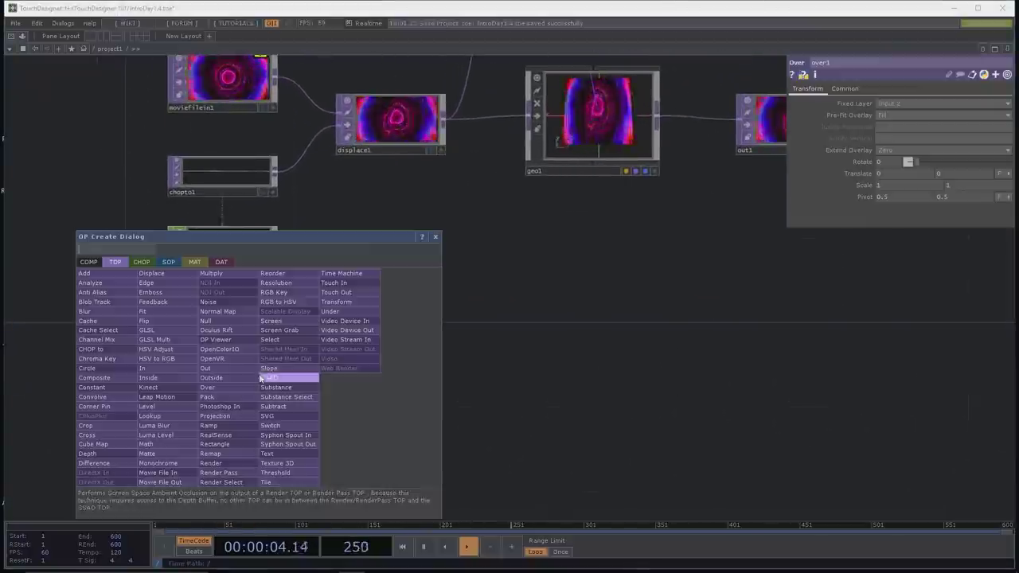
click(141, 262)
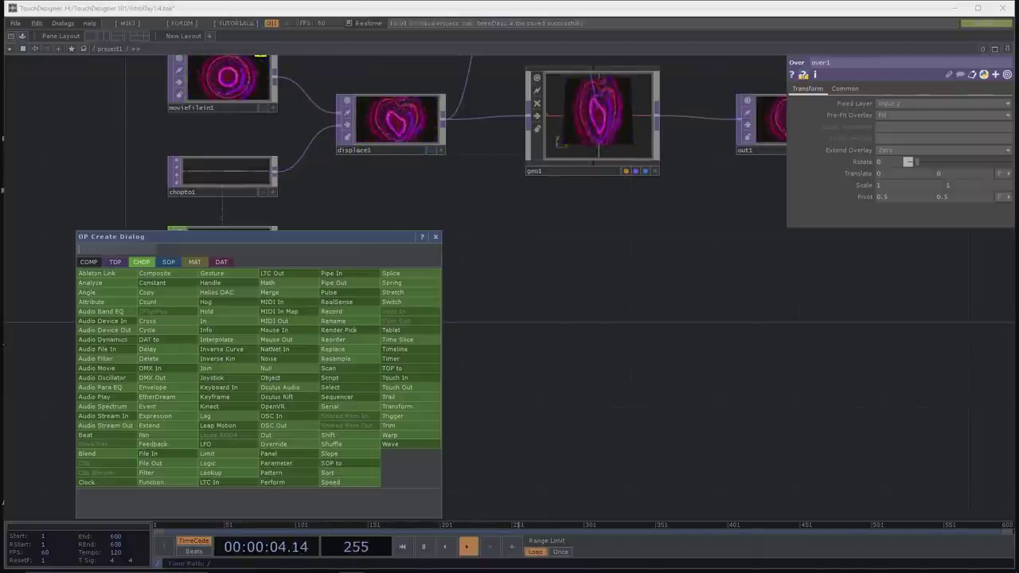
click(269, 358)
click(173, 232)
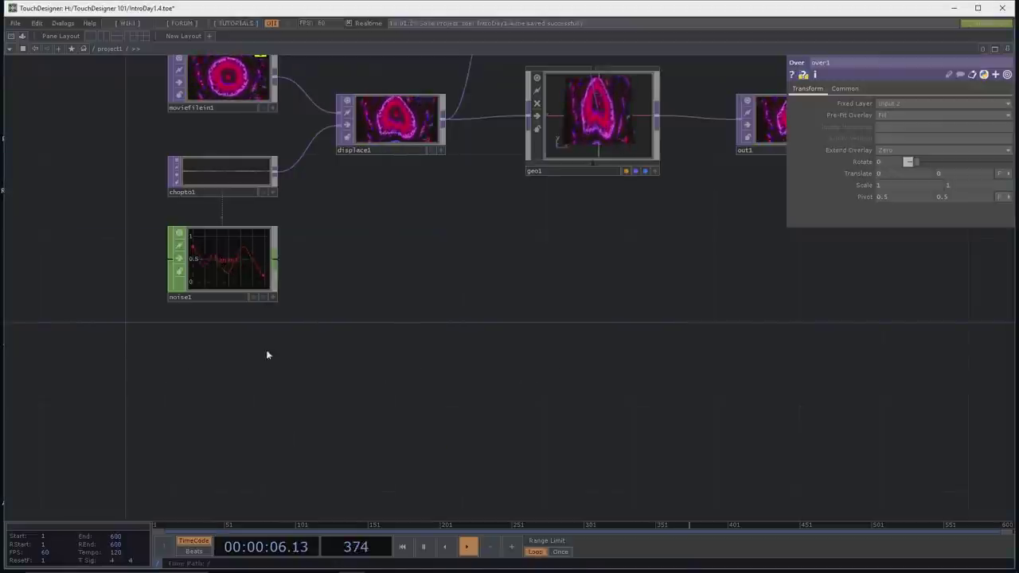
Step: Add a Torus SOP to the network directly below the noise1 operator
scroll(221, 306, down, 2)
scroll(266, 320, up, 5)
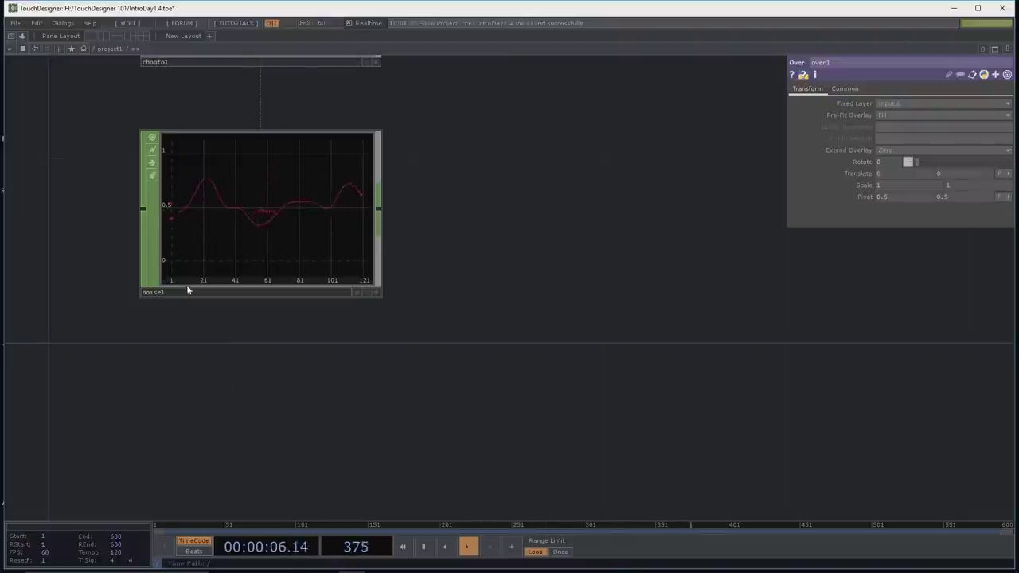
key(Tab)
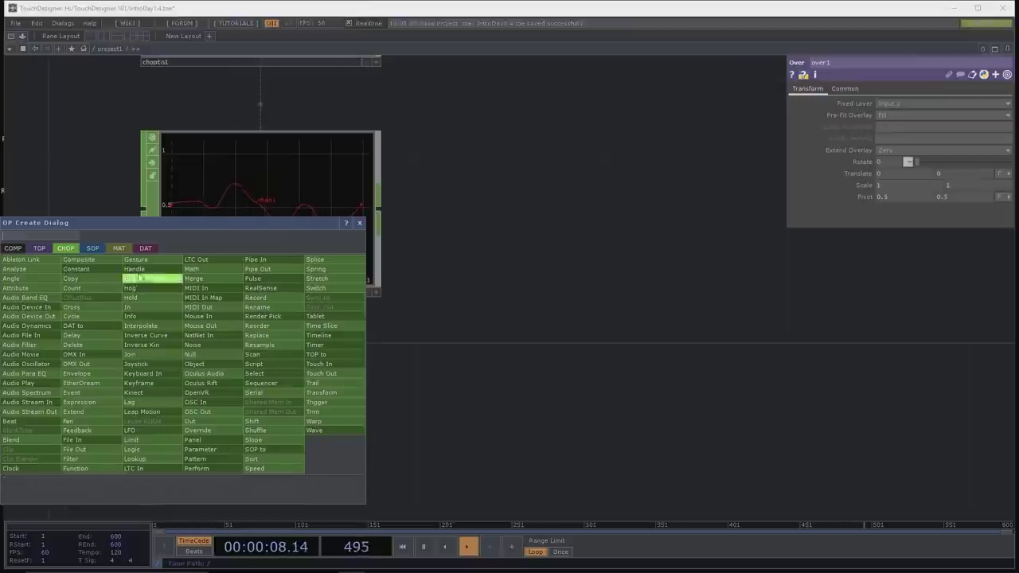
click(99, 250)
drag(113, 223, 530, 164)
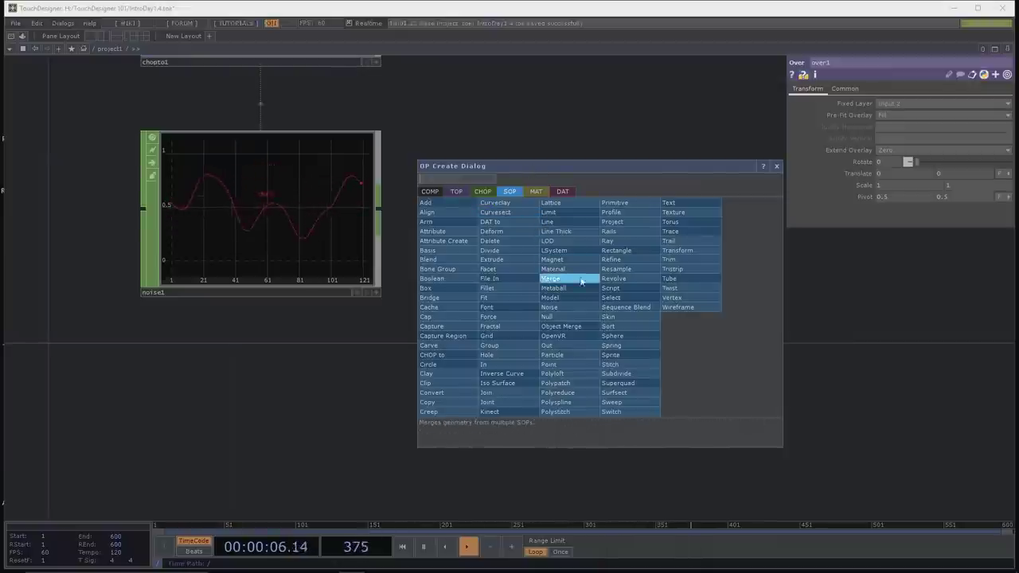
click(695, 221)
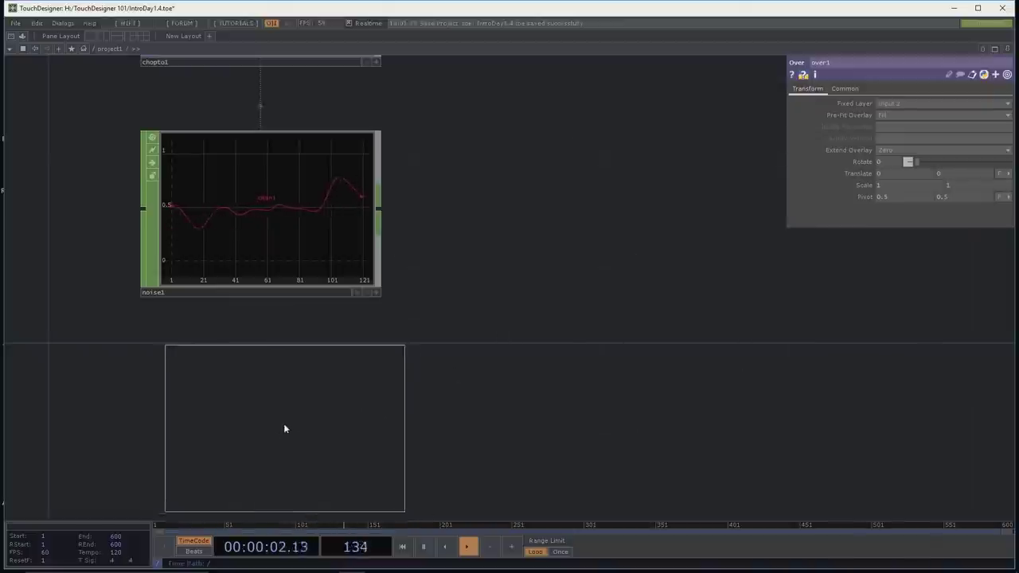
click(258, 408)
drag(527, 402, 538, 321)
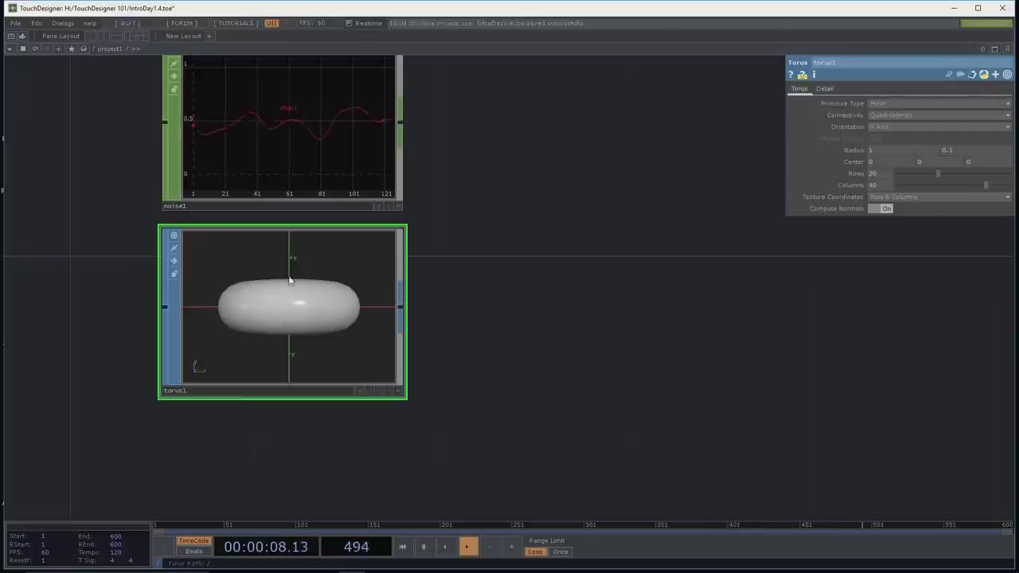
Step: Activate the torus1 viewer, rotate and zoom the 3D view to look through the ring's hole, and deactivate the viewer
click(399, 393)
drag(333, 297, 280, 322)
scroll(303, 317, up, 3)
scroll(296, 318, down, 5)
click(399, 394)
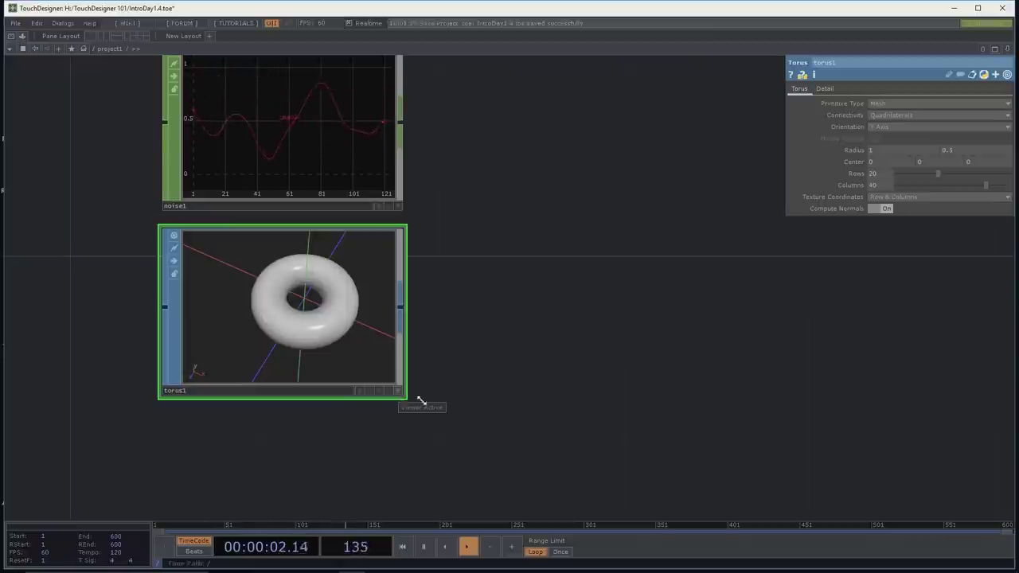
Step: Add a Text DAT to the network below torus1 and move it slightly further down
drag(522, 409, 514, 364)
key(Tab)
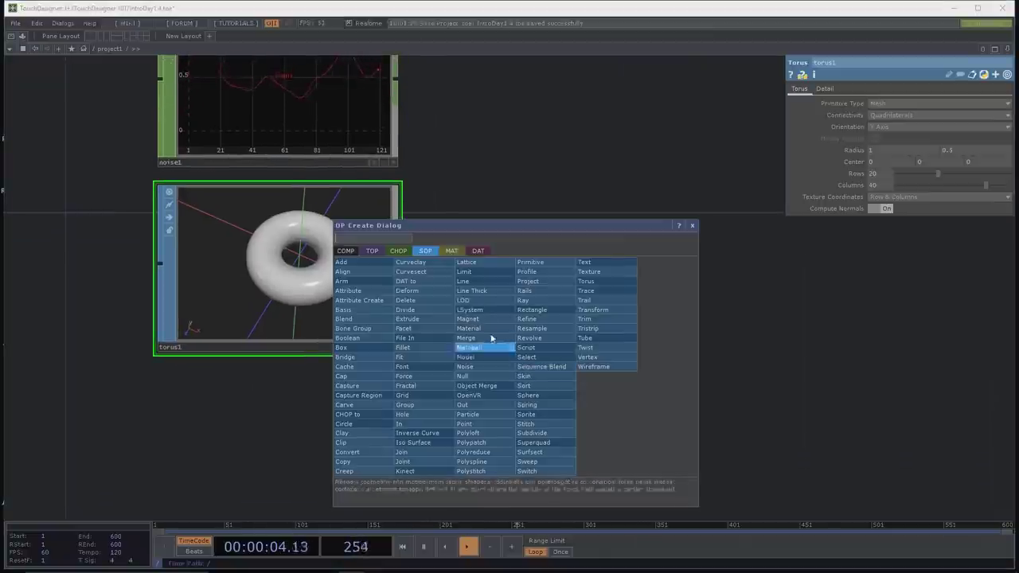
click(452, 251)
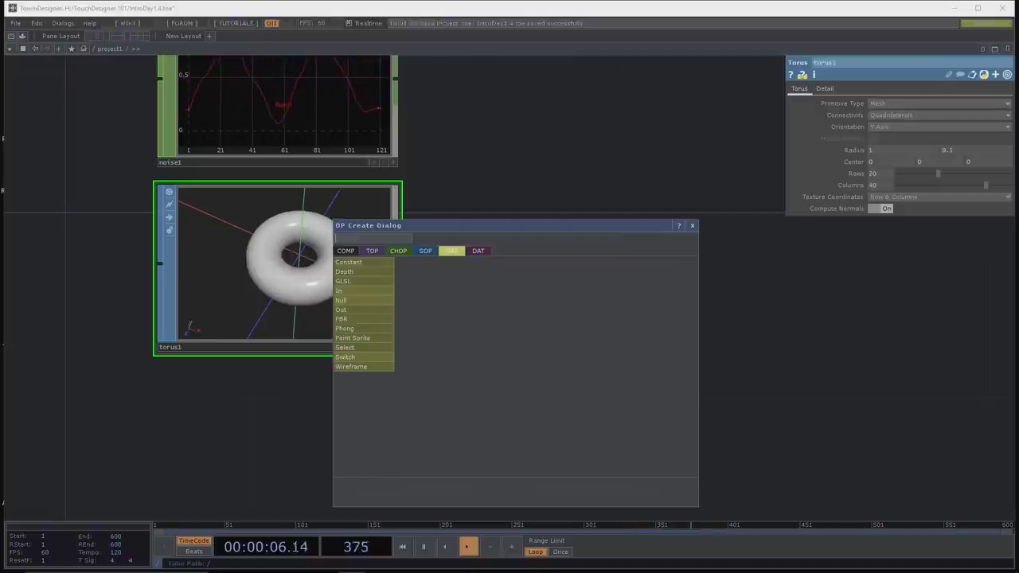
click(477, 251)
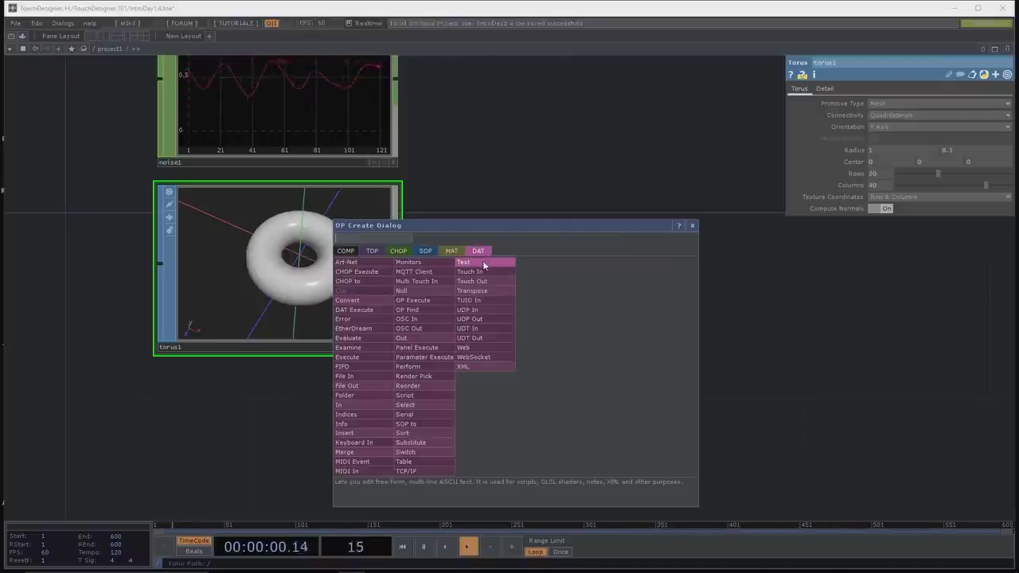
click(482, 262)
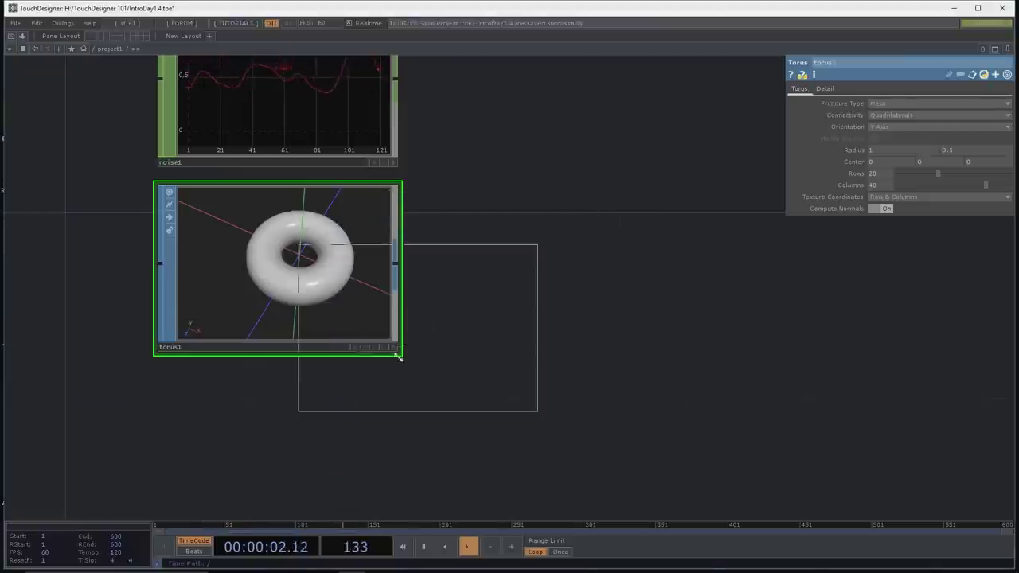
click(277, 467)
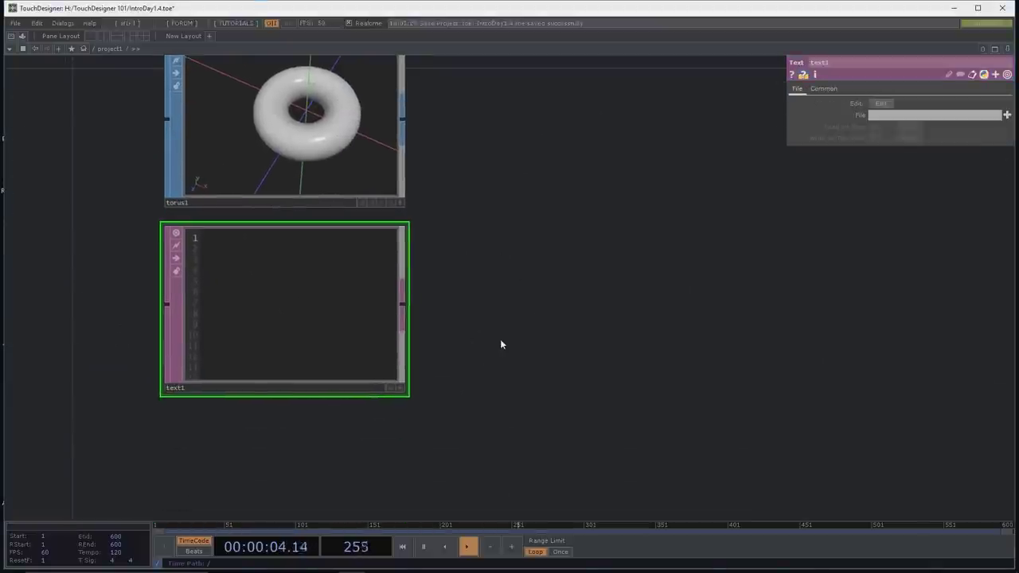
drag(343, 386, 383, 439)
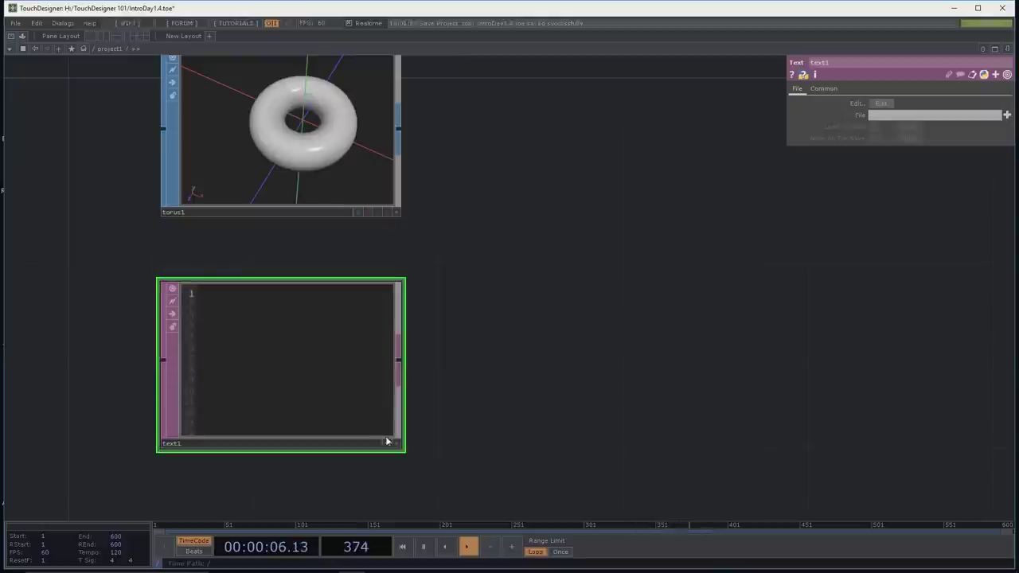
Step: Enter the lines "This is text" and "Hello World" directly in the text1 operator's viewer
click(399, 447)
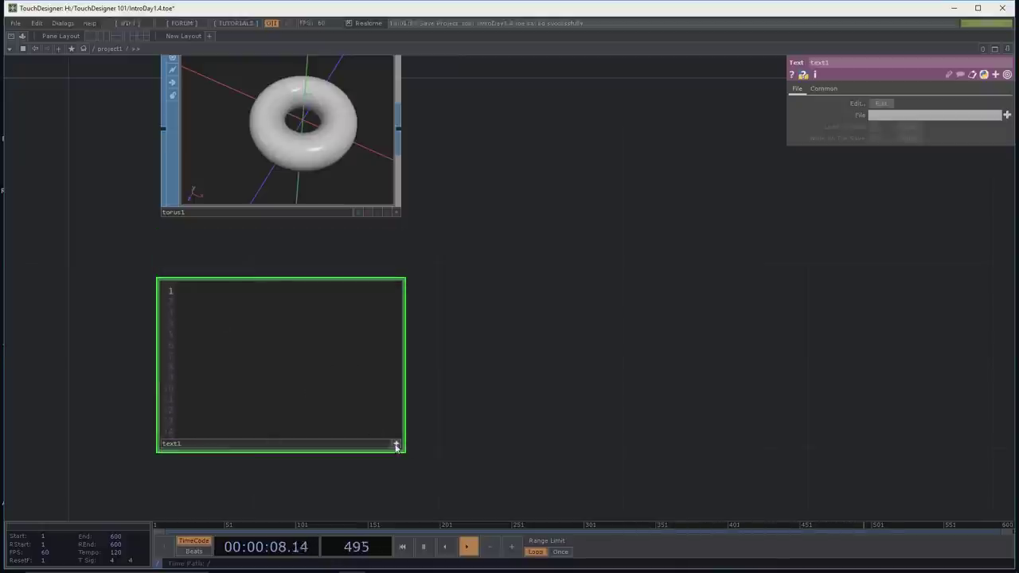
text(T)
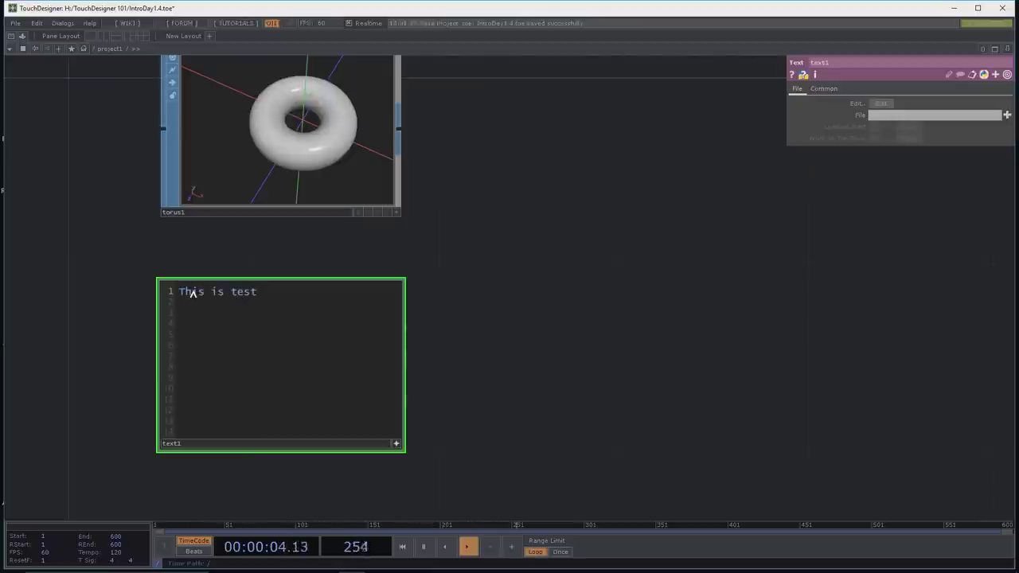
text(his is text)
key(Return)
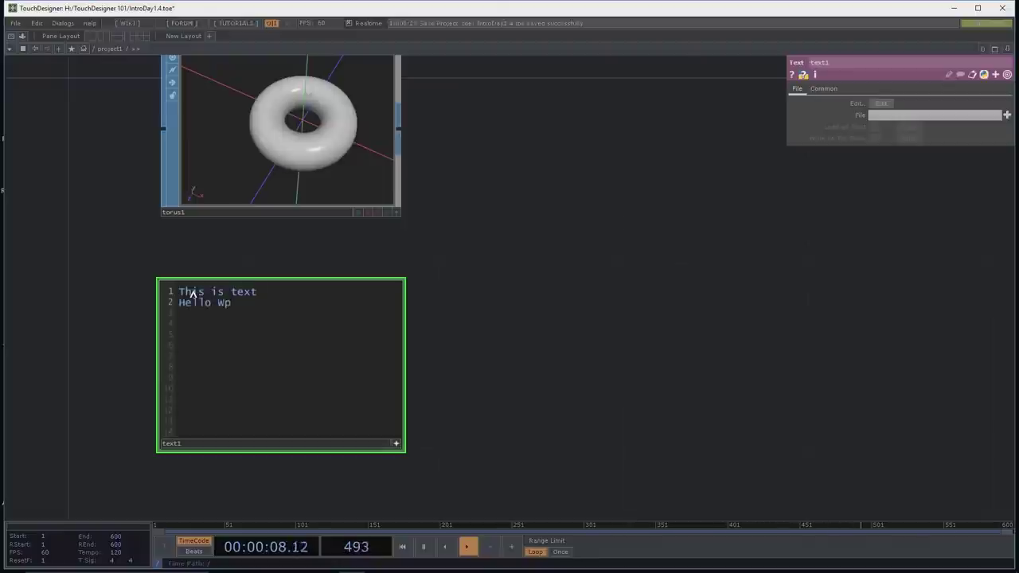
key(BackSpace)
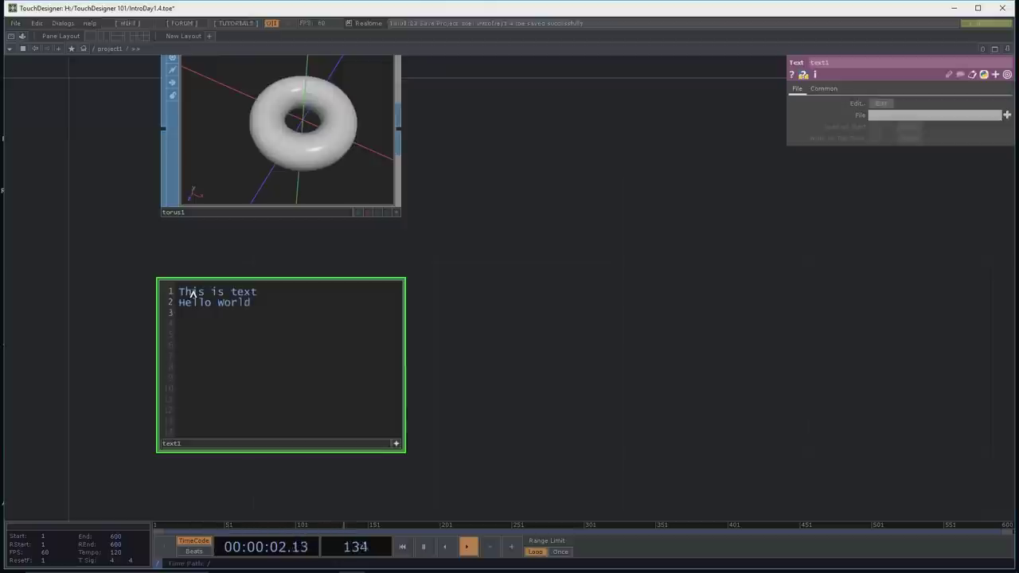
click(396, 444)
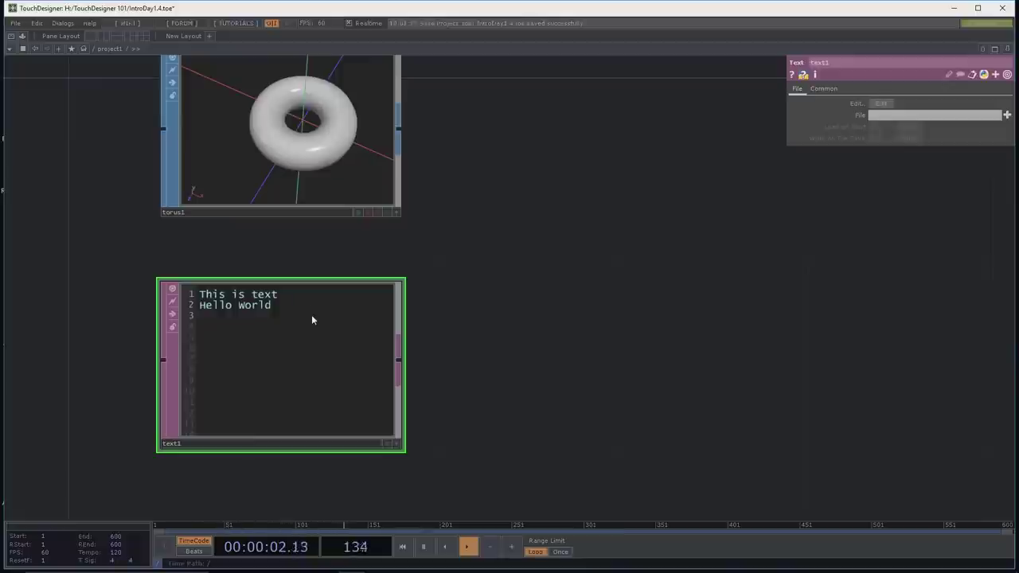
Step: Add a Table DAT to the network just to the right of text1
scroll(502, 253, down, 5)
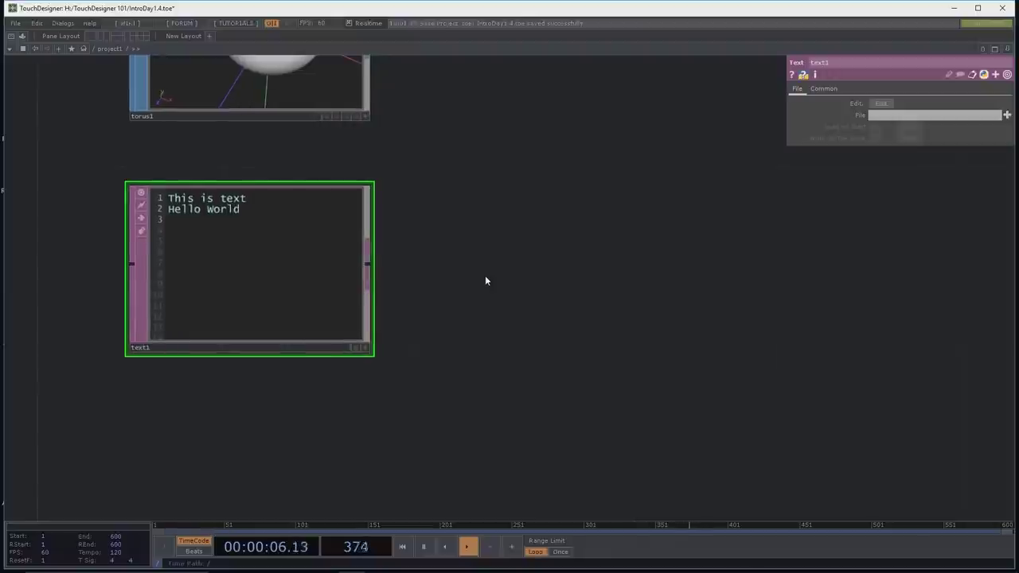
key(Tab)
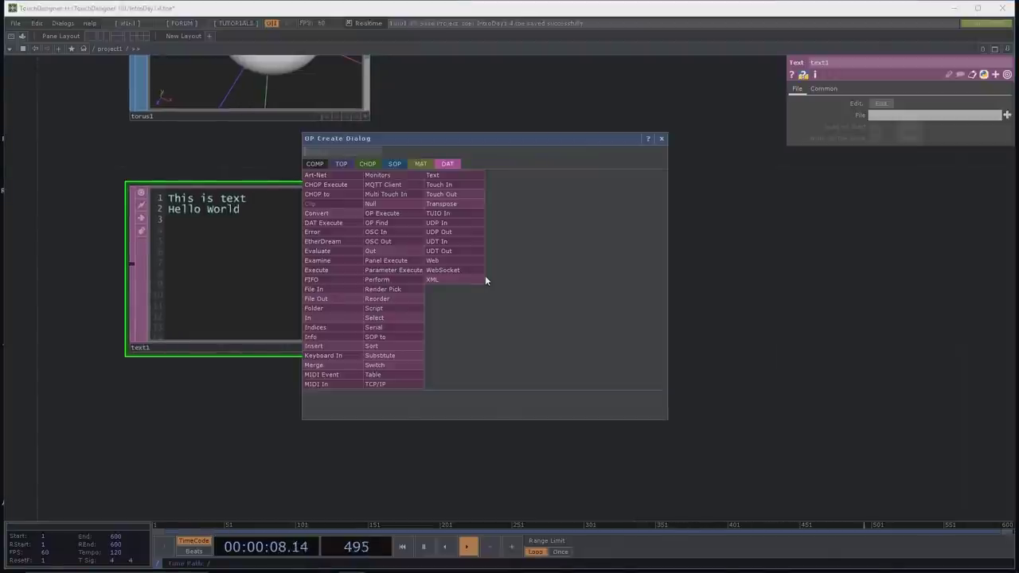
click(406, 375)
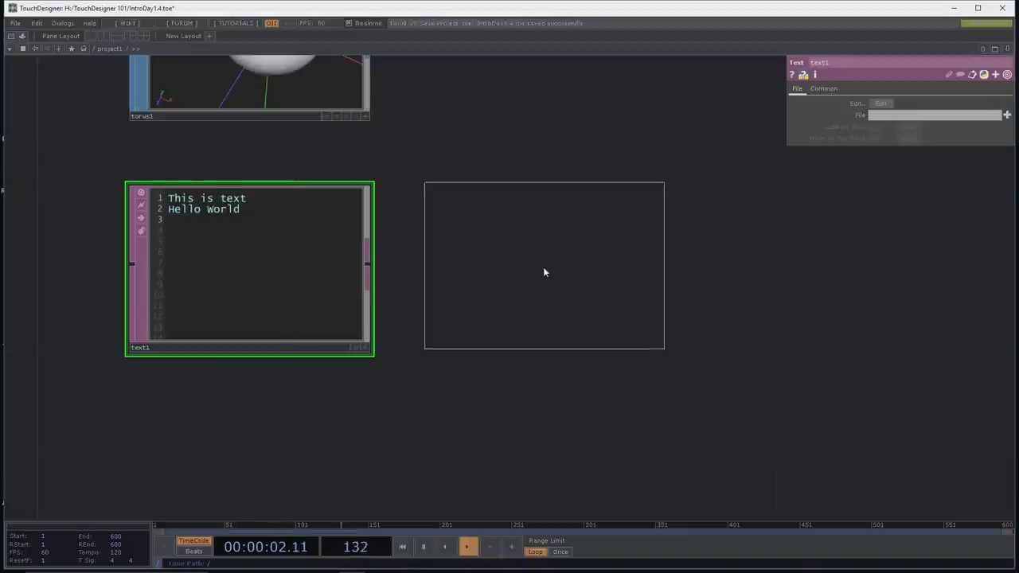
click(545, 272)
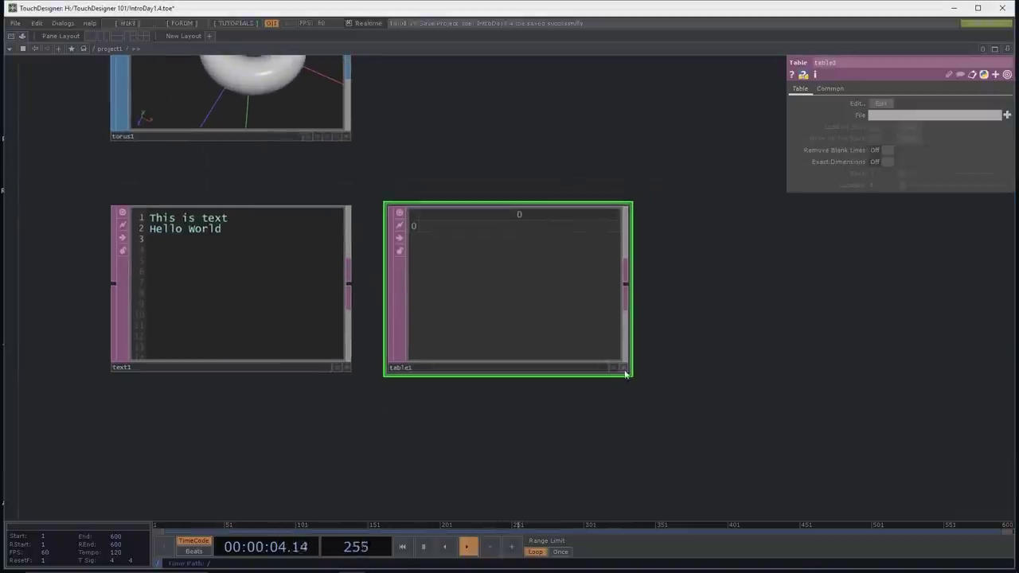
Step: Make the table1 viewer editable and enter "apple" in the first cell
click(625, 371)
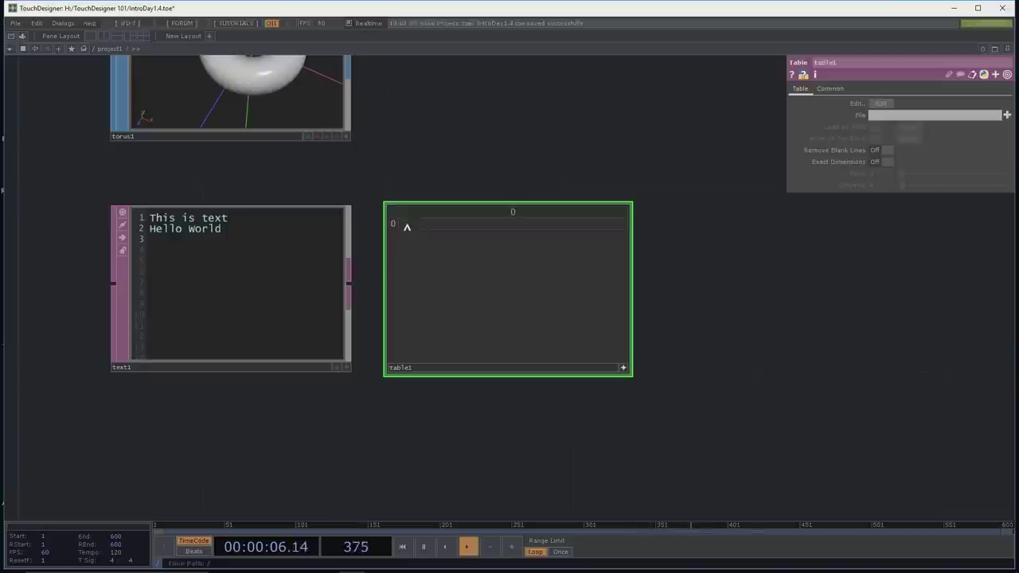
click(406, 225)
click(402, 262)
right_click(392, 226)
click(391, 225)
right_click(392, 225)
click(393, 227)
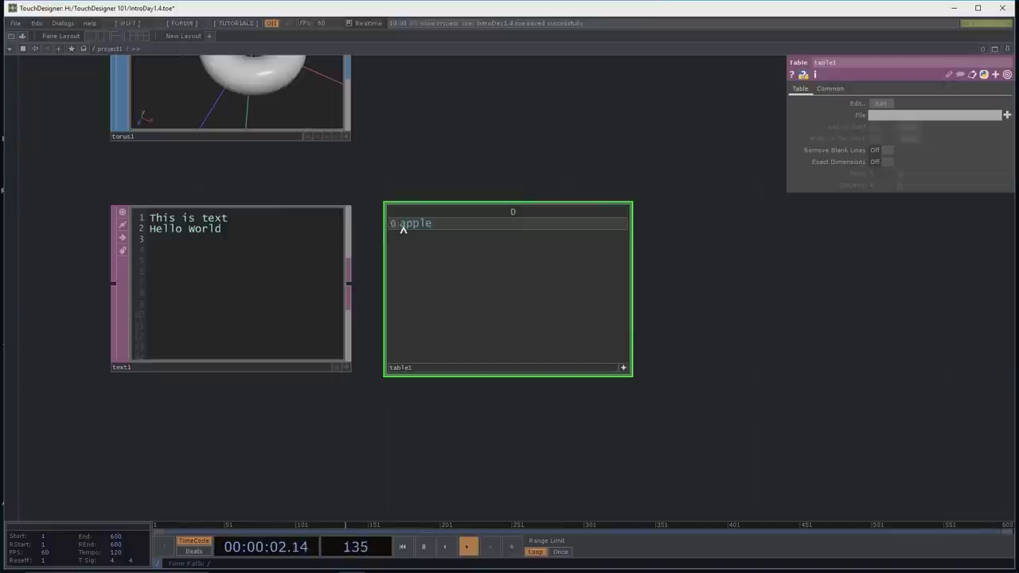
Step: Add two rows to table1 and fill them with "banana" and "cherry"
right_click(392, 224)
click(395, 224)
click(407, 239)
text(banana)
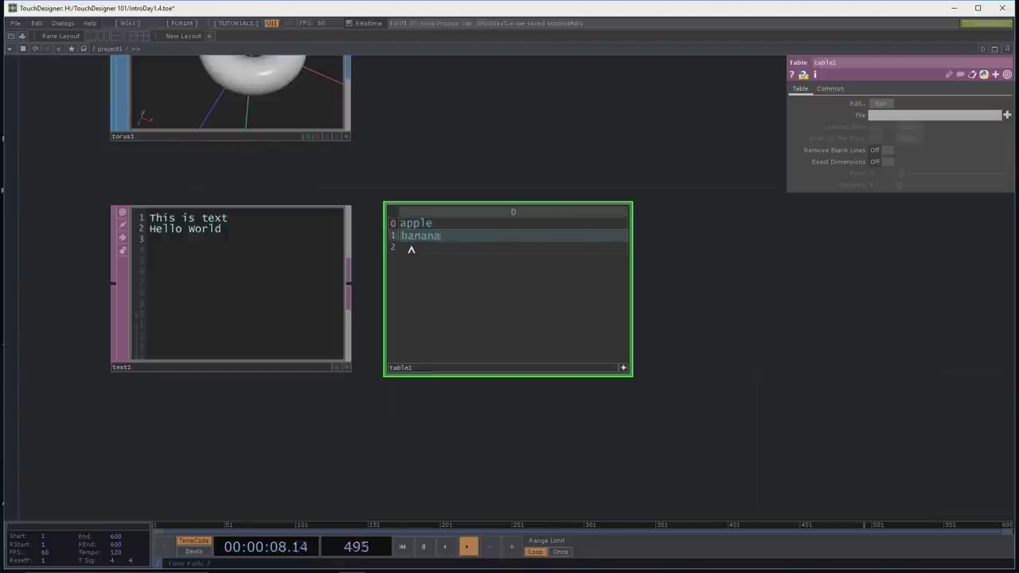
click(410, 247)
text(cherry)
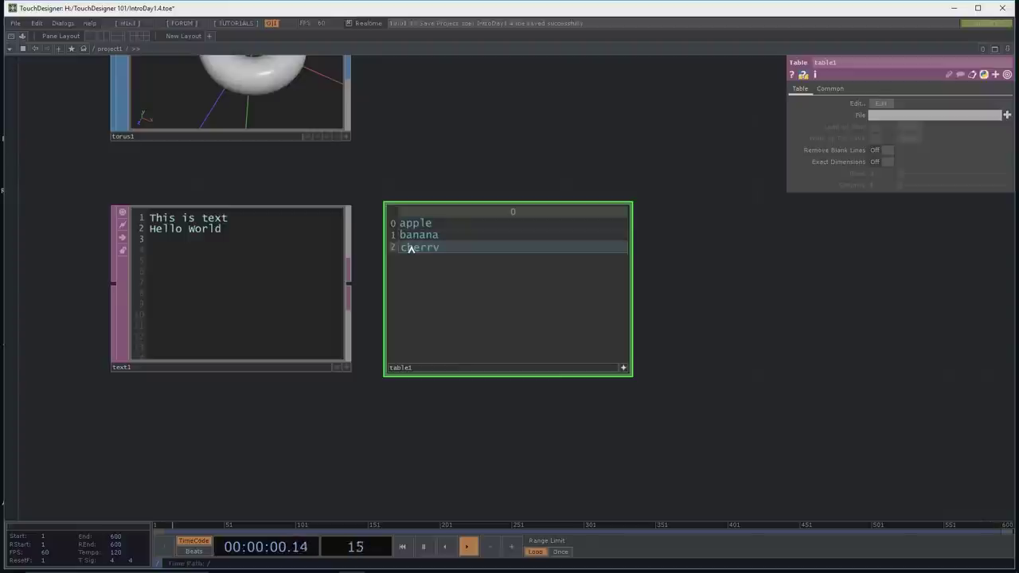
Step: Add a second column to table1 with 99 for apple, 59 for banana and 299 for cherry
right_click(455, 216)
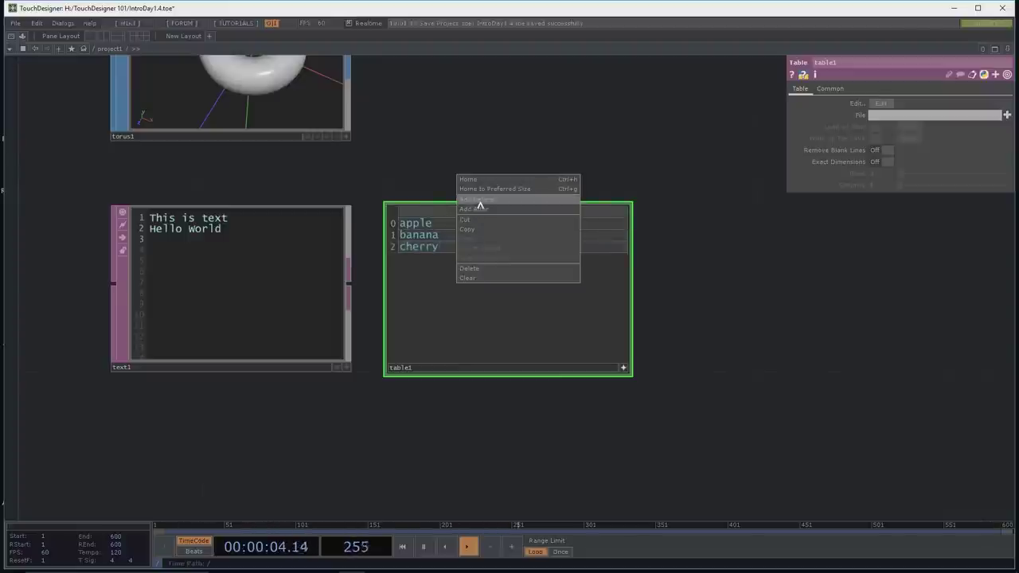
click(475, 209)
click(556, 223)
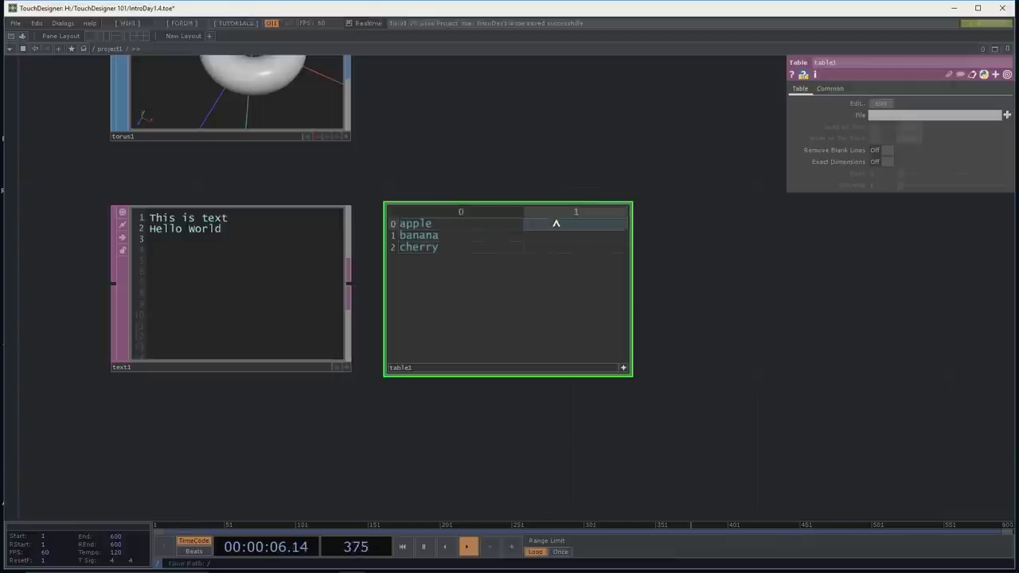
text(99)
click(569, 237)
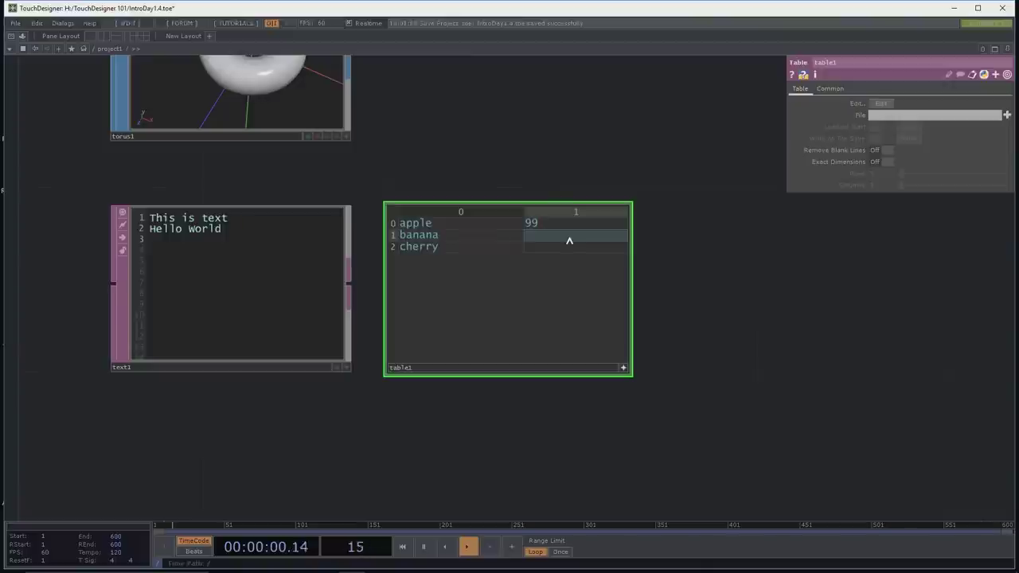
click(568, 248)
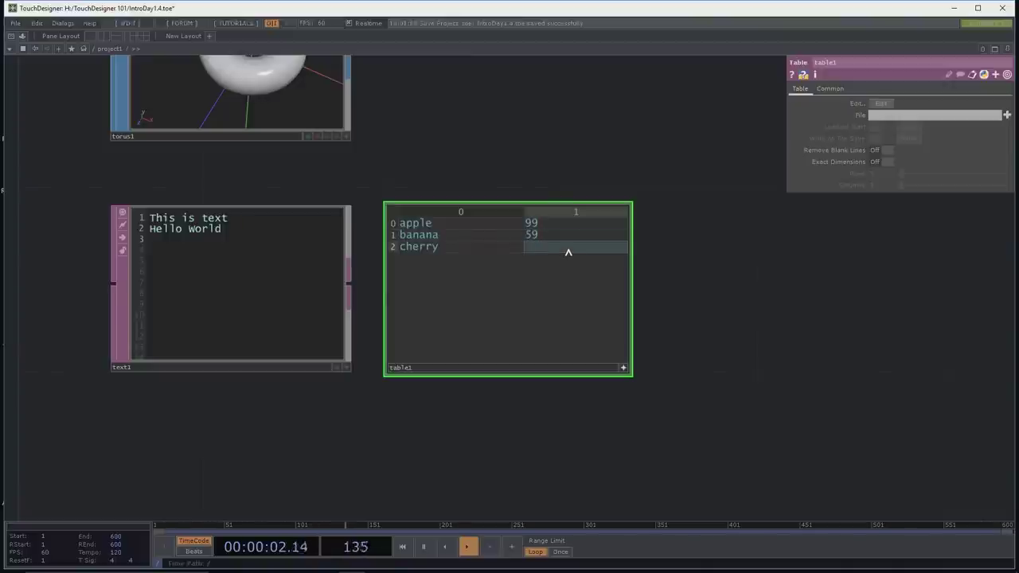
text(299)
key(Return)
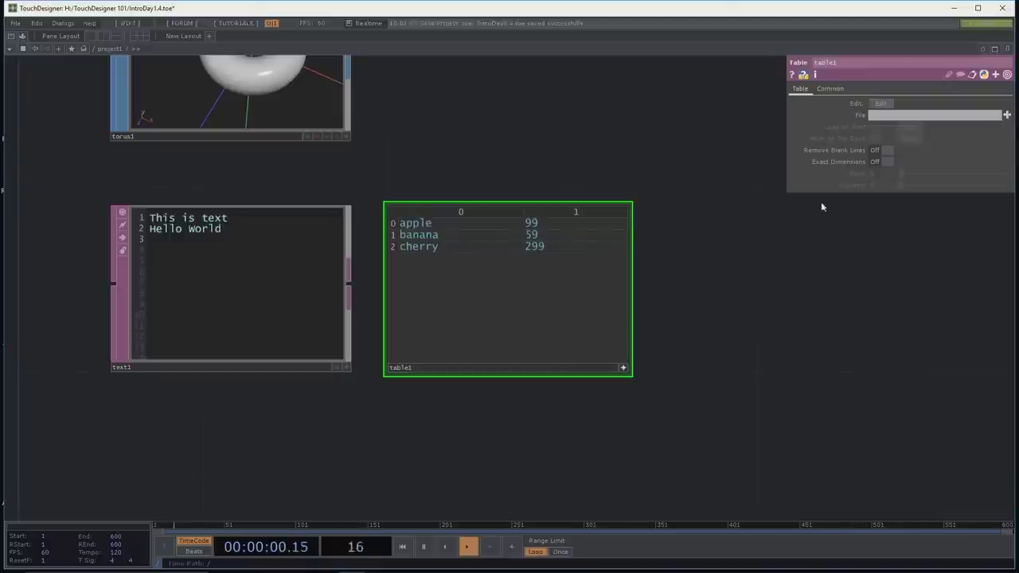
Step: Examine the Table DAT wiki page and the TouchDesigner 101 folder in File Explorer, and return to the TouchDesigner network
click(790, 75)
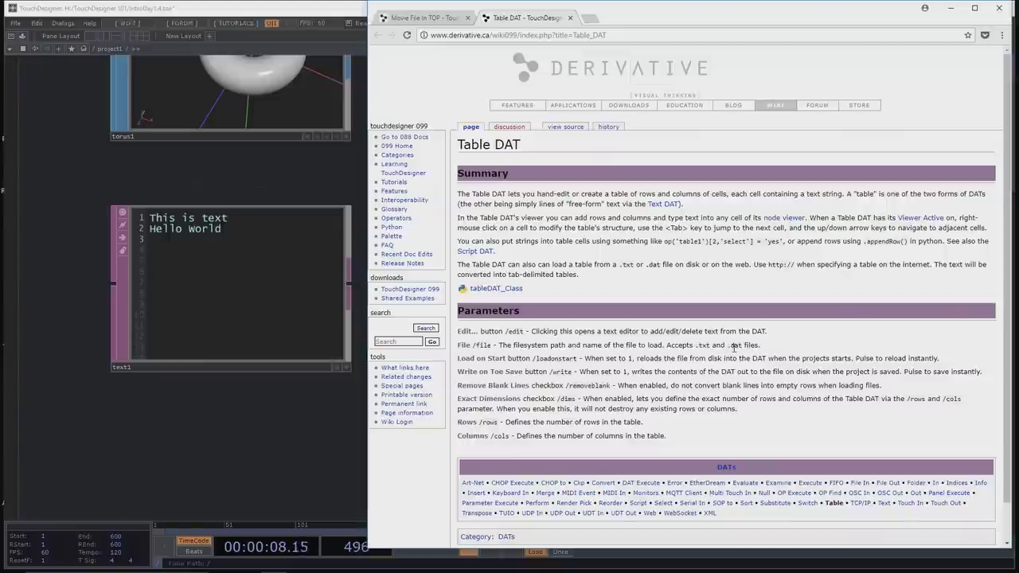
click(259, 396)
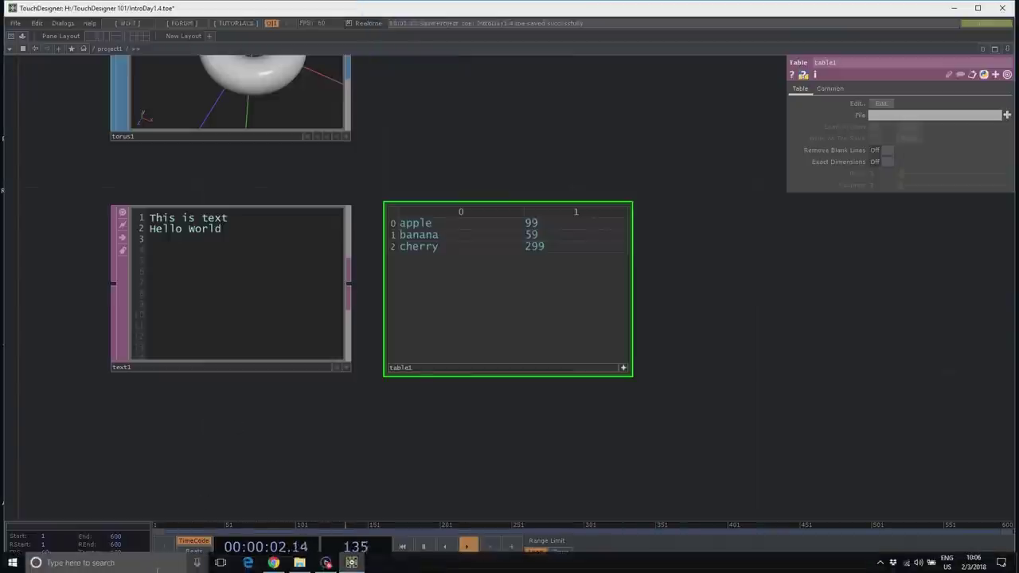
click(954, 7)
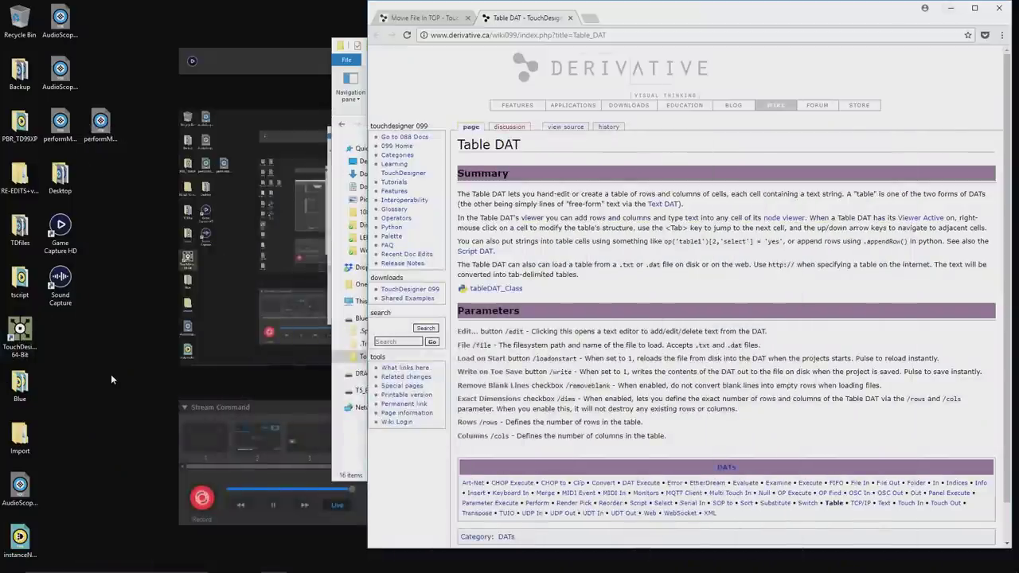
click(335, 481)
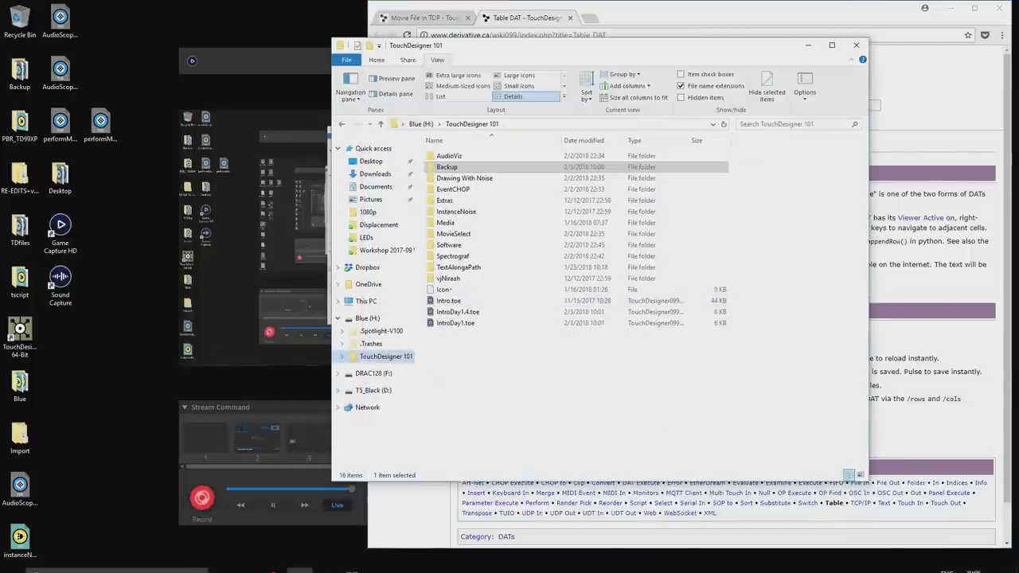
click(344, 565)
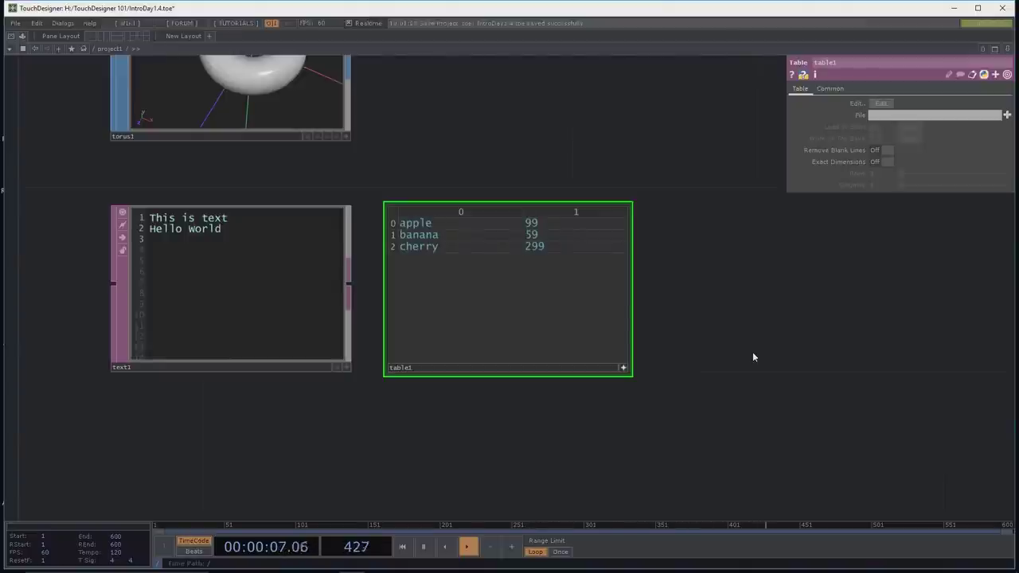
Step: Deactivate the table1 viewer and show the noise1, torus1, text1 and table1 operators together in the network
click(624, 368)
scroll(634, 390, down, 2)
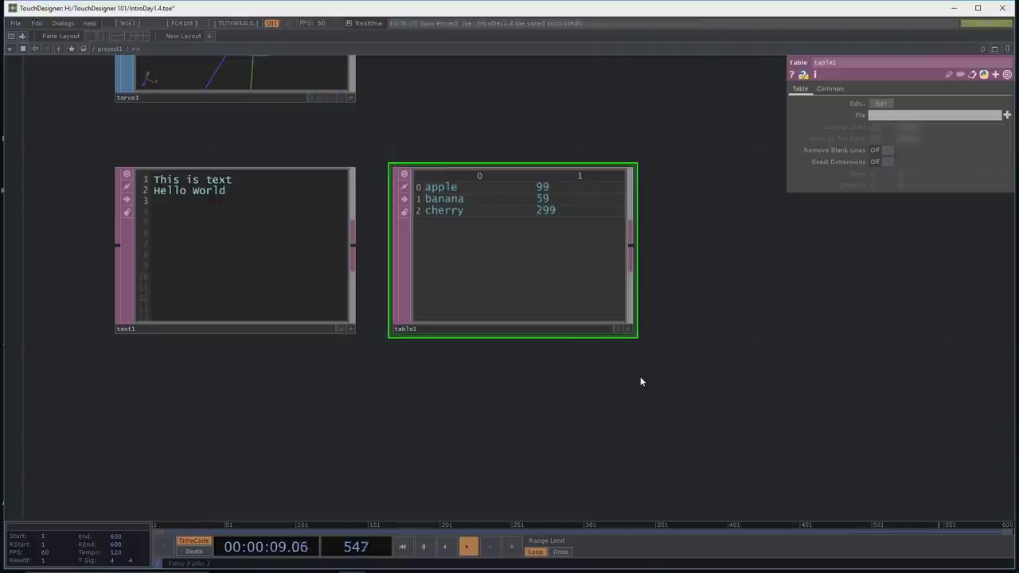
drag(667, 359, 660, 430)
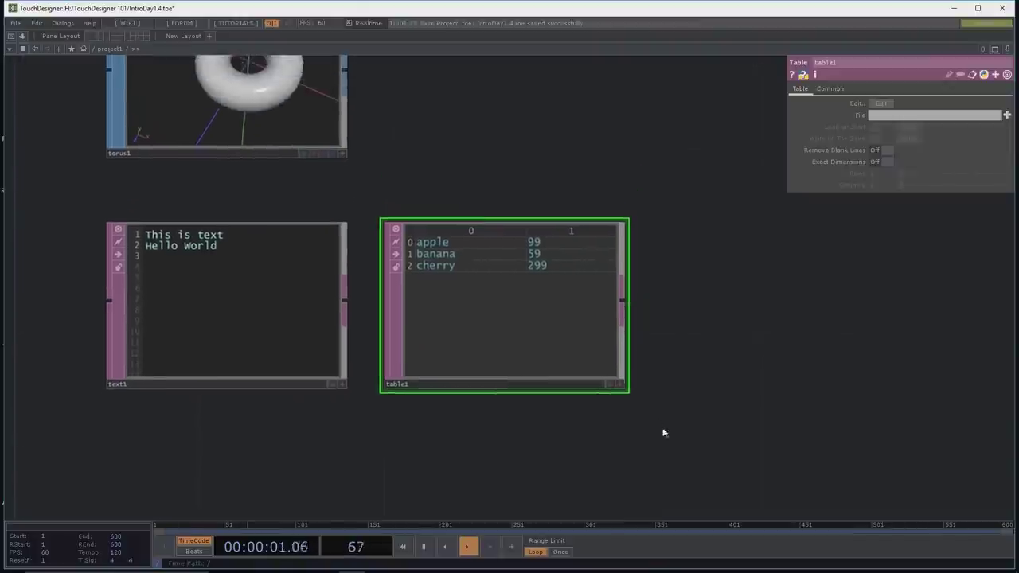
scroll(648, 417, down, 5)
drag(682, 253, 619, 270)
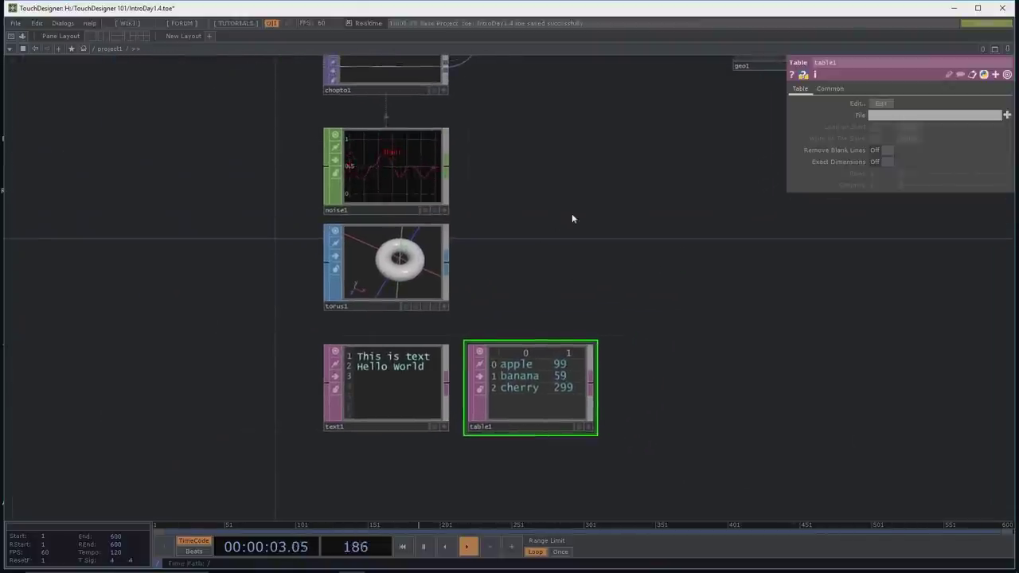
drag(571, 216, 550, 250)
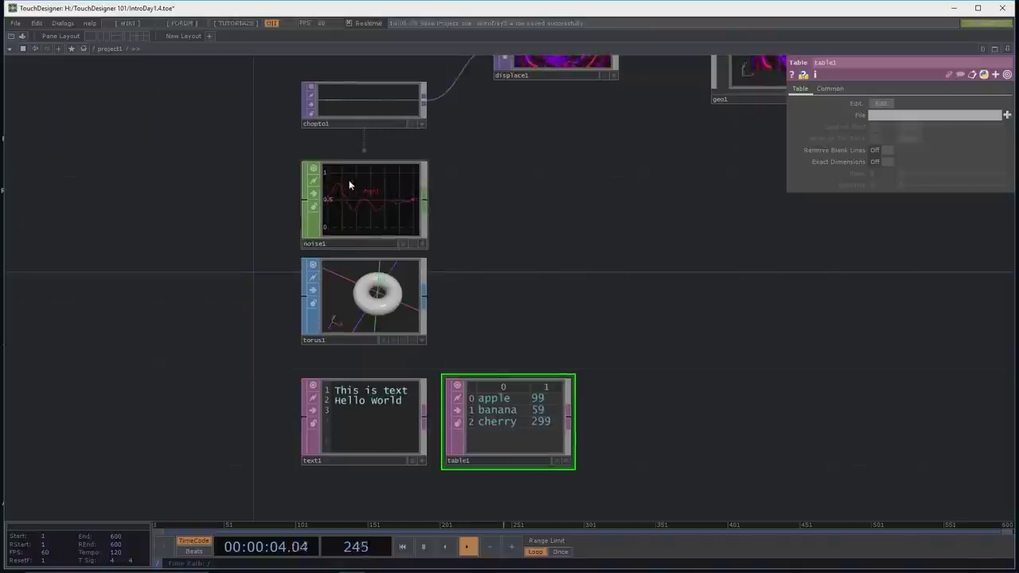
Step: Examine the operator information of the chopto1, noise1 and torus1 nodes
middle_click(361, 111)
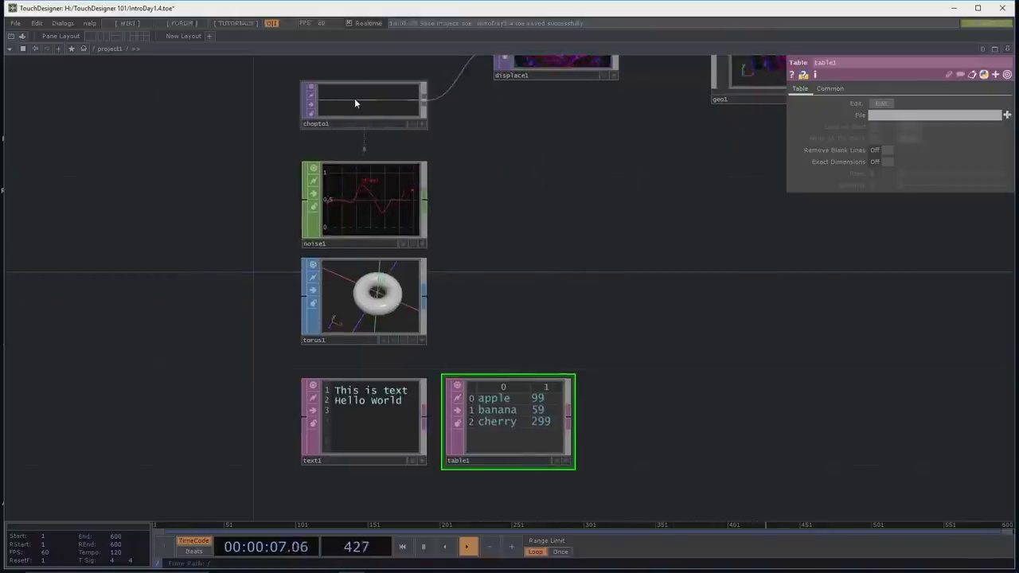
middle_click(354, 98)
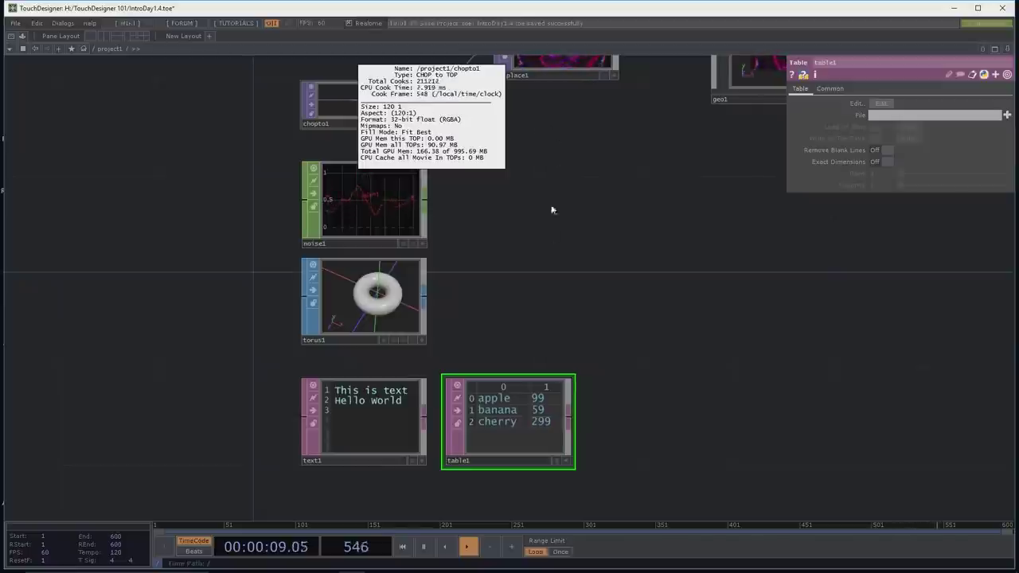
drag(537, 230, 554, 327)
middle_click(422, 107)
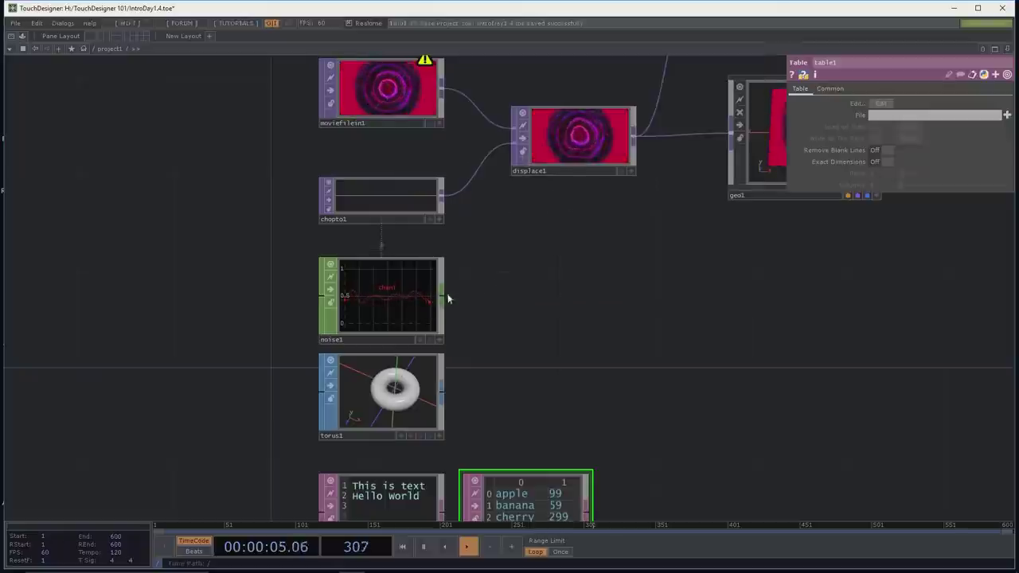
middle_click(408, 309)
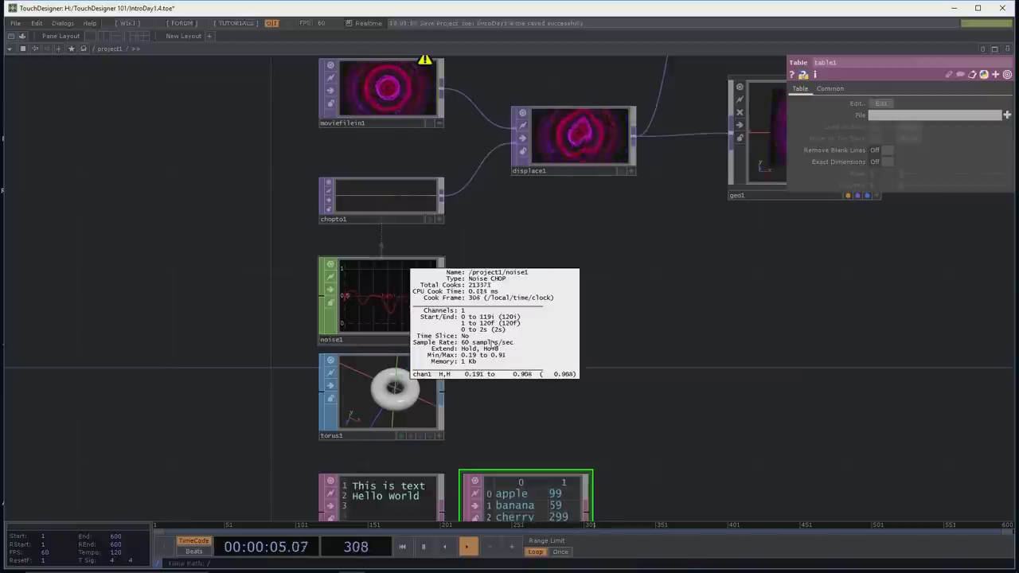
middle_click(417, 400)
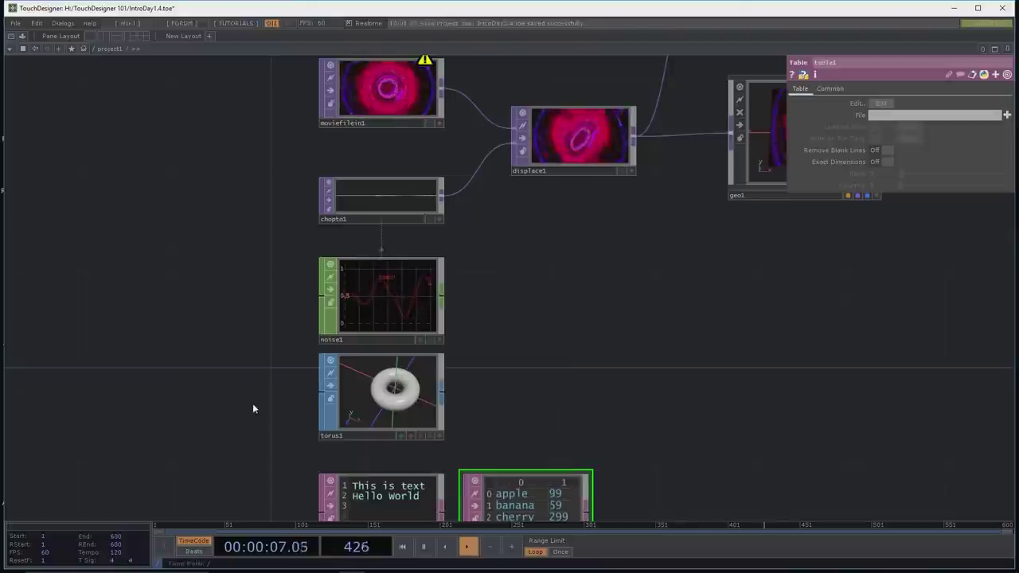
Step: Examine the operator information of the text1 and table1 nodes
scroll(244, 287, down, 5)
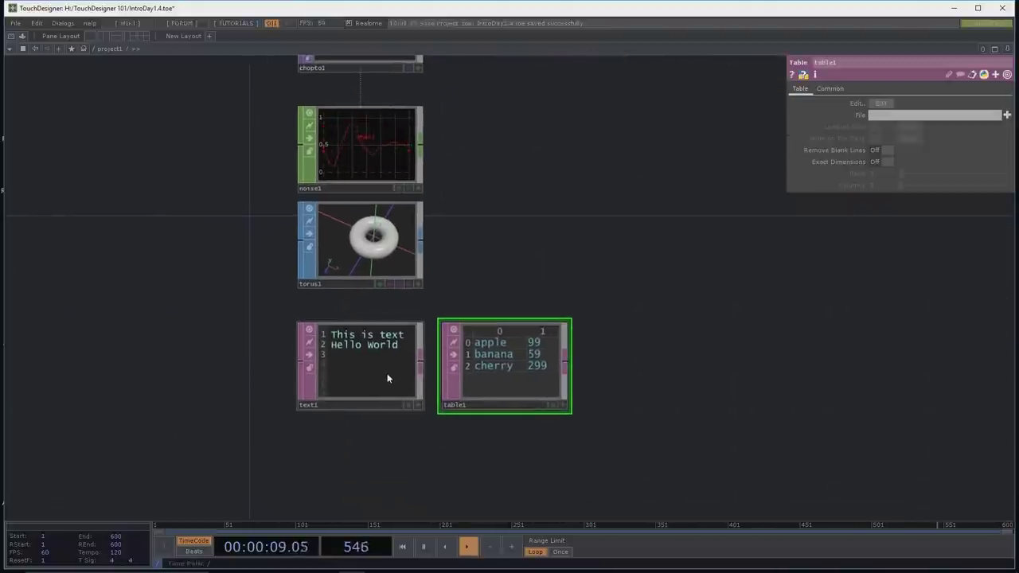
middle_click(387, 374)
middle_click(500, 351)
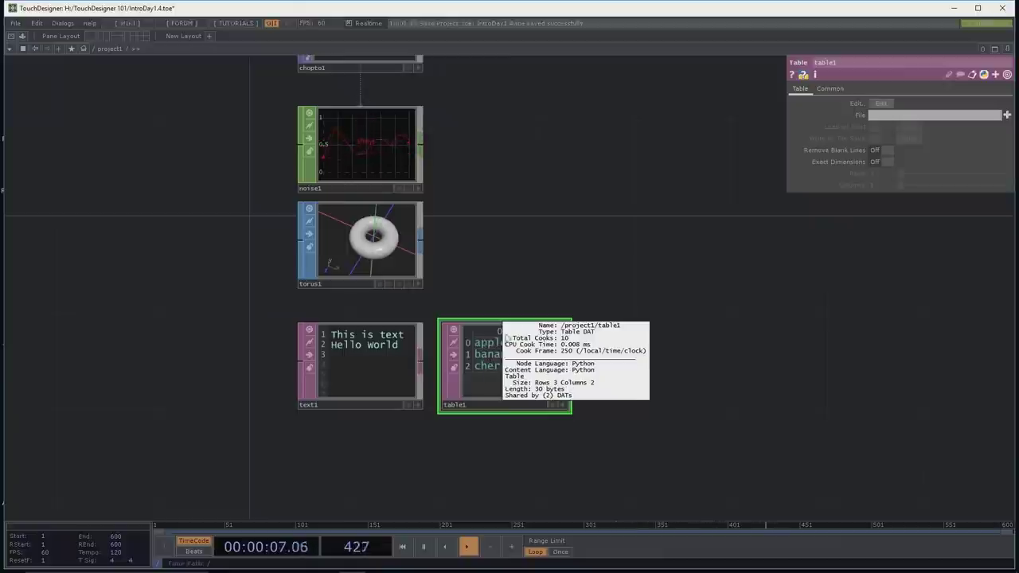
middle_click(560, 252)
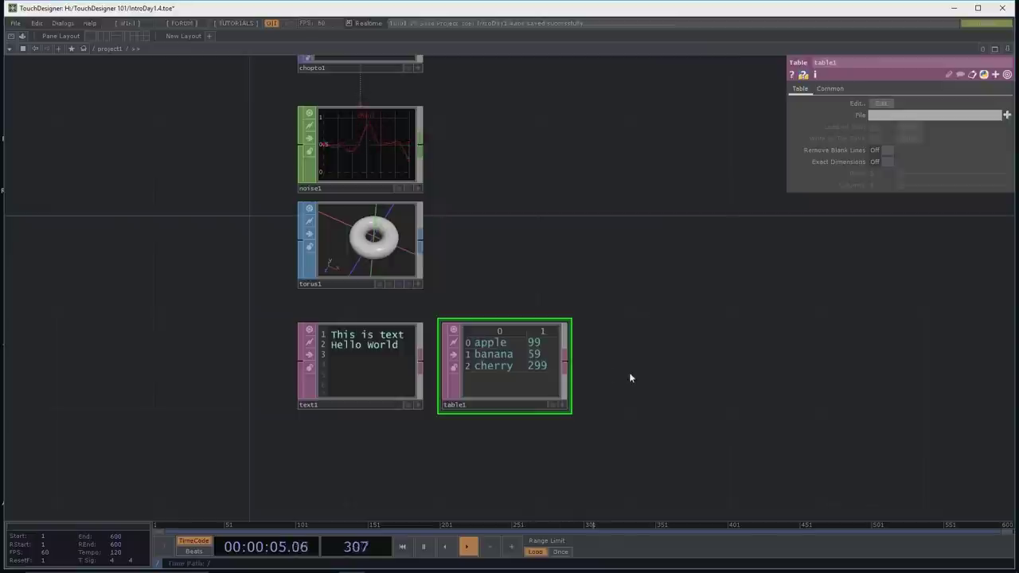
drag(651, 372, 635, 305)
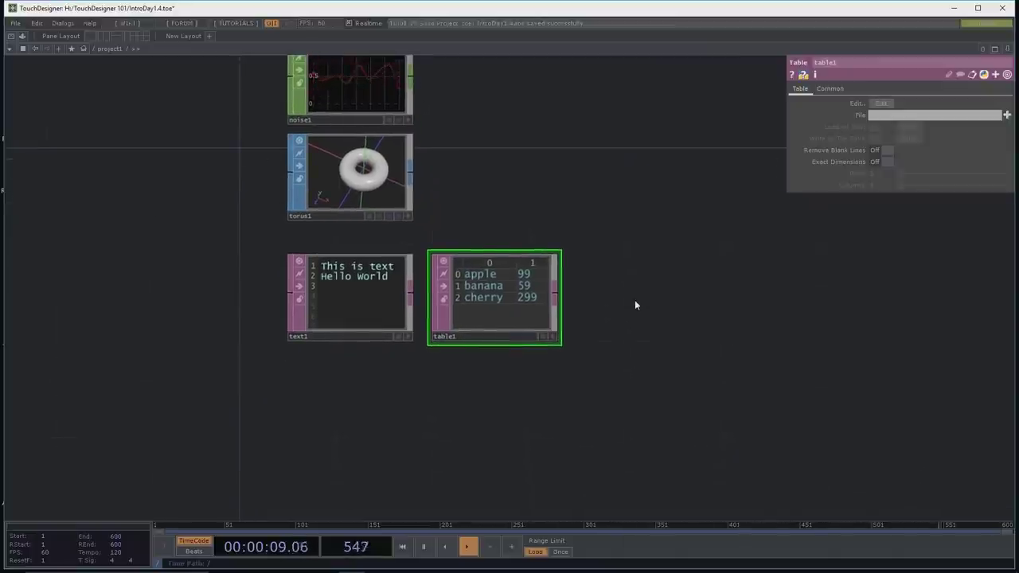
Step: Enable Dot per Sample on the noise1 graph through its active viewer, leaving the viewer inactive
scroll(626, 266, up, 3)
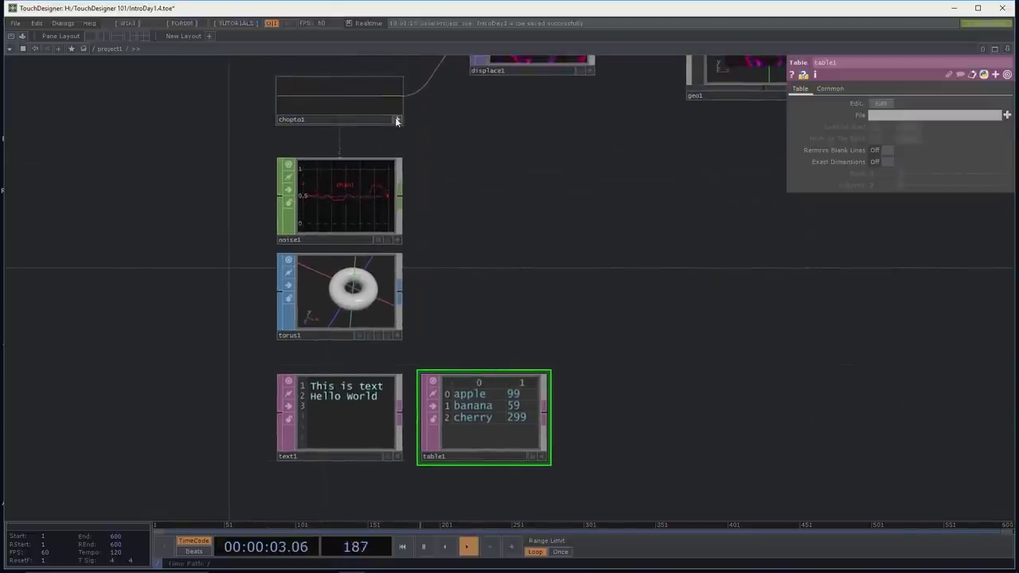
click(401, 241)
mouse_move(331, 211)
middle_down()
mouse_move(393, 209)
mouse_move(330, 170)
mouse_move(313, 218)
mouse_move(341, 214)
mouse_move(313, 209)
mouse_move(387, 200)
mouse_move(343, 199)
mouse_move(334, 221)
middle_up()
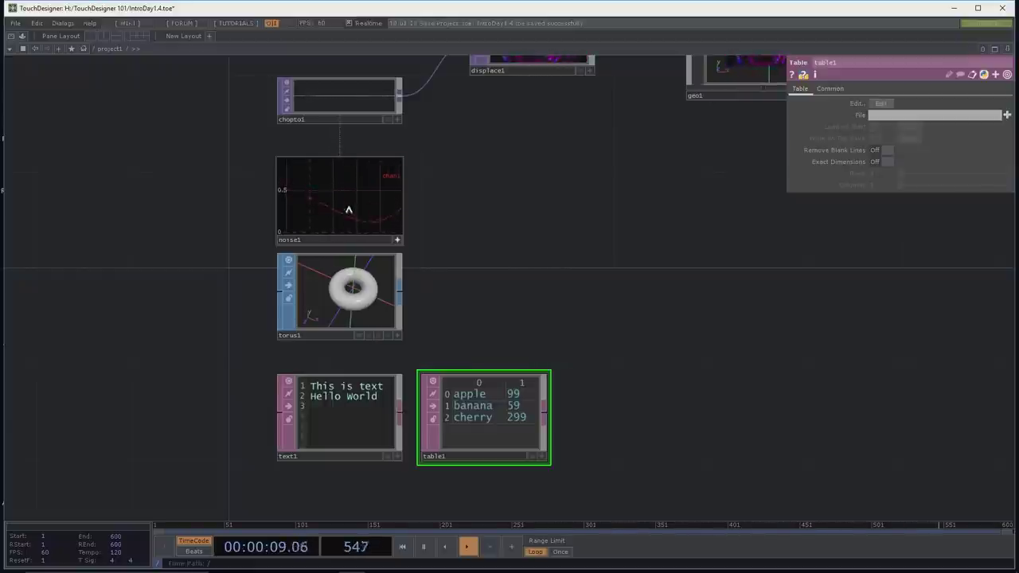
right_click(347, 210)
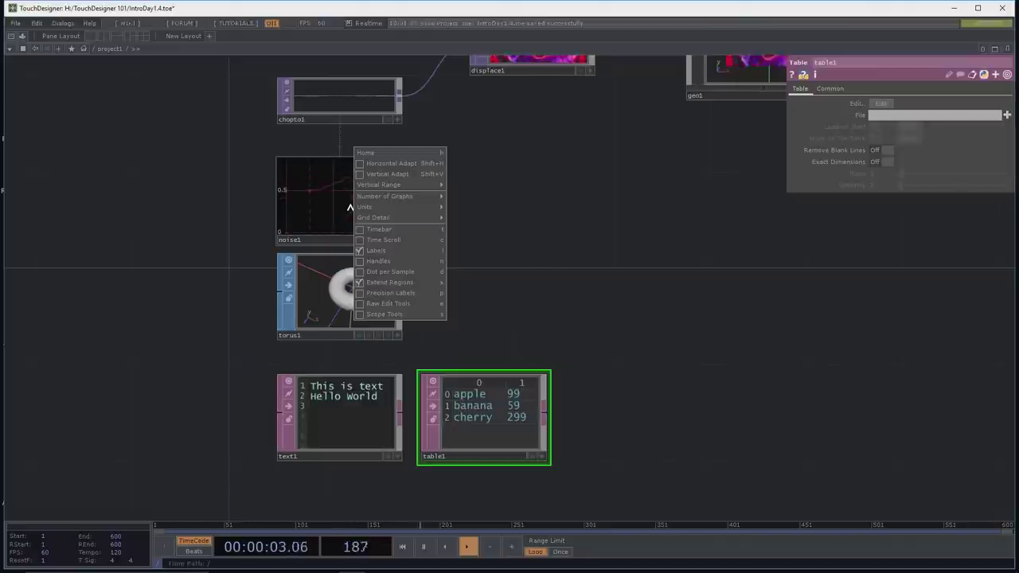
mouse_move(387, 189)
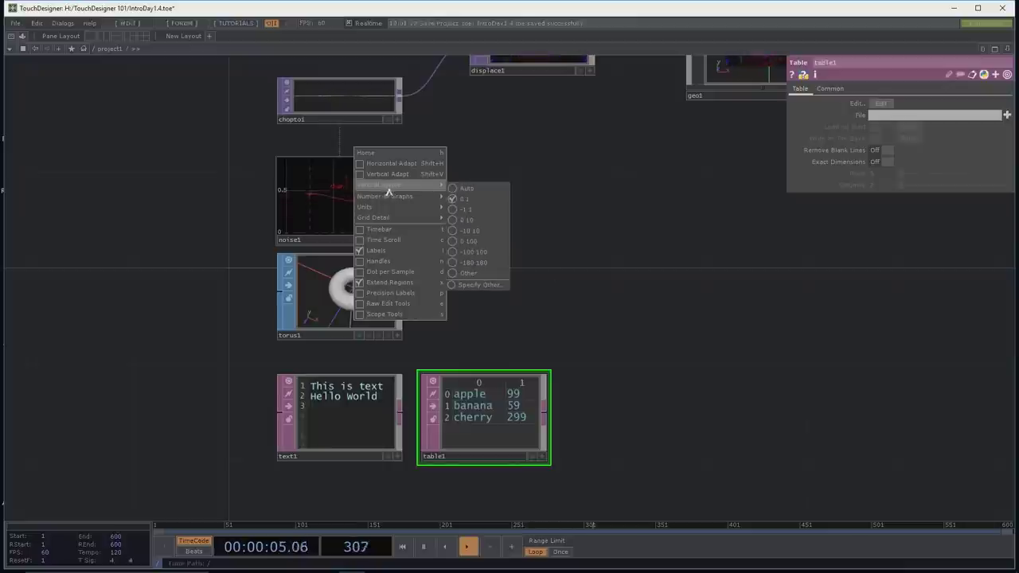
click(398, 272)
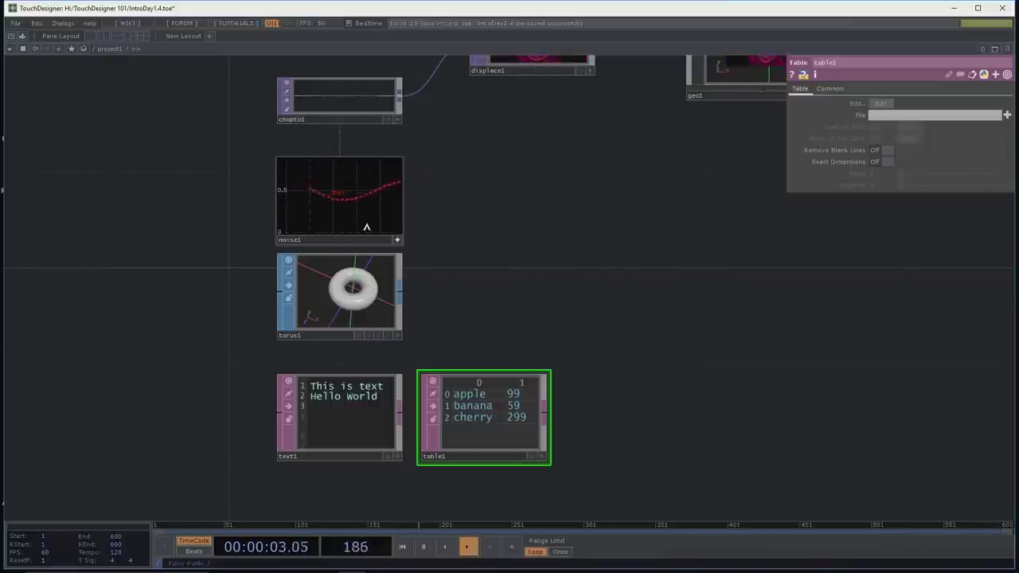
click(398, 242)
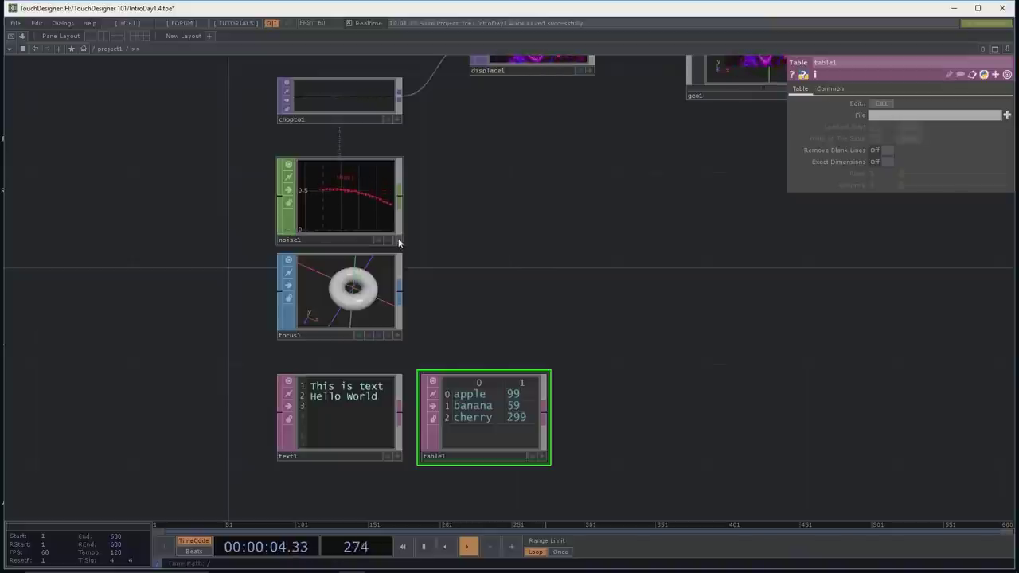
Step: Activate torus1's viewer and inspect the torus from different angles and distances
click(398, 338)
drag(337, 312, 319, 303)
scroll(382, 300, up, 3)
scroll(383, 300, down, 5)
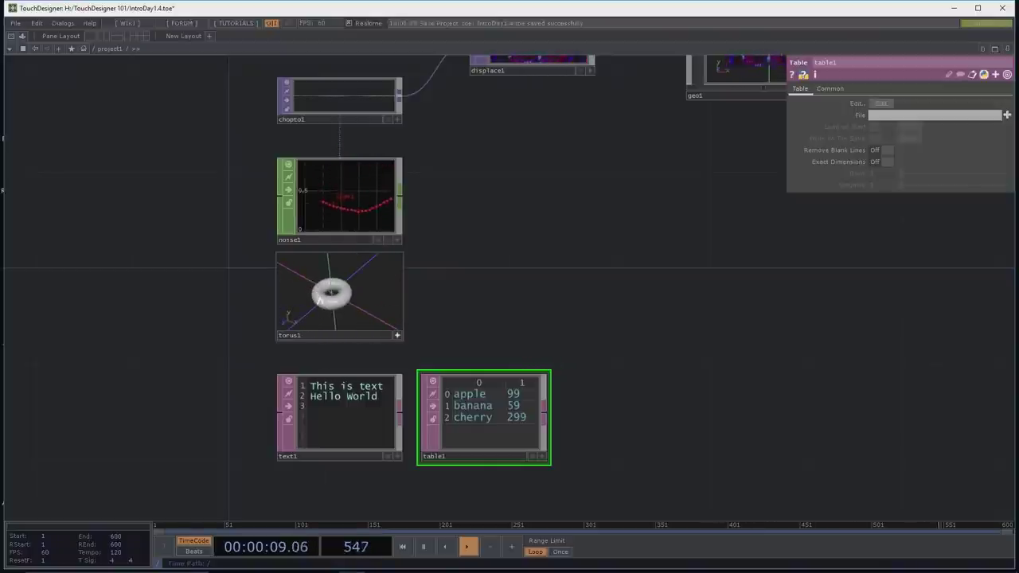
drag(340, 296, 338, 296)
Step: Show and hide the point markers and the normals in torus1's display options
right_click(338, 297)
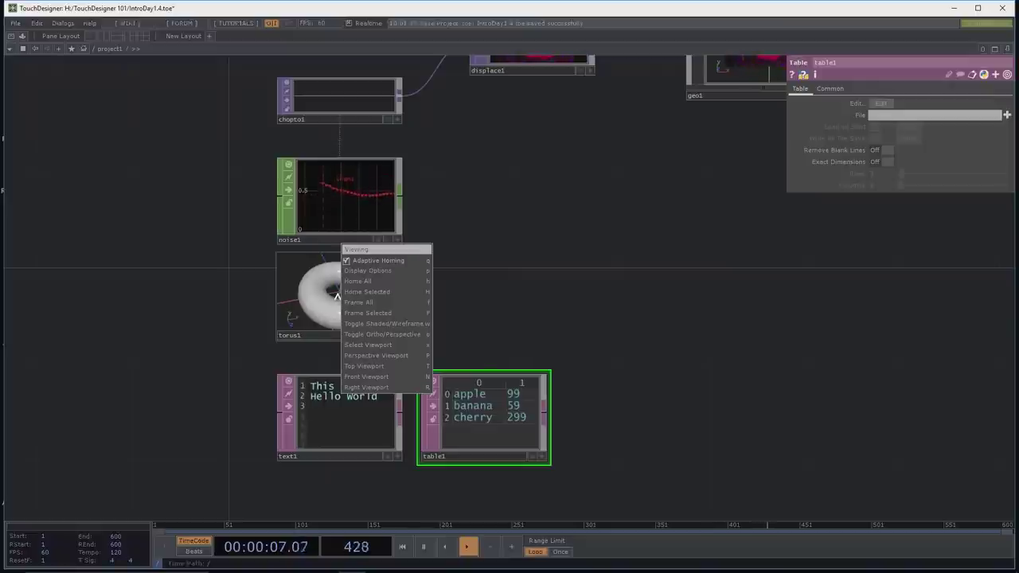
click(398, 272)
click(153, 109)
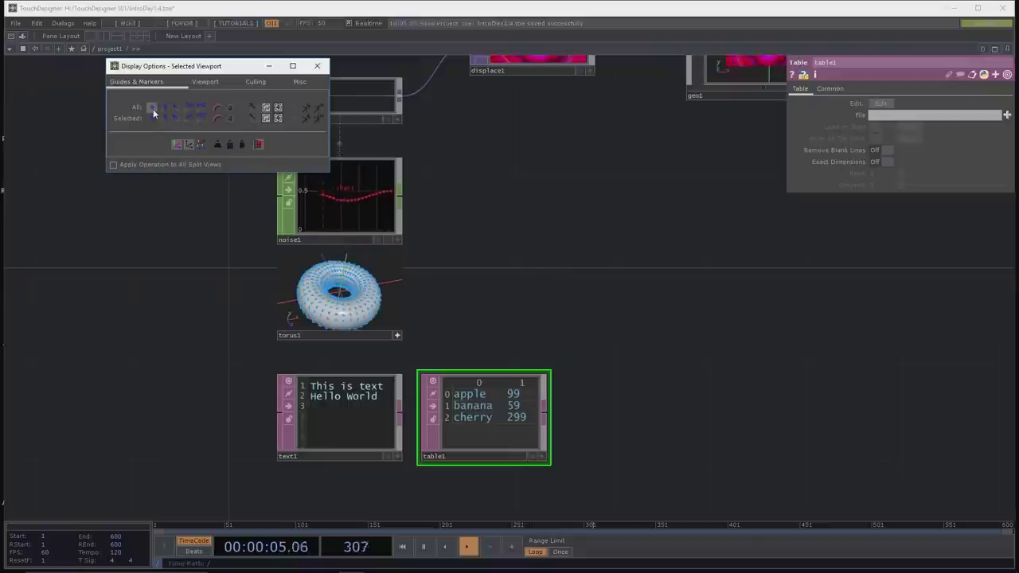
click(154, 108)
click(170, 105)
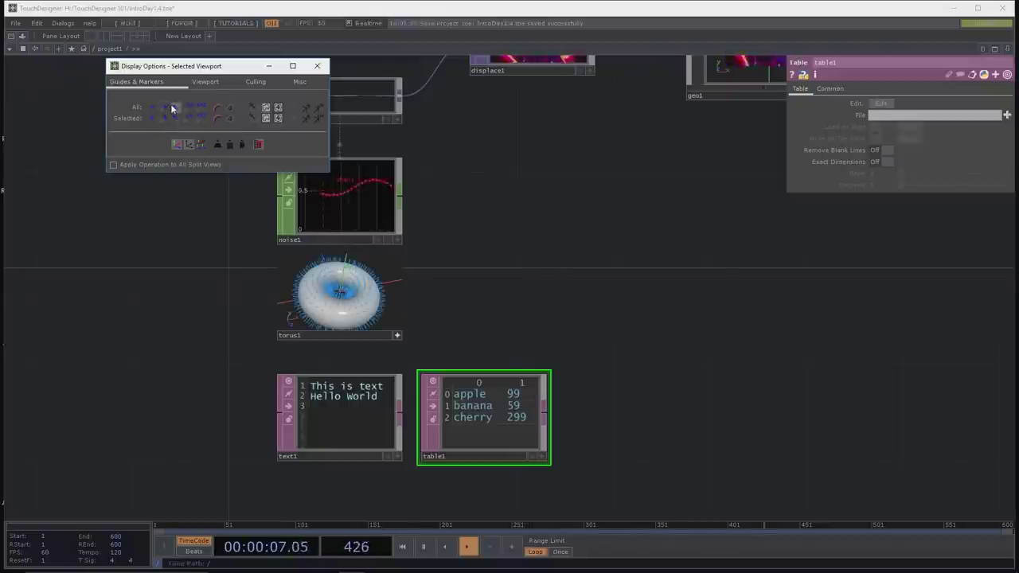
click(171, 107)
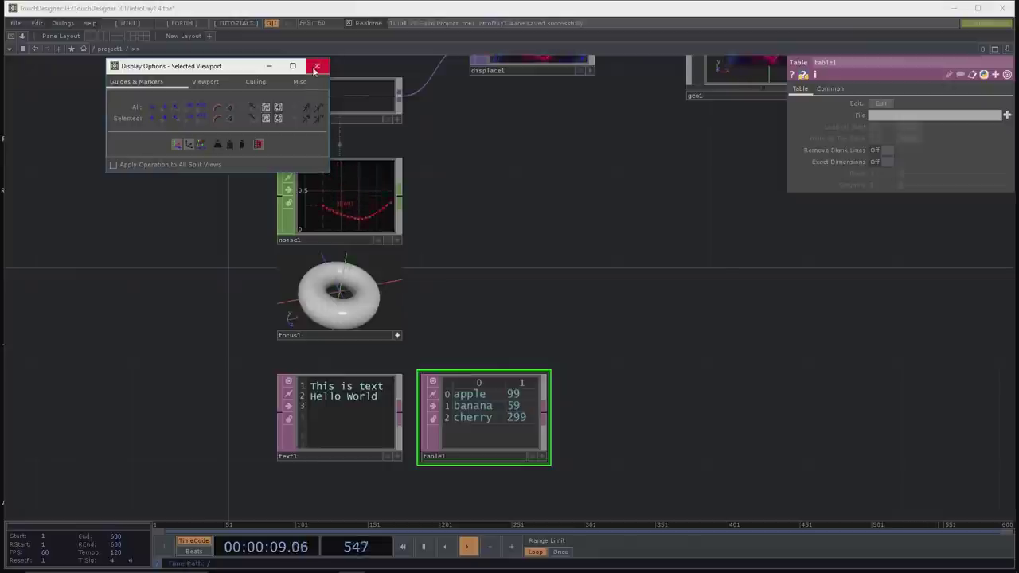
click(317, 65)
Step: Switch torus1's viewer to wireframe and back to shaded, leaving the viewer inactive
right_click(363, 278)
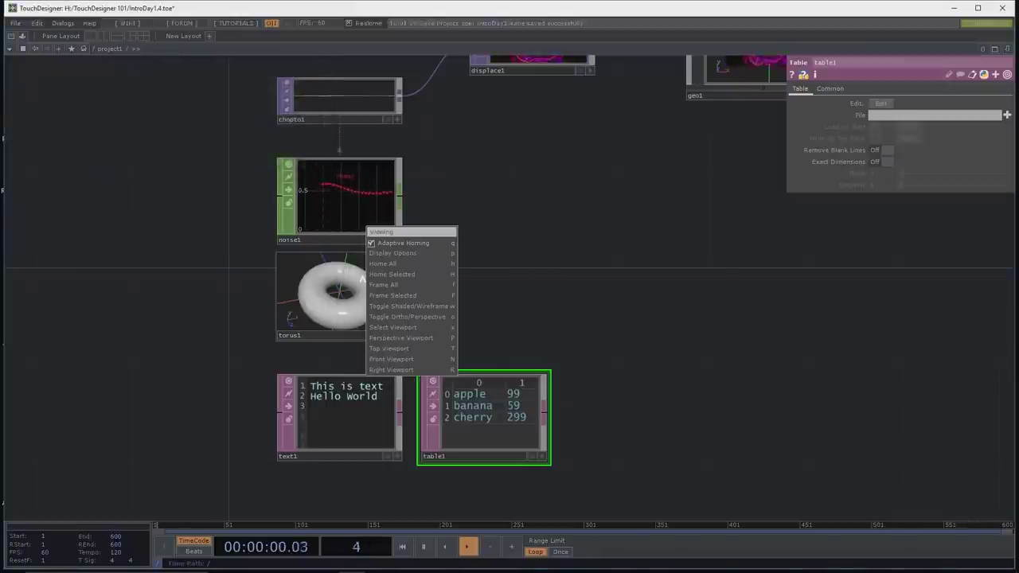
click(420, 307)
mouse_move(377, 305)
mouse_down()
mouse_move(382, 278)
mouse_move(365, 293)
mouse_move(348, 282)
mouse_move(379, 302)
mouse_up()
key(w)
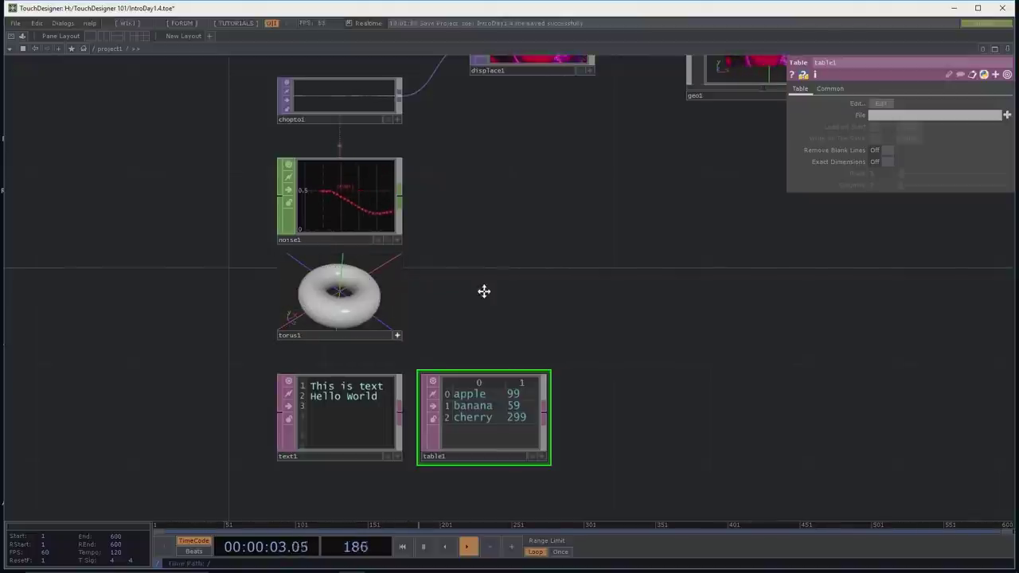
click(397, 329)
Step: Toggle noise1's node viewer off and on repeatedly, leaving it on
scroll(455, 301, down, 2)
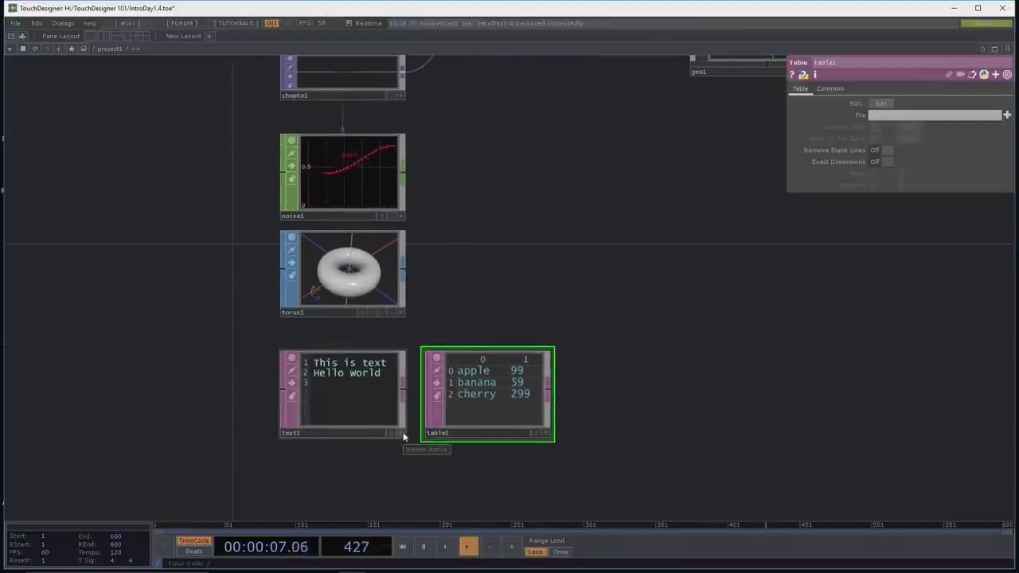
drag(446, 225, 442, 266)
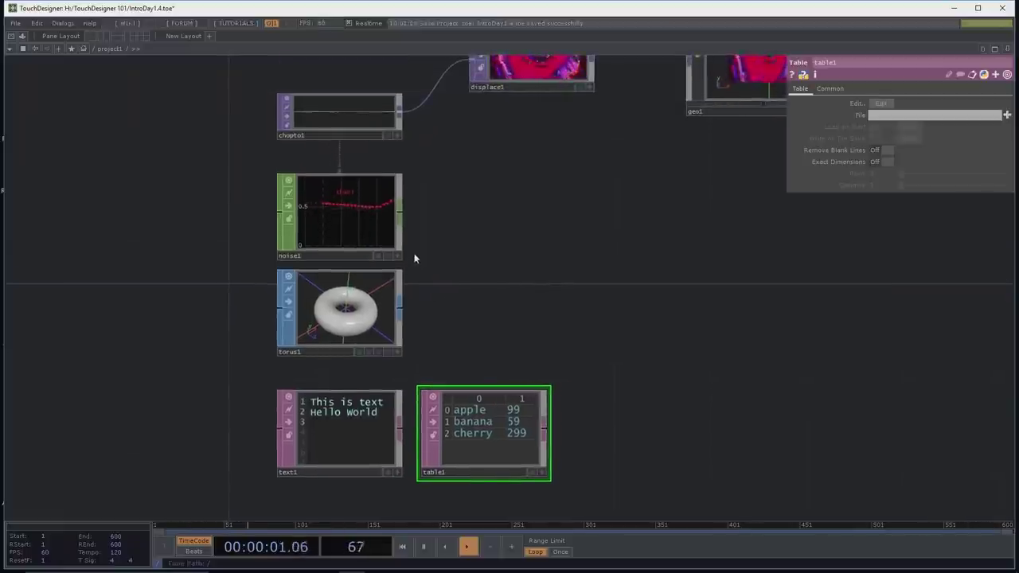
drag(220, 155, 222, 161)
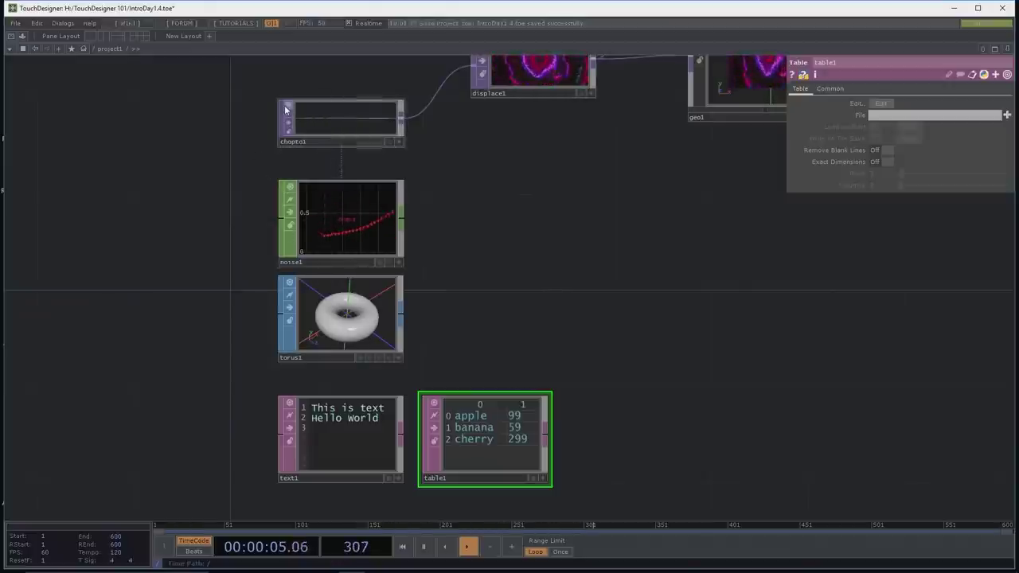
click(291, 187)
click(291, 188)
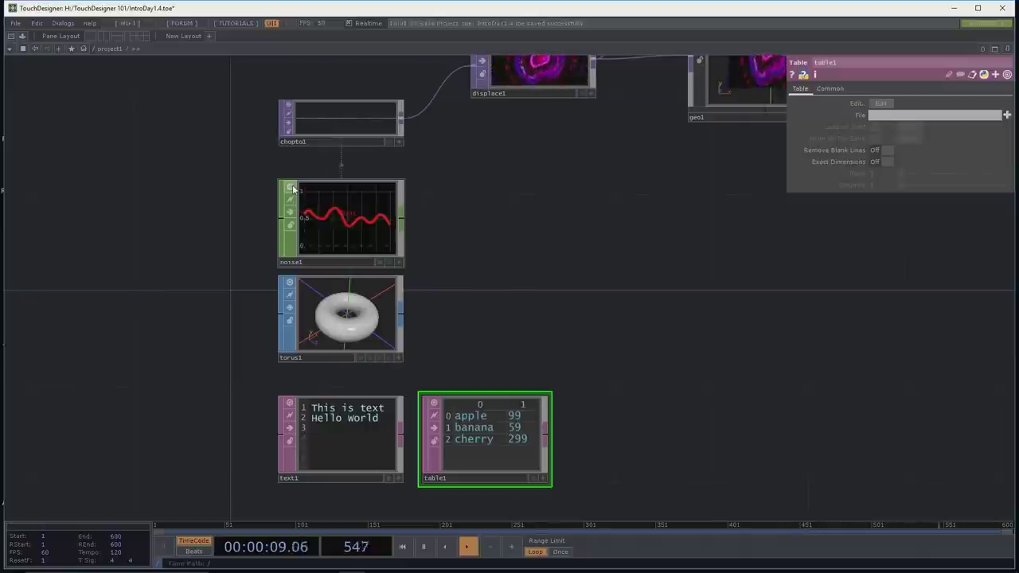
click(291, 188)
click(292, 188)
click(291, 188)
click(292, 188)
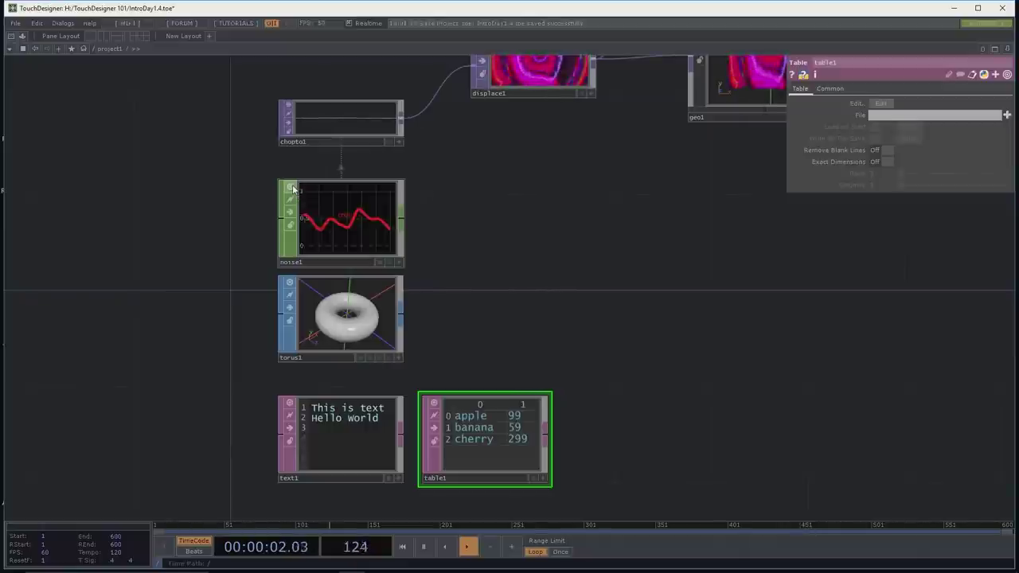
Step: Set the Channel Names of noise1 to chan[1-1000]
click(344, 233)
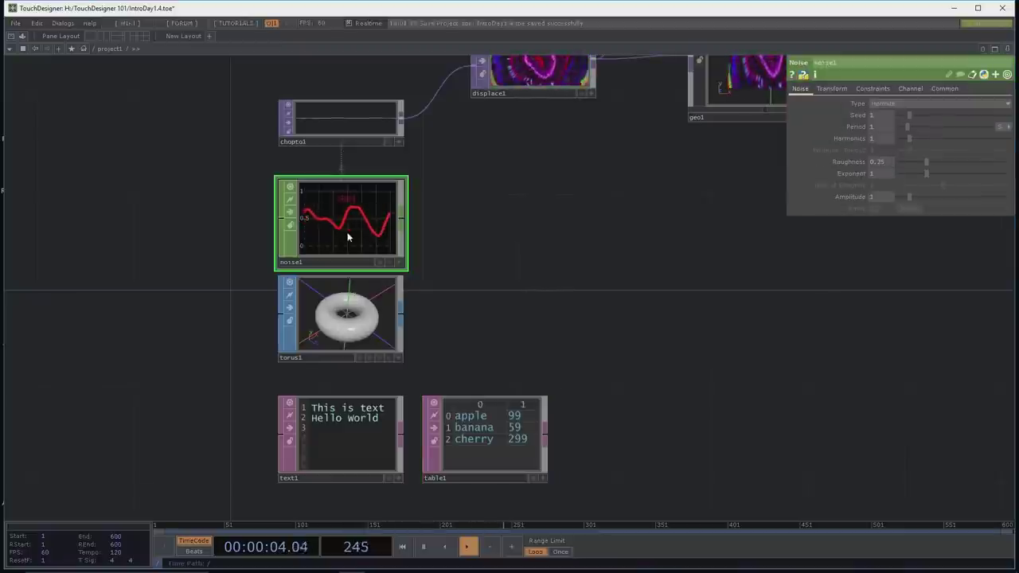
click(909, 88)
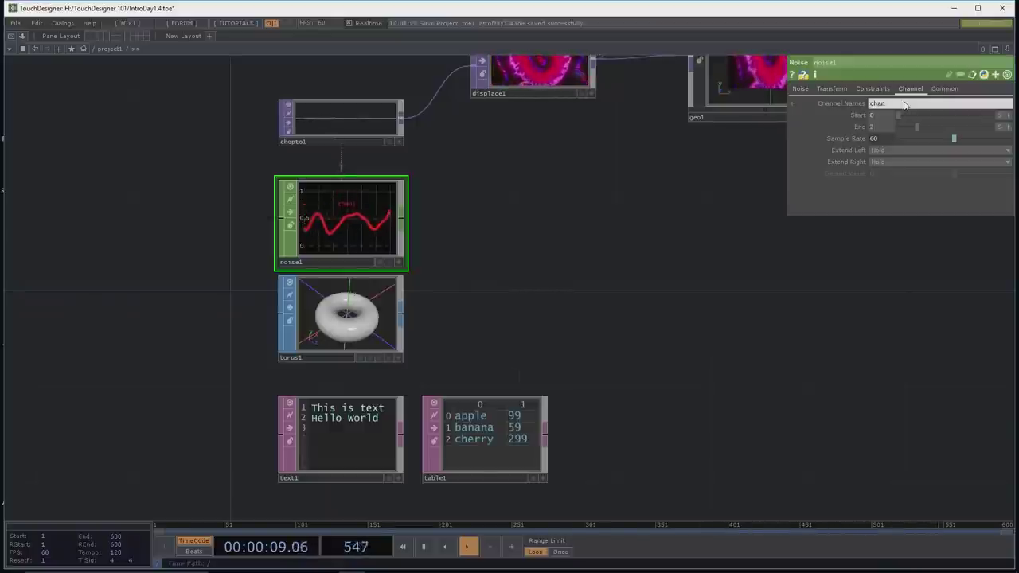
text([)
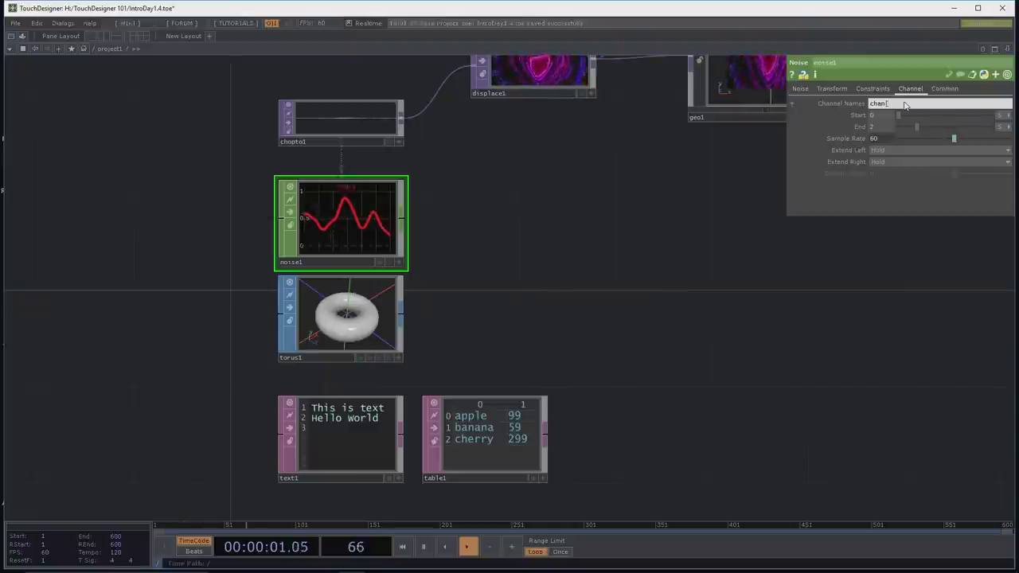
text(1-100])
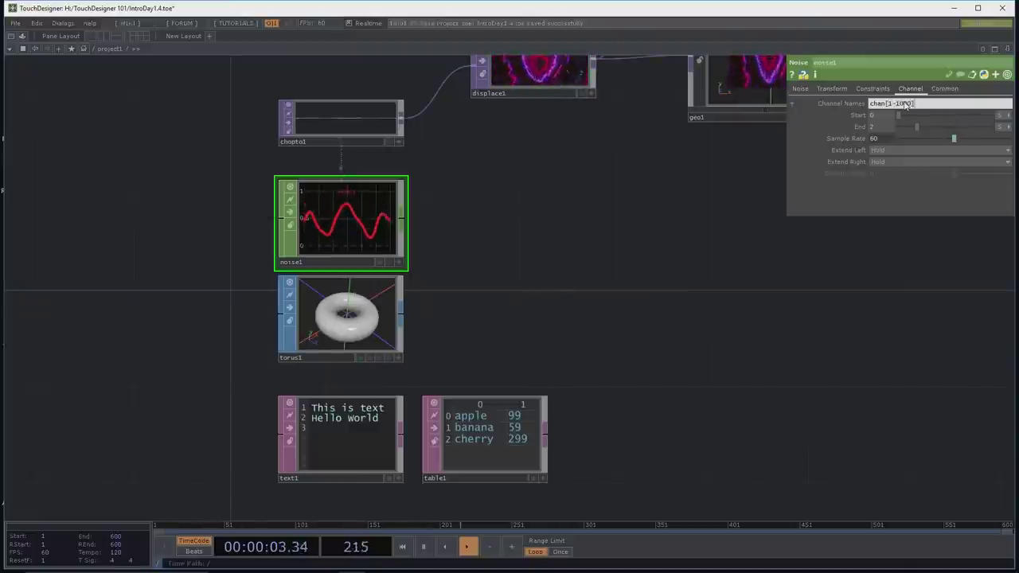
key(Return)
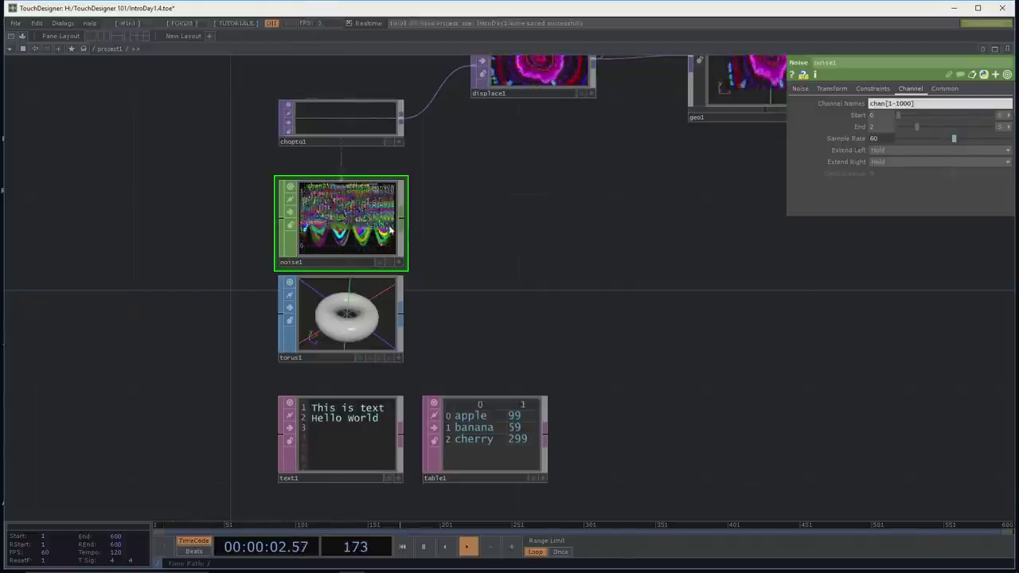
Step: Turn off noise1's node viewer and check its operator information
click(291, 189)
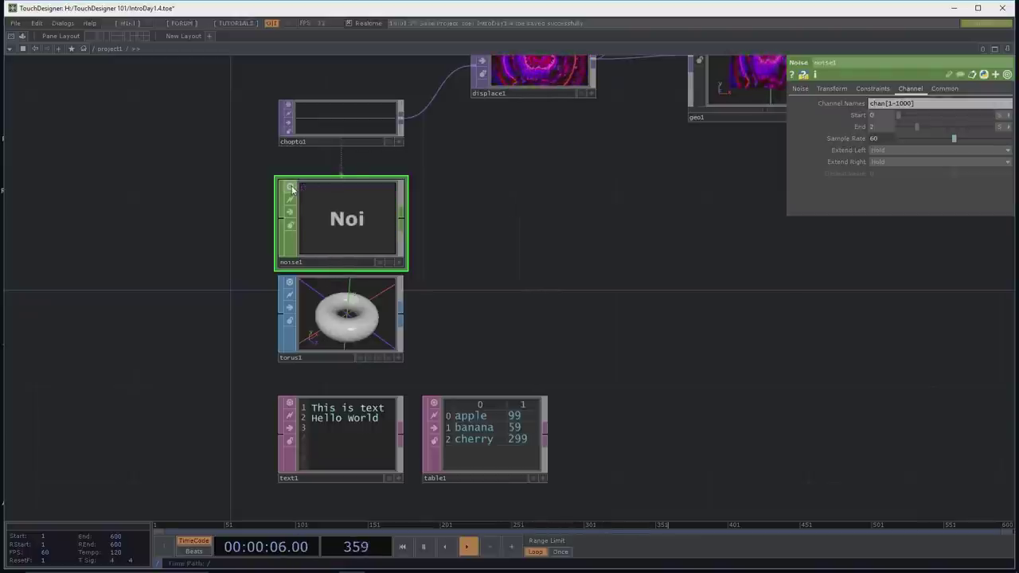
middle_click(333, 211)
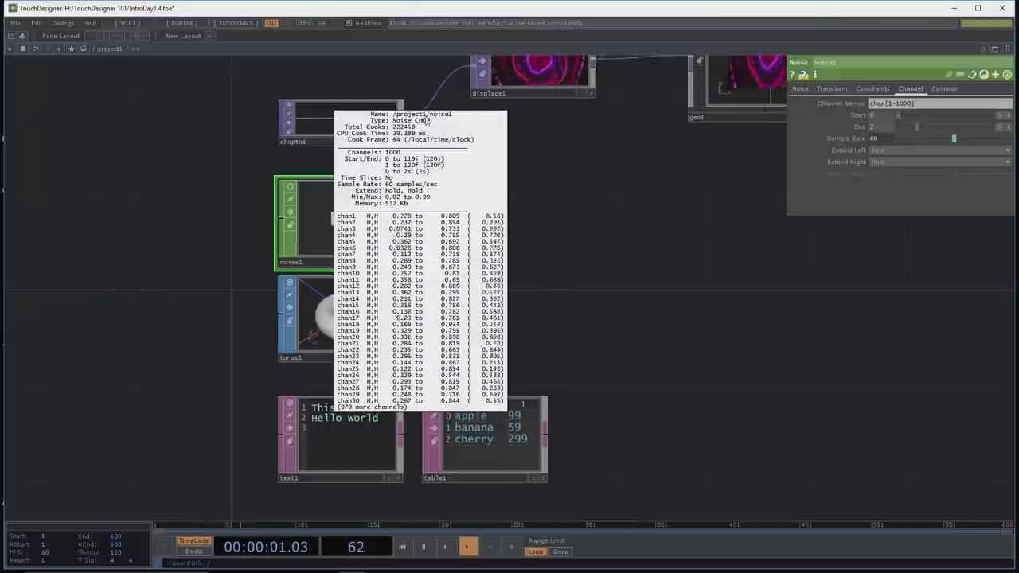
middle_drag(402, 139, 908, 107)
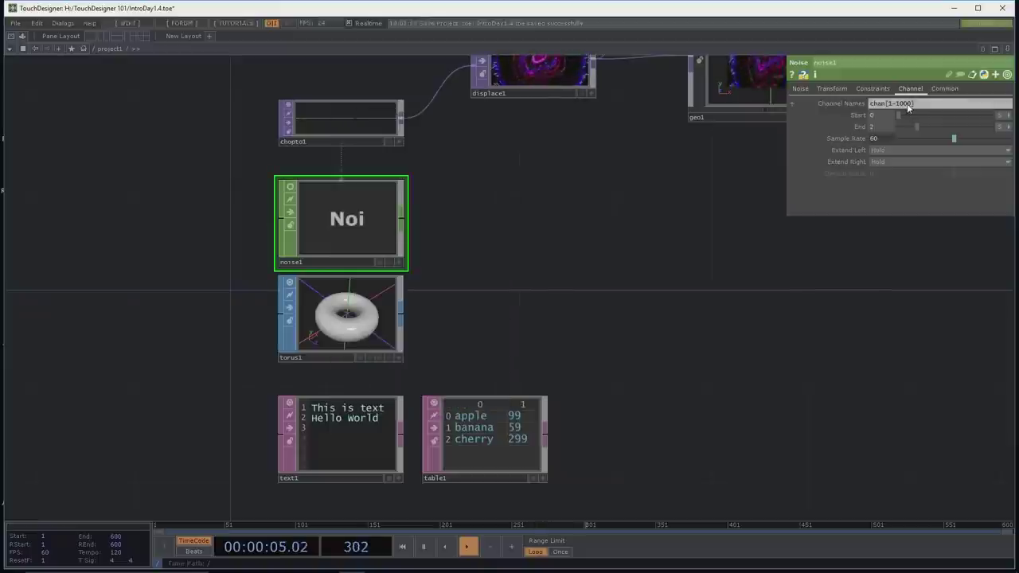
Step: Reduce noise1's Channel Names to chan[1-100] and turn its node viewer on, off and on again
click(907, 104)
key(BackSpace)
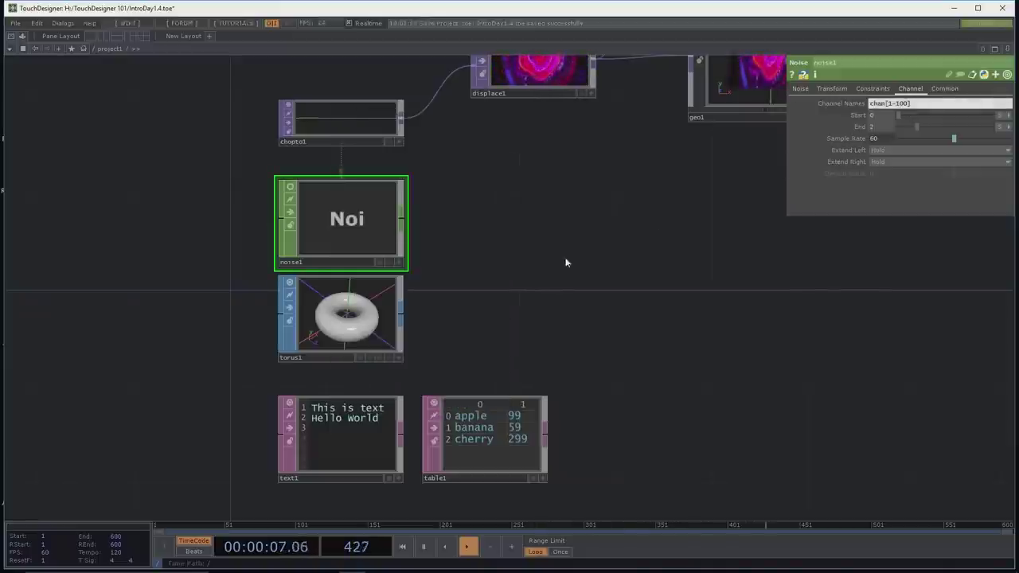
middle_drag(360, 226, 359, 223)
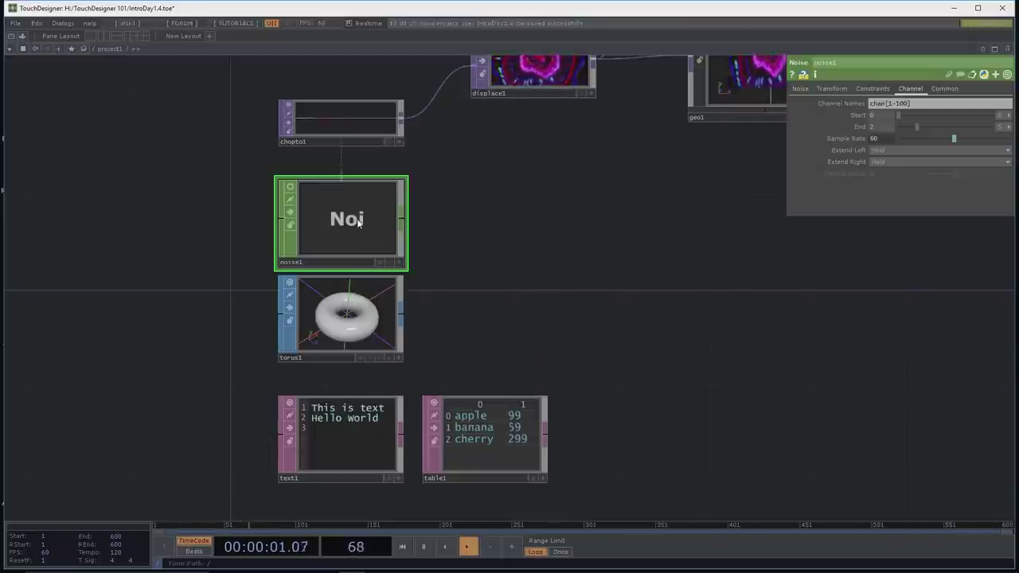
click(290, 188)
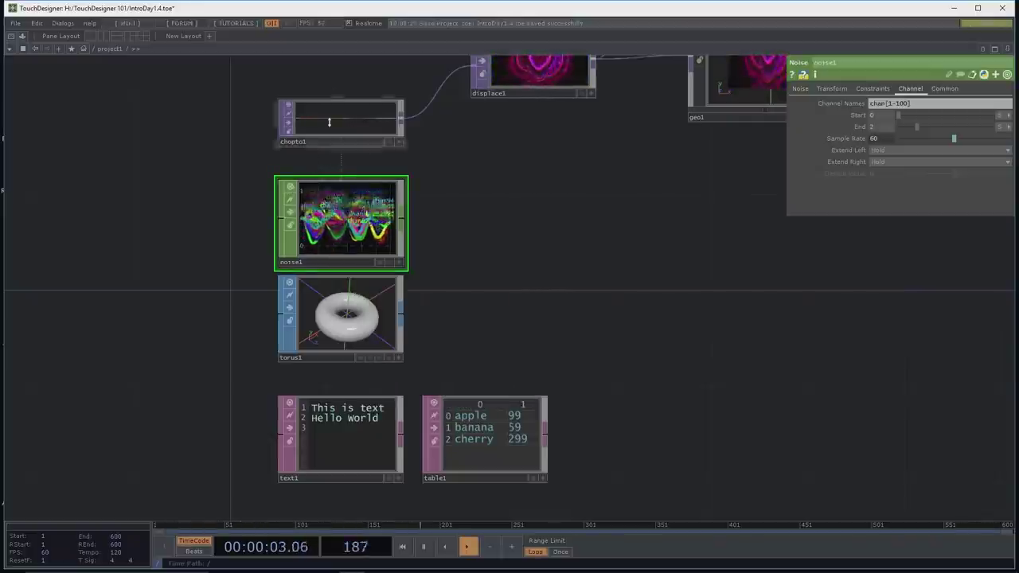
click(290, 188)
click(290, 188)
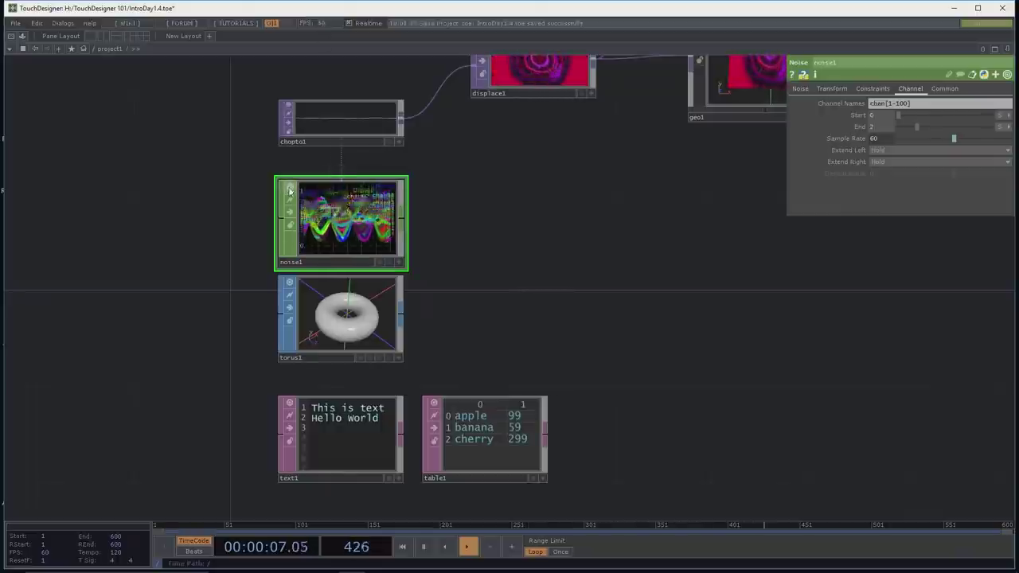
Step: Set noise1's Channel Names to the single channel chan1
click(893, 105)
text(chan1)
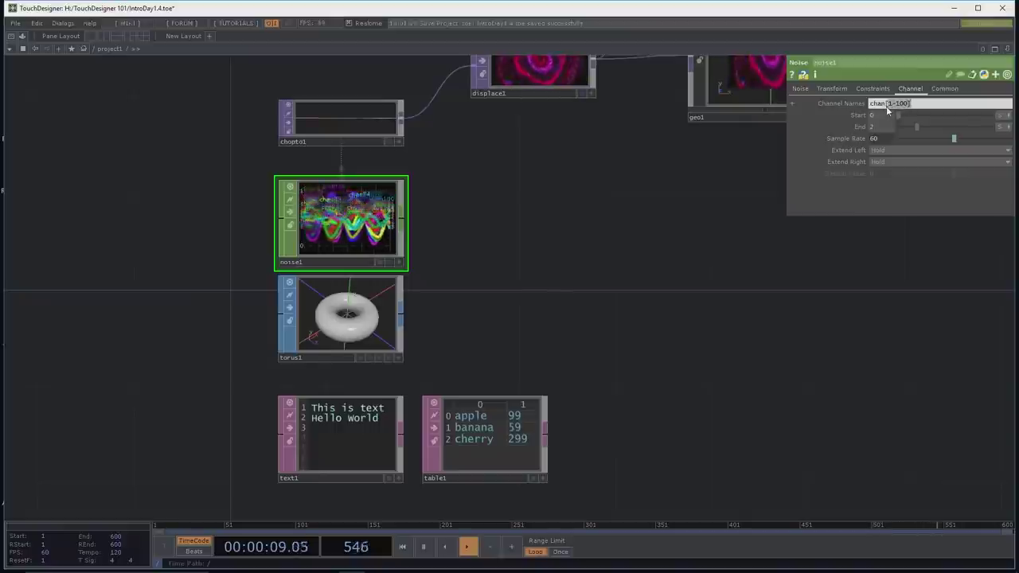
key(Return)
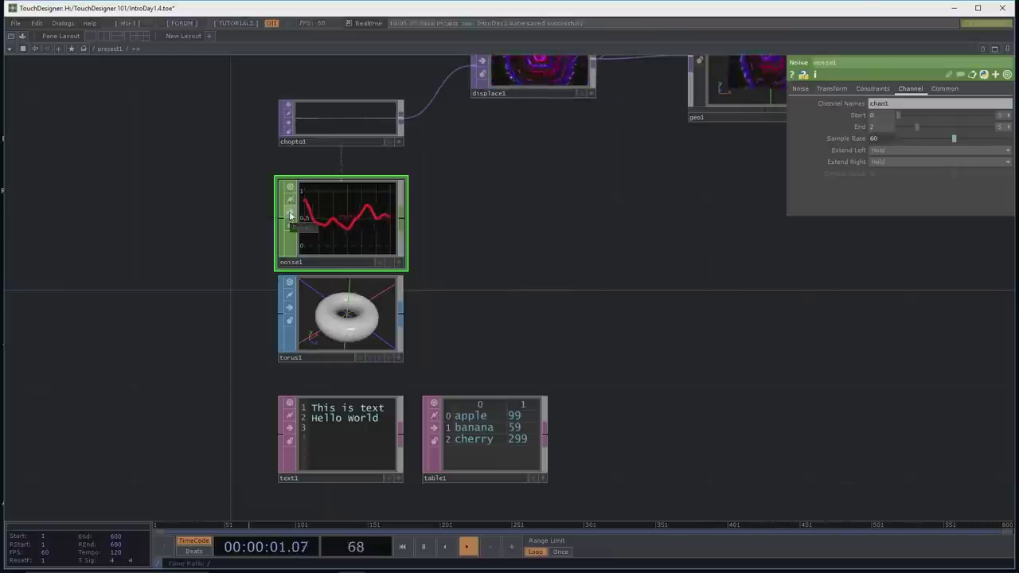
Step: Move noise1 aside and realign it directly beneath chopto1
drag(290, 217, 339, 217)
drag(519, 278, 479, 352)
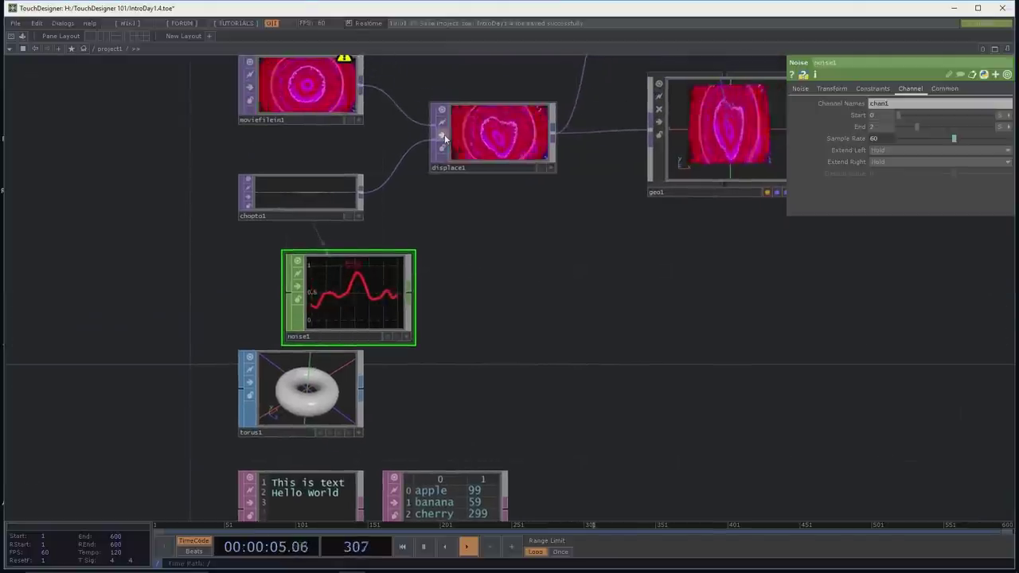
drag(473, 220, 503, 250)
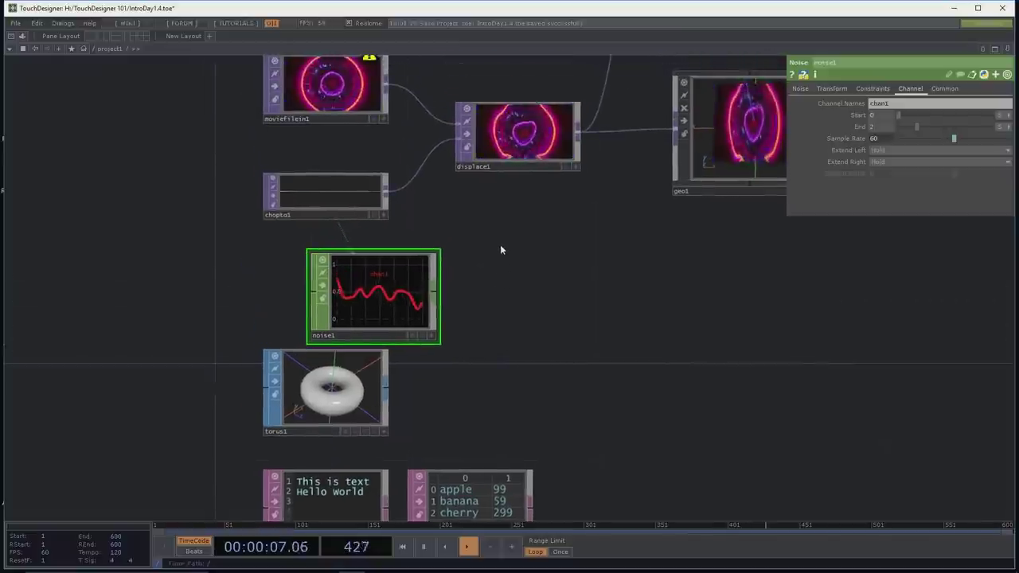
drag(359, 293, 317, 308)
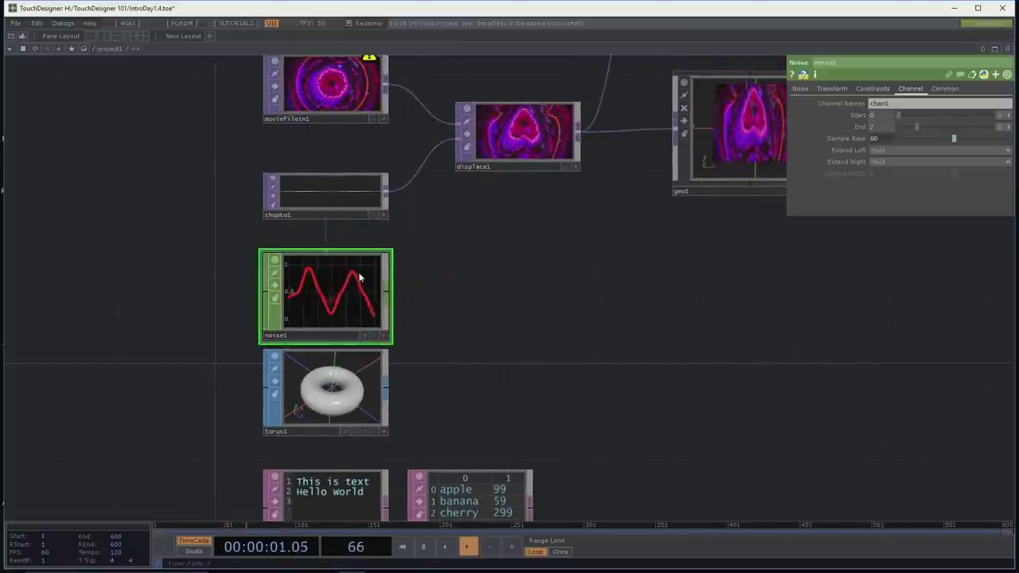
Step: Unlock moviefilein1, discarding its locked changes
scroll(433, 262, up, 2)
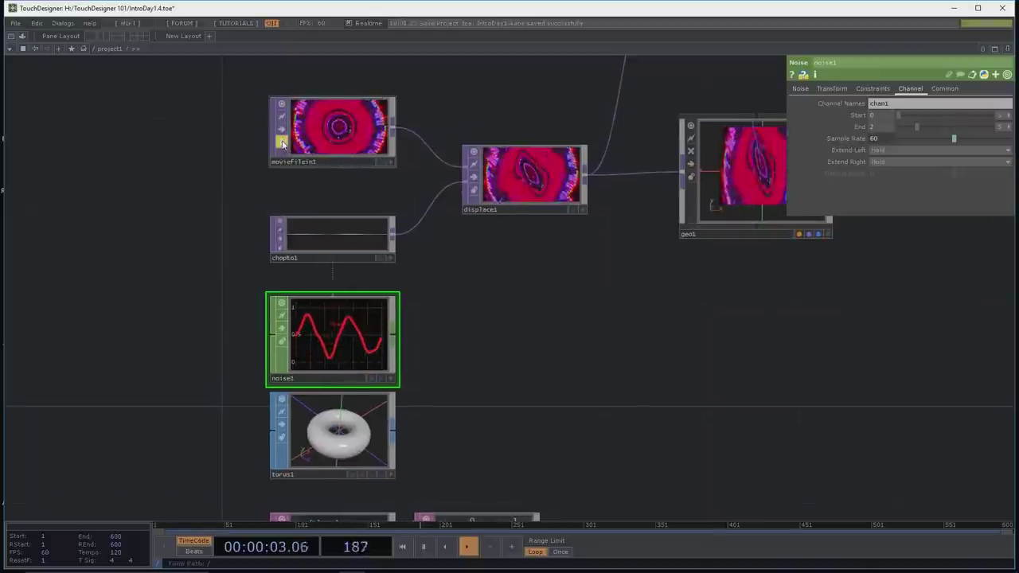
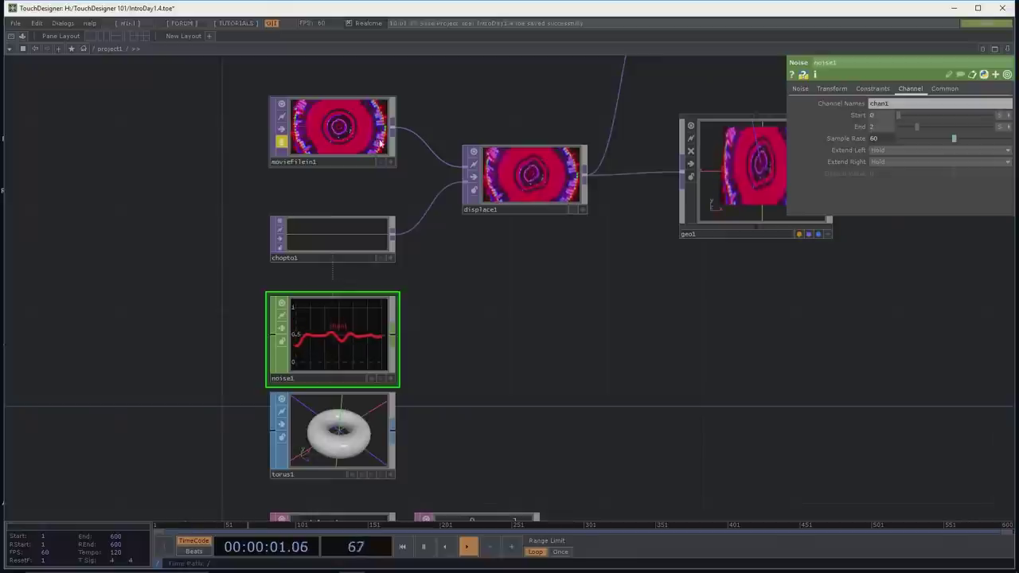
click(282, 141)
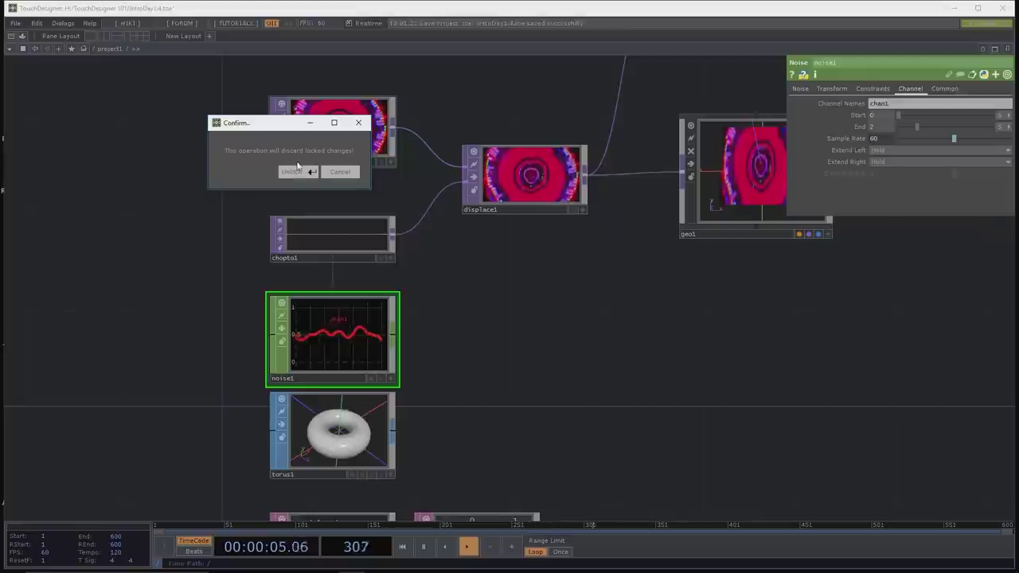
click(299, 173)
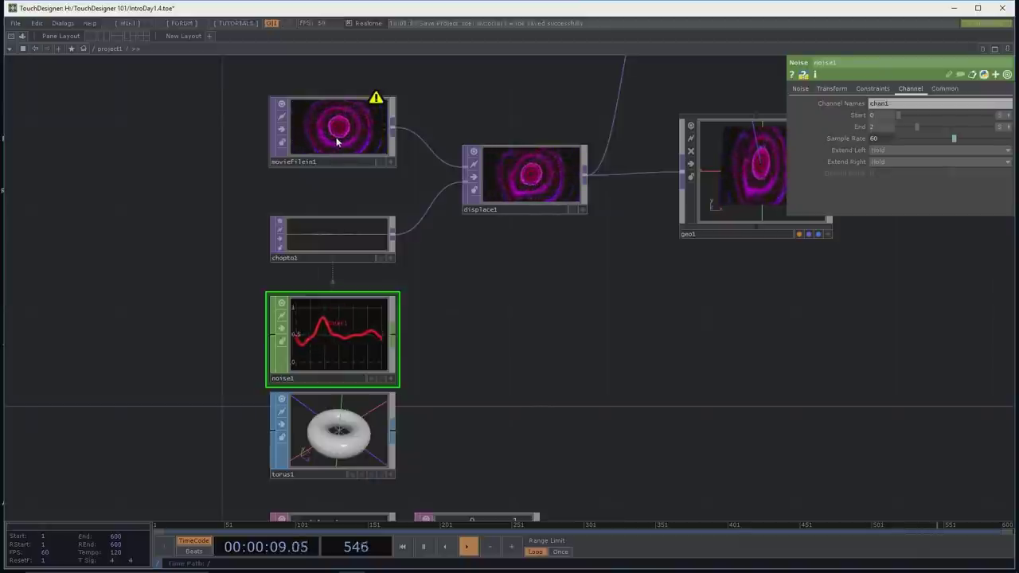
Step: Disconnect moviefilein1 from the first input of displace1 to test it unlocked and locked
drag(377, 175, 357, 189)
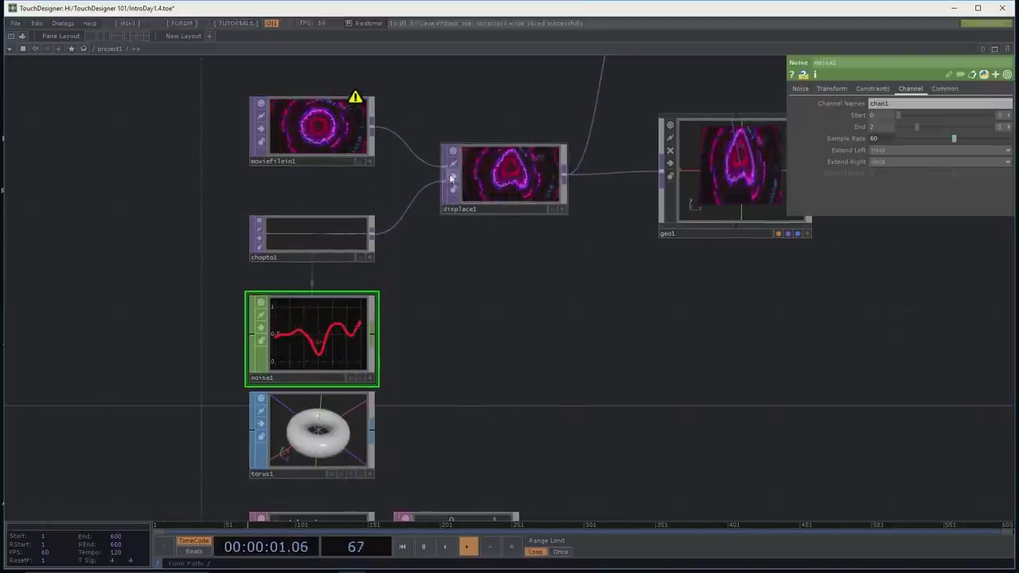
drag(443, 174, 391, 182)
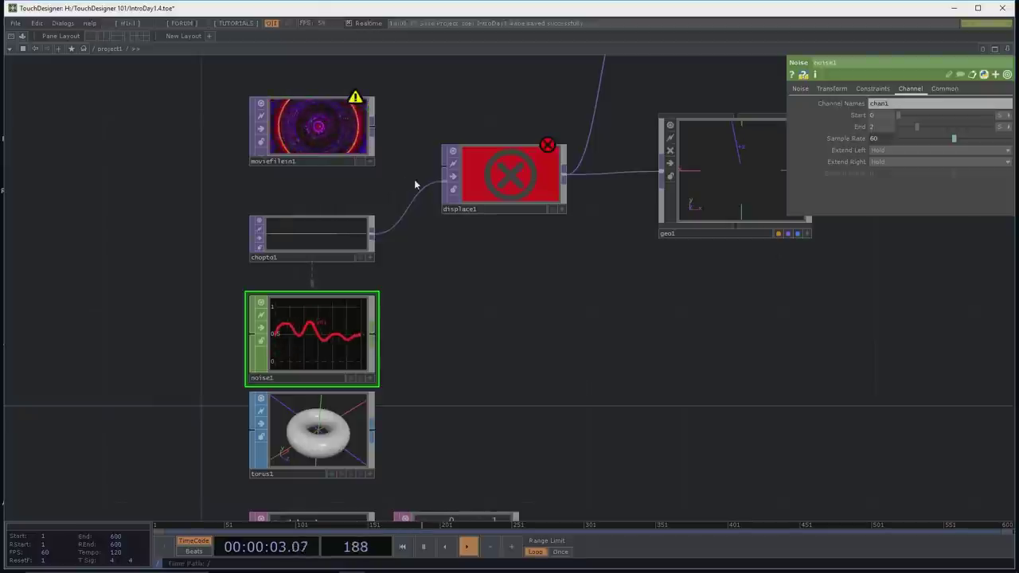
drag(372, 131, 390, 179)
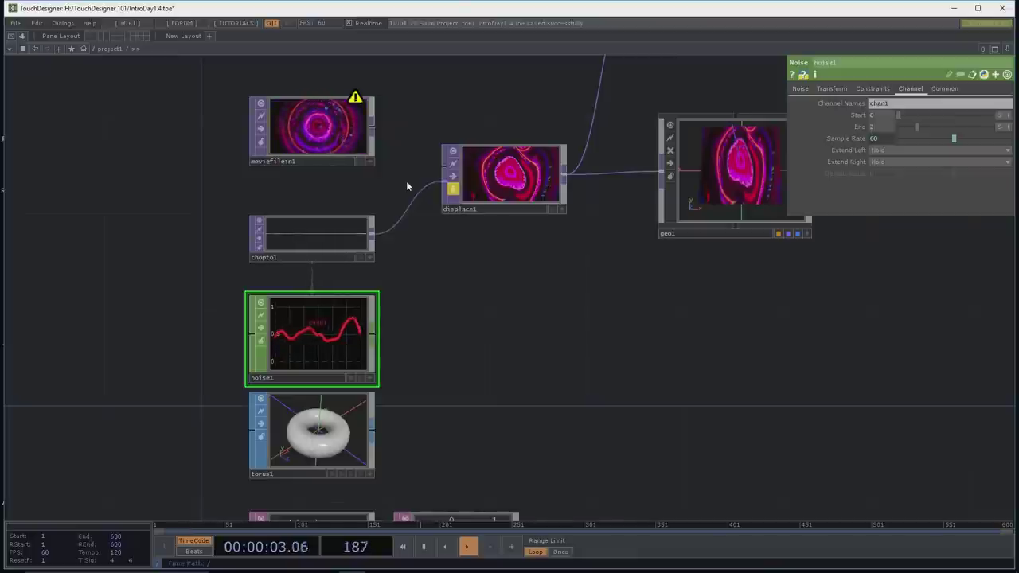
Step: Unlock displace1, discarding its locked changes, and reconnect moviefilein1 to its first input
click(457, 192)
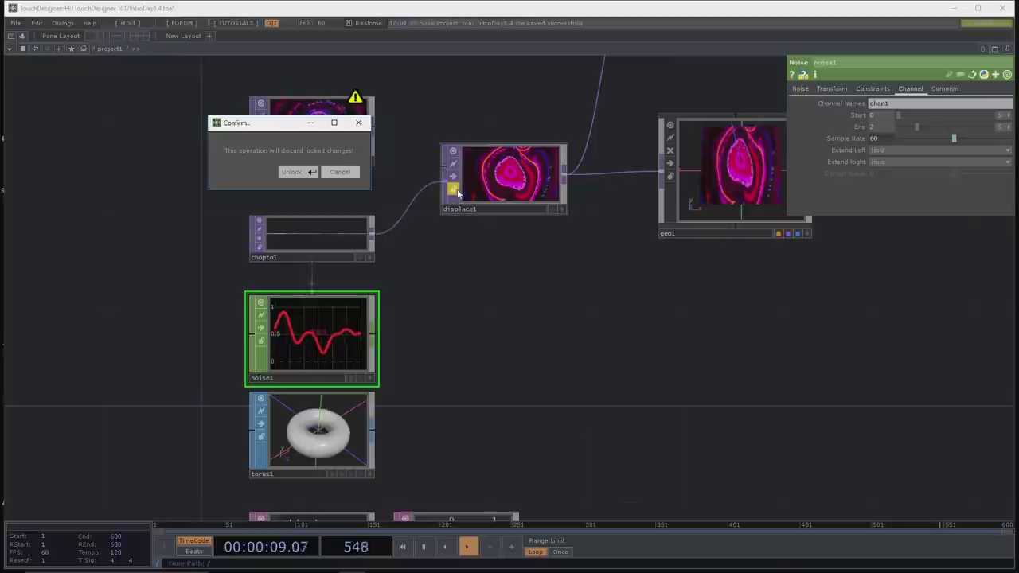
click(288, 172)
drag(370, 131, 445, 165)
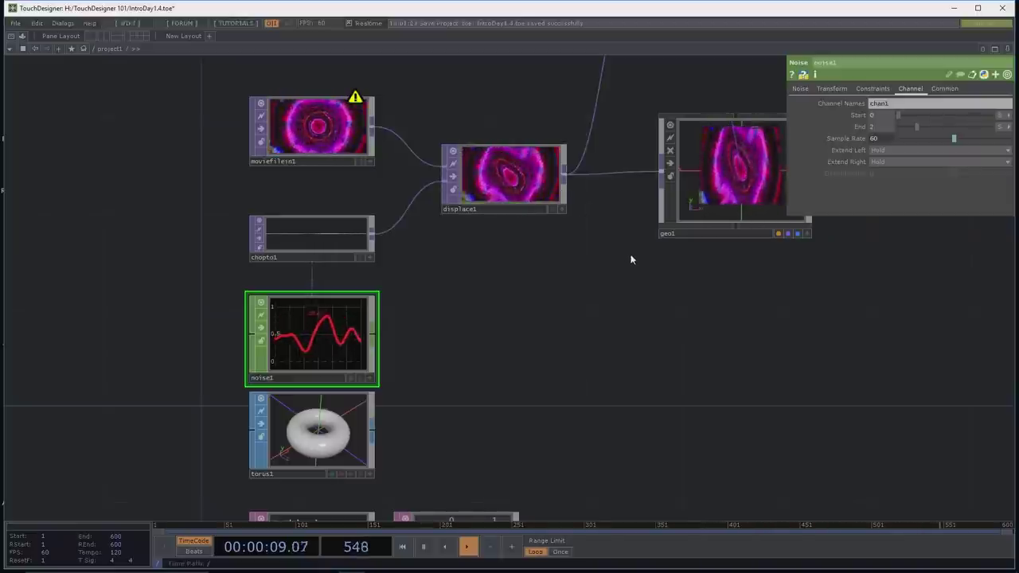
Step: Select chopto1 and moviefilein1 by their name bars to view their parameters
scroll(605, 285, down, 2)
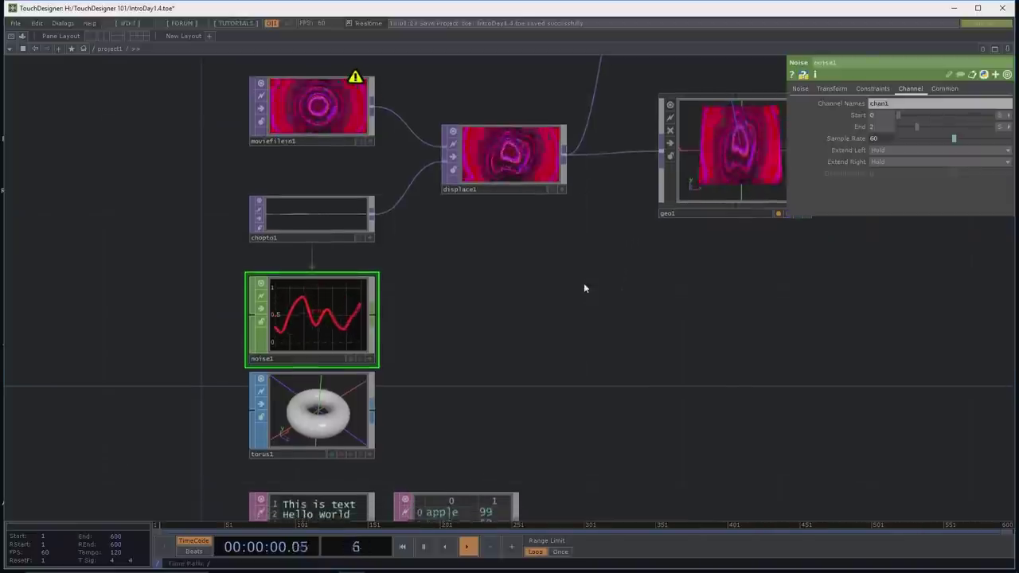
click(286, 231)
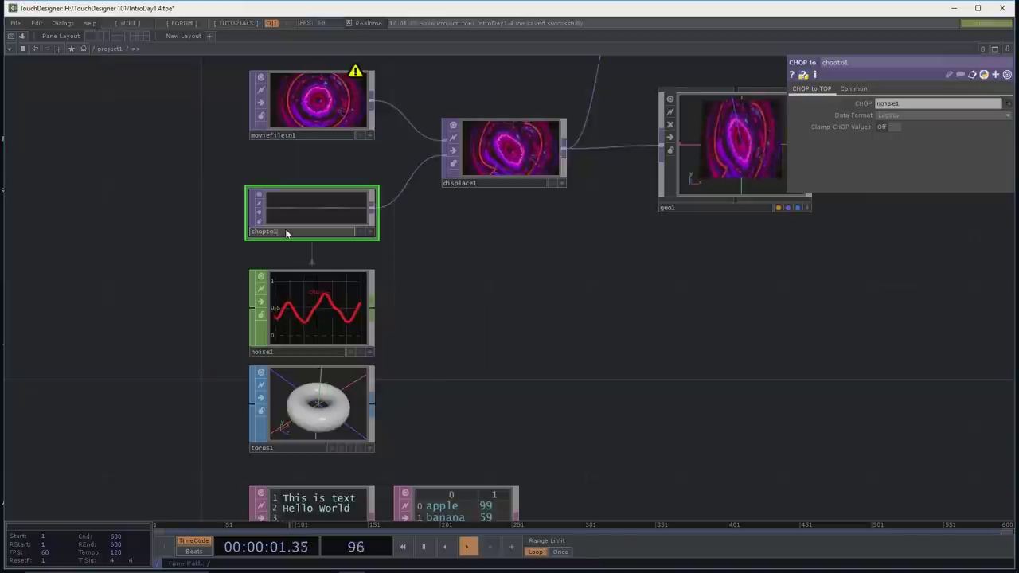
click(305, 135)
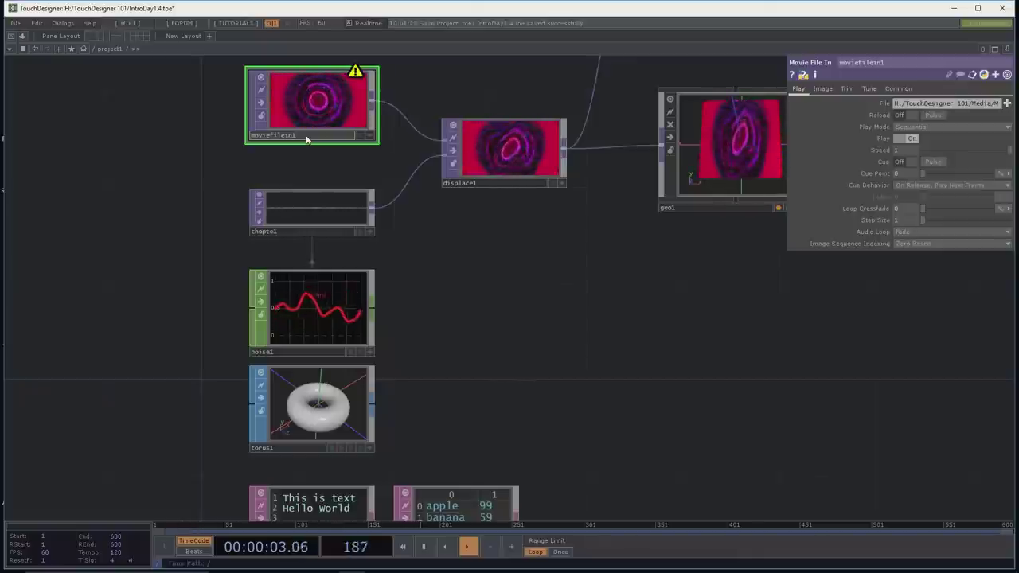
Step: Look over the DAT operators in the OP Create Dialog and close it without adding one
scroll(373, 272, down, 5)
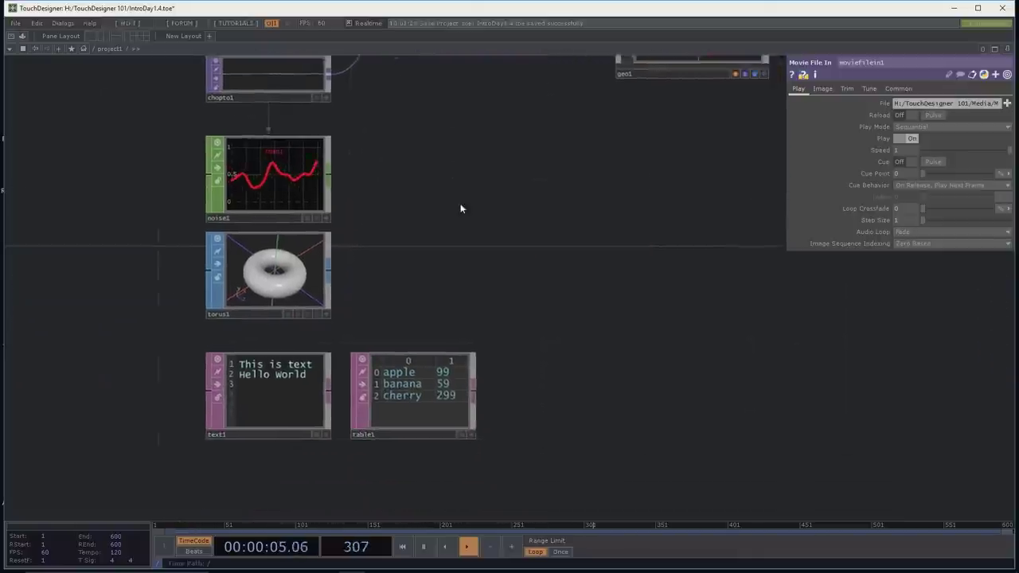
scroll(520, 287, up, 2)
drag(578, 298, 436, 329)
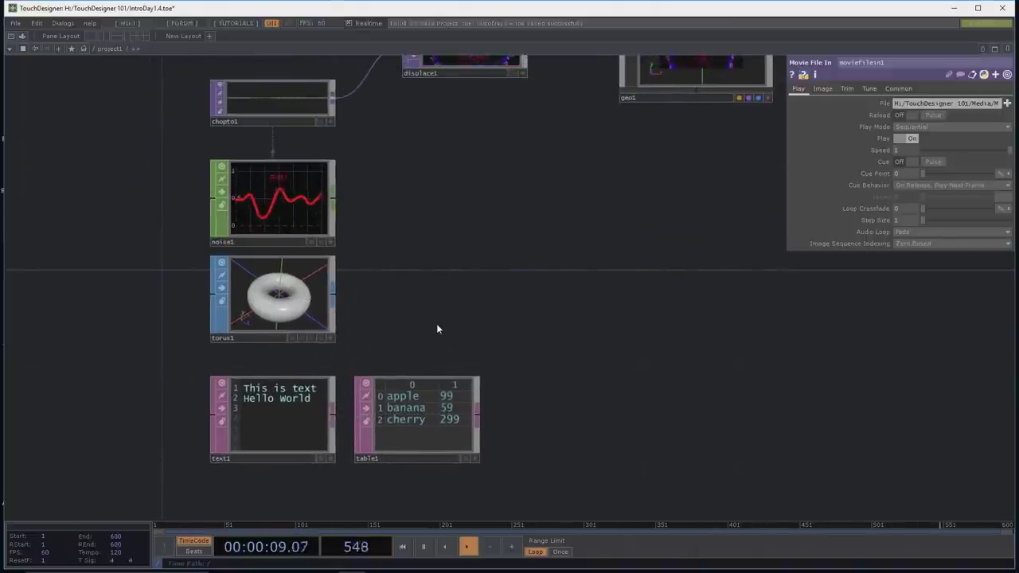
key(Tab)
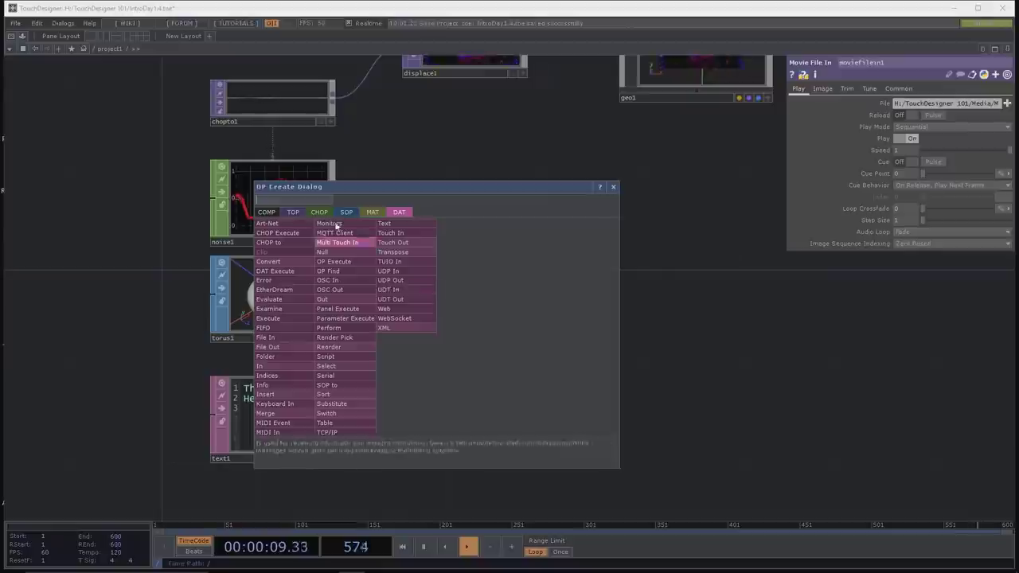
click(614, 187)
Step: Delete torus1, text1 and table1 from the network
drag(160, 451, 164, 451)
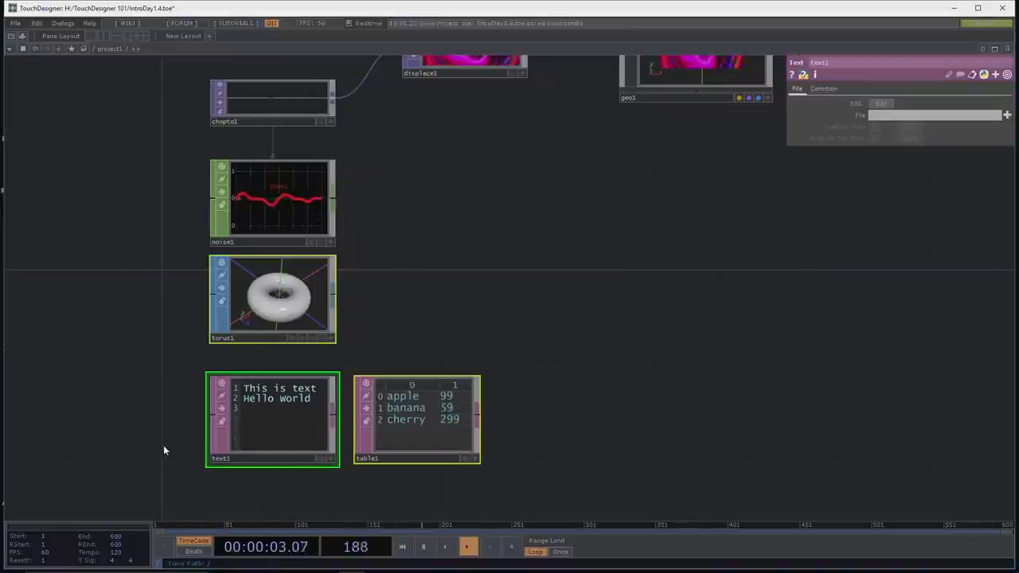
key(Delete)
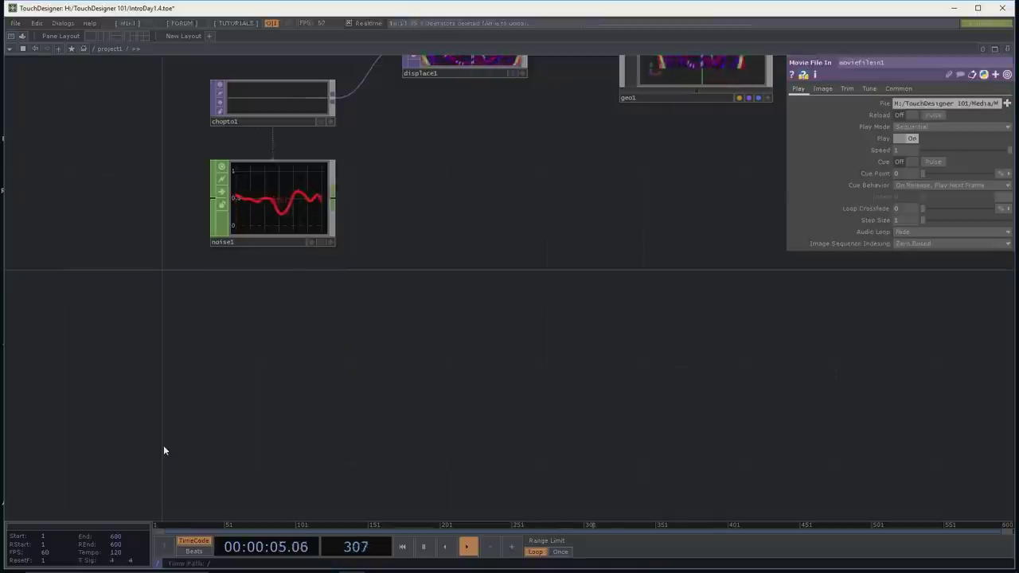
drag(348, 312, 321, 364)
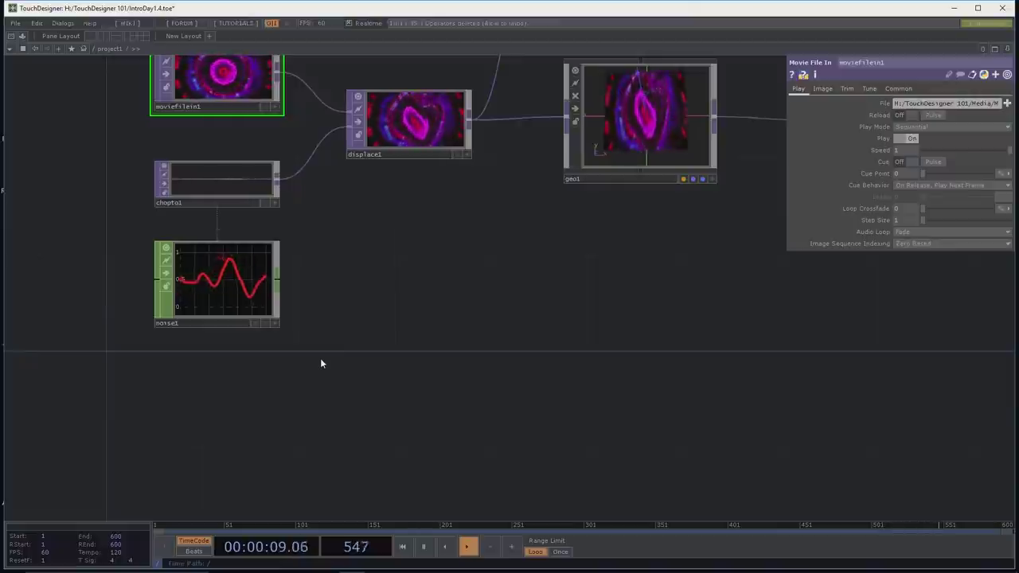
Step: Move chopto1 to the left and insert a Resolution TOP between it and displace1
middle_drag(271, 378, 328, 407)
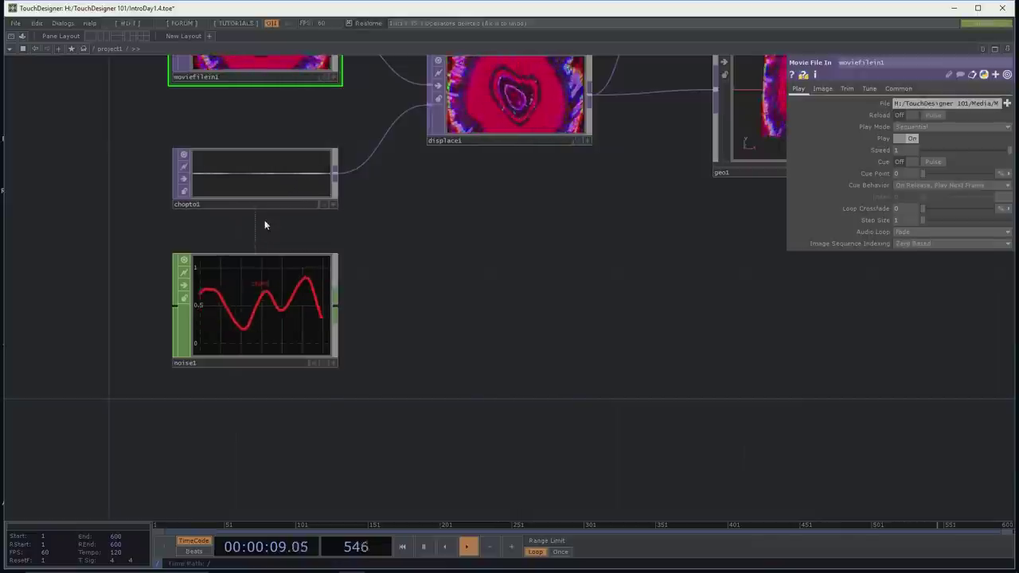
middle_drag(265, 226, 282, 271)
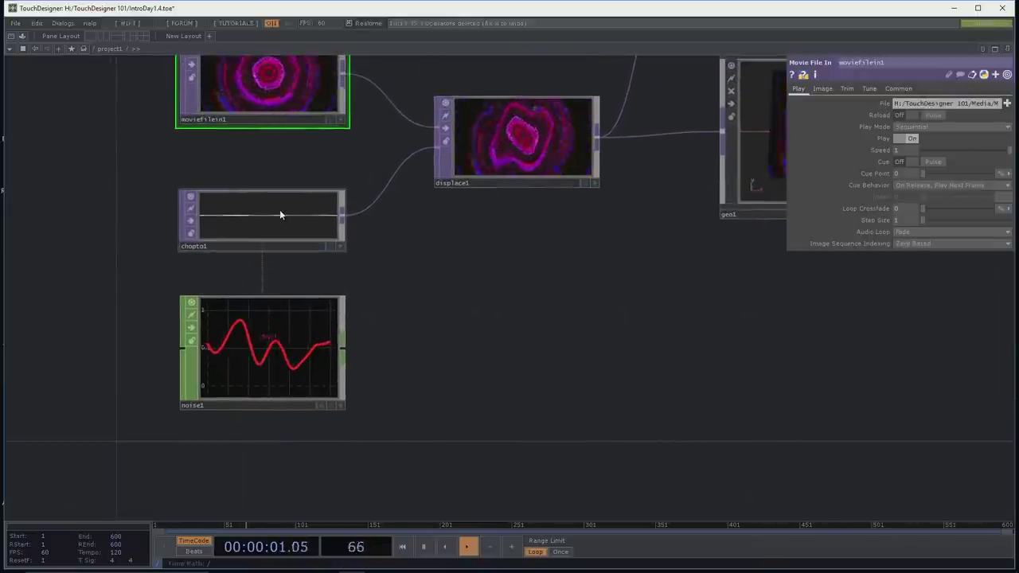
drag(277, 210, 88, 209)
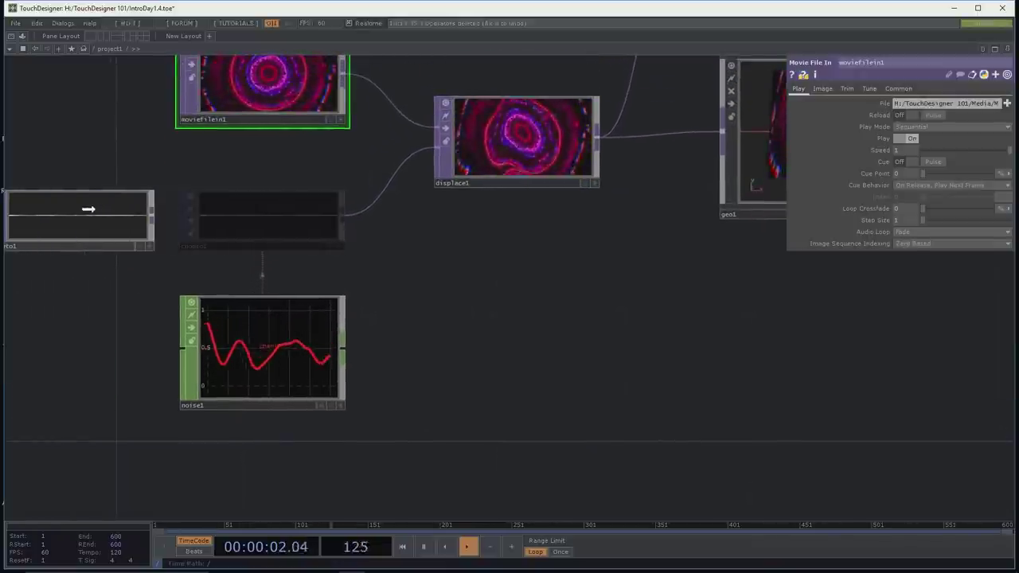
right_click(151, 216)
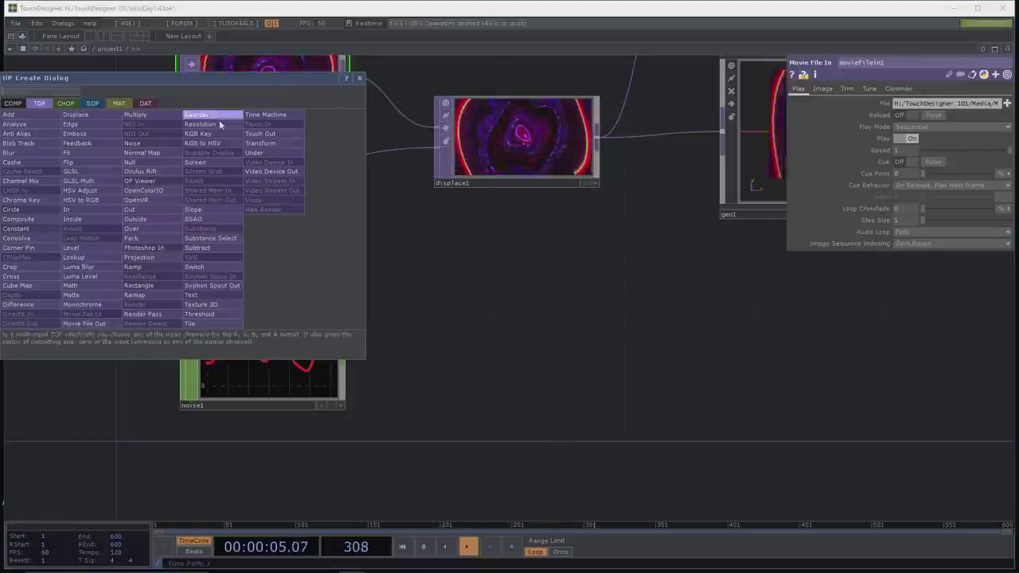
click(265, 114)
click(266, 213)
drag(296, 223, 295, 191)
Step: Set res1's Output Resolution to Custom Resolution
click(847, 89)
click(895, 103)
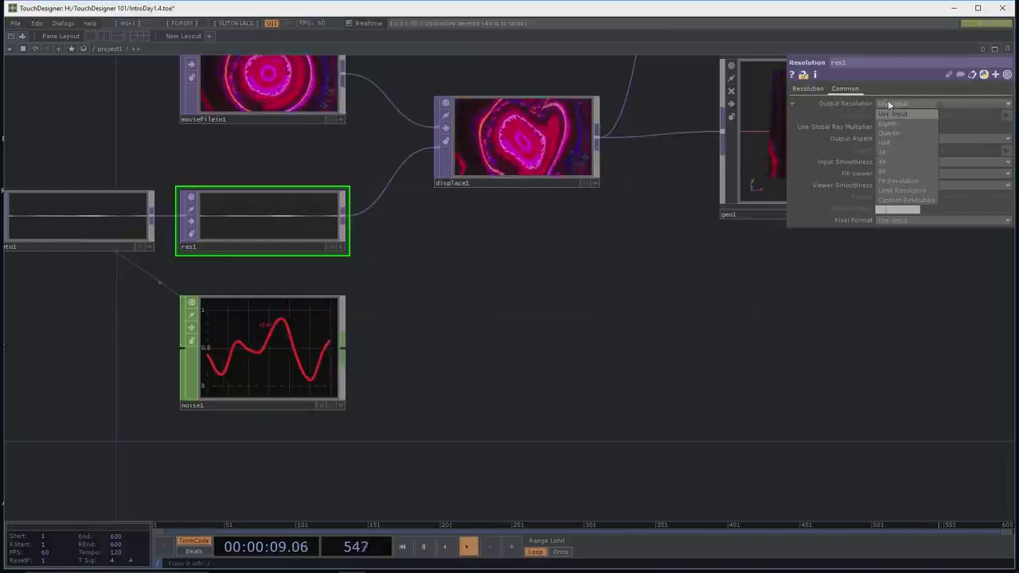
click(905, 201)
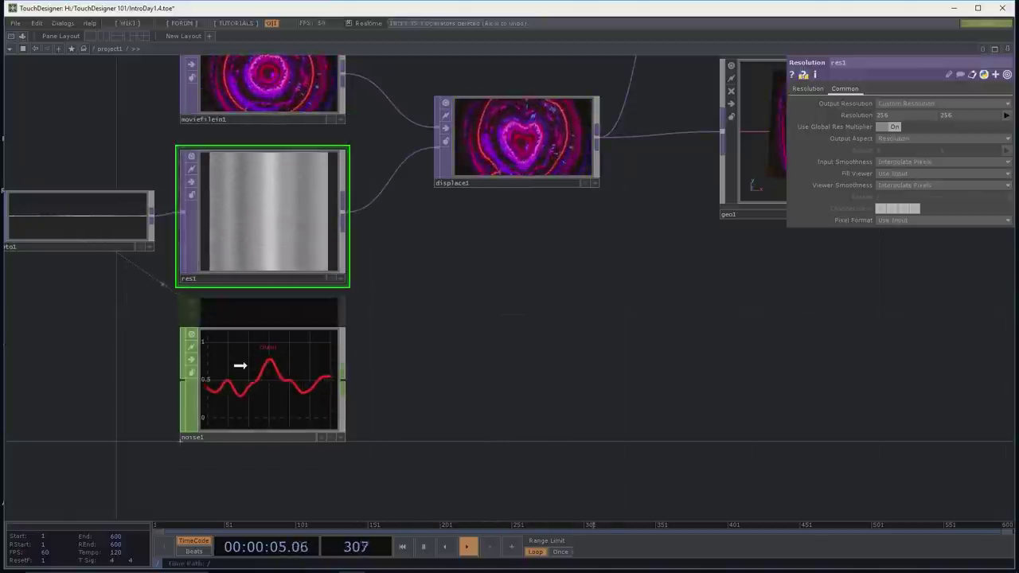
Step: Move noise1 down clear of res1 and set its Amplitude to 3.1
drag(239, 364, 237, 396)
click(211, 410)
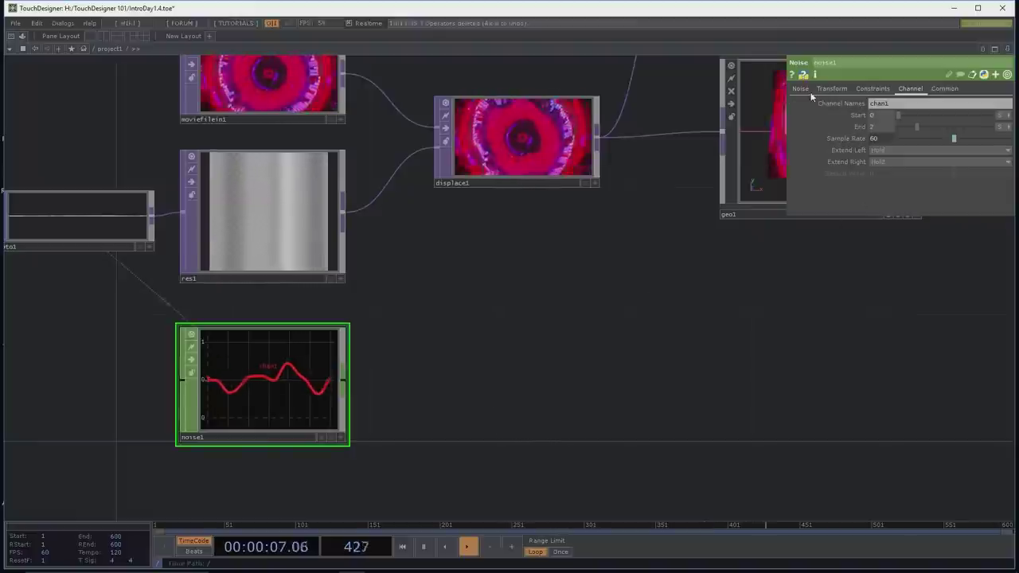
drag(908, 195, 933, 199)
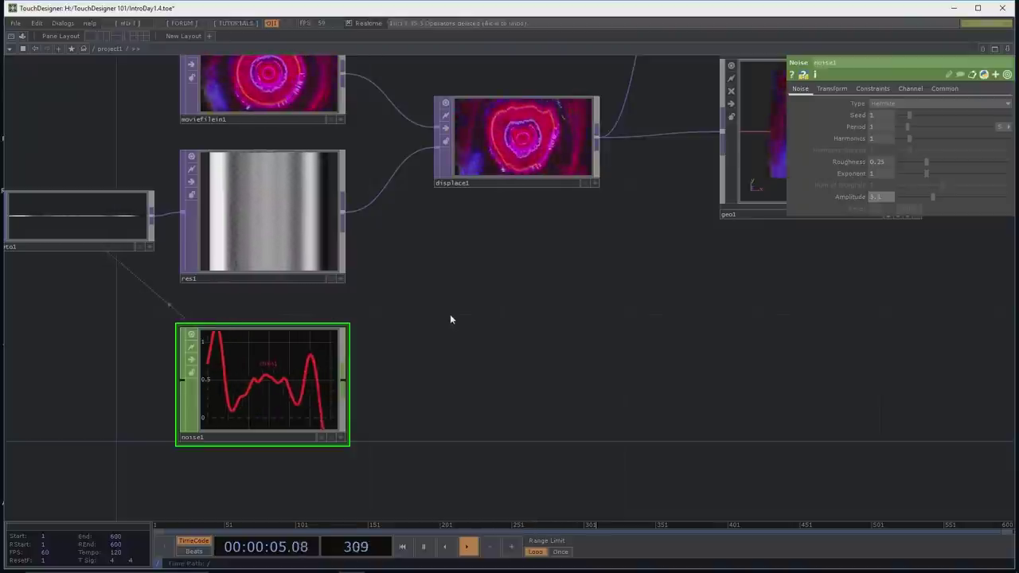
Step: Convert noise1 with a CHOP to DAT placed beside it, and inspect the info of both operators
middle_drag(460, 324, 450, 312)
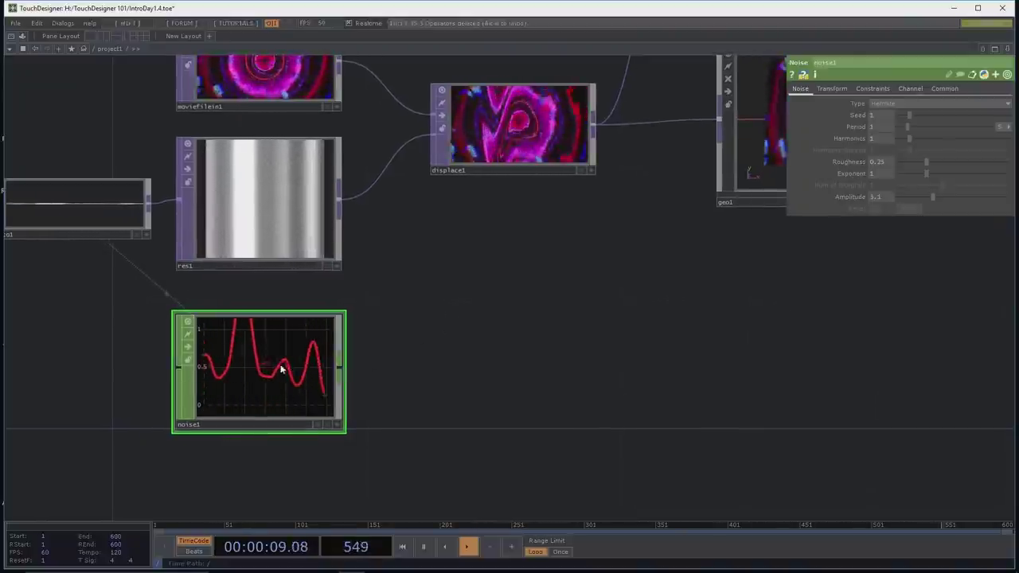
right_click(340, 370)
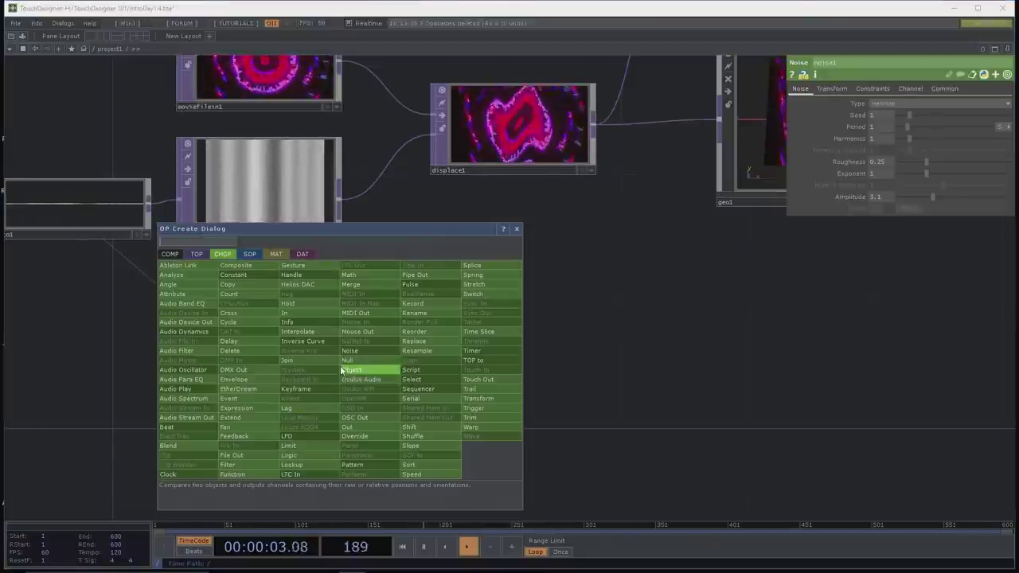
click(307, 254)
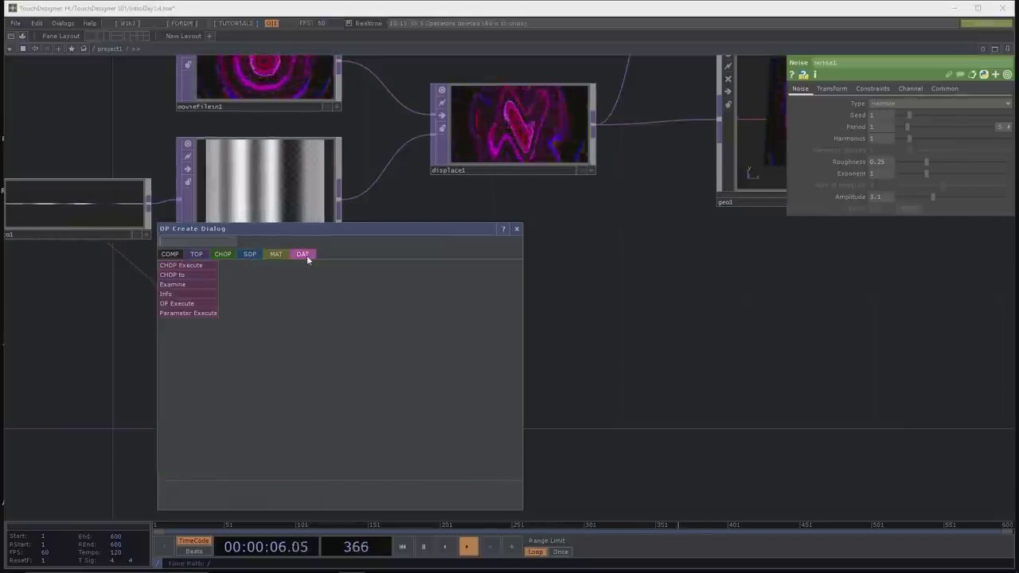
click(182, 275)
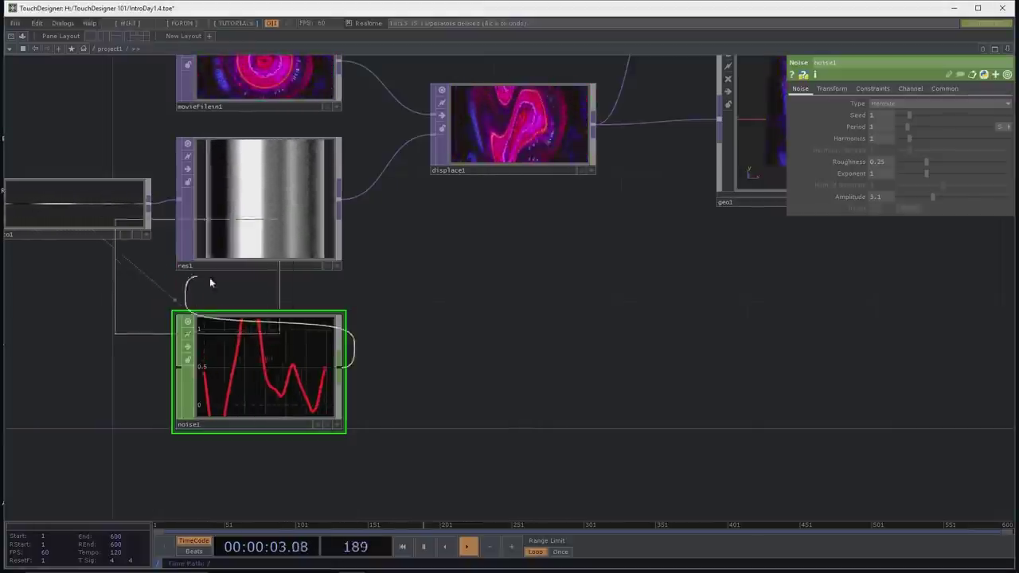
click(507, 367)
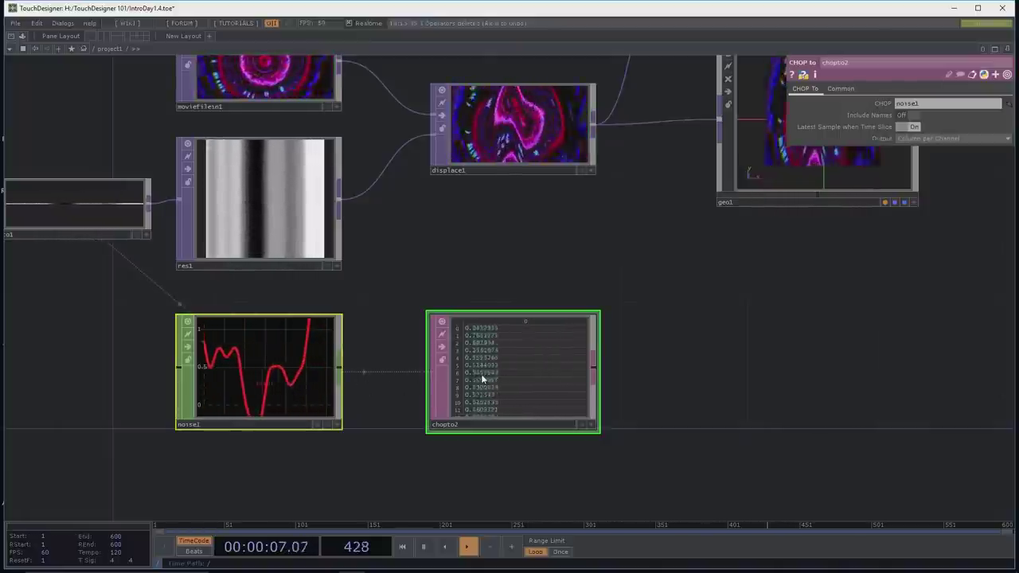
drag(485, 453, 480, 423)
scroll(480, 423, up, 5)
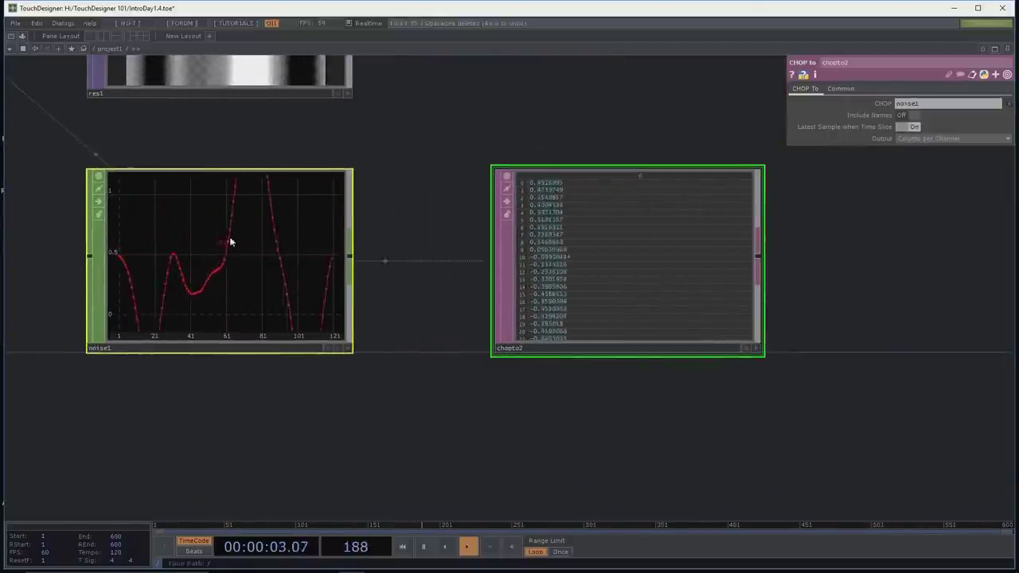
middle_click(617, 216)
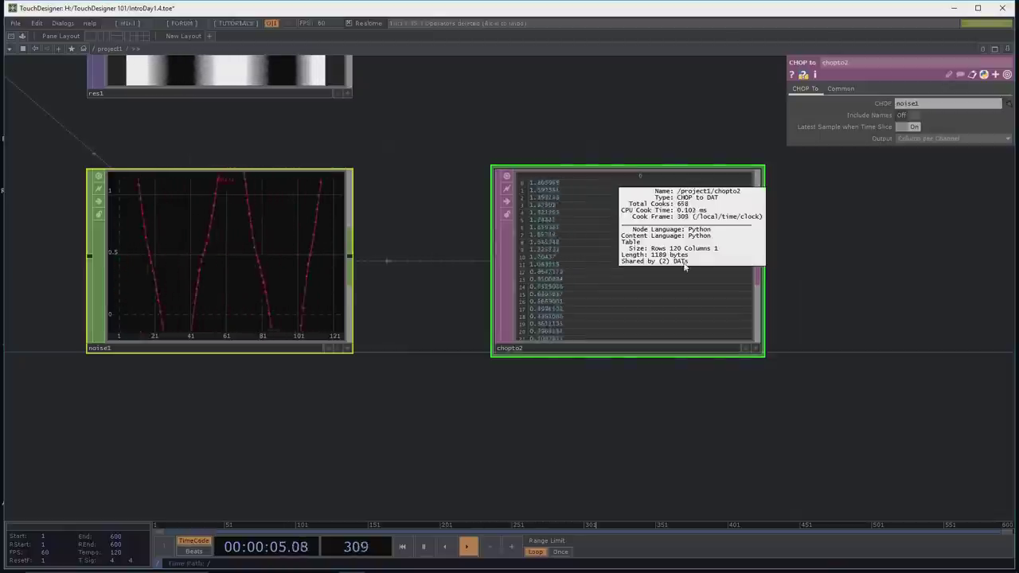
middle_click(296, 256)
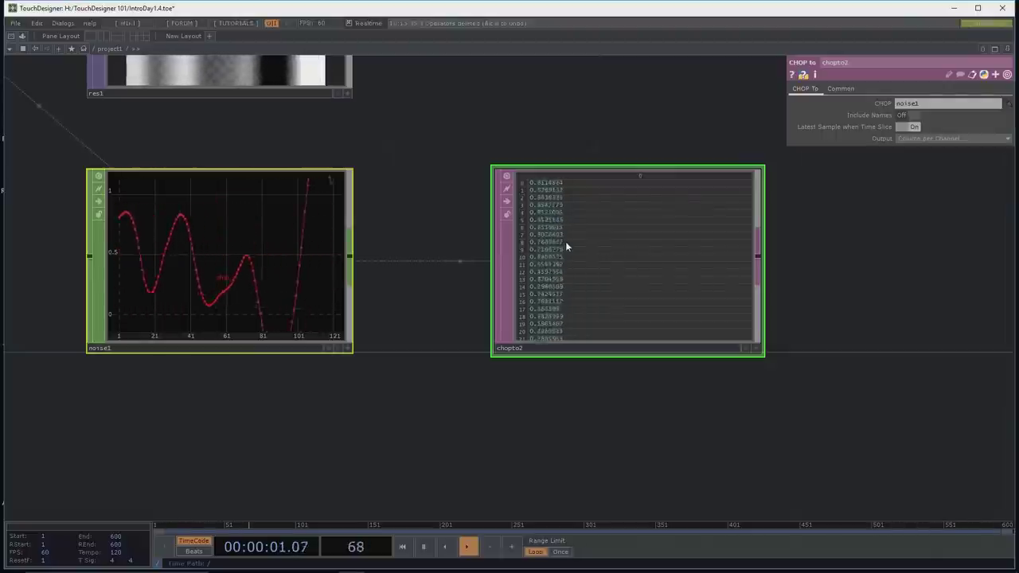
Step: Create a CHOP to SOP from noise1's output and place it below noise1
drag(526, 362, 489, 299)
scroll(516, 339, down, 3)
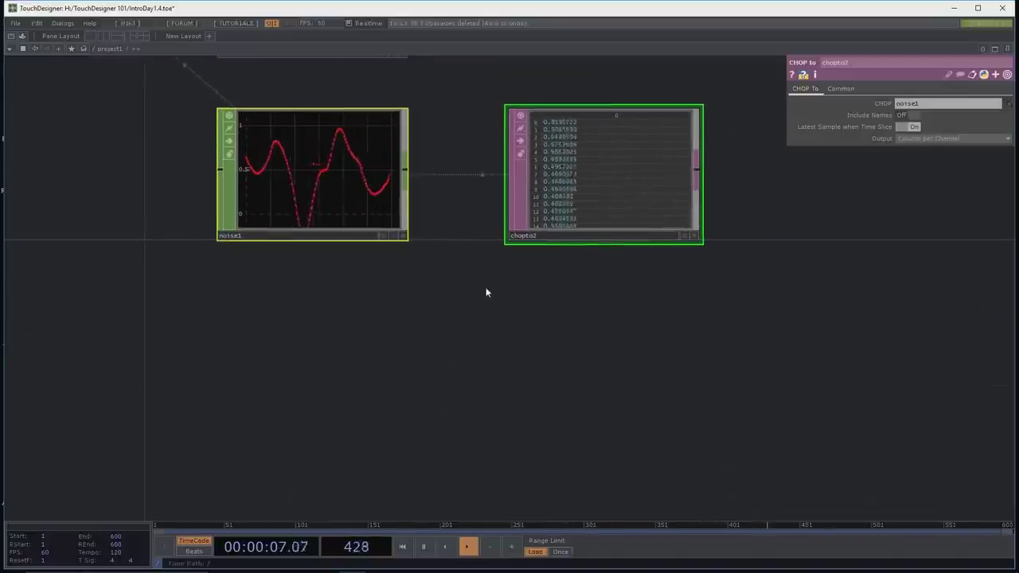
right_click(405, 173)
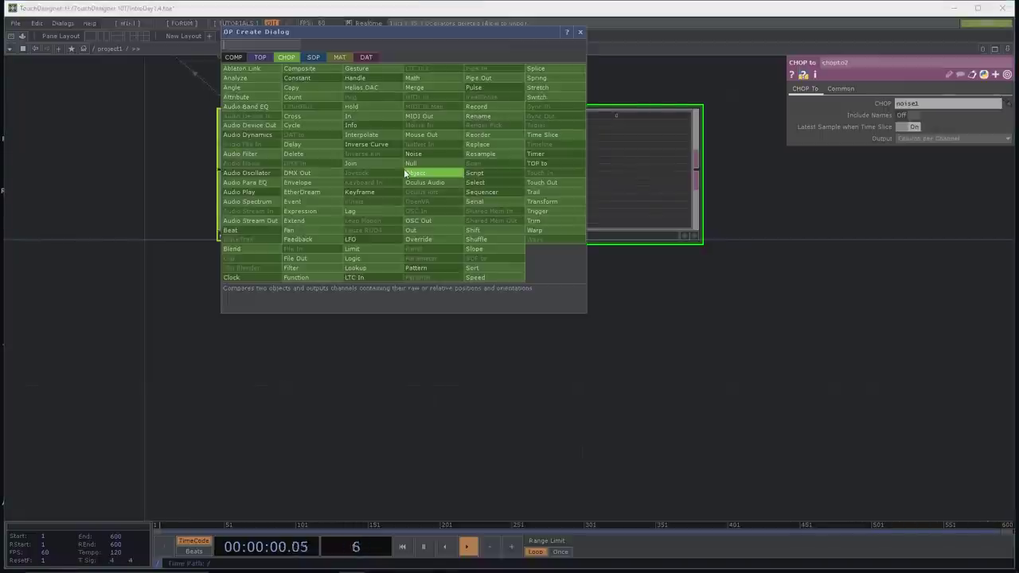
click(312, 58)
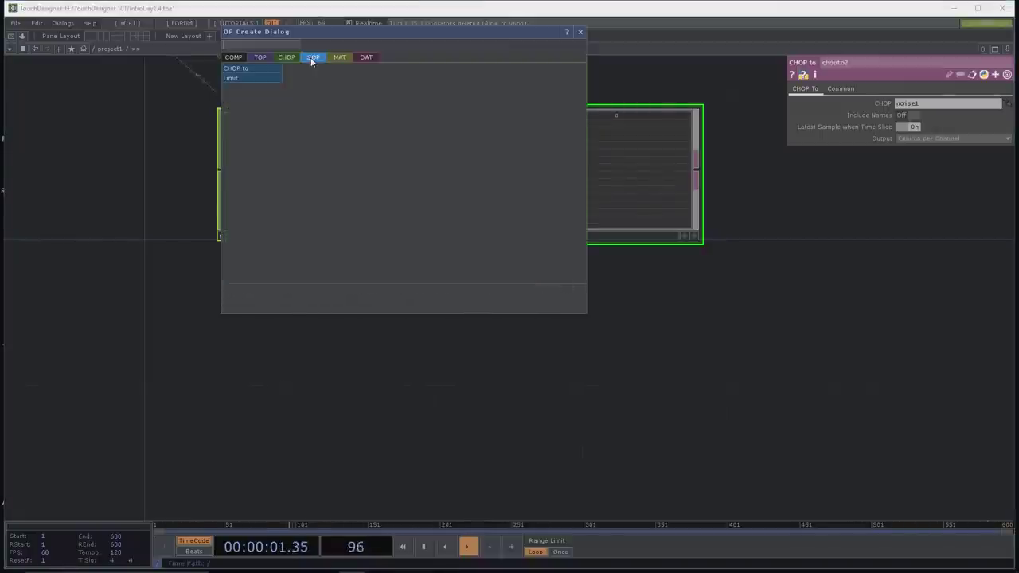
click(241, 70)
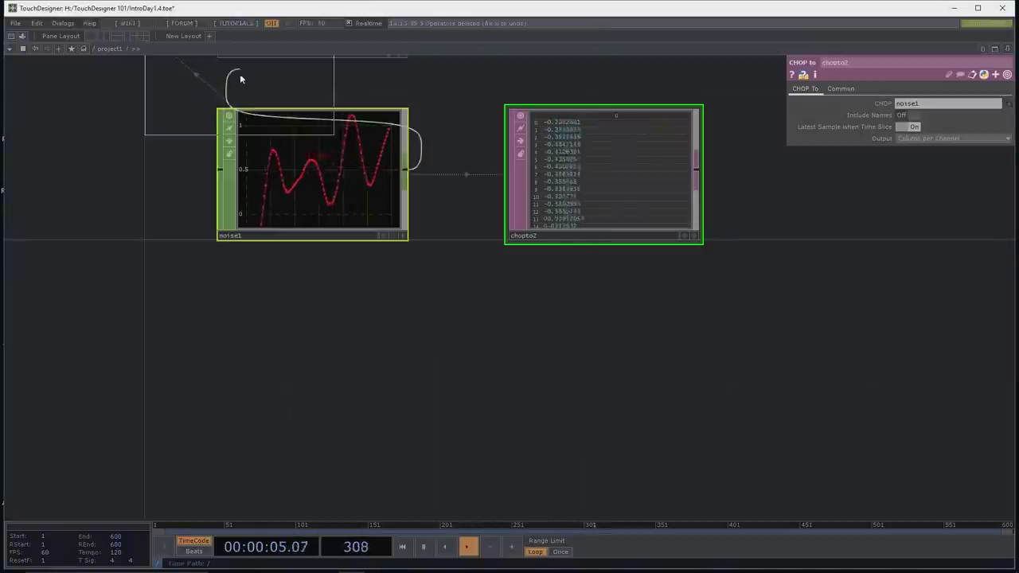
click(427, 378)
Step: Set the CHOP to SOP's Channel Scope to chan1 and its Attribute Scope to P(1)
middle_drag(449, 374, 484, 371)
middle_drag(660, 342, 543, 349)
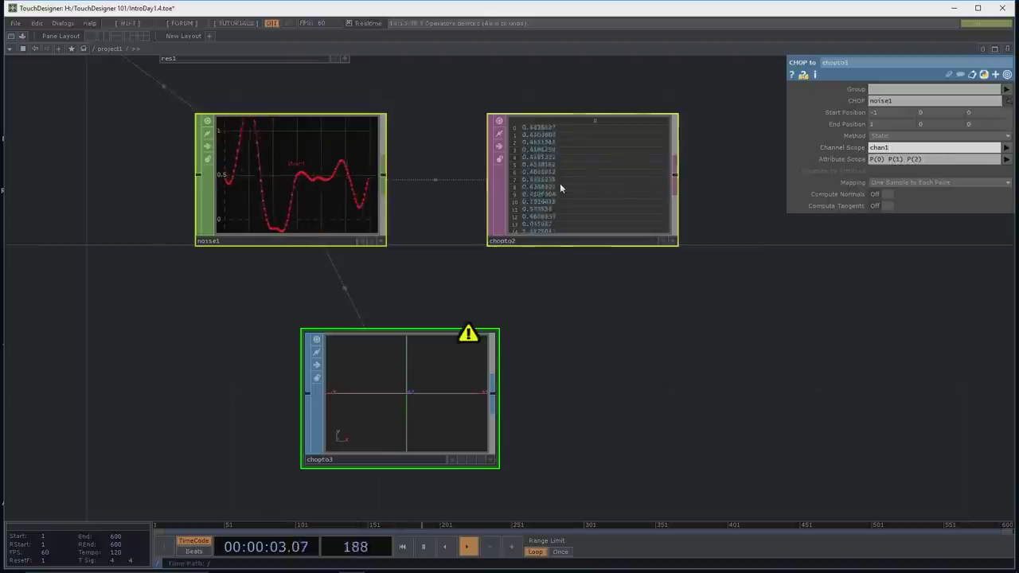
key(Return)
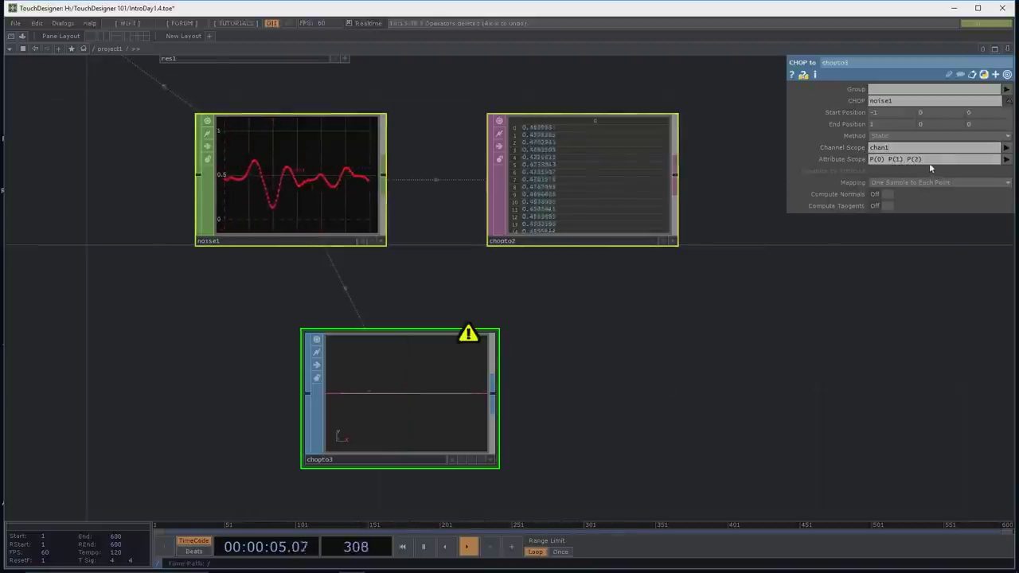
click(929, 163)
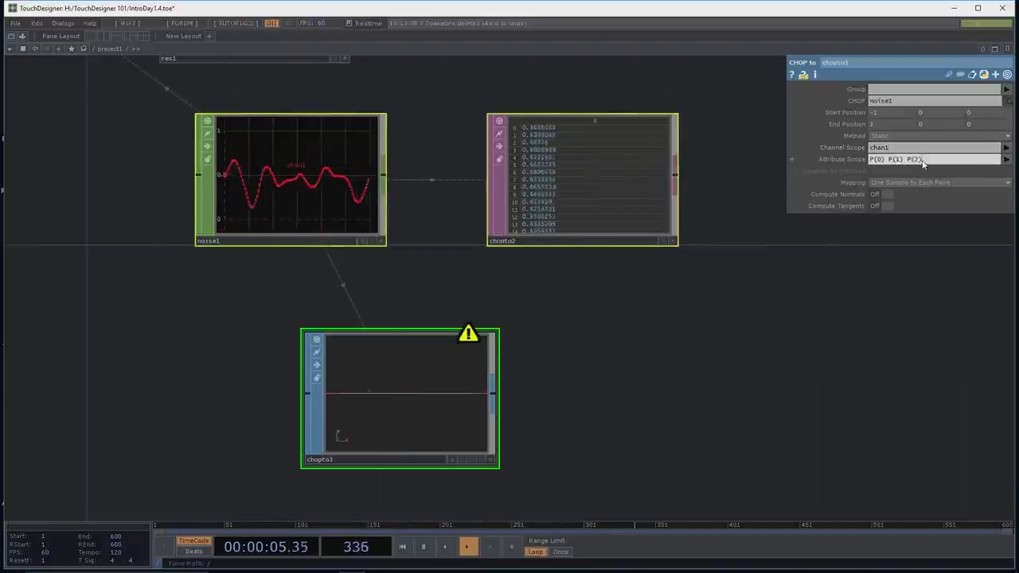
click(1006, 159)
click(956, 189)
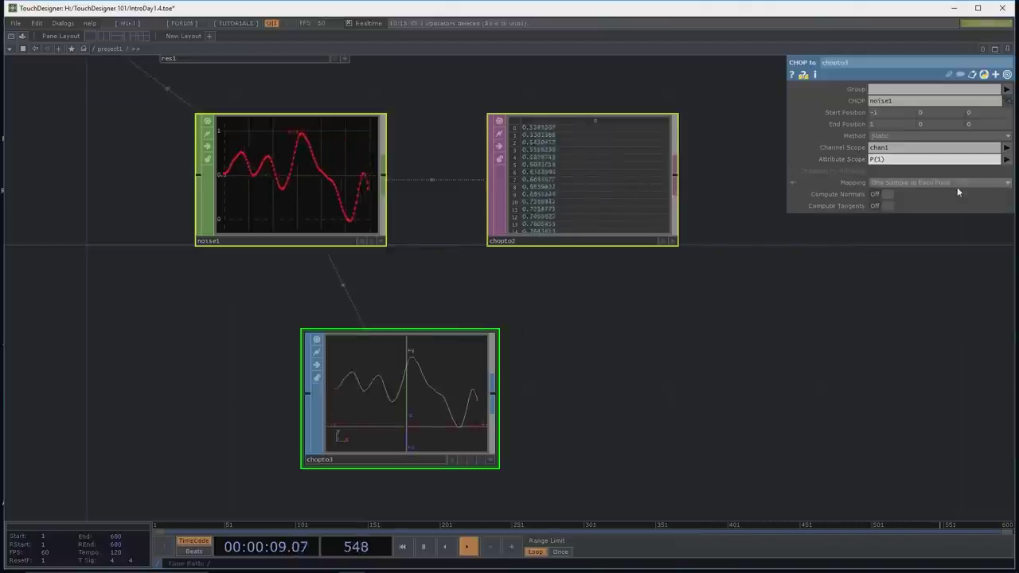
Step: Activate chopto3's viewer and orbit its geometry to examine the noise curve alongside the rest of the network
scroll(495, 484, up, 4)
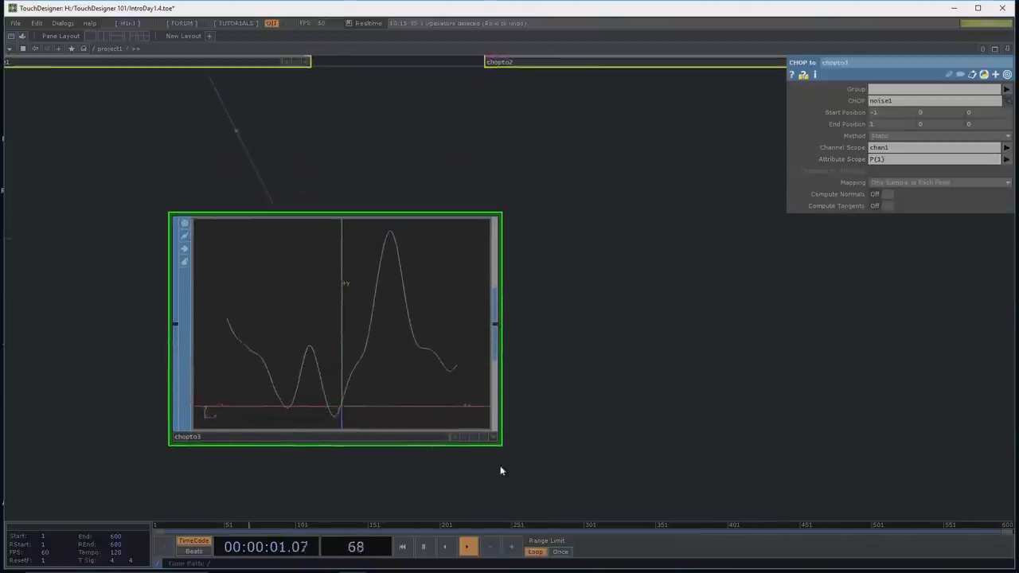
click(496, 438)
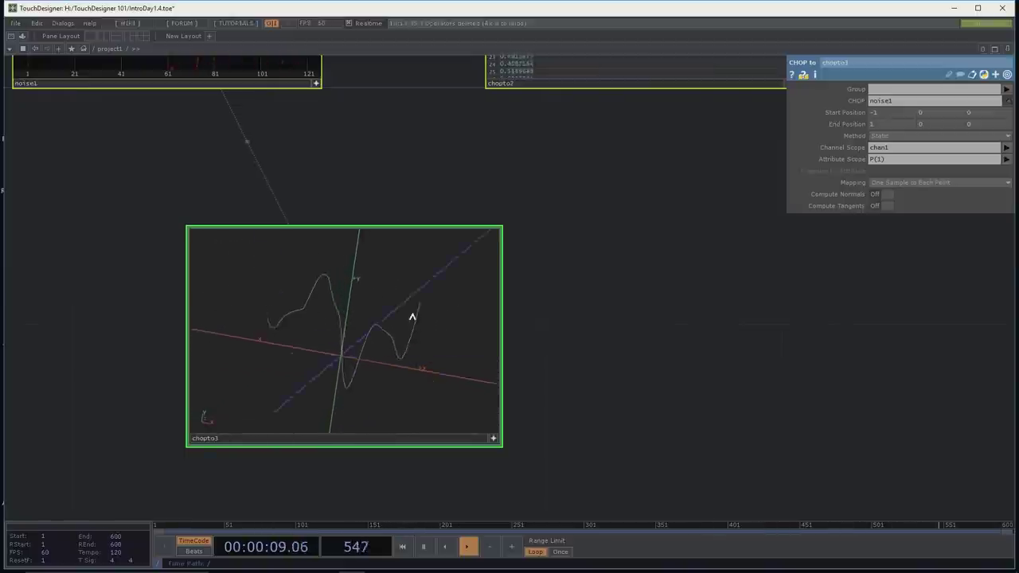
scroll(508, 348, down, 4)
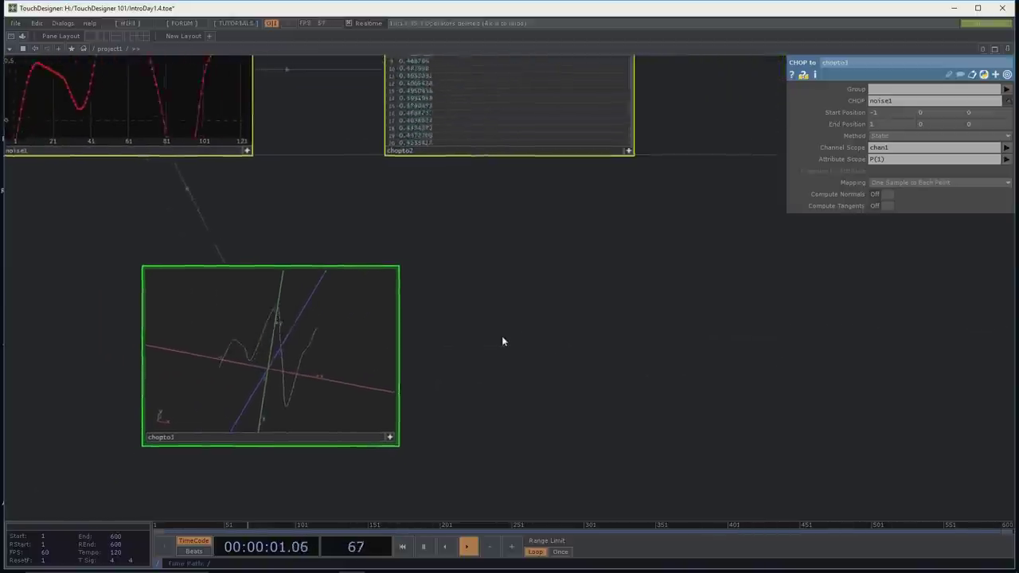
drag(503, 316, 492, 350)
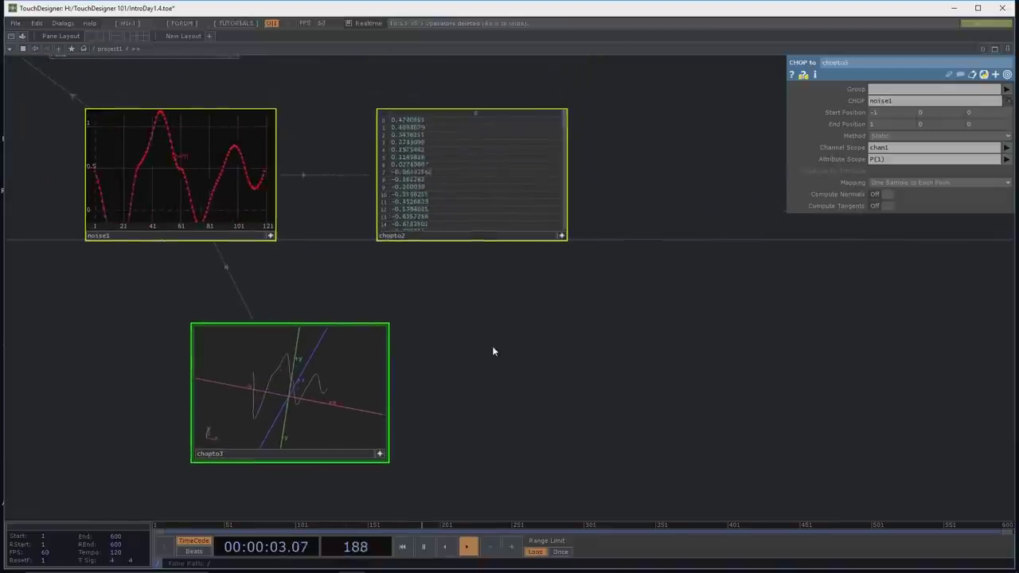
scroll(470, 353, down, 1)
scroll(471, 354, down, 1)
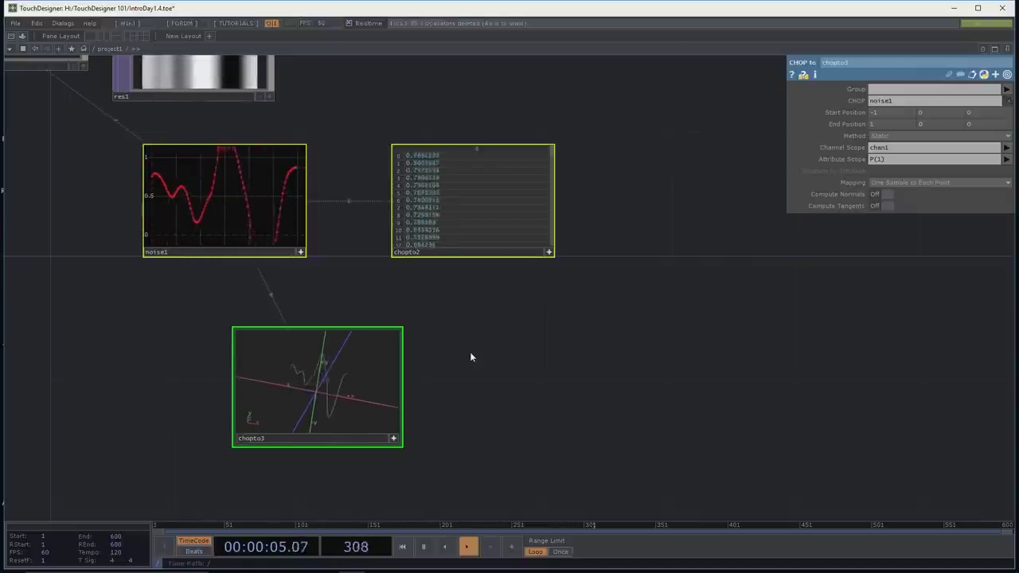
scroll(470, 358, up, 3)
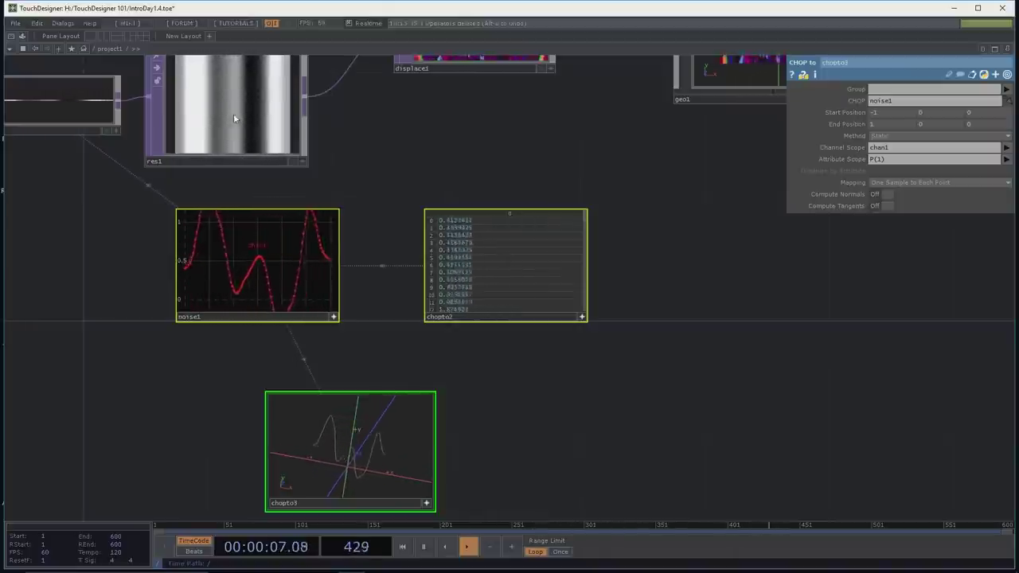
scroll(574, 330, down, 3)
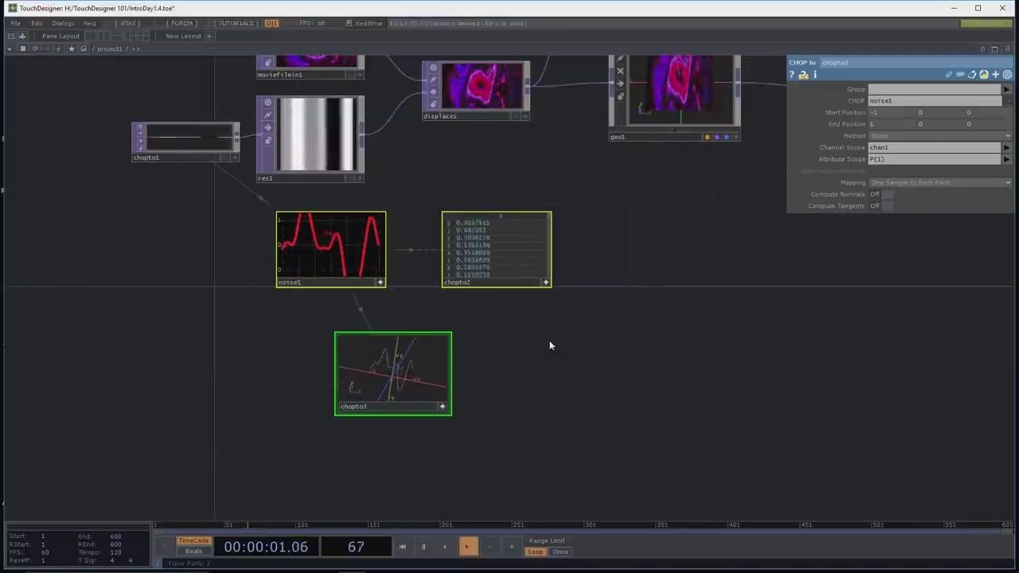
click(580, 337)
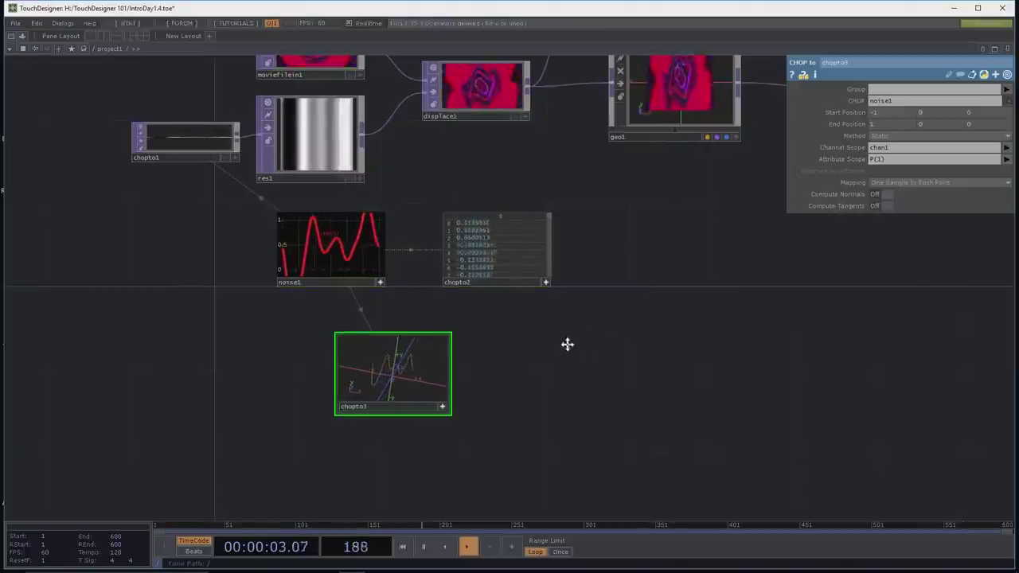
drag(582, 341, 543, 369)
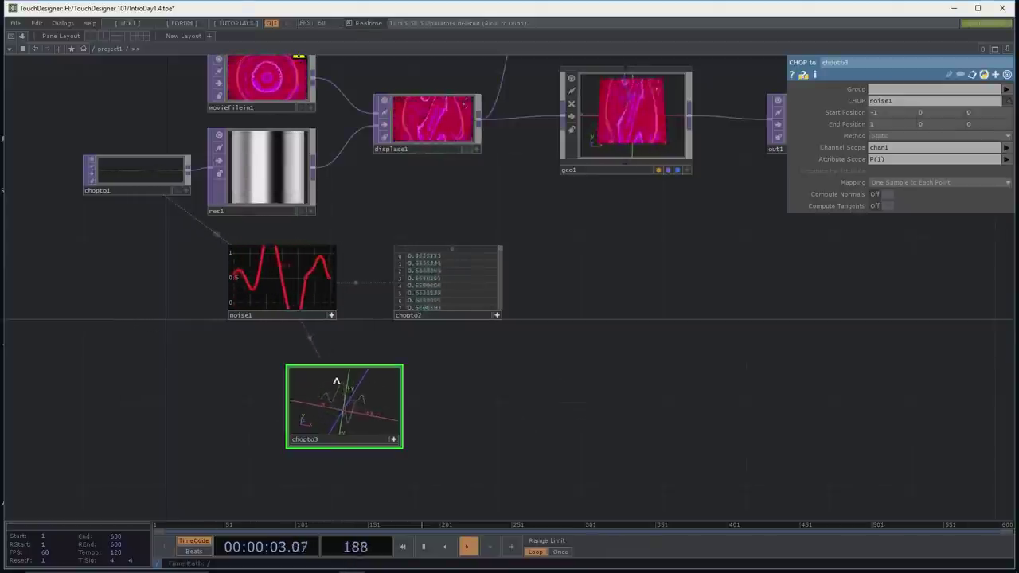
Step: Orbit the curve in chopto3's viewer again and delete the chopto3 SOP from the network
mouse_move(353, 410)
mouse_down()
mouse_move(346, 398)
mouse_move(352, 407)
mouse_up()
drag(435, 409, 363, 455)
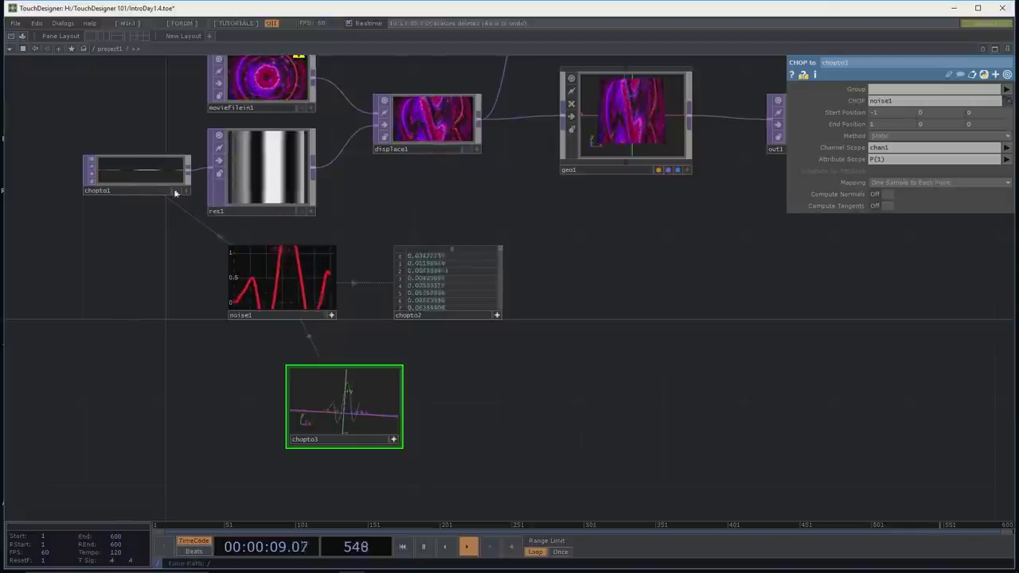
drag(270, 360, 240, 359)
key(Delete)
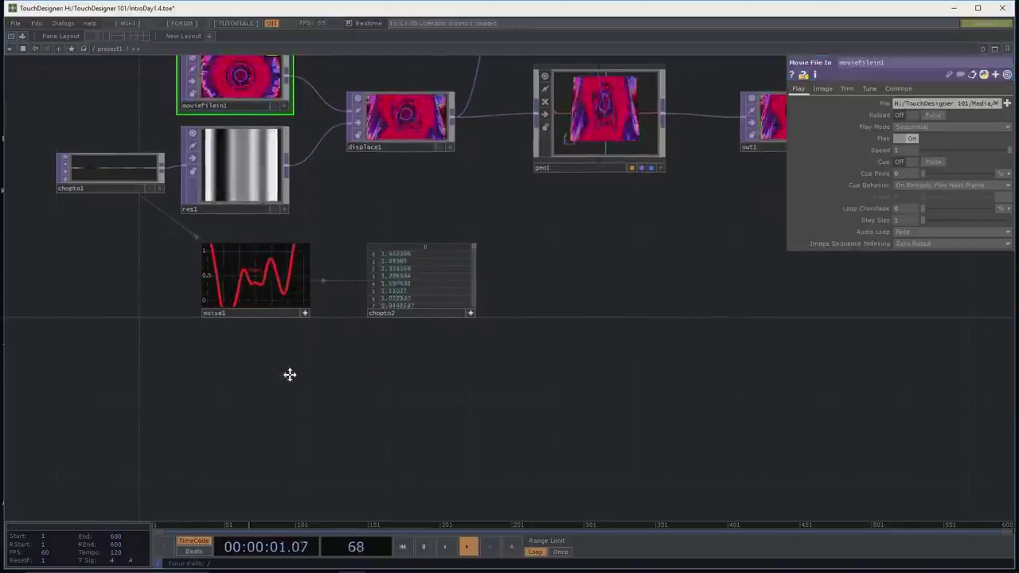
Step: Add a fresh CHOP to SOP from noise1's output and position it just below noise1
scroll(325, 383, up, 3)
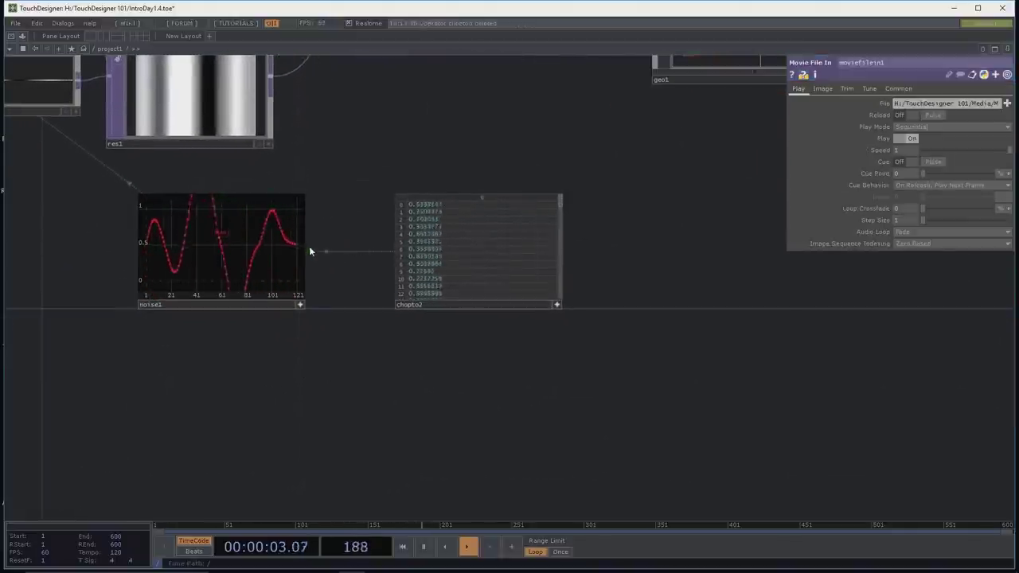
right_click(302, 251)
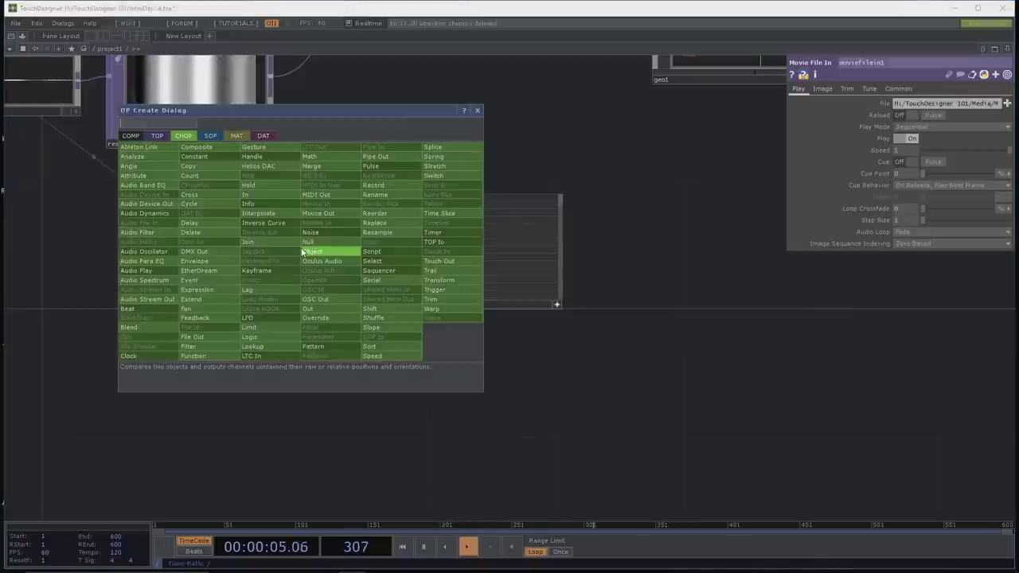
click(211, 135)
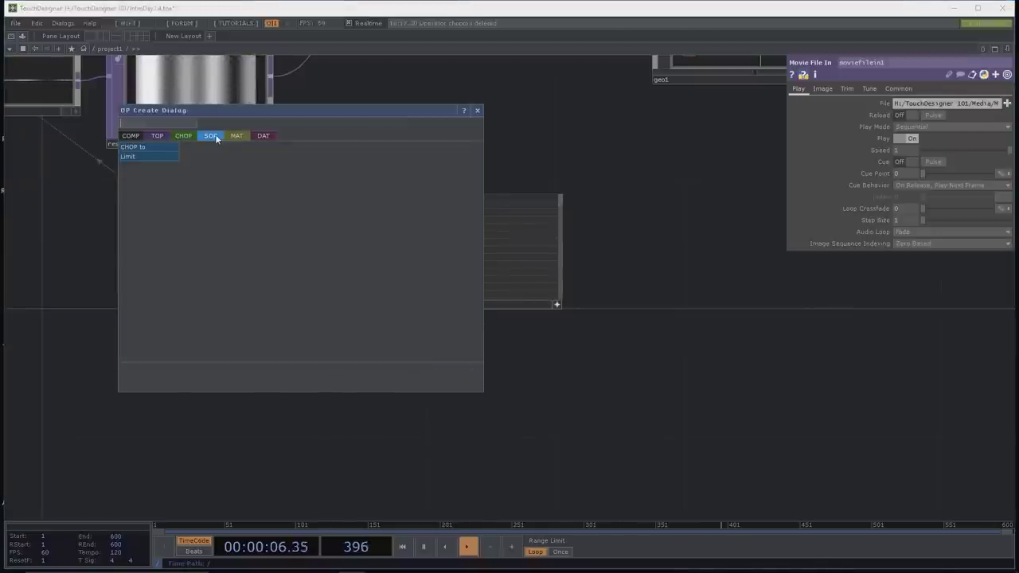
click(172, 150)
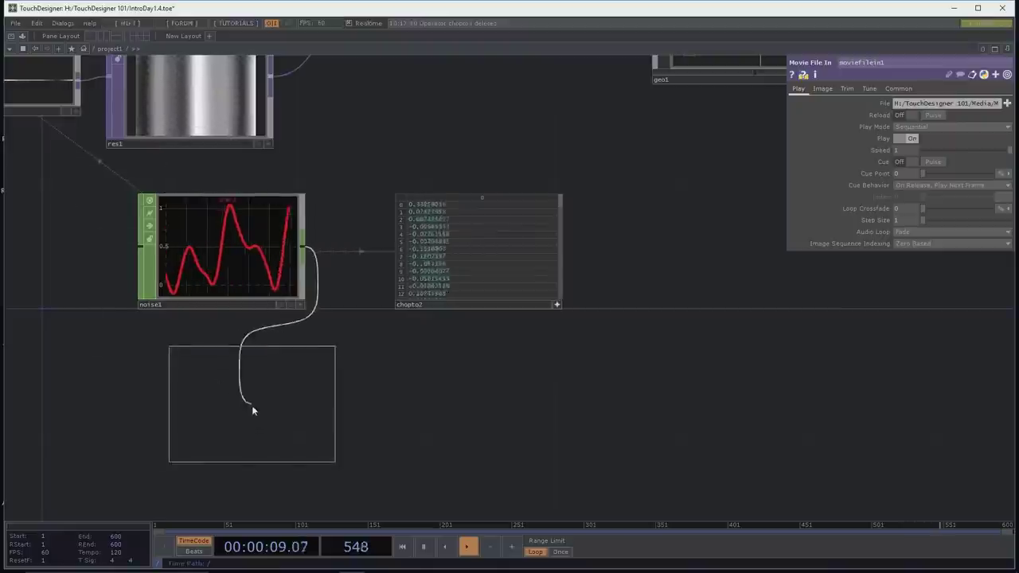
click(253, 410)
drag(262, 420, 293, 422)
Step: Read the info of chopto3 and noise1, and set chopto3's Channel Scope to chan1
middle_click(315, 411)
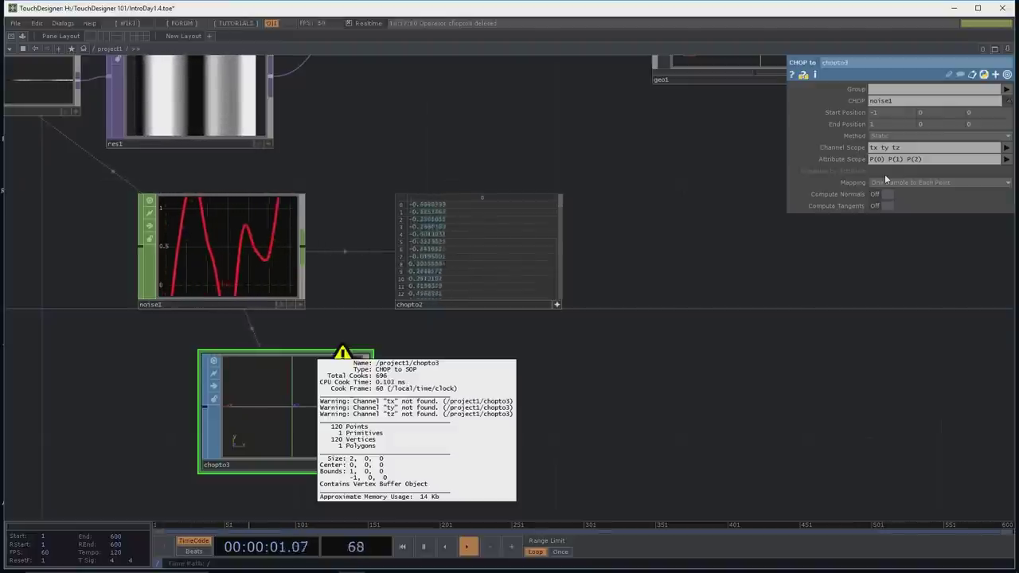
middle_click(221, 237)
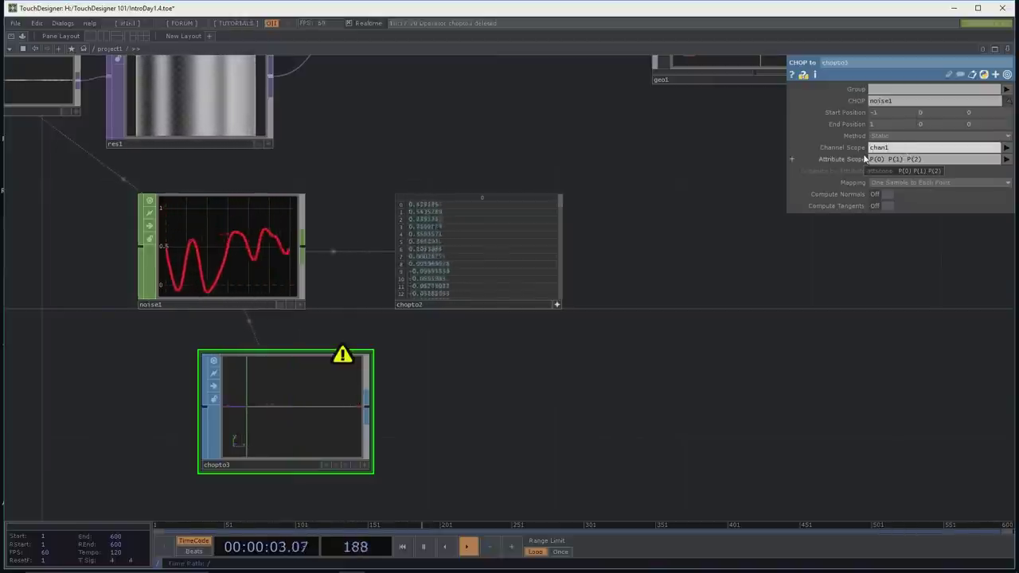
middle_click(303, 375)
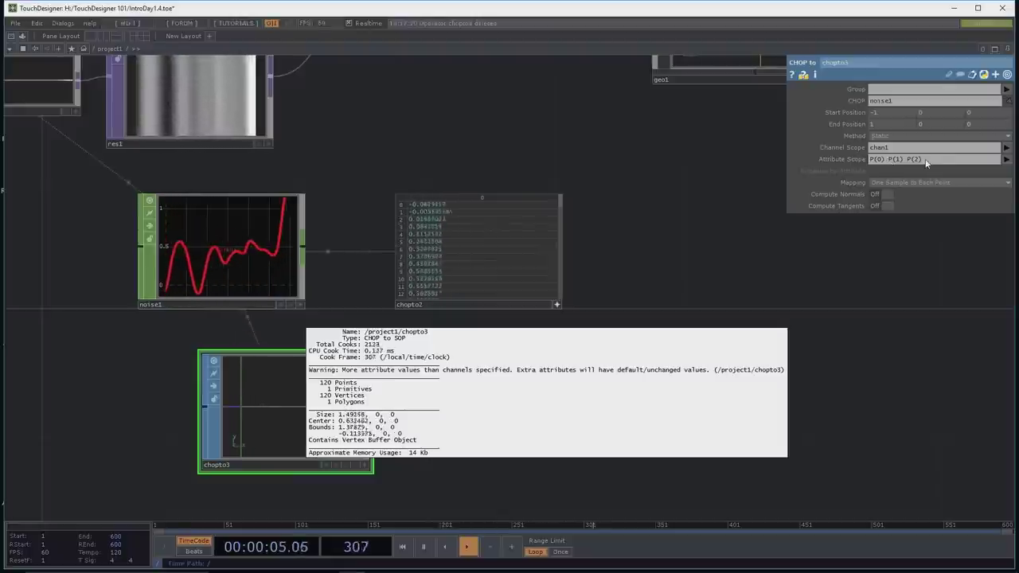
Step: Clear chopto3's Attribute Scope and set it to P(1), the point position Y attribute
click(926, 161)
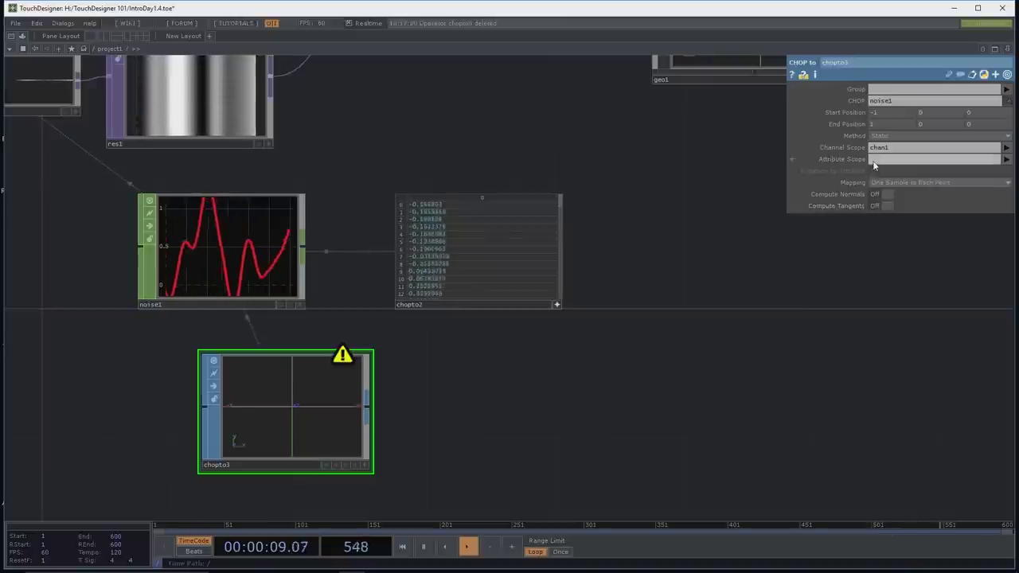
click(1006, 160)
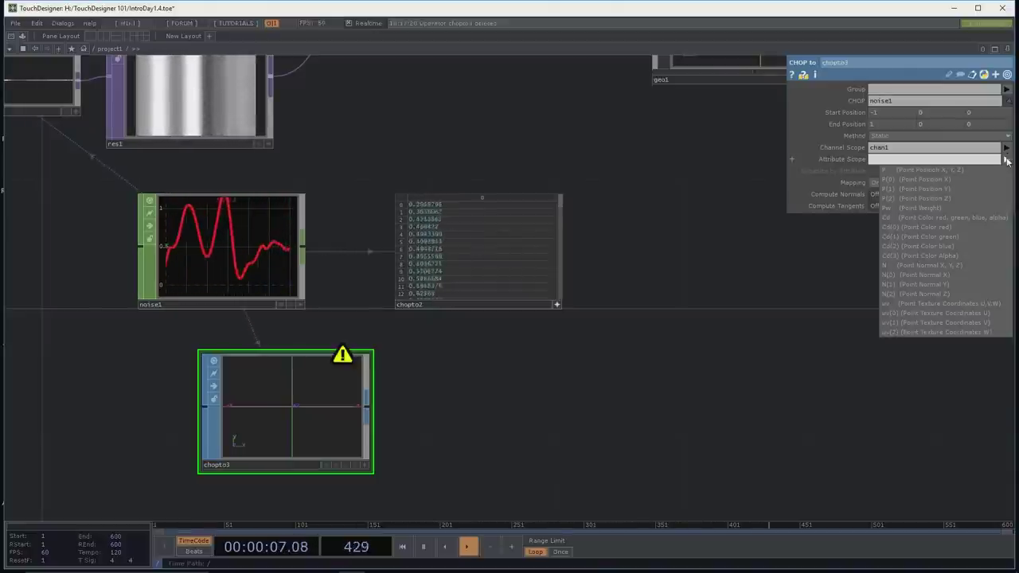
click(965, 188)
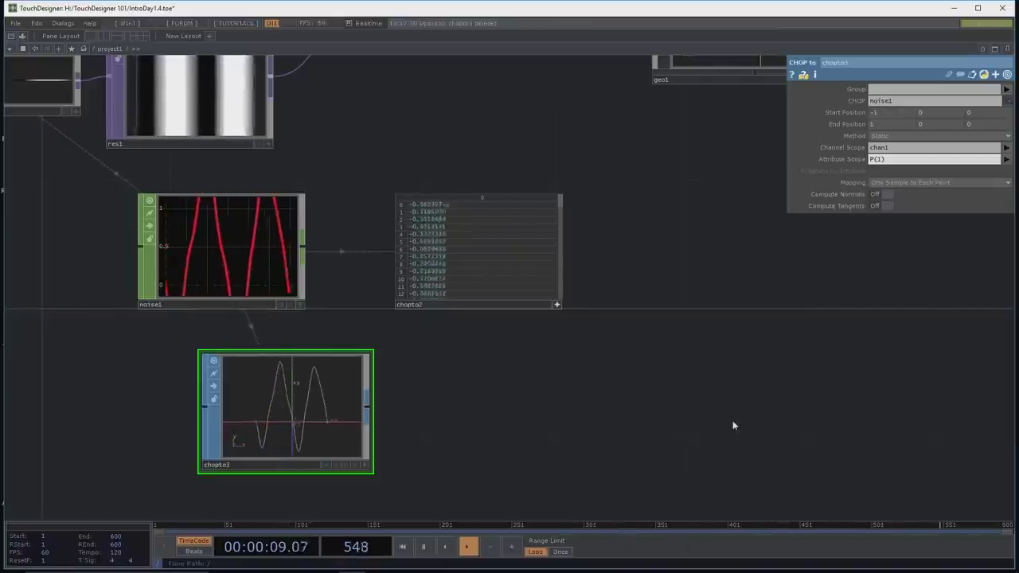
scroll(685, 378, down, 3)
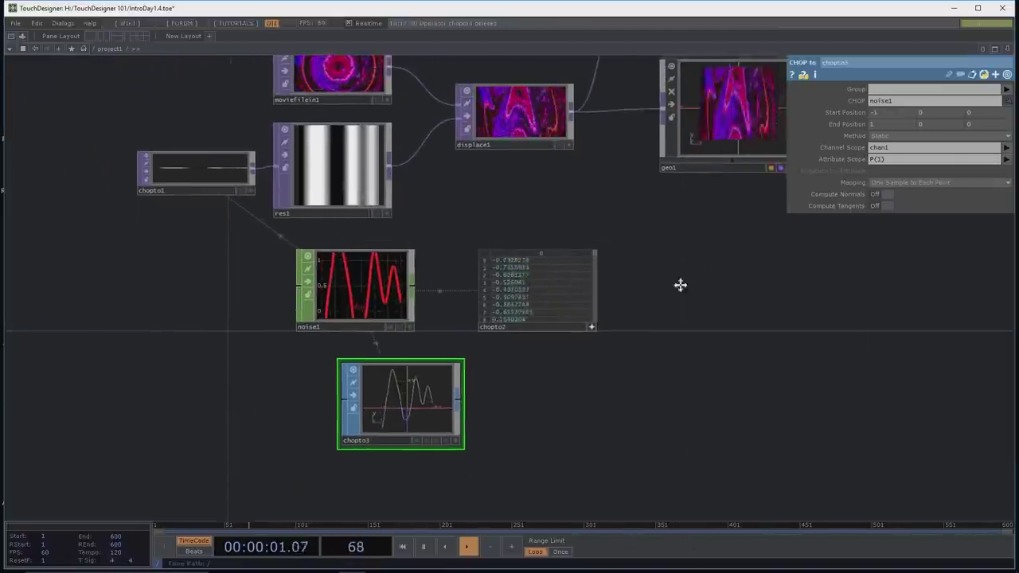
scroll(584, 167, up, 2)
drag(568, 97, 547, 250)
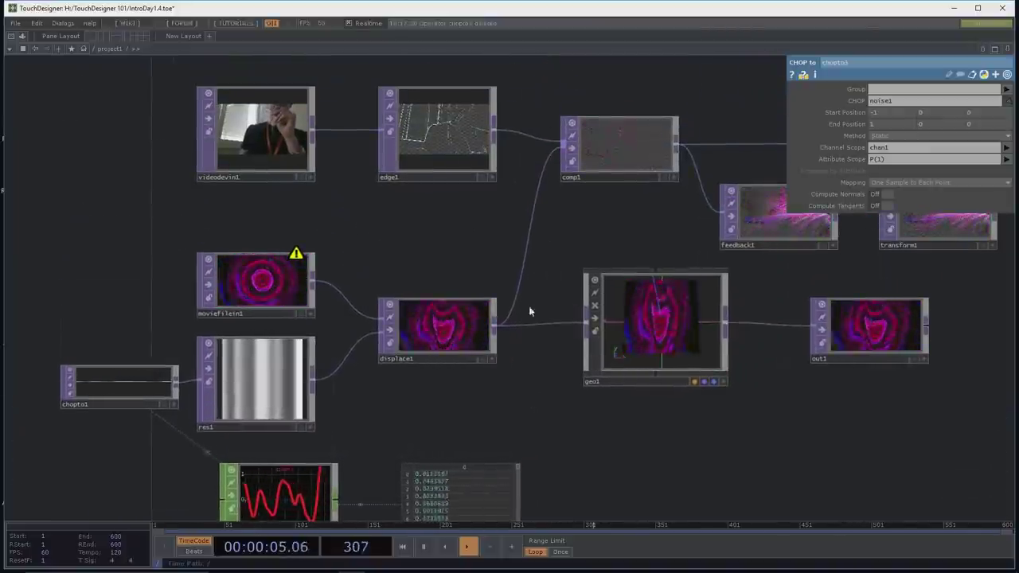
drag(564, 409, 557, 308)
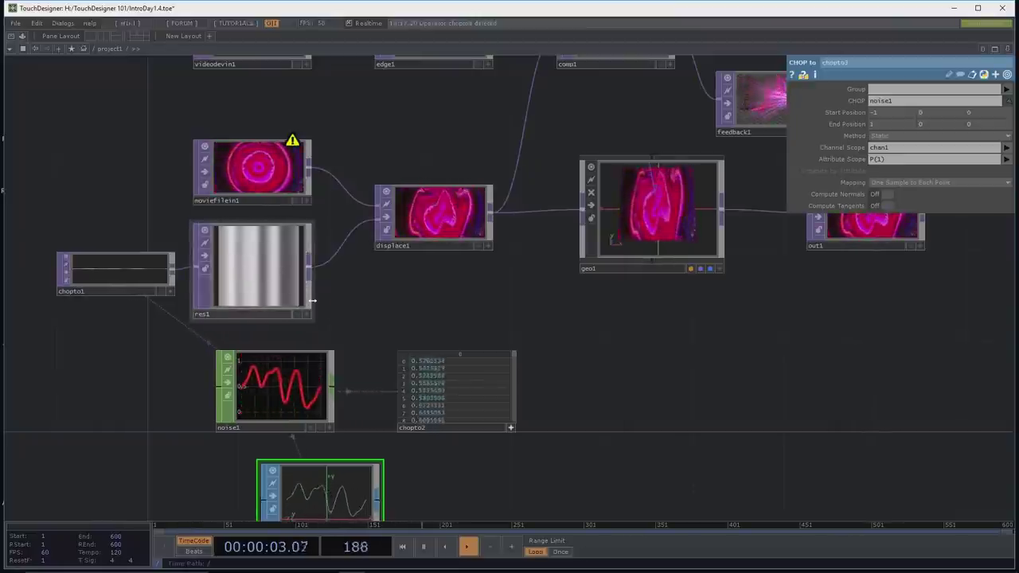
Step: Set the TOPs Viewer Background to Black in the preferences and accept the change
scroll(321, 304, up, 5)
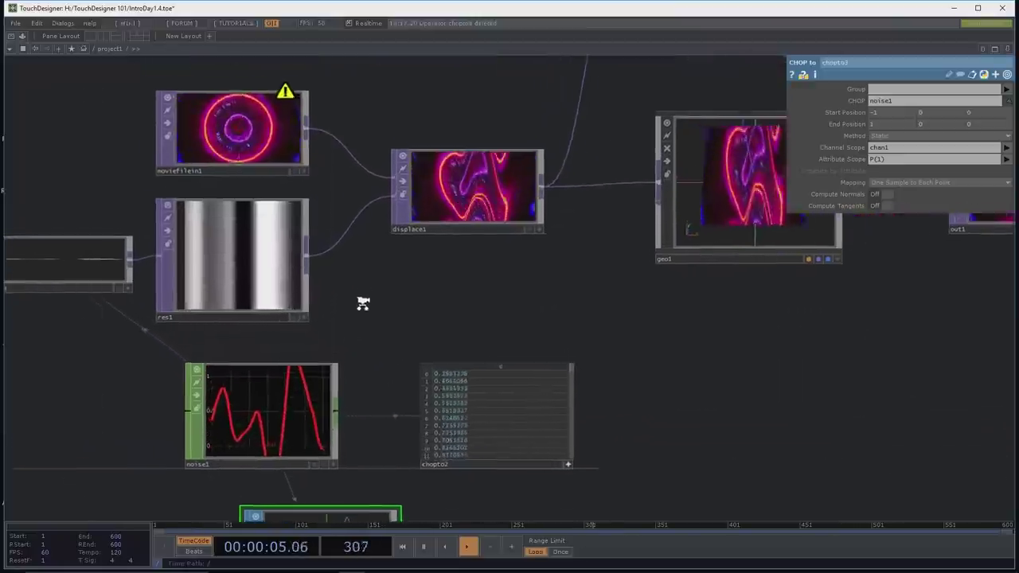
drag(485, 285, 493, 285)
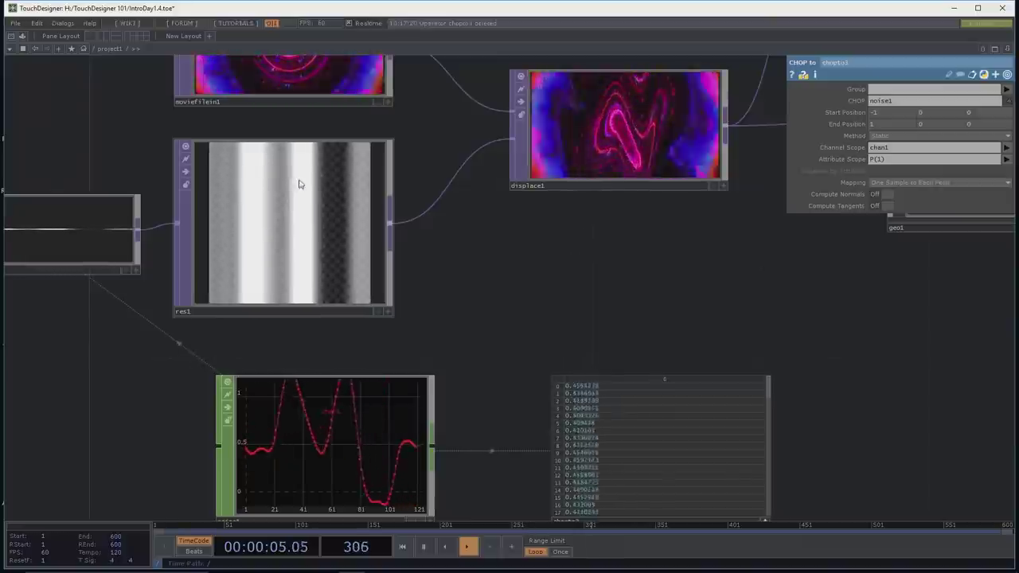
click(35, 24)
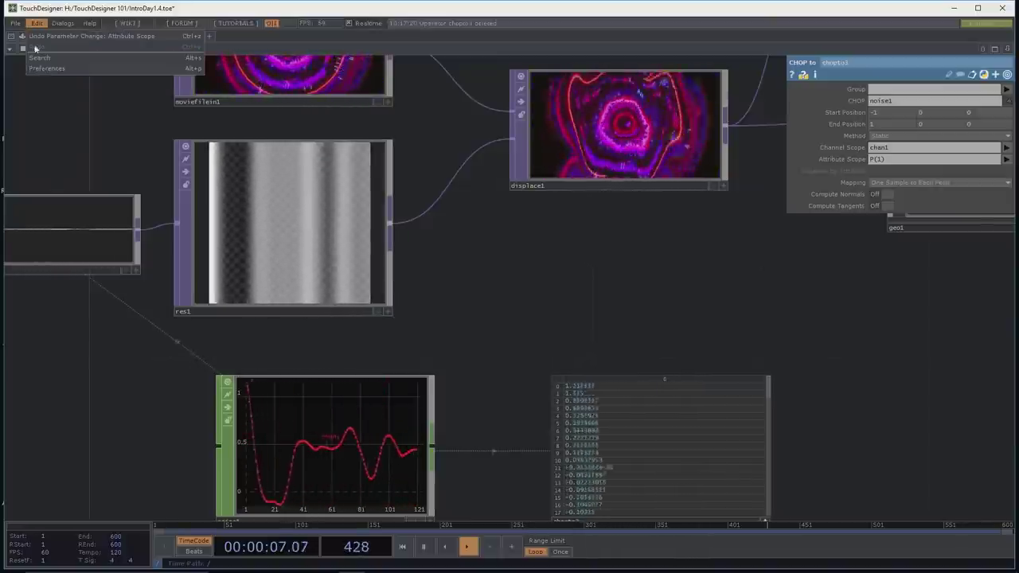
click(47, 70)
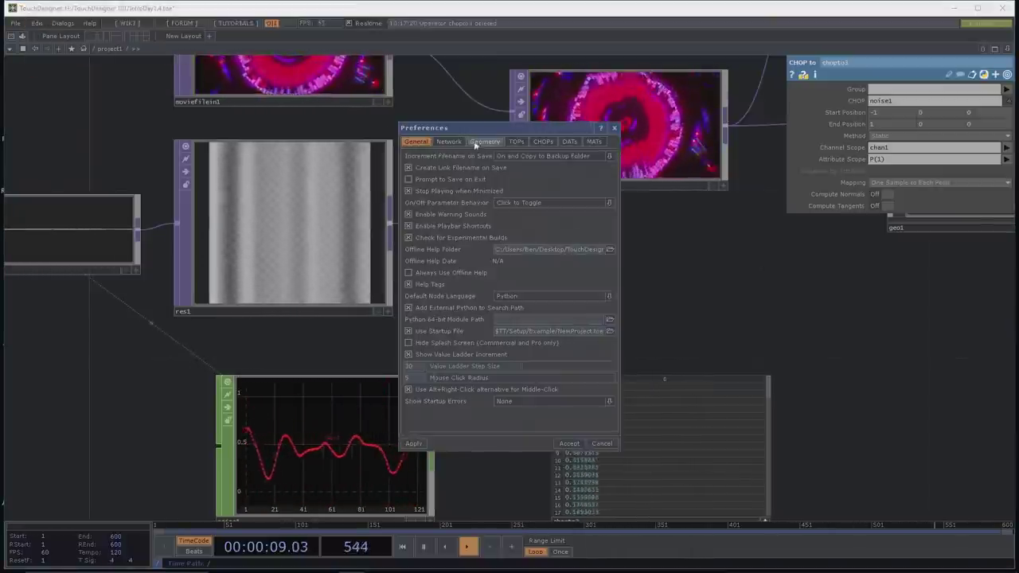
click(516, 140)
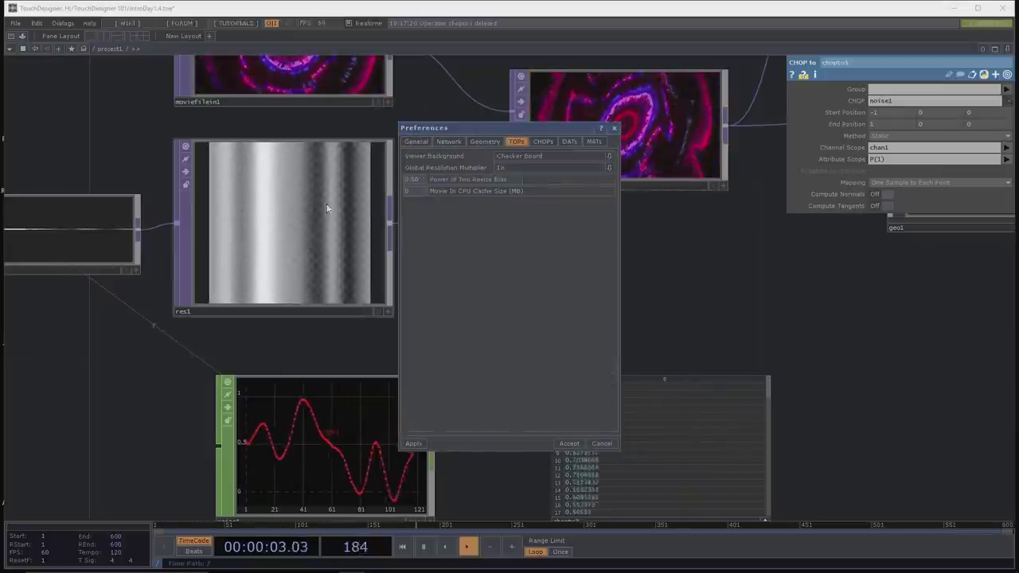
click(508, 155)
click(509, 166)
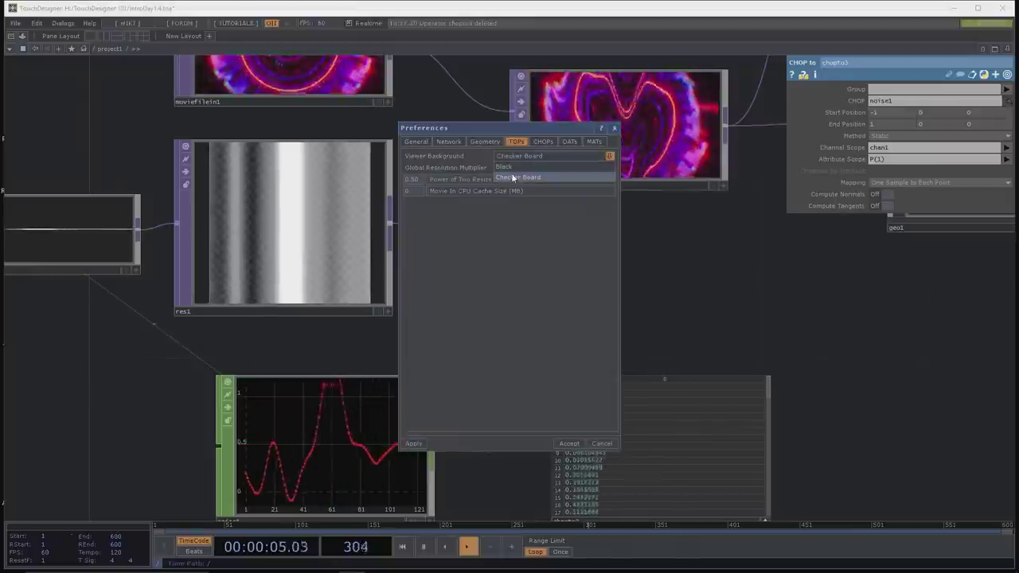
click(568, 443)
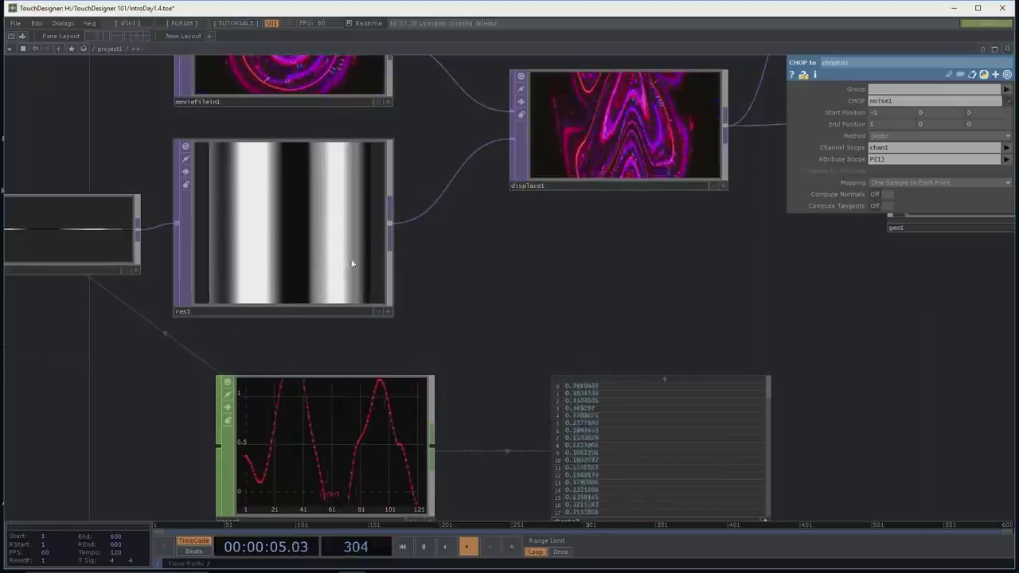
Step: Return the TOPs Viewer Background preference to Checker Board and accept it
click(34, 24)
click(46, 68)
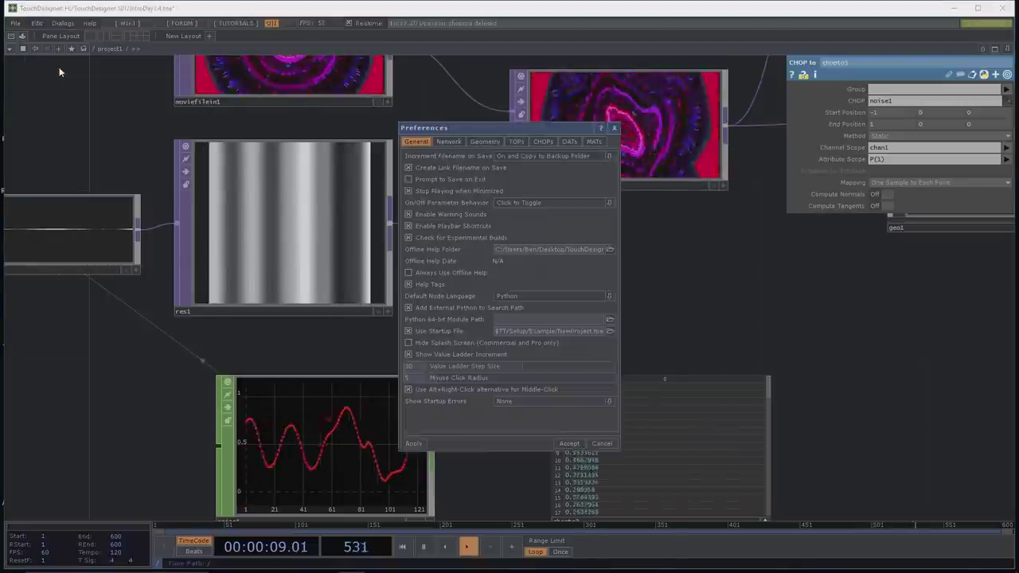
click(516, 141)
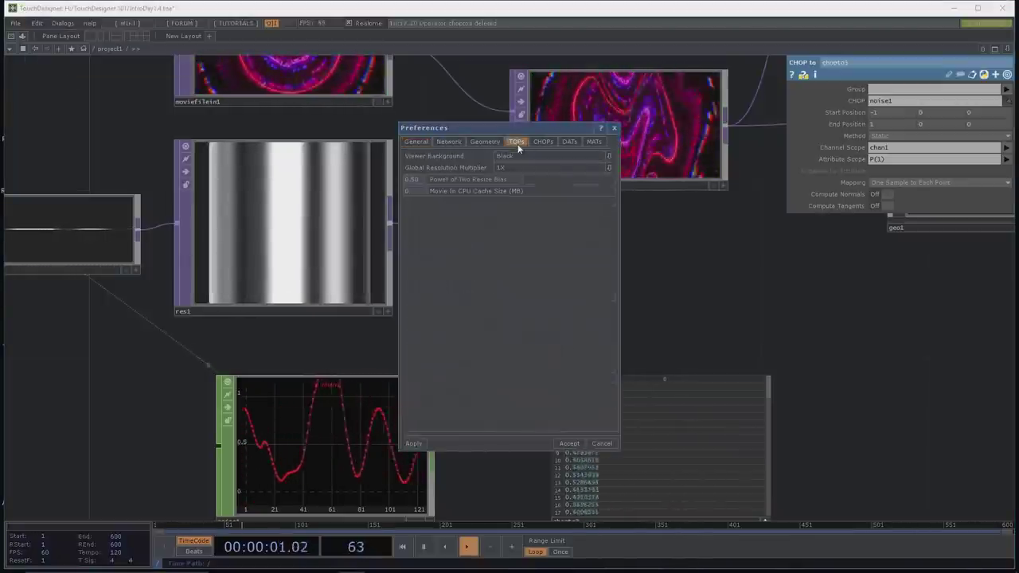
click(519, 157)
click(516, 175)
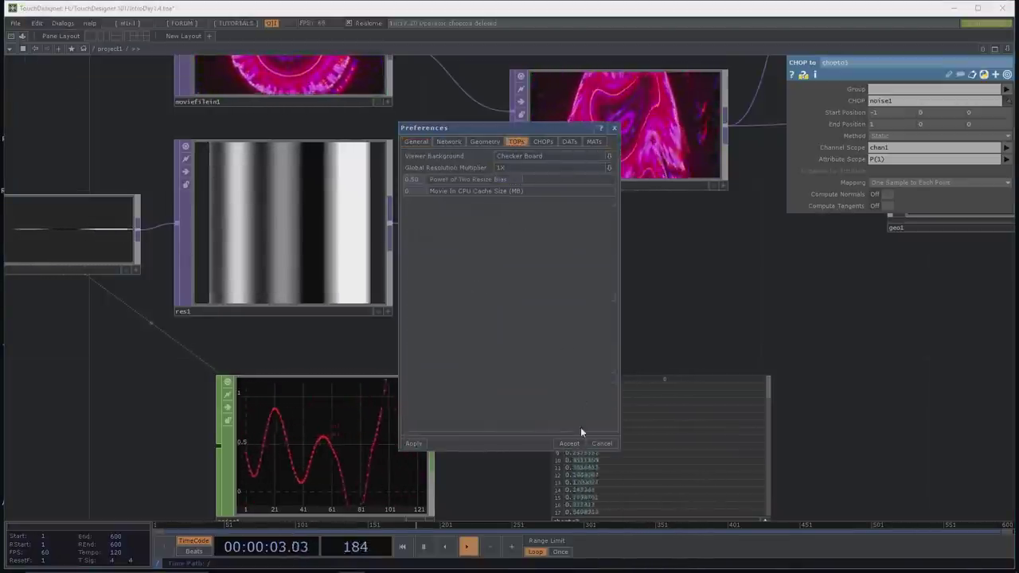
click(570, 445)
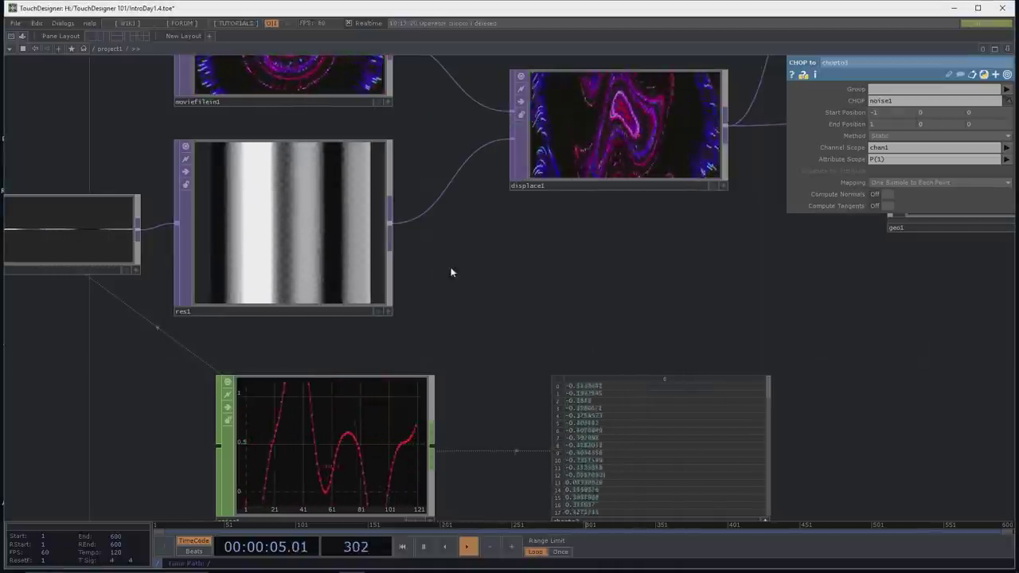
Step: Add a CHOP to TOP from noise1's output, place it below chopto1, and delete it again
scroll(466, 277, down, 2)
drag(469, 284, 473, 233)
drag(412, 252, 446, 135)
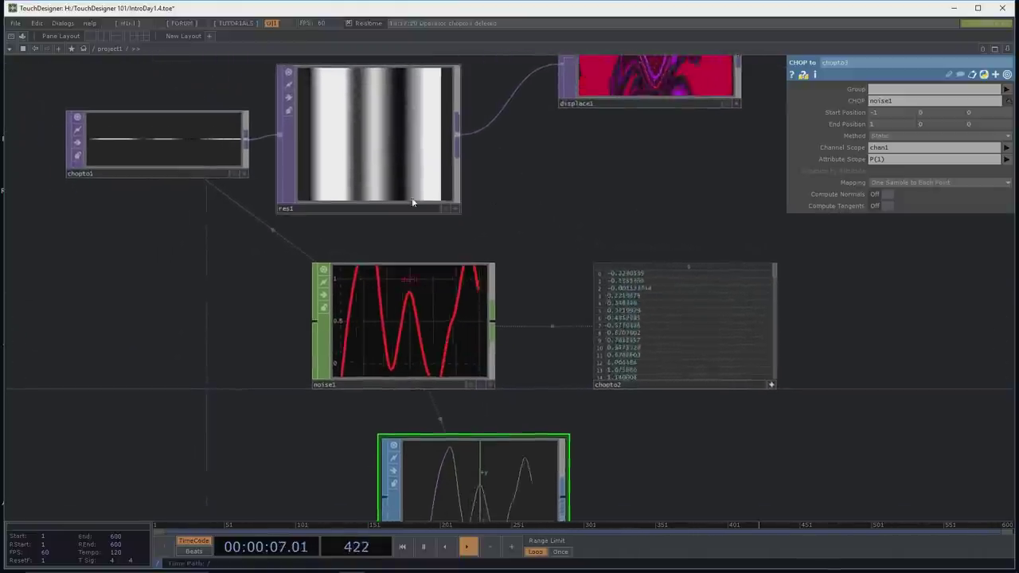
drag(150, 208, 216, 185)
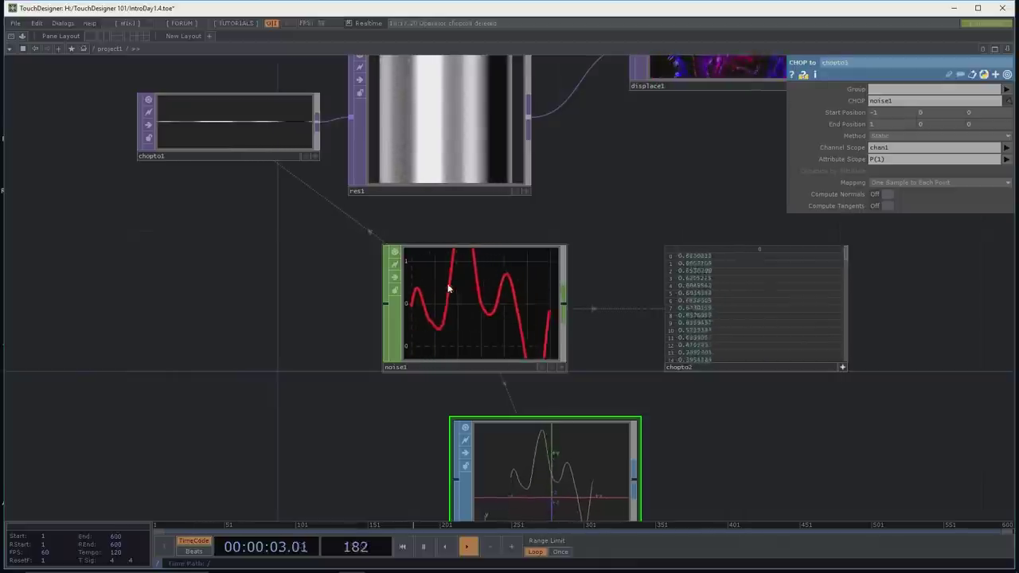
right_click(564, 304)
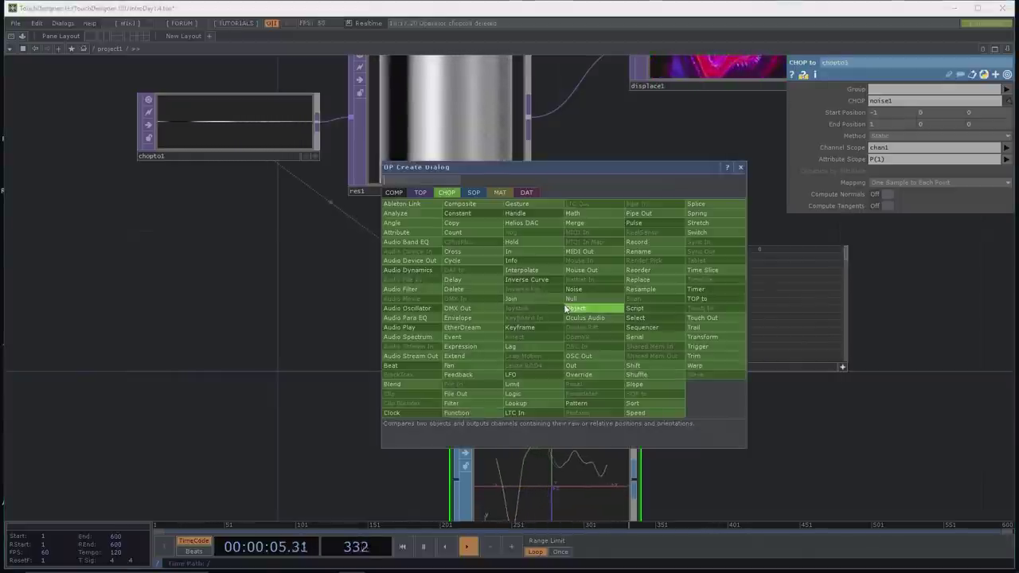
click(421, 192)
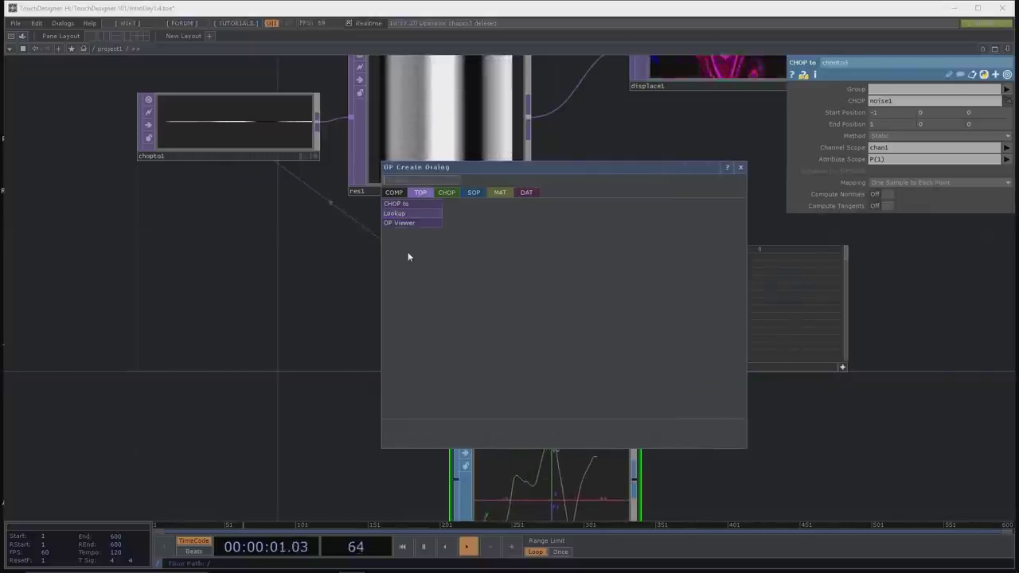
click(408, 203)
click(148, 410)
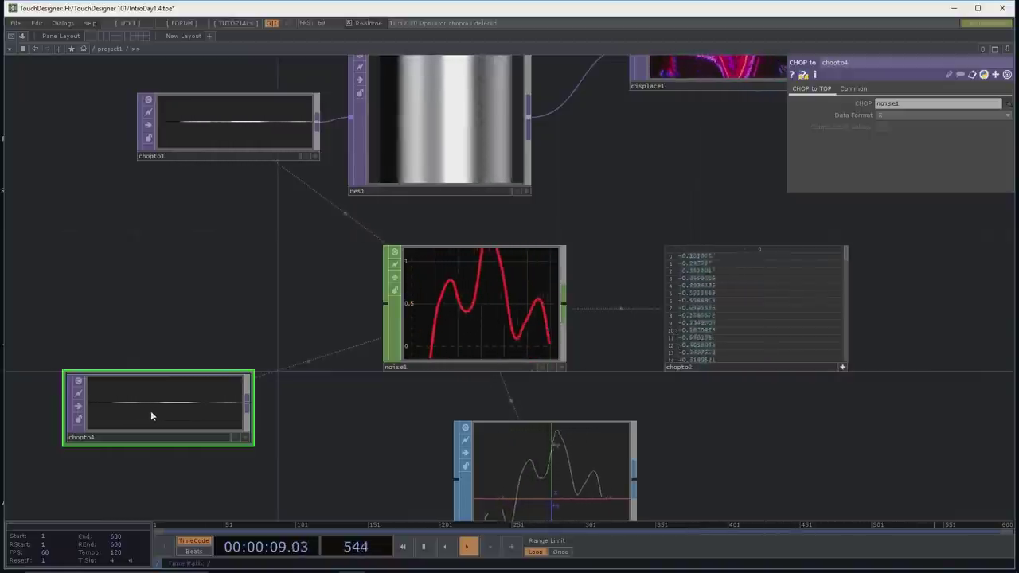
key(Delete)
Step: Check chopto1's info and review the Output Resolution choices of res1, keeping Custom Resolution
drag(290, 264, 287, 316)
click(405, 191)
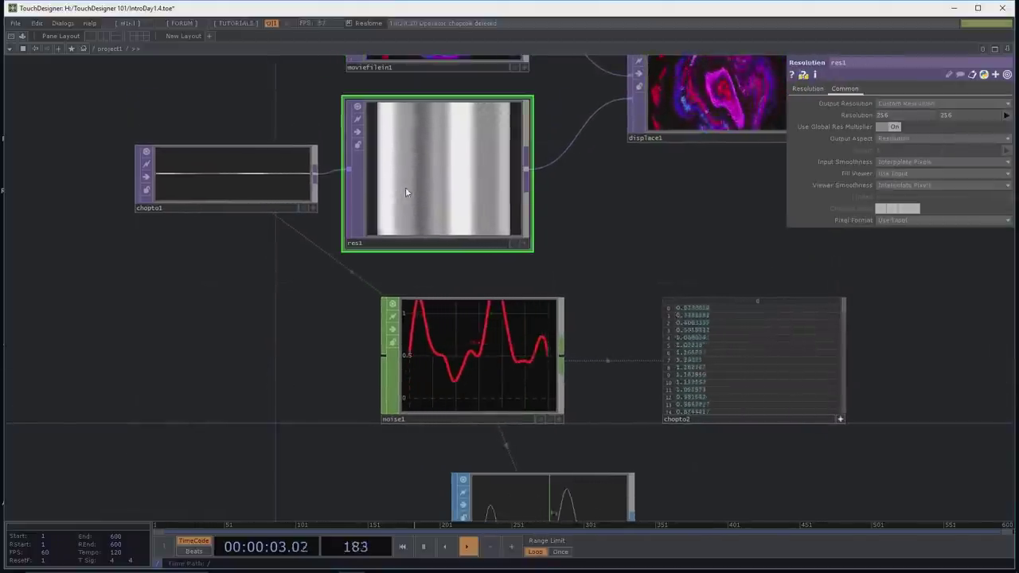
middle_click(257, 191)
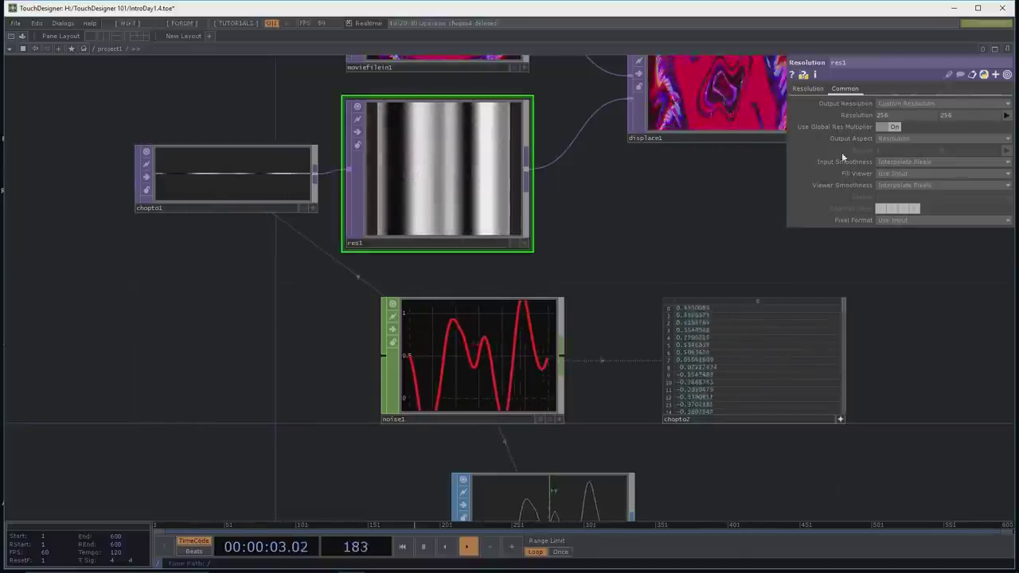
click(893, 104)
click(906, 200)
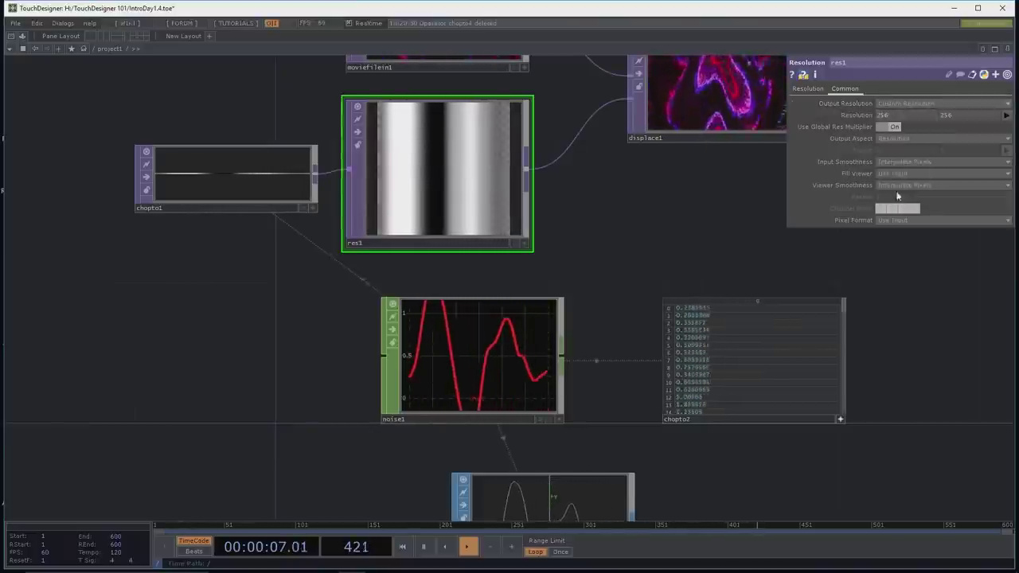
Step: Try res1's Output Aspect at Use Input, and switch it back to Resolution
click(905, 141)
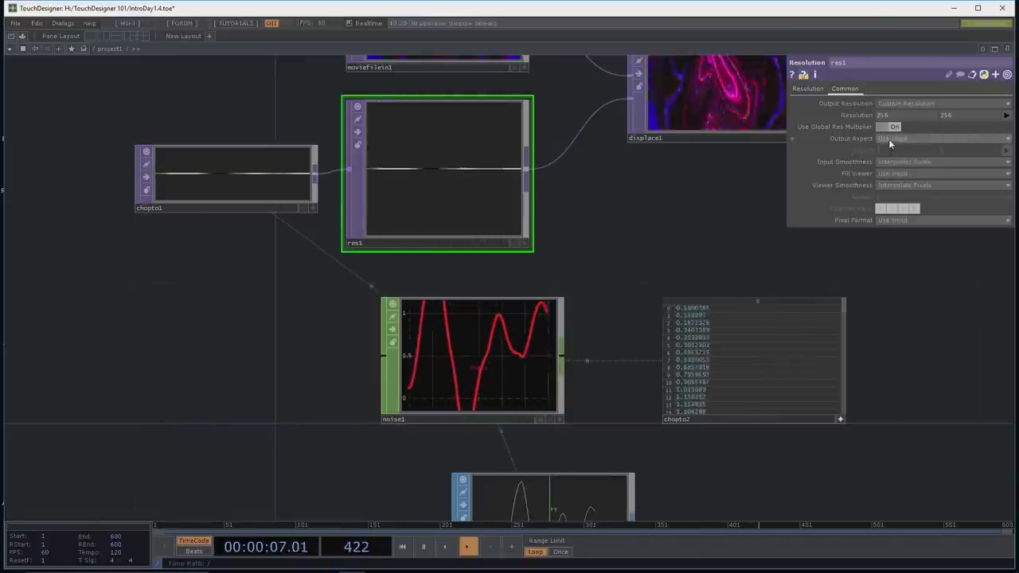
click(891, 138)
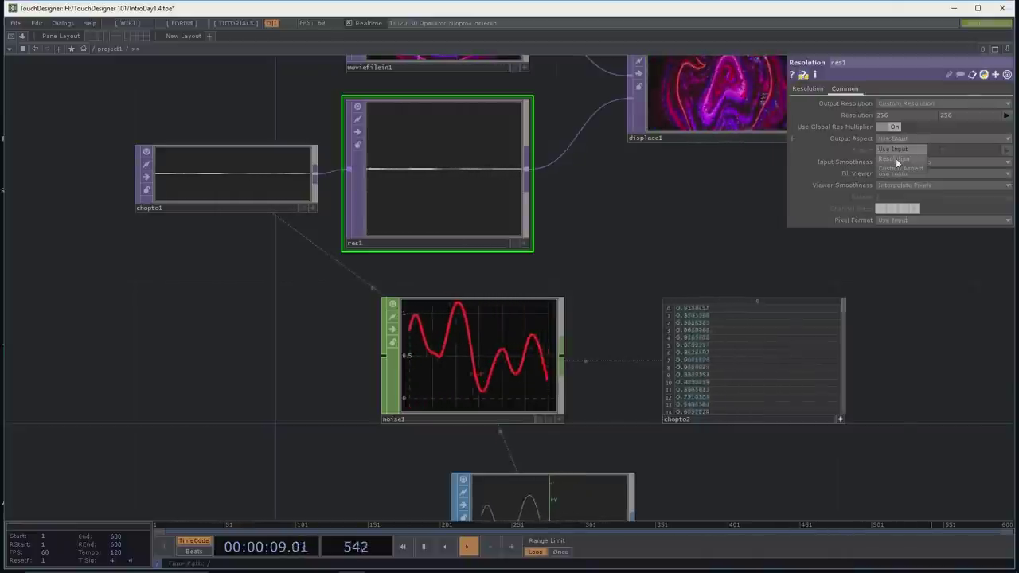
click(896, 159)
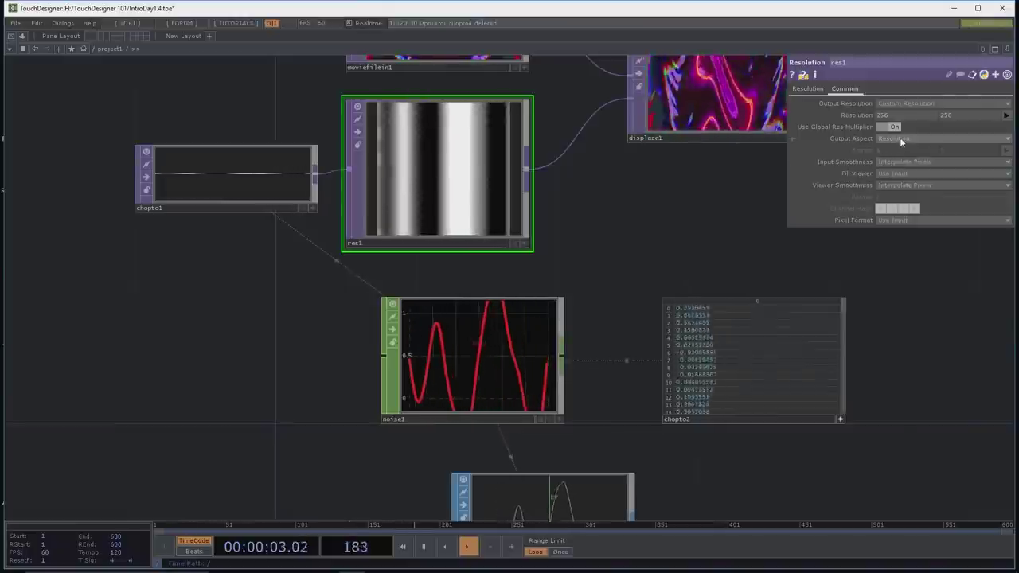
Step: Look over the whole network, from chopto3 and the noise branch up to the video feedback chain ending at over1
scroll(657, 247, down, 2)
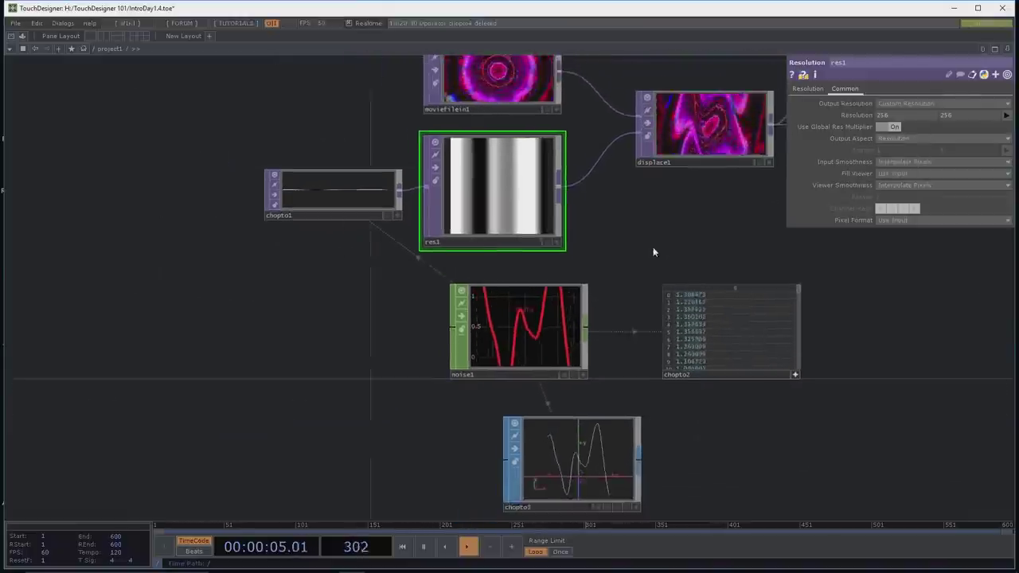
scroll(621, 207, down, 2)
scroll(549, 278, up, 2)
drag(577, 360, 488, 270)
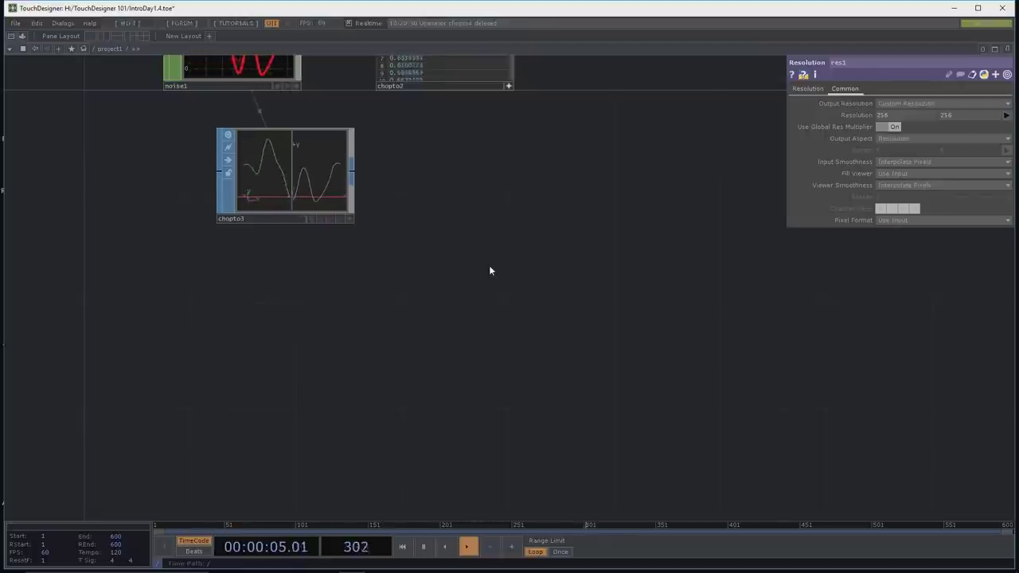
drag(493, 263, 502, 367)
drag(597, 211, 618, 378)
drag(608, 232, 719, 393)
drag(621, 276, 628, 387)
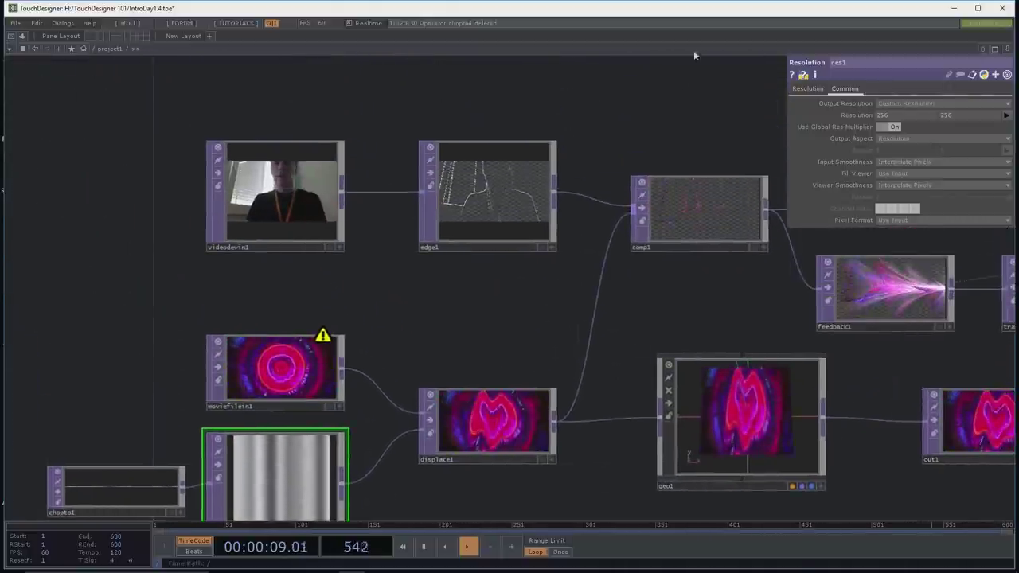
drag(700, 110, 466, 192)
scroll(561, 119, down, 2)
scroll(593, 125, up, 1)
scroll(430, 120, down, 1)
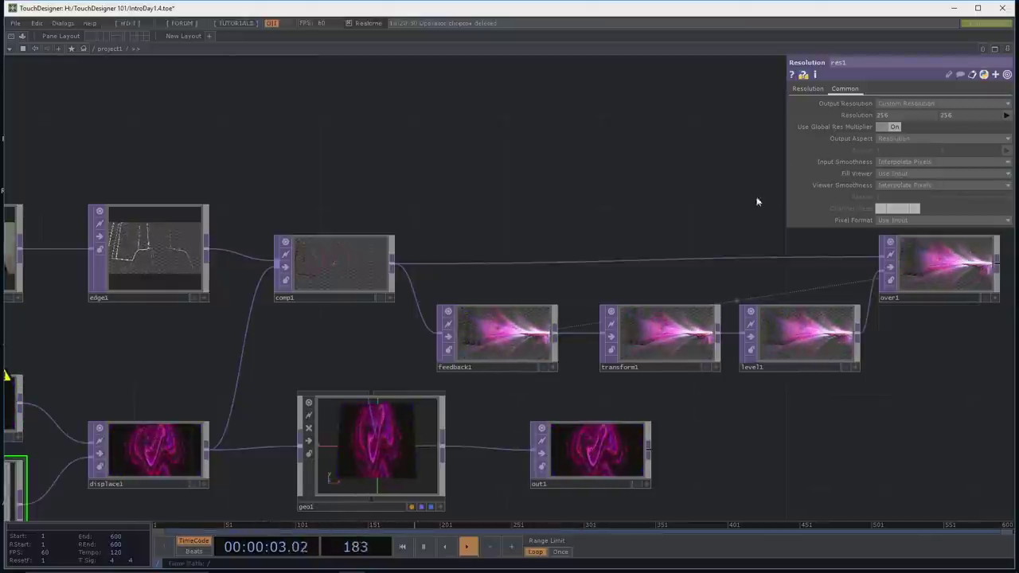
Step: Add a Switch TOP in the empty space above over1
drag(696, 197, 673, 200)
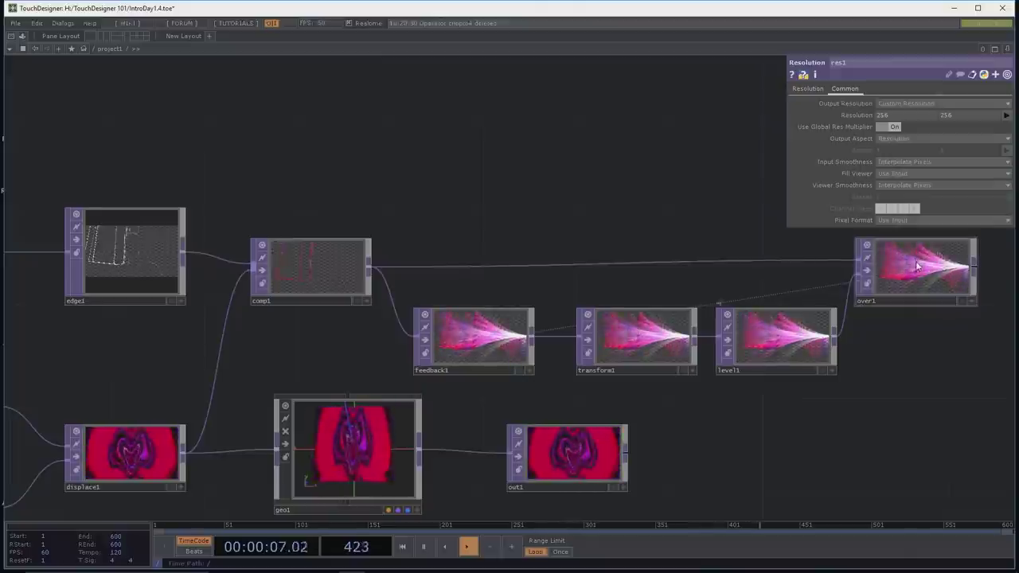
drag(673, 216, 620, 243)
key(Tab)
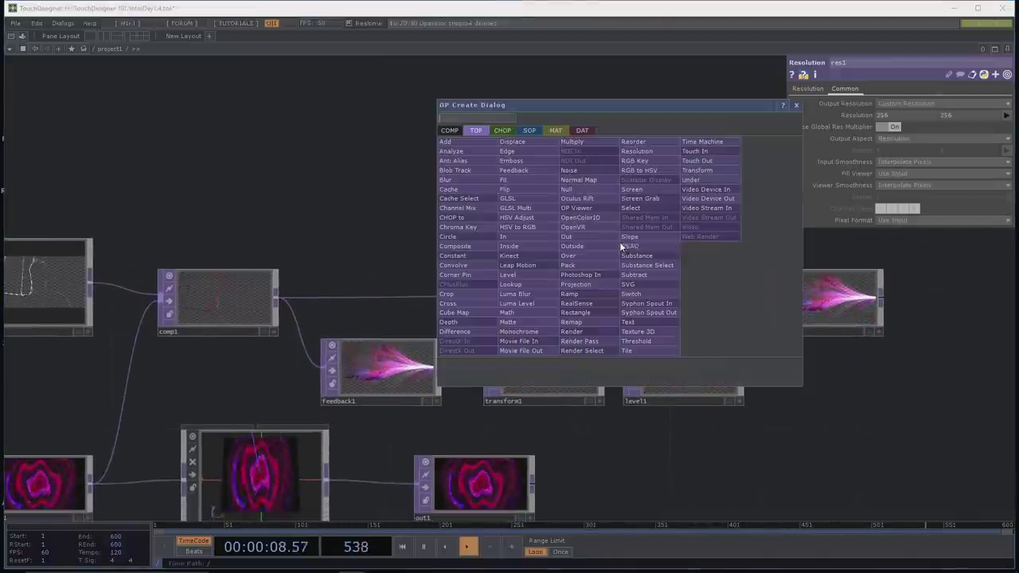
text(sw)
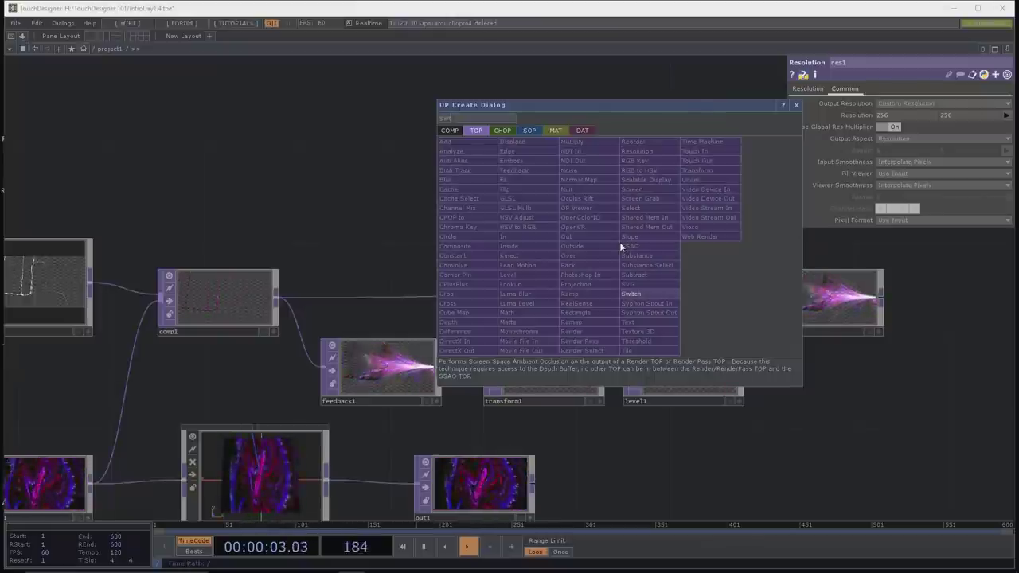
click(673, 297)
click(715, 225)
drag(667, 260, 512, 282)
drag(555, 200, 632, 200)
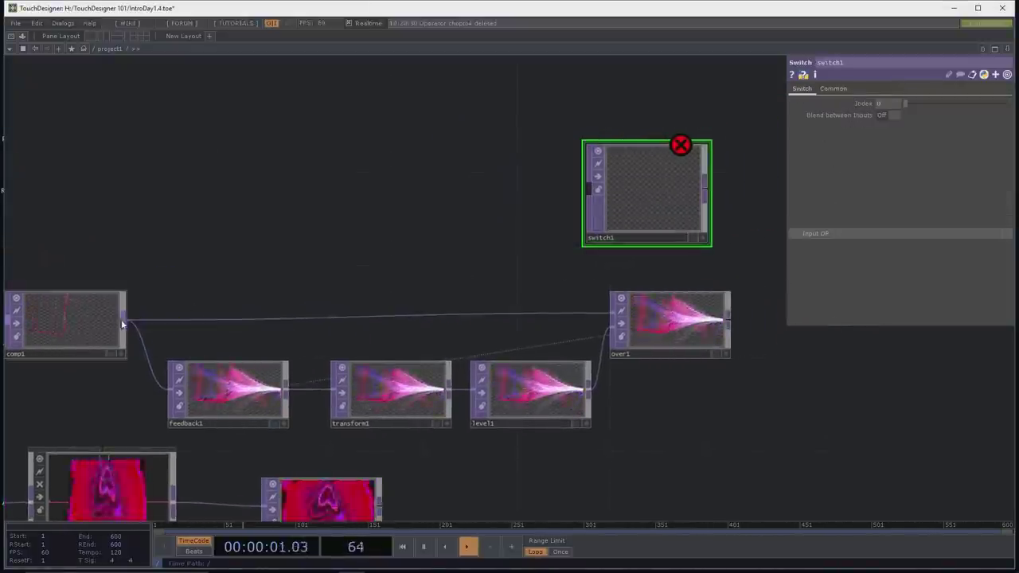
Step: Wire comp1 and over1 into switch1 as its first and second inputs, placing switch1 to the right of over1
drag(259, 241, 270, 263)
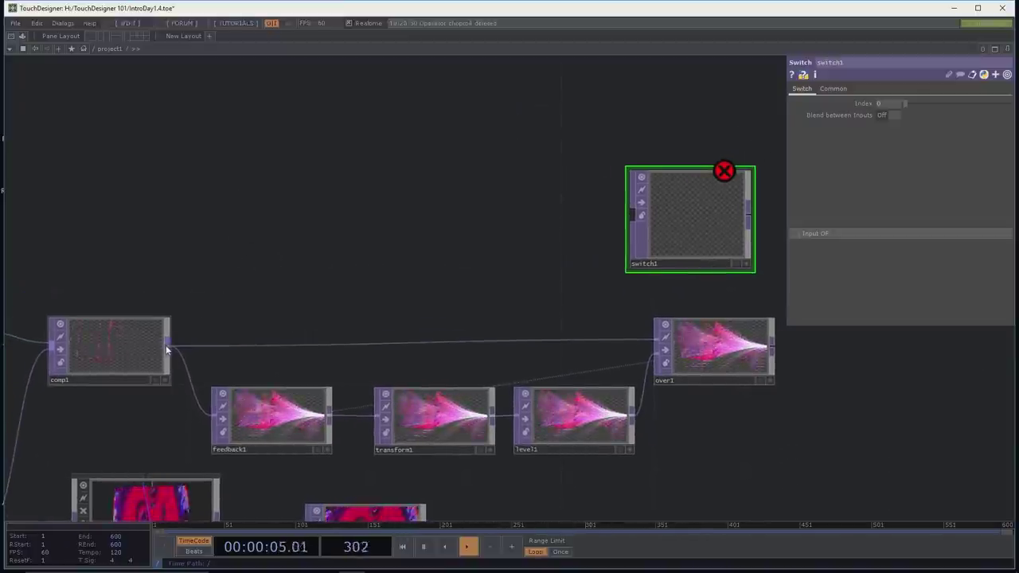
drag(177, 344, 619, 211)
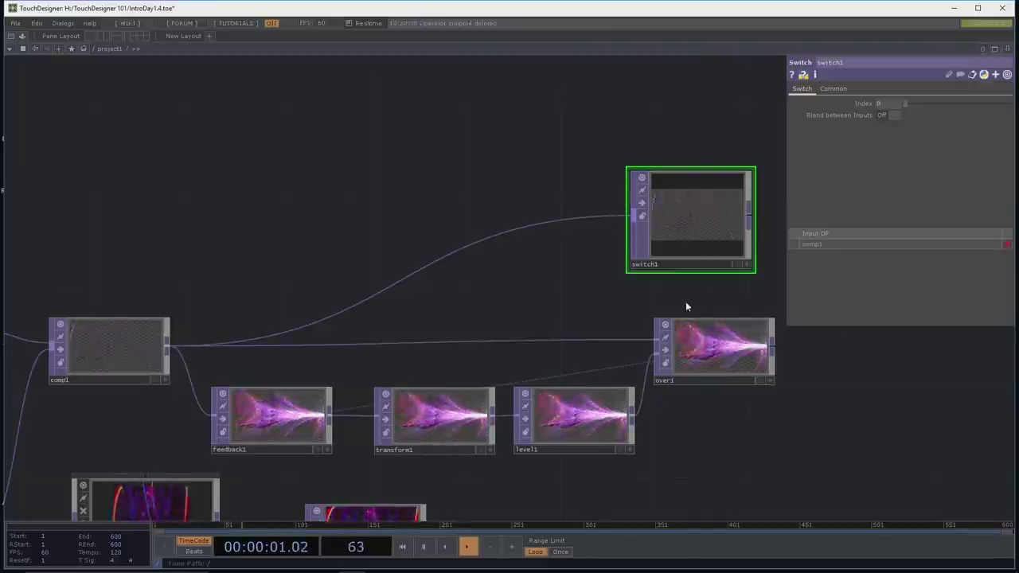
drag(635, 304, 551, 305)
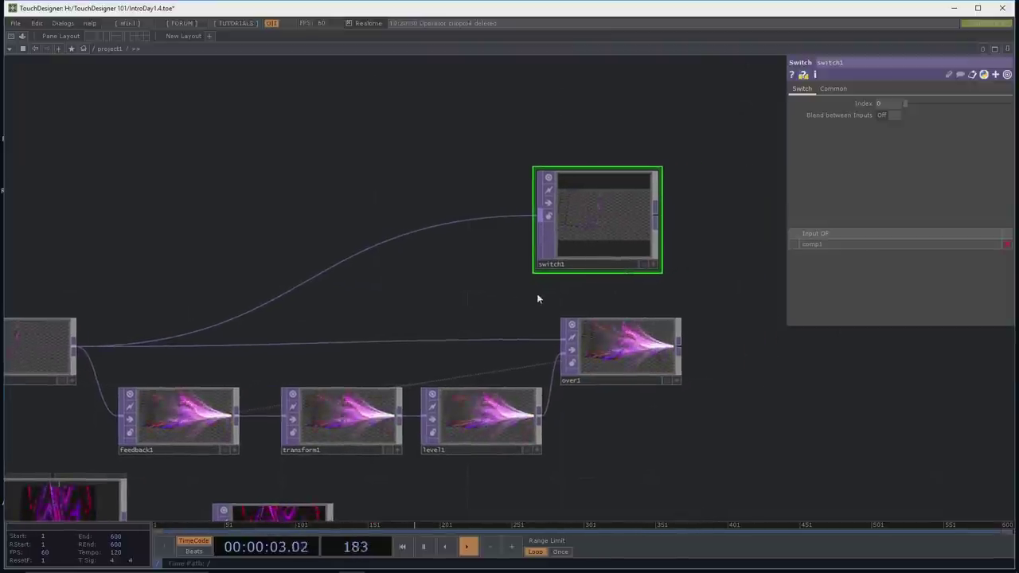
drag(614, 216, 732, 217)
drag(656, 324, 540, 334)
drag(608, 216, 677, 216)
drag(571, 352, 615, 217)
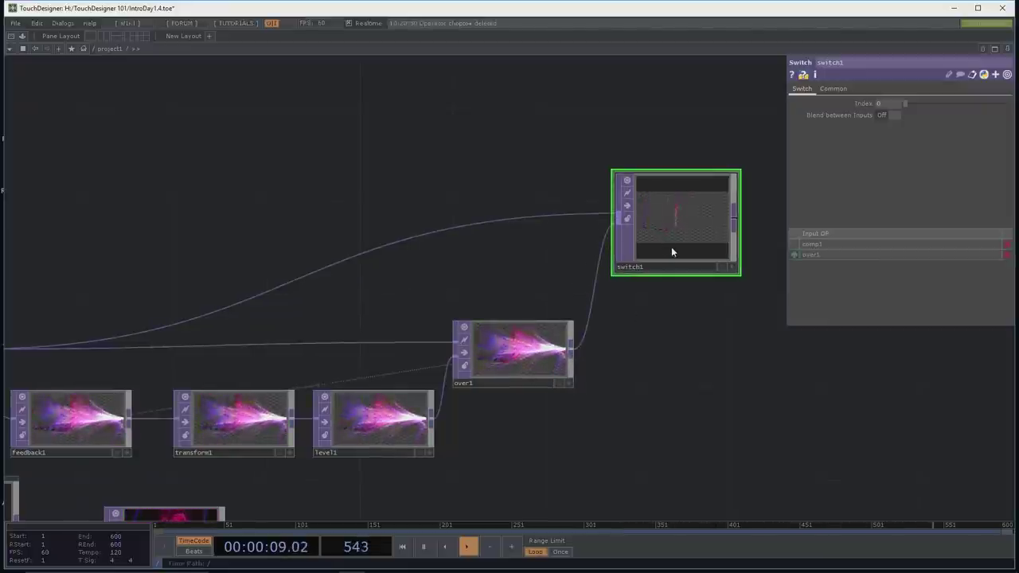
Step: Try switch1's Index slider to preview its two inputs, and return it to 0
drag(700, 353, 705, 367)
scroll(705, 367, down, 2)
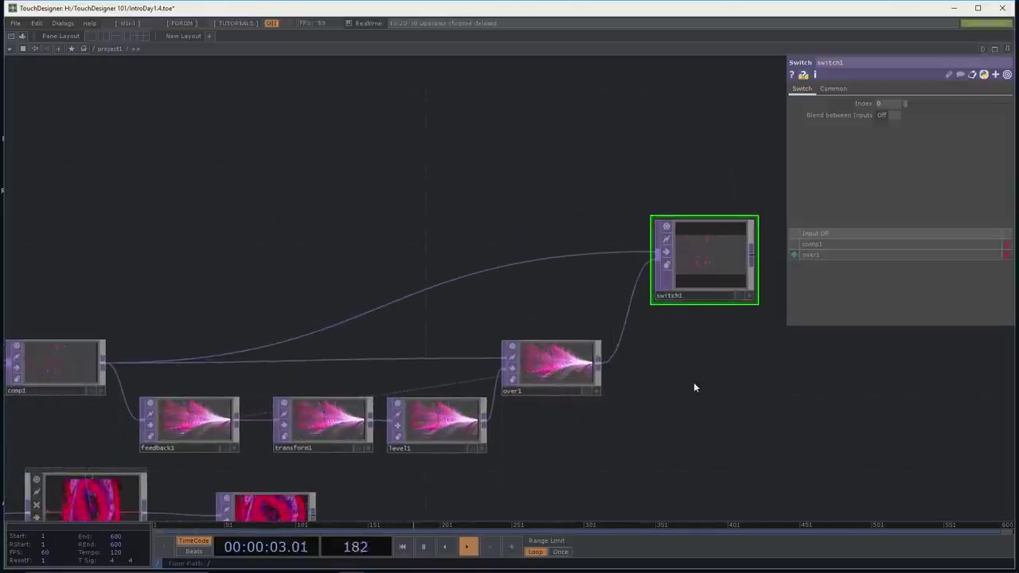
scroll(694, 382, up, 3)
scroll(705, 380, down, 2)
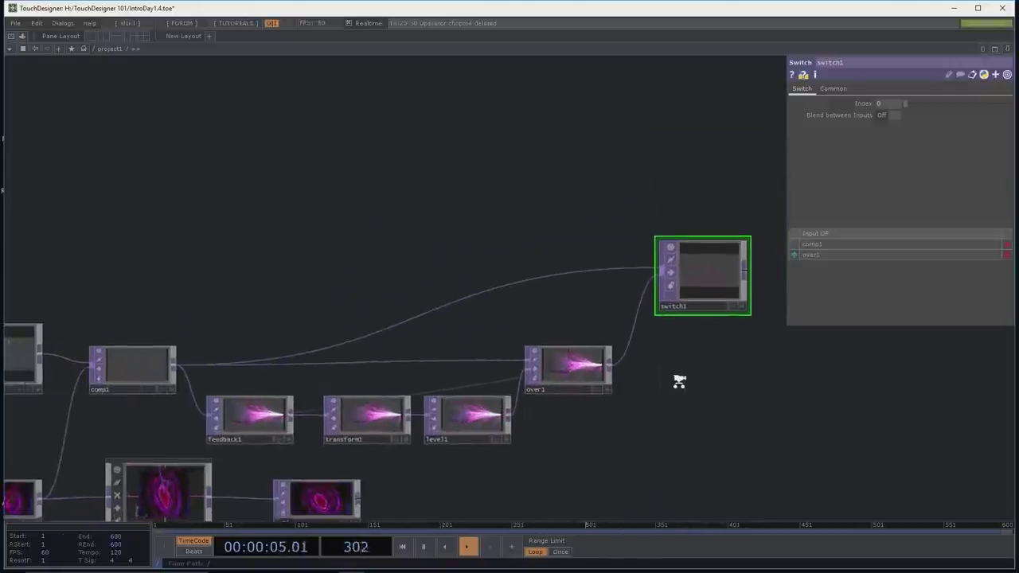
scroll(690, 380, up, 1)
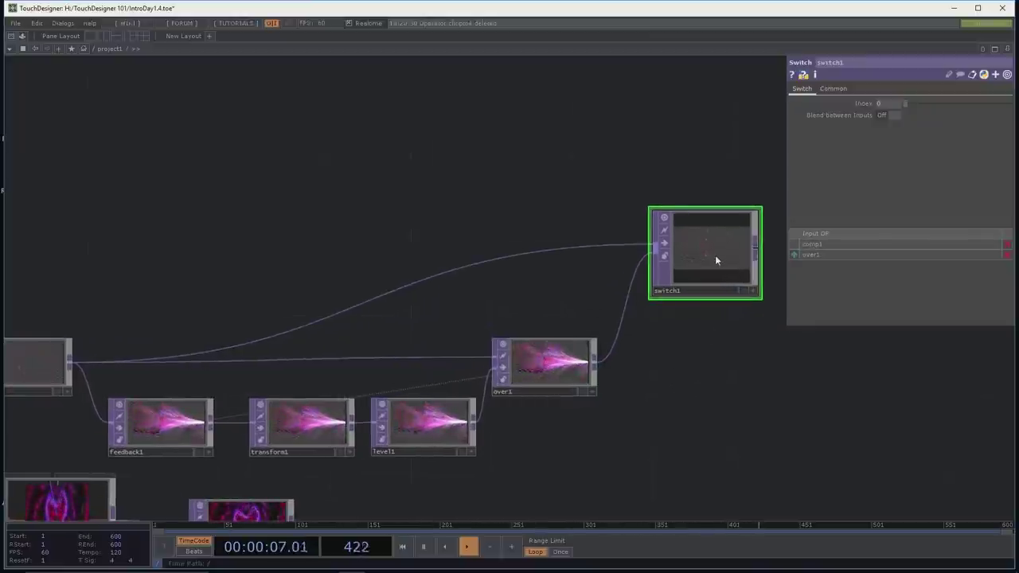
drag(713, 352, 646, 391)
scroll(660, 387, up, 2)
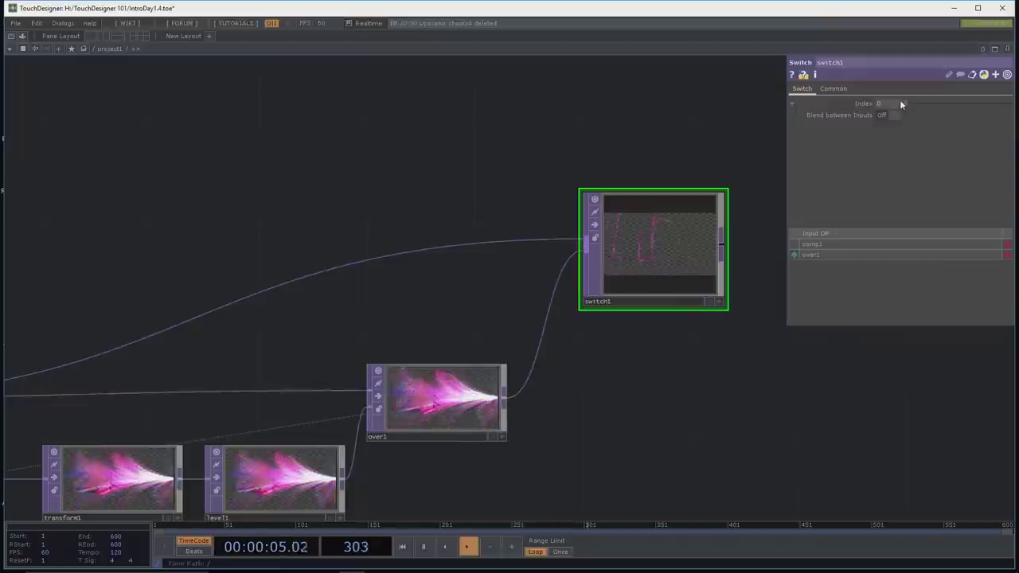
mouse_move(902, 103)
mouse_down()
mouse_move(916, 105)
mouse_move(903, 104)
mouse_up()
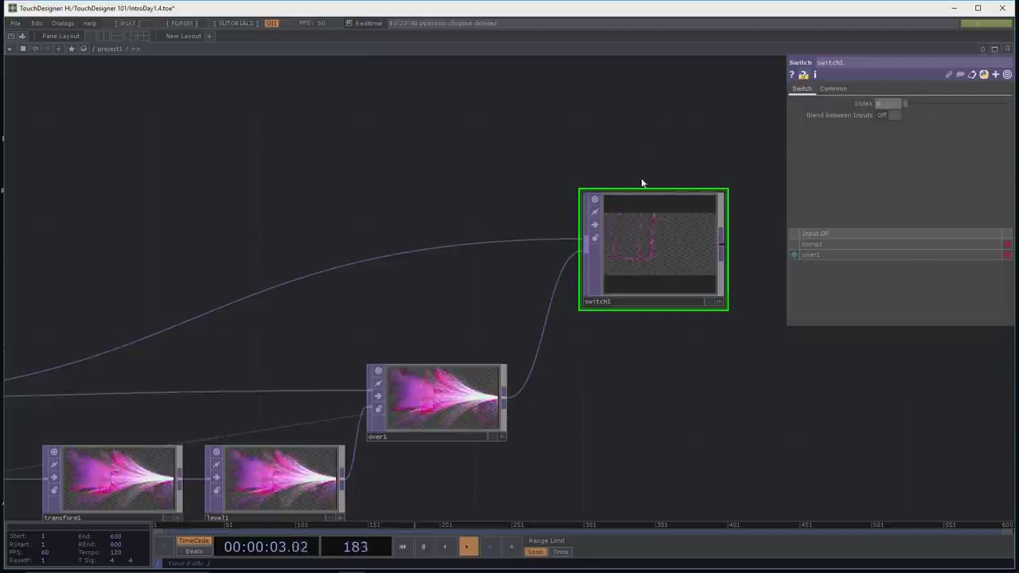
Step: Add a Keyboard In CHOP in the empty area above and to the left of switch1
drag(648, 159, 655, 183)
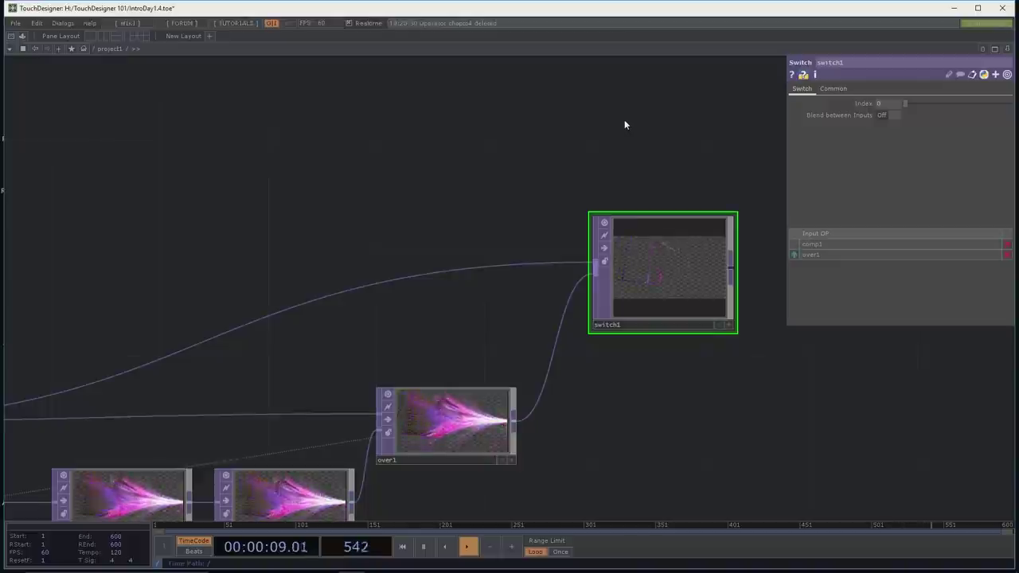
drag(336, 159, 348, 210)
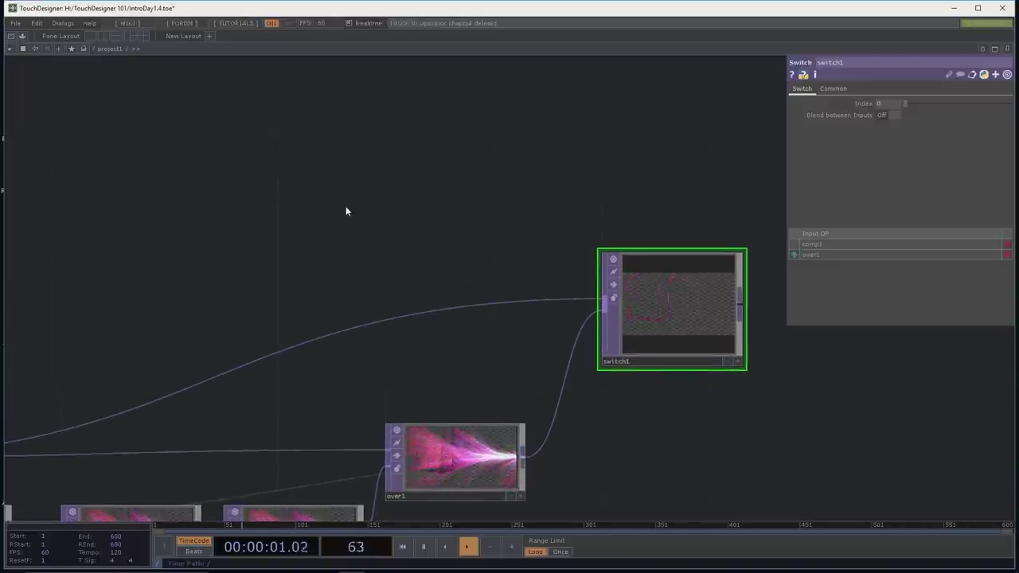
key(Tab)
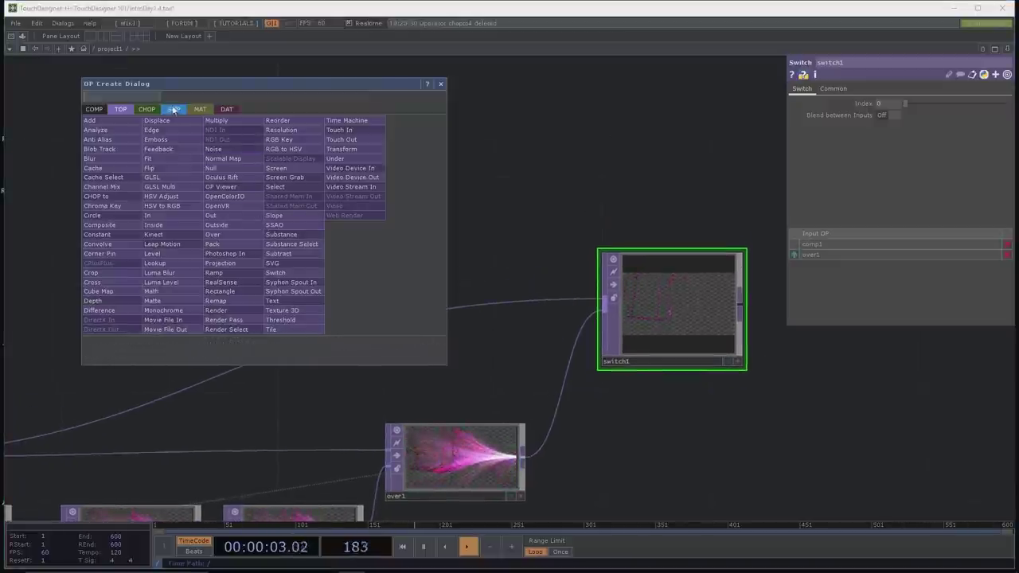
click(146, 109)
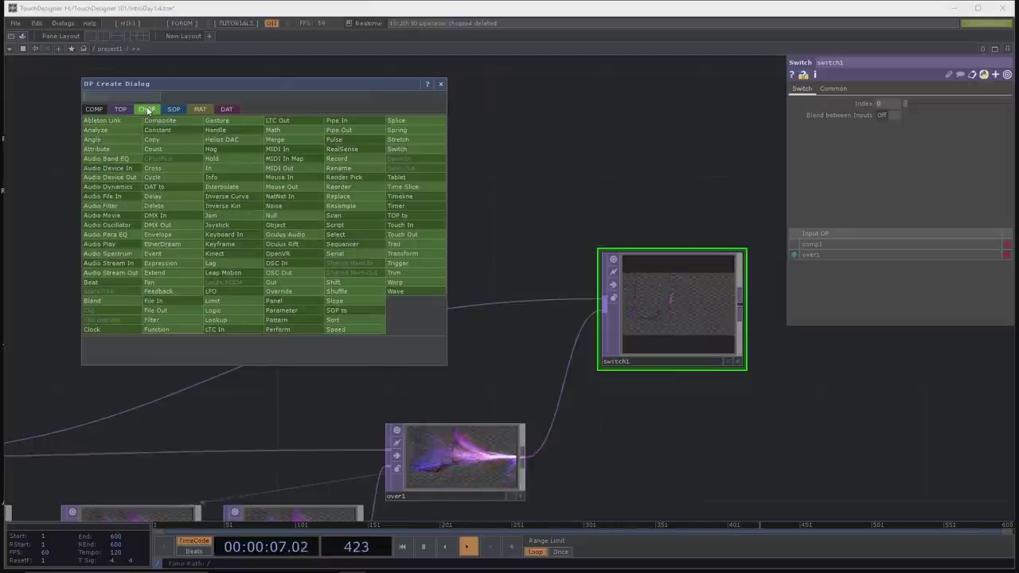
text(keyboar)
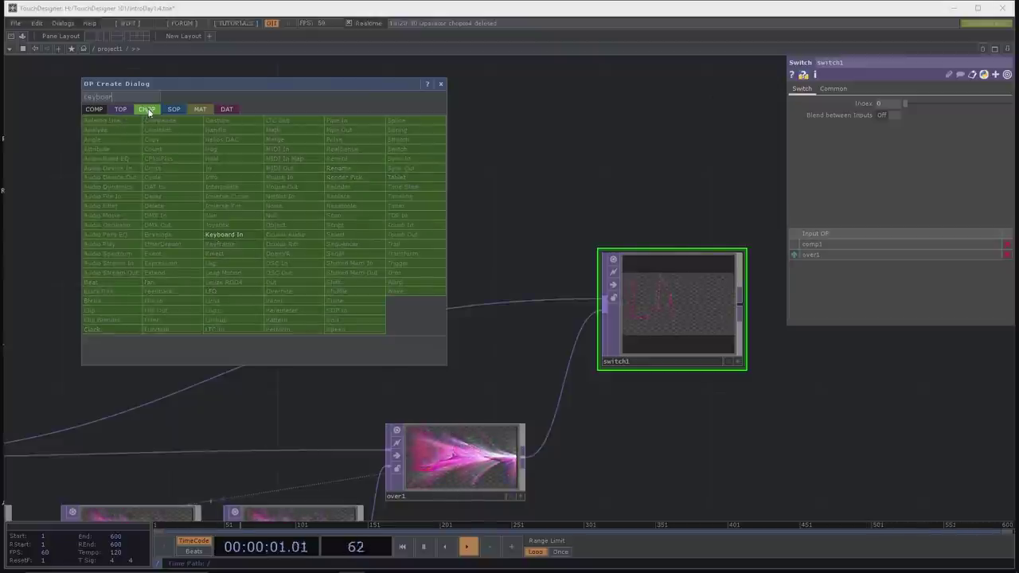
click(249, 237)
click(241, 140)
drag(240, 140, 241, 172)
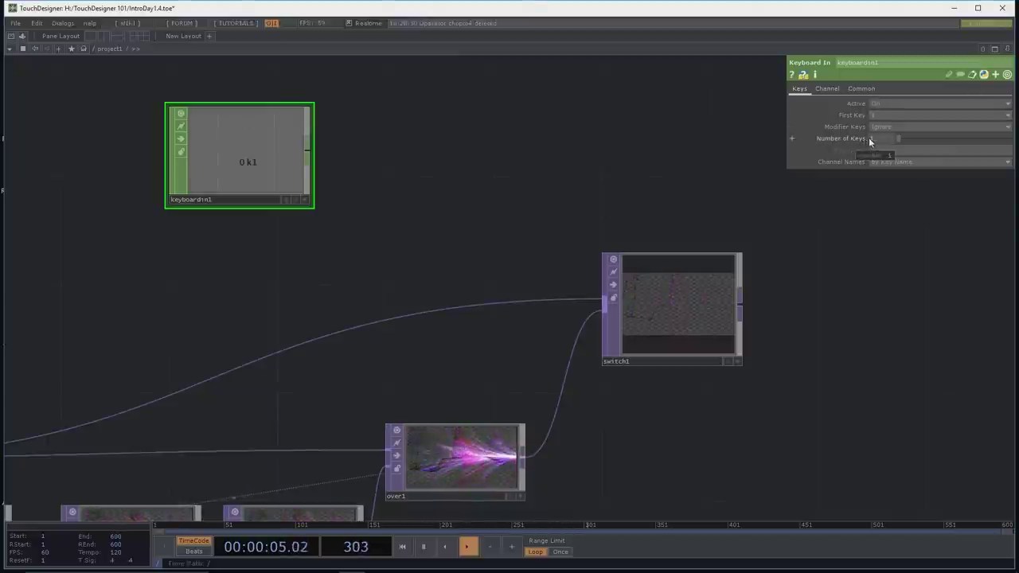
Step: Test keyboardin1's k1 channel by triggering the 1 key several times
key(1)
key(1)
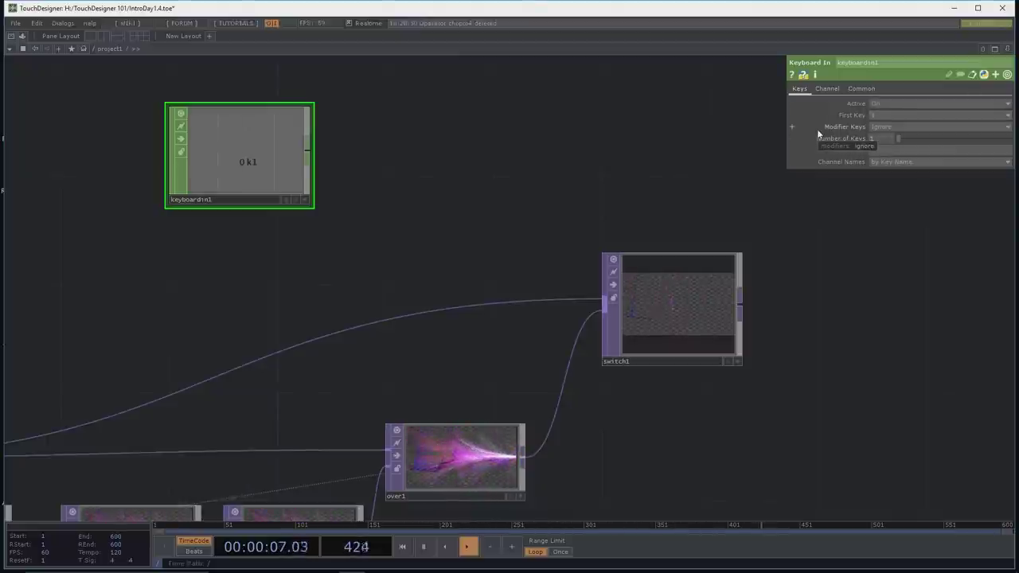
key(1)
key(1)
key(1)
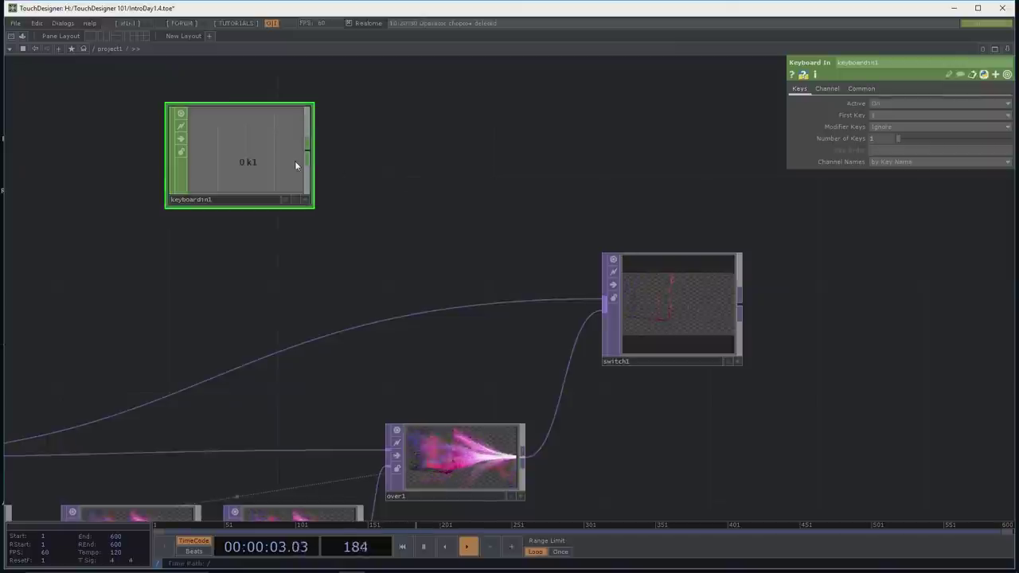
key(1)
Step: Compare switch1's Index control with keyboardin1's k1 channel, trying the Index slider and triggering the 1 key repeatedly
click(637, 283)
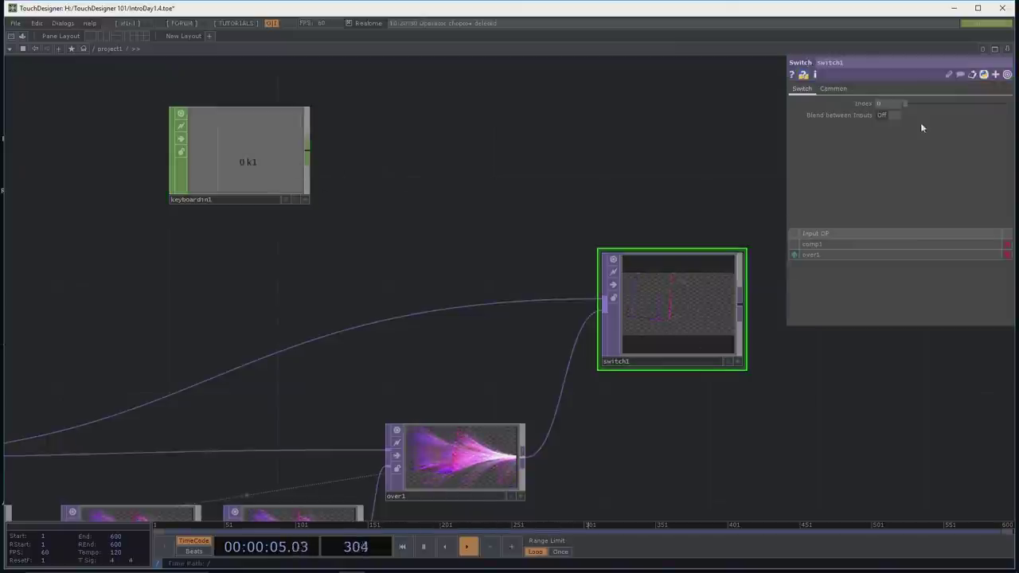
mouse_move(904, 105)
mouse_down()
mouse_move(926, 103)
mouse_move(905, 103)
mouse_up()
click(250, 158)
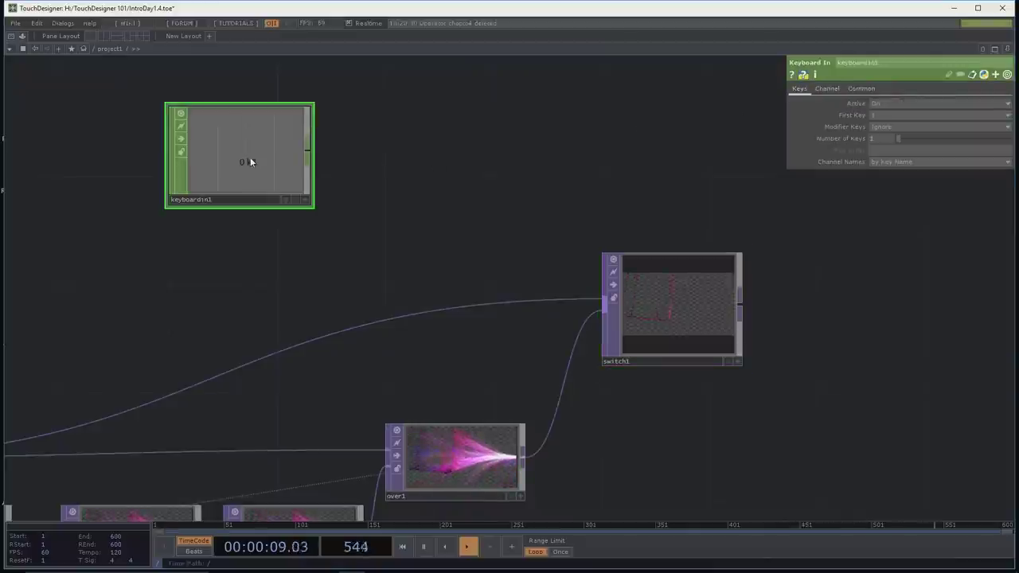
key(1)
drag(428, 189, 410, 233)
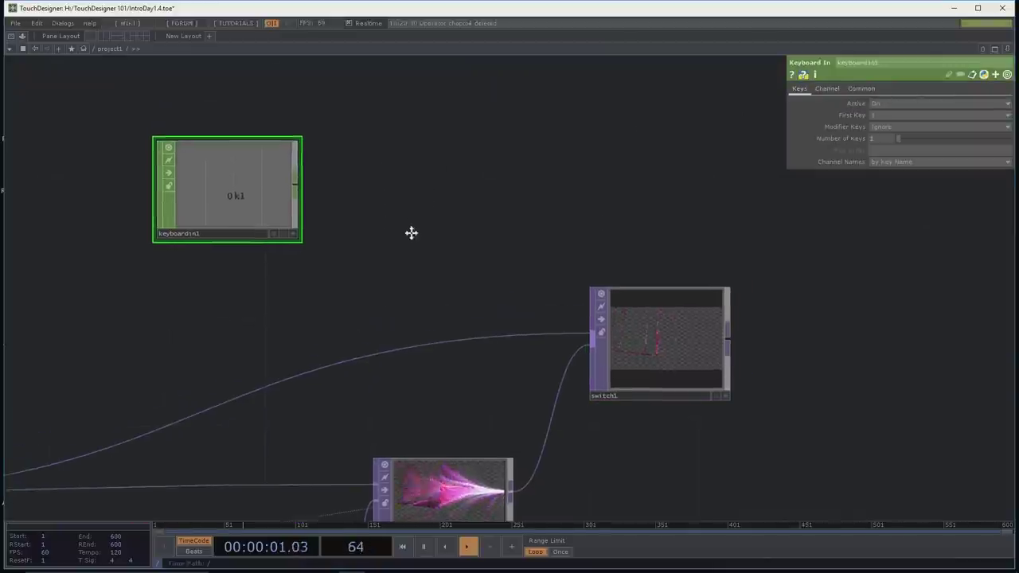
key(1)
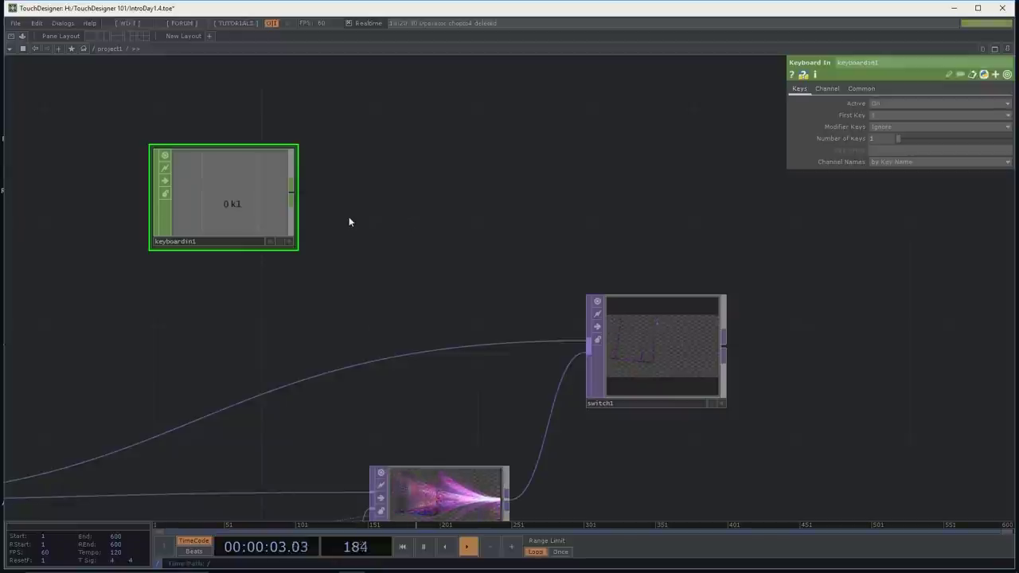
key(1)
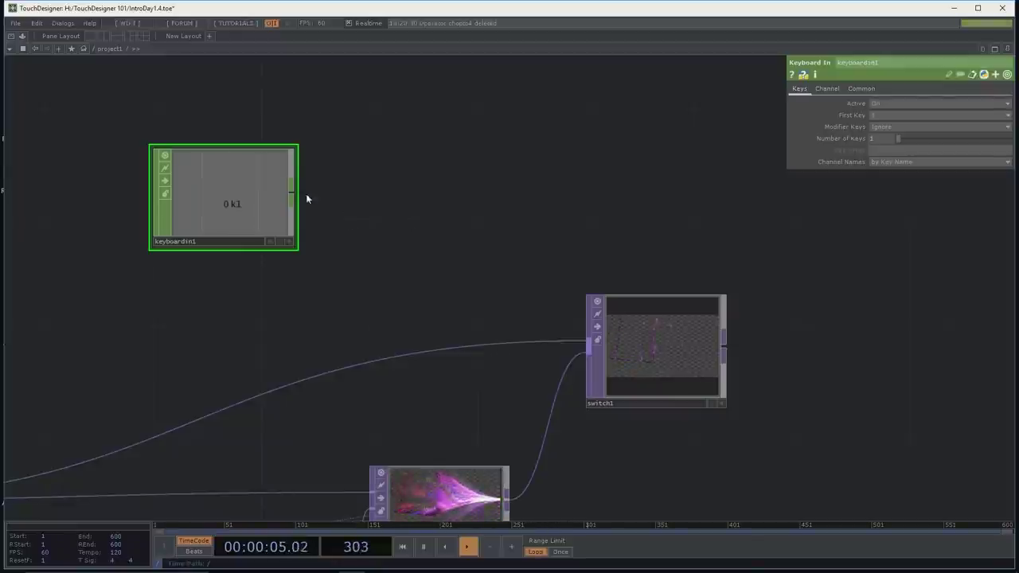
key(1)
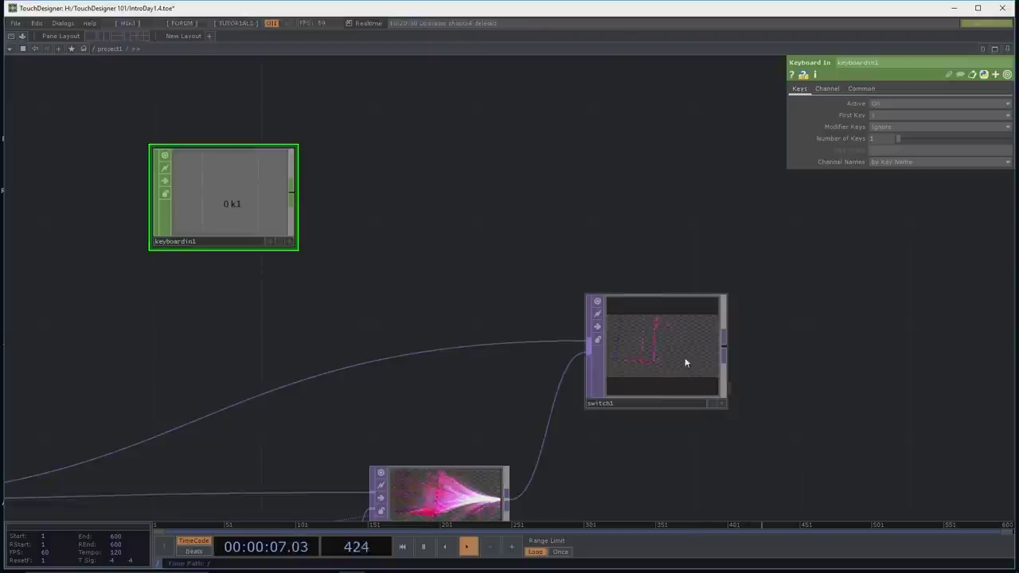
click(665, 335)
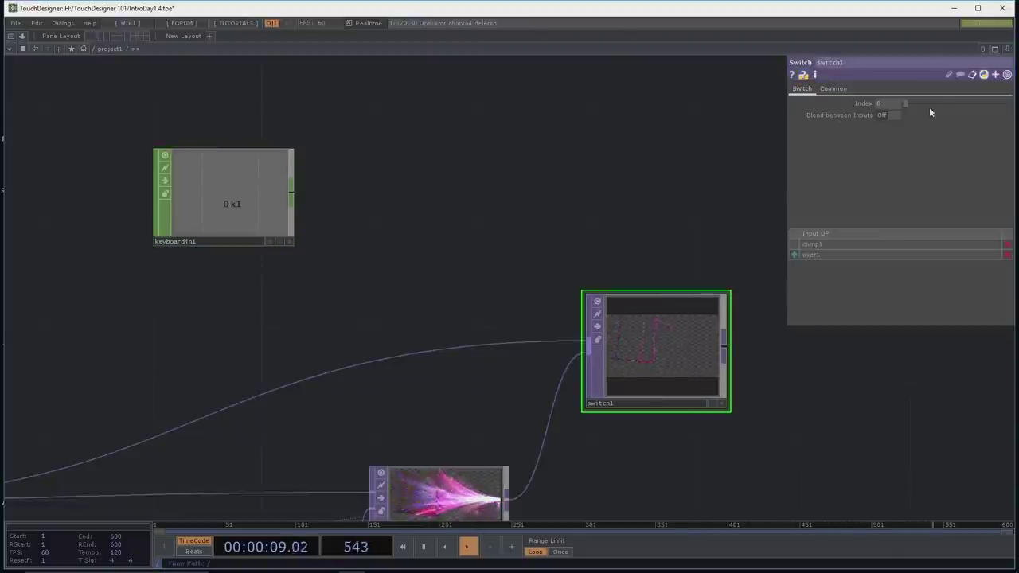
key(1)
key(1)
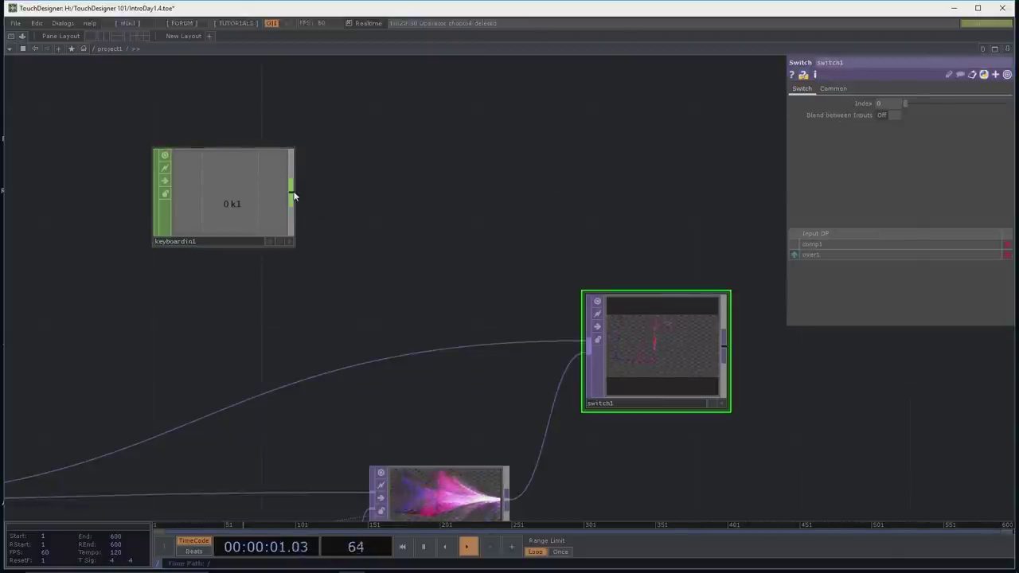
Step: Add a Null CHOP from keyboardin1's output, and delete it again
right_click(293, 196)
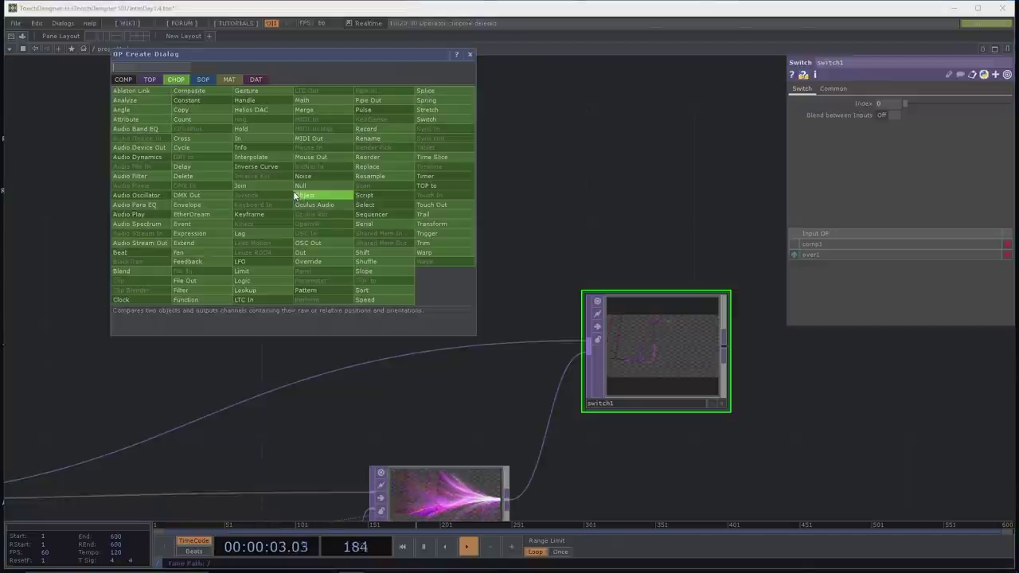
text(null)
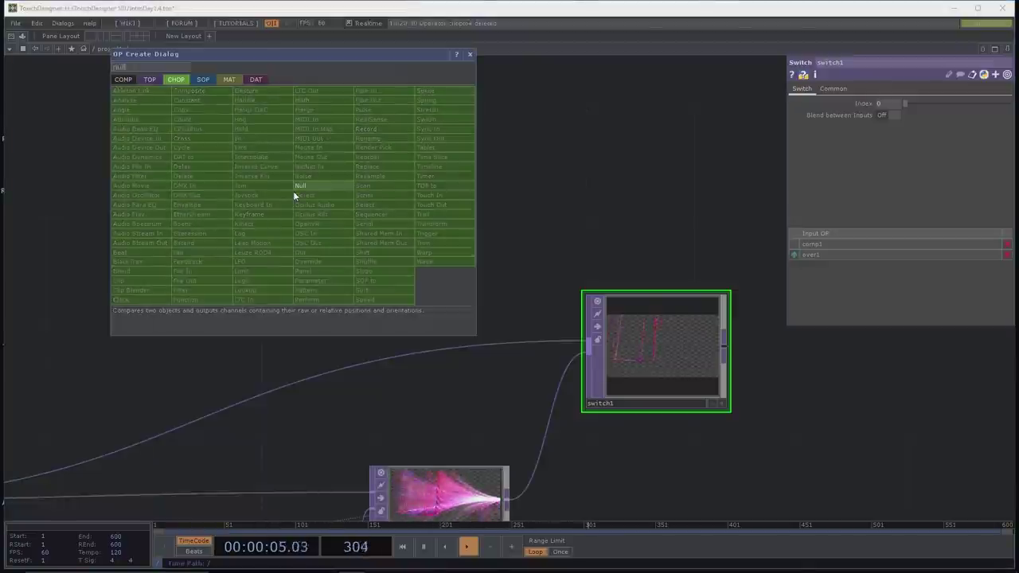
click(346, 185)
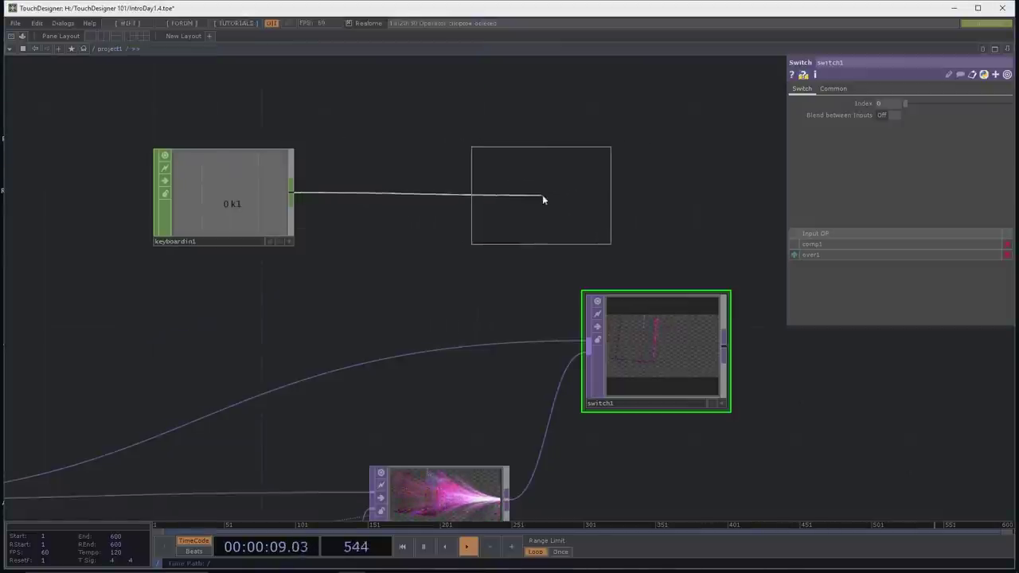
click(544, 195)
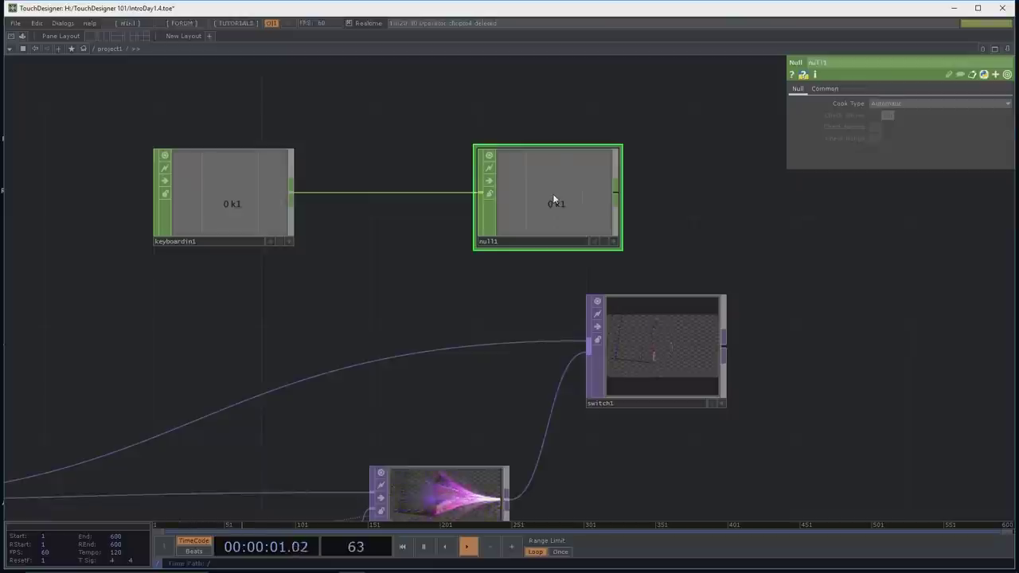
key(Delete)
drag(265, 187, 288, 190)
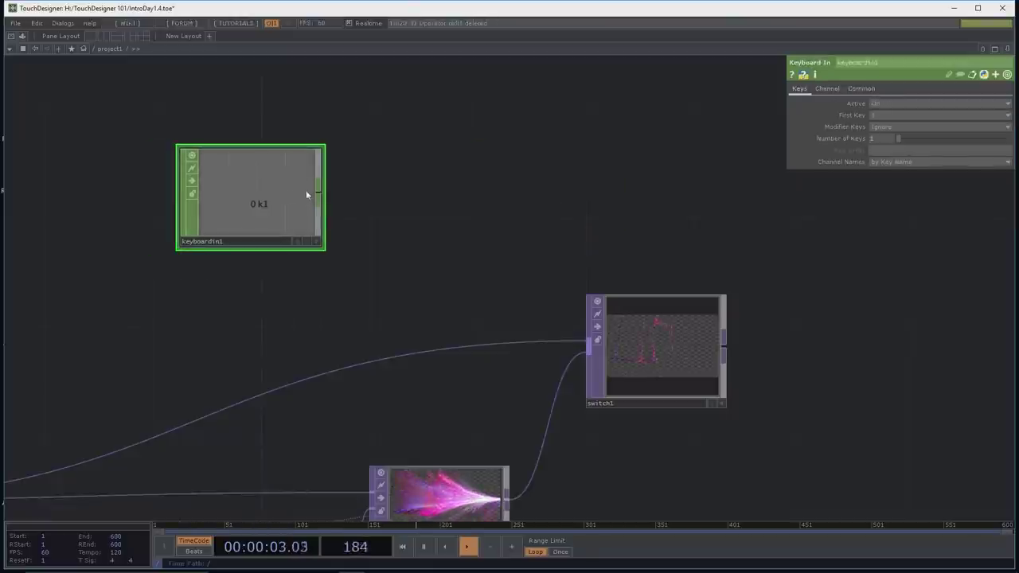
click(318, 195)
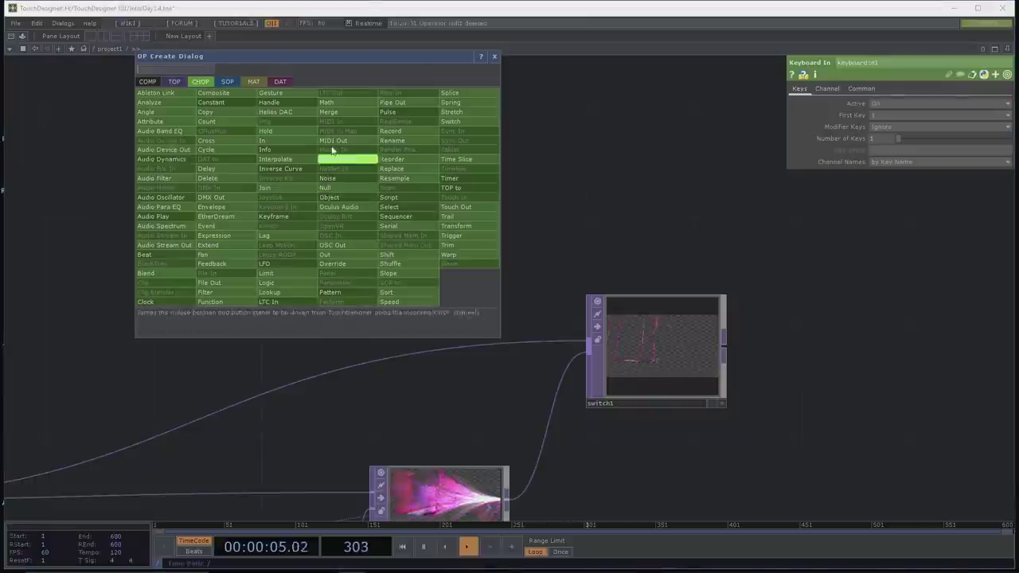
click(349, 101)
click(442, 172)
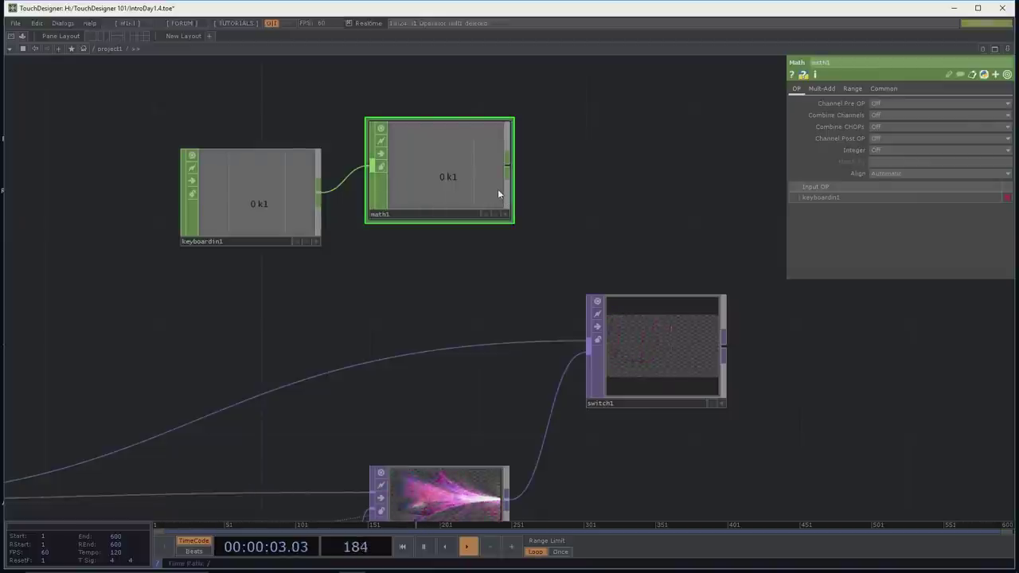
key(ctrl+z)
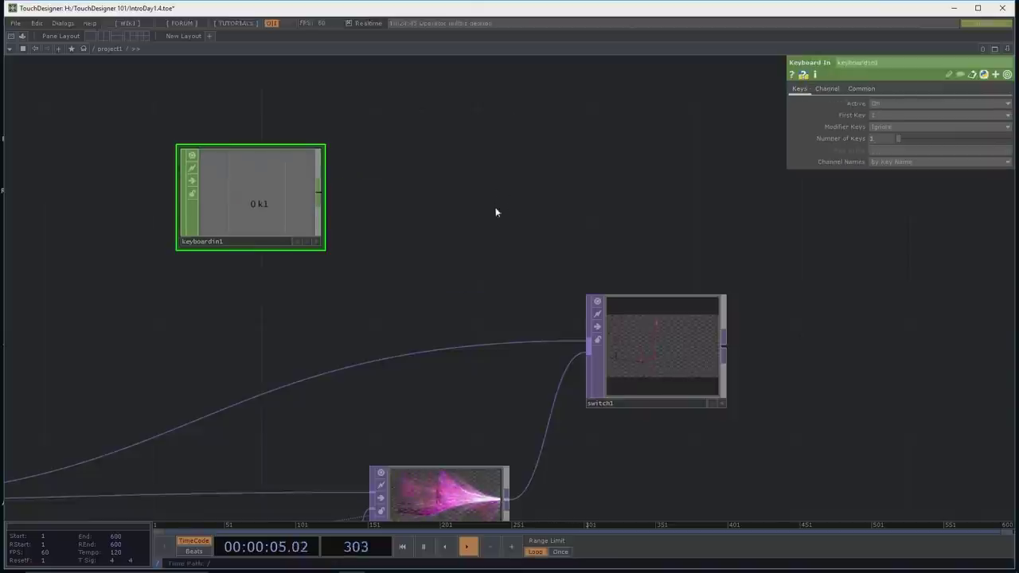
Step: Add a Null CHOP from keyboardin1's output and line it up directly above switch1
right_click(318, 198)
text(null)
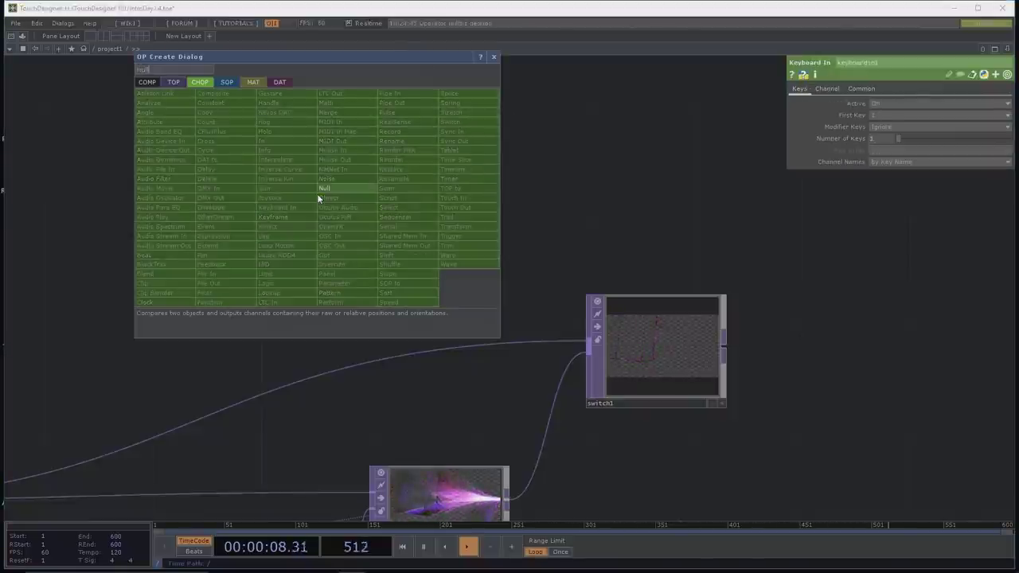
click(317, 193)
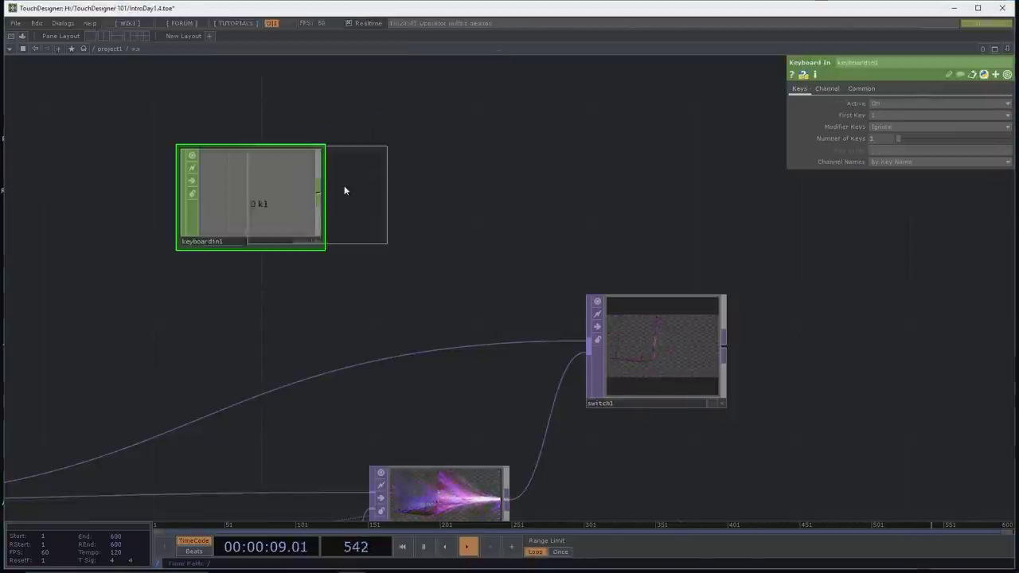
click(624, 197)
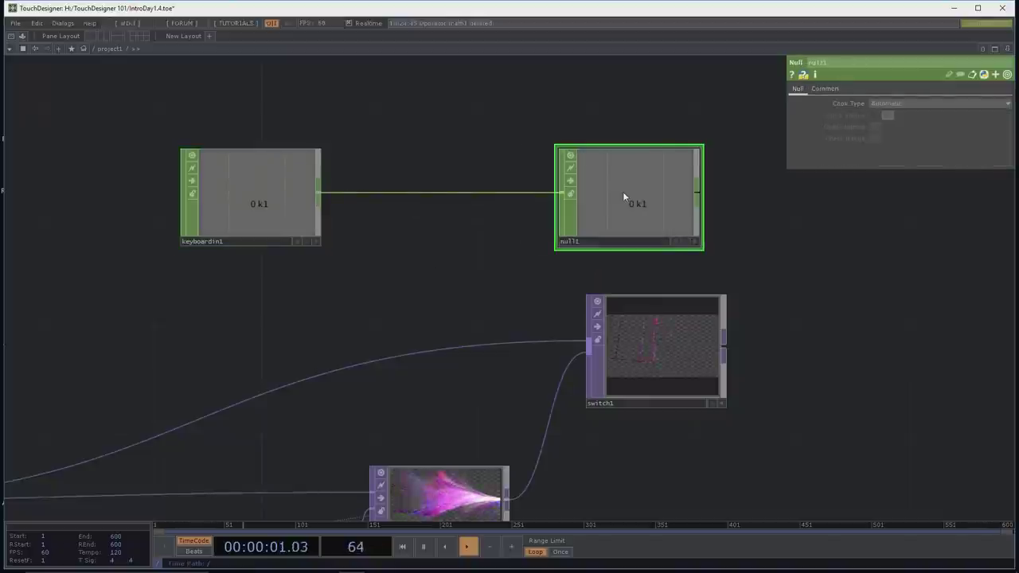
drag(622, 191, 650, 189)
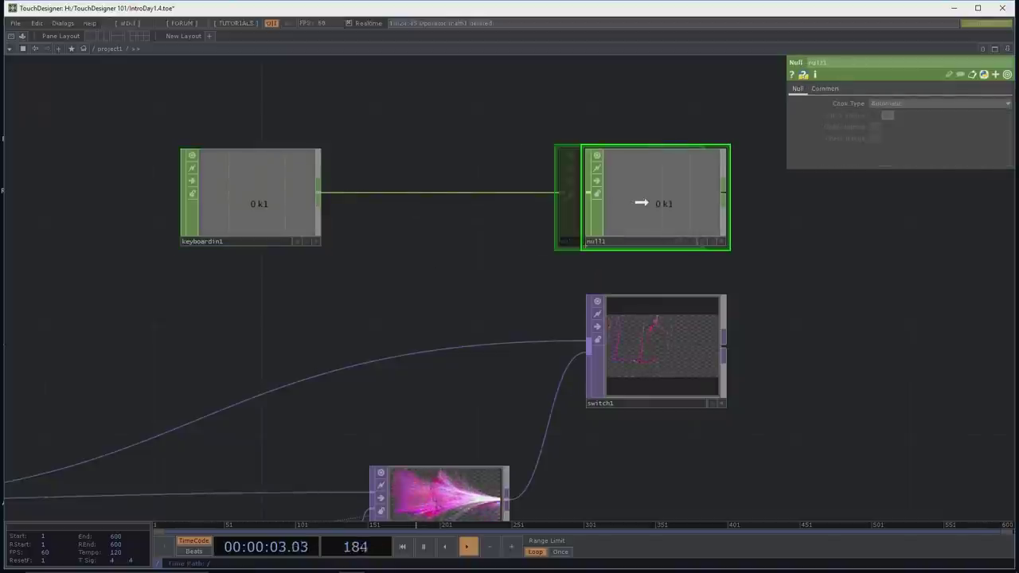
Step: Check that the k1 channel passes from keyboardin1 to null1 by triggering the 1 key several times
drag(769, 282, 617, 289)
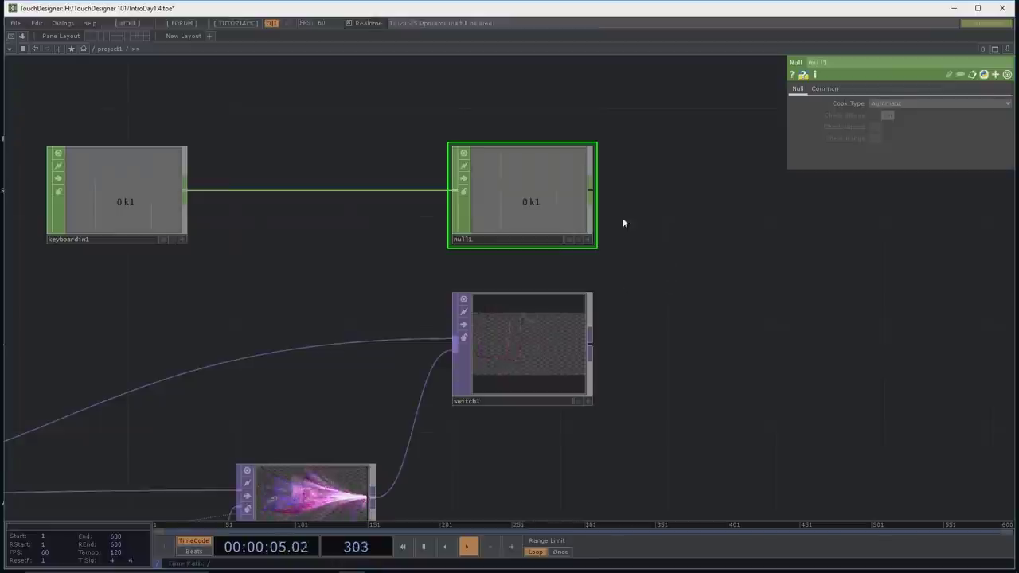
key(1)
key(1)
key(1)
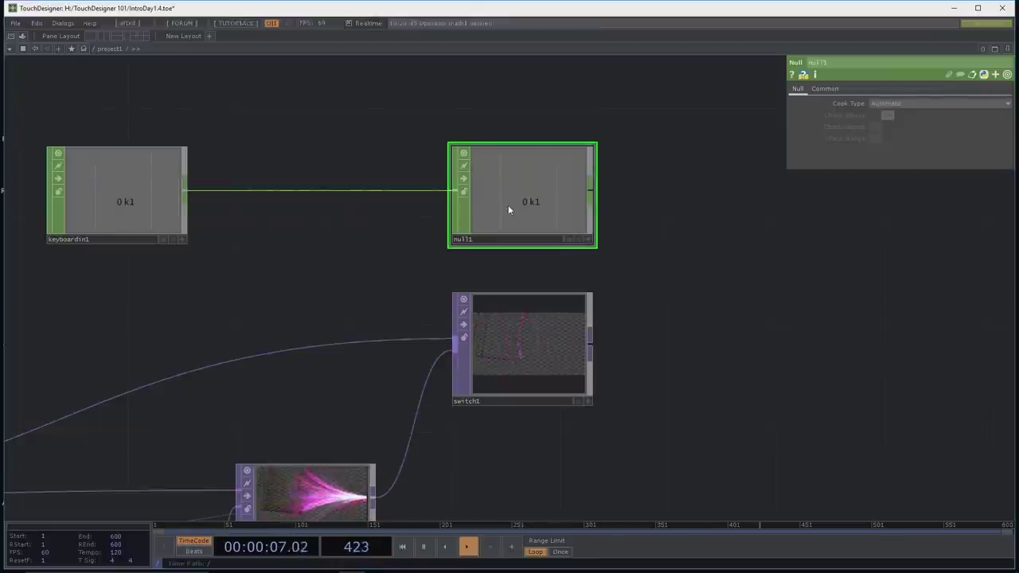
Step: Make null1 viewer active and export its k1 channel to switch1's Index parameter using Export CHOP
click(529, 329)
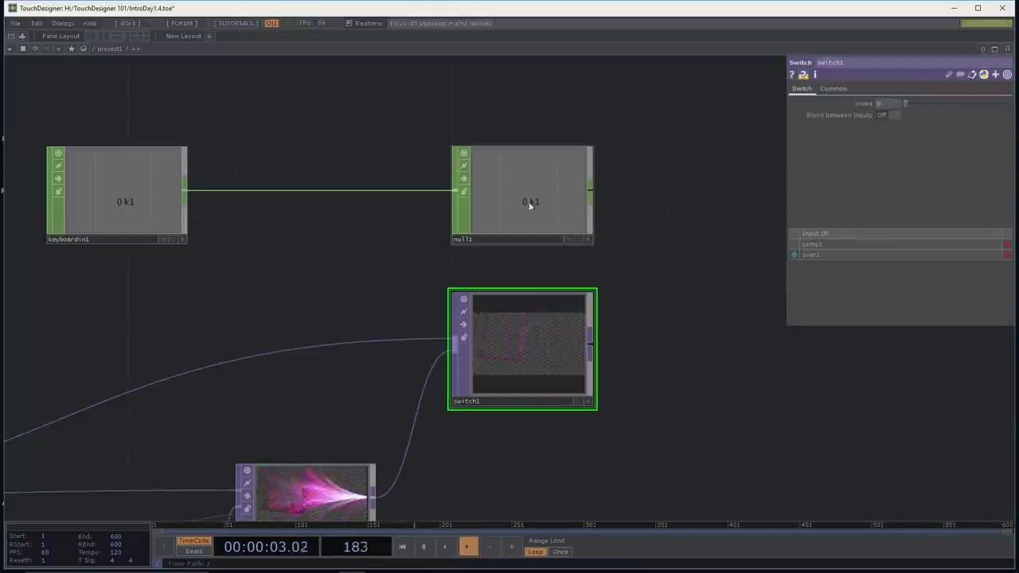
click(590, 240)
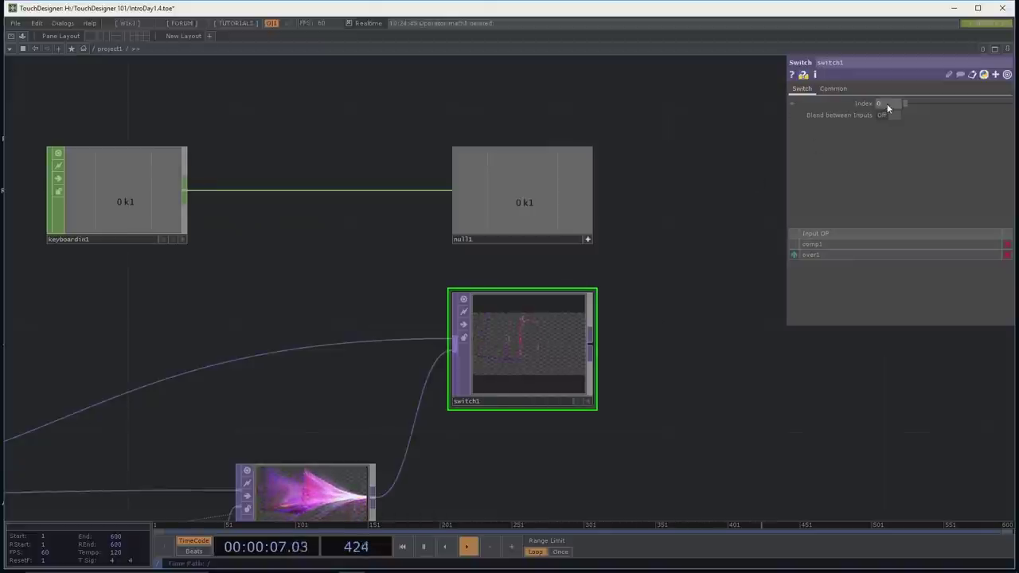
drag(526, 191, 883, 103)
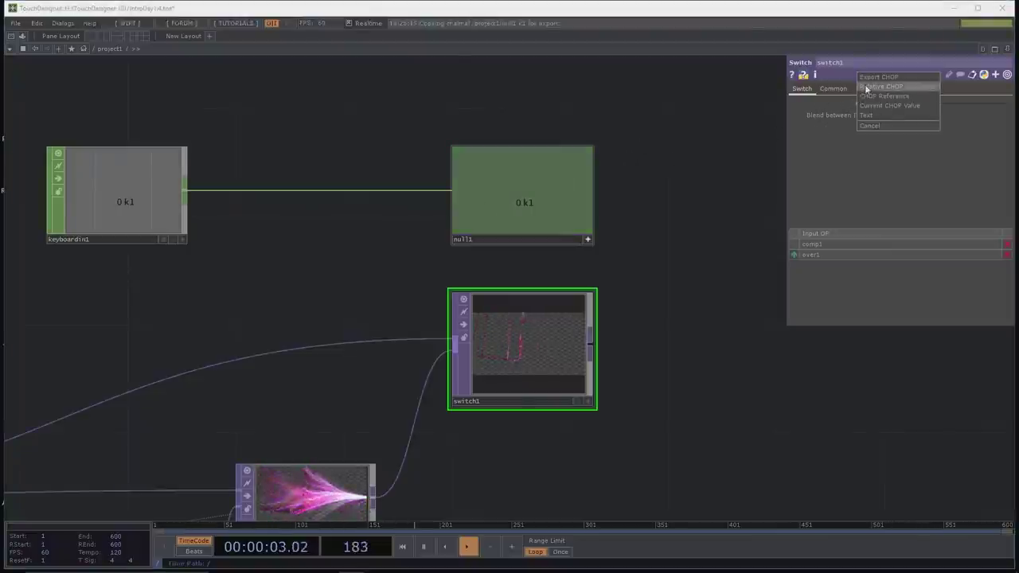
click(882, 76)
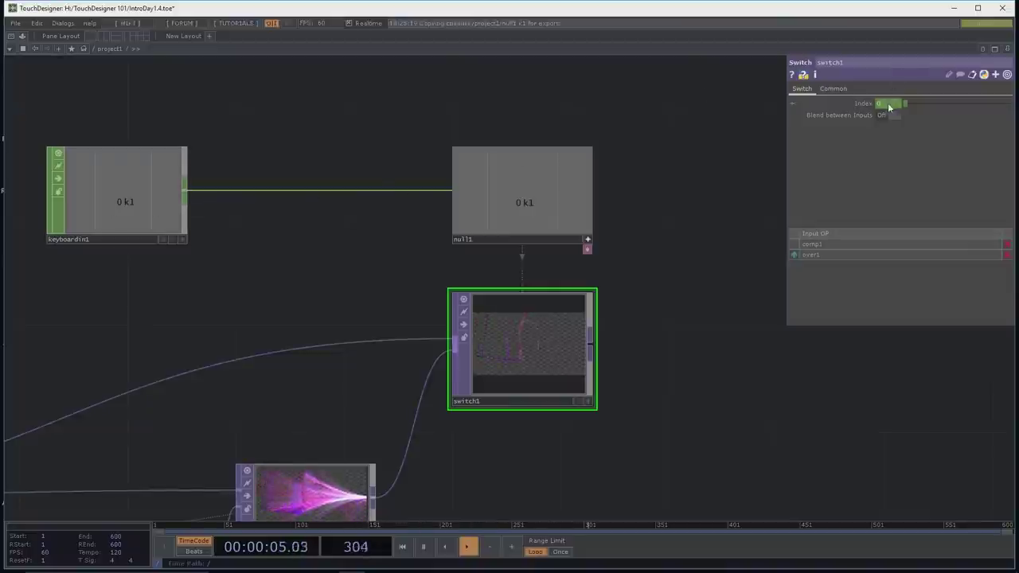
Step: Test toggling switch1 between its two inputs by triggering the 1 key repeatedly
key(1)
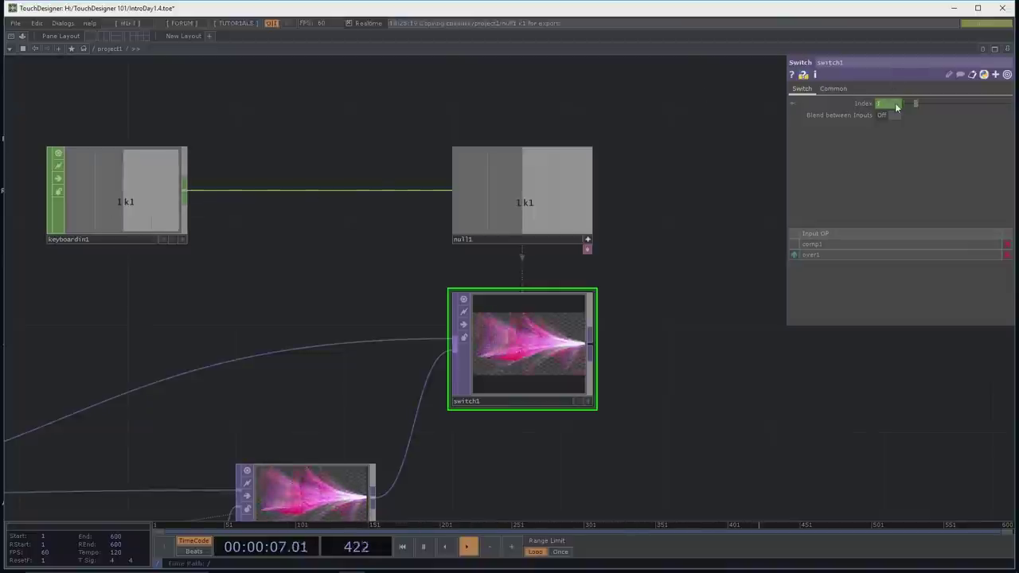
key(1)
key(1)
key(1)
key(1)
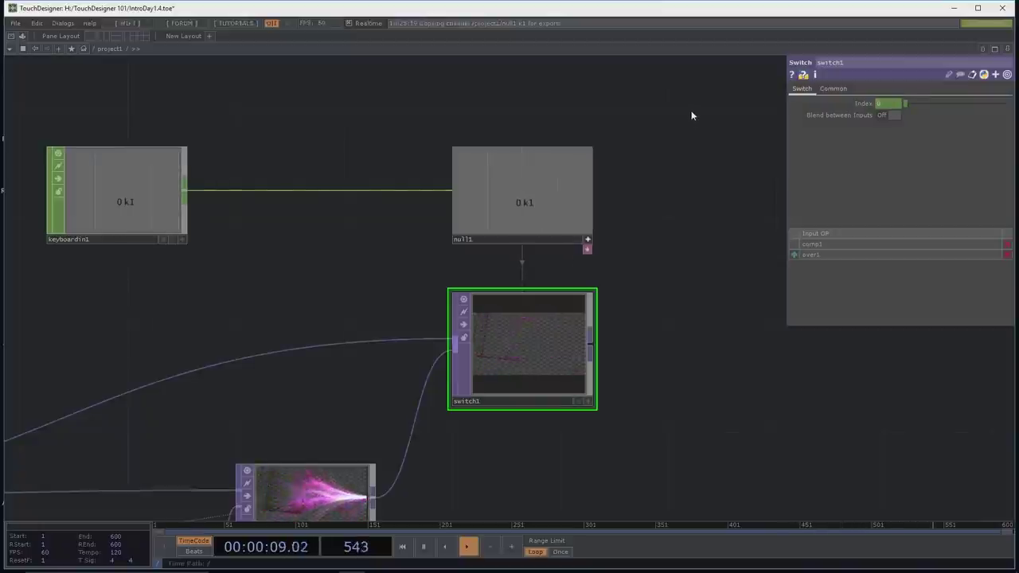
key(1)
key(1)
key(1)
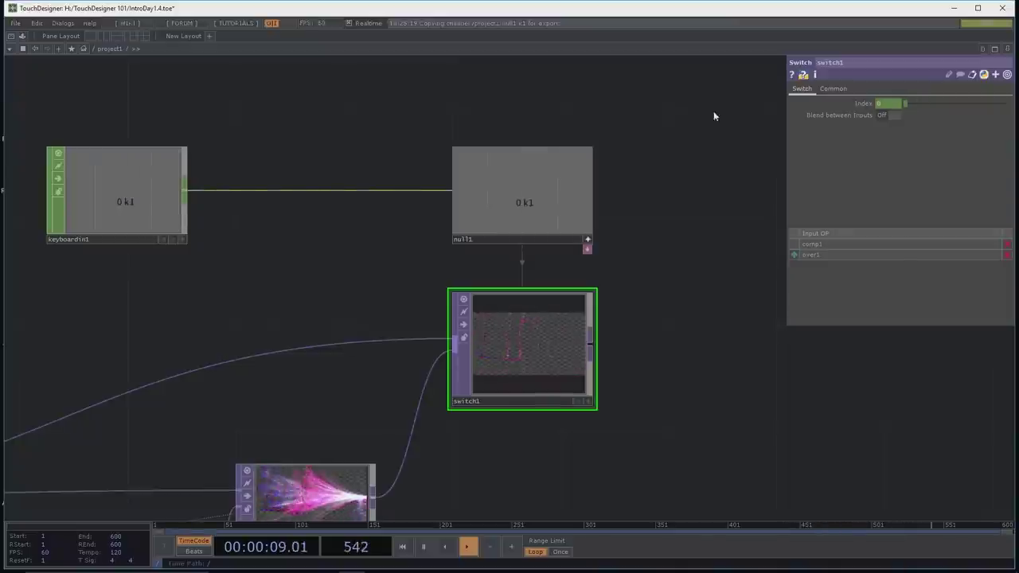
Step: Remove the export from switch1's Index parameter, and export null1's k1 channel to it again
right_click(860, 105)
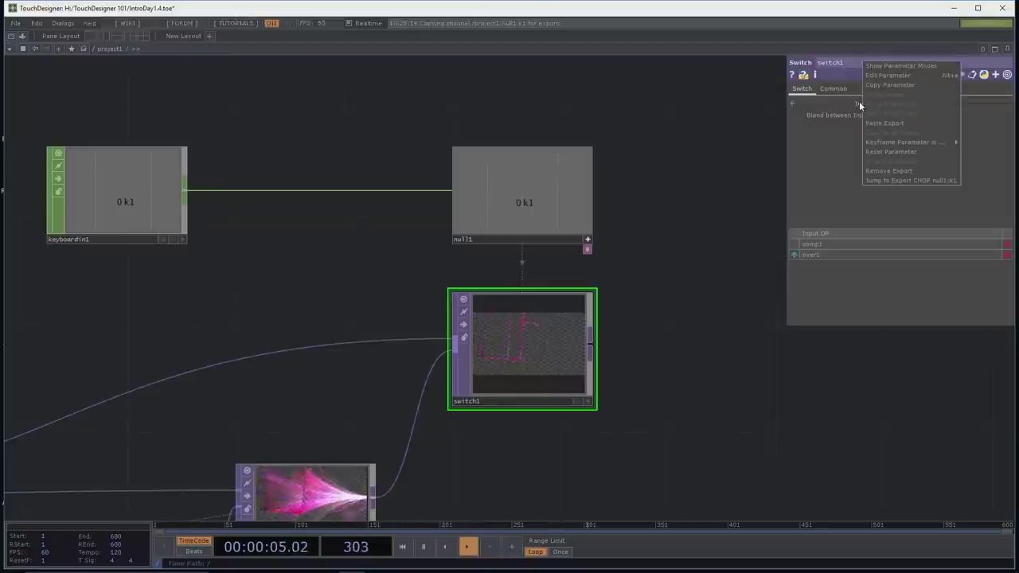
click(886, 171)
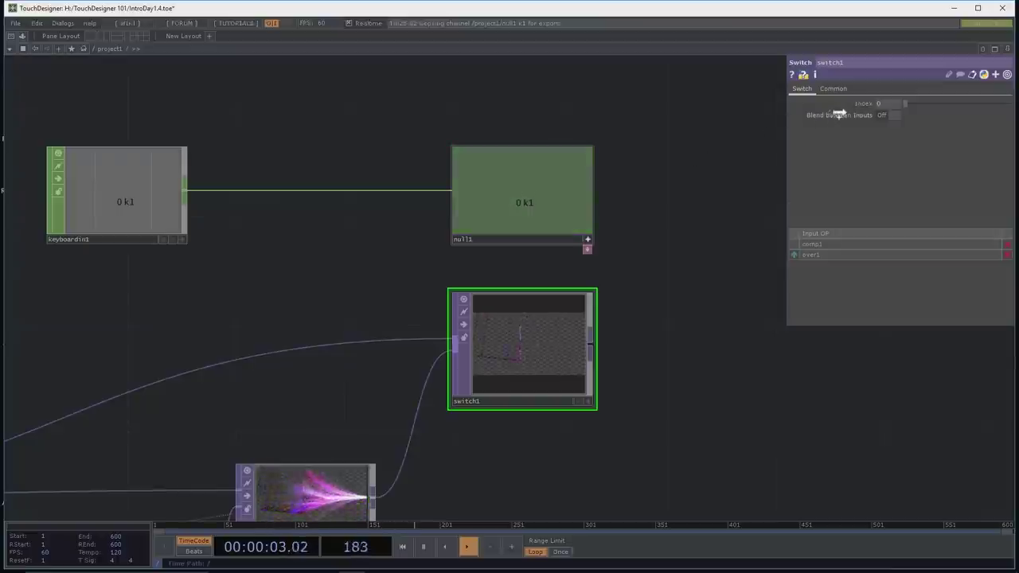
drag(882, 104, 887, 100)
click(893, 76)
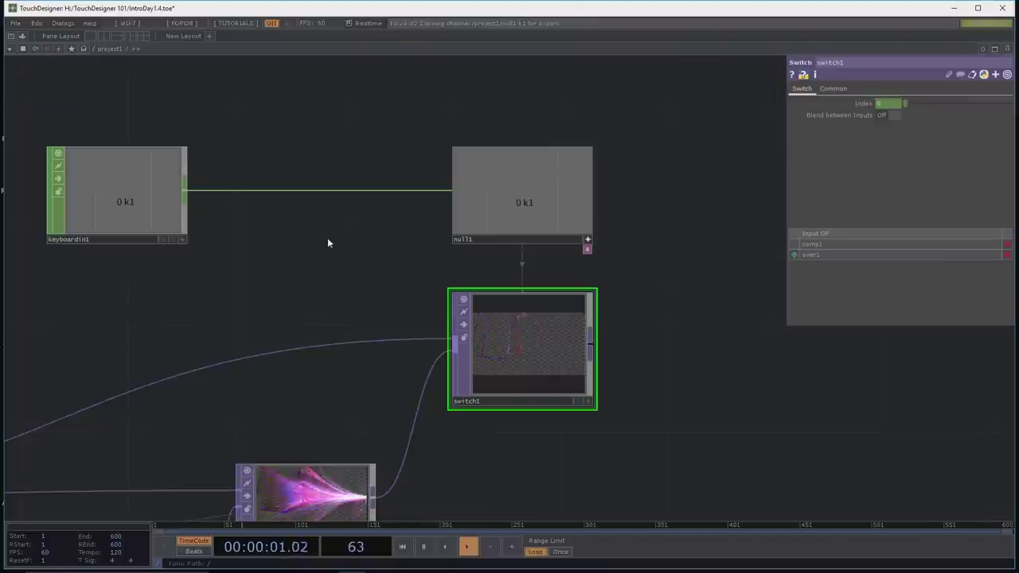
Step: Retest the exported Index by triggering the 1 key and comparing keyboardin1, null1 and switch1
key(1)
key(1)
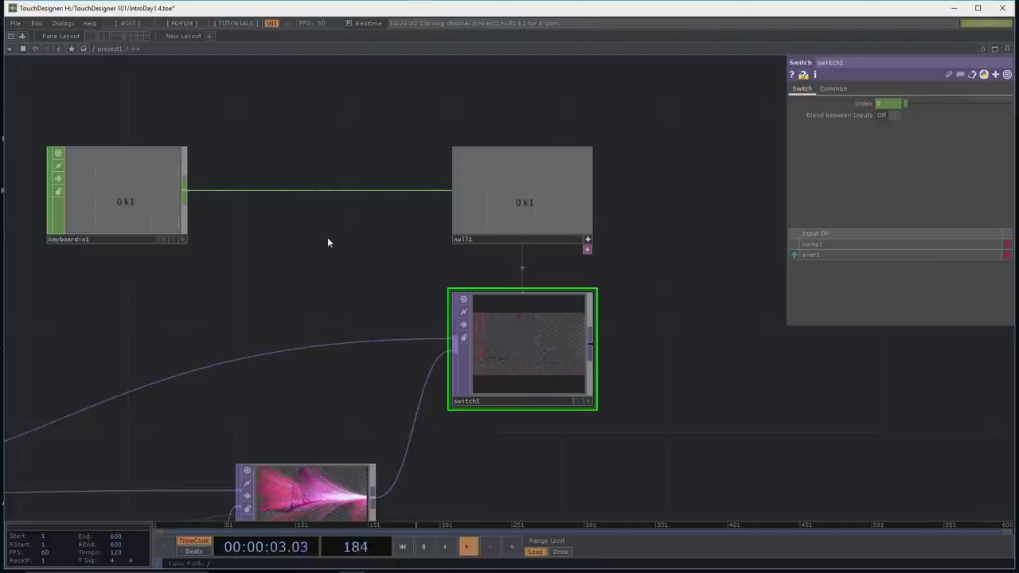
key(1)
key(1)
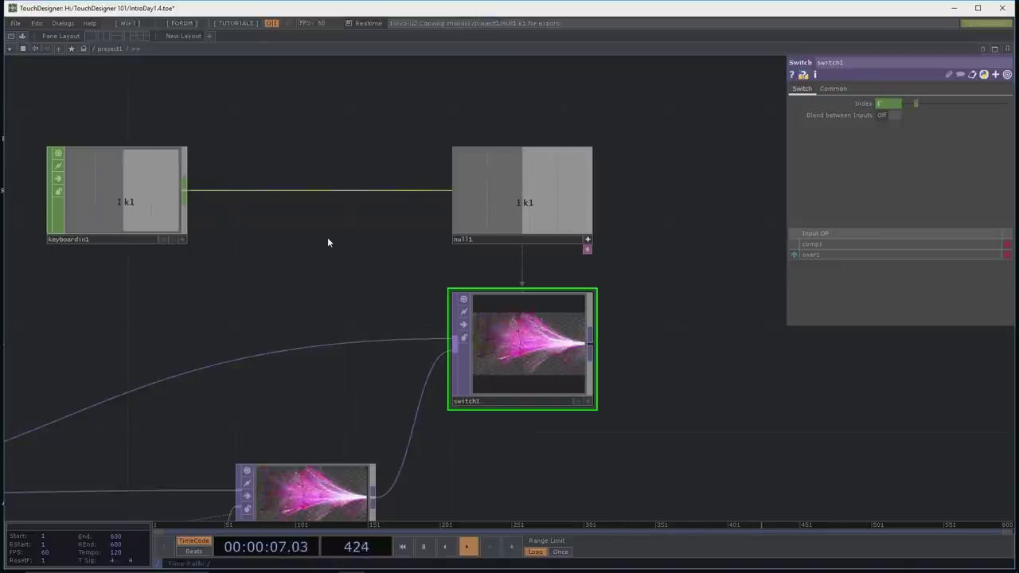
key(1)
key(1)
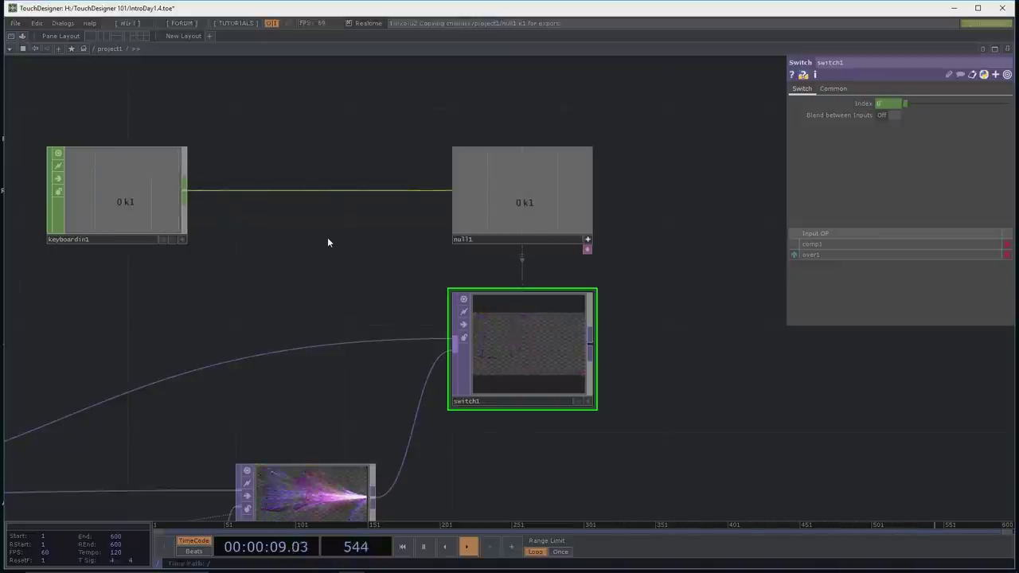
key(1)
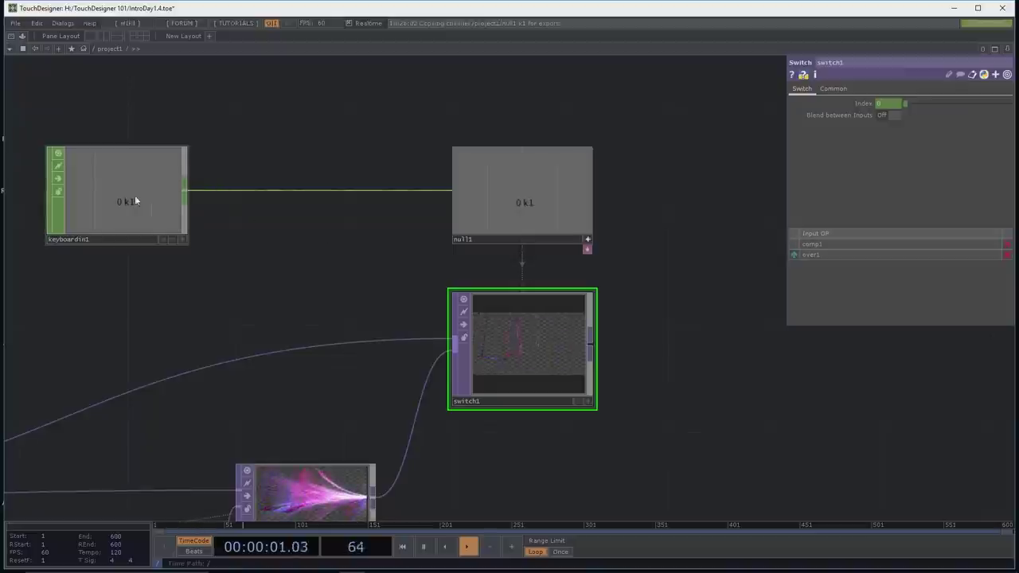
Step: Insert a Math CHOP on the wire between keyboardin1 and null1
drag(221, 208, 191, 196)
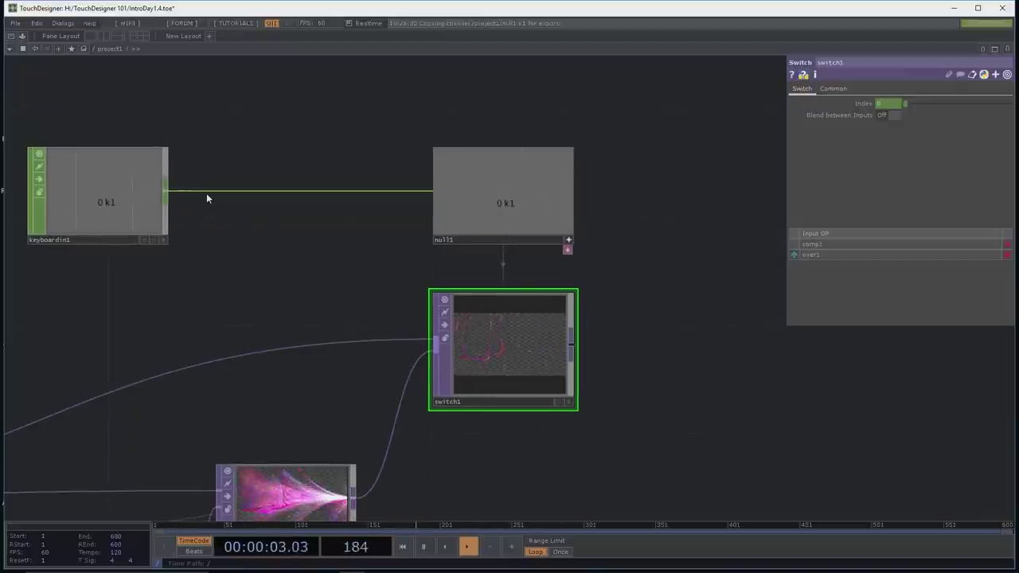
right_click(210, 197)
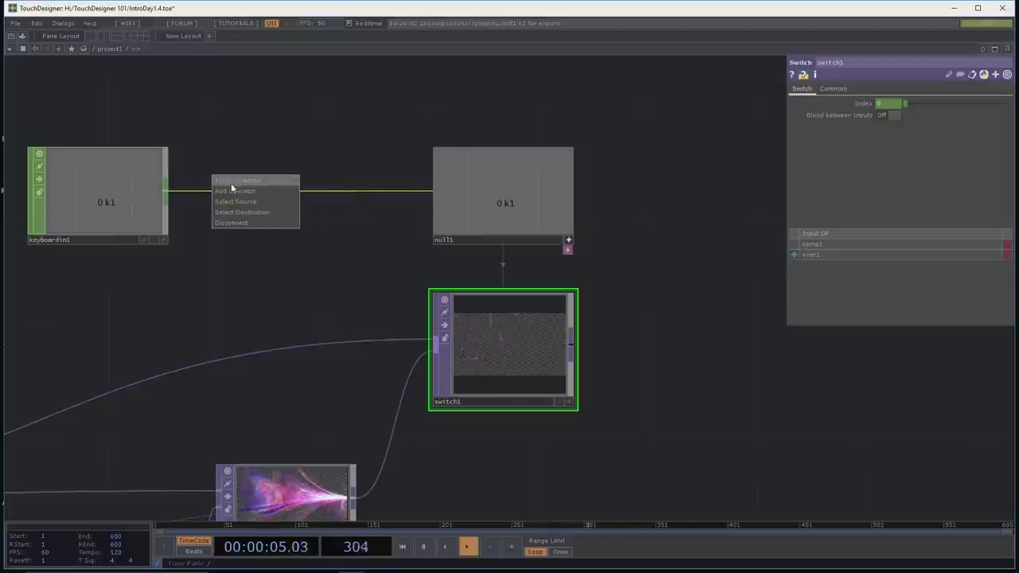
click(228, 183)
text(math)
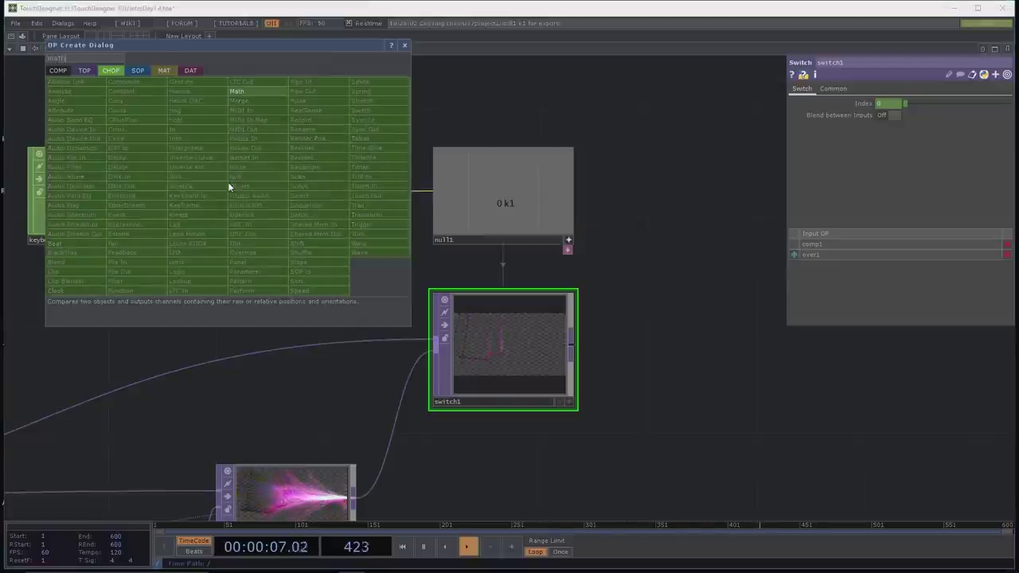
click(261, 91)
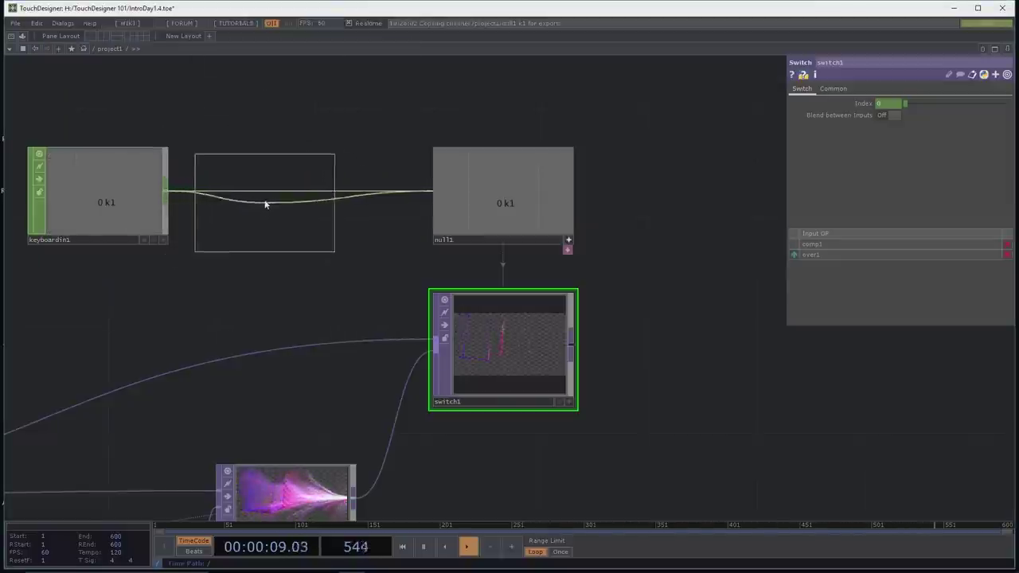
click(267, 197)
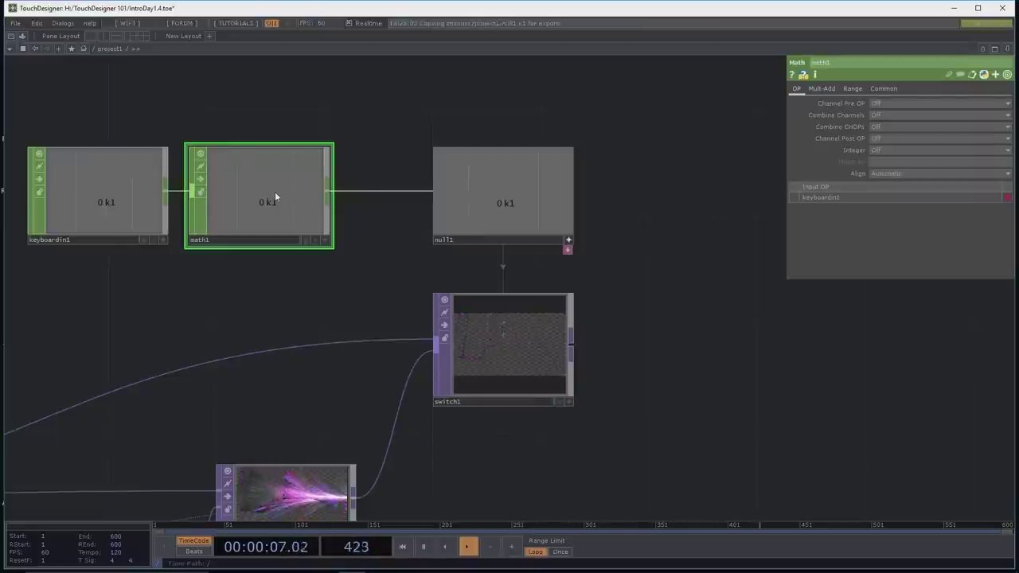
Step: Examine math1's Range parameters while triggering the 1 key to follow k1 from keyboardin1 through math1
click(853, 89)
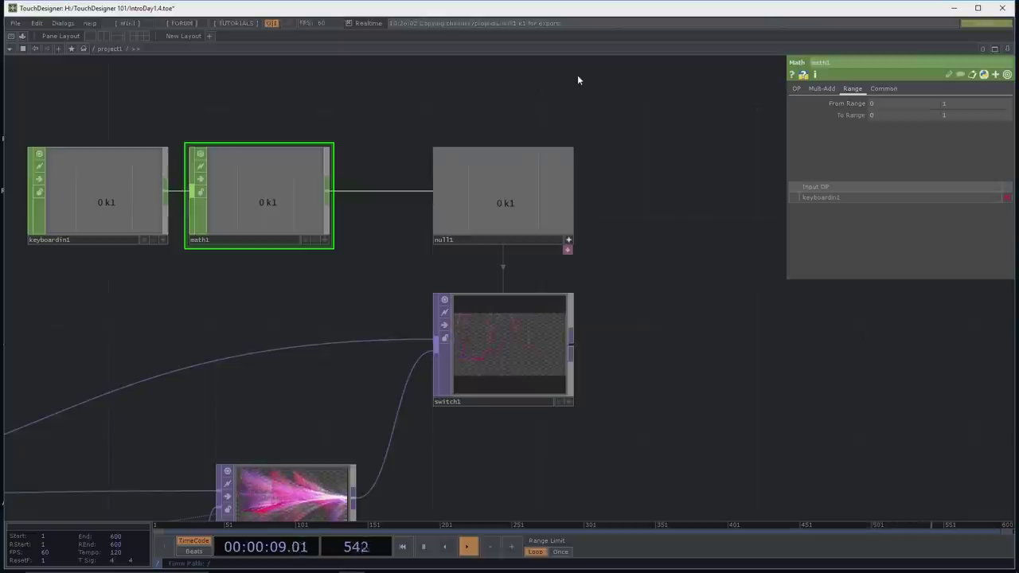
key(1)
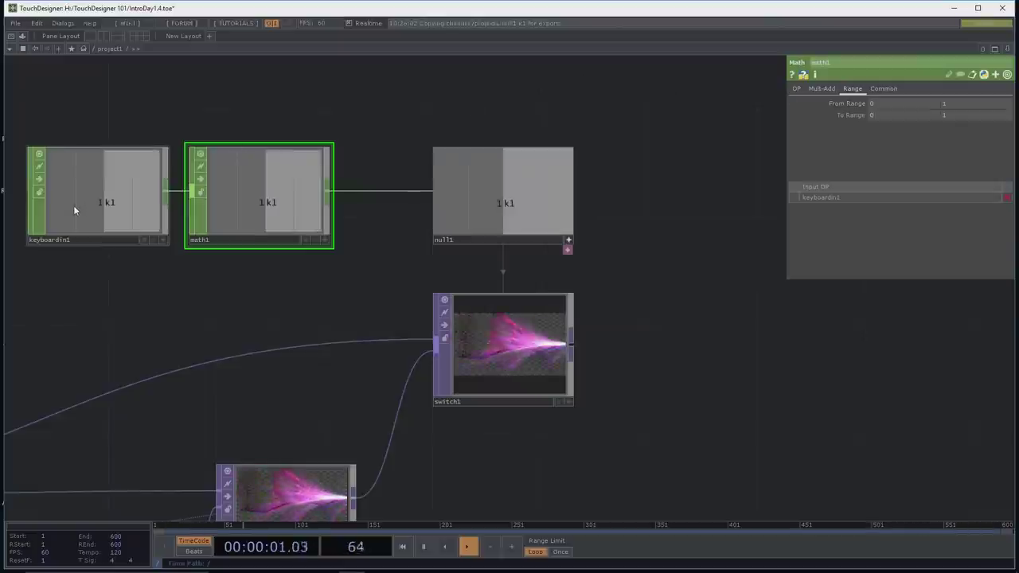
key(1)
key(1)
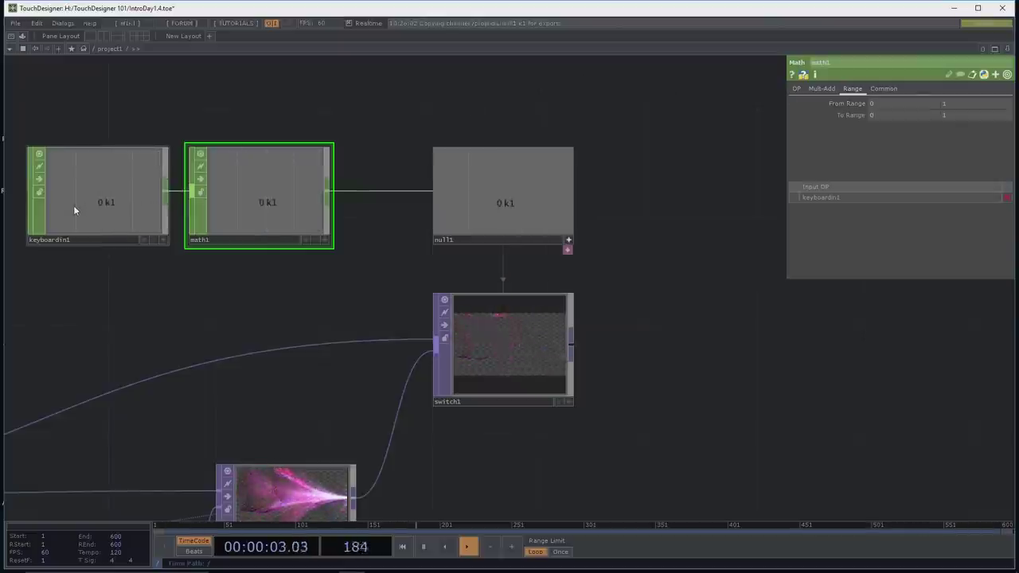
key(1)
key(1)
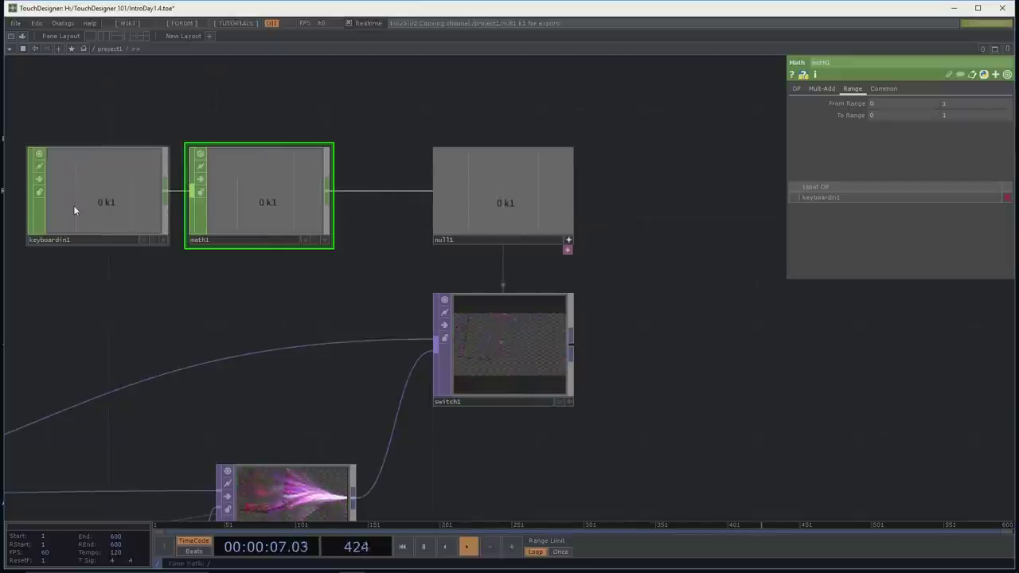
Step: Set math1's To Range to 1 and 0 to invert the k1 channel, and test the result from the keyboard
click(879, 115)
text(1 0)
key(Return)
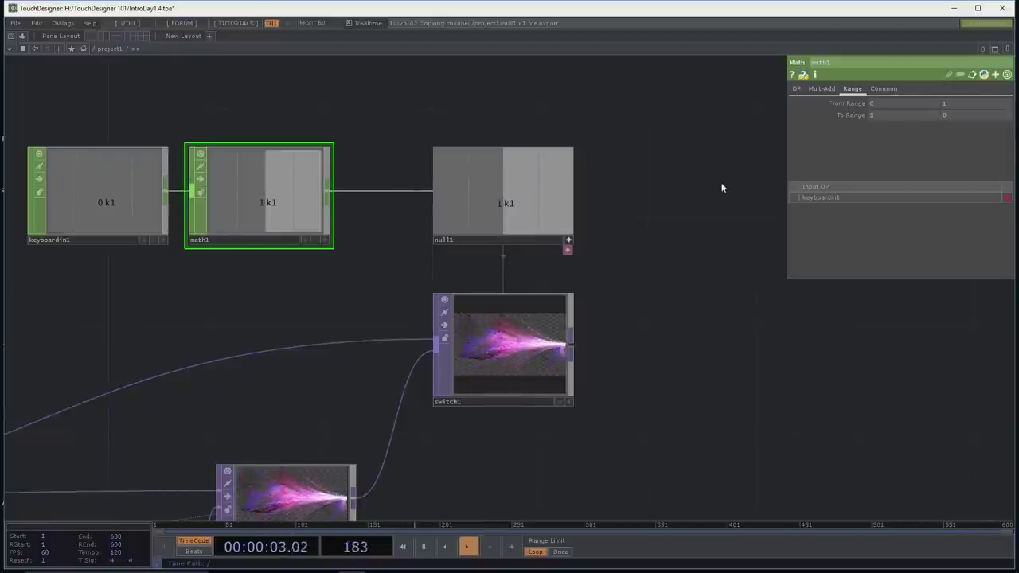
key(a)
key(a)
key(a)
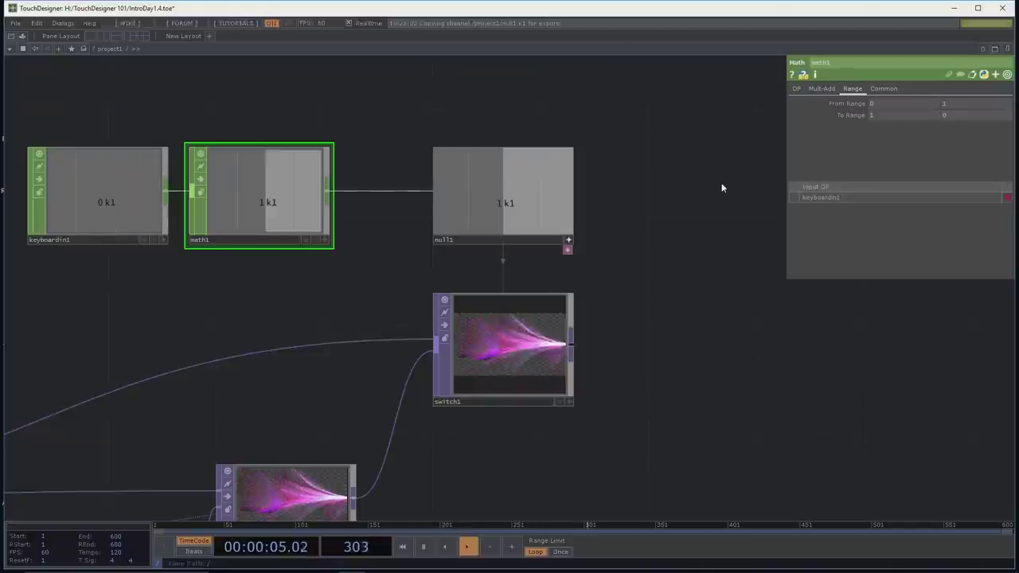
Step: Test the inverted k1 channel from the keyboard while comparing math1 and switch1, and turn off null1's active viewer
key(a)
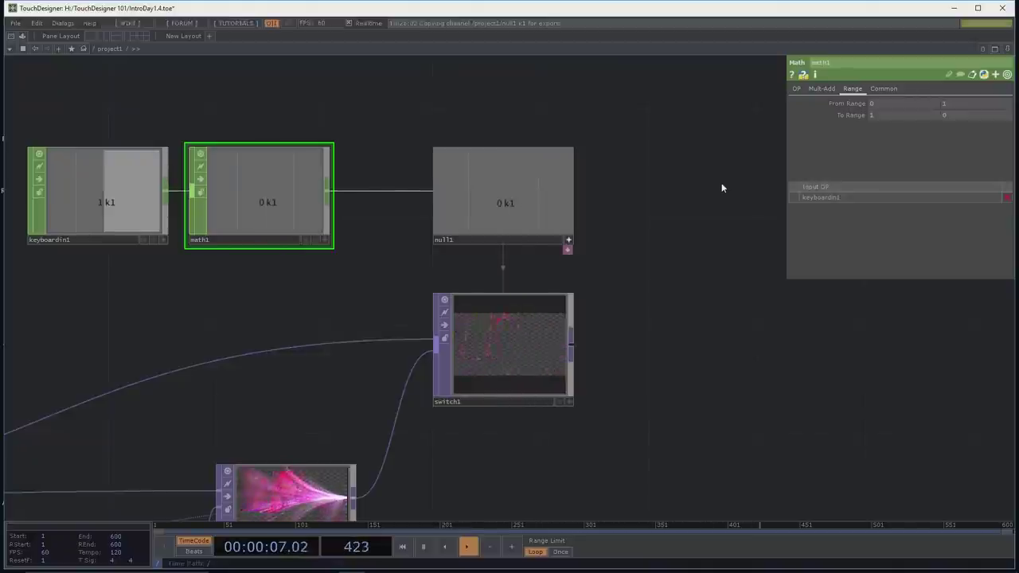
key(a)
key(a)
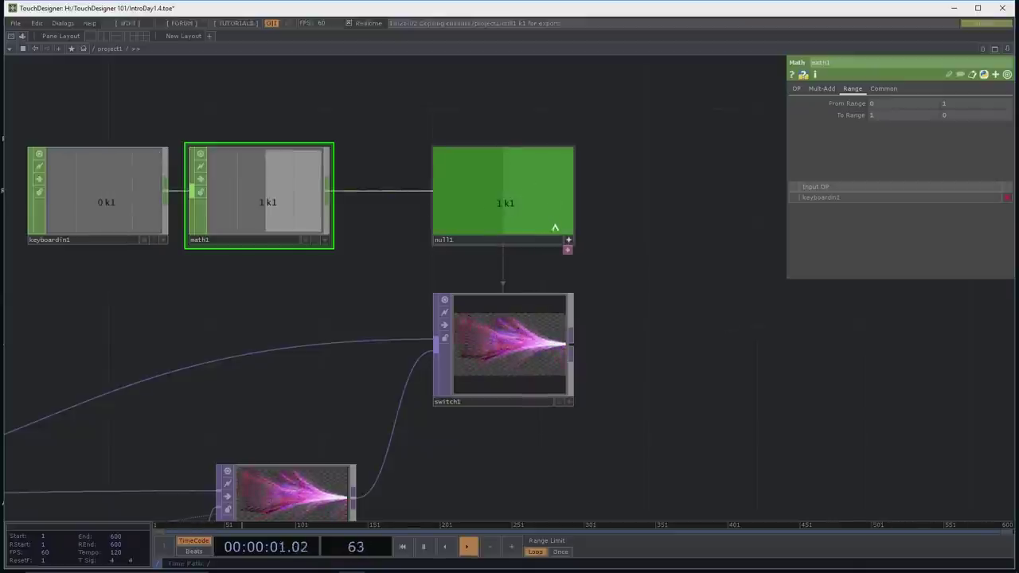
click(568, 239)
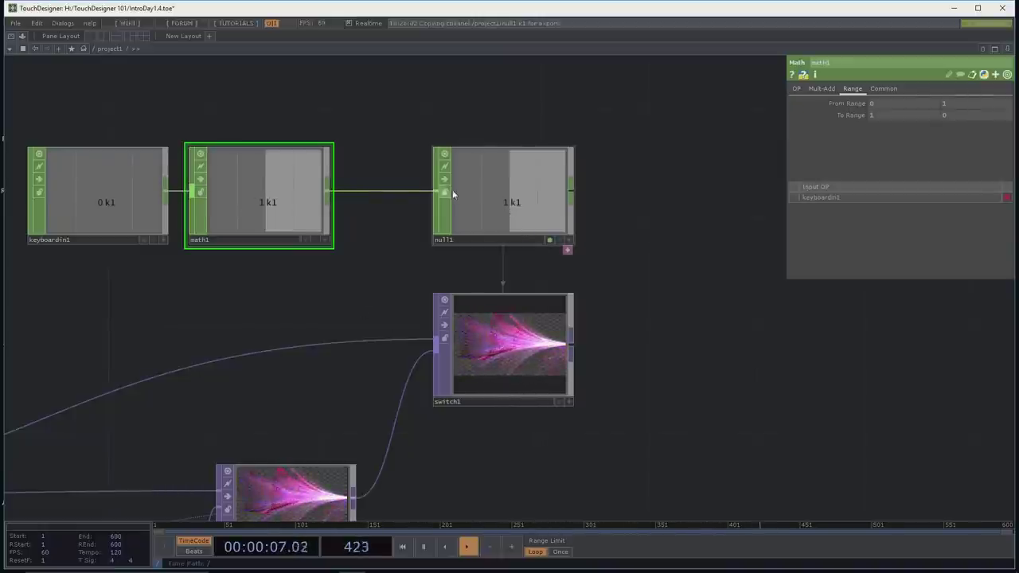
Step: Move keyboardin1 and math1 together farther away from null1 to free space on the connecting wire
drag(429, 277, 553, 270)
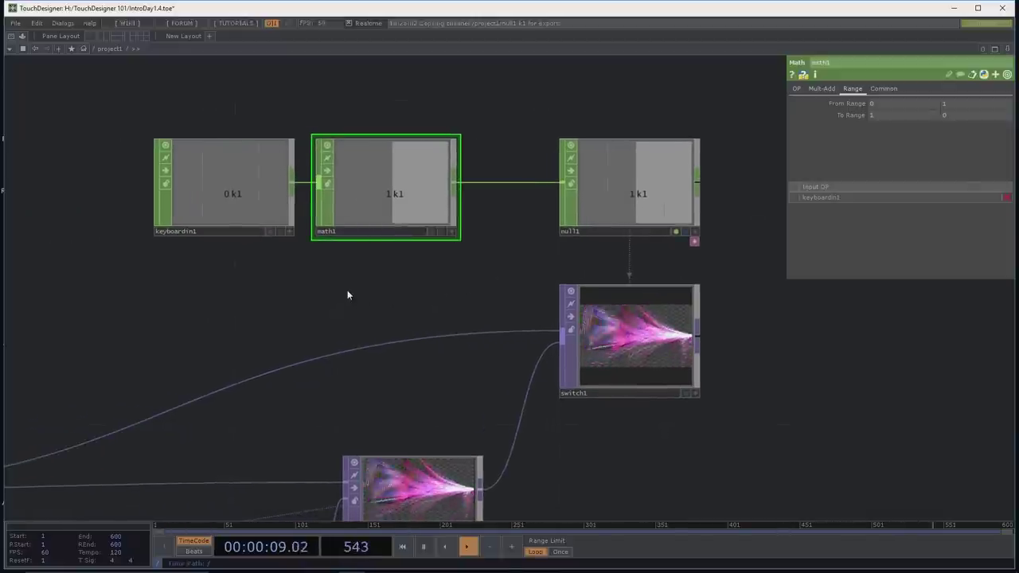
click(639, 327)
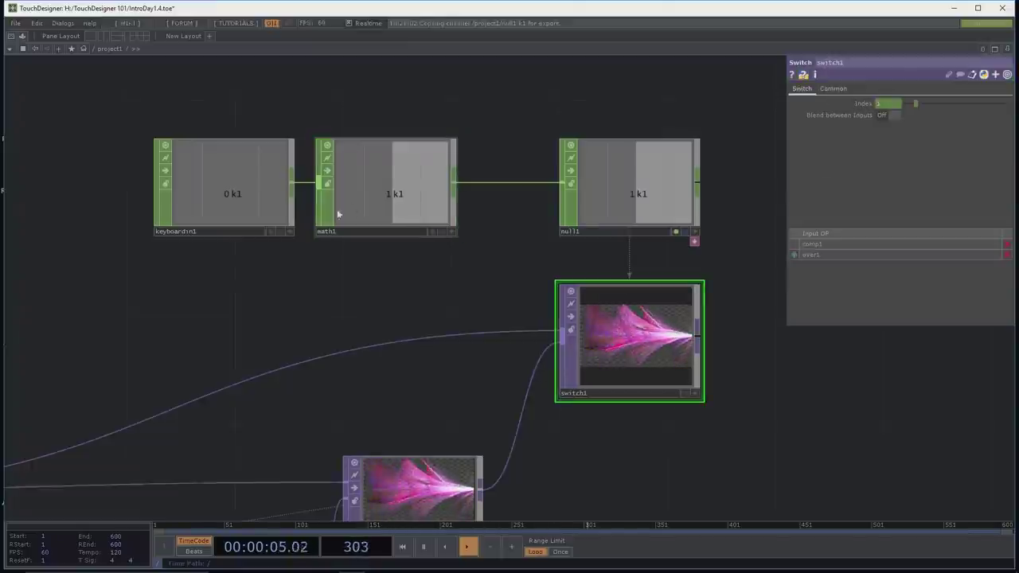
drag(199, 274, 289, 199)
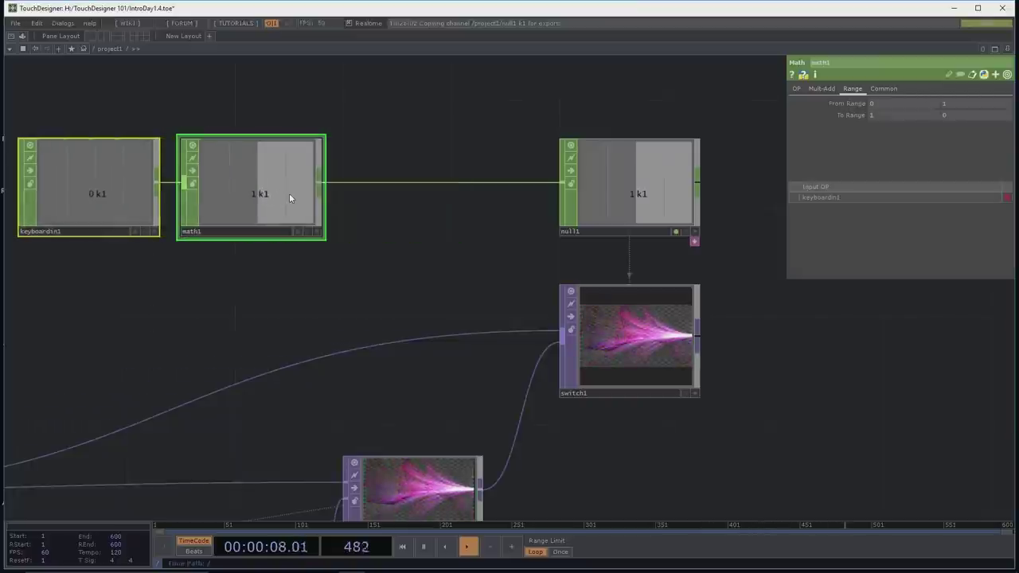
Step: Turn on Blend between Inputs for switch1 and test the switching with the 1 key
click(662, 348)
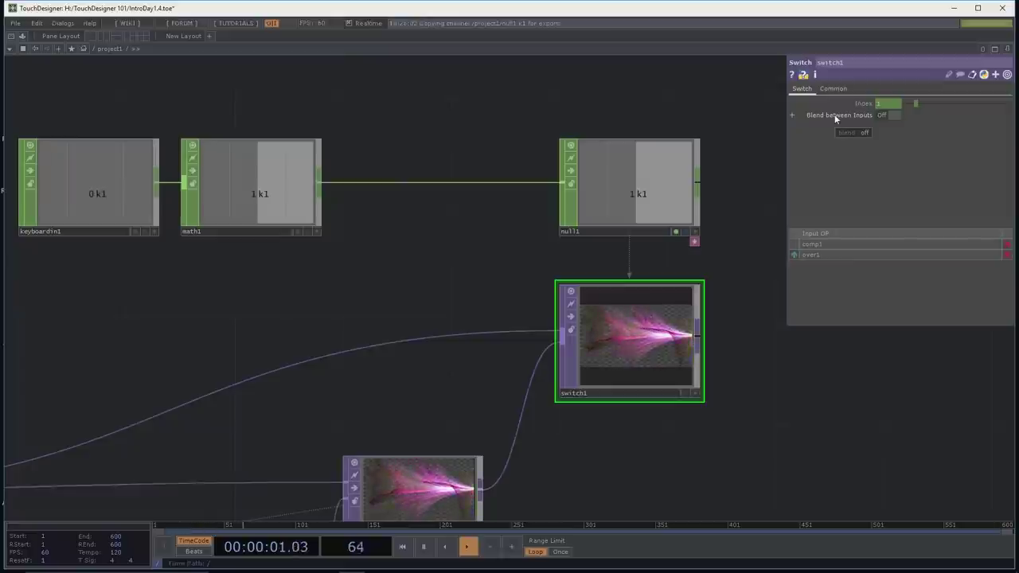
click(894, 116)
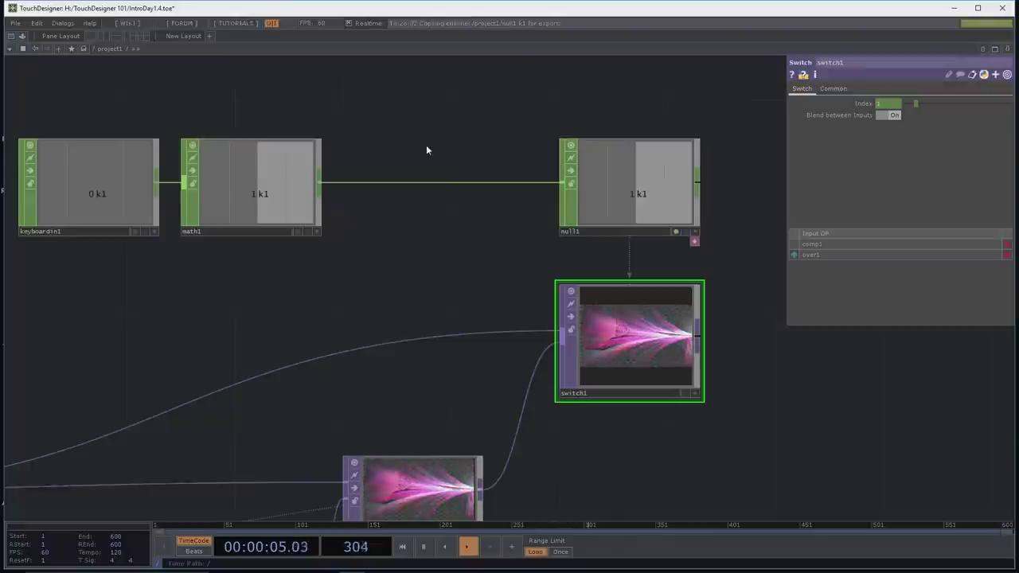
key(1)
key(1)
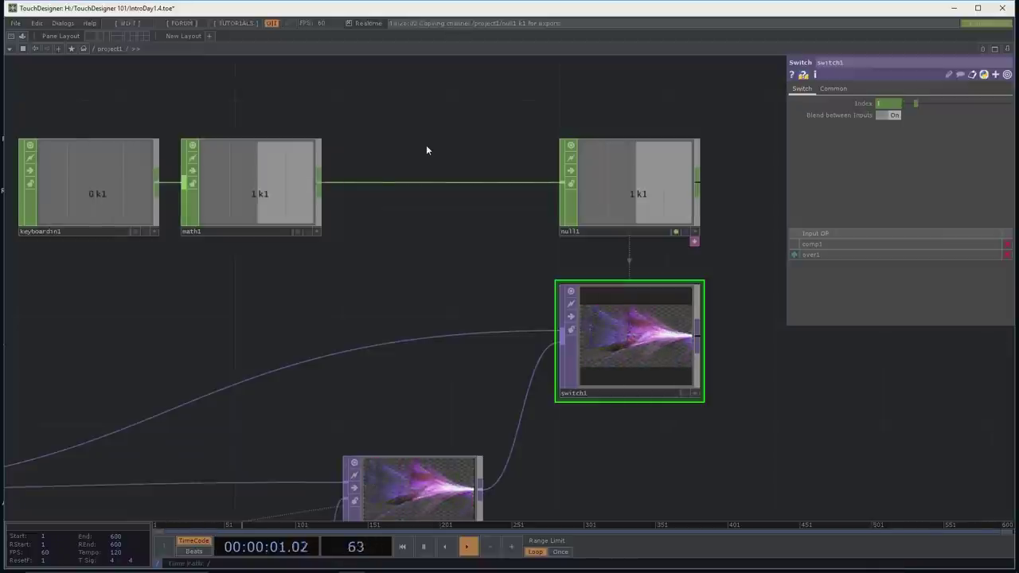
Step: Insert a Lag CHOP on the wire between math1 and null1
right_click(348, 186)
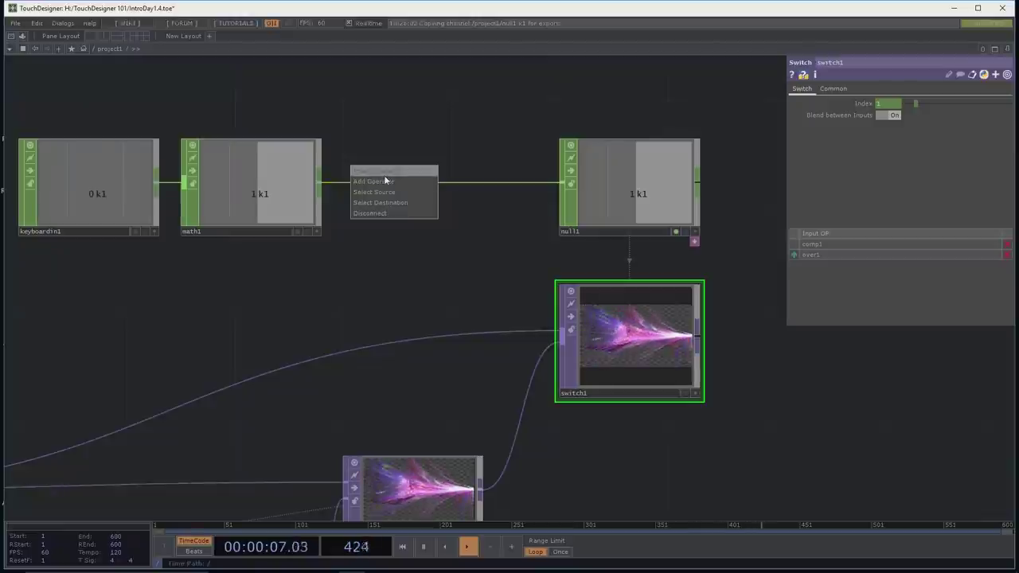
click(384, 173)
text(lag)
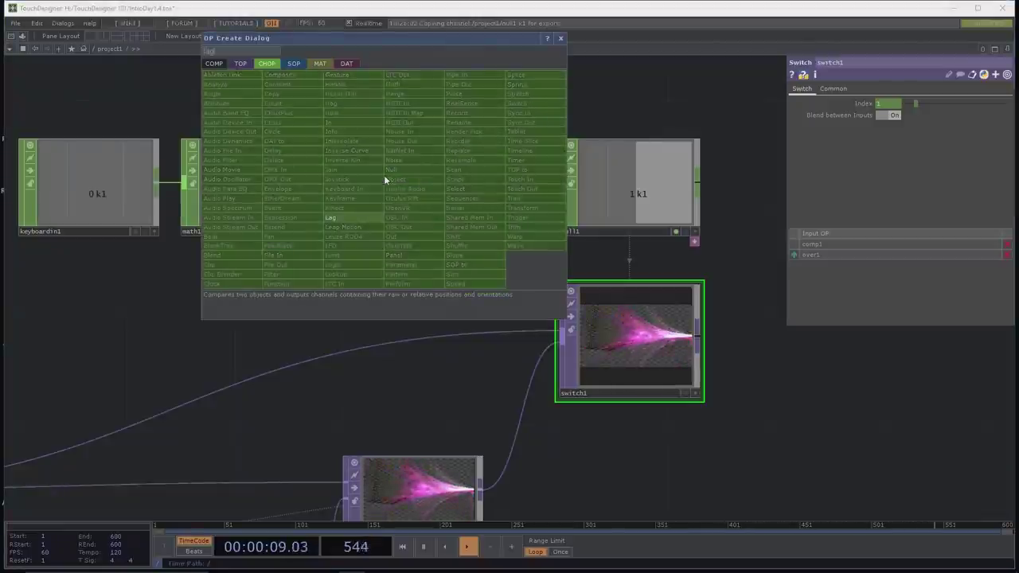
click(371, 217)
click(440, 190)
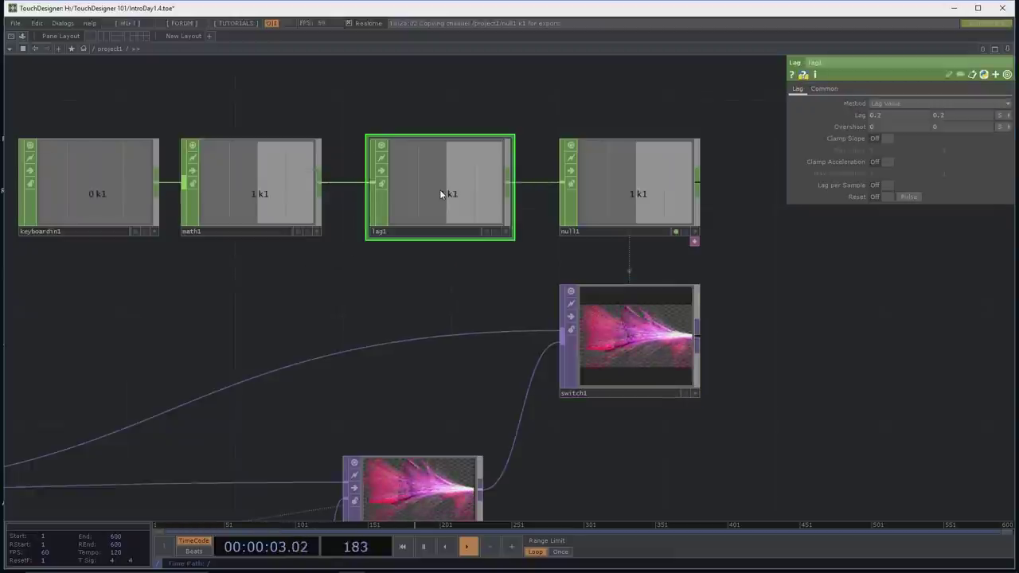
Step: Trigger the keyboard repeatedly to test the lagged k1 channel and switch1's blending, and delete lag1
key(a)
key(a)
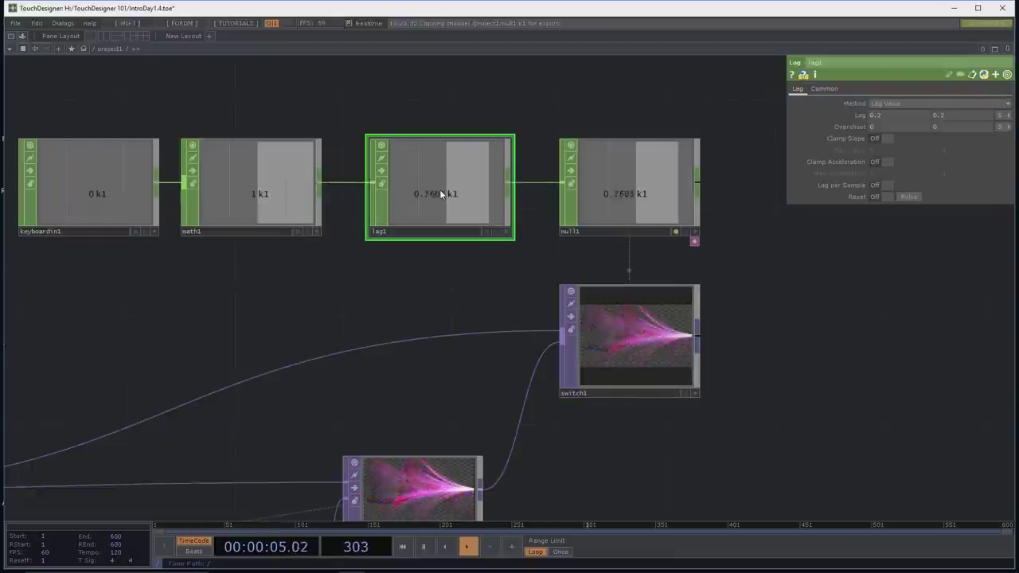
key(a)
key(a)
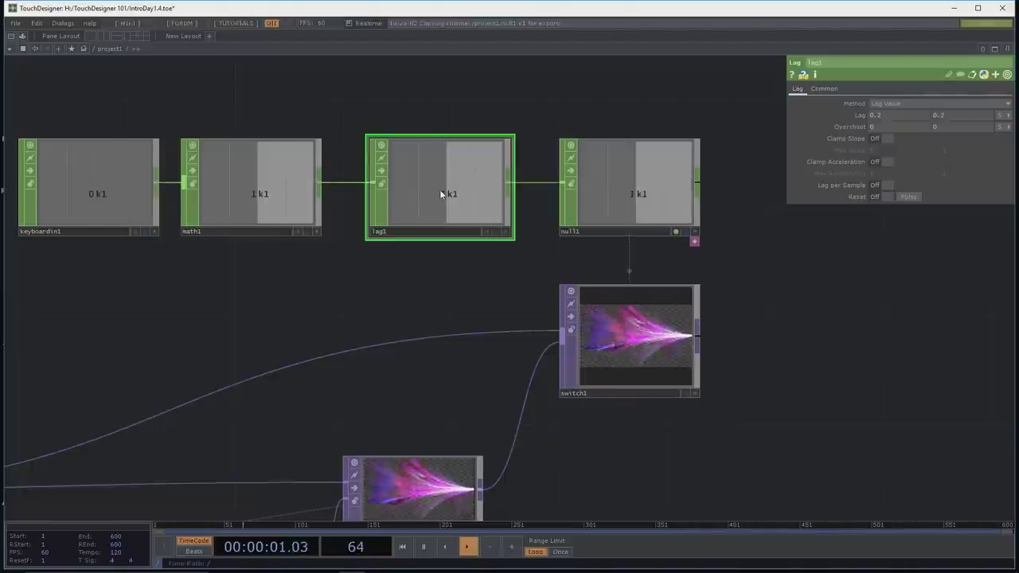
key(a)
key(a)
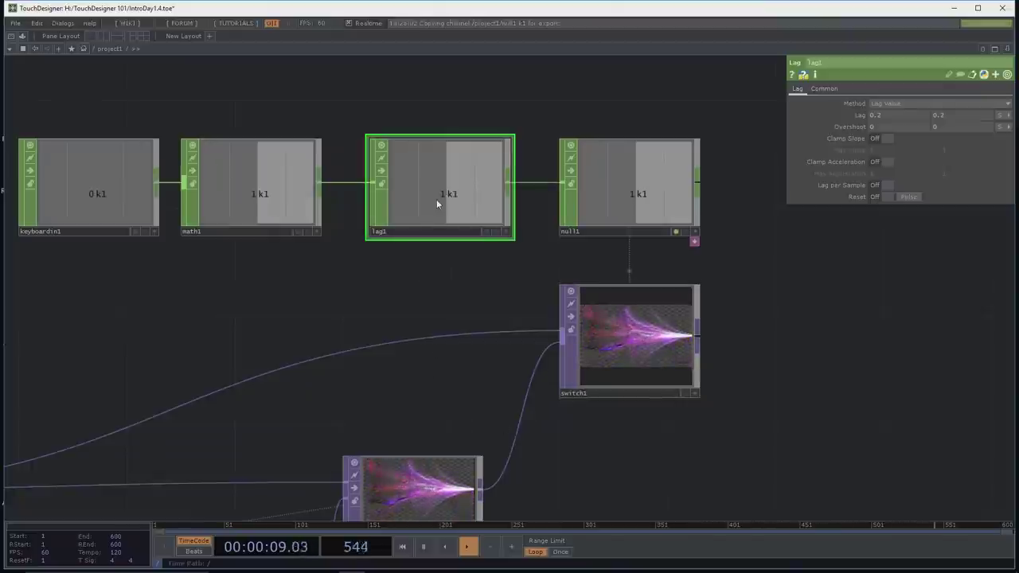
key(Delete)
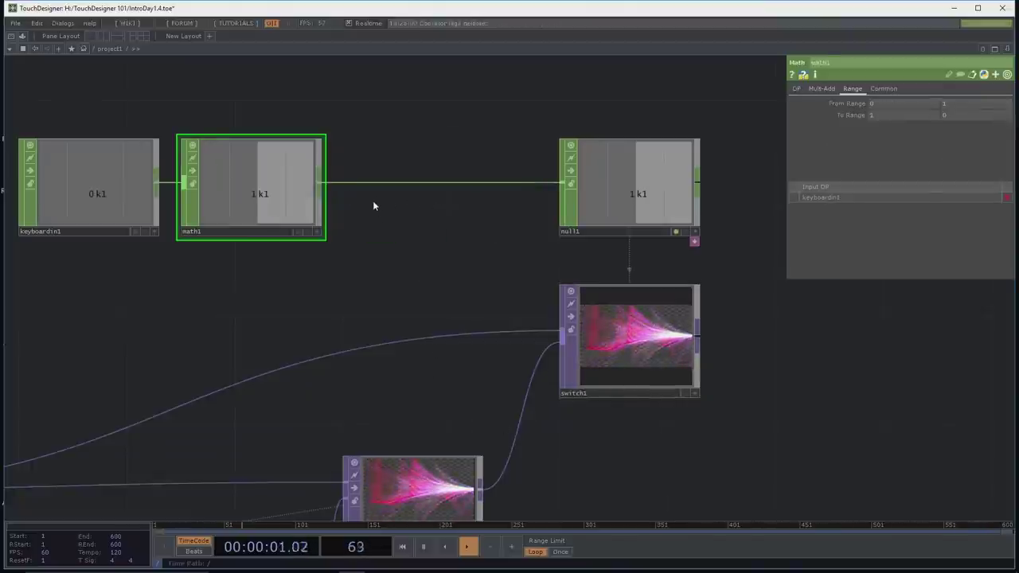
Step: Insert a Lag CHOP again between math1 and null1, aligned with the chain, and save the project
right_click(446, 183)
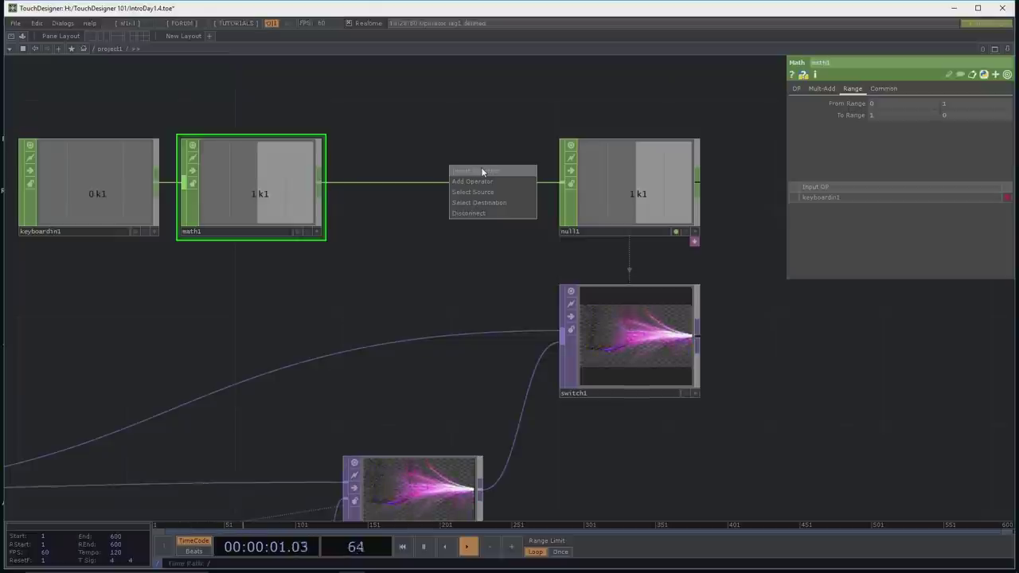
right_click(321, 185)
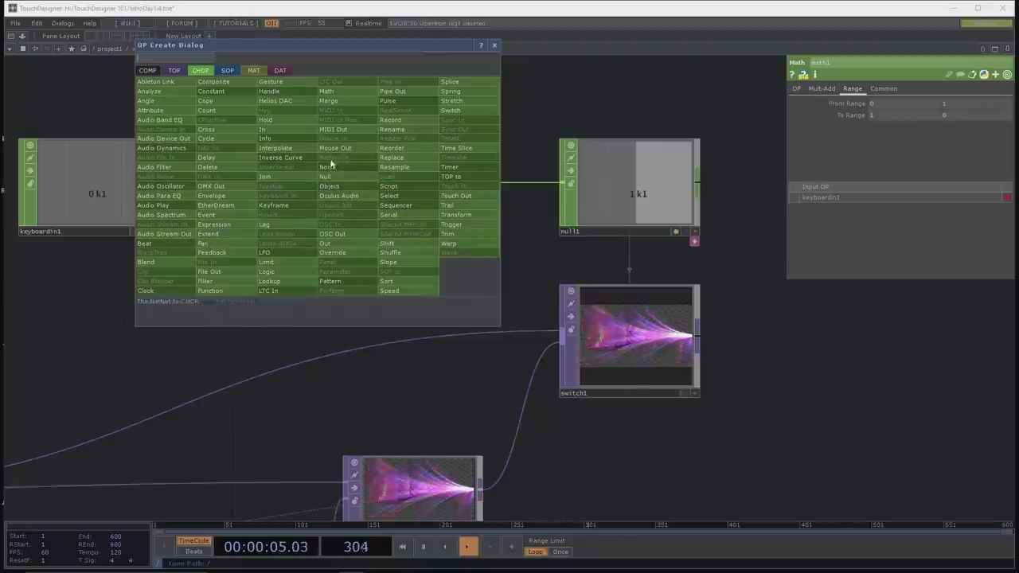
click(273, 205)
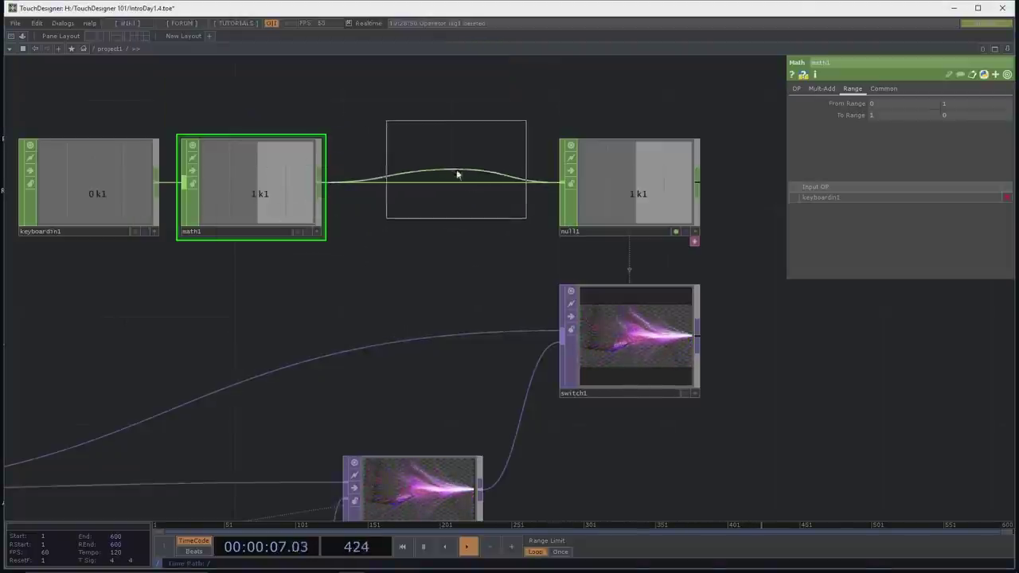
click(438, 137)
drag(435, 137, 435, 189)
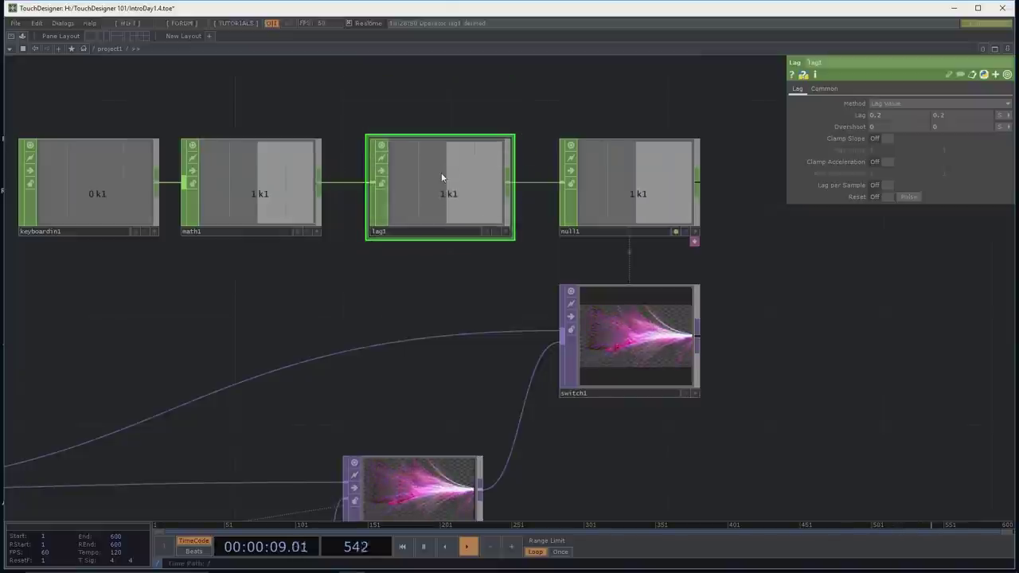
scroll(417, 292, down, 2)
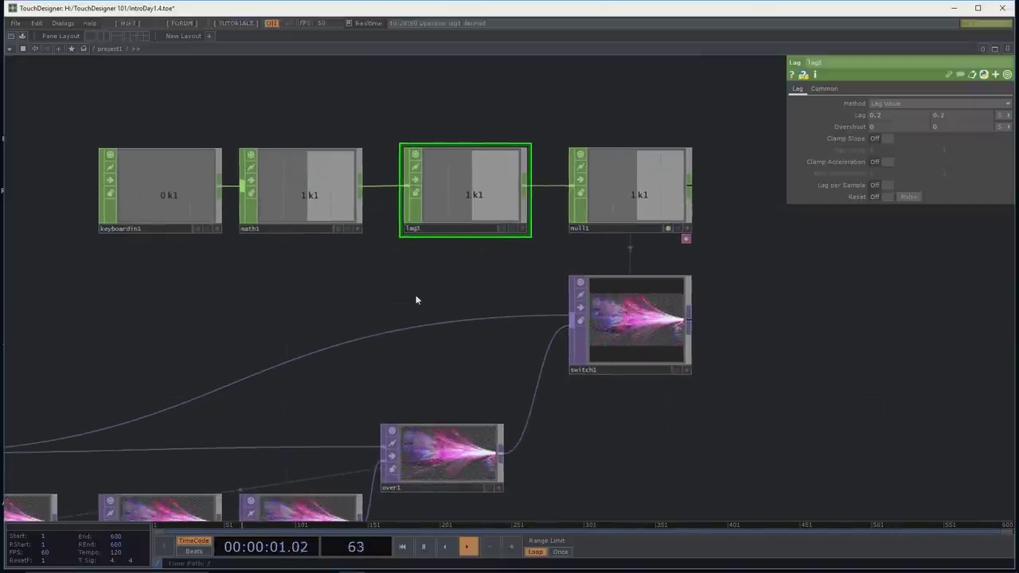
key(ctrl+s)
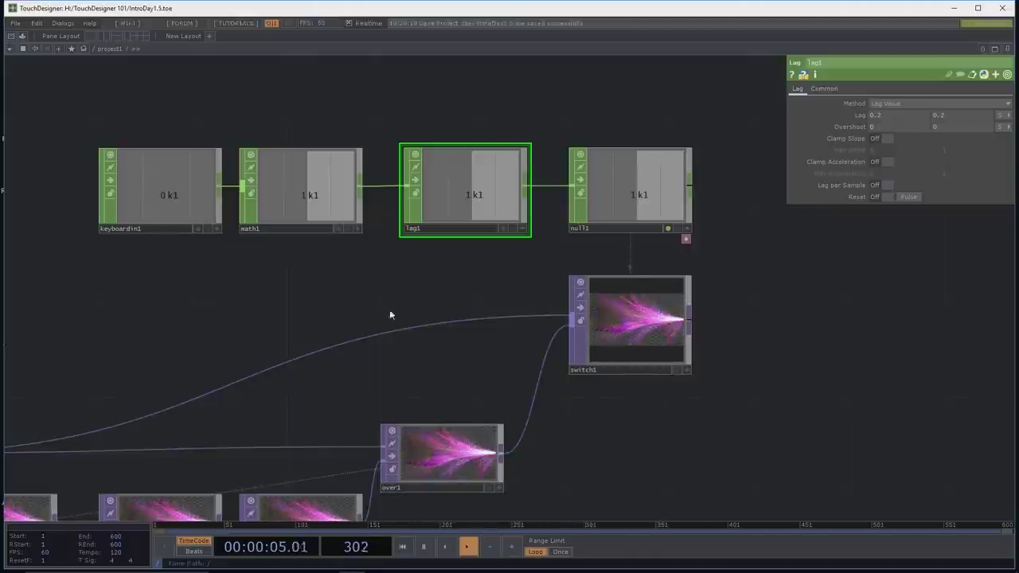
Step: Add a Ramp TOP in an empty area of the network, away from the existing operators
scroll(374, 294, down, 2)
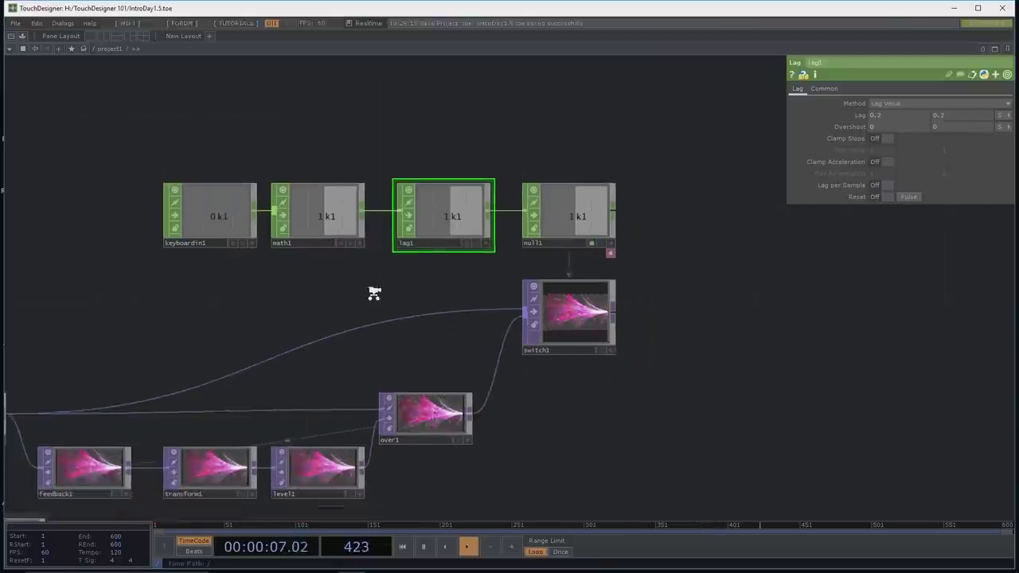
drag(536, 475, 434, 232)
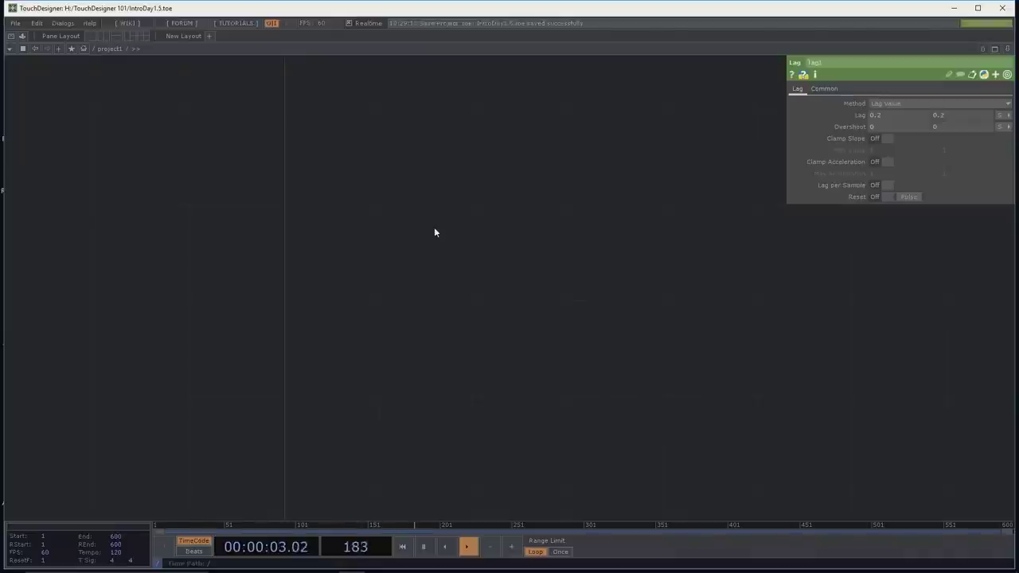
key(Tab)
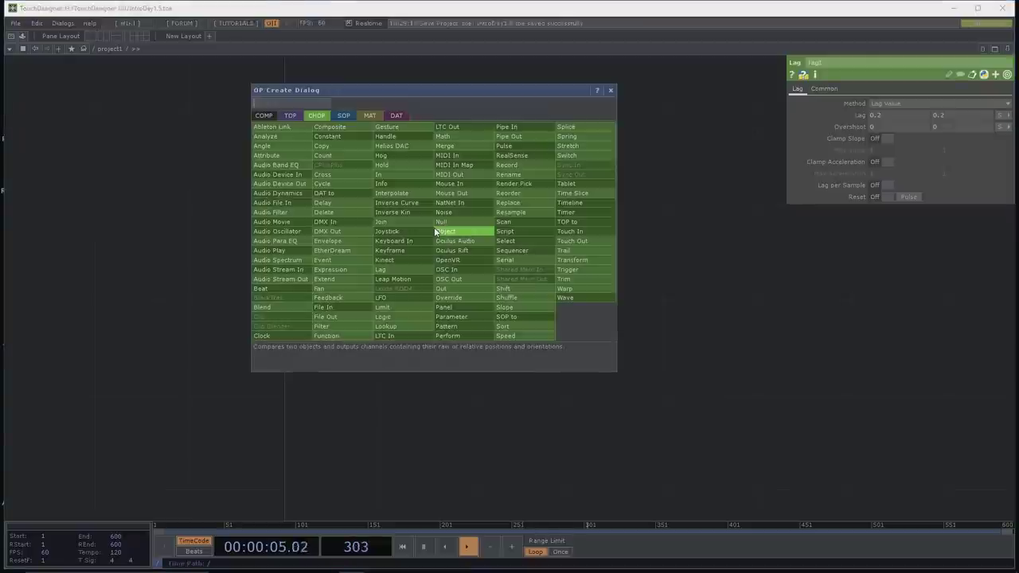
click(291, 116)
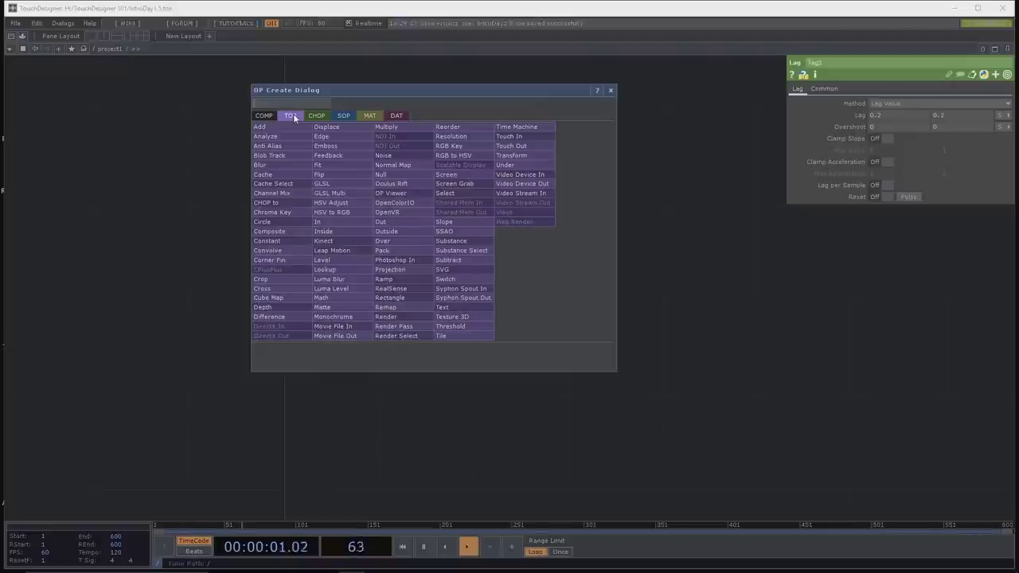
text(ramp)
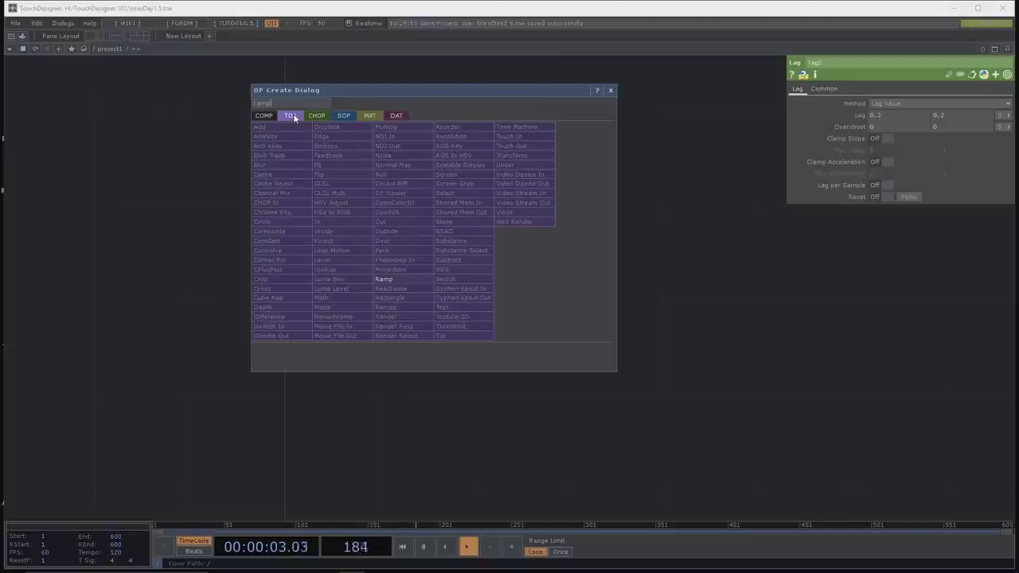
click(409, 282)
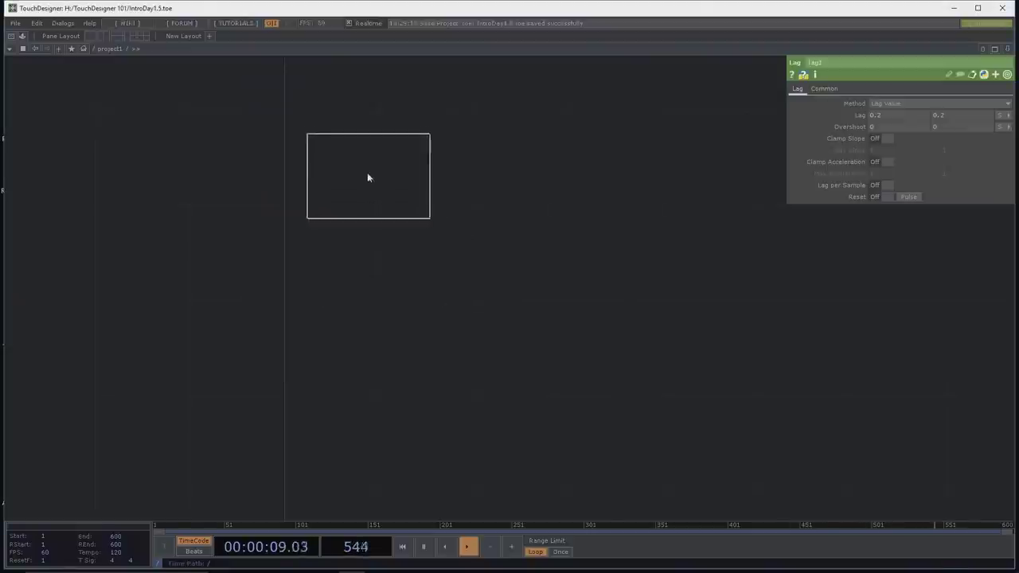
click(356, 161)
drag(351, 162, 328, 162)
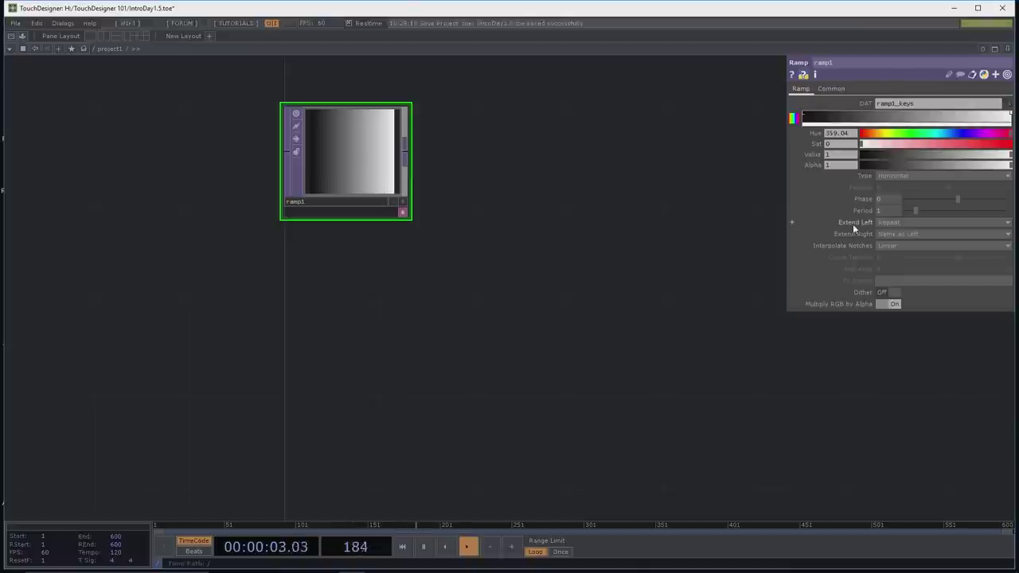
Step: Try the Vertical, Circular and Radial types on ramp1, and set its Type back to Horizontal
click(888, 177)
click(890, 186)
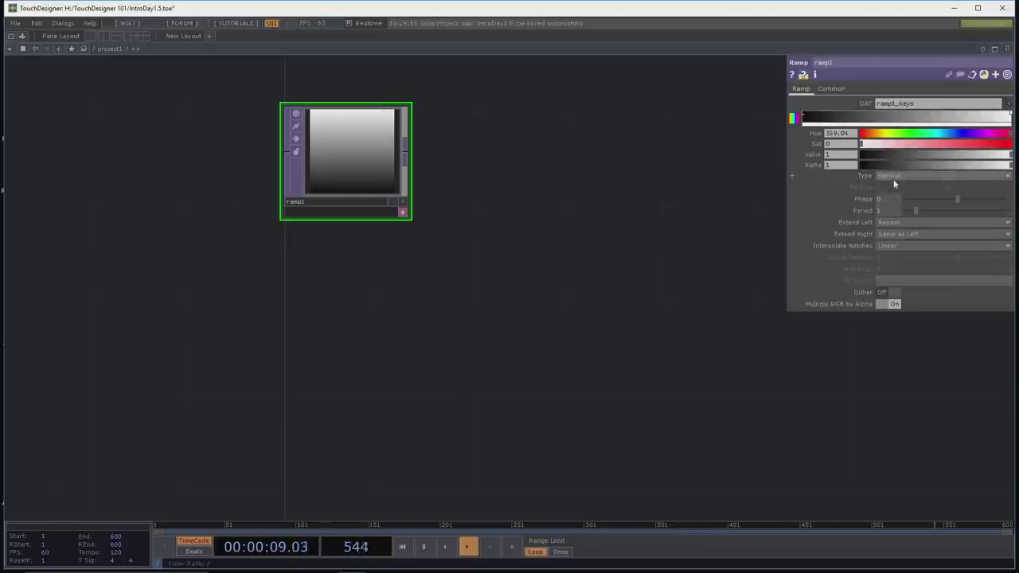
click(894, 213)
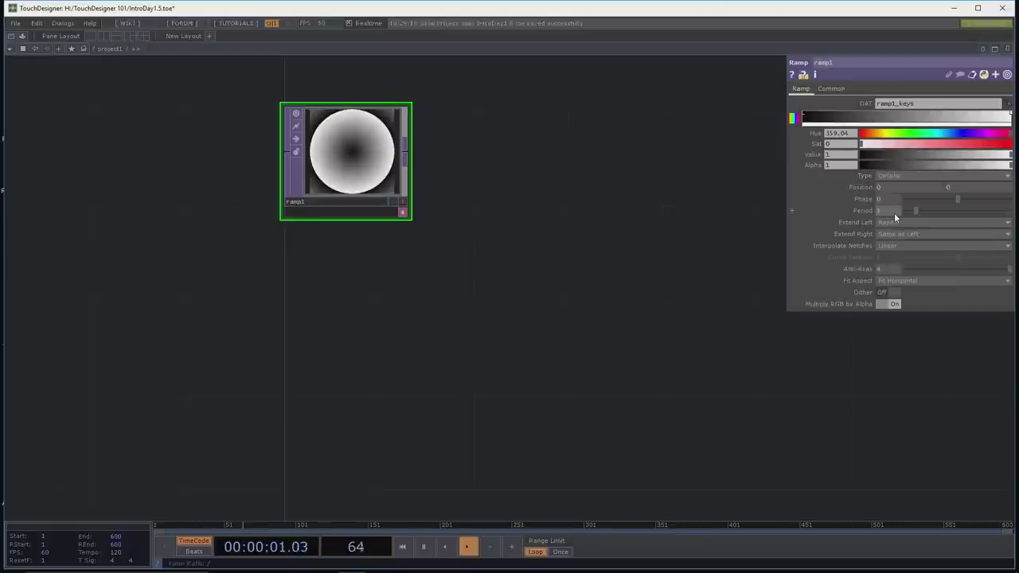
click(895, 177)
click(895, 202)
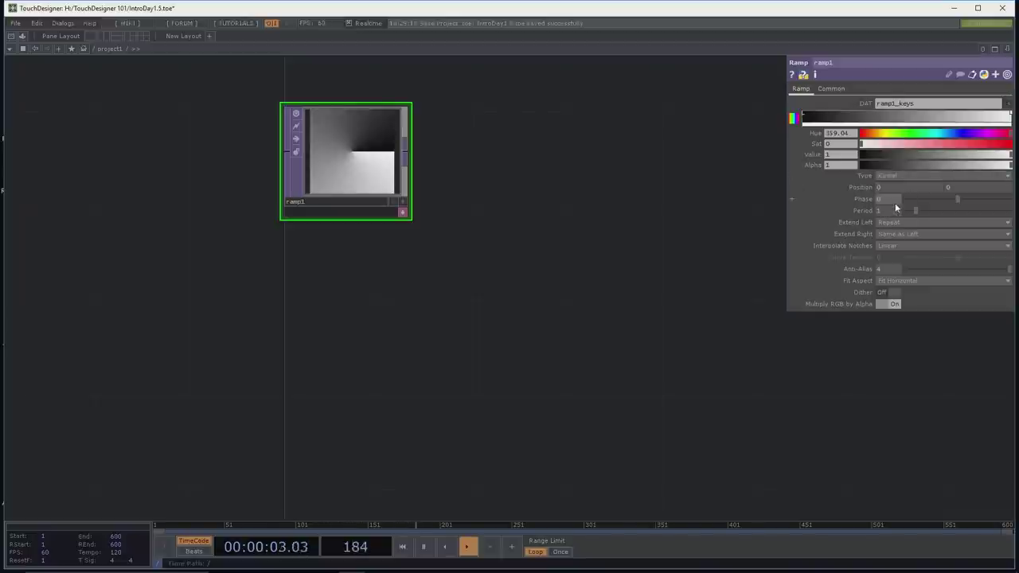
click(891, 175)
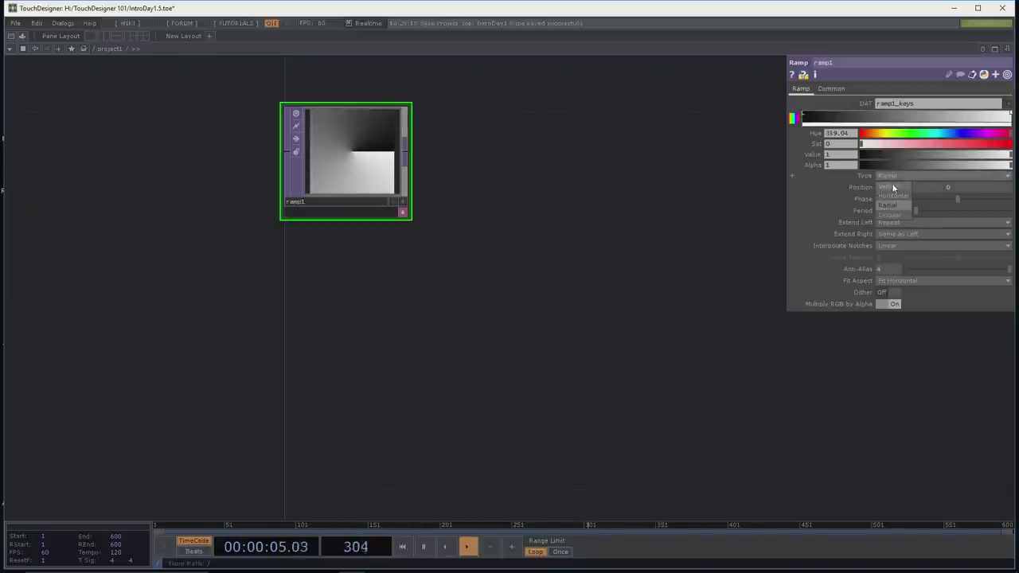
click(892, 197)
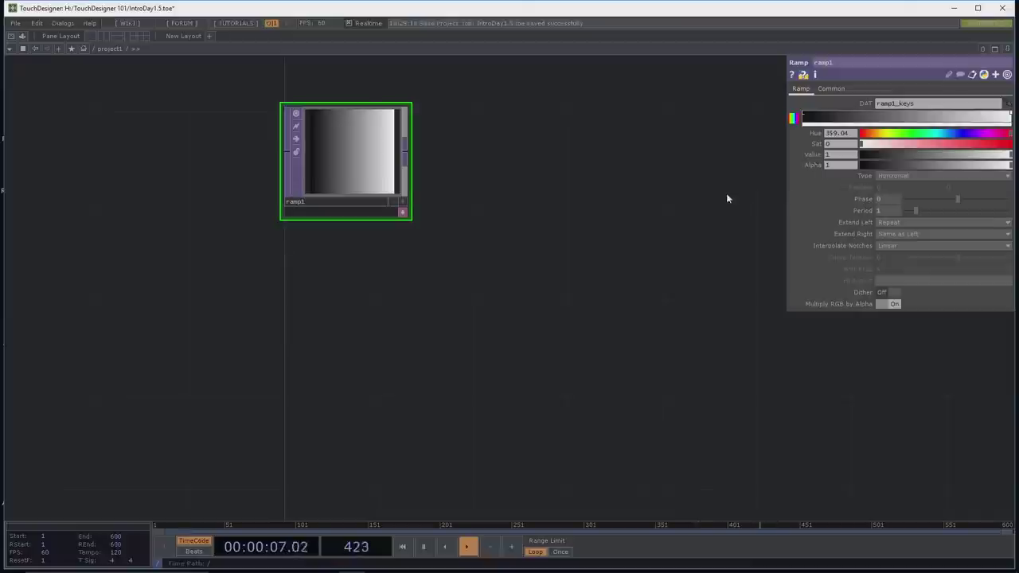
drag(726, 197, 716, 209)
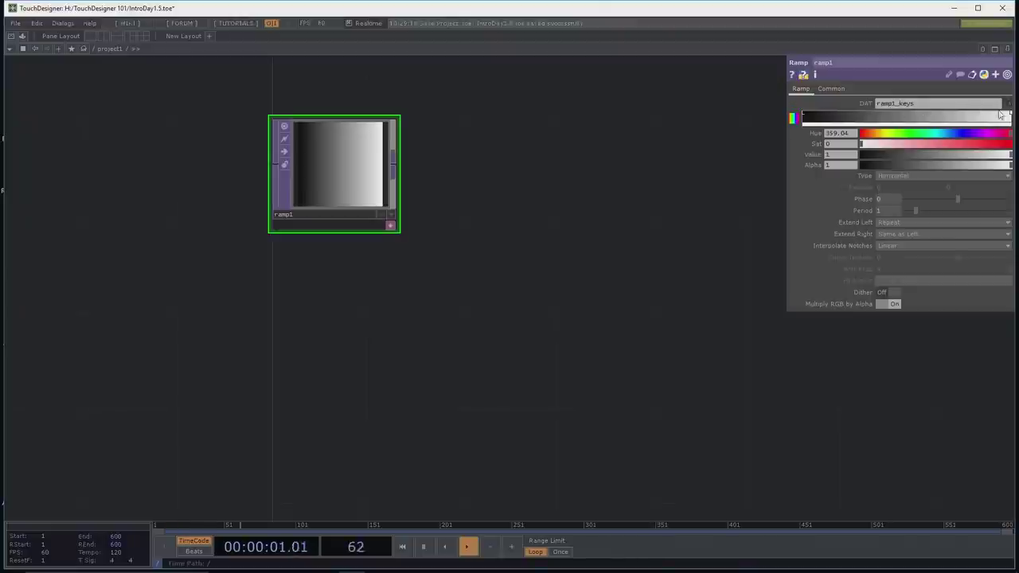
Step: Recolor ramp1's white end key to turquoise with hue 183, saturation 0.567 and value 0.894
click(804, 117)
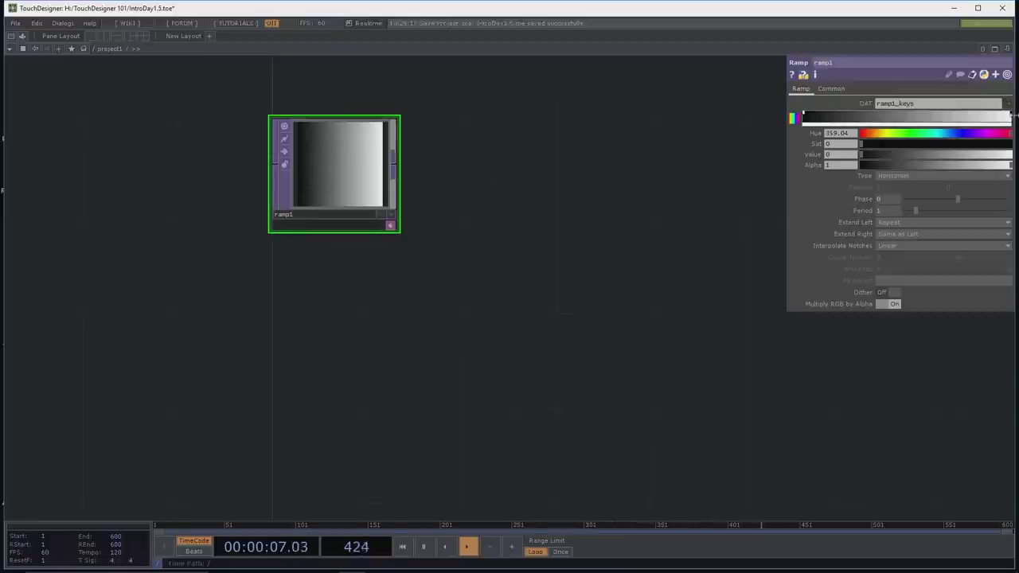
click(1011, 117)
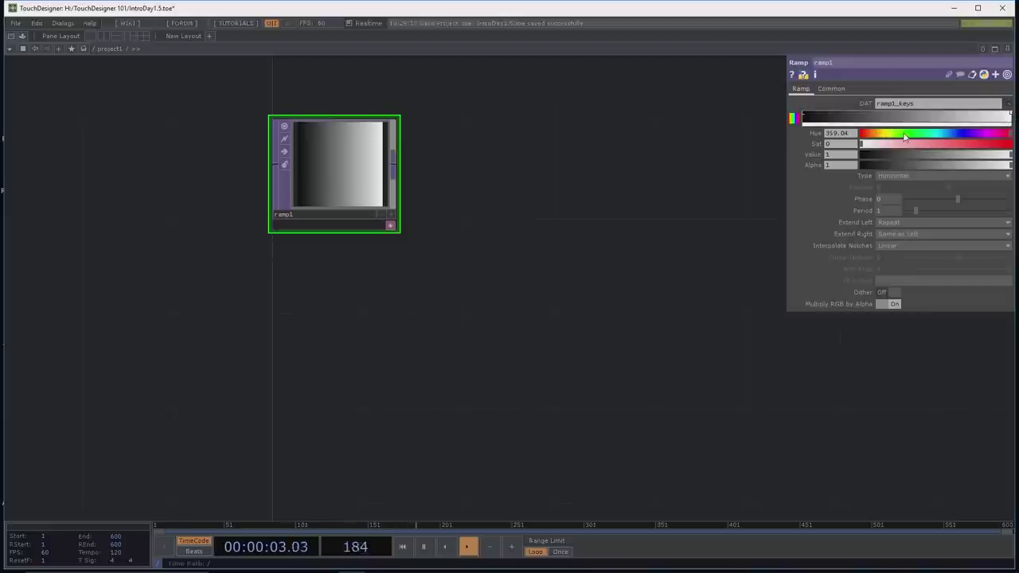
click(937, 134)
click(946, 144)
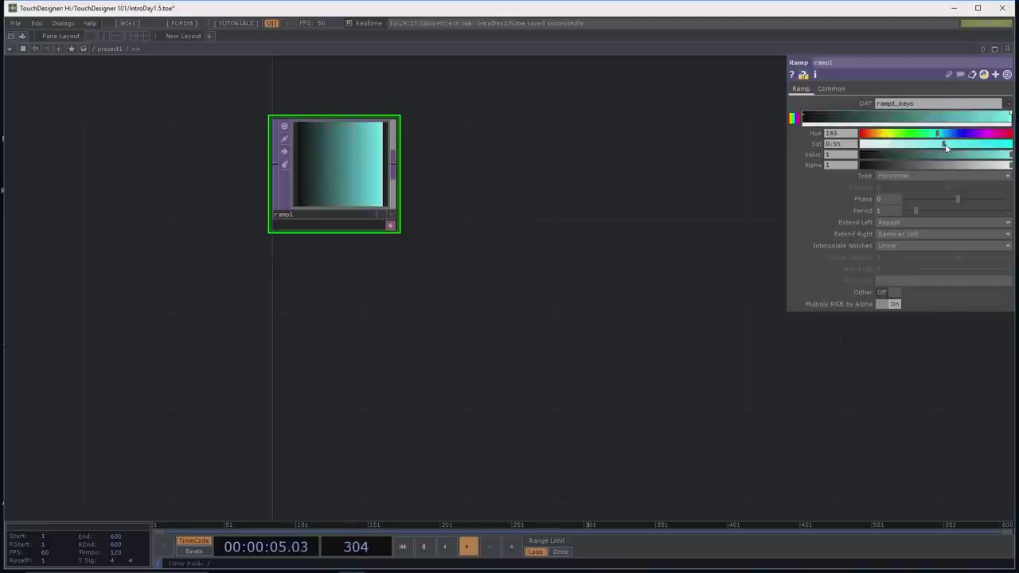
drag(963, 156, 994, 157)
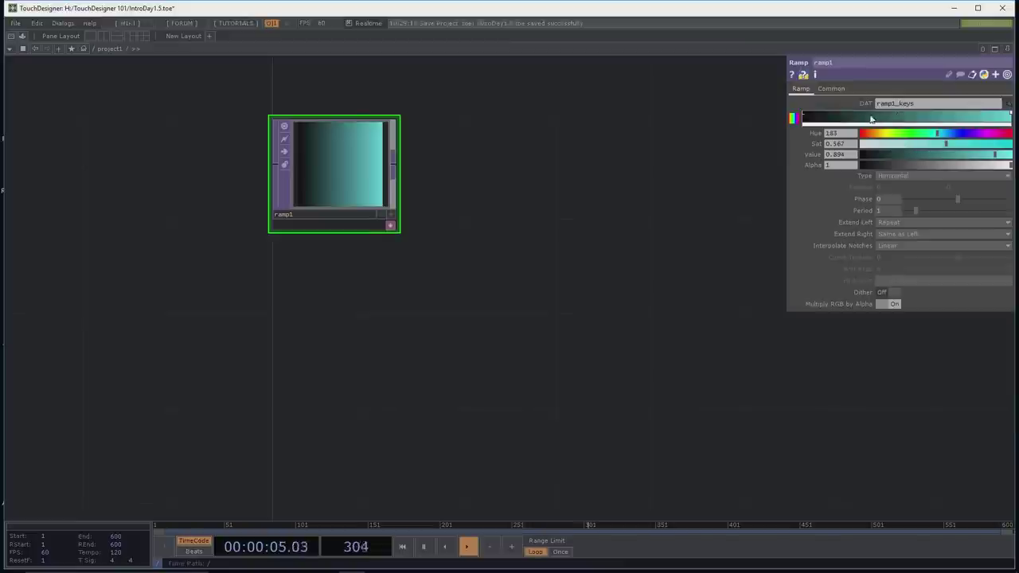
Step: Add a key just past the middle of ramp1's gradient and color it green with hue 123, saturation 0.401 and value 0.794
click(917, 117)
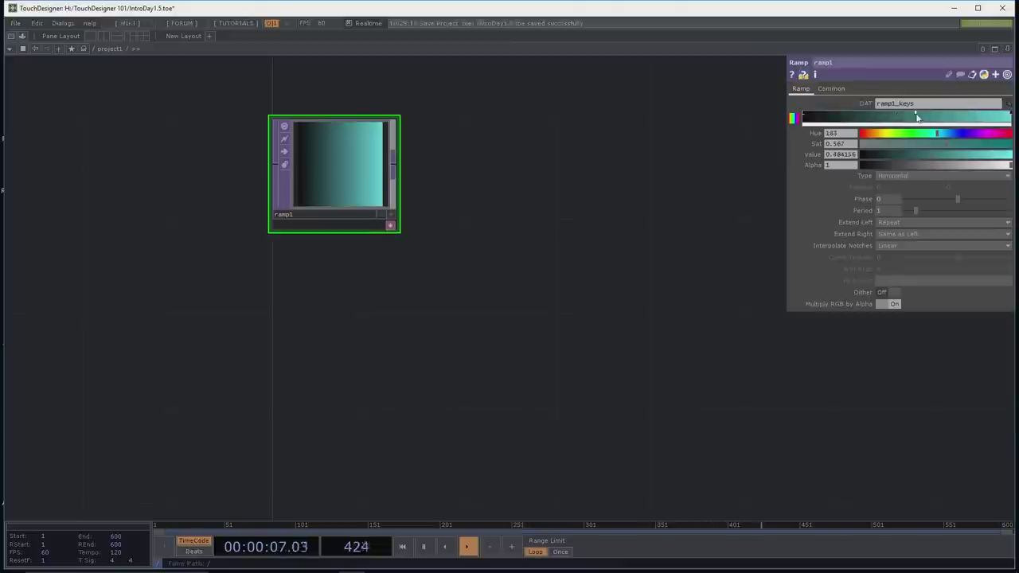
drag(926, 133, 986, 156)
Step: Try a blue key with hue 240 between the green and turquoise keys, and remove it from the gradient
click(954, 118)
click(937, 135)
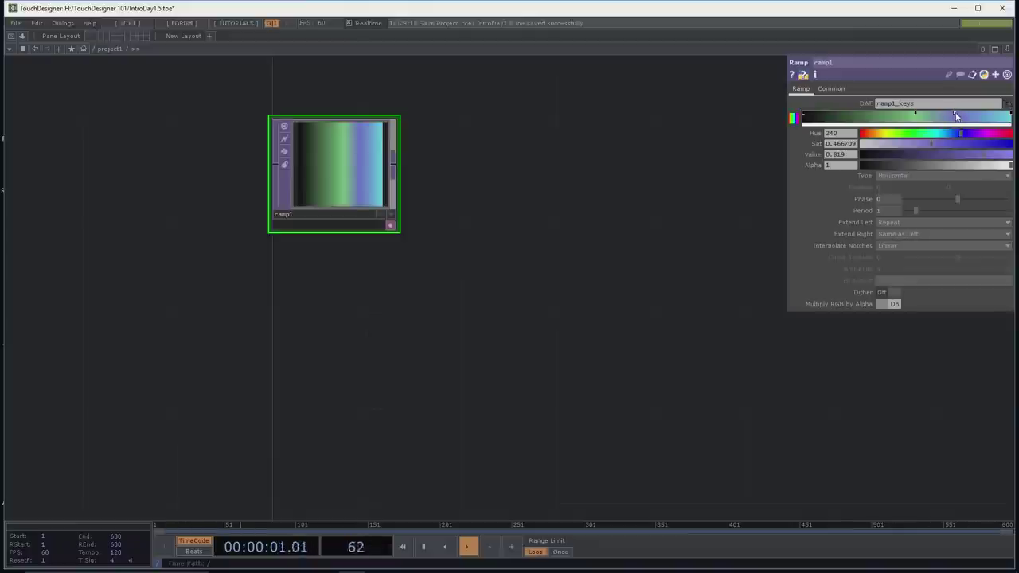
drag(957, 116, 933, 78)
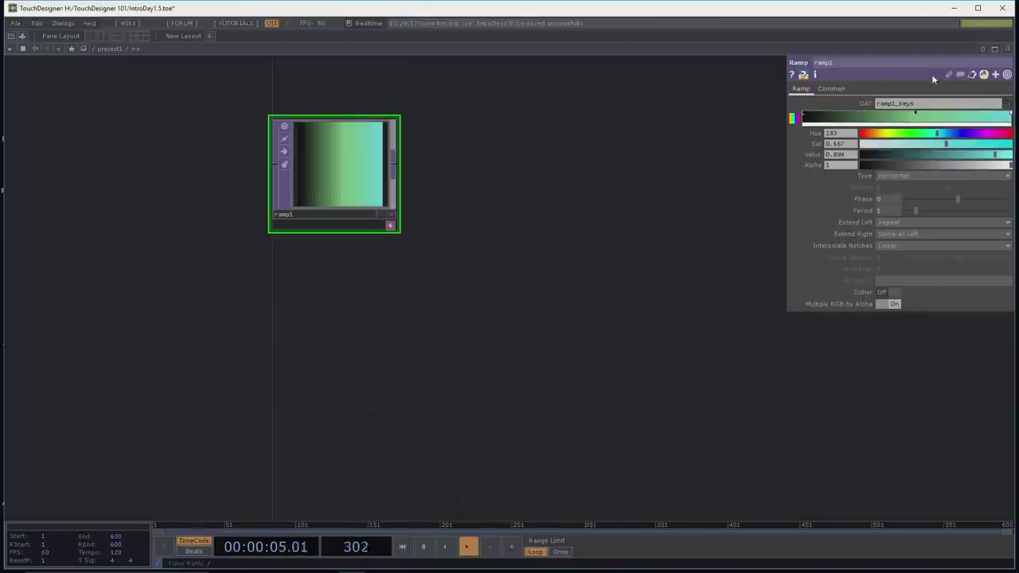
Step: Add a purple key with hue 290, saturation 0.465 and value 0.738 between green and turquoise, and shift the green key to about 0.47
click(954, 116)
drag(958, 135, 973, 157)
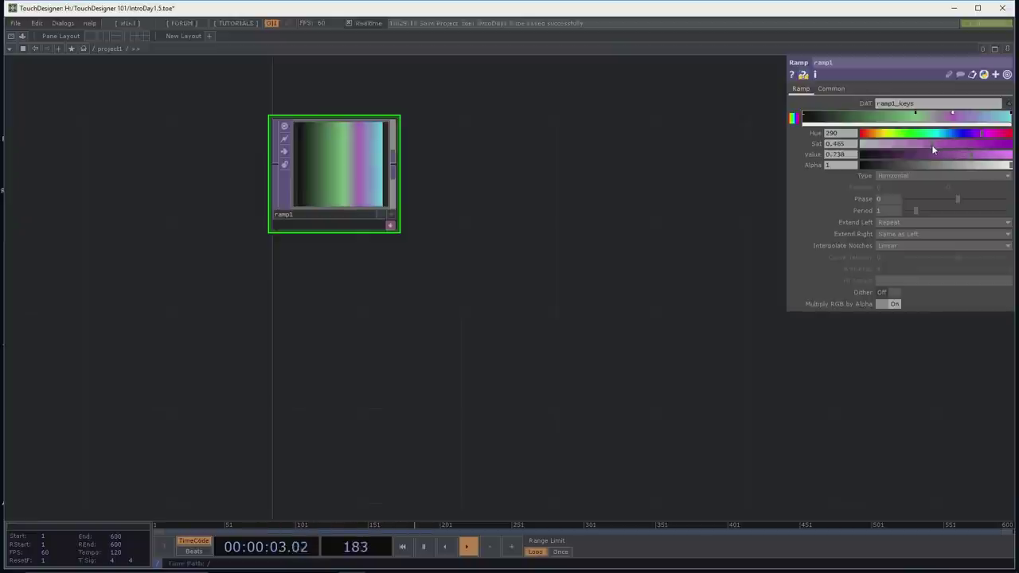
drag(915, 116, 902, 118)
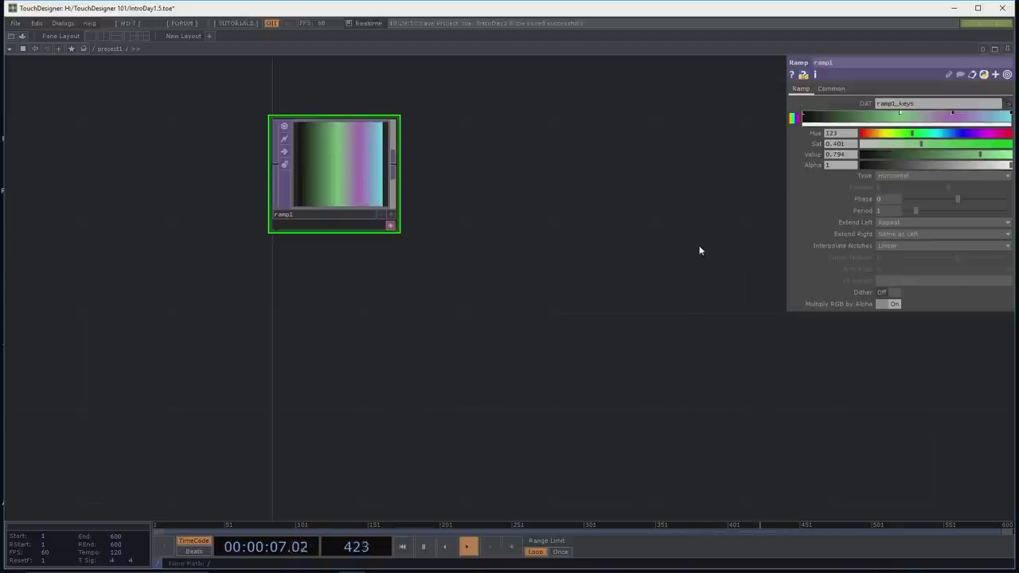
Step: Try different Phase and Period values on ramp1, and undo both changes
drag(700, 246, 671, 232)
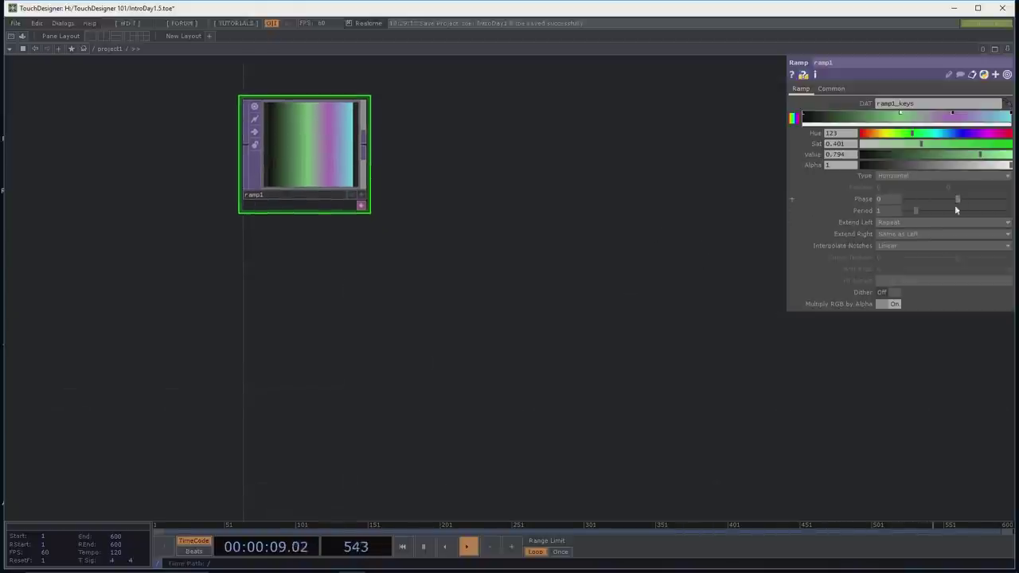
drag(955, 196, 987, 201)
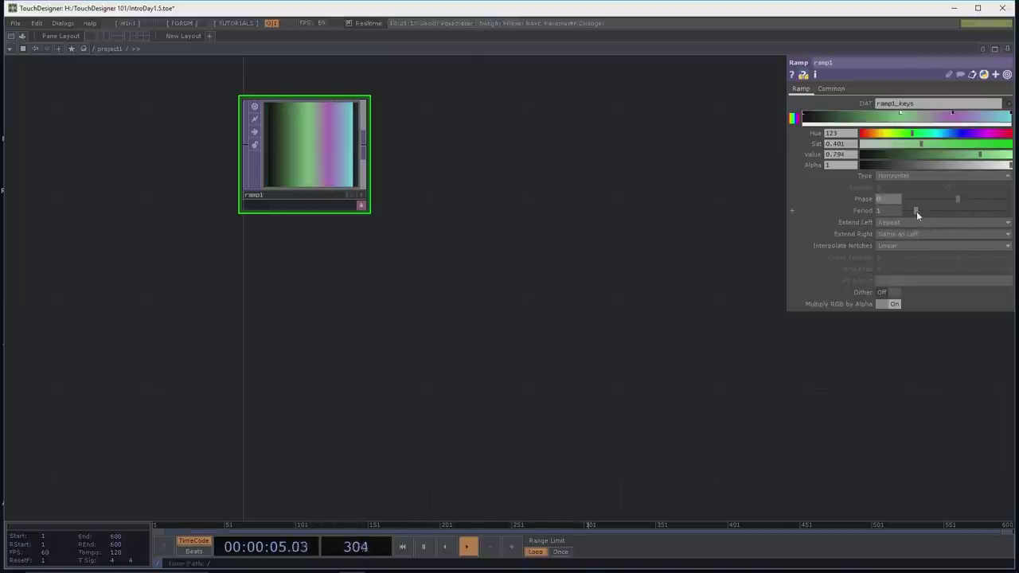
mouse_move(916, 212)
mouse_down()
mouse_move(931, 211)
mouse_move(909, 211)
mouse_up()
drag(915, 210, 917, 209)
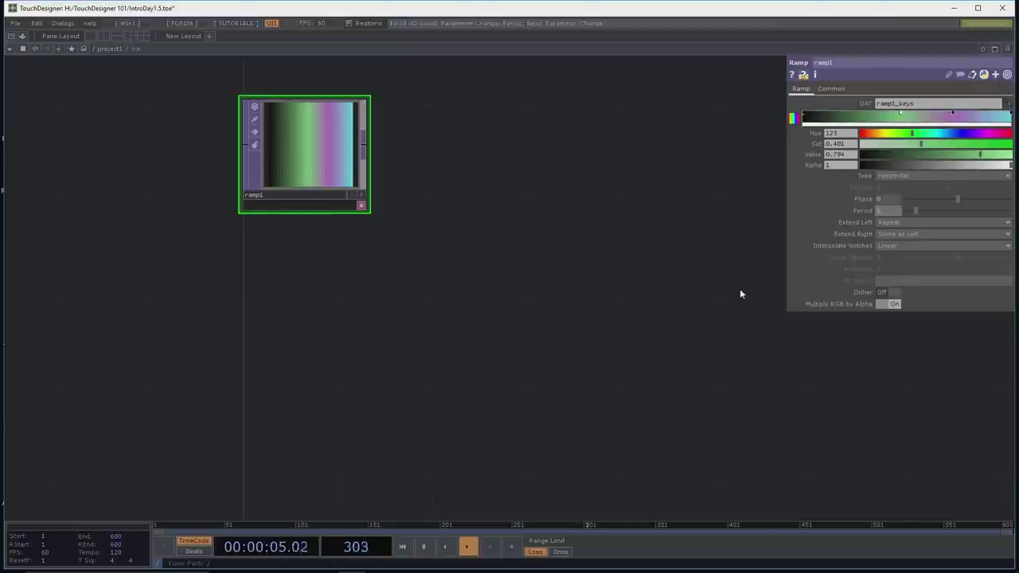
Step: Toggle ramp1's docked operators to reveal the ramp1_keys DAT, leaving it expanded below ramp1
scroll(366, 289, up, 3)
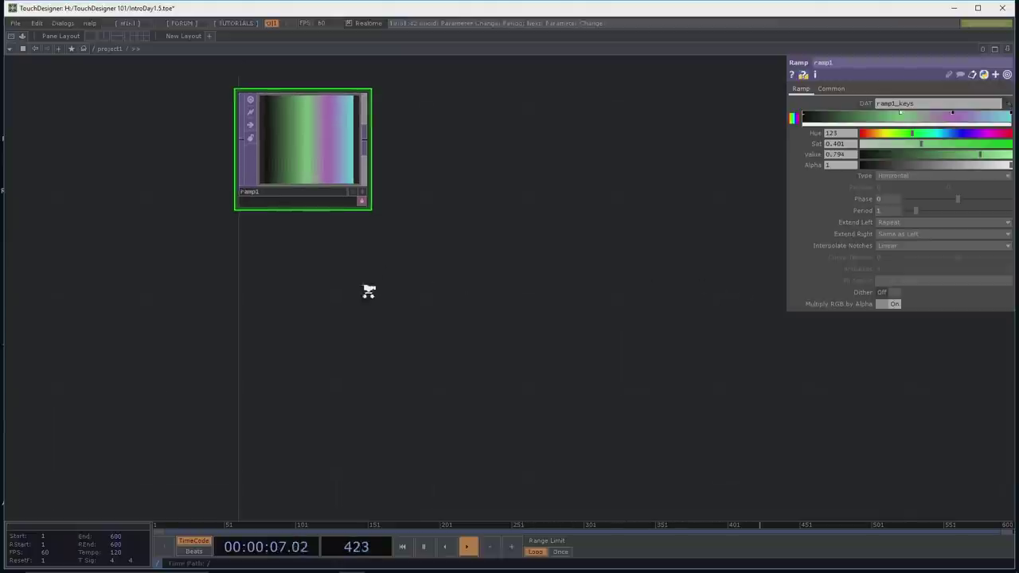
scroll(394, 334, down, 1)
scroll(383, 350, up, 2)
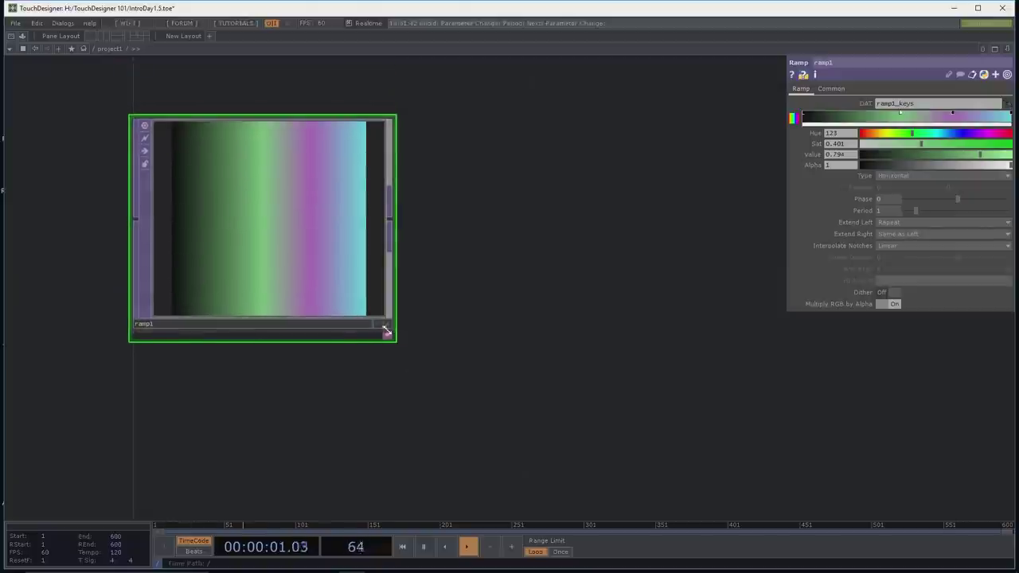
click(387, 335)
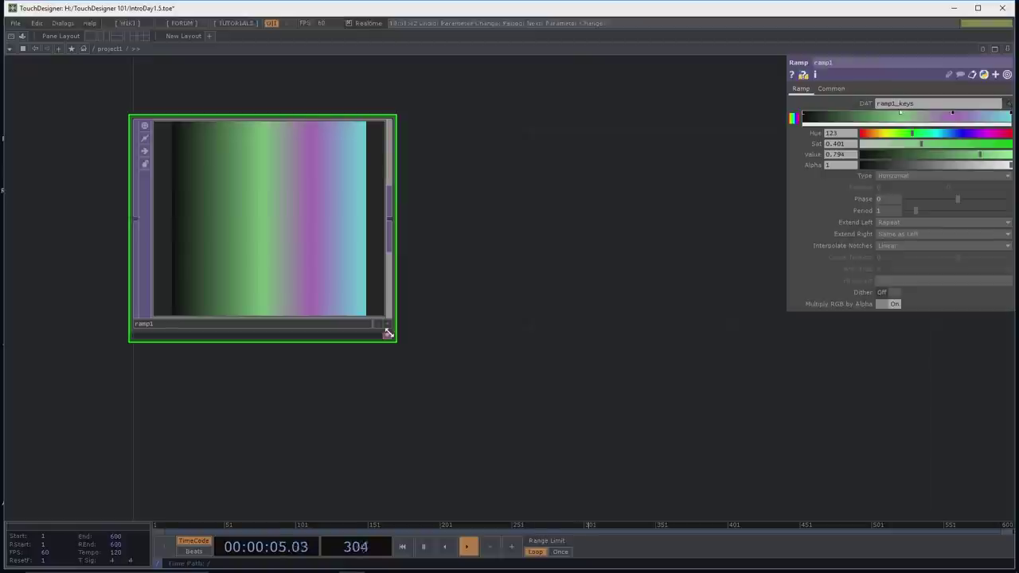
click(388, 336)
drag(469, 391, 437, 314)
scroll(450, 334, down, 1)
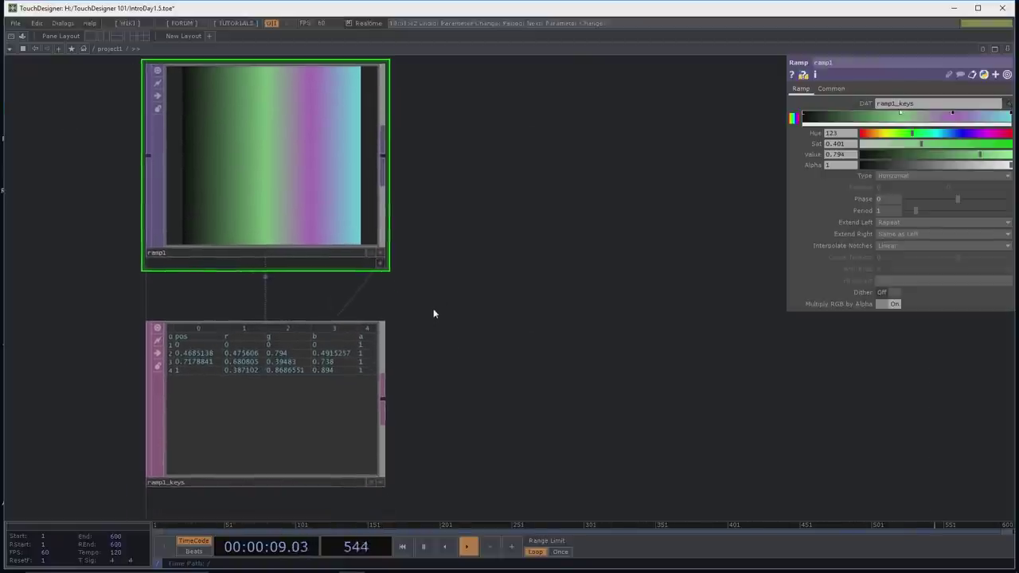
click(380, 264)
click(380, 264)
click(380, 264)
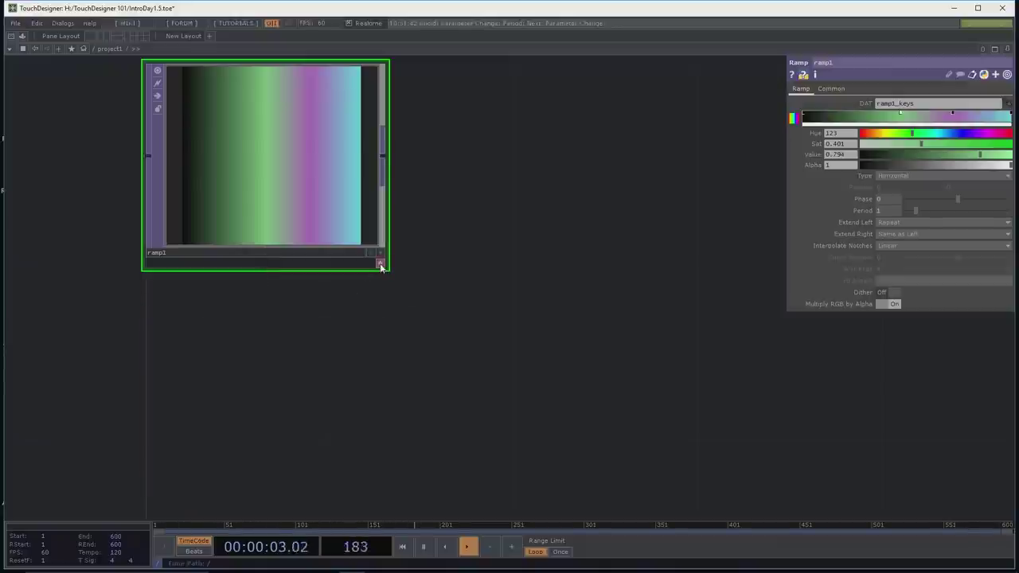
click(379, 265)
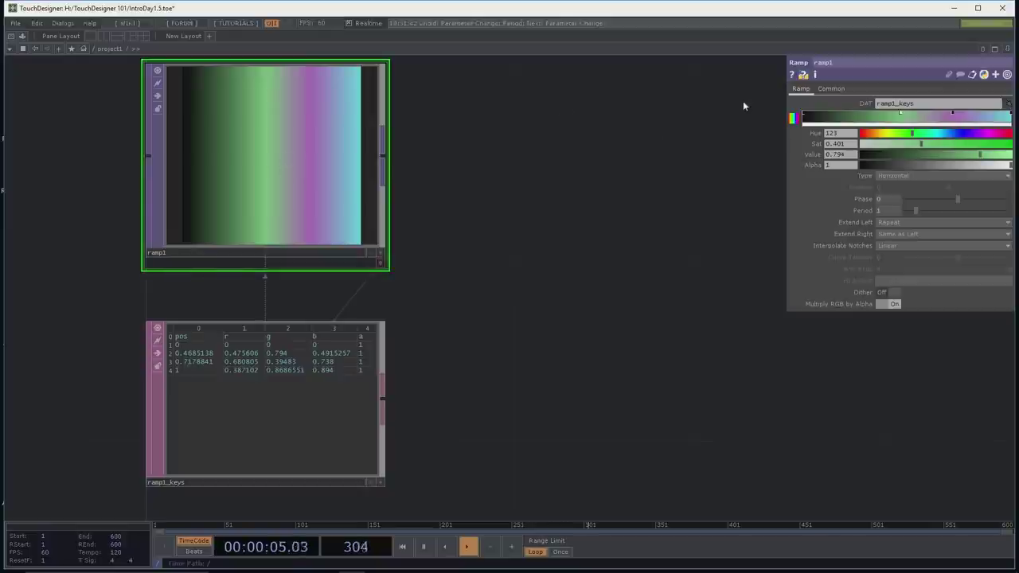
Step: Add a key right beside the green one at about 0.486, and color it blue with hue 237, saturation 0.738 and value 0.631
click(929, 116)
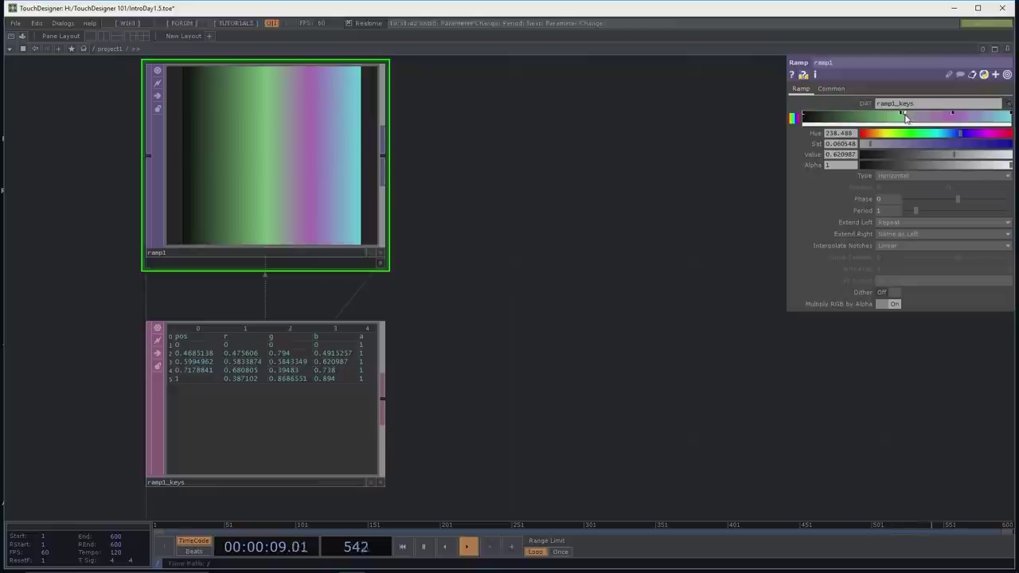
drag(907, 118, 903, 116)
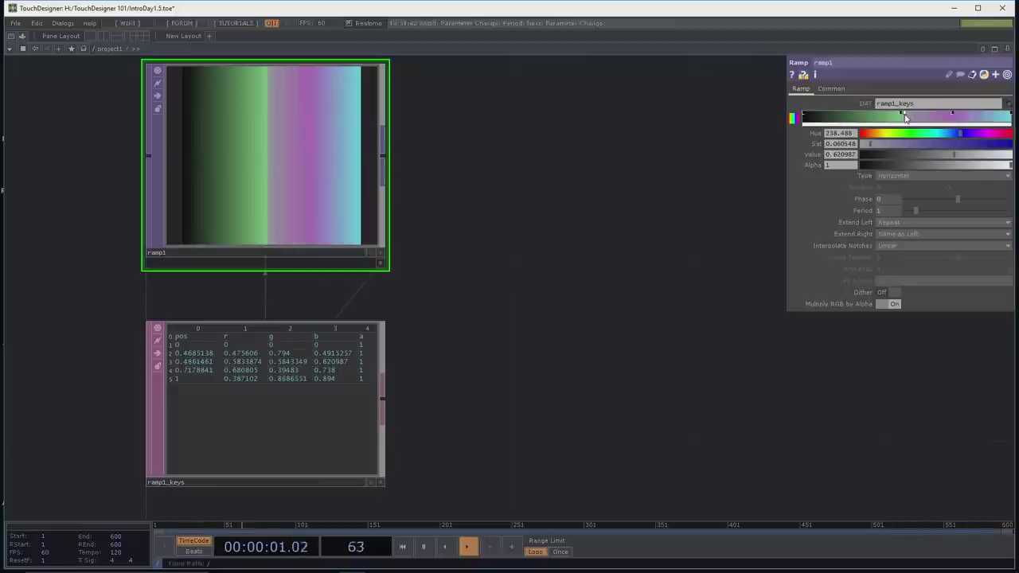
click(908, 143)
click(910, 133)
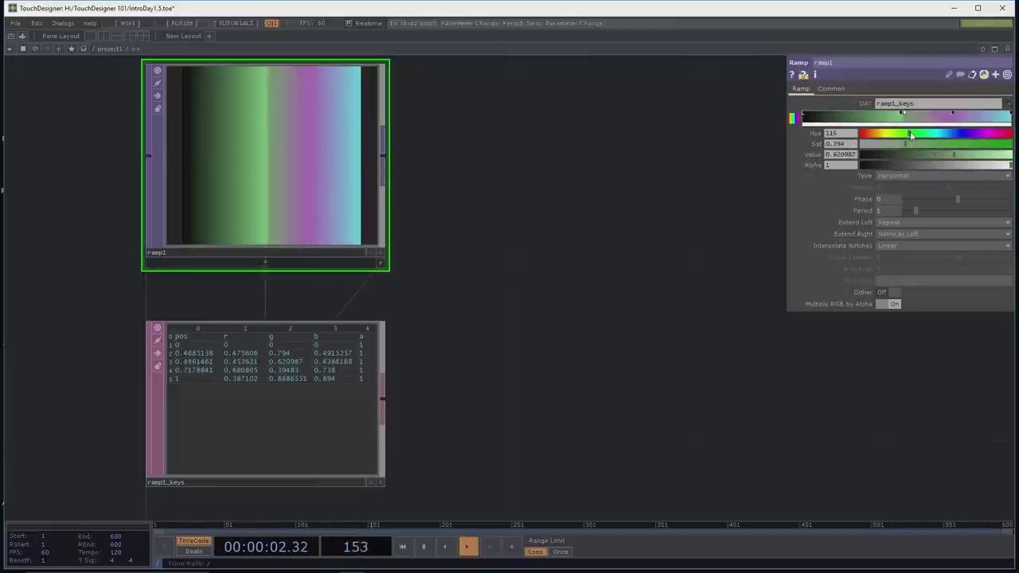
click(961, 132)
click(956, 154)
click(971, 143)
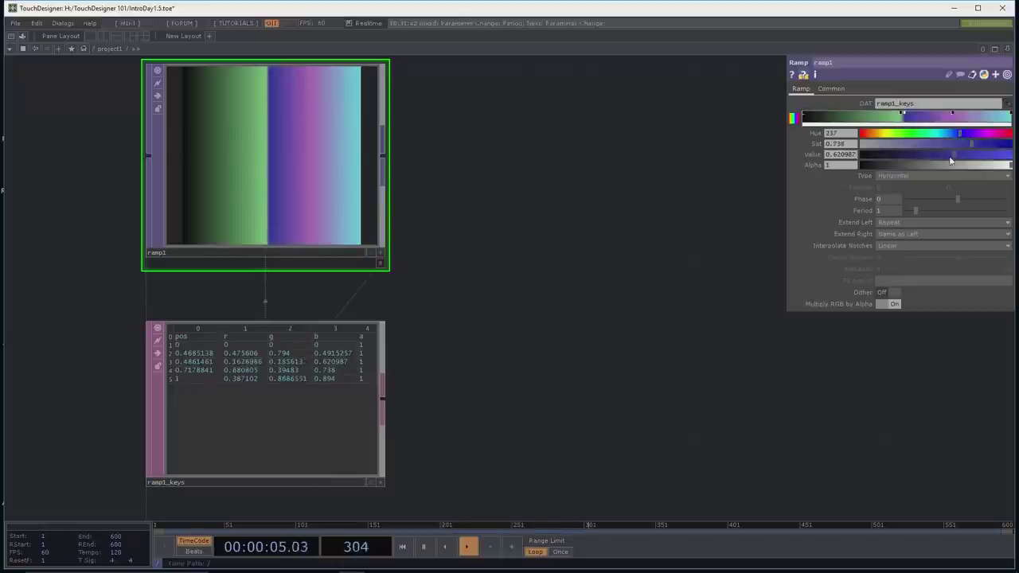
Step: Make the ramp1_keys table editable and set the blue key's pos in row 3 to 0.47
click(382, 482)
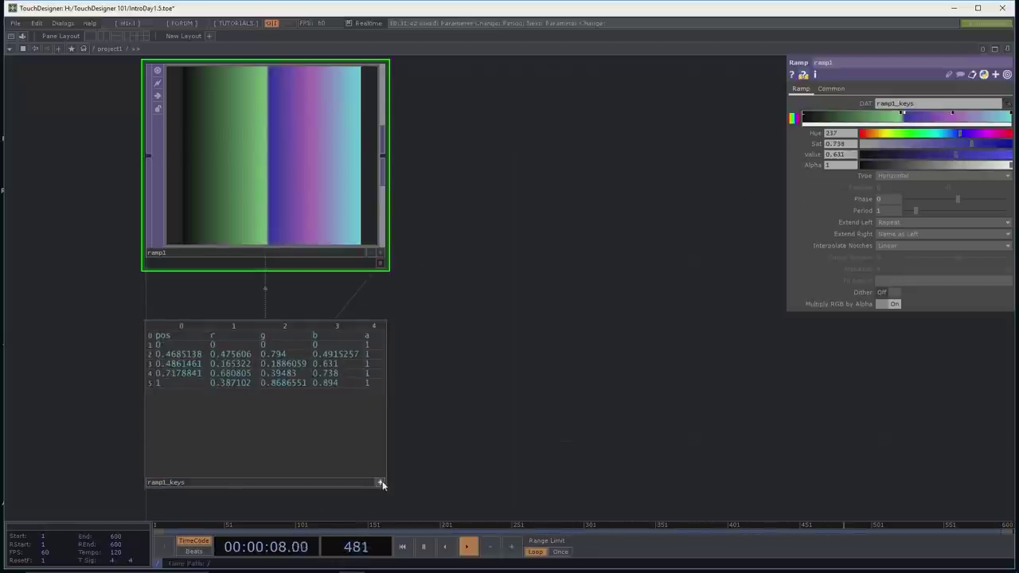
click(170, 365)
double_click(172, 366)
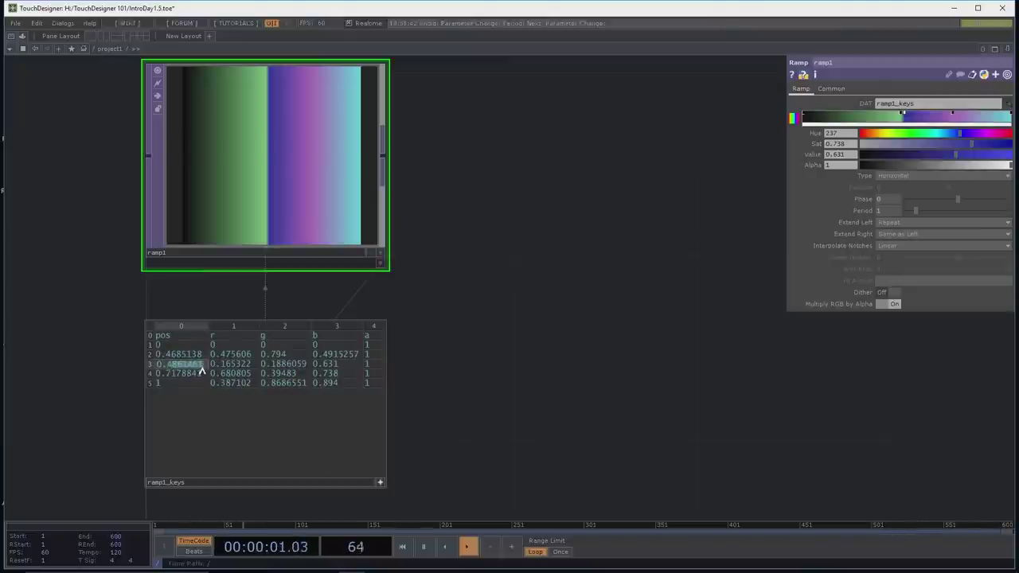
text(0.47)
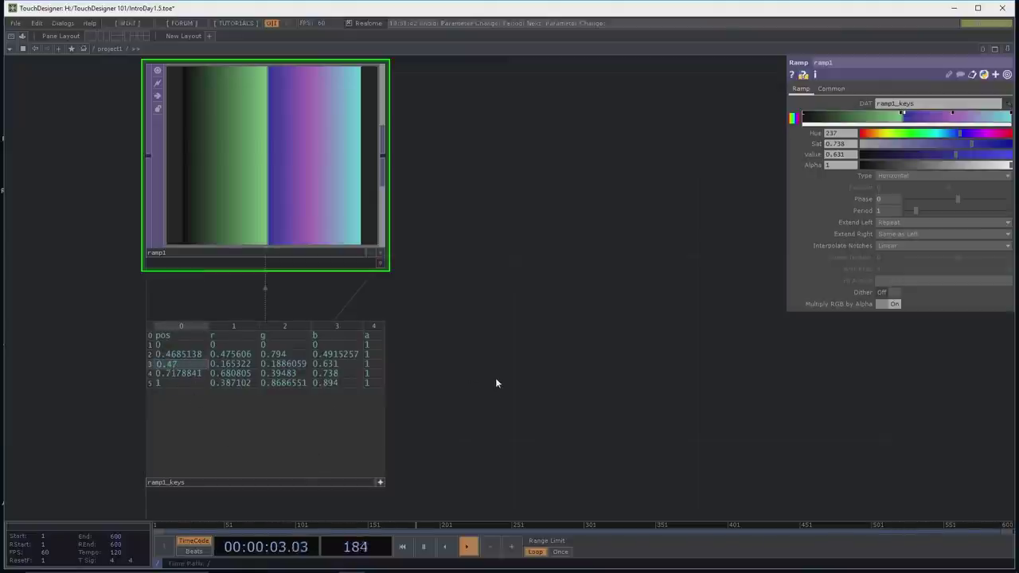
click(495, 378)
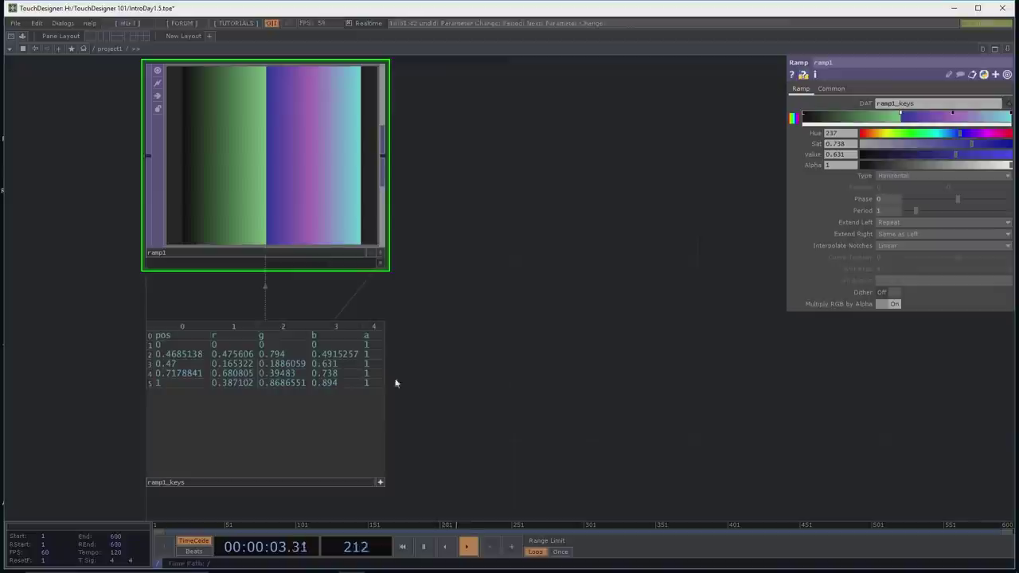
Step: Insert a row above row 2 of ramp1_keys with pos .45, r 1, g .5, b 0 and a 1
right_click(151, 355)
click(163, 350)
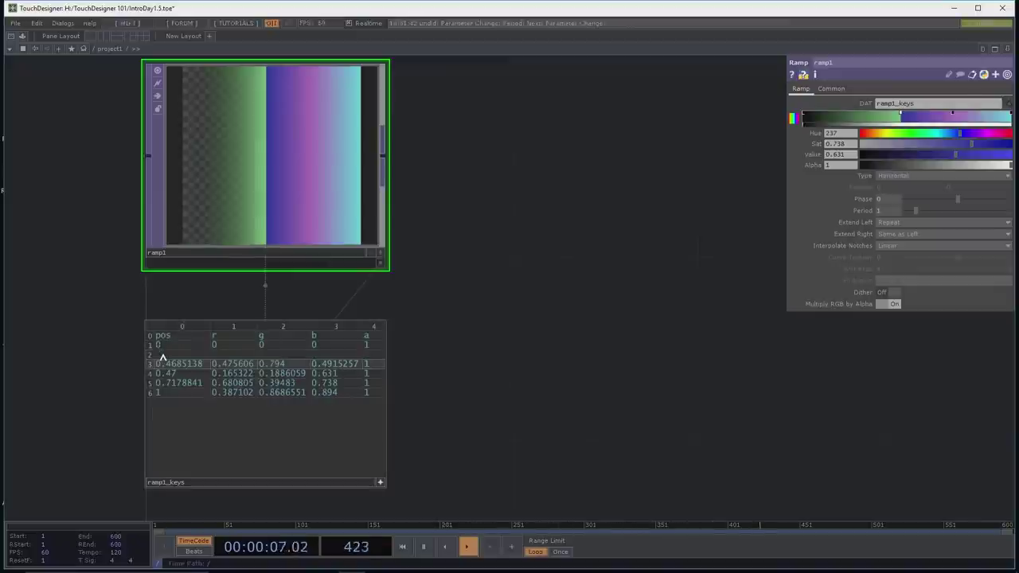
text(.45)
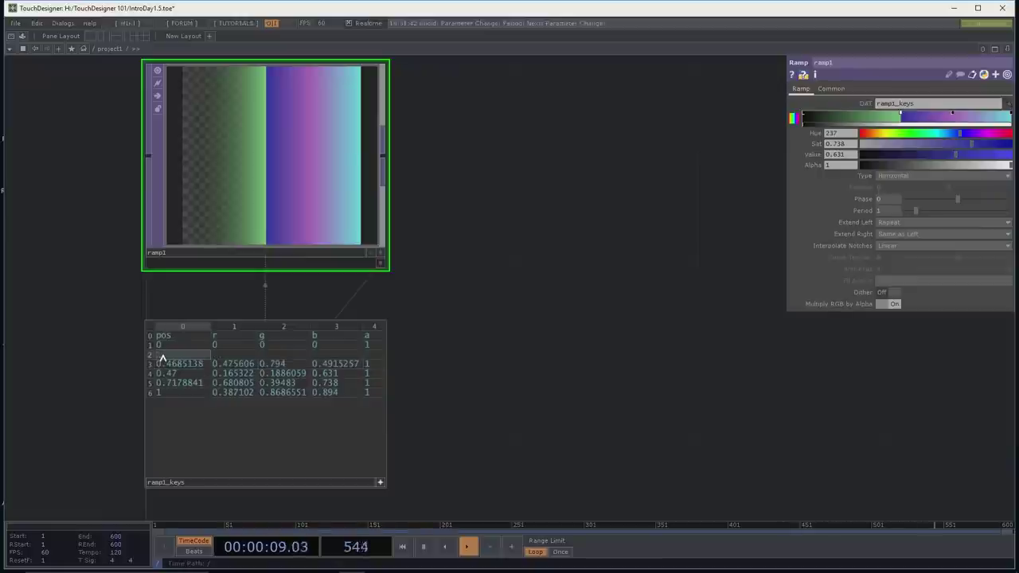
key(Tab)
text(1)
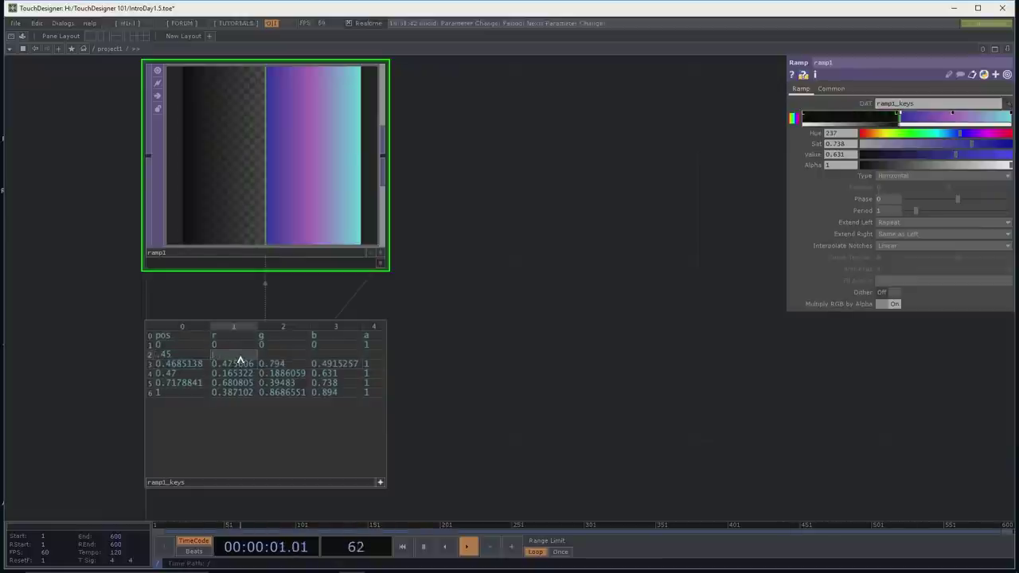
key(Tab)
text(.)
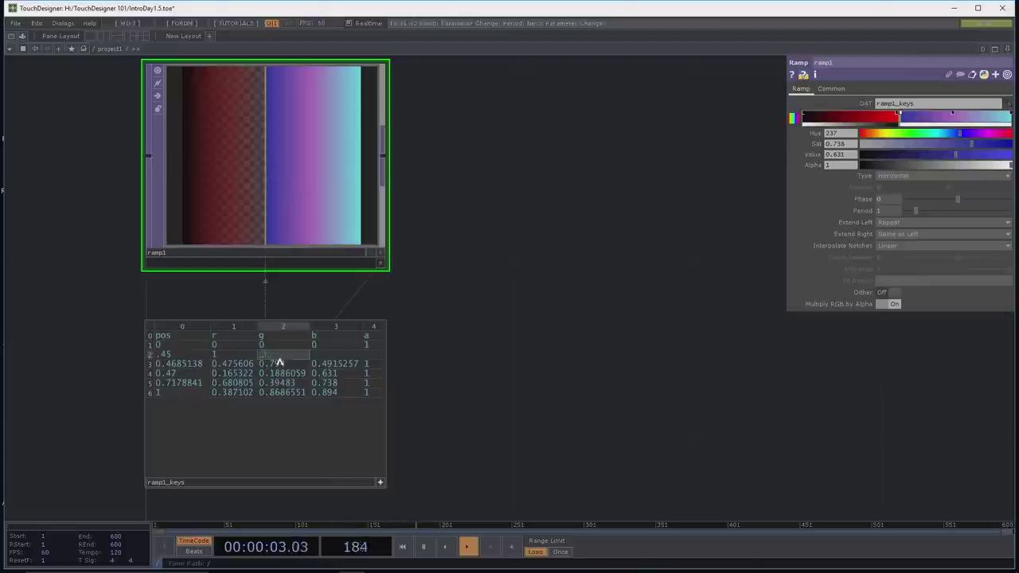
text(5)
key(Tab)
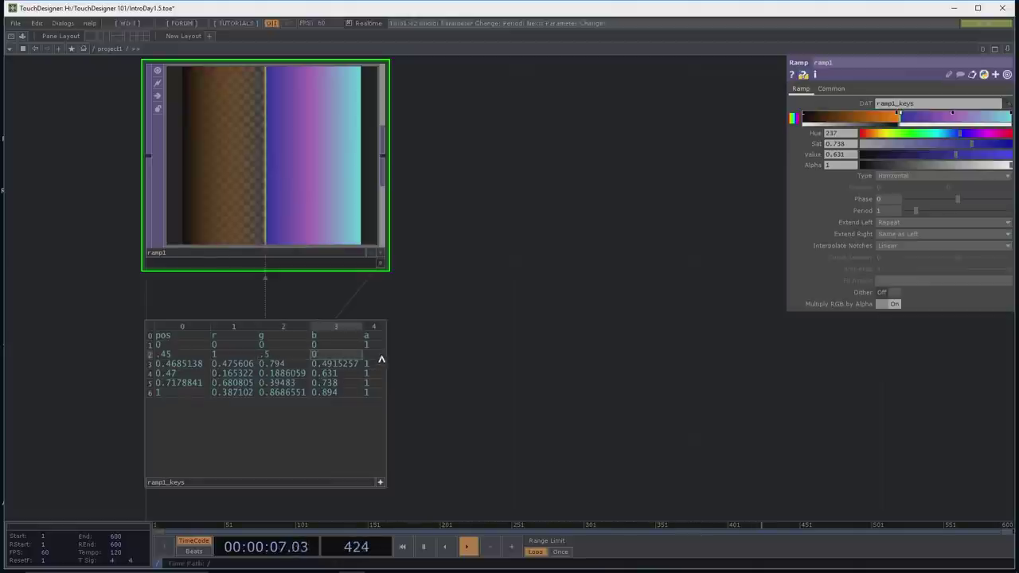
key(Tab)
text(1)
key(Return)
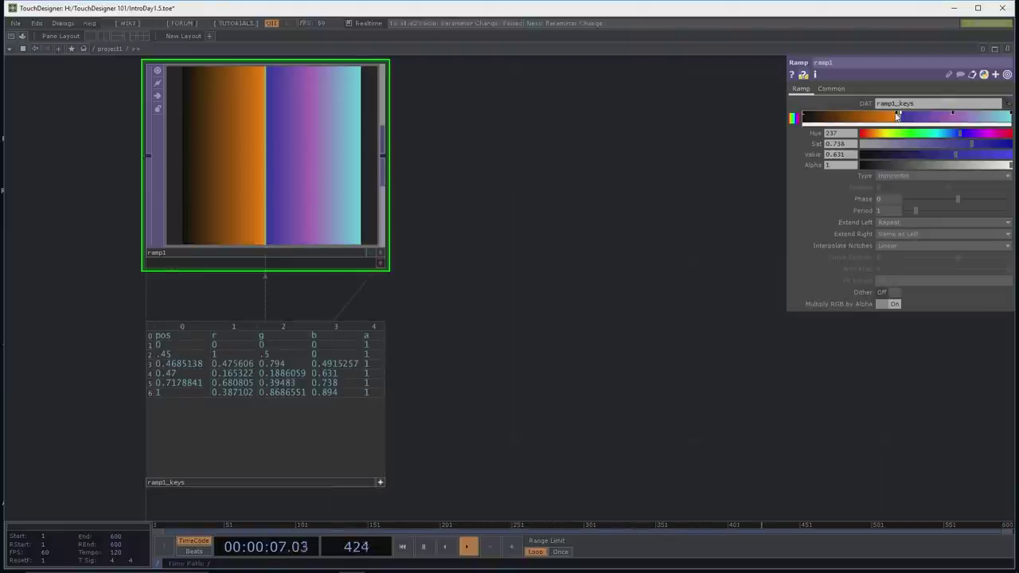
Step: Select ramp1's orange key at 0.45, try a yellow hue of 59, and set its hue to 194
click(897, 115)
drag(876, 134, 888, 137)
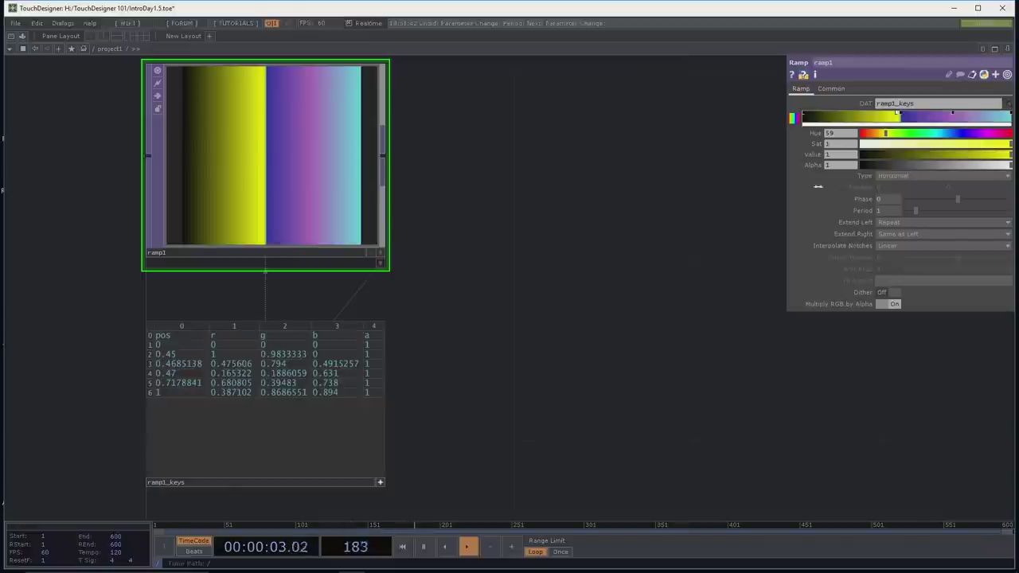
drag(891, 135, 946, 140)
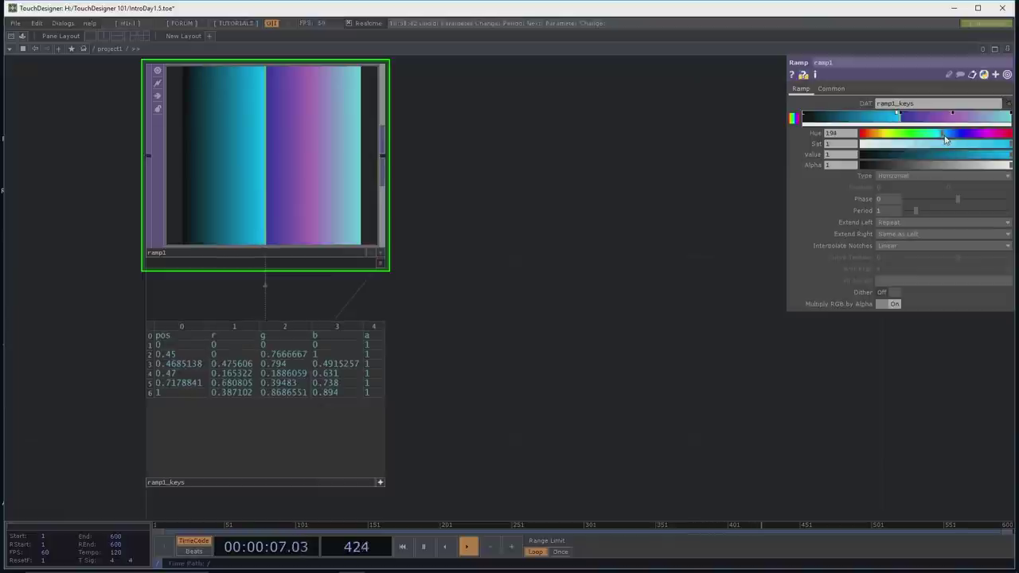
drag(634, 241, 617, 210)
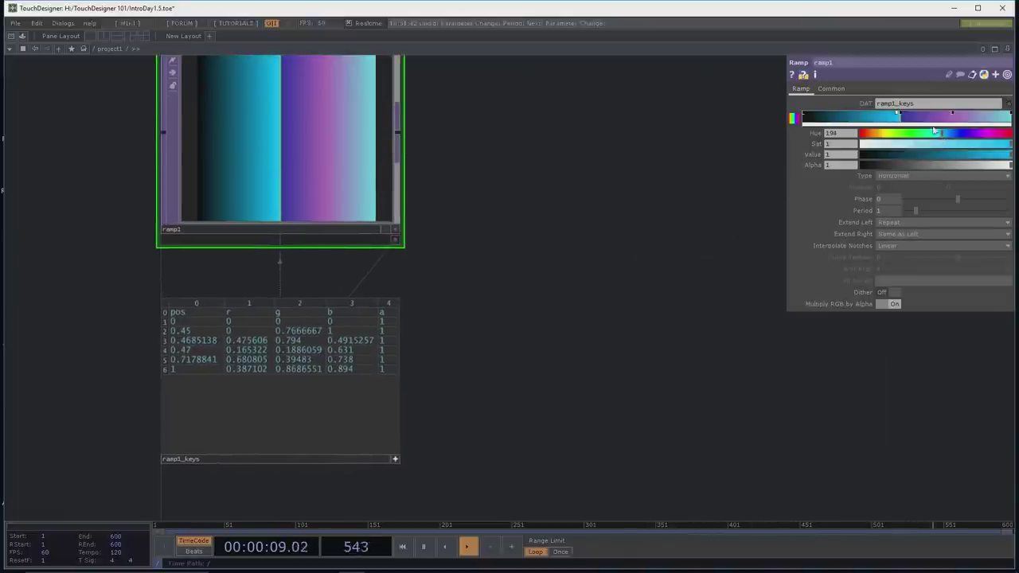
Step: Turn off editing of the ramp1_keys table and collapse it back into ramp1's dock
click(394, 458)
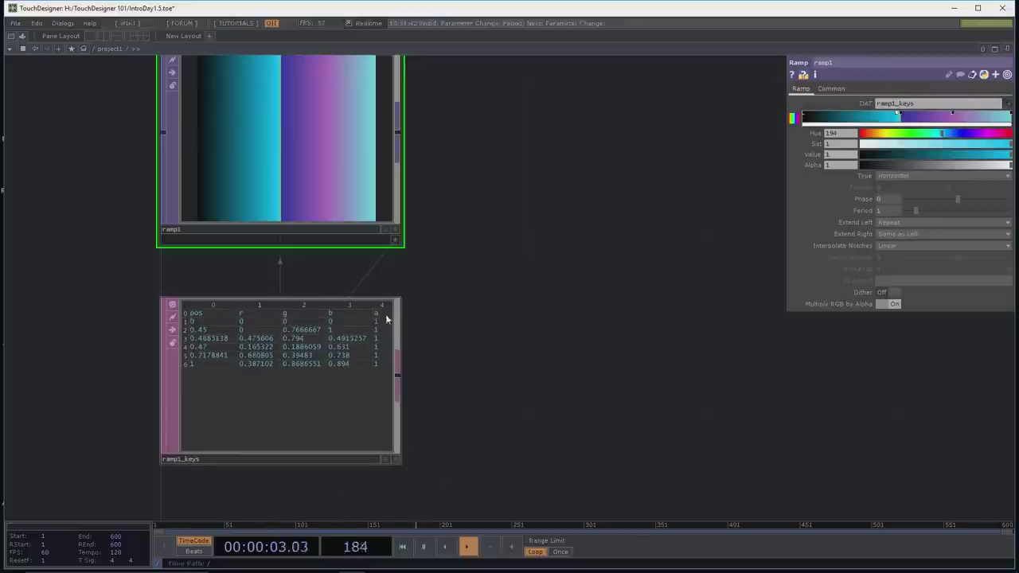
click(395, 240)
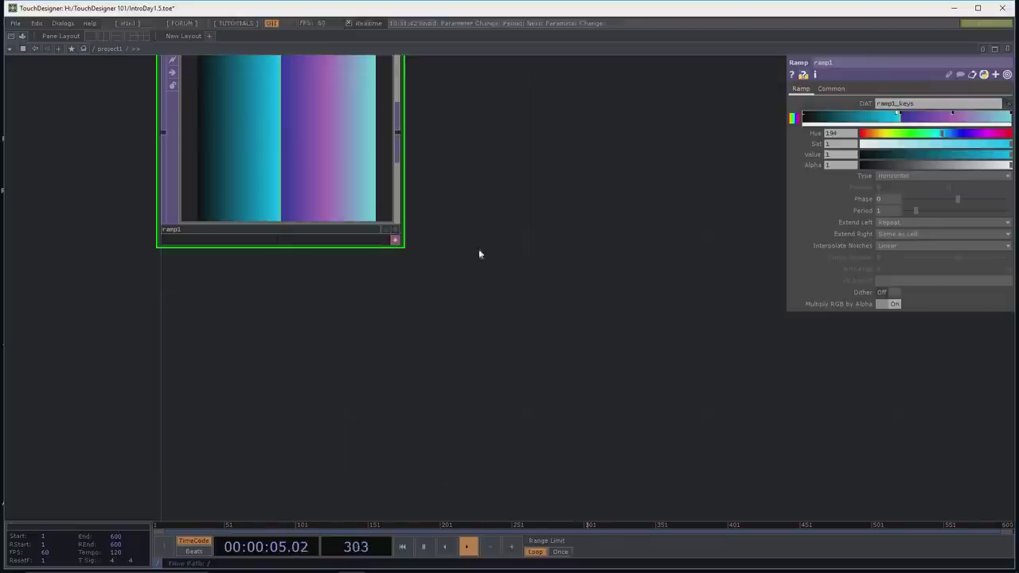
key(h)
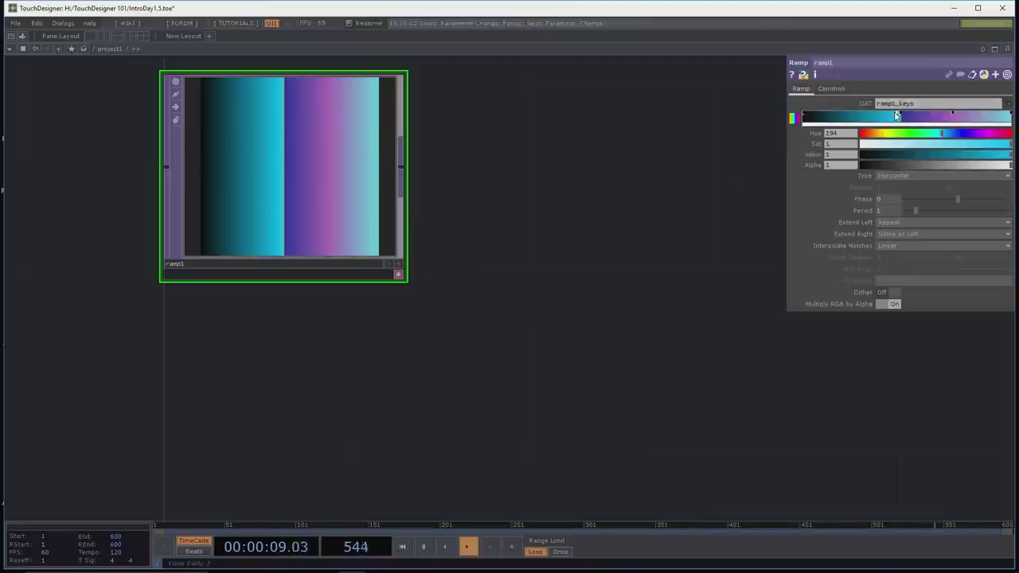
Step: Set the hue of ramp1's 0.45 key to 158, and color the adjacent key yellow with hue 63, saturation 1 and value 1
drag(926, 133, 928, 133)
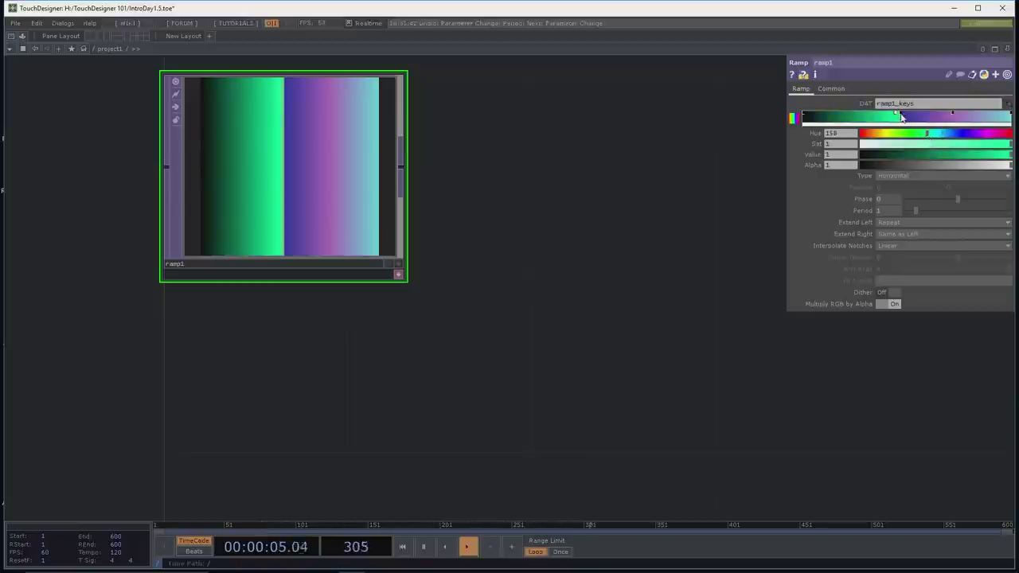
click(902, 117)
mouse_move(914, 137)
mouse_down()
mouse_move(885, 138)
mouse_move(1014, 145)
mouse_move(1015, 157)
mouse_up()
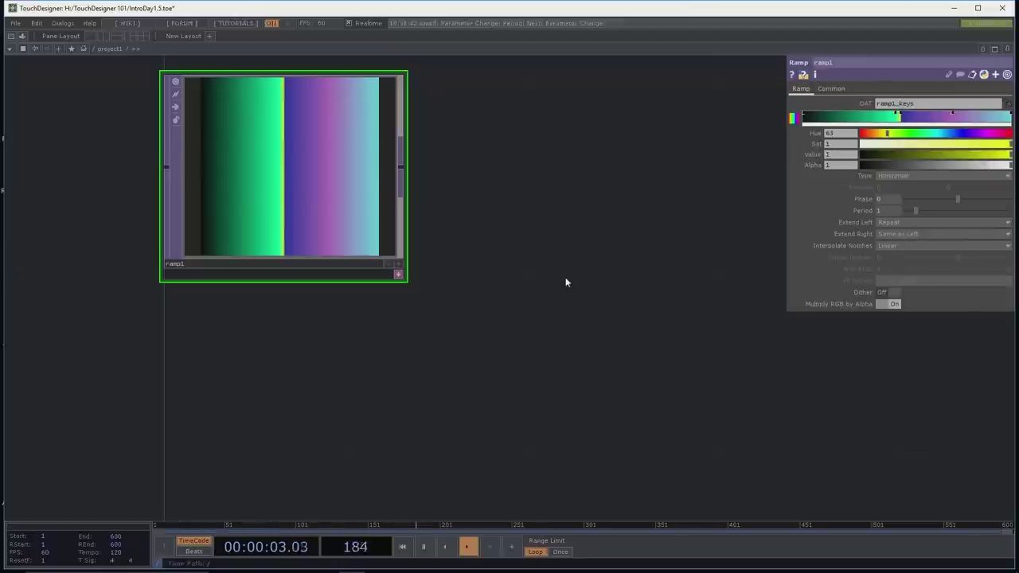
Step: Add a Noise TOP directly below ramp1
drag(564, 282, 548, 264)
scroll(493, 320, down, 1)
drag(493, 320, 496, 332)
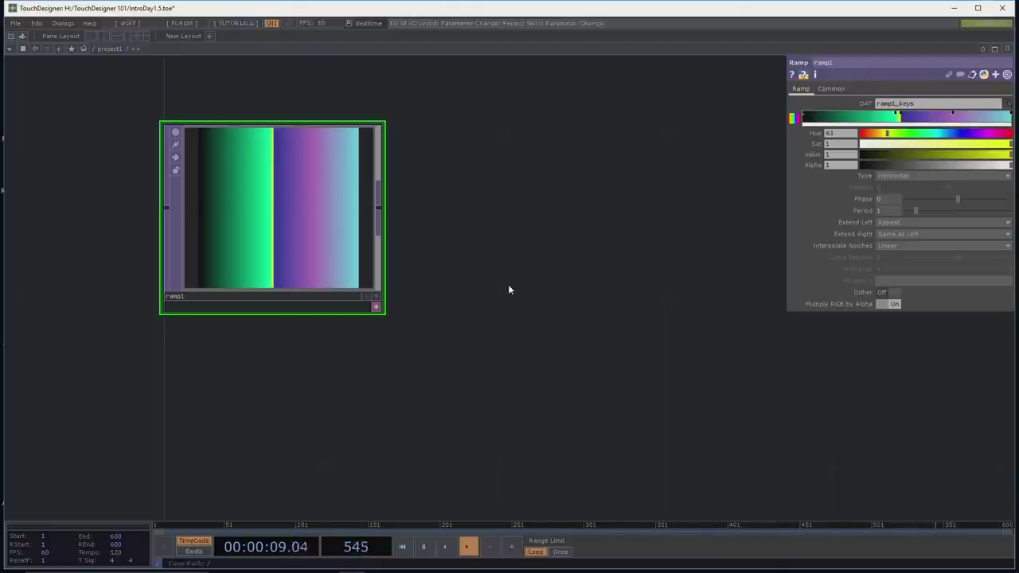
drag(496, 375, 494, 367)
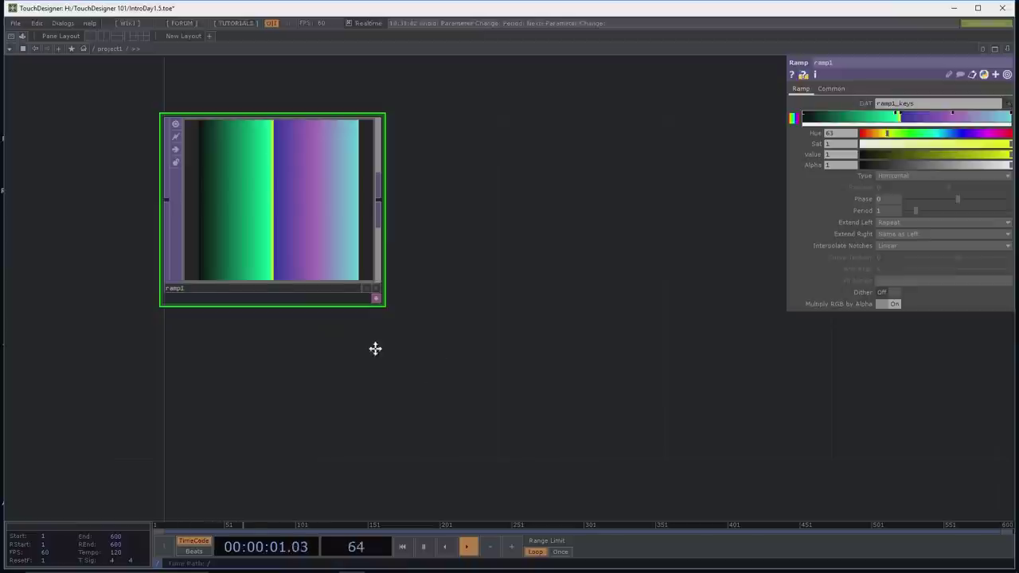
drag(396, 358, 373, 341)
key(Tab)
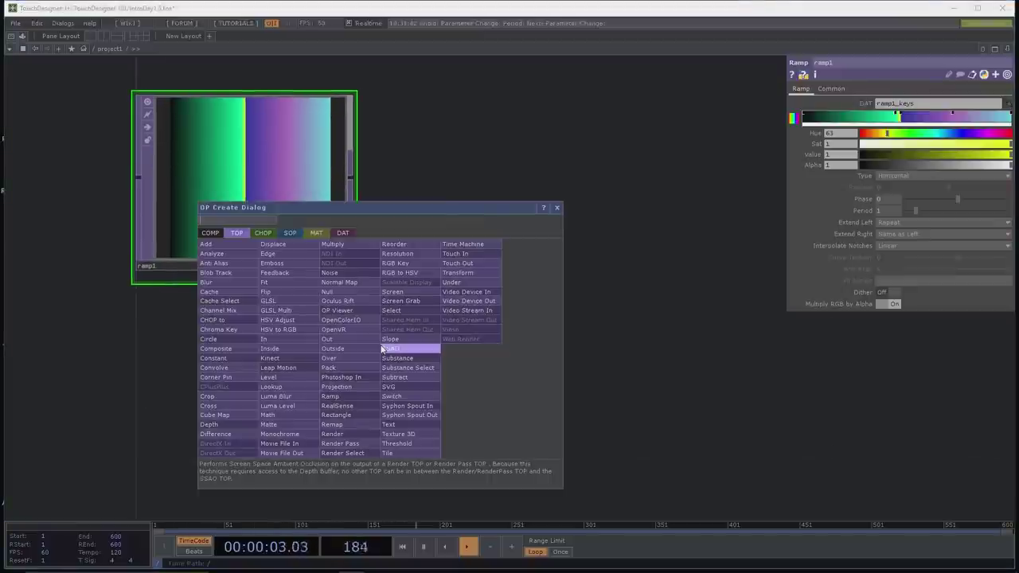
text(noise)
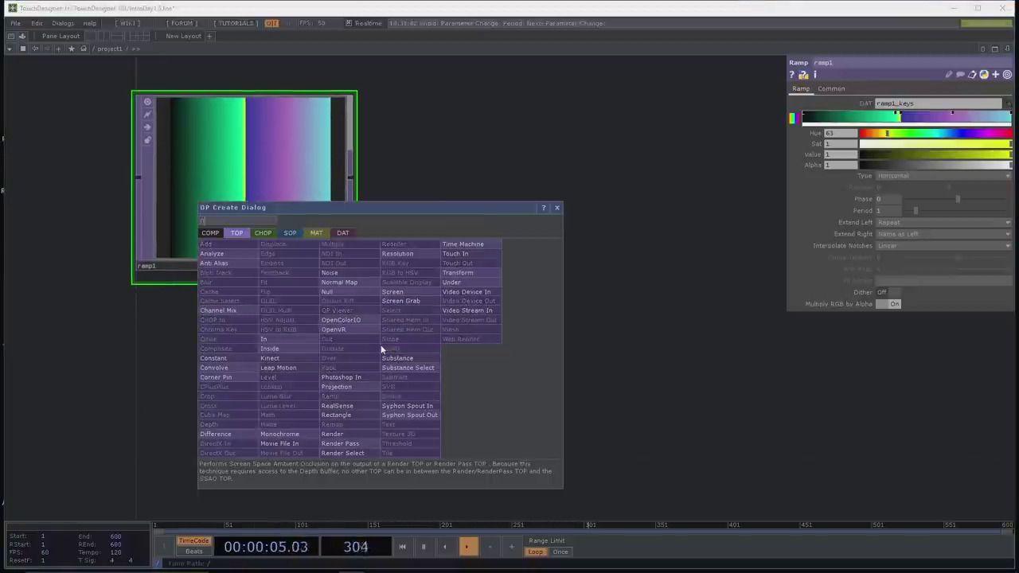
click(370, 273)
click(250, 405)
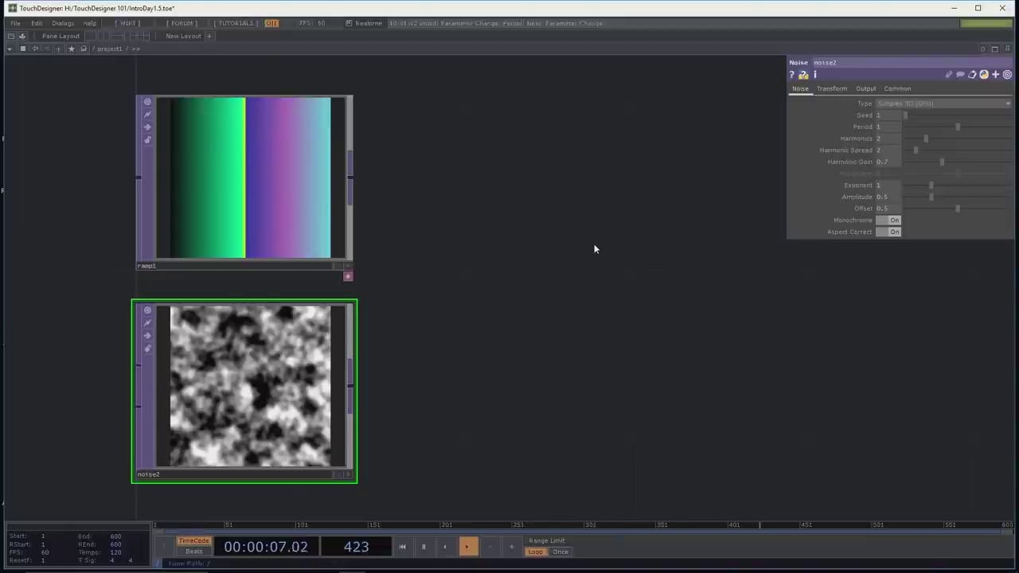
Step: Set noise2's type to Perlin 3D (GPU) and its period to 5
click(894, 104)
click(892, 102)
click(918, 103)
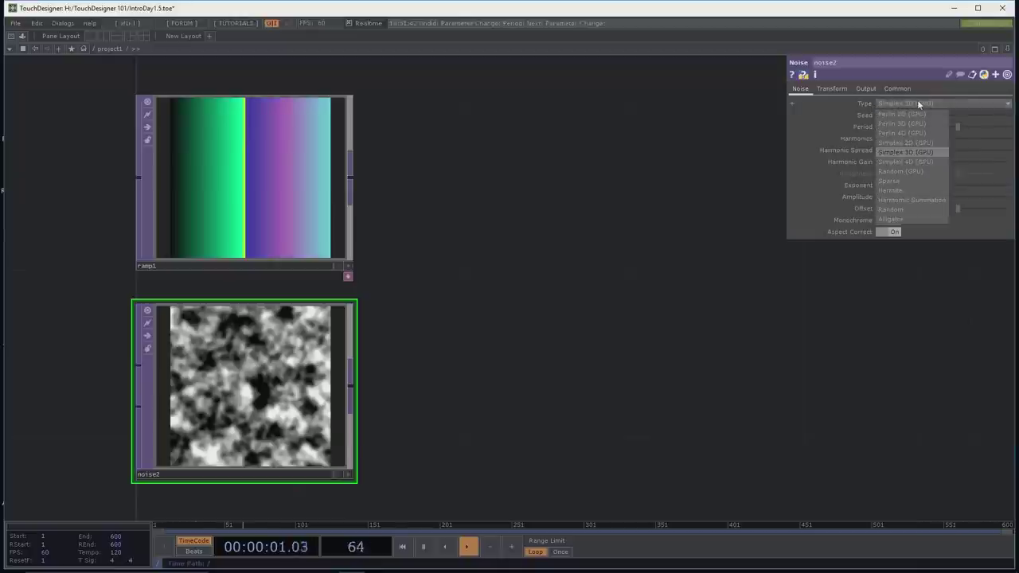
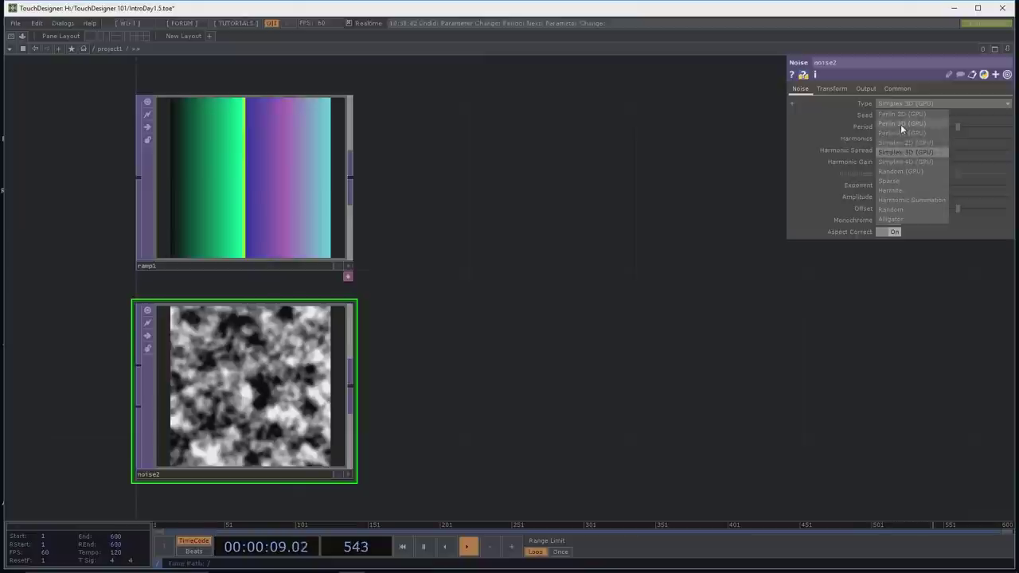
click(901, 124)
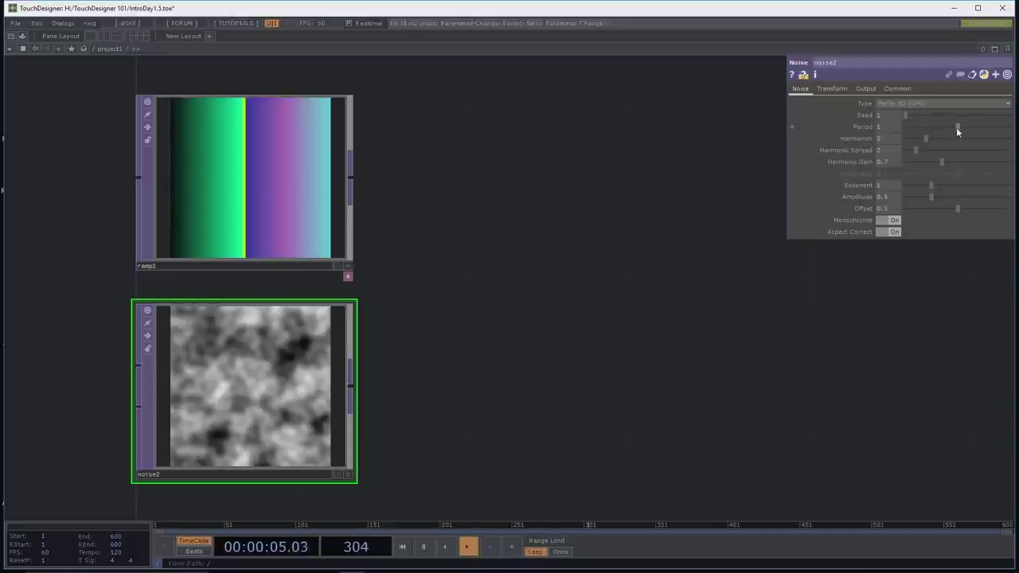
drag(956, 129, 1012, 128)
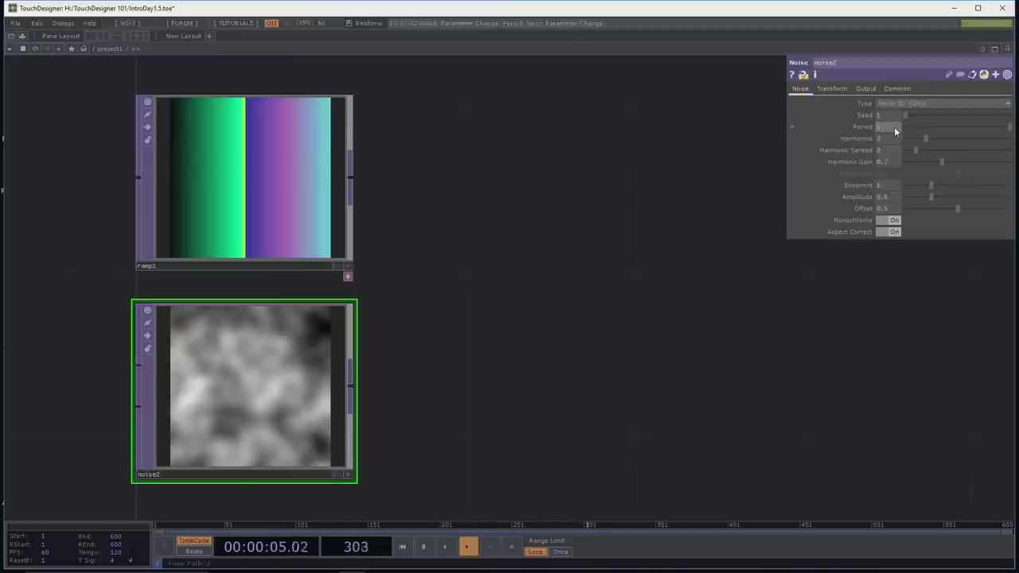
key(Return)
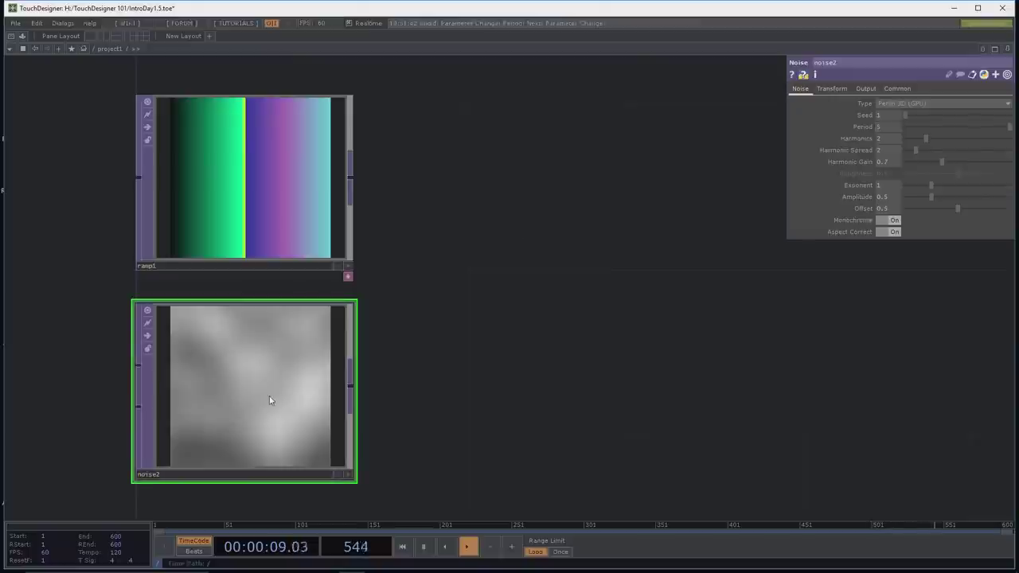
Step: Set noise2's resolution to 1280 x 720
click(898, 88)
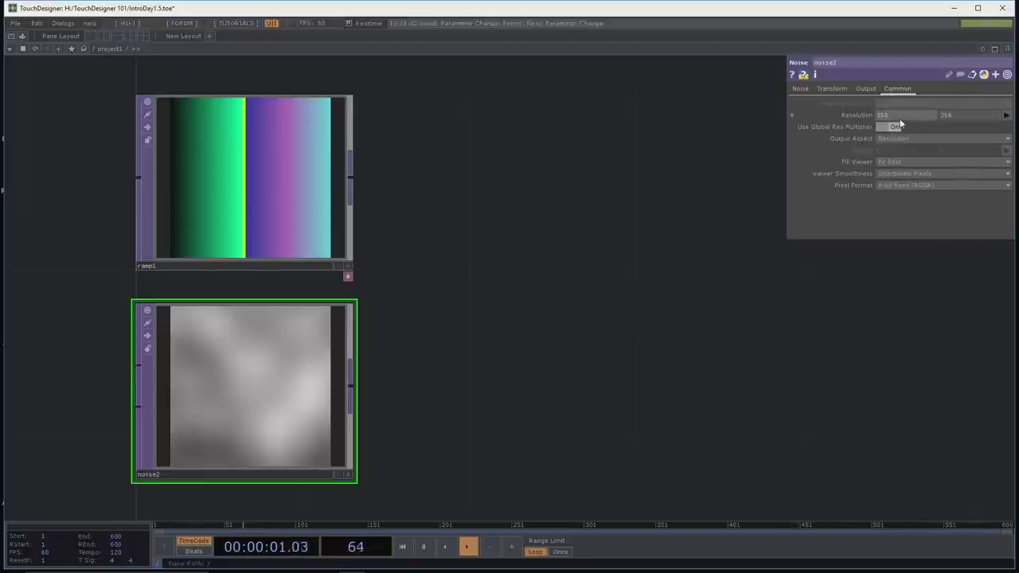
click(1007, 116)
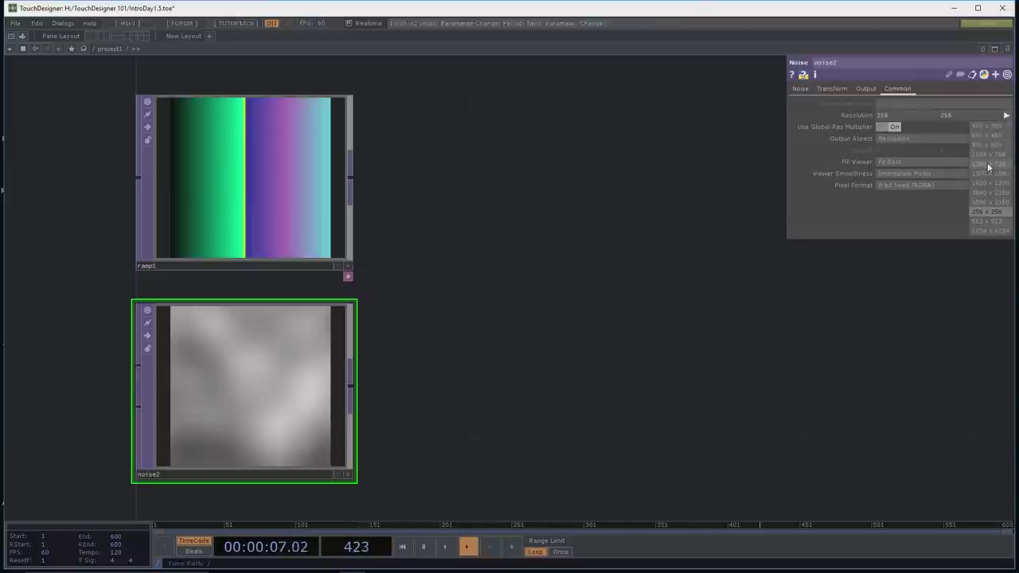
click(987, 164)
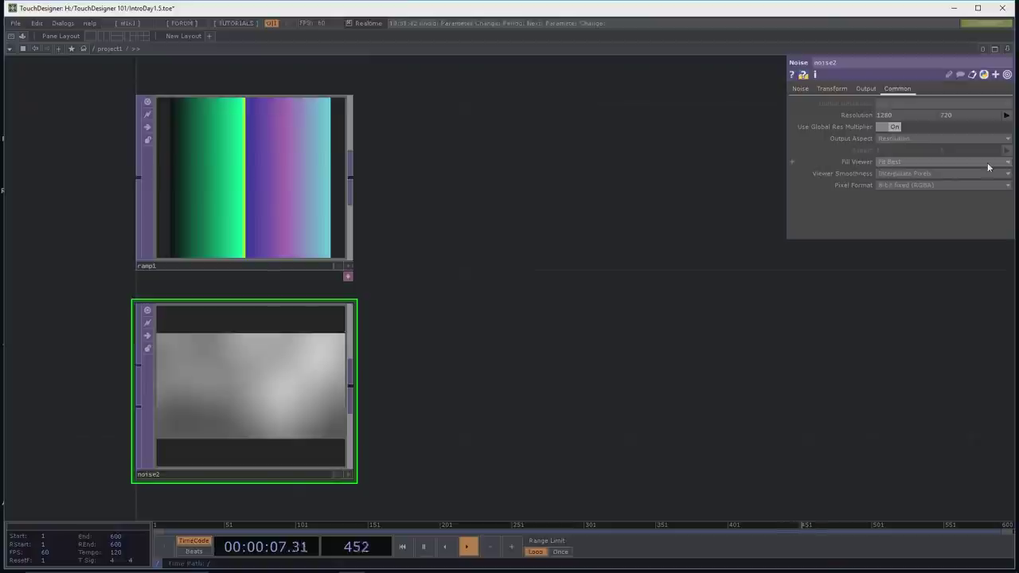
Step: Set noise2's amplitude to 1.1, keeping the Perlin 3D (GPU) type
click(801, 91)
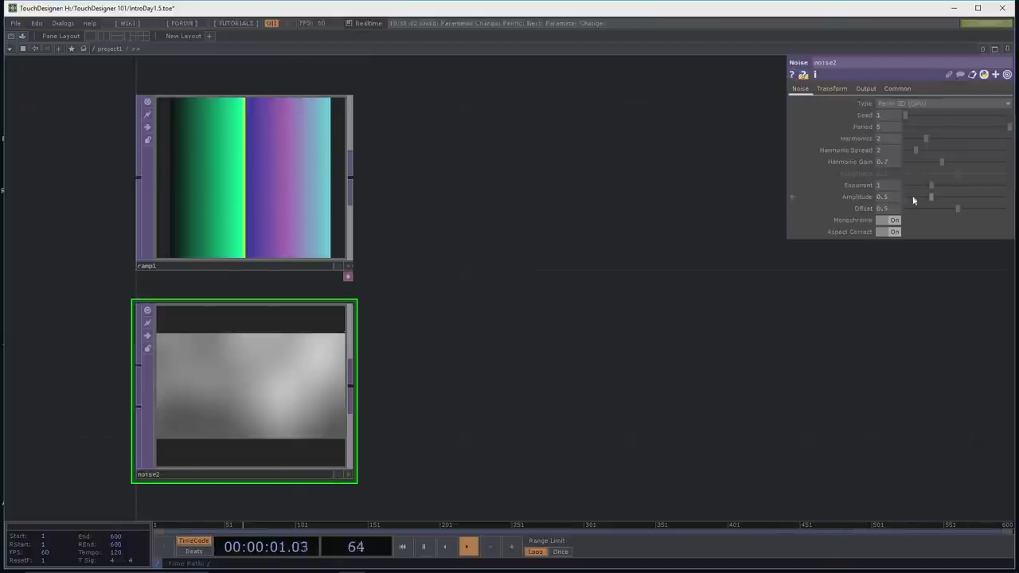
drag(933, 196, 964, 199)
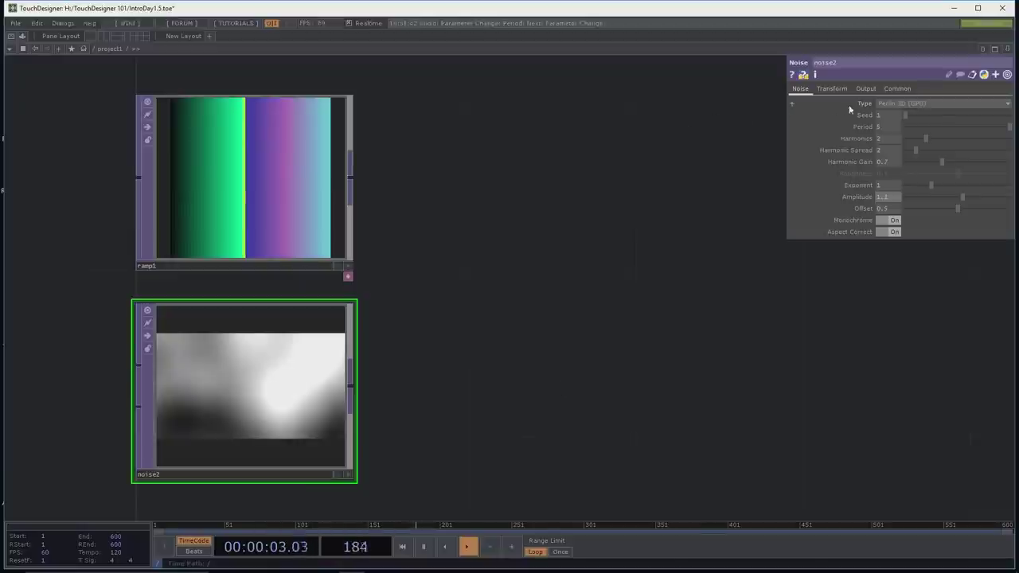
click(914, 103)
click(915, 105)
click(916, 106)
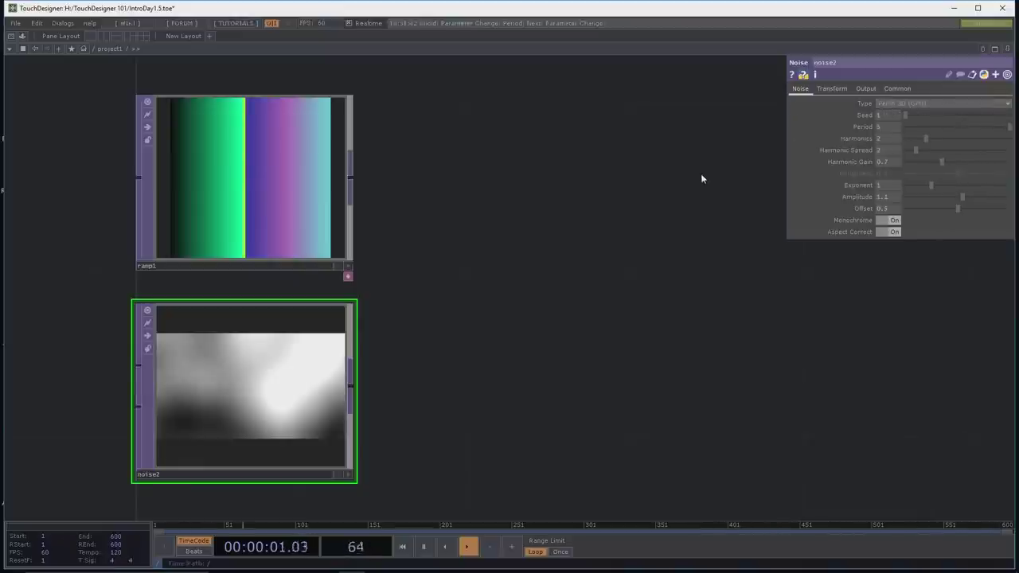
Step: Try out noise2's X and Y translate values and review the available noise types
click(833, 90)
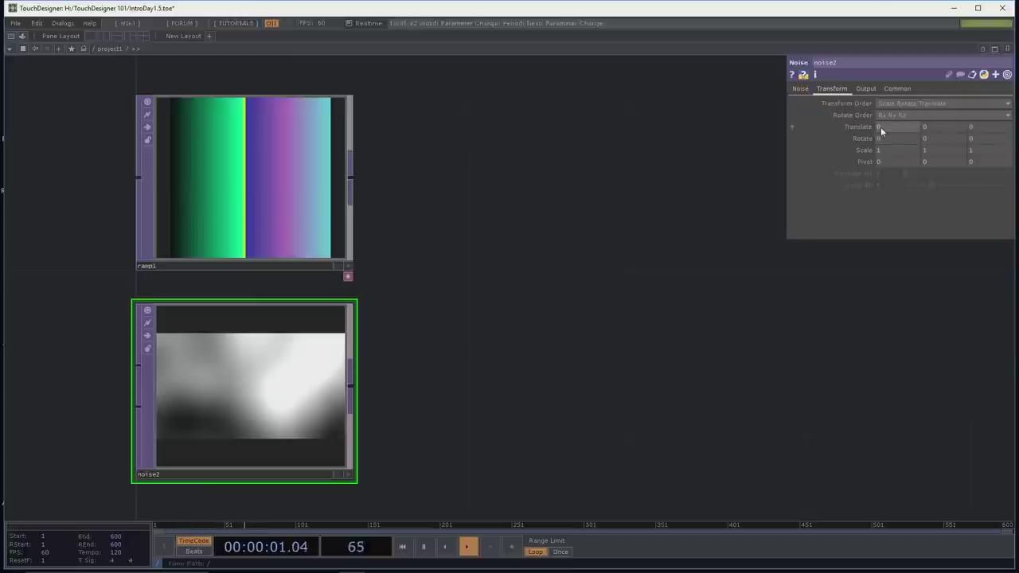
middle_drag(885, 126, 941, 127)
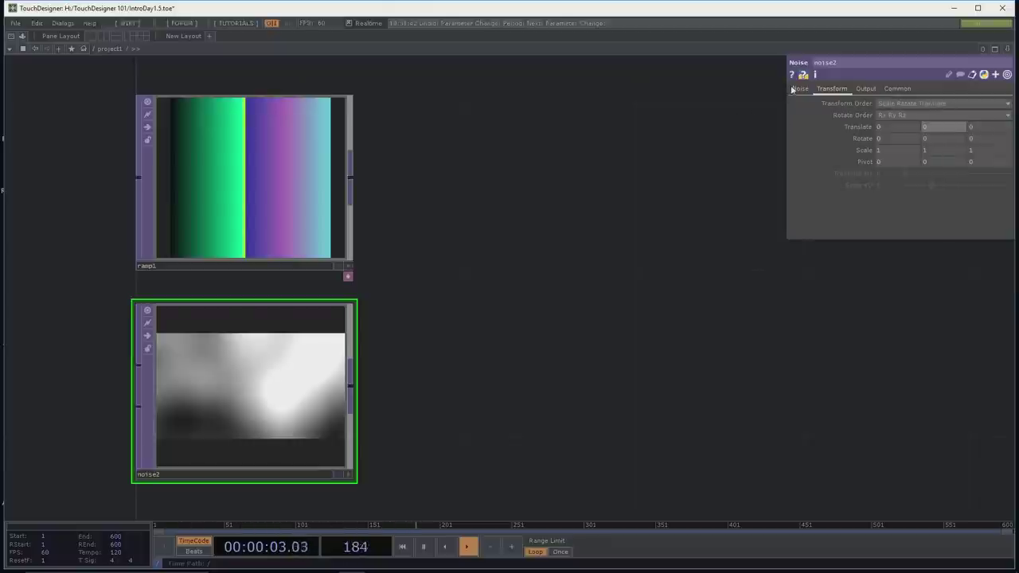
click(800, 89)
click(904, 104)
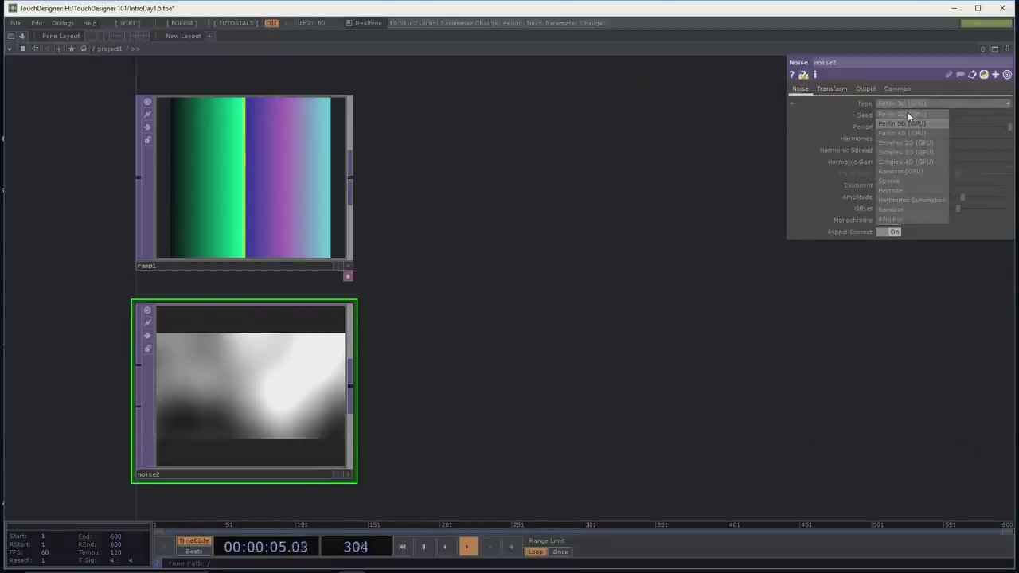
Step: Set noise2's Z translate to 0.006
click(832, 88)
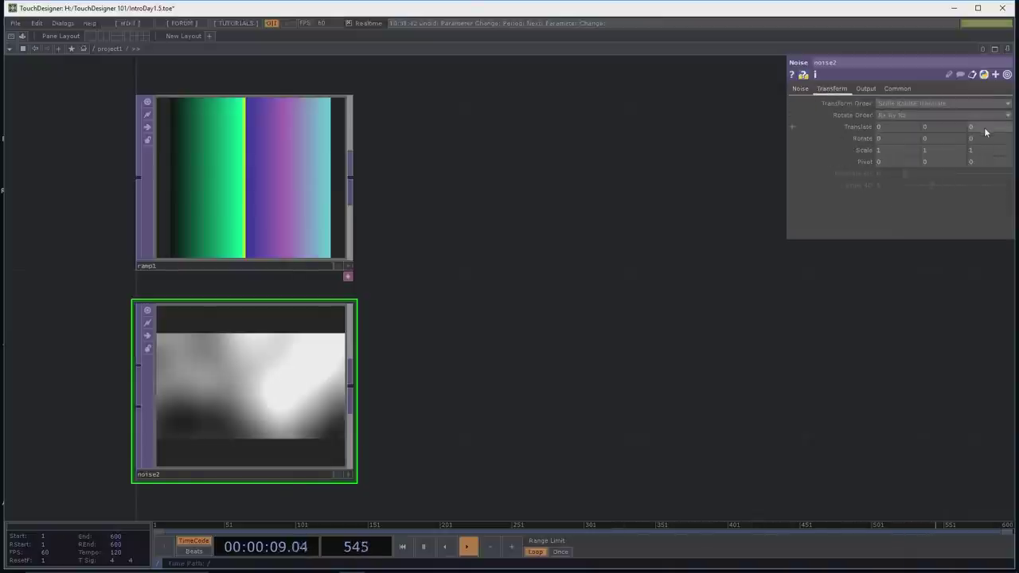
mouse_move(985, 128)
middle_down()
mouse_move(990, 104)
mouse_move(986, 132)
middle_up()
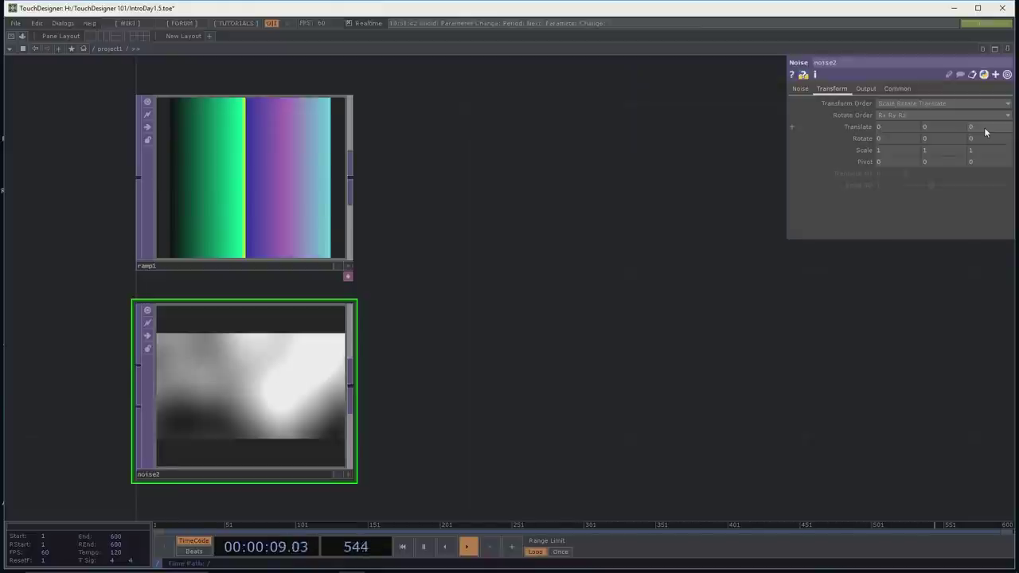
middle_drag(984, 132, 975, 109)
Step: Create a Constant CHOP near the lower edge of noise2
drag(590, 388, 645, 264)
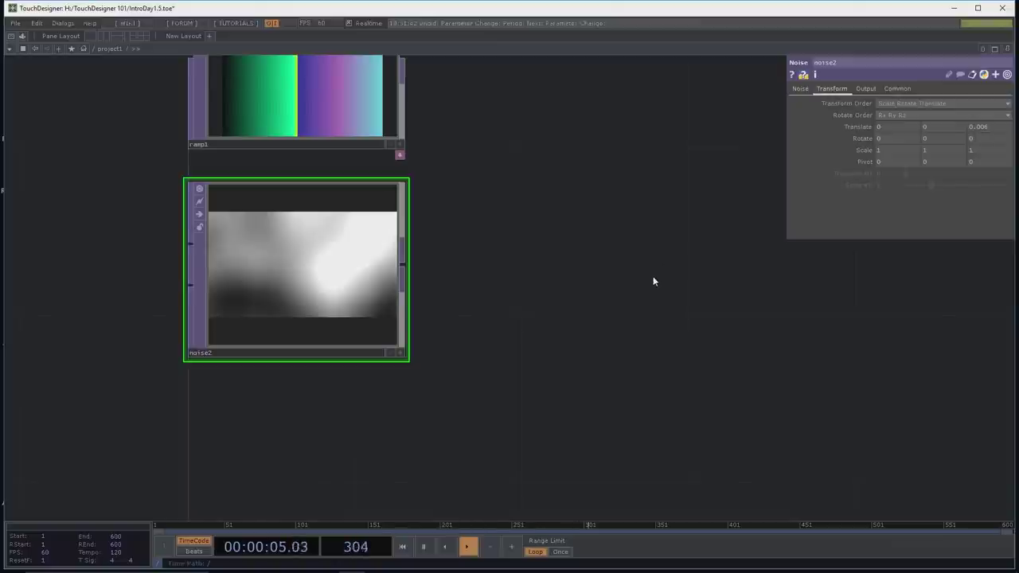
drag(653, 281, 658, 257)
drag(405, 412, 393, 375)
key(Tab)
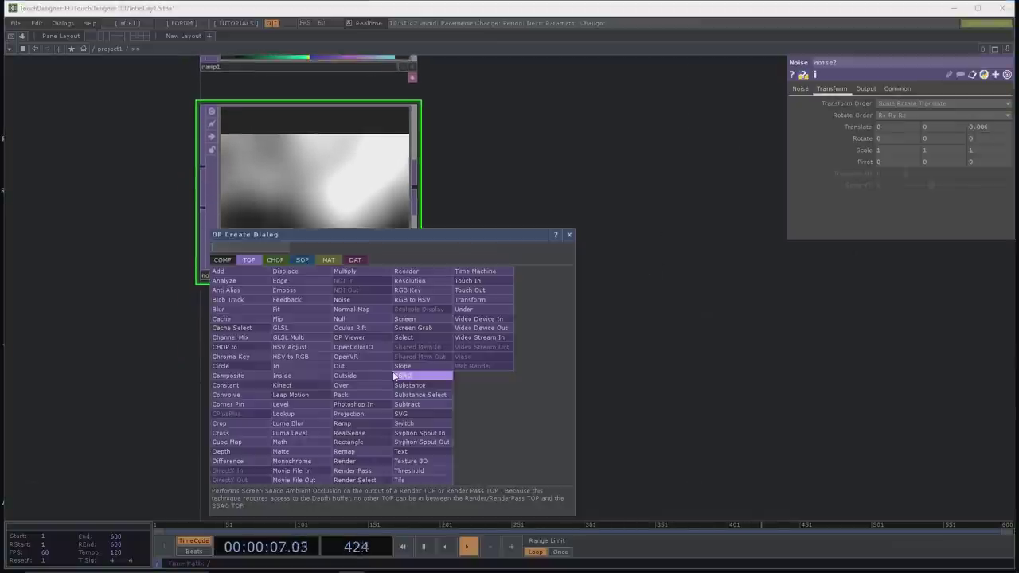
click(275, 260)
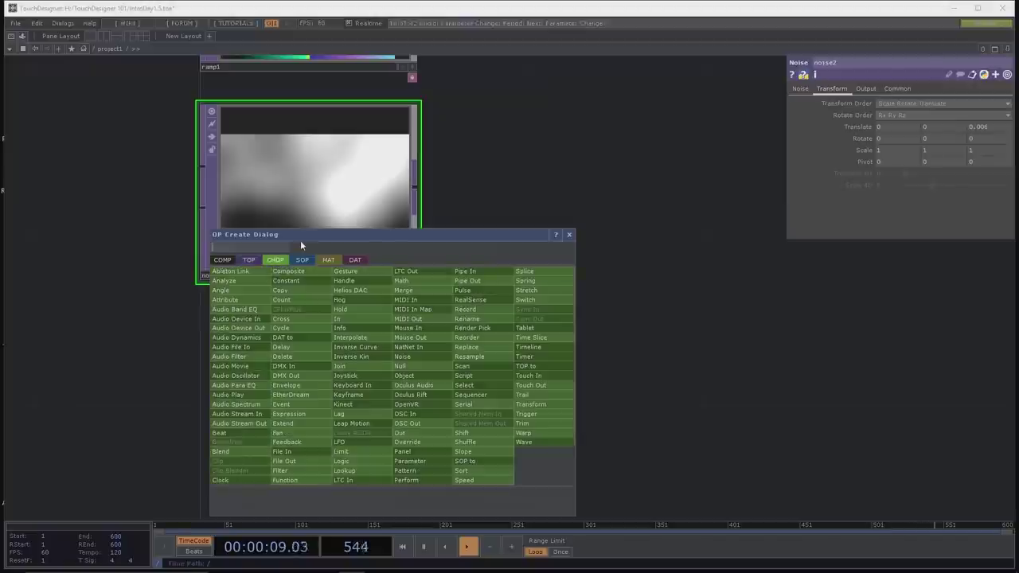
drag(304, 237, 543, 148)
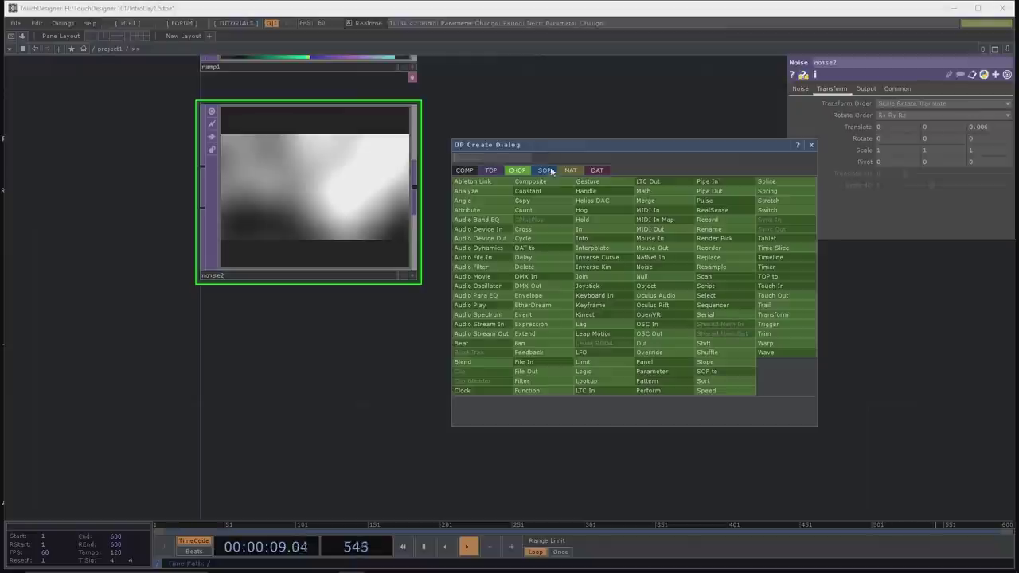
click(556, 191)
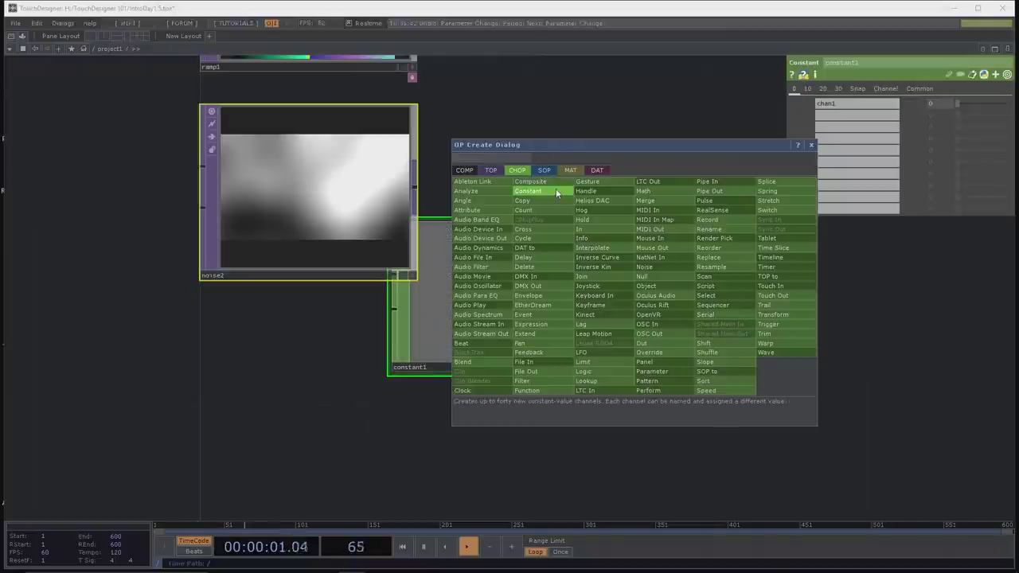
Step: Append a Speed CHOP and a Null CHOP in sequence after constant1
click(718, 392)
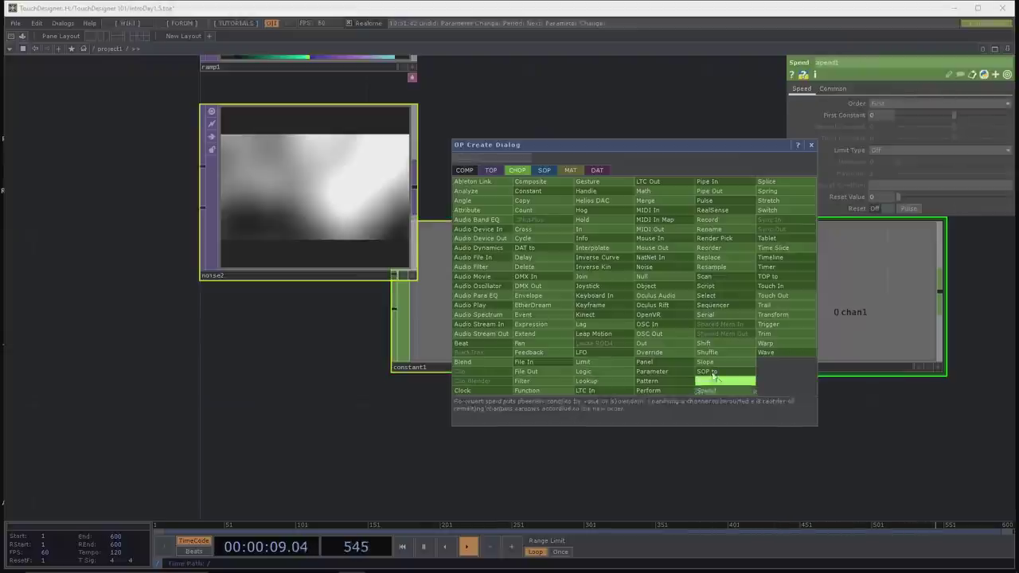
click(686, 276)
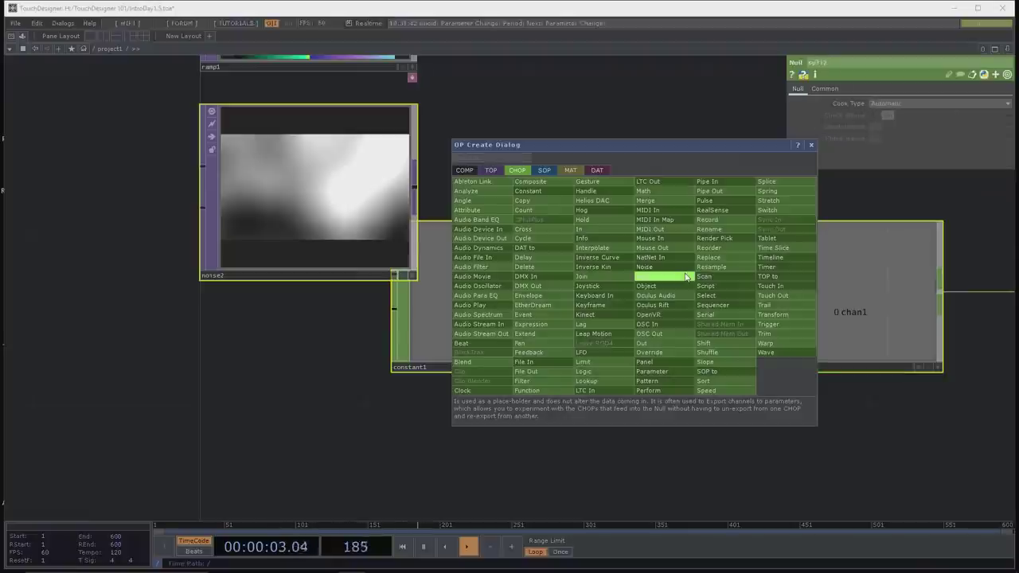
click(811, 145)
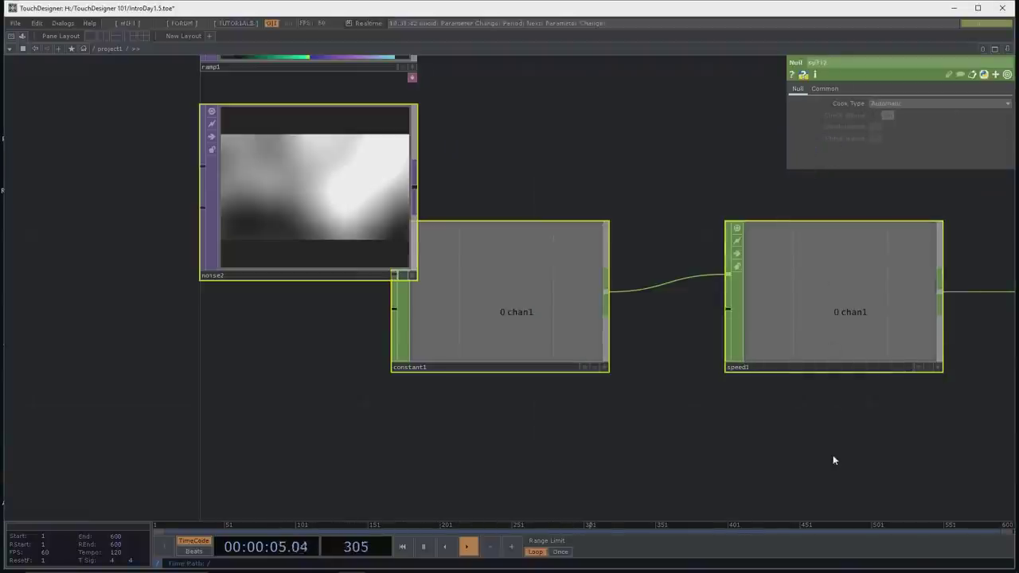
key(h)
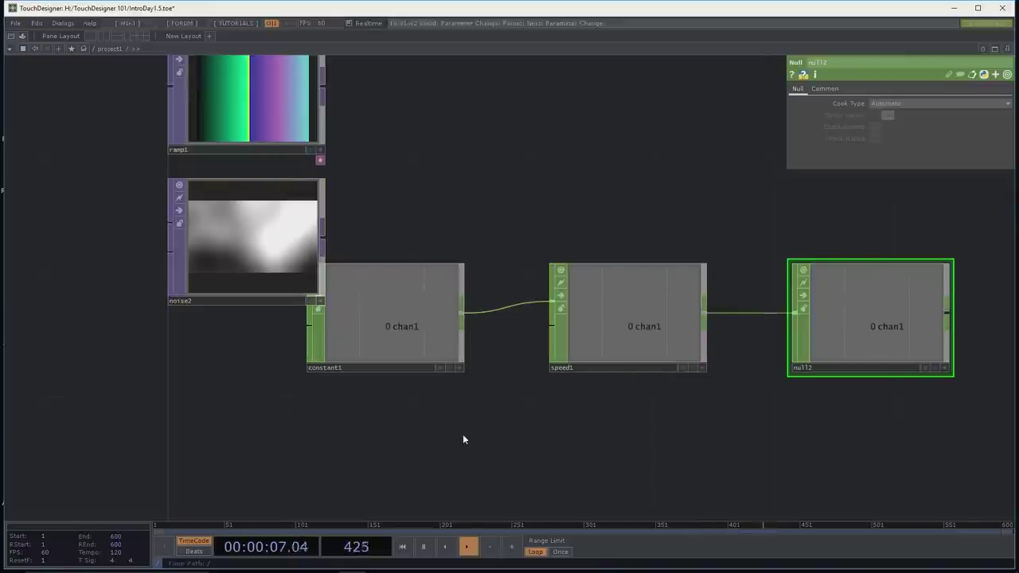
Step: Move the Constant, Speed and Null CHOPs together into the free space below noise2
drag(415, 438, 512, 443)
drag(646, 288, 697, 279)
drag(641, 391, 612, 391)
scroll(690, 285, up, 1)
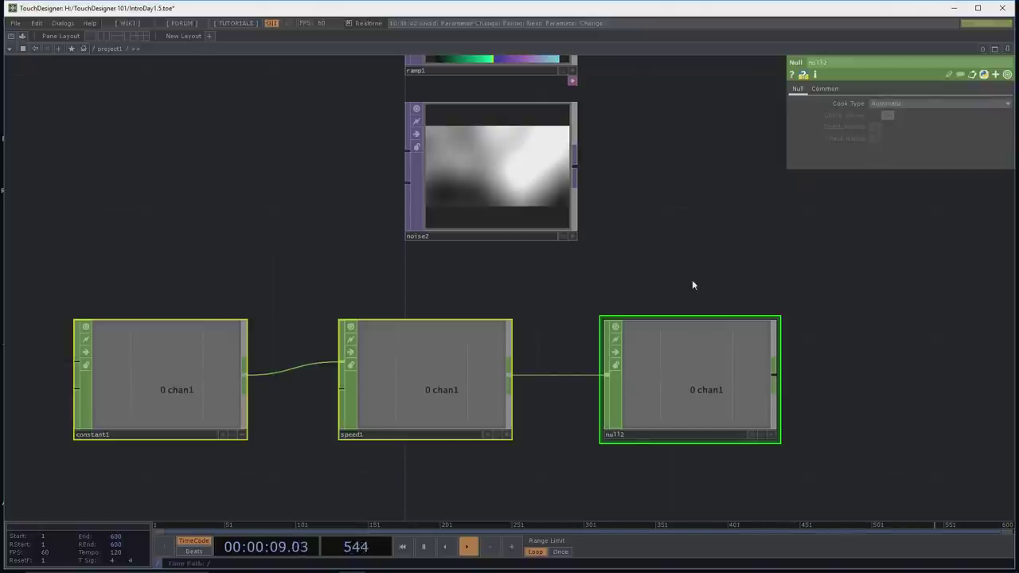
Step: Try chan1 values of 0.46, -5, 10 and 1 on constant1 to test how they drive the Speed CHOP
click(227, 357)
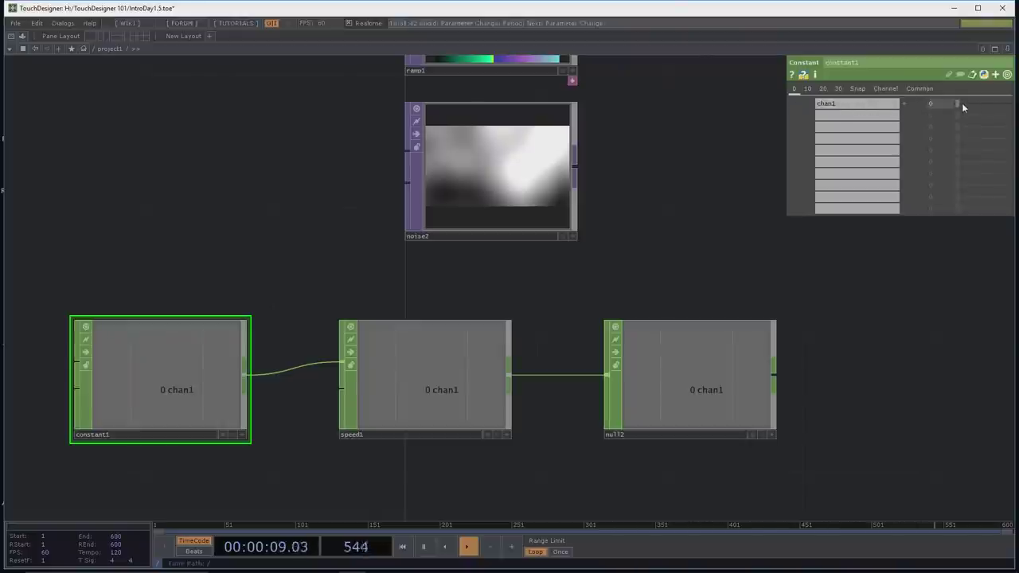
drag(961, 104, 992, 107)
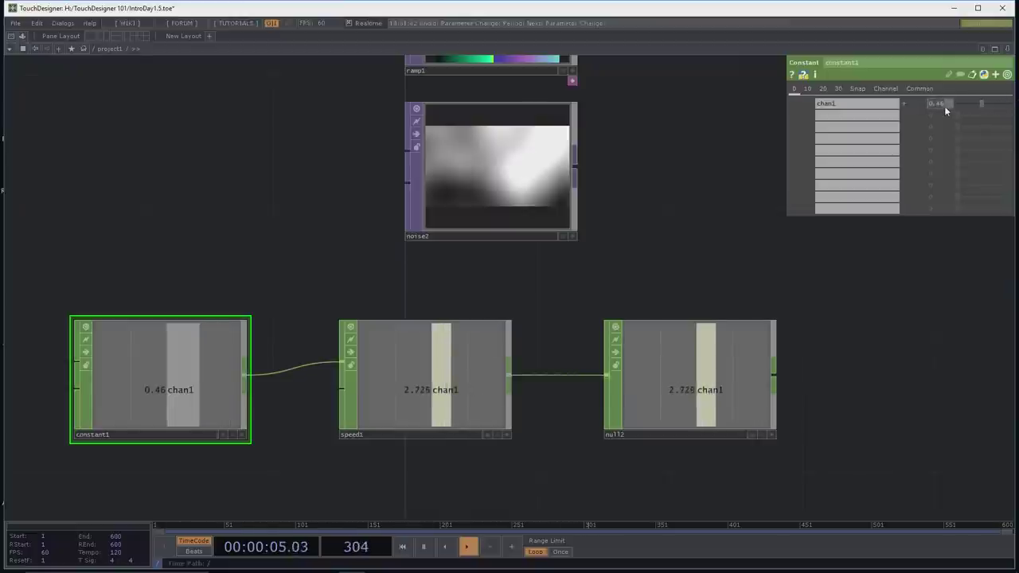
text(-5)
key(Return)
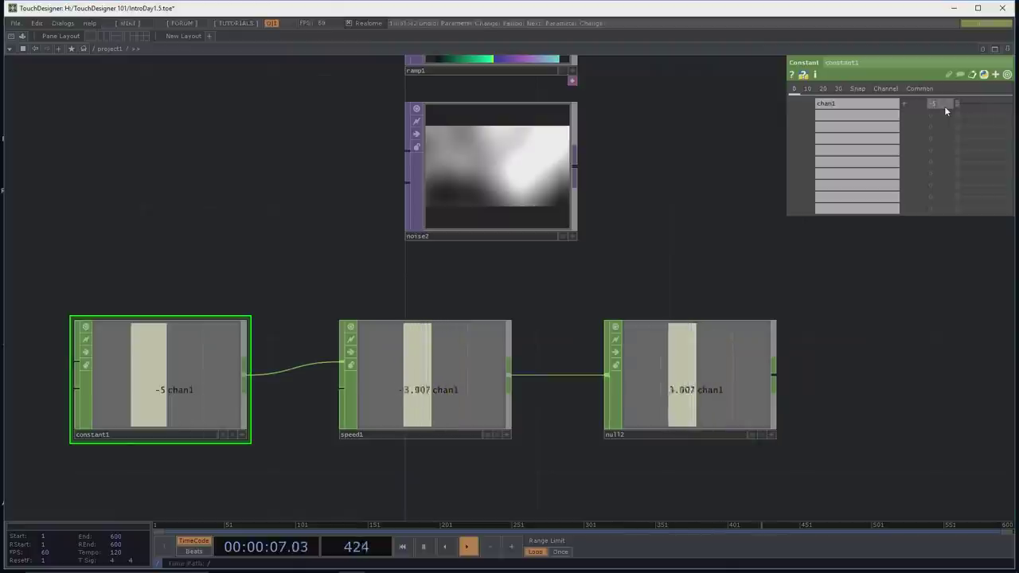
click(945, 105)
text(10)
key(Return)
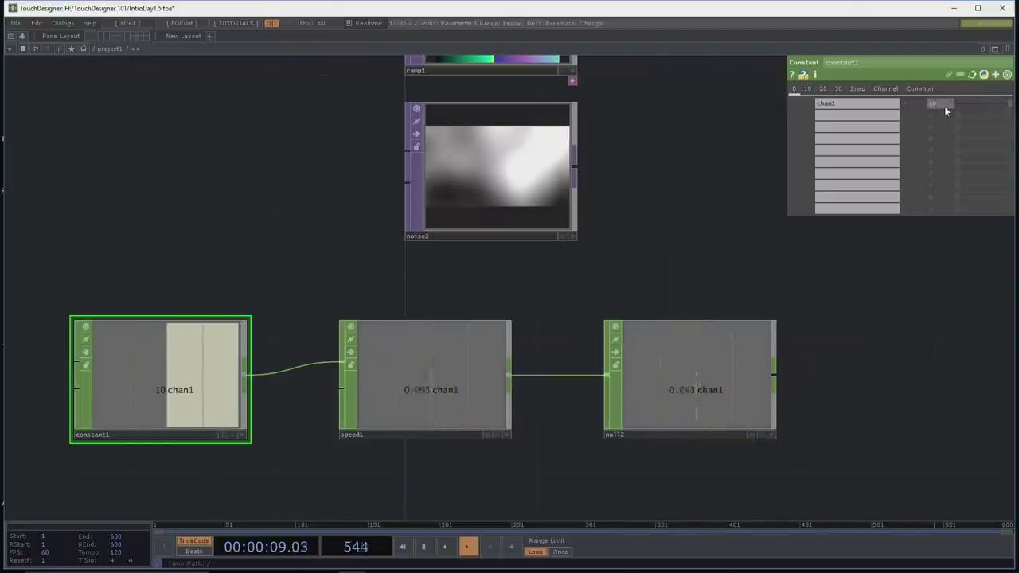
click(945, 105)
text(1)
key(Return)
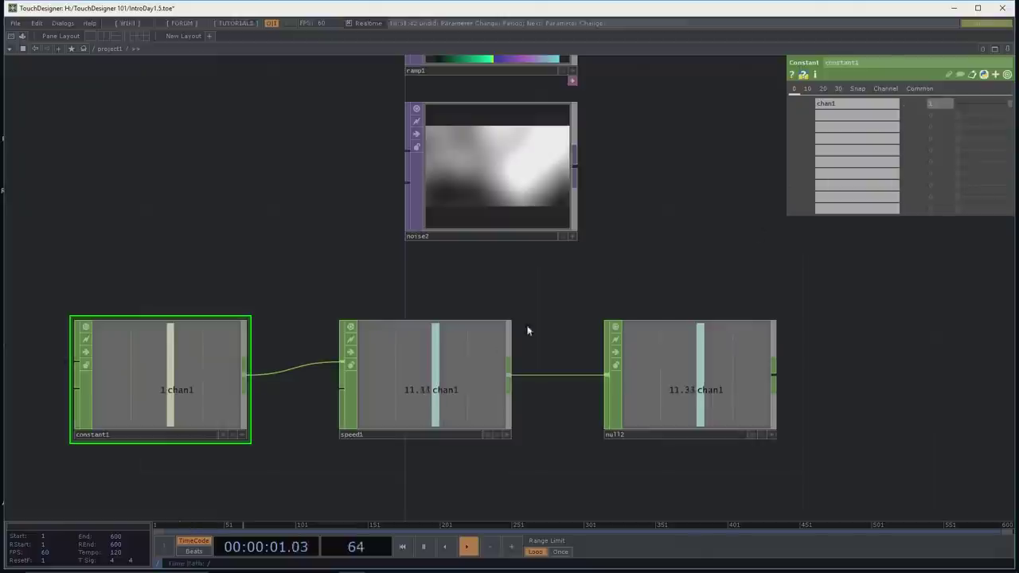
Step: Try 0.34 and -0.66 as constant1's chan1 value and set it back to 1
click(415, 394)
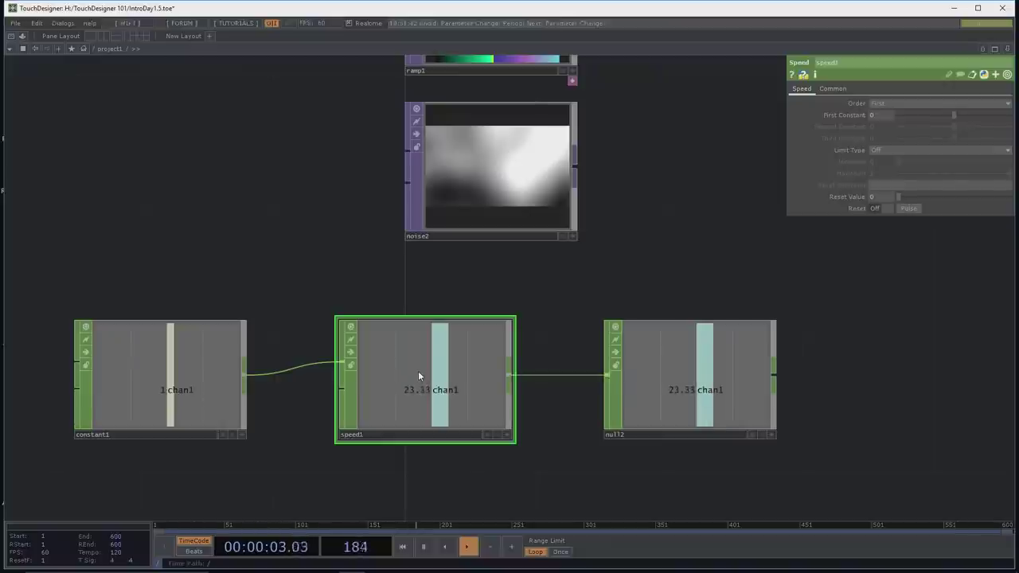
click(180, 428)
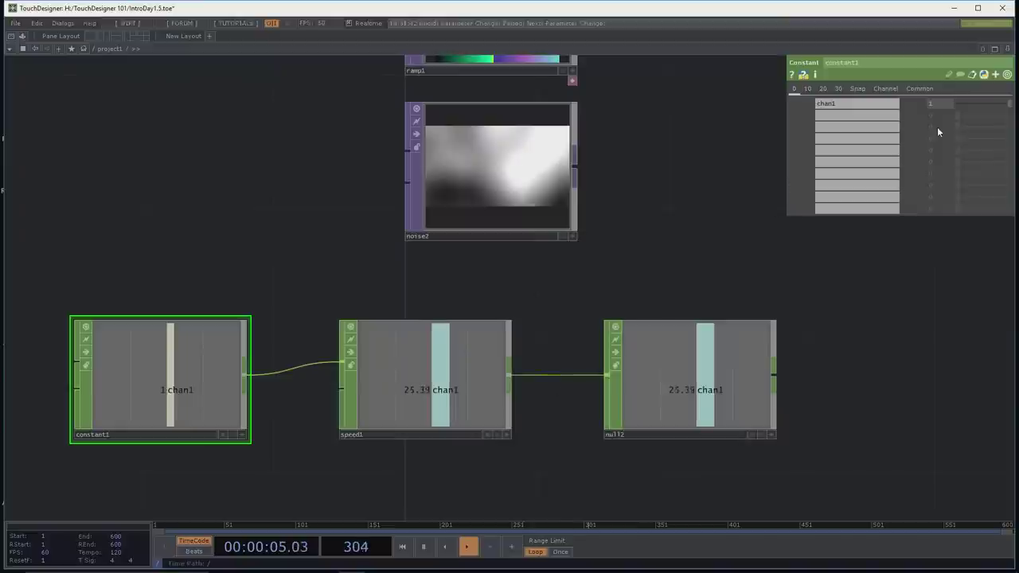
drag(1008, 104, 960, 110)
mouse_move(976, 105)
mouse_down()
mouse_move(1004, 110)
mouse_move(983, 108)
mouse_up()
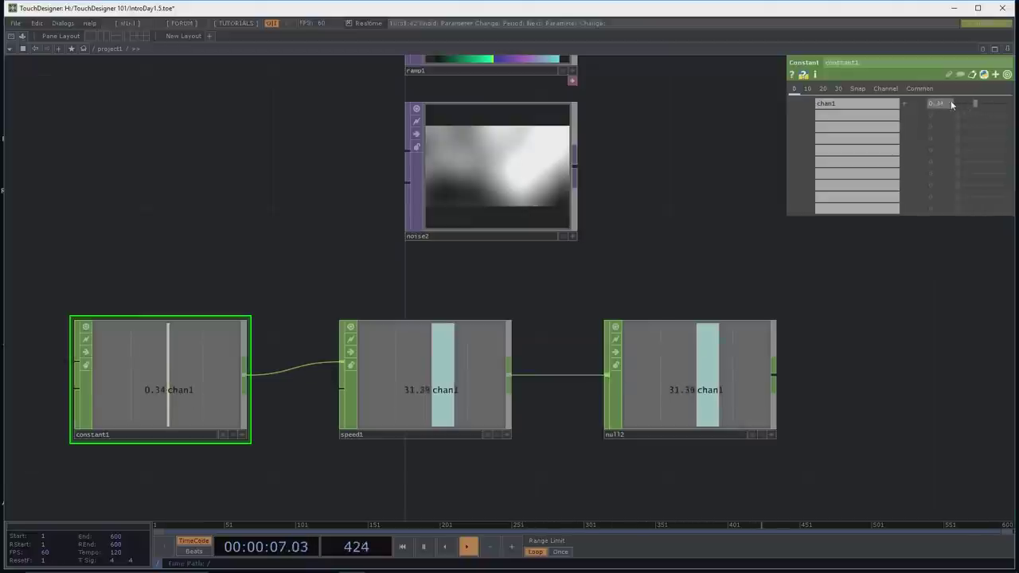
middle_drag(944, 104, 942, 89)
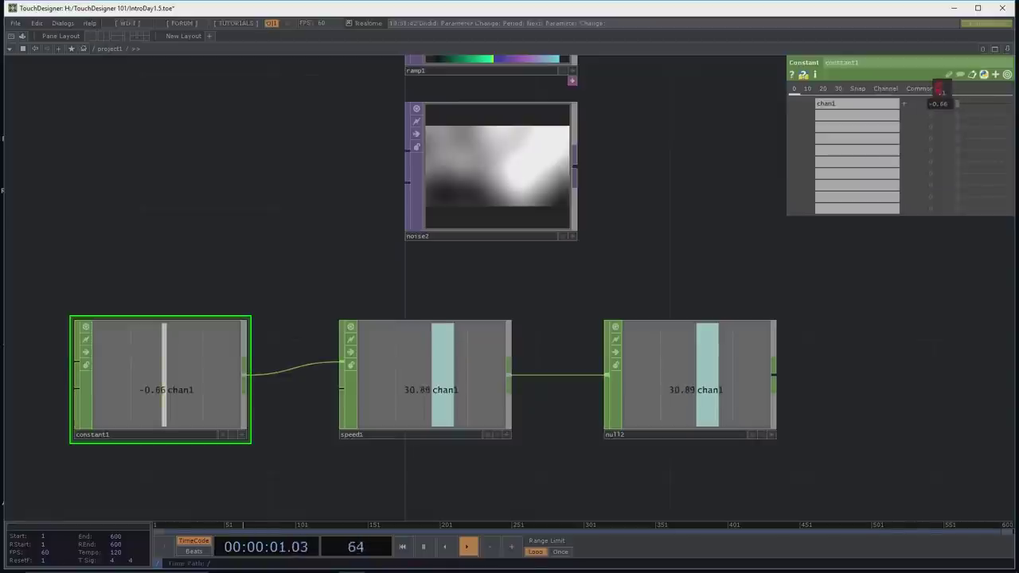
middle_drag(941, 90, 944, 104)
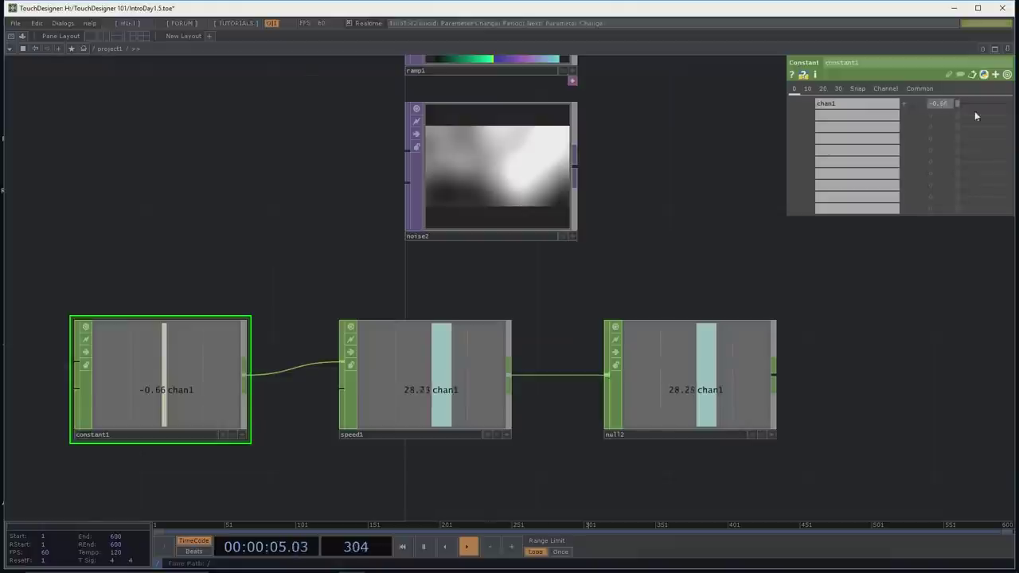
click(947, 103)
text(1)
key(Return)
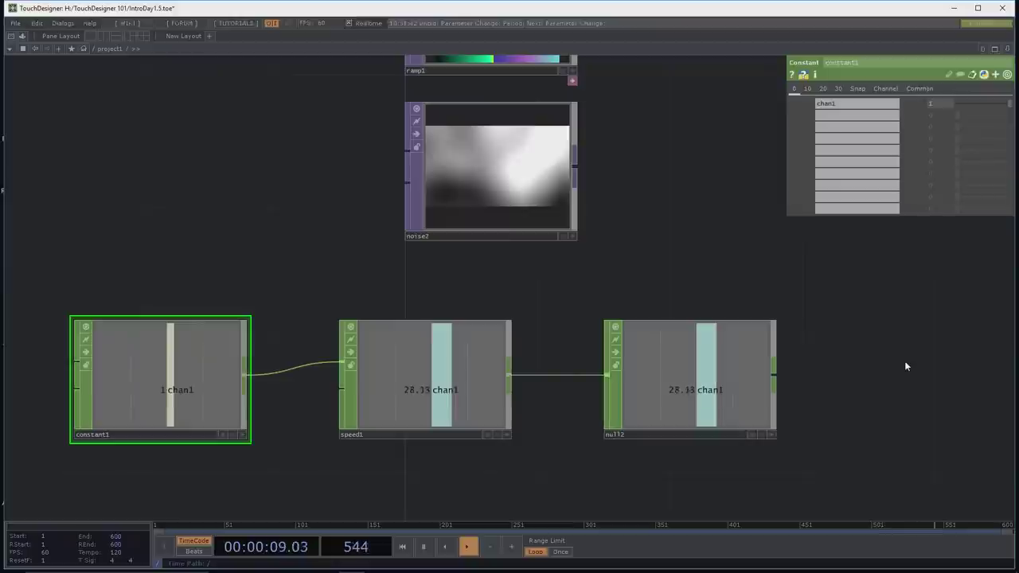
Step: Export null2's chan1 channel to noise2's Z translate
drag(701, 249, 672, 264)
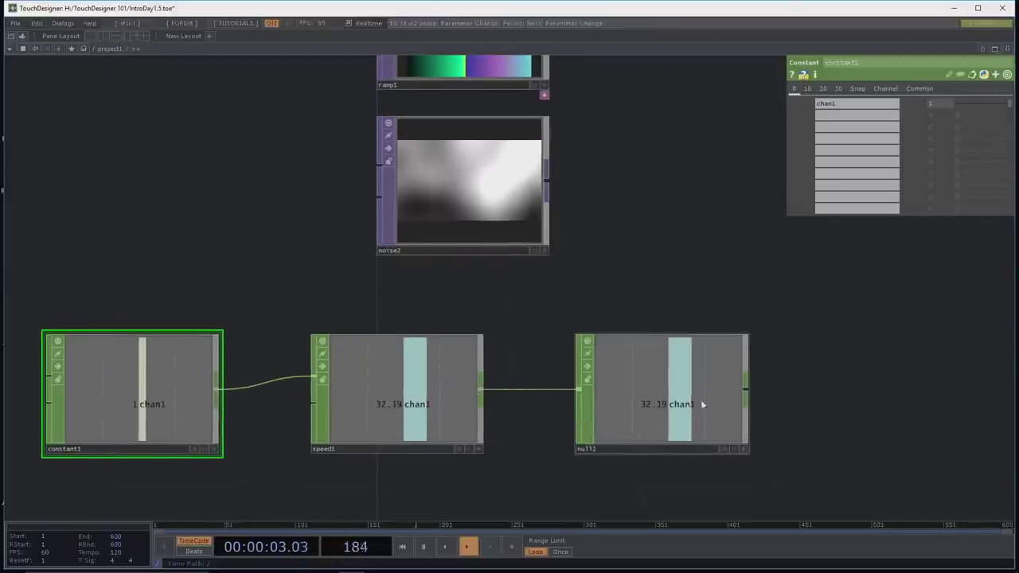
click(516, 174)
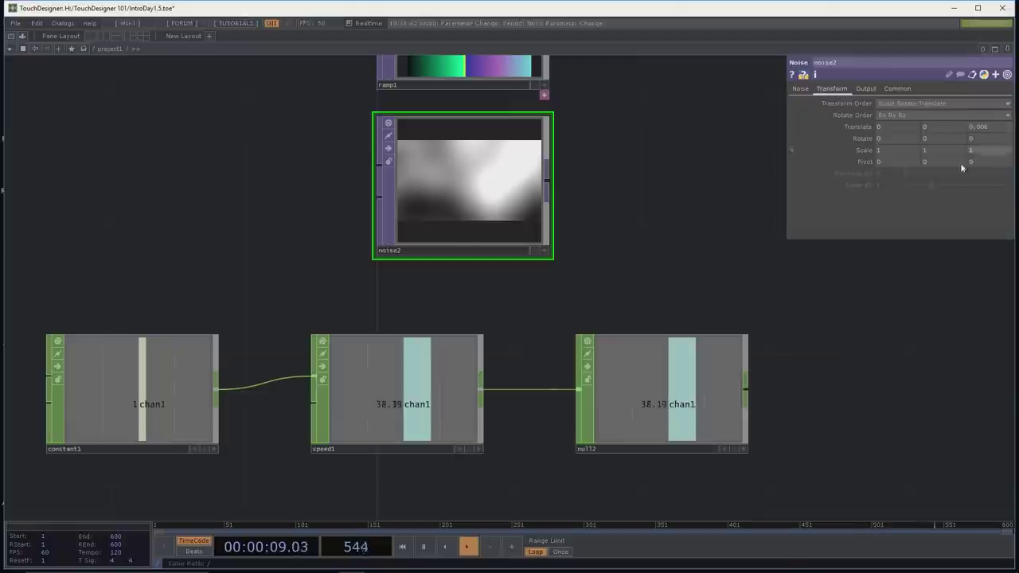
click(742, 448)
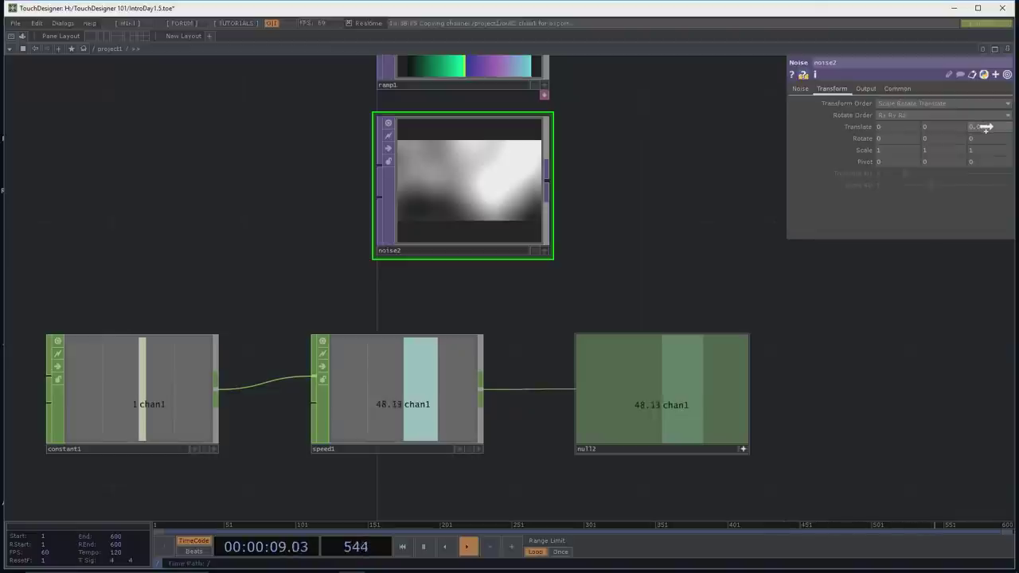
drag(988, 127, 987, 128)
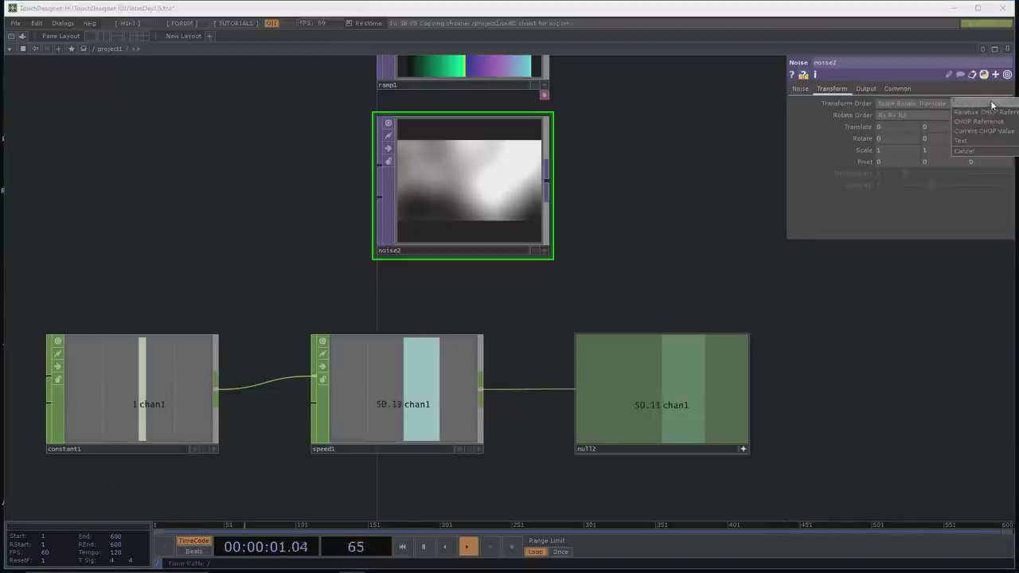
click(992, 105)
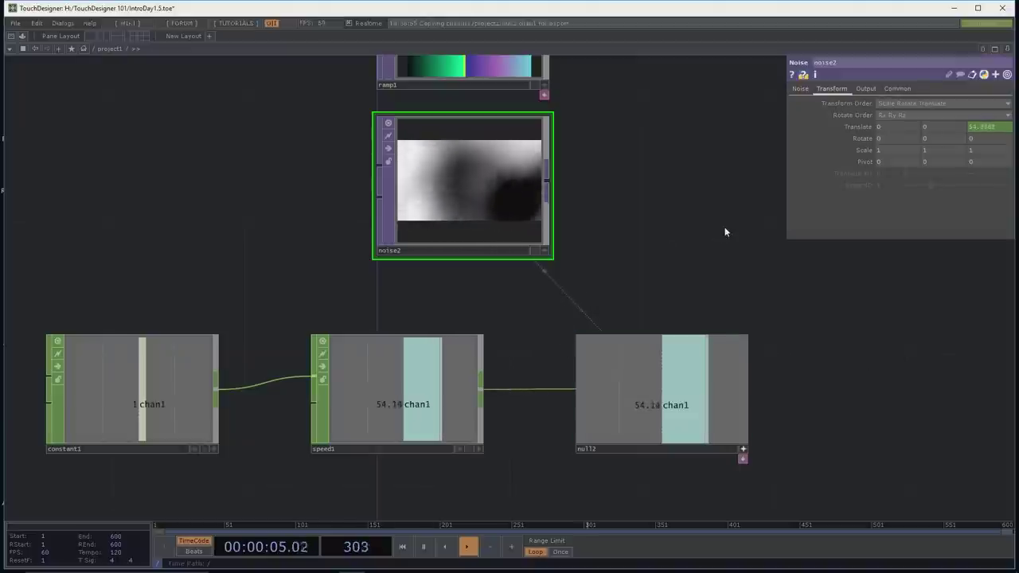
click(742, 449)
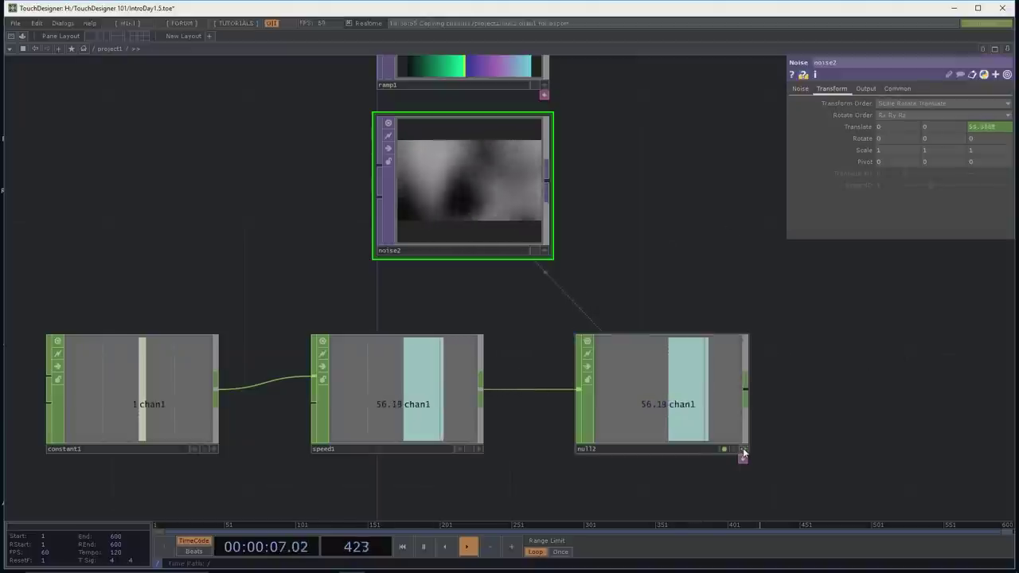
Step: Lower constant1's chan1 value to 0.21 and further to 0.11 to slow the noise animation
click(188, 375)
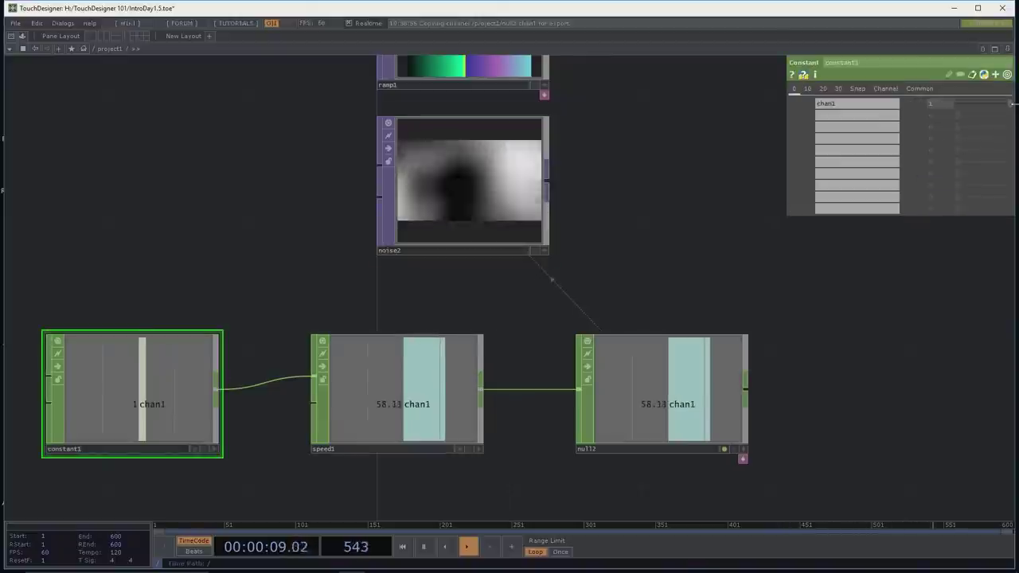
drag(1005, 106, 970, 104)
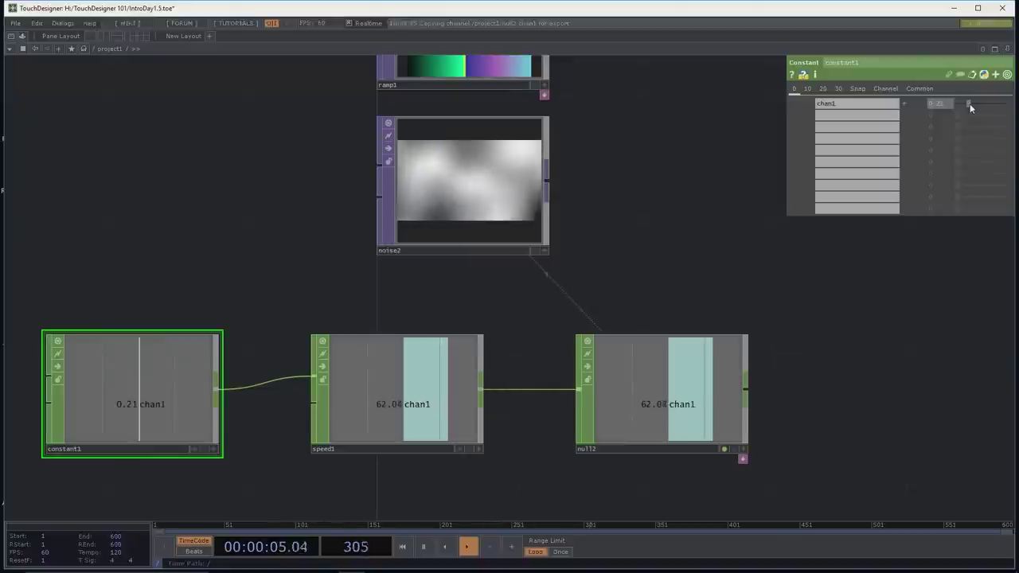
drag(704, 234, 721, 209)
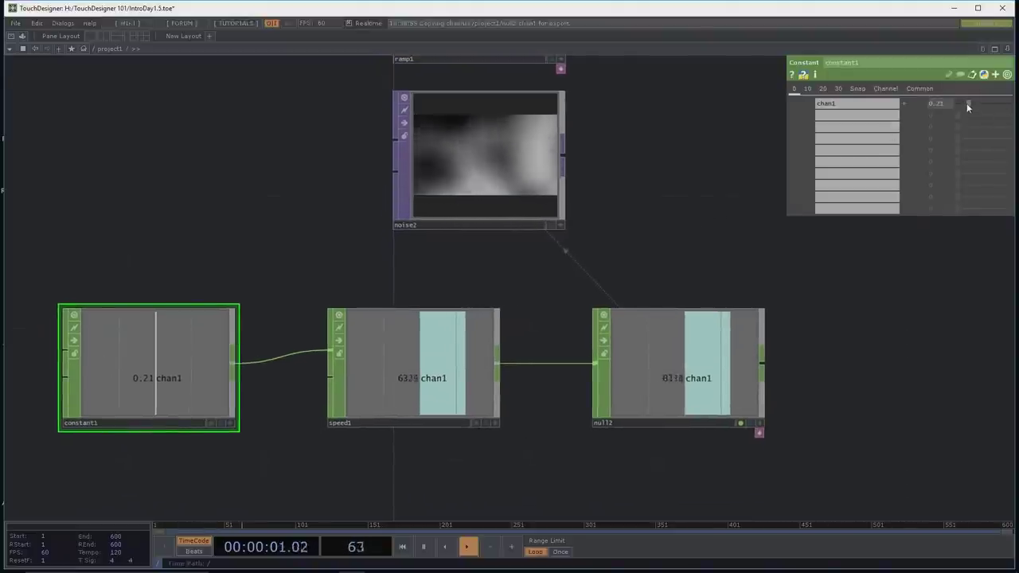
mouse_move(968, 107)
mouse_down()
mouse_move(940, 103)
mouse_move(992, 105)
mouse_move(955, 109)
mouse_up()
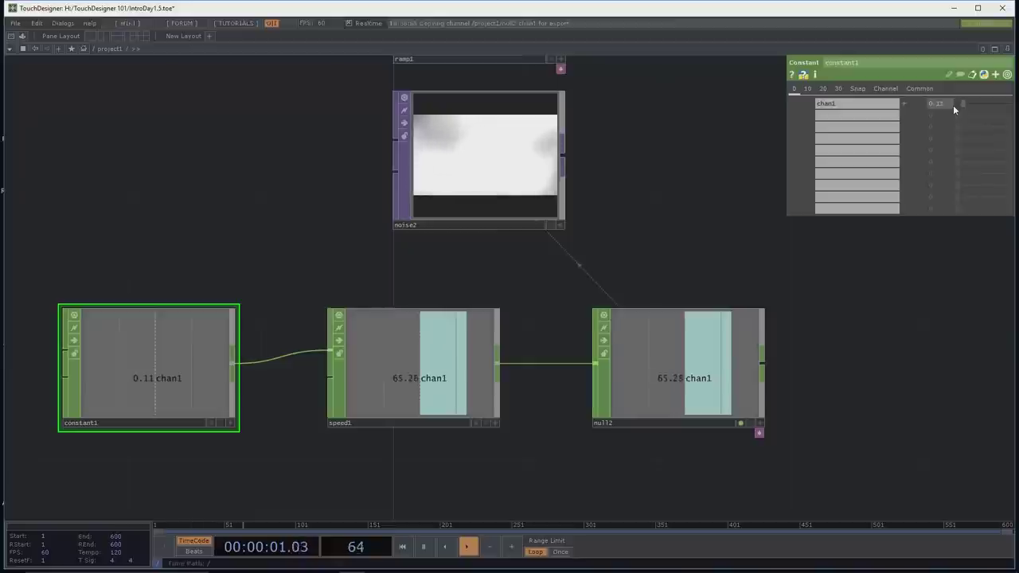
Step: Move constant1 away from speed1 and insert a Math CHOP on the wire between them
drag(357, 438, 433, 385)
drag(259, 303, 137, 298)
drag(221, 318, 298, 364)
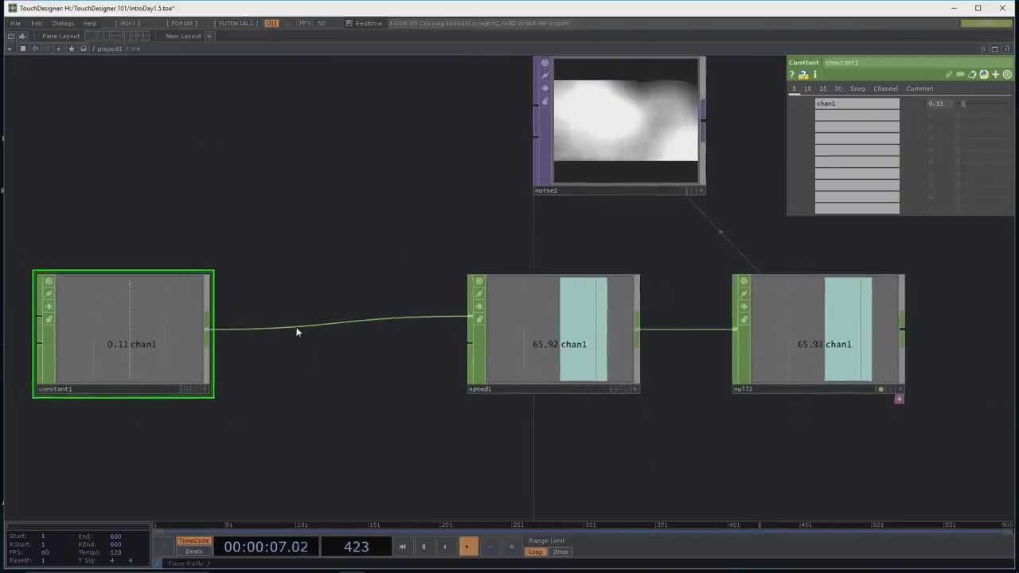
right_click(297, 330)
click(319, 316)
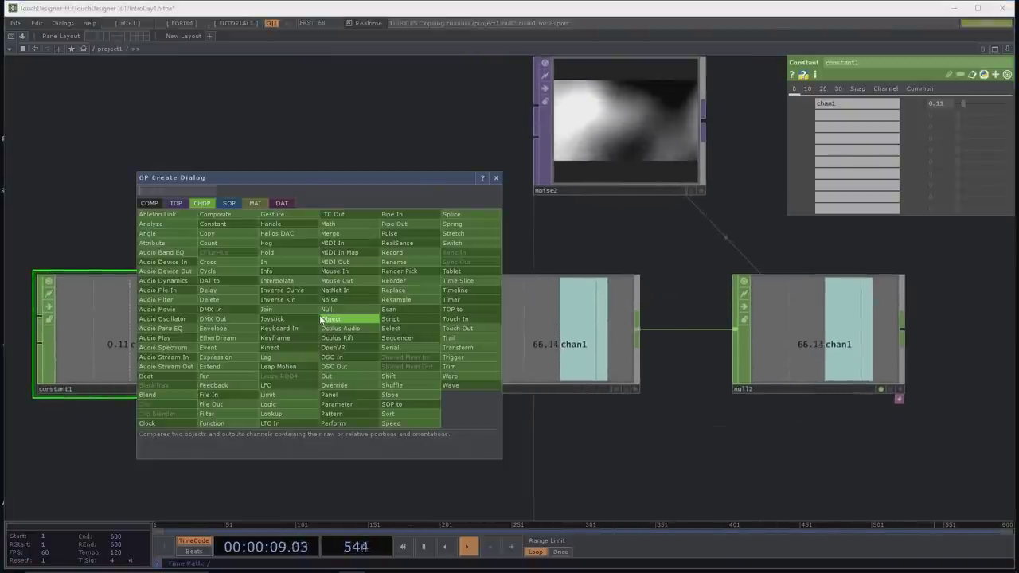
text(math)
key(Return)
drag(364, 358, 402, 371)
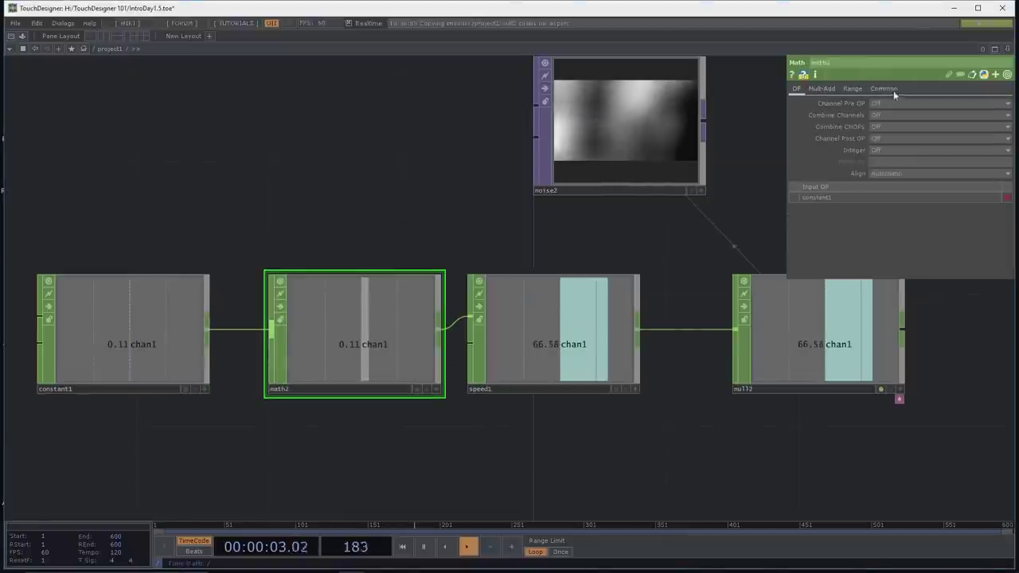
Step: Set the Math CHOP's To Range to -0.2 and 0.2 and test it with constant1's chan1 at 0.43
click(854, 90)
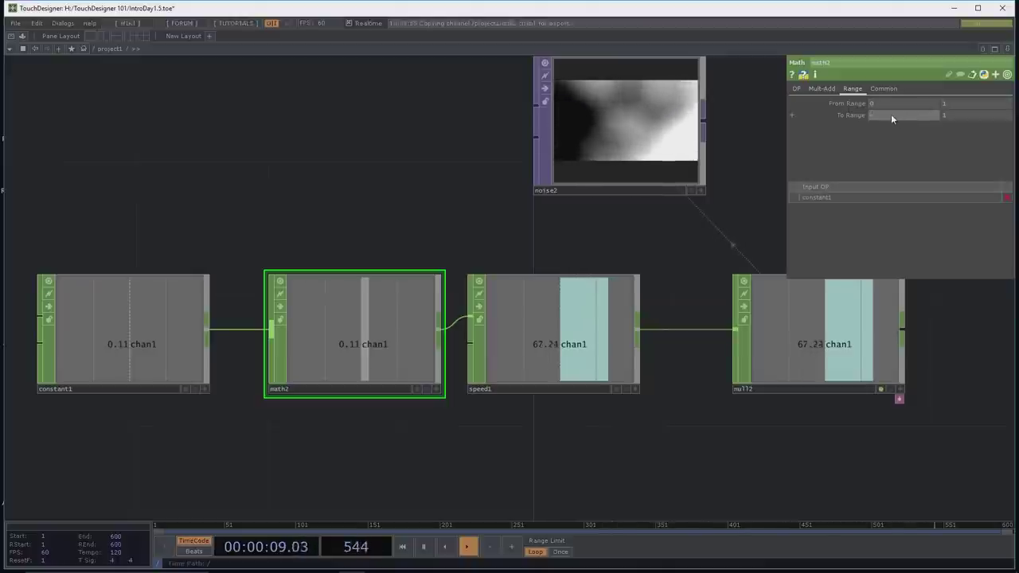
click(891, 114)
text(-0.2)
key(Tab)
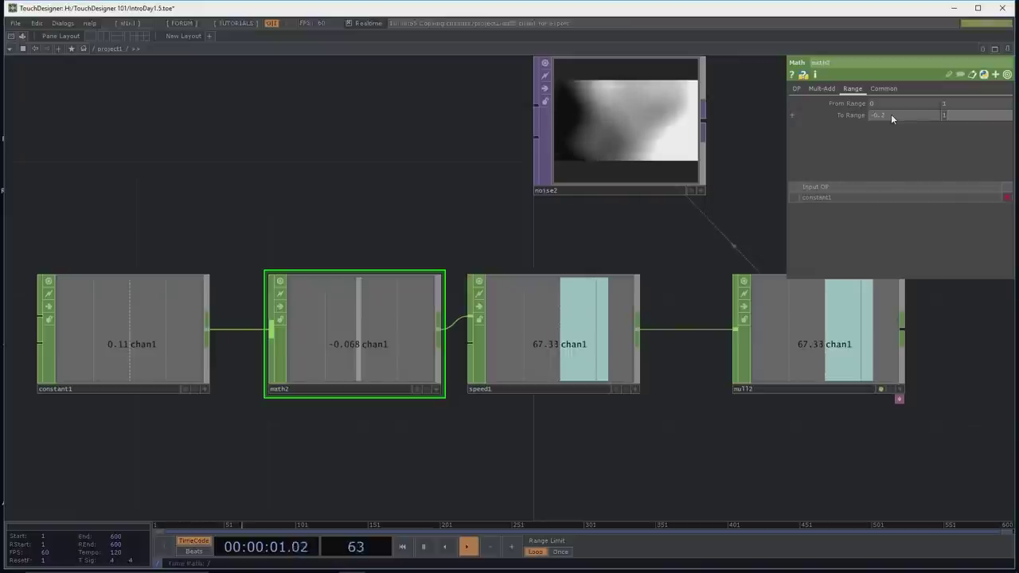
text(0.2)
key(Return)
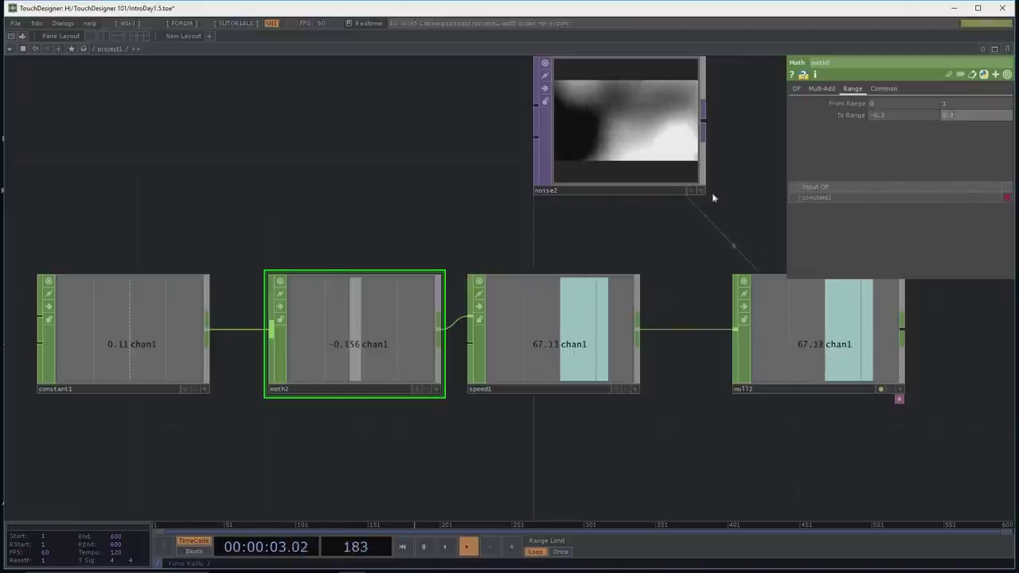
click(154, 300)
mouse_move(969, 104)
mouse_down()
mouse_move(957, 105)
mouse_move(1012, 105)
mouse_move(937, 109)
mouse_move(1003, 110)
mouse_move(982, 111)
mouse_up()
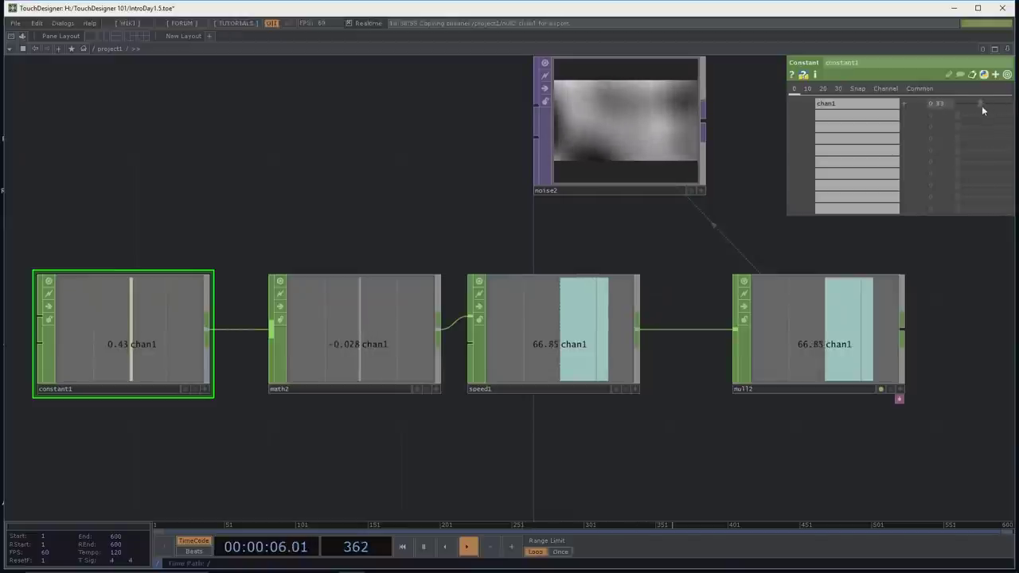
Step: Set the Math CHOP's To Range to -0.3 and 0.3, and constant1's chan1 to 0.75
click(375, 314)
click(907, 113)
text(-0.)
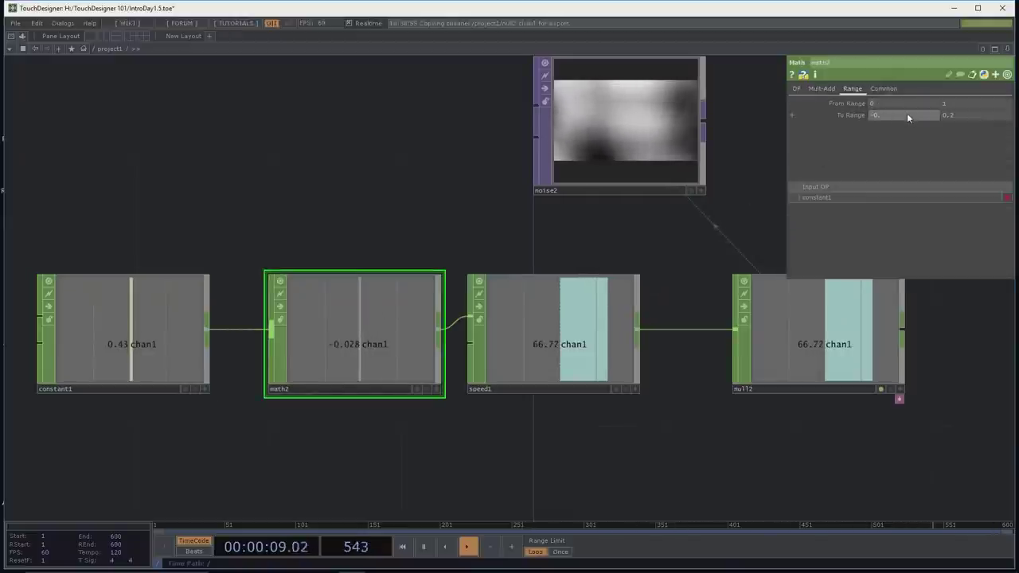
text(3)
key(Tab)
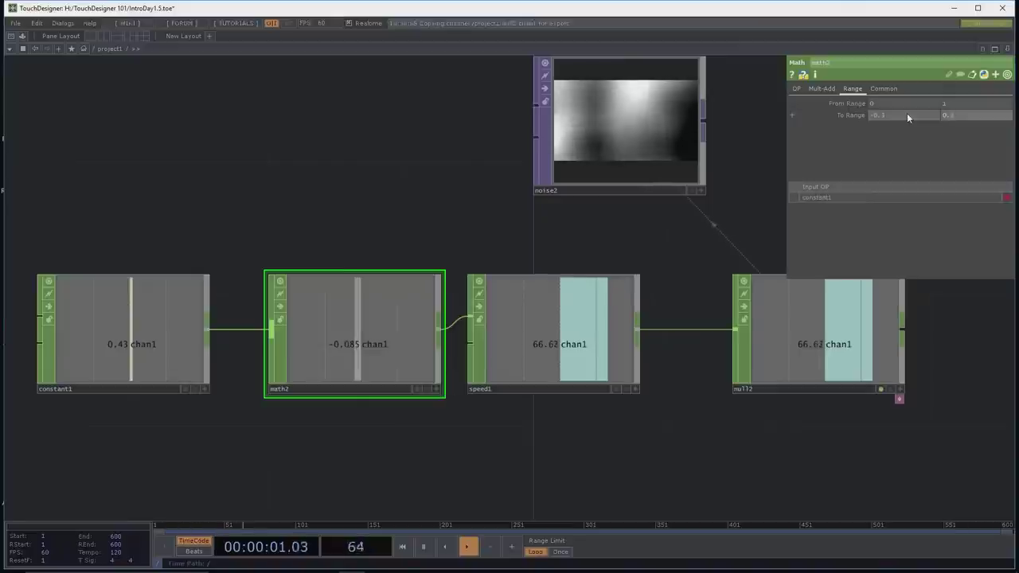
text(0.3)
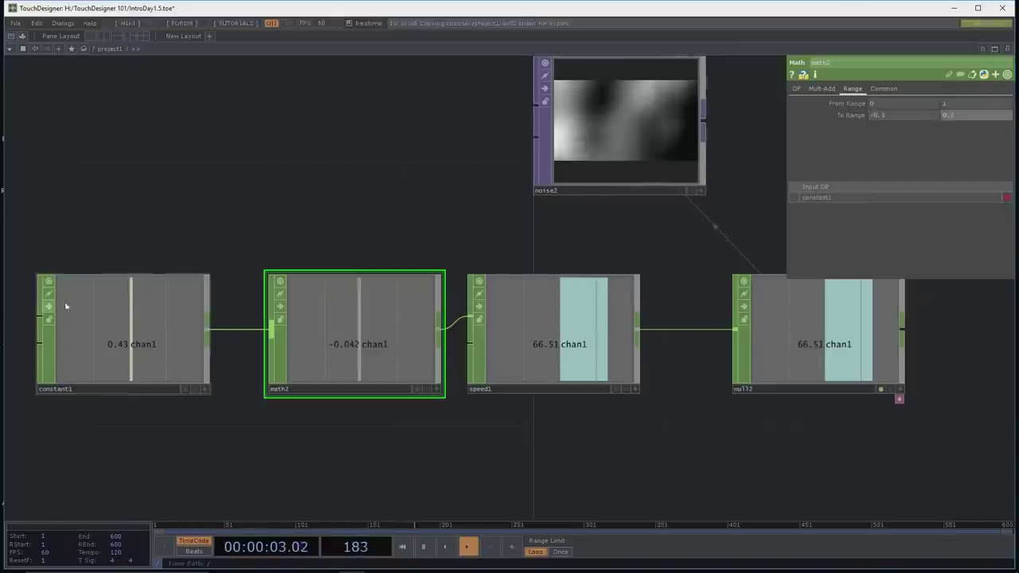
click(98, 302)
mouse_move(996, 108)
mouse_down()
mouse_move(941, 109)
mouse_move(998, 109)
mouse_up()
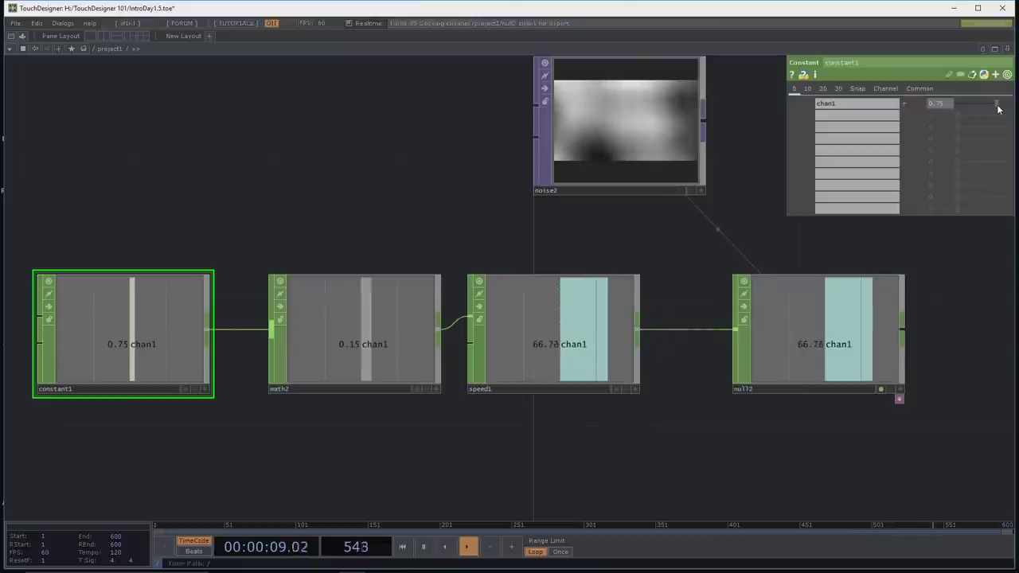
Step: Inspect the tx, ty and tz entries of noise2's Translate parameter, including the tz reference to null2's channel
drag(750, 159, 774, 216)
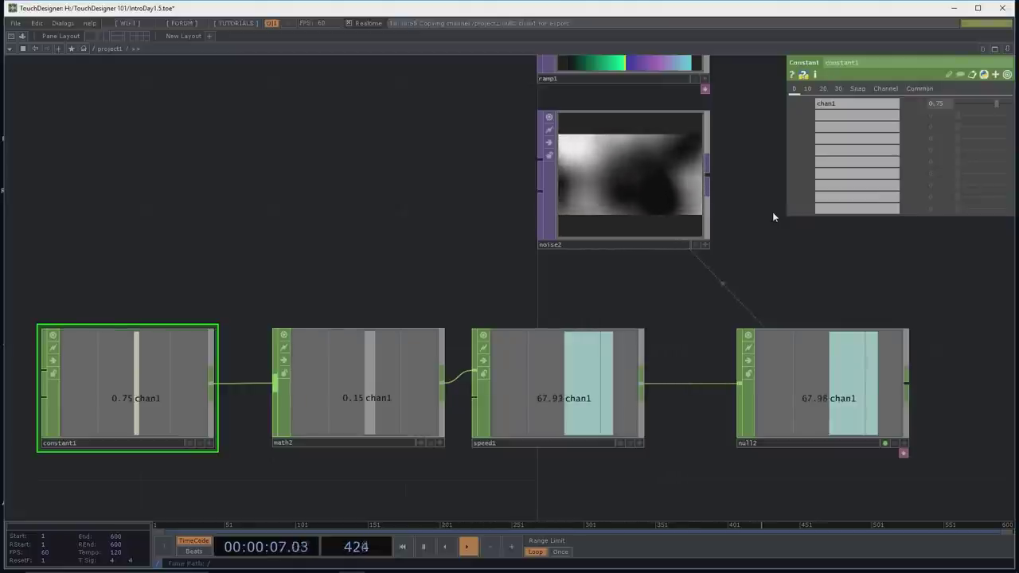
click(795, 346)
click(642, 132)
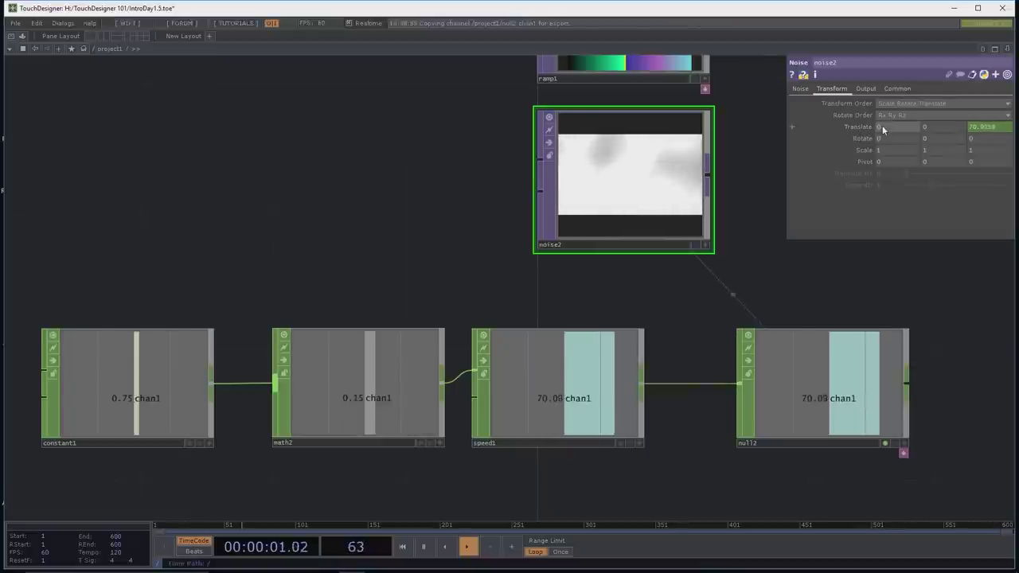
click(795, 126)
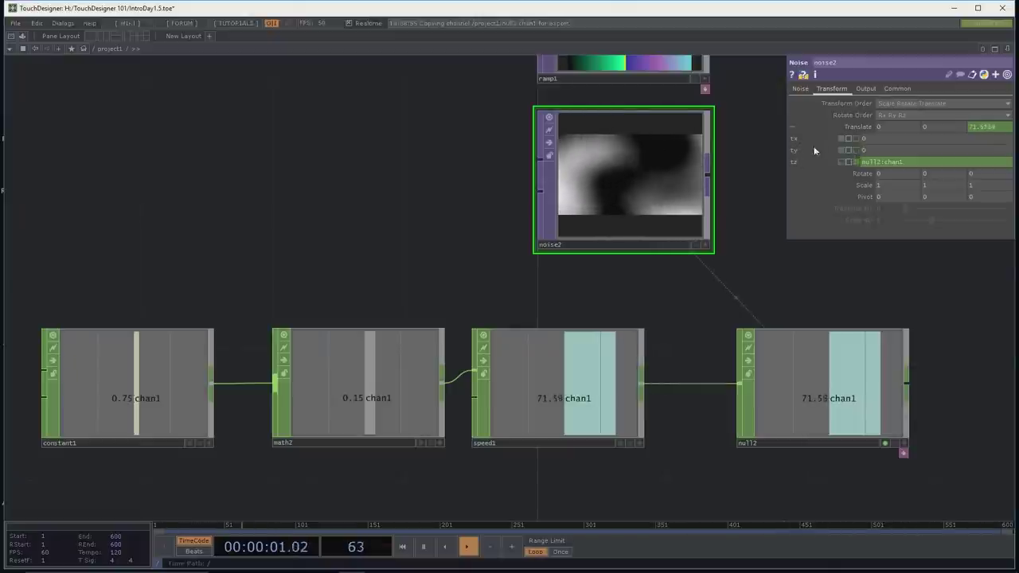
click(818, 123)
click(818, 124)
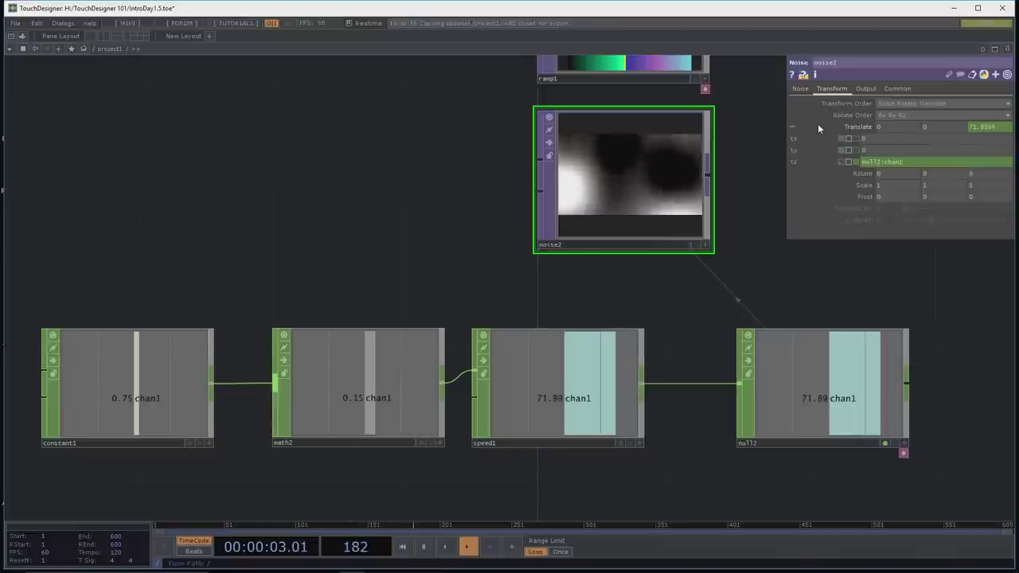
click(818, 123)
click(818, 123)
click(817, 124)
click(818, 123)
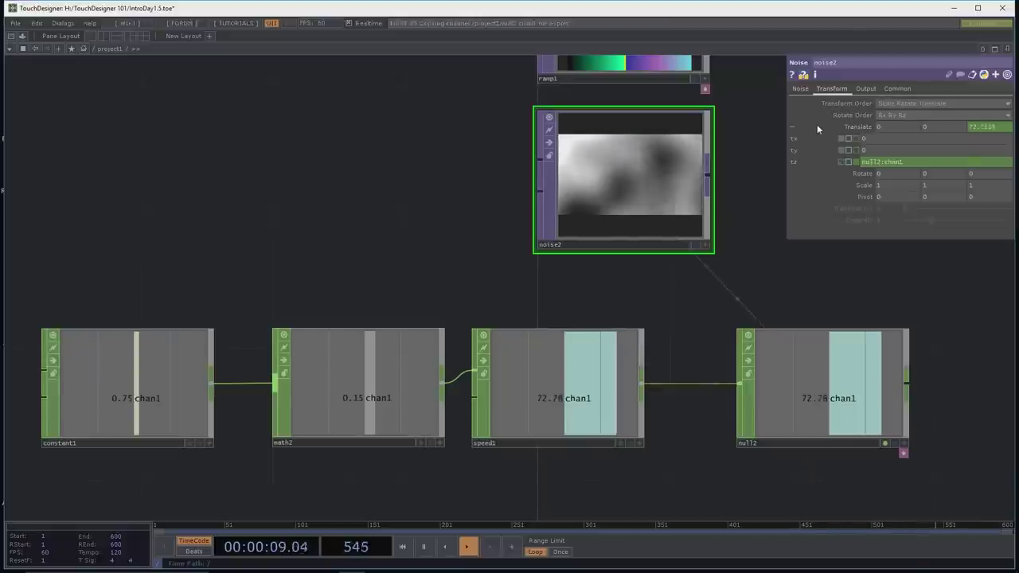
click(818, 123)
click(818, 124)
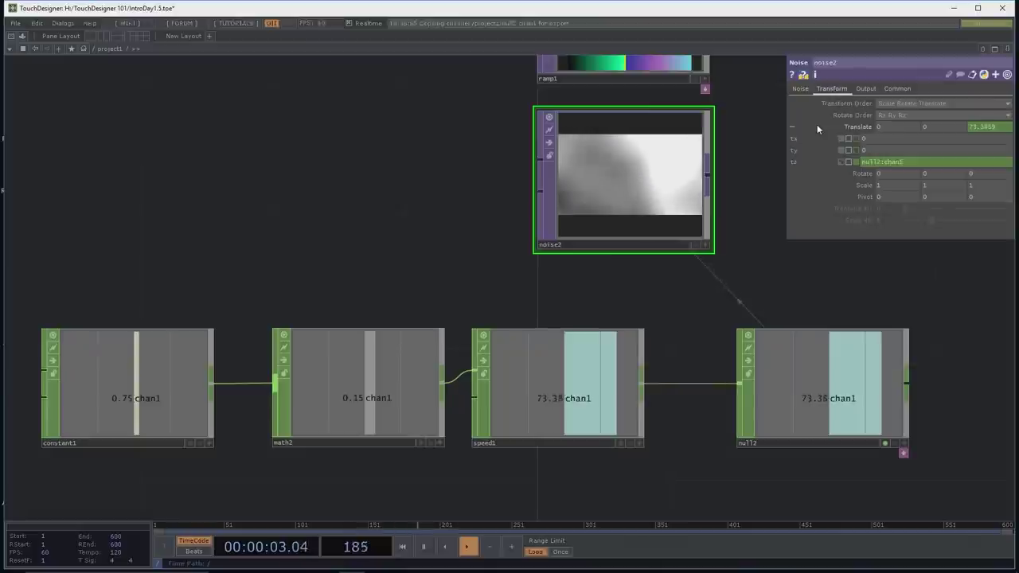
click(817, 125)
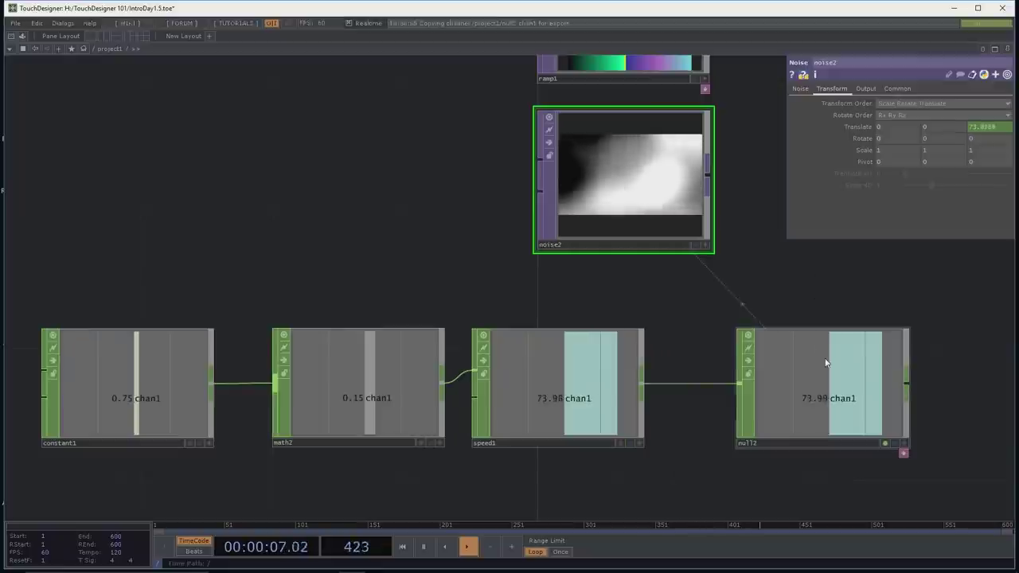
Step: Try referencing the null2 operator itself in noise2's Translate X, and clear that tx expression
drag(826, 361, 986, 131)
drag(801, 346, 895, 130)
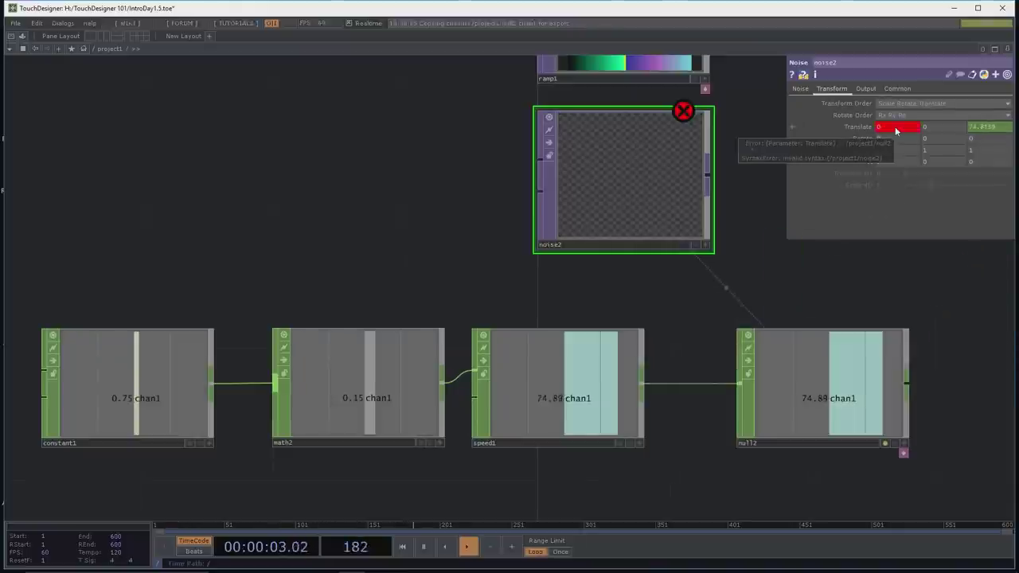
click(896, 130)
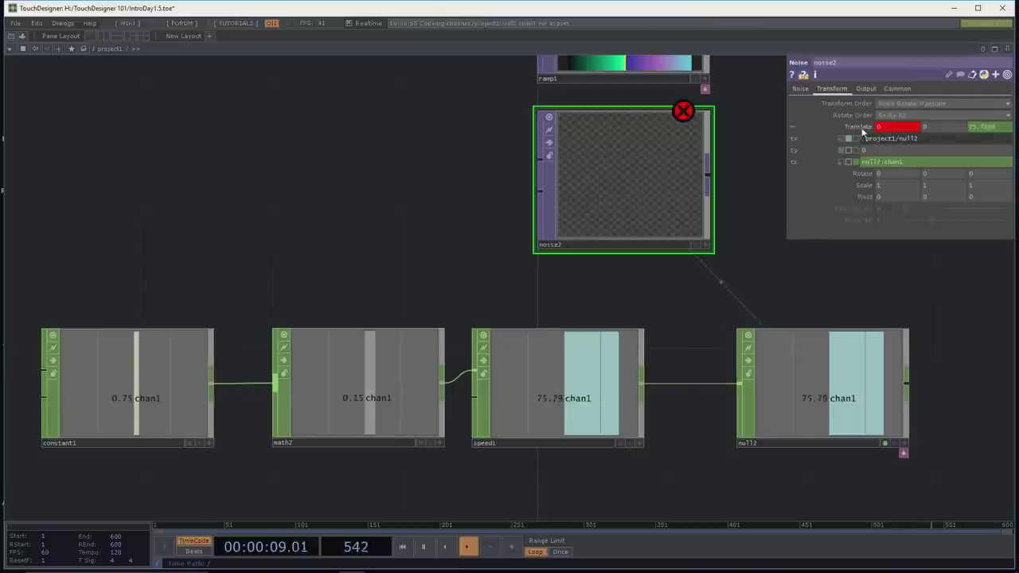
click(860, 131)
click(857, 132)
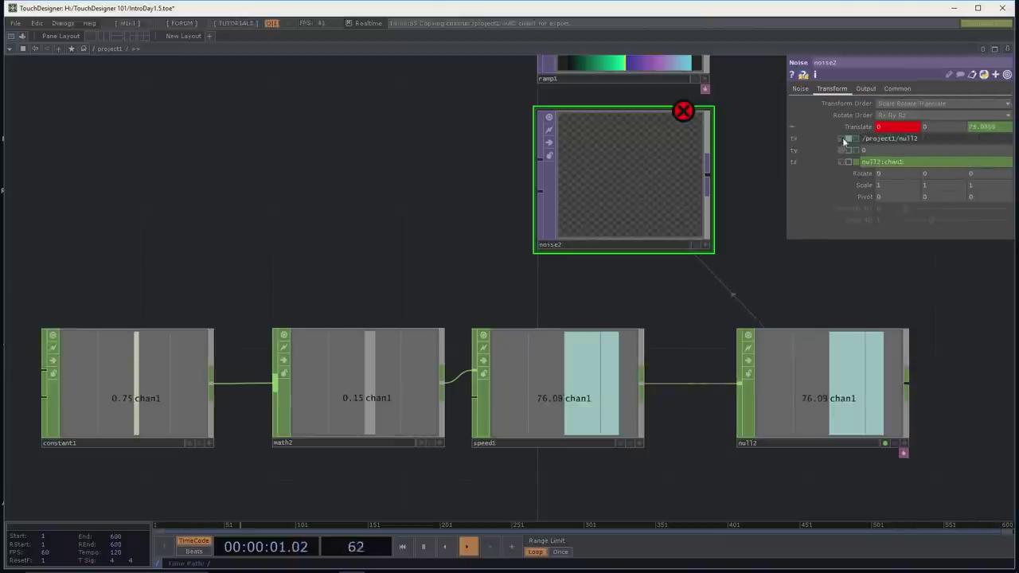
click(867, 140)
key(BackSpace)
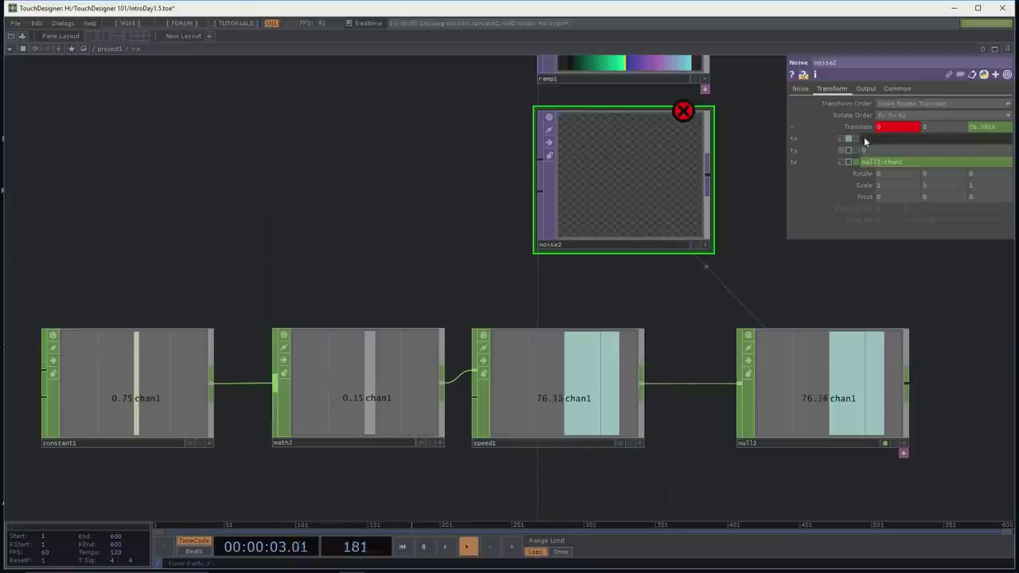
key(Return)
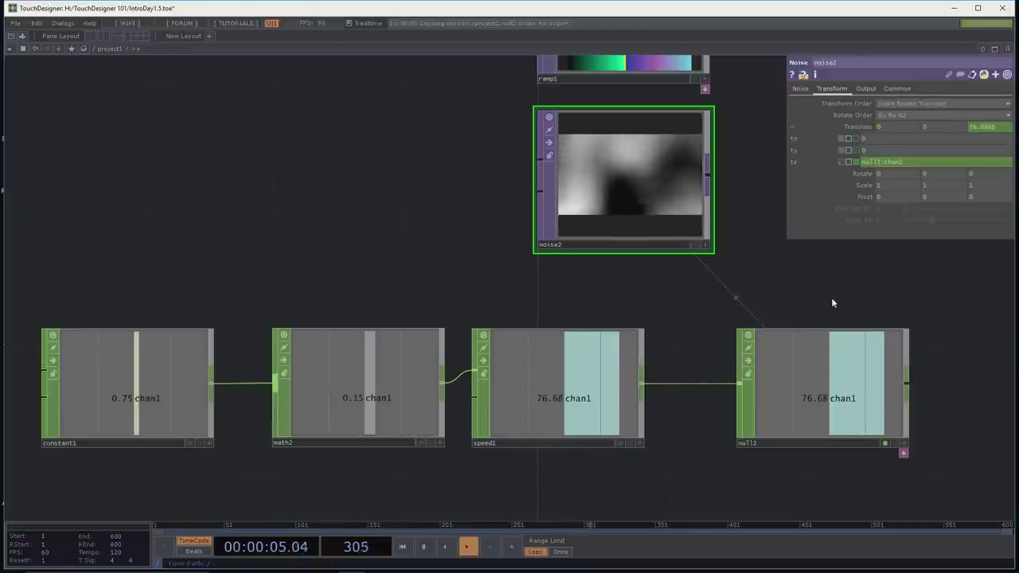
Step: Test noise2 with a smaller Period and an Amplitude of 0.45, and restore Period to 5 and Amplitude to 1.1
click(901, 444)
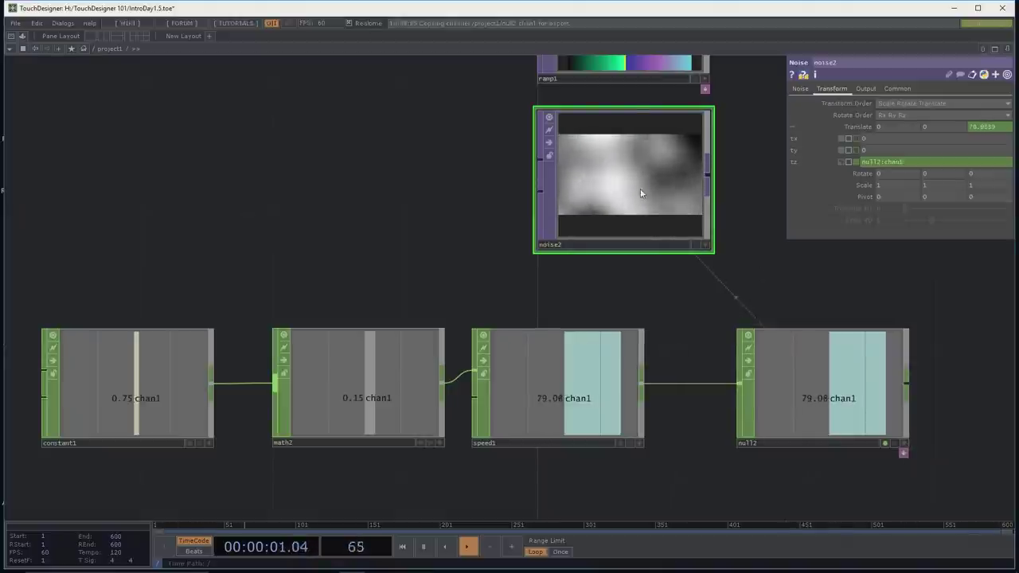
drag(738, 181, 697, 201)
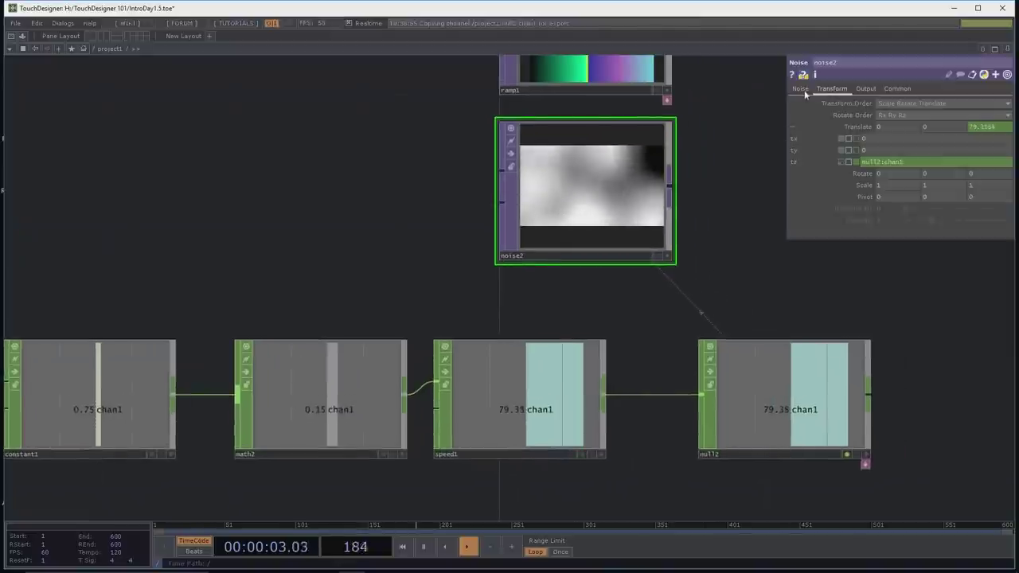
click(800, 89)
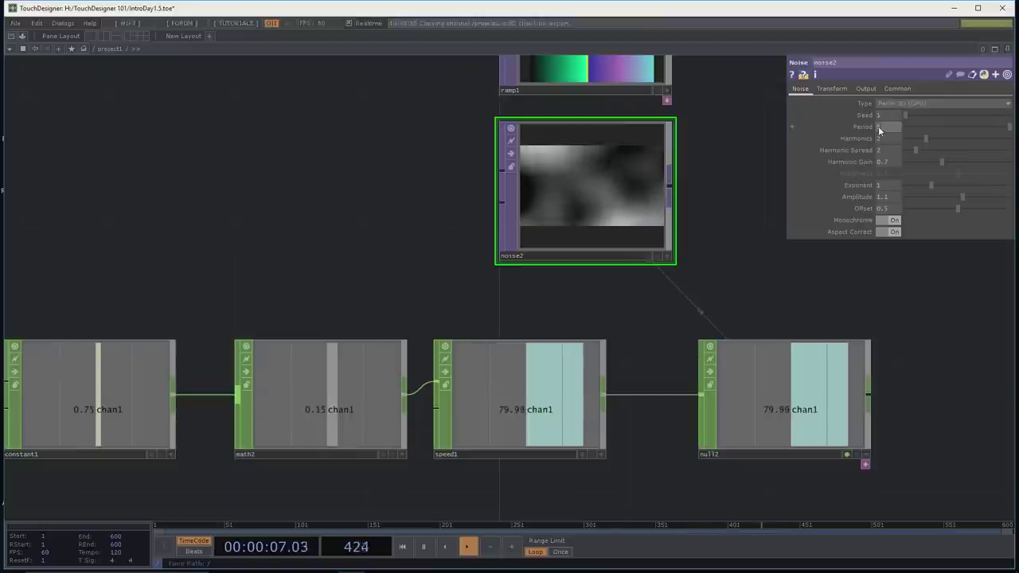
drag(878, 125, 878, 125)
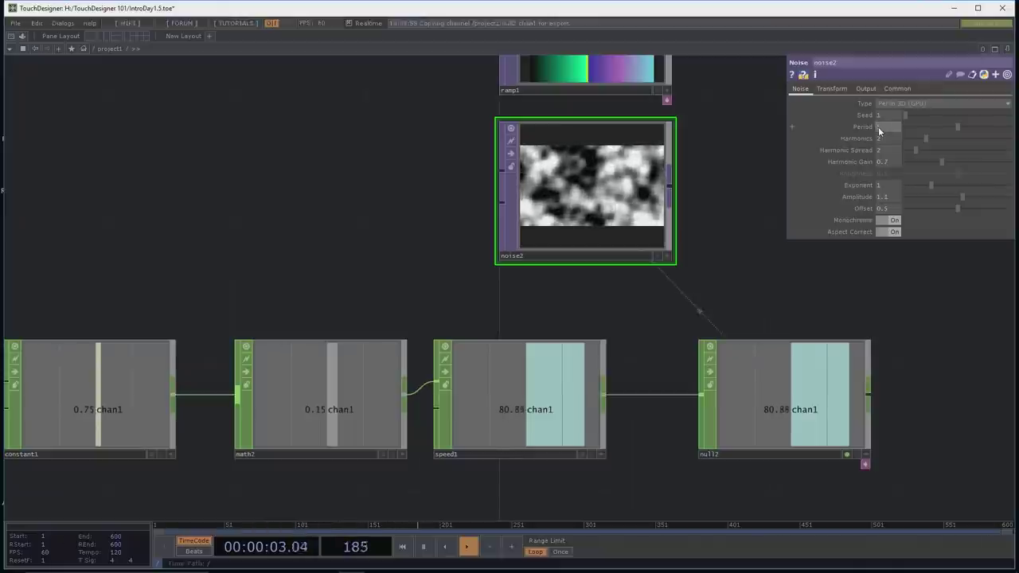
drag(878, 127, 878, 130)
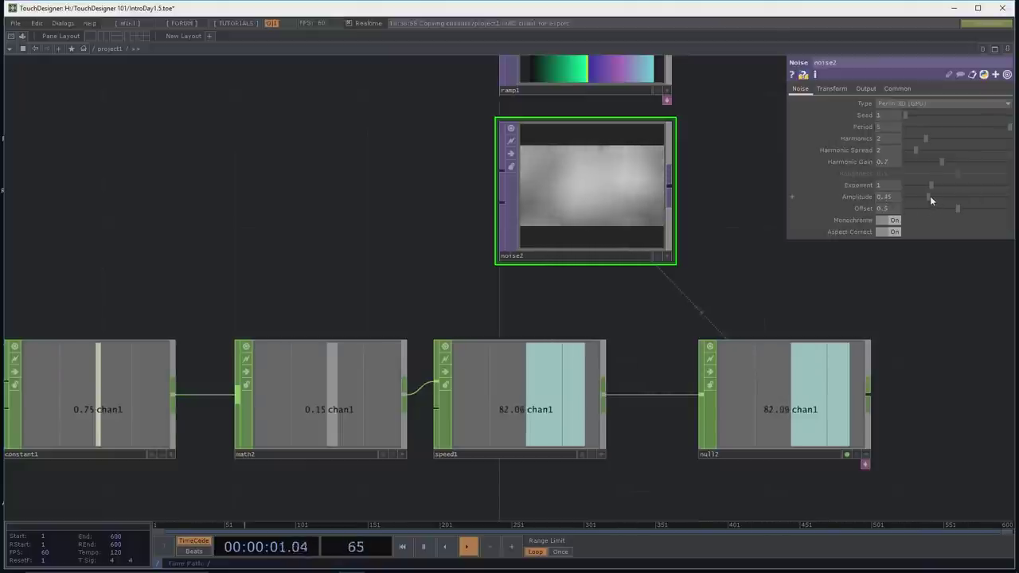
drag(964, 196, 962, 196)
click(832, 88)
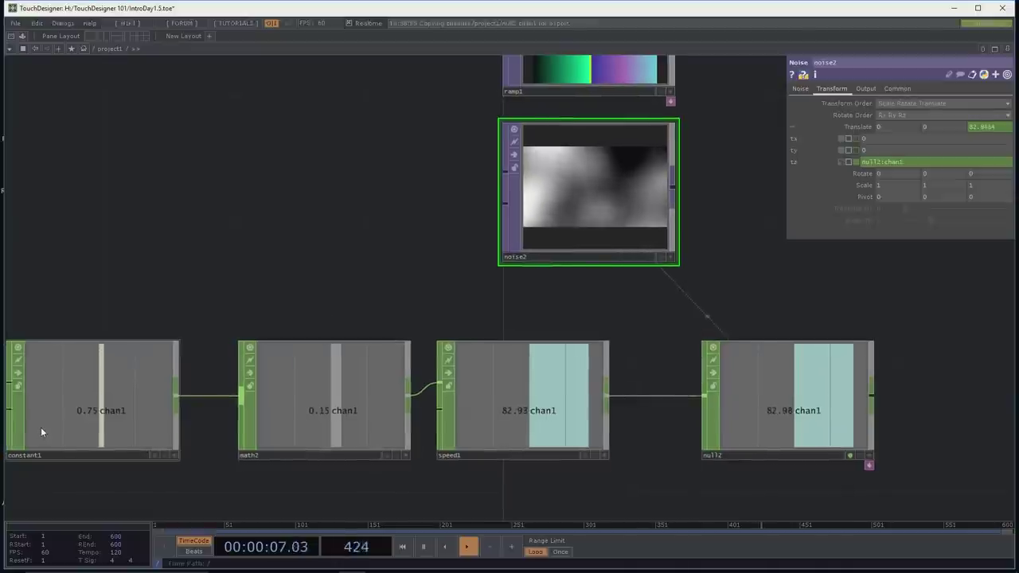
Step: Move the Math CHOP closer to constant1 and save the project
click(69, 411)
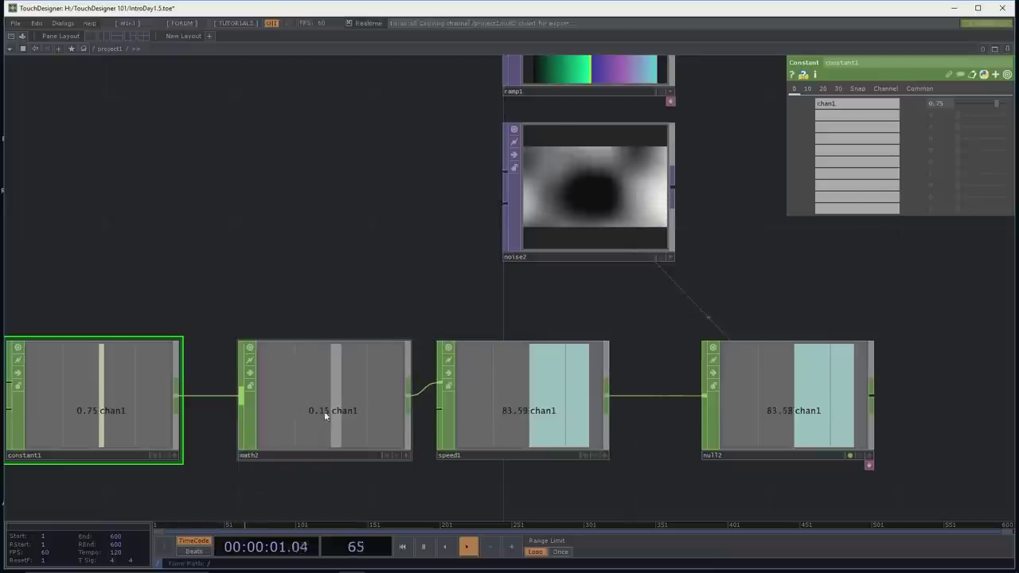
click(366, 401)
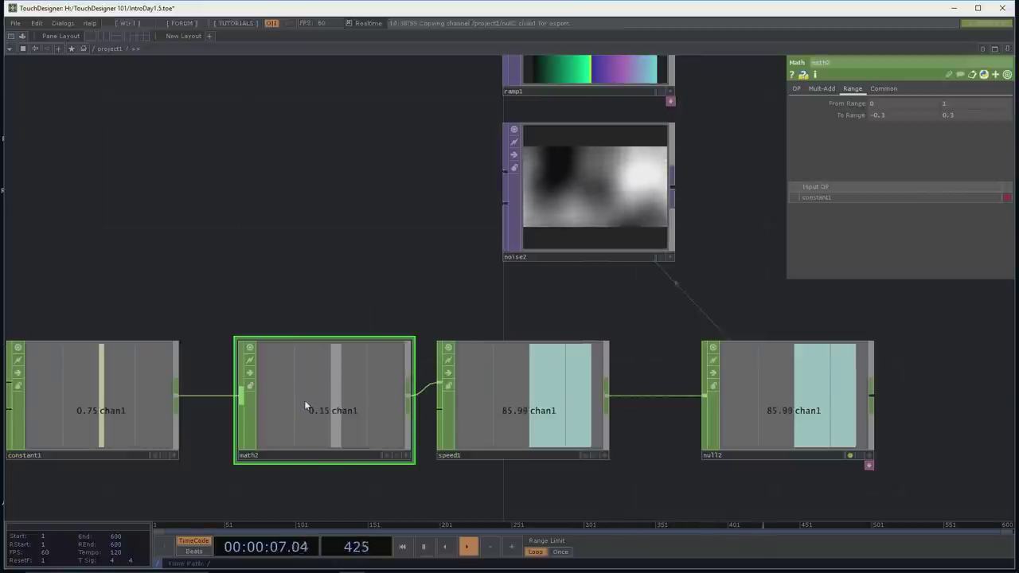
drag(306, 402, 273, 404)
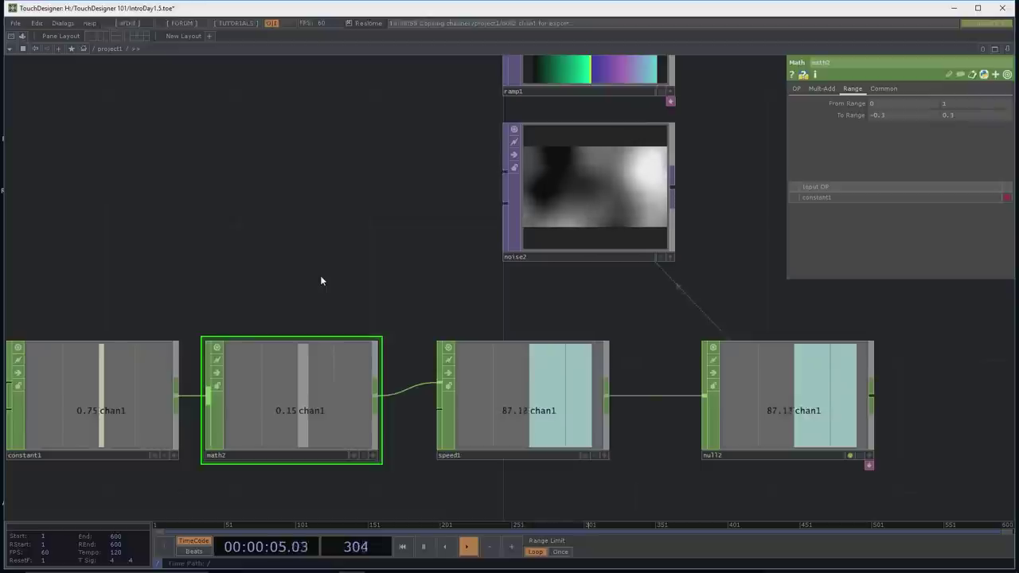
drag(331, 266, 339, 250)
key(ctrl+s)
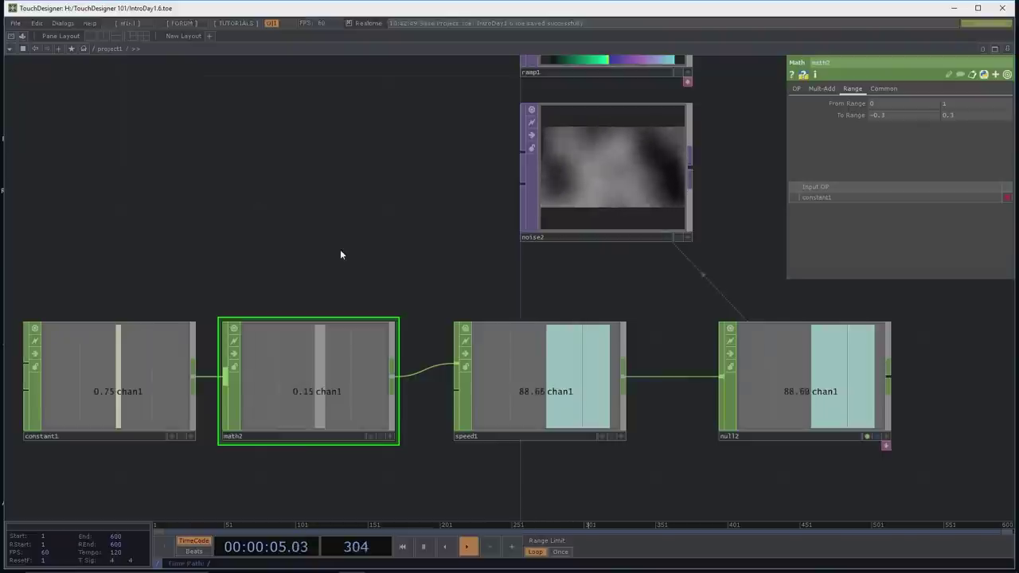
Step: Add a Lookup TOP beside noise2 and wire noise2 into its first input
drag(396, 210, 360, 220)
drag(646, 184, 576, 236)
scroll(552, 225, down, 2)
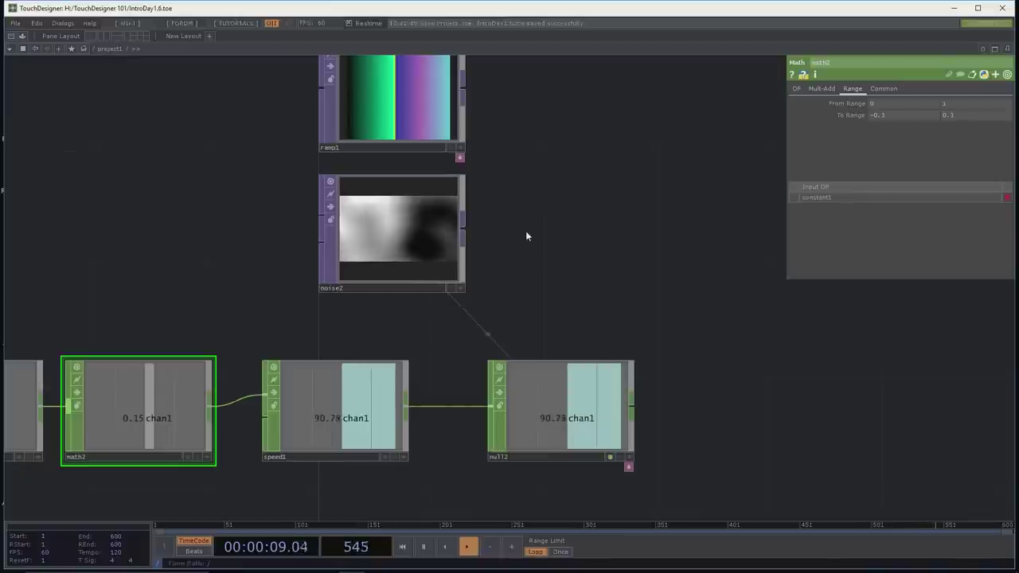
key(Tab)
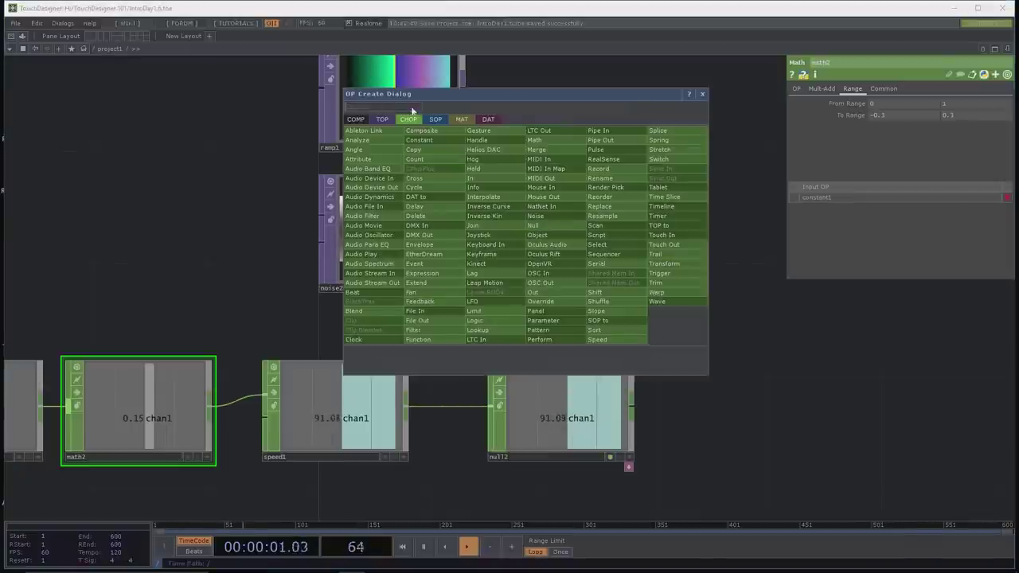
click(382, 119)
text(lookup)
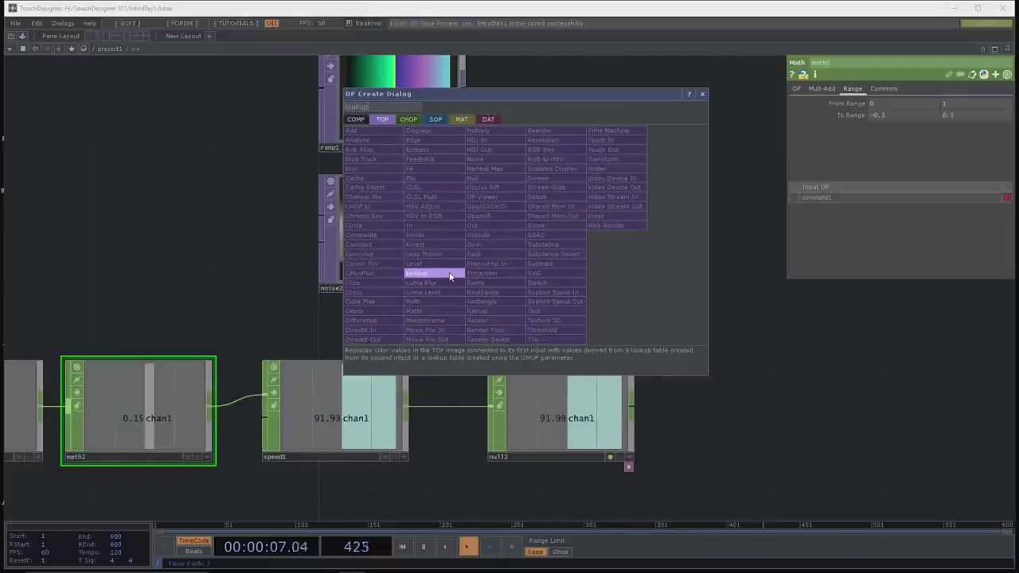
click(450, 276)
click(646, 233)
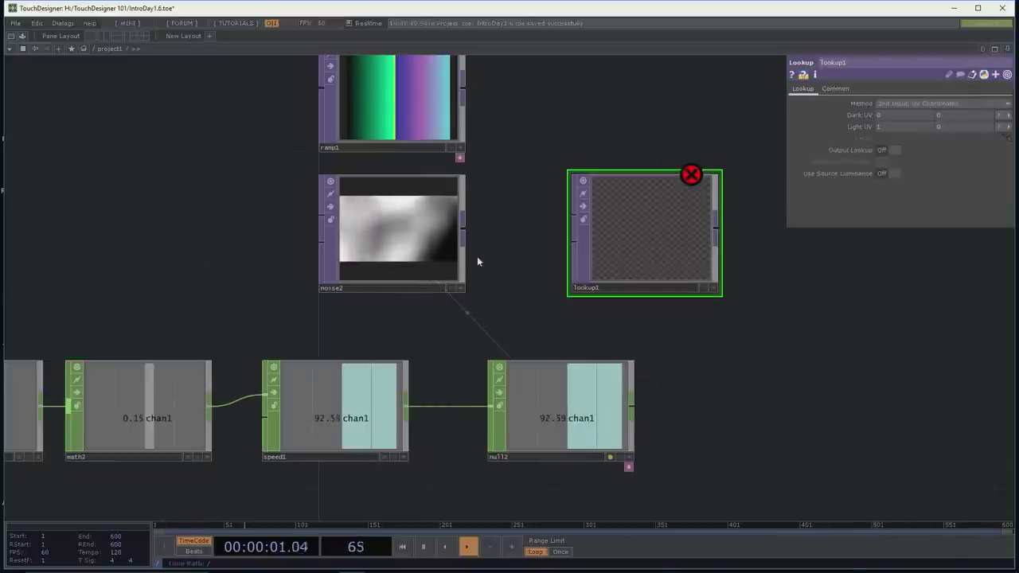
drag(463, 226, 557, 209)
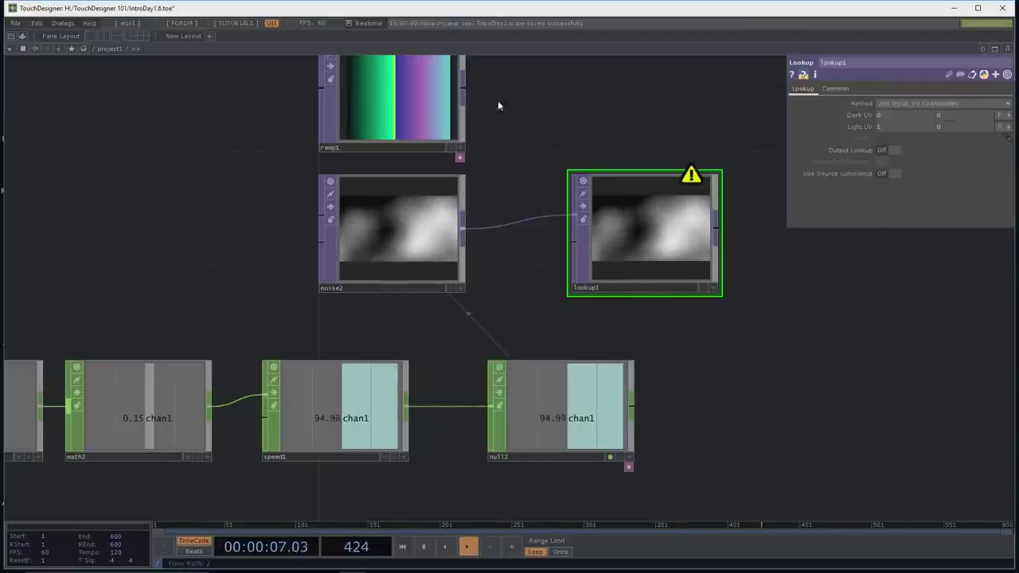
Step: Rearrange the TOPs so noise2 and lookup1 sit in the upper row with ramp1 directly below noise2
scroll(524, 275, down, 3)
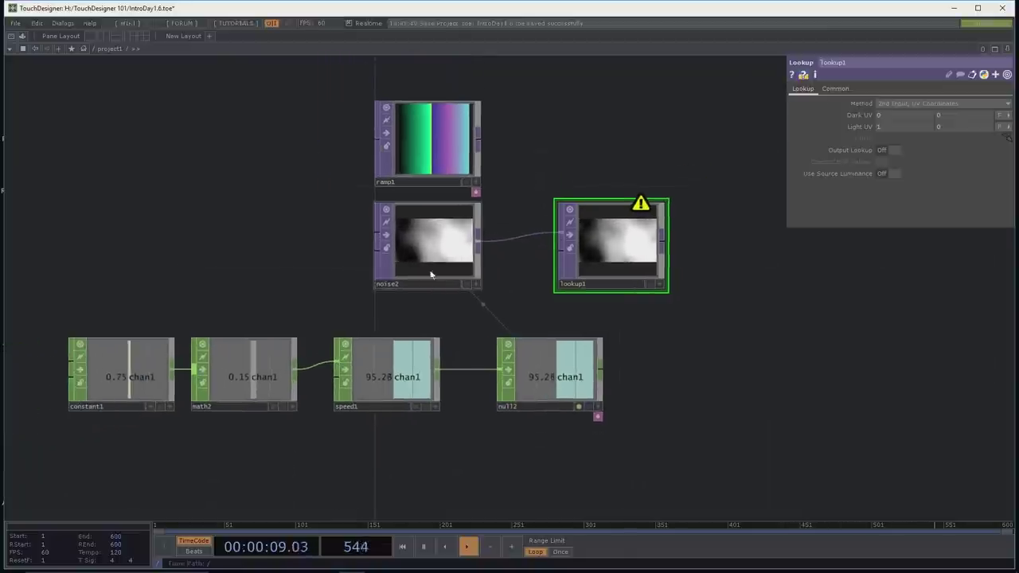
drag(567, 261, 660, 163)
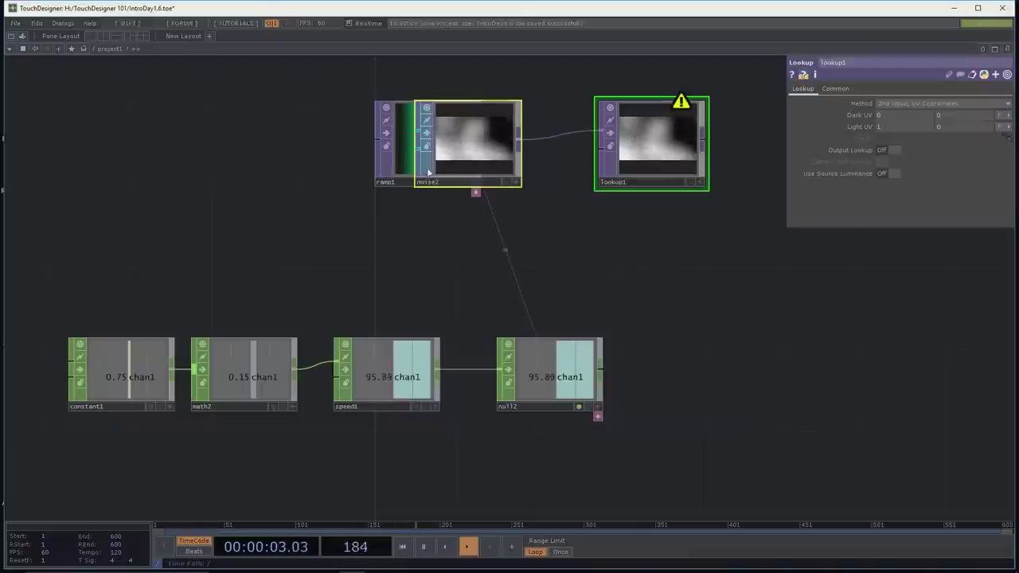
drag(404, 155, 445, 276)
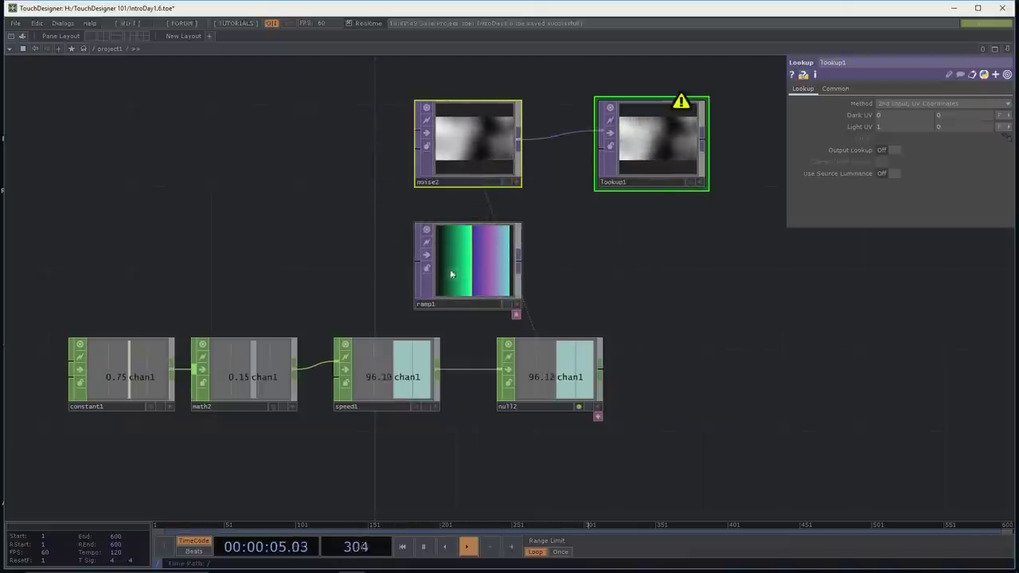
click(607, 146)
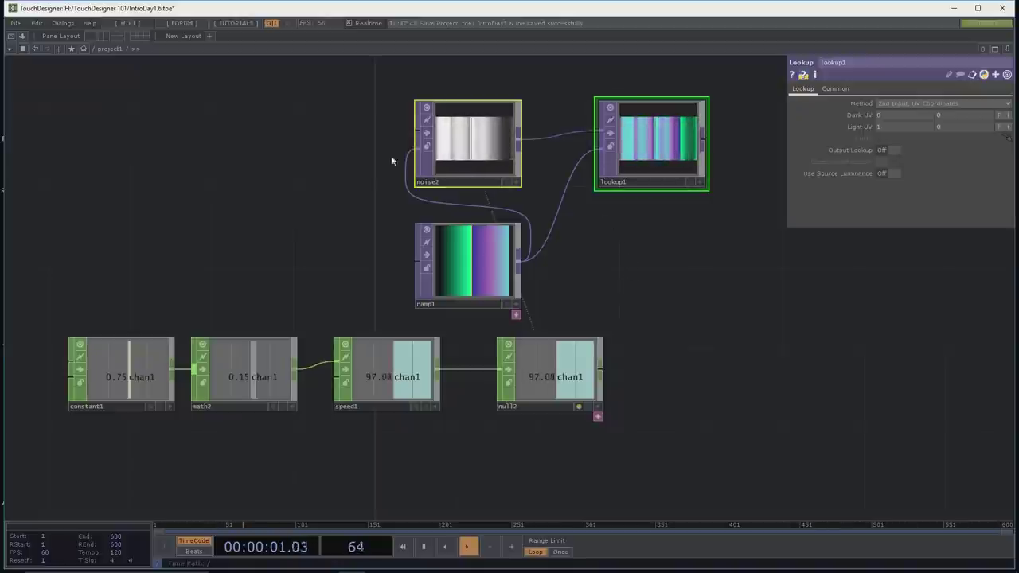
drag(416, 152, 383, 154)
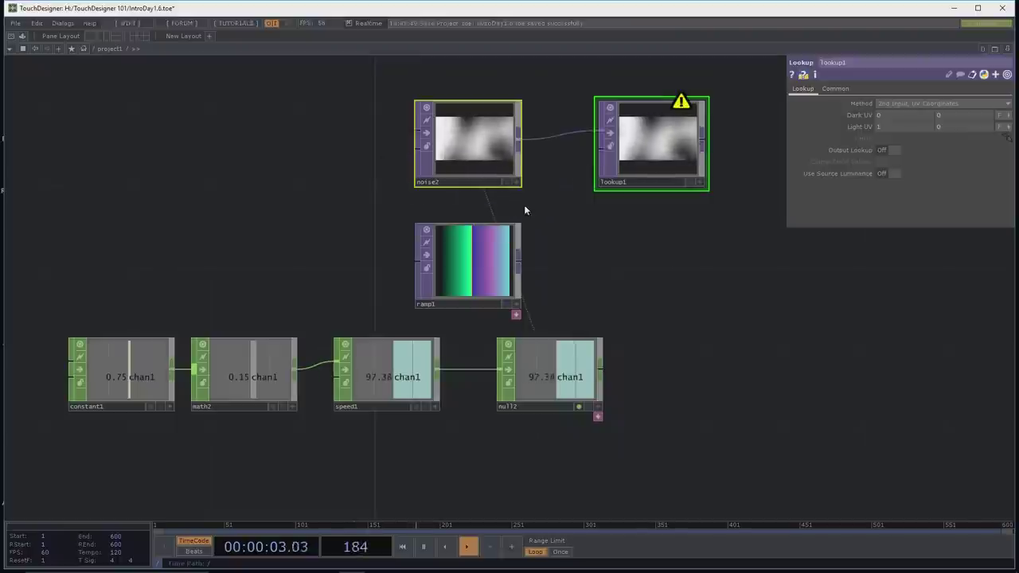
click(539, 271)
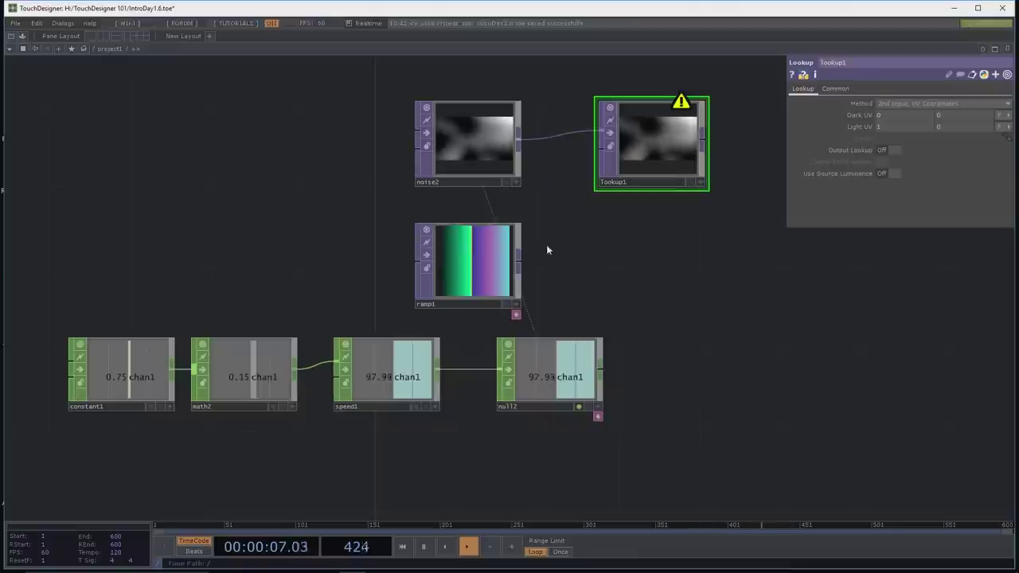
Step: Wire ramp1 into the Lookup TOP's second input to recolour the noise, and disconnect it again
drag(518, 263, 593, 157)
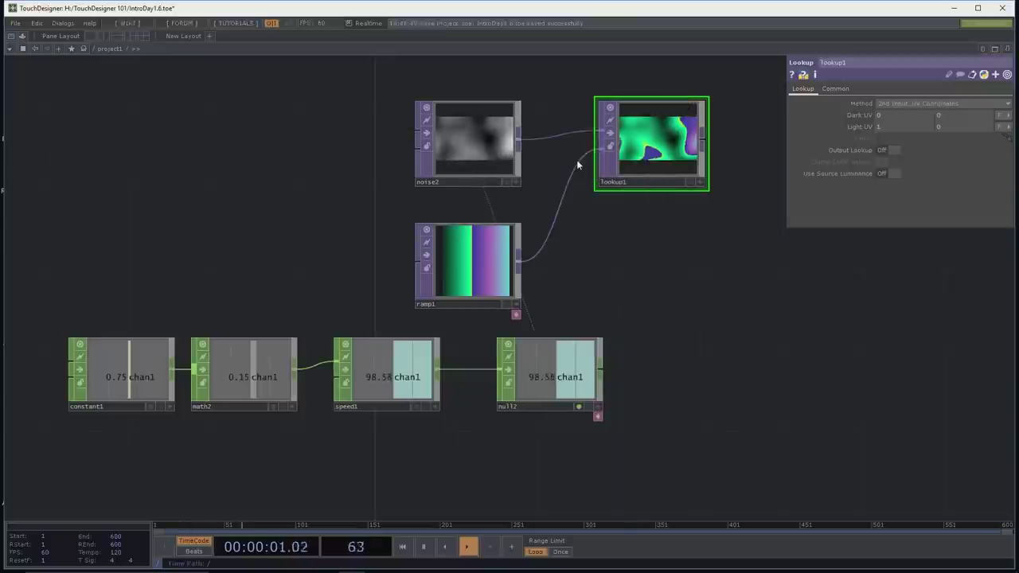
drag(630, 234, 589, 254)
scroll(603, 254, up, 2)
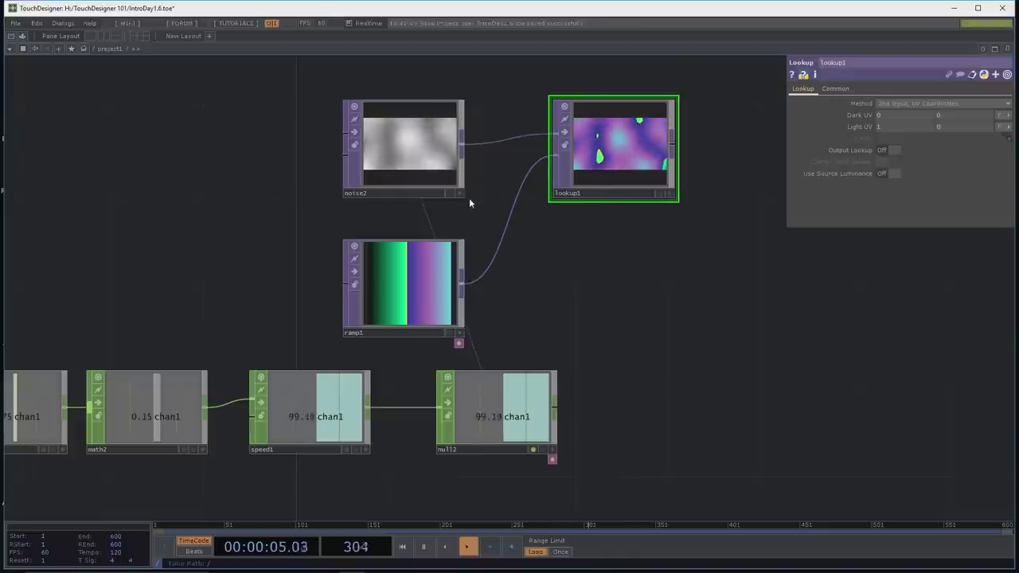
drag(555, 156, 541, 269)
drag(282, 133, 713, 145)
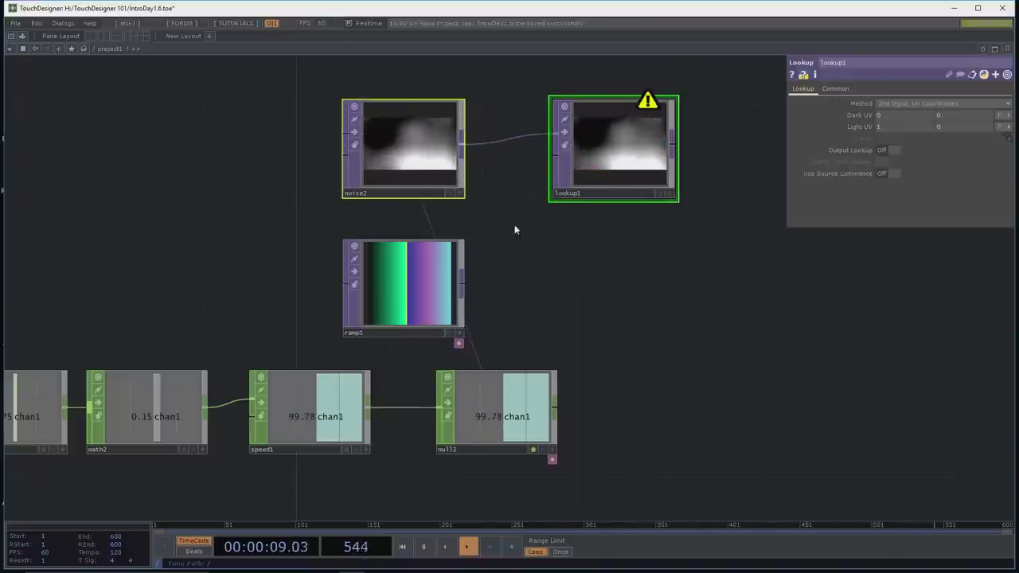
Step: Add a Transform TOP beside lookup1 and paste three copies of it
middle_drag(617, 243, 336, 207)
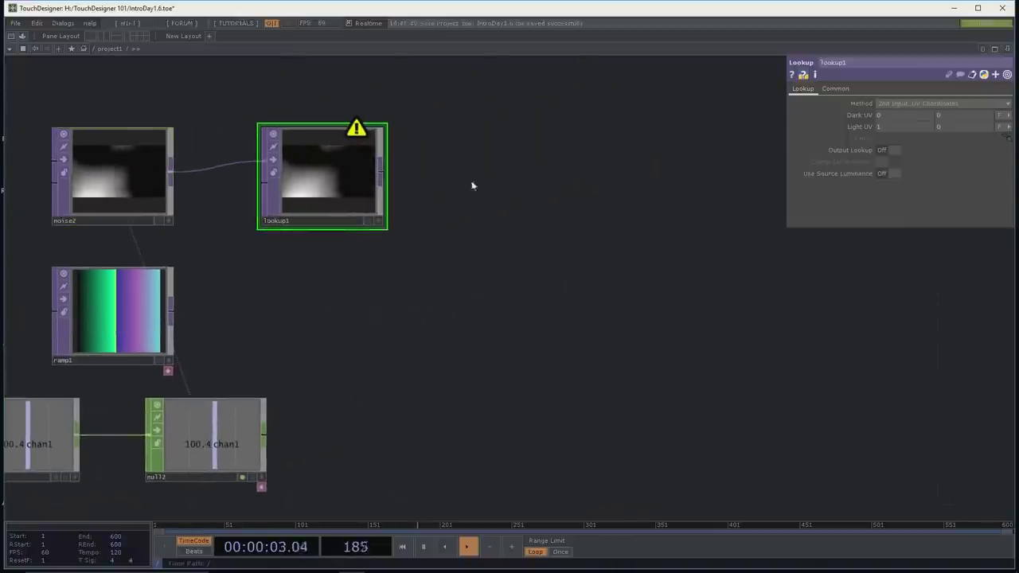
key(Tab)
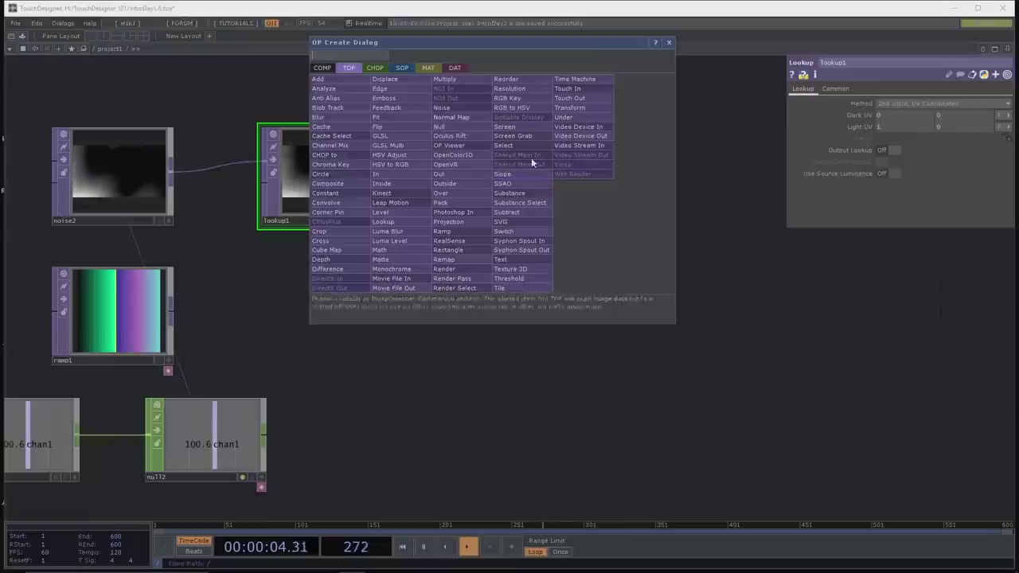
click(568, 109)
click(572, 170)
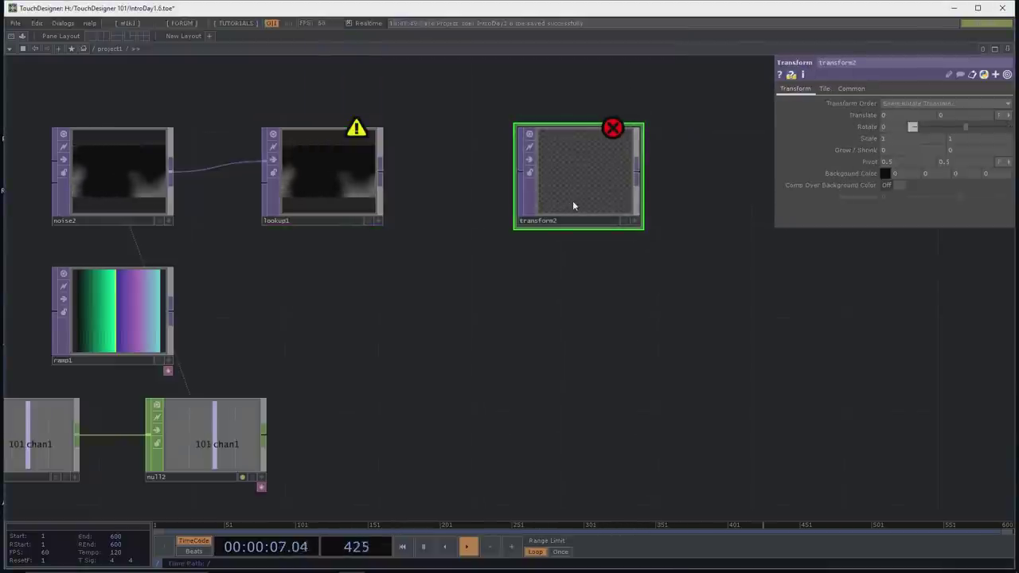
key(ctrl+c)
key(ctrl+v)
key(ctrl+v)
key(ctrl+v)
Step: Connect lookup1's output to all four Transform TOPs at once, and delete the four Transforms
drag(473, 148, 610, 477)
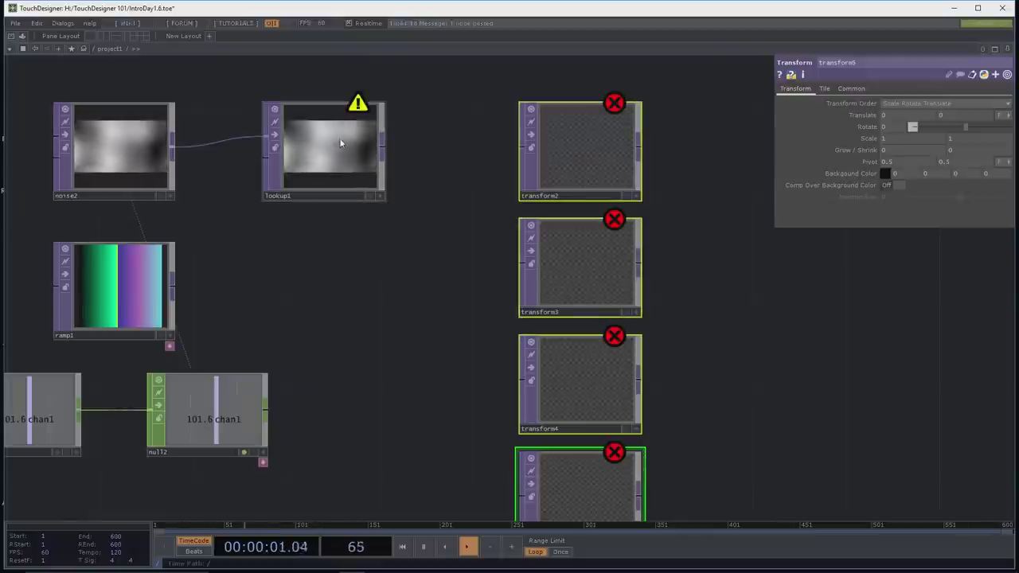
drag(487, 154, 505, 150)
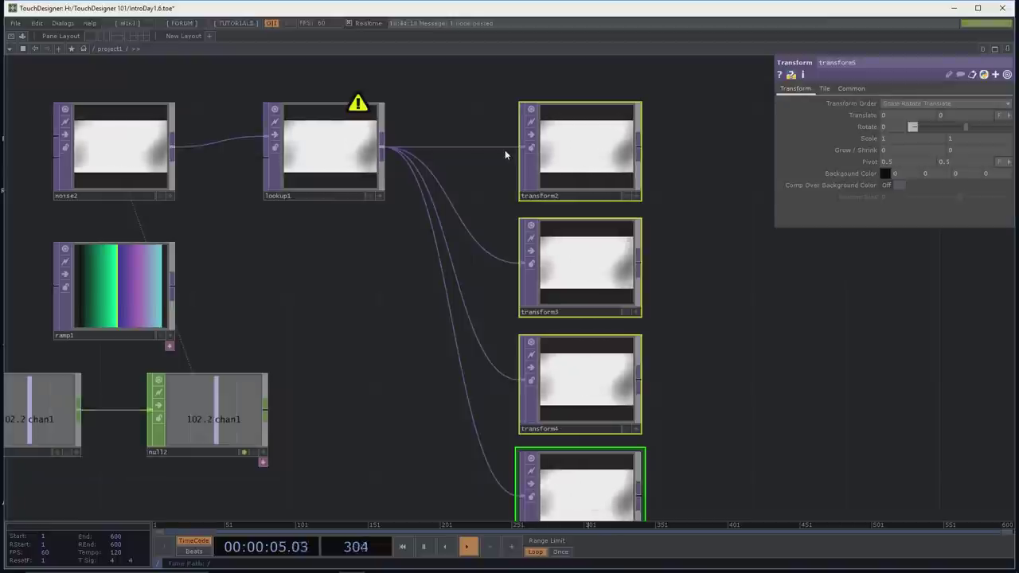
drag(506, 111, 653, 483)
key(Delete)
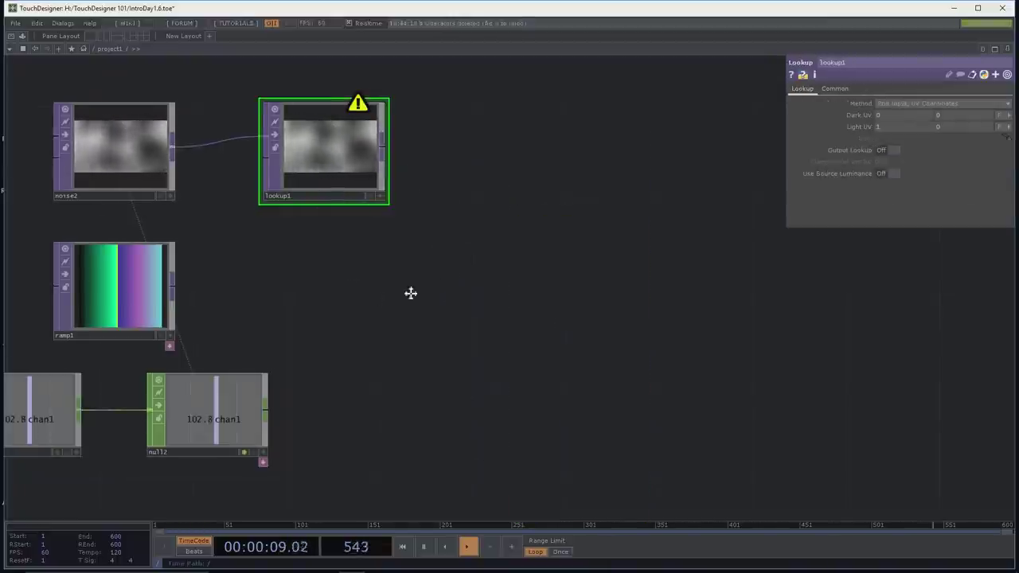
Step: Connect ramp1's output to the second input of lookup1
drag(393, 300, 491, 288)
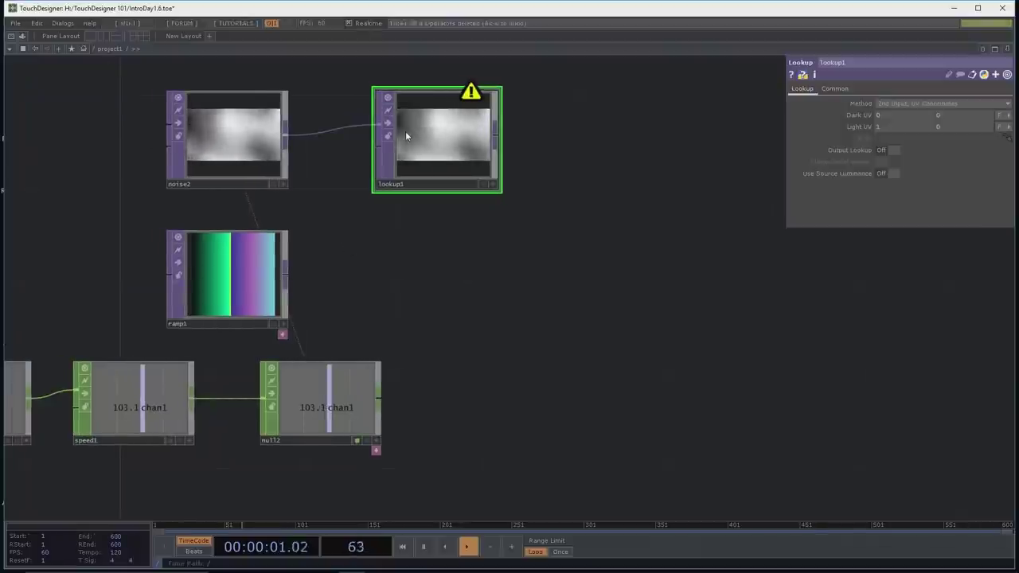
drag(287, 274, 398, 159)
scroll(414, 255, up, 2)
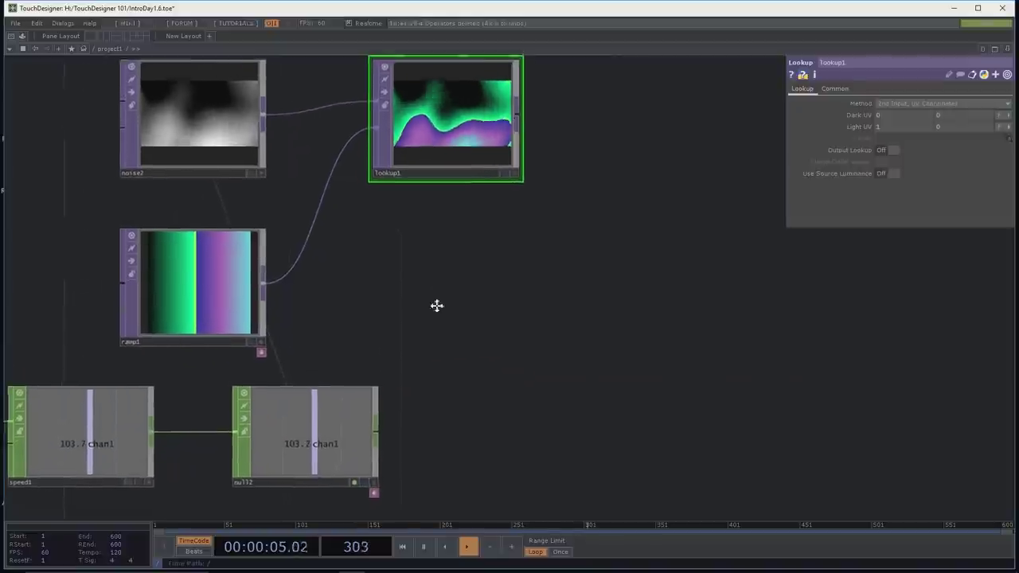
drag(433, 292, 507, 371)
scroll(550, 375, up, 2)
scroll(577, 376, up, 1)
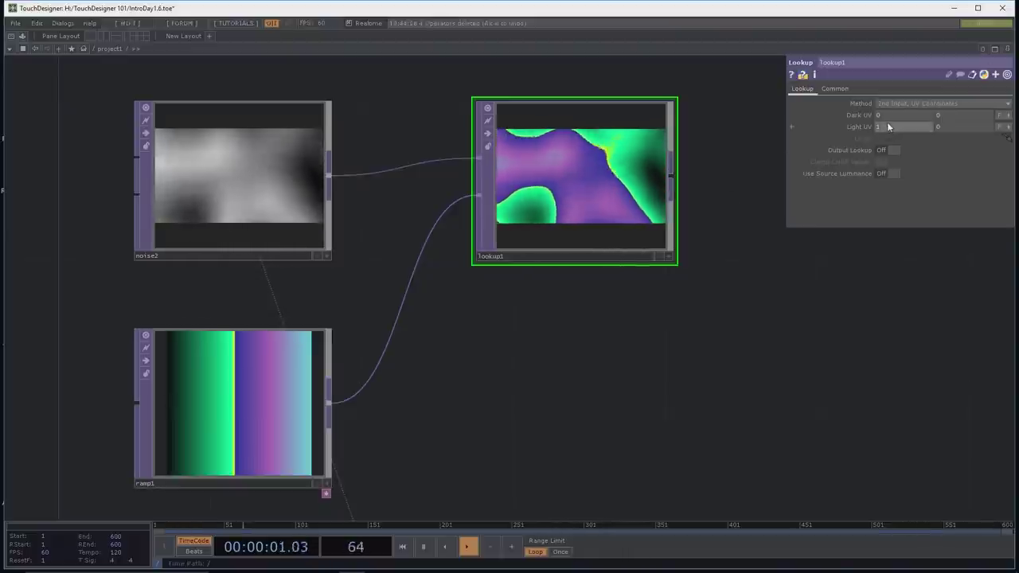
Step: Switch Output Lookup on for lookup1 and back off to compare the results
middle_drag(888, 127, 916, 124)
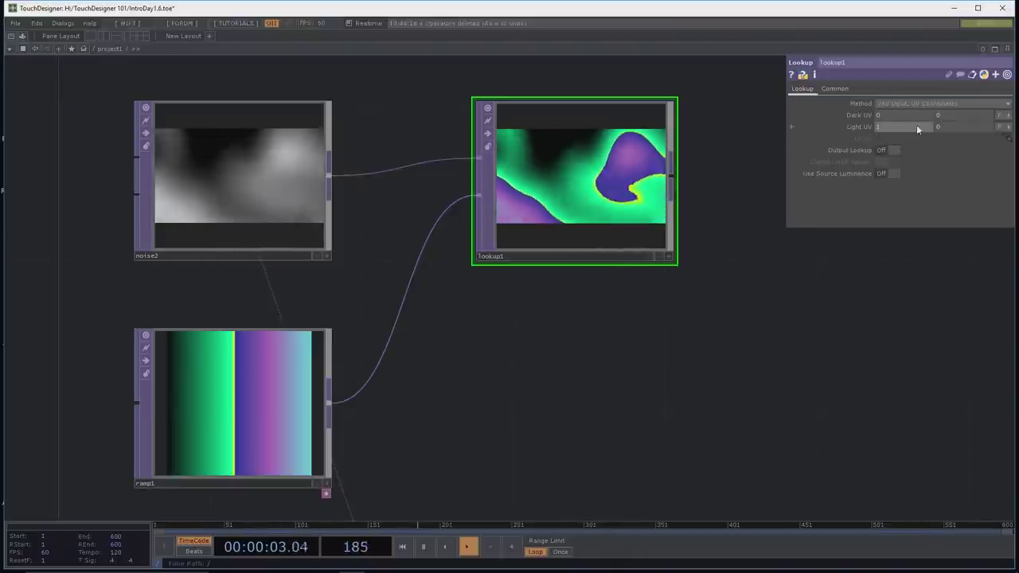
click(892, 150)
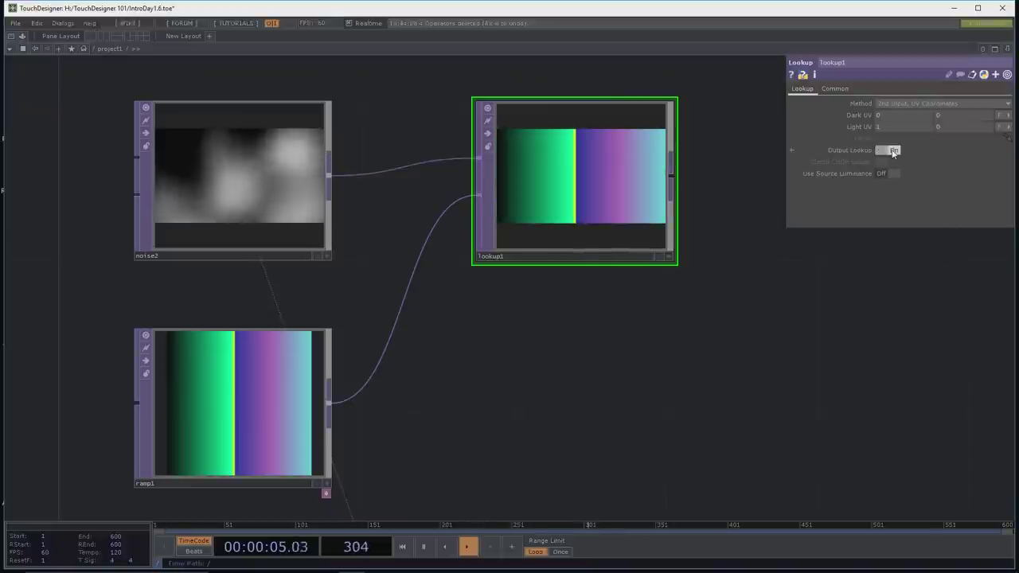
click(892, 151)
drag(758, 377, 716, 330)
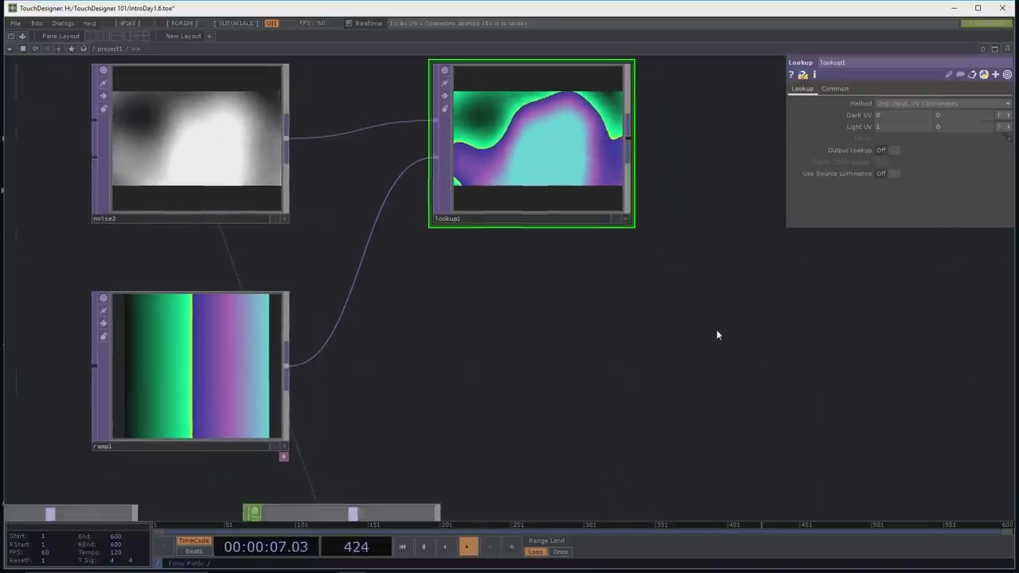
Step: Reposition lookup1 so it sits at a height midway between noise2 and ramp1
drag(548, 171, 553, 246)
scroll(549, 359, up, 2)
drag(562, 346, 592, 369)
scroll(560, 371, down, 2)
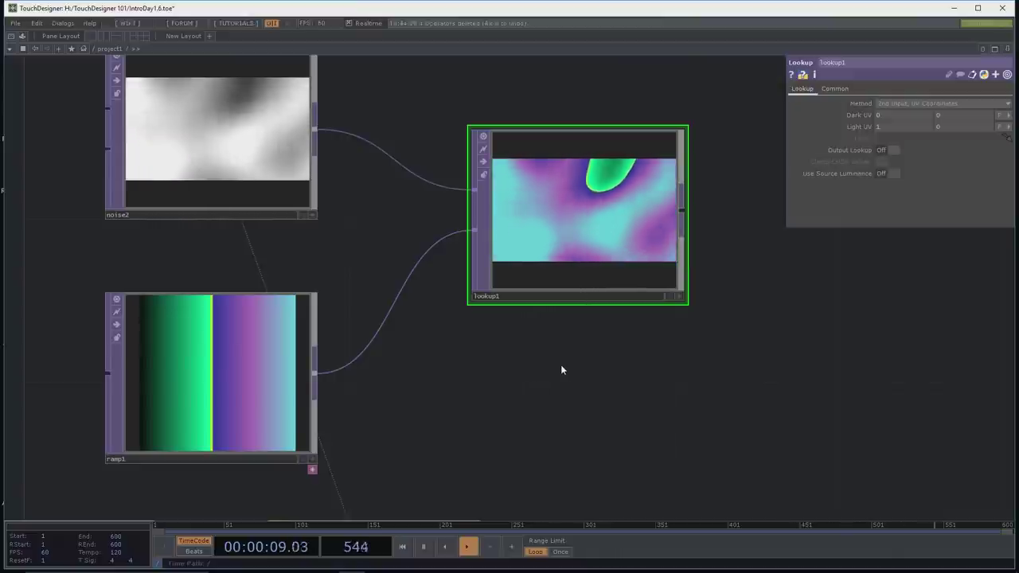
drag(589, 395, 455, 377)
scroll(499, 382, down, 2)
scroll(450, 374, down, 2)
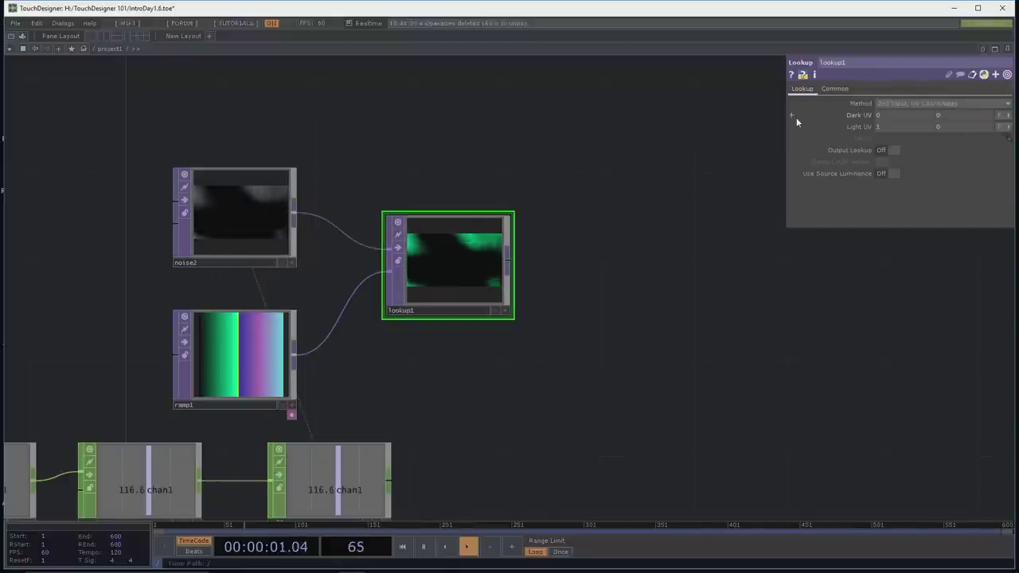
Step: Add the comment "This is my new color" to lookup1
click(960, 74)
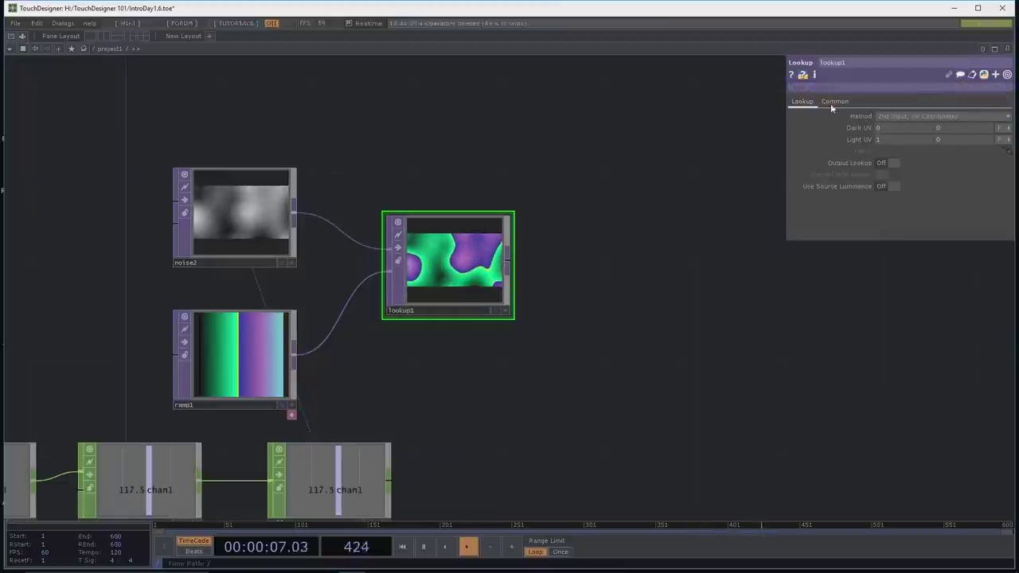
text(This i)
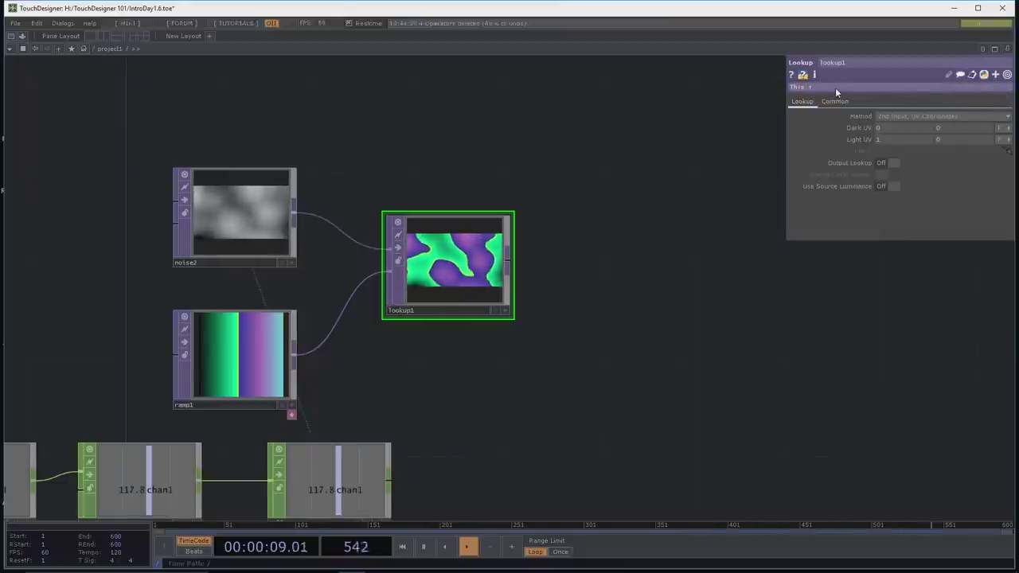
text(s my new color)
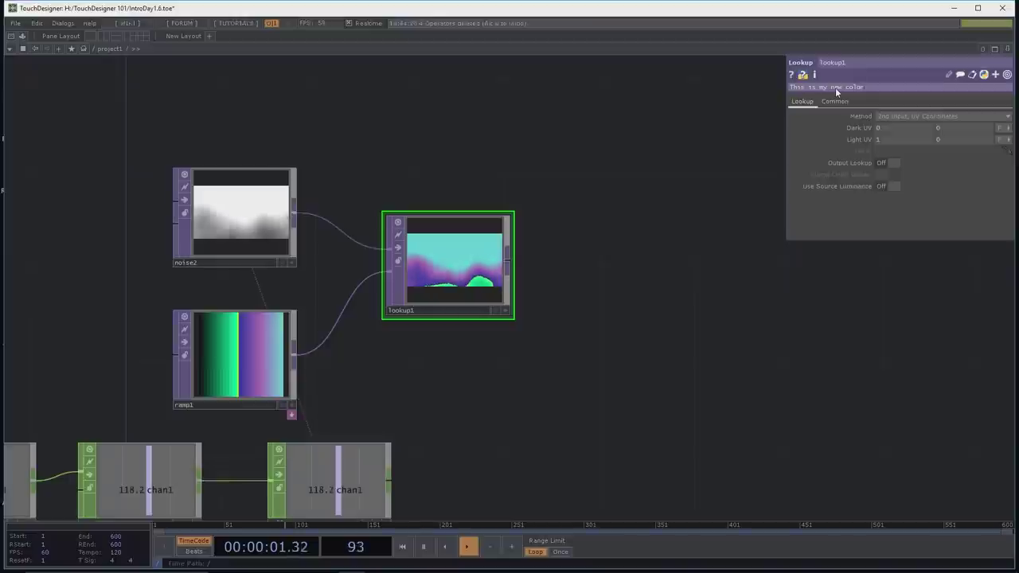
key(Return)
Step: Try out a widened Text DAT above lookup1 for notes, and delete it
middle_drag(458, 243, 584, 233)
drag(584, 233, 656, 264)
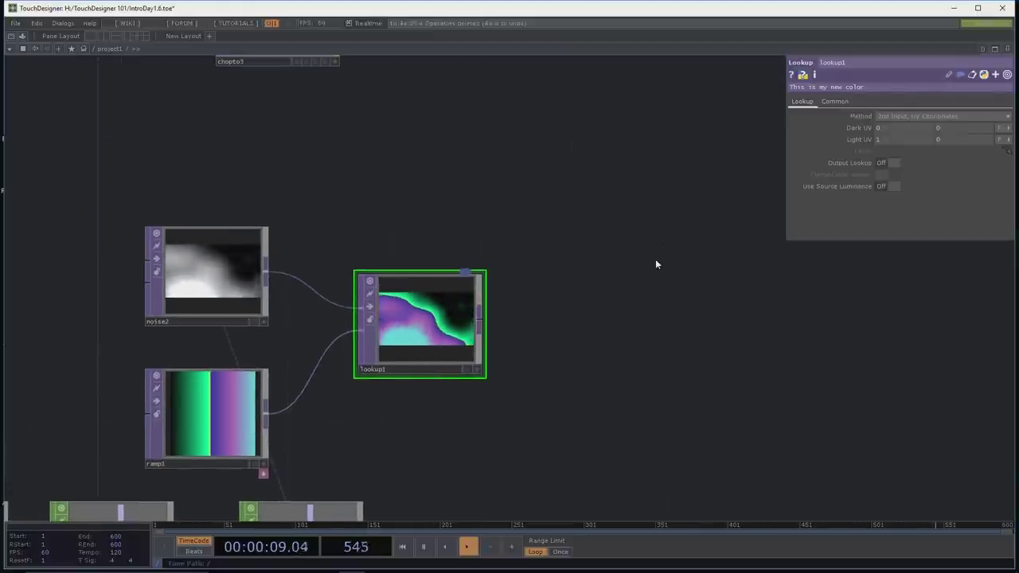
key(Tab)
click(617, 147)
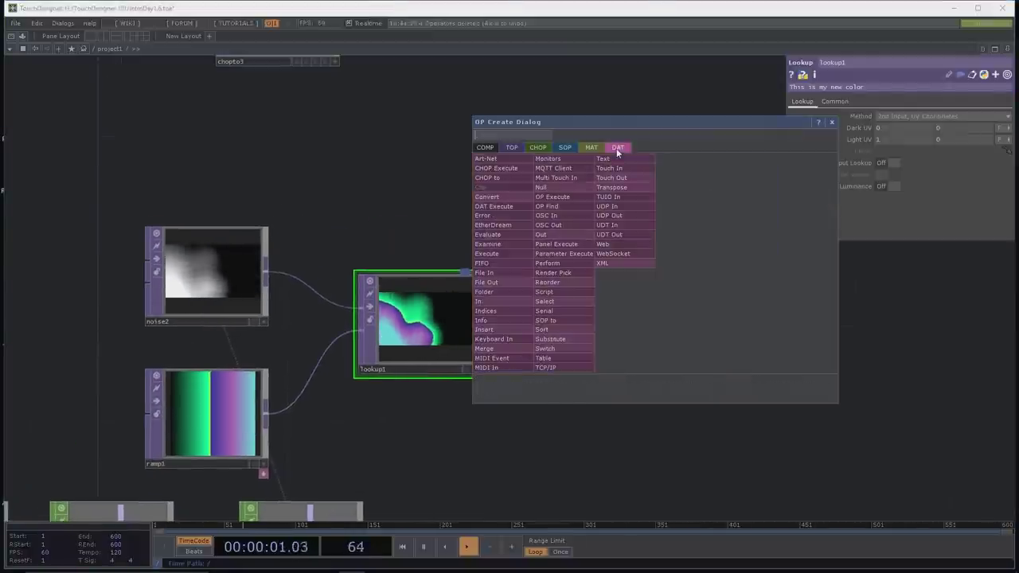
click(612, 160)
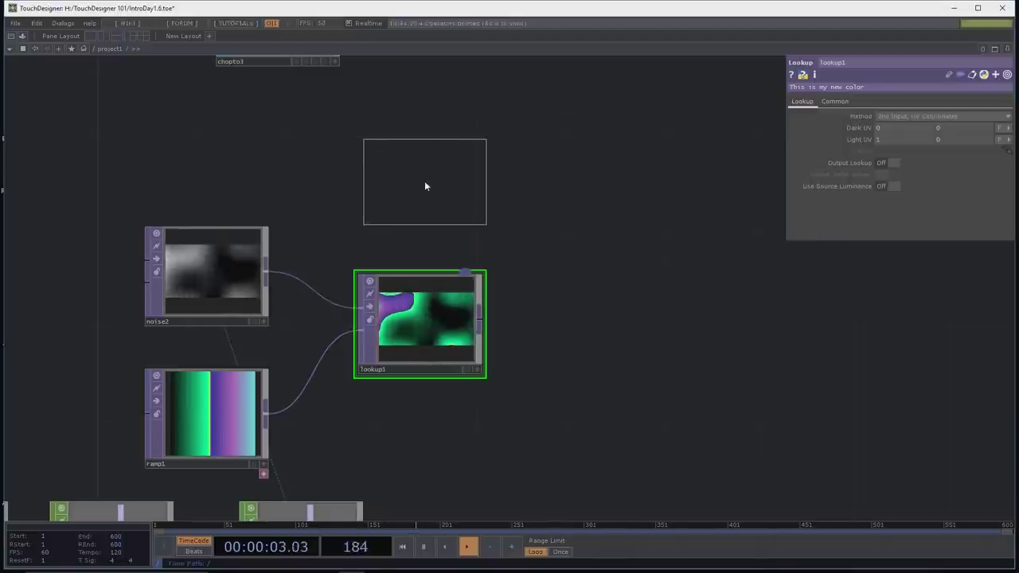
click(425, 186)
drag(485, 233, 711, 242)
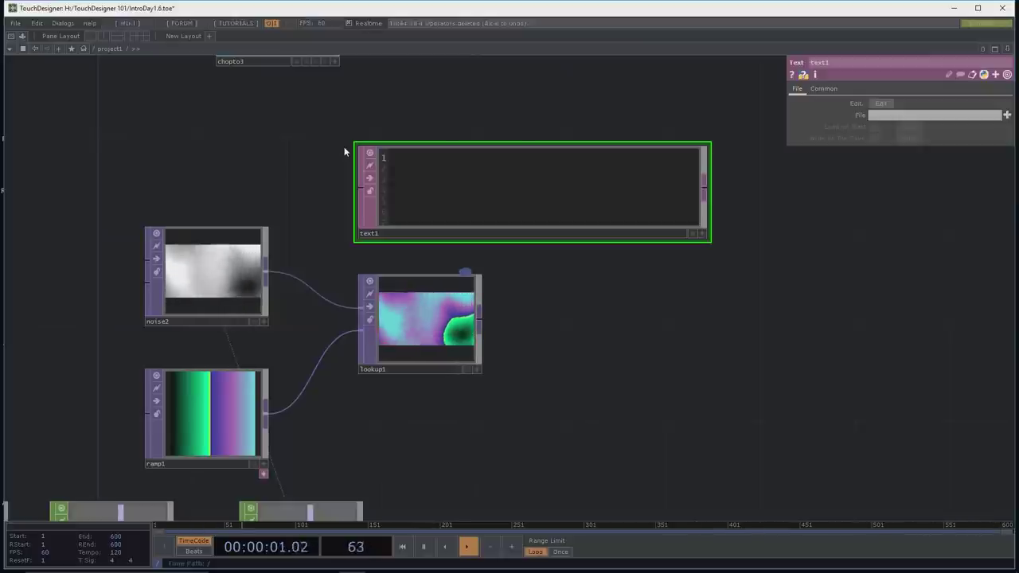
key(Delete)
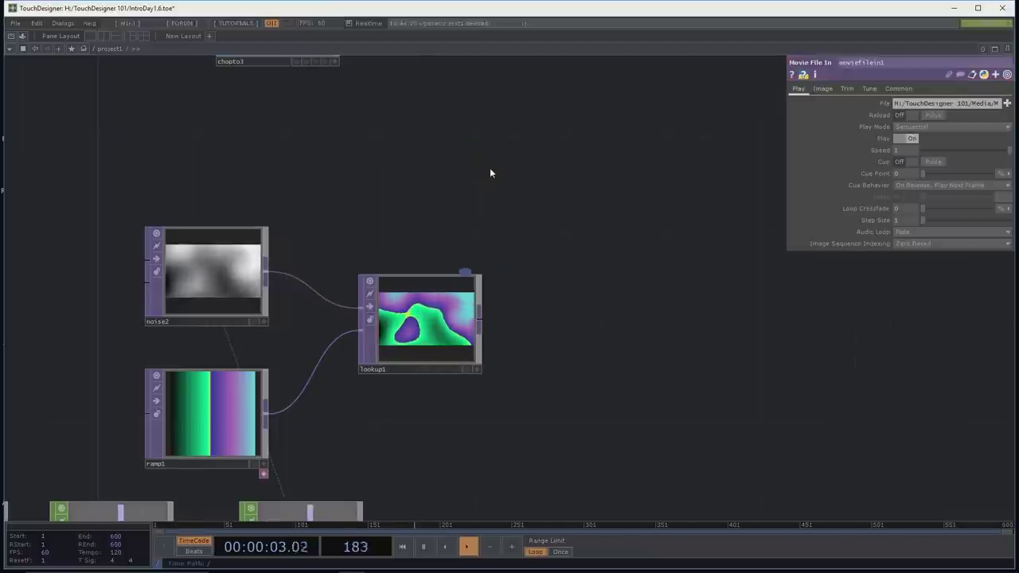
Step: Review the network from the constant1-to-null2 CHOP chain through noise2 and ramp1 to lookup1
key(h)
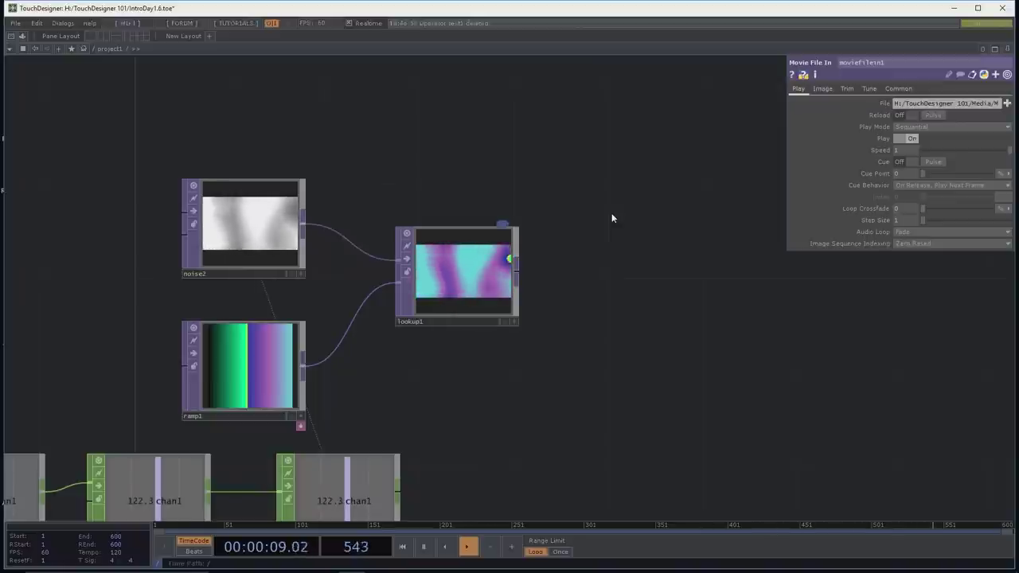
key(h)
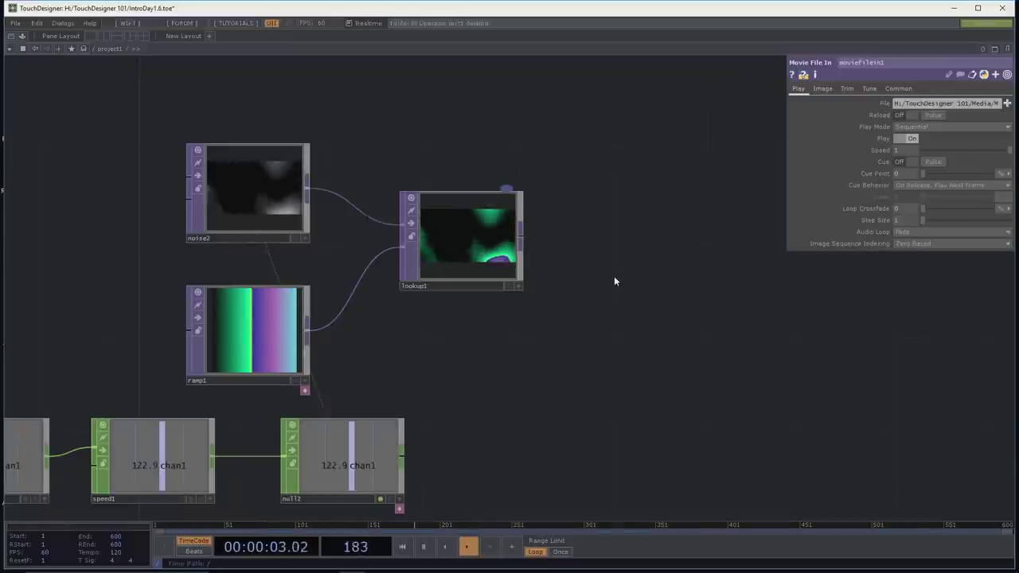
drag(619, 291, 623, 263)
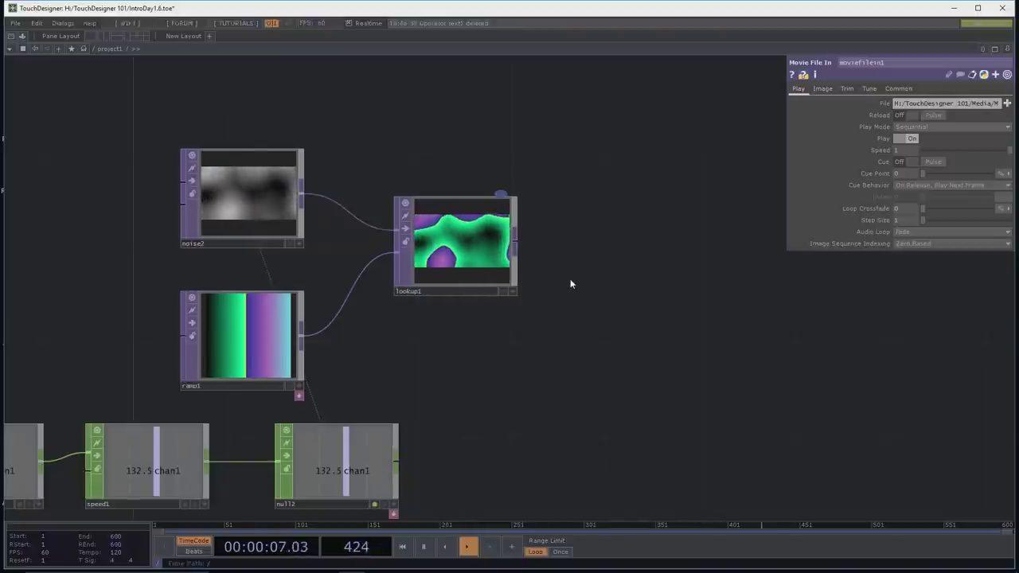
drag(632, 292, 643, 269)
scroll(618, 293, down, 4)
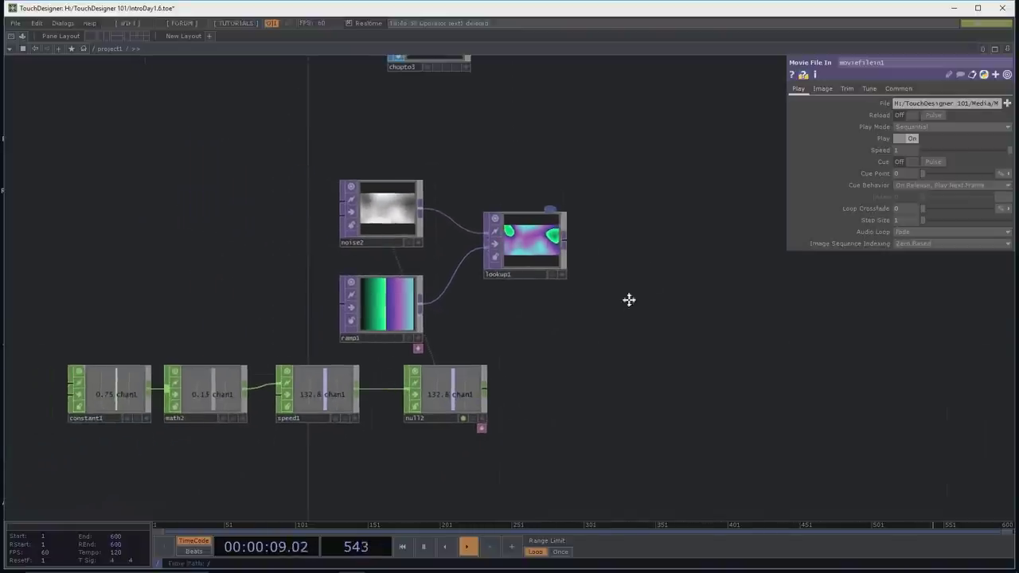
scroll(299, 462, up, 5)
scroll(264, 466, down, 5)
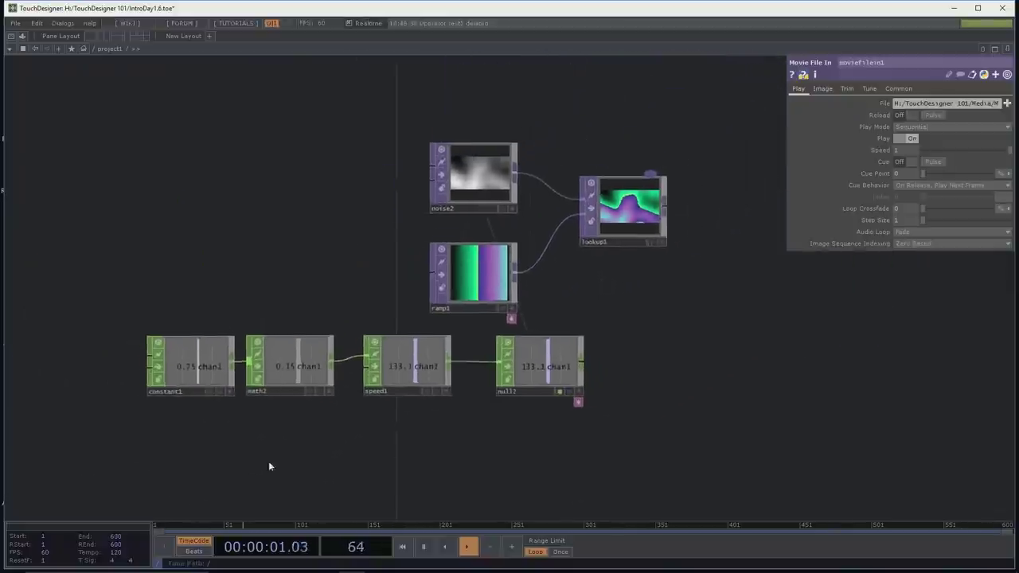
scroll(321, 454, up, 3)
scroll(288, 462, down, 3)
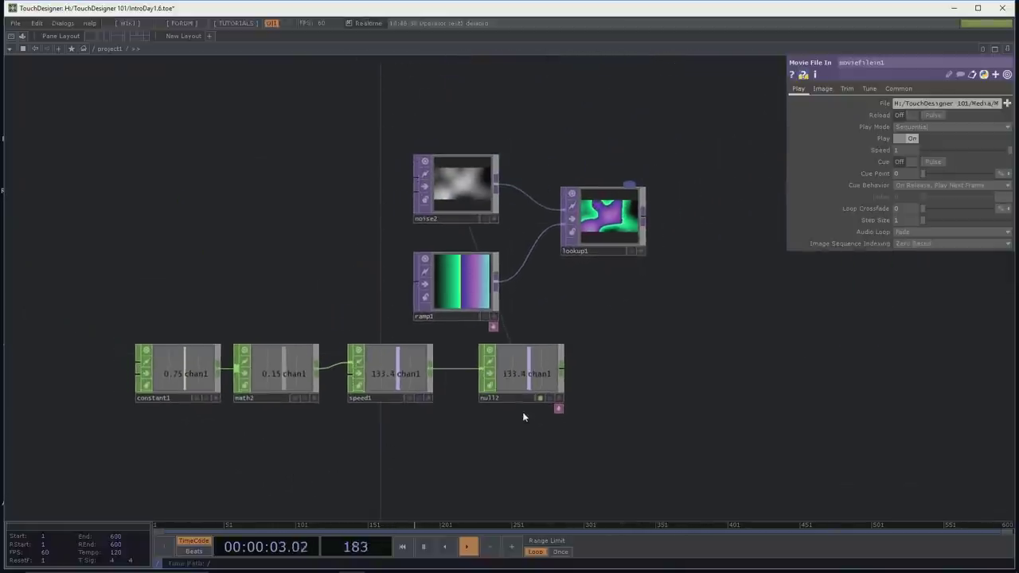
scroll(641, 296, up, 2)
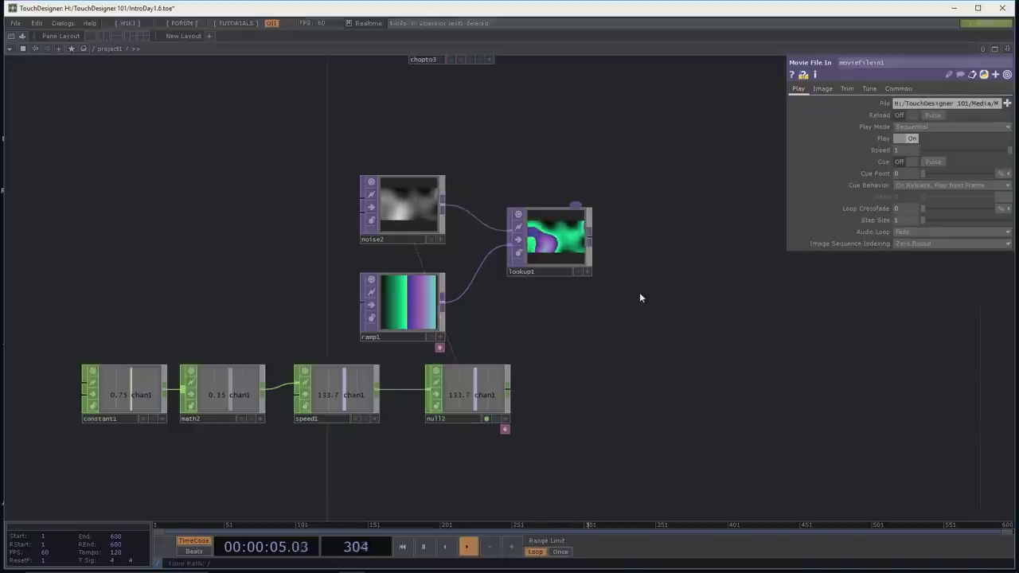
Step: Toggle lookup1's background display, leaving it on, and turn on noise2's background display as well
drag(614, 291, 655, 282)
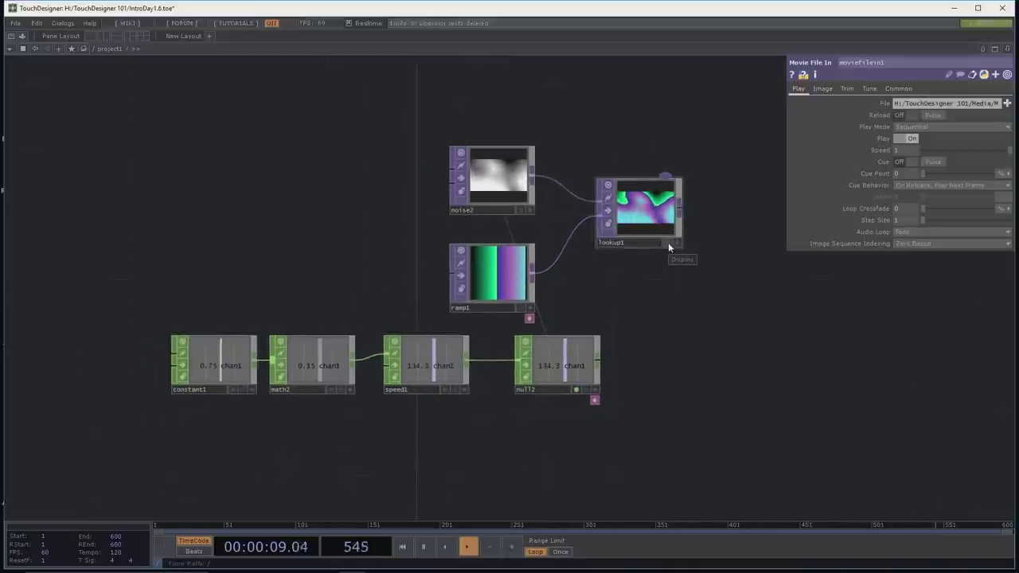
click(669, 242)
click(668, 242)
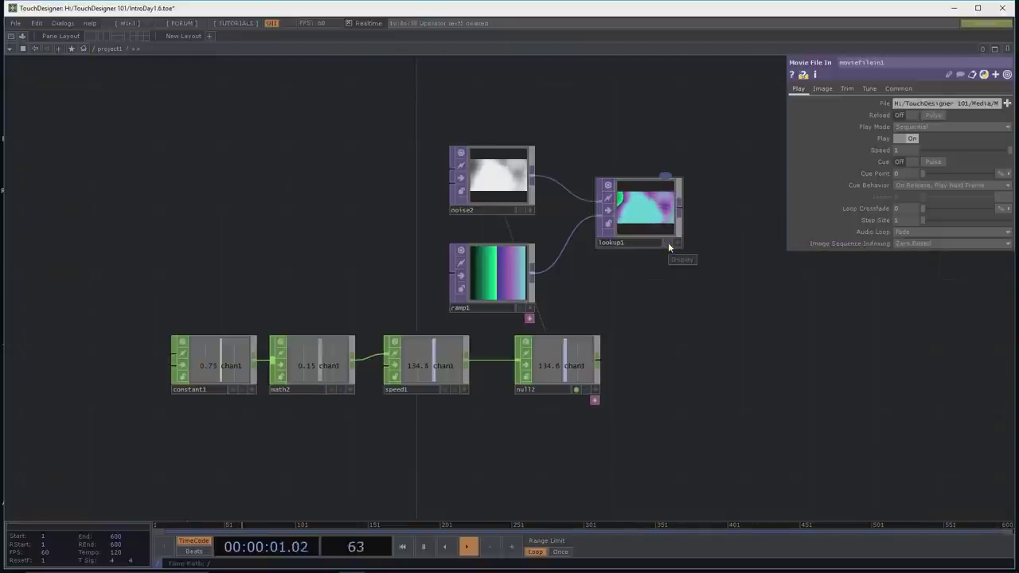
click(668, 242)
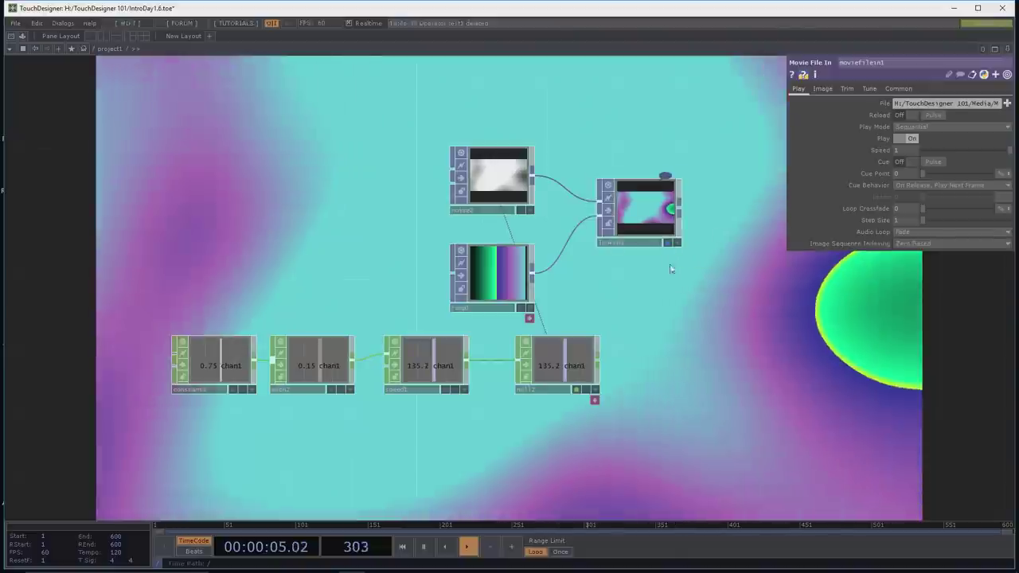
click(666, 243)
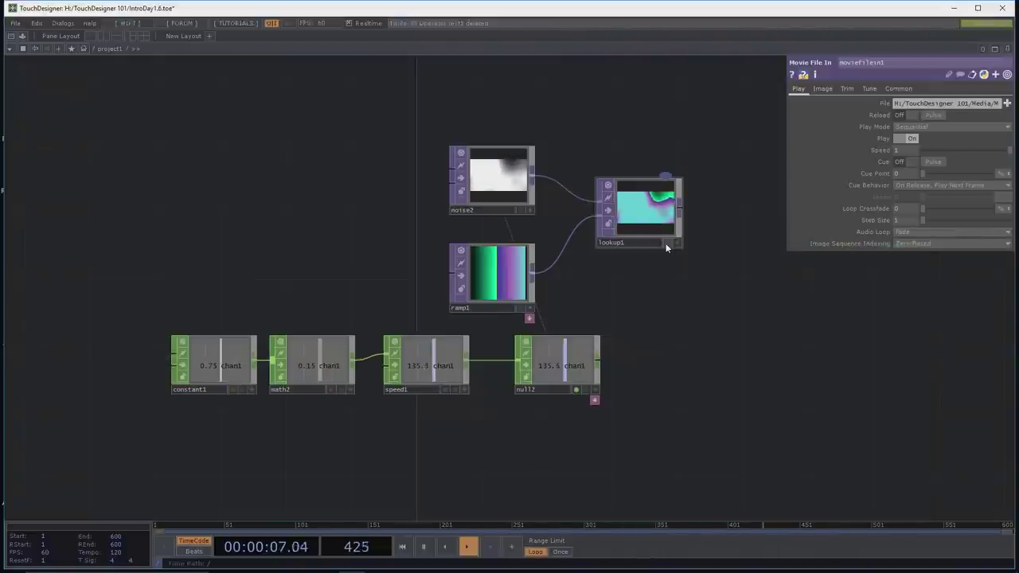
click(666, 243)
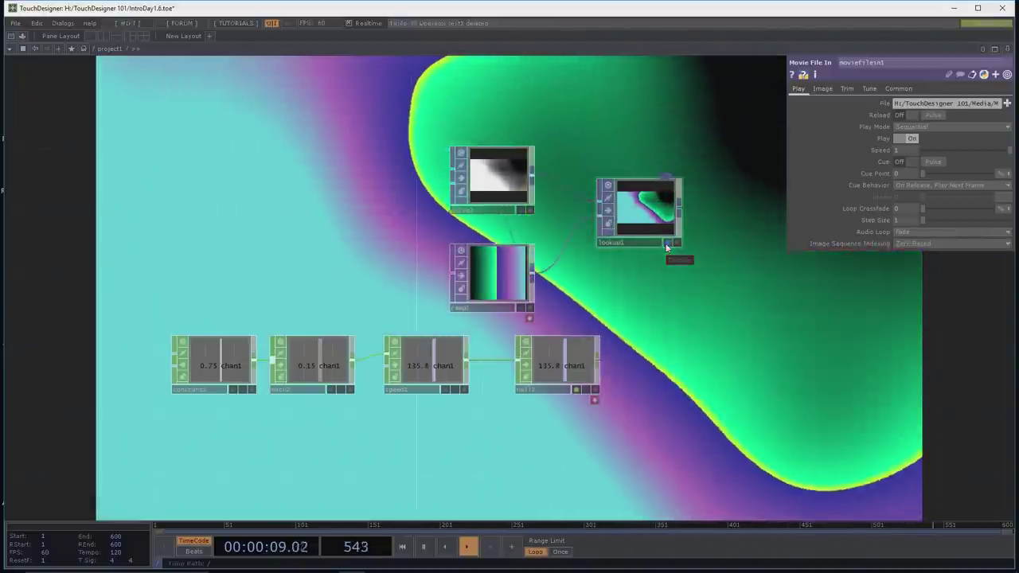
click(521, 211)
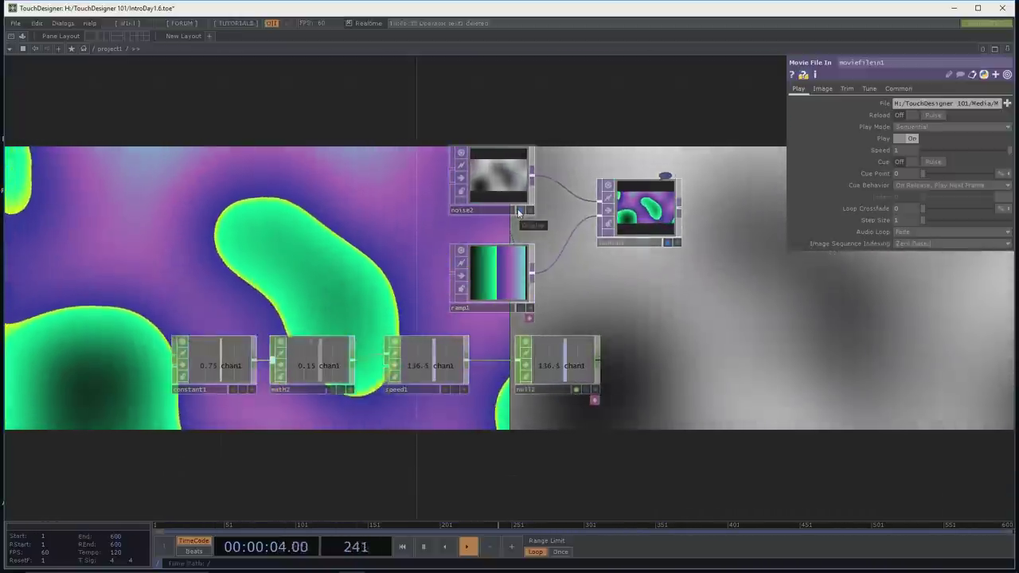
Step: Toggle the background displays of noise2 and lookup1 to compare them, leaving only lookup1 displayed as the background
click(518, 210)
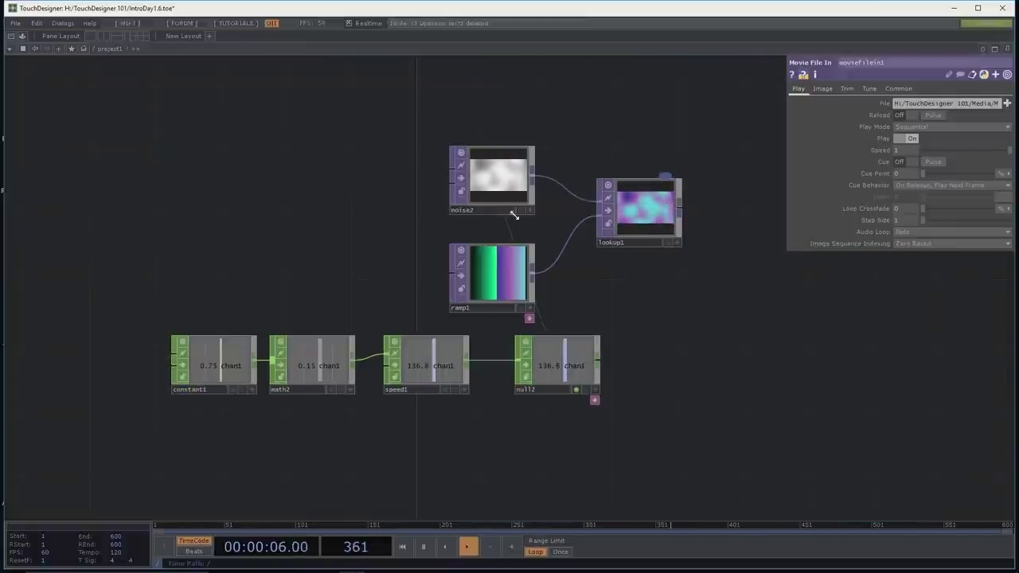
click(519, 210)
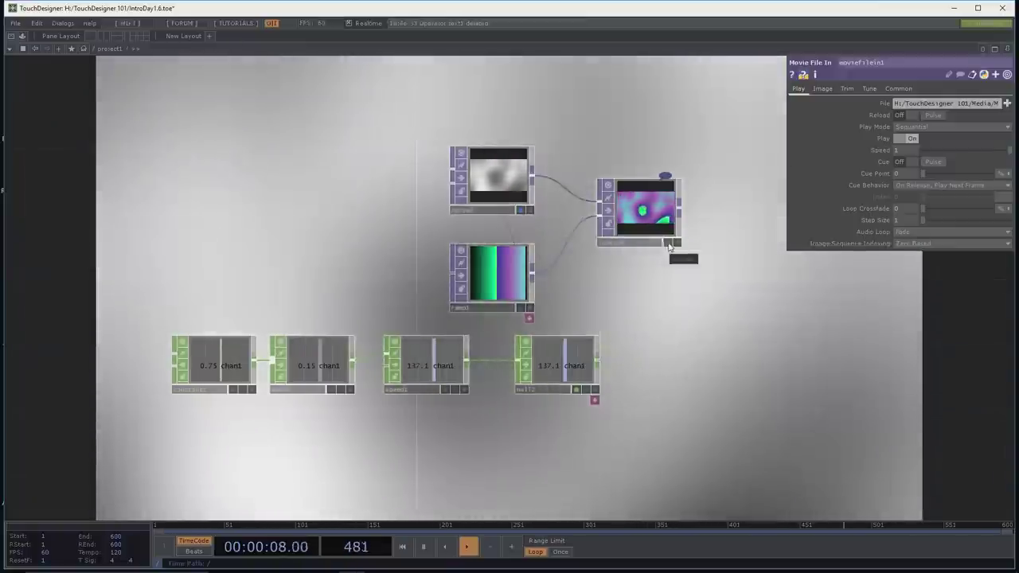
click(669, 245)
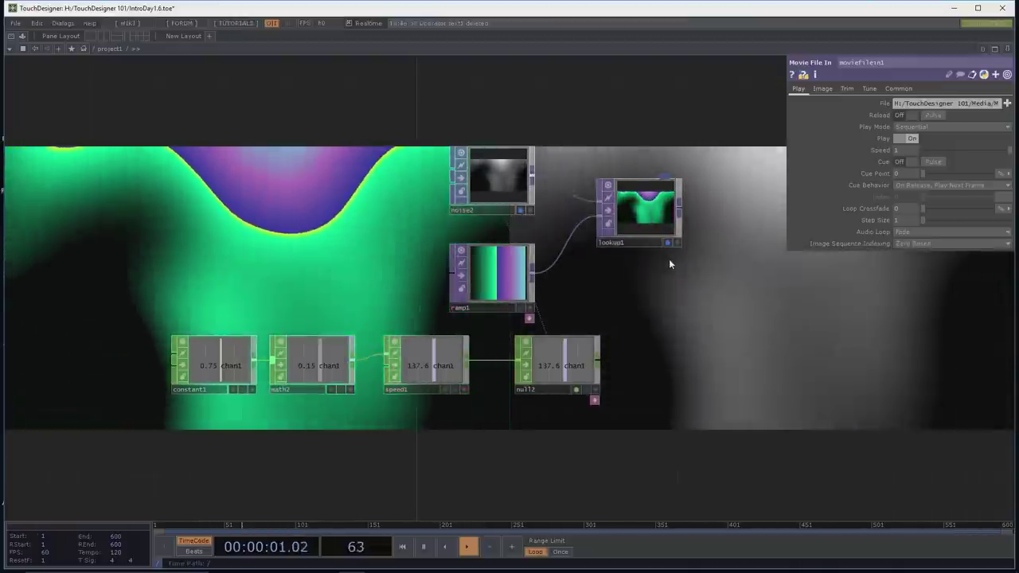
click(522, 210)
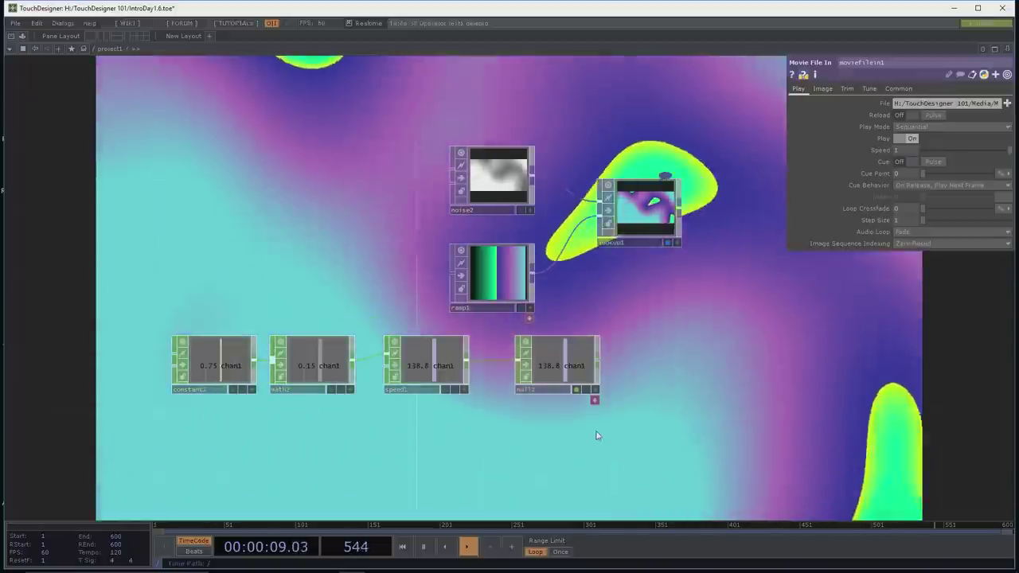
Step: Try constant1's chan1 value at 0.54, move constant1 slightly away from math2, and raise chan1 to 0.65
click(239, 347)
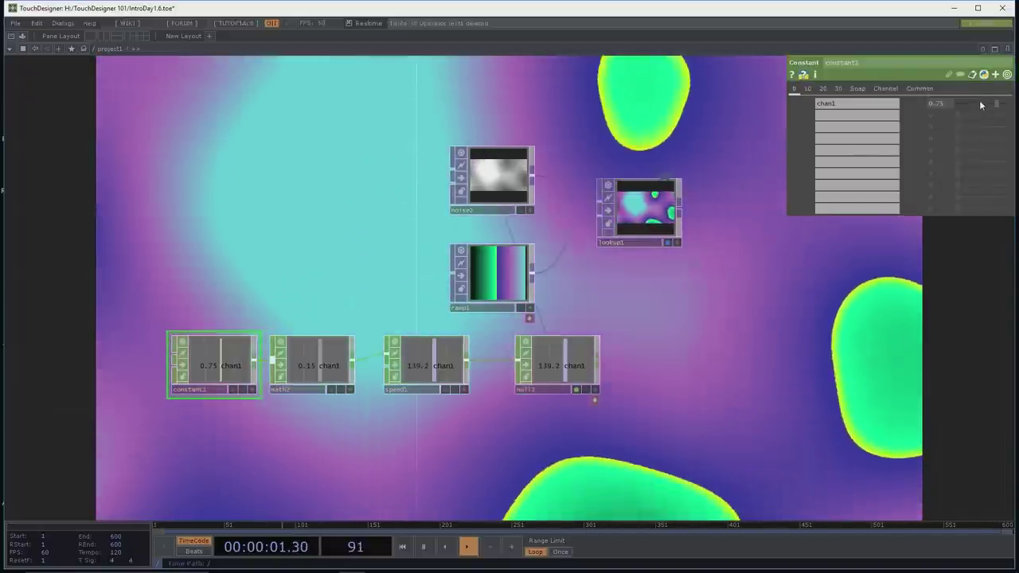
drag(996, 103, 987, 106)
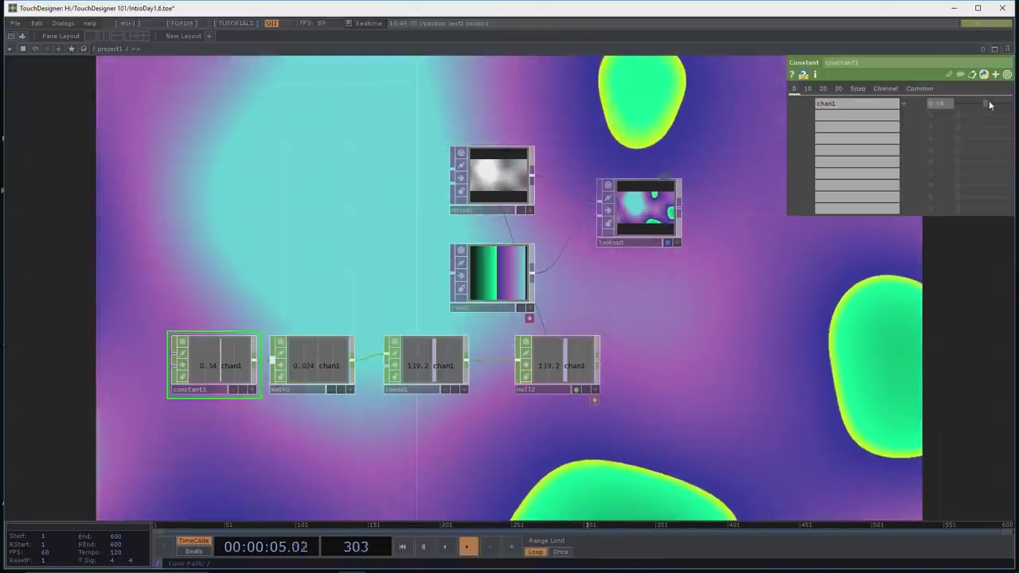
scroll(614, 414, up, 3)
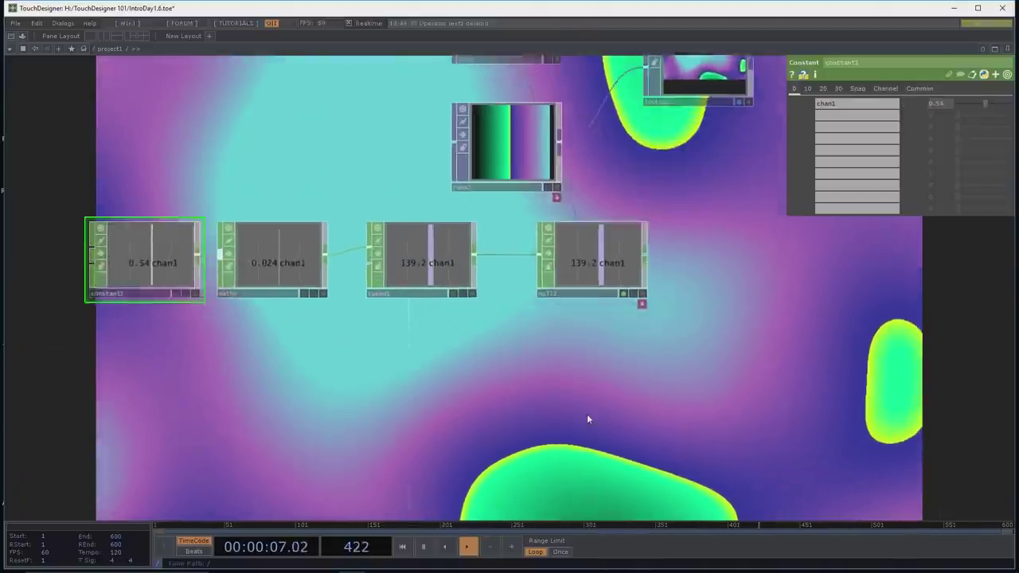
scroll(519, 408, down, 1)
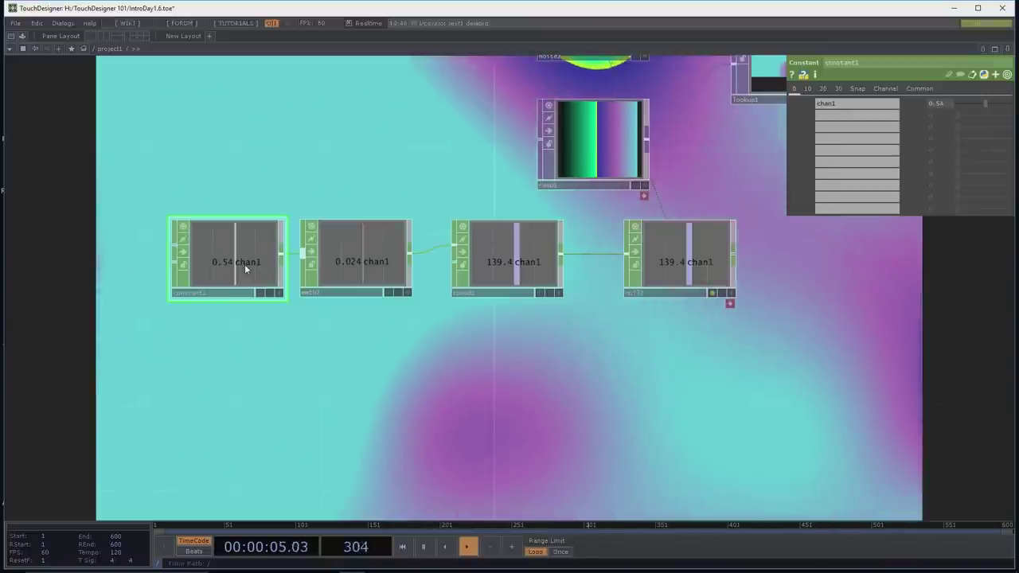
drag(244, 265, 216, 262)
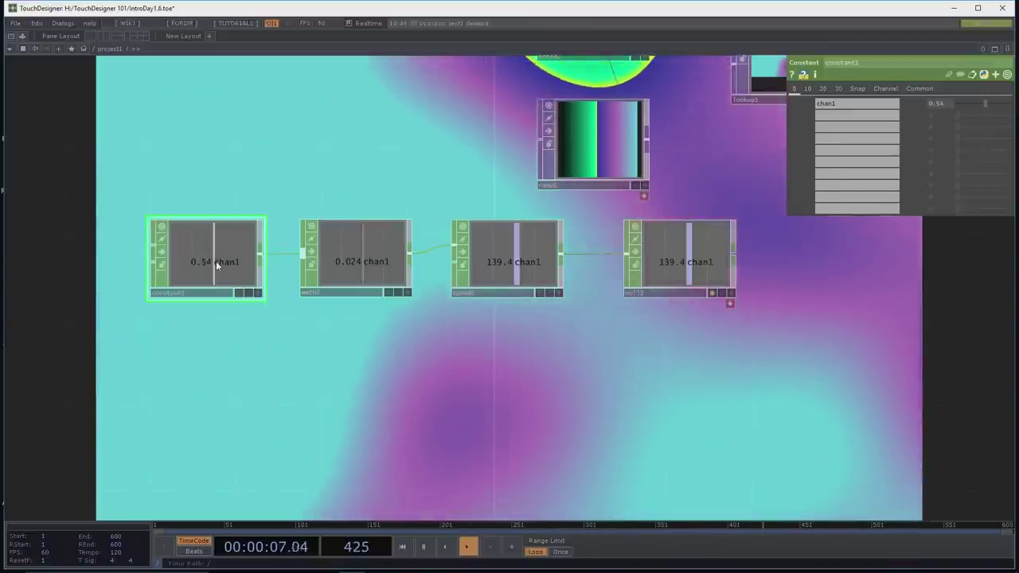
drag(984, 106, 991, 105)
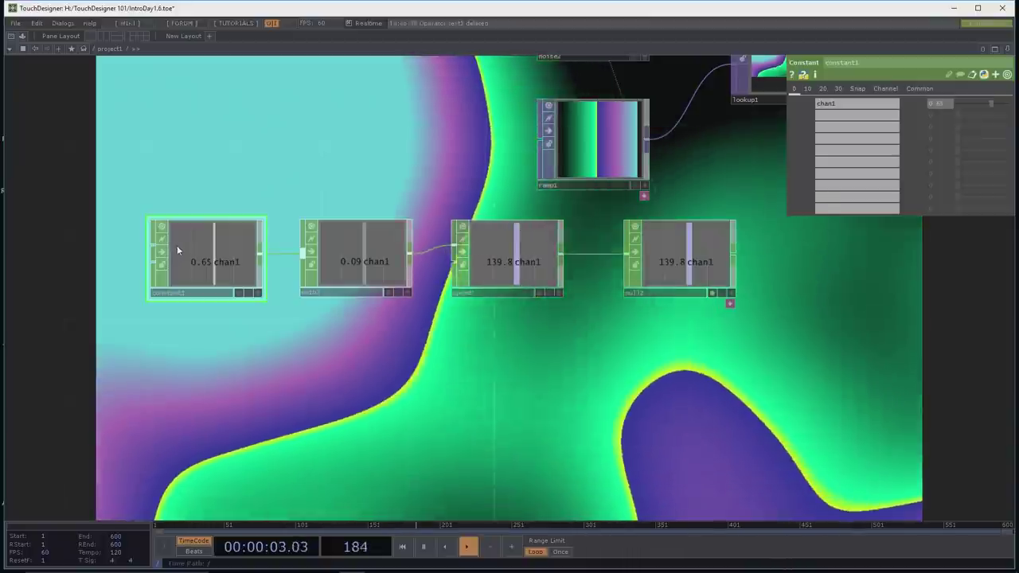
Step: Add a Slider COMP to the network below constant1
double_click(184, 364)
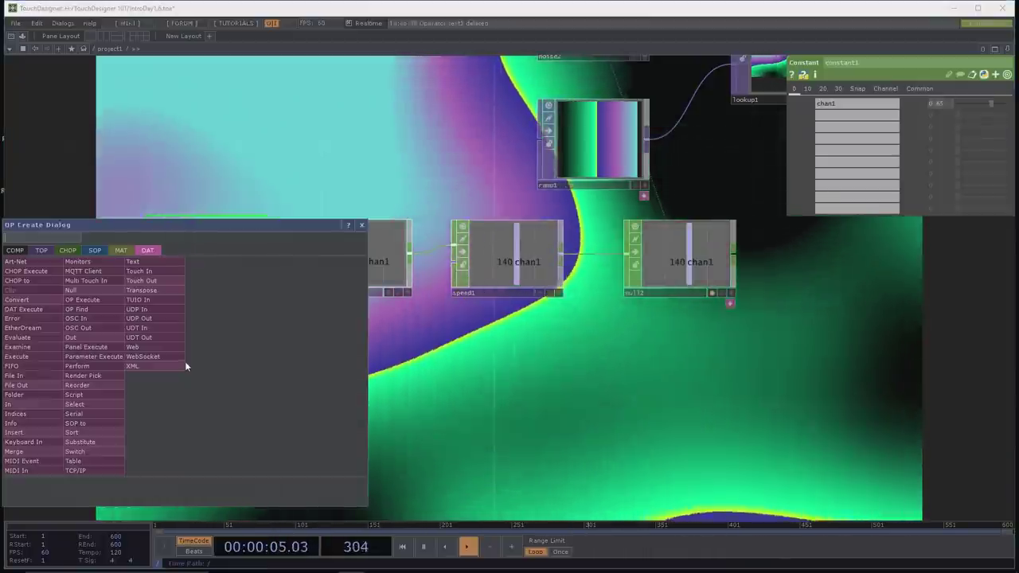
click(15, 251)
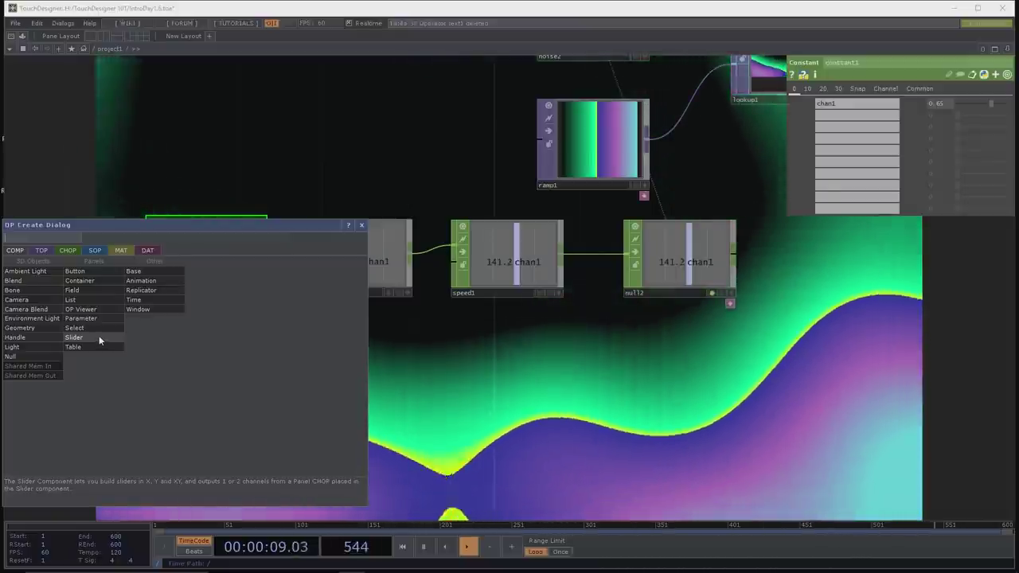
click(99, 335)
click(188, 399)
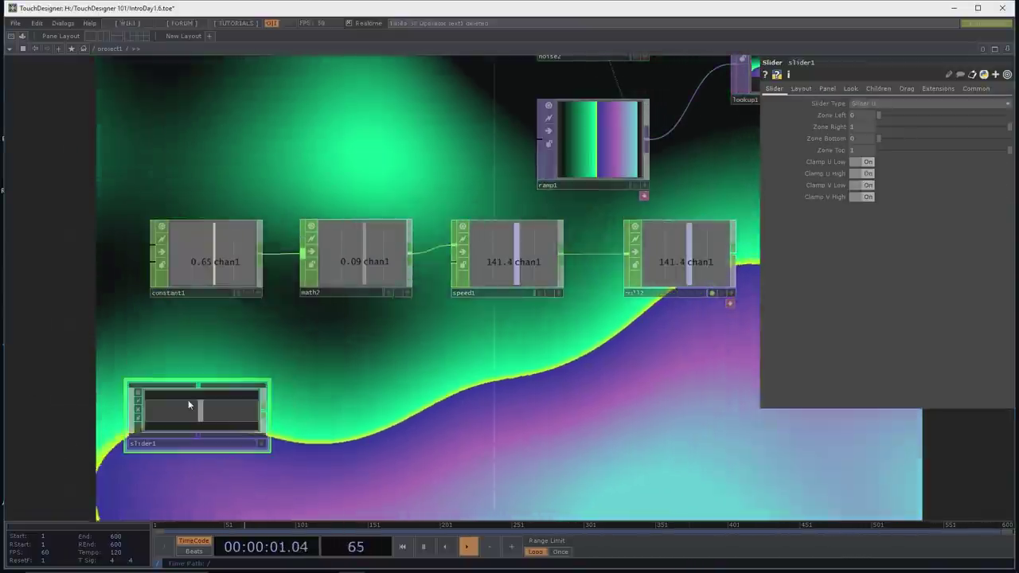
Step: Try out slider1's handle with its viewer active, and make the viewer inactive again
click(263, 448)
mouse_move(200, 414)
mouse_down()
mouse_move(166, 414)
mouse_move(229, 414)
mouse_move(159, 414)
mouse_move(288, 404)
mouse_move(133, 414)
mouse_move(197, 414)
mouse_up()
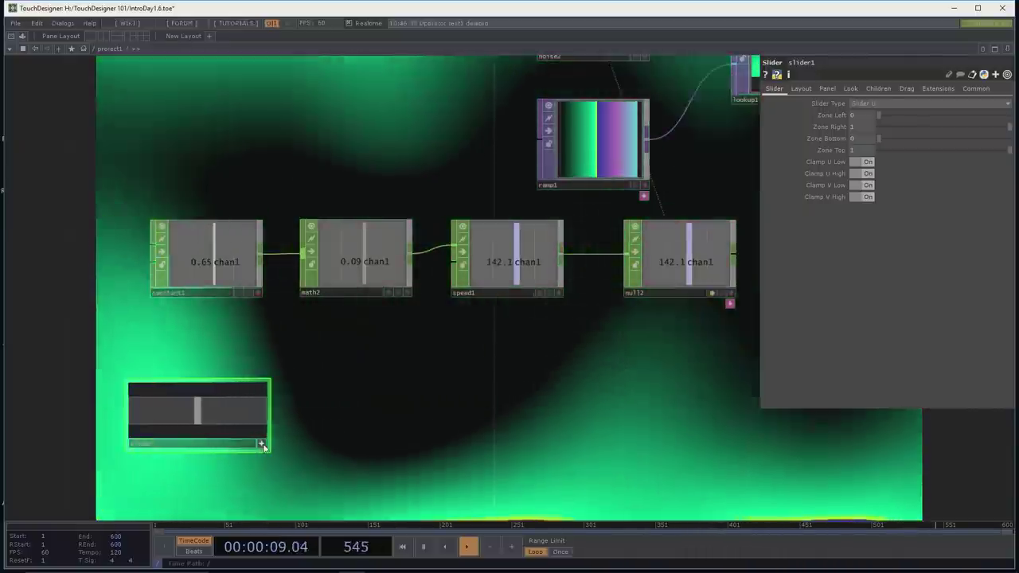
click(263, 446)
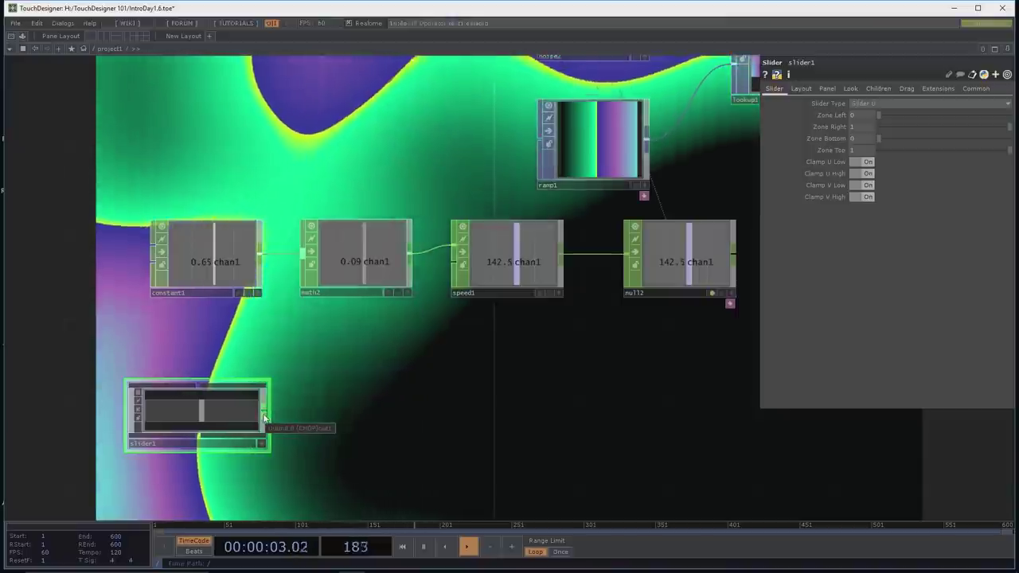
Step: Move constant1 up and away from the chain, and connect slider1's CHOP output to math2's input in its place
drag(265, 415, 301, 273)
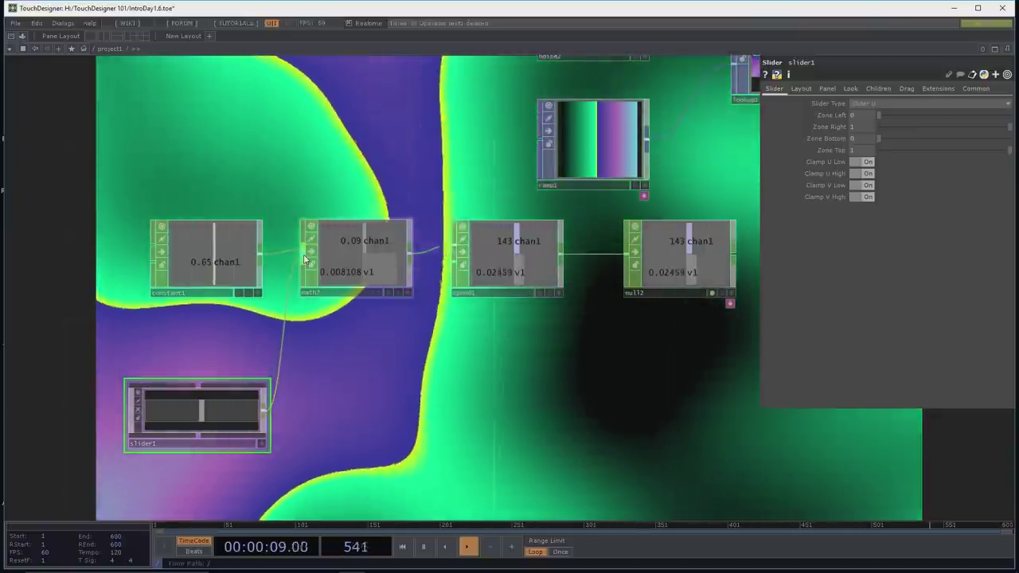
drag(304, 259, 310, 323)
click(207, 244)
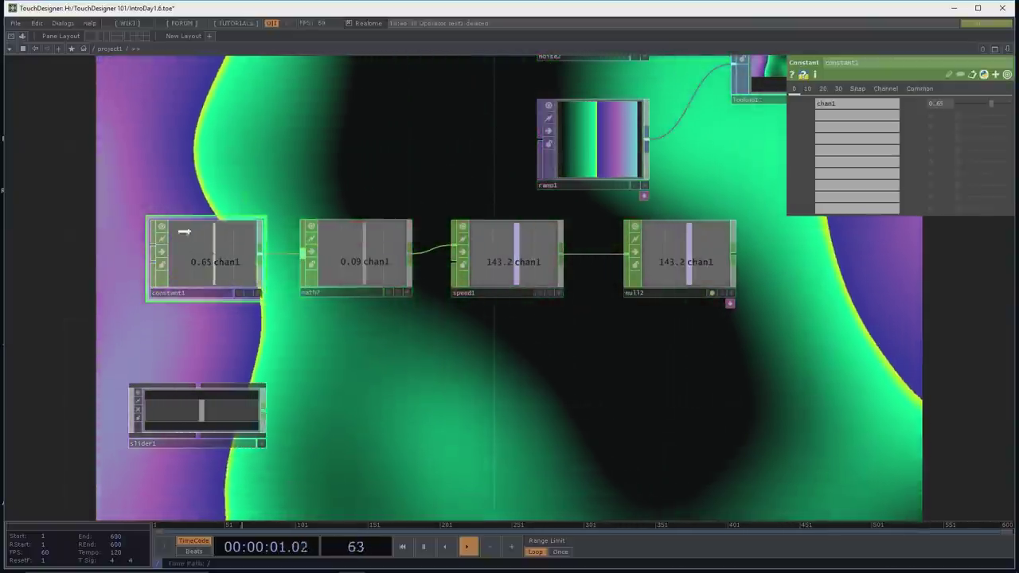
drag(207, 244, 139, 200)
mouse_move(302, 256)
mouse_down()
mouse_move(268, 285)
mouse_move(303, 253)
mouse_up()
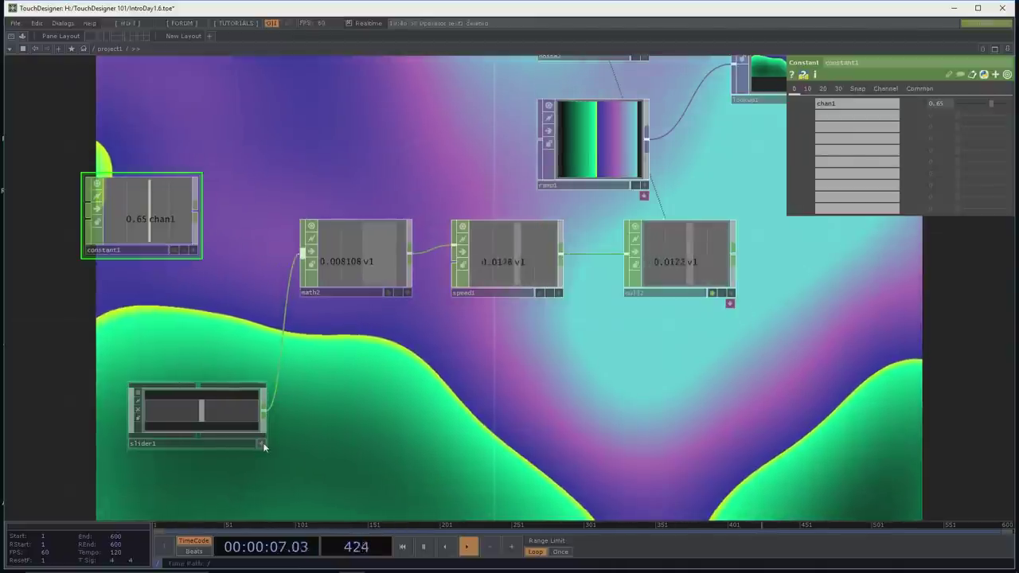
Step: Move slider1 directly beneath constant1 and shift its handle slightly past the middle with the viewer active
drag(250, 431, 155, 357)
click(219, 357)
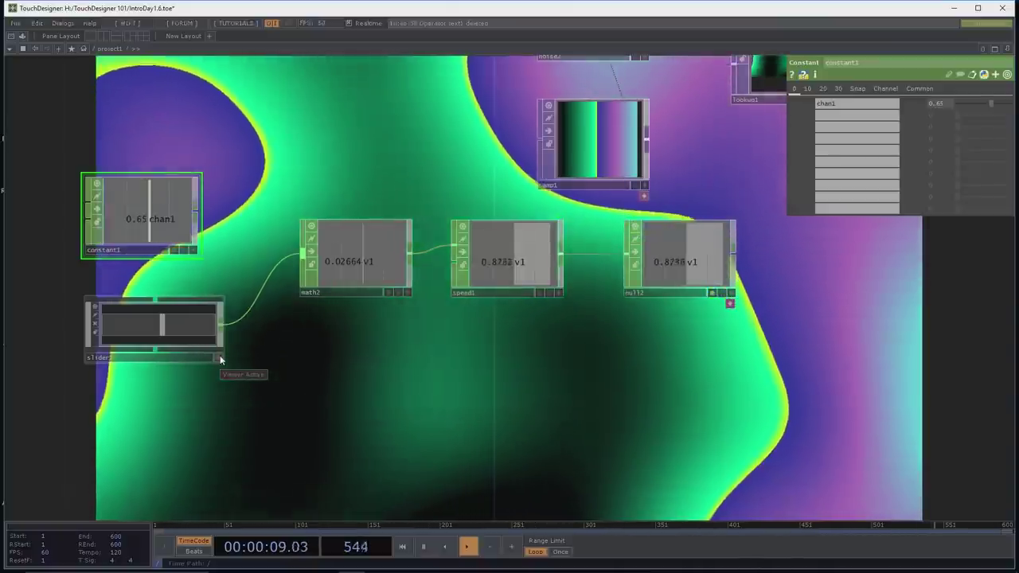
middle_drag(292, 413, 317, 391)
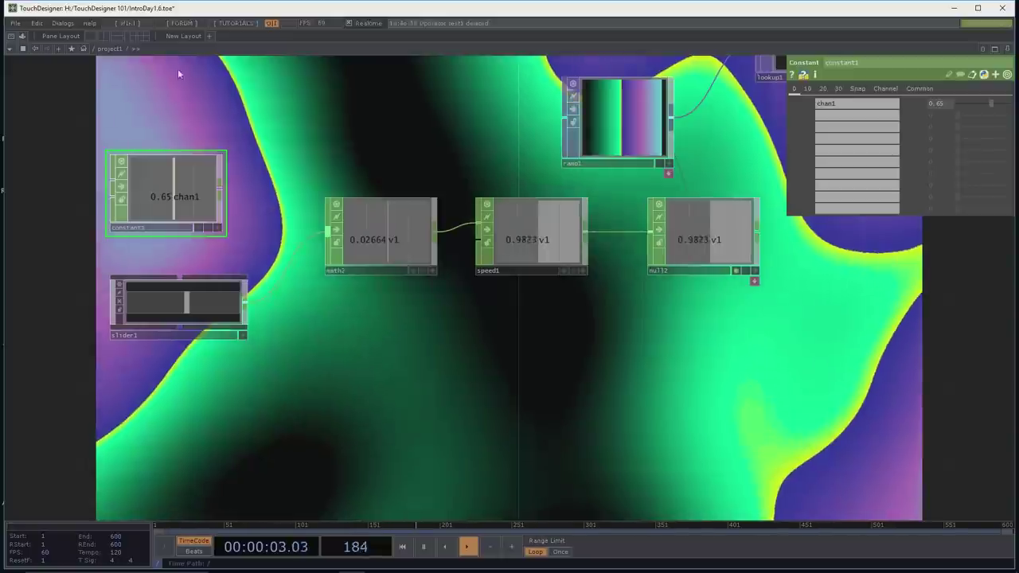
Step: Create a device mapping in the MIDI Device Mapper with Launch Control as its In Device, and close the mapper
click(64, 23)
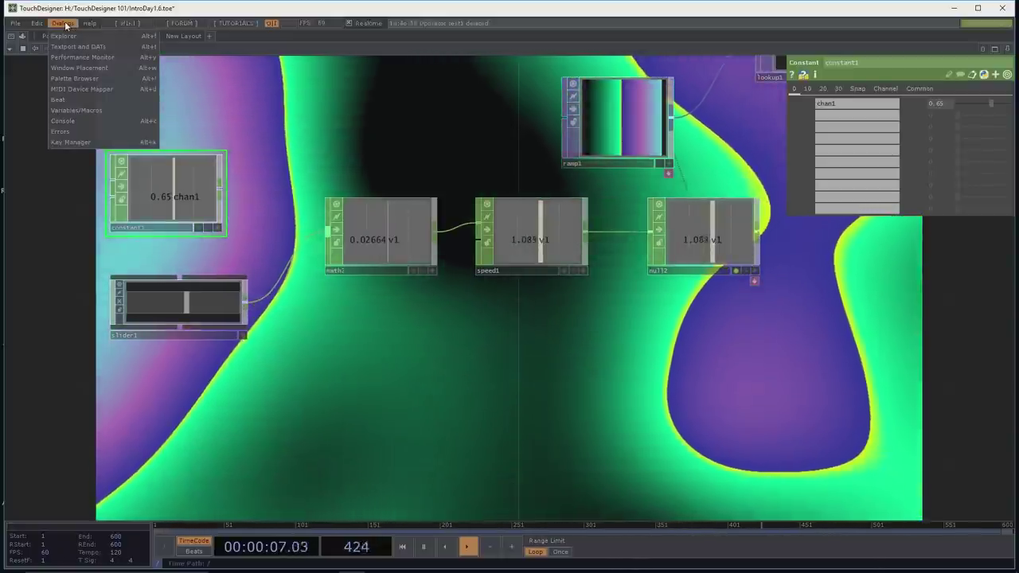
click(108, 88)
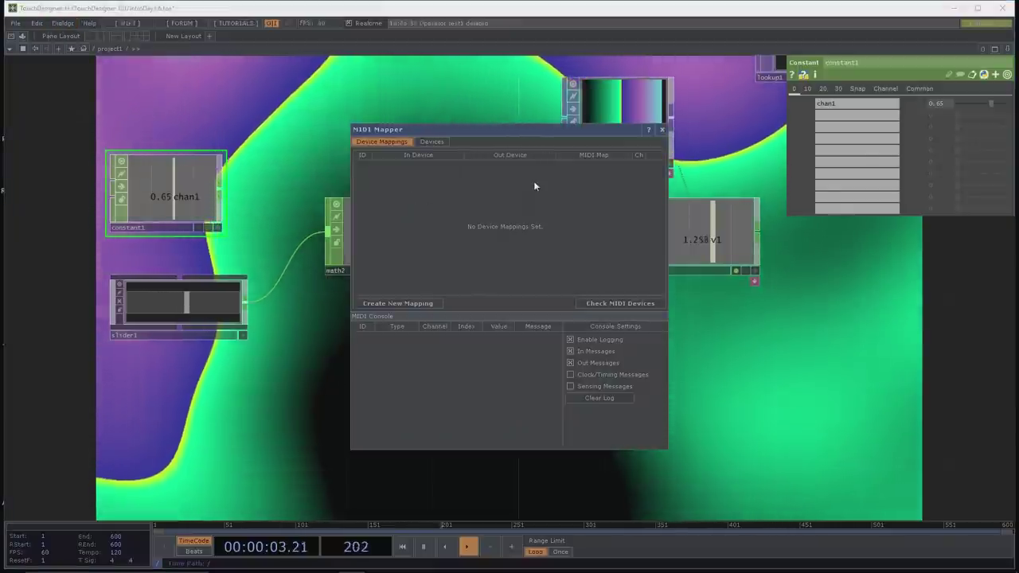
drag(539, 130, 438, 108)
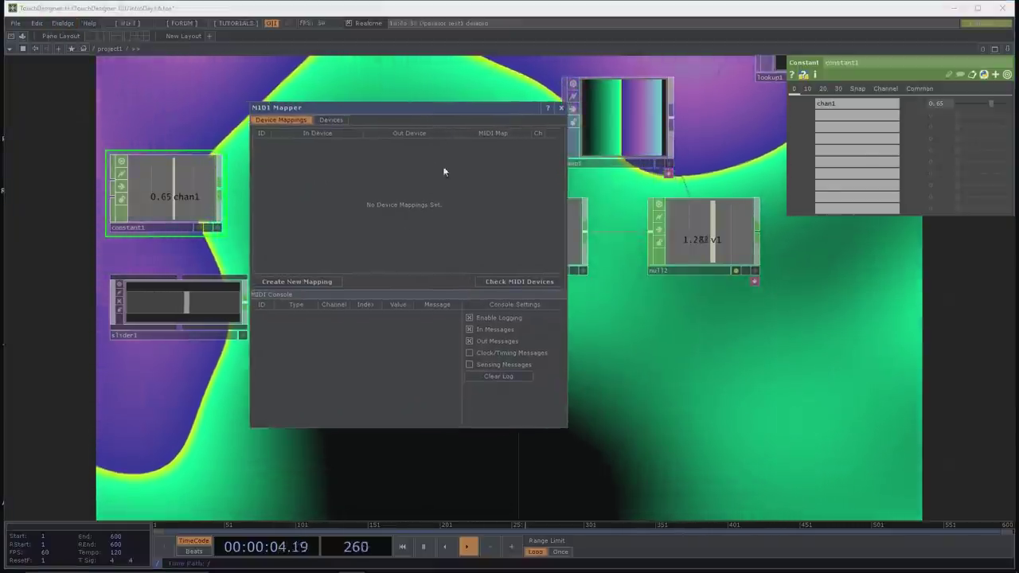
click(297, 283)
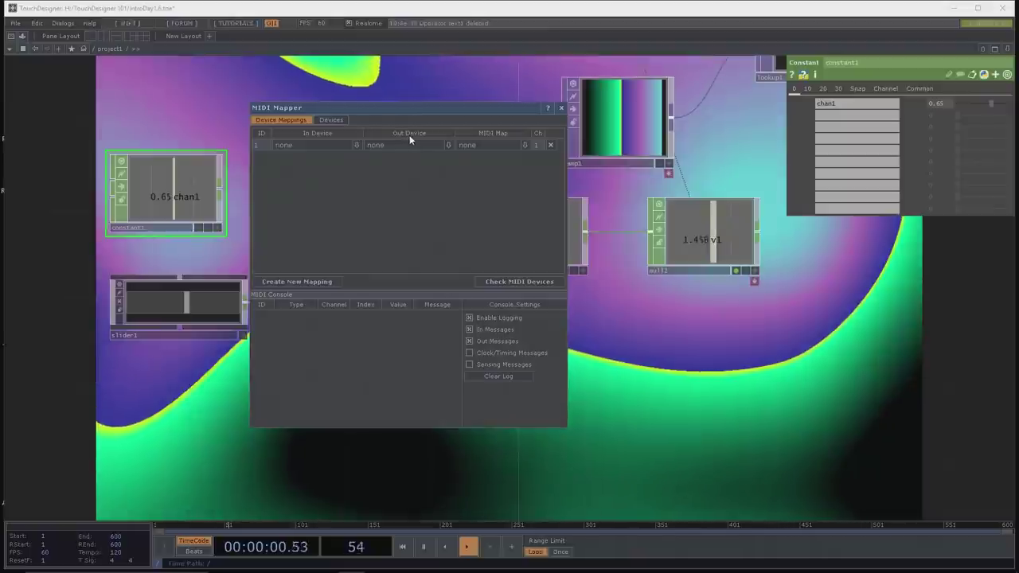
click(369, 147)
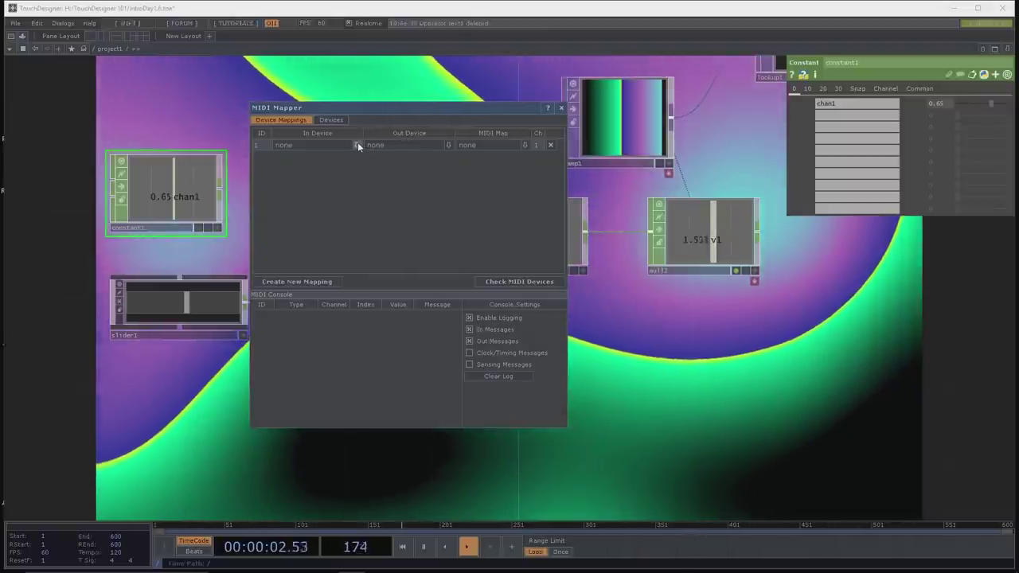
click(358, 147)
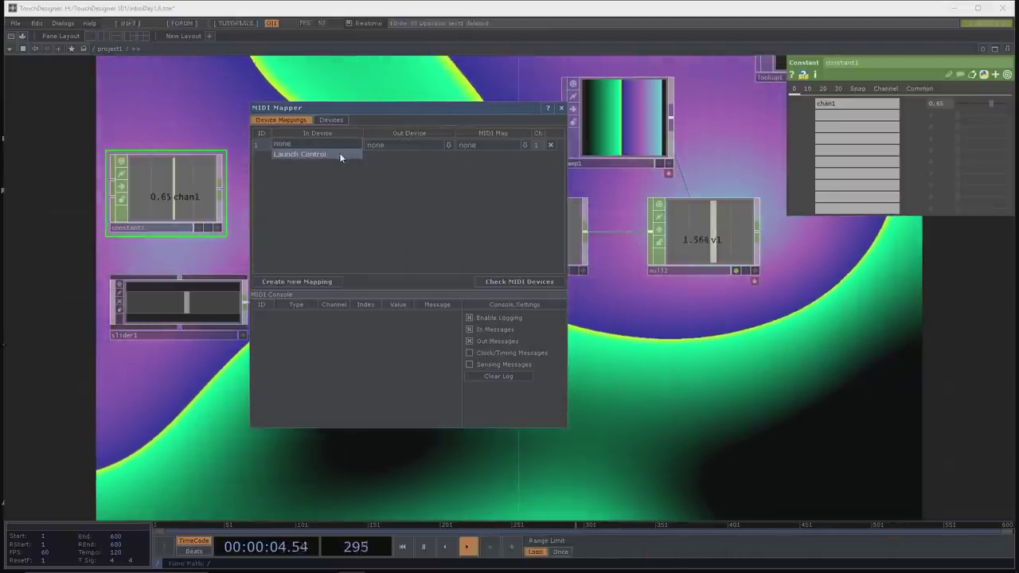
click(340, 155)
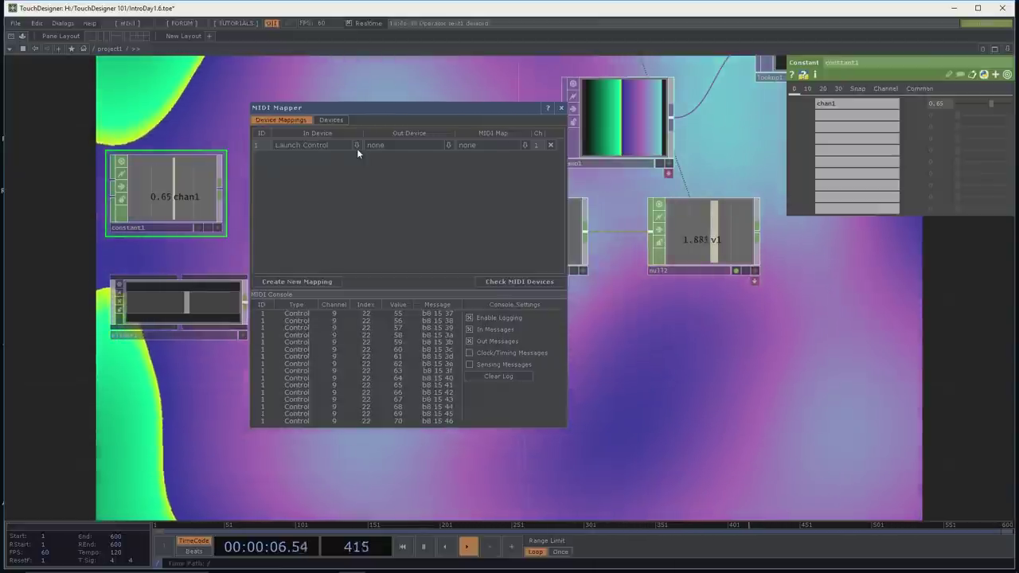
click(561, 108)
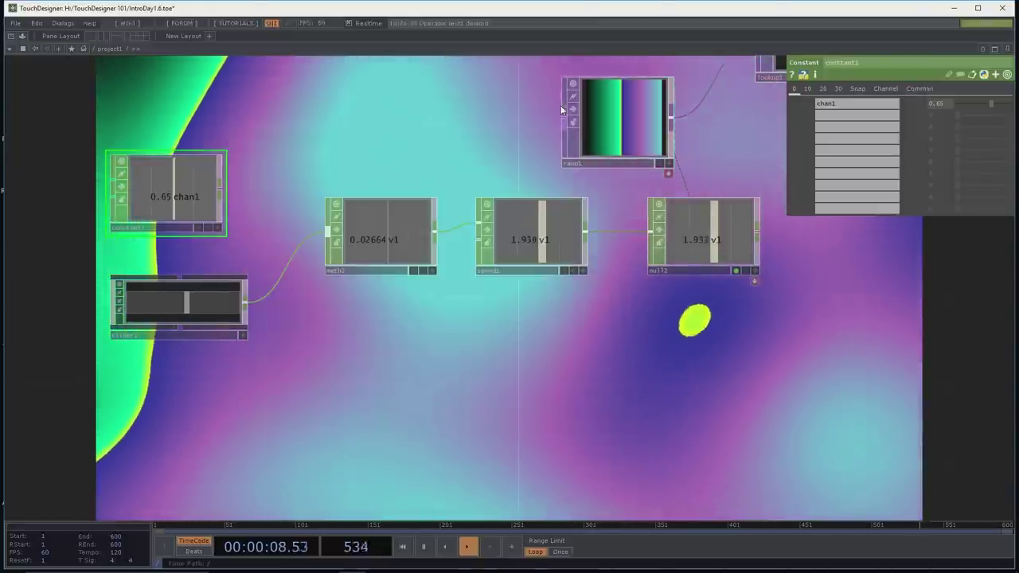
Step: Add a MIDI In CHOP to the network below slider1
drag(304, 348, 310, 314)
key(Tab)
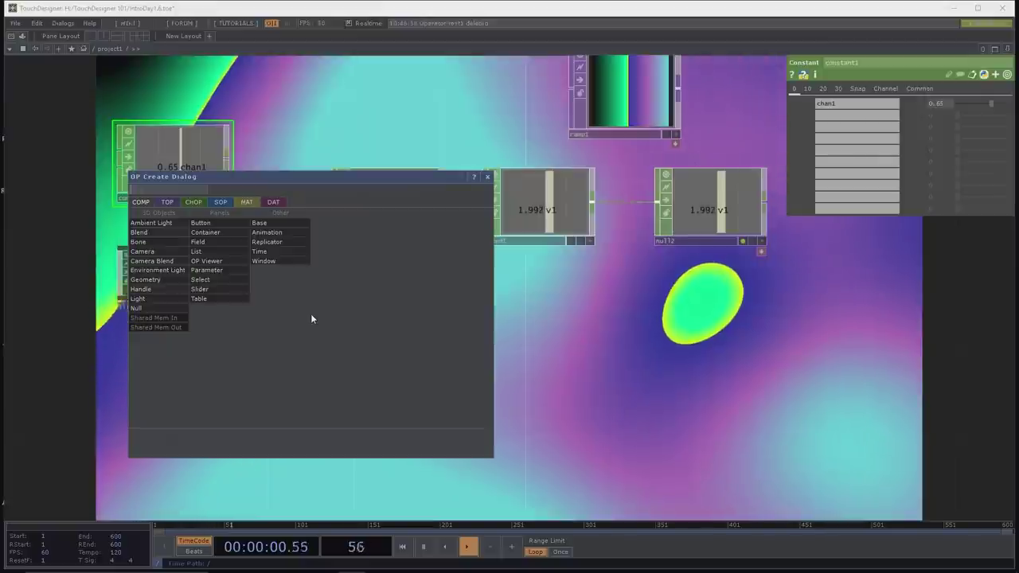
click(194, 203)
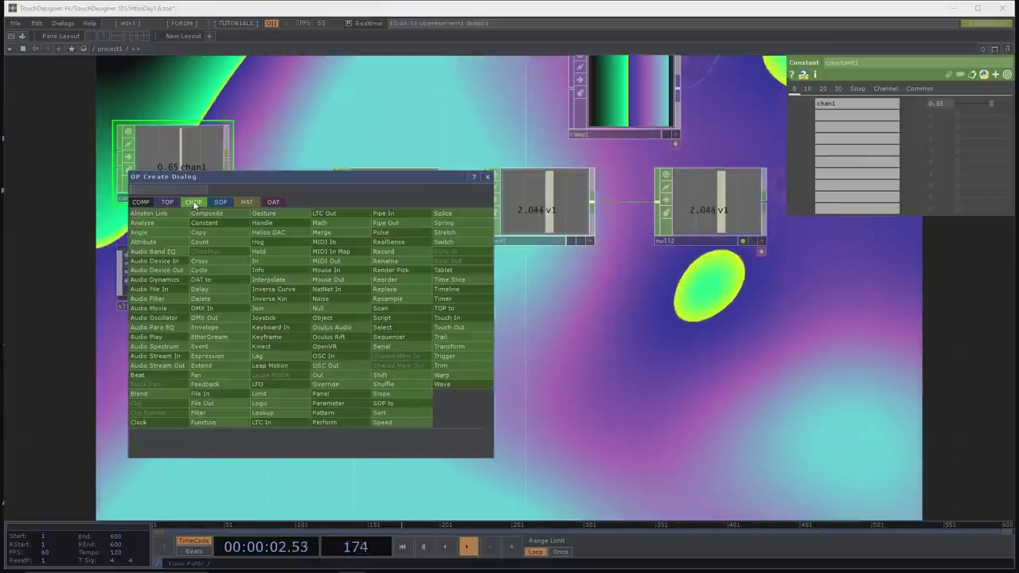
text(midi)
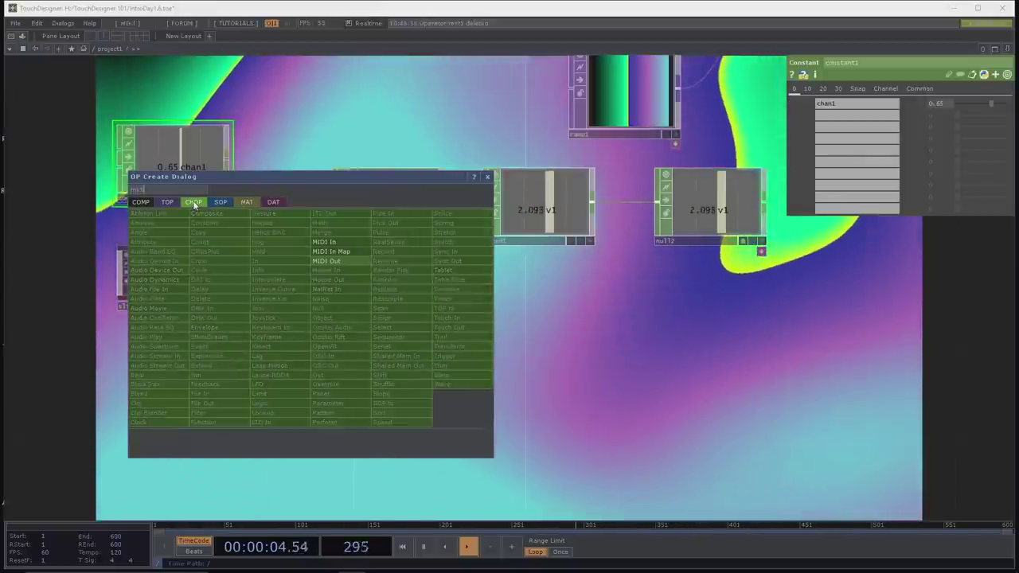
click(351, 243)
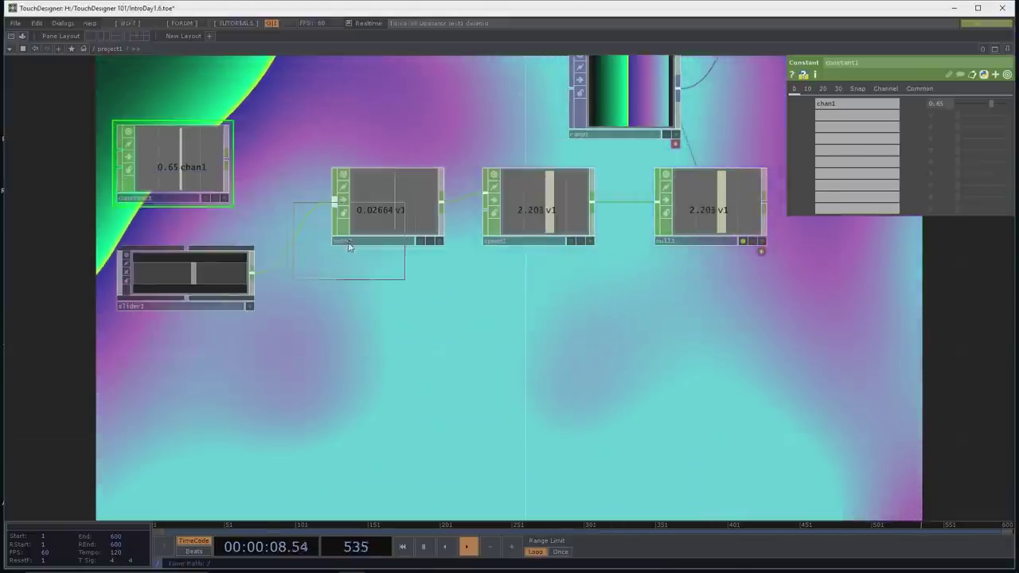
click(189, 398)
drag(353, 357, 360, 342)
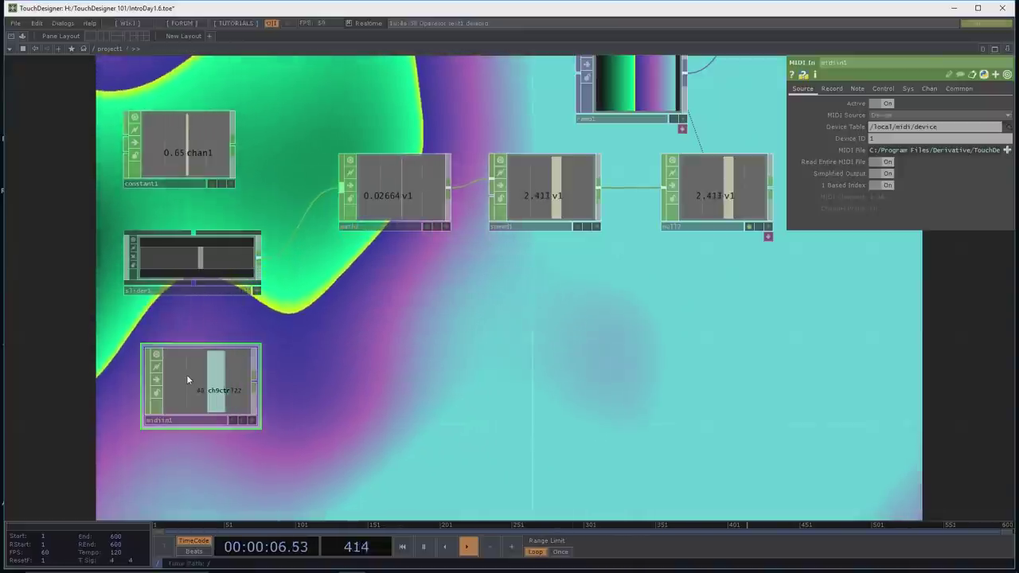
Step: Reopen the MIDI Device Mapper and add a second device mapping below the Launch Control one
click(62, 23)
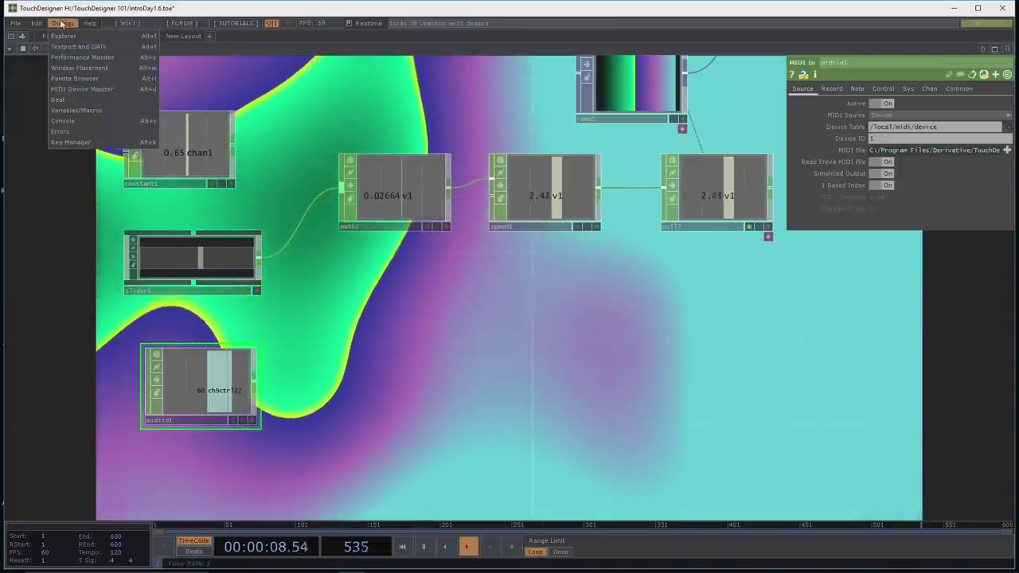
click(80, 88)
drag(400, 133, 421, 137)
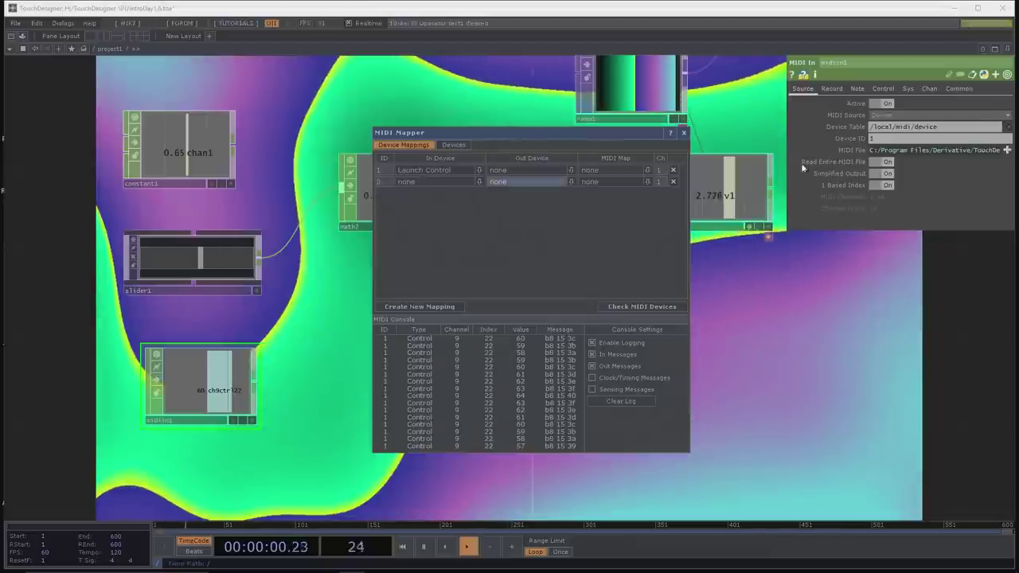
Step: Set midiin1's Device ID to 1 and close the MIDI Device Mapper
click(871, 139)
text(1)
key(Return)
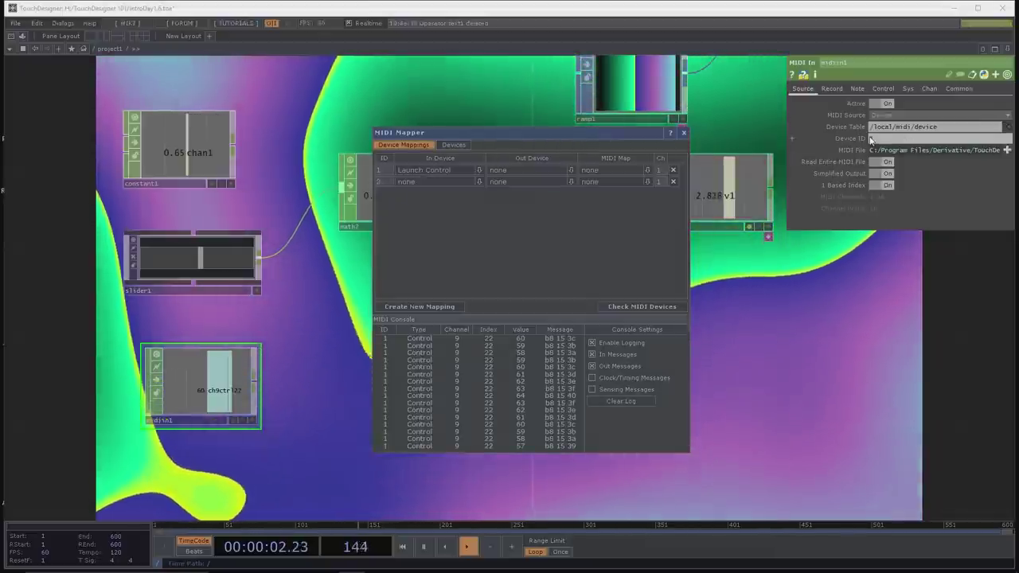
click(683, 133)
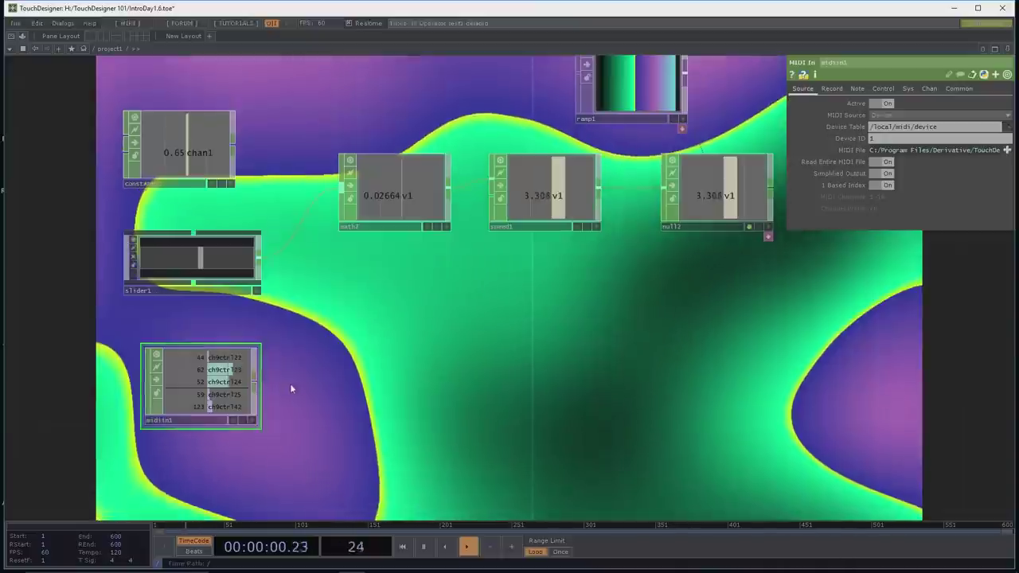
Step: Align midiin1 beneath slider1 and add a Select CHOP wired after it, choosing ch9ctrl22 as the channel name
drag(237, 361, 216, 338)
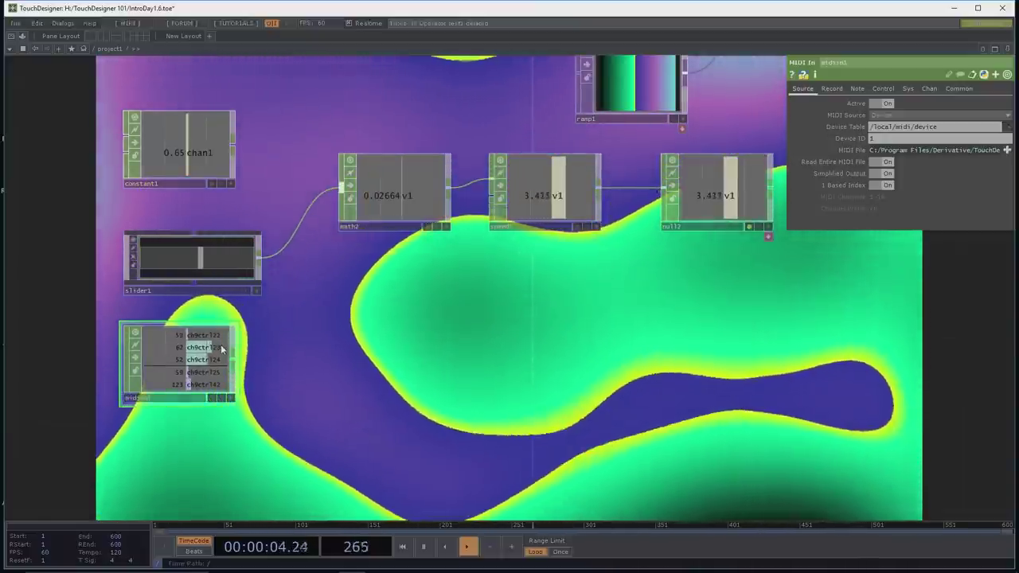
key(Tab)
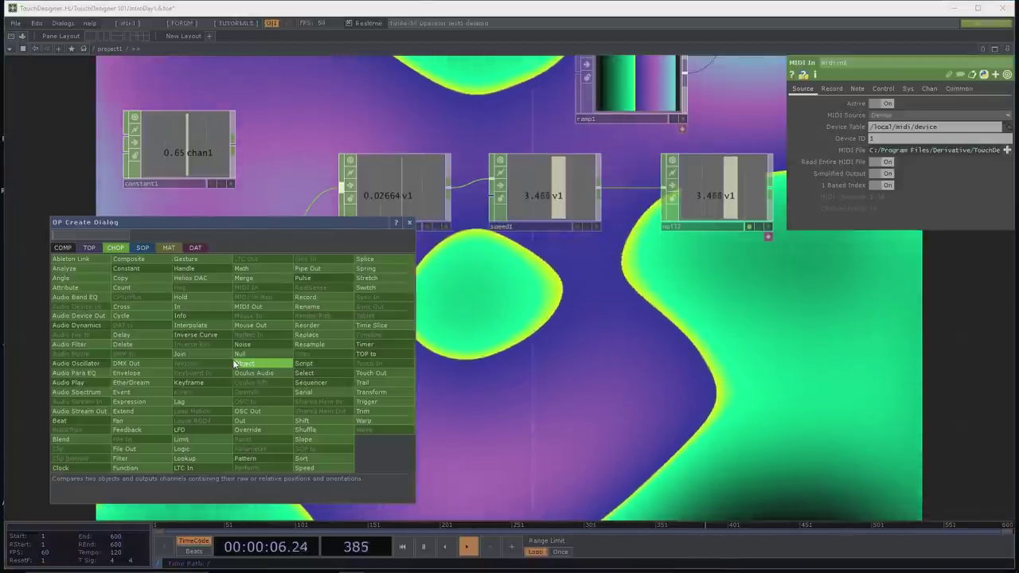
text(select)
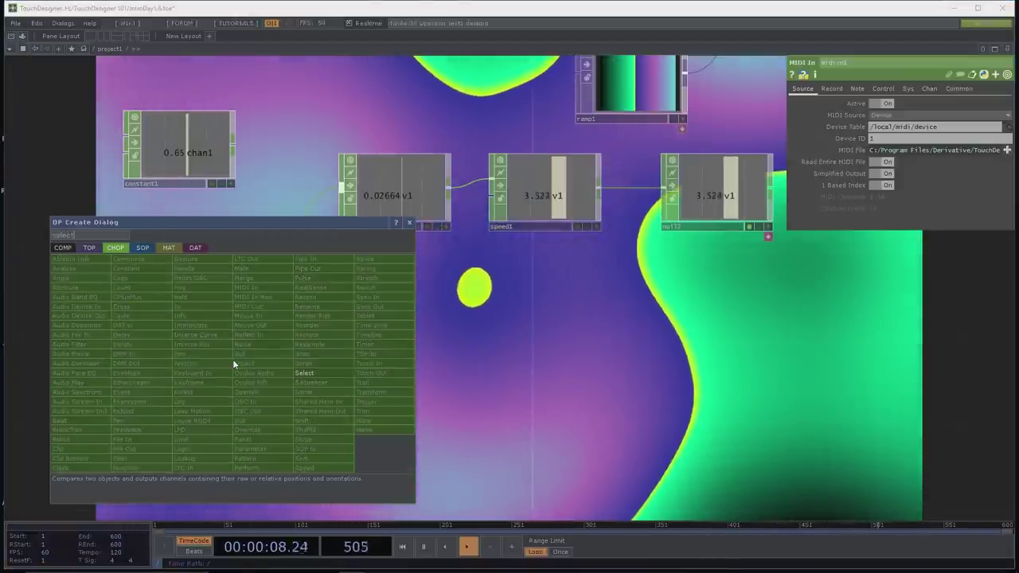
click(329, 370)
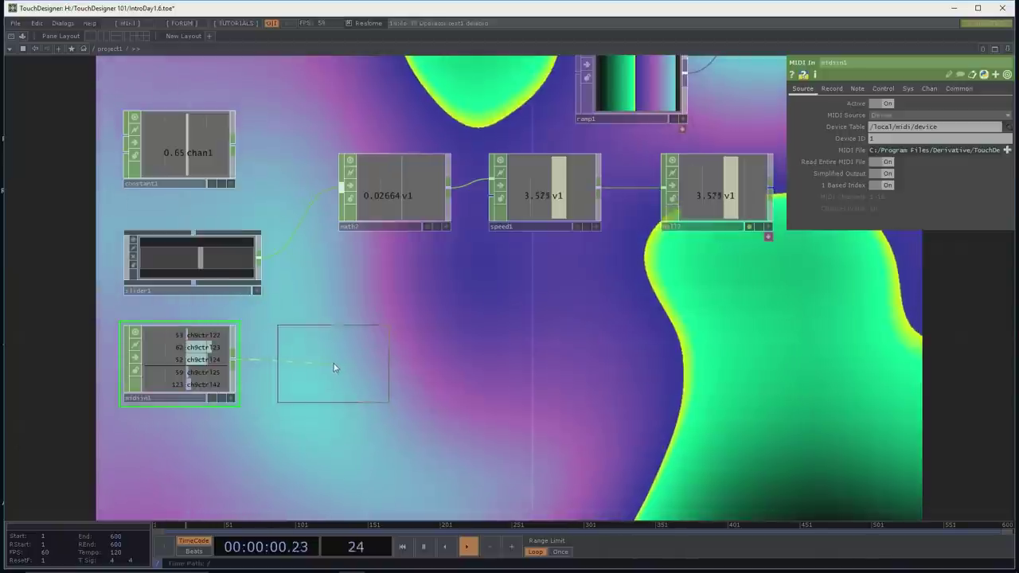
click(335, 368)
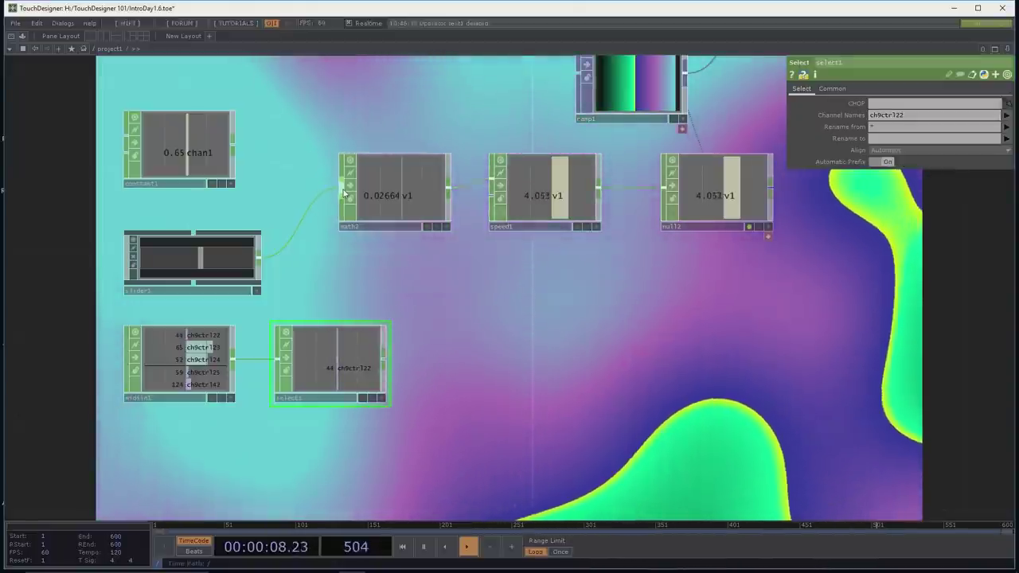
Step: Wire select1 into math2 in place of slider1 and set the upper value of math2's From Range to 127
click(277, 171)
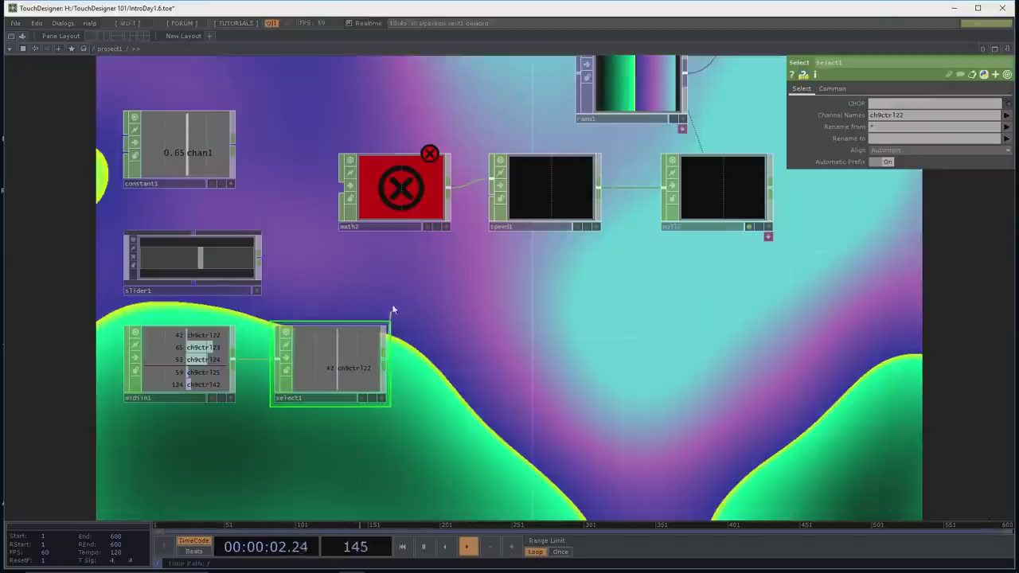
click(321, 188)
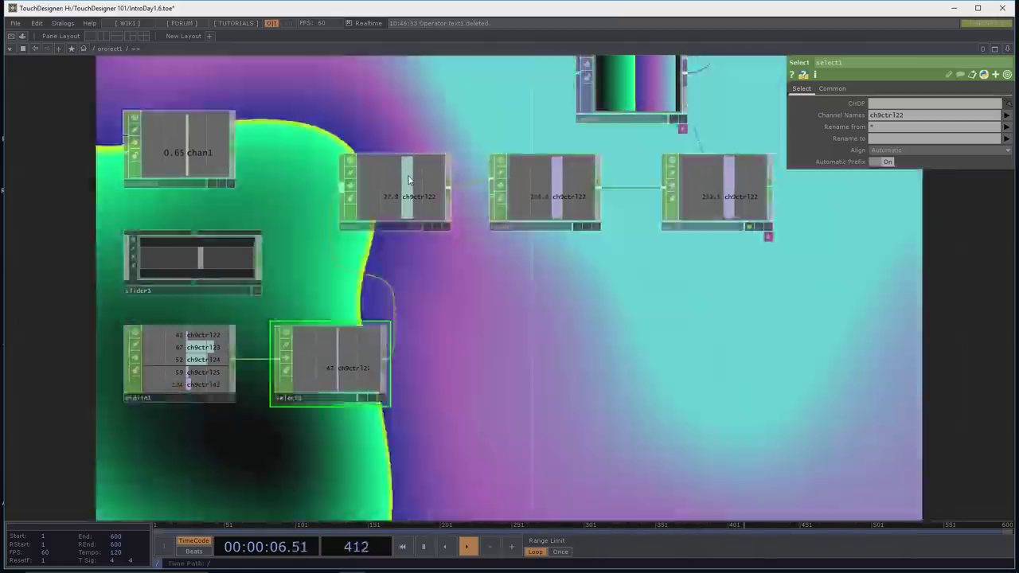
click(408, 180)
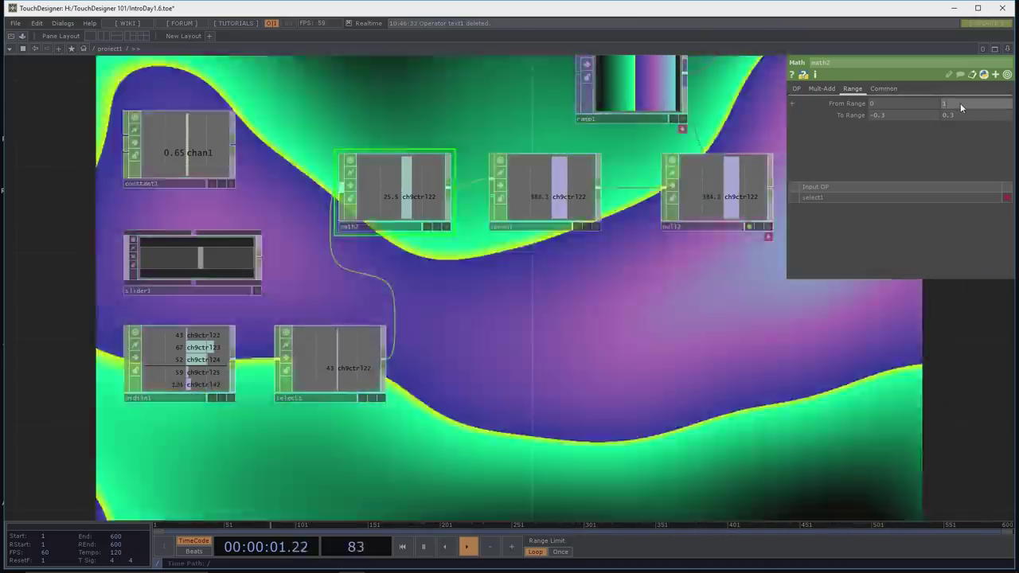
click(960, 102)
text(127)
key(Return)
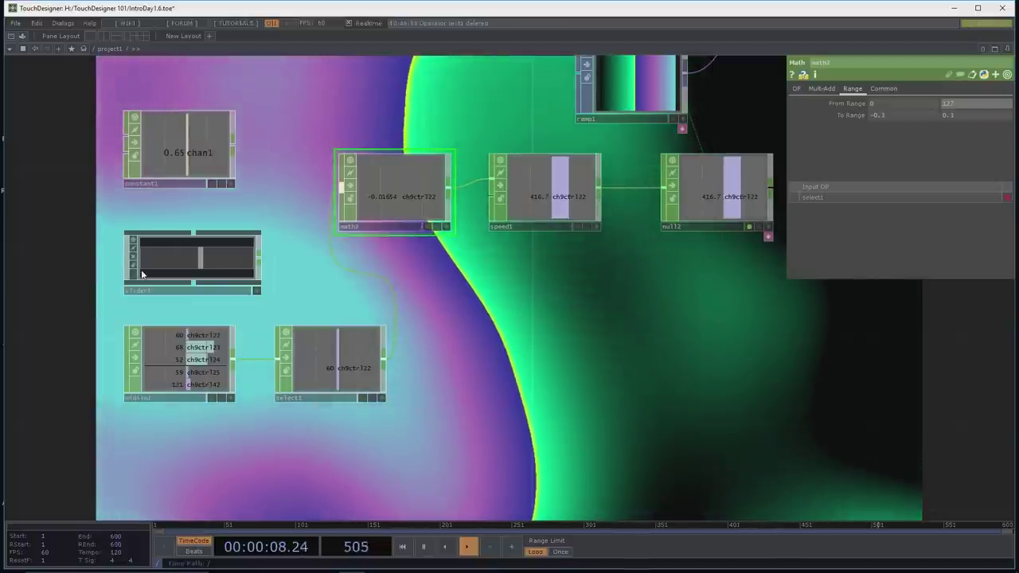
Step: Examine the network inside slider1 and return to the project1 level
click(220, 255)
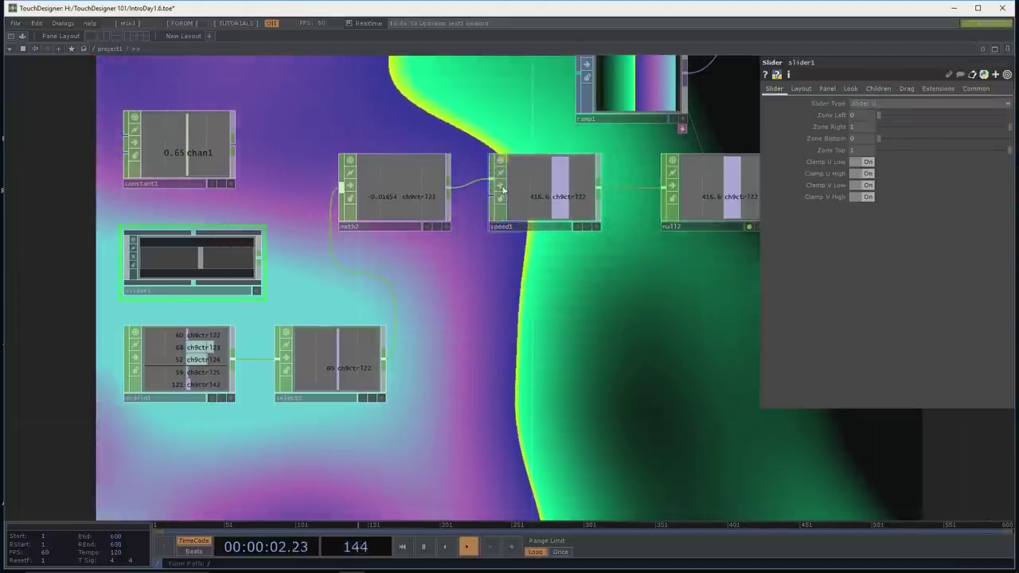
key(i)
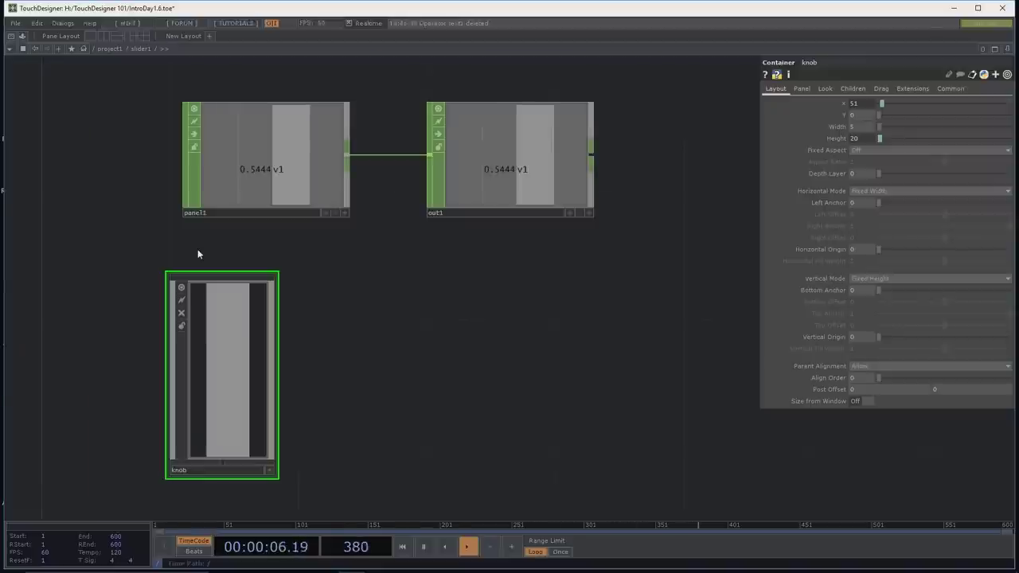
key(u)
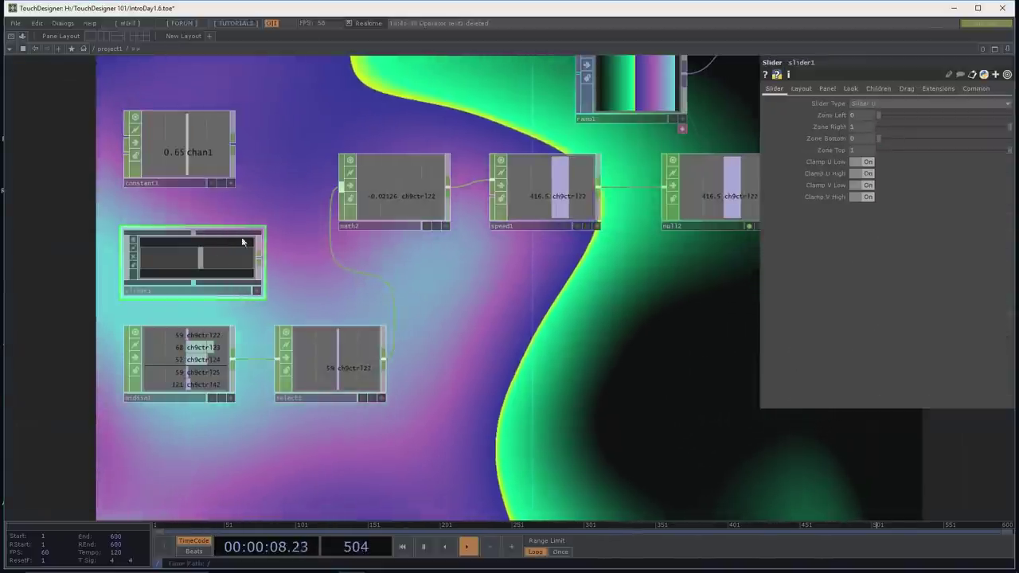
key(i)
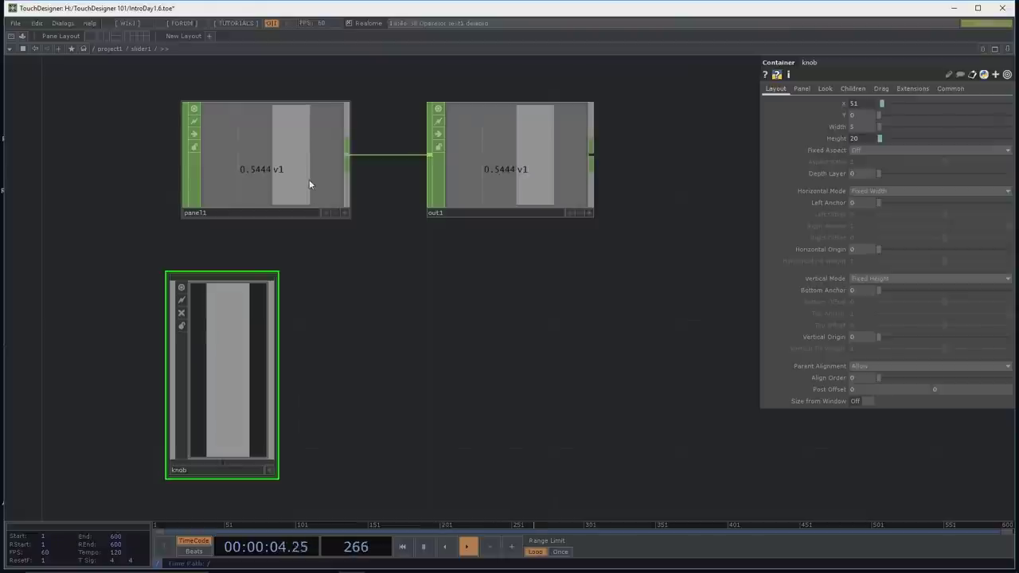
key(u)
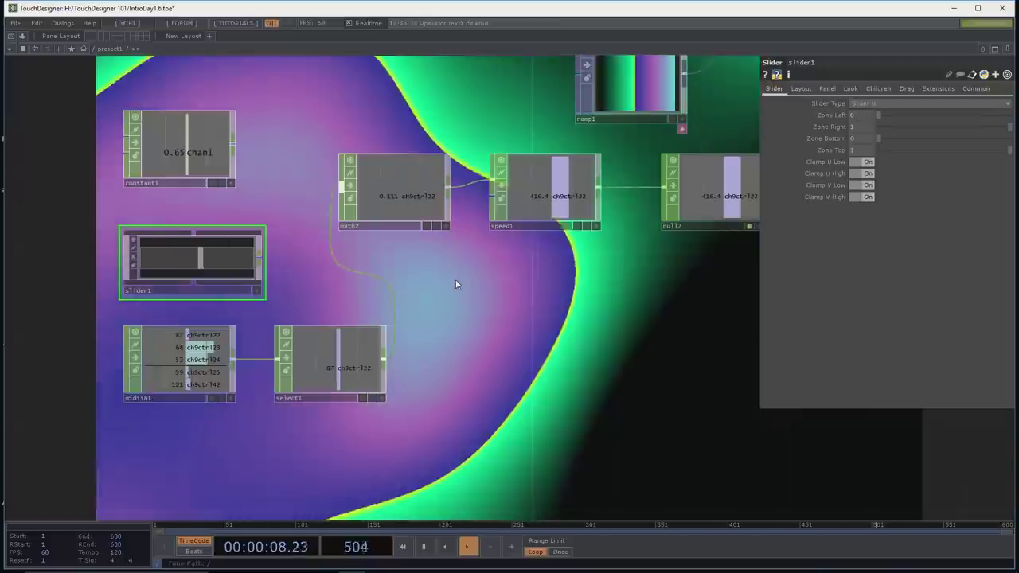
Step: Add a Leap Motion CHOP to the network below midiin1
drag(519, 324, 495, 278)
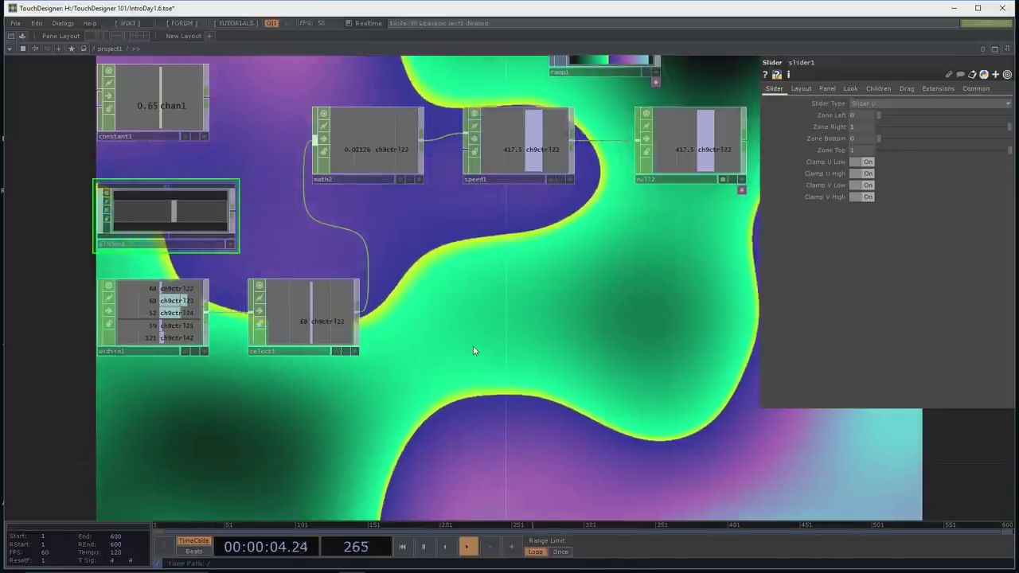
key(Tab)
text(in)
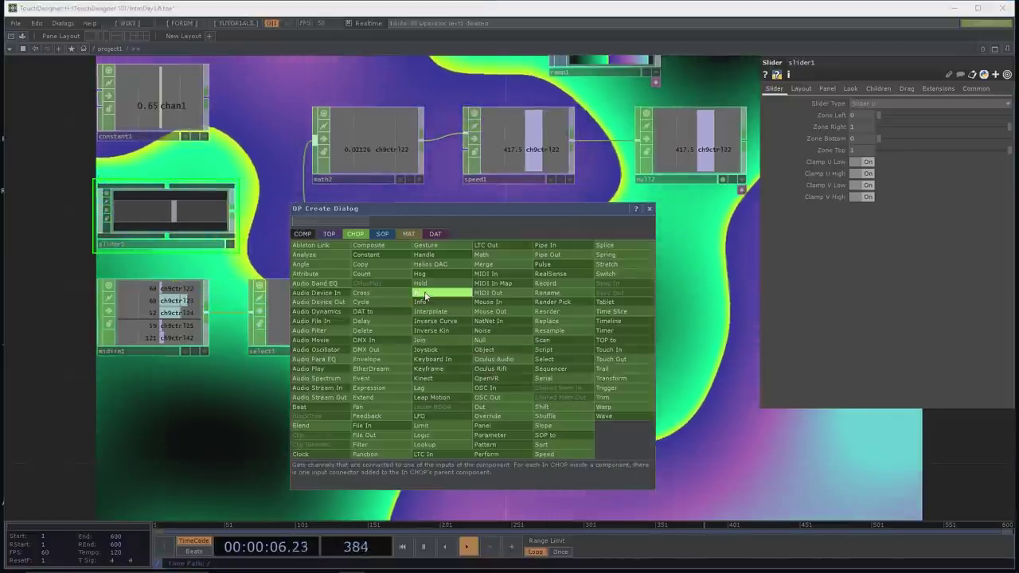
key(BackSpace)
key(BackSpace)
text(leap)
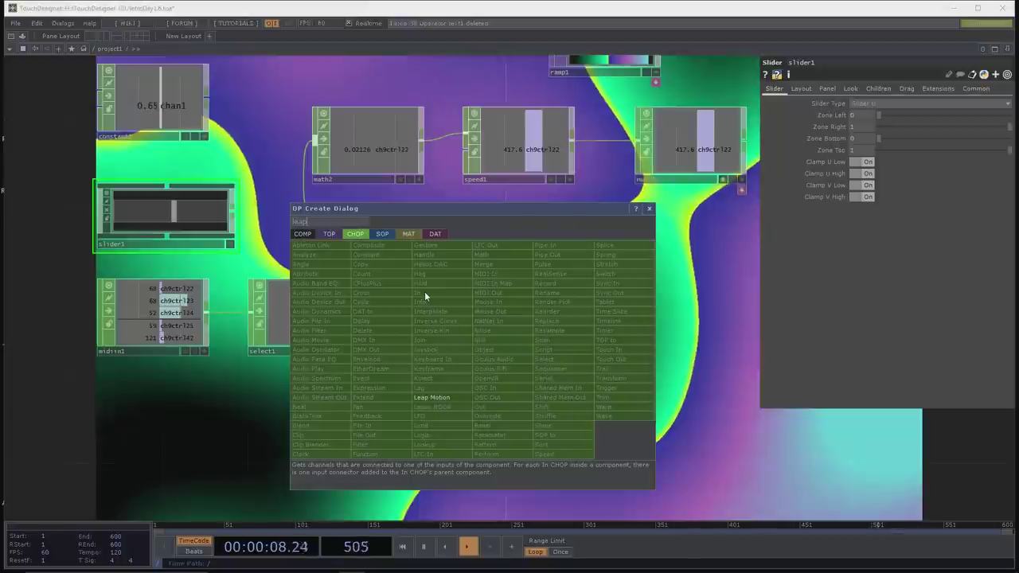
click(460, 402)
click(232, 435)
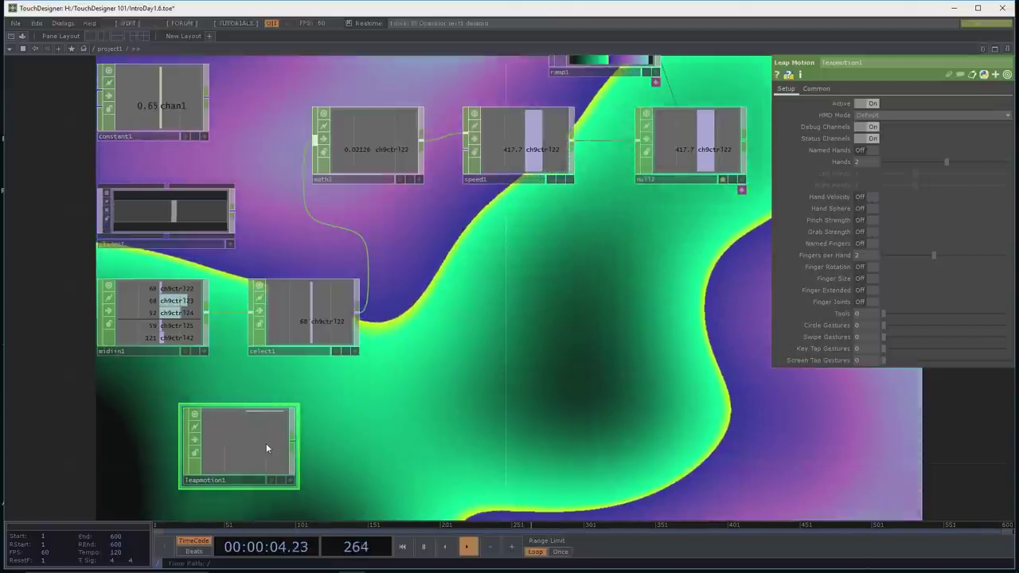
Step: Review leapmotion1's channel information, add a Select CHOP wired after it, and set its channel name to hand0/palm:ty
scroll(375, 441, up, 5)
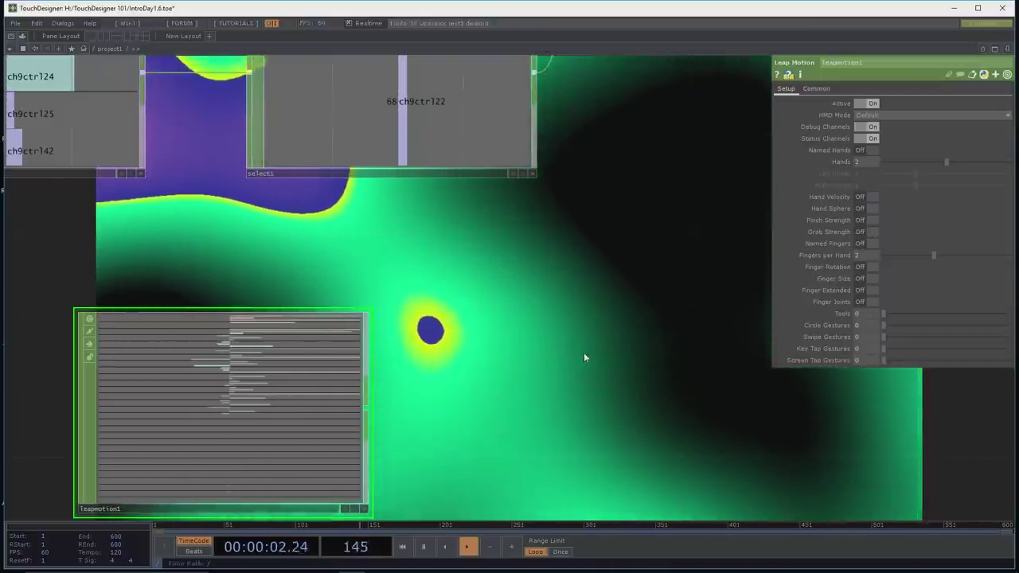
drag(564, 340, 523, 306)
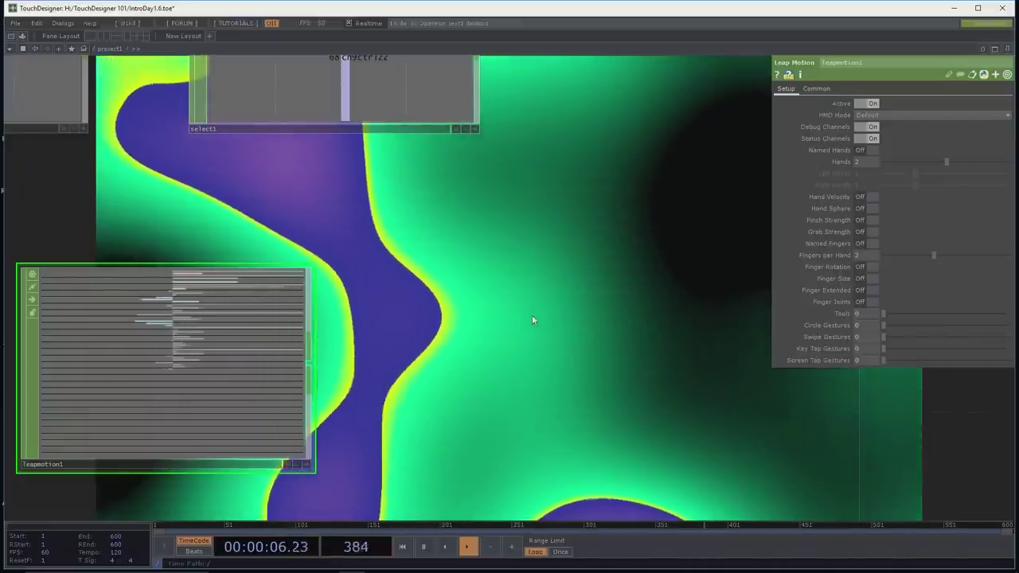
drag(496, 330, 466, 282)
scroll(371, 316, down, 1)
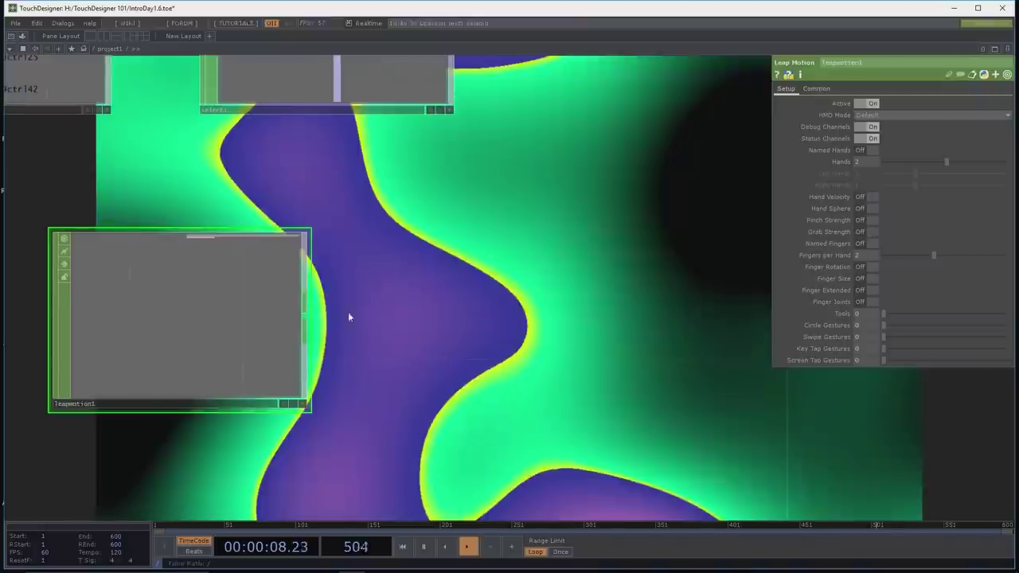
middle_click(285, 269)
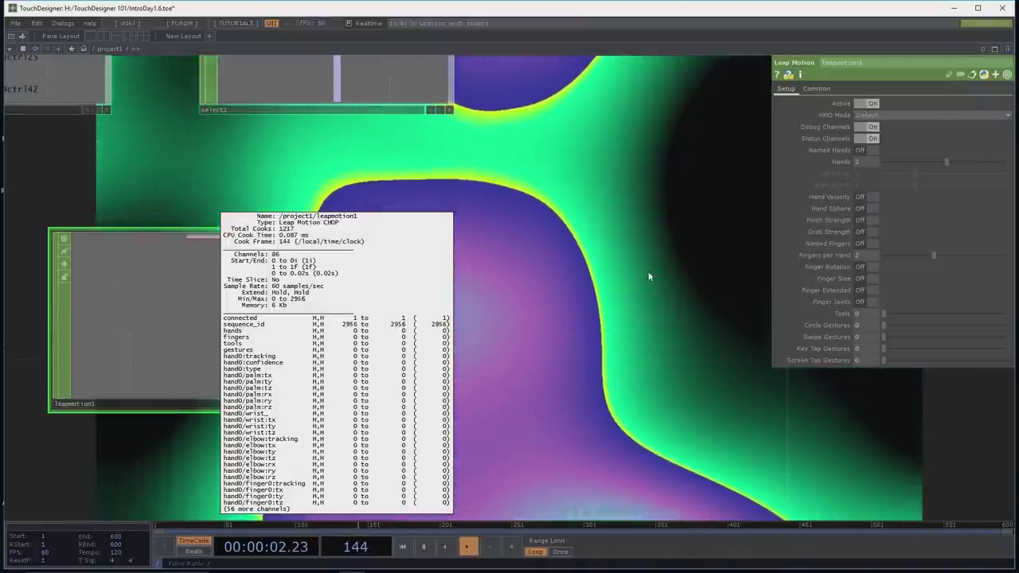
right_click(303, 324)
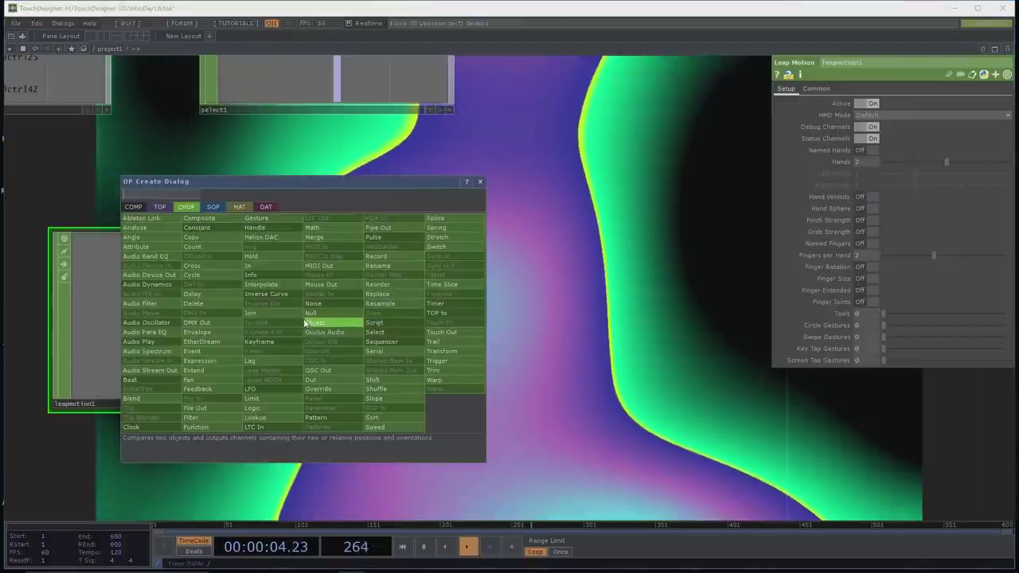
click(394, 323)
click(443, 322)
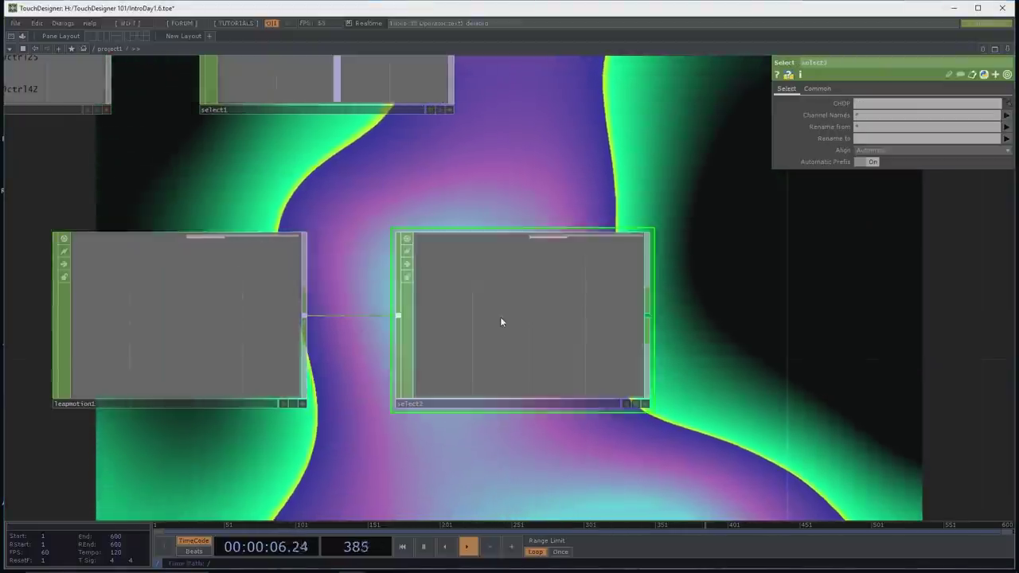
click(1006, 117)
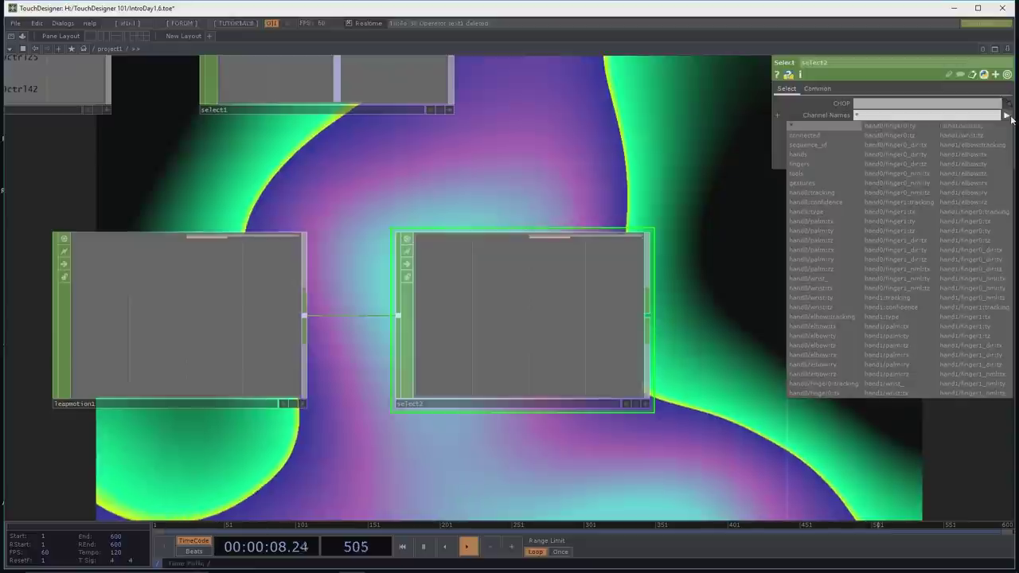
click(829, 231)
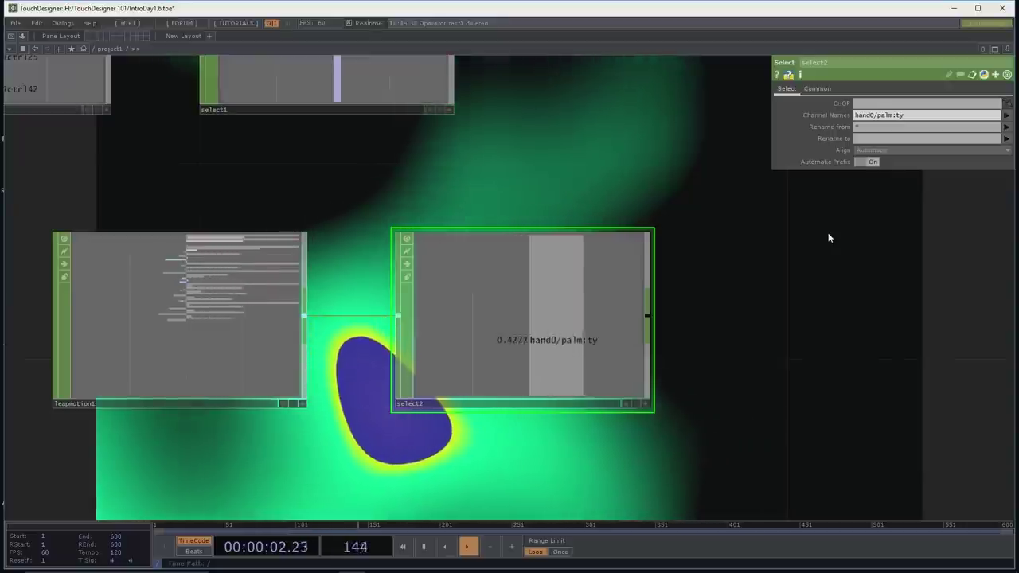
Step: Connect select2's output to math2's input in place of select1
drag(828, 257, 450, 169)
scroll(764, 300, down, 3)
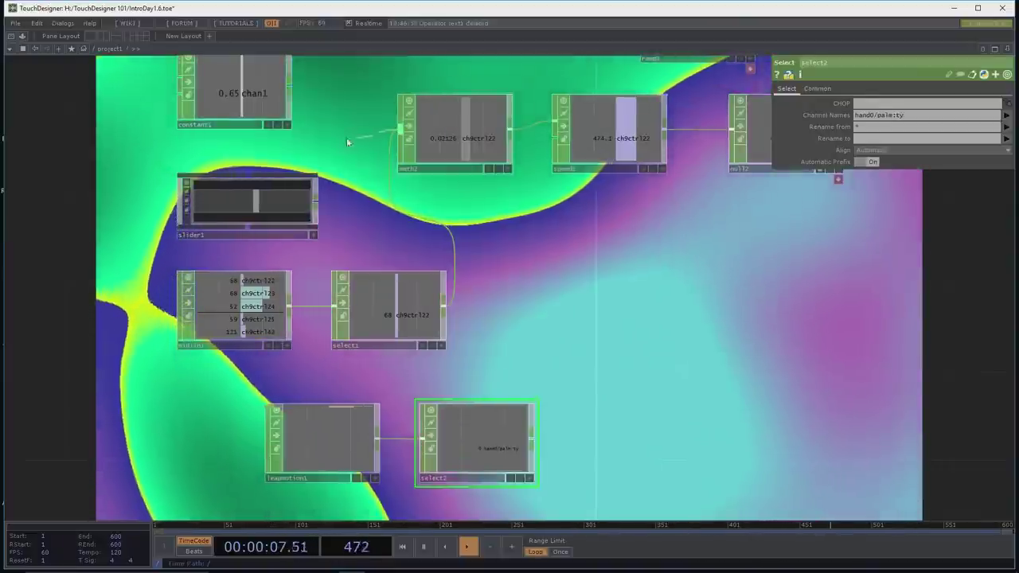
drag(347, 141, 460, 131)
Step: Set math2's From Range to 0.1 and 0.5
click(460, 132)
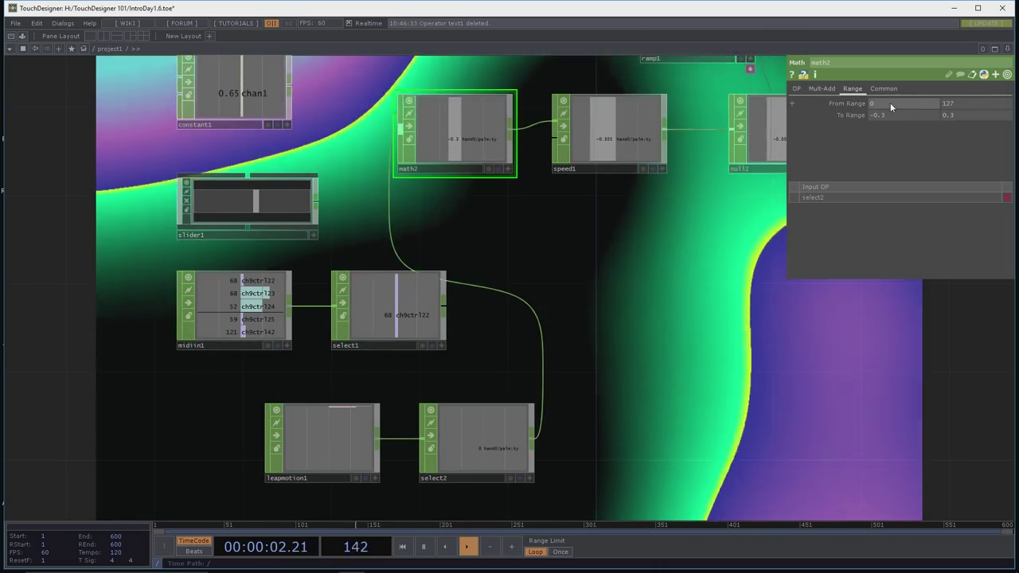
click(884, 104)
text(0.1)
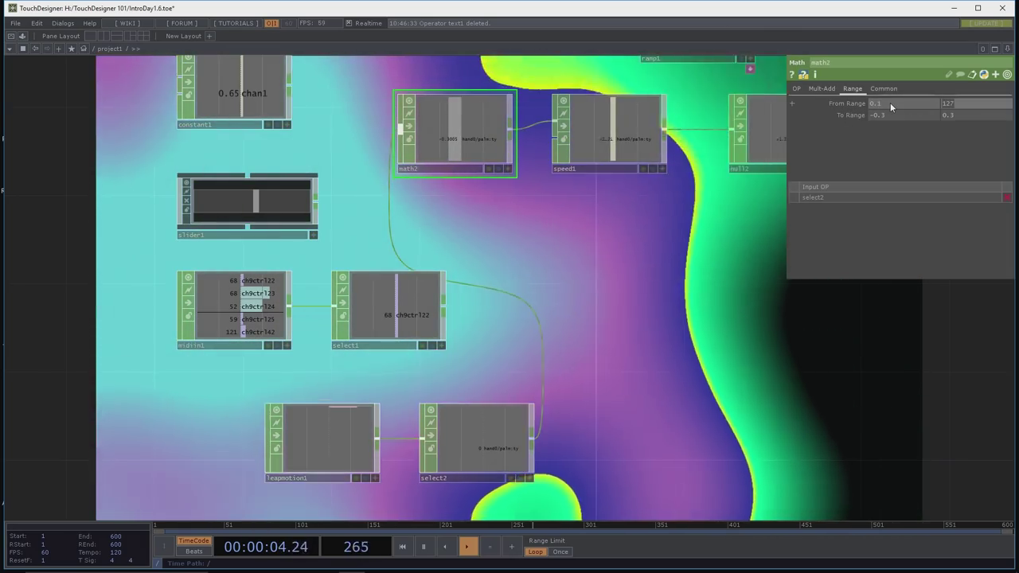
key(Tab)
text(0.5)
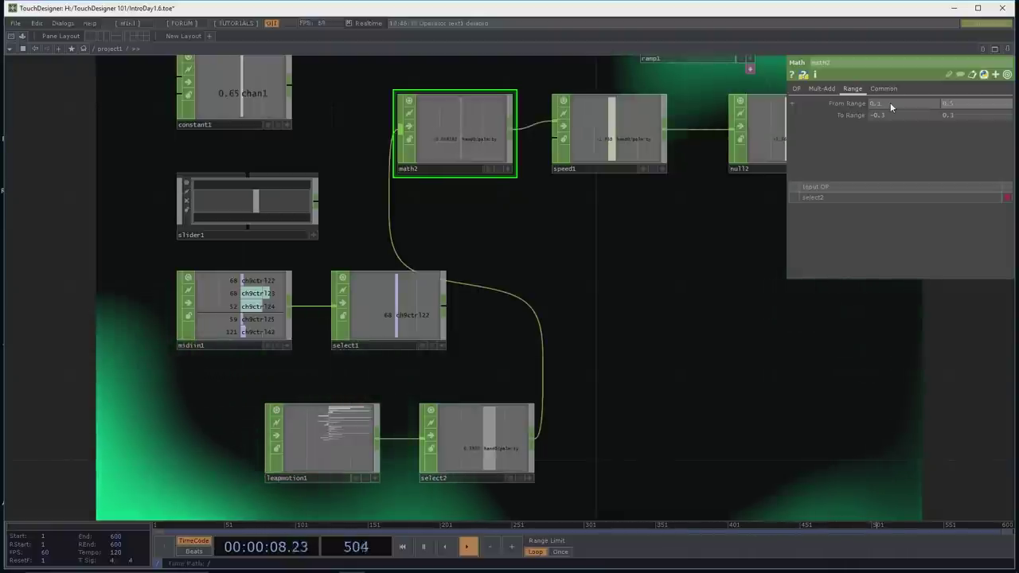
Step: Move leapmotion1 and select2 together so they line up directly beneath midiin1 and select1
drag(699, 385, 644, 324)
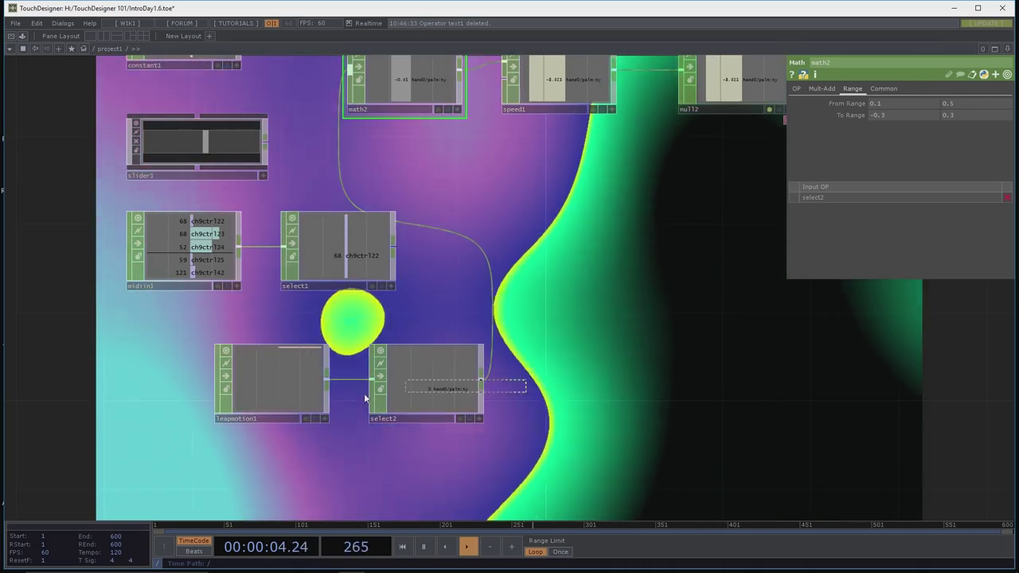
click(412, 389)
drag(414, 382, 324, 360)
click(557, 378)
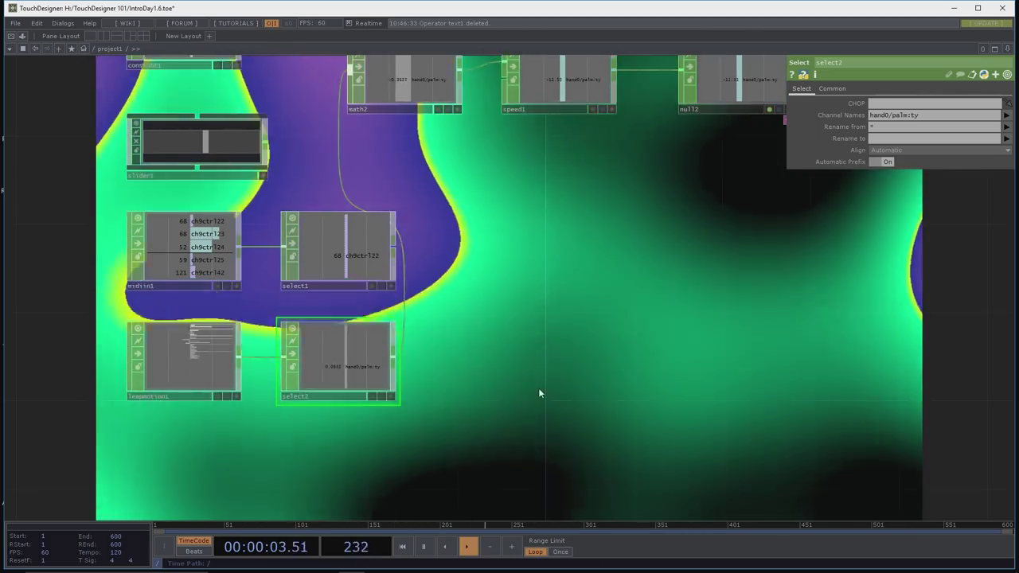
drag(539, 390, 506, 276)
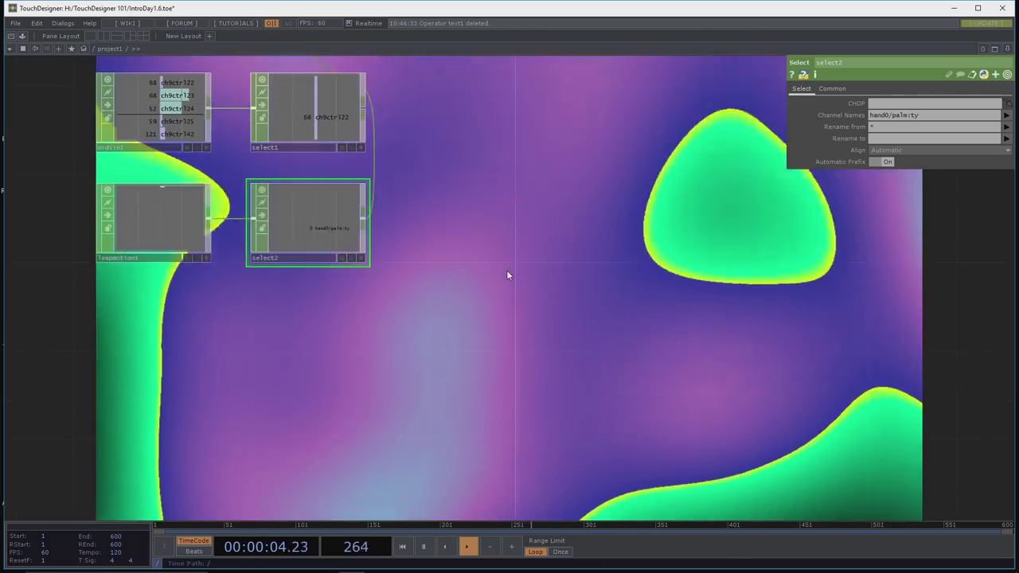
Step: Add an OSC In CHOP beneath leapmotion1
key(Tab)
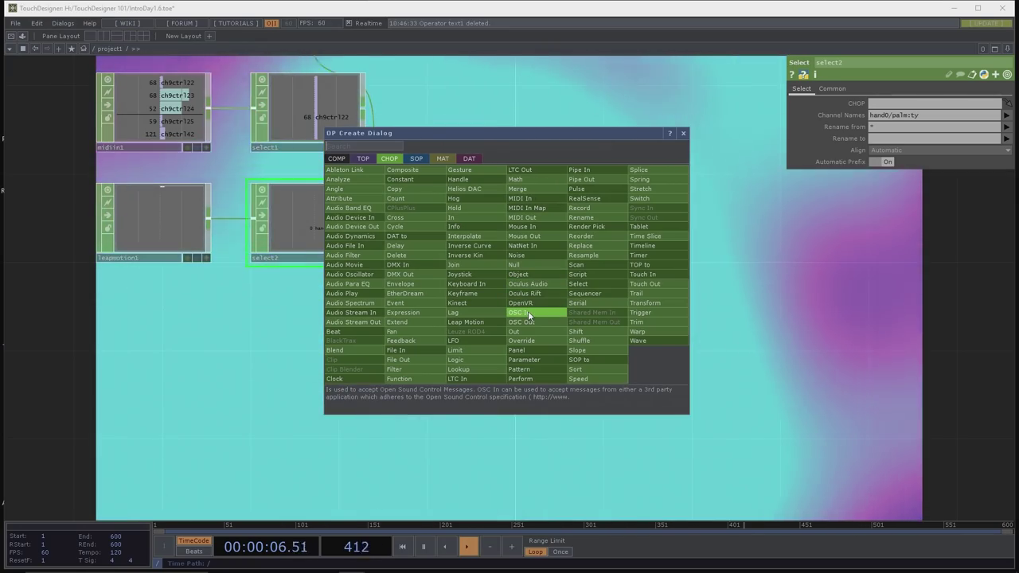
click(529, 313)
click(134, 339)
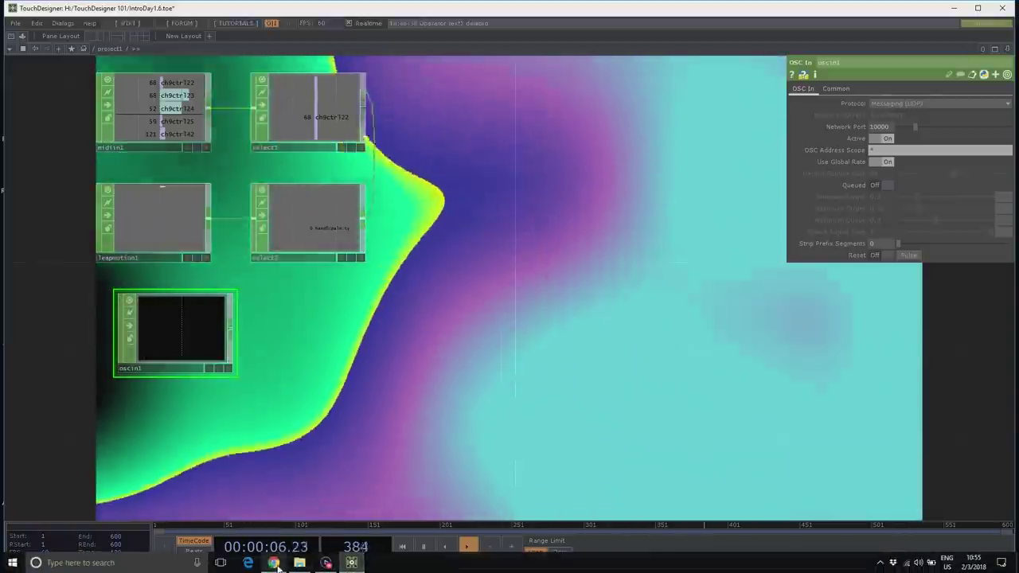
Step: Switch to Chrome and search the web for zig sim
click(274, 563)
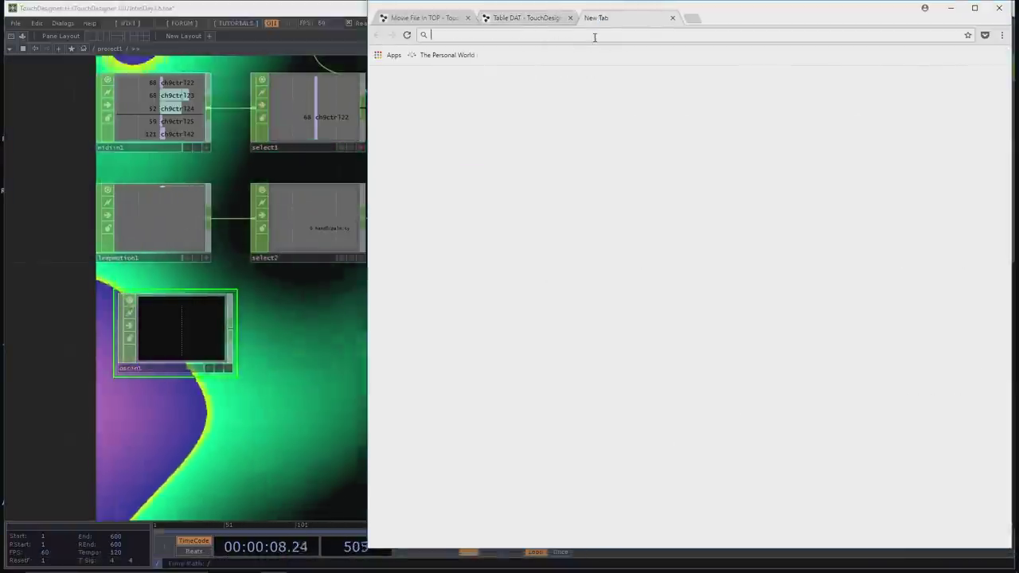
click(589, 18)
text(zig sim)
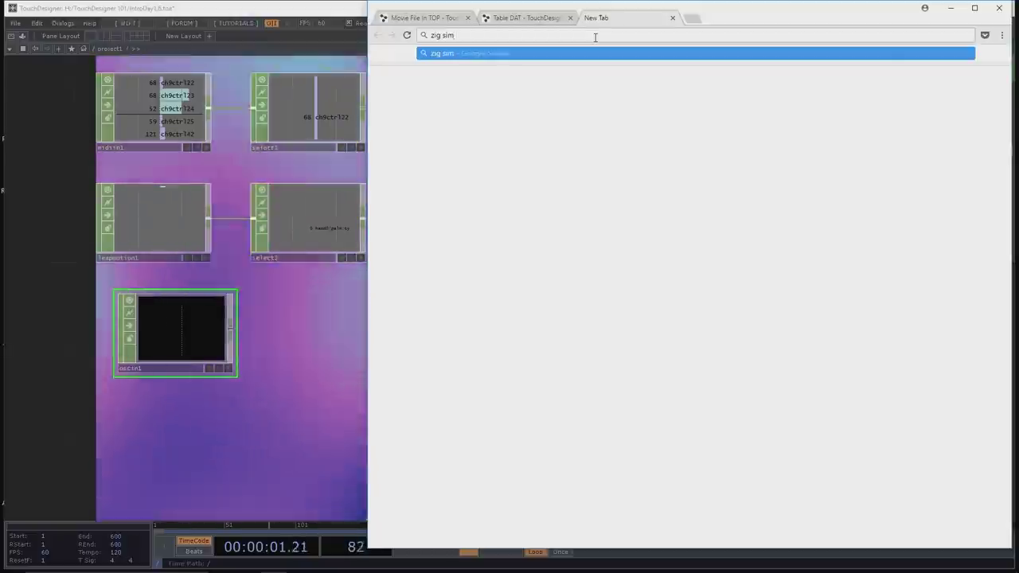
key(Return)
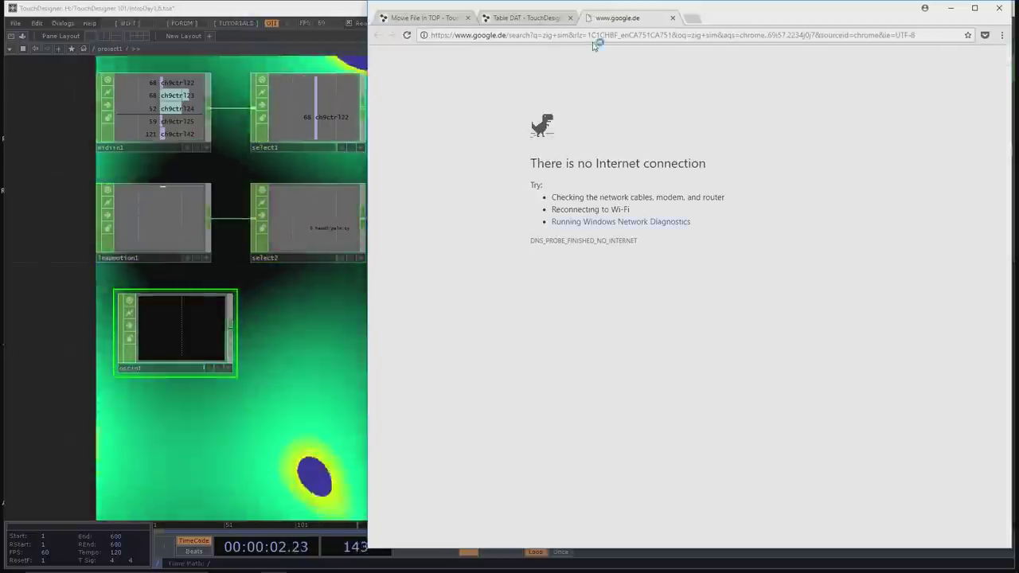
Step: Check the forumfactory connection in the list of Wi-Fi networks
mouse_move(849, 570)
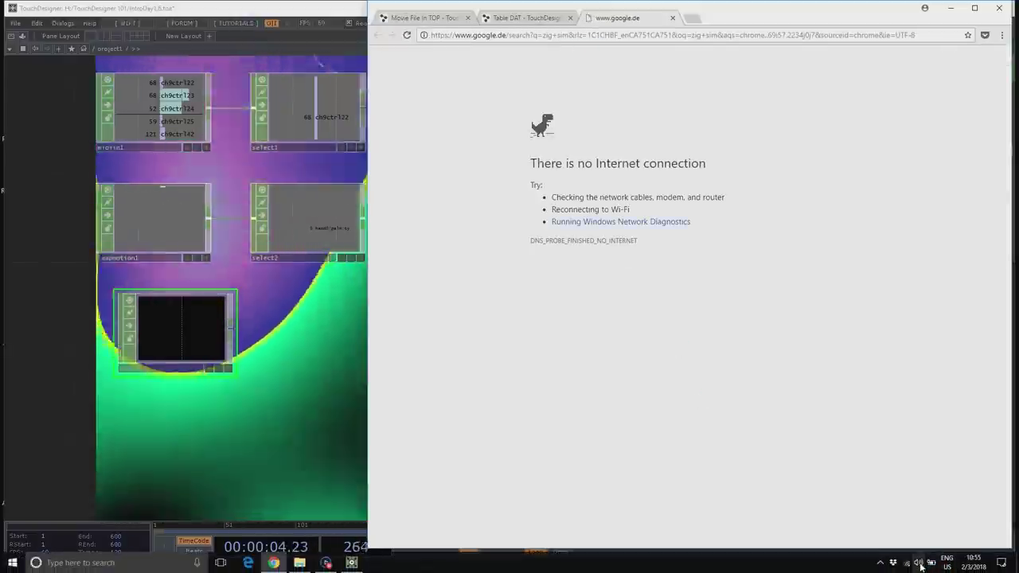
click(920, 565)
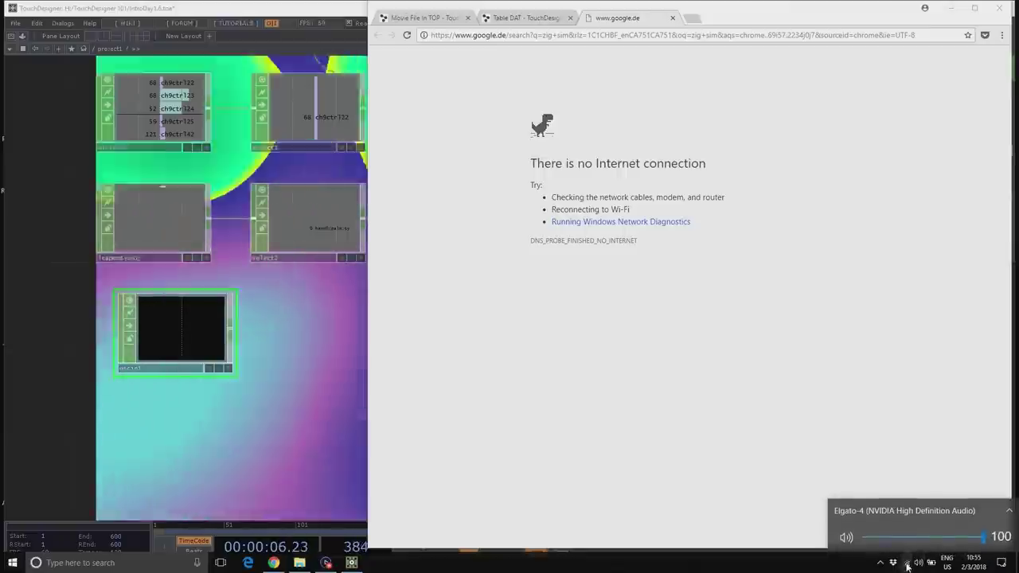
click(908, 565)
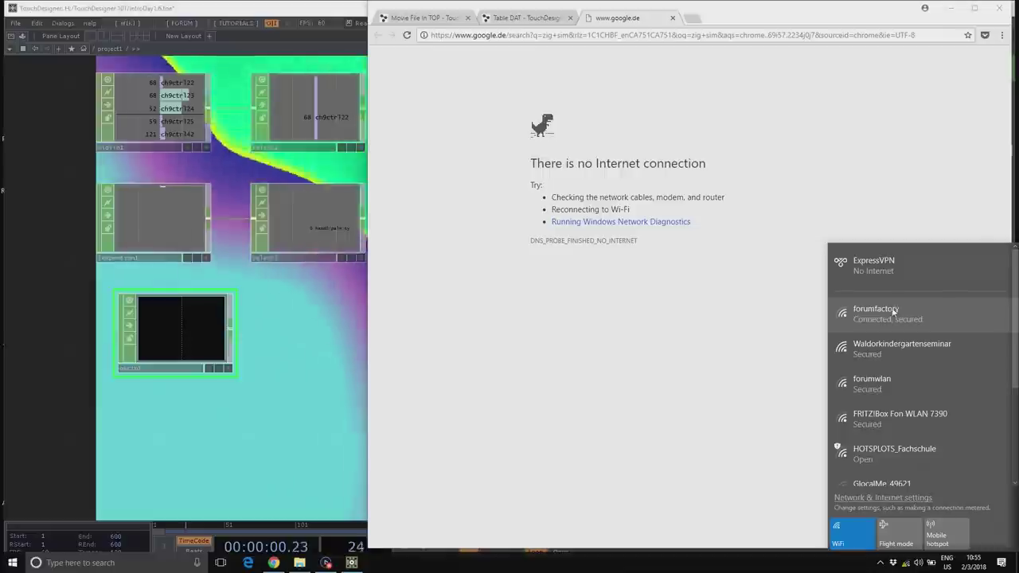
click(891, 308)
click(613, 176)
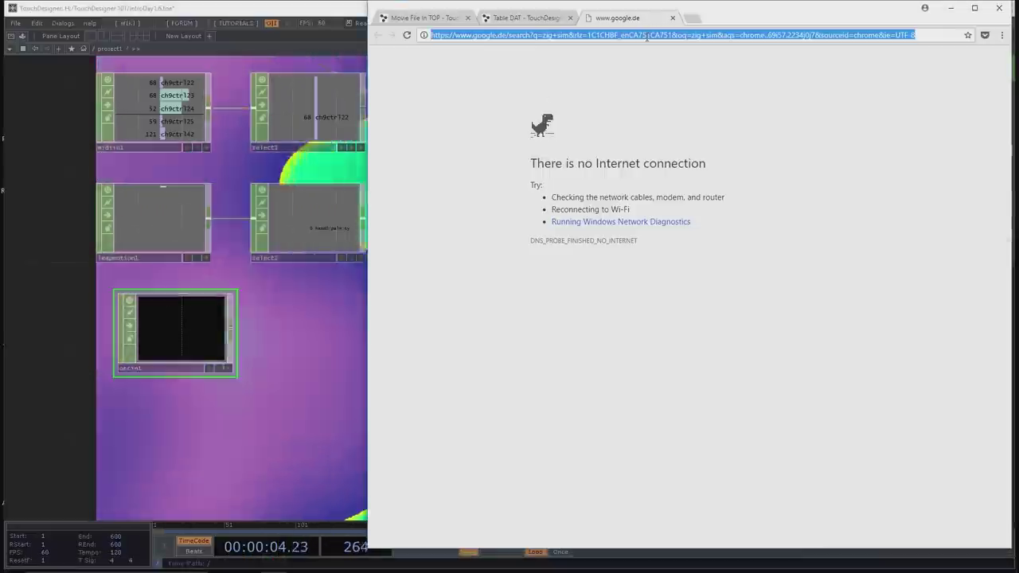
Step: Repeat the web search for zig sim in the current browser tab and again in a new one
text(se)
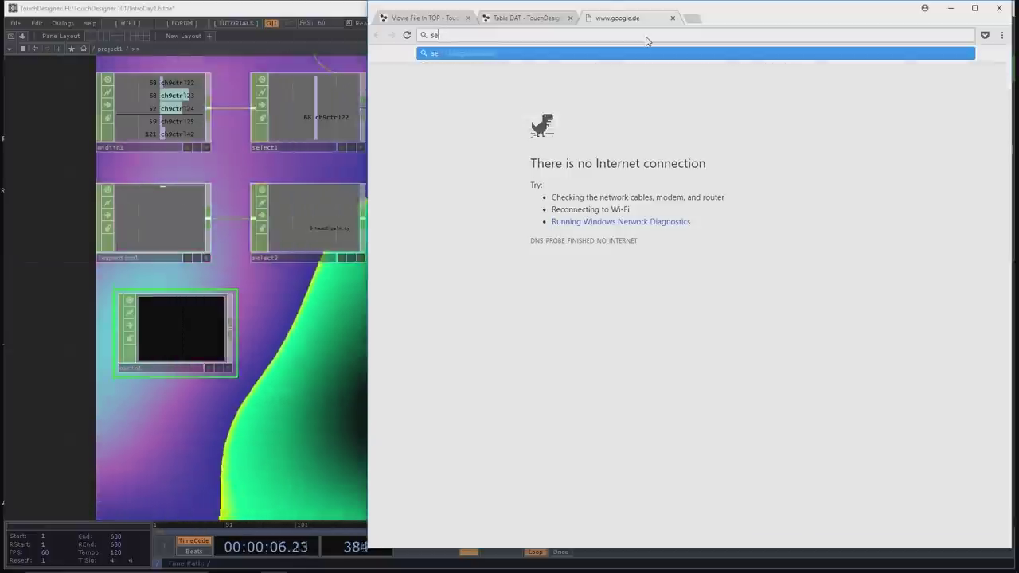
key(BackSpace)
key(BackSpace)
key(BackSpace)
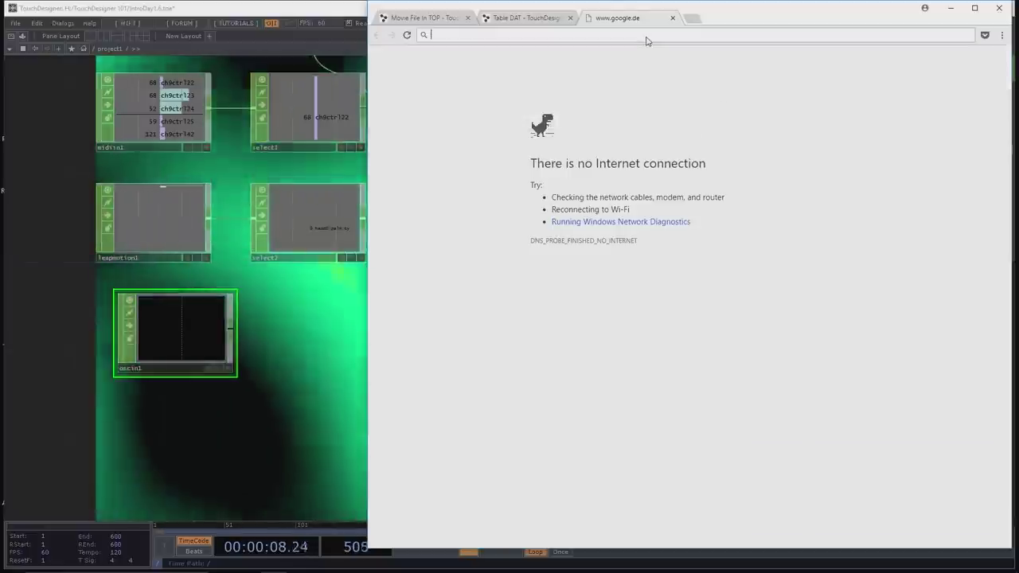
text(zig sim)
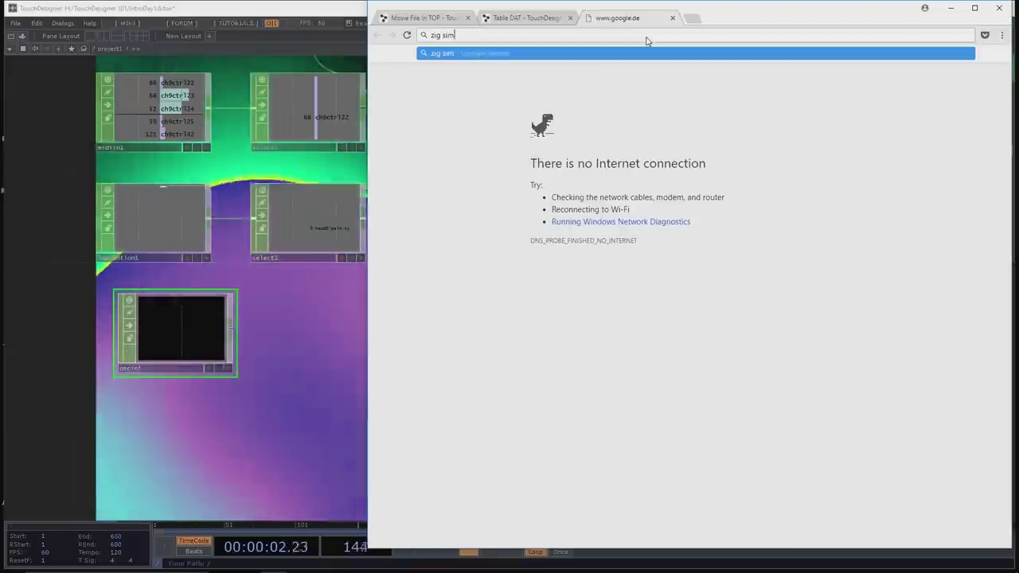
key(Return)
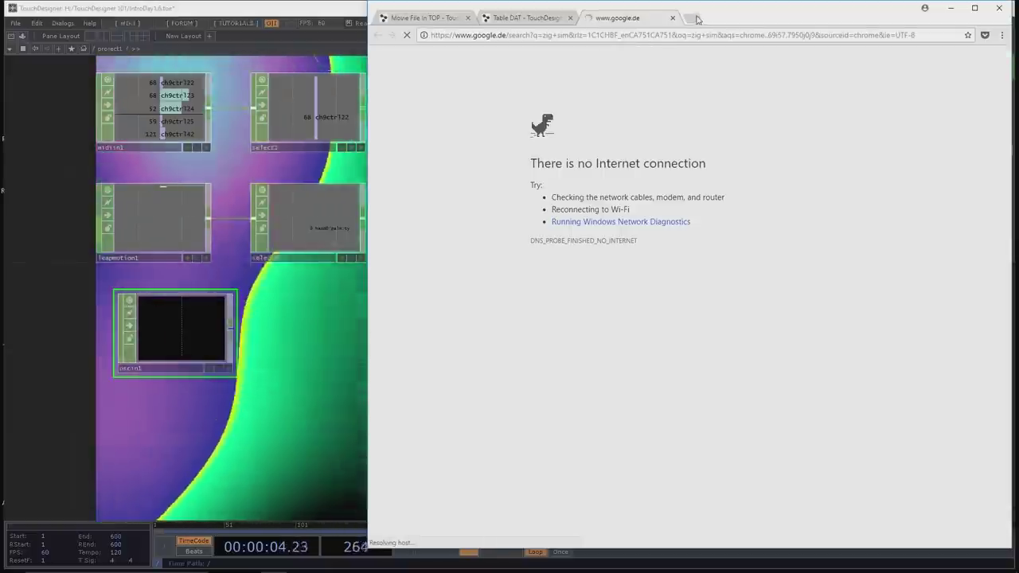
click(691, 18)
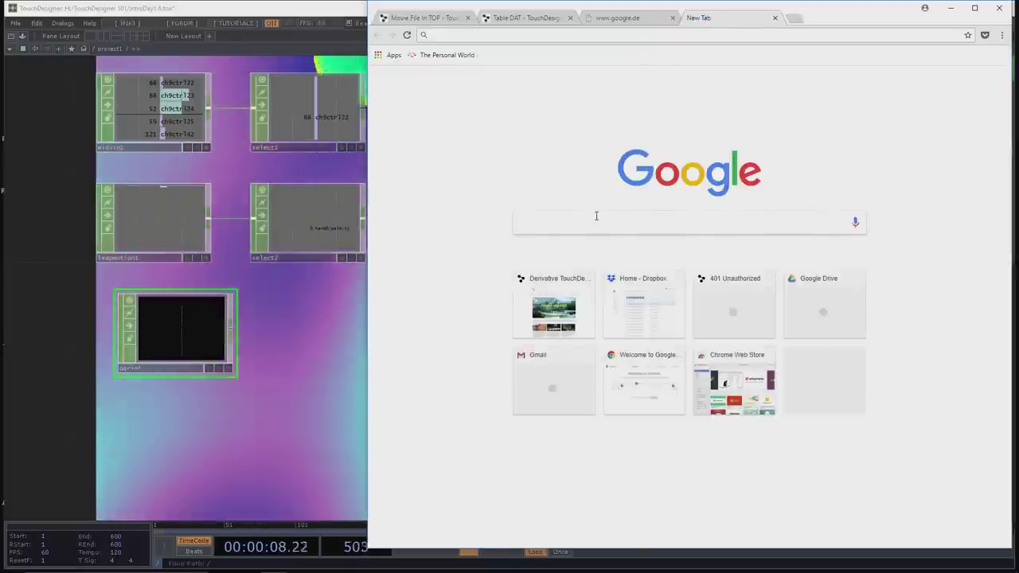
text(zig sim)
key(Return)
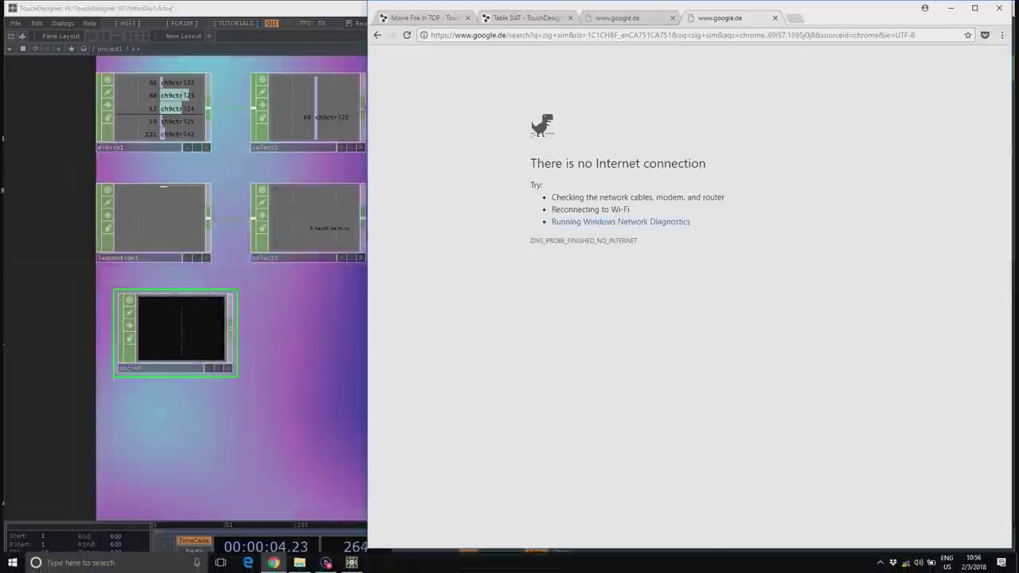
Step: Try to reconnect the computer to the forumfactory Wi-Fi network
mouse_move(908, 570)
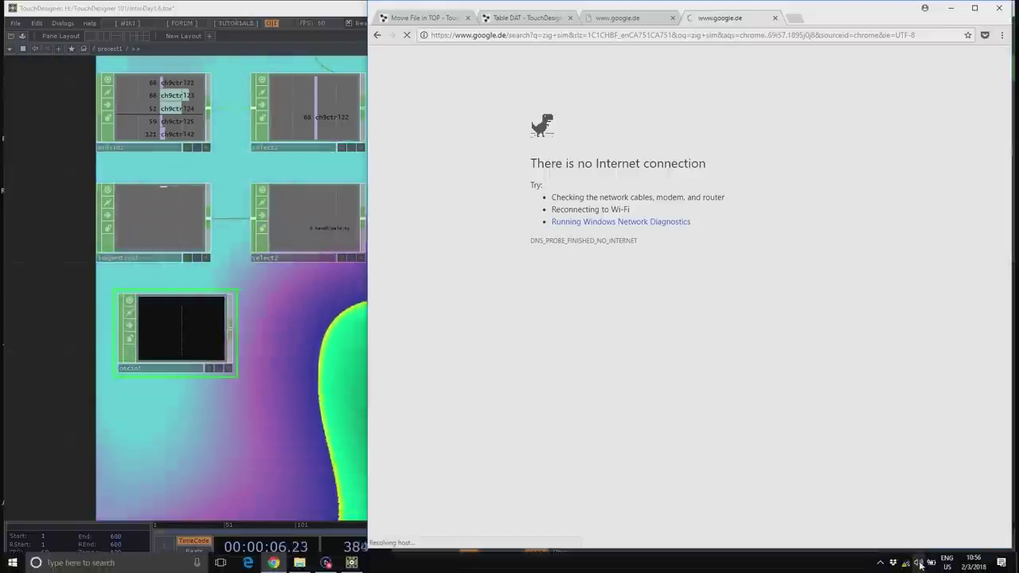
click(906, 563)
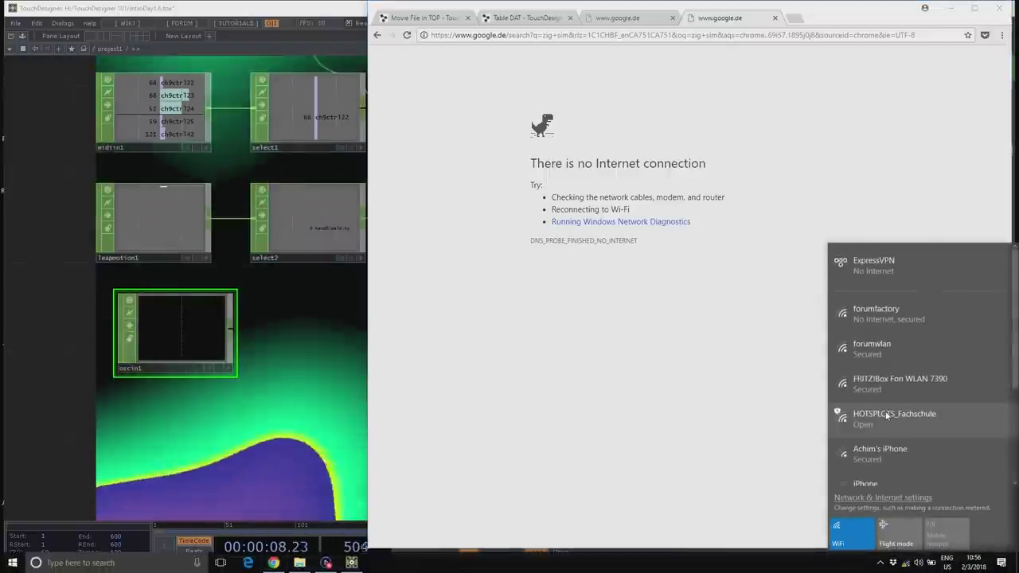
click(876, 314)
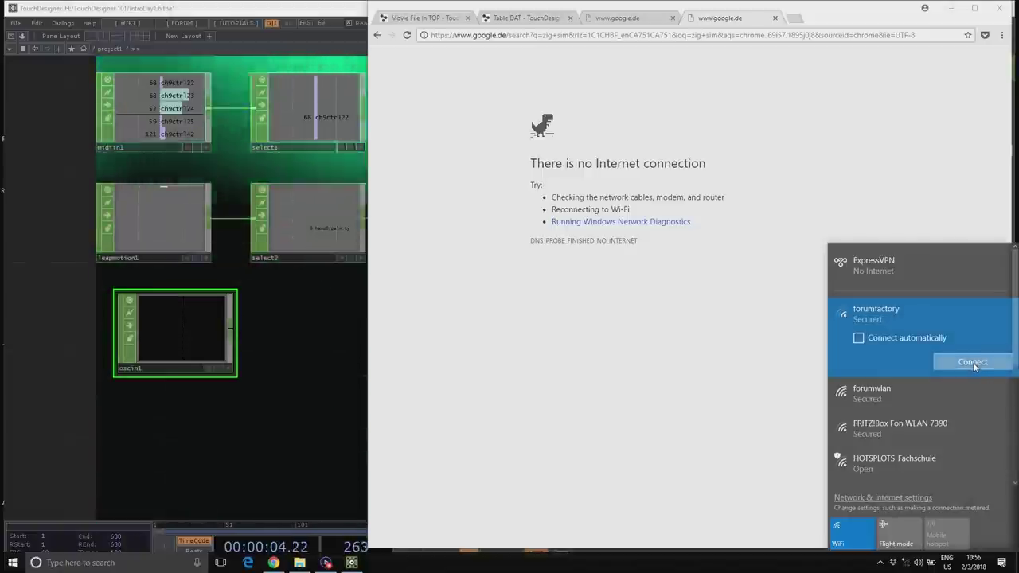
click(973, 363)
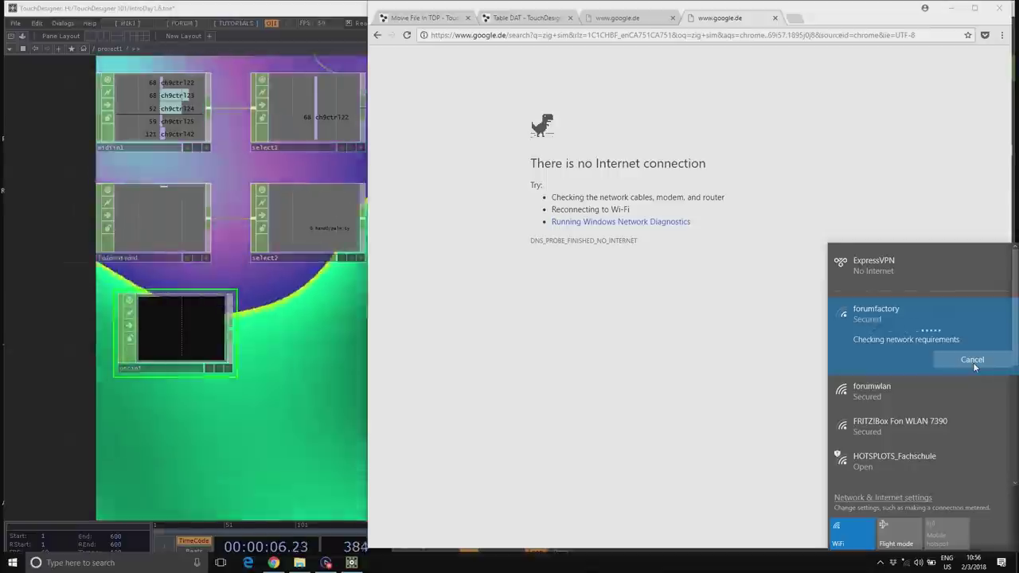
click(973, 363)
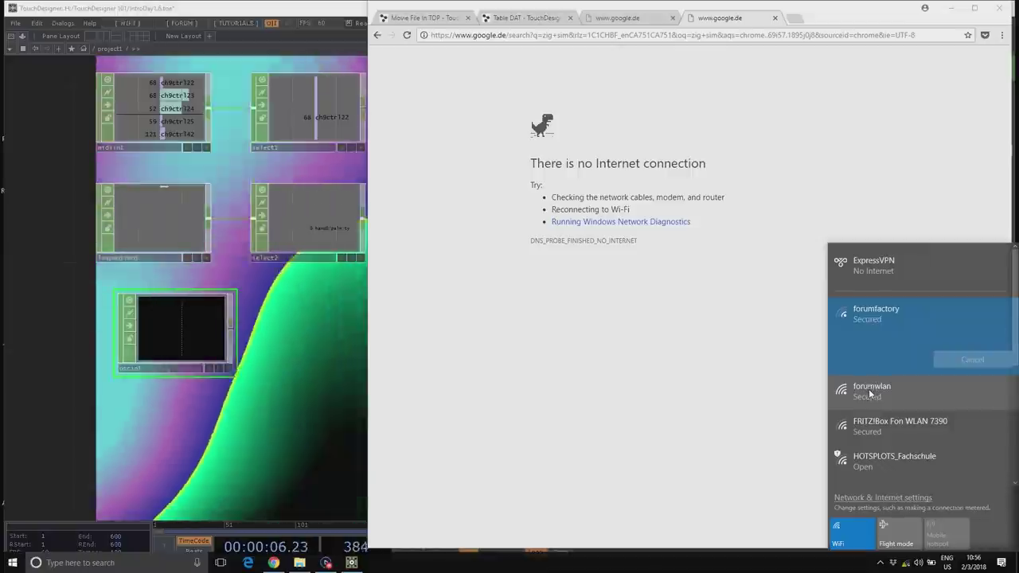
Step: Try to connect to the forumwlan Wi-Fi network and look through the other available networks
click(871, 391)
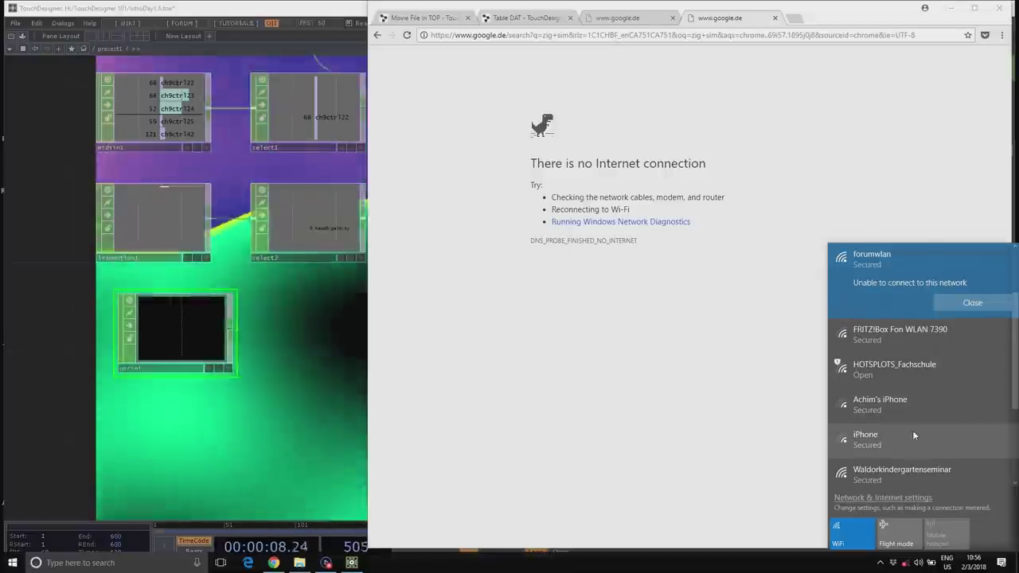
scroll(926, 450, down, 3)
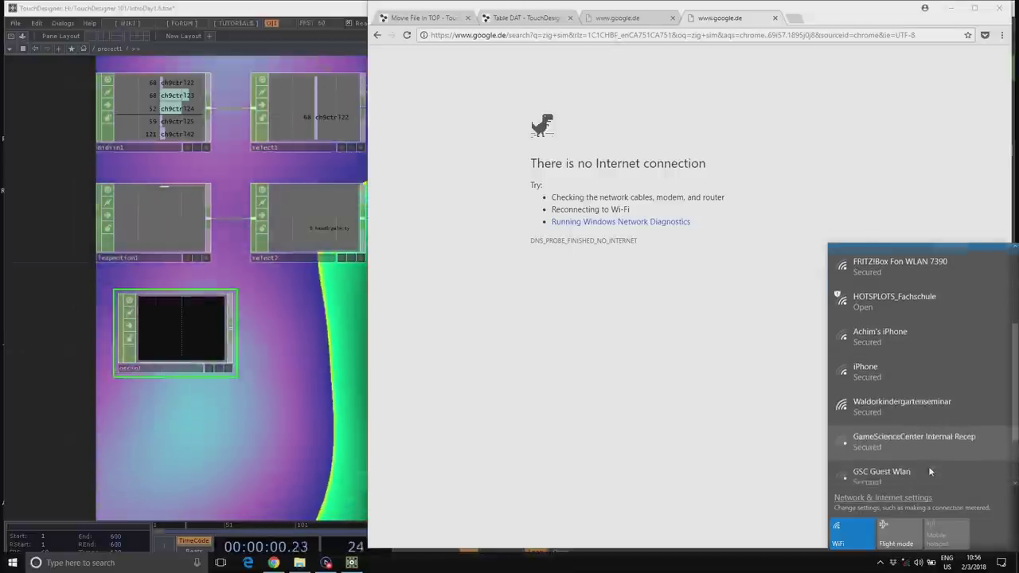
scroll(928, 461, up, 5)
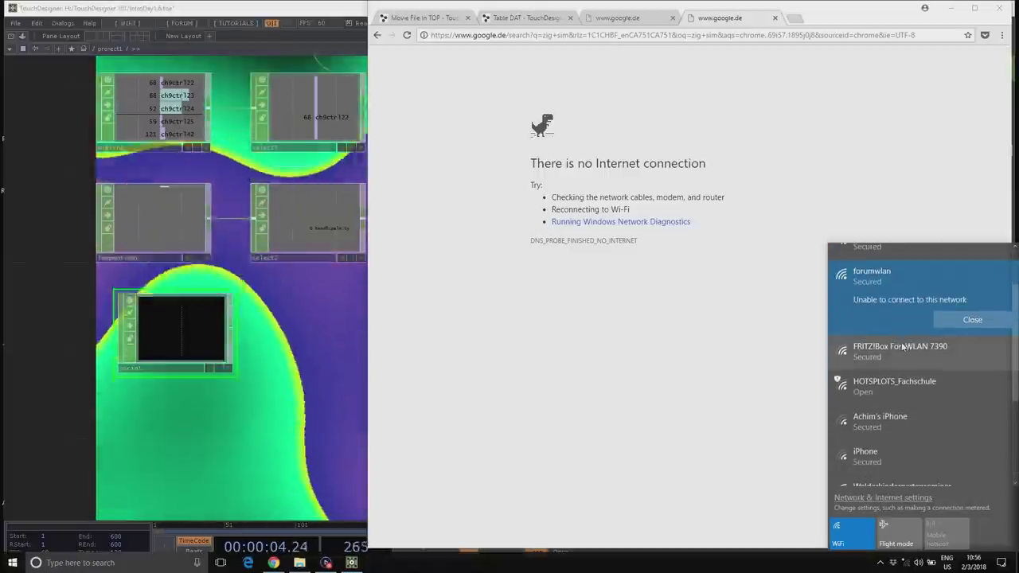
scroll(904, 344, up, 2)
Step: Retry the connection to the forumfactory Wi-Fi network twice
click(909, 300)
click(934, 363)
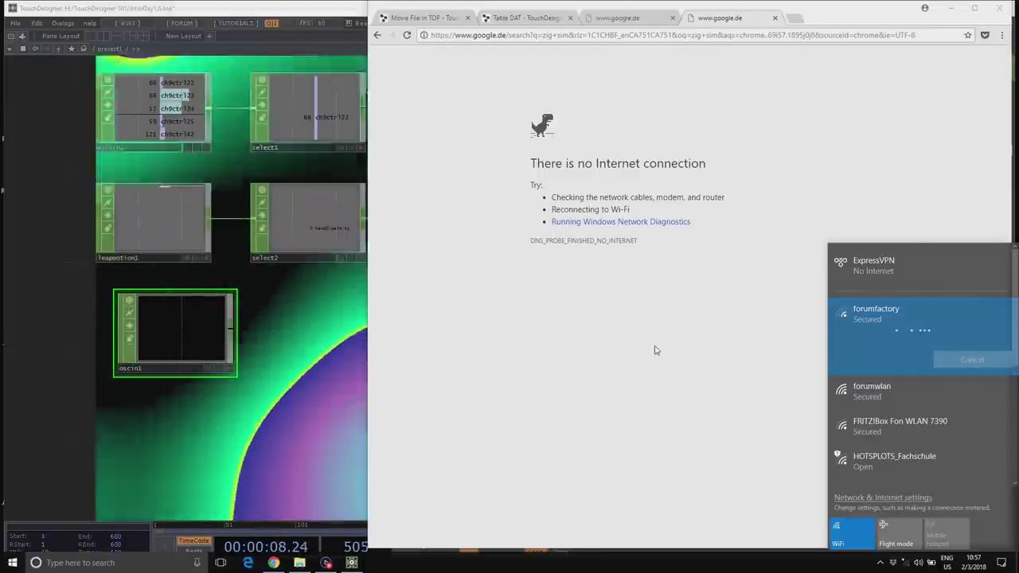
click(772, 16)
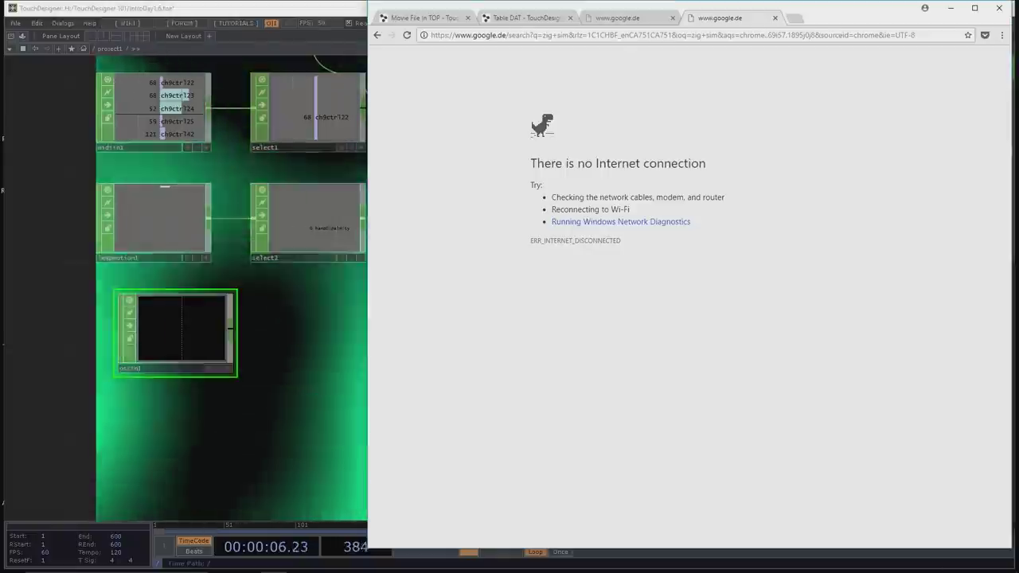
mouse_move(961, 568)
click(929, 563)
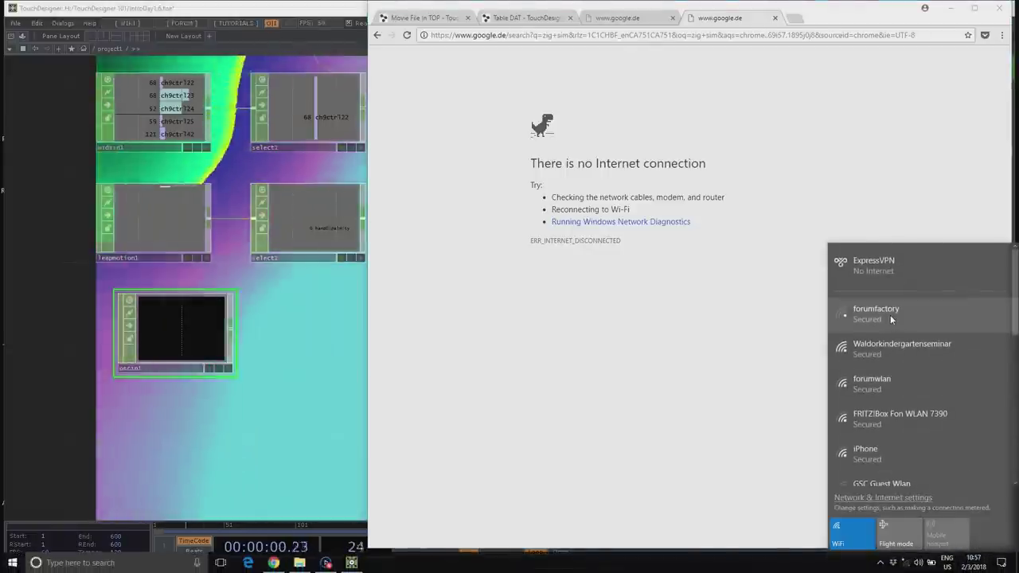
click(891, 314)
click(960, 362)
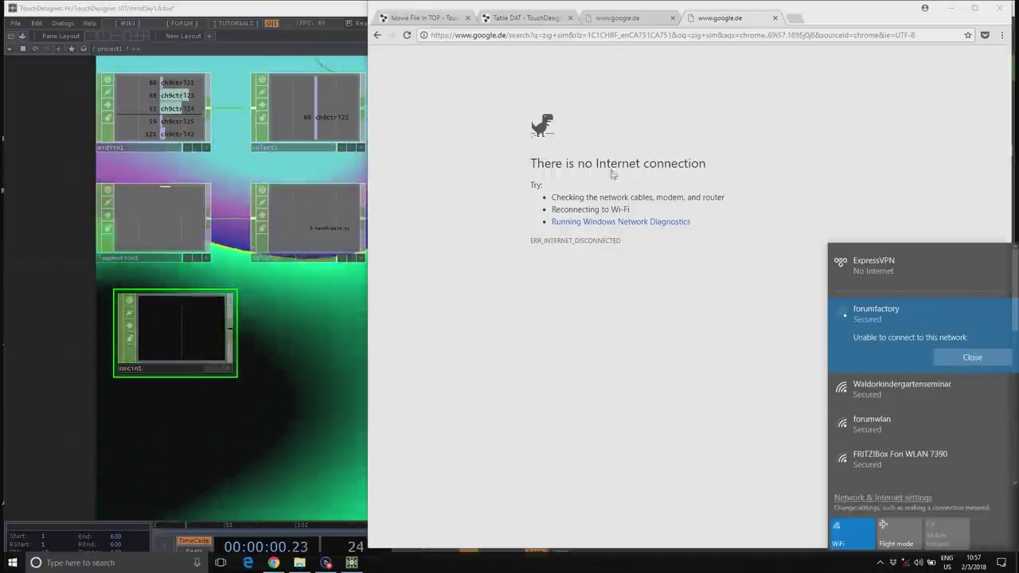
click(577, 35)
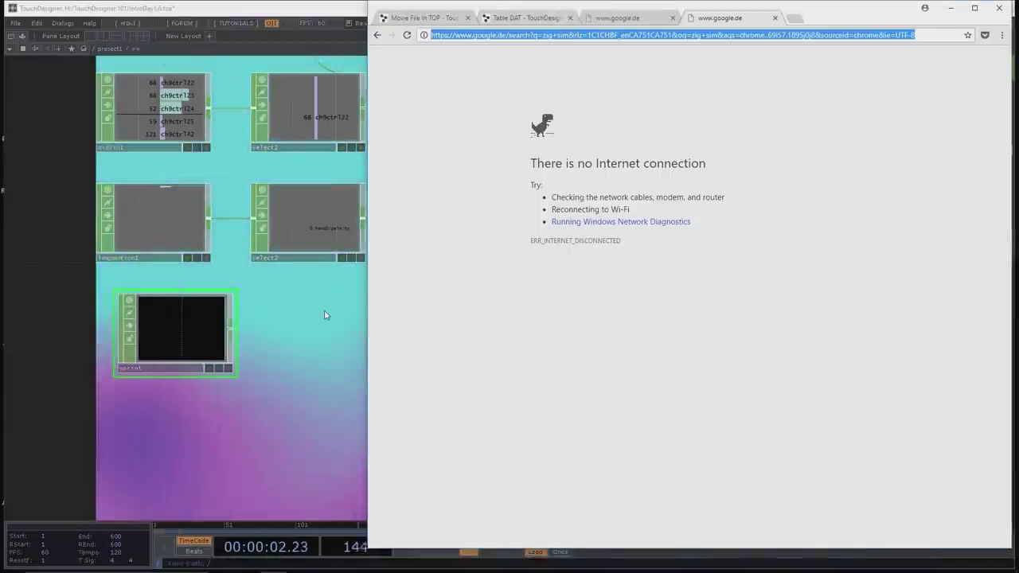
Step: Switch back to TouchDesigner, add a Text DAT beside oscin1, and enter the note ZIG SIM in it
click(337, 391)
key(Tab)
click(301, 279)
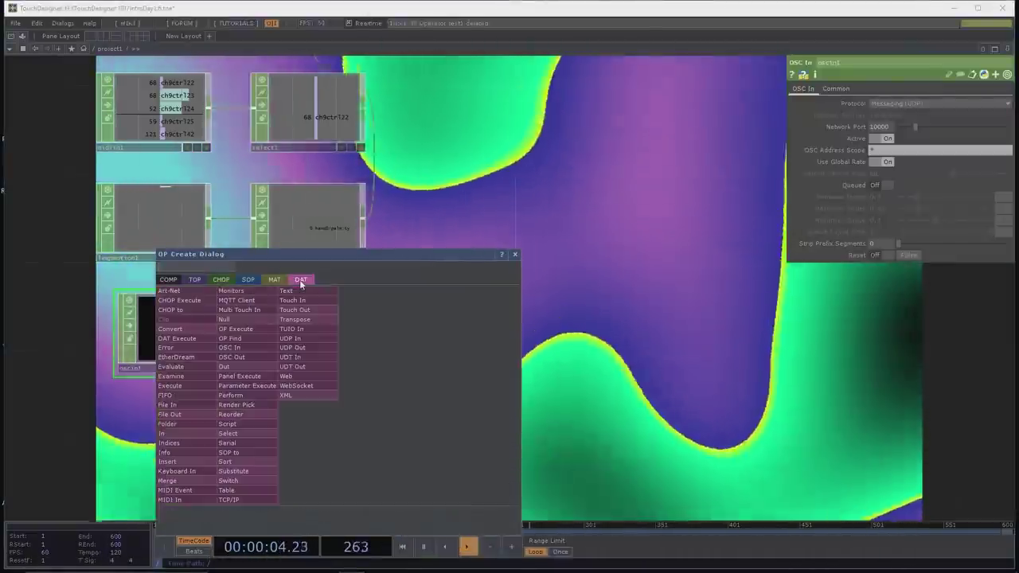
click(302, 292)
click(374, 386)
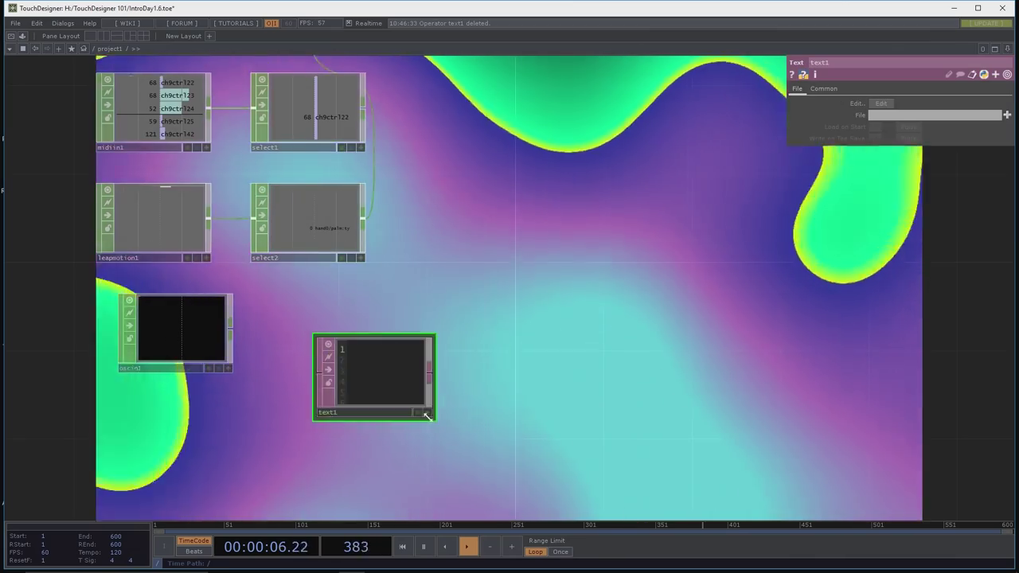
text(ZIG X)
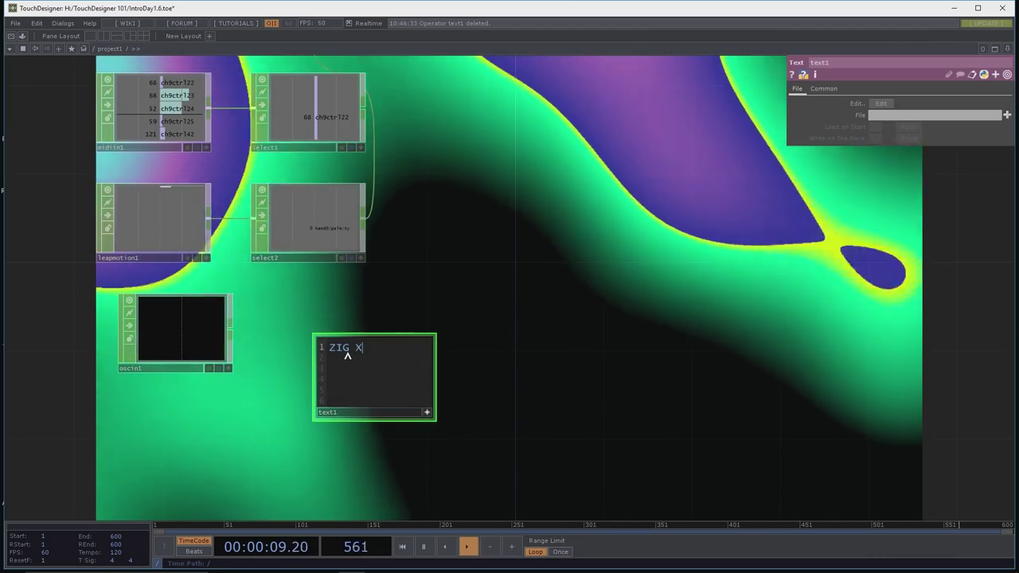
key(BackSpace)
text(SIM)
click(611, 332)
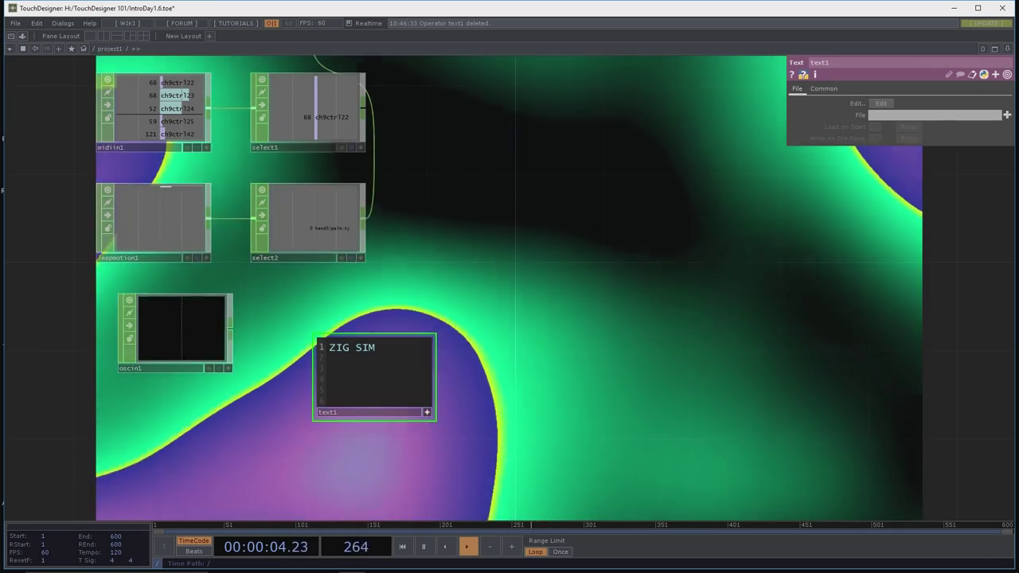
Step: Connect the computer to the forumwlan Wi-Fi network, entering the network security key and declining to make the PC discoverable
mouse_move(898, 557)
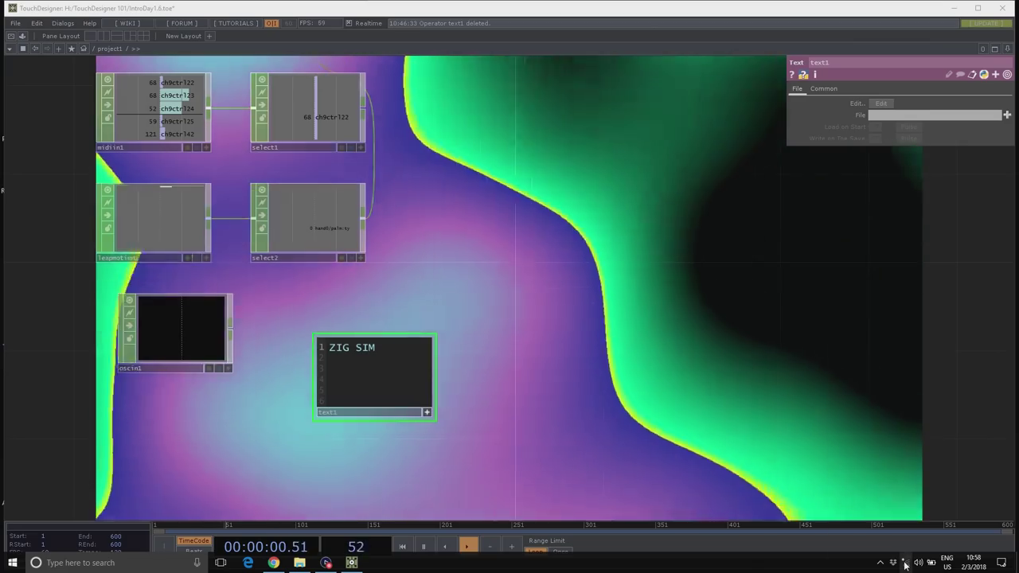
click(907, 563)
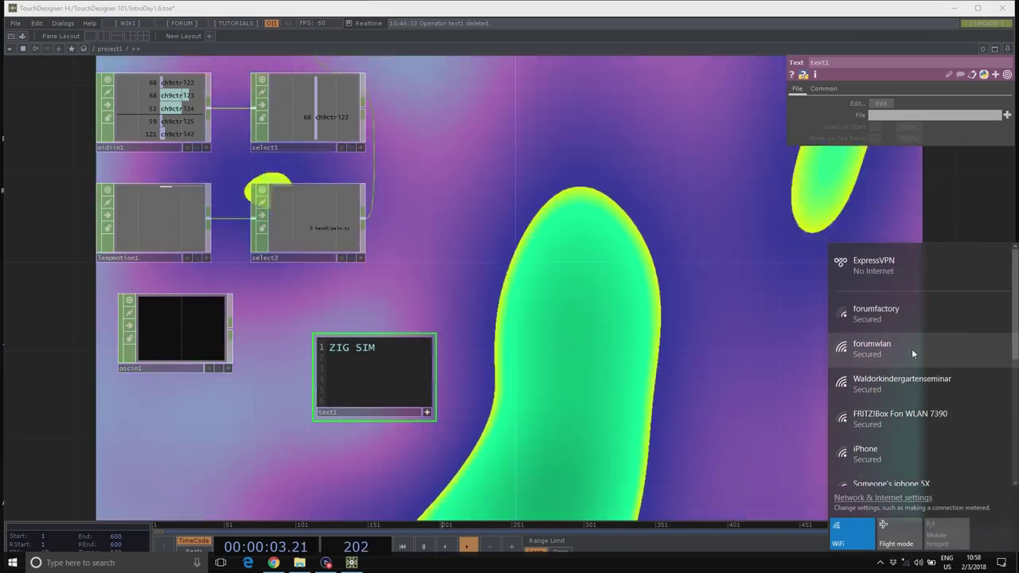
click(912, 348)
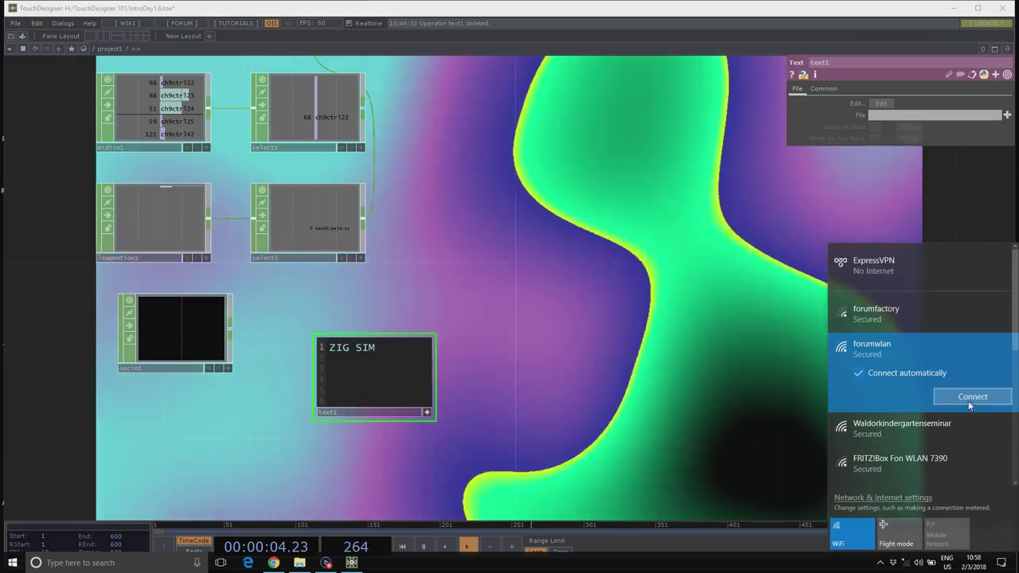
click(968, 401)
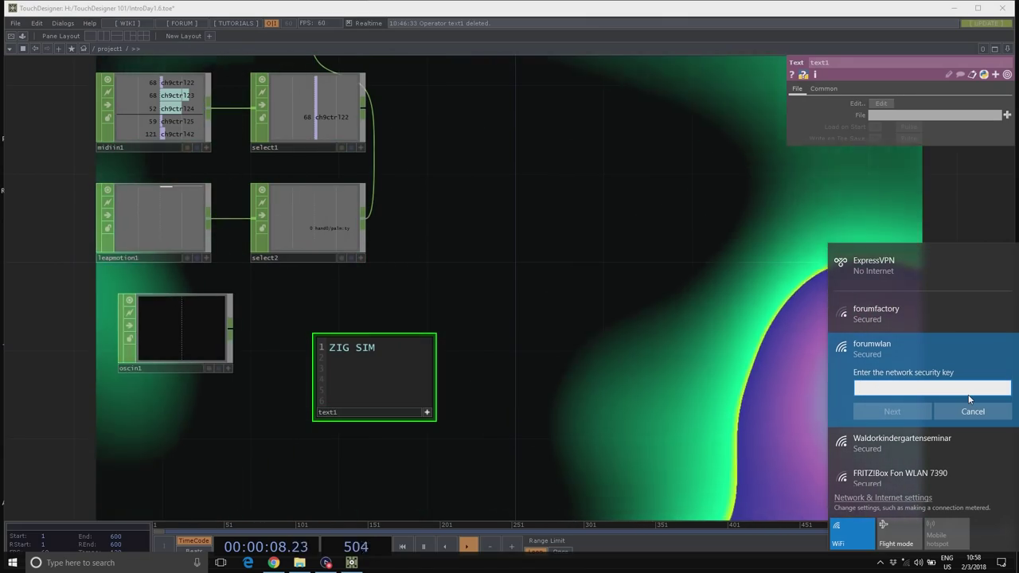
text(*****)
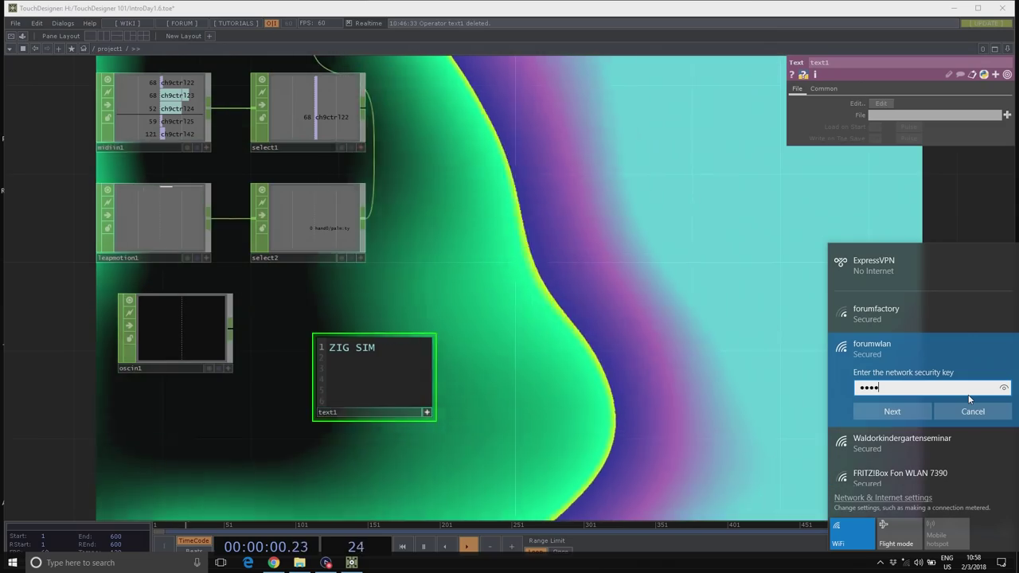
text(*)
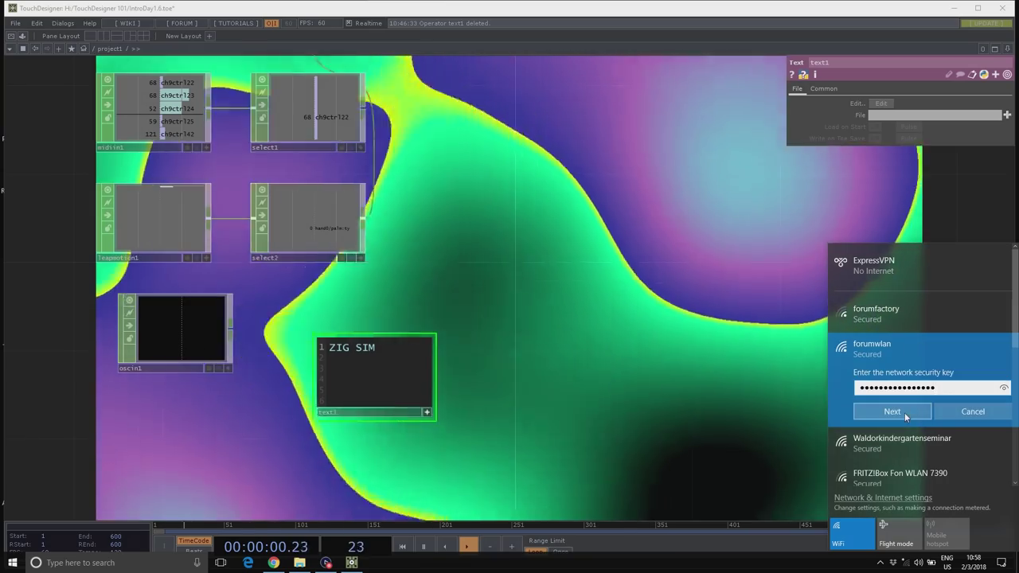
click(904, 412)
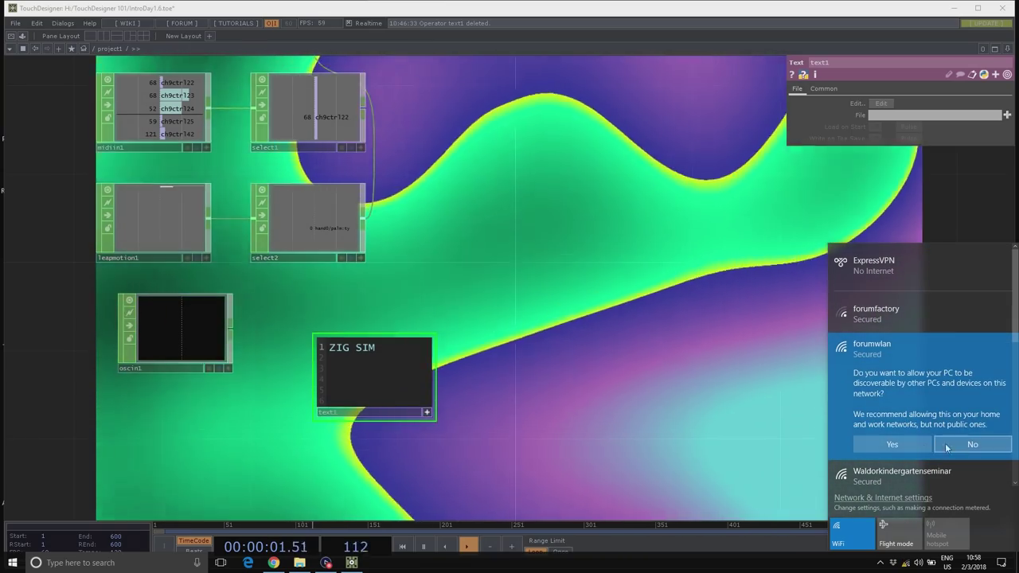
click(965, 380)
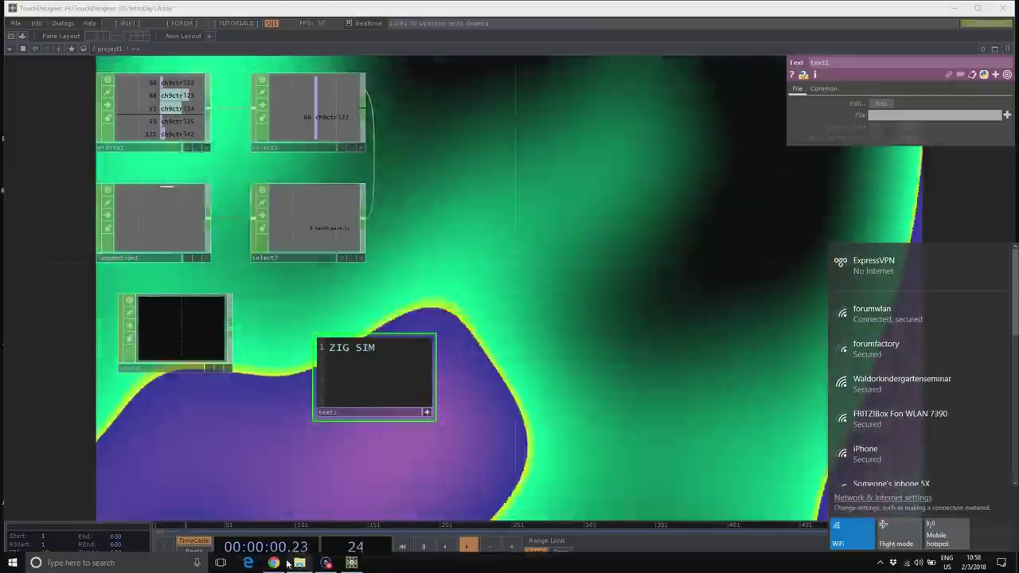
Step: Switch to Chrome, view the App Store page for ZIG SIM from the search results, and return to TouchDesigner
click(275, 563)
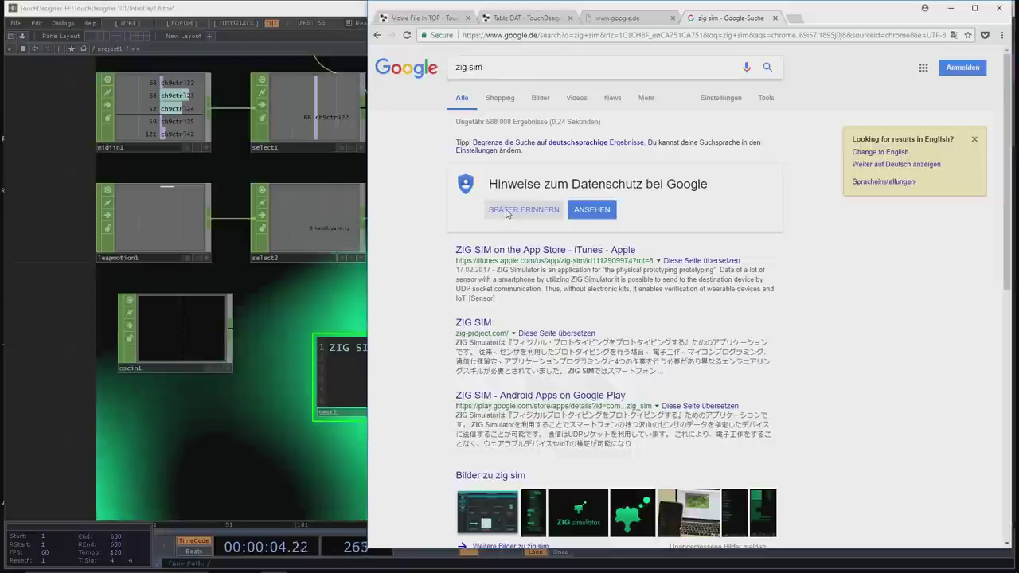
click(520, 251)
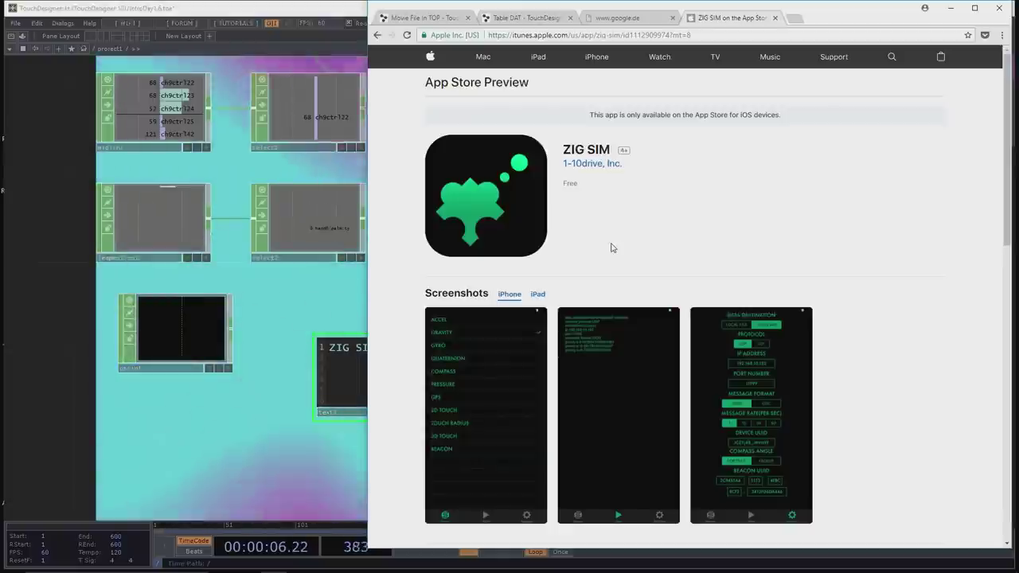
click(296, 394)
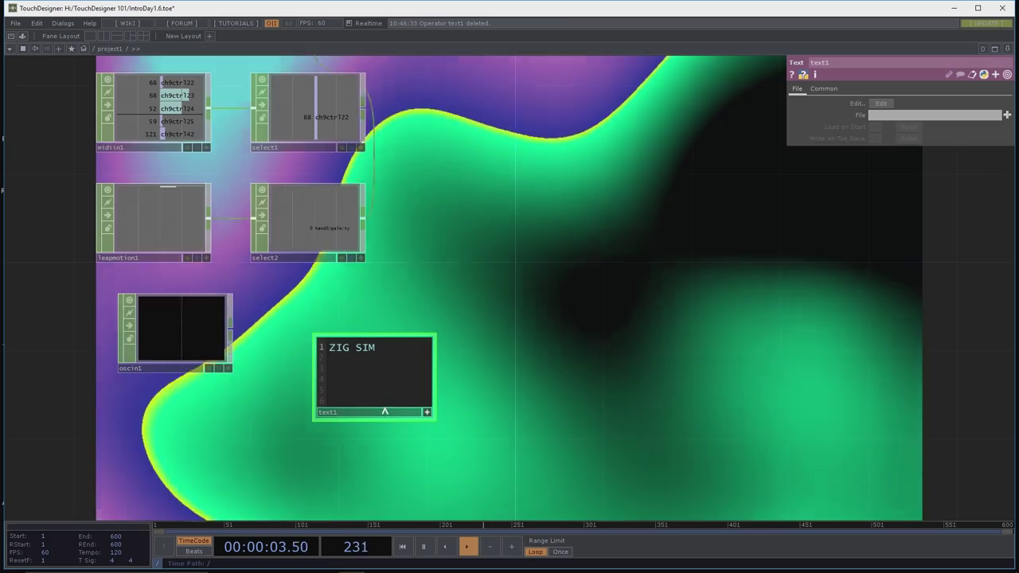
Step: Move the ZIG SIM Text DAT directly below oscin1 and set oscin1's network port to 50000
drag(366, 382, 110, 479)
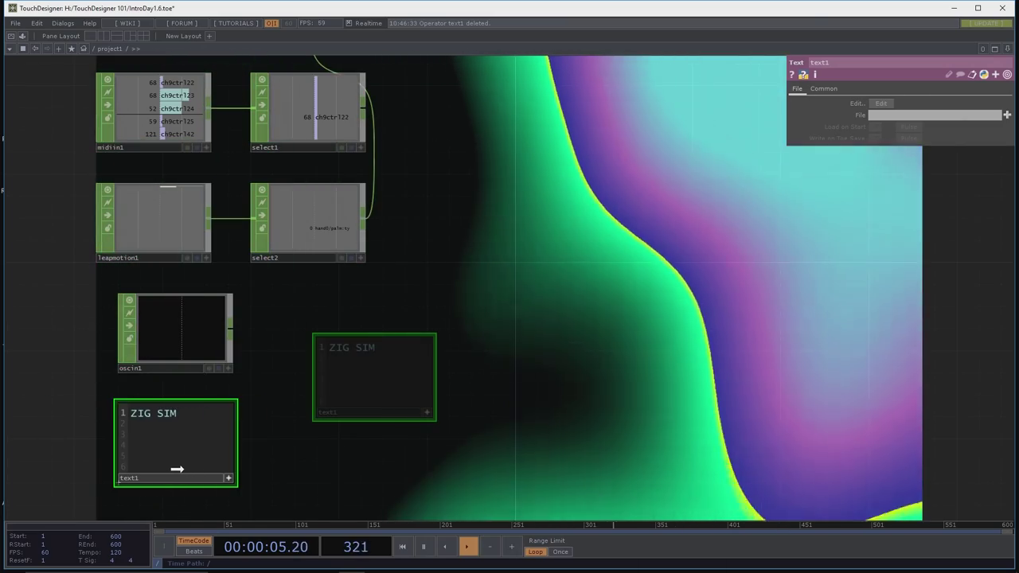
drag(177, 469, 191, 471)
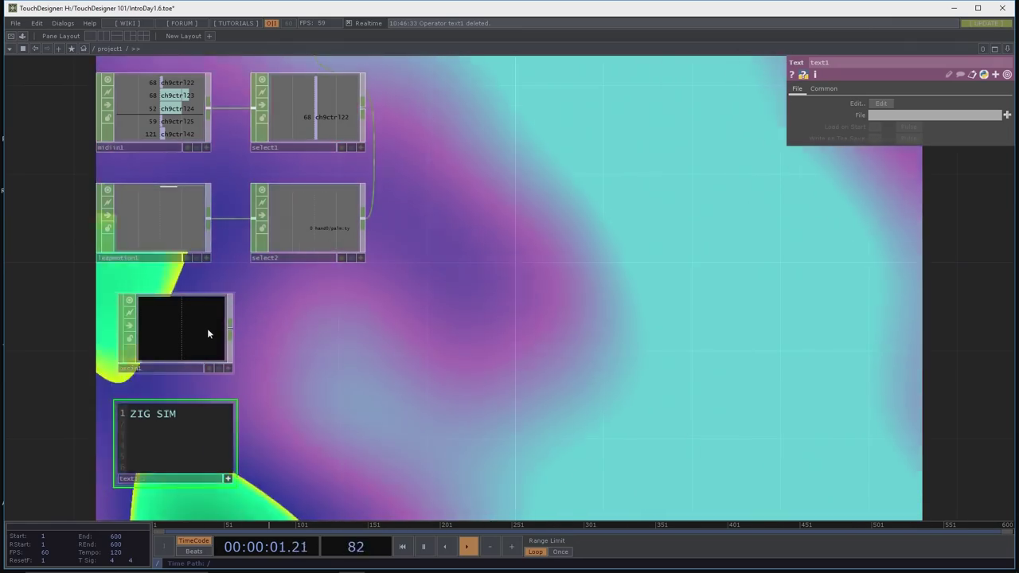
click(207, 333)
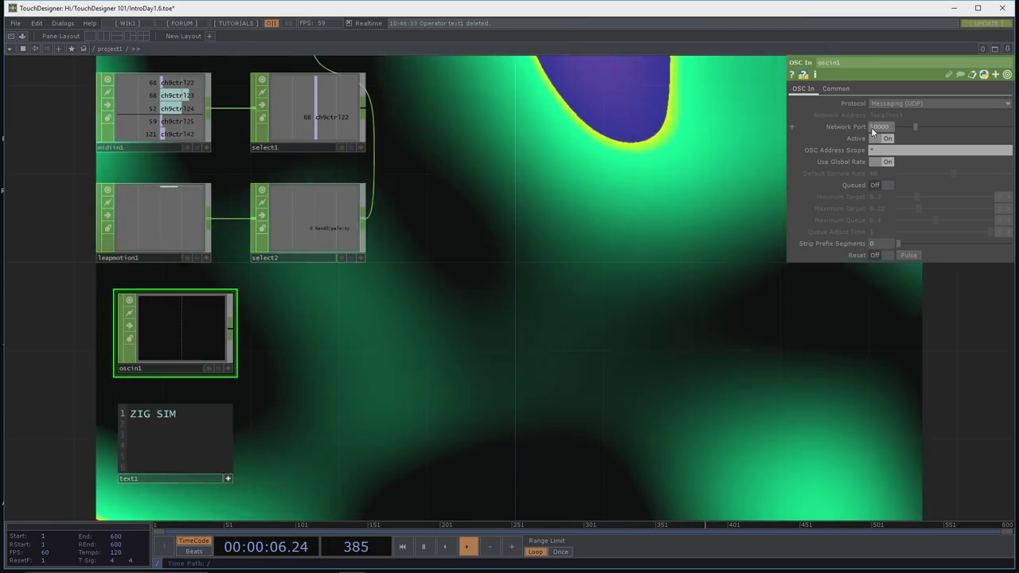
key(Return)
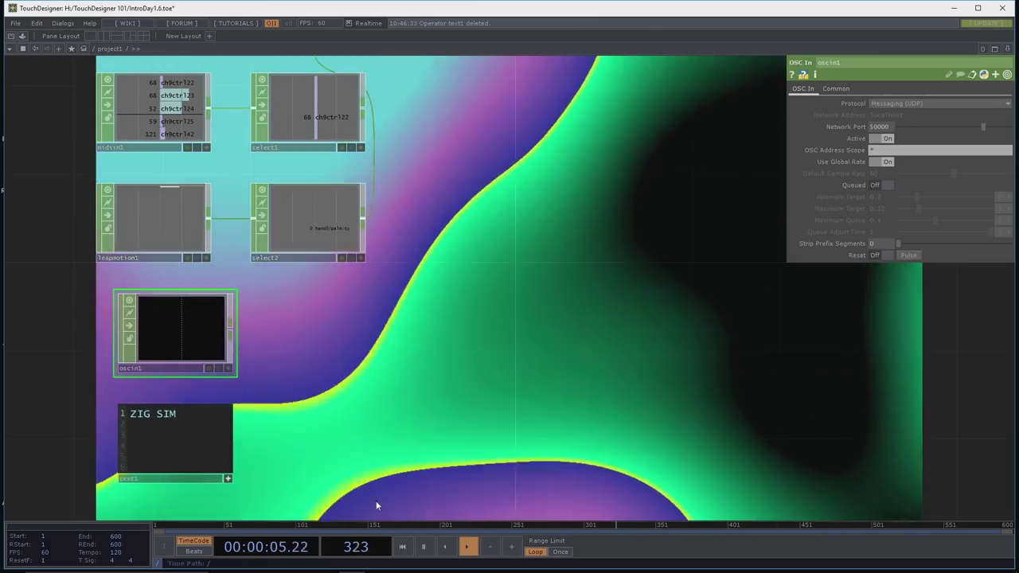
Step: Open a Command Prompt and run ipconfig to look up the computer's Wi-Fi IPv4 address
mouse_move(72, 562)
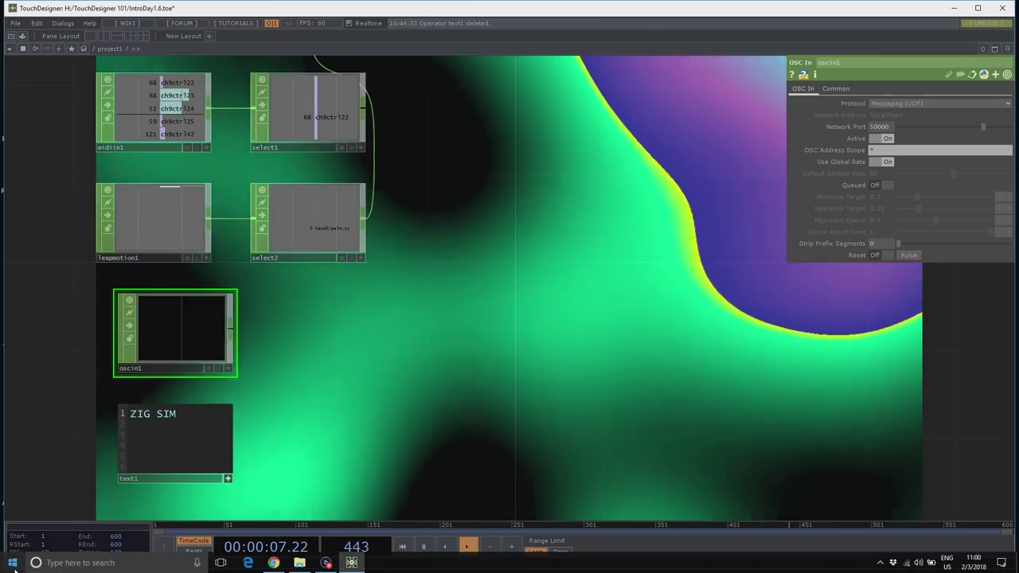
click(12, 563)
text(c)
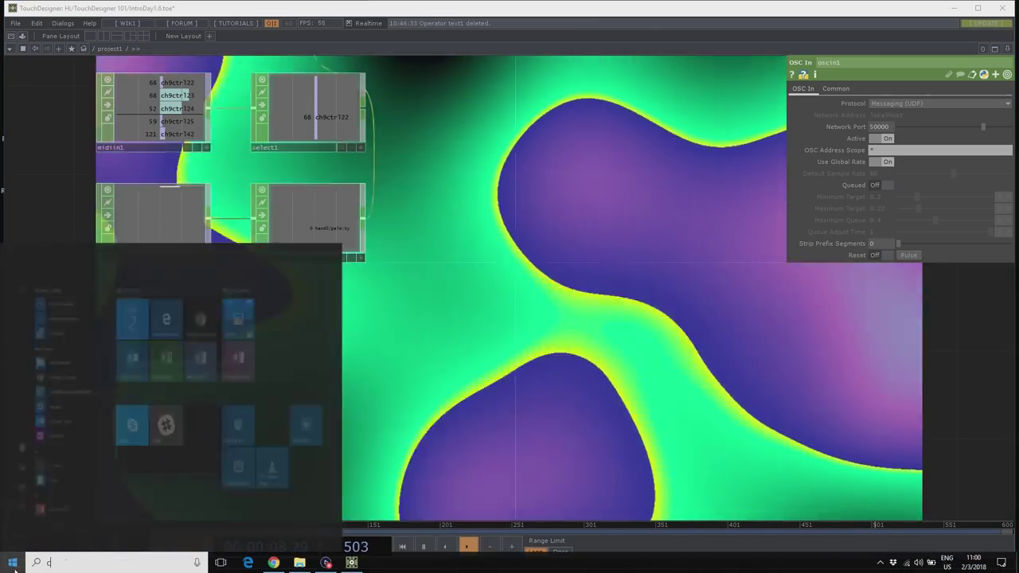
text(md)
key(Return)
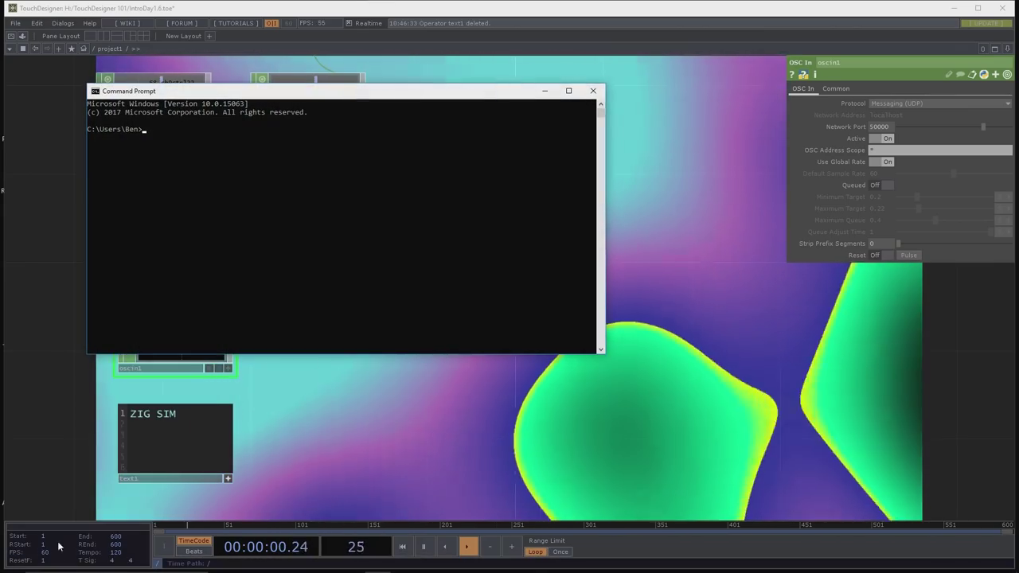
text(ipconfi)
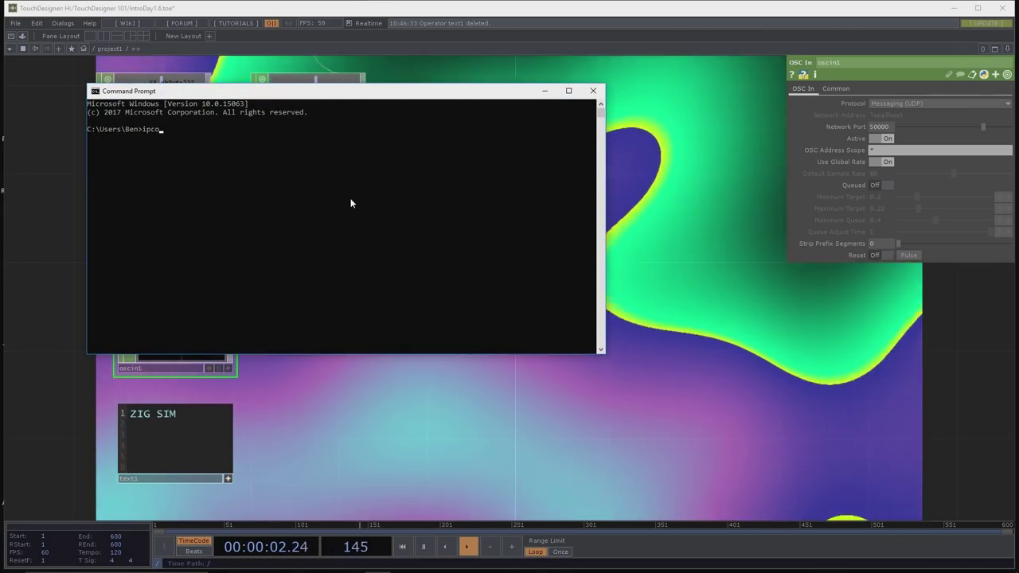
text(g)
key(Return)
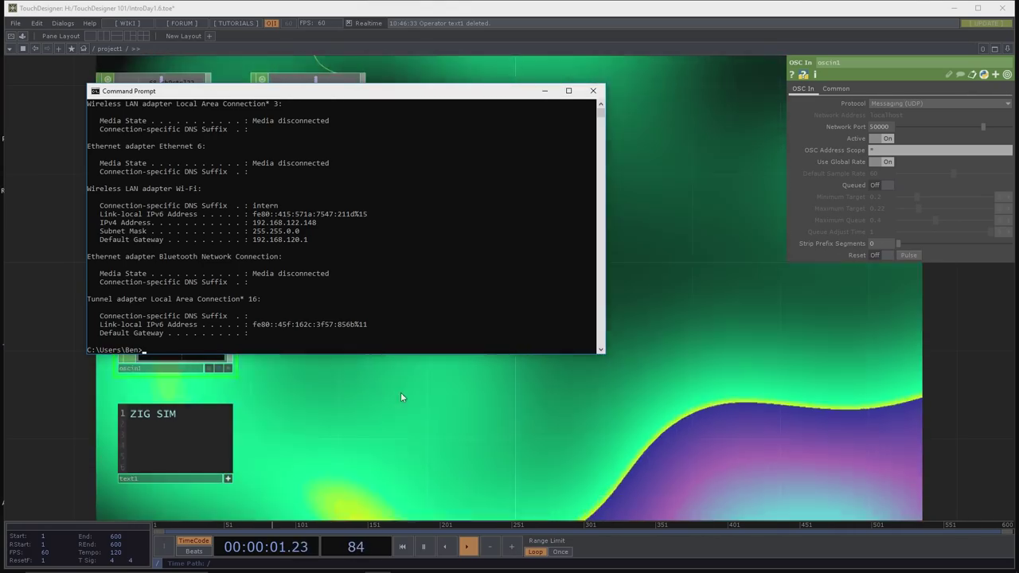
Step: Return to TouchDesigner and check which Wi-Fi network the computer is using
click(414, 408)
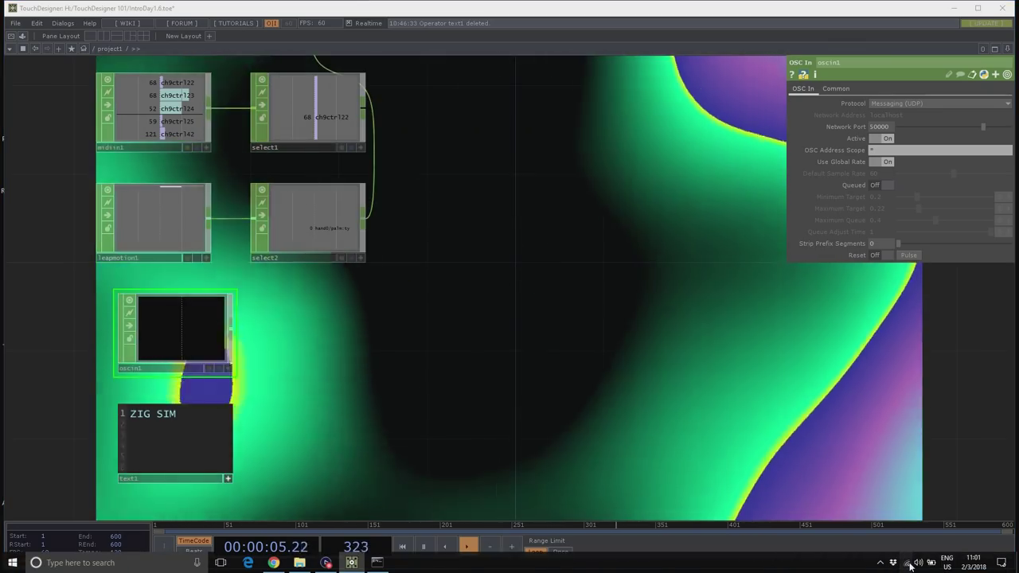
click(910, 564)
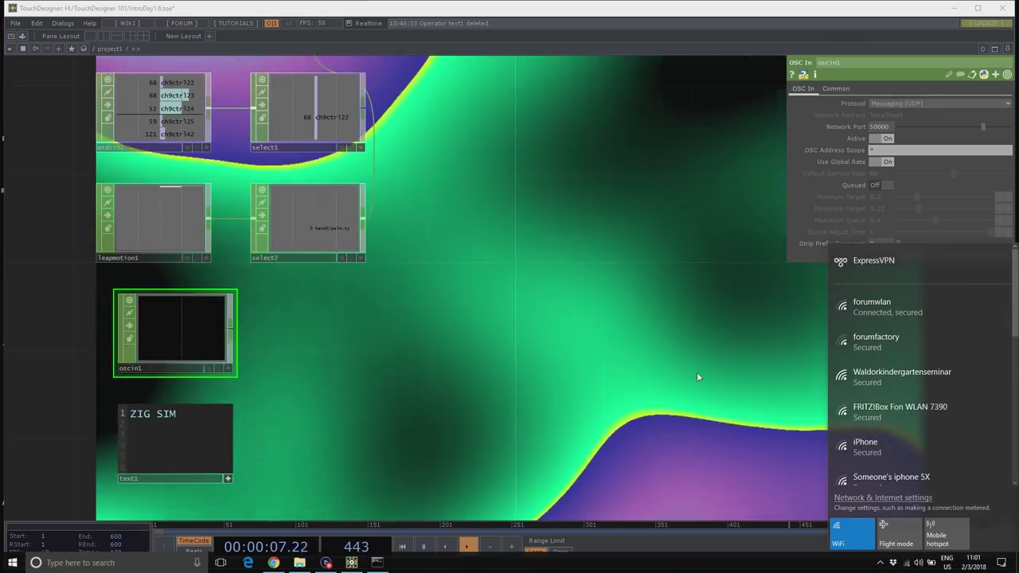
click(692, 374)
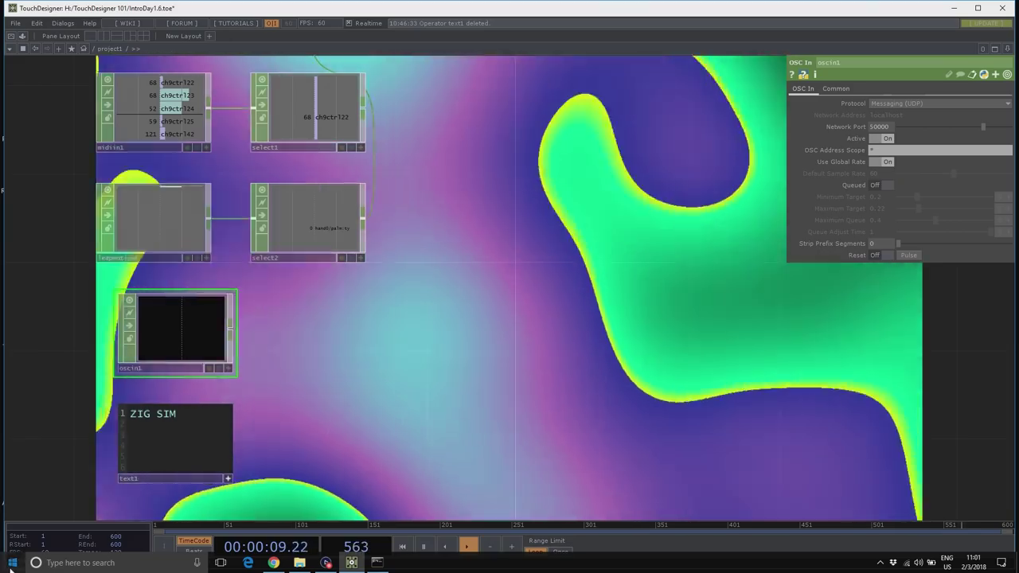
Step: Open the Windows Firewall settings, turn the firewall off for both private and public networks, and close the window
click(11, 565)
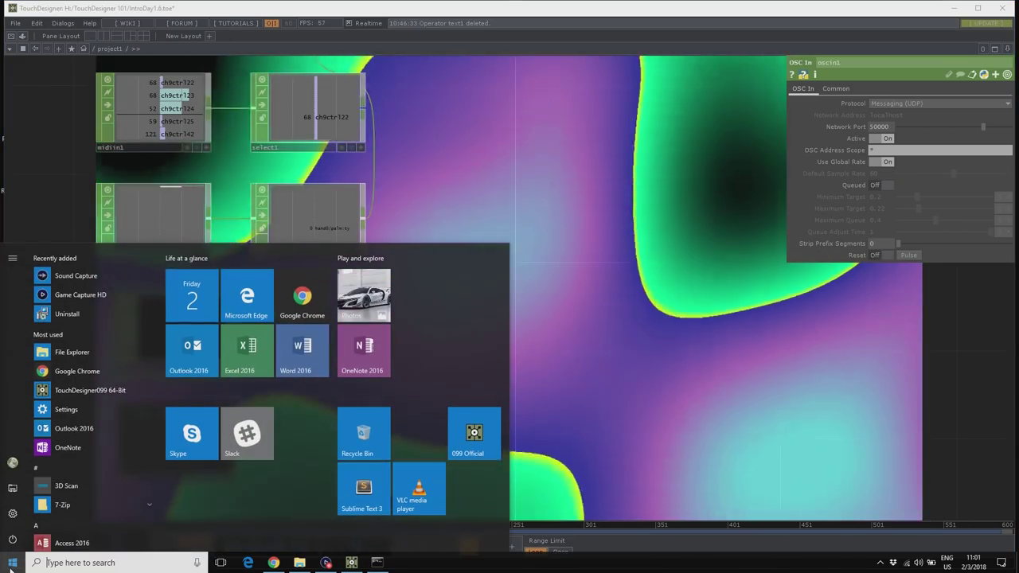
text(firewall)
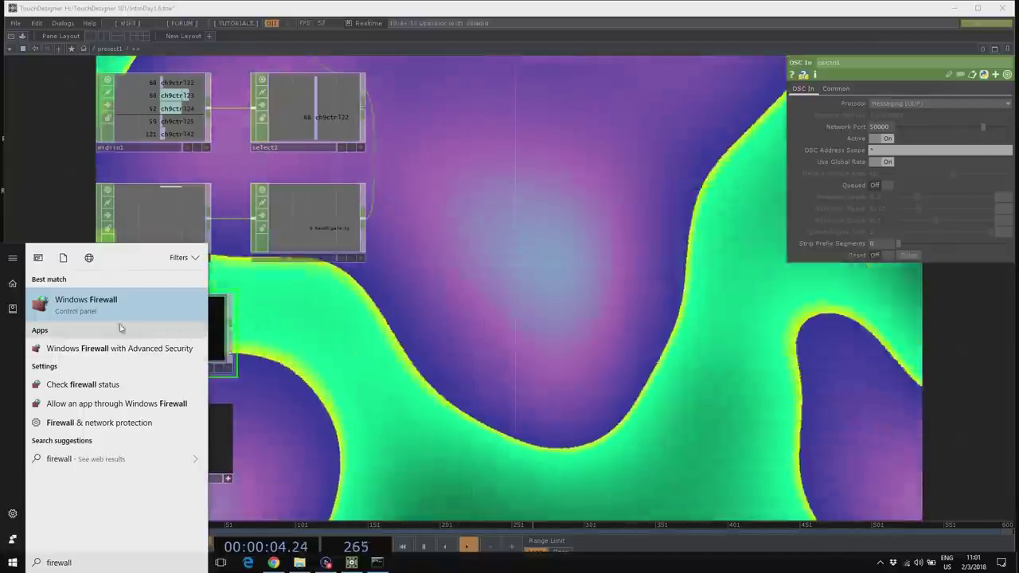
key(Return)
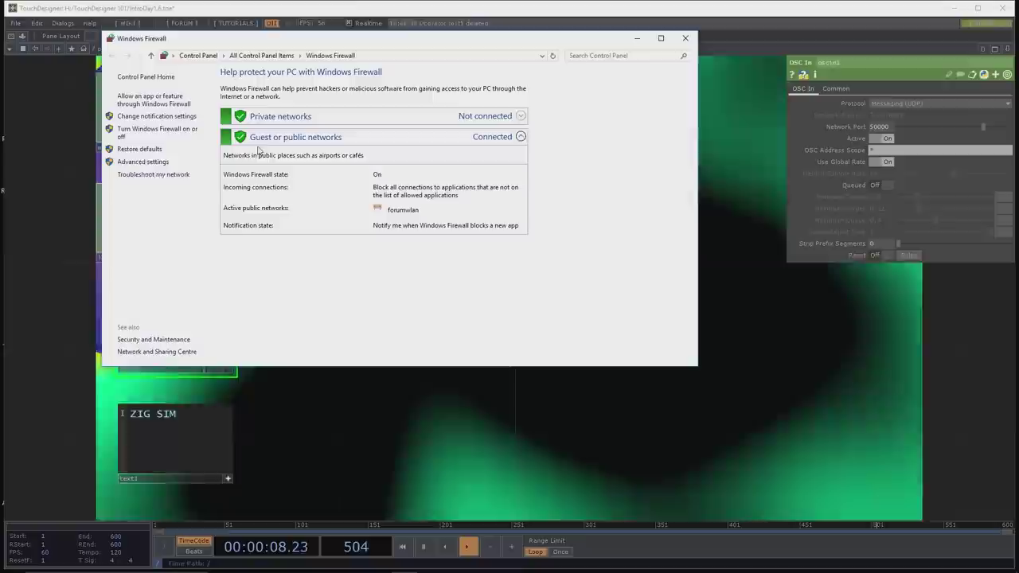
click(149, 131)
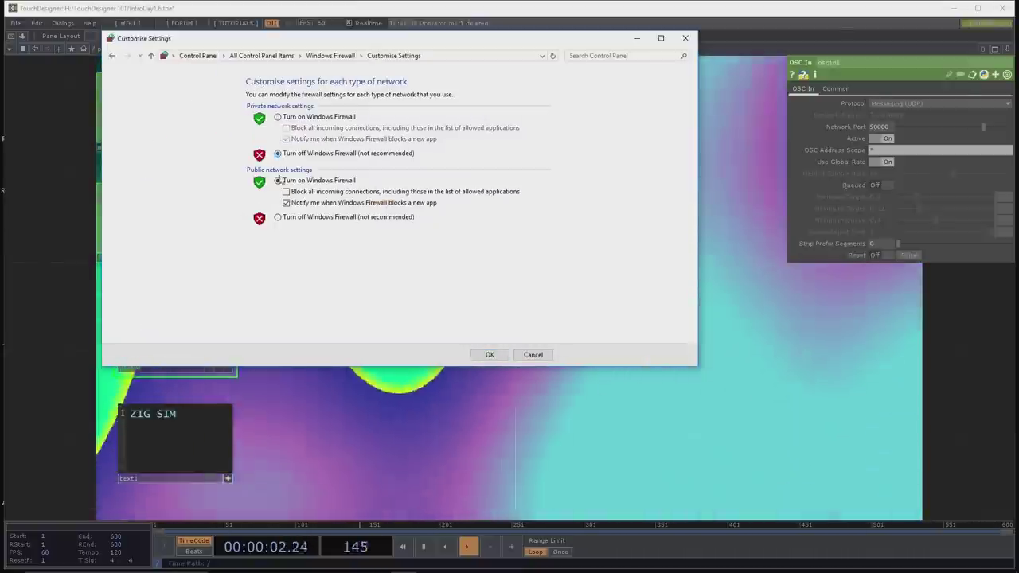
click(278, 218)
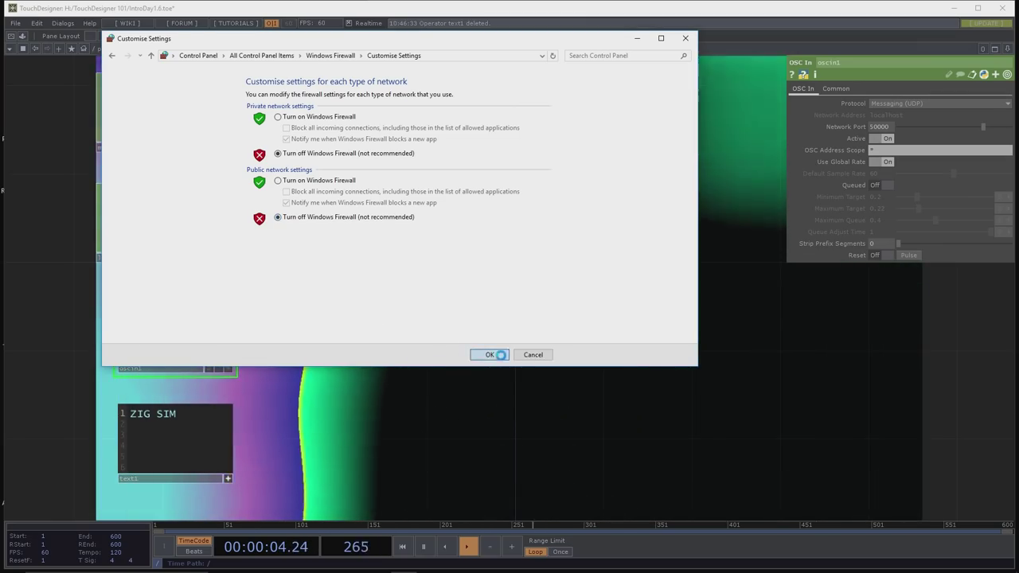
click(685, 38)
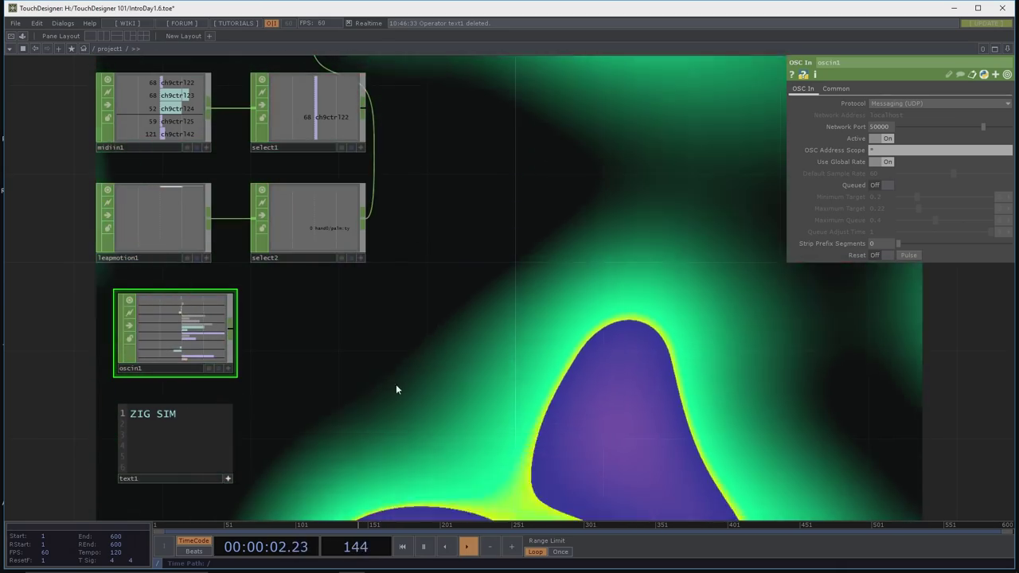
Step: View the OSC In CHOP help page for oscin1 and return to the TouchDesigner network
drag(396, 390, 433, 385)
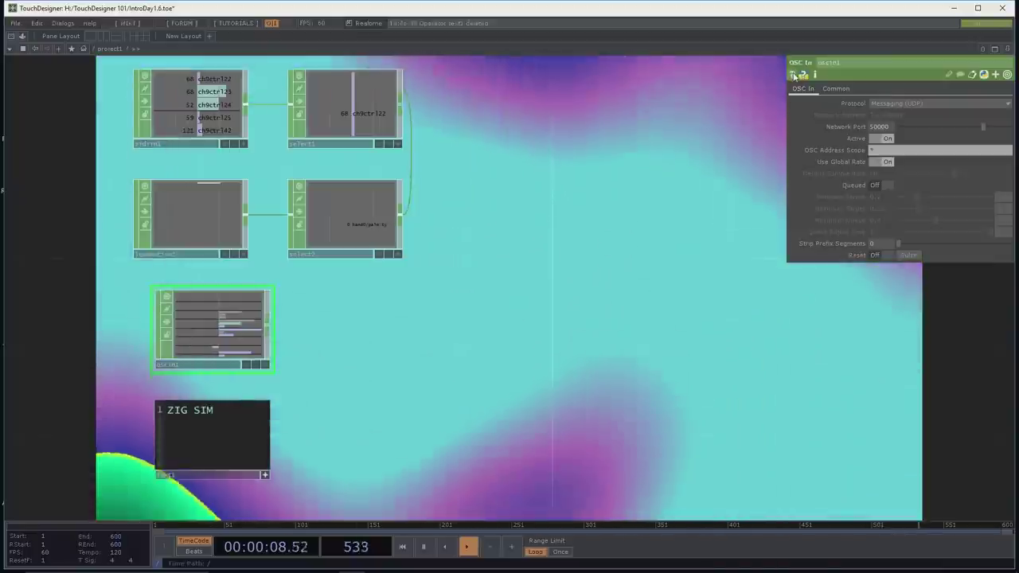
click(794, 76)
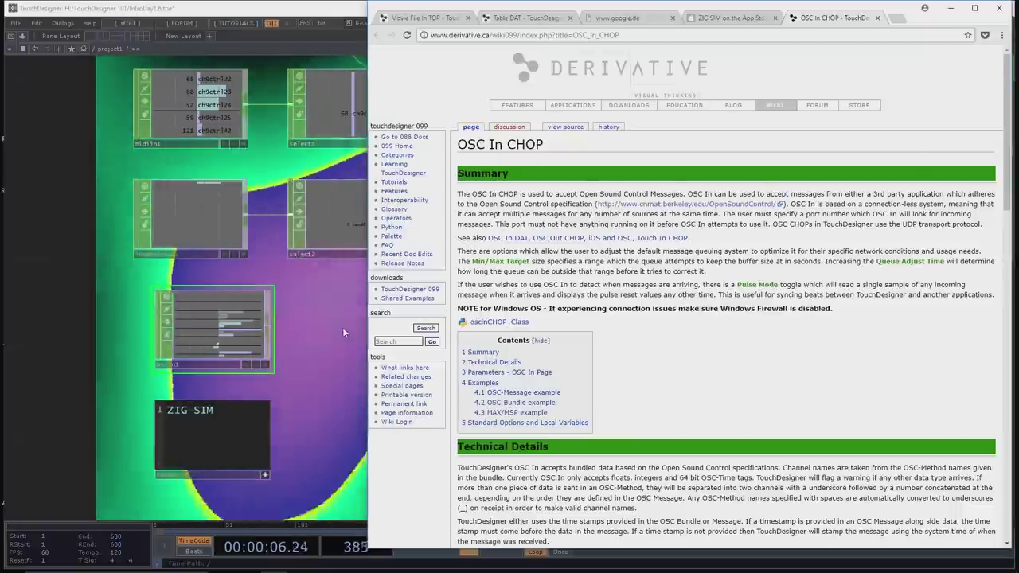
click(342, 327)
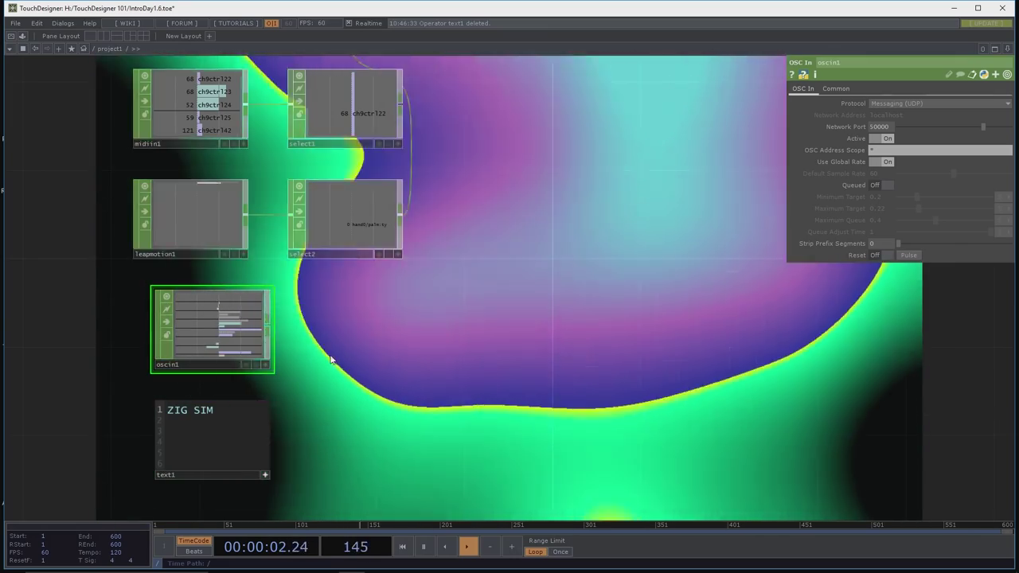
Step: Add a Select CHOP after oscin1 and set its channel names to ZIGSIM/uuid/touch02
scroll(362, 339, up, 8)
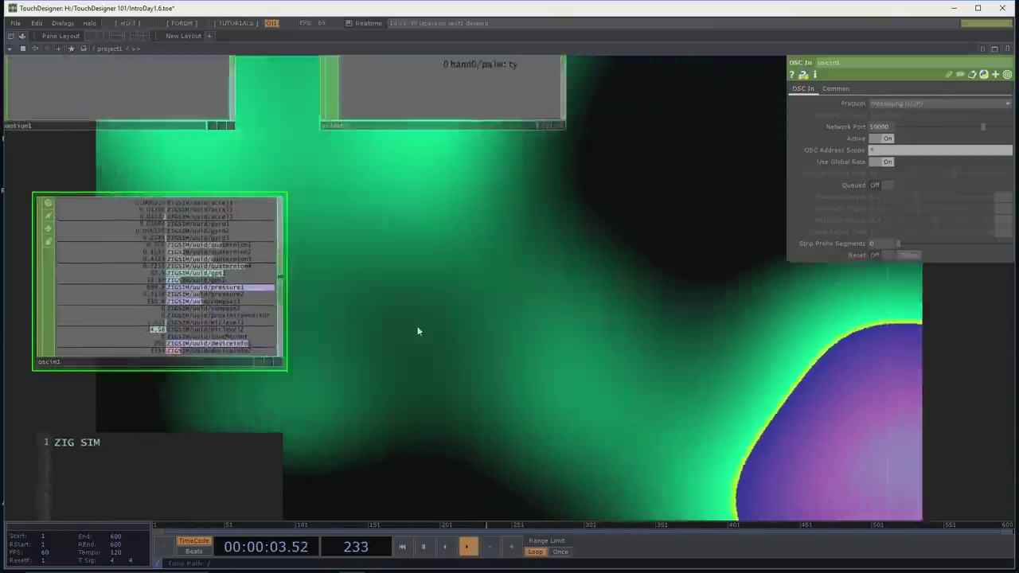
drag(418, 331, 491, 311)
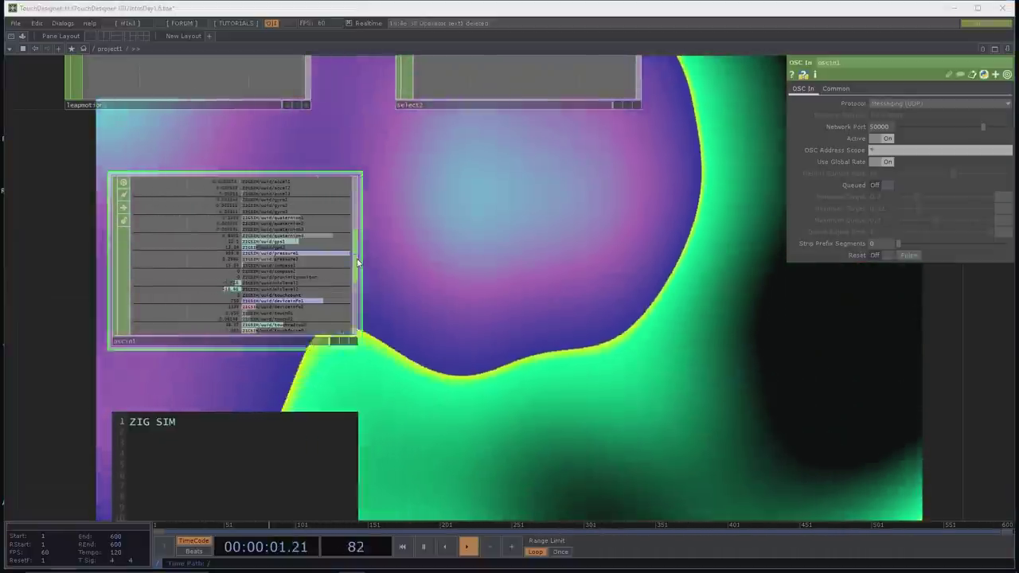
right_click(357, 263)
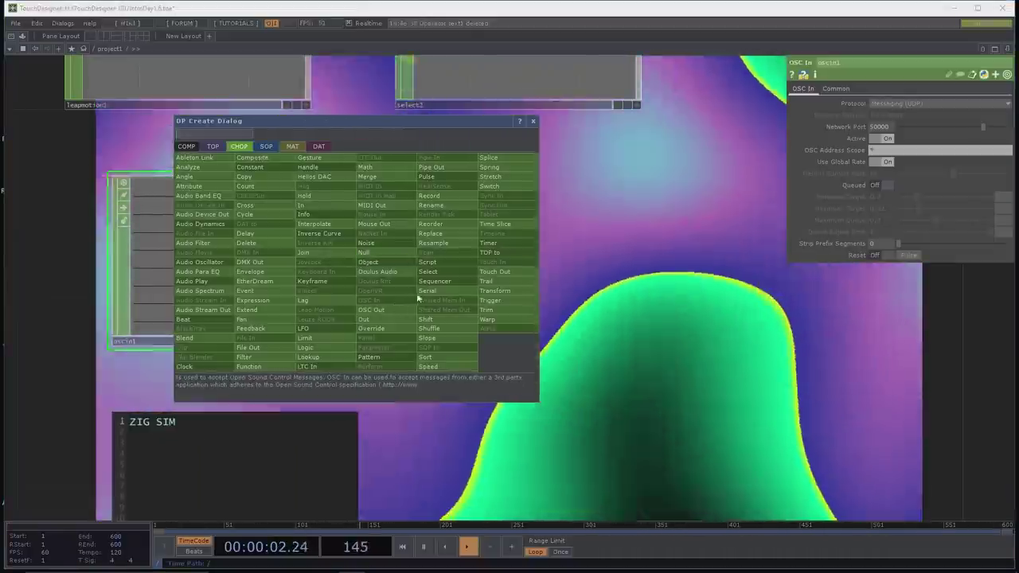
click(439, 267)
click(518, 262)
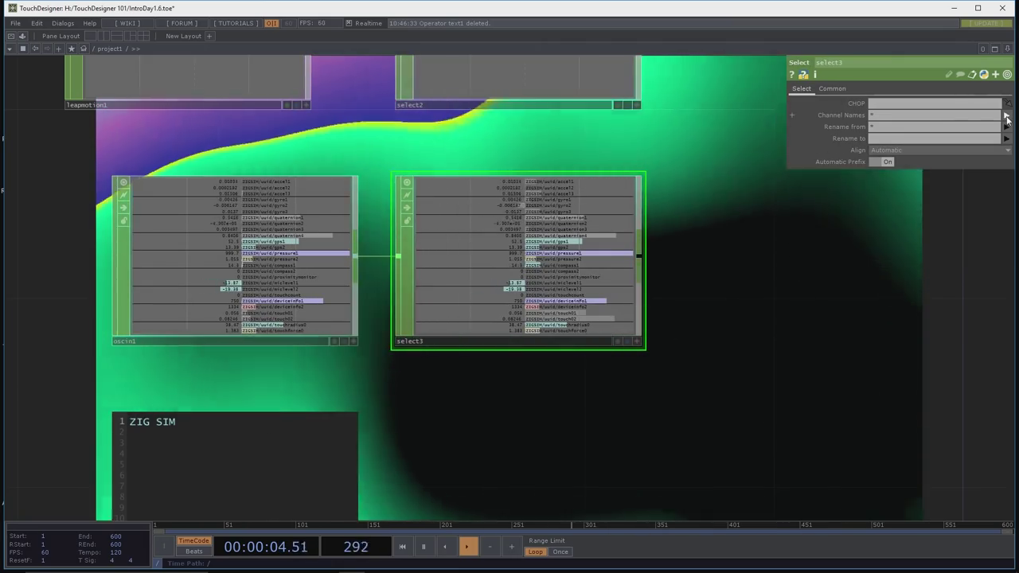
click(1007, 114)
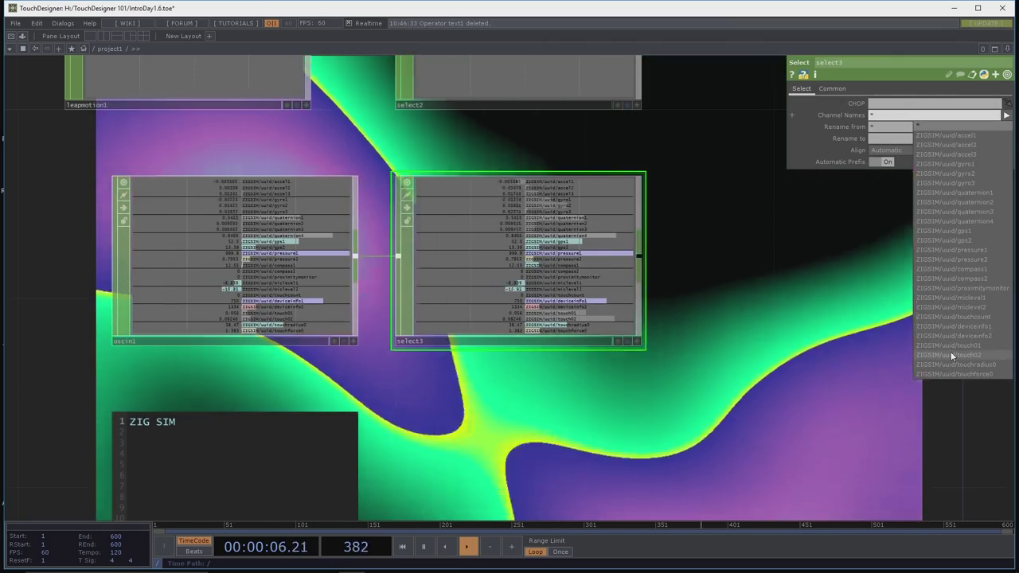
click(950, 353)
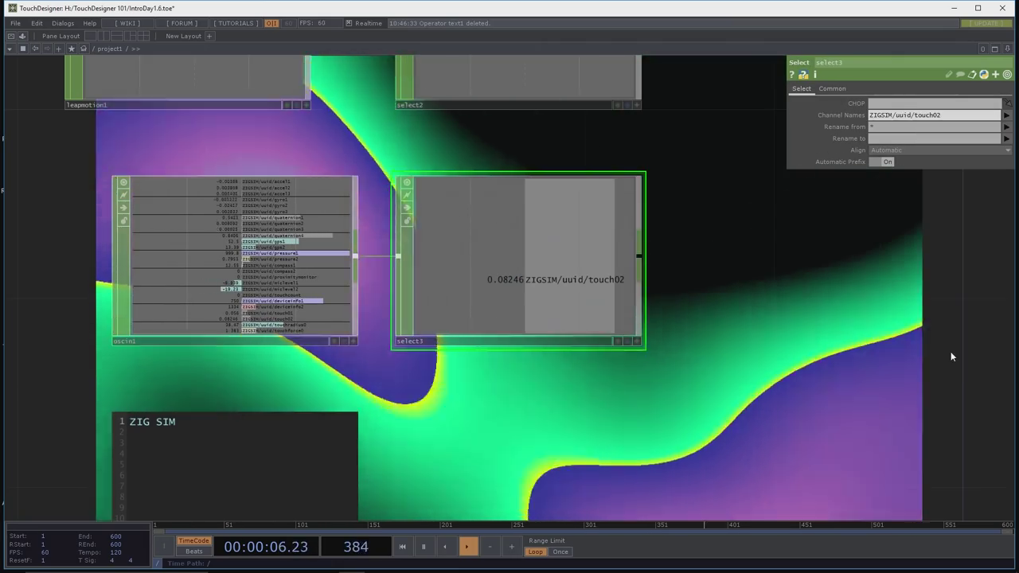
Step: Disconnect select2 from math2 and wire select3 into math2 instead
scroll(883, 342, down, 5)
drag(883, 339, 671, 375)
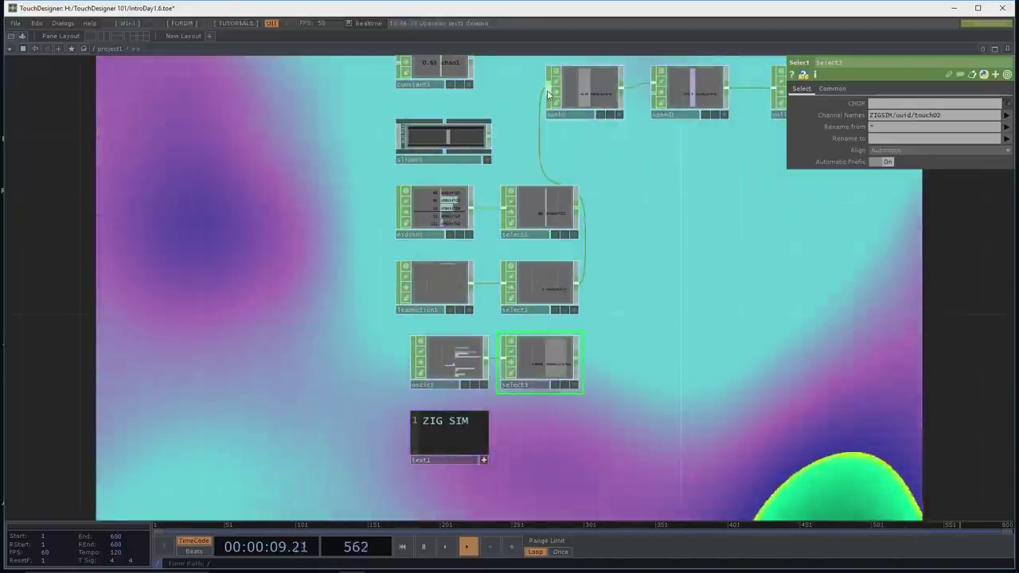
drag(548, 94, 506, 94)
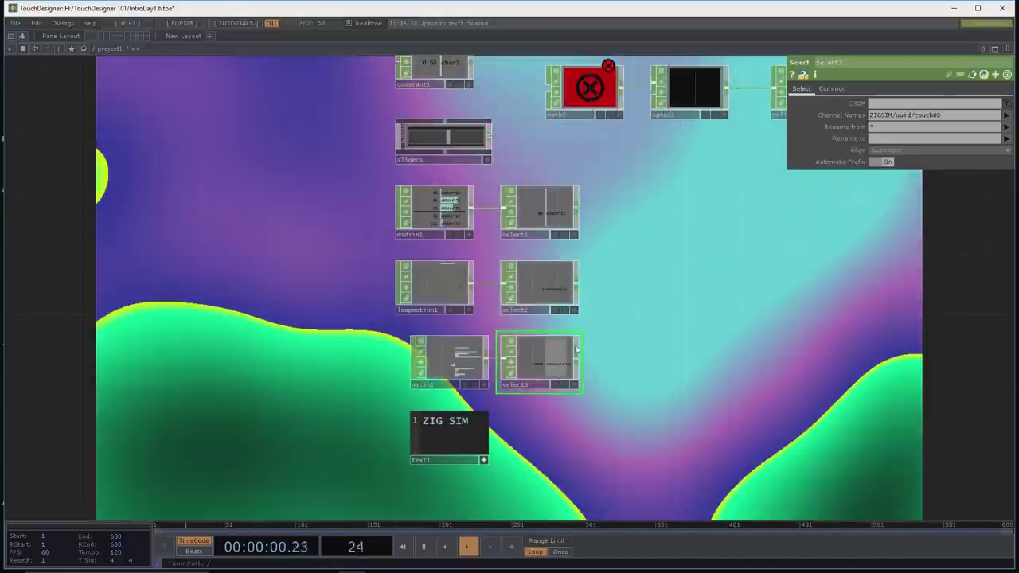
click(548, 90)
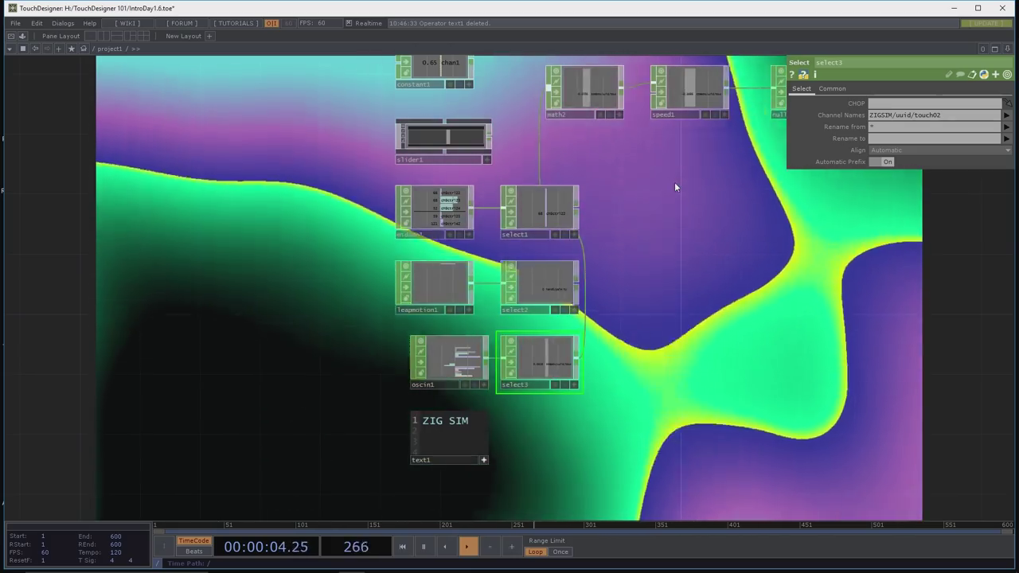
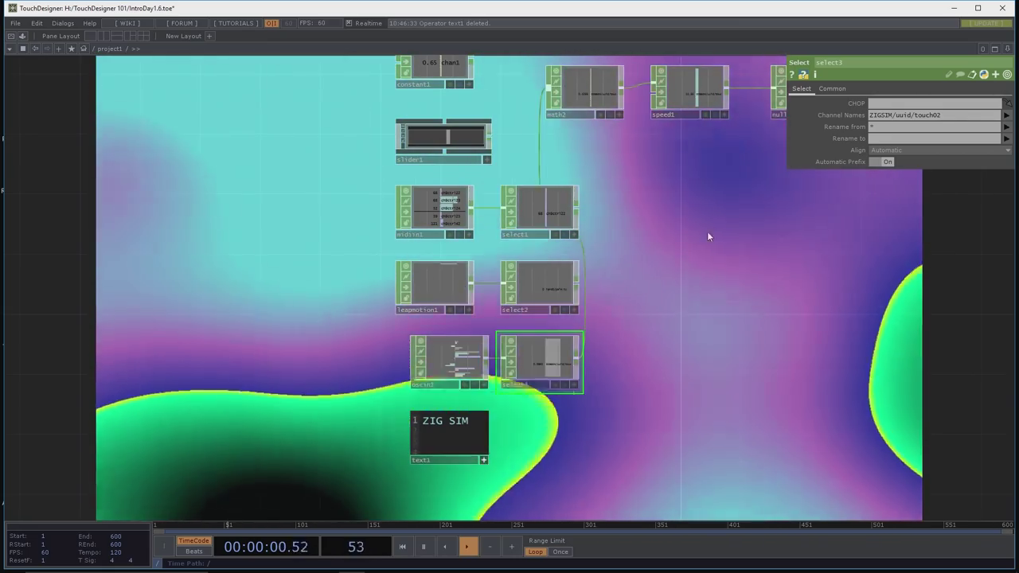
Step: Move the ZIG SIM text note leftward, clear of the space below oscin1
drag(646, 269, 581, 254)
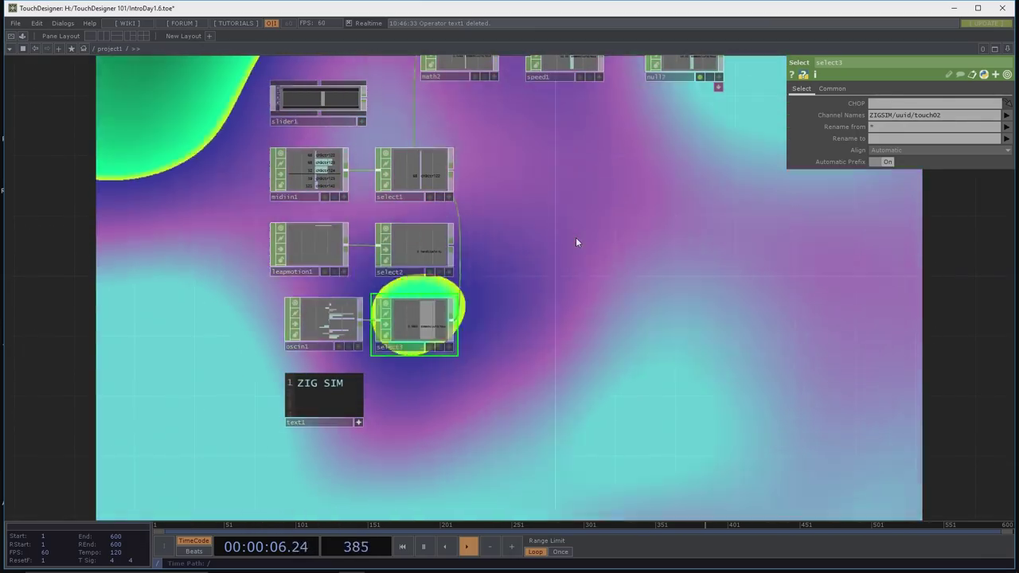
scroll(605, 302, up, 3)
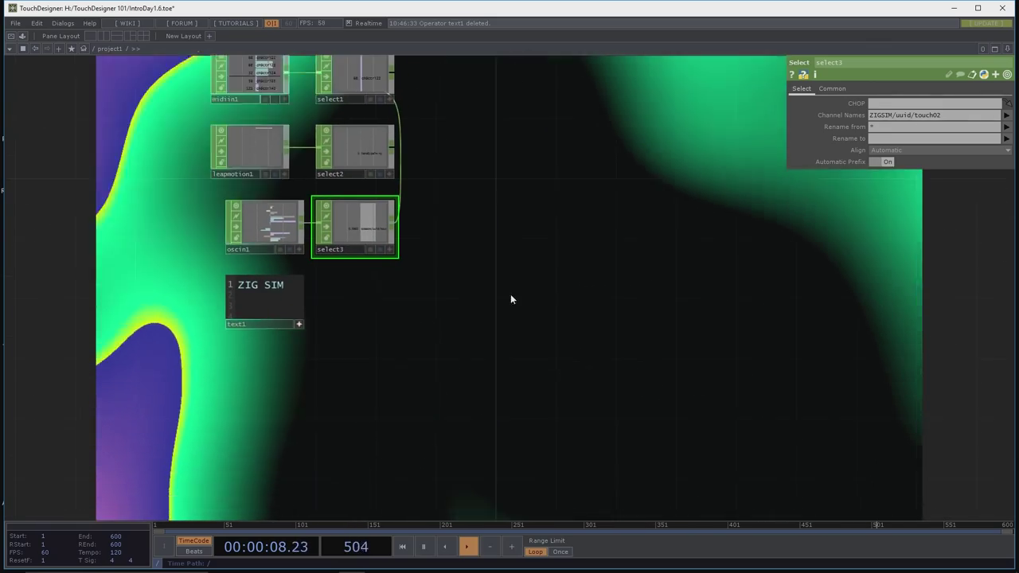
scroll(239, 362, up, 5)
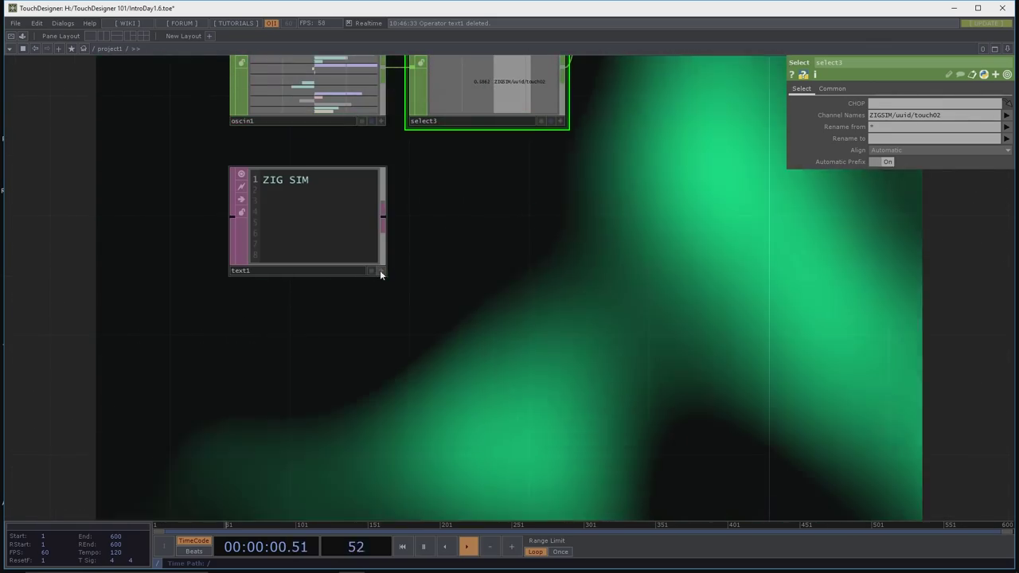
drag(380, 271, 97, 227)
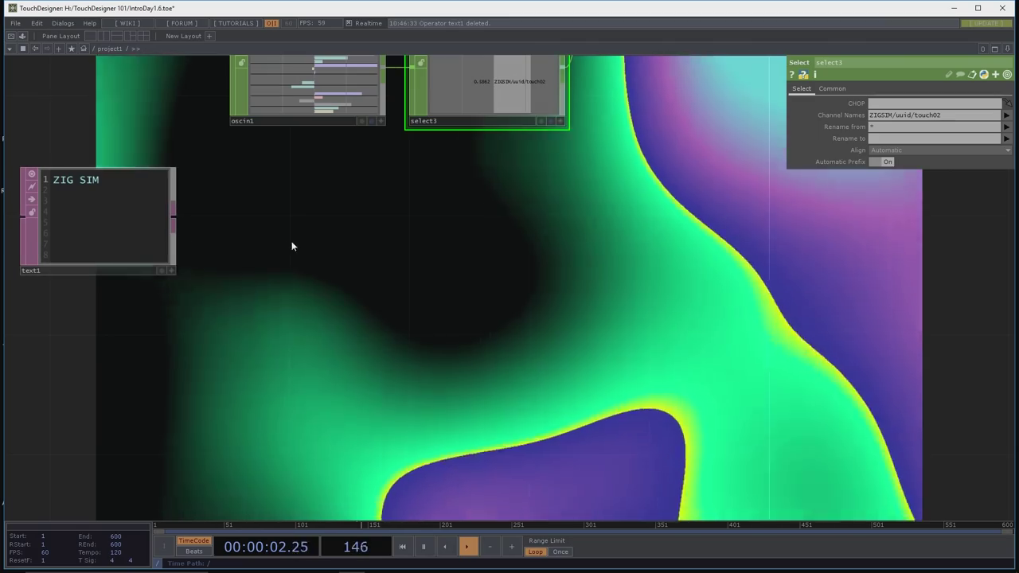
Step: Place a DMX In CHOP below oscin1, look at its parameters and delete it
key(Tab)
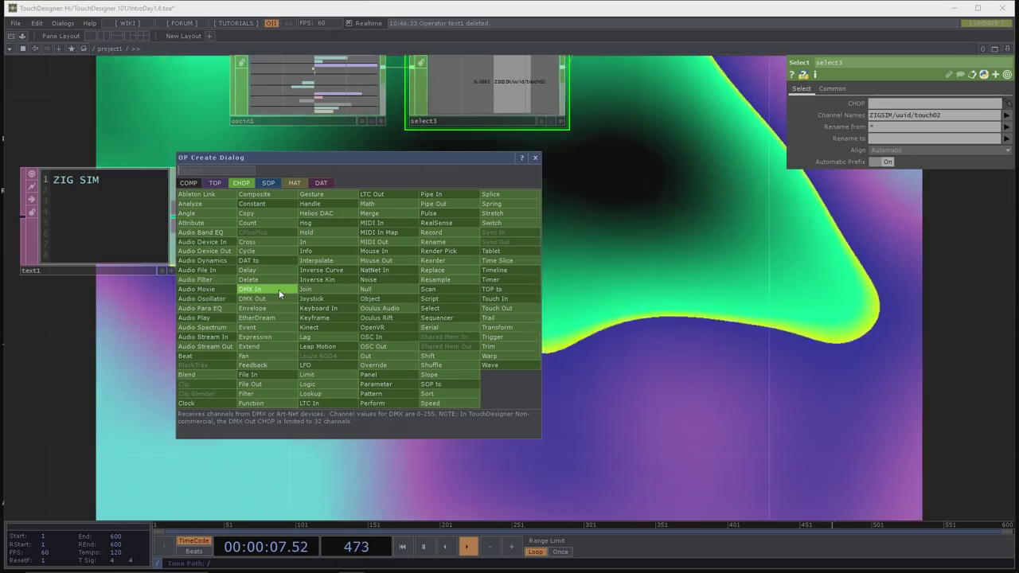
click(278, 293)
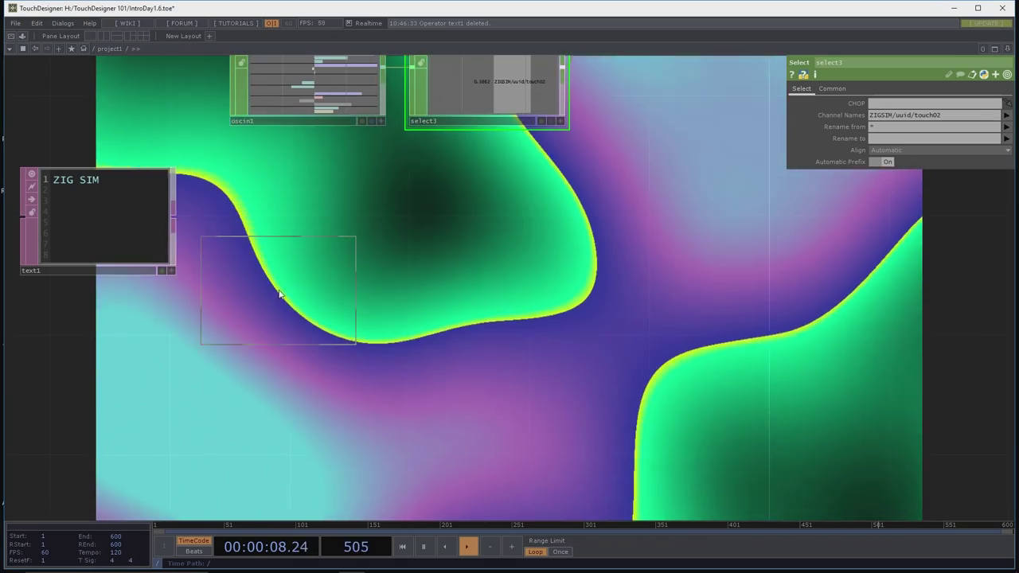
click(332, 259)
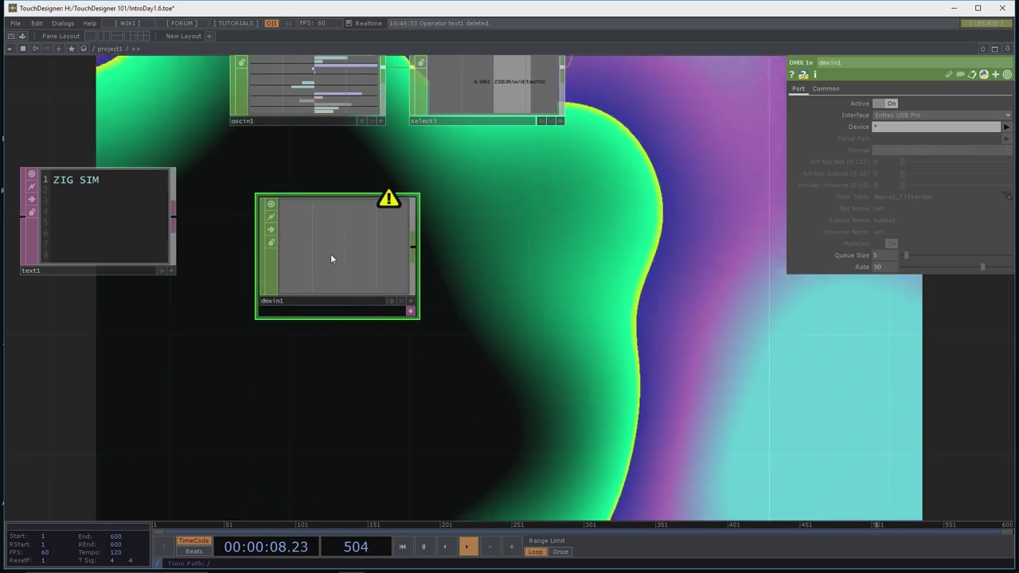
key(Delete)
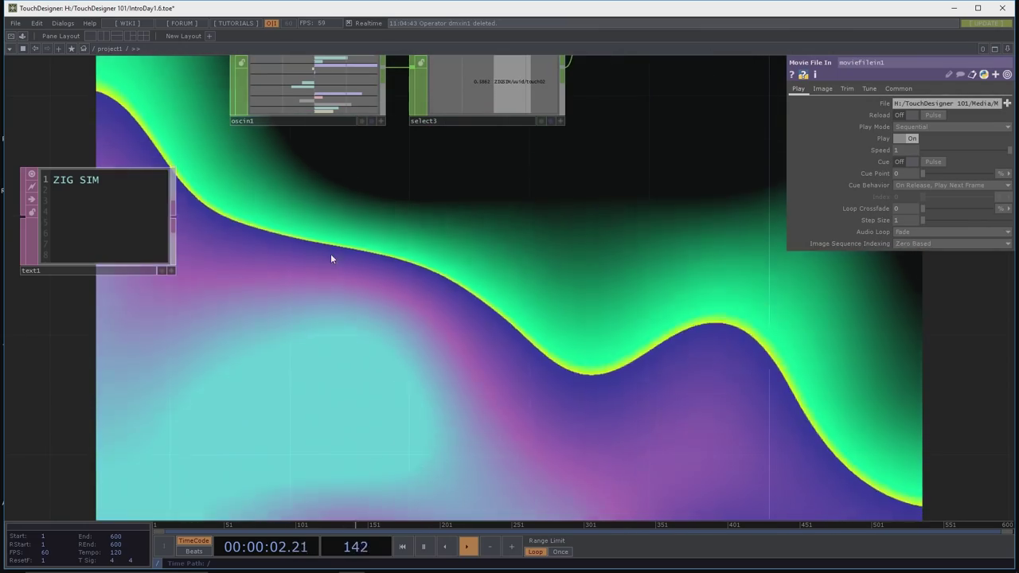
Step: Wire constant1 into math2 in place of the select3 input
drag(329, 257, 468, 343)
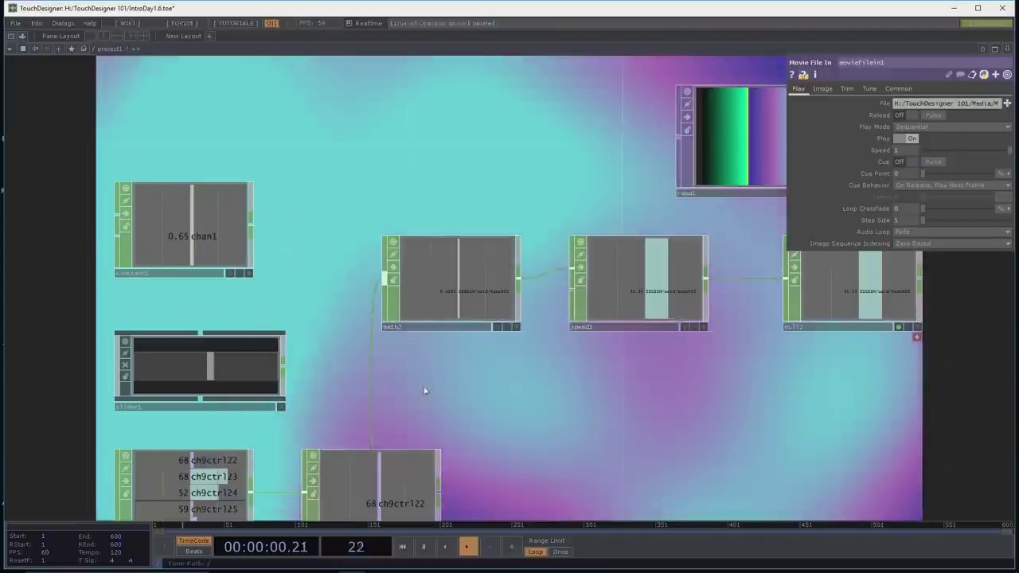
drag(425, 391, 390, 314)
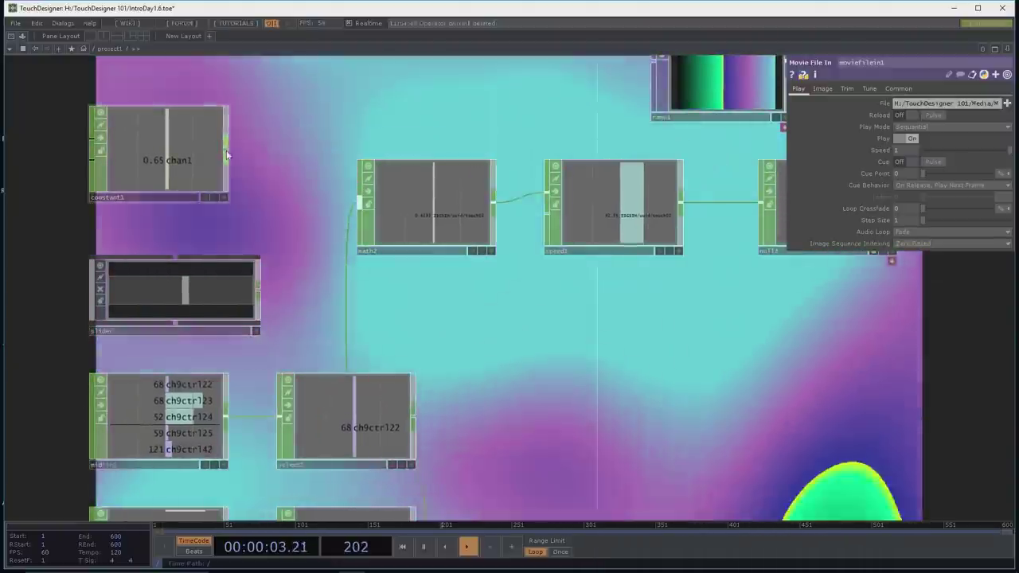
click(227, 152)
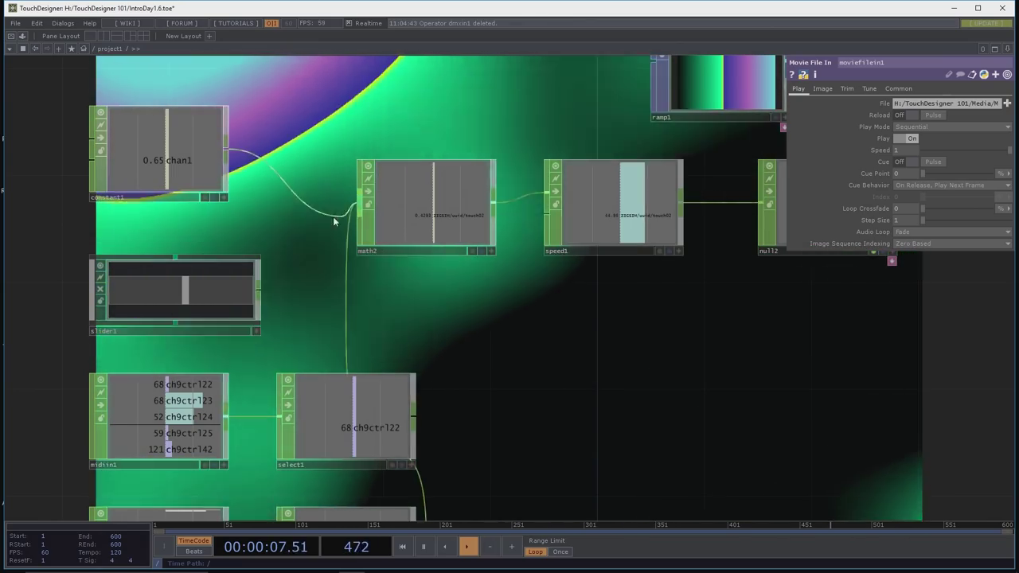
drag(333, 216, 344, 315)
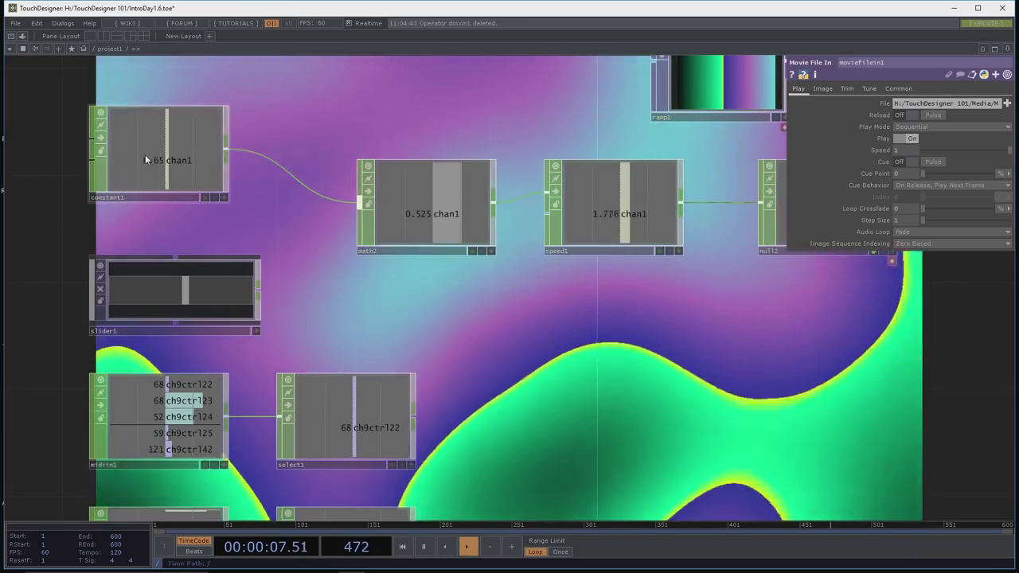
Step: Set the chan1 value of constant1 to 0.36
click(145, 160)
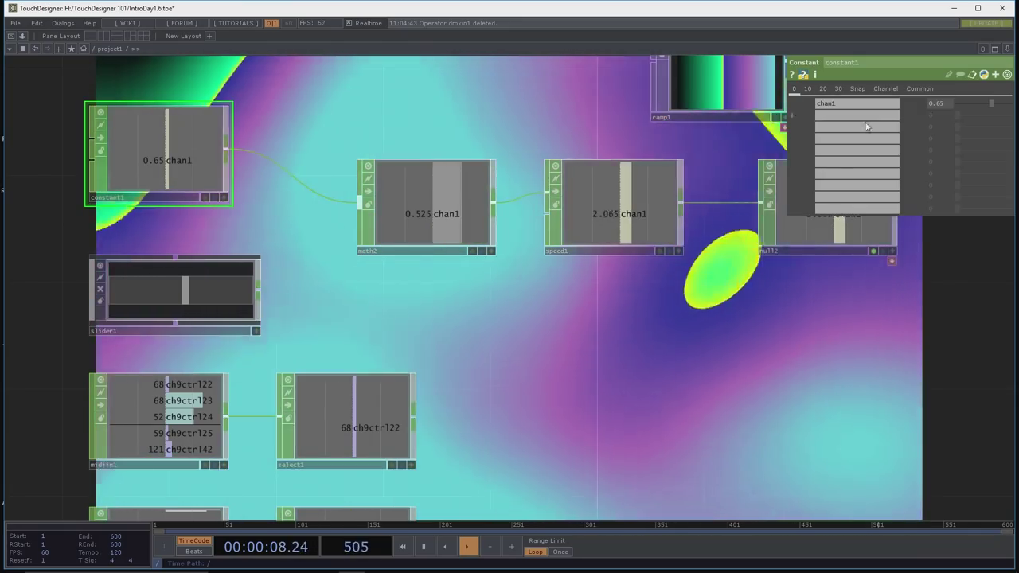
click(969, 104)
drag(970, 104, 974, 105)
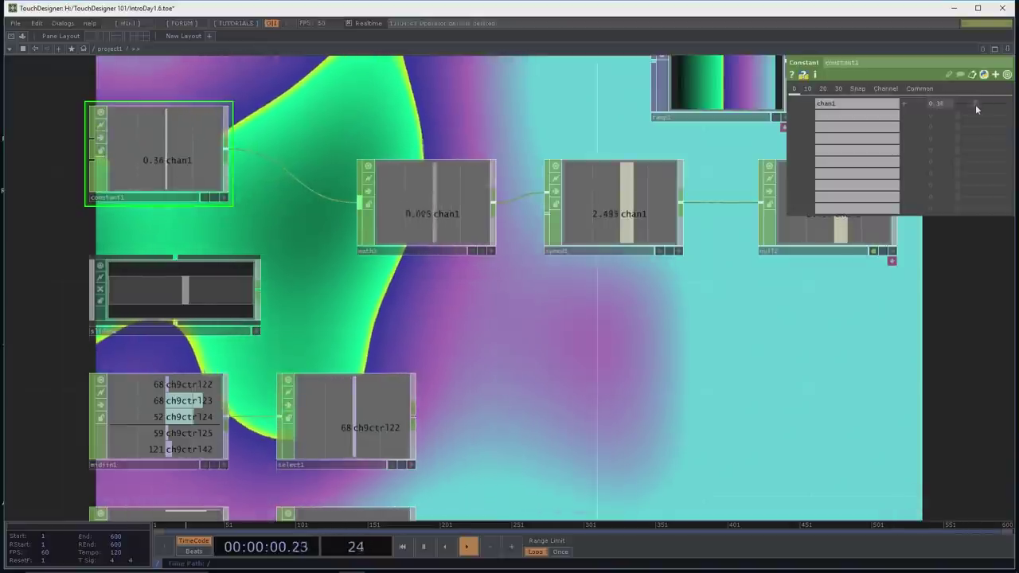
Step: Turn off the background display of lookup1 and move the ZIG SIM note level with oscin1, to its left
drag(937, 309, 868, 332)
key(h)
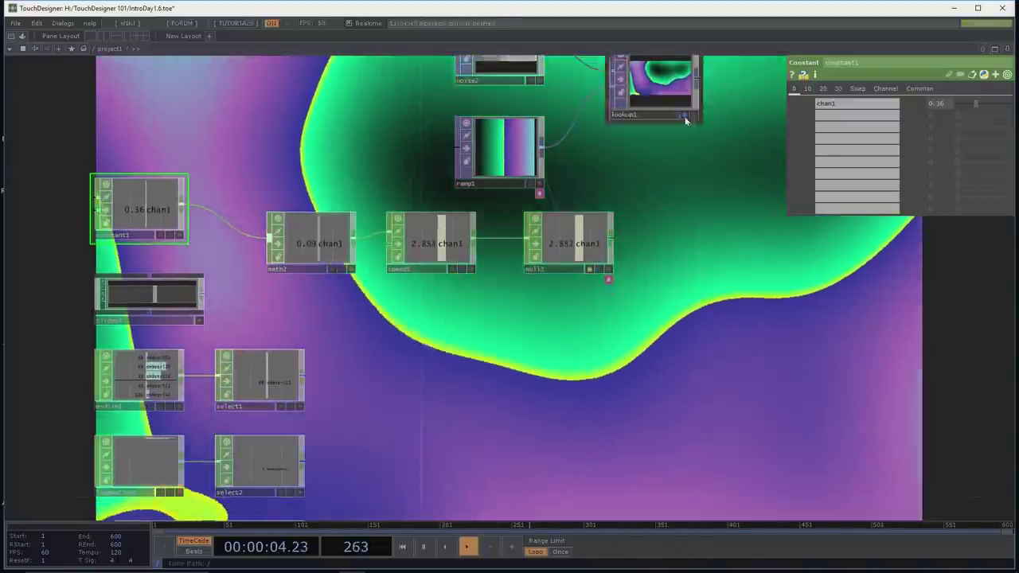
click(684, 115)
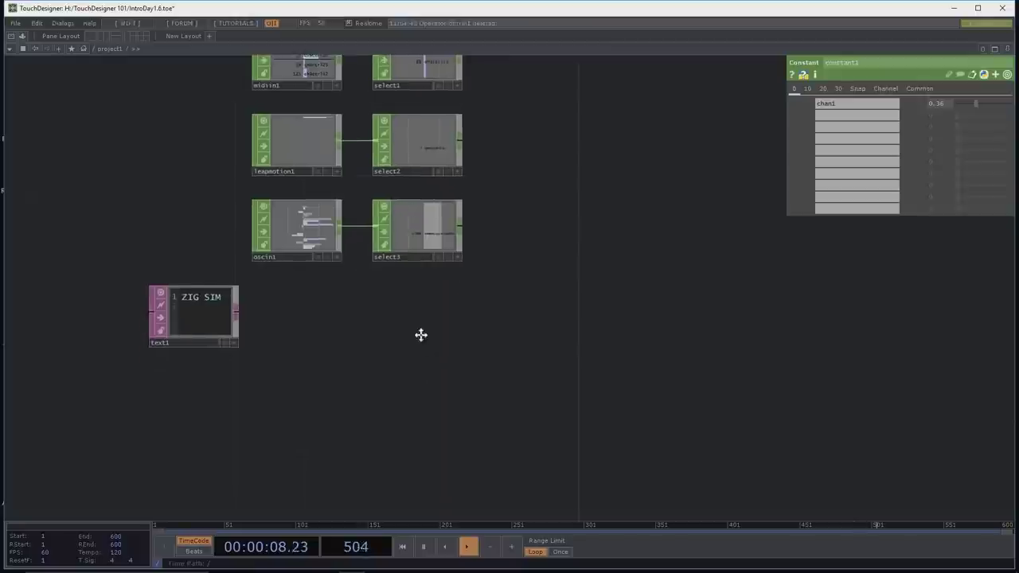
drag(62, 235, 79, 167)
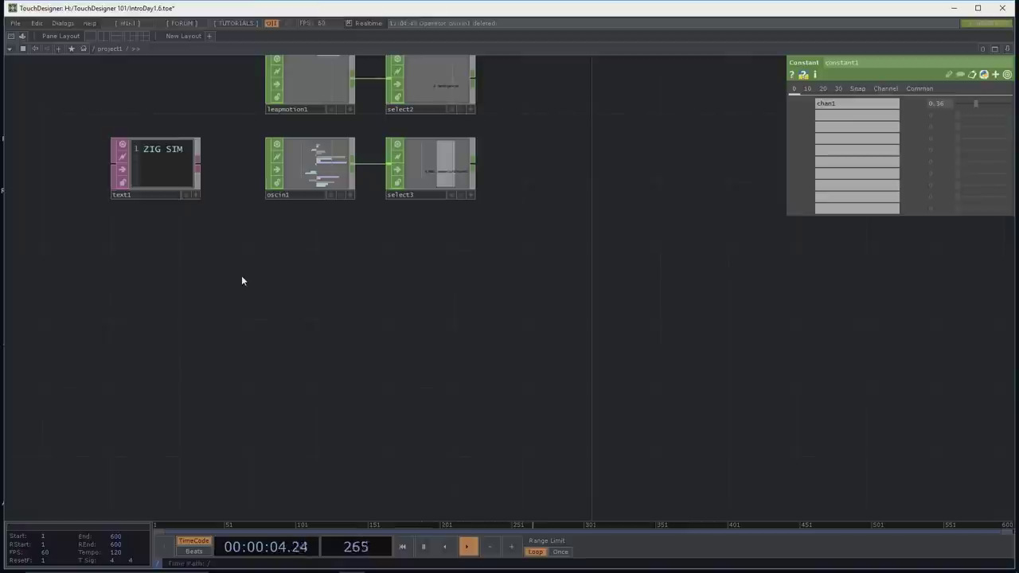
Step: Add an Audio File In CHOP below oscin1 and compare its operator info, including sample rate, with that of oscin1
key(Tab)
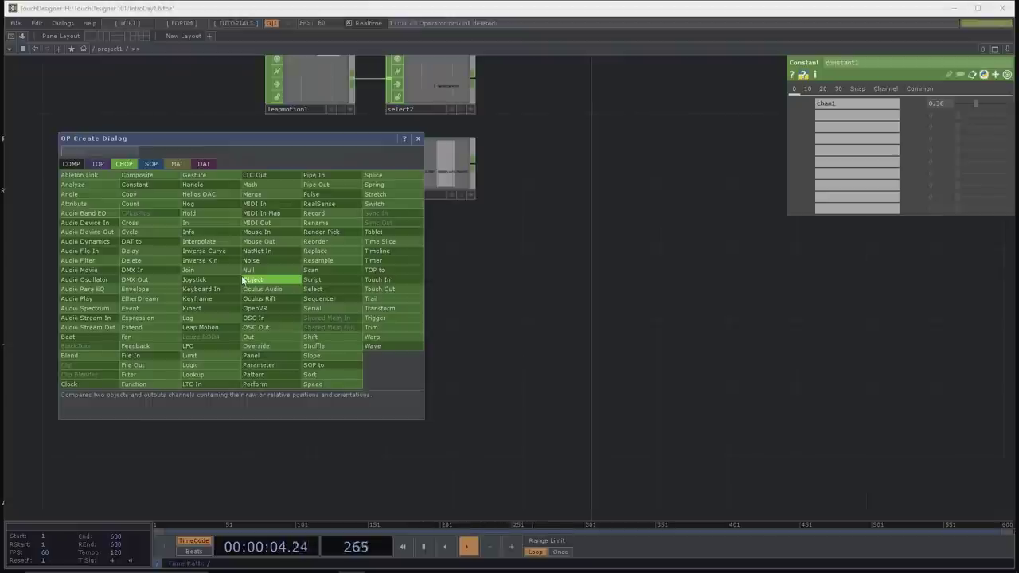
click(113, 253)
click(315, 295)
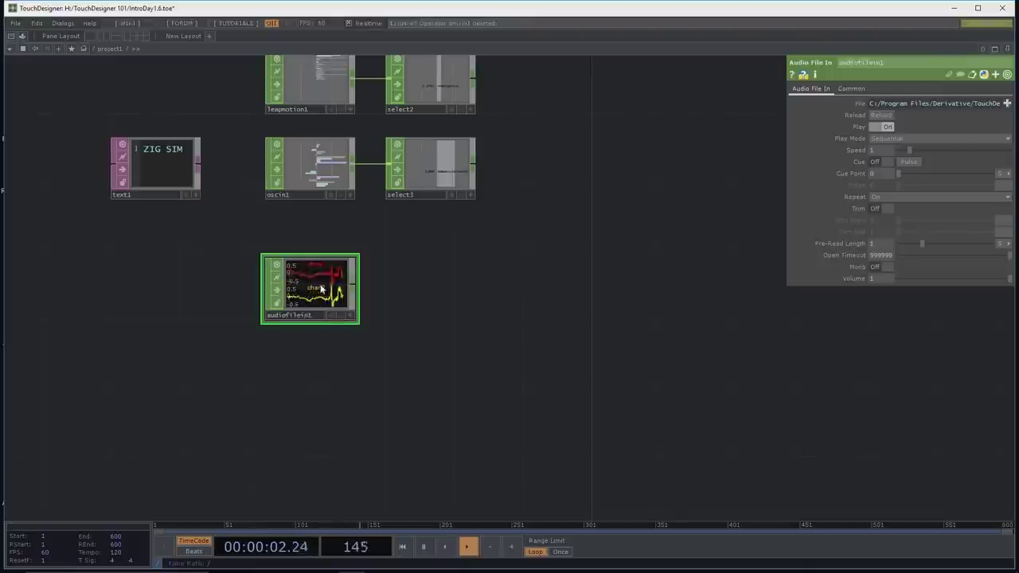
middle_click(319, 290)
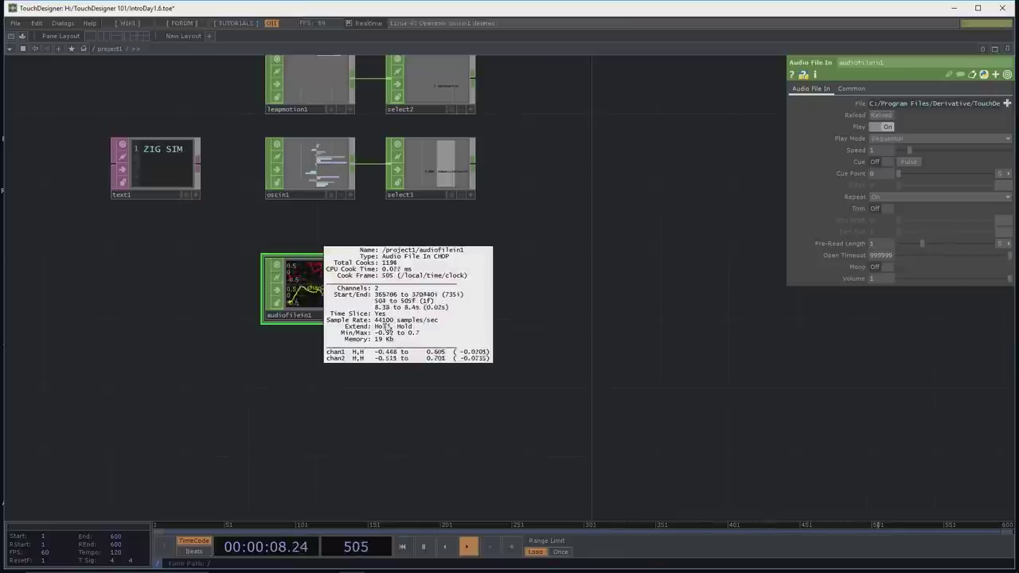
middle_click(315, 161)
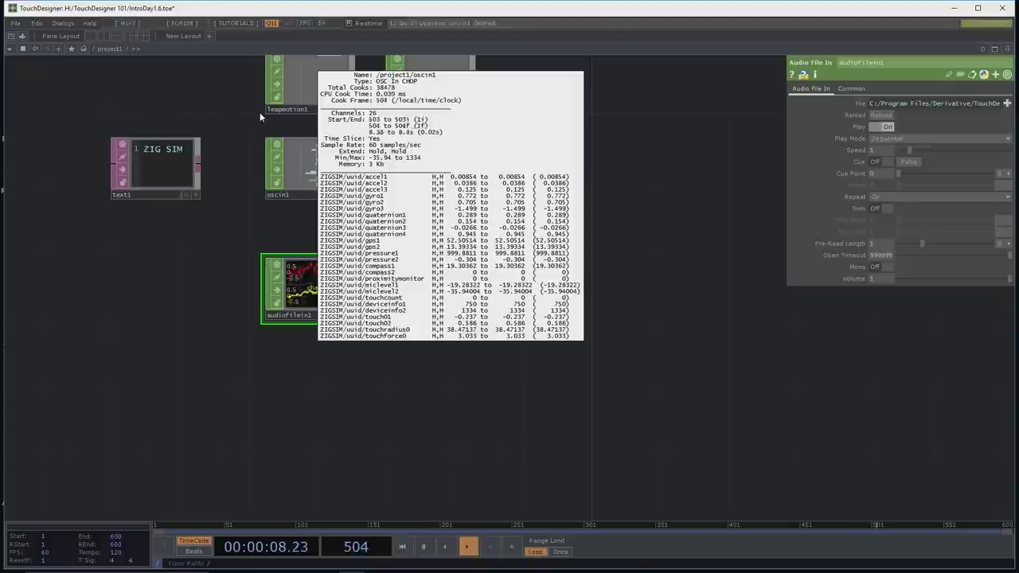
Step: Add an Audio Device Out CHOP to the right of audiofilein1, wired to its output
drag(247, 334, 247, 327)
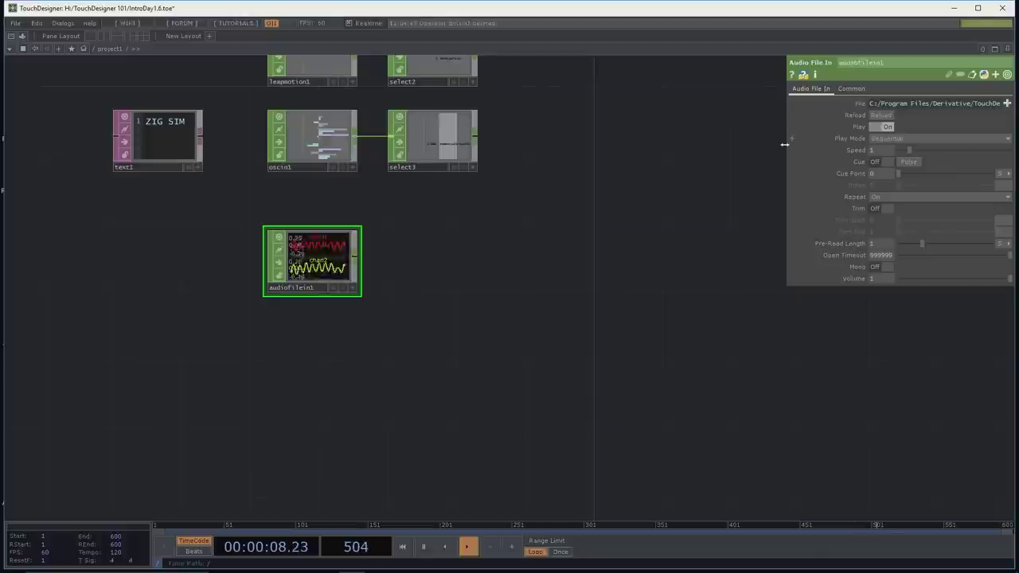
drag(785, 146, 770, 146)
drag(441, 247, 411, 251)
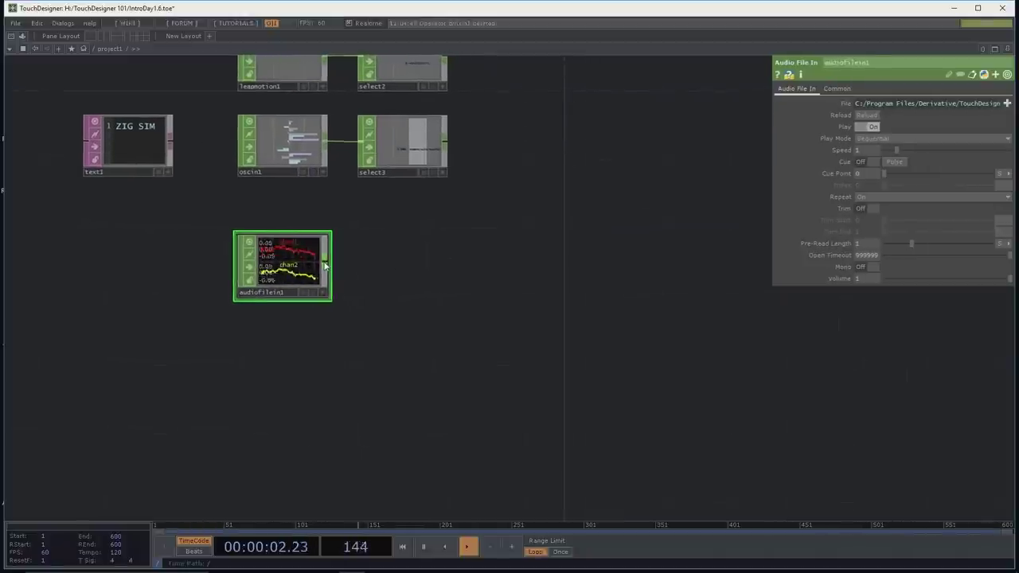
right_click(325, 269)
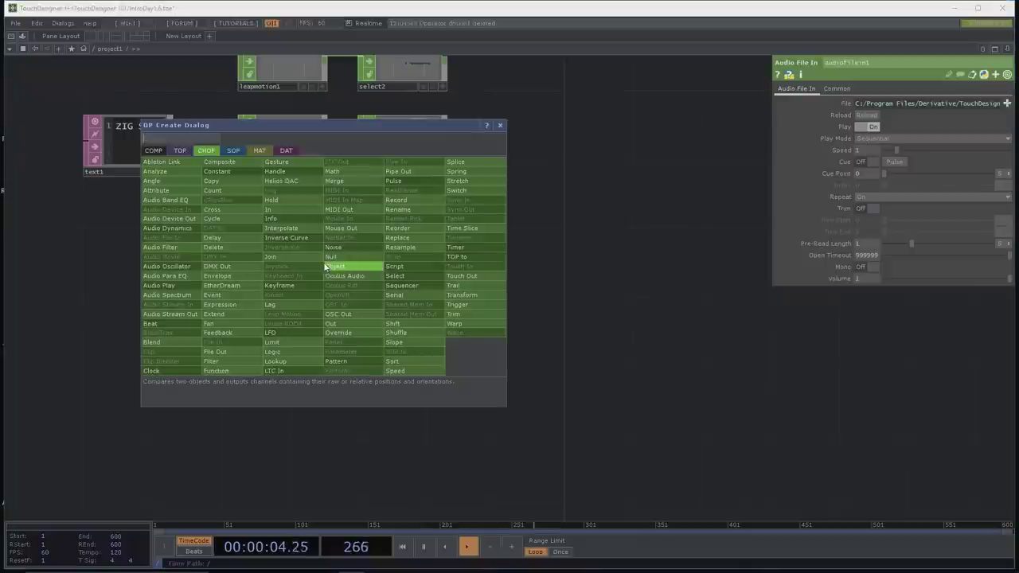
click(180, 224)
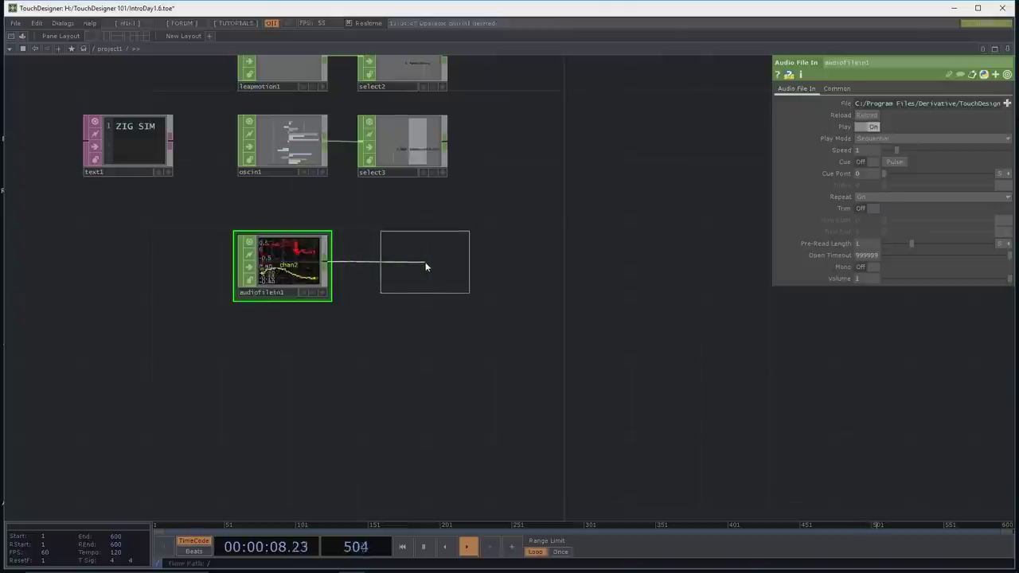
click(427, 265)
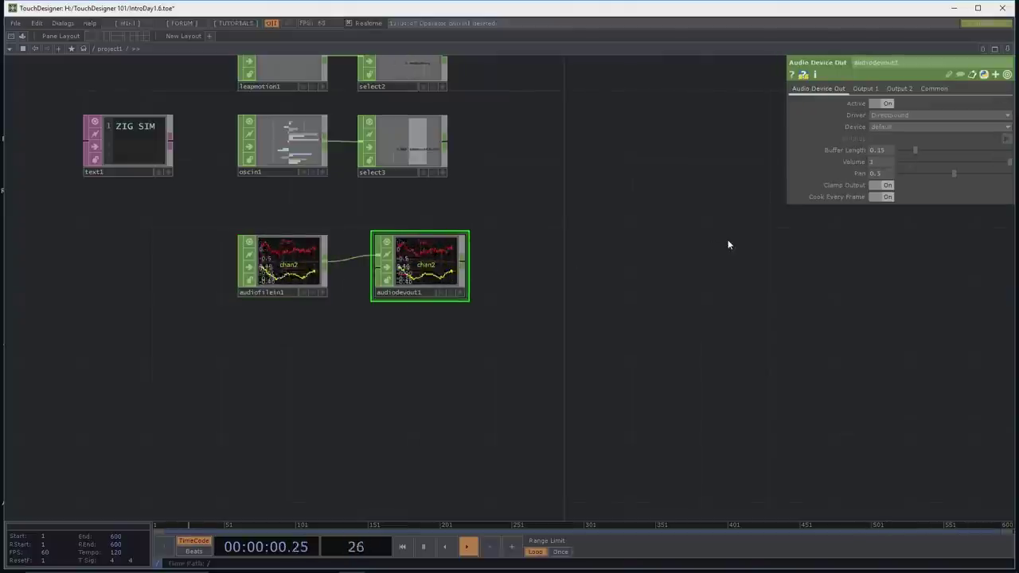
key(XF86AudioRaiseVolume)
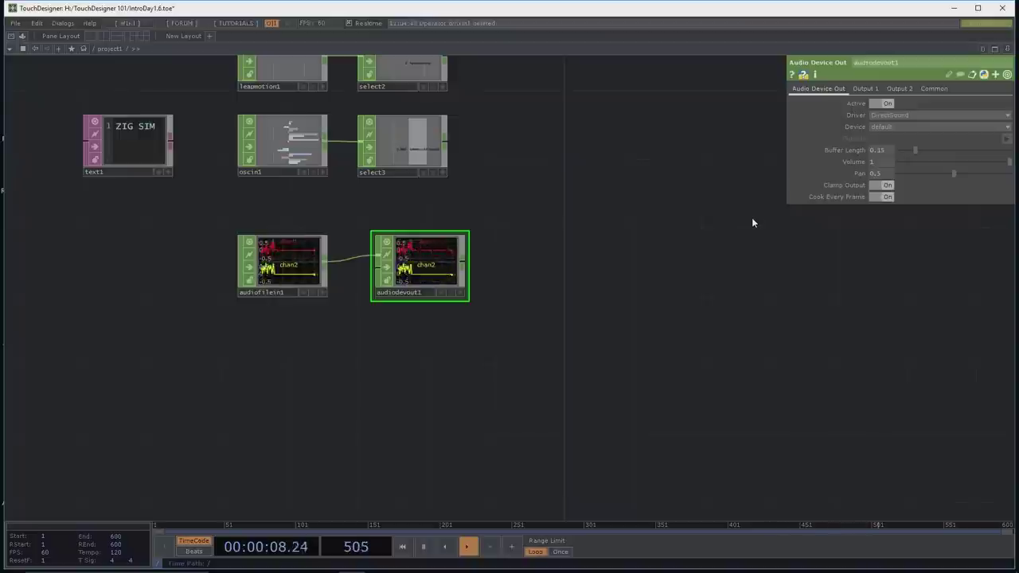
Step: Set audiodevout1's device to Speakers (Cirrus Logic CS4206B (AB 40)) and its volume to about 0.286
click(915, 162)
drag(914, 162, 911, 161)
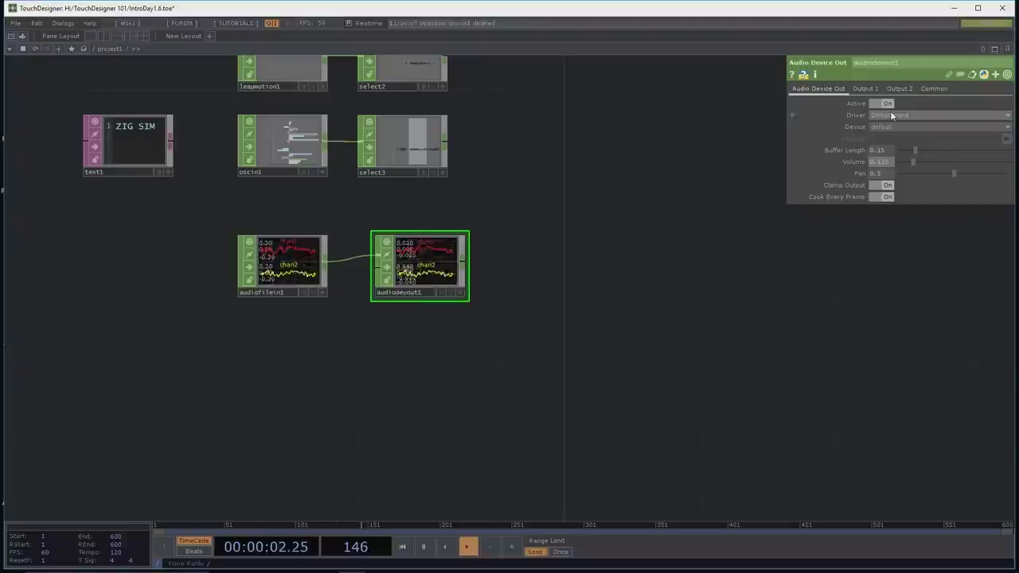
click(889, 127)
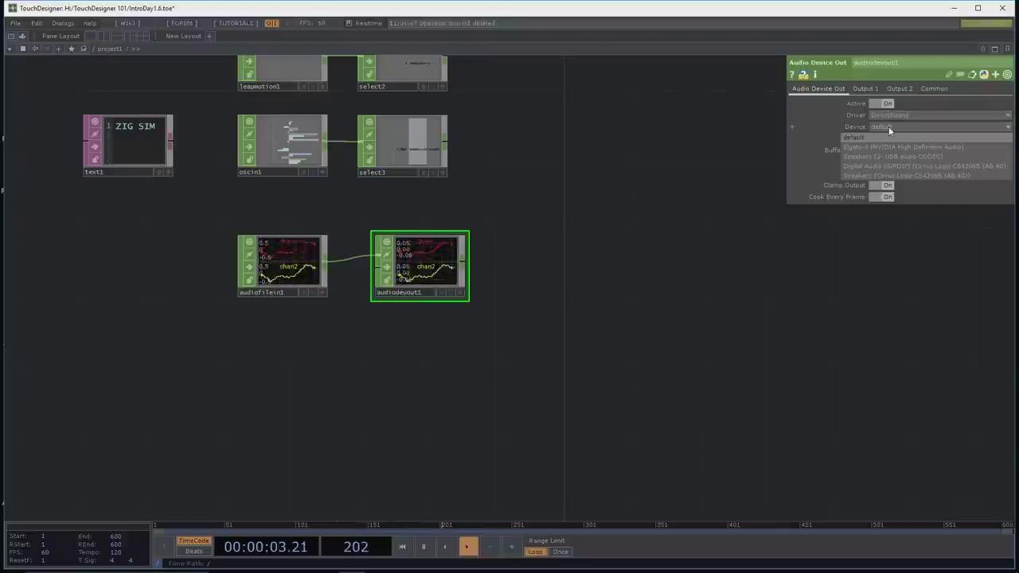
click(898, 173)
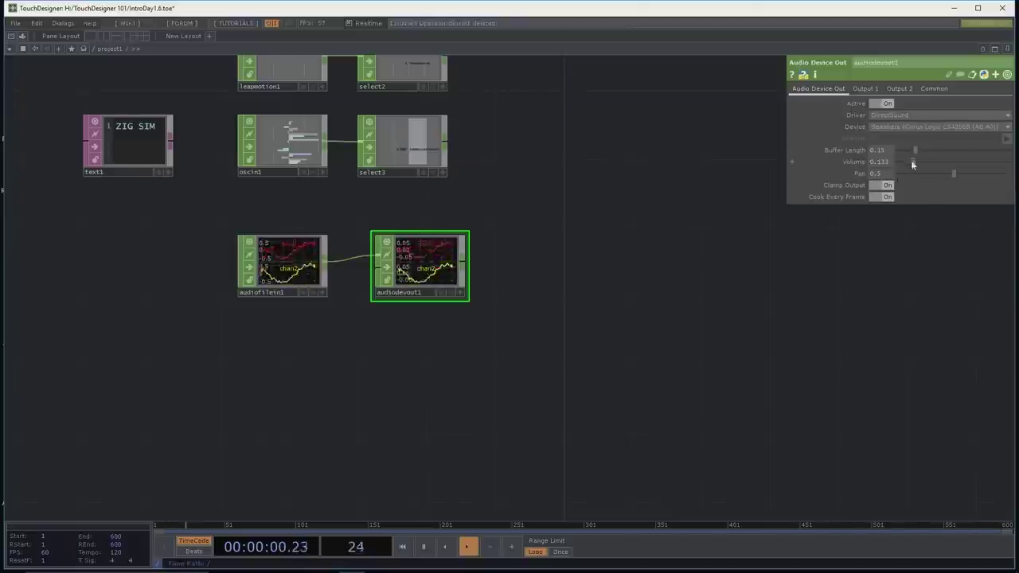
drag(986, 161, 928, 163)
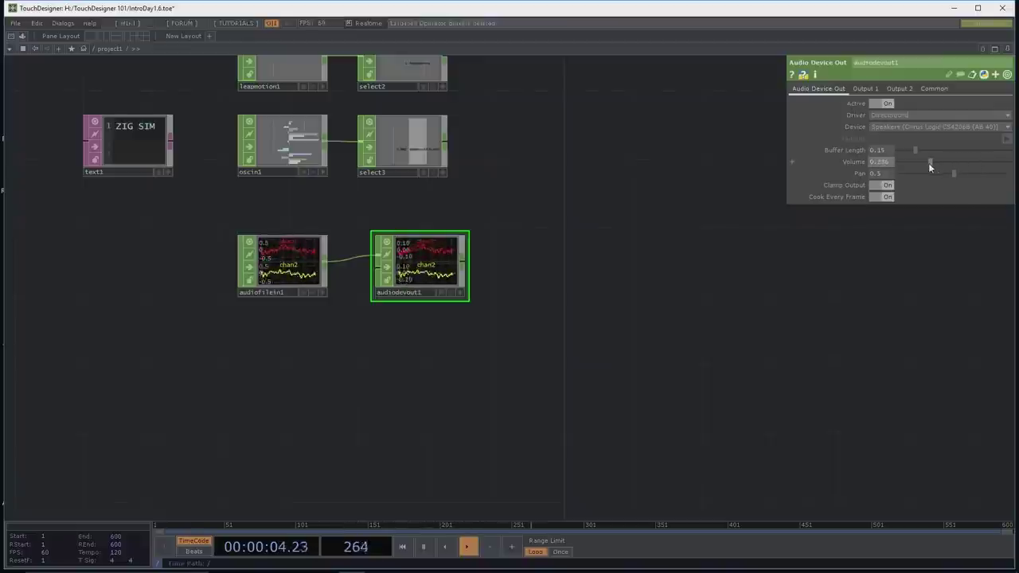
Step: Mute audiodevout1 by setting its volume to 0 and move it farther to the right of audiofilein1
click(880, 115)
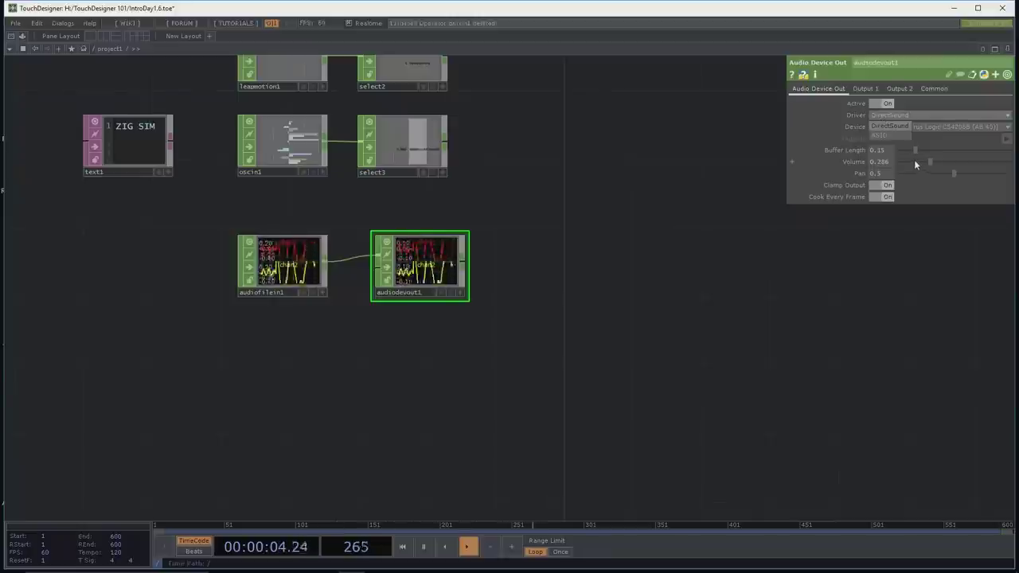
drag(905, 162, 928, 163)
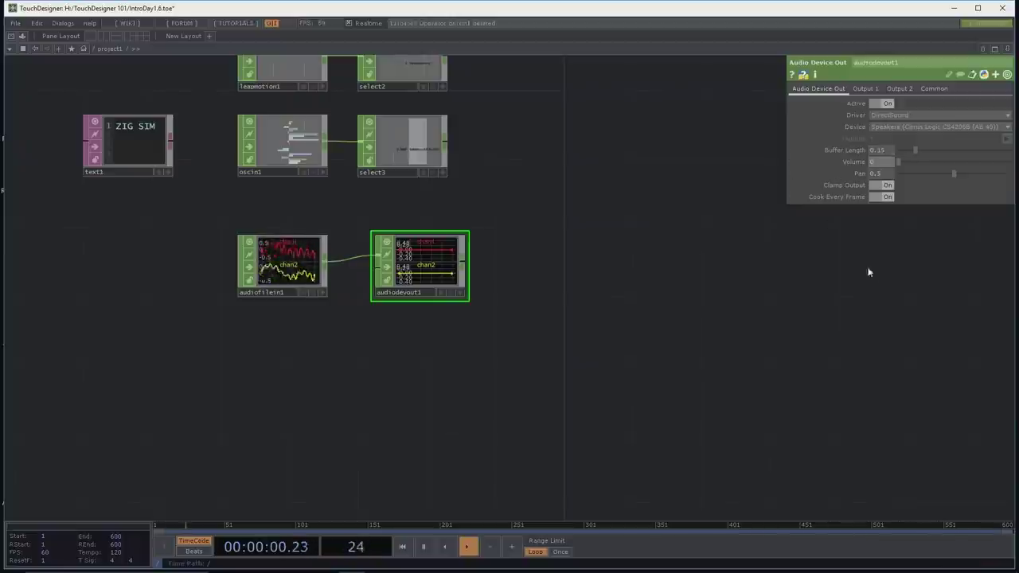
drag(820, 301, 735, 321)
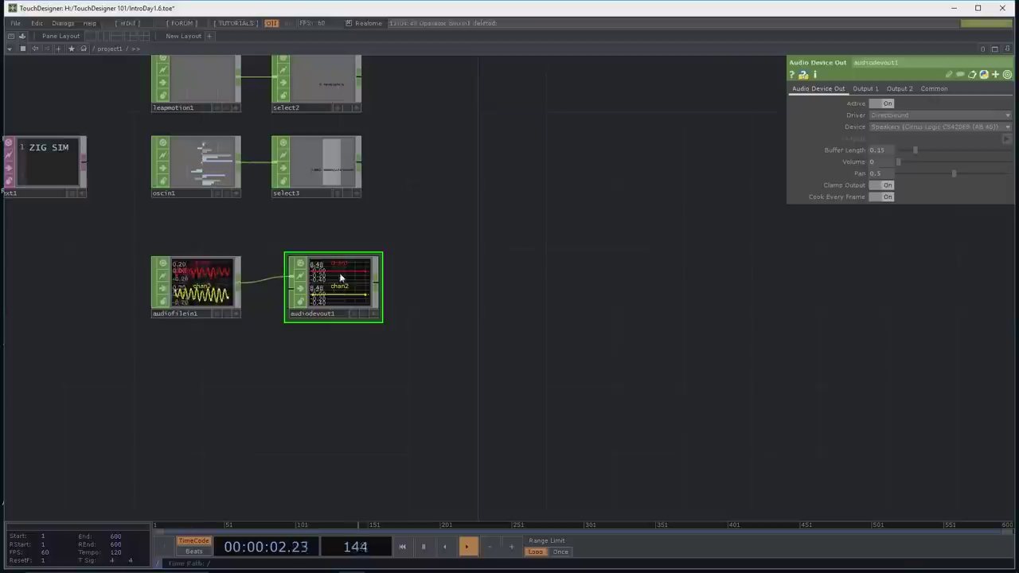
drag(359, 287, 548, 289)
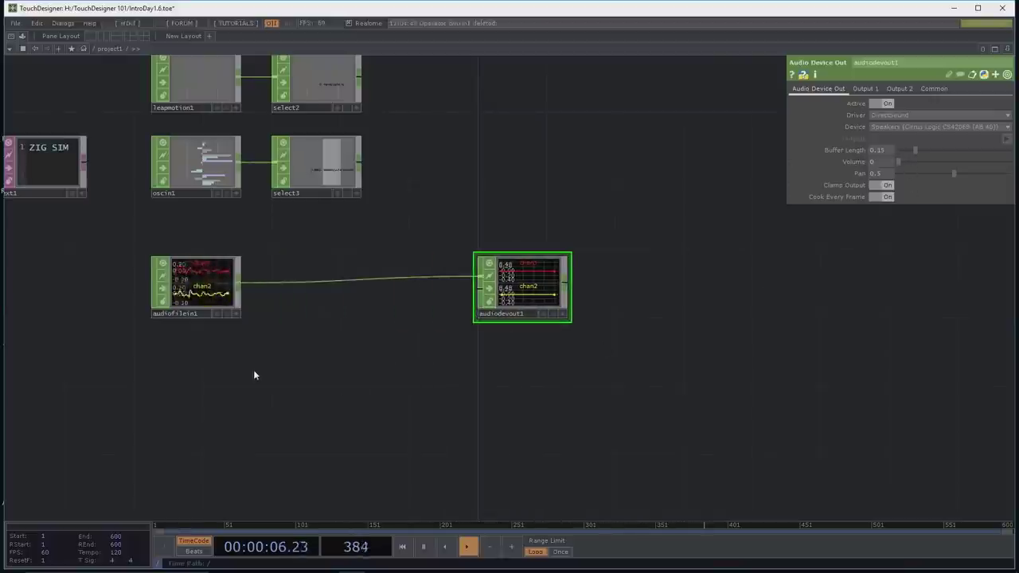
Step: Add an Audio Device In CHOP below audiofilein1 and keep its device on default
key(Tab)
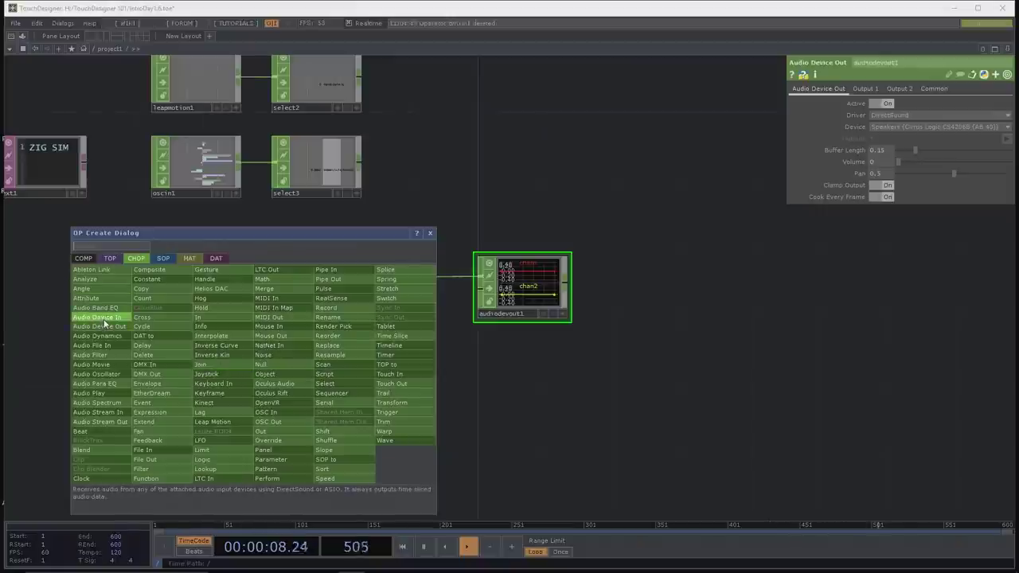
click(105, 321)
click(199, 381)
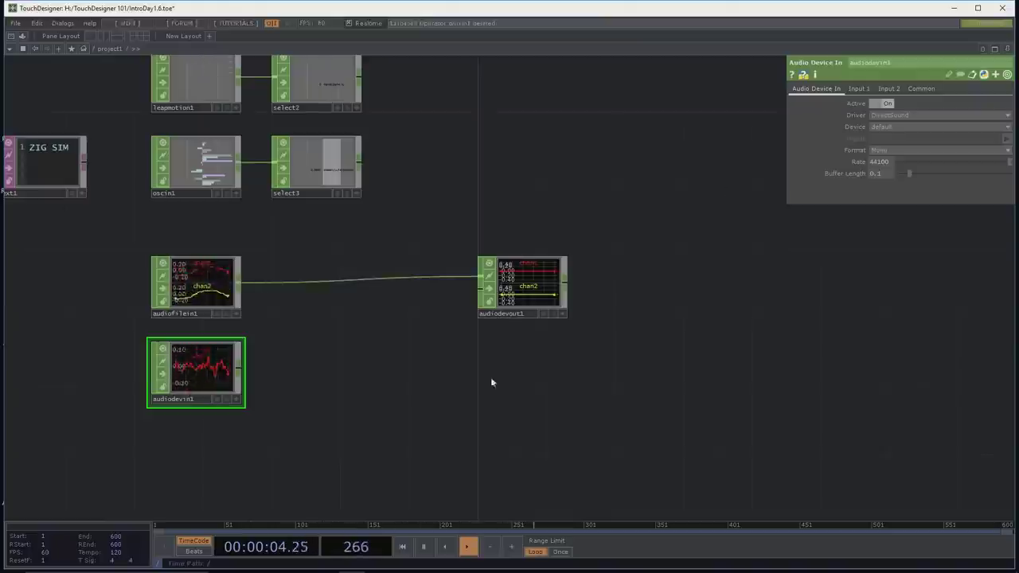
click(897, 126)
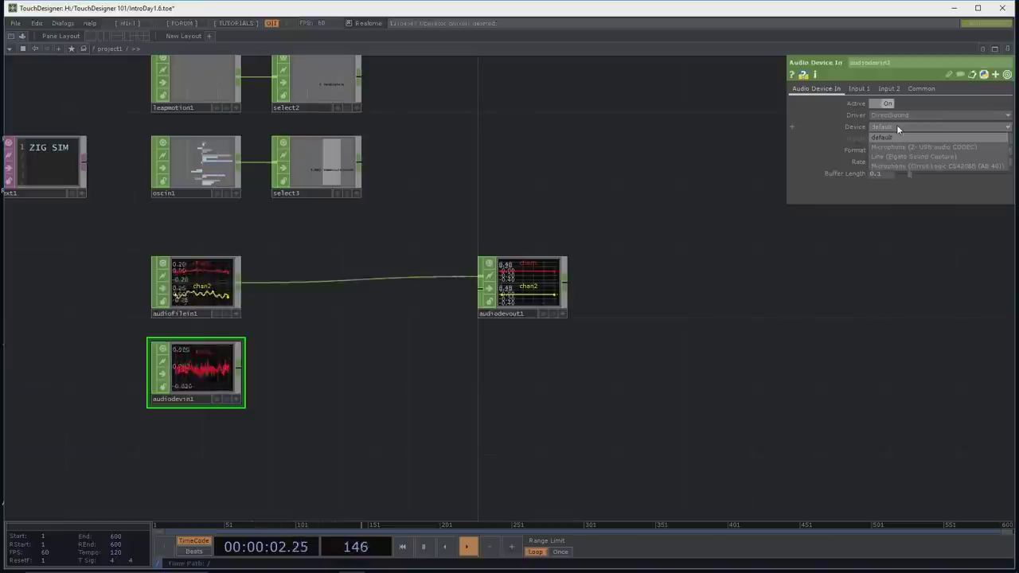
click(896, 137)
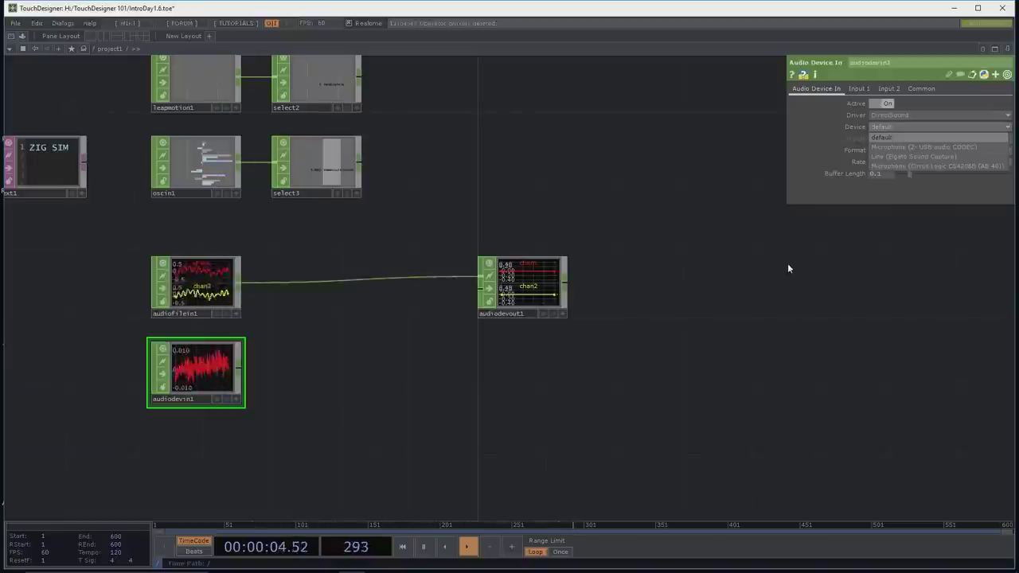
Step: Insert an Audio Filter CHOP between audiofilein1 and audiodevout1, and set audiodevout1's volume to 1
right_click(308, 283)
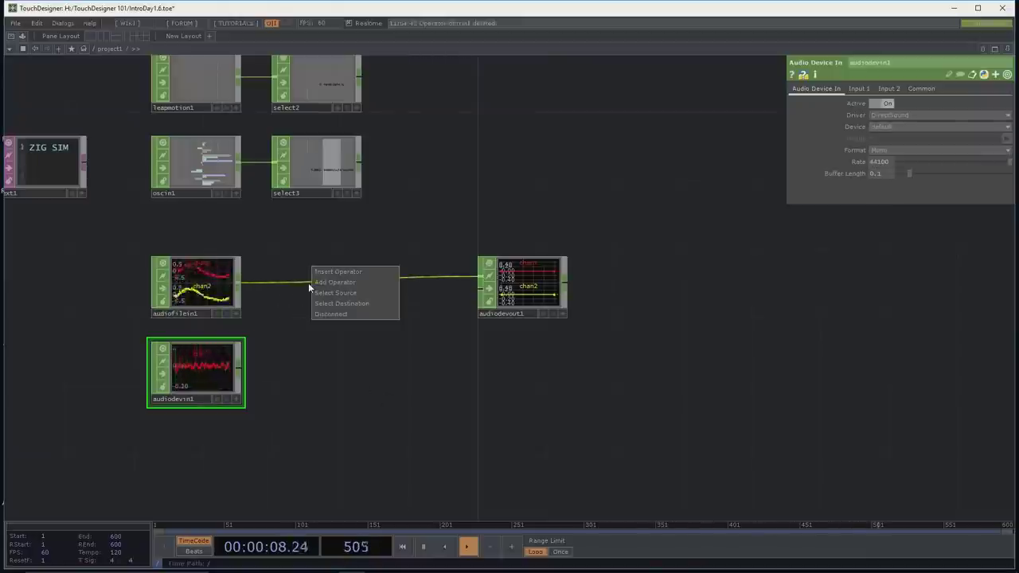
click(351, 271)
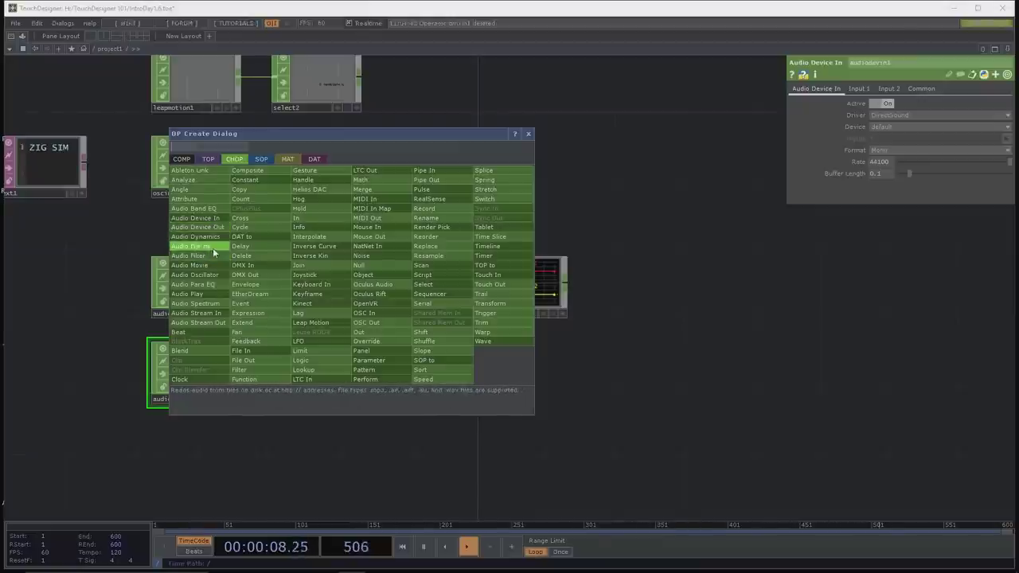
click(211, 255)
click(367, 287)
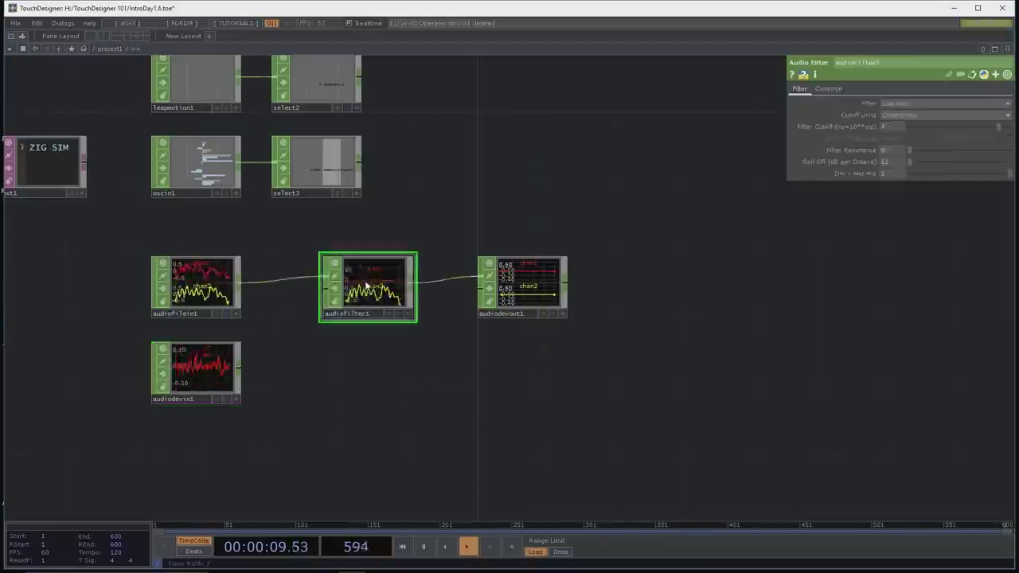
click(523, 287)
drag(998, 164, 1009, 162)
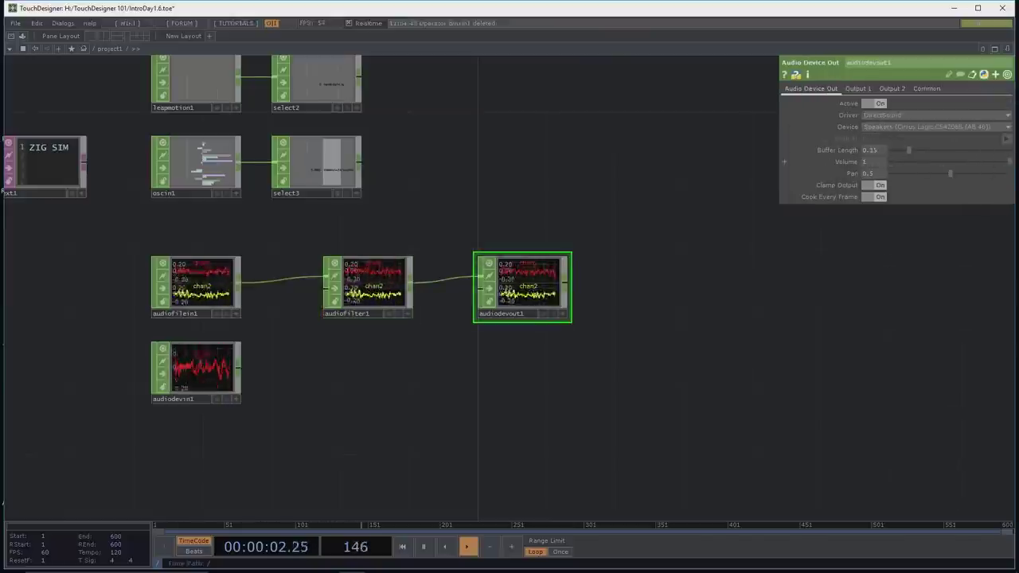
Step: Set audiofilter1's cutoff units to Frequency and lower its low-pass filter cutoff to about 317 Hz
click(378, 284)
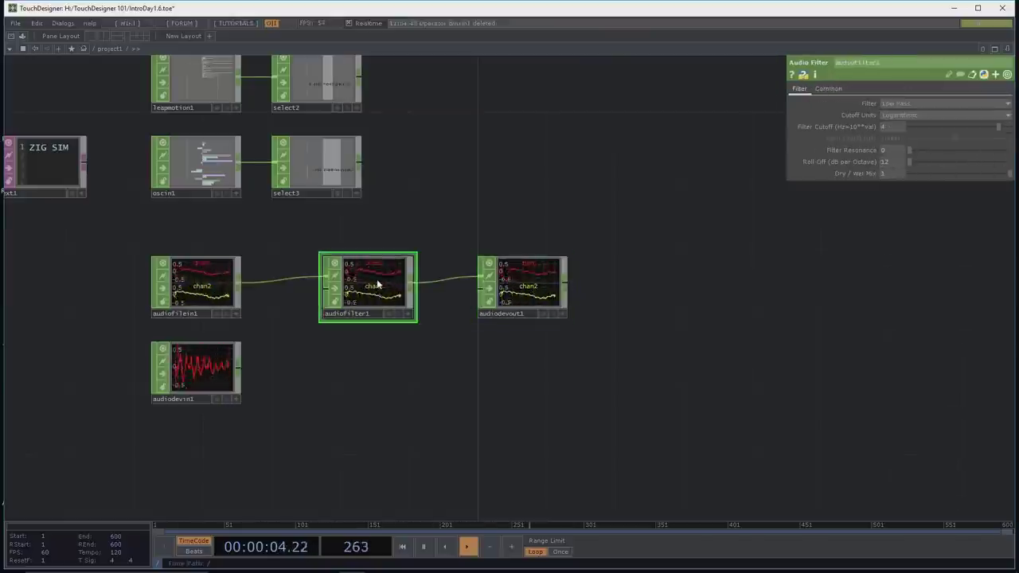
click(921, 117)
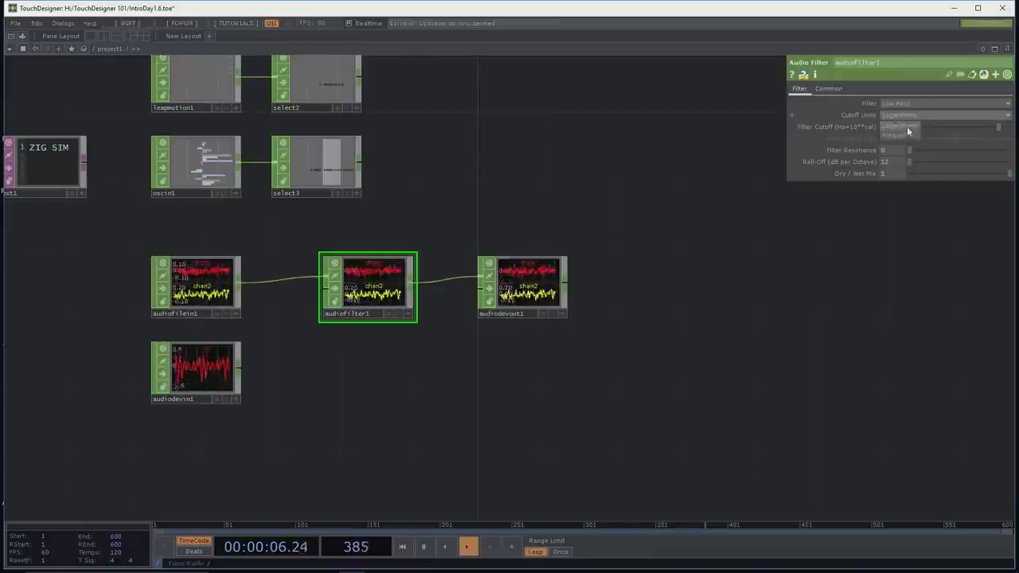
click(908, 136)
drag(955, 141, 909, 139)
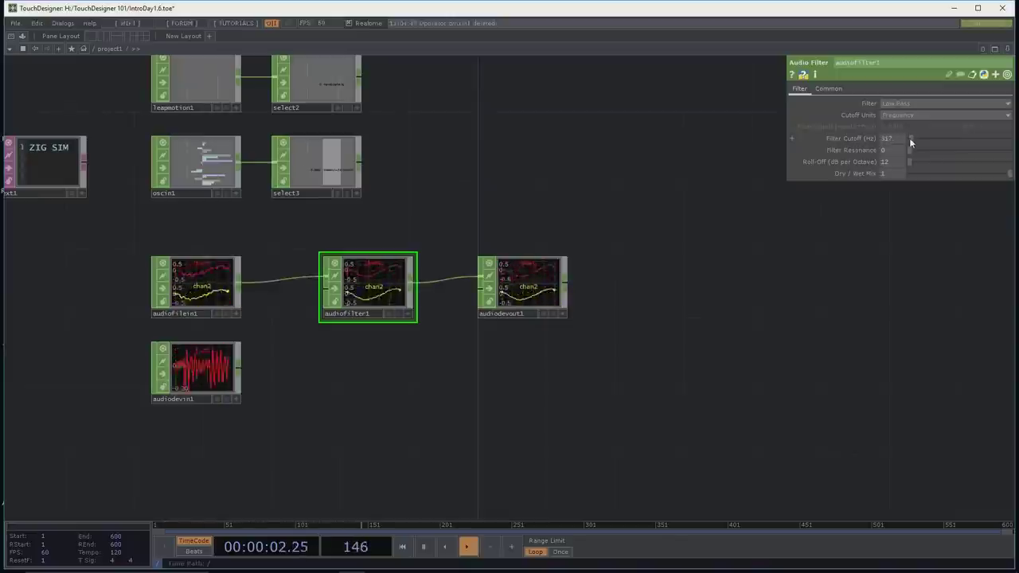
Step: Switch audiofilter1 to High Pass with a filter cutoff of 0 Hz, and move audiodevout1 farther right
click(899, 103)
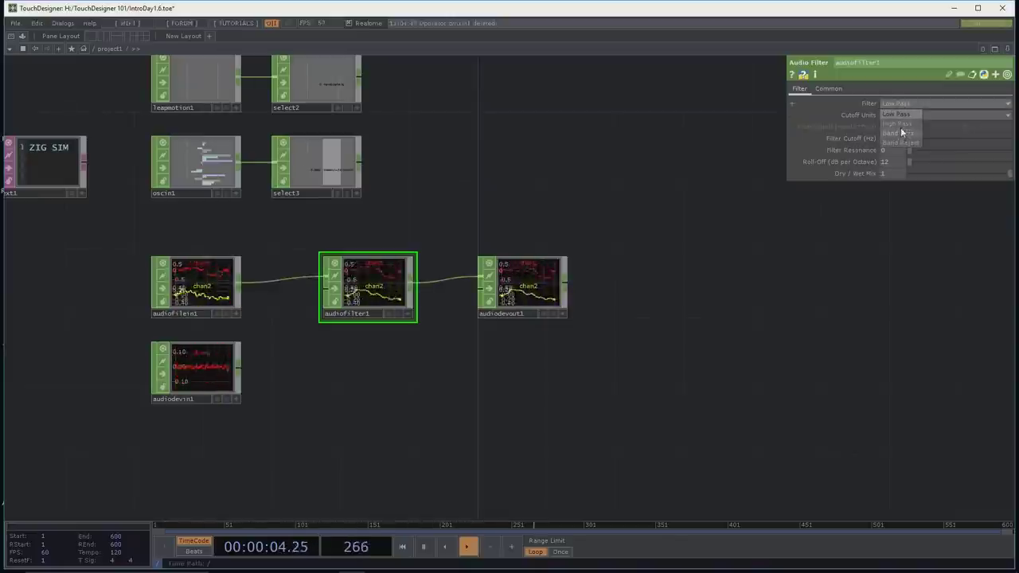
click(902, 124)
mouse_move(911, 137)
mouse_down()
mouse_move(966, 141)
mouse_move(911, 139)
mouse_move(922, 140)
mouse_move(917, 151)
mouse_move(947, 149)
mouse_move(910, 143)
mouse_move(919, 137)
mouse_move(900, 148)
mouse_up()
drag(494, 287, 614, 305)
drag(922, 140, 819, 141)
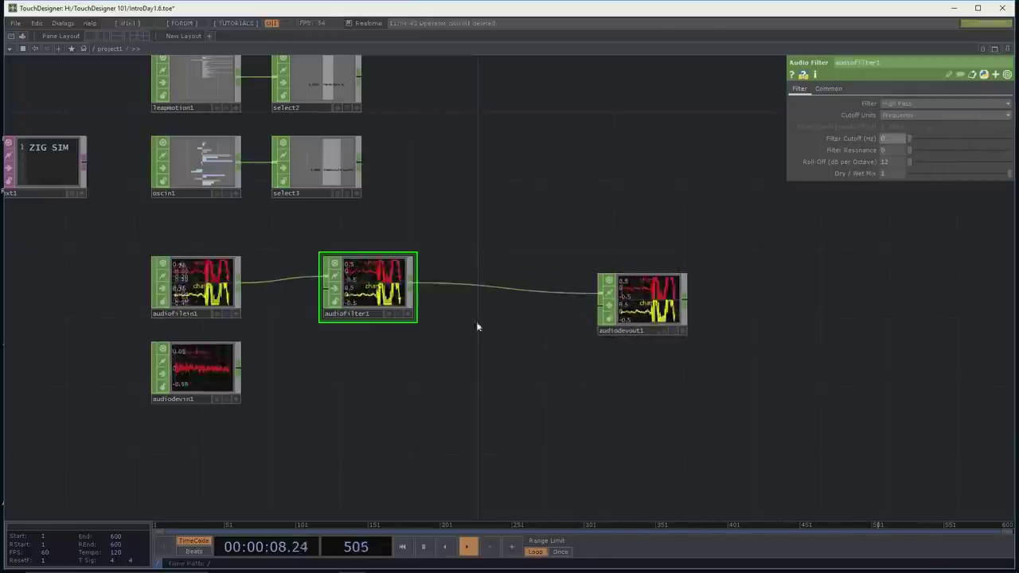
Step: Insert an Audio Band EQ CHOP between audiofilter1 and audiodevout1
right_click(482, 287)
click(483, 287)
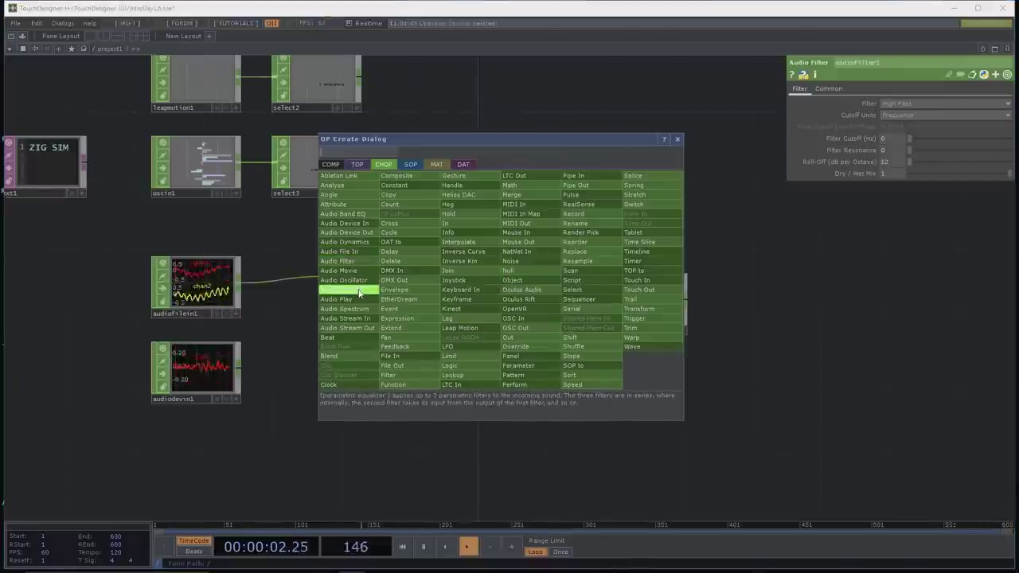
click(343, 213)
click(500, 287)
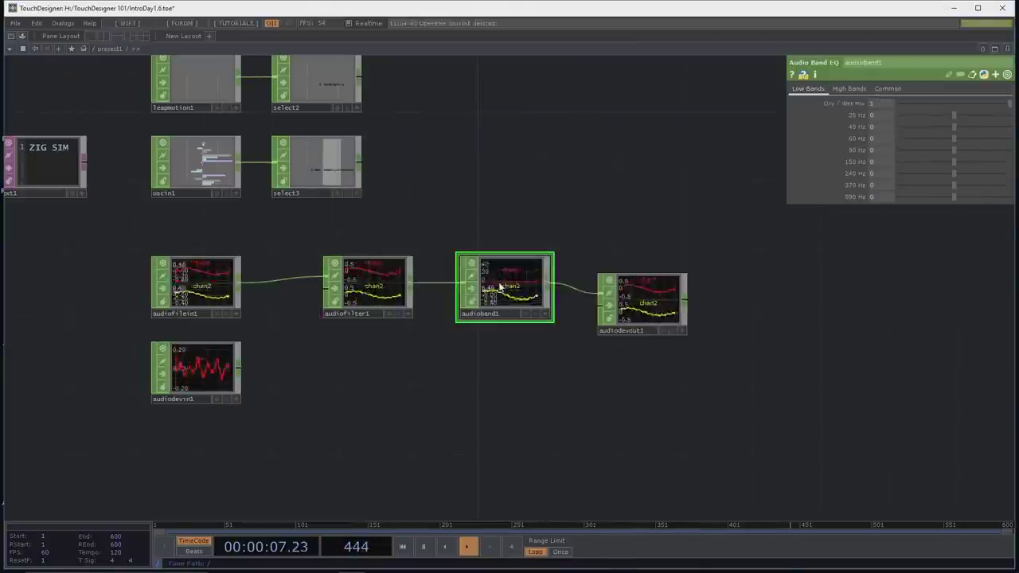
Step: Lower audioband1's 150 Hz band to -2.3, 240 Hz to -1.1, 370 Hz to -0.7 and 590 Hz to -1.4
mouse_move(954, 172)
mouse_down()
mouse_move(924, 175)
mouse_move(921, 197)
mouse_move(954, 172)
mouse_move(952, 192)
mouse_move(1000, 173)
mouse_move(949, 162)
mouse_up()
click(921, 185)
click(954, 172)
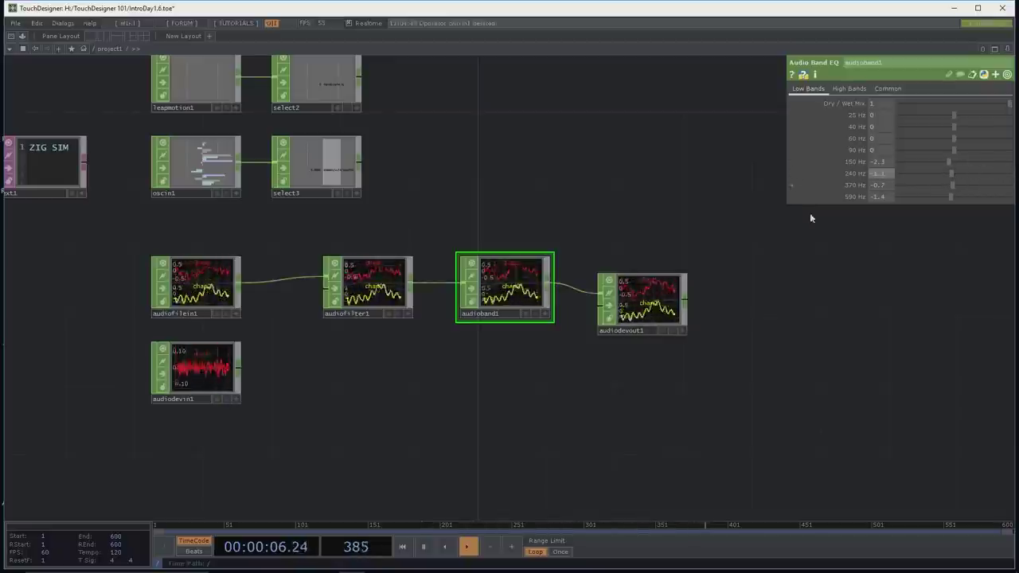
Step: Set audiodevout1's volume to 0 and move it farther right, level with the other audio operators
drag(661, 286, 638, 281)
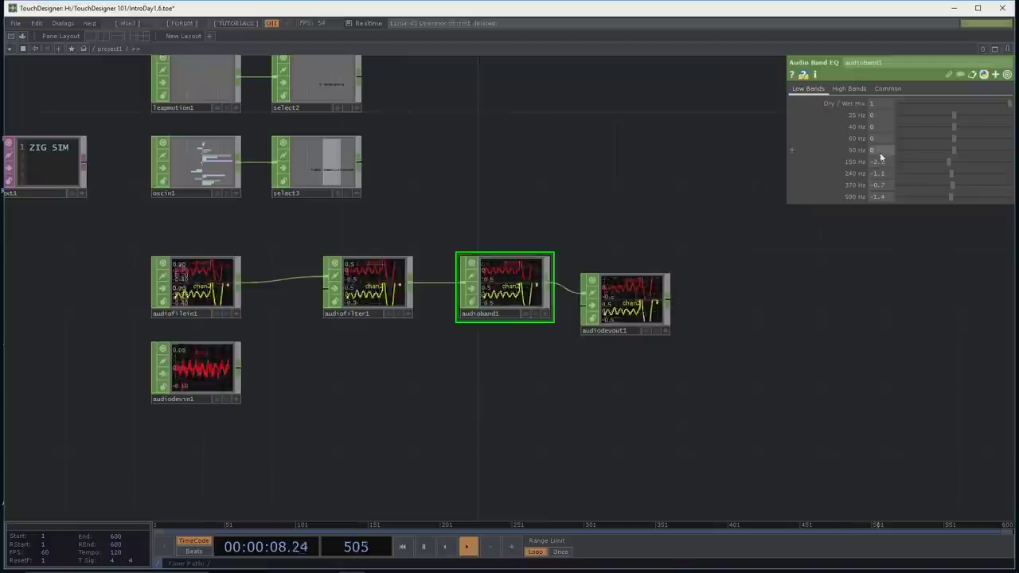
drag(914, 160, 893, 165)
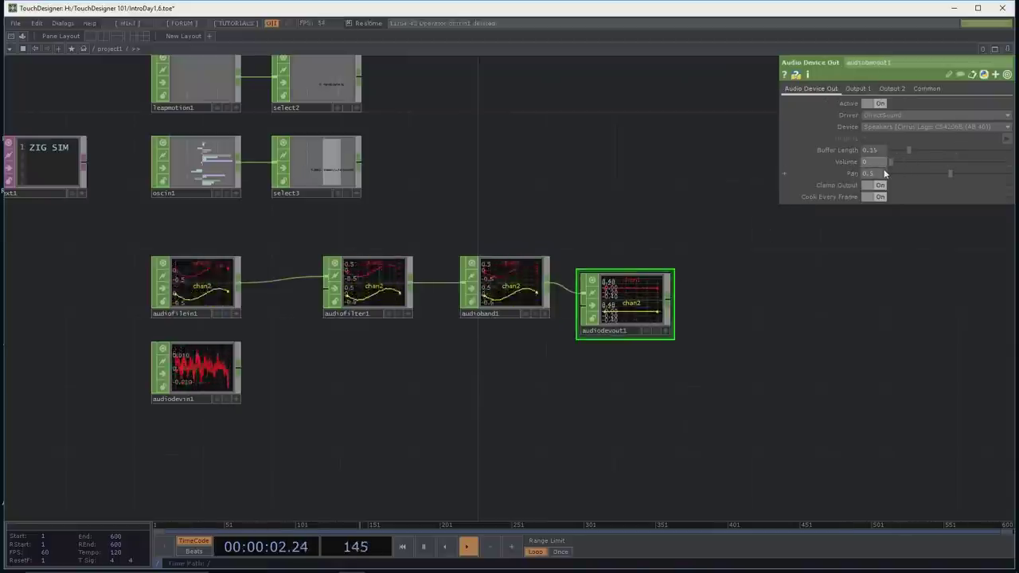
drag(641, 300, 658, 284)
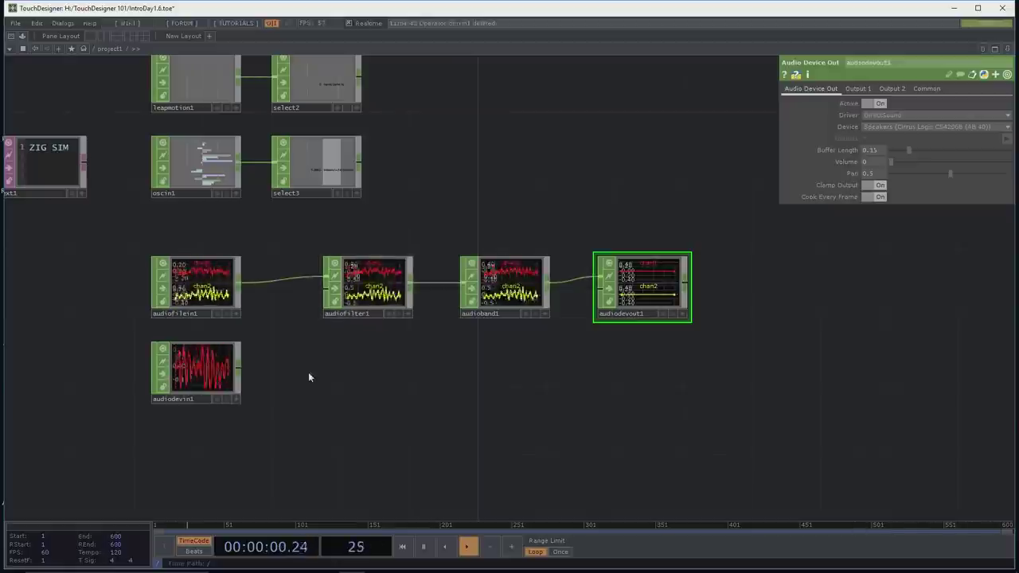
drag(637, 286, 689, 287)
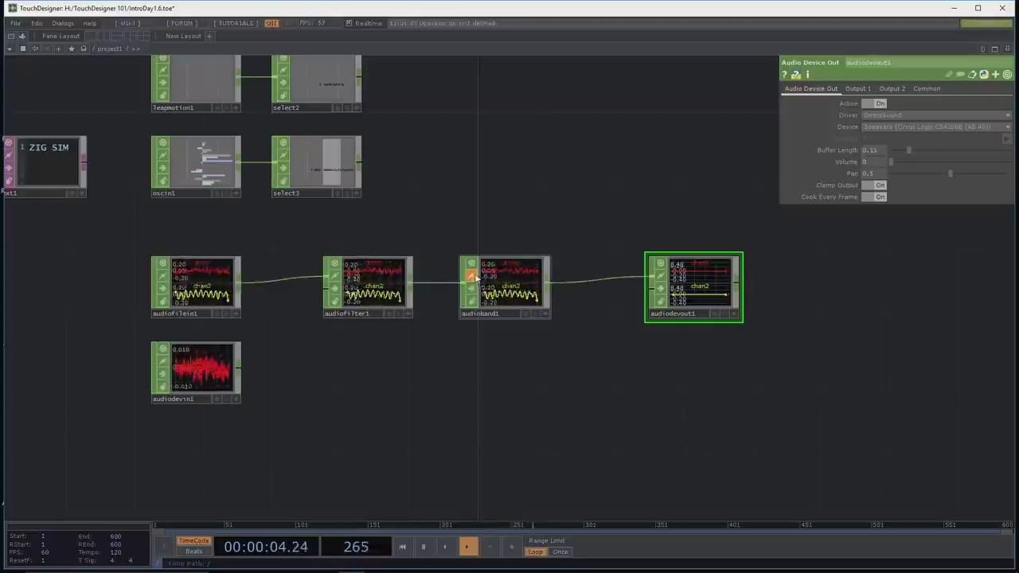
Step: Delete the Audio Band EQ CHOP audioband1 from the audio chain
click(522, 291)
key(Delete)
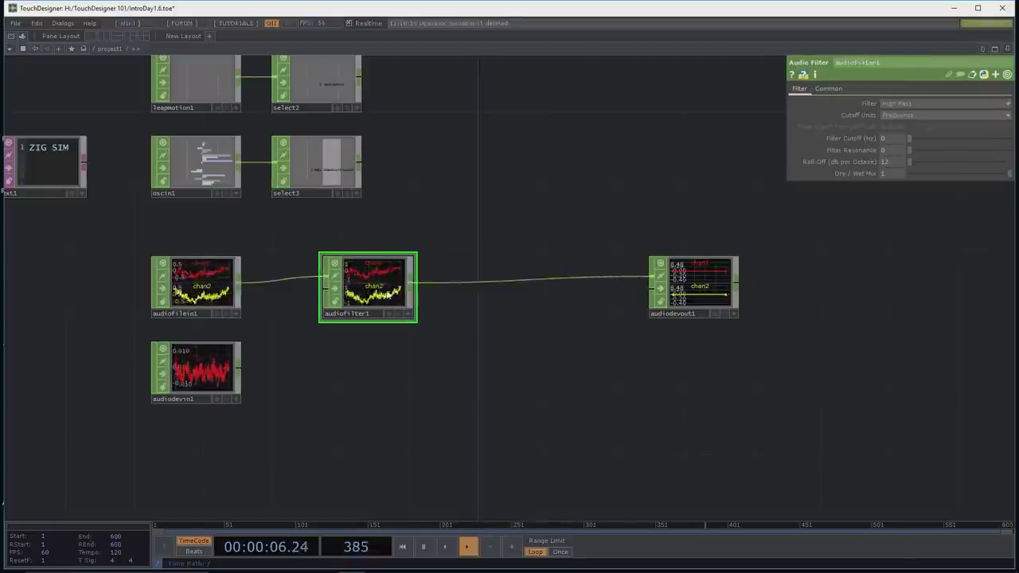
Step: Delete the Audio Device Out CHOP audiodevout1 from the audio chain
click(703, 296)
drag(703, 296, 646, 205)
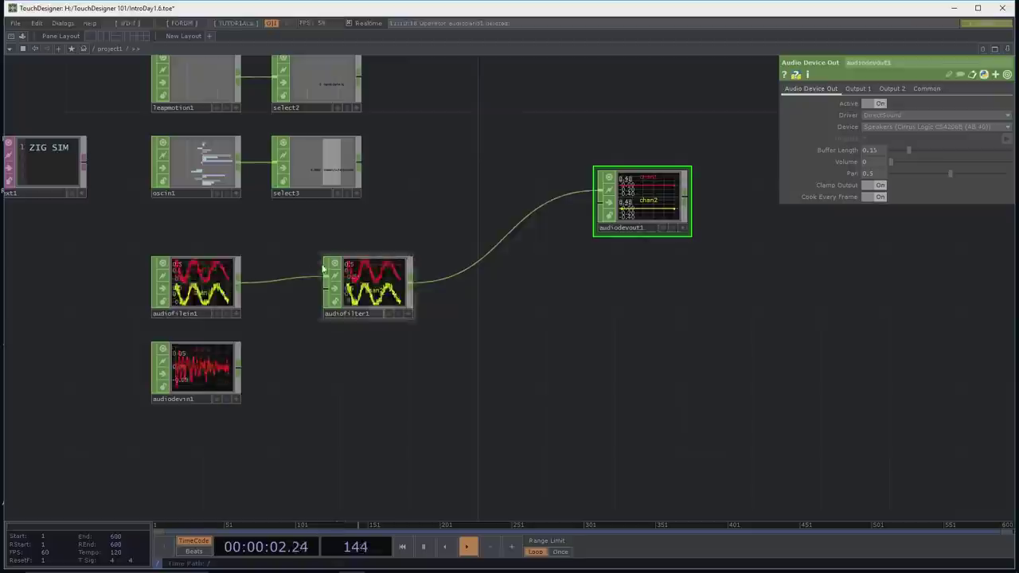
key(Delete)
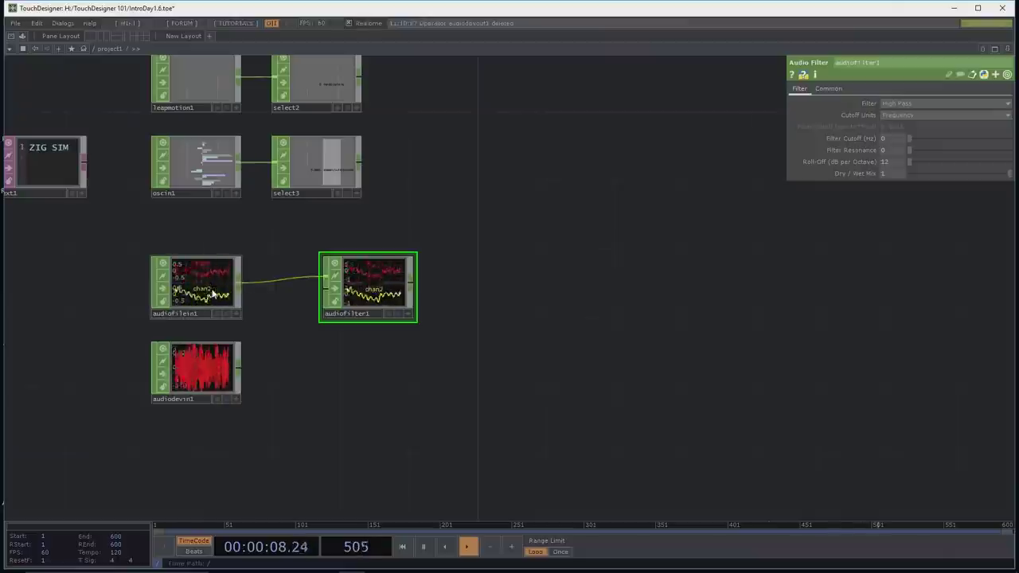
Step: Insert a Math CHOP between audiofilein1 and audiofilter1 and set its Combine Channels to Add
drag(391, 296, 460, 297)
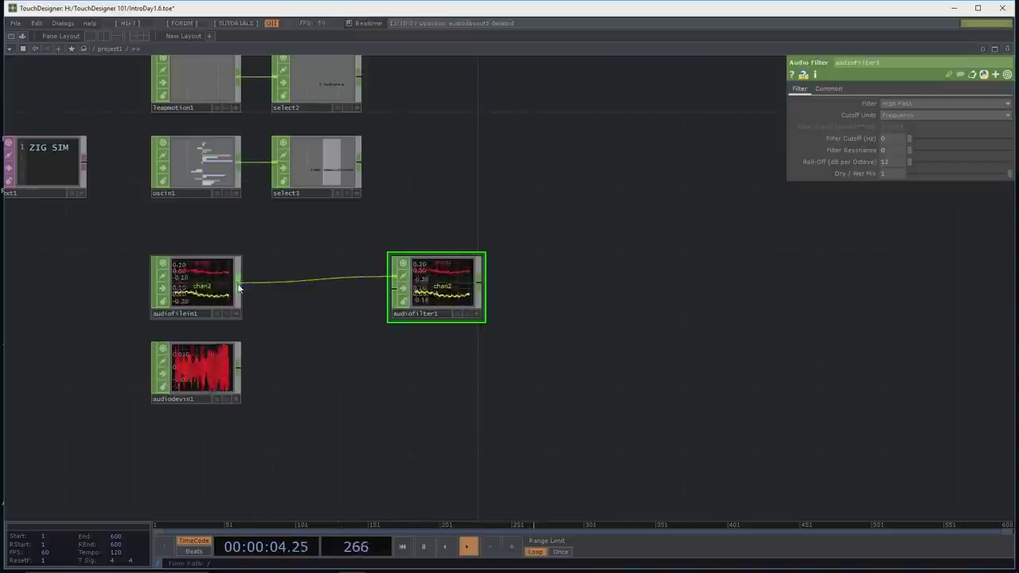
key(Tab)
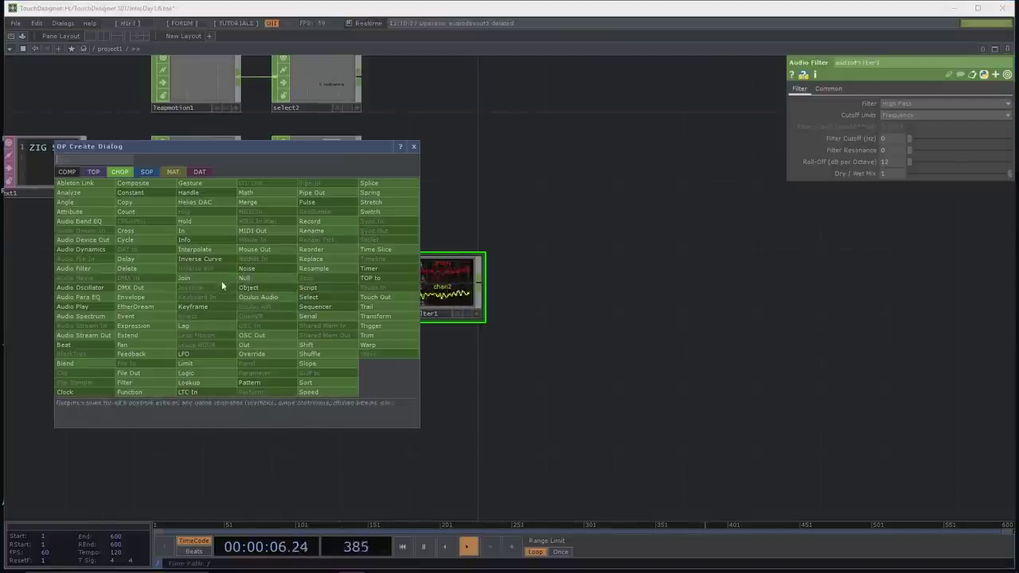
click(262, 194)
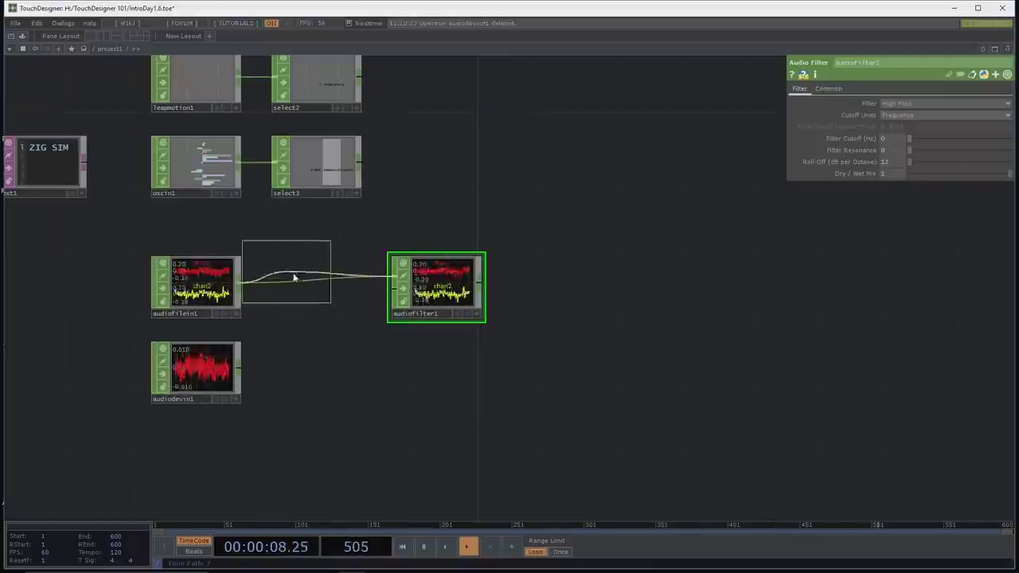
click(313, 285)
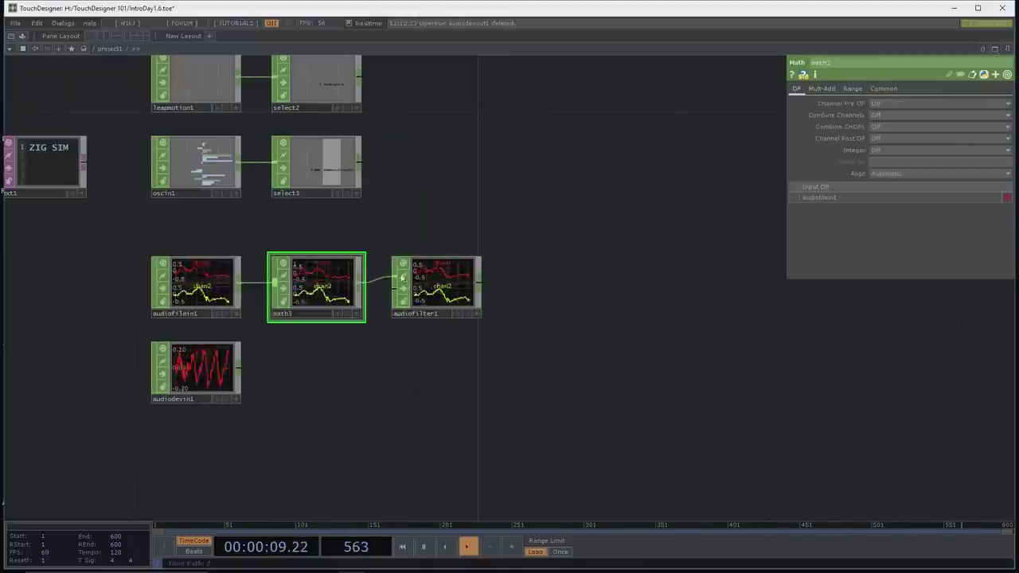
click(879, 127)
click(879, 136)
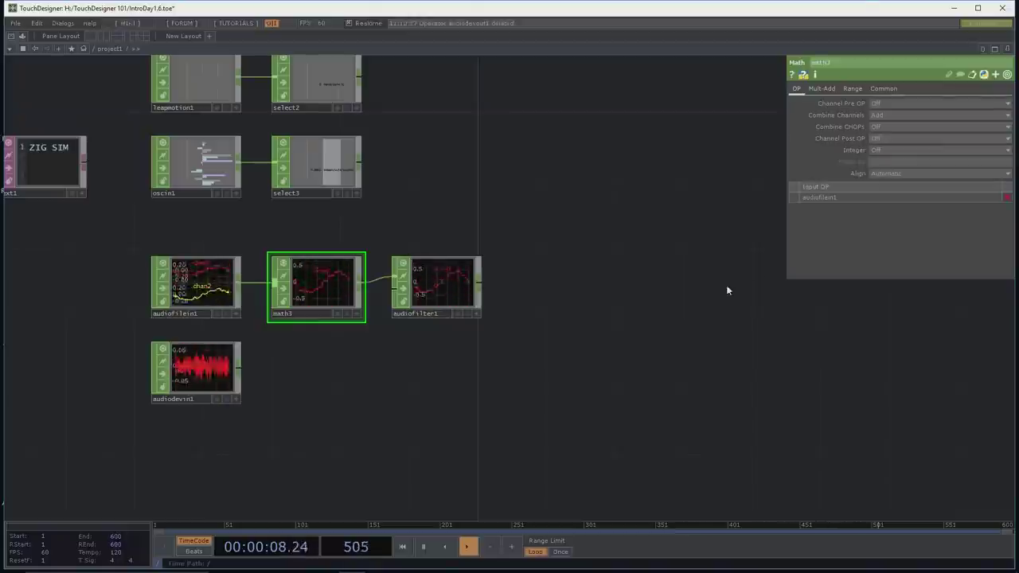
Step: Move audiofilter1 slightly farther from the Math CHOP and set its filter type to Low Pass
drag(473, 292, 485, 293)
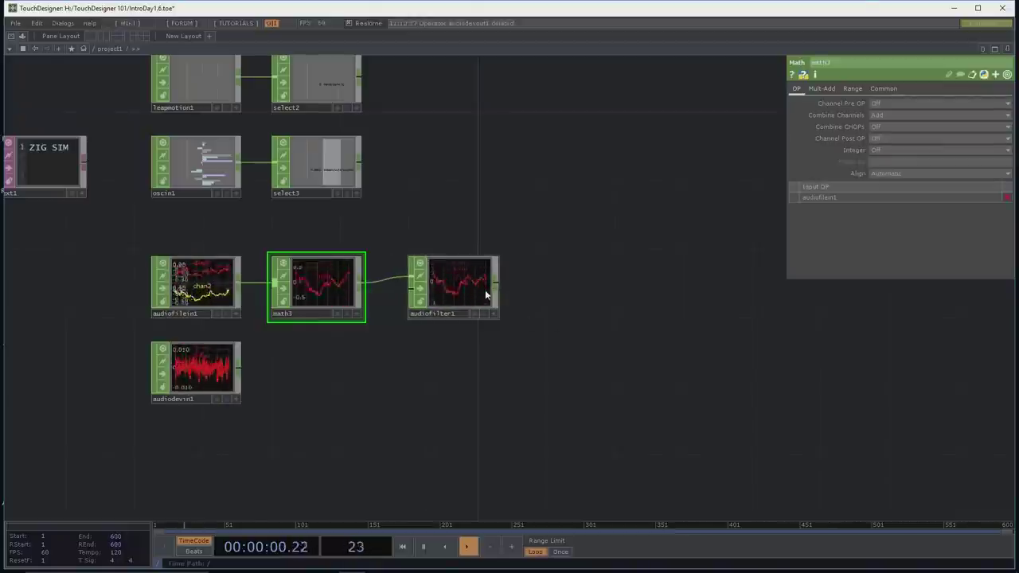
click(485, 290)
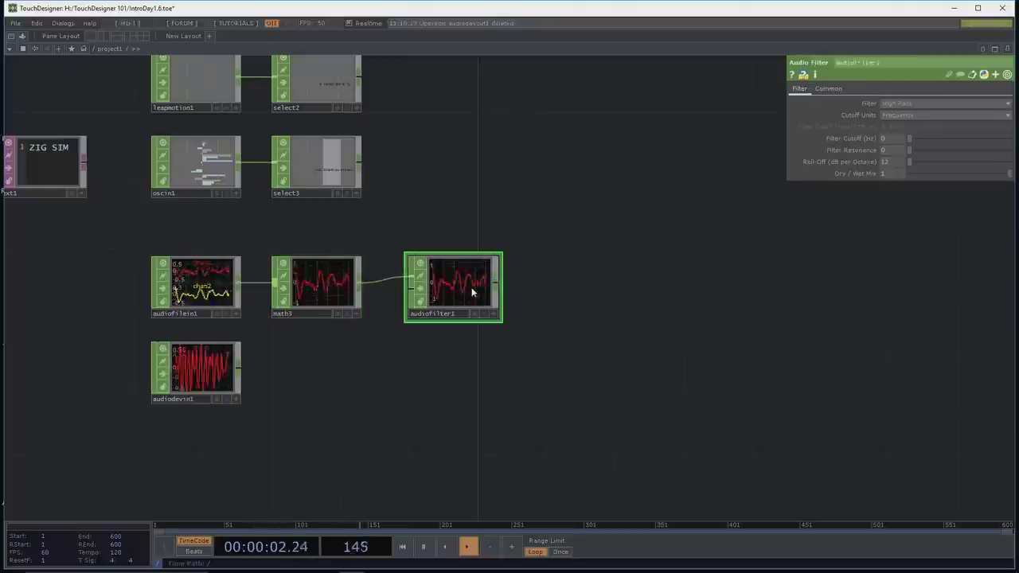
click(956, 104)
click(908, 114)
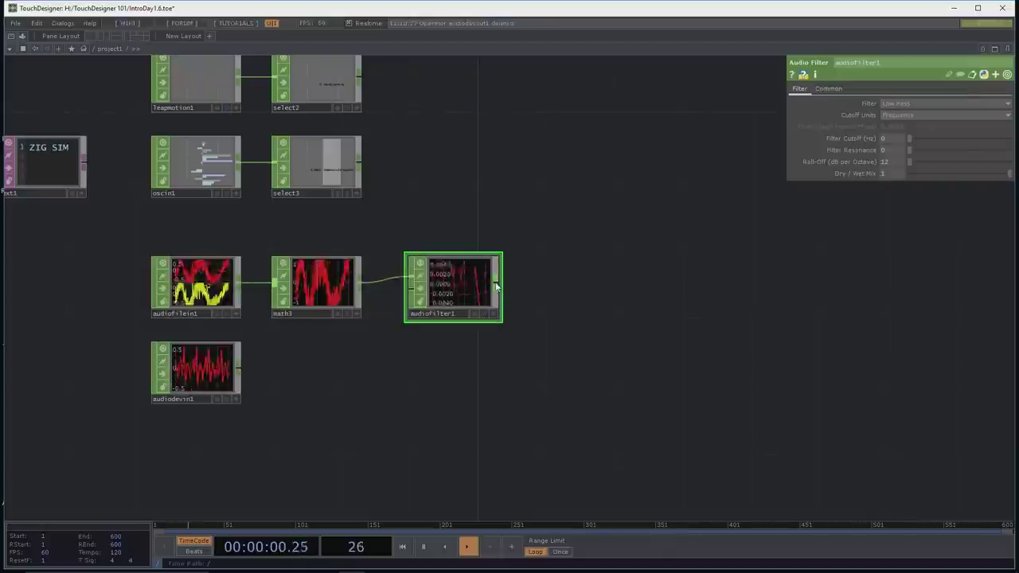
Step: Add an Analyze CHOP after audiofilter1 and set its function to RMS Power
right_click(496, 286)
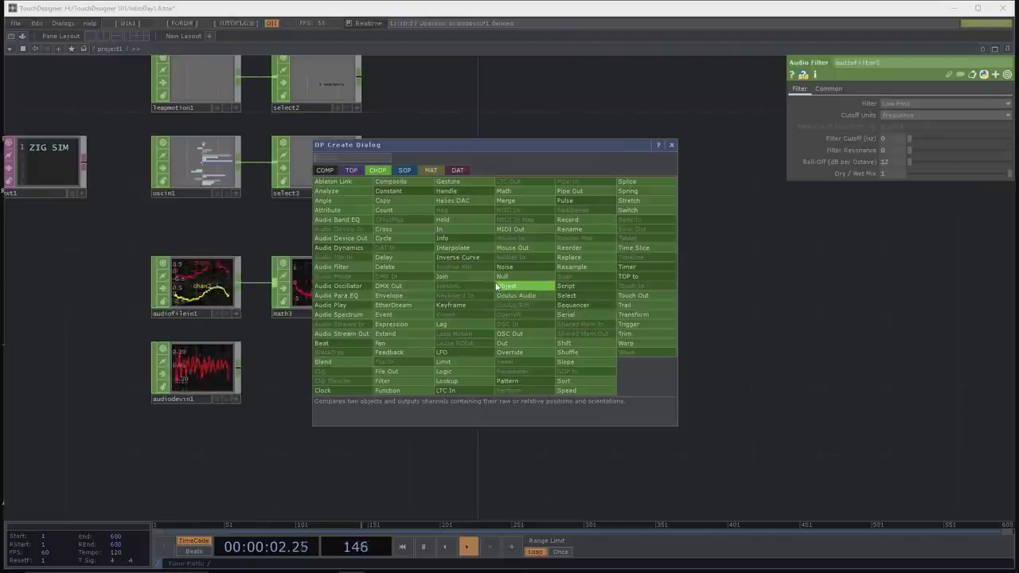
text(ana)
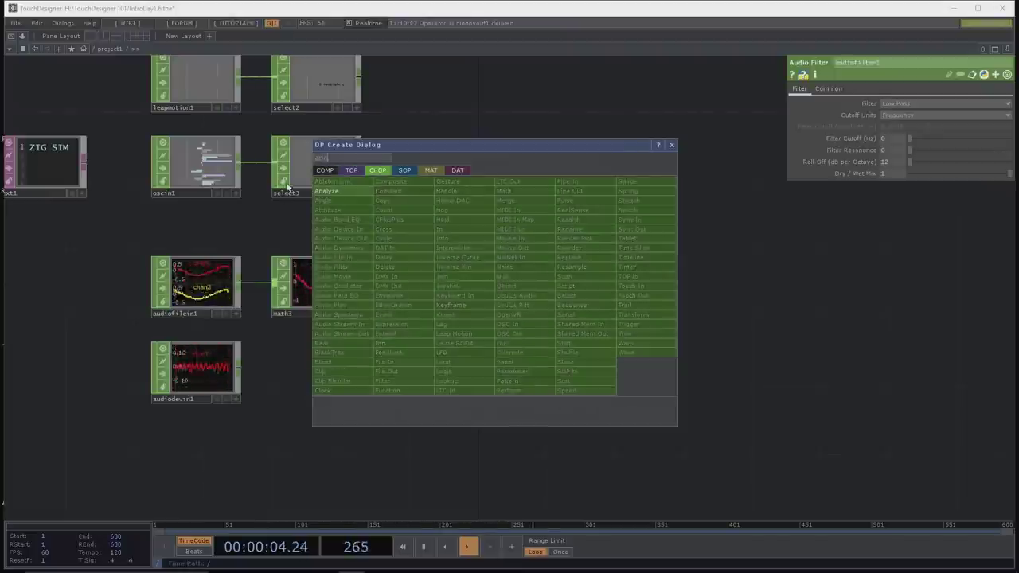
click(331, 194)
click(584, 282)
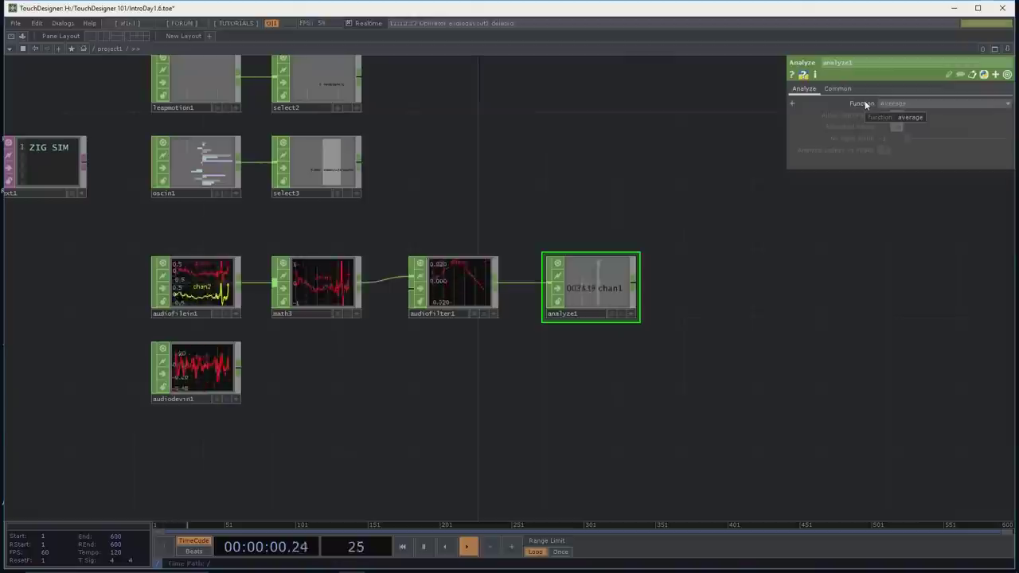
click(893, 104)
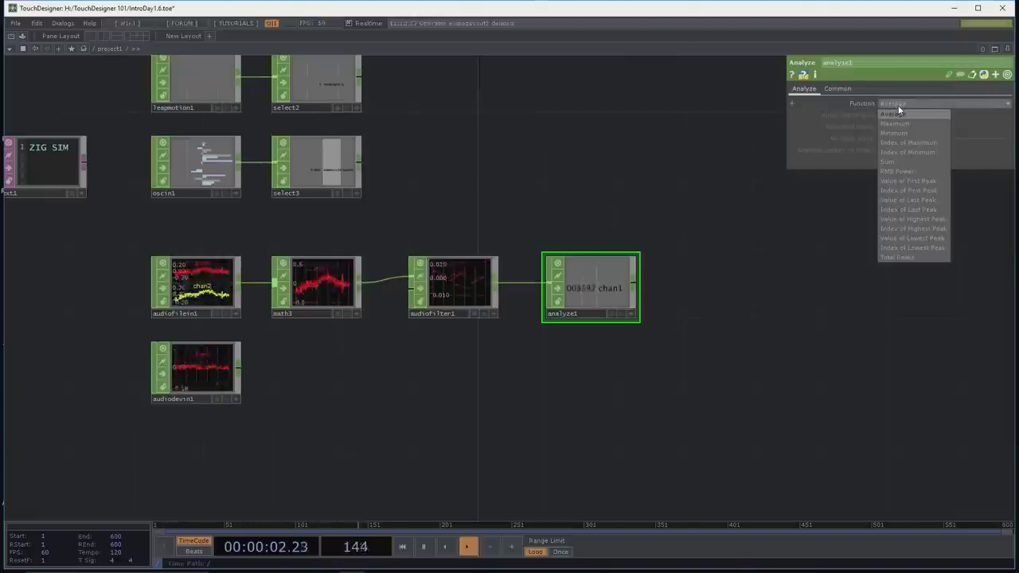
click(914, 172)
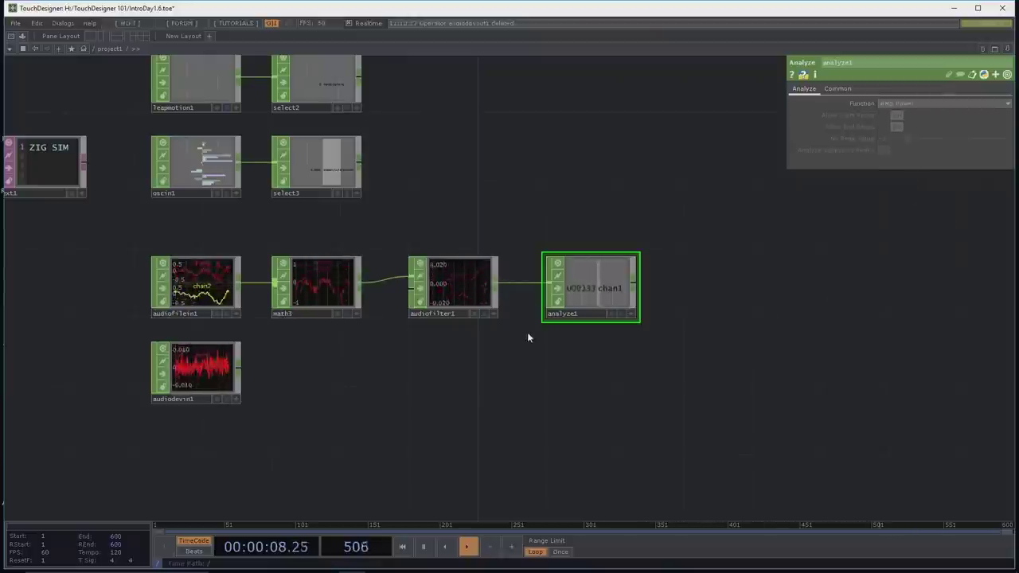
Step: Set audiofilter1's filter cutoff to 200 Hz
click(472, 280)
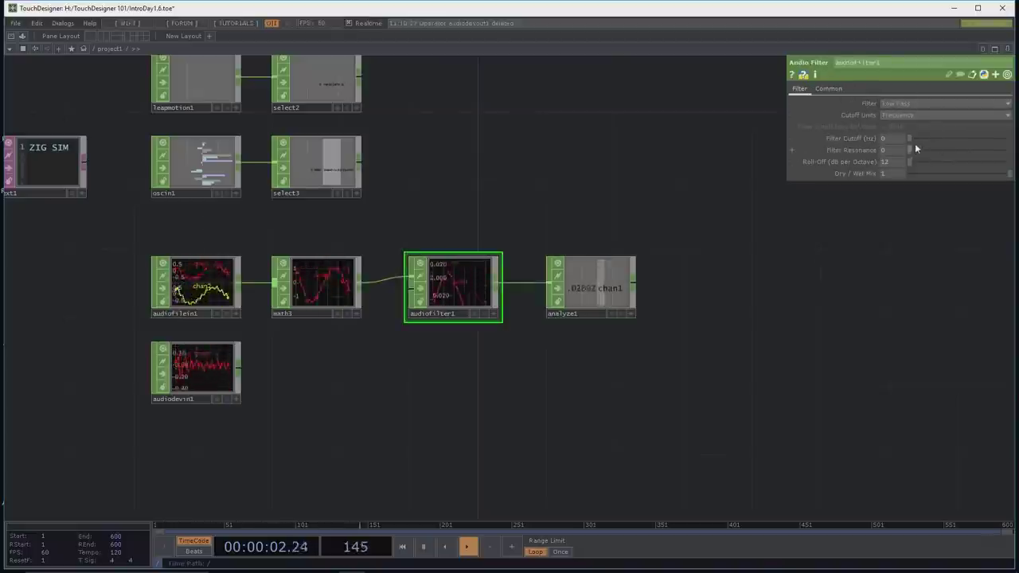
drag(913, 142, 900, 139)
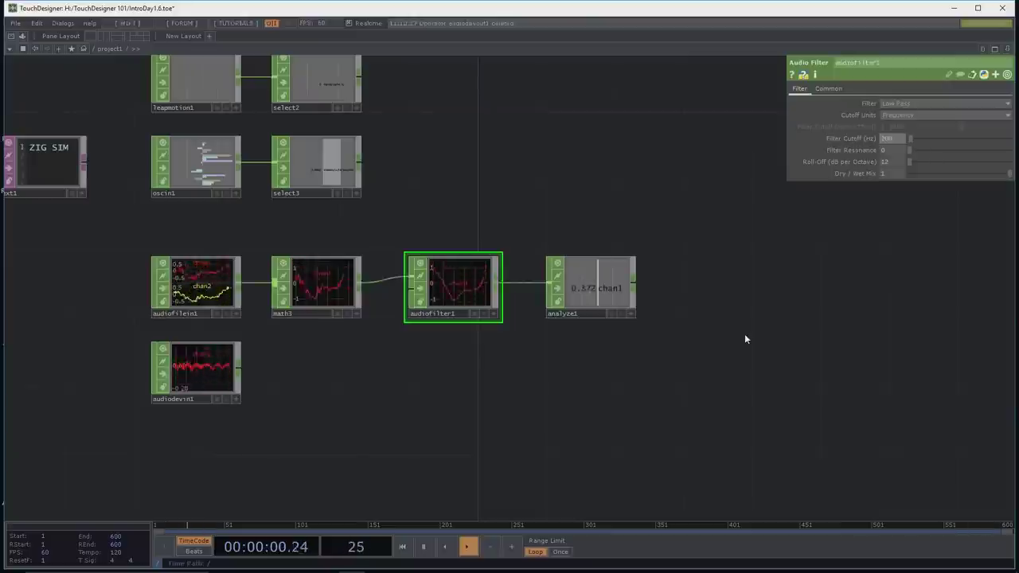
Step: Add a Rename CHOP after analyze1 and rename its channel to low
right_click(633, 285)
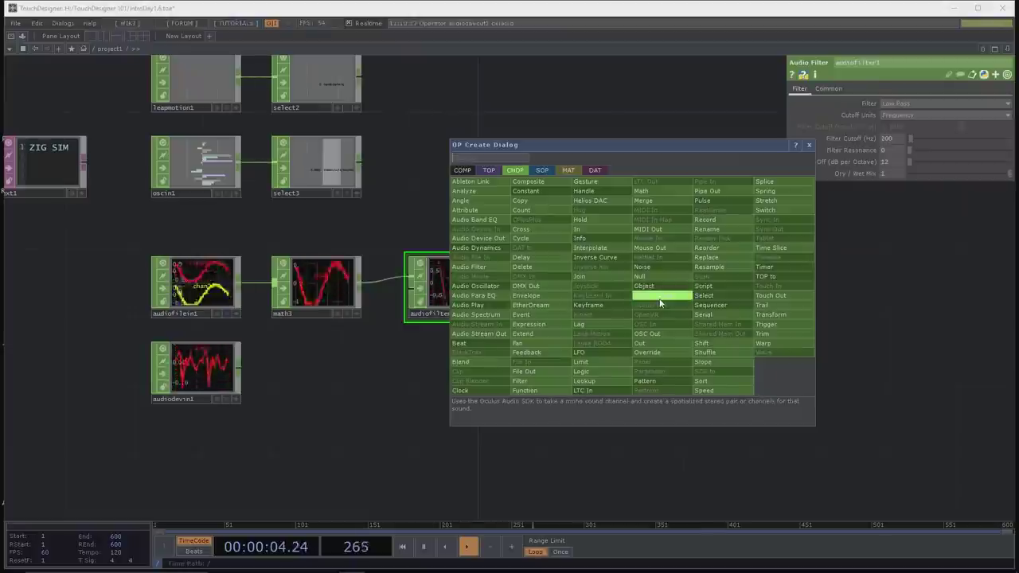
text(ren)
click(740, 233)
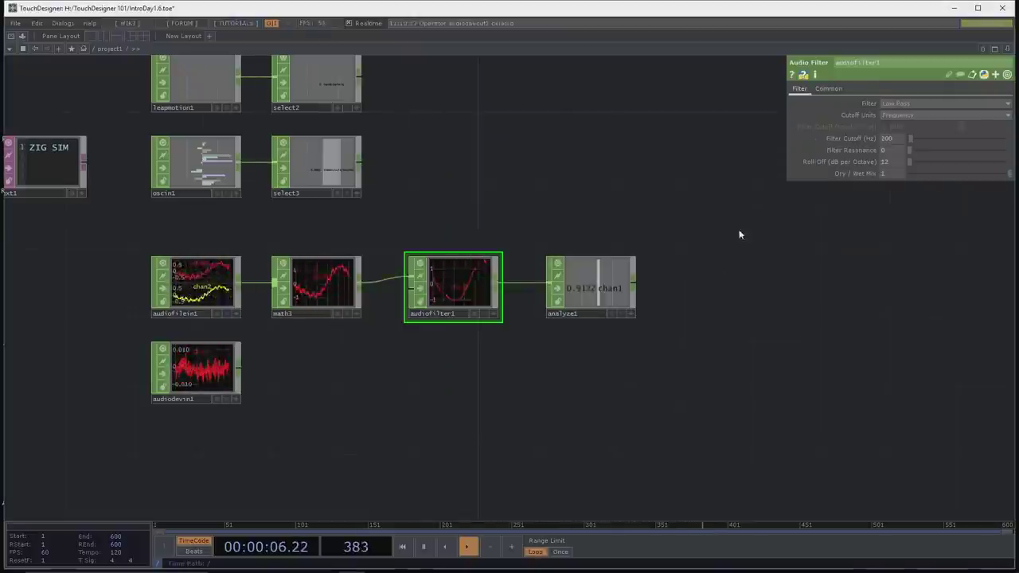
click(726, 280)
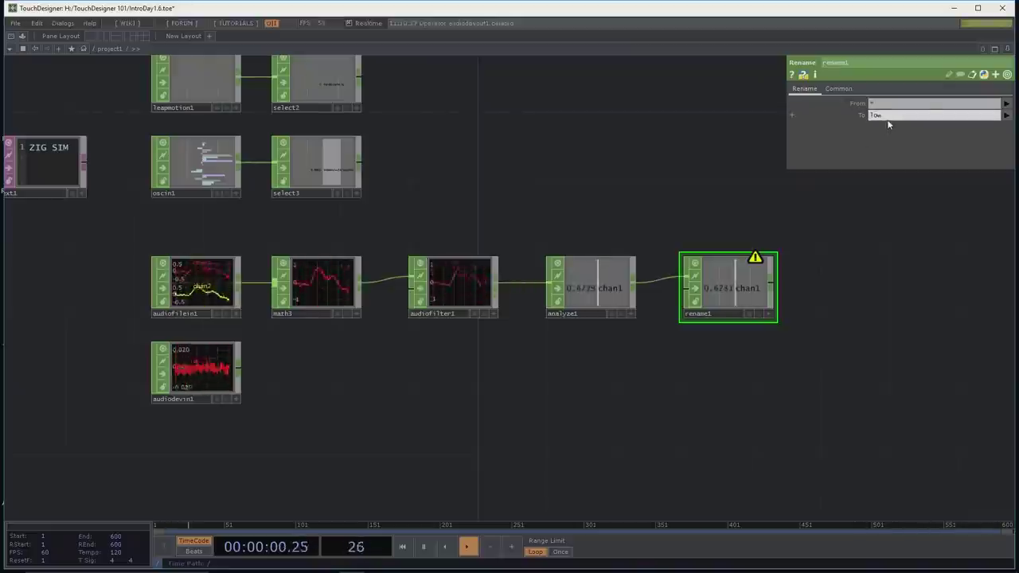
Step: Paste two copies of the audiofilter1, analyze1 and rename1 chain below the original, fed by the same Math CHOP
drag(840, 403, 837, 410)
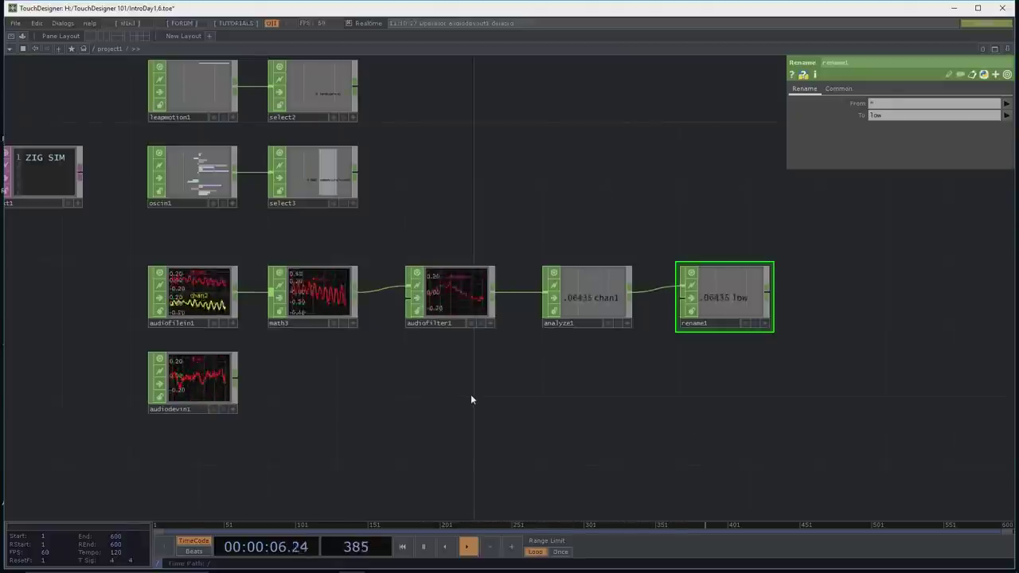
drag(455, 380, 720, 293)
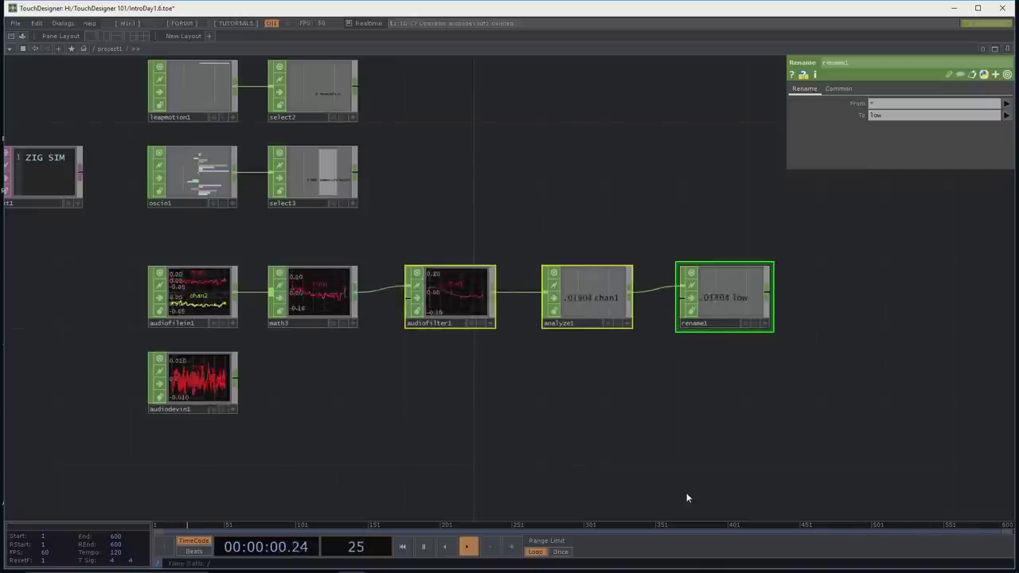
key(ctrl+v)
key(ctrl+v)
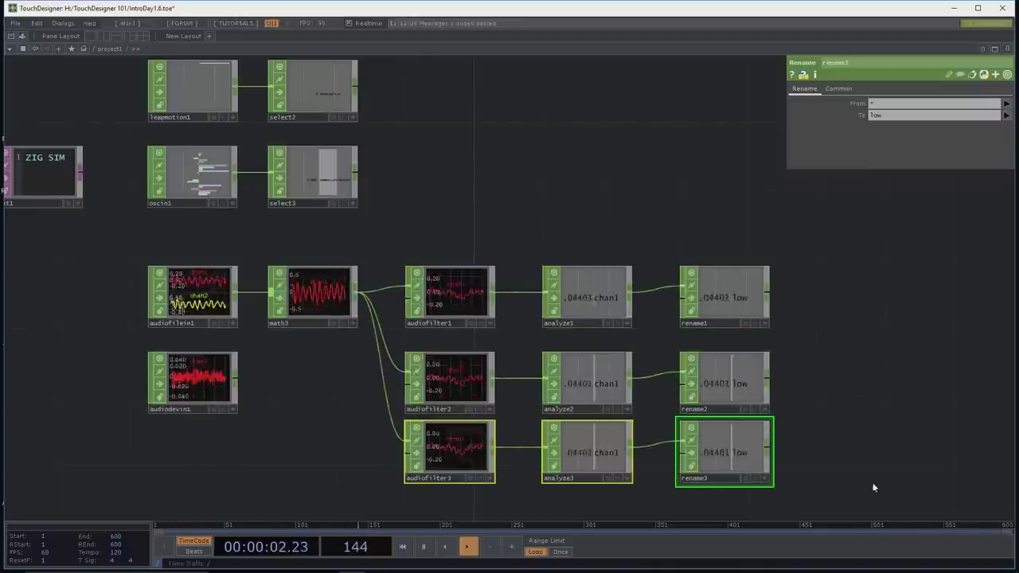
Step: Set audiofilter2 to Band Pass with a filter cutoff of 800 Hz
drag(848, 420, 825, 362)
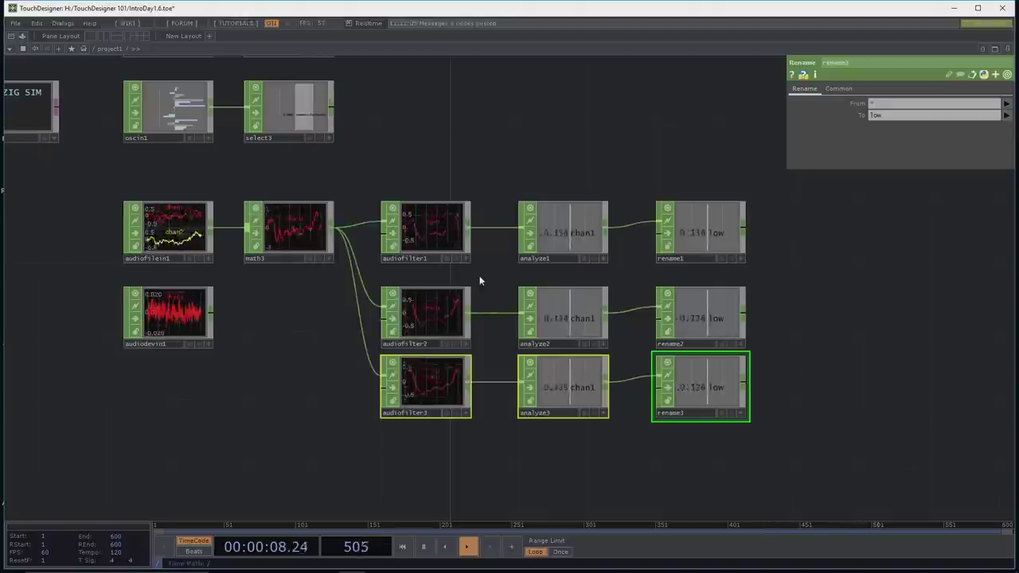
click(456, 315)
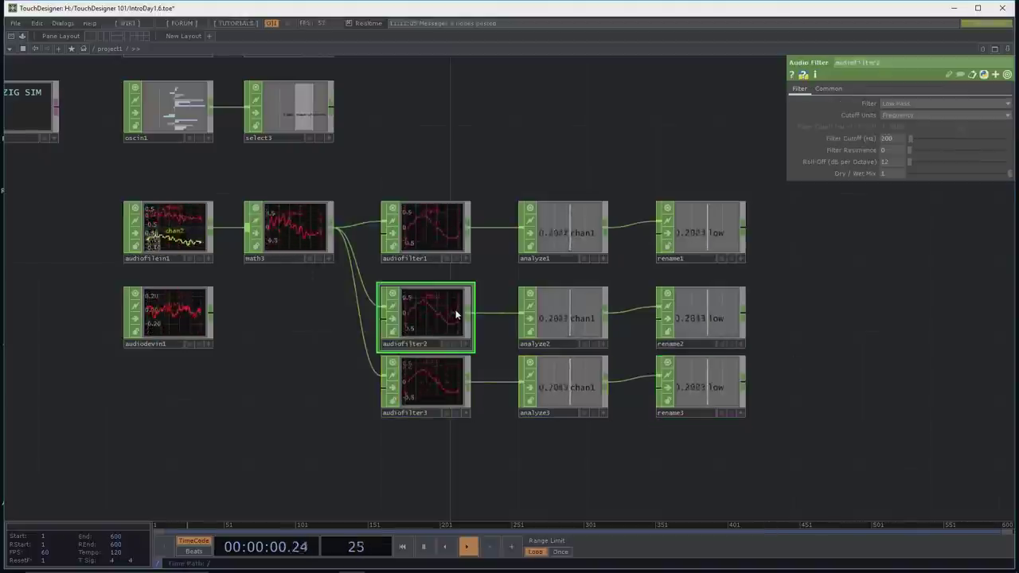
click(904, 102)
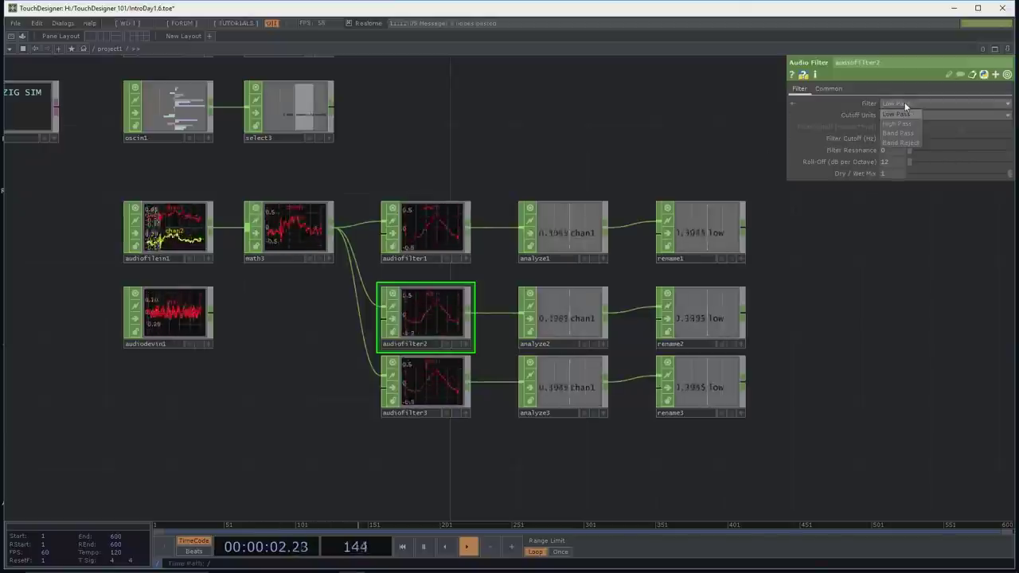
click(900, 133)
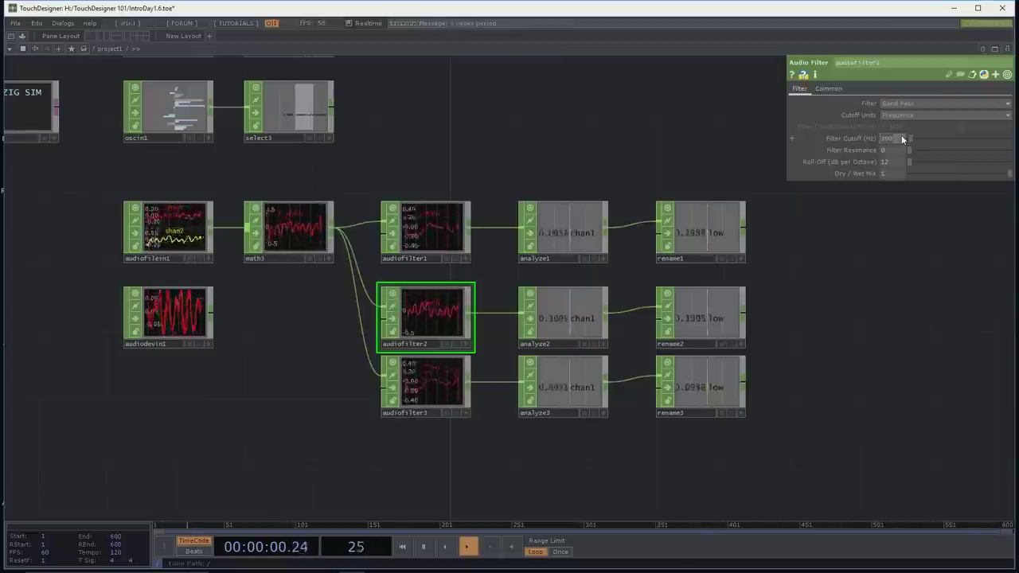
text(0)
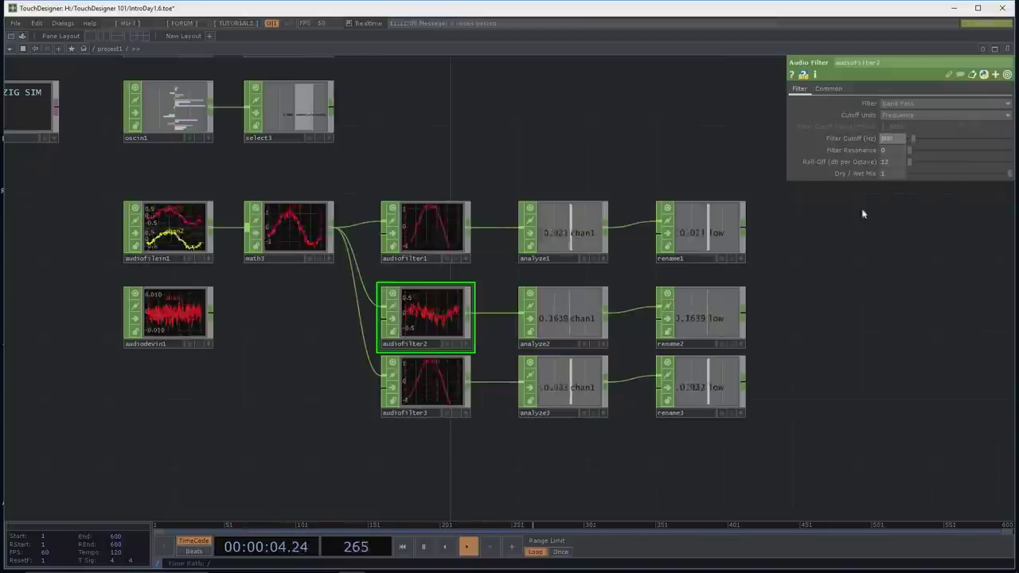
Step: Change the channel name produced by rename2 to mid
click(716, 314)
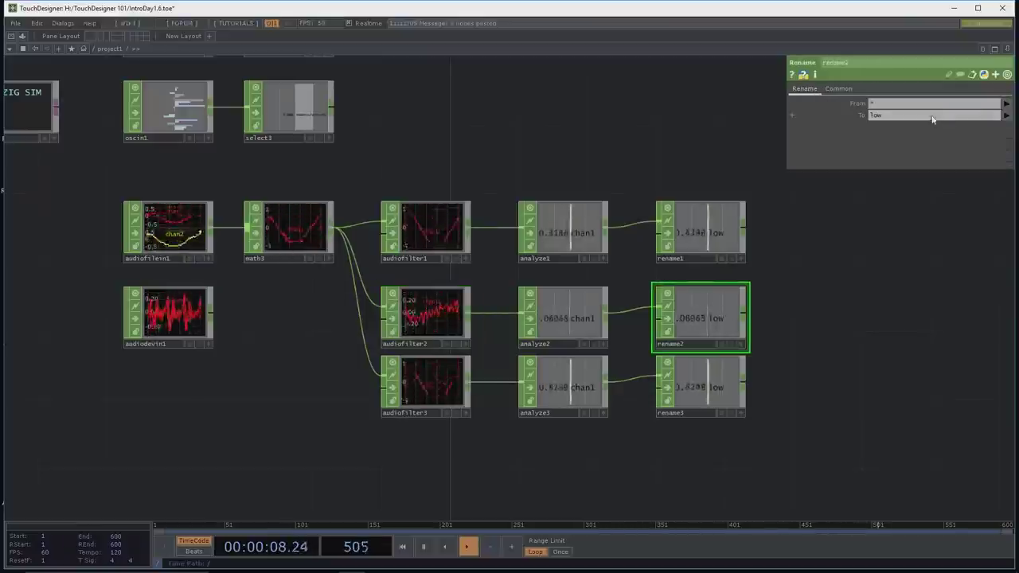
click(905, 117)
text(mid)
key(Return)
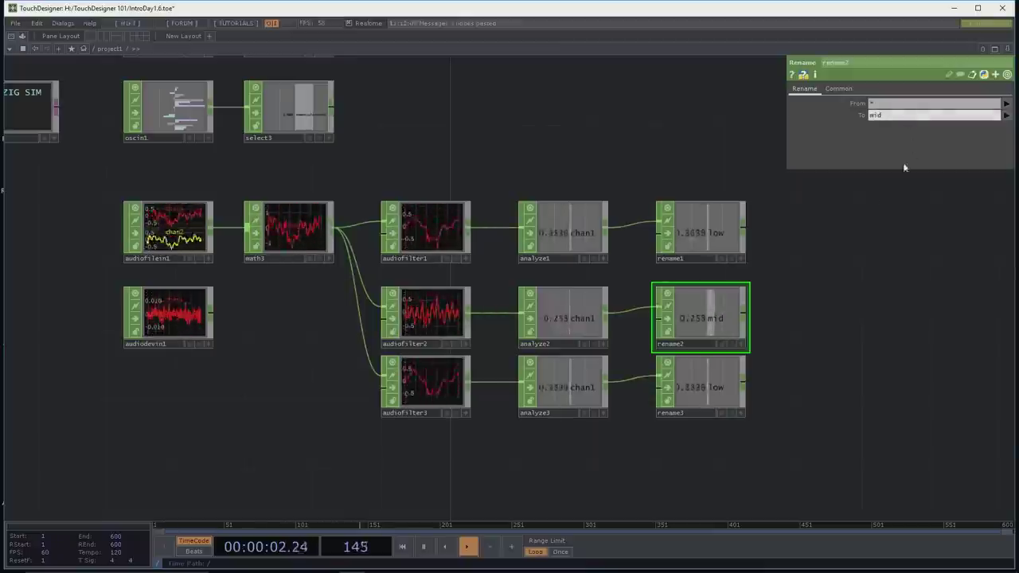
Step: Set audiofilter3 to High Pass with a filter cutoff of 2000 Hz
click(453, 383)
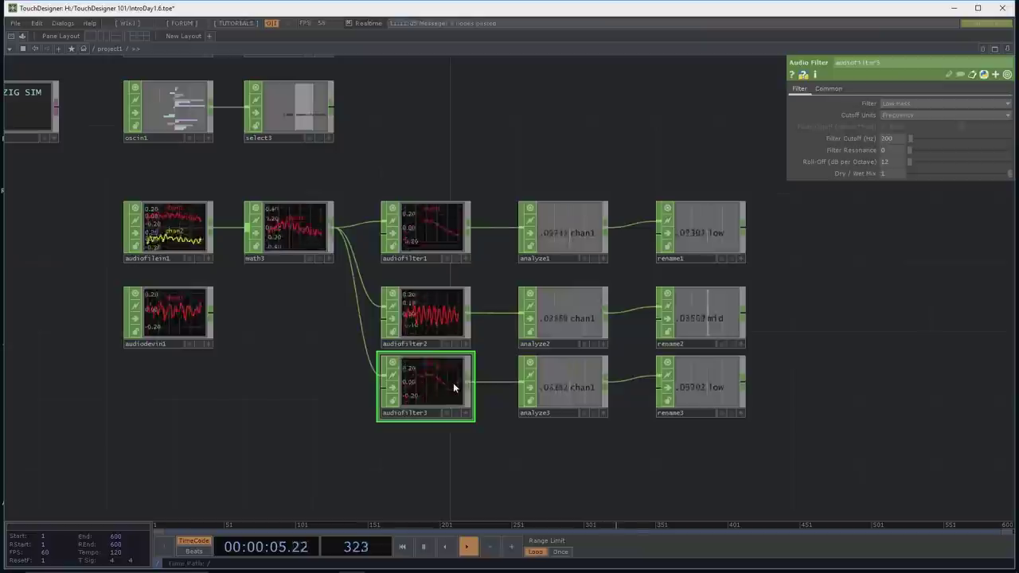
click(902, 104)
click(898, 123)
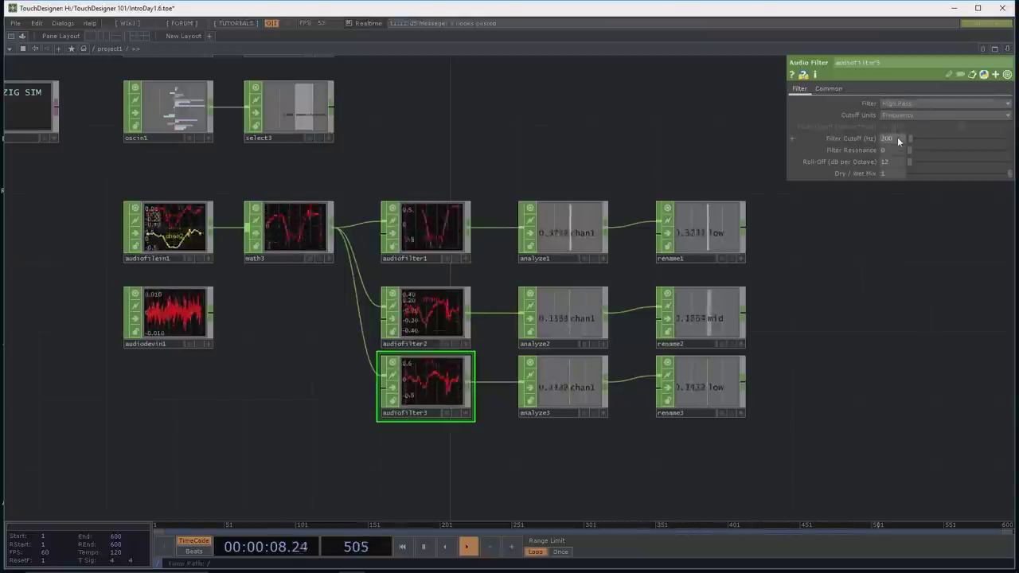
drag(897, 137, 897, 137)
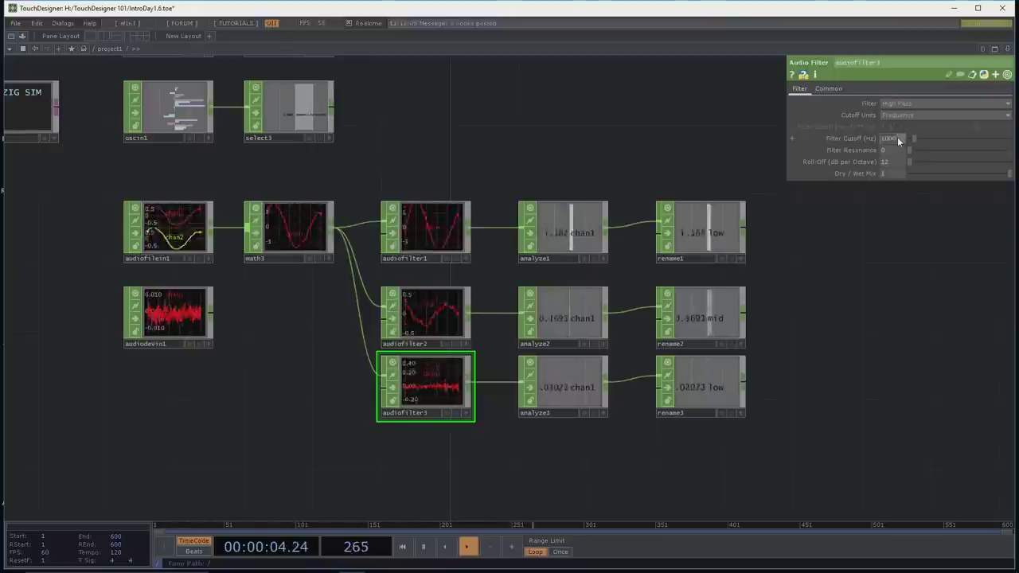
drag(897, 137, 897, 137)
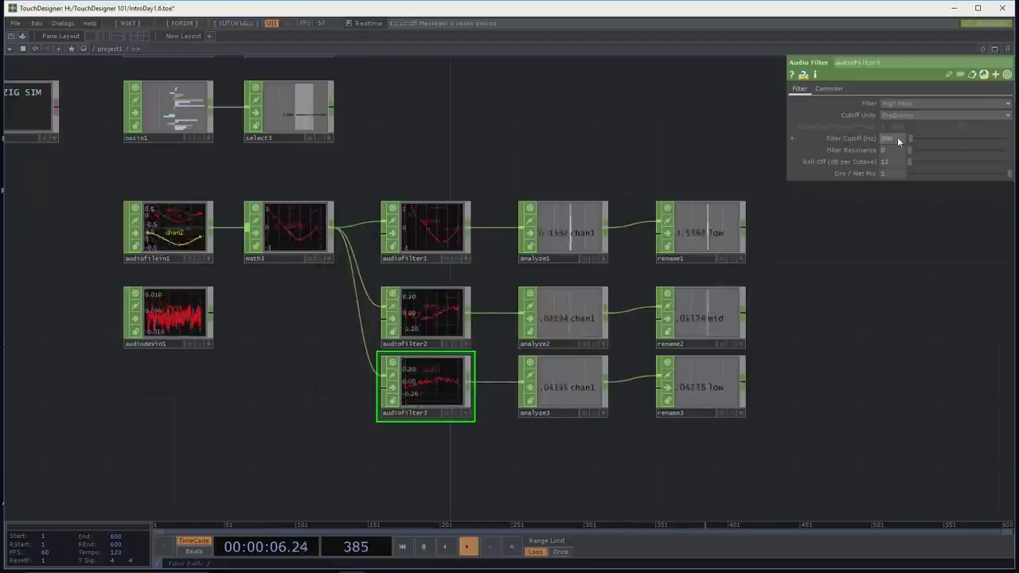
text(0)
key(Return)
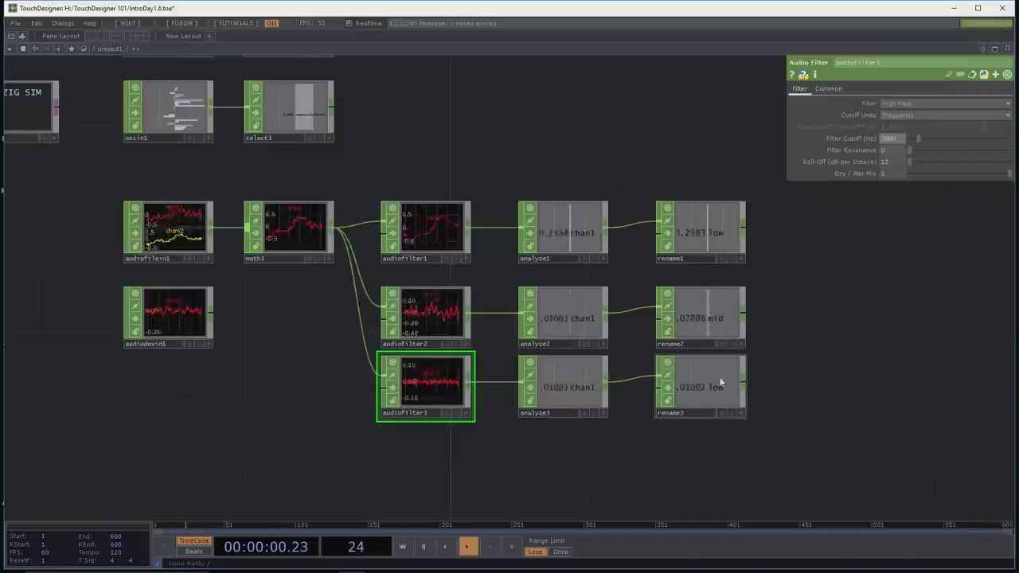
Step: Change the channel name produced by rename3 to high
click(726, 379)
click(881, 118)
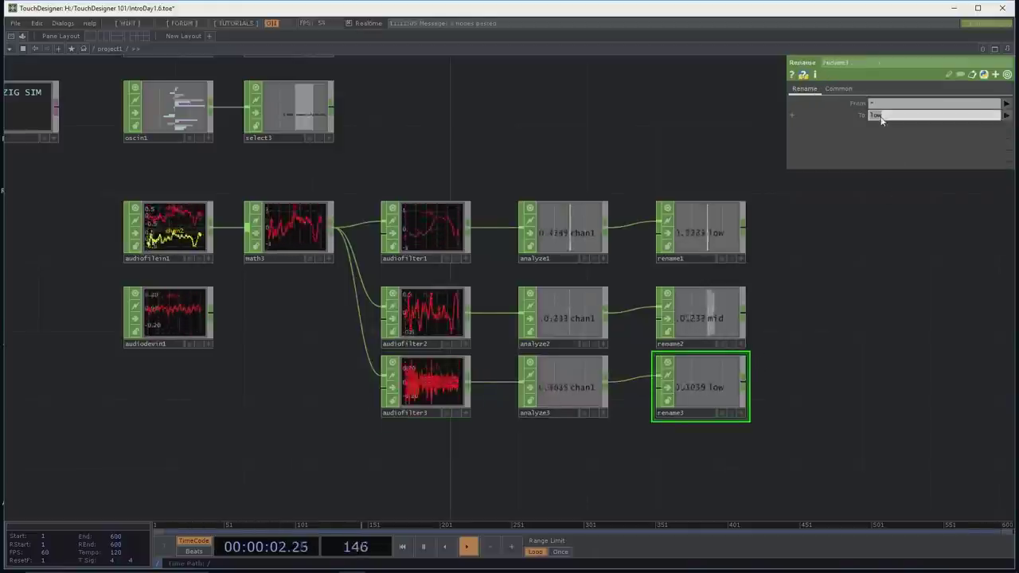
text(high)
key(Return)
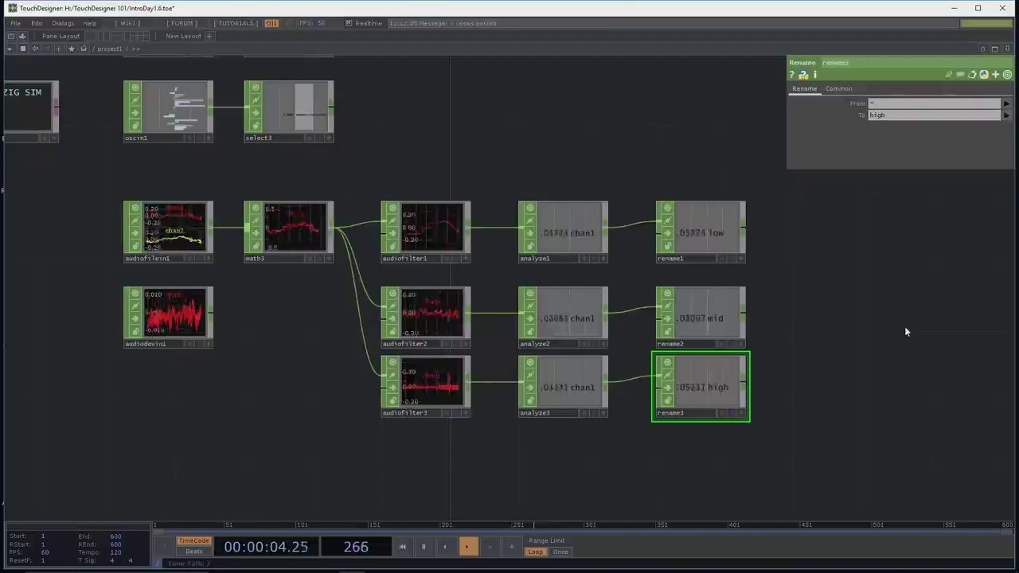
Step: Add a Merge CHOP after rename1 and wire rename2 and rename3 into it as well
drag(820, 342, 815, 348)
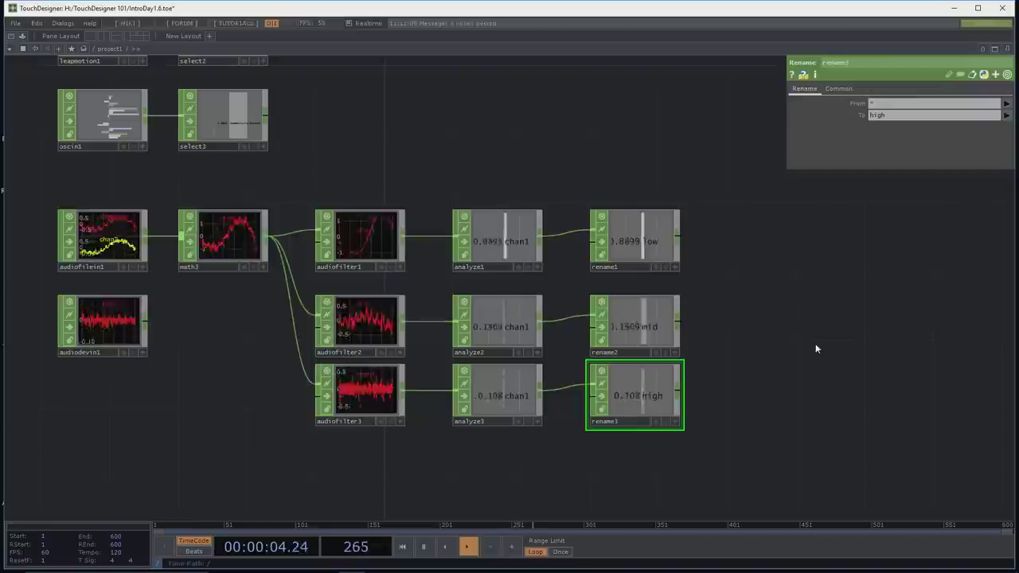
drag(673, 249, 625, 246)
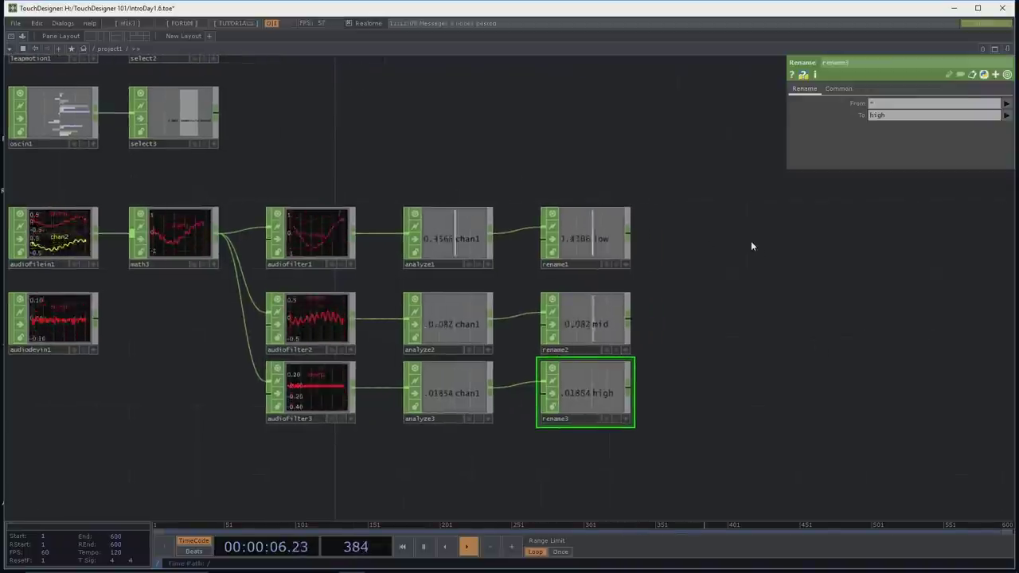
right_click(628, 238)
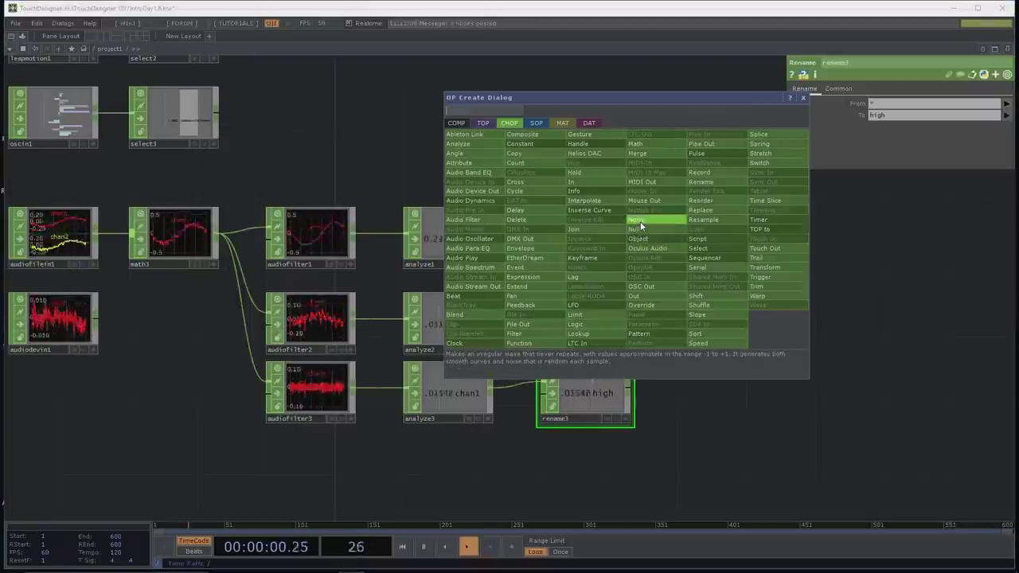
text(merge)
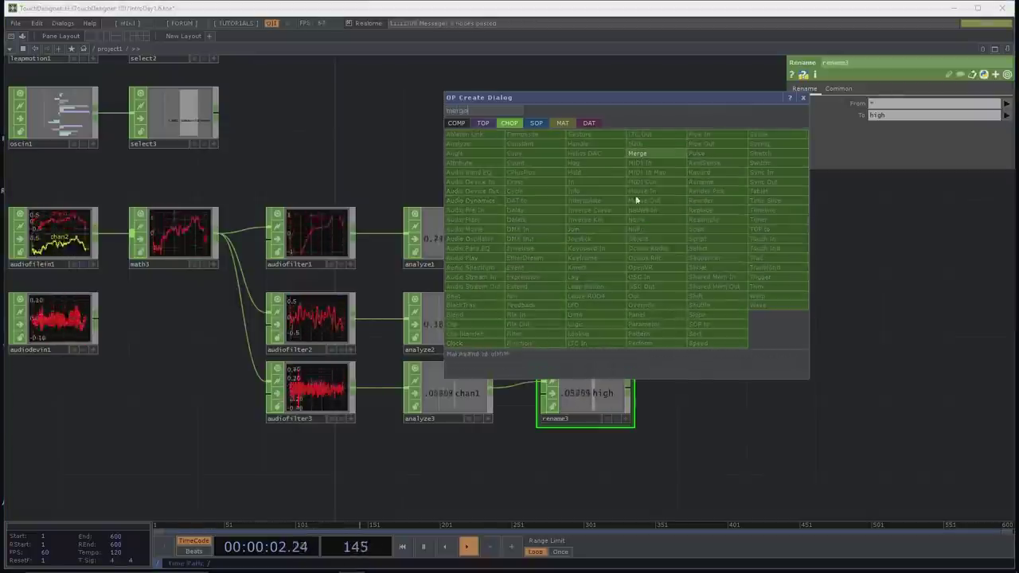
click(648, 156)
click(758, 242)
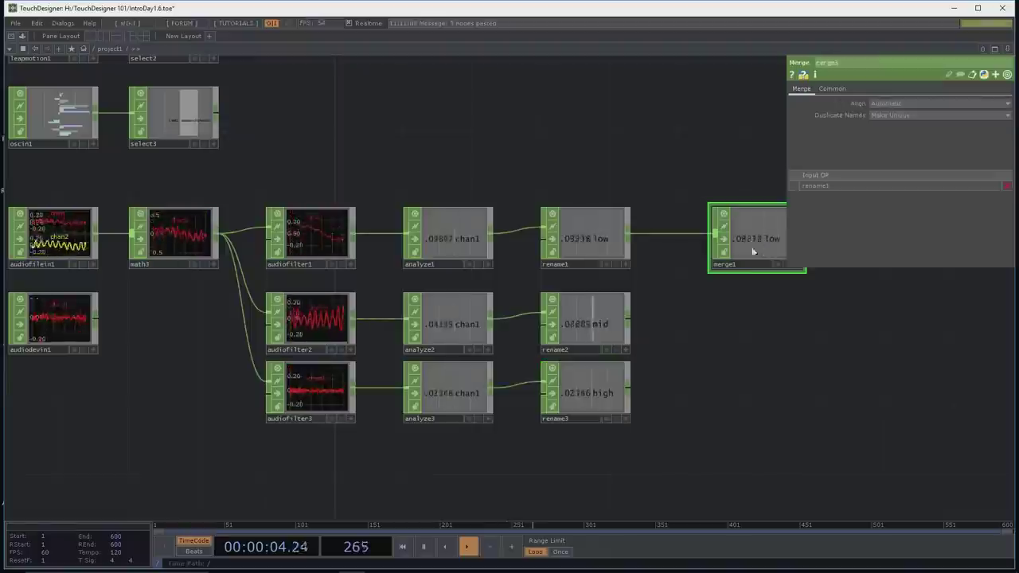
drag(629, 324, 714, 253)
drag(713, 325, 634, 362)
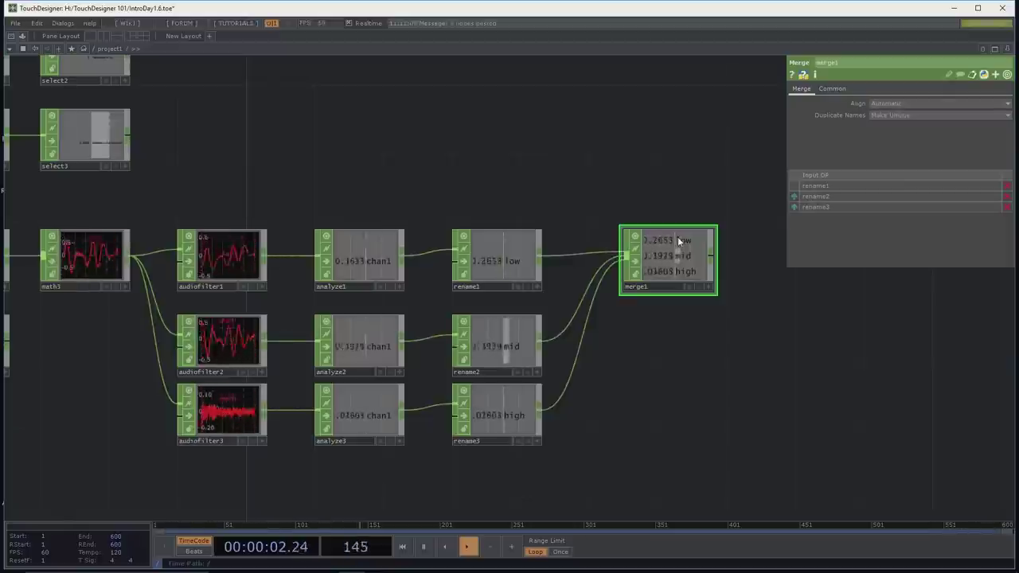
Step: Raise the Multiply value of math3 to about 1.95 to boost the audio signal
drag(732, 270, 673, 276)
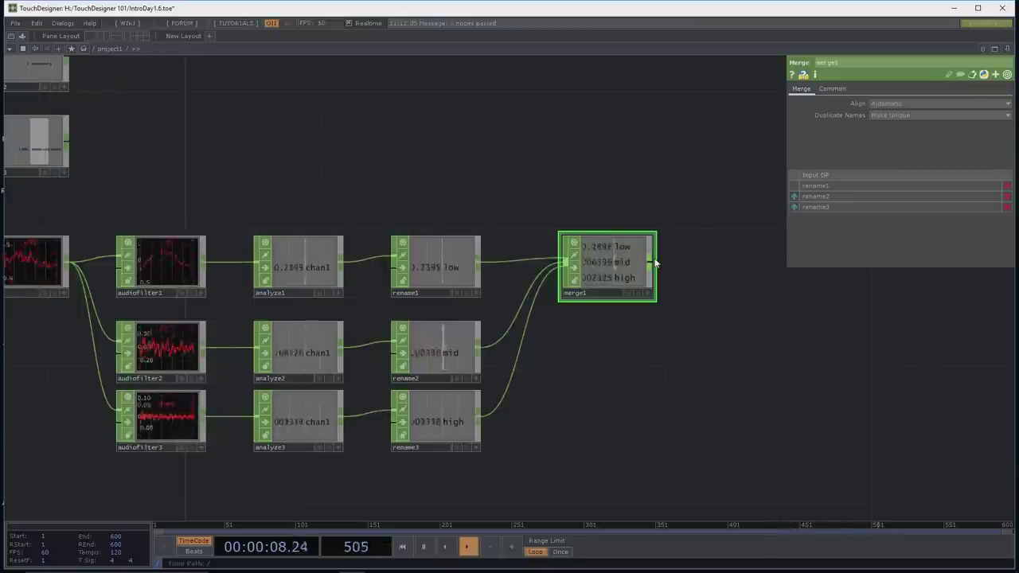
drag(468, 180, 637, 187)
click(382, 271)
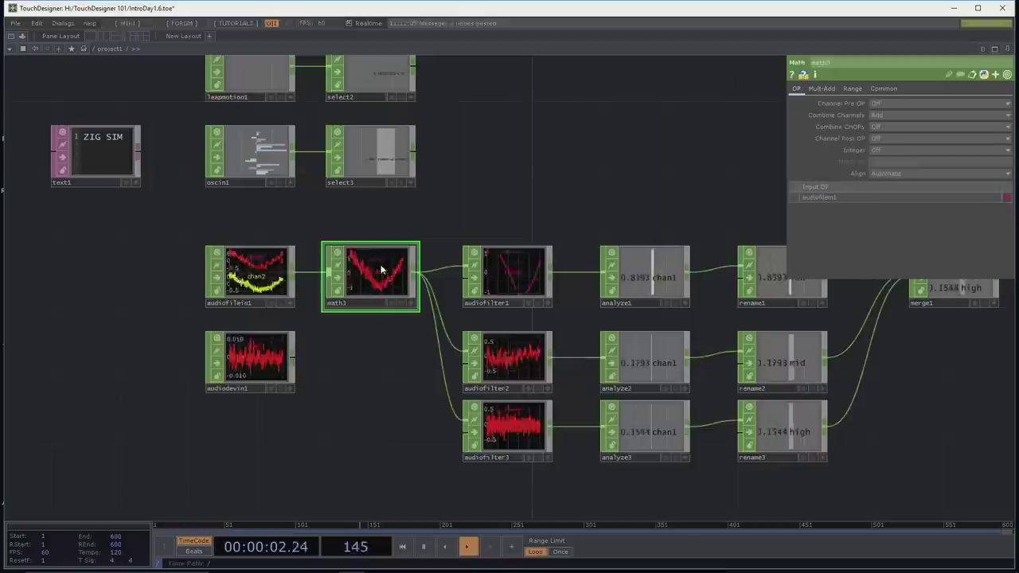
click(829, 93)
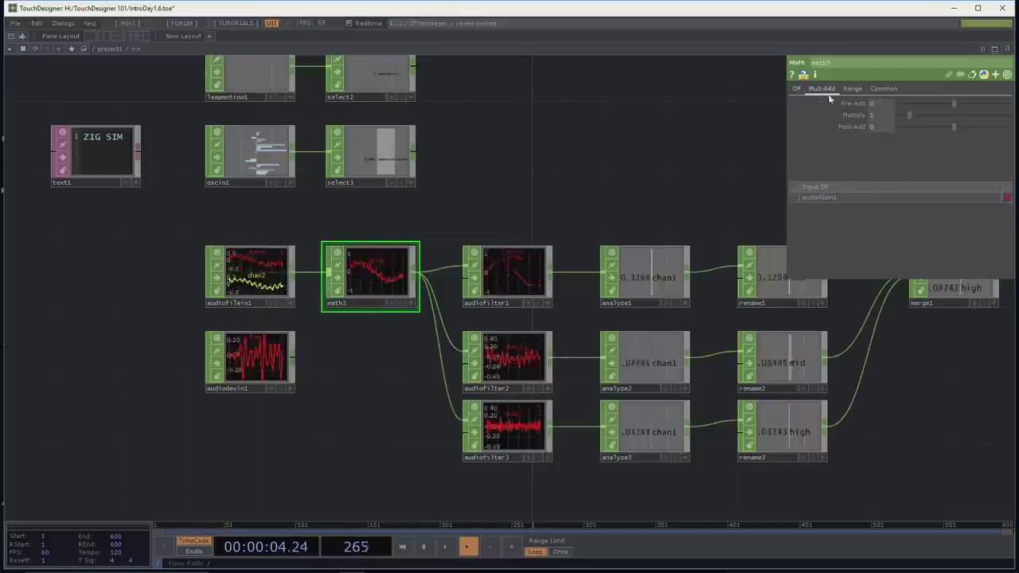
drag(910, 114, 933, 111)
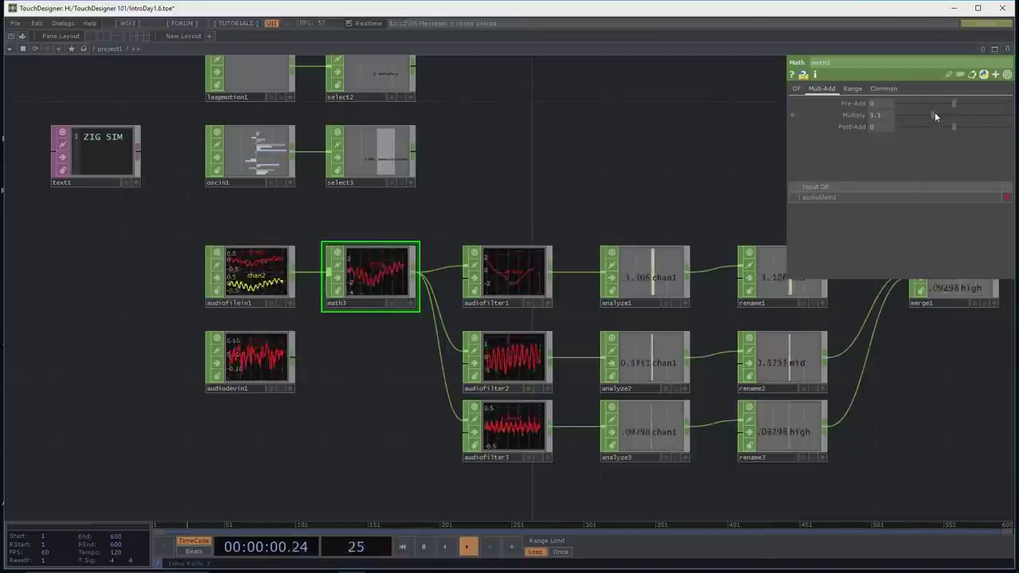
drag(934, 113, 920, 116)
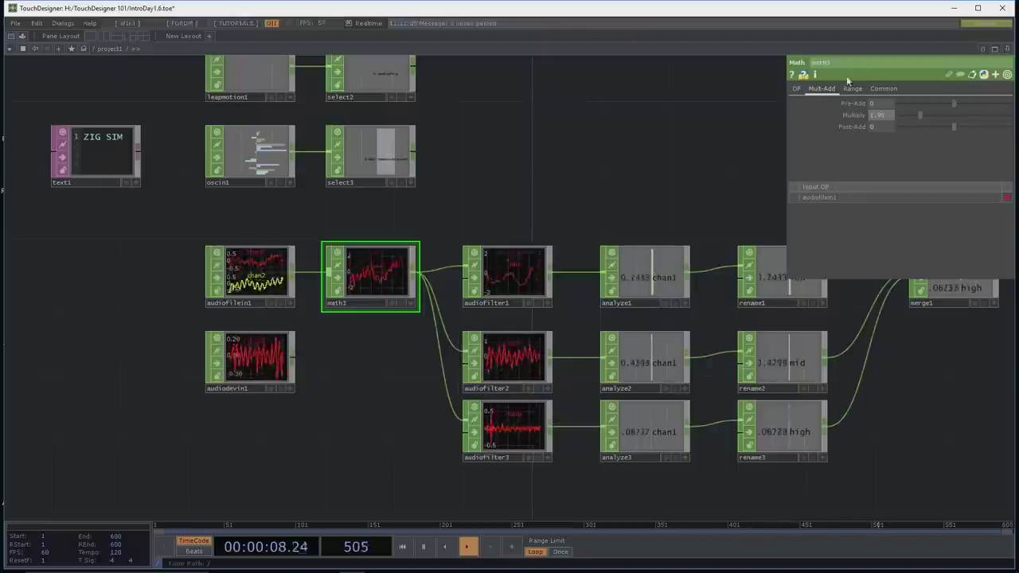
Step: Turn off Combine Channels in math3, wire audiodevin1 into it as a second input, and set Combine CHOPs to Add
click(796, 89)
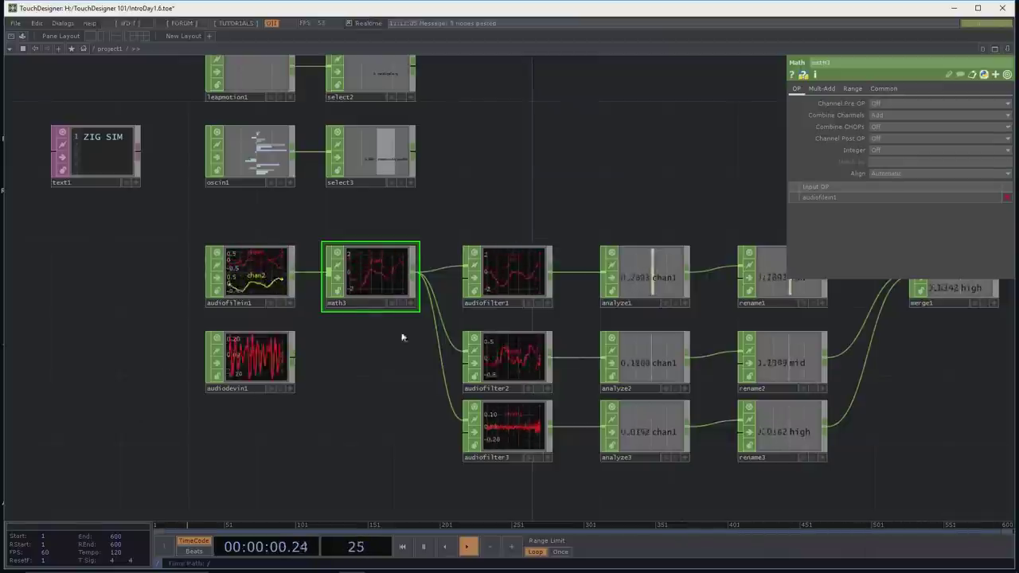
click(879, 115)
click(879, 127)
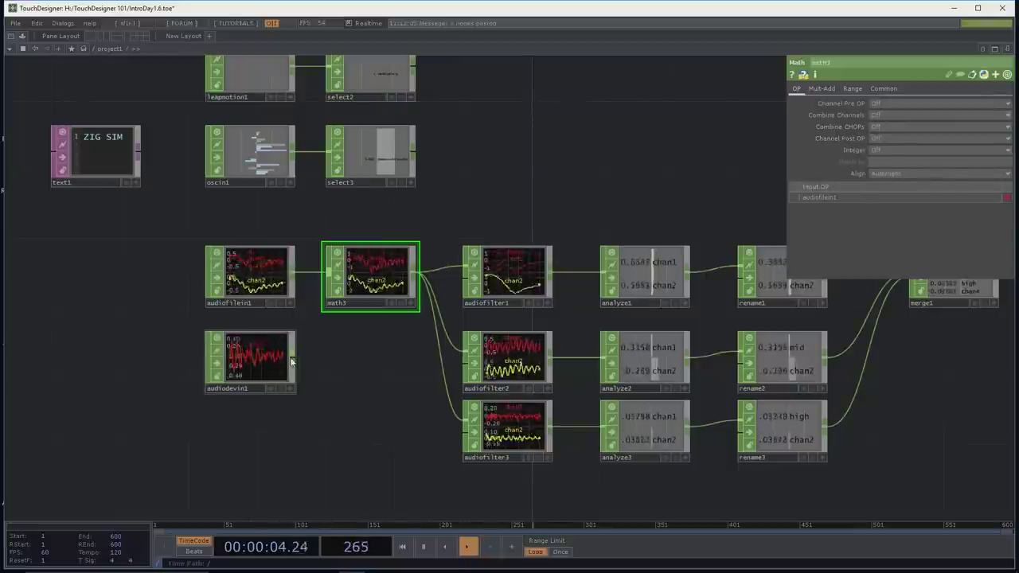
drag(293, 362, 328, 286)
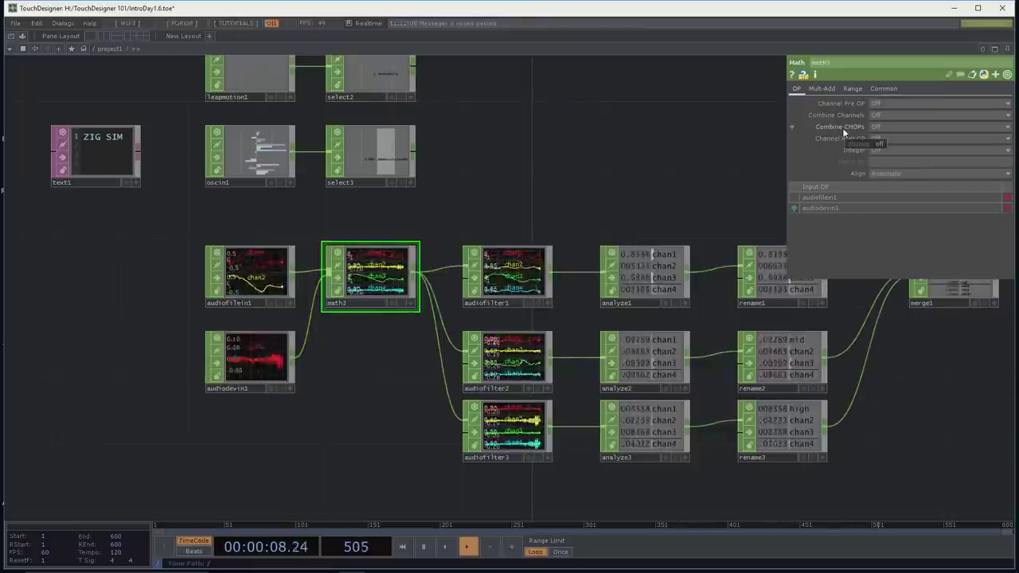
click(924, 125)
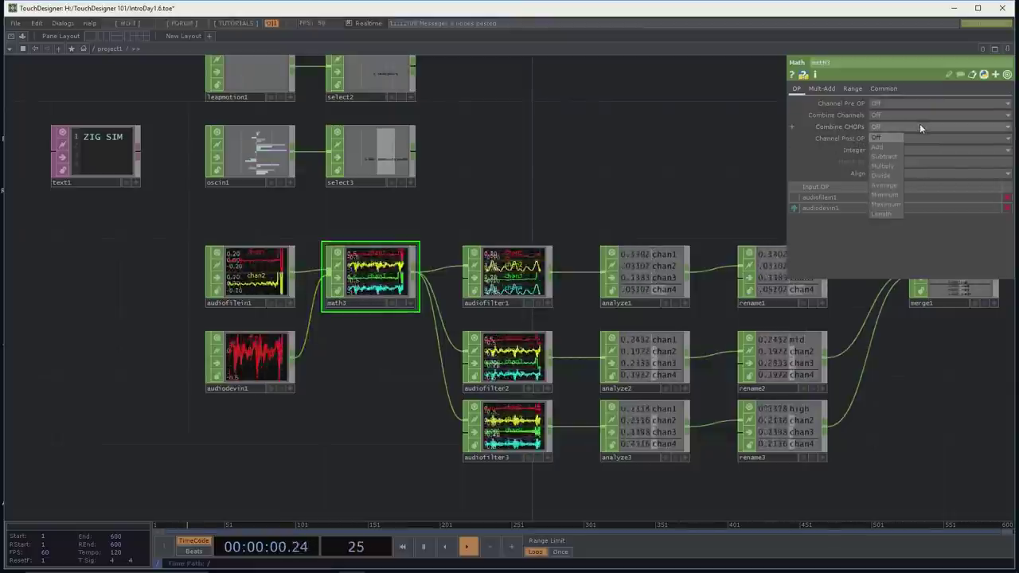
click(887, 149)
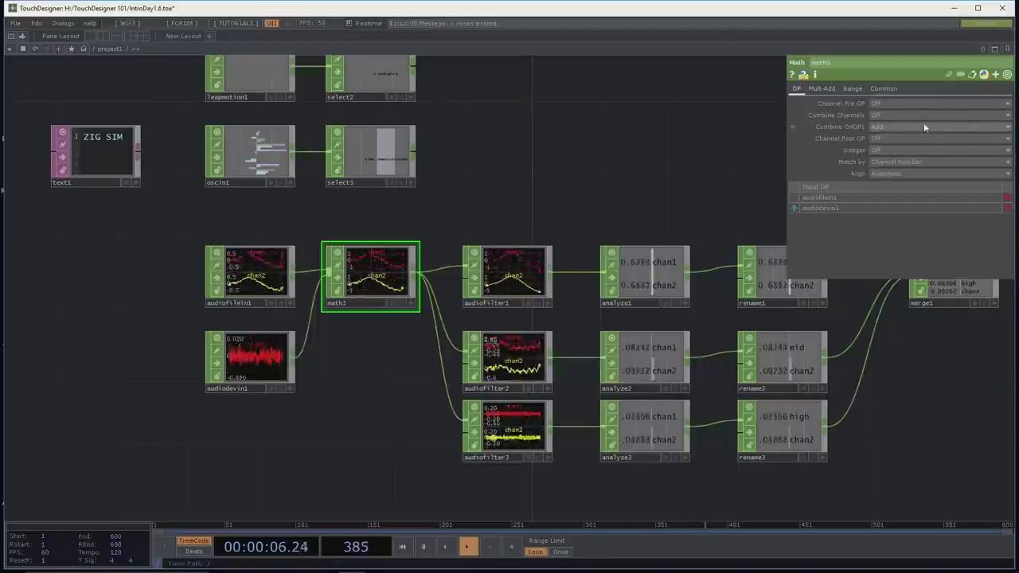
Step: Restore math3 to audiofilein1 as its only input, with Combine CHOPs Off and Combine Channels set to Add
click(924, 125)
click(868, 115)
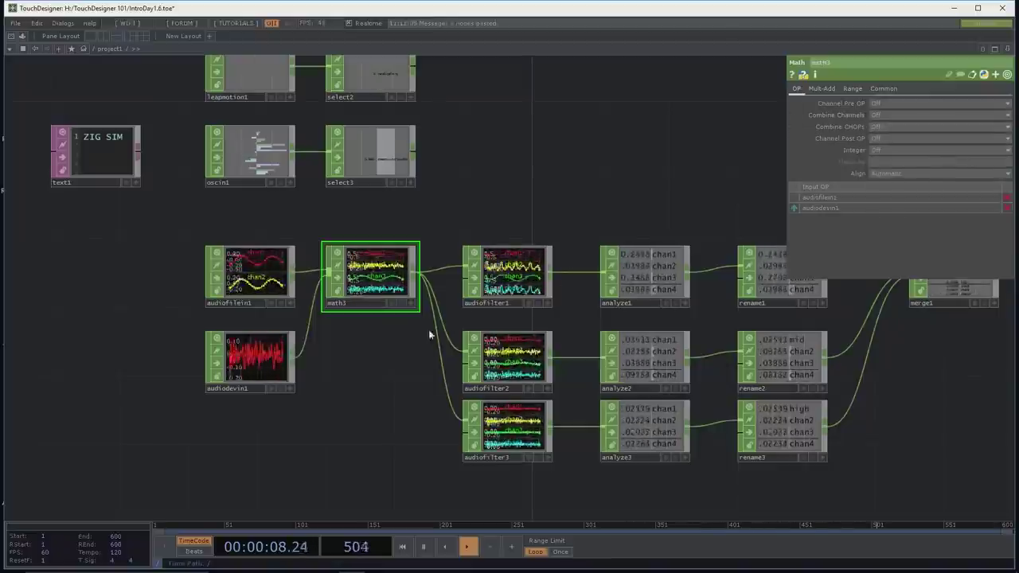
drag(327, 272, 306, 387)
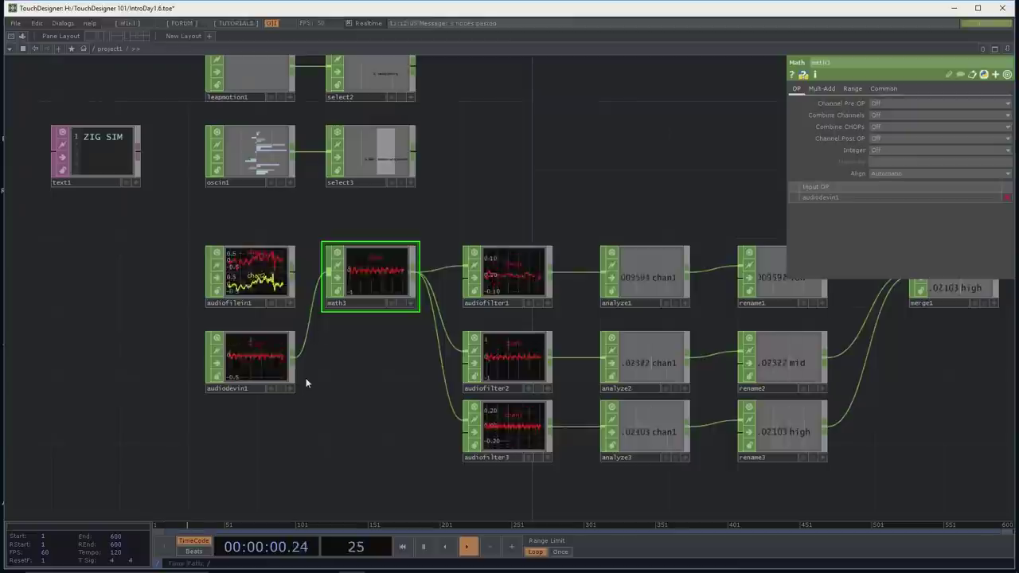
right_click(310, 333)
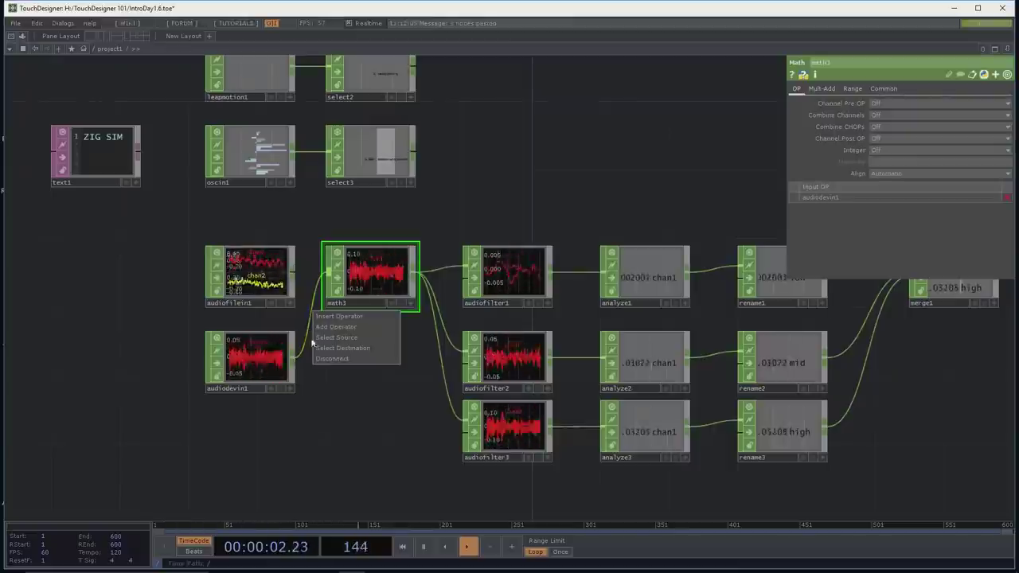
click(333, 342)
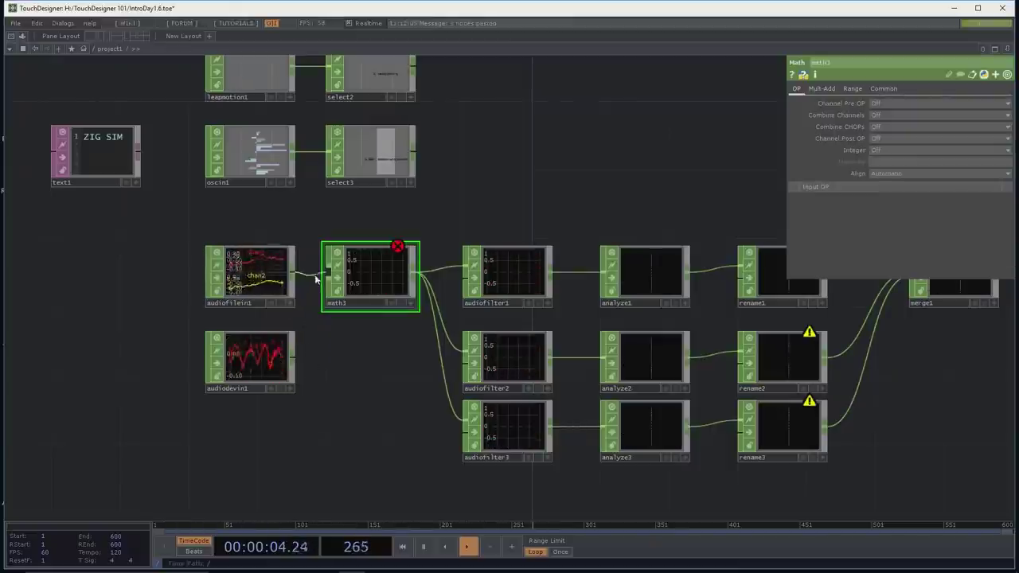
drag(312, 279, 312, 278)
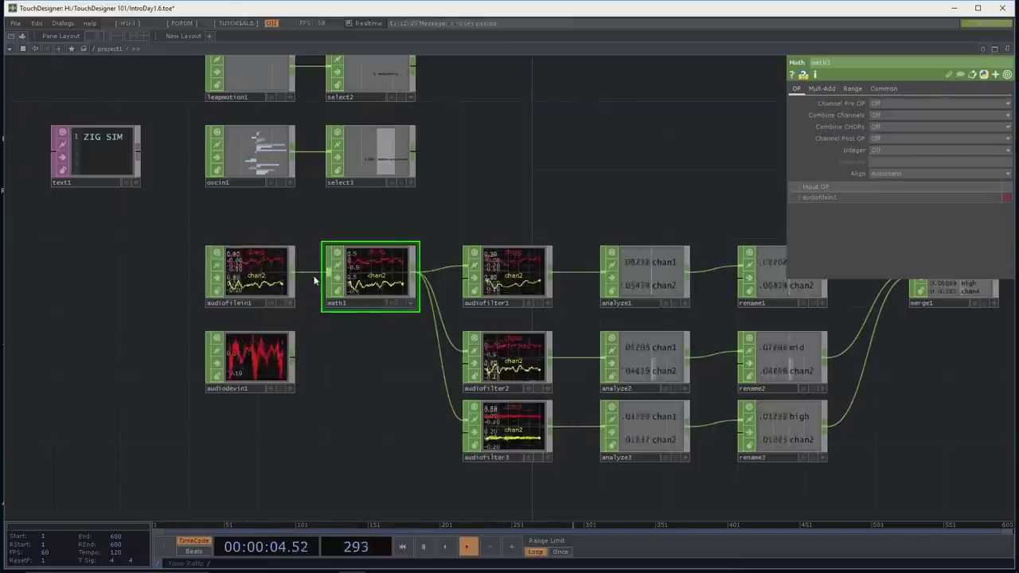
click(876, 115)
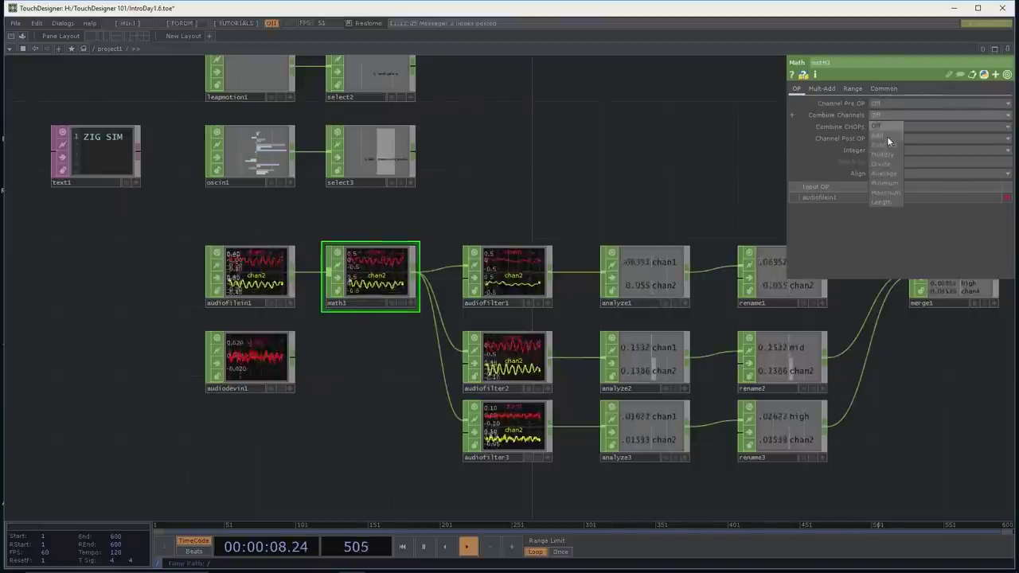
click(887, 137)
Step: Add an Audio Spectrum CHOP below the audio network and wire audiofilein1 into it
drag(488, 189, 447, 193)
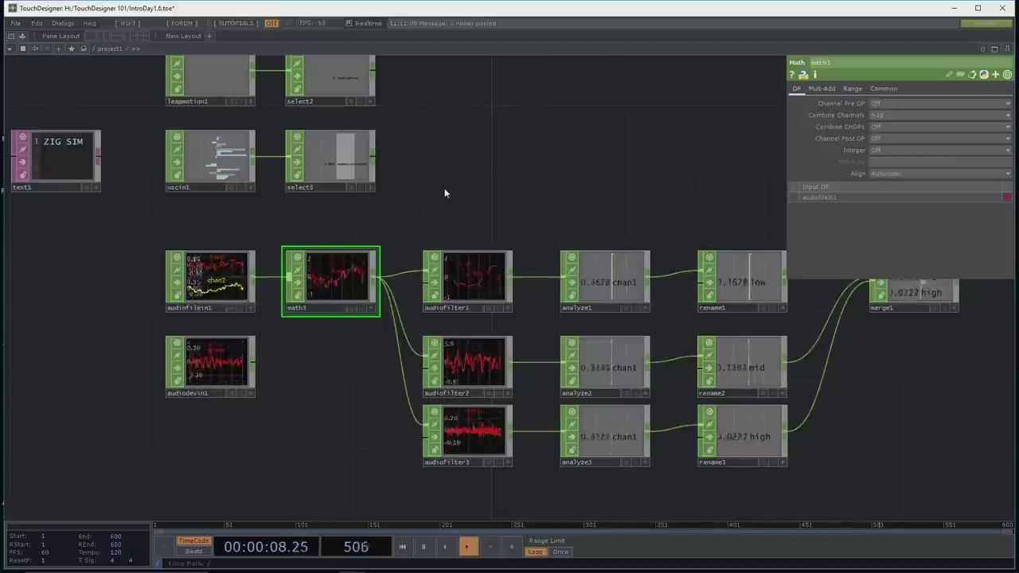
drag(268, 399, 312, 354)
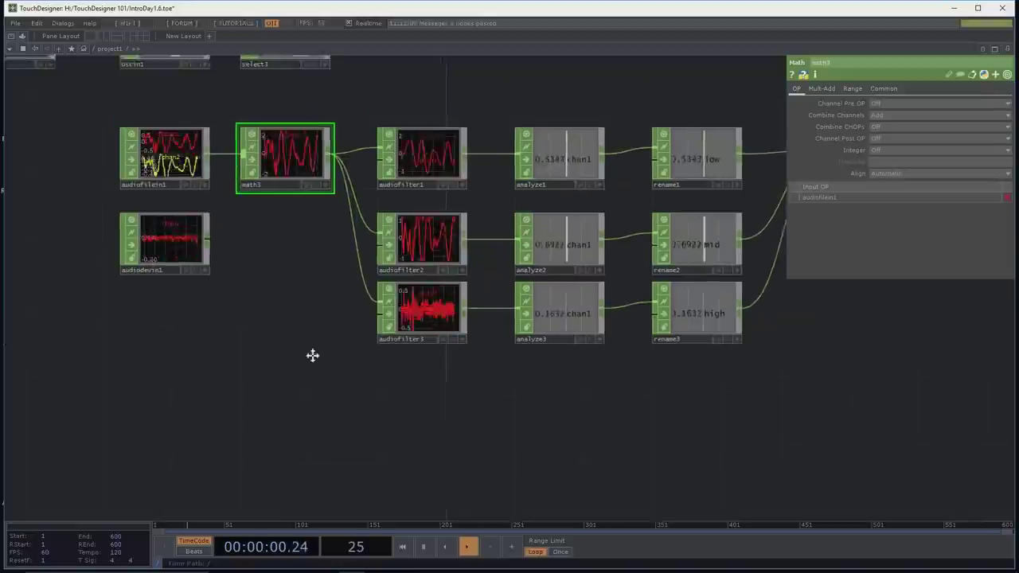
key(Tab)
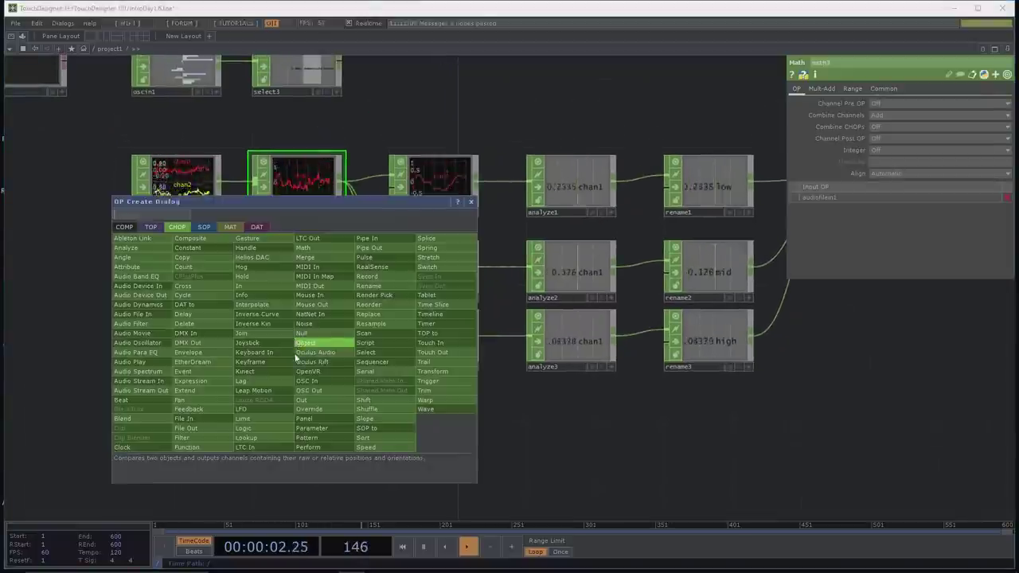
click(156, 374)
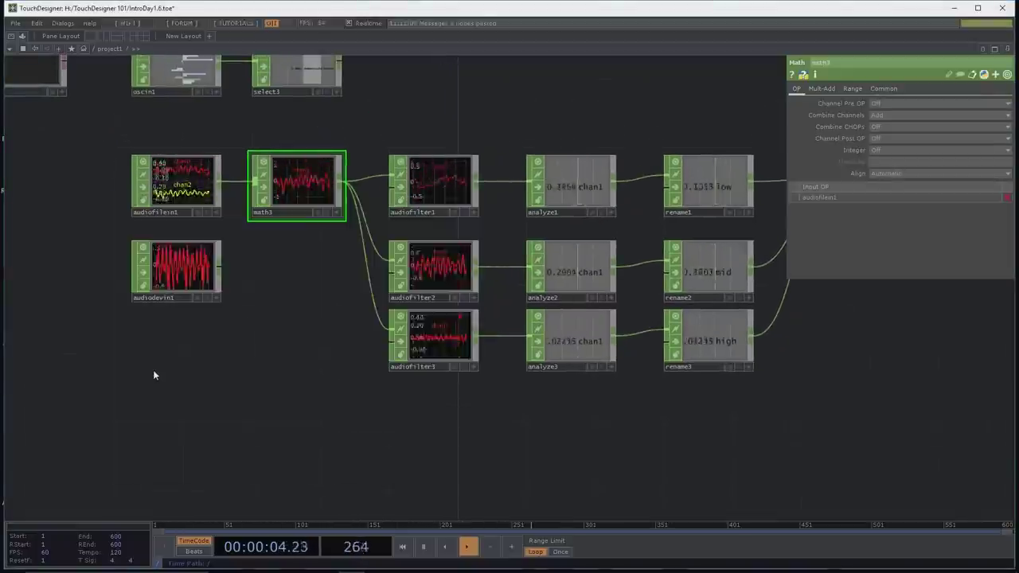
click(303, 428)
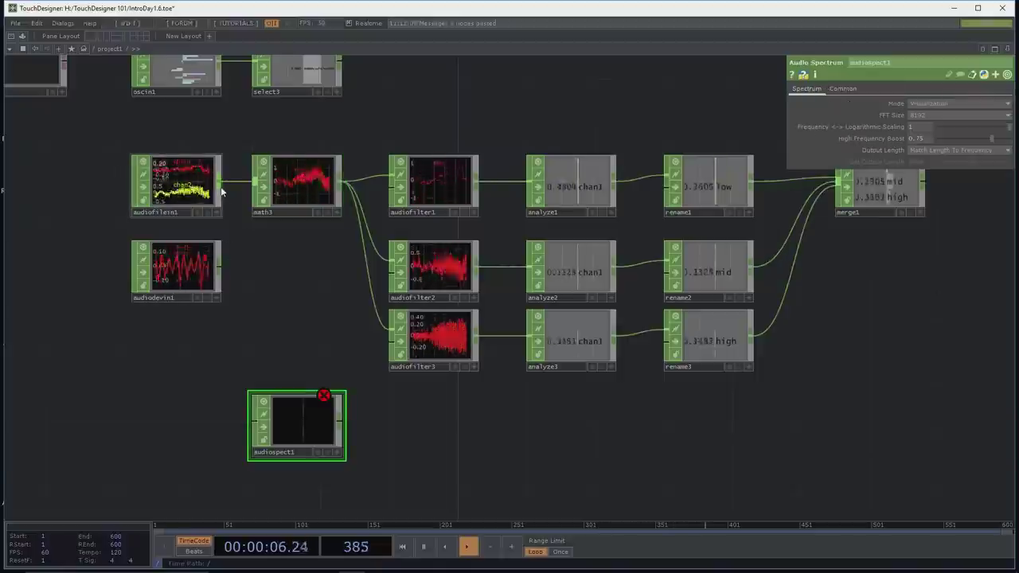
drag(220, 187, 221, 371)
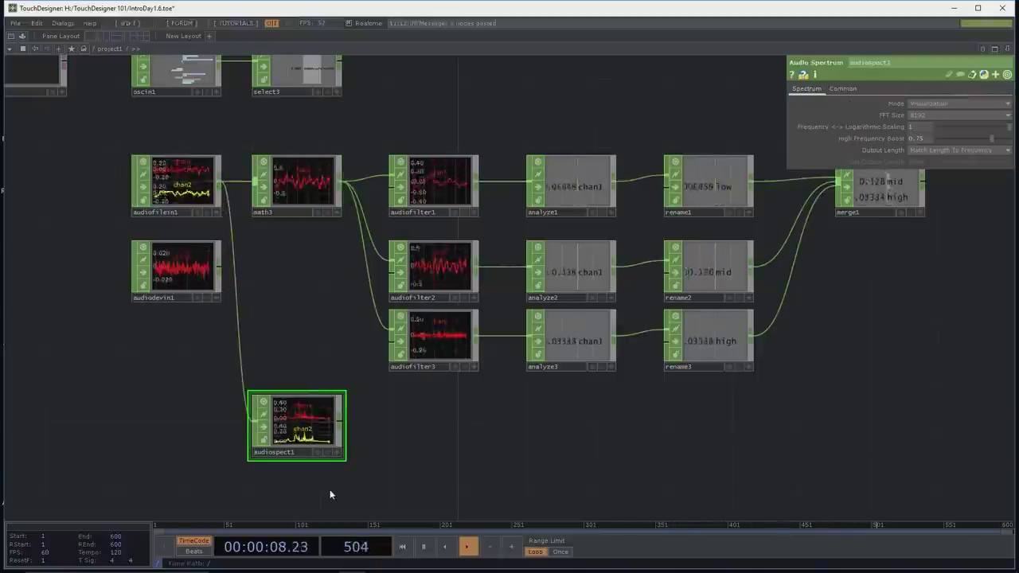
Step: Add an Audio Dynamics CHOP below audiospect1
scroll(342, 487, up, 4)
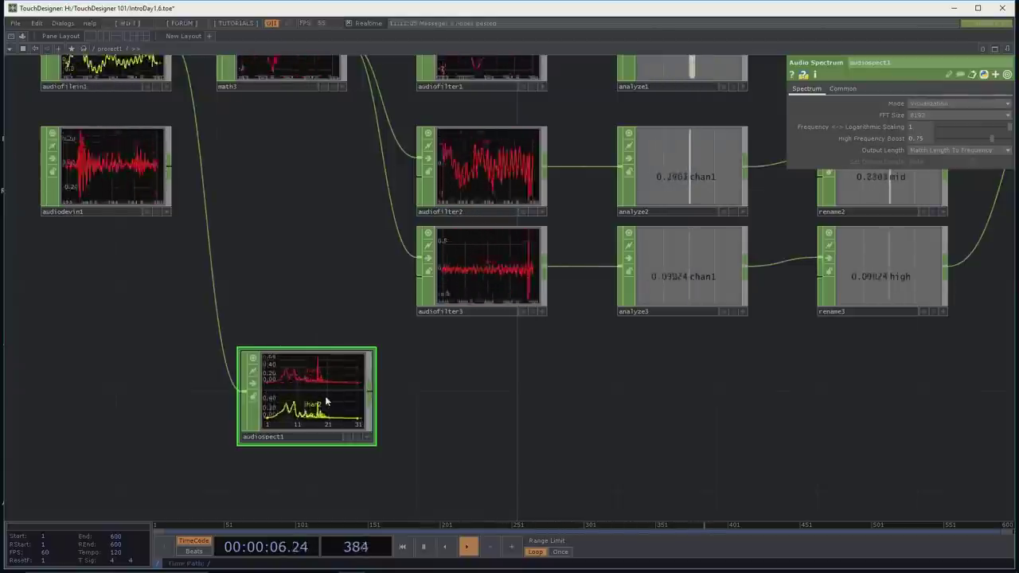
drag(443, 411, 439, 342)
key(Tab)
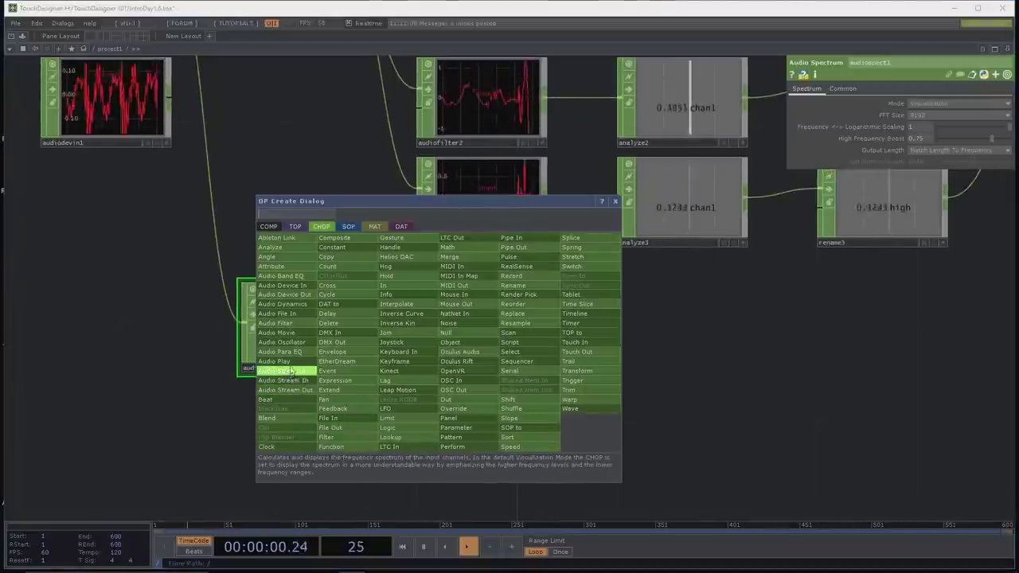
click(289, 305)
click(305, 450)
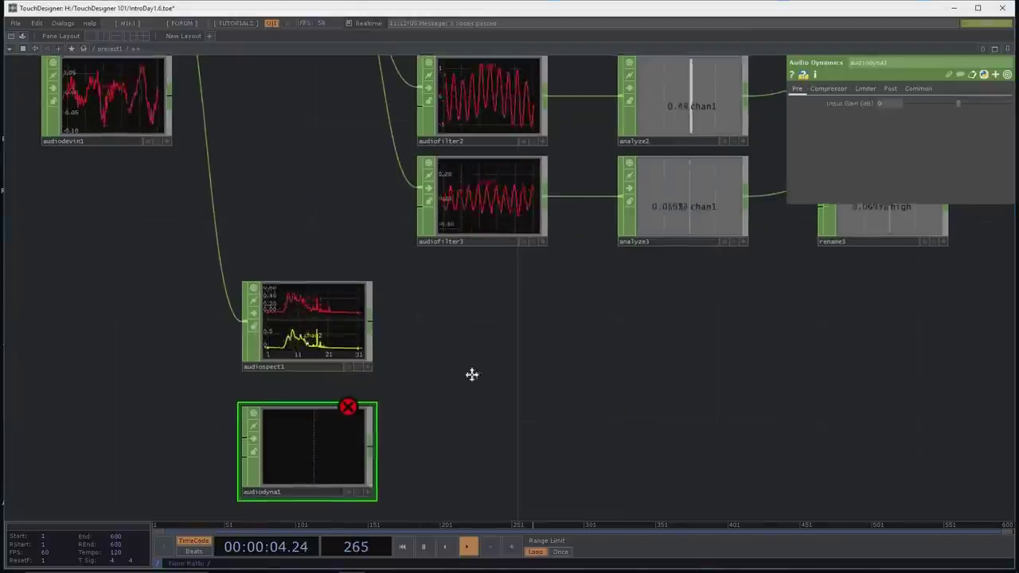
Step: Wire audiofilein1 into the first input of audiodyna1
drag(476, 382, 491, 352)
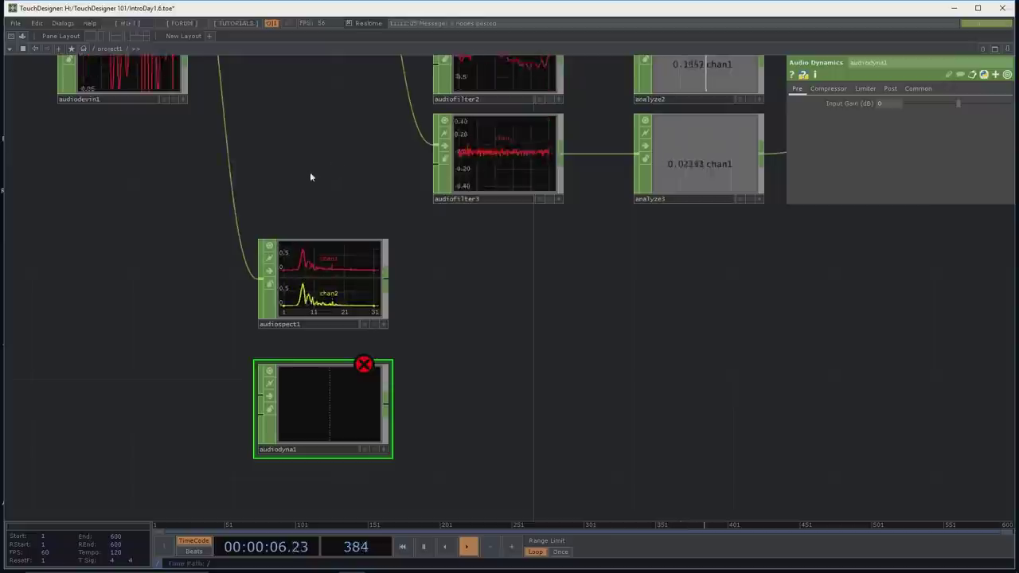
scroll(324, 175, down, 3)
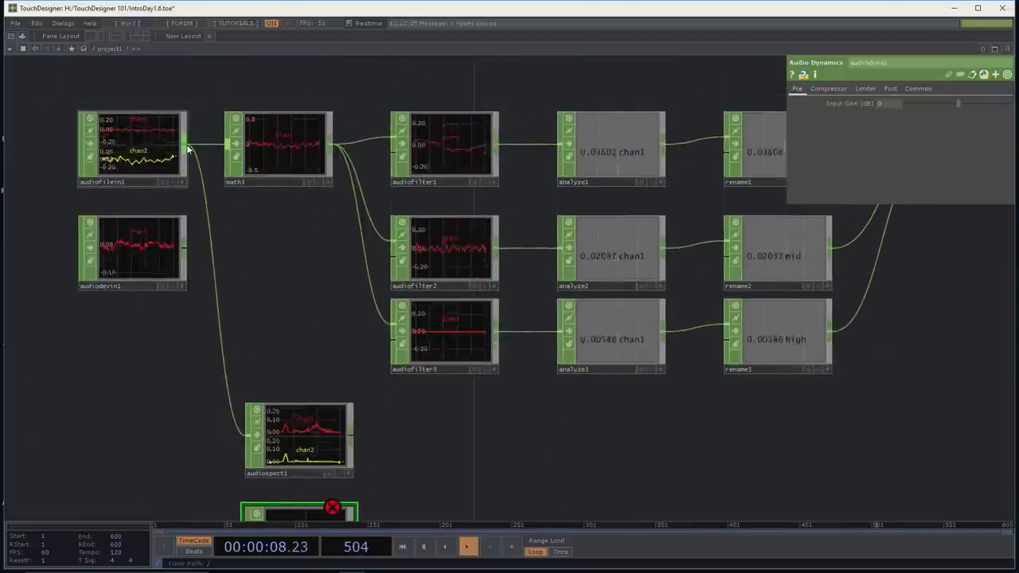
click(188, 148)
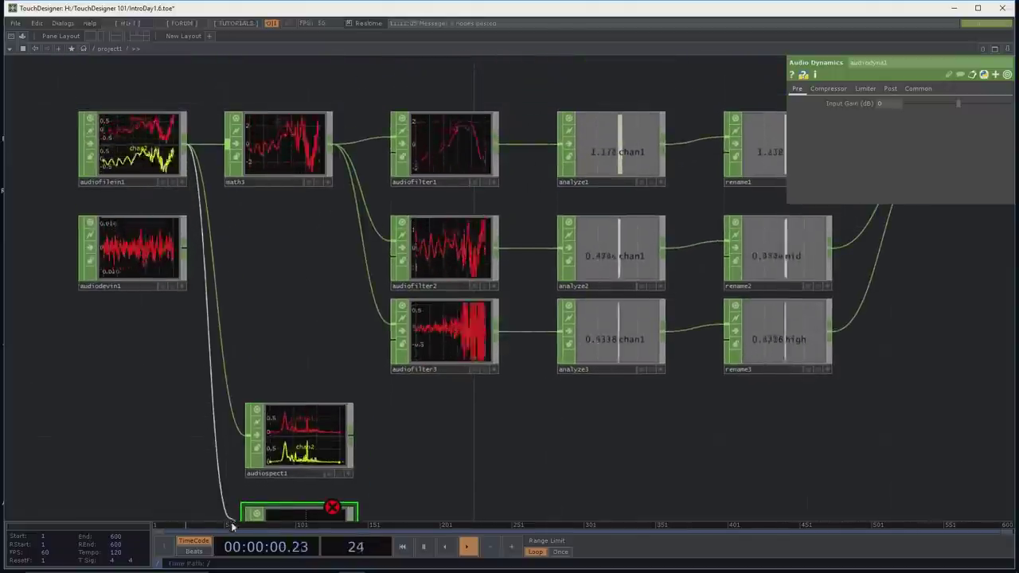
click(230, 500)
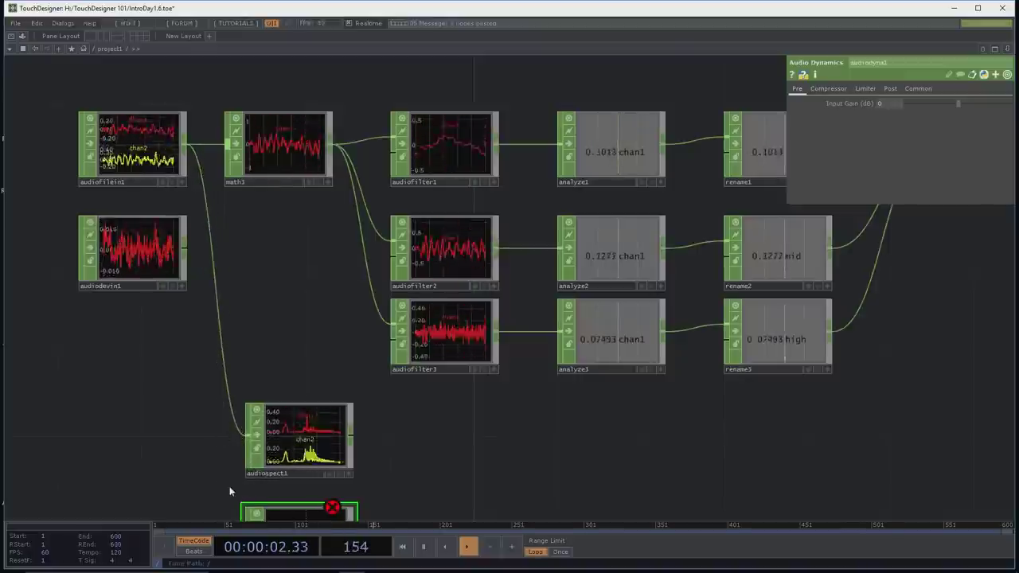
drag(229, 484, 244, 371)
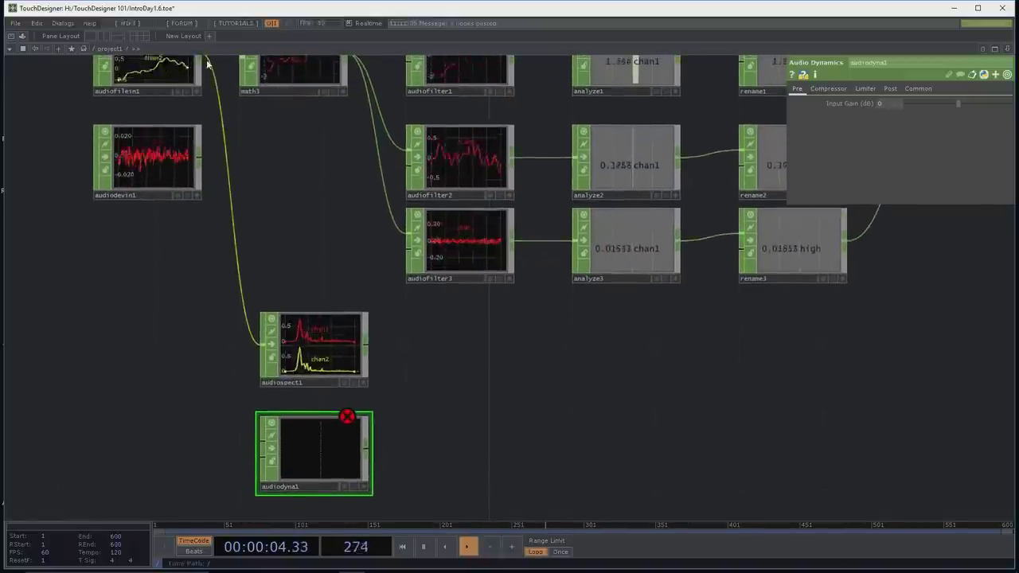
click(201, 70)
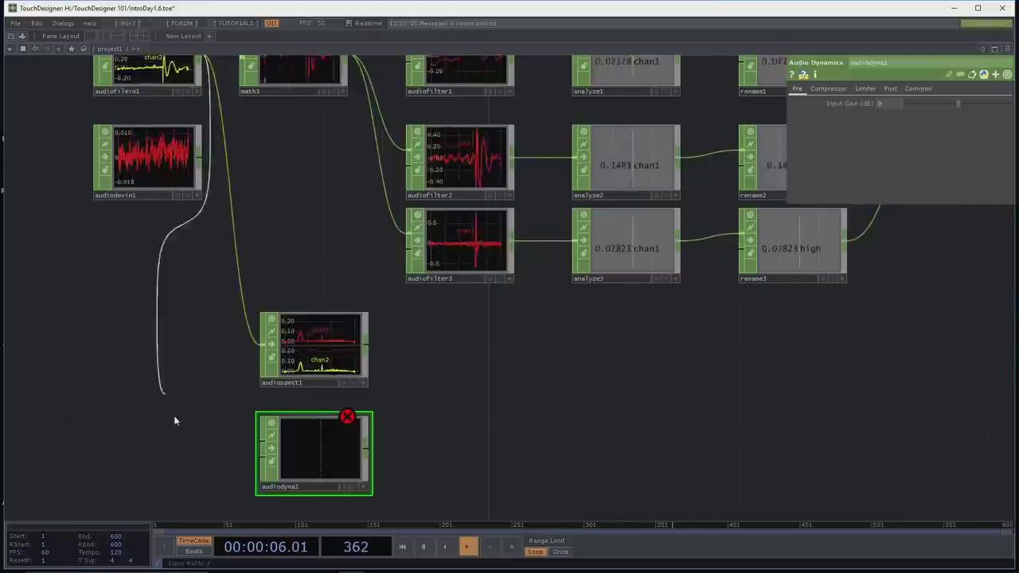
click(255, 446)
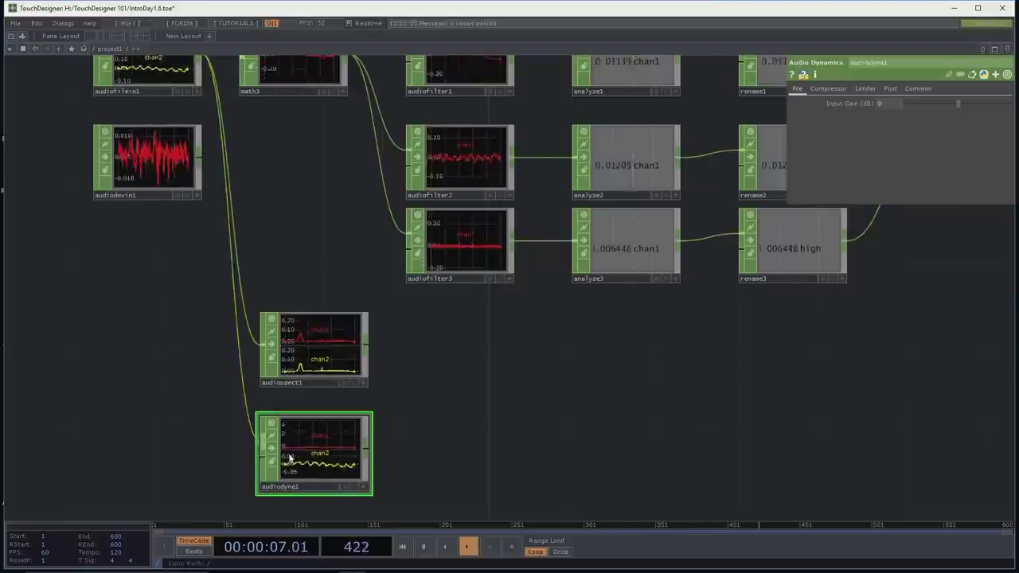
Step: Enable the compressor in audiodyna1, review its Limiter and Pre settings, and leave the Dry / Wet Mix at 1
click(828, 88)
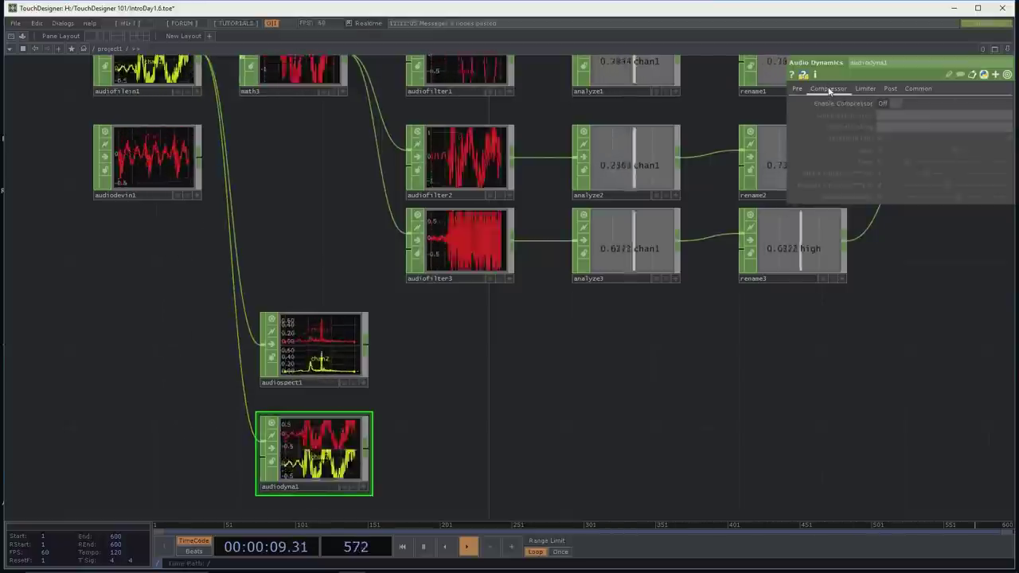
click(894, 104)
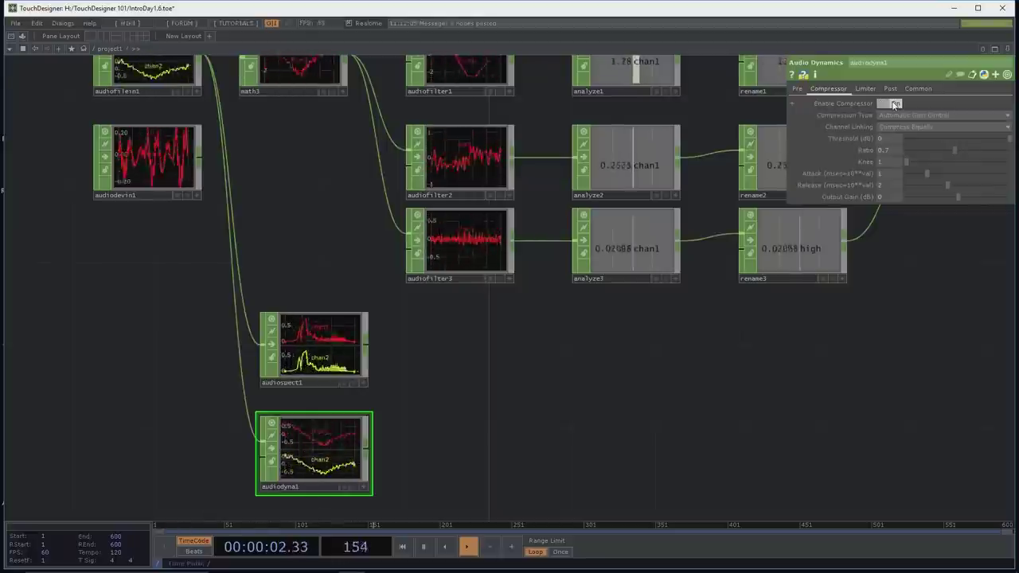
click(871, 89)
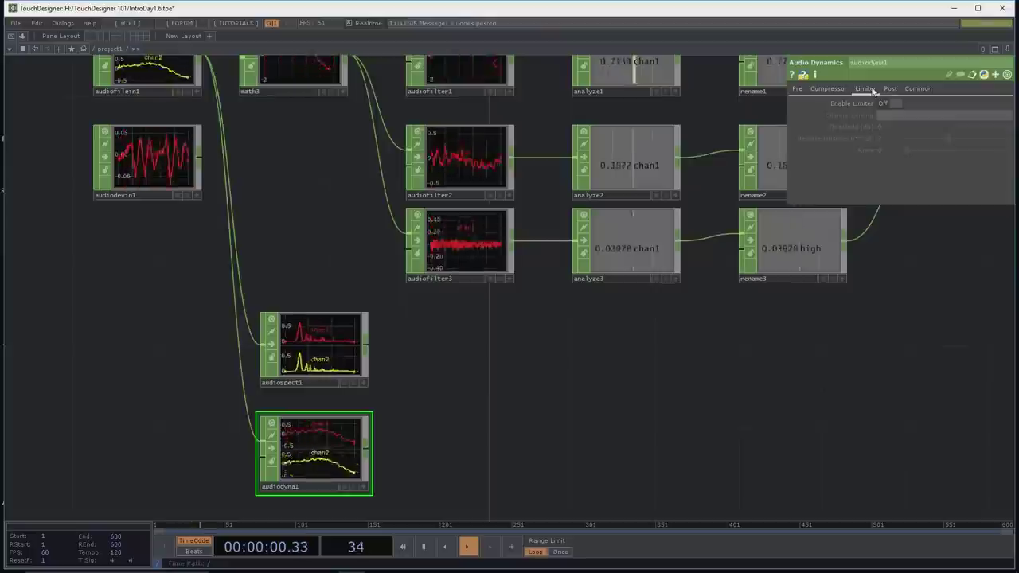
click(891, 89)
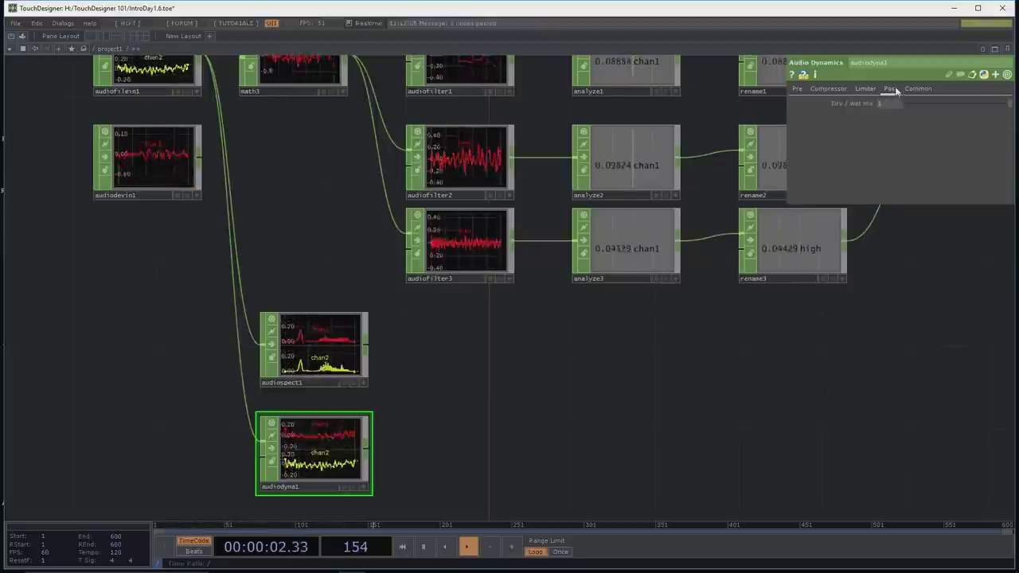
drag(906, 103, 1009, 105)
click(800, 91)
Step: Add an Audio Movie CHOP in the empty area below audiodyna1
drag(639, 305, 593, 305)
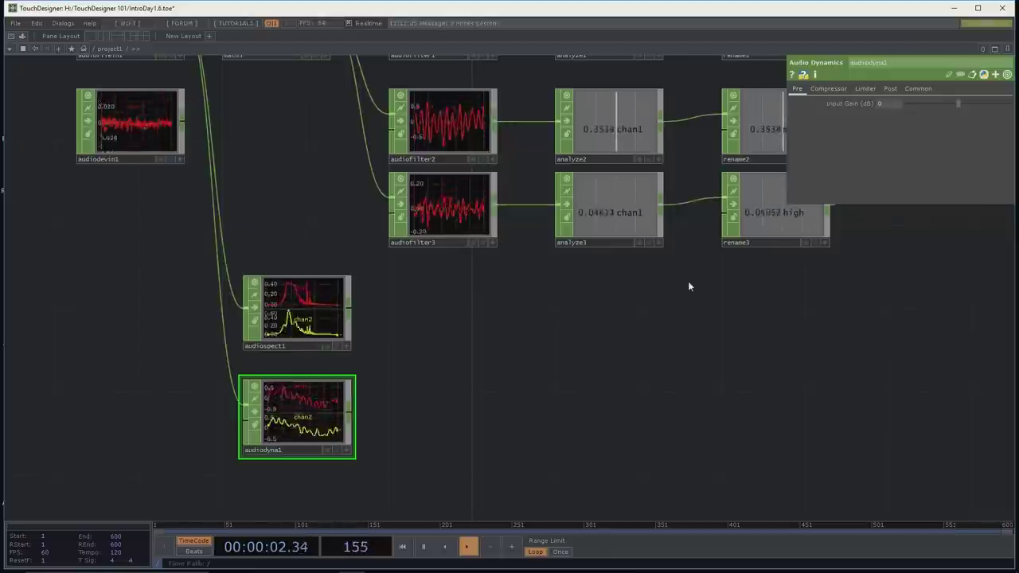
drag(612, 330, 639, 257)
key(Tab)
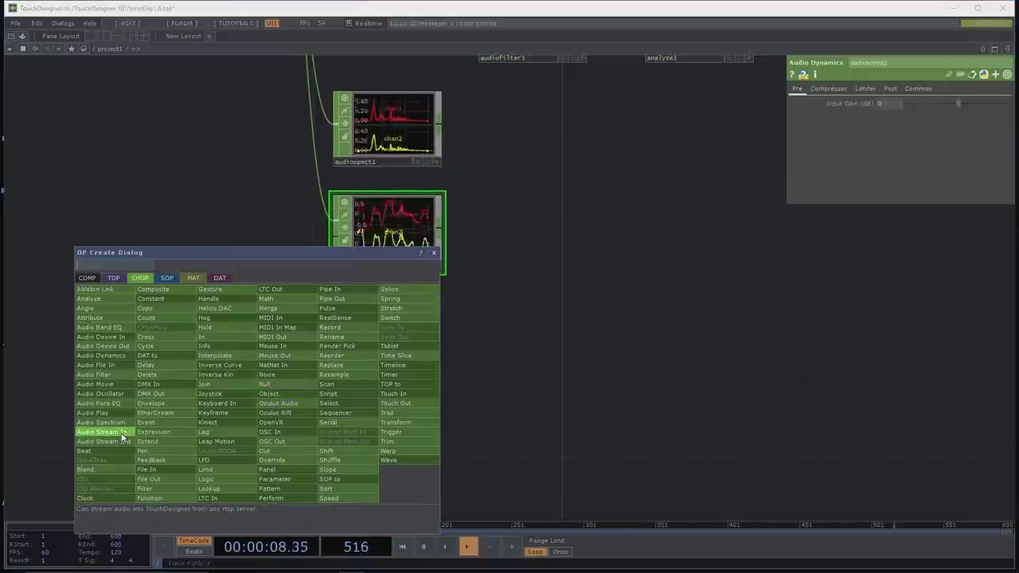
click(116, 386)
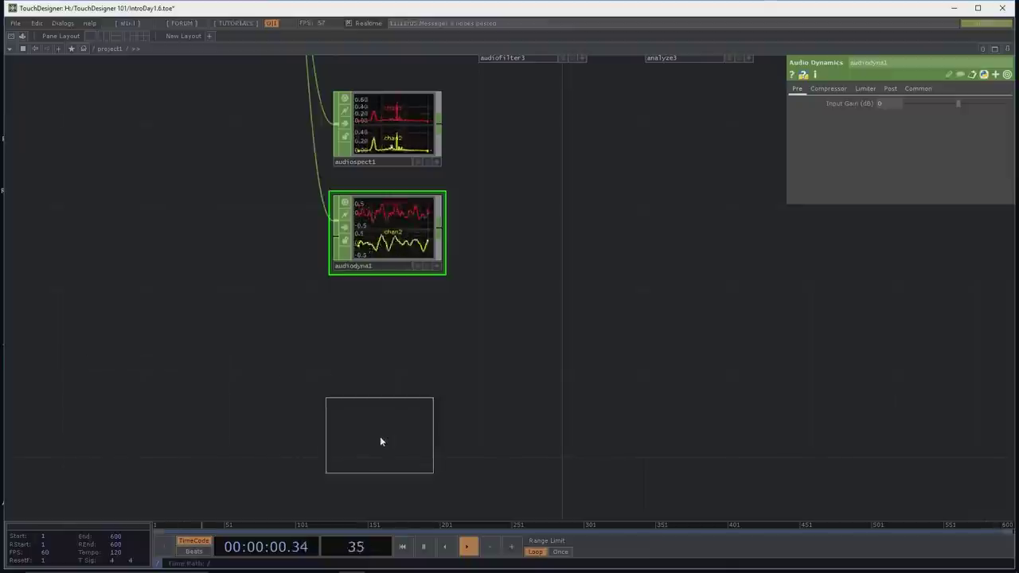
click(382, 452)
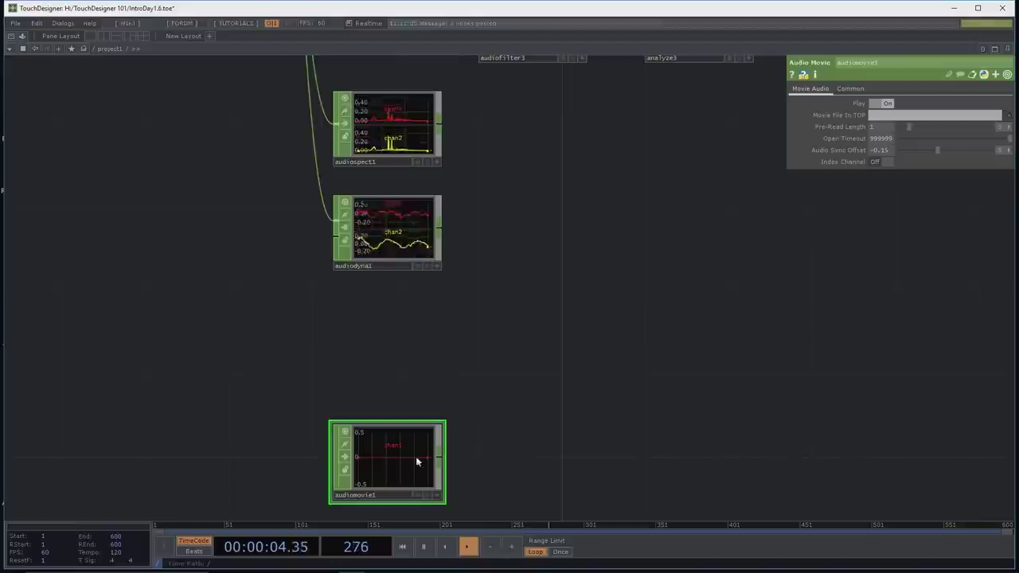
Step: Add a Movie File In TOP directly above audiomovie1
key(Tab)
click(187, 250)
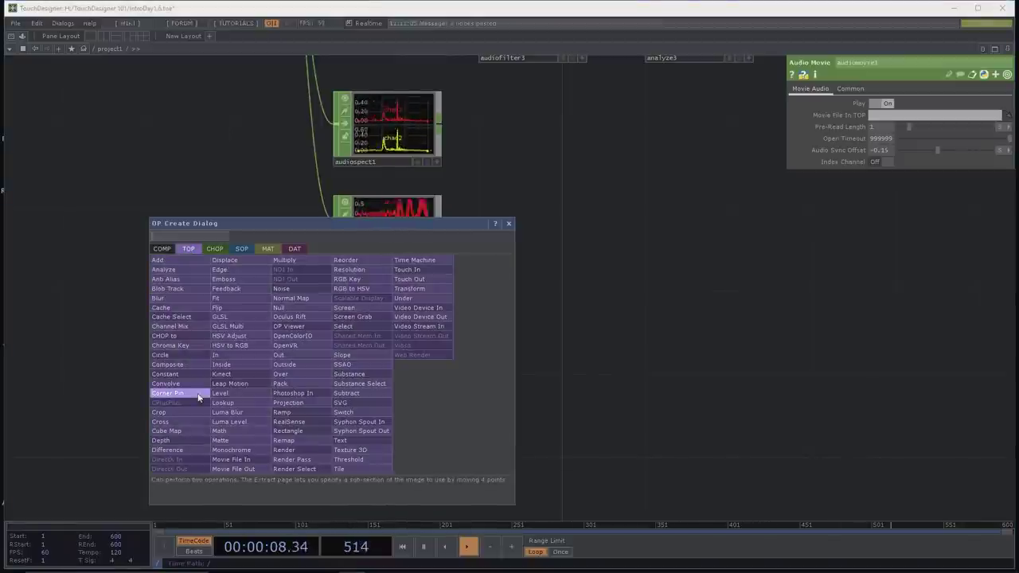
click(255, 460)
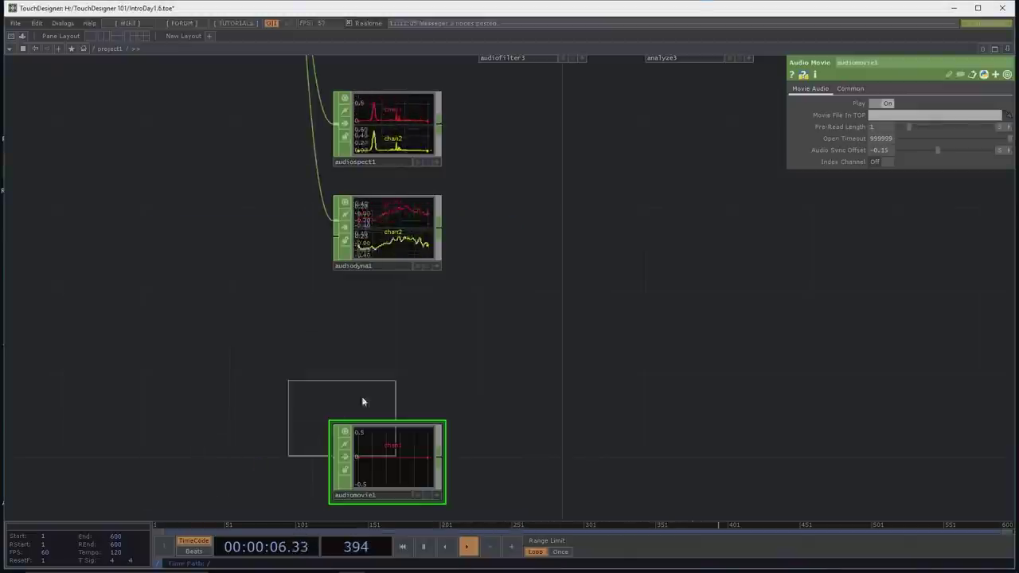
click(384, 366)
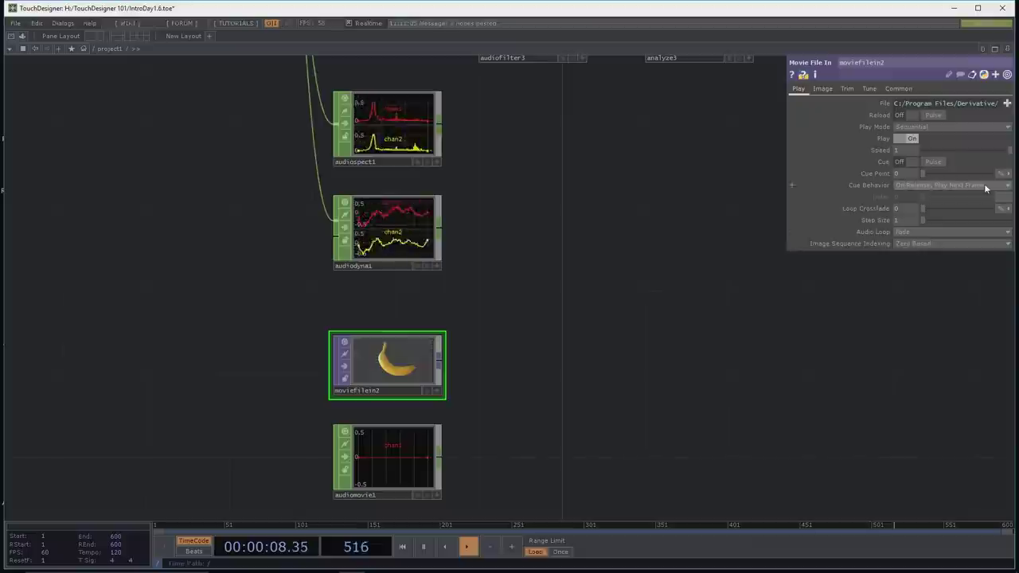
Step: Load breath_ctrl (loop).mp4 into moviefilein2 and set moviefilein2 as the Movie File In TOP of audiomovie1
click(1007, 103)
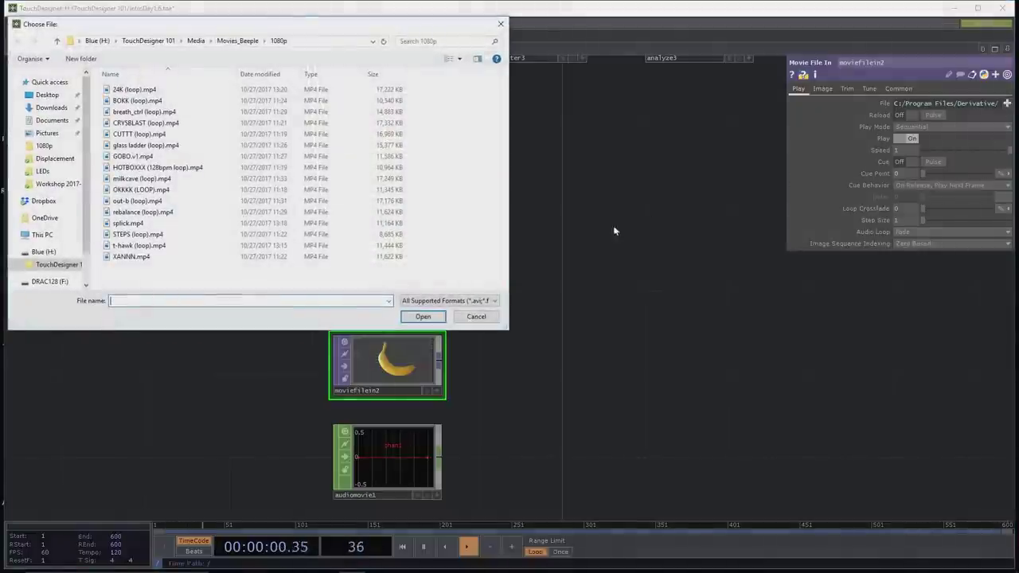
click(134, 113)
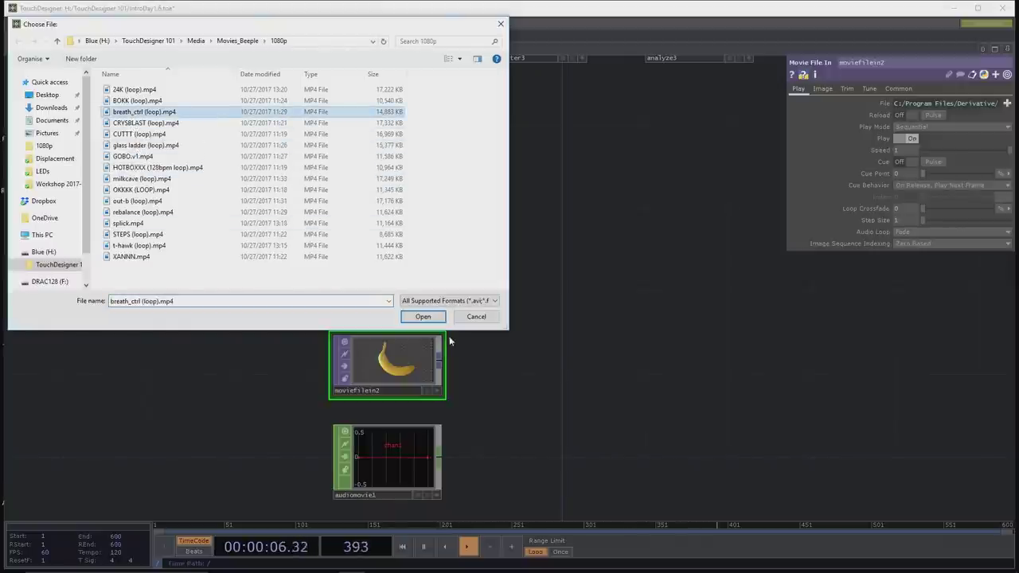
click(423, 317)
drag(507, 377, 432, 314)
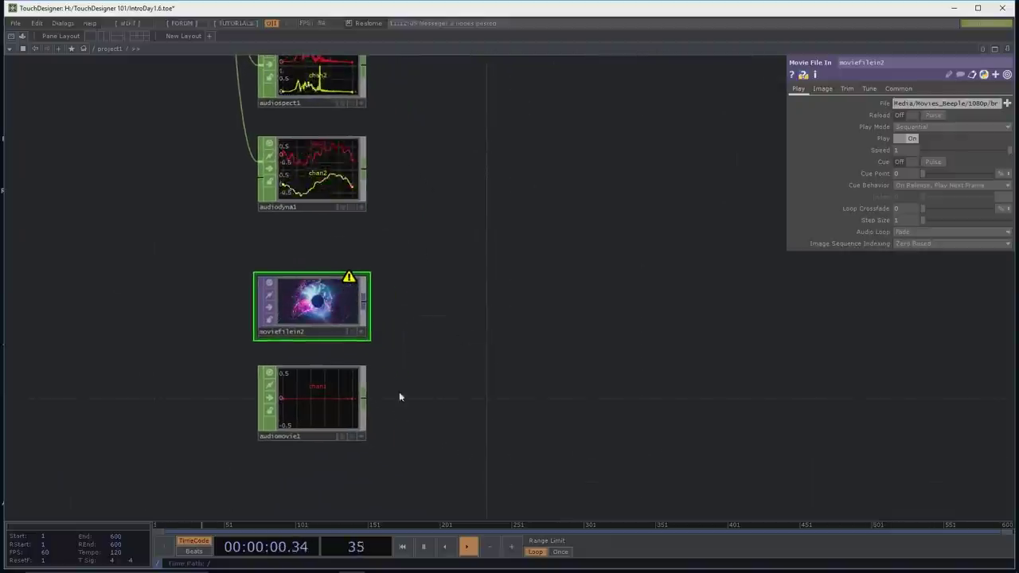
click(341, 400)
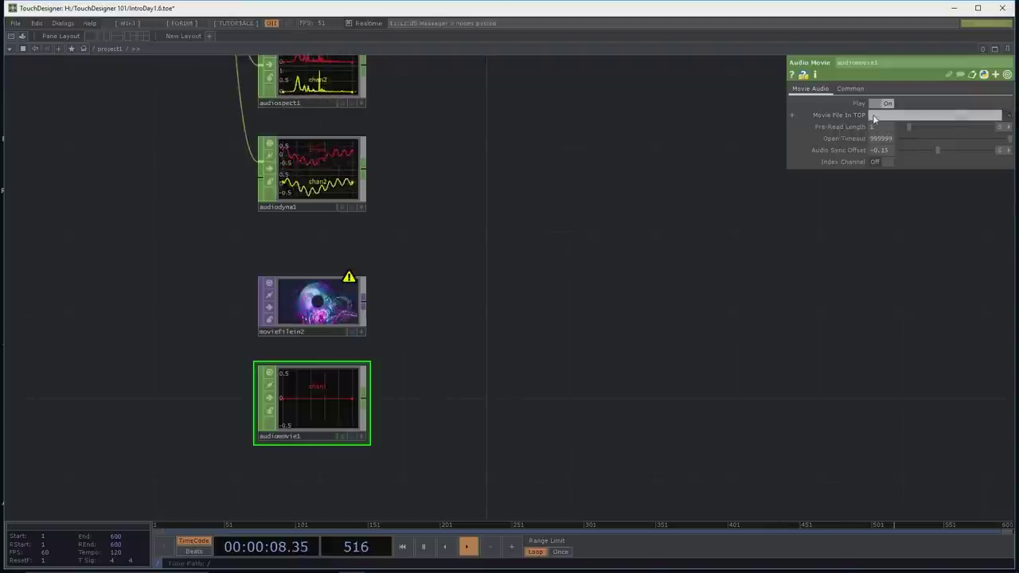
drag(292, 295, 905, 117)
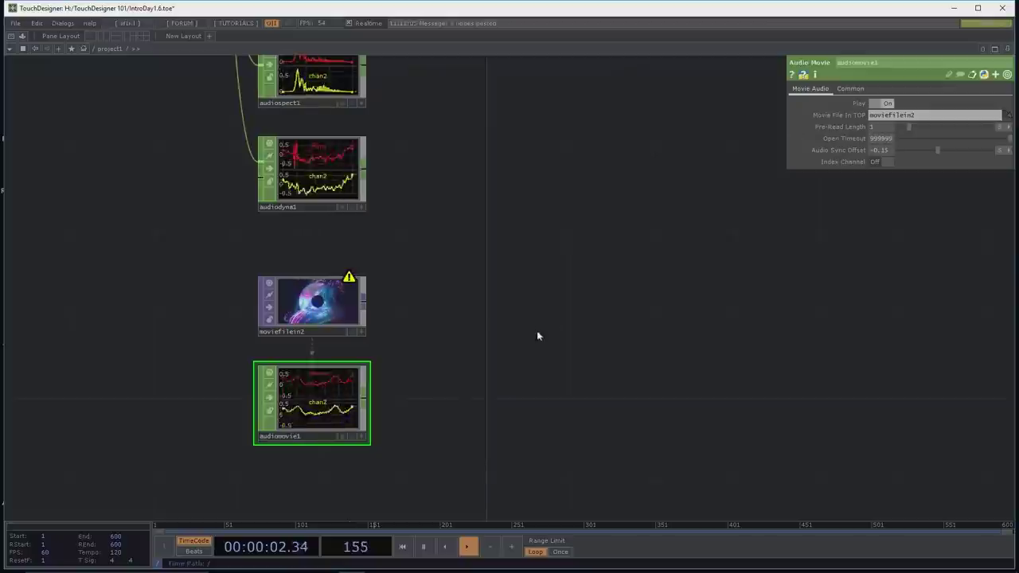
Step: Connect audiomovie1 to a new Audio Device Out CHOP and set its Device to the Cirrus Logic CS4206B speakers
right_click(362, 402)
click(209, 354)
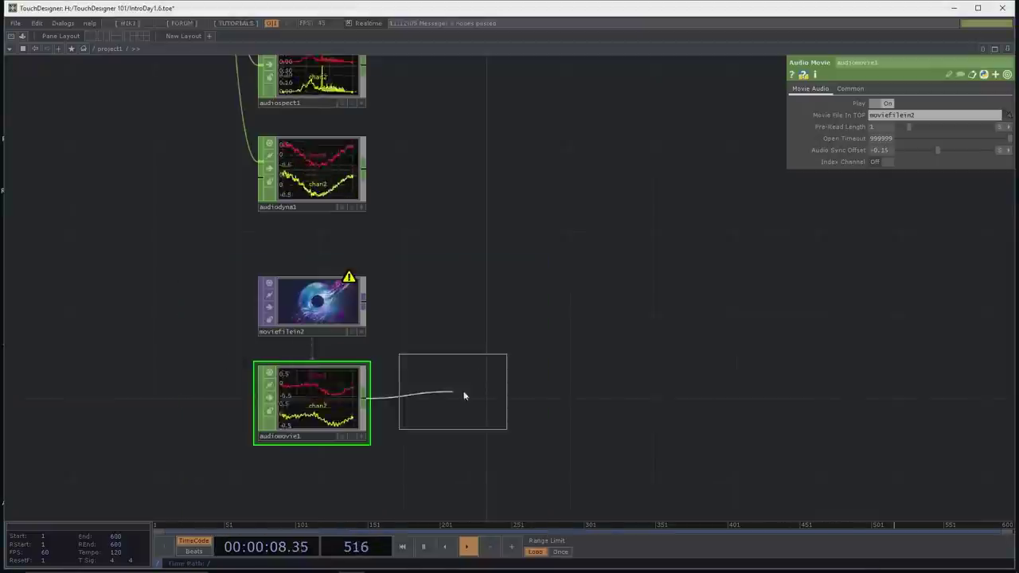
click(484, 402)
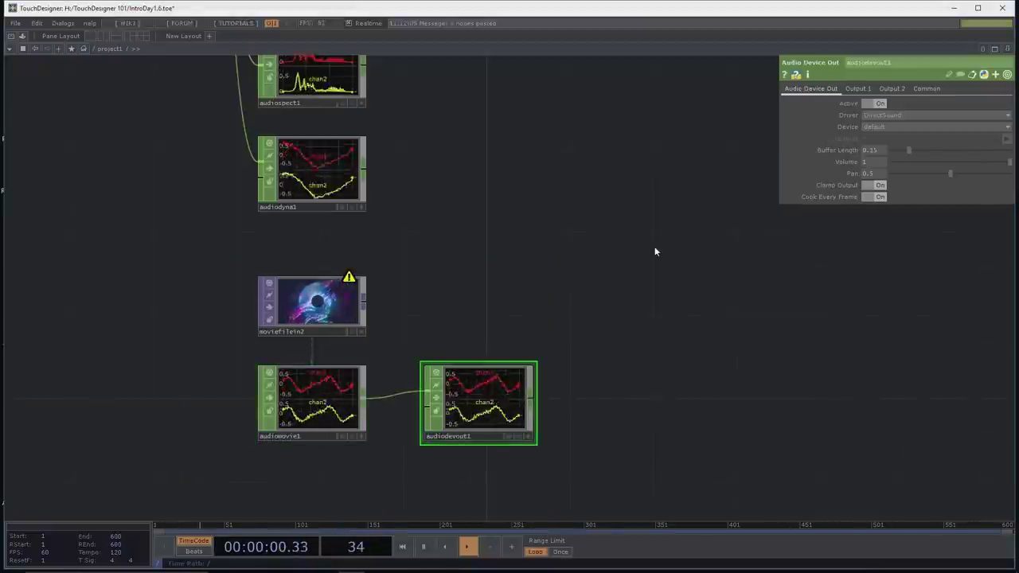
click(879, 127)
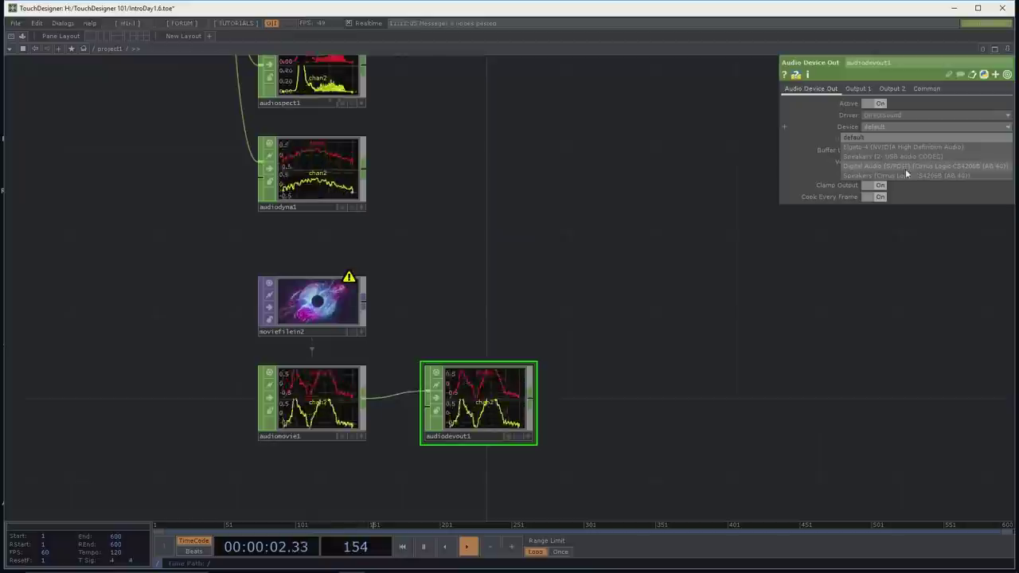
click(906, 172)
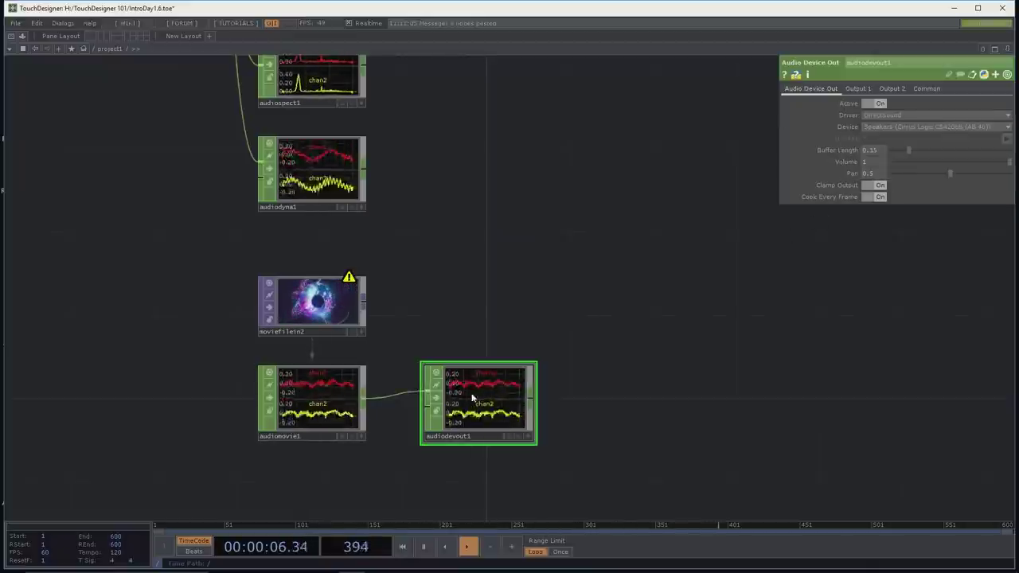
Step: Adjust the computer's system volume for playback of the movie's audio
click(301, 408)
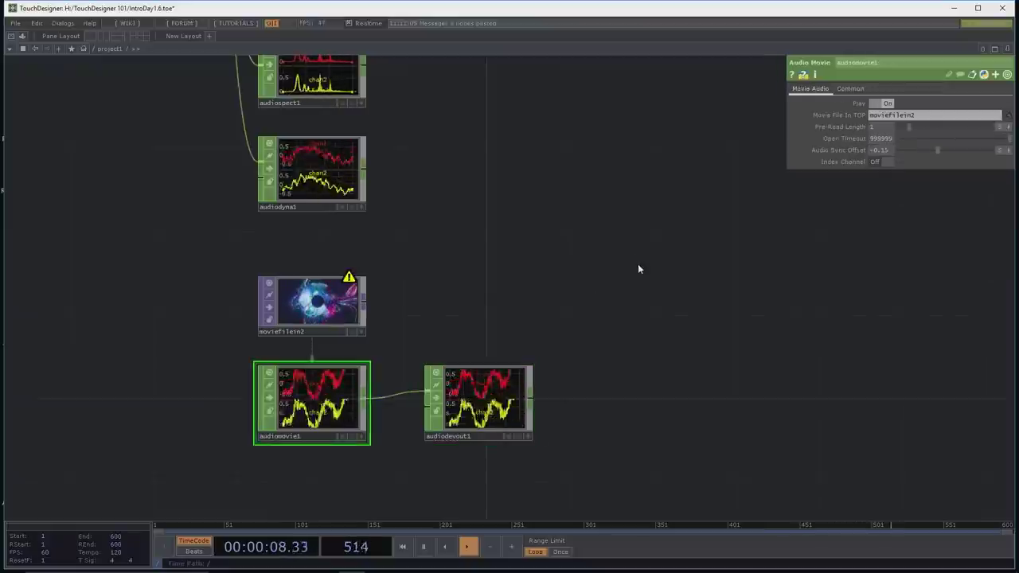
key(XF86AudioLowerVolume)
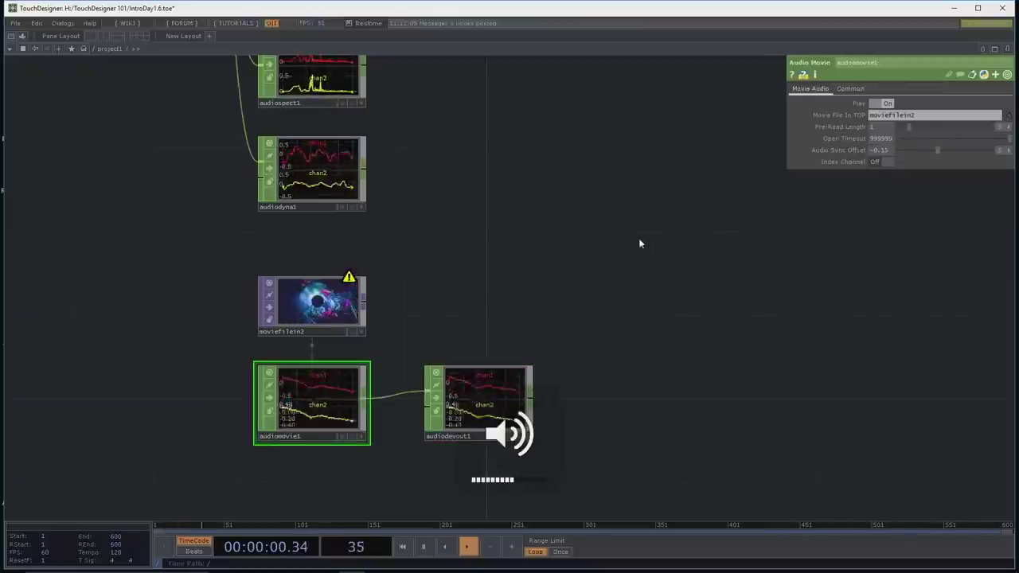
key(XF86AudioLowerVolume)
key(XF86AudioLowerVolume)
key(XF86AudioLowerVolume)
key(XF86AudioLowerVolume)
key(XF86AudioRaiseVolume)
key(XF86AudioRaiseVolume)
key(XF86AudioRaiseVolume)
key(XF86AudioRaiseVolume)
key(XF86AudioRaiseVolume)
key(XF86AudioRaiseVolume)
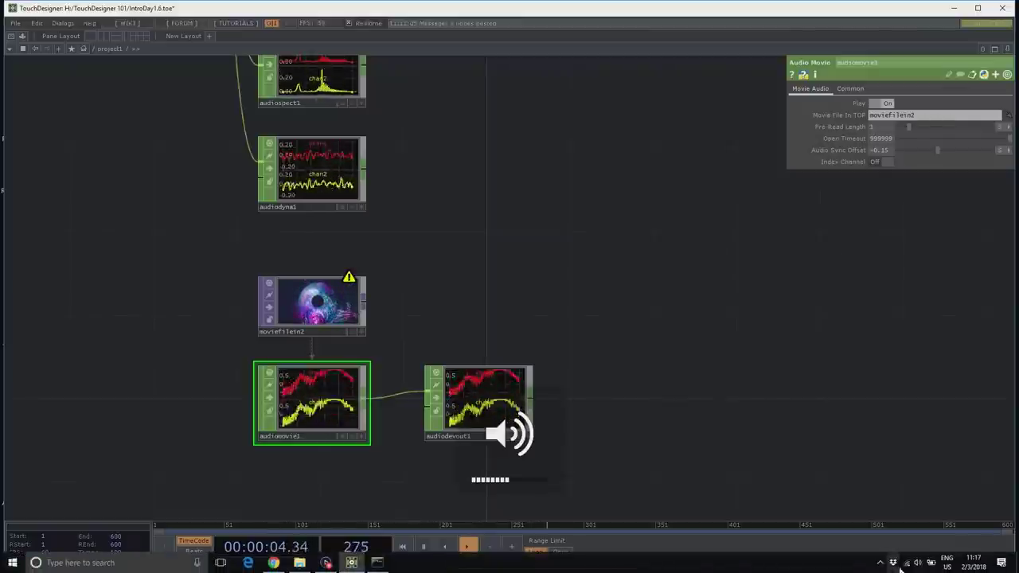
click(910, 563)
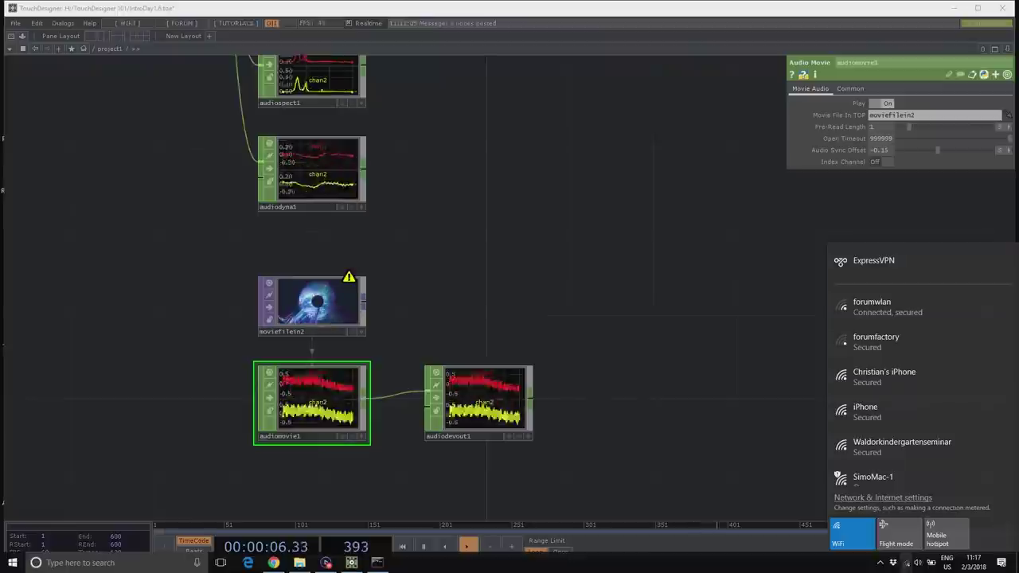
click(918, 563)
mouse_move(923, 542)
mouse_down()
mouse_move(889, 542)
mouse_move(928, 542)
mouse_up()
Step: Lower the Volume of audiodevout1 to about 0.096 and review the Audio Sync Offset setting of audiomovie1
click(524, 376)
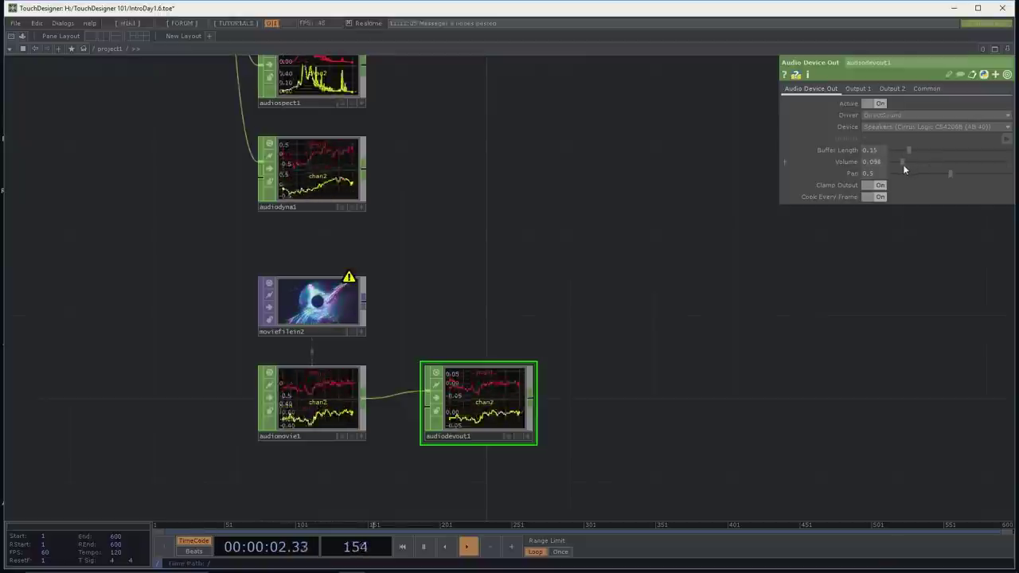
click(308, 412)
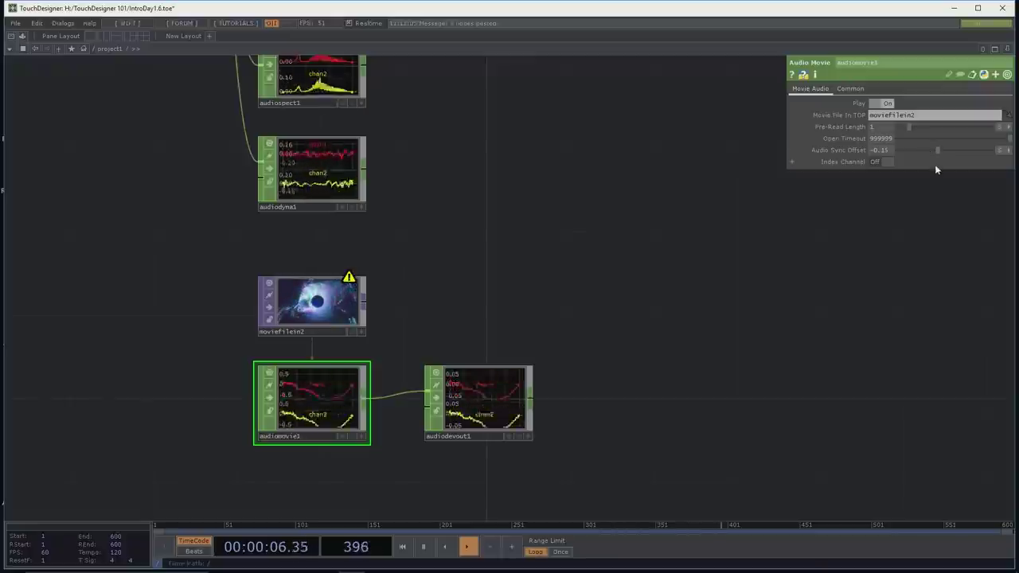
drag(858, 299, 828, 243)
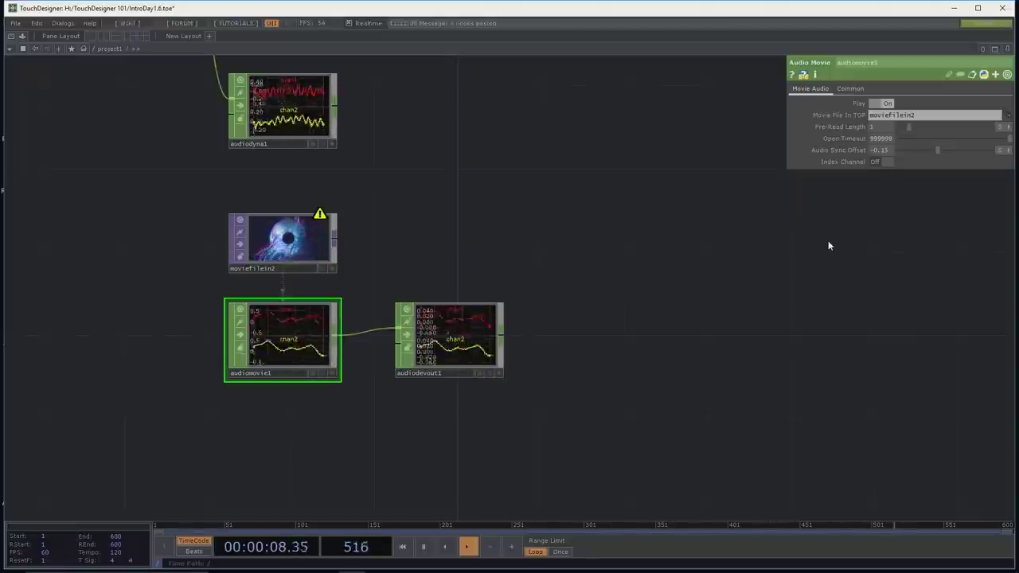
drag(758, 326, 745, 205)
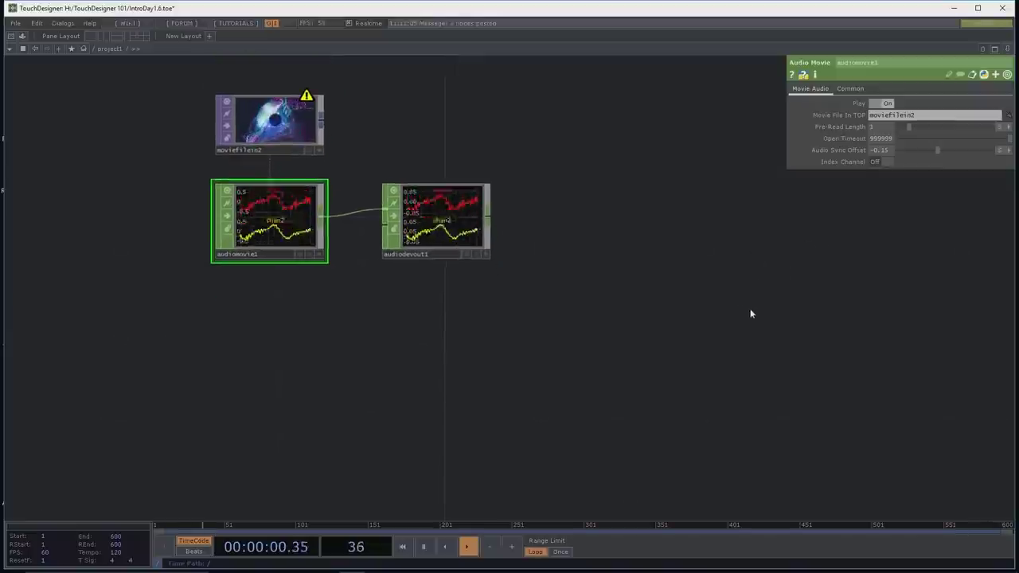
Step: Set the Volume of audiodevout1 to 0 and turn off Play on moviefilein2
click(422, 213)
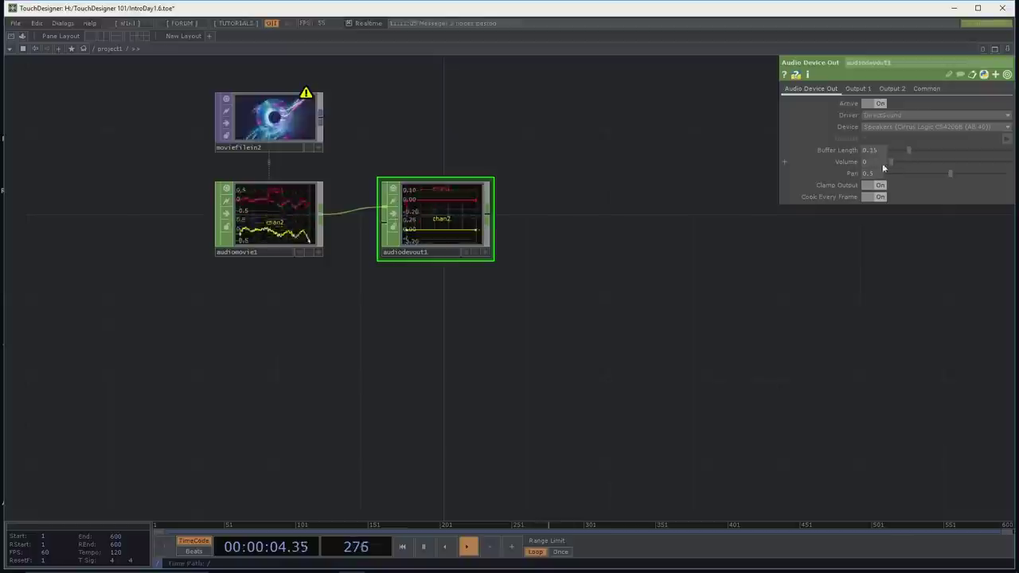
click(263, 119)
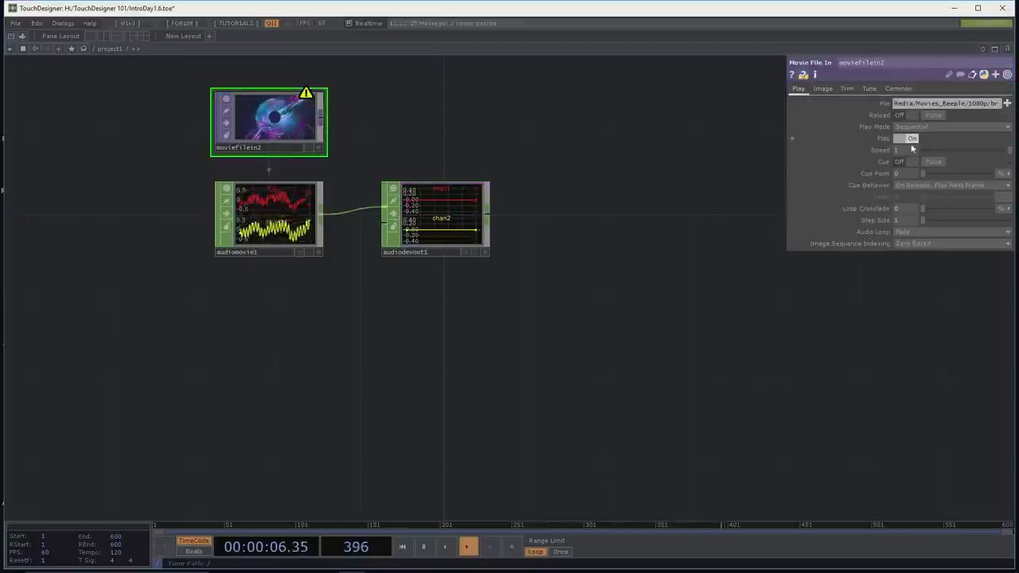
click(906, 139)
drag(728, 313, 725, 282)
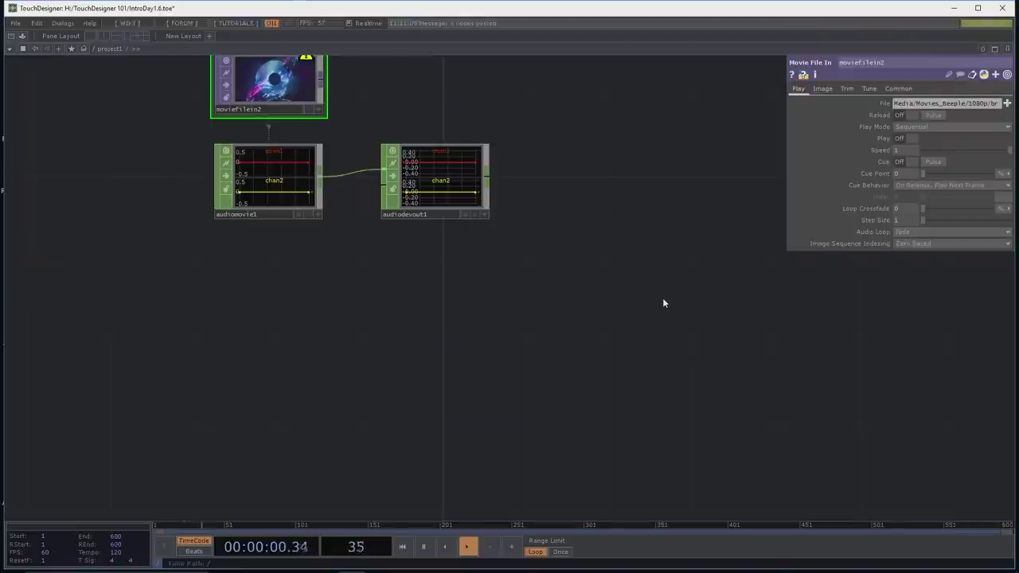
drag(663, 304, 649, 350)
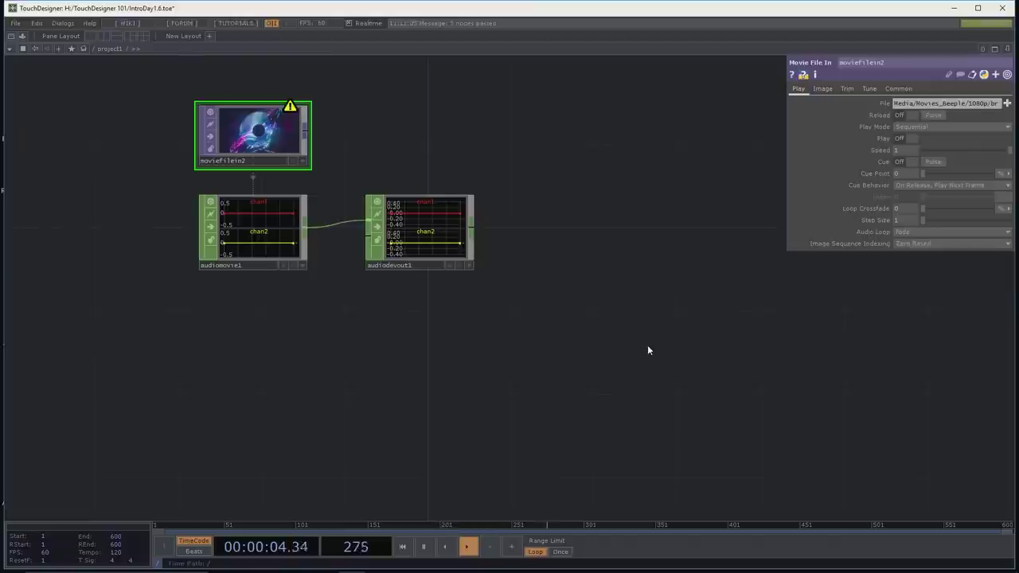
Step: Examine the filter types available for audiofilter1 and leave it on Low Pass
drag(666, 273, 591, 455)
scroll(598, 450, down, 3)
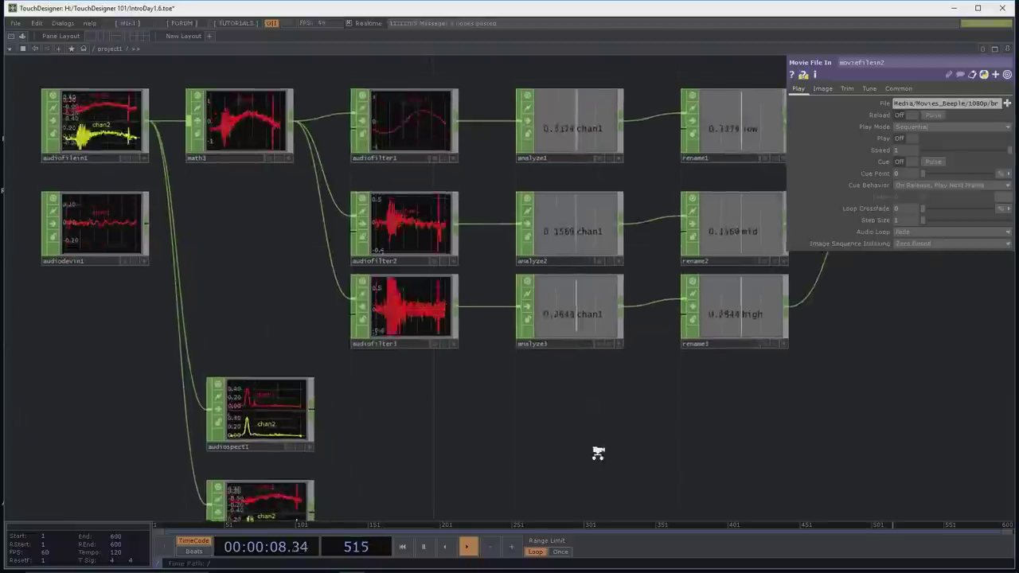
scroll(501, 396, up, 1)
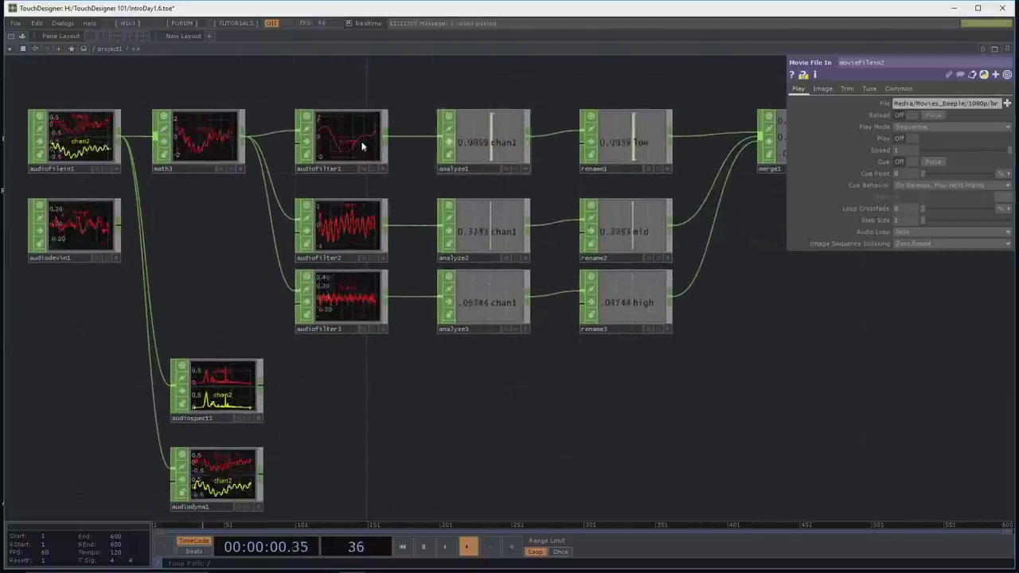
click(329, 125)
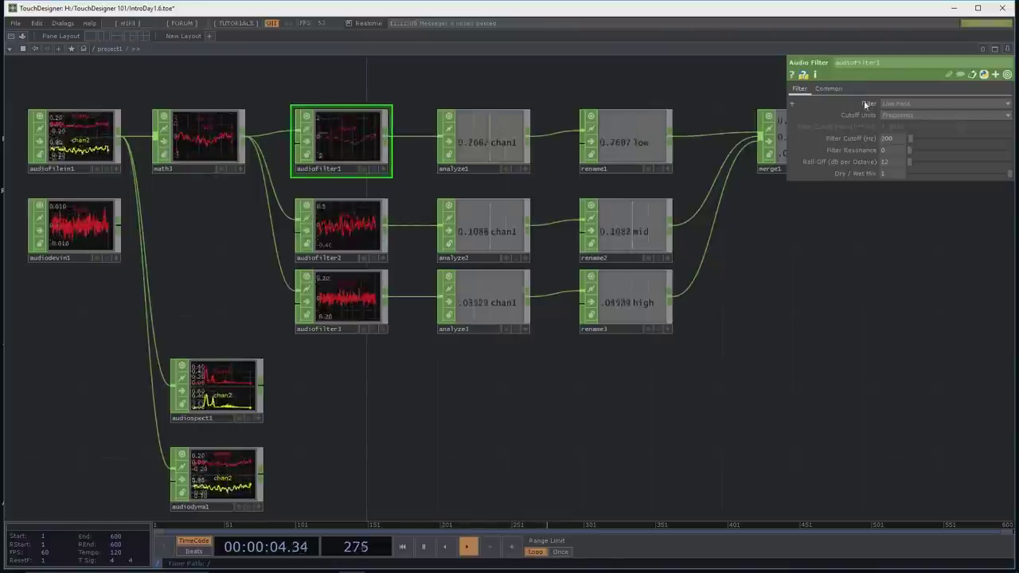
click(898, 102)
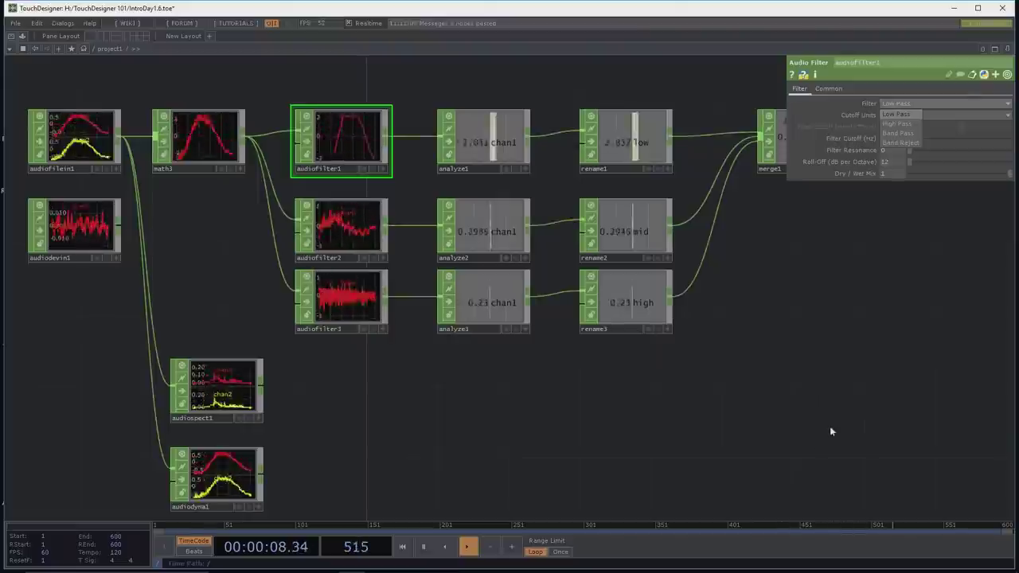
click(839, 375)
scroll(842, 408, down, 10)
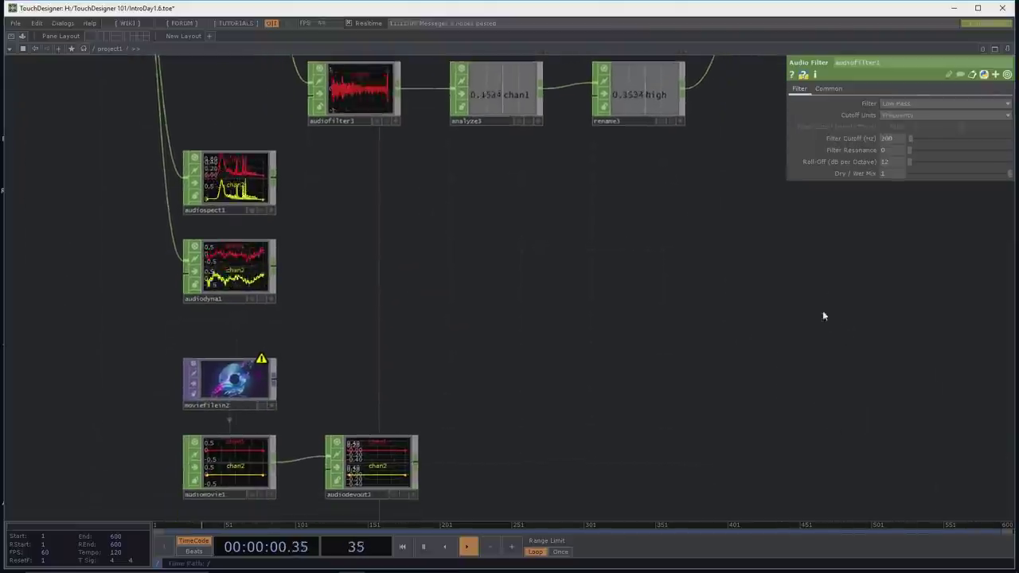
scroll(823, 363, down, 5)
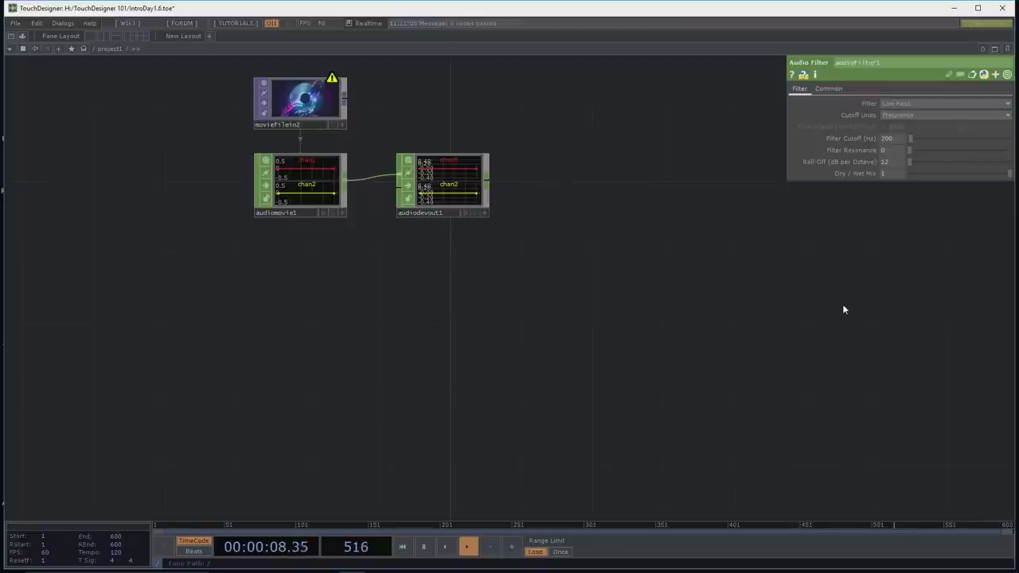
drag(837, 311, 752, 321)
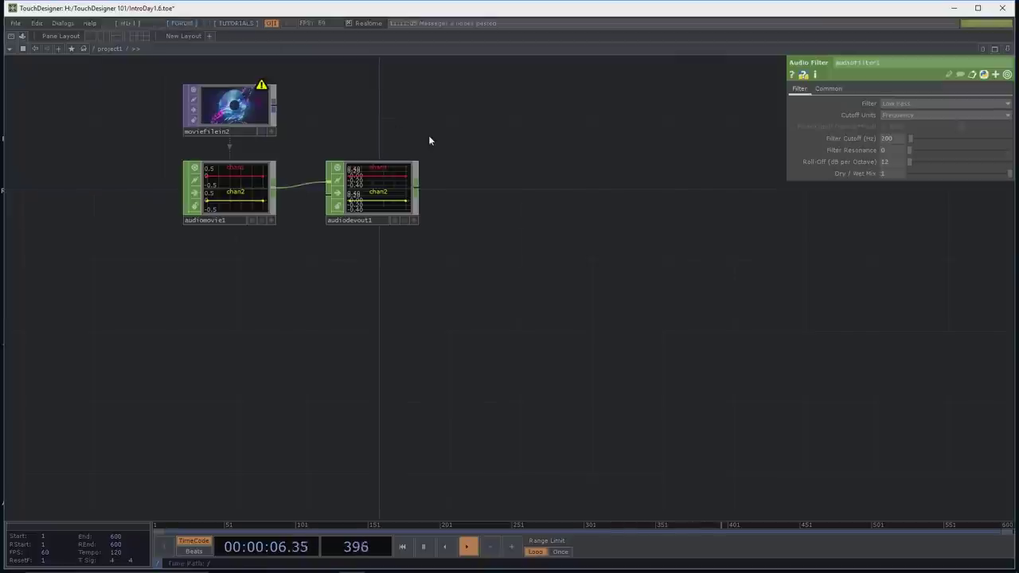
drag(465, 233, 466, 228)
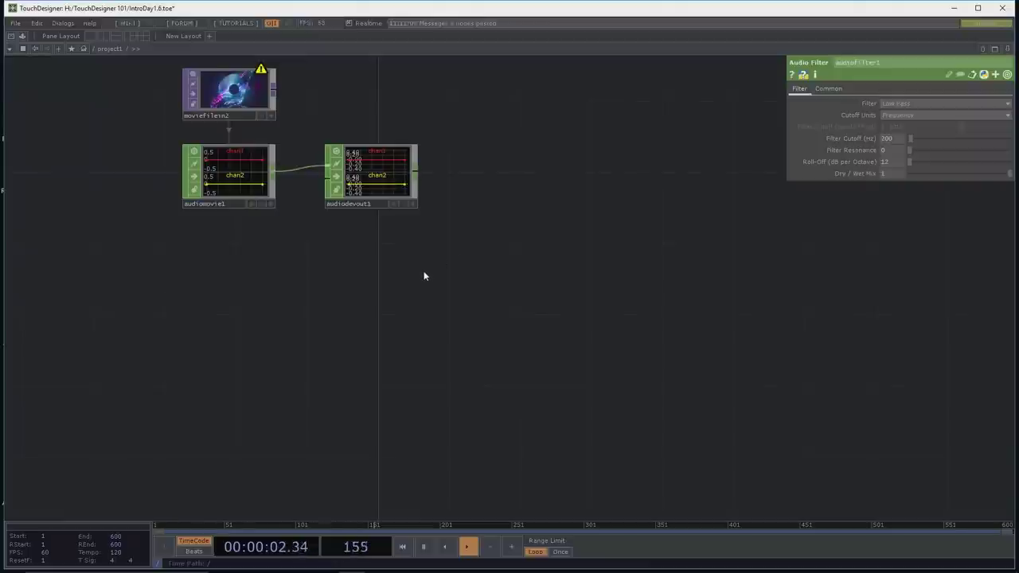
drag(421, 277, 424, 273)
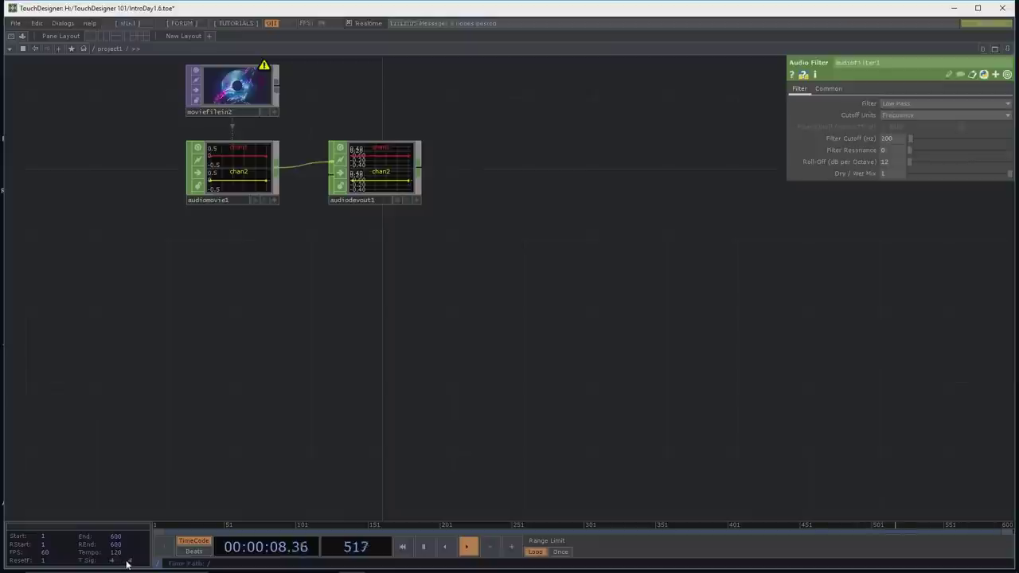
Step: Switch the timeline readout to beats and back to timecode, and place a Beat CHOP below audiomovie1
click(193, 552)
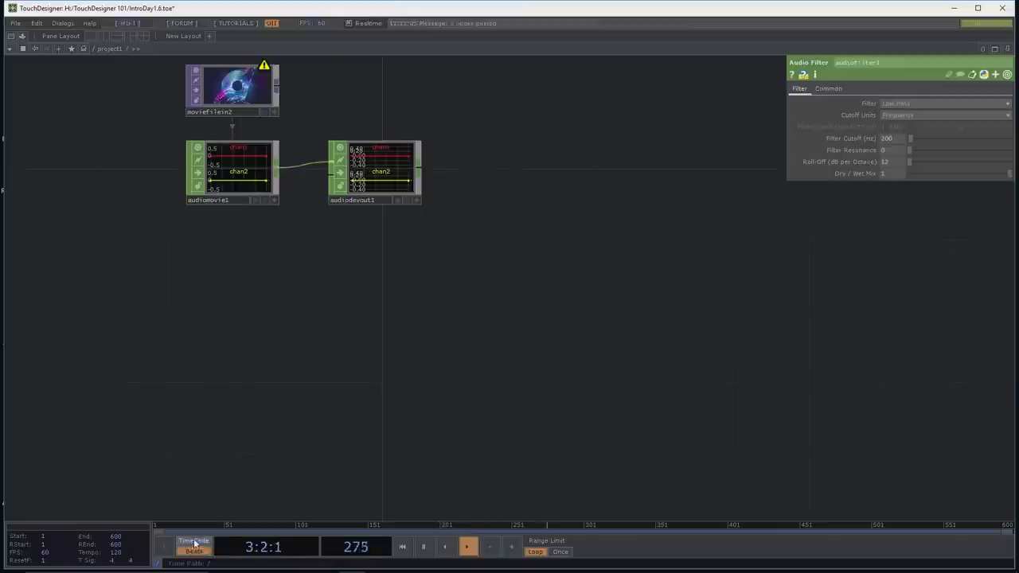
click(194, 540)
key(Tab)
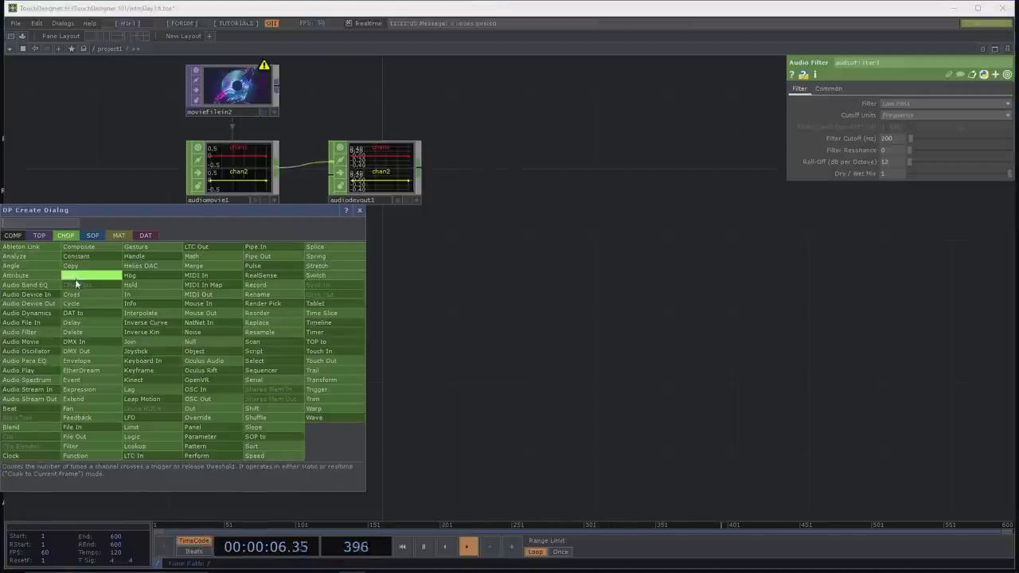
click(48, 408)
click(208, 356)
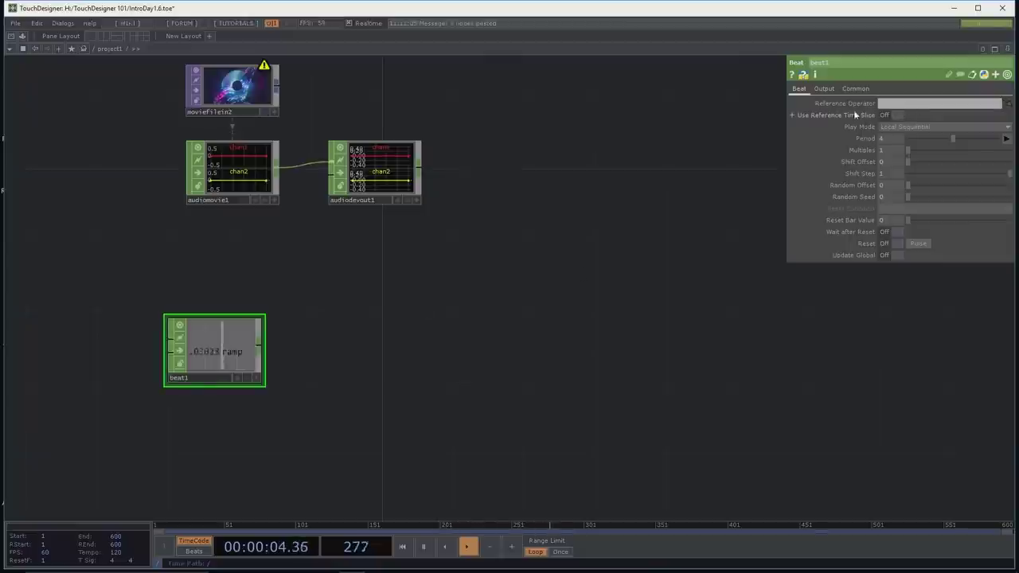
Step: Turn on the Bar and Beat output channels of beat1
click(823, 89)
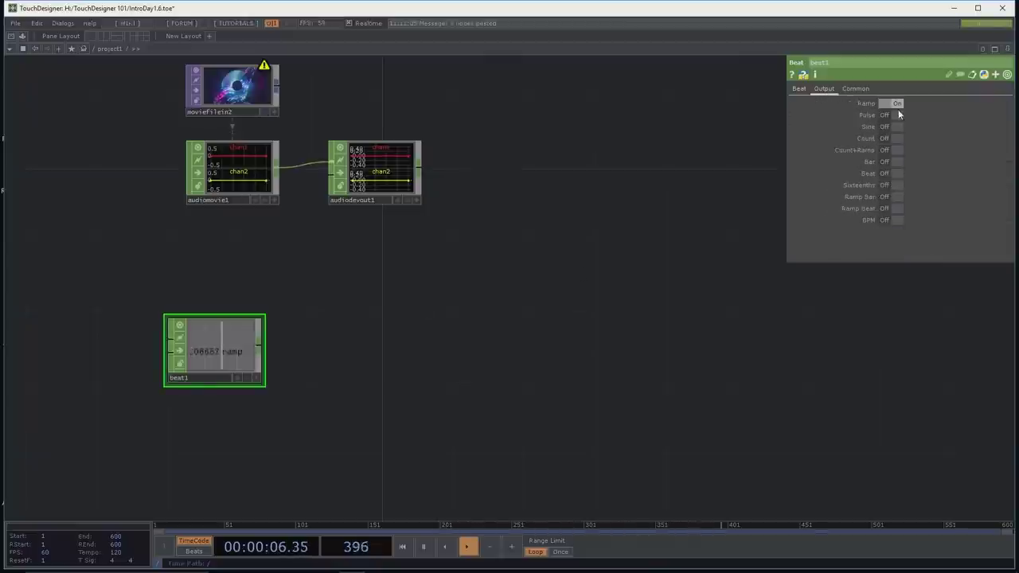
click(896, 162)
click(898, 174)
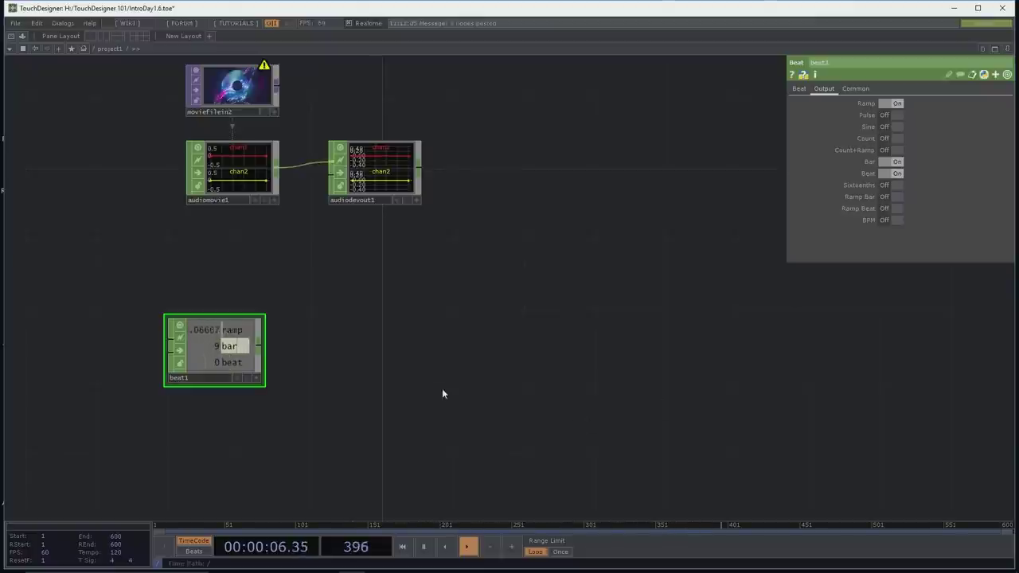
Step: Add an Ableton Link CHOP directly below beat1
drag(309, 409, 307, 369)
key(Tab)
click(140, 291)
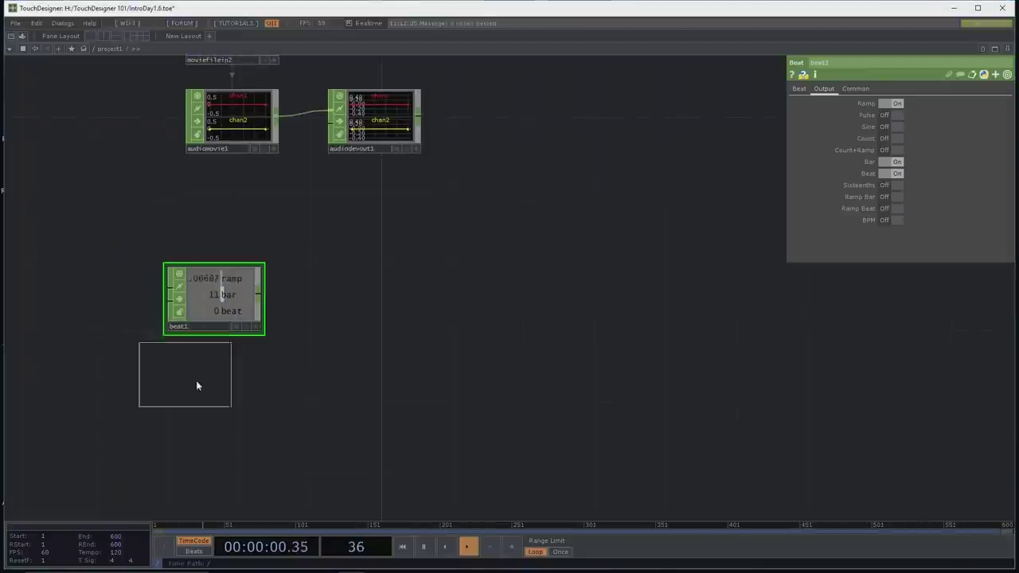
click(215, 395)
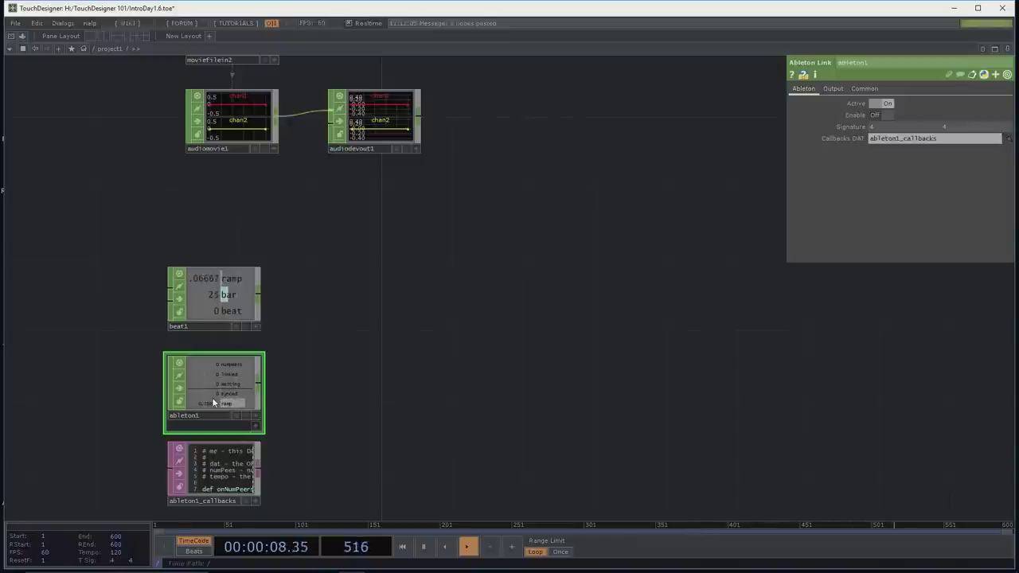
Step: Delete the Ableton Link CHOP and the Beat CHOP from the network
key(Delete)
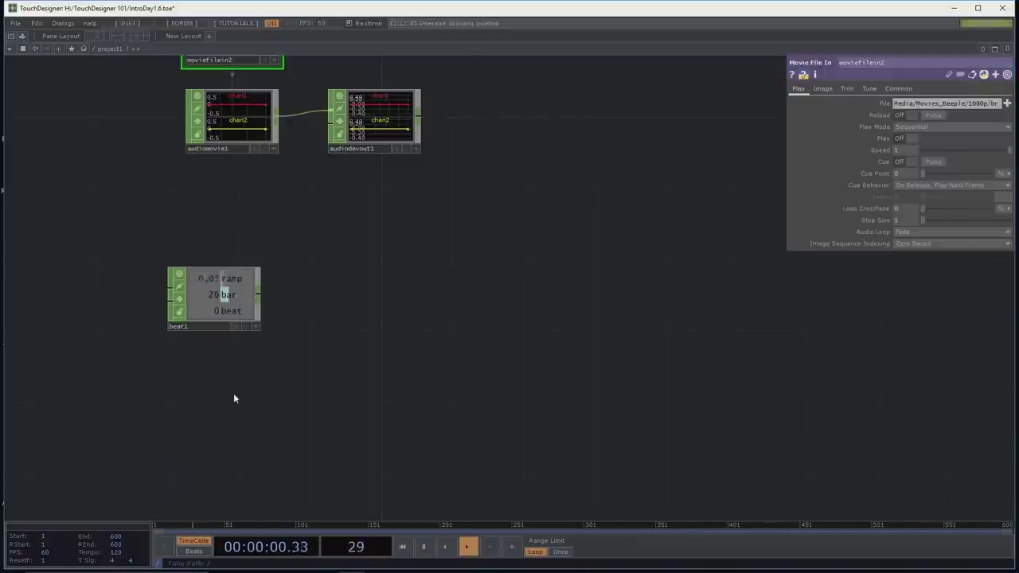
click(234, 301)
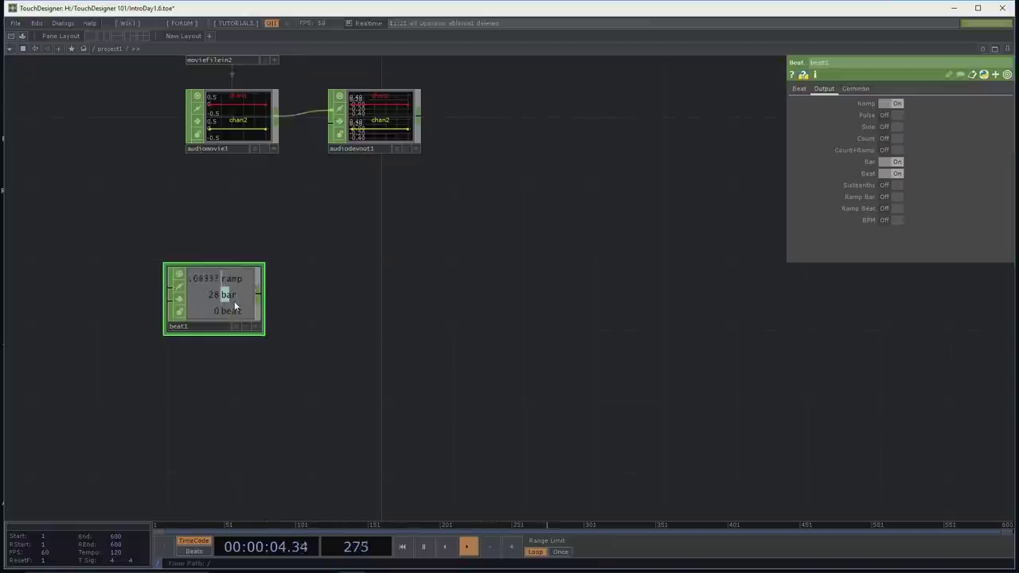
key(Delete)
Step: Add a Torus SOP in the empty area below audiomovie1
drag(223, 266, 225, 230)
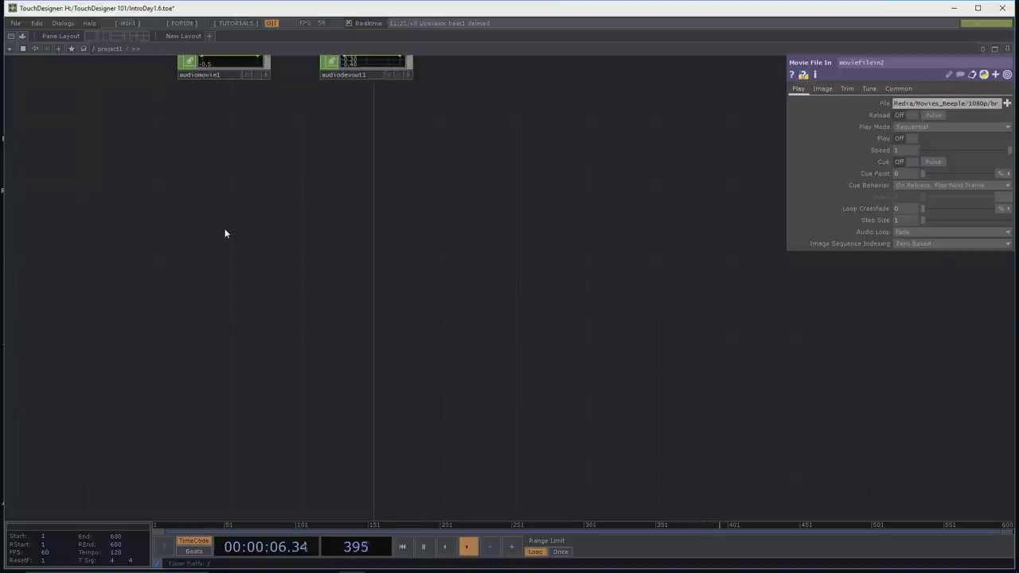
key(Tab)
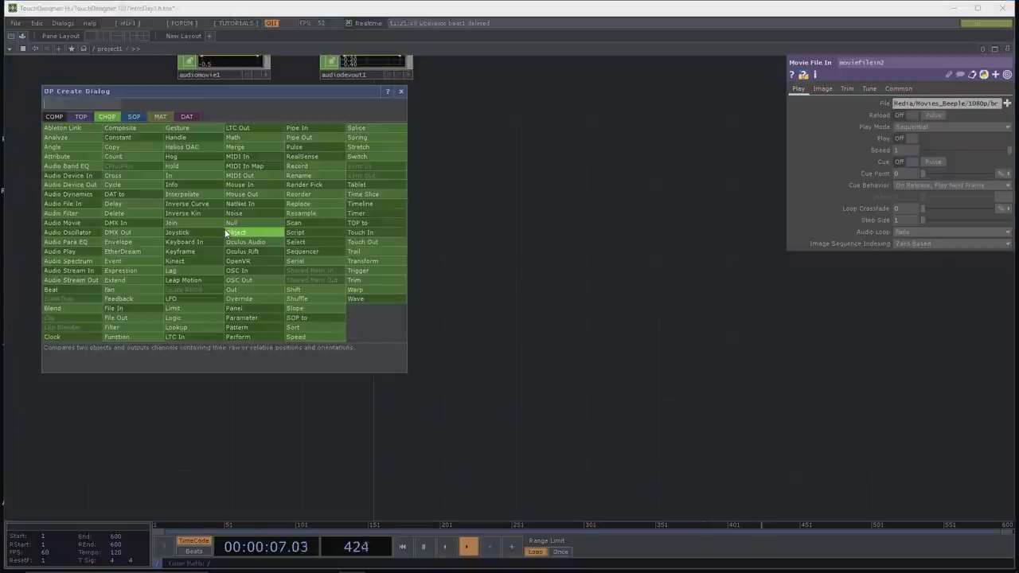
click(133, 117)
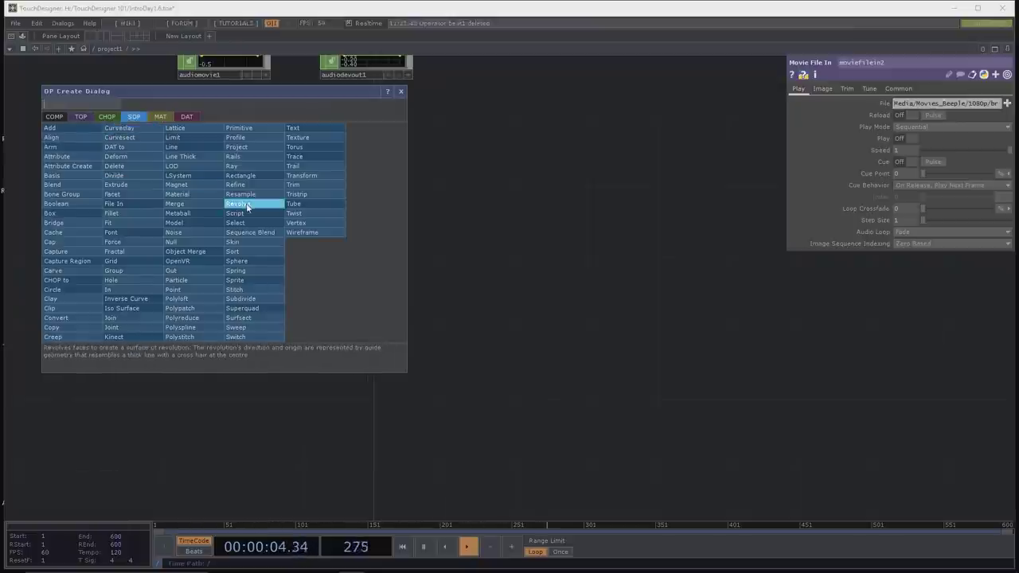
click(321, 147)
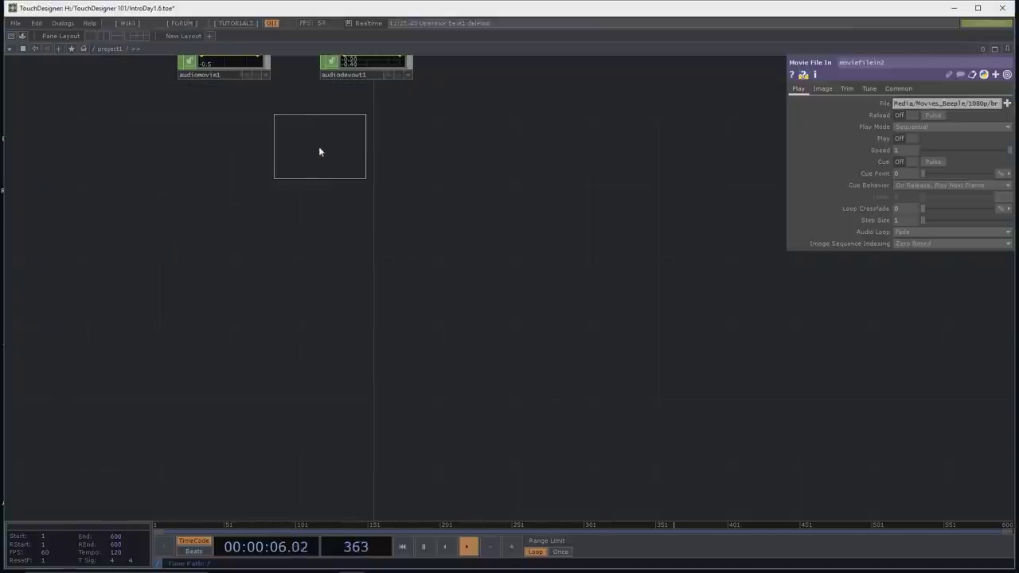
click(213, 237)
Step: Make the viewer of torus1 active and tilt the torus so its hole is visible
scroll(240, 286, up, 3)
drag(311, 287, 398, 404)
scroll(430, 403, up, 2)
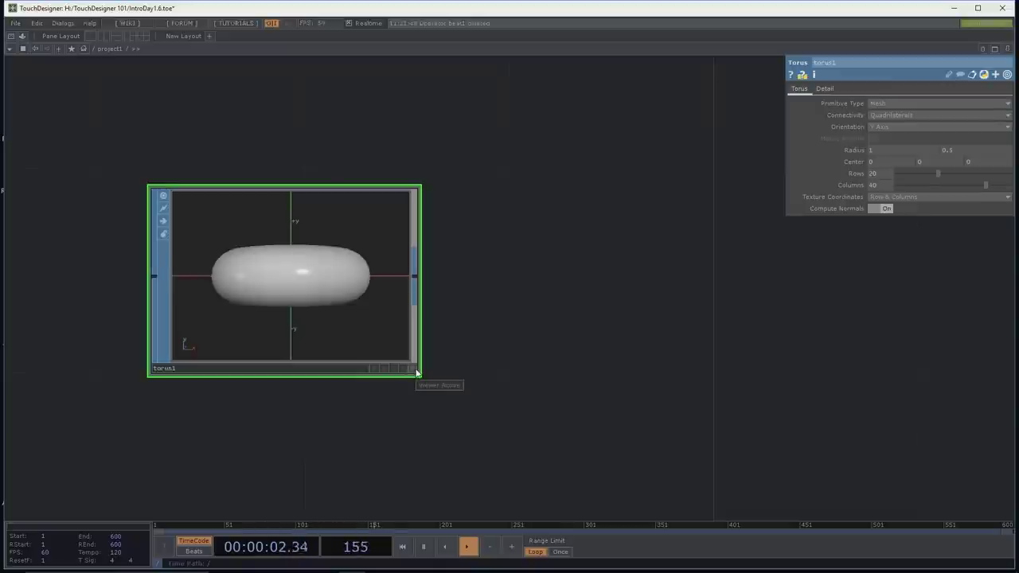
click(416, 373)
drag(328, 252, 437, 372)
drag(296, 279, 273, 276)
scroll(319, 283, down, 2)
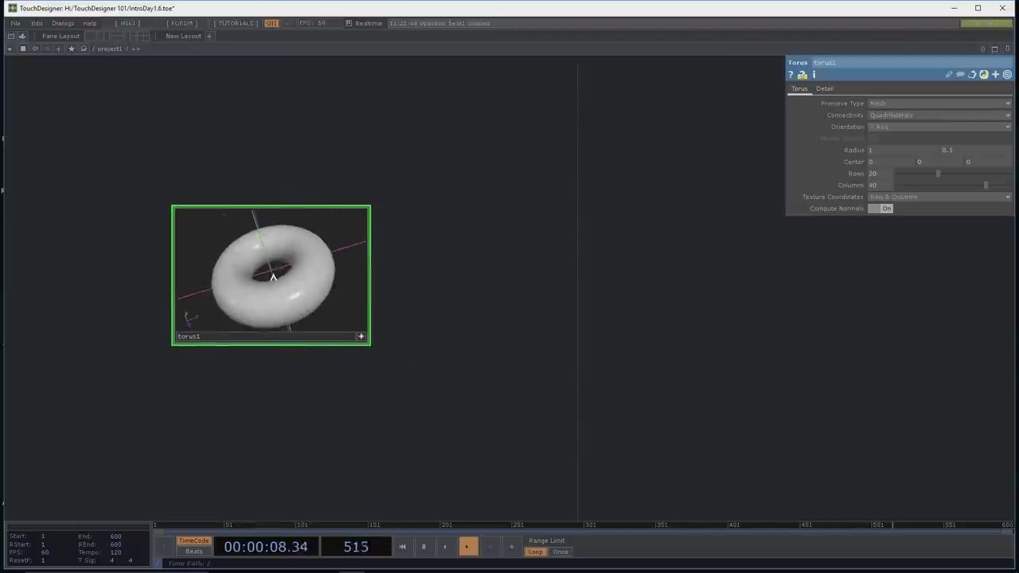
Step: Open the display options for the torus1 viewer and place the window clear of the torus
scroll(285, 387, up, 4)
scroll(292, 261, up, 2)
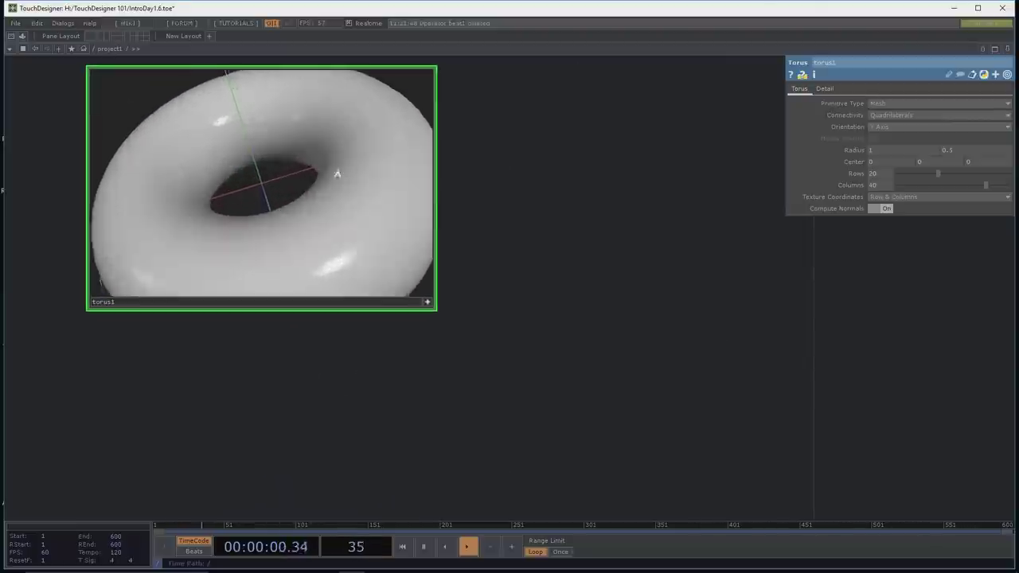
scroll(346, 173, down, 3)
drag(239, 171, 273, 185)
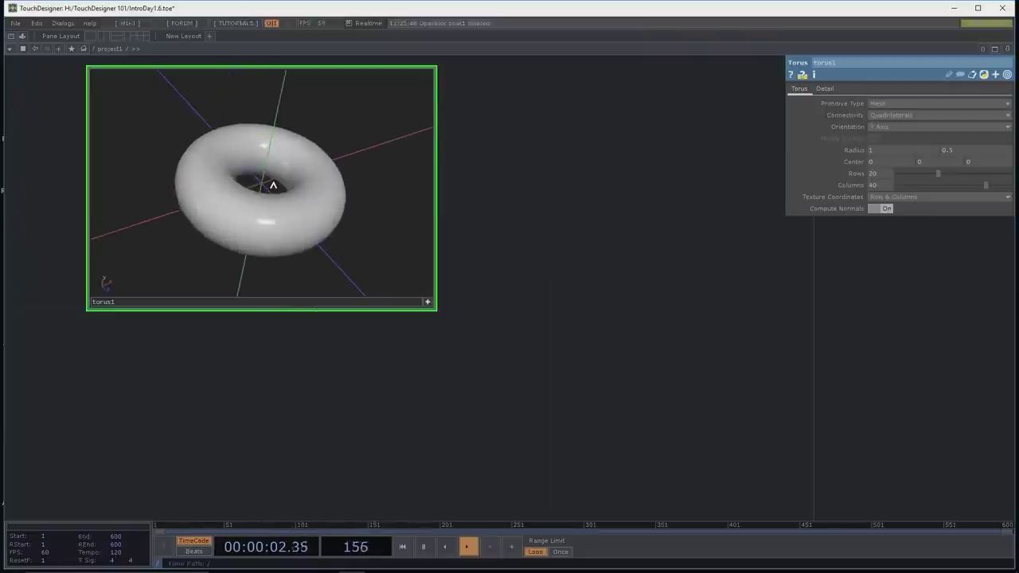
right_click(273, 186)
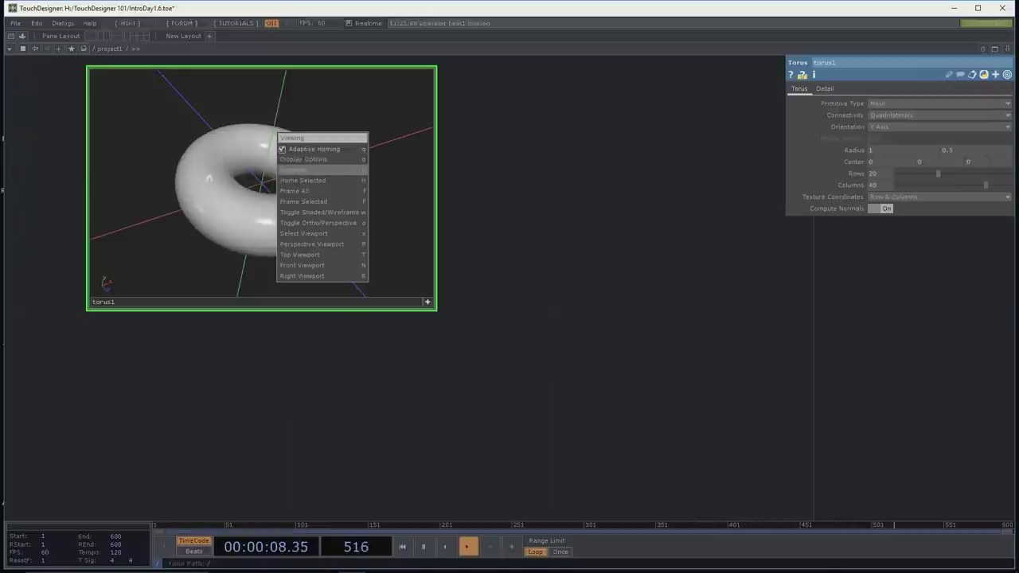
click(195, 180)
right_click(195, 180)
click(260, 155)
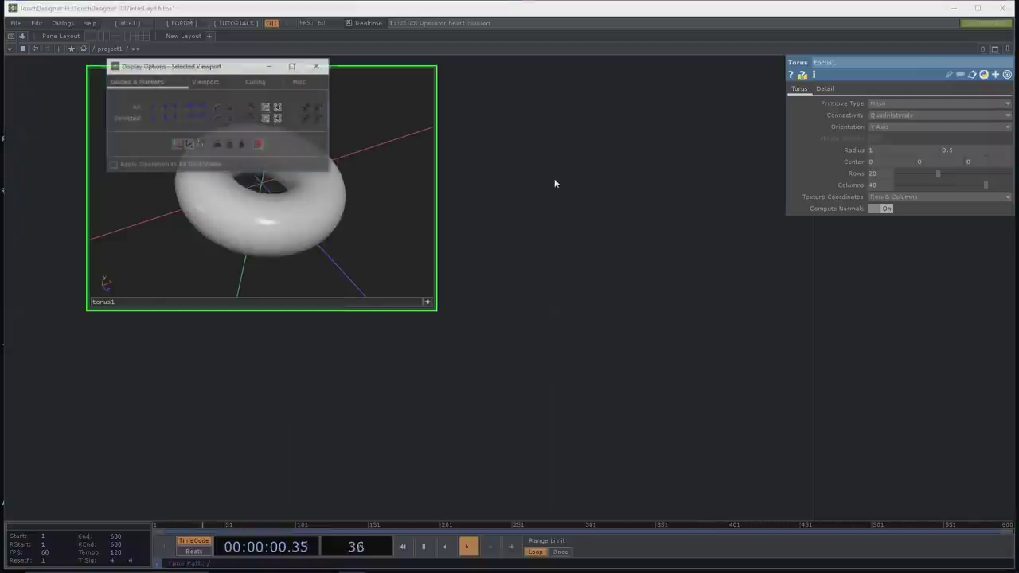
drag(185, 67, 548, 97)
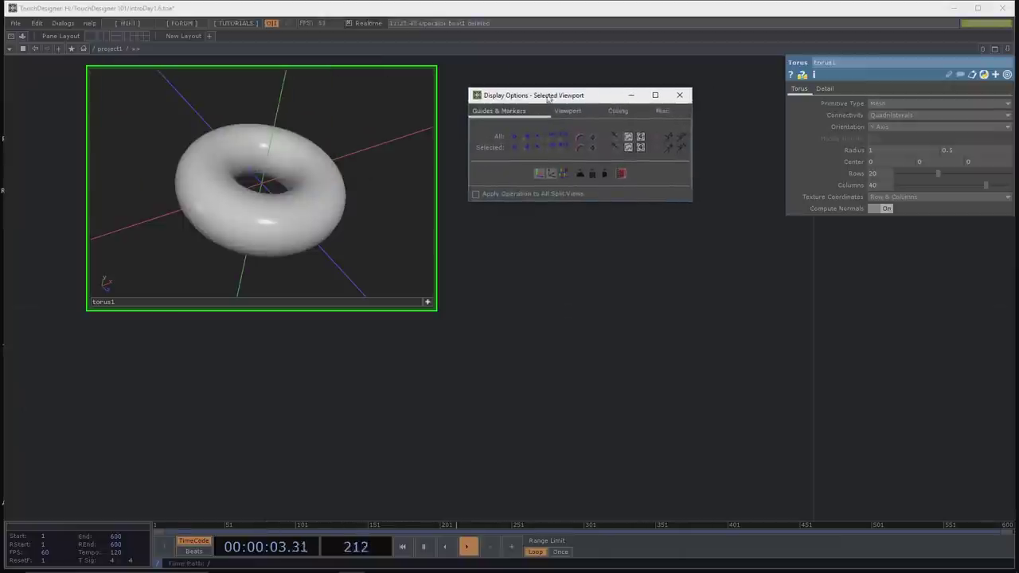
Step: Show the point markers of torus1, then replace them with point numbers and inspect the numbers around the hole
click(516, 138)
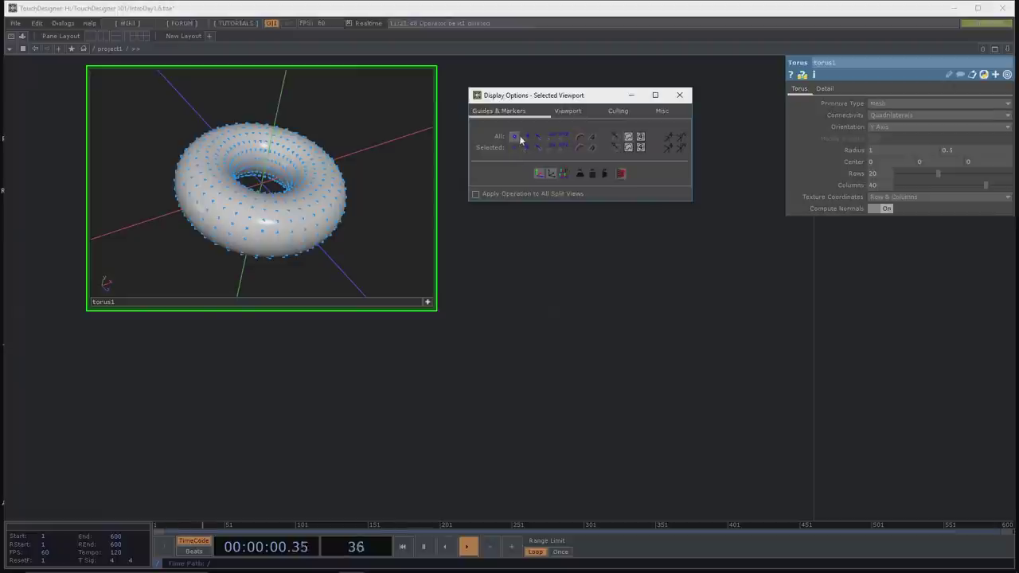
click(515, 139)
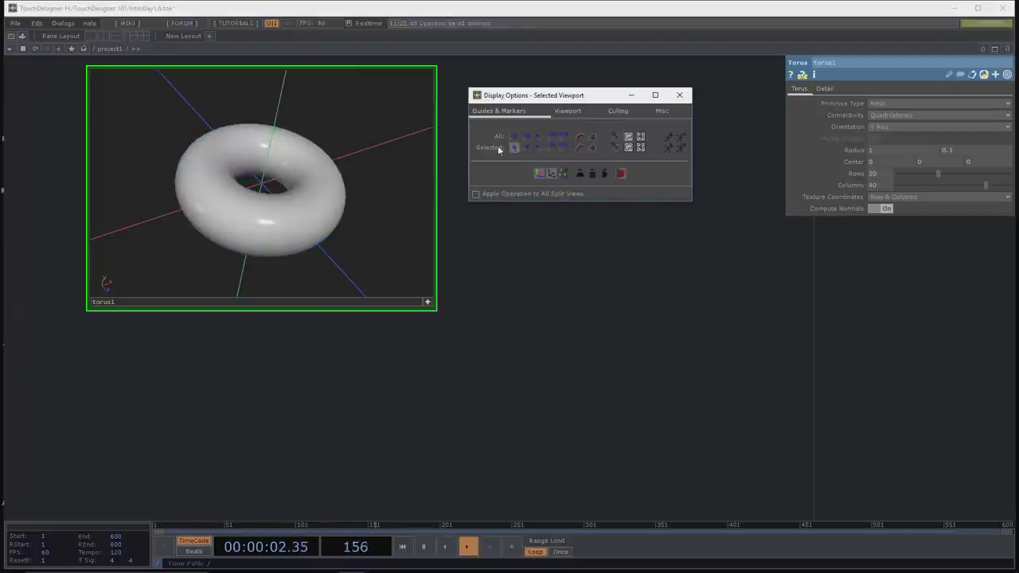
click(527, 137)
right_drag(290, 223, 347, 228)
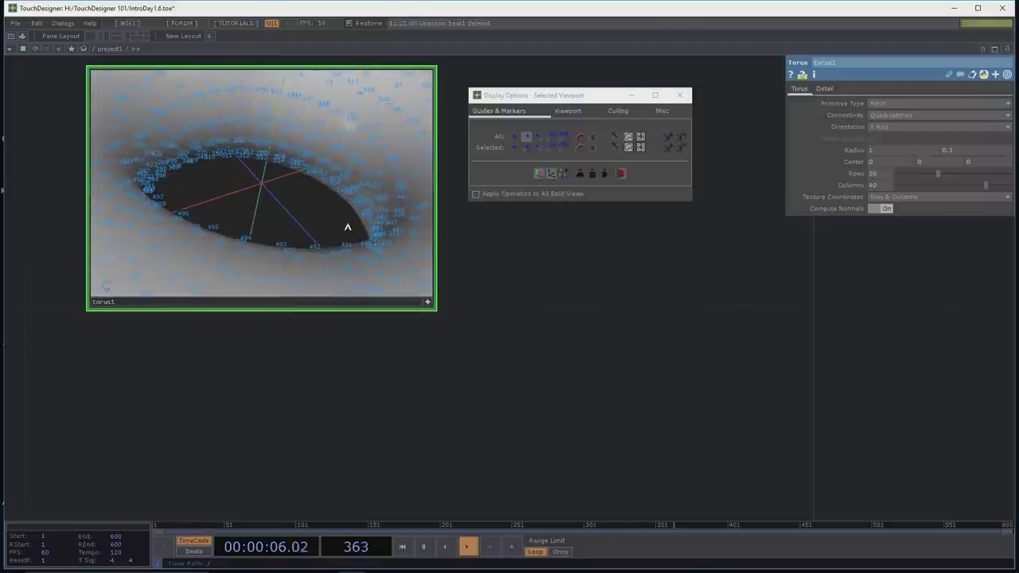
right_drag(248, 238, 298, 257)
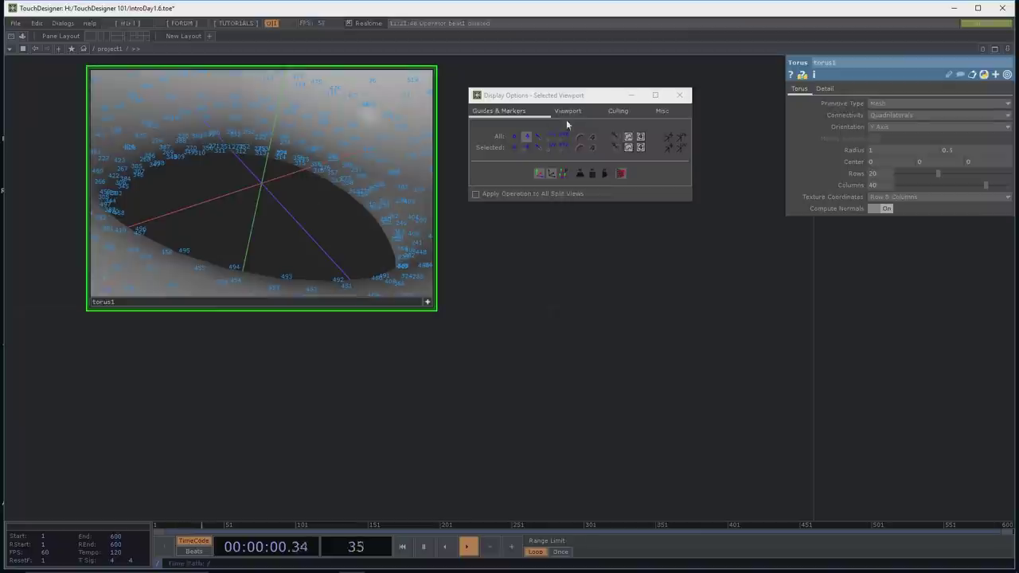
Step: Turn off the point numbers on torus1 and display the normals of all its points around the whole torus
click(528, 137)
click(538, 137)
right_drag(334, 212, 207, 229)
scroll(223, 227, down, 2)
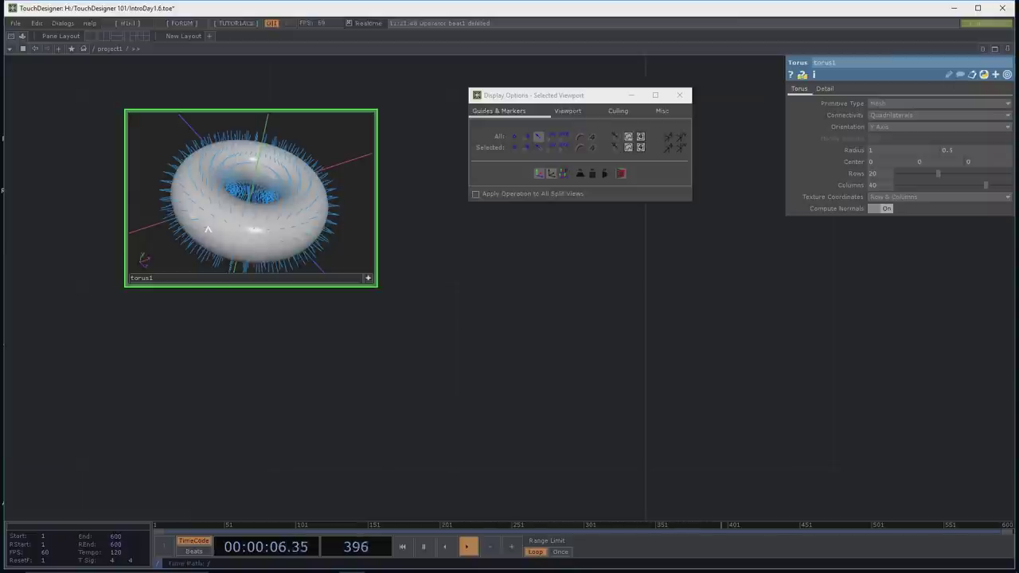
click(538, 144)
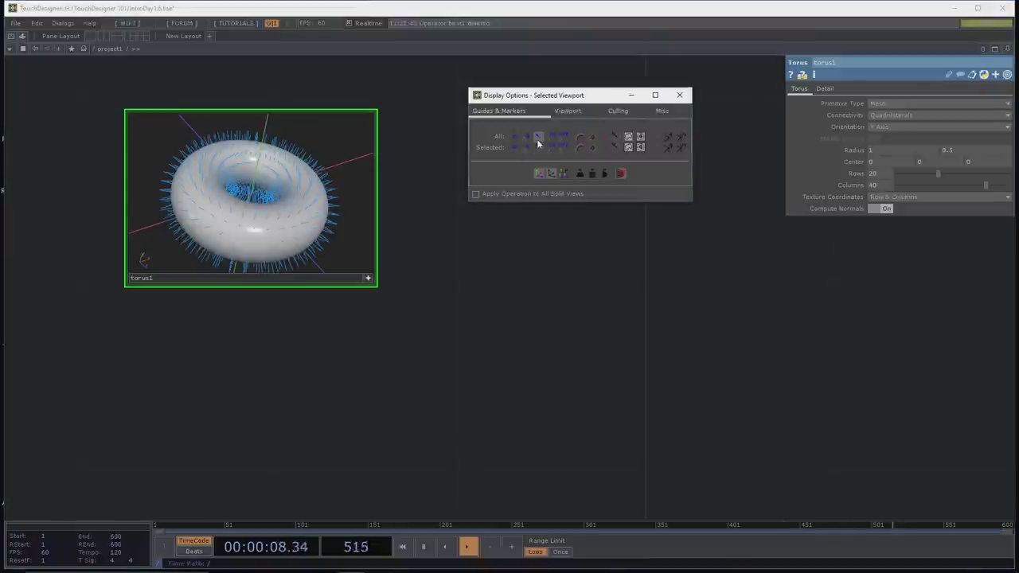
Step: Turn off the point normals display on the torus and deactivate its viewer
click(539, 141)
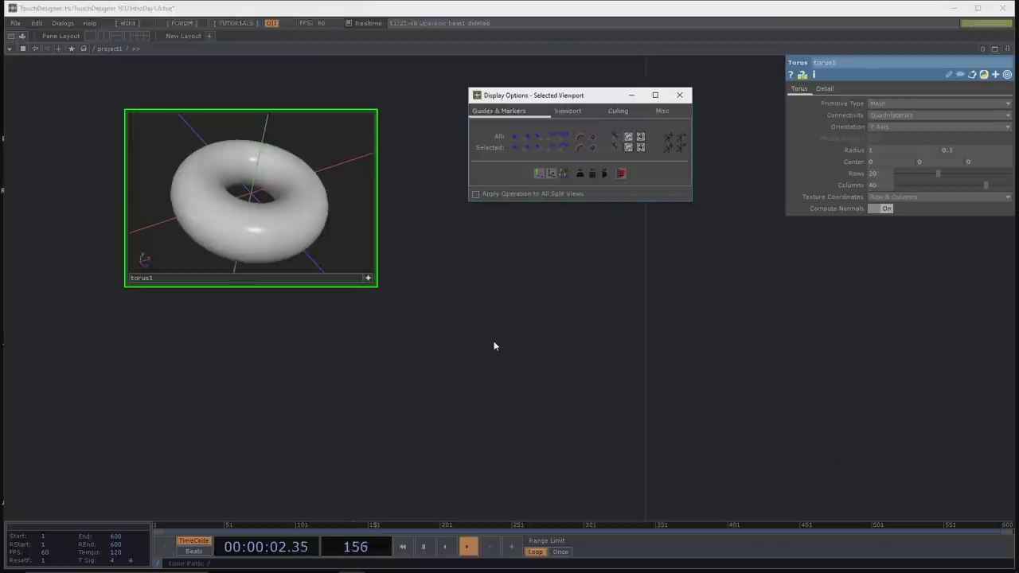
drag(475, 352, 415, 409)
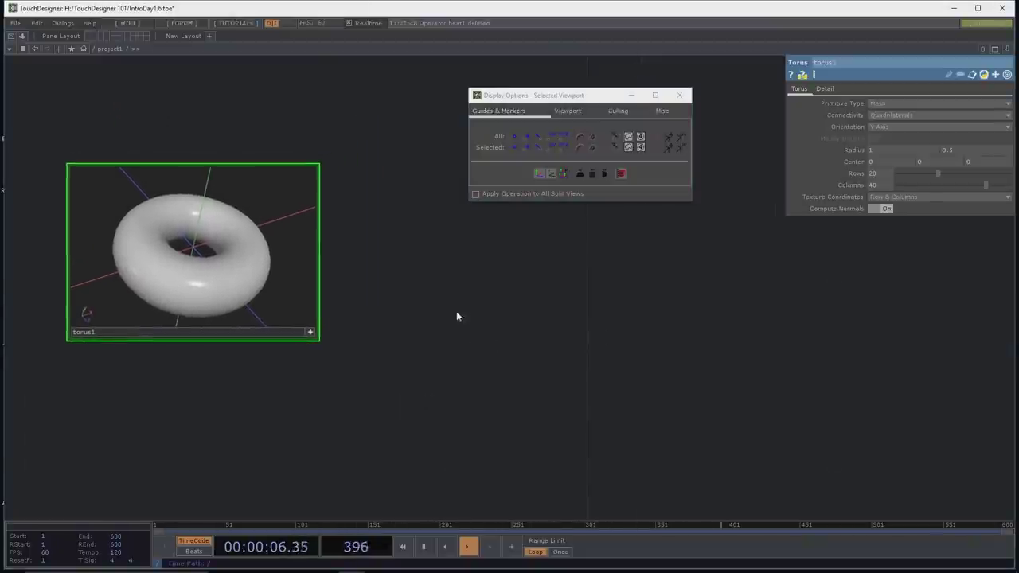
click(312, 332)
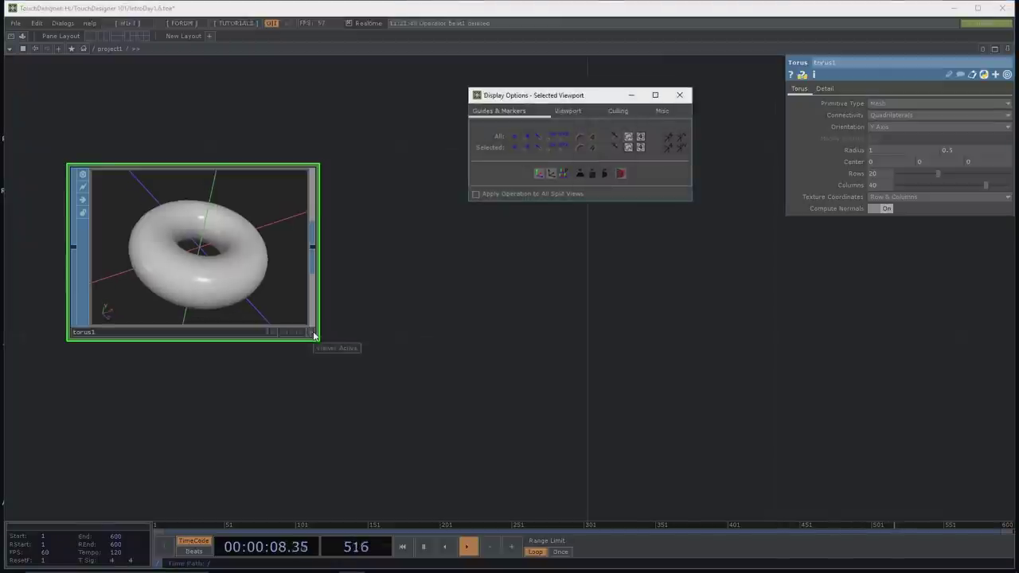
drag(375, 346, 380, 428)
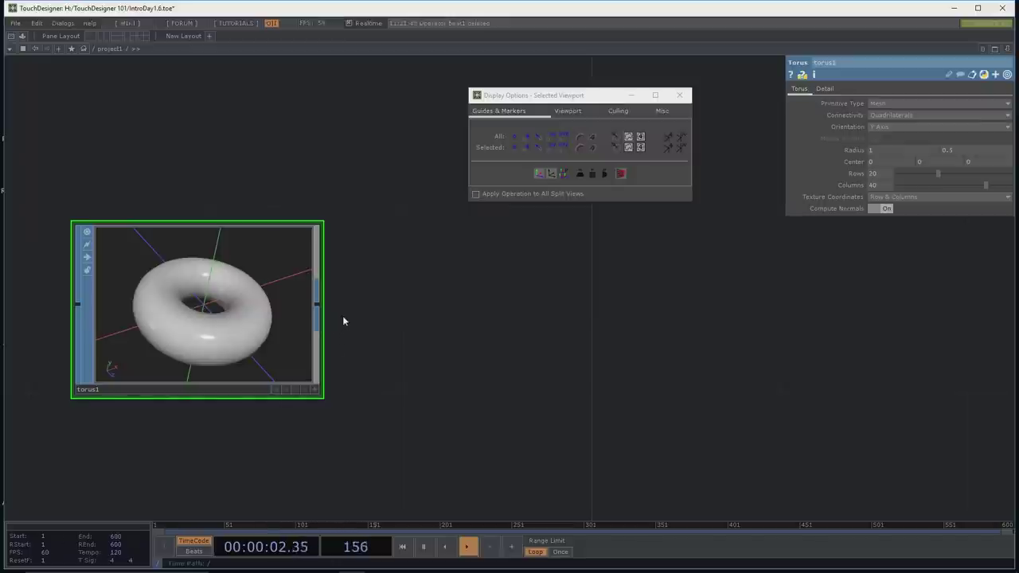
Step: Add an Attribute Create SOP connected to the torus output, placed beside the torus node
click(317, 309)
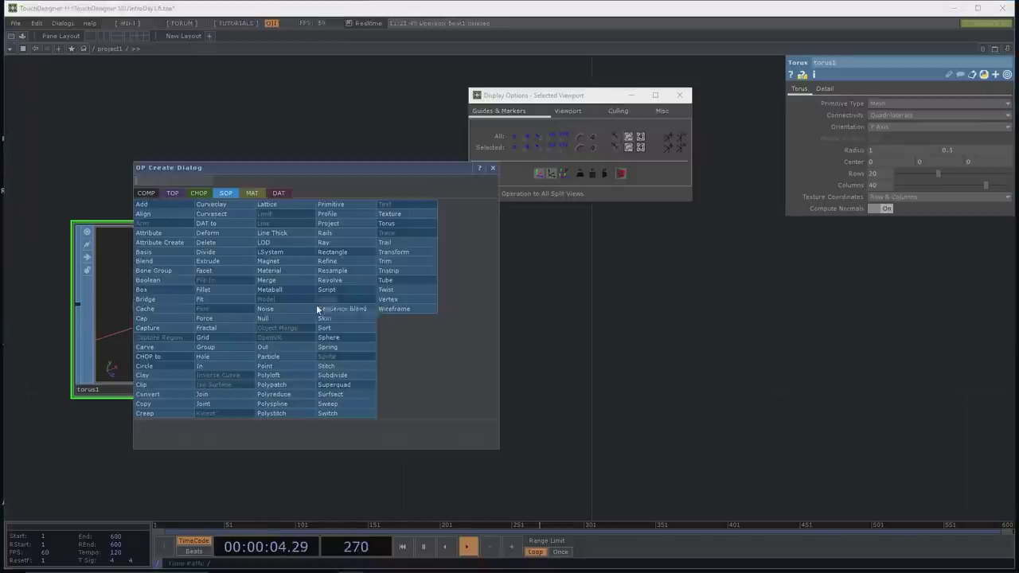
click(180, 244)
click(502, 309)
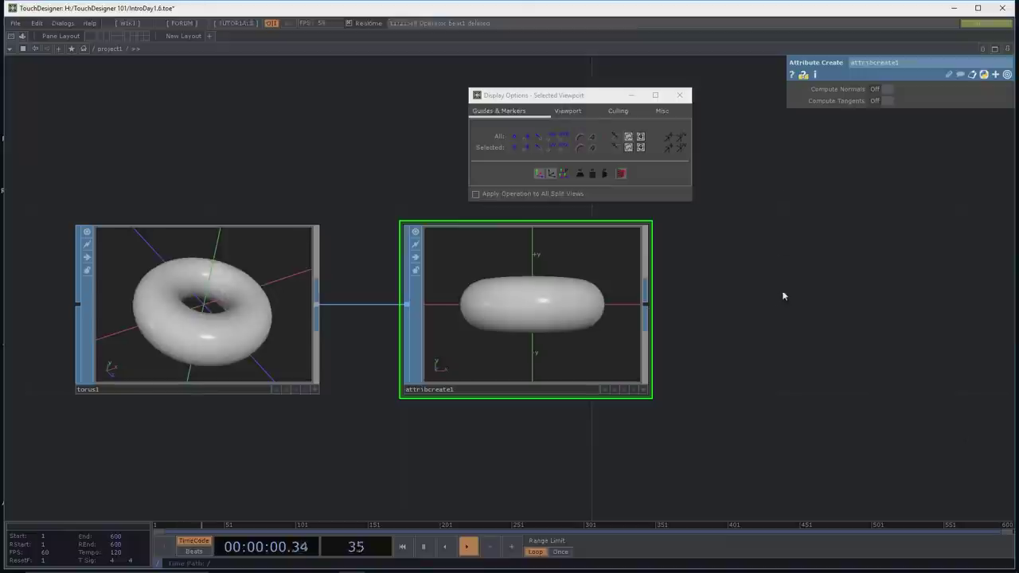
Step: Activate the torus node's viewer, switch it to wireframe display and view the torus from a tilted angle
scroll(371, 423, up, 2)
scroll(404, 431, up, 1)
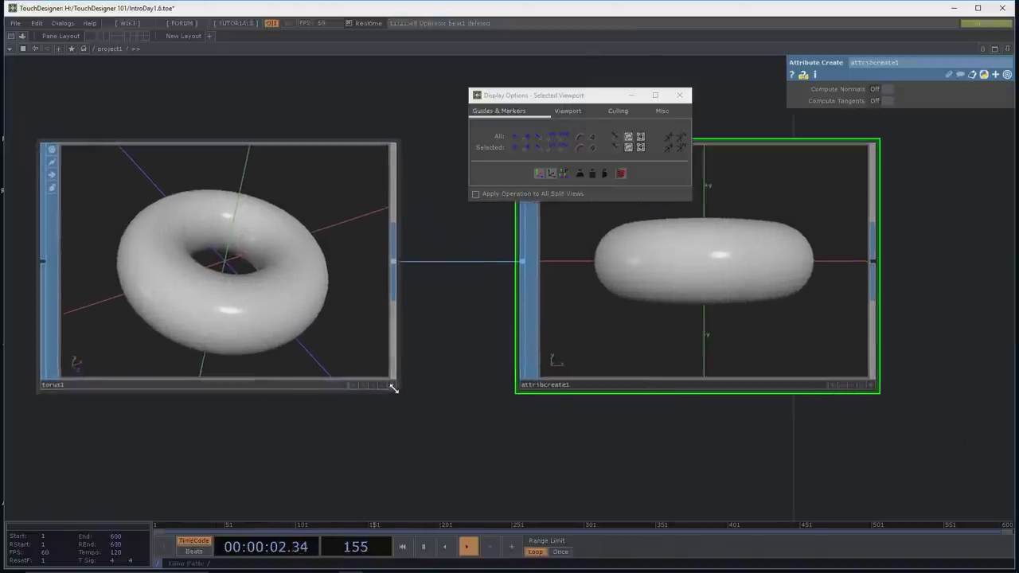
click(391, 385)
key(w)
key(w)
key(w)
key(w)
key(w)
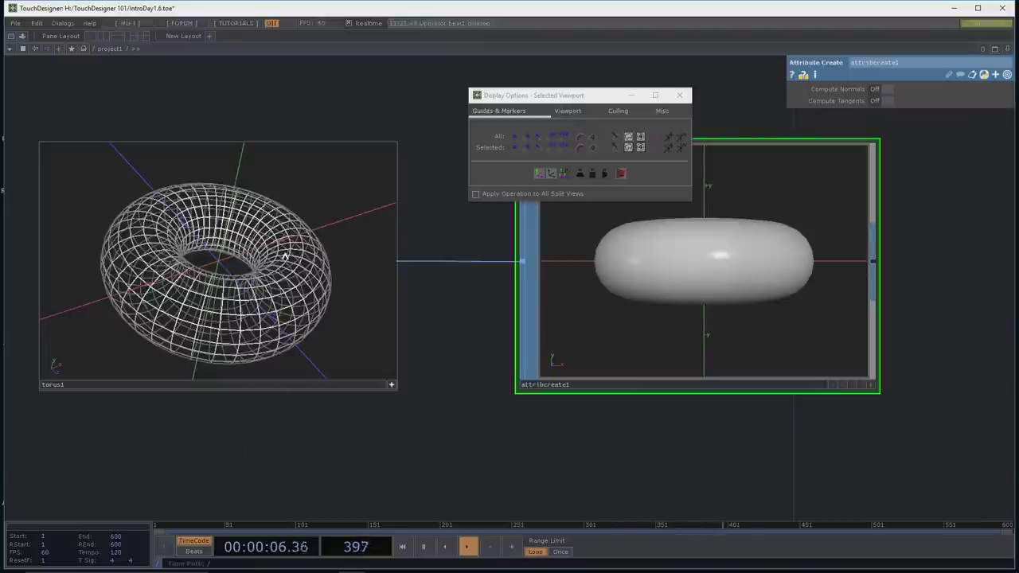
drag(285, 255, 273, 294)
scroll(333, 287, up, 3)
drag(333, 287, 230, 296)
scroll(234, 284, down, 3)
drag(315, 272, 321, 260)
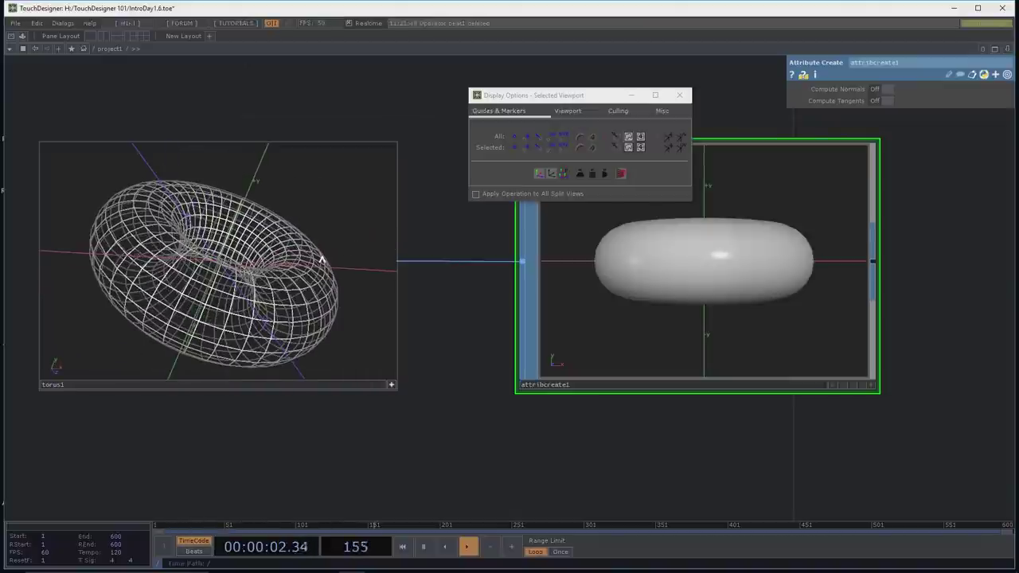
Step: Deactivate the torus node's viewer and close the display options window
click(551, 140)
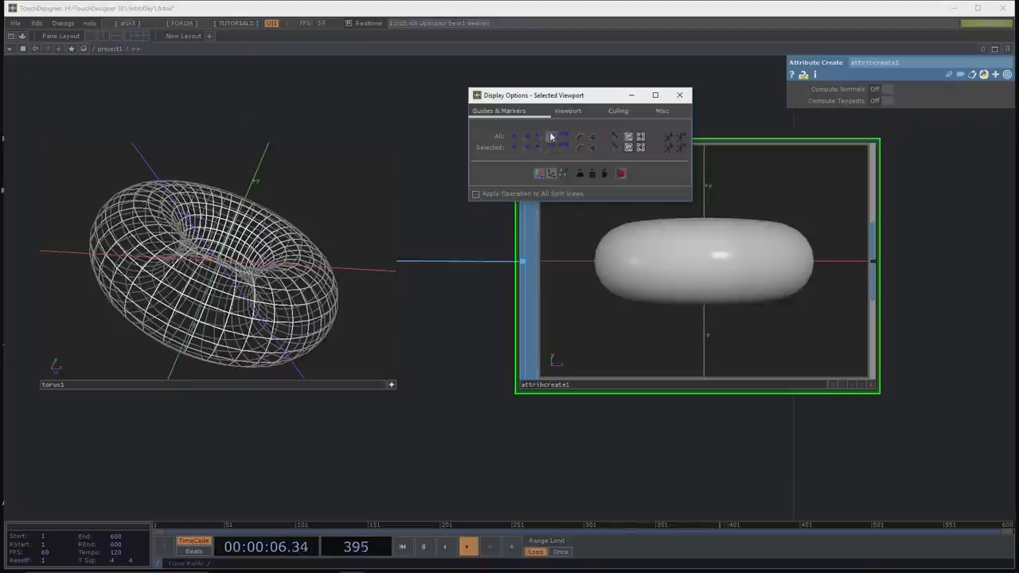
click(289, 361)
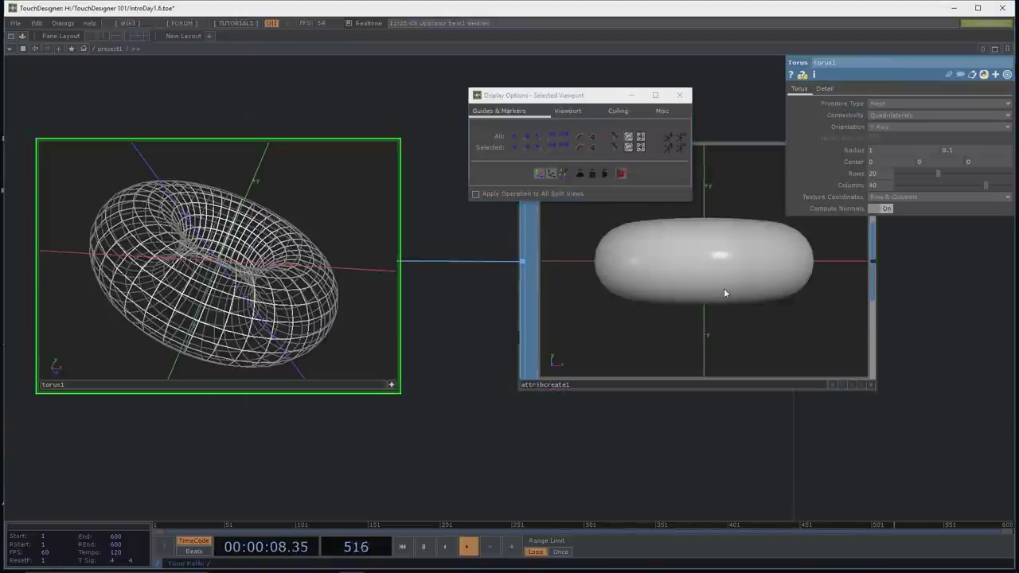
click(390, 384)
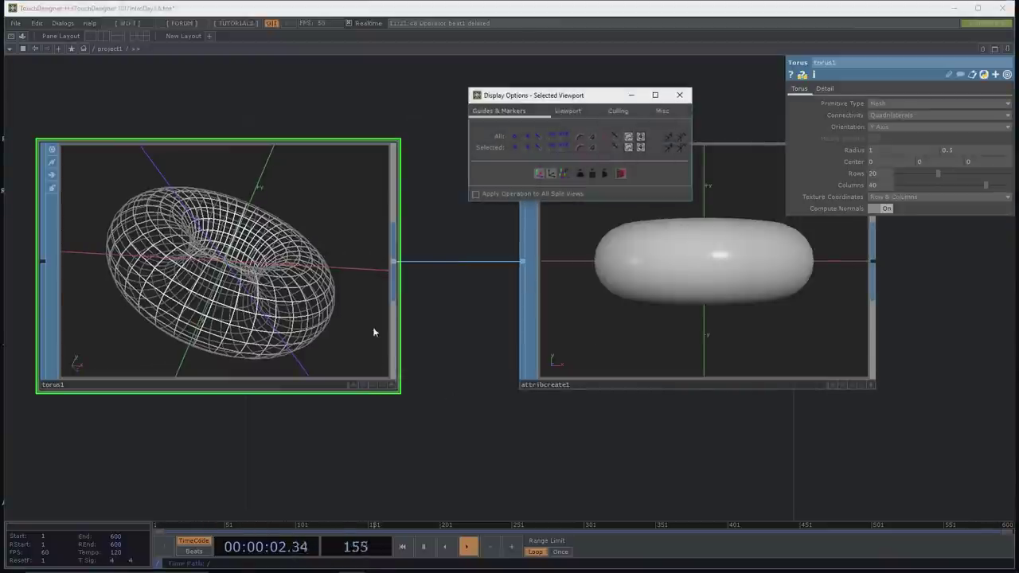
click(679, 95)
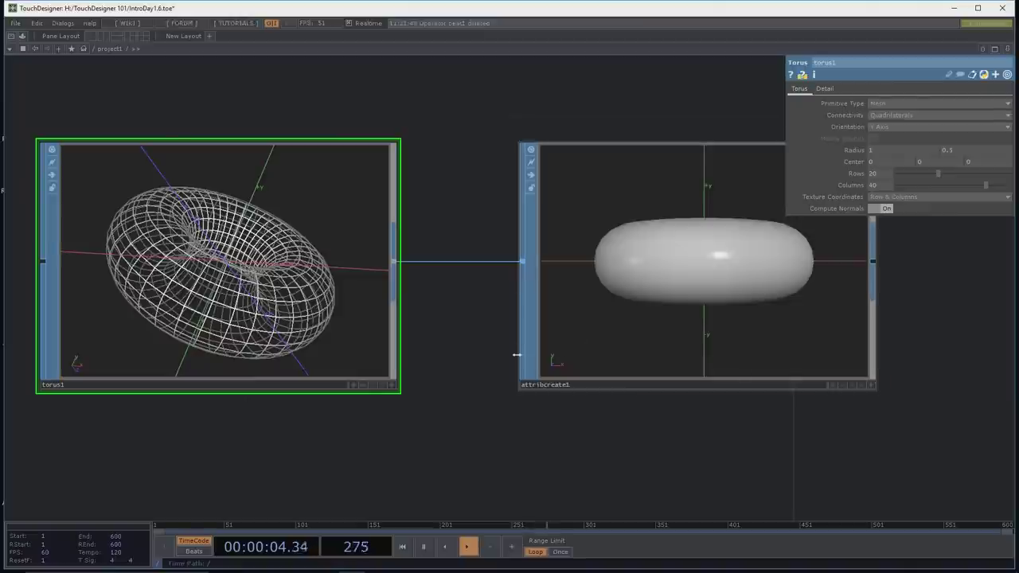
Step: Create a Sphere SOP and place it below the torus node
scroll(437, 369, down, 3)
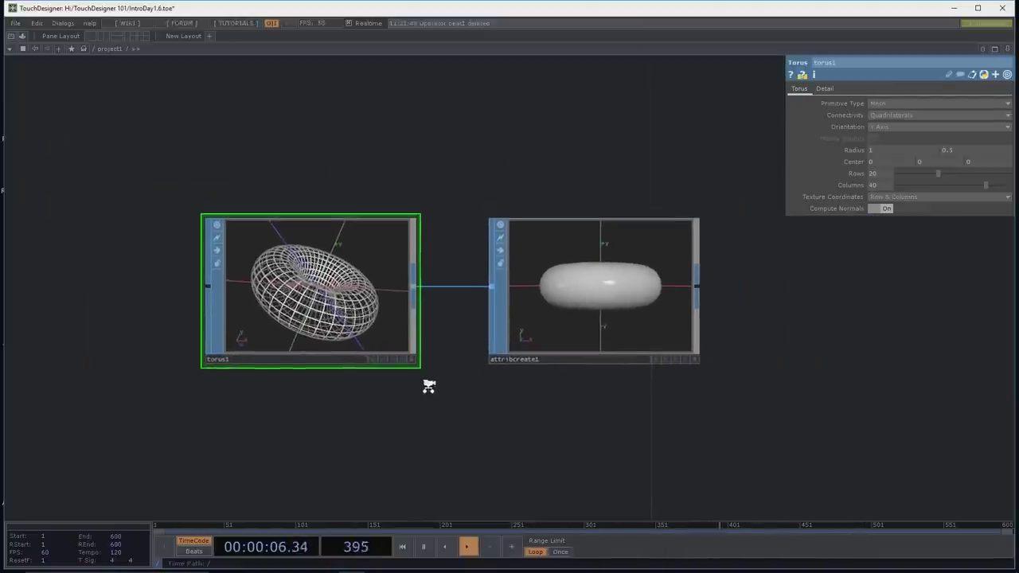
scroll(427, 386, up, 1)
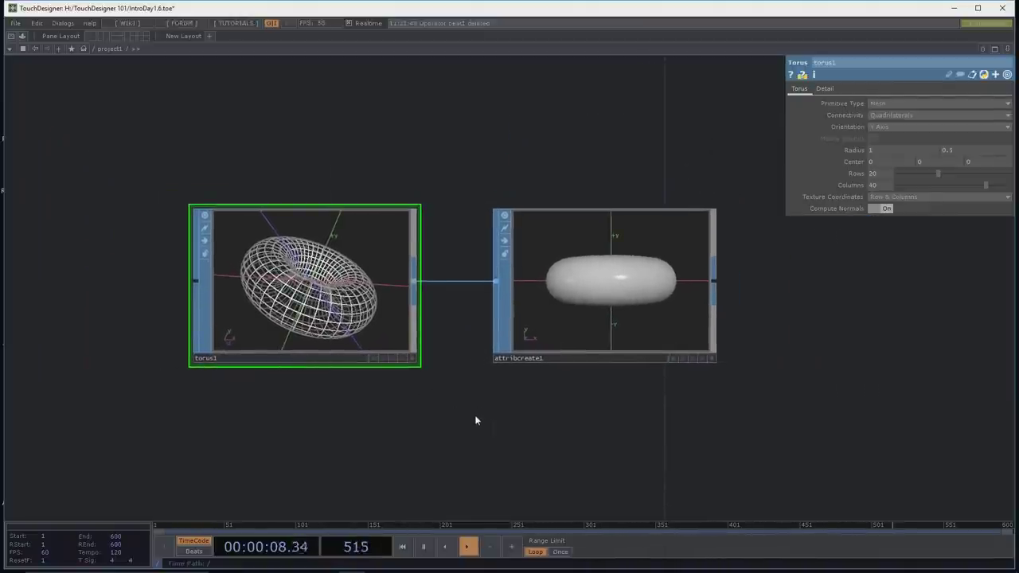
drag(480, 462, 404, 360)
key(Tab)
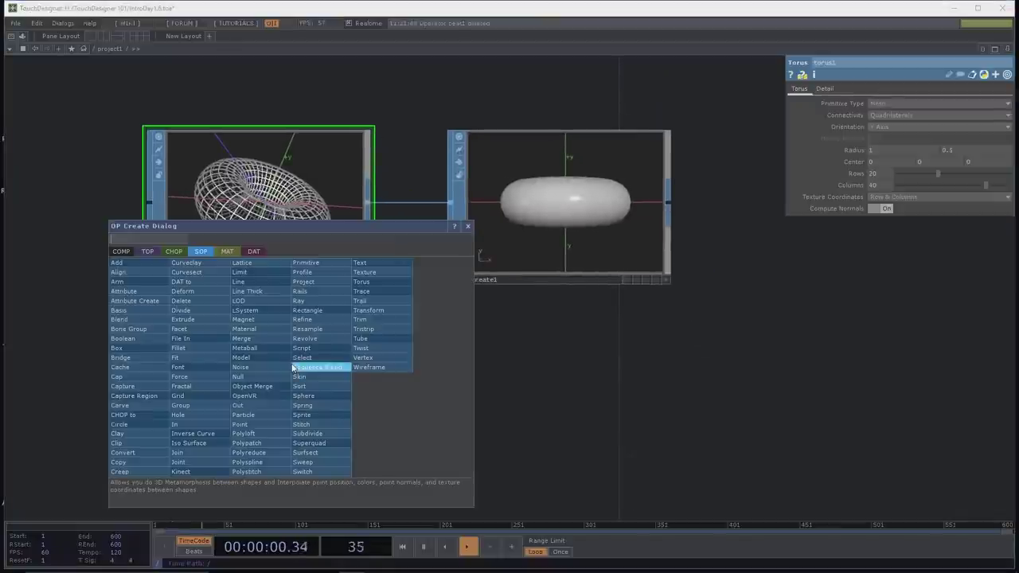
text(extru)
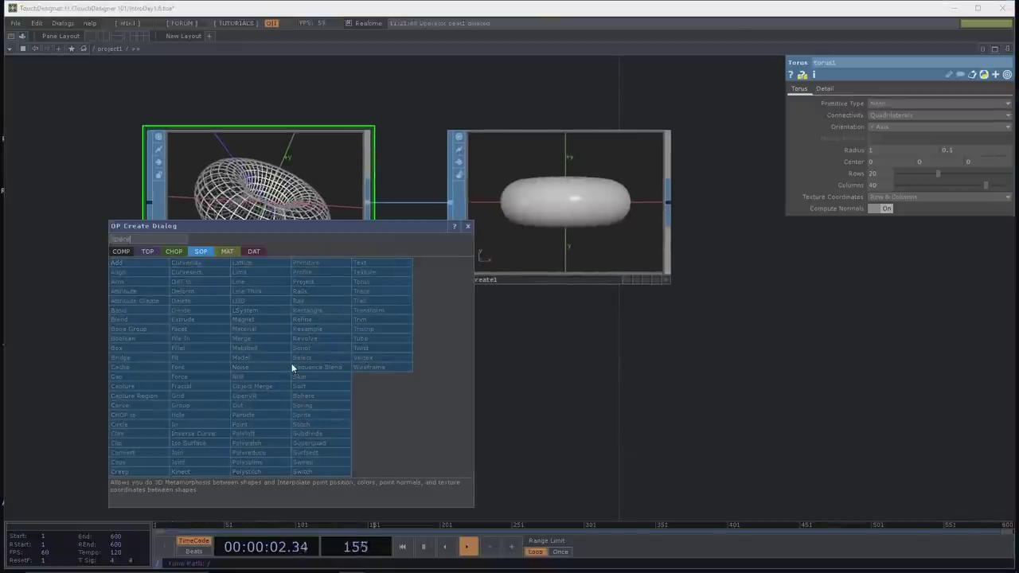
key(BackSpace)
key(BackSpace)
key(BackSpace)
key(BackSpace)
key(BackSpace)
text(sph)
click(348, 402)
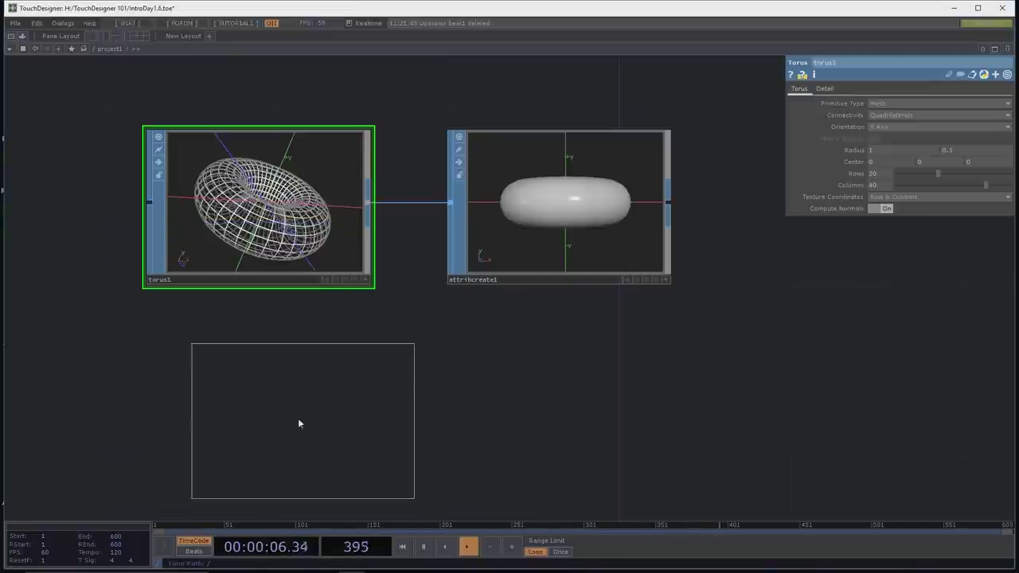
click(251, 418)
Step: Try the Polygon primitive type on the sphere and return it to Mesh
drag(434, 473, 557, 375)
scroll(394, 367, up, 2)
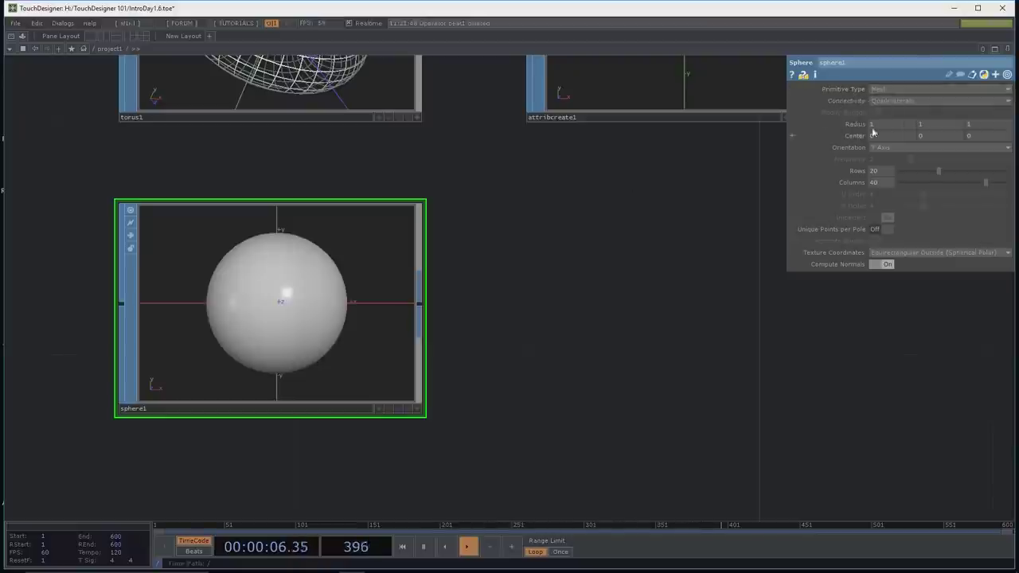
click(879, 90)
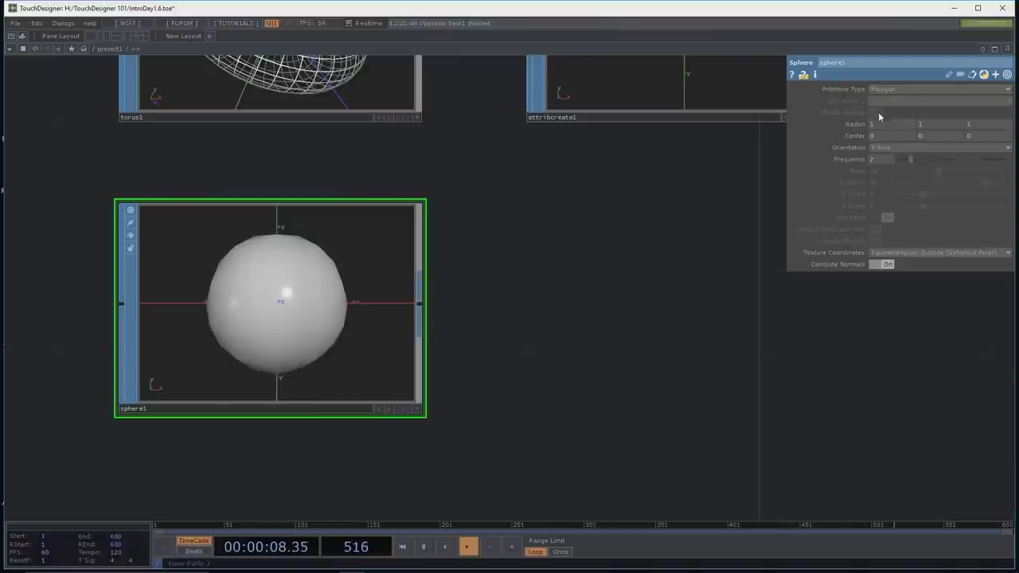
click(883, 89)
click(884, 119)
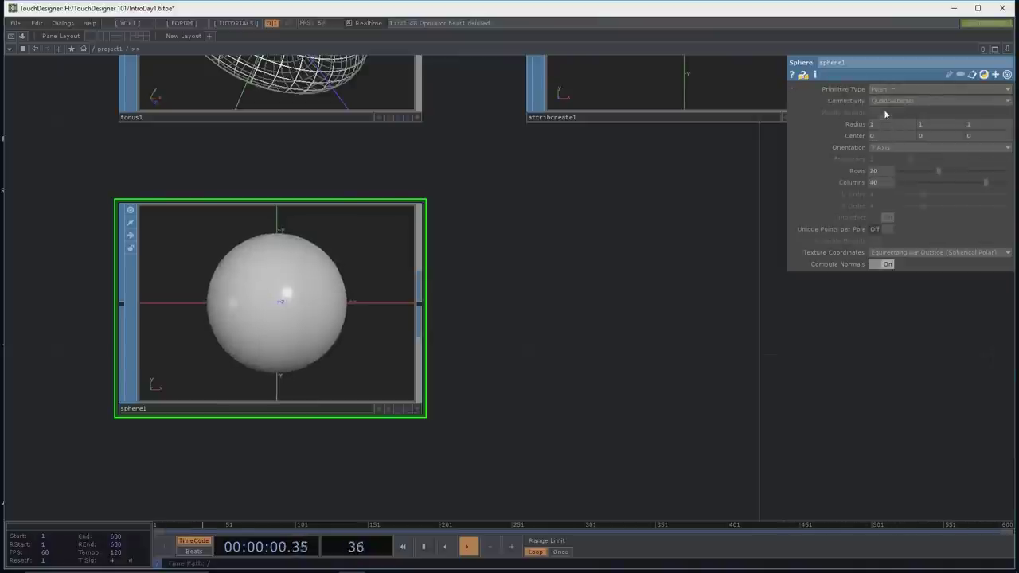
Step: Show the sphere as wireframe in its viewer and set it to the Polygon primitive type with frequency 4
click(417, 409)
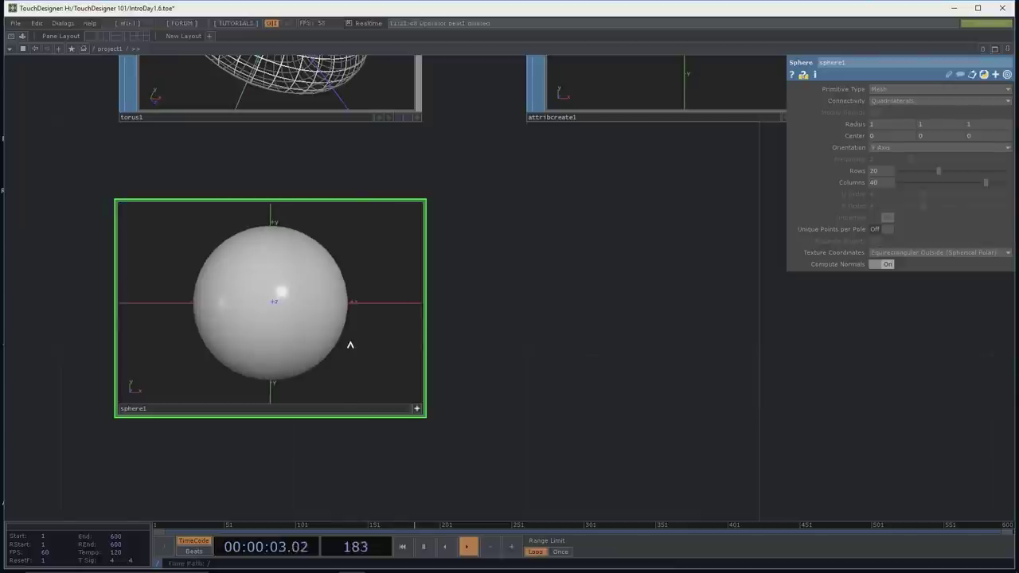
click(880, 89)
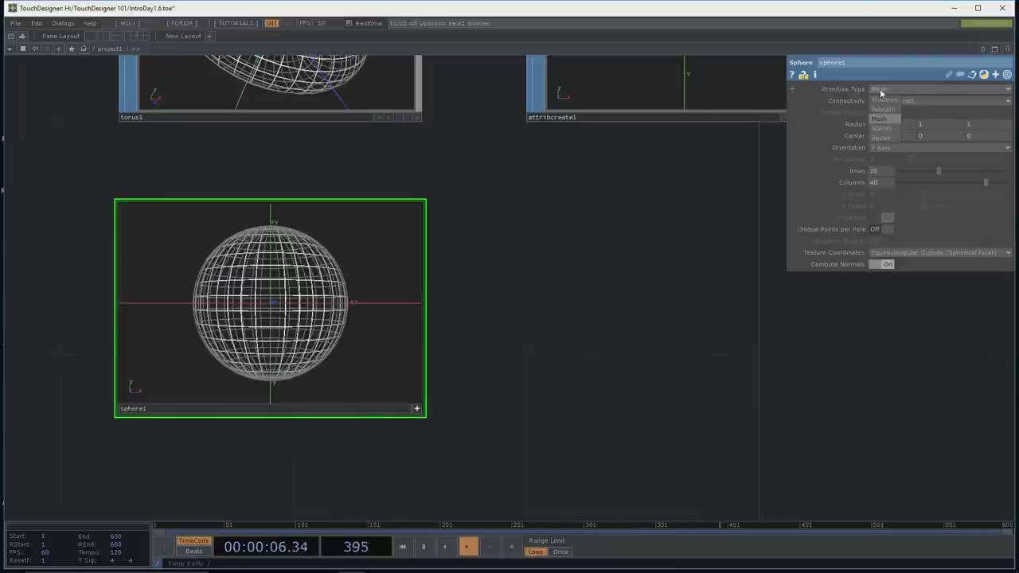
click(879, 108)
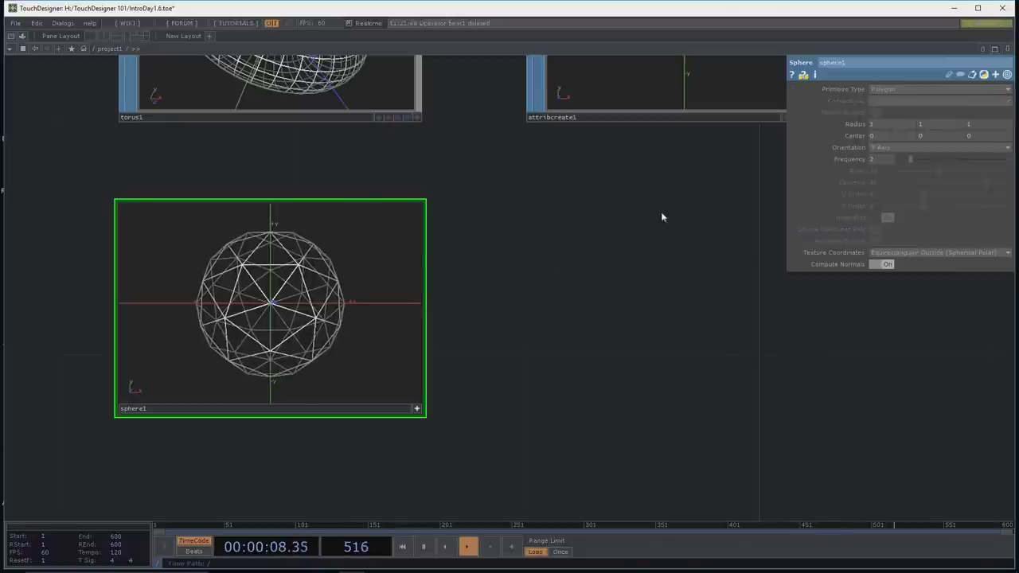
drag(910, 159, 935, 159)
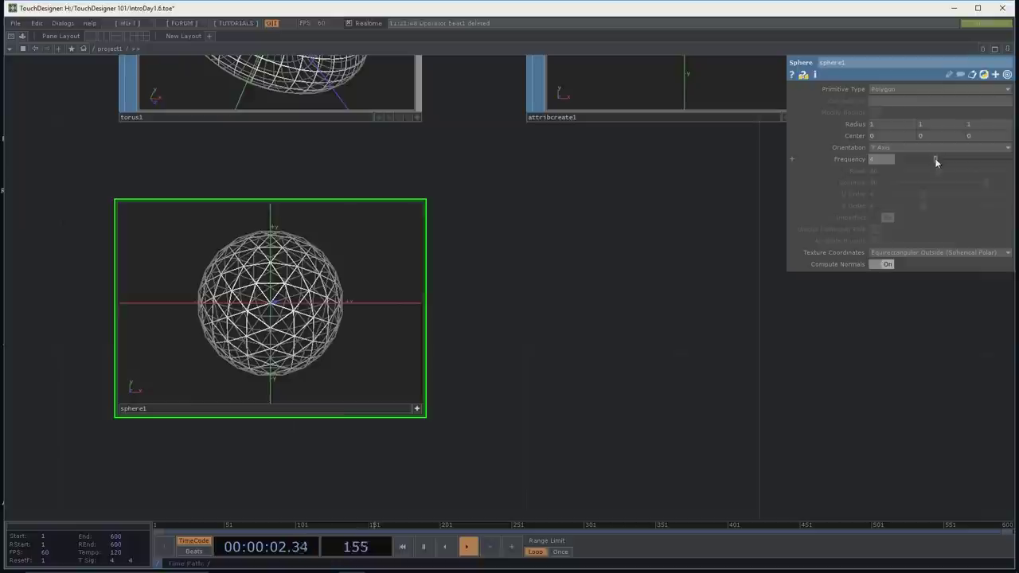
click(420, 409)
Step: Examine the sphere's operator info for its points, primitives, vertices, polygons and attributes
middle_drag(351, 280, 390, 293)
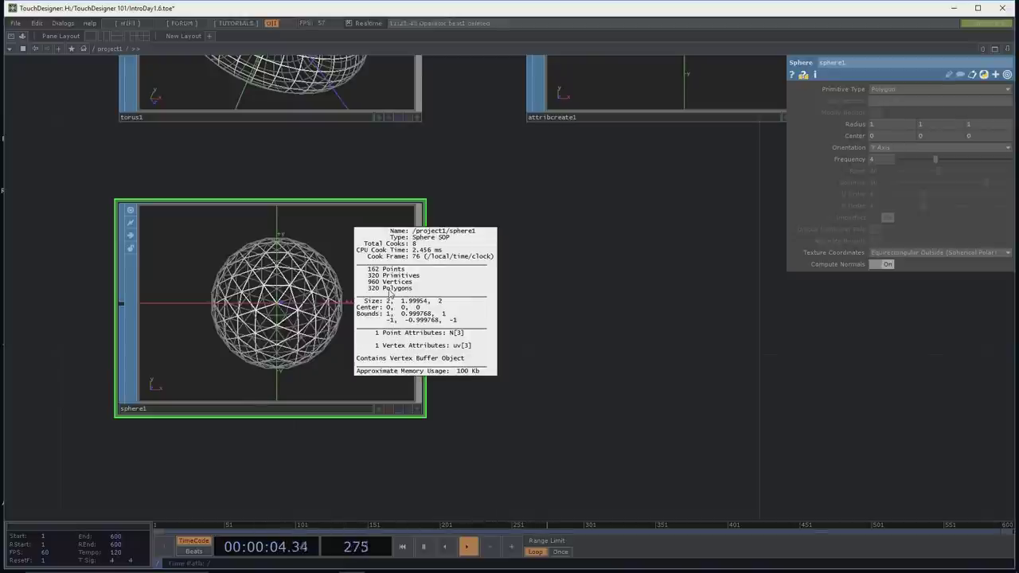
middle_drag(390, 293, 390, 293)
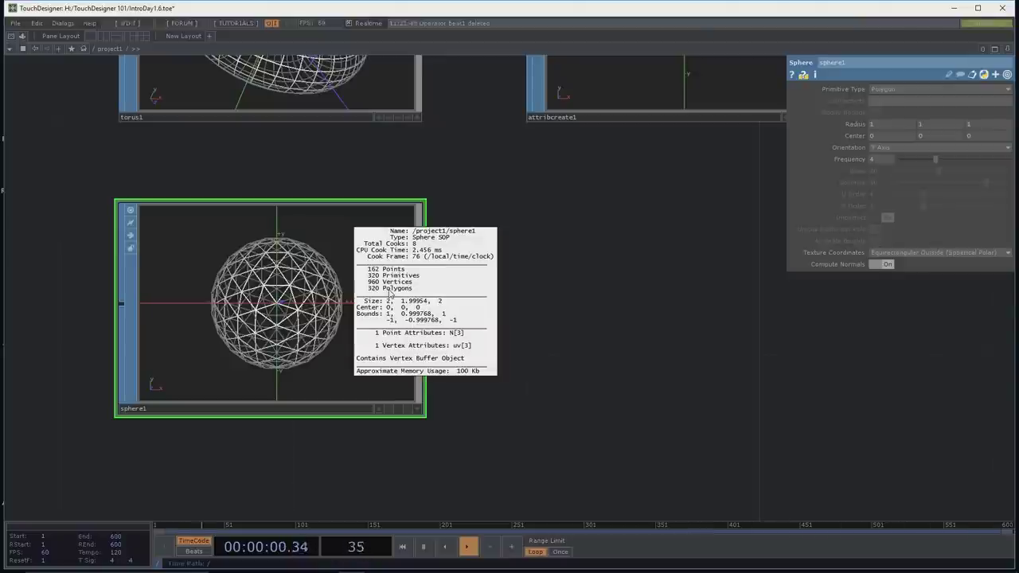
middle_drag(390, 293, 390, 293)
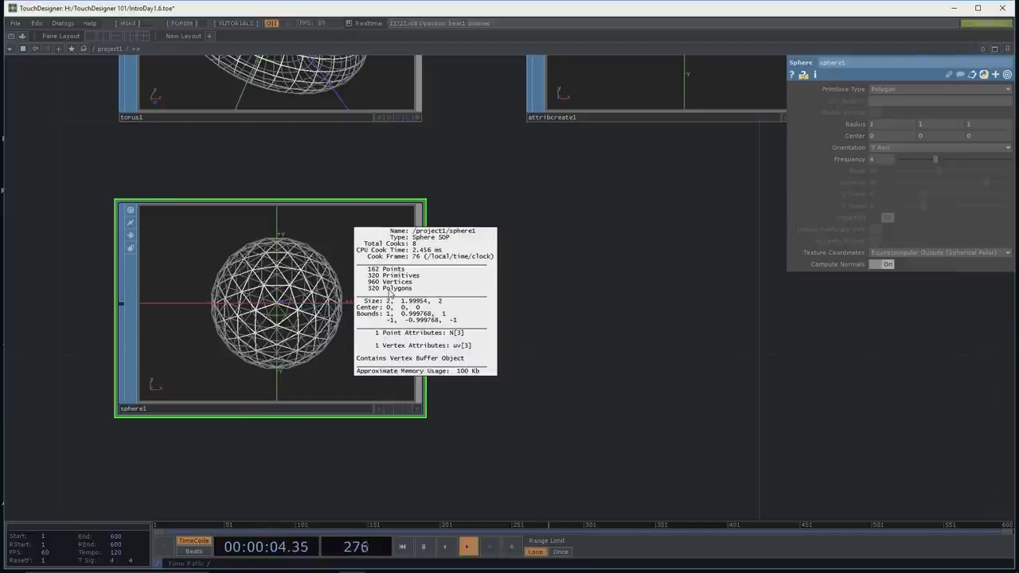
middle_drag(390, 293, 427, 255)
middle_drag(343, 94, 383, 267)
middle_drag(383, 267, 467, 249)
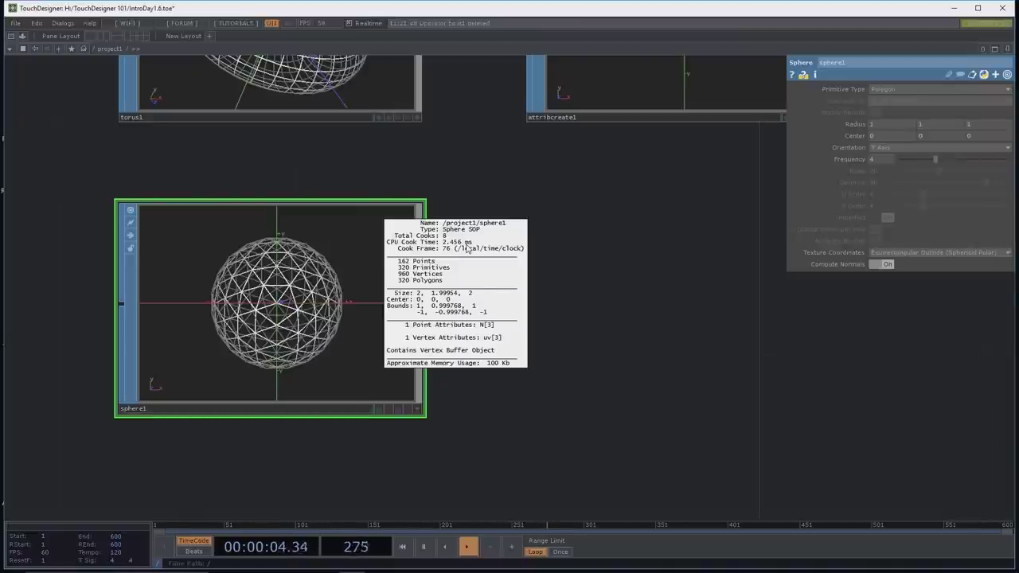
middle_drag(467, 249, 467, 249)
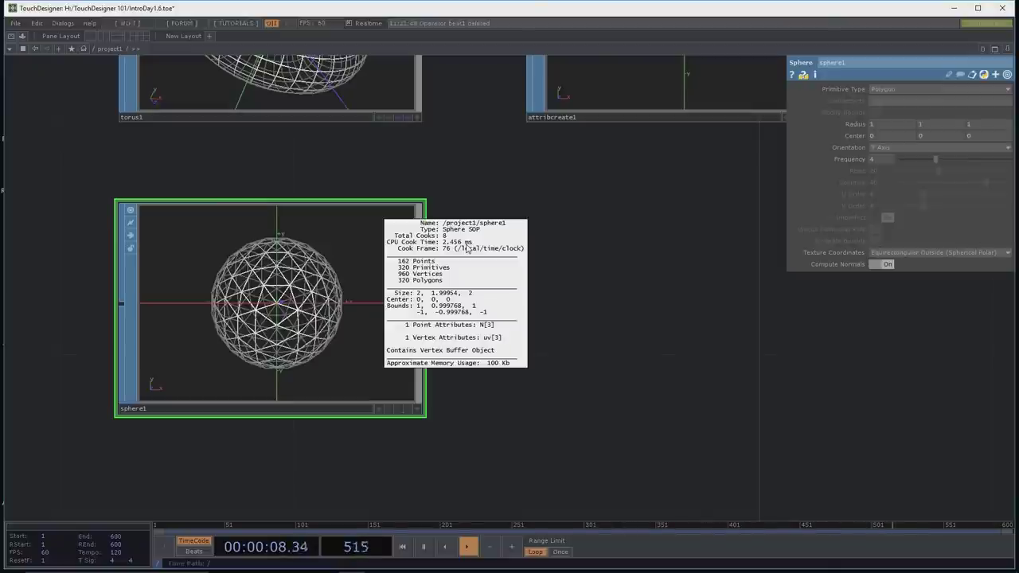
middle_drag(467, 249, 467, 249)
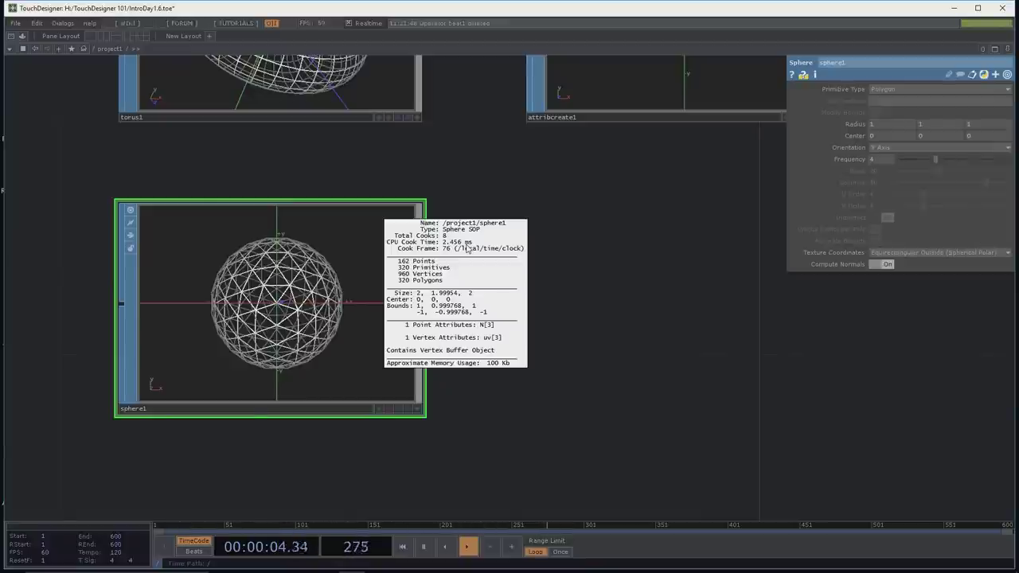
middle_drag(467, 249, 468, 250)
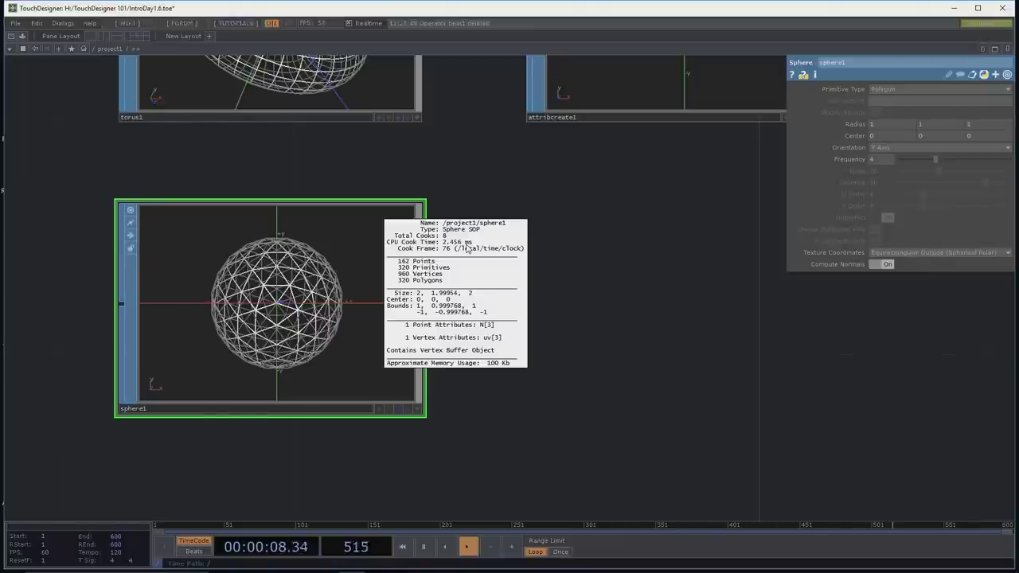
middle_drag(468, 249, 614, 269)
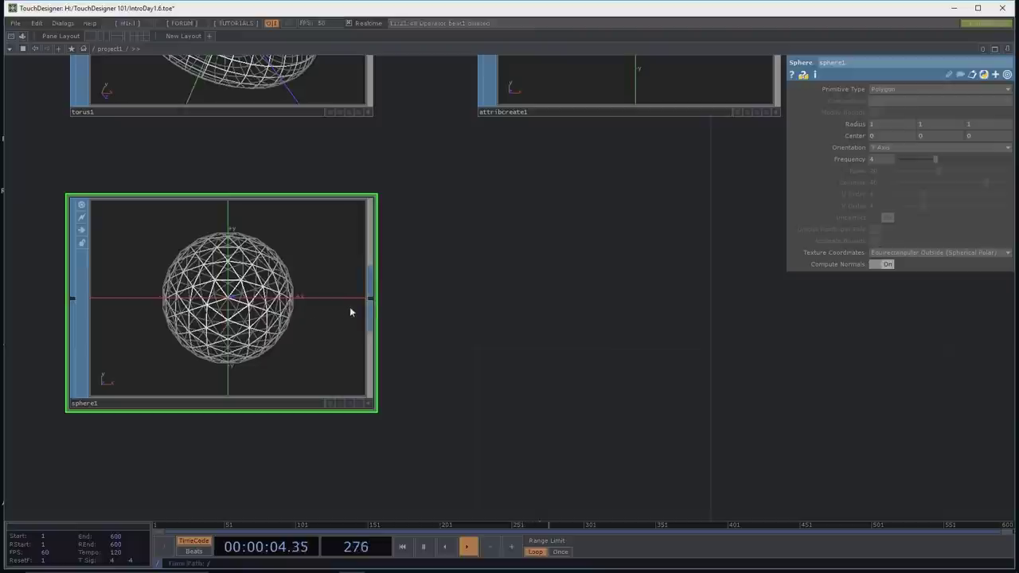
Step: Add a Transform SOP fed by the sphere's output and place it beside the sphere node
right_click(371, 302)
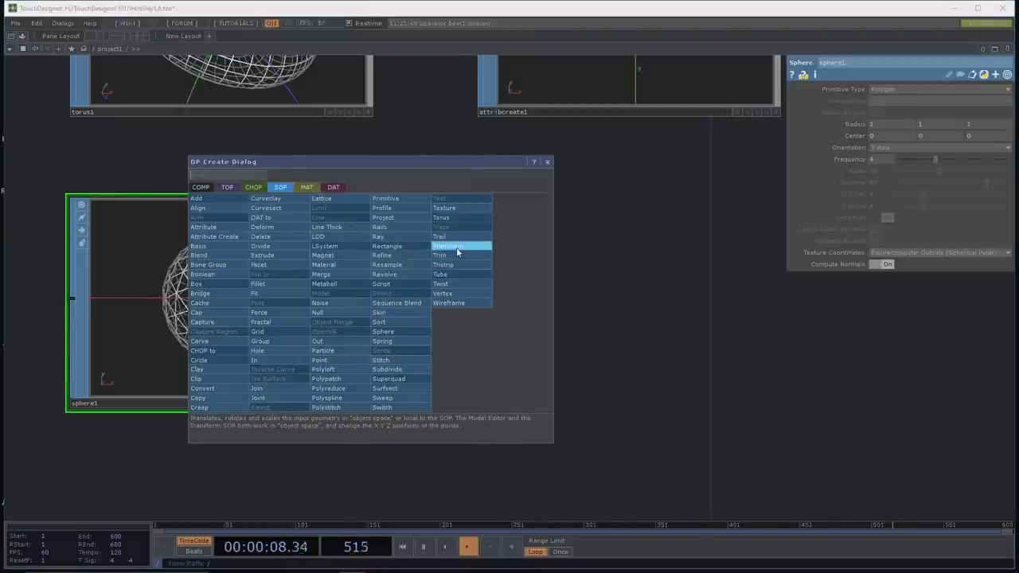
text(tra)
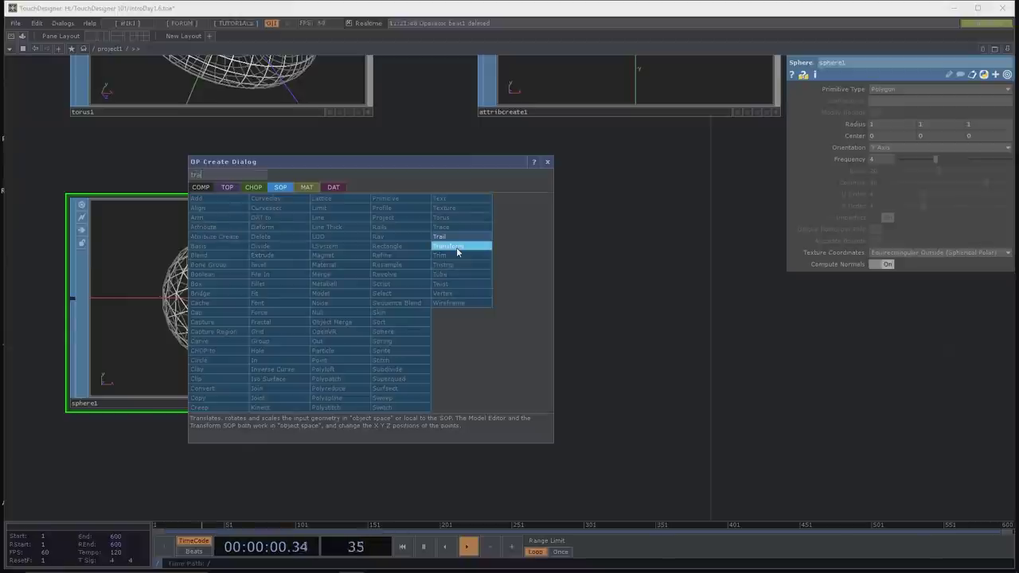
click(457, 246)
click(625, 311)
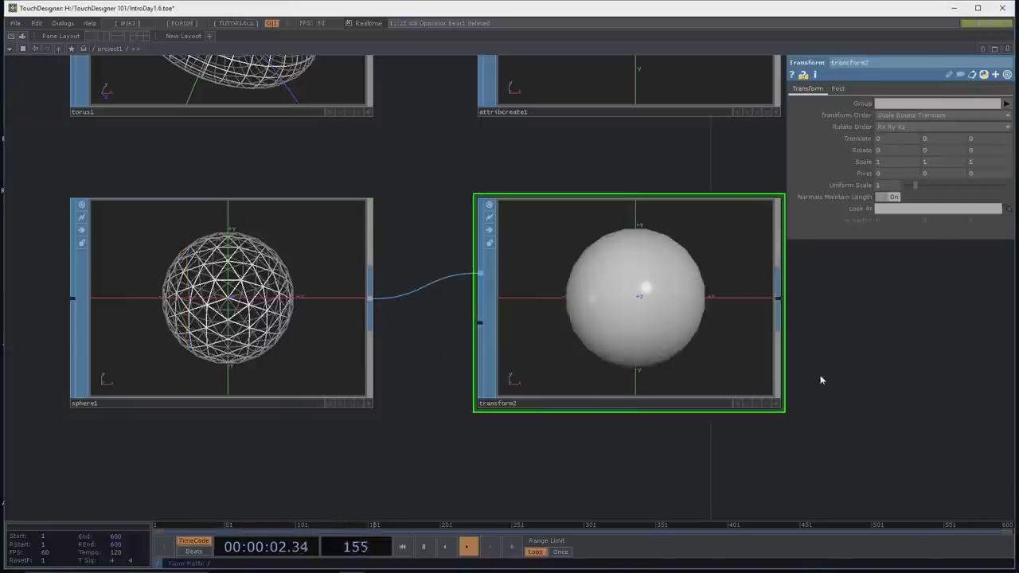
Step: Try changing the X translation and the scale of the sphere's Transform SOP, returning each to its default
drag(813, 371, 766, 359)
scroll(767, 364, down, 2)
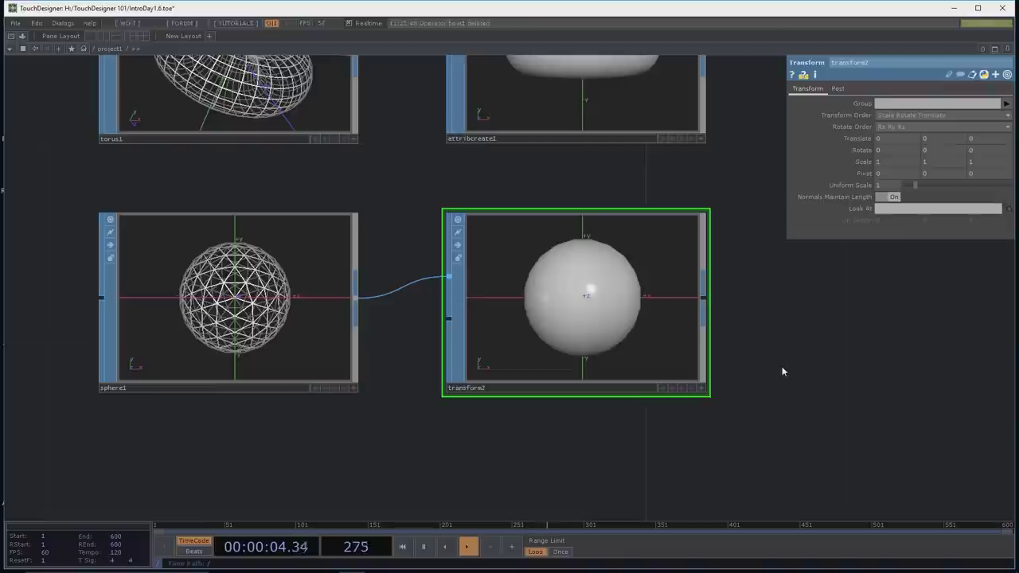
drag(796, 358, 764, 347)
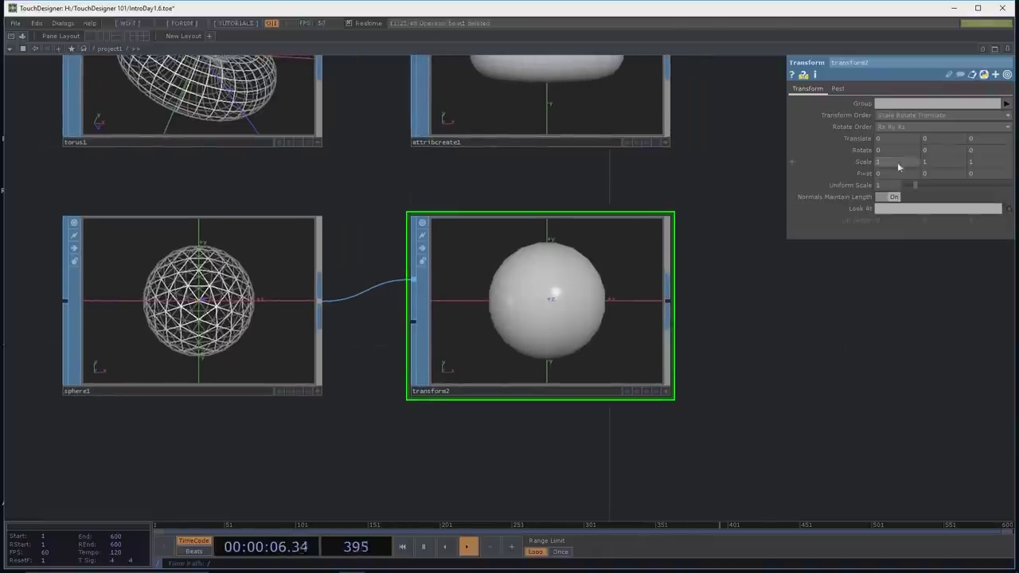
mouse_move(882, 136)
middle_down()
mouse_move(866, 129)
mouse_move(898, 137)
middle_up()
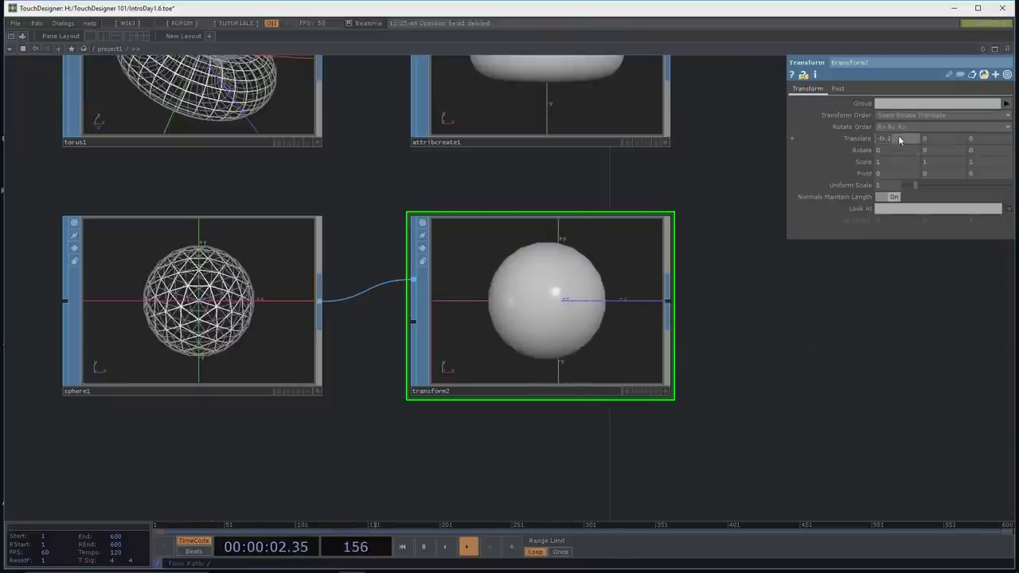
click(857, 139)
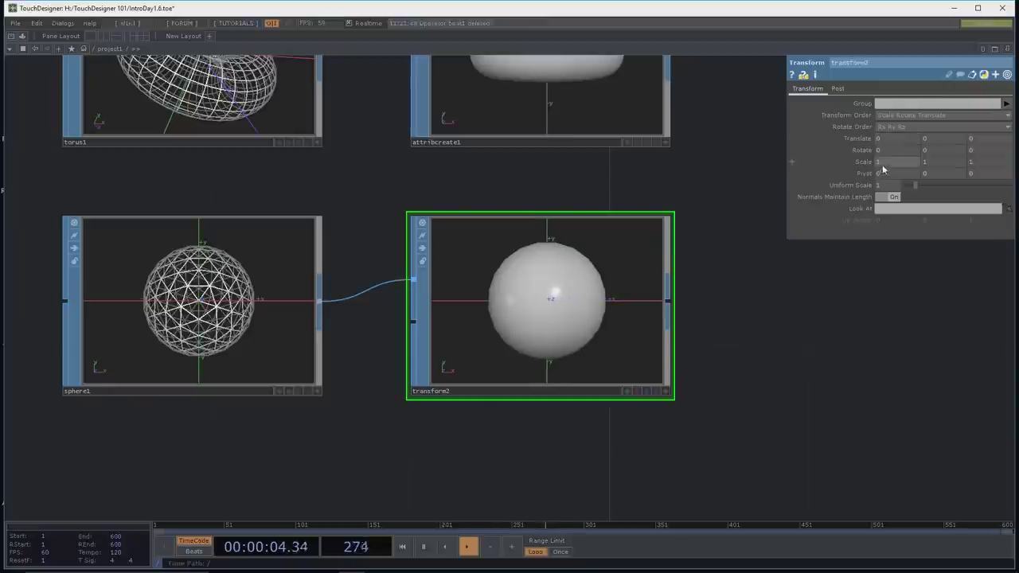
mouse_move(890, 161)
middle_down()
mouse_move(885, 150)
mouse_move(854, 150)
mouse_move(908, 150)
mouse_move(891, 150)
middle_up()
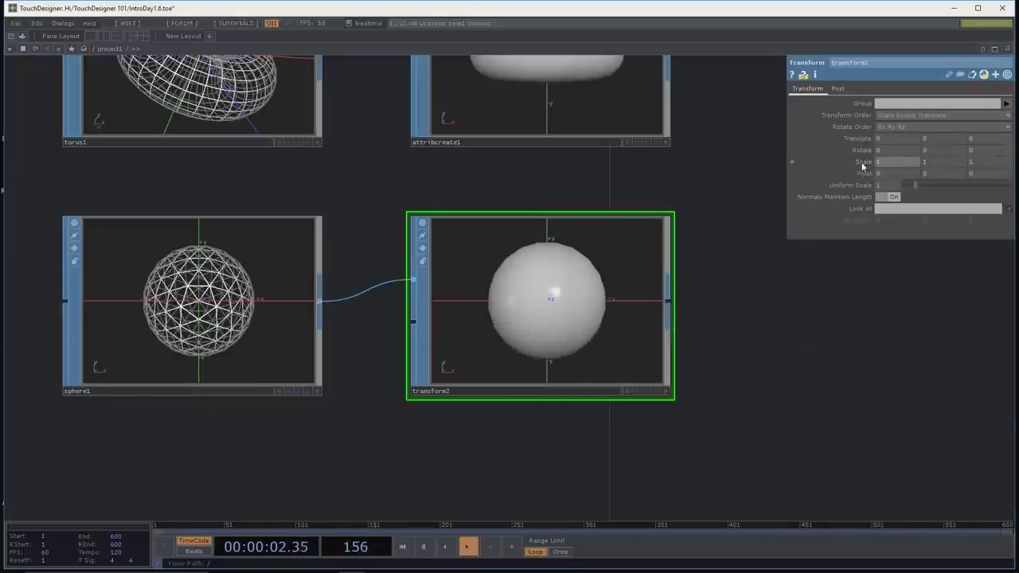
middle_drag(862, 166, 861, 146)
Step: Set the scale of the sphere's Transform SOP to 0.5 in X and 1.6 in Y
drag(837, 352, 739, 412)
scroll(739, 413, down, 1)
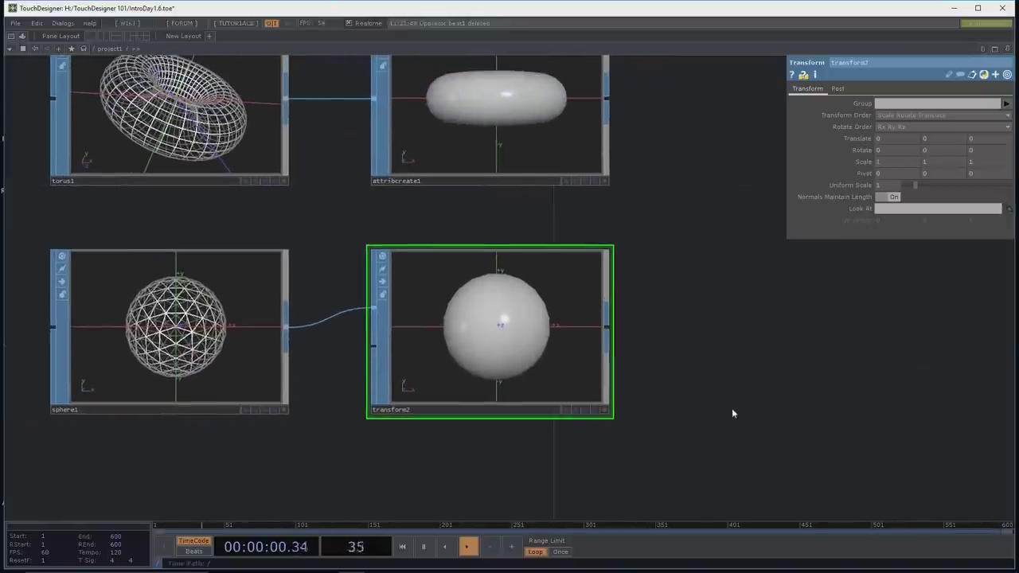
middle_drag(886, 158, 836, 151)
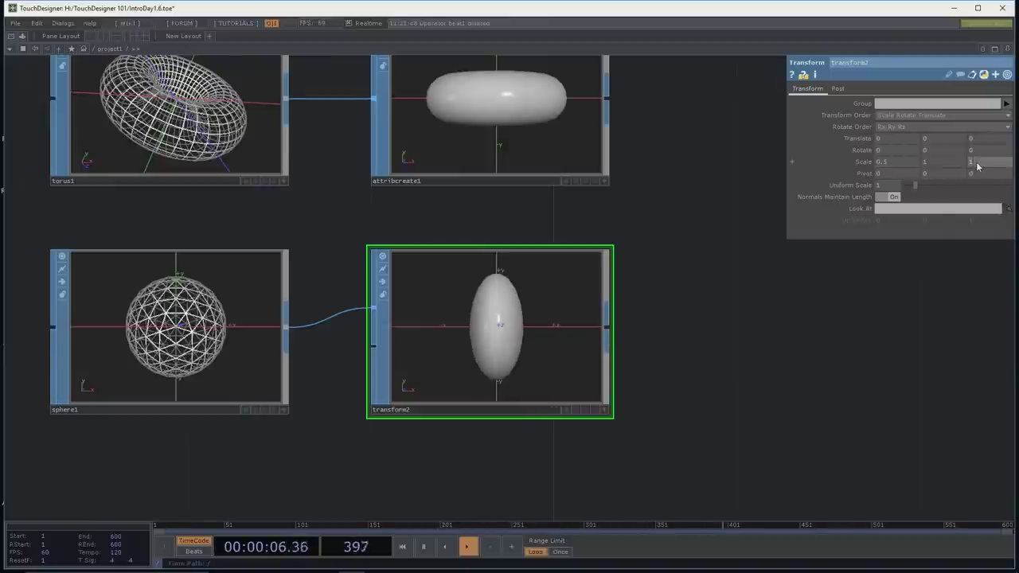
middle_drag(961, 166, 983, 158)
drag(647, 383, 653, 382)
Step: Move the Transform node below the sphere's row and place an unconnected Merge SOP beyond it
scroll(673, 330, down, 4)
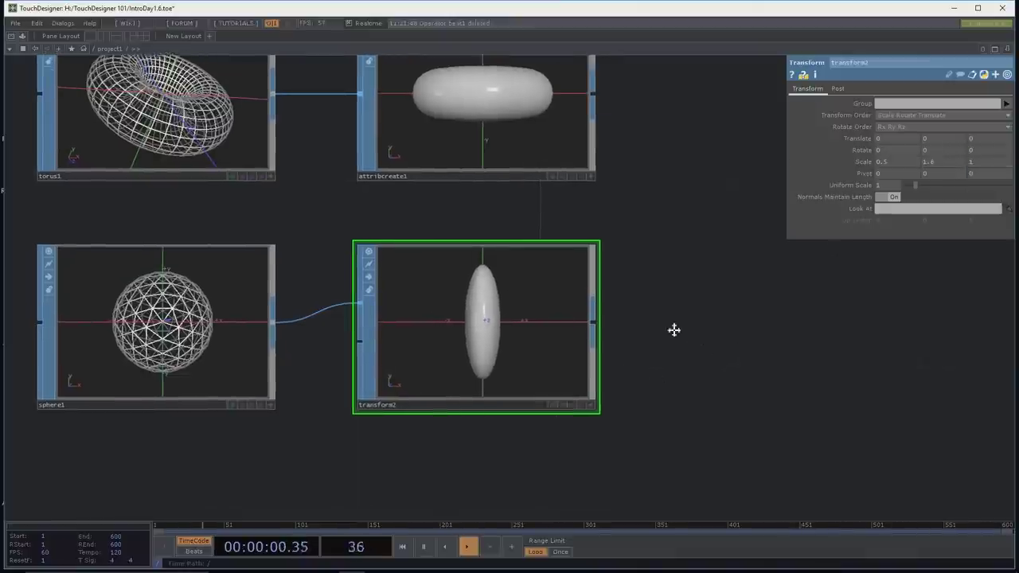
drag(562, 344, 568, 417)
drag(695, 325, 630, 277)
key(Tab)
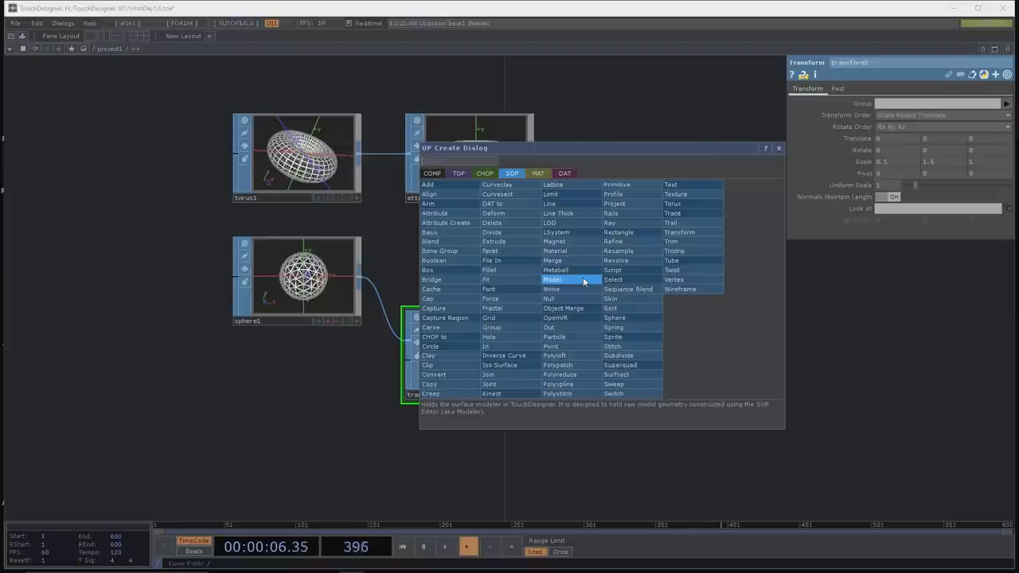
click(582, 278)
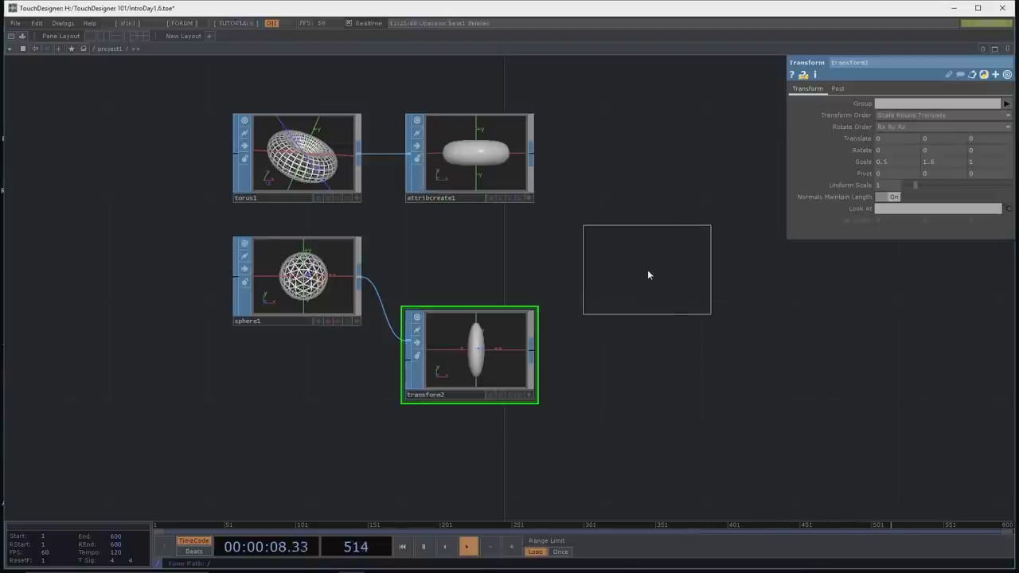
click(641, 279)
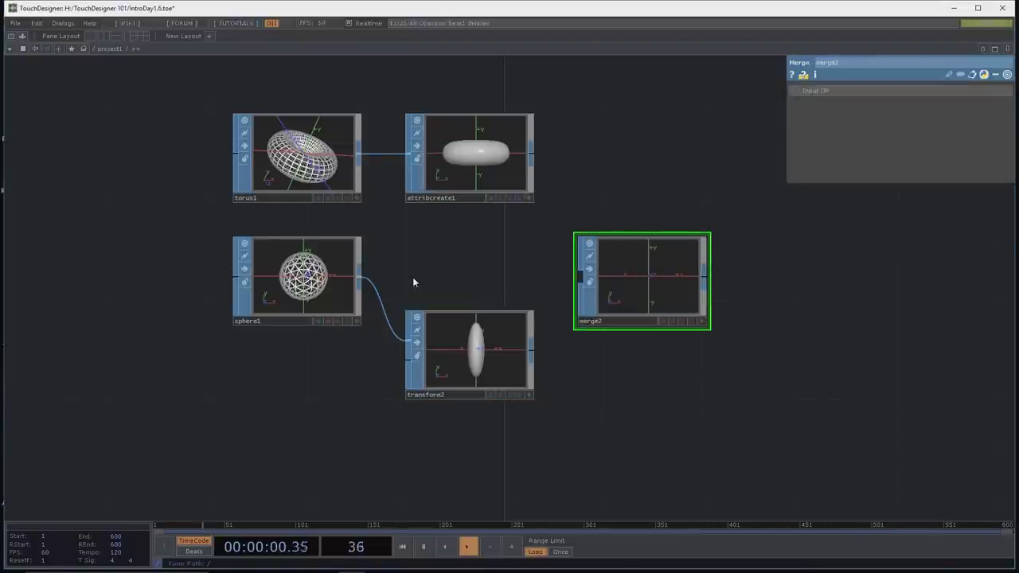
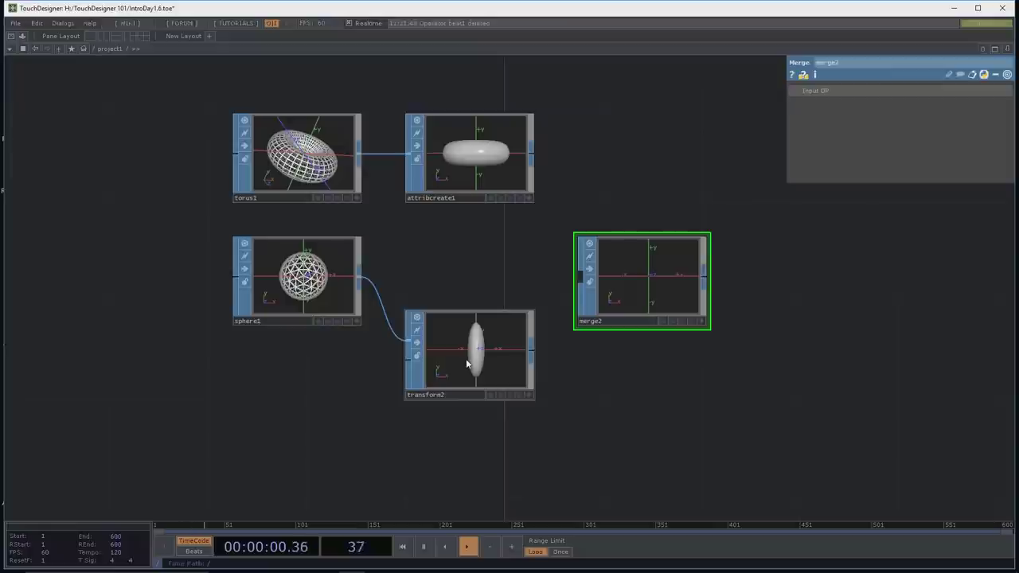
Step: Try a frequency of 2 on the sphere and return it to 4
click(291, 282)
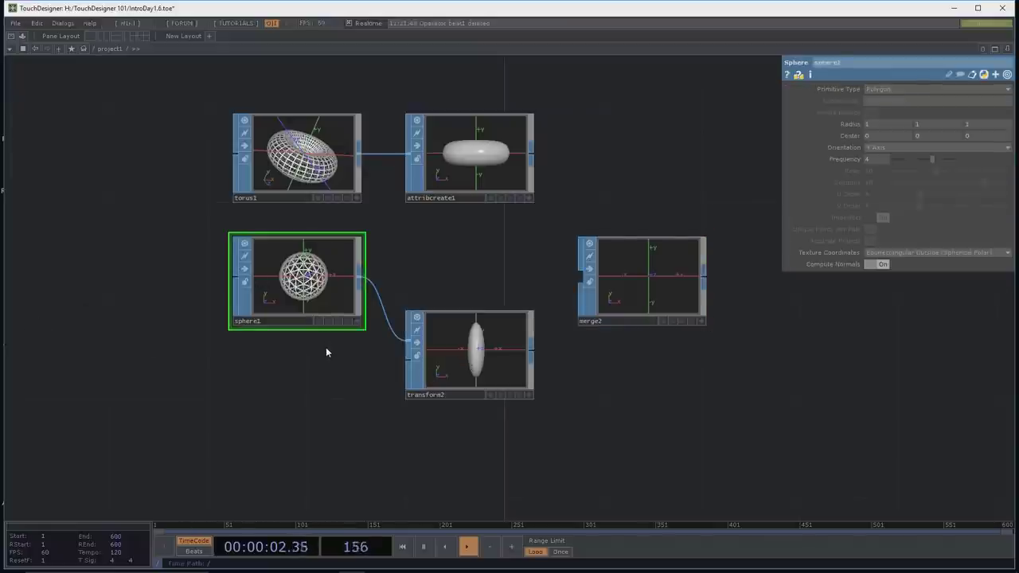
scroll(334, 345, up, 5)
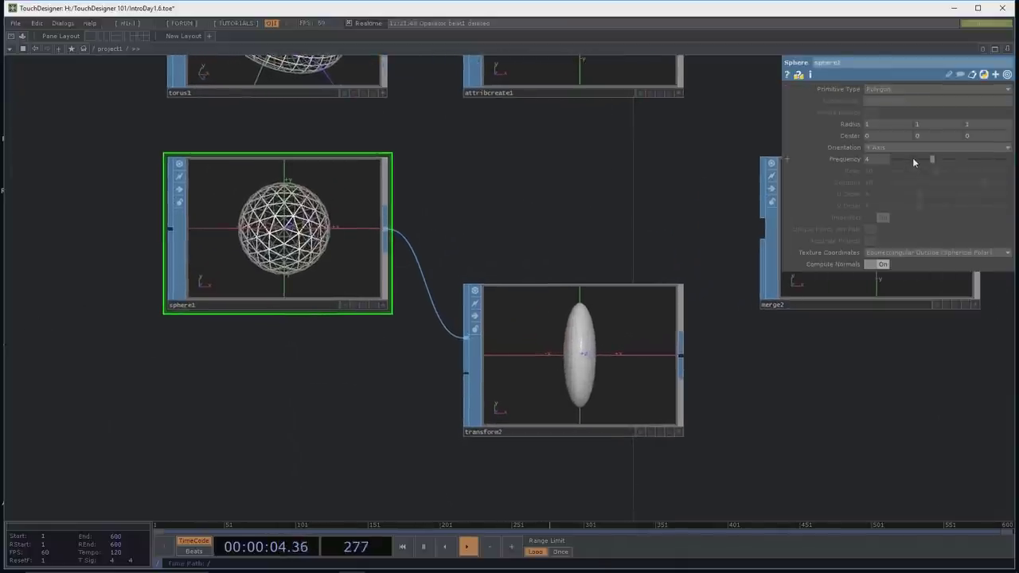
click(913, 160)
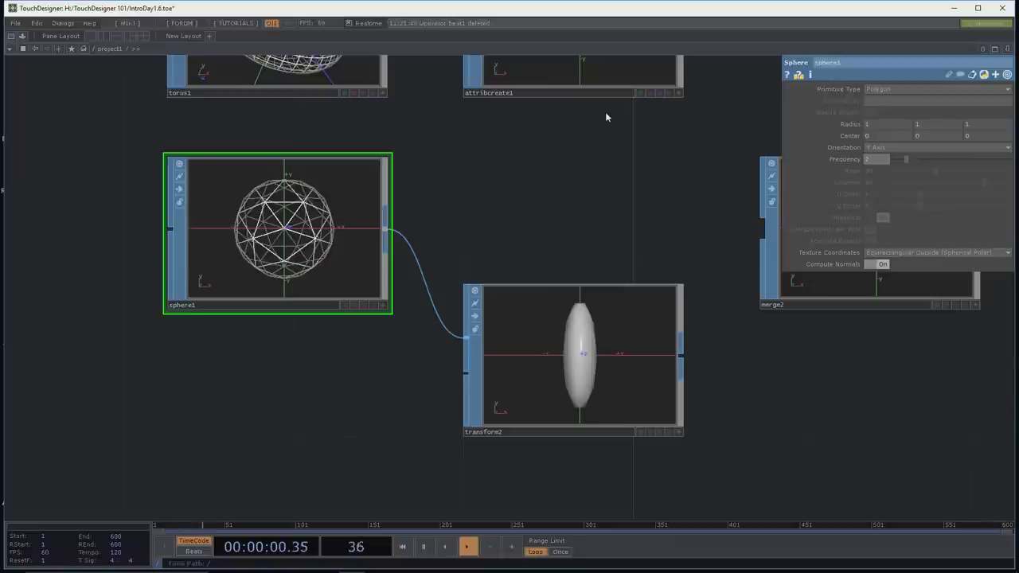
drag(912, 160, 938, 163)
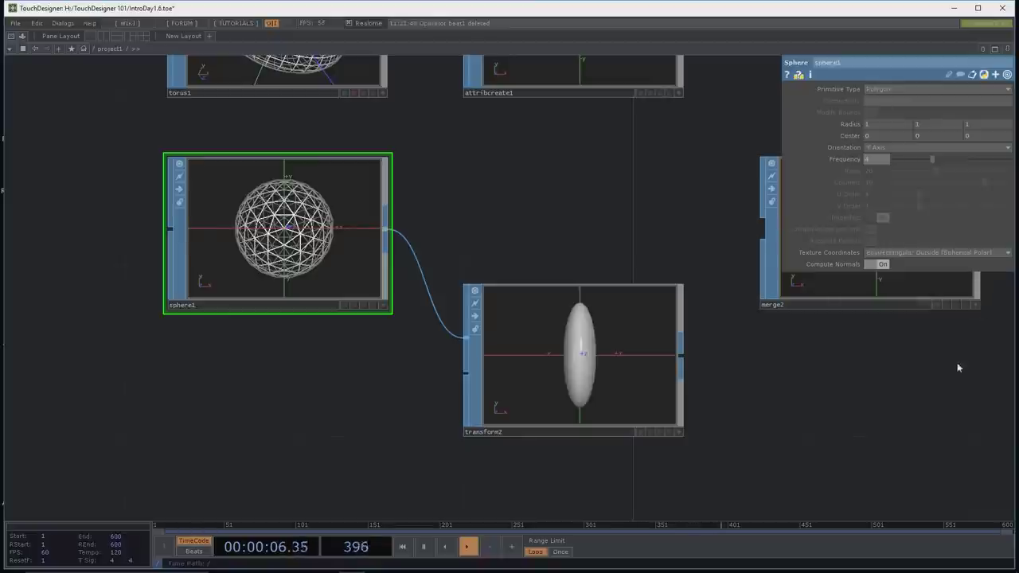
Step: Set the Z rotation of the sphere's Transform SOP to -40
drag(907, 343, 800, 337)
scroll(757, 355, down, 2)
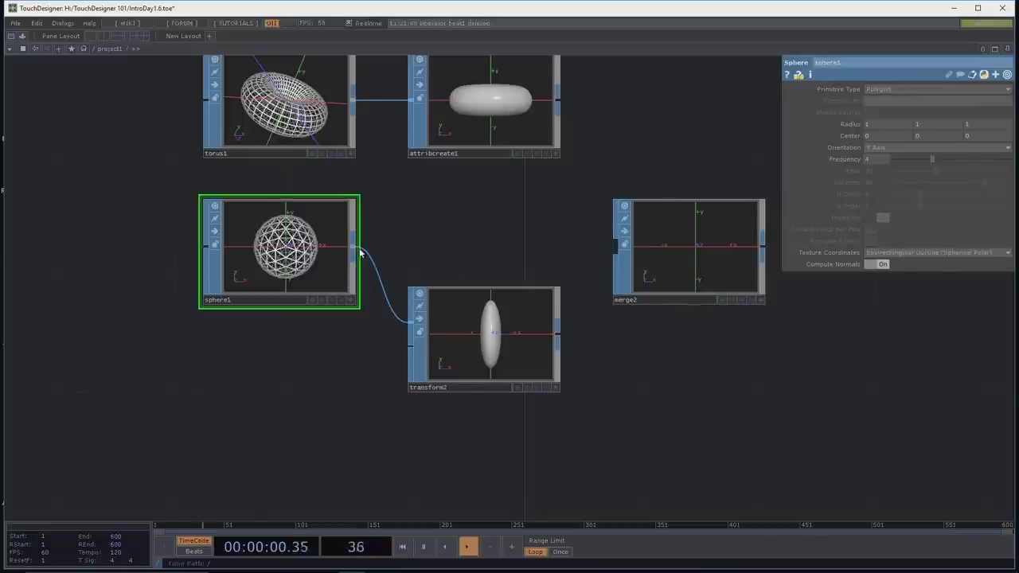
drag(500, 269, 477, 253)
click(492, 324)
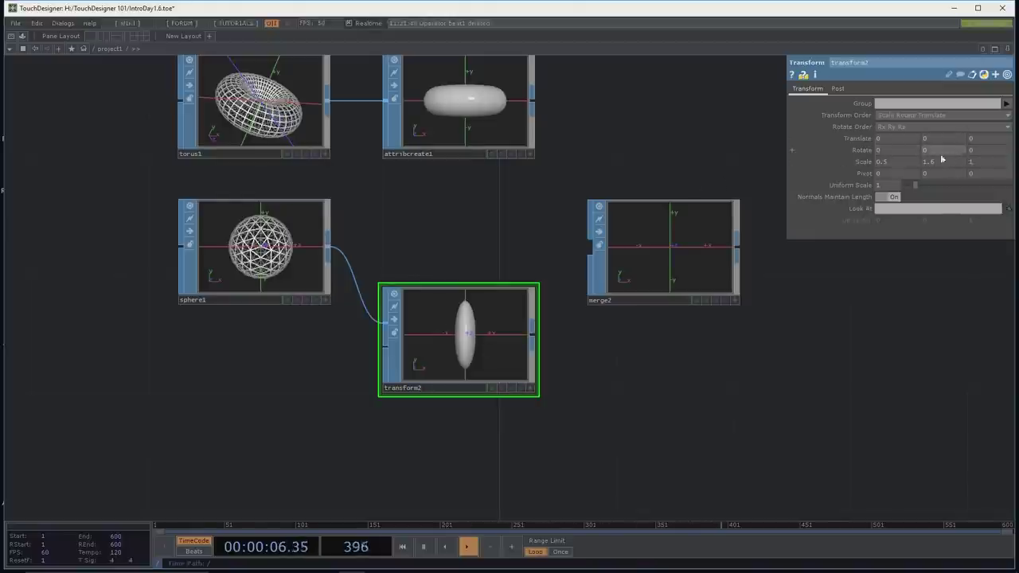
middle_drag(895, 154, 899, 129)
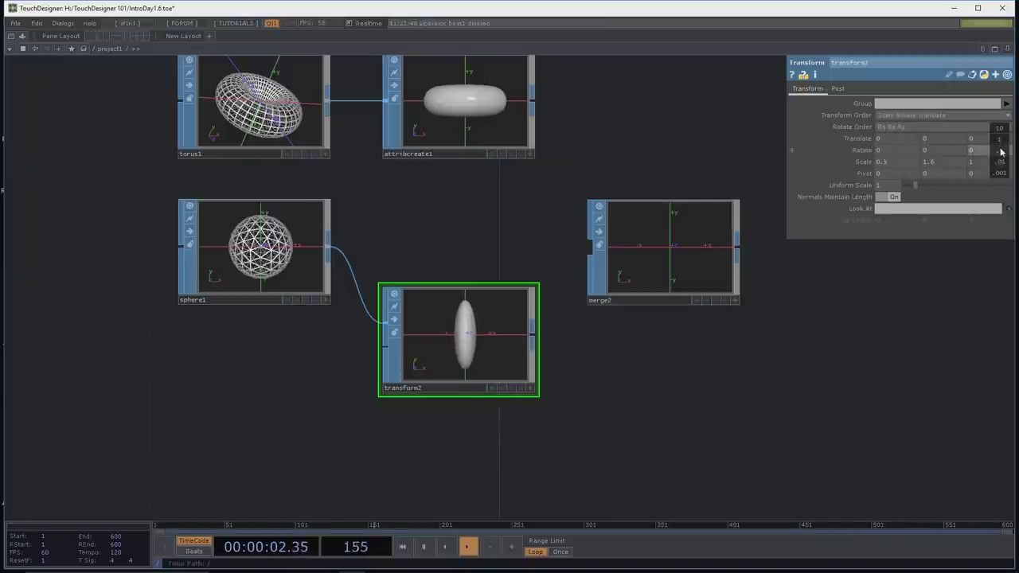
middle_drag(1008, 127, 1000, 130)
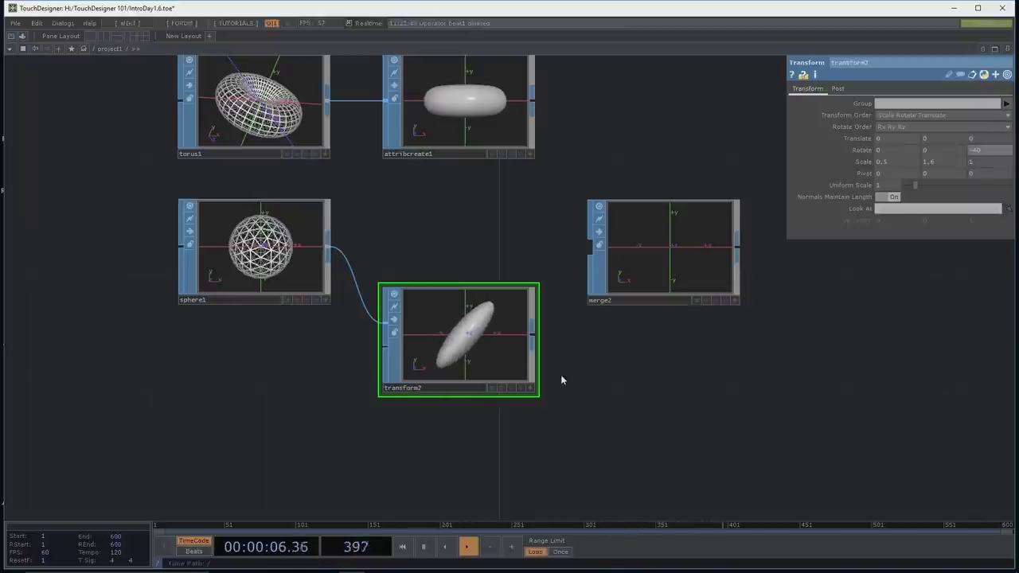
Step: Connect the outputs of the sphere and its Transform SOP to the Merge SOP's input
drag(504, 248, 590, 239)
drag(536, 337, 590, 254)
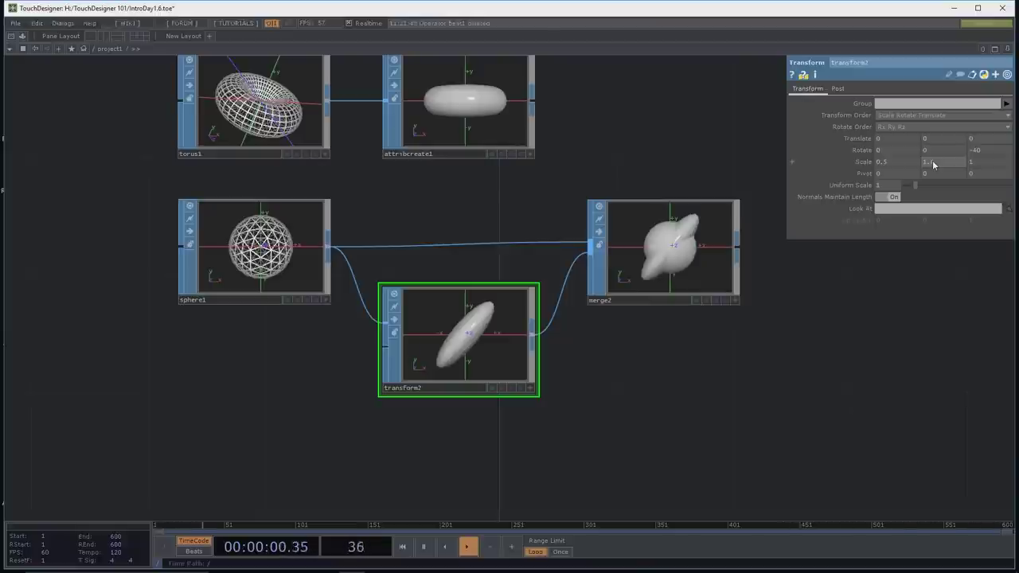
Step: Add another Transform SOP fed by the Merge SOP's output
drag(753, 354, 564, 393)
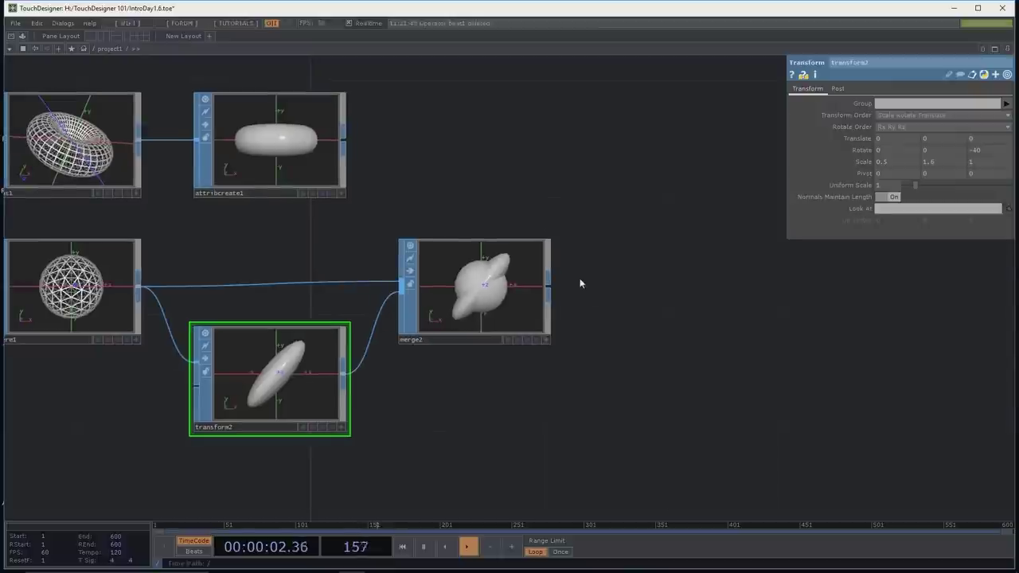
right_click(546, 290)
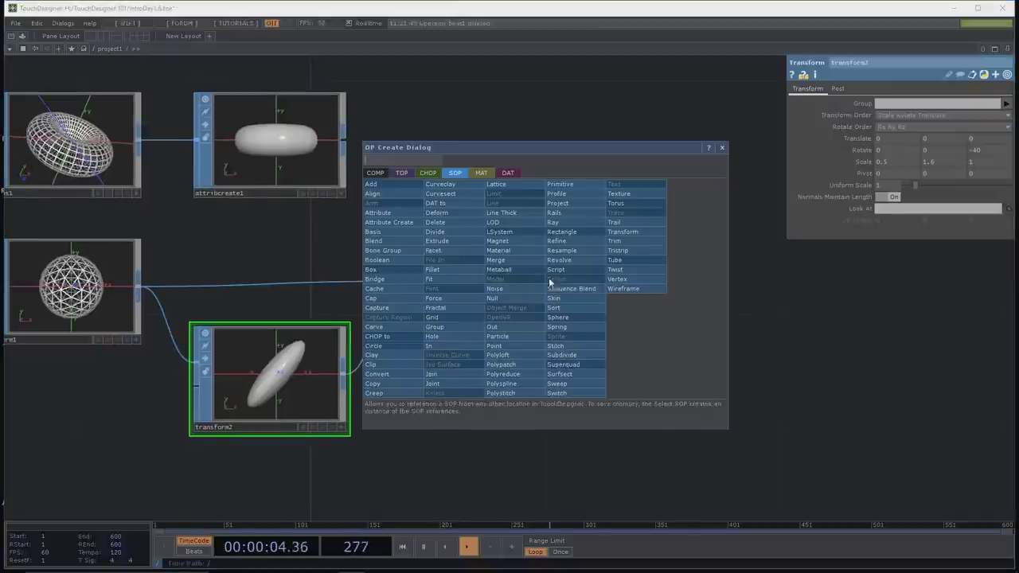
click(622, 232)
click(669, 284)
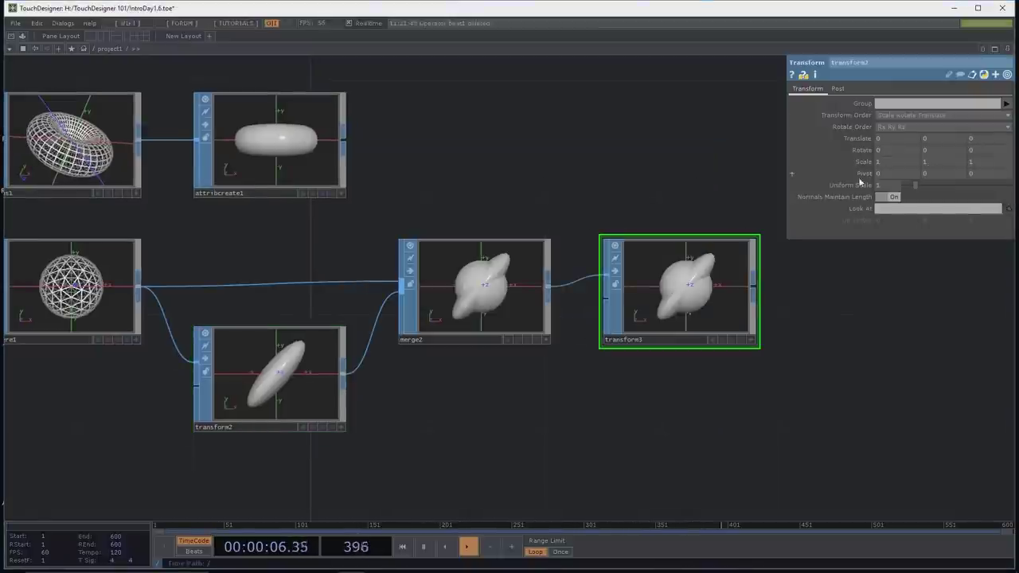
Step: Turn off adaptive homing in the new Transform's viewer and try scaling the merged geometry on all axes
middle_drag(860, 165, 858, 146)
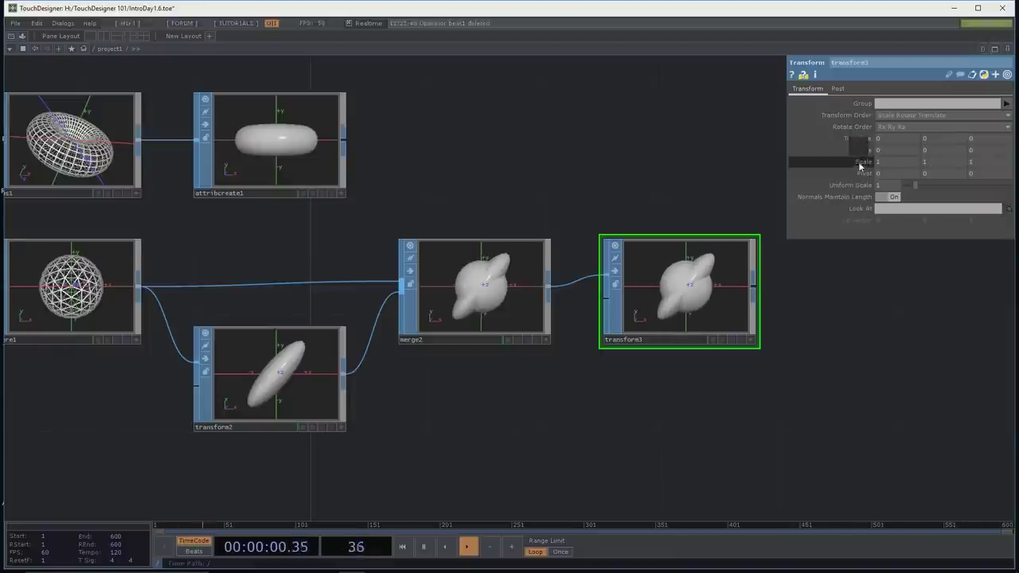
click(748, 340)
right_click(711, 298)
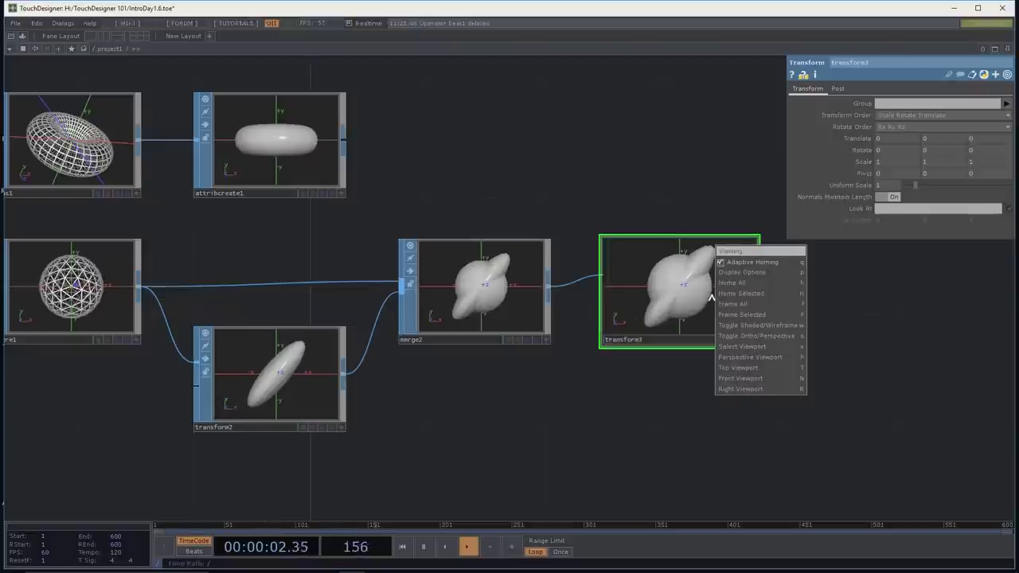
click(727, 265)
click(749, 339)
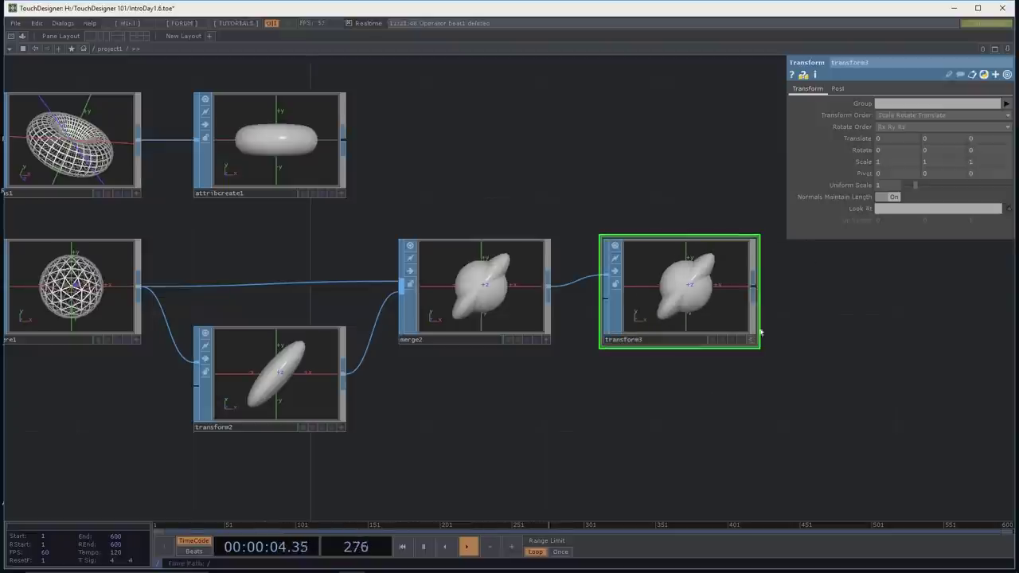
middle_drag(858, 165, 857, 145)
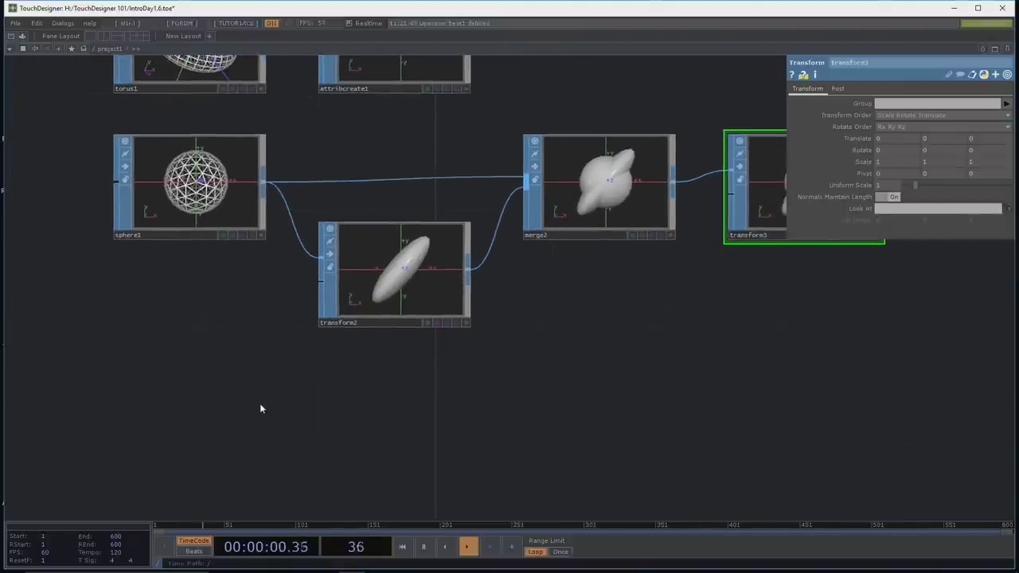
Step: Create a Grid SOP and place it in open space below the sphere node
key(Tab)
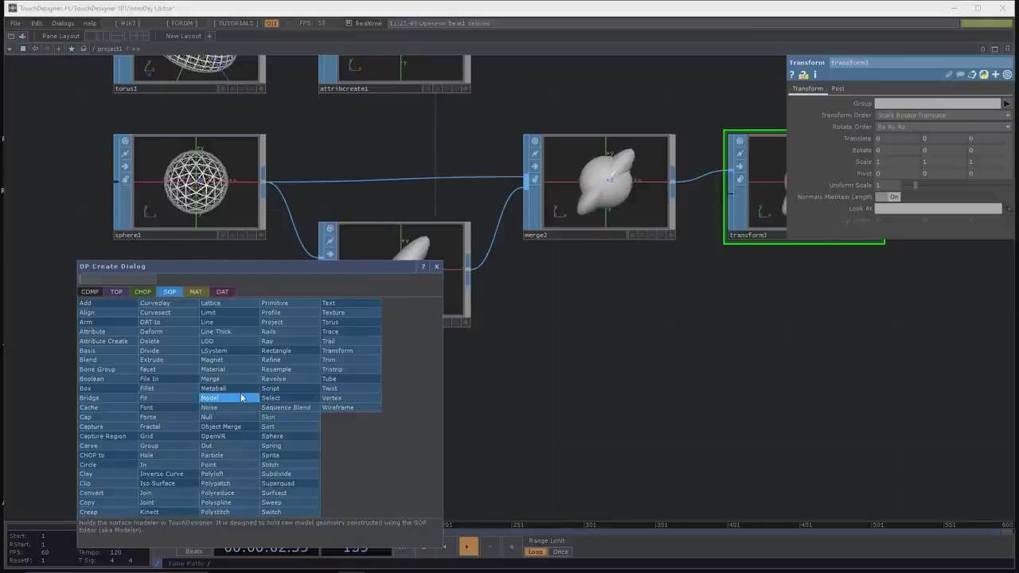
text(gri)
key(Return)
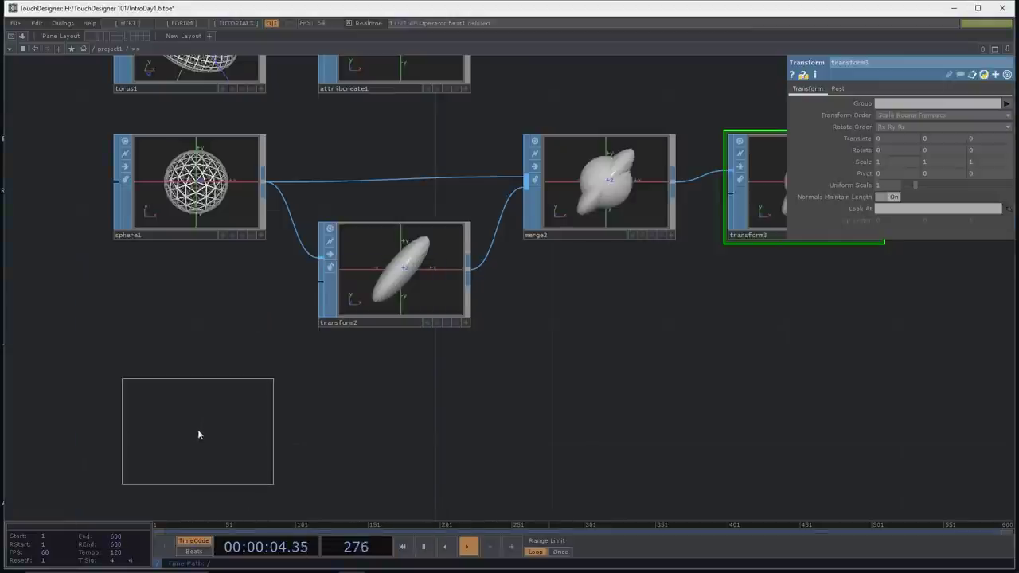
click(198, 430)
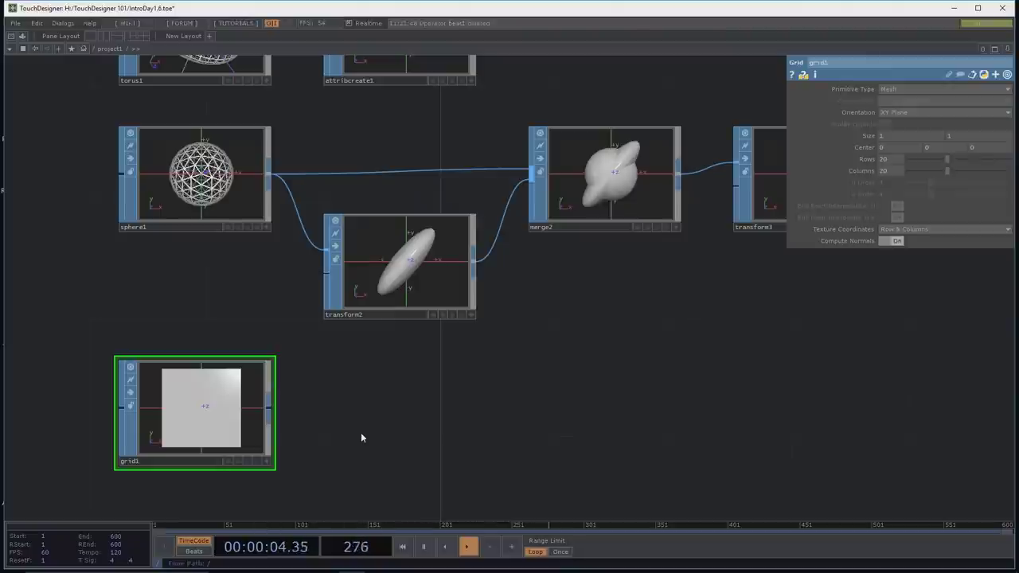
scroll(380, 428, up, 2)
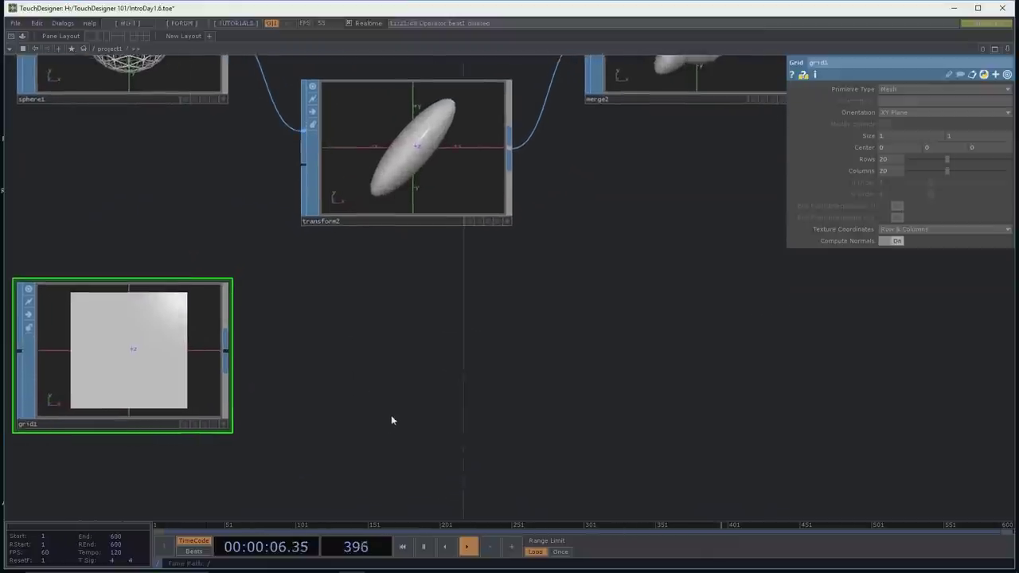
Step: Add a Noise SOP fed by the Grid SOP's output and place it beside the grid
drag(385, 423, 362, 390)
right_click(279, 323)
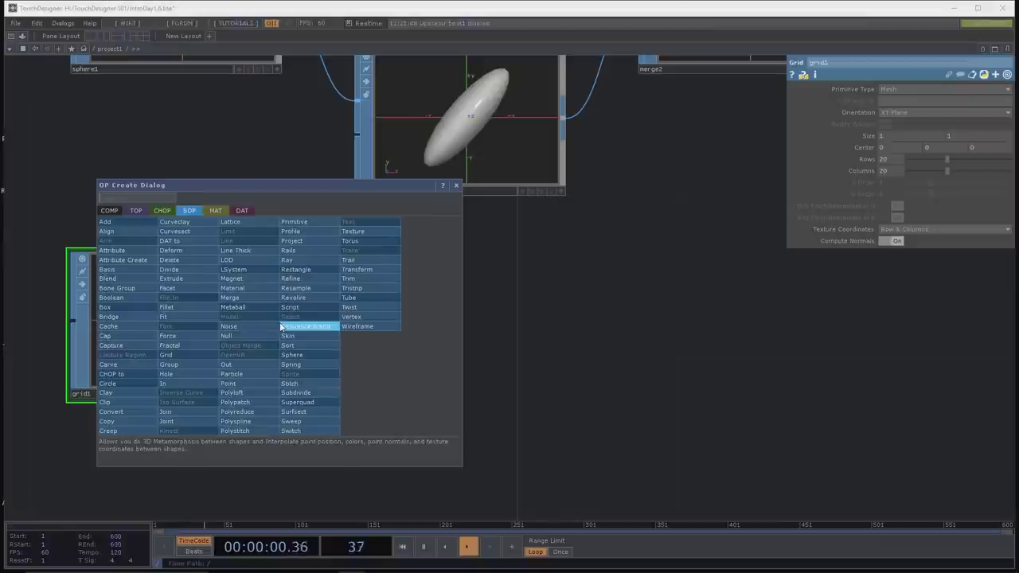
text(noise)
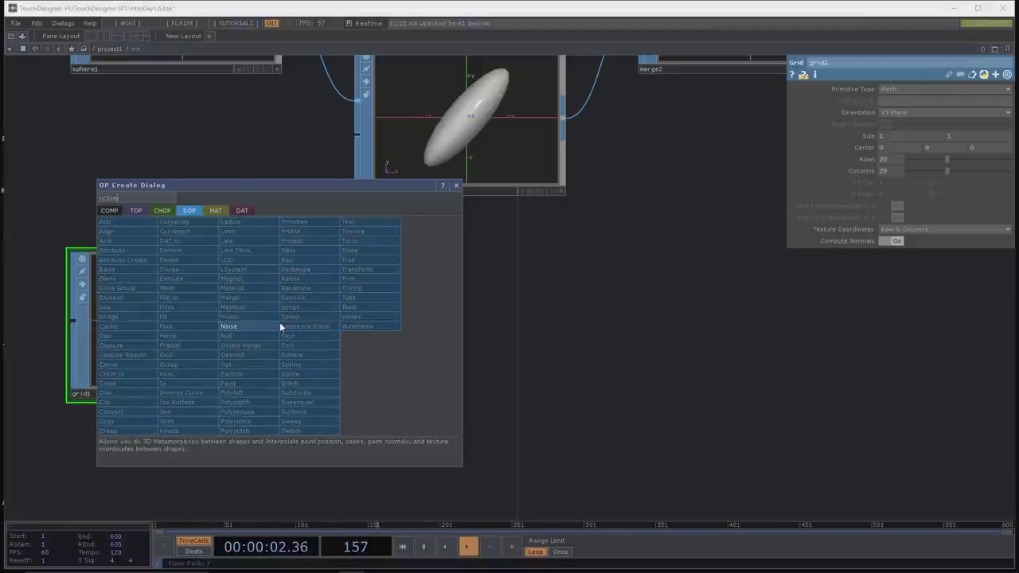
click(271, 329)
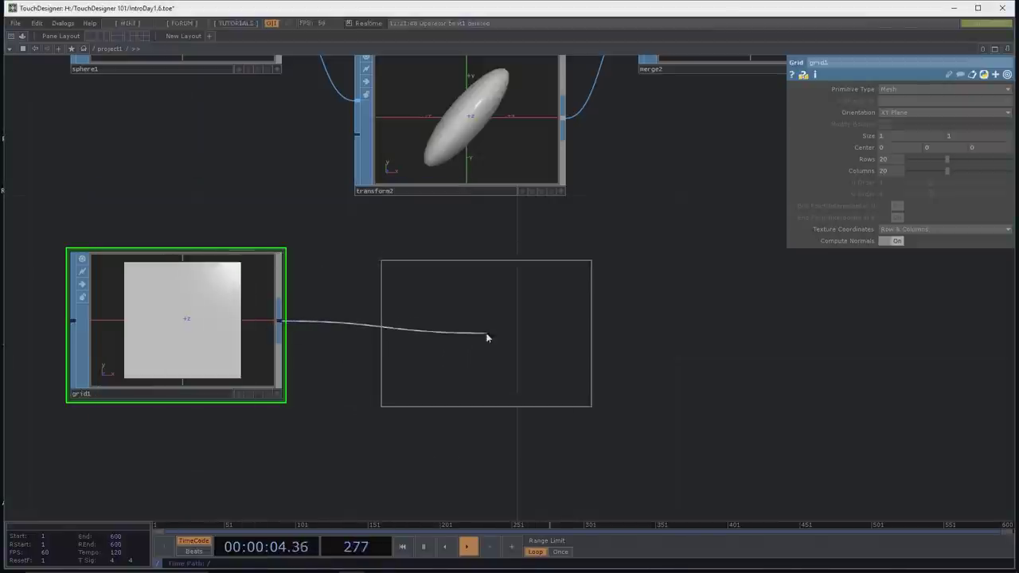
click(466, 327)
scroll(677, 373, up, 2)
drag(694, 375, 845, 370)
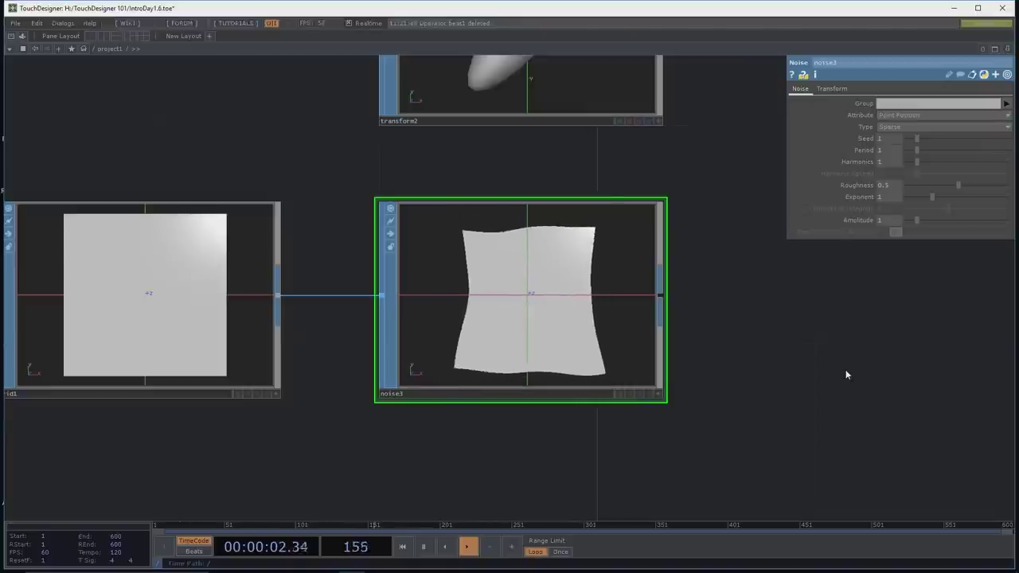
drag(866, 373, 845, 335)
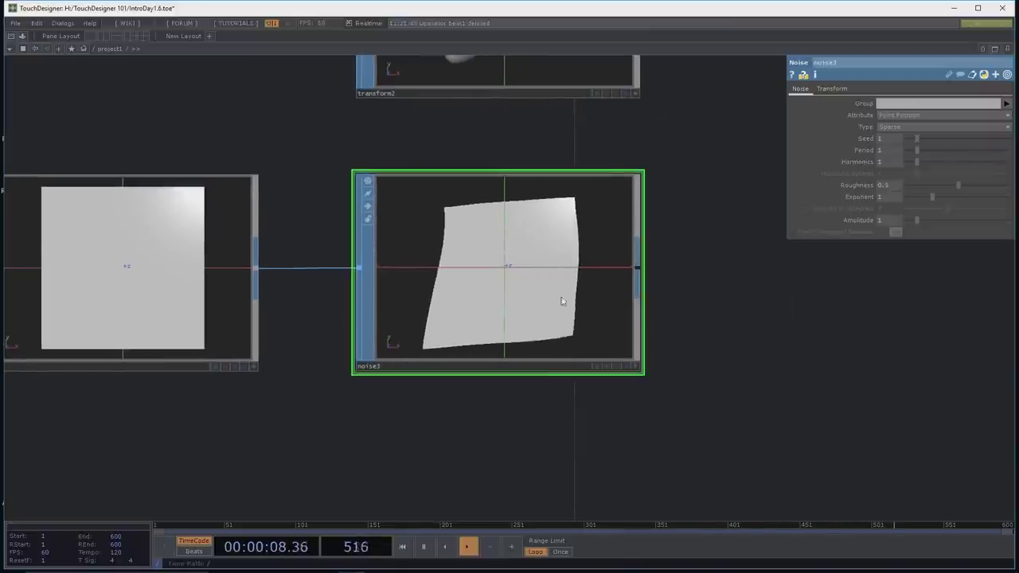
Step: Inspect the Grid SOP's info, including its point count and its point and vertex attributes
middle_drag(190, 303, 212, 311)
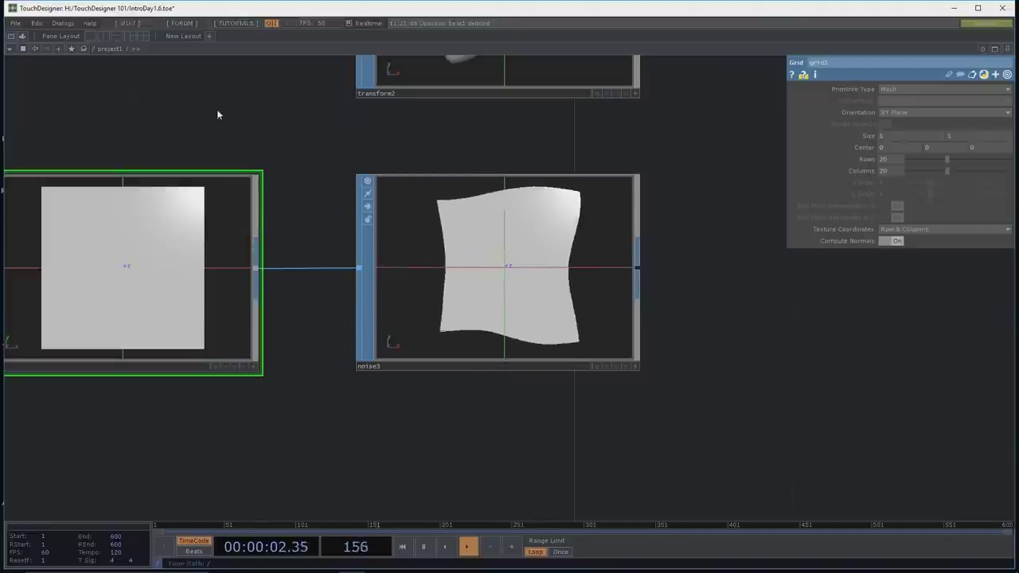
drag(215, 104, 278, 115)
middle_click(190, 318)
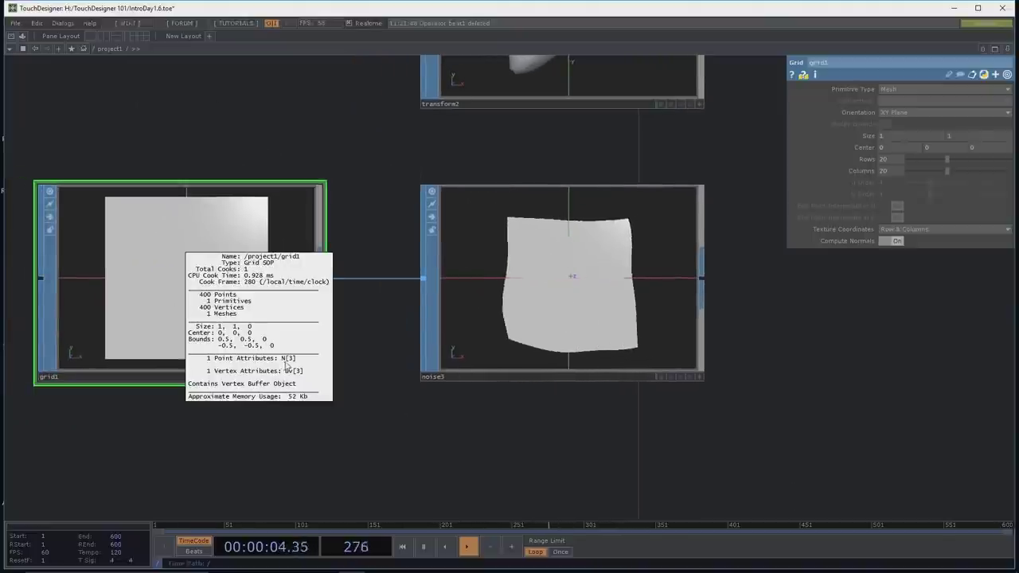
middle_drag(222, 275, 209, 228)
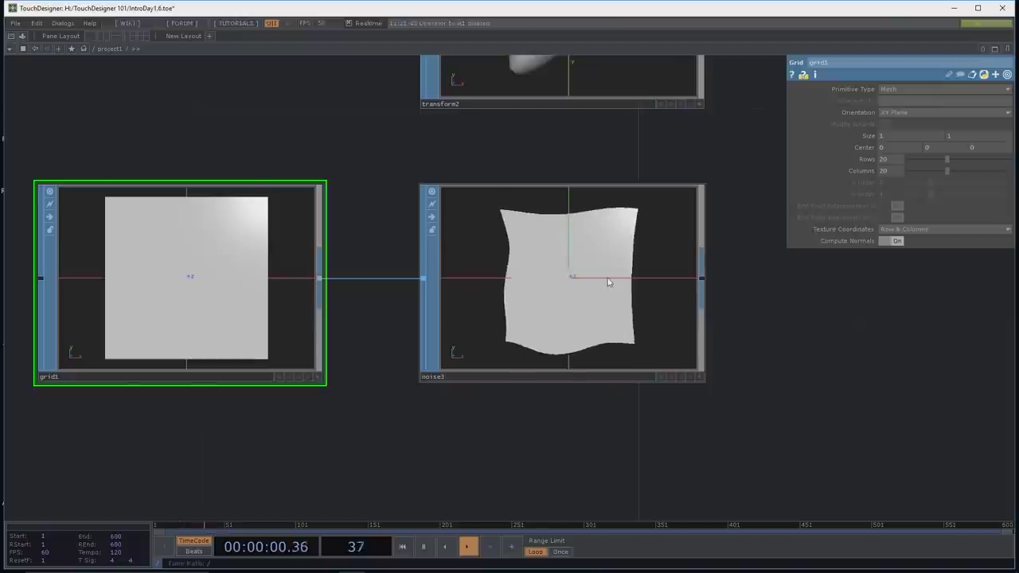
Step: Add an Attribute Create SOP after the Noise SOP and turn on Compute Normals
drag(773, 298, 738, 298)
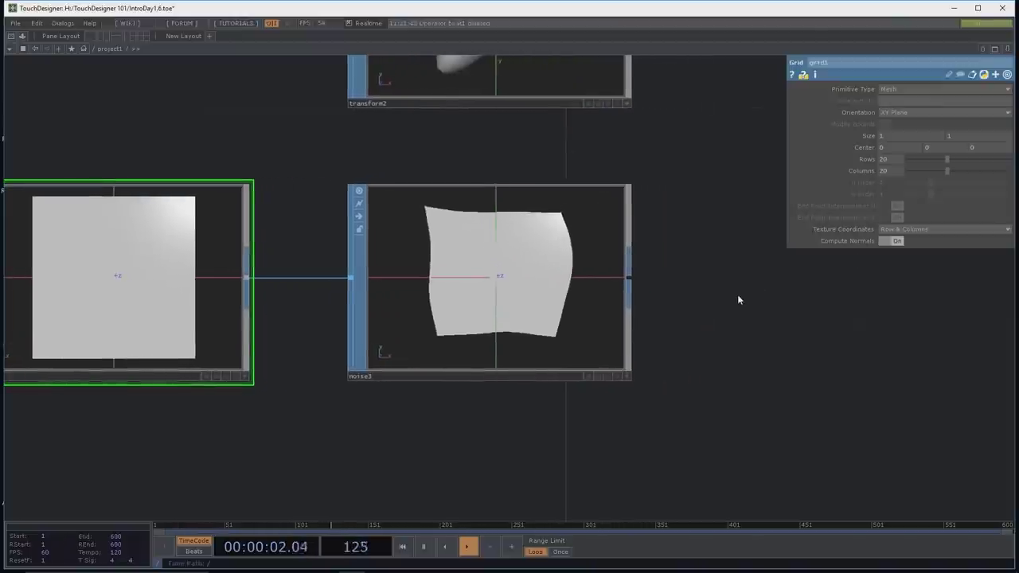
click(550, 256)
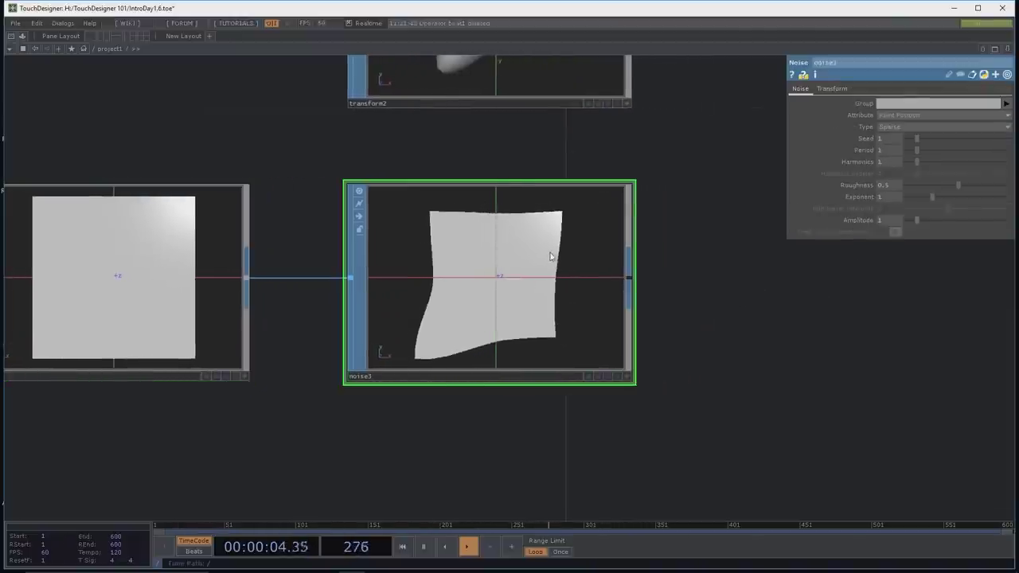
drag(743, 292, 627, 283)
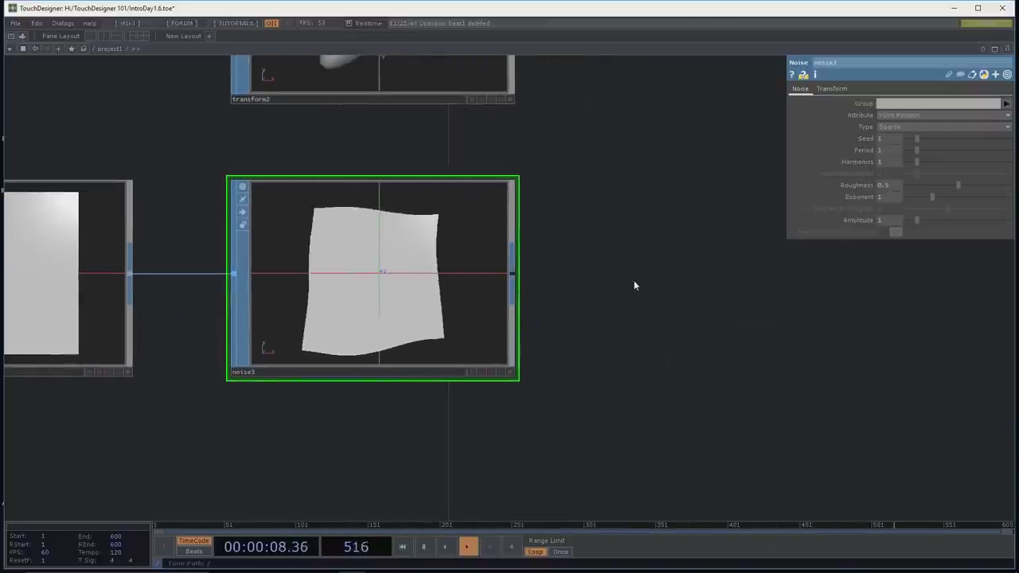
click(512, 276)
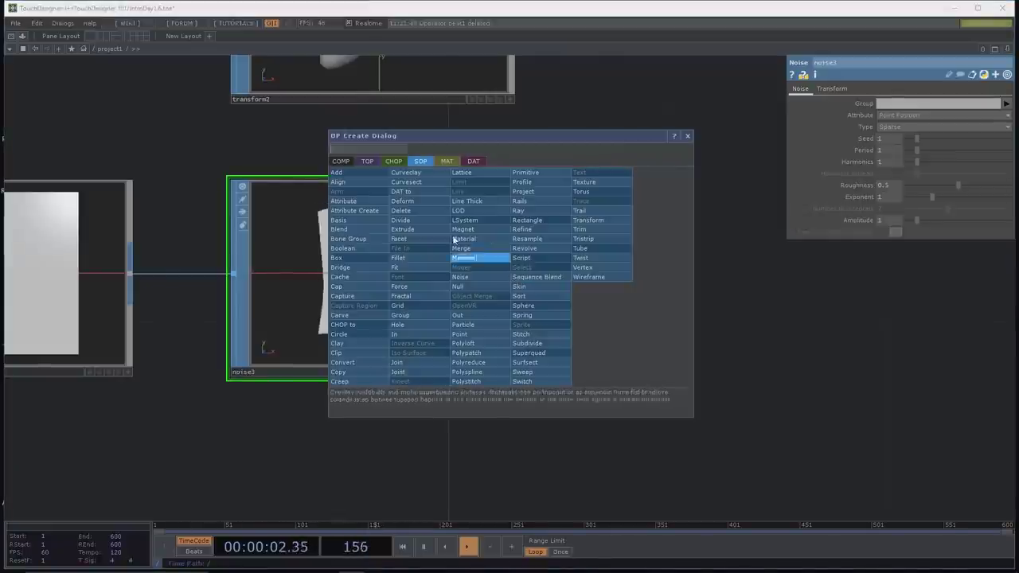
click(384, 211)
click(696, 276)
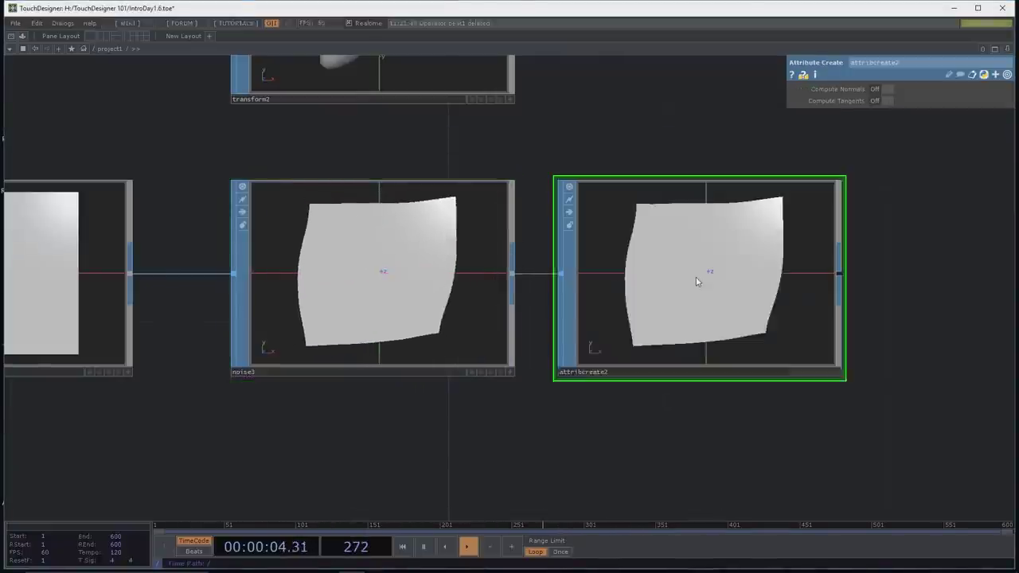
click(888, 88)
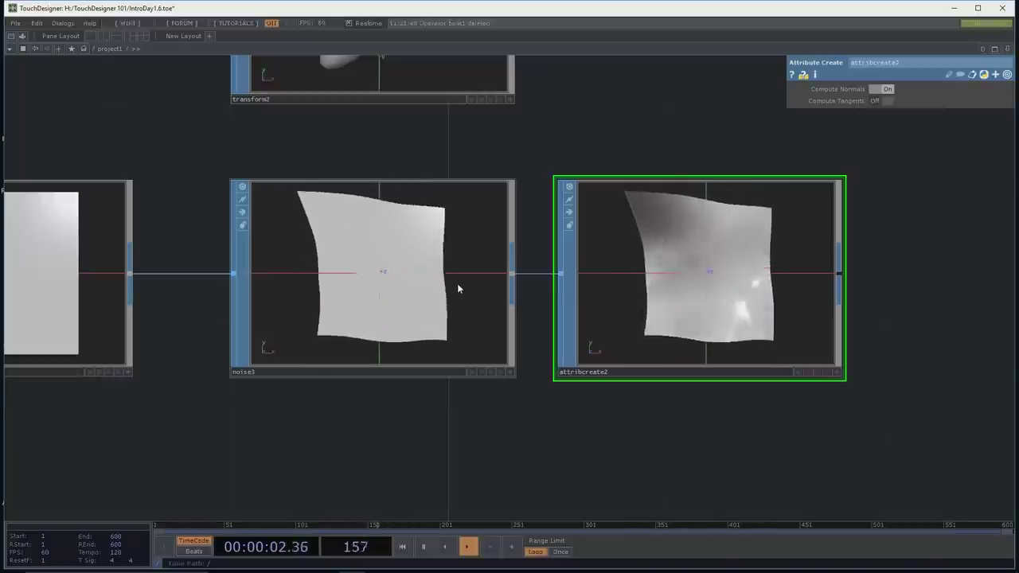
Step: Set the Noise SOP's period to 0.54
click(386, 274)
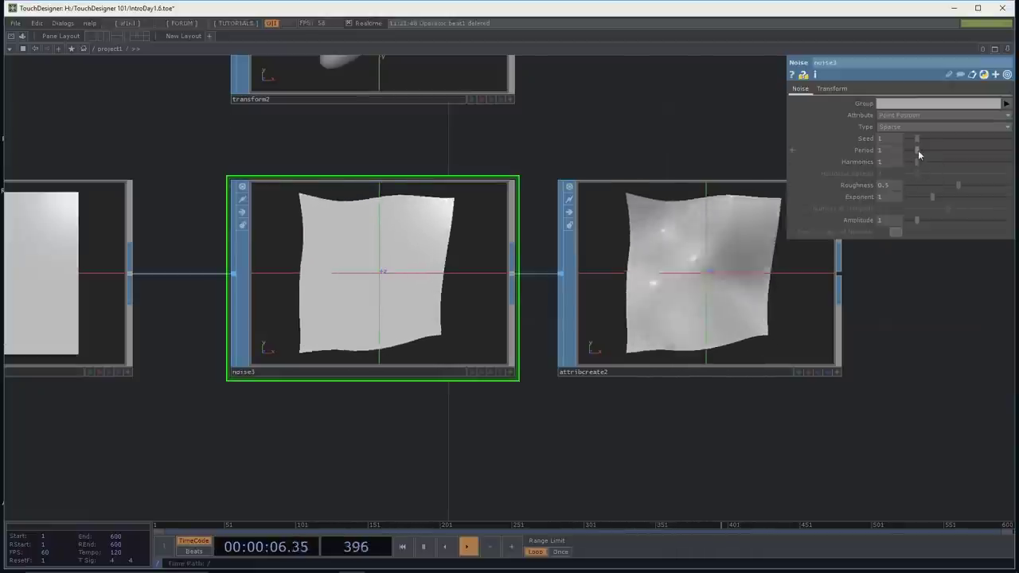
drag(918, 150, 913, 152)
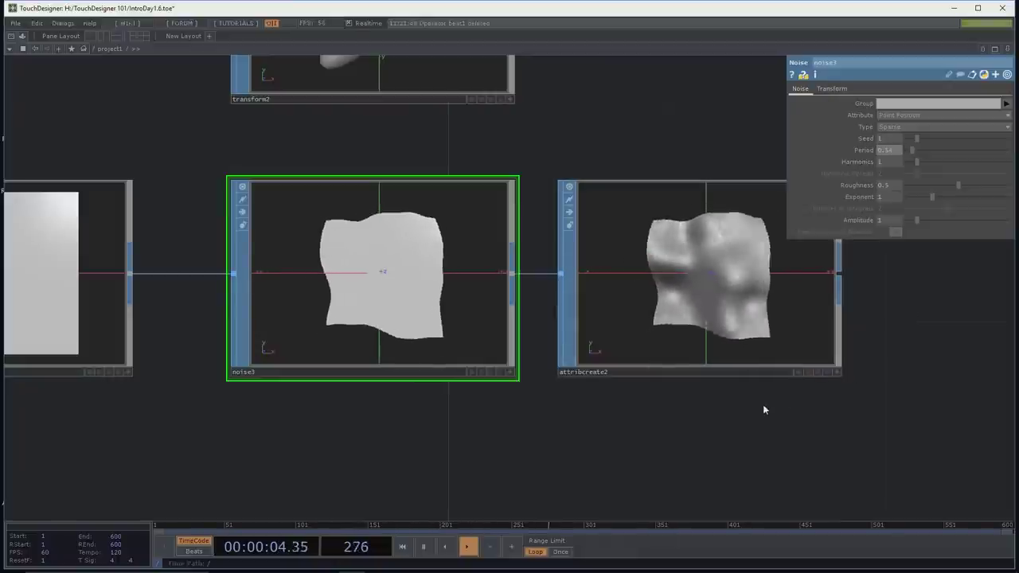
Step: Feed the sphere into the Noise SOP in place of the grid and line the sphere node up with the noise chain
drag(674, 454, 682, 379)
scroll(593, 424, down, 2)
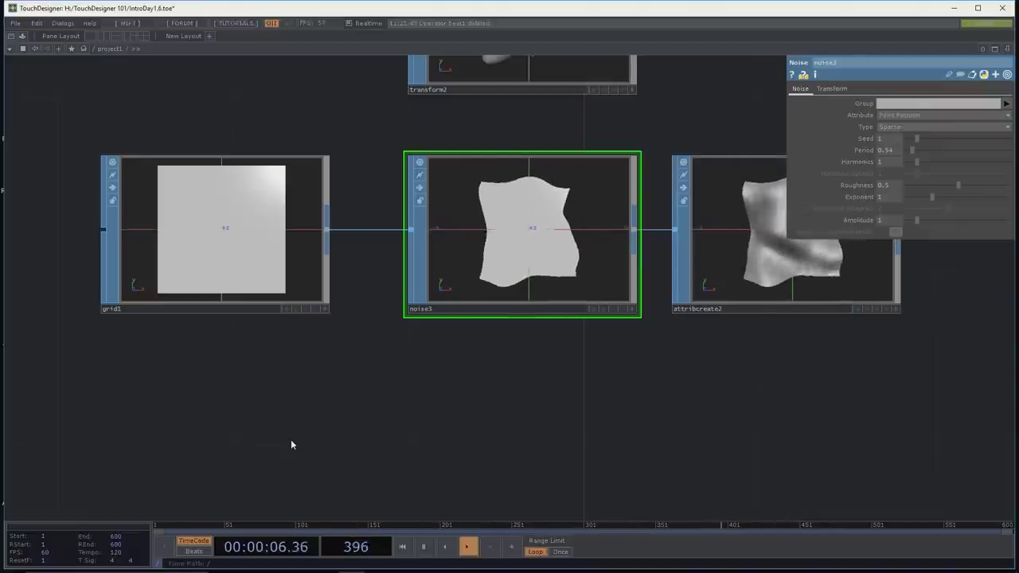
scroll(252, 395, down, 3)
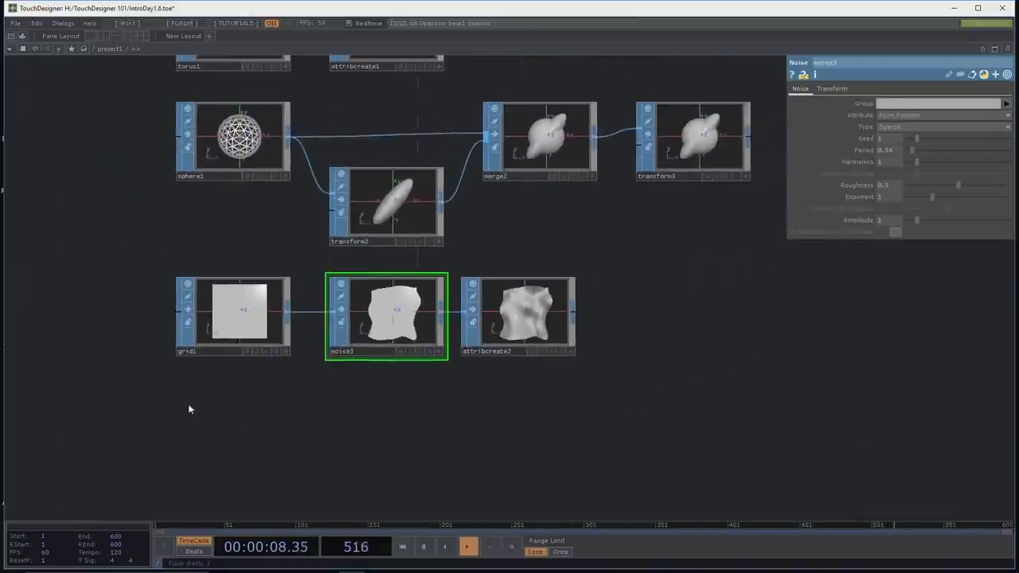
drag(243, 165, 244, 251)
drag(254, 317, 125, 317)
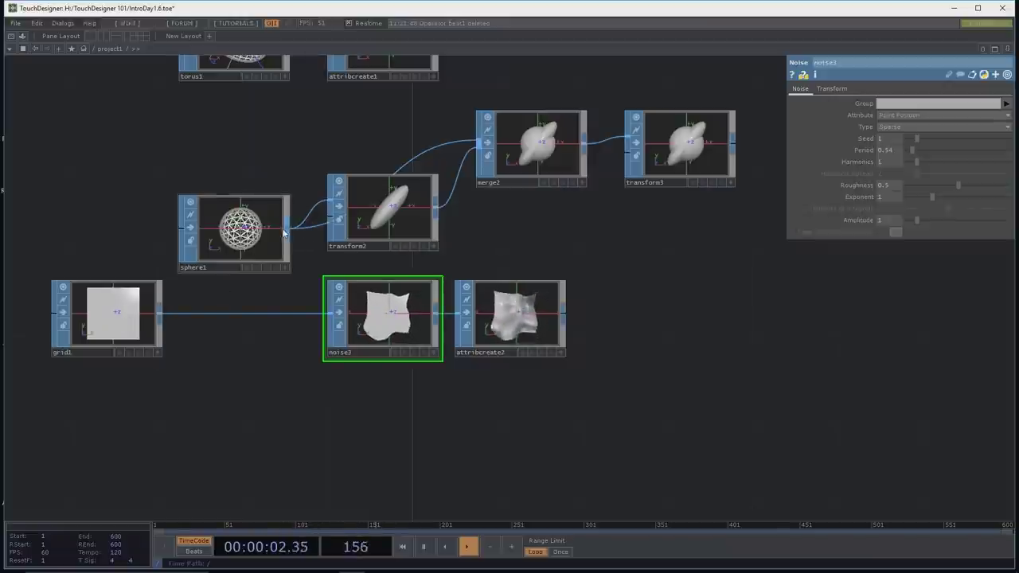
drag(288, 231, 322, 312)
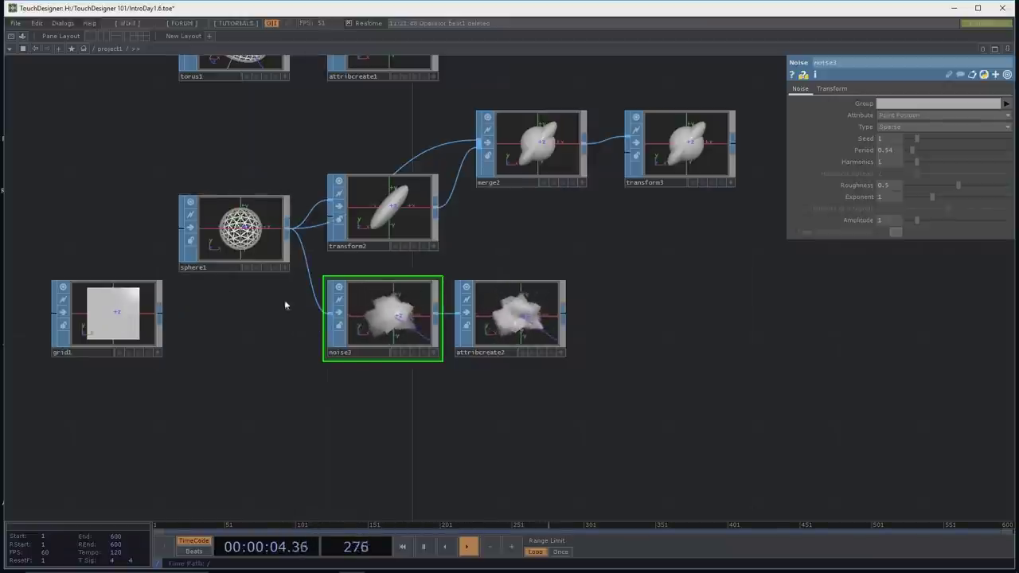
drag(243, 256, 242, 342)
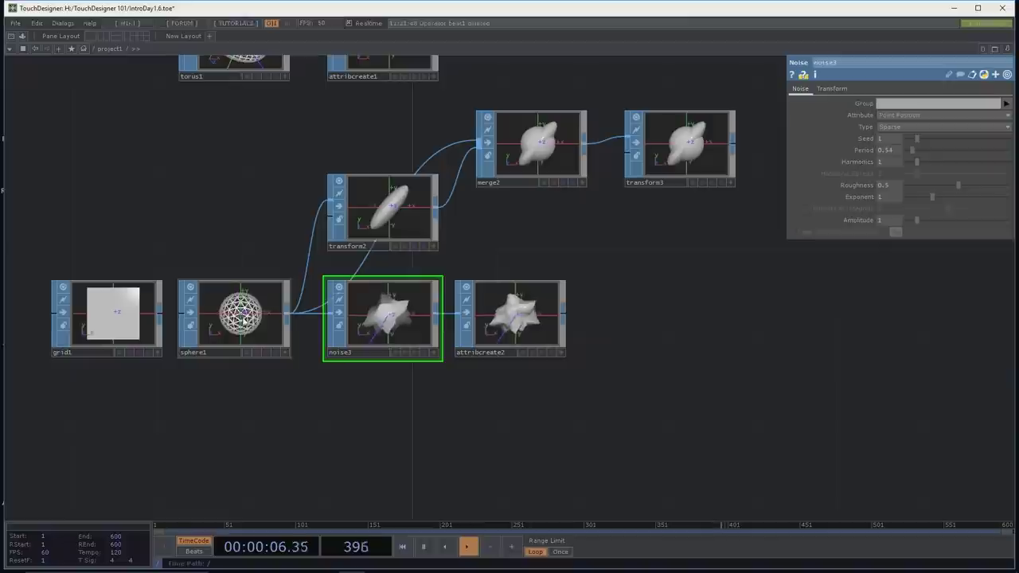
Step: Delete the two Transform SOPs and the Merge SOP of the old sphere chain, and move the grid node above the sphere
drag(288, 138, 688, 213)
key(Delete)
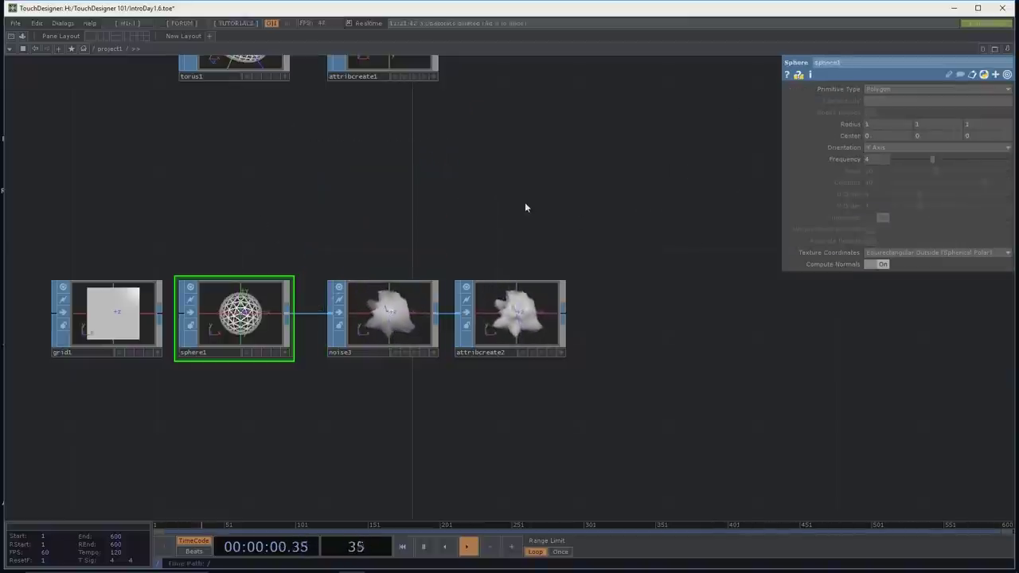
drag(114, 301, 219, 179)
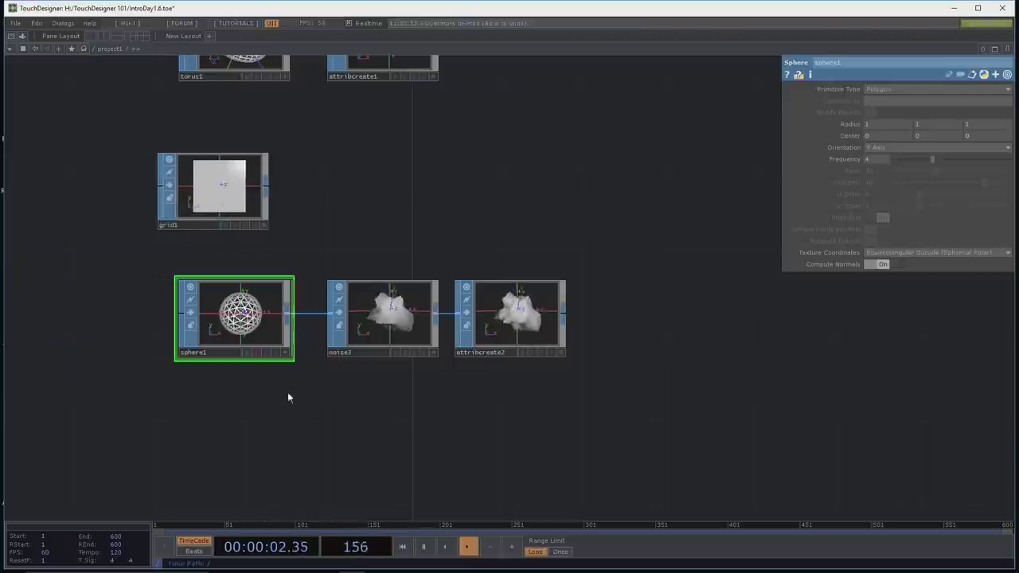
Step: Survey the layout of the whole operator network and look closely at the sphere node
scroll(382, 419, up, 5)
scroll(391, 421, down, 6)
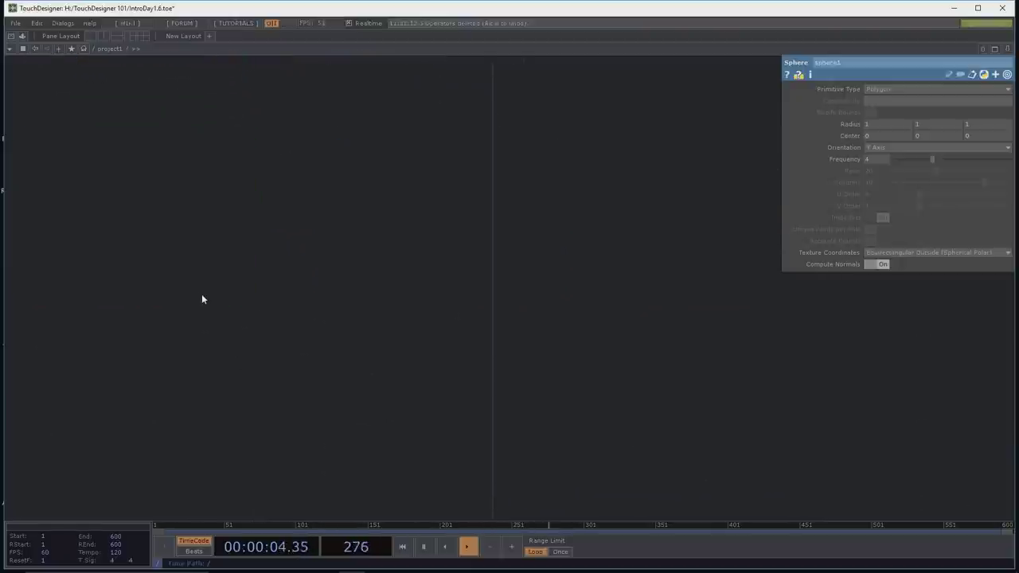
key(h)
scroll(260, 323, up, 5)
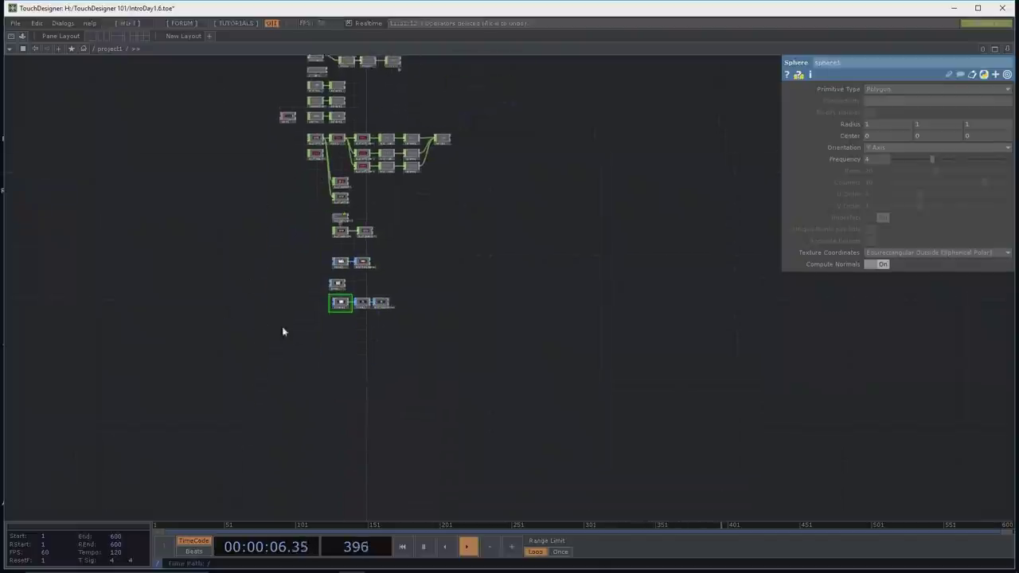
scroll(403, 340, up, 4)
scroll(448, 330, down, 5)
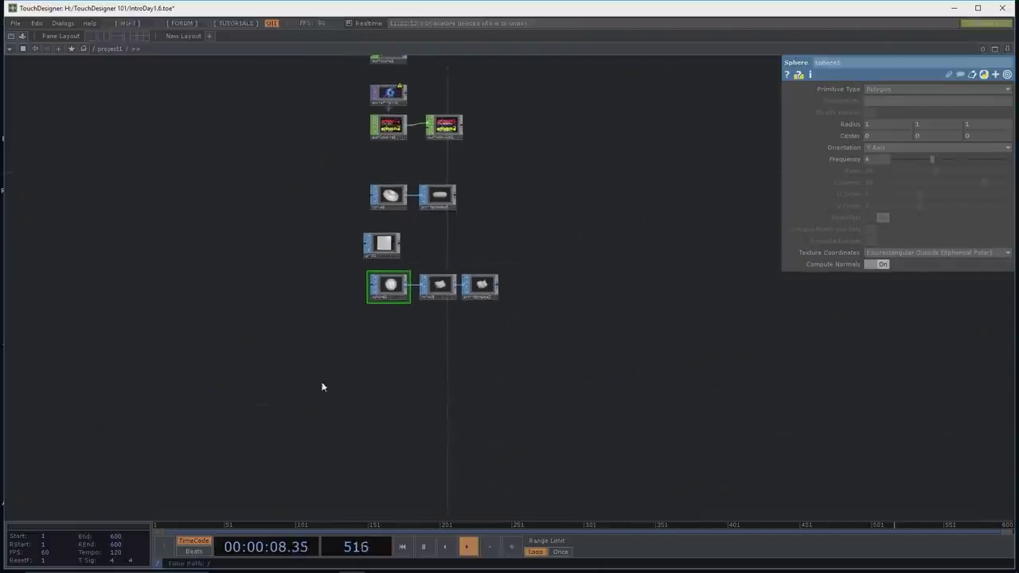
scroll(314, 389, down, 2)
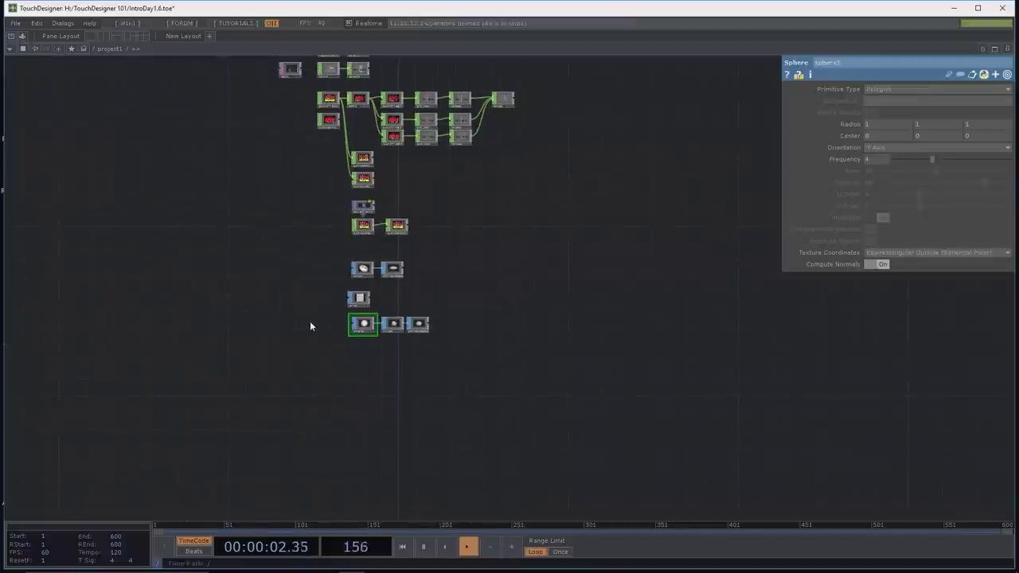
scroll(312, 322, down, 2)
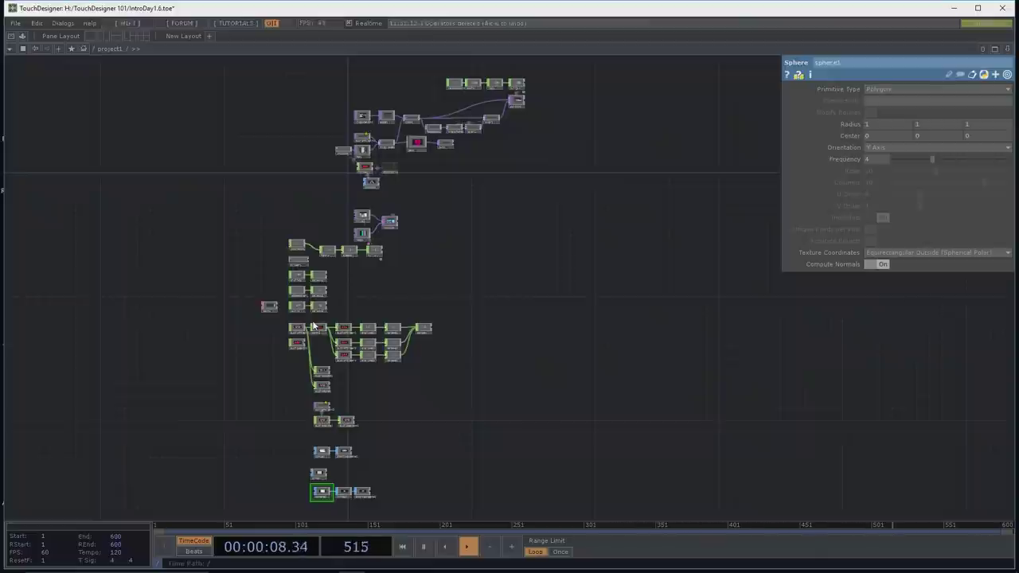
scroll(312, 326, up, 5)
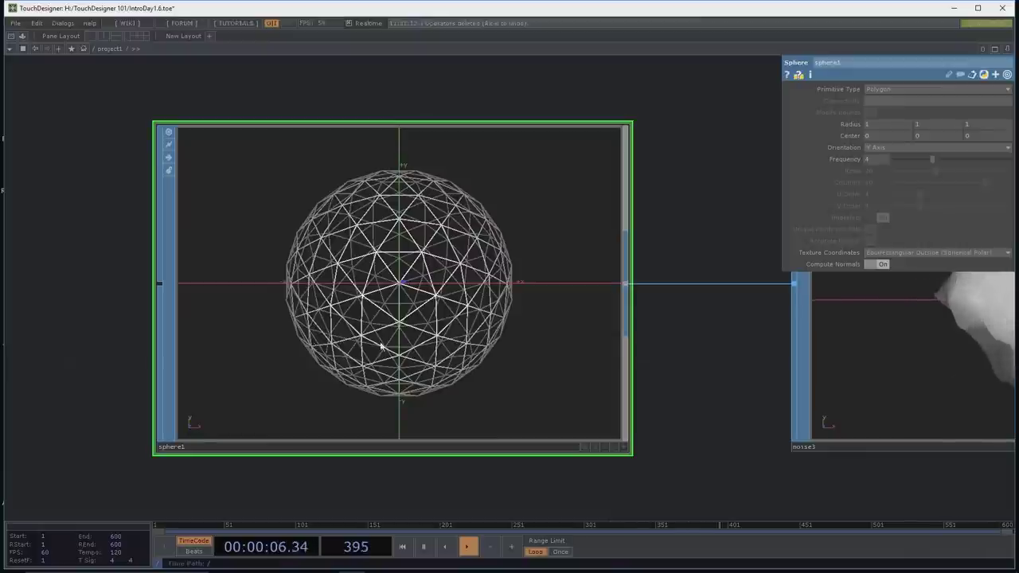
Step: Lower the Noise SOP's amplitude to soften the sphere's deformation
drag(718, 328, 455, 310)
scroll(668, 299, down, 3)
scroll(572, 450, down, 3)
drag(507, 452, 408, 435)
scroll(408, 434, down, 1)
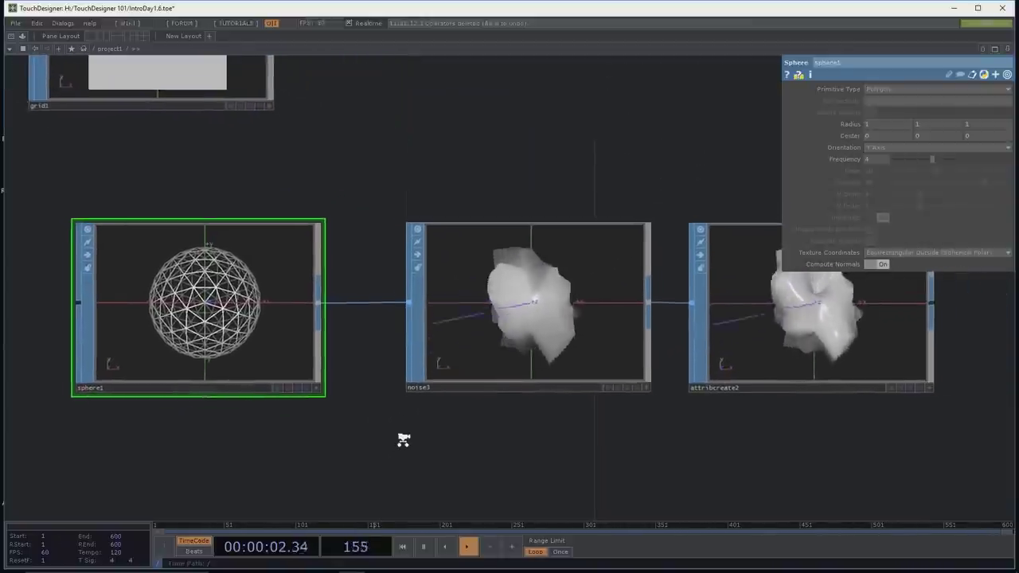
drag(539, 435, 541, 452)
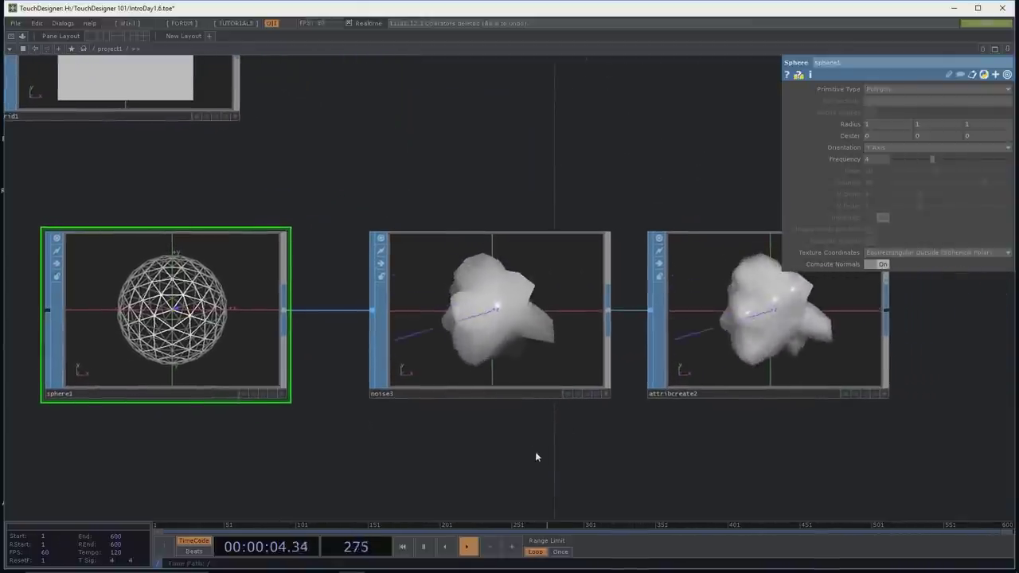
click(457, 316)
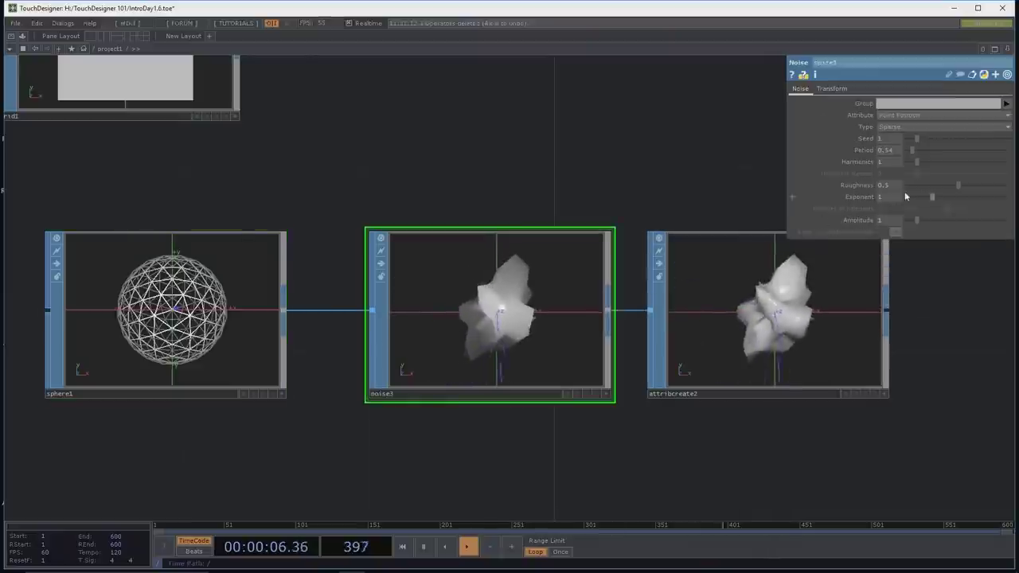
drag(916, 221, 912, 220)
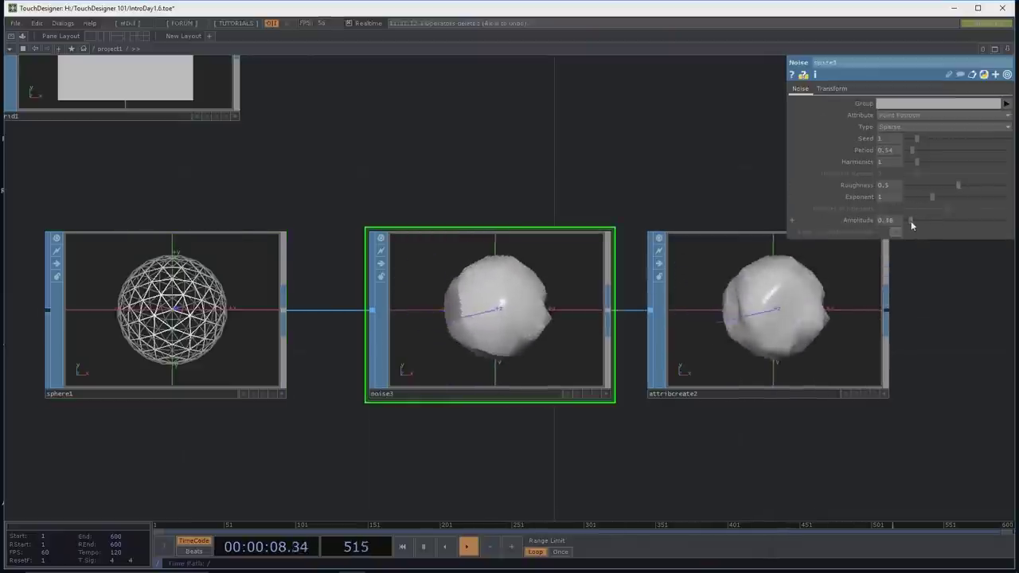
Step: Set the sphere's frequency to 5
drag(955, 309, 928, 289)
click(151, 319)
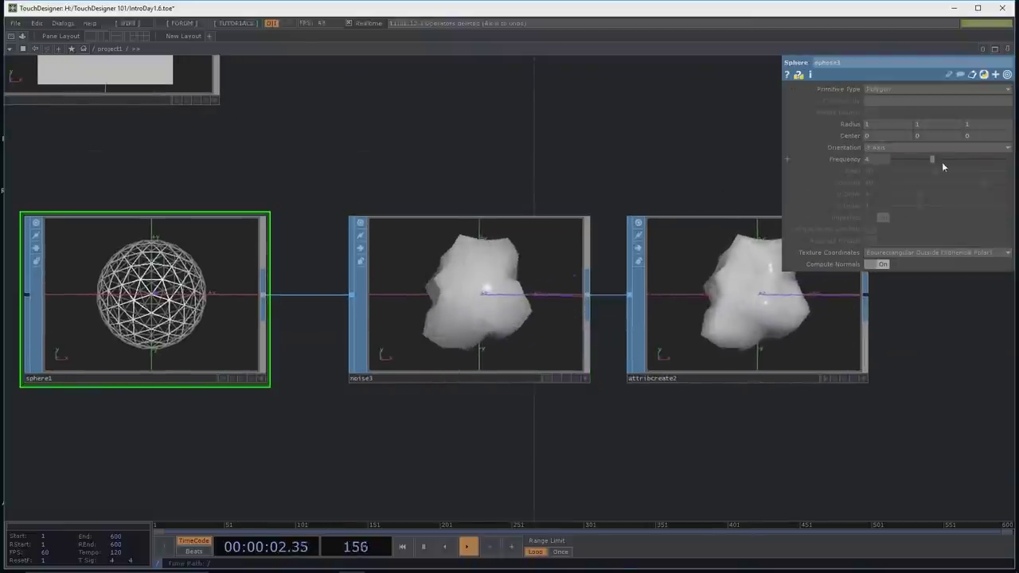
drag(943, 162, 944, 158)
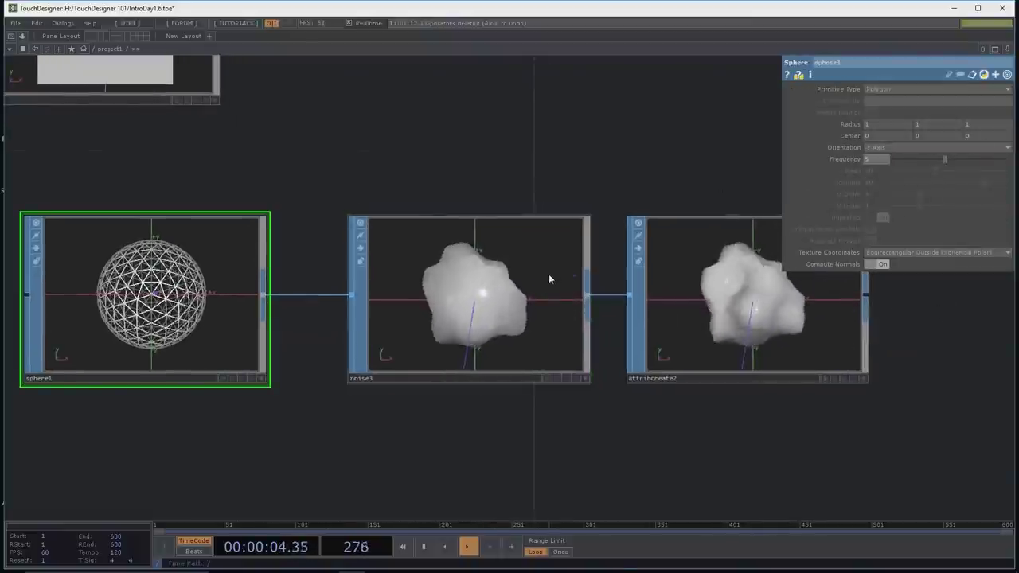
Step: Animate the sphere's Noise SOP by setting its Z translate expression to absTime.seconds * 0.3
click(485, 292)
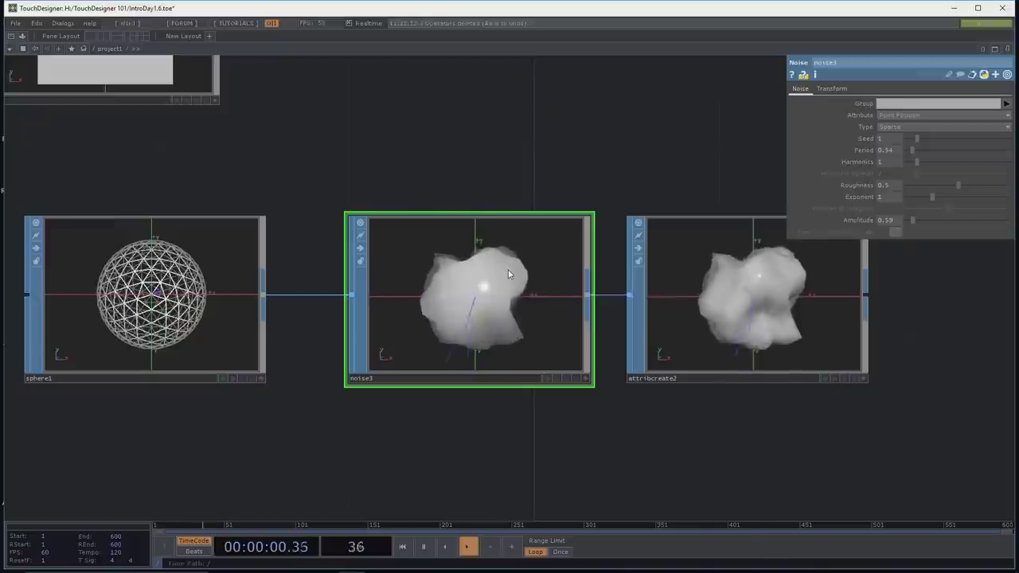
click(831, 89)
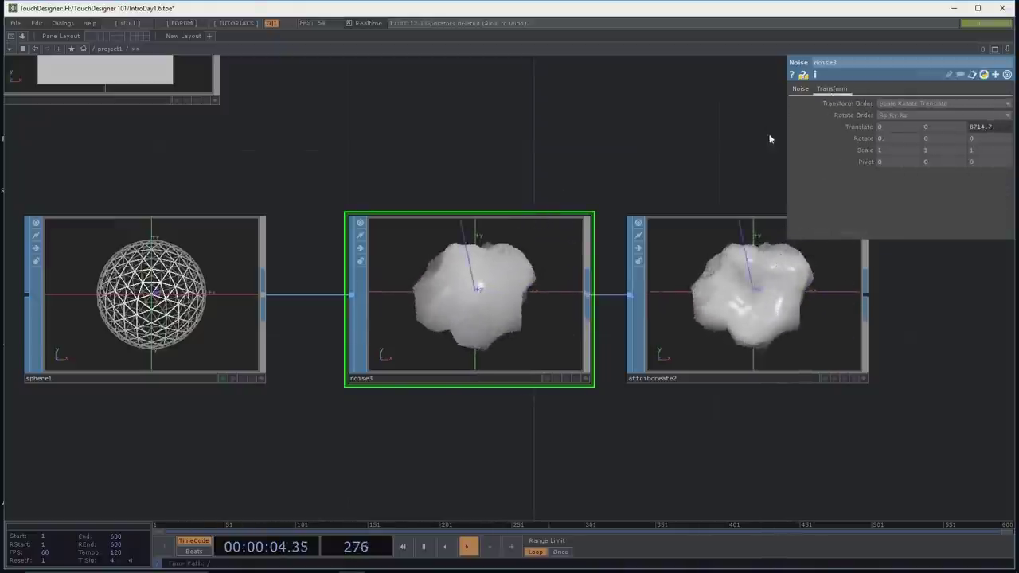
click(851, 127)
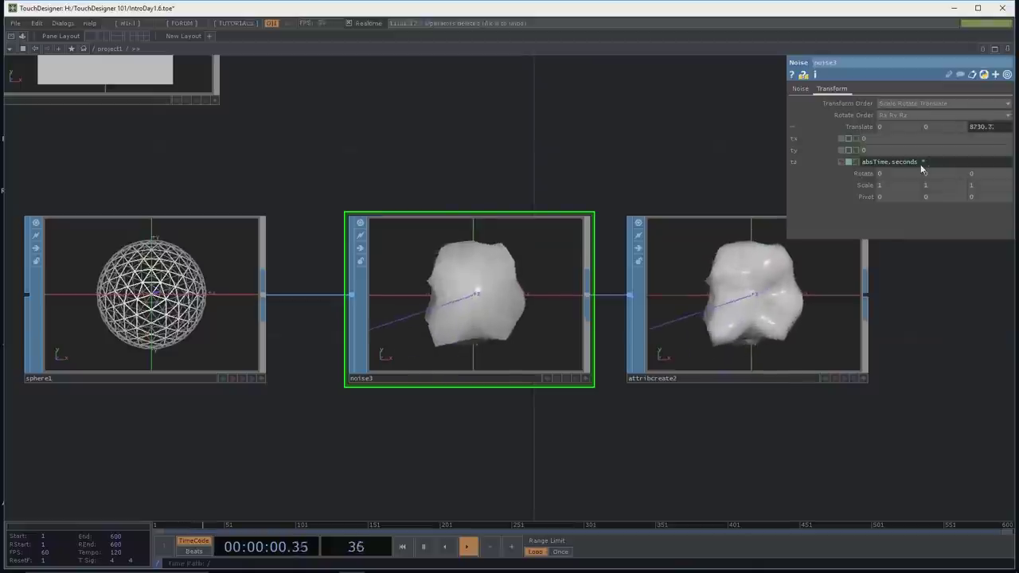
text(.2)
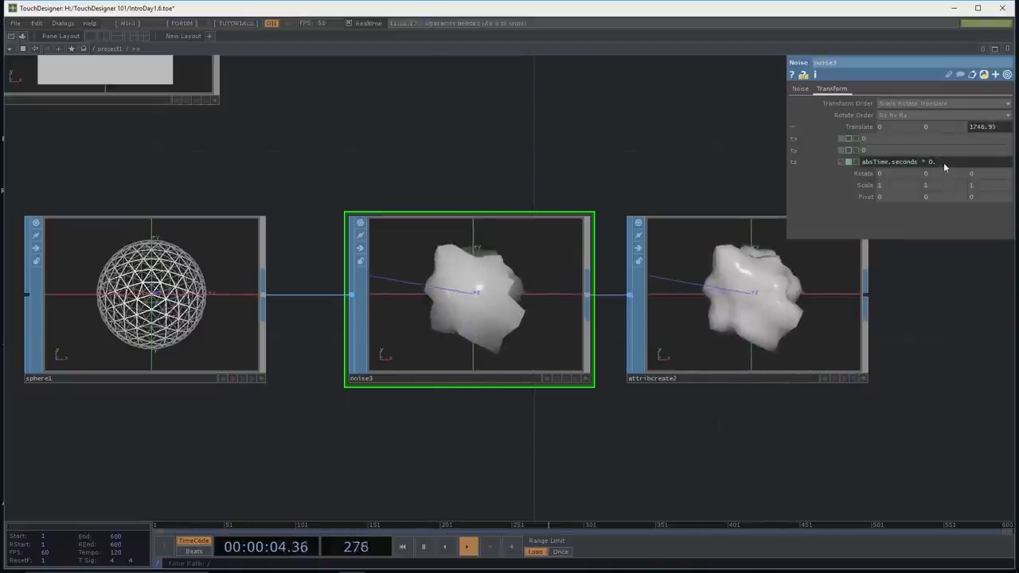
key(BackSpace)
text(3)
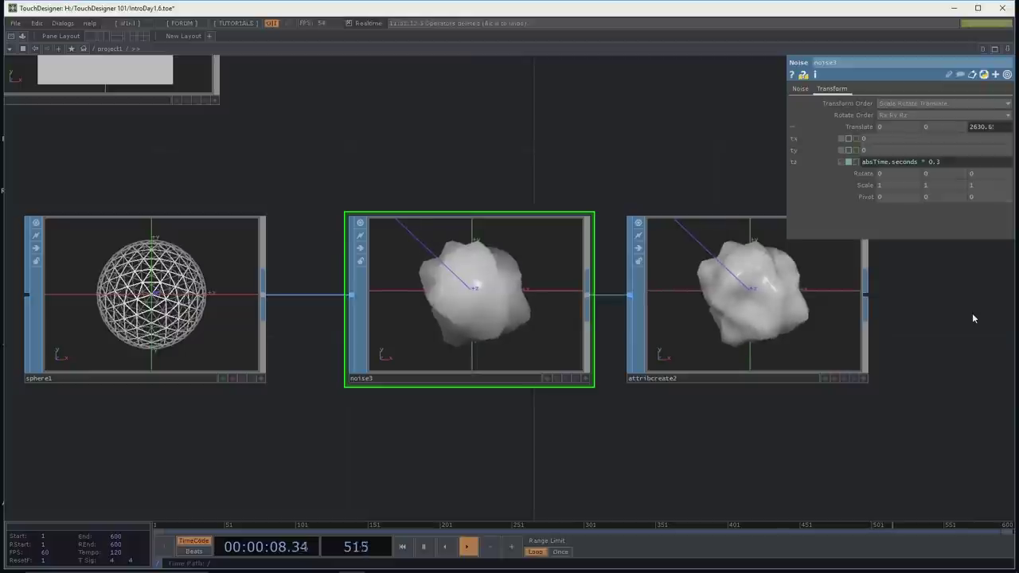
drag(973, 334, 948, 372)
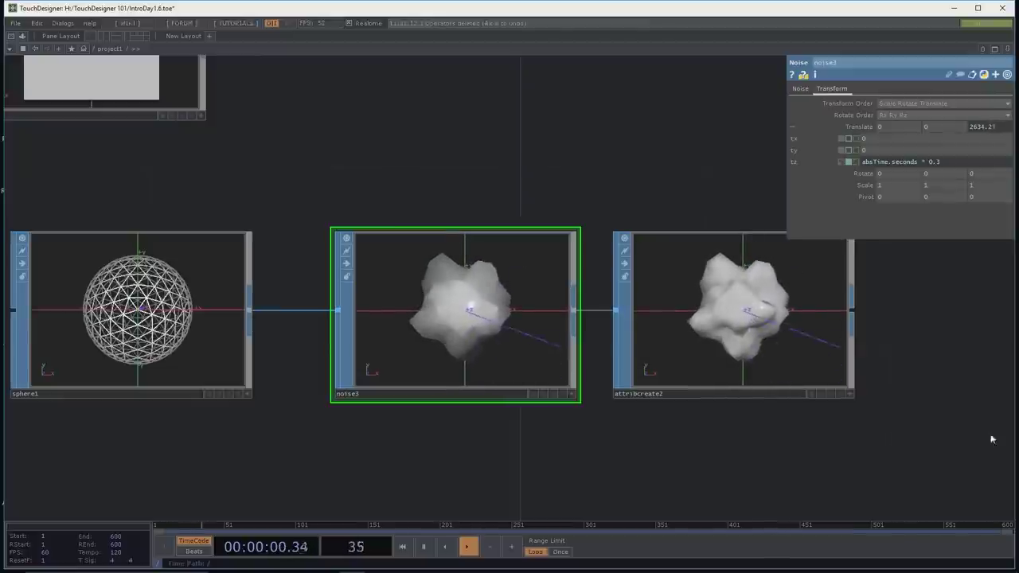
drag(903, 455, 830, 418)
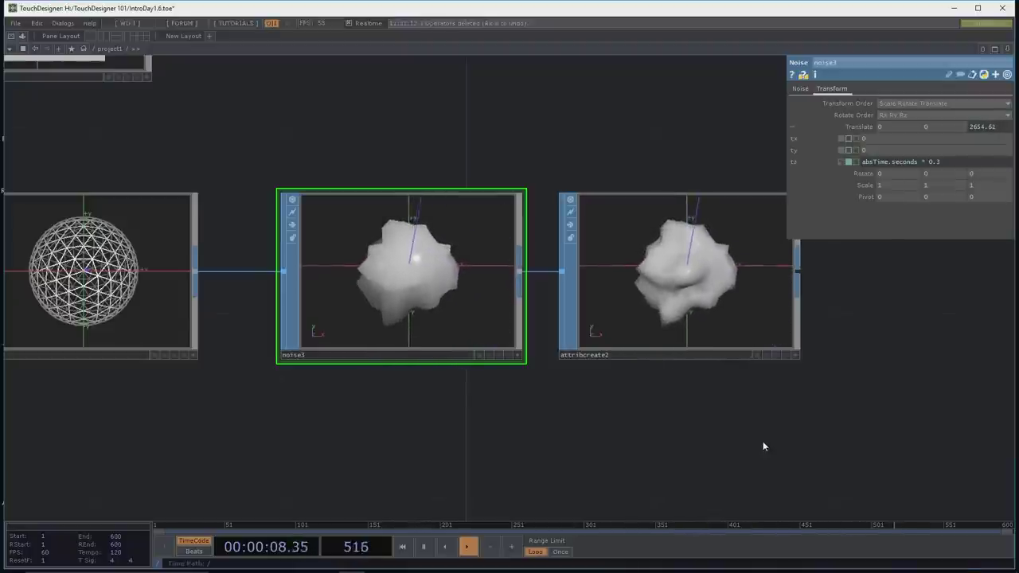
click(19, 23)
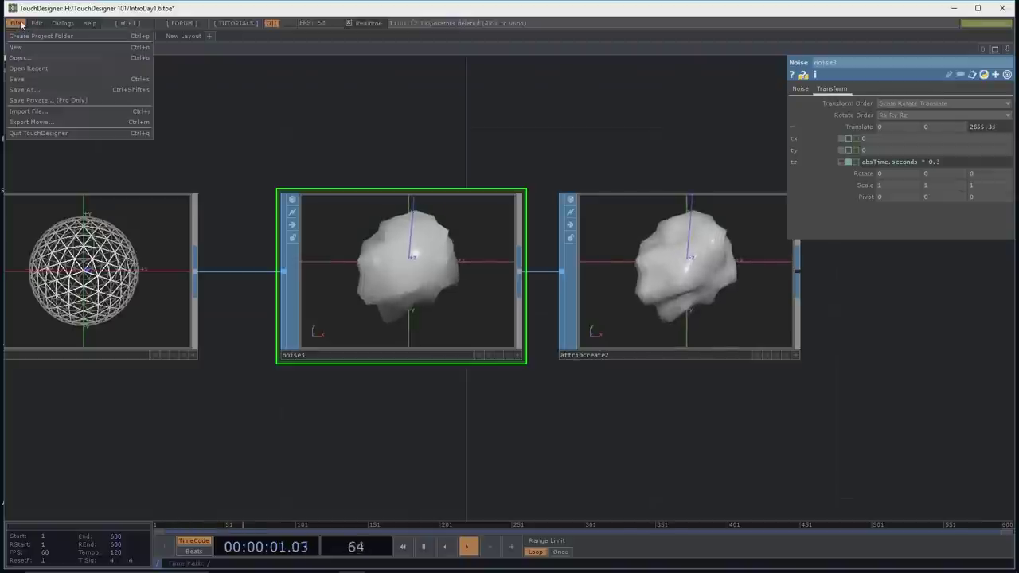
click(29, 112)
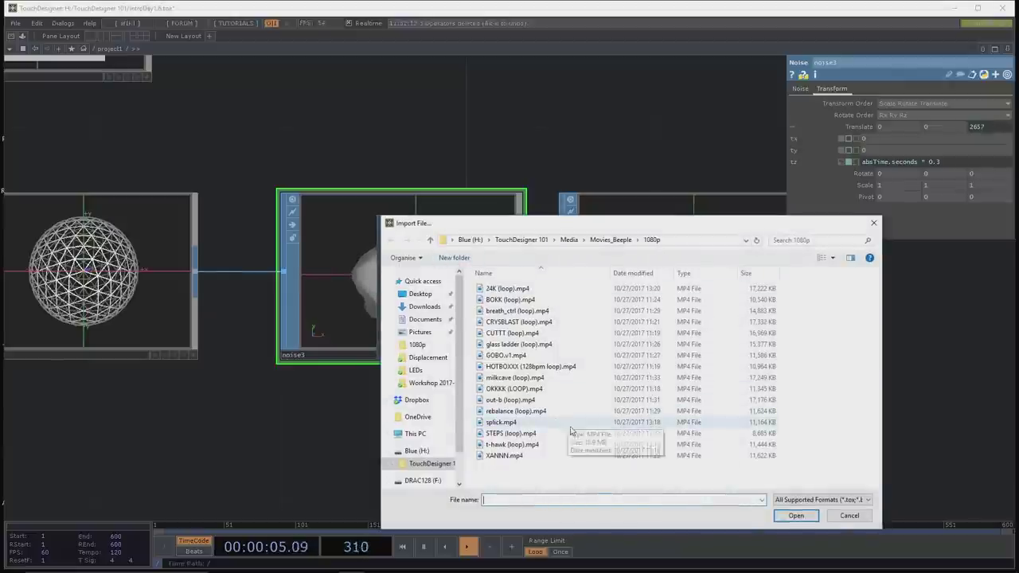
click(850, 515)
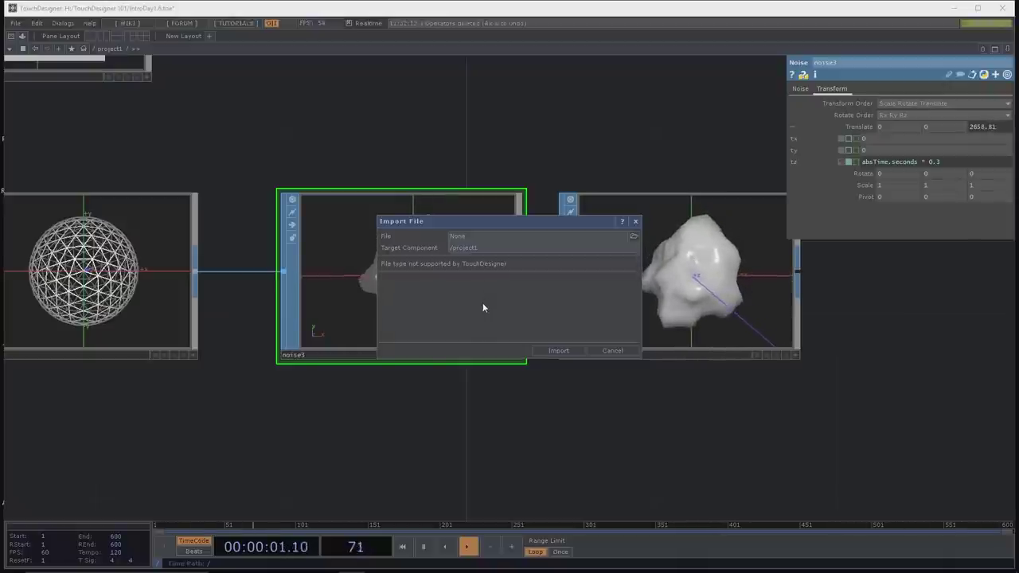
click(635, 222)
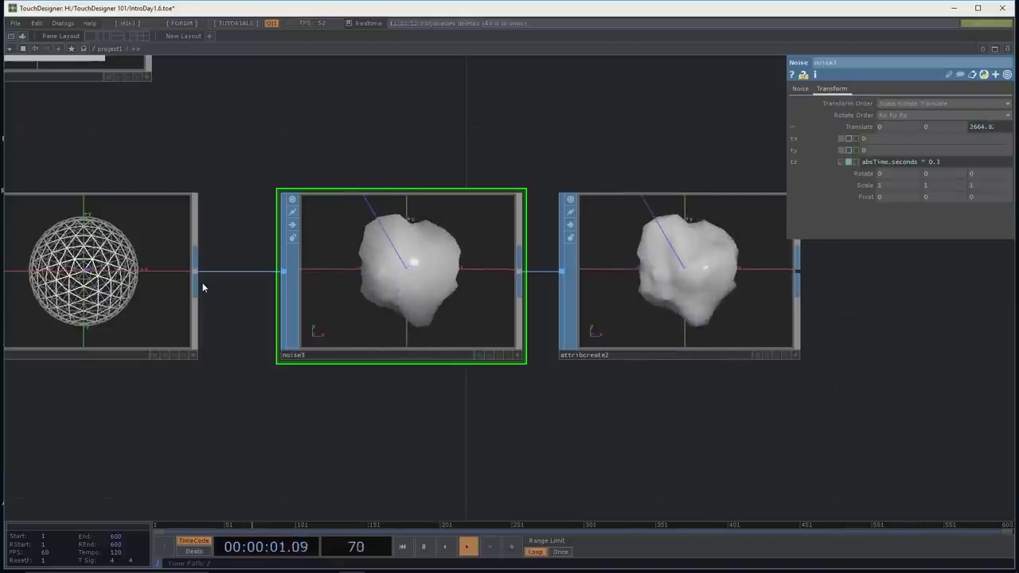
Step: Open the Textport to check which Python version is in use, and close it again
click(63, 22)
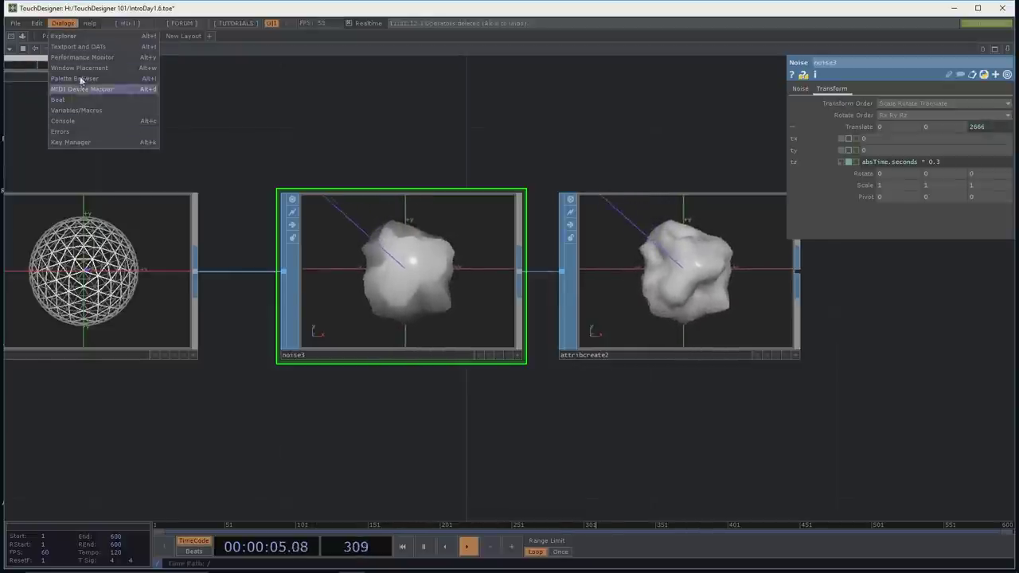
click(78, 47)
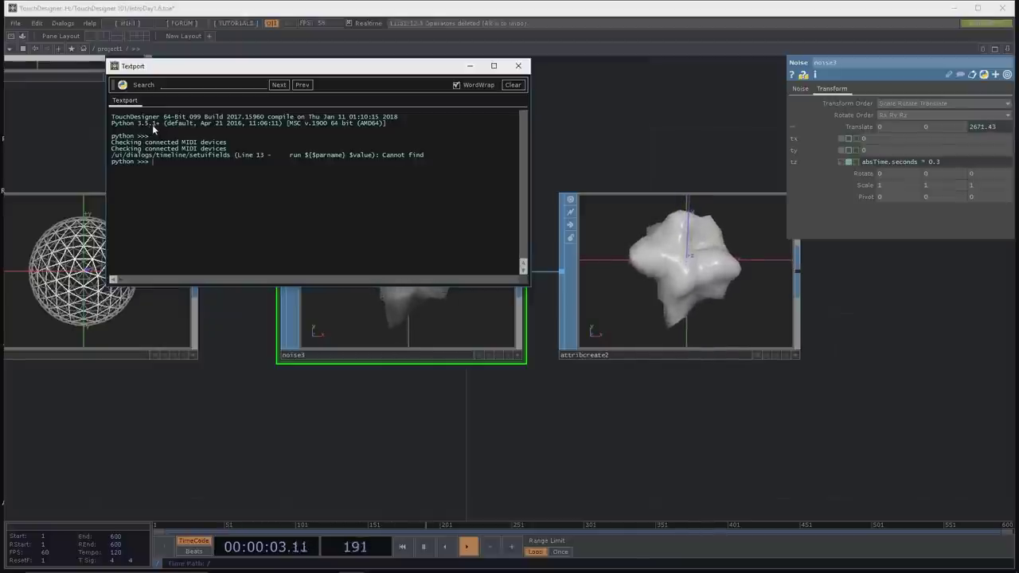
click(519, 68)
drag(496, 118, 618, 134)
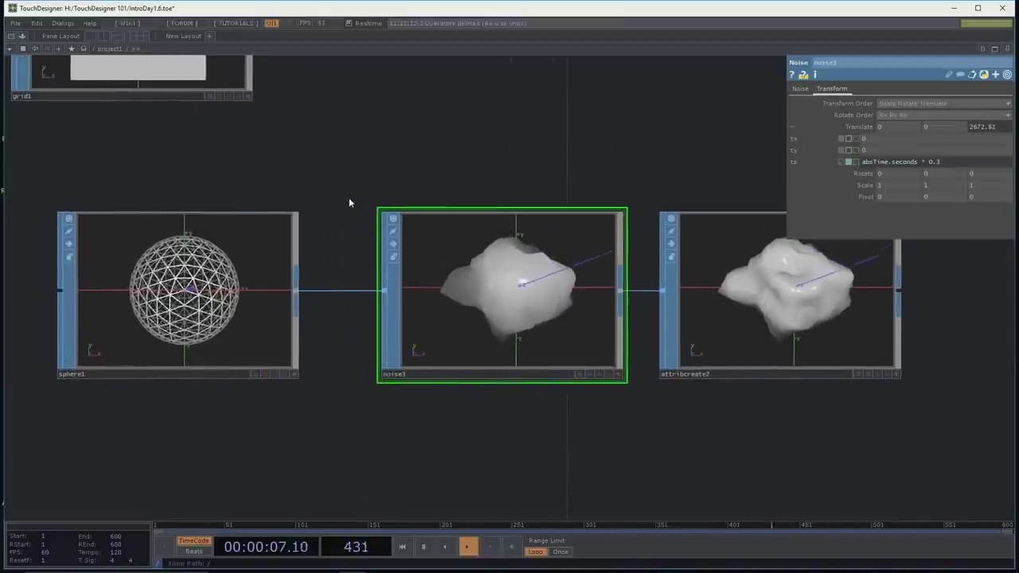
Step: Compare the parameters of the Noise and Attribute Create nodes in the sphere chain
click(179, 287)
click(544, 260)
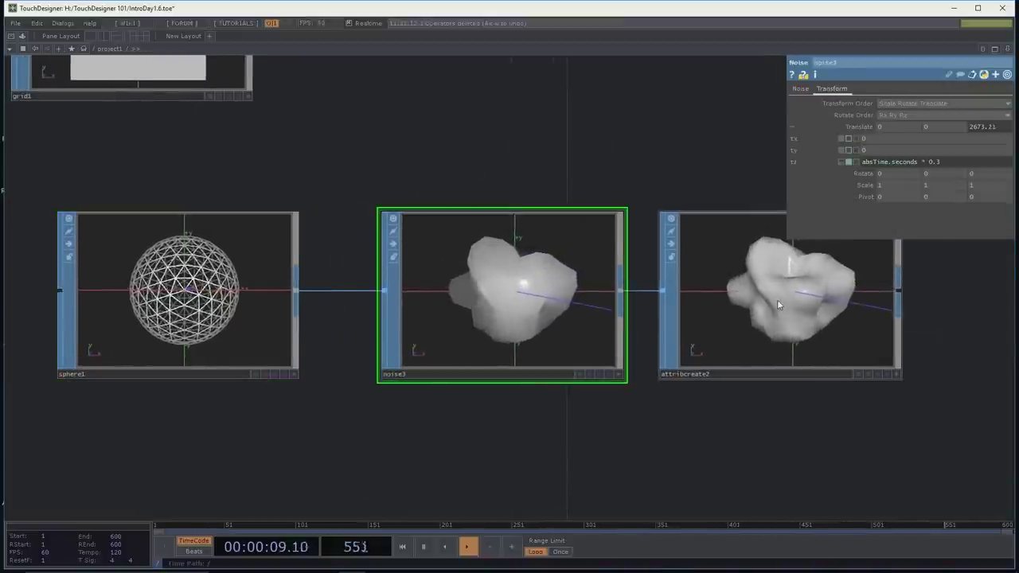
click(777, 300)
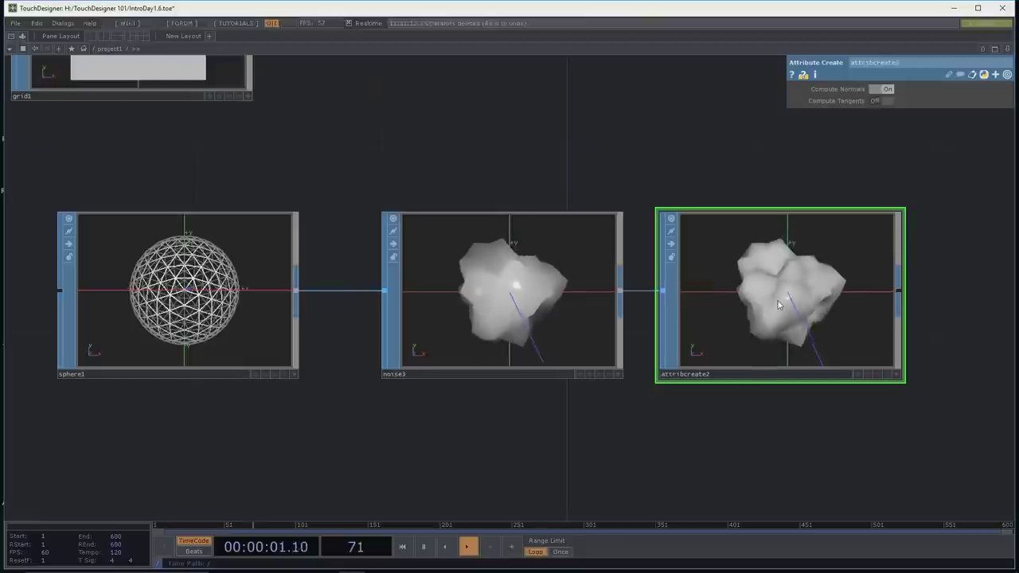
click(607, 325)
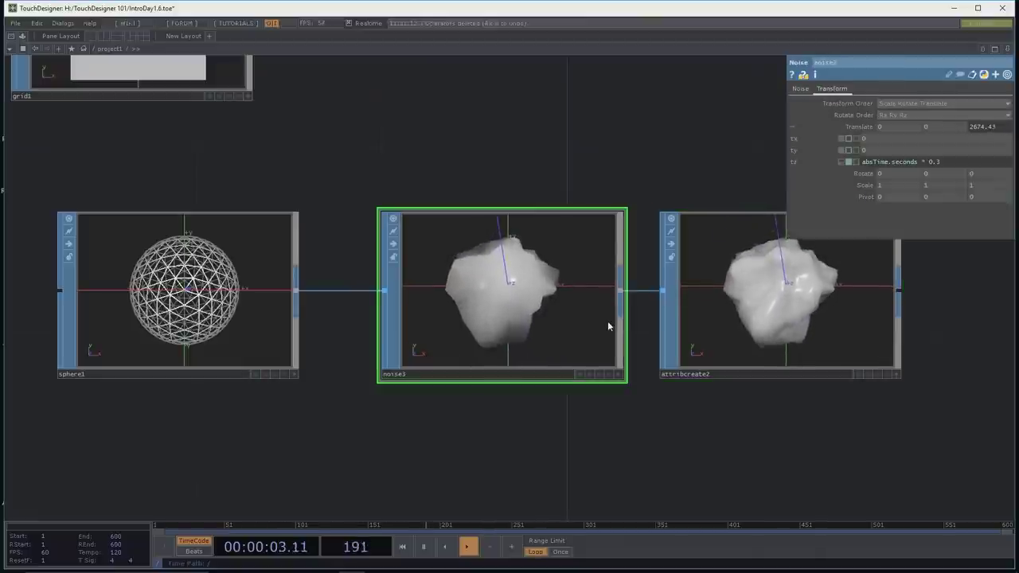
Step: Open the Sphere SOP's wiki help page in the browser and return to the network
click(243, 267)
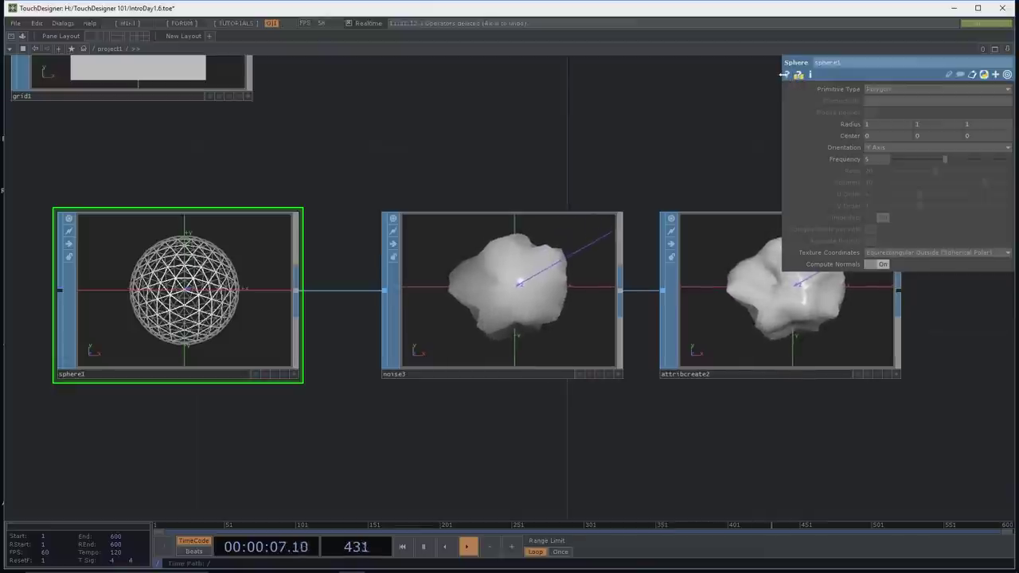
click(787, 76)
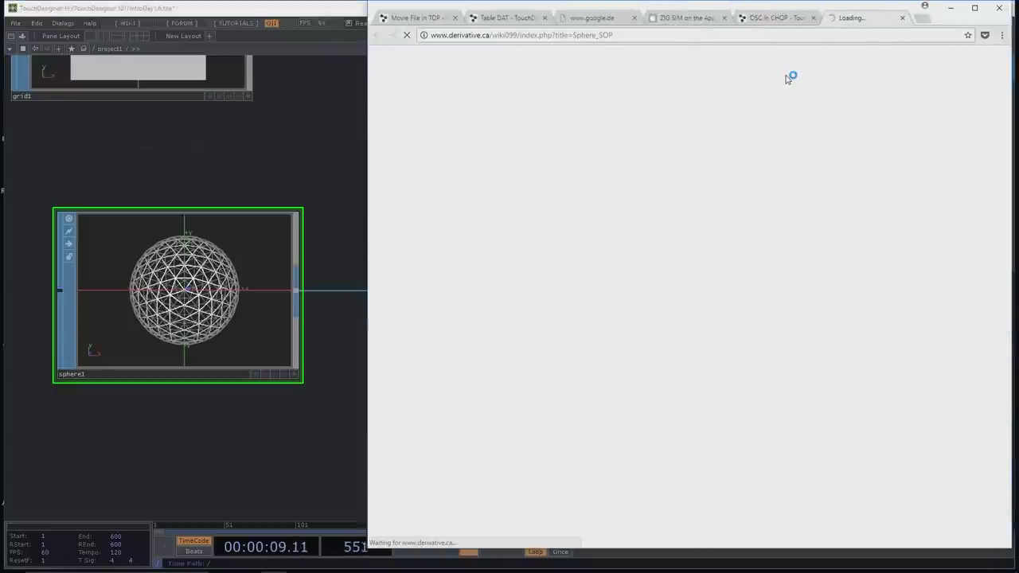
click(262, 141)
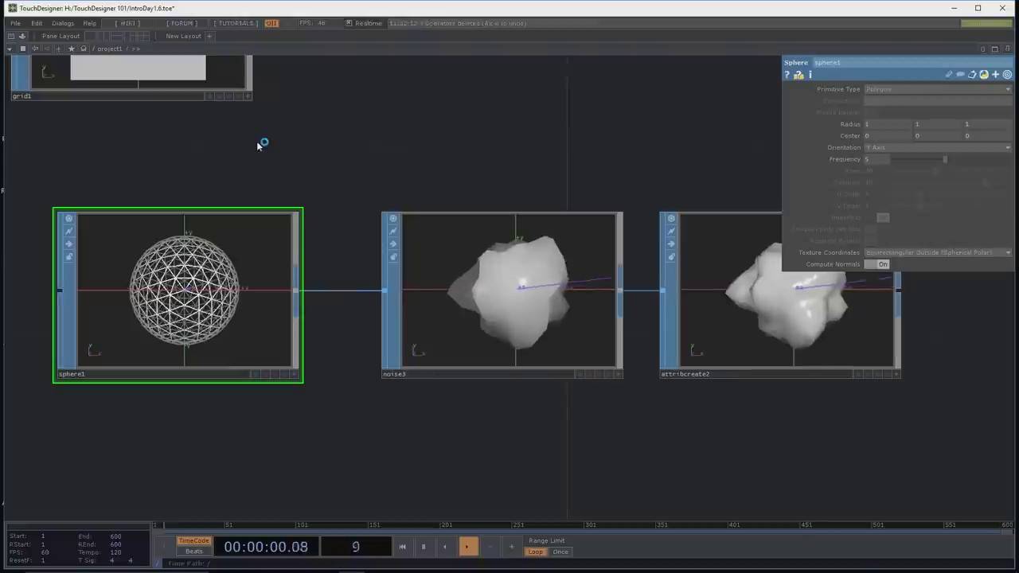
Step: Open the sphere's Python help page, read through the SOP and OP class members, and return to the network
click(799, 76)
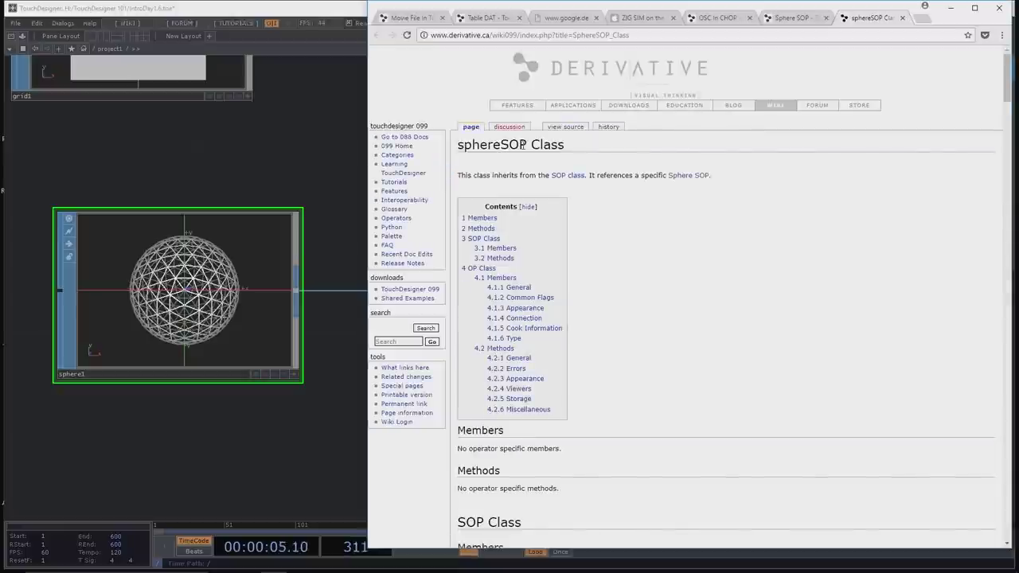
scroll(585, 215, down, 5)
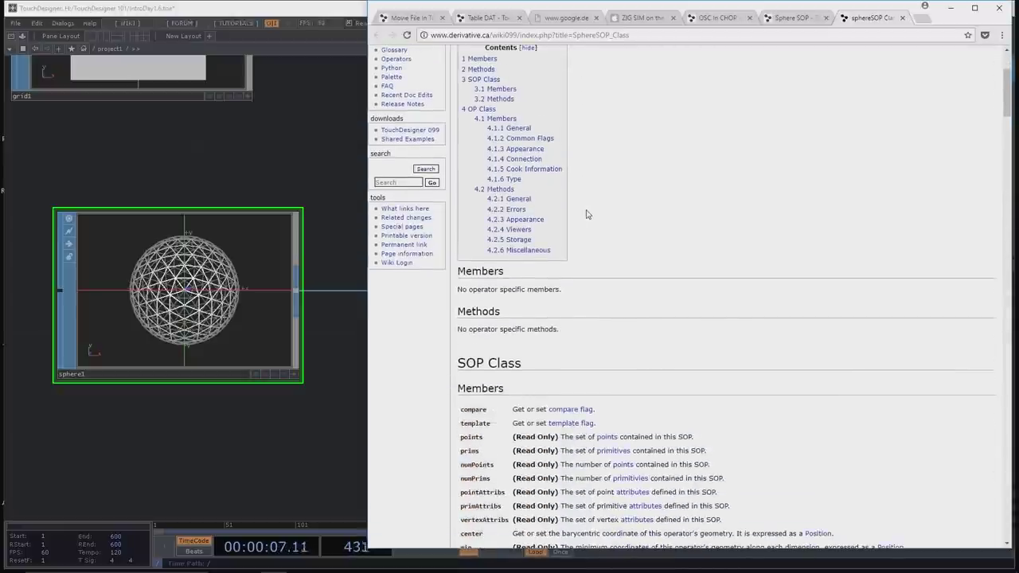
scroll(588, 214, down, 1)
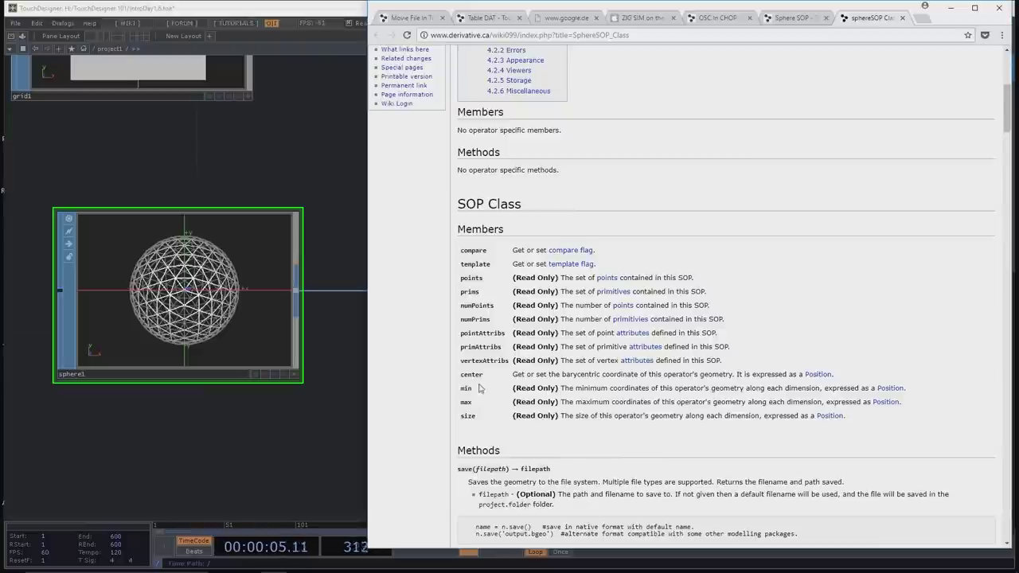
scroll(476, 420, down, 5)
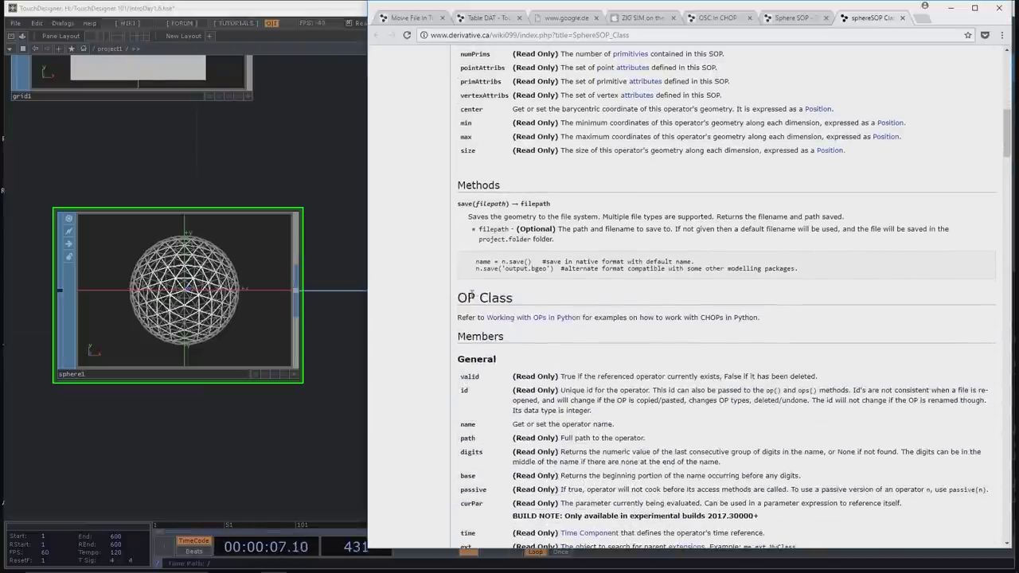
scroll(490, 288, down, 4)
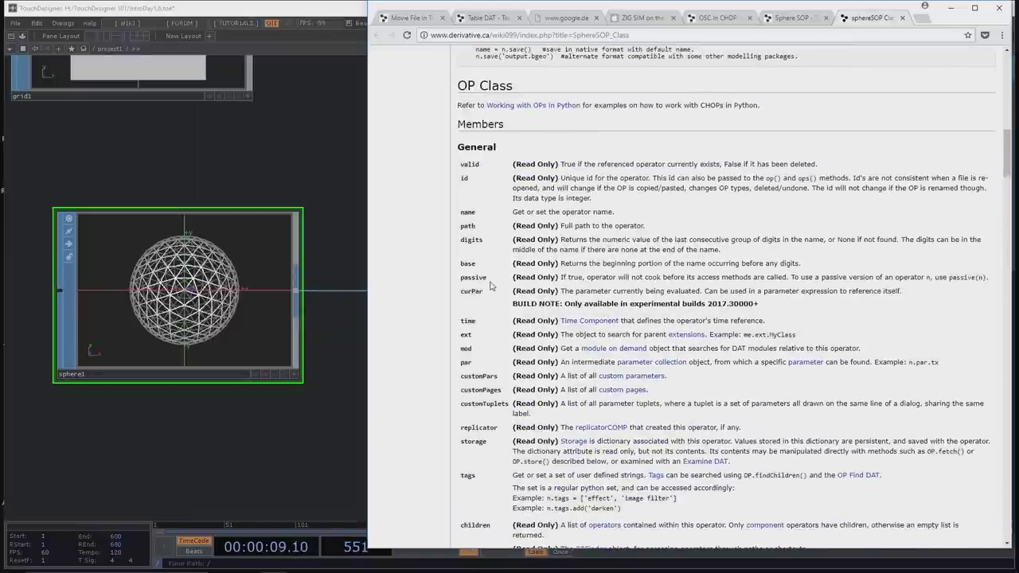
click(309, 161)
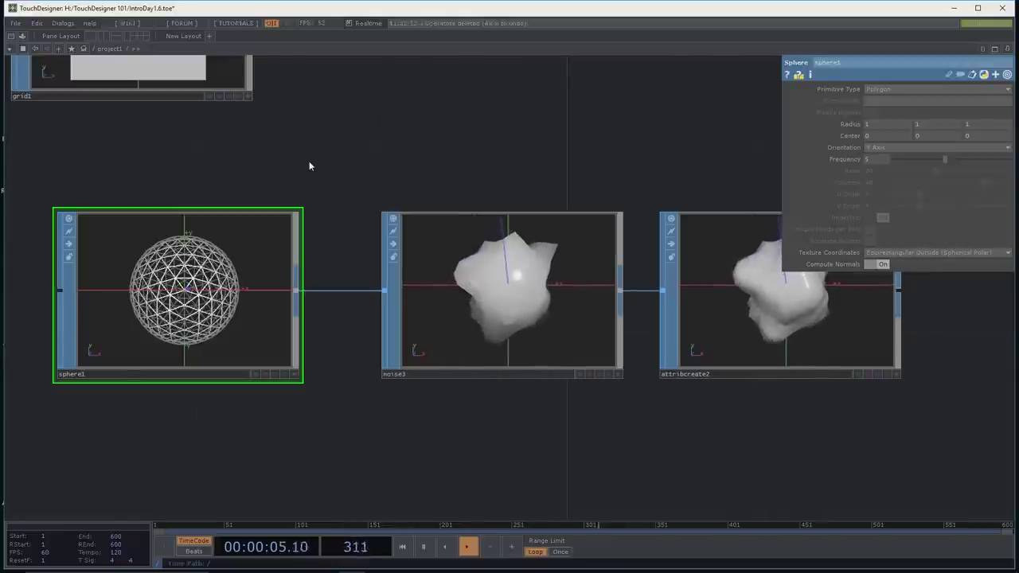
drag(308, 202, 332, 119)
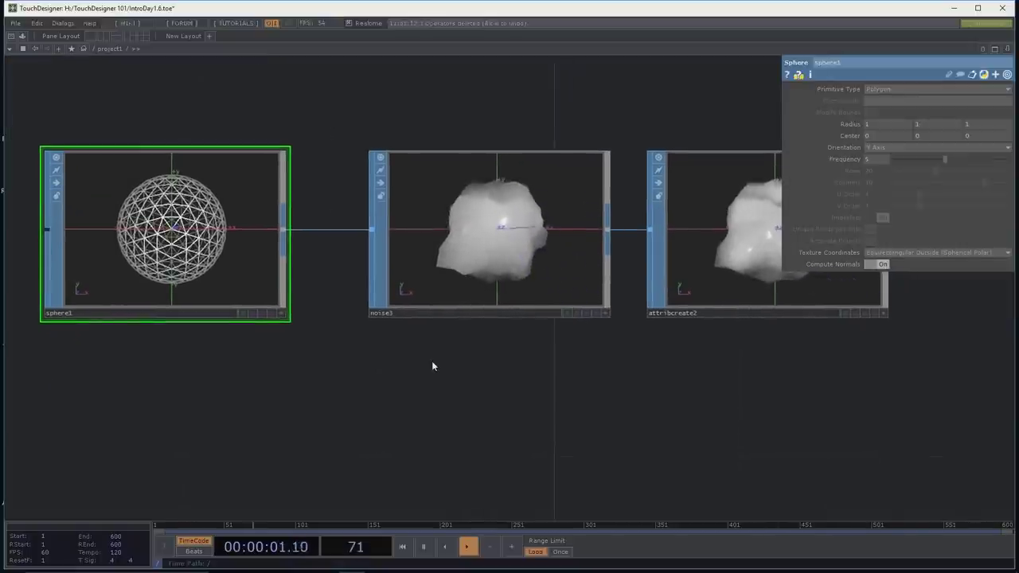
scroll(432, 361, up, 2)
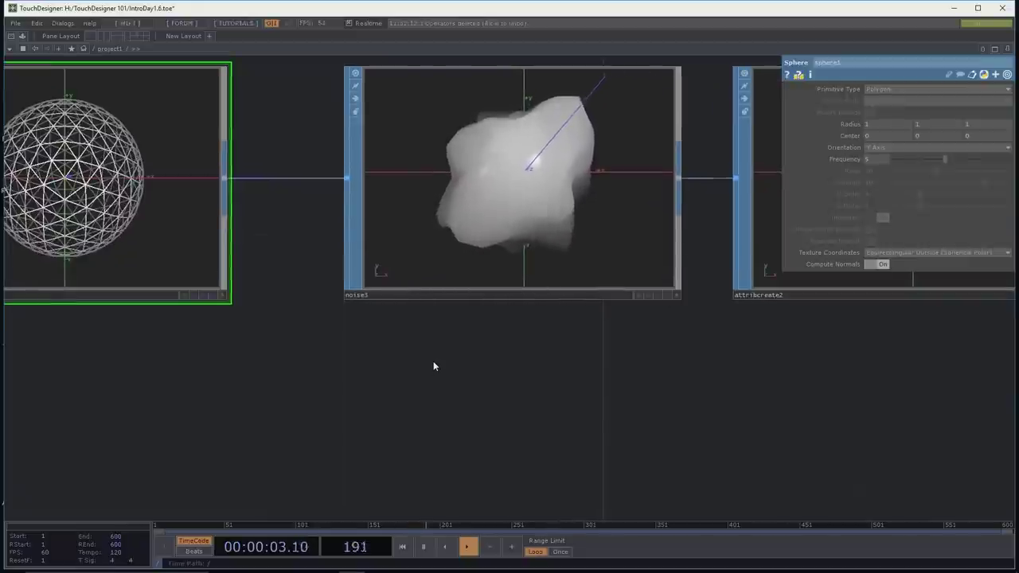
drag(548, 342, 509, 355)
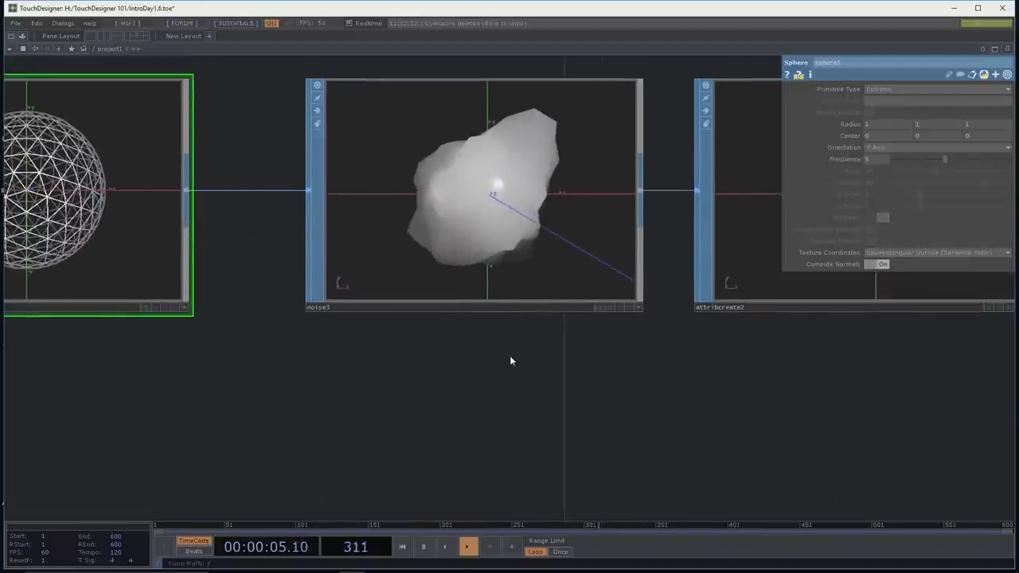
scroll(501, 357, down, 2)
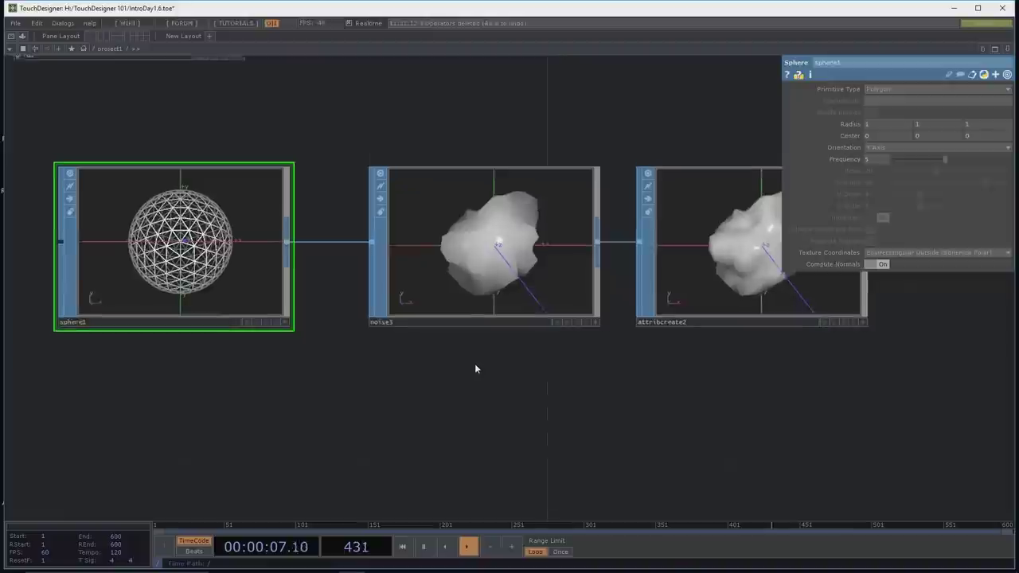
drag(478, 366, 450, 365)
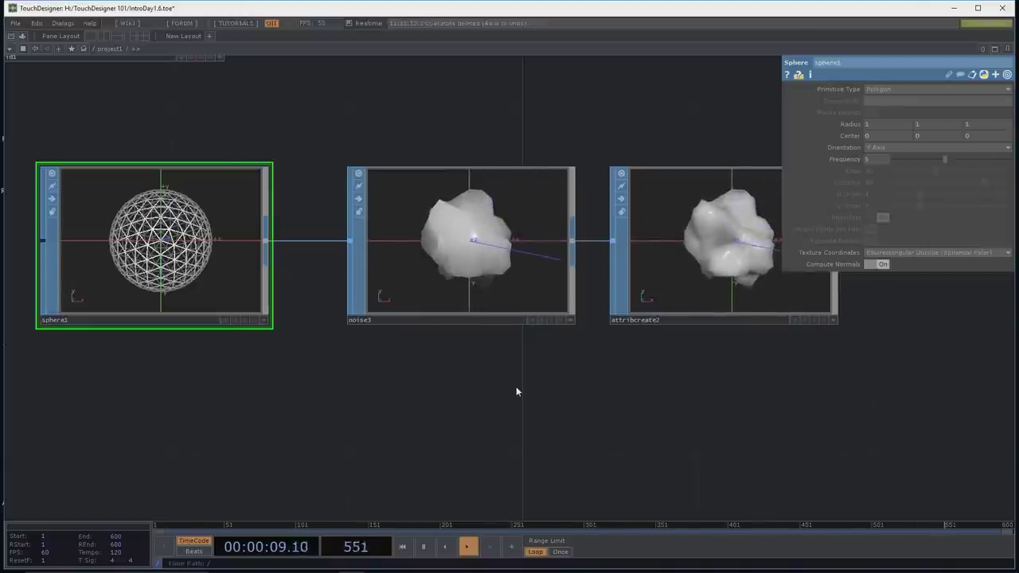
Step: Add a Facet SOP after the sphere chain's Attribute Create node, connected to its output
drag(515, 386, 446, 390)
scroll(419, 389, down, 1)
scroll(437, 355, down, 1)
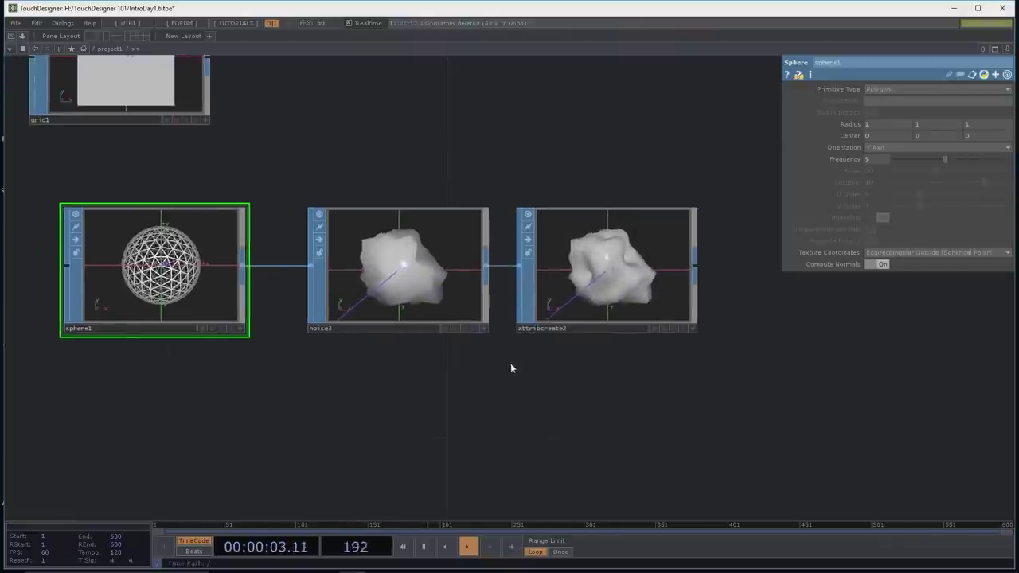
scroll(526, 369, up, 1)
scroll(529, 362, up, 1)
click(693, 330)
drag(721, 357, 374, 363)
scroll(560, 371, down, 1)
scroll(605, 283, up, 2)
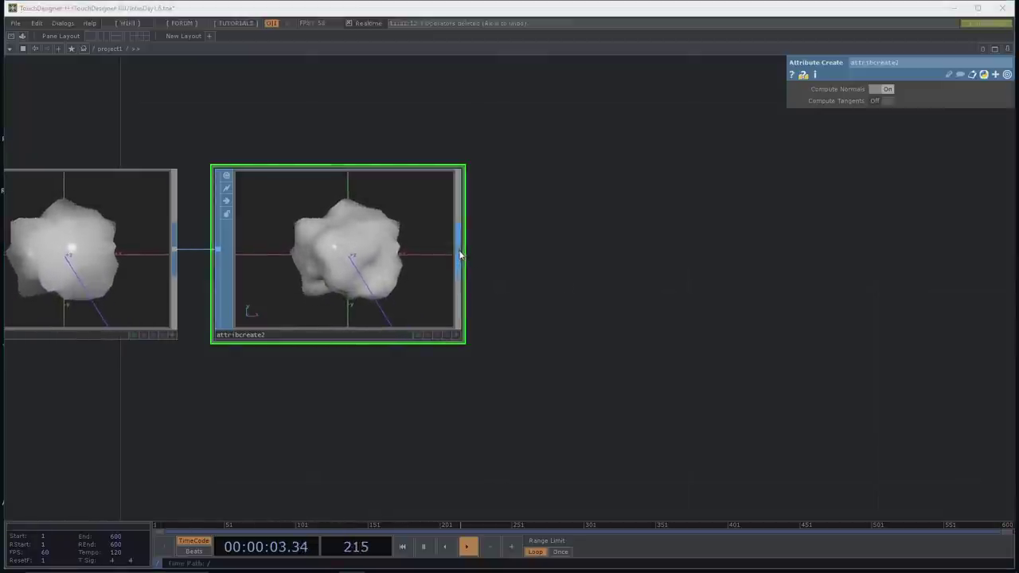
right_click(460, 254)
text(fac)
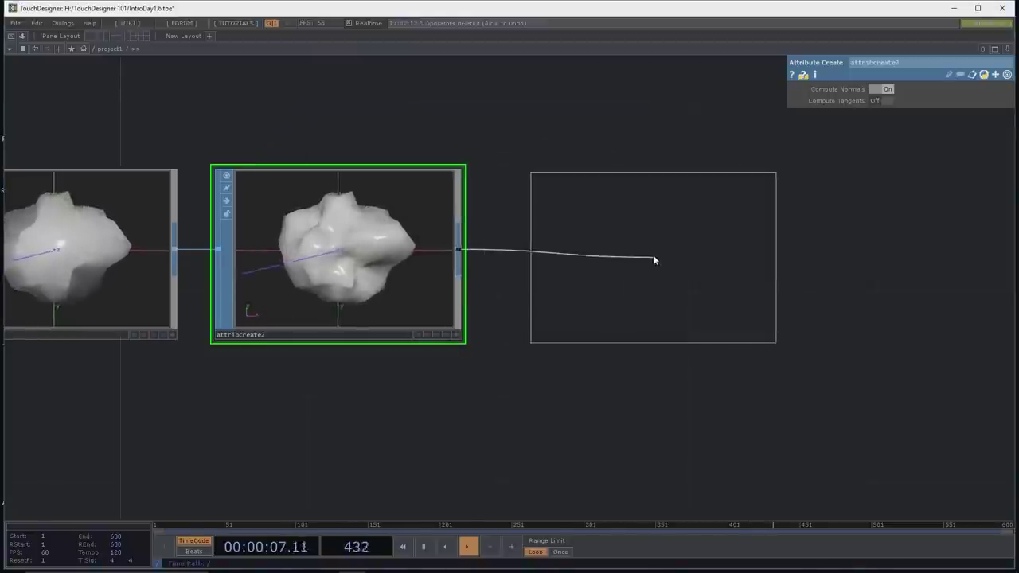
click(667, 263)
drag(706, 415, 669, 419)
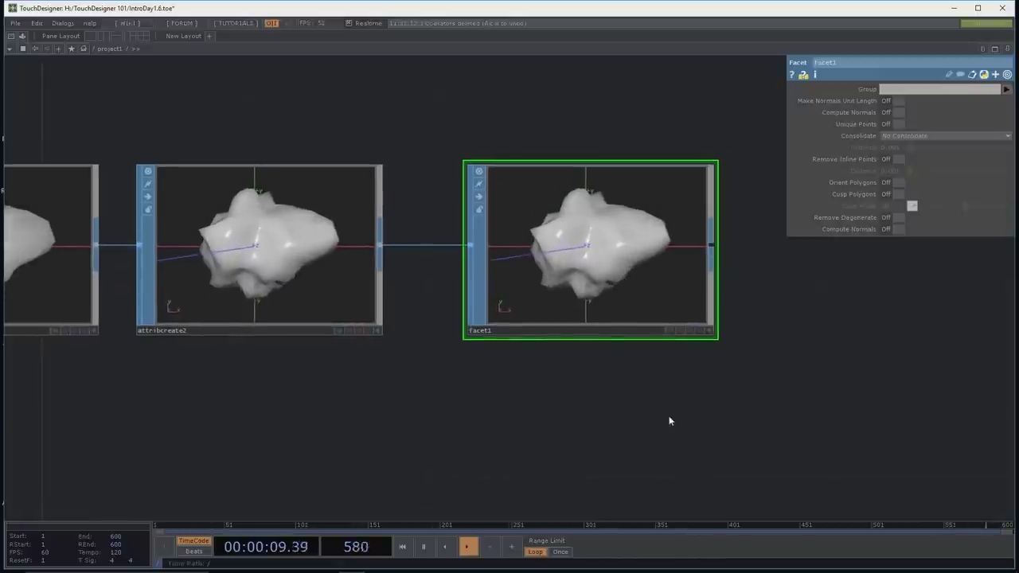
Step: Turn on Unique Points and the lower Compute Normals option on the Facet SOP so the deformed sphere is flat-shaded
click(898, 123)
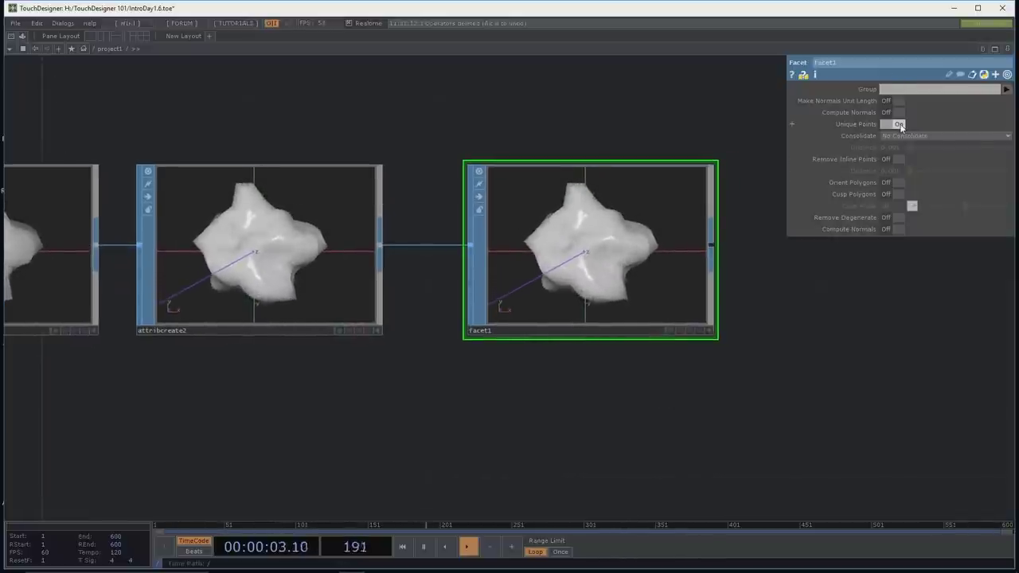
click(898, 229)
scroll(728, 409, up, 5)
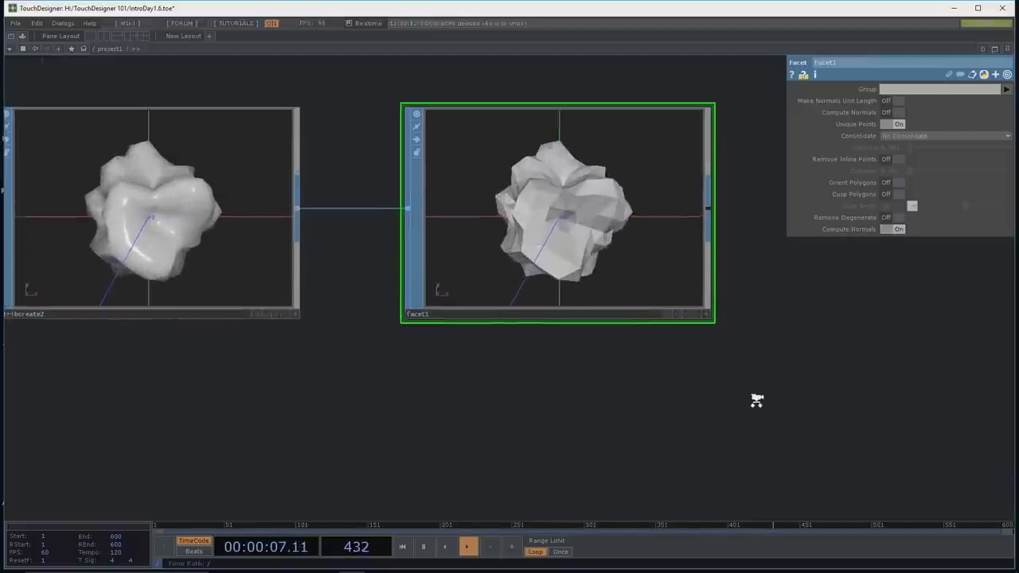
drag(701, 375, 690, 451)
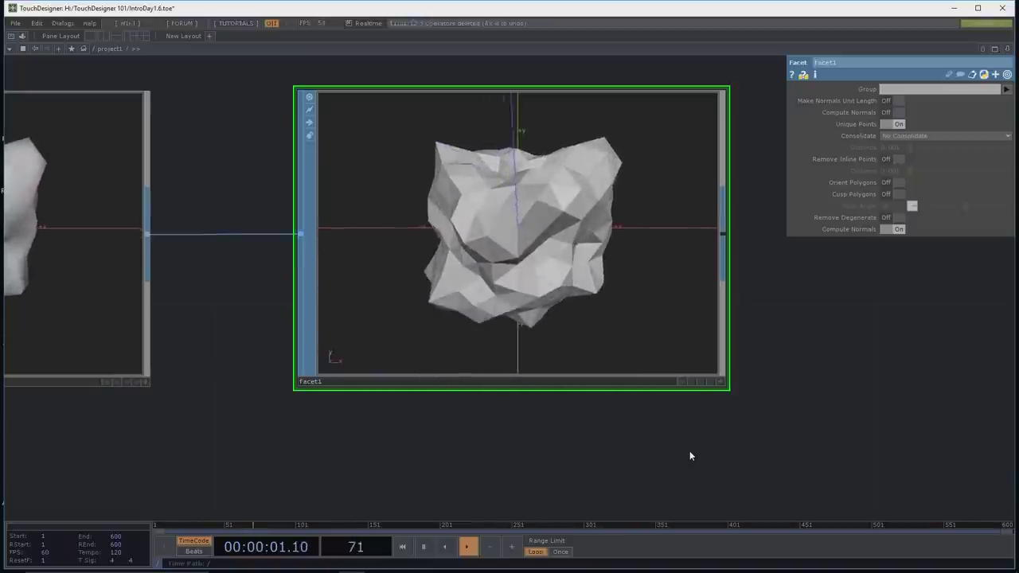
Step: Pause the timeline and compare the Facet SOP's smooth, wireframe and faceted displays by switching Compute Normals off and back on
click(893, 230)
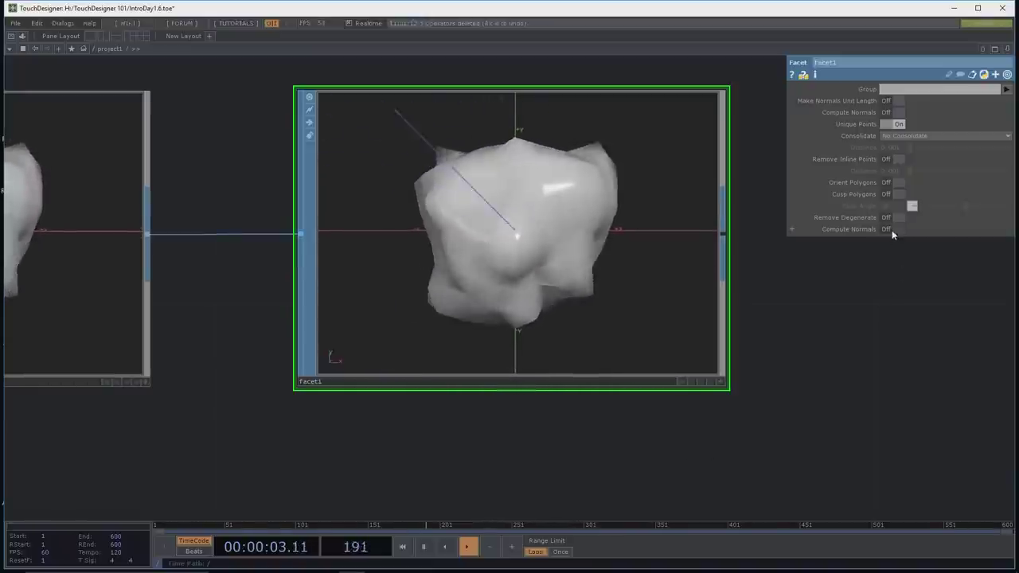
click(899, 124)
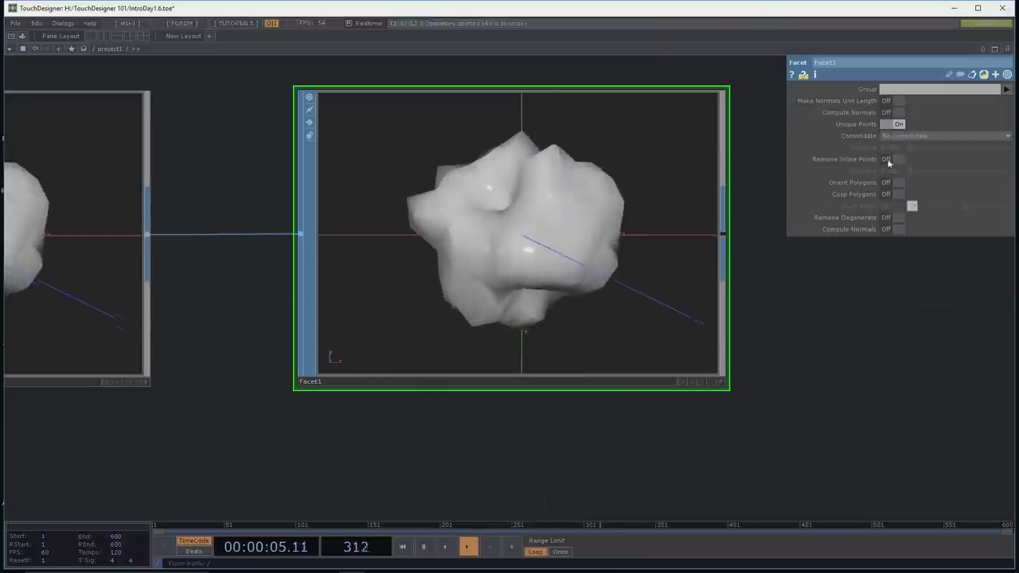
key(space)
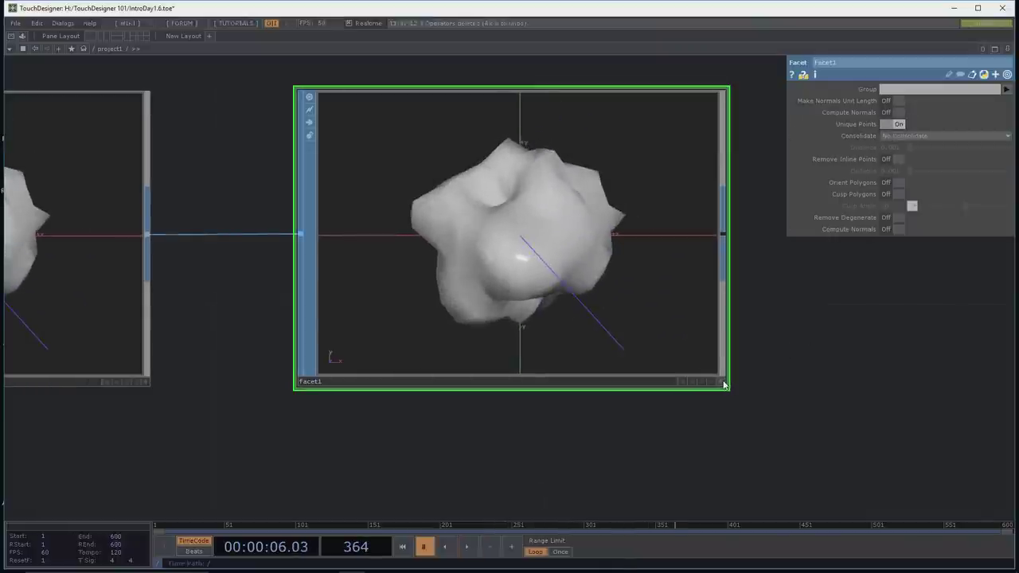
key(w)
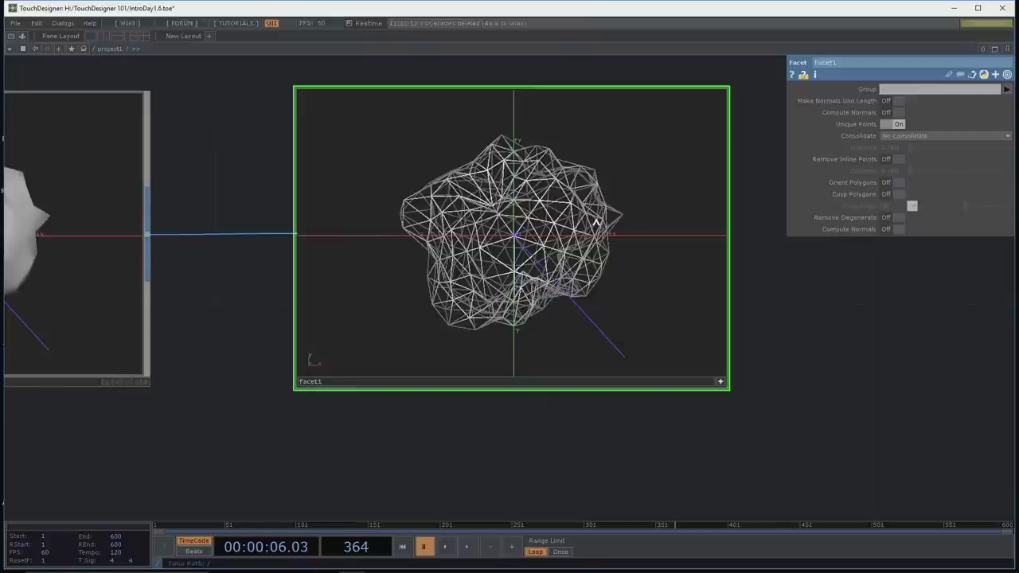
click(899, 230)
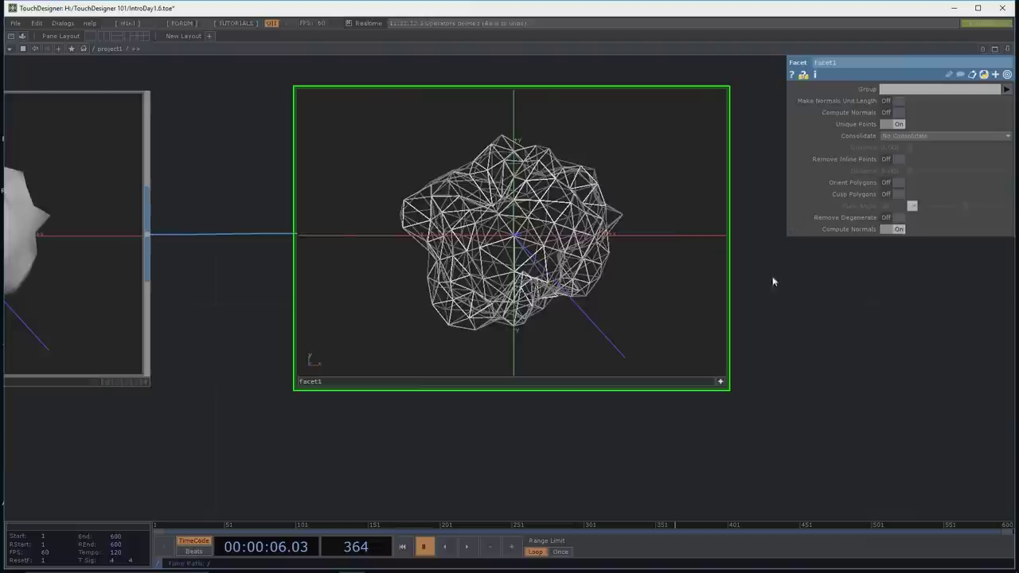
key(w)
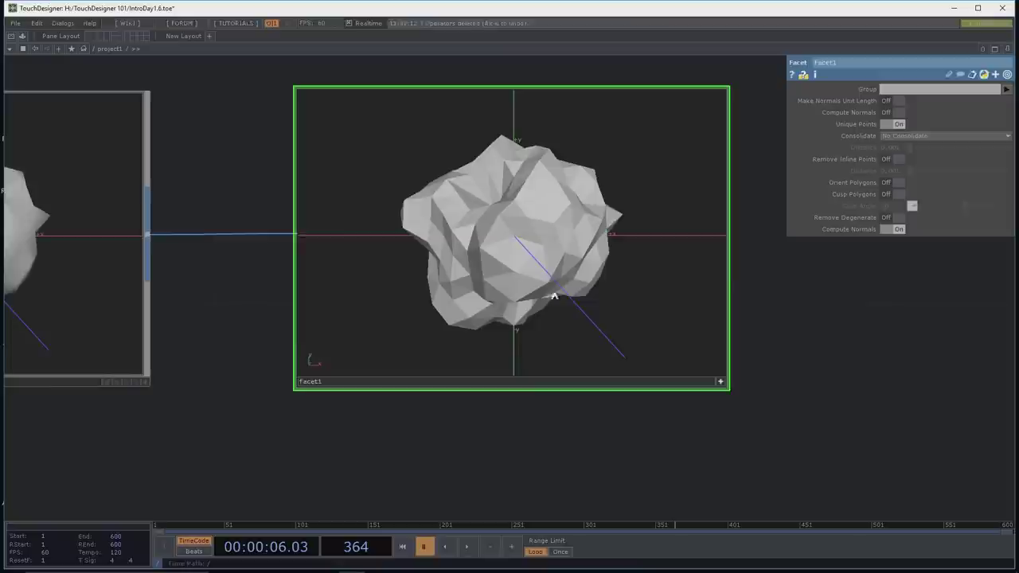
Step: Orbit the faceted sphere inside the Facet node's viewer to examine its flat faces, and deactivate the viewer
drag(790, 334, 792, 314)
scroll(793, 314, down, 2)
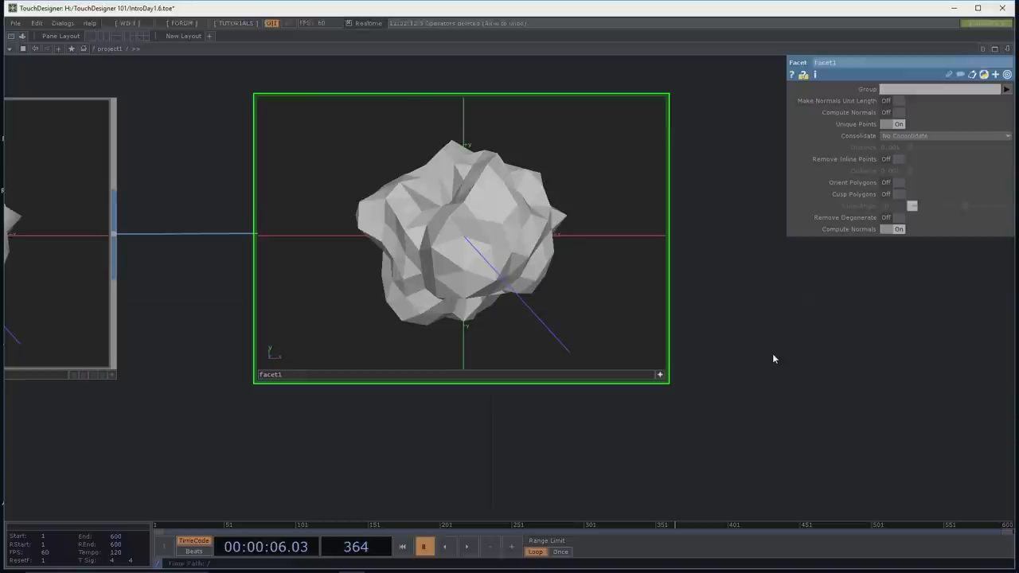
scroll(807, 364, down, 2)
scroll(803, 373, down, 1)
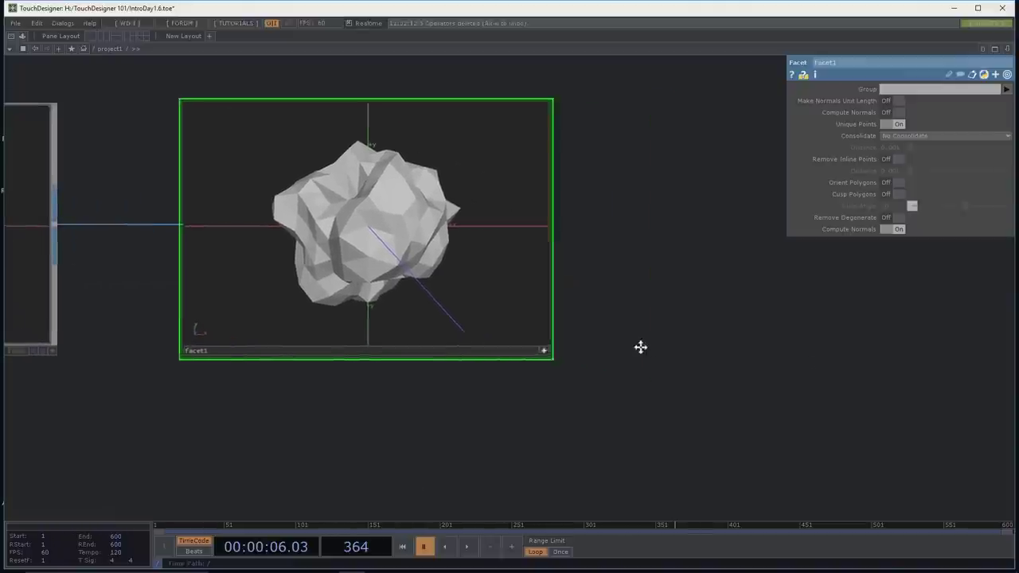
scroll(633, 381, down, 2)
scroll(557, 377, down, 1)
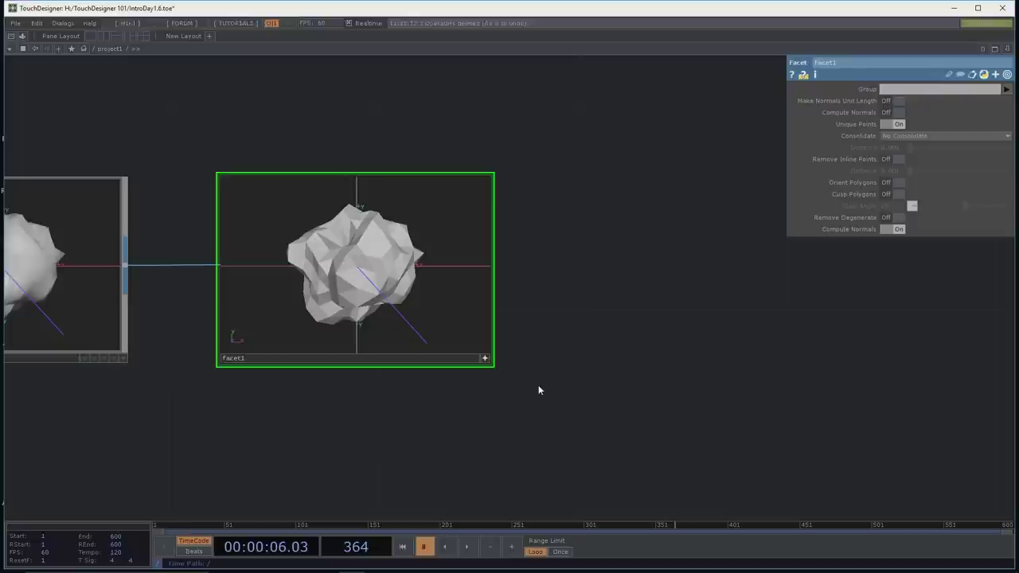
scroll(462, 411, down, 1)
drag(455, 326, 444, 293)
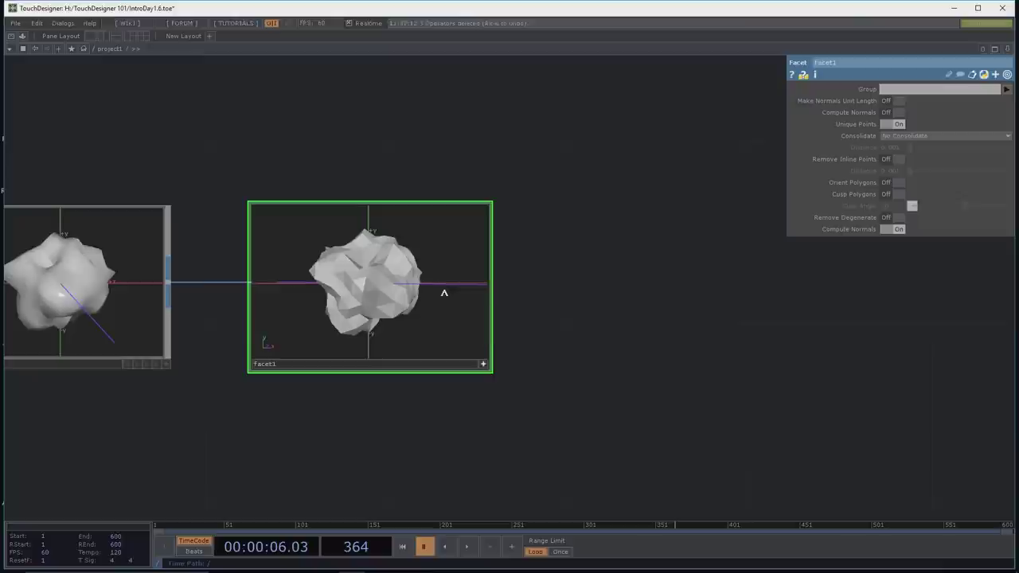
click(482, 365)
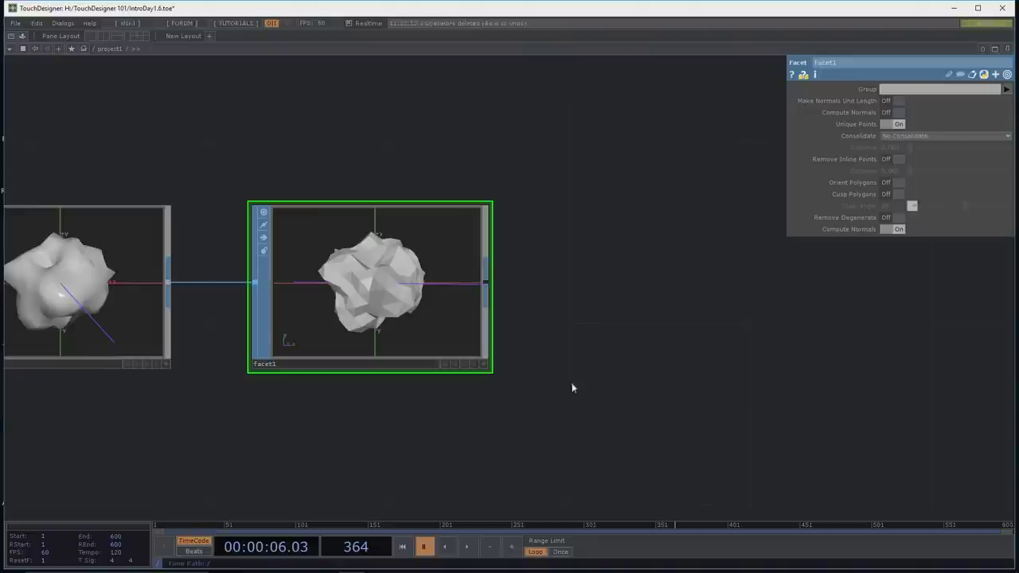
Step: Add a Base component in the empty area above and beyond the Facet node
scroll(536, 364, right, 3)
scroll(524, 375, down, 2)
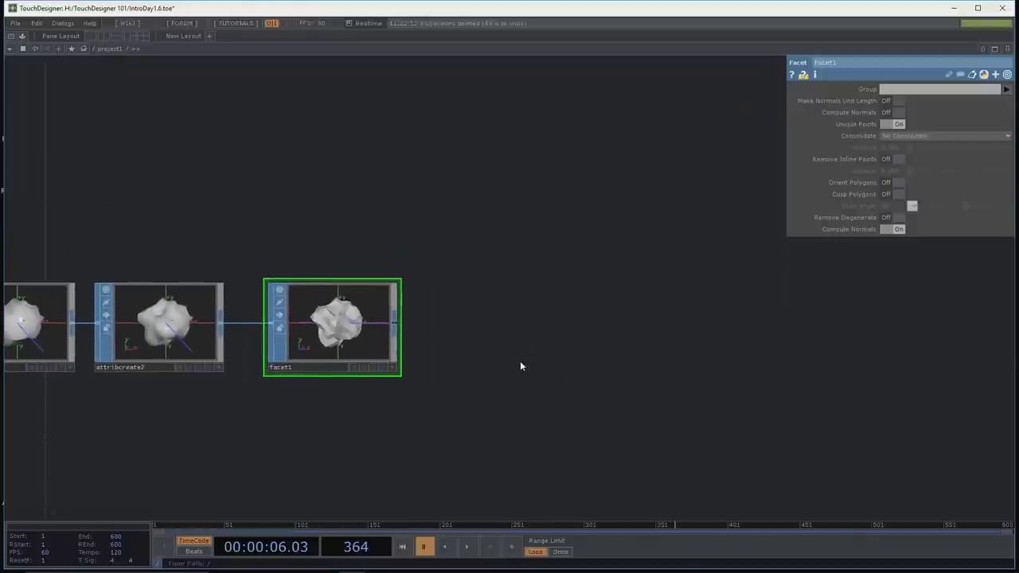
key(Tab)
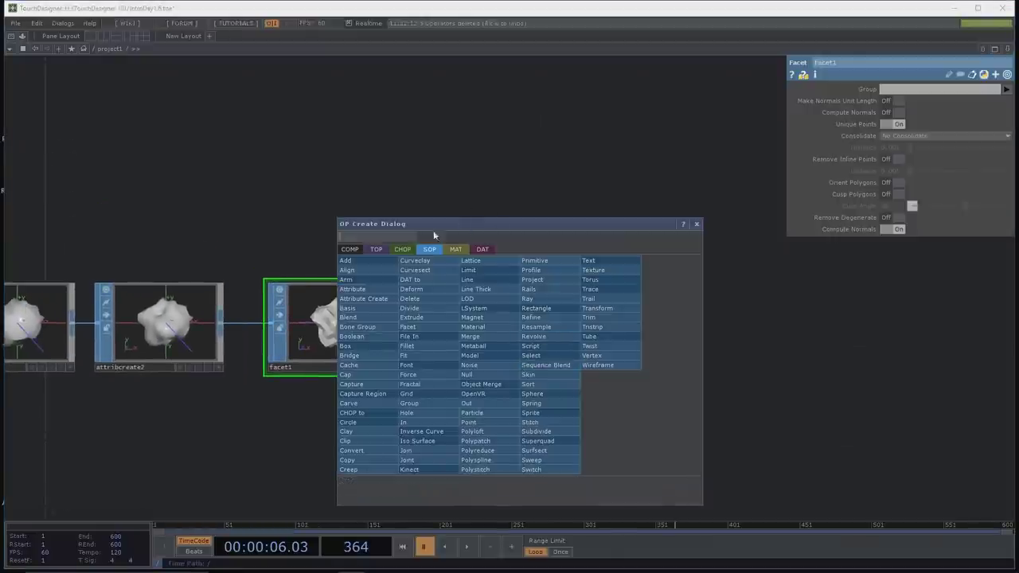
click(356, 251)
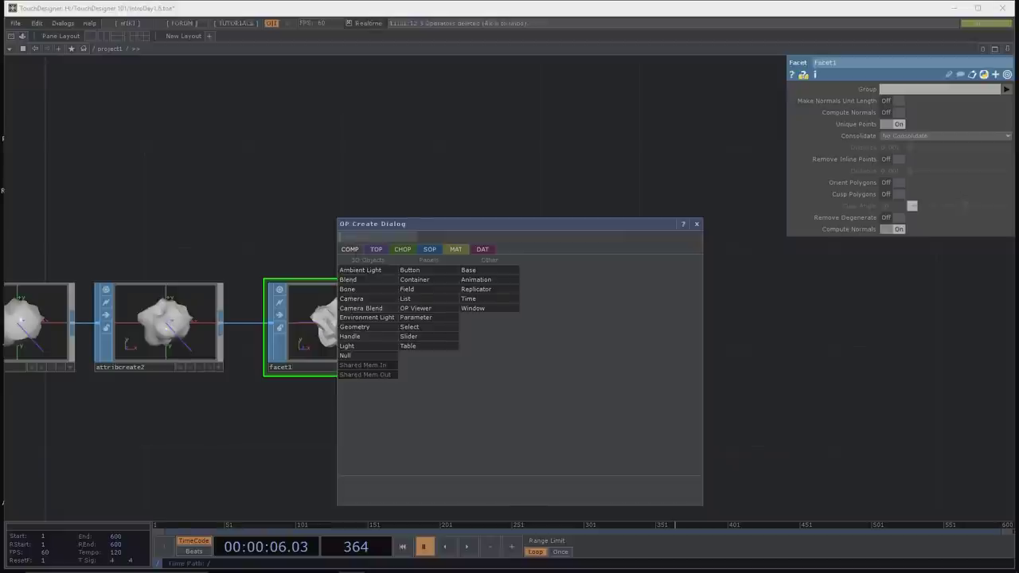
click(491, 275)
click(498, 158)
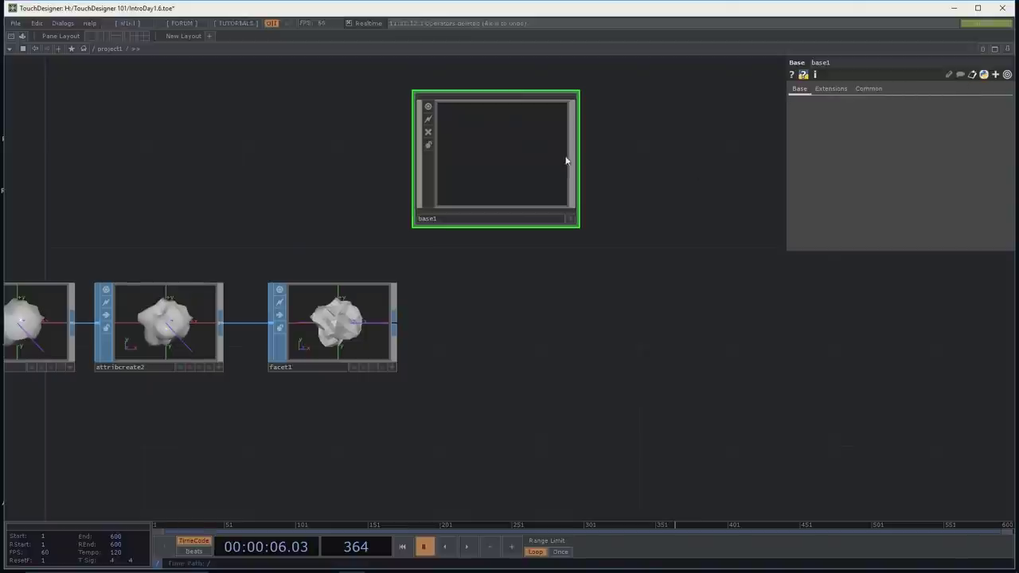
Step: Look inside the empty Base component, return to the project network and delete the component
key(i)
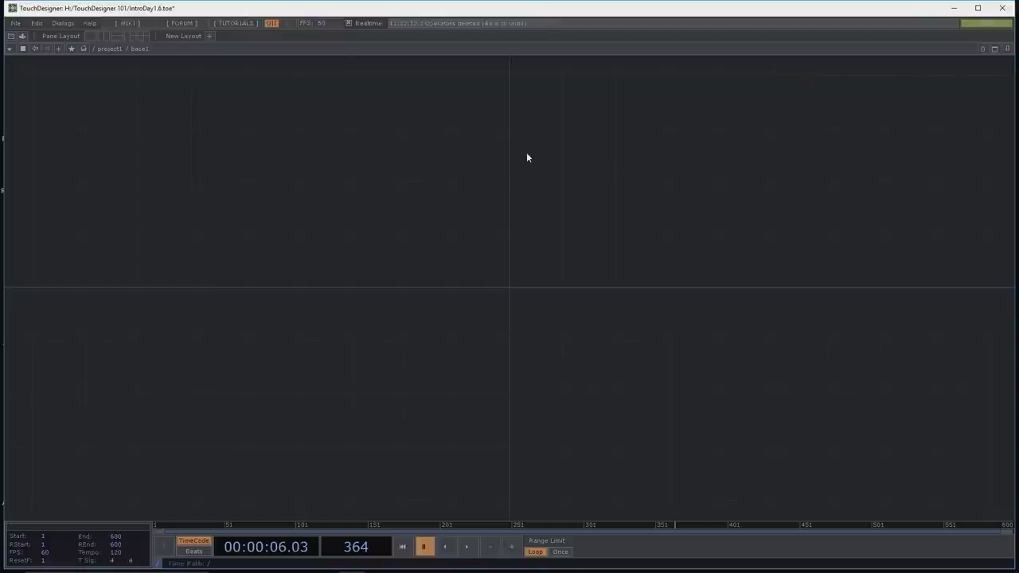
key(u)
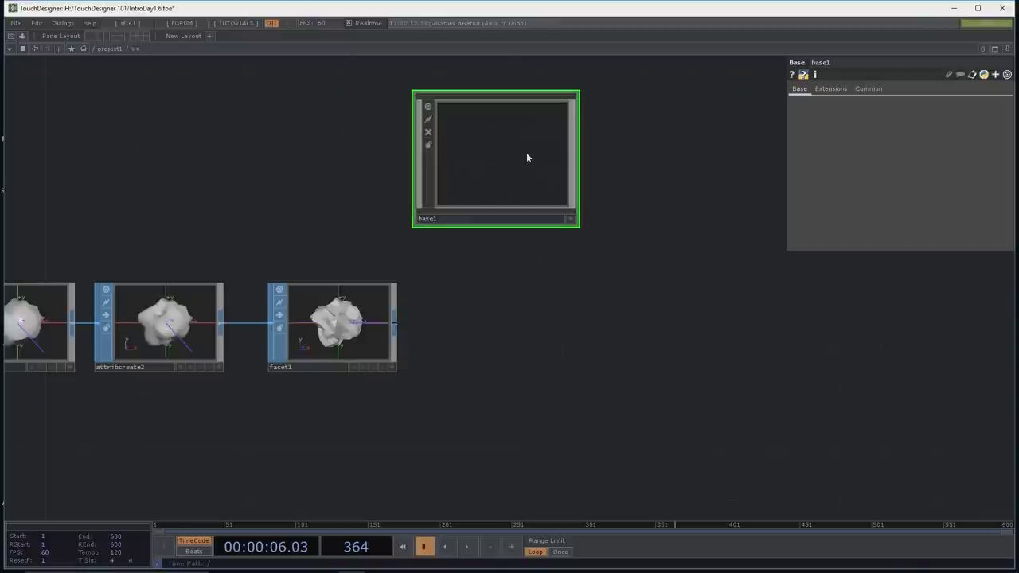
key(Delete)
Step: Add a Geometry component after the Facet node at the end of the sphere chain
key(Tab)
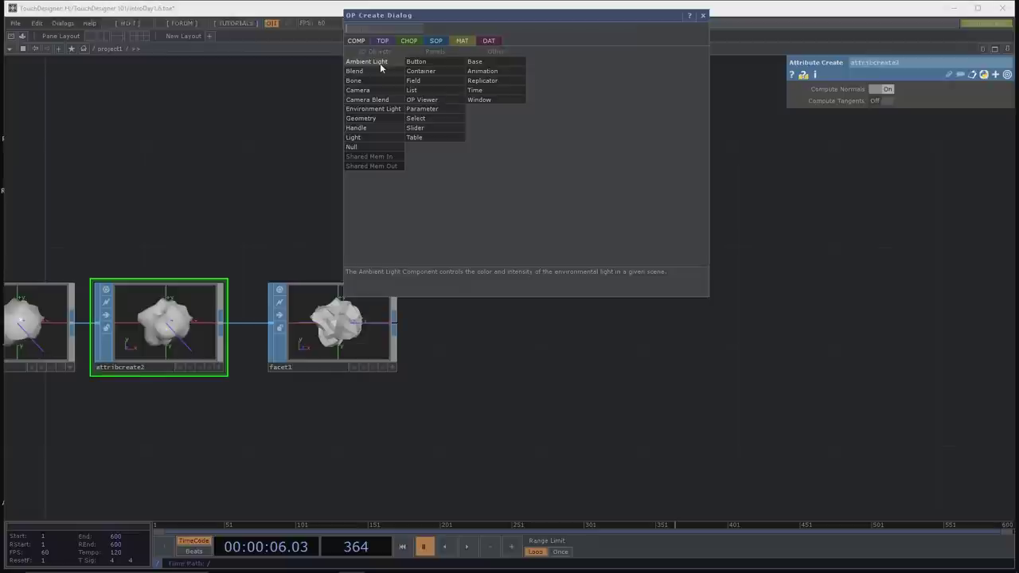
click(380, 117)
click(607, 334)
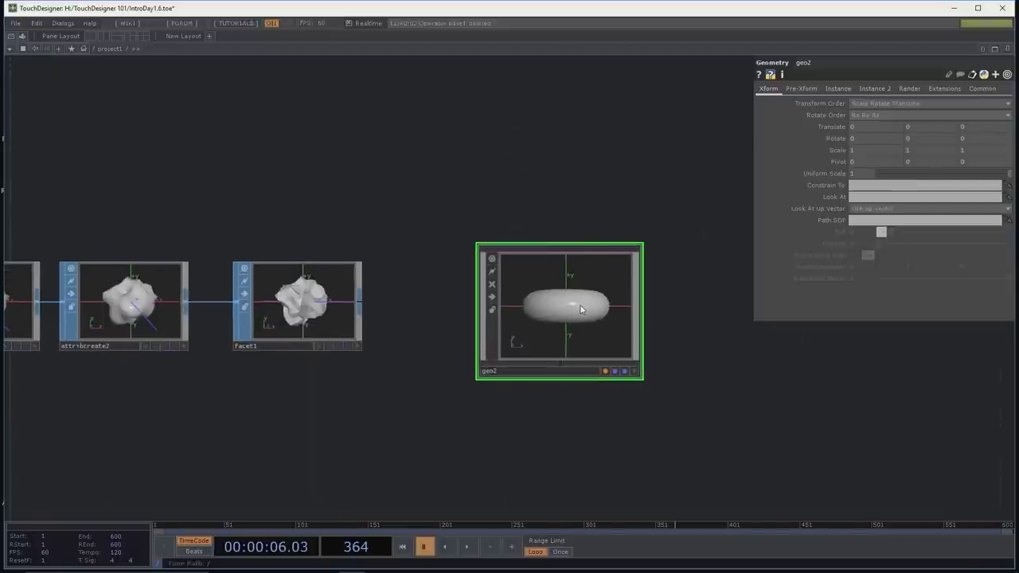
Step: Delete the default torus inside the new Geometry component and return to the project network
scroll(580, 310, up, 3)
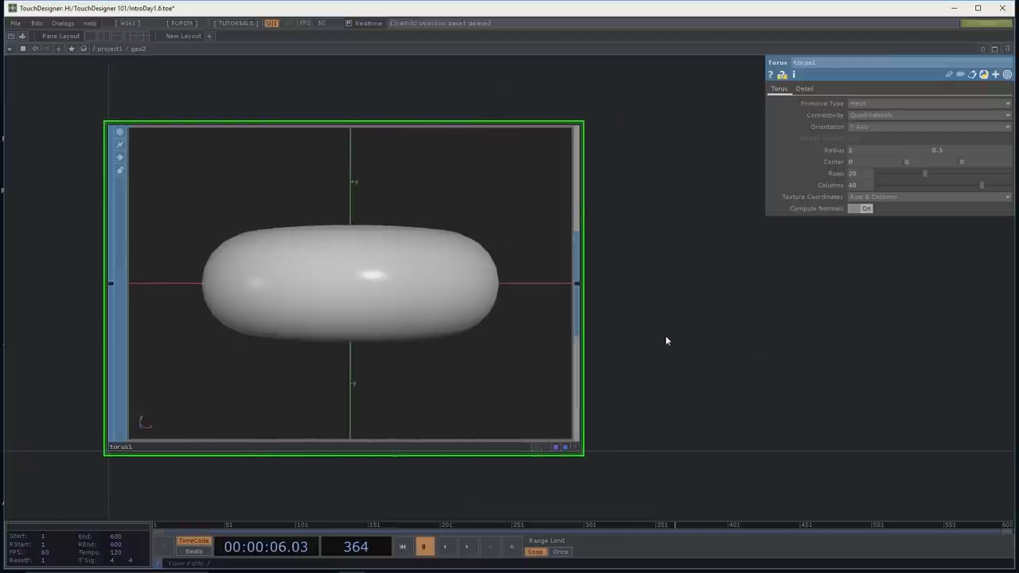
scroll(666, 340, down, 1)
scroll(681, 343, down, 1)
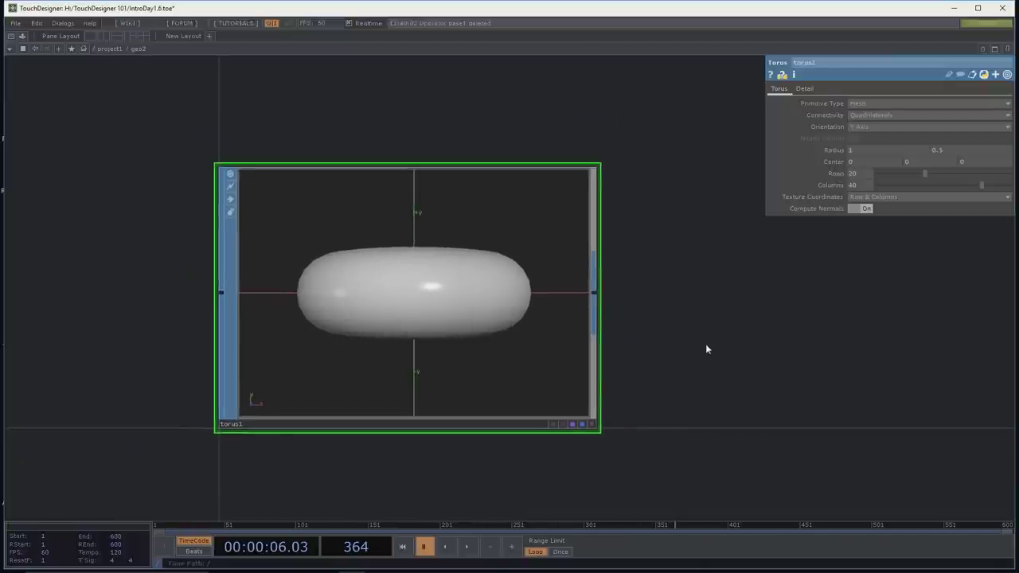
scroll(699, 345, down, 1)
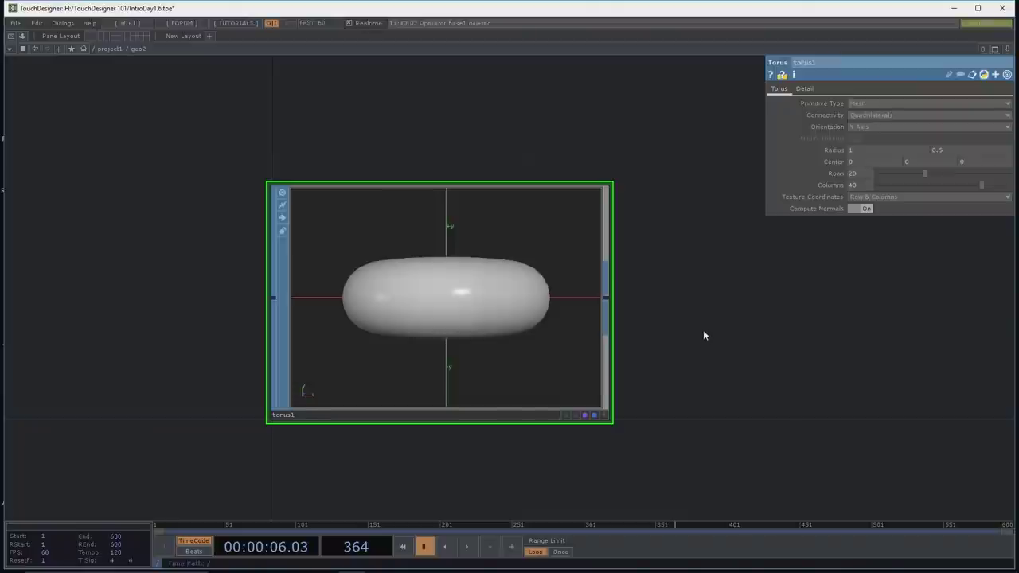
key(Delete)
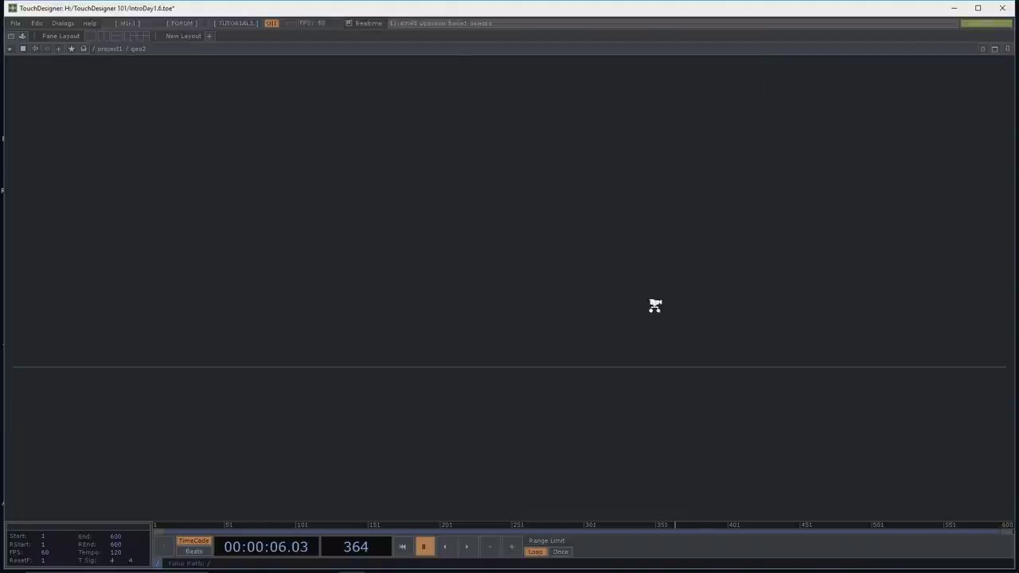
key(u)
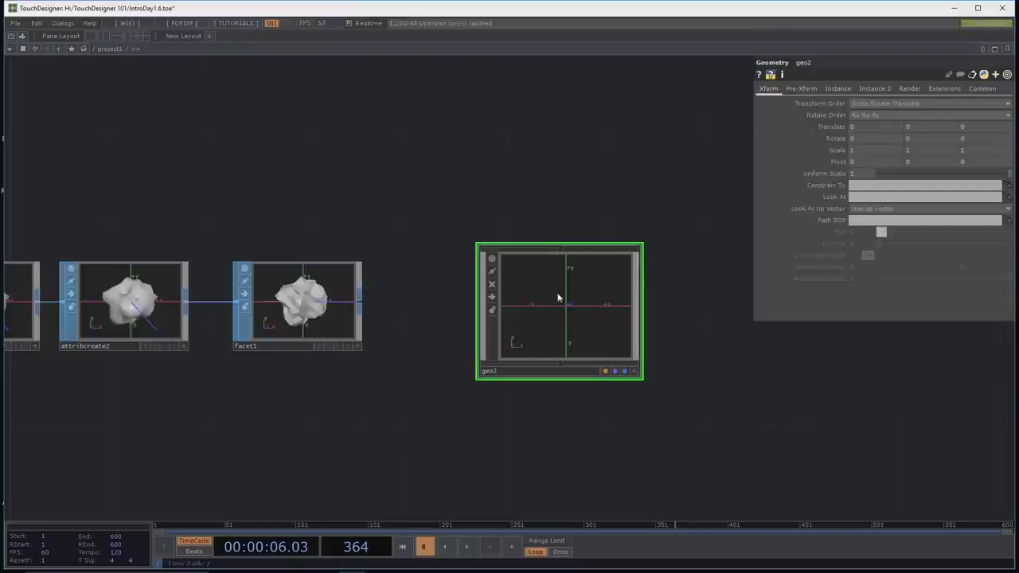
Step: Resume timeline playback and move the empty Geometry component closer to the Facet node
scroll(307, 383, up, 2)
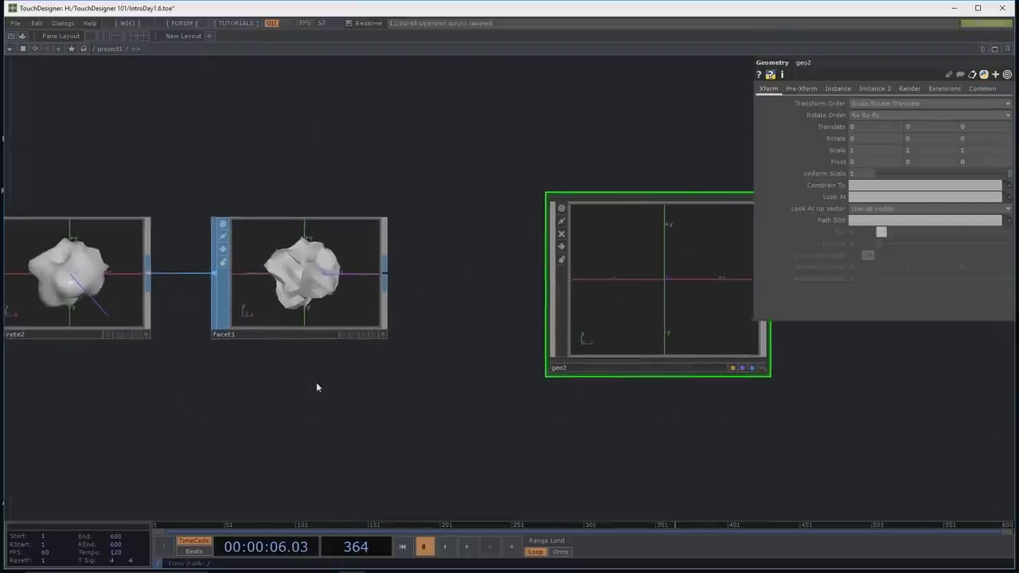
key(space)
drag(307, 387, 388, 441)
drag(673, 310, 639, 310)
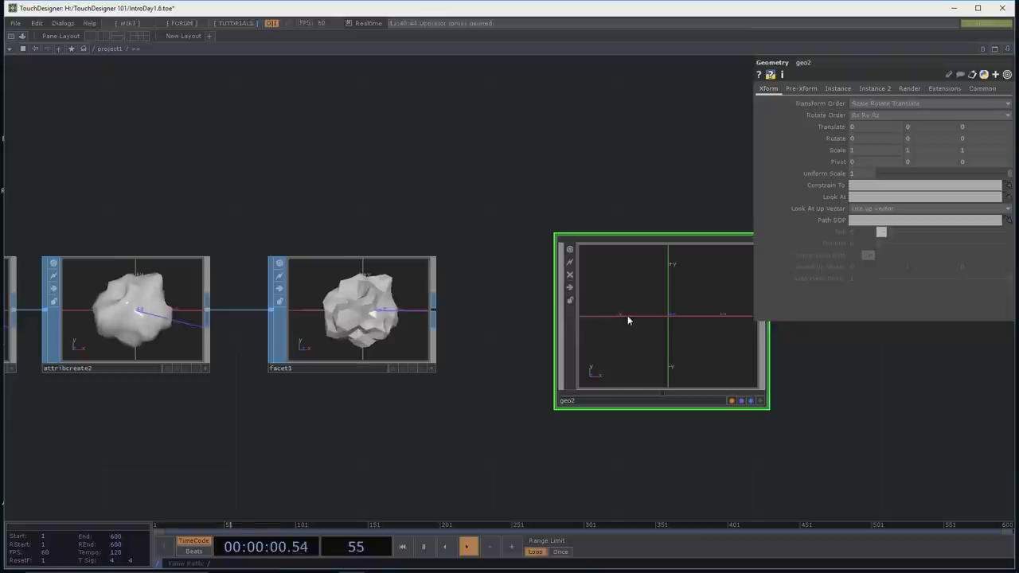
Step: Enter the empty Geometry component and add an In SOP near the centre of its network
key(i)
drag(408, 258, 404, 232)
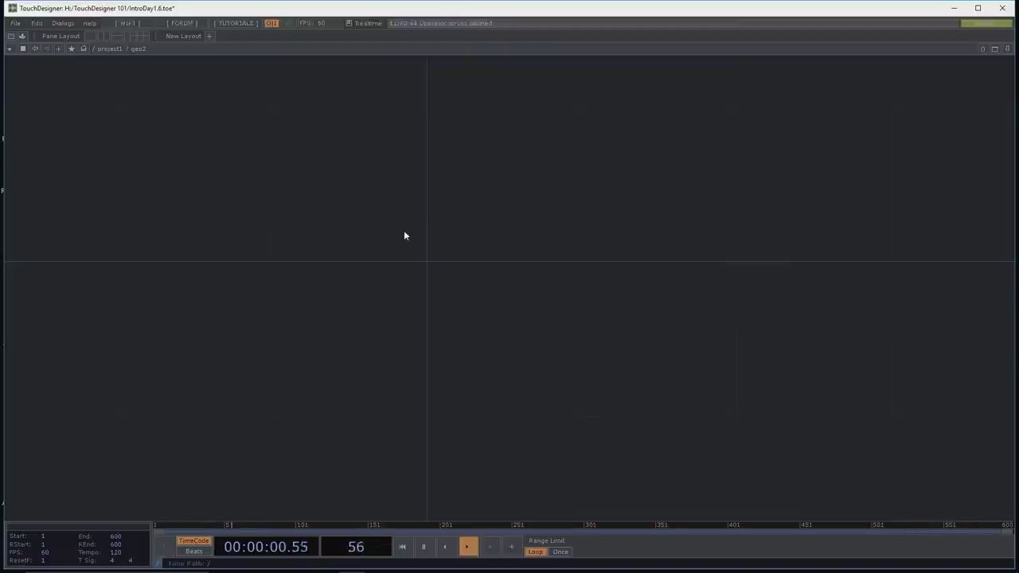
key(Tab)
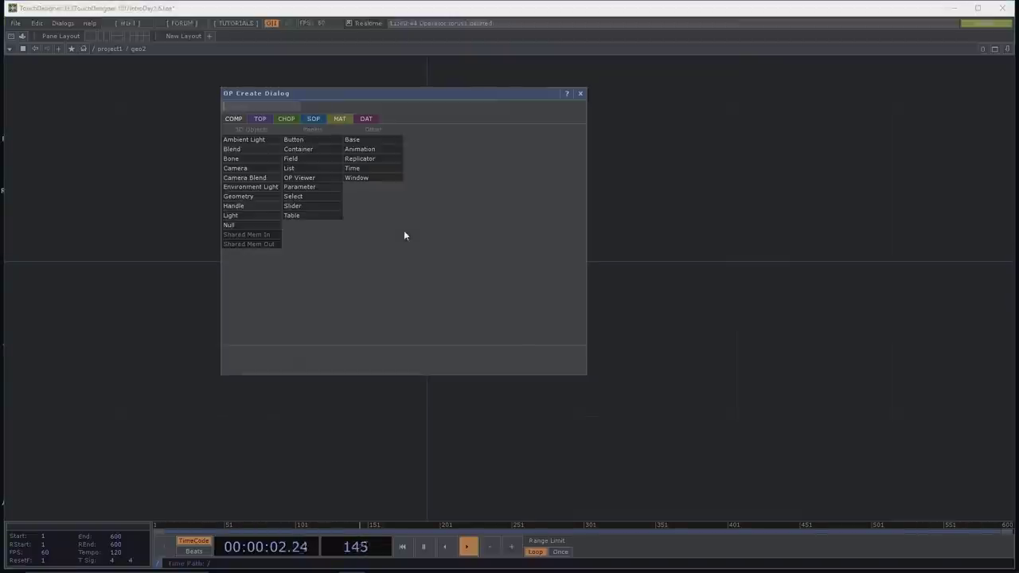
click(316, 119)
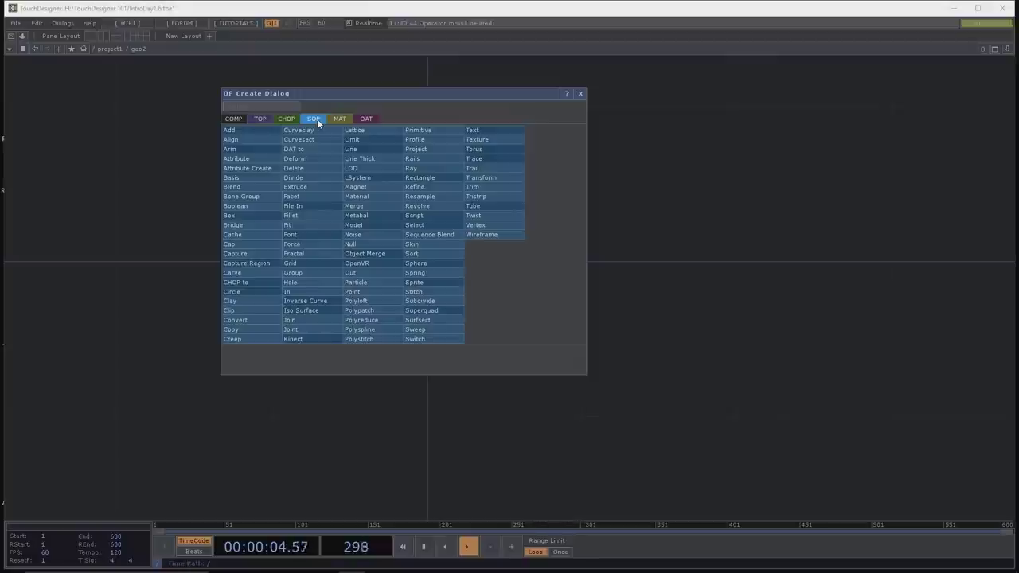
text(in)
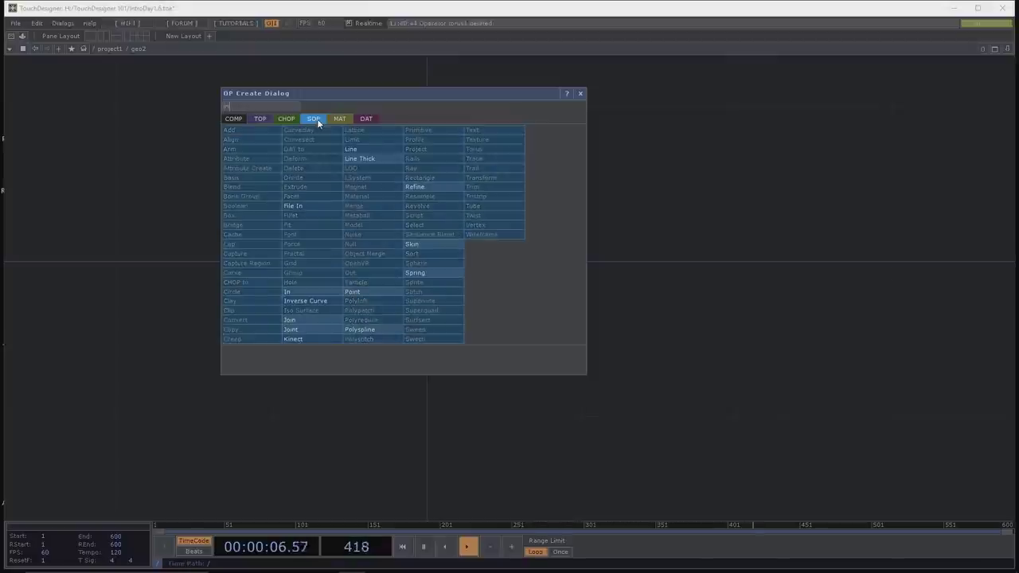
click(332, 294)
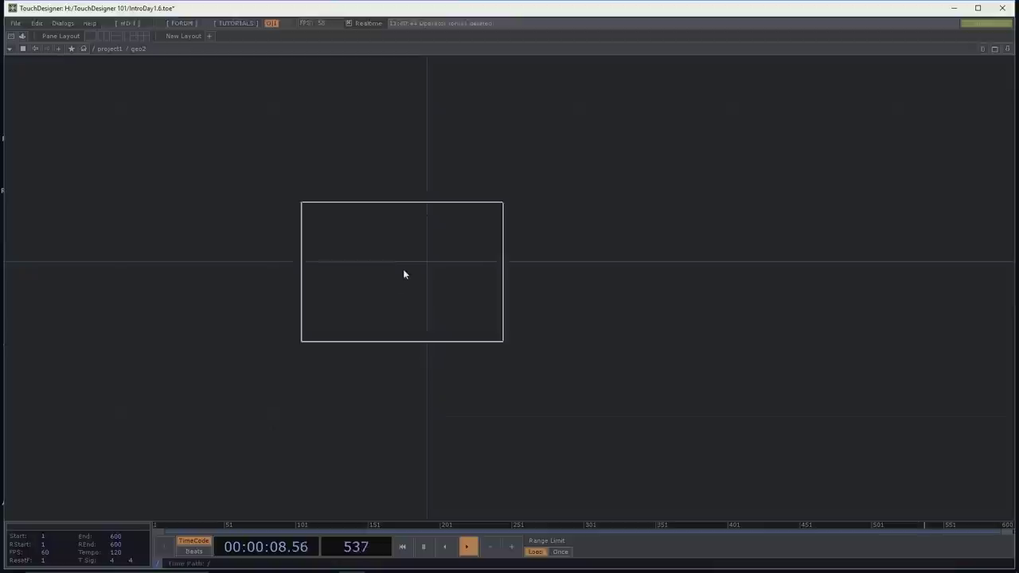
click(411, 264)
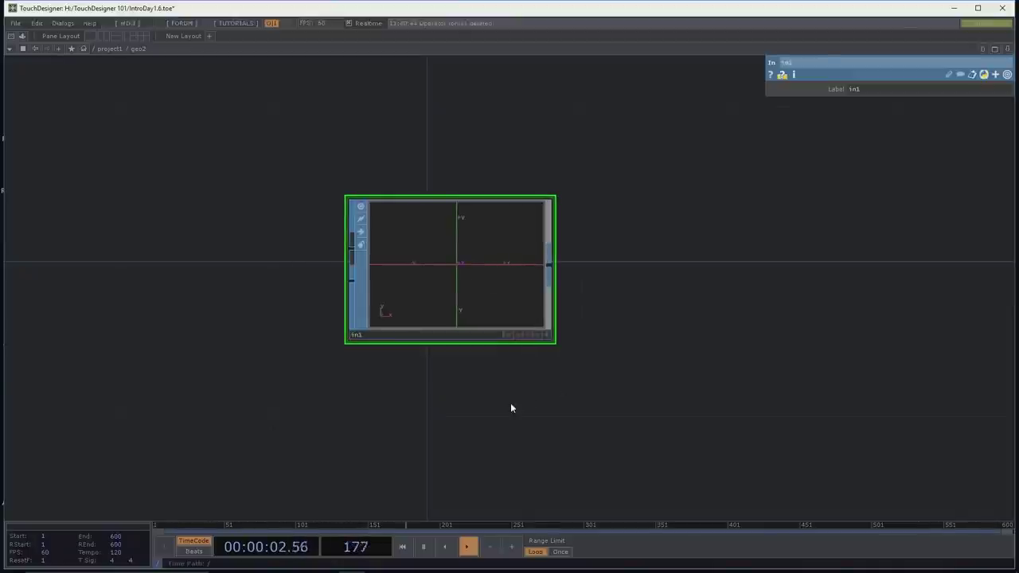
Step: Return to the project network and connect the Facet node's output to the Geometry component's SOP input
key(u)
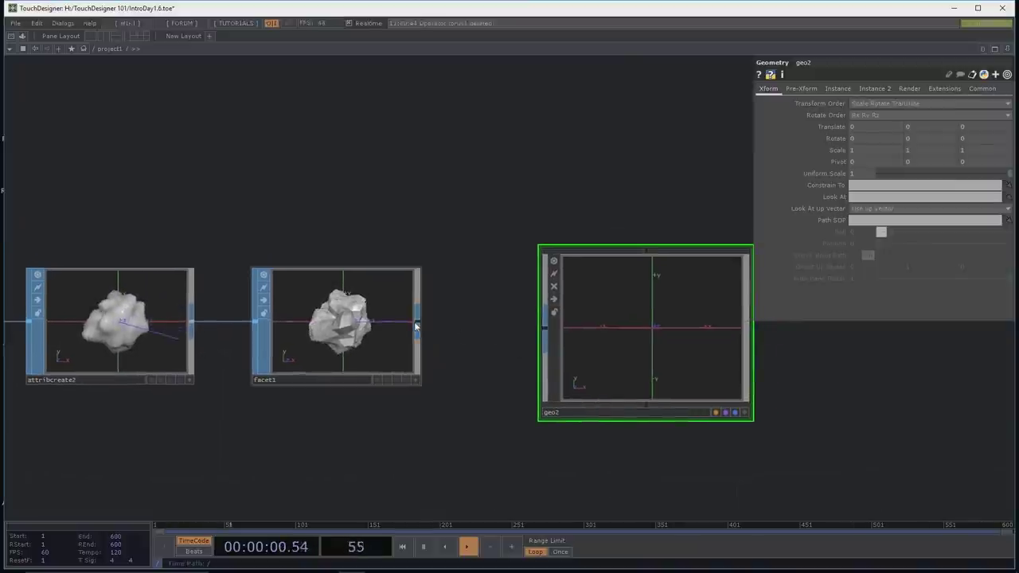
click(415, 325)
drag(417, 326, 530, 336)
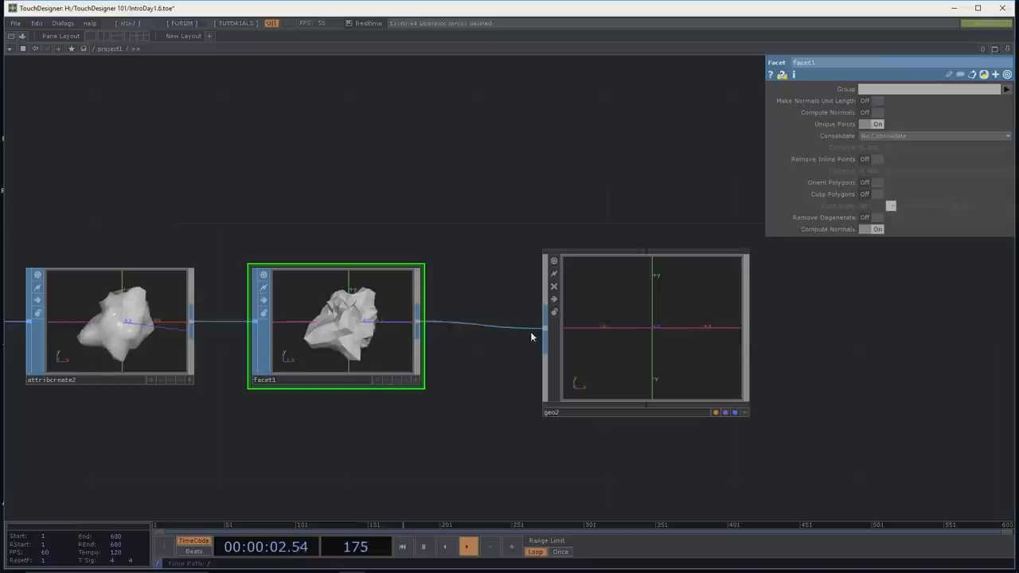
Step: Inside the Geometry component, add an Out SOP after the In SOP, and return to the project network
double_click(640, 358)
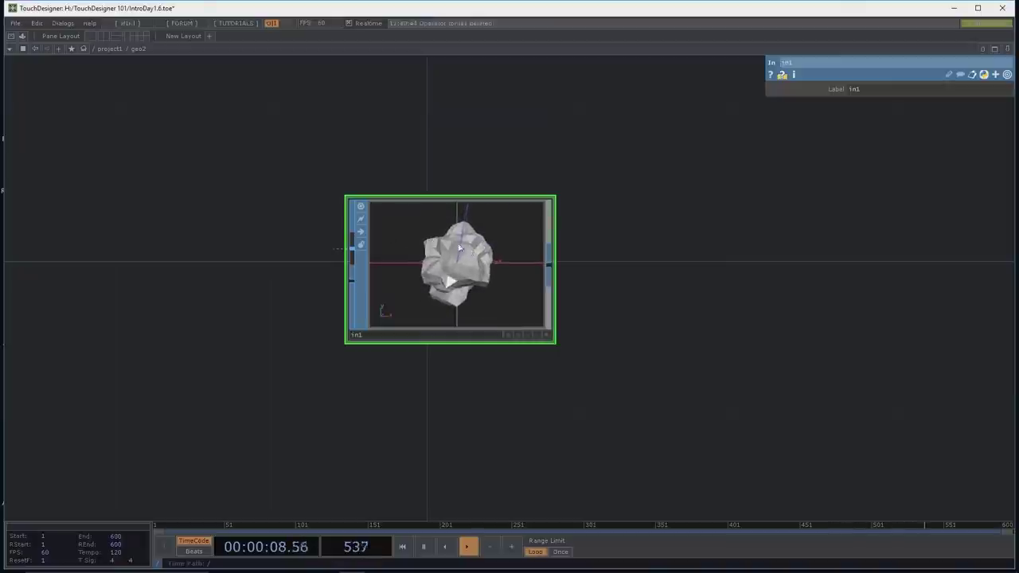
right_click(548, 263)
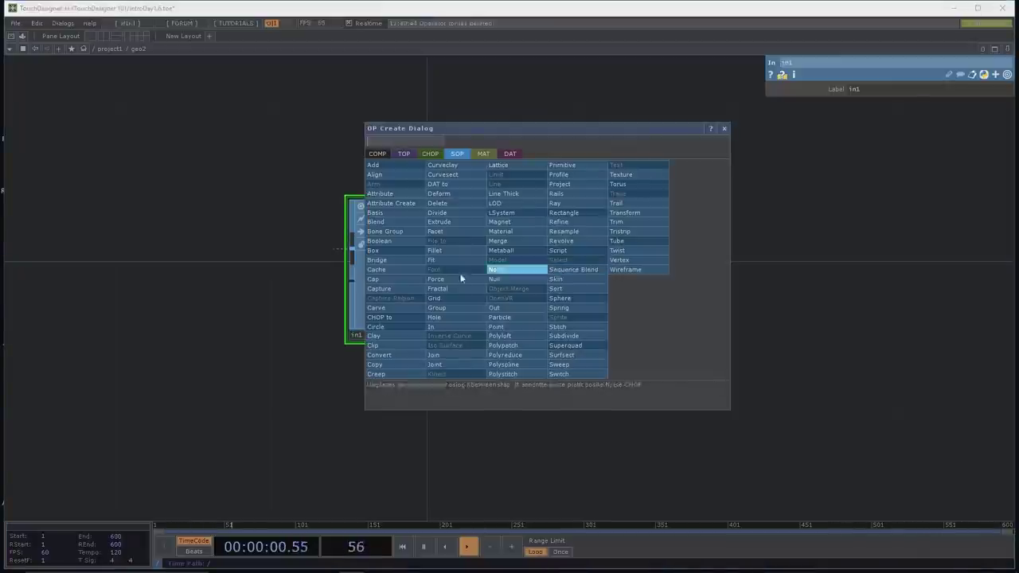
click(500, 310)
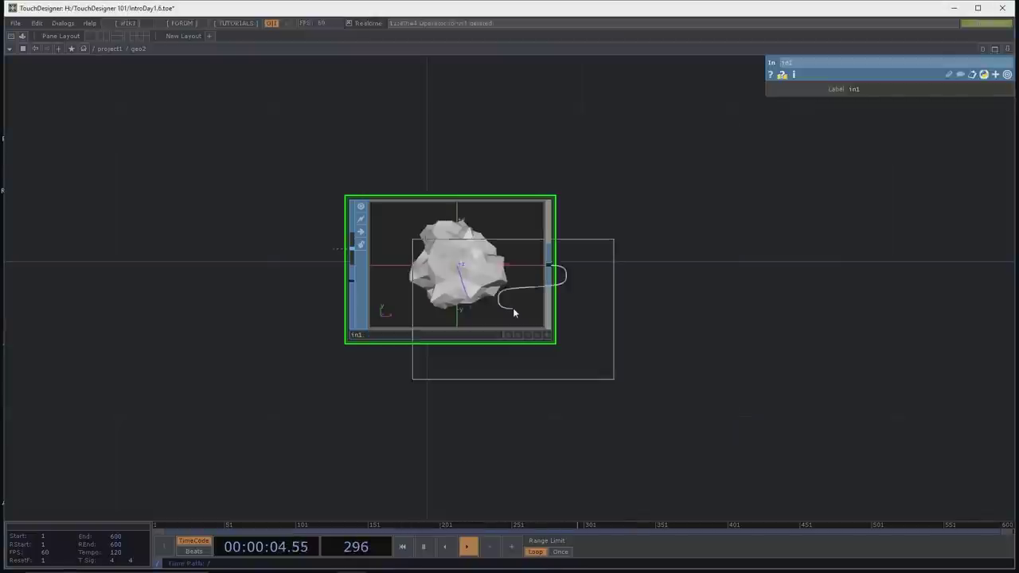
click(721, 273)
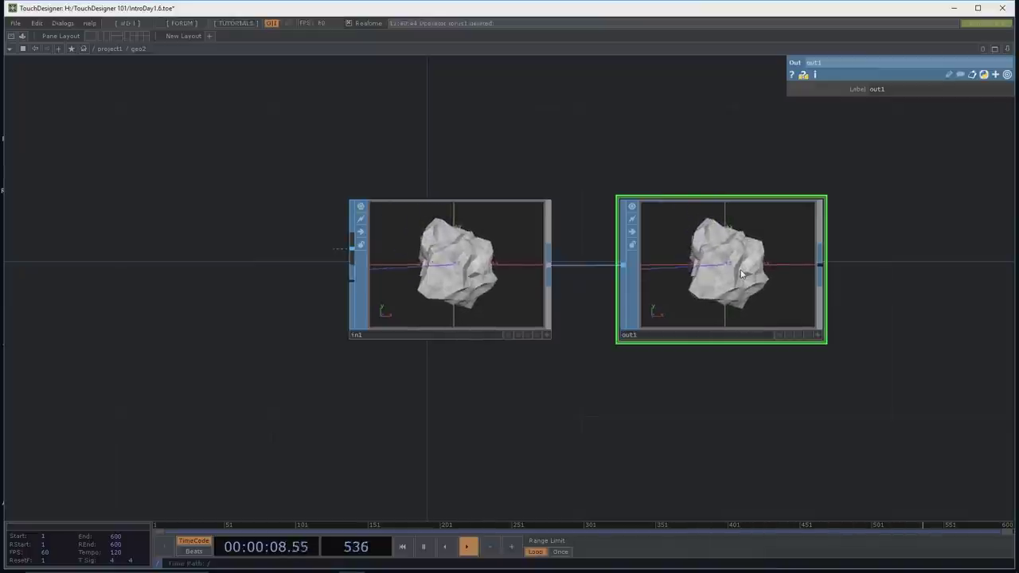
key(u)
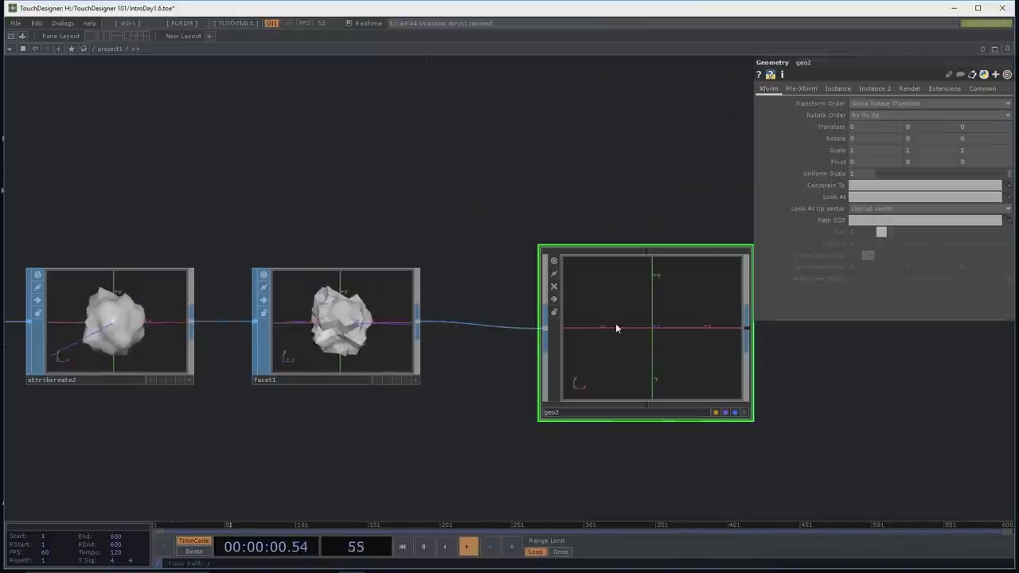
drag(803, 327, 685, 356)
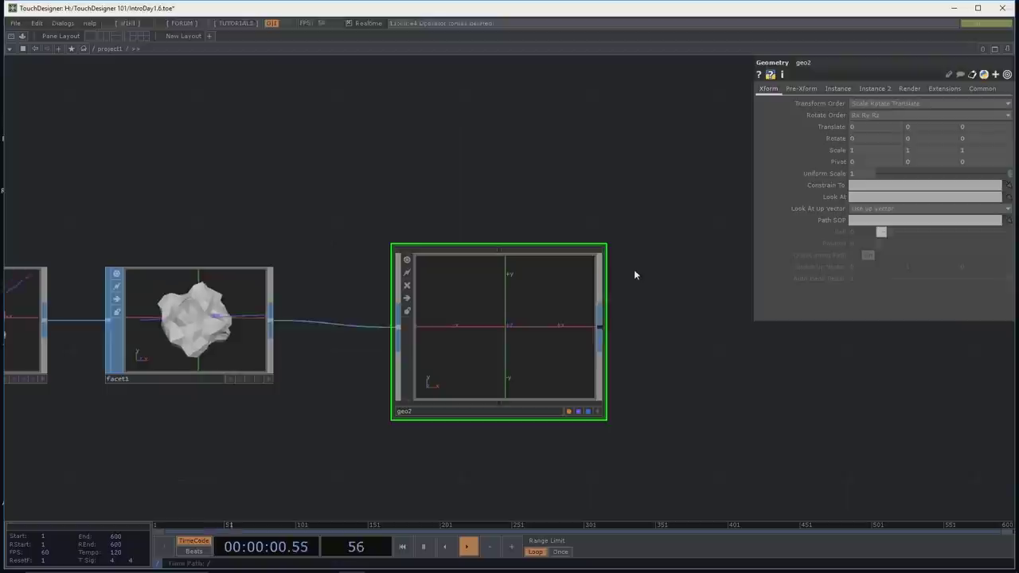
drag(486, 183, 520, 196)
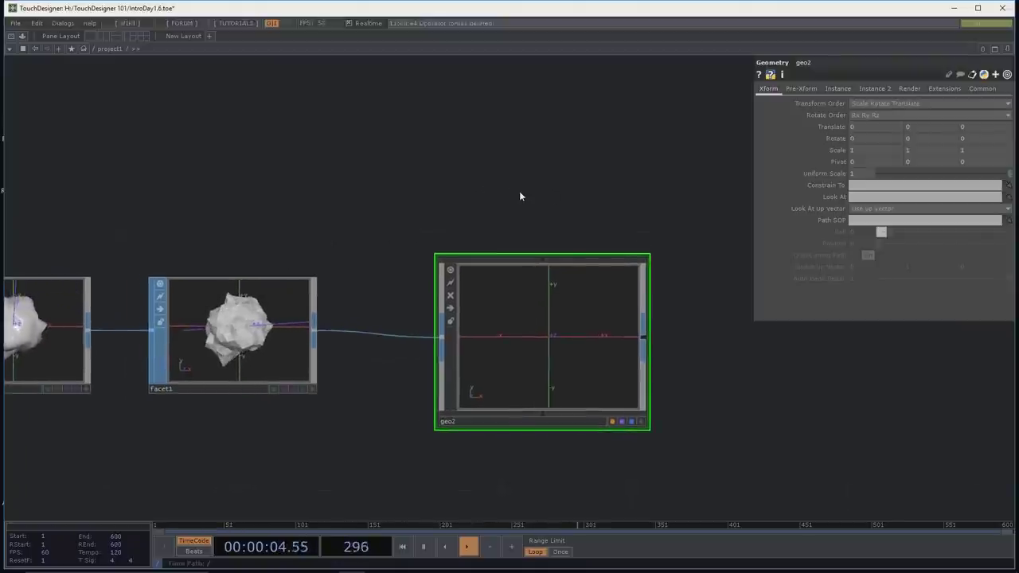
drag(520, 196, 566, 201)
drag(430, 257, 473, 229)
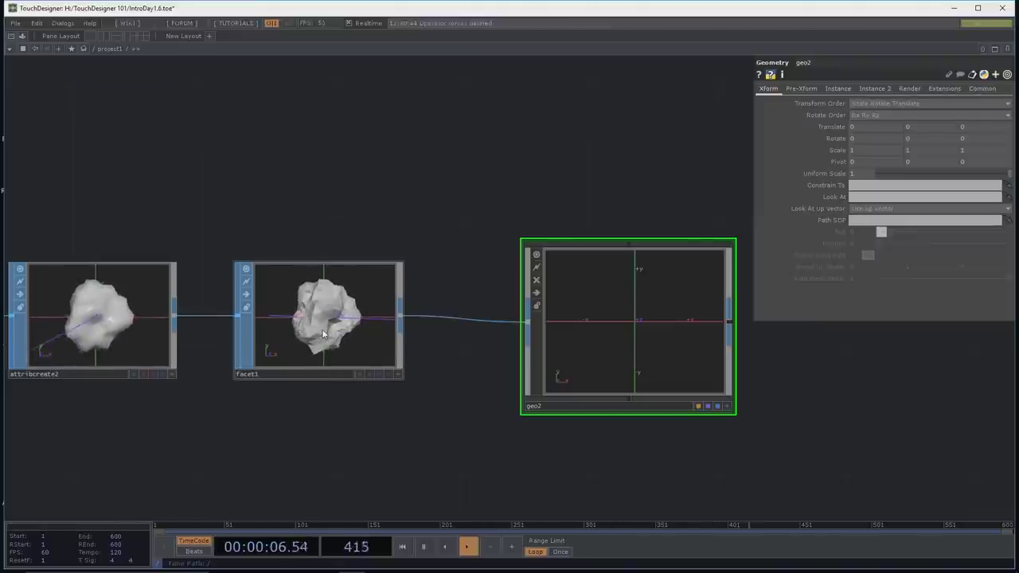
middle_drag(620, 314, 574, 309)
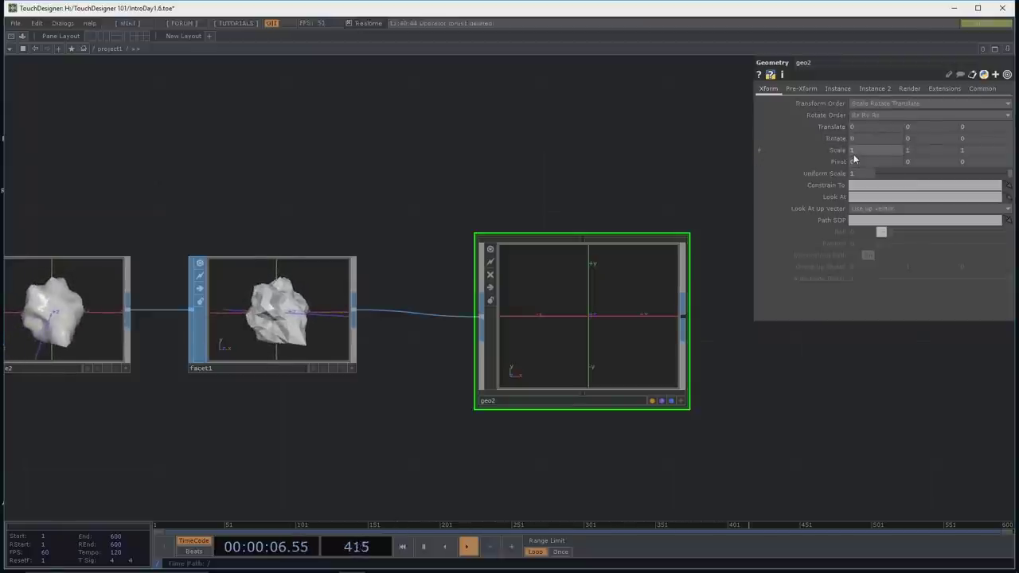
Step: Look at the Facet node's parameters, and show the Geometry component's Render parameters for comparison
click(235, 306)
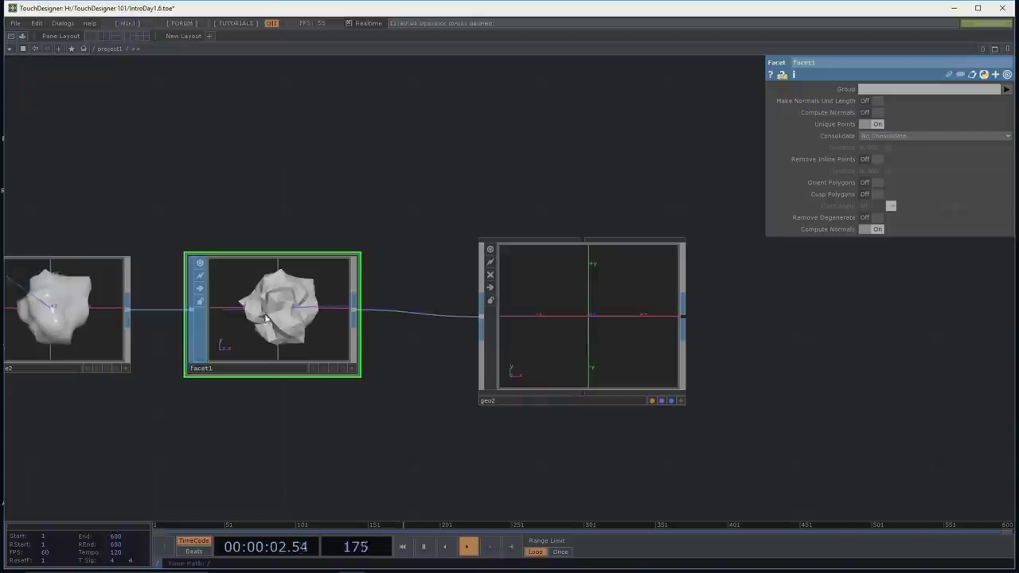
click(565, 284)
click(916, 89)
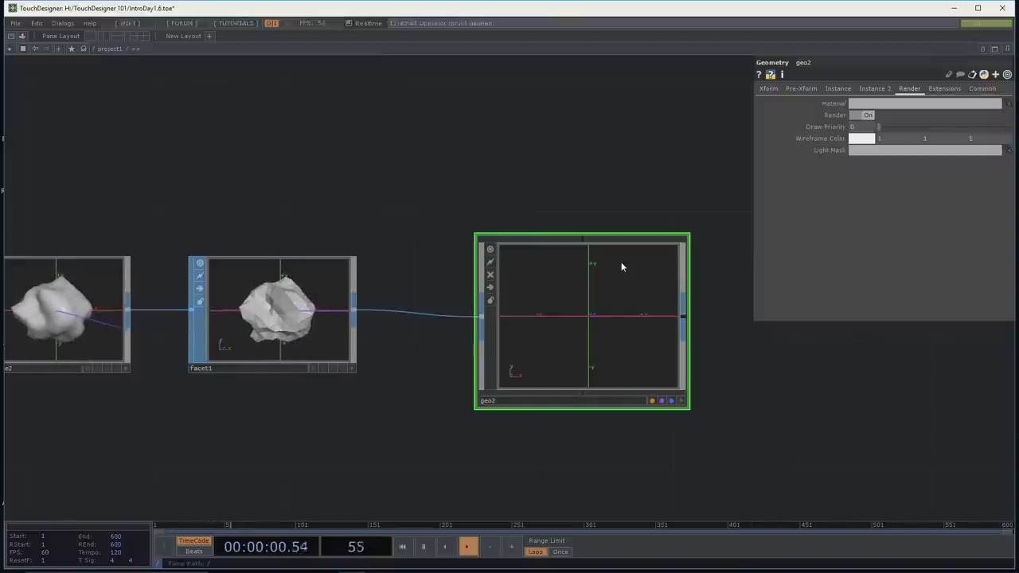
Step: Turn on the Render and Display flags of the Out SOP inside the Geometry component and return to the project network
key(i)
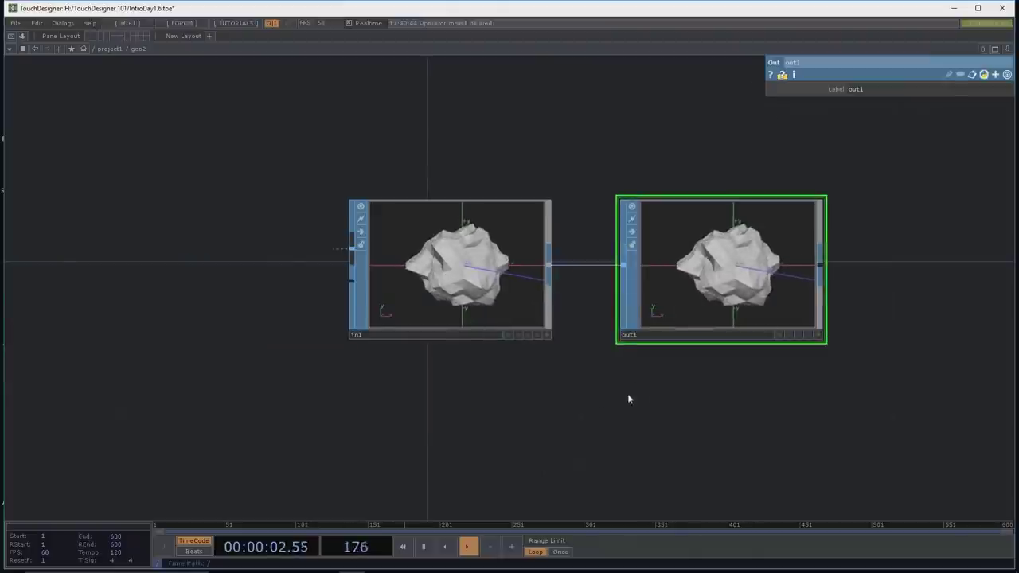
drag(634, 391, 527, 415)
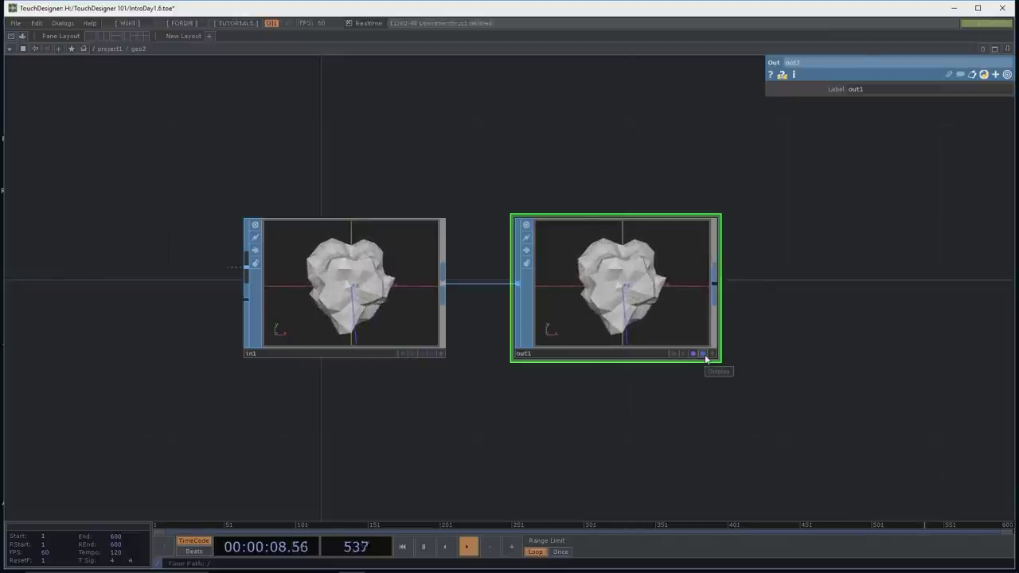
key(u)
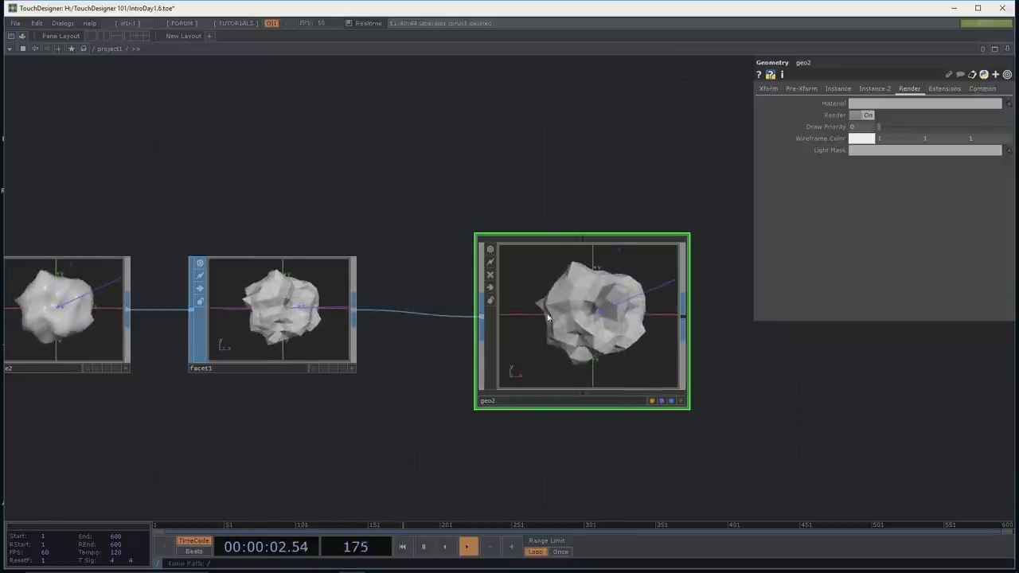
Step: Switch the Out SOP's Display flag off and back on, checking the Geometry component's viewer after each change
key(i)
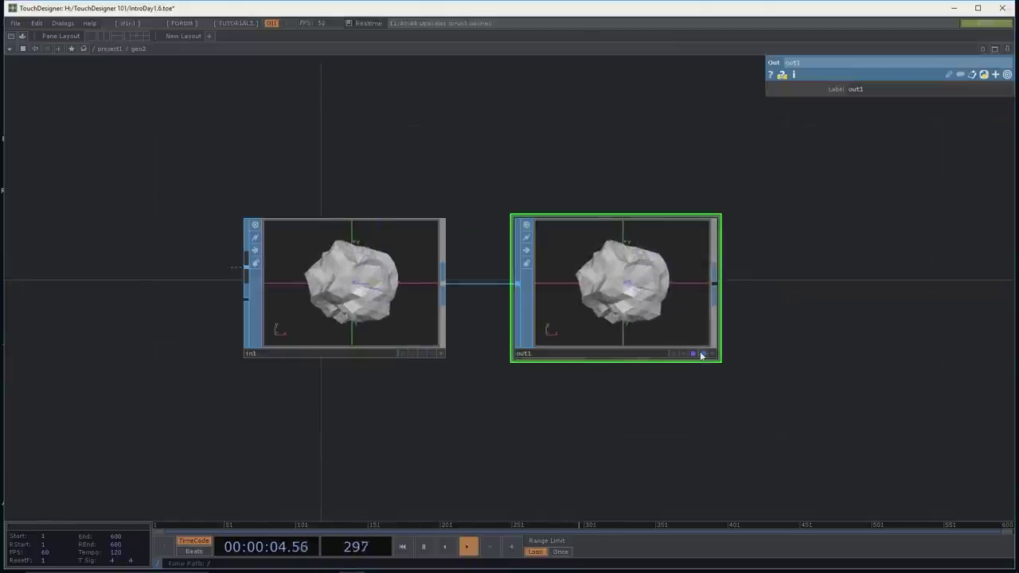
key(u)
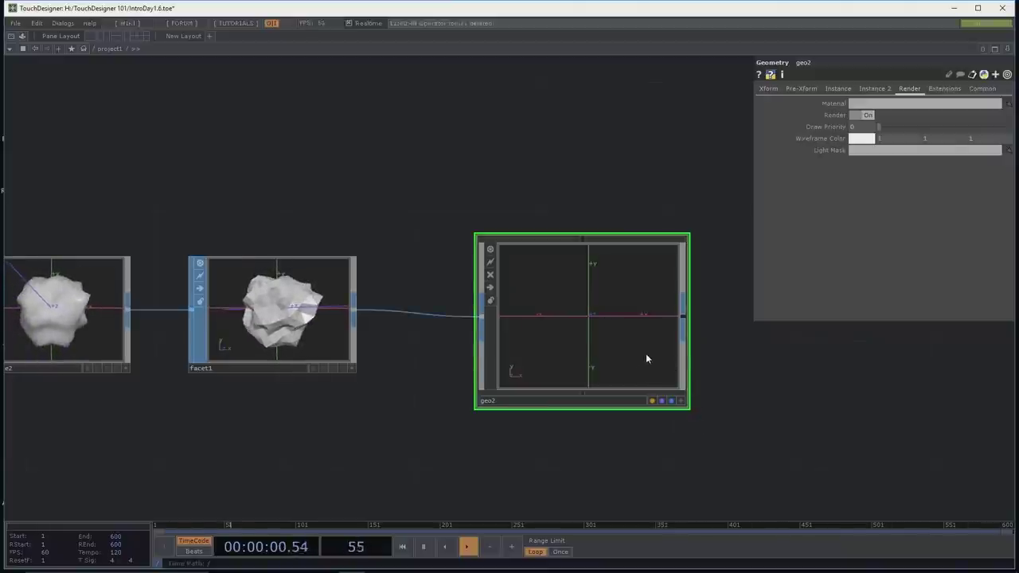
key(i)
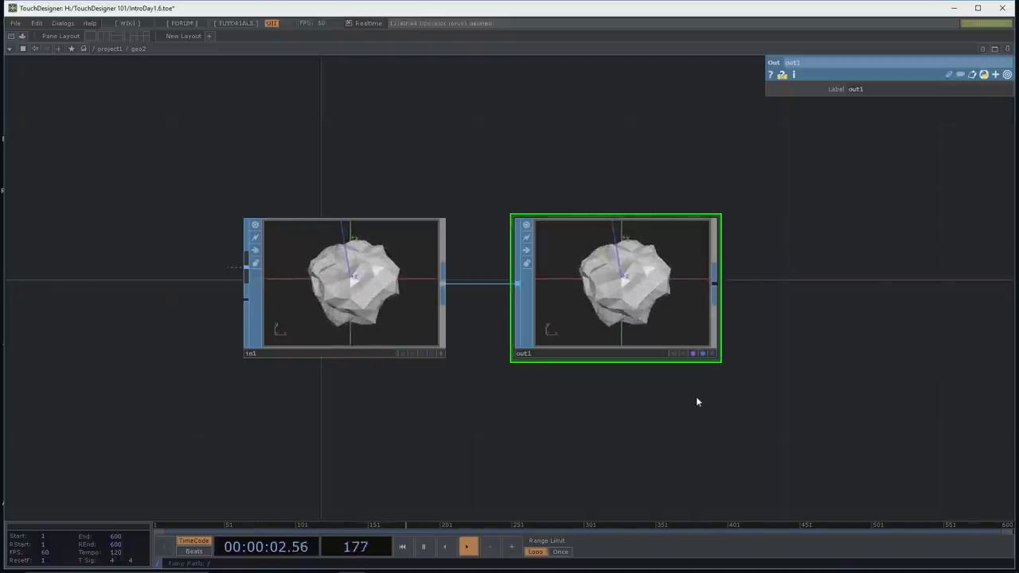
key(u)
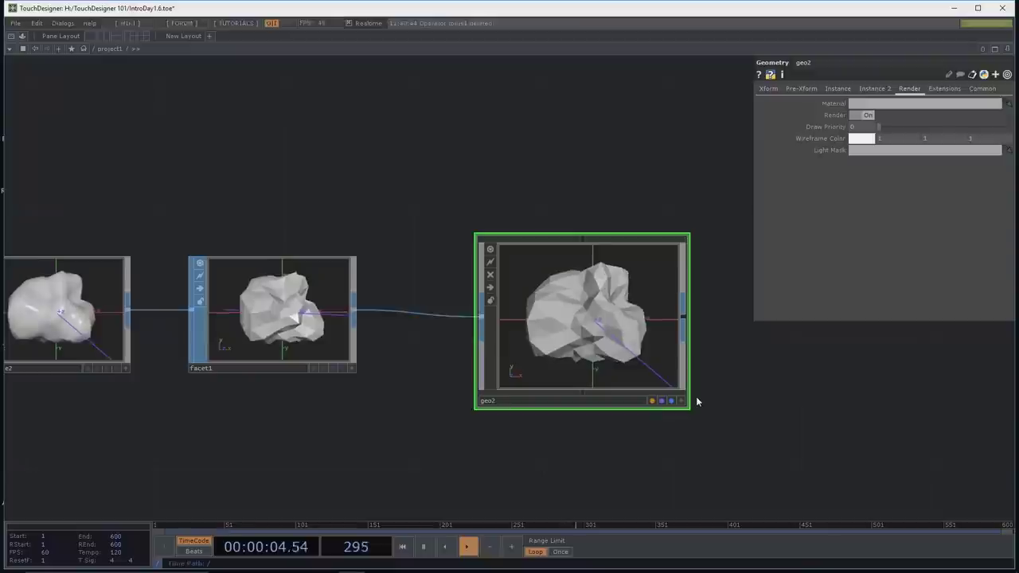
Step: Add a Render TOP beside the Geometry component at the end of the sphere chain
scroll(696, 401, up, 2)
scroll(714, 412, down, 1)
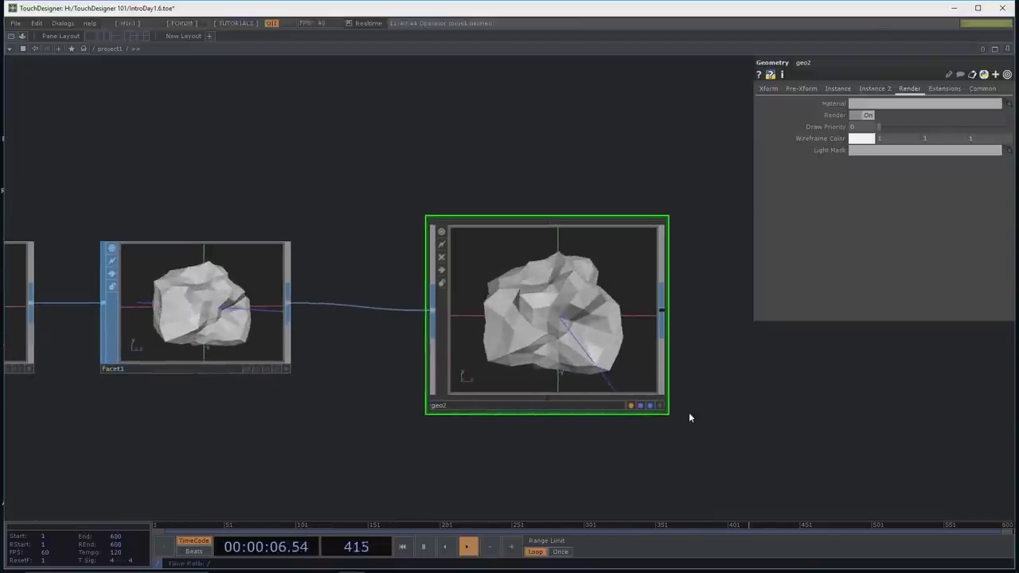
drag(712, 430, 624, 435)
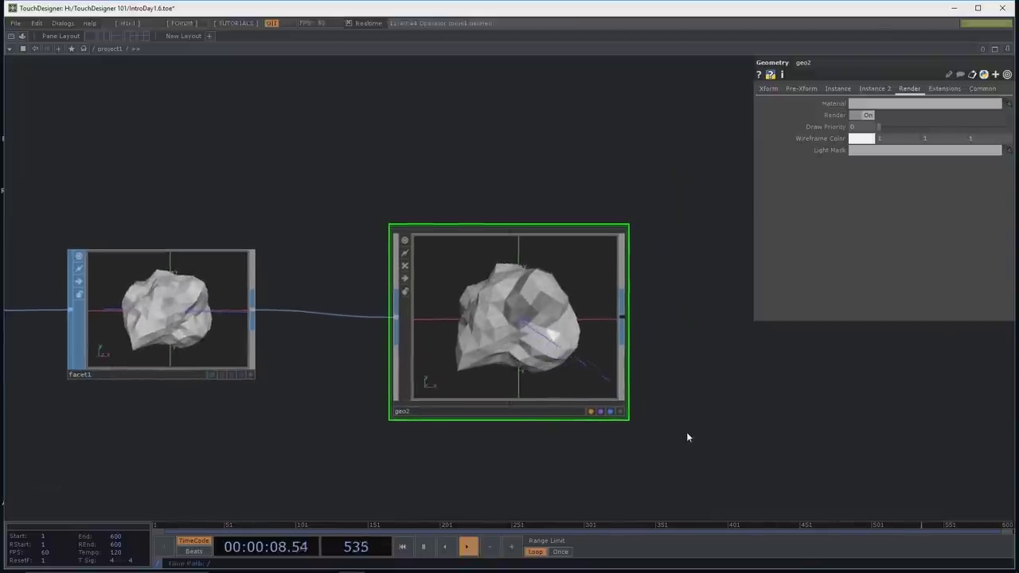
drag(698, 427, 643, 428)
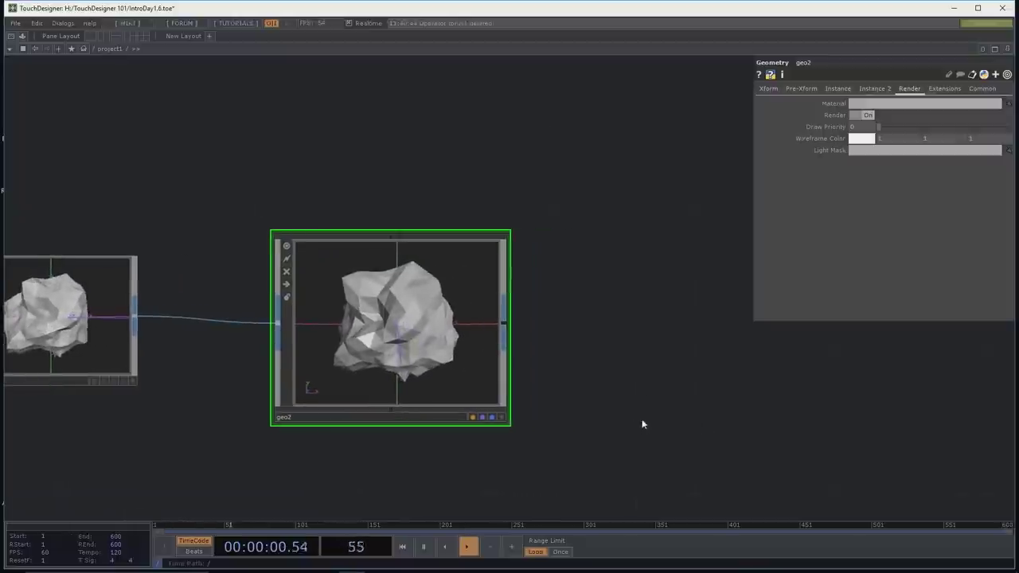
key(Tab)
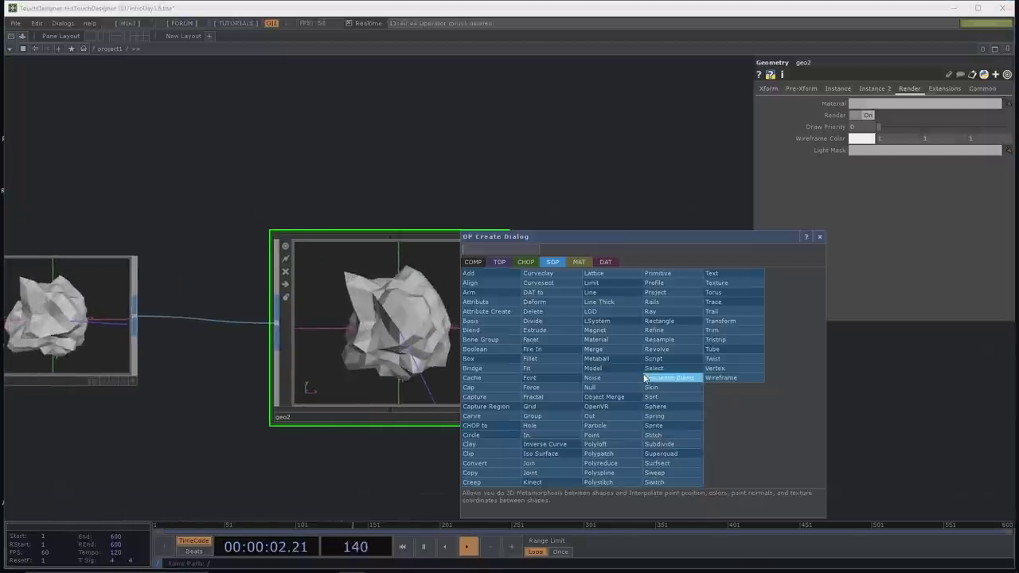
click(498, 263)
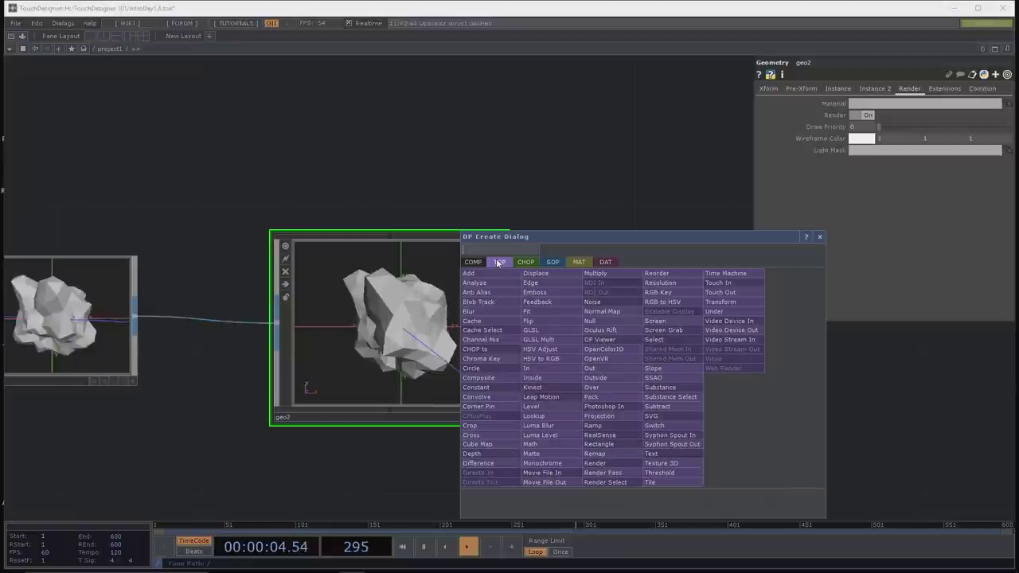
text(render)
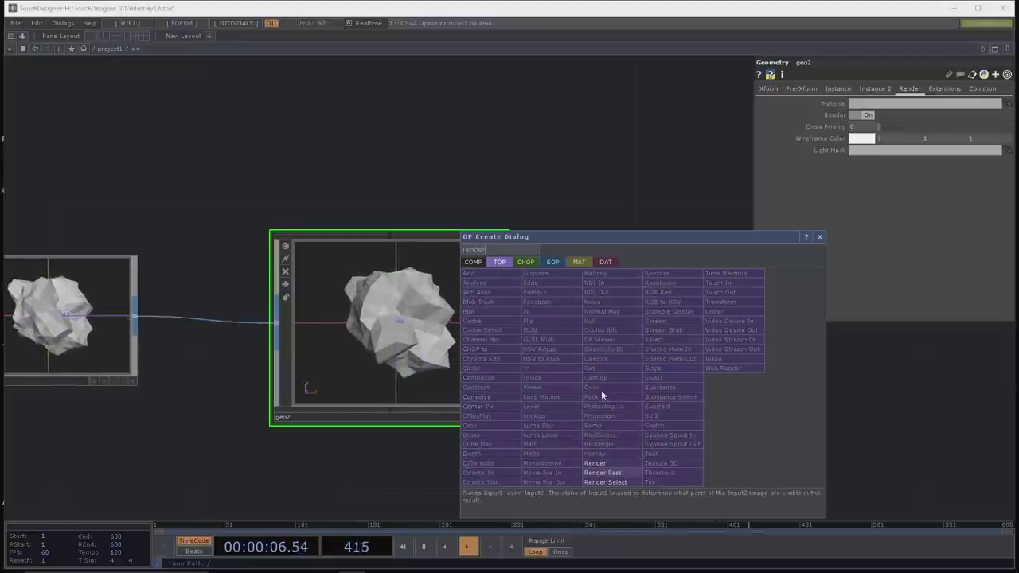
click(630, 465)
click(677, 309)
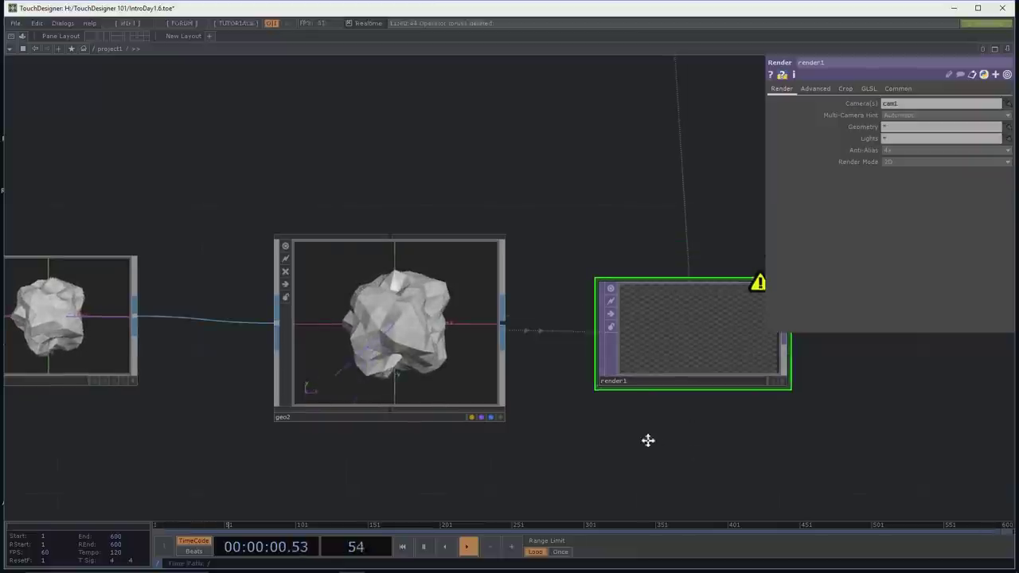
Step: Trace the Render TOP's extra link to the other Geometry component and restrict its Geometry parameter to geo2
drag(687, 451, 602, 452)
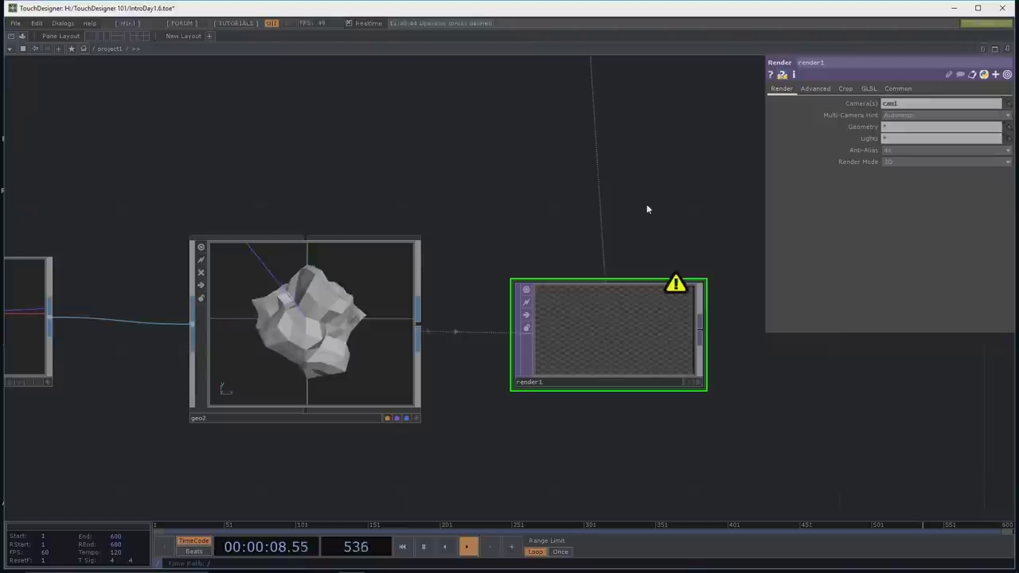
drag(639, 228, 645, 298)
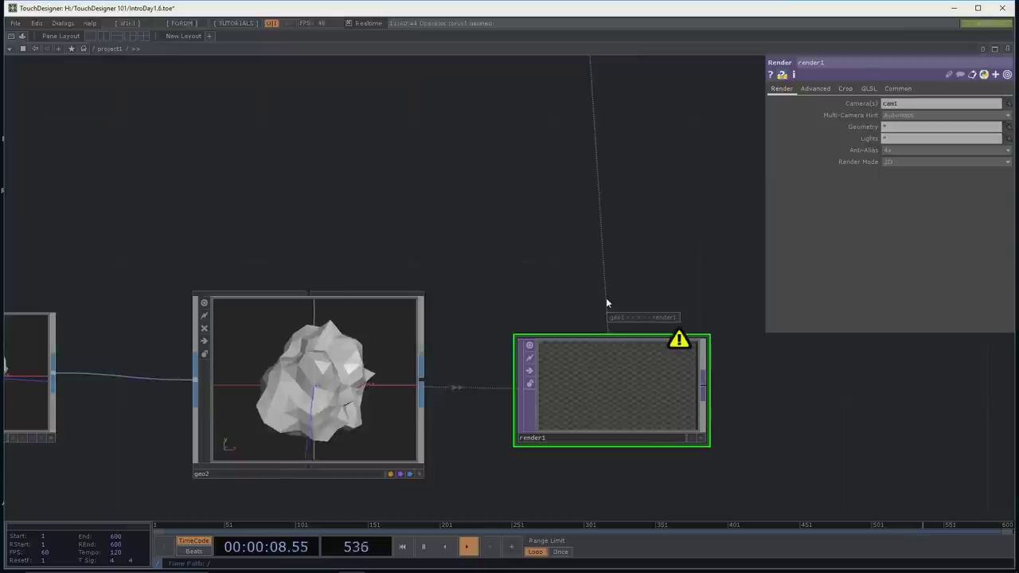
drag(610, 196, 614, 392)
drag(618, 346, 571, 345)
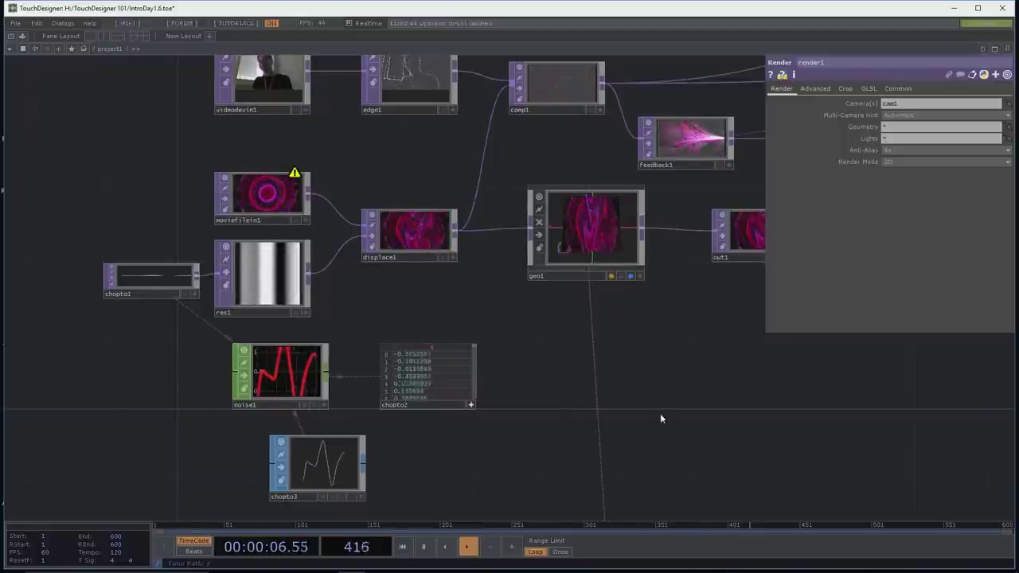
scroll(661, 418, down, 10)
scroll(618, 319, down, 15)
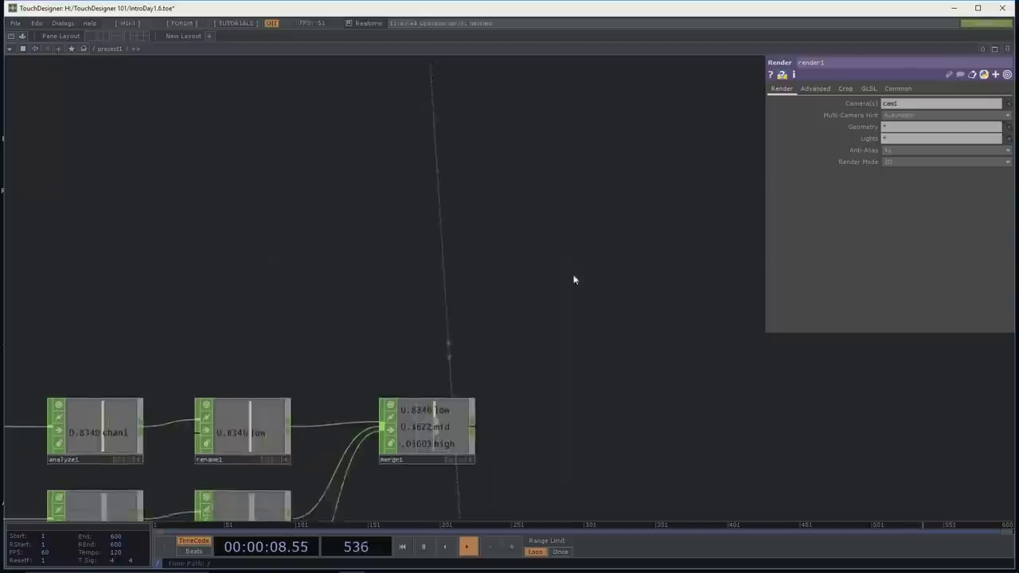
scroll(580, 191, down, 15)
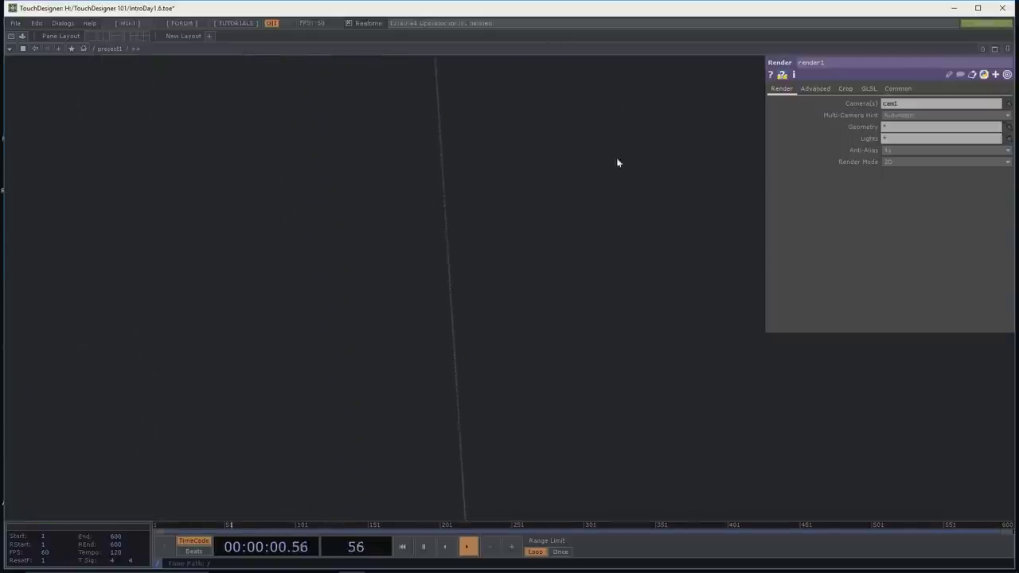
scroll(616, 392, down, 8)
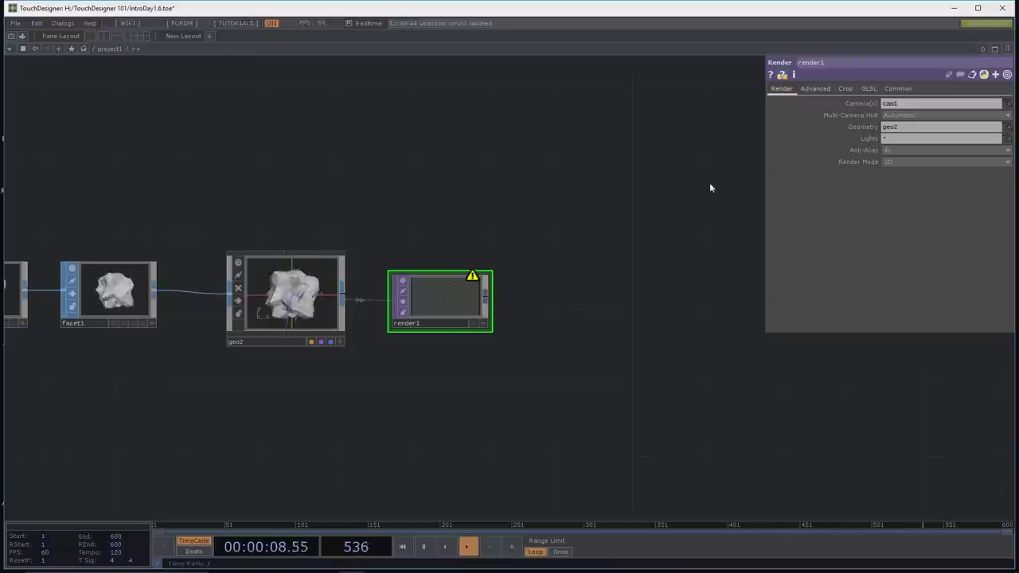
Step: Inspect the Render TOP's operator information to read the details of its warning
middle_click(457, 289)
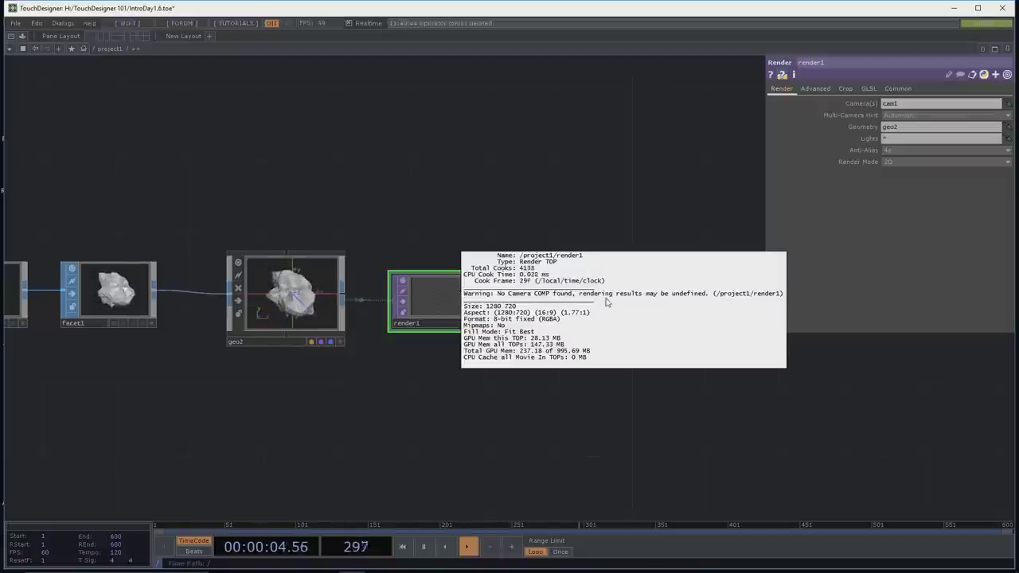
drag(440, 136, 547, 178)
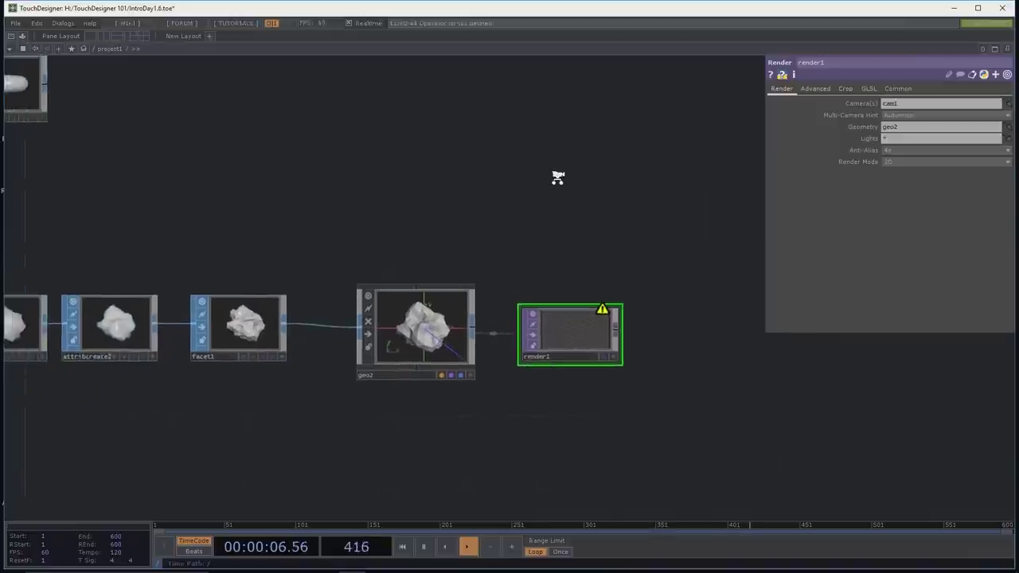
Step: Add a Camera COMP above the geo2 component so the Render TOP has a camera
scroll(546, 177, up, 2)
key(Tab)
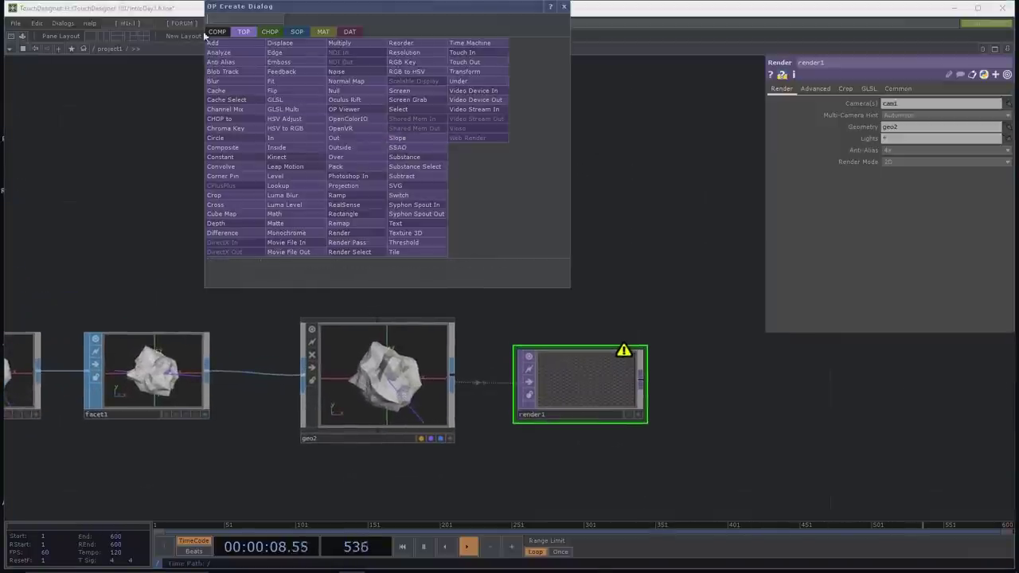
click(216, 32)
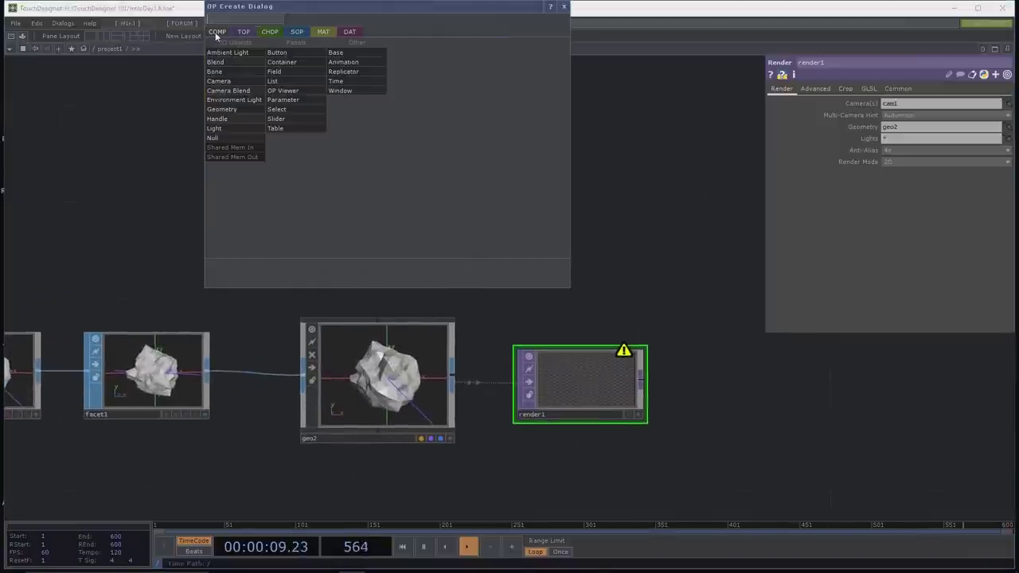
click(227, 82)
click(386, 197)
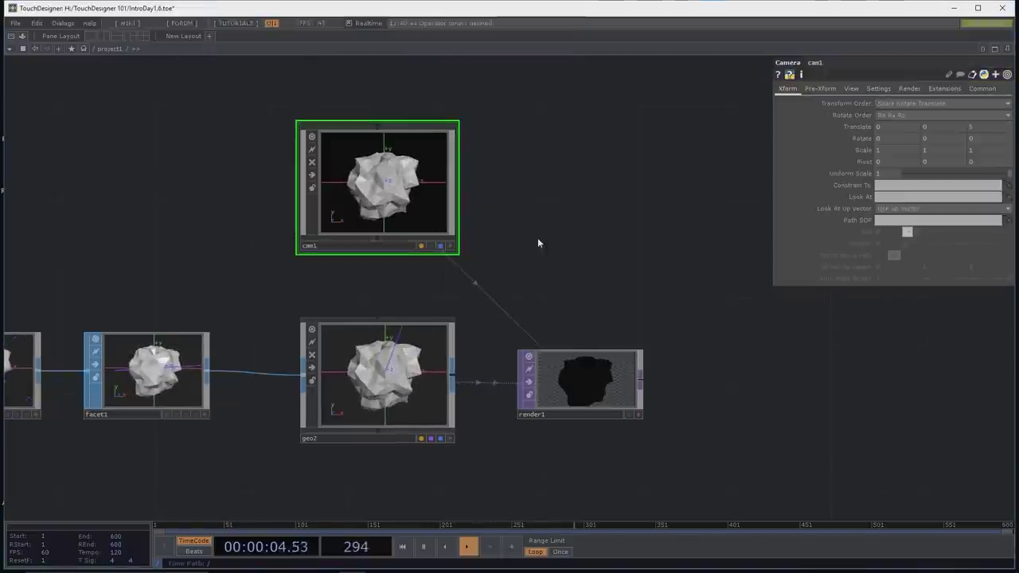
Step: Check the Render TOP's unlit image and add a Light COMP below the geo2 component
drag(529, 235, 489, 222)
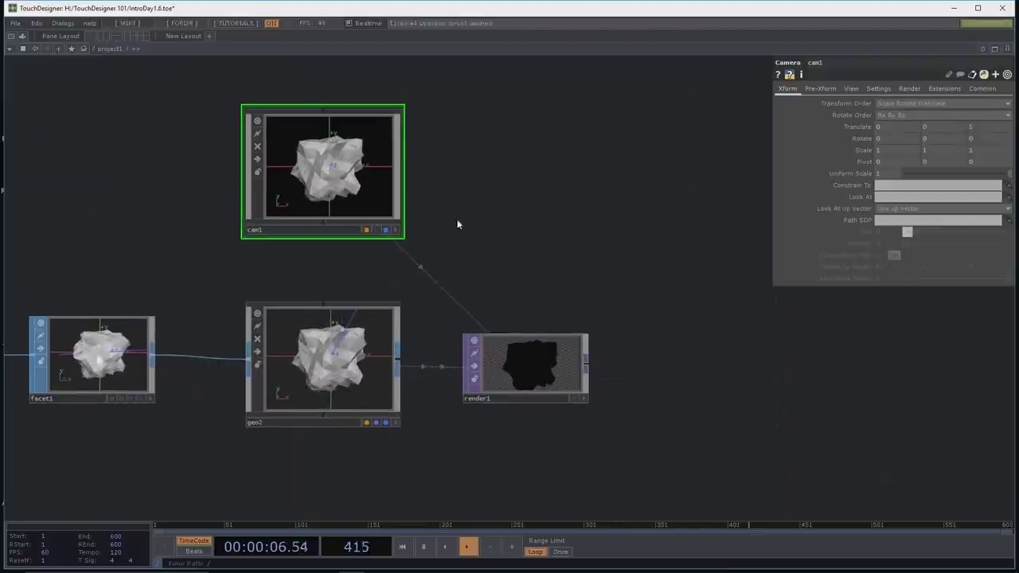
drag(555, 240, 551, 237)
scroll(591, 440, up, 2)
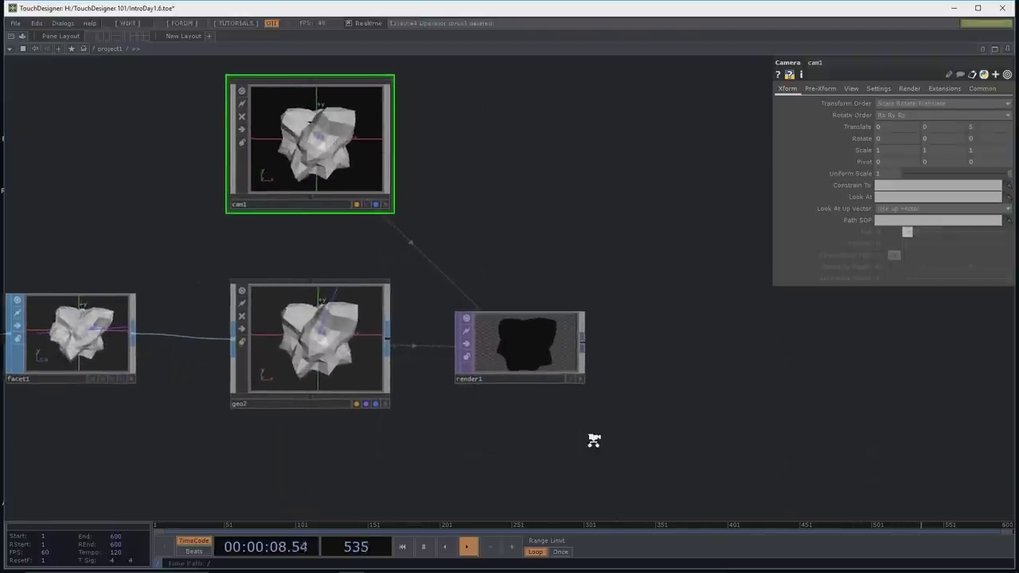
scroll(561, 411, up, 4)
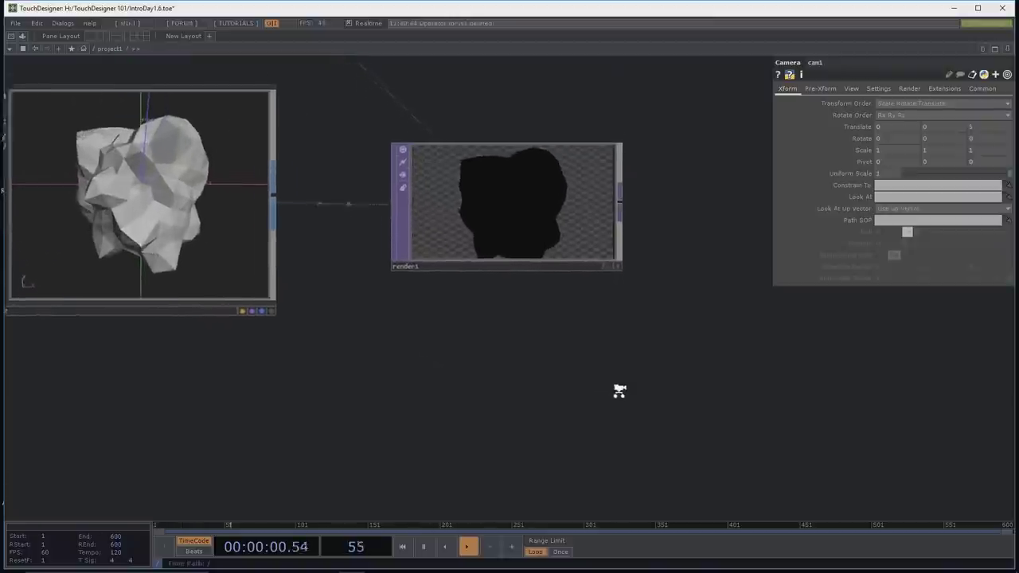
scroll(628, 434, down, 4)
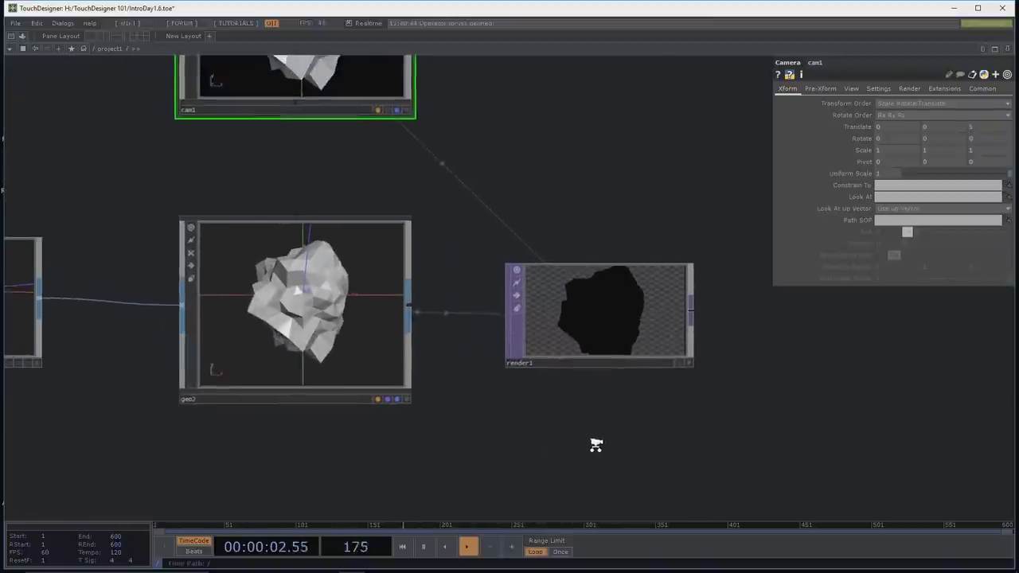
drag(592, 453, 550, 372)
scroll(569, 412, down, 2)
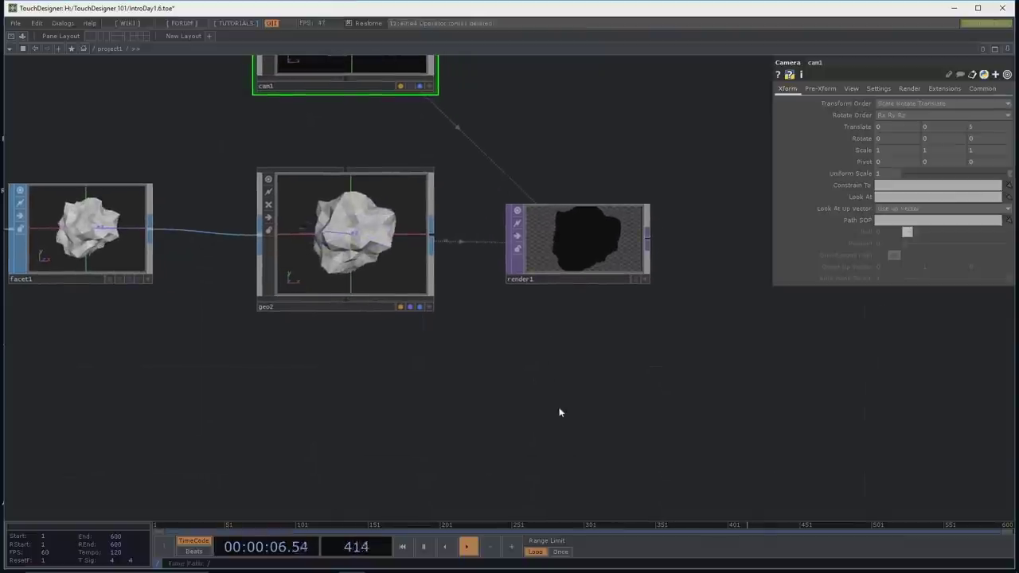
key(Tab)
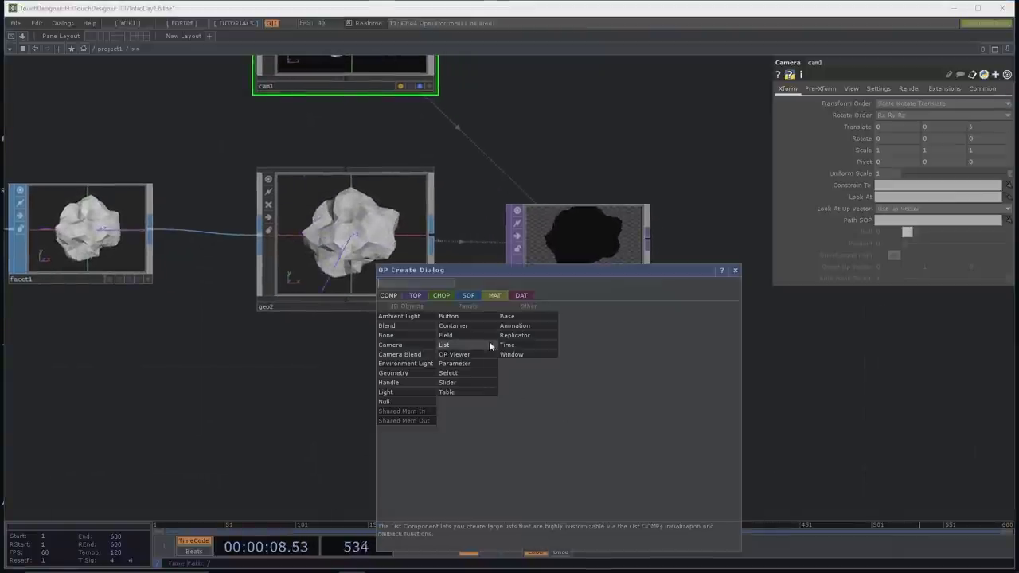
click(406, 390)
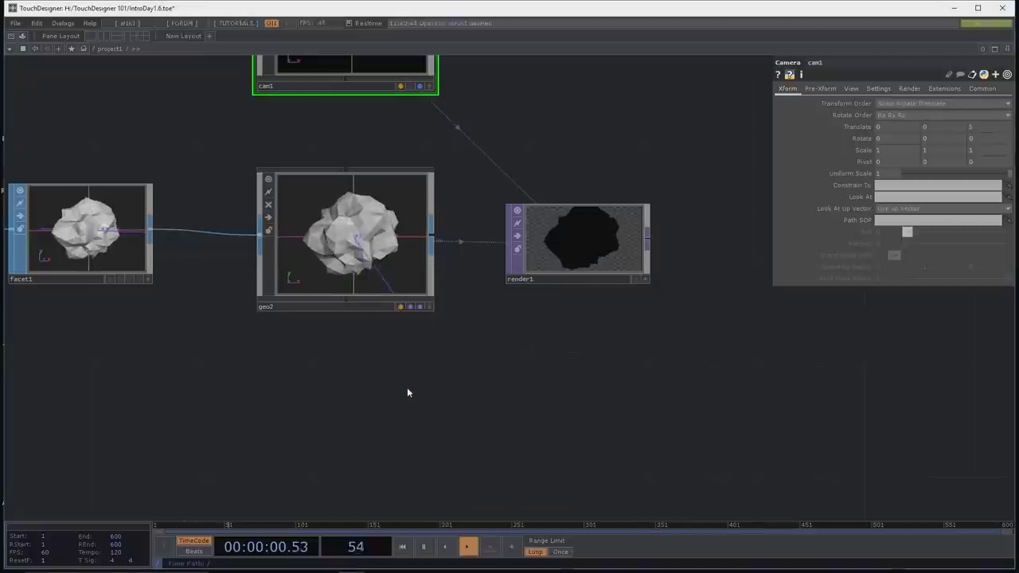
click(358, 422)
Step: Shift the light along X and tint its colour yellow with hue 64 and saturation 0.427
drag(466, 425, 455, 387)
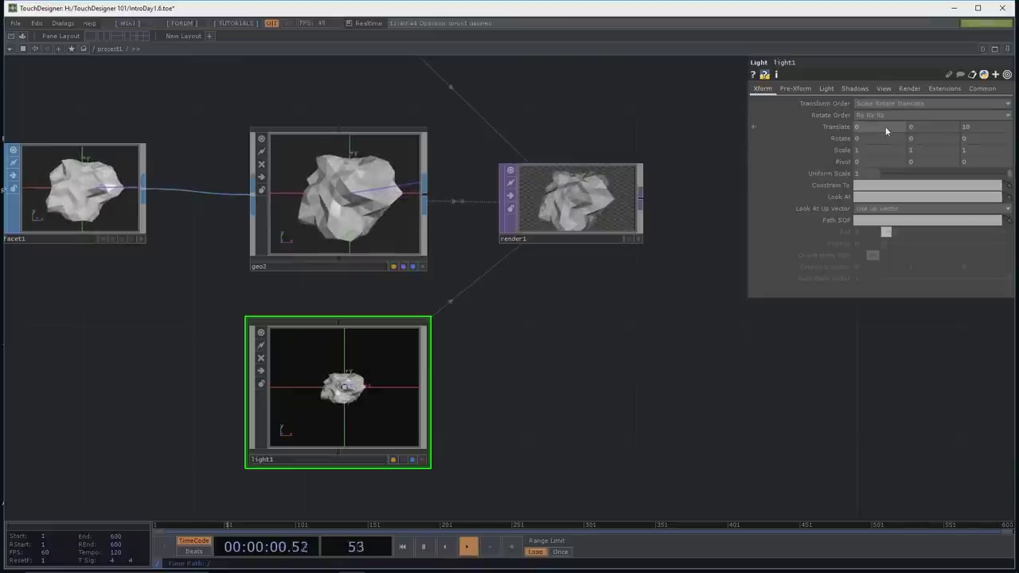
middle_drag(882, 126, 882, 111)
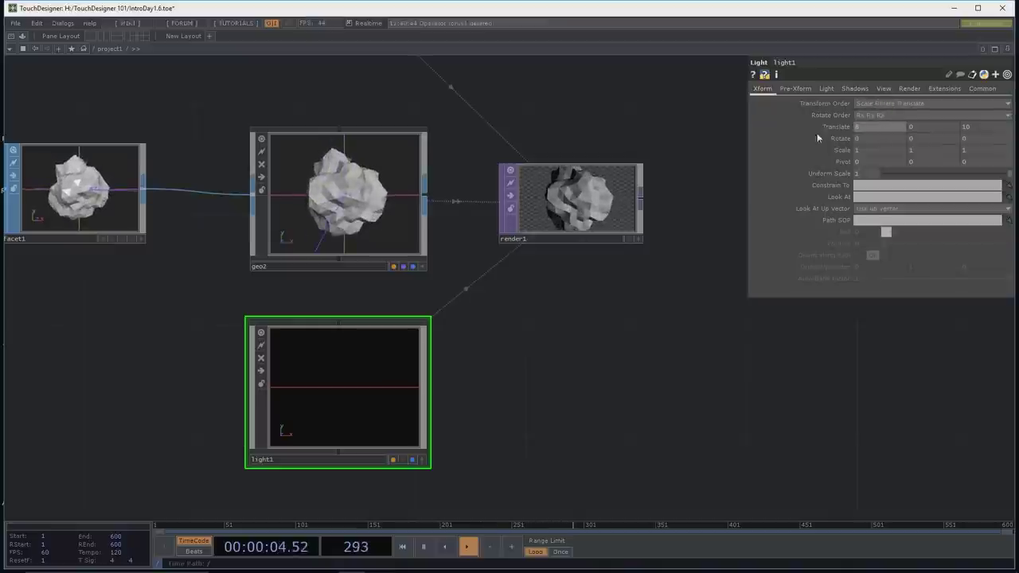
click(825, 89)
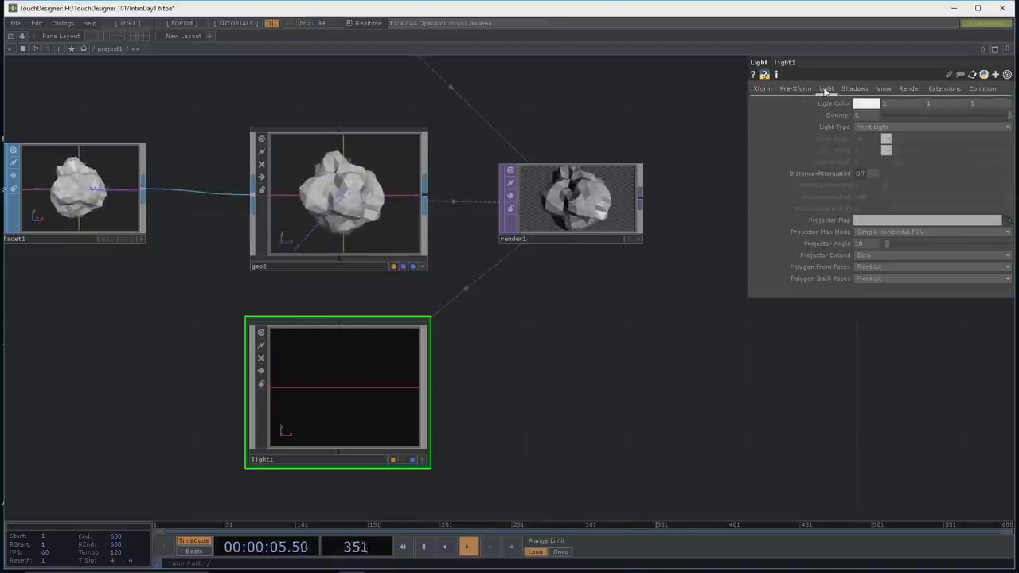
click(867, 105)
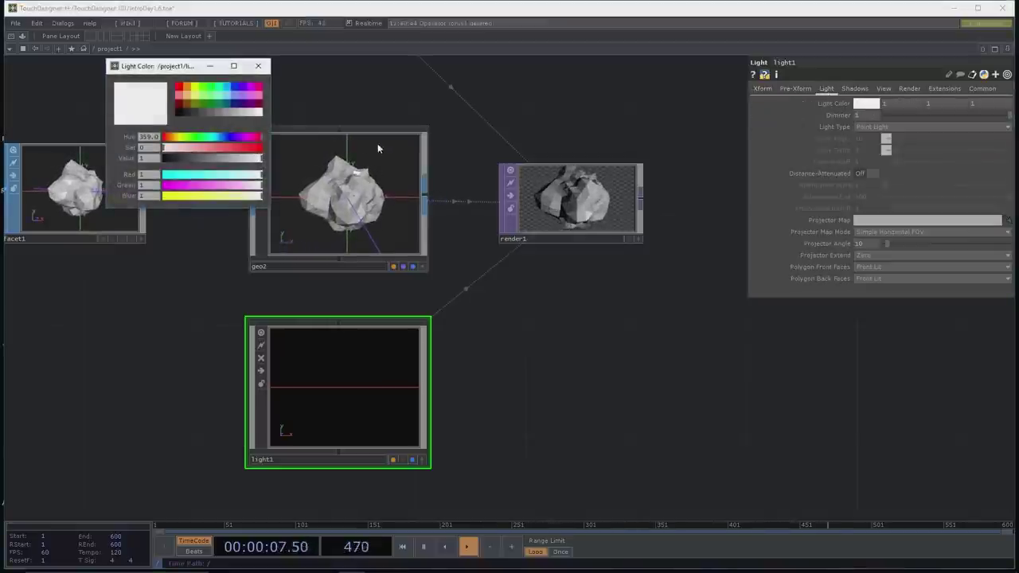
click(180, 139)
click(206, 148)
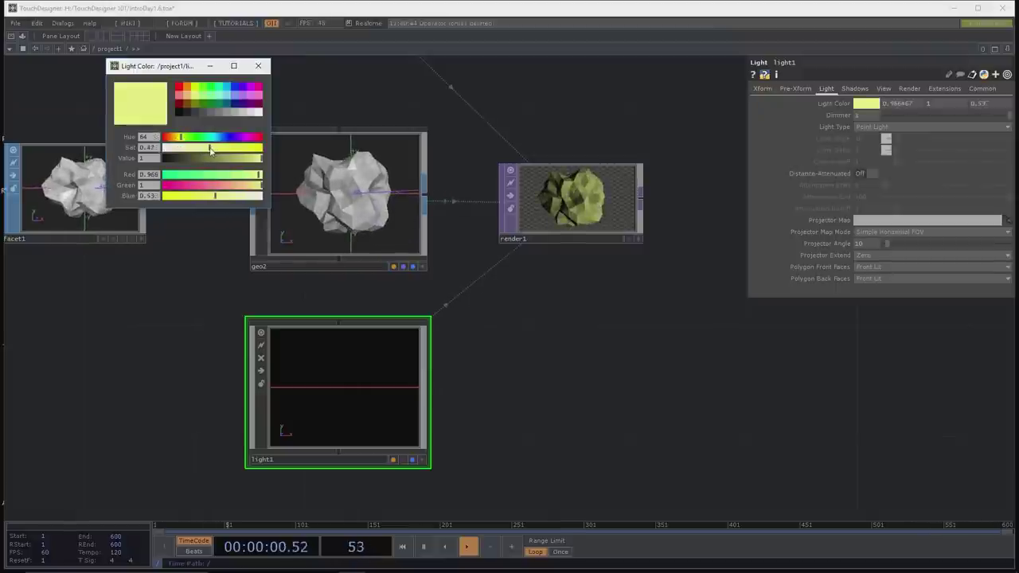
drag(569, 414, 551, 382)
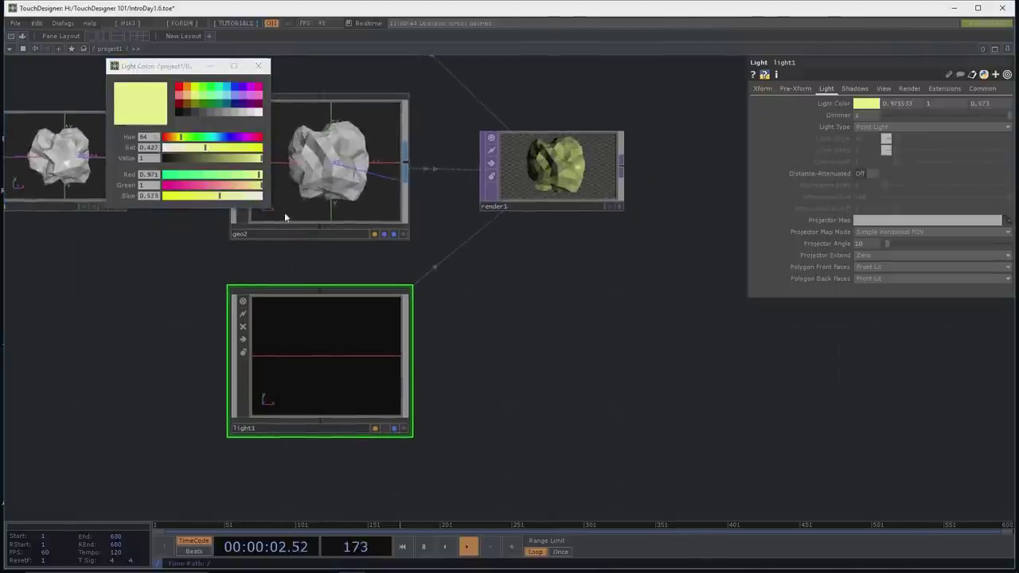
click(257, 66)
Step: Duplicate the yellow light below the original and set the copy's colour hue to 105
drag(485, 295, 473, 246)
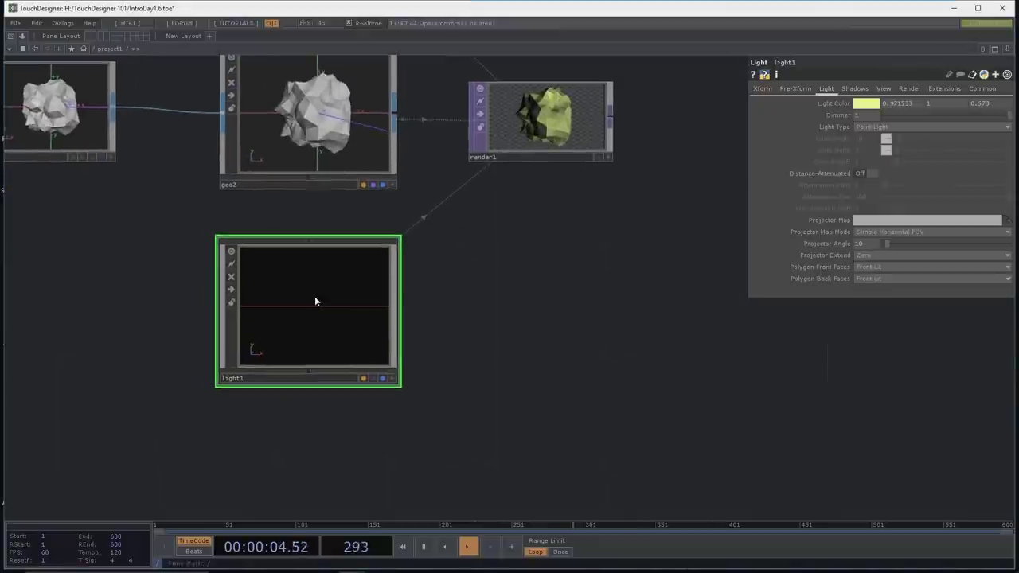
key(ctrl+c)
key(ctrl+v)
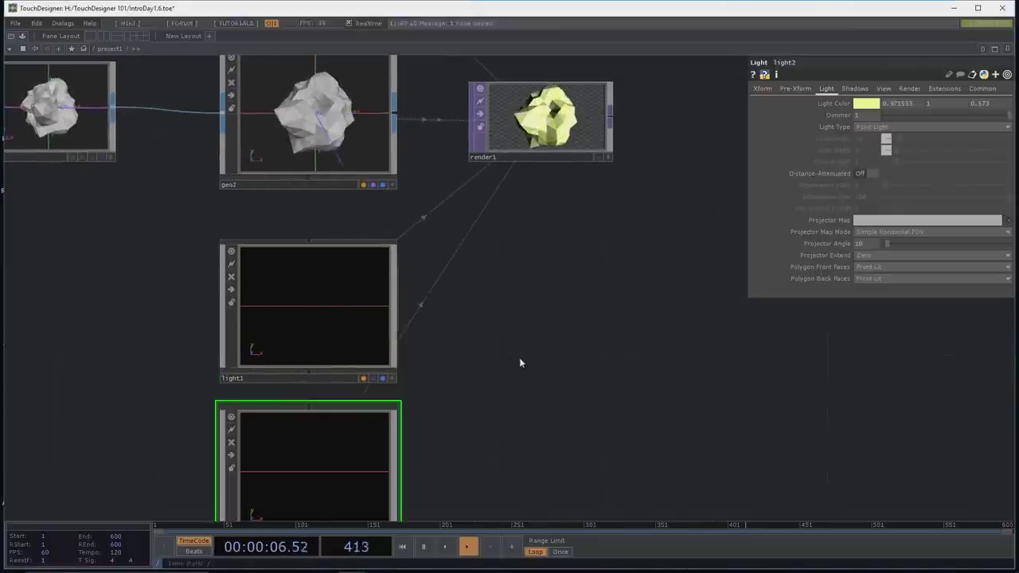
drag(400, 467, 384, 446)
click(866, 104)
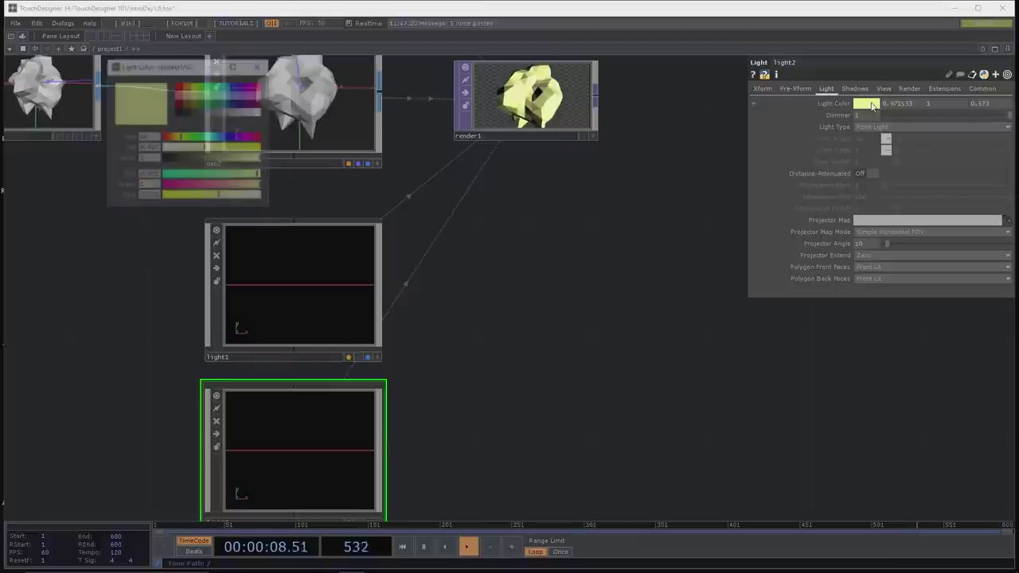
drag(181, 137, 191, 137)
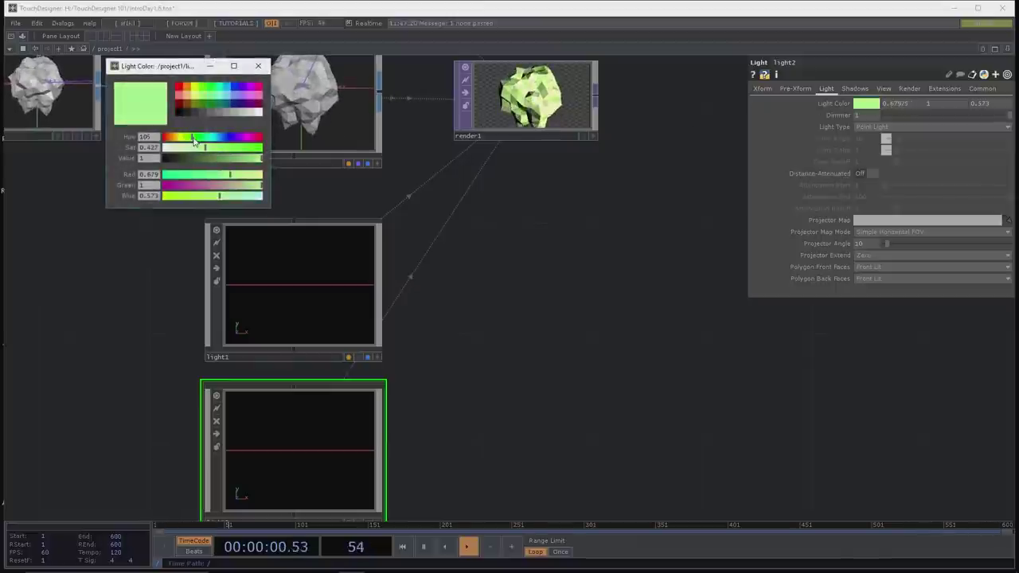
Step: Set the second light's Translate X to -8 and Z to 2, and close its colour picker
click(763, 88)
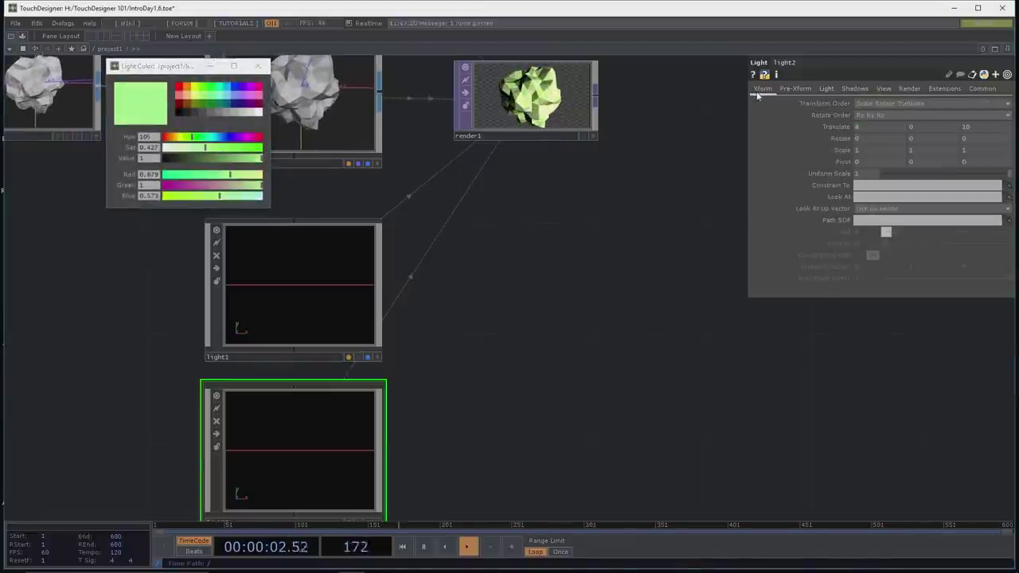
click(893, 126)
text(-5)
key(BackSpace)
text(8)
key(Return)
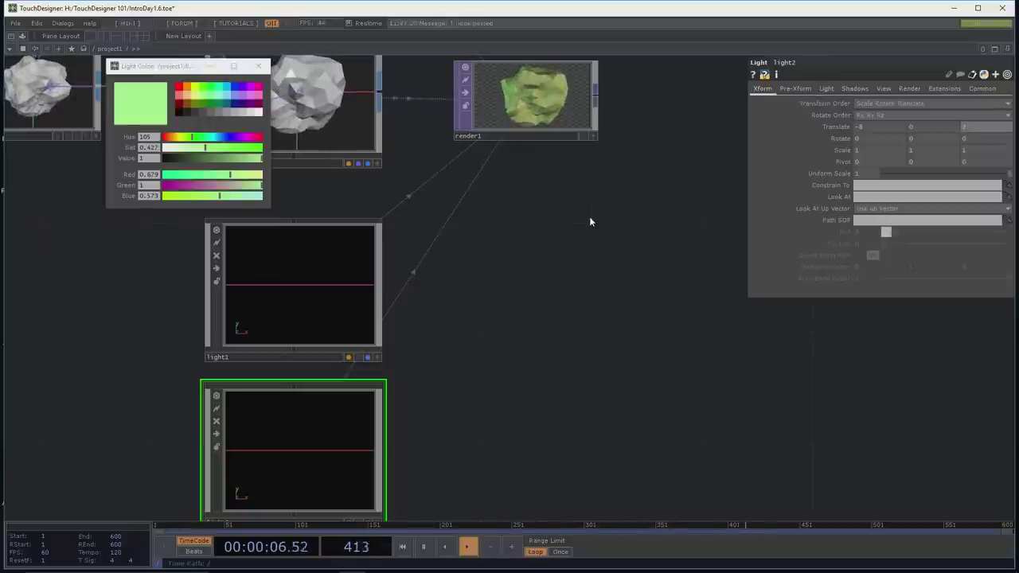
scroll(601, 232, up, 4)
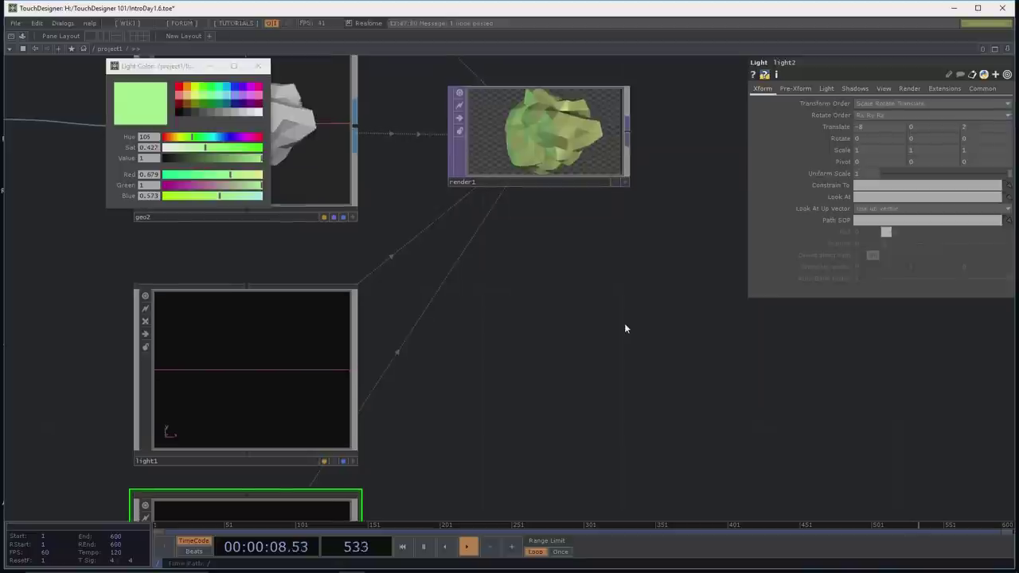
scroll(606, 356, down, 2)
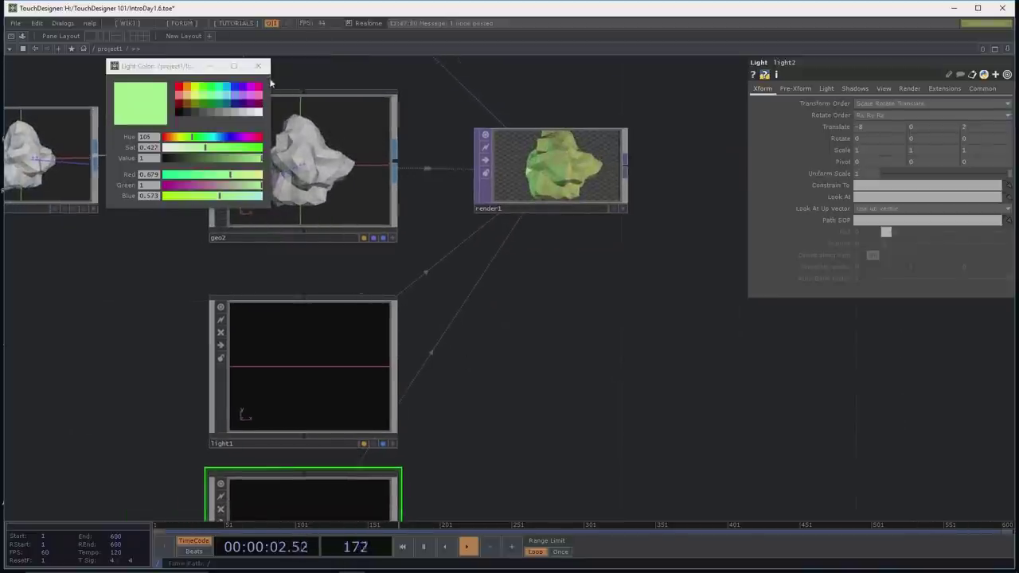
click(451, 227)
Step: Split the workspace into two side-by-side network panes and hide the floating parameter window
drag(564, 300, 543, 313)
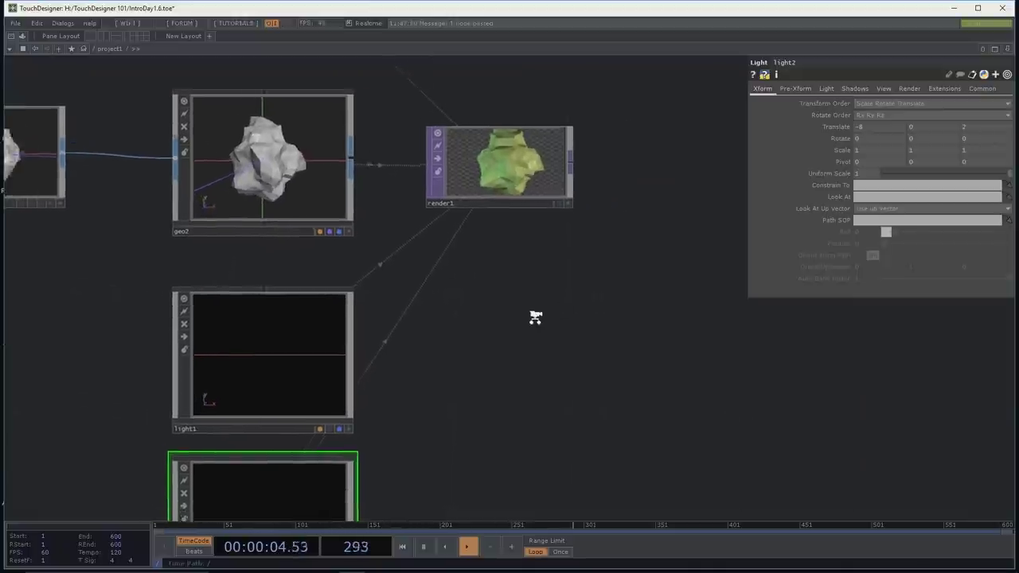
scroll(543, 313, down, 2)
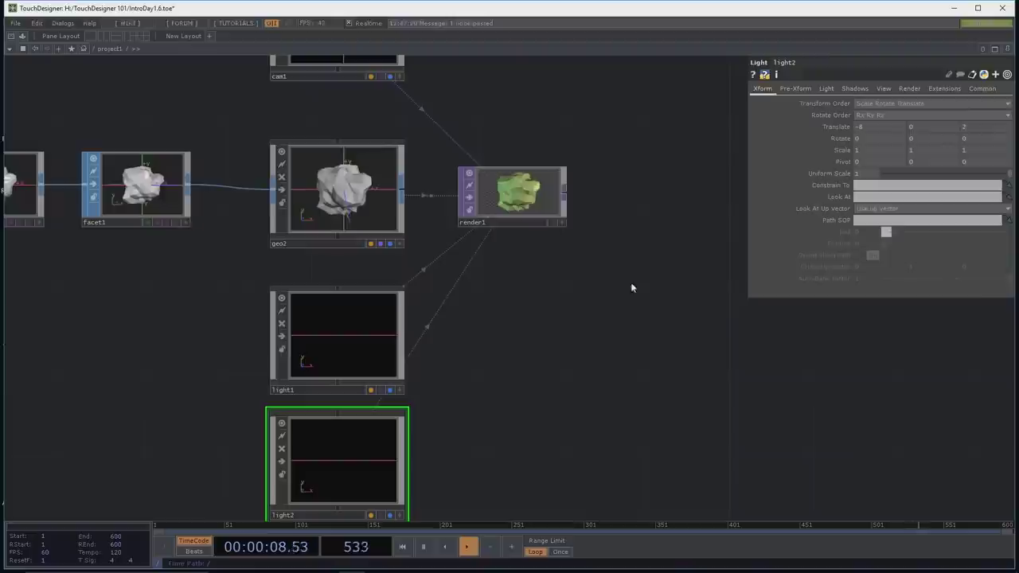
drag(614, 277, 566, 282)
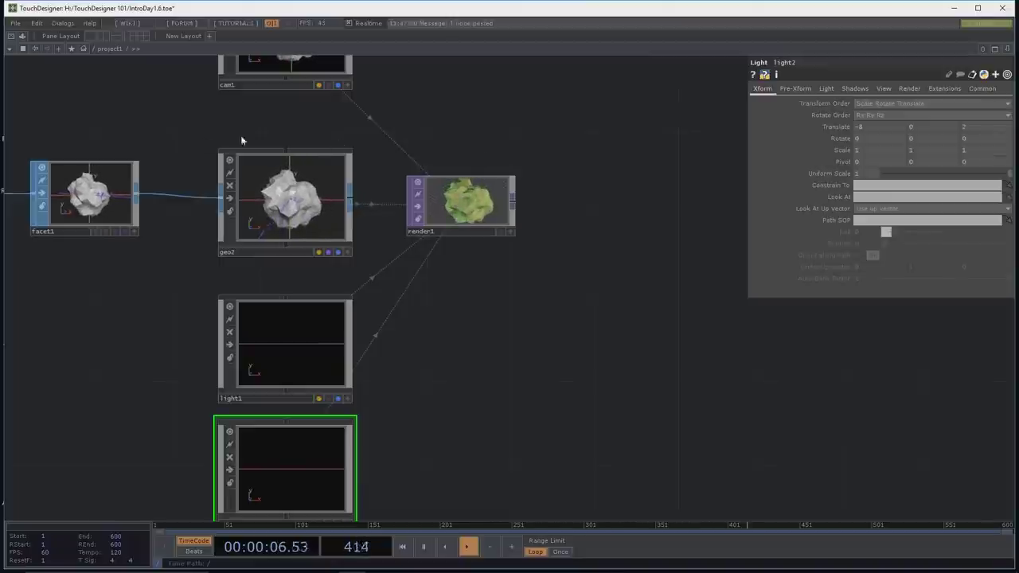
click(105, 34)
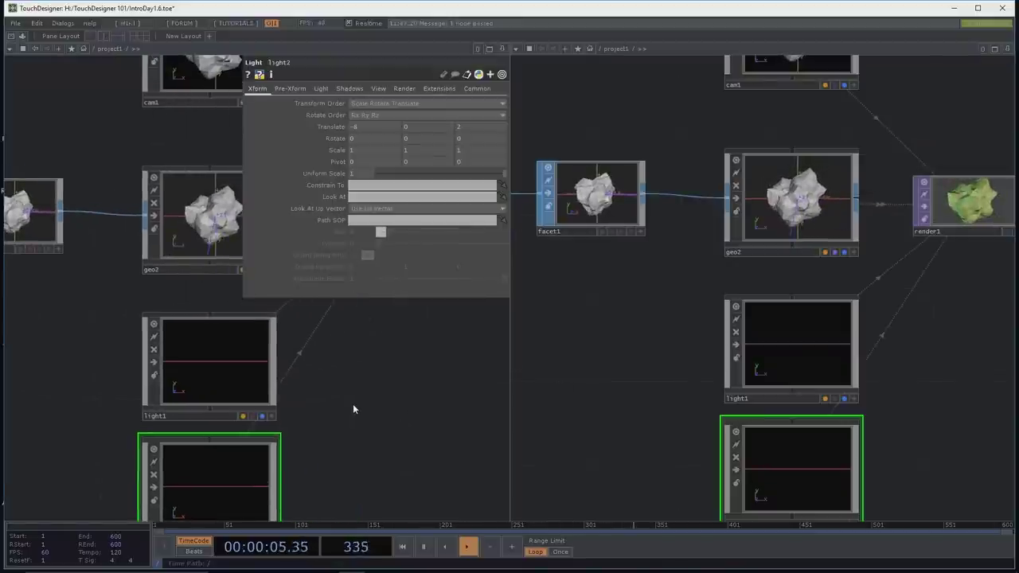
key(p)
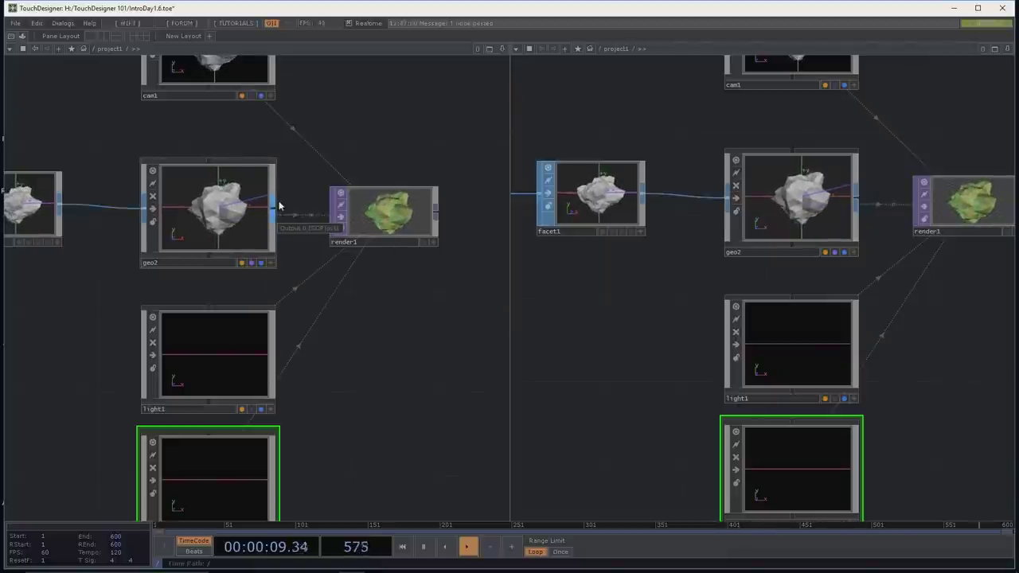
Step: Look inside geo2 in the second pane, return to project1, and switch that pane to an orbited Geometry Viewer
double_click(784, 187)
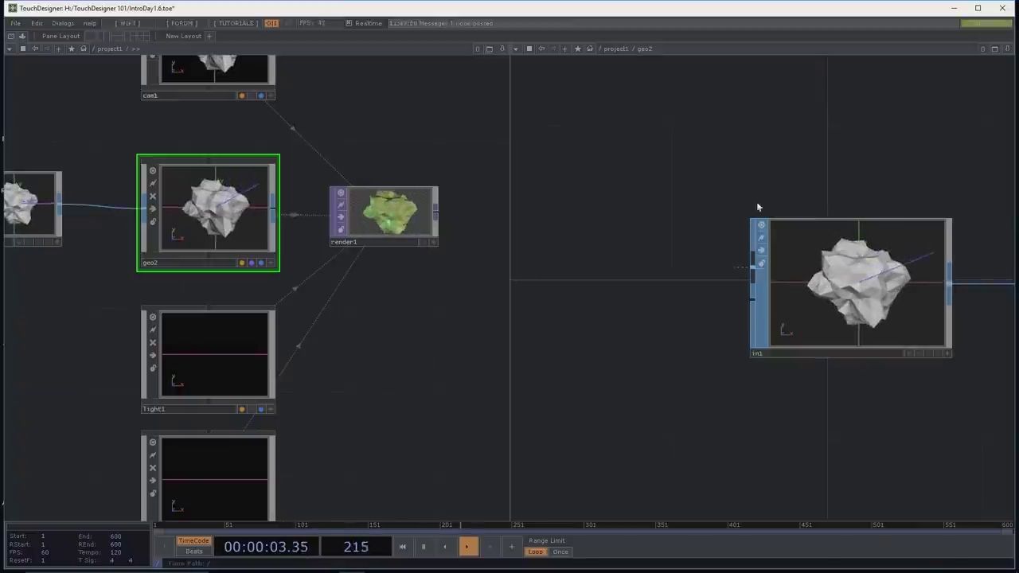
key(u)
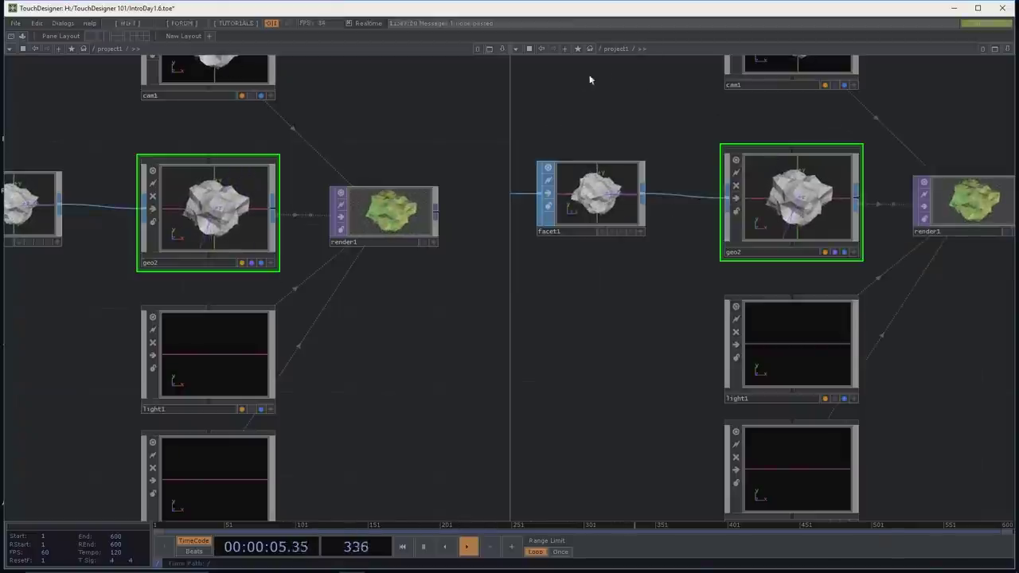
click(516, 49)
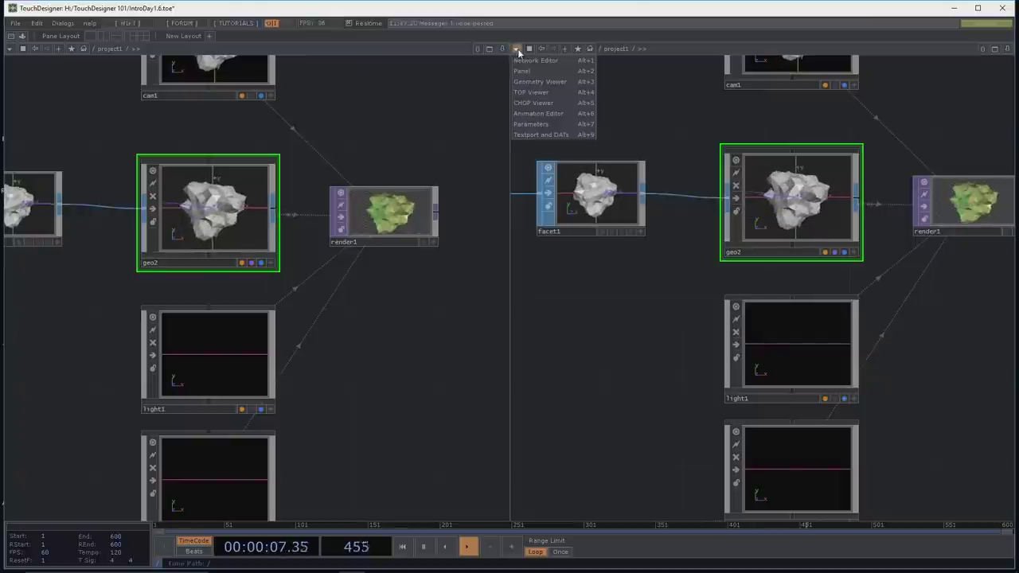
click(519, 48)
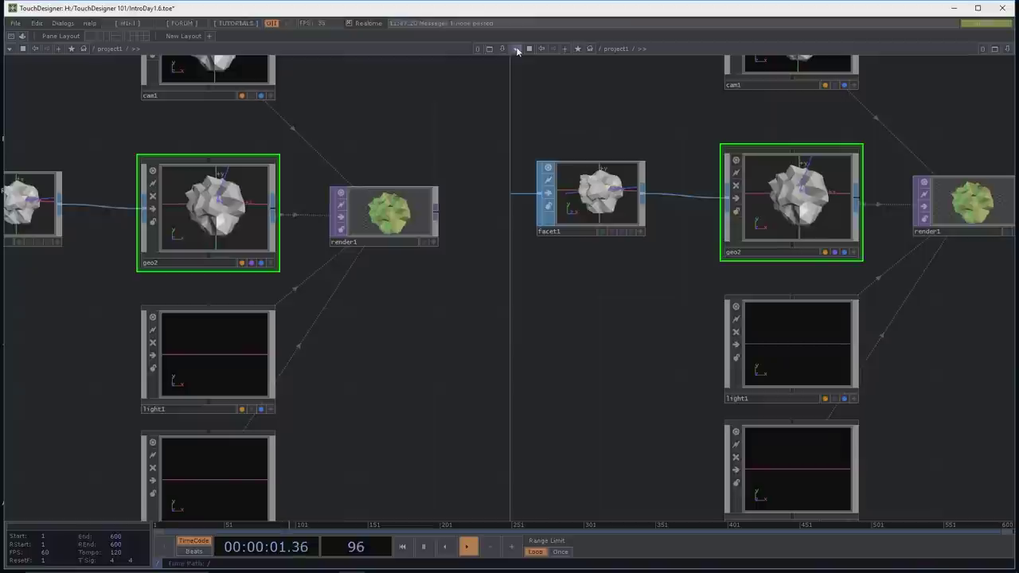
click(516, 50)
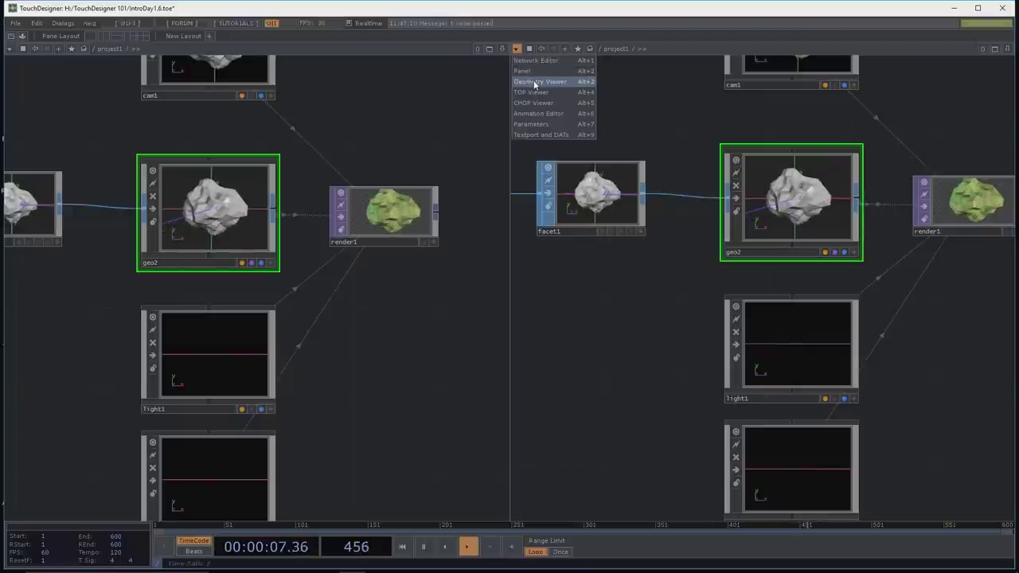
click(535, 82)
drag(691, 279, 714, 318)
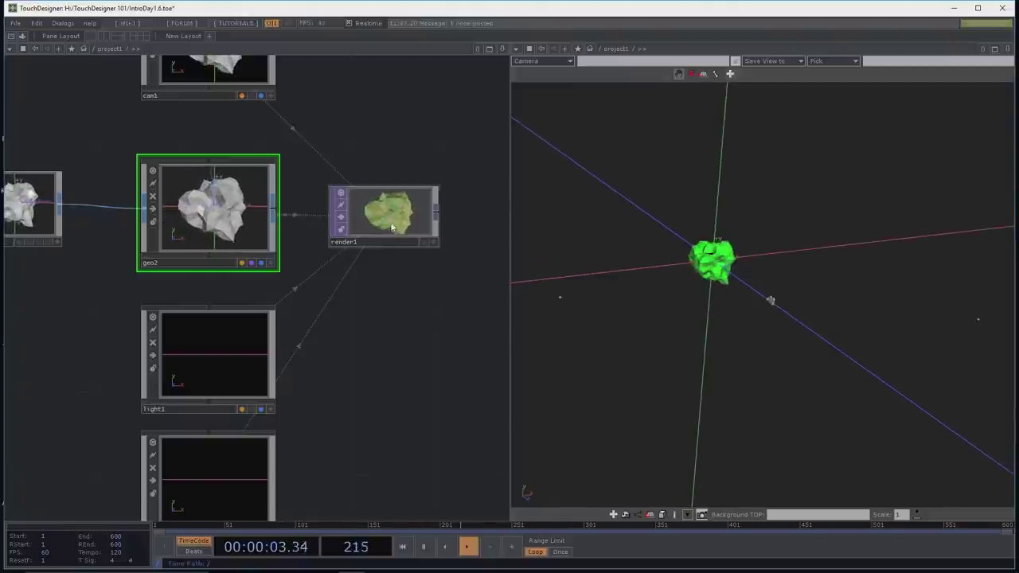
Step: Set light1's Translate Z to 5
click(209, 347)
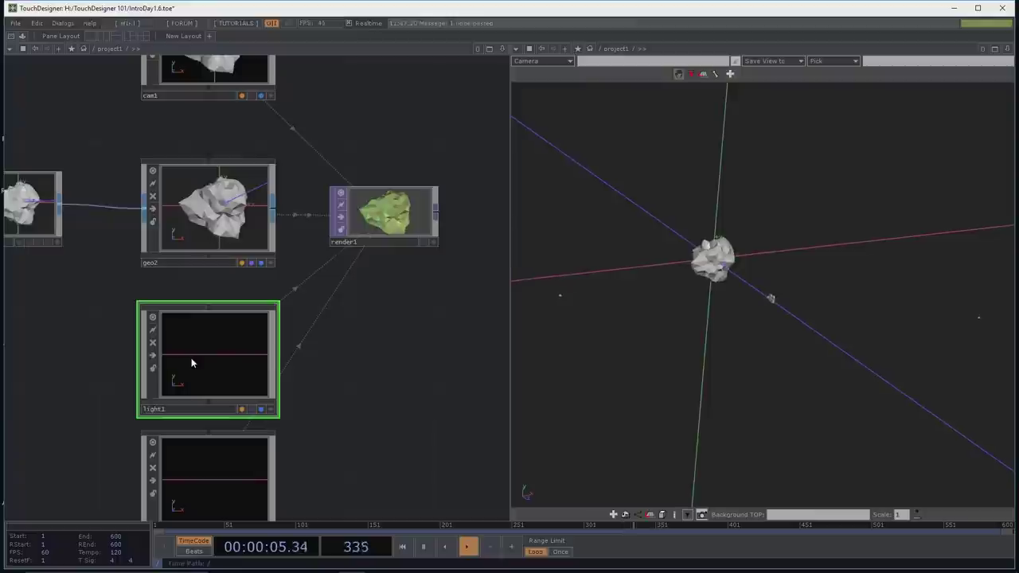
key(p)
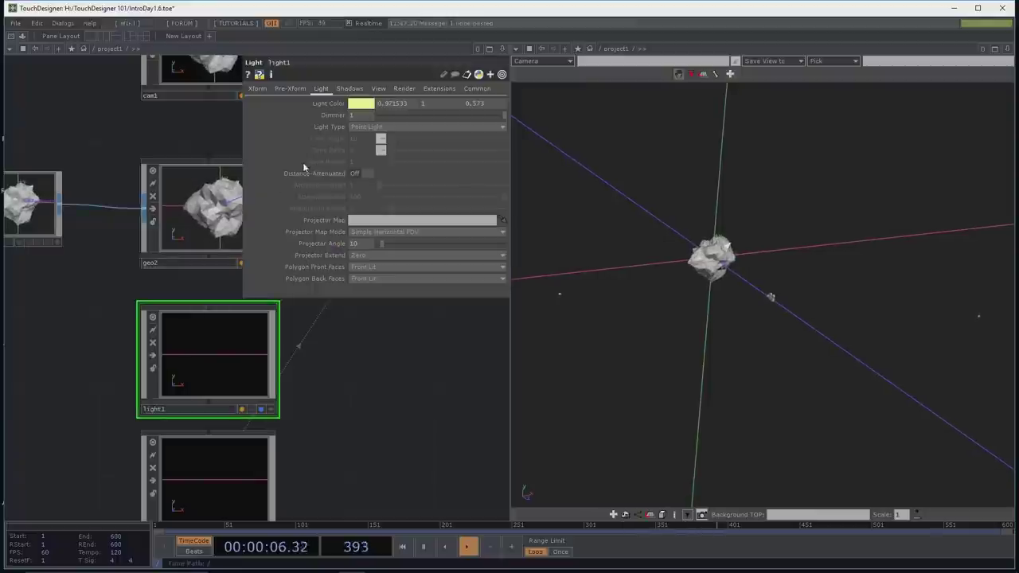
click(258, 88)
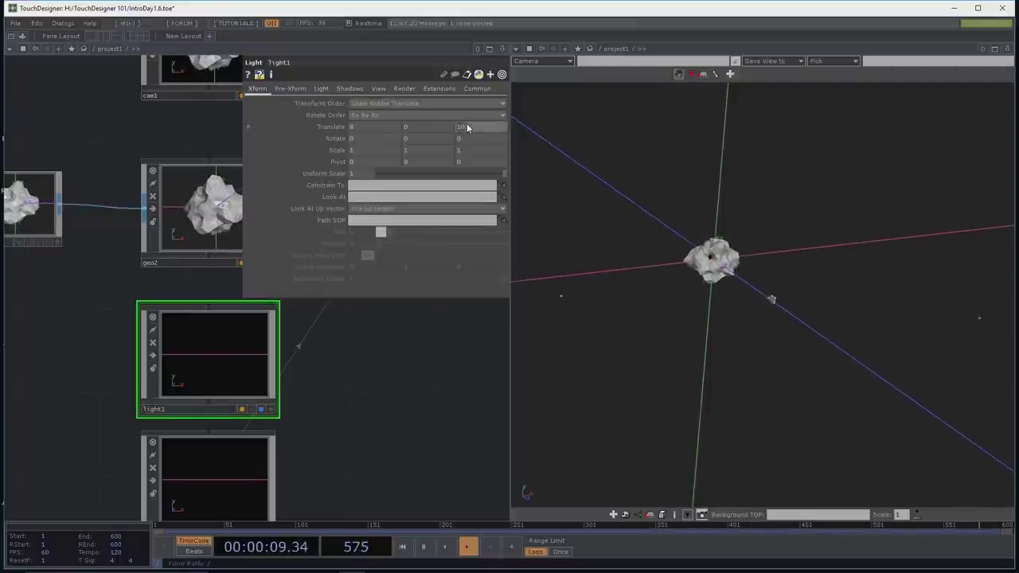
text(5)
key(Return)
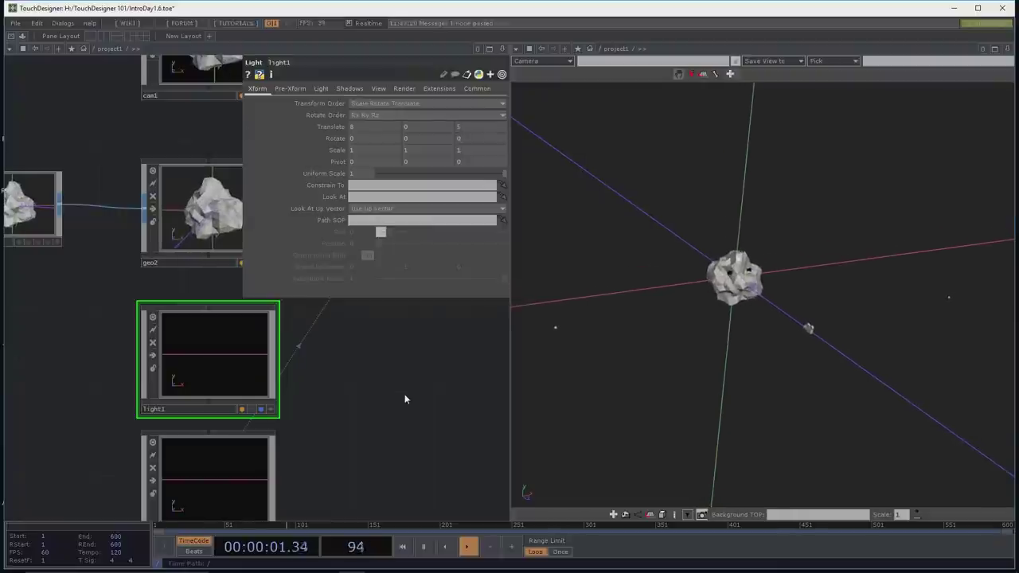
Step: Close the Geometry Viewer pane and recreate it as an orbited Geometry Viewer beside the network
click(1008, 48)
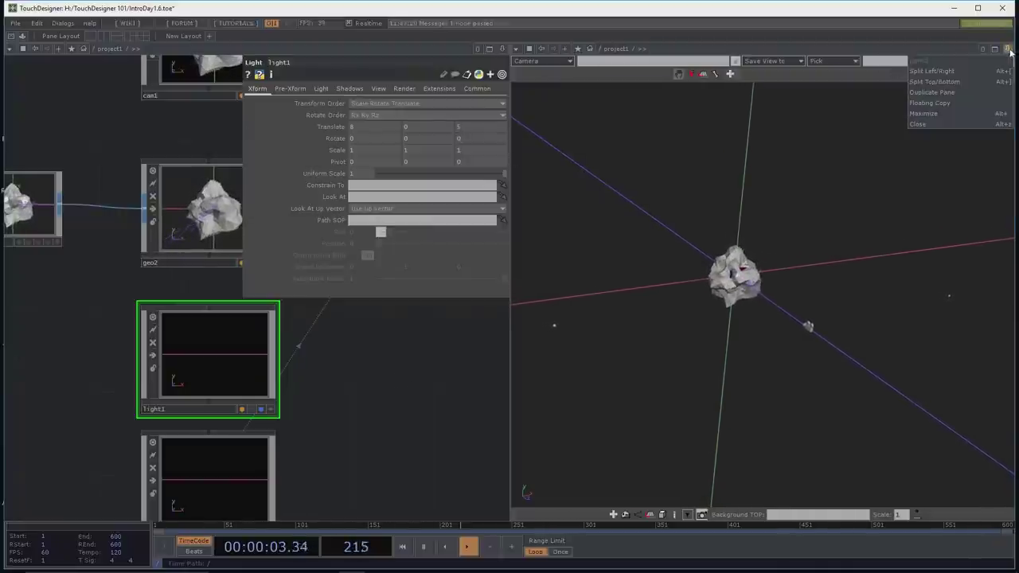
click(981, 123)
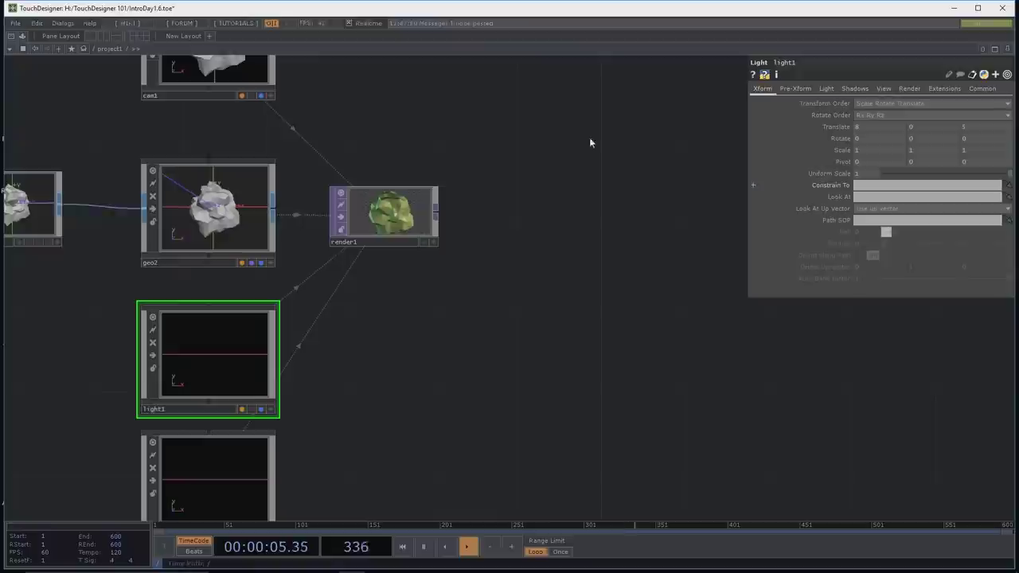
click(106, 37)
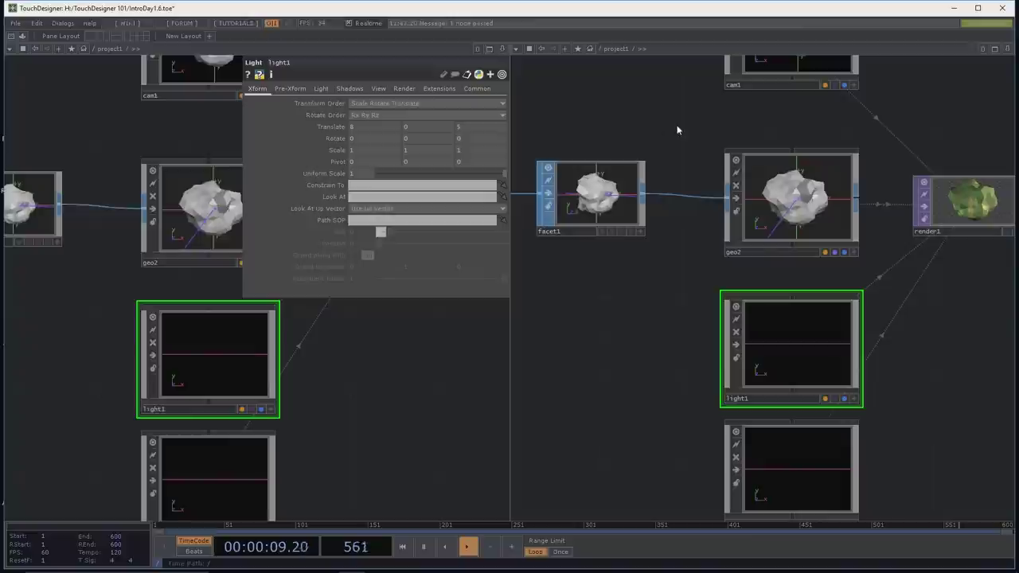
click(1008, 49)
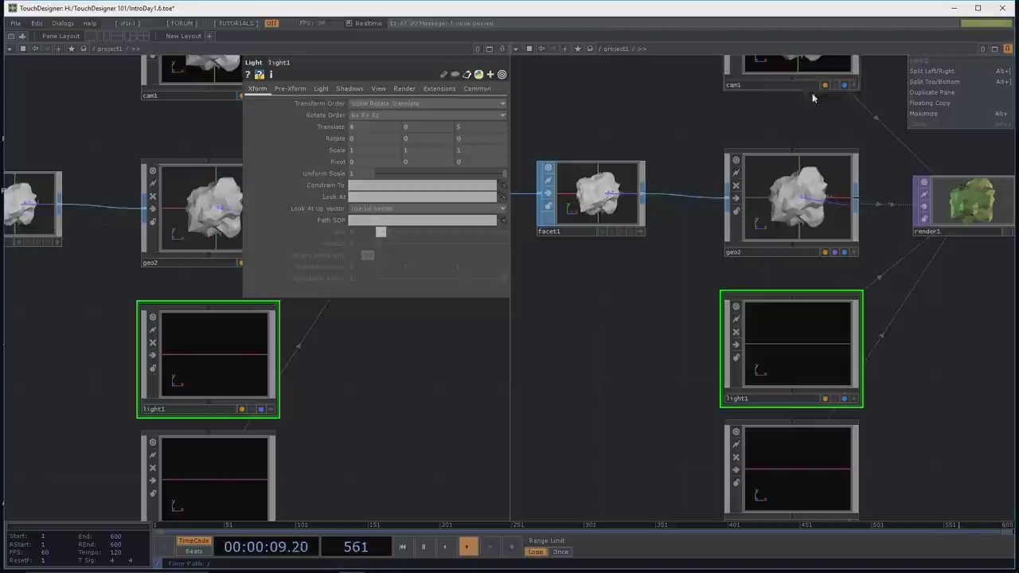
click(517, 49)
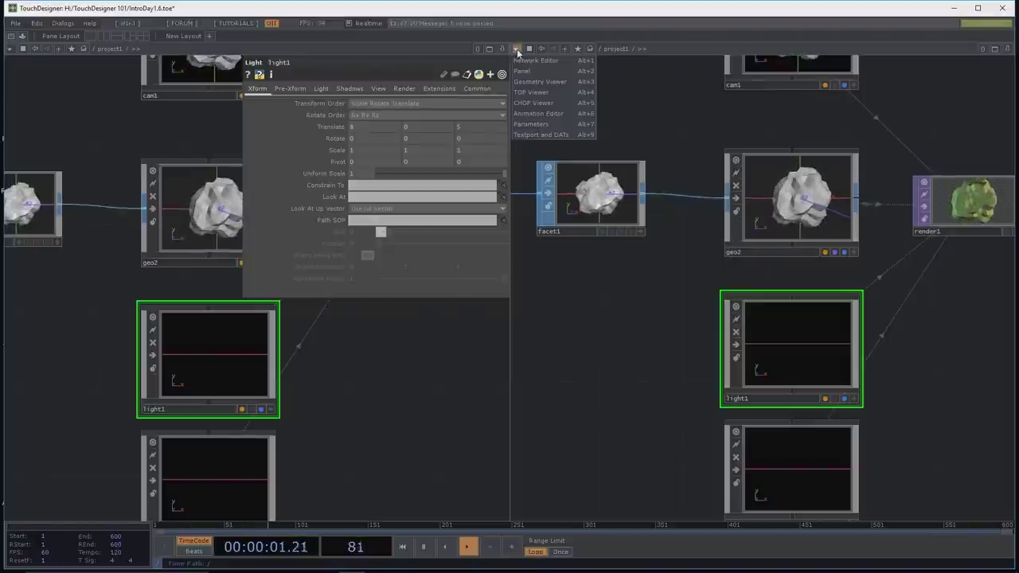
click(540, 82)
drag(782, 301, 783, 338)
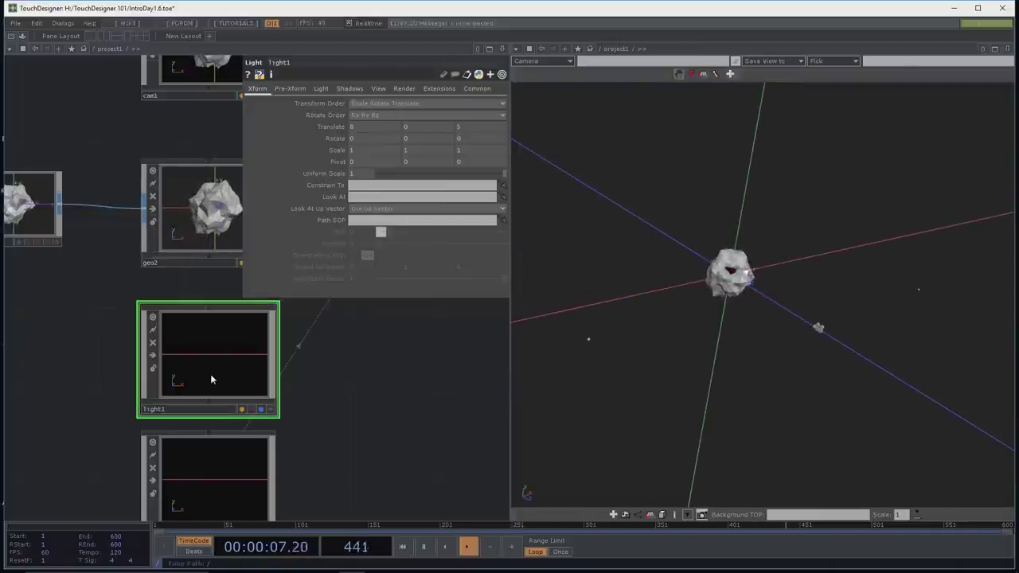
Step: Look at light2's transform values and set light1's Translate X to 5
drag(380, 348, 345, 325)
click(200, 483)
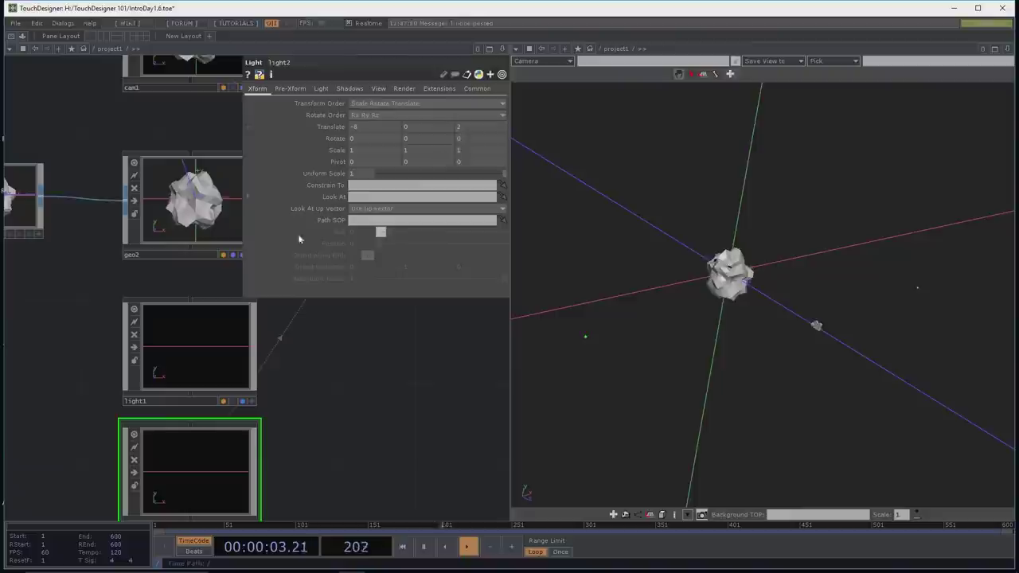
click(169, 348)
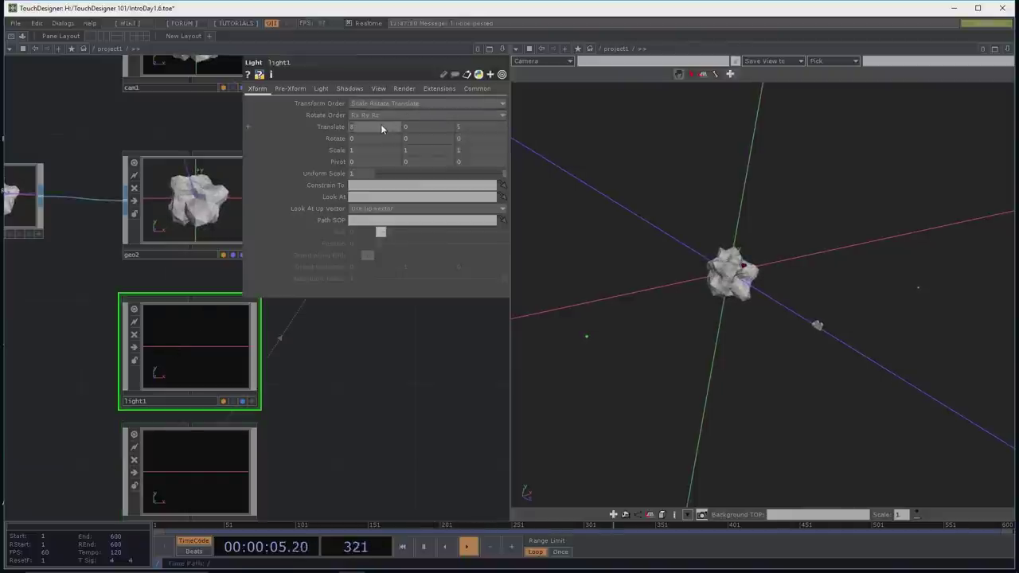
drag(341, 332, 207, 511)
drag(295, 454, 327, 413)
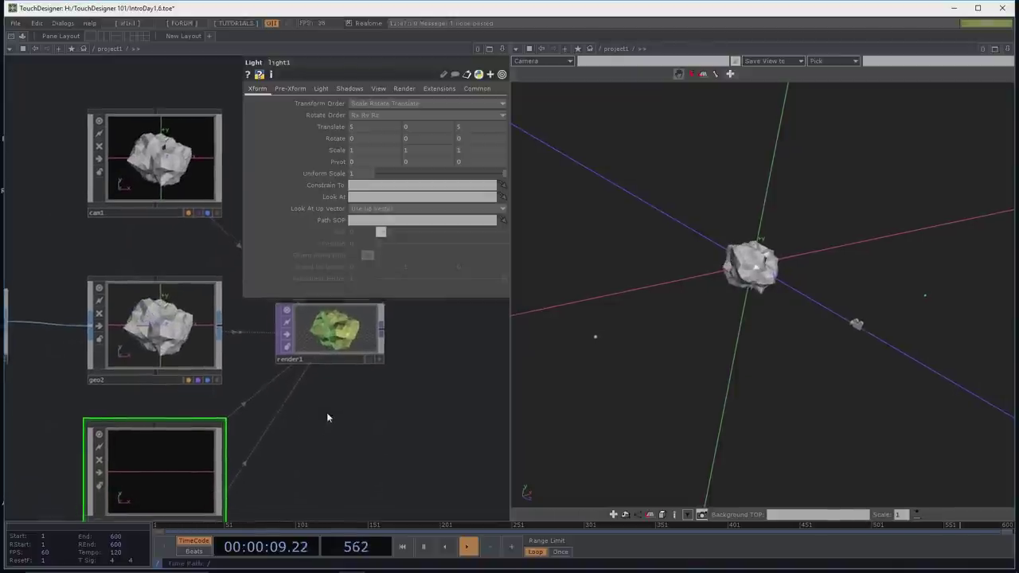
Step: Hide the parameter window and examine geo1 in the texture network and the other operator chains of project1
mouse_move(811, 336)
mouse_down()
mouse_move(797, 320)
mouse_move(865, 345)
mouse_move(869, 283)
mouse_move(807, 255)
mouse_move(796, 287)
mouse_move(829, 264)
mouse_move(786, 303)
mouse_up()
scroll(439, 421, down, 4)
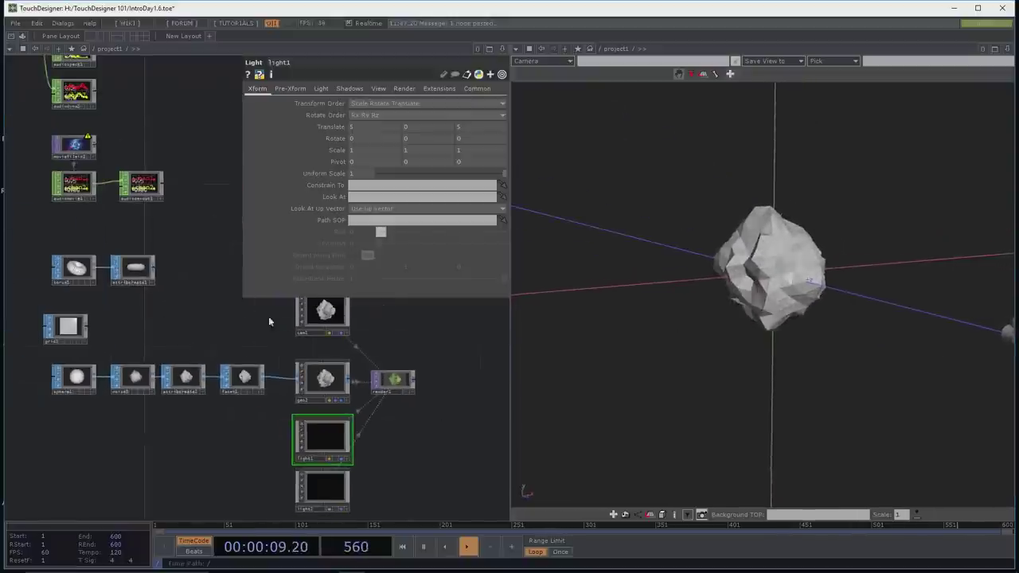
key(p)
drag(227, 119, 262, 223)
scroll(300, 346, down, 3)
drag(300, 346, 335, 357)
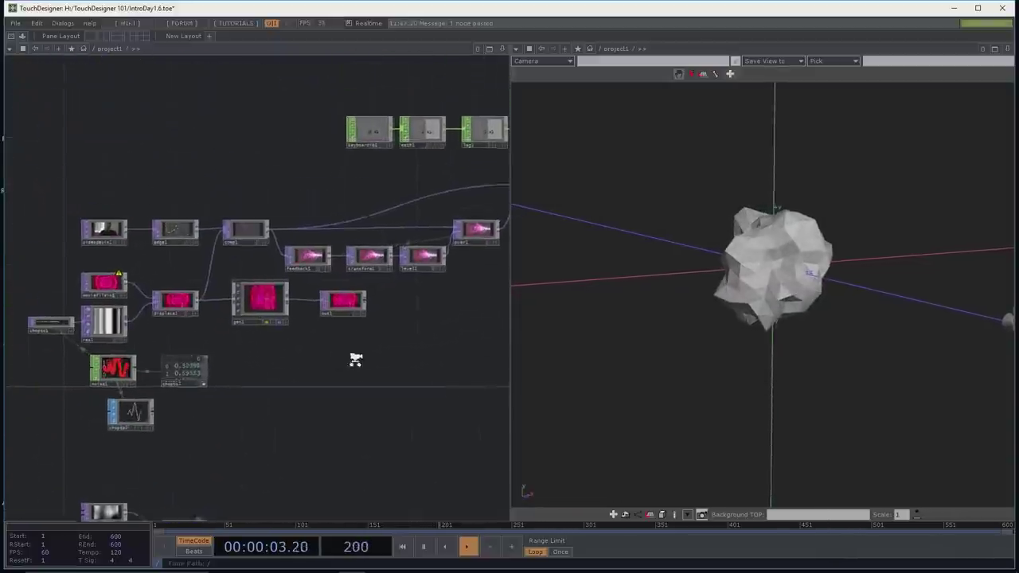
scroll(339, 335, up, 5)
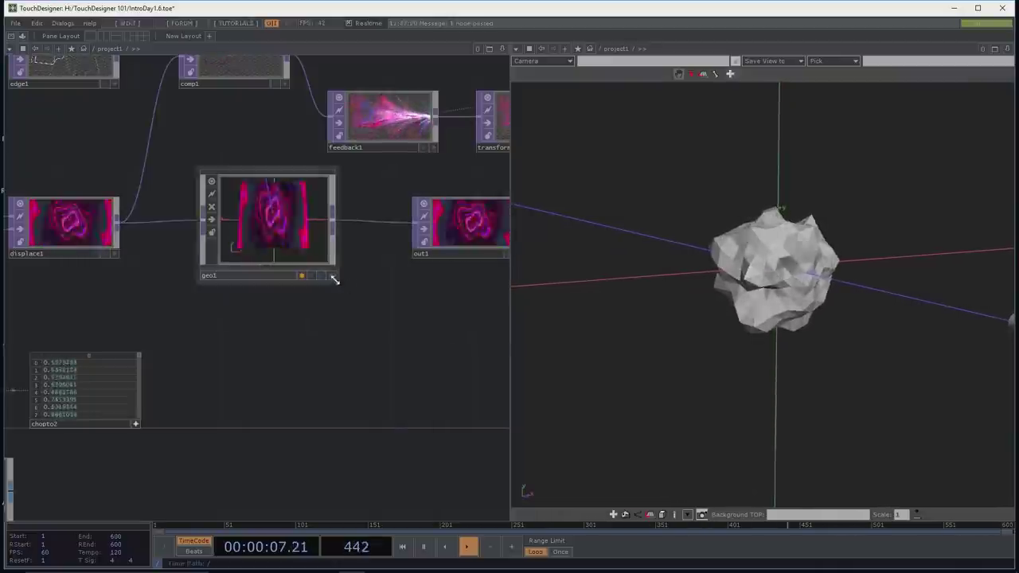
scroll(423, 387, down, 5)
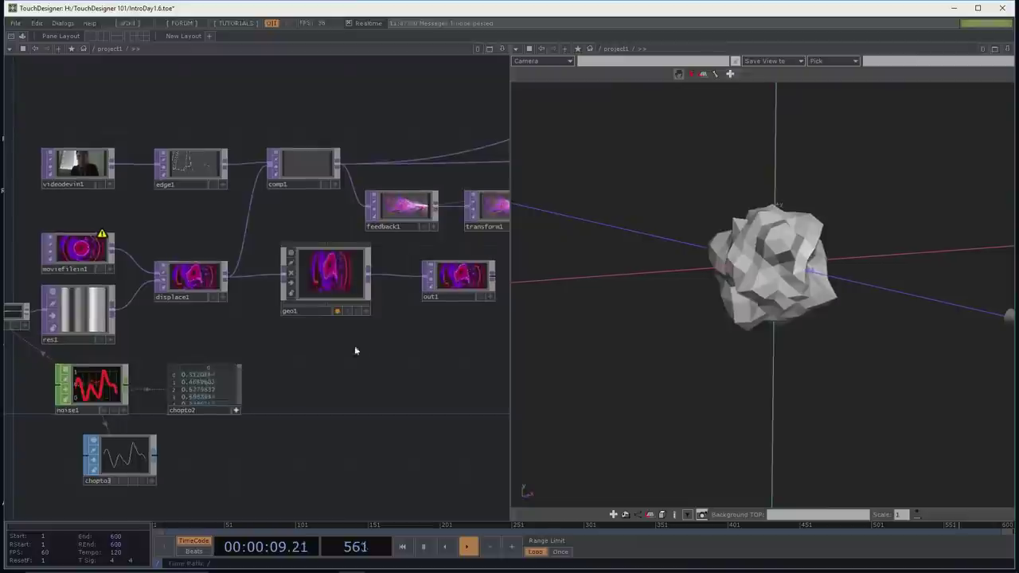
scroll(363, 263, down, 10)
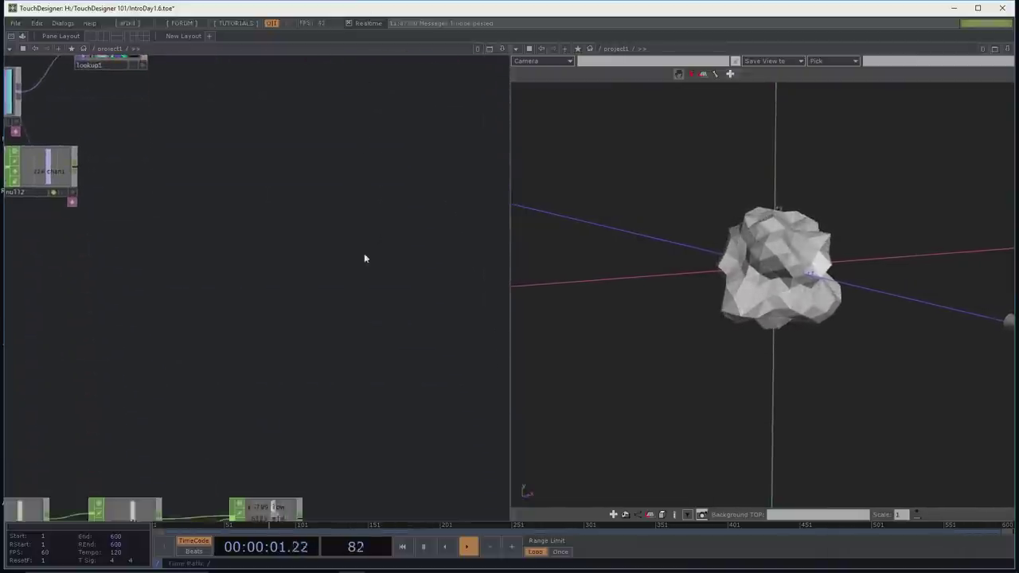
scroll(375, 249, down, 10)
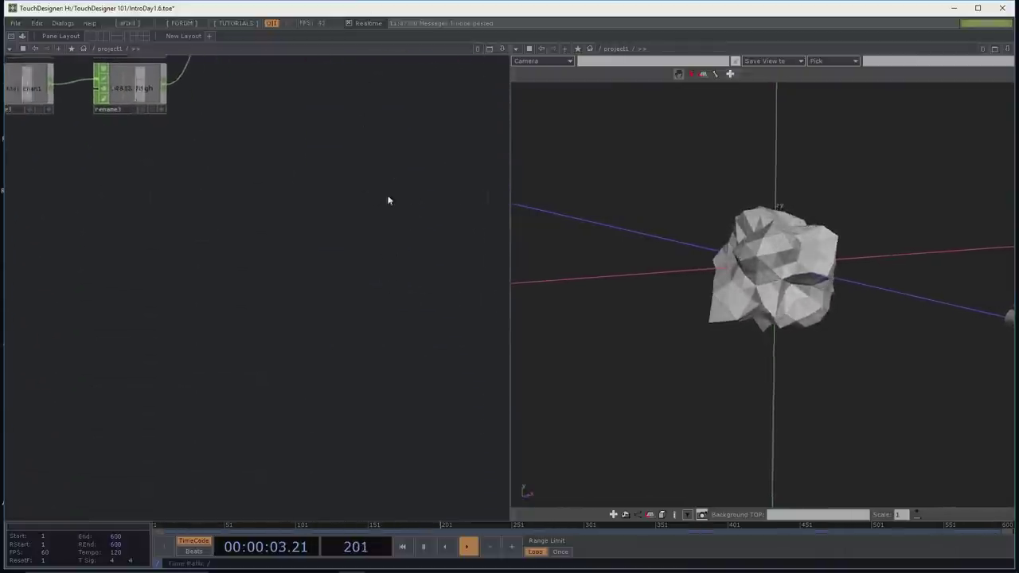
scroll(283, 237, down, 10)
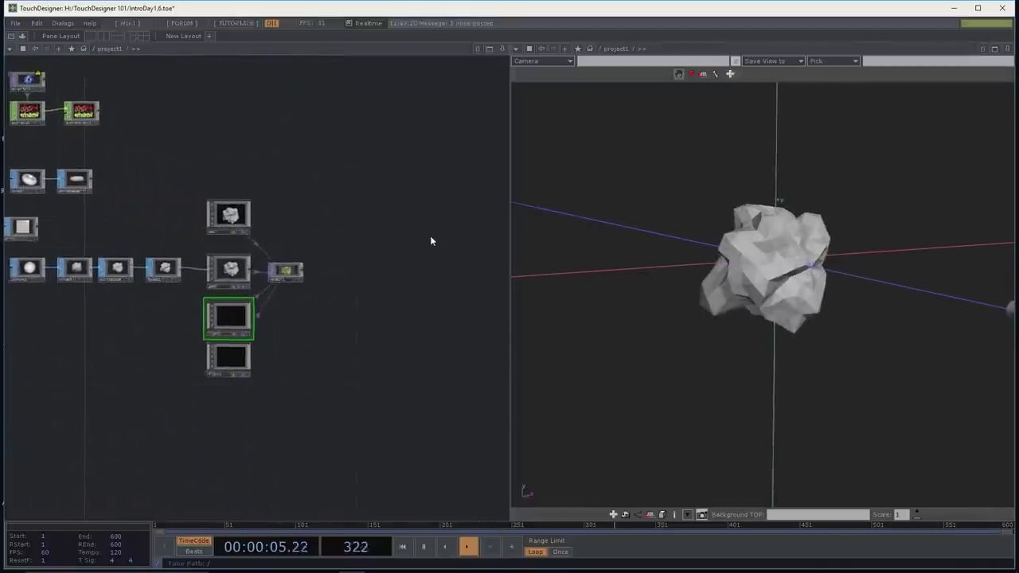
Step: Select light1 in the Geometry Viewer, cycle its transform handles, and move it to about X 5.52, Z 1.61 with Z scale about 1.27
drag(778, 266, 959, 267)
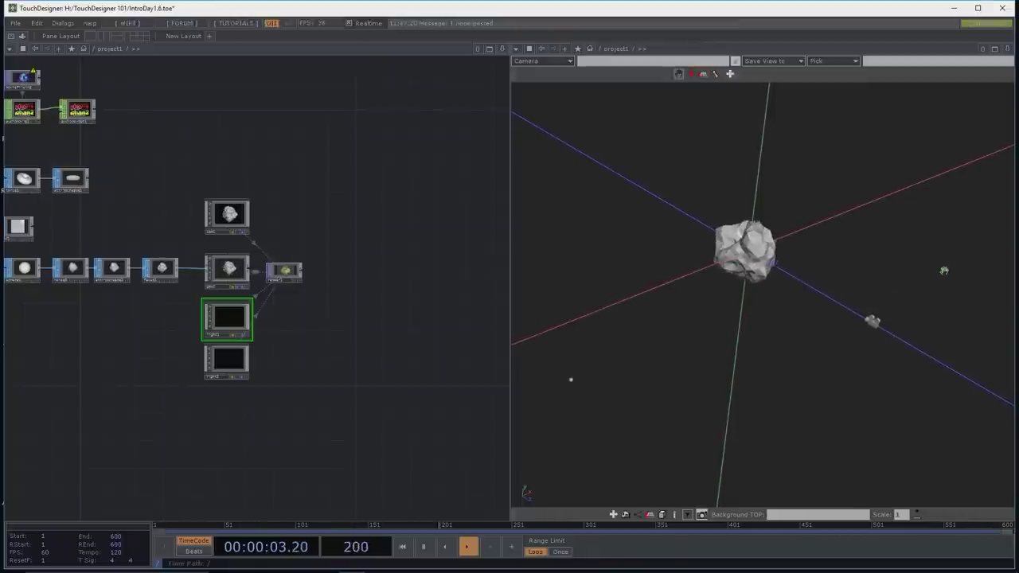
click(944, 274)
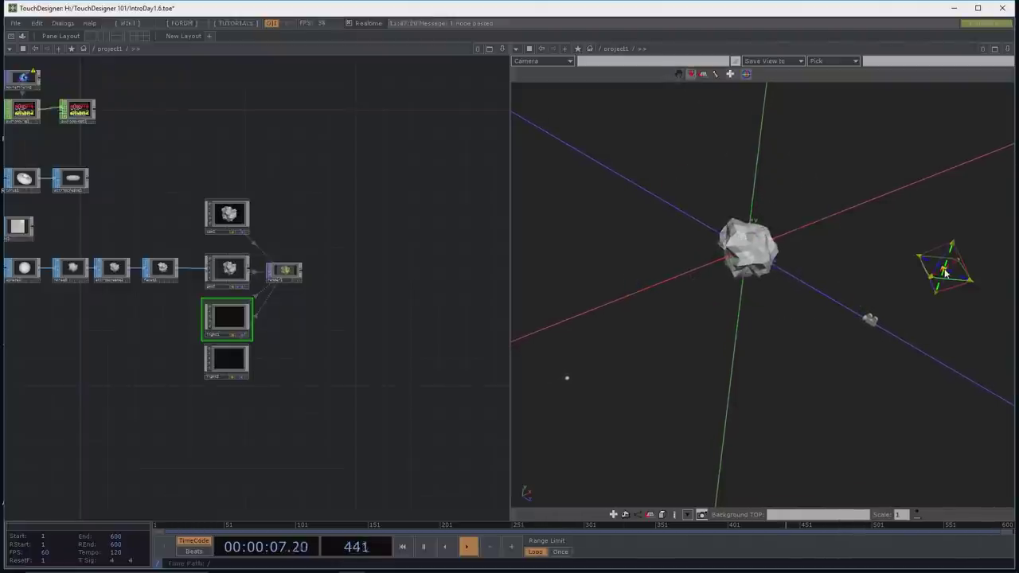
click(944, 273)
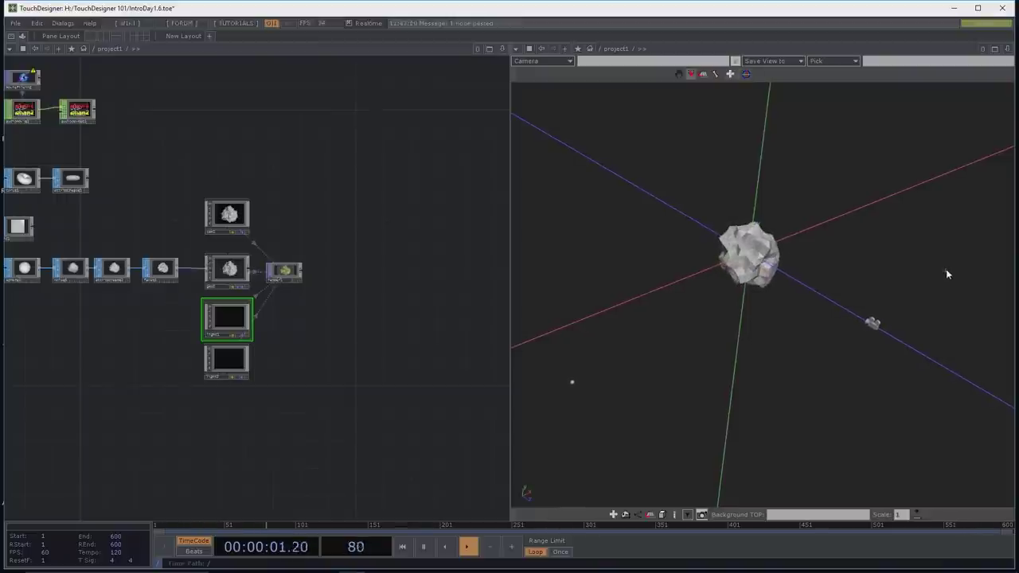
click(946, 275)
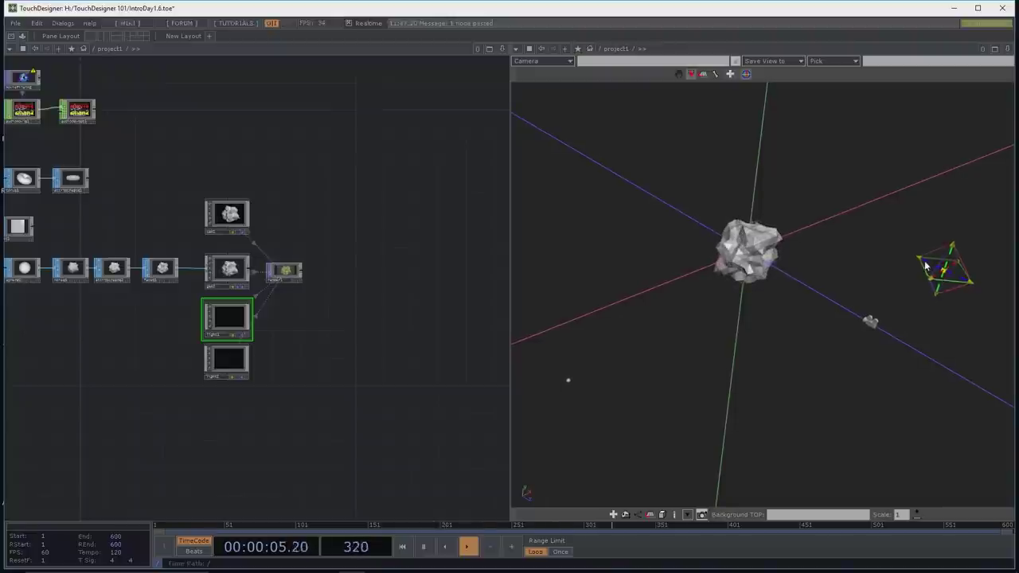
click(910, 259)
click(939, 273)
click(948, 273)
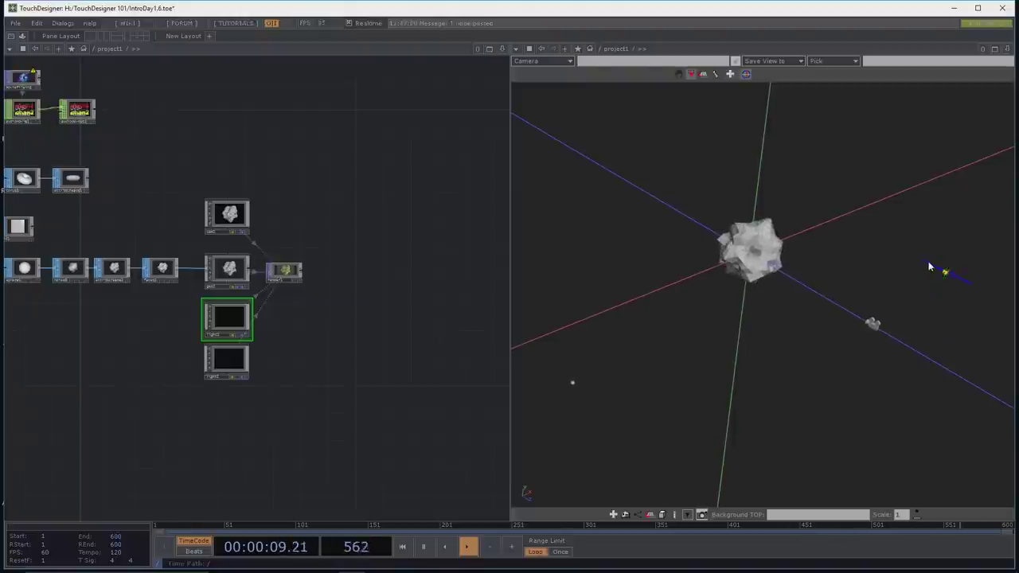
drag(939, 267, 807, 218)
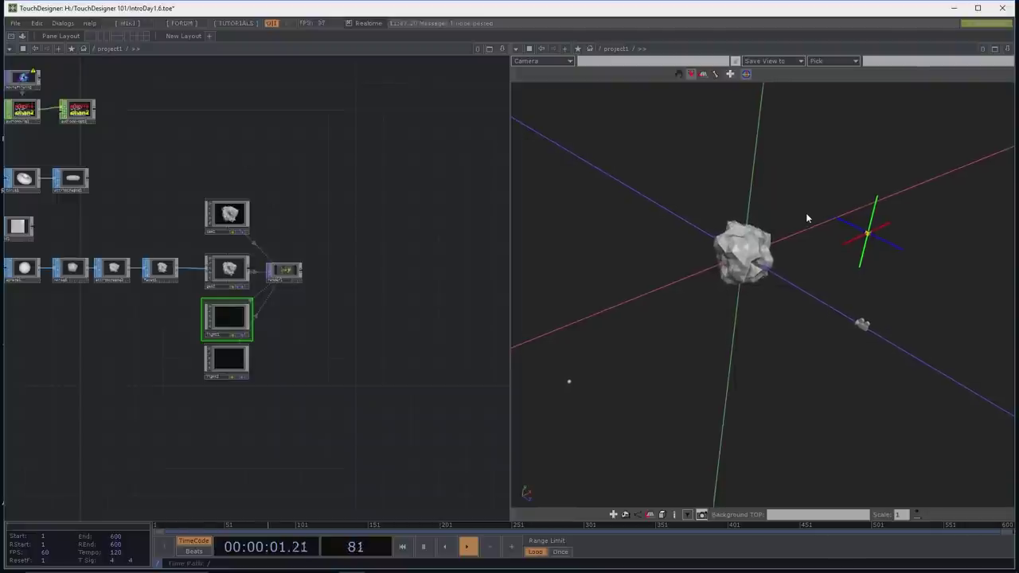
Step: Toggle the Geometry Viewer between view navigation and Select & Transform, finishing in view navigation, and orbit the scene
click(679, 74)
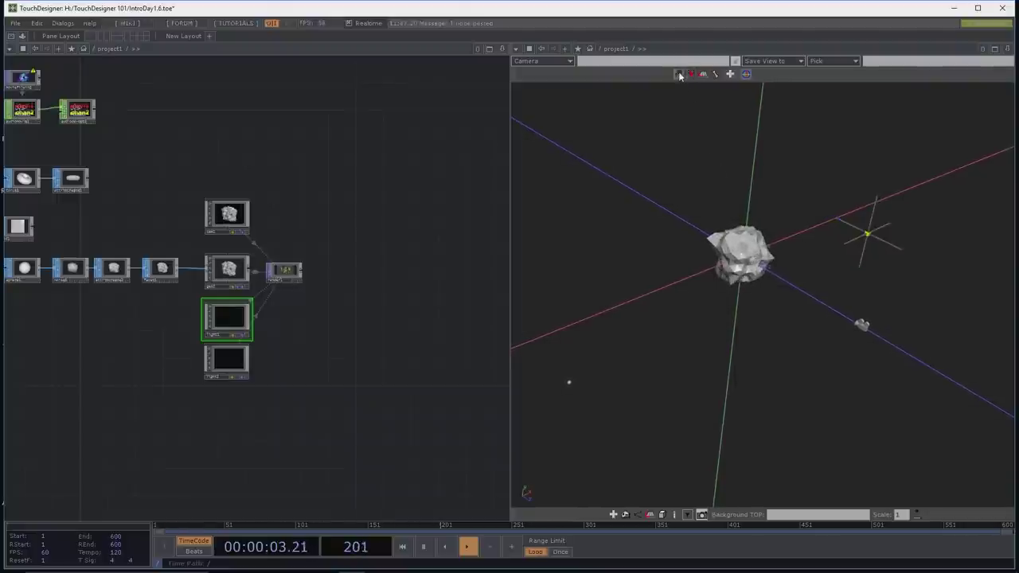
click(691, 74)
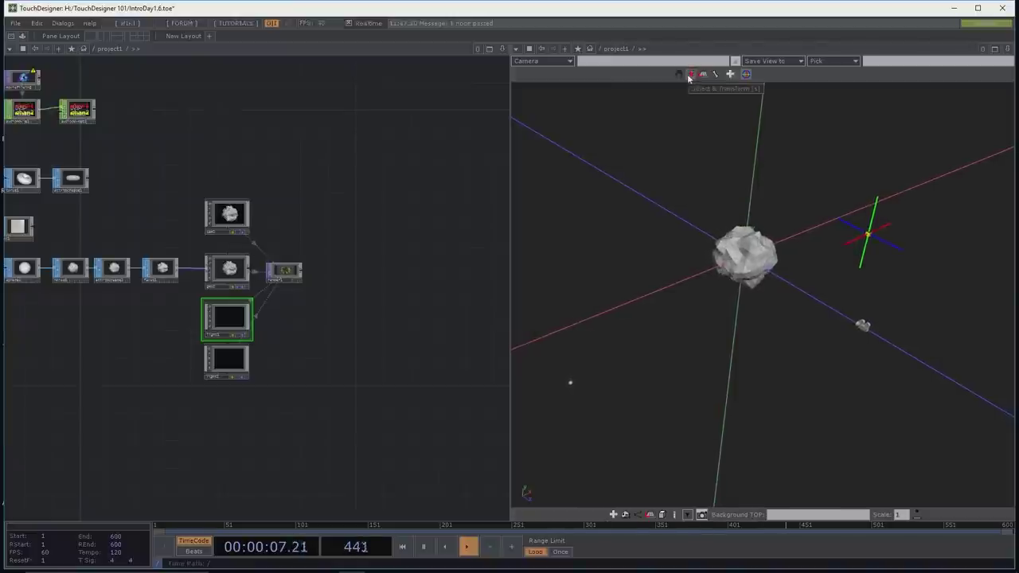
click(677, 74)
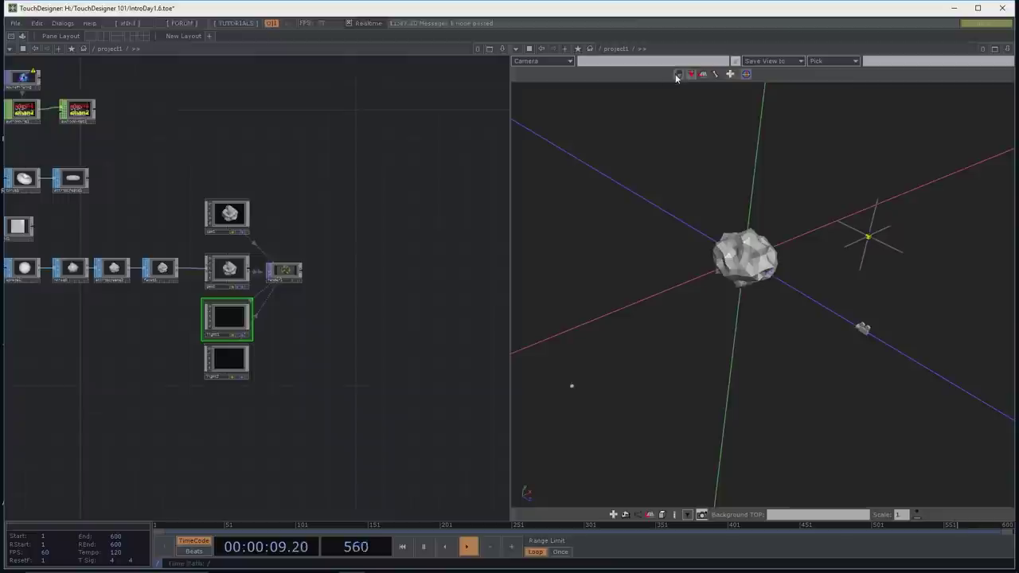
drag(717, 199, 704, 239)
drag(382, 307, 412, 317)
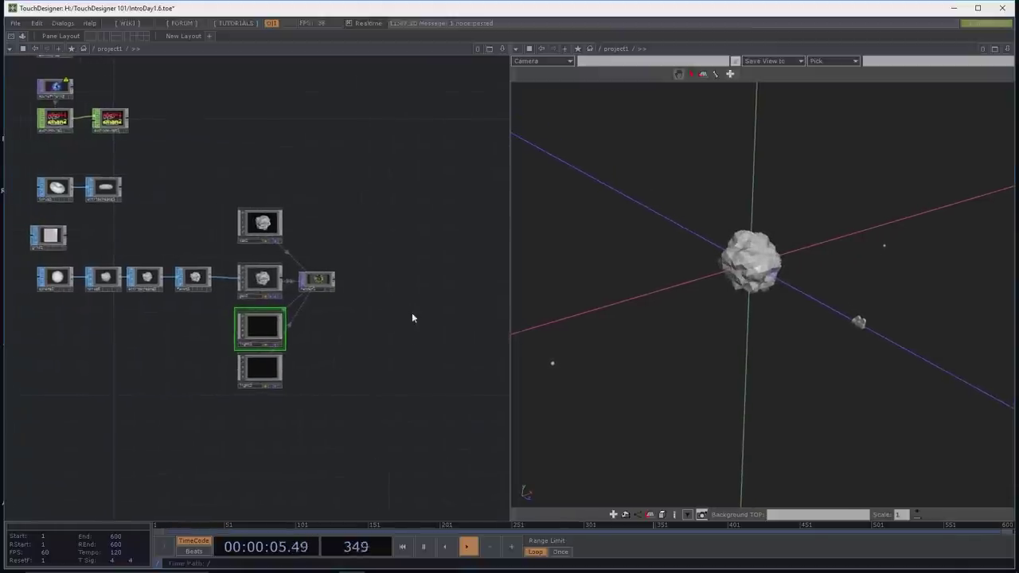
Step: Close the Geometry Viewer pane, frame the render network, and show light1's parameters
click(1009, 49)
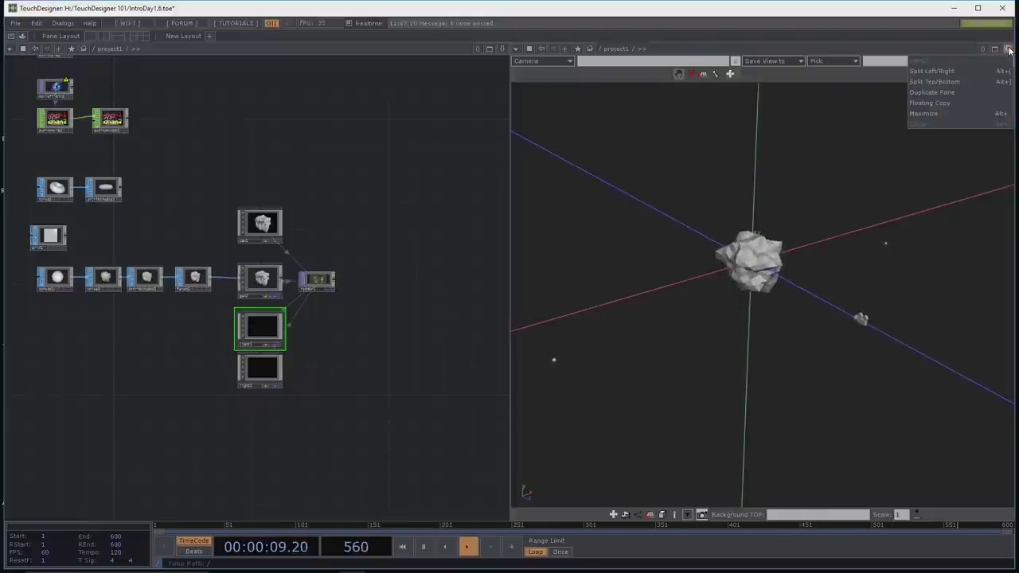
click(1009, 49)
click(1009, 50)
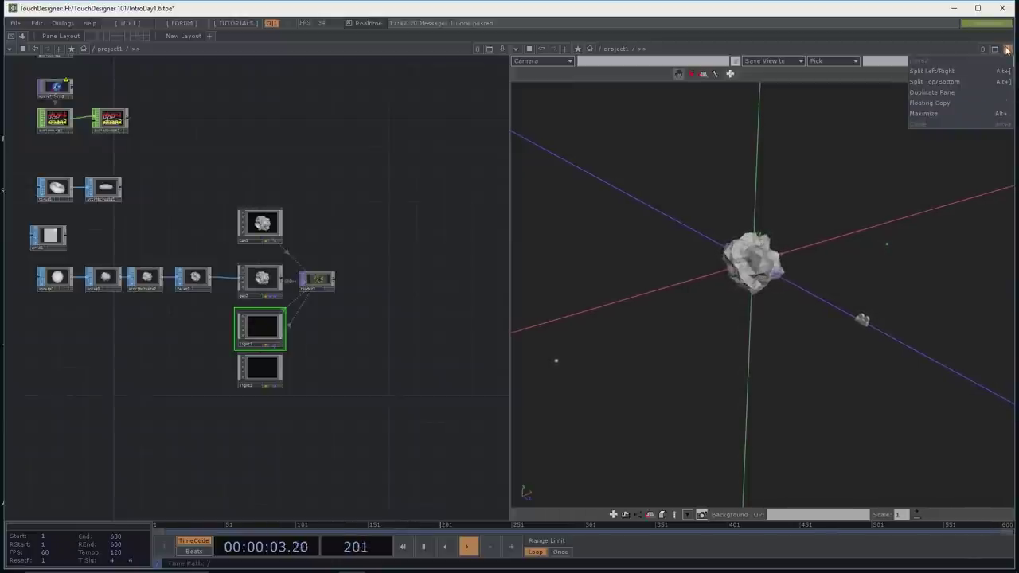
click(1002, 125)
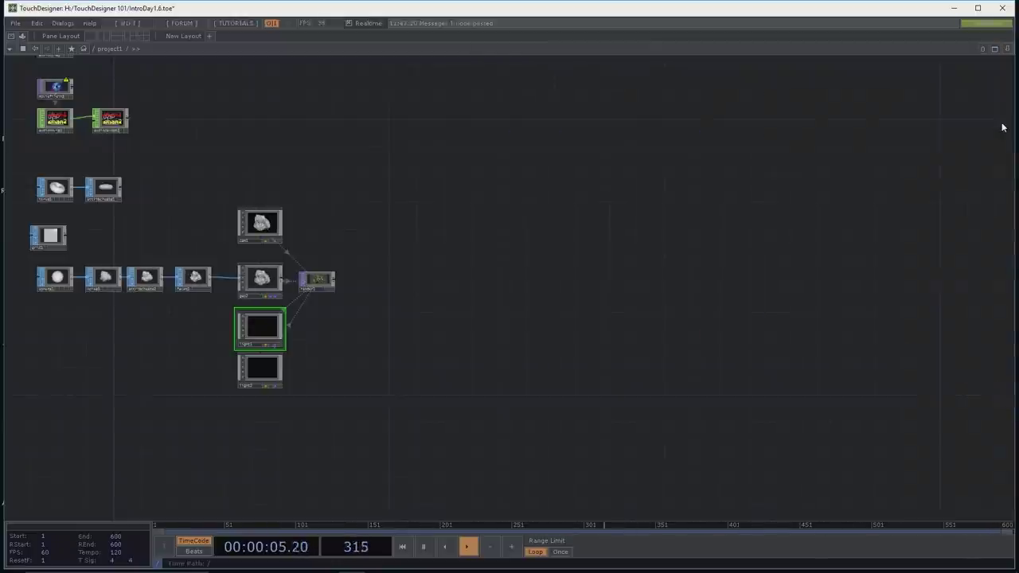
key(h)
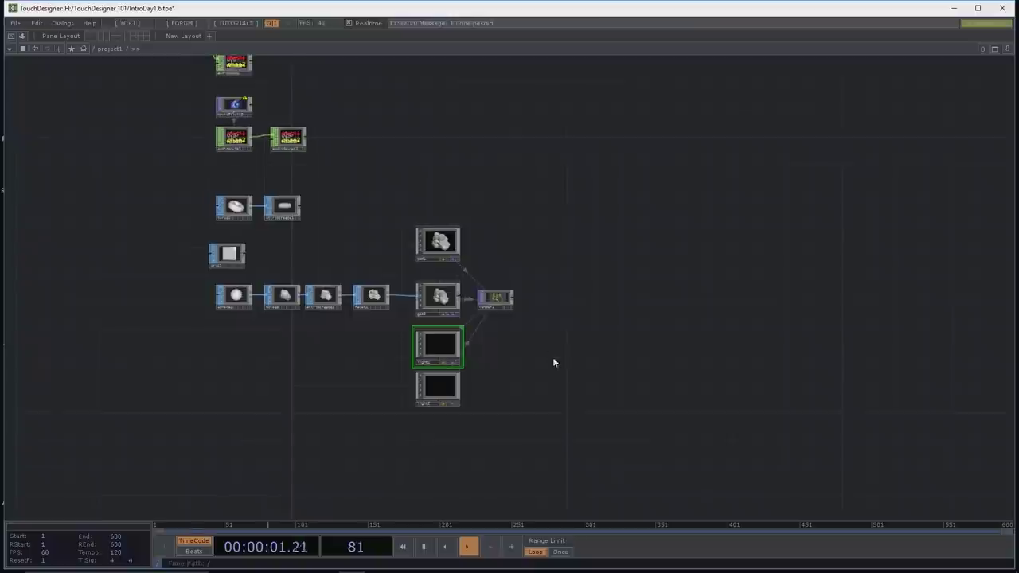
scroll(621, 366, up, 3)
key(p)
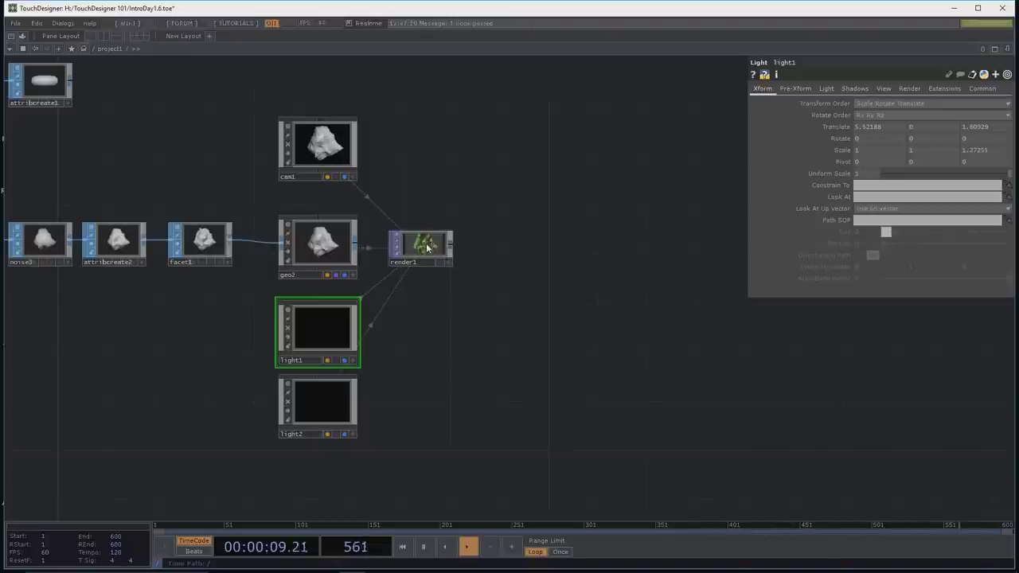
Step: Open the Save Image dialog for the render1 TOP and close it without saving
scroll(428, 284, up, 3)
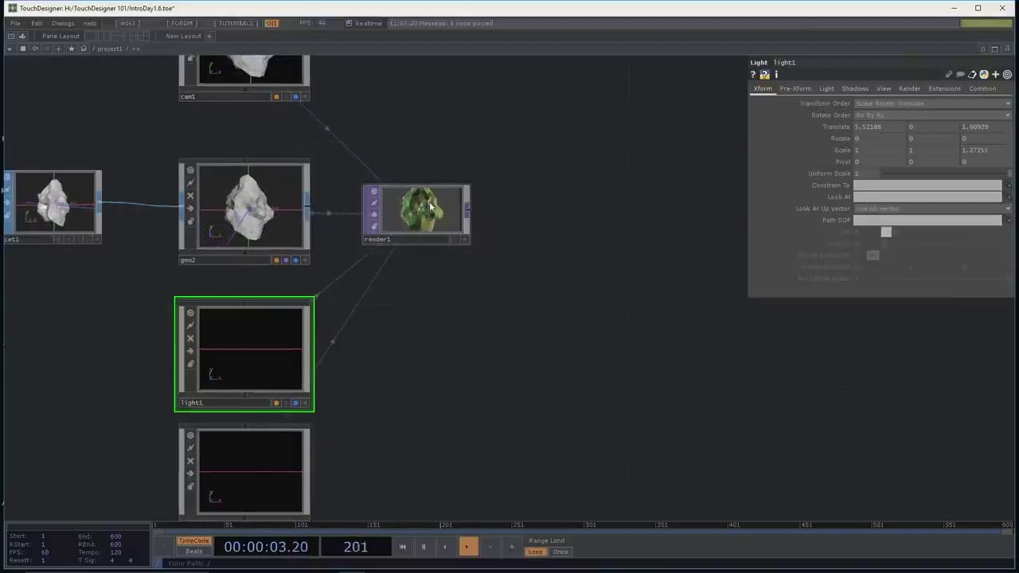
right_click(430, 206)
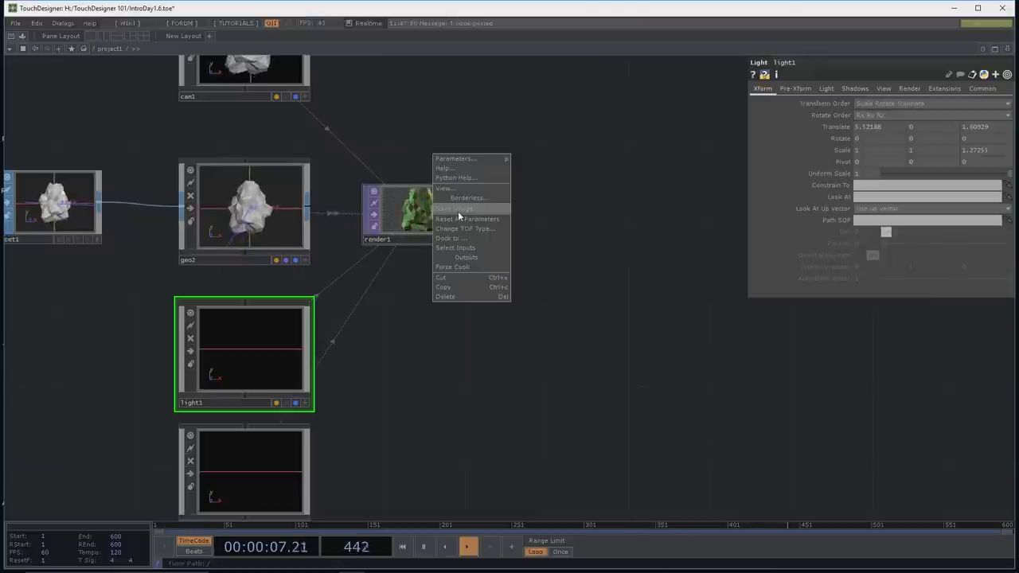
click(458, 210)
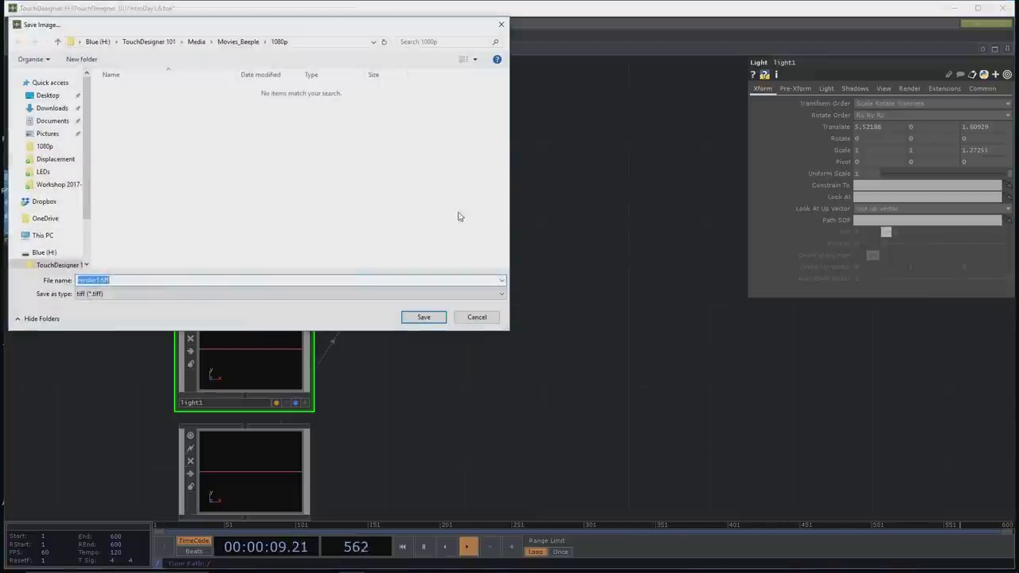
click(477, 318)
scroll(528, 222, up, 1)
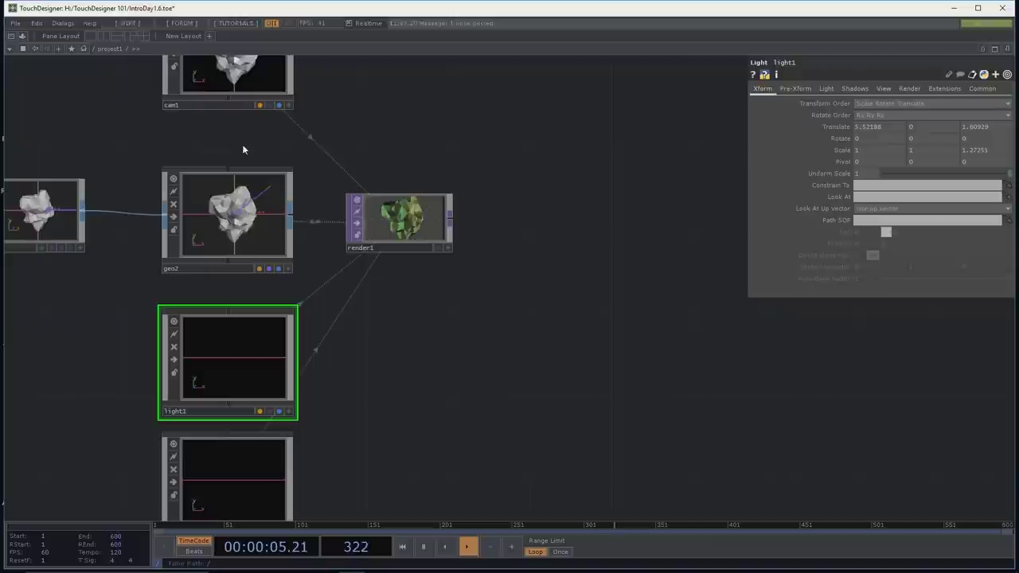
right_click(448, 217)
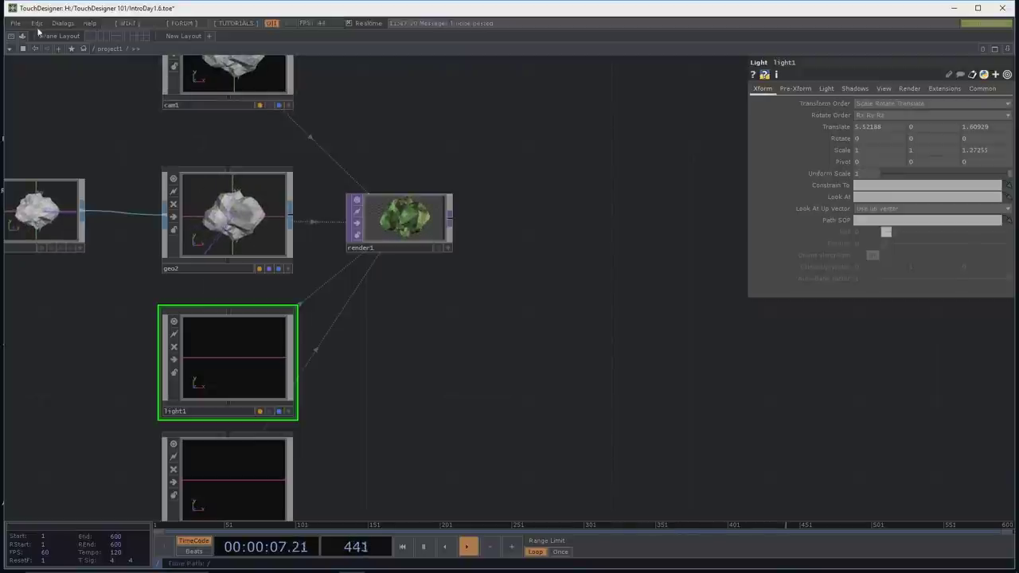
Step: Open Export Movie, assign render1 as its TOP Video source, and close the dialog without rendering a movie
click(15, 23)
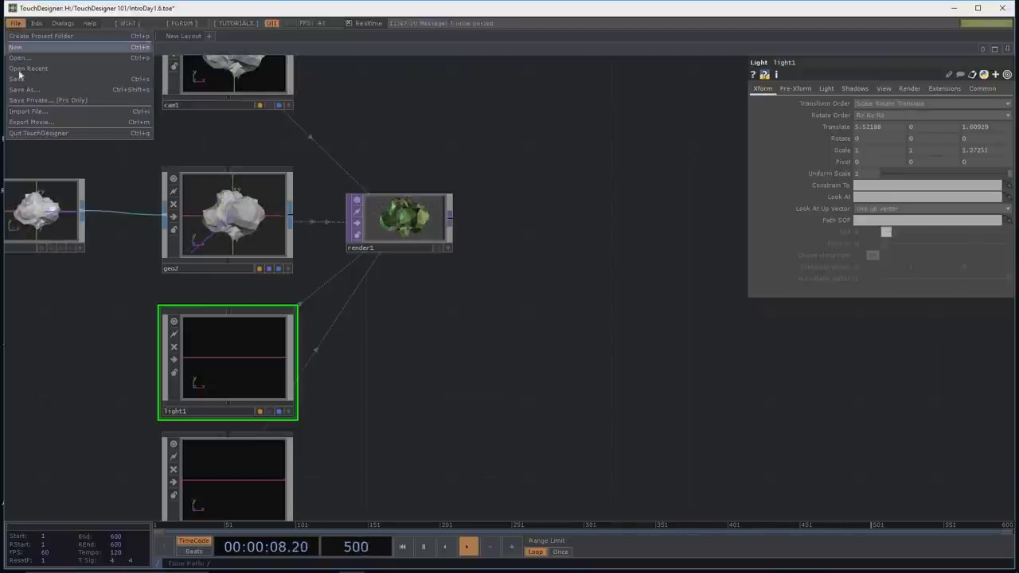
click(29, 123)
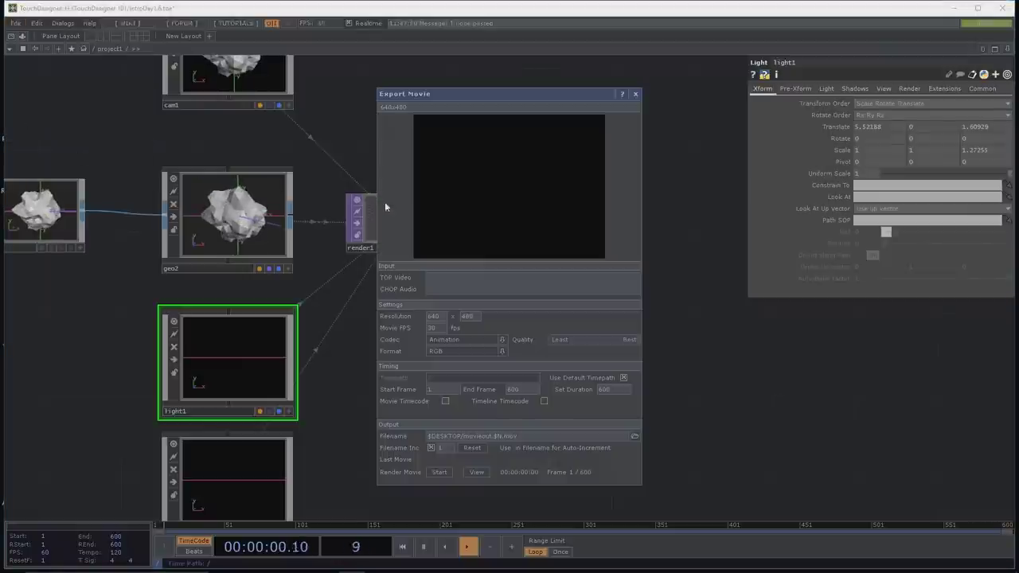
drag(326, 145, 157, 164)
drag(250, 237, 547, 184)
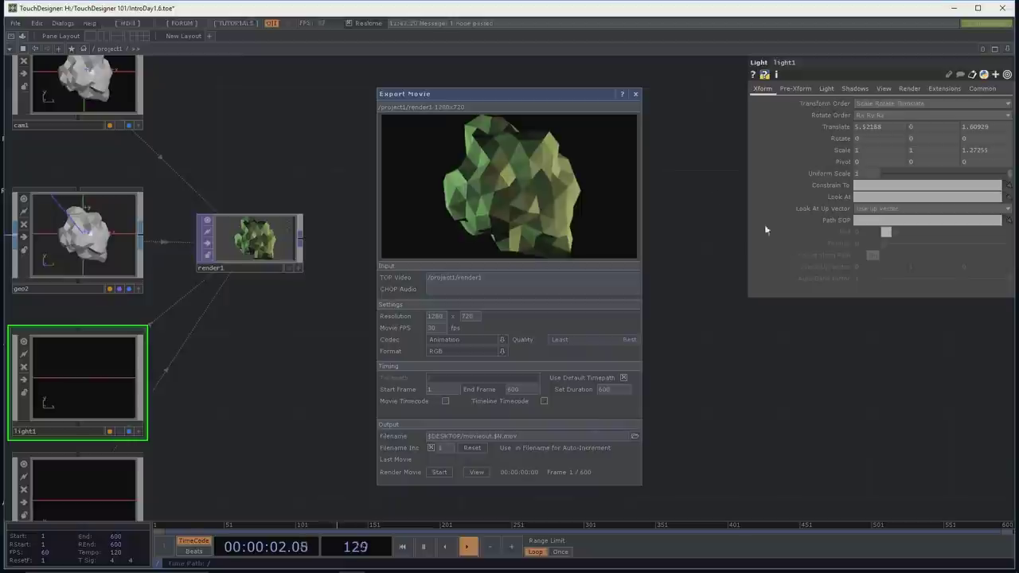
click(634, 95)
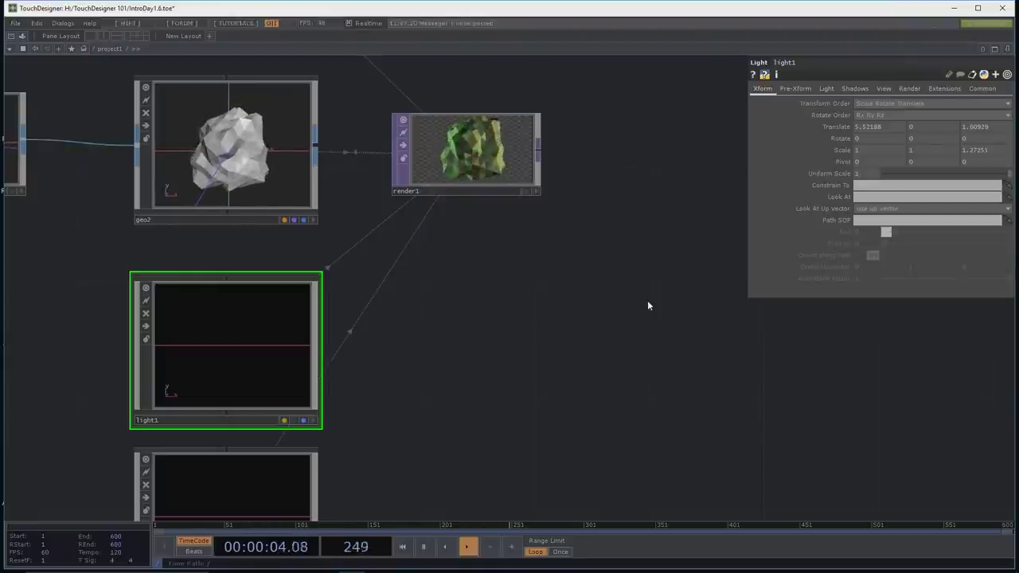
Step: Add a Phong material to the network just above render1
drag(647, 306, 643, 325)
scroll(571, 314, up, 2)
scroll(512, 310, down, 4)
drag(541, 299, 540, 271)
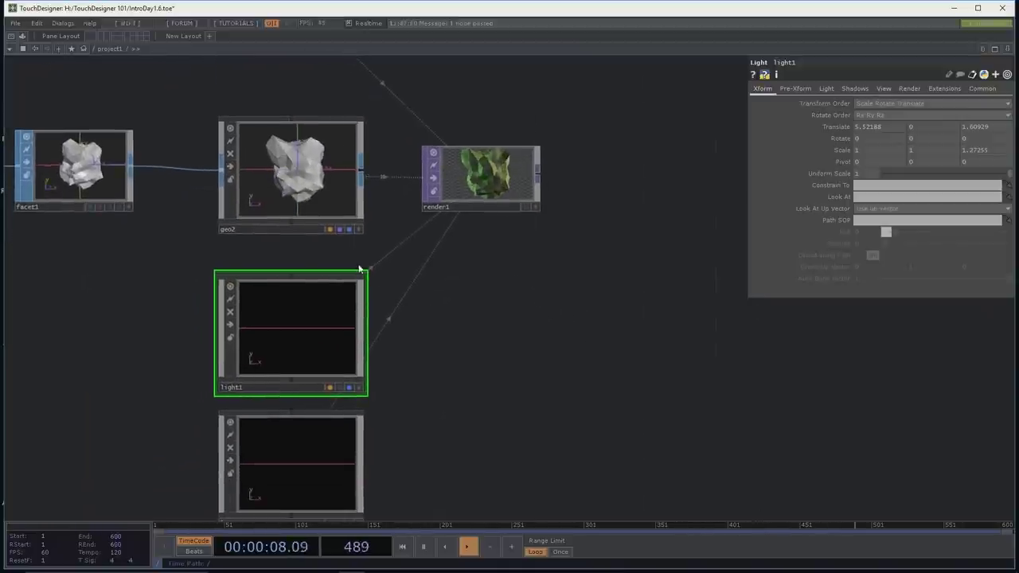
drag(526, 331, 533, 398)
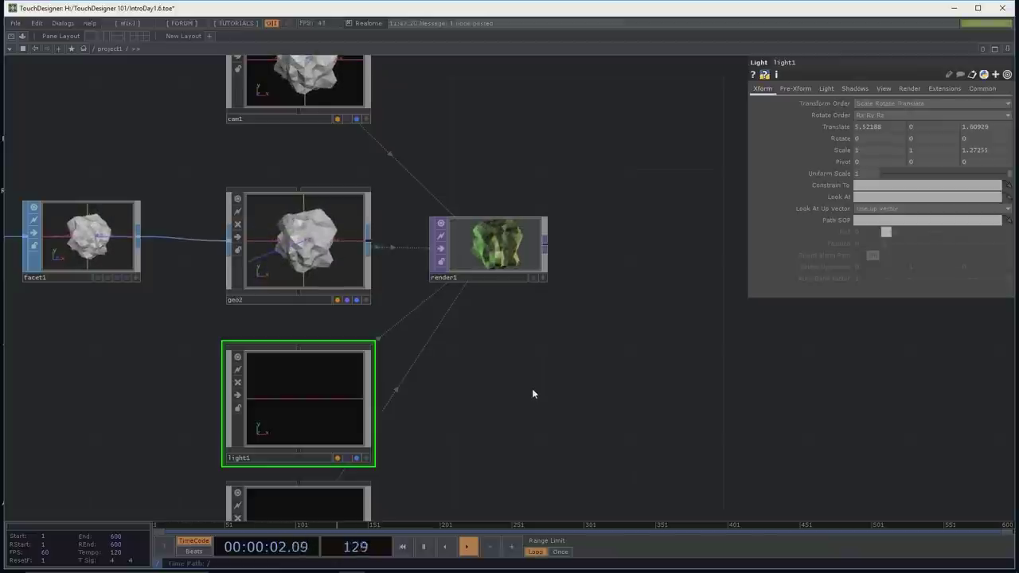
key(Tab)
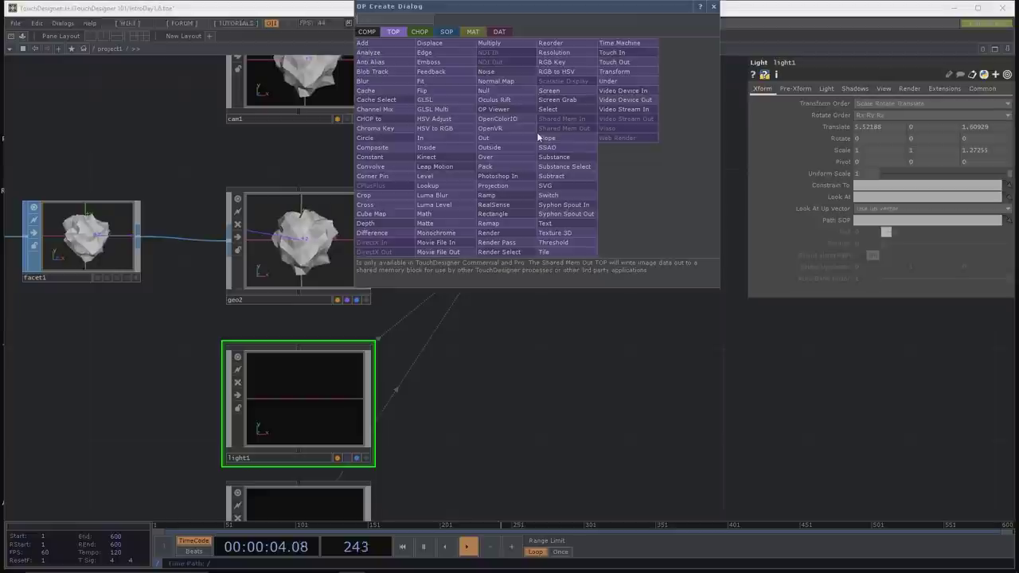
click(473, 33)
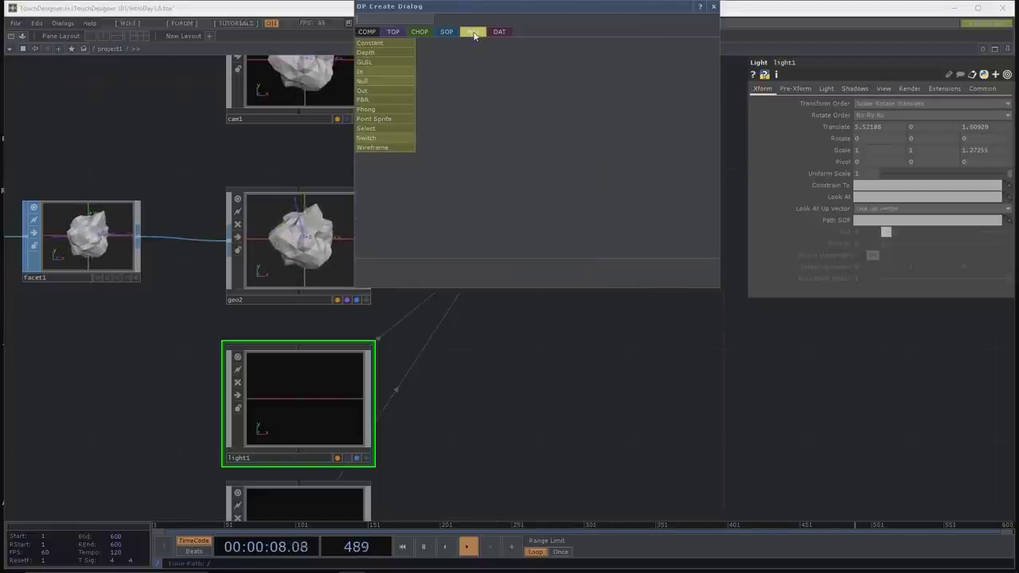
click(400, 113)
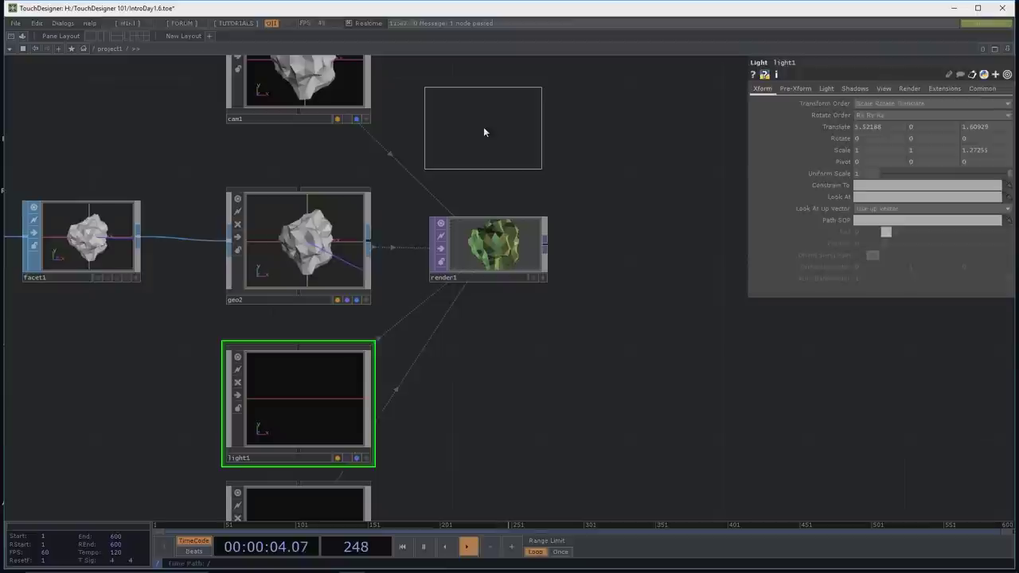
click(483, 128)
drag(610, 190, 616, 253)
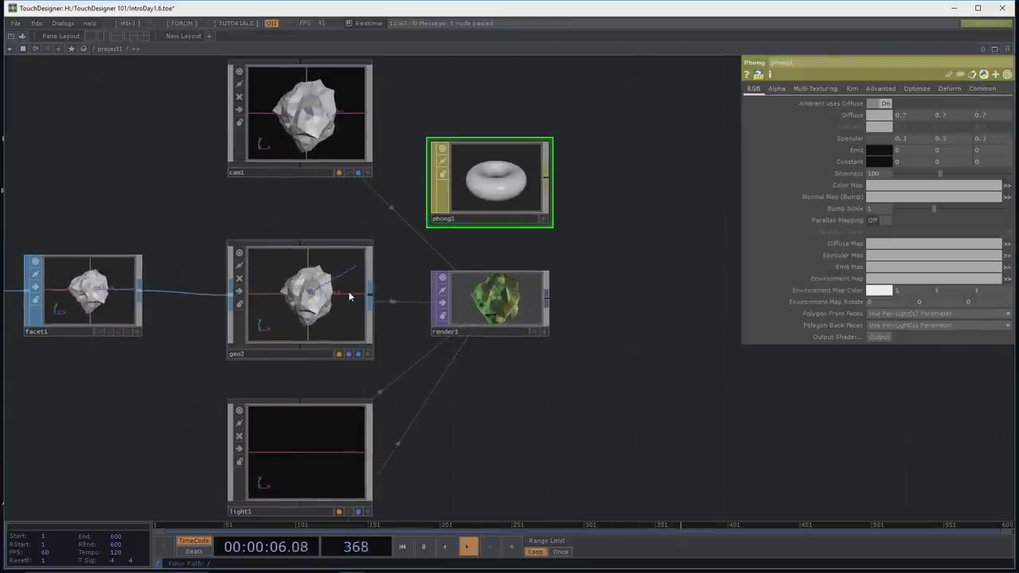
Step: Assign phong1 as the render material of geo2
click(349, 291)
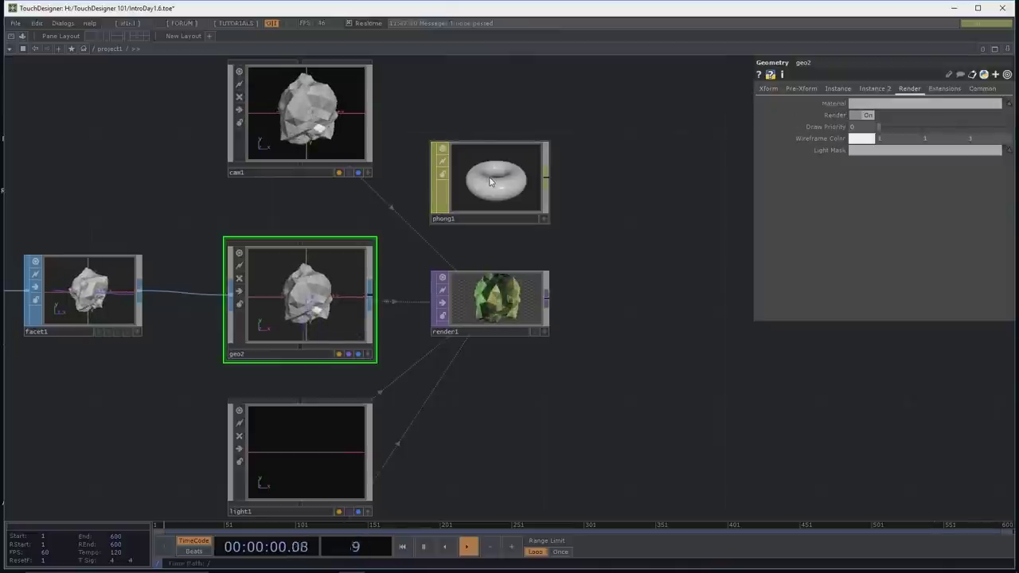
mouse_move(490, 182)
mouse_down()
mouse_move(765, 151)
mouse_move(618, 138)
mouse_move(500, 178)
mouse_up()
drag(453, 220, 872, 106)
click(872, 106)
key(BackSpace)
key(BackSpace)
text(g1)
key(Return)
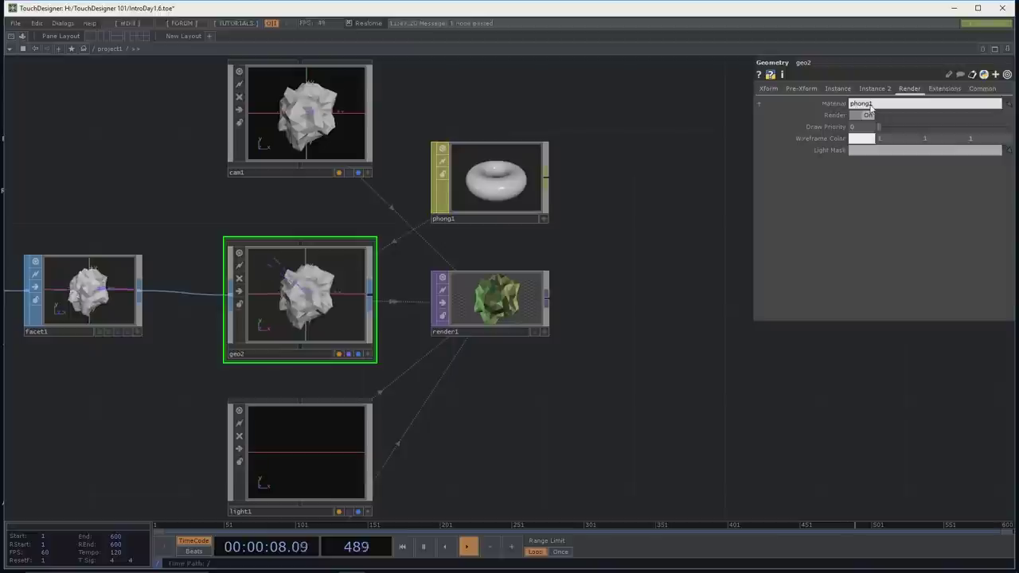
drag(641, 241, 642, 267)
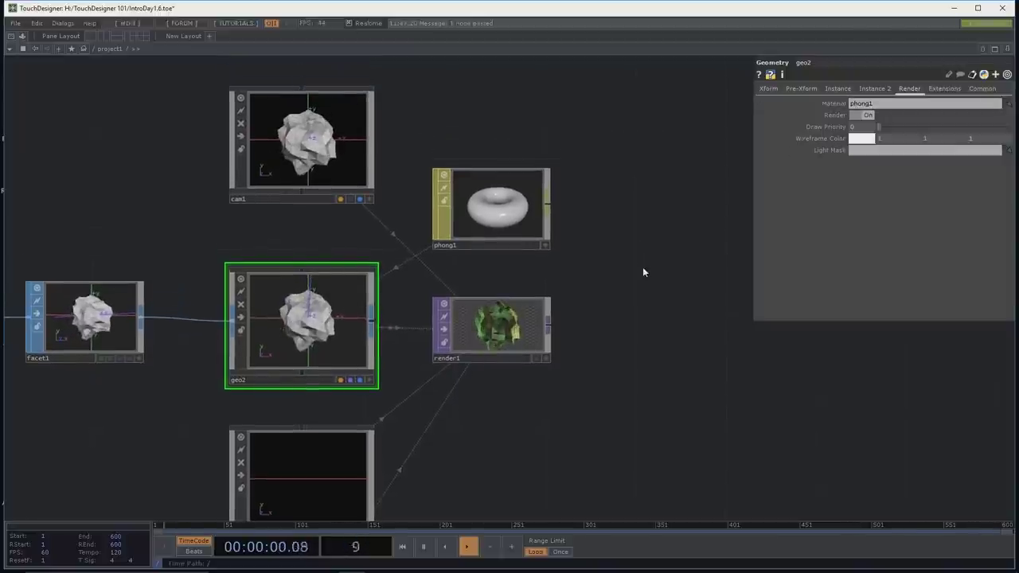
Step: Set phong1's diffuse colour to red, with about 0.69 saturation and 0.665 value
click(454, 215)
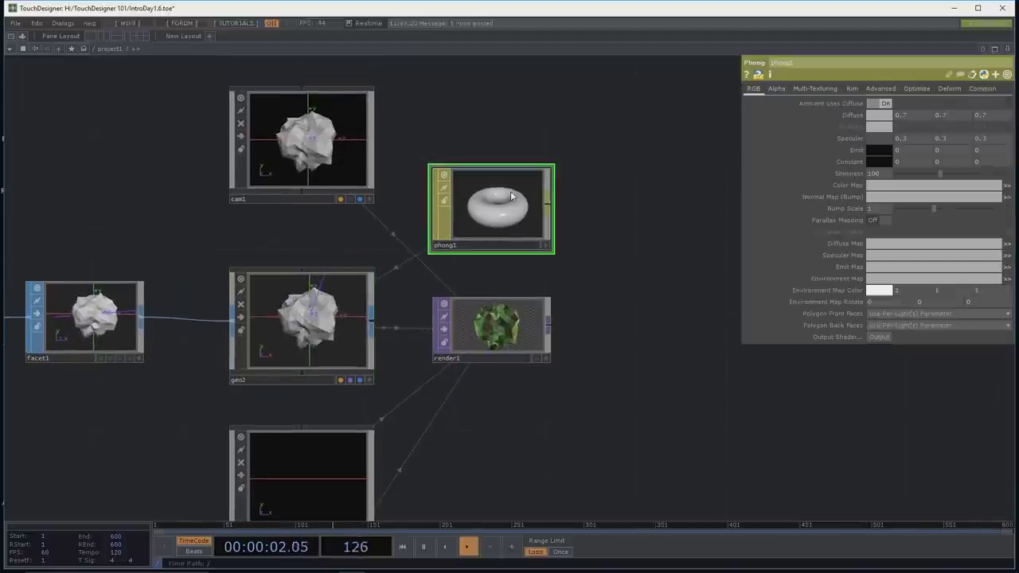
scroll(637, 242, up, 3)
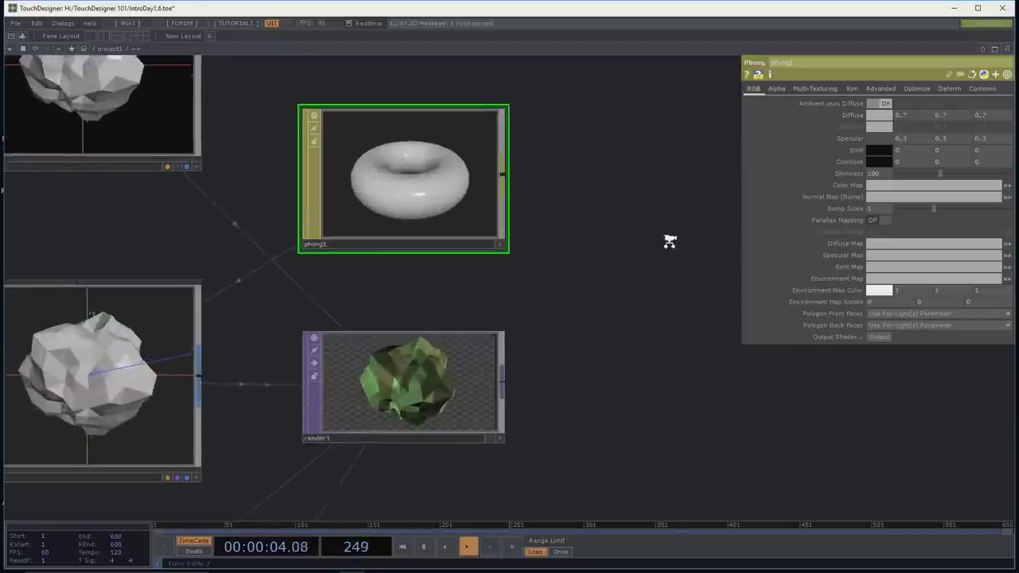
scroll(637, 239, down, 2)
click(879, 115)
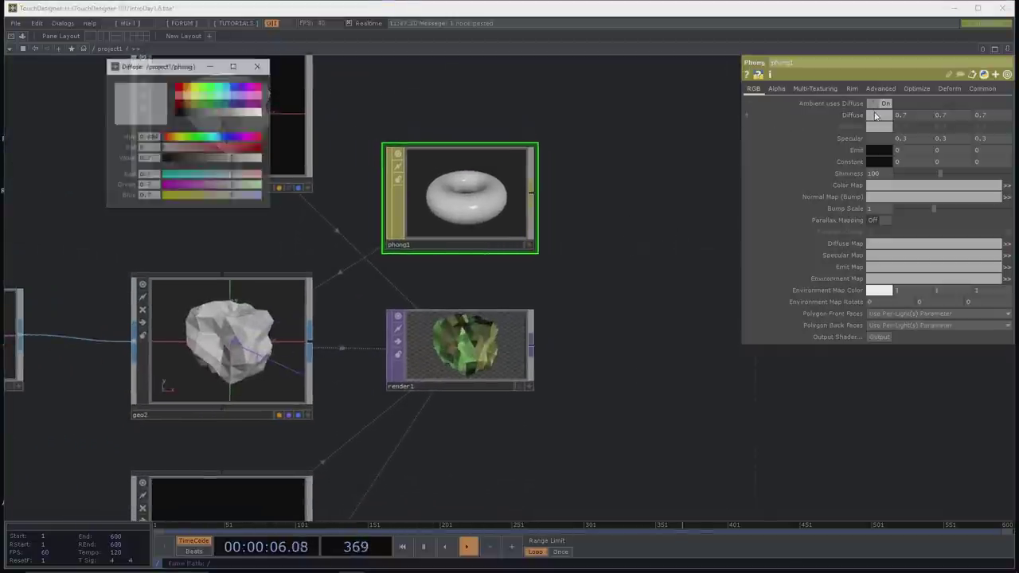
mouse_move(213, 151)
mouse_down()
mouse_move(221, 147)
mouse_move(209, 147)
mouse_move(228, 162)
mouse_move(242, 147)
mouse_move(233, 149)
mouse_up()
click(229, 159)
drag(544, 326, 590, 239)
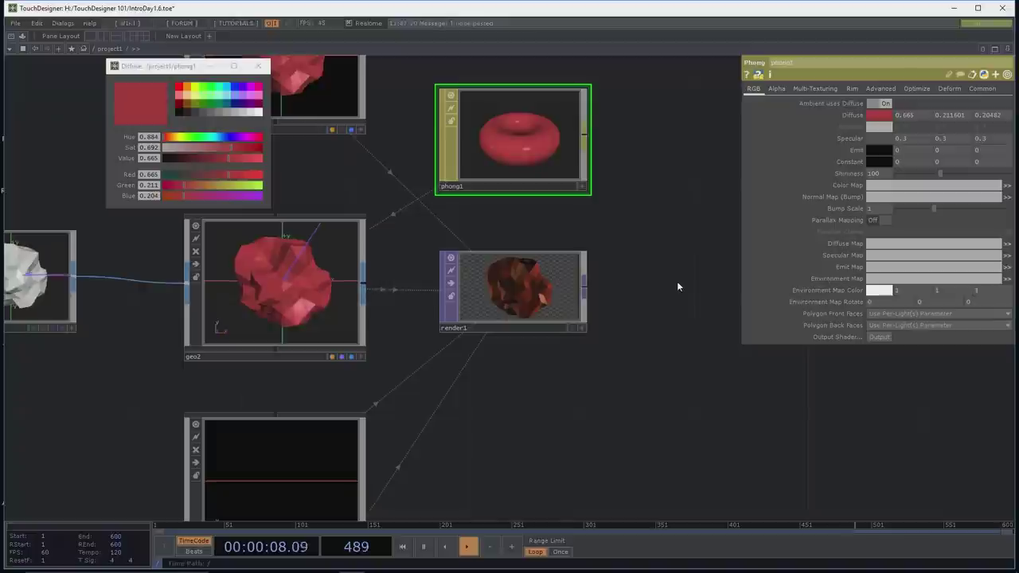
Step: Bypass the facet1 SOP so the noisy sphere renders with smooth shading
drag(677, 398, 816, 403)
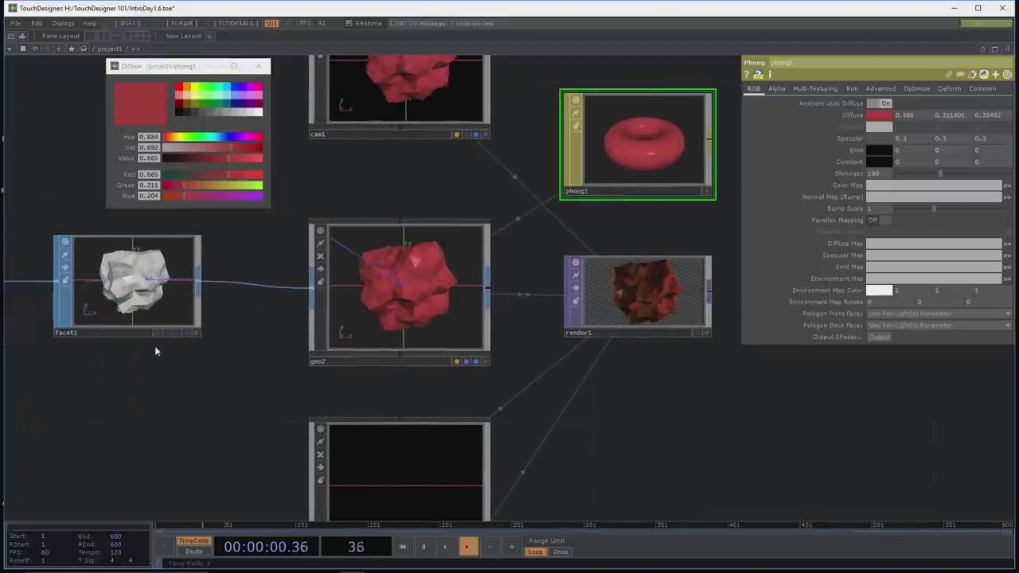
click(65, 267)
scroll(637, 366, up, 4)
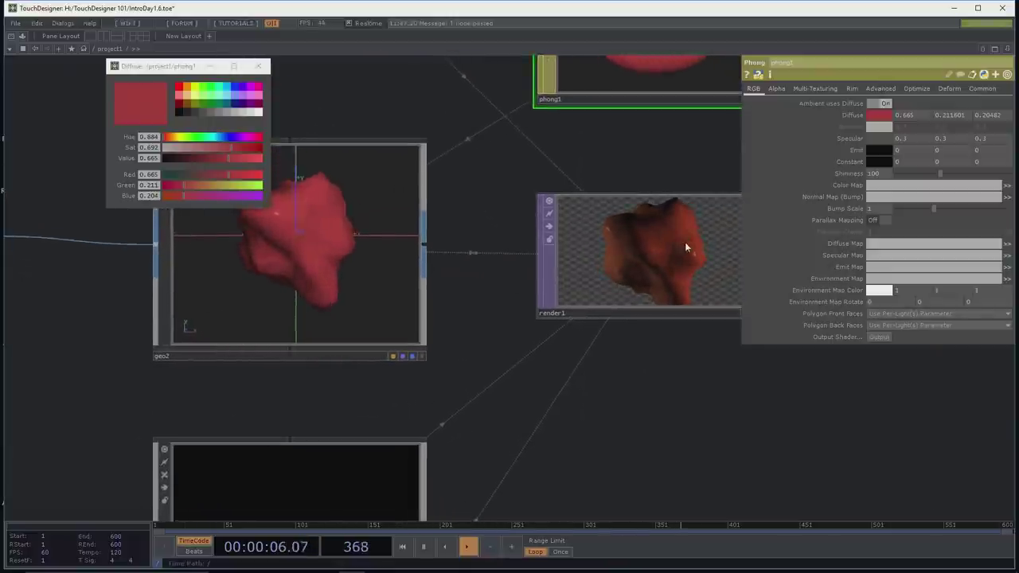
Step: Raise phong1's specular colour to a grey of 0.476 and lower its shininess to about 61
click(879, 140)
mouse_move(217, 161)
mouse_down()
mouse_move(228, 161)
mouse_move(181, 160)
mouse_move(211, 162)
mouse_up()
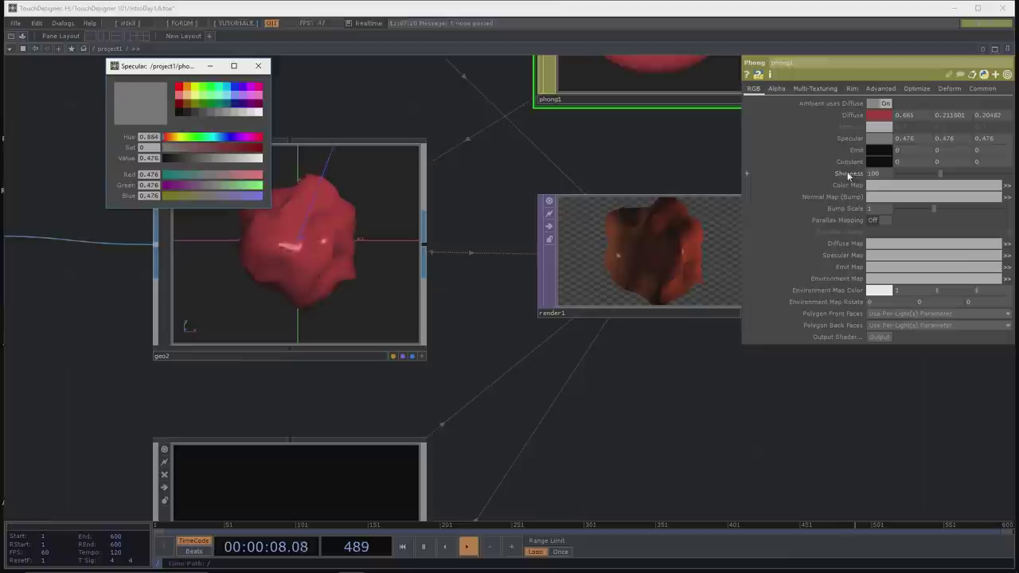
drag(926, 177, 900, 174)
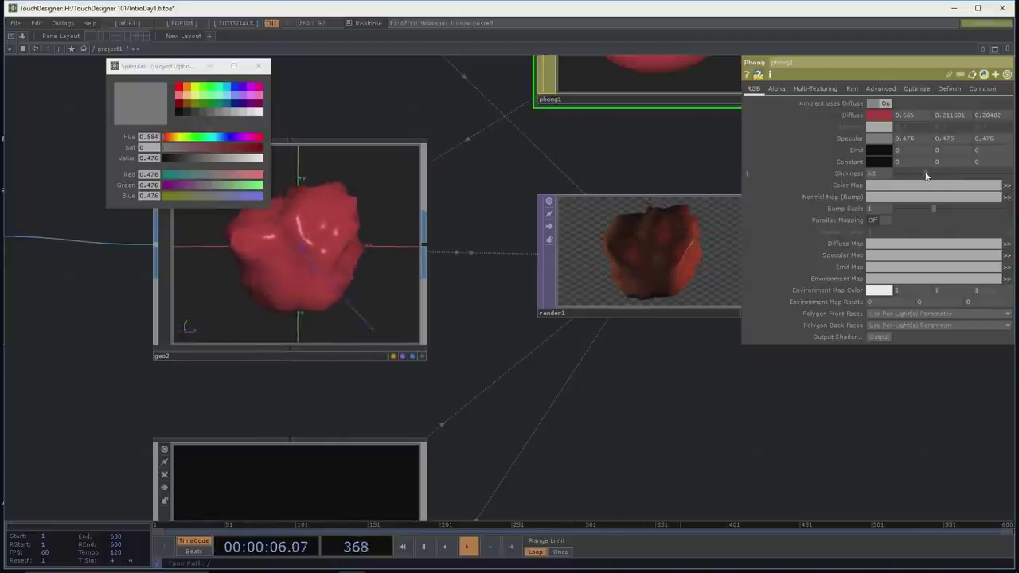
Step: Reduce the saturation of phong1's diffuse colour to 0, giving a 0.665 grey, and close the colour picker
click(881, 116)
drag(213, 149, 161, 150)
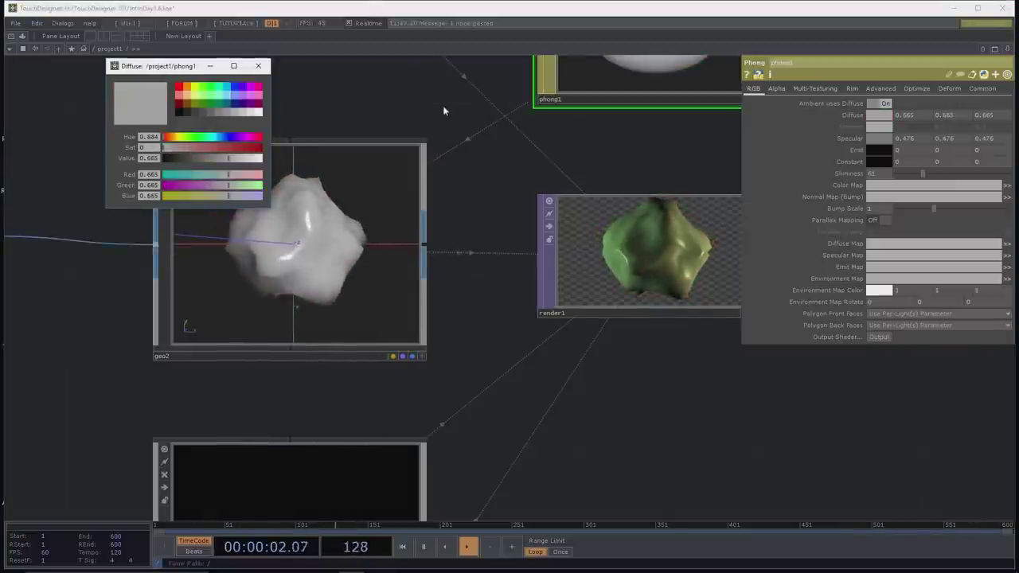
click(258, 66)
Step: Move phong1 higher above render1 and place a Movie File In TOP beside it
scroll(502, 358, down, 5)
scroll(414, 396, down, 3)
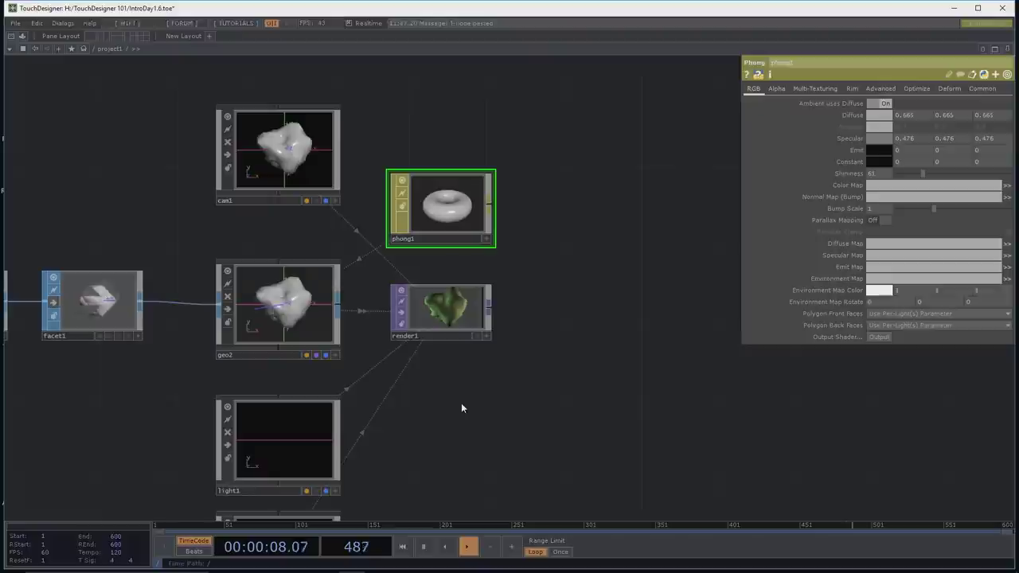
drag(442, 213, 442, 176)
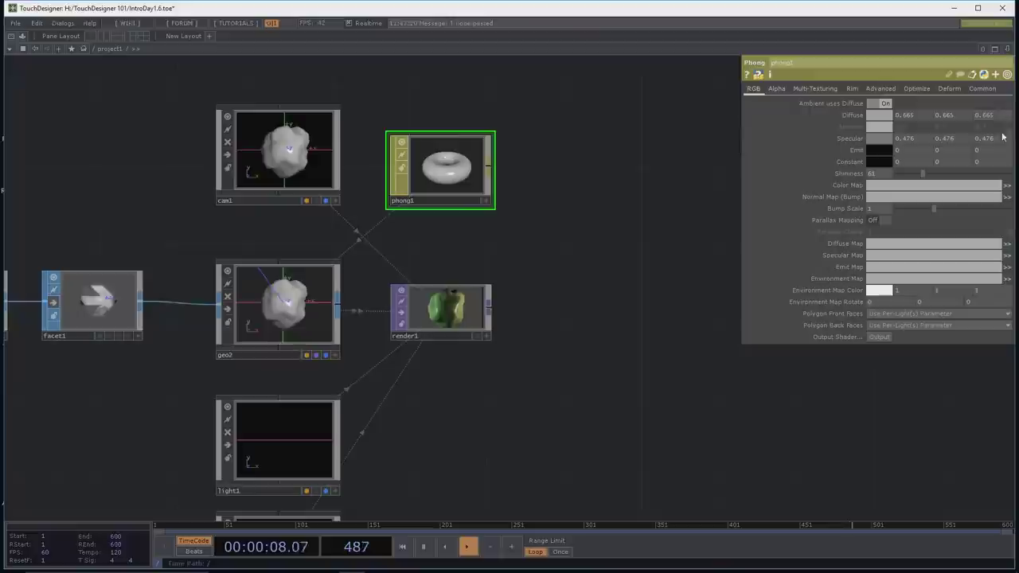
key(Tab)
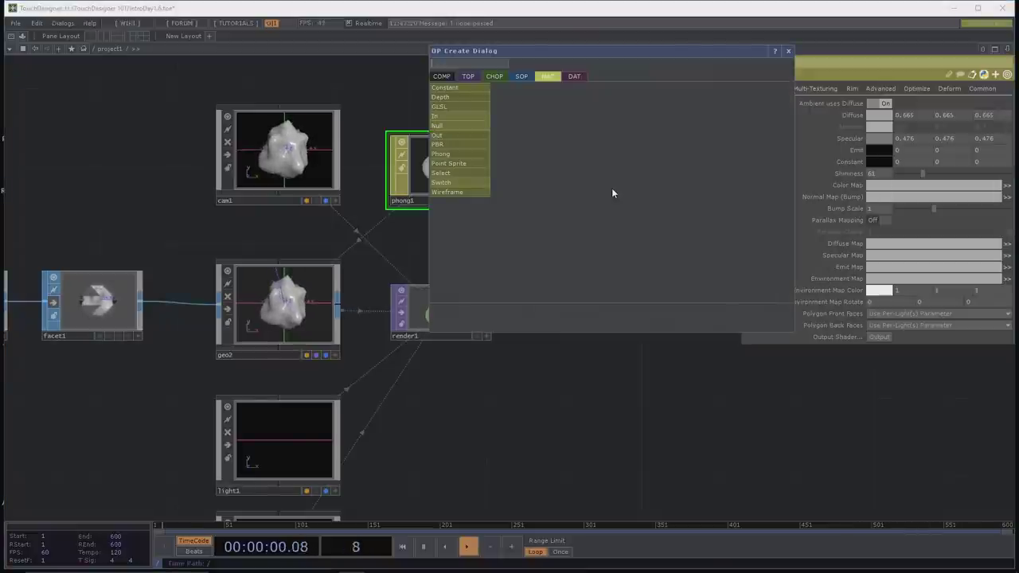
click(462, 75)
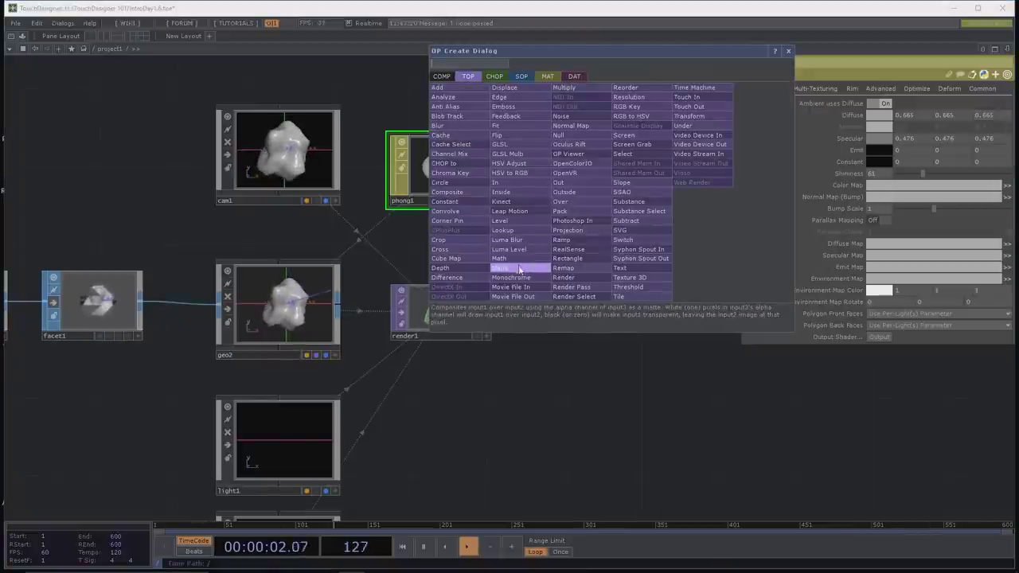
text(movi)
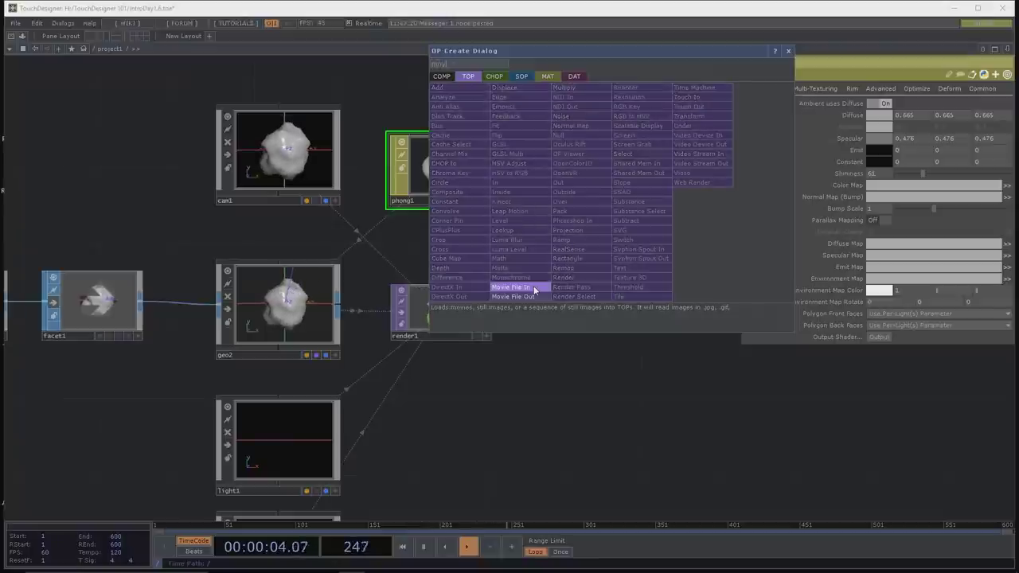
click(534, 289)
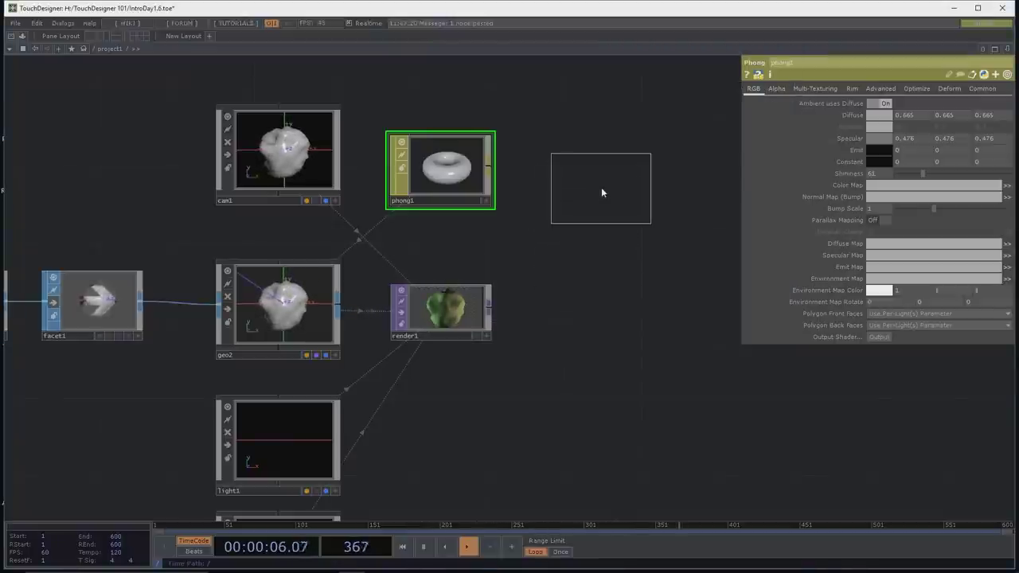
click(602, 191)
drag(601, 192, 582, 166)
scroll(572, 278, up, 2)
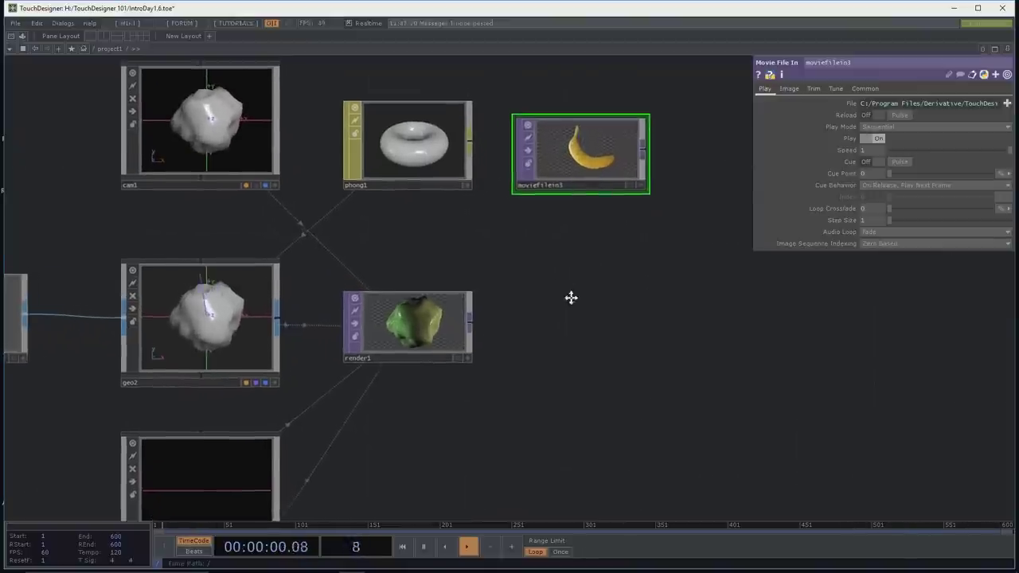
Step: Assign the banana image from moviefilein3 as phong1's Color Map
drag(571, 282, 571, 326)
click(466, 188)
drag(590, 203, 902, 185)
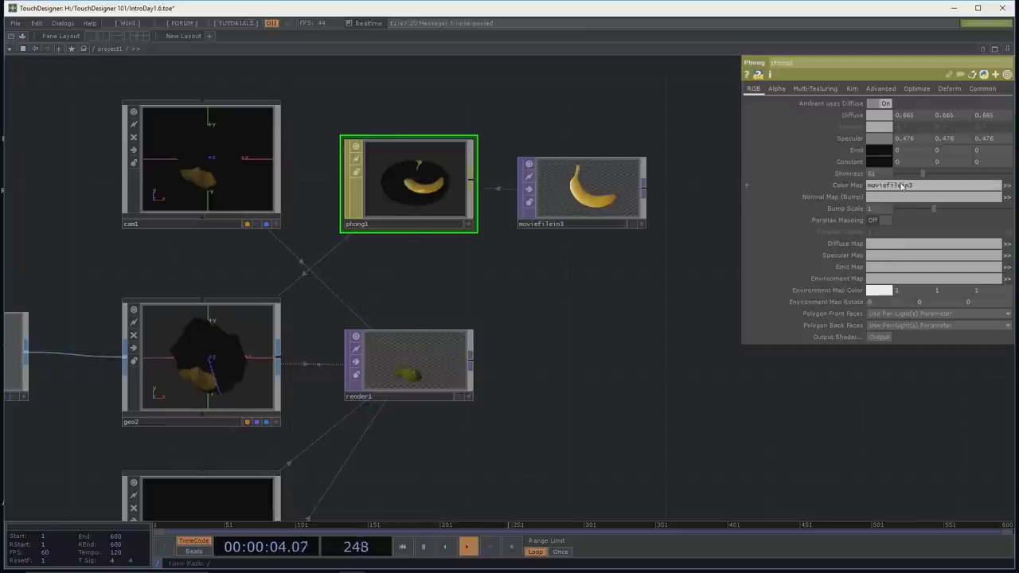
Step: Replace the banana image in moviefilein3 with the movie glass ladder (loop).mp4 from the Movies_Beeple 1080p folder
scroll(515, 441, up, 4)
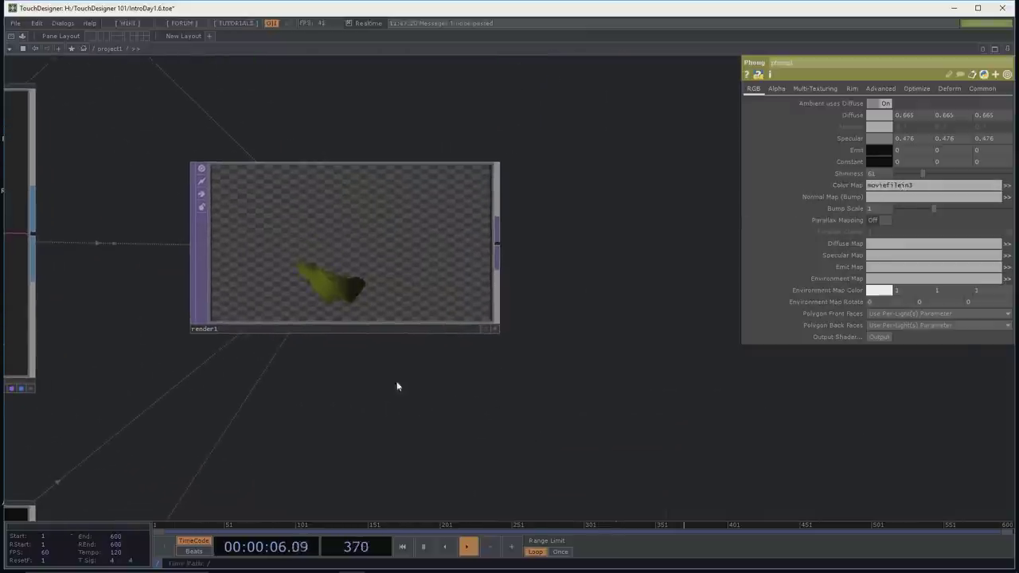
scroll(407, 391, down, 2)
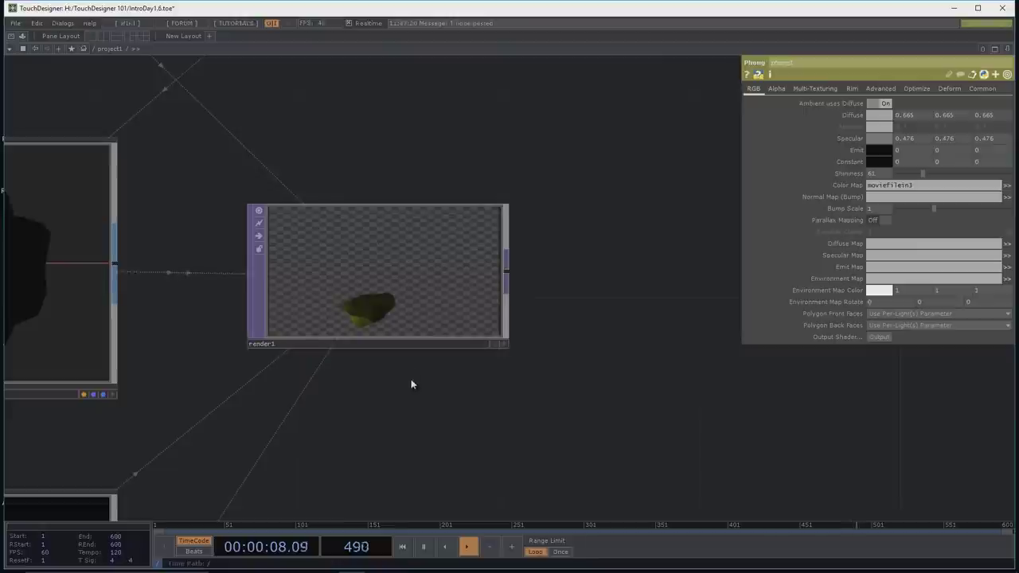
scroll(406, 383, down, 1)
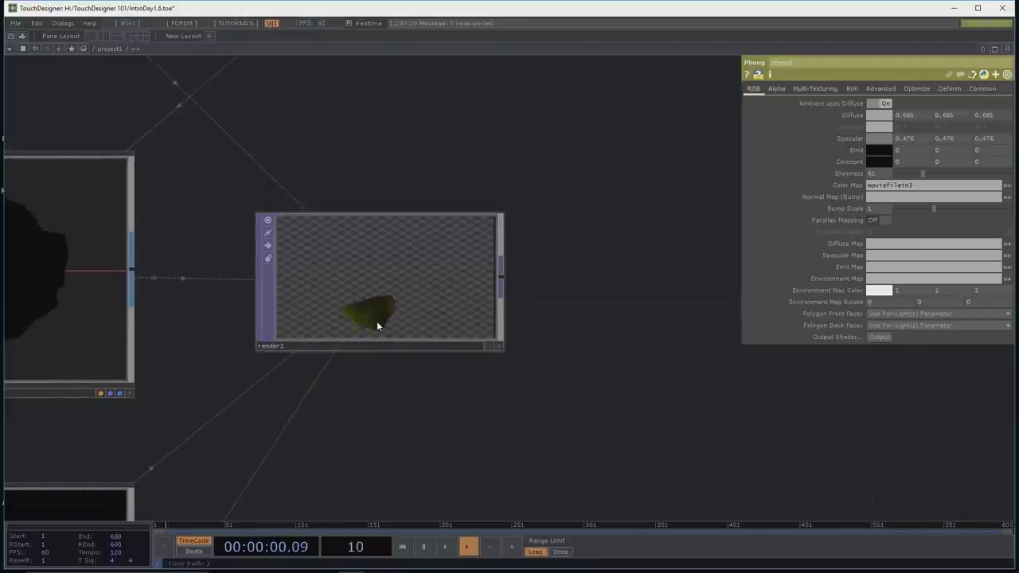
drag(433, 386, 450, 401)
scroll(421, 391, down, 2)
click(548, 212)
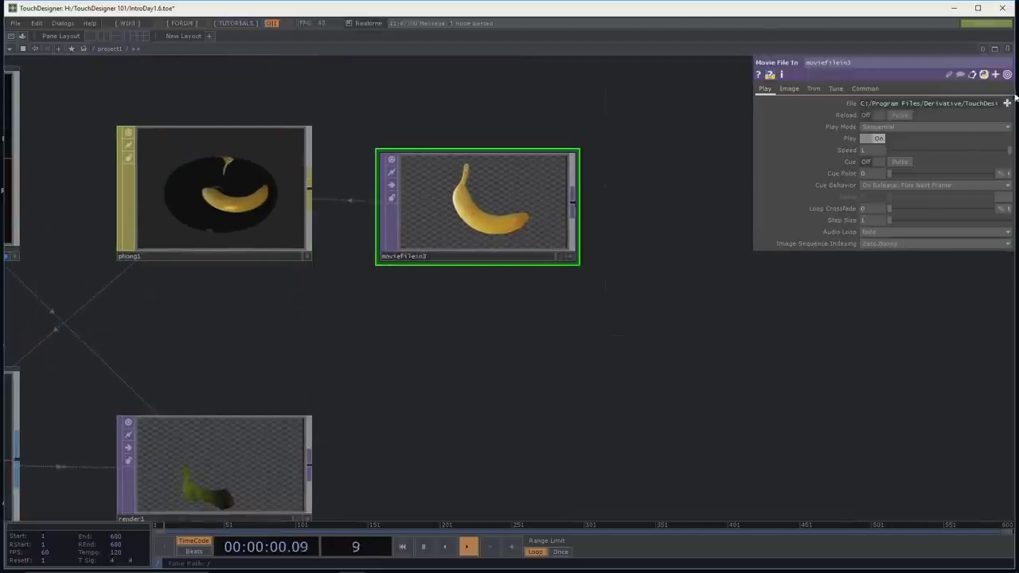
click(1008, 105)
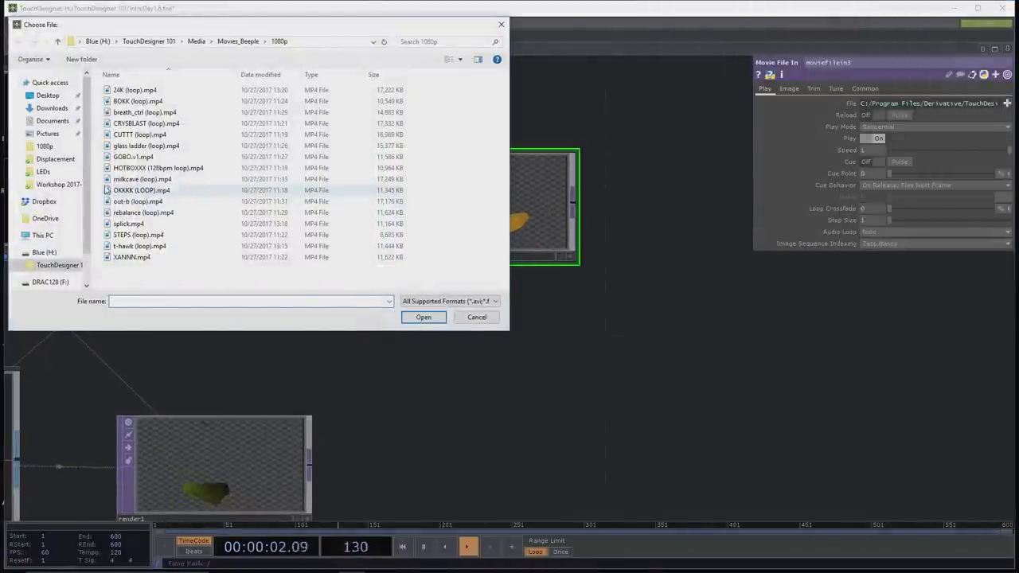
click(129, 146)
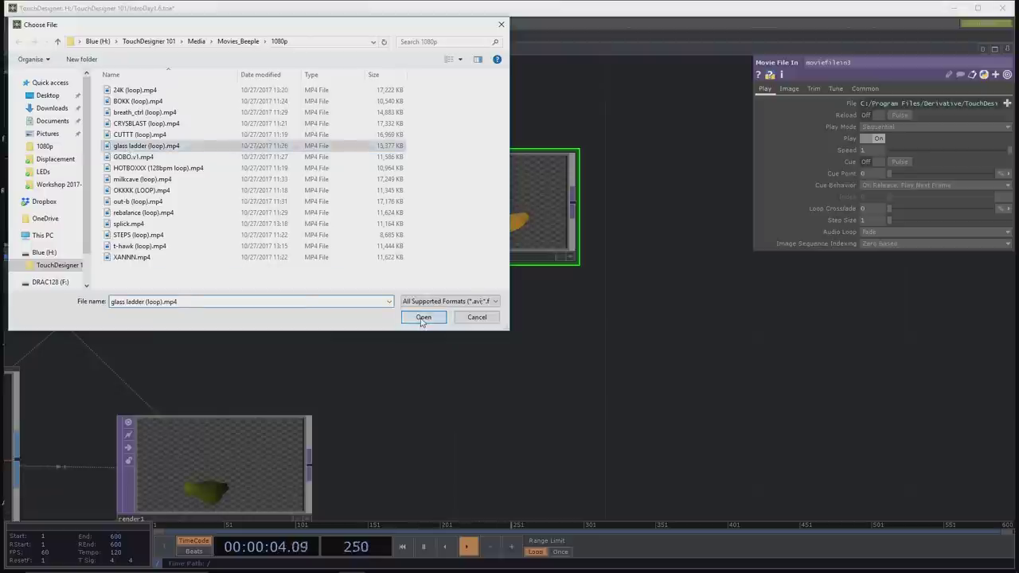
click(423, 317)
Step: Examine how the movie texture looks on the noisy sphere in render1 and compare it with phong1
scroll(491, 405, up, 5)
scroll(648, 339, up, 5)
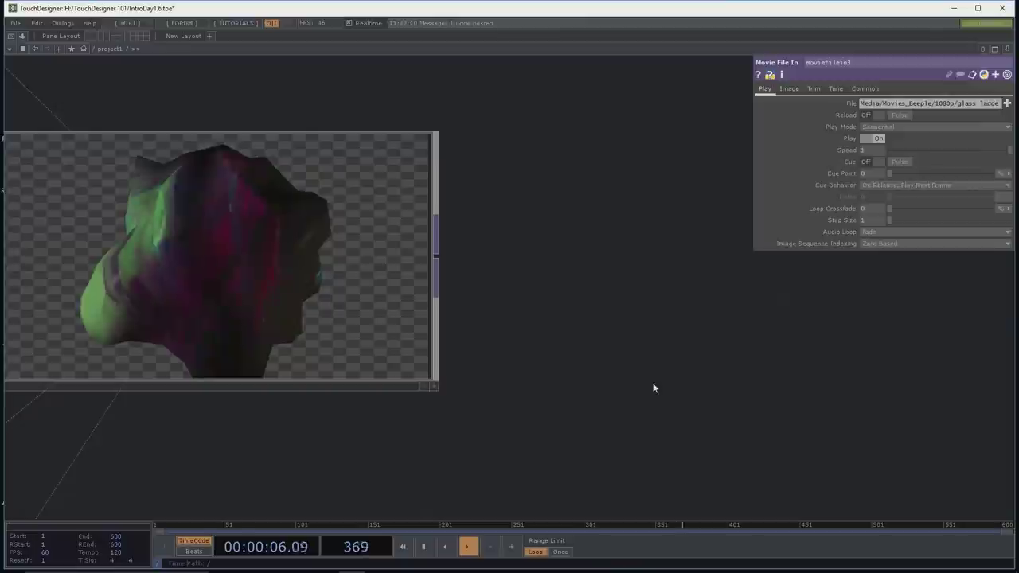
scroll(676, 406, down, 5)
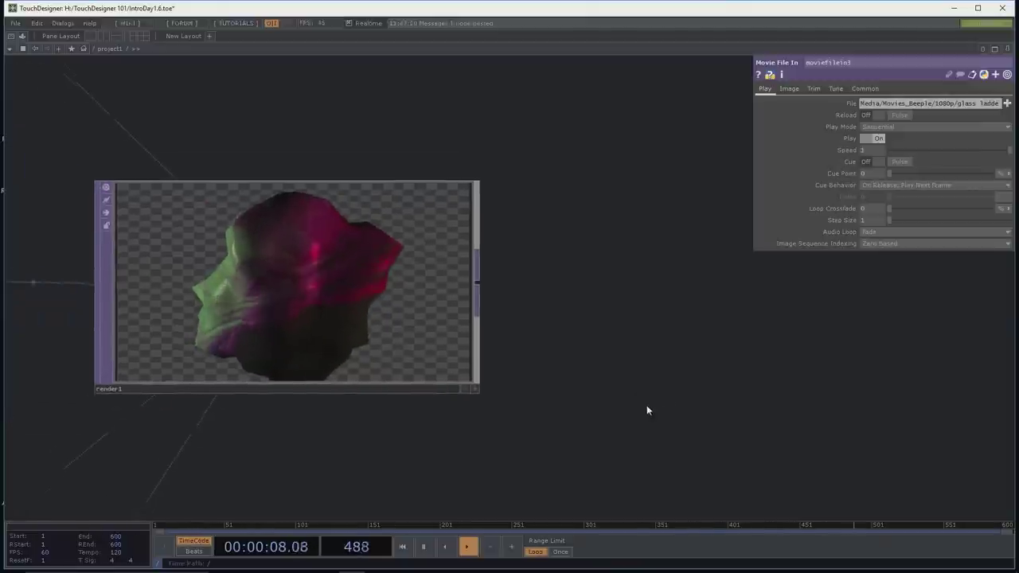
click(446, 303)
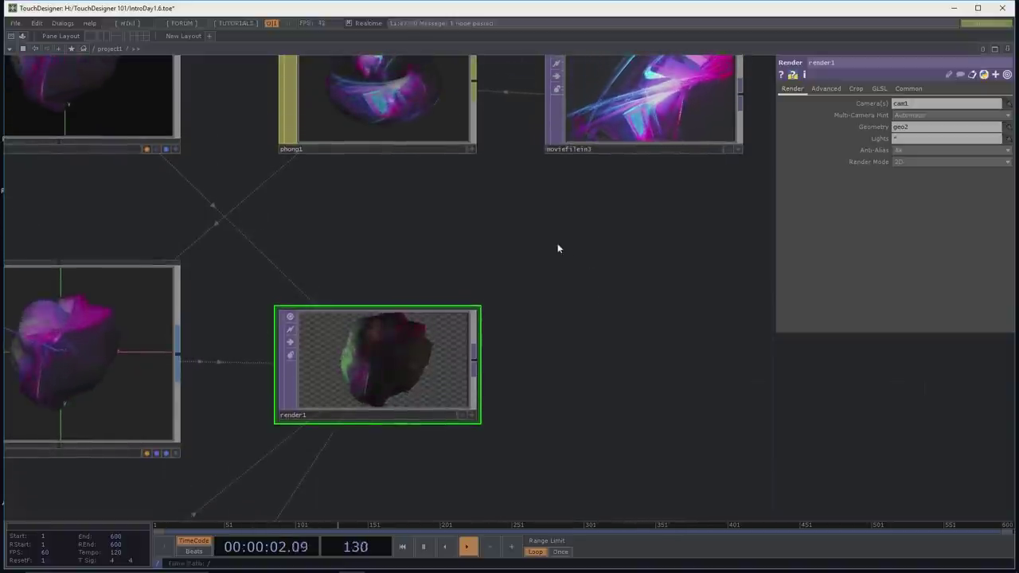
click(432, 105)
drag(525, 236, 598, 268)
Step: Review light1's light and shadow parameters, including its light type, projector map and shadow type
click(325, 371)
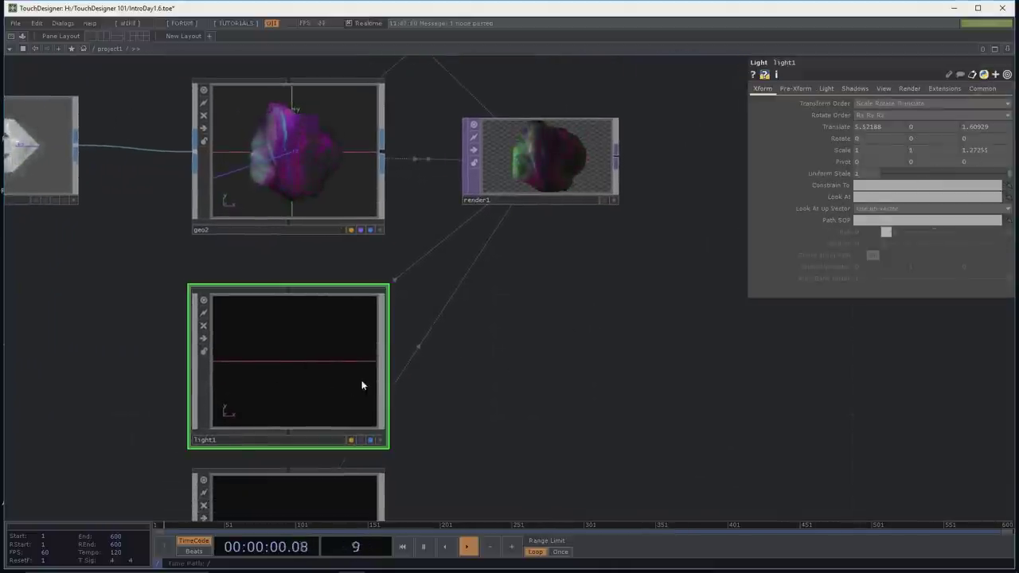
click(826, 89)
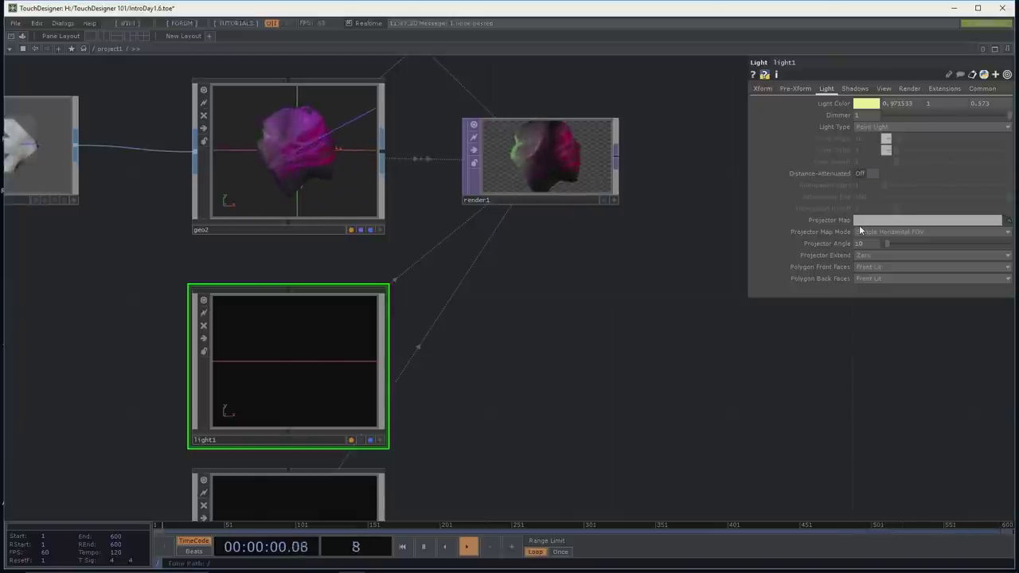
click(855, 88)
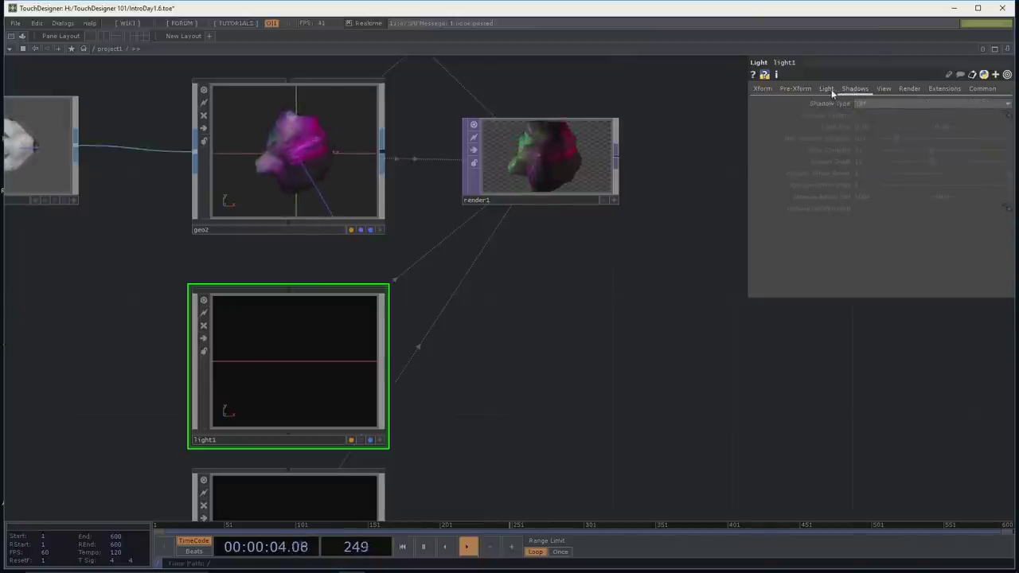
click(832, 91)
click(858, 88)
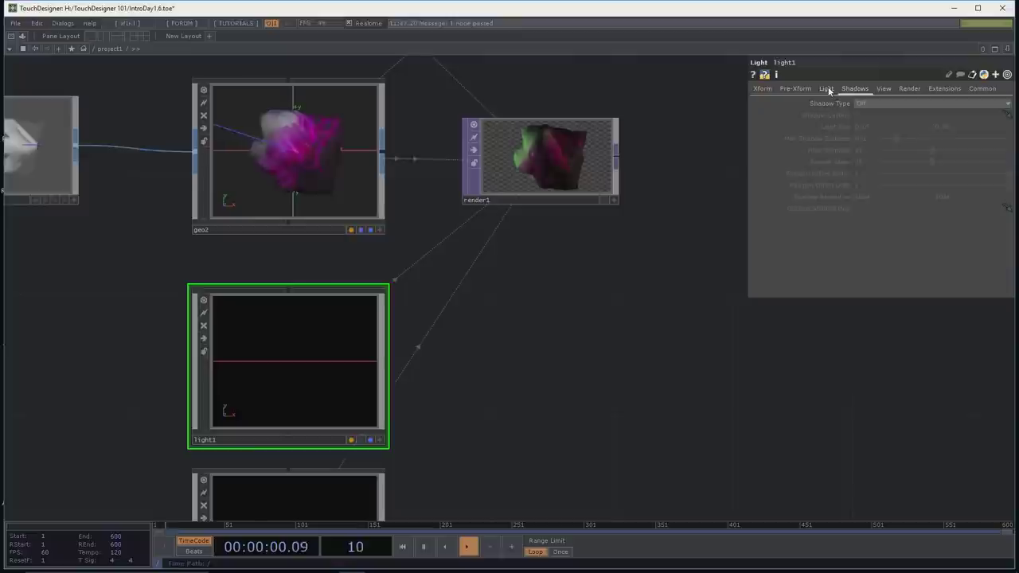
click(827, 90)
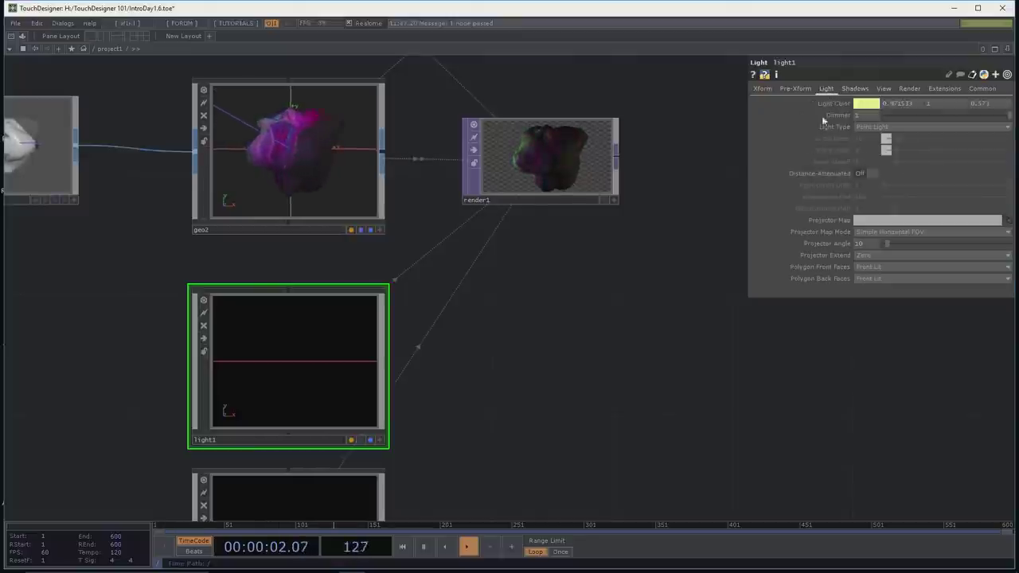
drag(627, 289, 560, 321)
scroll(521, 307, down, 3)
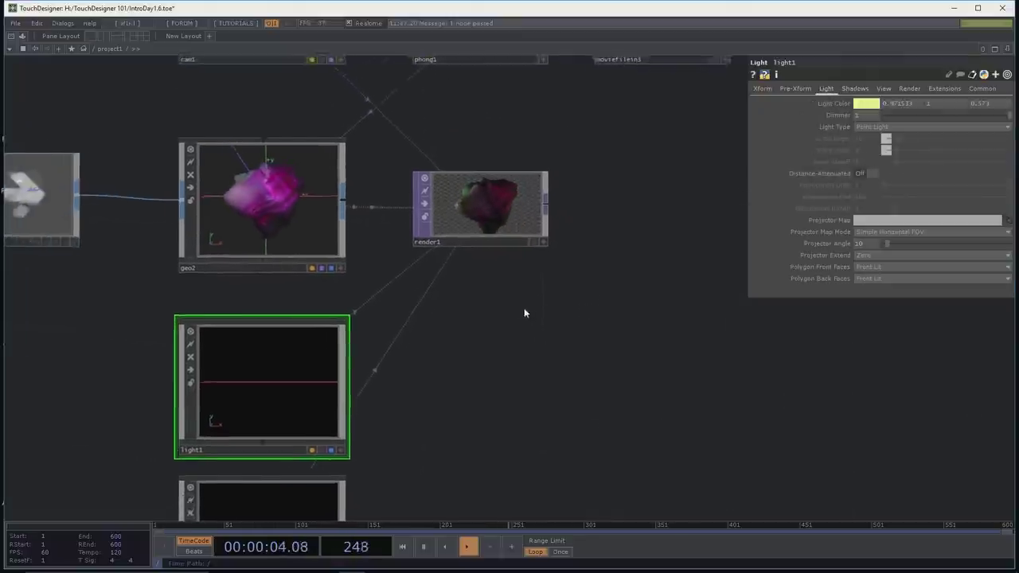
Step: Clear phong1's Color Map so the material no longer uses the moviefilein3 texture
click(452, 261)
scroll(453, 261, up, 1)
drag(653, 276, 596, 324)
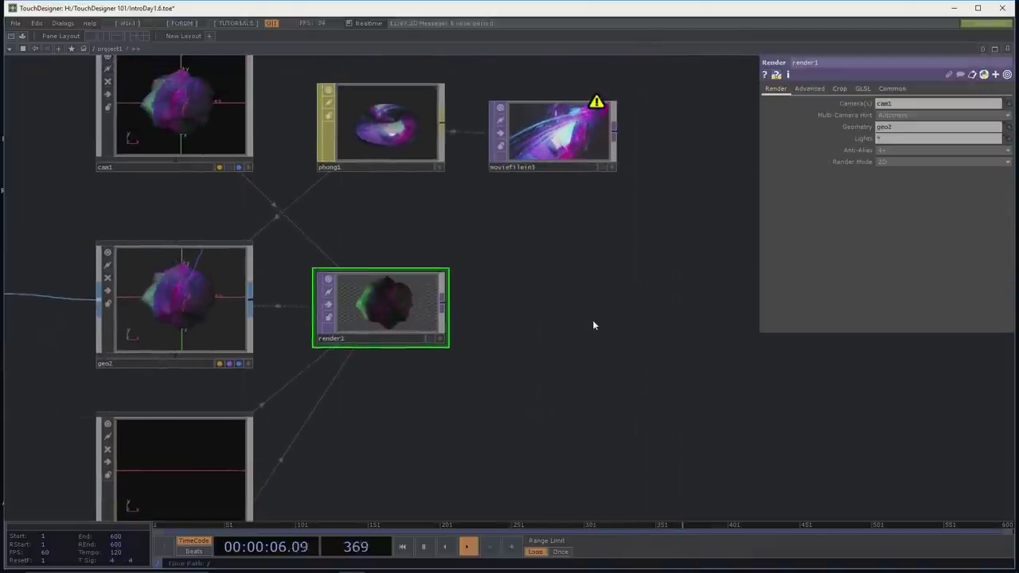
scroll(589, 279, up, 2)
drag(582, 230, 536, 287)
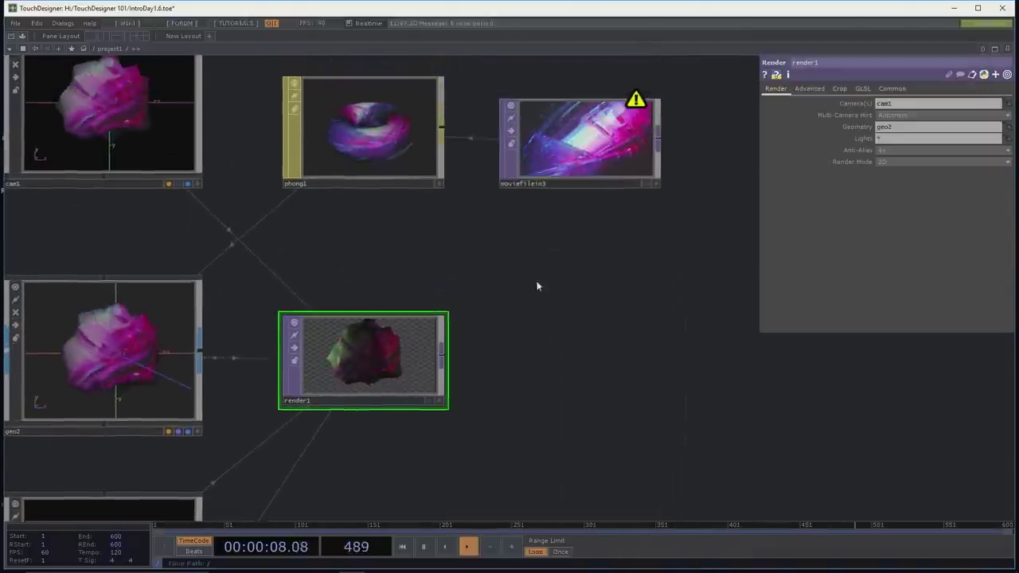
click(570, 163)
click(366, 143)
drag(578, 155, 908, 190)
click(907, 188)
key(BackSpace)
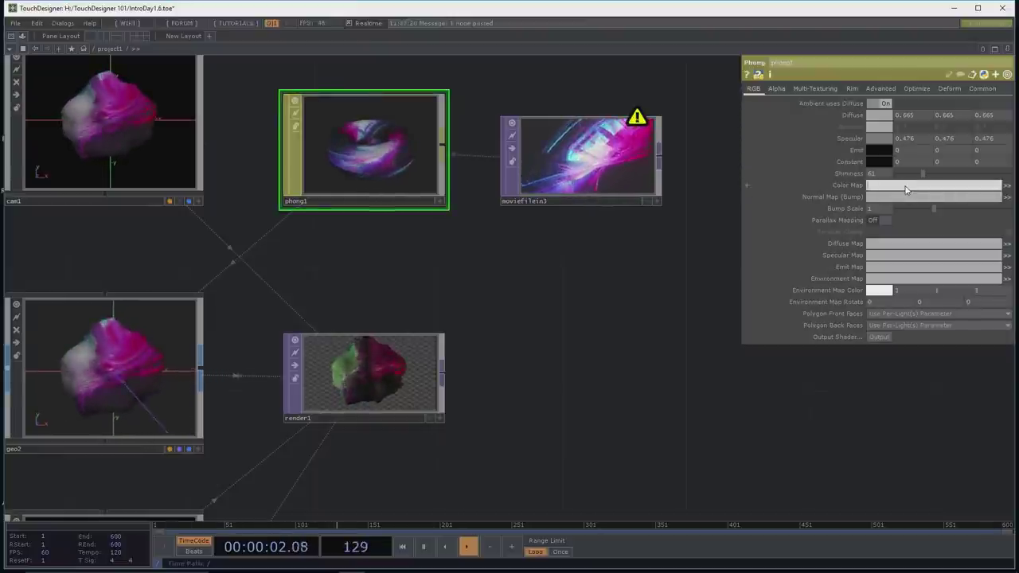
drag(623, 417, 635, 383)
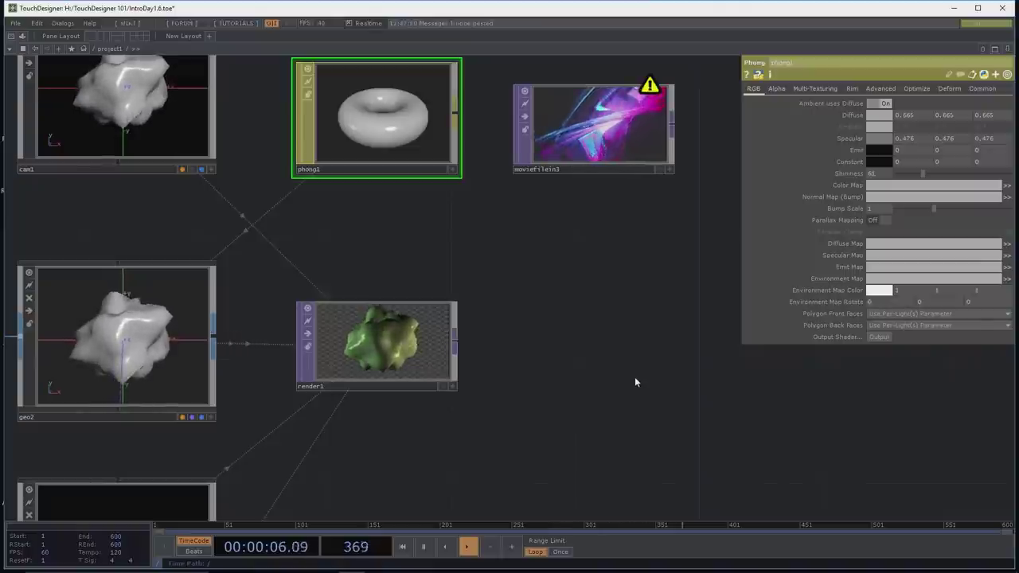
Step: Move phong1 and moviefilein3 together to above cam1, freeing the space over render1
drag(635, 343, 602, 382)
scroll(572, 303, down, 3)
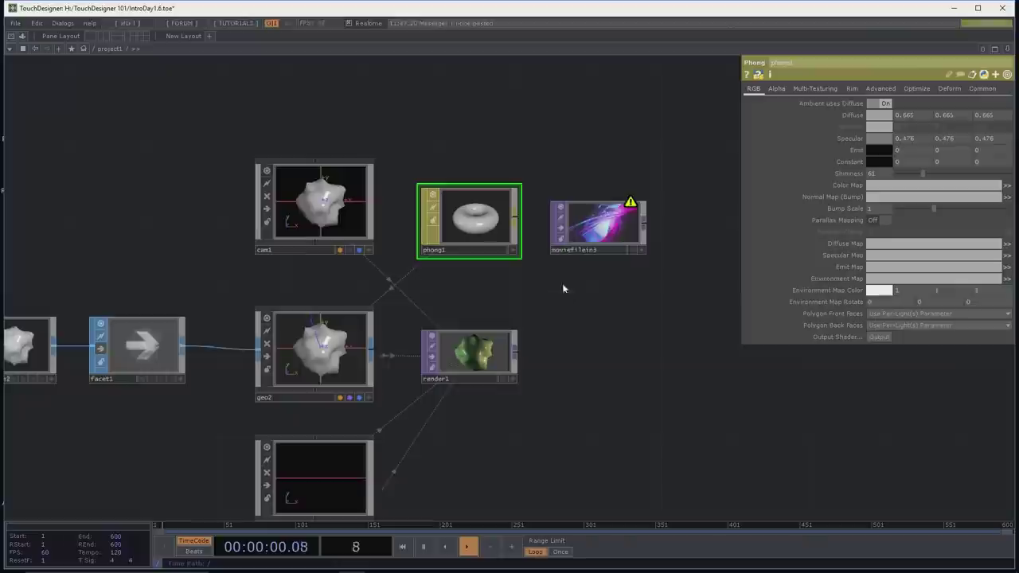
drag(565, 284, 523, 312)
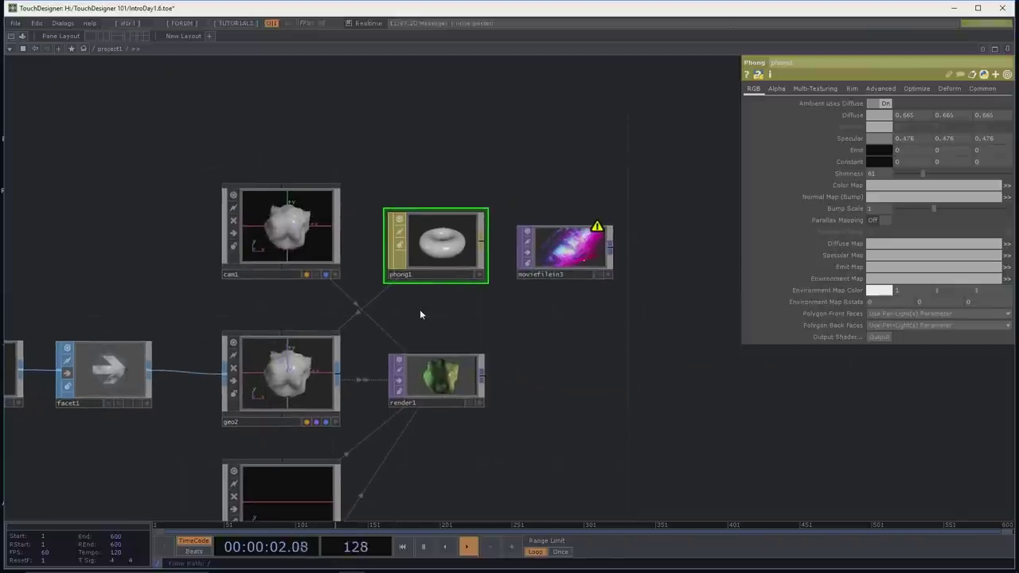
right_drag(466, 309, 523, 310)
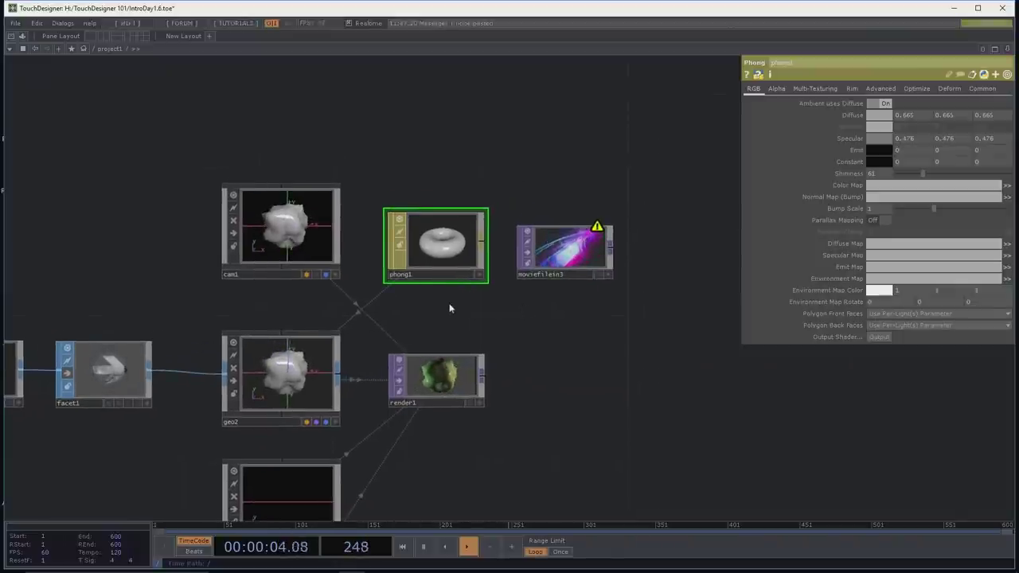
drag(557, 255, 538, 144)
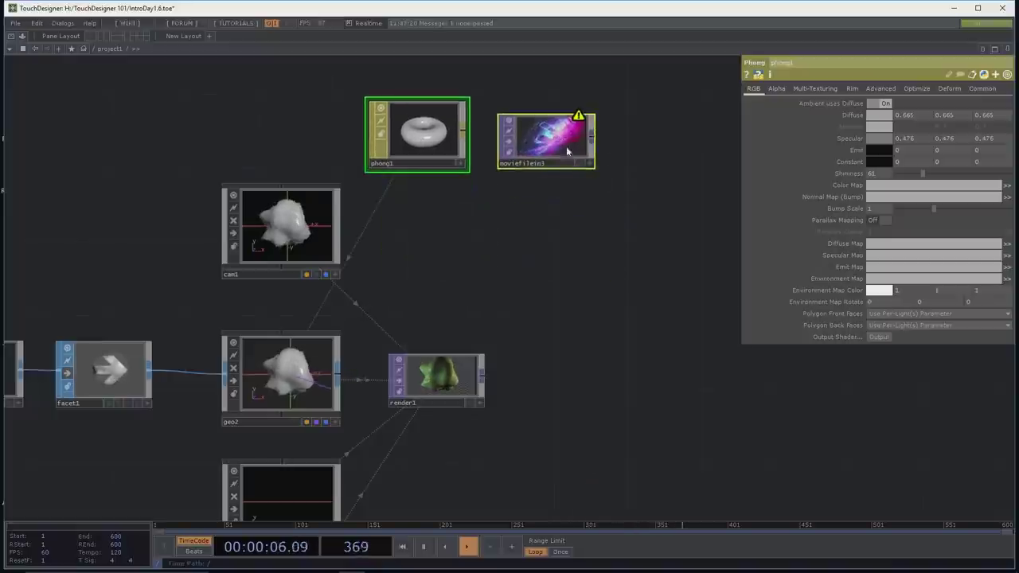
Step: Add a PBR material between phong1 and render1
key(Tab)
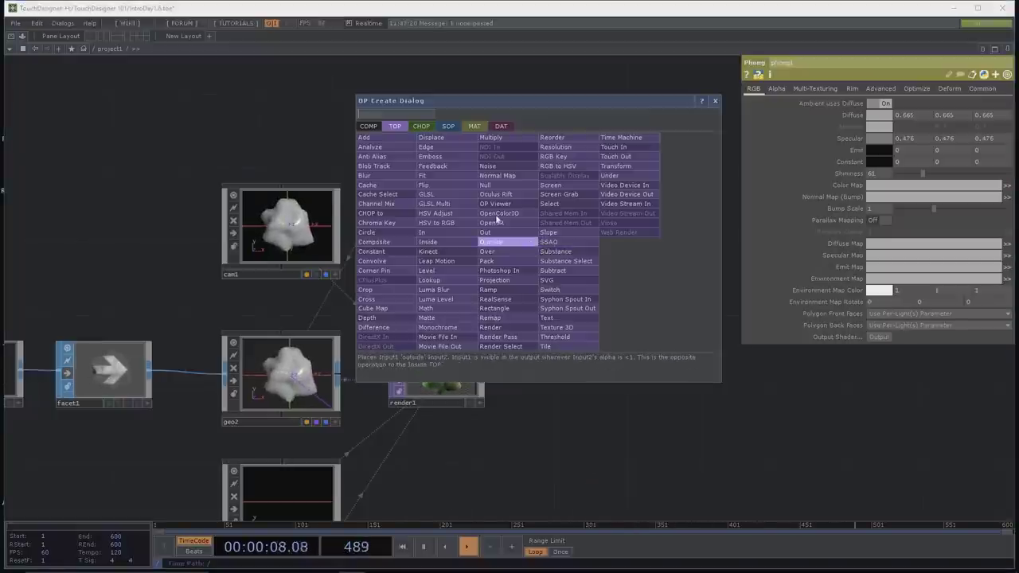
click(480, 129)
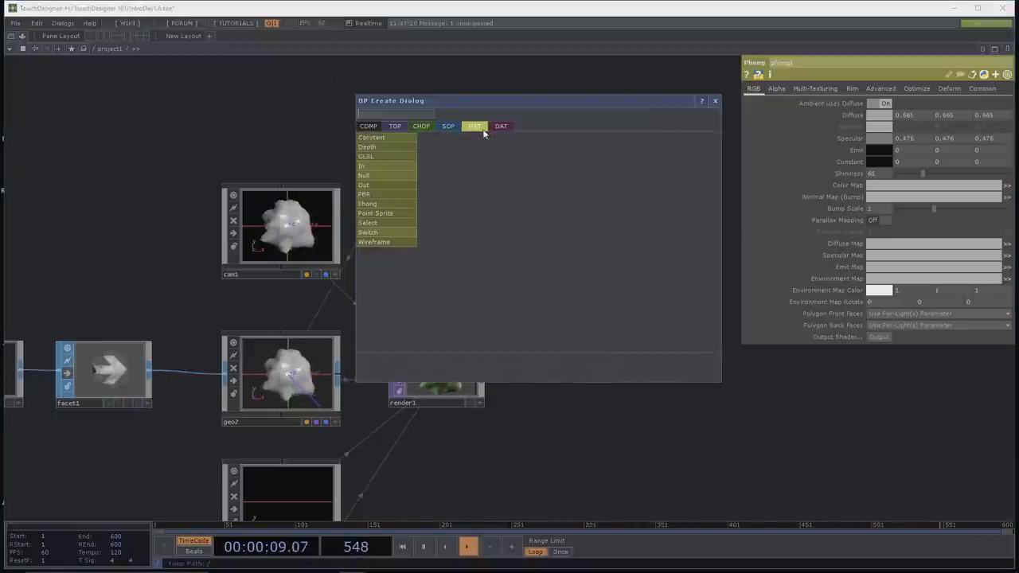
click(386, 193)
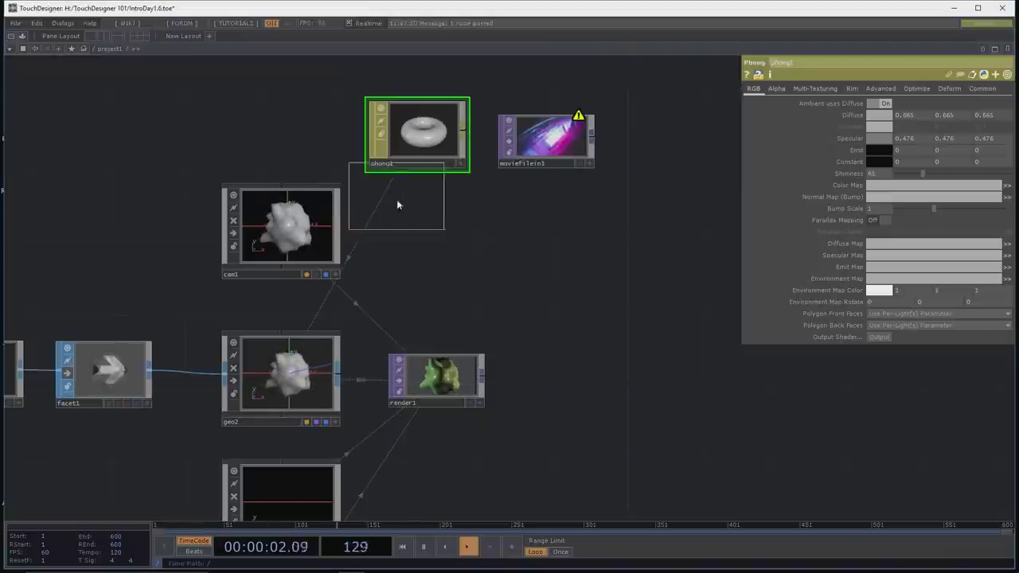
click(434, 257)
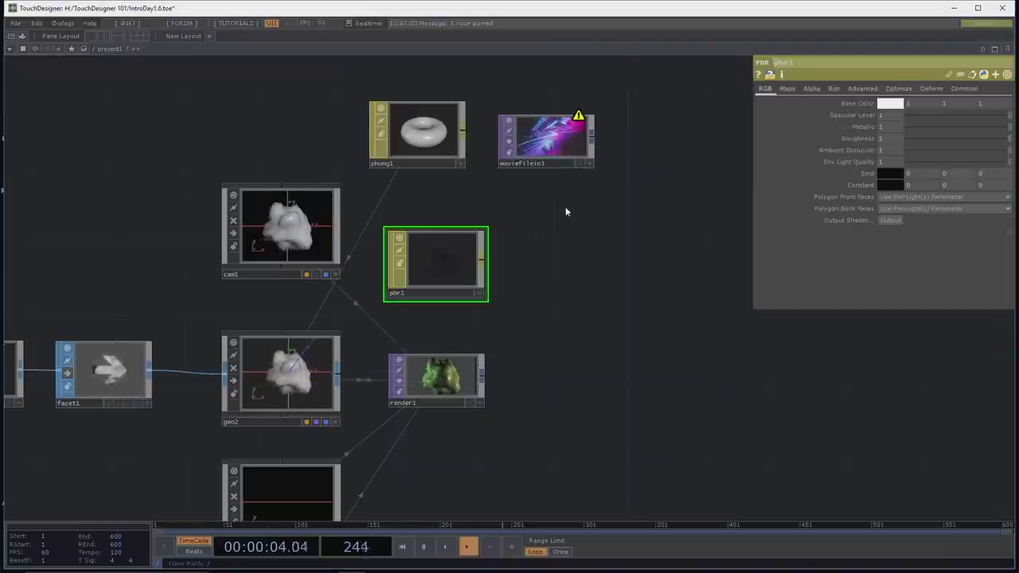
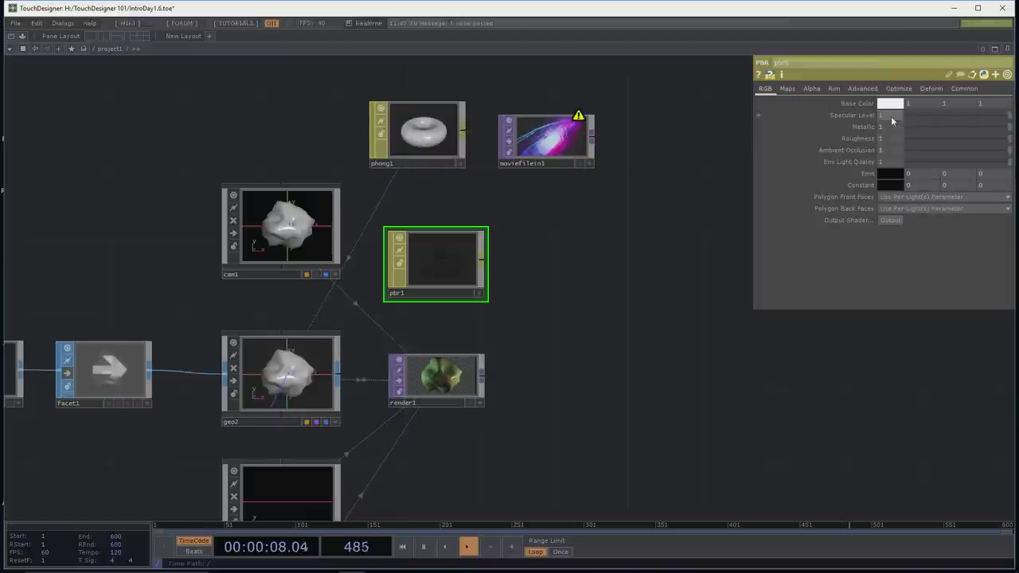
Step: Reduce the saturation of light1's yellow light colour to about 0.18
scroll(638, 344, up, 4)
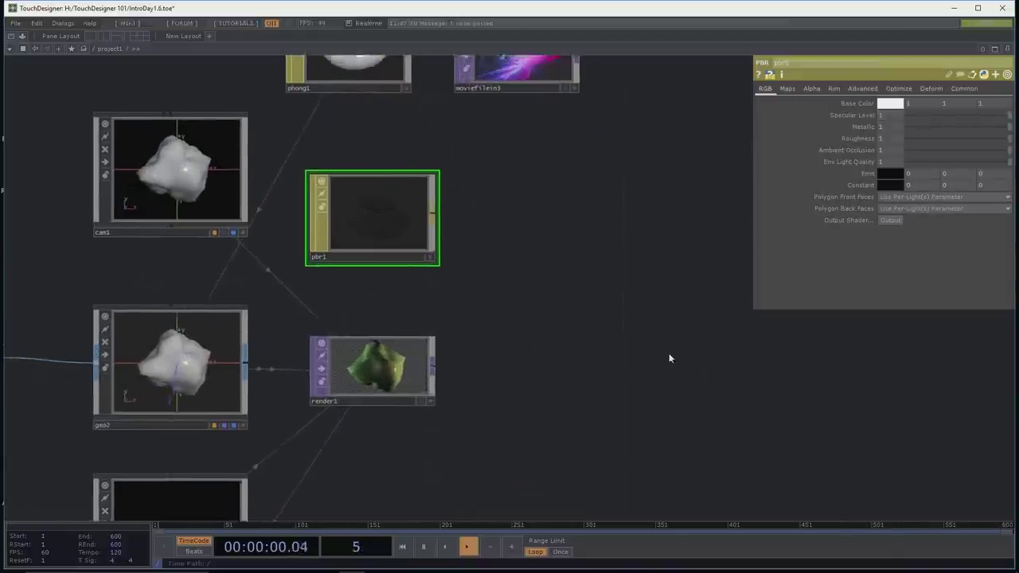
scroll(637, 374, left, 2)
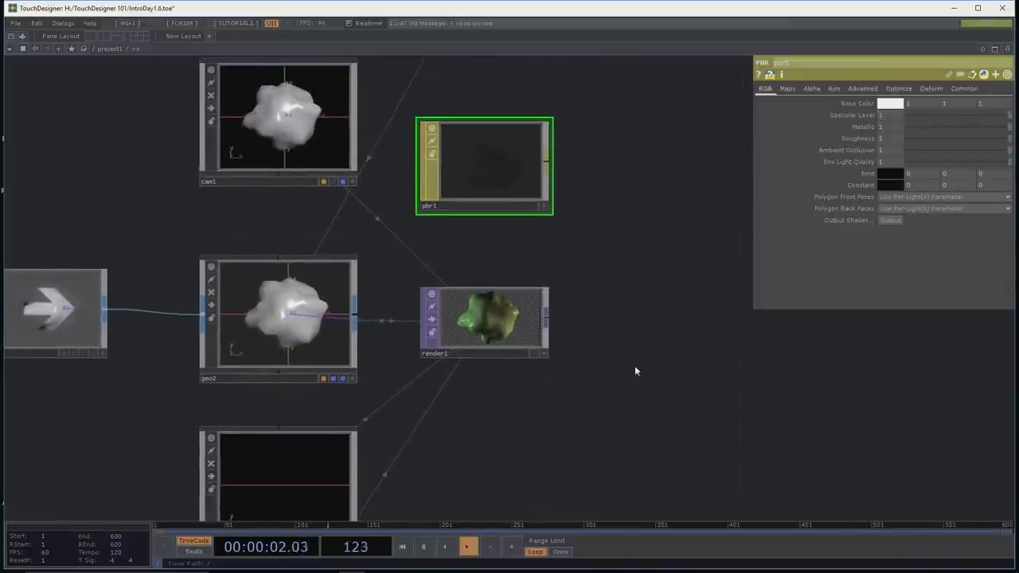
scroll(633, 368, down, 5)
scroll(653, 384, down, 4)
scroll(619, 342, left, 3)
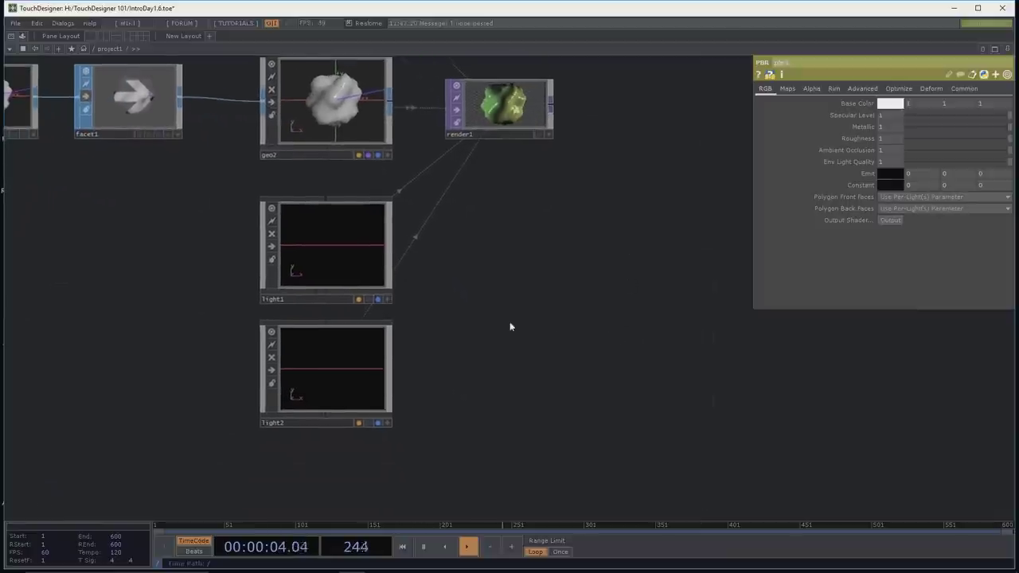
click(341, 258)
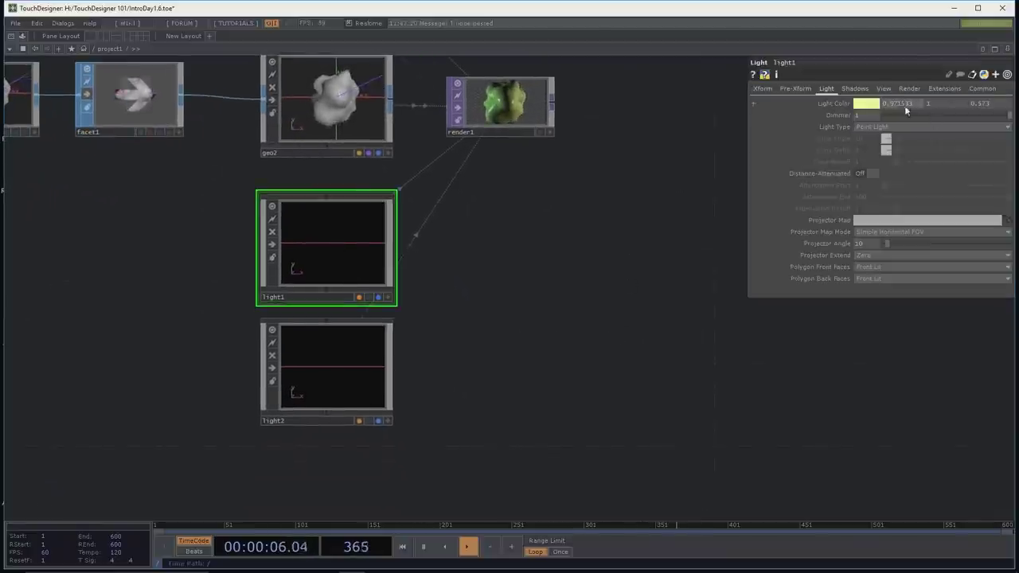
click(867, 104)
drag(205, 148, 182, 150)
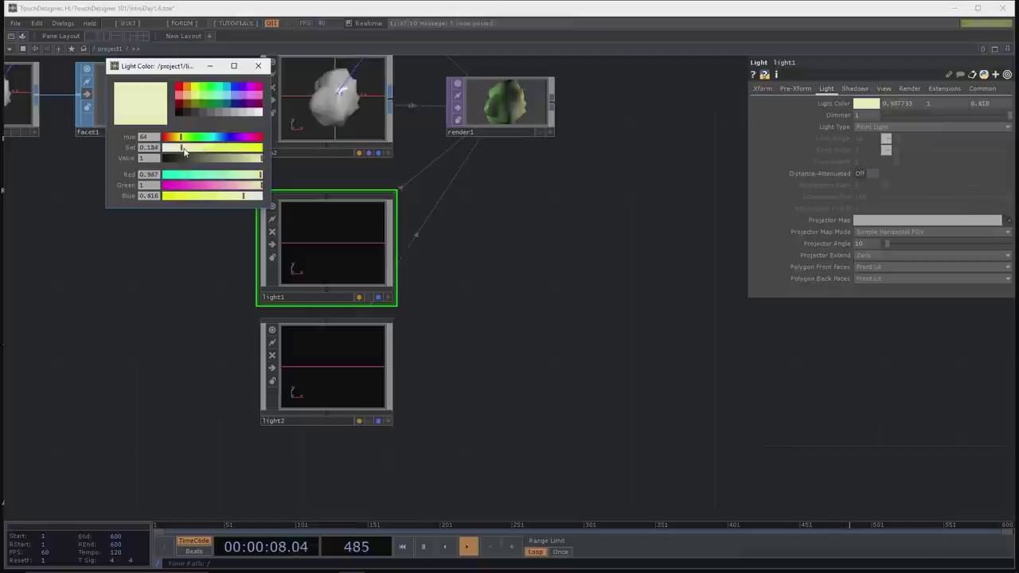
Step: Reduce the saturation of light2's green light colour to about 0.28 and close the colour picker
click(334, 119)
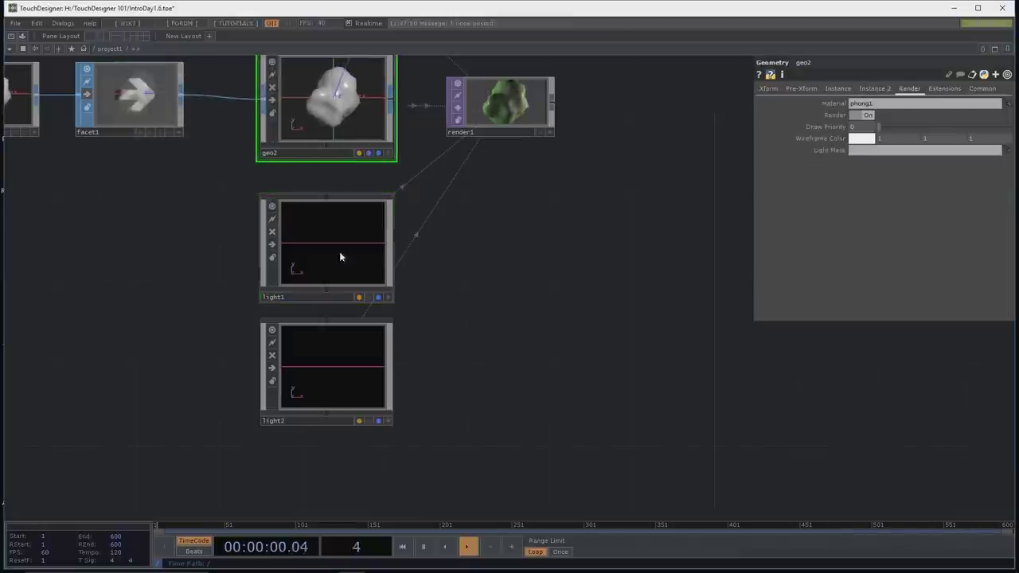
click(341, 380)
click(824, 89)
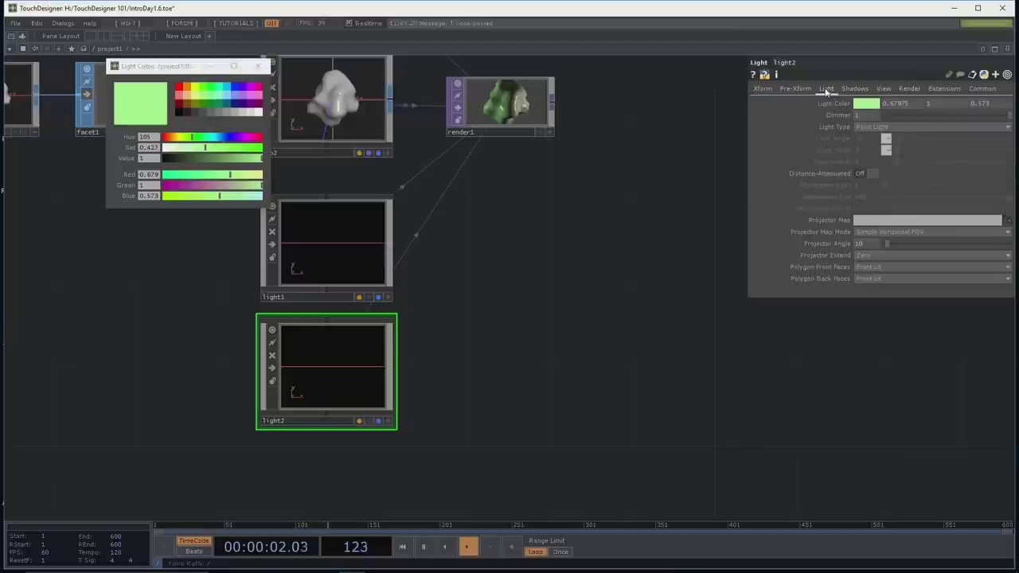
click(268, 157)
click(189, 147)
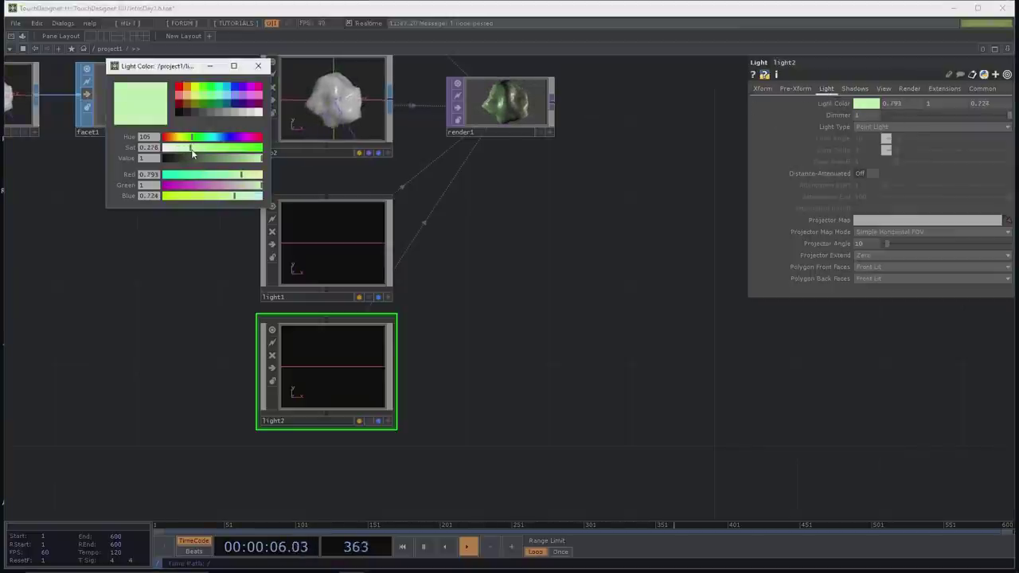
click(257, 66)
Step: Assign pbr1 as geo2's render material in place of phong1
scroll(557, 329, up, 5)
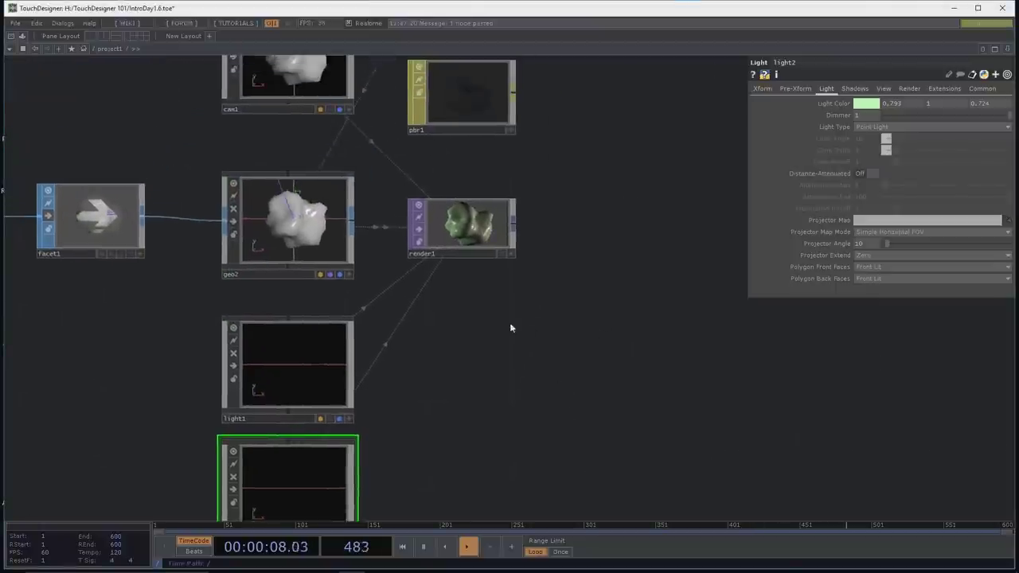
scroll(557, 342, down, 1)
drag(540, 367, 277, 300)
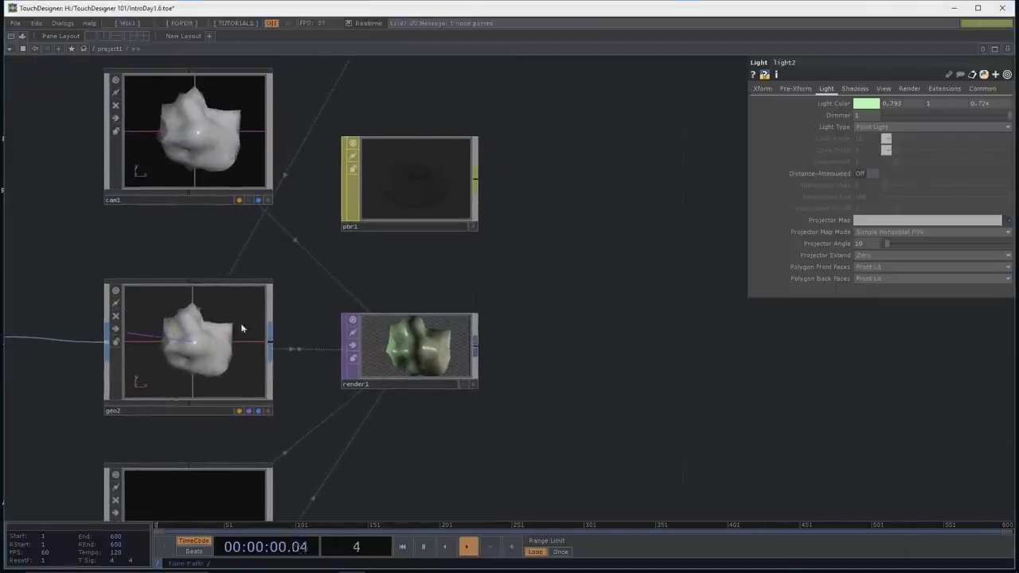
click(270, 301)
drag(444, 187, 868, 105)
scroll(533, 275, up, 2)
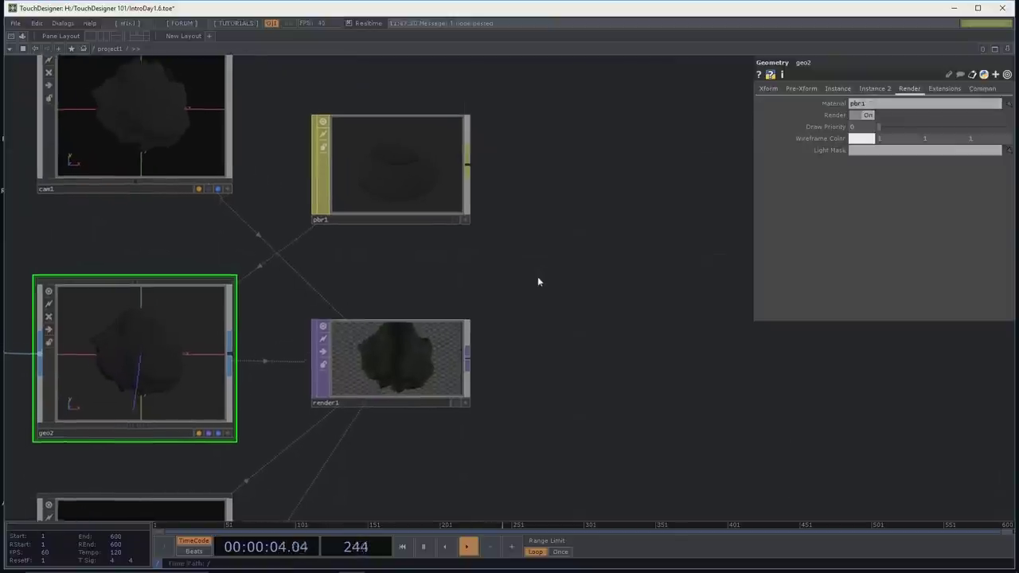
Step: Add an Environment Light component beside pbr1 and check its node information
mouse_move(585, 230)
mouse_down()
mouse_move(598, 221)
mouse_move(598, 230)
mouse_up()
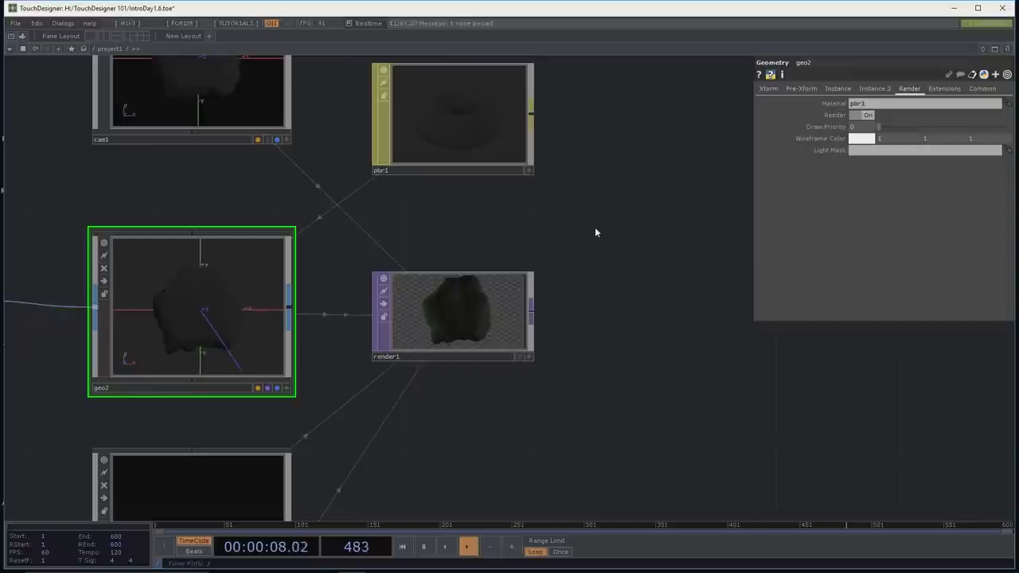
drag(601, 228, 576, 246)
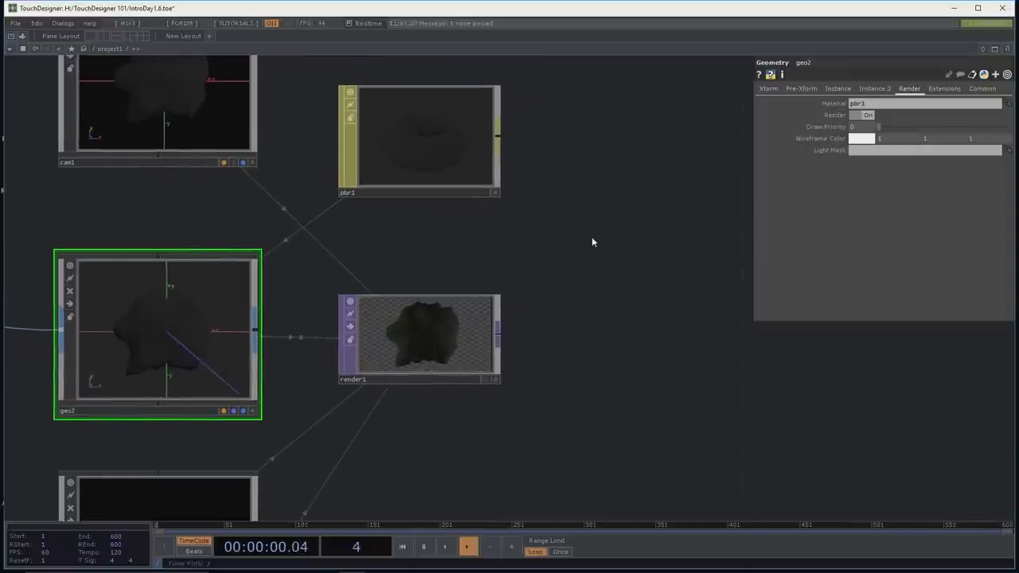
key(Tab)
click(422, 125)
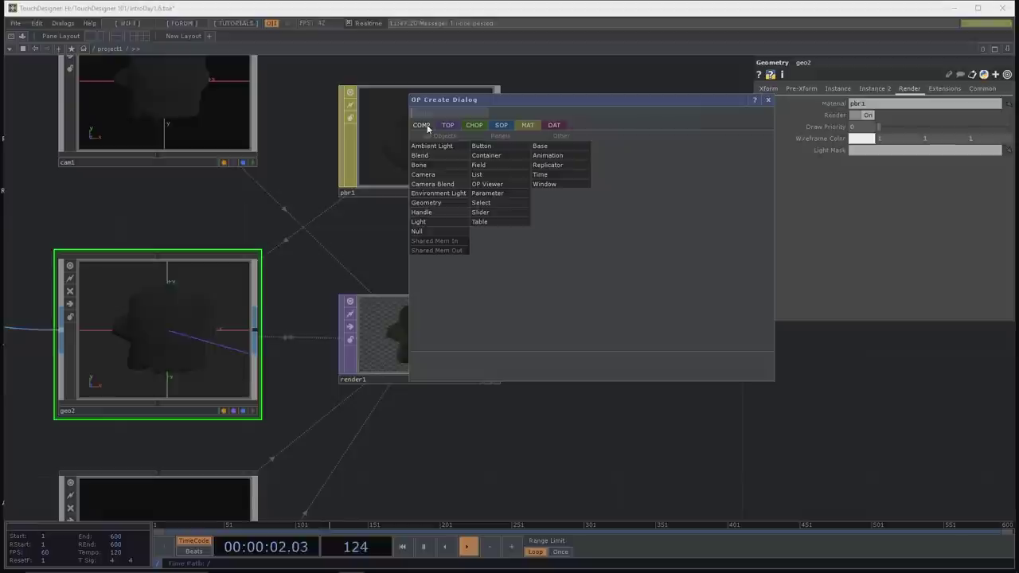
click(458, 192)
click(656, 144)
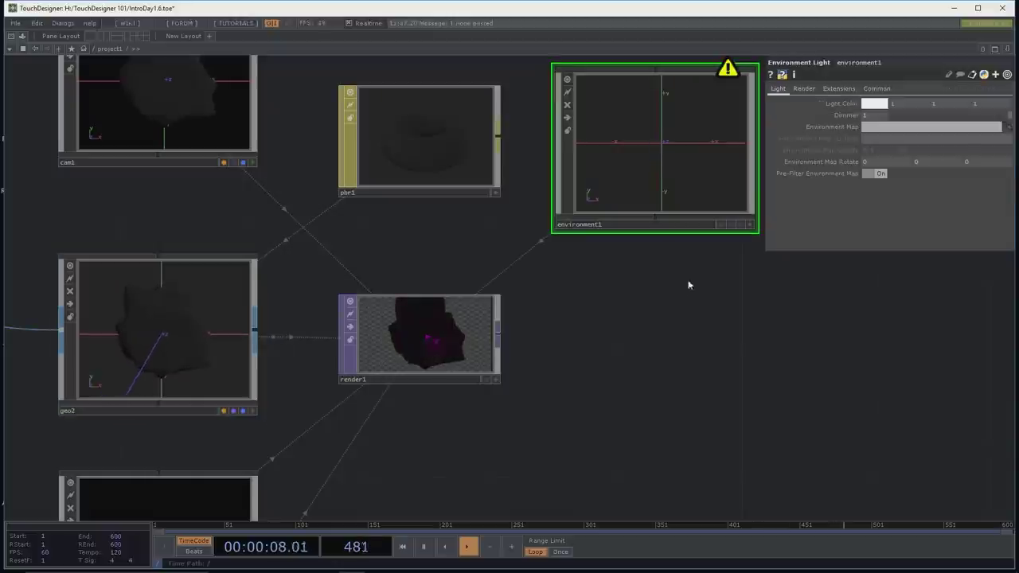
scroll(671, 310, down, 2)
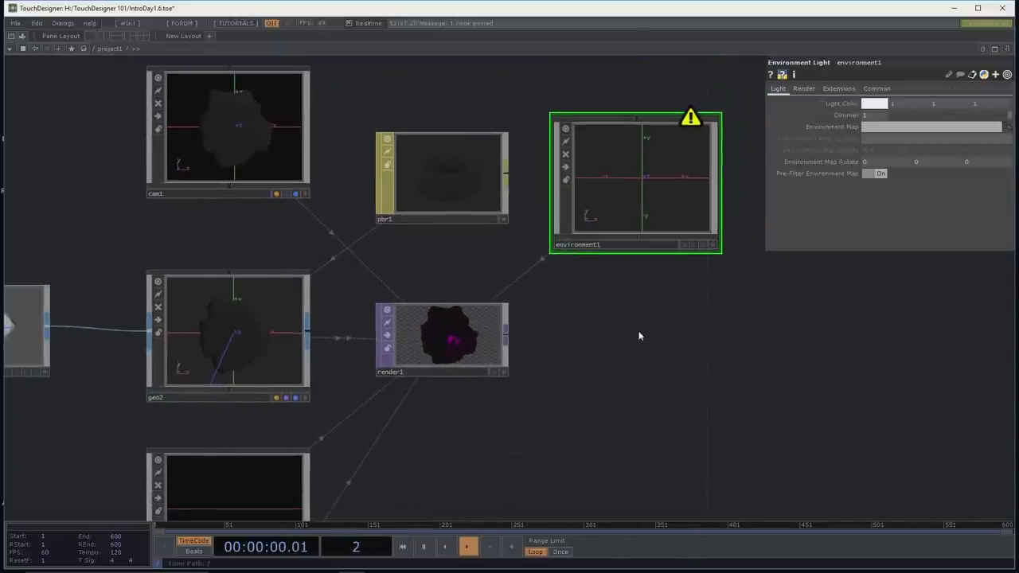
scroll(641, 334, up, 2)
scroll(656, 159, up, 2)
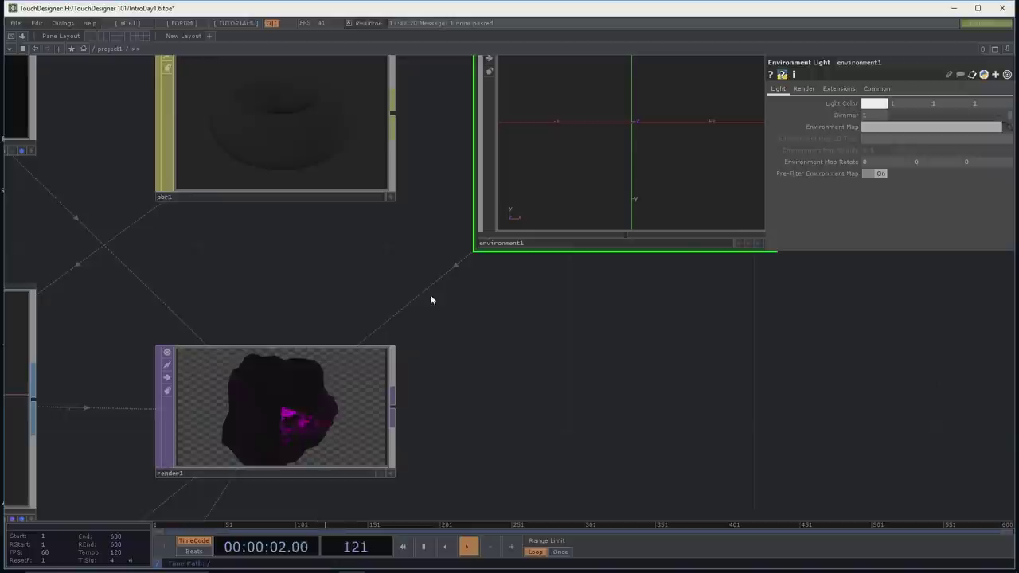
scroll(555, 350, down, 1)
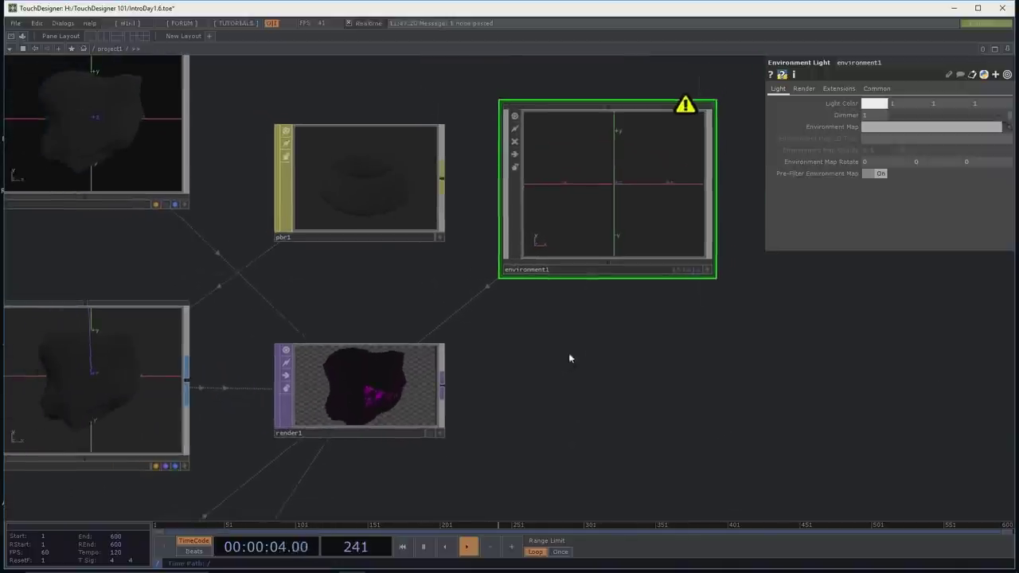
middle_click(575, 174)
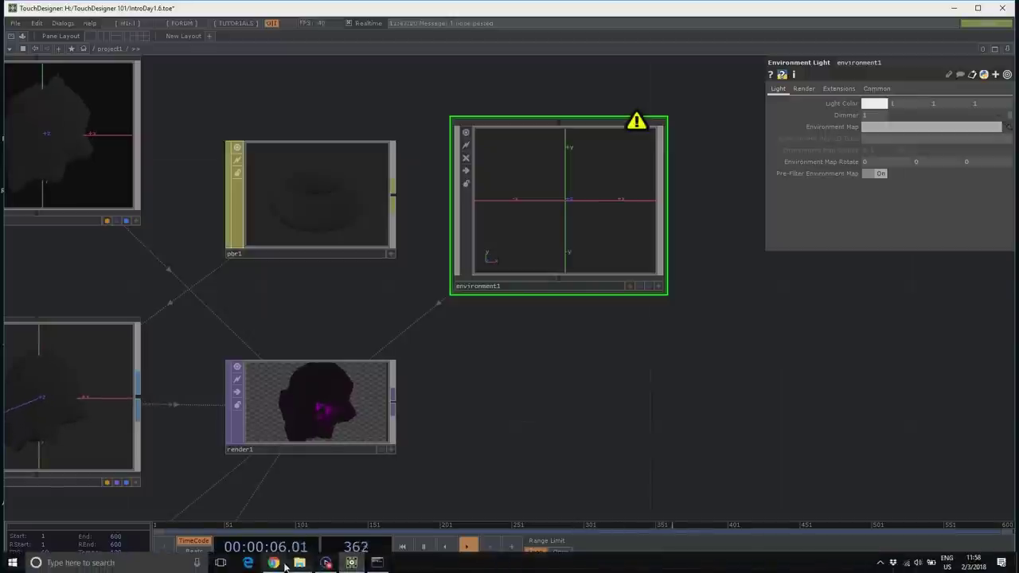
Step: Switch to File Explorer and bring Barce_Rooftop_C_3k.hdr from the Media/HDR folder into the network near environment1
click(298, 563)
click(445, 225)
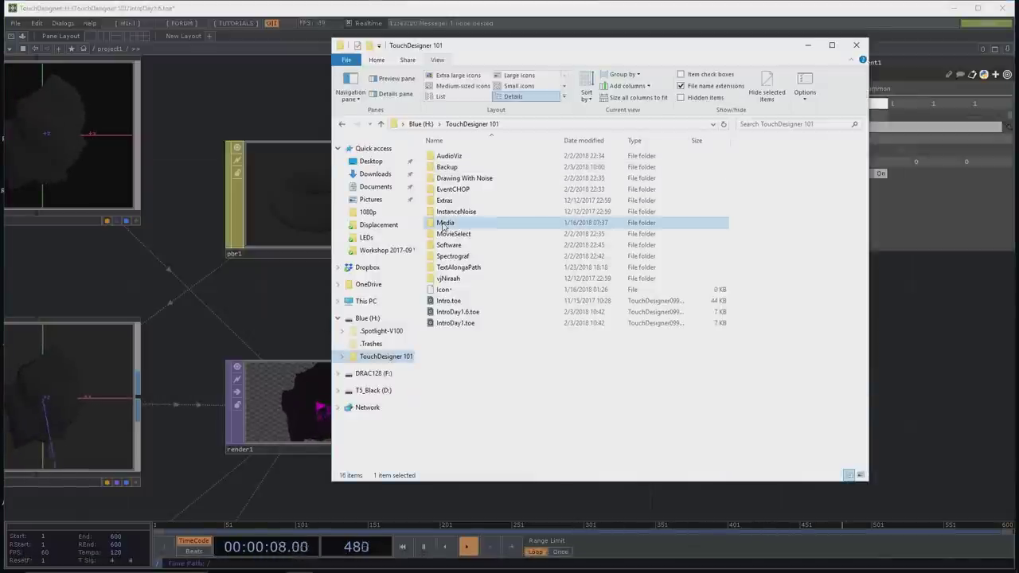
double_click(444, 226)
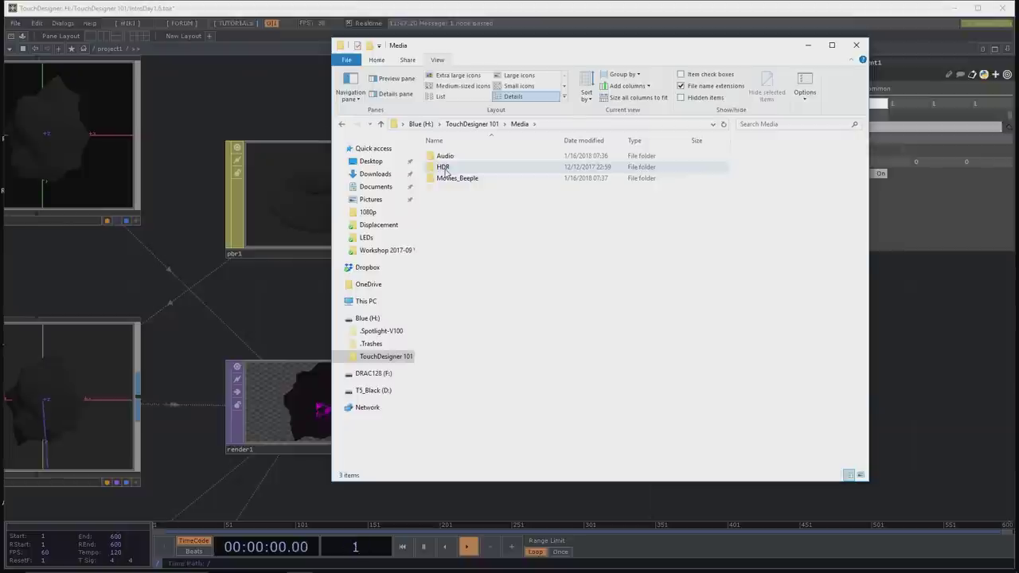
double_click(445, 169)
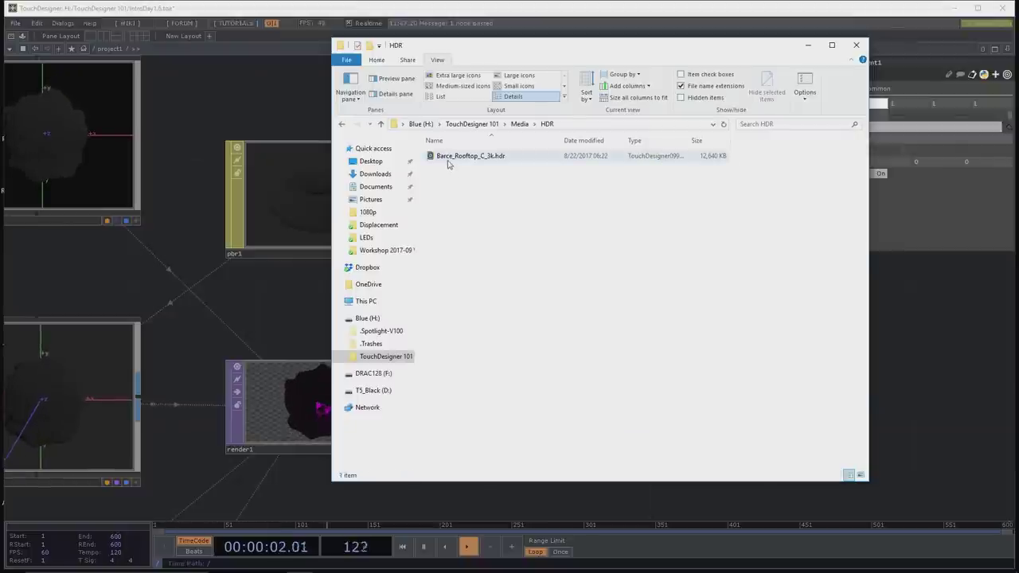
drag(504, 51, 169, 73)
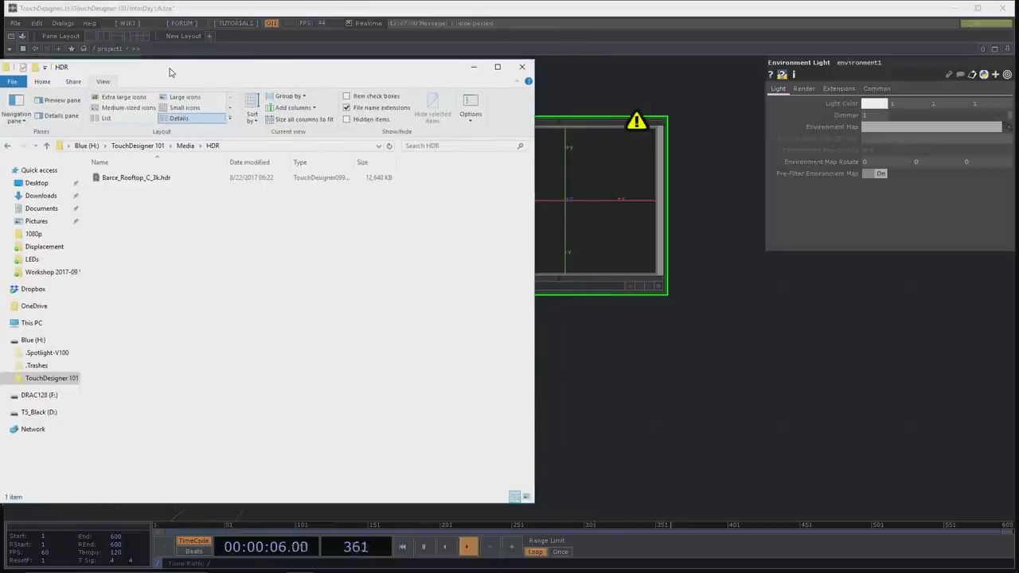
drag(146, 178, 749, 396)
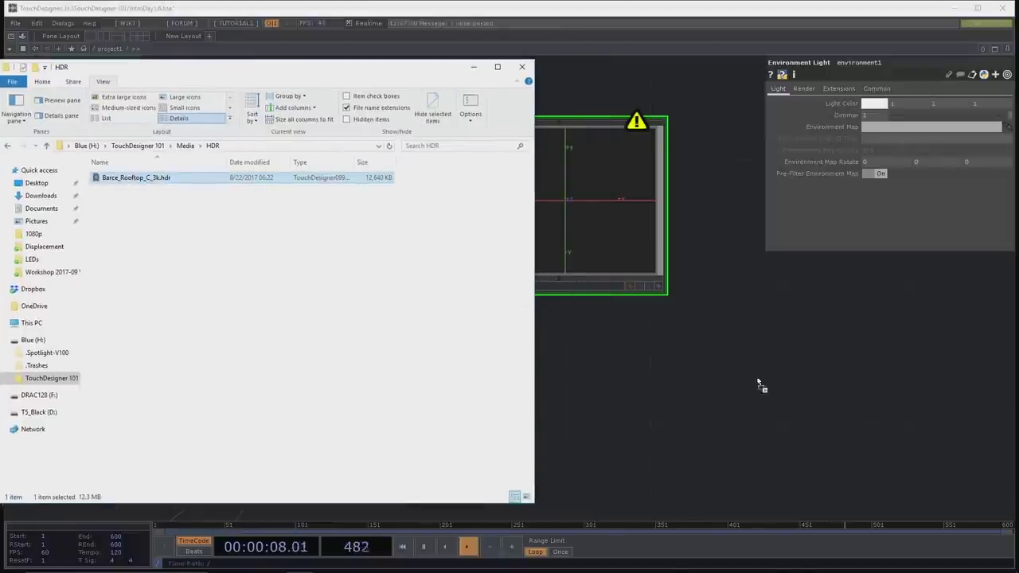
drag(754, 328, 751, 327)
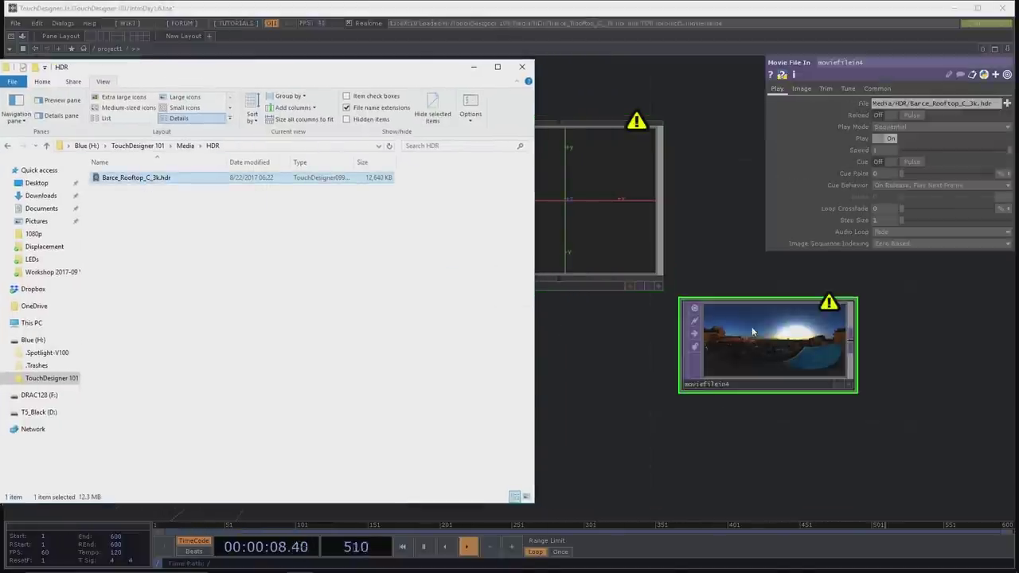
click(521, 67)
Step: Move moviefilein4 up so it sits directly beside environment1
drag(829, 440, 532, 466)
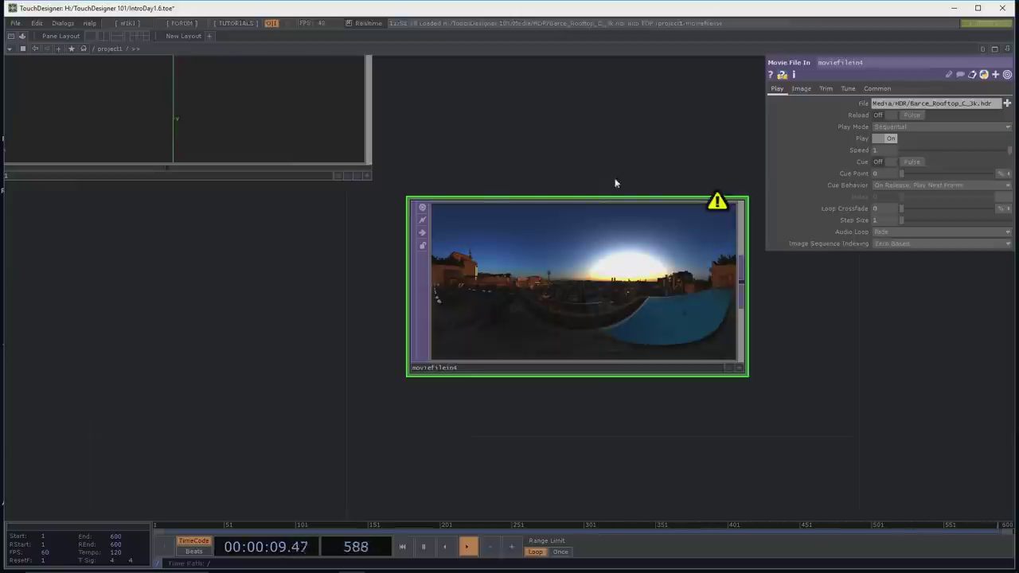
drag(607, 140, 608, 162)
scroll(608, 164, down, 3)
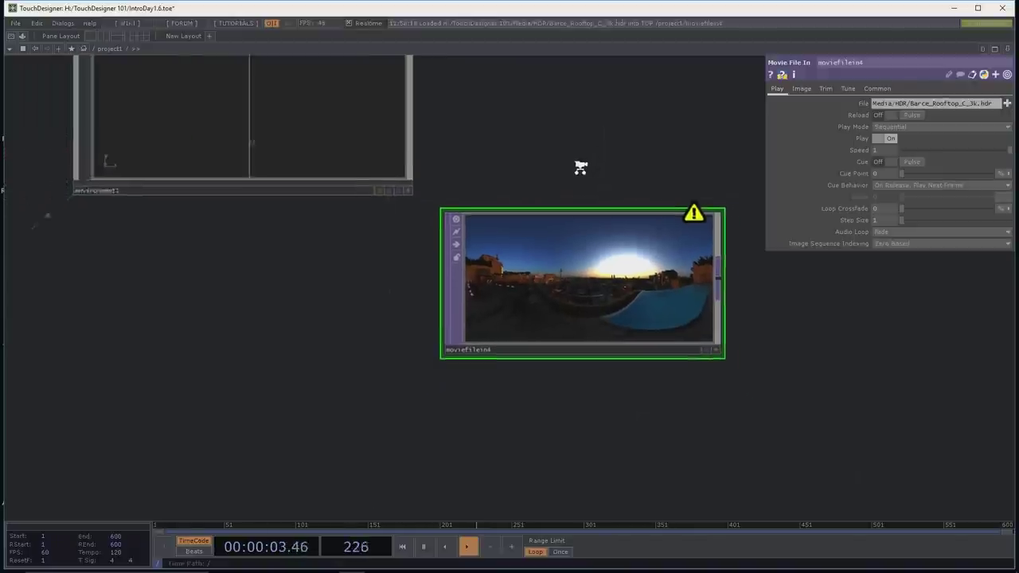
drag(603, 105, 598, 151)
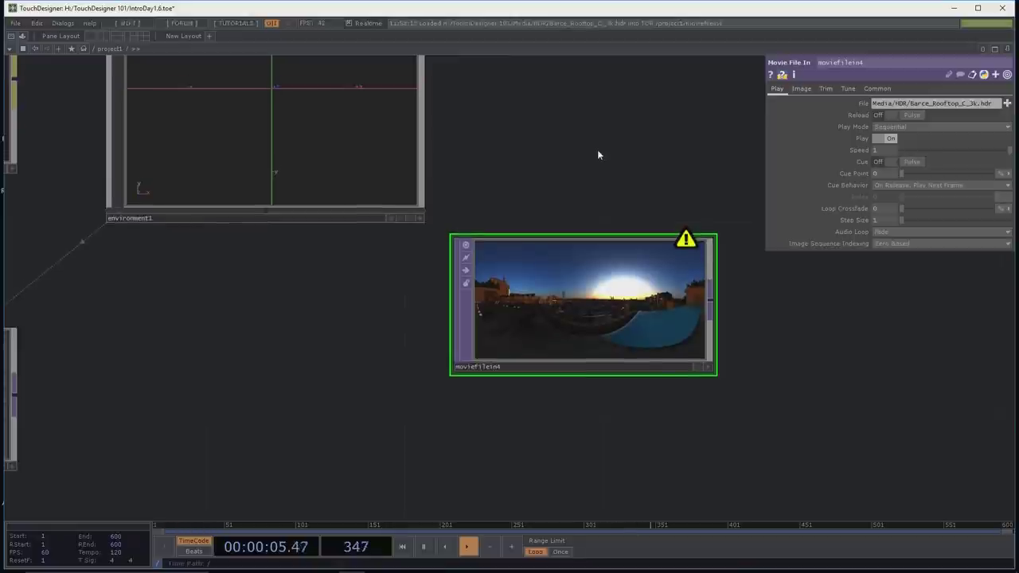
drag(581, 312, 600, 171)
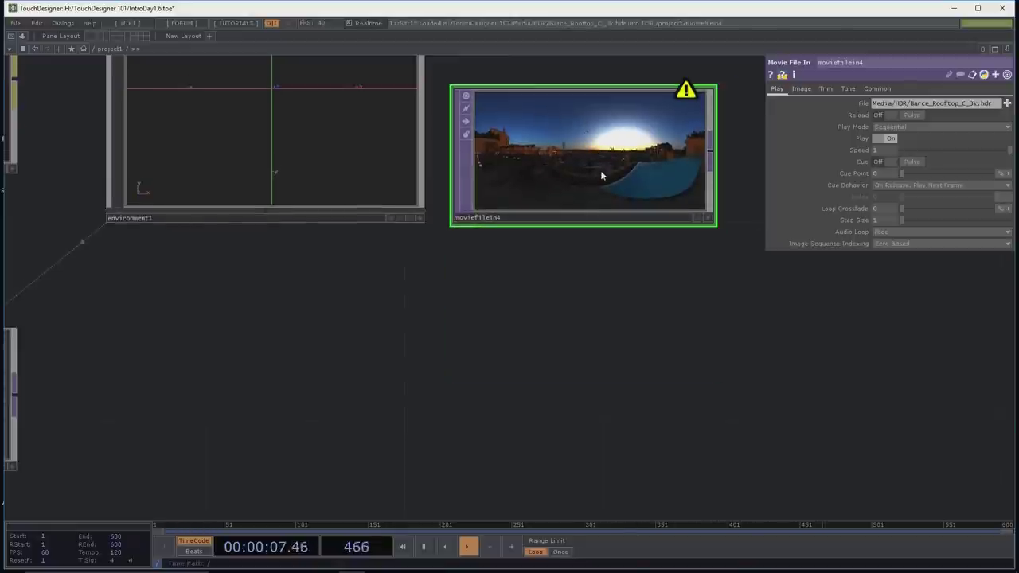
drag(587, 342, 585, 407)
Step: Set environment1's Environment Map to moviefilein4
click(332, 238)
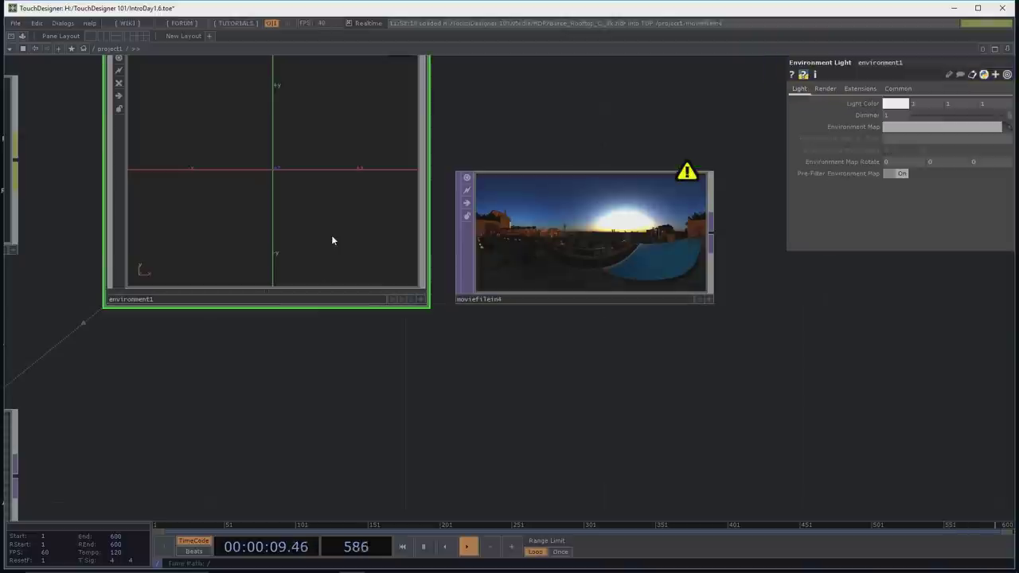
scroll(287, 230, up, 1)
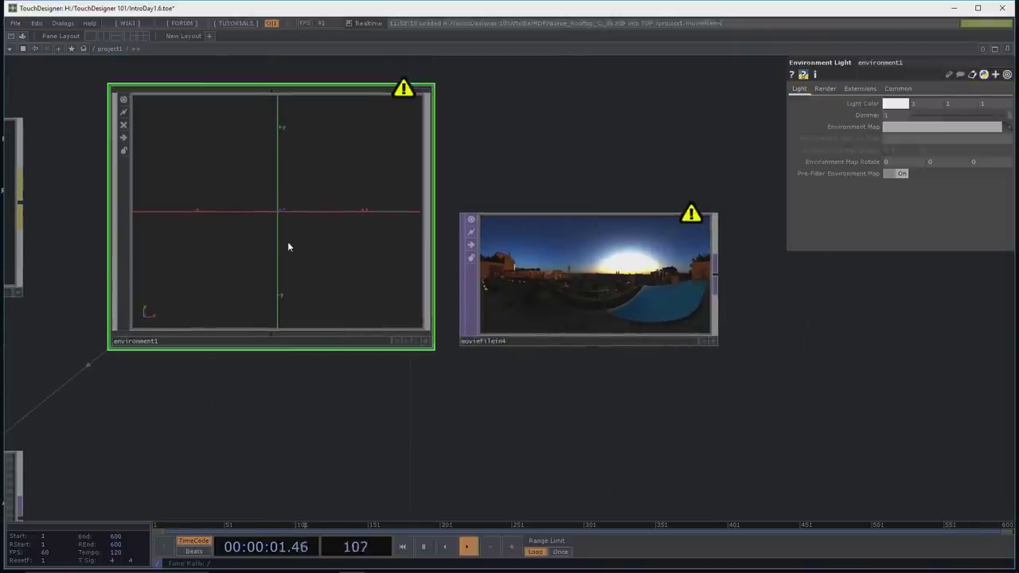
drag(702, 255, 911, 130)
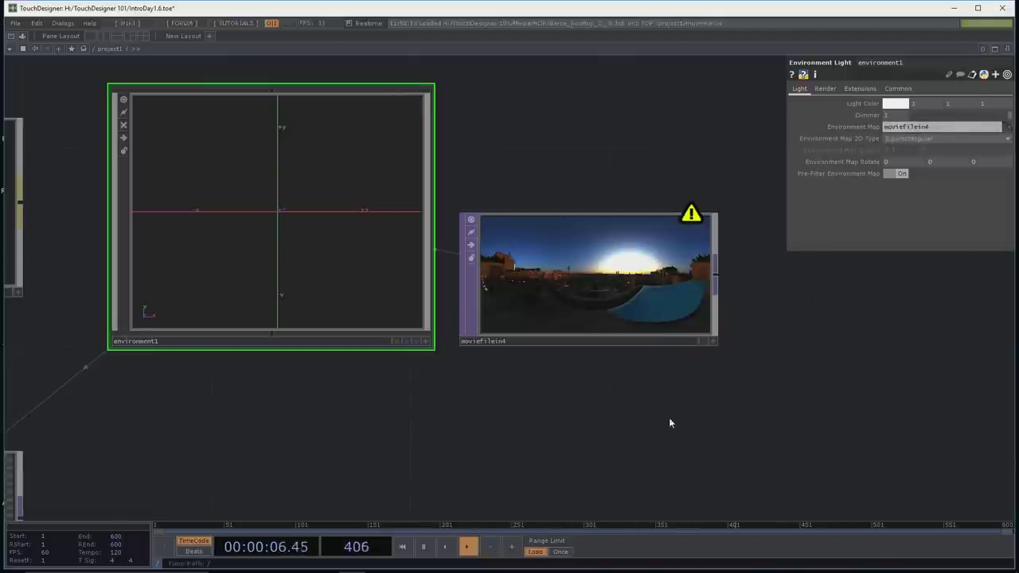
Step: Examine how render1 looks under the HDR environment map and view environment1's node information
scroll(674, 421, down, 2)
drag(637, 299, 637, 220)
drag(604, 360, 673, 274)
drag(537, 346, 636, 322)
middle_click(480, 163)
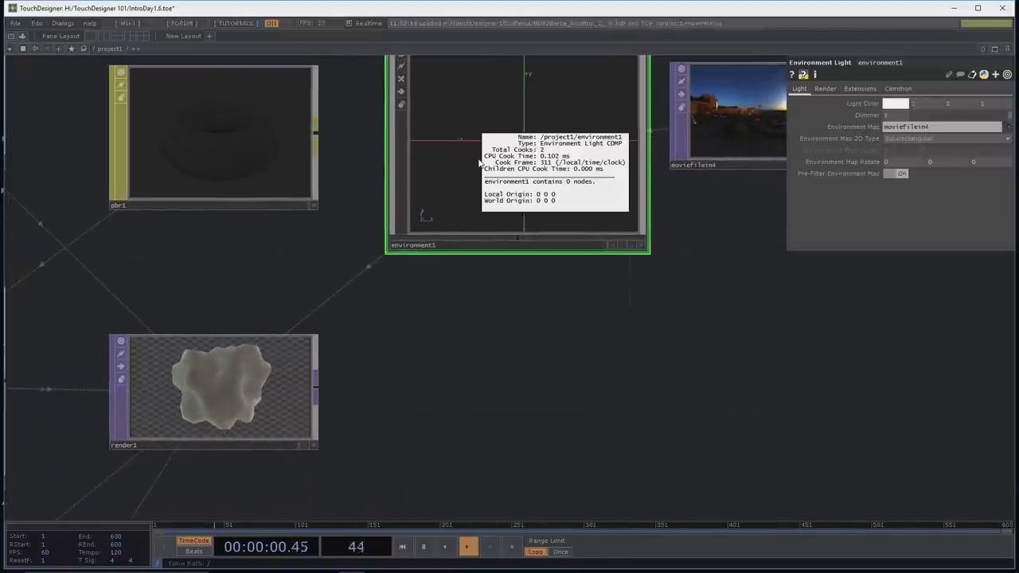
middle_click(480, 161)
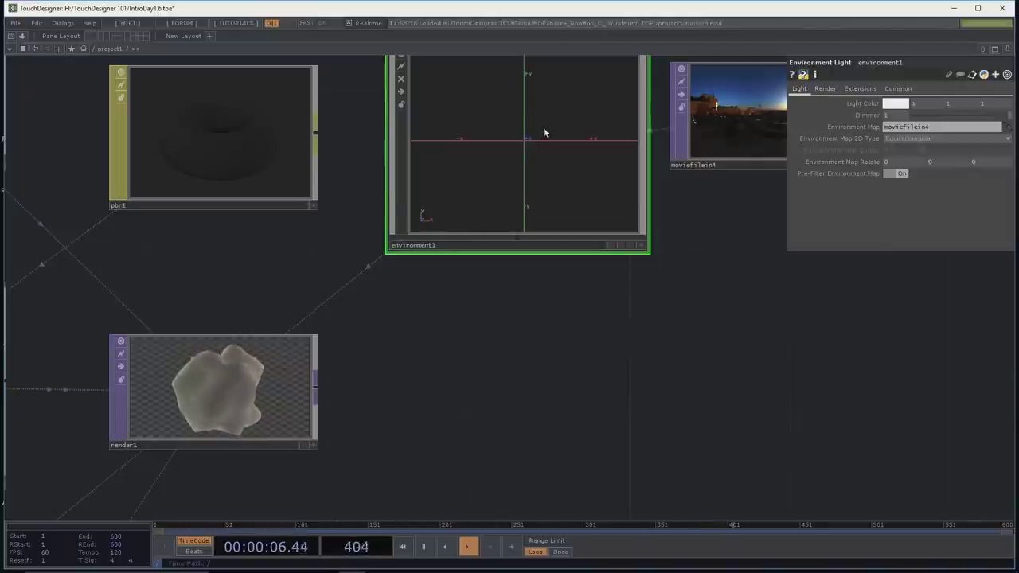
drag(624, 346, 542, 350)
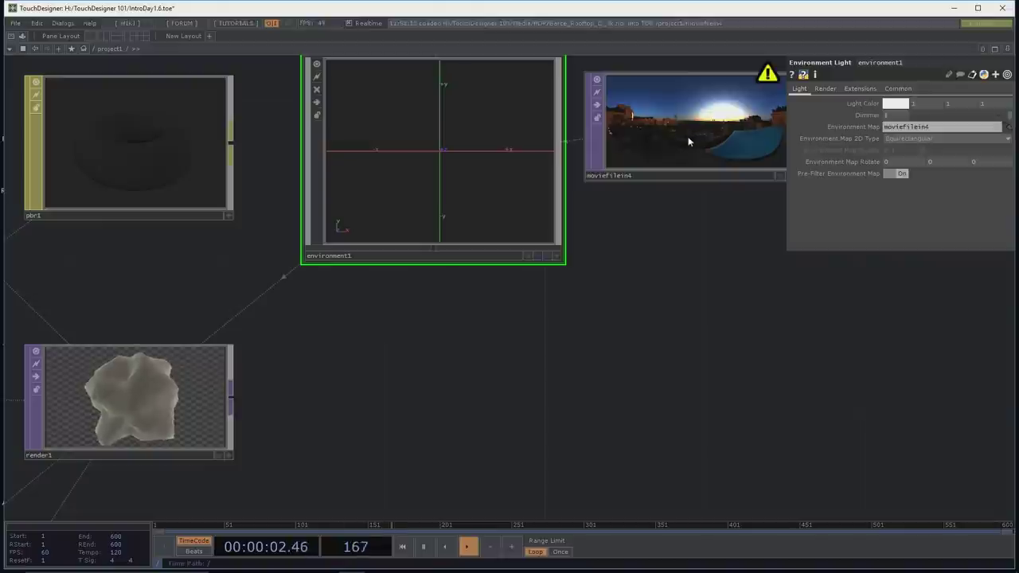
drag(725, 323, 673, 339)
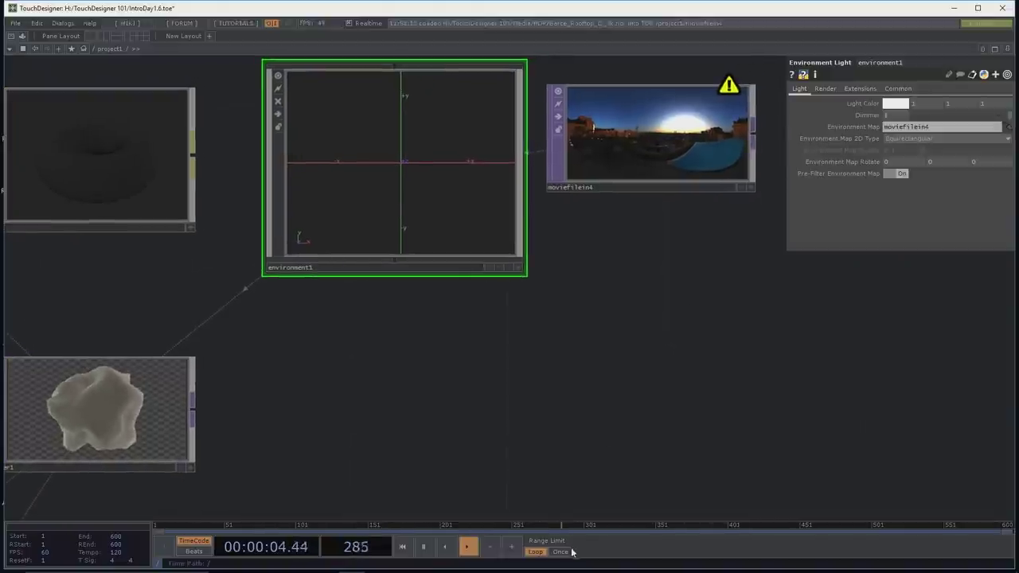
Step: Switch to Chrome, search Google for environment maps in a new tab, and review the results for free HDRI sources
mouse_move(574, 570)
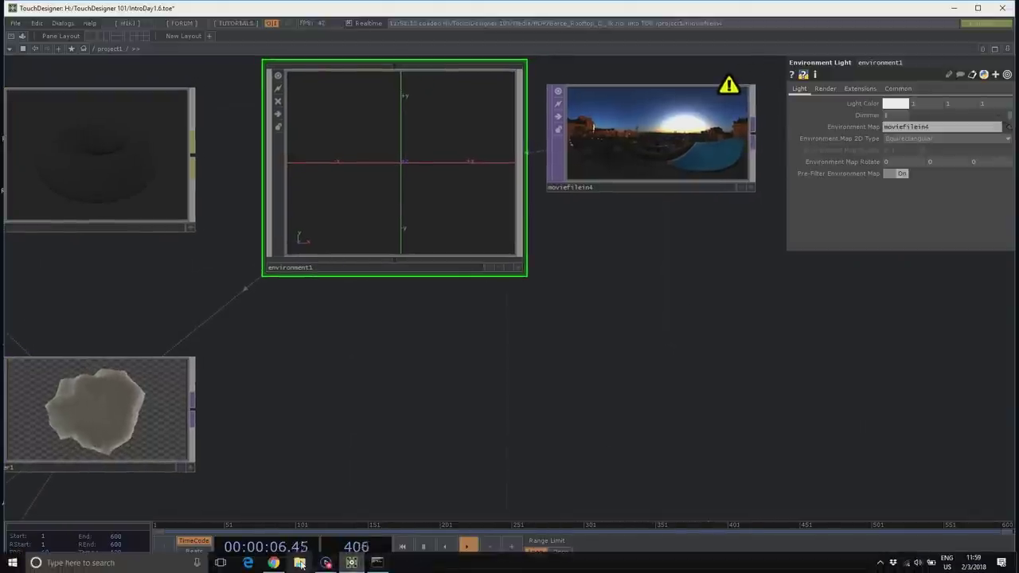
click(274, 563)
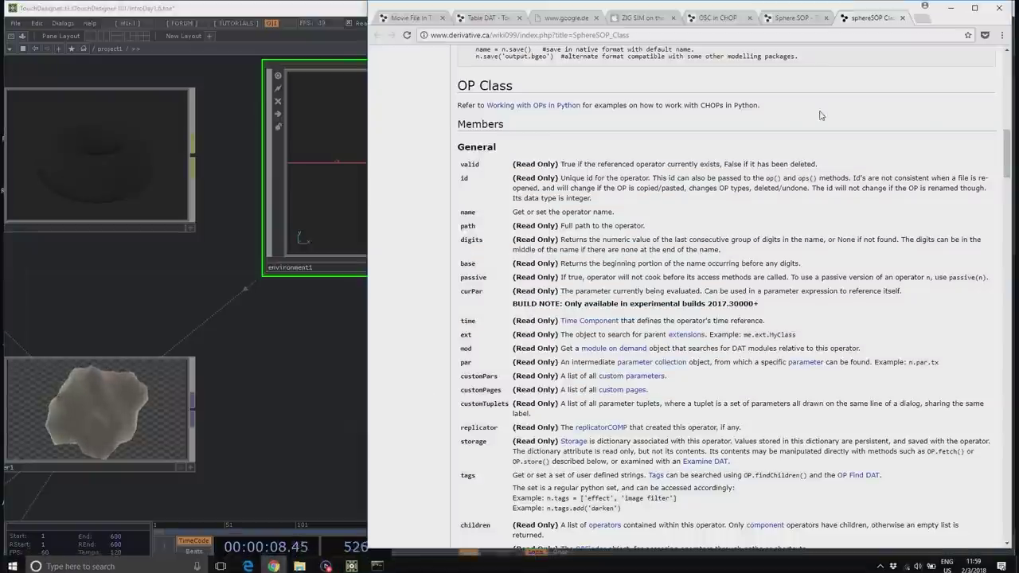
click(919, 19)
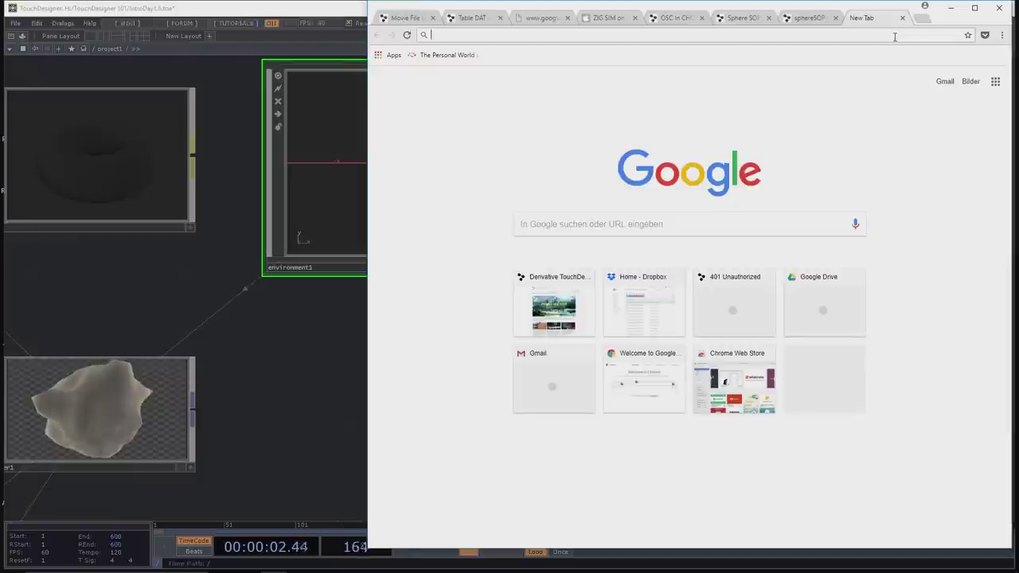
text(eniro)
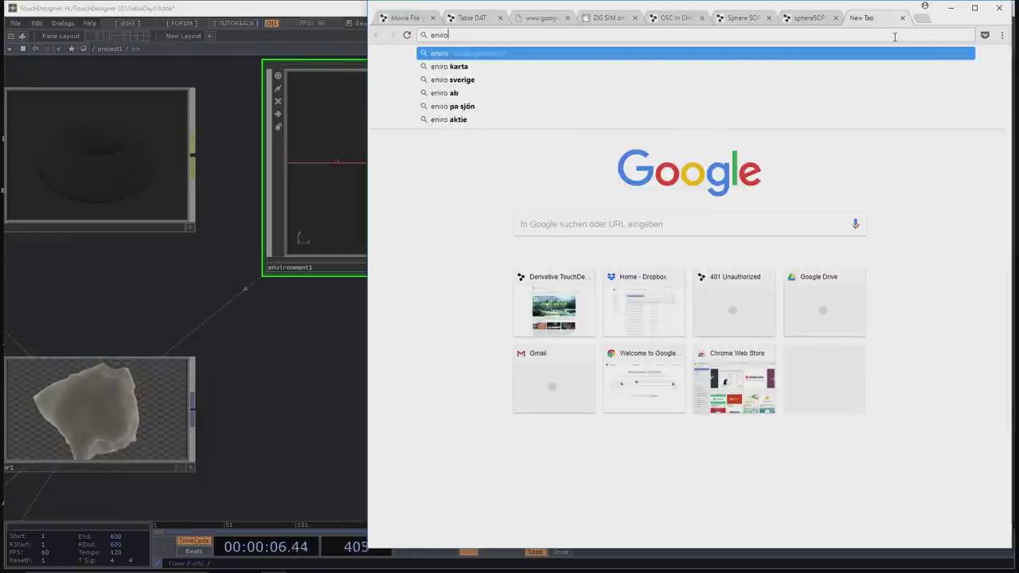
text(ironment maps)
key(Return)
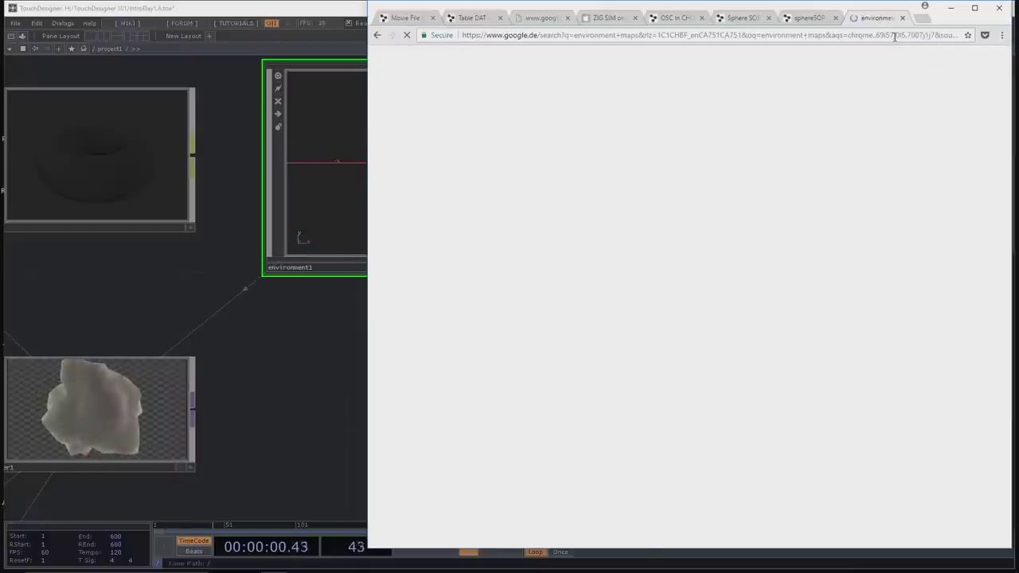
scroll(585, 327, down, 3)
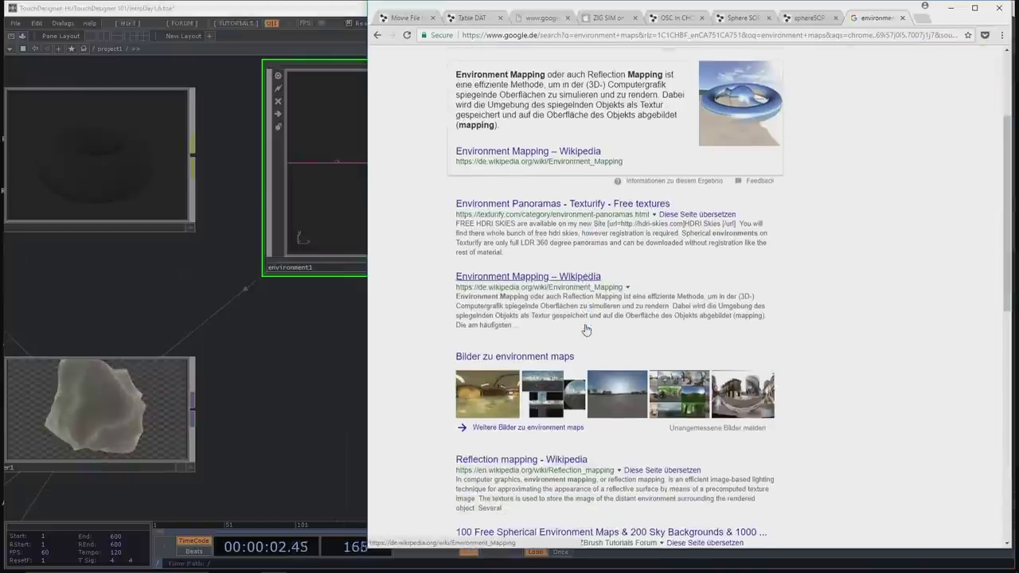
scroll(586, 328, down, 1)
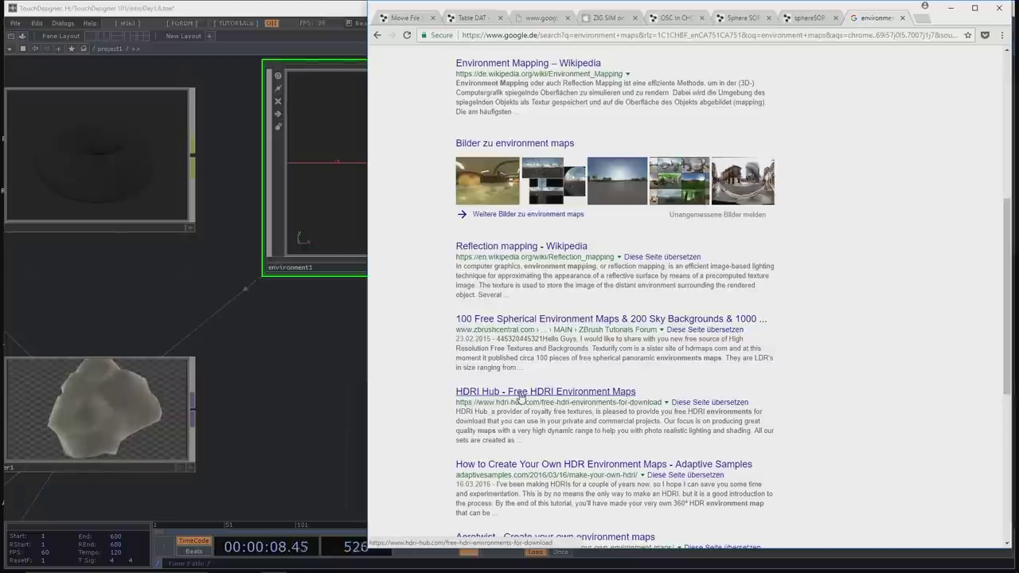
scroll(521, 396, down, 1)
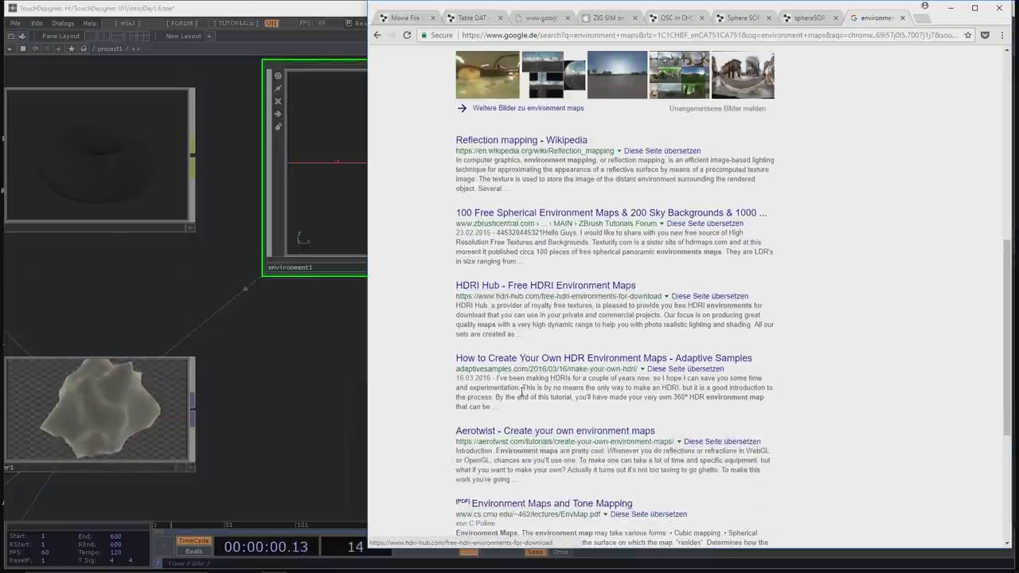
Step: Open the HDRI Hub free environment maps page, look through its downloadable skies, and close the page
click(536, 288)
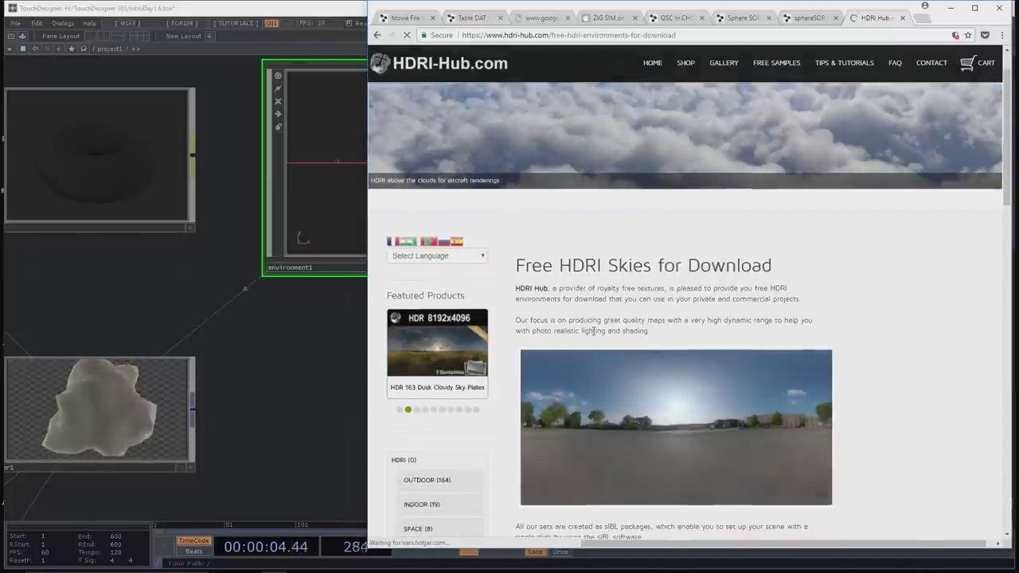
scroll(593, 332, down, 5)
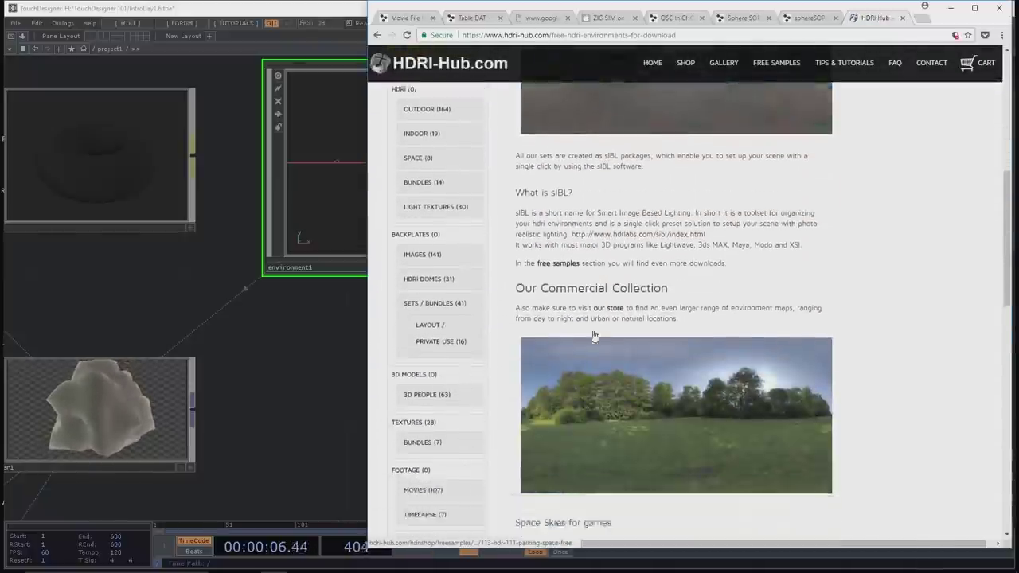
scroll(593, 336, down, 4)
scroll(772, 143, up, 9)
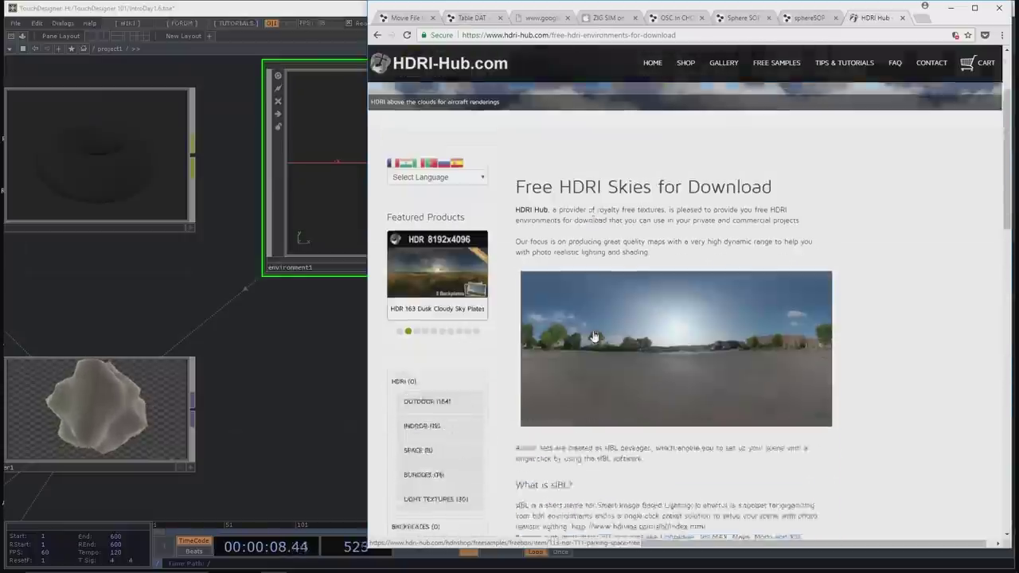
key(ctrl+w)
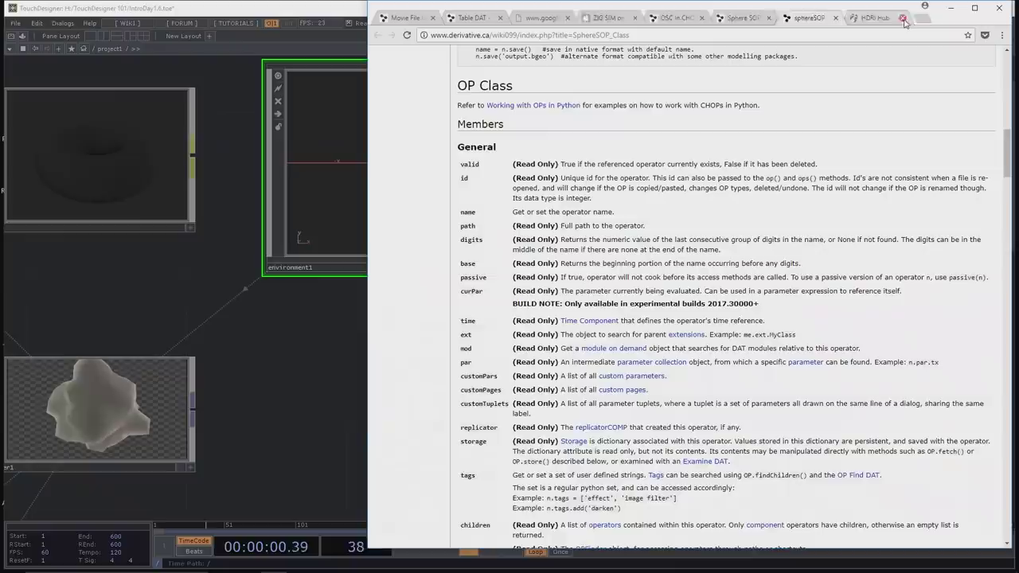
Step: Switch to TouchDesigner and display the render1 output as the network background
click(339, 347)
drag(339, 345, 412, 342)
scroll(424, 361, down, 2)
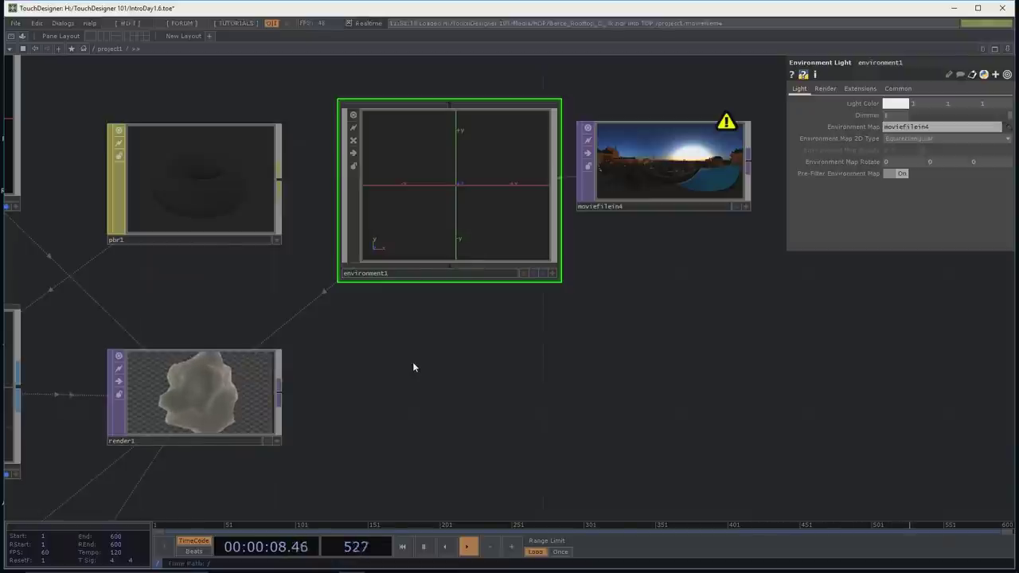
drag(413, 363, 730, 273)
scroll(597, 383, up, 2)
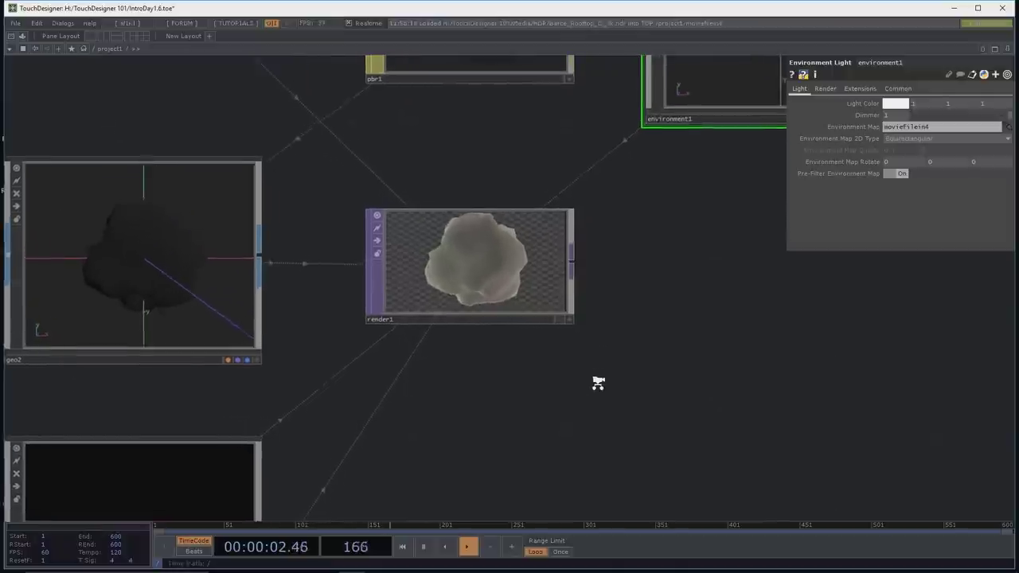
scroll(629, 375, up, 3)
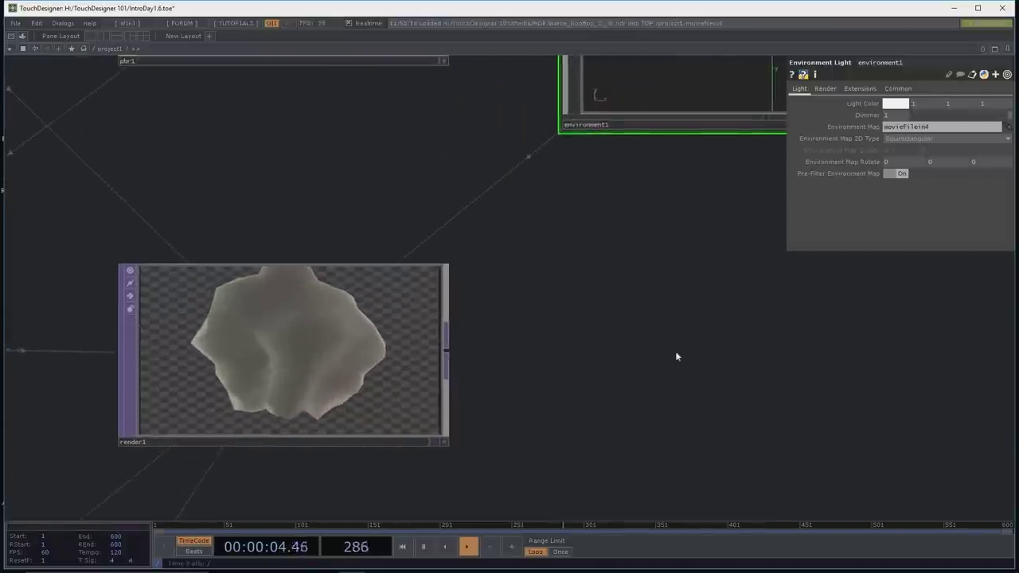
click(456, 431)
drag(612, 354, 546, 400)
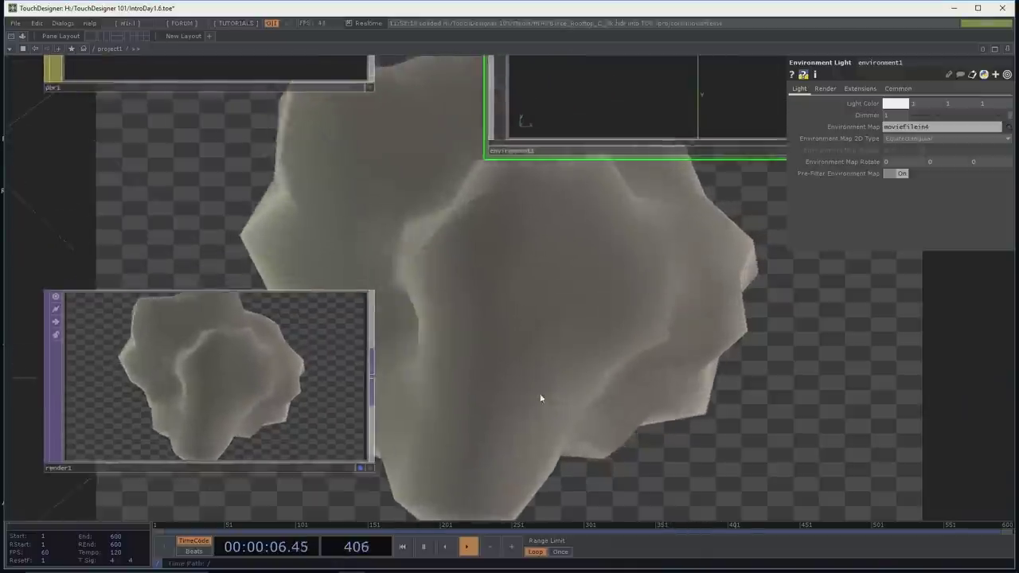
scroll(534, 324, down, 2)
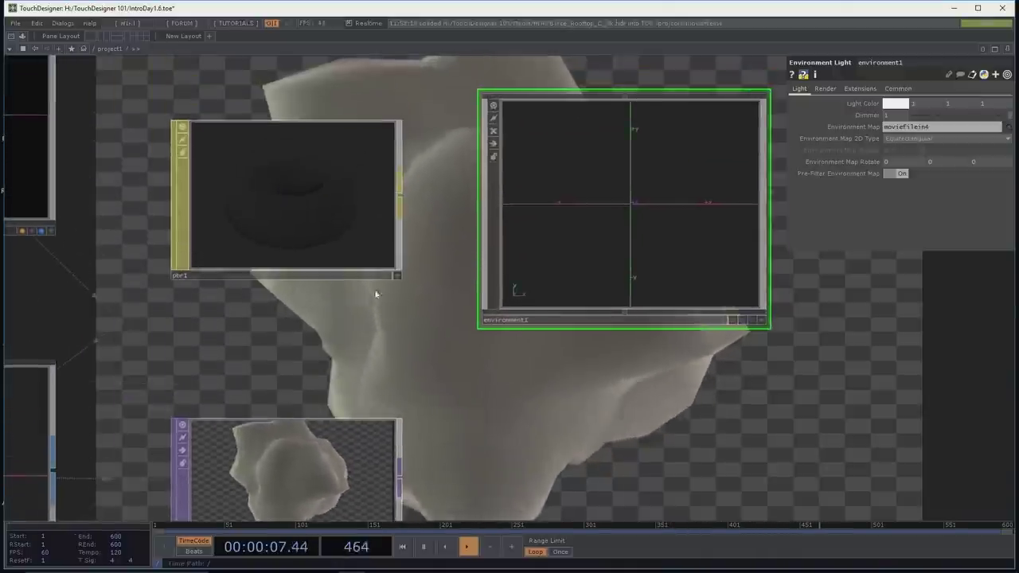
Step: Make the pbr1 material reflective with Metallic at about 0.729 and Roughness at about 0.06
click(297, 162)
click(586, 273)
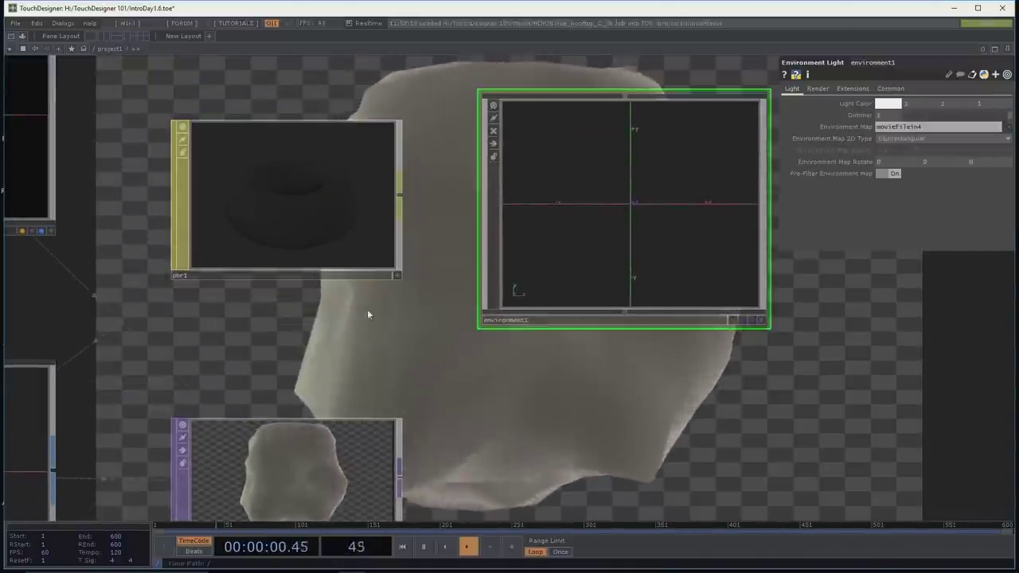
drag(367, 309, 507, 431)
drag(635, 237, 637, 183)
drag(626, 422, 570, 296)
drag(525, 210, 489, 150)
click(371, 125)
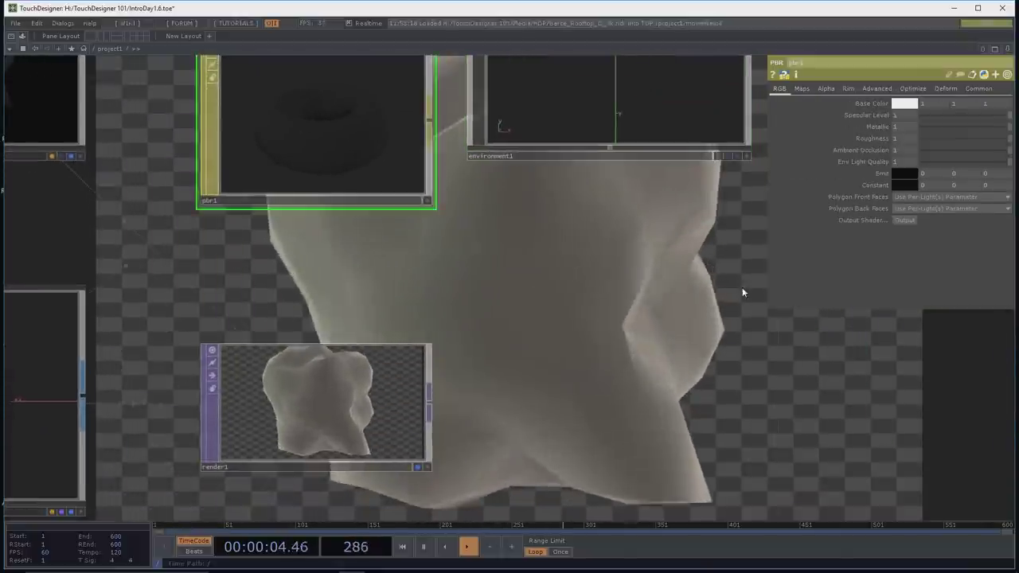
drag(598, 285, 651, 226)
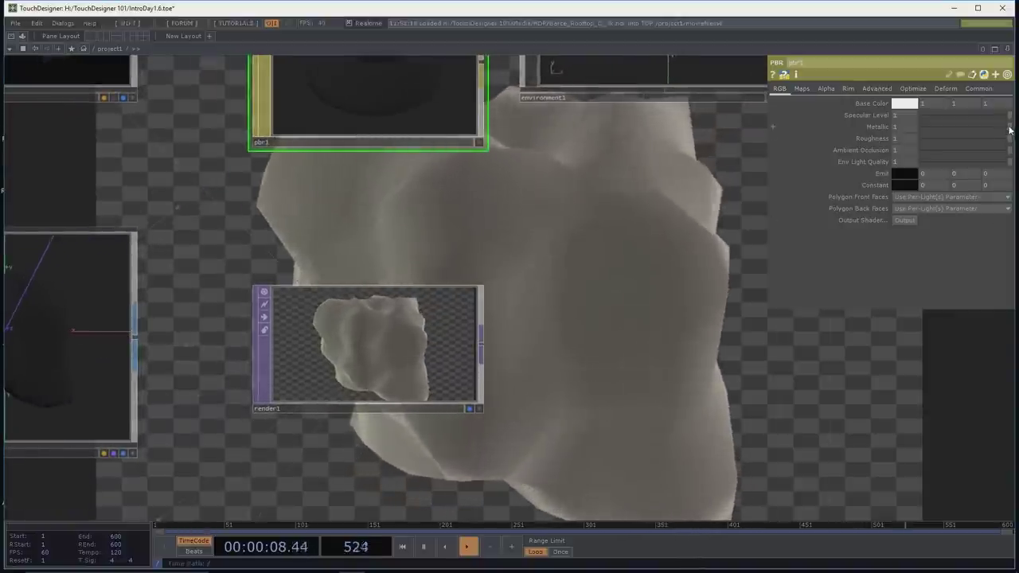
mouse_move(1000, 129)
mouse_down()
mouse_move(918, 135)
mouse_move(931, 124)
mouse_move(1008, 128)
mouse_move(919, 143)
mouse_up()
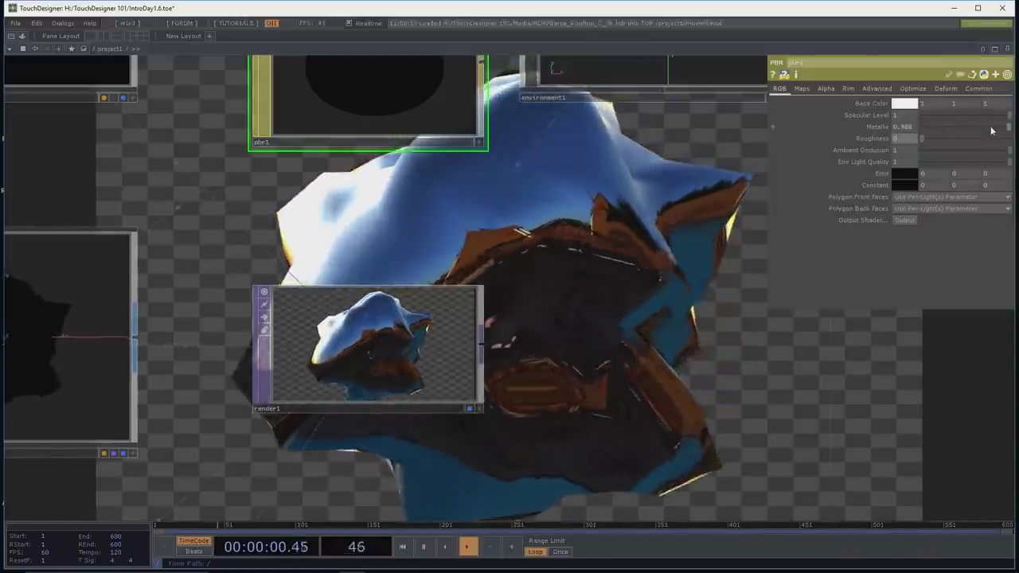
drag(995, 129, 948, 140)
click(955, 139)
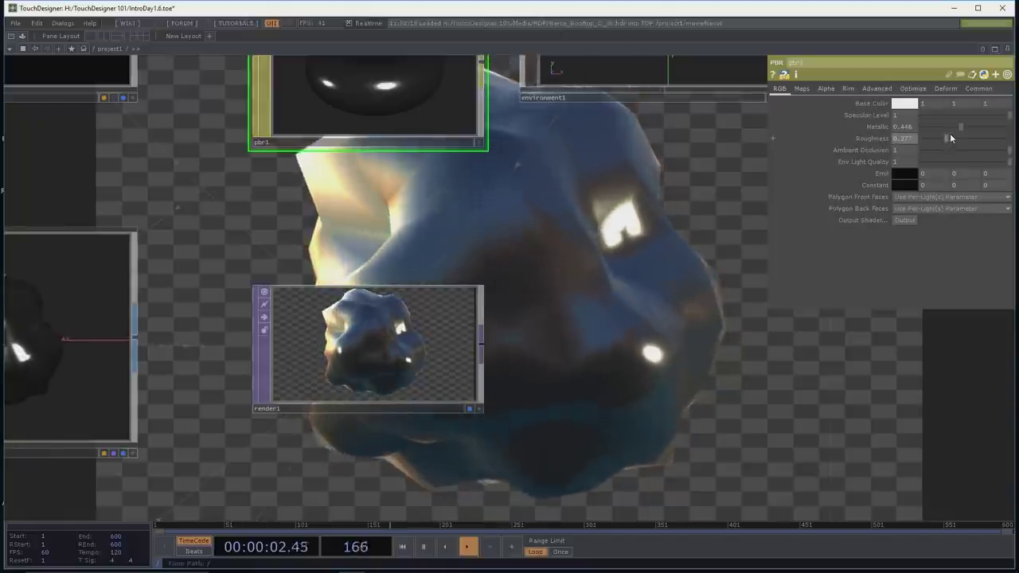
drag(960, 127, 986, 128)
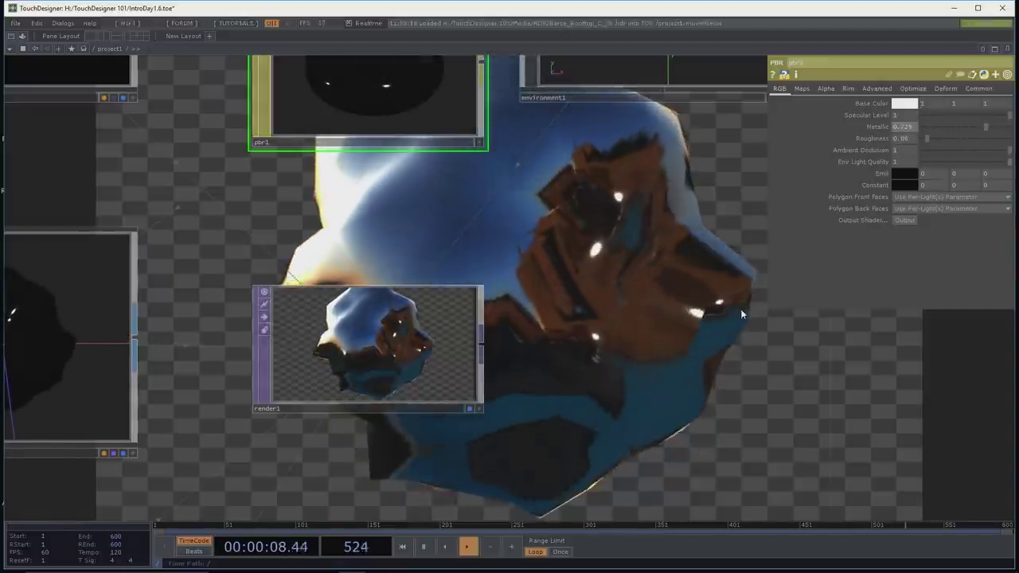
Step: Facet the geometry feeding geo2 through facet1, with Unique Points and the final Compute Normals option on
scroll(661, 319, down, 1)
scroll(629, 329, down, 2)
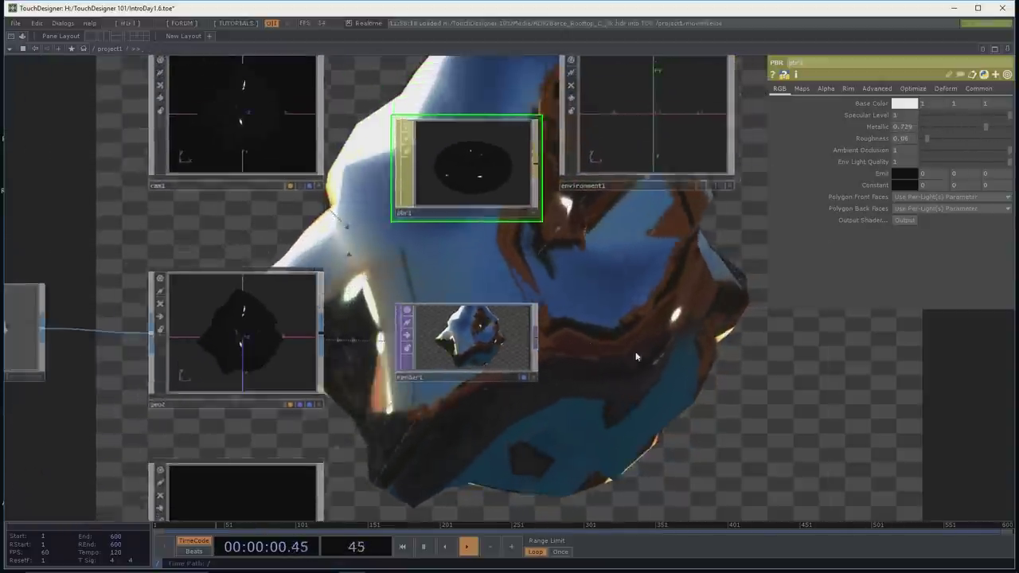
drag(682, 325, 700, 288)
scroll(693, 295, down, 1)
drag(681, 330, 820, 308)
scroll(764, 321, up, 1)
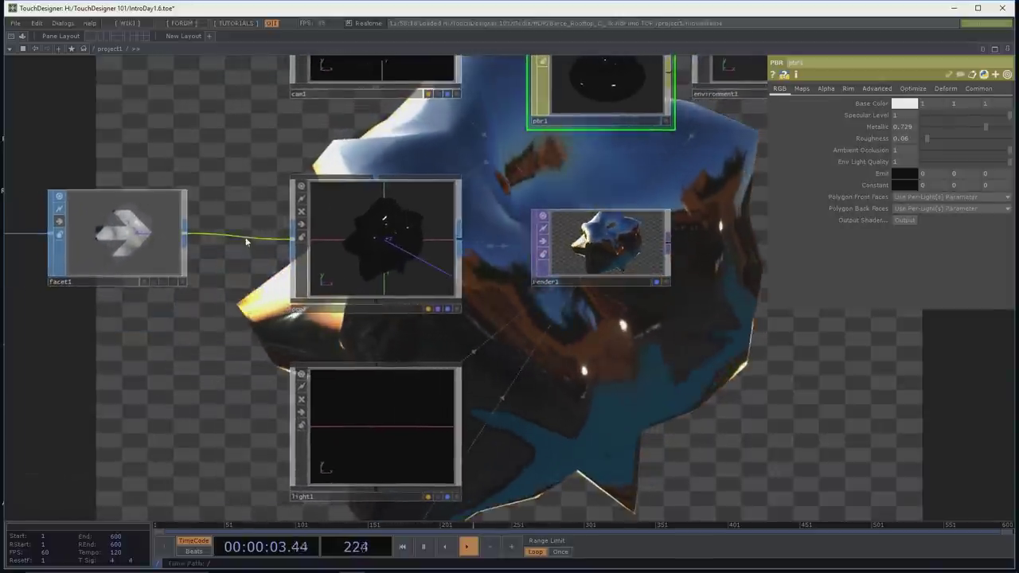
click(66, 225)
drag(590, 352, 444, 348)
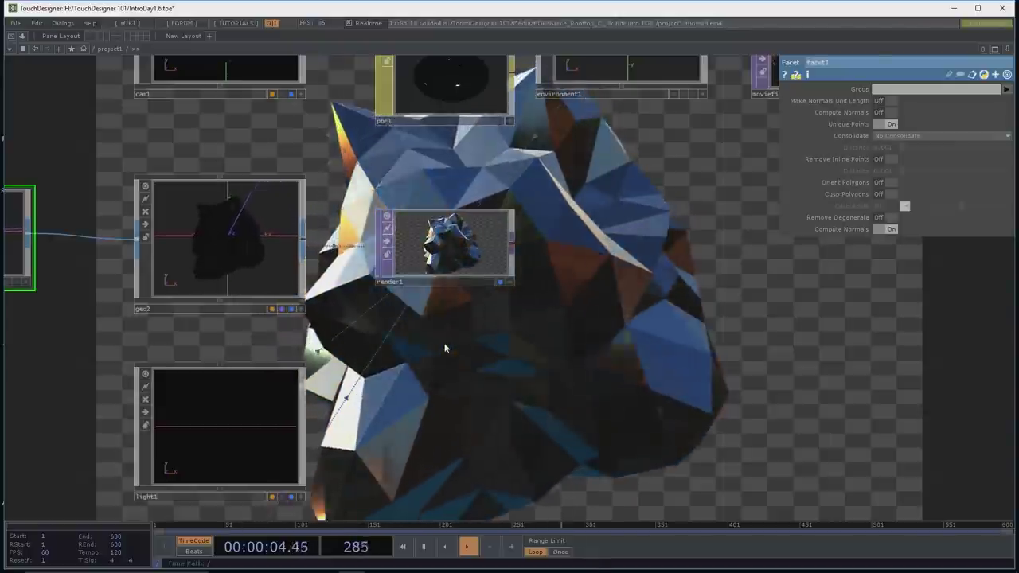
Step: Inspect the render1 operator's camera, geometry and light settings alongside the faceted render
scroll(473, 323, down, 2)
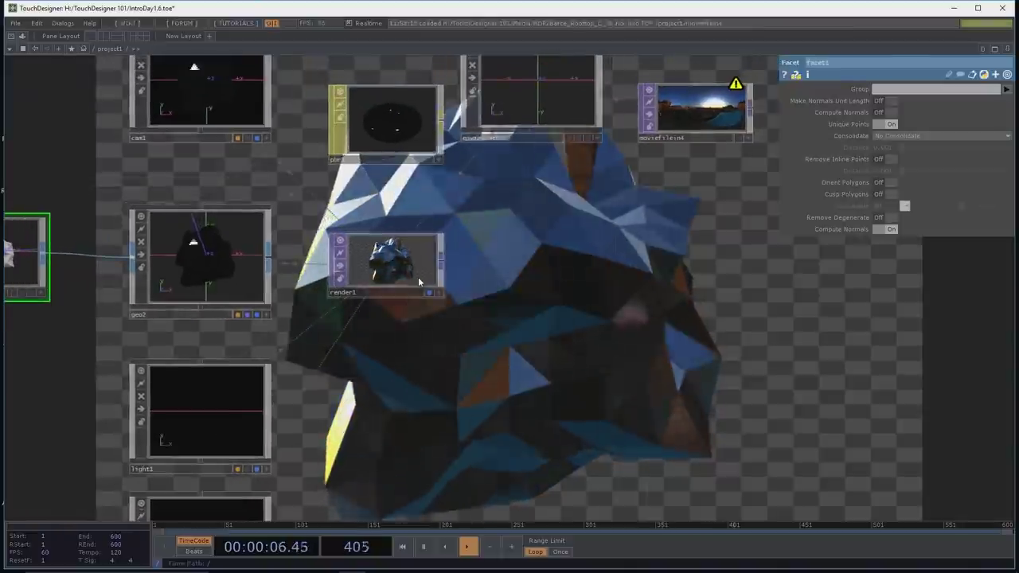
click(418, 276)
drag(745, 301, 239, 345)
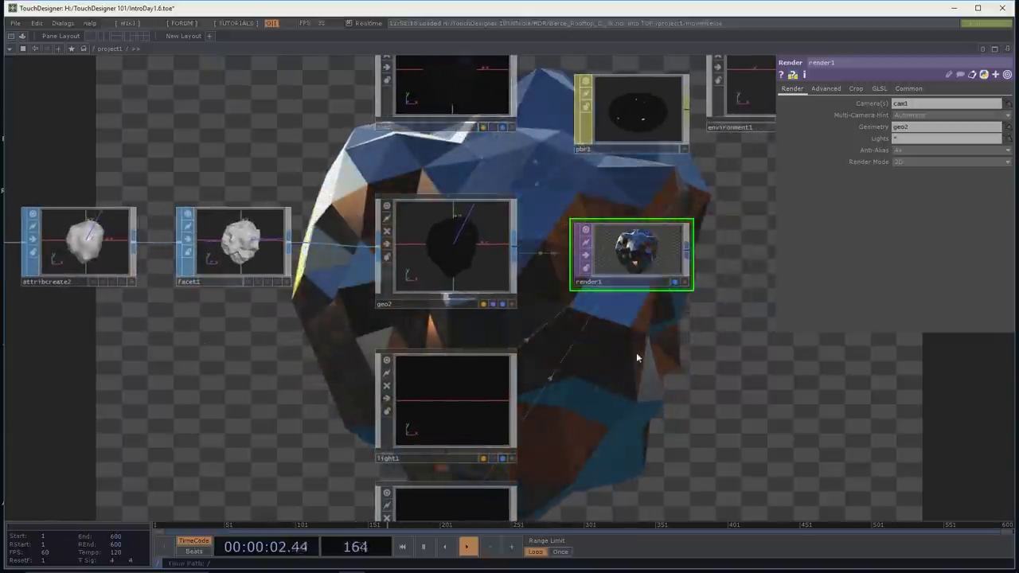
drag(637, 354, 455, 366)
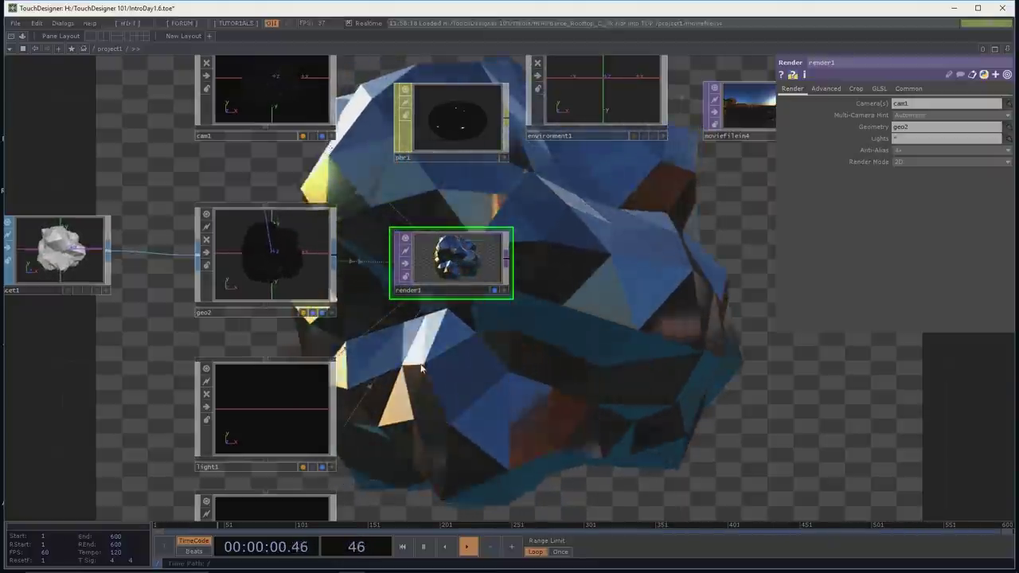
drag(28, 412, 163, 355)
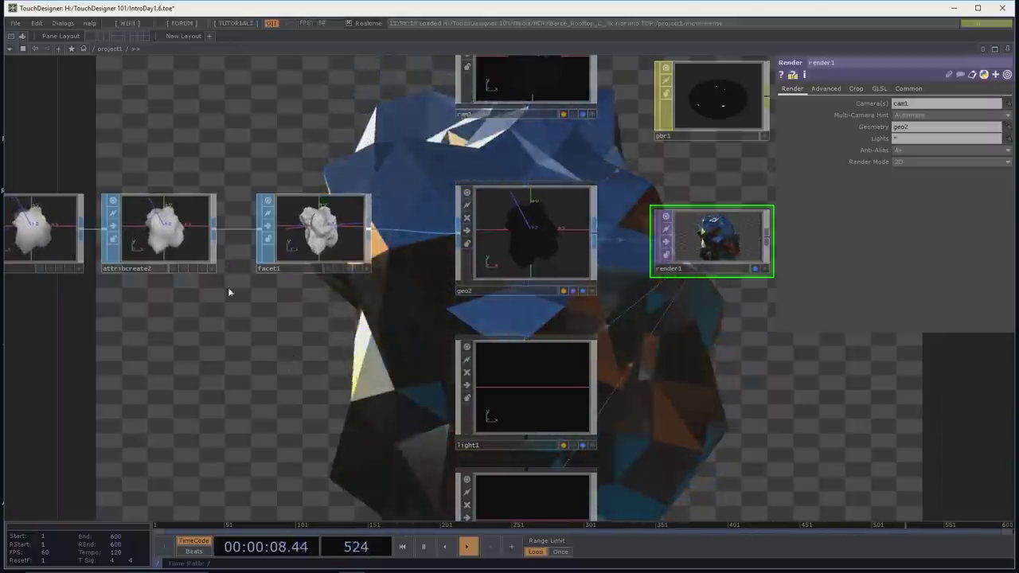
drag(212, 351, 200, 349)
Step: Raise the Frequency of sphere1 to 9 to give the rendered shape smaller facets
click(35, 227)
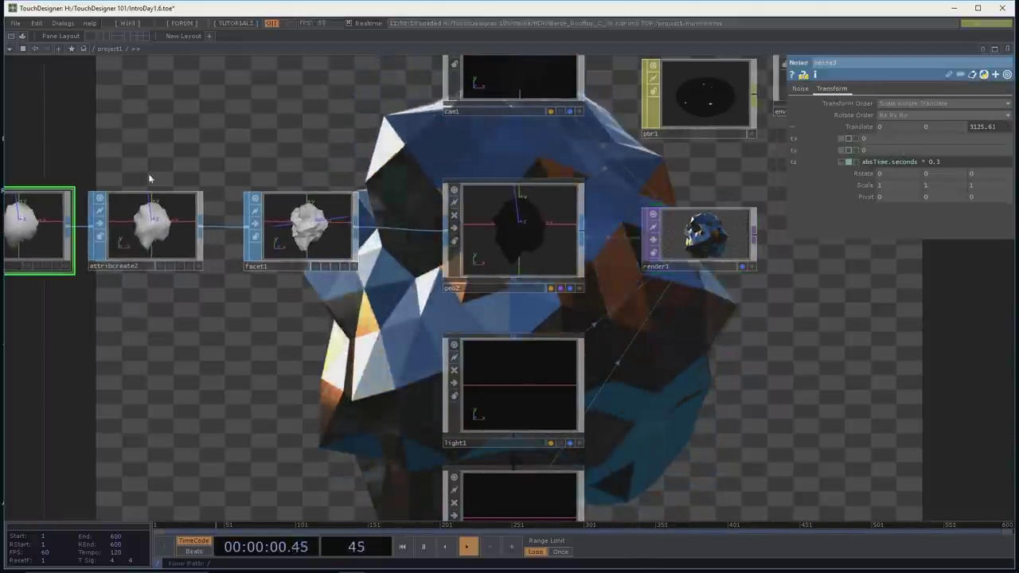
drag(306, 144, 507, 222)
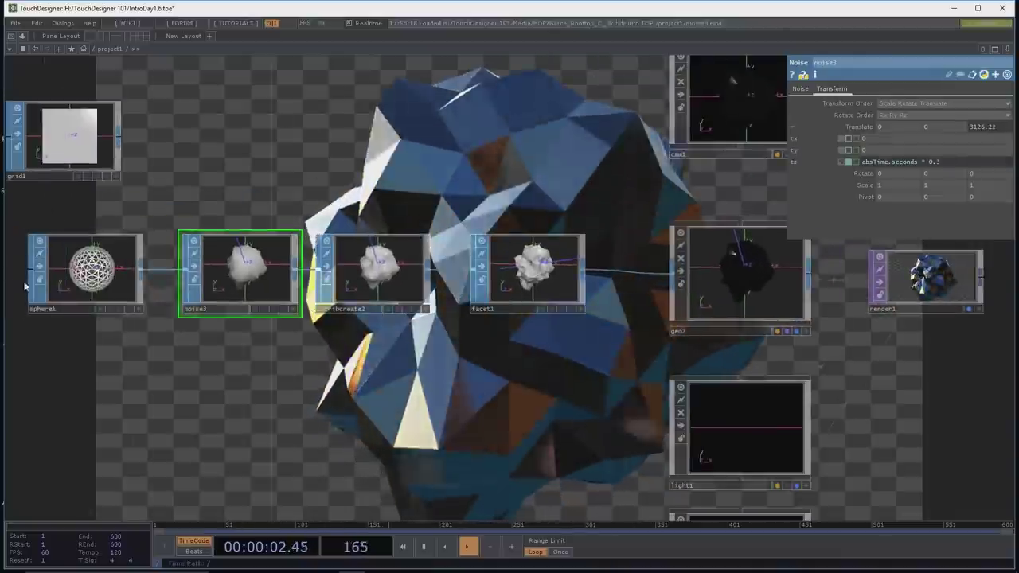
click(137, 282)
drag(945, 160, 997, 163)
drag(954, 418, 535, 382)
scroll(648, 371, up, 4)
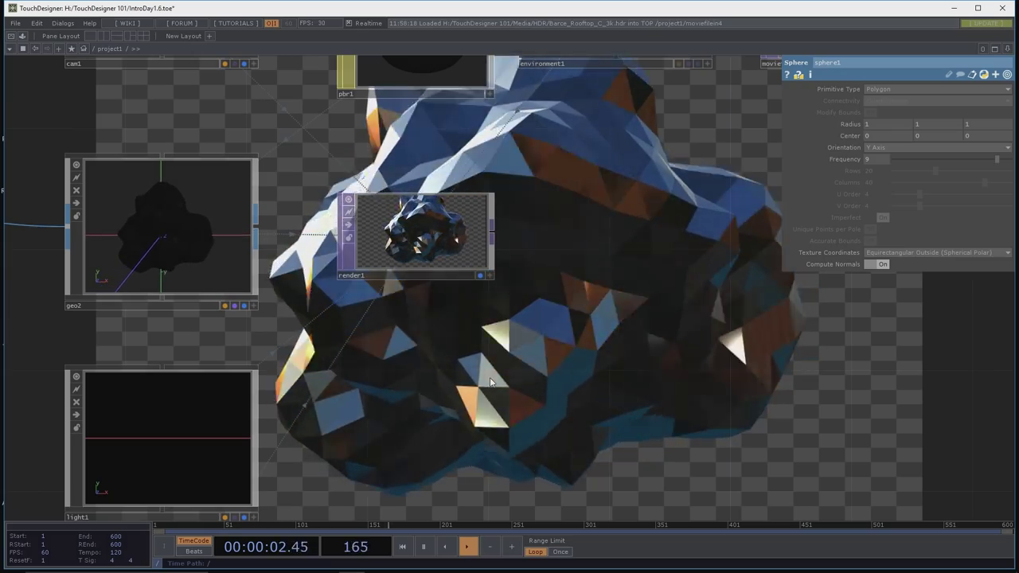
Step: Open the texture map settings of the pbr1 material
drag(625, 261, 575, 402)
click(404, 166)
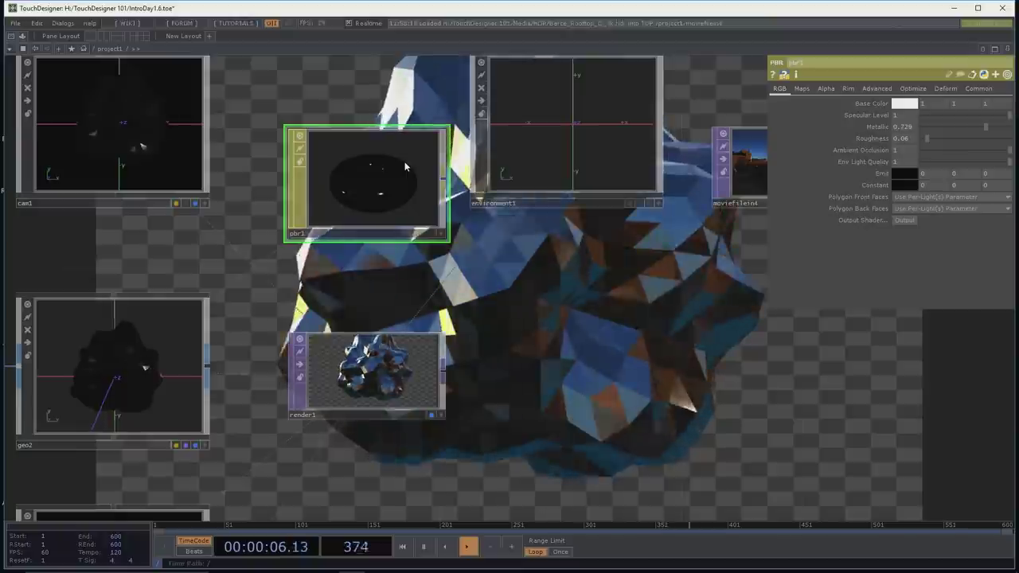
click(807, 91)
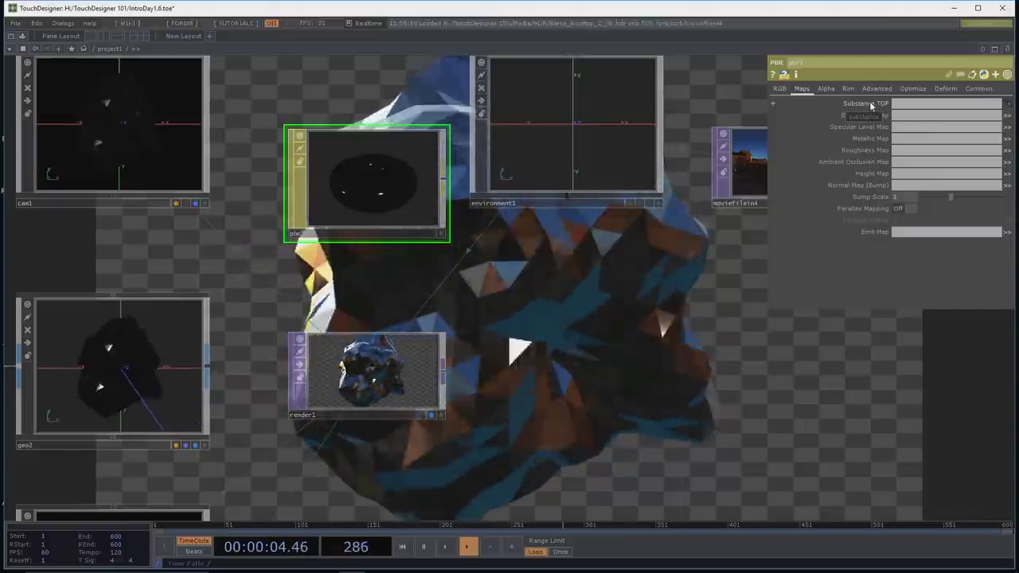
Step: Add a Substance TOP to the network below environment1
drag(660, 296, 653, 337)
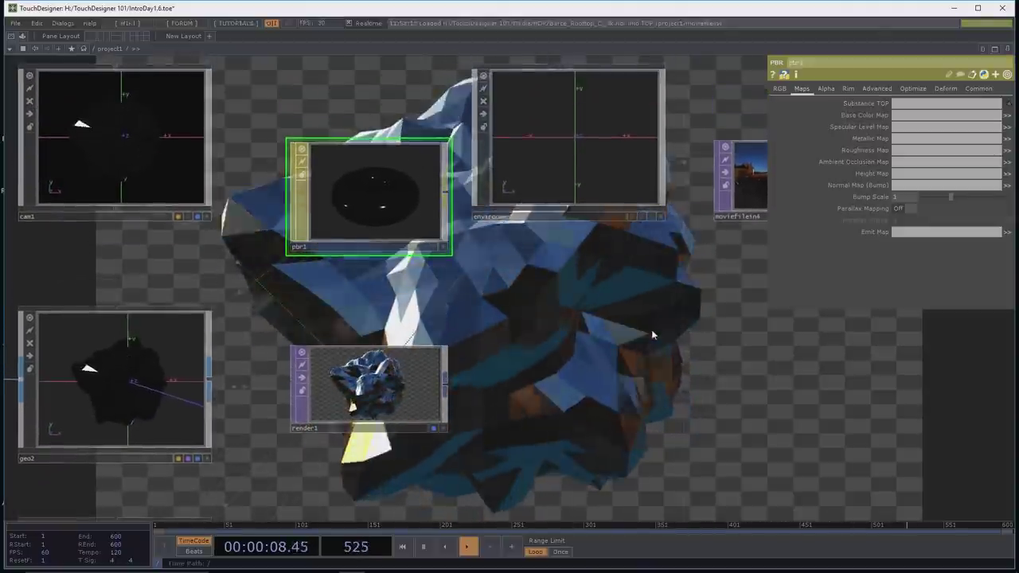
key(Tab)
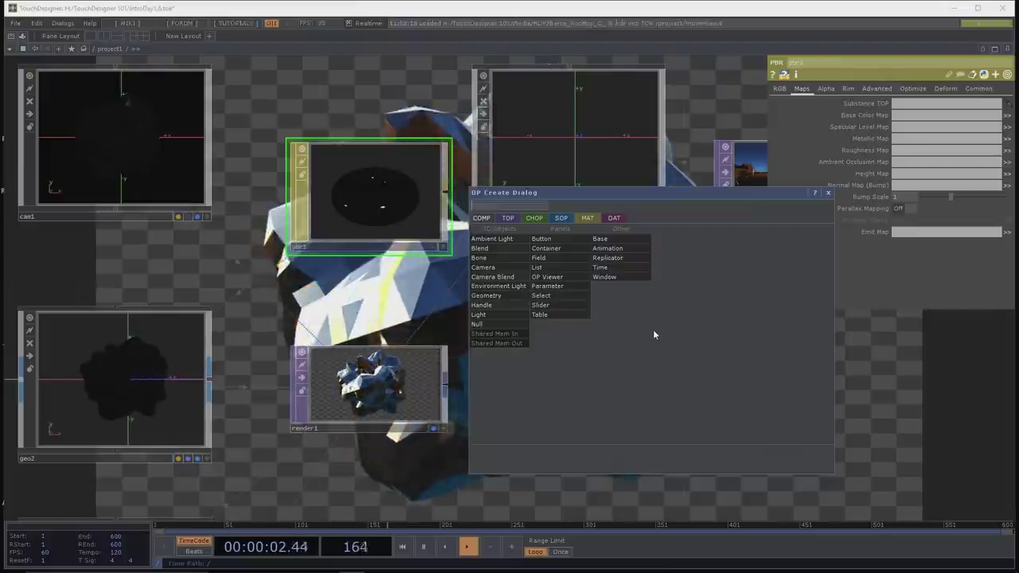
click(507, 219)
text(substance)
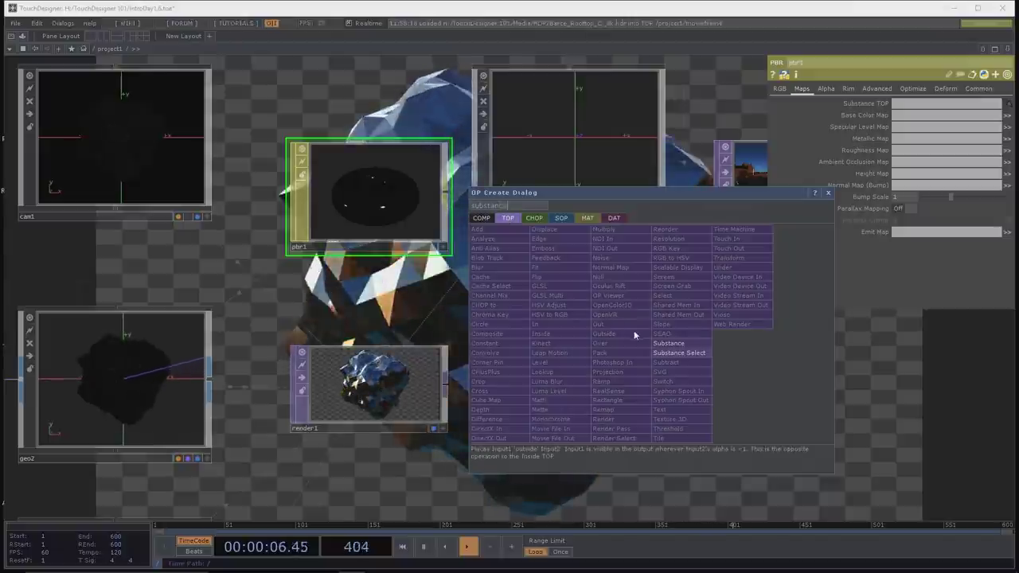
click(698, 346)
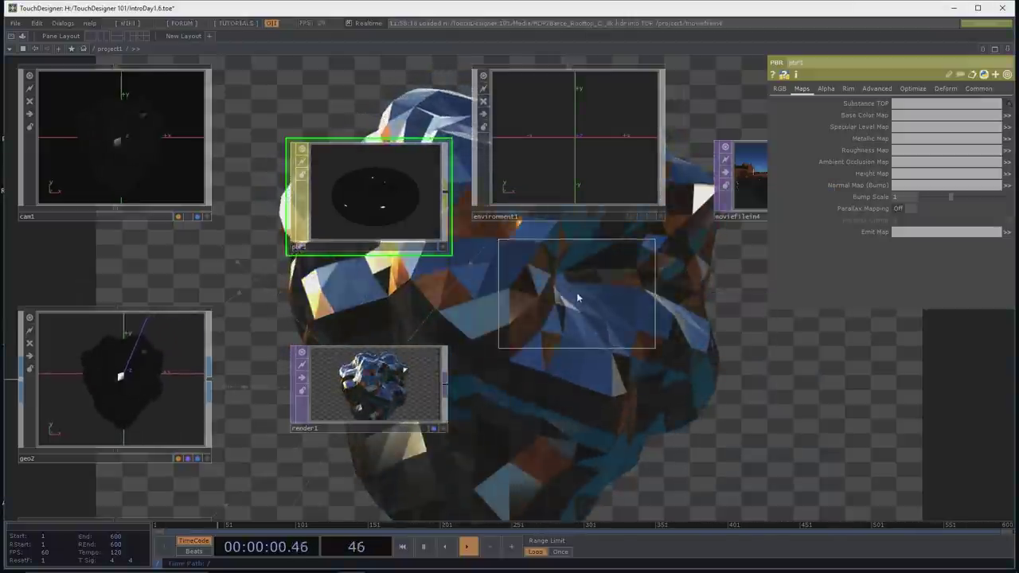
click(548, 296)
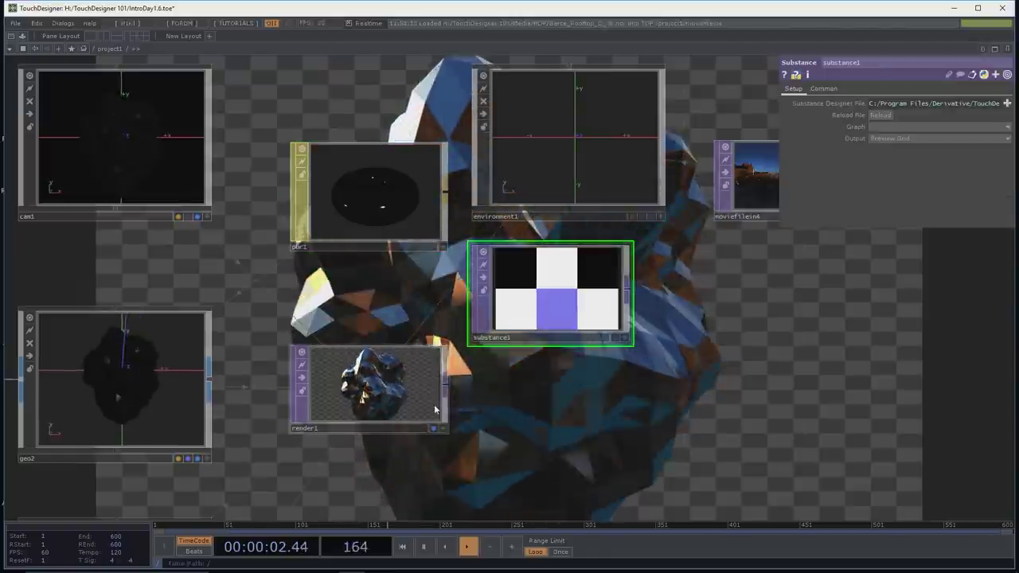
Step: Move render1 down to make room and assign substance1 as the Substance TOP of the pbr1 material
drag(438, 411, 439, 442)
click(374, 195)
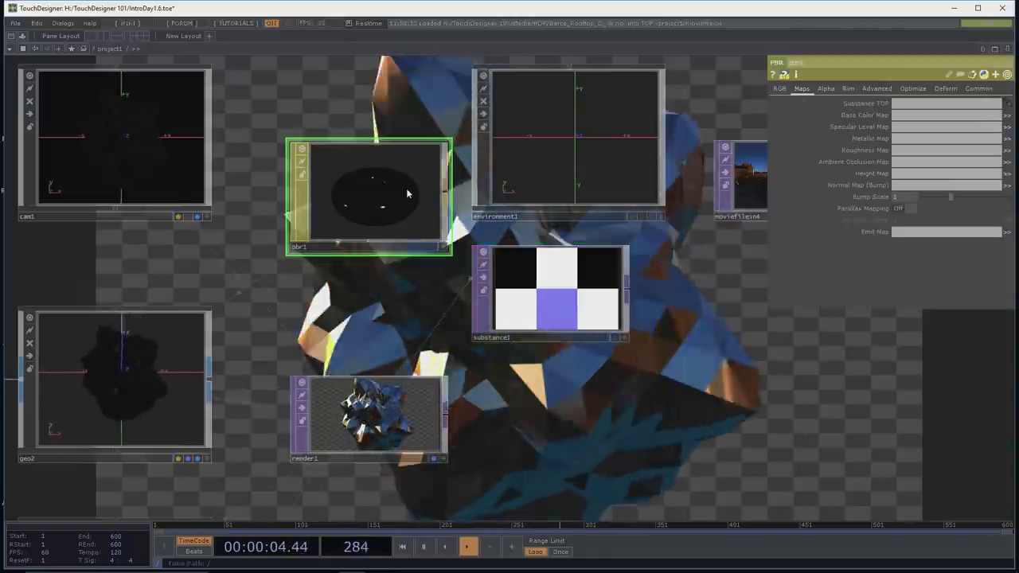
drag(604, 299, 912, 105)
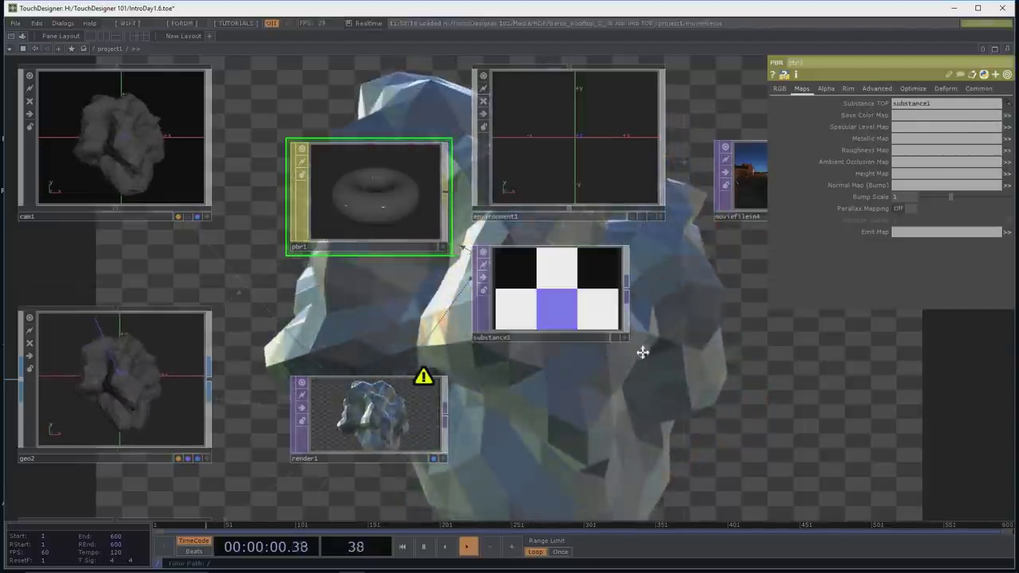
drag(661, 353, 630, 351)
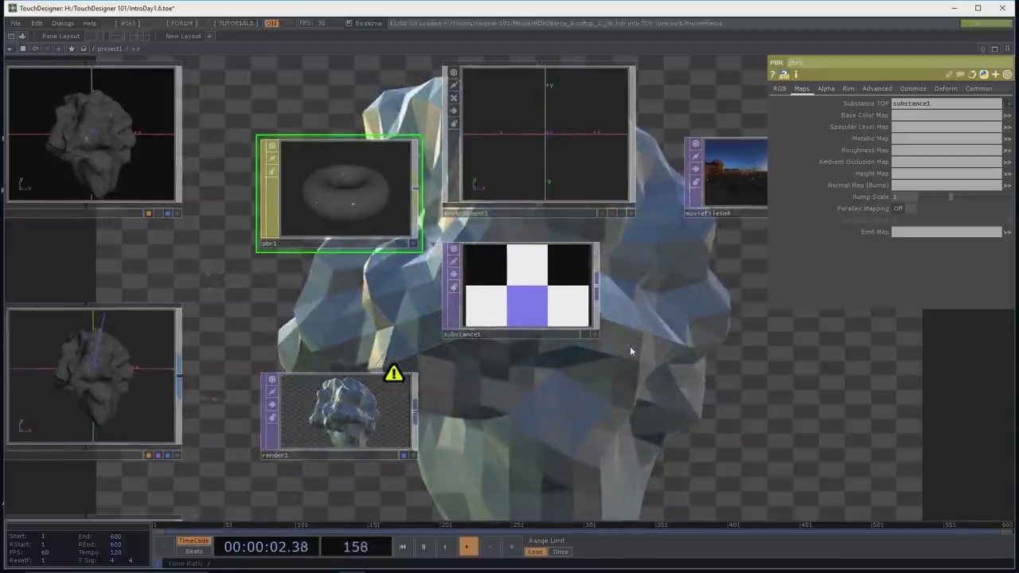
Step: Set the Graph of substance1 to Concrete and view its common resolution settings
click(539, 305)
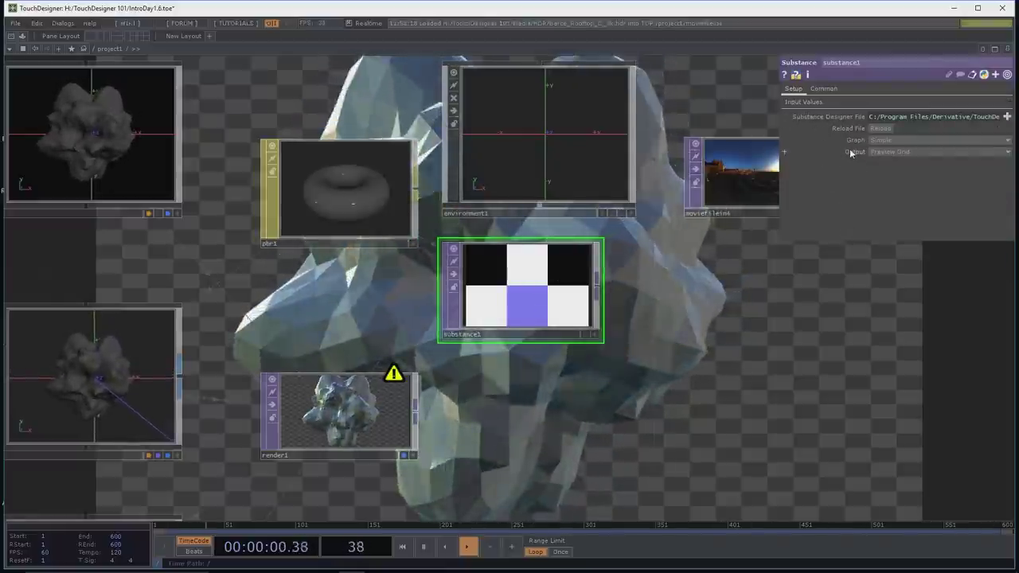
click(889, 140)
click(889, 139)
click(889, 139)
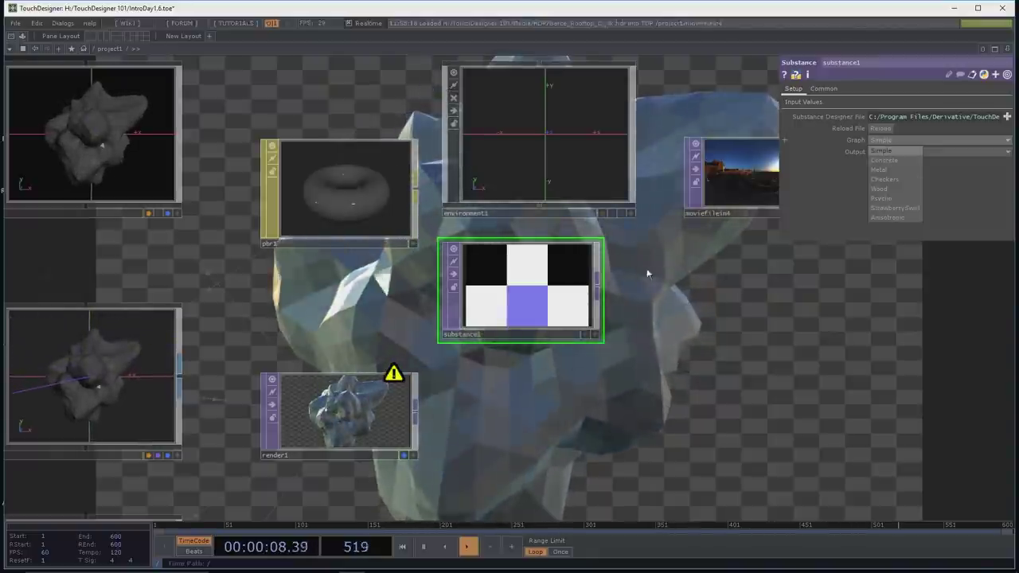
click(883, 162)
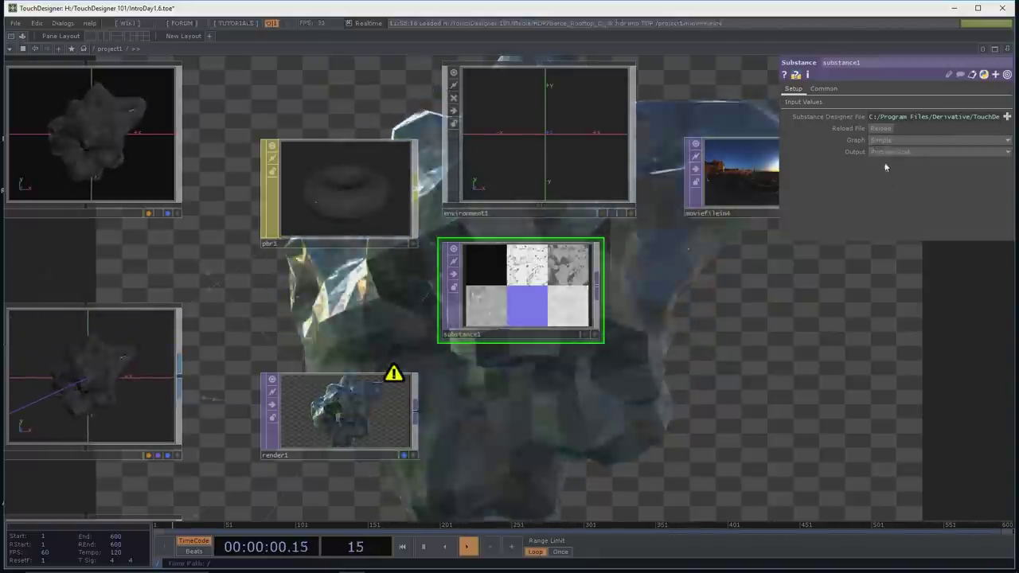
drag(805, 320, 546, 303)
scroll(740, 301, down, 2)
drag(513, 337, 498, 360)
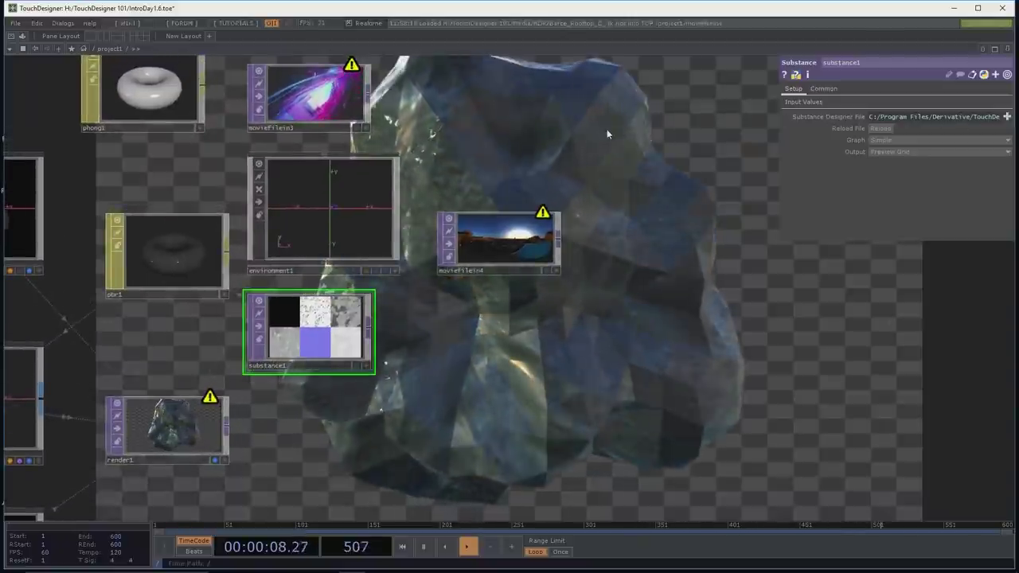
click(823, 89)
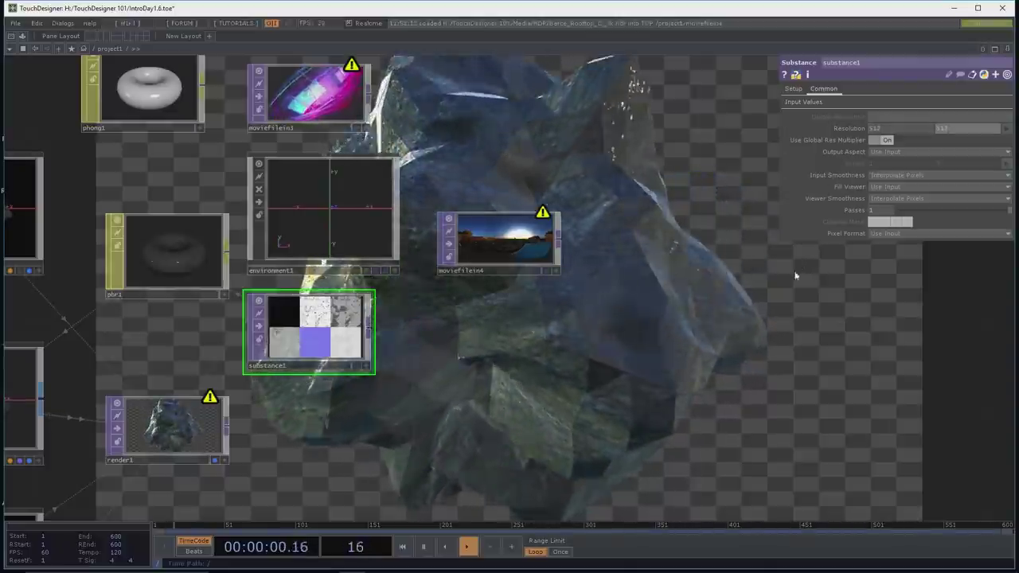
Step: Set the Roughness, Metallic and Specular Level of the pbr1 material to 1
drag(407, 414, 453, 401)
click(246, 255)
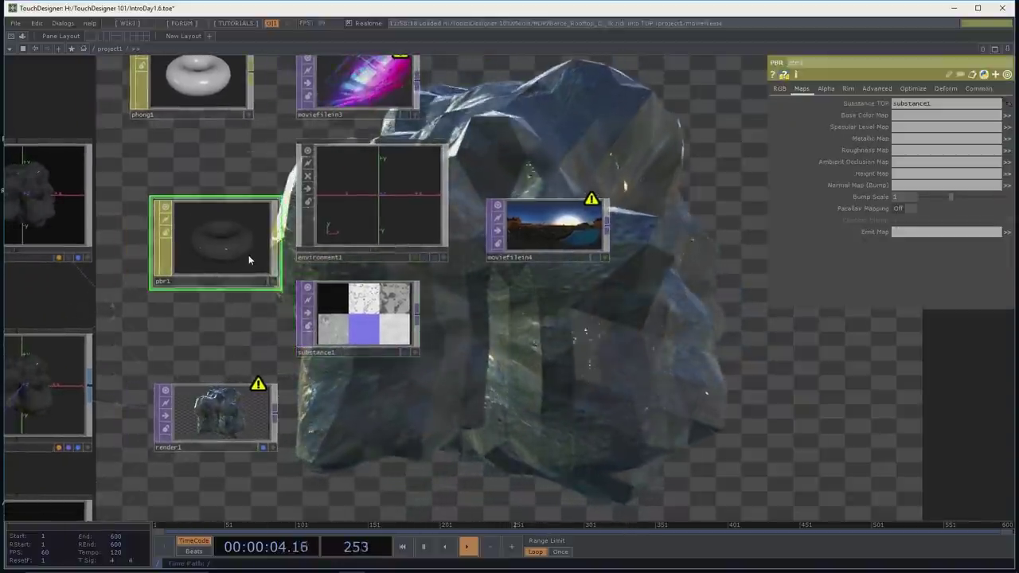
click(779, 88)
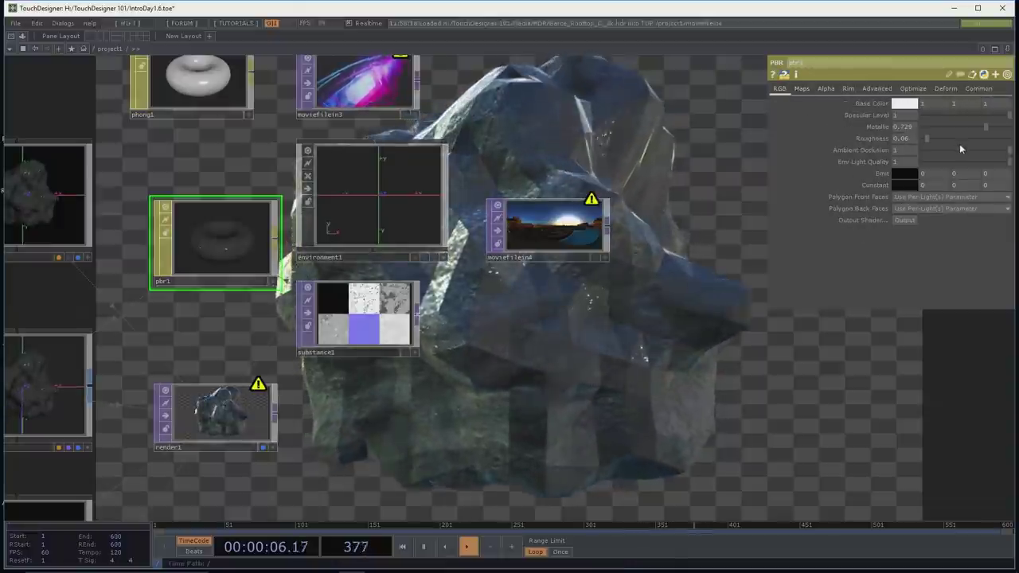
drag(959, 140, 1015, 141)
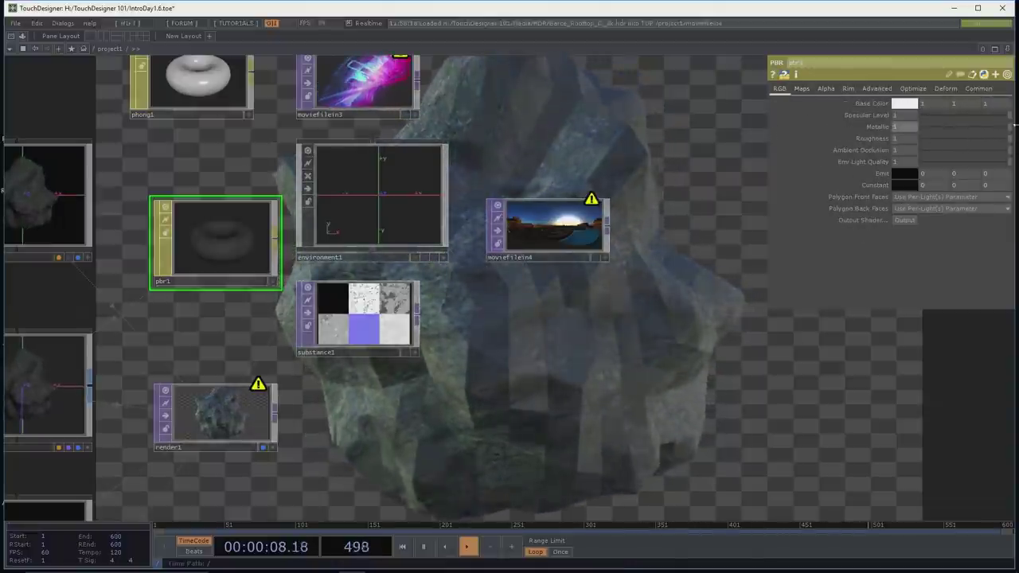
drag(667, 206, 653, 237)
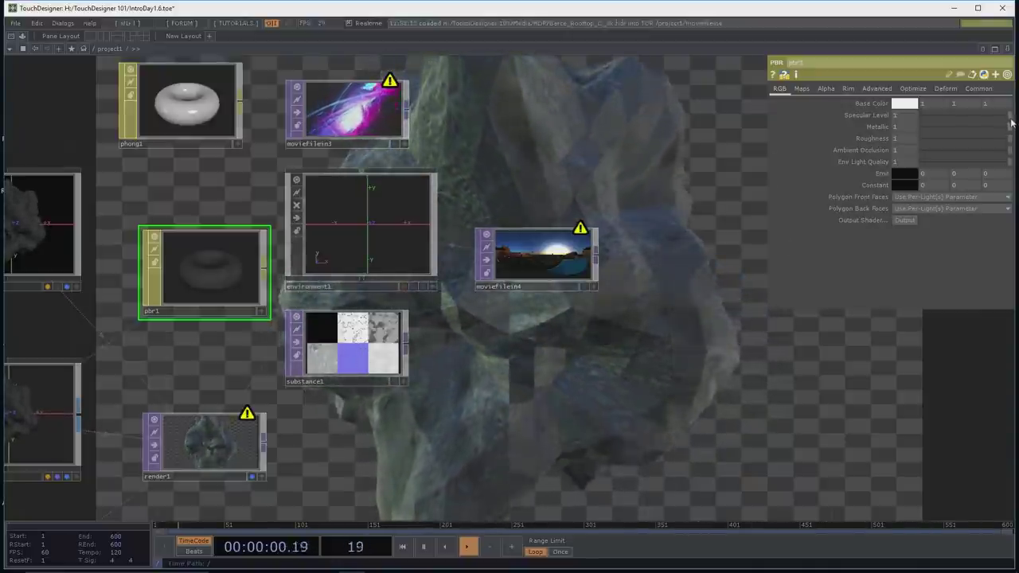
drag(1010, 119, 996, 118)
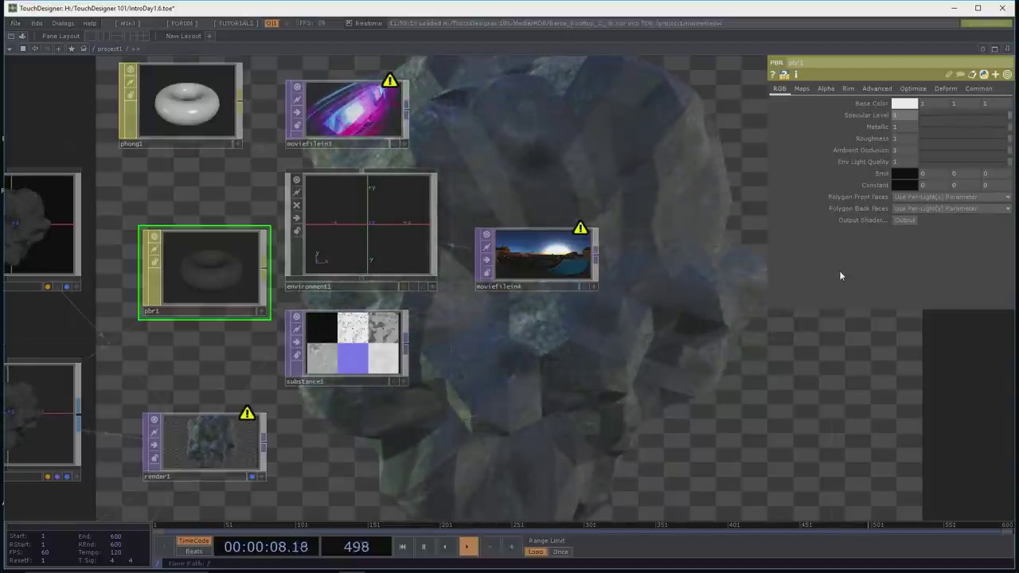
Step: Switch the Graph of substance1 from Concrete to Metal
drag(704, 355, 645, 353)
click(287, 343)
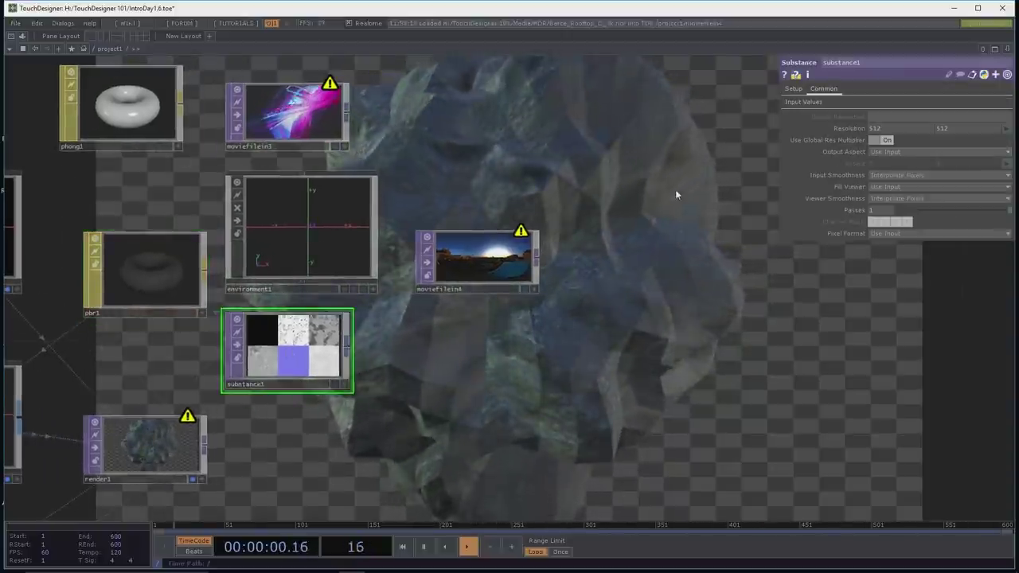
click(795, 89)
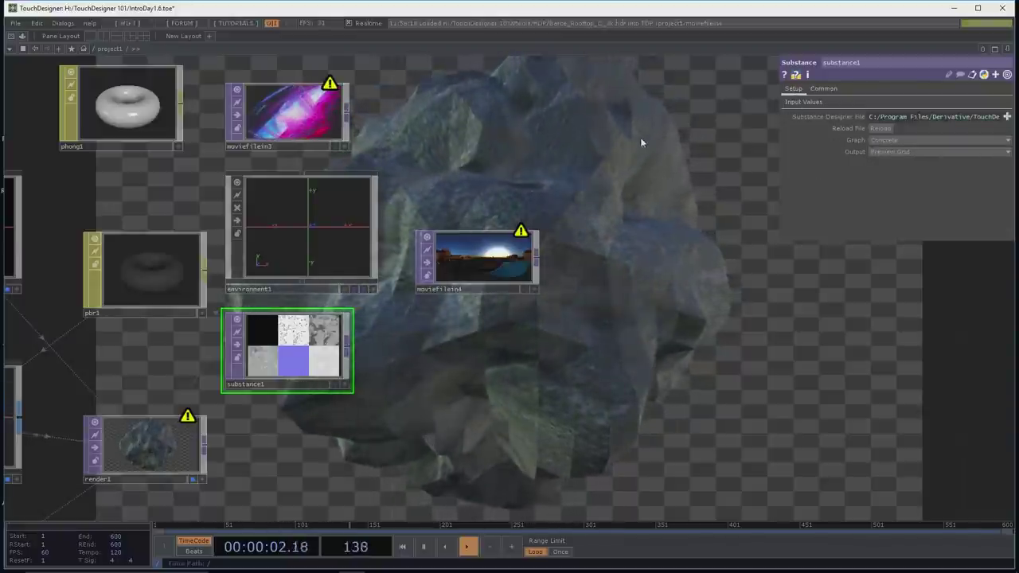
click(931, 140)
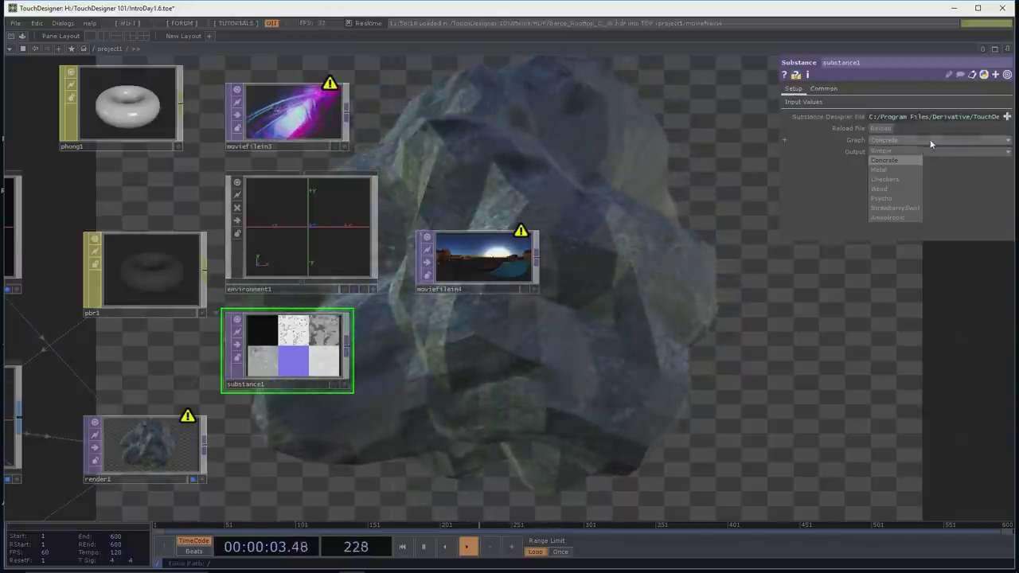
click(897, 170)
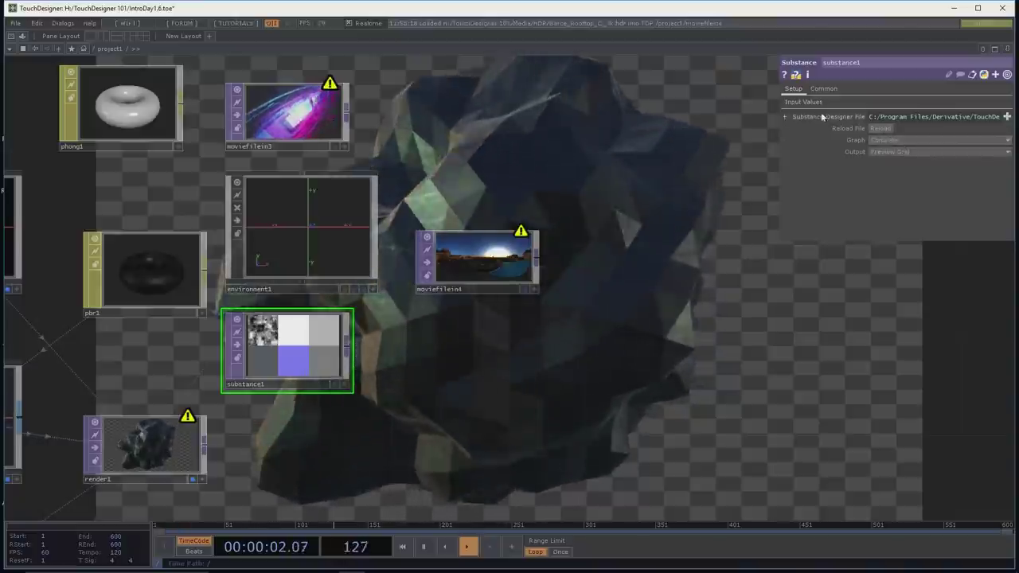
Step: Try changing the Paint amount in the input values of substance1 and reselect its Metal graph
click(804, 102)
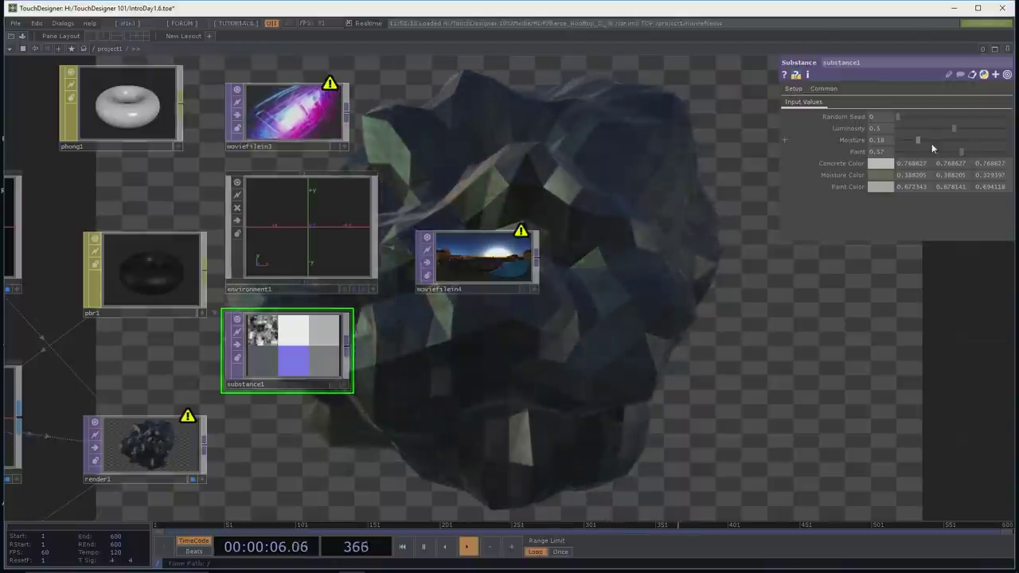
drag(947, 150, 936, 151)
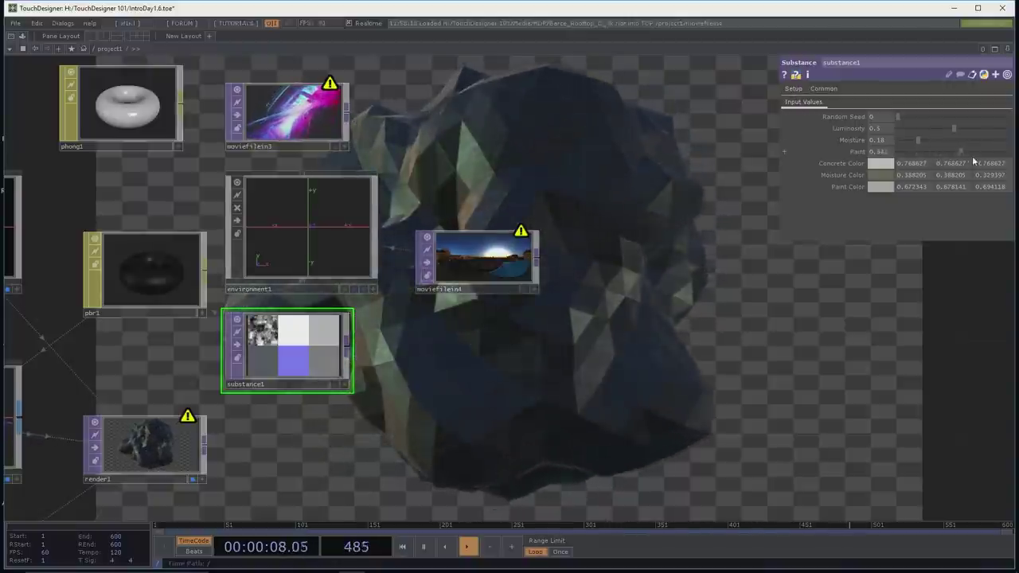
click(794, 89)
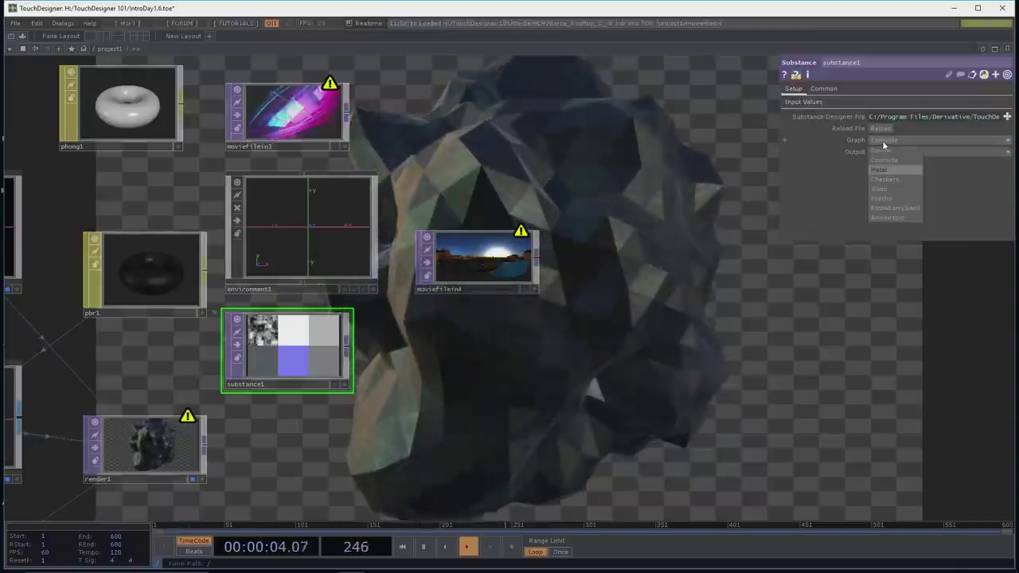
click(882, 169)
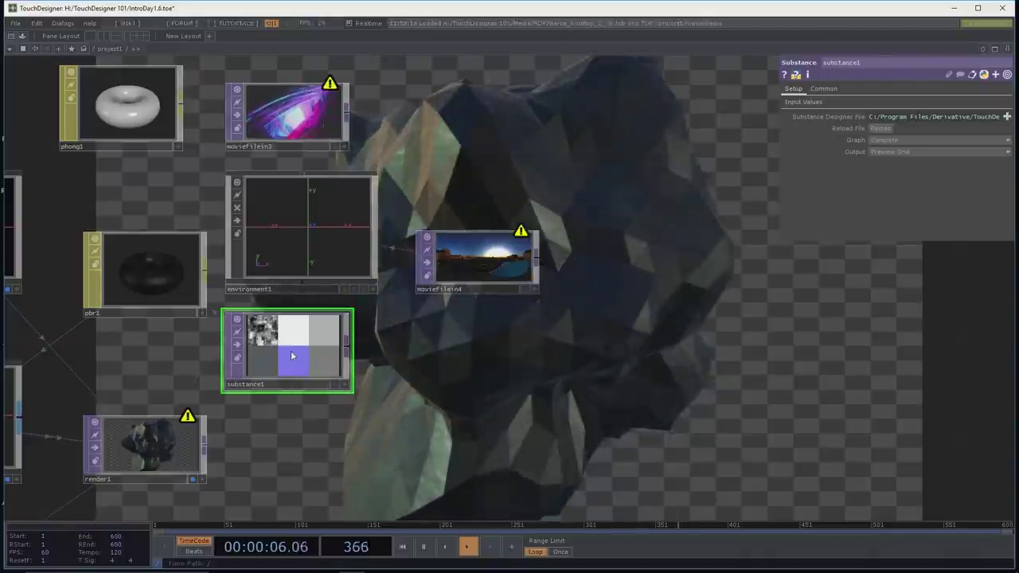
Step: Delete substance1 and place a fresh Substance TOP in the same spot
key(Delete)
key(Tab)
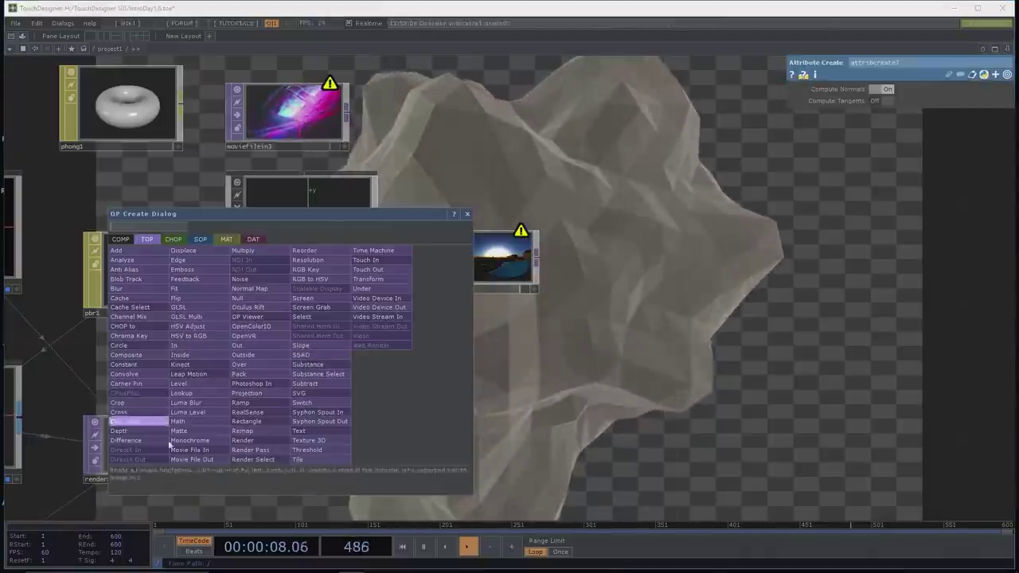
click(316, 365)
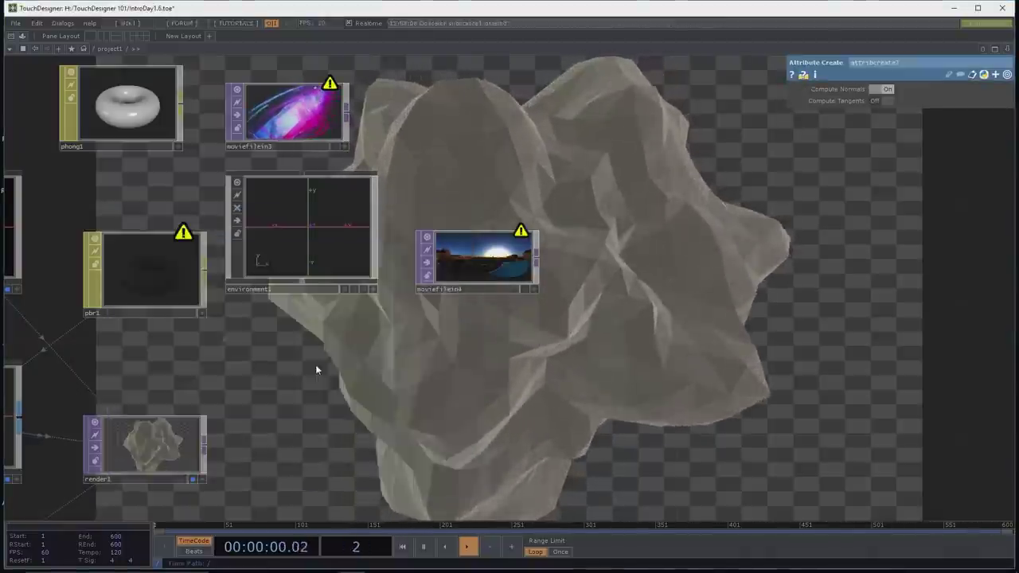
click(312, 356)
mouse_move(312, 355)
mouse_down()
mouse_move(193, 304)
mouse_move(312, 356)
mouse_up()
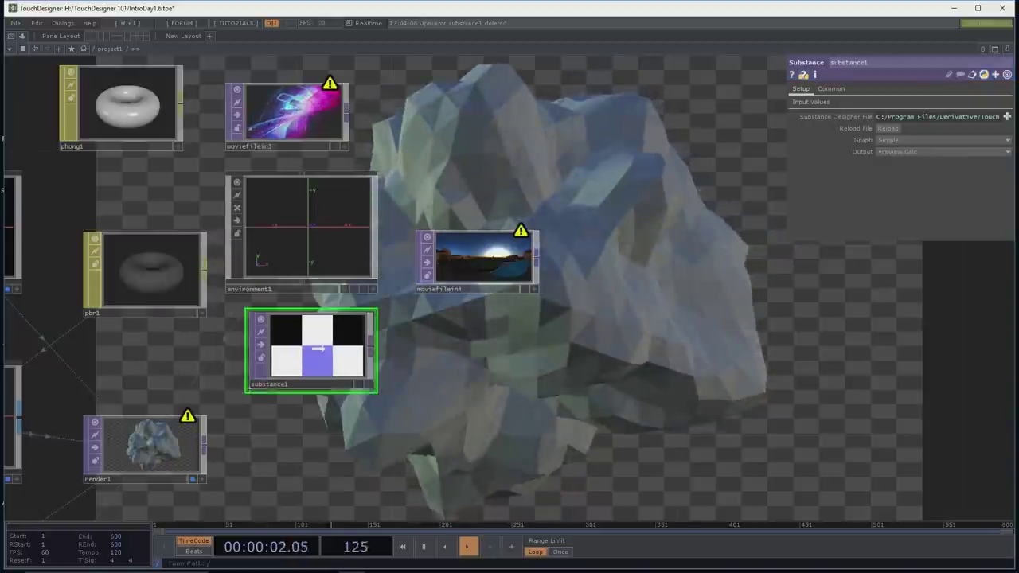
Step: Set the Graph of the new Substance TOP to Metal and check its input values
click(920, 140)
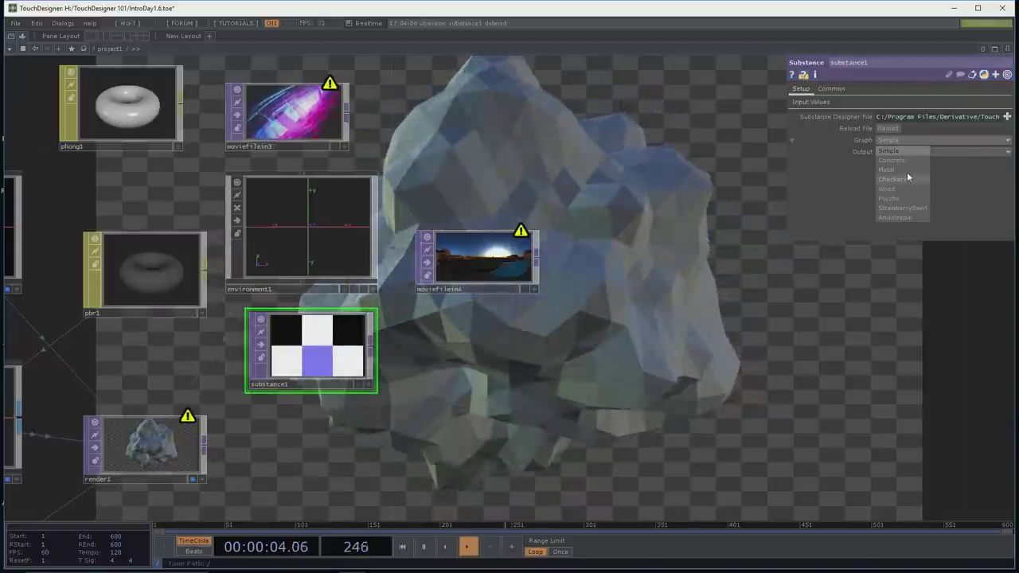
click(907, 170)
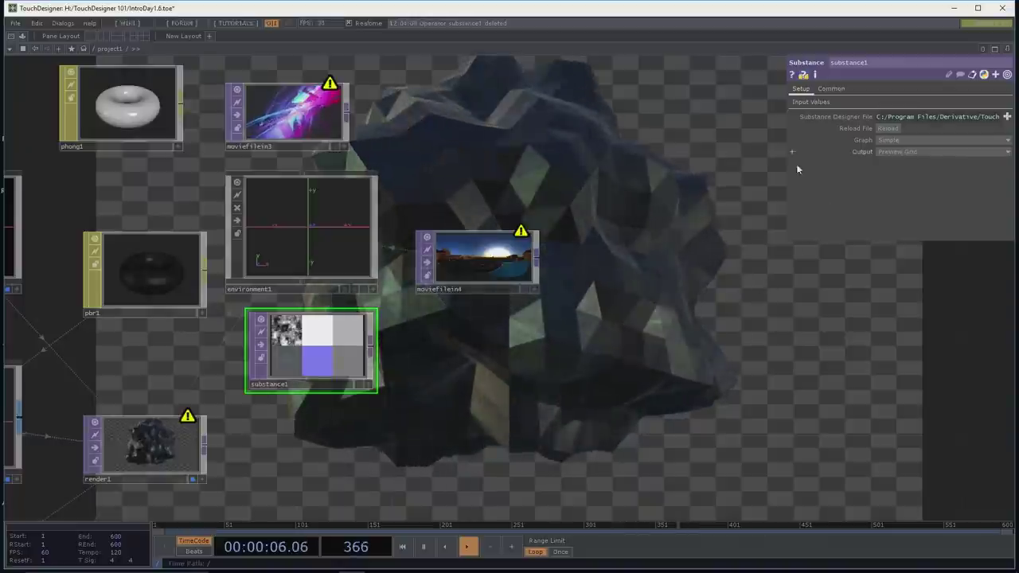
click(811, 102)
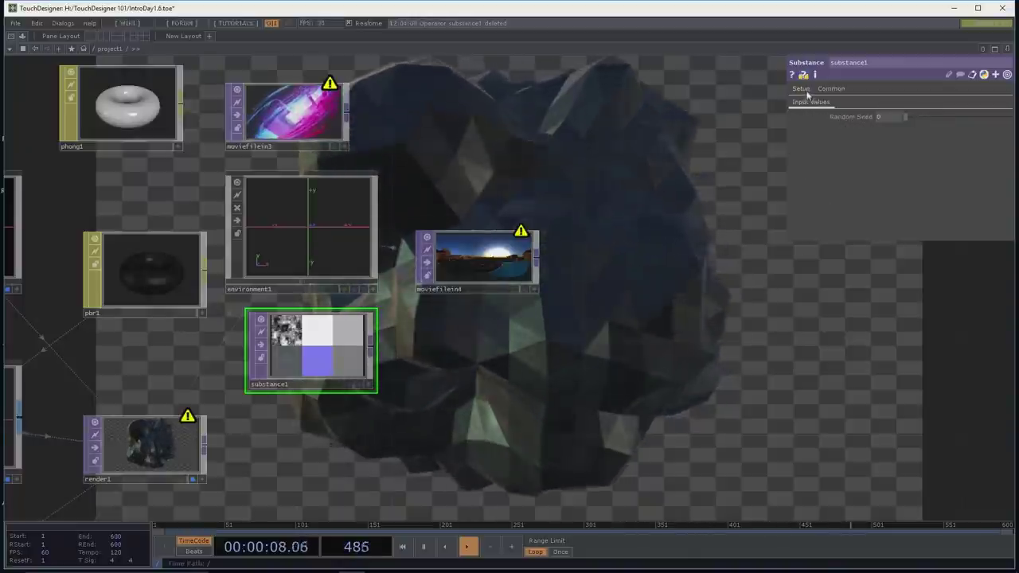
click(888, 141)
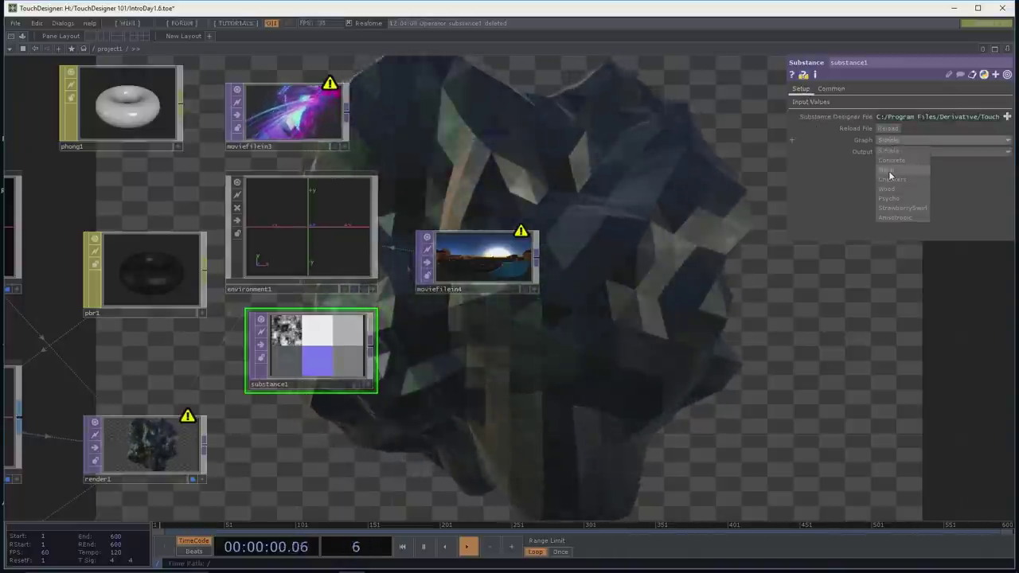
click(888, 168)
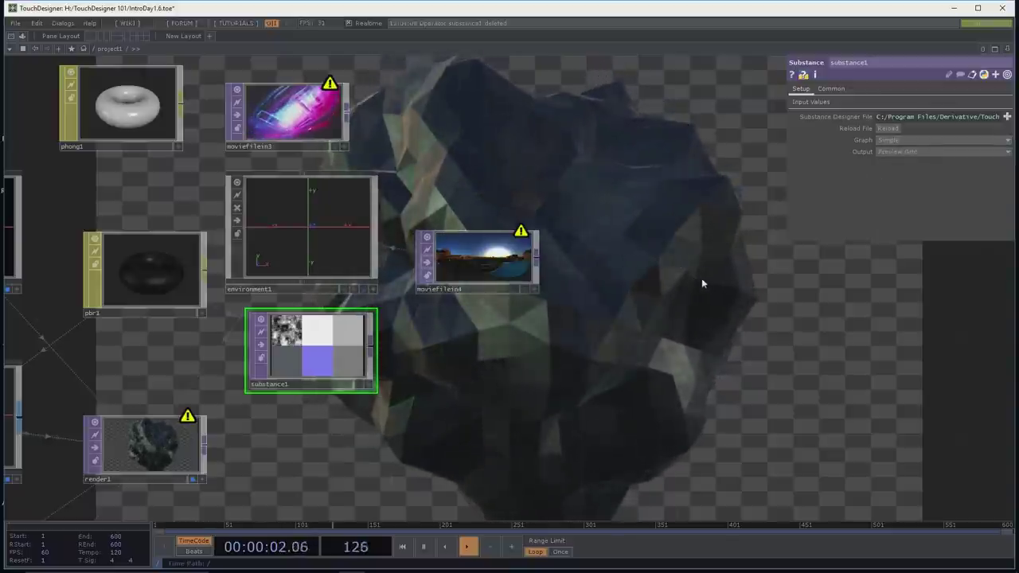
click(900, 139)
click(899, 139)
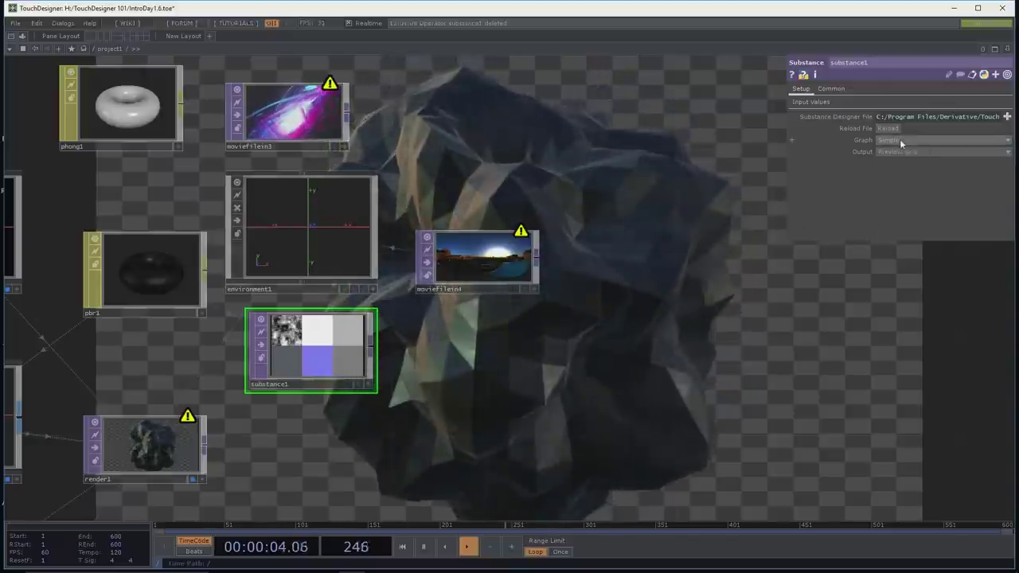
Step: Switch the Graph of substance1 to Checkers, widen its parameter window and check the preset's input values
click(897, 141)
click(897, 180)
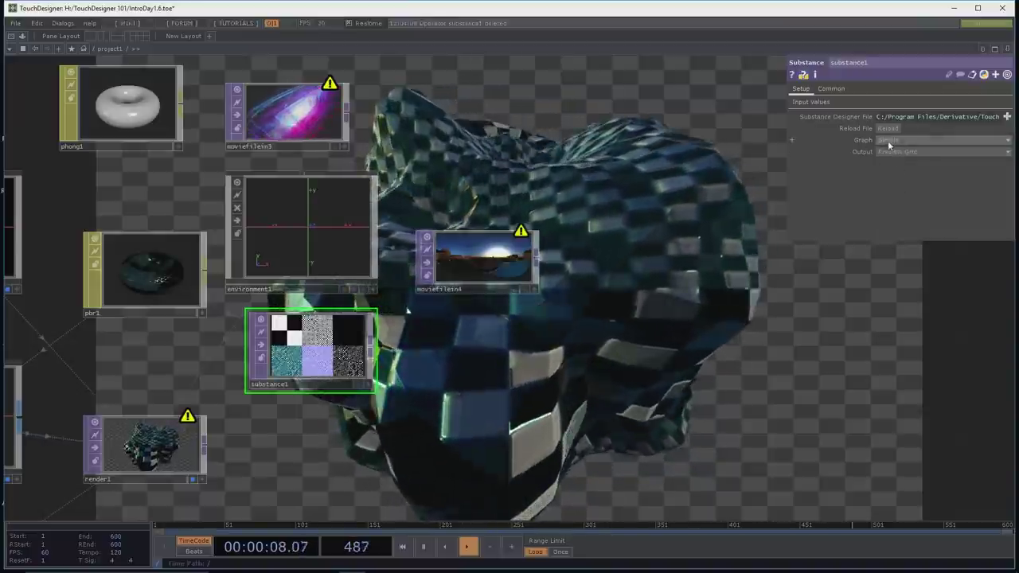
drag(788, 164, 727, 168)
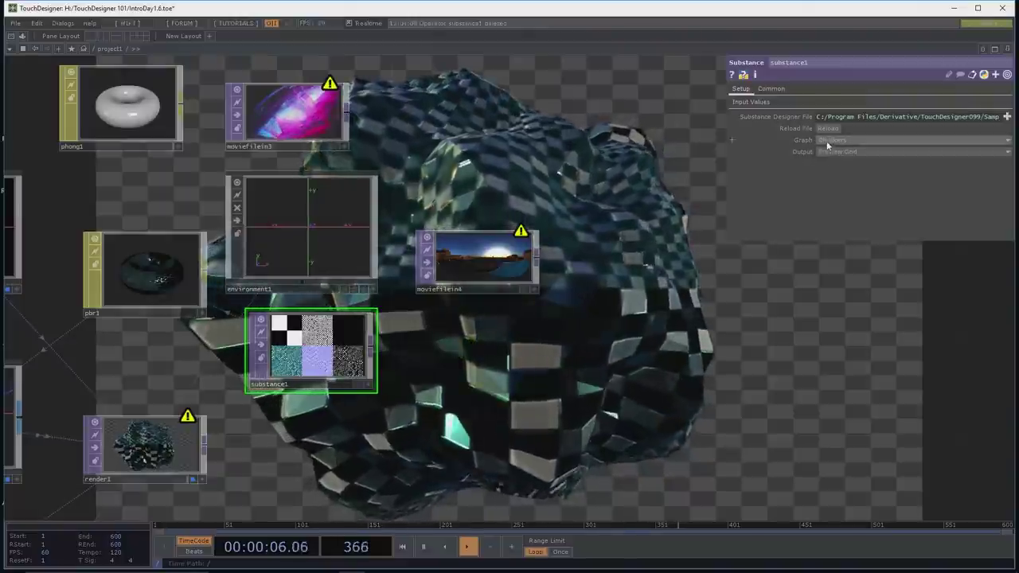
click(751, 104)
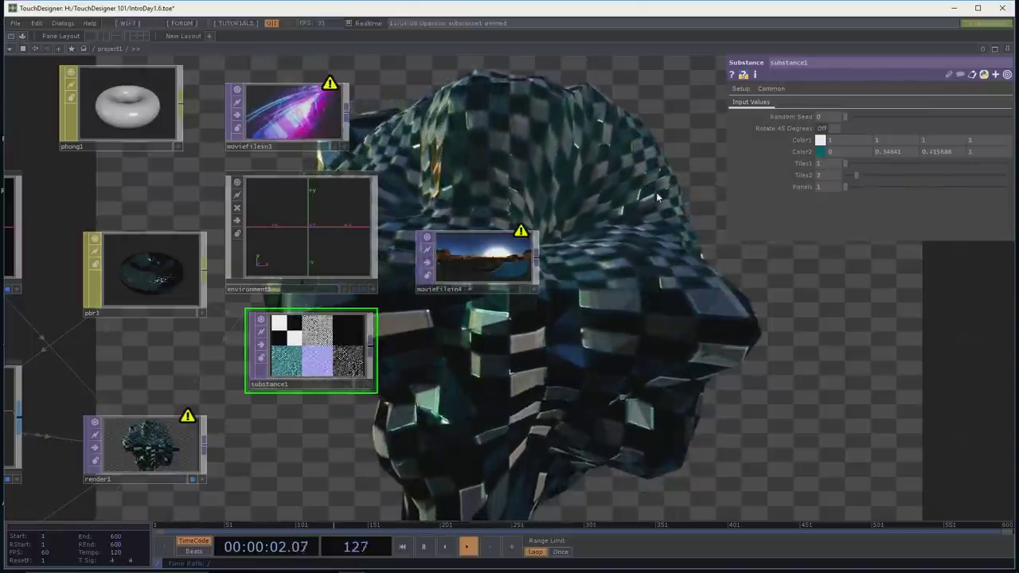
Step: Set the Graph of substance1 back to Metal and display its input values
click(741, 88)
click(832, 141)
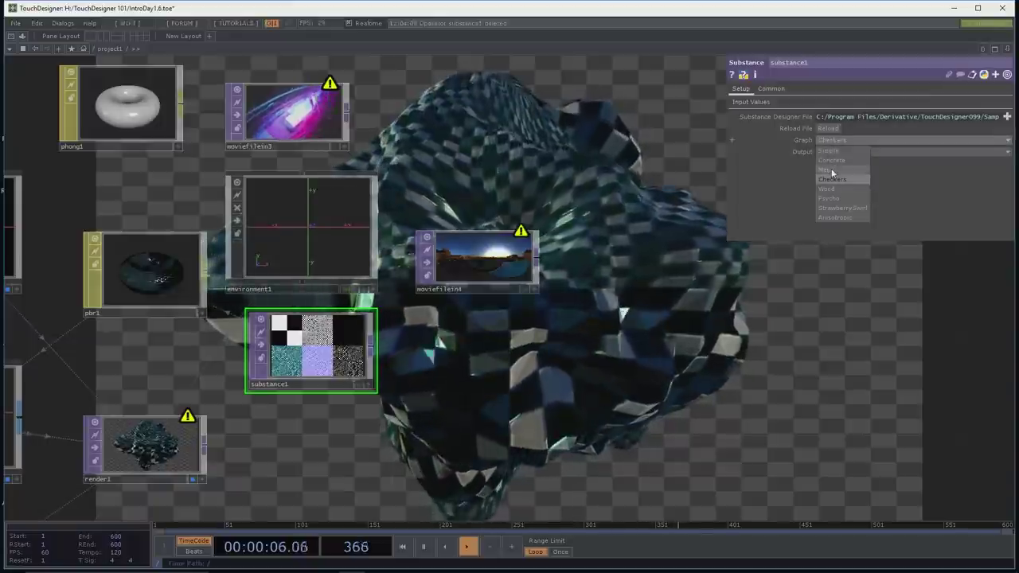
click(833, 176)
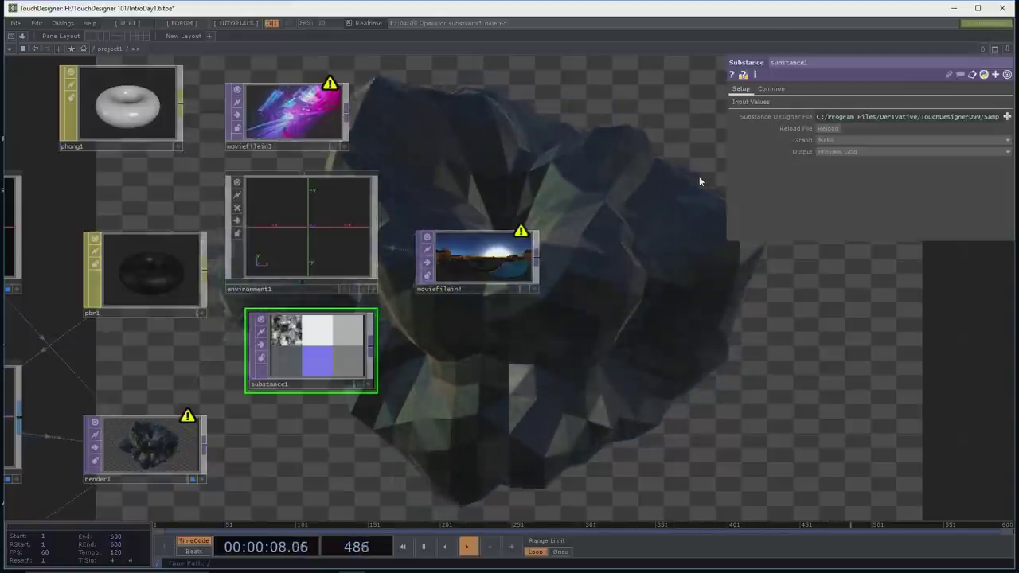
click(754, 102)
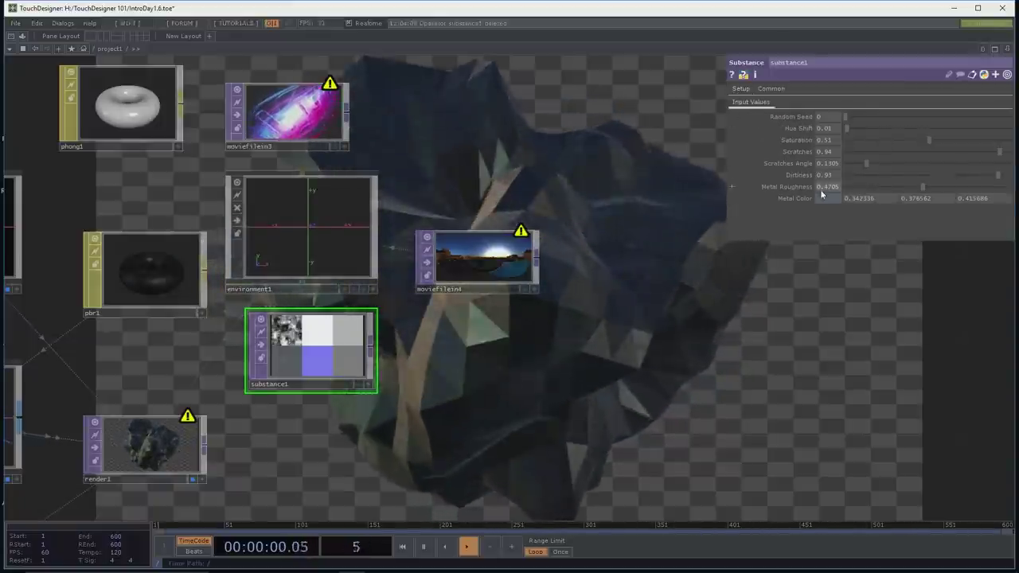
Step: Lower the Dirtiness of substance1 to 0.119 and its Metal Roughness to 0.183
drag(578, 323, 706, 305)
drag(983, 177, 864, 176)
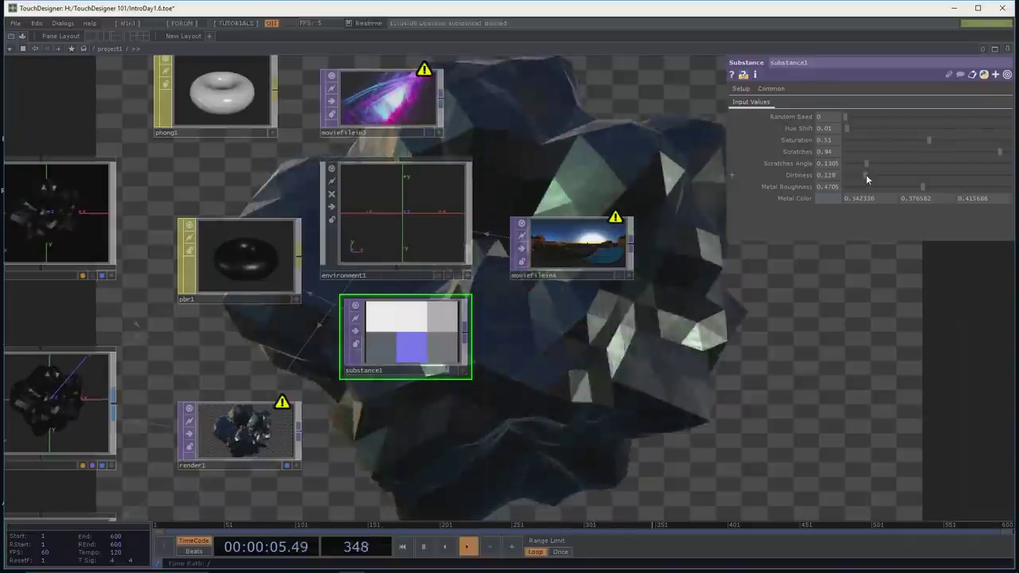
click(976, 186)
drag(959, 188, 875, 189)
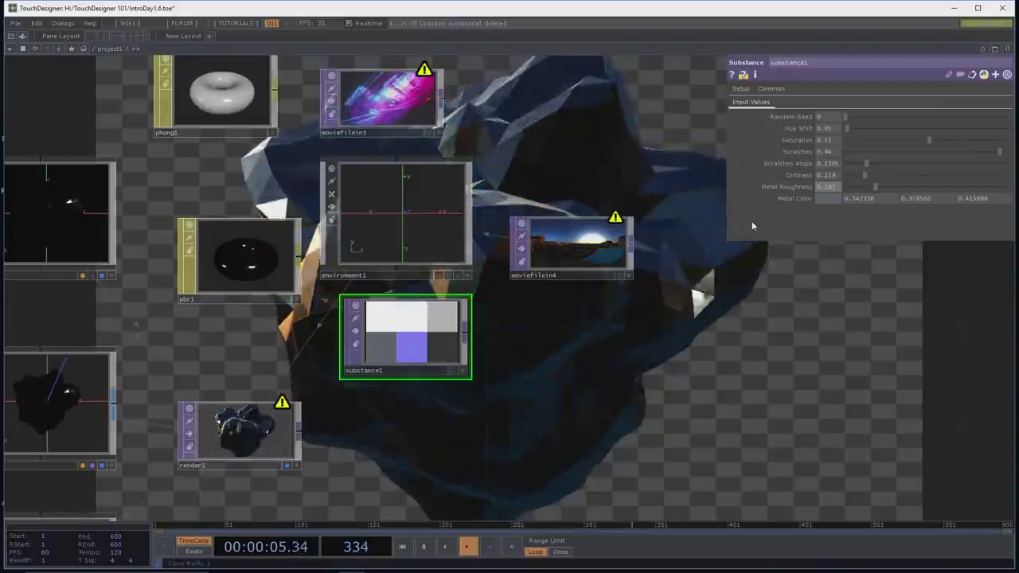
drag(740, 263, 711, 249)
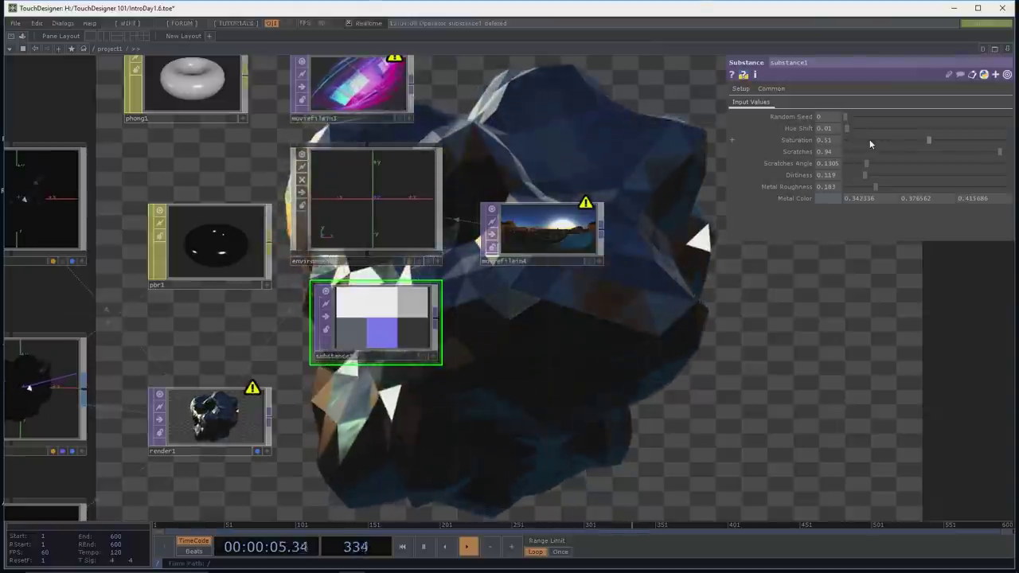
drag(635, 385, 637, 375)
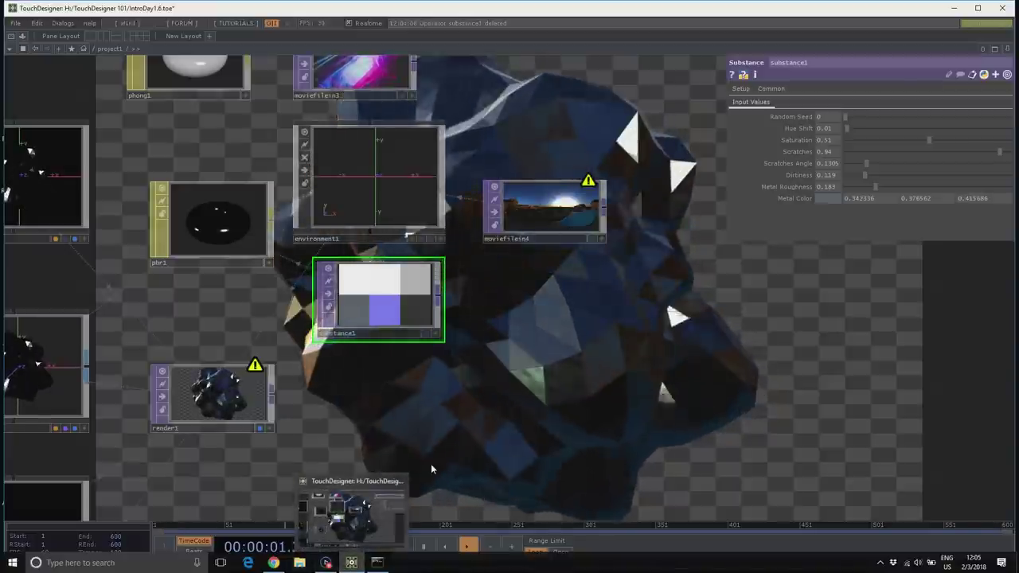
Step: Switch to Chrome, search the web for "substance designer" in a new tab and open the Allegorithmic product page
click(274, 563)
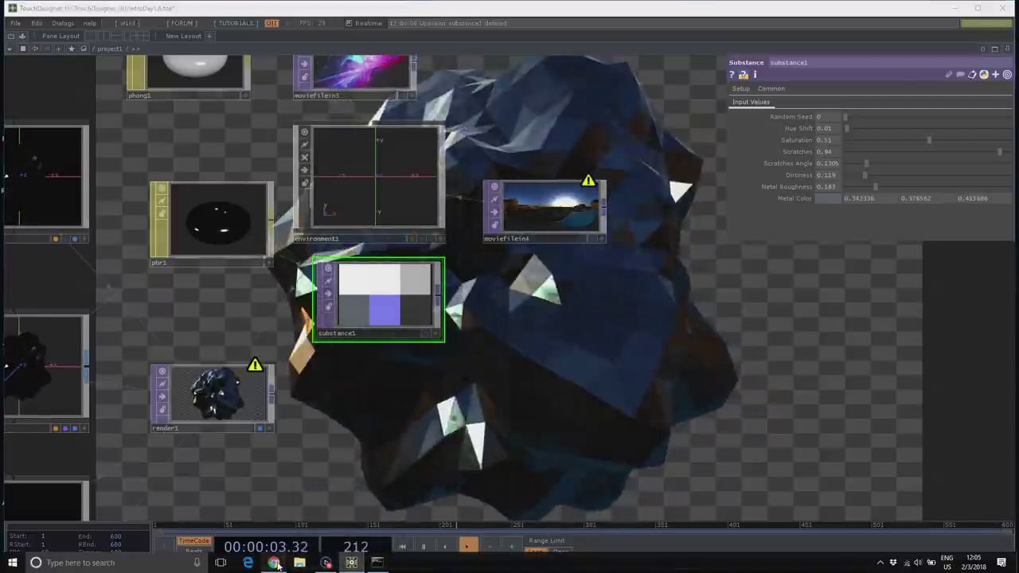
click(924, 19)
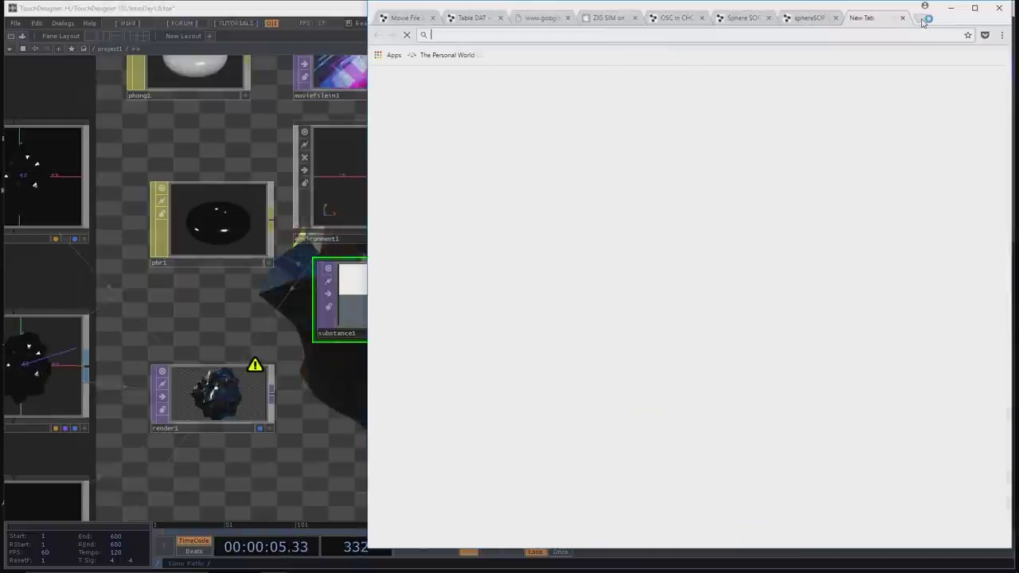
text(subst)
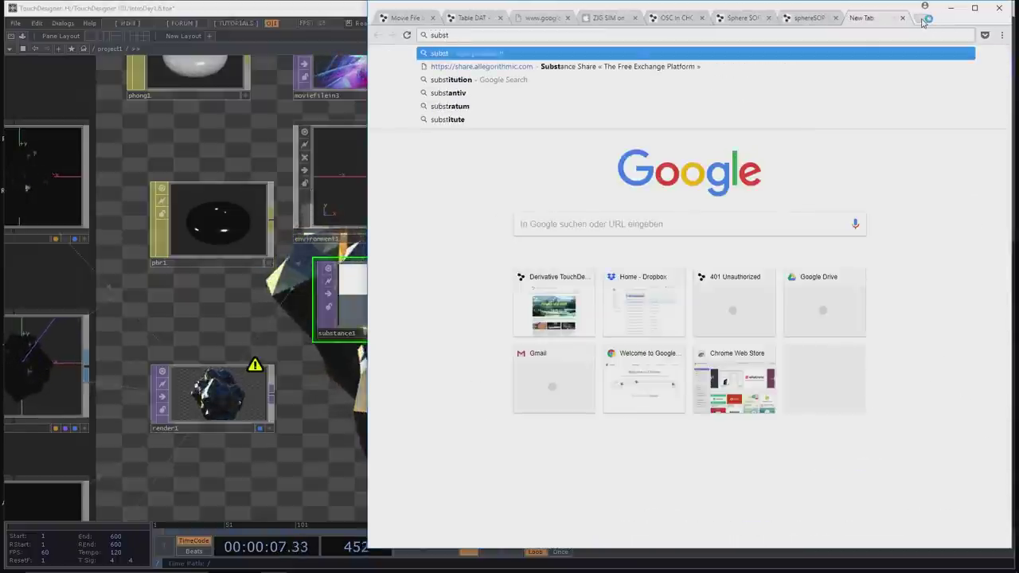
text(ance designer)
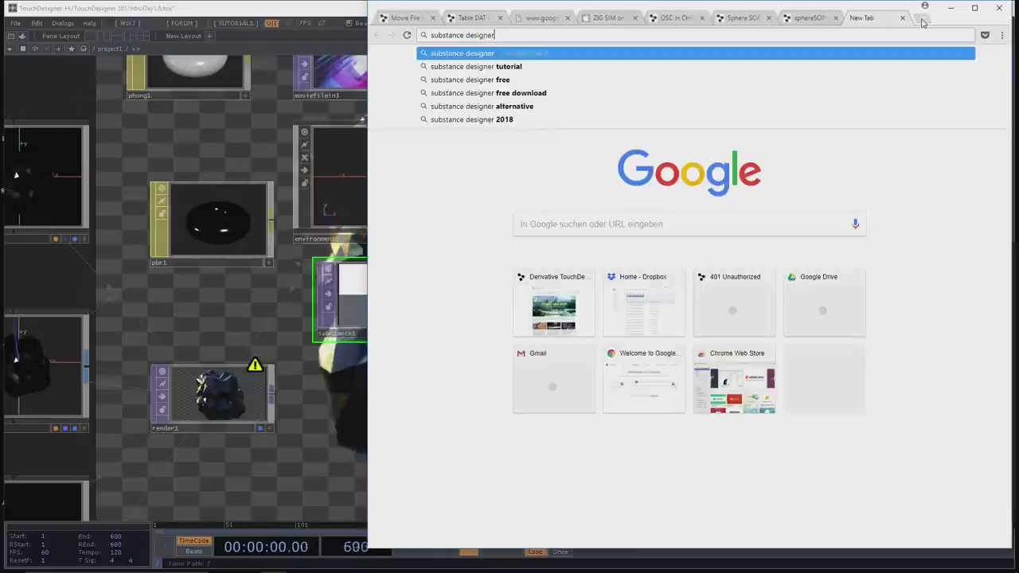
key(Return)
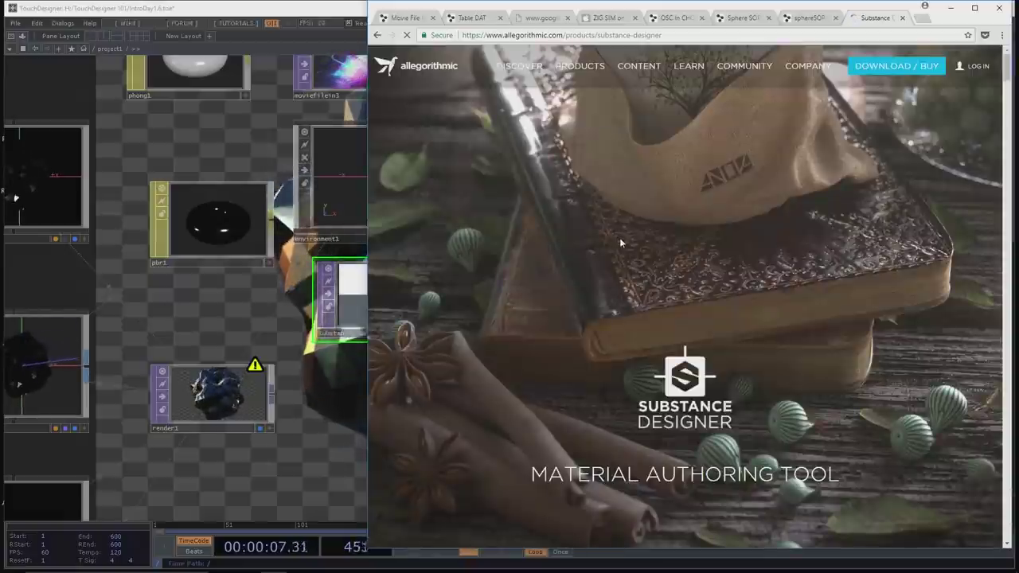
Step: Examine the Material Authoring section of the Substance Designer page, including its software screenshot, and return to TouchDesigner
scroll(620, 261, down, 5)
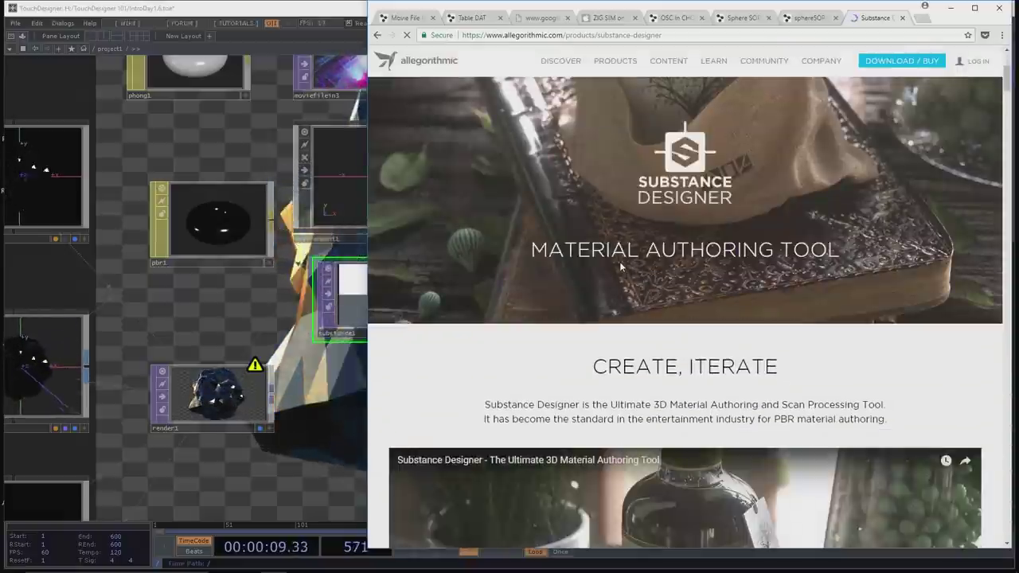
scroll(620, 269, down, 2)
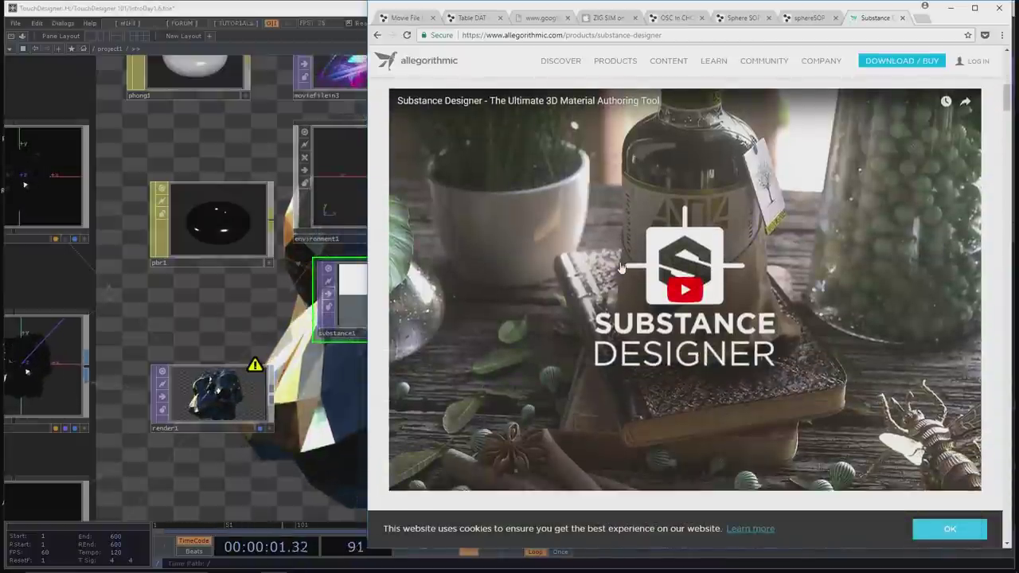
scroll(621, 268, down, 5)
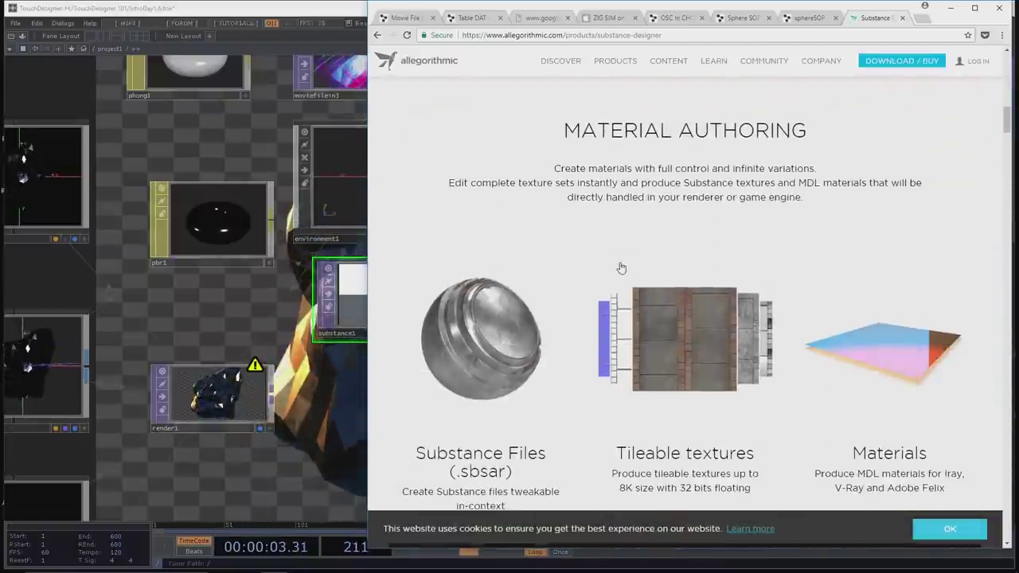
scroll(622, 269, down, 2)
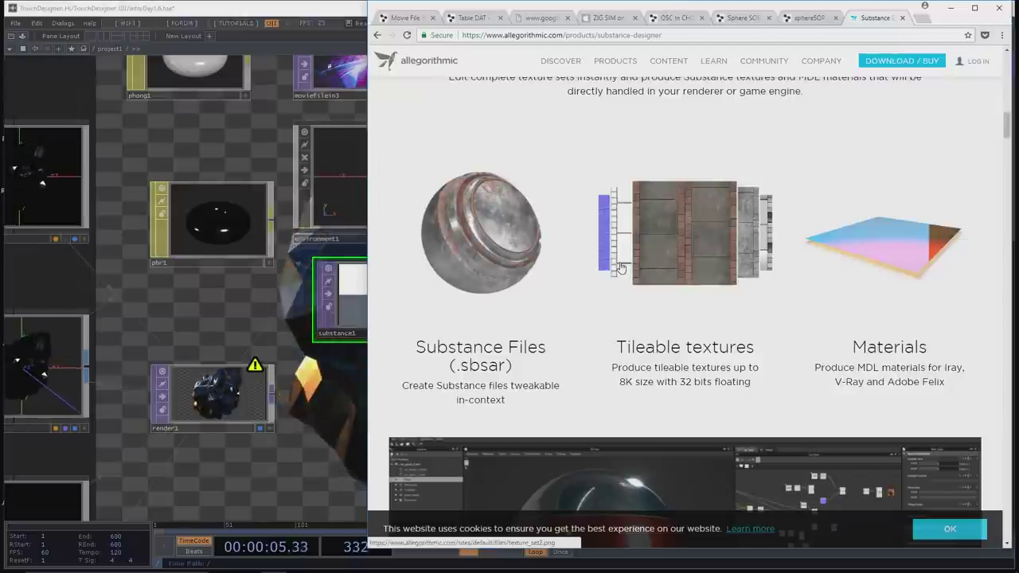
scroll(621, 268, down, 3)
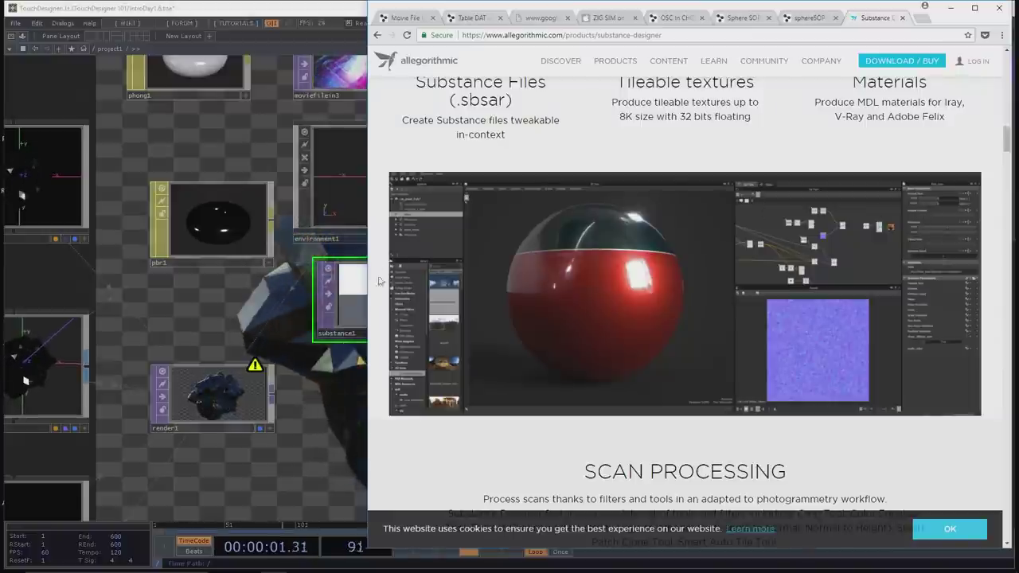
key(alt+Tab)
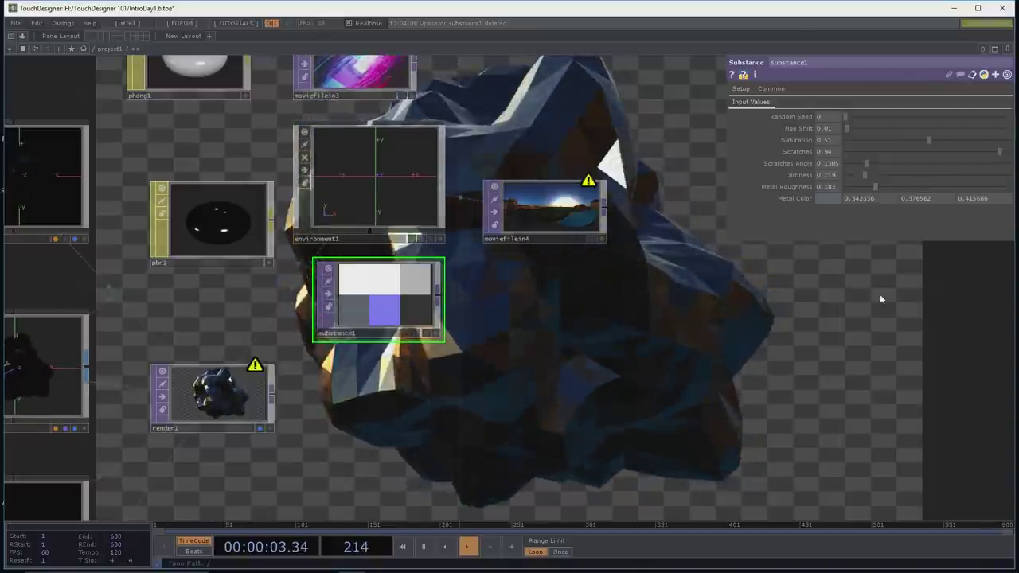
Step: Return to Chrome, open the Substance Source page of the Allegorithmic site and log in to the account
mouse_move(285, 566)
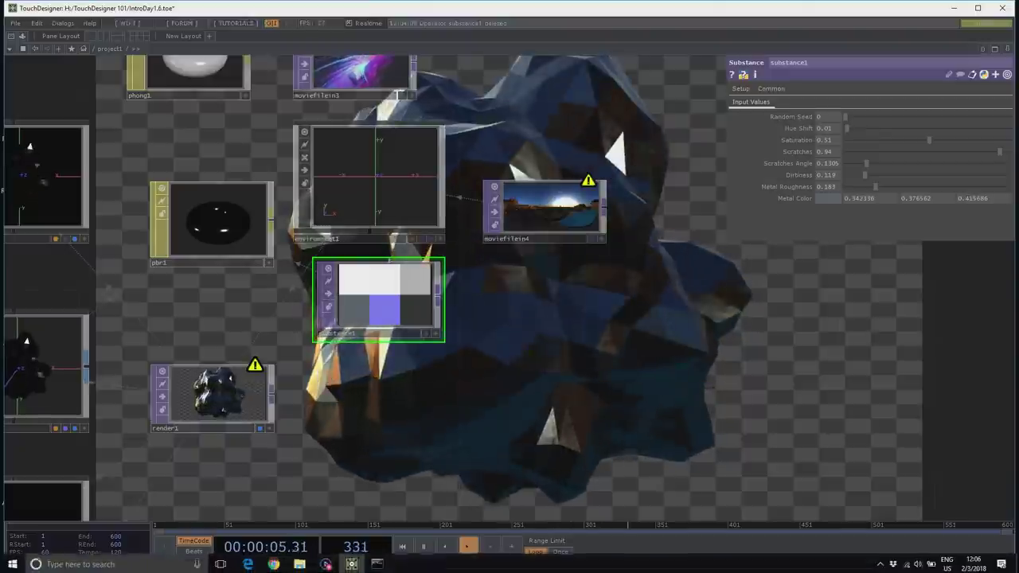
click(274, 563)
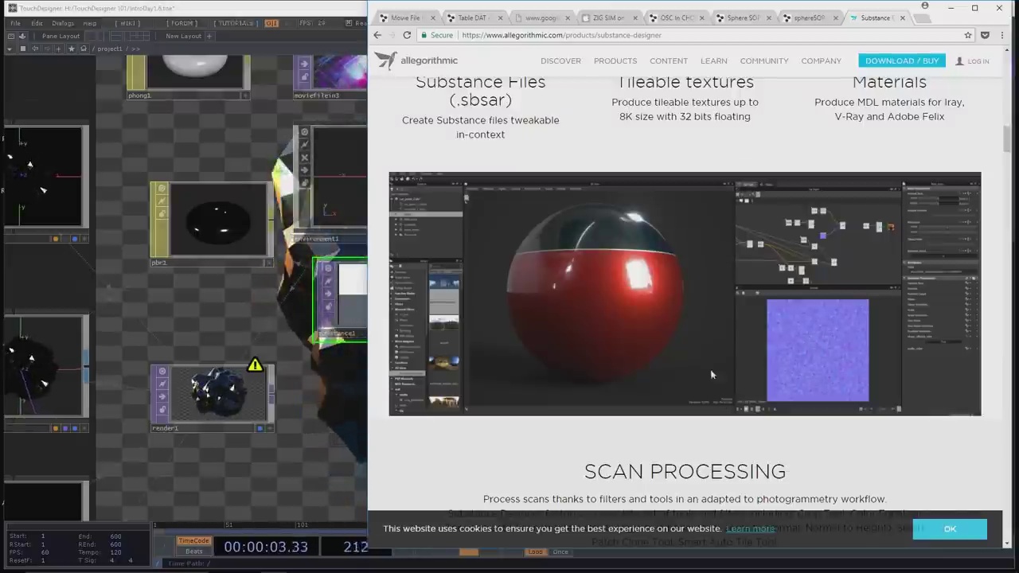
scroll(722, 390, up, 8)
mouse_move(660, 65)
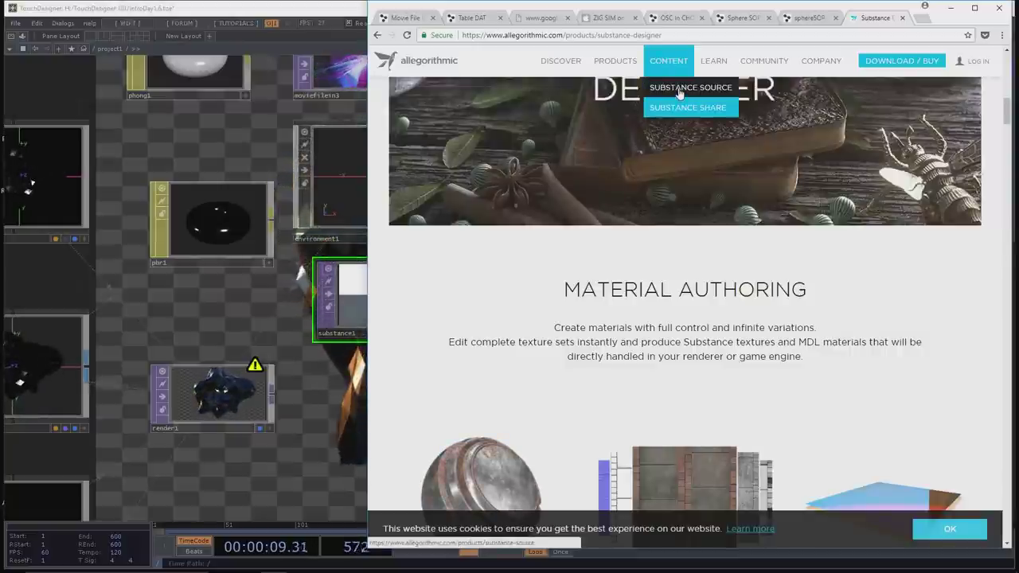
click(679, 94)
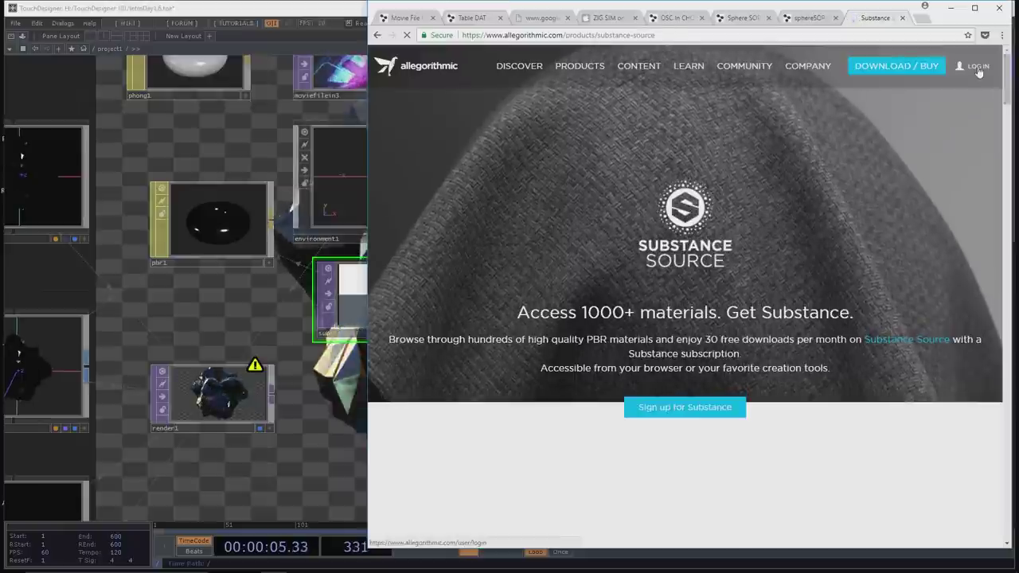
click(977, 67)
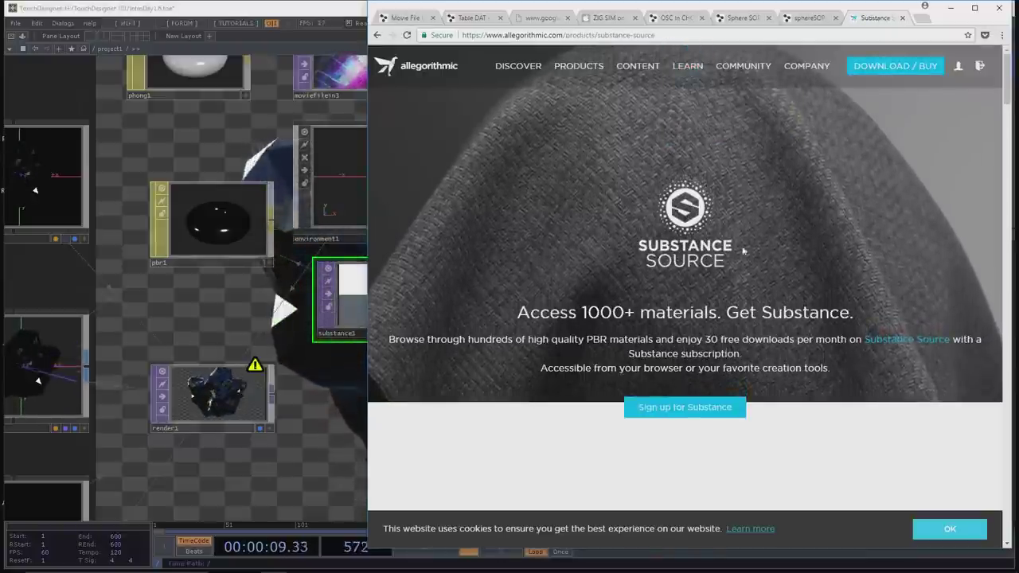
Step: Open the Substance Source library and browse through its Free Assets
click(874, 341)
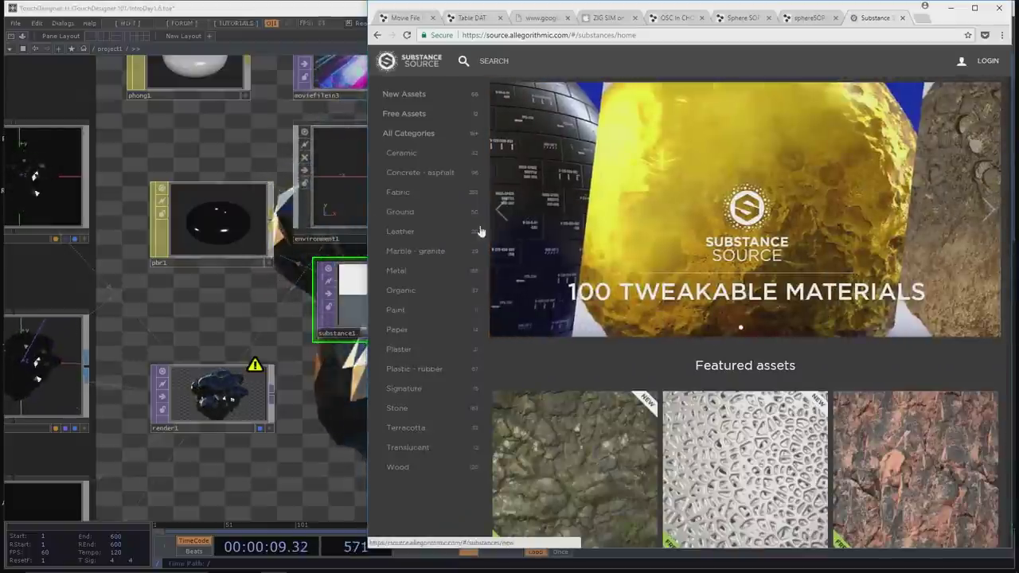
click(418, 115)
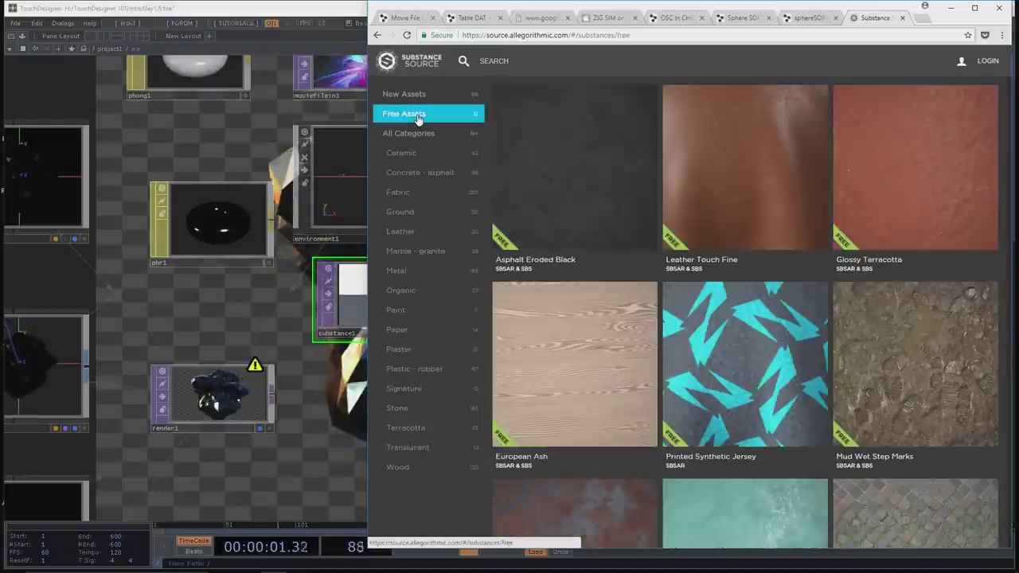
scroll(696, 238, down, 1)
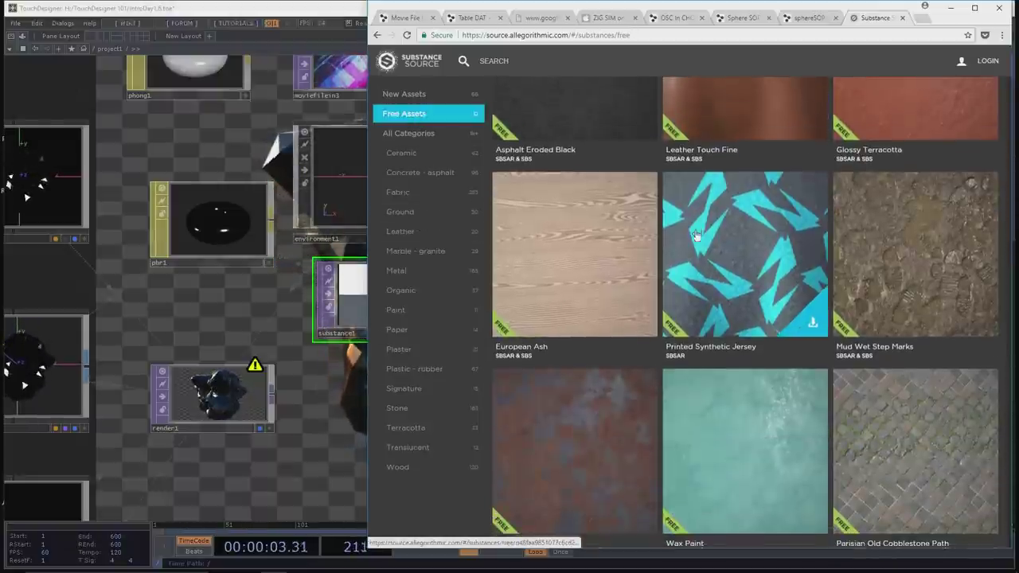
scroll(696, 237, down, 2)
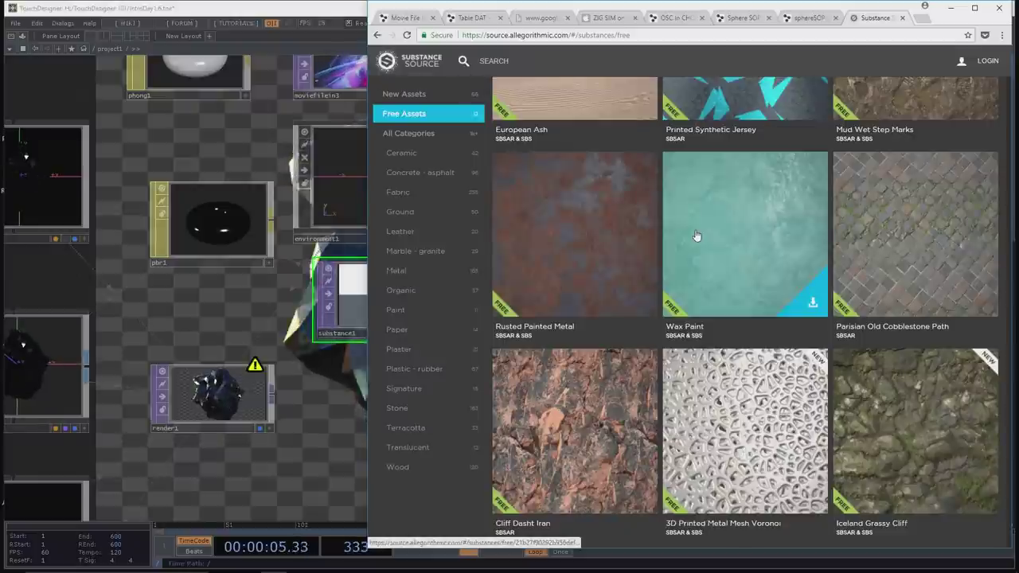
scroll(696, 237, up, 3)
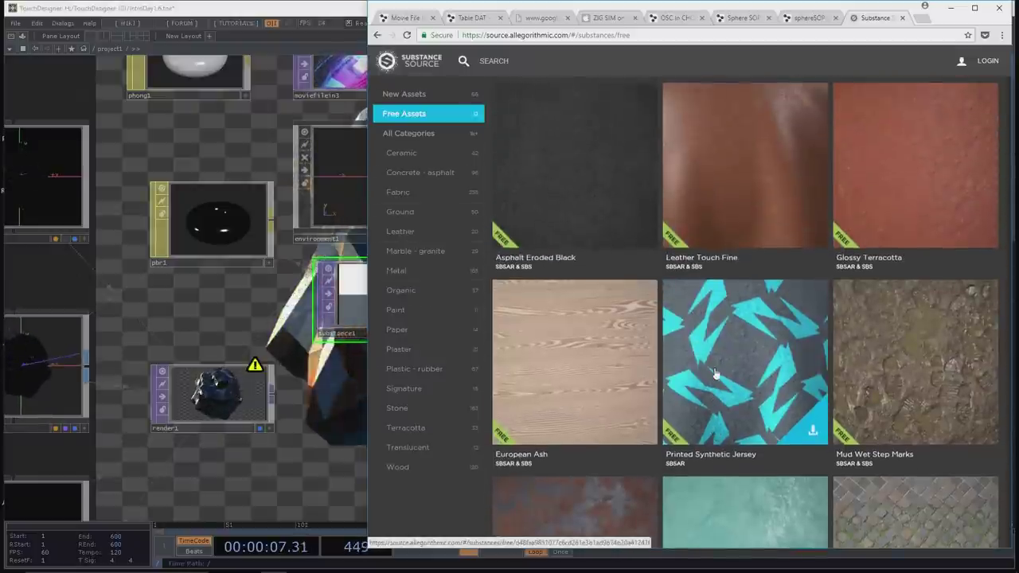
scroll(715, 374, down, 3)
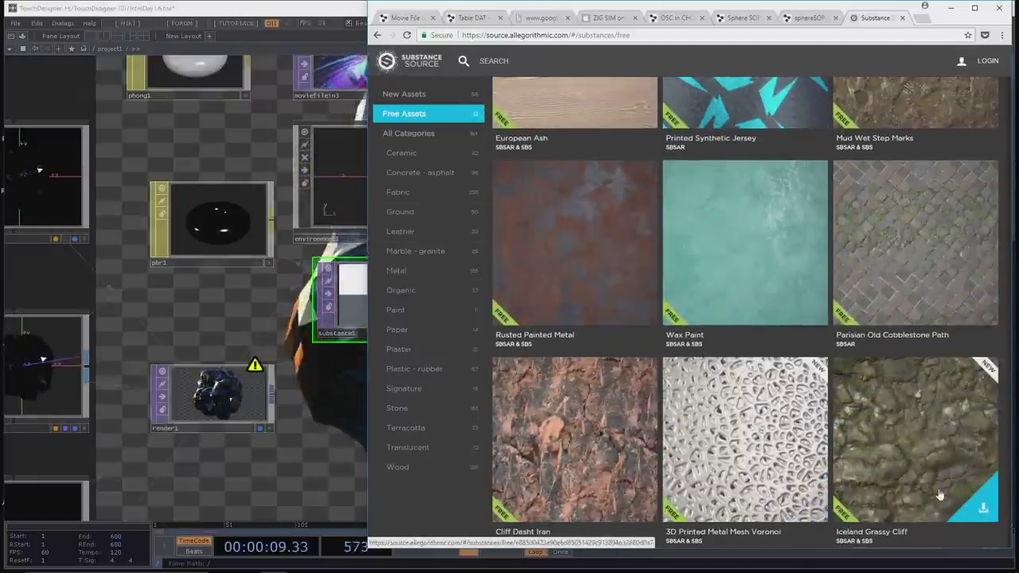
Step: Request the Iceland Grassy Cliff download and log in to Substance Source with the saved account e-mail and password
click(972, 504)
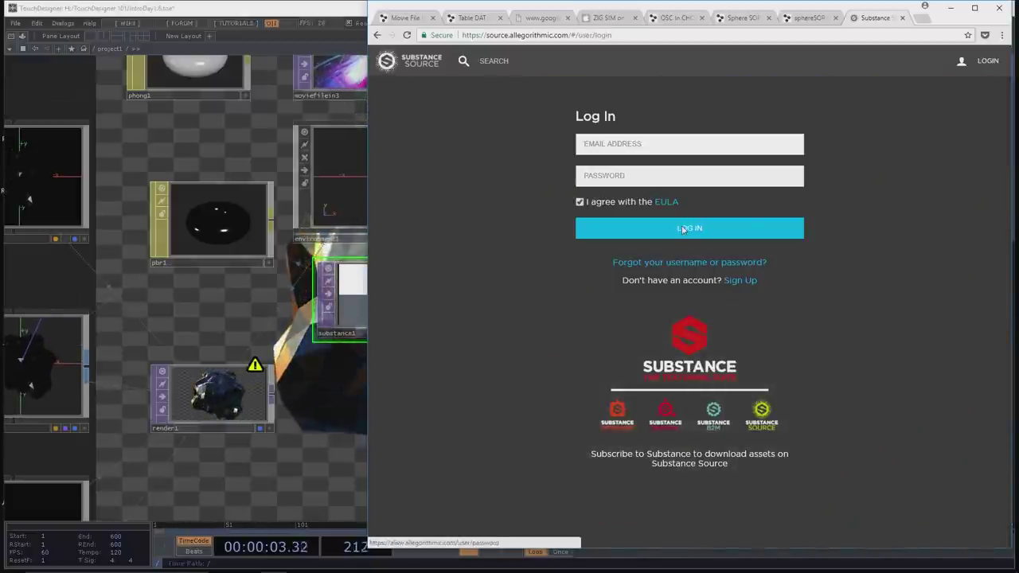
click(628, 148)
click(628, 166)
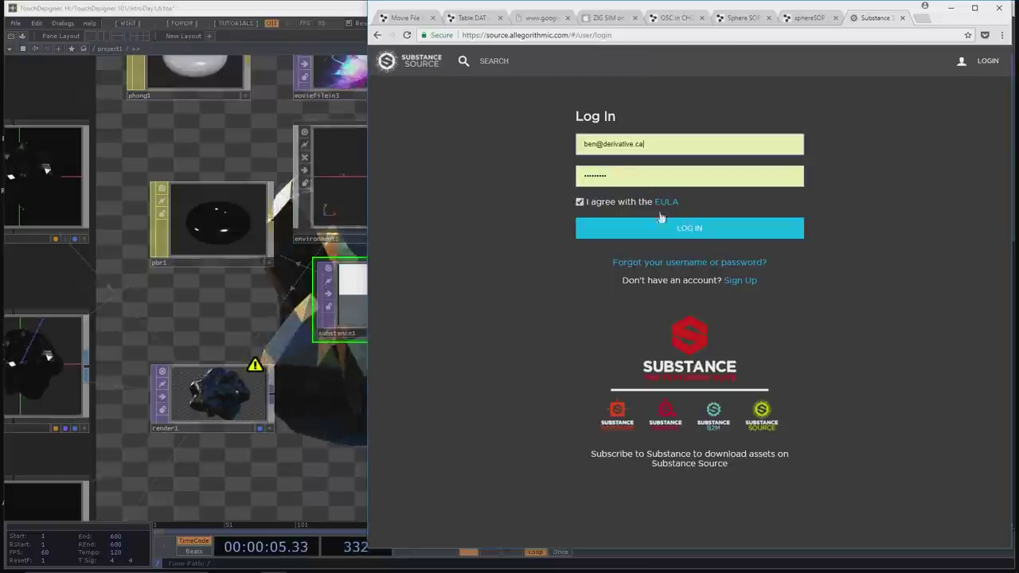
click(684, 229)
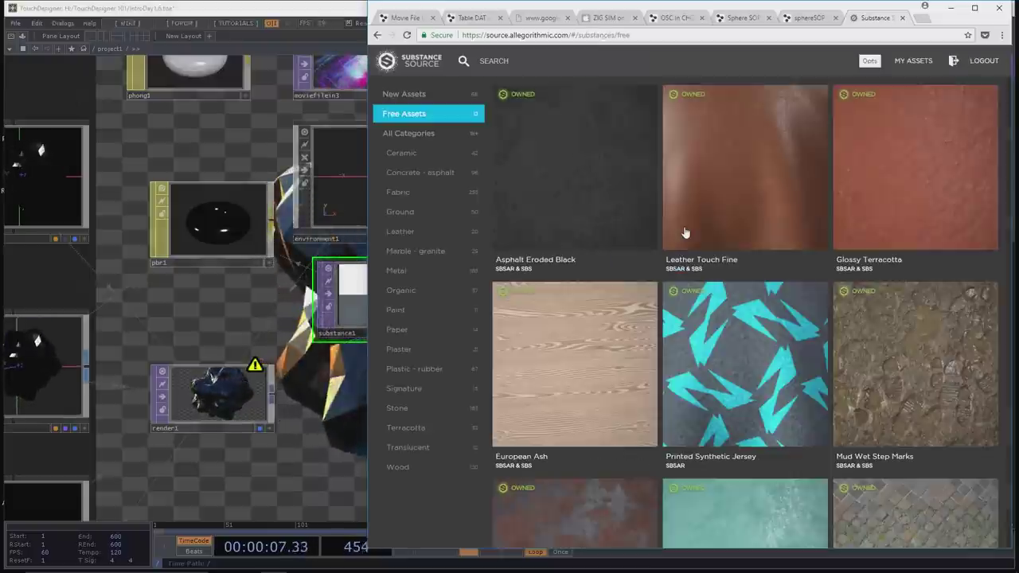
Step: Download the Iceland Grassy Cliff substance from the Free Assets and show the downloaded file in its folder
scroll(971, 388, down, 3)
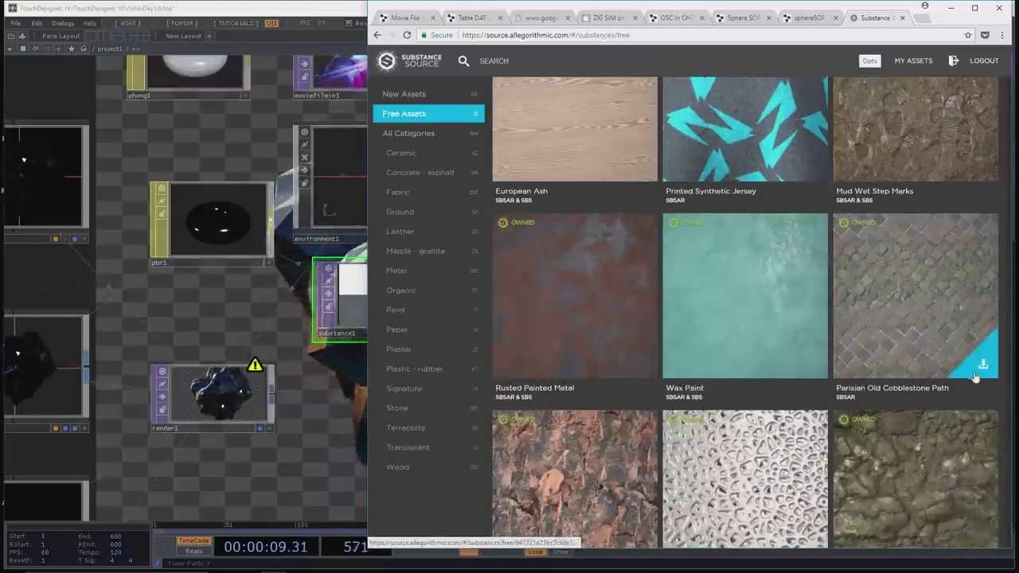
click(965, 489)
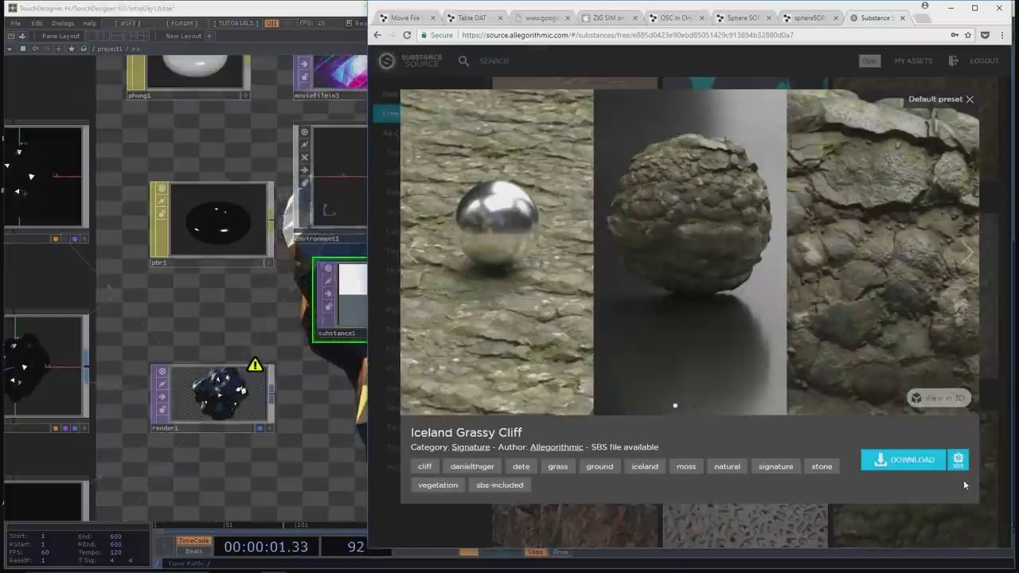
click(924, 462)
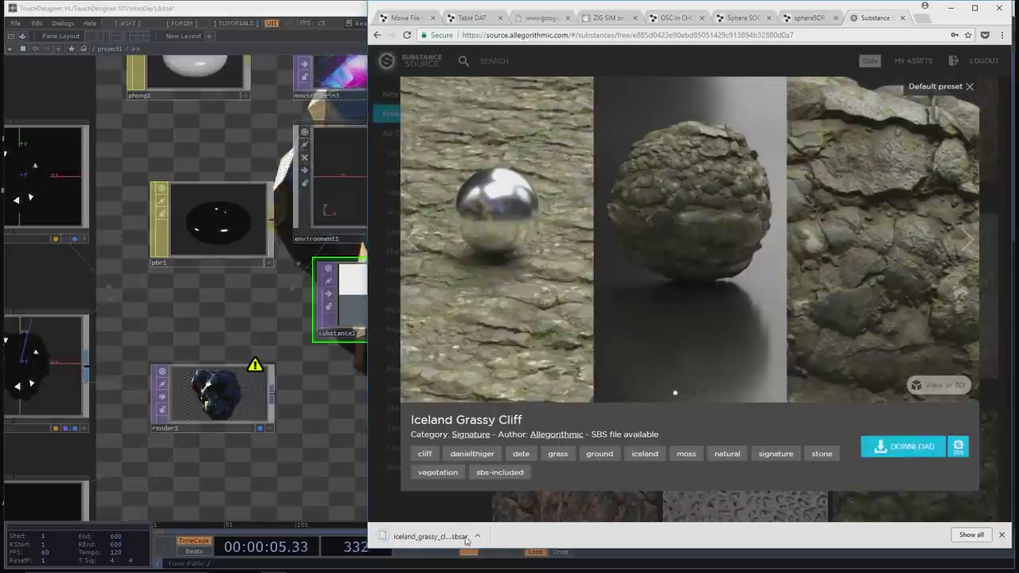
click(478, 537)
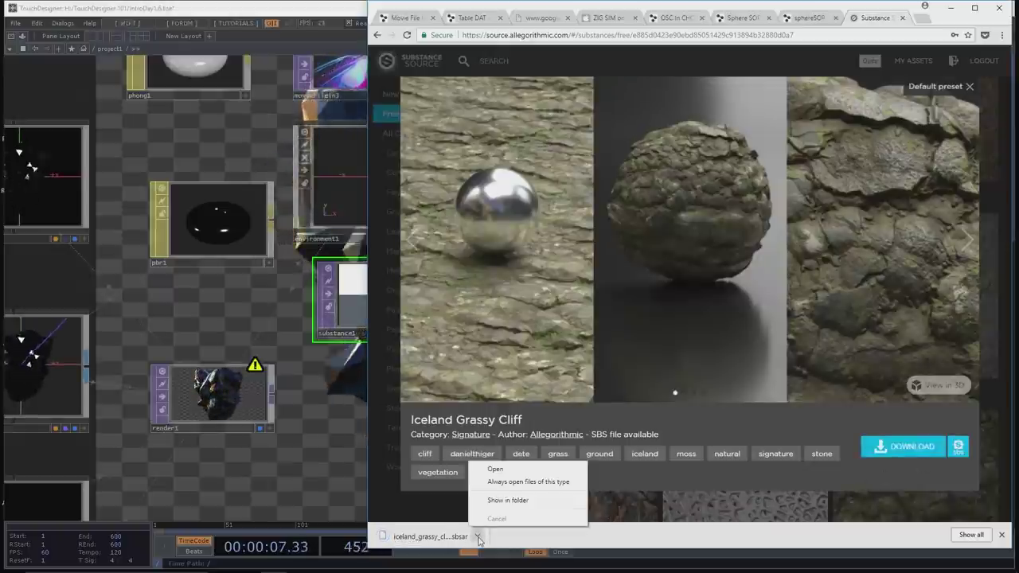
click(507, 501)
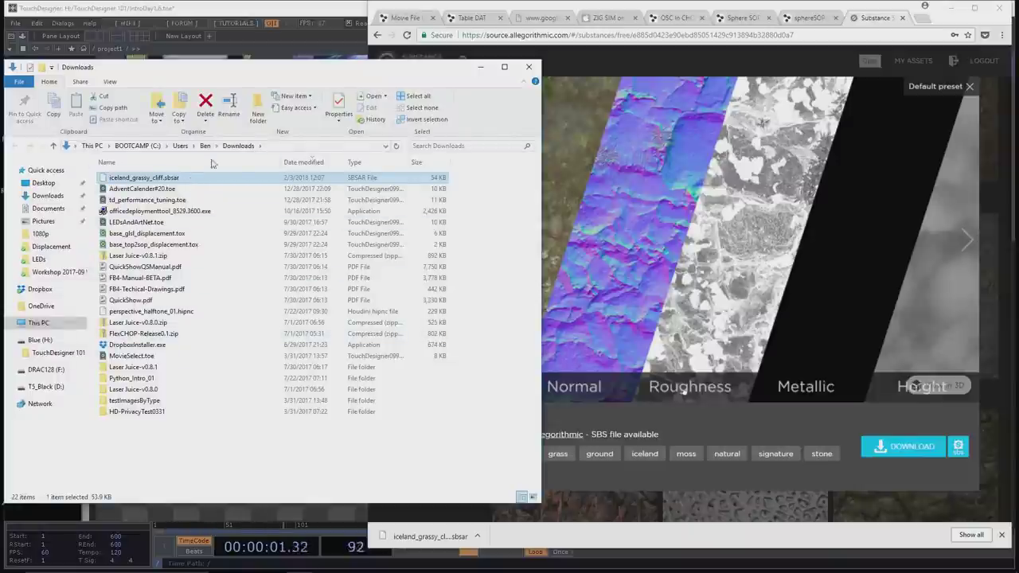
Step: Bring iceland_grassy_cliff.sbsar from Downloads into the TouchDesigner network as a Substance TOP and place it below moviefilein4
click(951, 8)
drag(143, 177, 668, 277)
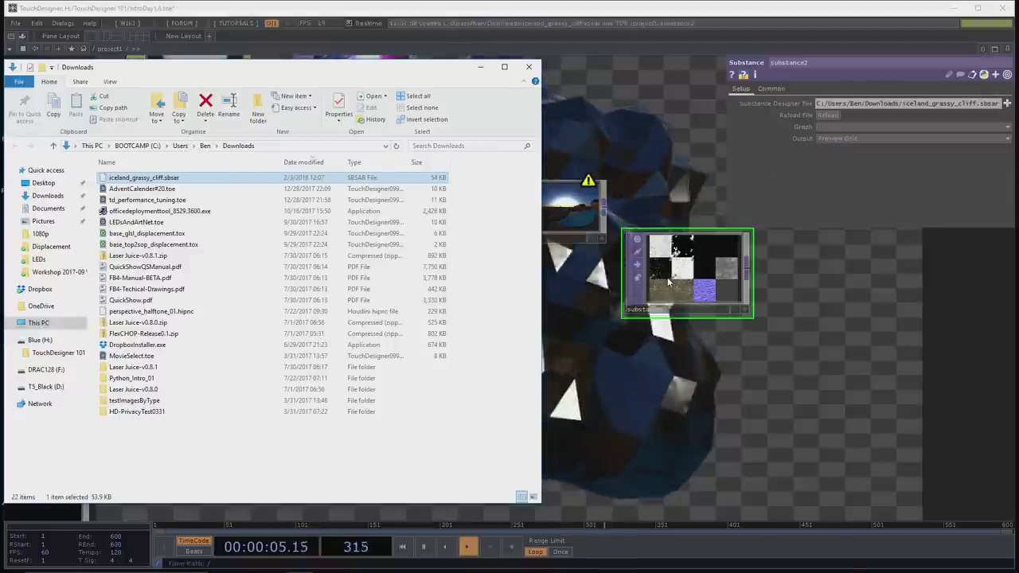
click(528, 66)
drag(718, 317, 576, 364)
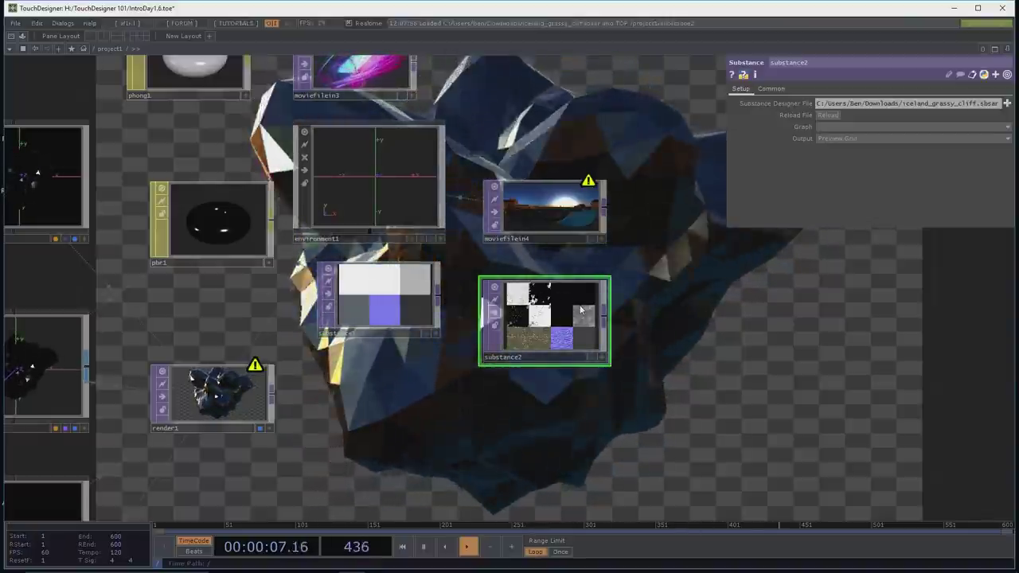
click(839, 137)
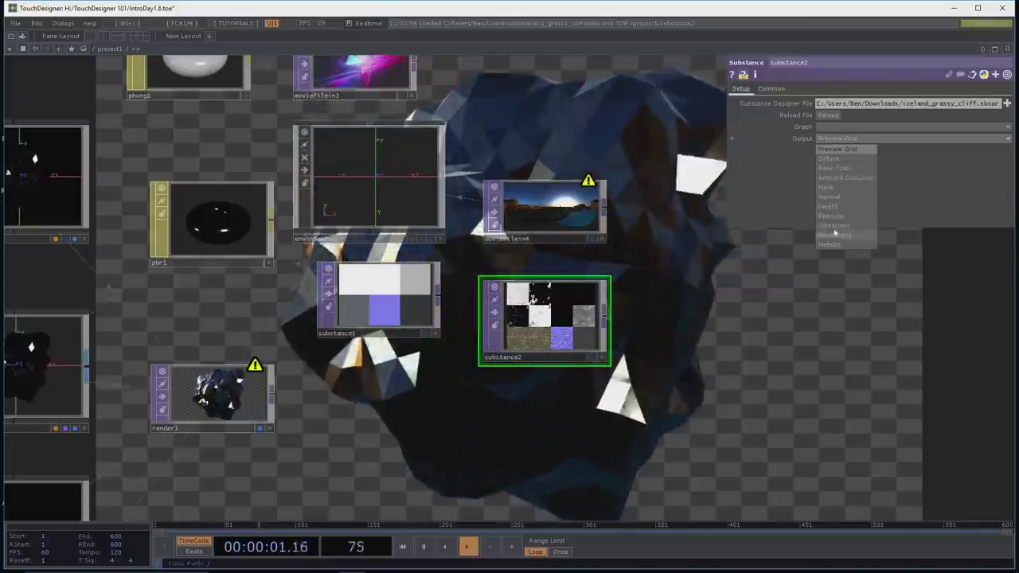
click(541, 316)
mouse_move(539, 291)
mouse_down()
mouse_move(379, 273)
mouse_move(215, 220)
mouse_move(468, 287)
mouse_move(543, 278)
mouse_up()
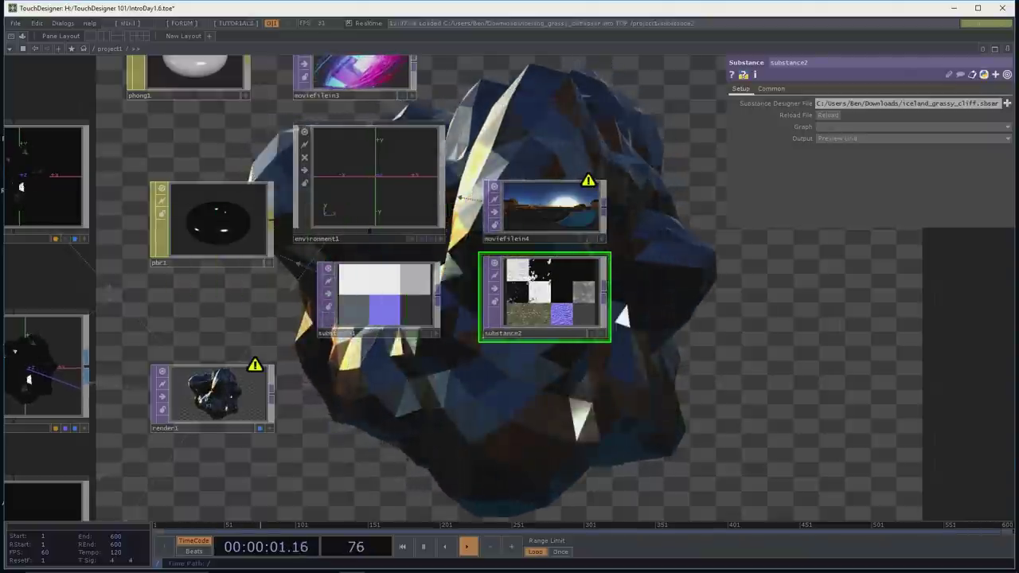
Step: Assign substance2 as the Substance TOP of the pbr1 material
click(211, 222)
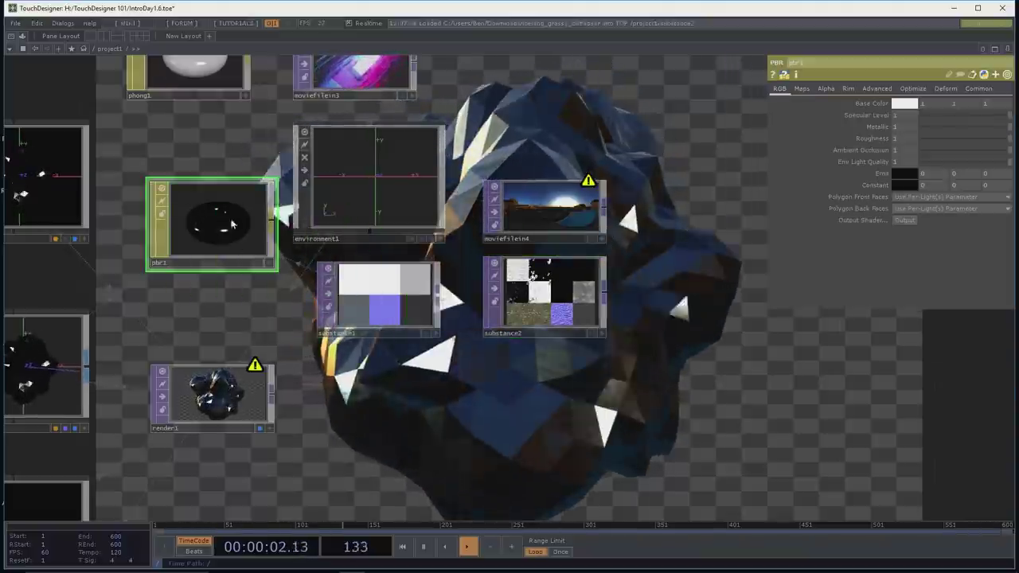
click(801, 88)
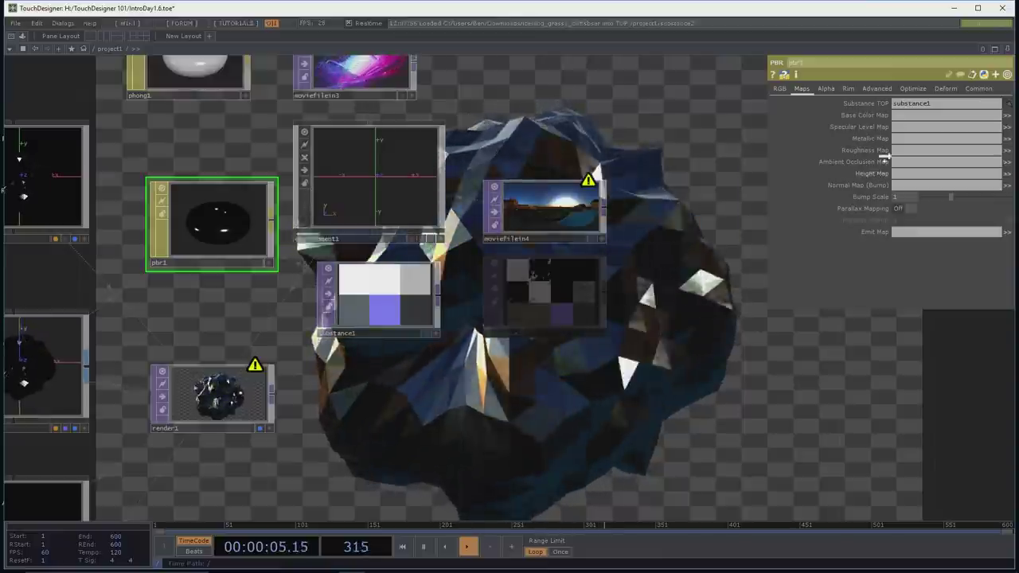
drag(556, 301, 946, 104)
Step: Bypass the facet1 and noise3 operators feeding geo2, keeping attribcreate2 active
drag(531, 406, 692, 369)
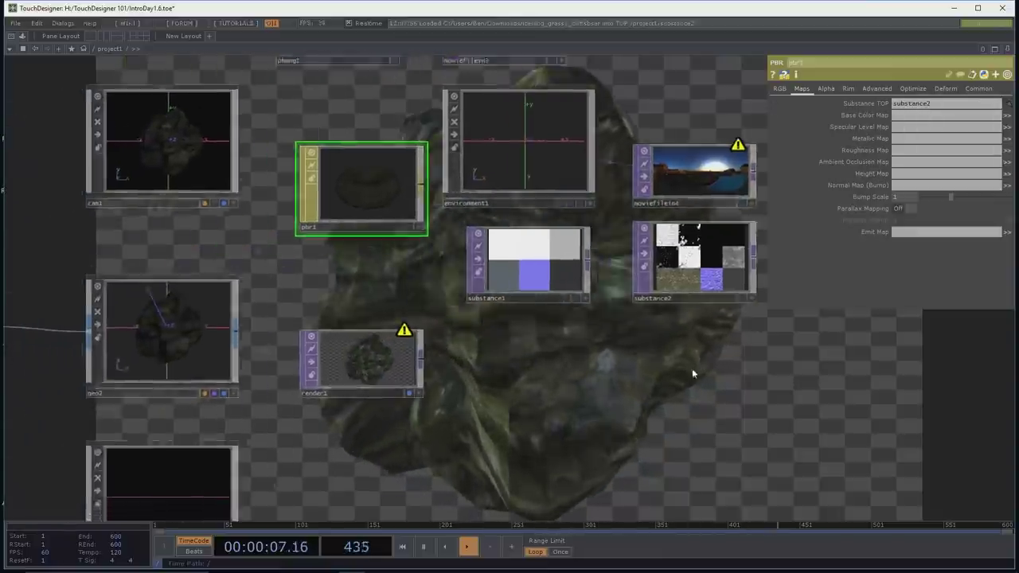
drag(257, 393, 489, 384)
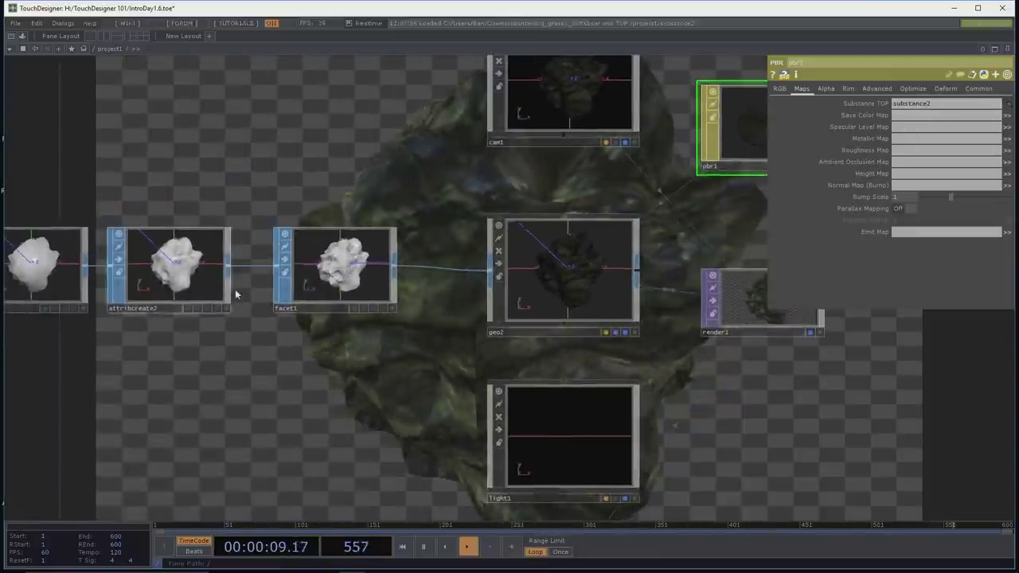
click(118, 261)
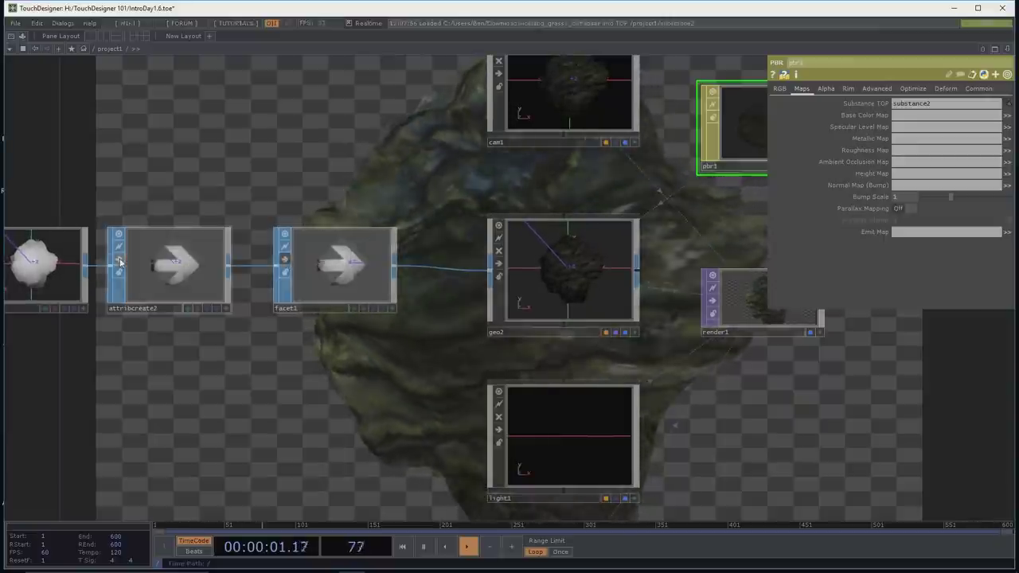
drag(112, 173, 237, 178)
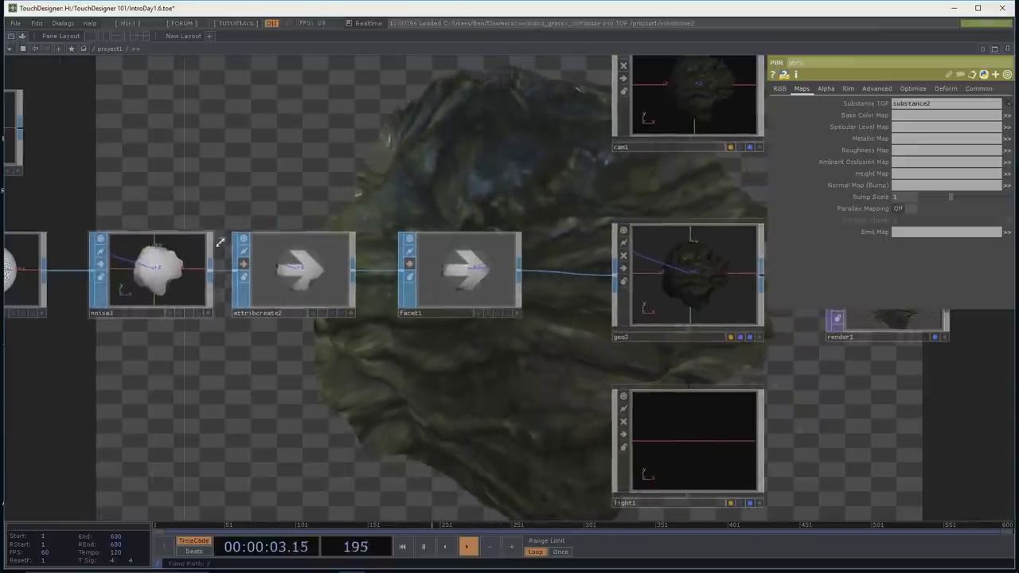
click(102, 265)
click(127, 270)
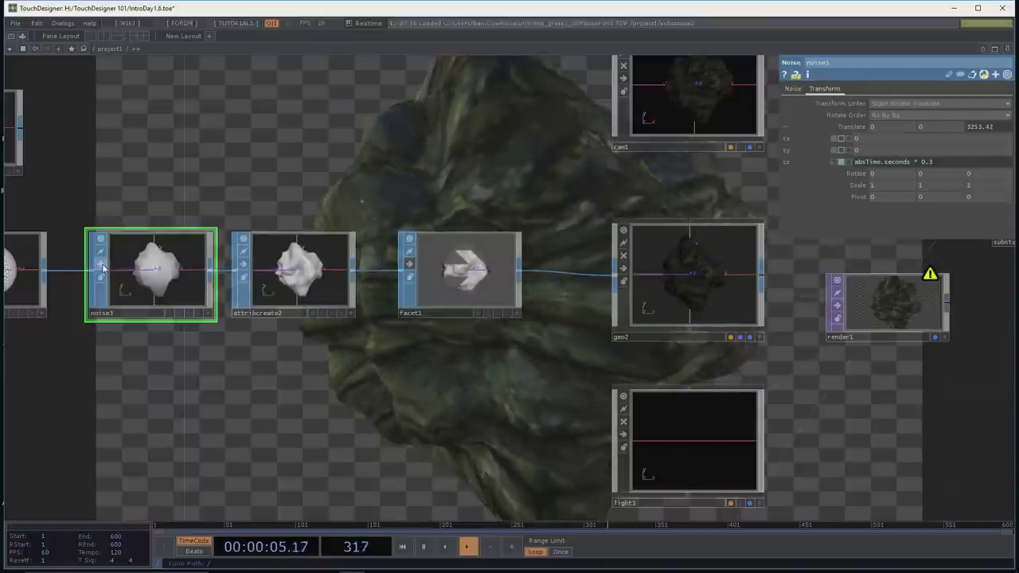
Step: Set the resolution of substance2 to 1024 x 1024
drag(590, 158, 240, 193)
drag(675, 368, 393, 280)
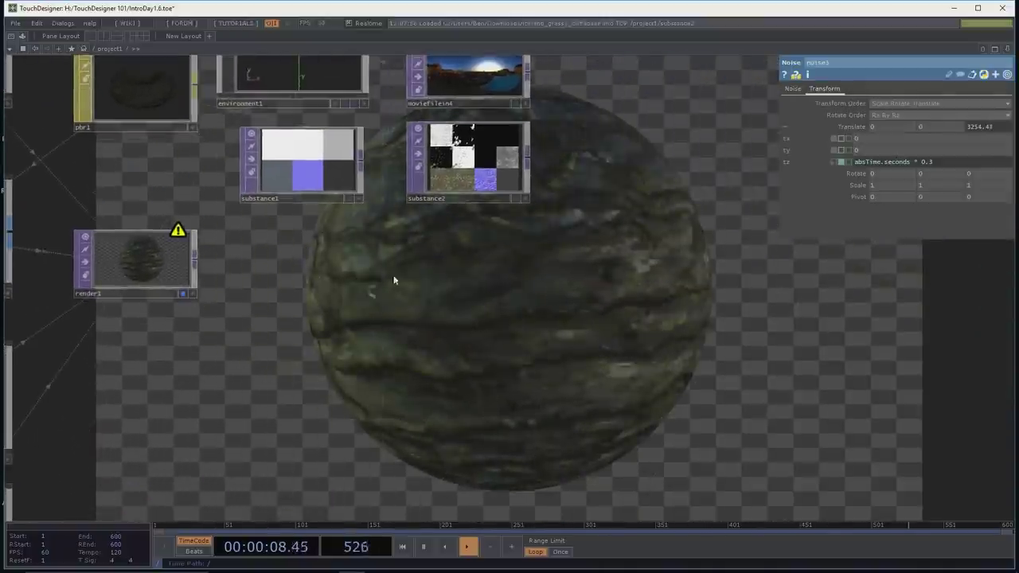
click(505, 153)
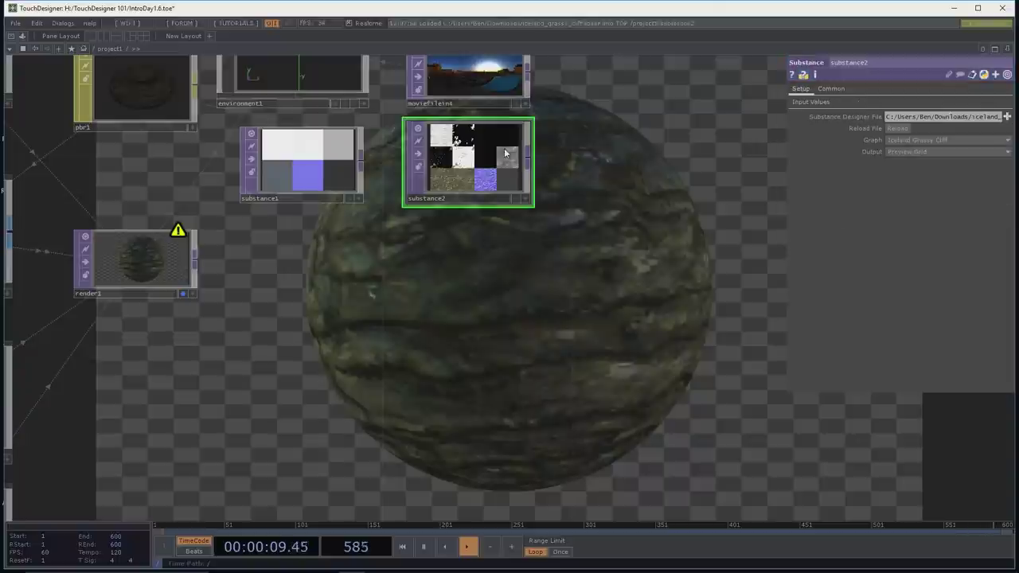
click(831, 89)
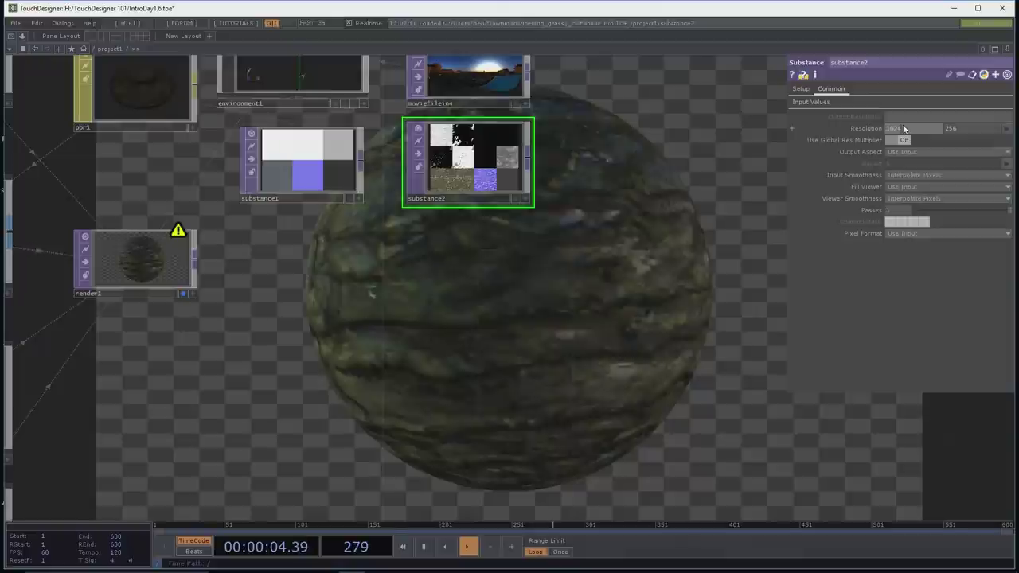
key(Tab)
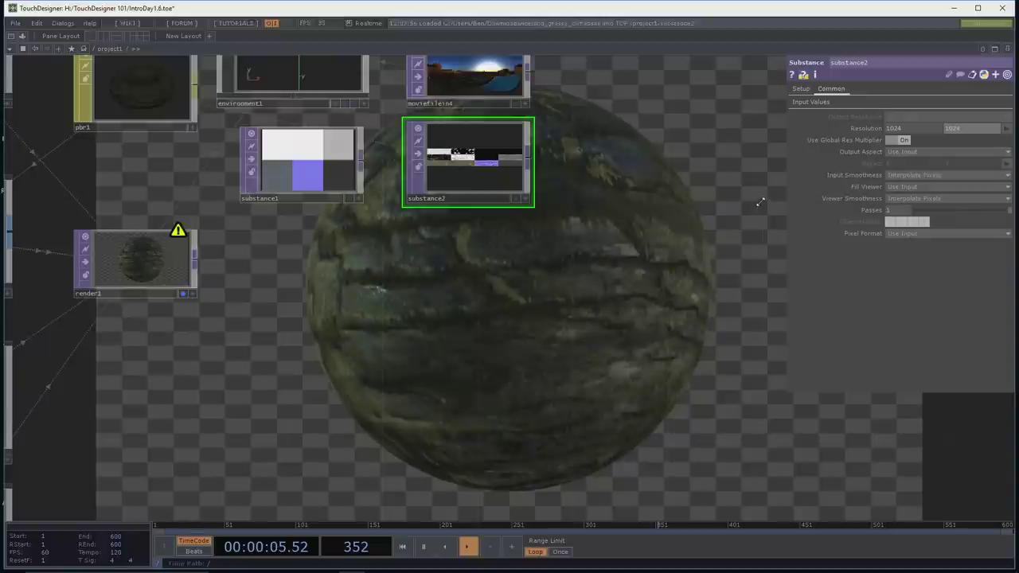
Step: Add a Null COMP above cam1 and connect it as the camera's parent
drag(658, 218, 623, 247)
scroll(563, 270, down, 2)
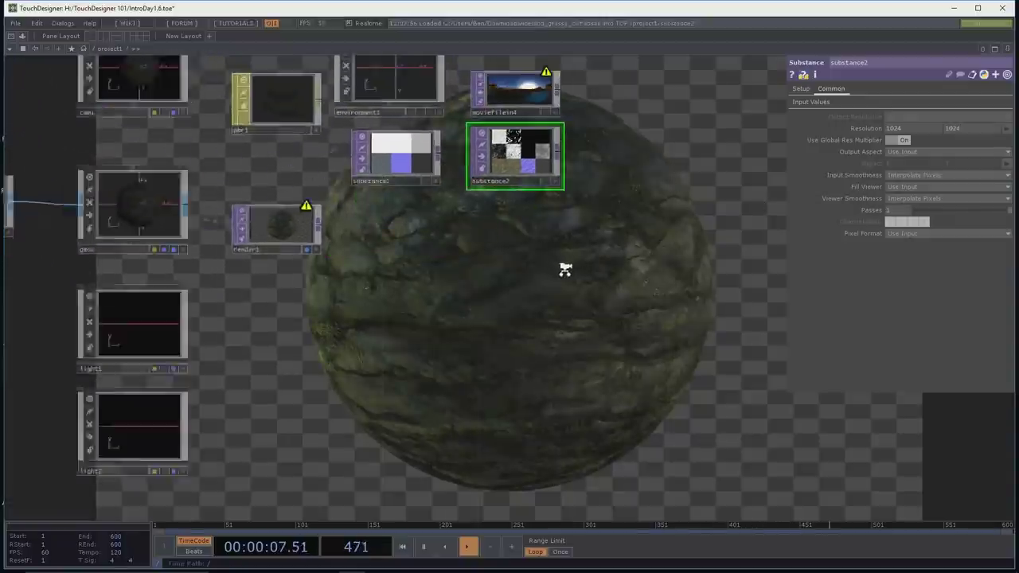
scroll(563, 270, down, 1)
drag(546, 303, 593, 298)
drag(494, 304, 639, 417)
drag(324, 225, 325, 281)
click(407, 230)
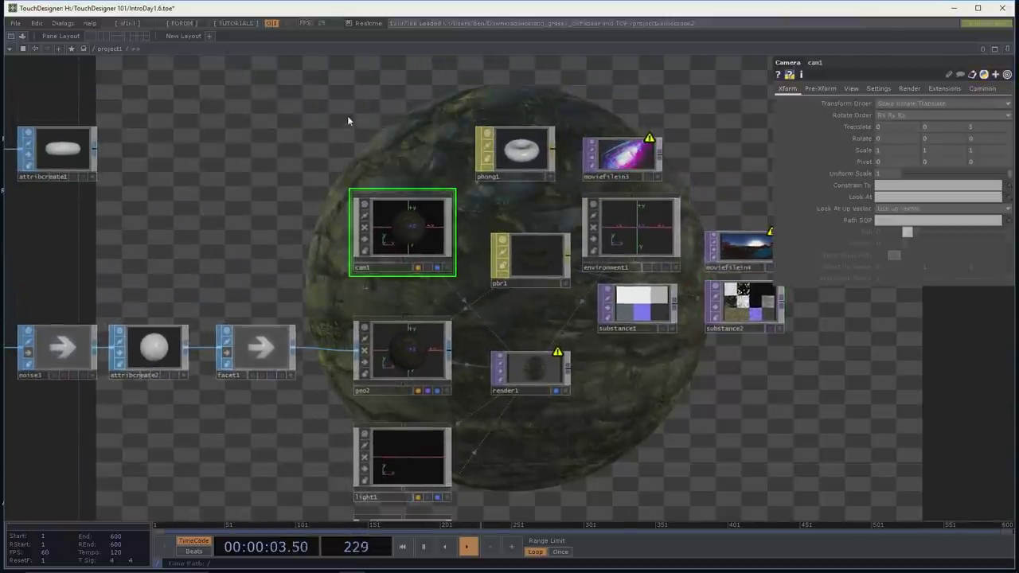
key(Tab)
click(140, 32)
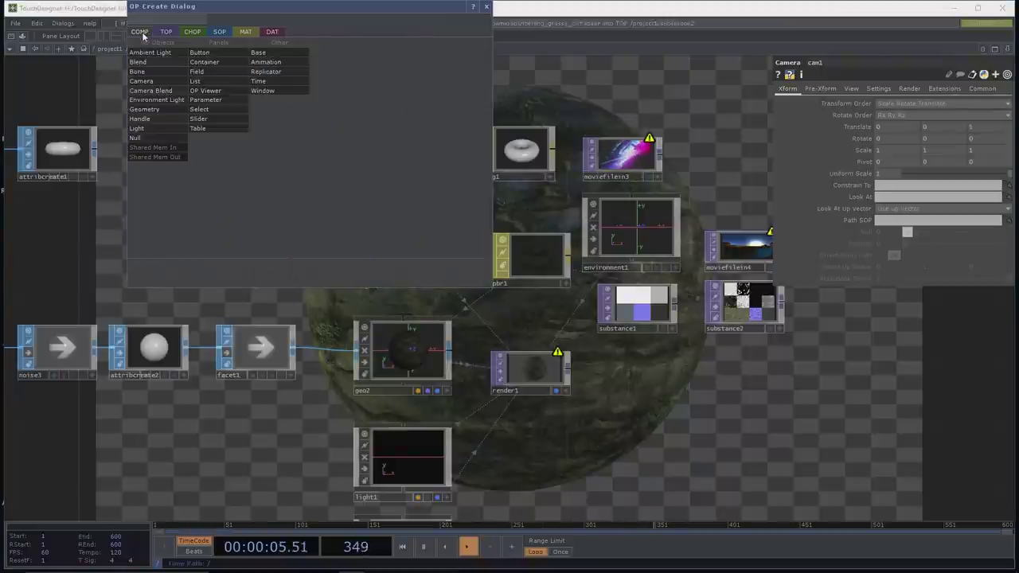
click(142, 138)
click(237, 114)
drag(287, 157, 409, 197)
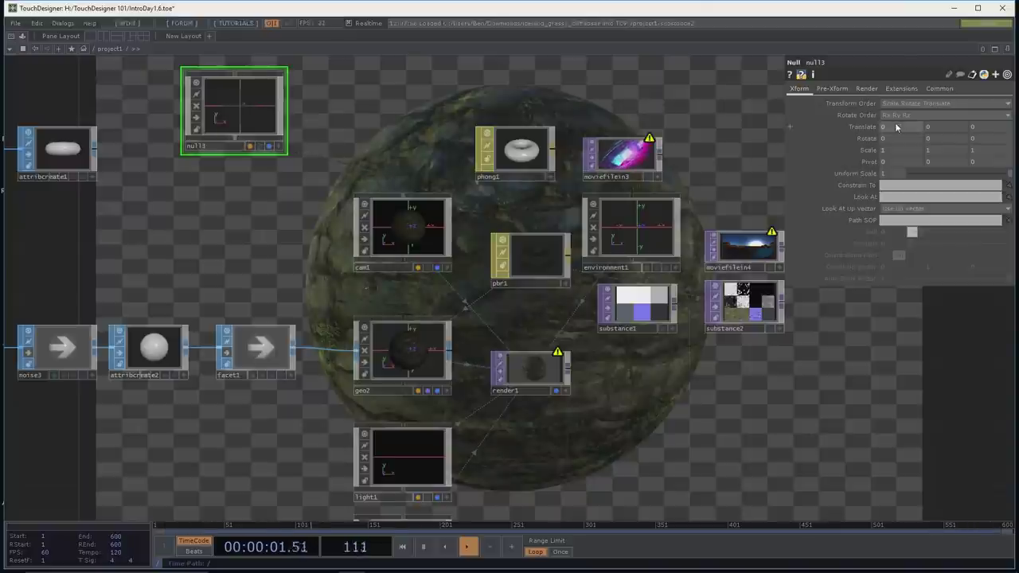
Step: Animate the Null's Y rotation with the expression absTime.frame * 0.2
click(934, 136)
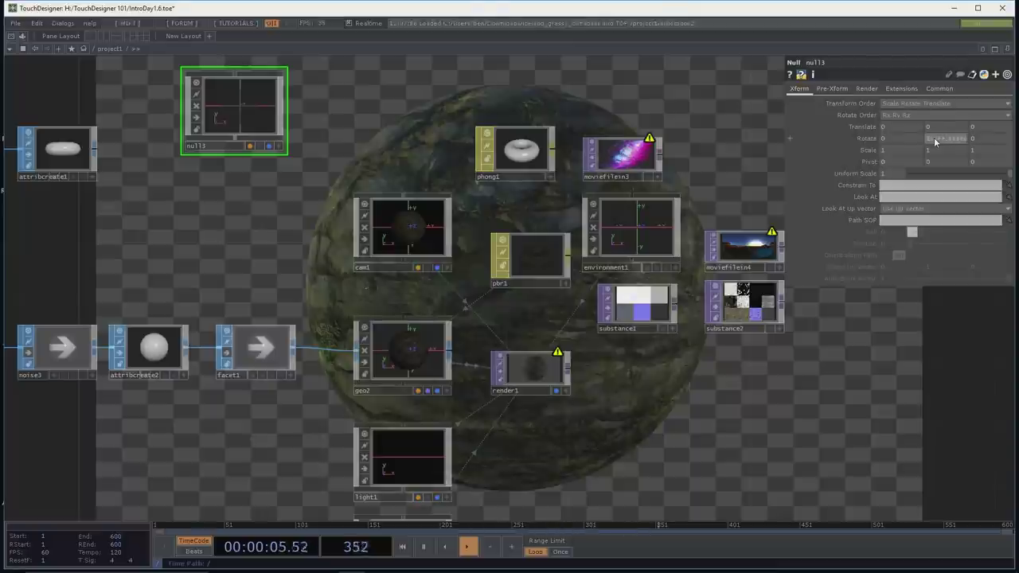
key(Return)
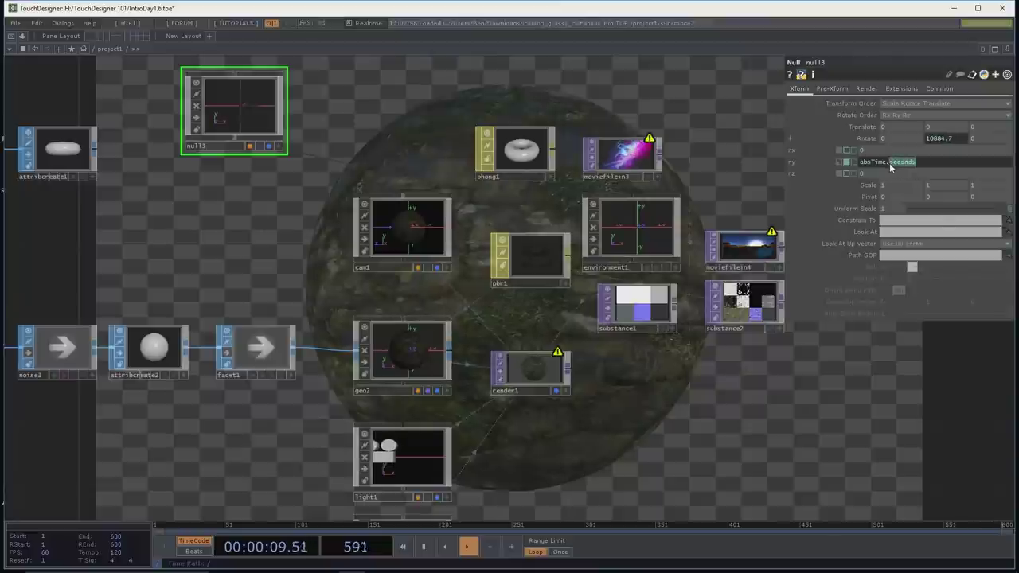
text(ame)
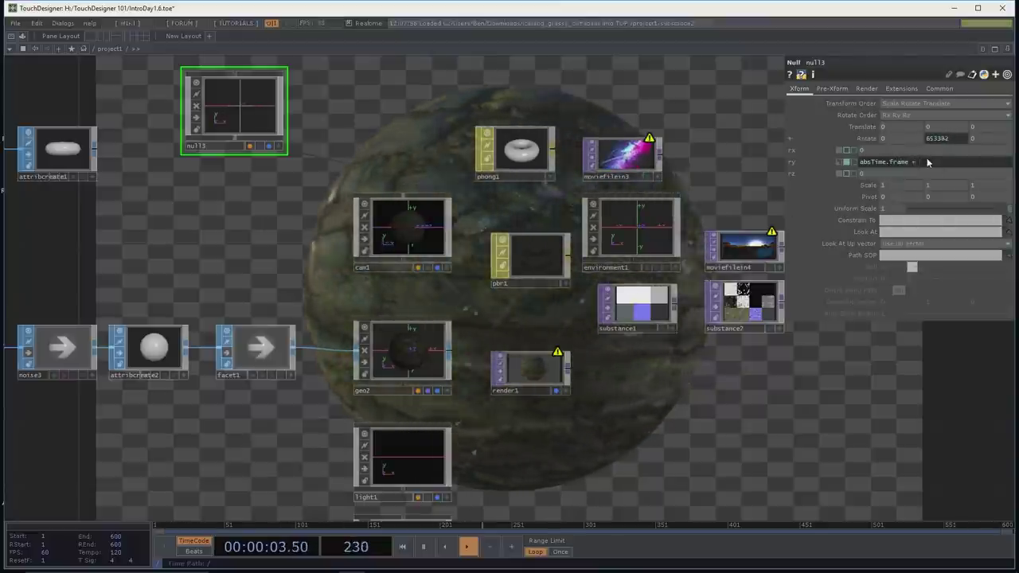
text( +)
key(BackSpace)
text(* 0.)
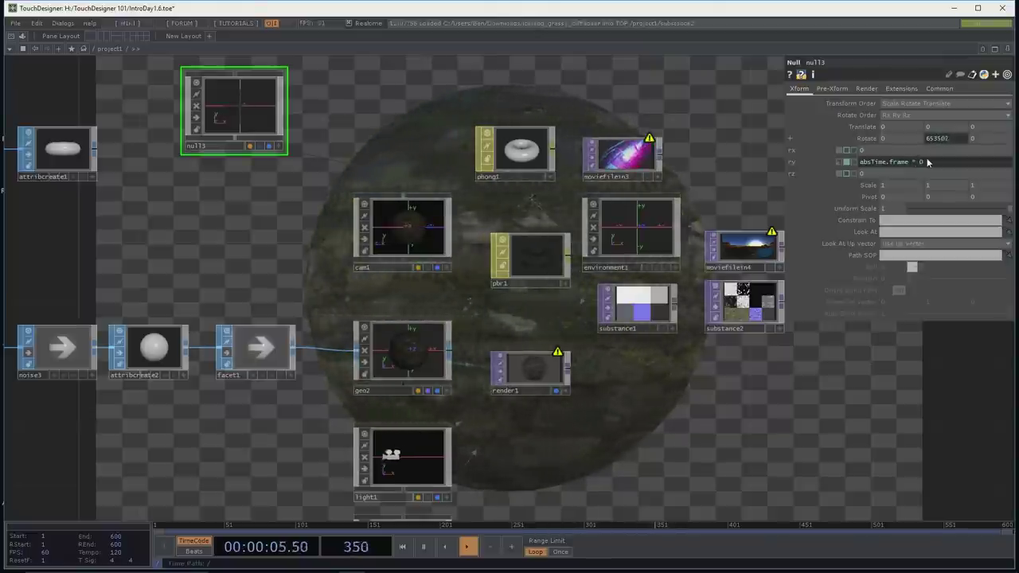
text(3)
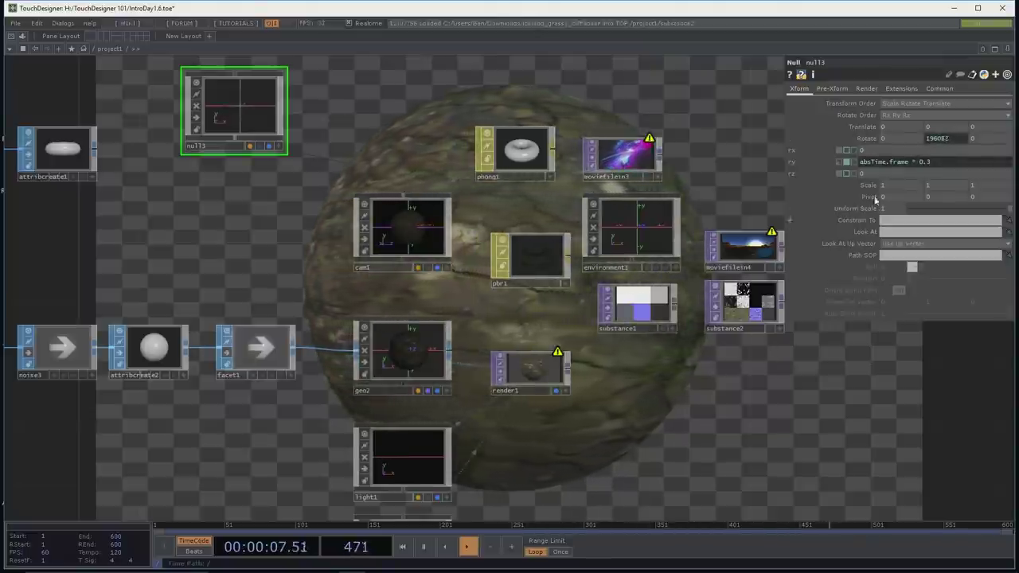
key(BackSpace)
text(2)
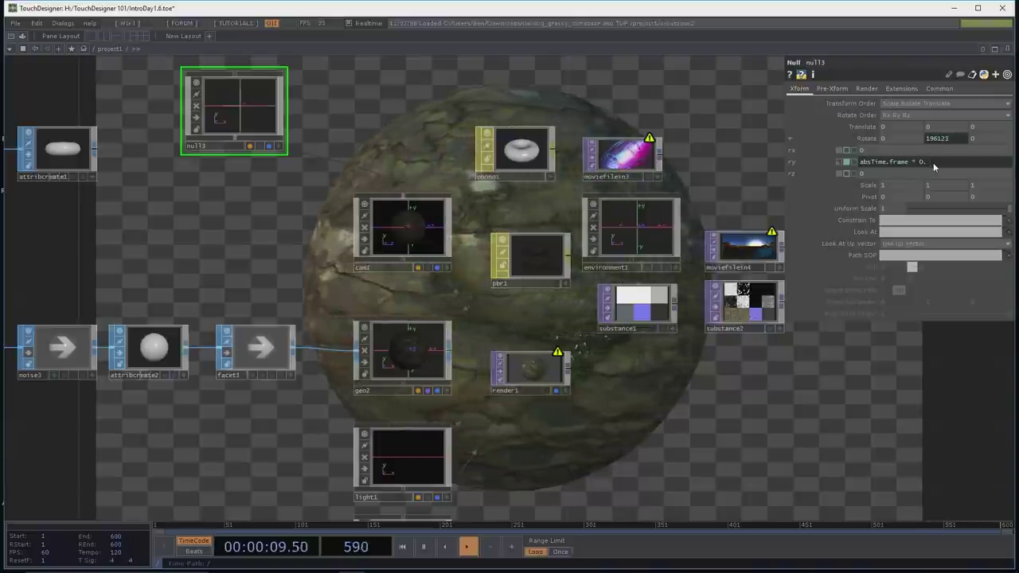
Step: Set substance2's Mud Amount to 0 and Growth Amount to 0.9, and show the whole network
drag(874, 428, 556, 231)
click(519, 214)
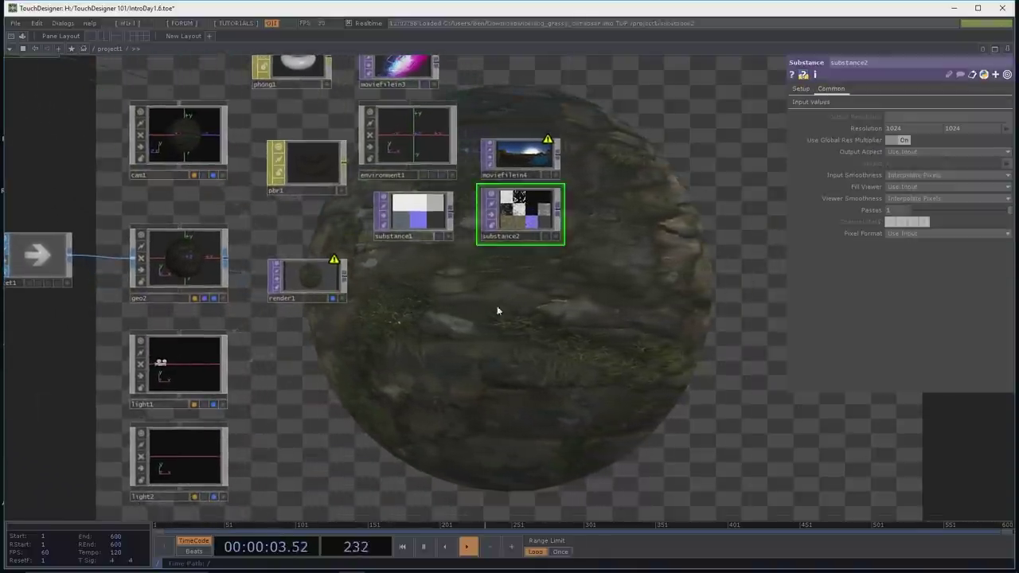
drag(490, 318, 357, 298)
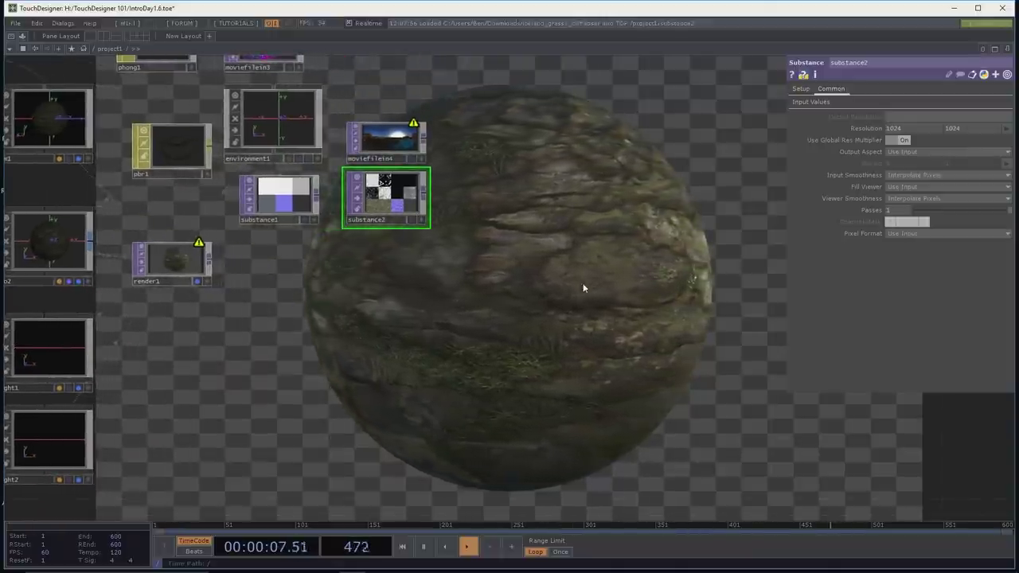
click(801, 88)
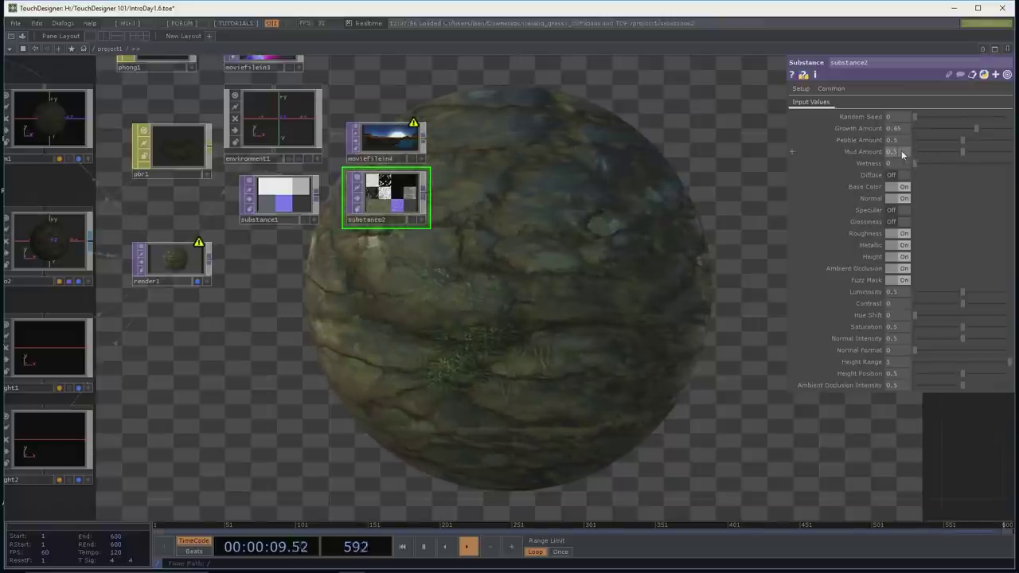
drag(901, 151, 738, 176)
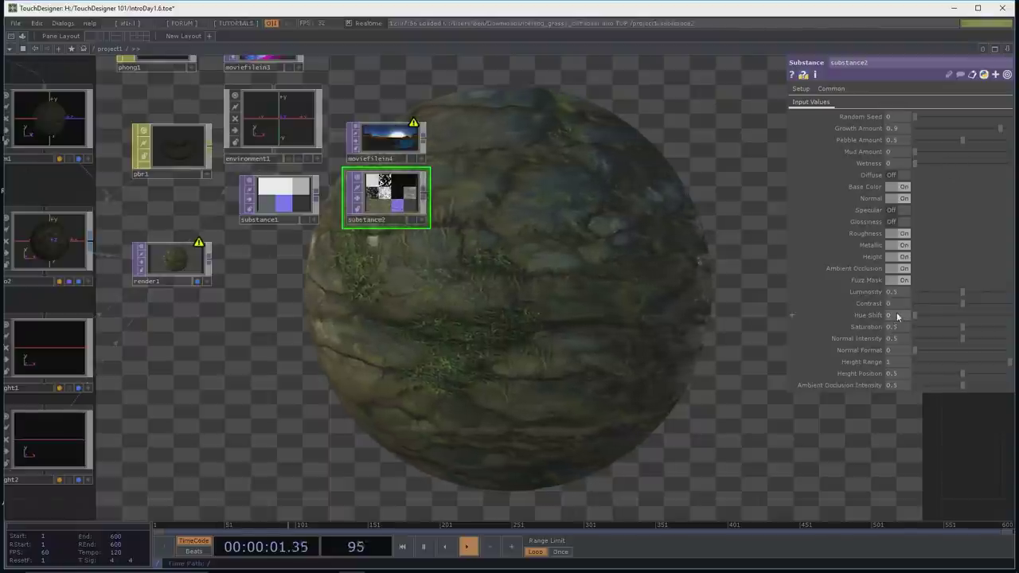
key(h)
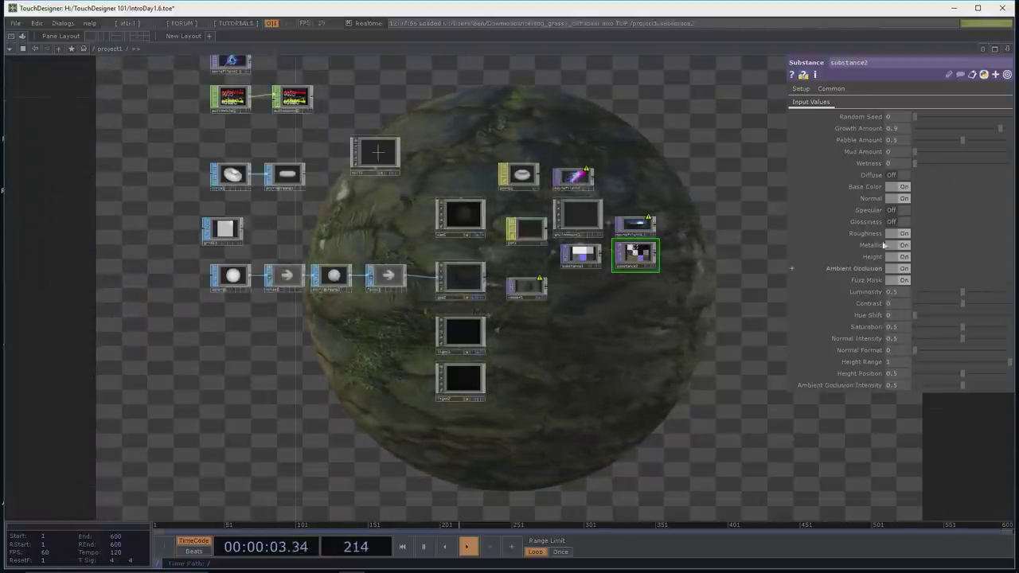
scroll(691, 313, up, 4)
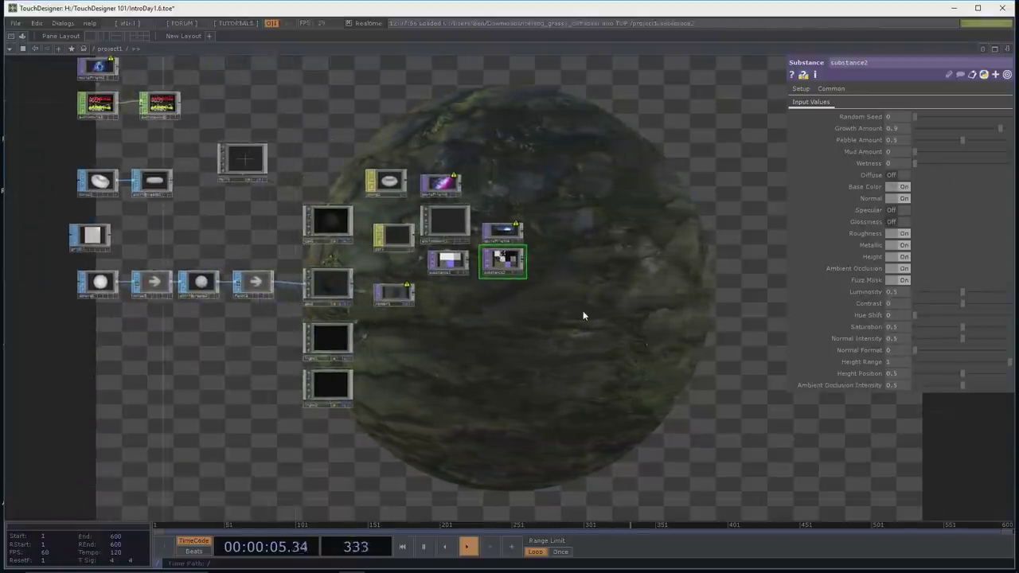
scroll(700, 311, up, 2)
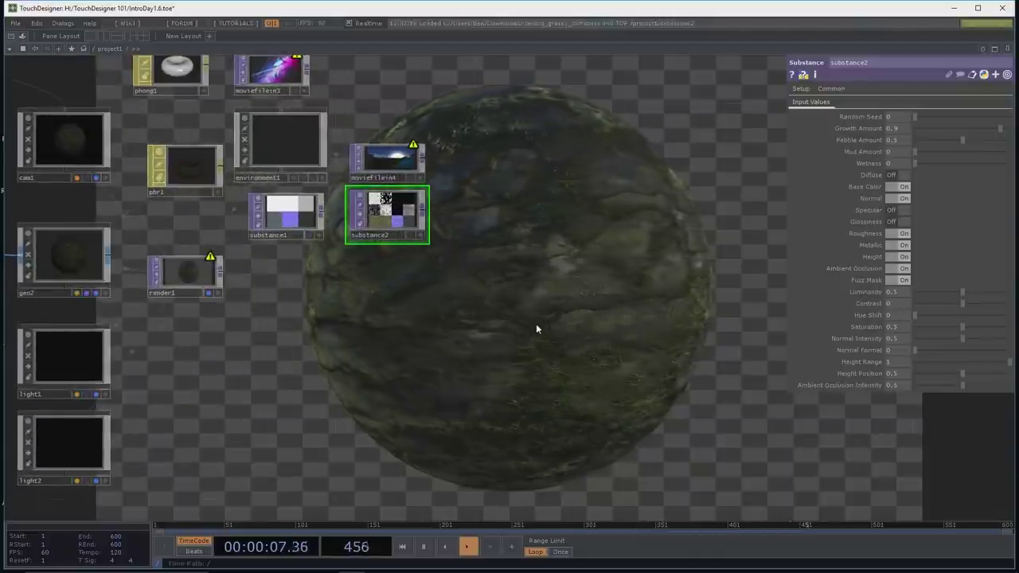
drag(537, 327, 575, 328)
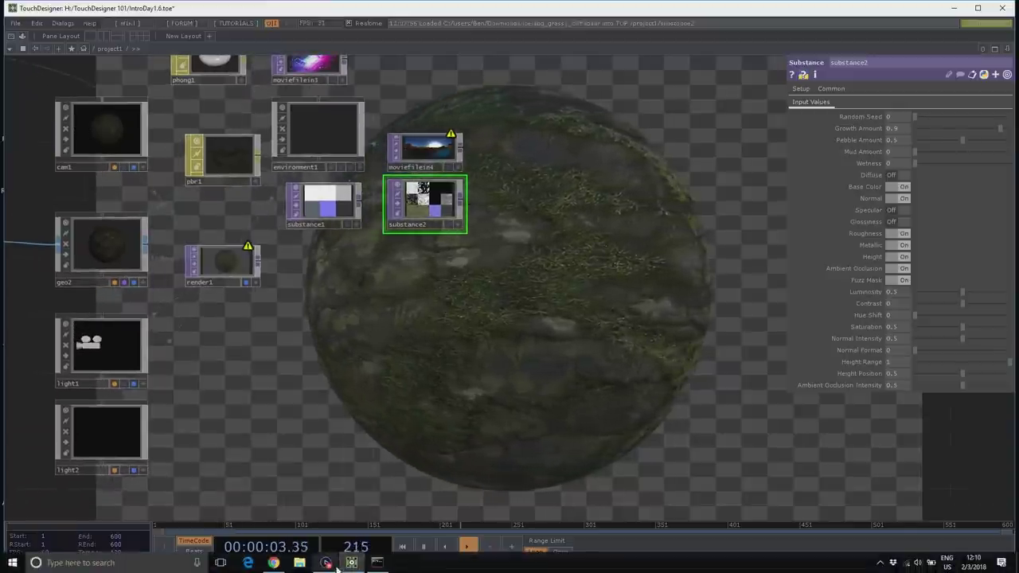
Step: Switch to Chrome, close the Iceland Grassy Cliff details and return to the My Assets page of Substance Source
click(274, 563)
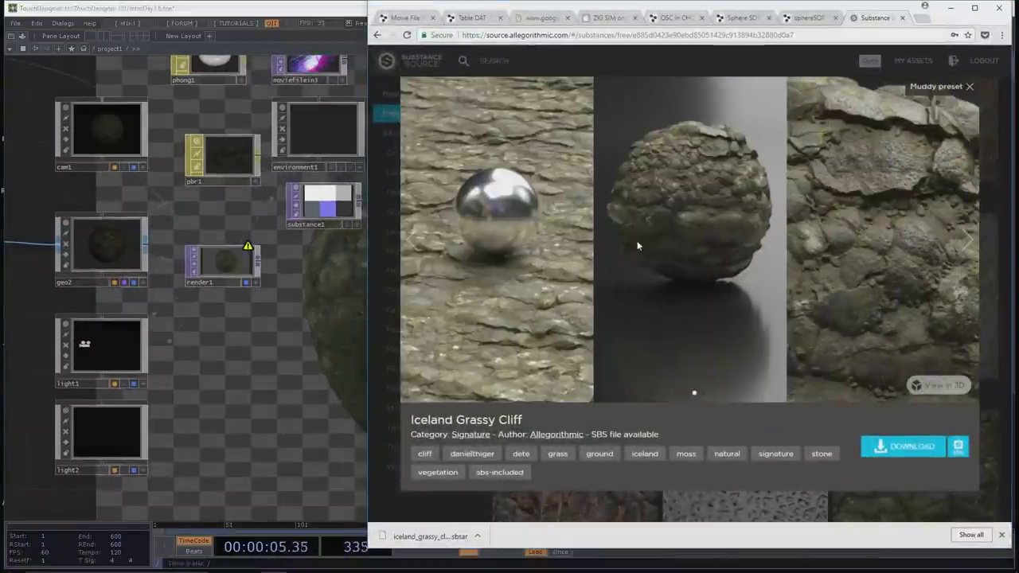
click(390, 116)
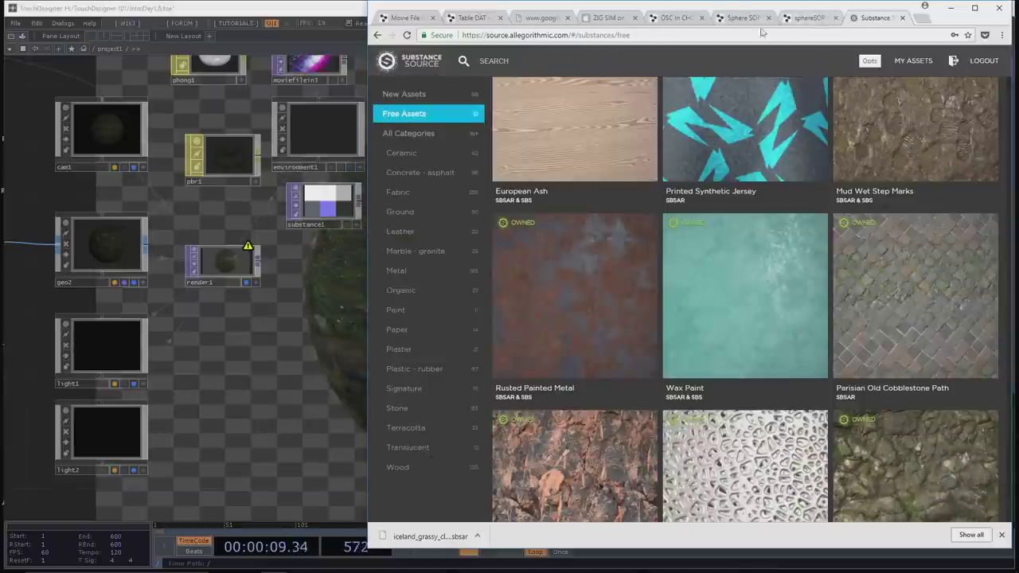
click(376, 35)
click(376, 35)
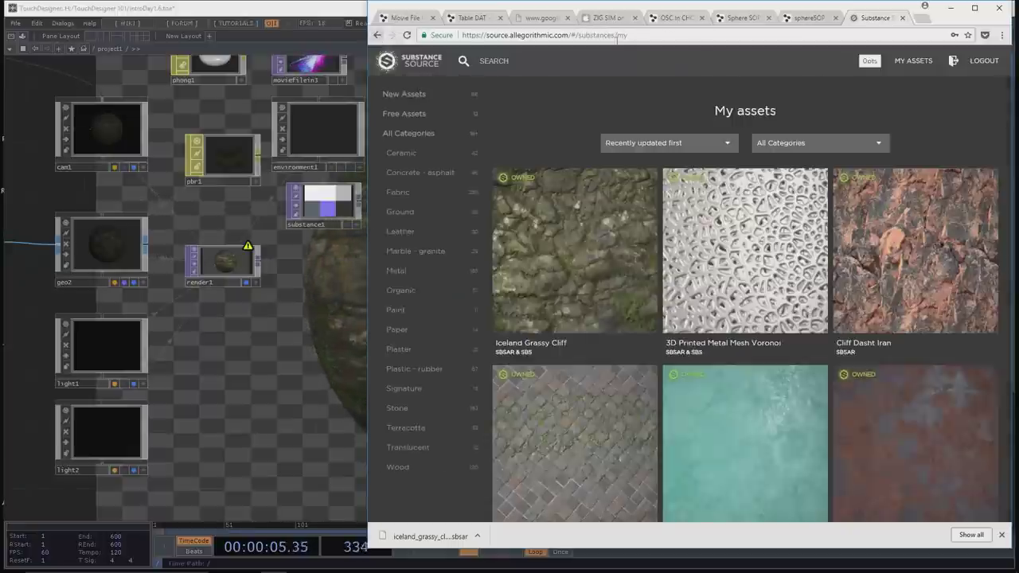
Step: Open the Substance Designer product page in a new browser tab and go on to the Substance Share site
click(928, 22)
text(sub)
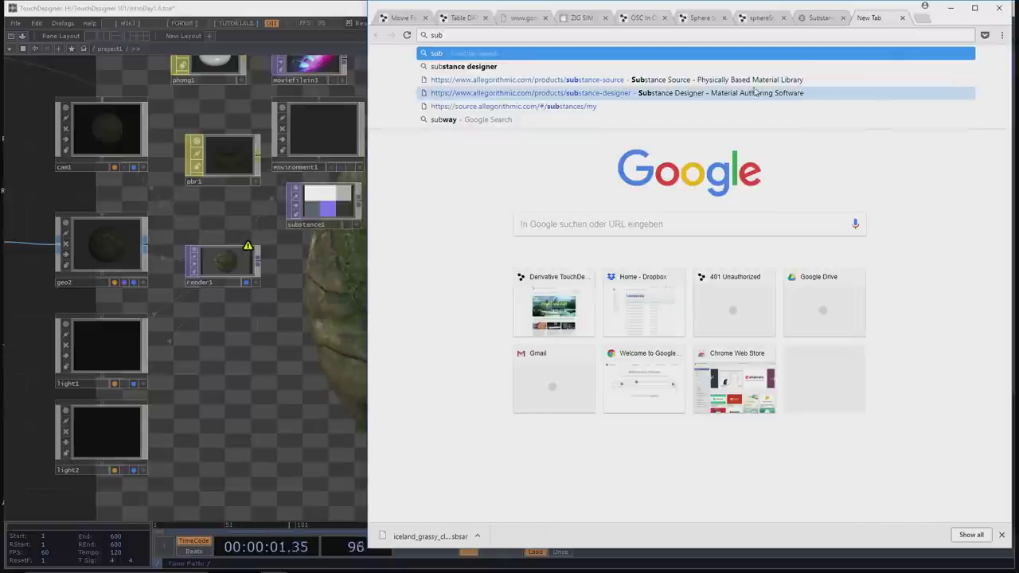
click(549, 93)
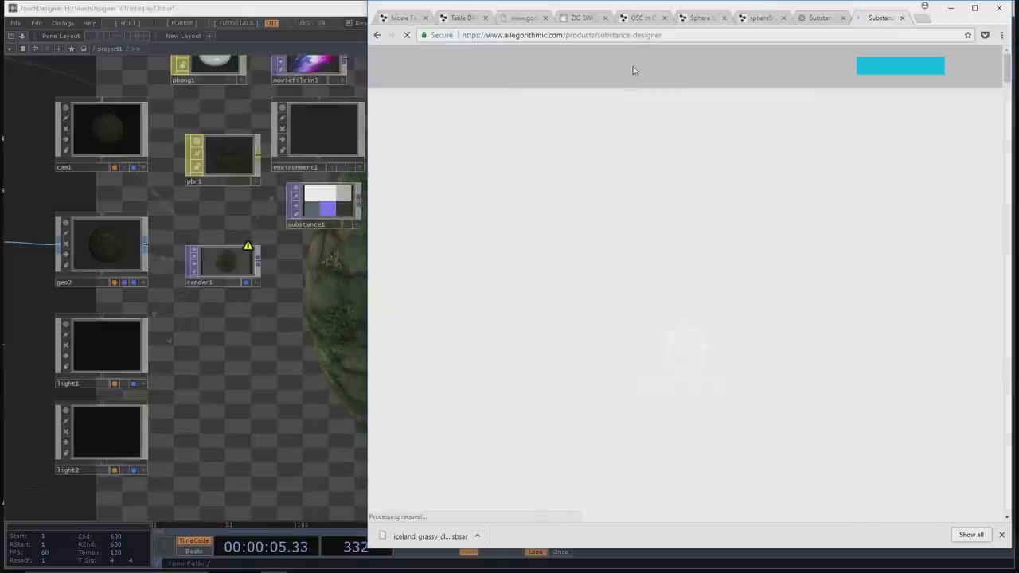
mouse_move(637, 68)
click(655, 119)
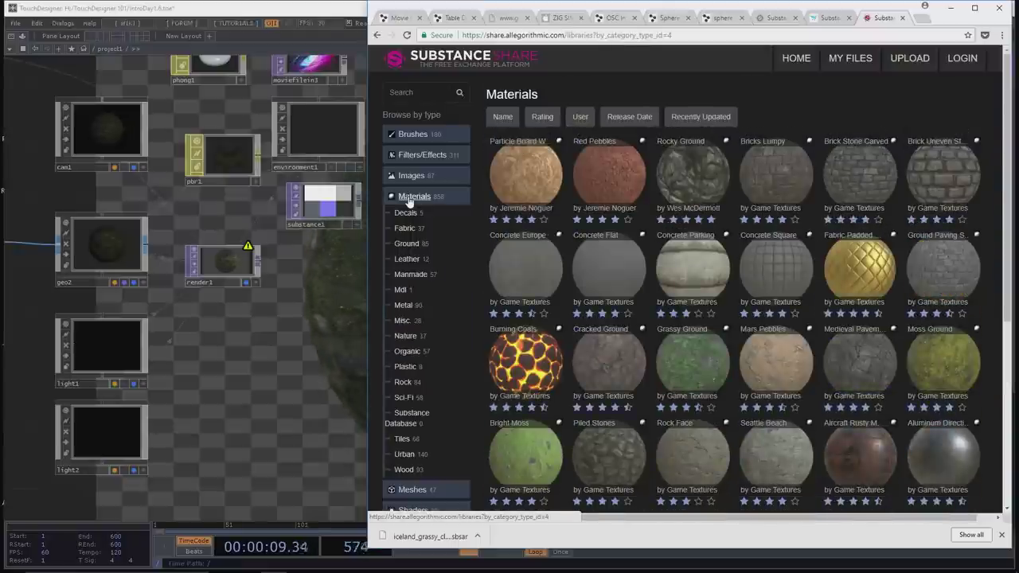
Step: Sort the Substance Share materials by rating and download the marble base material as MarbleBase.zip
click(552, 118)
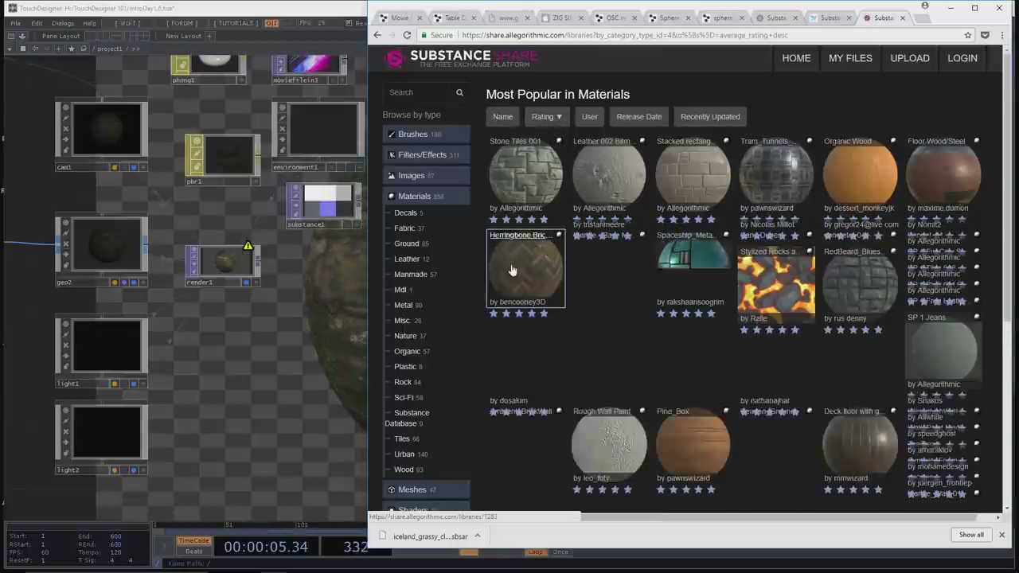
scroll(613, 306, down, 2)
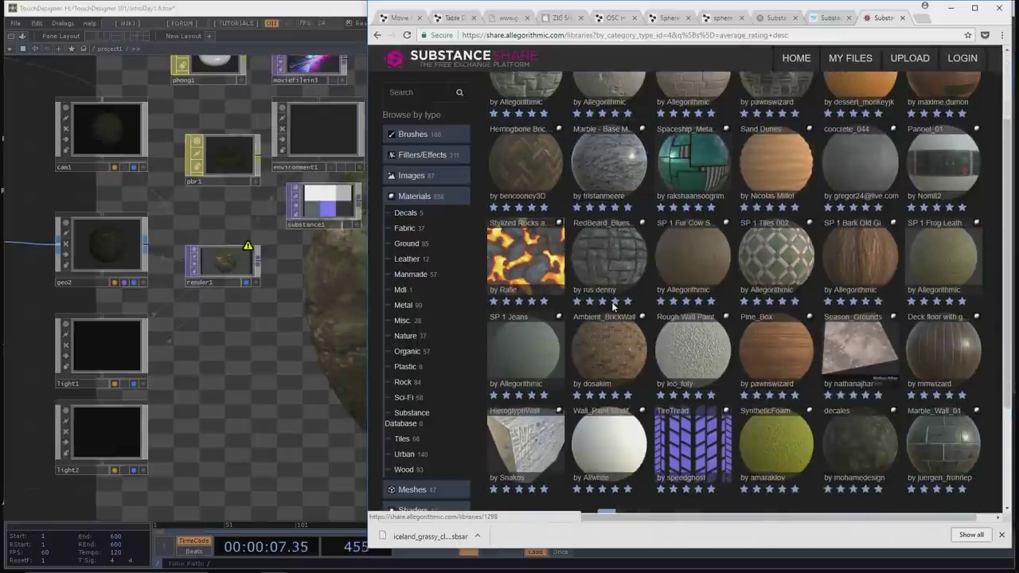
scroll(613, 304, up, 1)
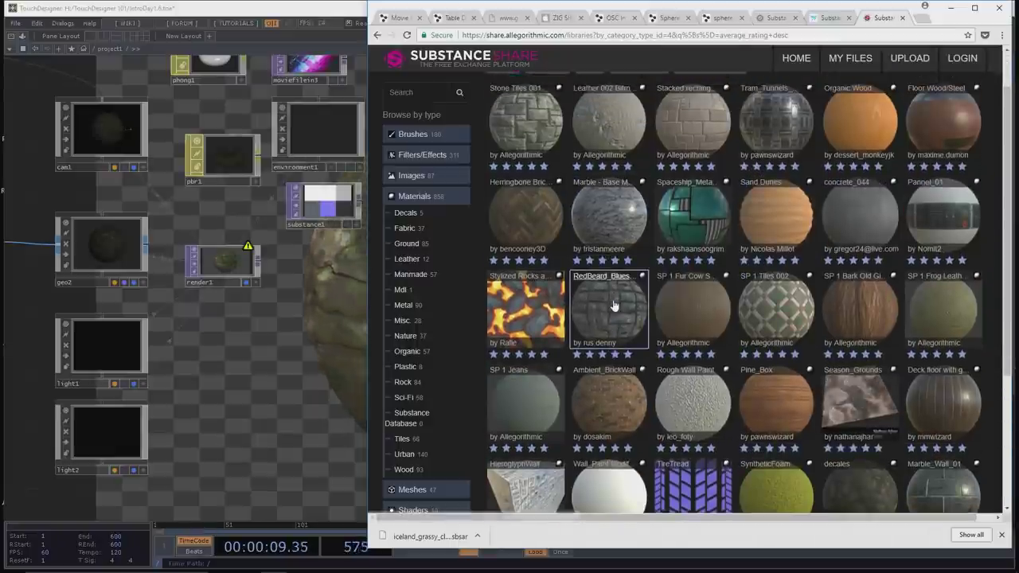
click(614, 228)
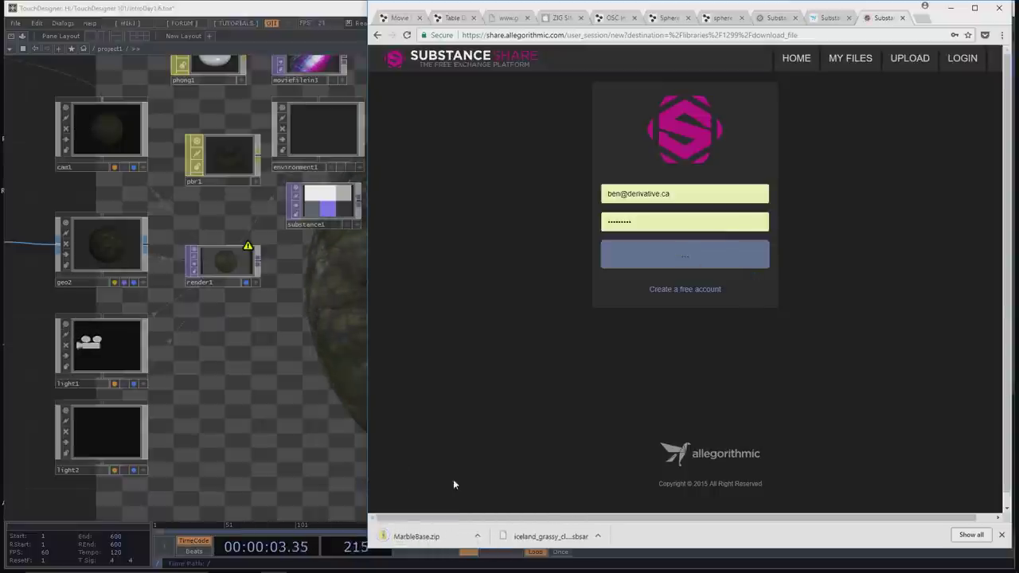
Step: Show MarbleBase.zip in its download folder, extract it and open the inner MarbleBase folder
click(477, 536)
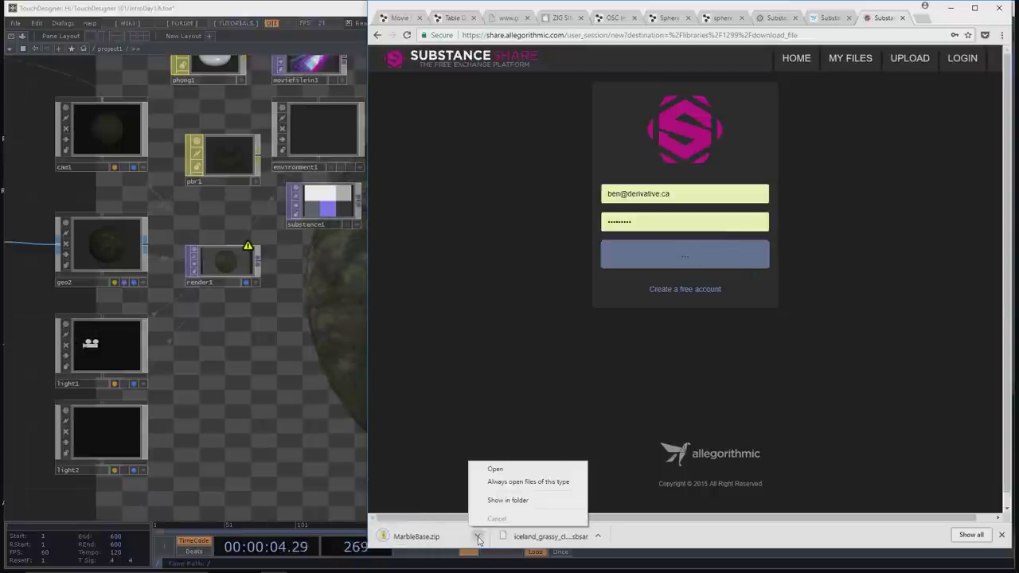
click(523, 499)
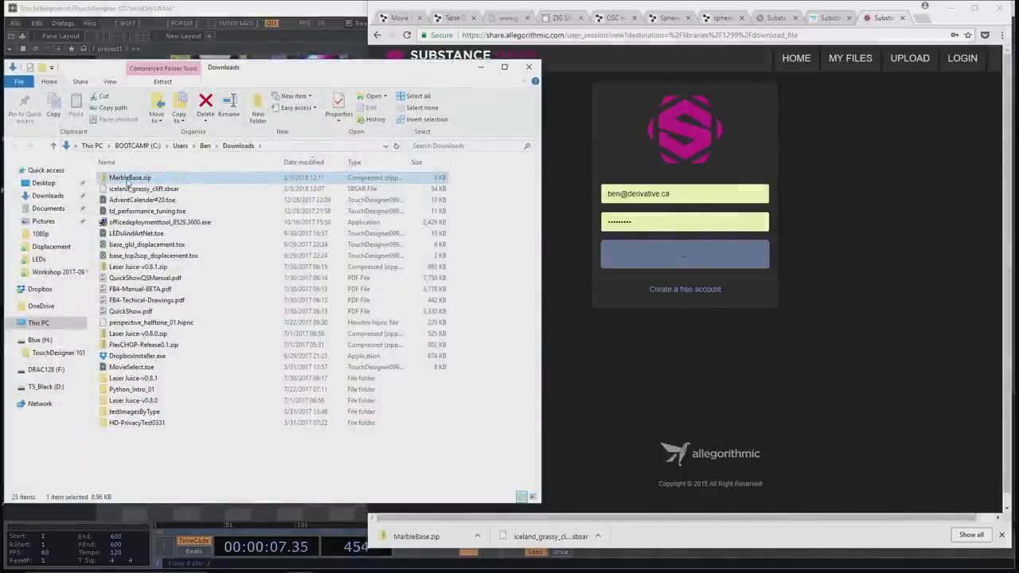
right_click(127, 182)
click(167, 224)
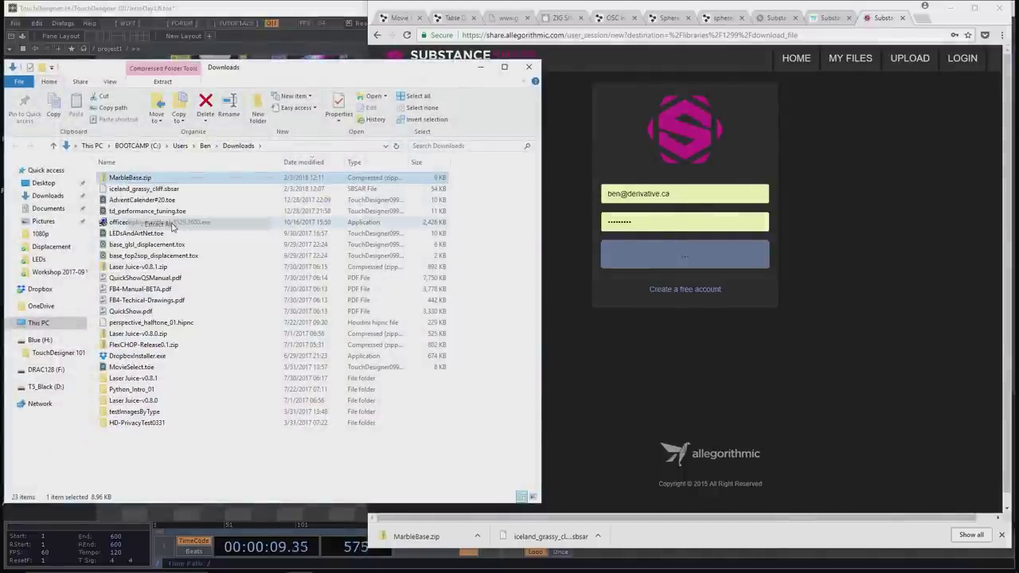
click(606, 394)
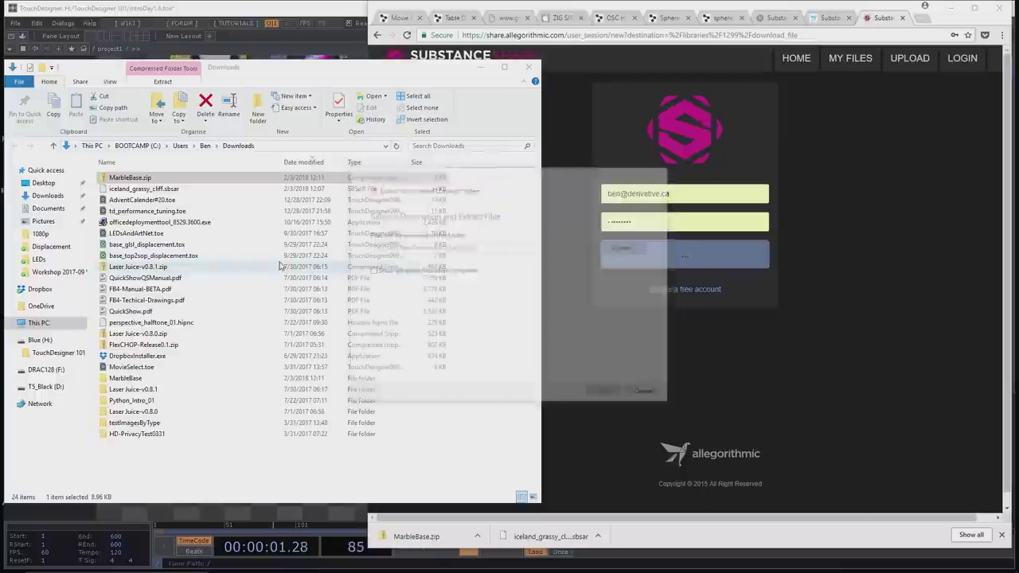
double_click(127, 379)
double_click(130, 177)
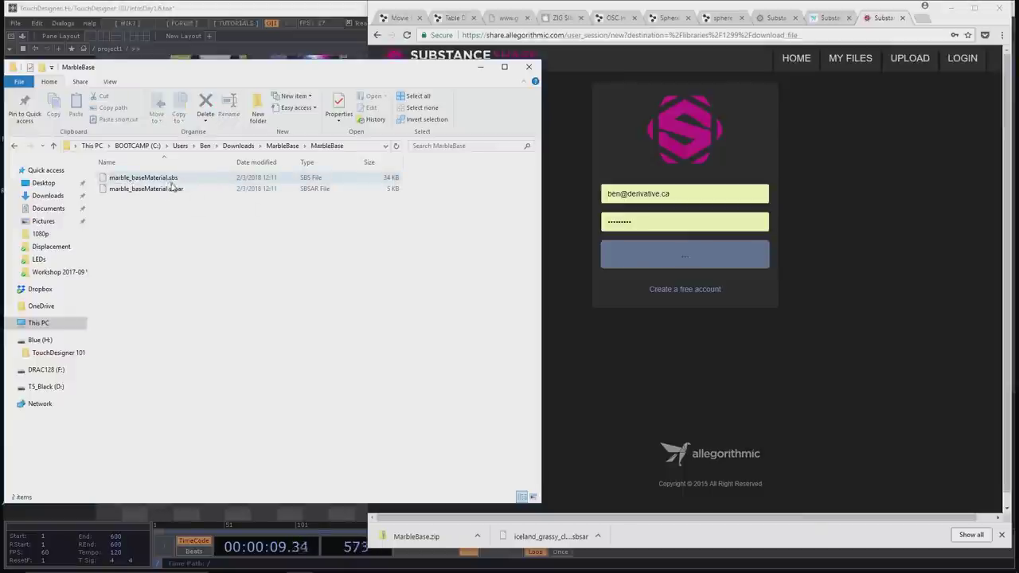
Step: Add marble_baseMaterial.sbsar to the TouchDesigner network as substance3 and assign it as the Substance TOP of pbr1
click(955, 7)
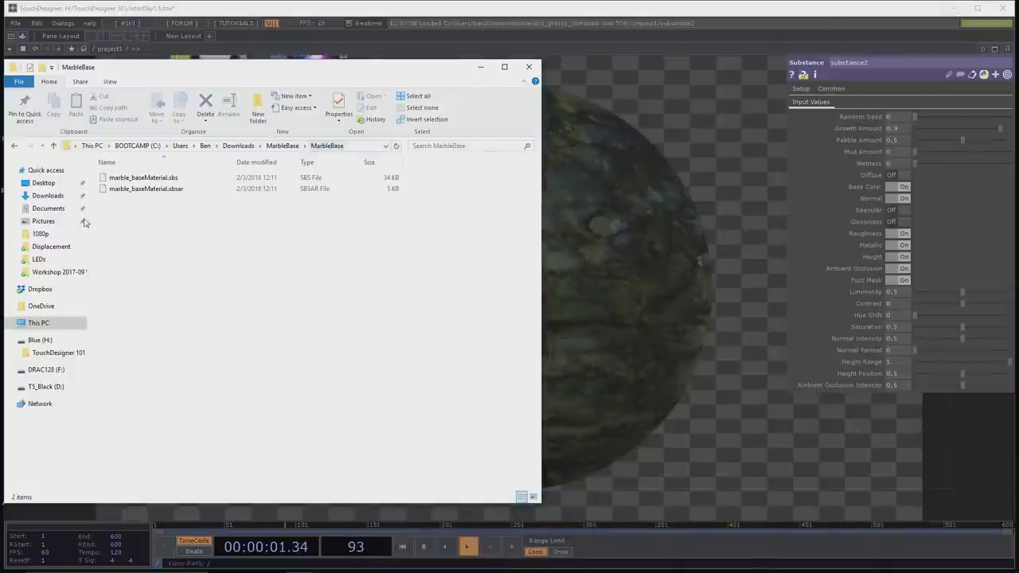
drag(162, 189, 199, 143)
click(528, 66)
click(231, 164)
click(231, 101)
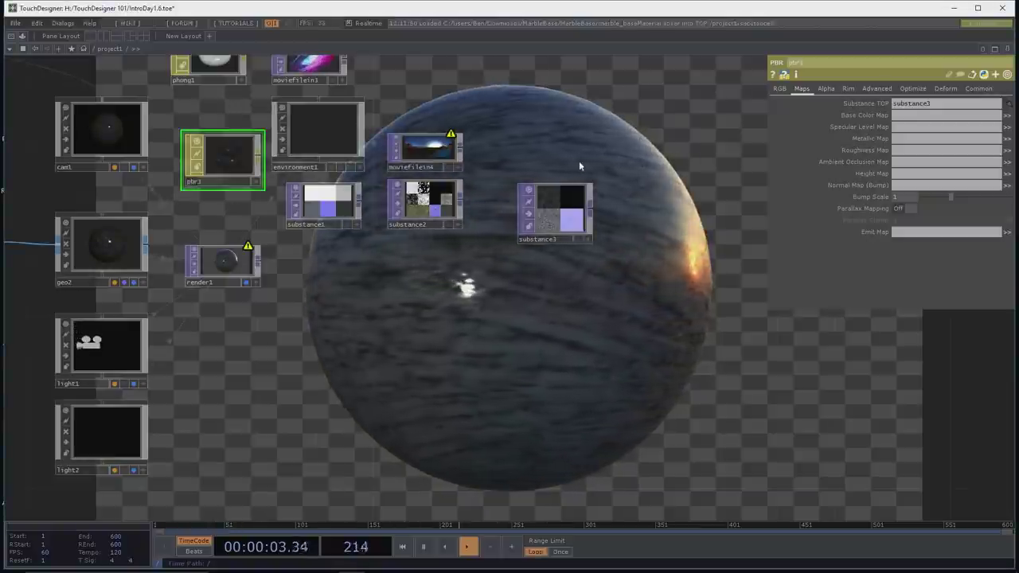
Step: Set the resolution of substance3 to 1024 x 1024
click(555, 203)
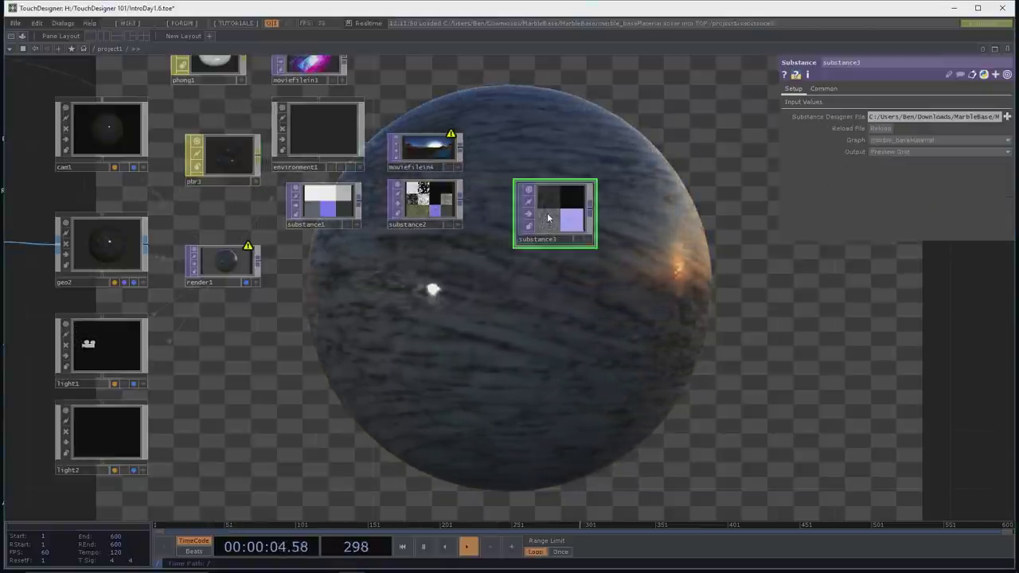
click(825, 89)
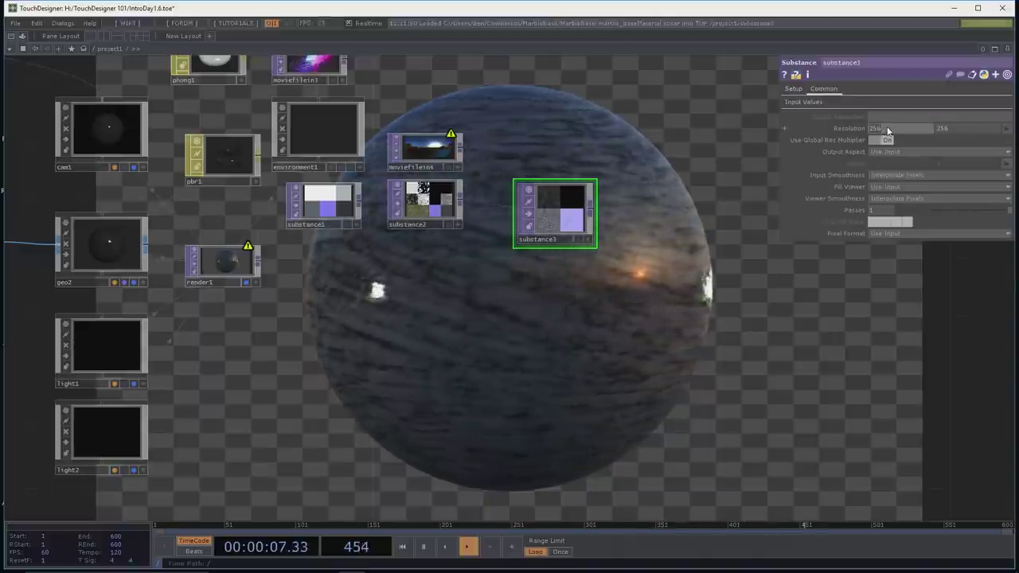
text(1024)
key(Tab)
text(1)
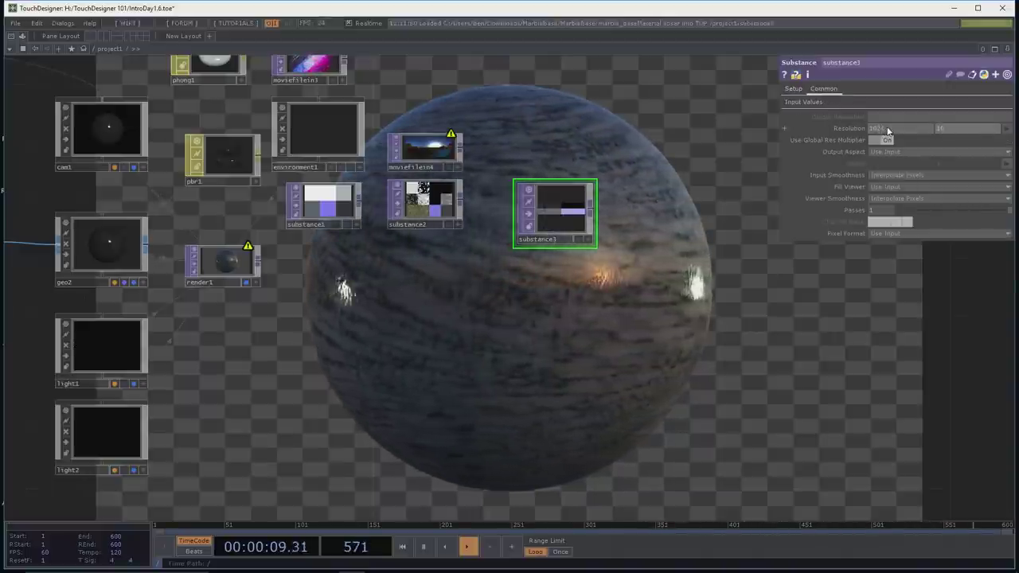
text(024)
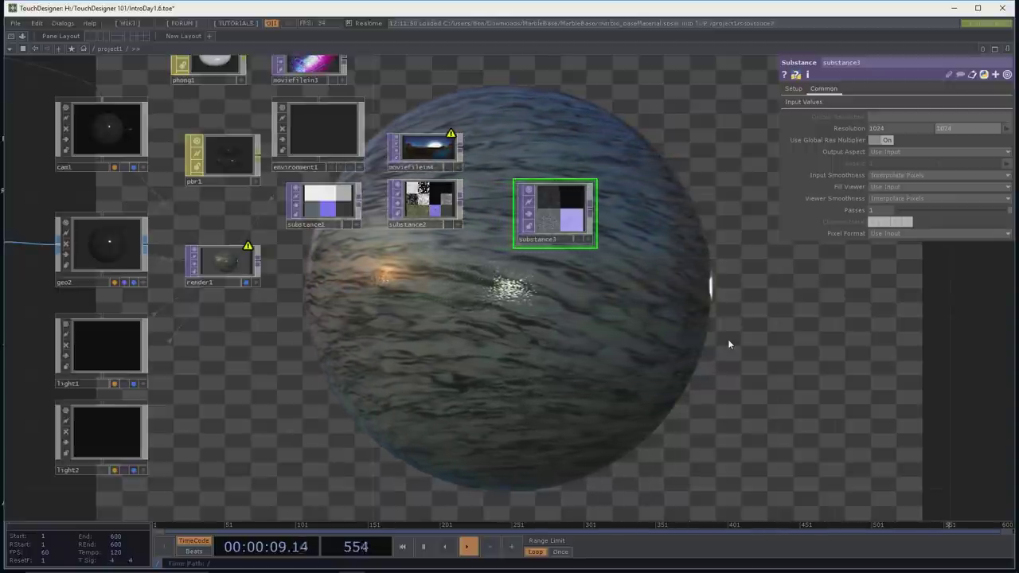
Step: Show the parameters of phong1 and place a GLSL material in the network above substance3
drag(246, 141, 260, 180)
click(235, 100)
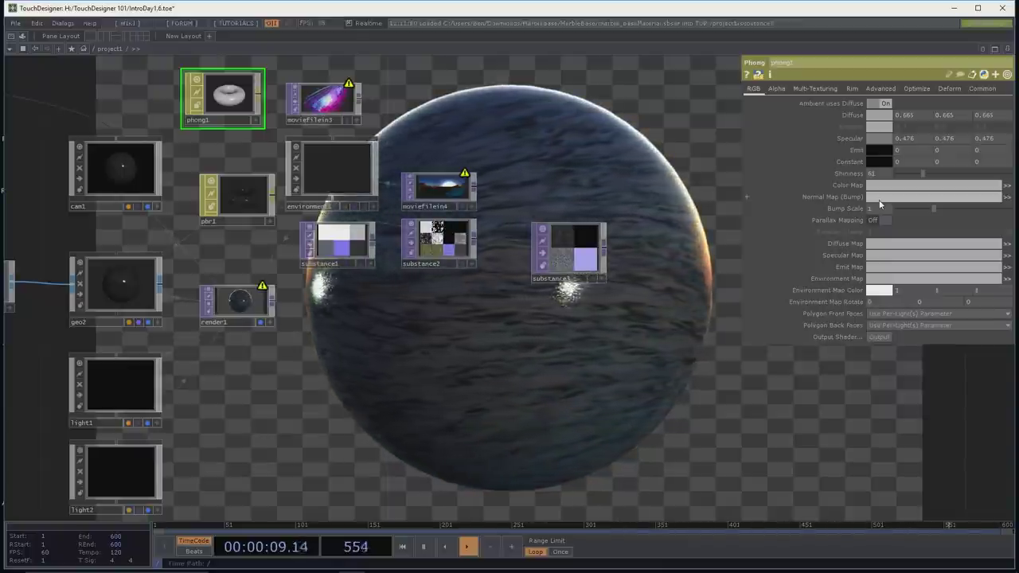
key(Tab)
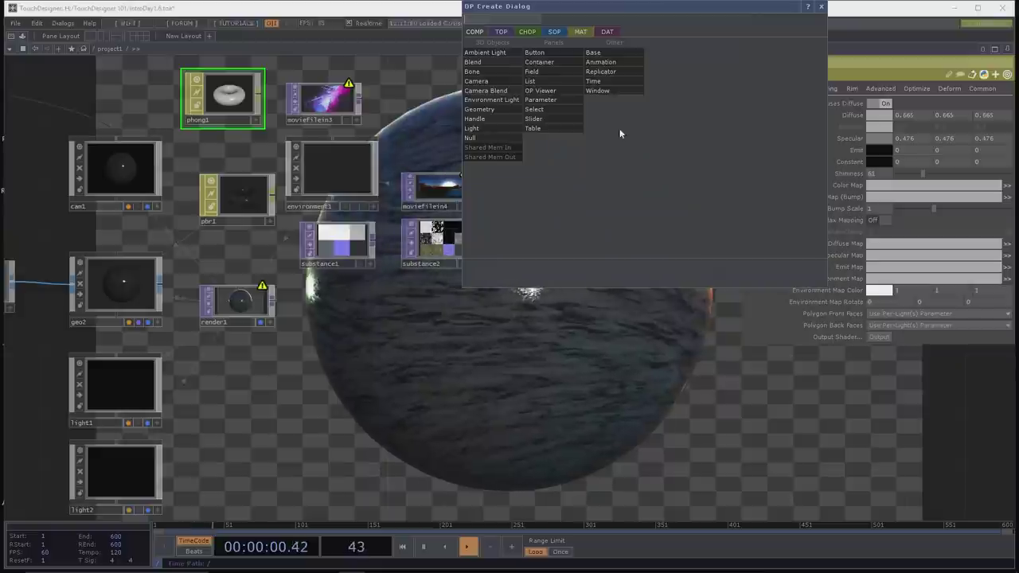
click(580, 31)
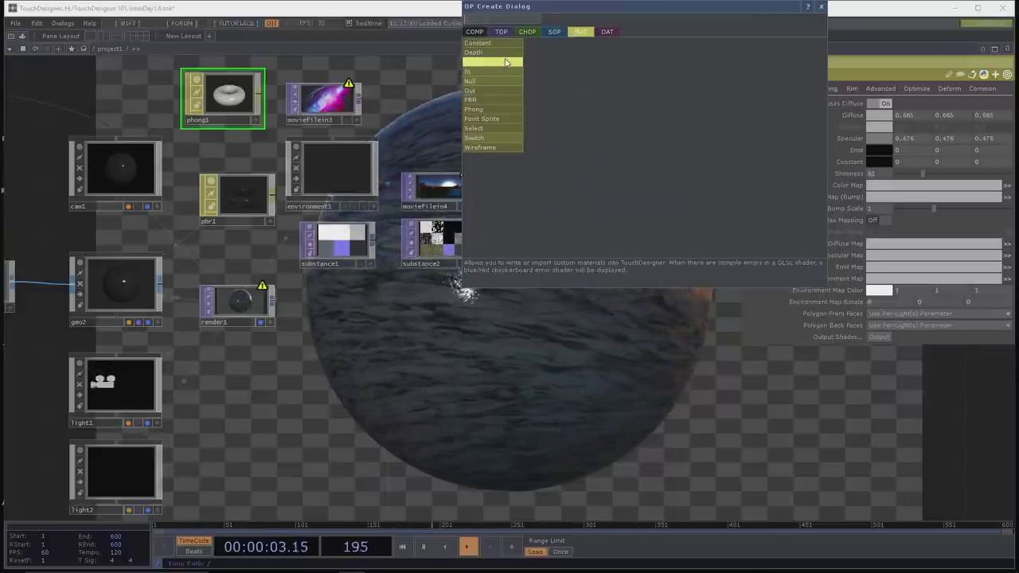
key(Escape)
click(505, 104)
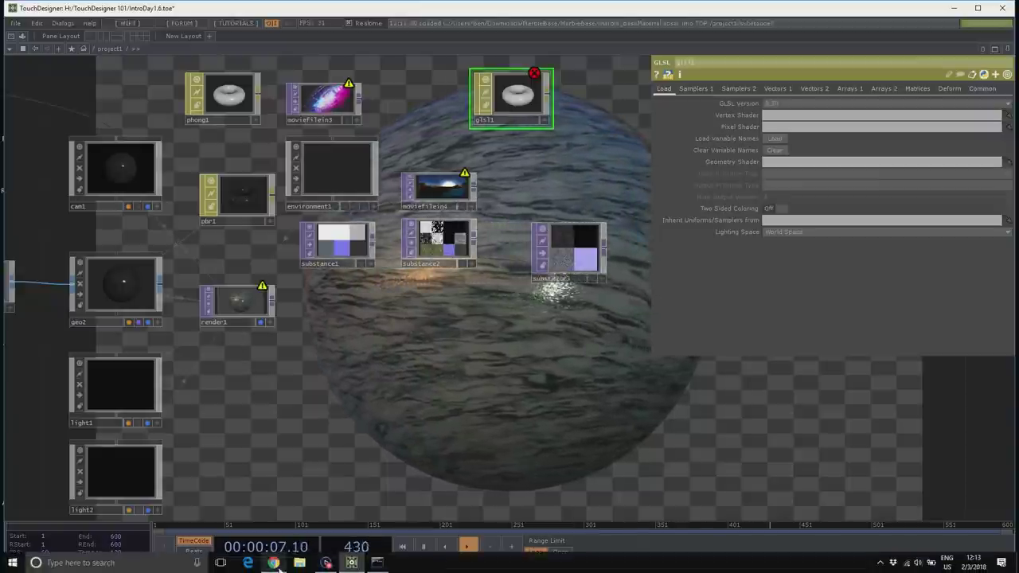
Step: Switch to File Explorer and open the folder TouchDesigner 101 > Extras > NoiseDisplacement on drive H:
click(298, 563)
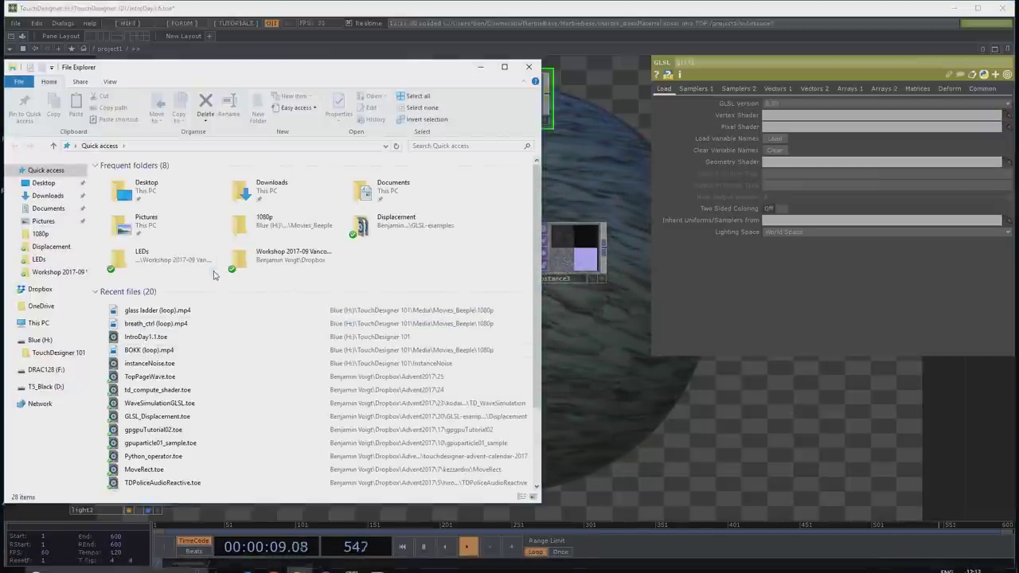
click(42, 340)
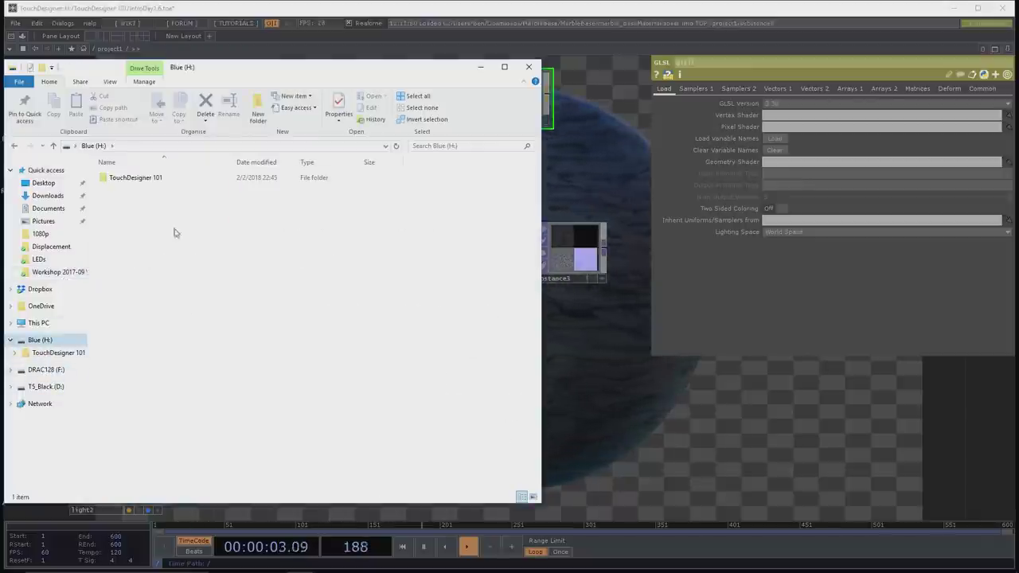
double_click(145, 177)
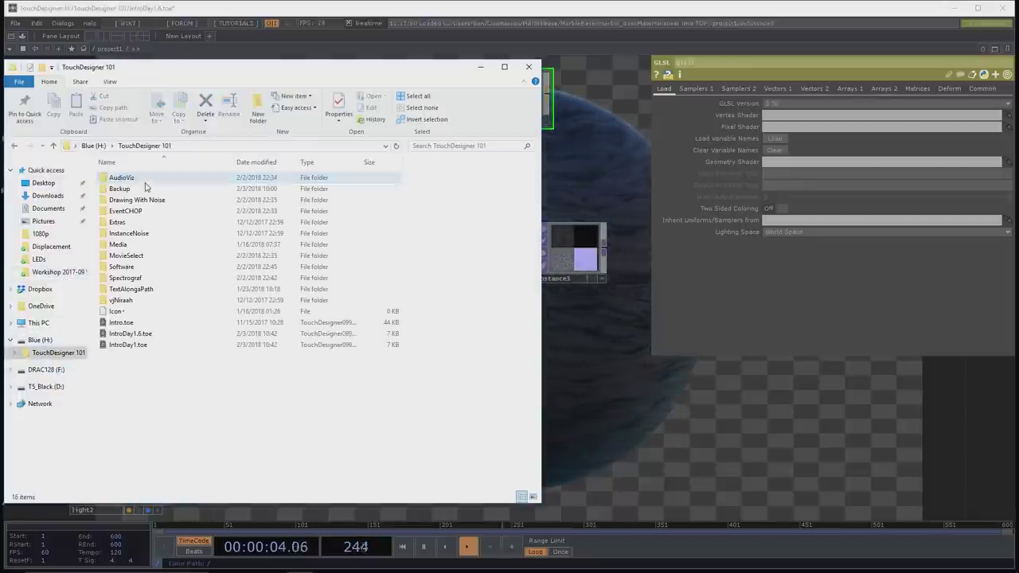
double_click(127, 222)
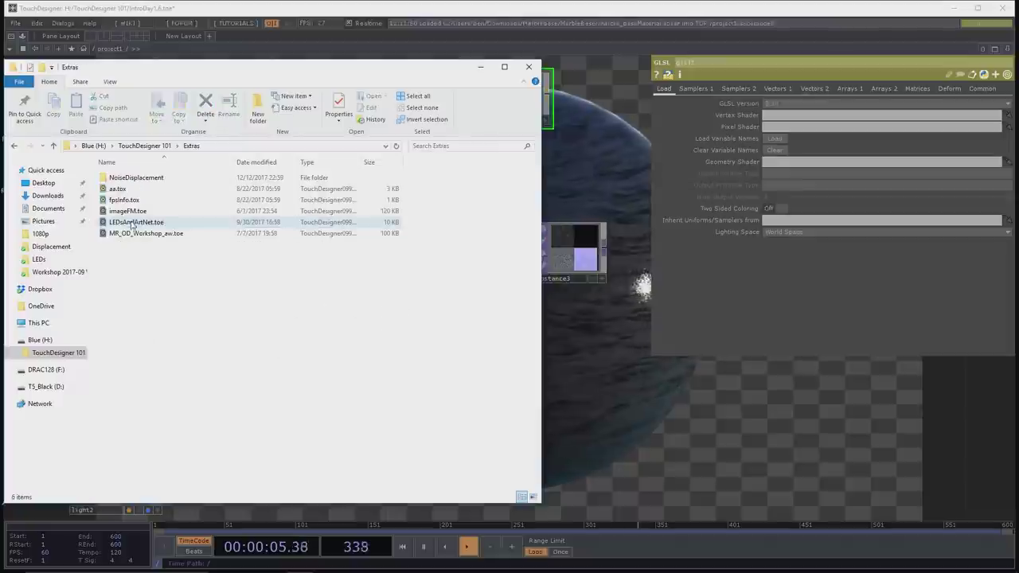
double_click(132, 177)
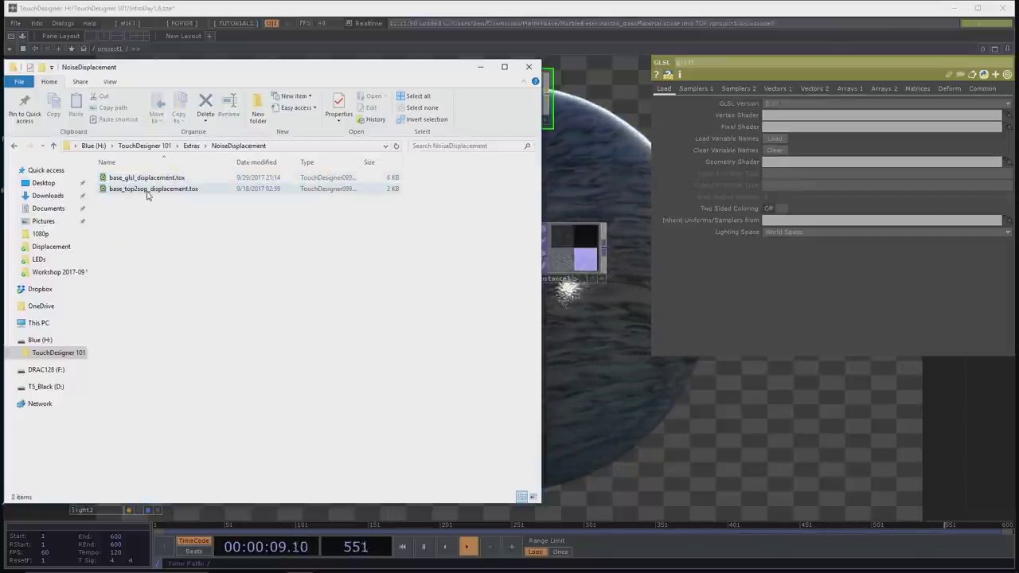
Step: Load base_glsl_displacement.tox into the project1 network and enter the component to show its inner network
drag(147, 179, 522, 290)
drag(822, 411, 792, 421)
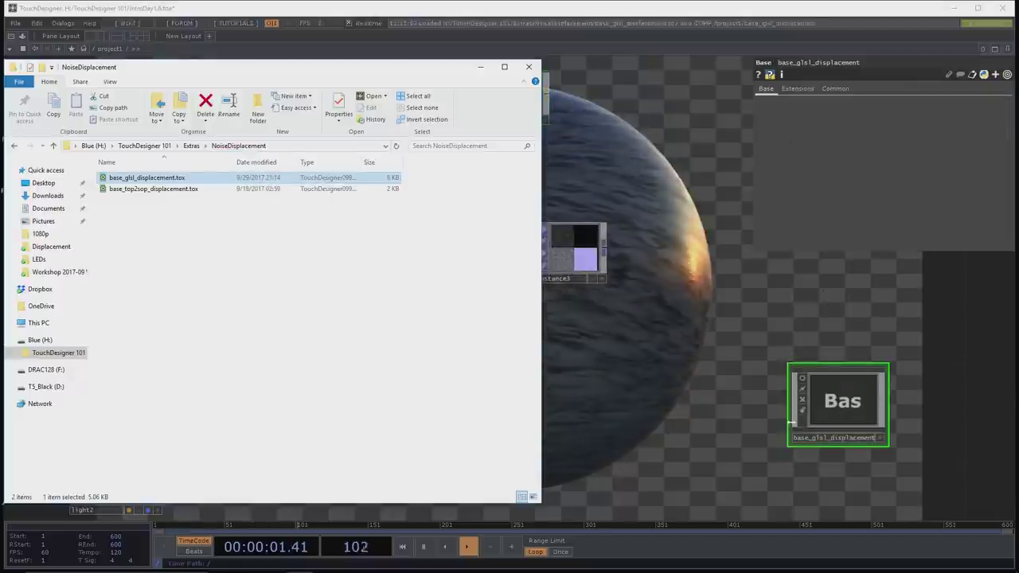
click(864, 407)
key(i)
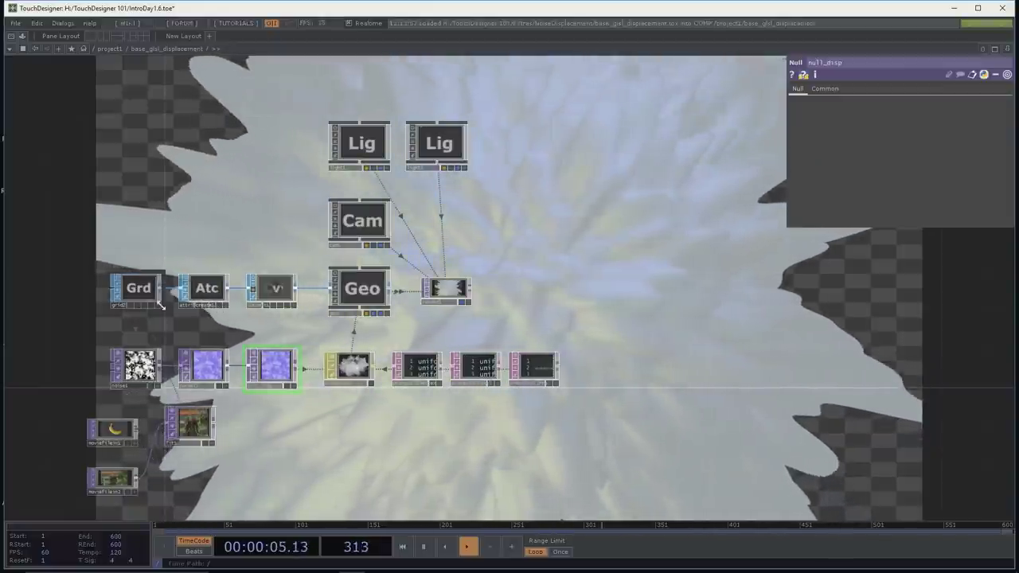
Step: Return to the project1 network and delete base_glsl_displacement and the glsl1 material
middle_click(137, 293)
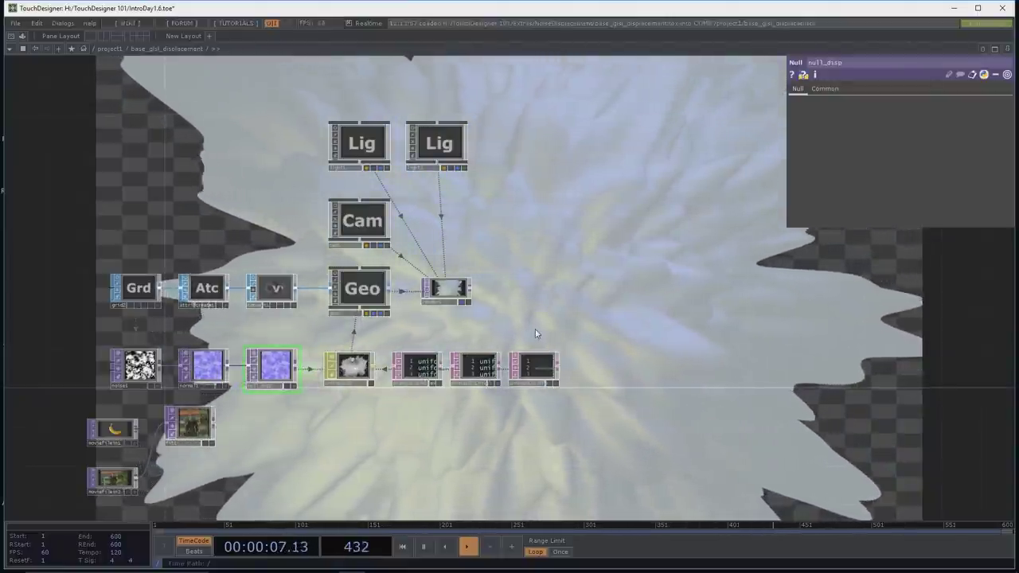
key(u)
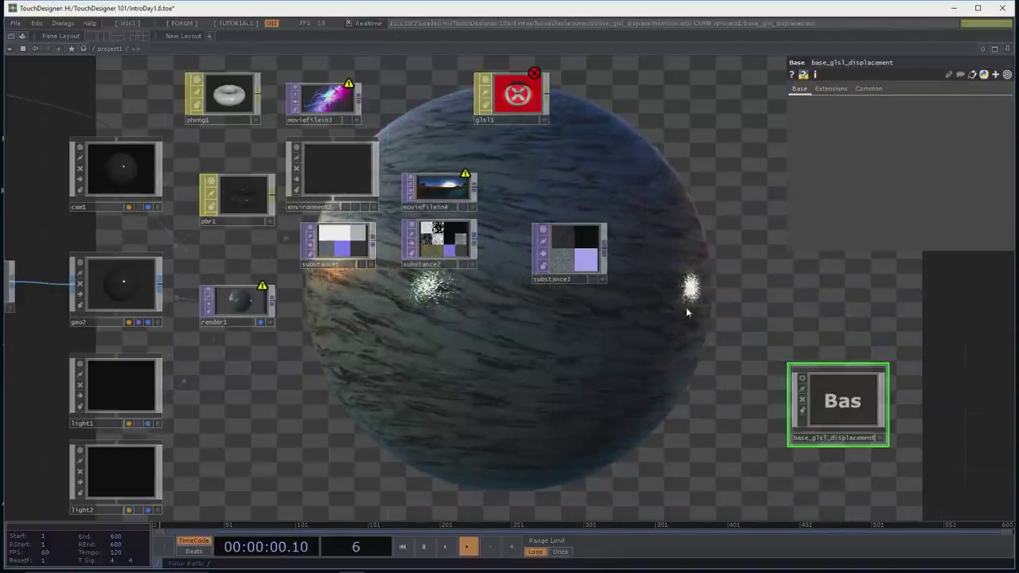
key(Delete)
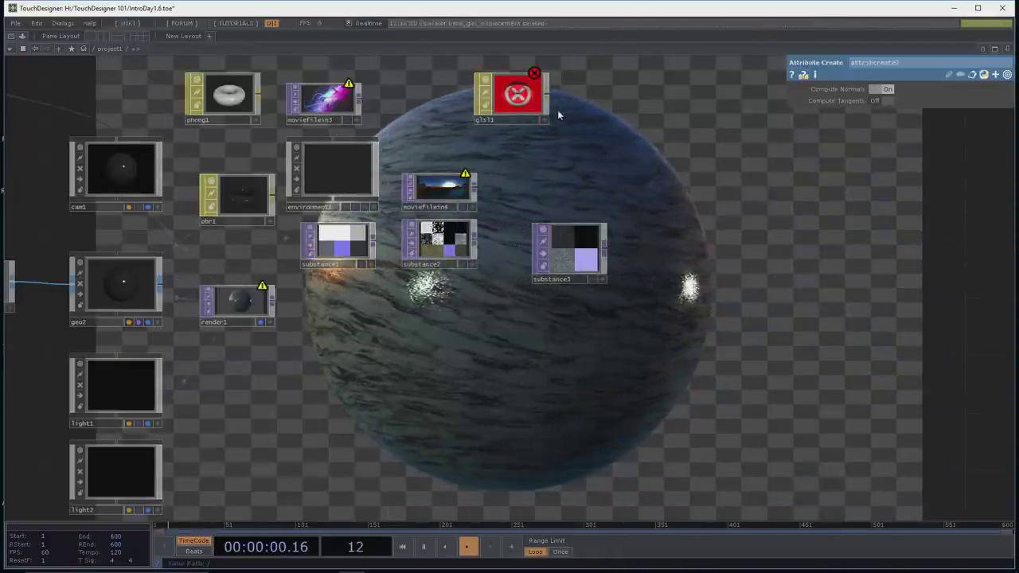
click(516, 92)
key(Delete)
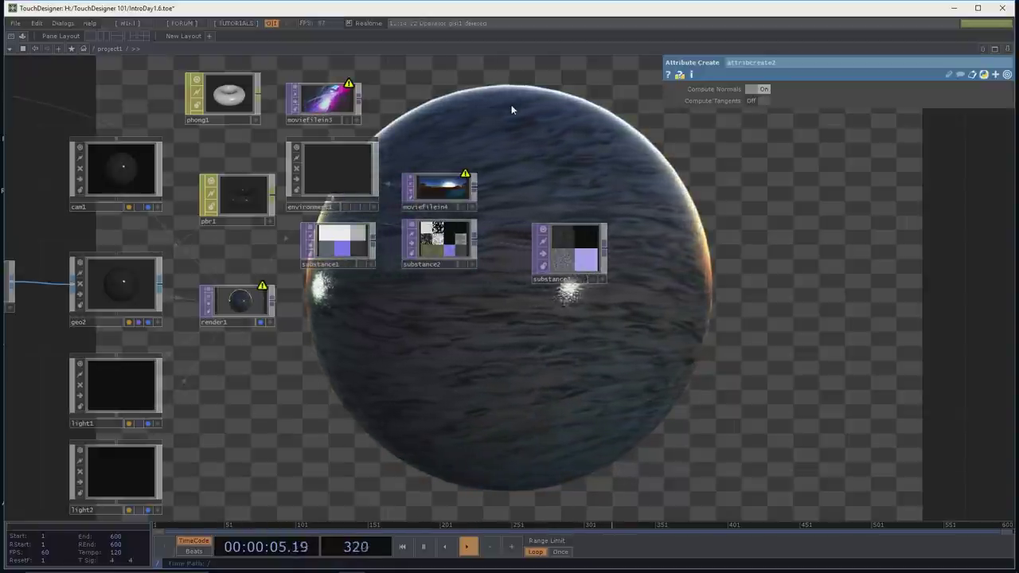
Step: Show the parameters of pbr1, shift substance2 away from substance1 and place substance3 below both of them
click(250, 194)
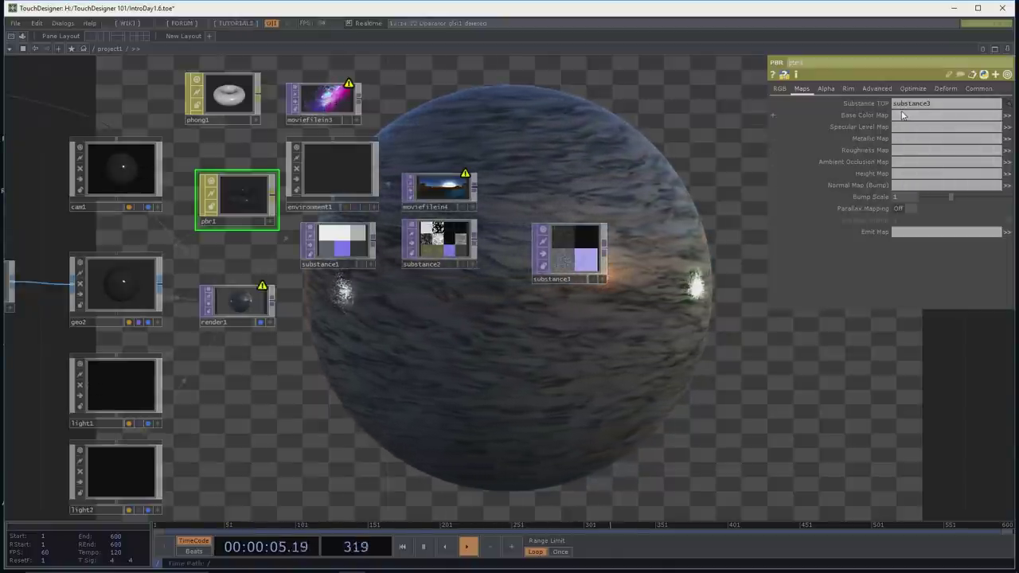
drag(568, 234, 598, 147)
drag(455, 240, 499, 239)
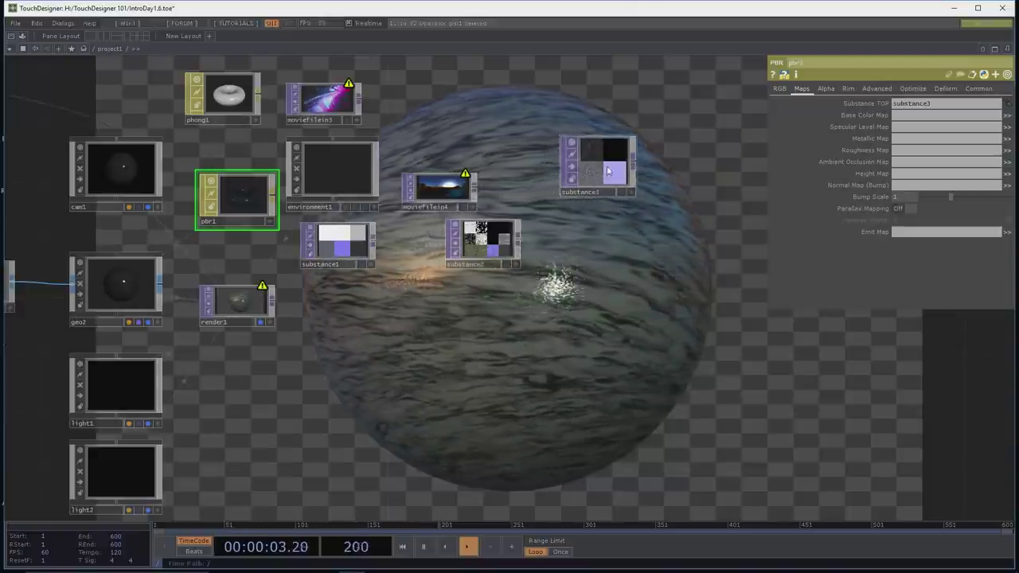
drag(627, 173, 438, 375)
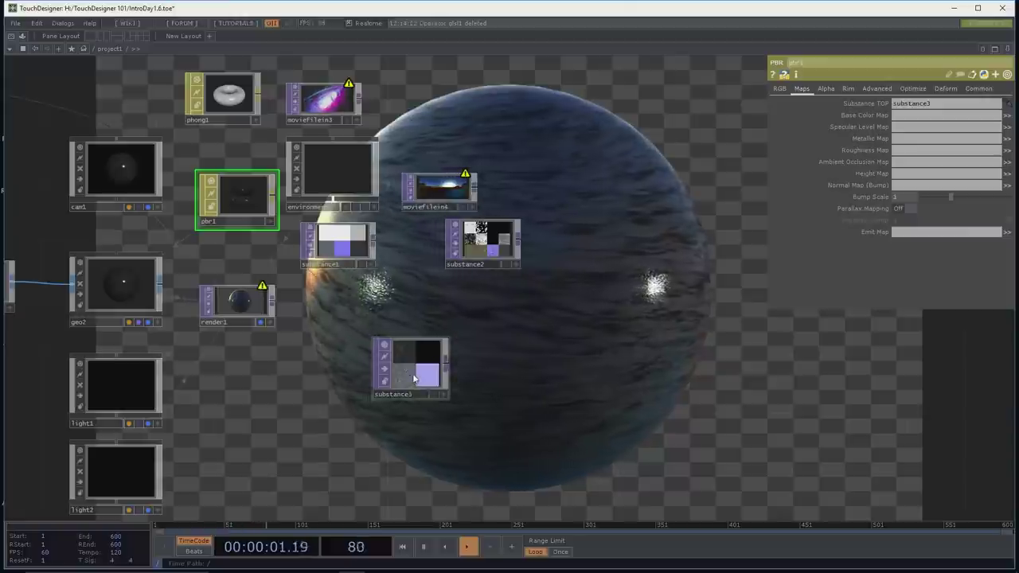
Step: Add a Substance Select TOP beside substance3 and assign substance3 as its Substance TOP
click(445, 375)
click(493, 371)
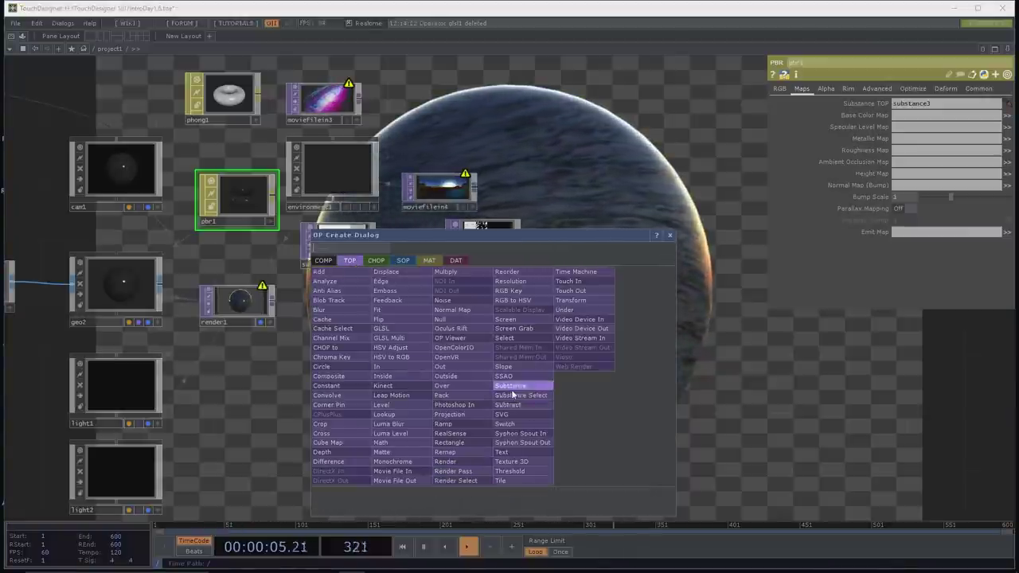
click(513, 393)
click(562, 367)
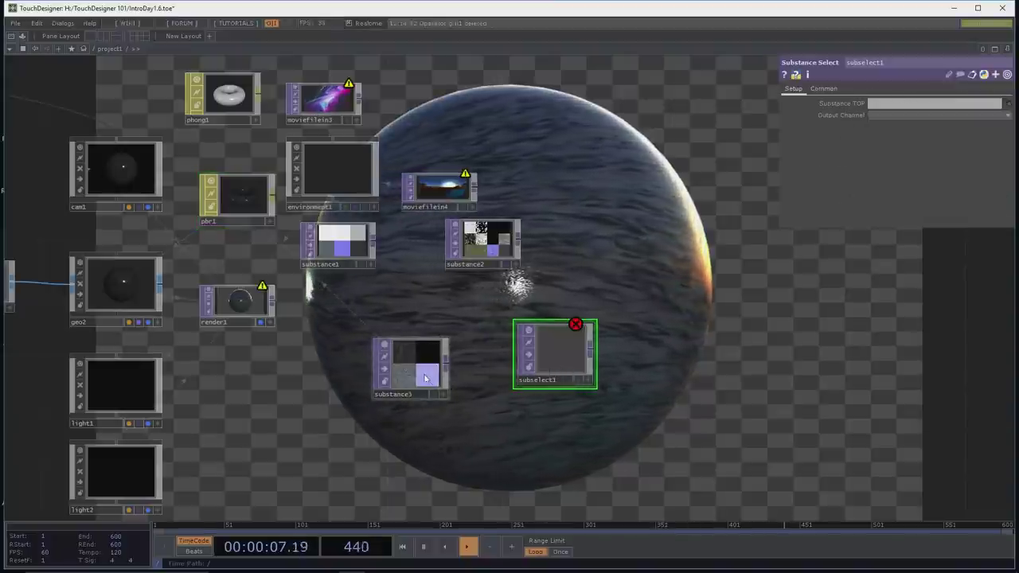
drag(542, 357, 539, 372)
drag(412, 363, 932, 103)
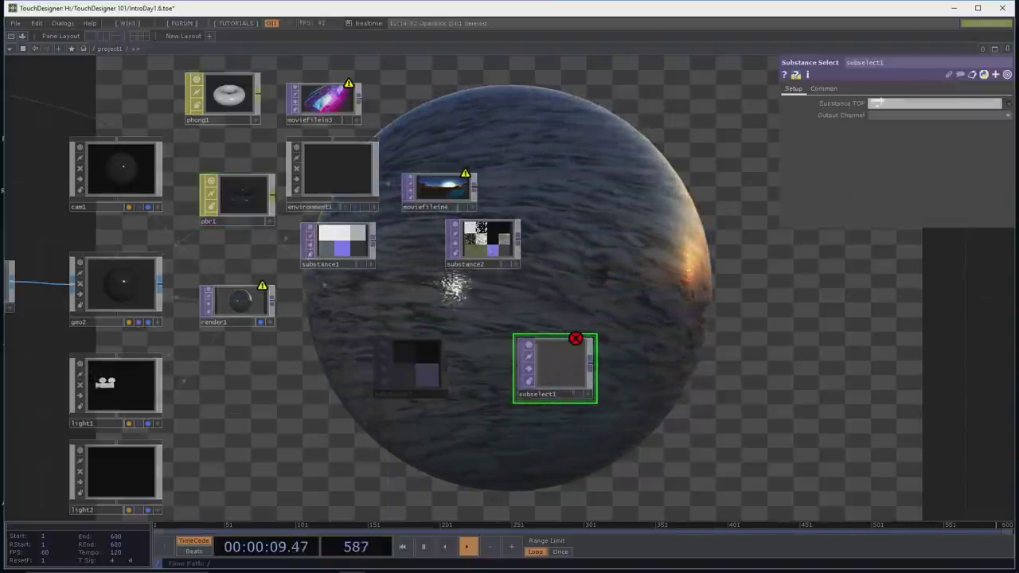
Step: Append an HSV Adjust TOP to subselect1 and shift its color to an olive yellow tone
right_click(590, 366)
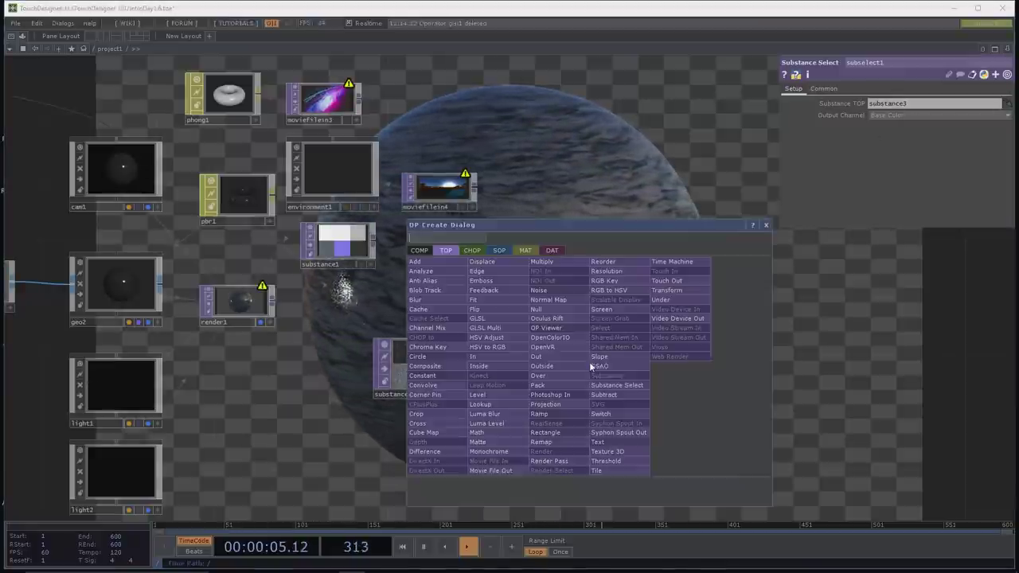
click(501, 337)
click(672, 359)
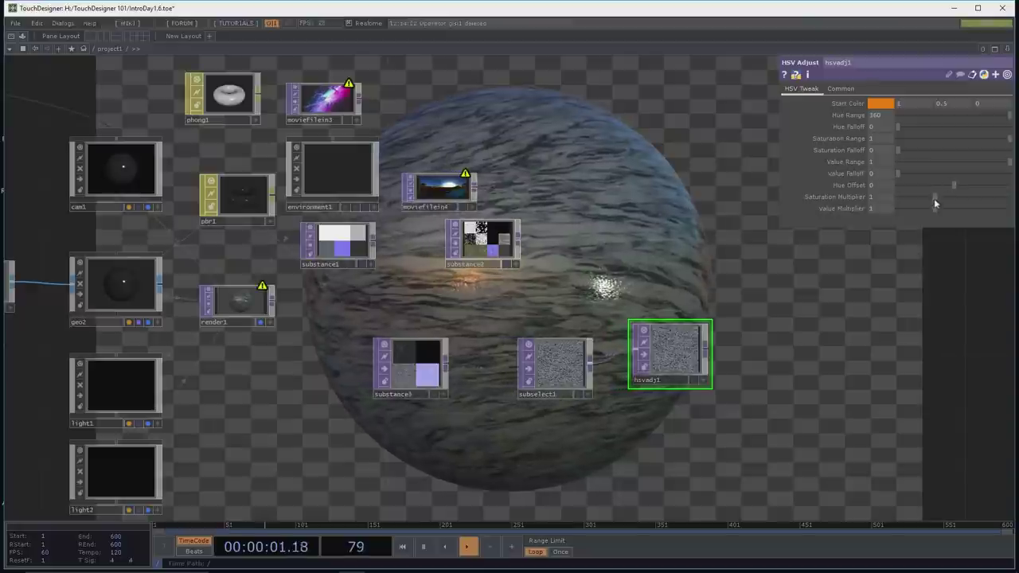
mouse_move(935, 197)
mouse_down()
mouse_move(985, 194)
mouse_move(929, 186)
mouse_up()
Step: Assign hsvadj1 as the Base Color Map of the pbr1 material
drag(717, 355, 845, 184)
click(242, 202)
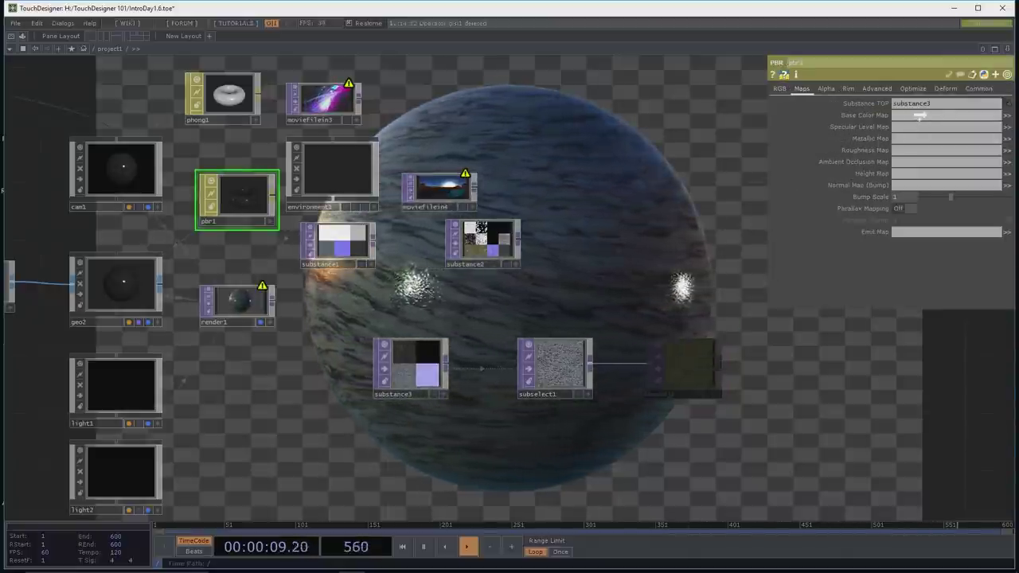
drag(920, 116, 926, 118)
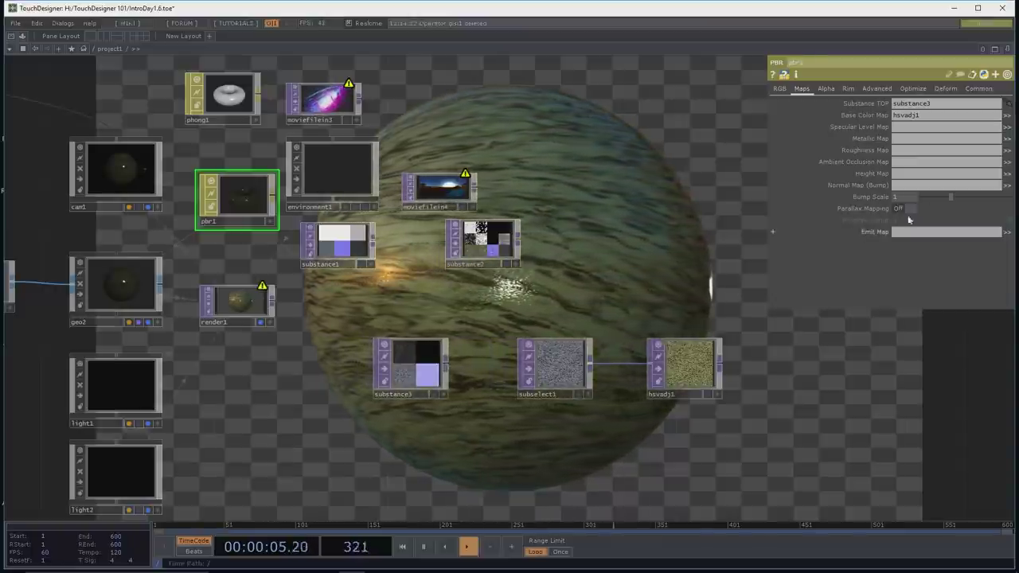
Step: Compare the parameters of the phong1 and pbr1 materials
click(230, 96)
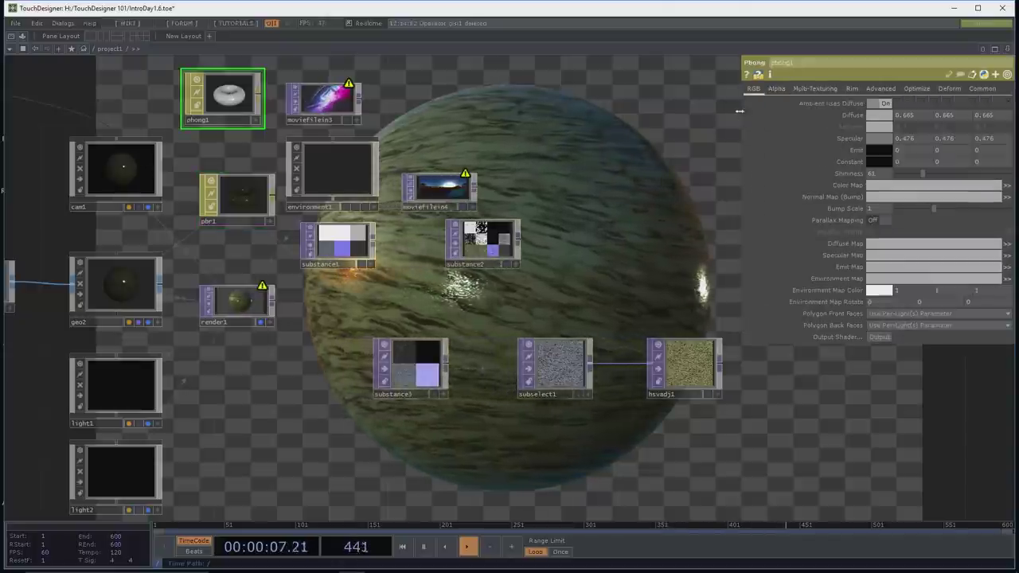
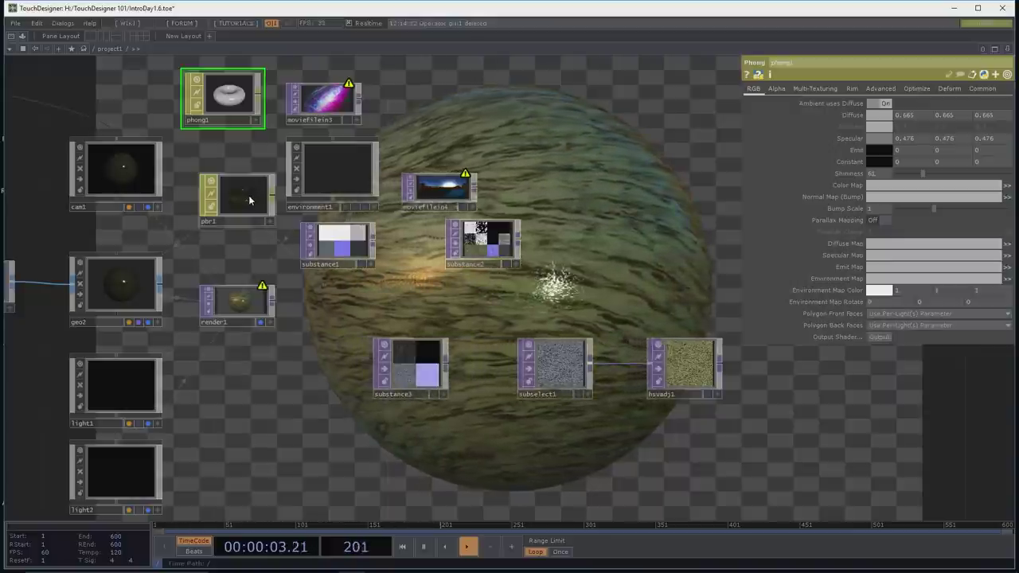
click(249, 201)
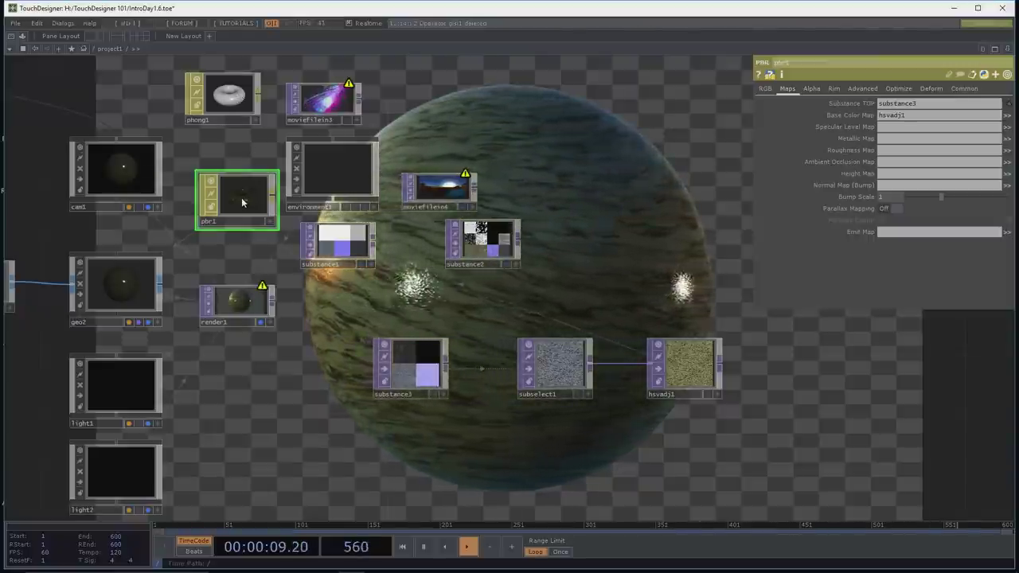
click(195, 109)
click(303, 175)
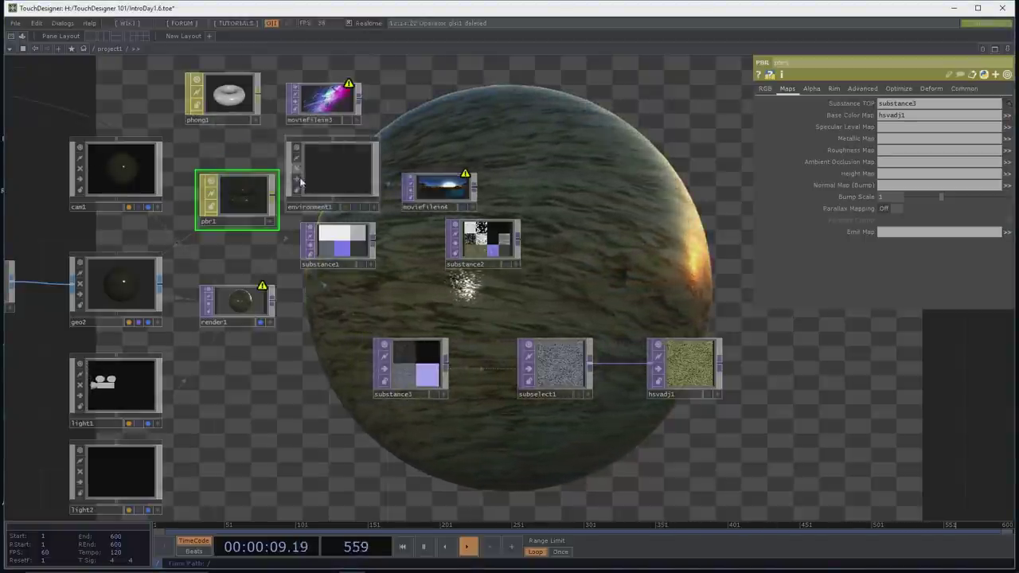
Step: Move moviefilein3 beside substance2 and output the shader of phong1 as a GLSL material named phong1GLSL
click(239, 94)
drag(334, 102, 578, 145)
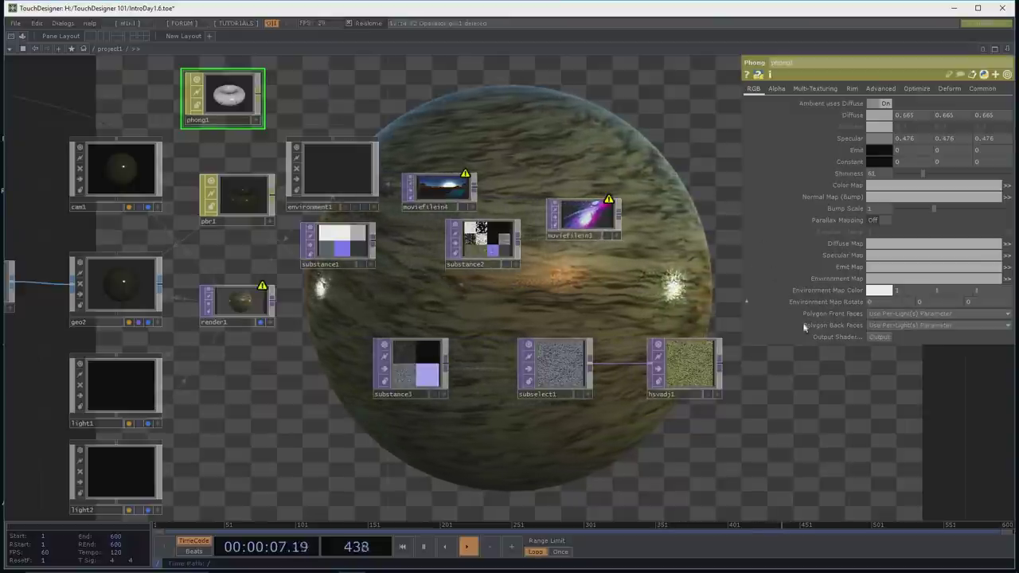
click(881, 337)
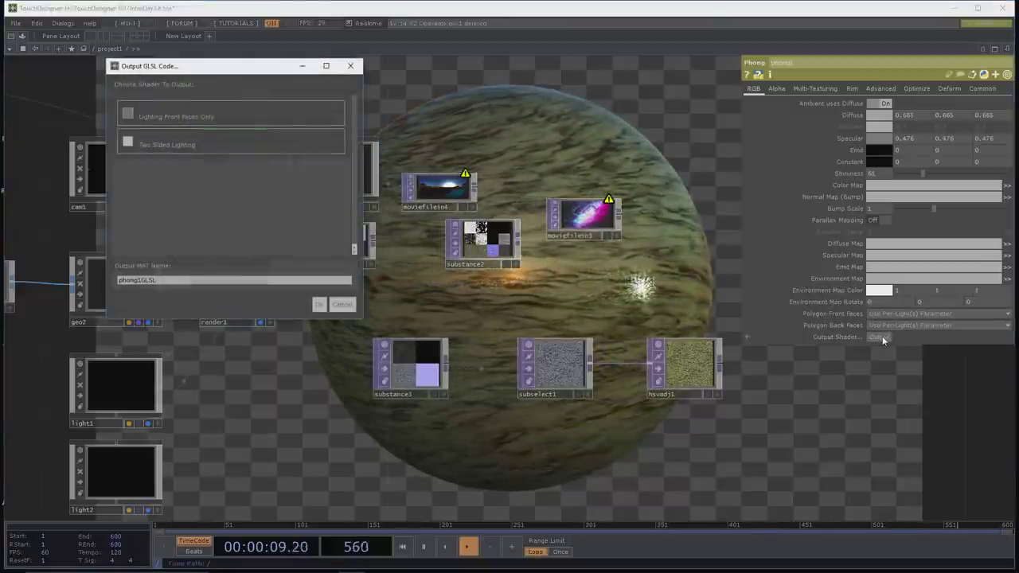
click(316, 304)
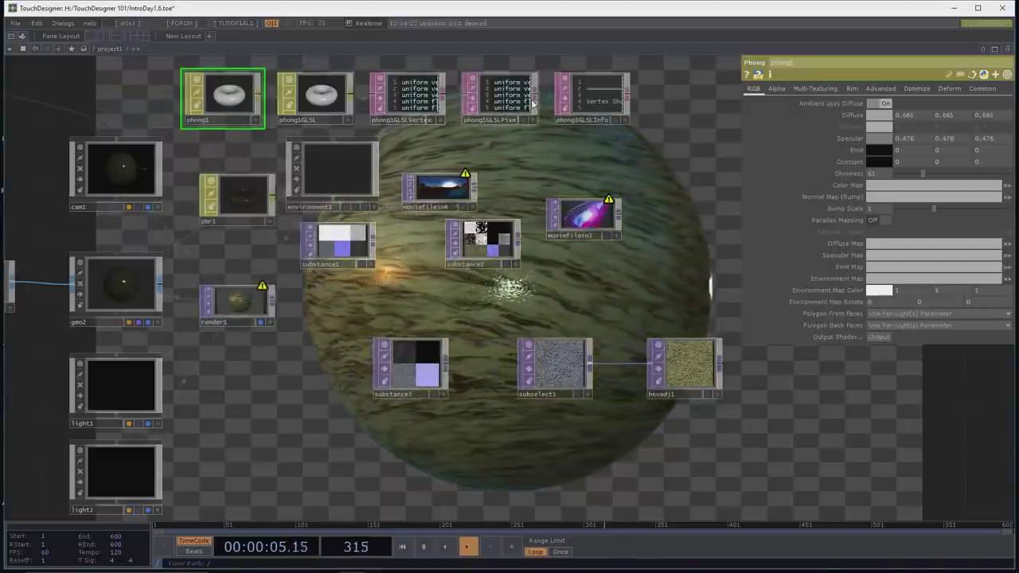
Step: Delete the phong1GLSL material together with its vertex, pixel and info DATs
scroll(491, 136, up, 3)
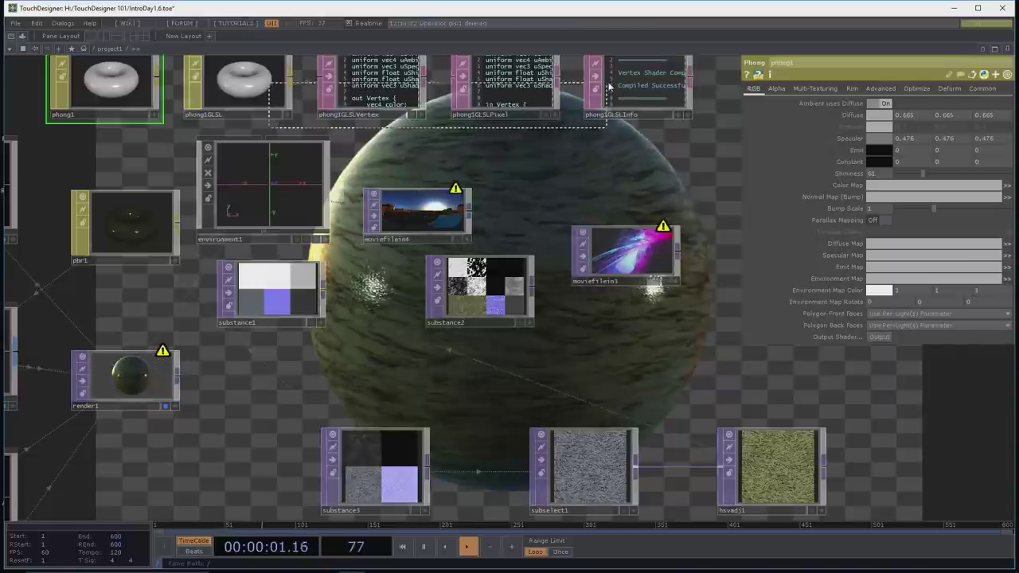
click(636, 79)
key(Delete)
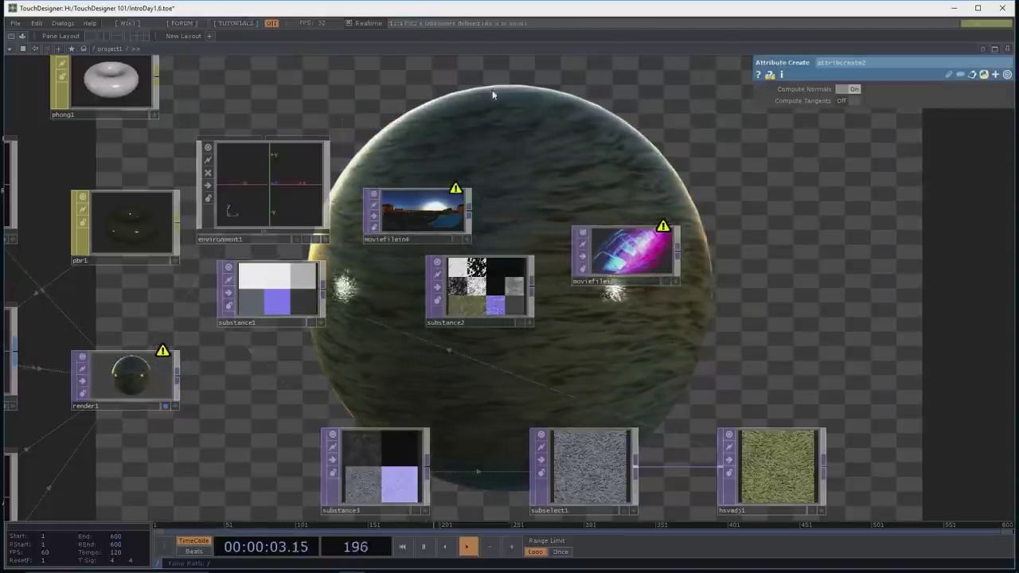
Step: Assign moviefilein3 as the Color Map and moviefilein4 as the Normal Map of phong1
drag(333, 89, 435, 188)
click(212, 180)
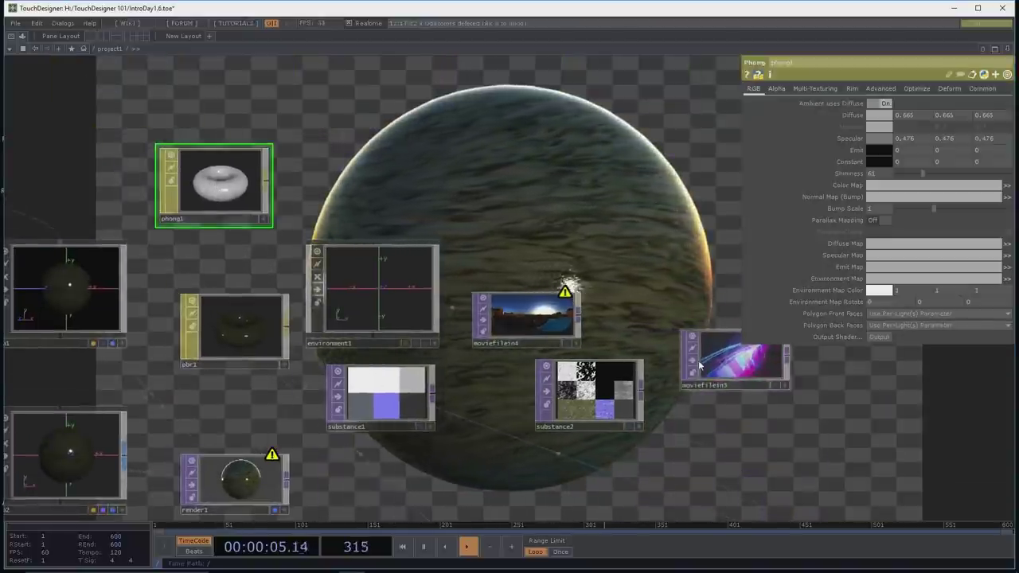
drag(335, 201, 216, 147)
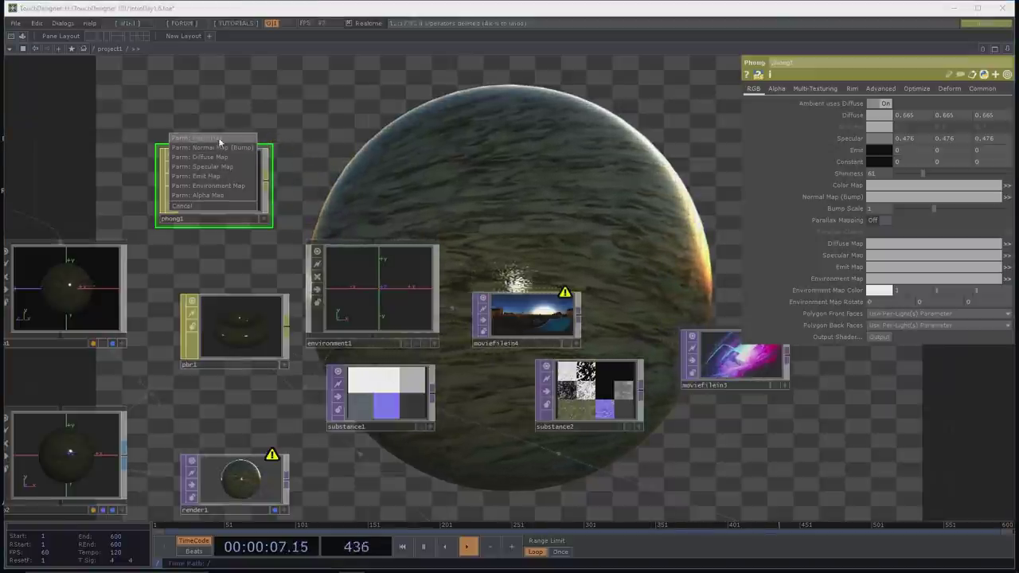
click(219, 140)
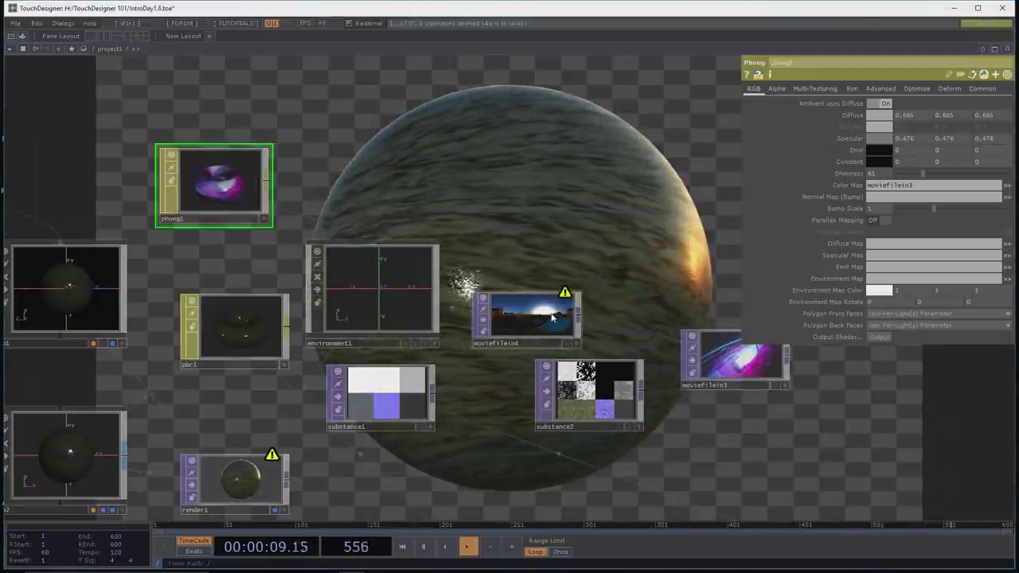
drag(526, 317, 887, 201)
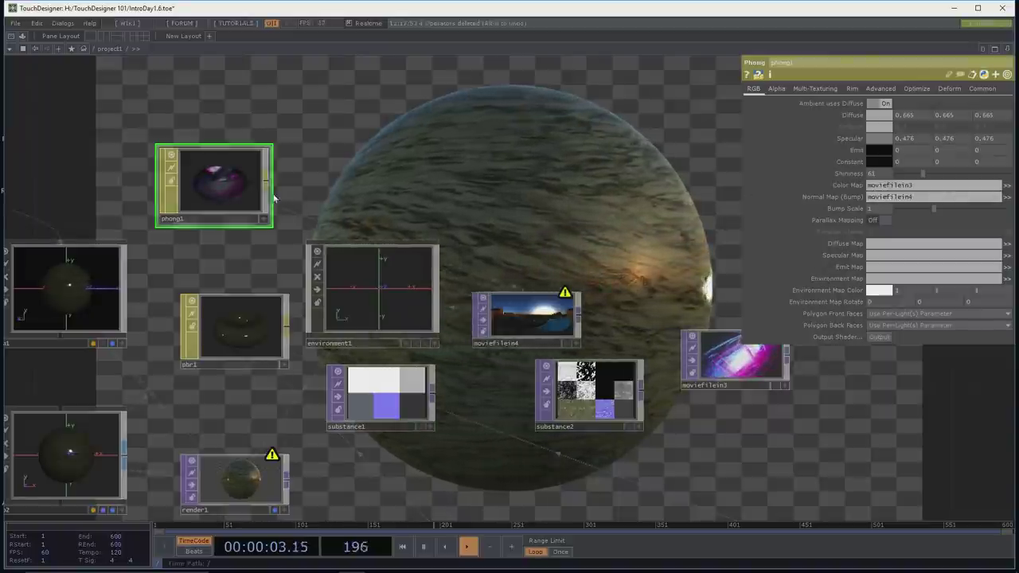
Step: Output the textured phong1 shader as phong1GLSL and examine the code in its vertex and pixel shader DATs
click(880, 336)
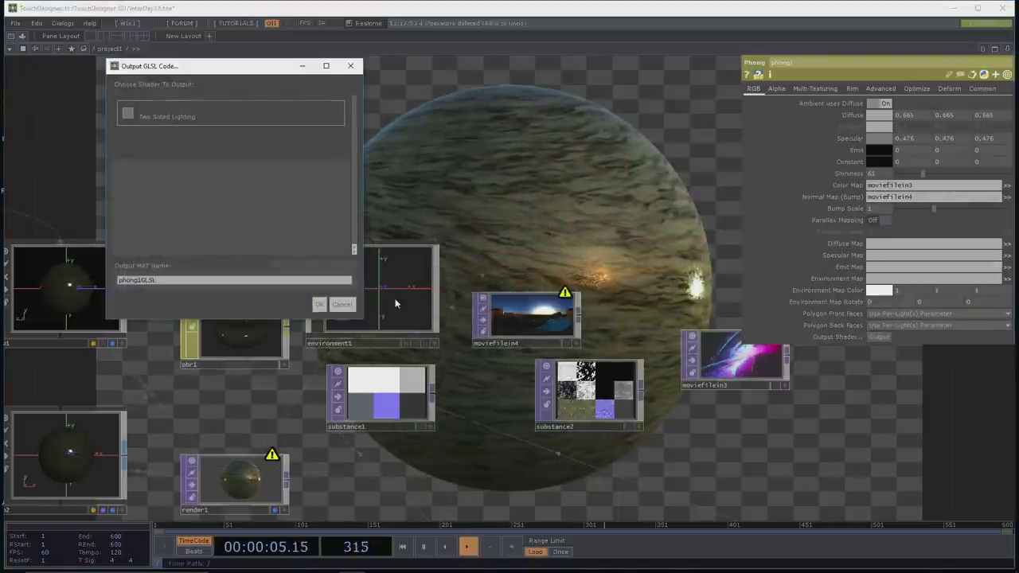
click(320, 305)
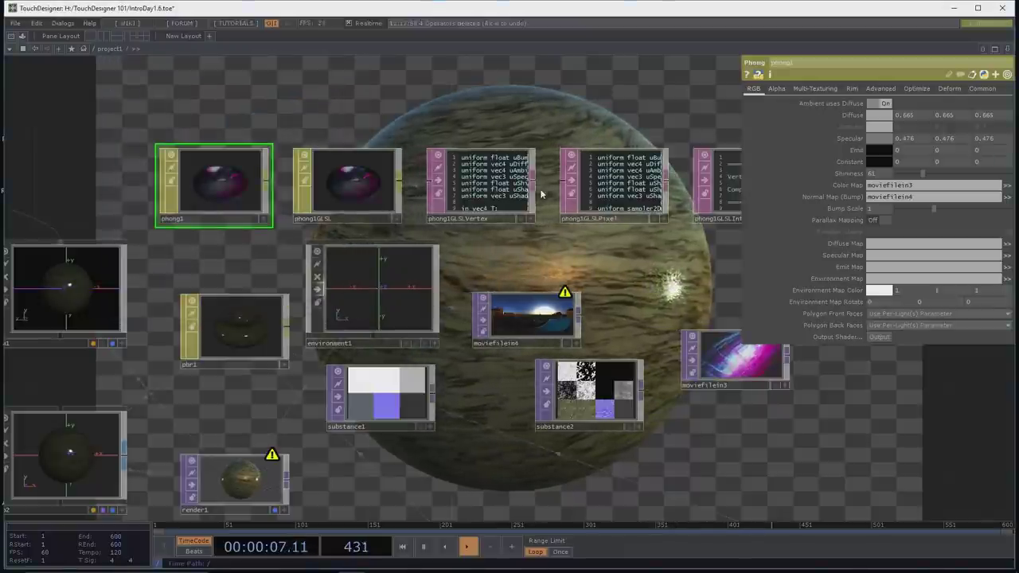
scroll(577, 105, up, 5)
scroll(614, 107, down, 1)
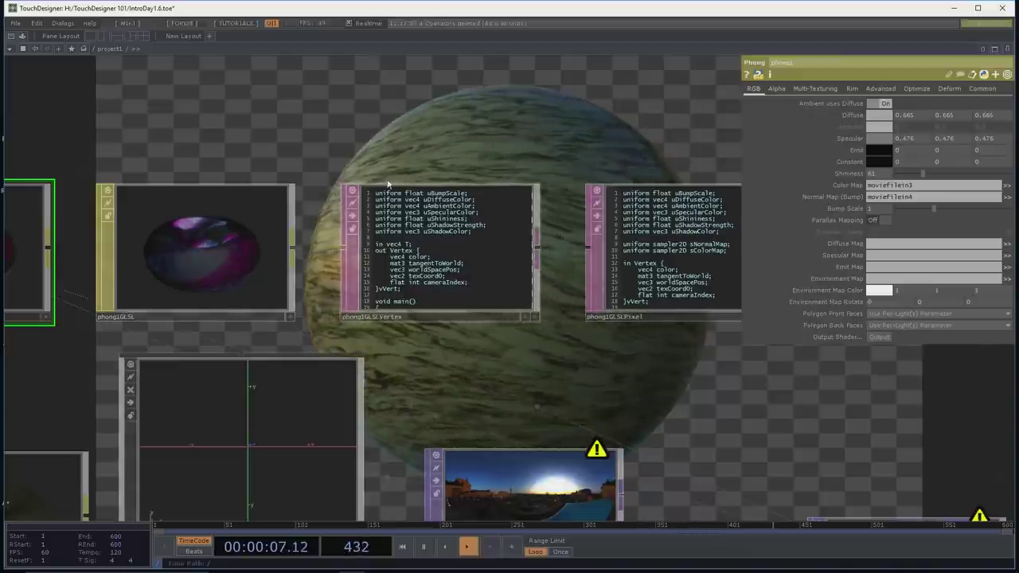
scroll(391, 127, down, 1)
scroll(371, 126, down, 5)
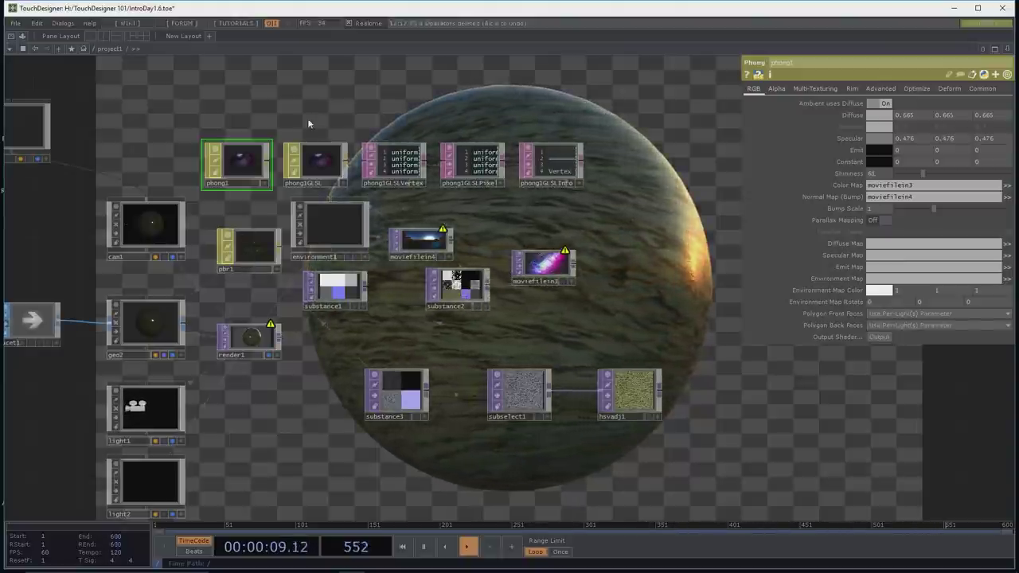
Step: Delete phong1GLSL with its three shader DATs and show the parameters of phong1 again
drag(528, 176, 551, 172)
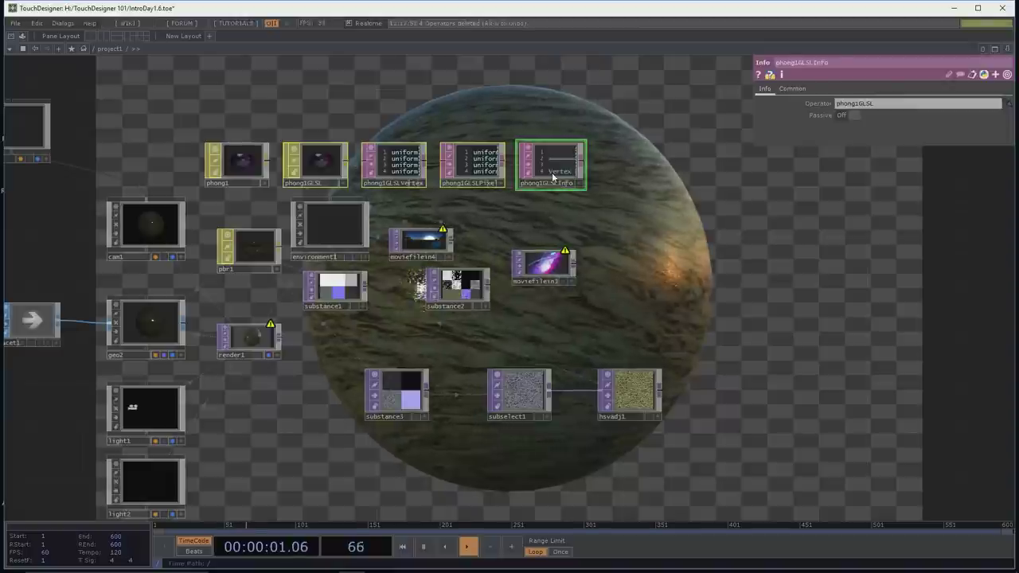
key(Delete)
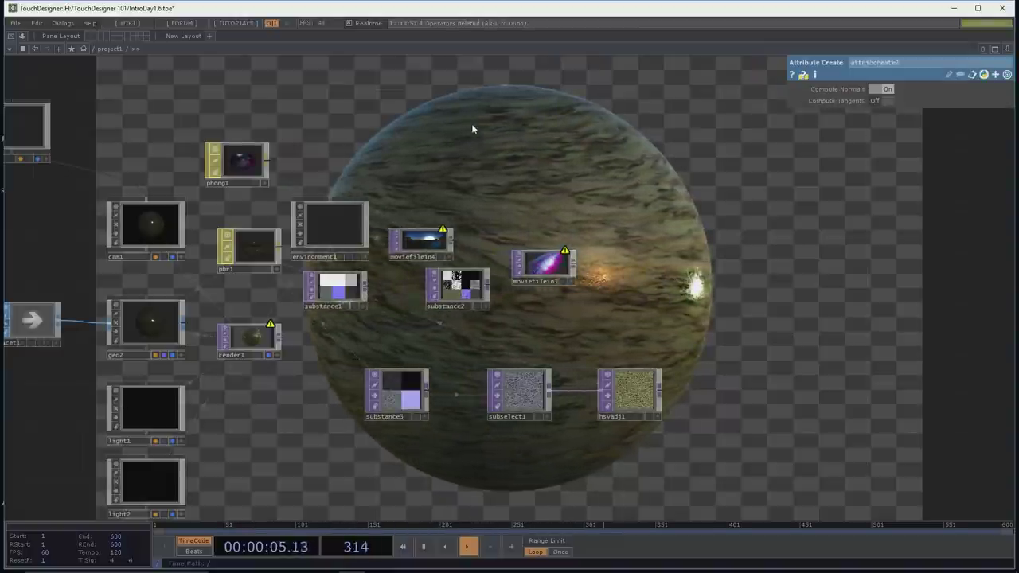
click(243, 166)
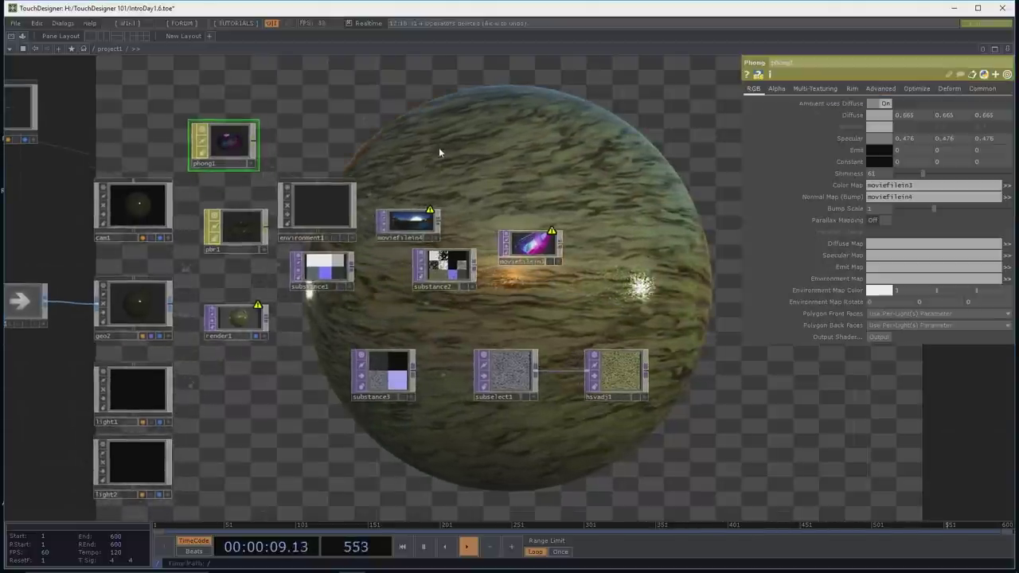
drag(441, 137, 458, 152)
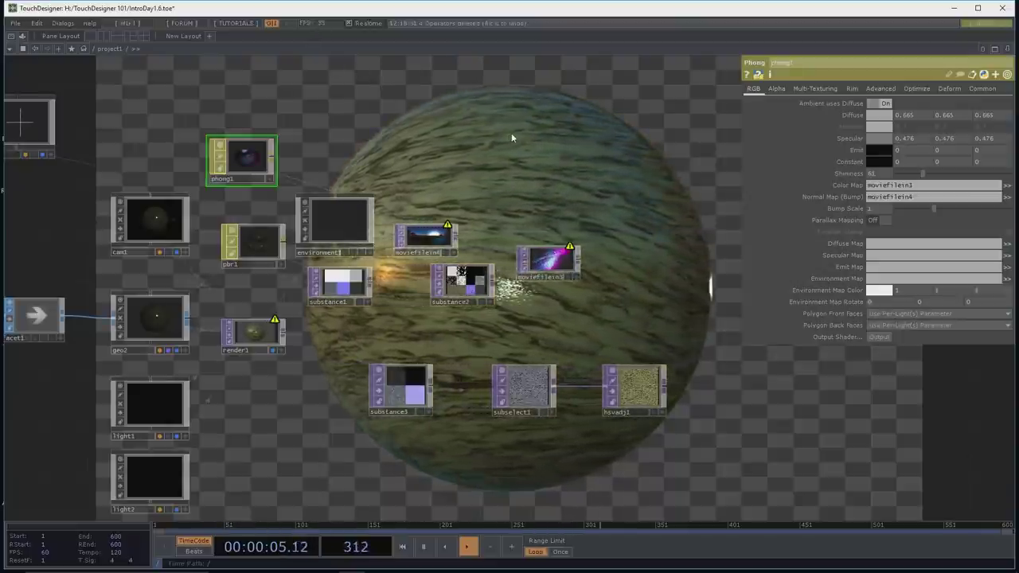
Step: Clear the Base Color Map of pbr1 and delete the substance3, subselect1 and hsvadj1 operators
drag(424, 138, 489, 161)
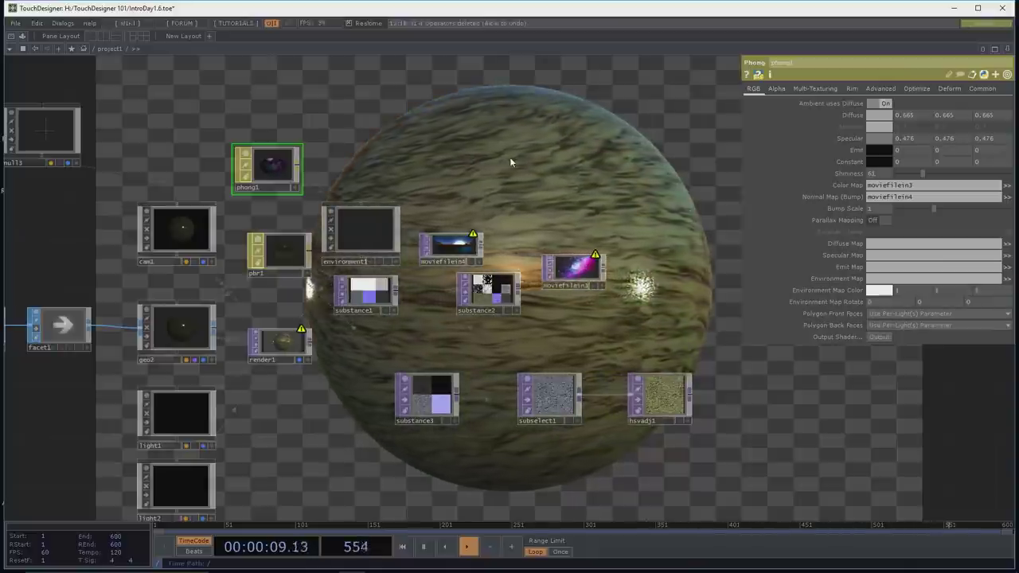
scroll(485, 155, down, 2)
drag(481, 154, 511, 94)
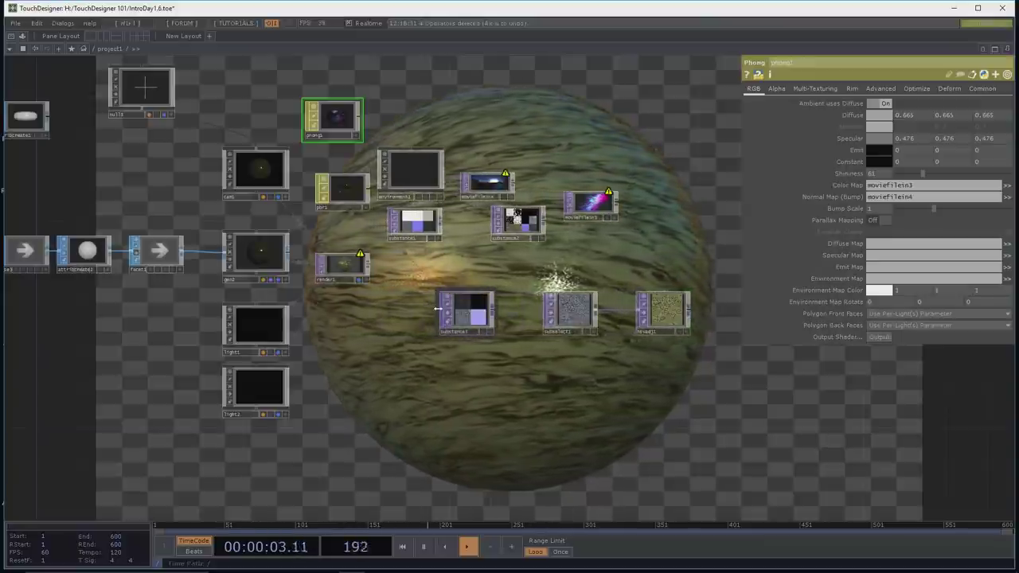
right_drag(475, 375, 690, 288)
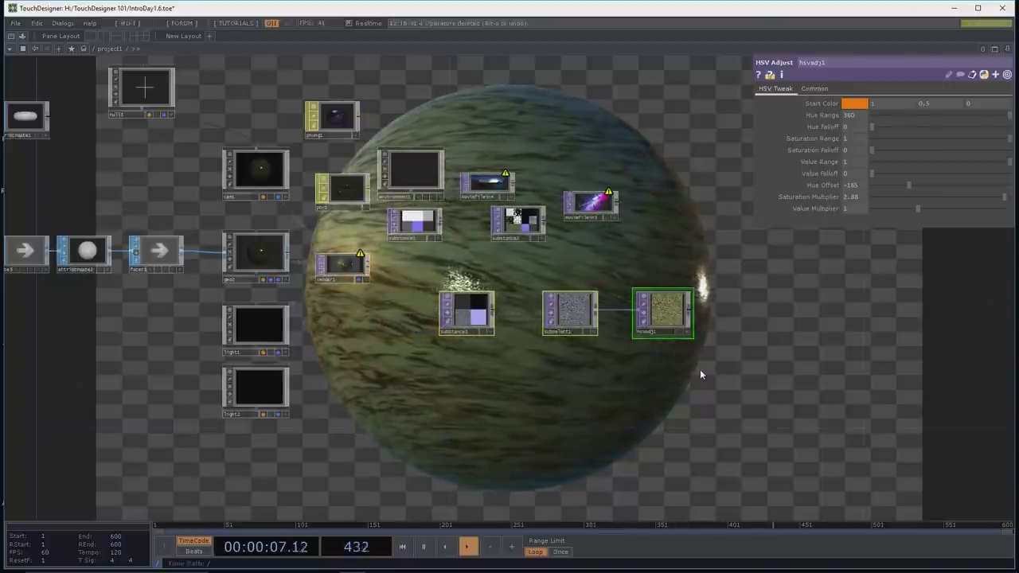
drag(451, 266, 437, 271)
drag(431, 233, 301, 145)
click(336, 167)
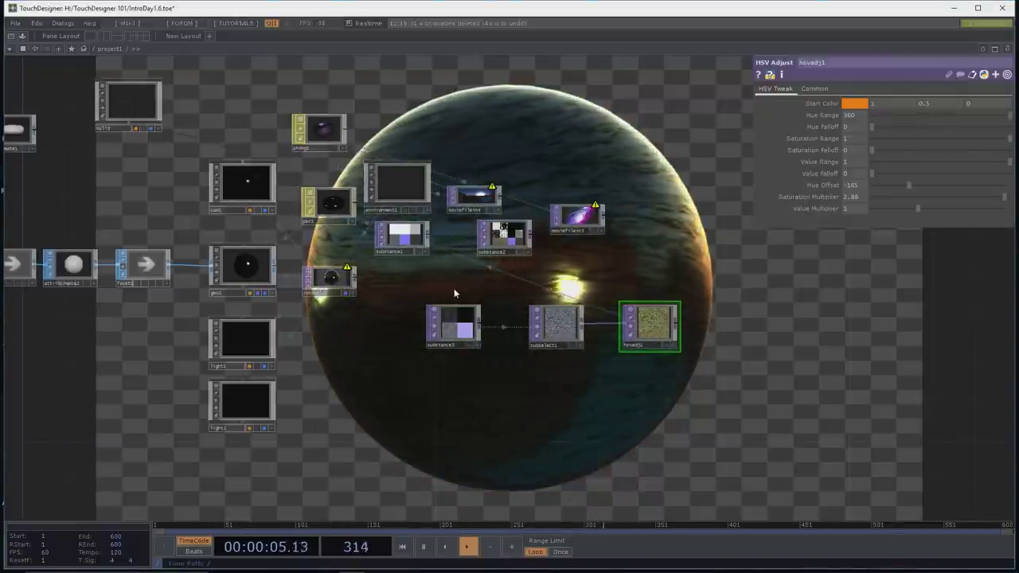
click(336, 206)
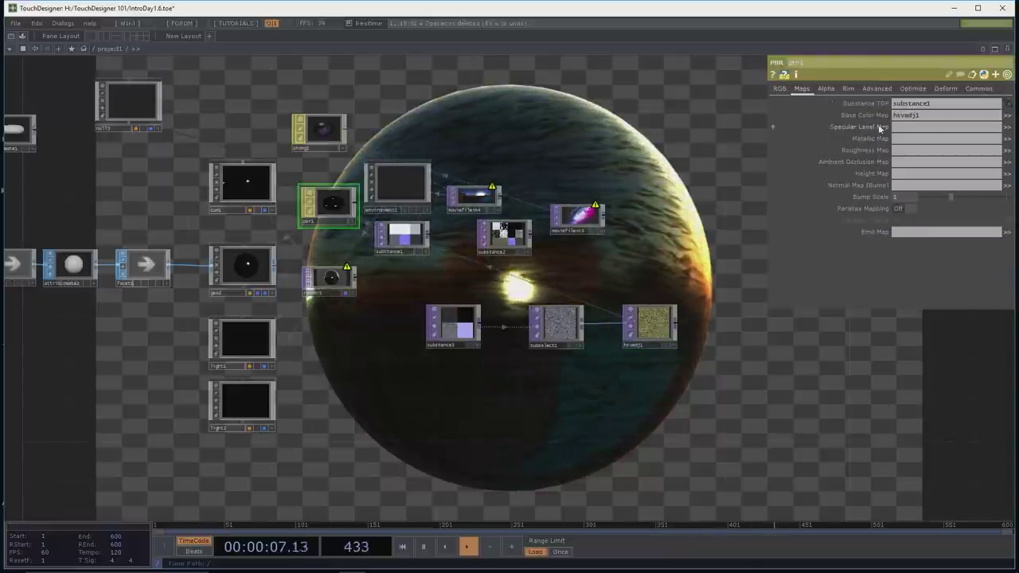
click(924, 115)
key(BackSpace)
key(Return)
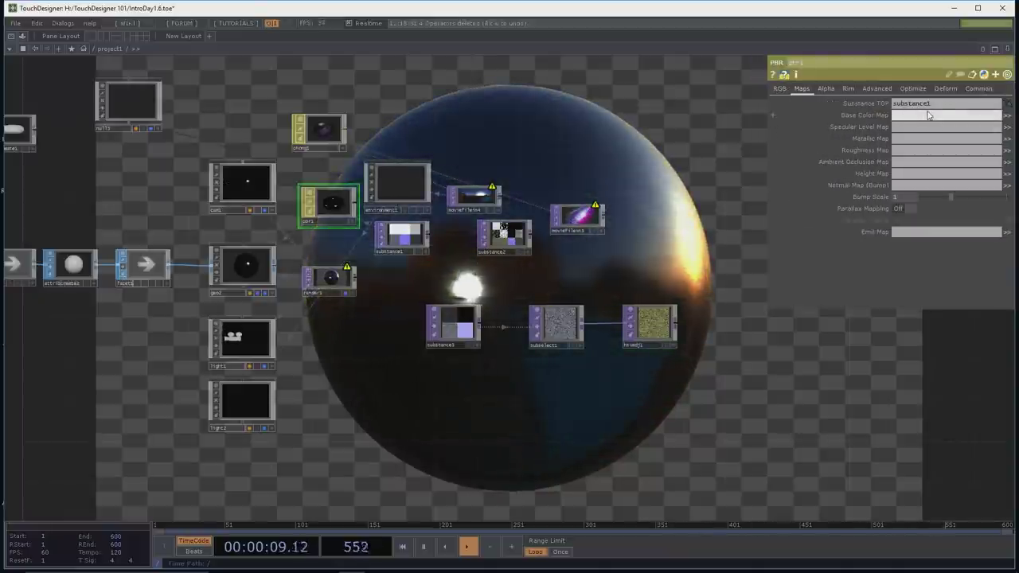
drag(455, 295, 709, 373)
key(Delete)
Step: Turn off the bypass on the noise SOP between sphere1 and attribcreate2
drag(211, 319, 315, 328)
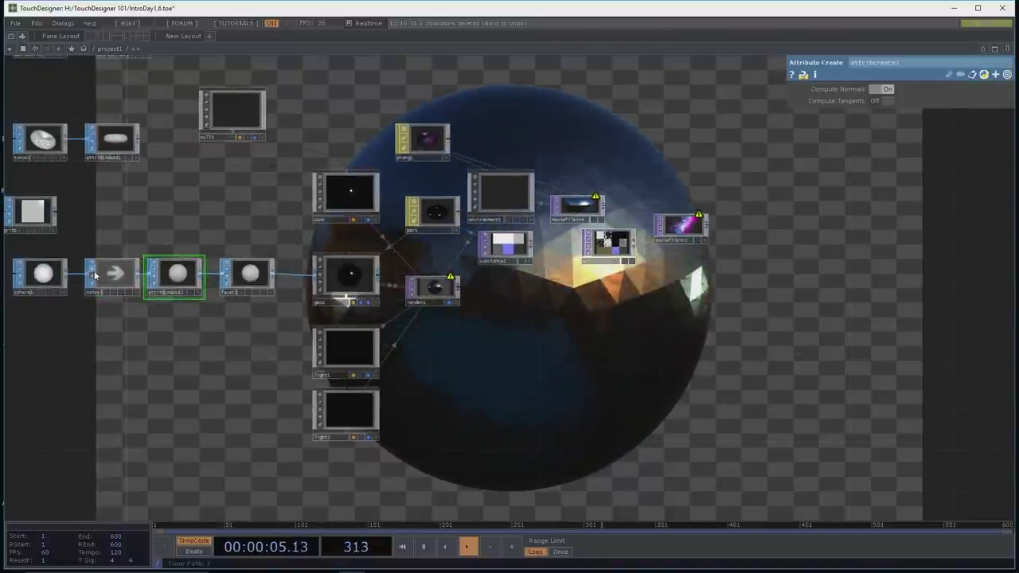
click(94, 276)
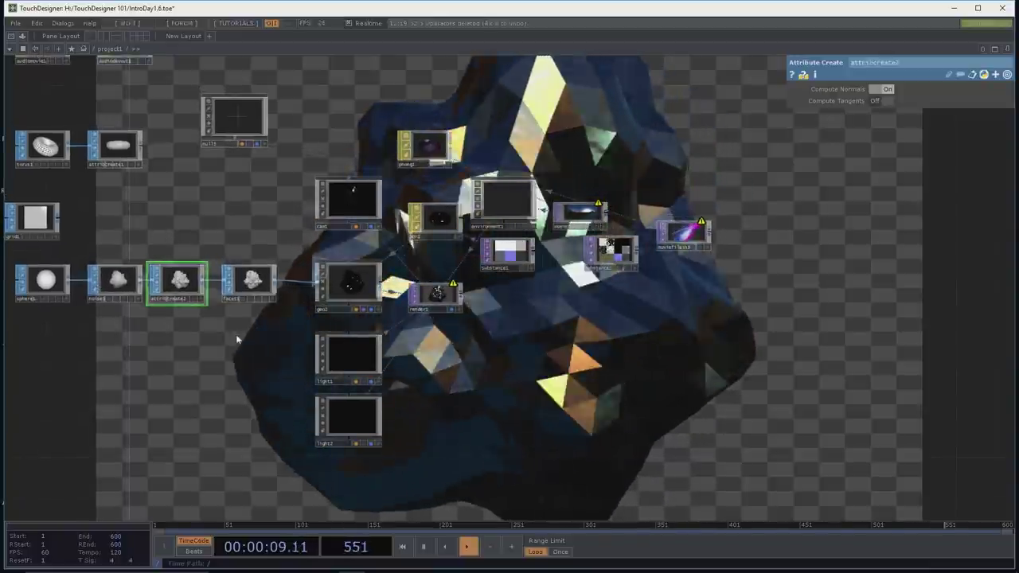
drag(573, 391, 598, 371)
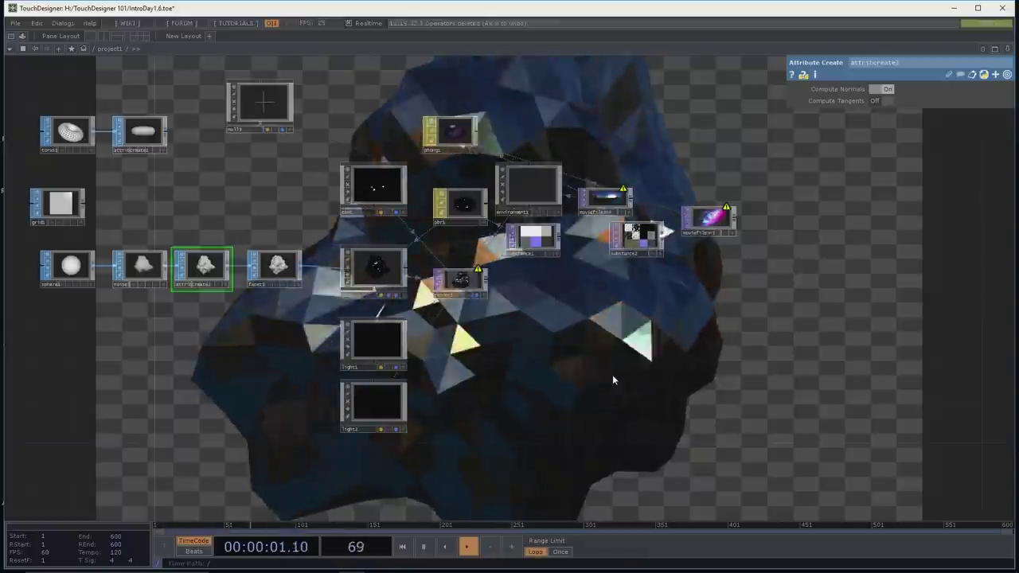
drag(226, 412, 248, 422)
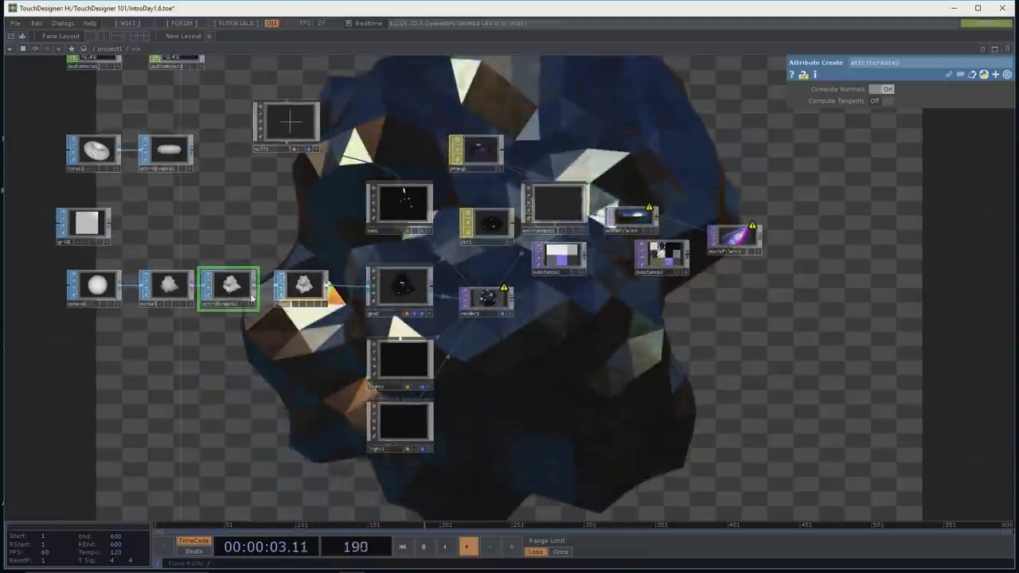
Step: Place null3 directly above cam1 and delete the phong1 material
drag(304, 143, 402, 142)
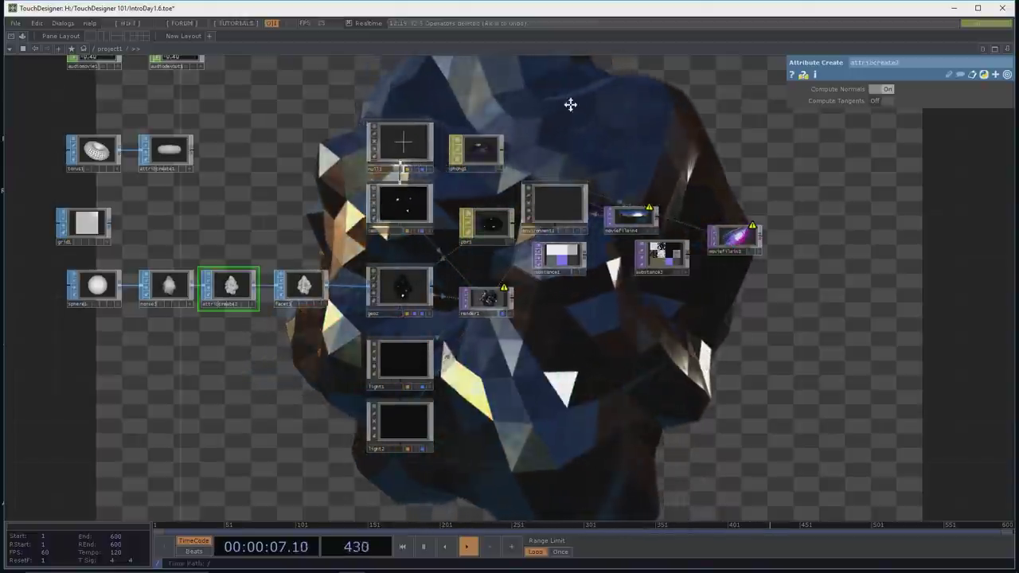
drag(527, 142, 531, 125)
click(484, 132)
key(Delete)
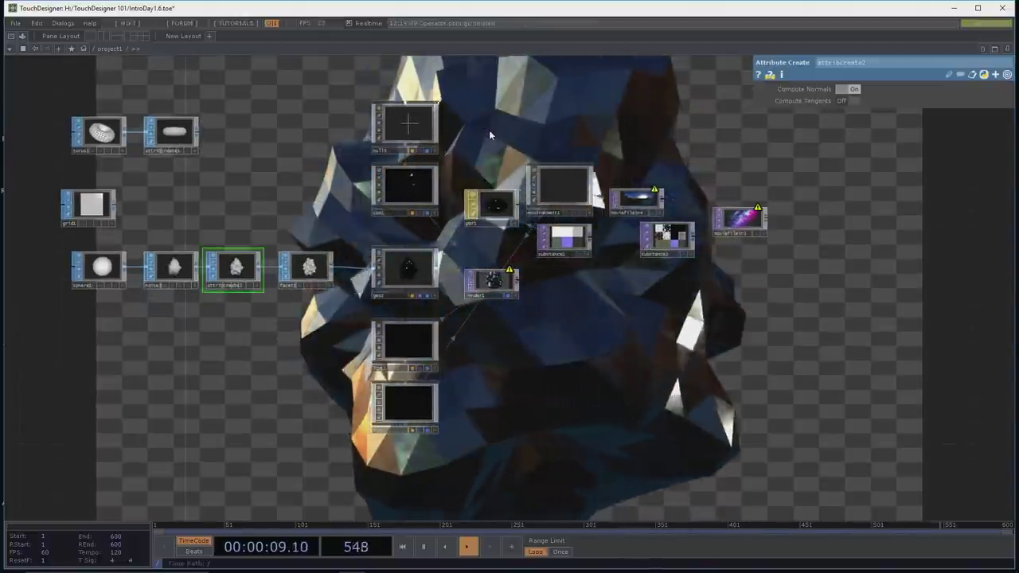
Step: Delete the unused moviefilein3 and substance2 TOPs
scroll(610, 291, up, 5)
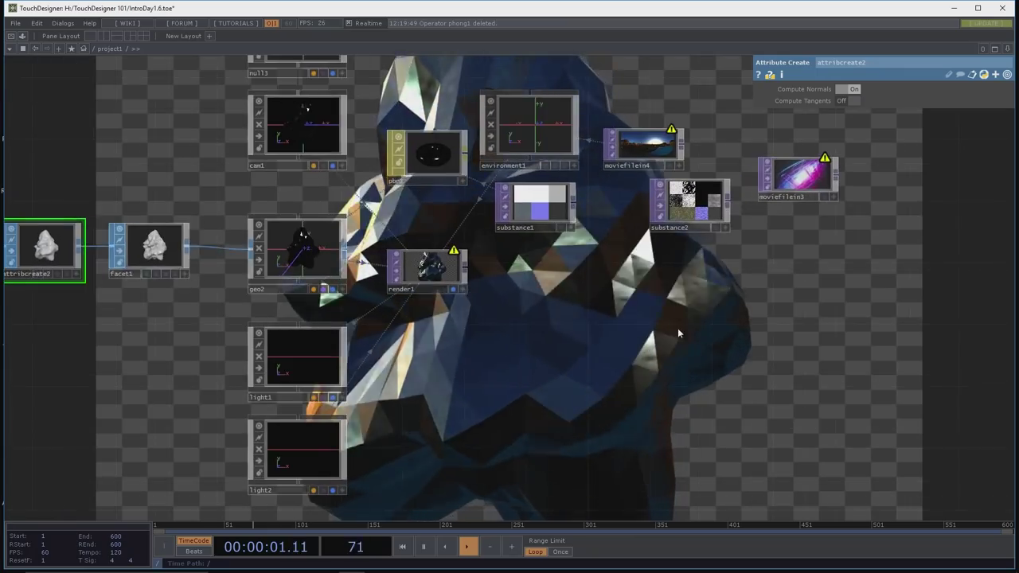
click(818, 210)
key(Delete)
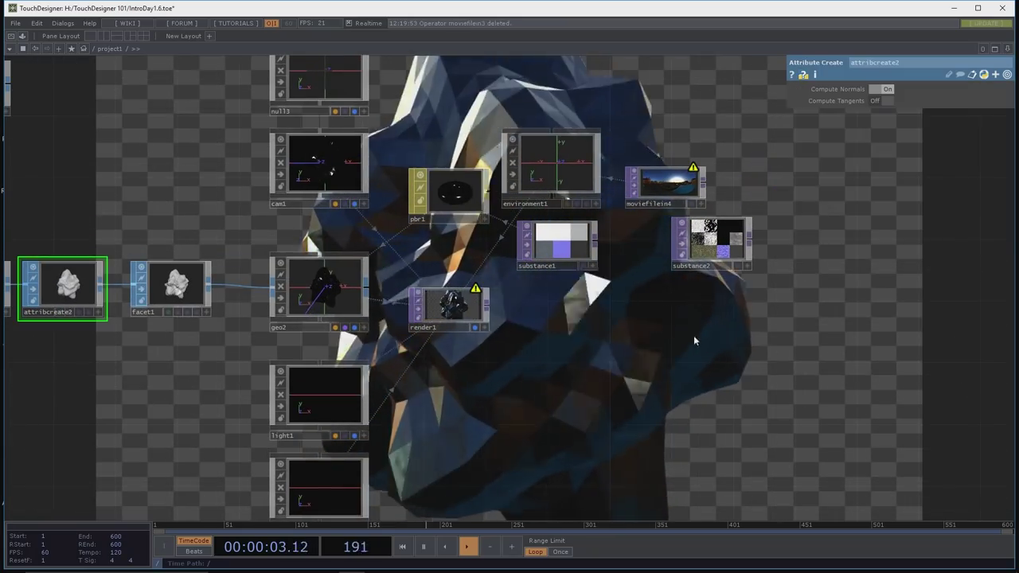
click(732, 241)
key(Delete)
scroll(717, 355, down, 4)
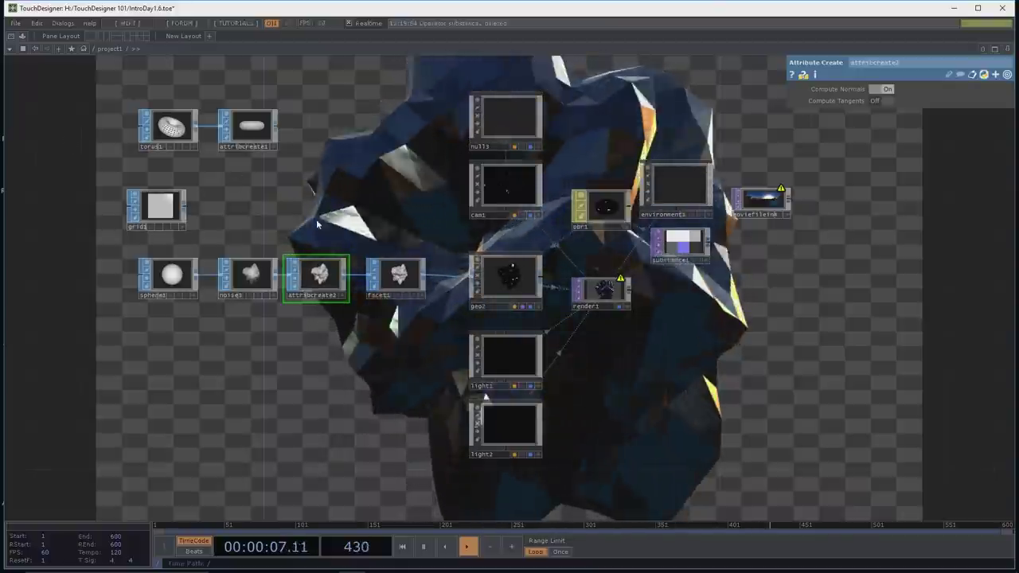
Step: Move grid1 up beside torus1, in line with torus1 and attribcreate1
drag(160, 201, 94, 122)
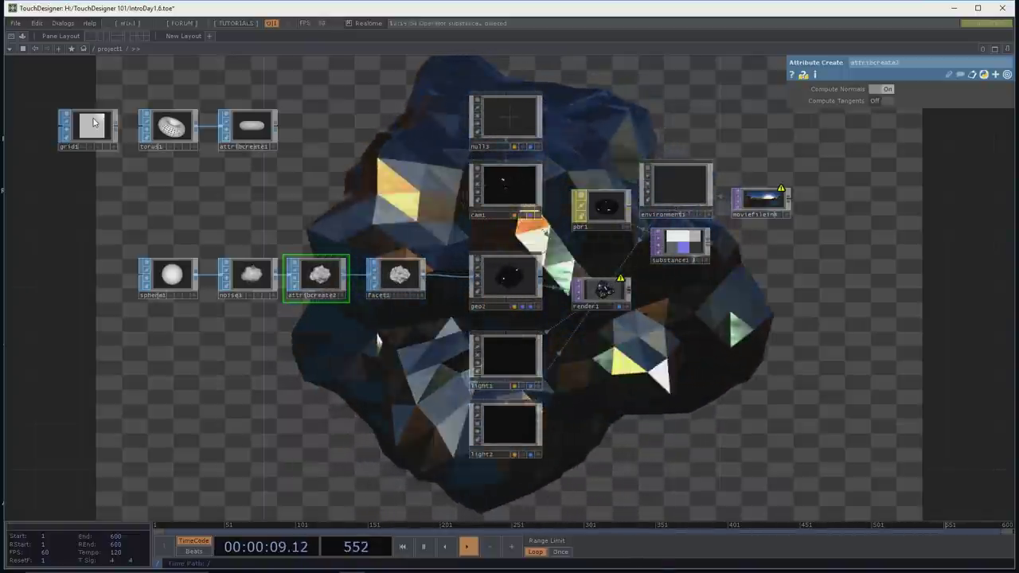
drag(95, 188, 237, 76)
drag(295, 168, 319, 192)
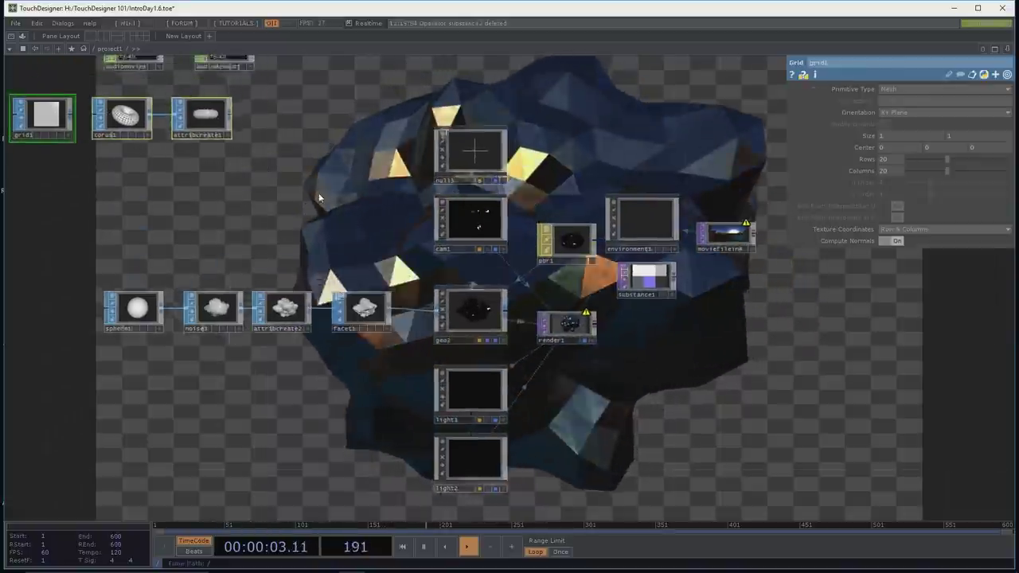
Step: Collapse the sphere chain, cameras, lights, material, texture and render operators into one base component and enter it
right_drag(98, 166, 793, 483)
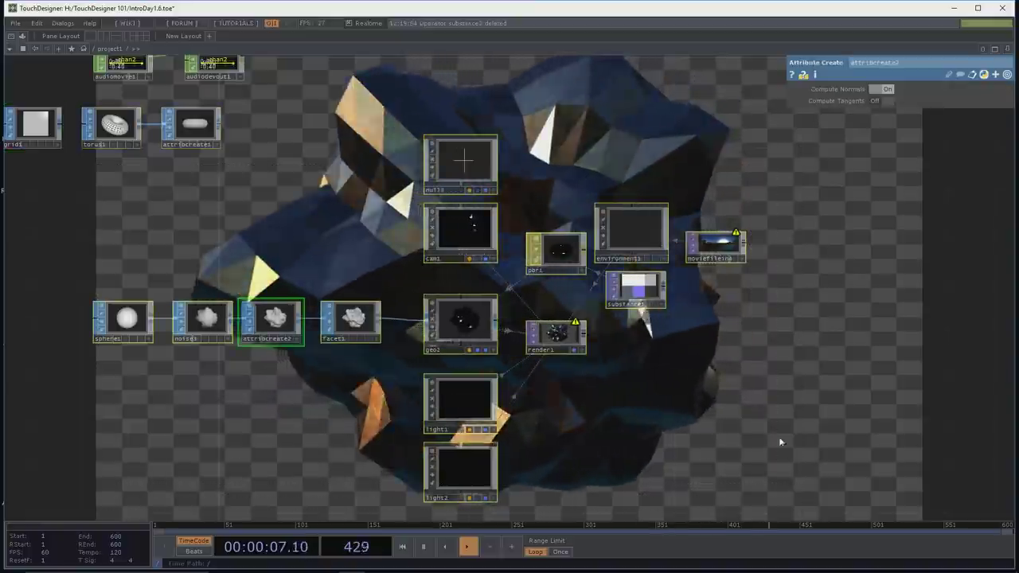
drag(785, 438, 785, 413)
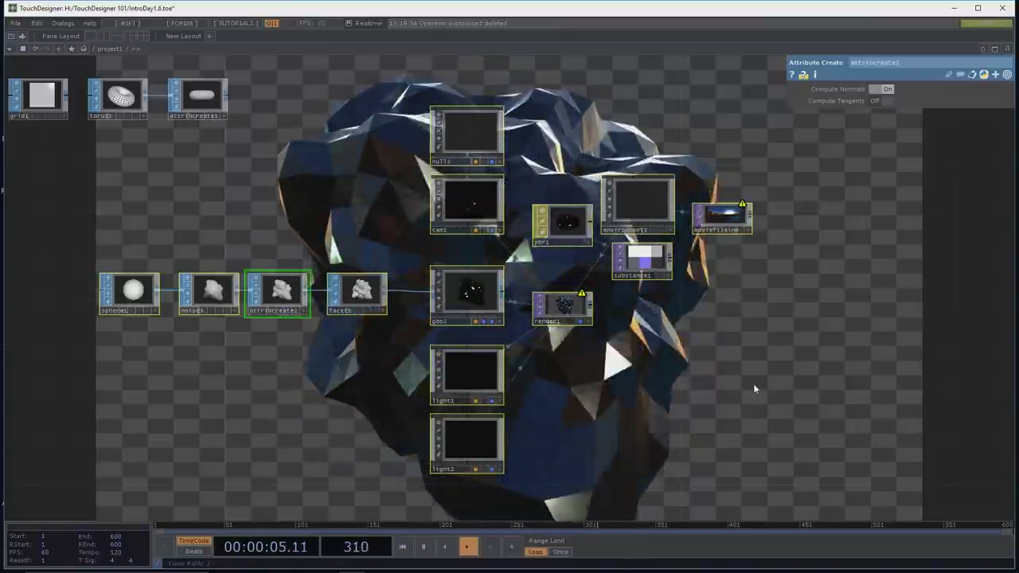
right_click(652, 374)
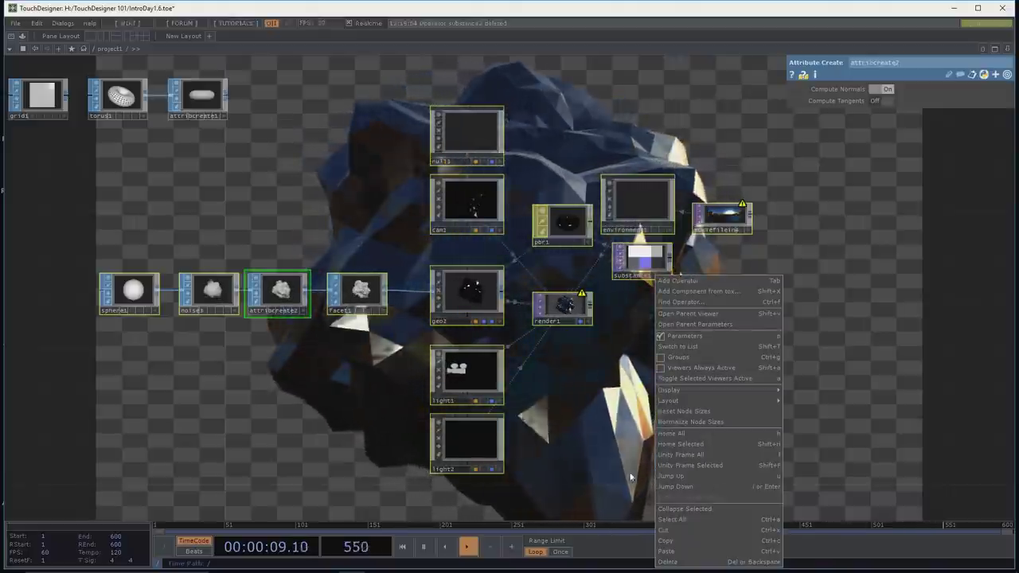
click(694, 511)
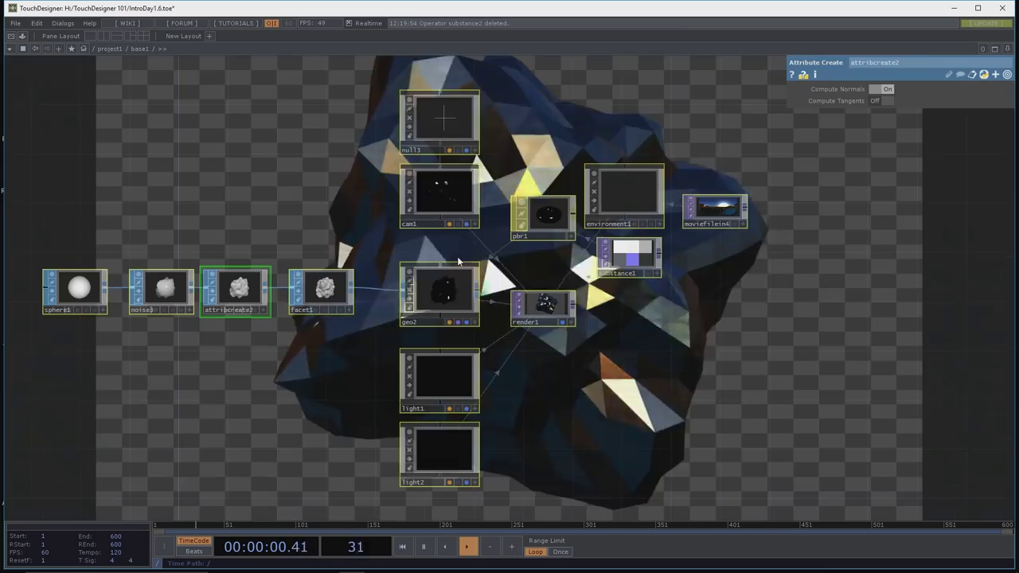
double_click(459, 261)
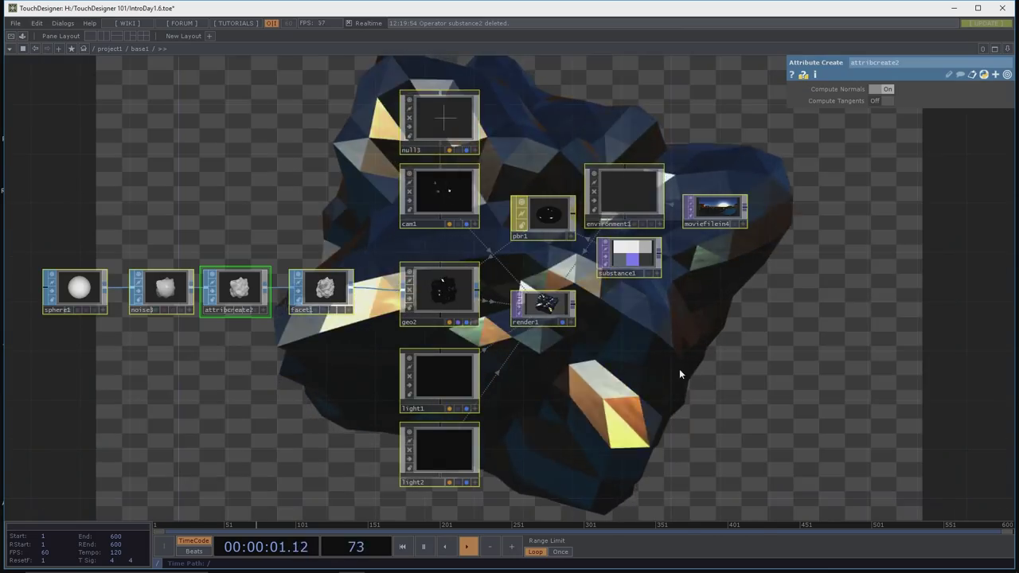
scroll(661, 362, up, 5)
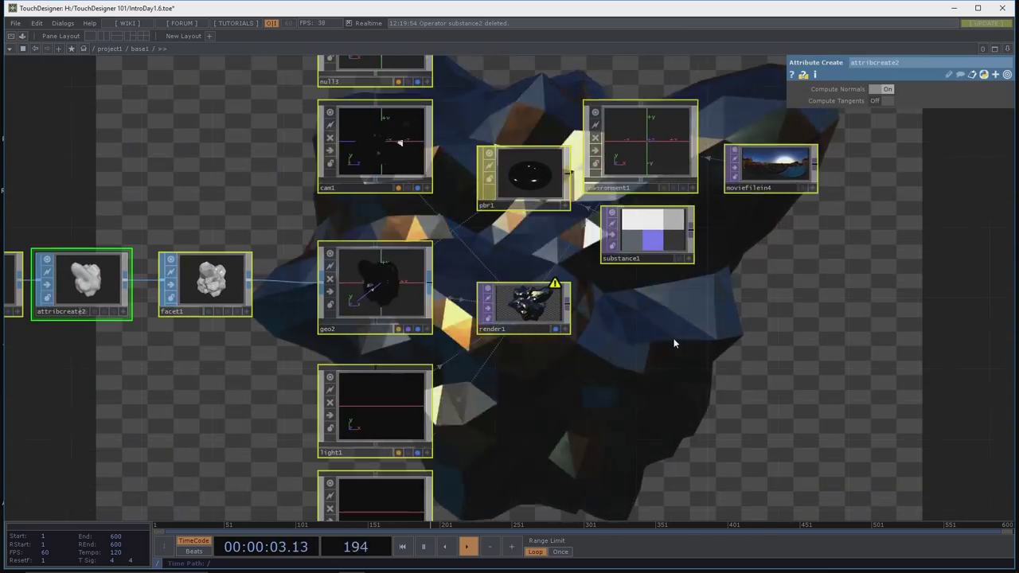
Step: Add an Out TOP after render1 inside base1
click(629, 247)
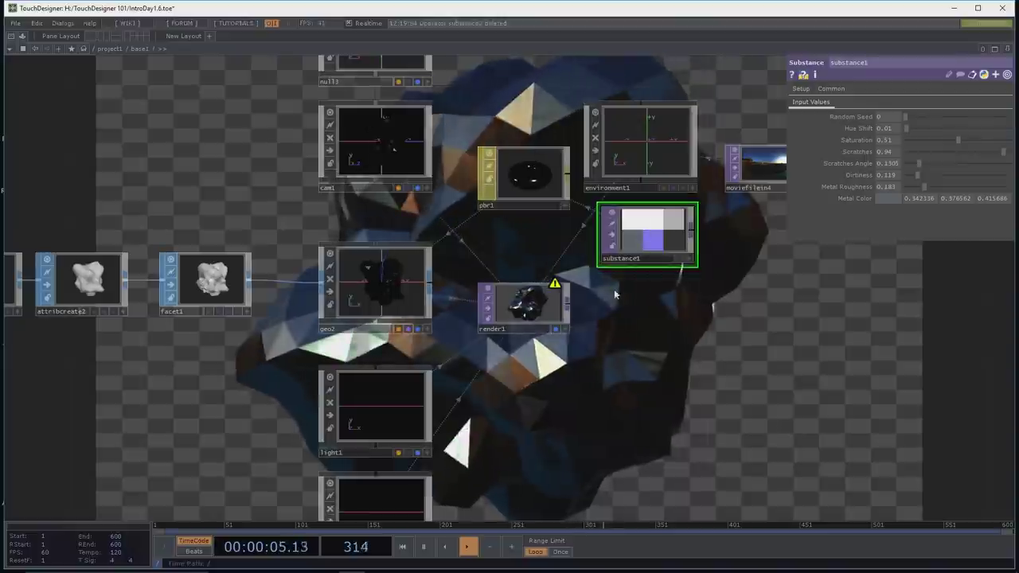
key(Tab)
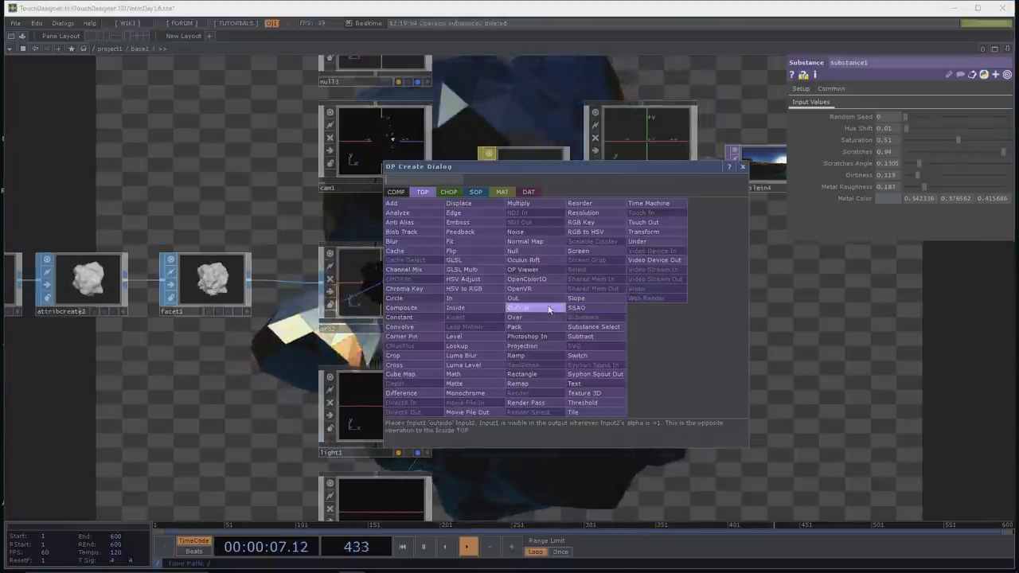
click(551, 309)
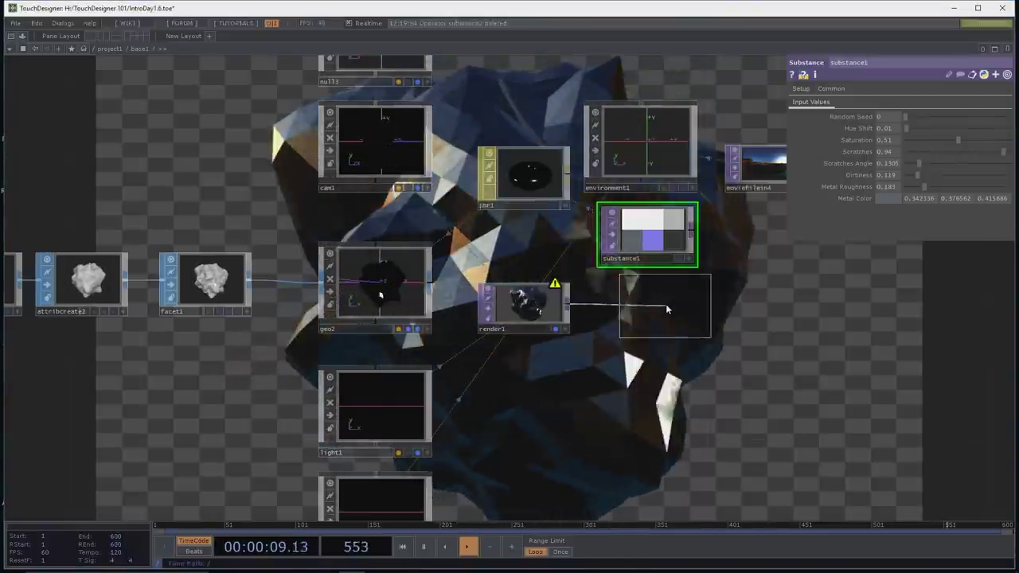
click(666, 306)
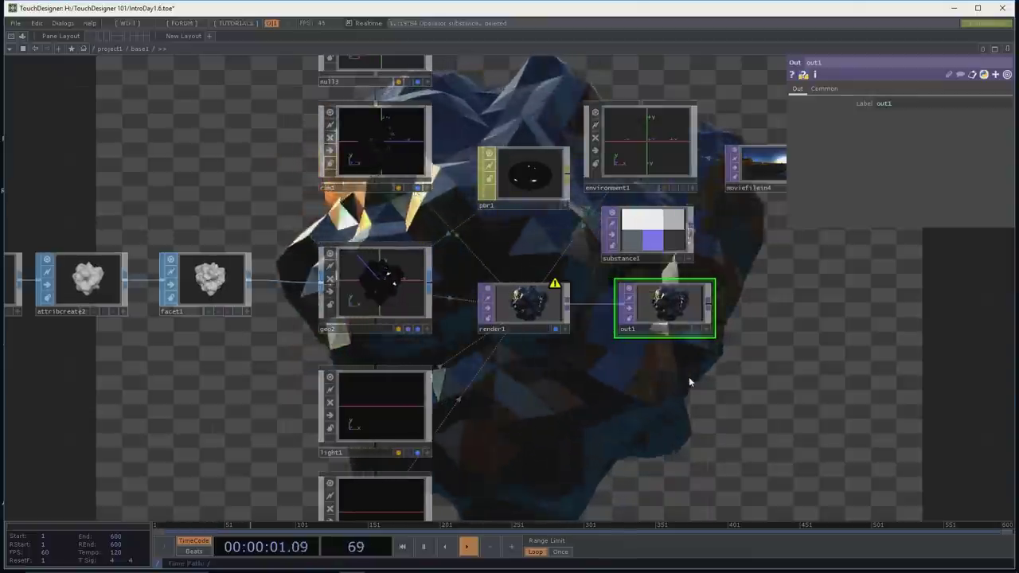
Step: Return to project1, turn on the node viewer of base1 and show its Common parameters
key(u)
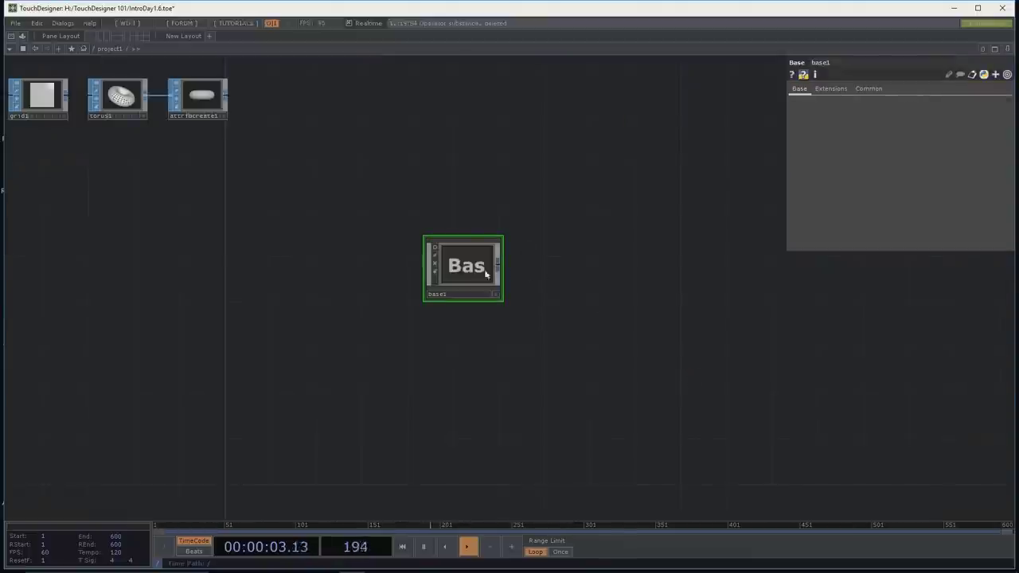
scroll(530, 344, up, 3)
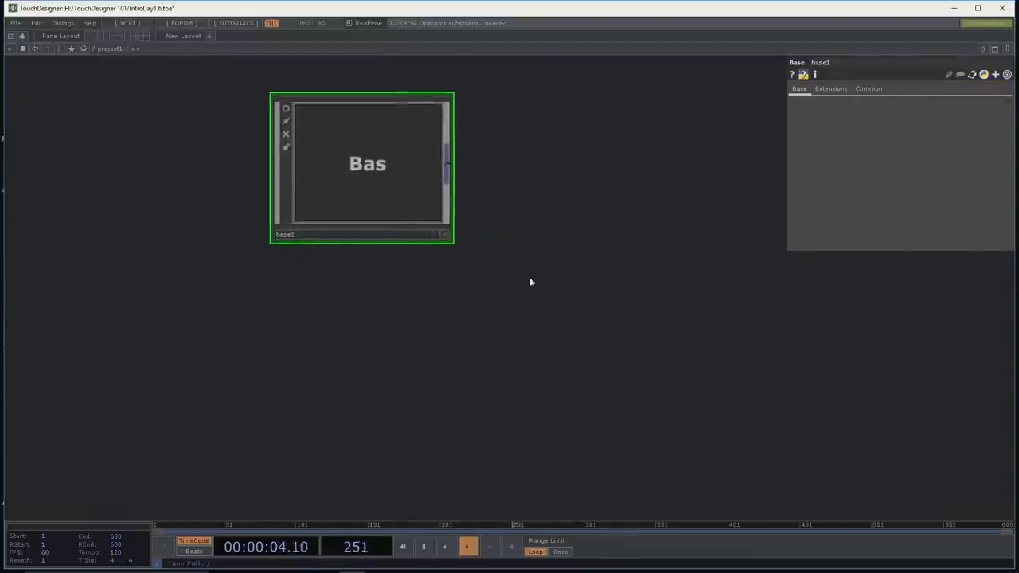
click(279, 104)
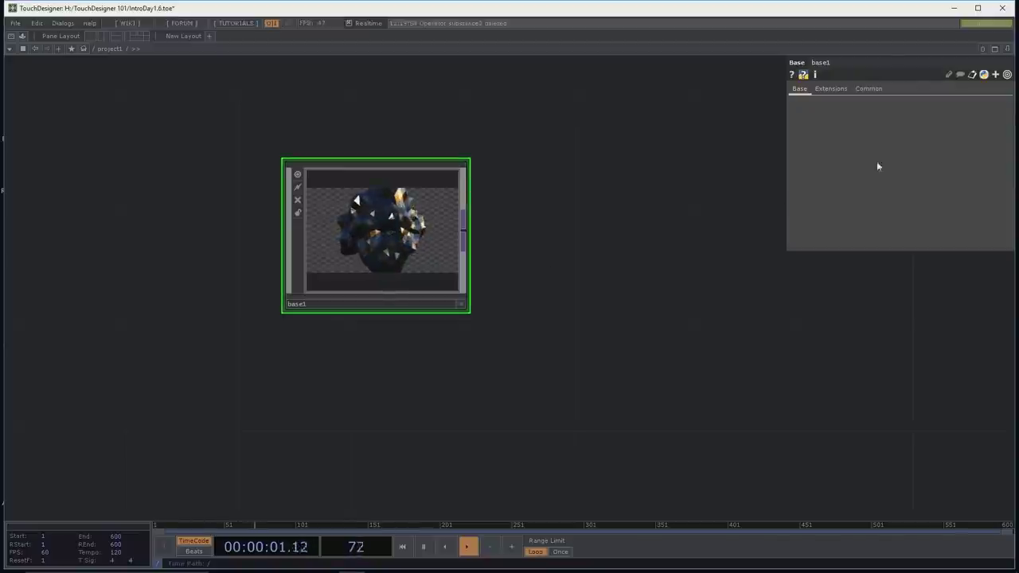
click(876, 88)
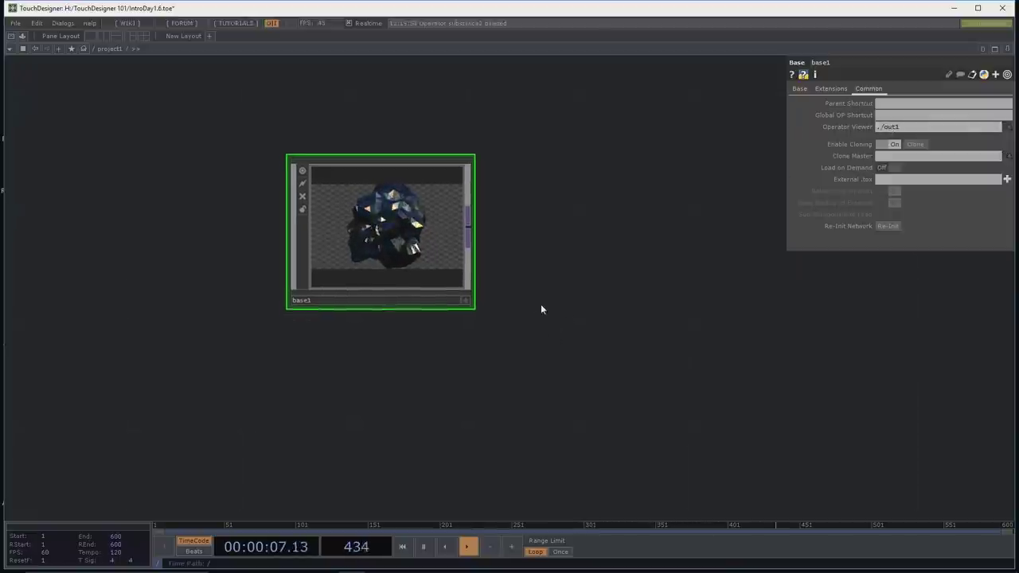
Step: Rename base1 as FacetSphere
double_click(303, 288)
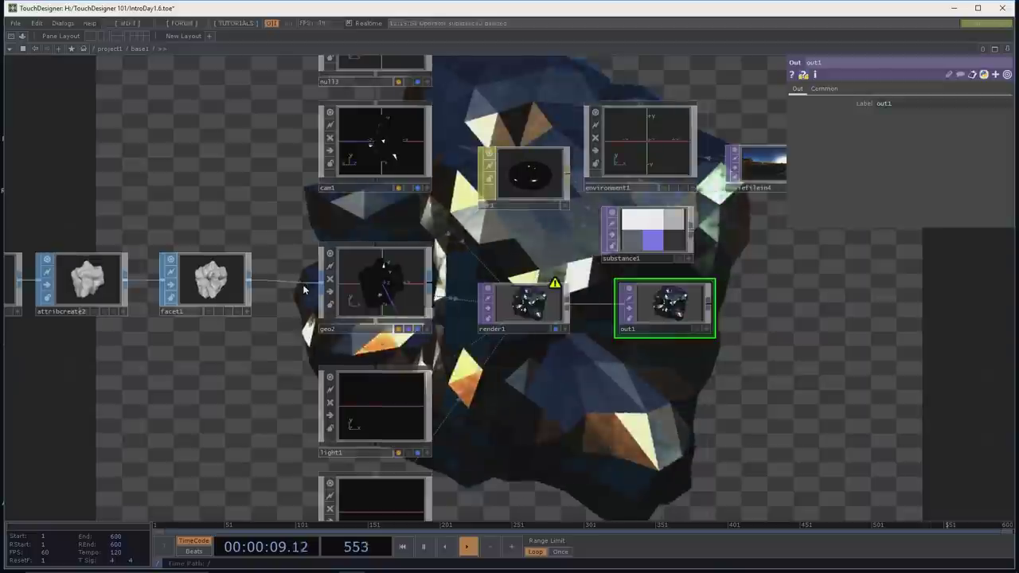
key(u)
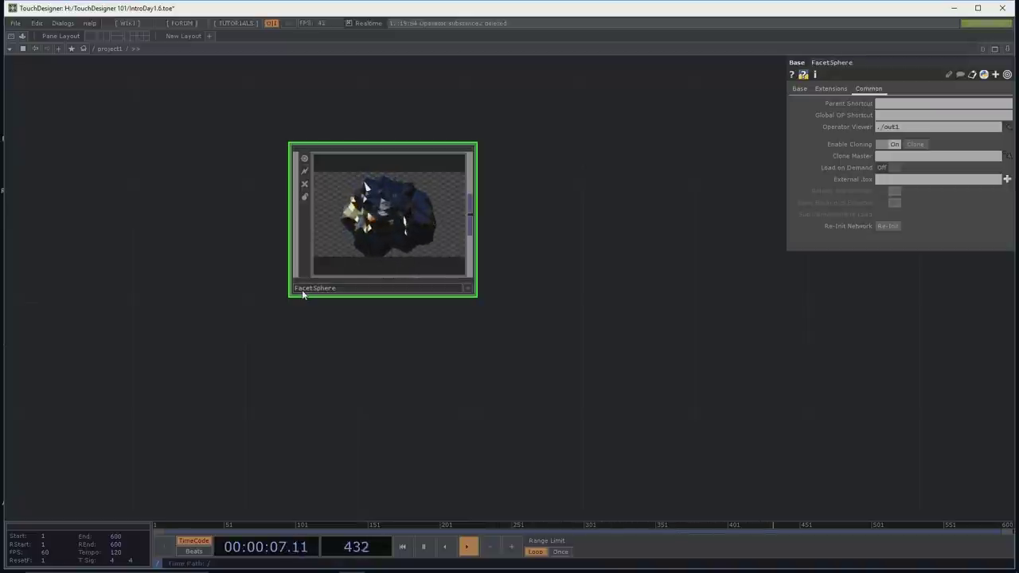
Step: Paste a duplicate of FacetSphere below the original in project1 and delete the duplicate
drag(433, 370, 464, 422)
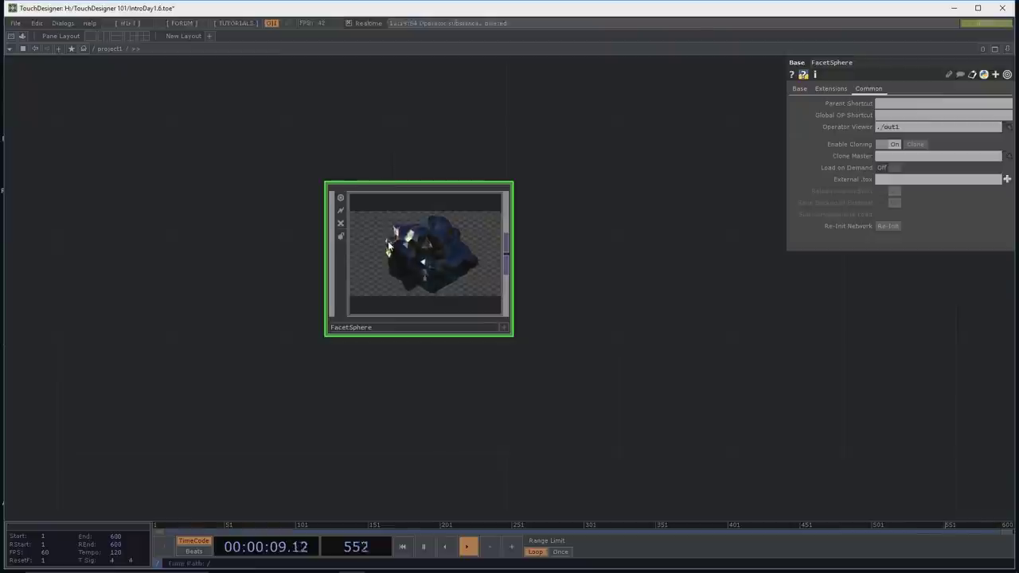
right_click(389, 248)
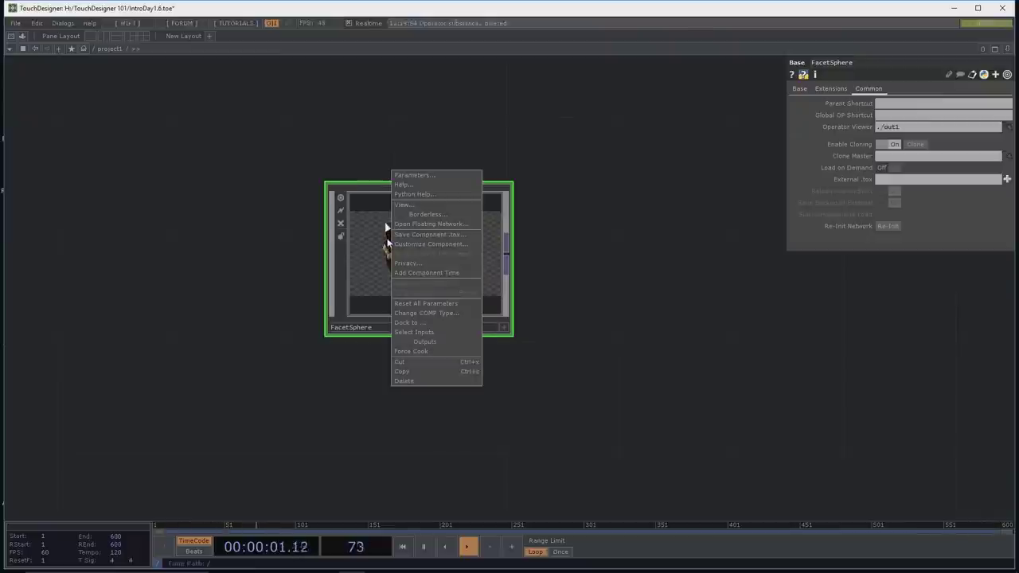
click(384, 237)
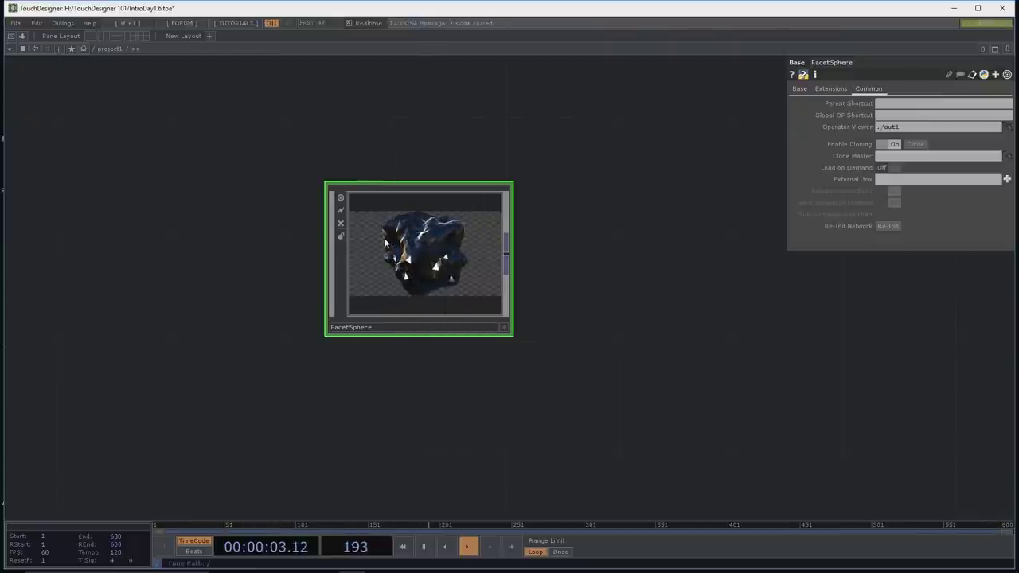
key(ctrl+v)
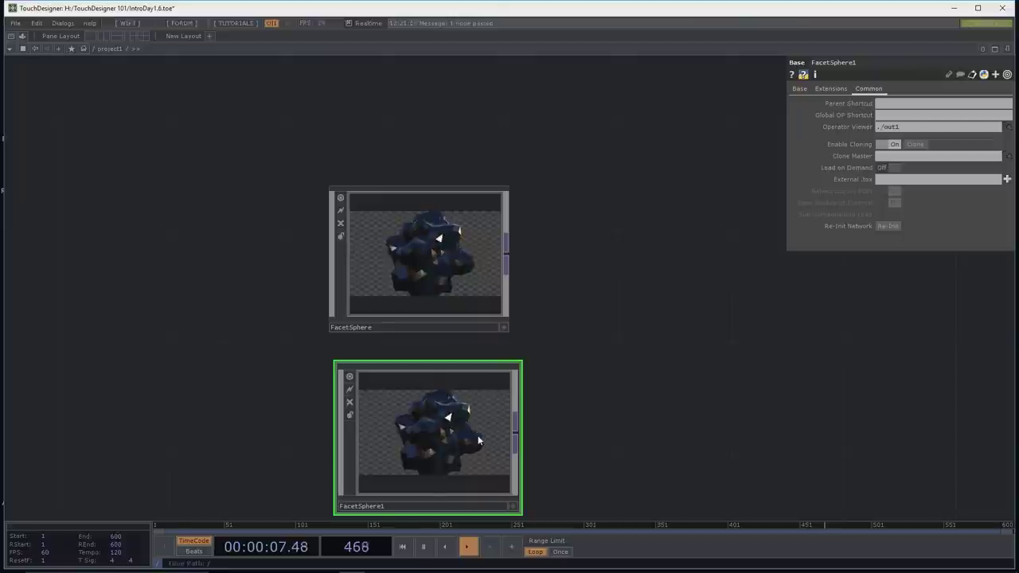
key(Delete)
Step: Save the FacetSphere component as FacetSphere.tox in the TouchDesigner 101 folder
right_click(373, 217)
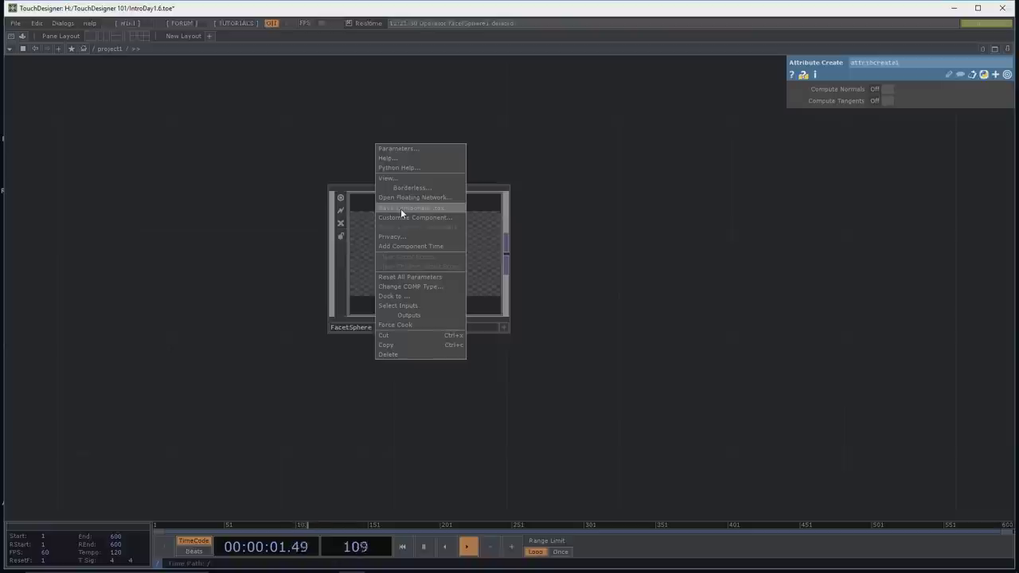
click(402, 210)
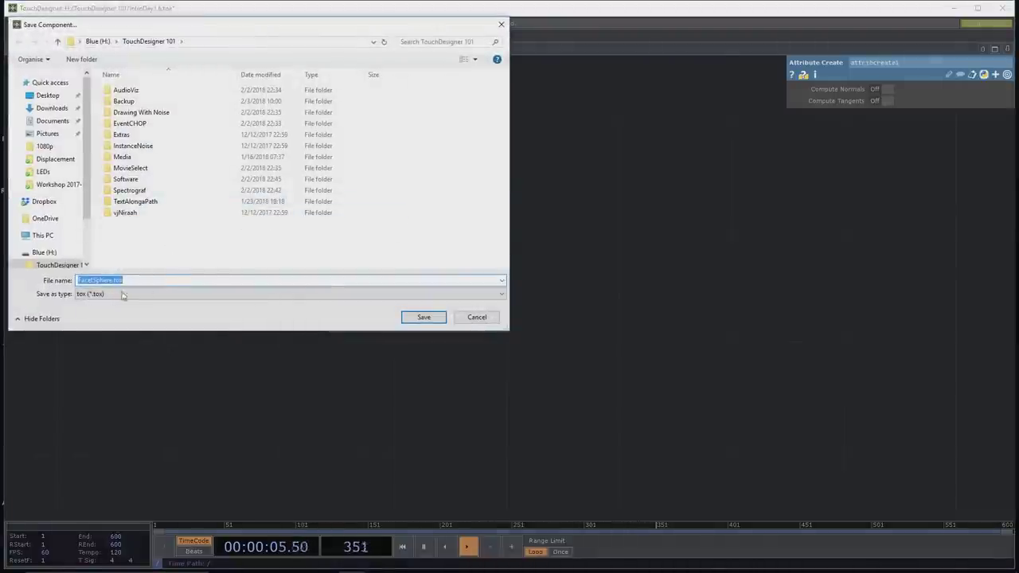
click(415, 320)
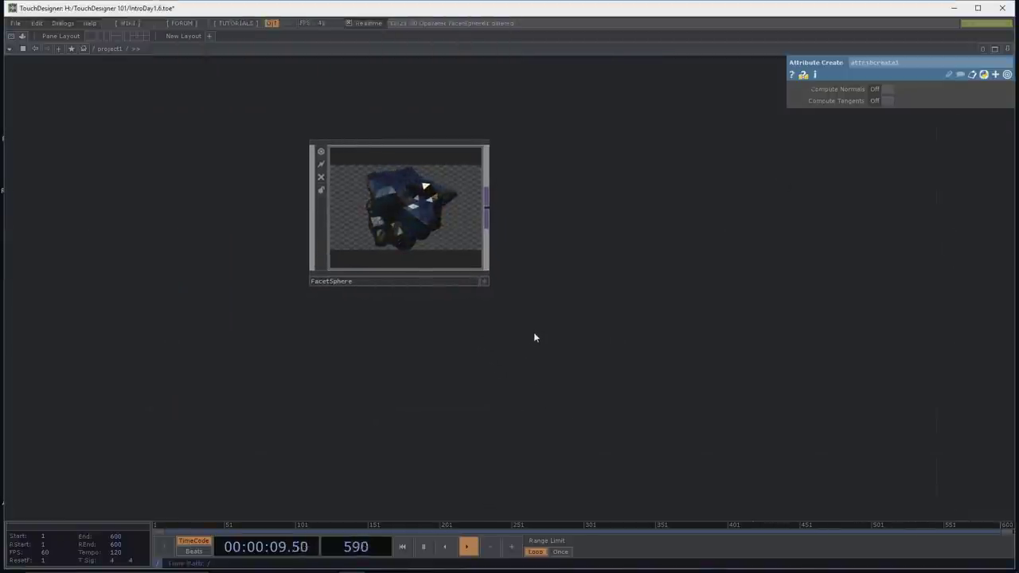
Step: Add an empty Base COMP beside FacetSphere in project1 and enter its network
scroll(534, 337, down, 2)
drag(489, 341, 353, 325)
key(Tab)
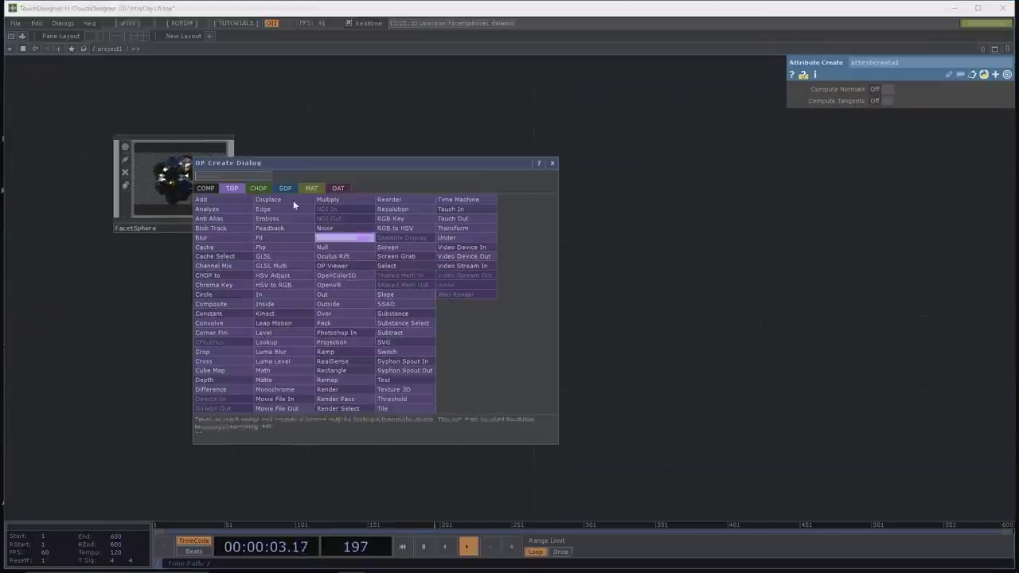
click(206, 188)
click(381, 200)
click(503, 227)
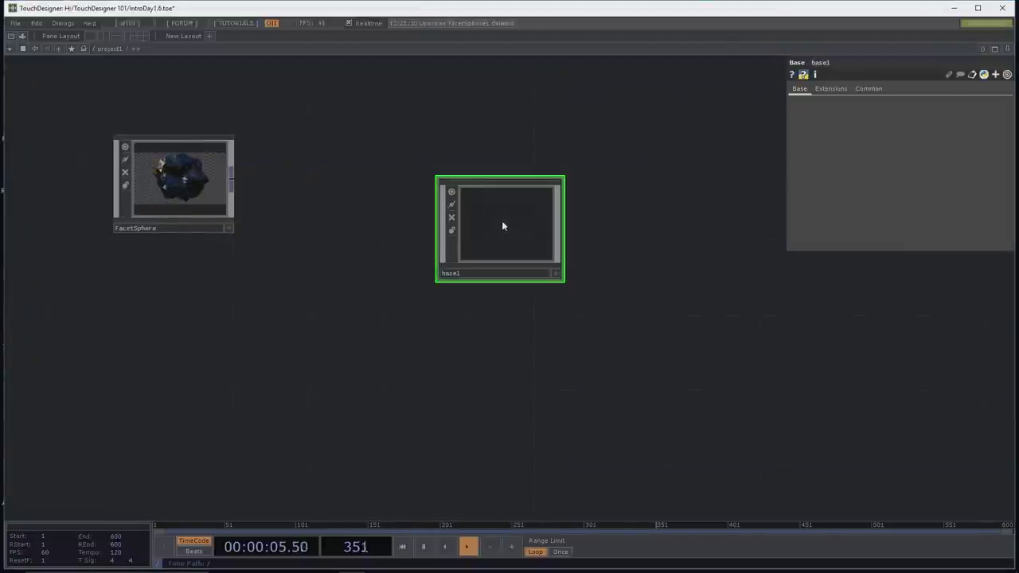
key(i)
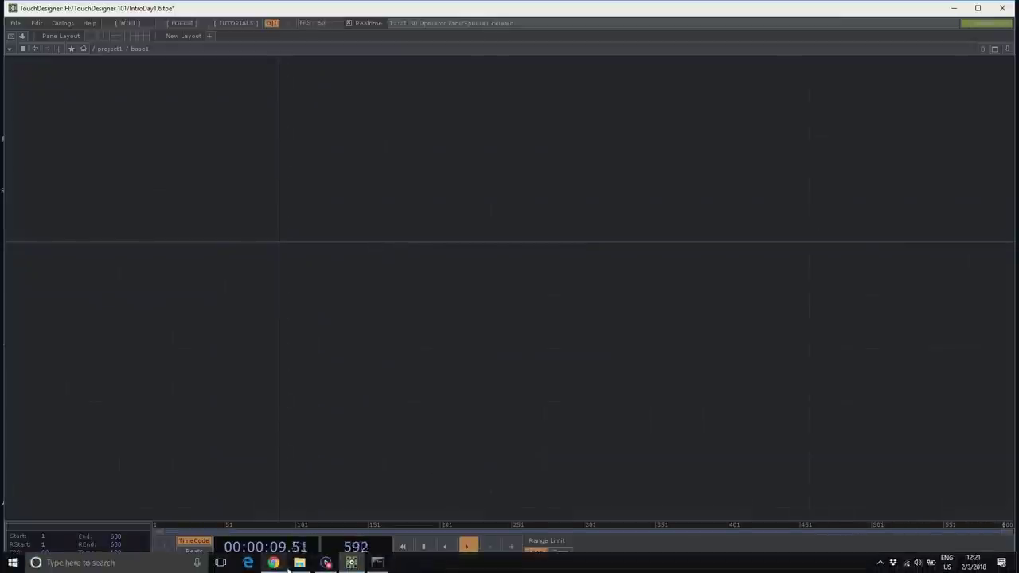
Step: Load FacetSphere.tox from the TouchDesigner 101 folder in File Explorer into the empty base1 network
click(297, 564)
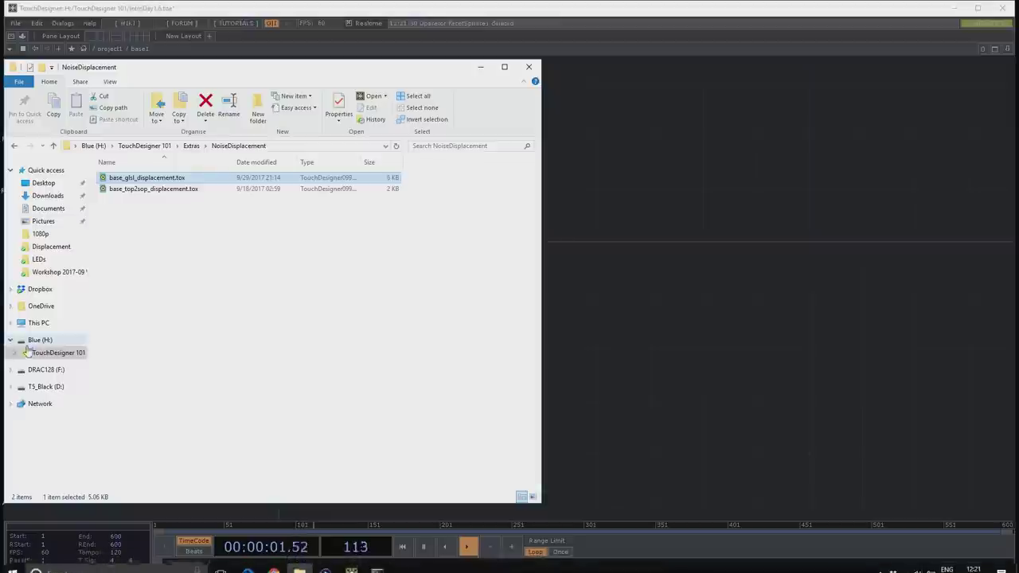
click(57, 352)
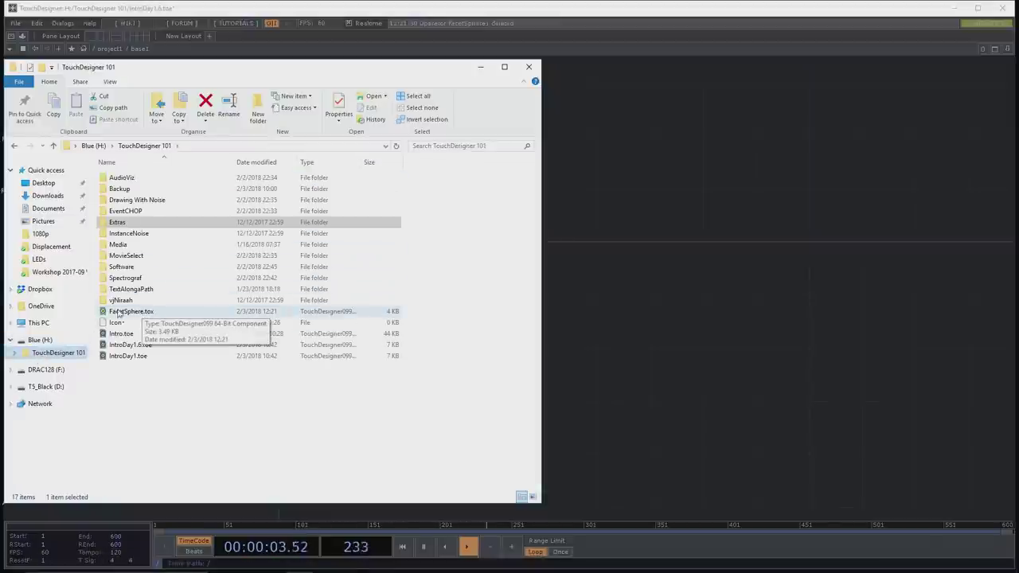
drag(128, 316, 643, 287)
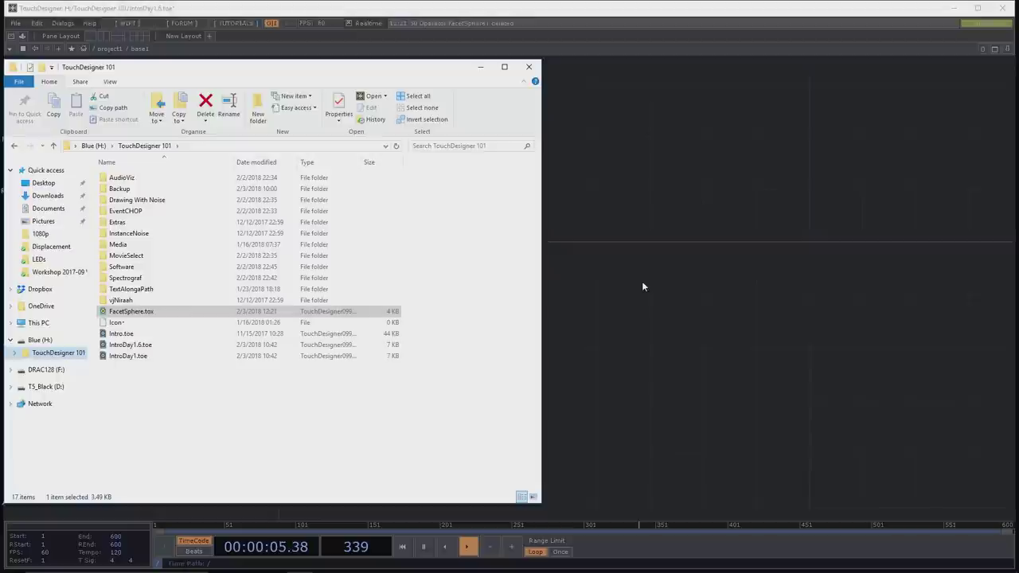
click(529, 66)
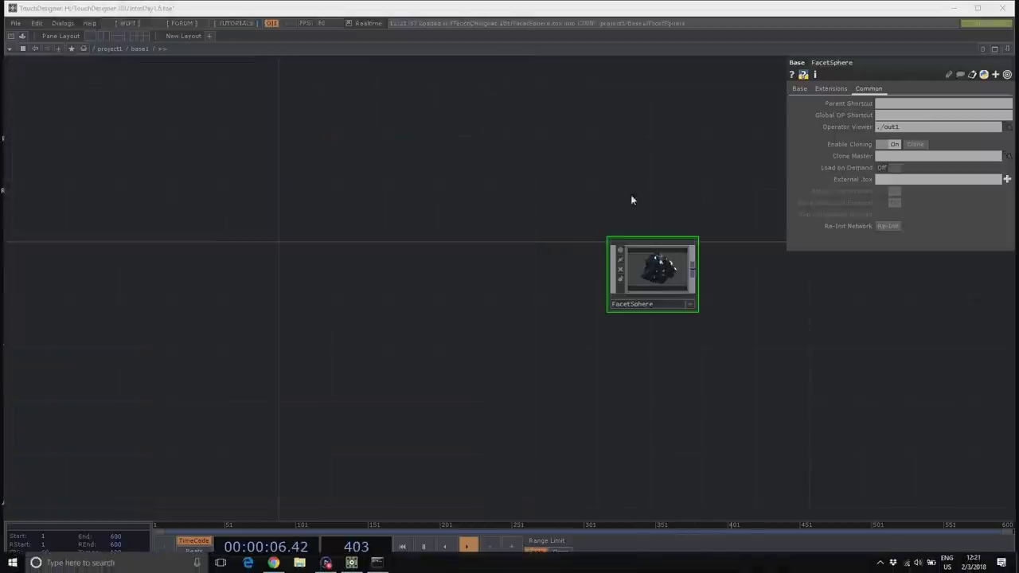
scroll(597, 174, up, 3)
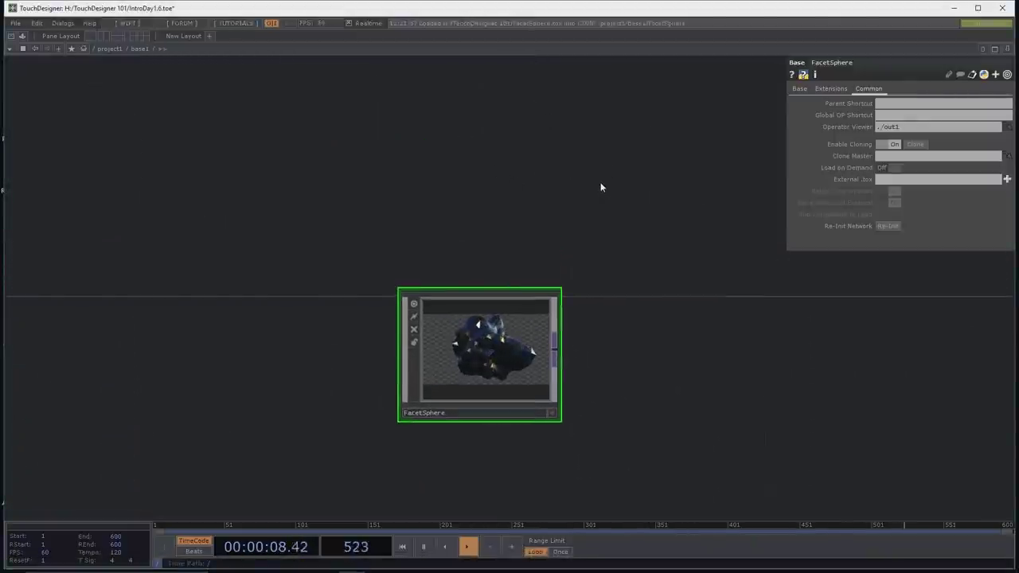
Step: Switch to File Explorer, examine the FacetSphere.tox entry in the TouchDesigner 101 folder, and return to TouchDesigner
key(alt+Tab)
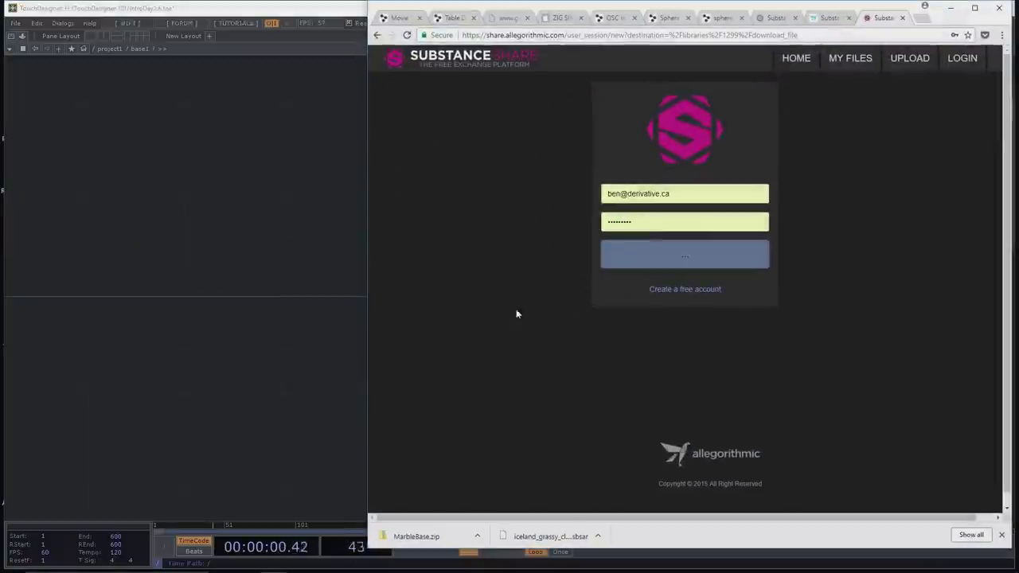
key(alt+Tab)
key(alt+Tab)
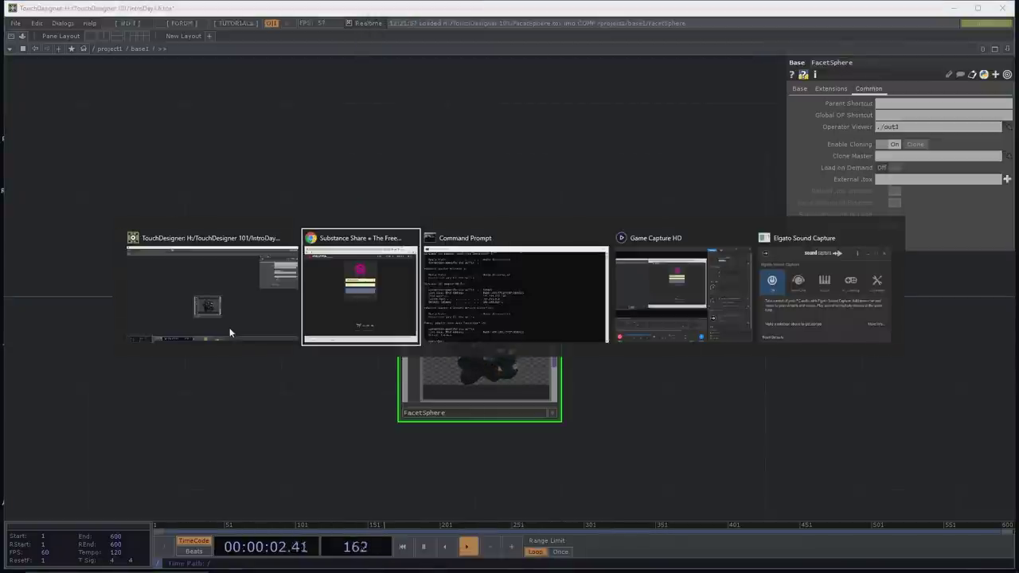
click(230, 327)
click(297, 562)
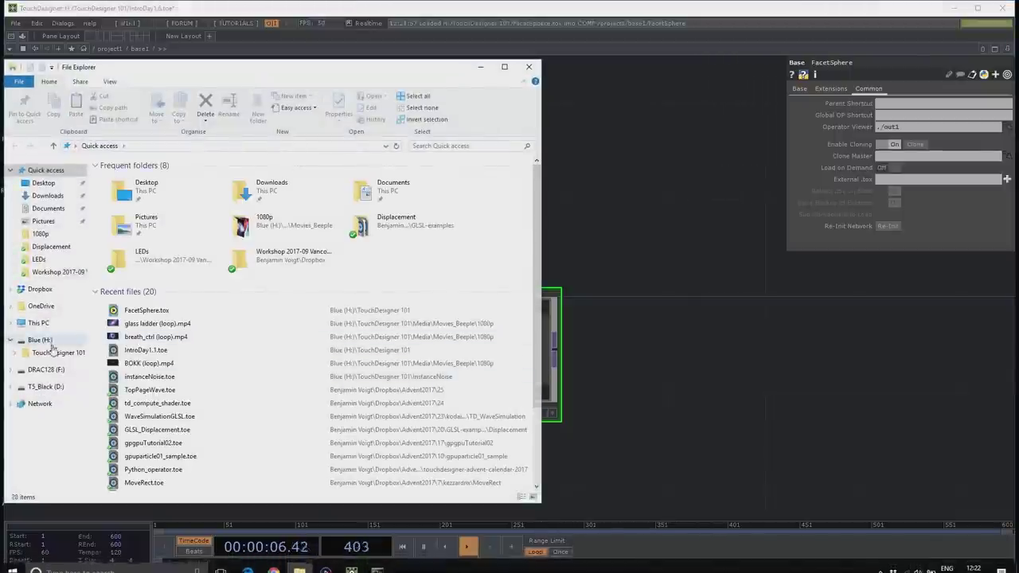
click(58, 352)
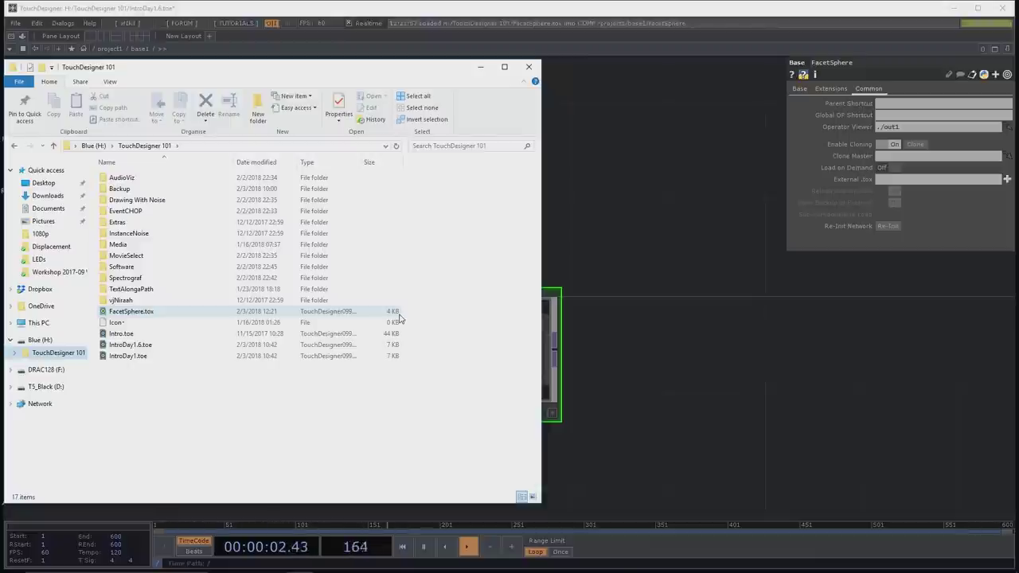
click(712, 206)
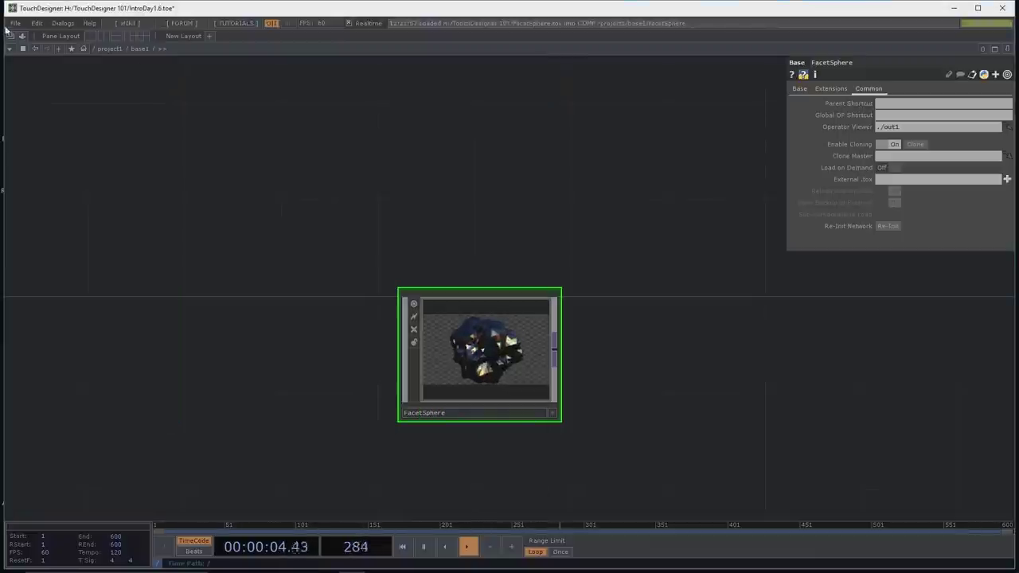
Step: Try the Create Project Folder options with the Movies, Images and Geo media folders enabled, and cancel the dialog
click(16, 23)
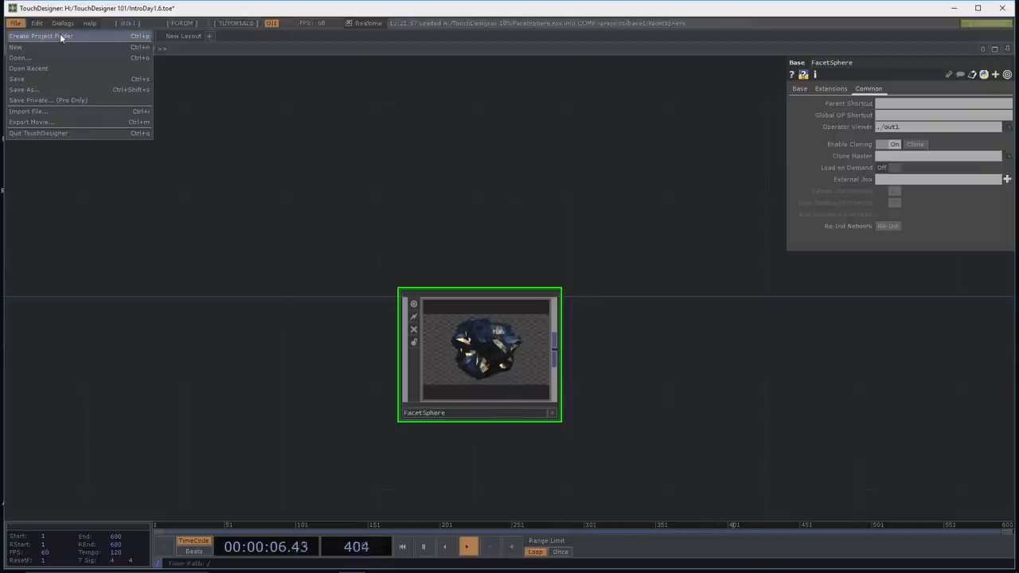
click(293, 140)
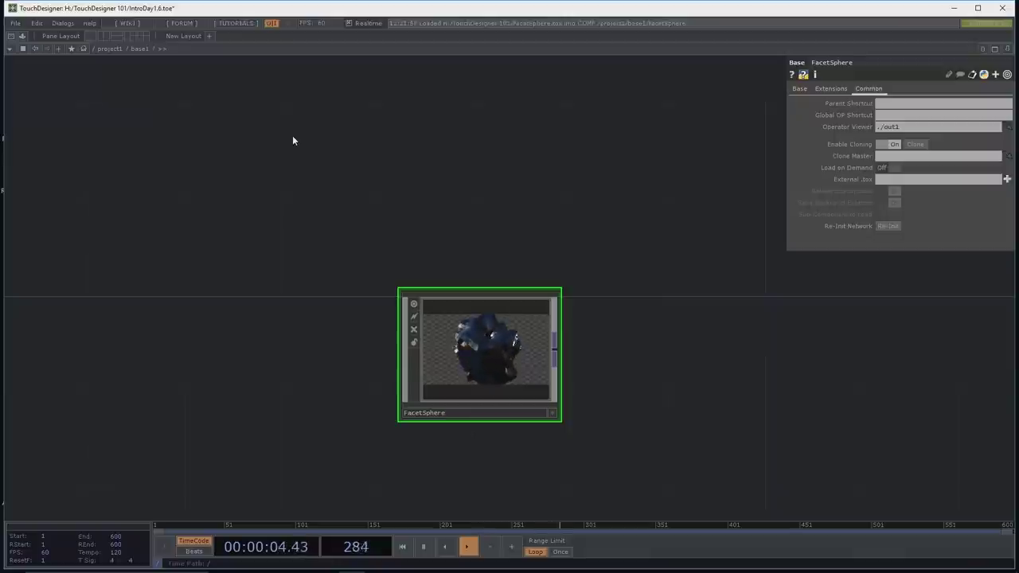
middle_drag(389, 183, 375, 118)
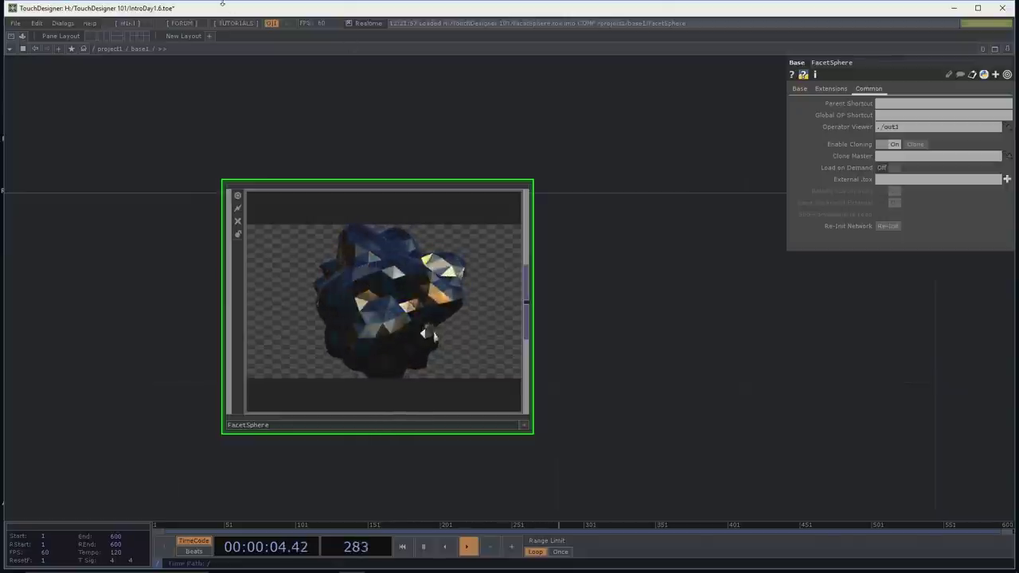
click(14, 23)
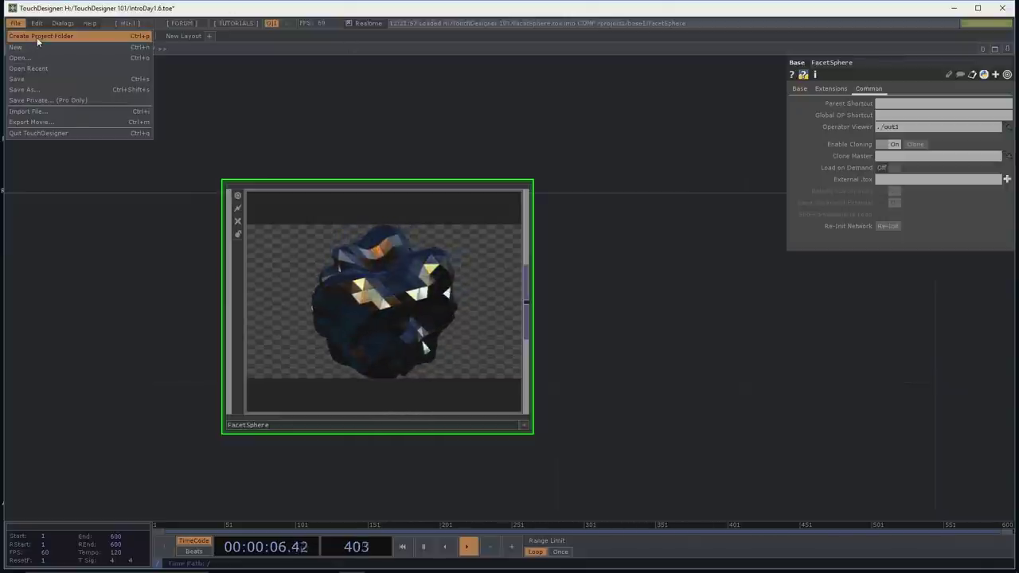
click(37, 37)
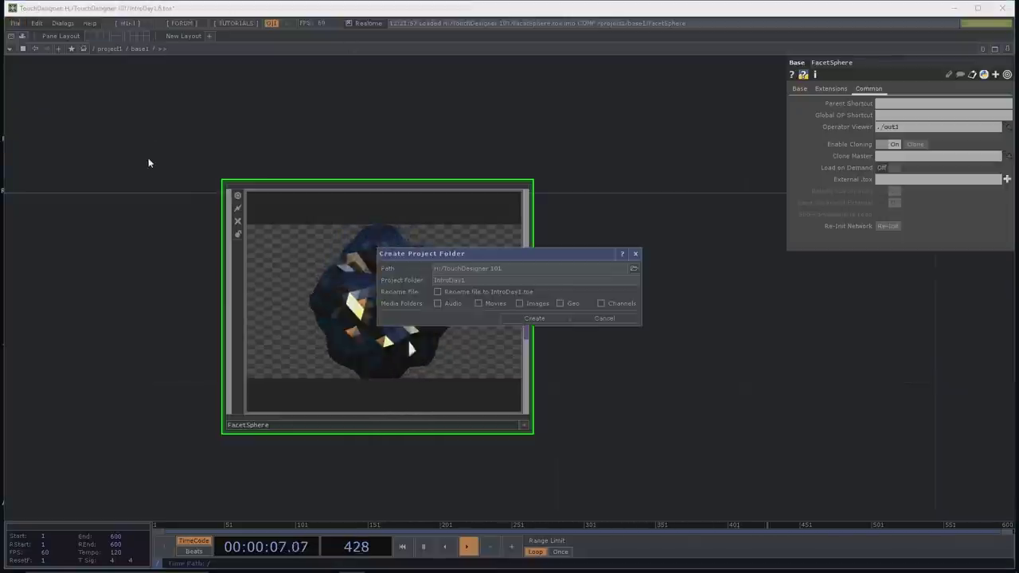
click(477, 303)
click(519, 303)
click(561, 303)
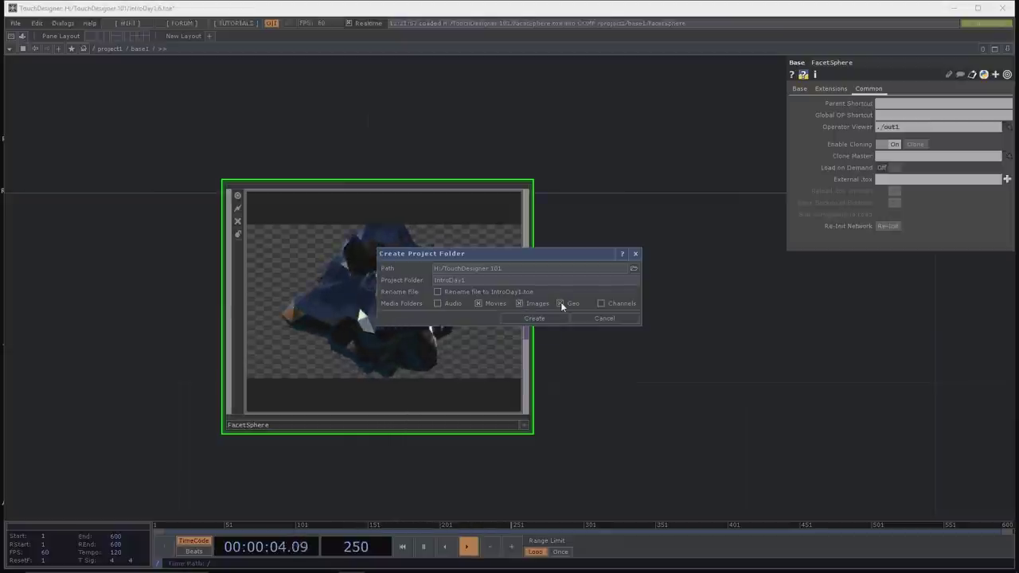
click(627, 318)
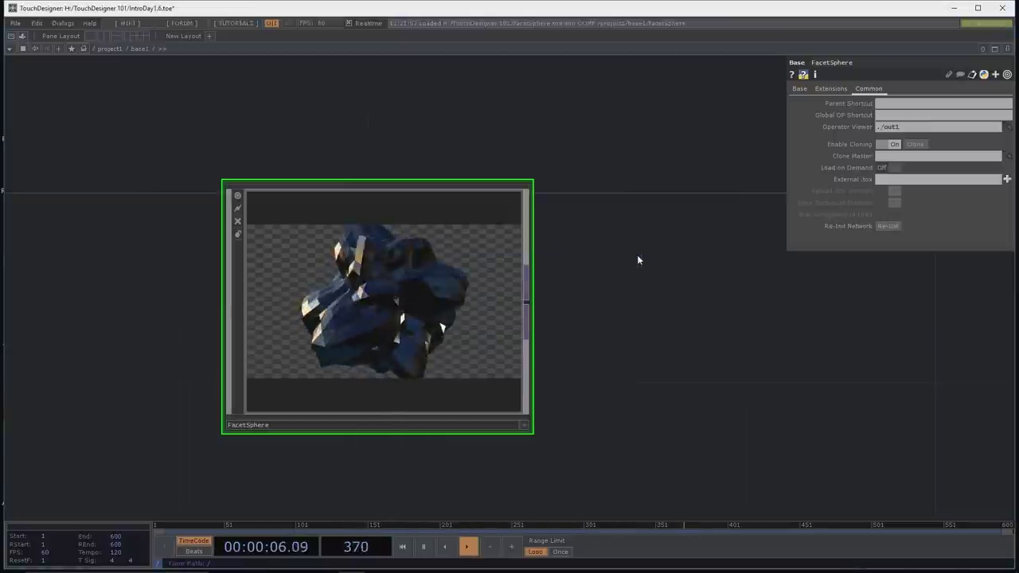
Step: Review the Base, Extensions and Common parameter pages of FacetSphere, ending on the Base page
drag(606, 212, 567, 182)
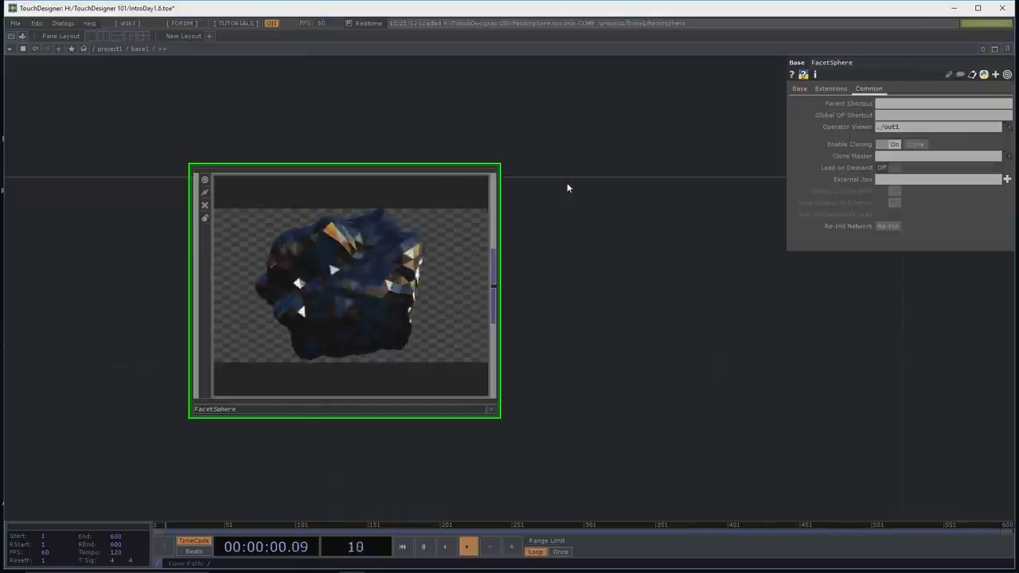
drag(593, 210, 571, 212)
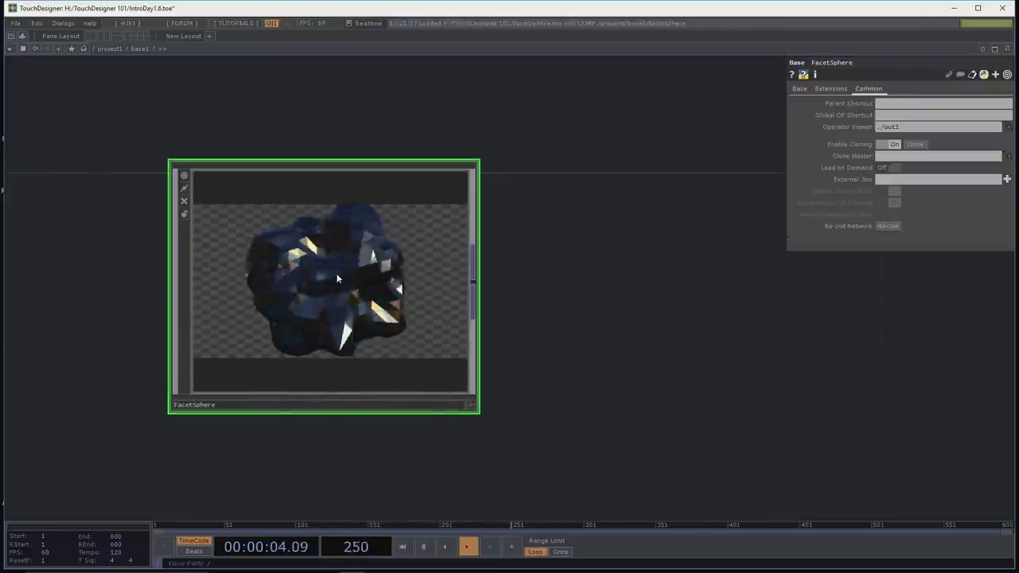
drag(634, 229, 627, 228)
scroll(587, 234, down, 2)
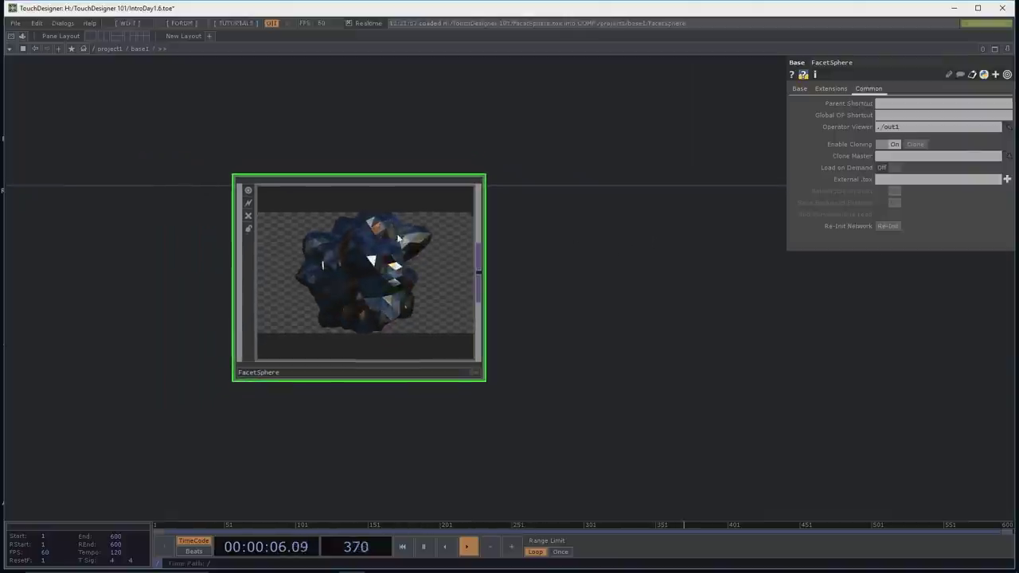
click(831, 88)
click(799, 88)
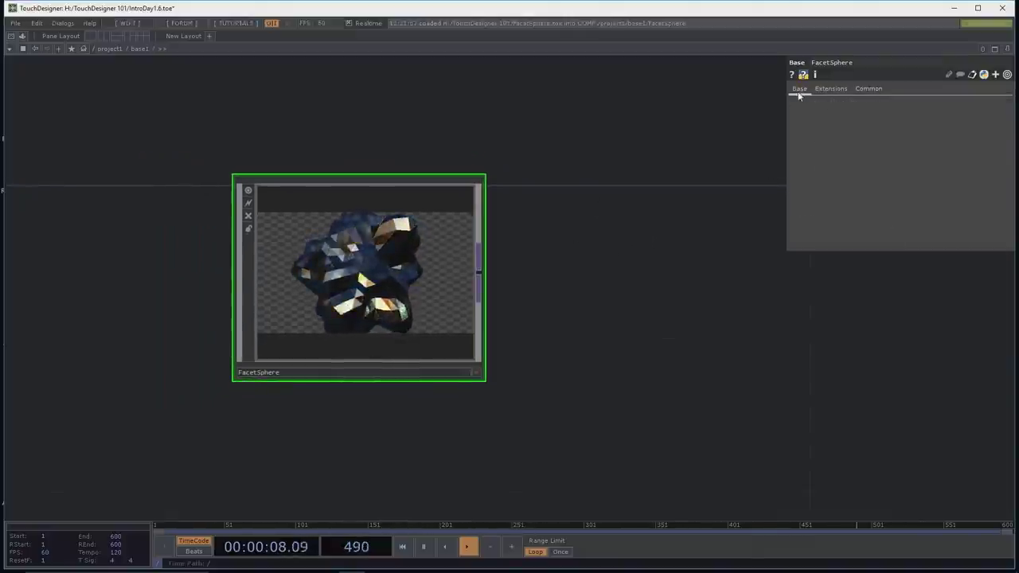
click(869, 89)
click(830, 88)
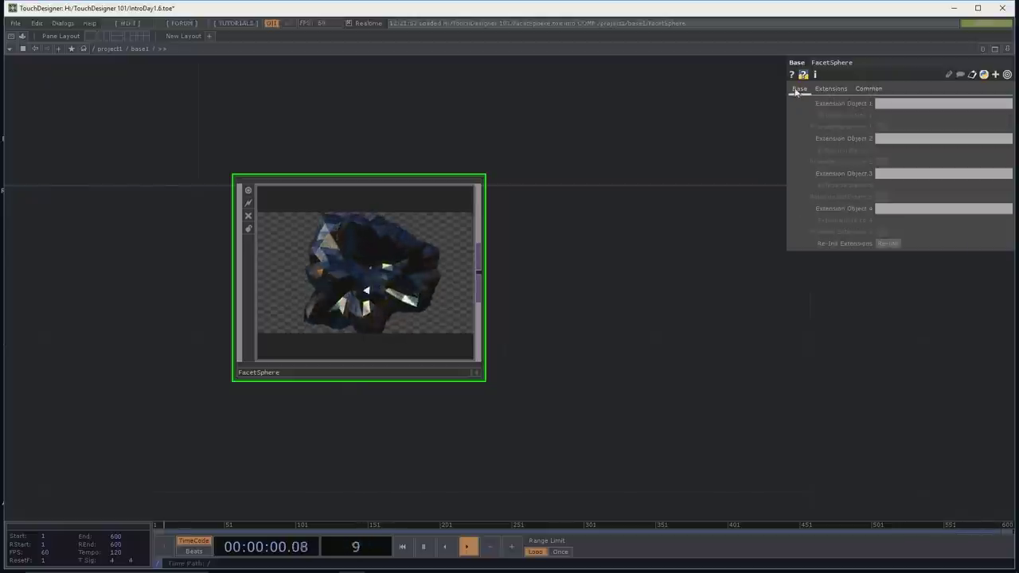
click(800, 88)
Step: Open the Component Editor for FacetSphere and move its window clear of the component
drag(694, 177, 650, 173)
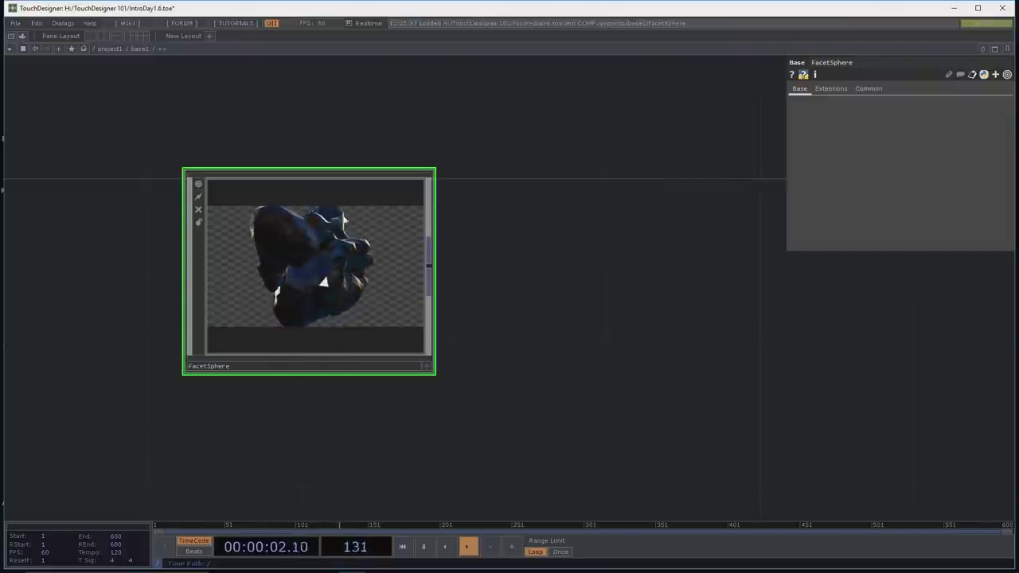
scroll(532, 255, down, 2)
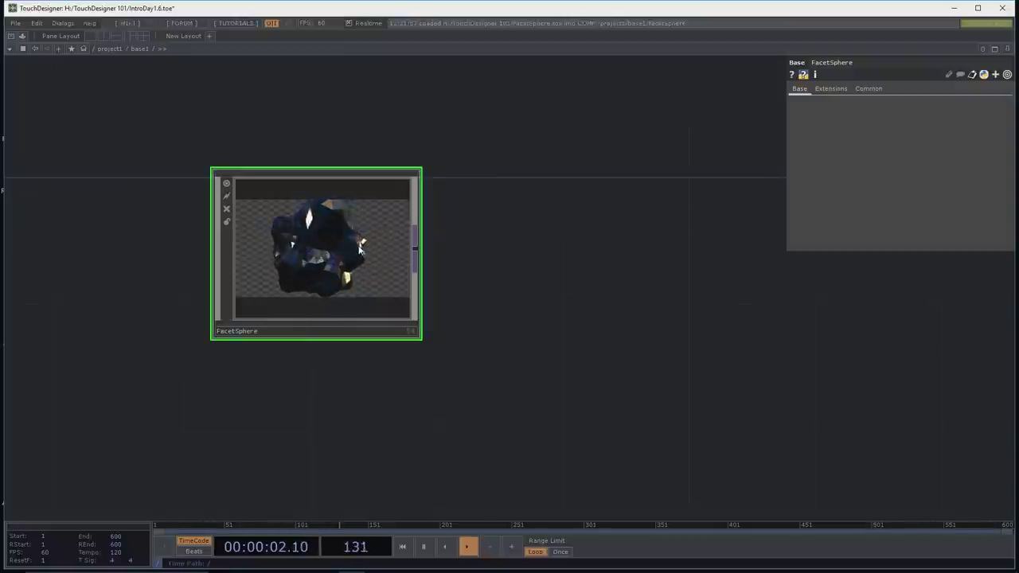
right_click(356, 245)
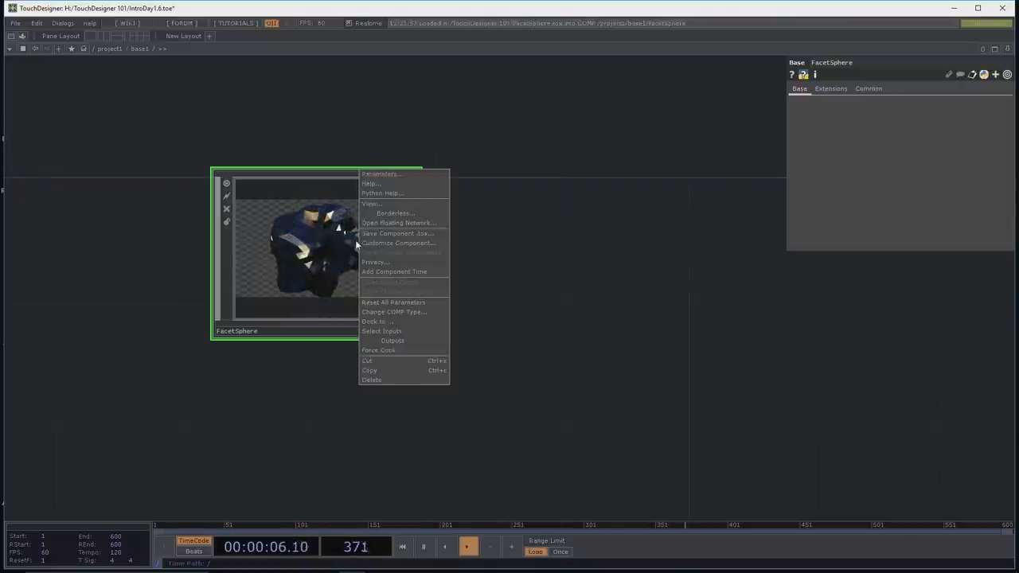
click(416, 243)
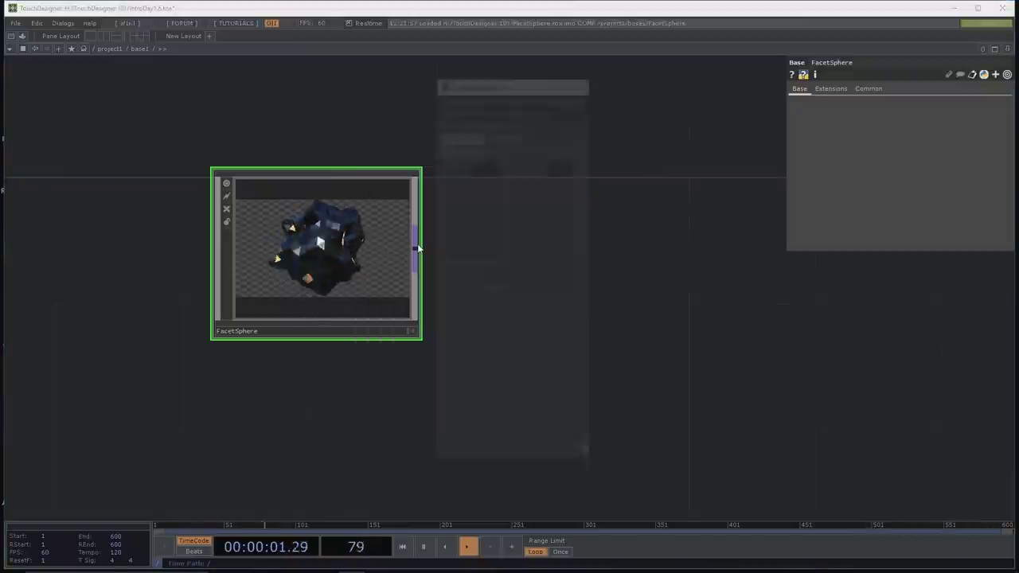
drag(434, 250, 378, 250)
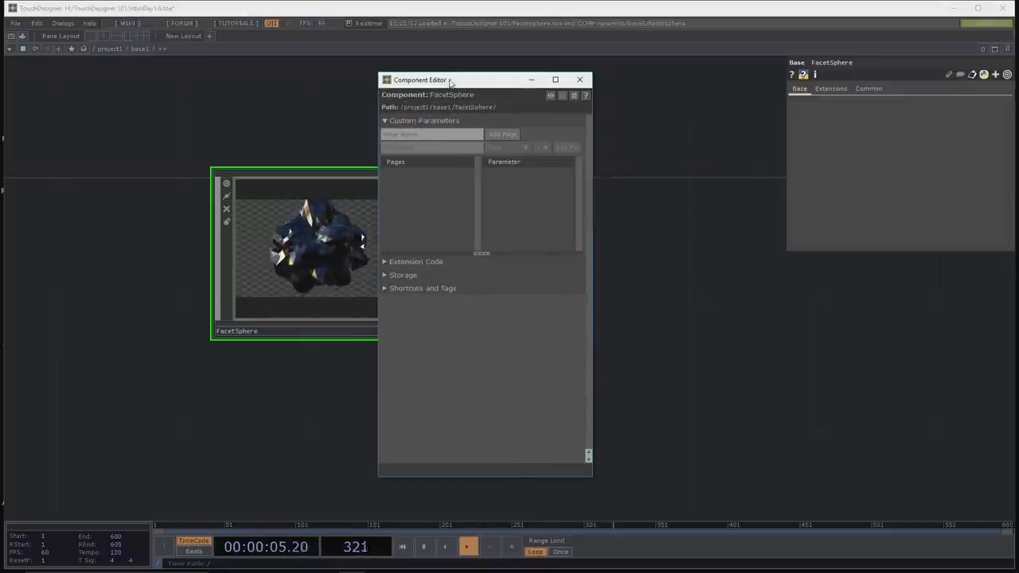
drag(450, 82, 527, 85)
scroll(321, 117, up, 3)
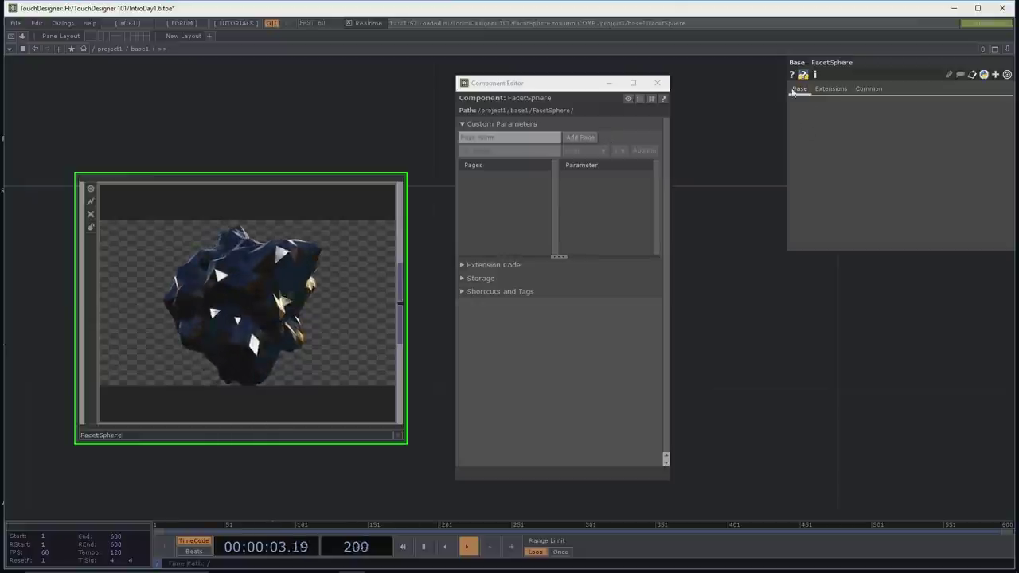
Step: Add a custom parameter page named Controls to FacetSphere and show that page in its parameters
click(832, 89)
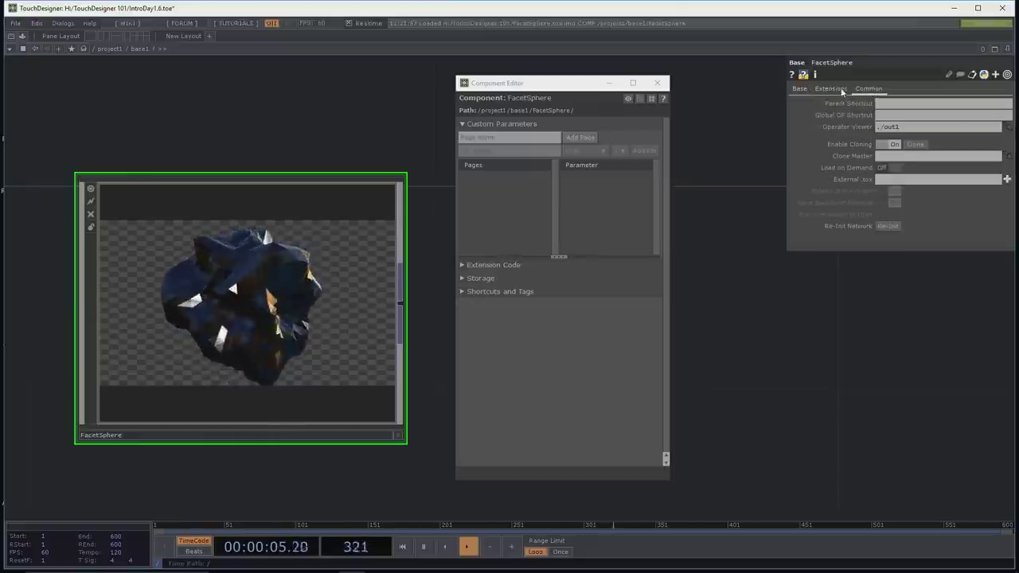
click(800, 90)
click(498, 139)
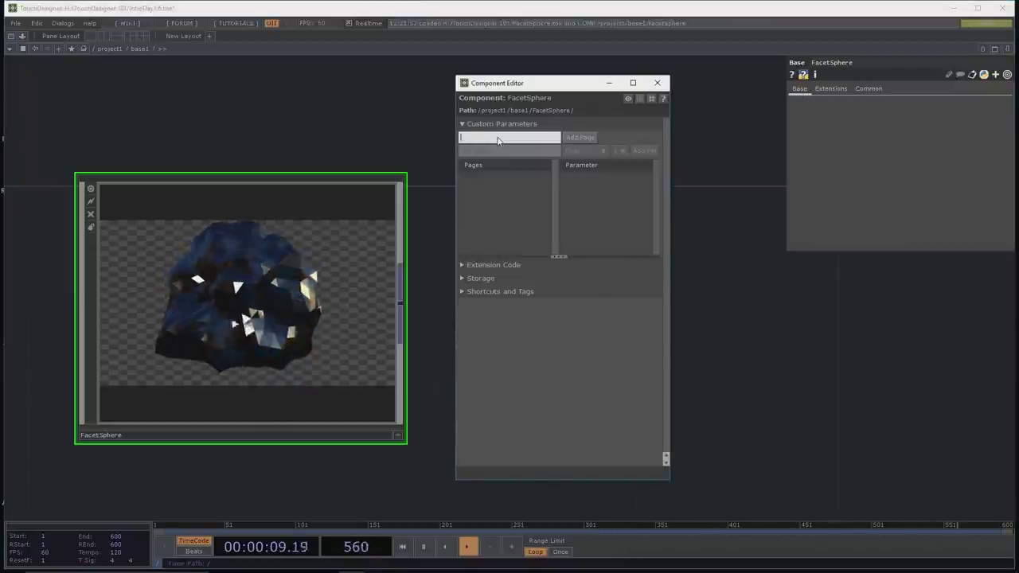
text(Controls)
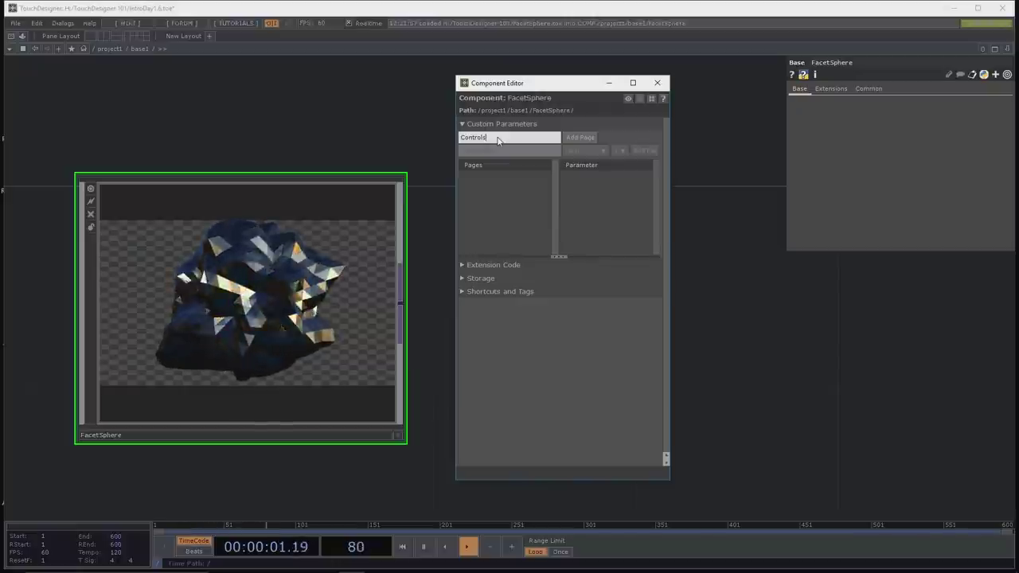
click(579, 138)
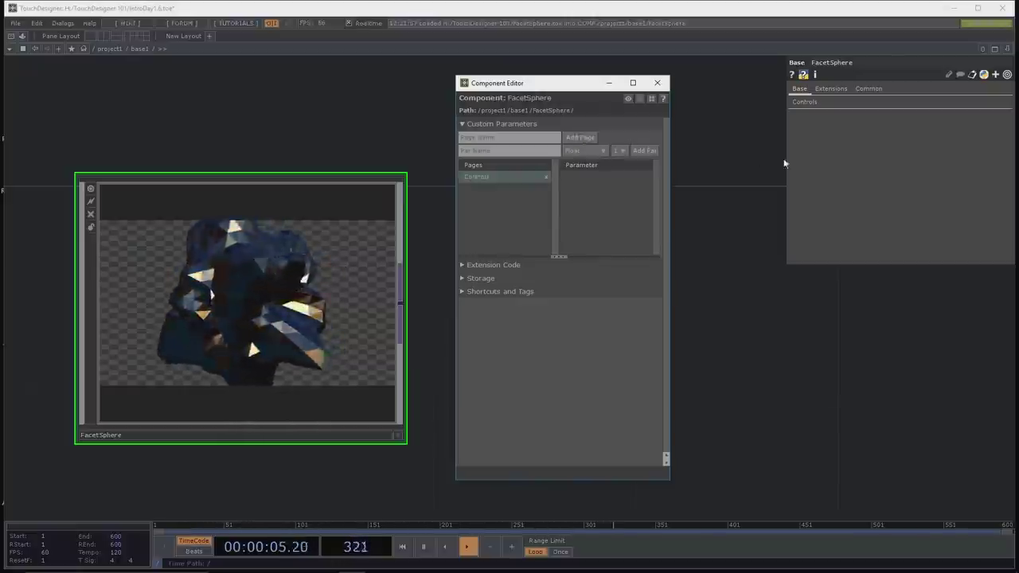
click(806, 103)
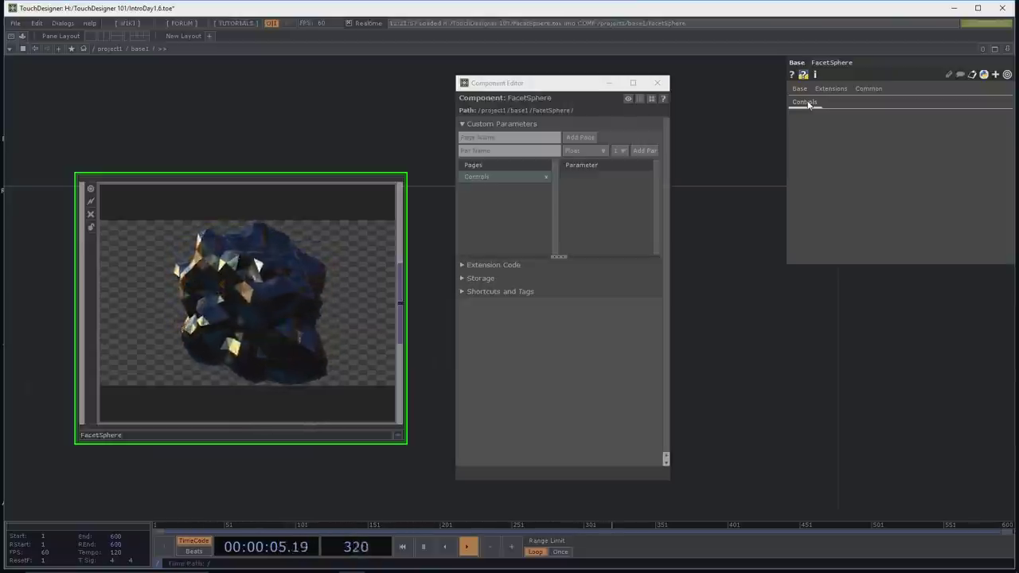
Step: Add a size 1 Float parameter named Noise Amp to the Controls page
click(478, 151)
text(N)
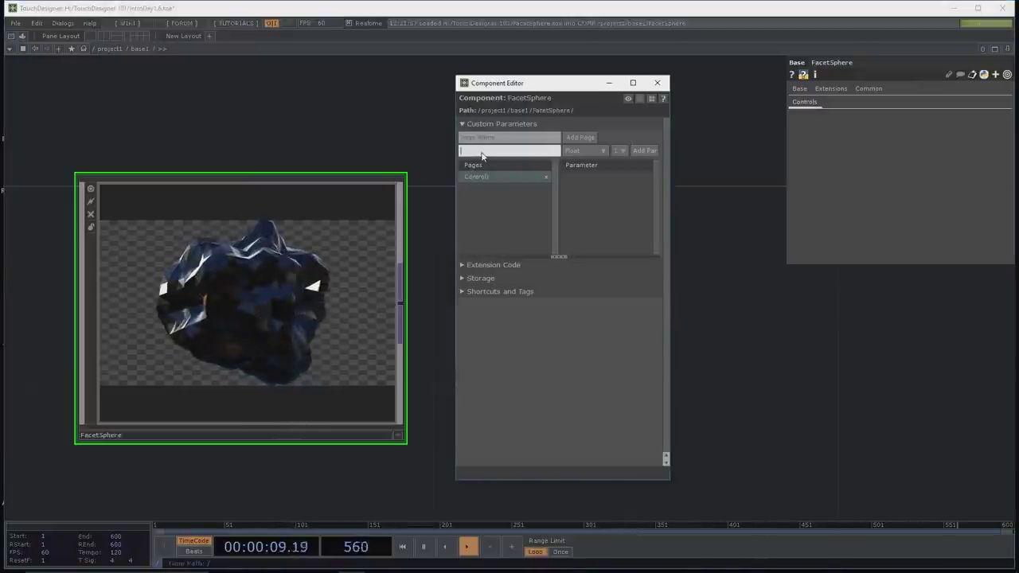
text(oise Amp)
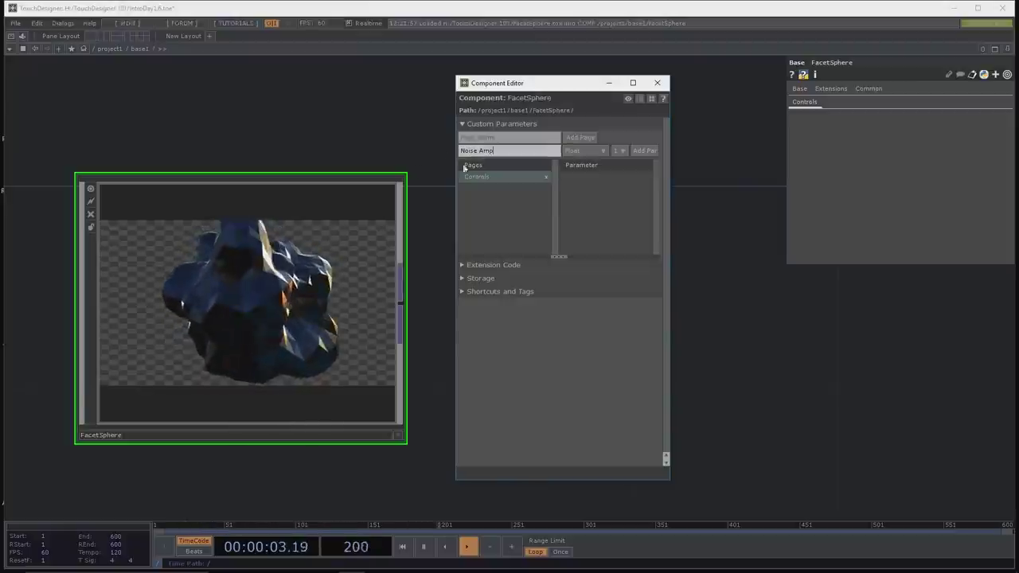
click(579, 151)
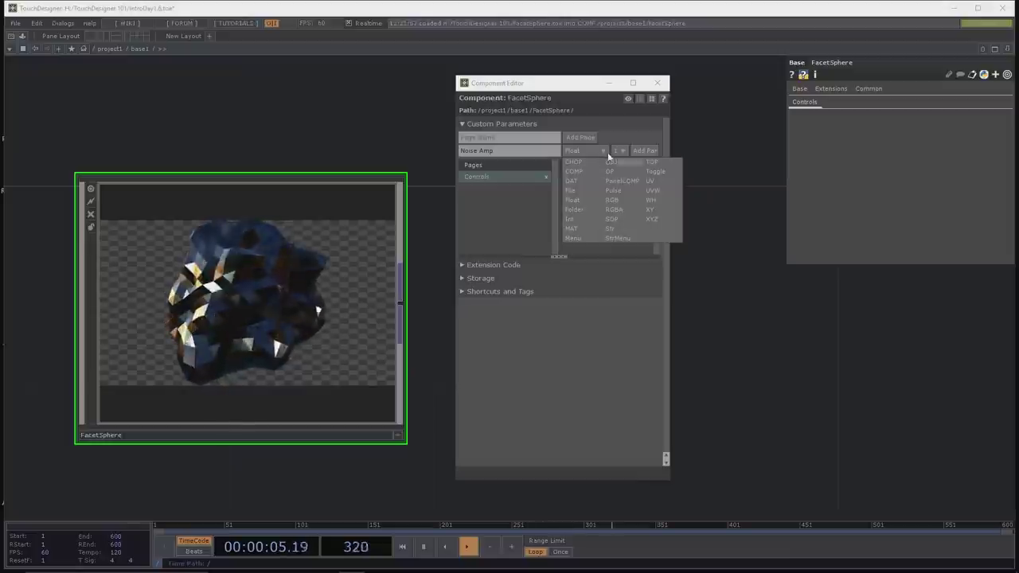
click(641, 151)
click(641, 150)
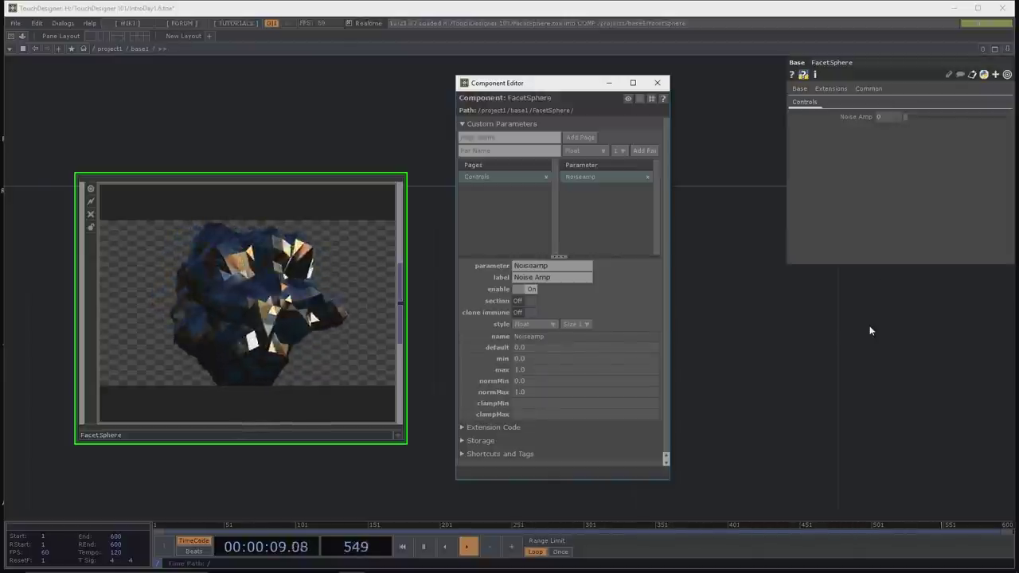
Step: Try the Noise Amp slider, set the parameter's normMax to 2, and raise Noise Amp to 2
drag(870, 330, 850, 327)
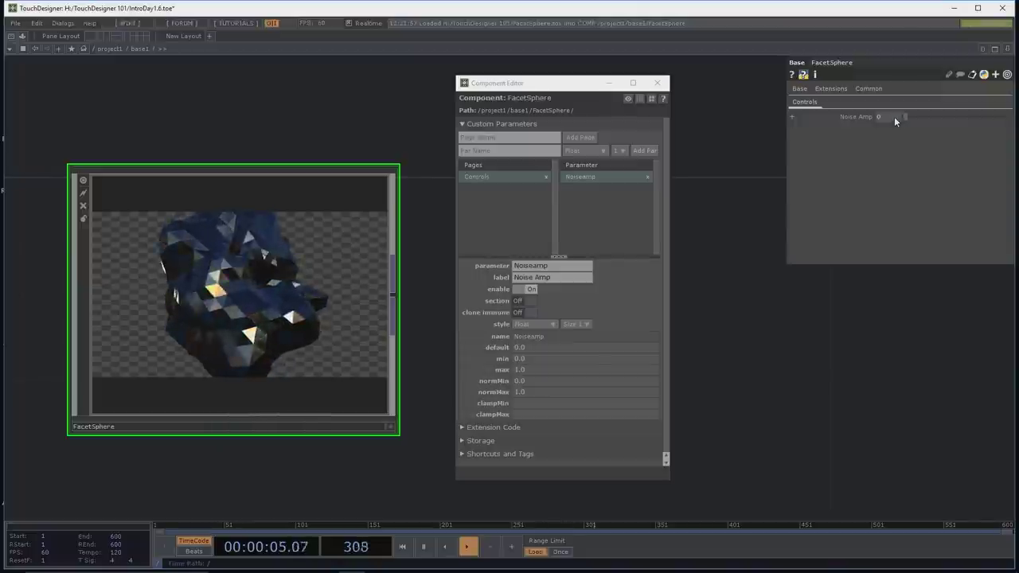
drag(911, 117, 1013, 115)
drag(940, 118, 870, 118)
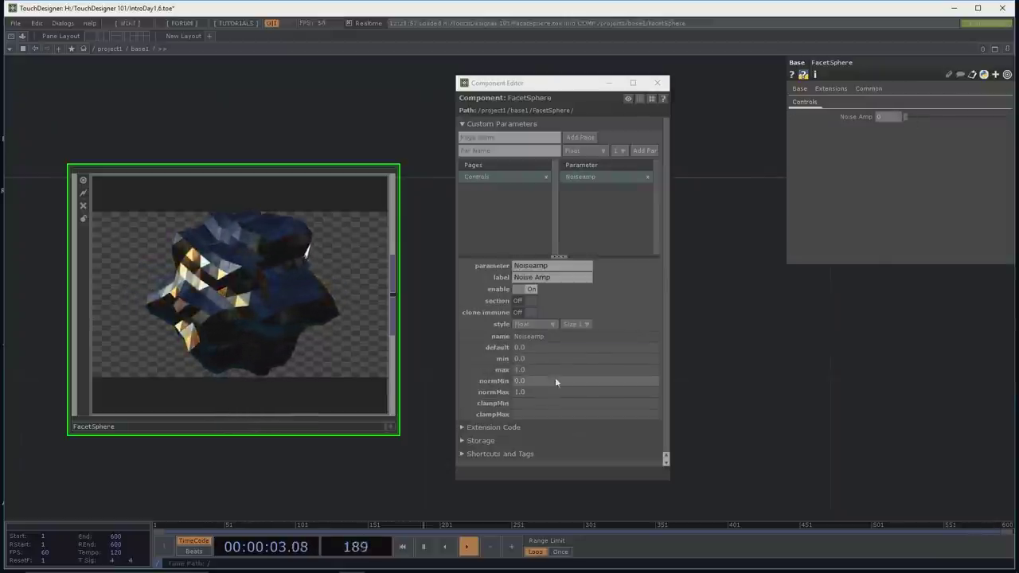
click(521, 392)
text(2)
click(779, 380)
drag(919, 117, 993, 118)
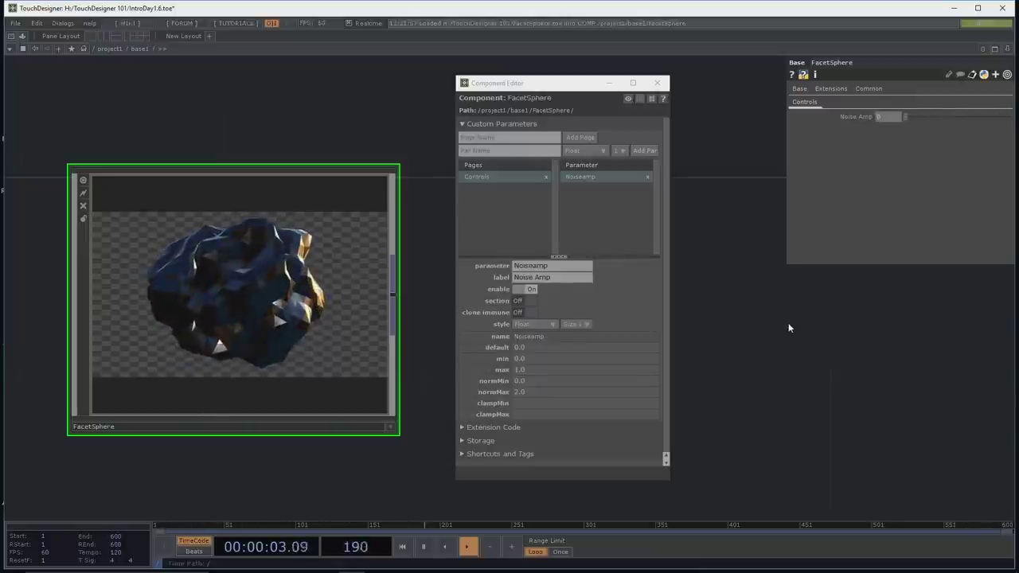
scroll(701, 358, down, 2)
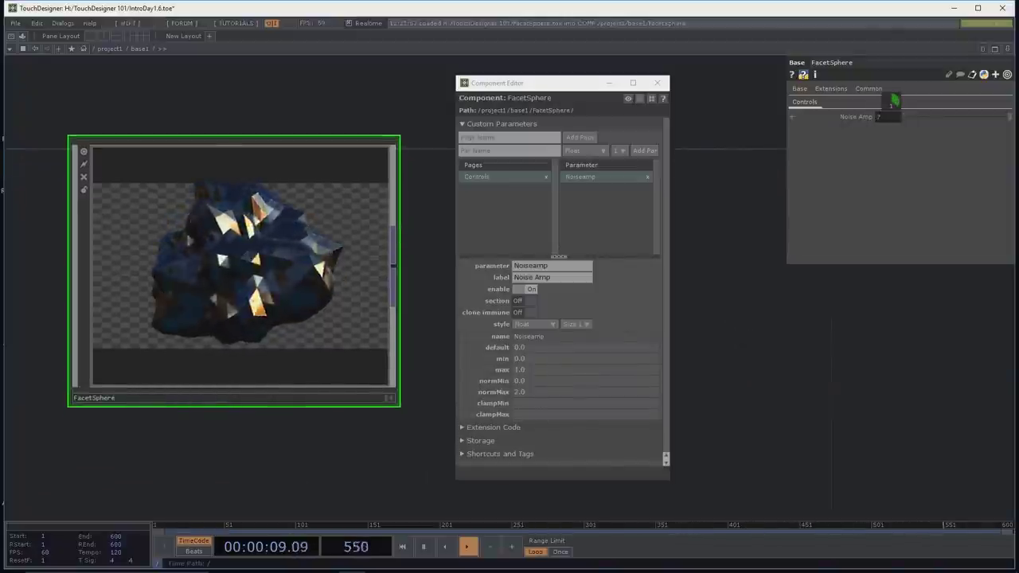
click(534, 415)
drag(942, 121, 1008, 114)
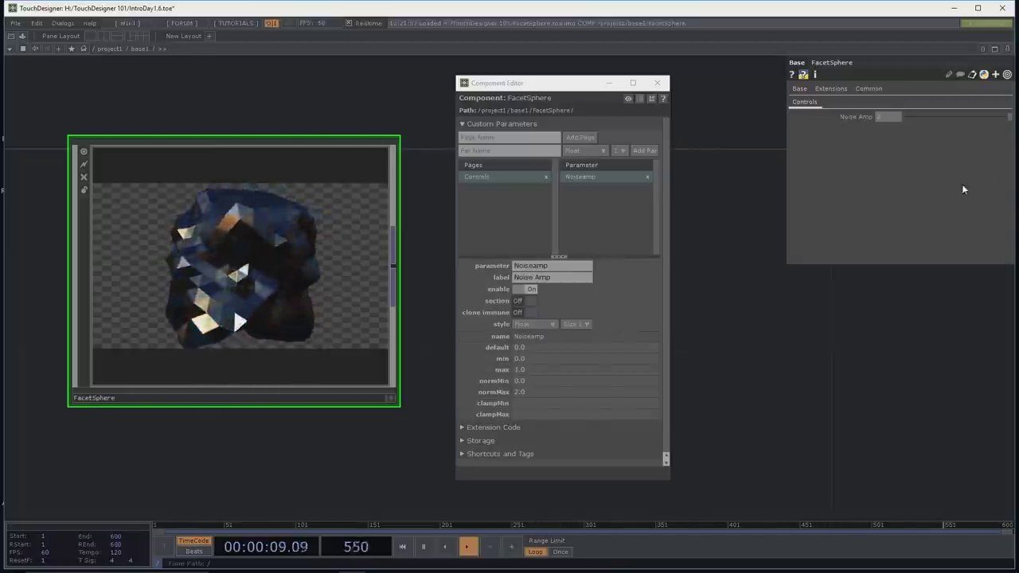
Step: Add an RGB parameter named Light Color to the Controls page
click(496, 152)
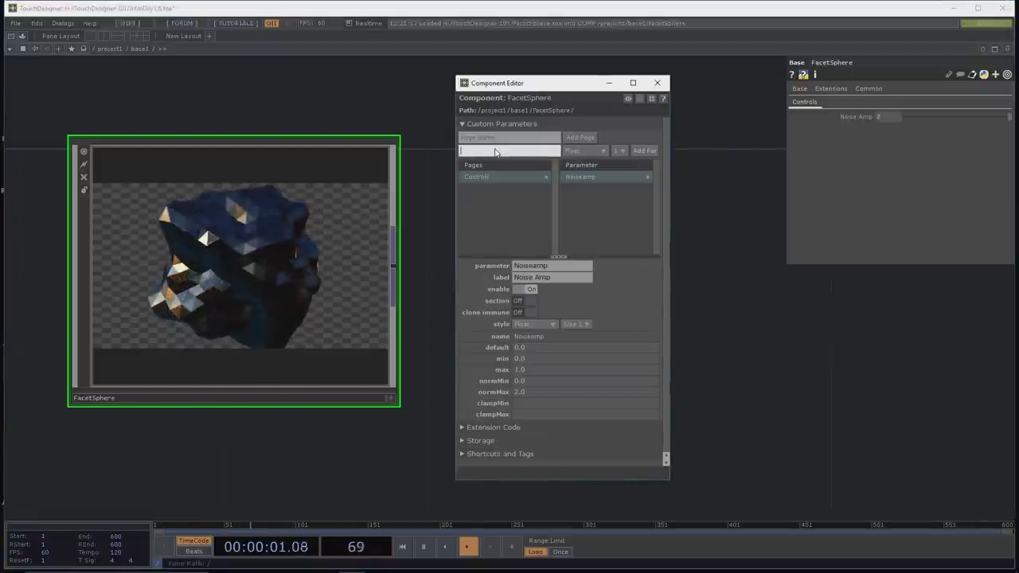
text(Color)
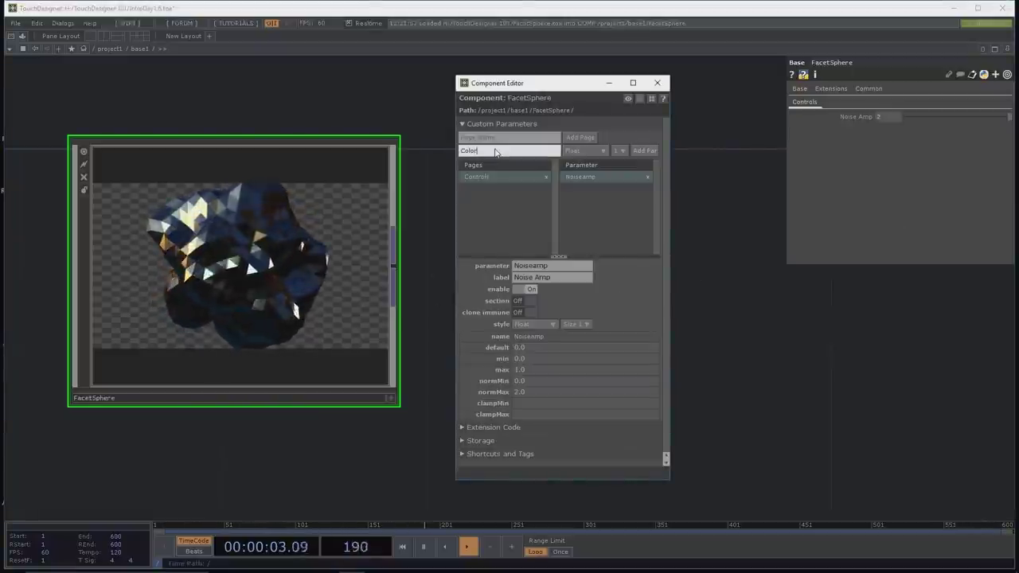
key(BackSpace)
key(BackSpace)
text(Light C)
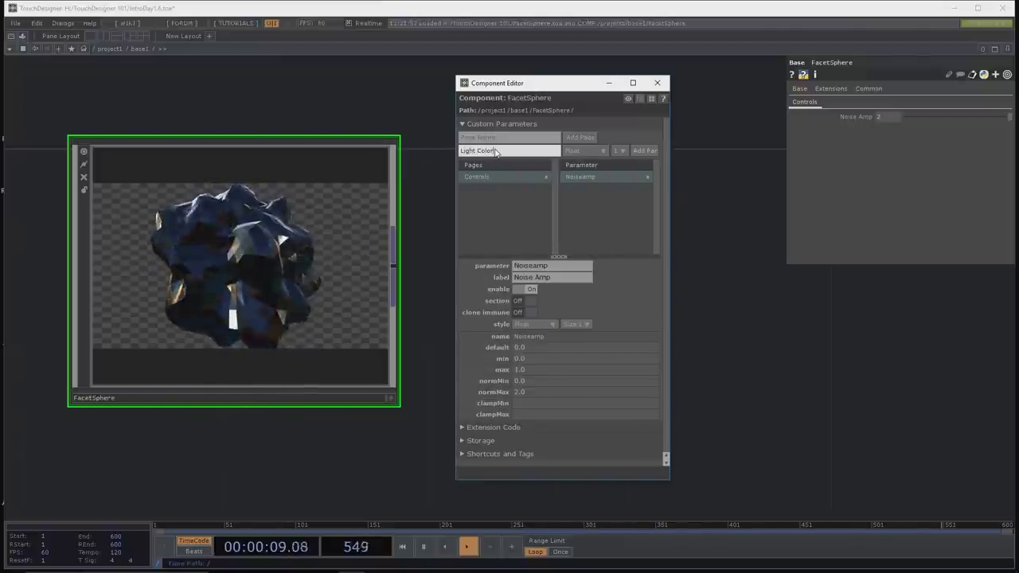
click(585, 151)
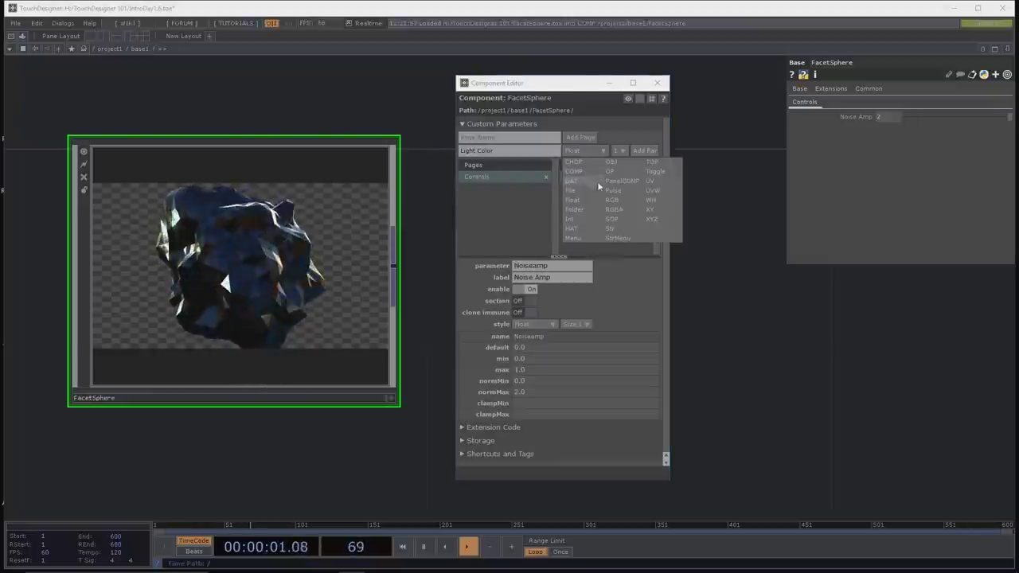
click(613, 200)
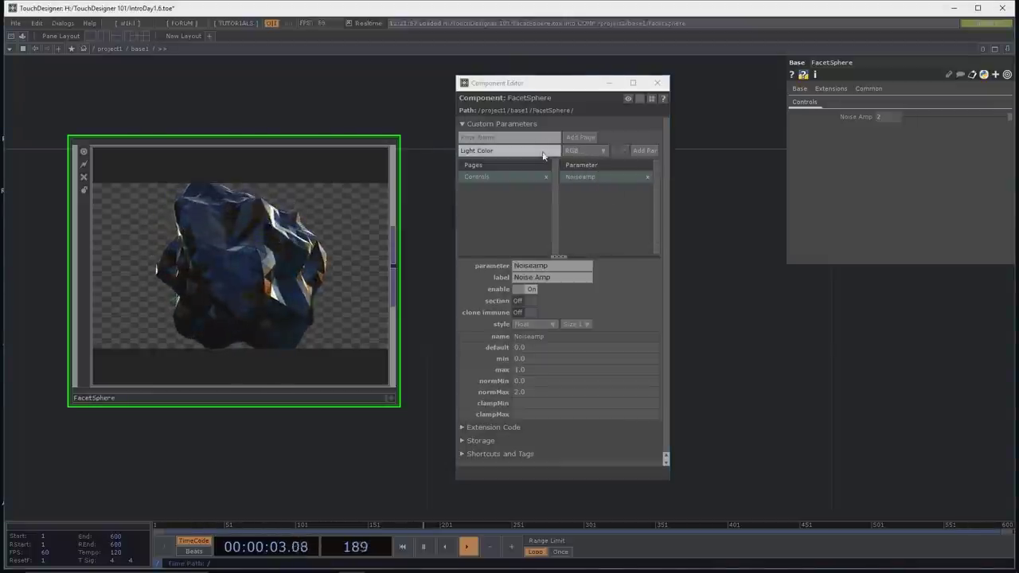
click(643, 151)
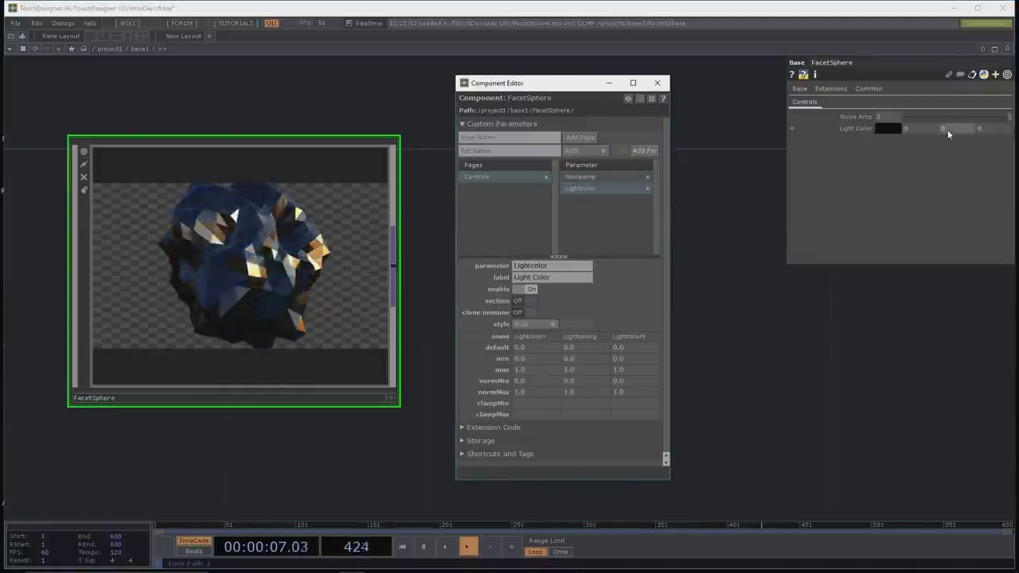
Step: View the color picker for Light Color, dismiss it, and close the Component Editor
click(891, 131)
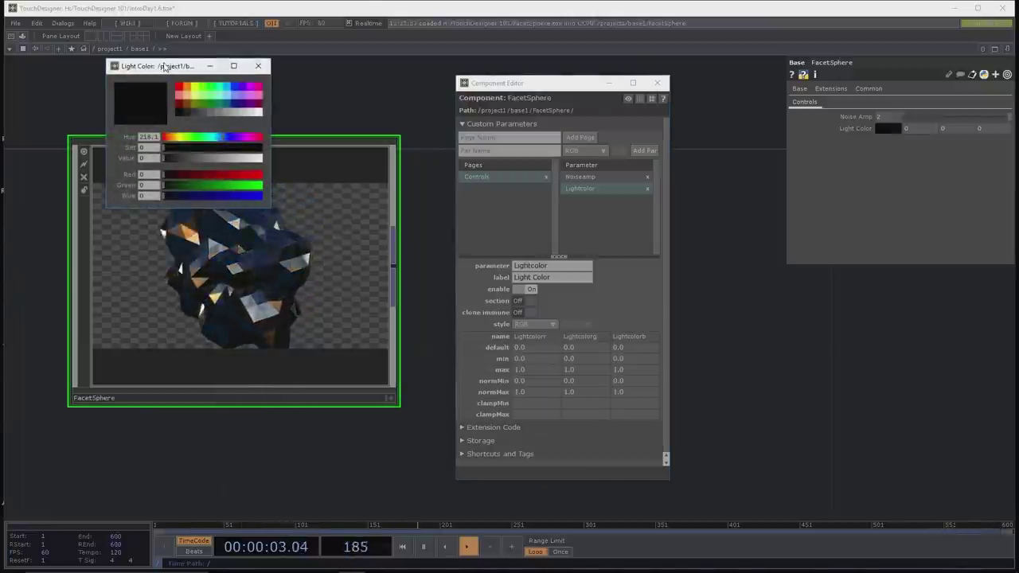
click(261, 70)
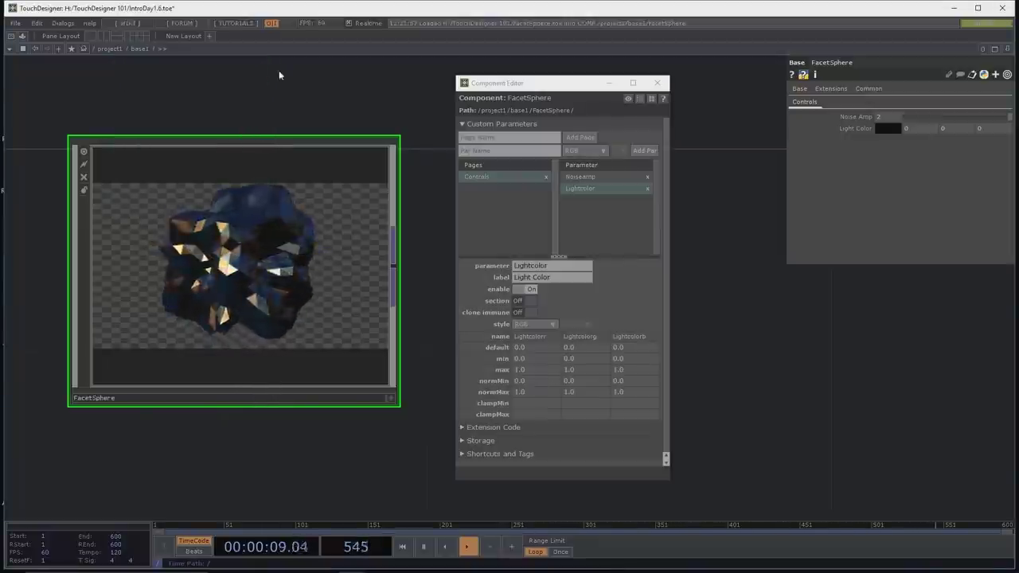
click(658, 83)
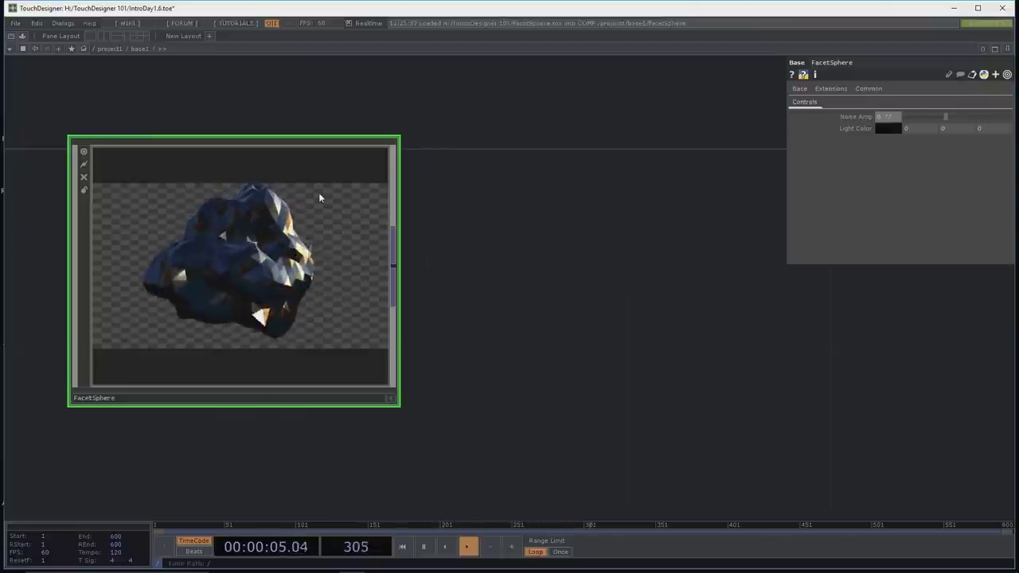
Step: Enter the FacetSphere component's internal network and show the operator chain from sphere1 to out1
key(i)
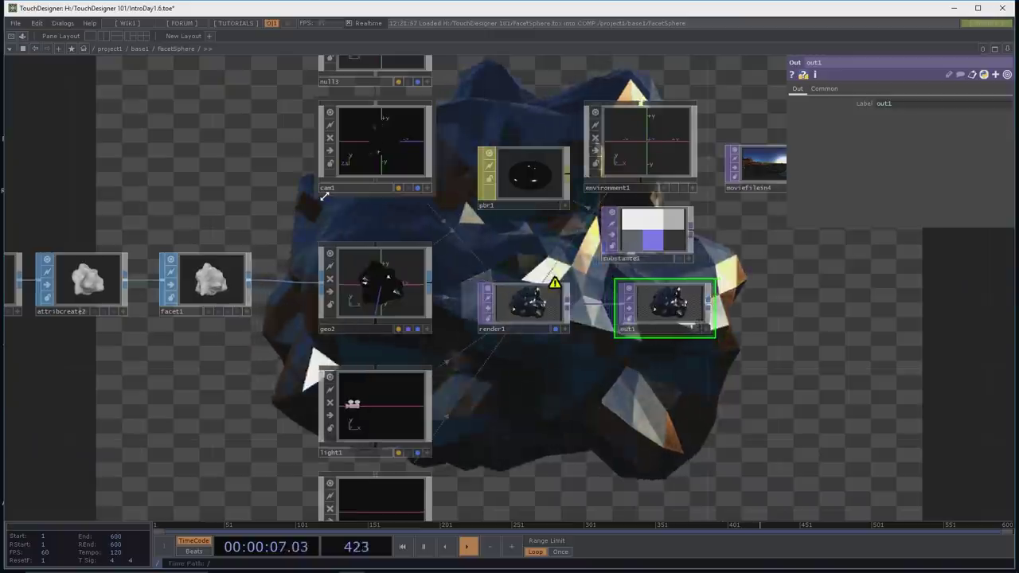
drag(289, 173, 378, 223)
key(h)
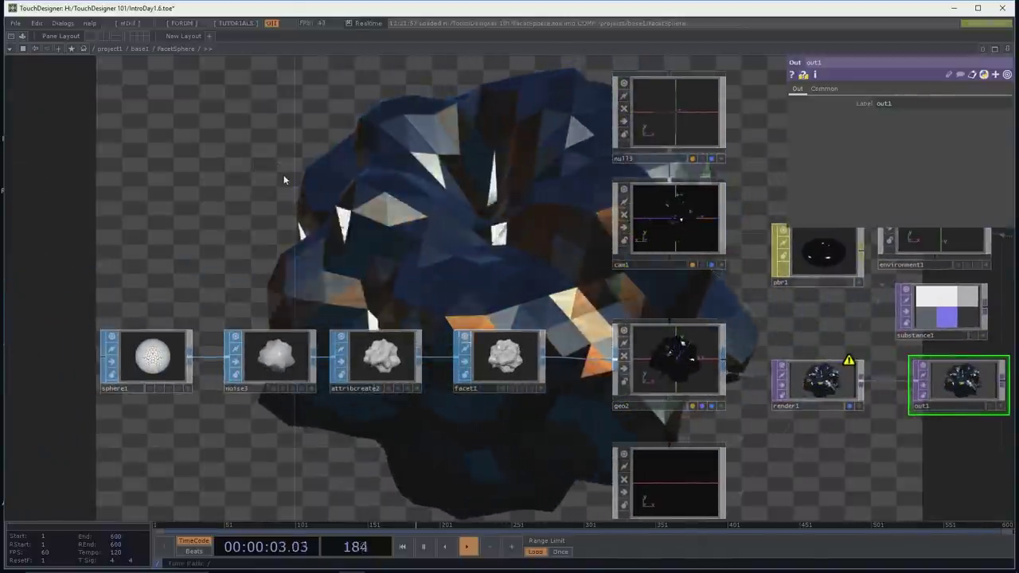
key(u)
key(i)
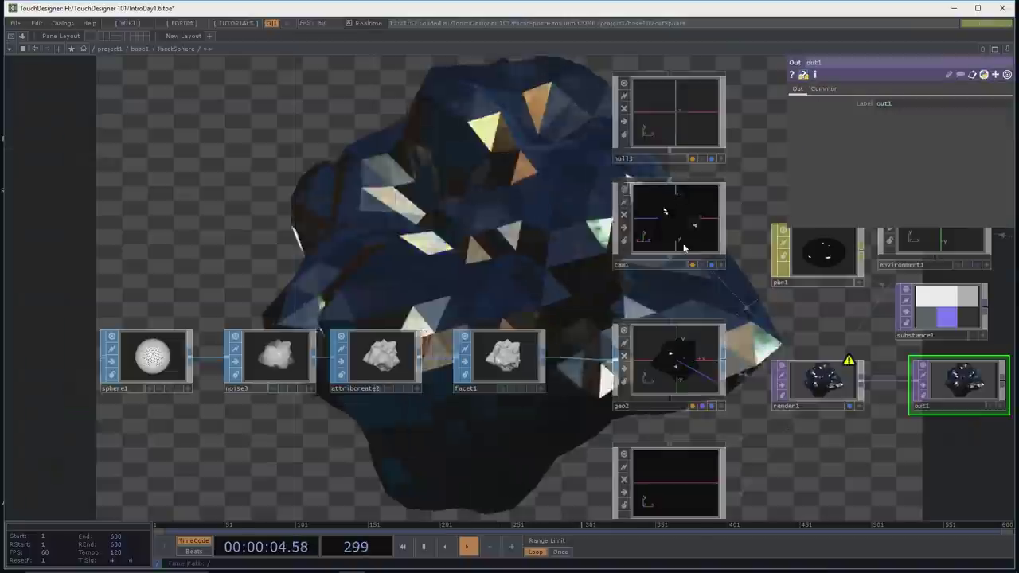
Step: Add a Parameter CHOP above the sphere chain to read the FacetSphere component's custom parameters
key(Tab)
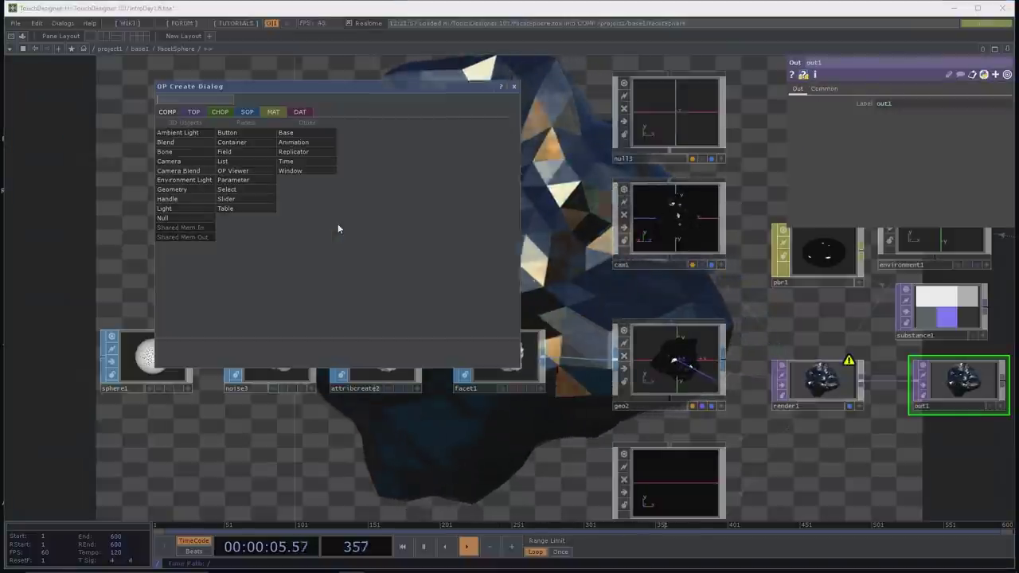
click(213, 112)
text(param)
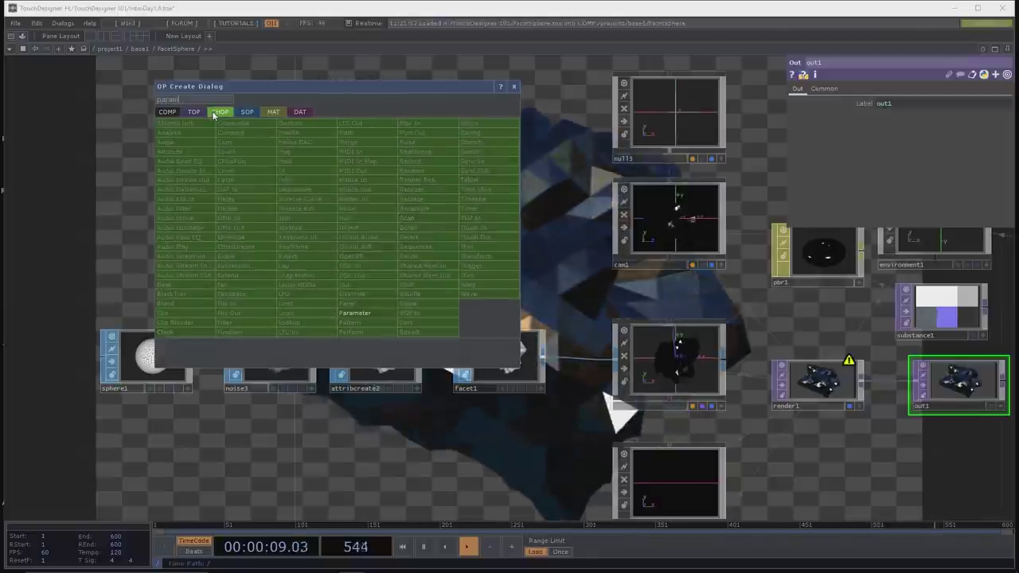
text(e)
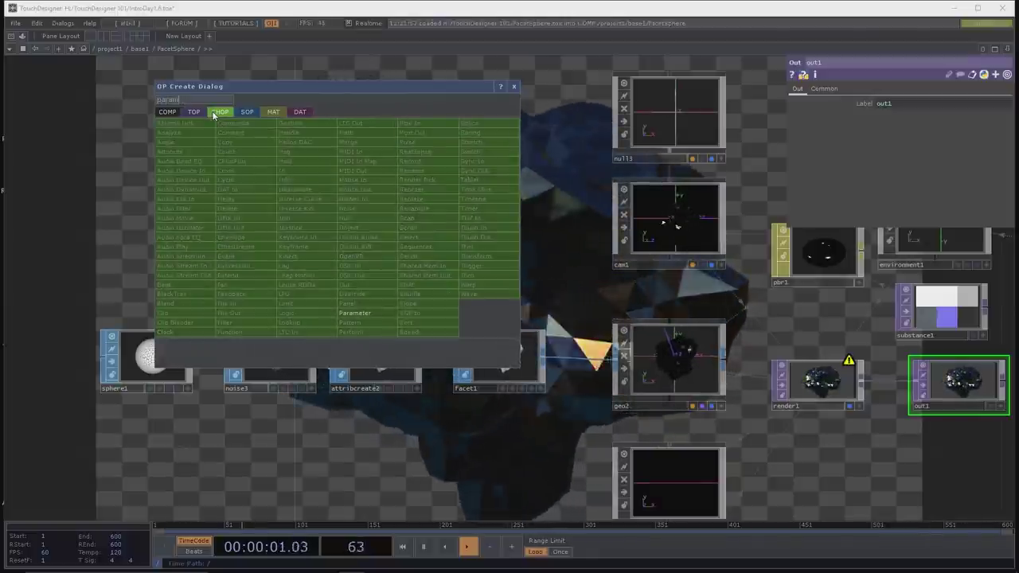
click(376, 317)
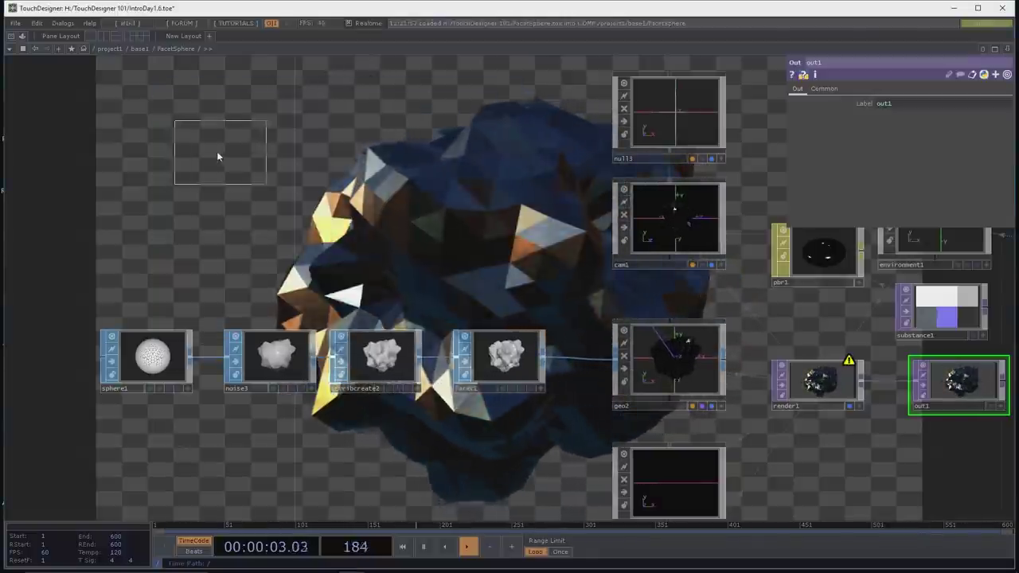
click(219, 151)
drag(222, 157, 242, 218)
scroll(268, 257, up, 3)
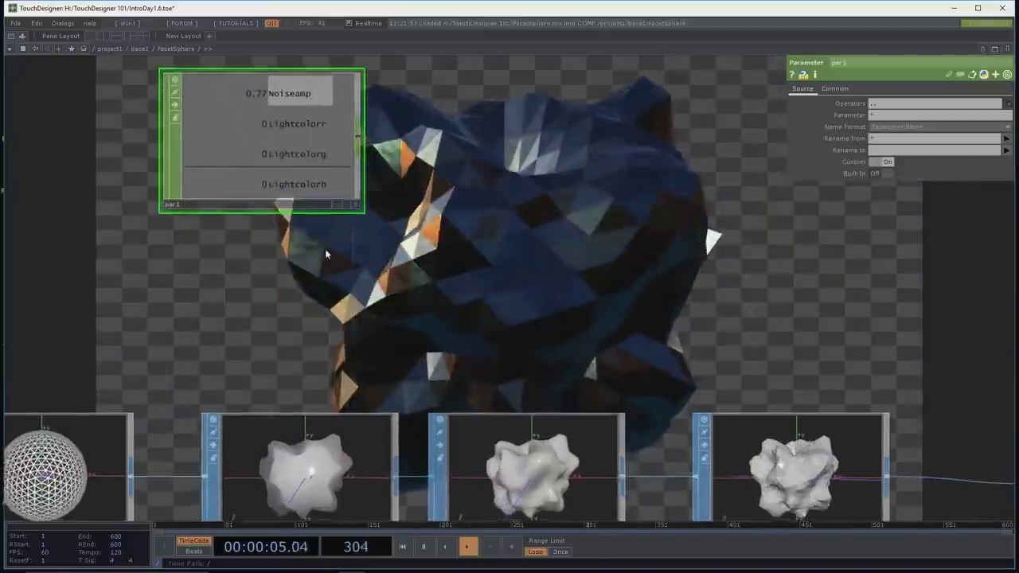
drag(275, 82, 274, 157)
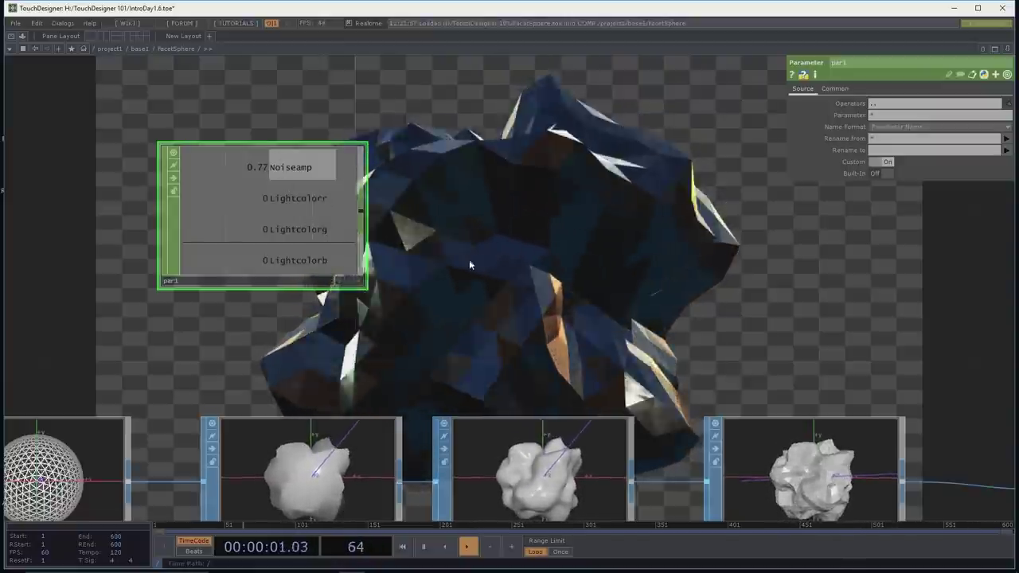
Step: Append a Null CHOP to the output of par1 and place it beside par1
scroll(571, 296, down, 2)
scroll(386, 194, down, 2)
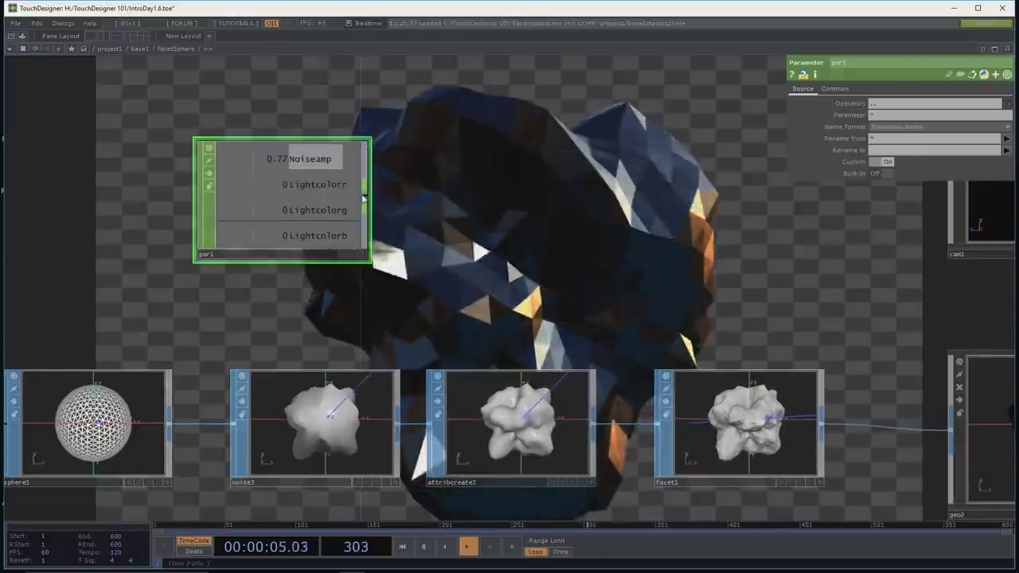
key(Tab)
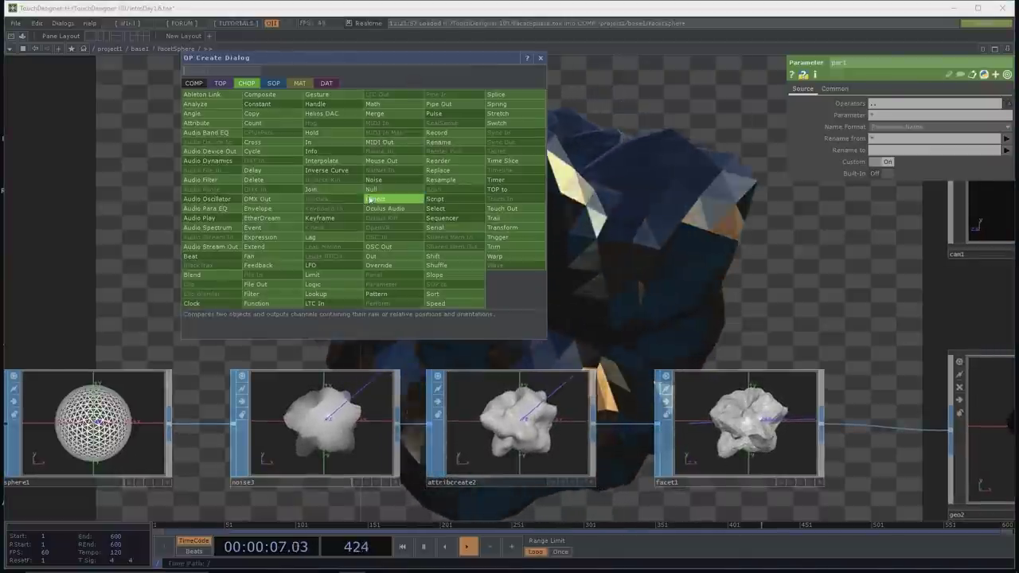
click(374, 190)
click(532, 207)
drag(417, 368, 347, 333)
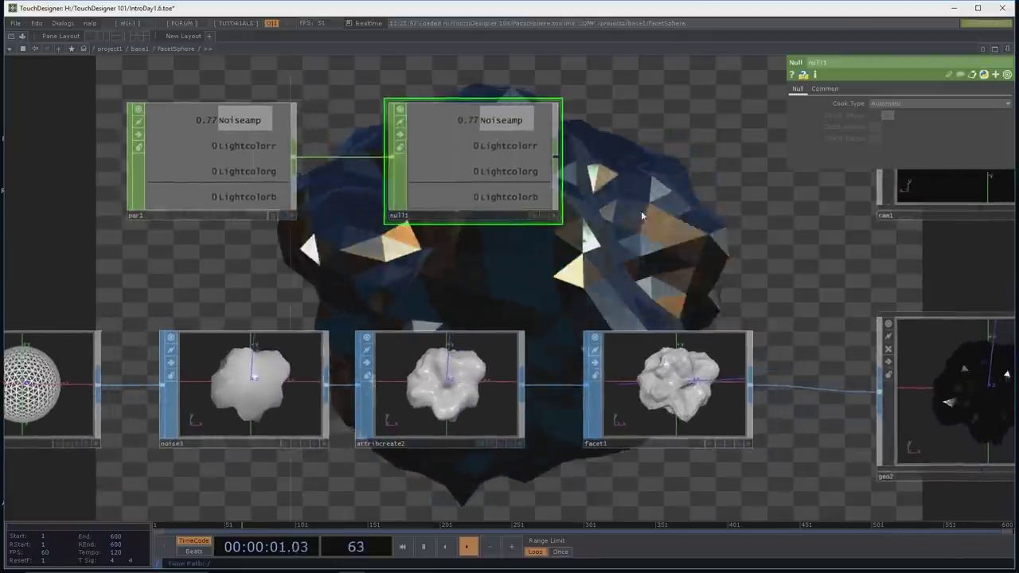
Step: Drive the Amplitude of noise3 by exporting the Noiseamp channel from null1 to it
click(272, 391)
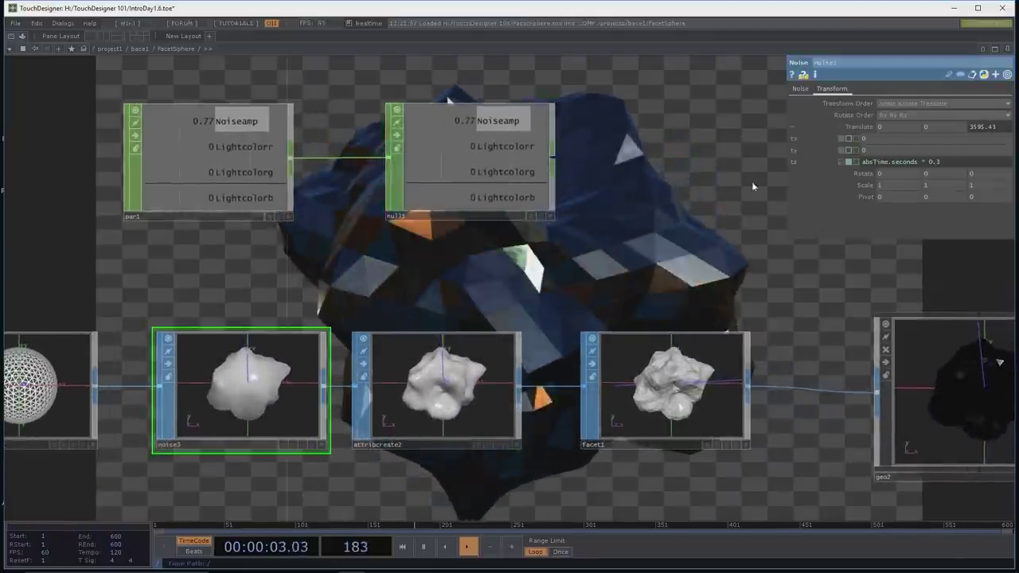
click(800, 88)
mouse_move(916, 220)
mouse_down()
mouse_move(943, 222)
mouse_move(900, 224)
mouse_up()
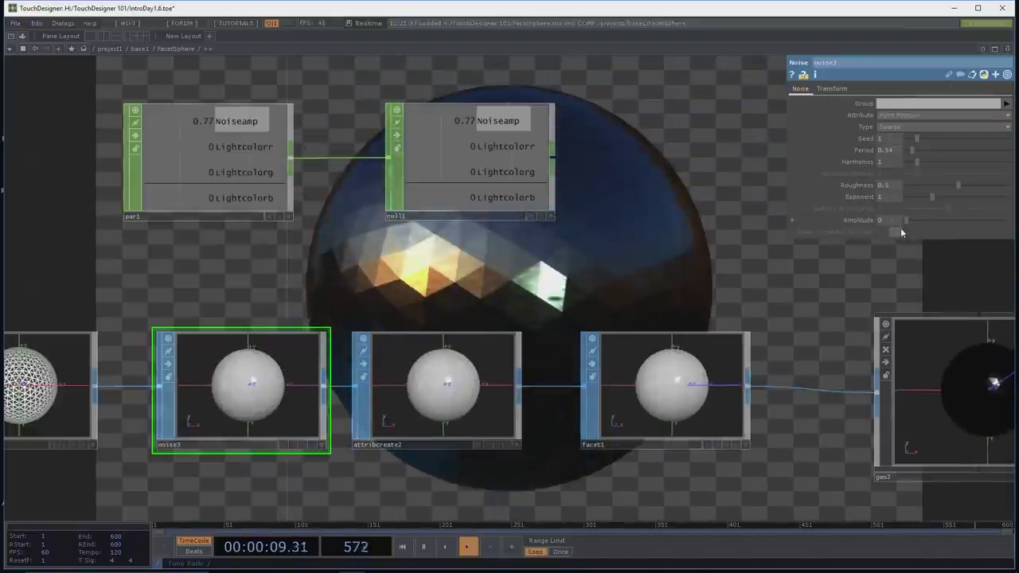
click(548, 217)
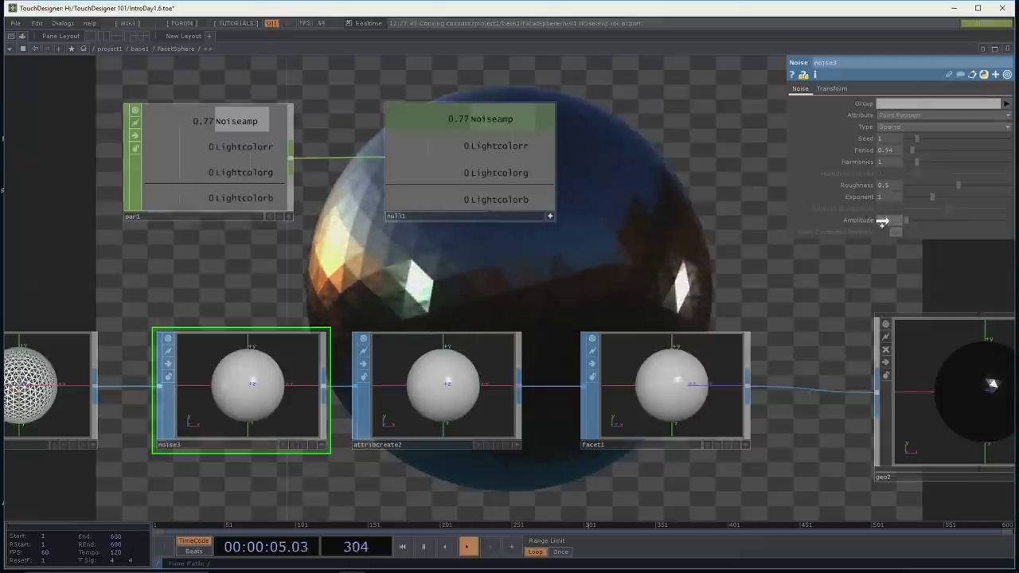
click(880, 195)
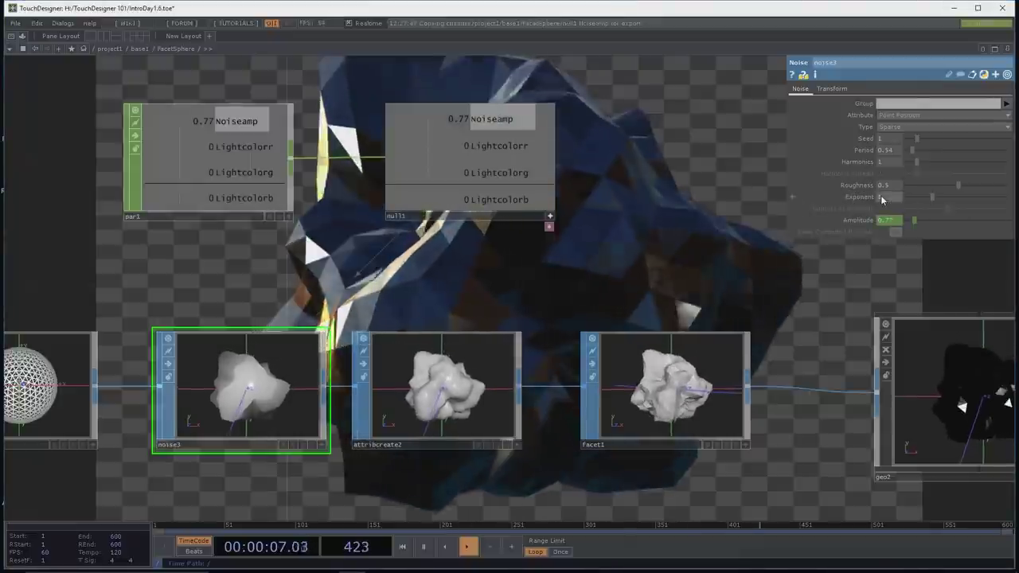
Step: Export the Lightcolorr, Lightcolorg and Lightcolorb channels of null1 to the red, green and blue Light Color values of light1
drag(727, 237, 693, 234)
scroll(645, 234, down, 2)
scroll(629, 223, down, 4)
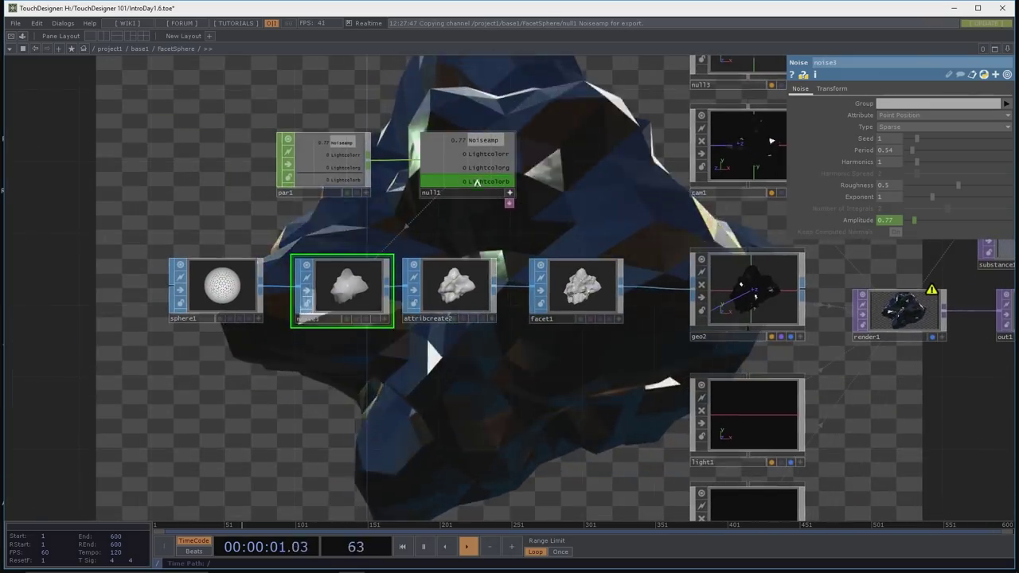
drag(749, 392, 624, 361)
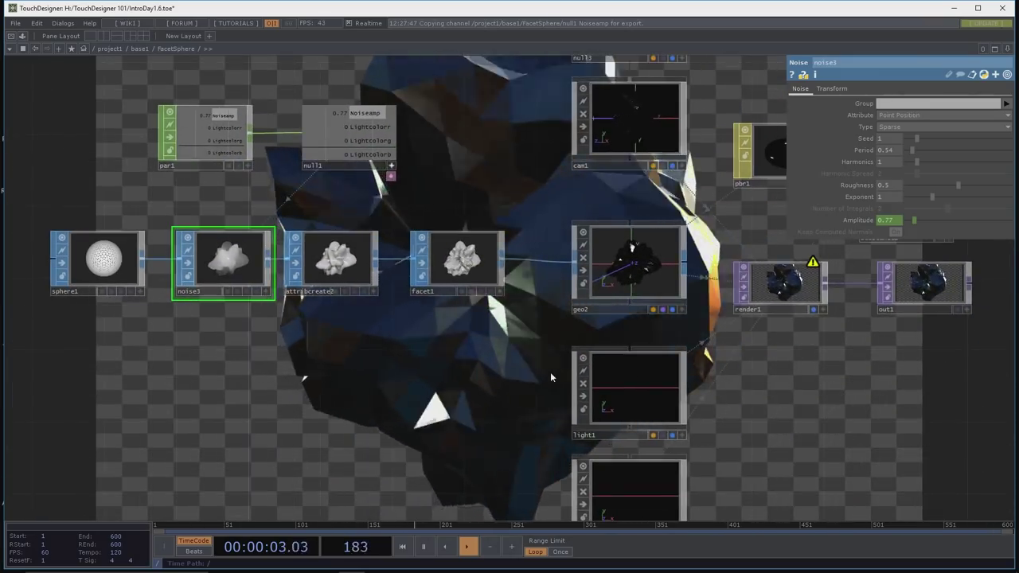
click(663, 382)
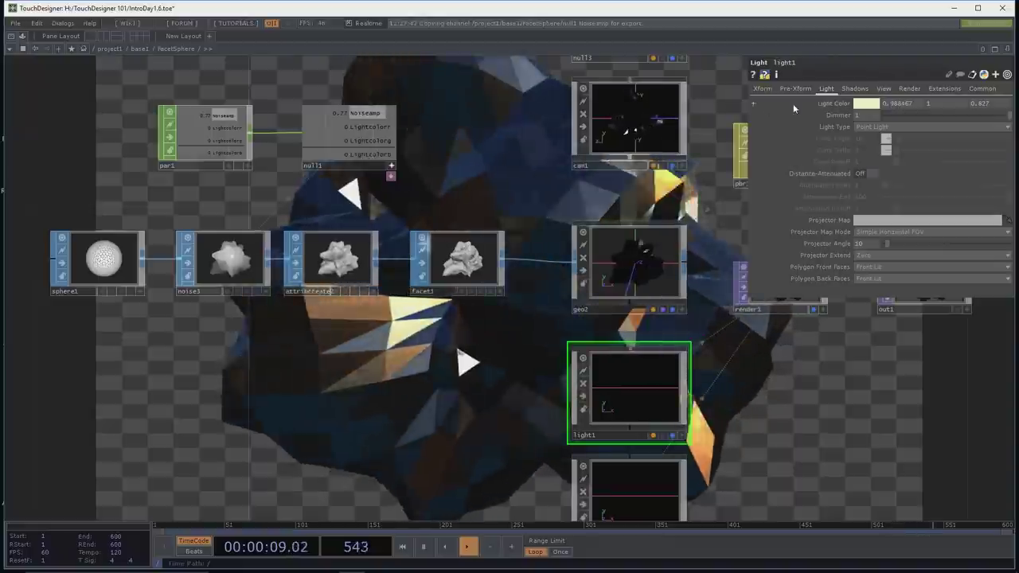
drag(366, 127, 901, 101)
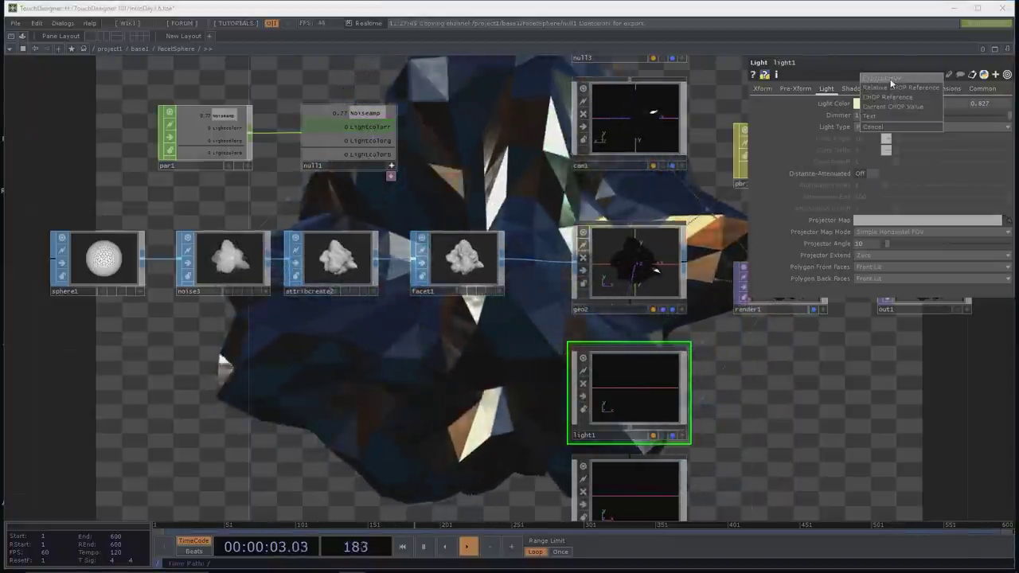
click(882, 77)
drag(383, 141, 942, 102)
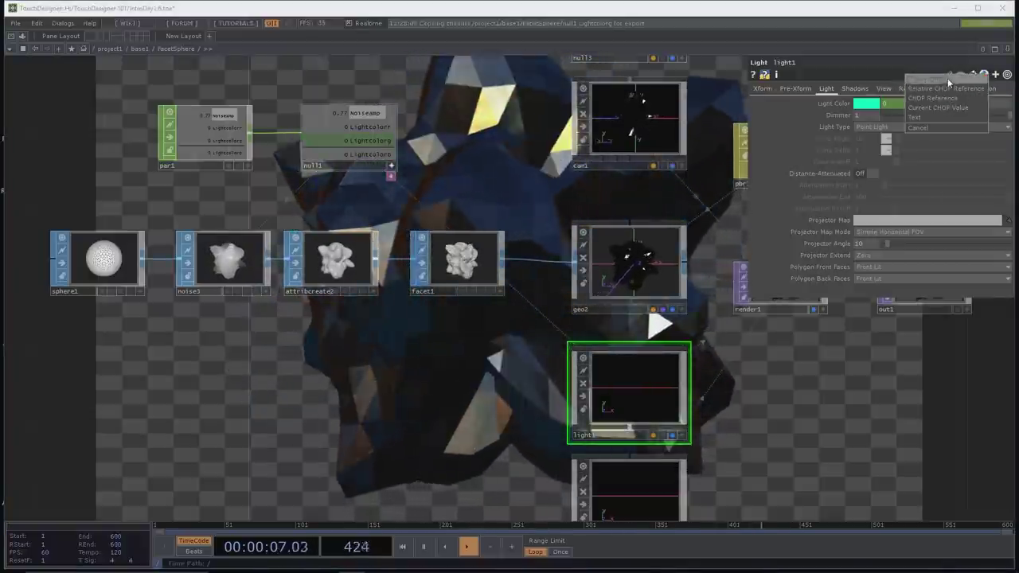
click(948, 78)
drag(375, 154, 978, 101)
click(978, 79)
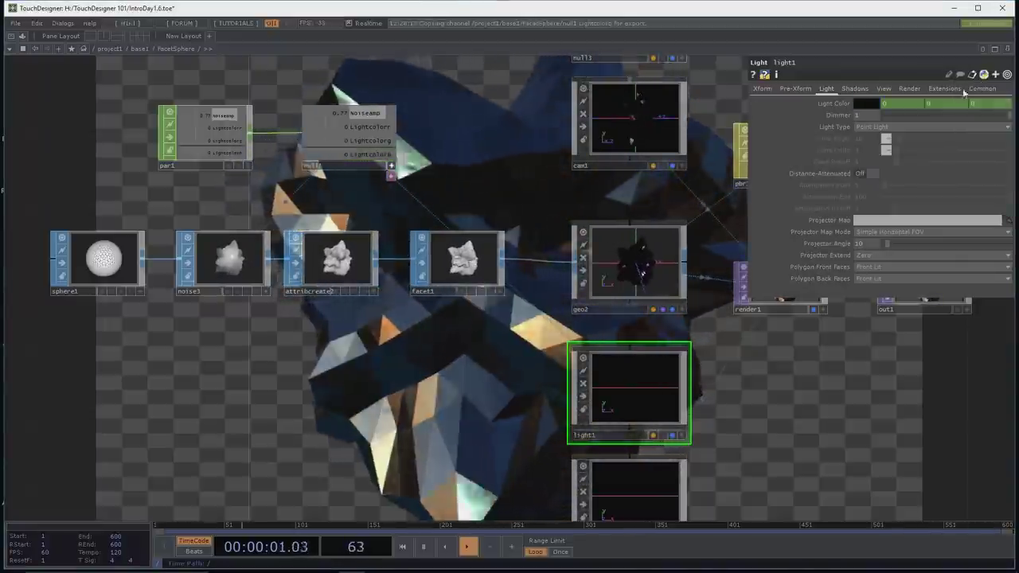
Step: Delete light2 from the FacetSphere network and select the remaining light1
click(590, 510)
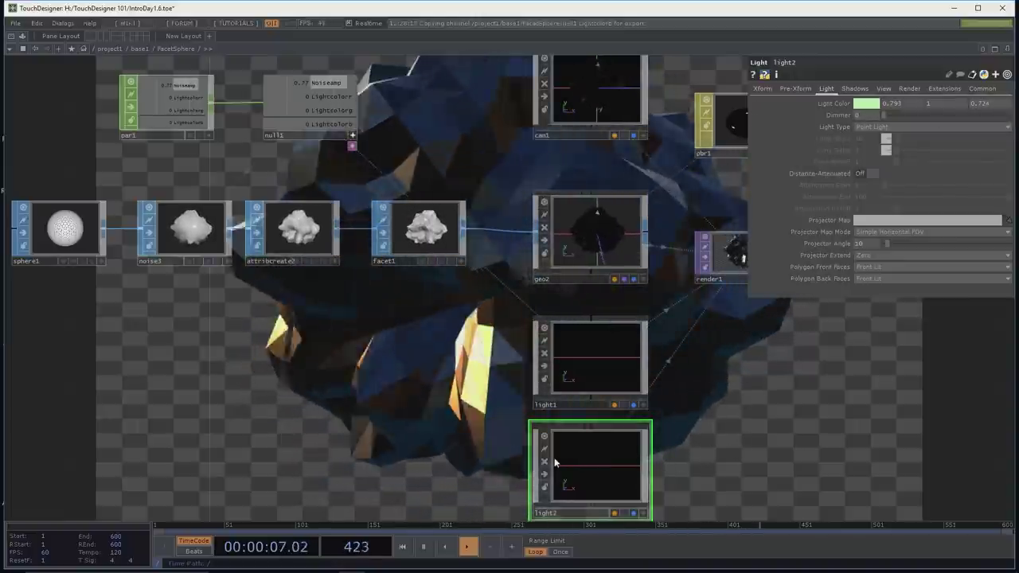
key(Delete)
key(h)
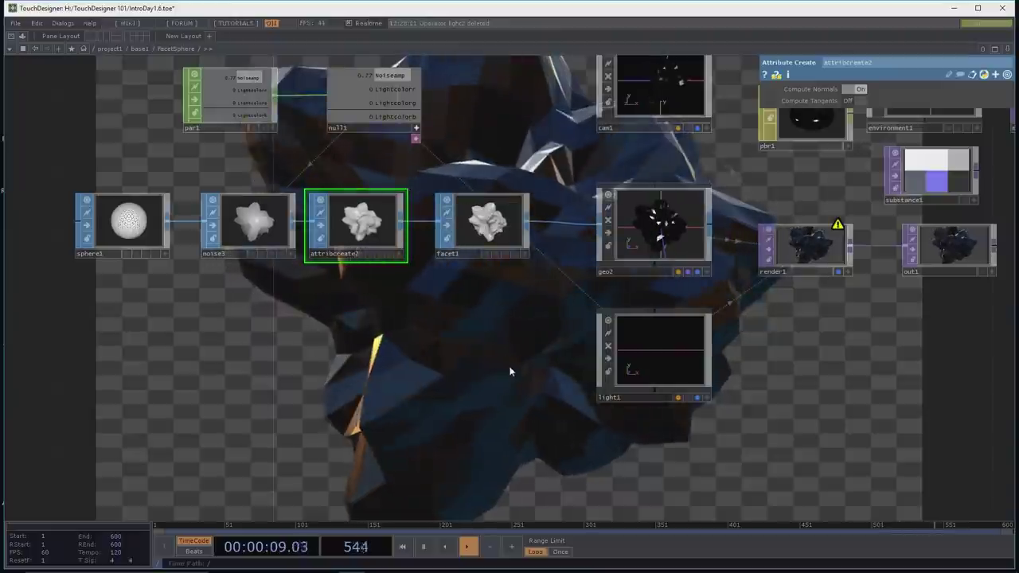
click(662, 336)
drag(544, 323, 475, 361)
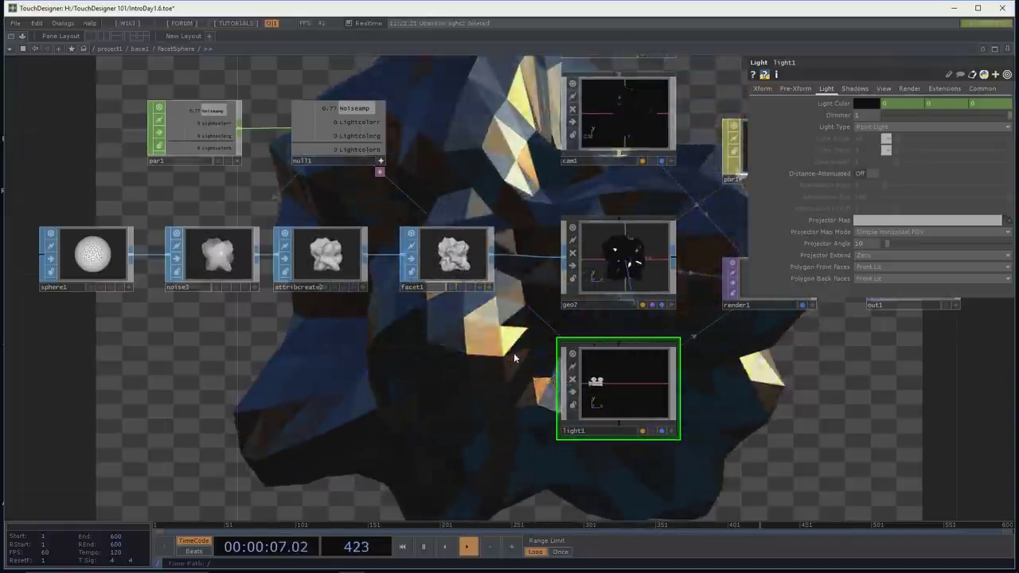
Step: Return to the base1 network and set FacetSphere's Noise Amp to 0
key(u)
key(h)
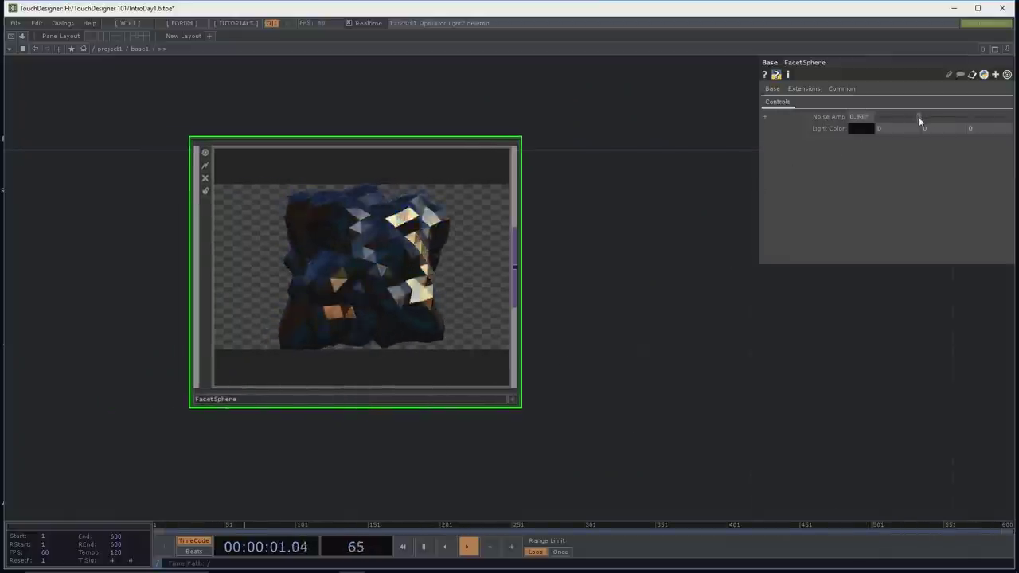
mouse_move(880, 119)
mouse_down()
mouse_move(982, 111)
mouse_move(878, 121)
mouse_up()
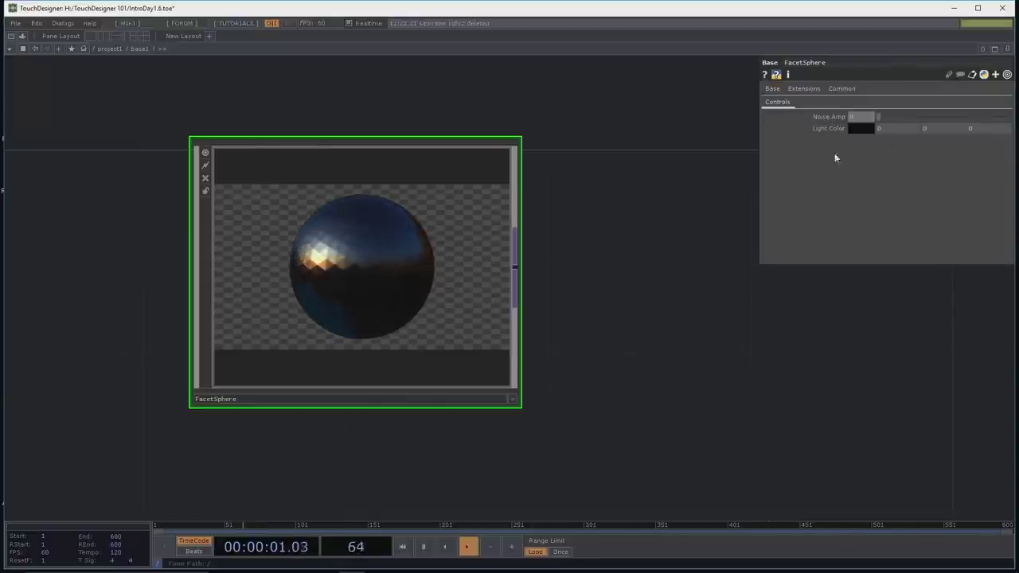
Step: Try a bright yellow Light Color on FacetSphere, with saturation about 0.86 and value 1, and change it to white
click(863, 126)
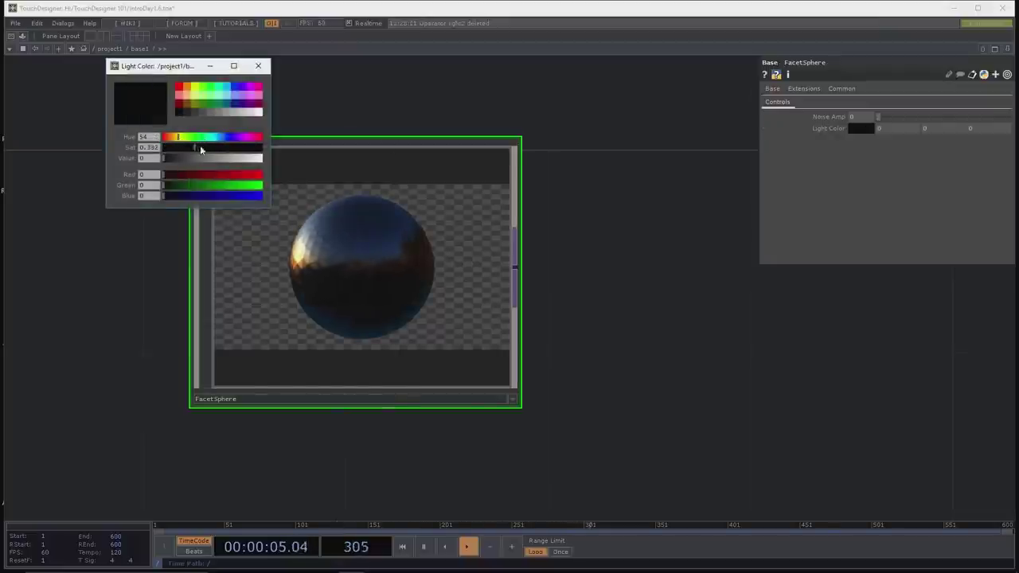
drag(240, 159, 306, 159)
drag(238, 148, 254, 153)
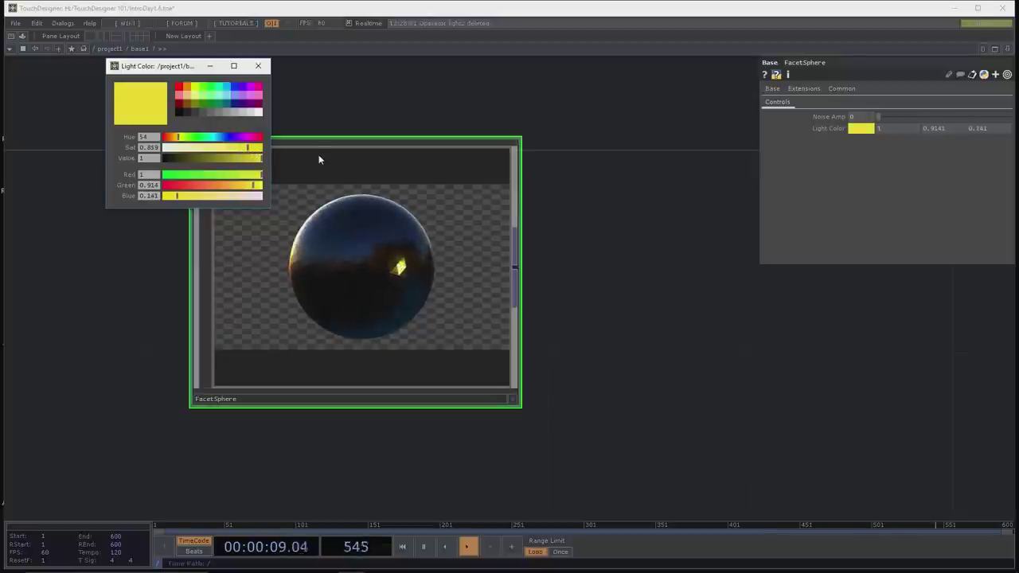
click(258, 114)
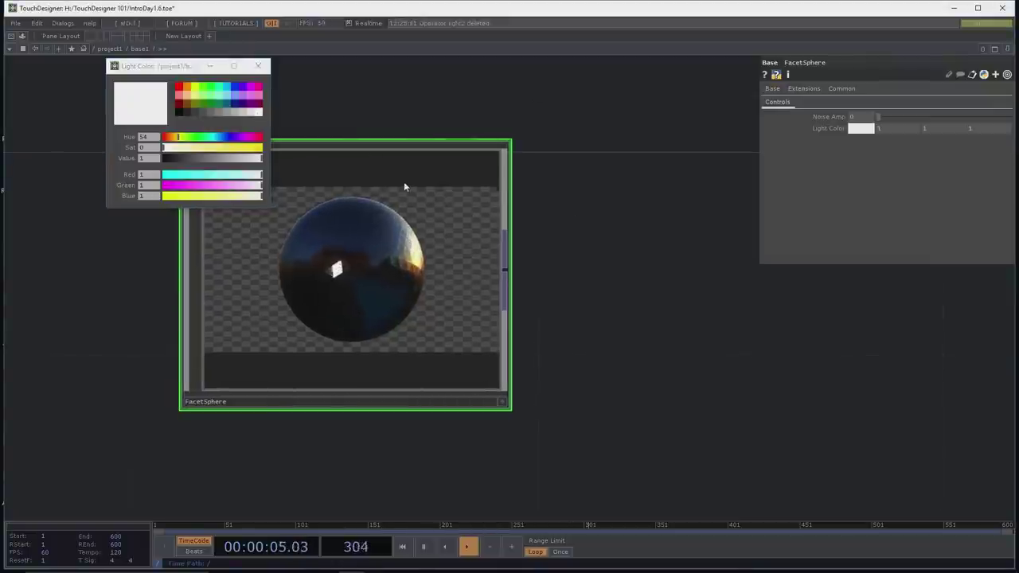
middle_drag(633, 274, 655, 285)
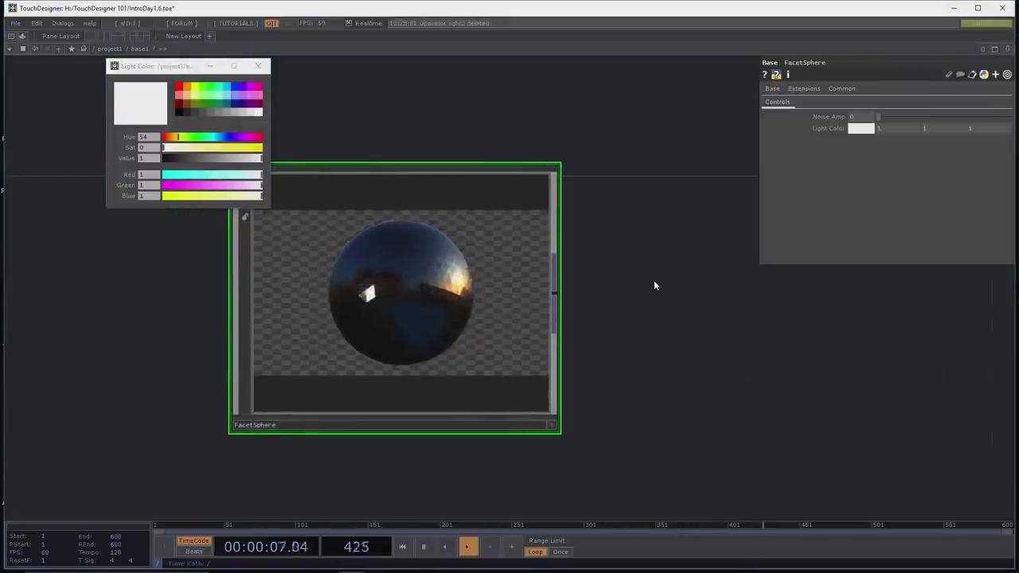
key(u)
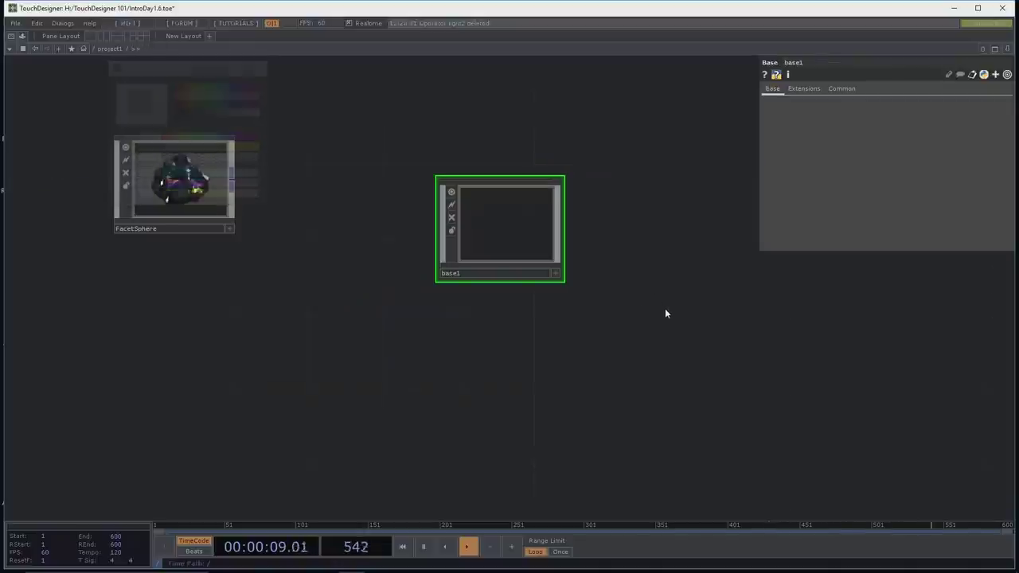
click(191, 181)
key(i)
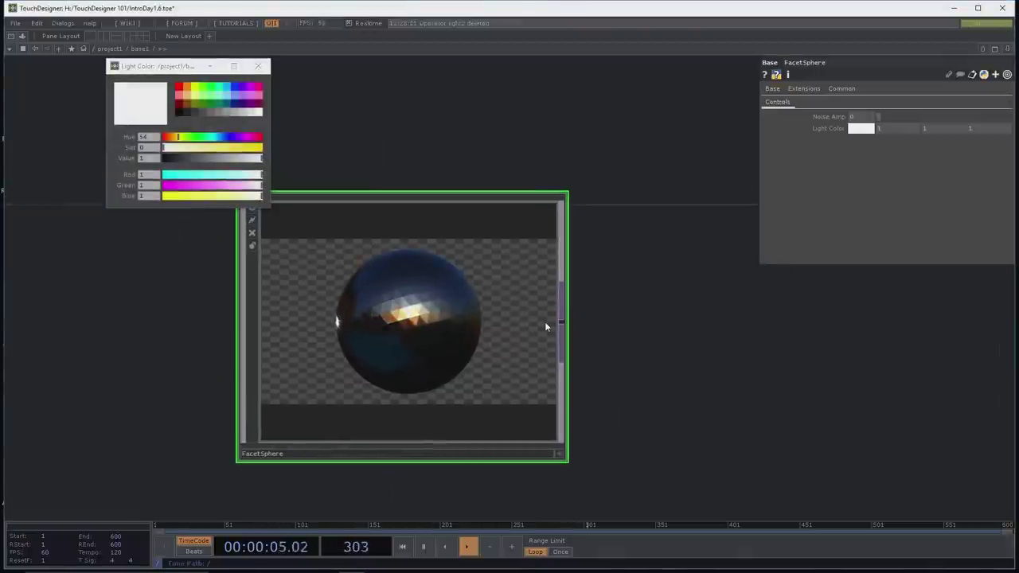
Step: Add a Phong material above pbr1 inside FacetSphere and assign it to geo2
key(i)
drag(392, 338, 293, 266)
drag(423, 209, 206, 261)
drag(596, 91, 564, 143)
key(ctrl+v)
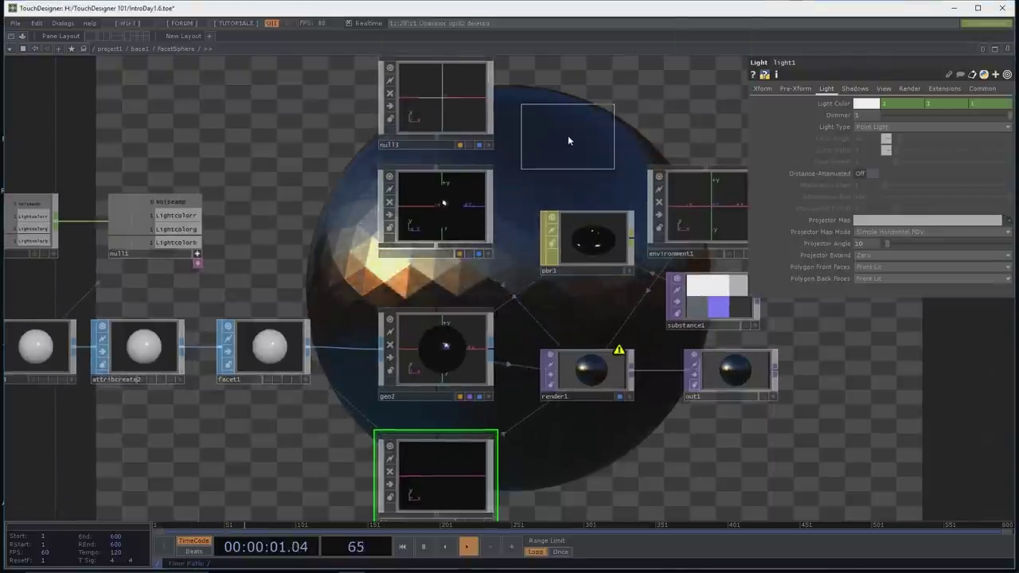
key(Escape)
key(Tab)
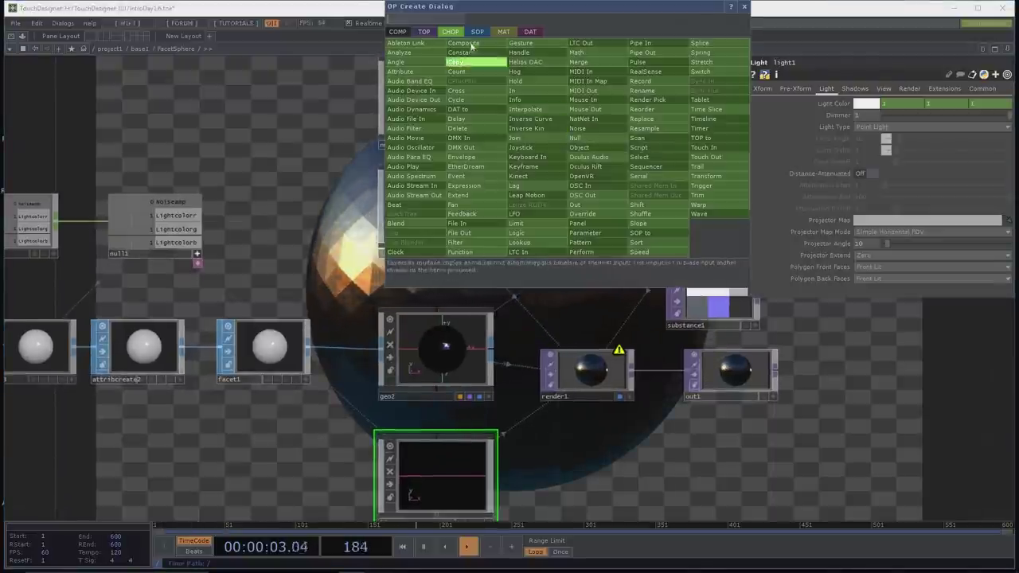
click(502, 32)
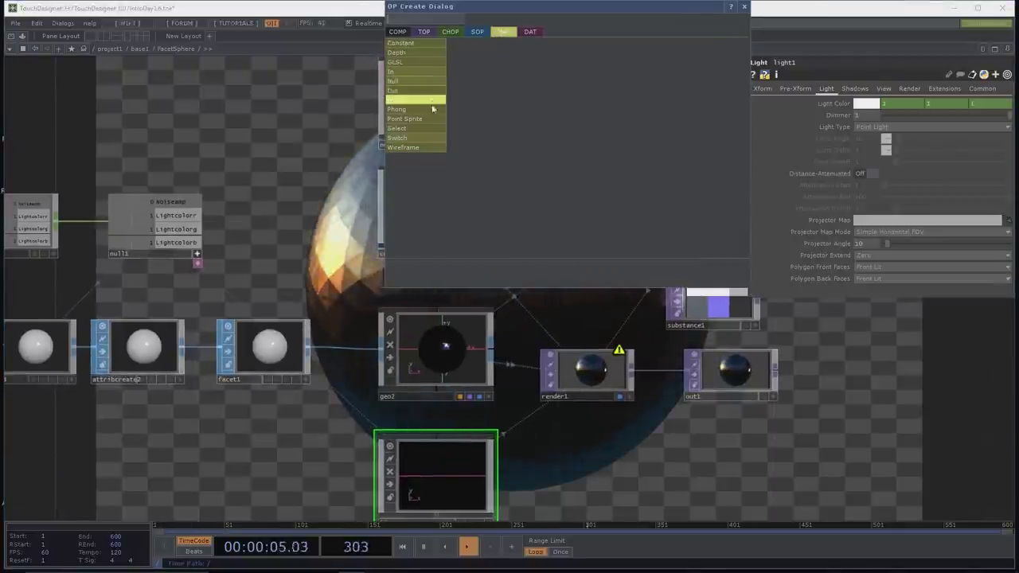
click(402, 100)
click(606, 90)
drag(594, 93, 475, 328)
click(475, 330)
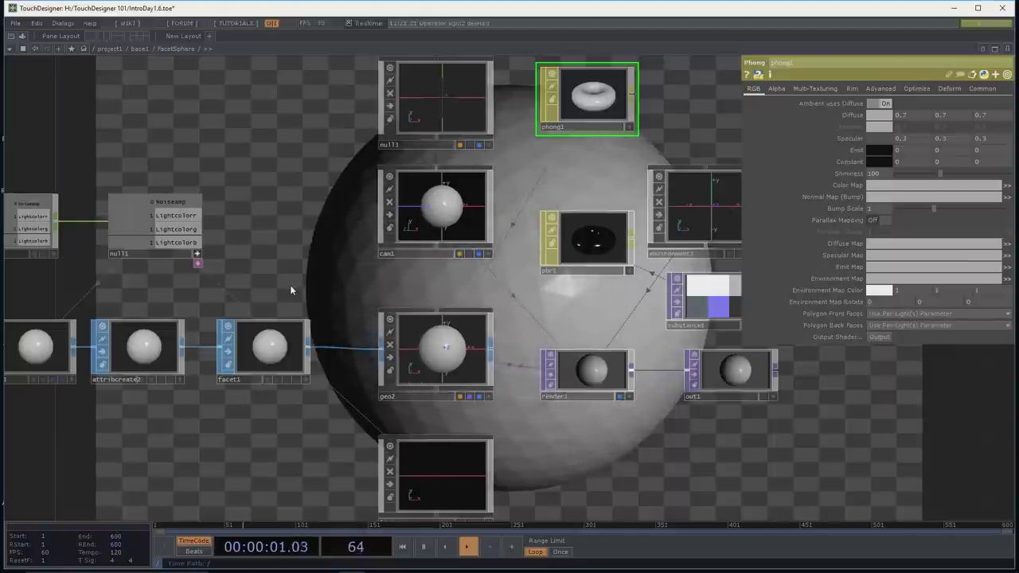
Step: Go back up to base1 and set FacetSphere's Light Color to a green with hue about 158 and saturation about 0.69
key(u)
drag(177, 149, 231, 151)
click(204, 139)
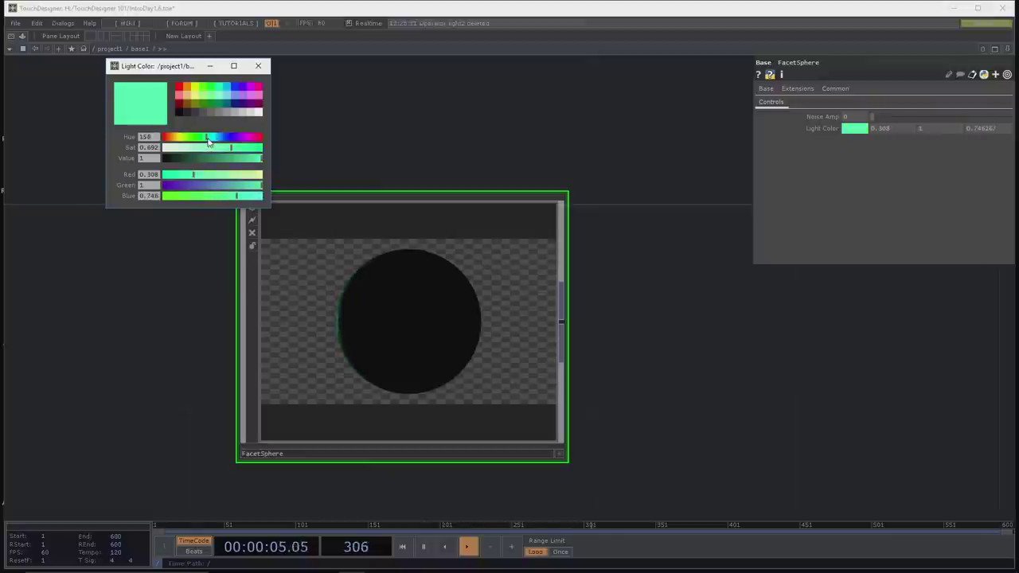
Step: Close the Light Color picker and set FacetSphere's Noise Amp to about 0.56
drag(489, 176, 719, 180)
drag(649, 114, 463, 147)
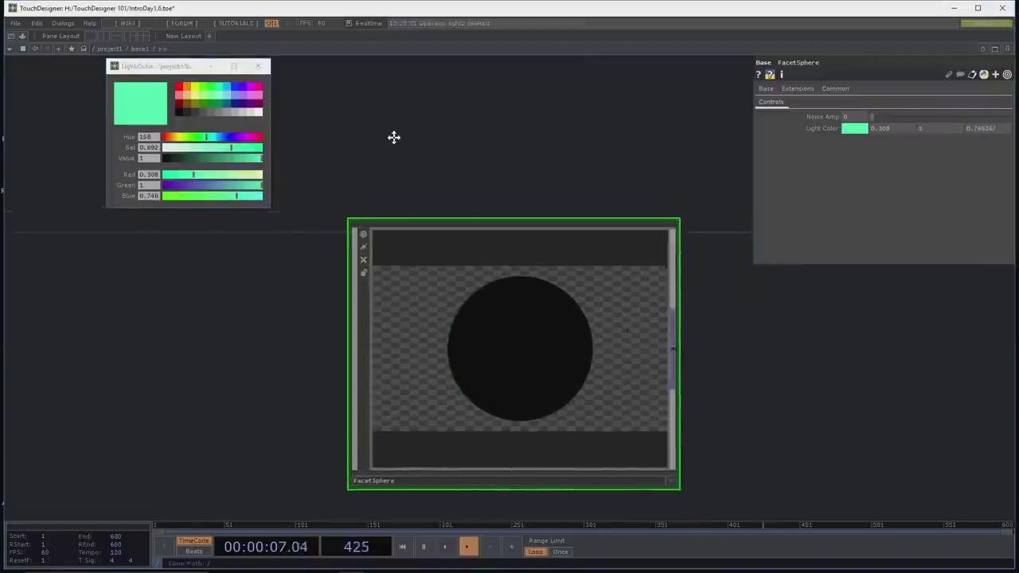
click(258, 67)
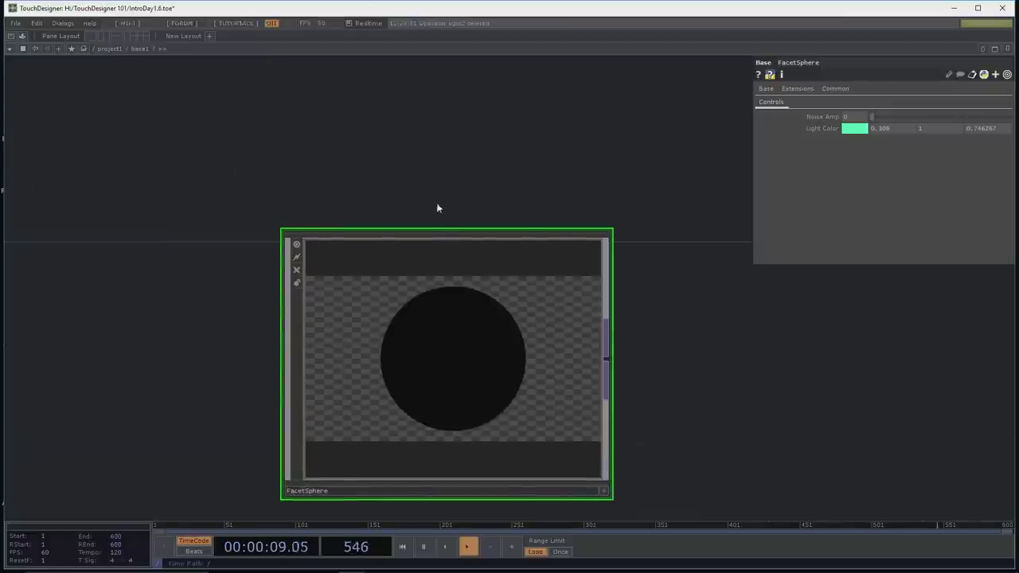
drag(433, 295, 391, 268)
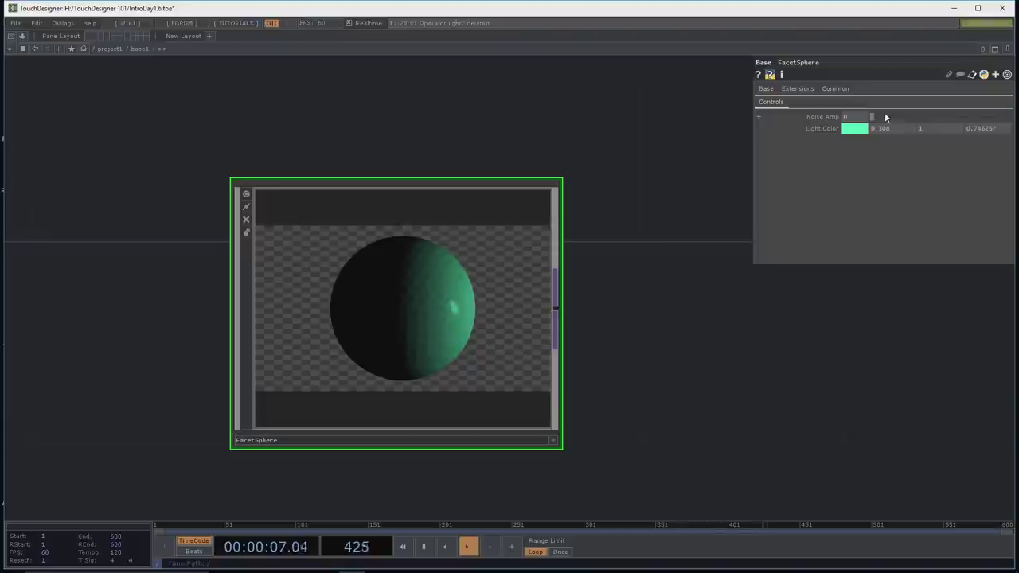
drag(880, 117, 911, 117)
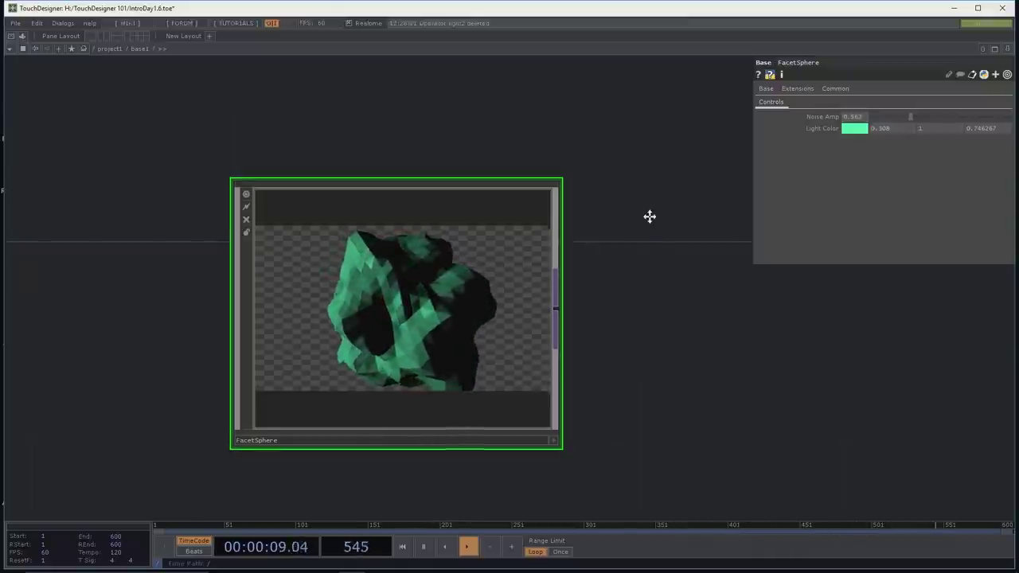
drag(651, 226, 649, 207)
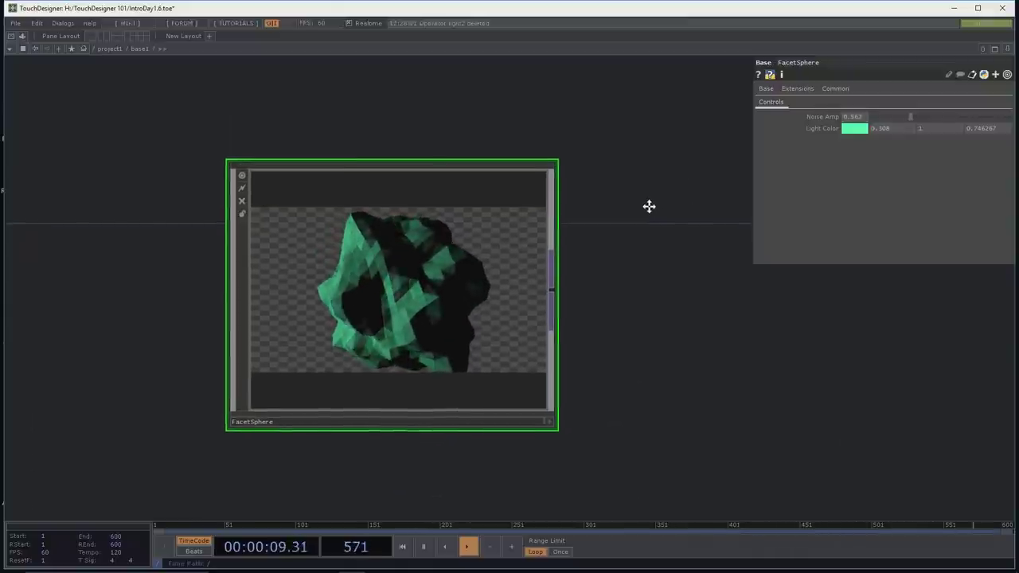
Step: Add a custom parameter named File, of type File, to FacetSphere's Controls page and close the Component Editor
right_click(442, 254)
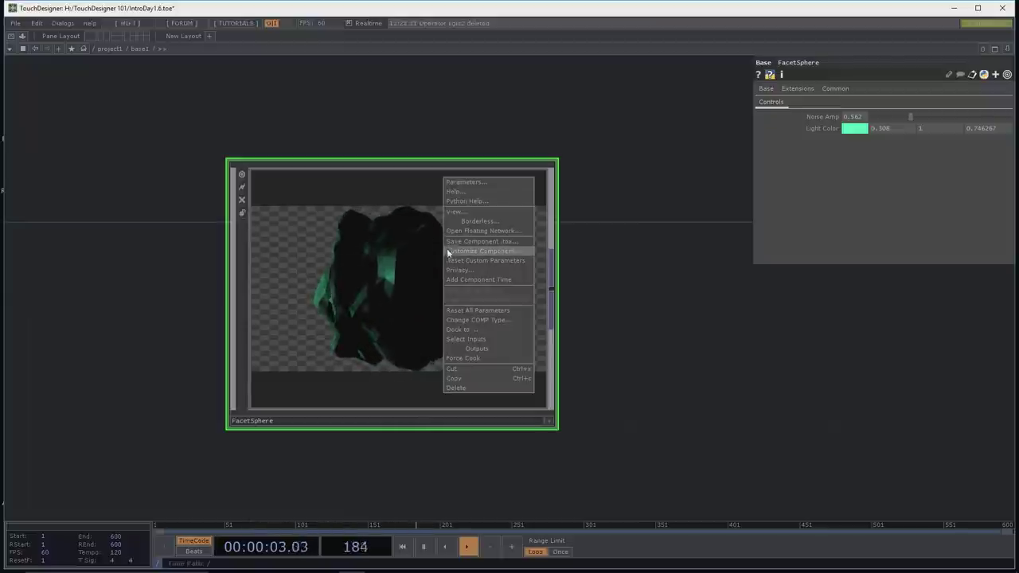
click(475, 252)
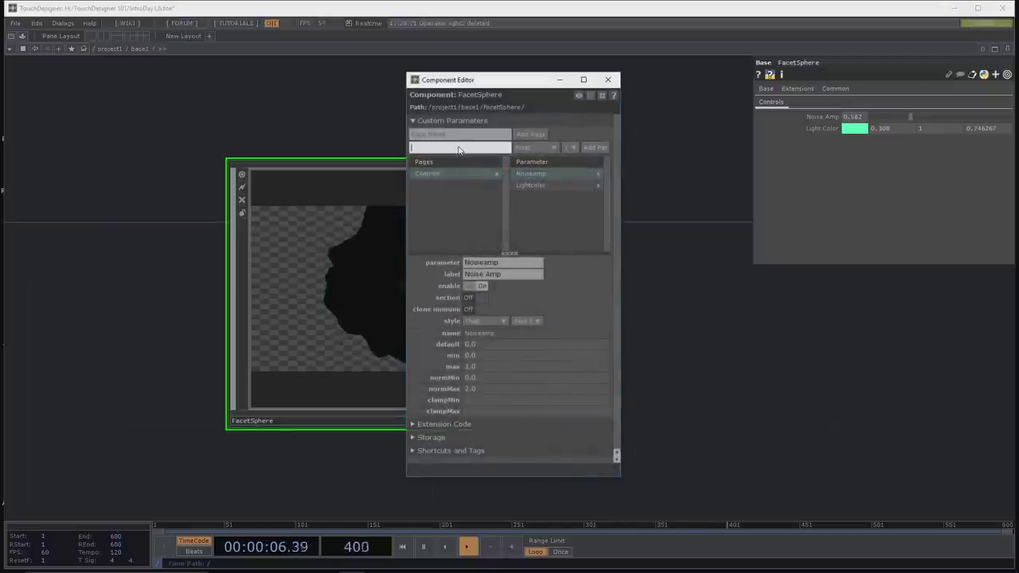
click(533, 148)
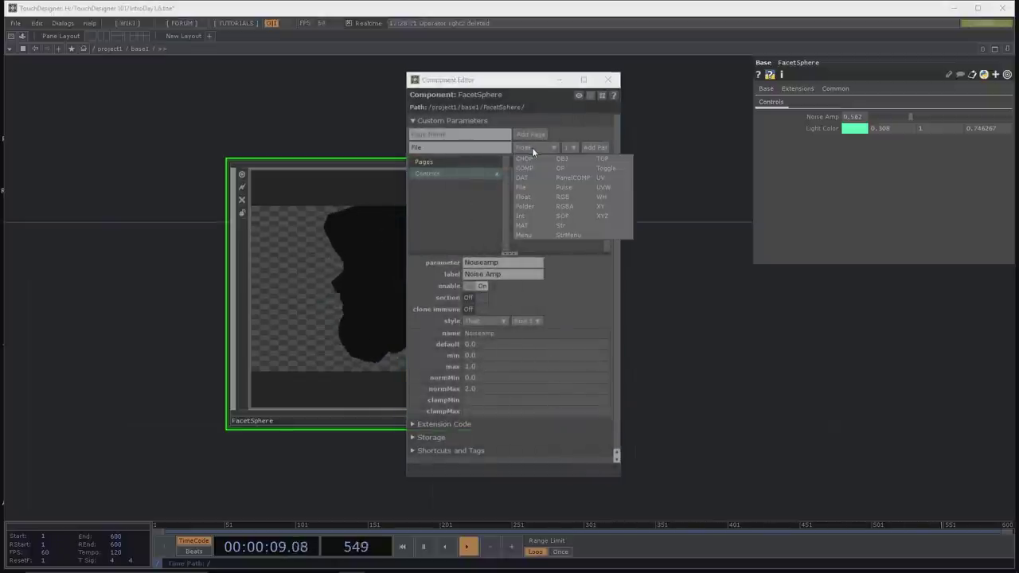
click(539, 187)
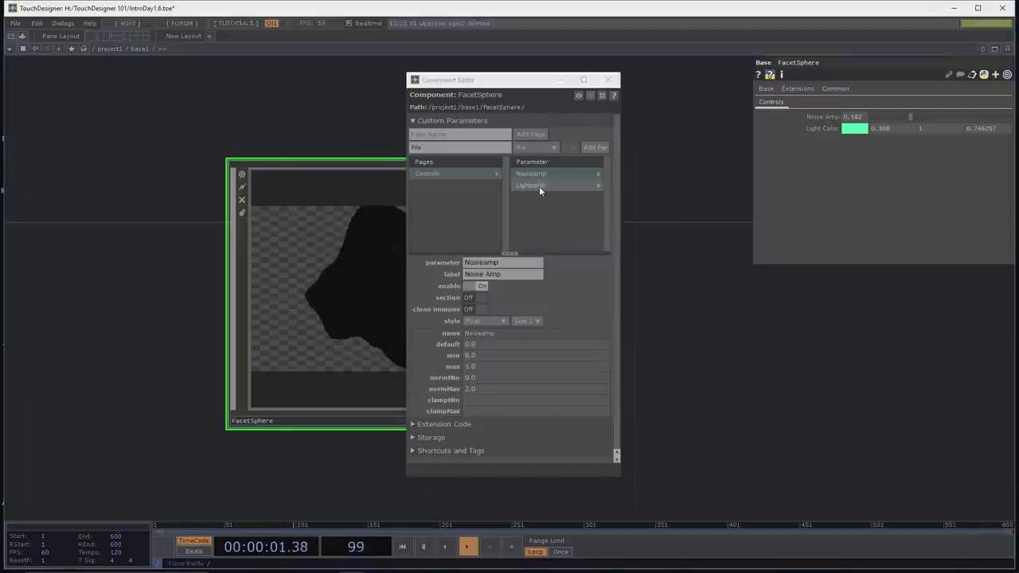
click(595, 149)
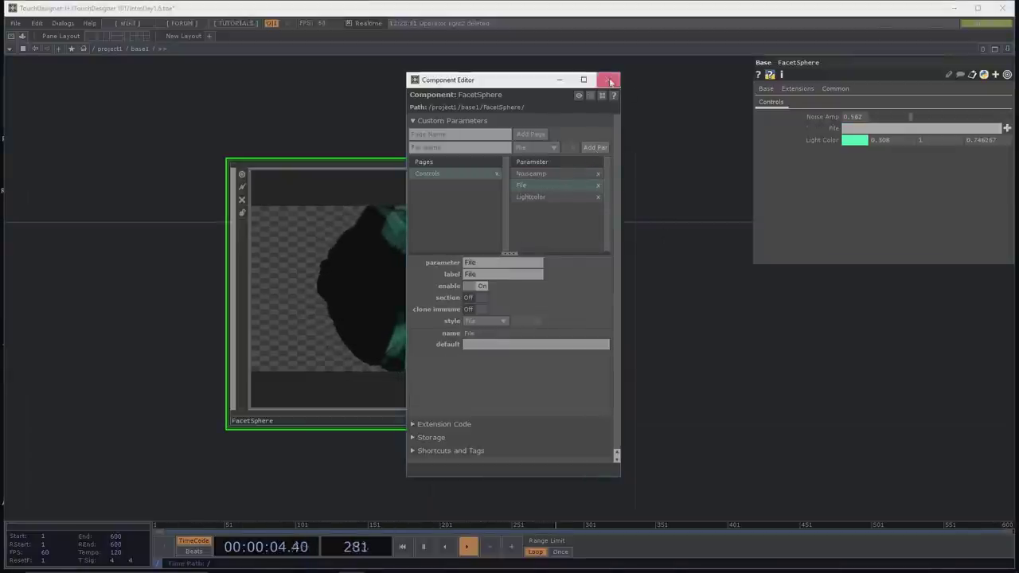
click(610, 81)
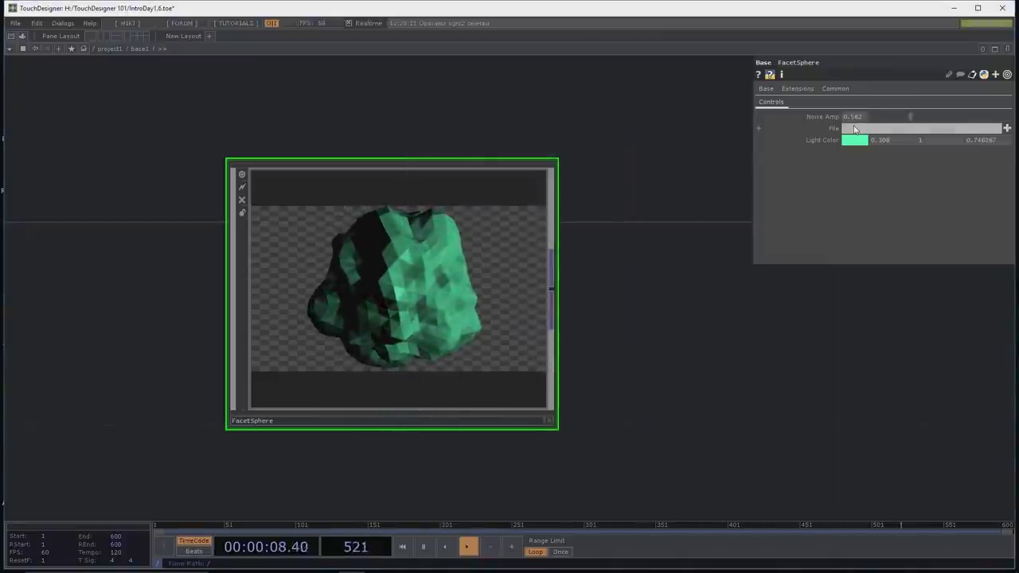
key(Tab)
key(Escape)
key(Tab)
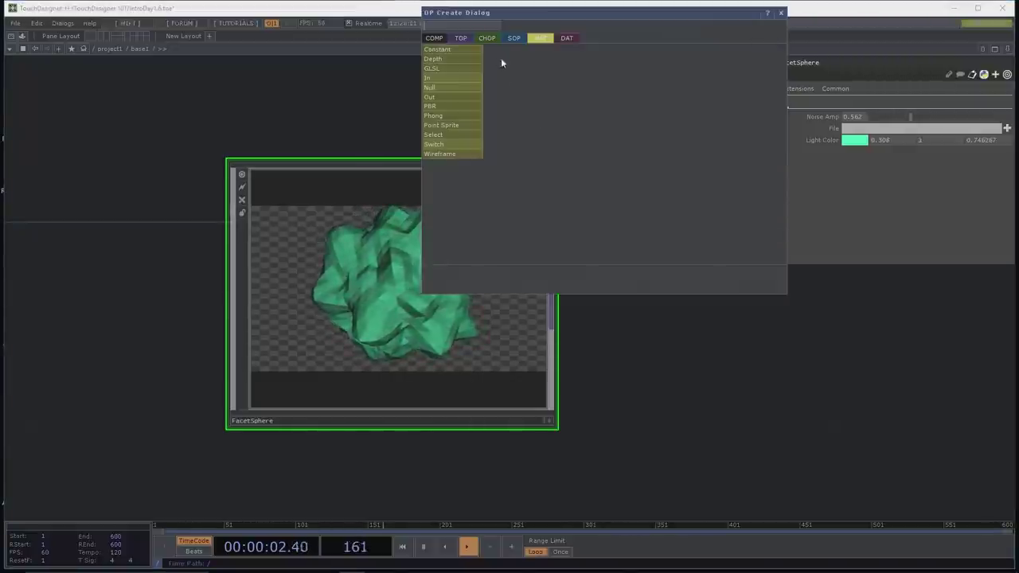
key(Escape)
Step: Customize FacetSphere with a parameter named TOP, of type TOP, on its Controls page and close the Component Editor
right_click(384, 230)
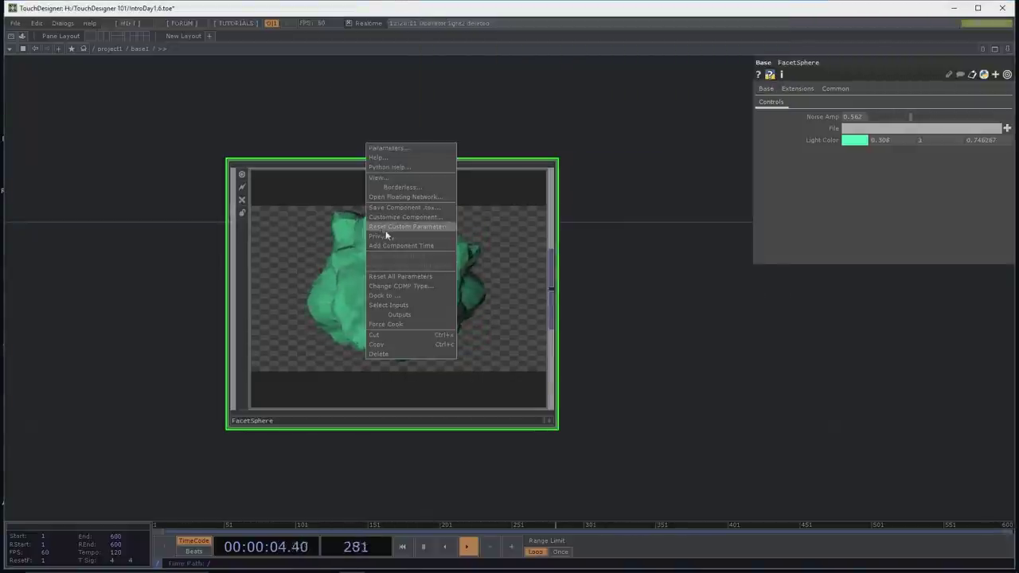
click(386, 215)
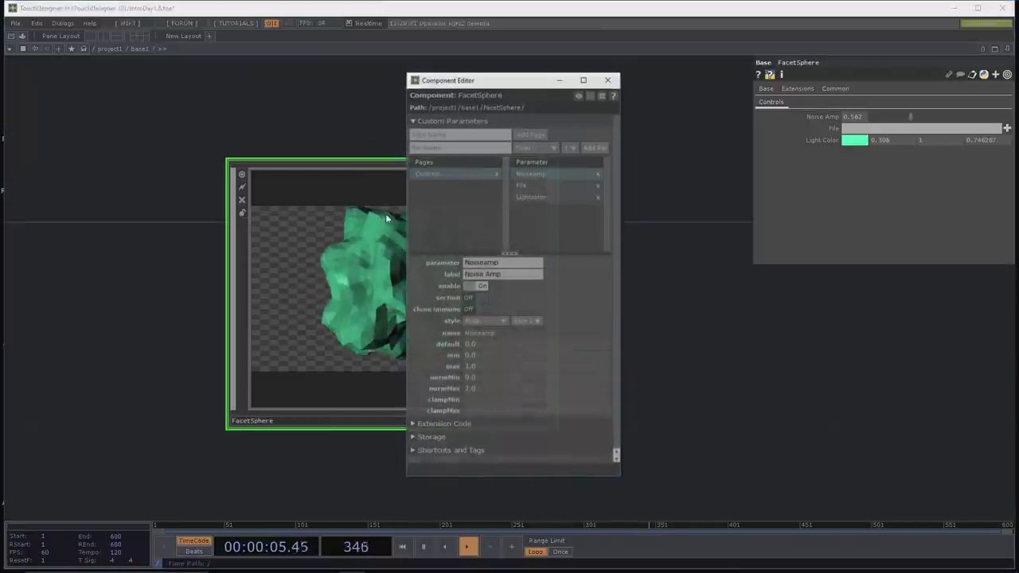
click(443, 148)
text(TOP)
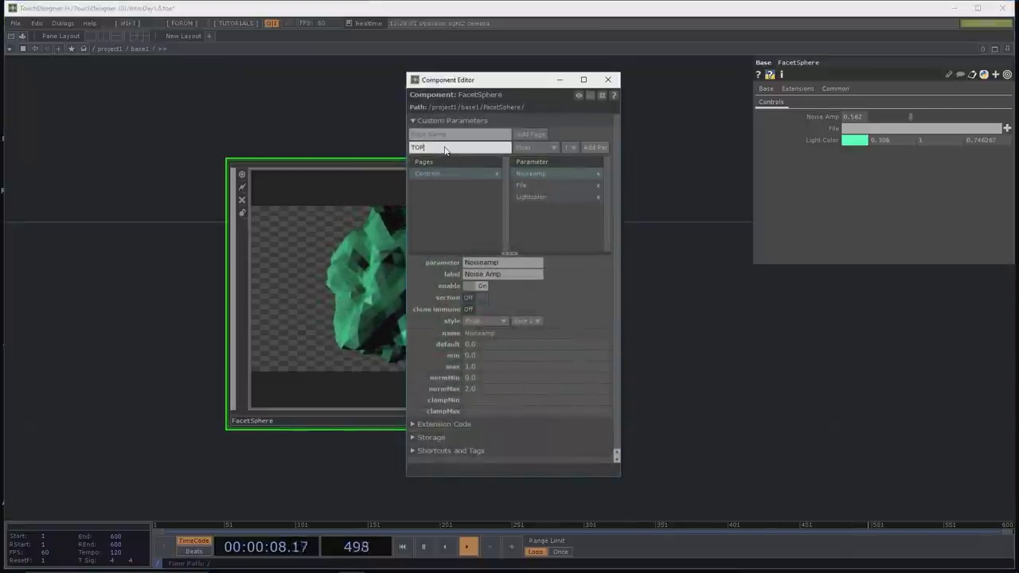
click(553, 148)
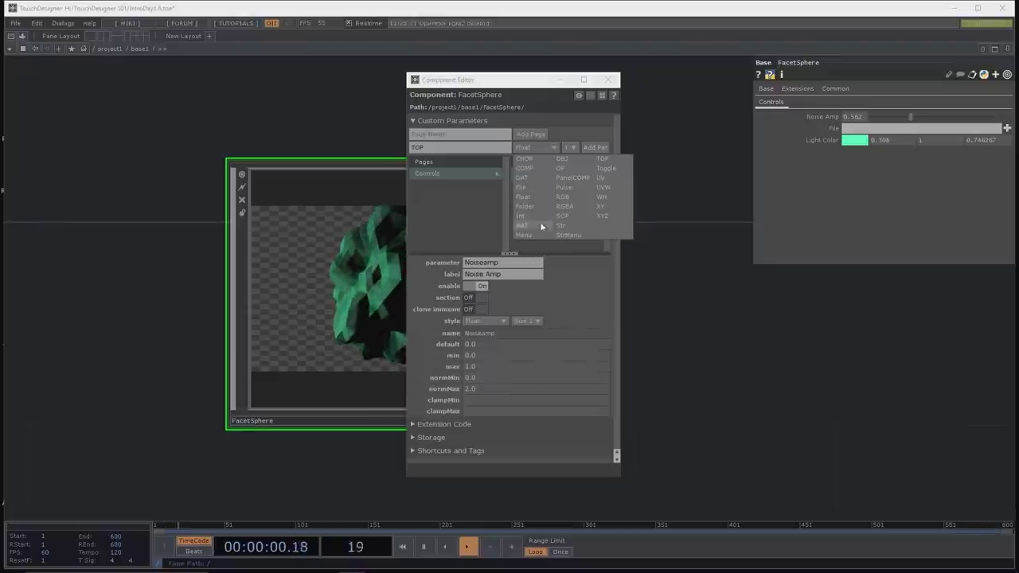
click(603, 160)
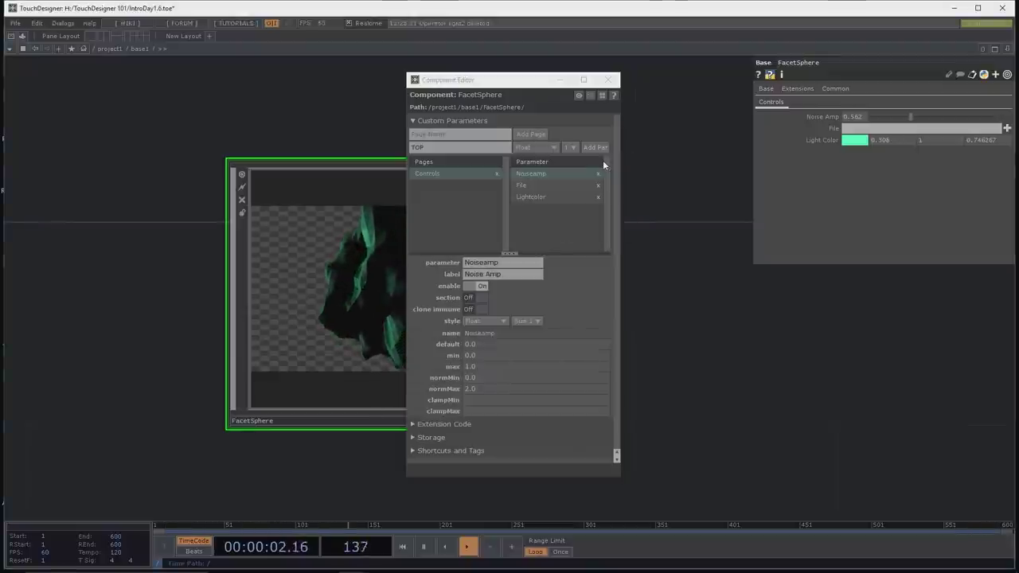
click(594, 147)
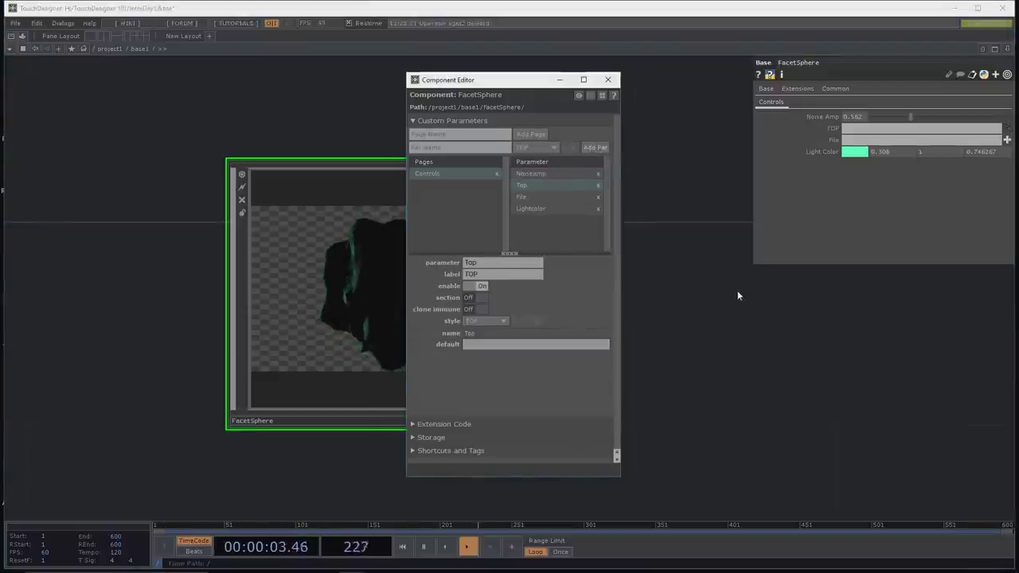
click(609, 80)
Step: Create a Movie File In TOP at the lower right of FacetSphere and assign it to FacetSphere's TOP parameter
key(Tab)
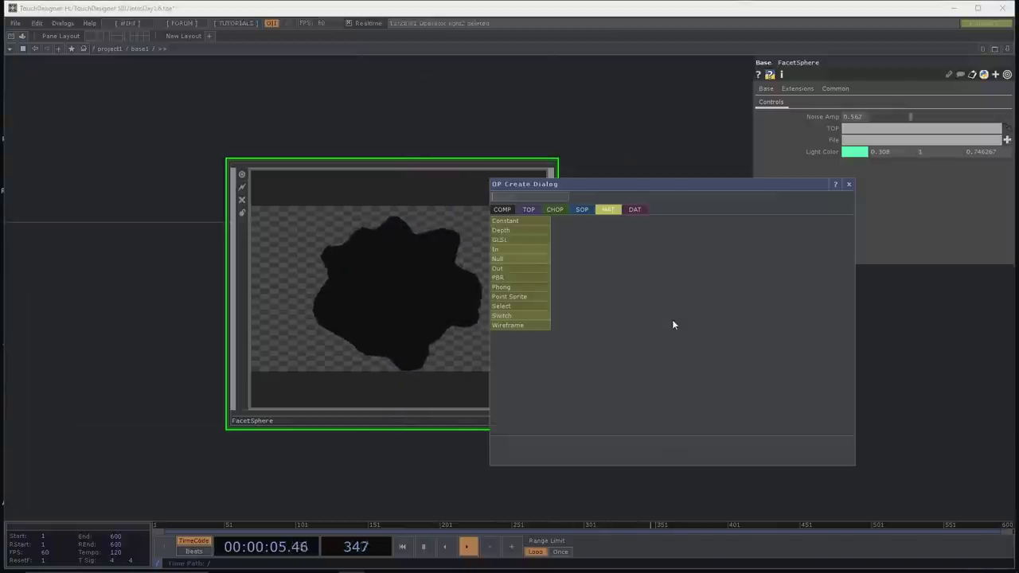
click(527, 210)
click(596, 424)
click(589, 335)
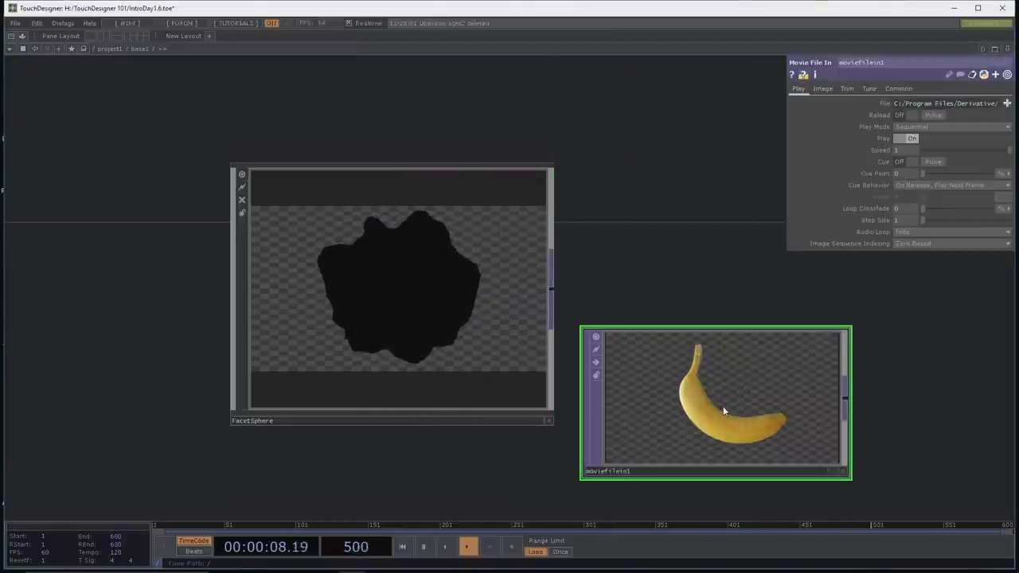
click(443, 273)
drag(743, 340, 902, 130)
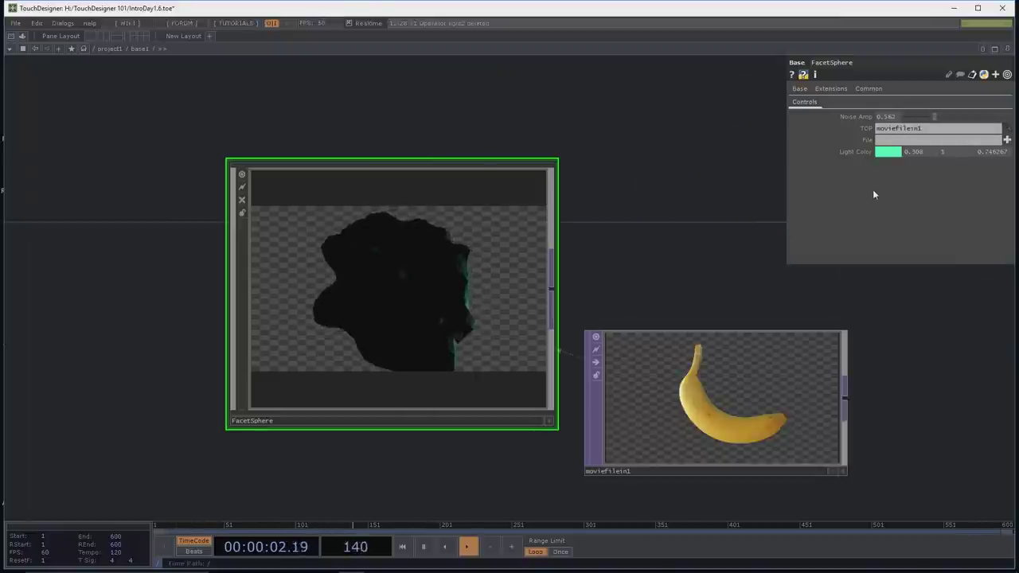
Step: Delete the banana Movie File In operator and select FacetSphere to show its custom parameters
click(755, 377)
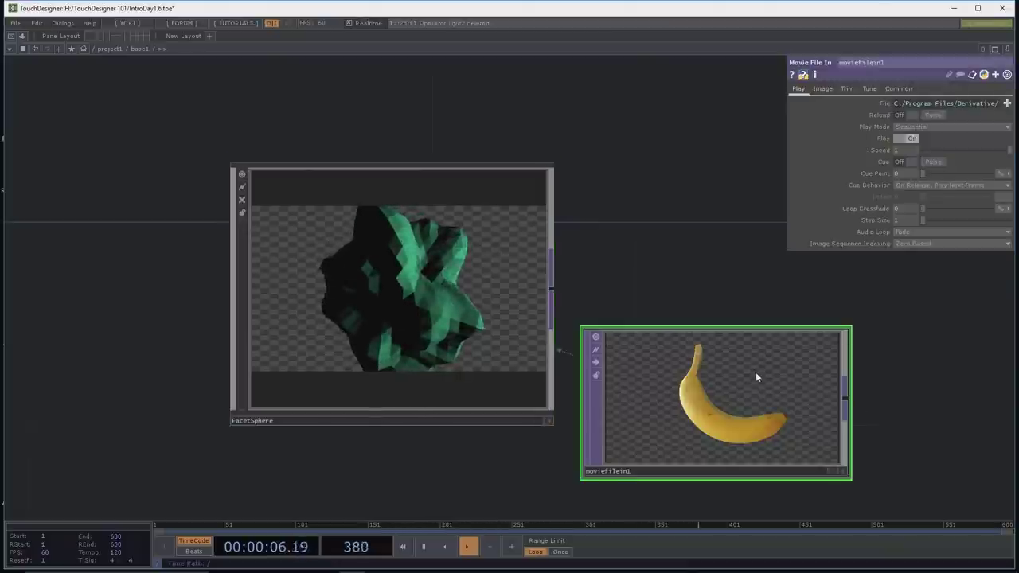
key(Delete)
click(515, 261)
drag(646, 297, 587, 288)
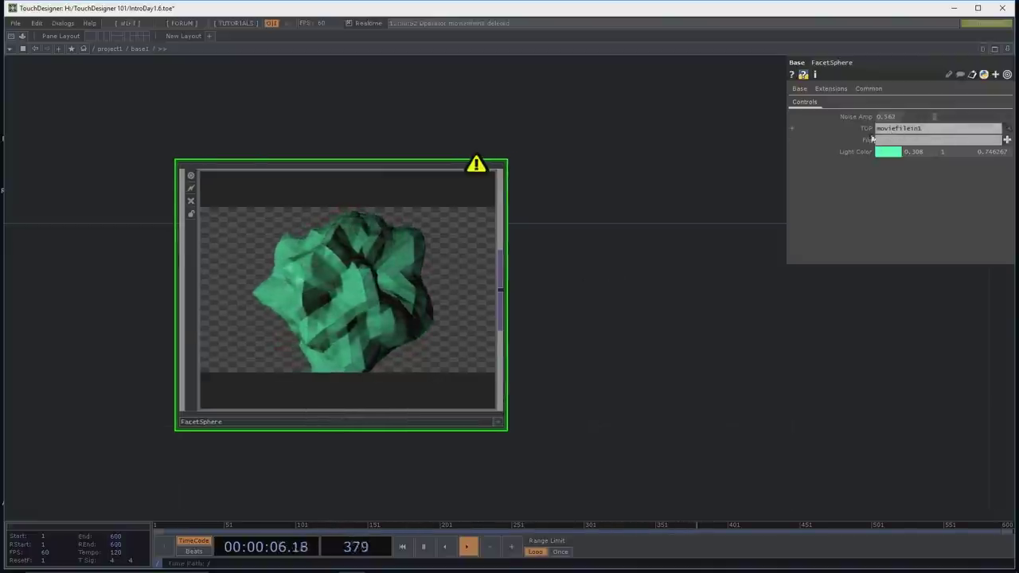
Step: Add a new Movie File In TOP to the right of FacetSphere and reference it in the TOP parameter
key(Tab)
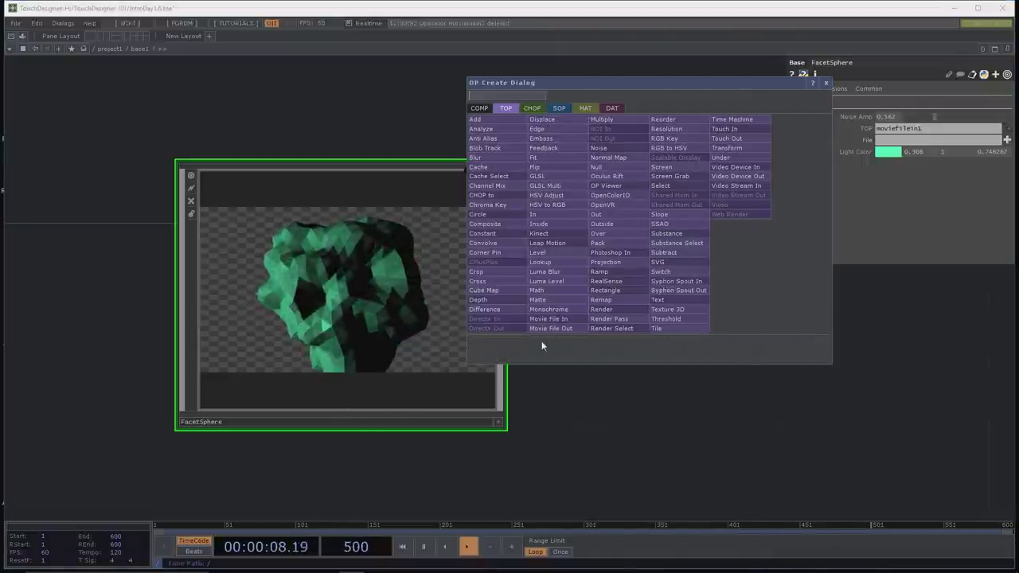
click(550, 318)
click(658, 305)
drag(635, 217, 501, 233)
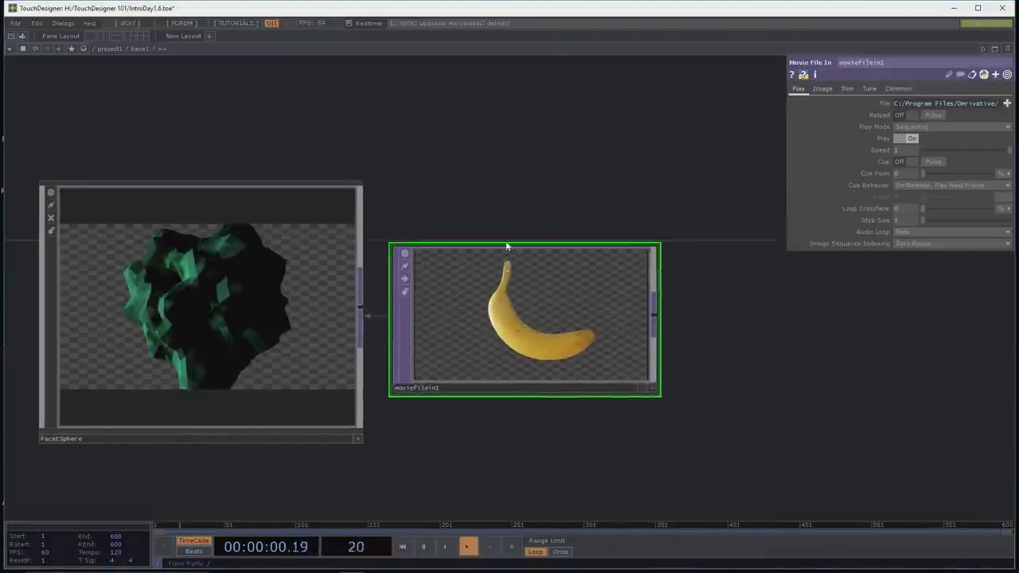
click(239, 289)
drag(619, 279, 918, 136)
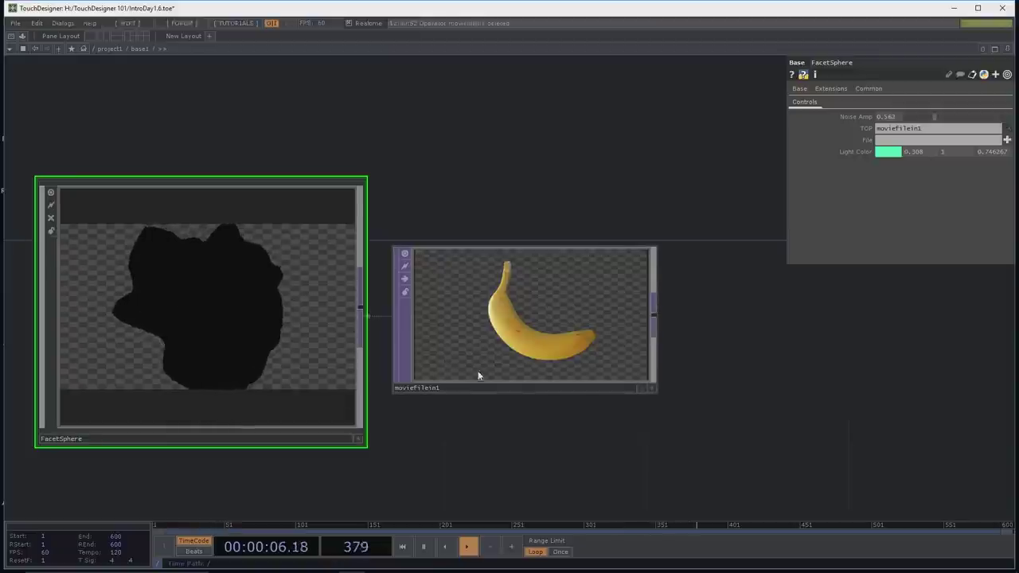
Step: Rename the Movie File In operator to moviefile and accept updating FacetSphere's reference to it
click(465, 388)
key(BackSpace)
key(BackSpace)
key(BackSpace)
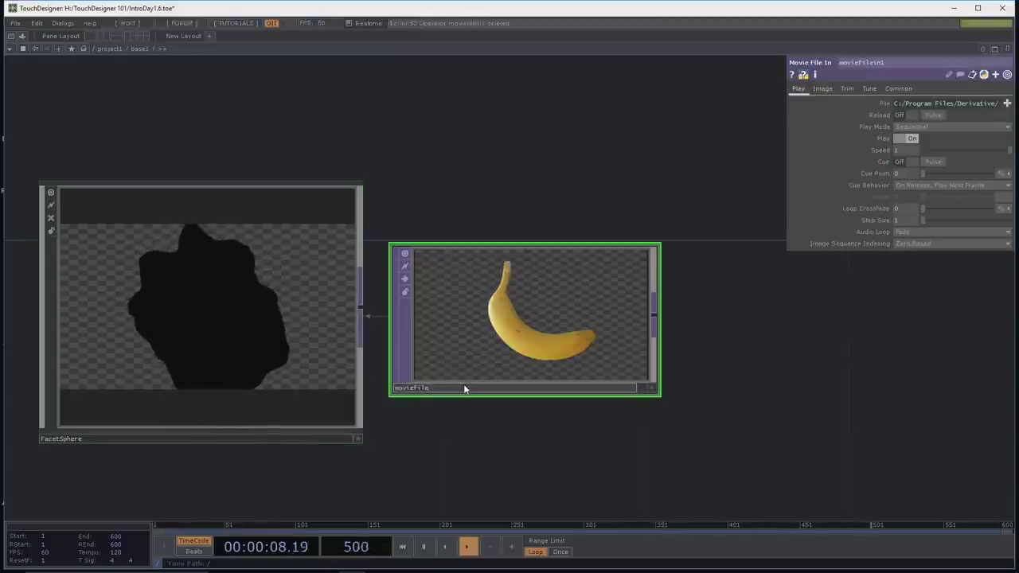
key(Return)
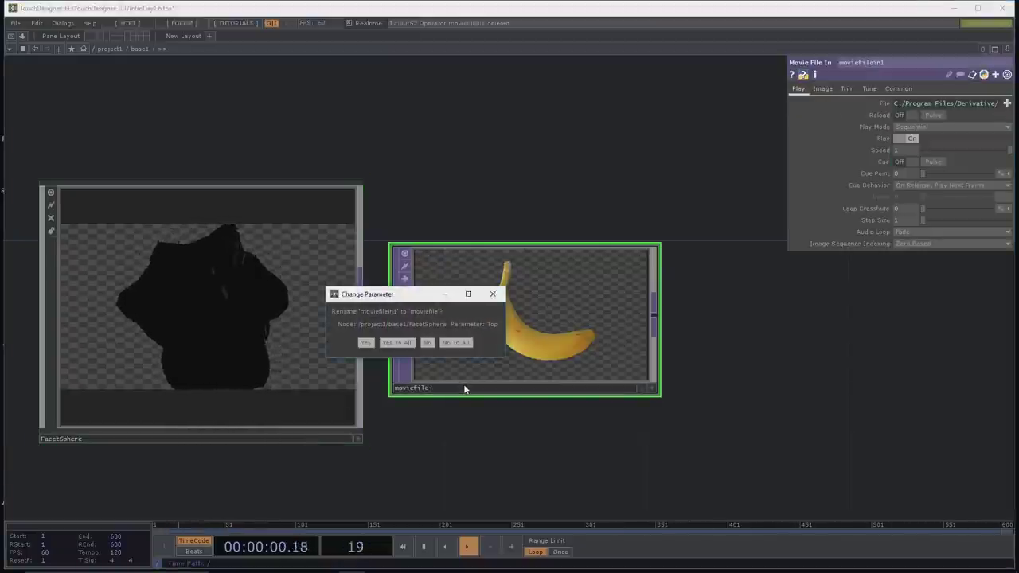
click(383, 344)
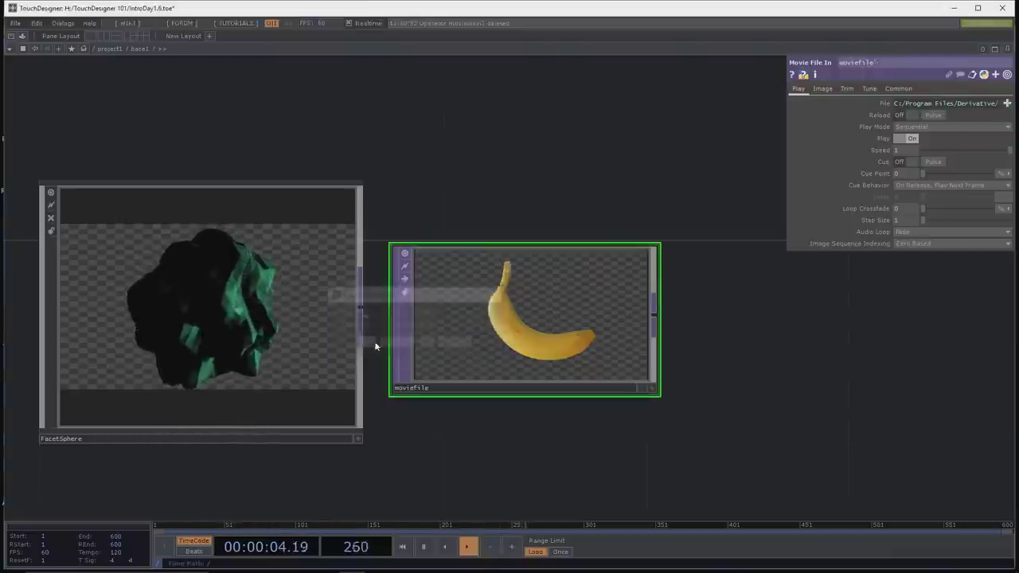
Step: Open and cancel the file browser for moviefile's source, and delete the moviefile operator
click(1006, 104)
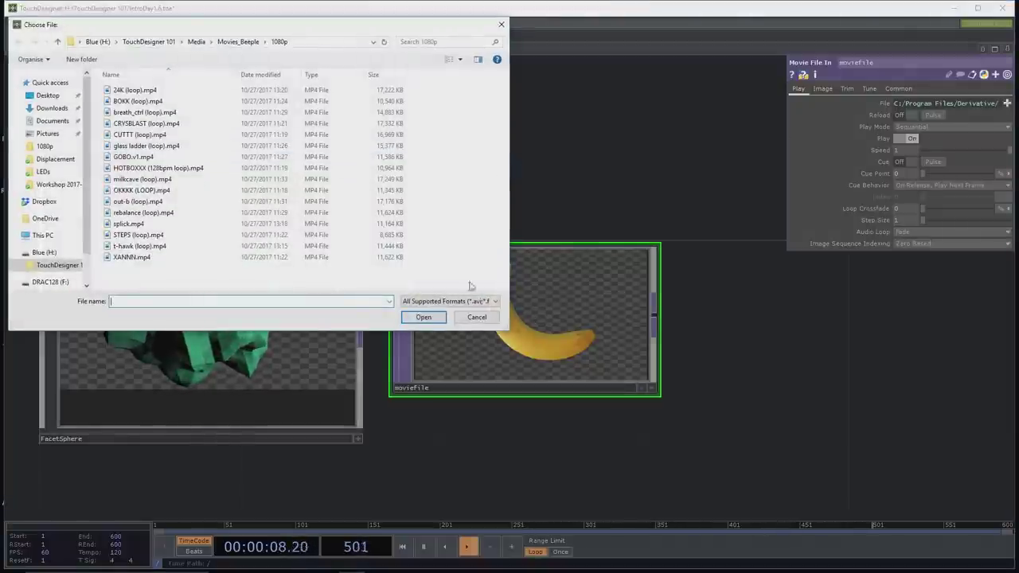
click(476, 317)
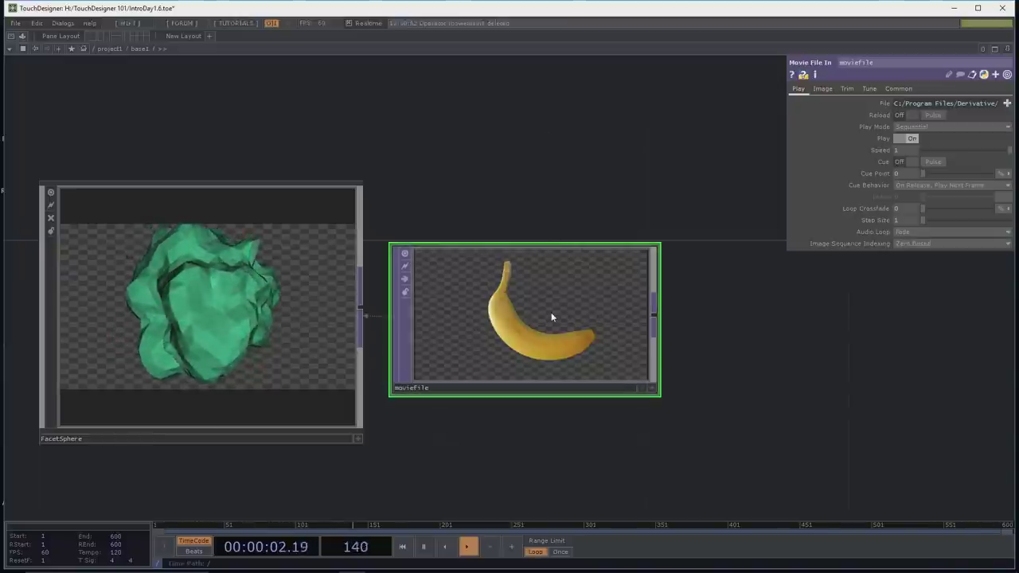
key(Delete)
key(h)
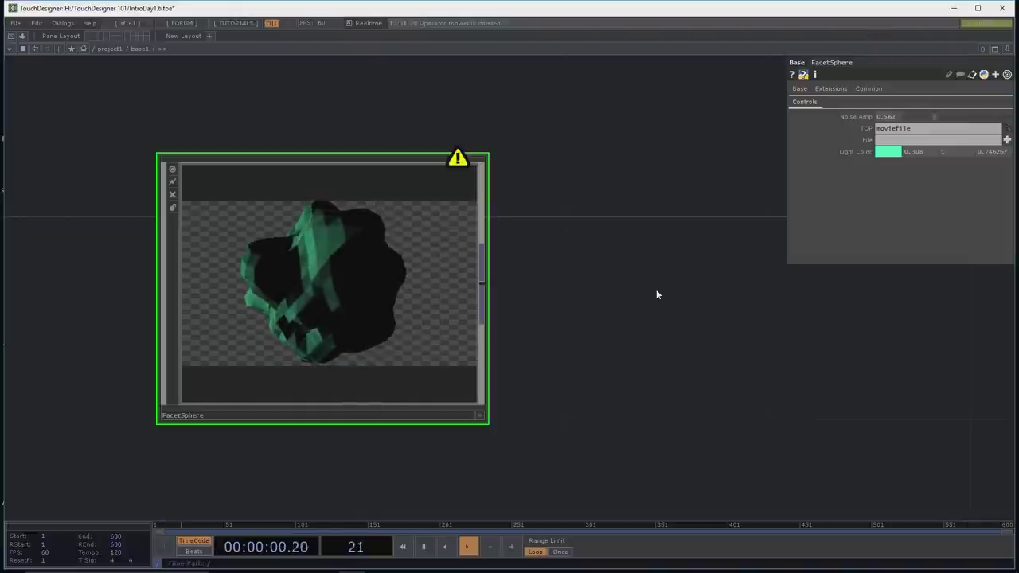
scroll(657, 291, down, 5)
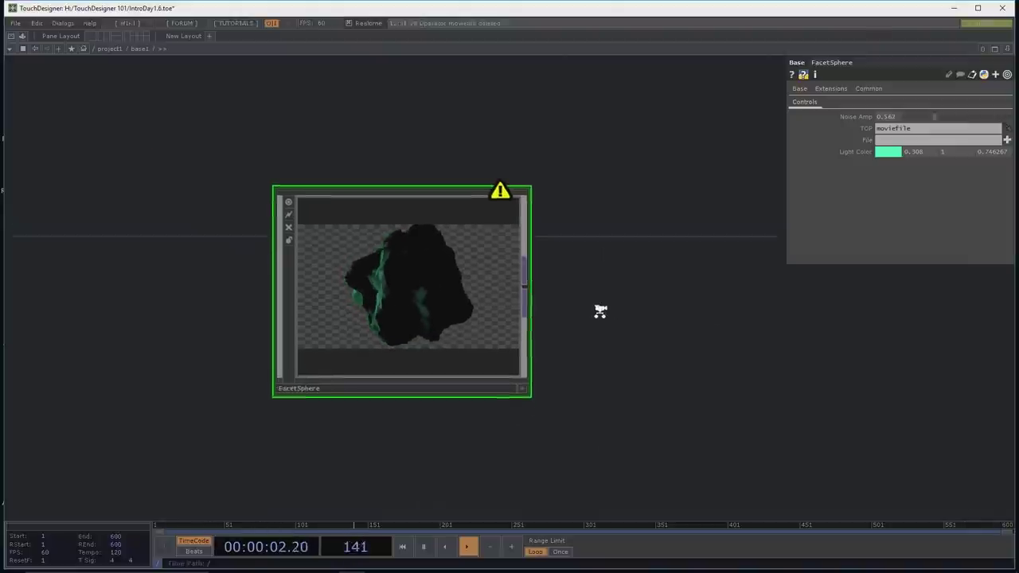
drag(625, 316, 601, 324)
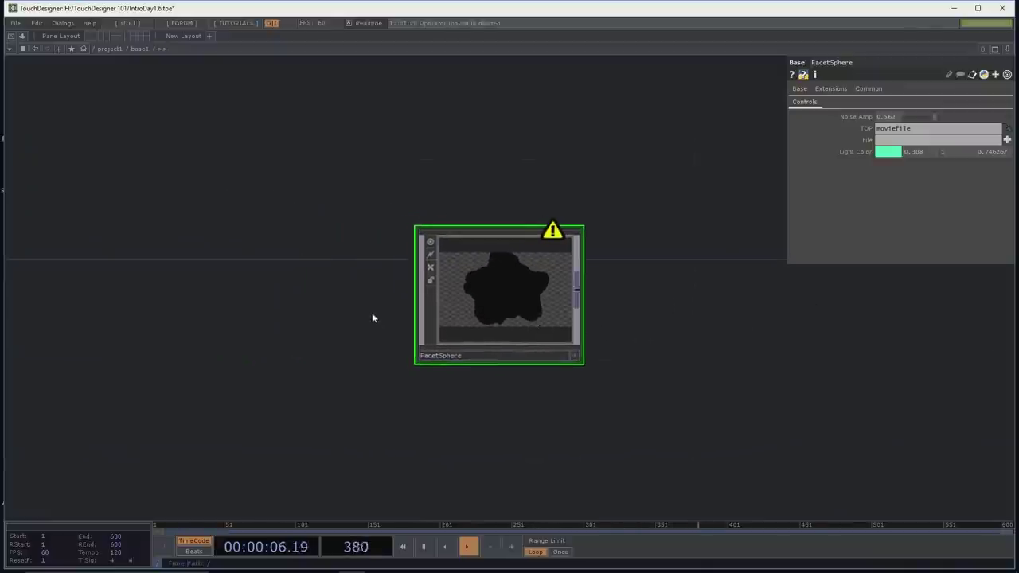
Step: Place a Movie File In TOP at the upper left of FacetSphere and start adding an operator to its output
key(Tab)
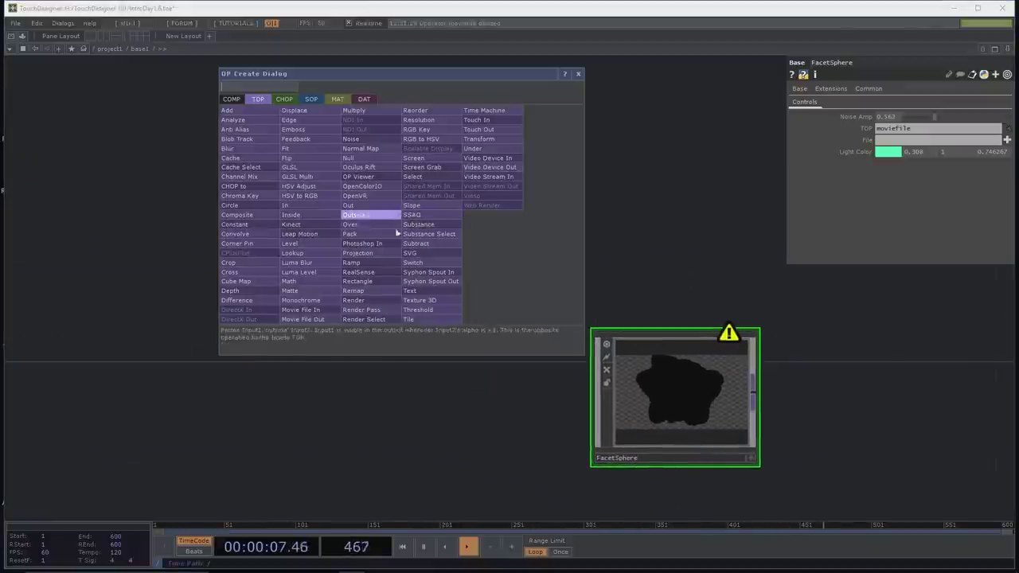
click(286, 310)
click(282, 227)
right_click(344, 225)
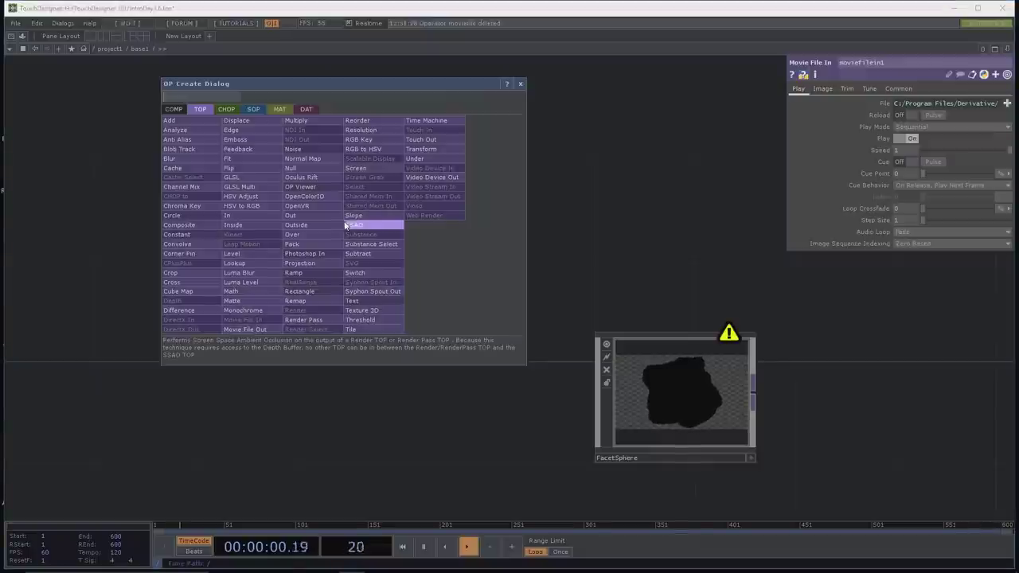
Step: Add an HSV Adjust operator after the banana image and set its Hue Offset to 256
click(247, 196)
click(440, 231)
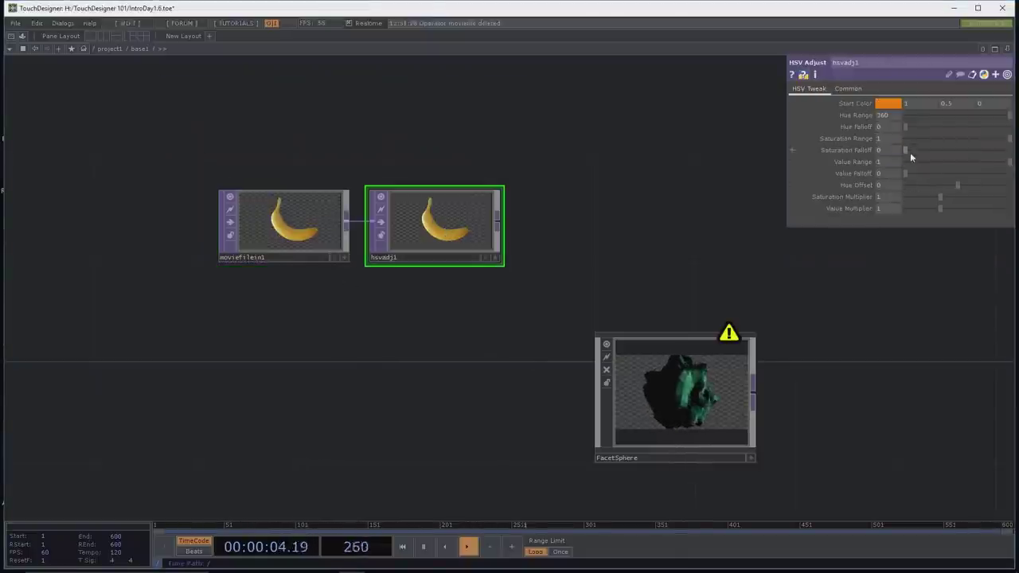
mouse_move(977, 184)
mouse_down()
mouse_move(967, 184)
mouse_move(996, 182)
mouse_up()
drag(626, 189, 458, 184)
Step: Add an Out operator fed by the HSV Adjust operator
key(Tab)
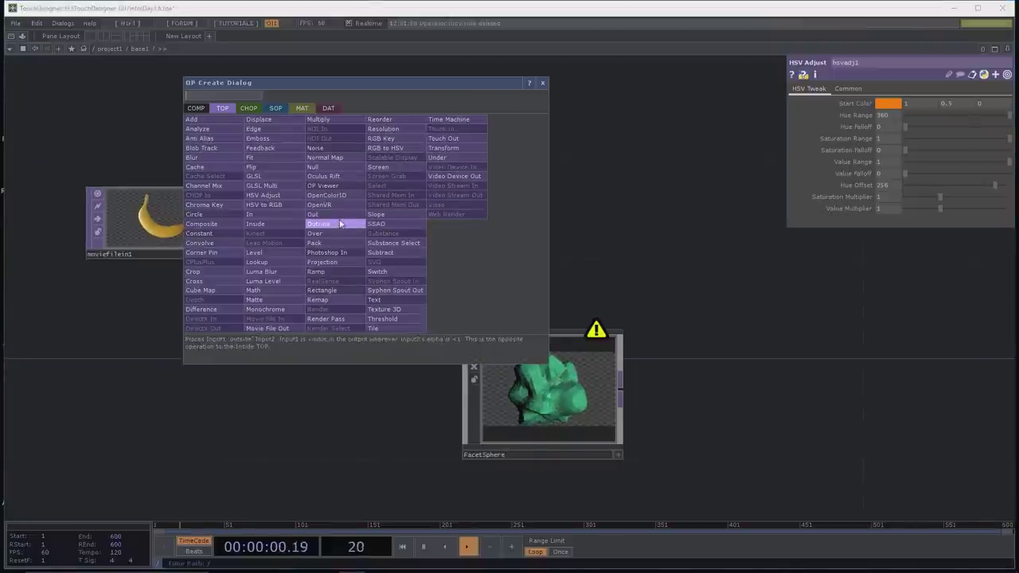
click(312, 215)
click(478, 229)
drag(239, 319, 360, 273)
Step: Collapse the Movie File In, HSV Adjust and Out operators into one Base component and toggle its viewer display
right_drag(287, 117, 671, 243)
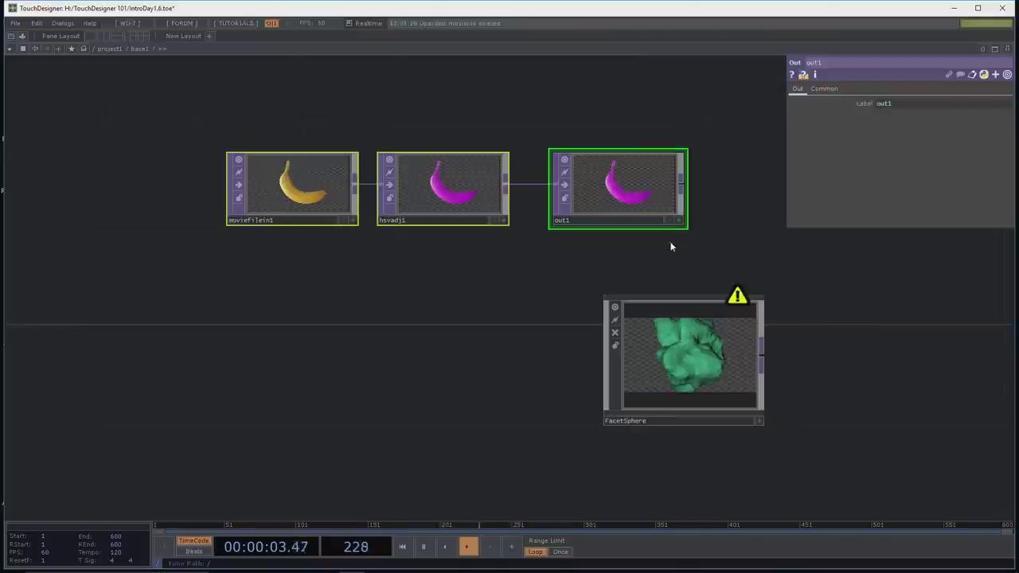
right_click(357, 288)
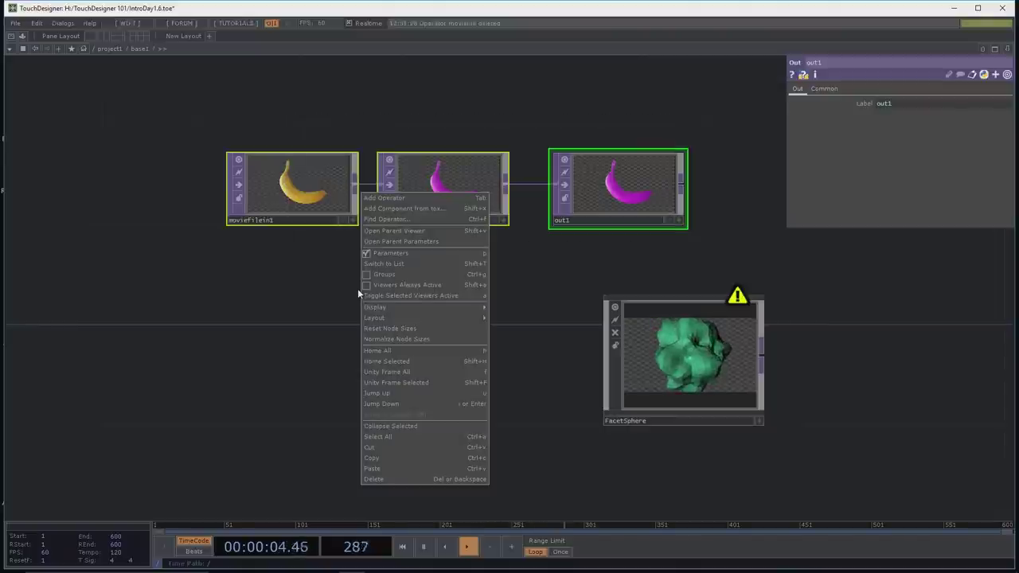
click(412, 427)
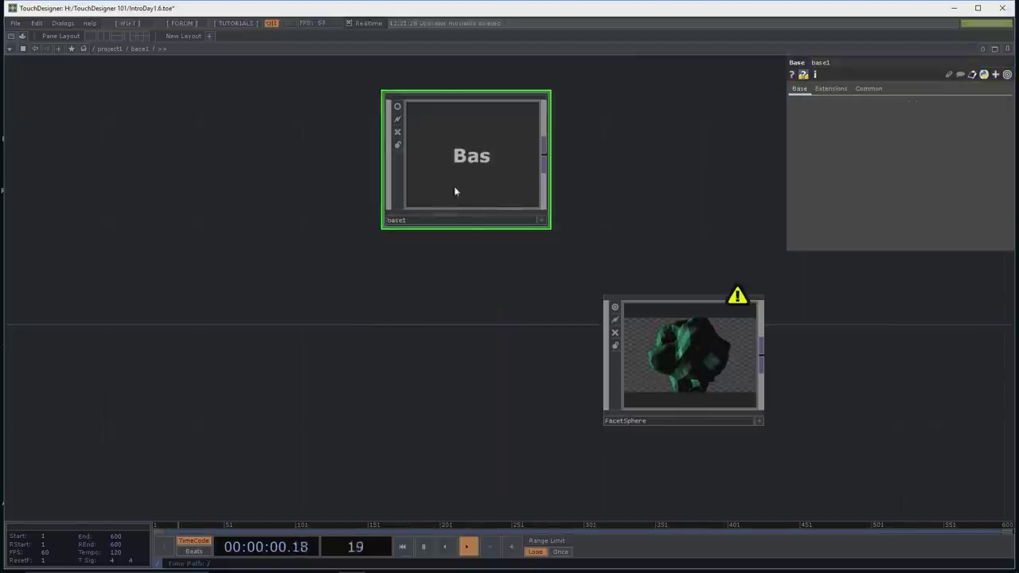
drag(466, 186, 434, 187)
click(364, 107)
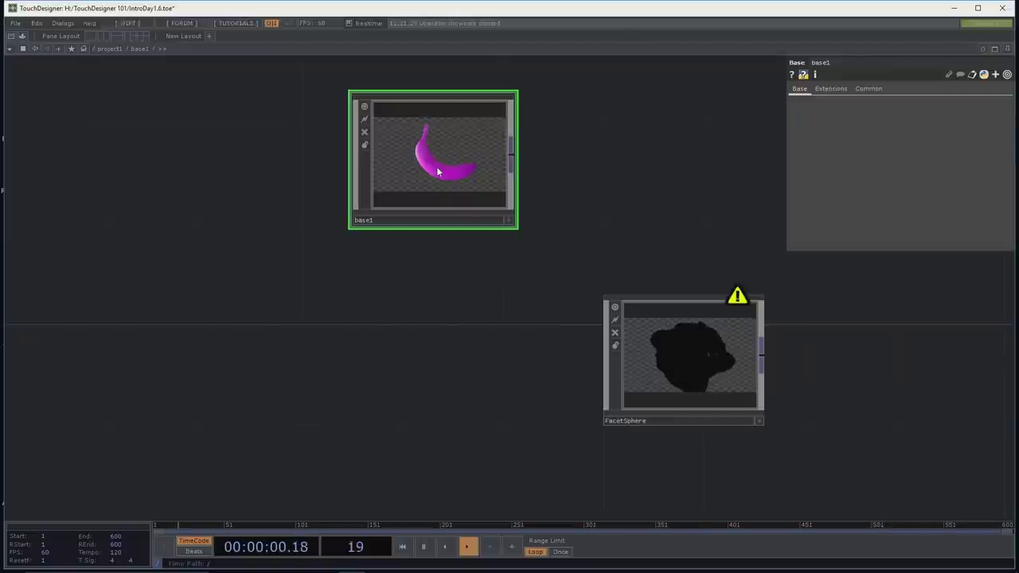
Step: Delete the collapsed Base component and look through the COMP types offered for operator creation
key(Delete)
key(Tab)
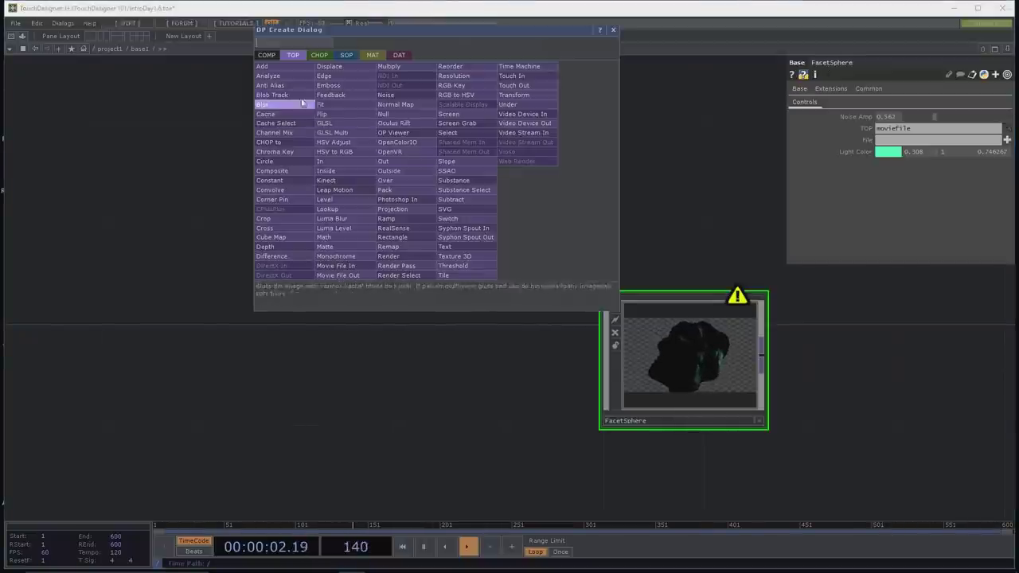
click(267, 55)
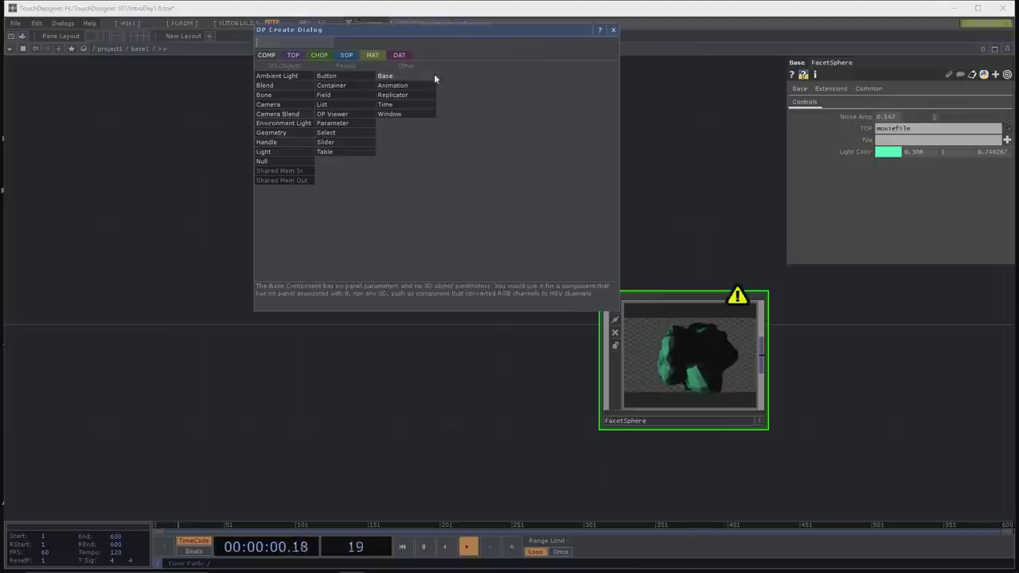
click(669, 356)
Step: Inside FacetSphere, assign the pbr1 material to geo2 and return to the parent network
double_click(669, 355)
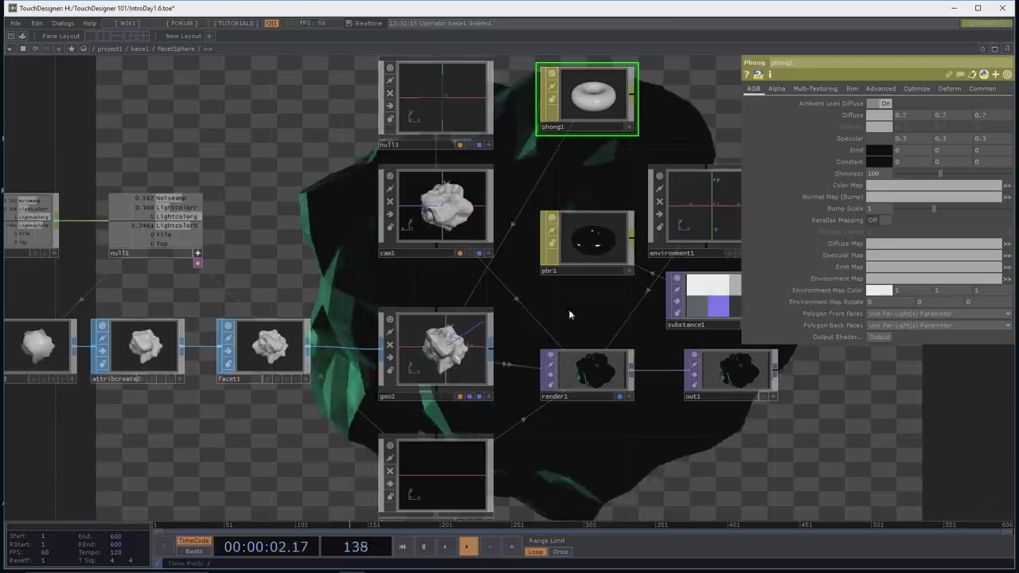
drag(664, 419, 593, 420)
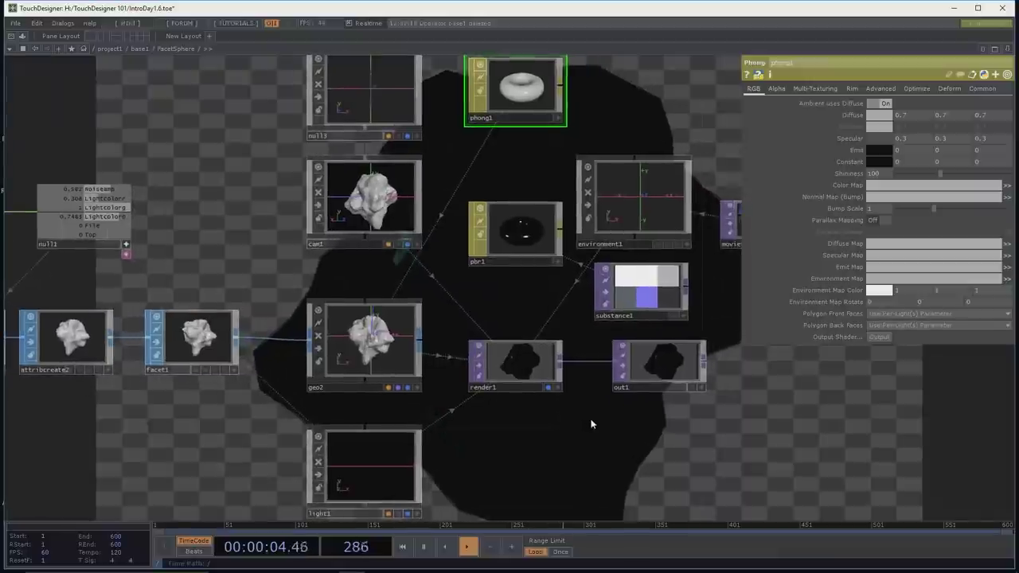
click(530, 233)
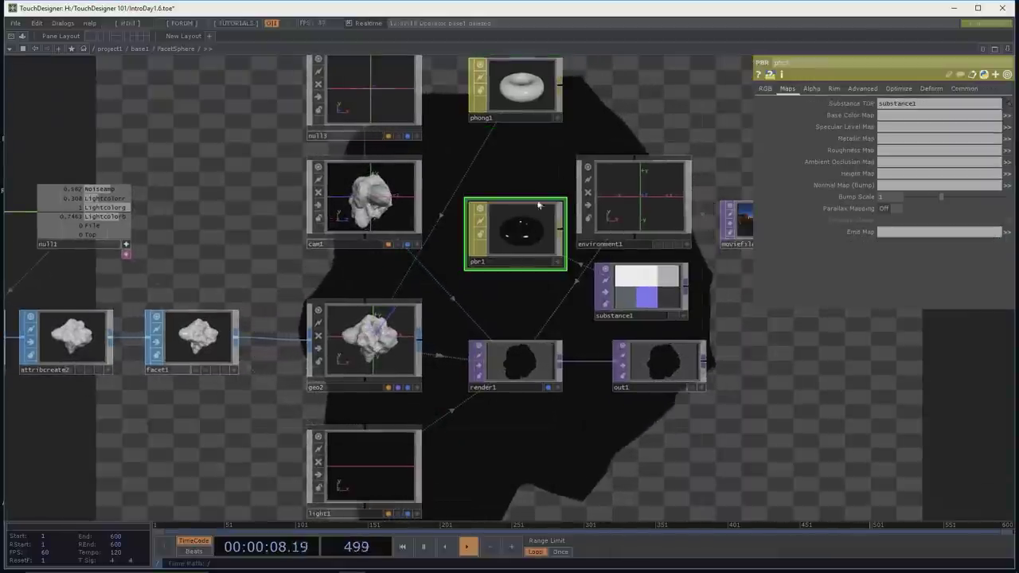
drag(515, 233, 383, 332)
click(383, 326)
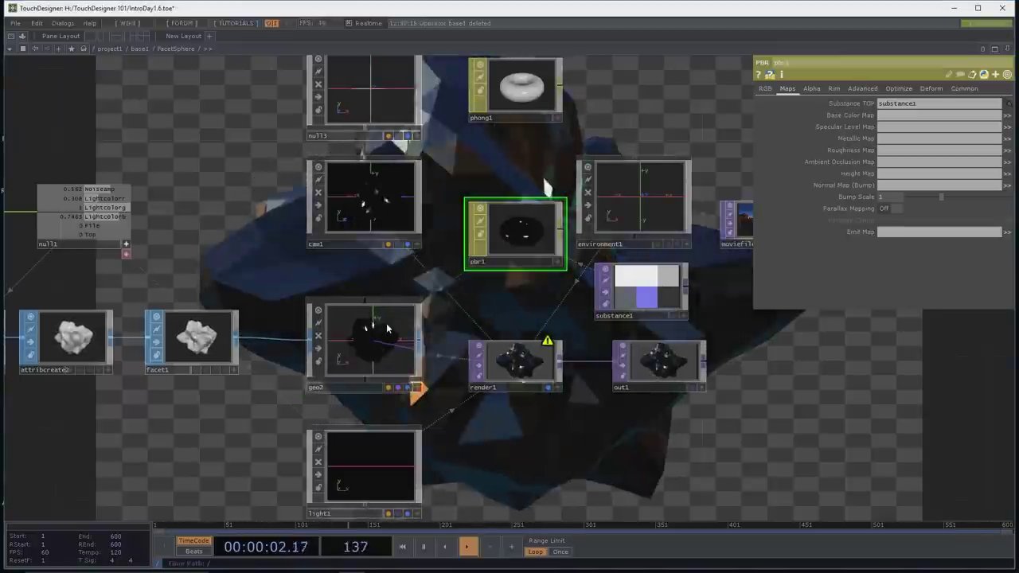
key(u)
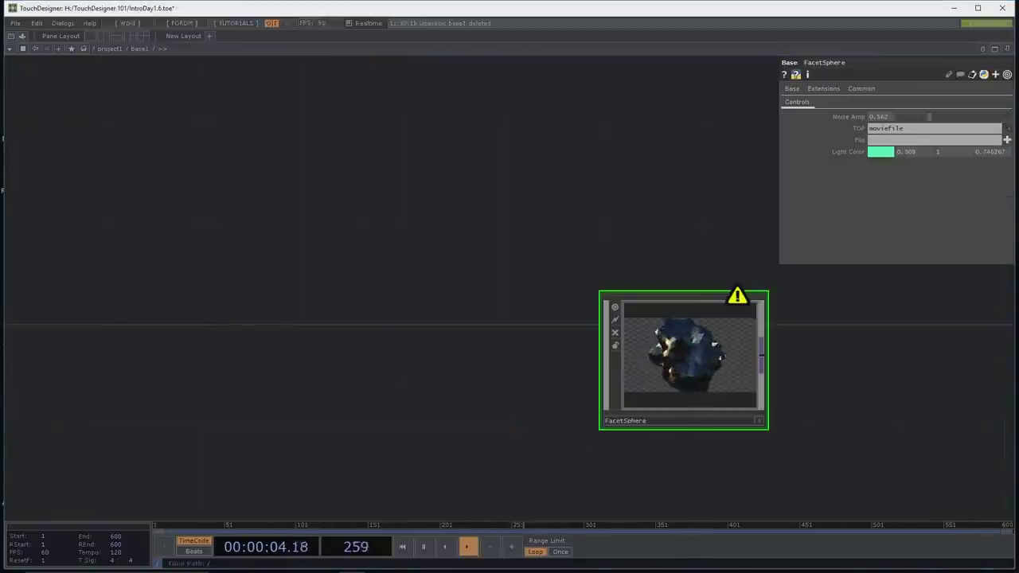
Step: Open the project MovieSelect.3.toe from the MovieSelect folder inside TouchDesigner 101
click(299, 563)
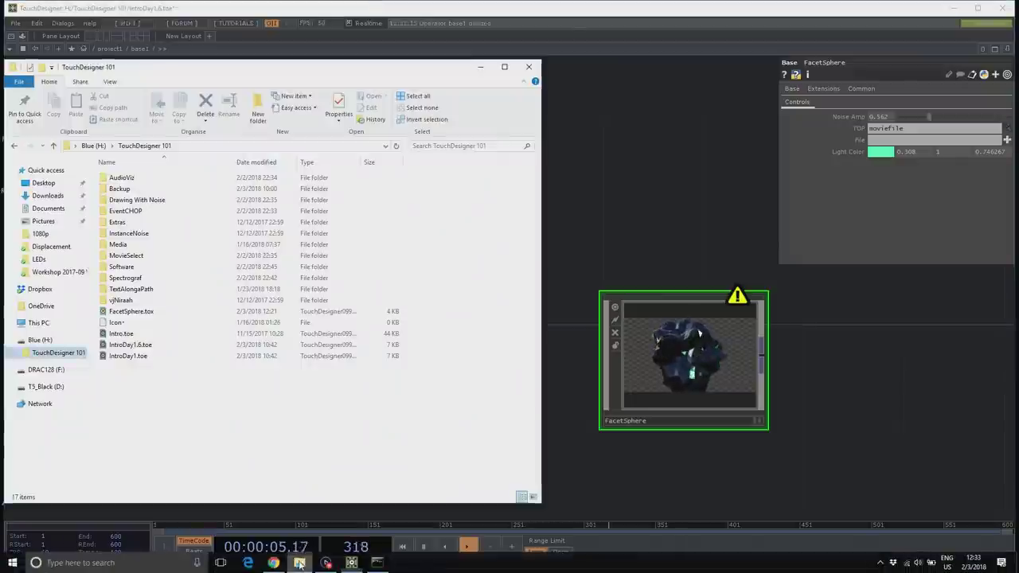
double_click(121, 256)
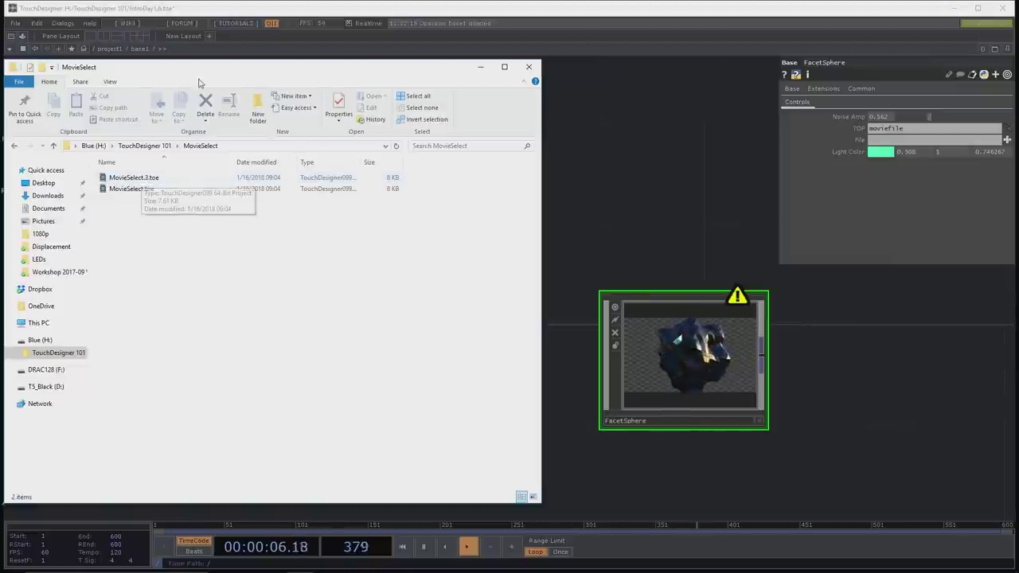
key(alt+Tab)
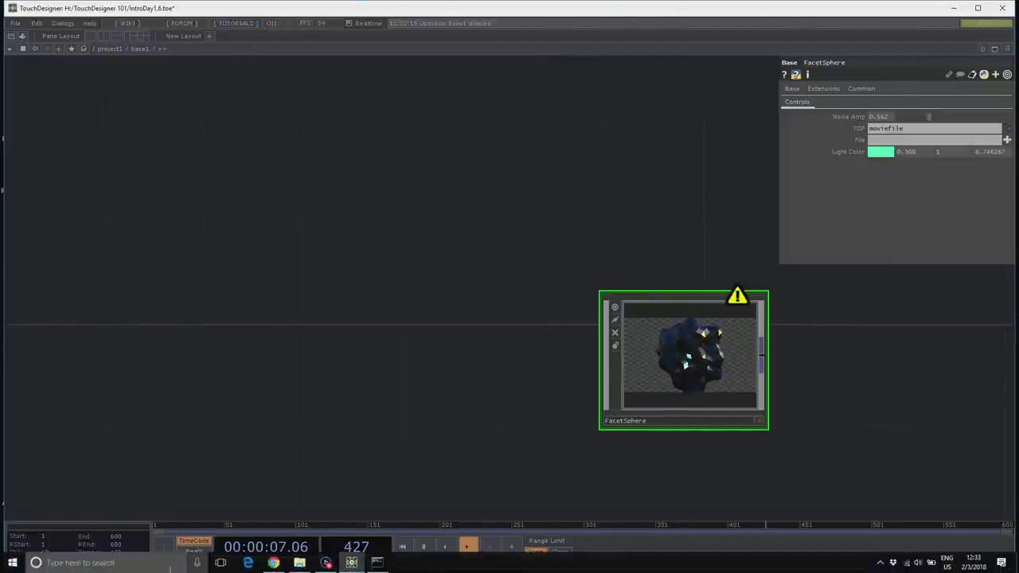
click(299, 568)
click(151, 178)
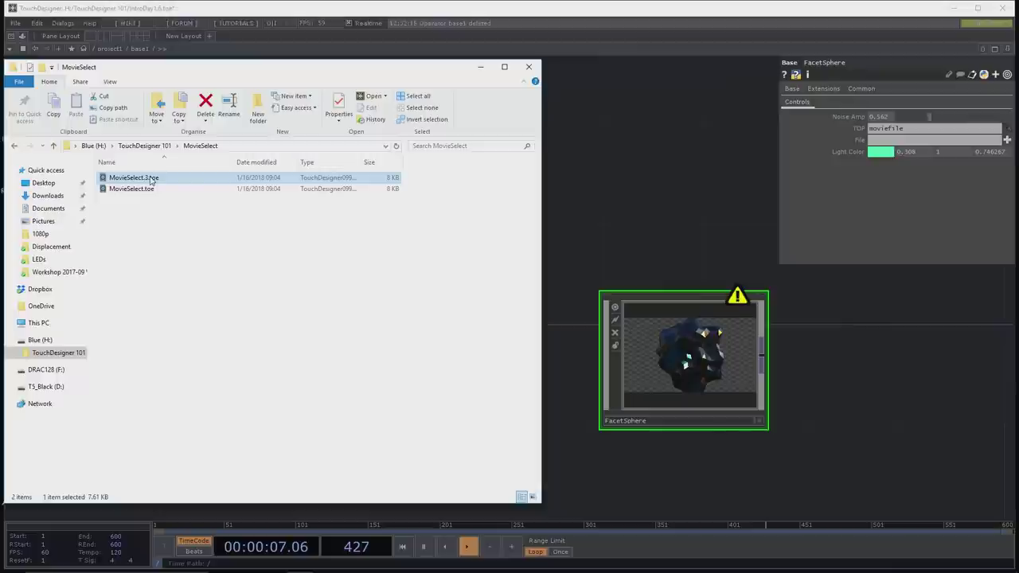
double_click(150, 178)
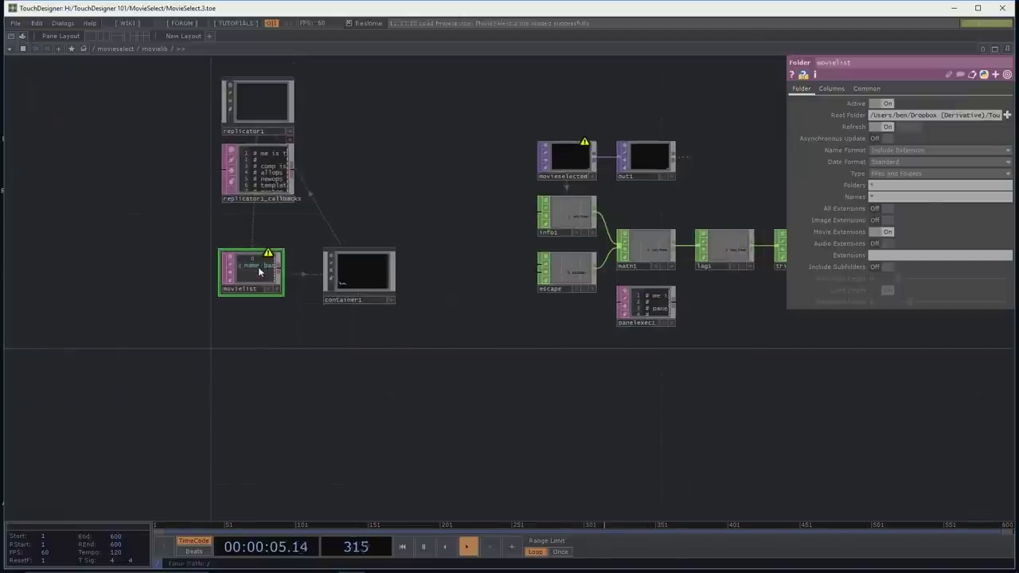
Step: Set the movielist Root Folder to the 1080p folder under TouchDesigner 101/Media/Movies_Beeple
click(1007, 115)
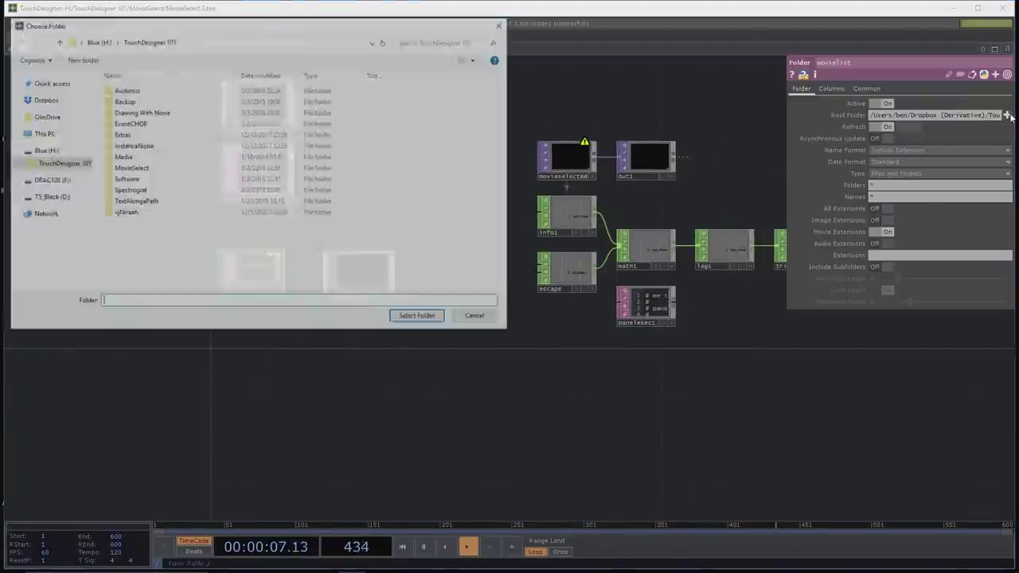
double_click(128, 157)
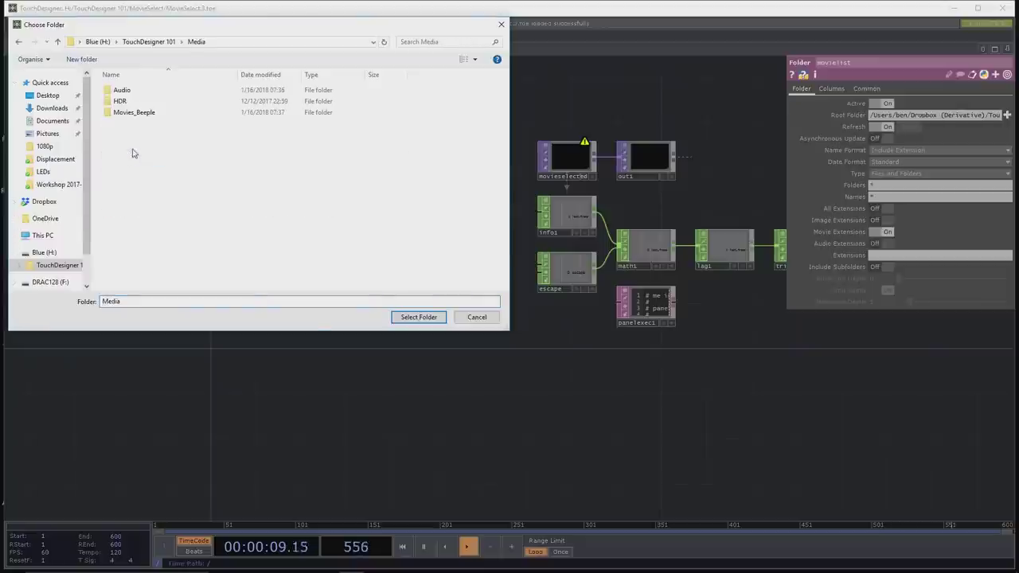
double_click(132, 112)
double_click(120, 93)
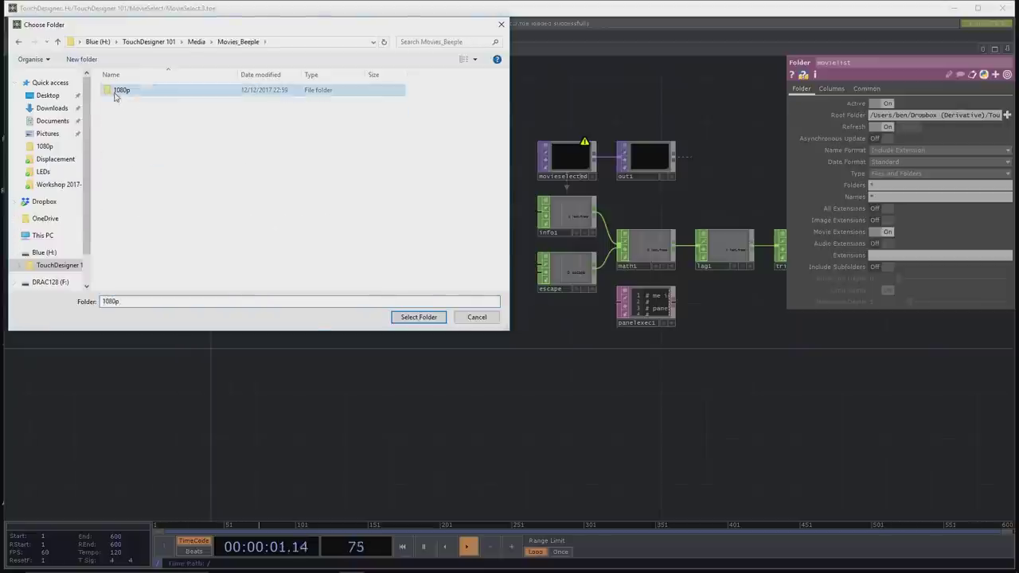
click(419, 317)
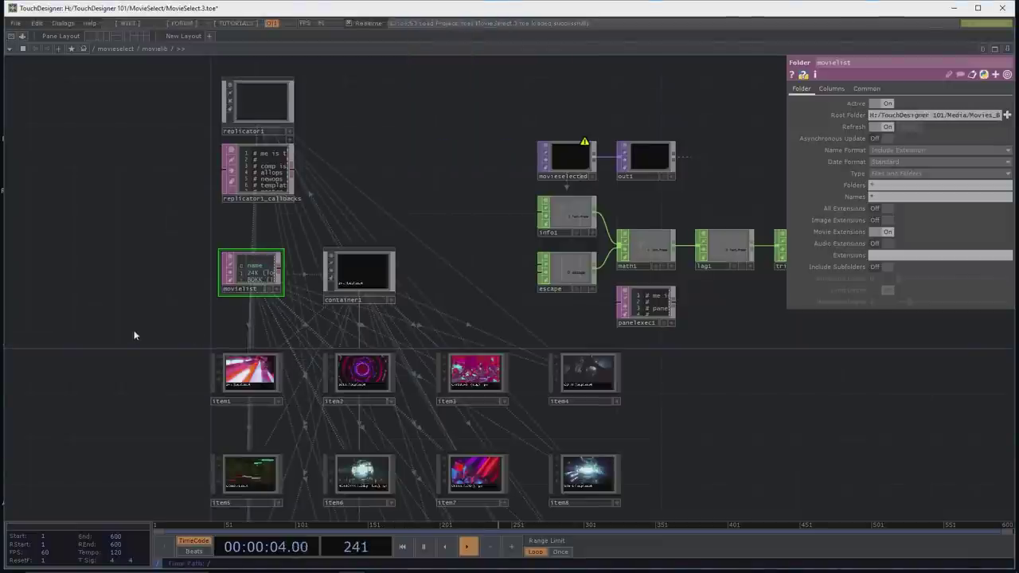
Step: Examine the movielist file table and the item components the replicator generates from it
drag(135, 335, 119, 282)
scroll(128, 279, up, 4)
drag(240, 278, 91, 358)
scroll(166, 311, up, 5)
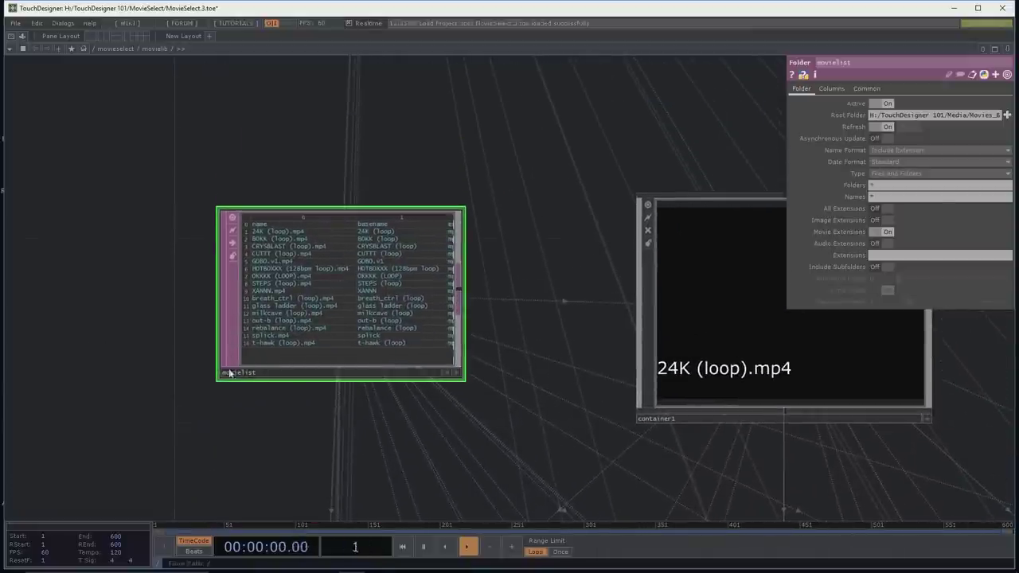
scroll(486, 167, up, 3)
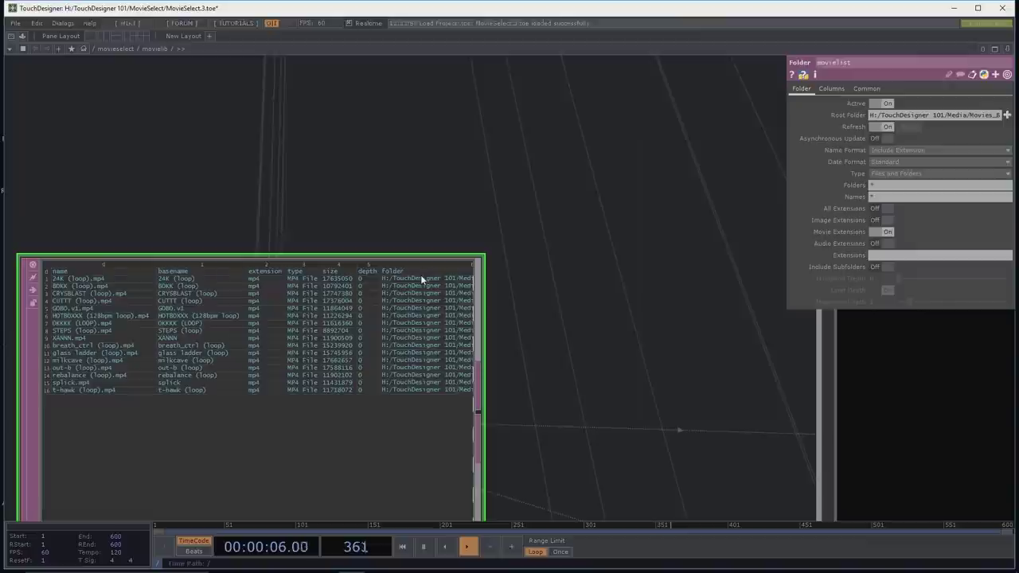
scroll(467, 192, down, 8)
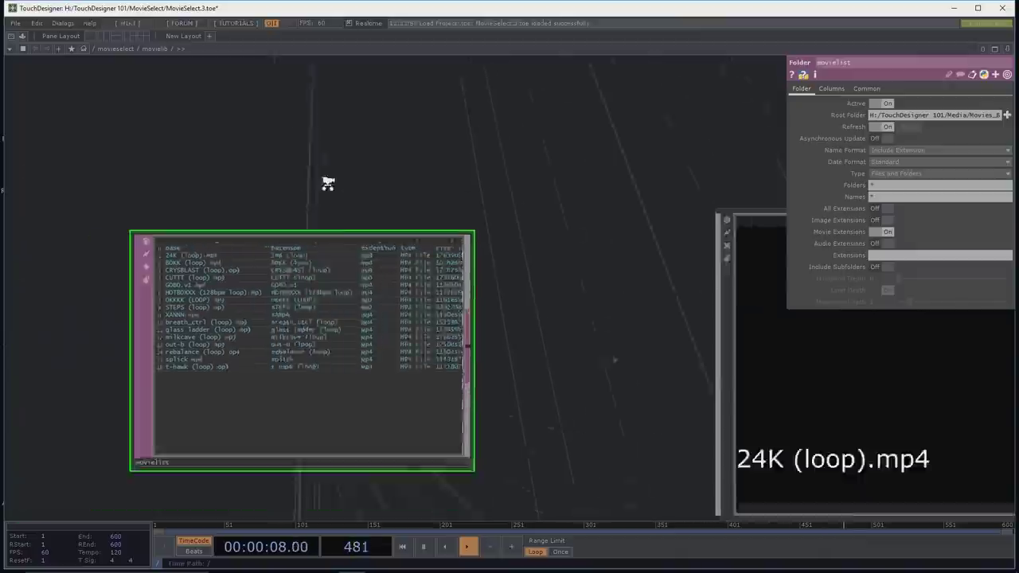
drag(71, 169, 162, 141)
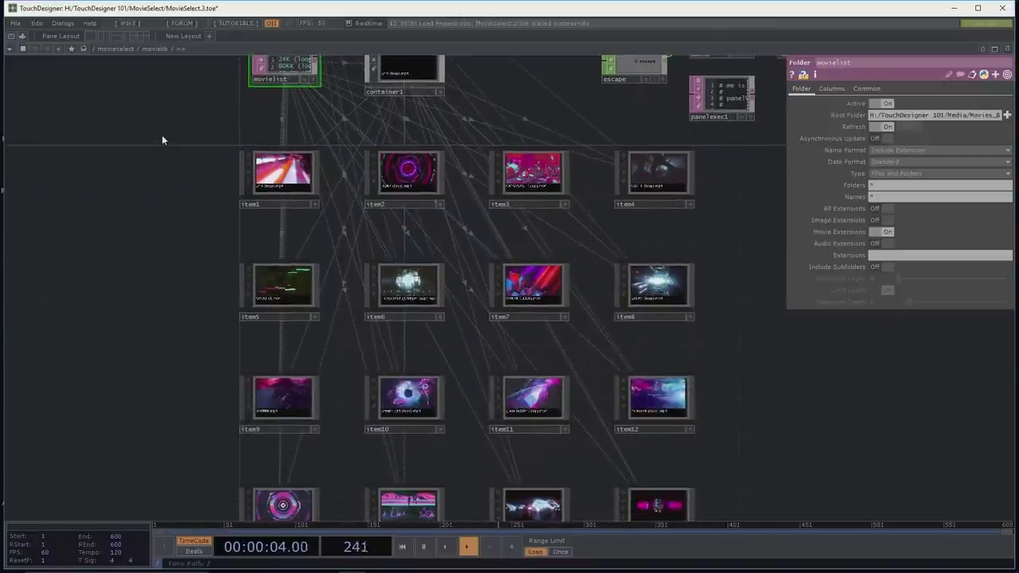
drag(139, 144, 141, 320)
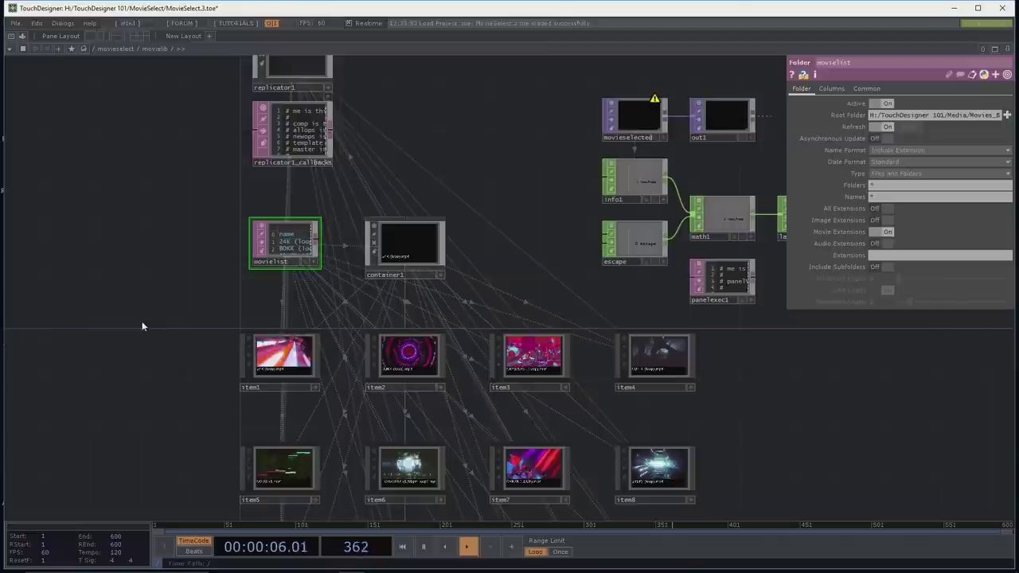
Step: Go up to the movieselect network and open the movielib container's view in a floating window
key(u)
drag(212, 444, 263, 421)
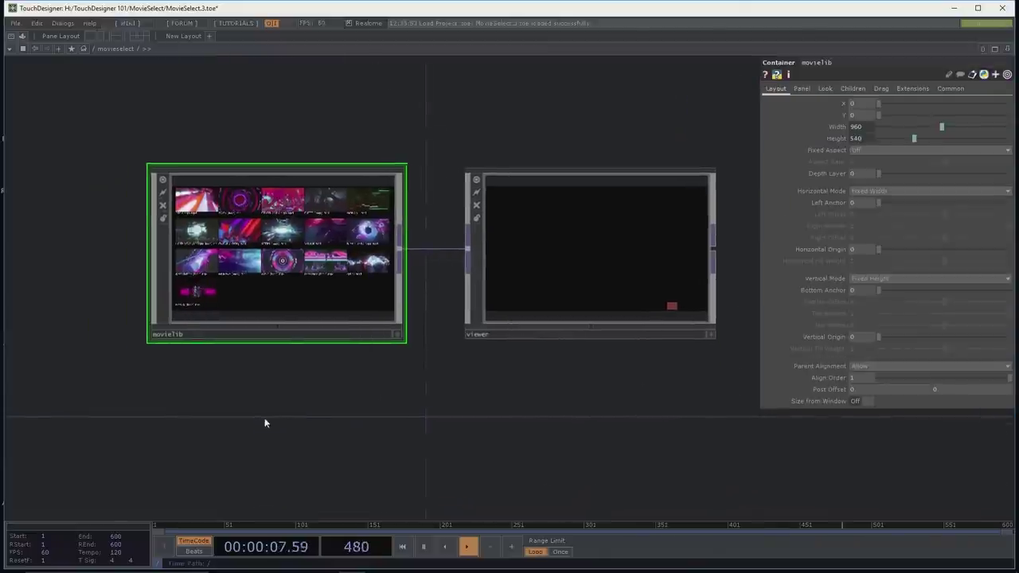
scroll(274, 410, up, 3)
drag(296, 387, 297, 452)
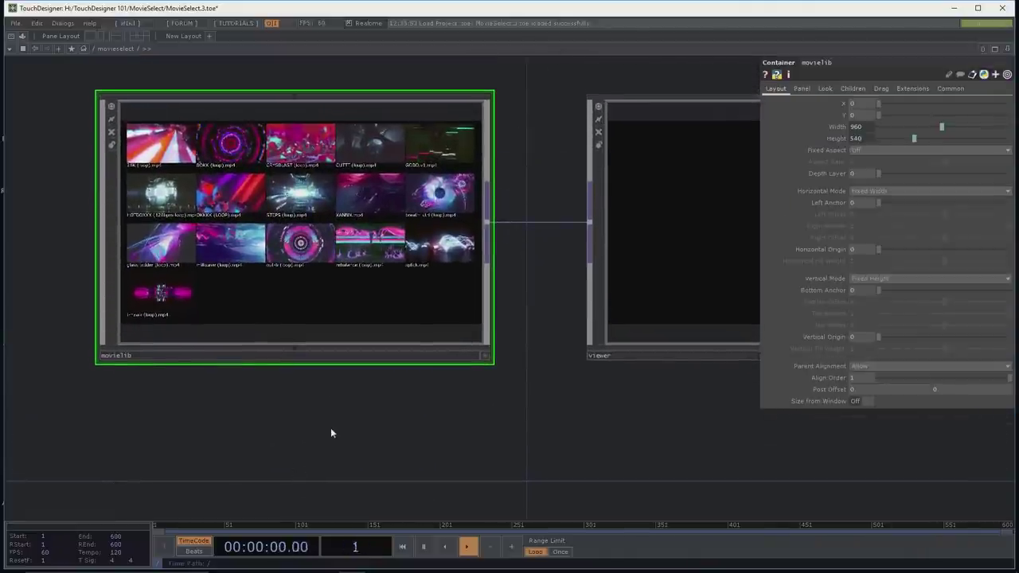
right_click(306, 259)
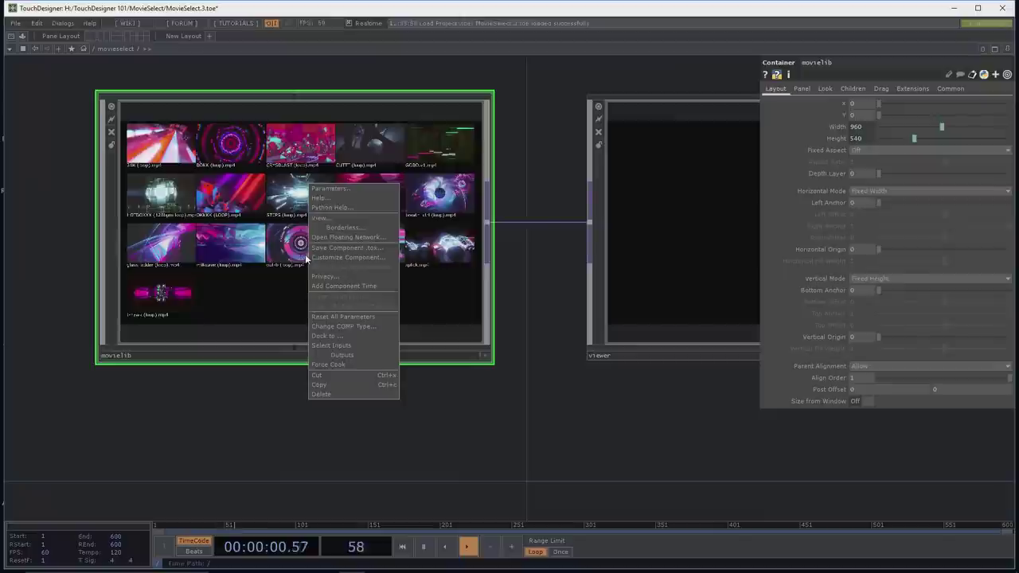
click(324, 218)
drag(331, 76, 435, 144)
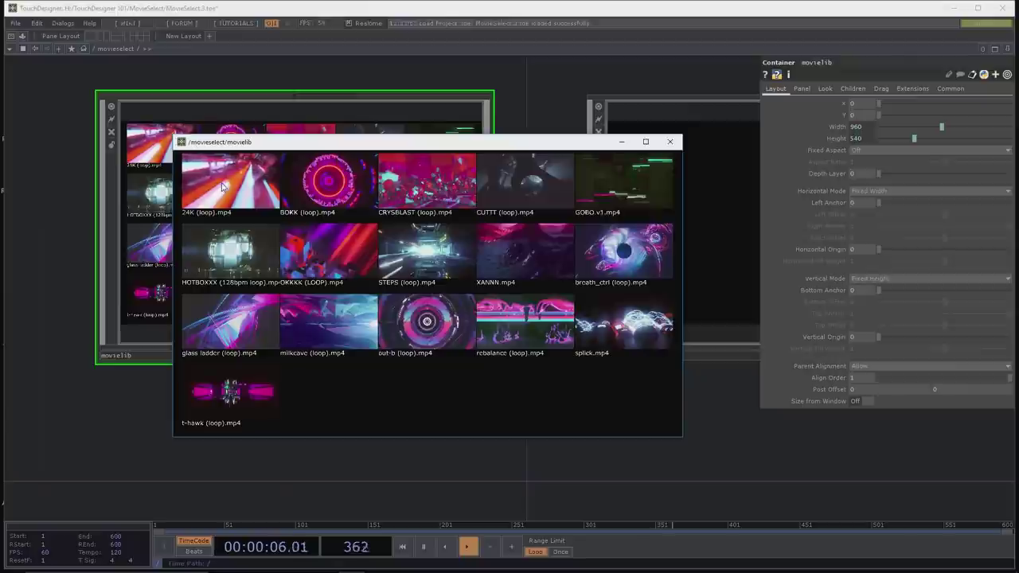
Step: Play the BOKK (loop).mp4 clip from the floating movie library, close that window and return to the root network
click(284, 184)
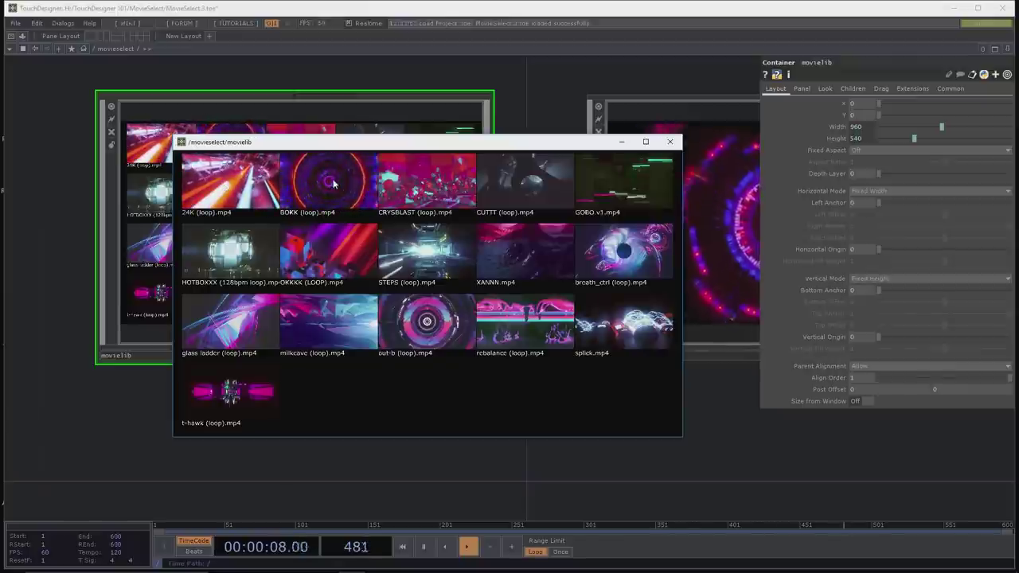
click(669, 142)
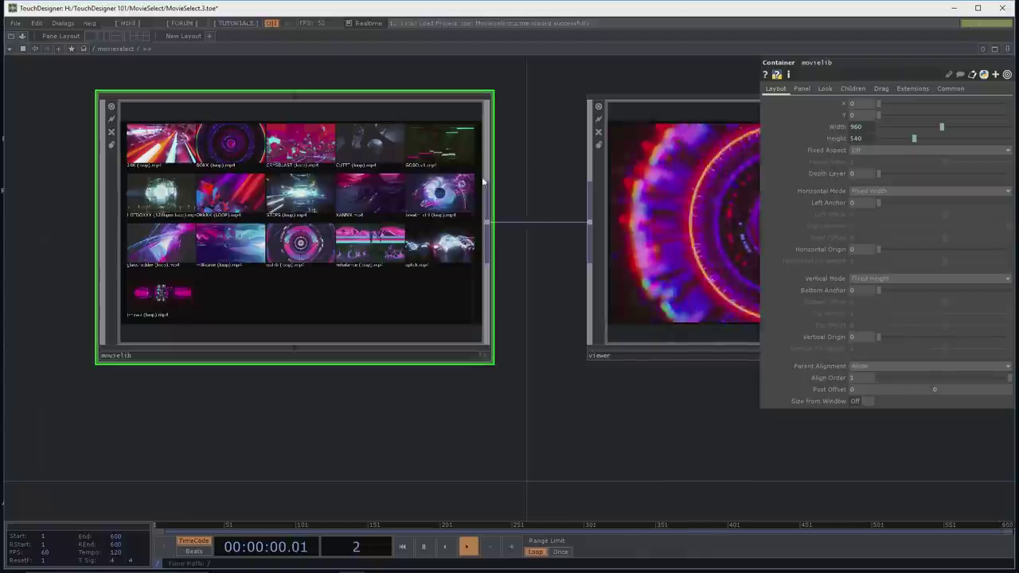
drag(494, 193, 367, 216)
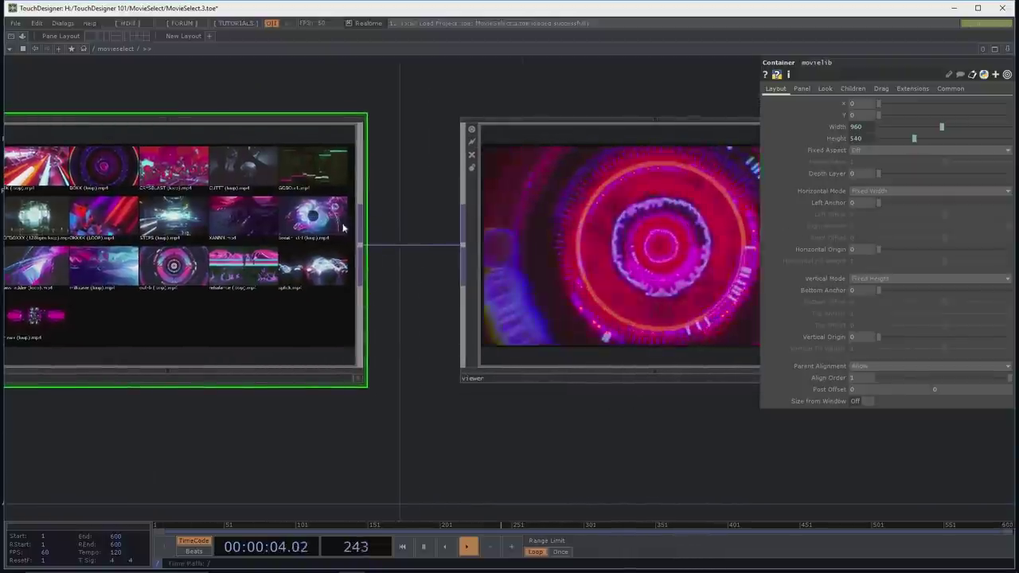
scroll(364, 434, down, 8)
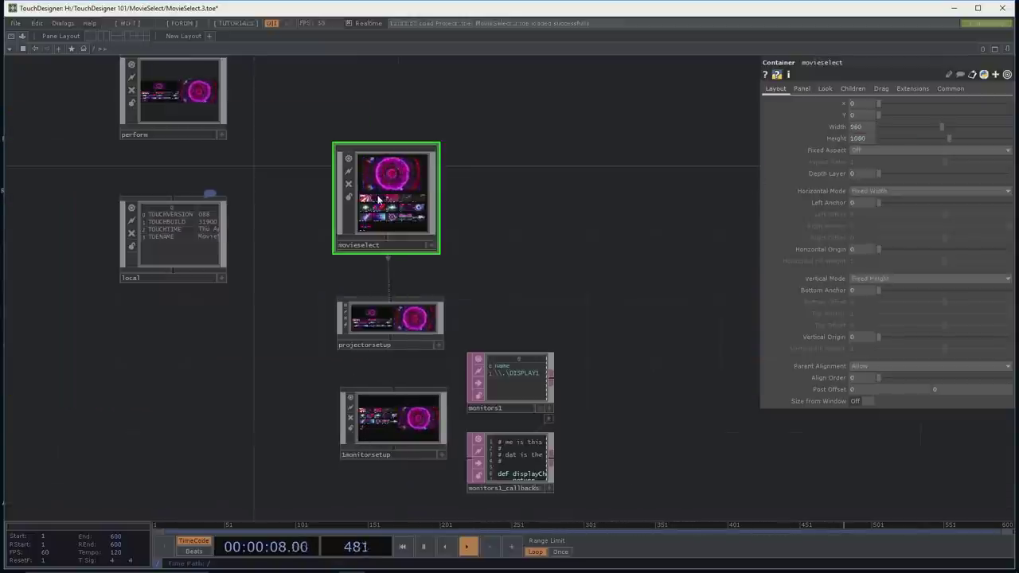
Step: Open the movieselect container's view in a floating window, play the STEPS (loop).mp4 clip and close the window
right_click(380, 199)
click(396, 159)
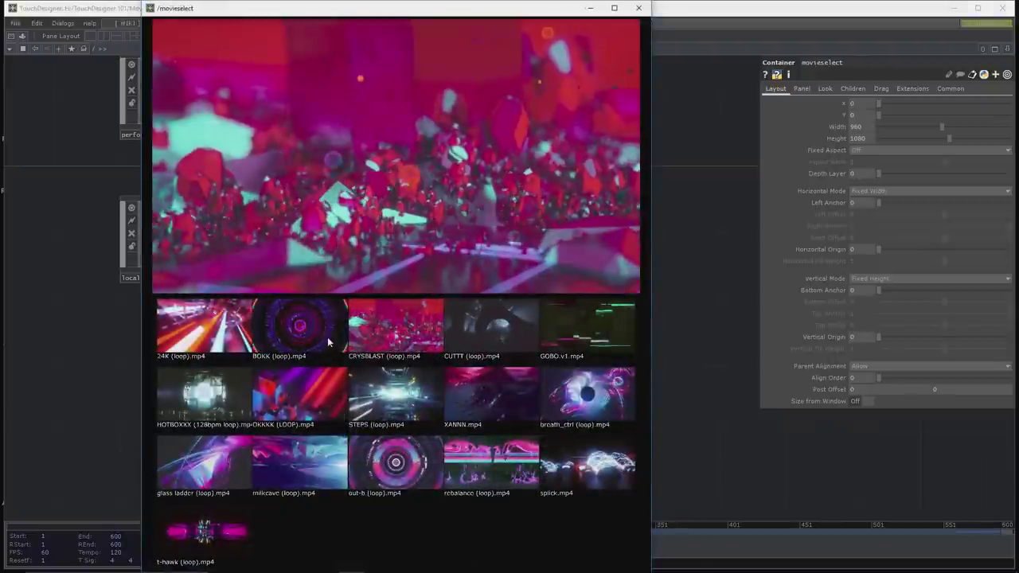
click(312, 404)
click(395, 404)
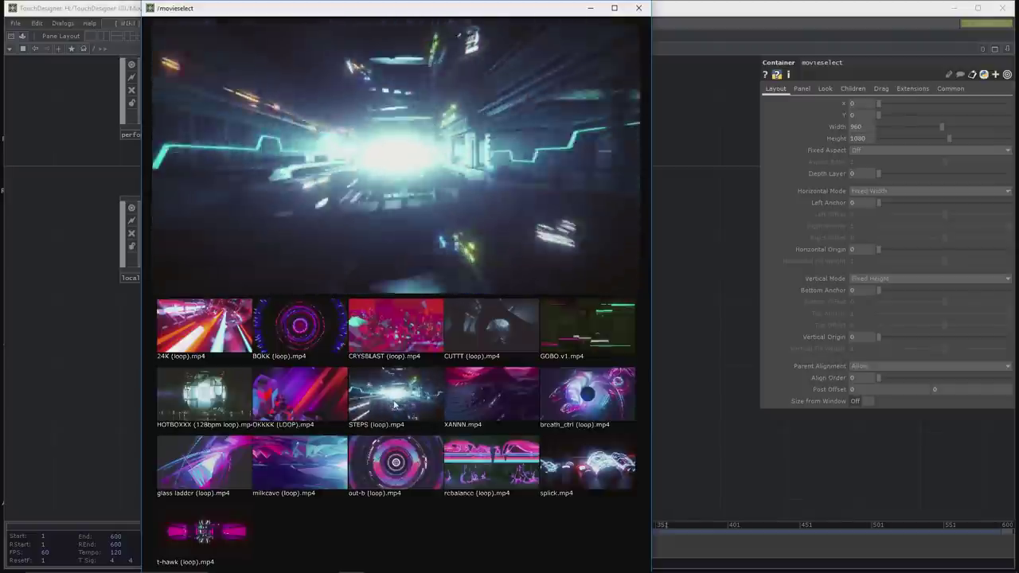
click(496, 392)
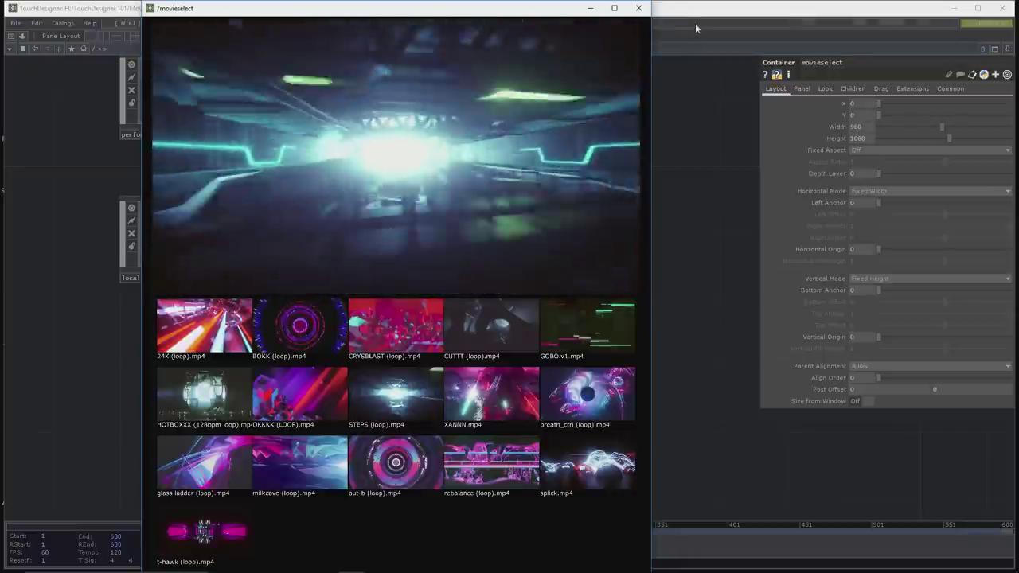
click(638, 12)
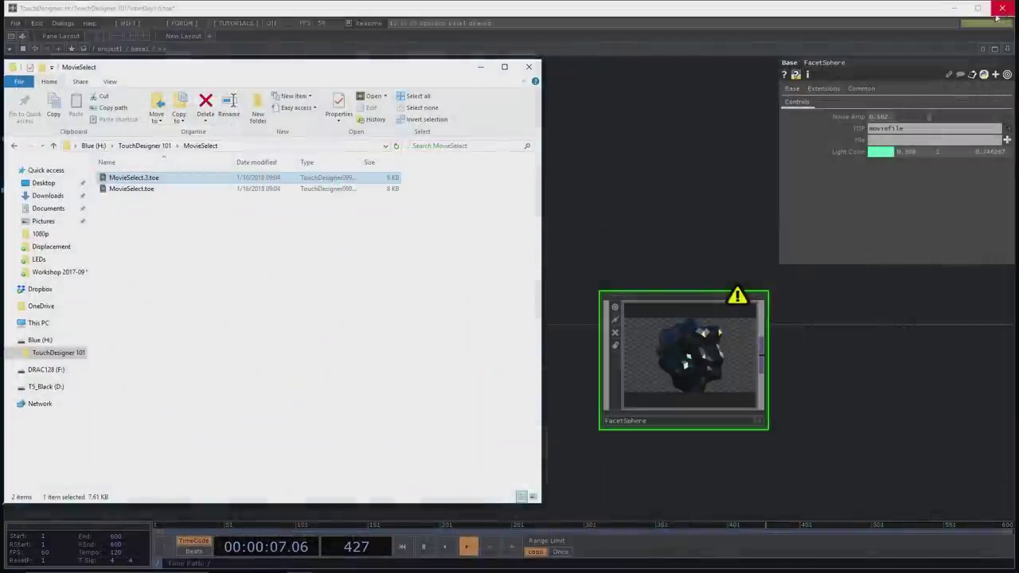
Step: Return to the IntroDay1.6 project and enter the FacetSphere component's network
click(593, 175)
drag(593, 175, 391, 155)
scroll(446, 182, down, 1)
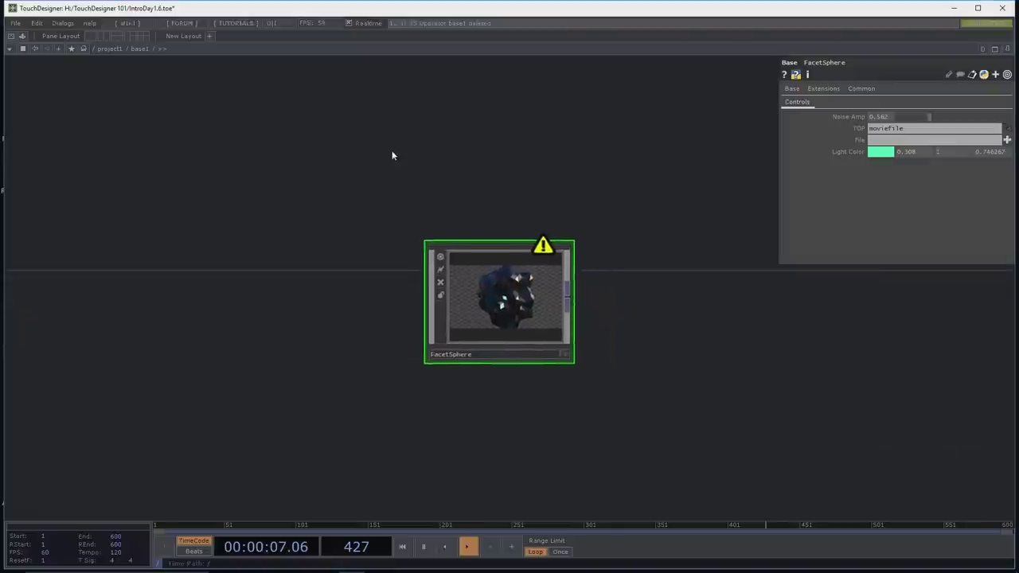
double_click(509, 286)
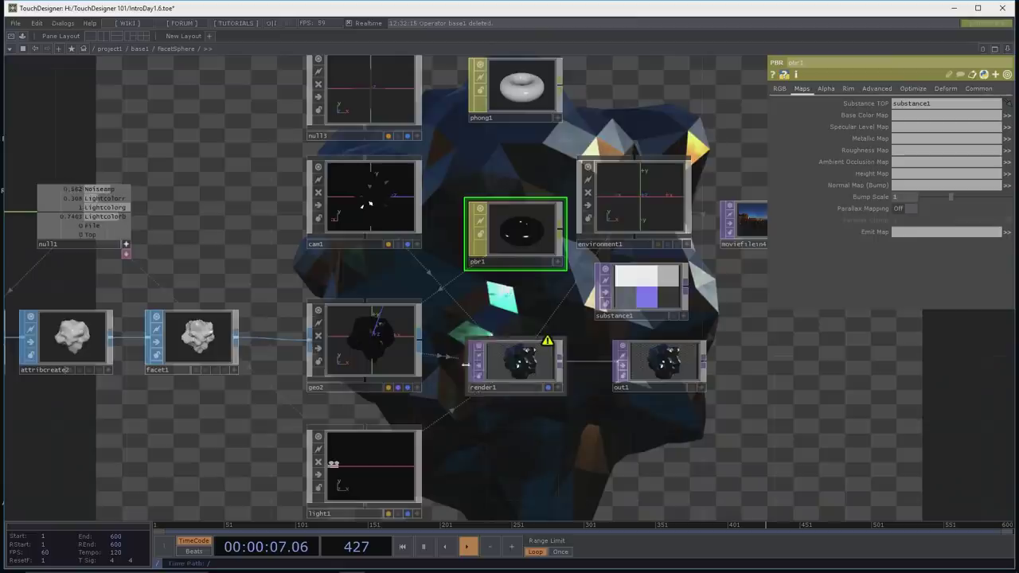
drag(555, 431, 570, 406)
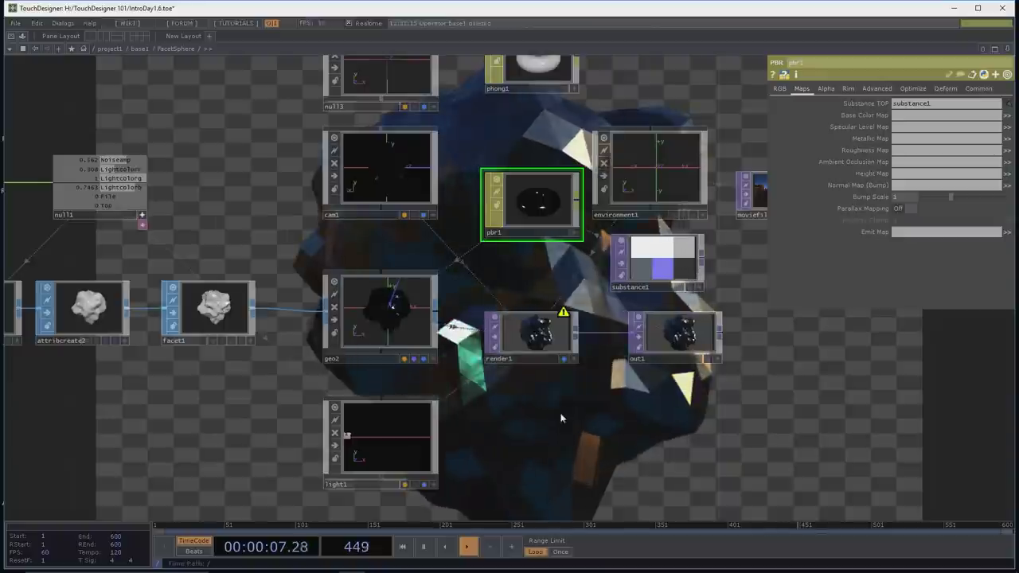
drag(228, 201, 273, 159)
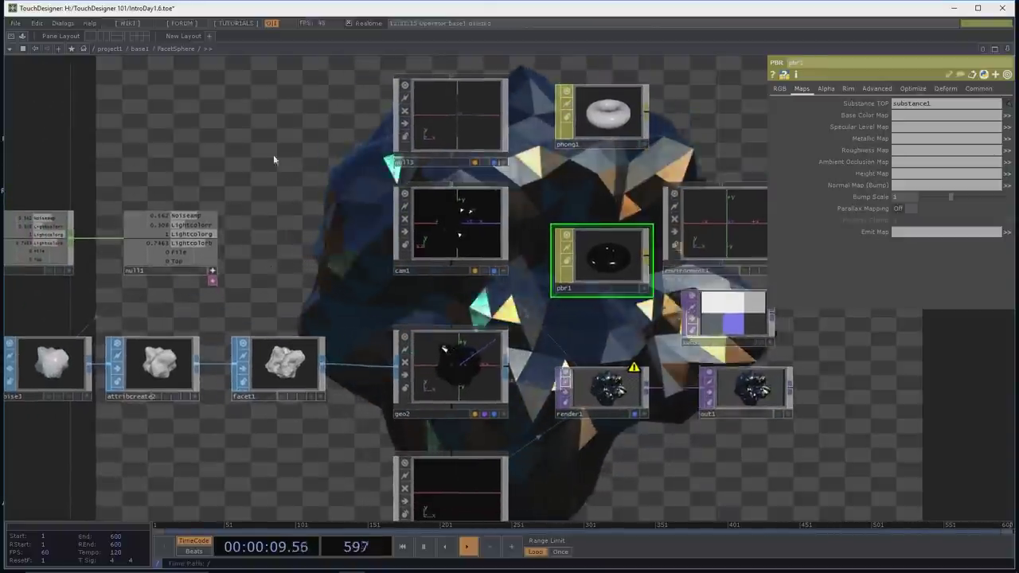
Step: Analyze a frame in the Performance Monitor, examine the cook times of the FacetSphere operators and close the monitor
click(61, 24)
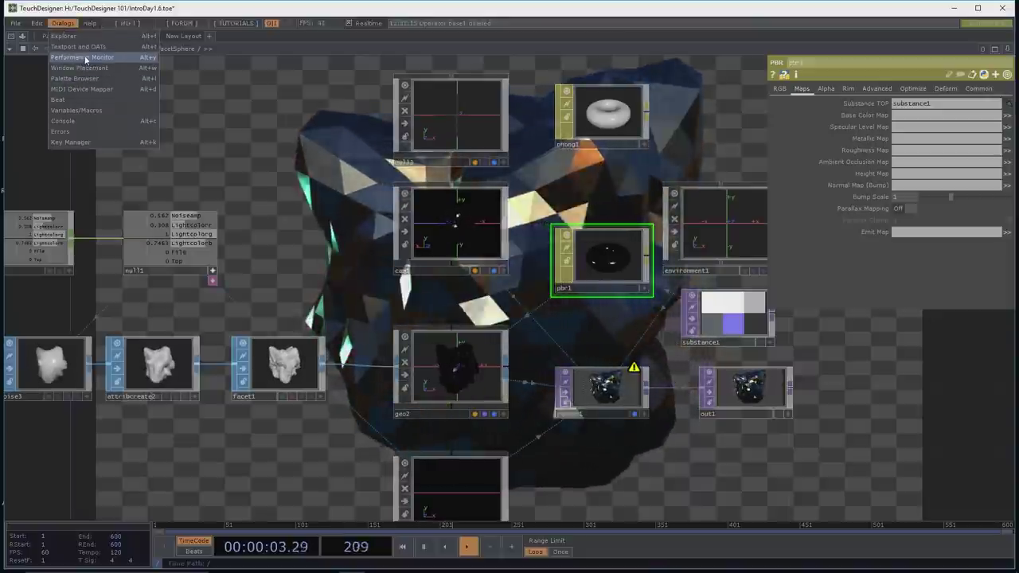
click(84, 55)
drag(251, 70, 308, 71)
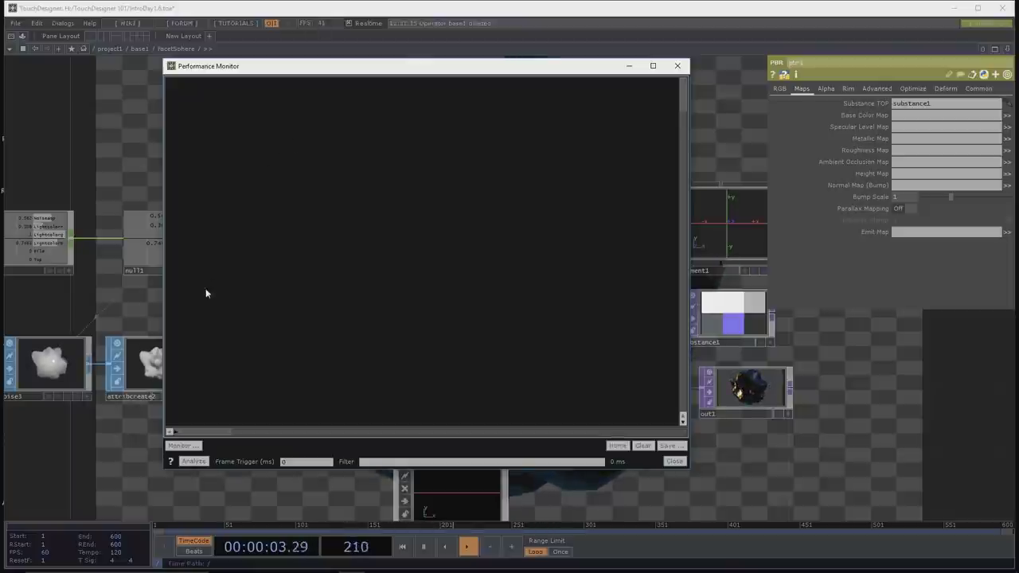
click(192, 462)
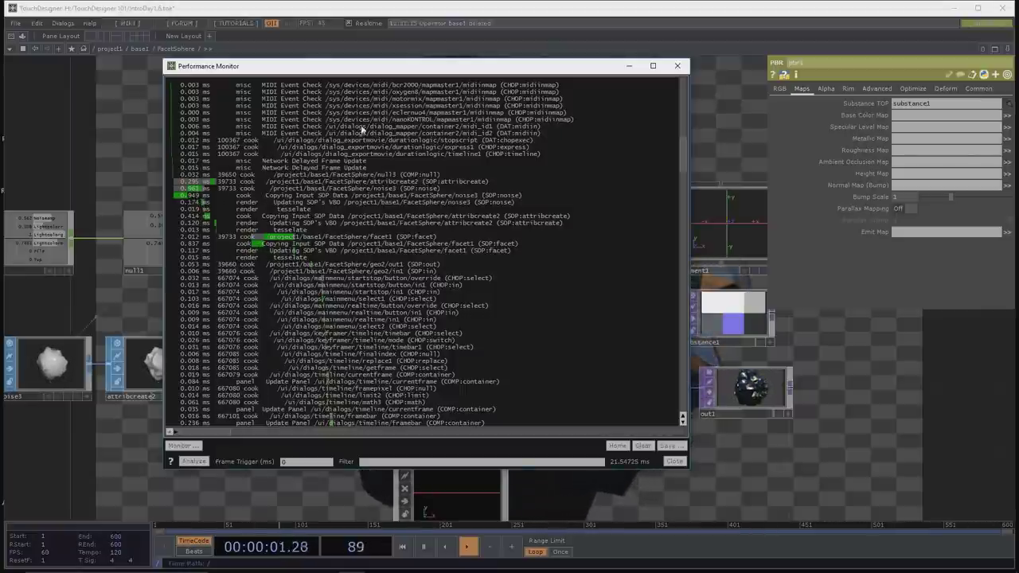
drag(410, 66, 724, 63)
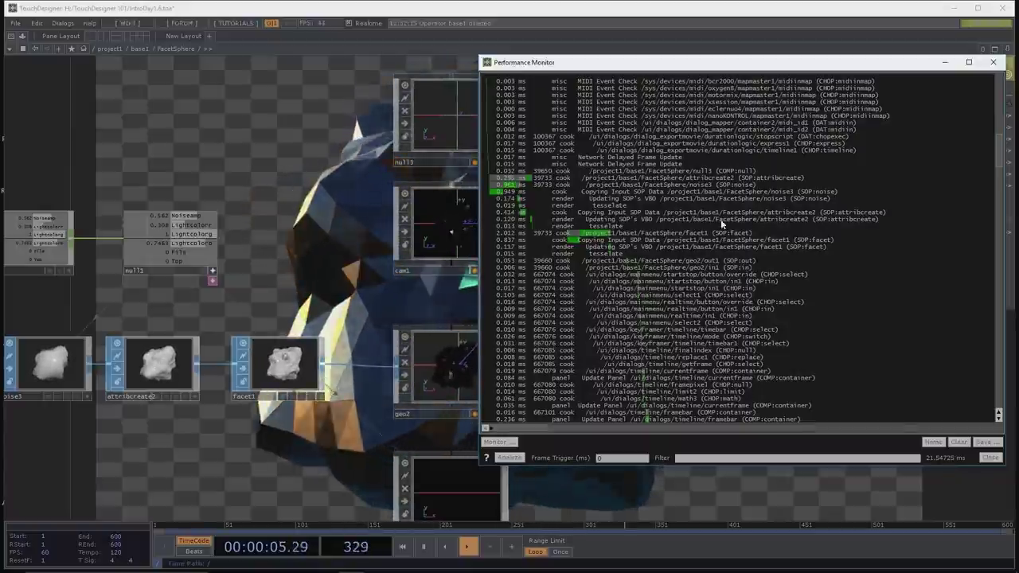
click(991, 63)
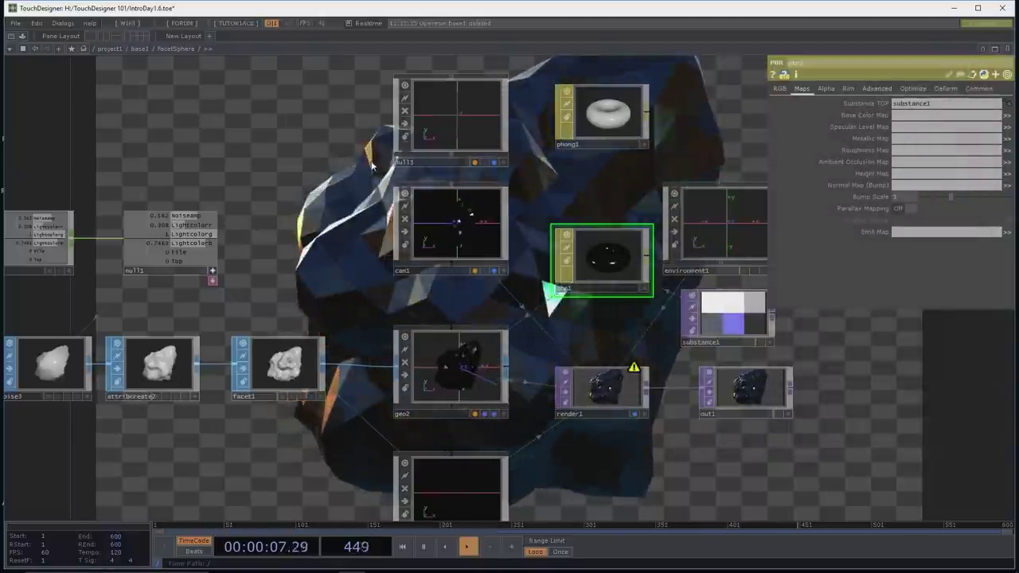
Step: Add the probe tool from the palette's Tools category to the empty area of the FacetSphere network and close the palette
key(h)
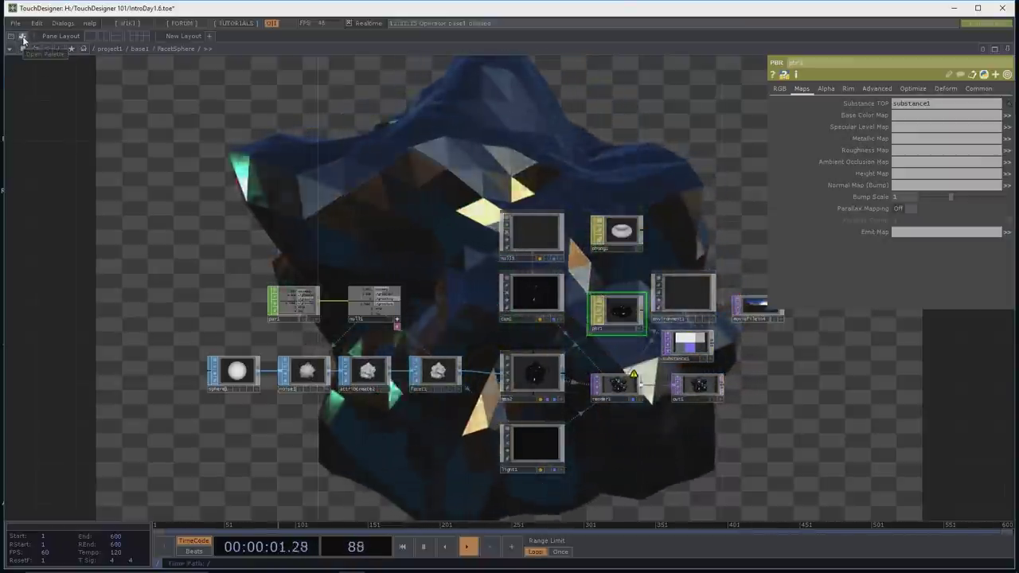
click(23, 38)
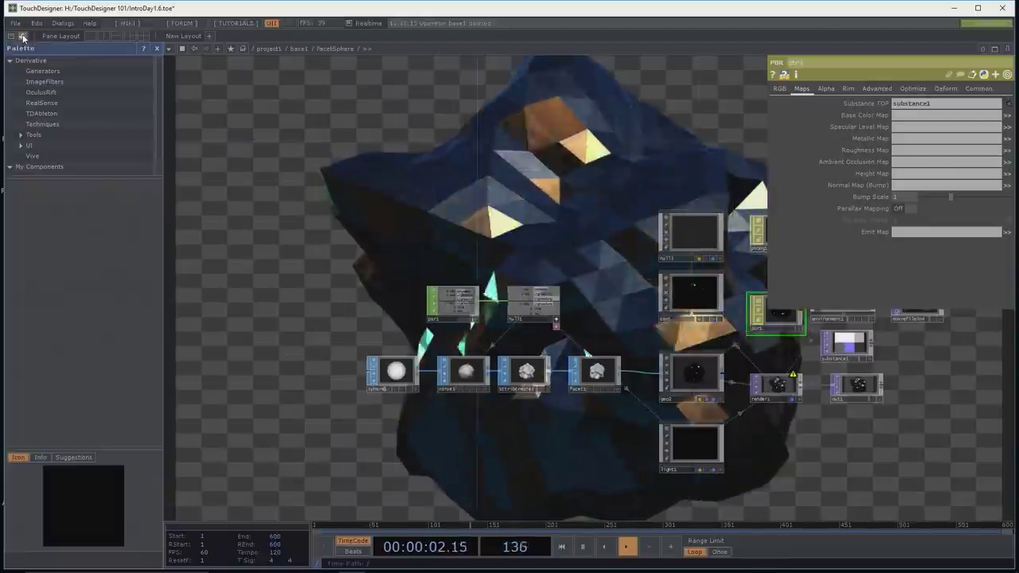
click(33, 135)
scroll(73, 282, down, 2)
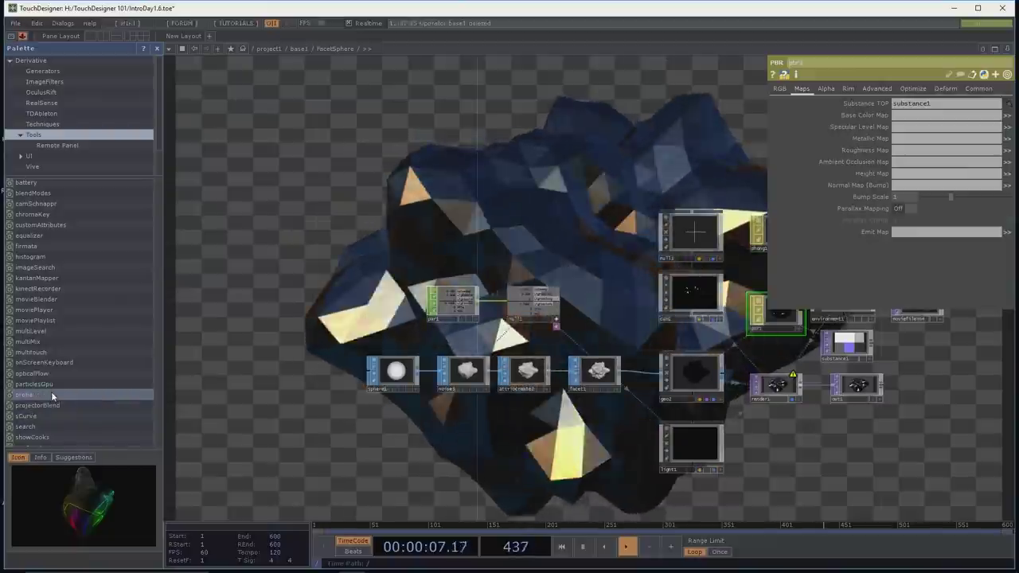
drag(52, 394, 295, 290)
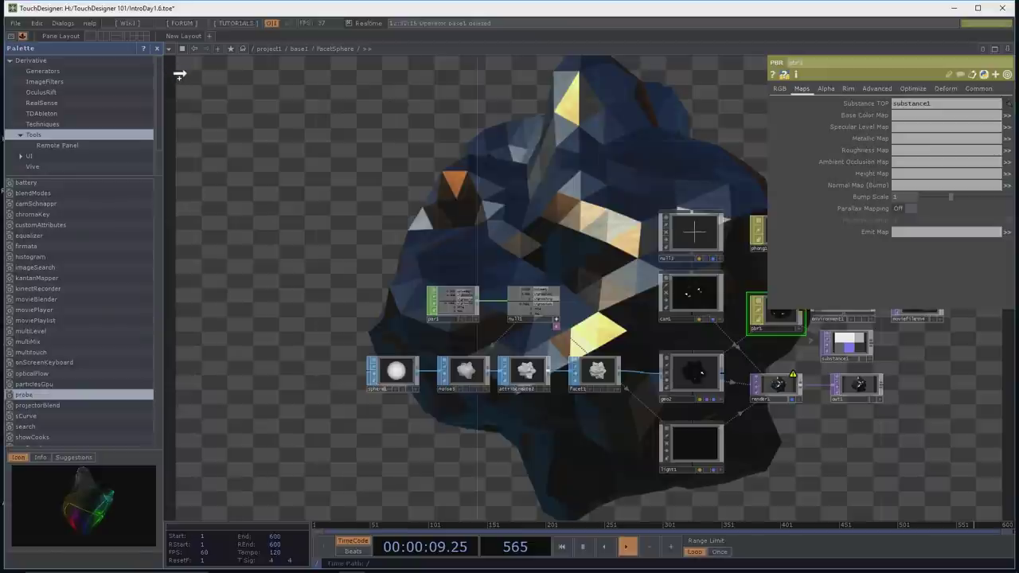
drag(180, 74, 186, 72)
click(156, 49)
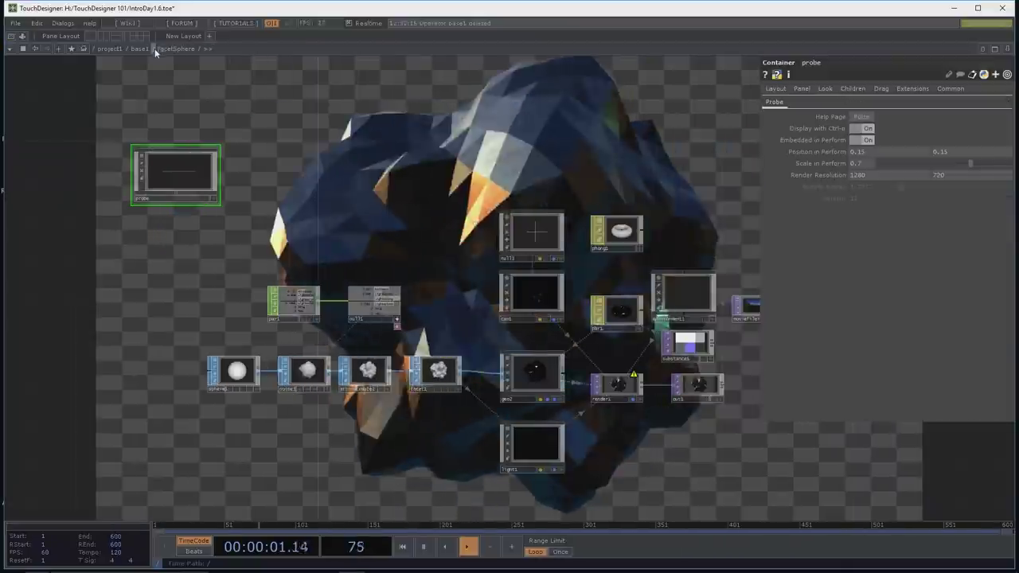
Step: Display the probe's floating window and reposition it over the FacetSphere network to examine the cook time circles
drag(189, 113, 210, 134)
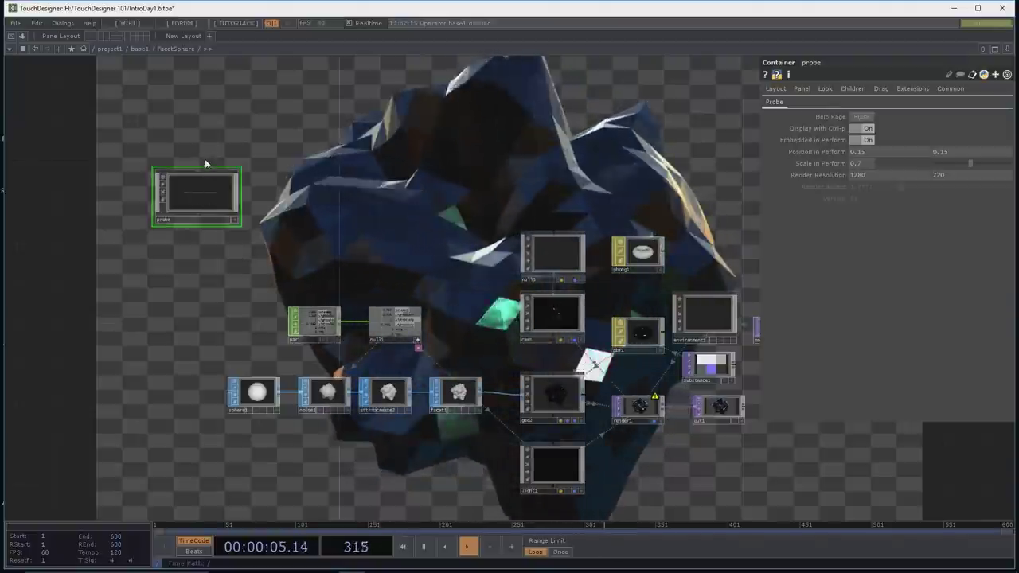
key(ctrl+p)
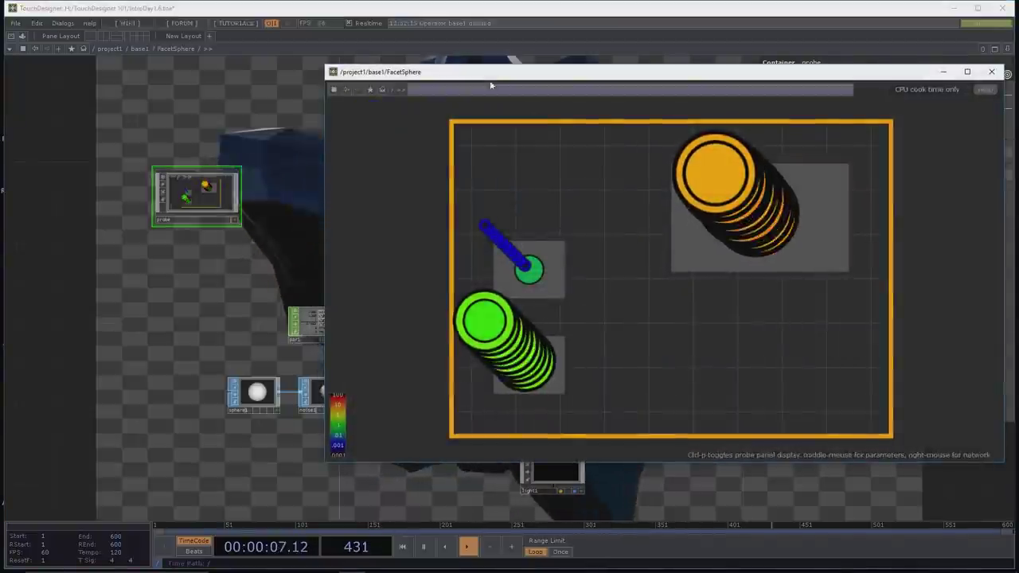
drag(492, 74, 257, 108)
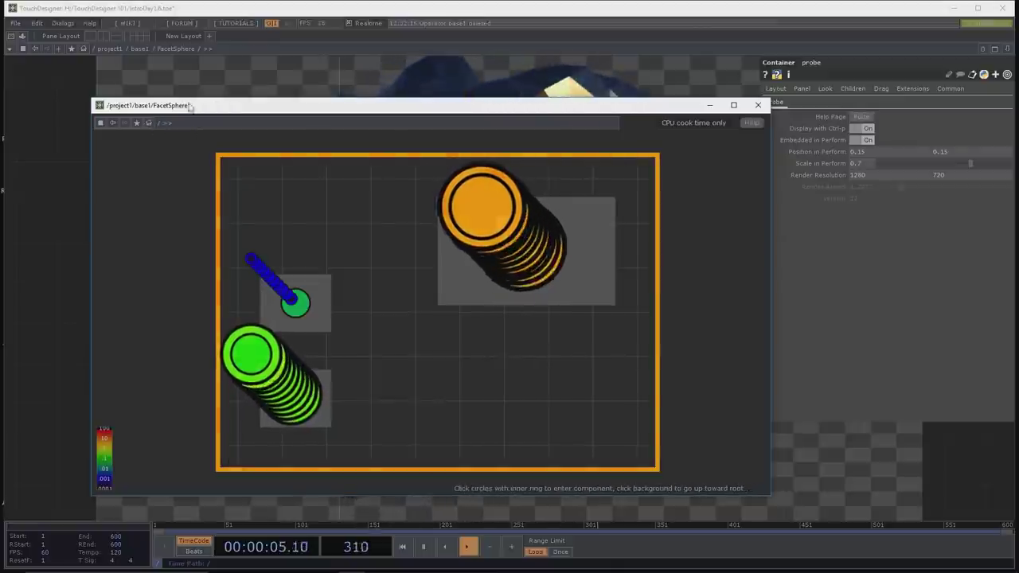
drag(586, 109, 442, 122)
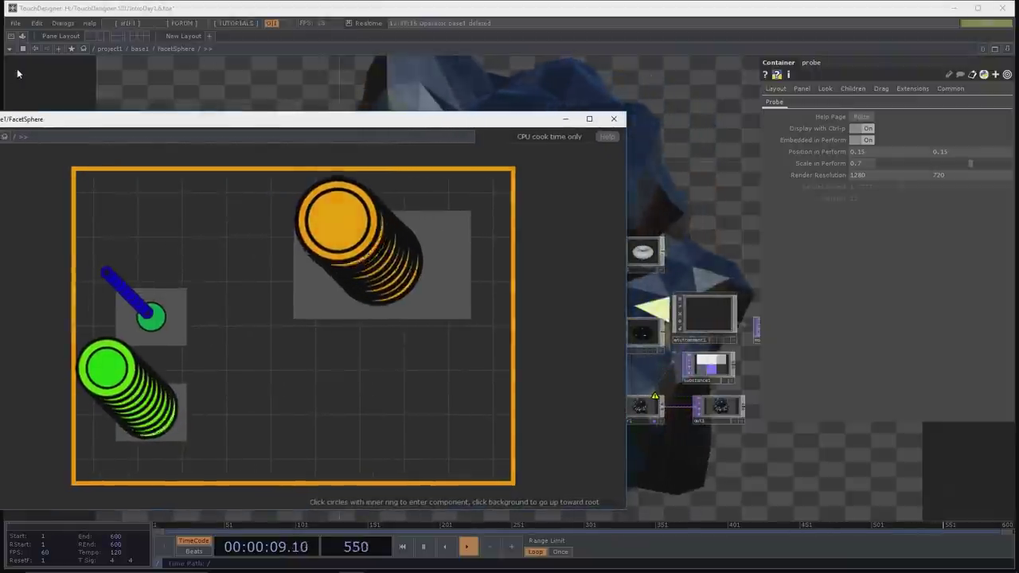
drag(19, 74, 185, 87)
click(275, 120)
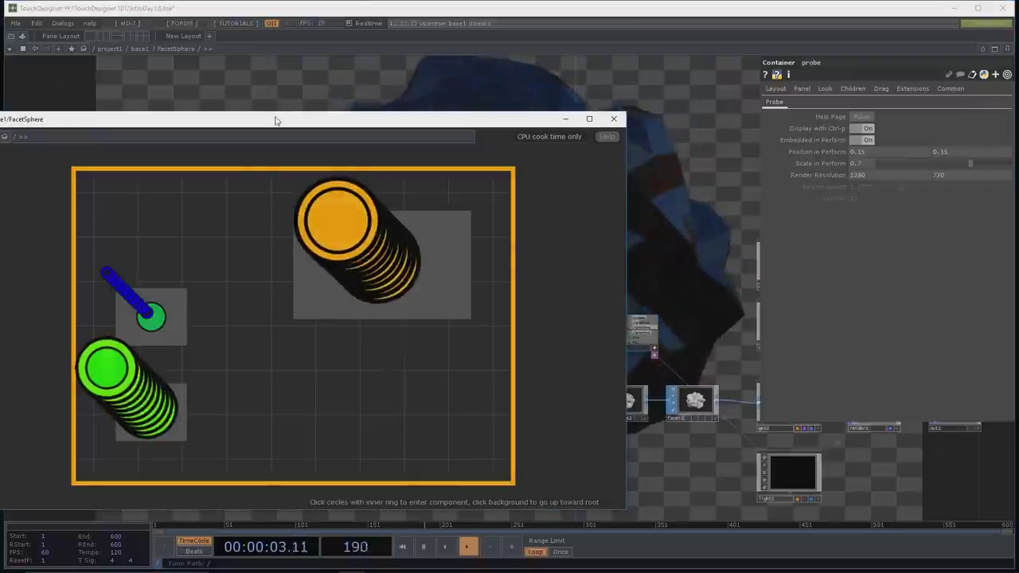
drag(276, 121, 310, 195)
Step: Go to the root network, compare its operators with the probe's circles and drill the probe view into project1
click(83, 48)
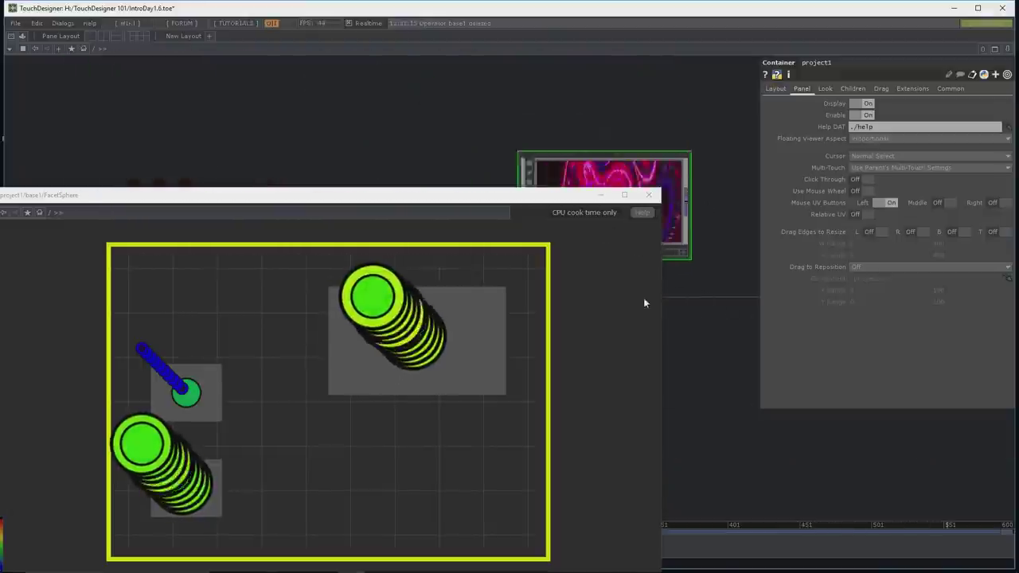
click(516, 200)
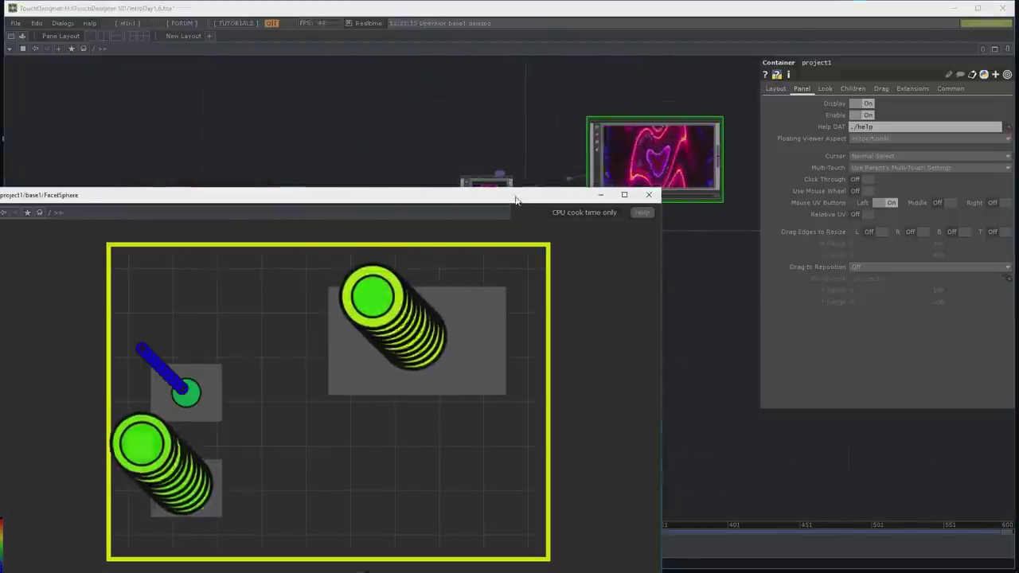
drag(516, 201, 598, 320)
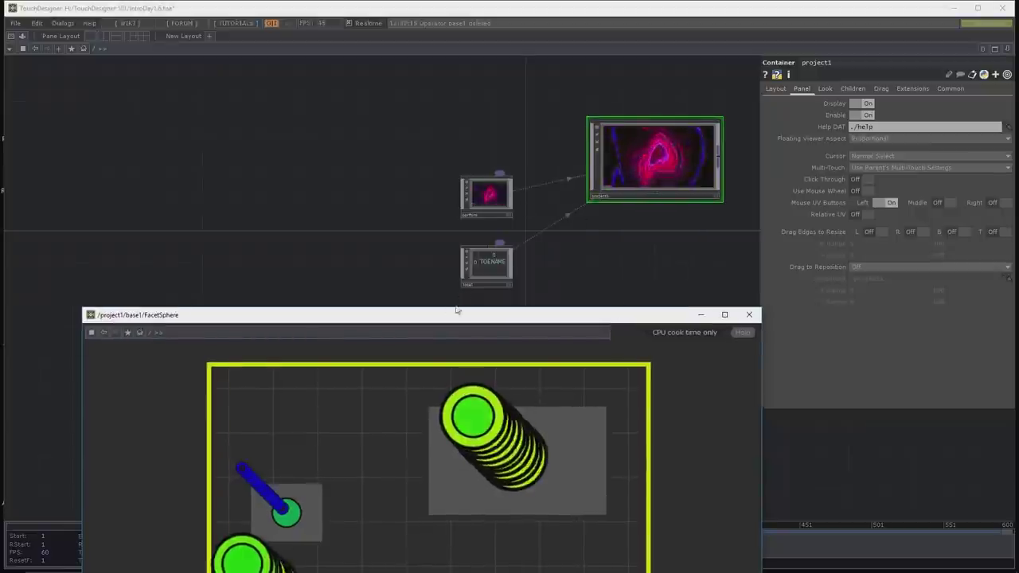
drag(443, 317, 402, 134)
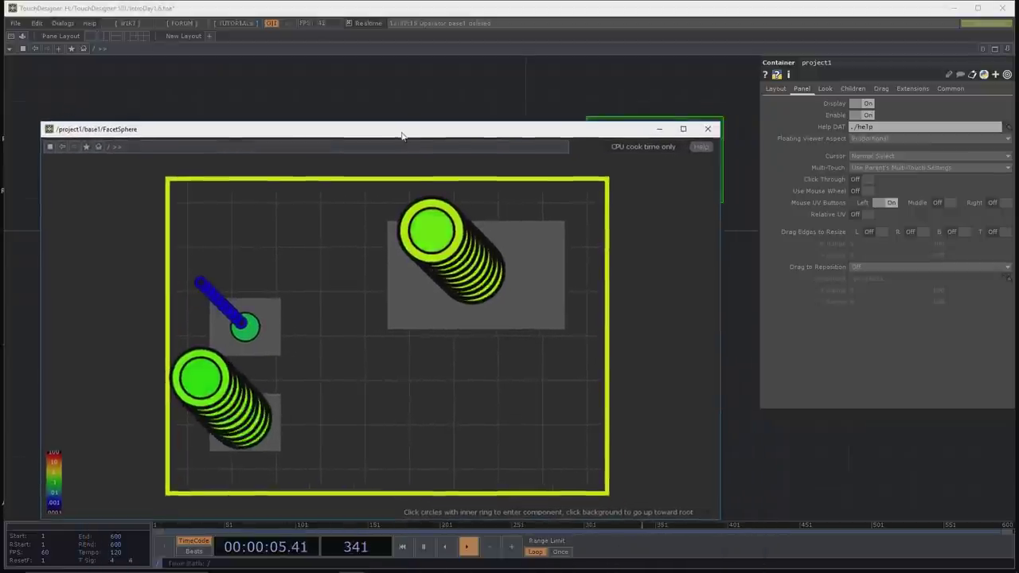
click(460, 256)
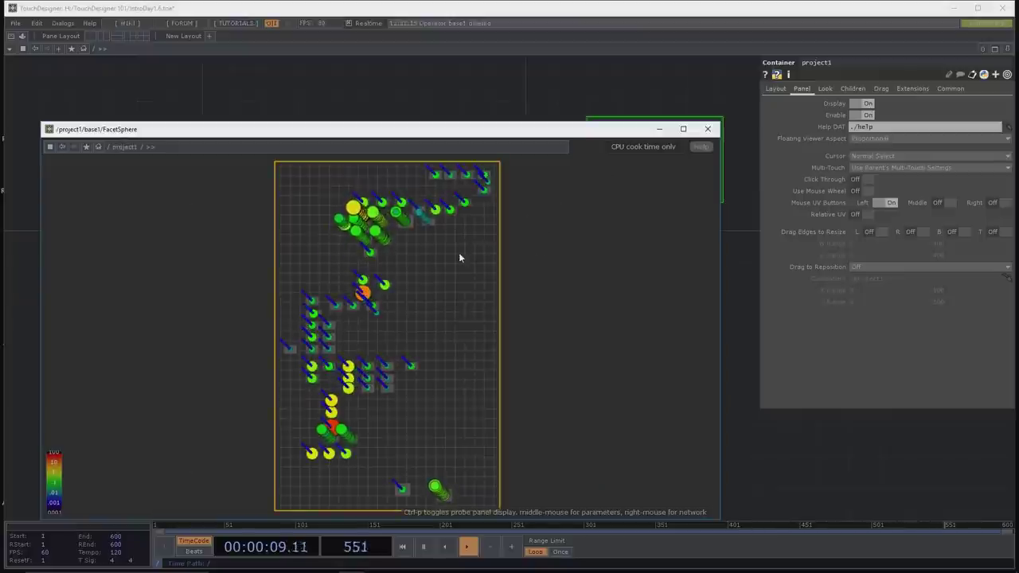
Step: Enter the project1 network and bring its base1 component into view, keeping the probe window out of the way
drag(494, 137, 629, 83)
double_click(667, 161)
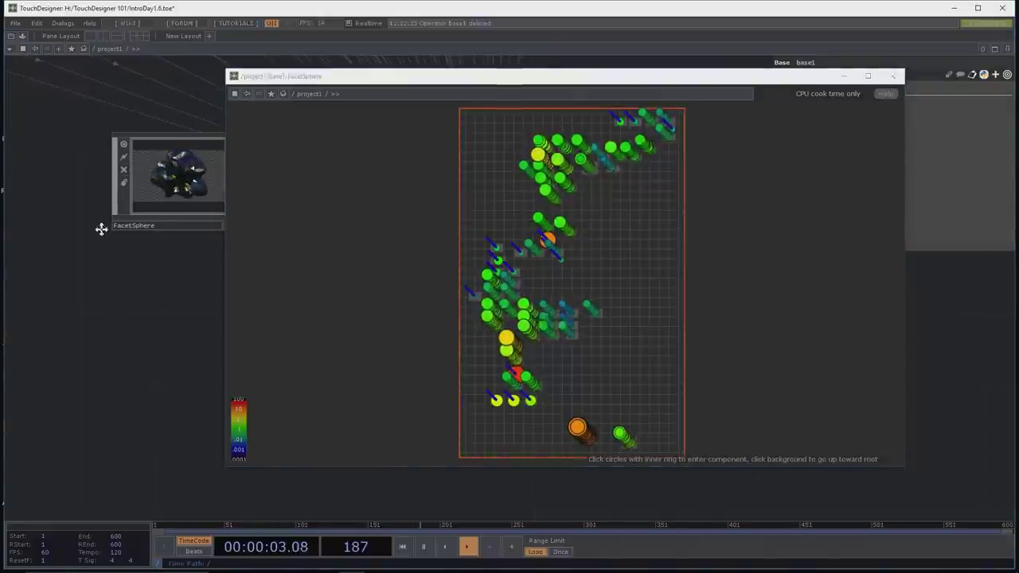
drag(111, 305, 114, 150)
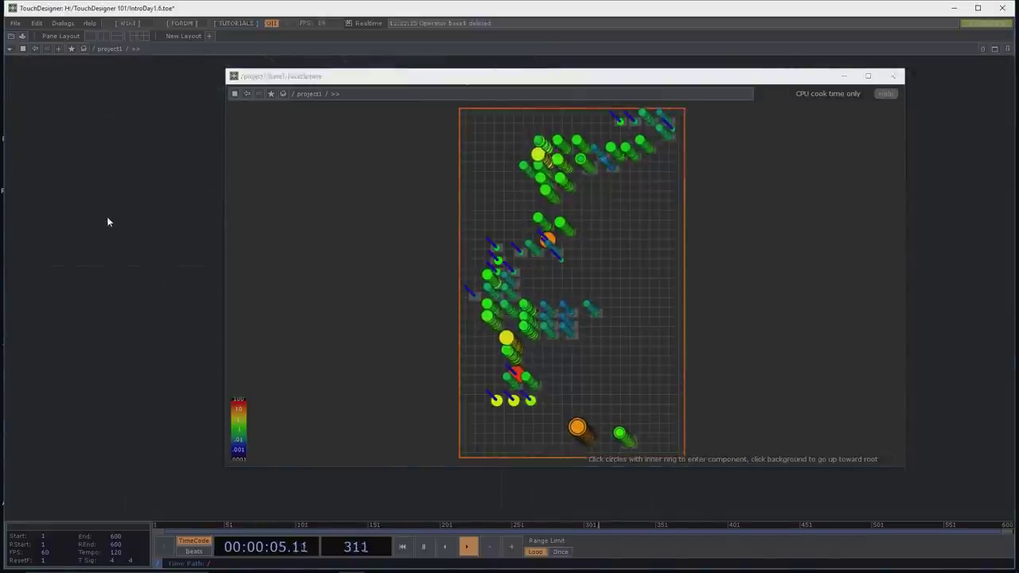
drag(633, 82, 816, 358)
scroll(348, 265, down, 3)
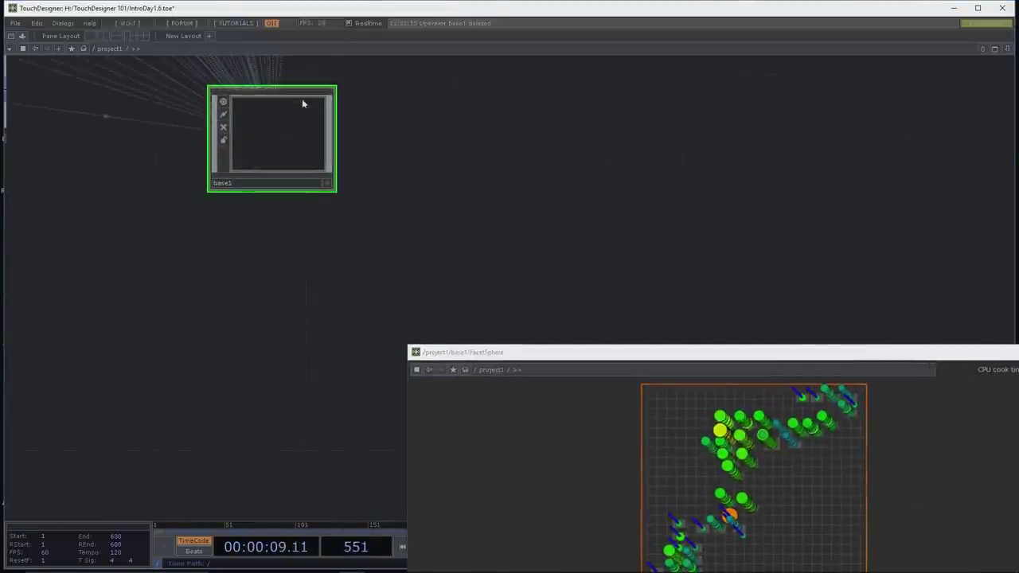
Step: Enter base1 in the network editor and drill the probe view through base1 into the FacetSphere component
key(i)
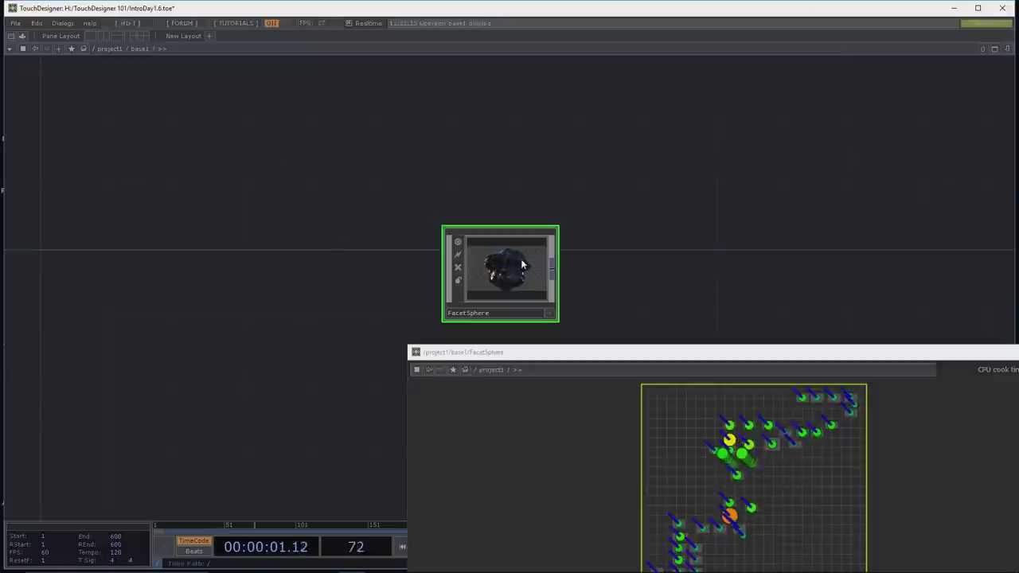
drag(487, 290, 428, 204)
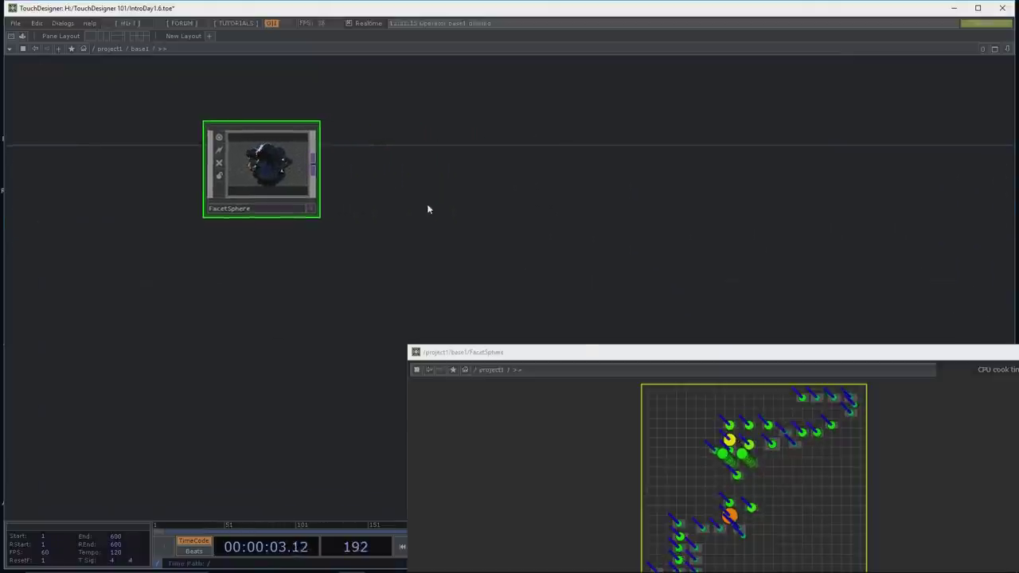
drag(579, 354, 553, 87)
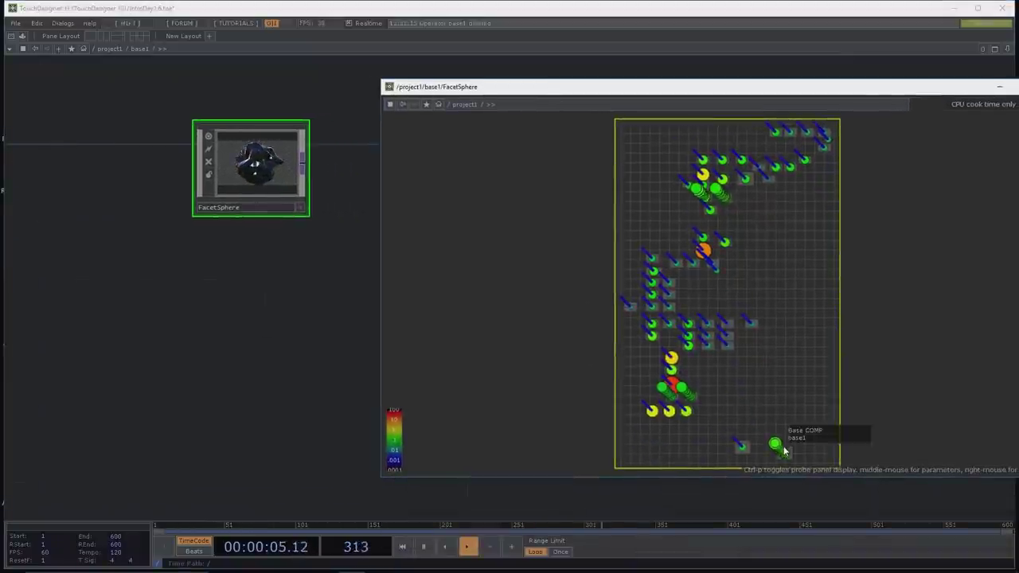
scroll(780, 449, up, 5)
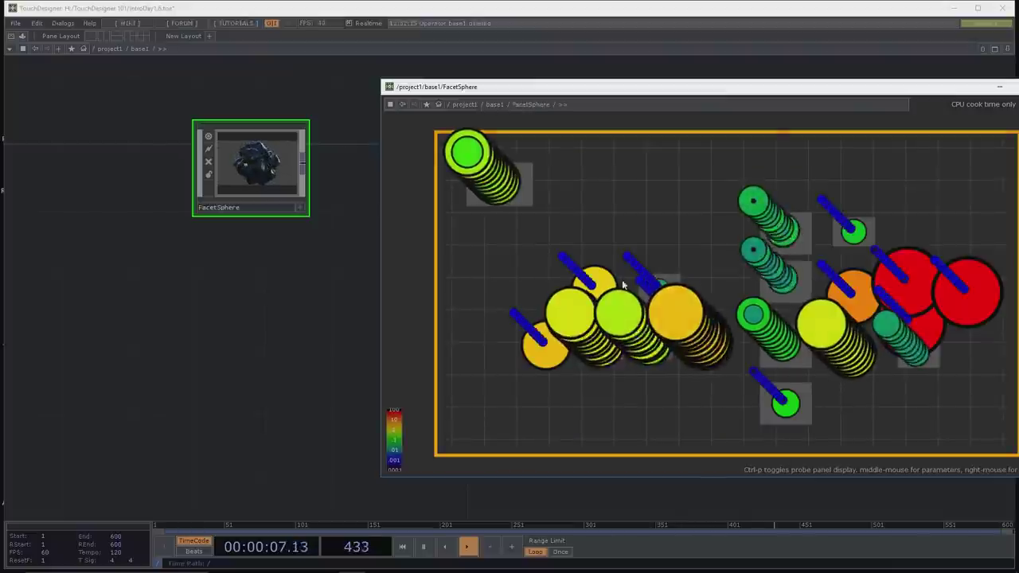
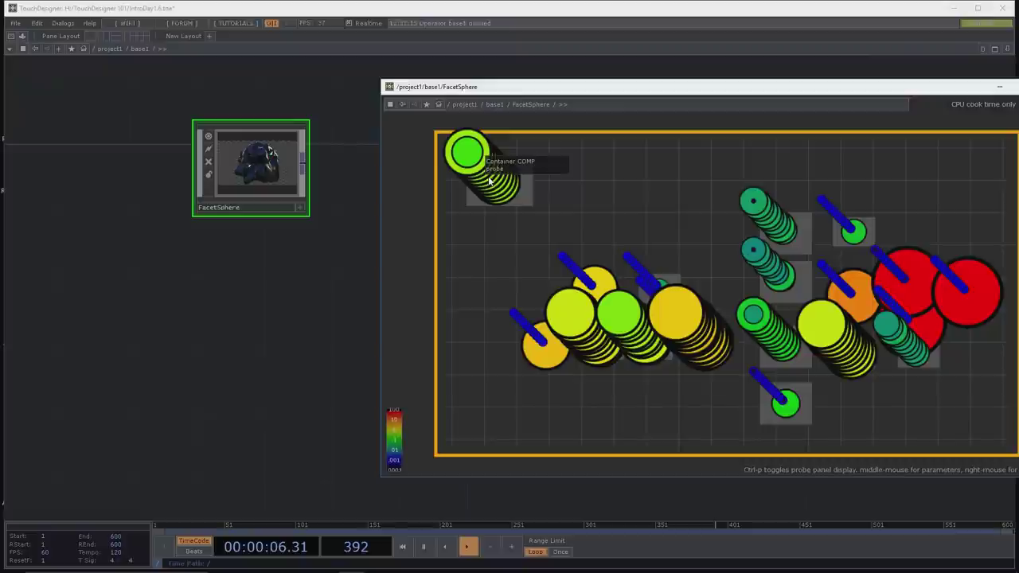
Step: Drill the probe view into the probe component, examine its operators' cook time circles and close the probe window
click(489, 181)
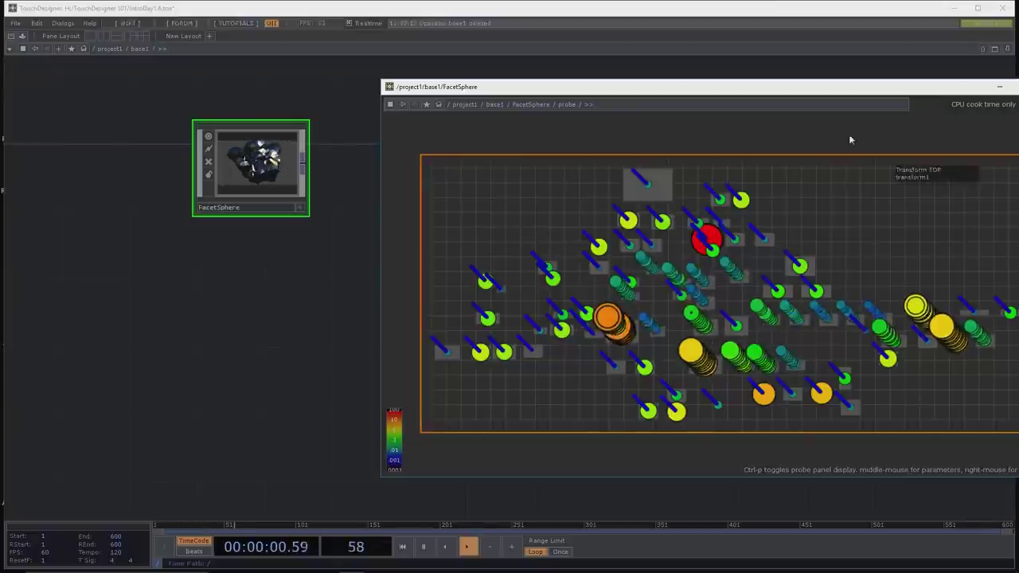
drag(818, 88, 747, 90)
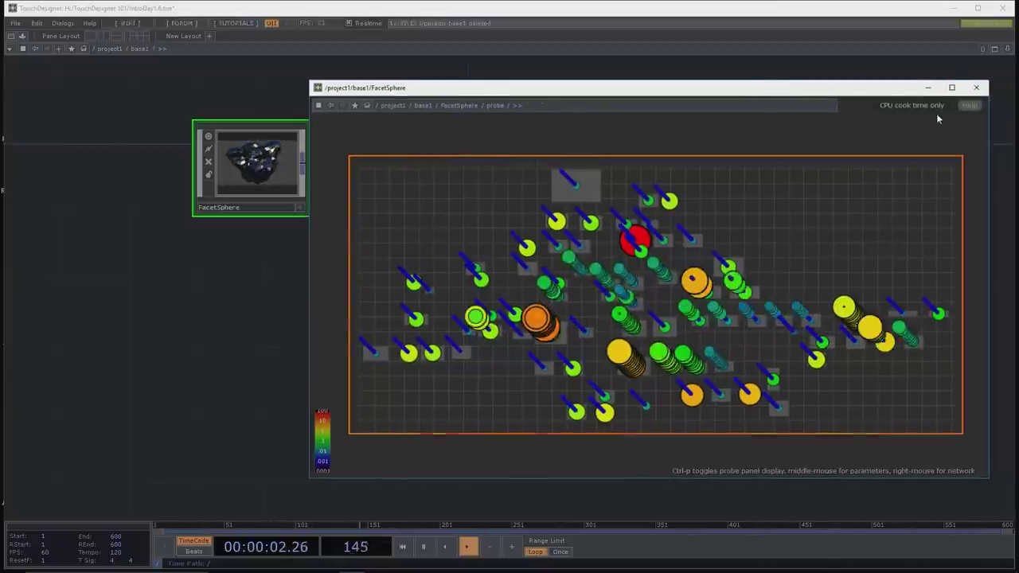
click(975, 87)
Step: Enter the FacetSphere component's network and delete the probe component from it
drag(289, 295, 423, 353)
scroll(337, 364, down, 2)
drag(336, 364, 533, 379)
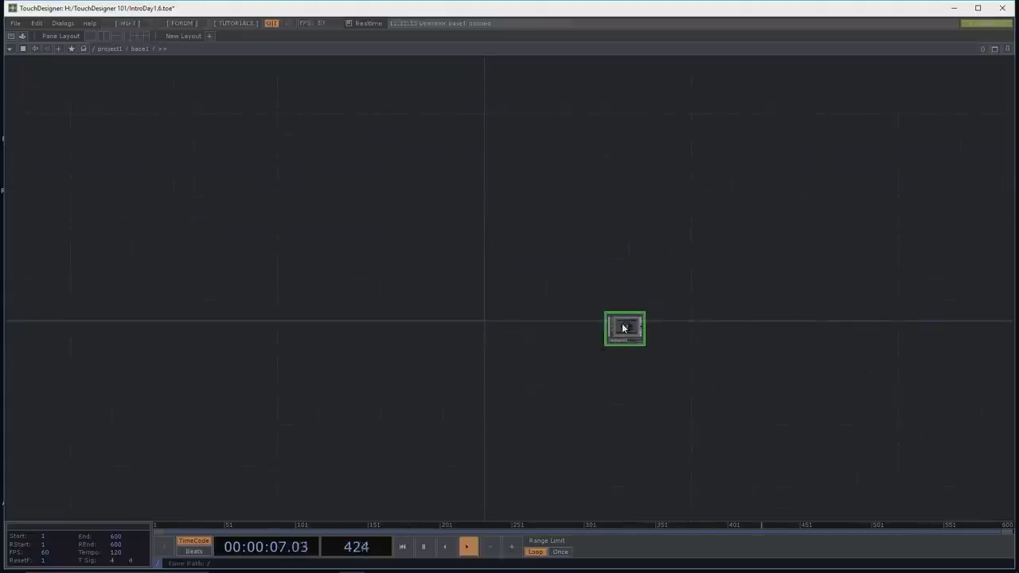
scroll(625, 328, up, 3)
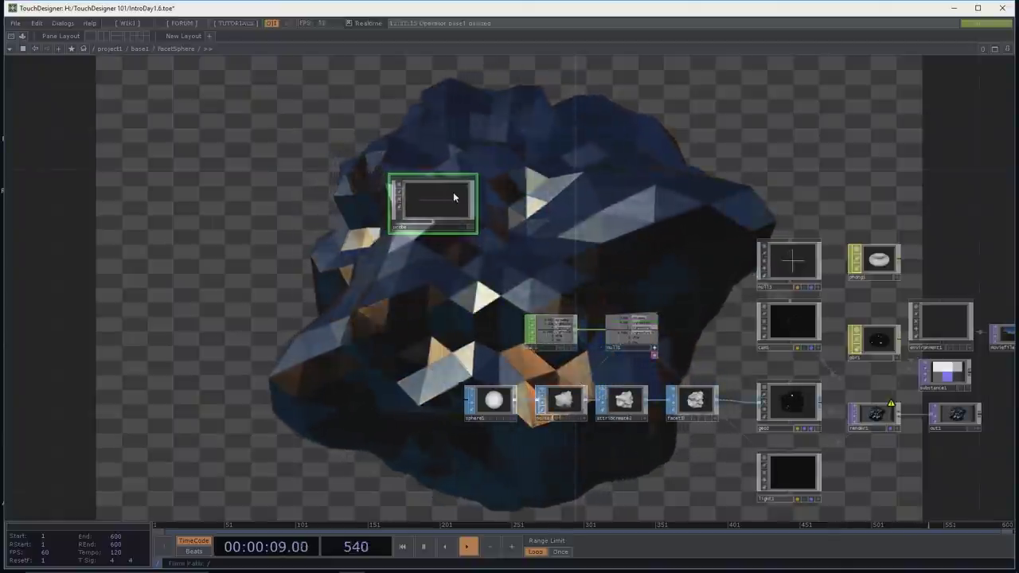
key(Delete)
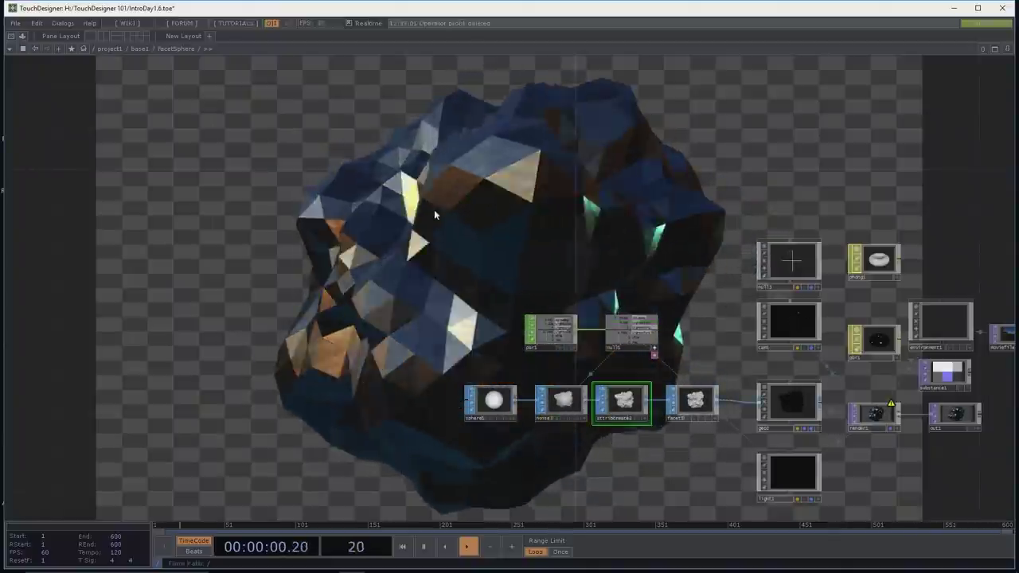
Step: Leave the FacetSphere network and show the FacetSphere component in base1 up close
drag(426, 215, 354, 216)
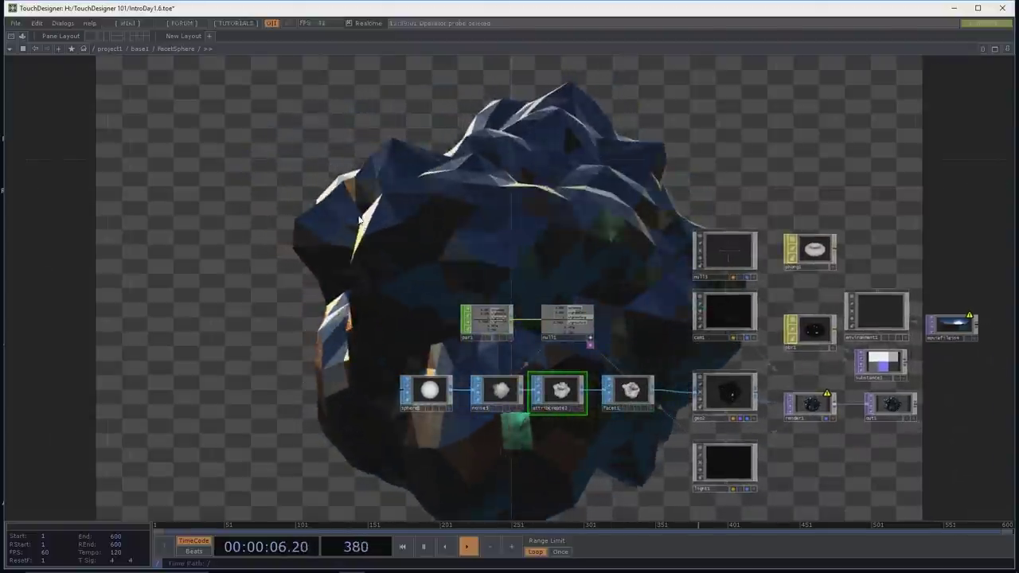
scroll(332, 209, down, 5)
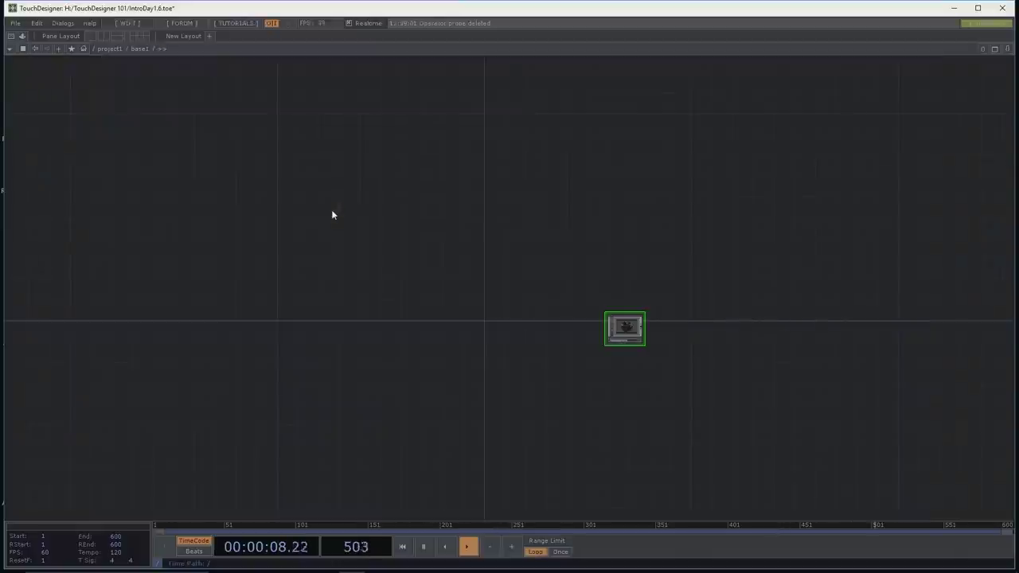
drag(532, 363, 316, 293)
scroll(264, 355, up, 3)
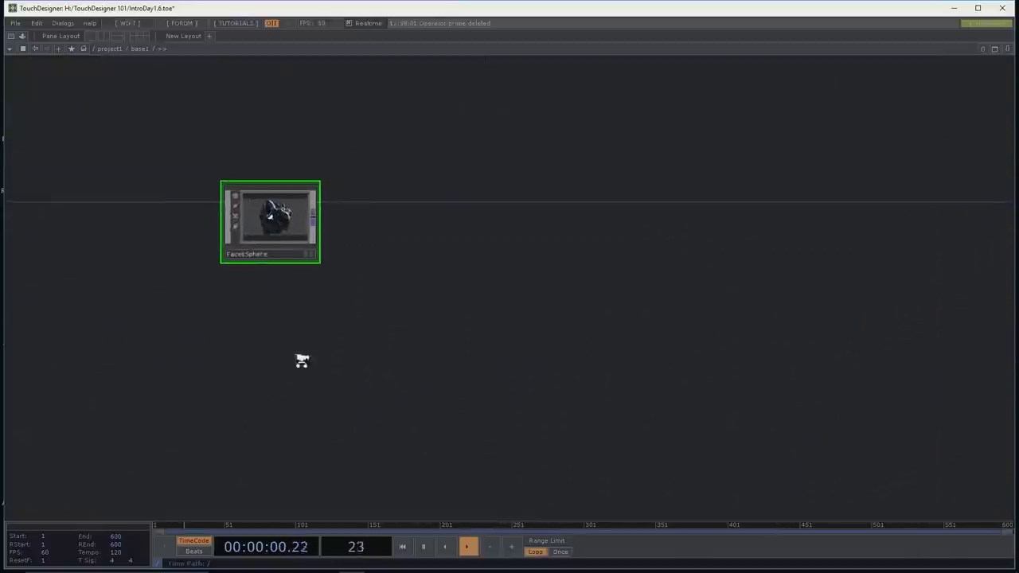
scroll(335, 359, up, 5)
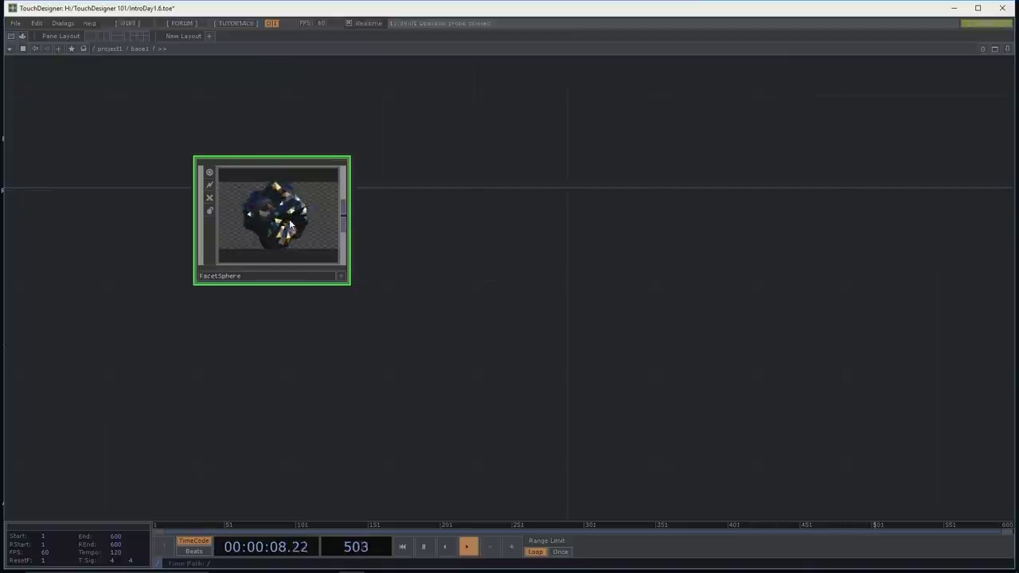
Step: In the root network, load FacetSphere.tox from the TouchDesigner 101 folder and place the component below project1
click(111, 49)
click(84, 49)
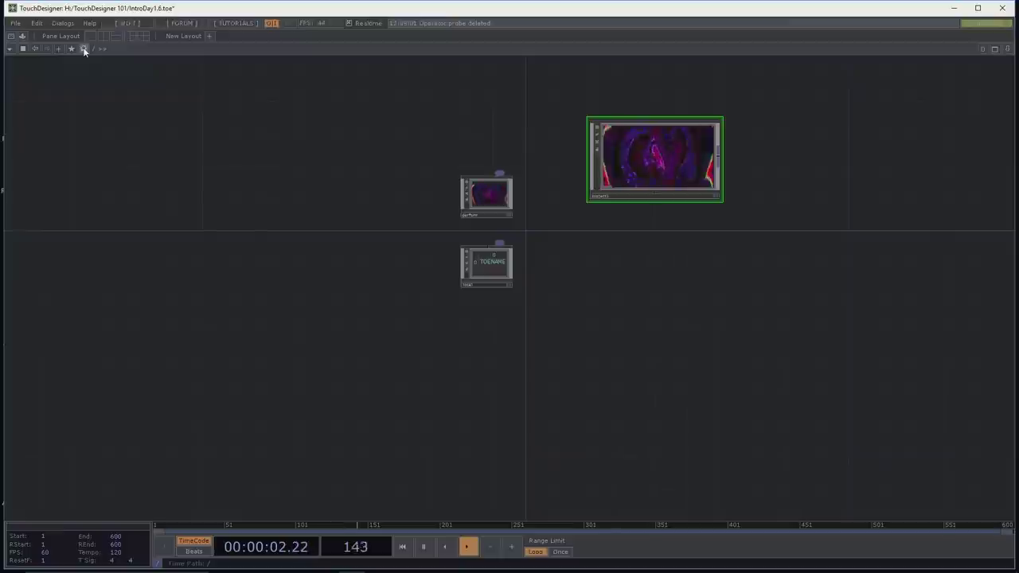
scroll(647, 301, up, 5)
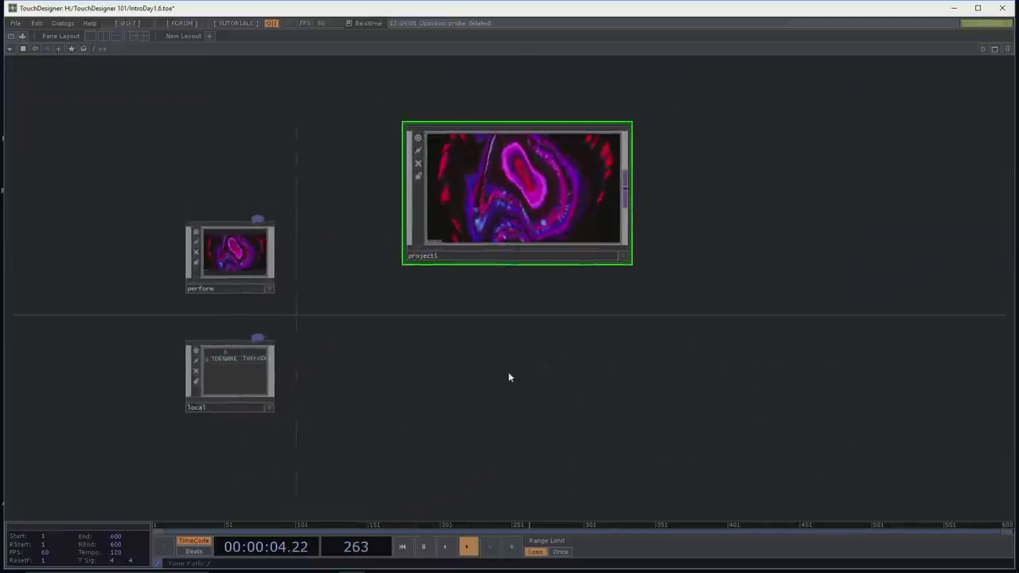
scroll(523, 356, up, 1)
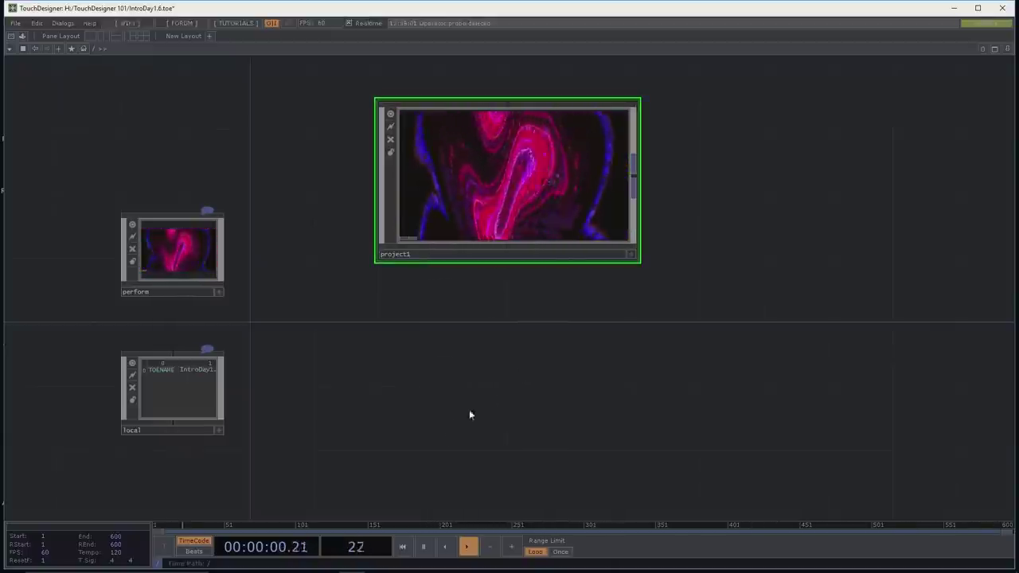
click(262, 564)
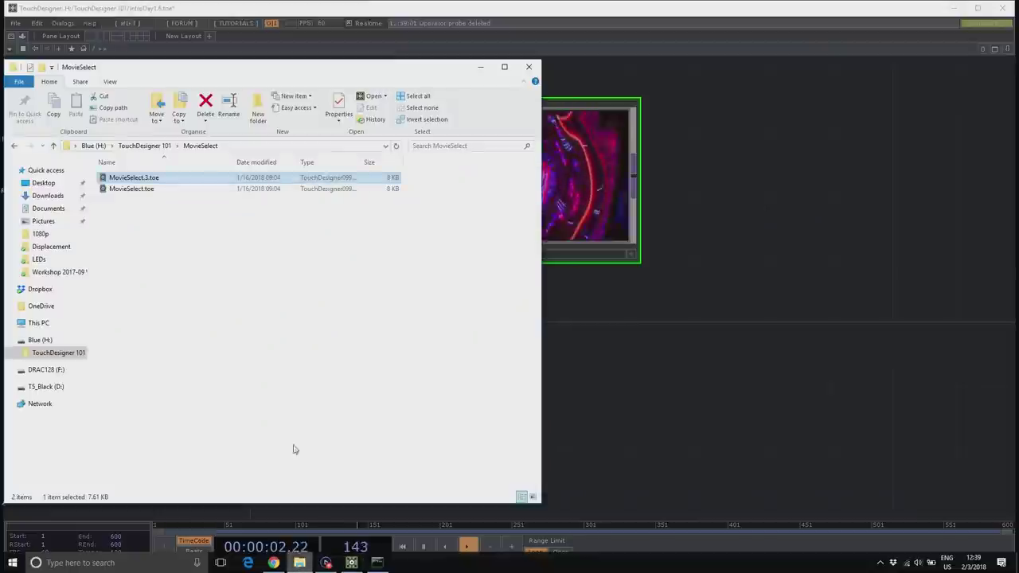
click(145, 146)
drag(131, 312, 604, 388)
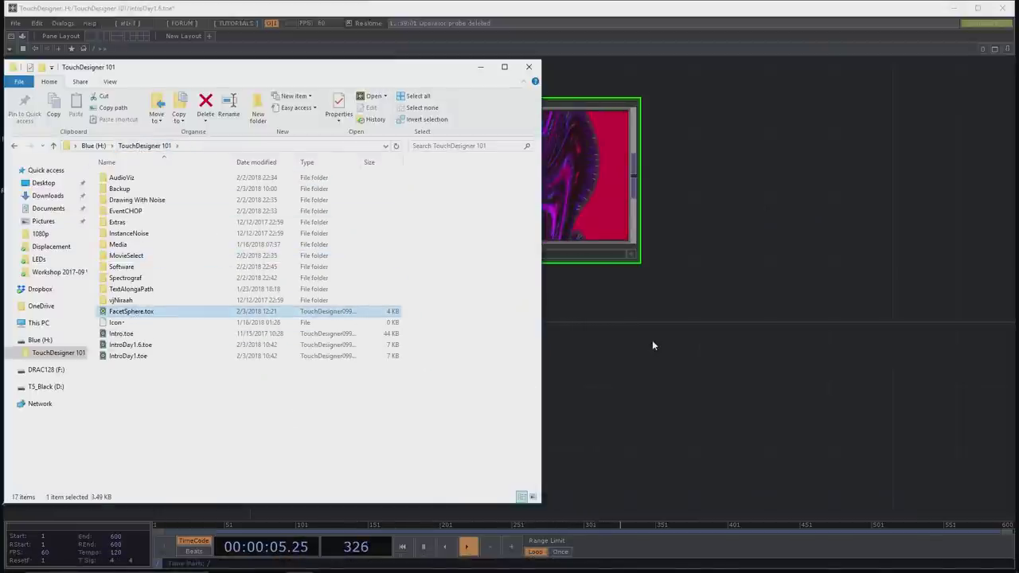
click(591, 391)
drag(590, 390, 473, 388)
Step: Check the cook information of the FacetSphere component in the root network and display its parameters
middle_click(473, 388)
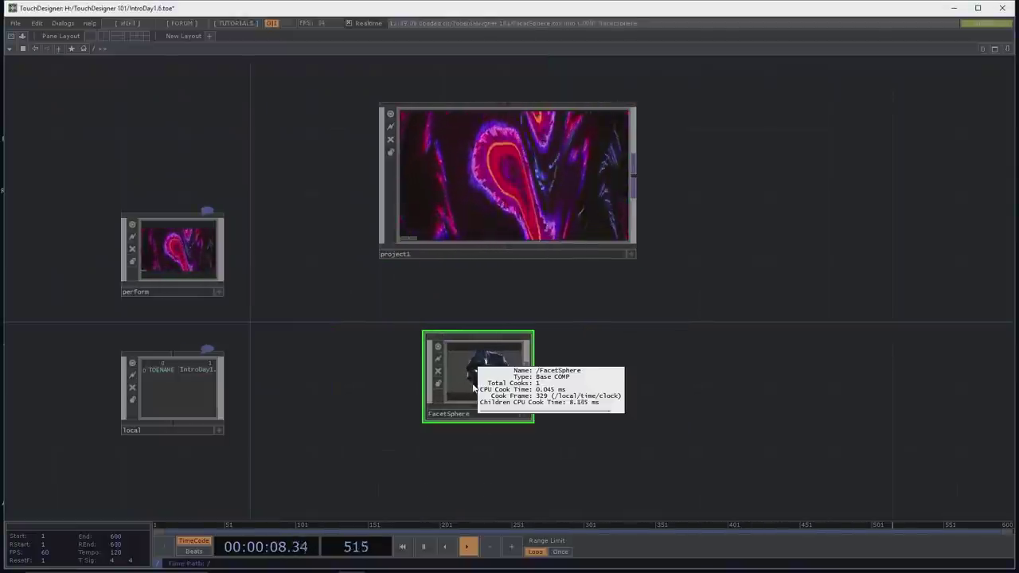
scroll(637, 367, up, 2)
scroll(592, 364, down, 1)
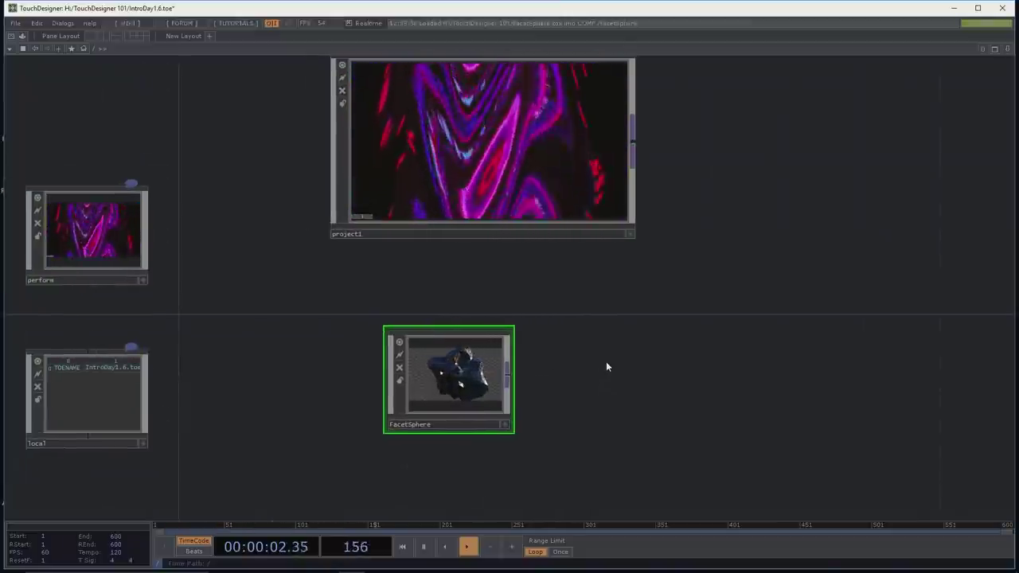
key(p)
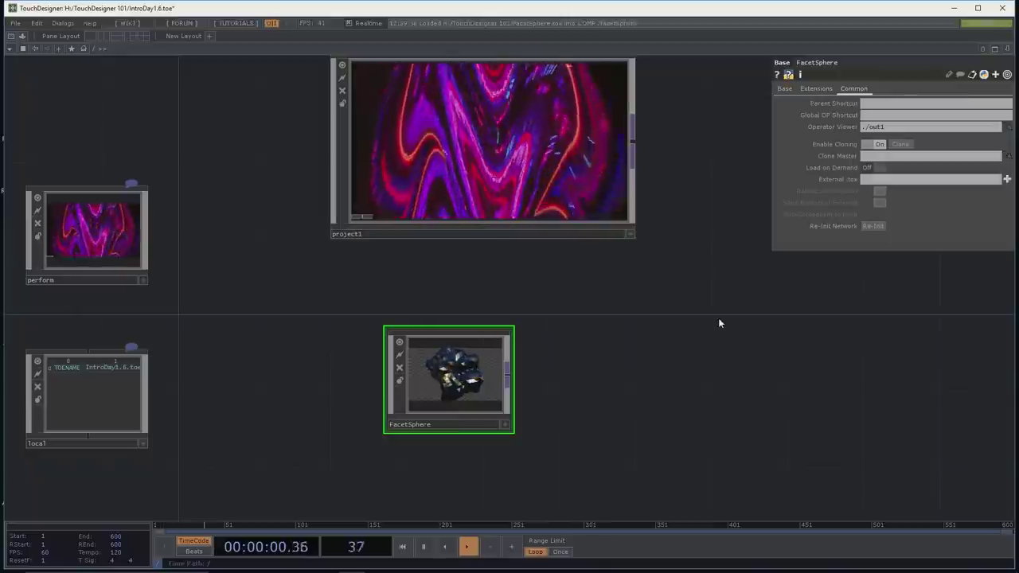
drag(603, 397, 556, 407)
scroll(549, 408, down, 2)
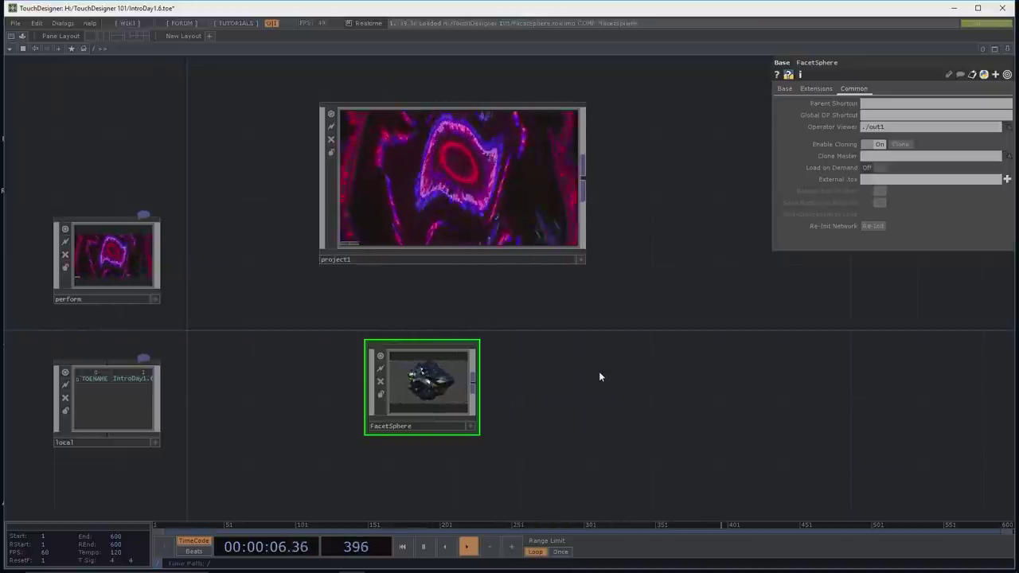
mouse_move(599, 372)
mouse_down()
mouse_move(624, 389)
mouse_move(600, 392)
mouse_up()
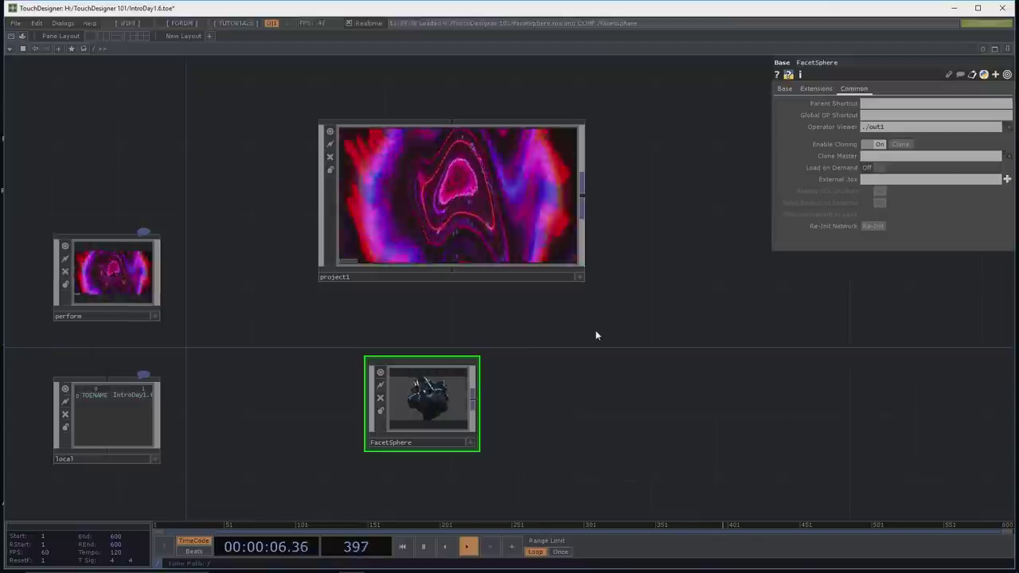
key(Tab)
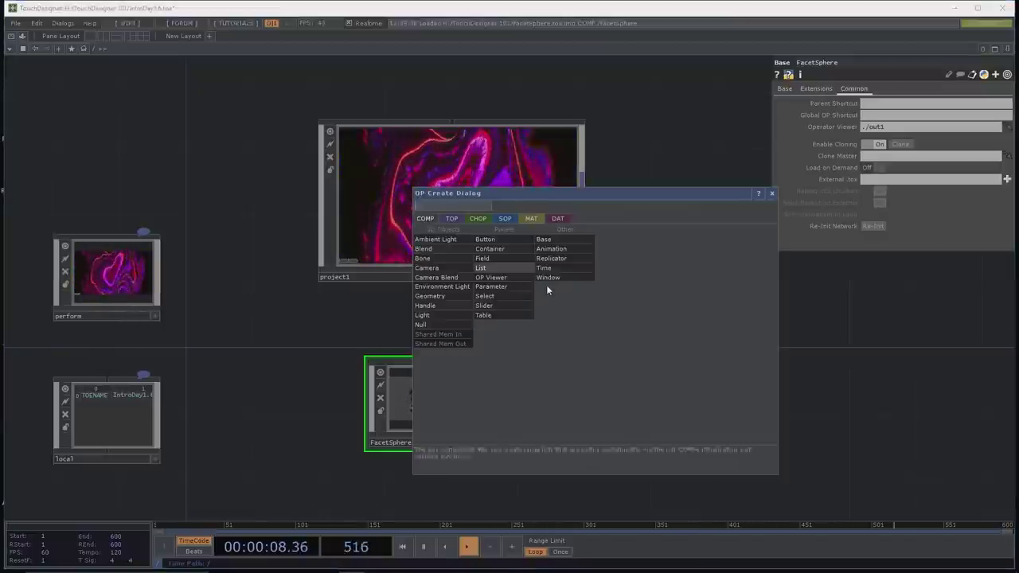
key(Escape)
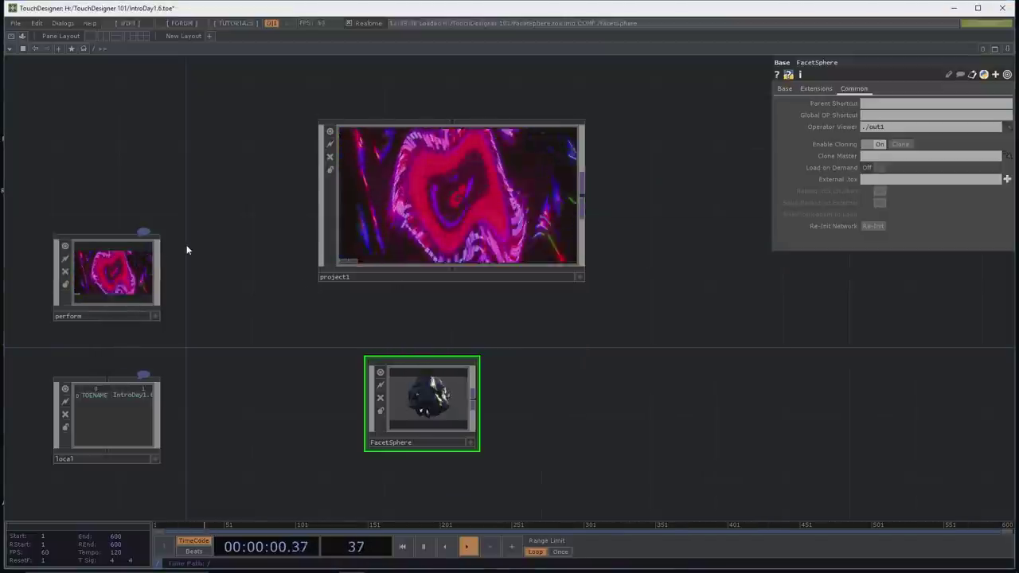
key(Tab)
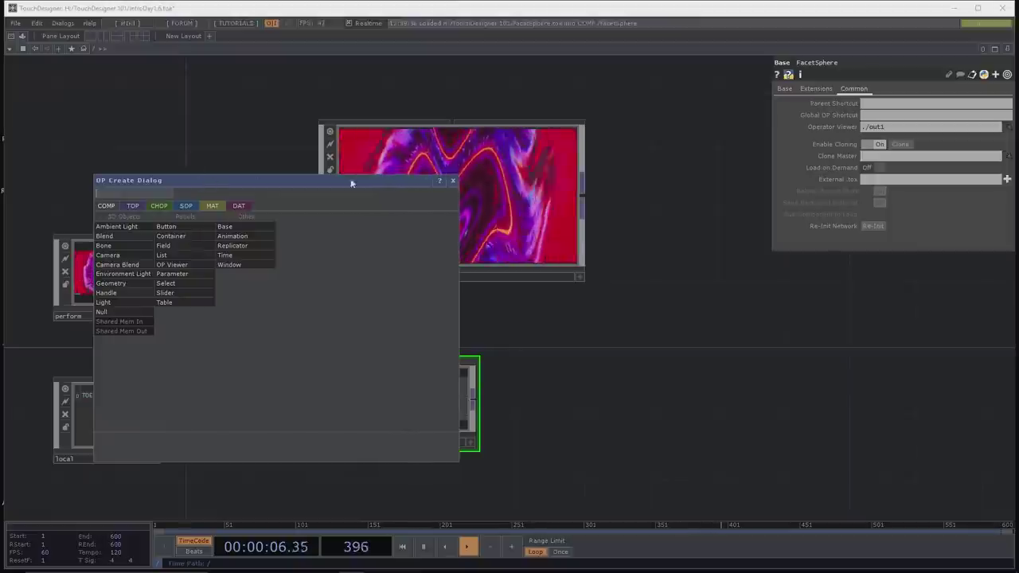
key(Escape)
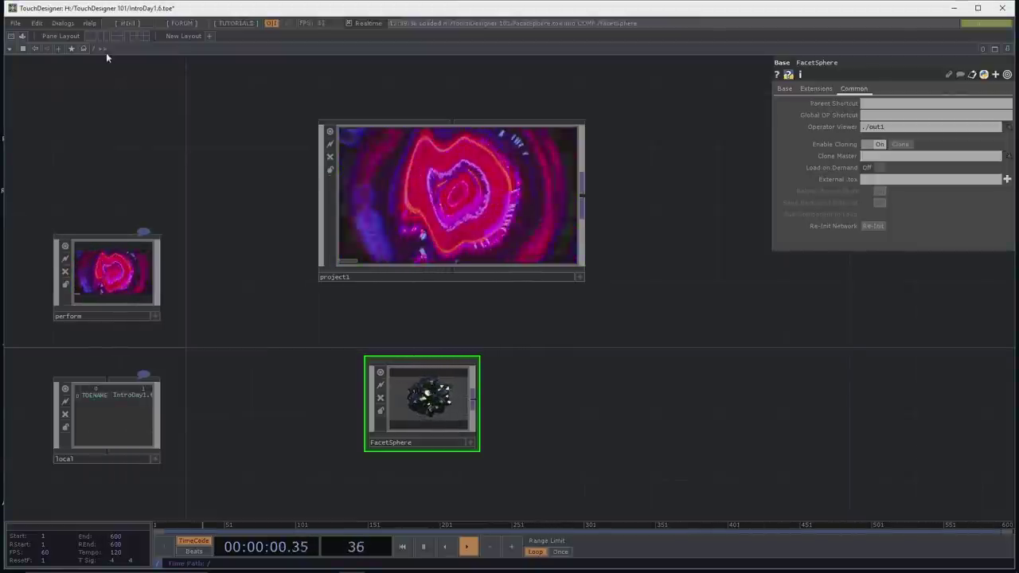
Step: Inspect the perform Window component's parameters and compare them with the project1 container it references
drag(112, 212, 191, 217)
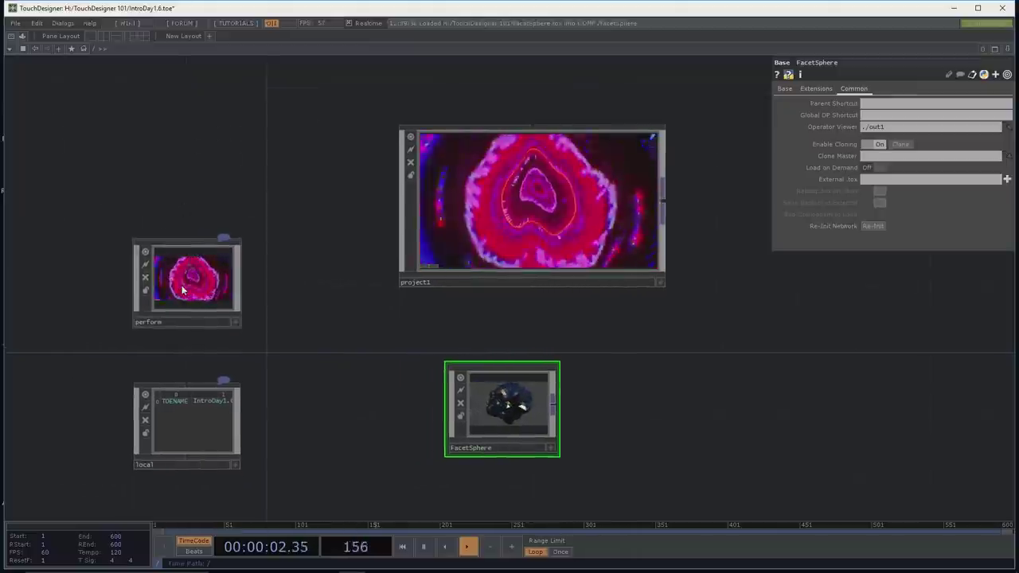
click(182, 293)
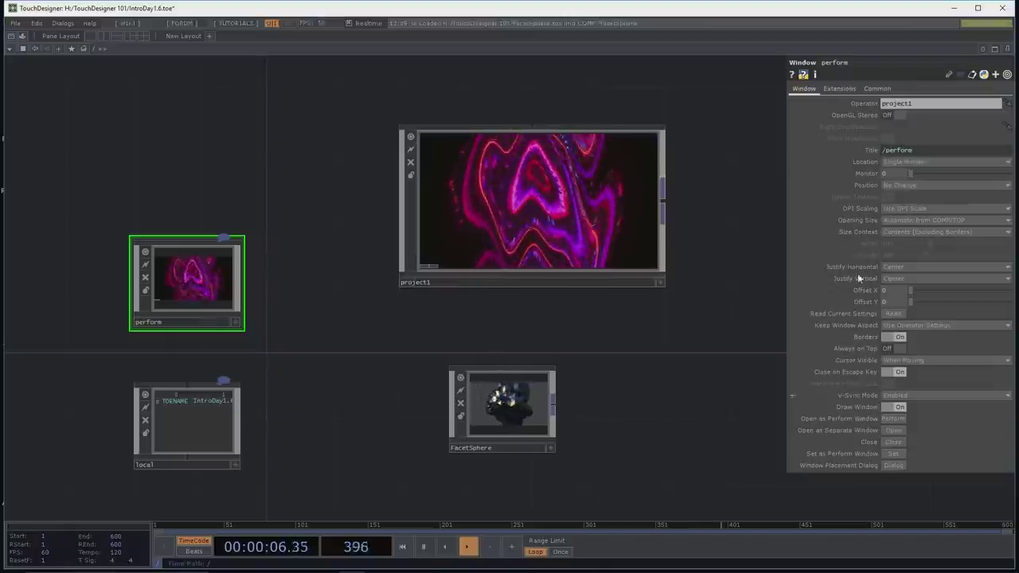
drag(683, 173, 614, 182)
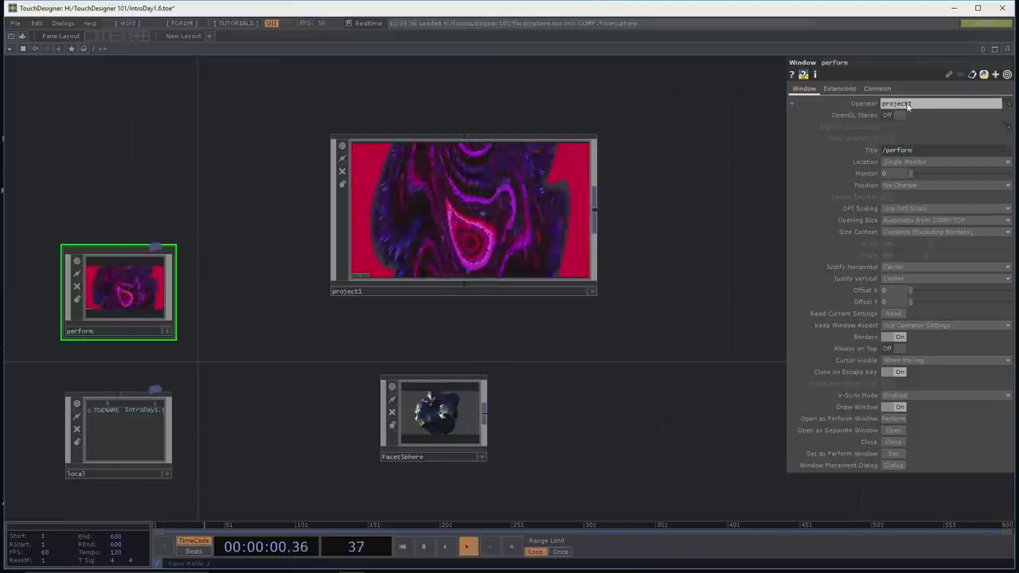
click(496, 203)
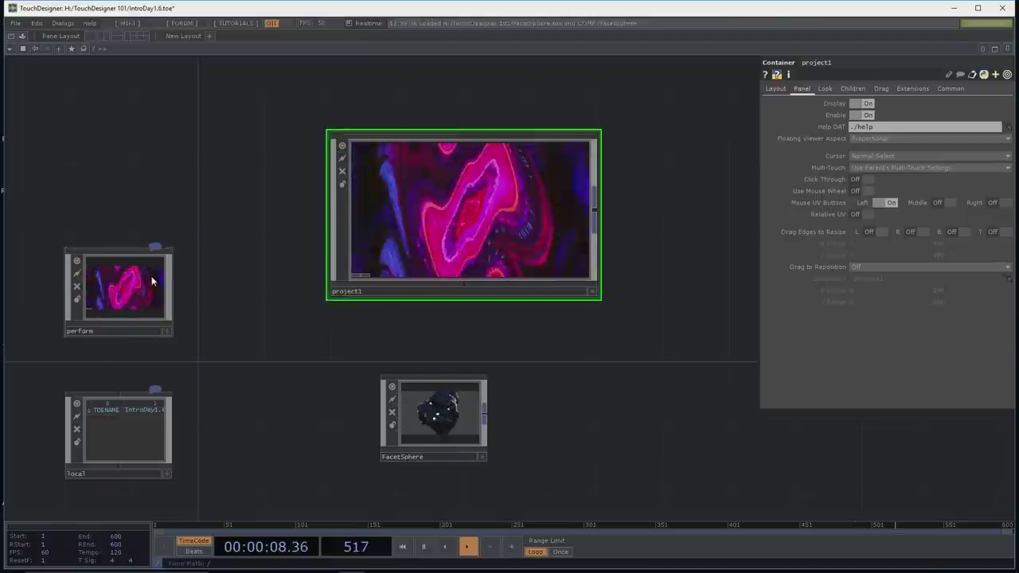
click(118, 287)
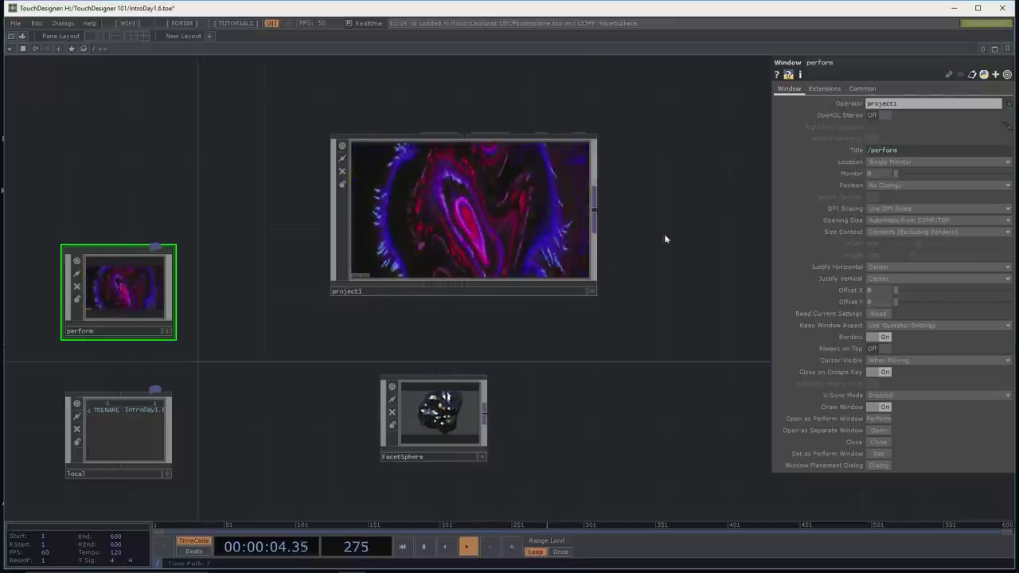
Step: Minimize the project window and open the Windows display settings to examine the monitor arrangement
click(956, 8)
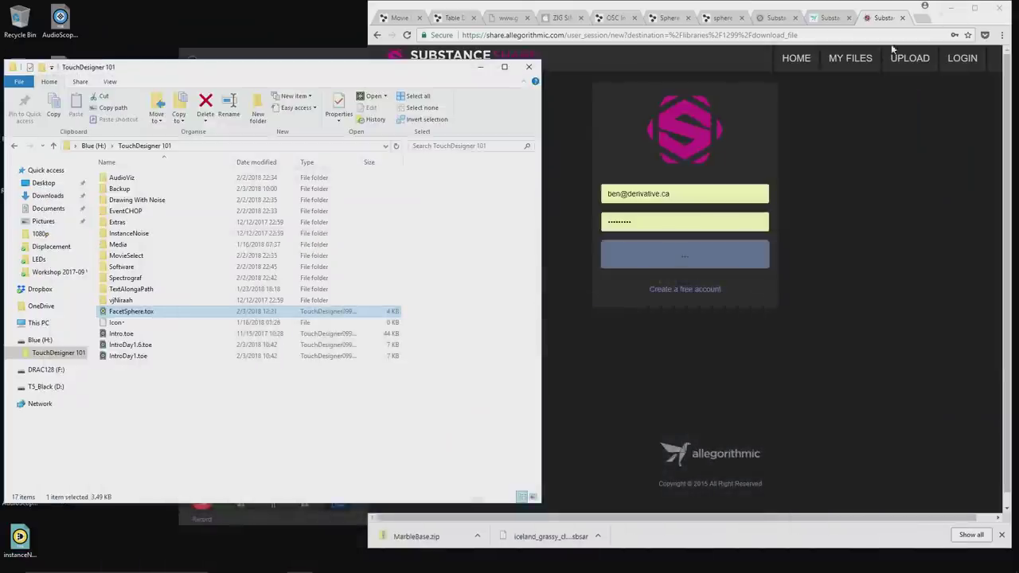
right_click(301, 22)
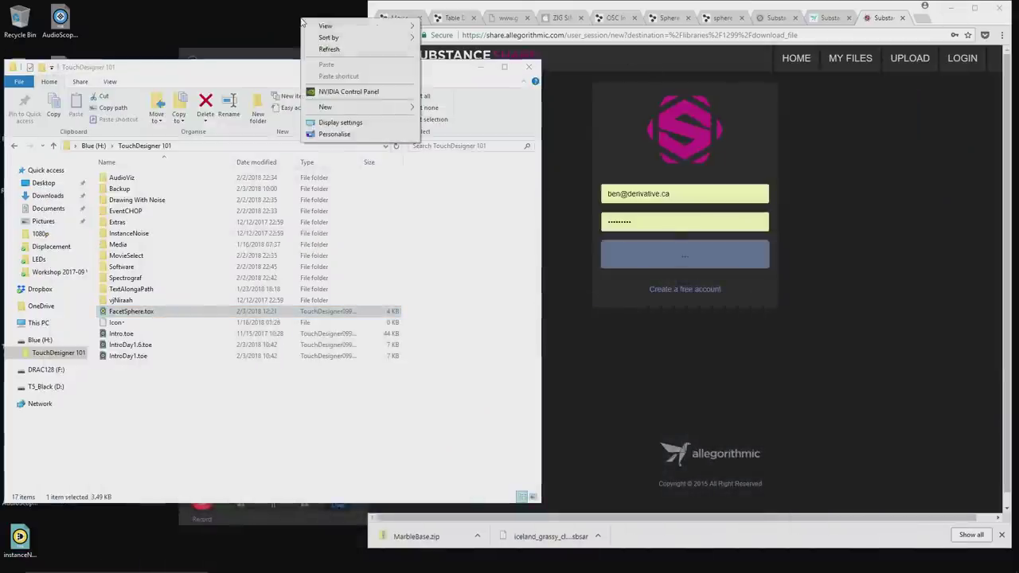
click(329, 124)
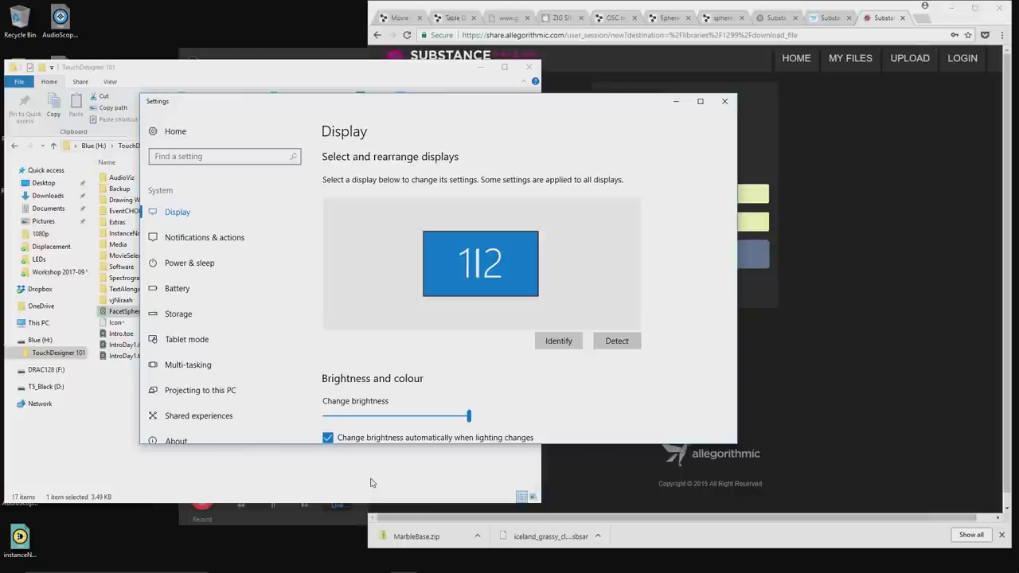
Step: Switch back to TouchDesigner and review the perform component's DPI Scaling and Opening Size options
mouse_move(269, 550)
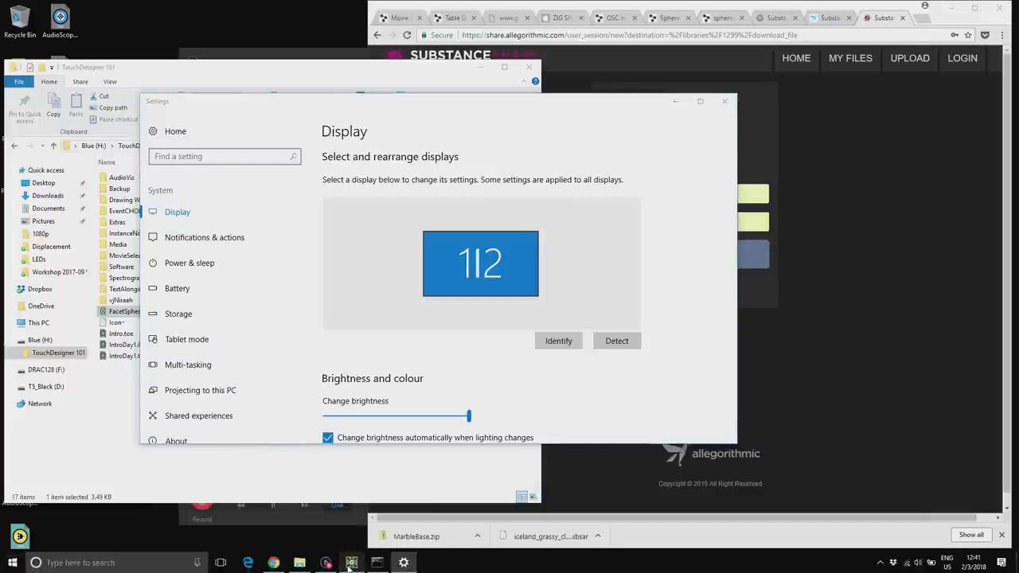
click(351, 562)
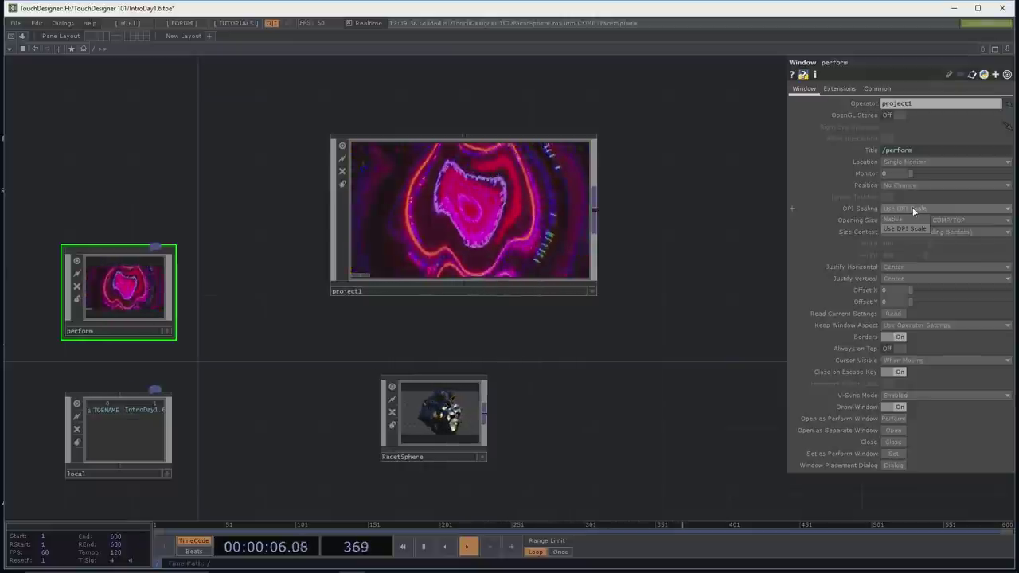
click(913, 207)
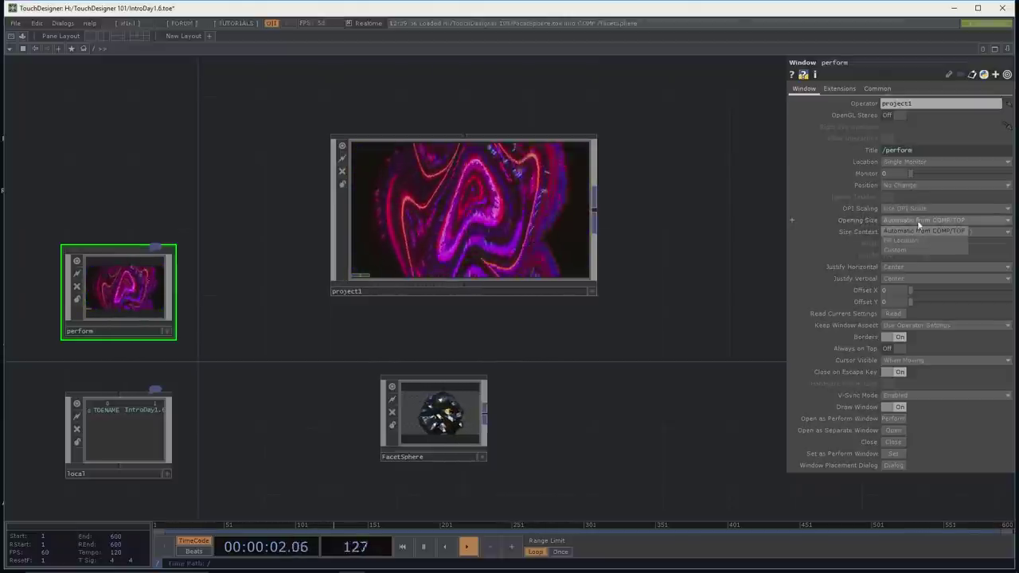
Step: Compare the project1 container's layout width and height with the perform component's Opening Size options
click(550, 237)
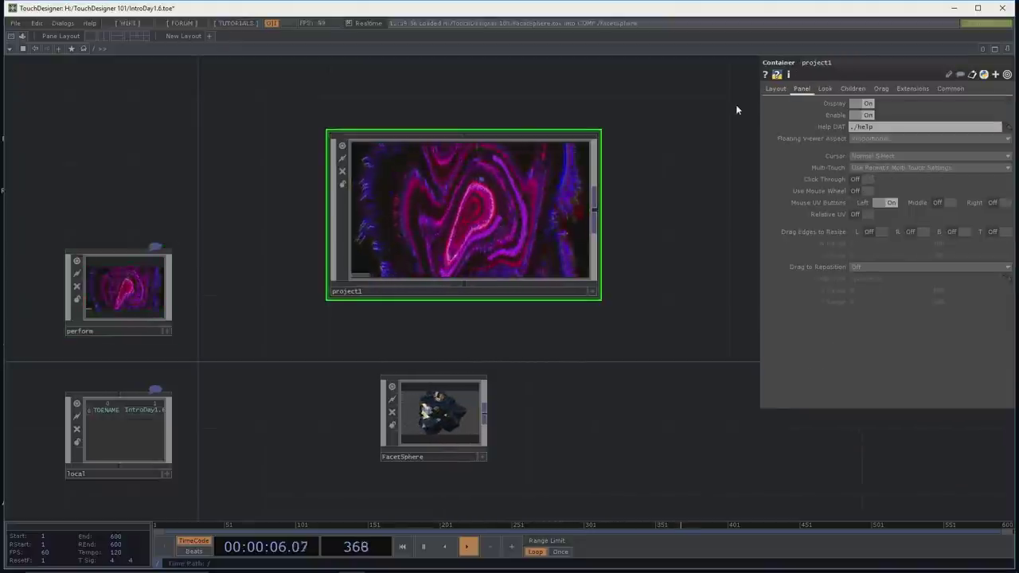
click(775, 89)
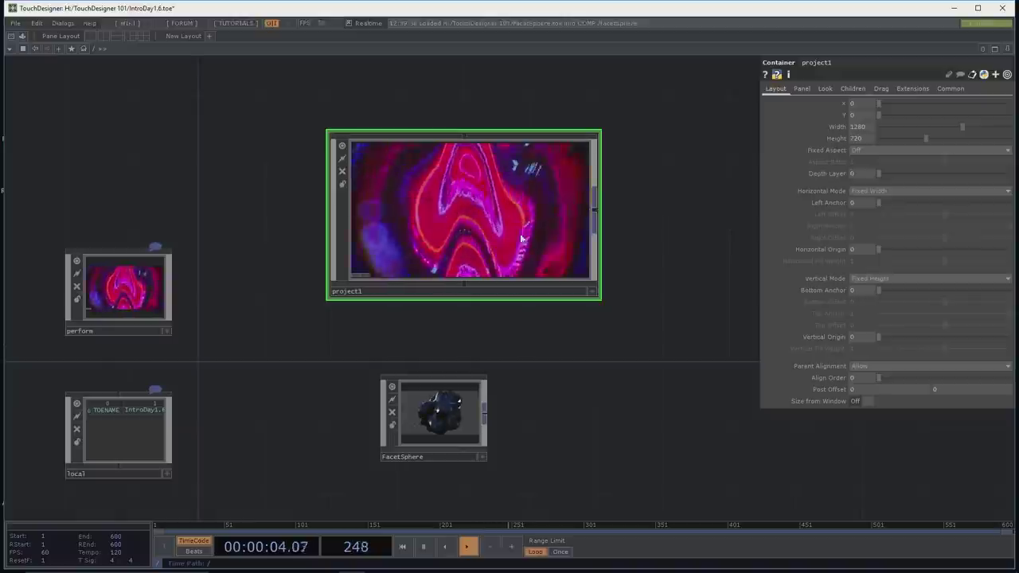
click(137, 295)
click(504, 230)
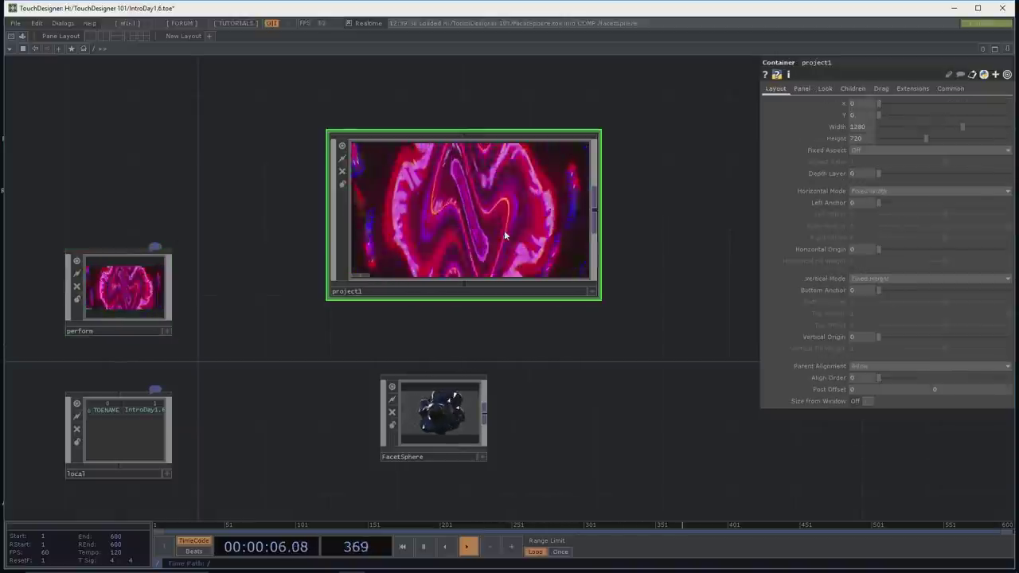
click(112, 291)
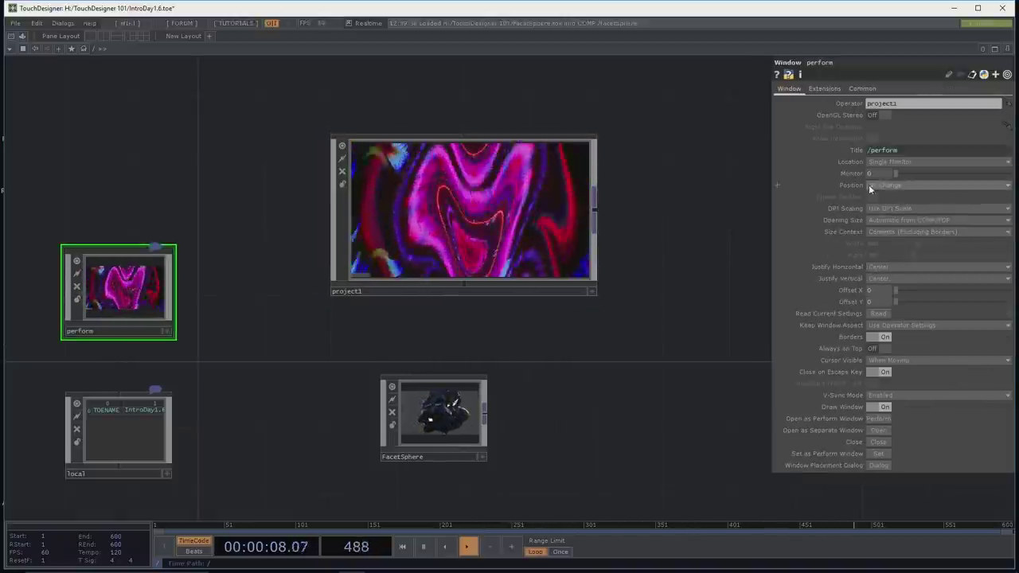
click(896, 230)
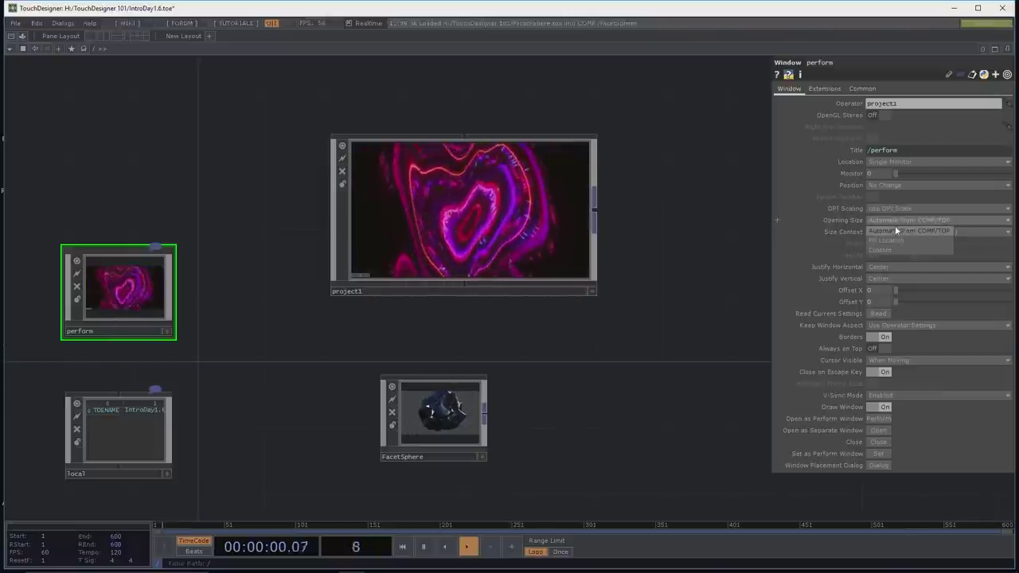
click(893, 237)
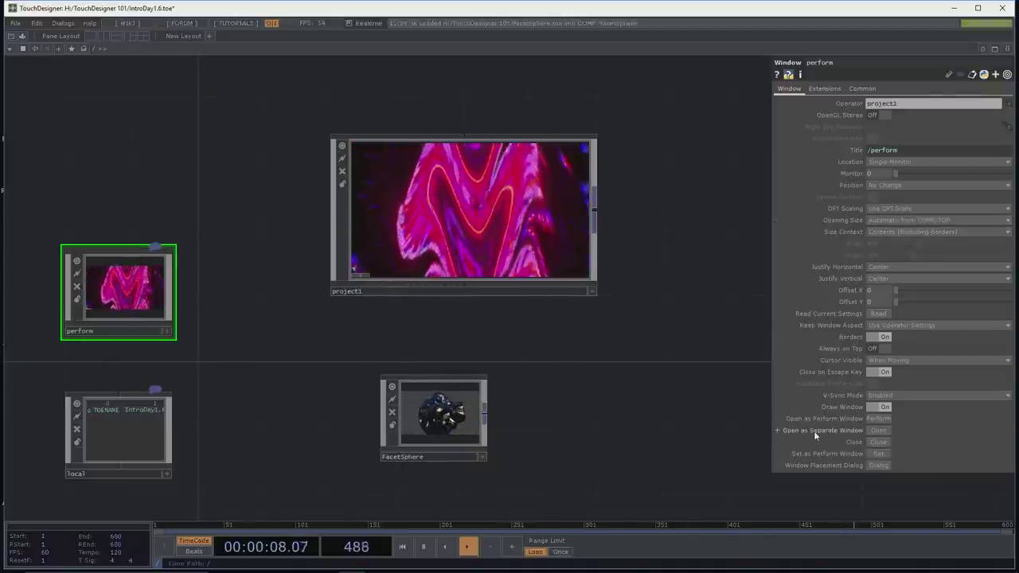
Step: Open the perform component twice as a separate window, testing moving it and working in the network behind it, and close it each time
click(878, 431)
drag(518, 98, 621, 111)
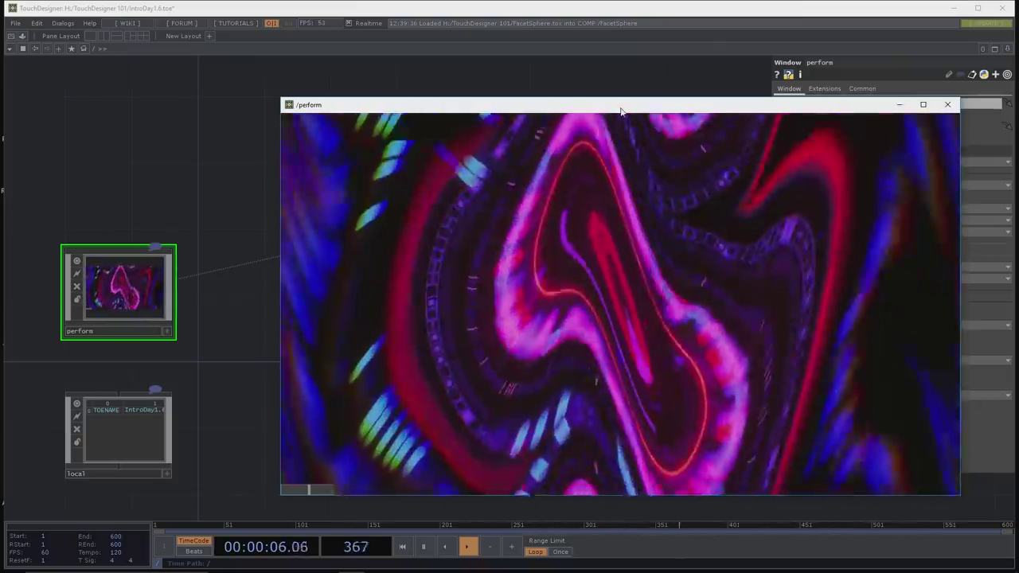
drag(621, 112, 526, 89)
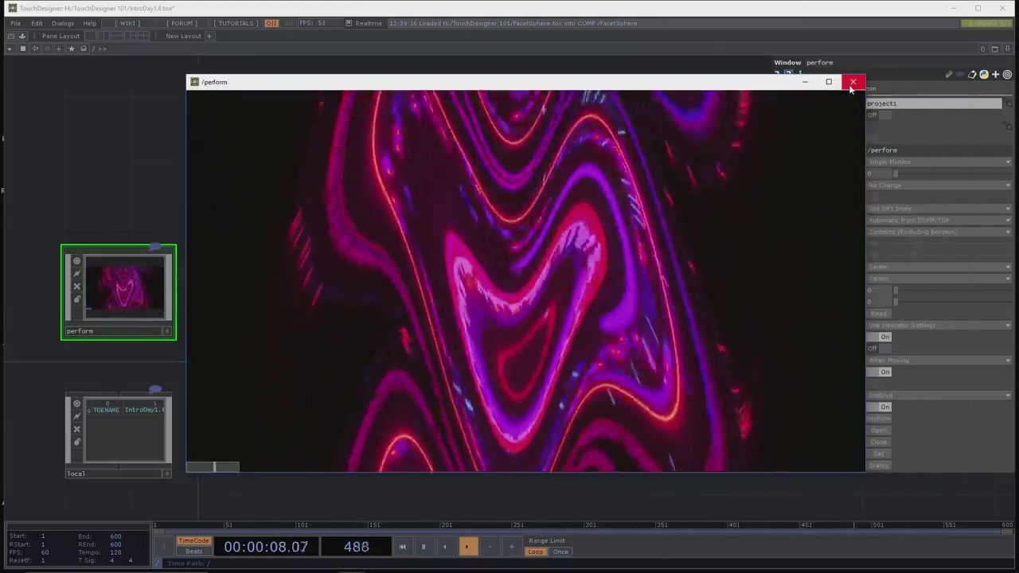
click(852, 82)
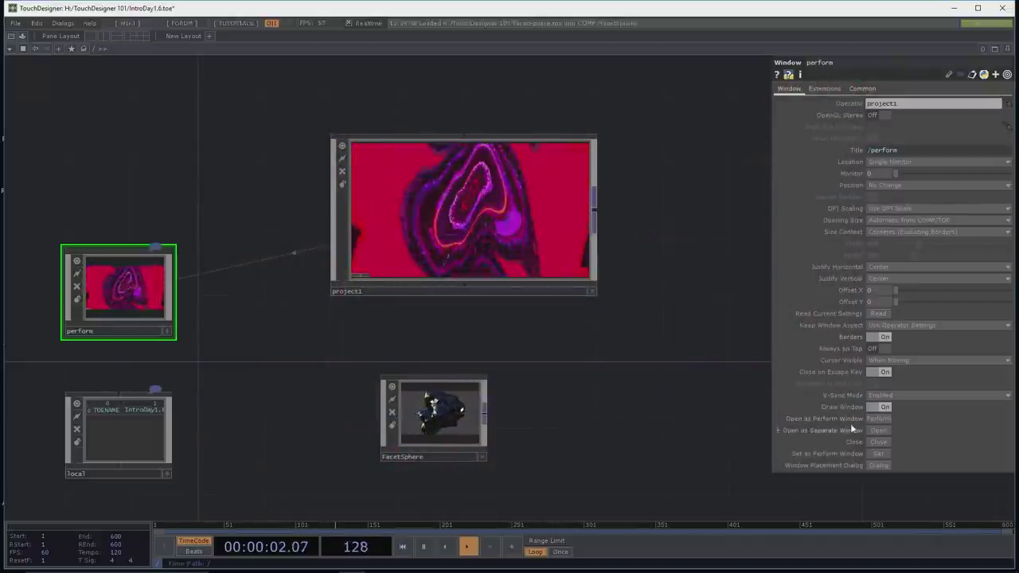
click(883, 431)
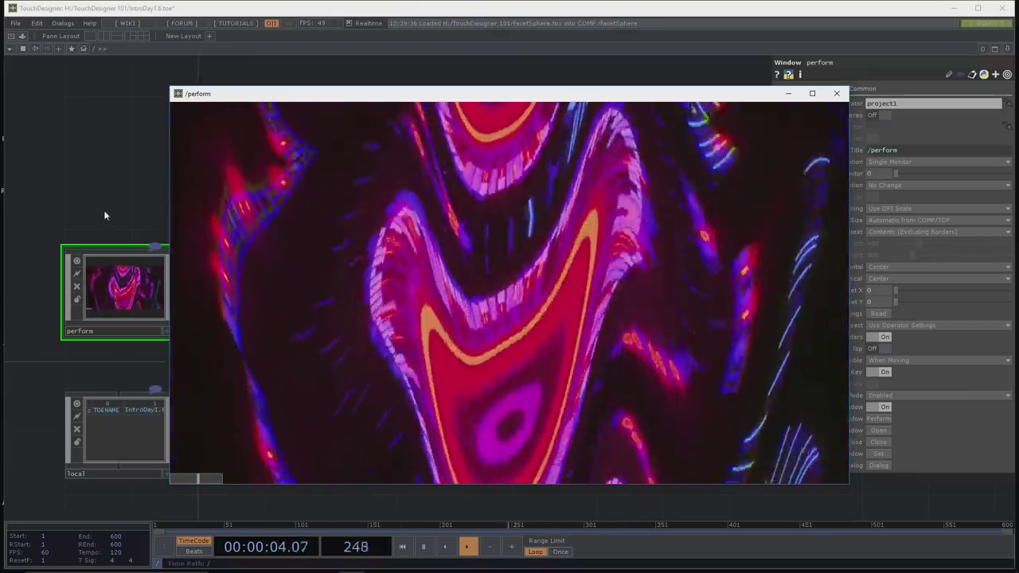
click(104, 178)
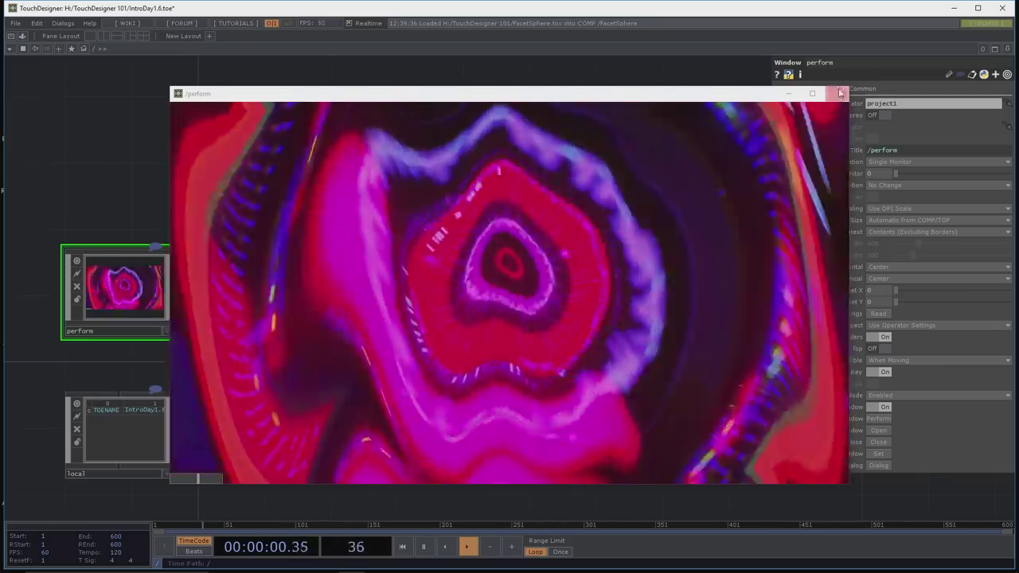
click(840, 93)
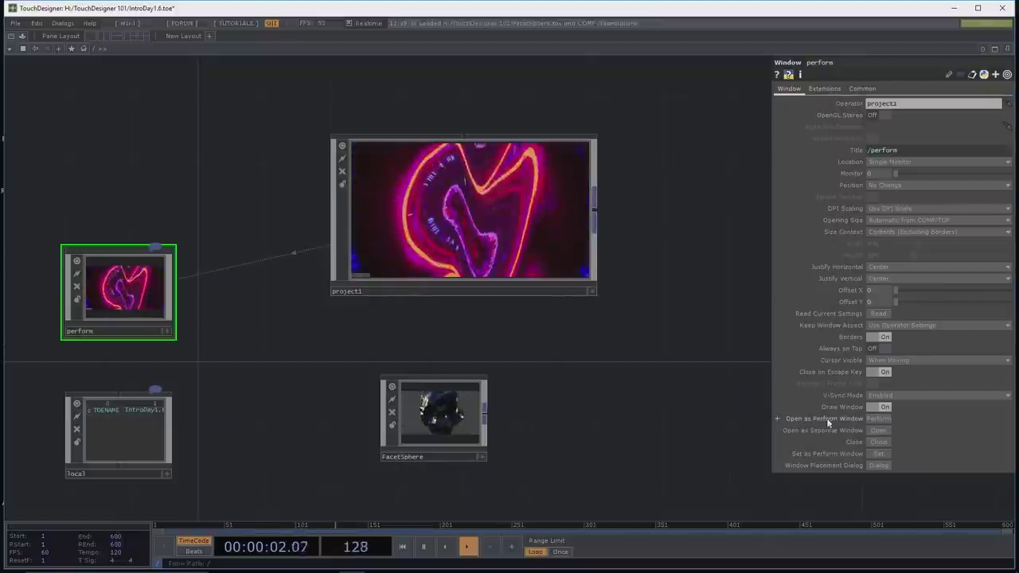
Step: Preview the output in perform mode from the perform component and again with project1 selected, returning to the network each time
click(877, 419)
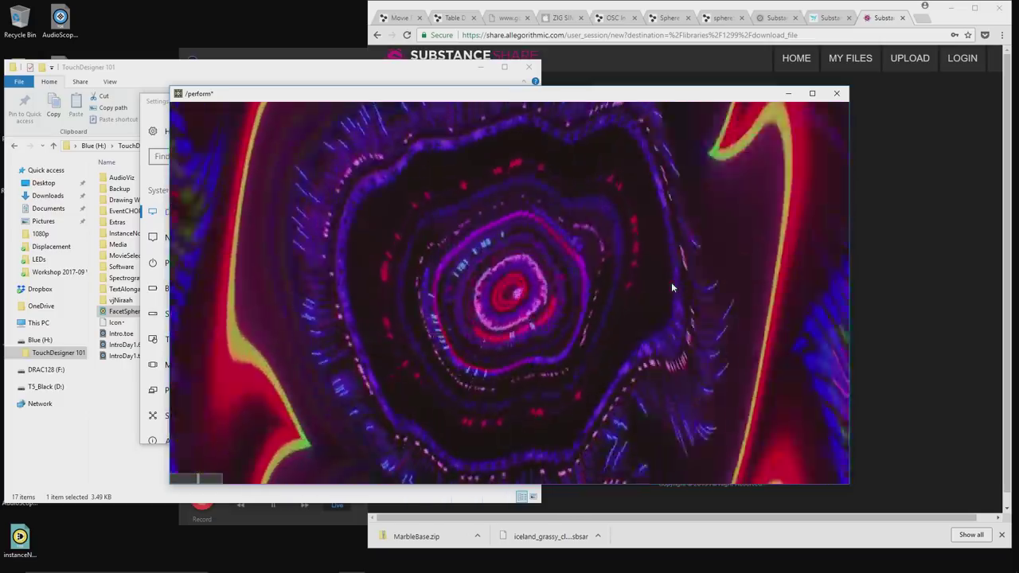
key(Escape)
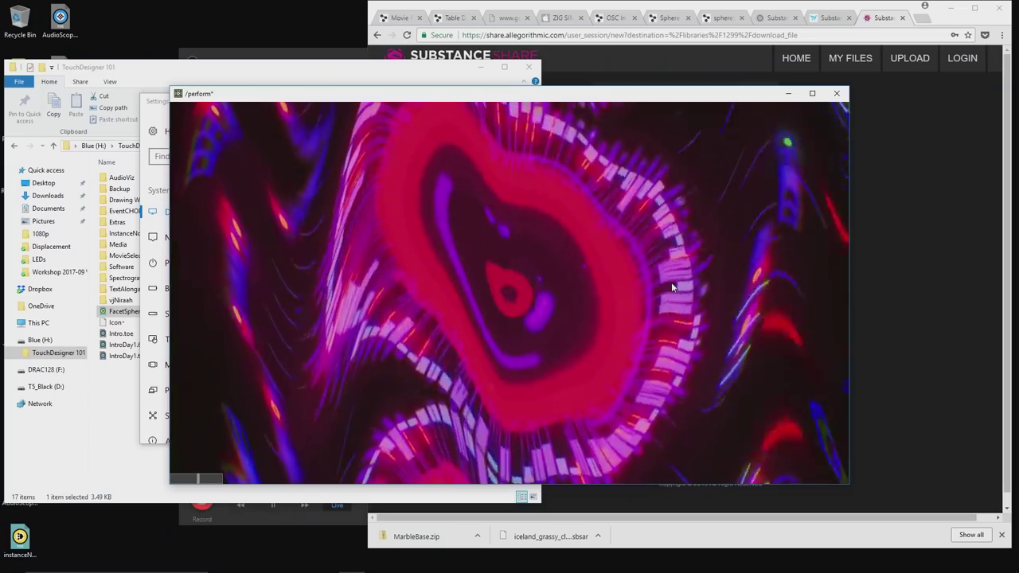
key(Escape)
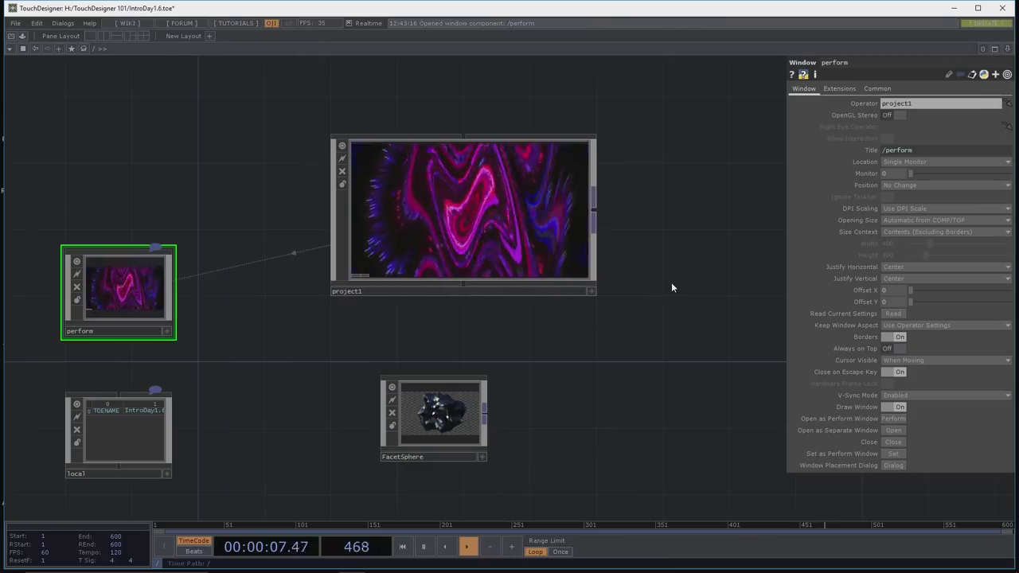
click(411, 196)
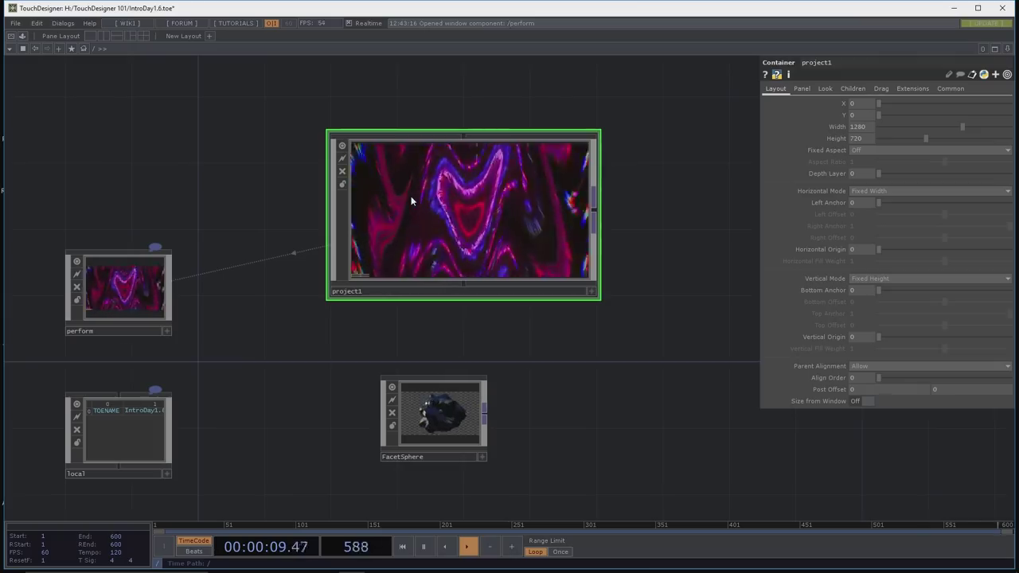
key(F1)
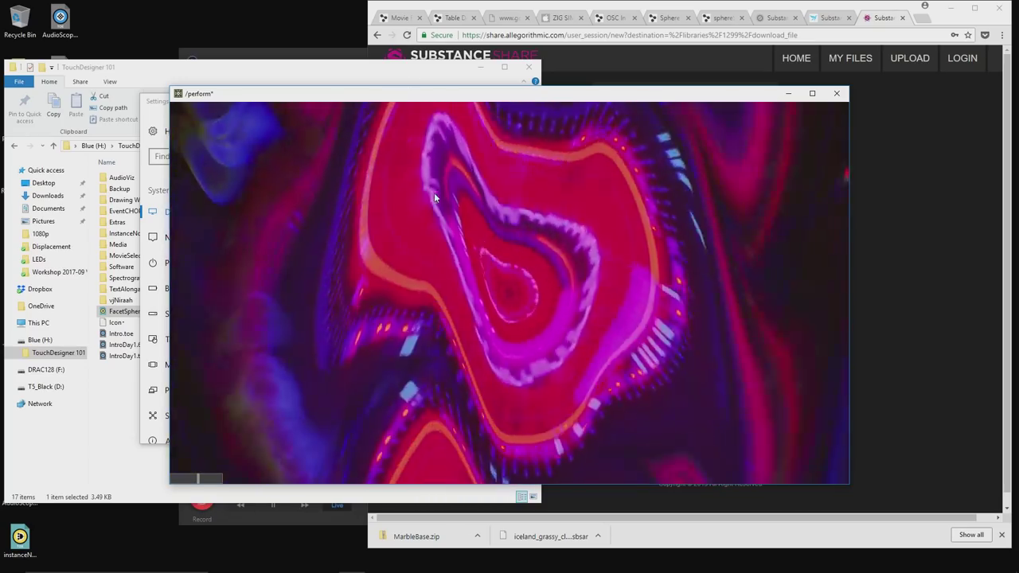
key(Escape)
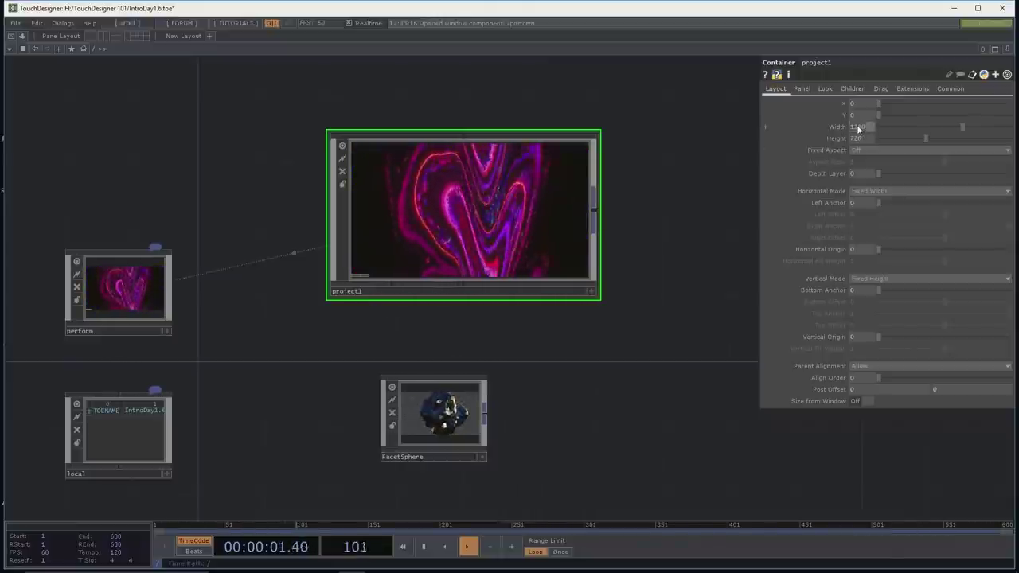
Step: Set the project1 container's size to 1920 by 1080, preview it in perform mode, and return to the network
key(Tab)
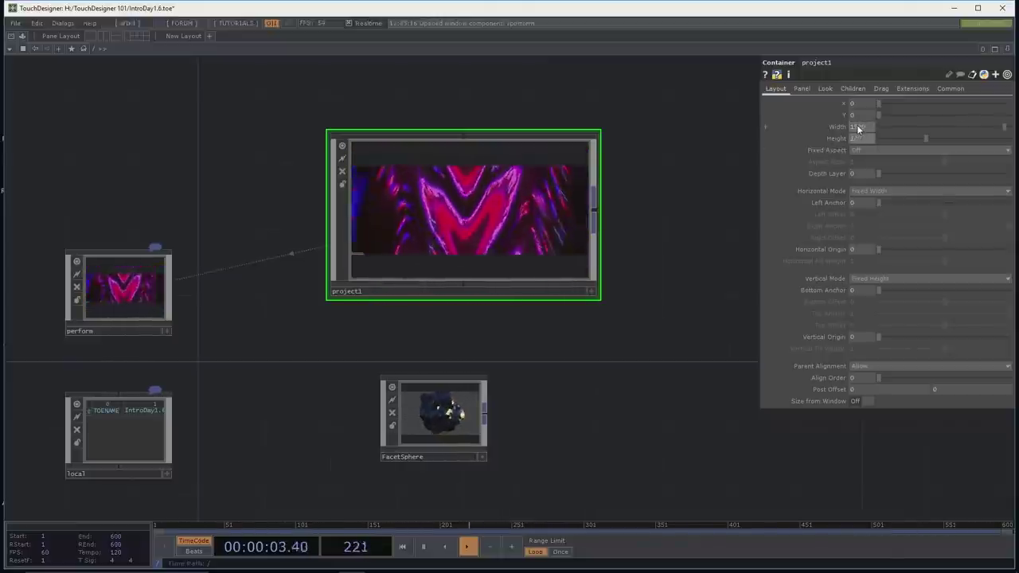
text(1080)
key(Return)
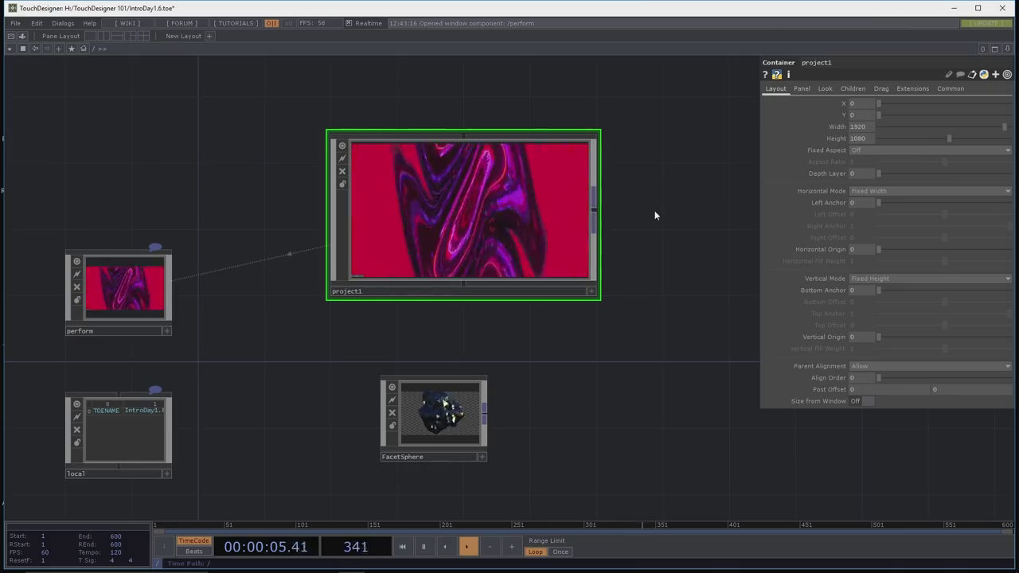
key(F1)
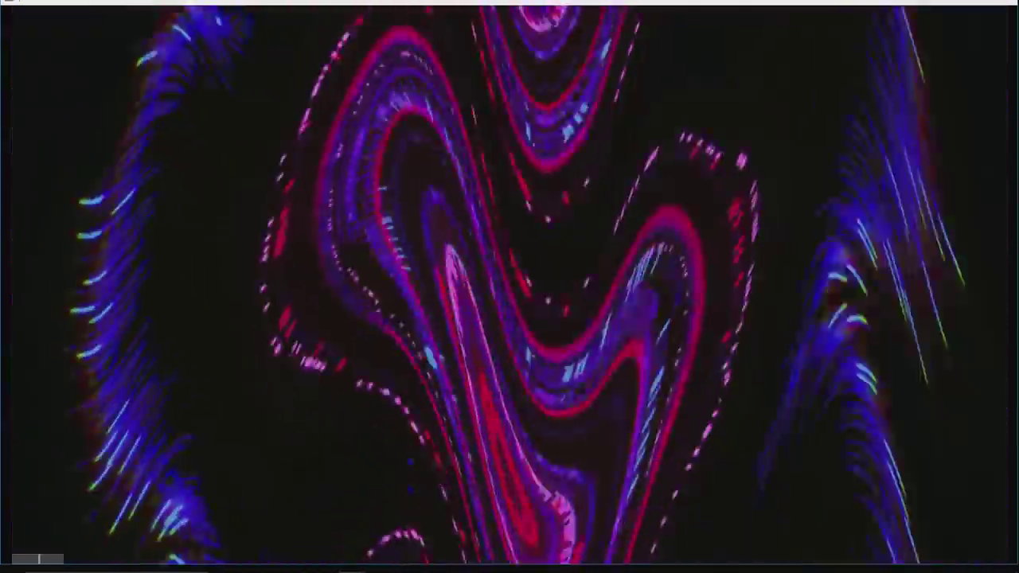
mouse_move(403, 565)
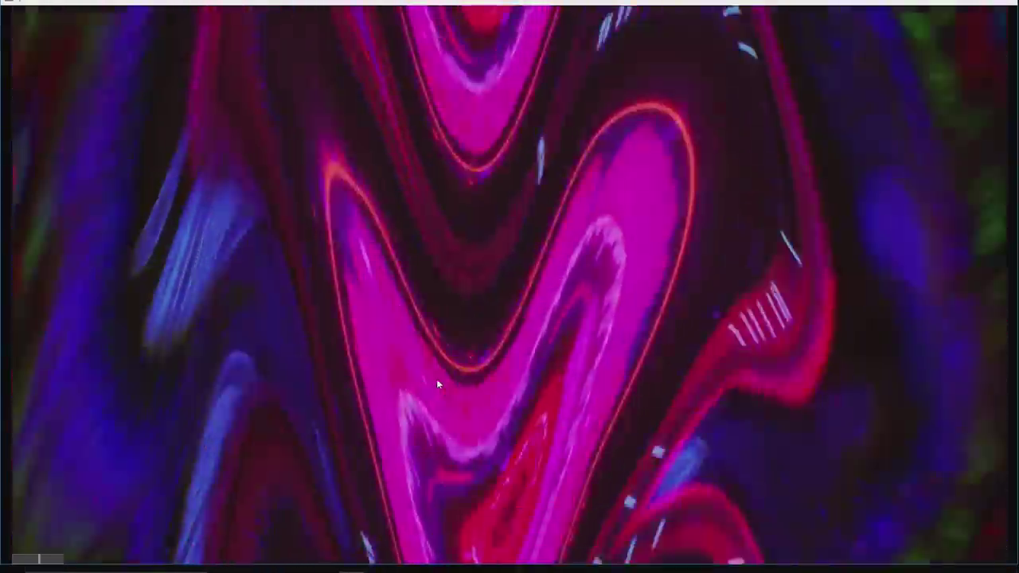
key(Escape)
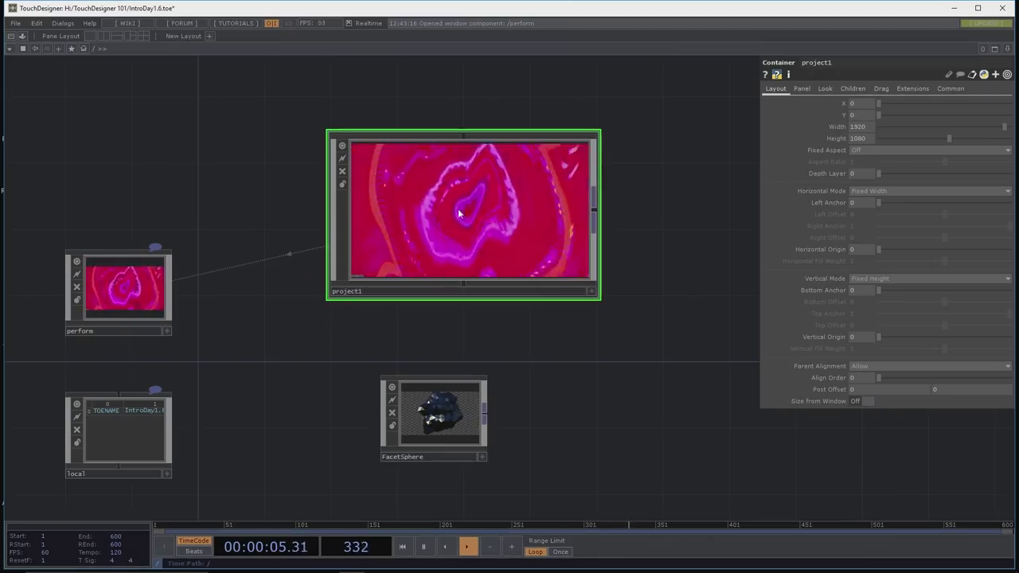
Step: Set the project1 container's width to 1280 and height to 720
click(862, 129)
text(1280)
key(Return)
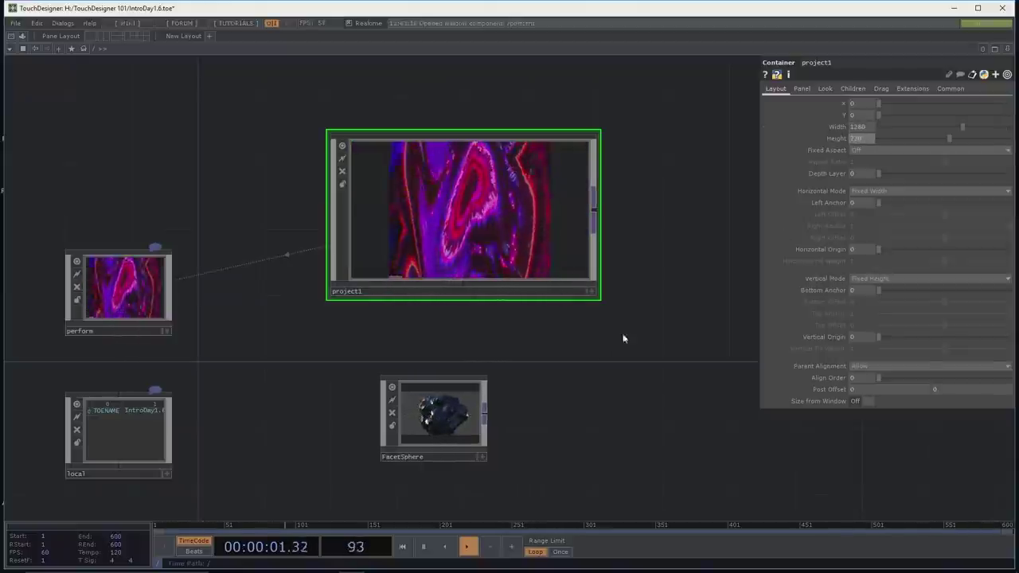
Step: Set the perform component's Opening Size to Fill Location, preview the output in perform mode, and return to the network
click(120, 283)
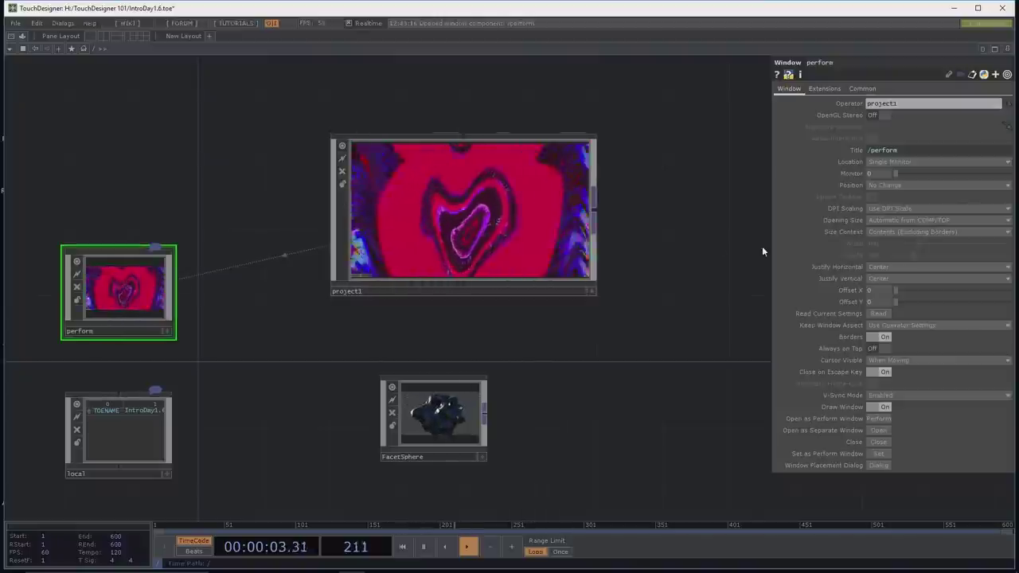
click(907, 218)
click(895, 238)
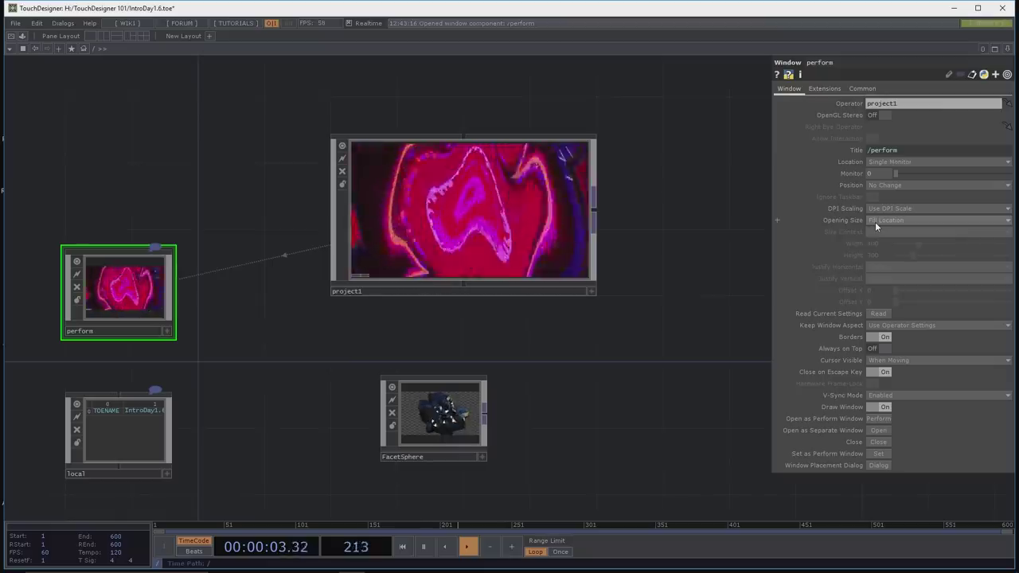
key(F1)
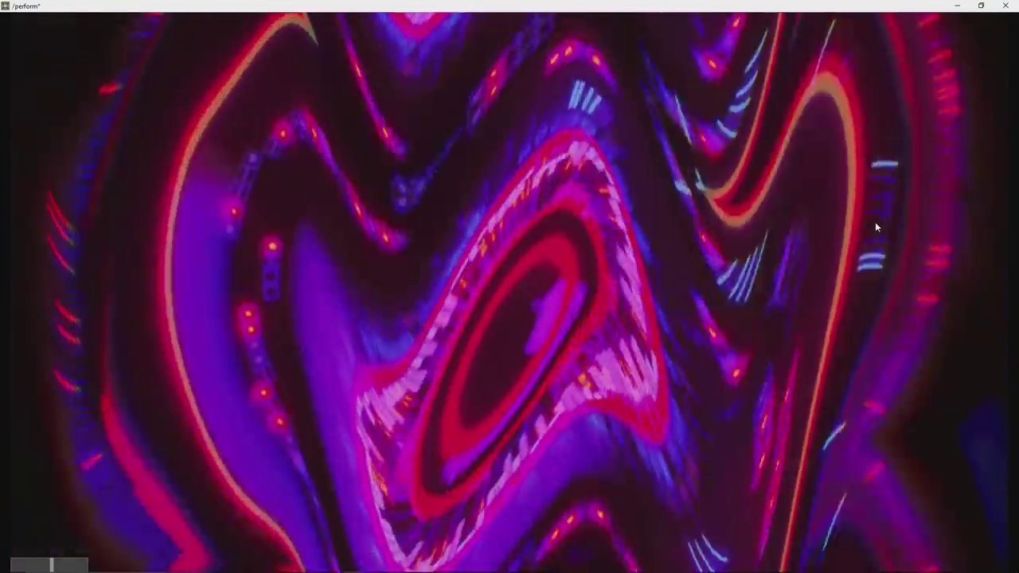
key(Escape)
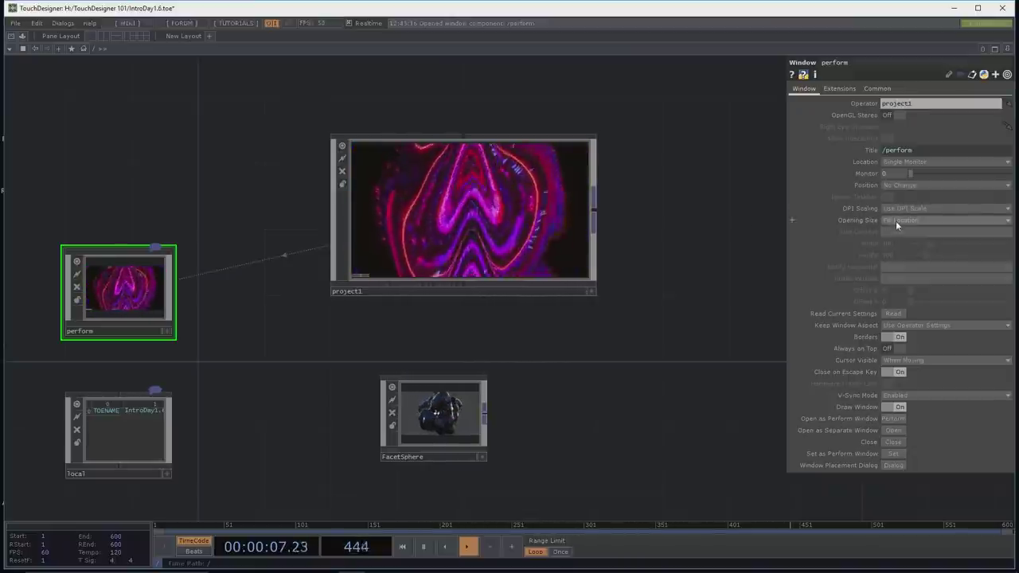
Step: Enter project1, check the operator information of moviefilein1, and go back up to the root network
click(514, 233)
key(i)
key(h)
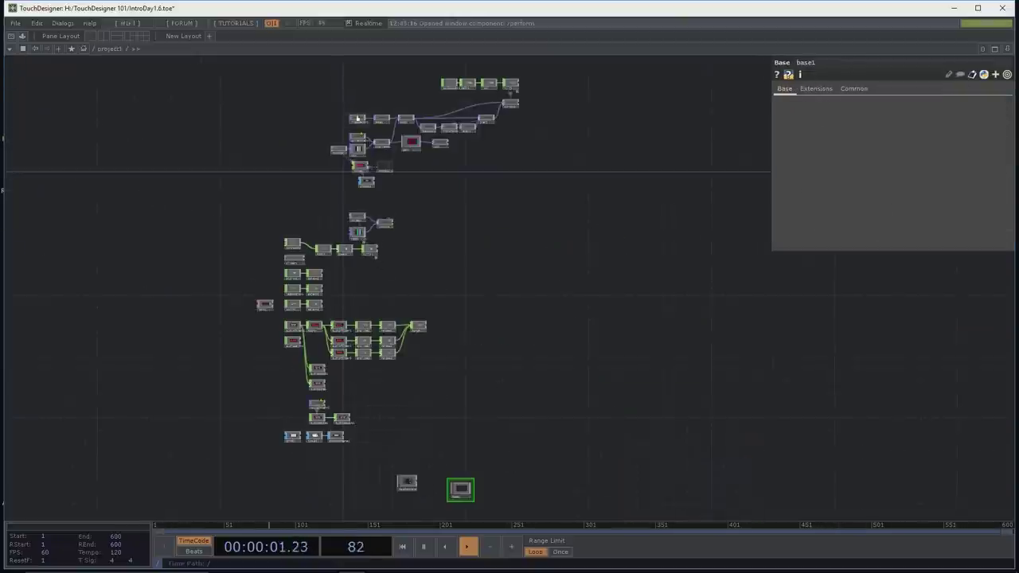
scroll(342, 136, up, 10)
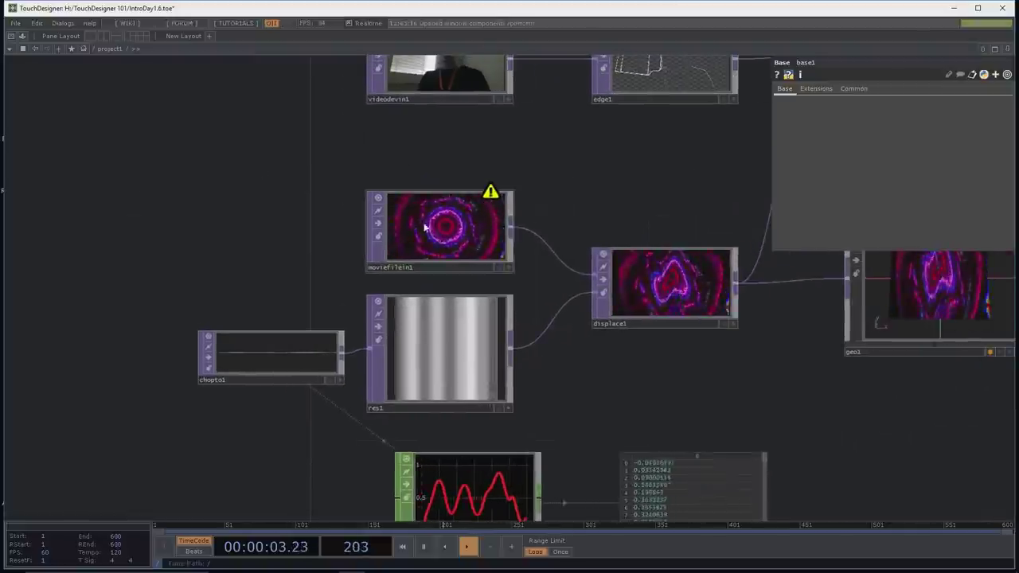
middle_click(431, 234)
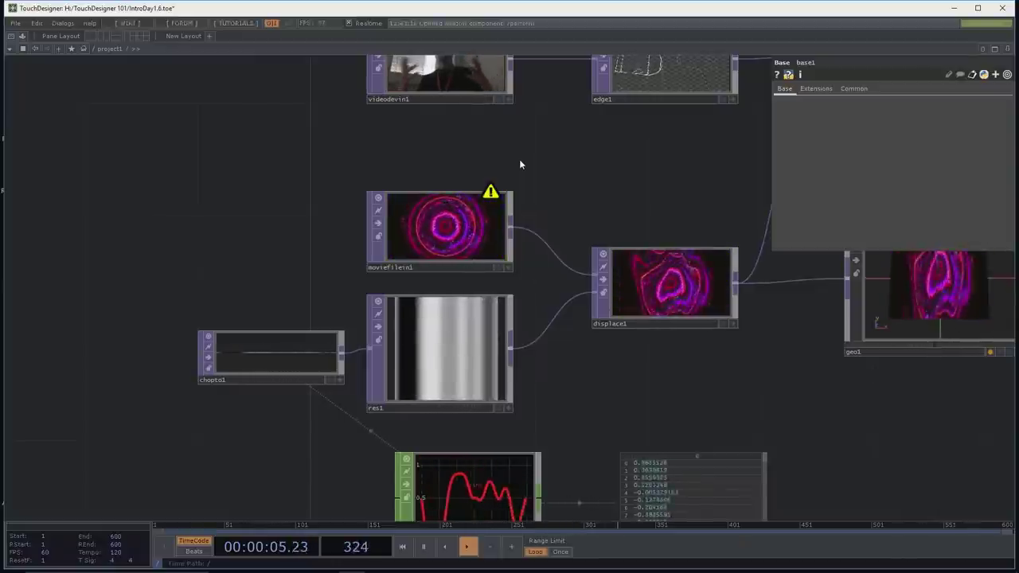
key(u)
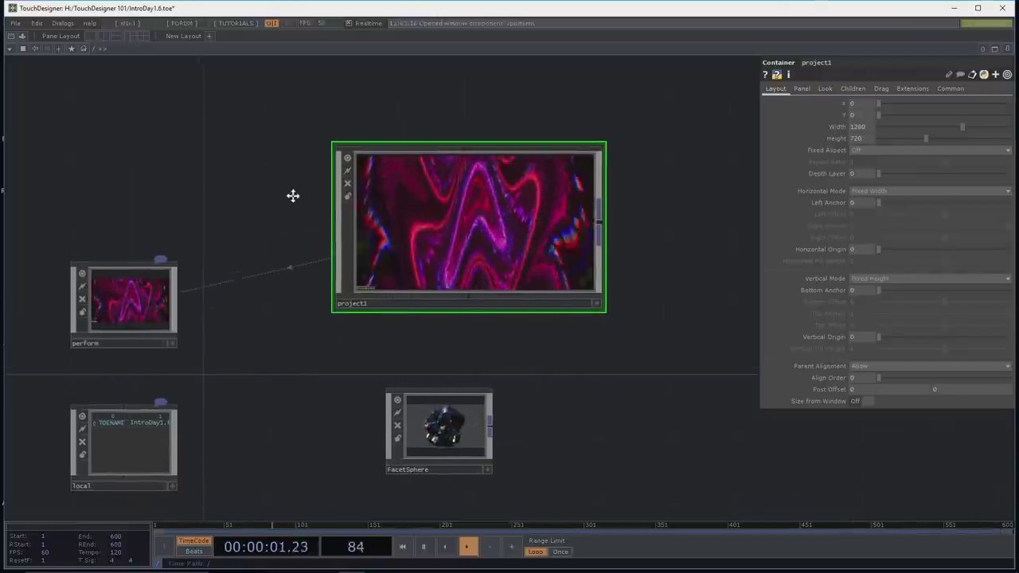
Step: Preview the project1 output in perform mode and return to the network
key(F1)
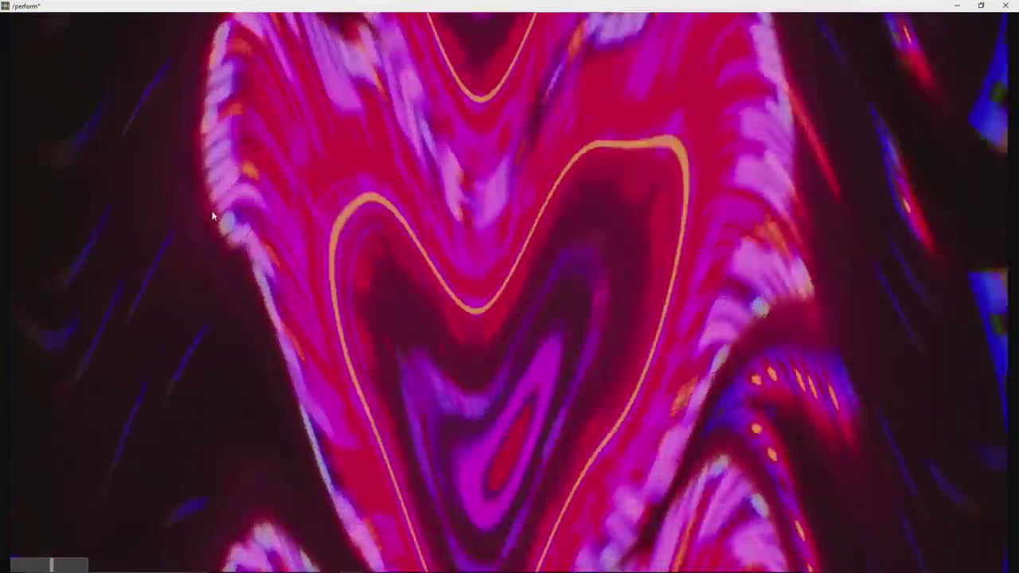
key(alt+Tab)
key(alt+Tab)
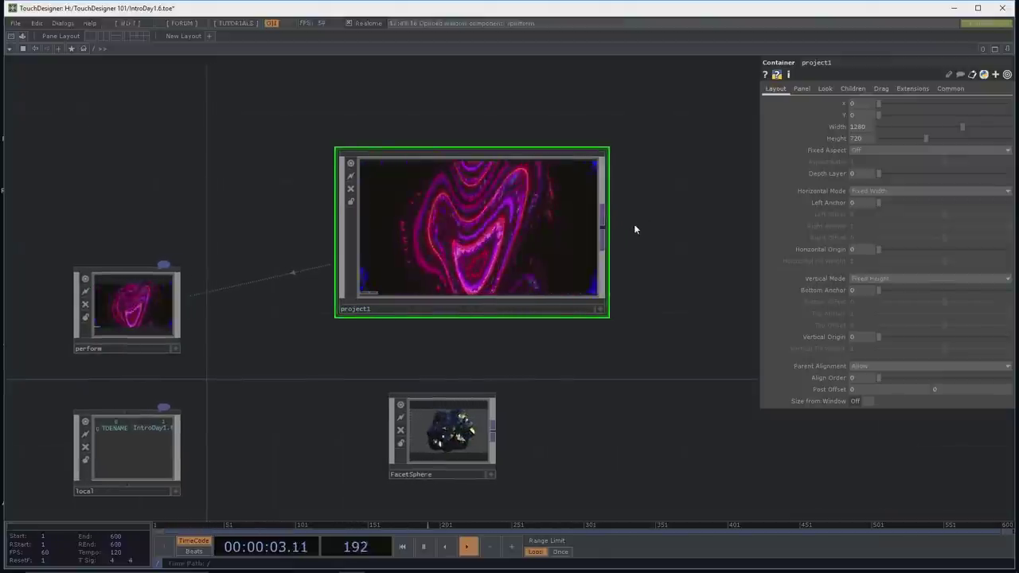
Step: Turn off Borders on the perform window component, preview the borderless output in perform mode, and return to the network
click(121, 311)
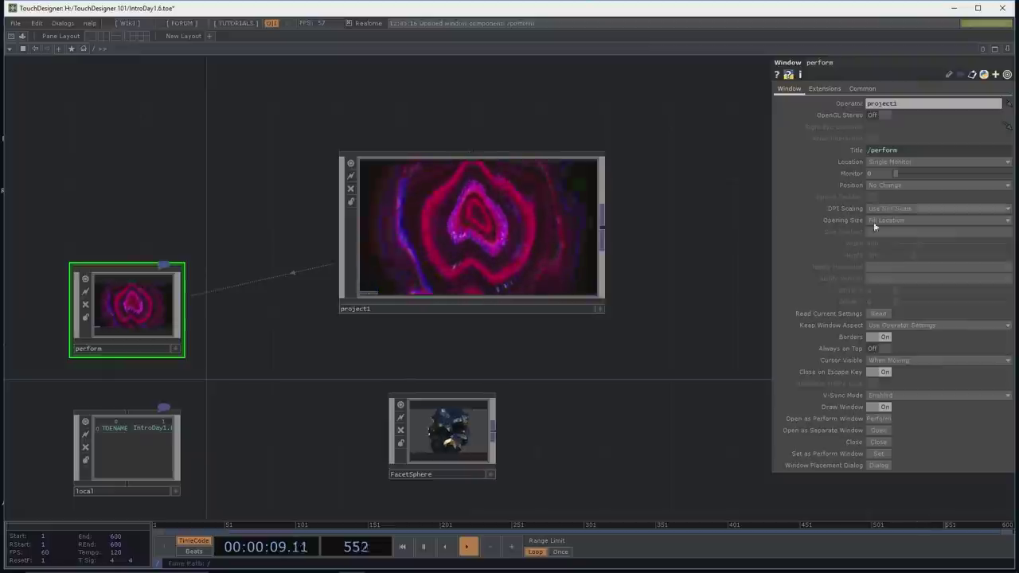
click(881, 313)
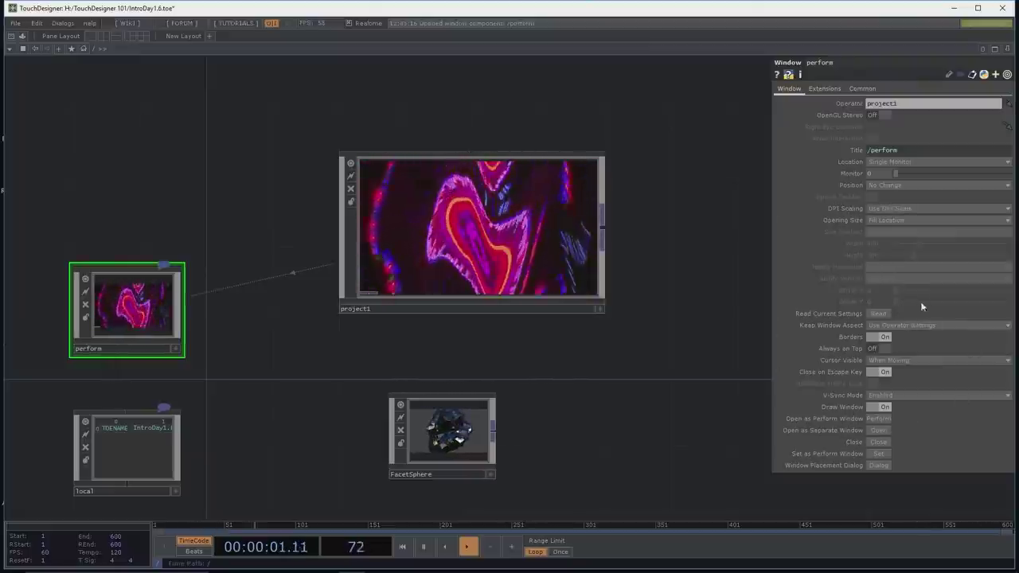
click(883, 337)
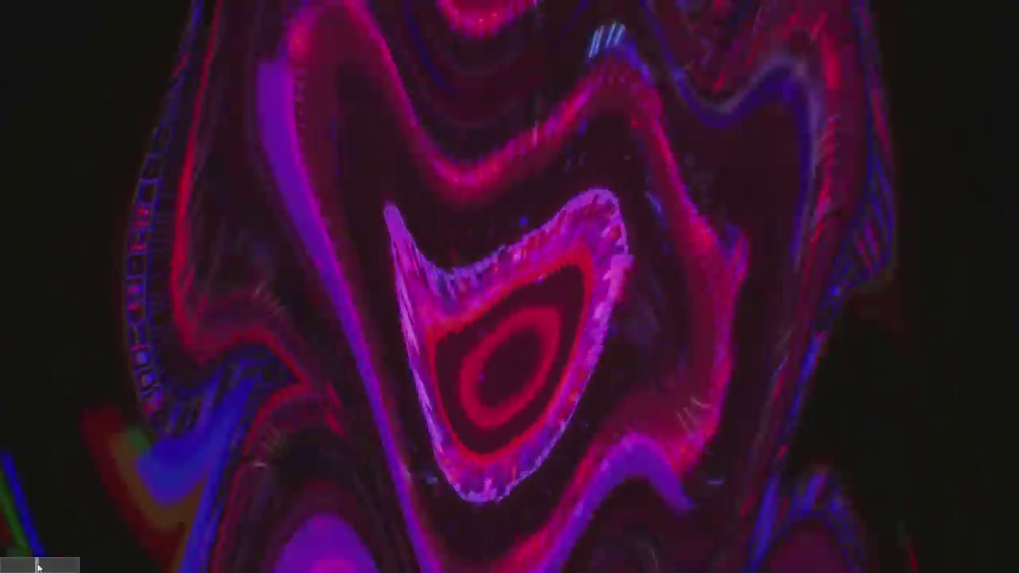
key(Escape)
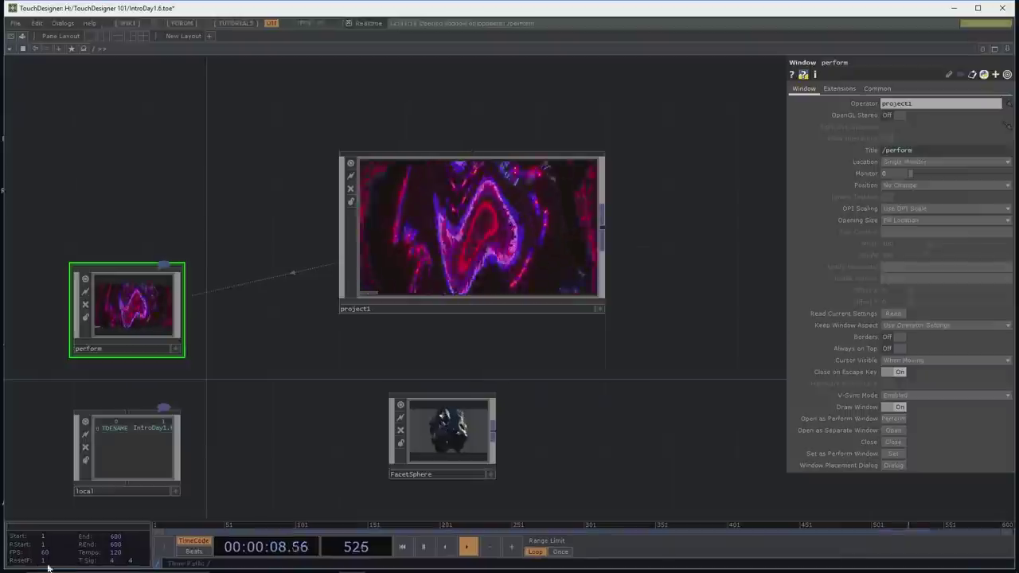
Step: Turn off slider1's panel Display inside project1, then check the output in perform mode from the root network
double_click(507, 278)
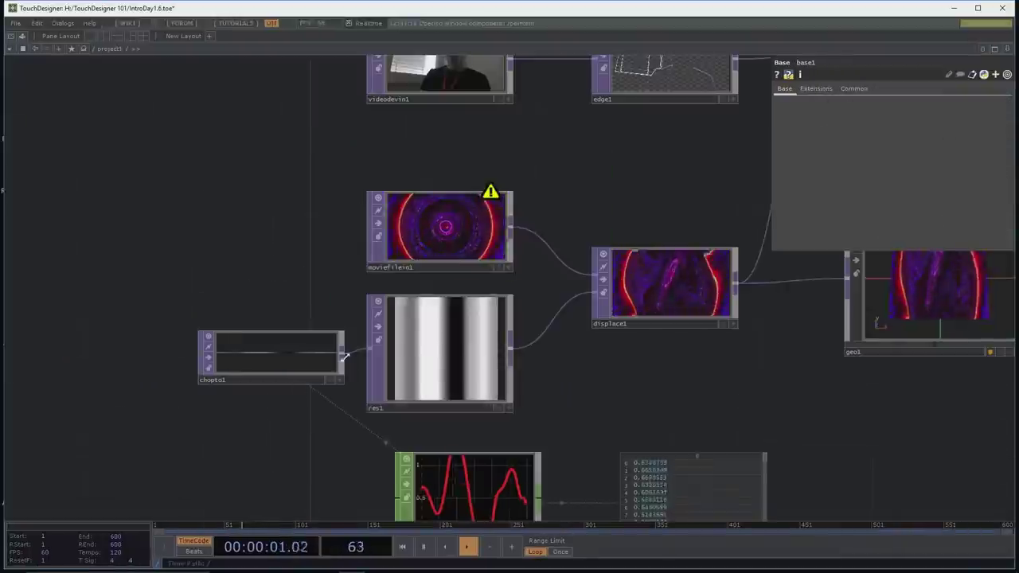
scroll(249, 398, down, 10)
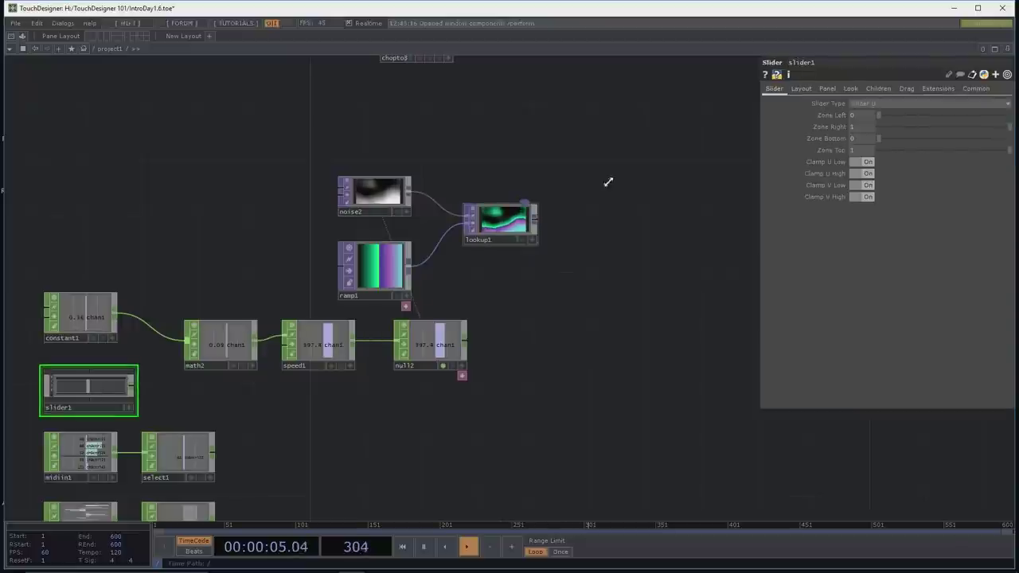
click(828, 89)
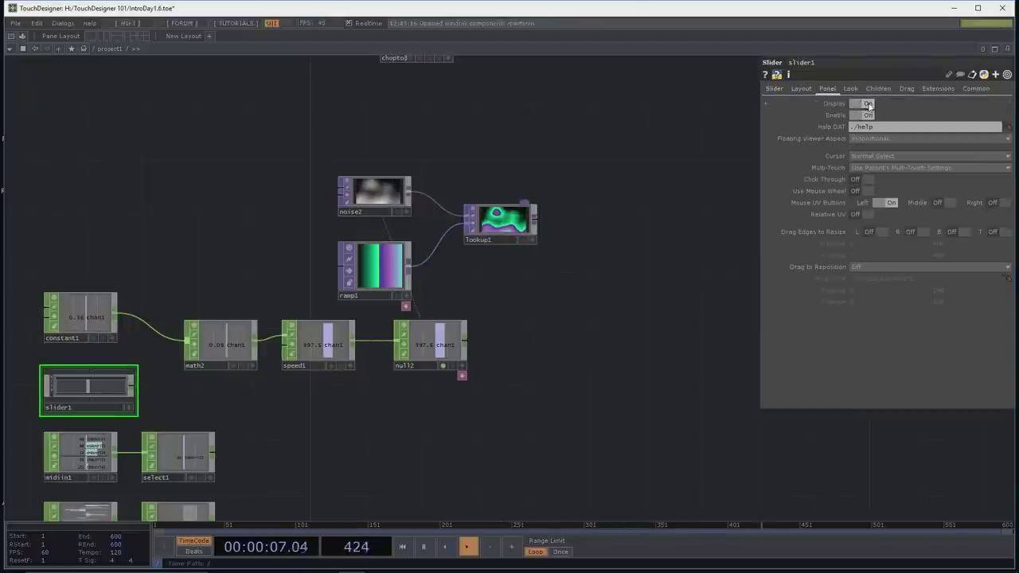
key(u)
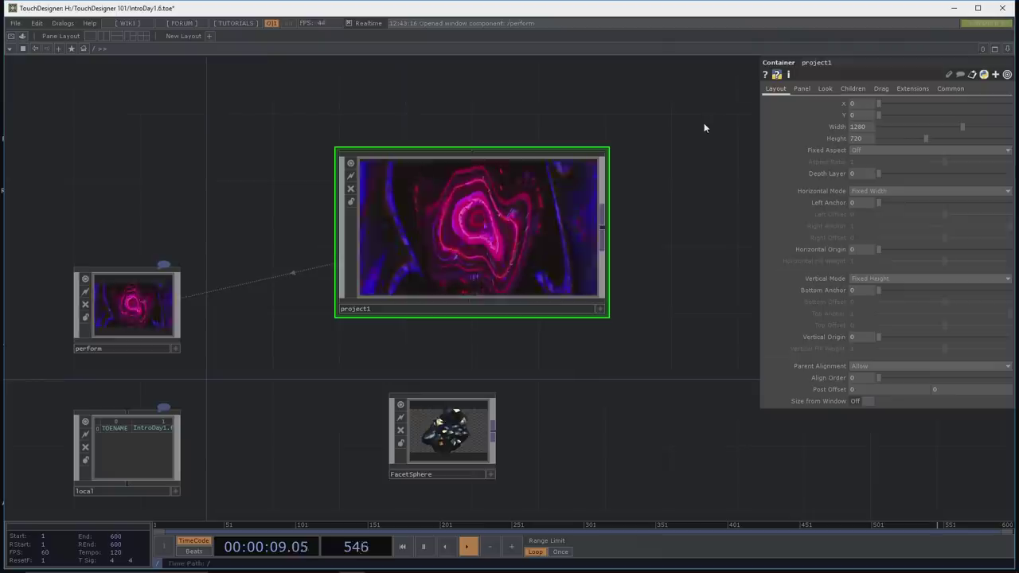
key(F1)
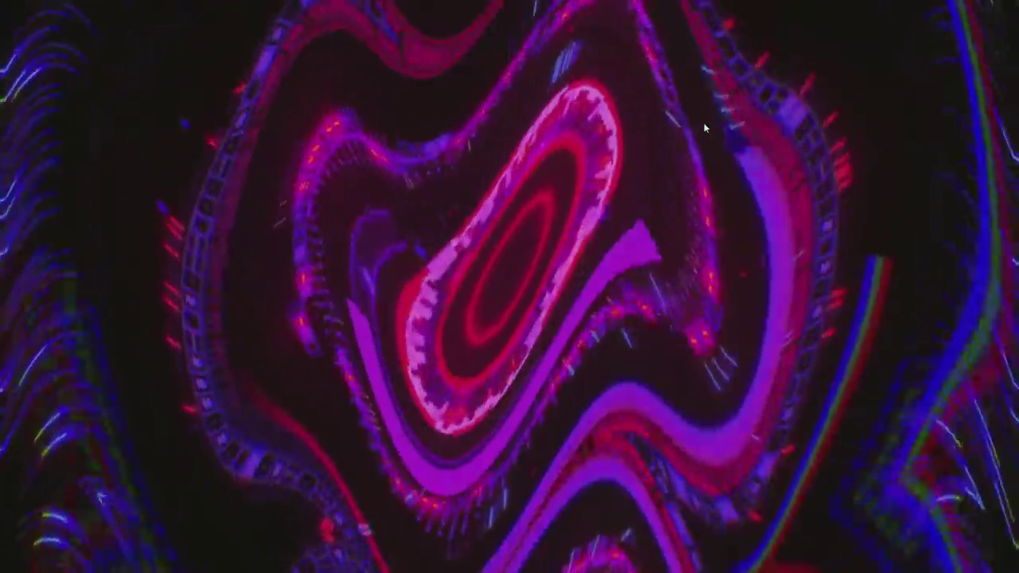
key(Escape)
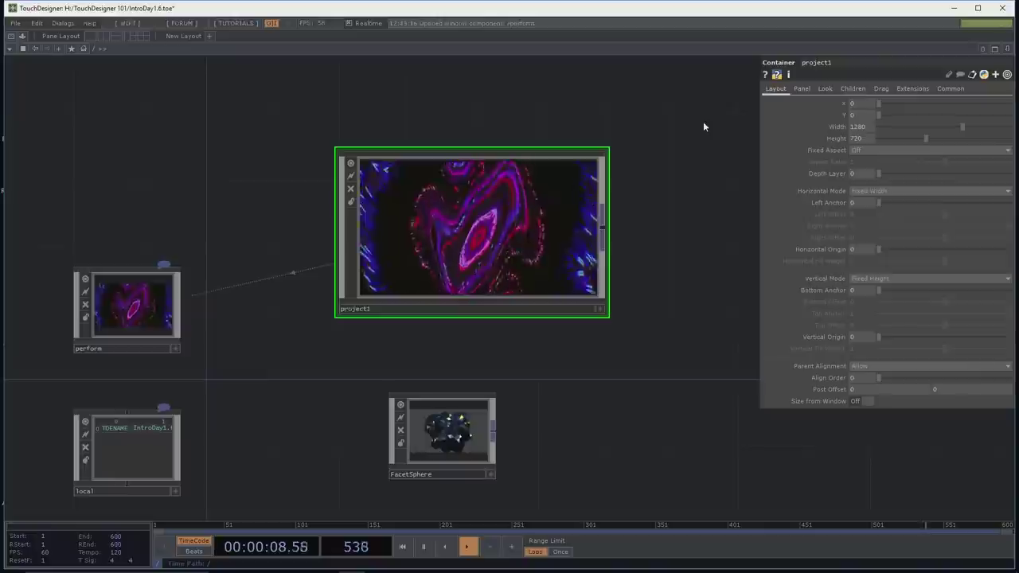
Step: Delete the FacetSphere component from the root network
drag(704, 186, 646, 189)
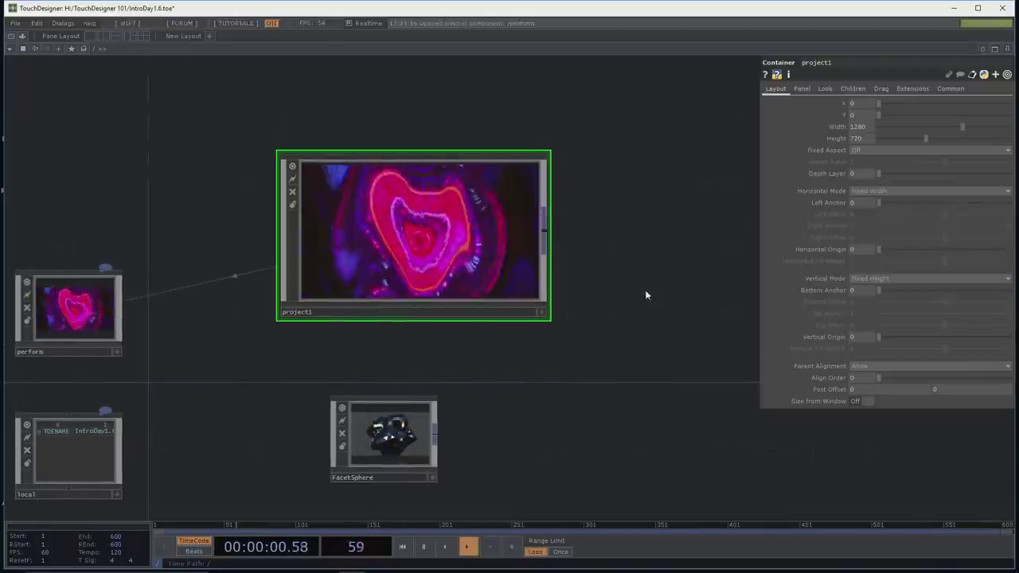
click(405, 450)
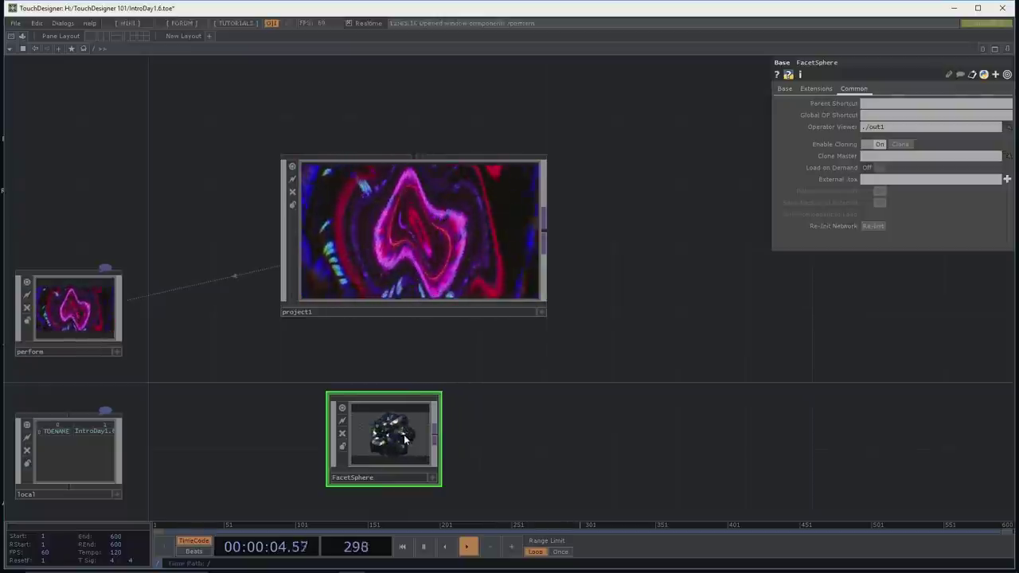
key(Delete)
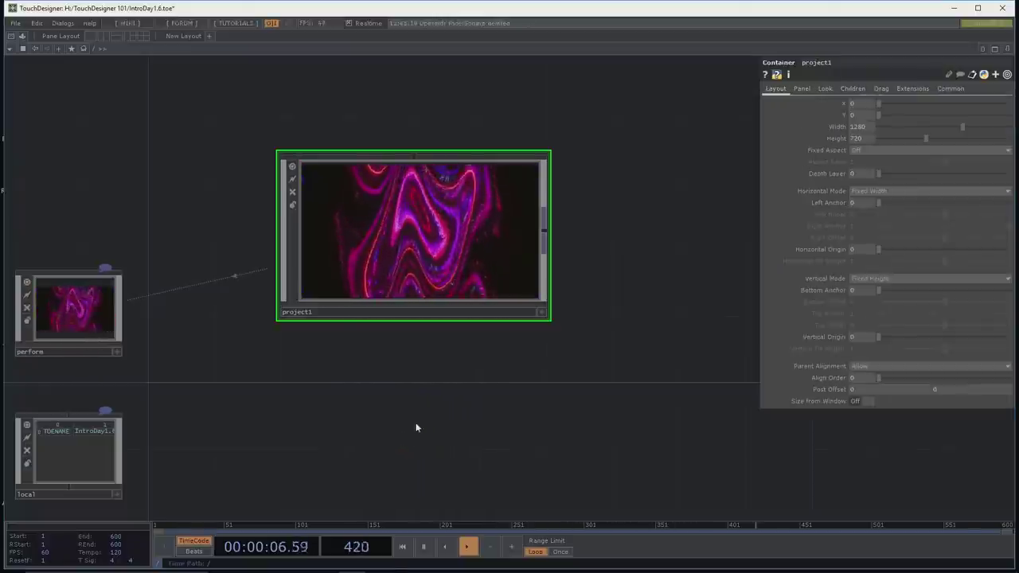
Step: Save the FacetSphere component inside project1's base1 as FacetSphere.tox, replacing the existing file
key(i)
drag(484, 183, 471, 98)
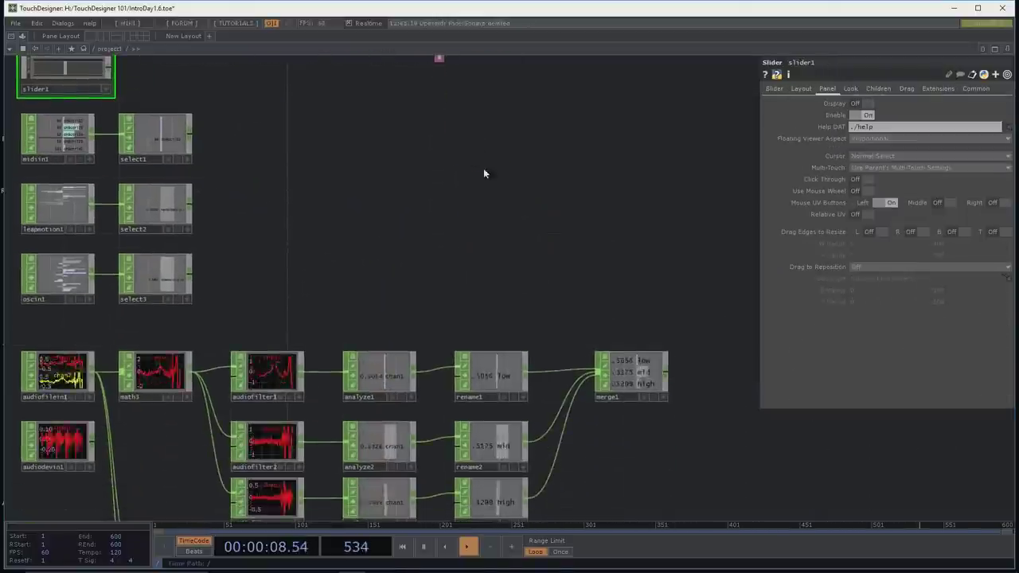
scroll(473, 164, down, 5)
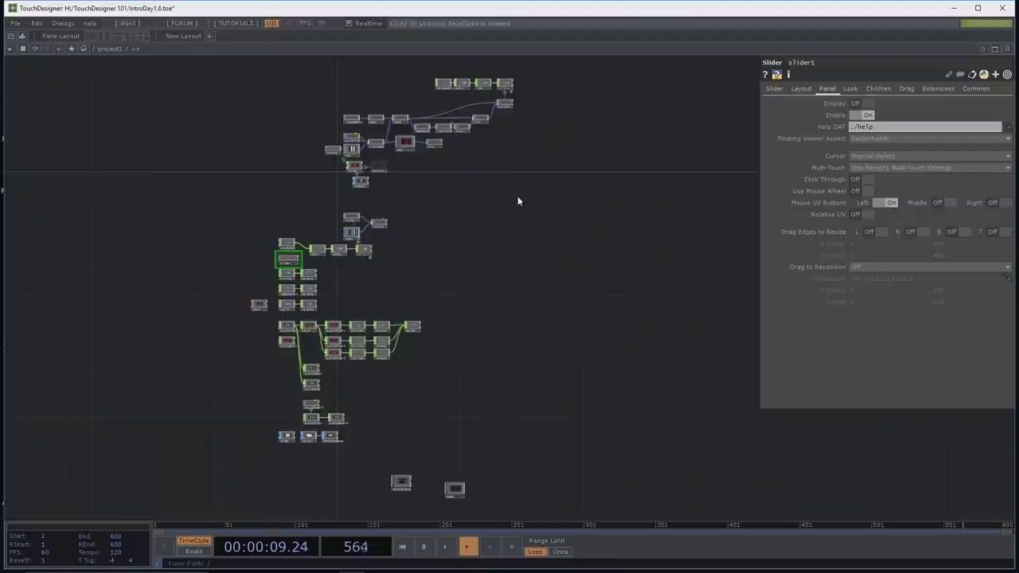
double_click(454, 488)
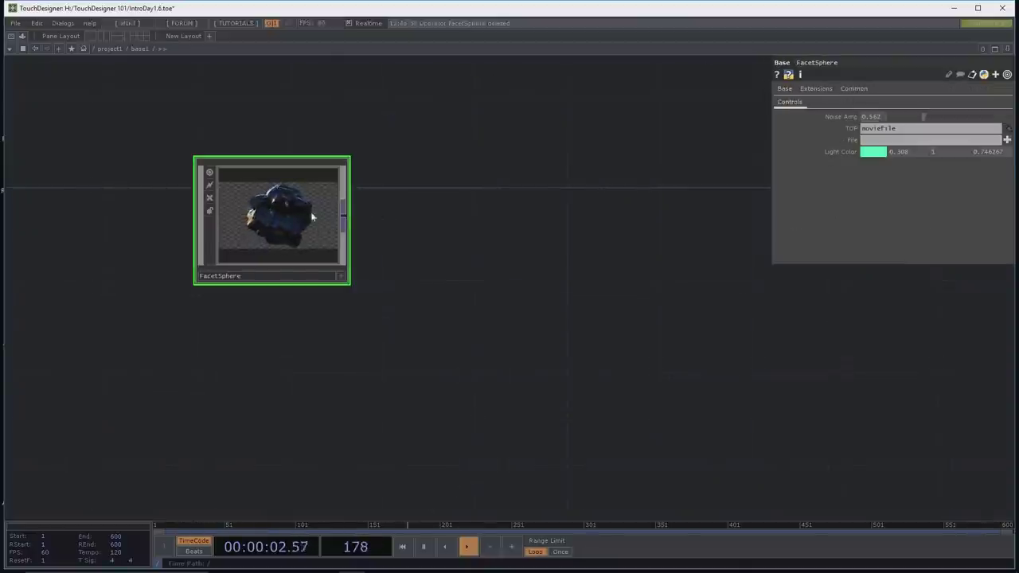
right_click(255, 206)
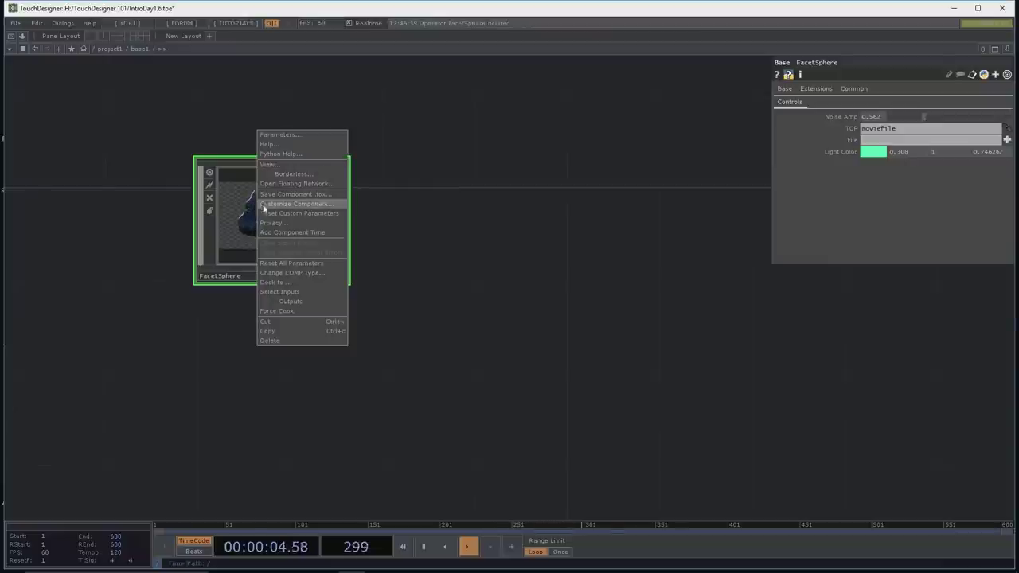
click(277, 195)
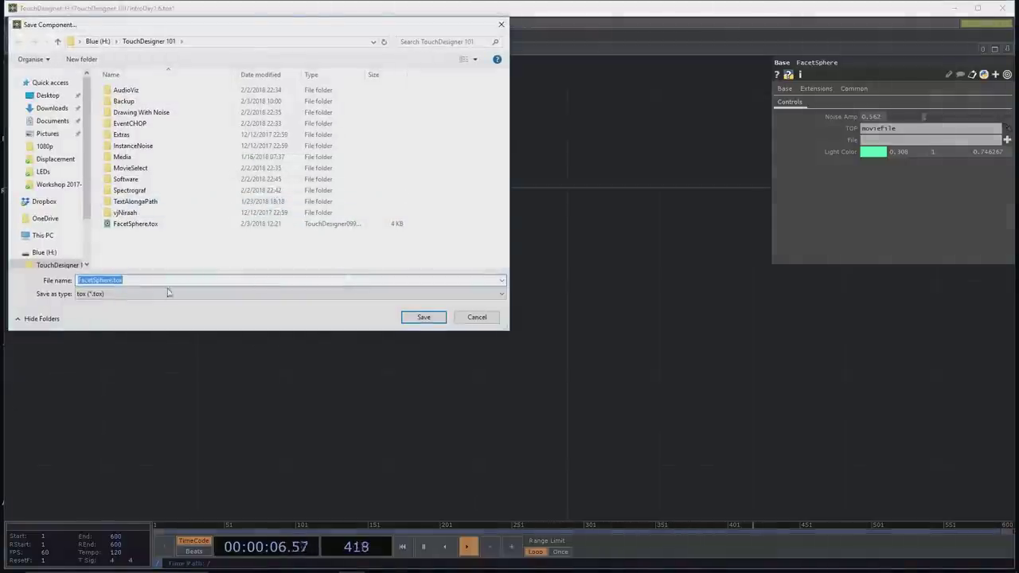
click(422, 318)
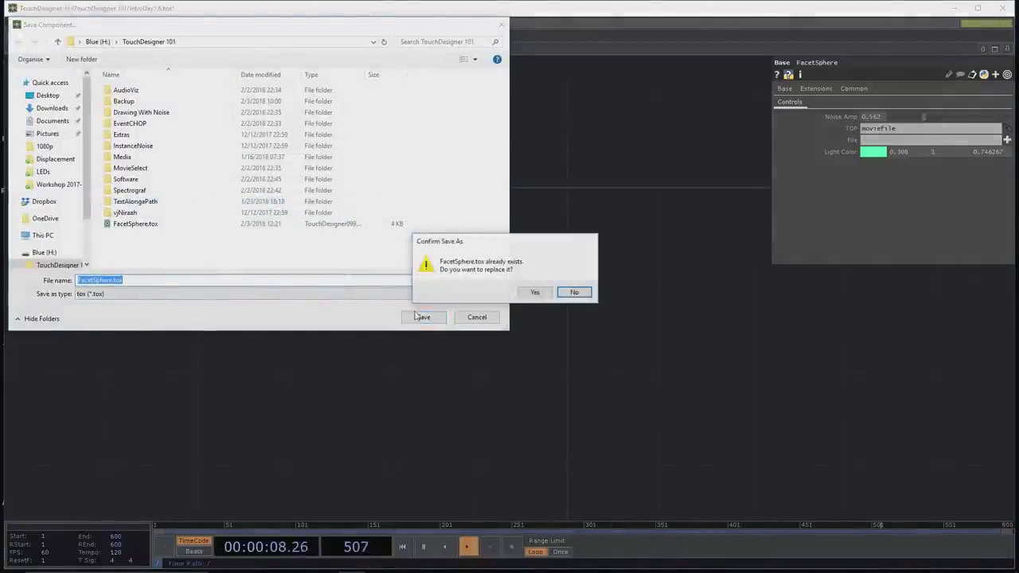
click(540, 290)
Step: Return to the root network, load FacetSphere.tox, and place the component below project1
key(u)
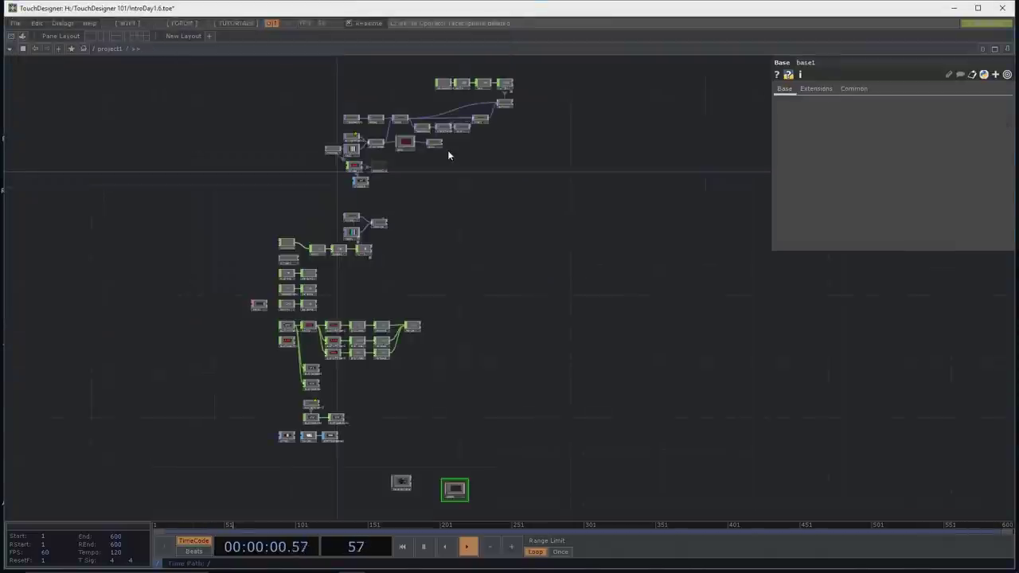
key(u)
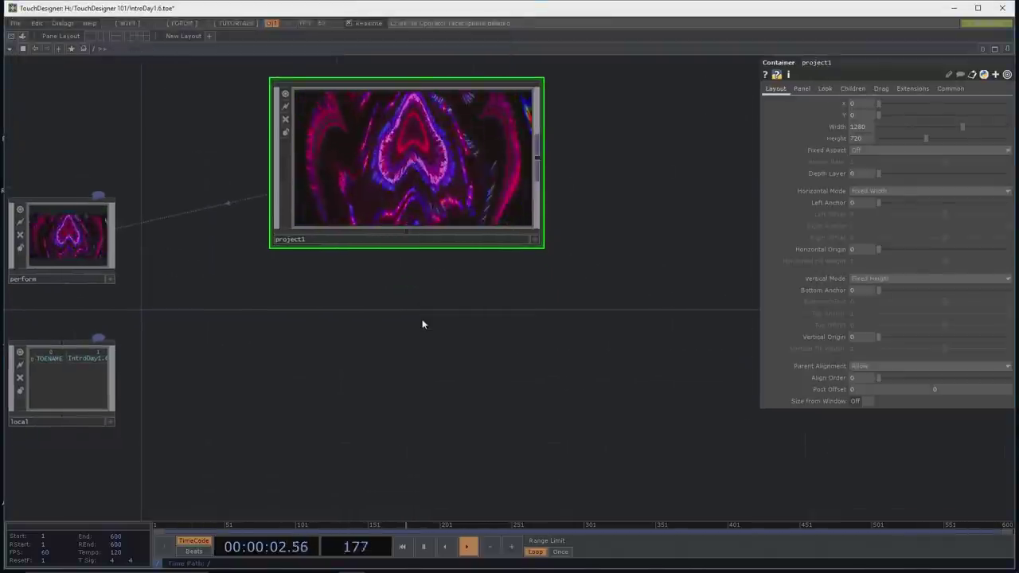
key(ctrl+shift+o)
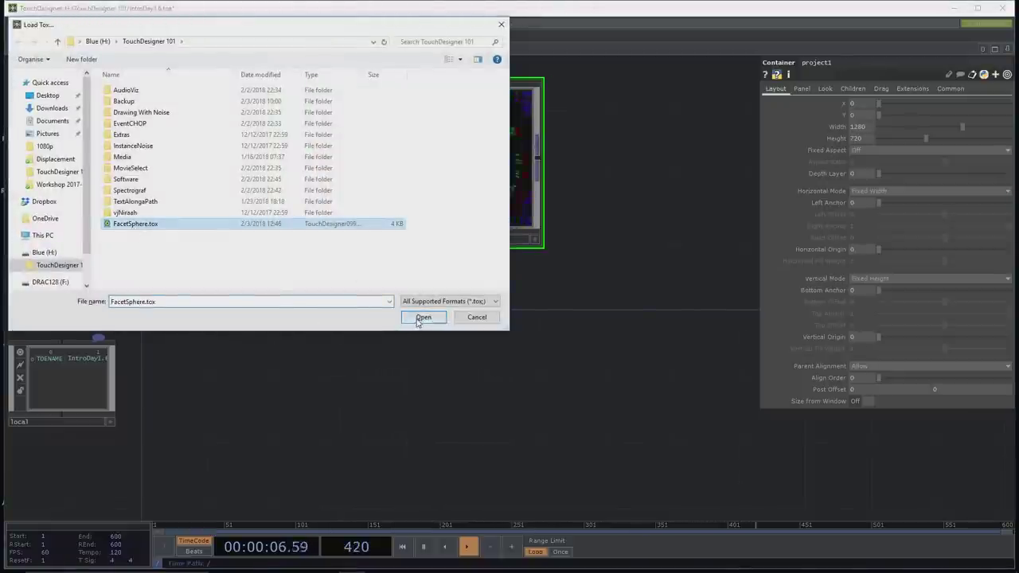
click(419, 319)
click(405, 279)
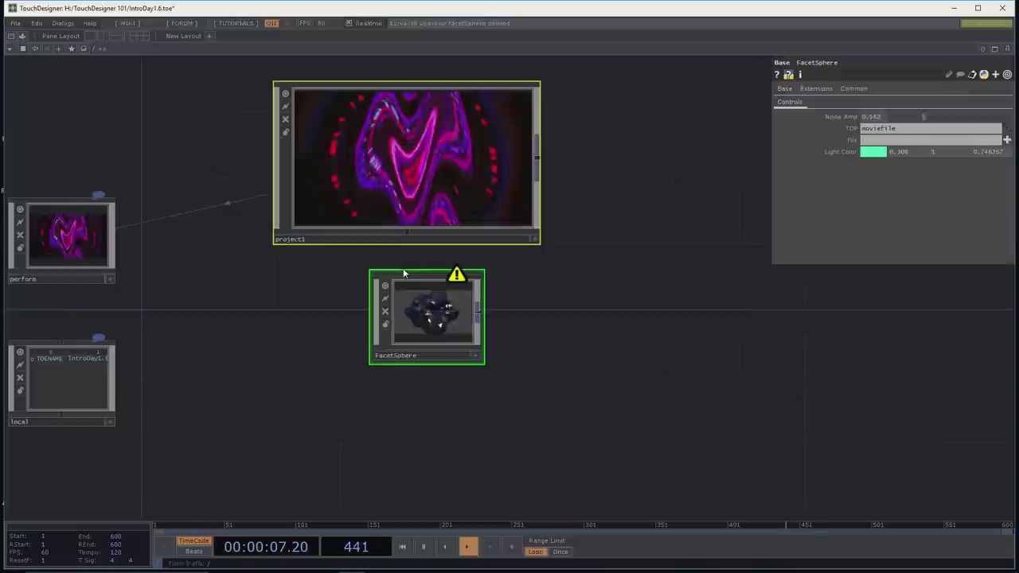
drag(406, 286, 322, 336)
key(ctrl+z)
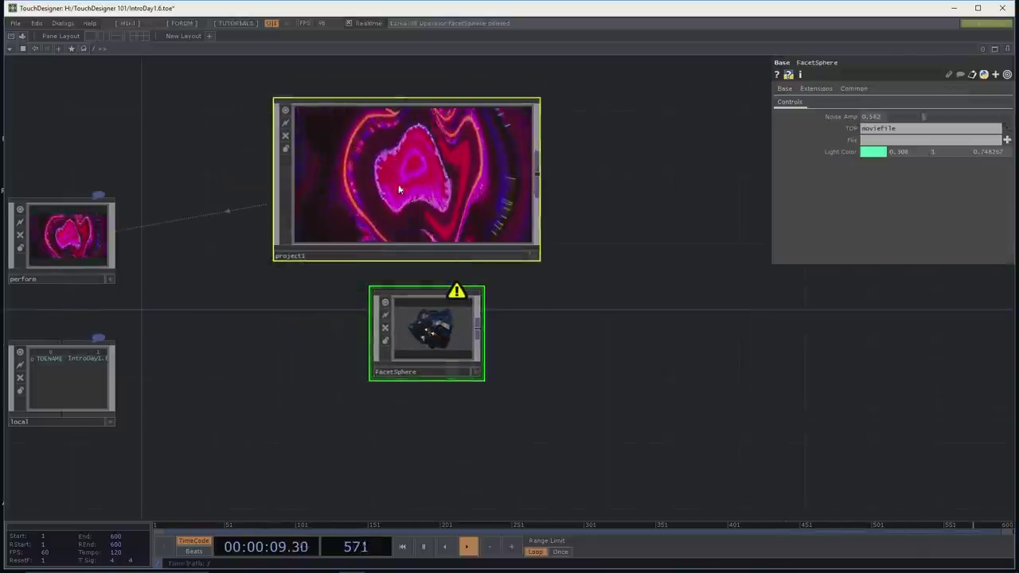
middle_click(410, 350)
drag(434, 325, 350, 410)
Step: Inspect the network inside FacetSphere, go back up to the root, and check the component's operator information
key(i)
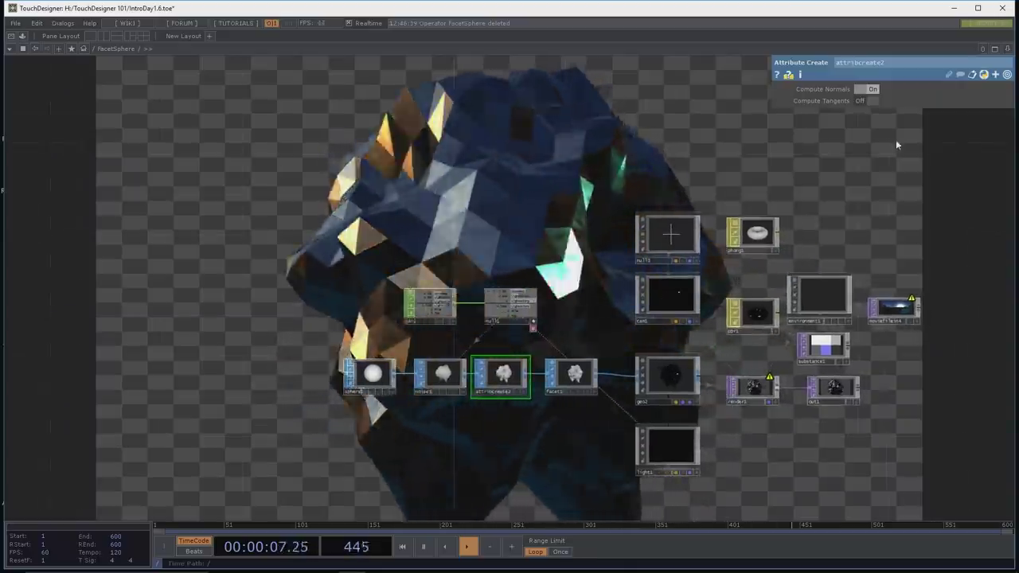
drag(846, 178, 838, 184)
key(u)
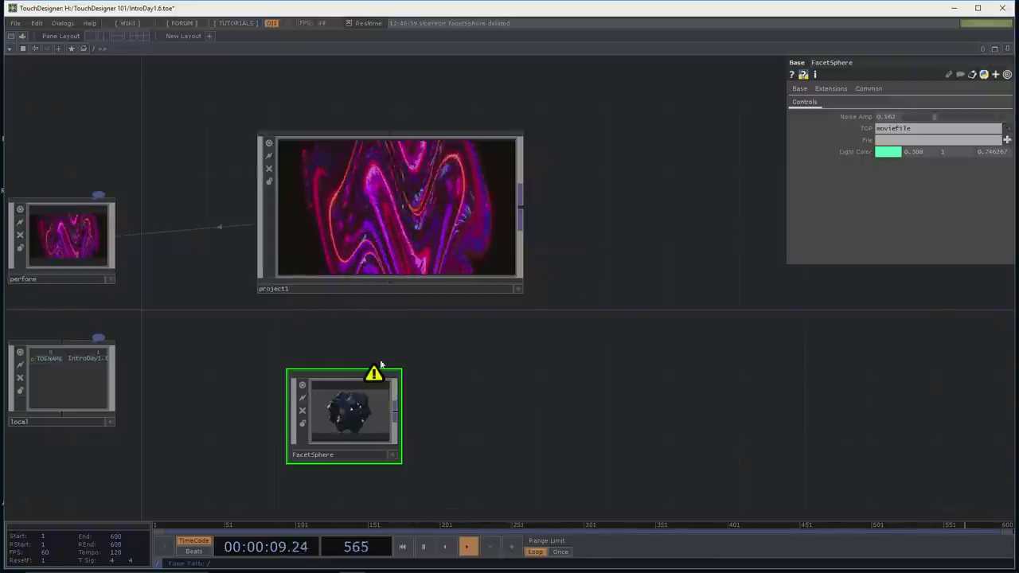
middle_click(379, 414)
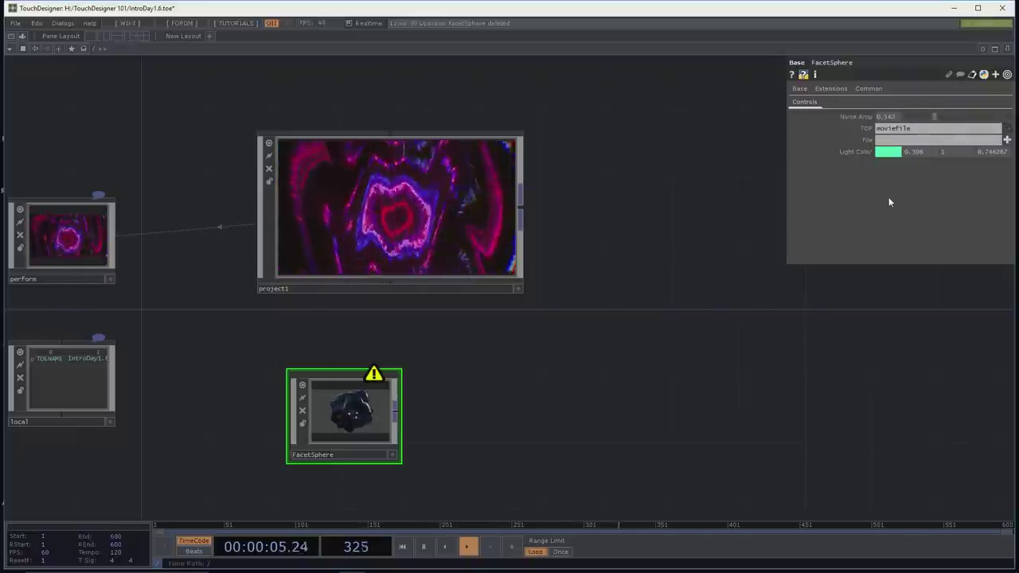
Step: Add a Parameter component beside FacetSphere and set its Operator to FacetSphere
key(Tab)
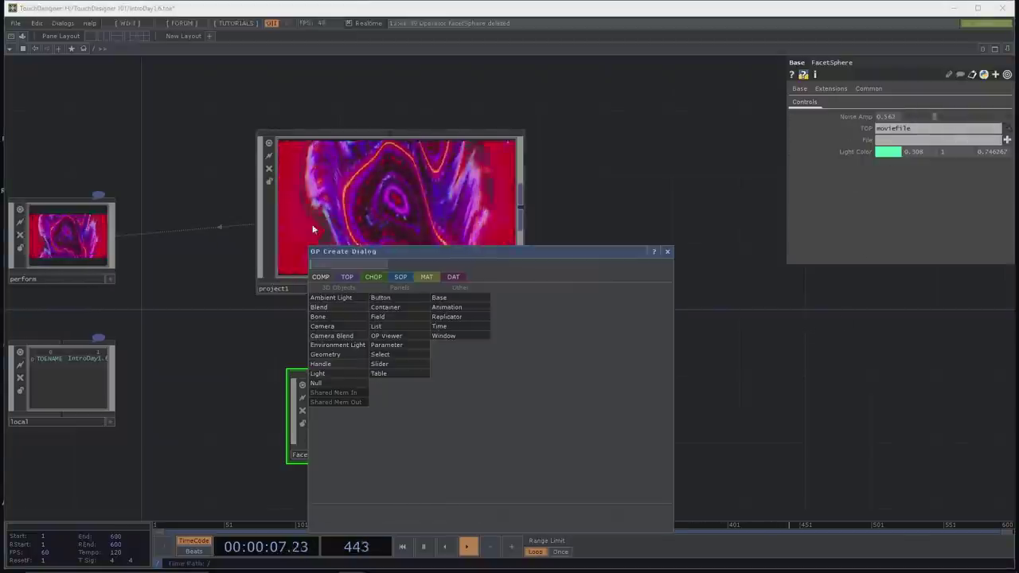
click(398, 345)
click(526, 417)
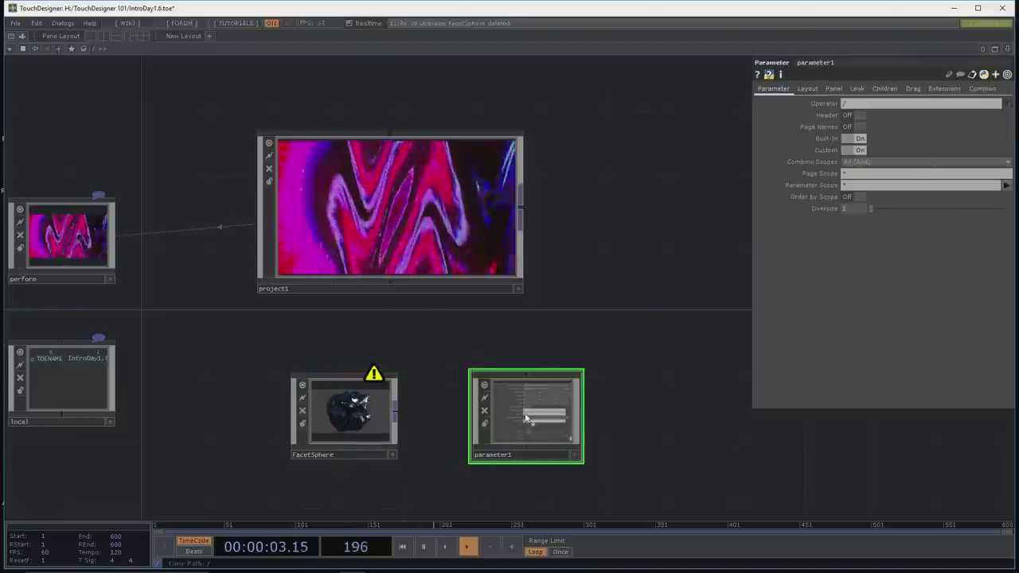
drag(321, 411, 869, 109)
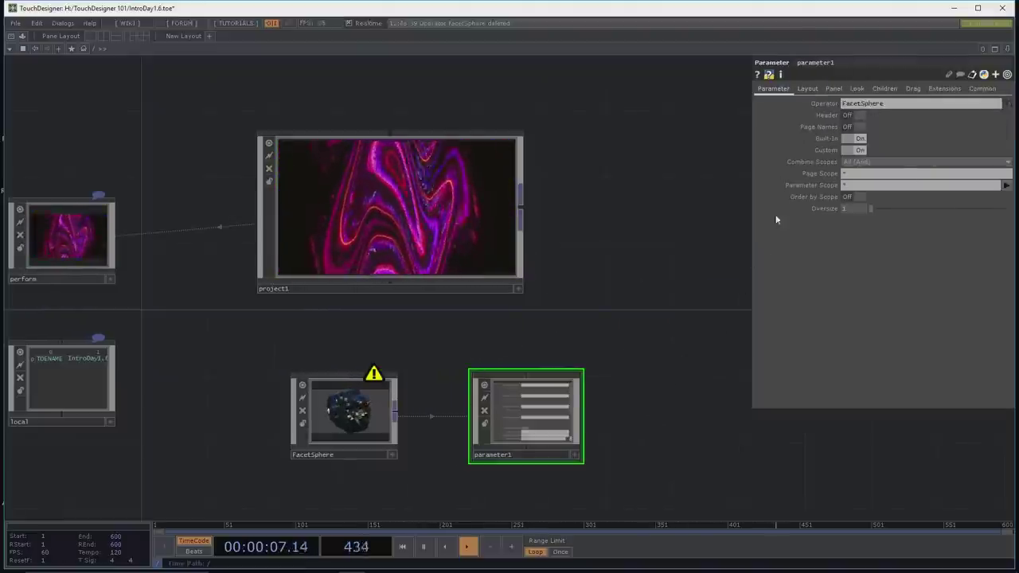
Step: Turn off Built-In parameters on the Parameter component and open its panel in a floating viewer window
click(850, 139)
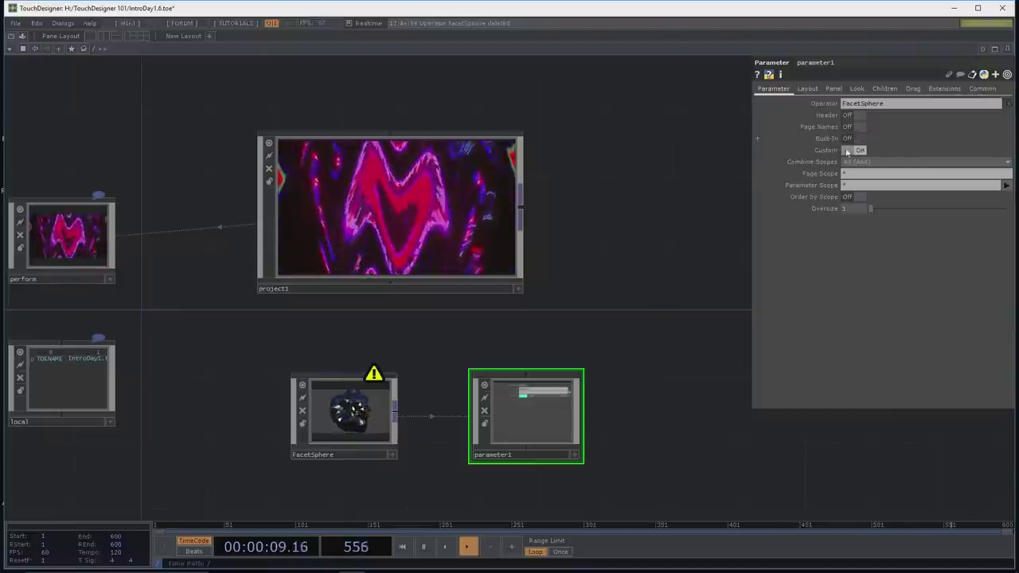
right_click(554, 418)
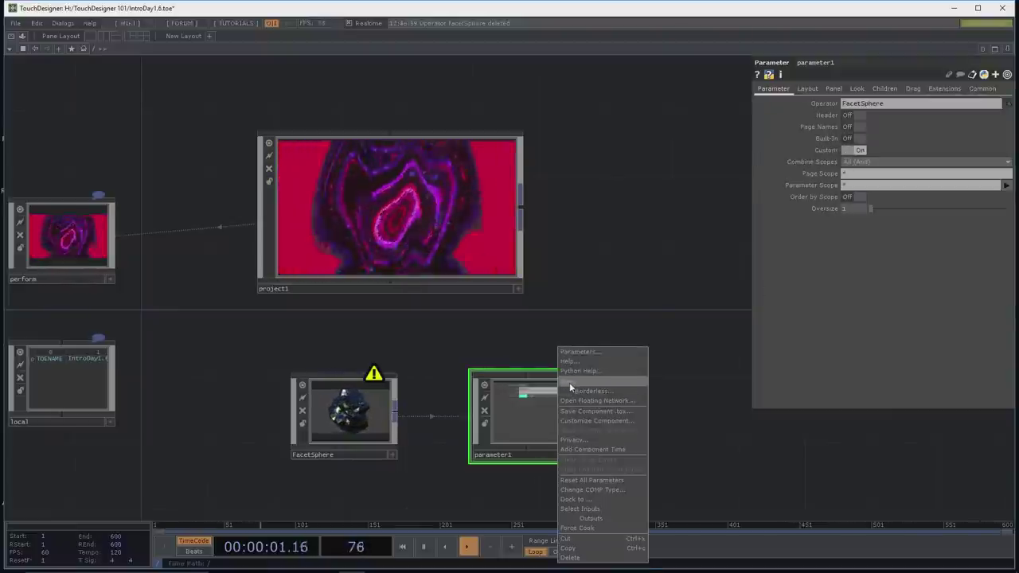
click(570, 387)
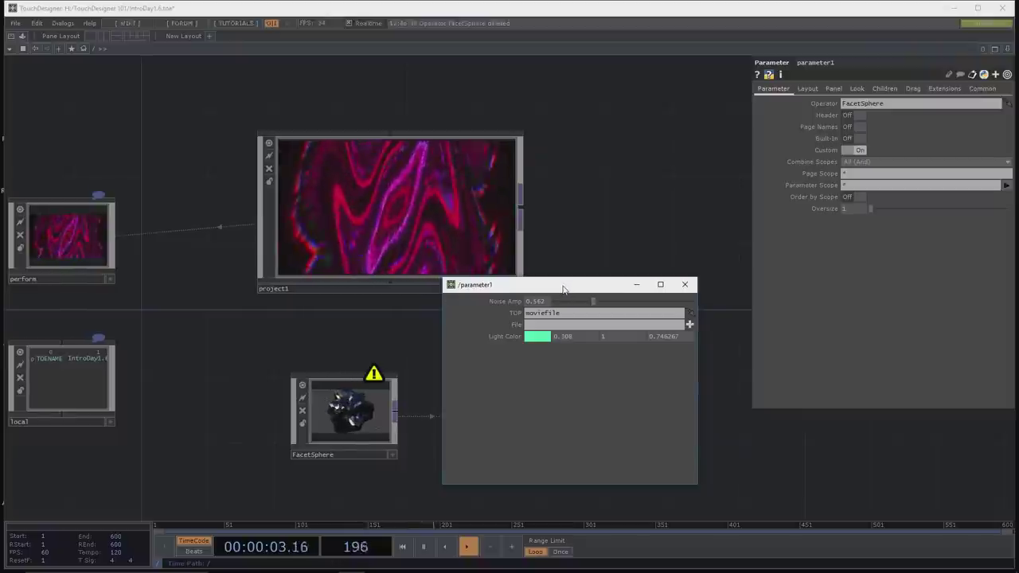
Step: Close the floating viewer window of the Parameter component
click(685, 285)
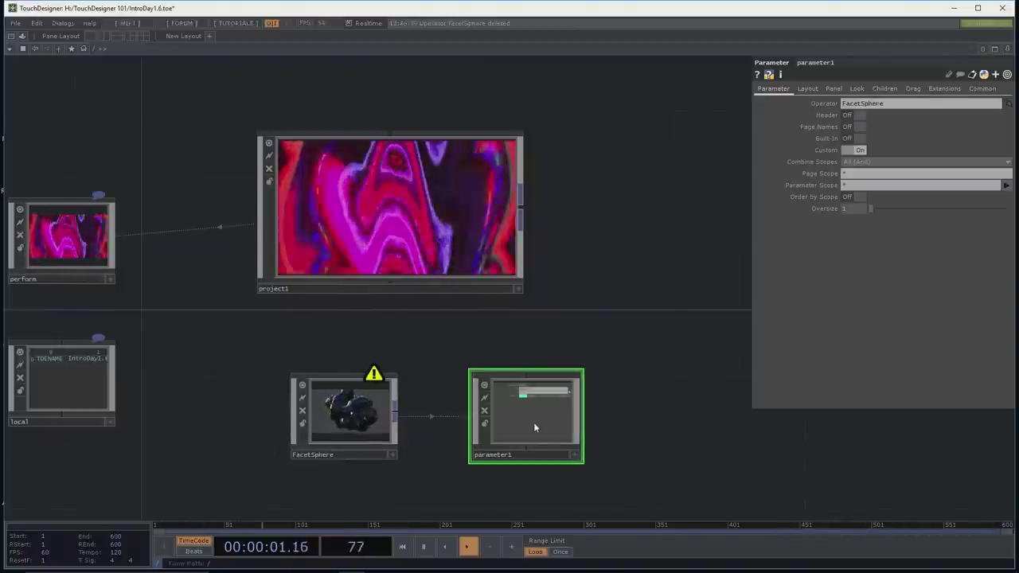
key(Delete)
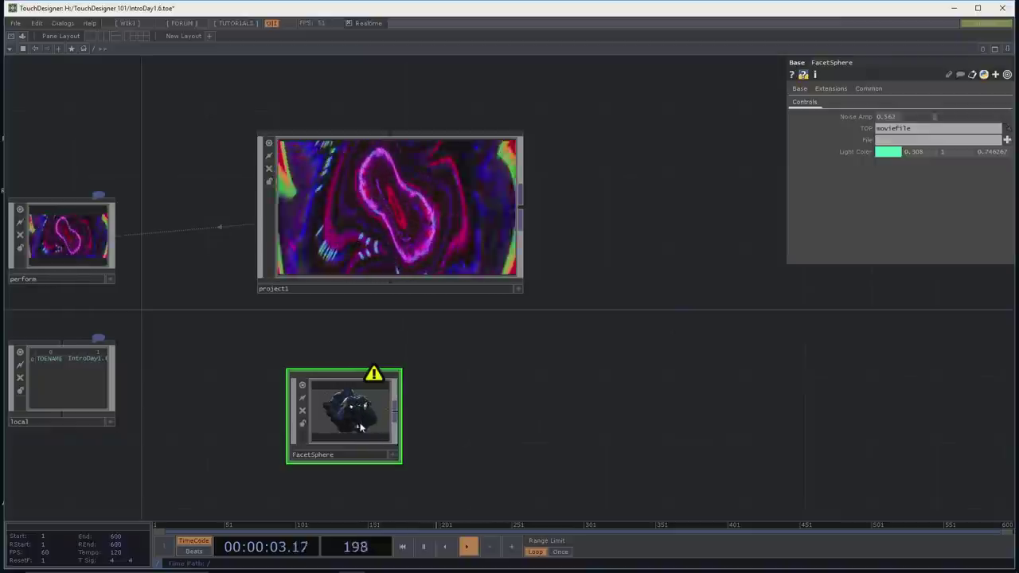
drag(559, 431, 554, 409)
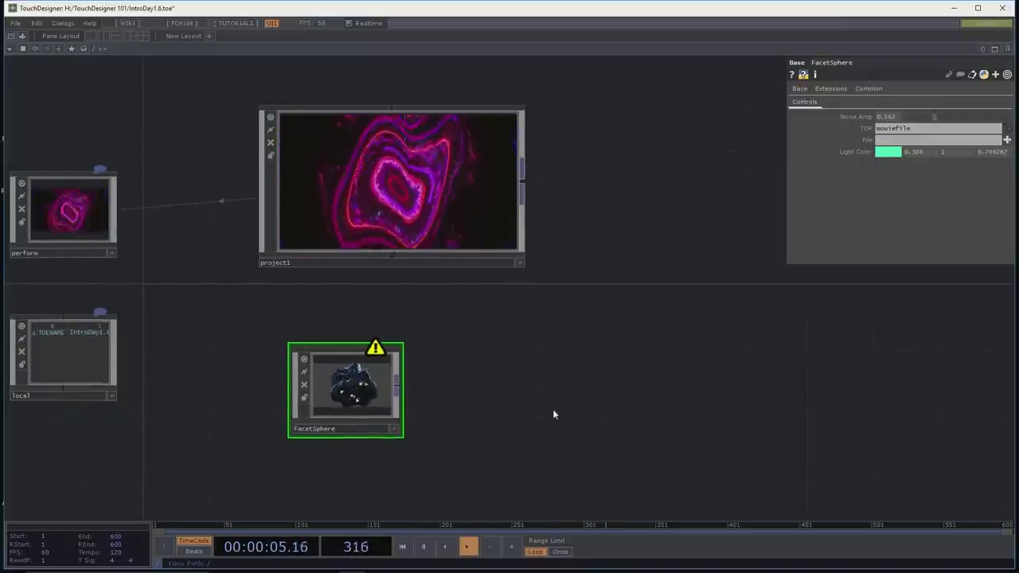
key(ctrl+z)
drag(423, 289, 427, 272)
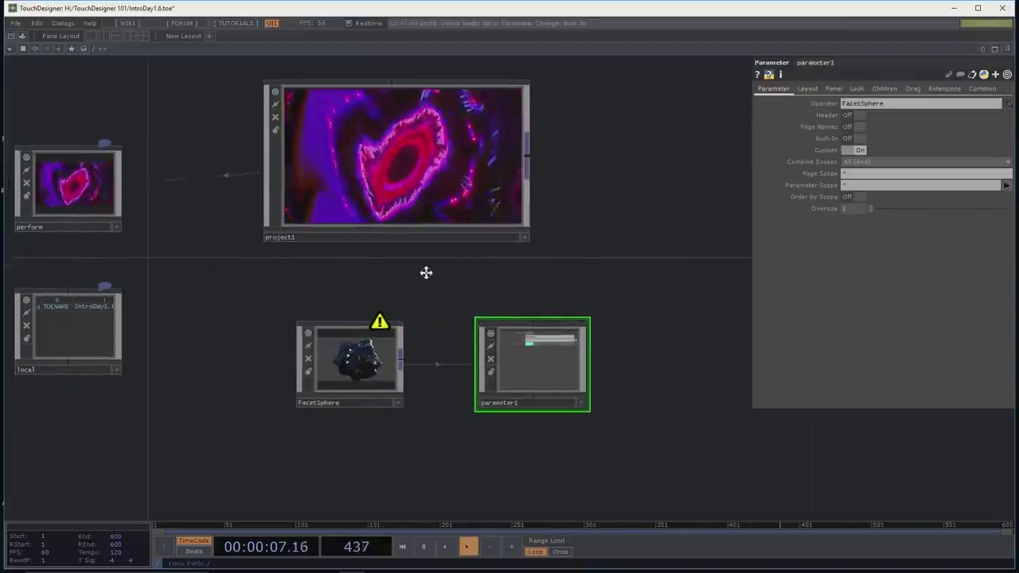
scroll(480, 280, up, 3)
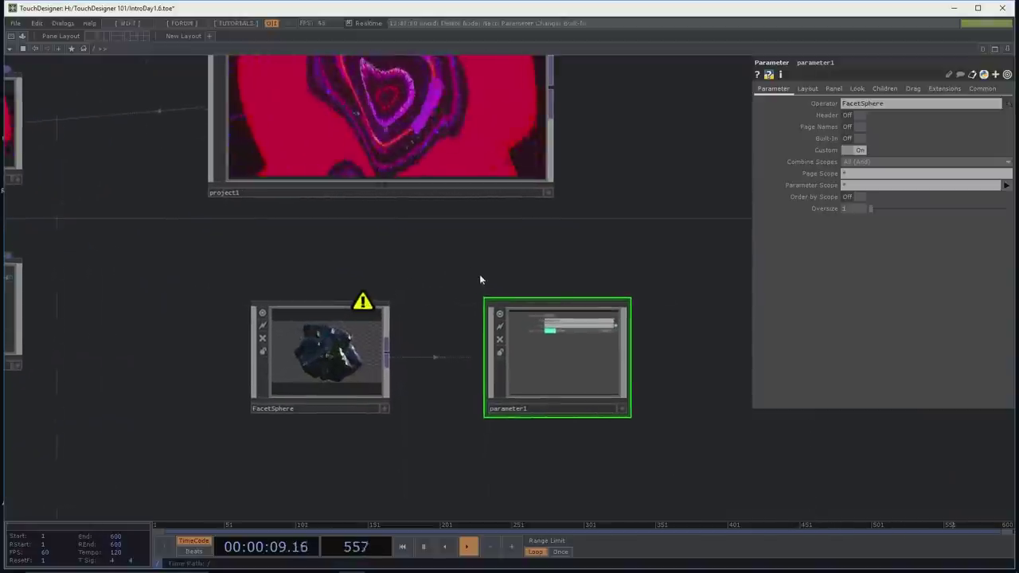
scroll(456, 274, down, 1)
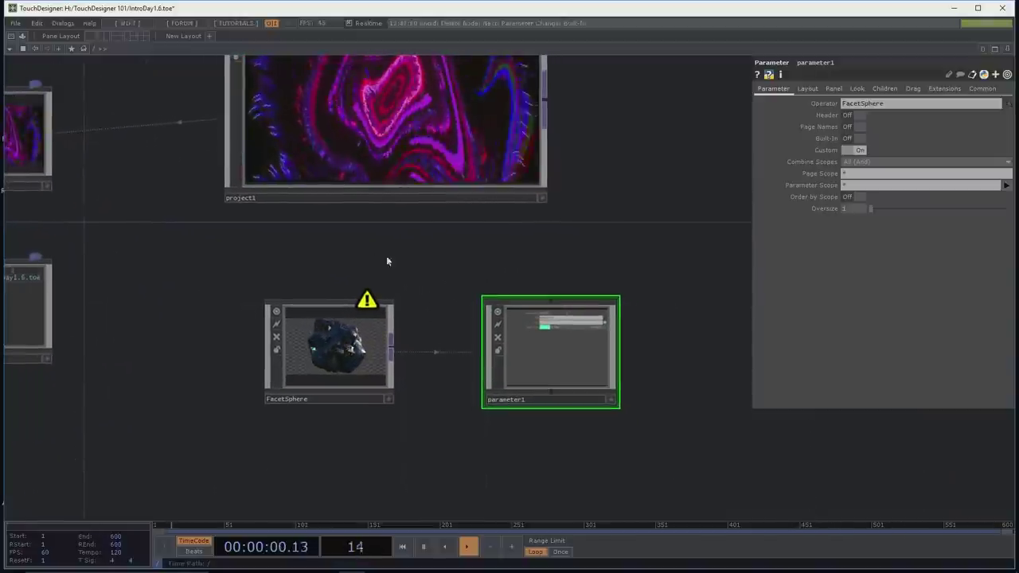
Step: Select the perform Window component, preview its output in Perform Mode, and return to the network editor
click(28, 155)
drag(619, 280, 683, 339)
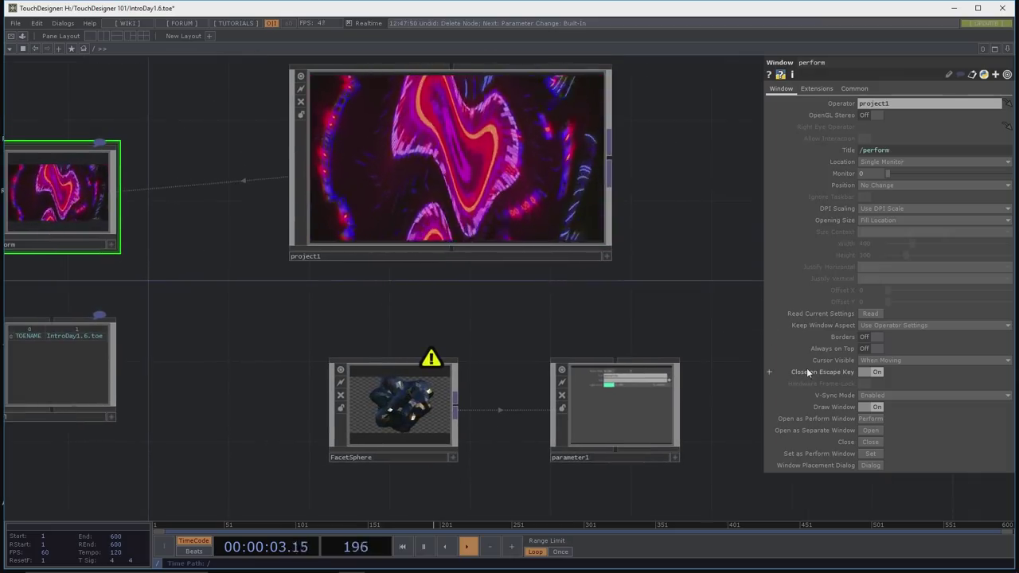
key(F1)
key(Escape)
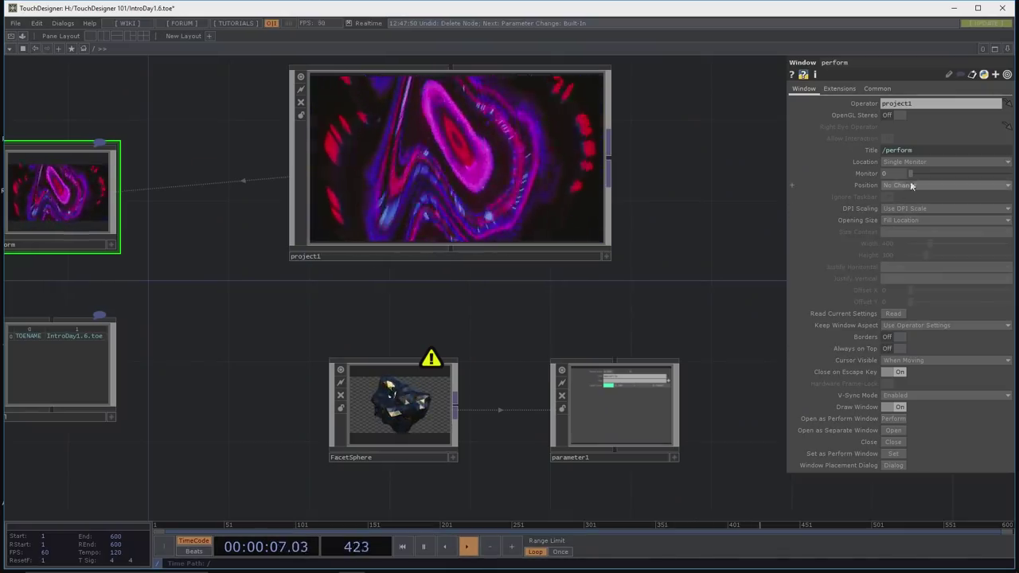
Step: Set the perform window's Monitor to 1, try to enter Perform Mode, and dismiss the error dialog
drag(913, 173, 921, 172)
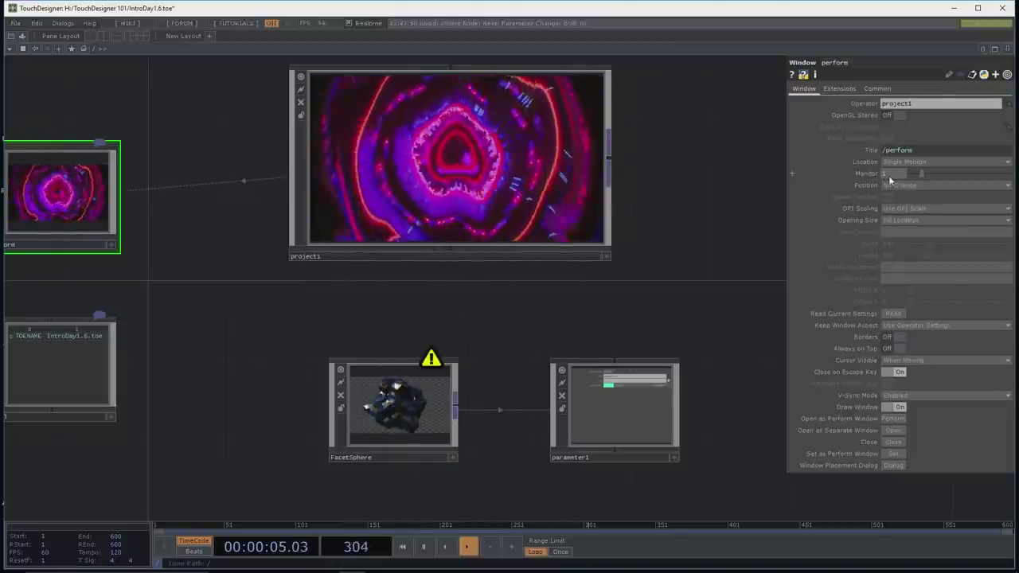
key(F1)
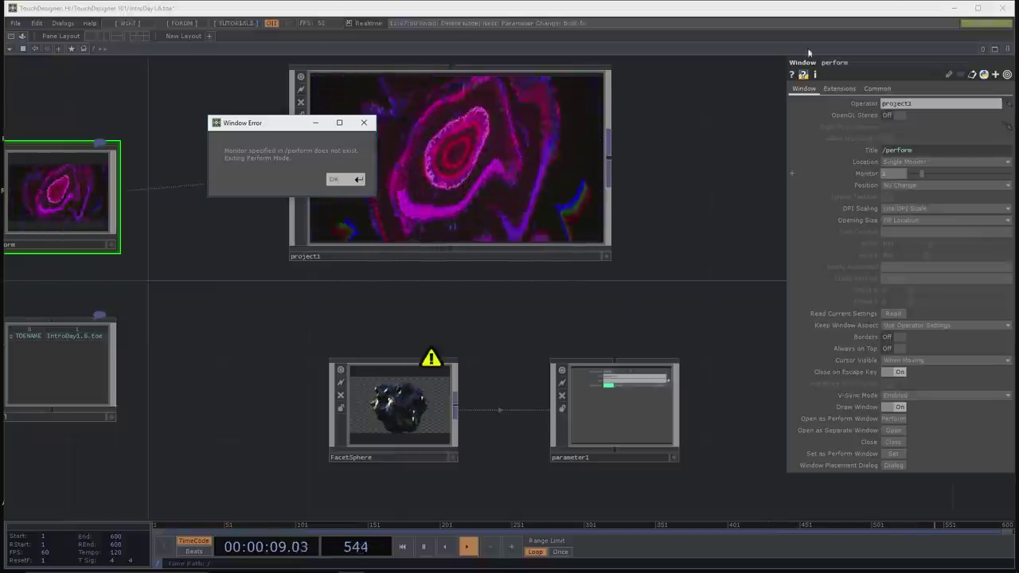
click(342, 179)
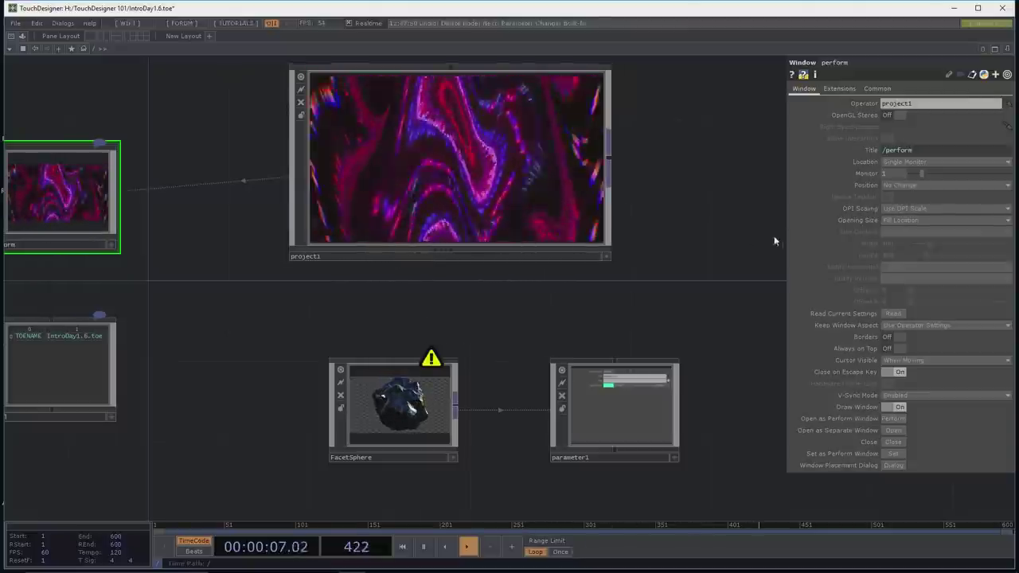
Step: Change the FacetSphere component's COMP type to Container
drag(719, 237, 641, 231)
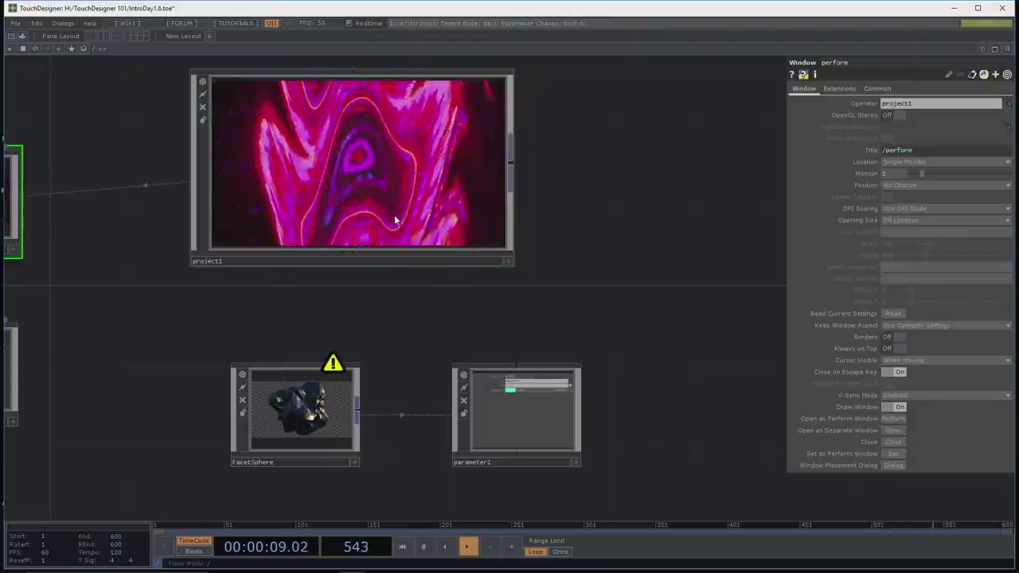
click(347, 398)
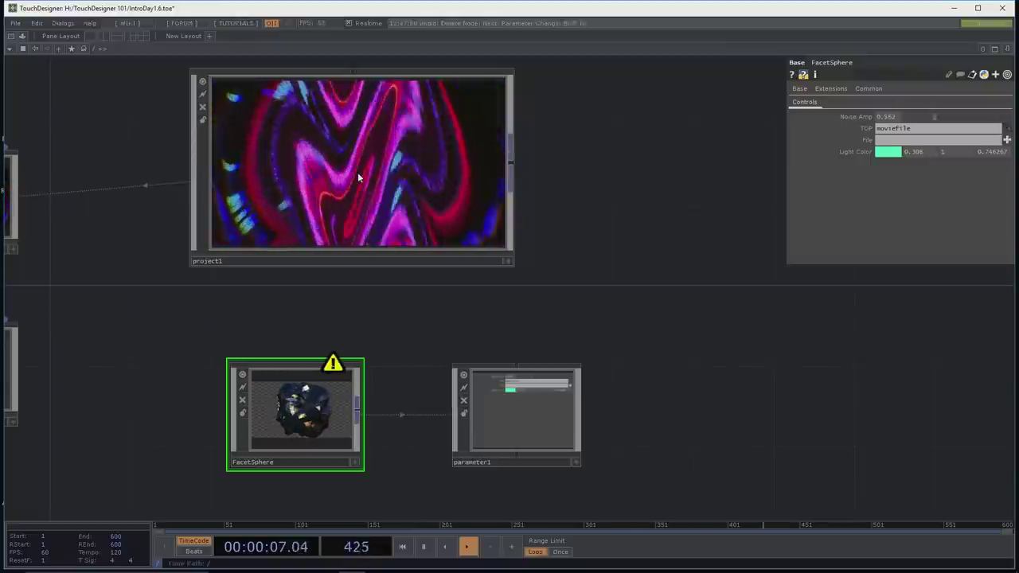
scroll(358, 172, up, 3)
scroll(335, 357, down, 4)
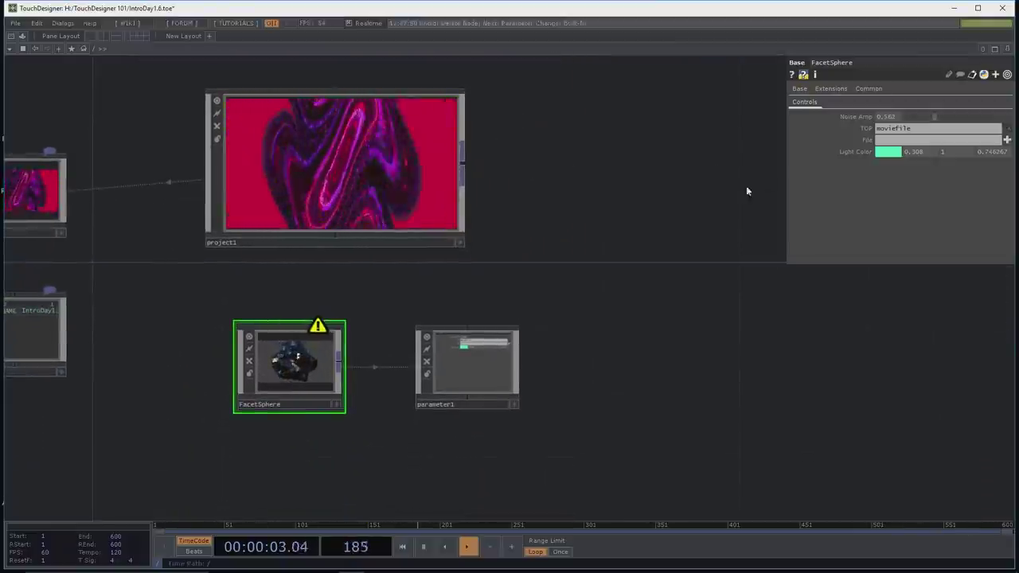
drag(428, 312, 467, 284)
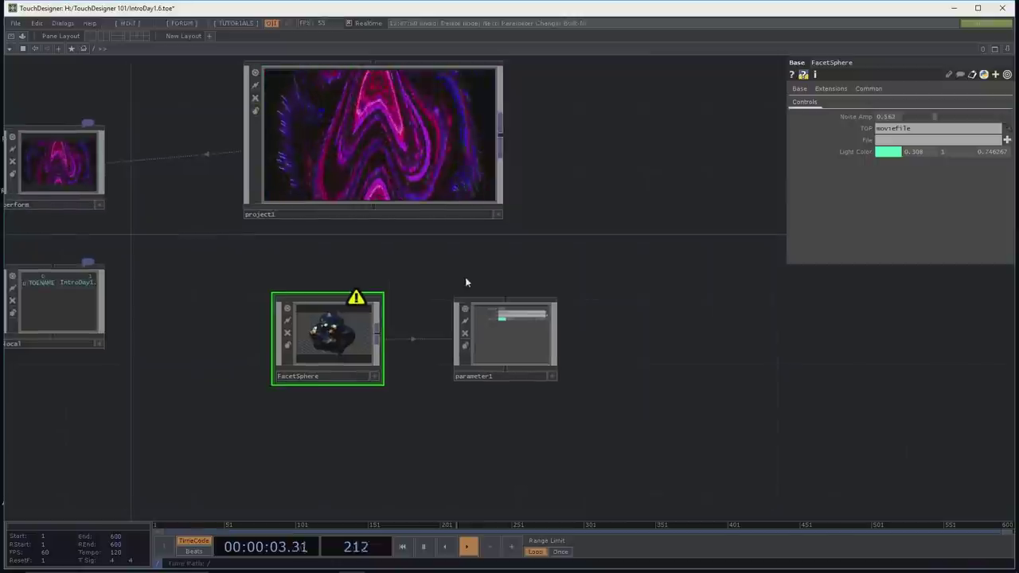
right_click(335, 343)
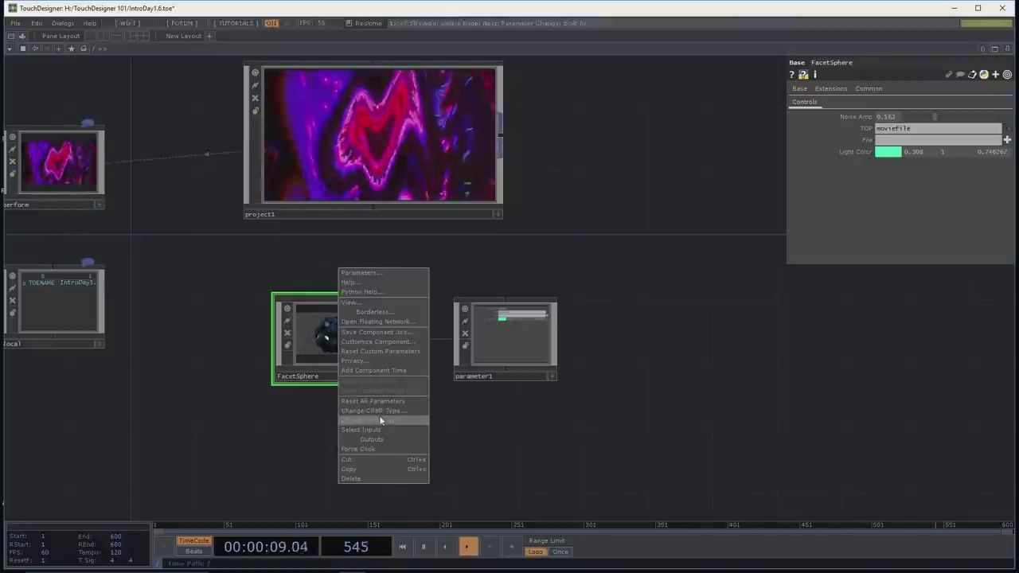
click(399, 411)
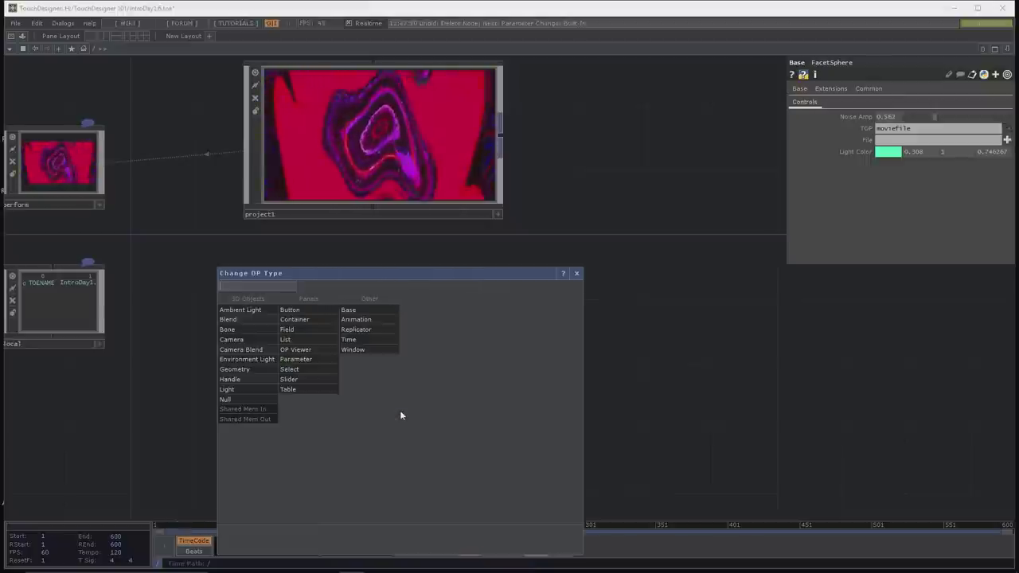
click(318, 321)
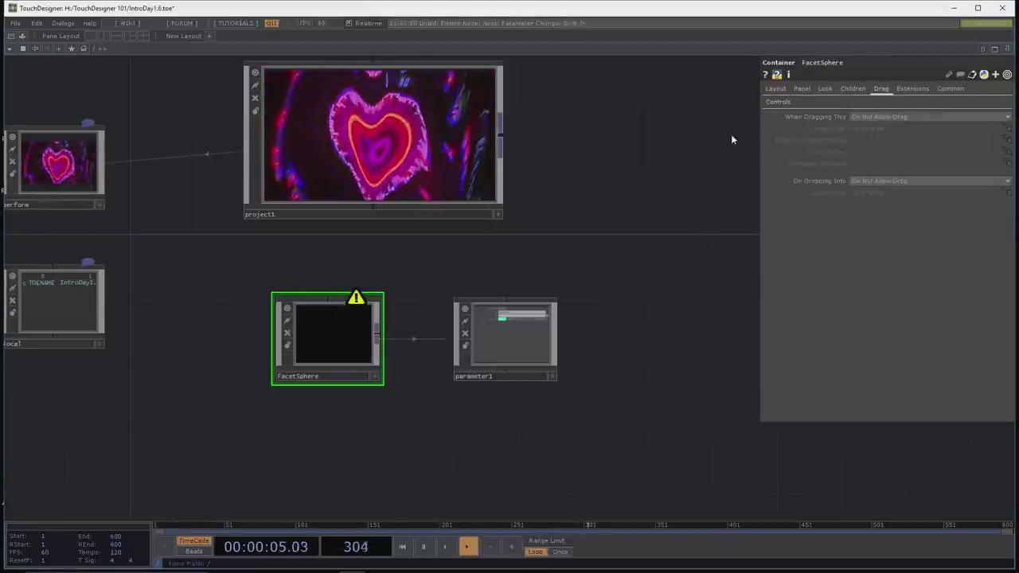
Step: Set FacetSphere's Node View to Operator Viewer in its common parameters
click(778, 103)
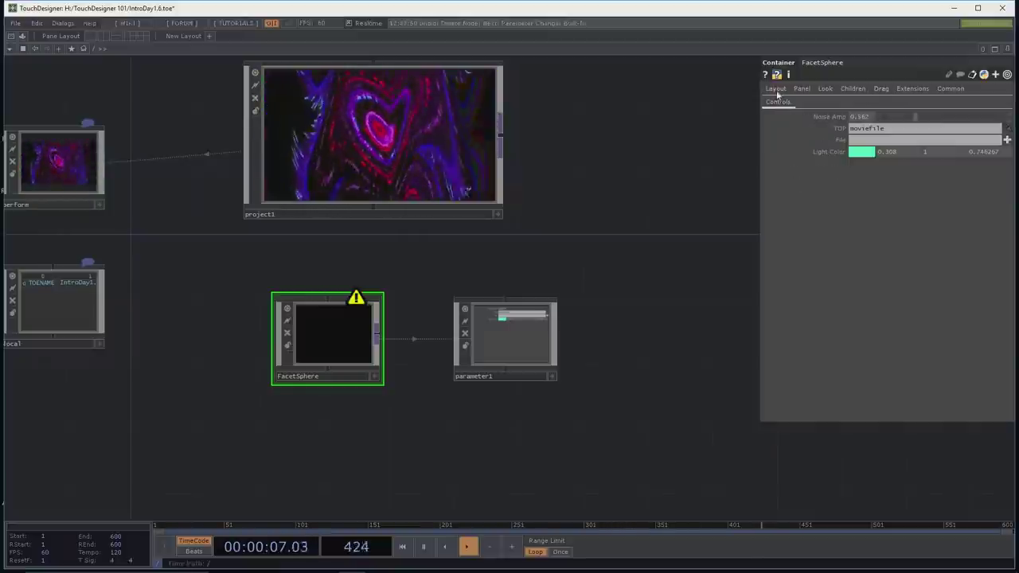
click(949, 89)
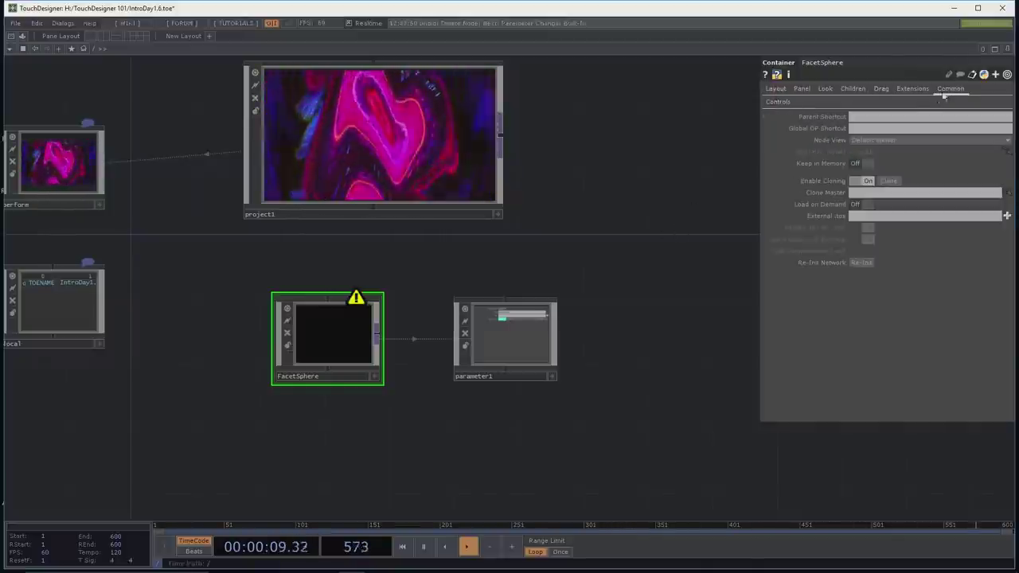
click(863, 140)
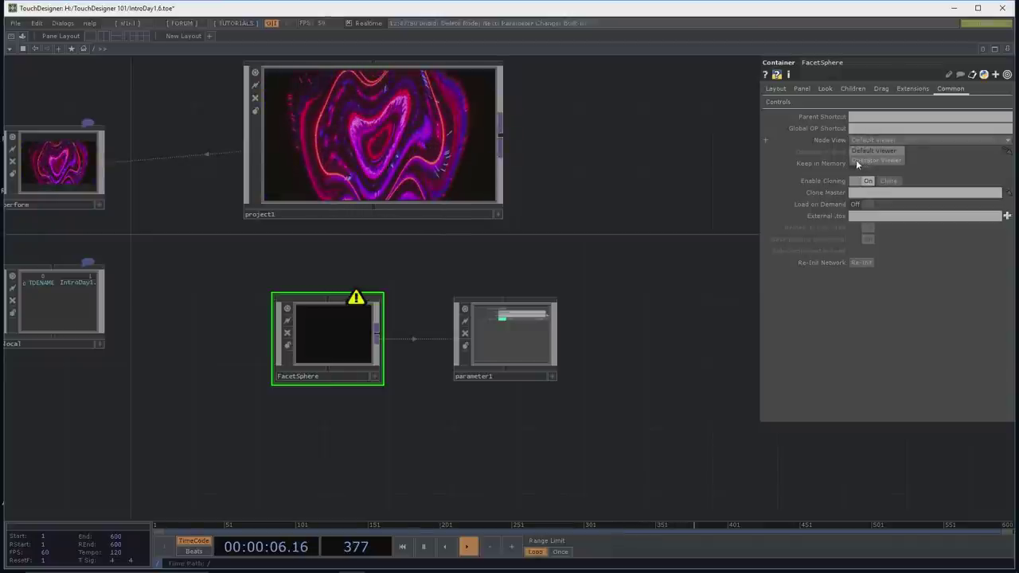
click(856, 160)
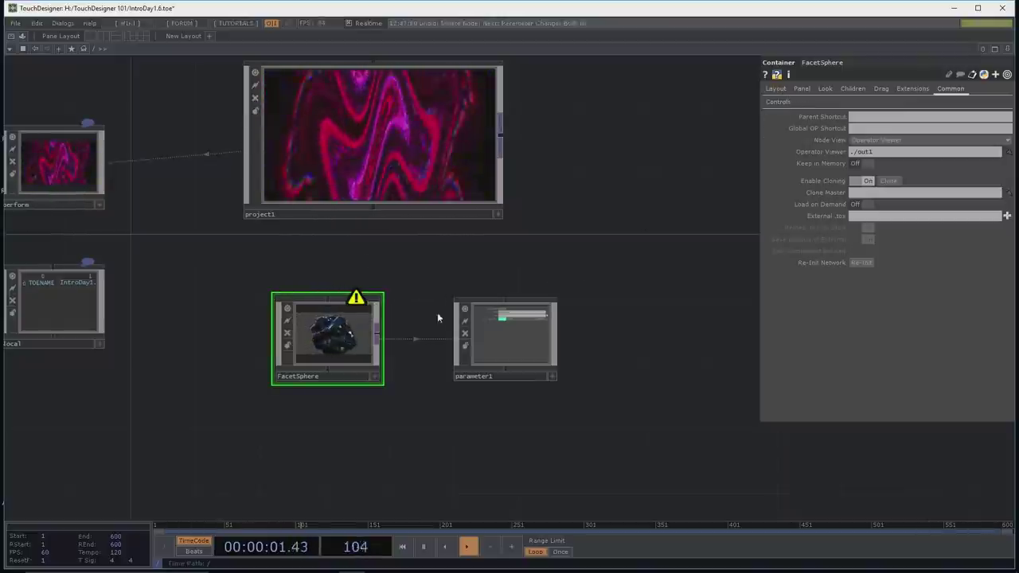
Step: Open FacetSphere's panel in a floating viewer to check its output, and close the viewer
right_click(344, 339)
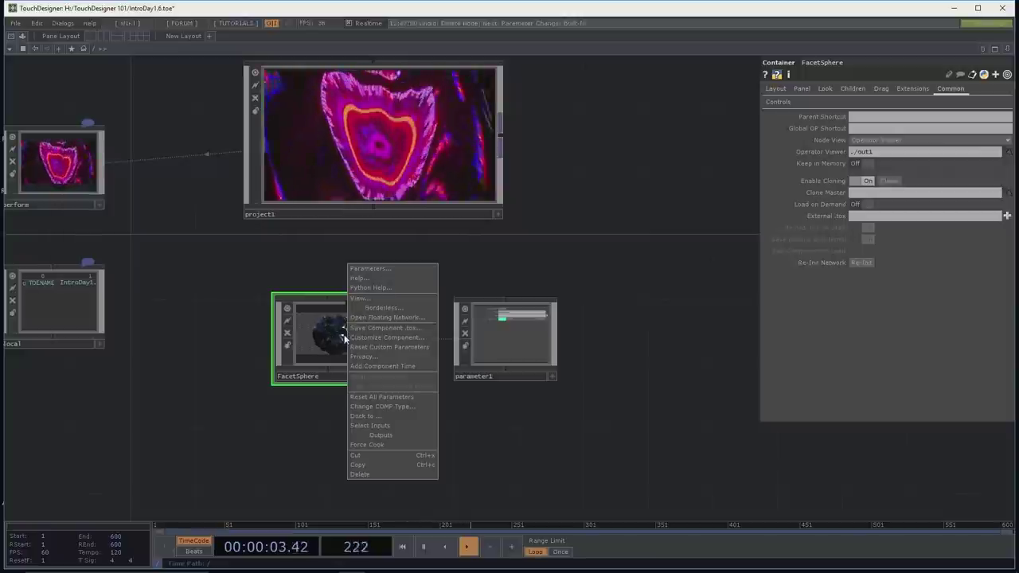
click(357, 299)
drag(362, 127, 524, 117)
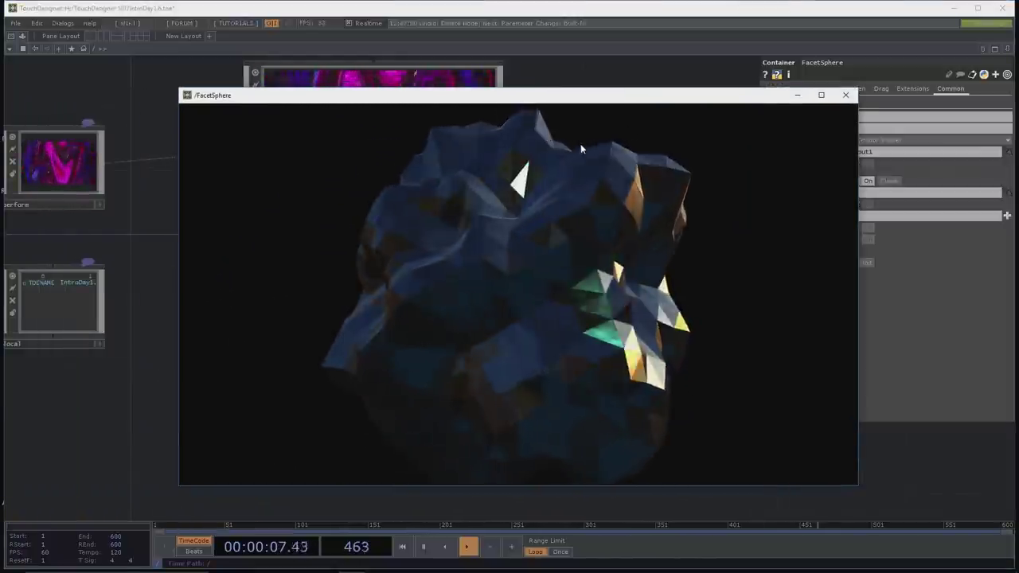
click(846, 94)
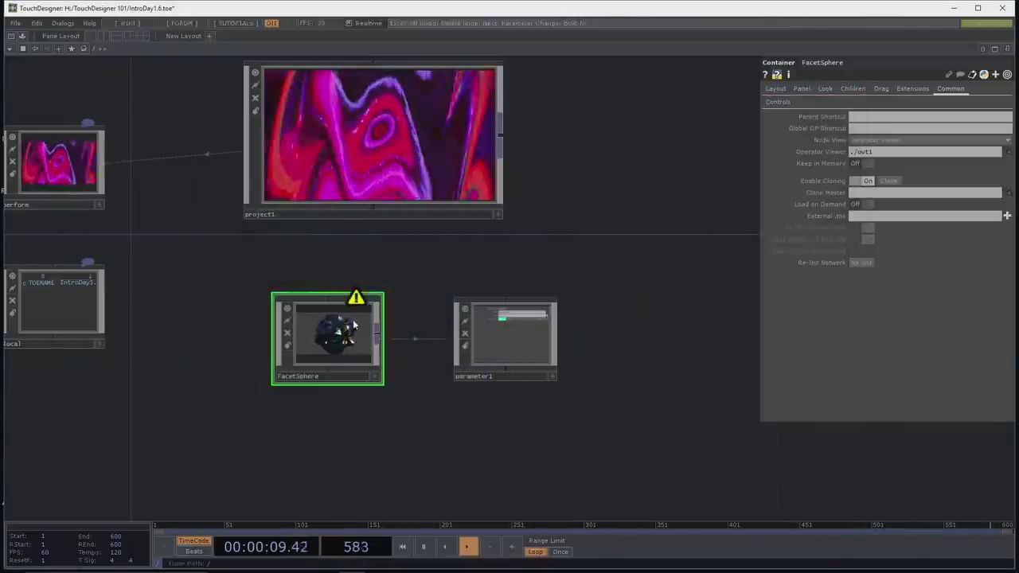
Step: Check project1's layout size and set the FacetSphere container's Width to 1920 and Height to 1080
drag(516, 225, 466, 242)
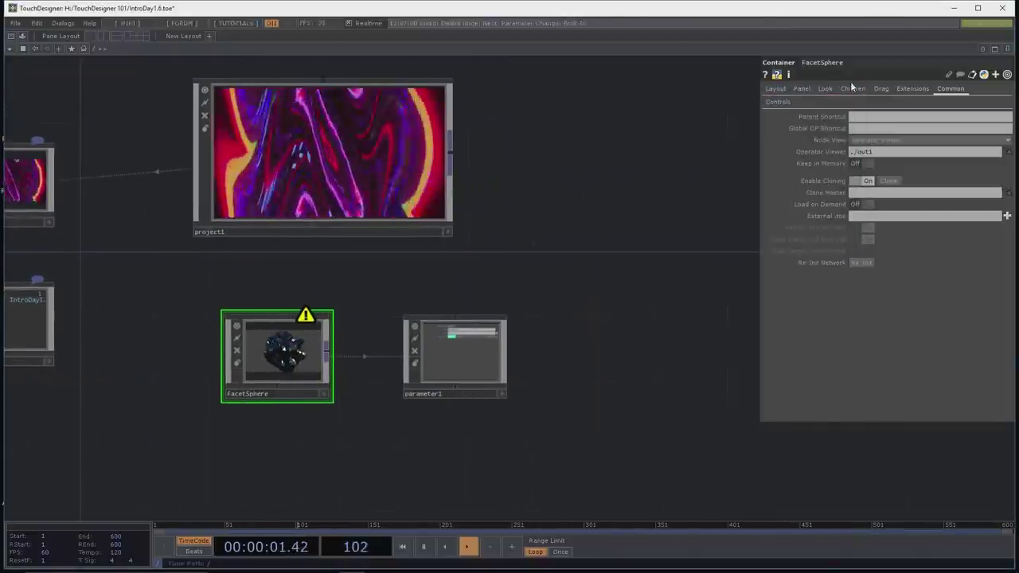
click(775, 89)
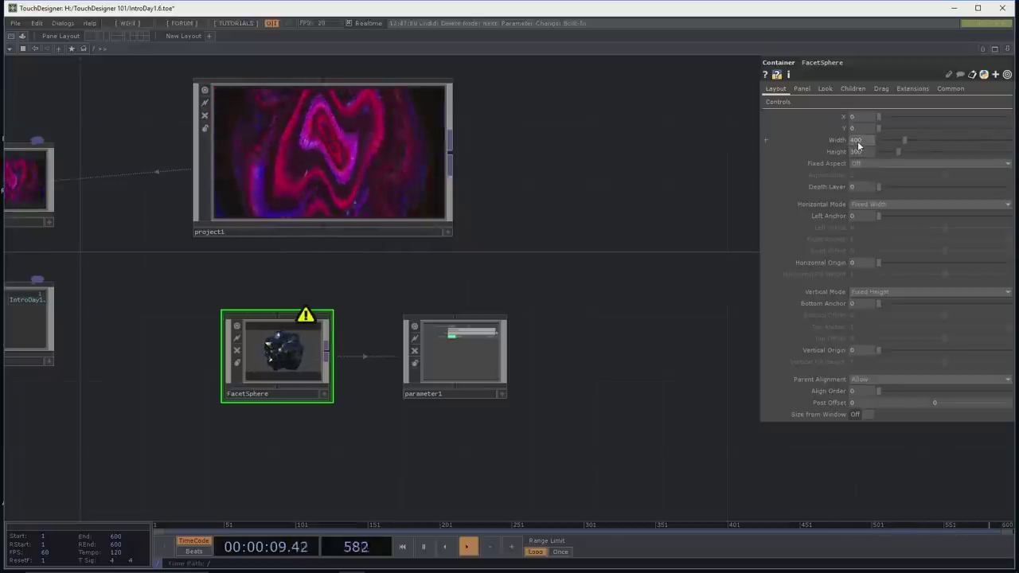
click(358, 149)
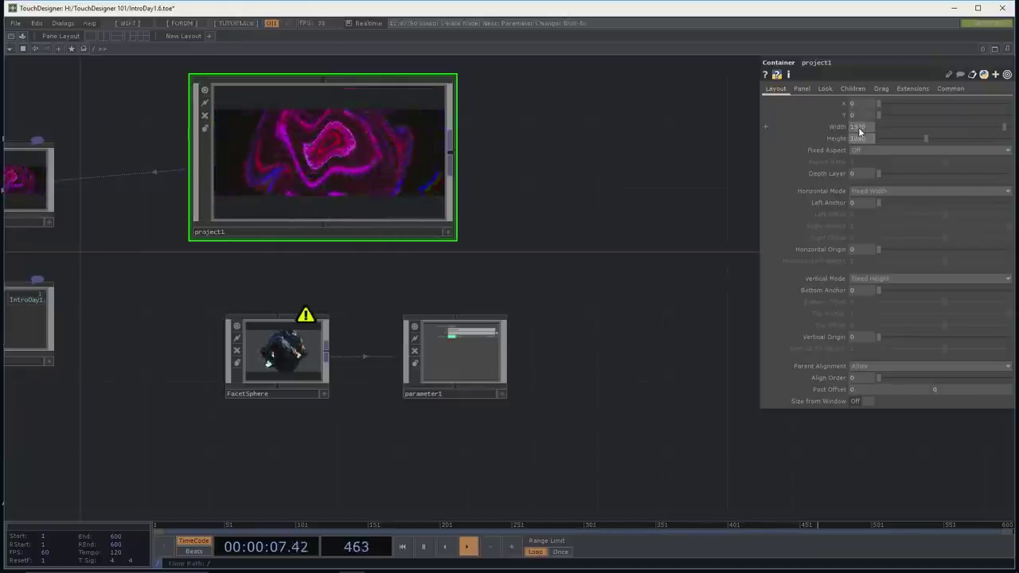
click(282, 341)
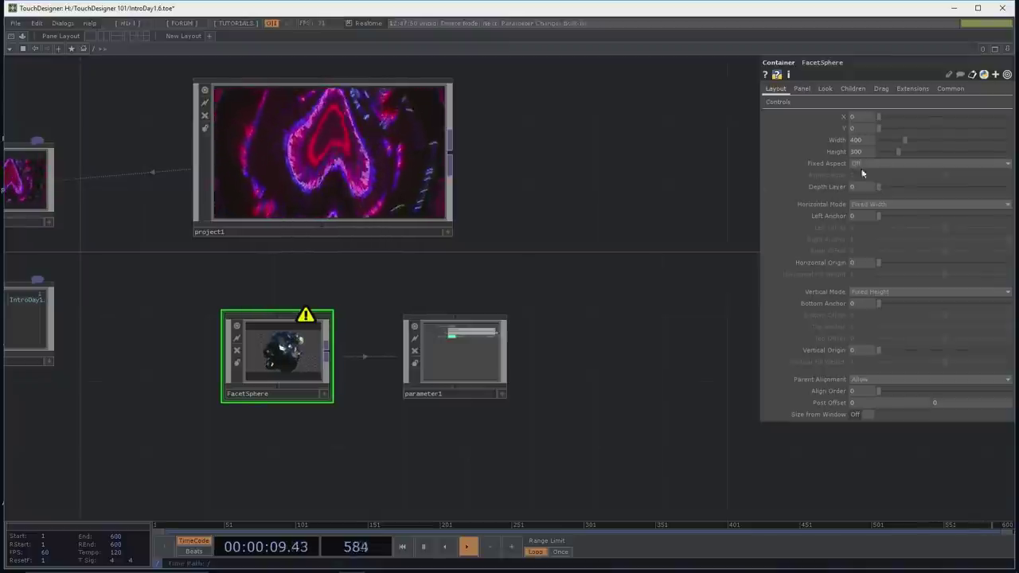
click(869, 140)
text(1920)
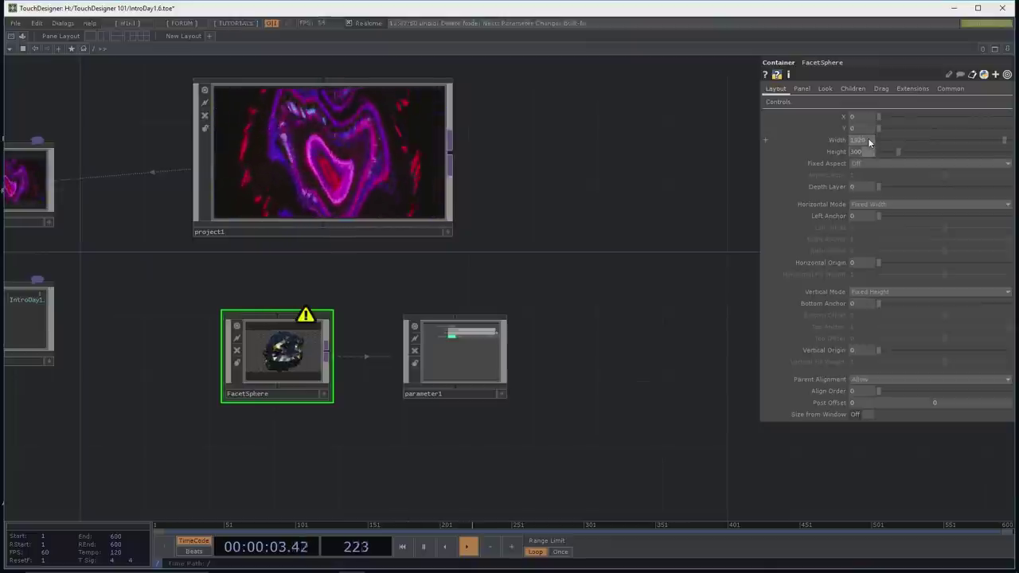
key(Tab)
text(1080)
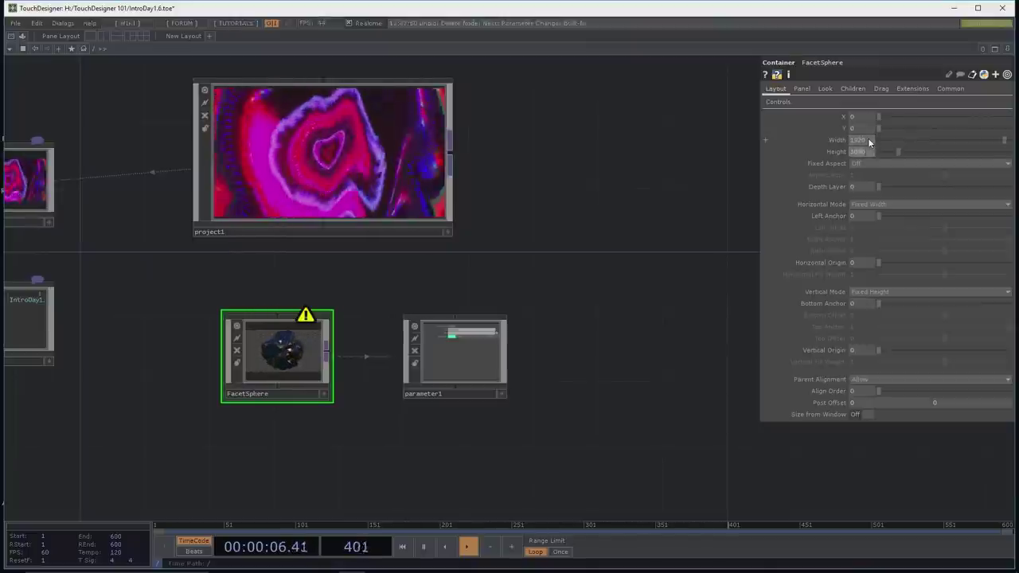
key(Return)
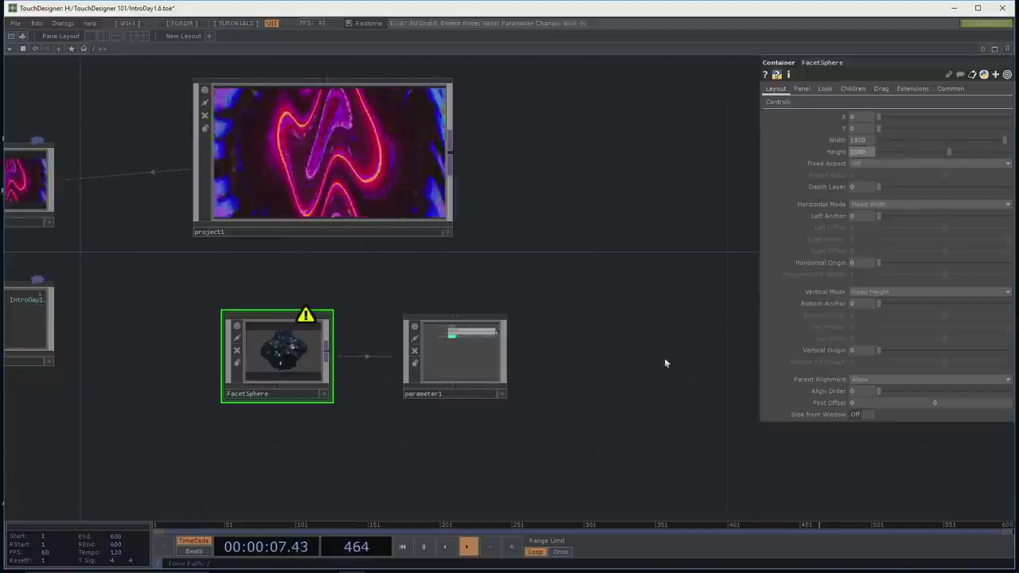
Step: Shrink the project1 node to about the size of FacetSphere and place FacetSphere beside it in the network
drag(515, 289, 477, 346)
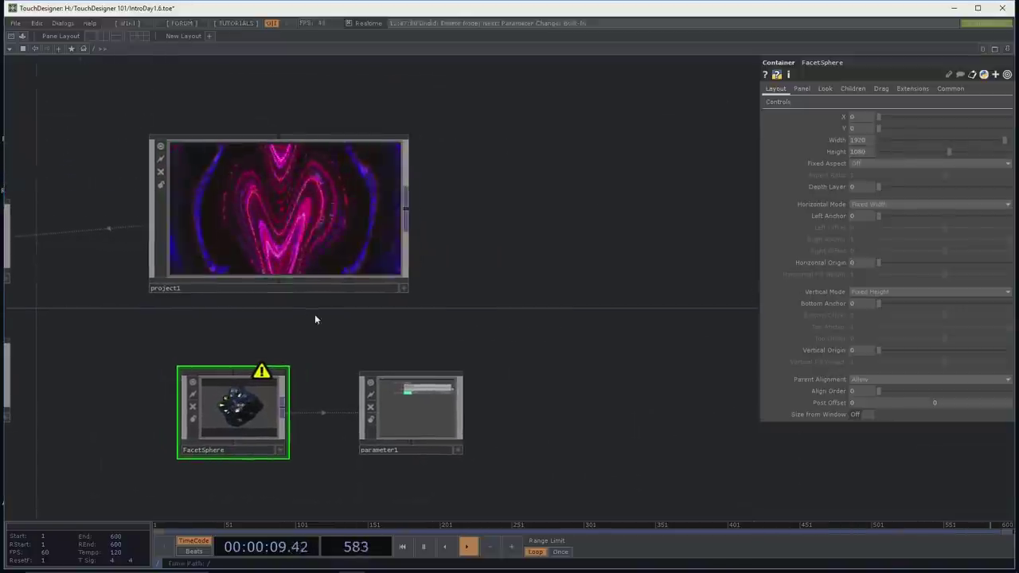
drag(297, 376, 316, 364)
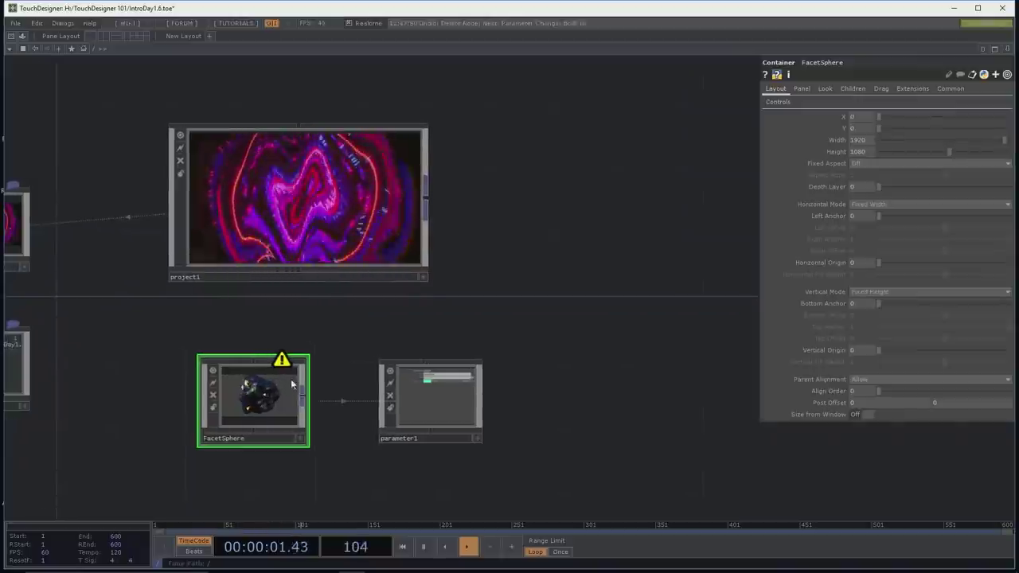
click(322, 227)
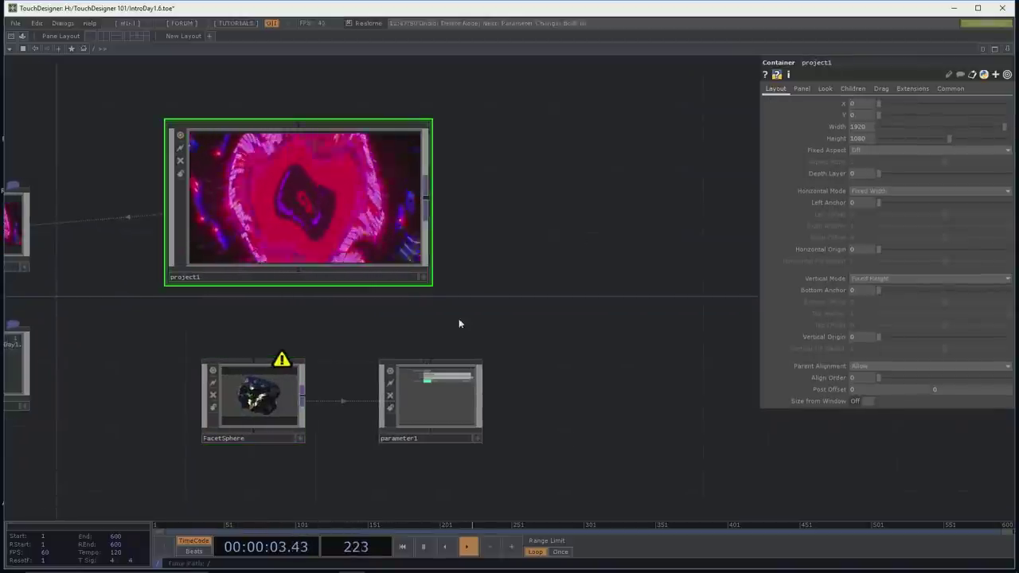
drag(429, 121, 292, 197)
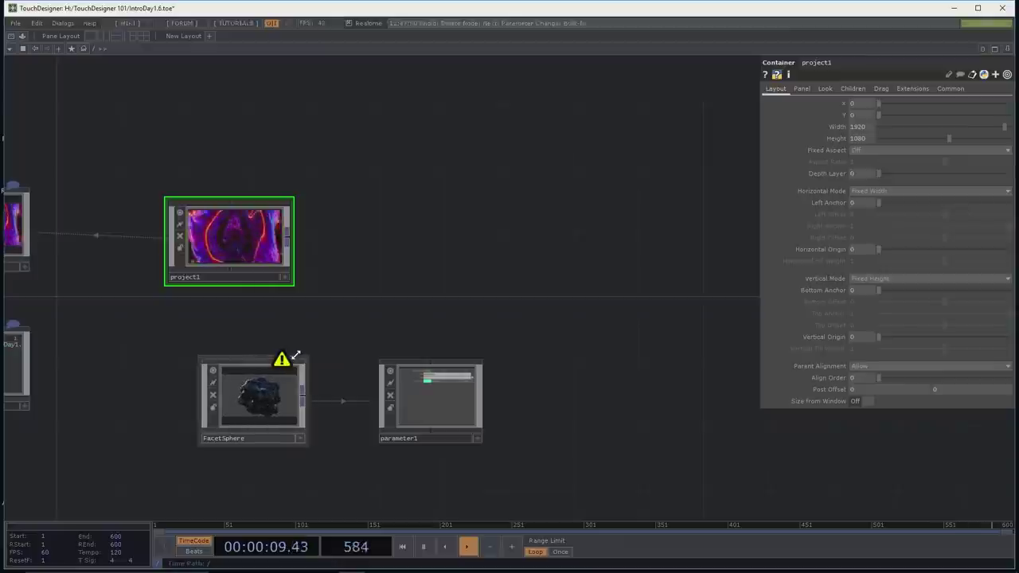
drag(285, 379, 431, 235)
drag(394, 374, 478, 352)
scroll(319, 362, up, 3)
drag(375, 353, 429, 426)
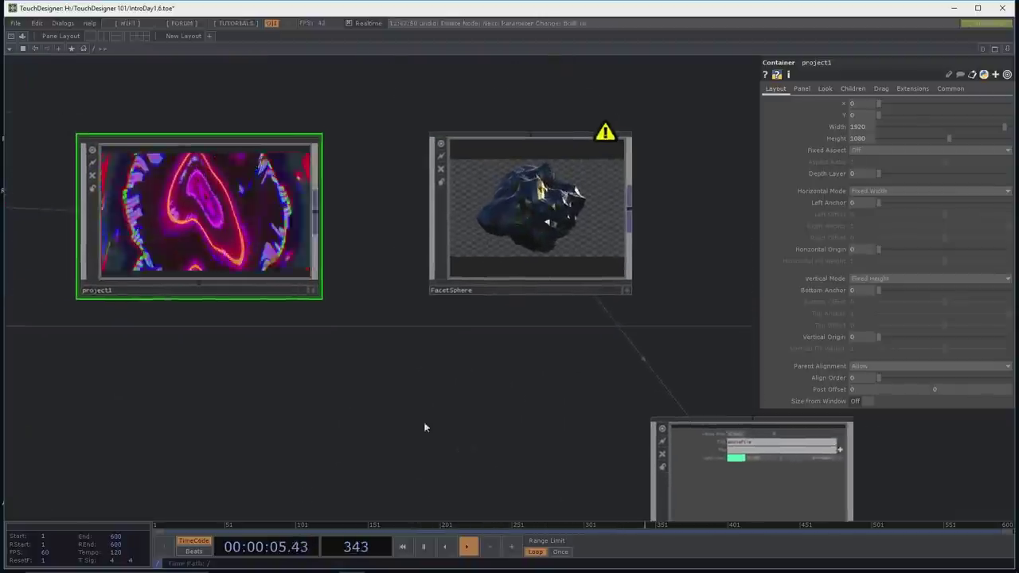
Step: Add a new Container COMP above the project1 and FacetSphere nodes
scroll(430, 426, down, 3)
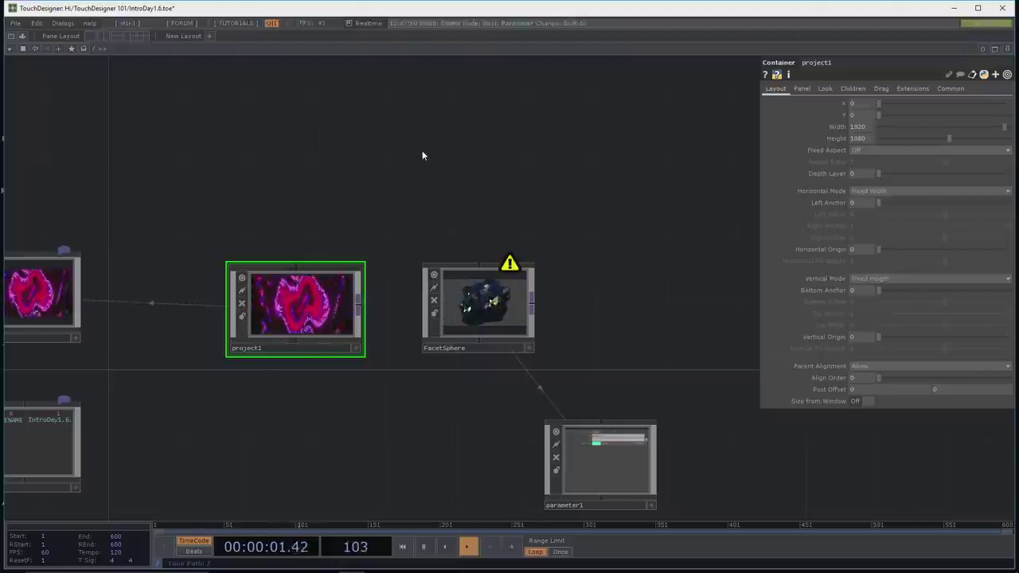
key(Tab)
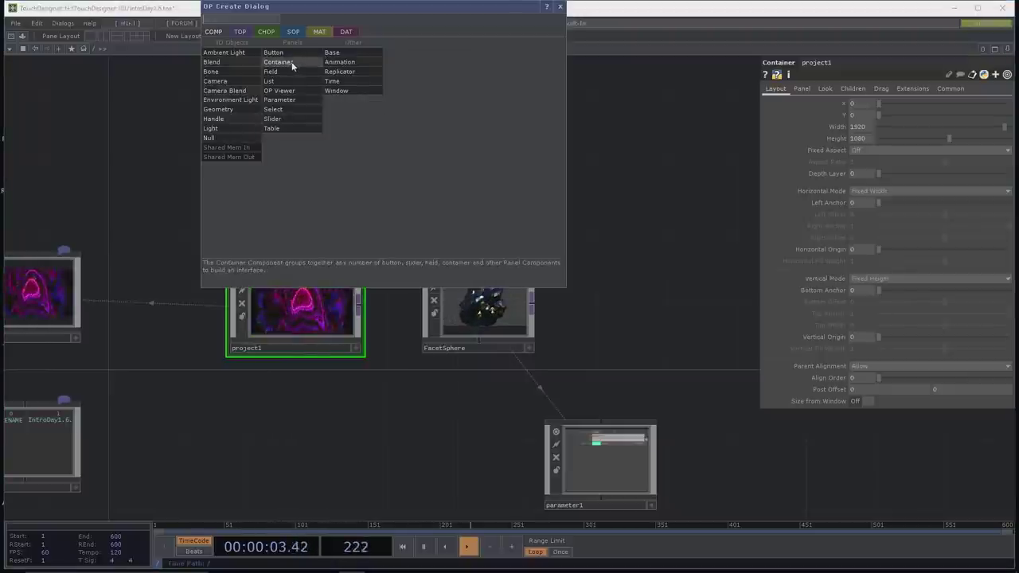
click(291, 61)
click(394, 139)
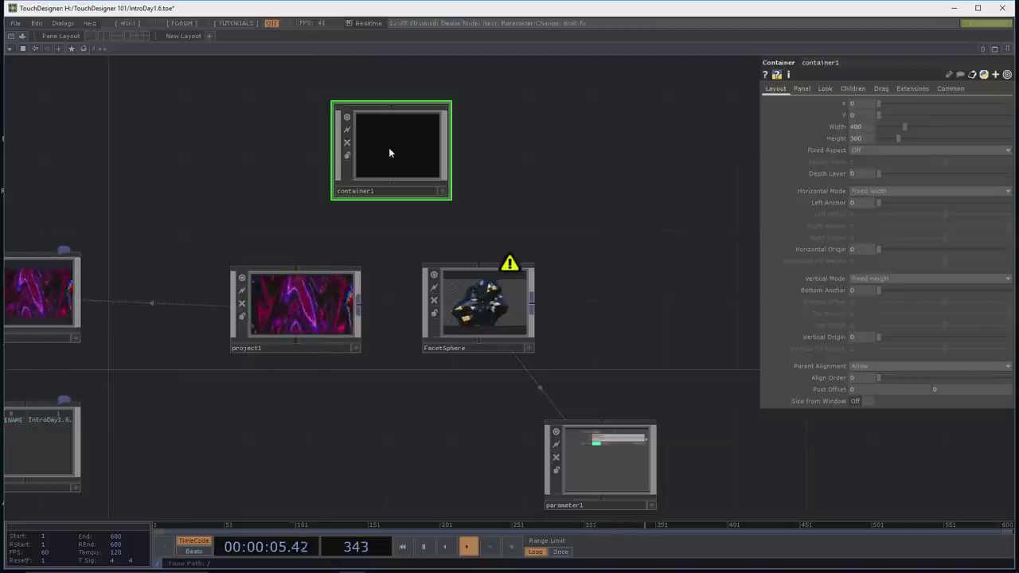
Step: Set the new container's Width to 3840 and its Height to 1080
click(865, 127)
text(1920)
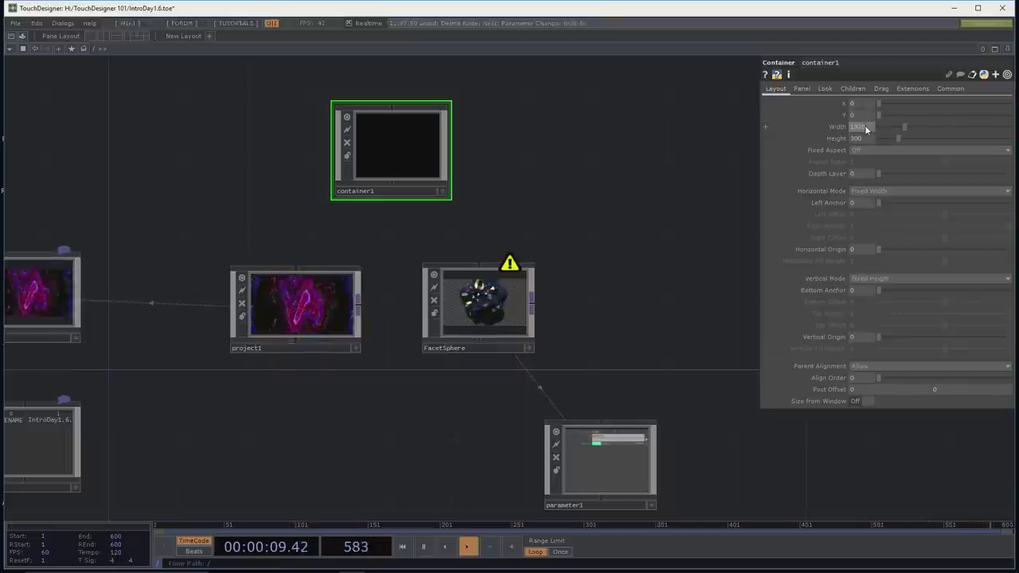
key(Return)
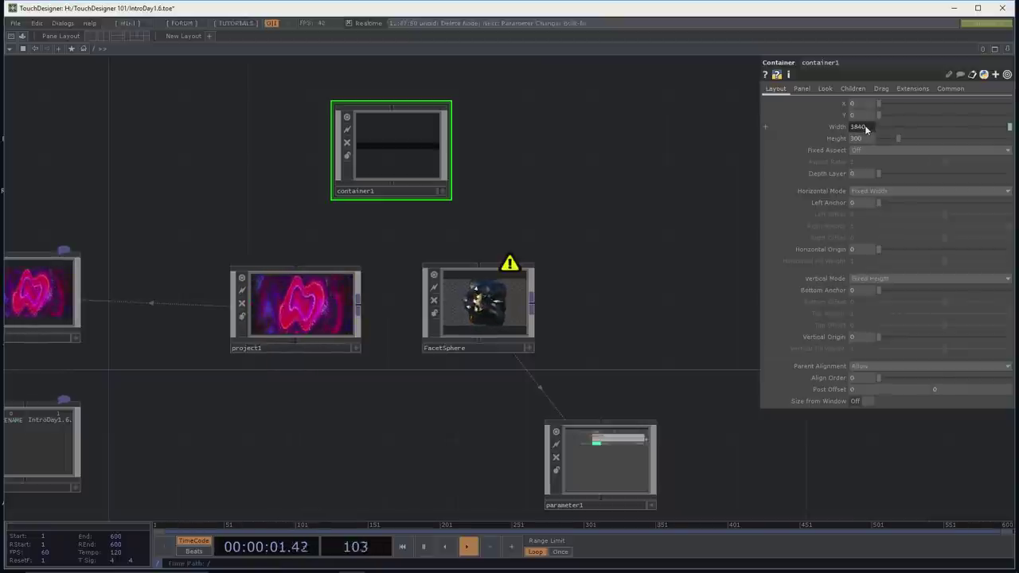
click(862, 137)
text(1080)
key(Return)
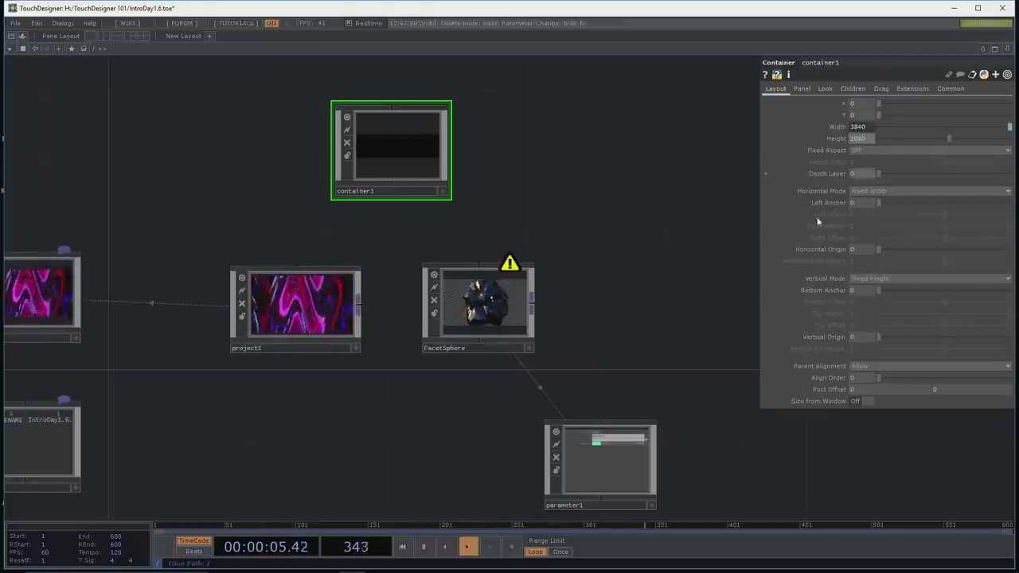
Step: Parent project1 and FacetSphere under container1 by wiring its child connector to both nodes
scroll(510, 193, up, 2)
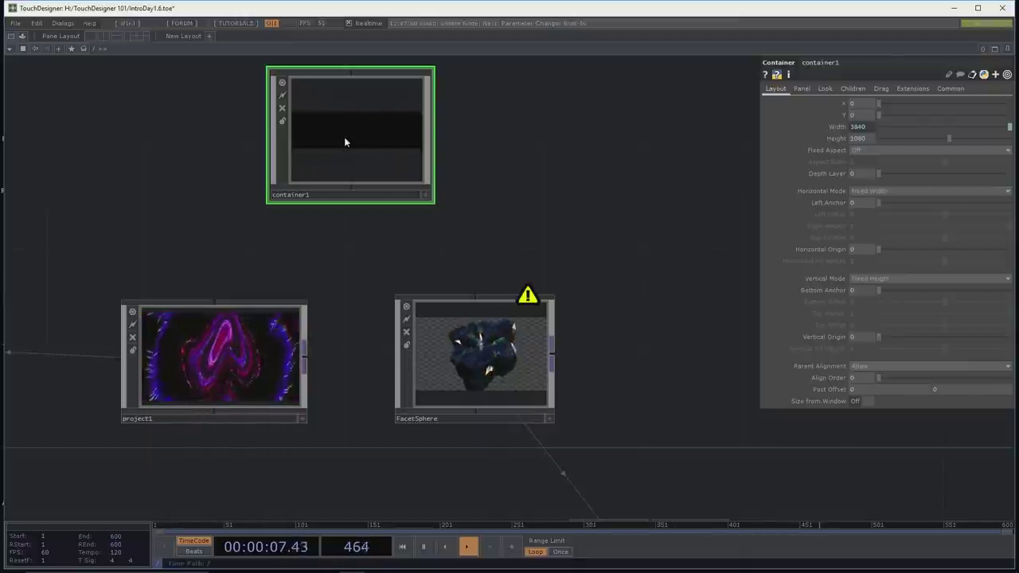
mouse_move(351, 190)
mouse_down()
mouse_move(270, 248)
mouse_move(371, 204)
mouse_move(355, 189)
mouse_up()
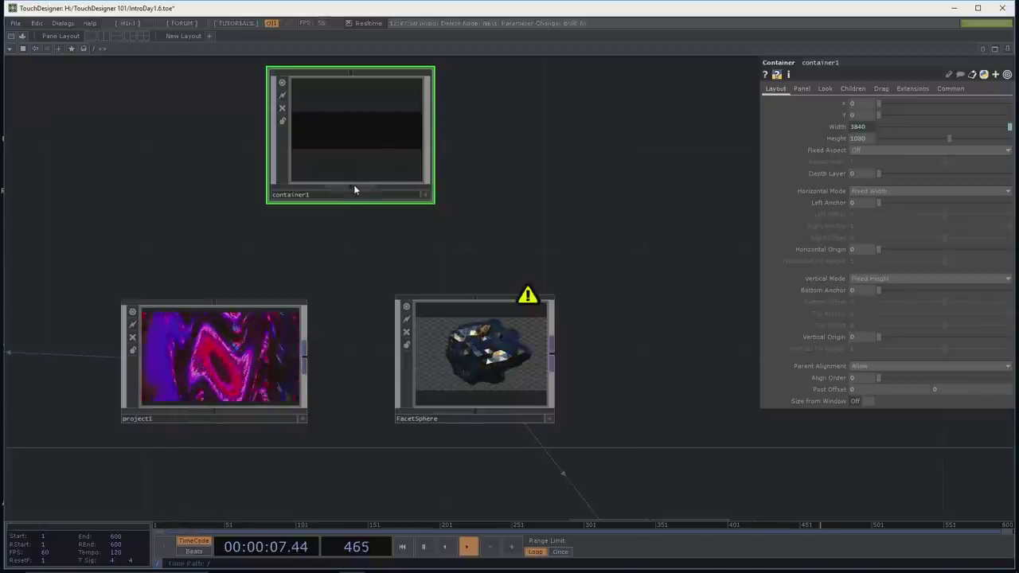
drag(339, 198, 235, 293)
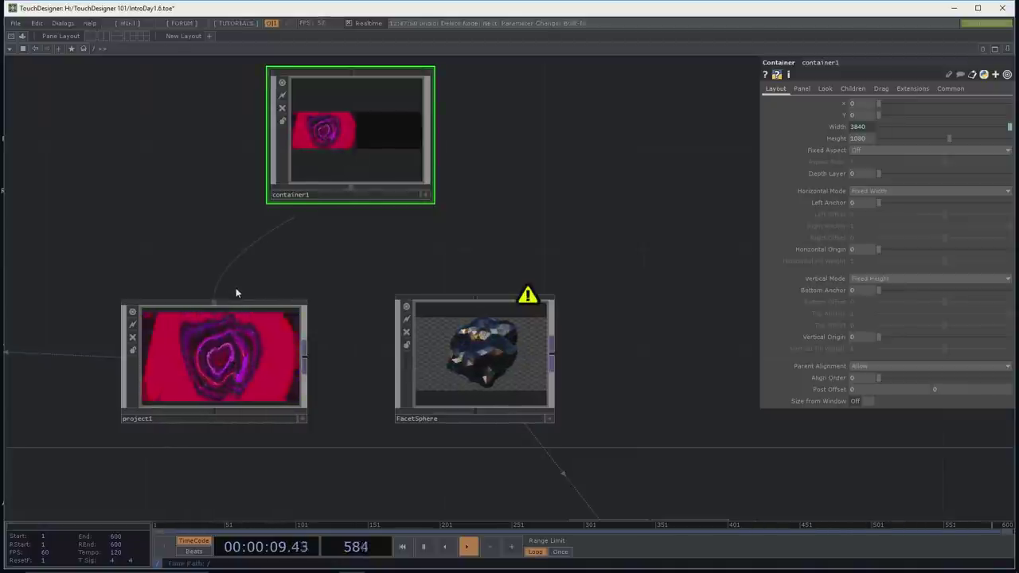
drag(351, 185, 472, 296)
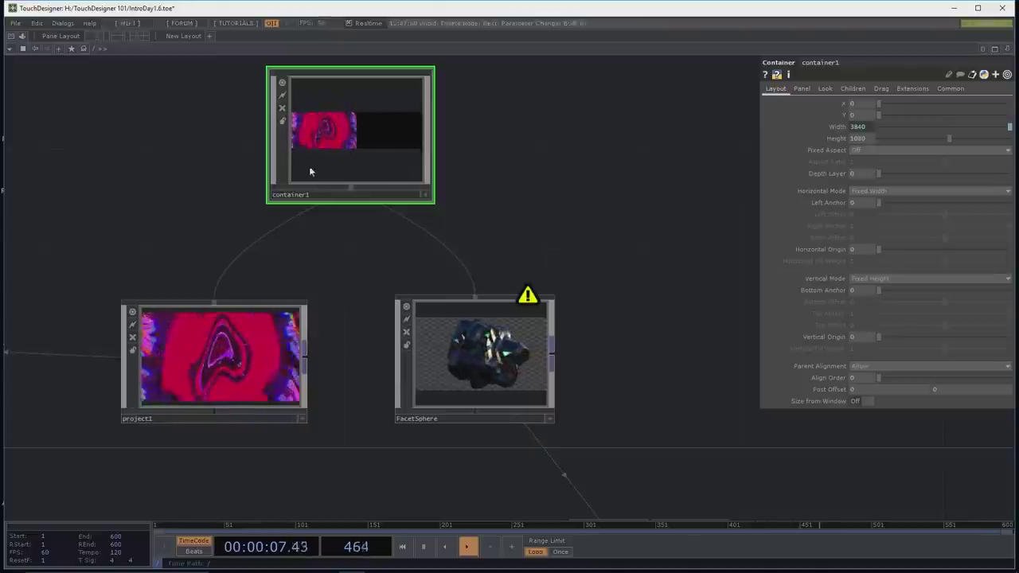
Step: Try to offset FacetSphere inside container1 by raising its X position to about 437
click(489, 344)
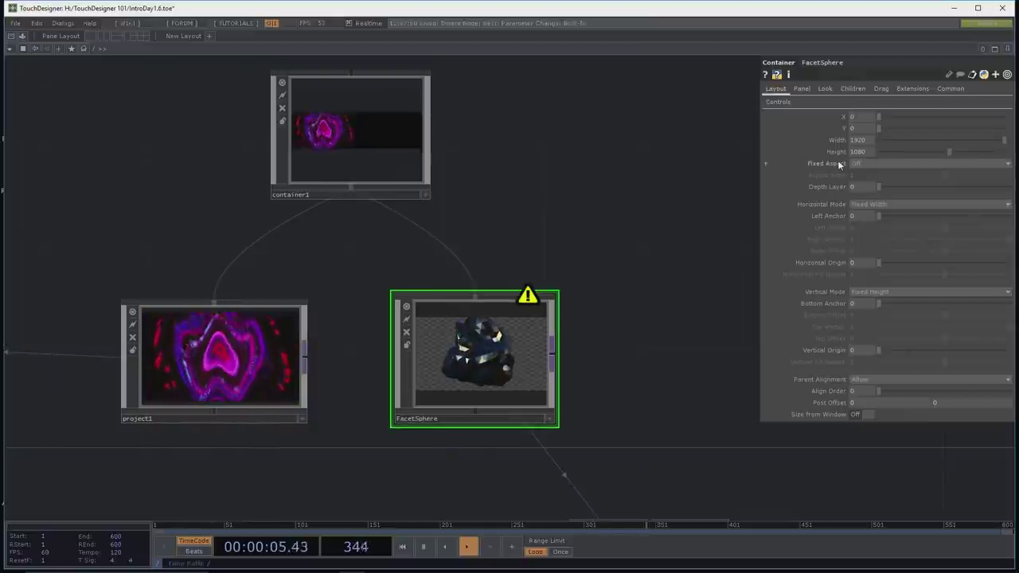
drag(880, 115, 908, 120)
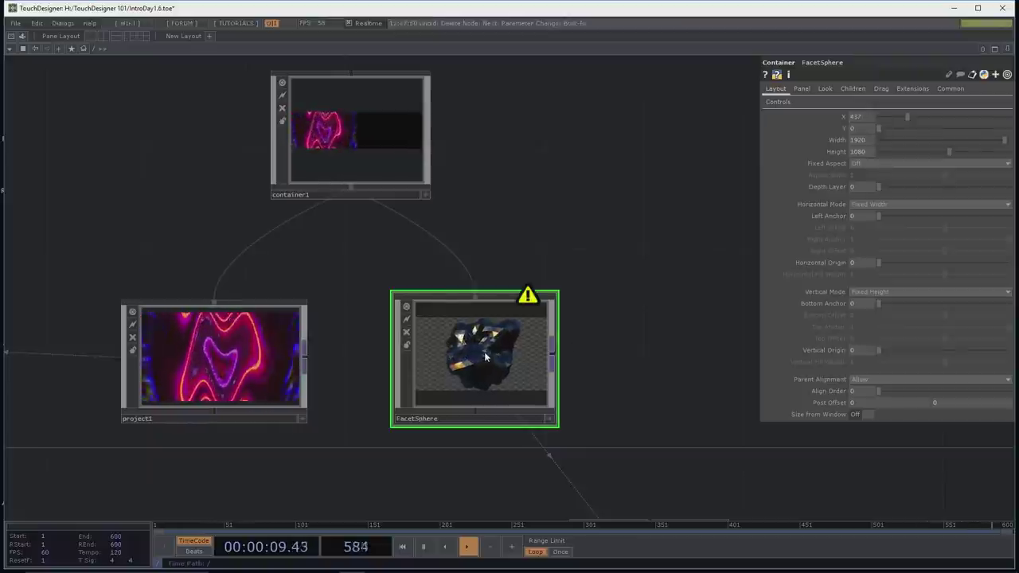
click(385, 128)
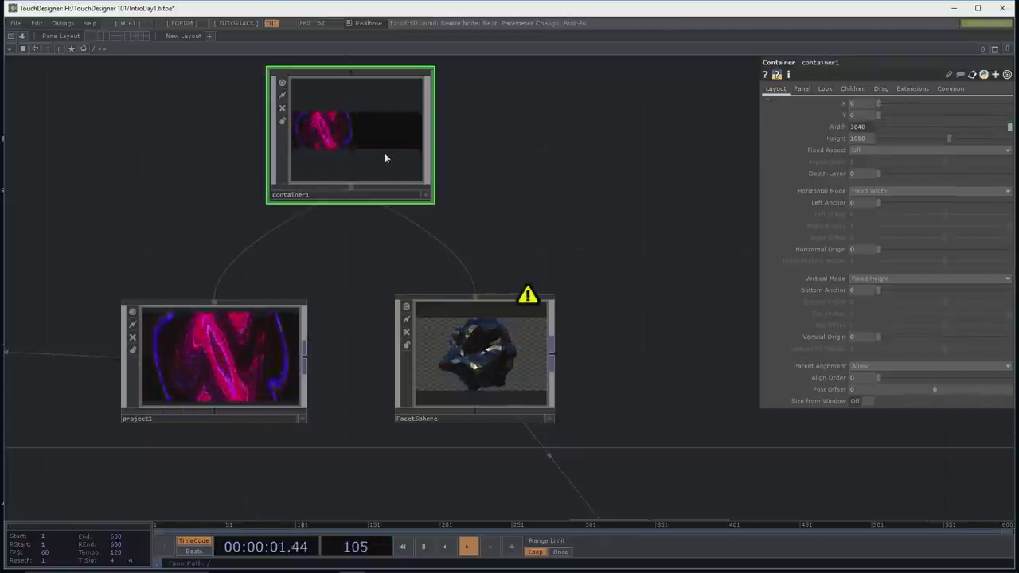
Step: Switch FacetSphere's Node View to Default Viewer
click(515, 404)
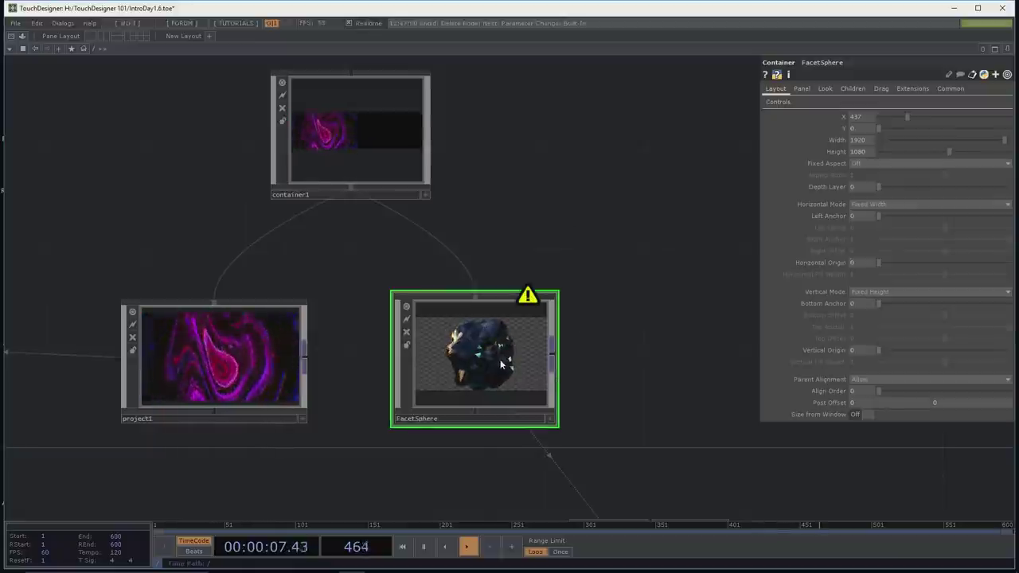
click(963, 89)
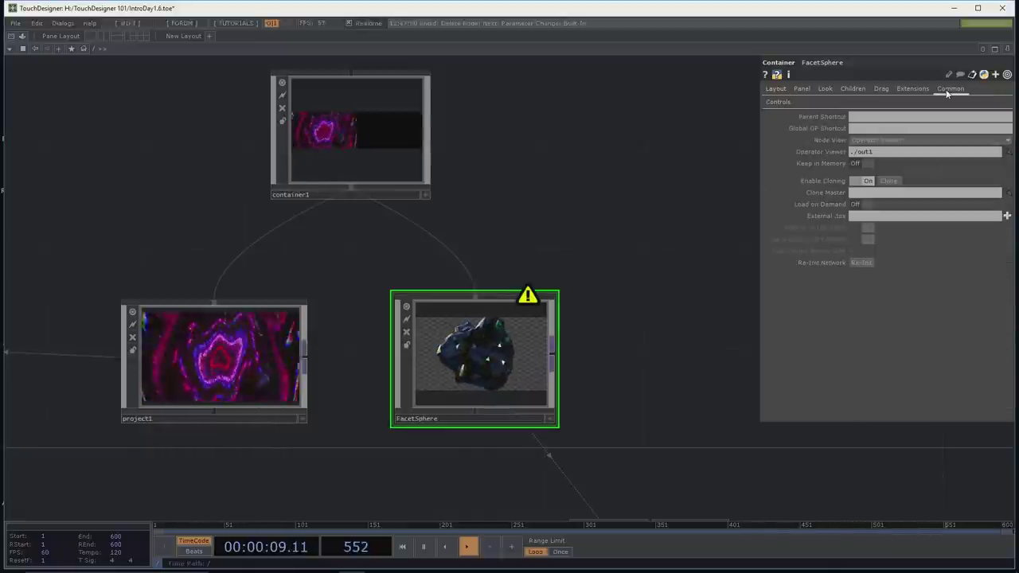
click(882, 139)
click(879, 150)
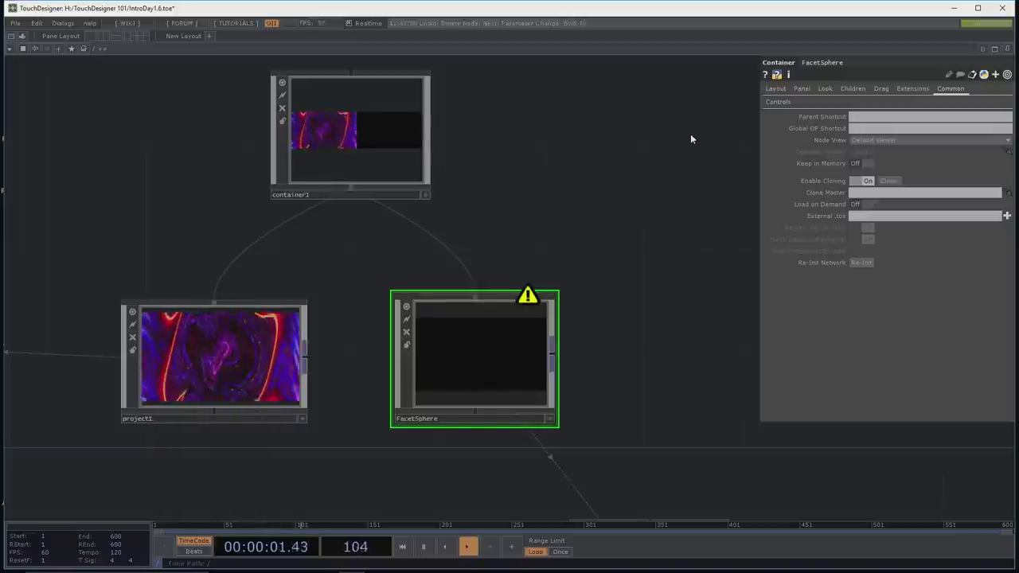
Step: Check FacetSphere's inner network for its output and set the component's Background TOP to ./out1
click(804, 88)
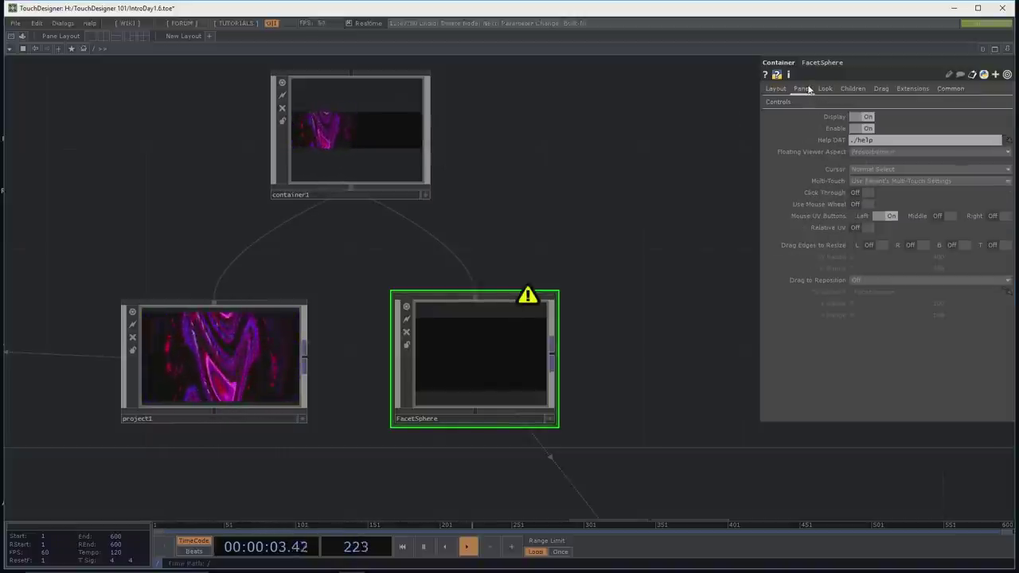
click(825, 89)
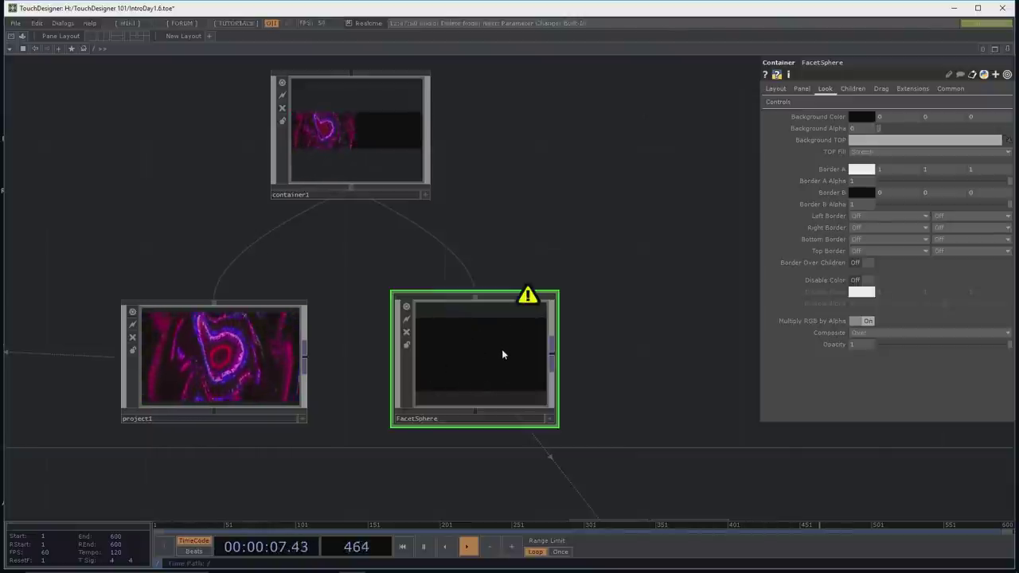
key(i)
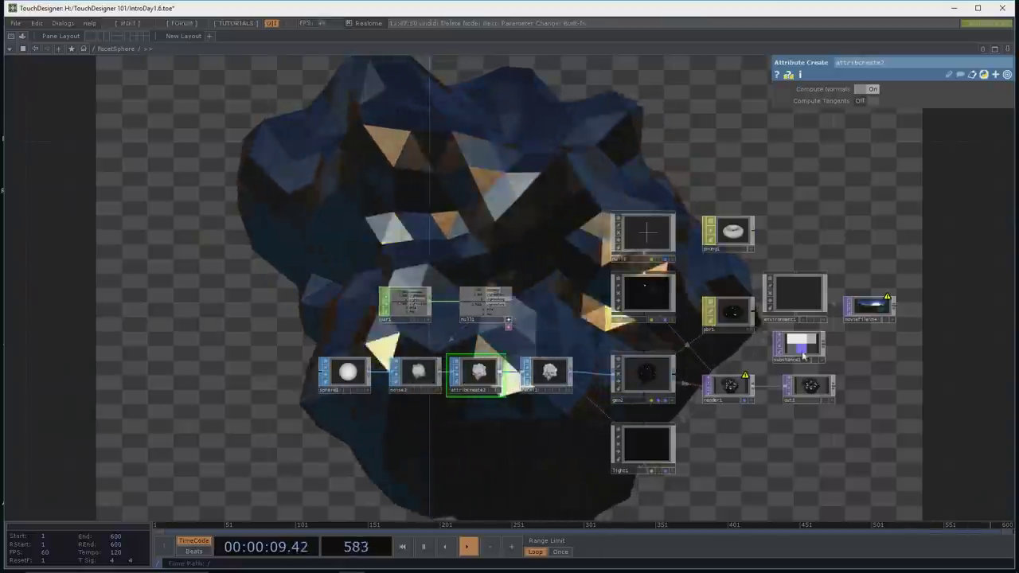
key(u)
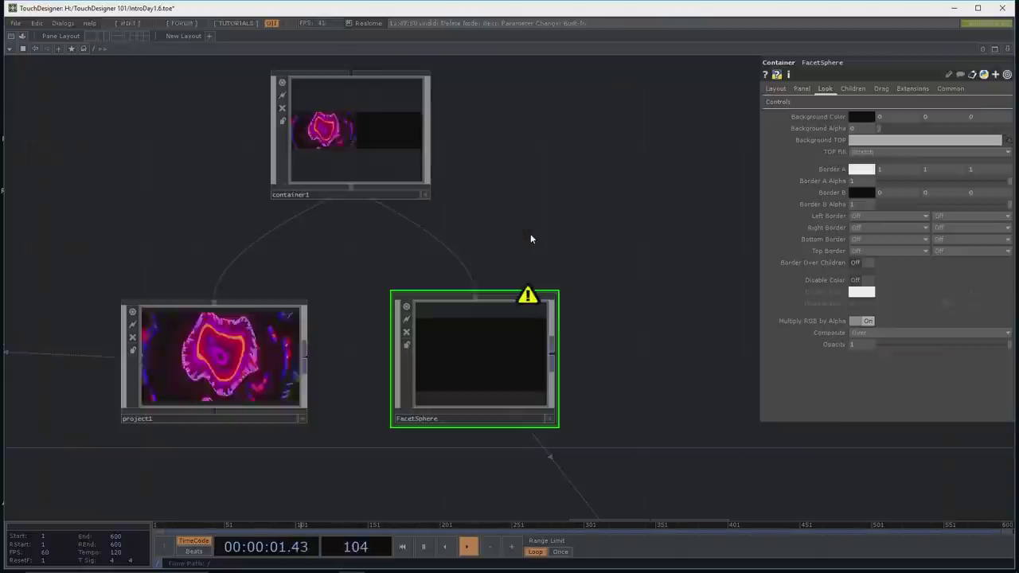
click(865, 141)
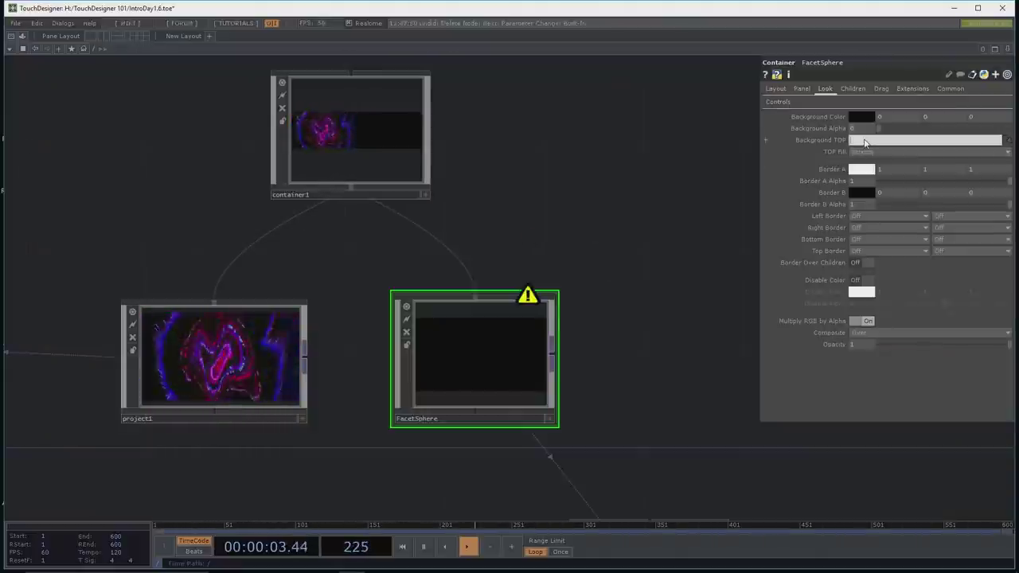
text(./)
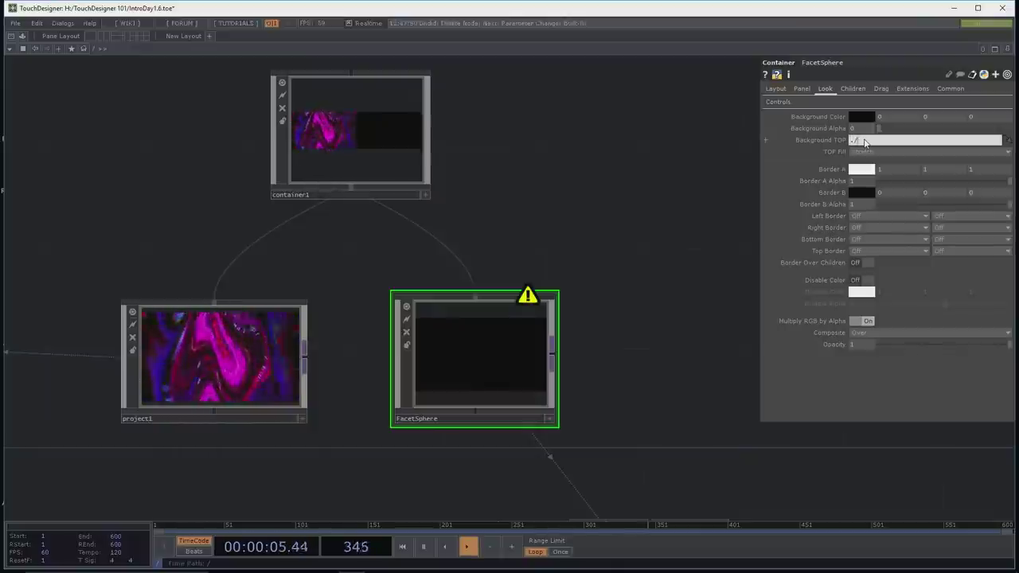
text(out1)
key(Return)
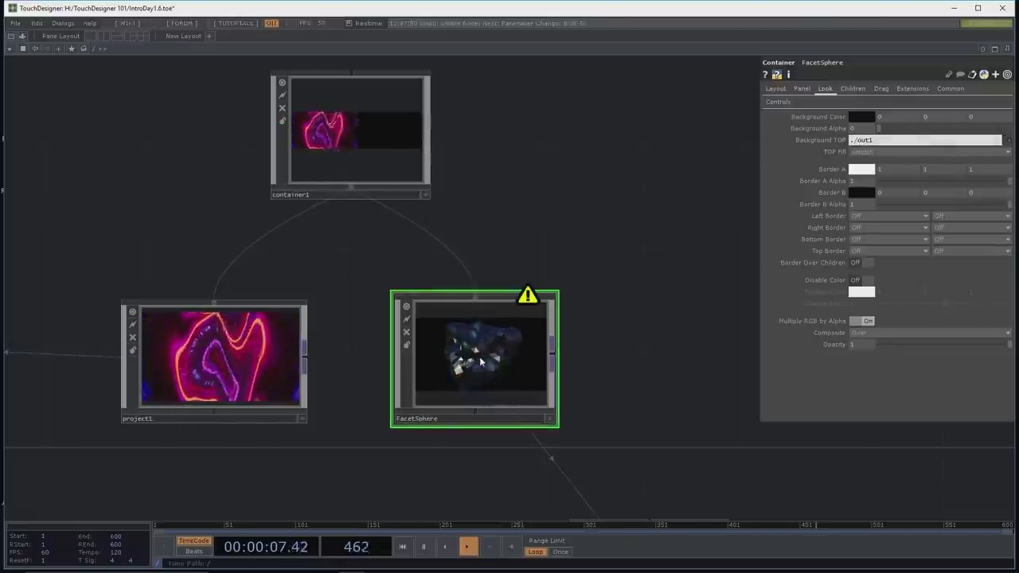
Step: Reset FacetSphere's X position to 0 in its layout parameters
click(410, 168)
click(509, 371)
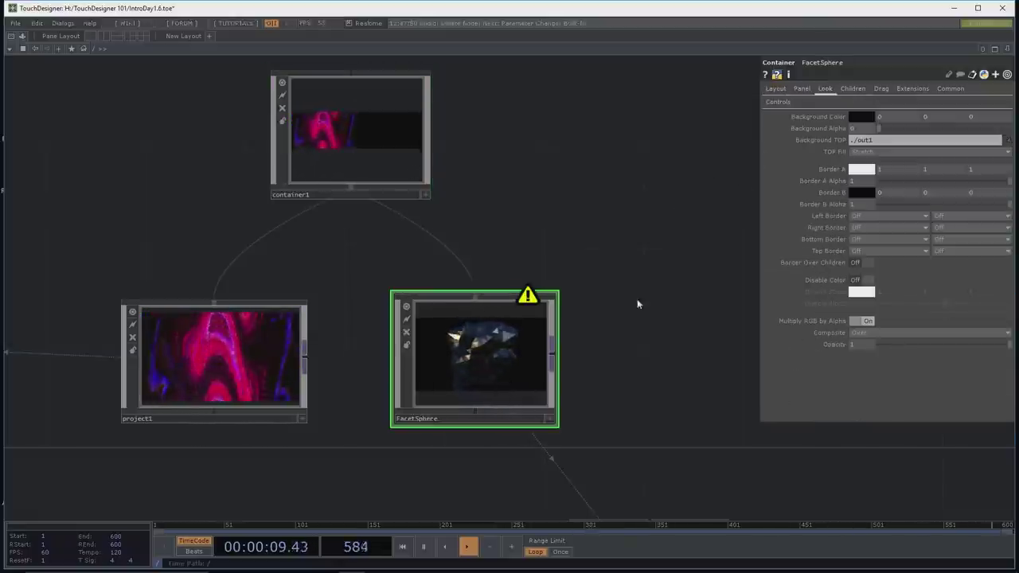
click(775, 89)
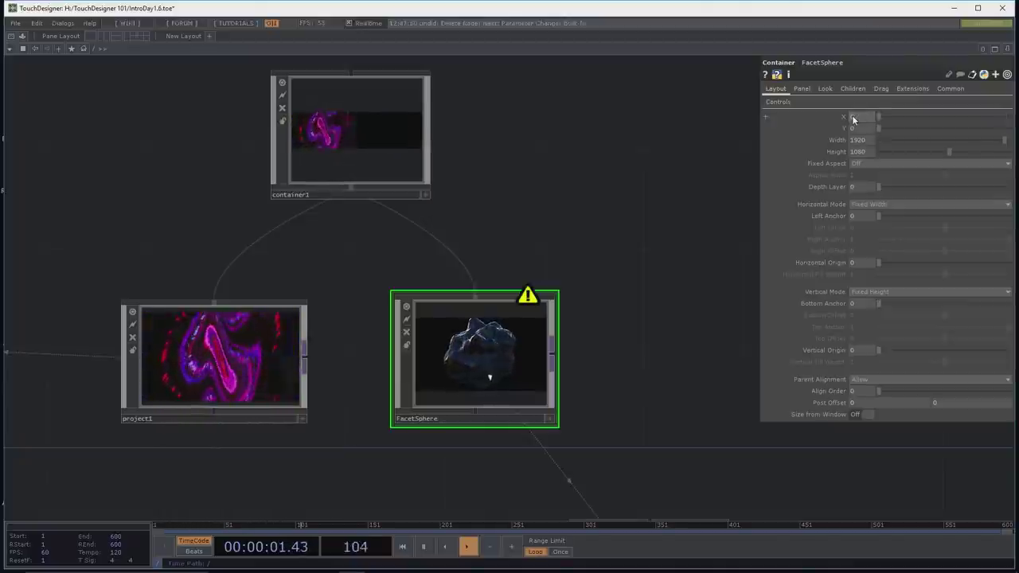
Step: Set the Align option for container1's children to Left to Right
click(394, 150)
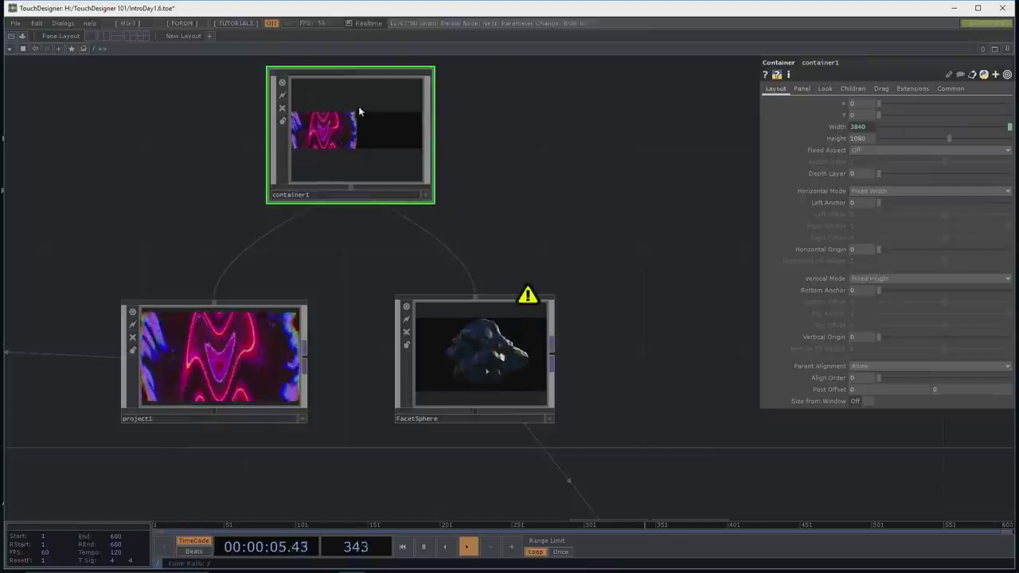
click(860, 88)
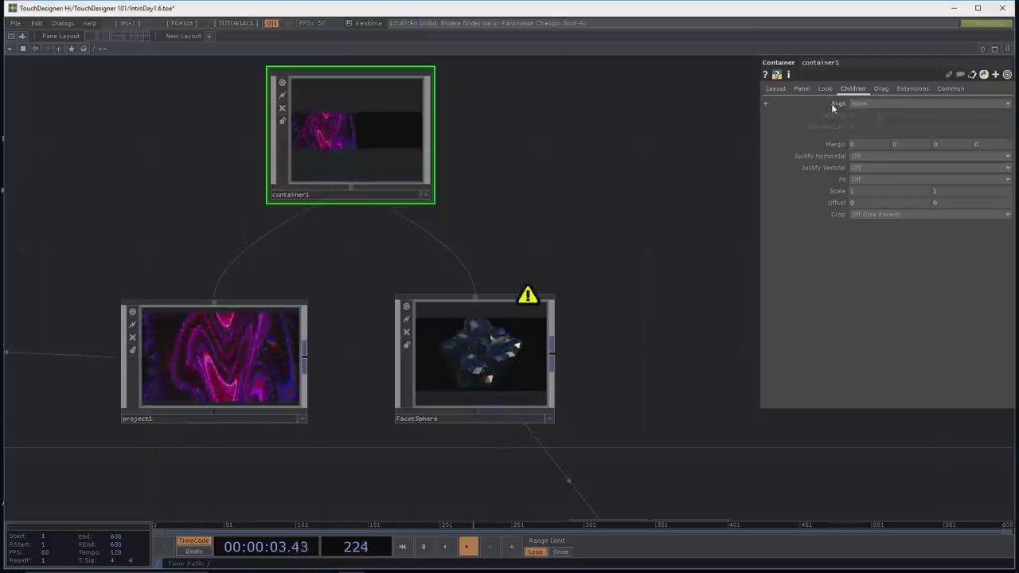
click(856, 105)
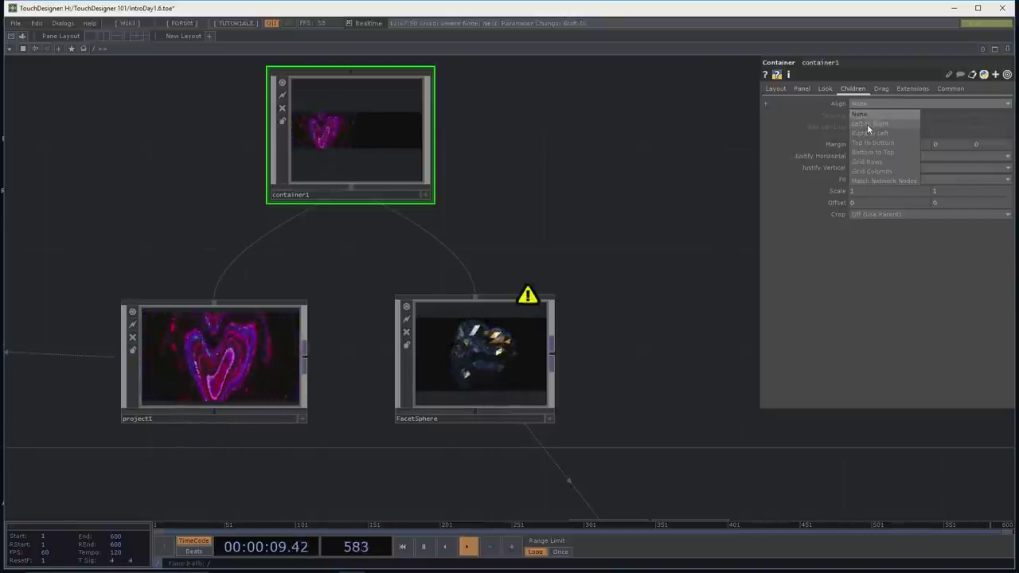
click(867, 124)
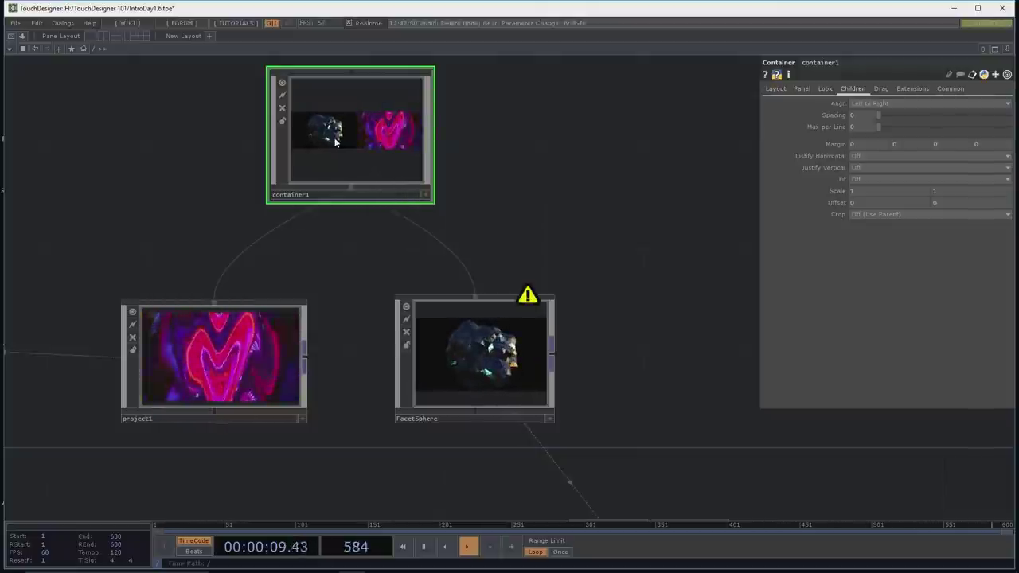
click(879, 101)
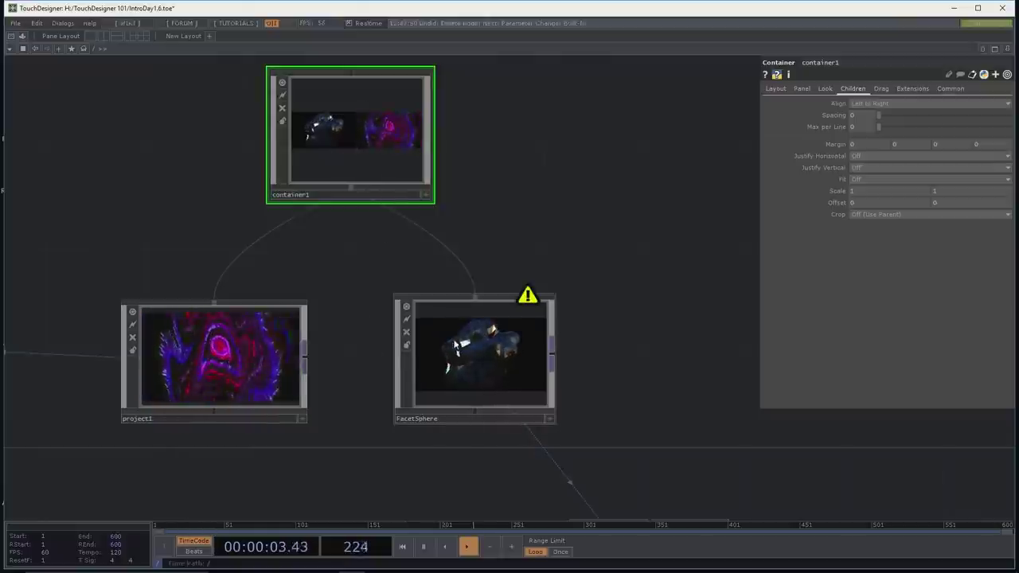
Step: Check FacetSphere's Align Order, and set project1's Align Order to 1 in its layout parameters
click(491, 333)
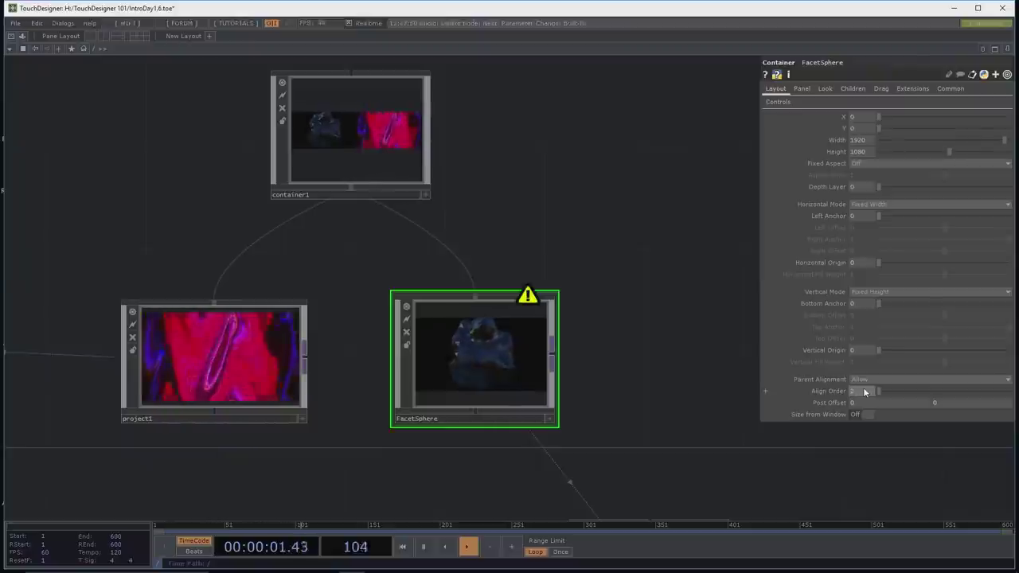
click(212, 358)
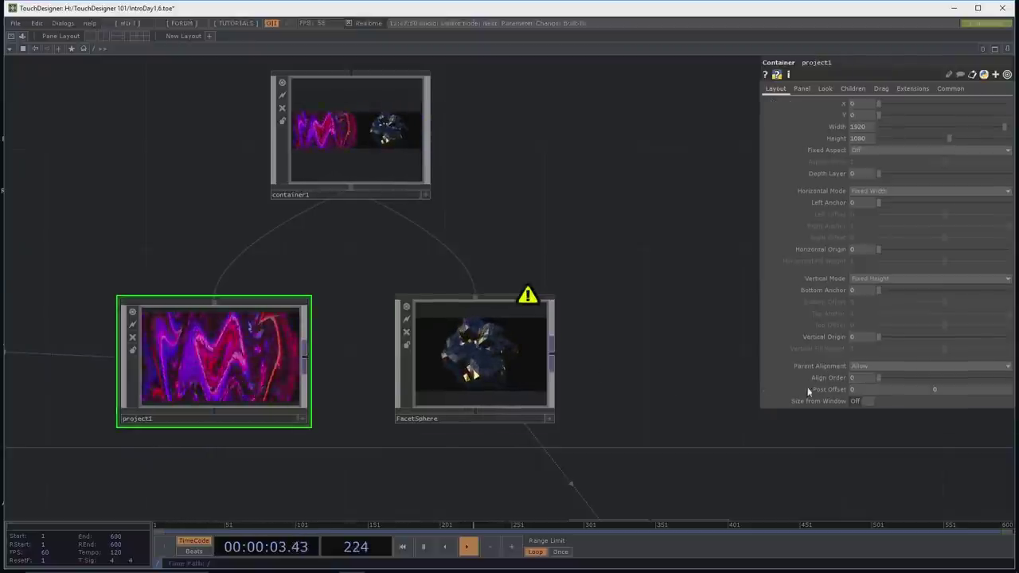
drag(866, 378, 1008, 379)
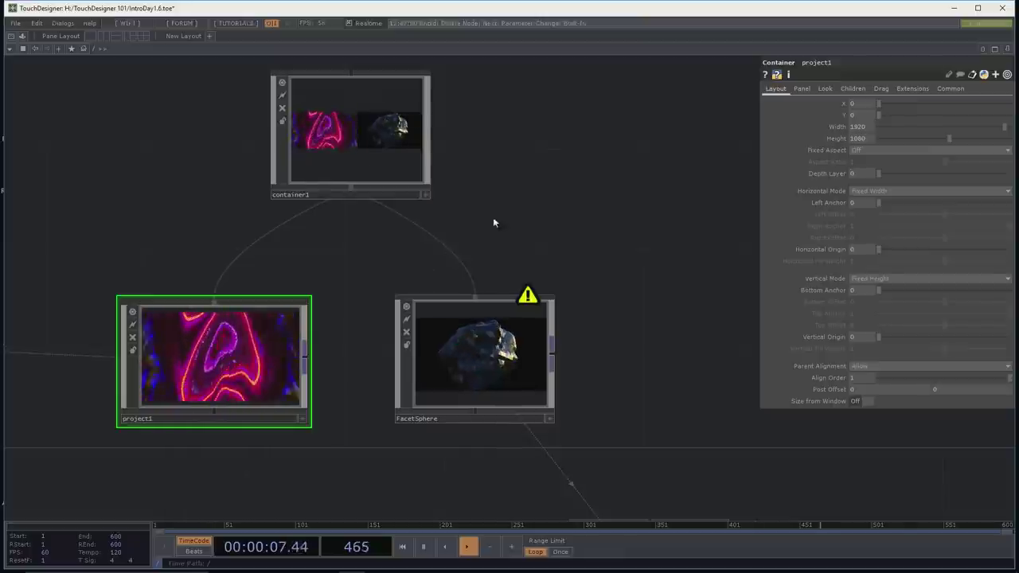
Step: View container1's combined output in a separate floating window and look across both panels
drag(490, 232, 574, 278)
key(h)
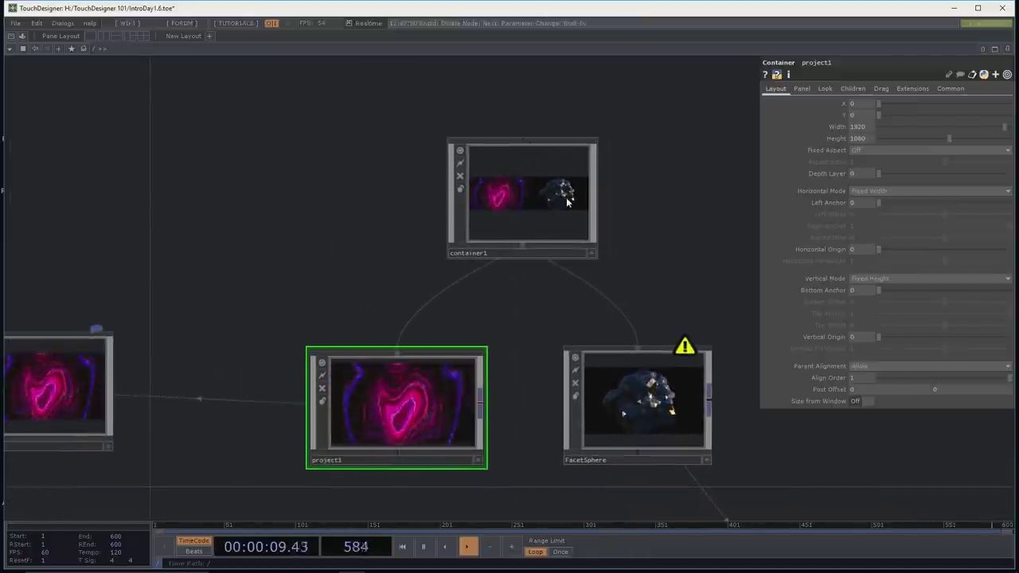
right_click(567, 197)
click(583, 161)
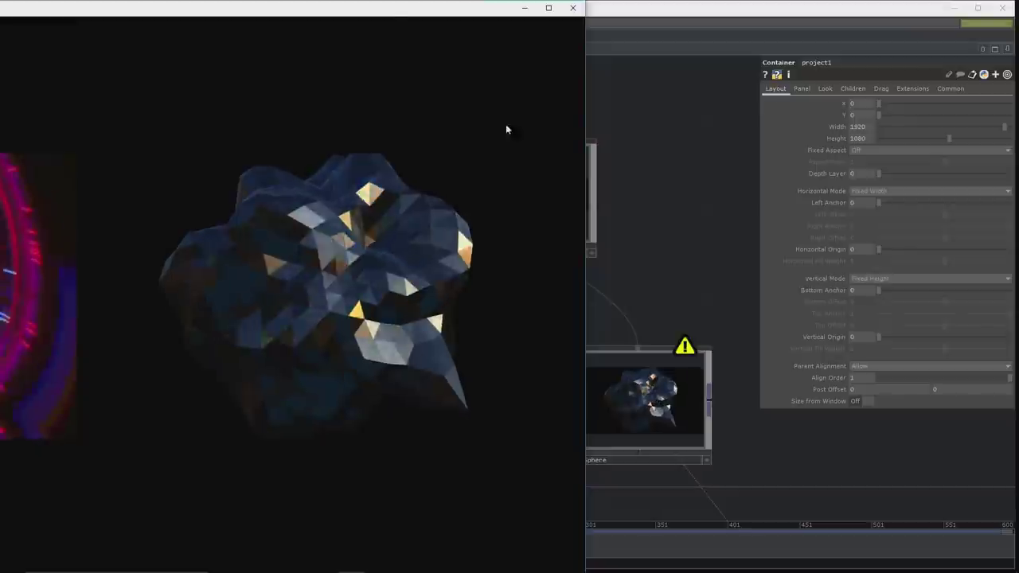
drag(379, 13, 805, 16)
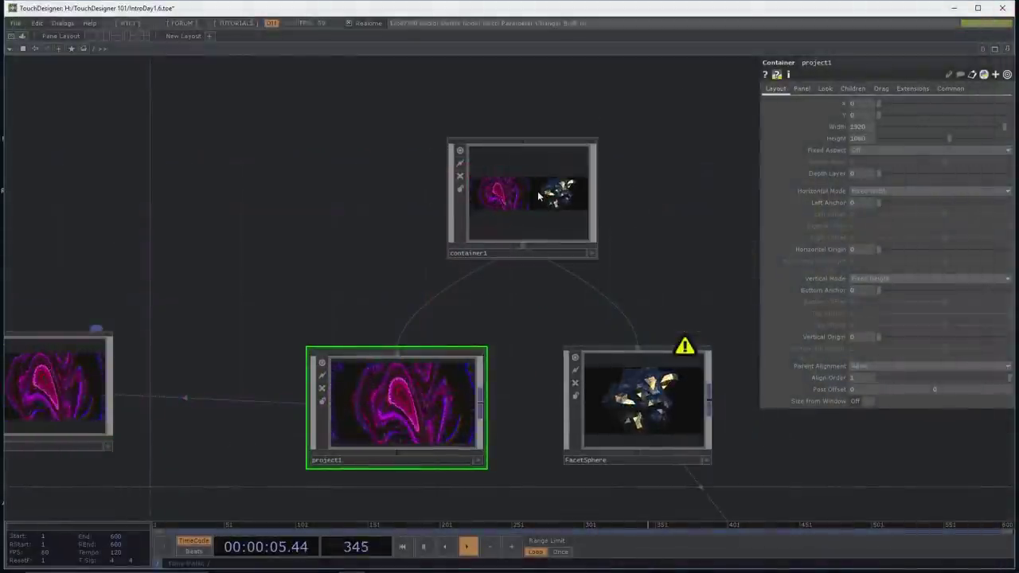
Step: Set the perform window's Operator to container1
click(590, 191)
drag(188, 257, 291, 227)
click(88, 370)
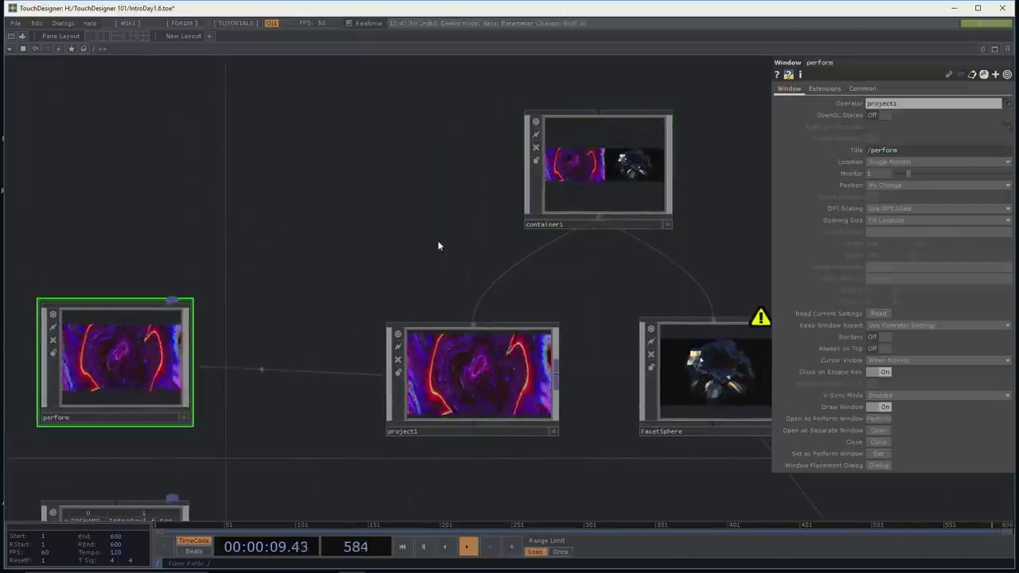
drag(466, 243, 461, 247)
drag(632, 174, 884, 104)
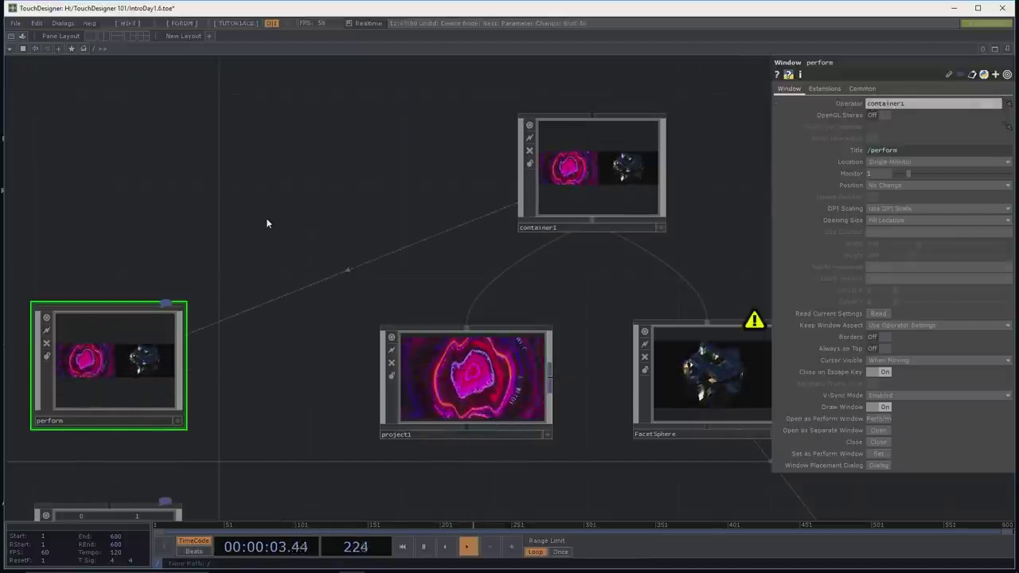
Step: Try to open perform as a separate window, and set its Location to All Monitors
click(879, 430)
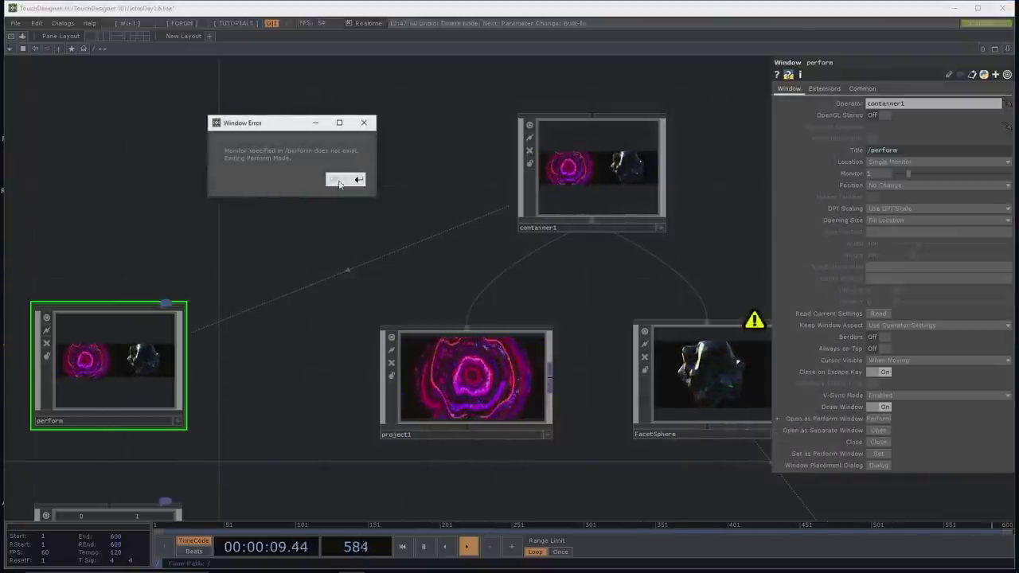
click(339, 182)
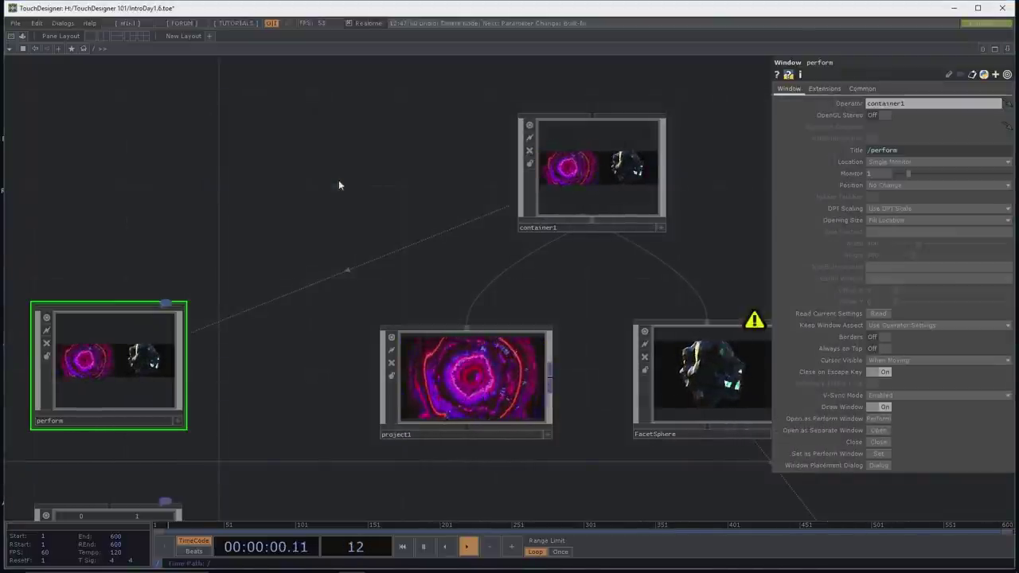
click(883, 162)
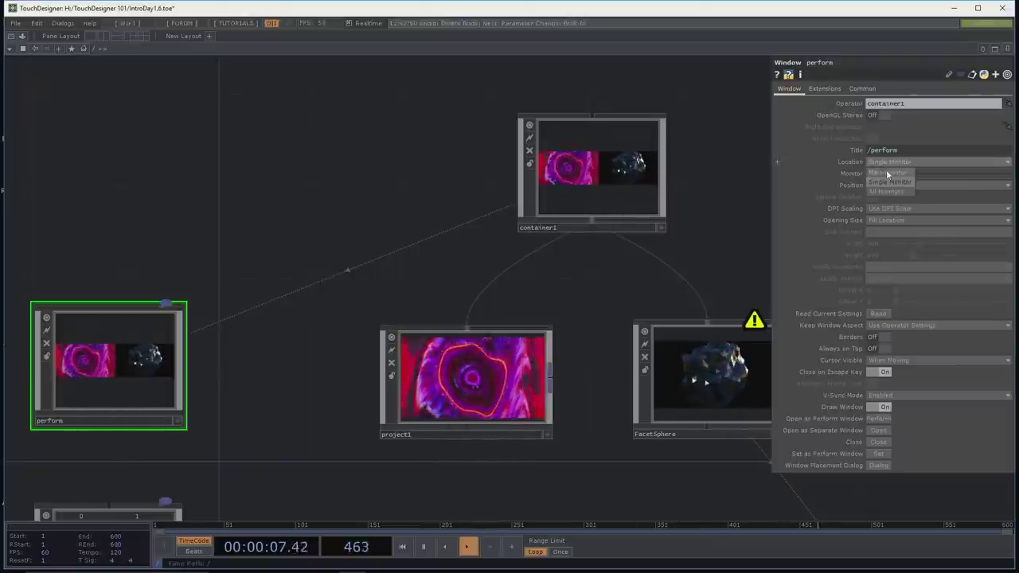
click(888, 190)
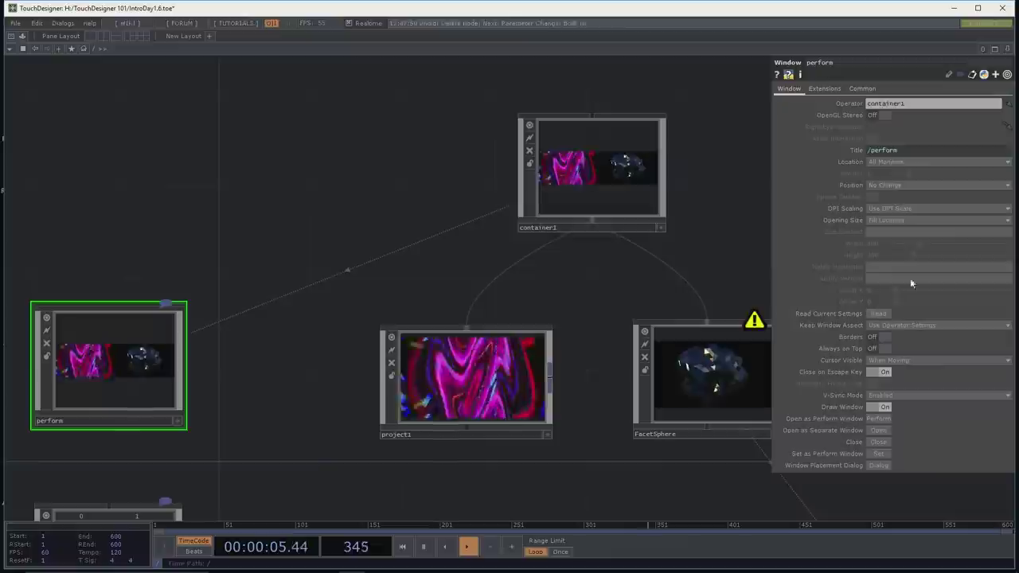
Step: Try to open container1's output as the perform window, and close the crashed program
click(882, 420)
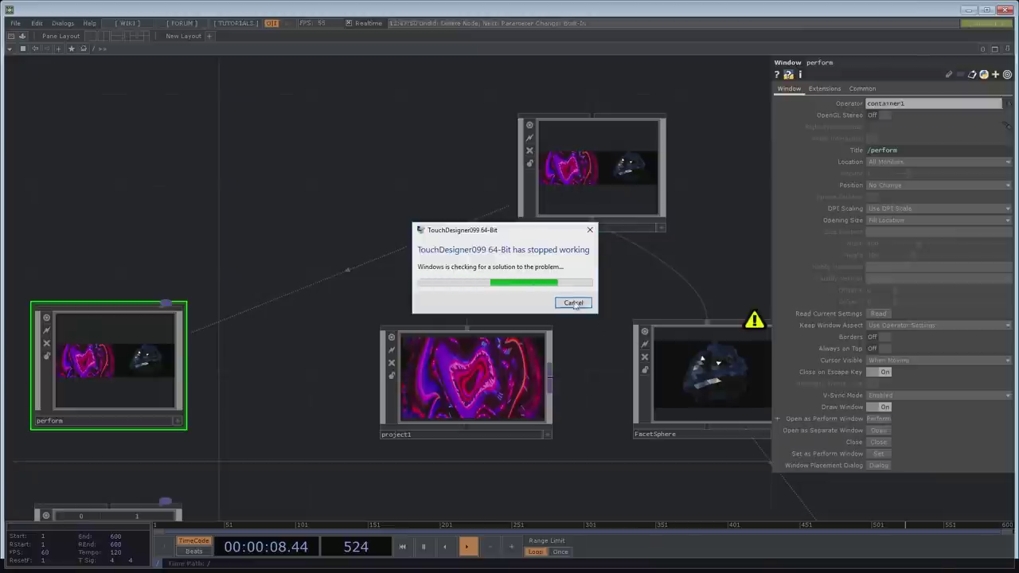
click(573, 303)
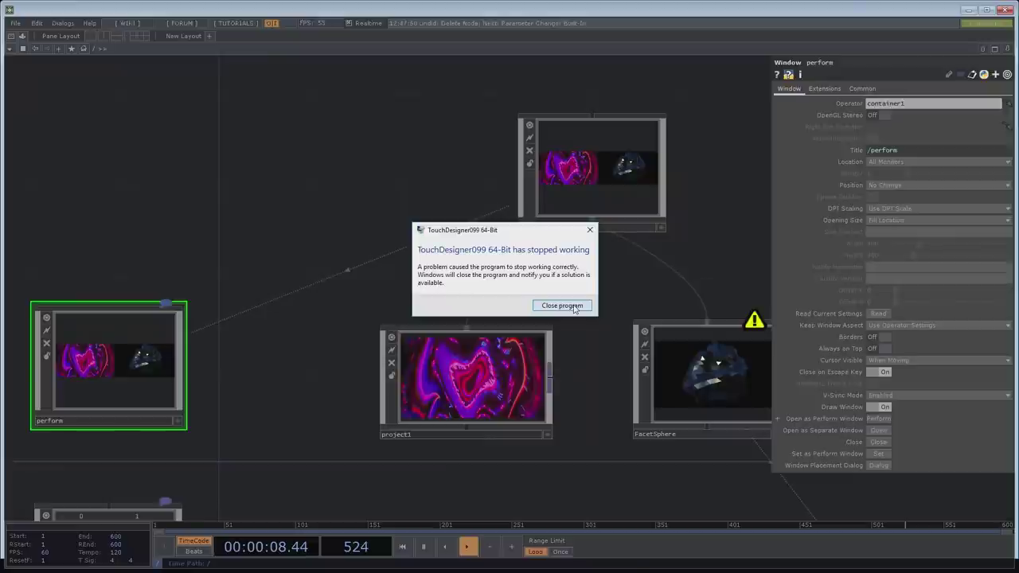
click(573, 307)
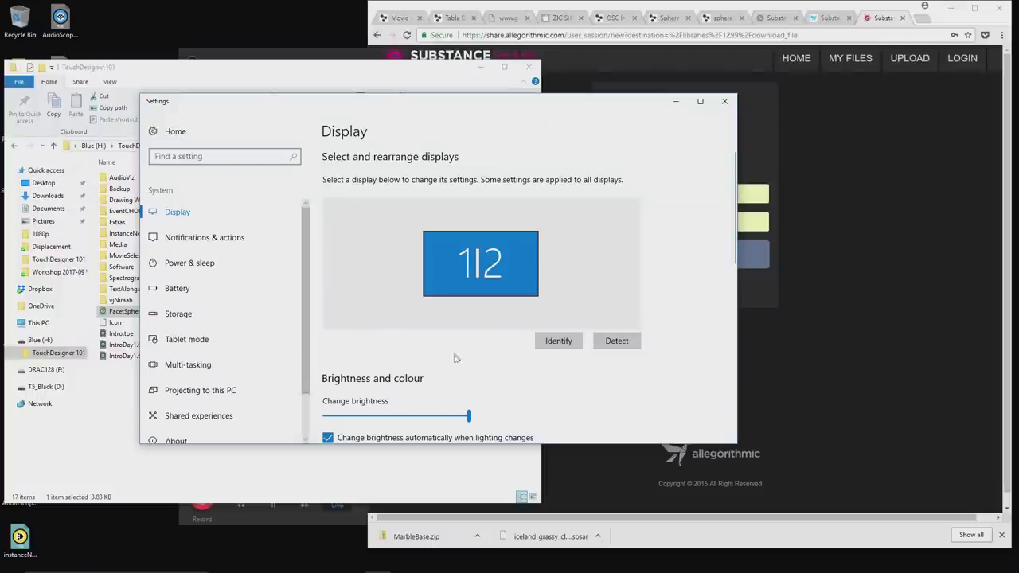
Step: Switch to File Explorer and reopen IntroDay1.6.toe from the TouchDesigner 101 folder
click(178, 83)
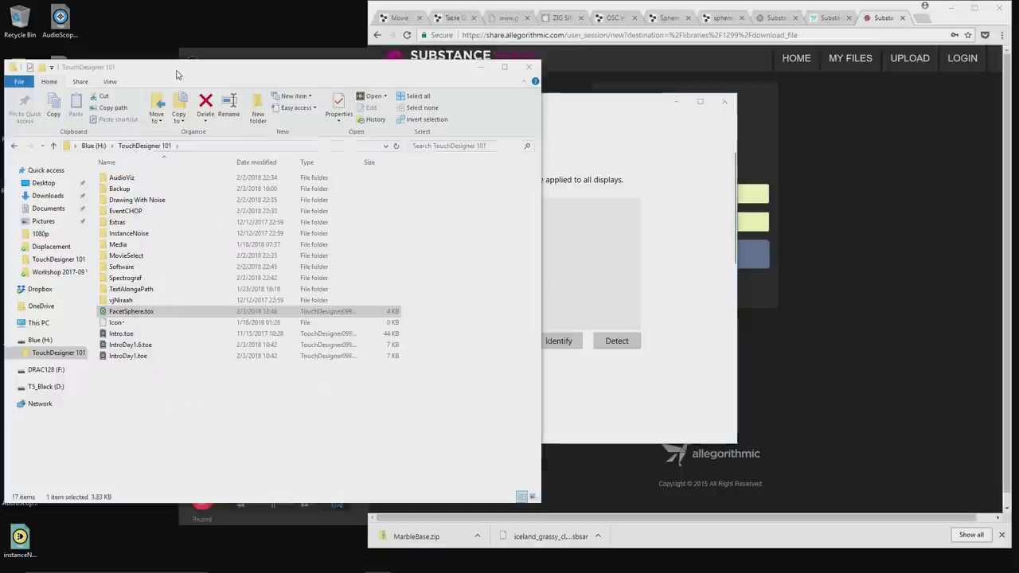
click(133, 347)
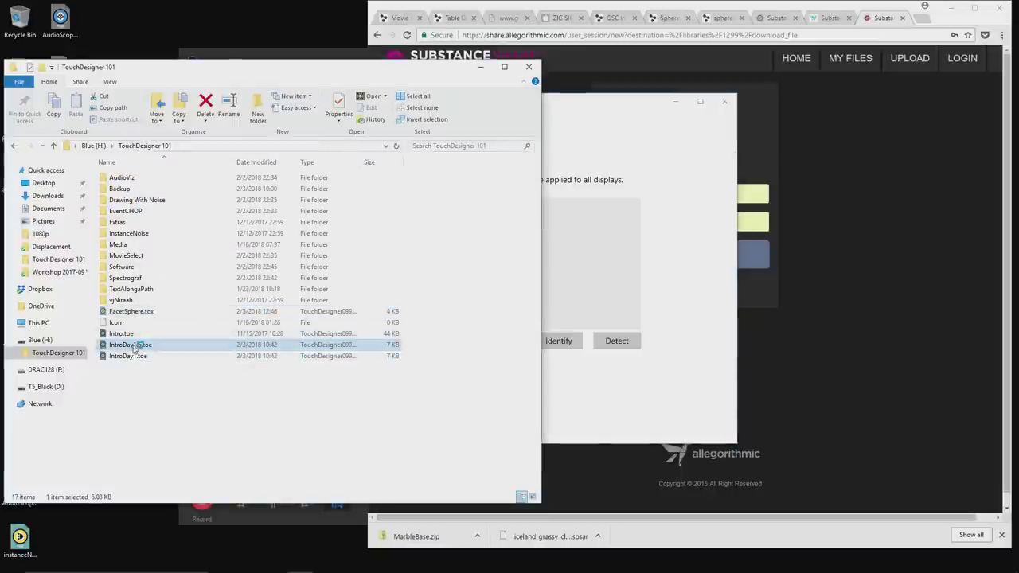
double_click(134, 347)
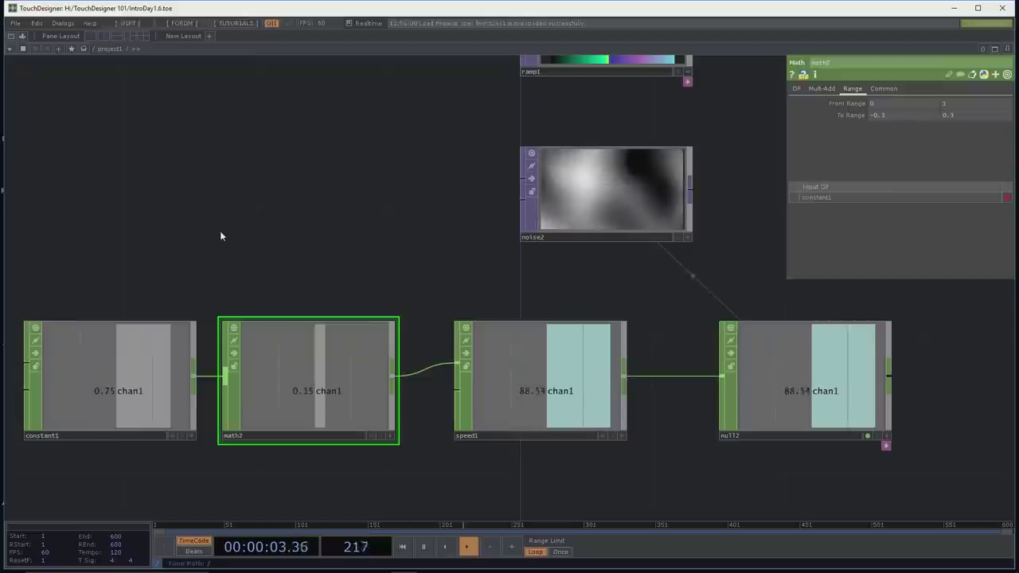
Step: Go up from project1's inner network to the root level and frame its nodes
scroll(231, 233, down, 3)
scroll(231, 233, down, 3)
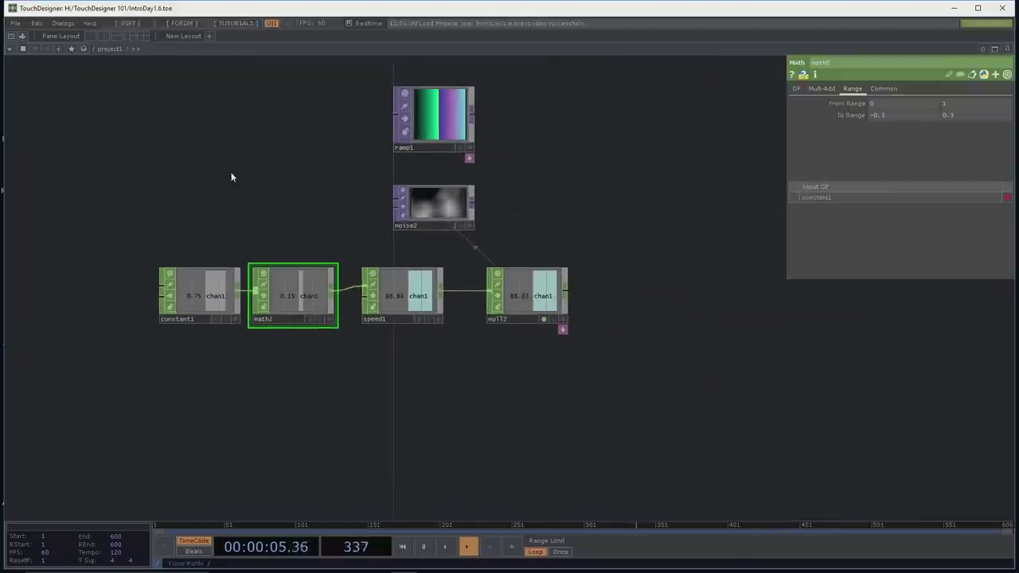
scroll(238, 218, down, 4)
drag(238, 219, 260, 240)
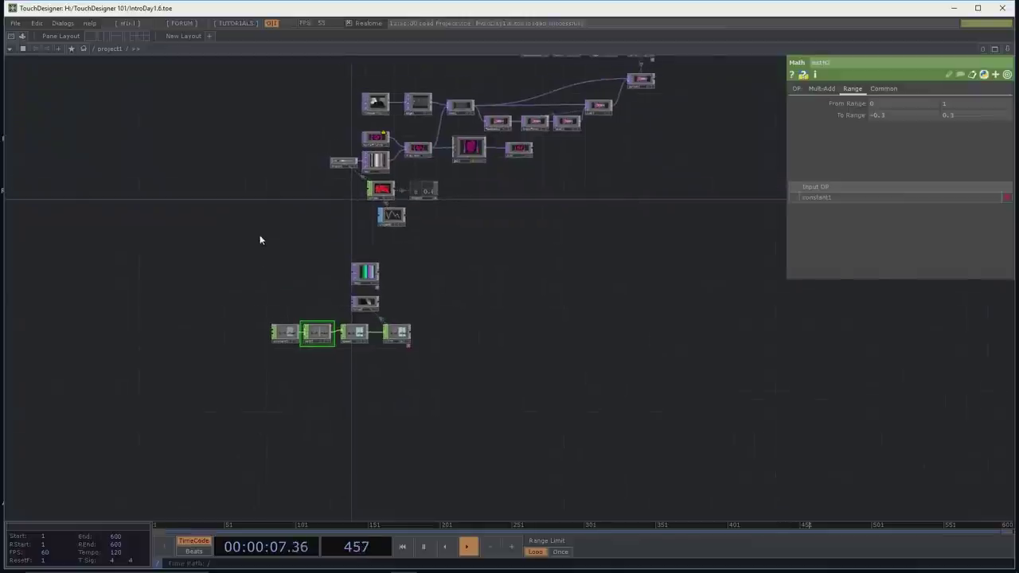
scroll(288, 263, down, 8)
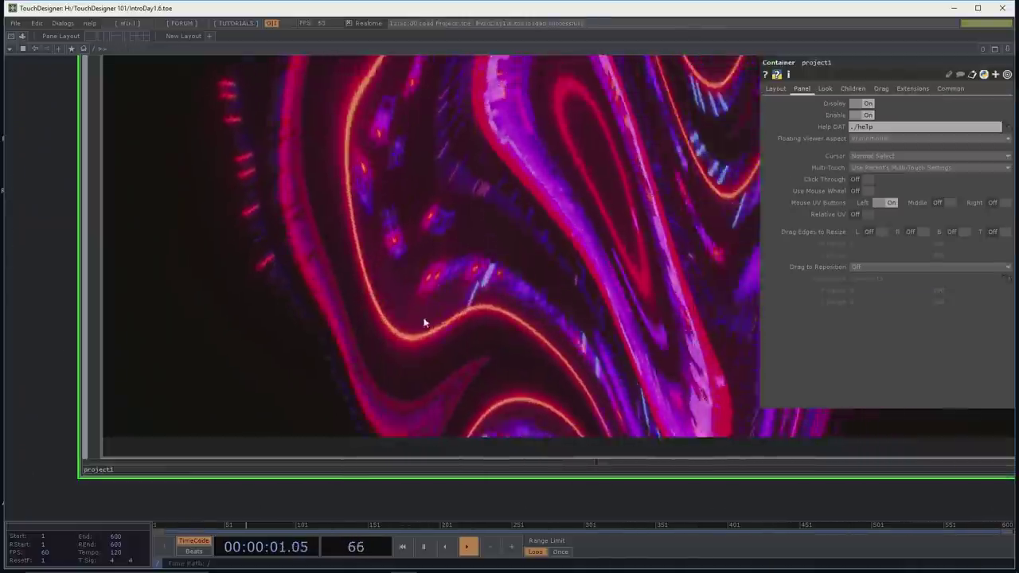
middle_click(280, 340)
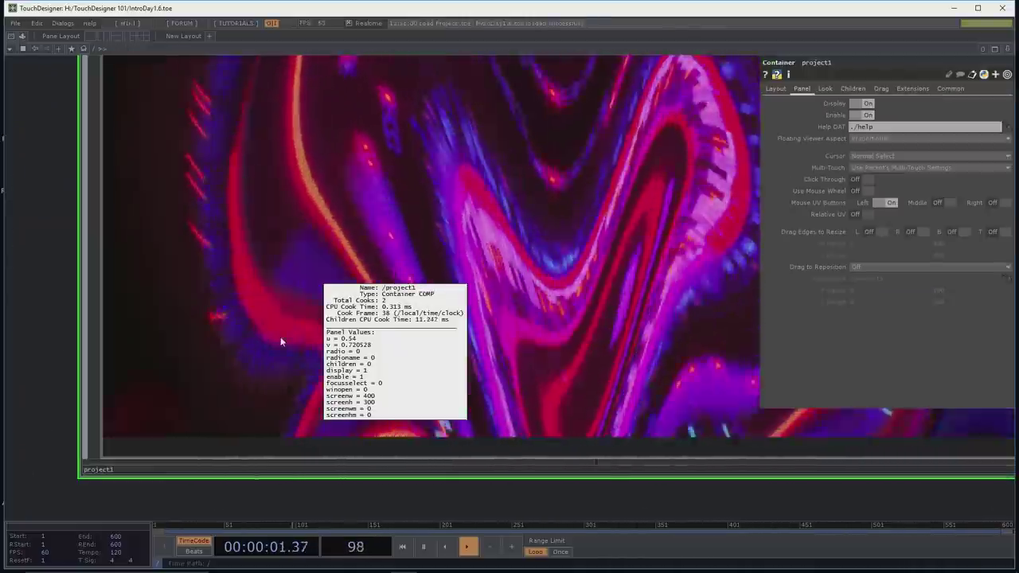
scroll(436, 434, down, 5)
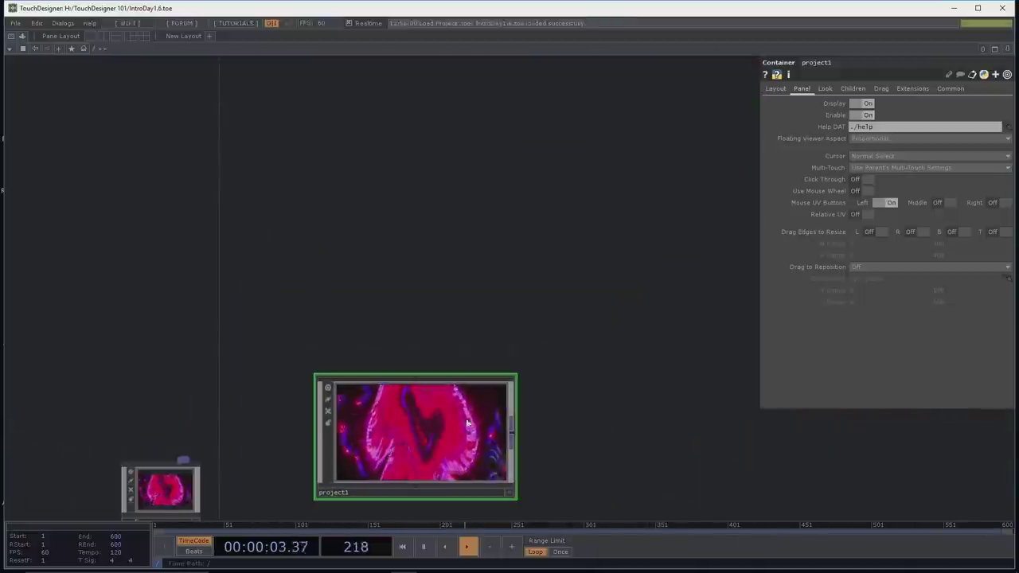
key(h)
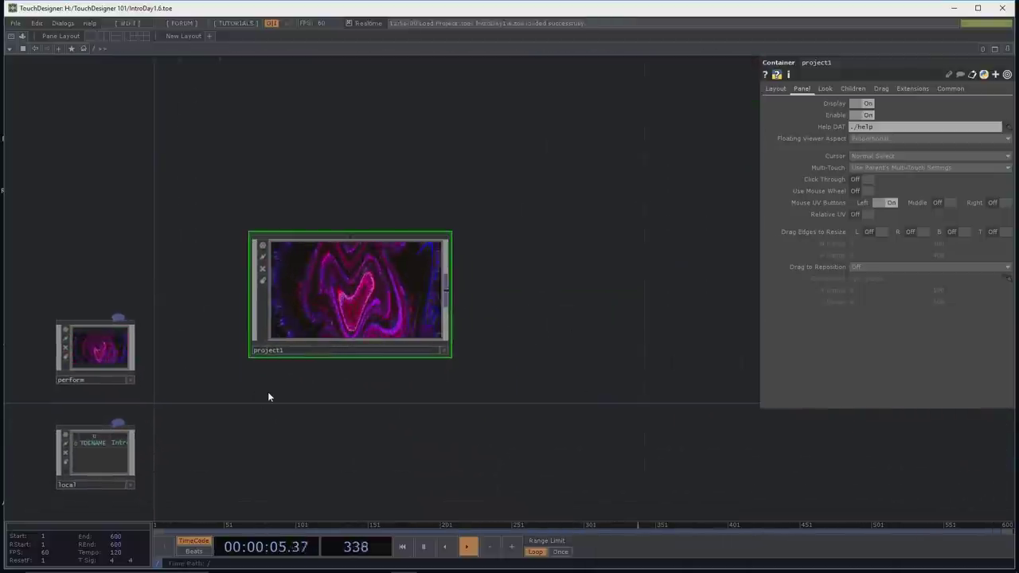
Step: Import the FacetSphere component into the root network below project1
key(ctrl+shift+o)
click(135, 224)
click(421, 318)
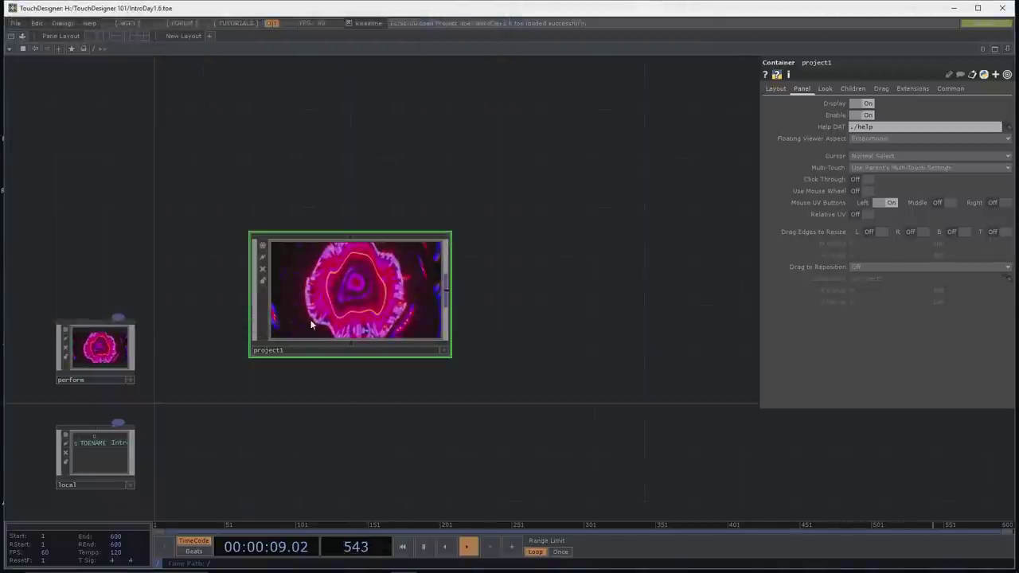
click(266, 393)
Step: Shrink project1's node to the size of its neighbours and place FacetSphere directly beside it
drag(333, 303, 293, 320)
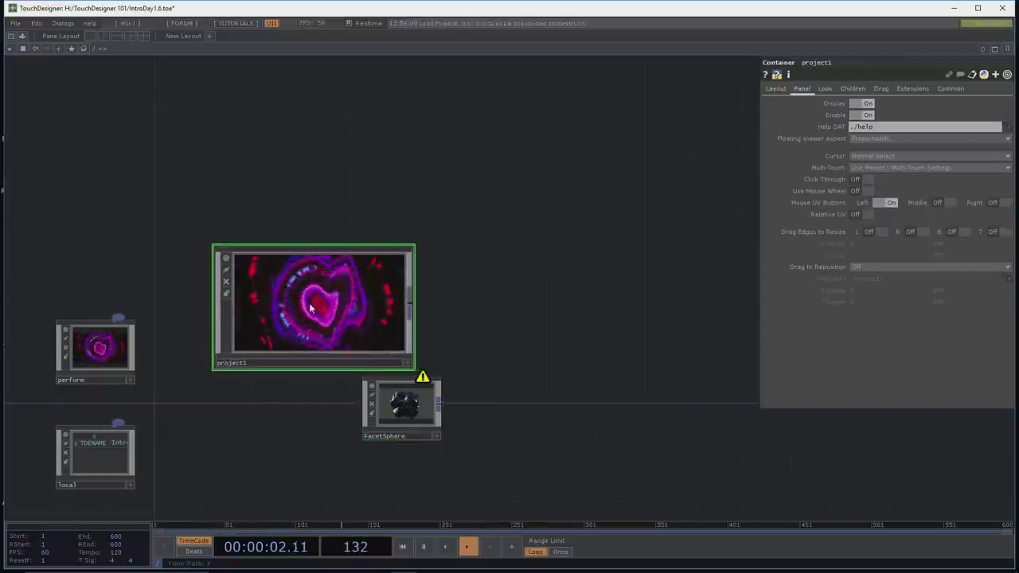
drag(419, 406, 528, 299)
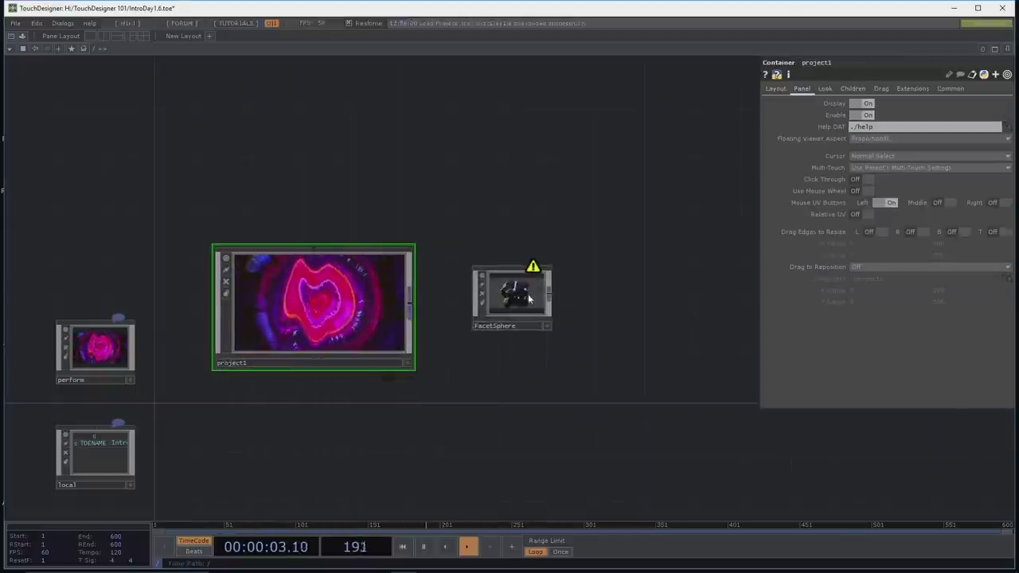
right_click(637, 350)
click(670, 388)
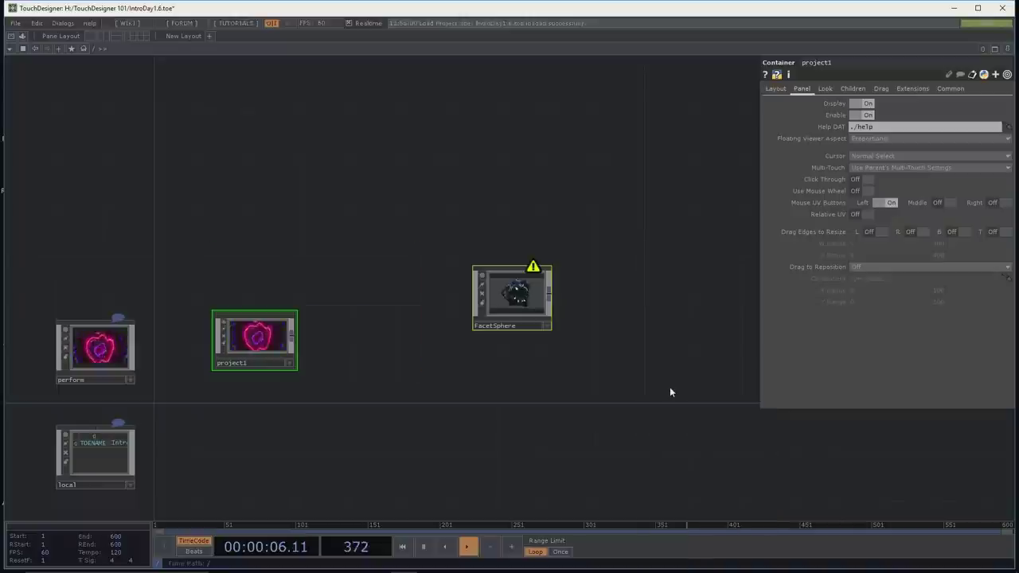
drag(513, 303, 366, 352)
drag(358, 271, 433, 258)
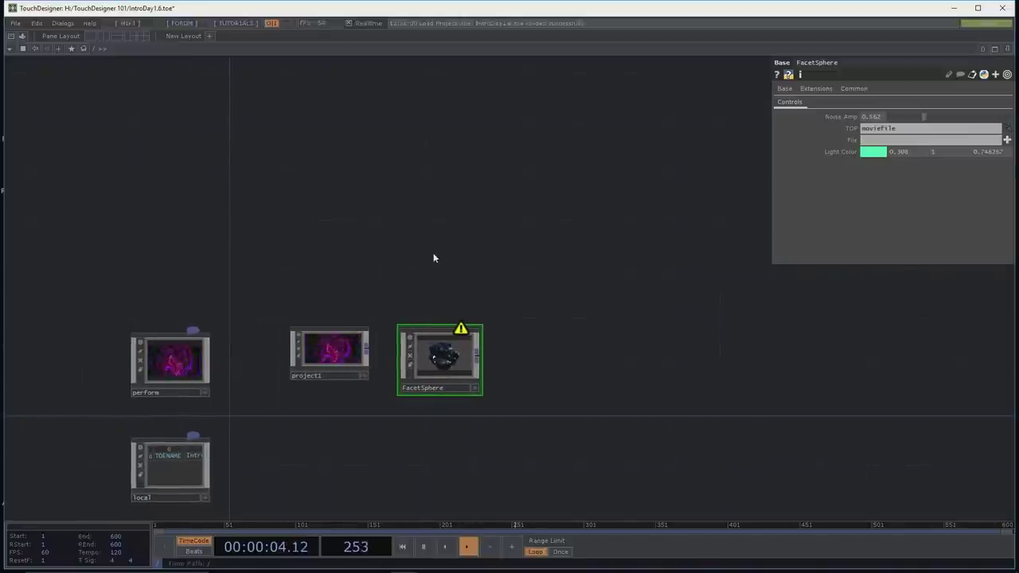
Step: Add the stoner component from the Palette's Tools group to the root network above project1
click(22, 36)
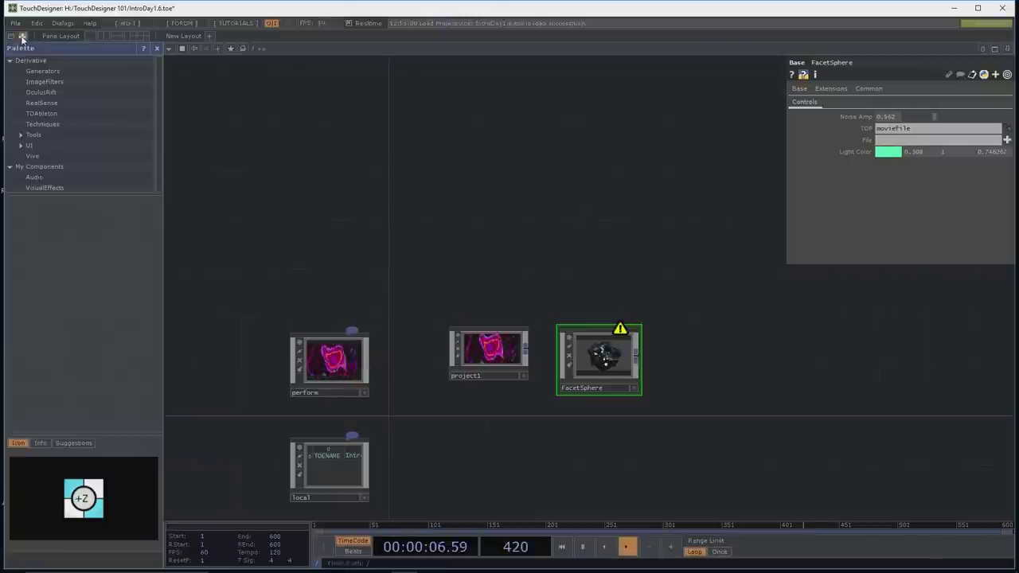
click(48, 133)
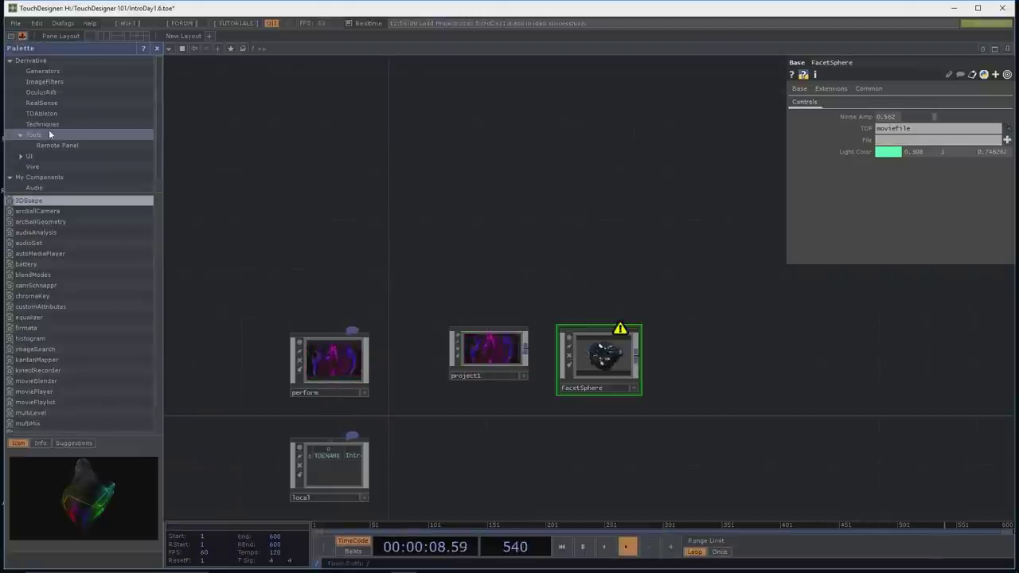
scroll(73, 318, down, 1)
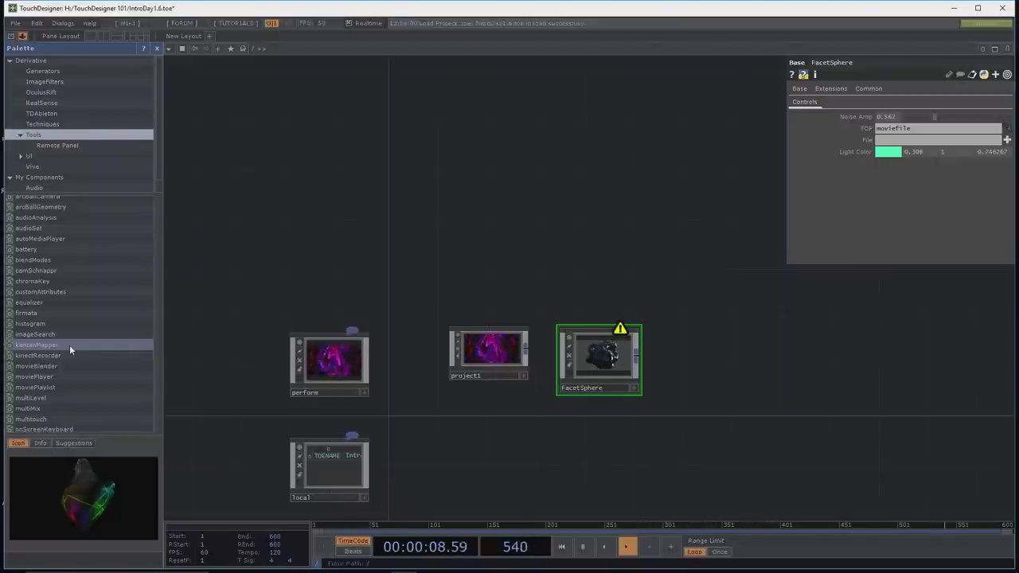
scroll(63, 341, down, 2)
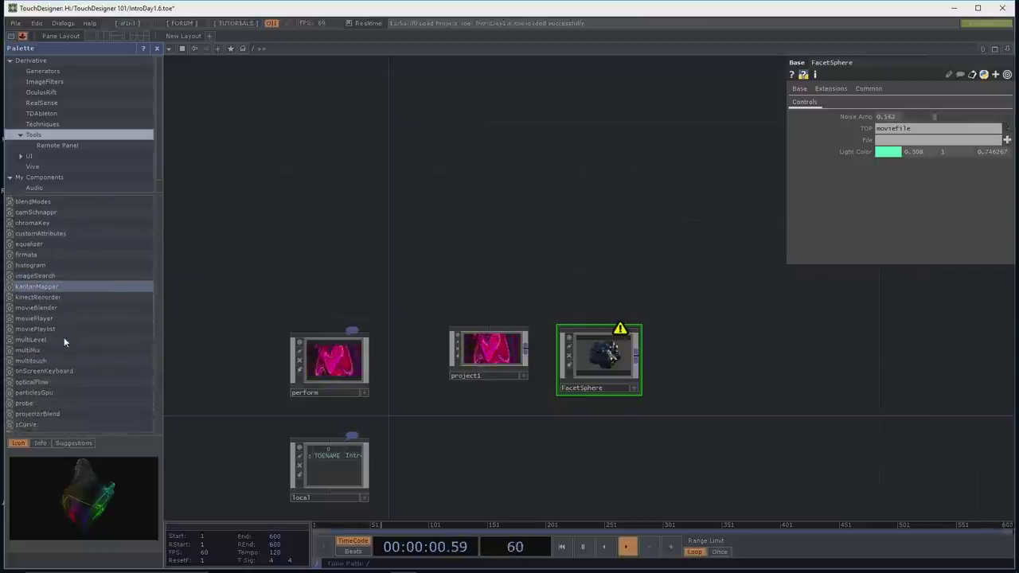
scroll(68, 382, down, 2)
scroll(67, 411, down, 1)
drag(65, 407, 551, 252)
Step: Connect project1's output to the stoner component and open the Stoner window
drag(528, 356, 512, 240)
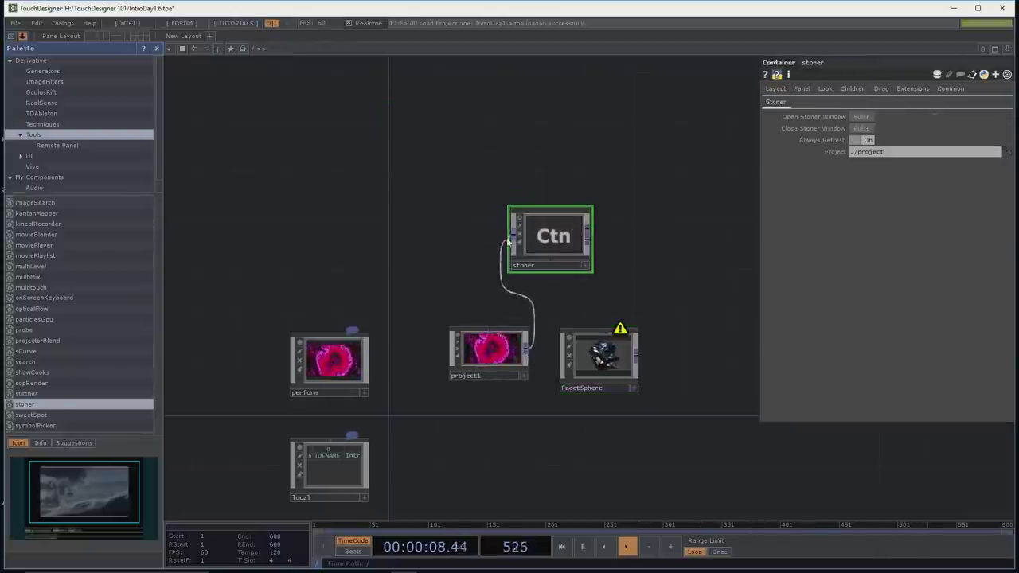
click(863, 117)
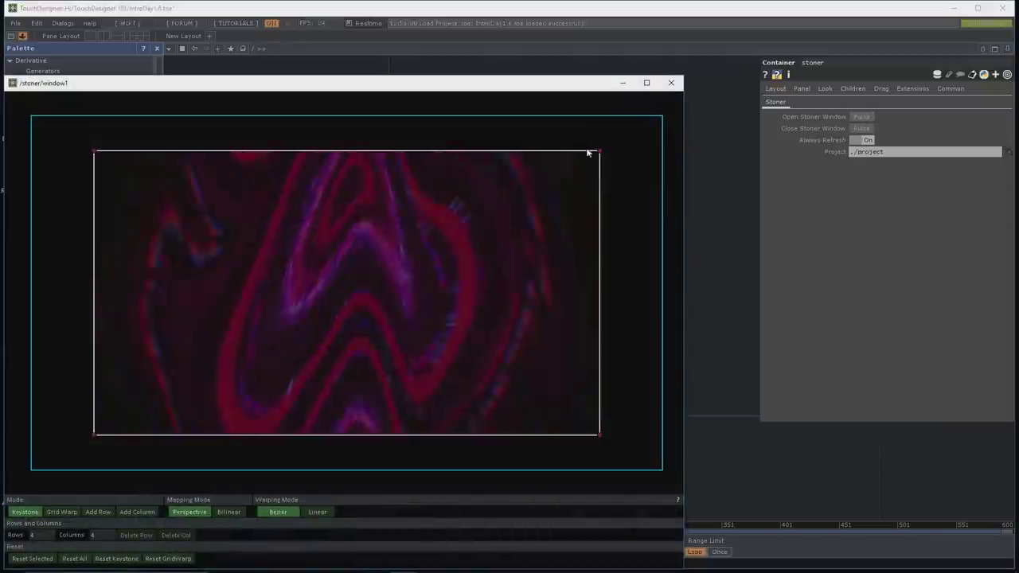
Step: Keystone the image by pulling its upper-right and lower-right corners inward so the right edge is shorter
drag(600, 156, 491, 195)
drag(597, 434, 489, 390)
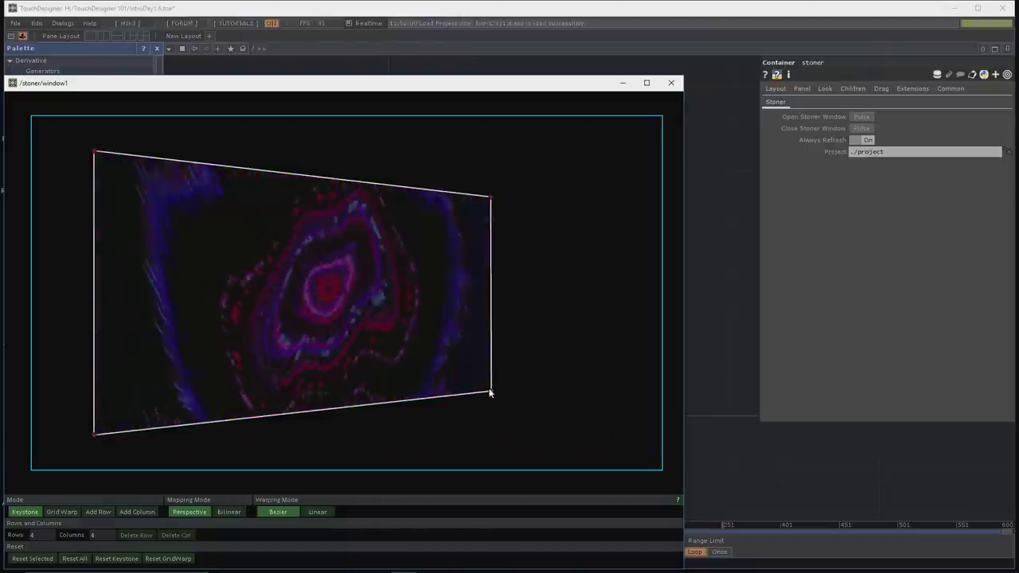
Step: Grid-warp the image by pulling its two left inner points outward and down, compare Linear warping, and return to Bezier
click(64, 512)
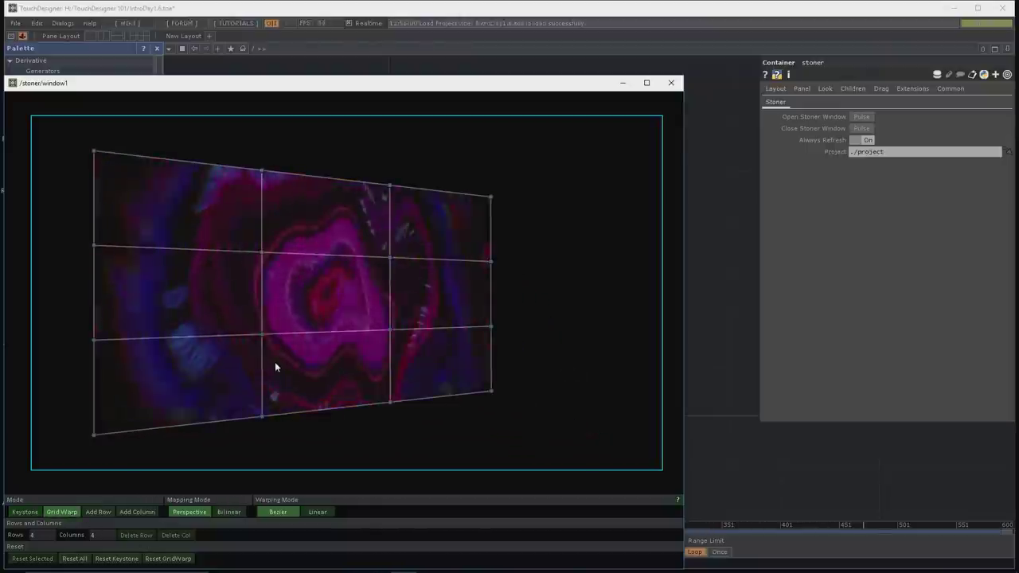
drag(261, 255, 204, 298)
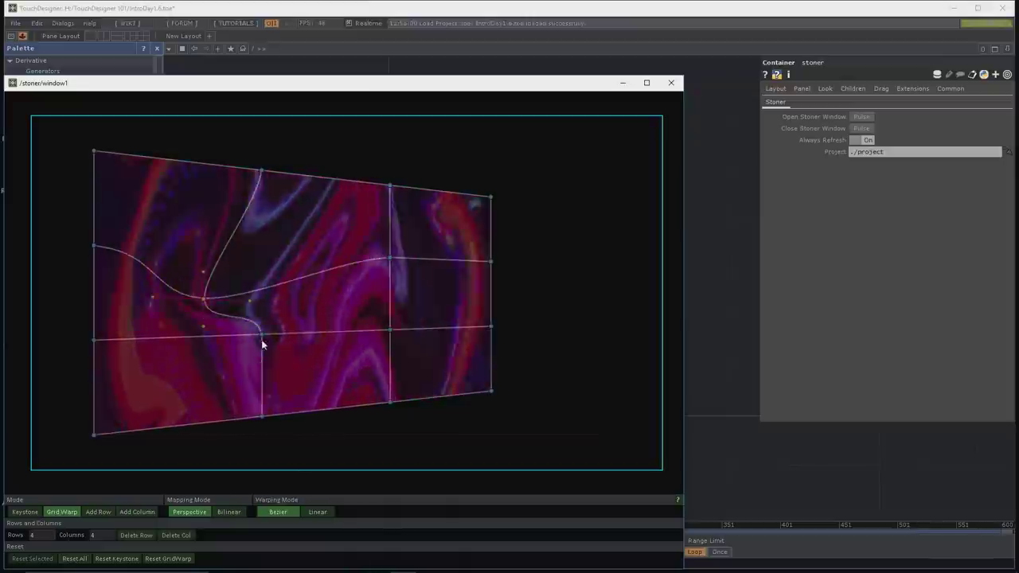
drag(254, 331, 203, 359)
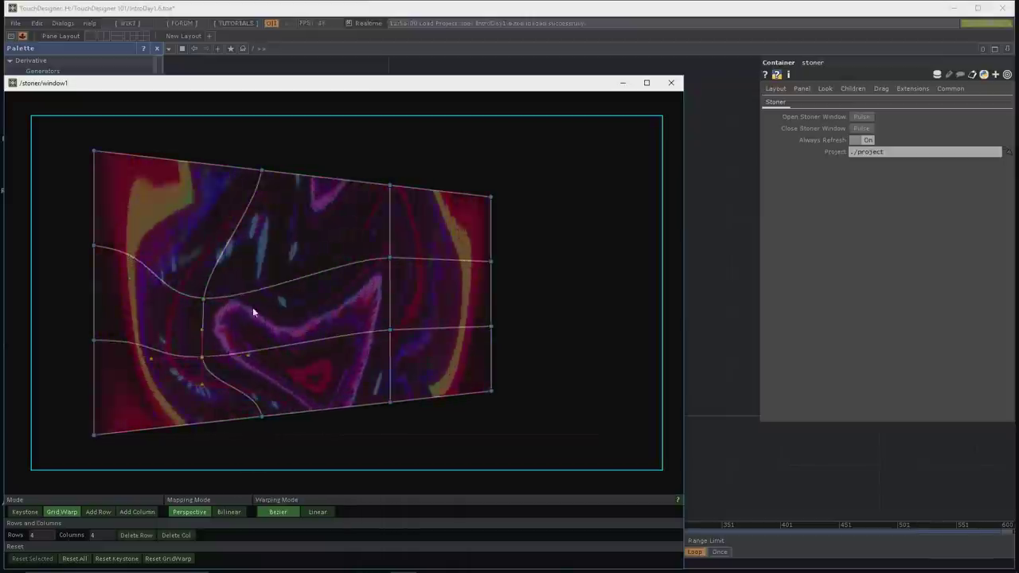
click(312, 512)
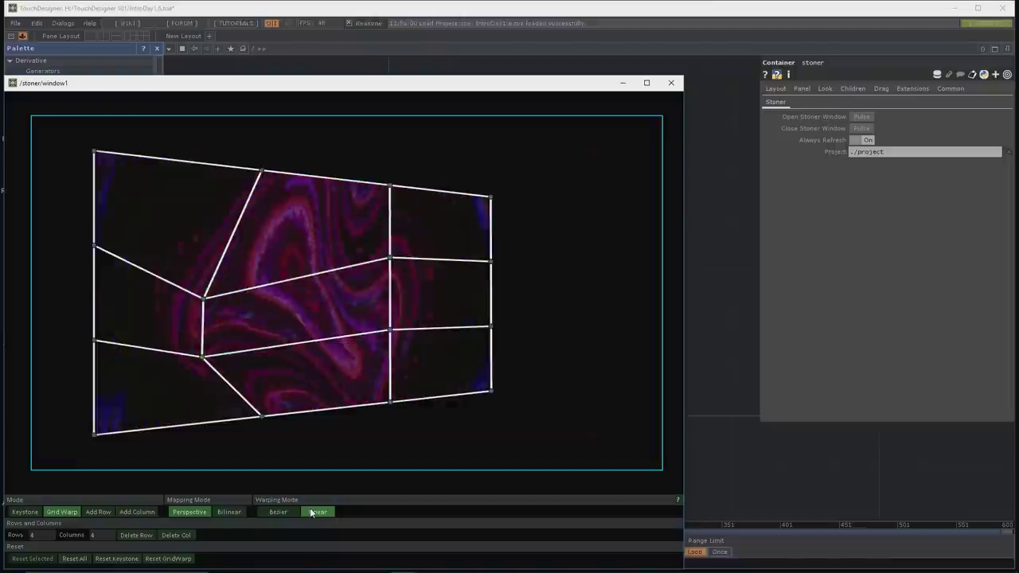
click(278, 512)
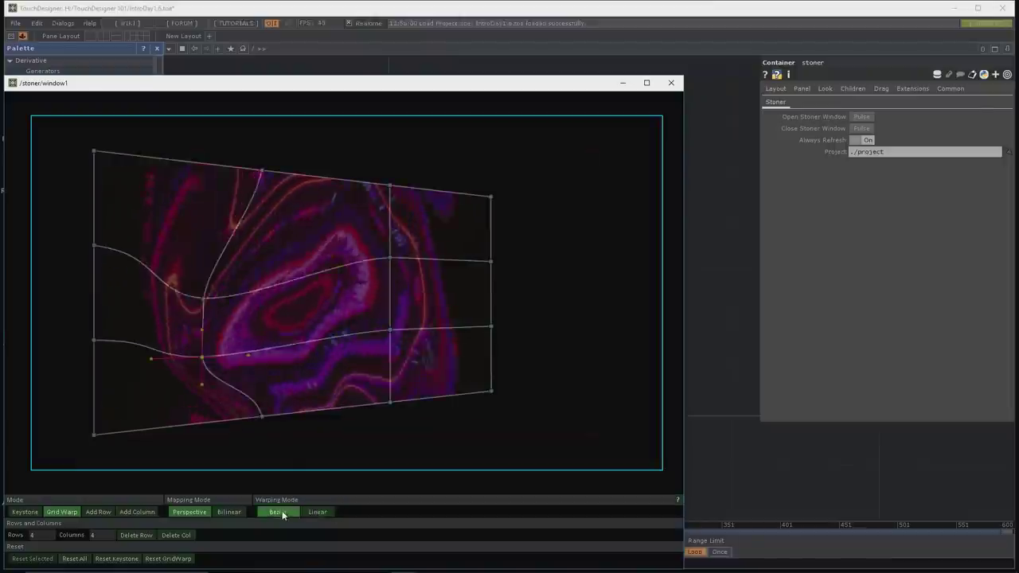
Step: Add a grid row near the image's upper edge, pull its right inner point outward, and close the Stoner window
click(99, 512)
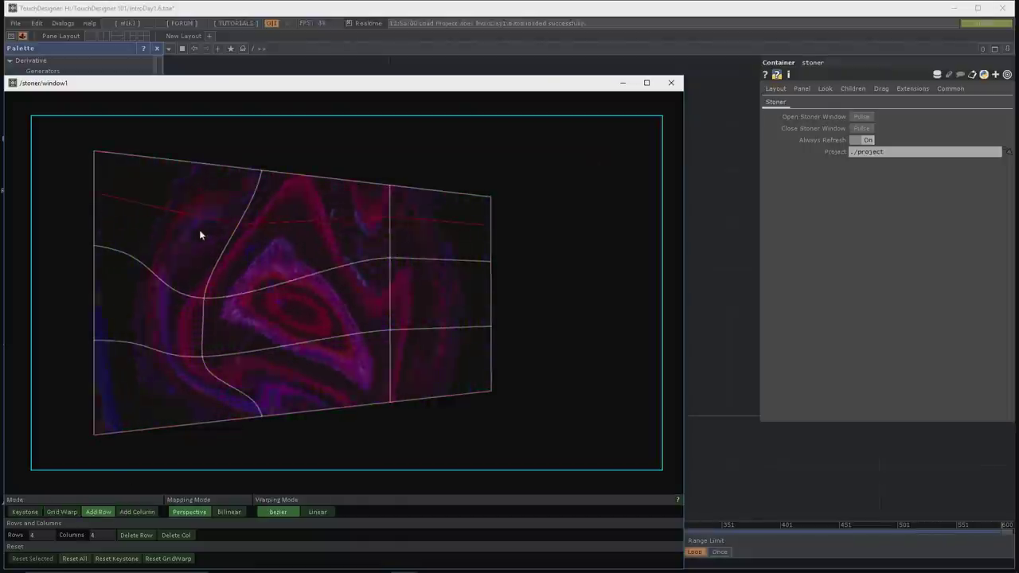
drag(389, 218, 412, 223)
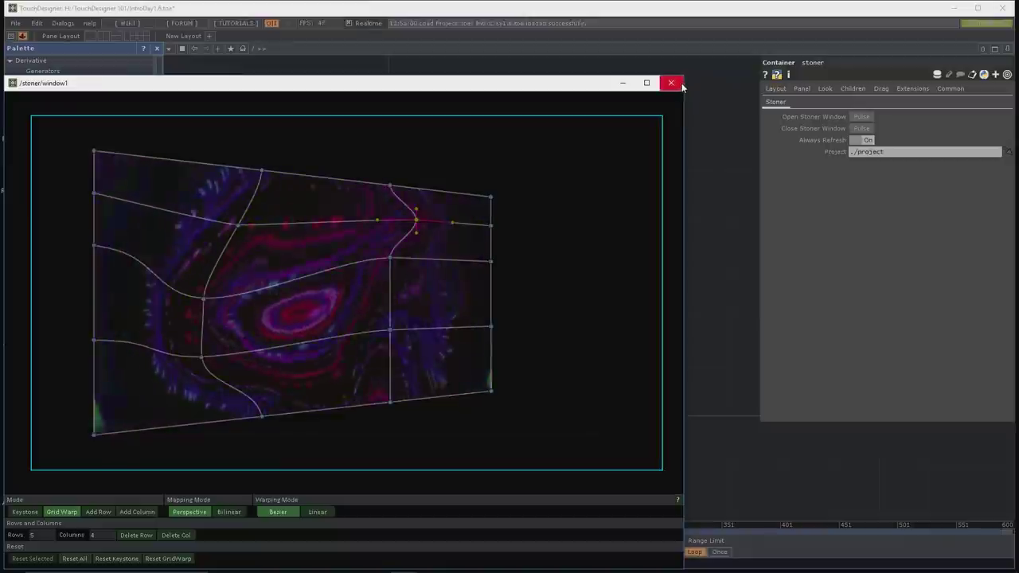
click(672, 84)
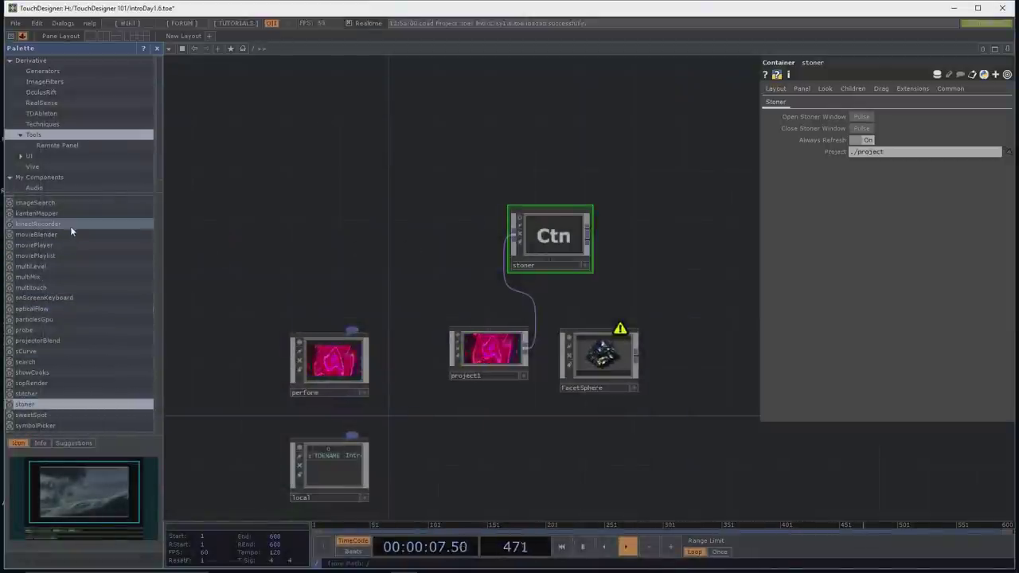
Step: Add the kantanMapper component from the Palette's Tools group above perform and open its Kantan window
drag(73, 213, 291, 216)
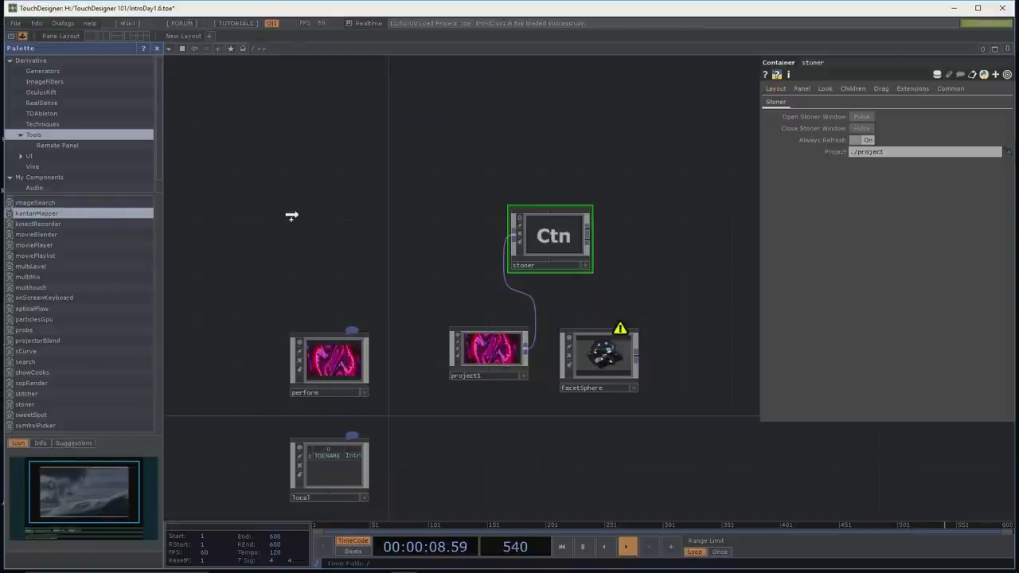
drag(311, 205, 309, 205)
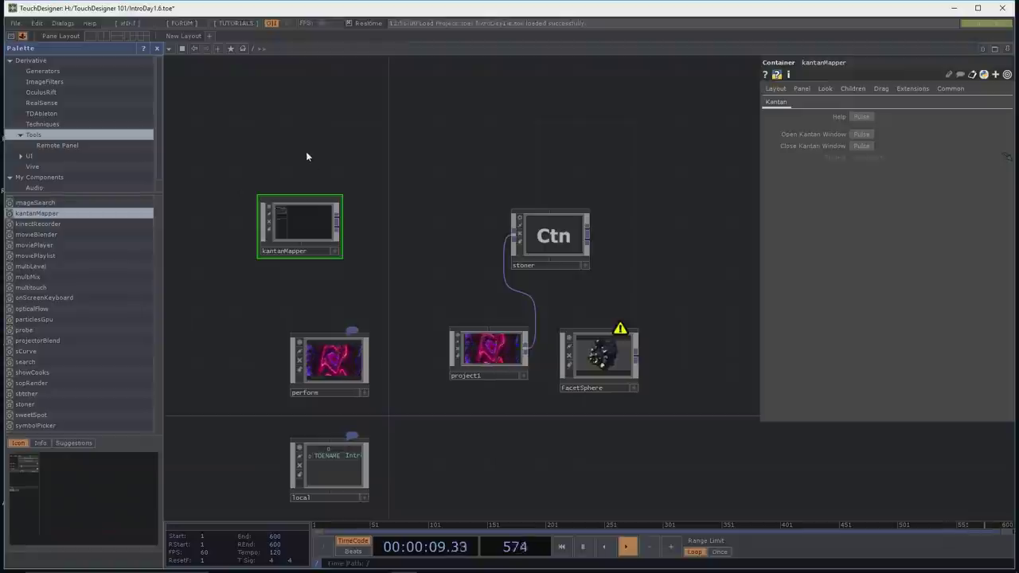
click(864, 134)
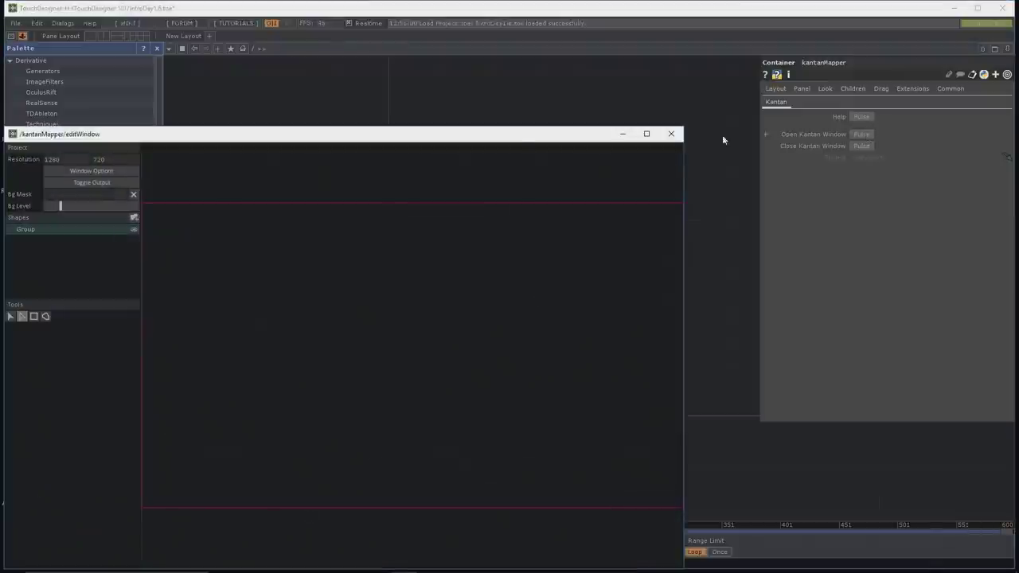
drag(502, 138, 586, 73)
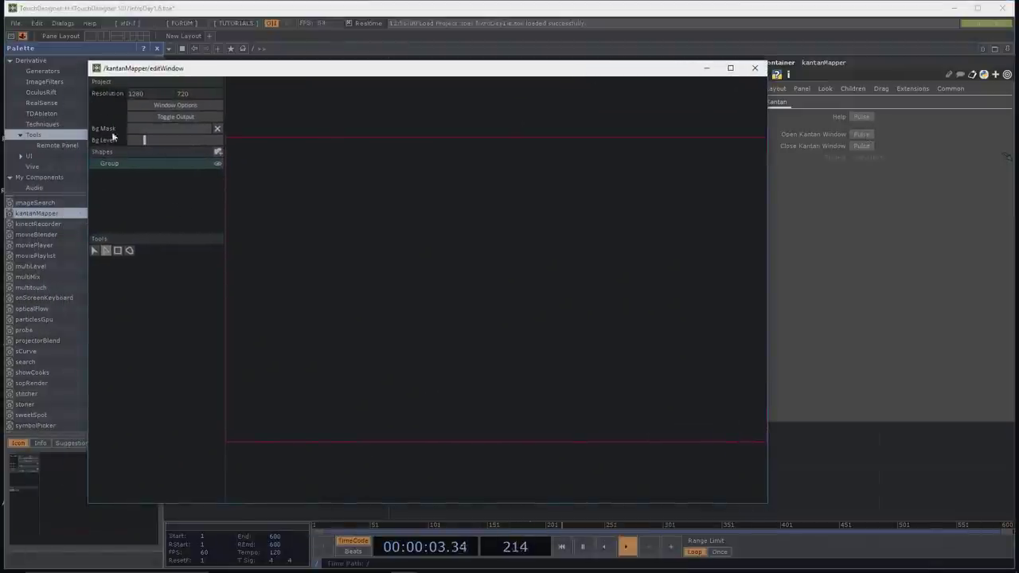
Step: Draw a rectangle about 658 by 283 near the canvas centre and a small five-sided freeform shape at its lower right
click(118, 251)
drag(331, 207, 610, 328)
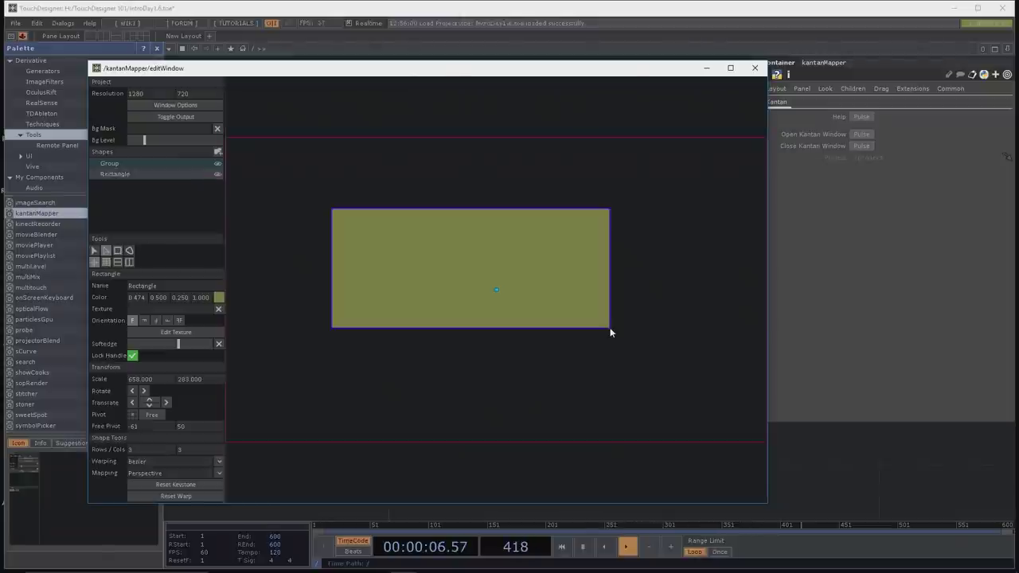
click(129, 251)
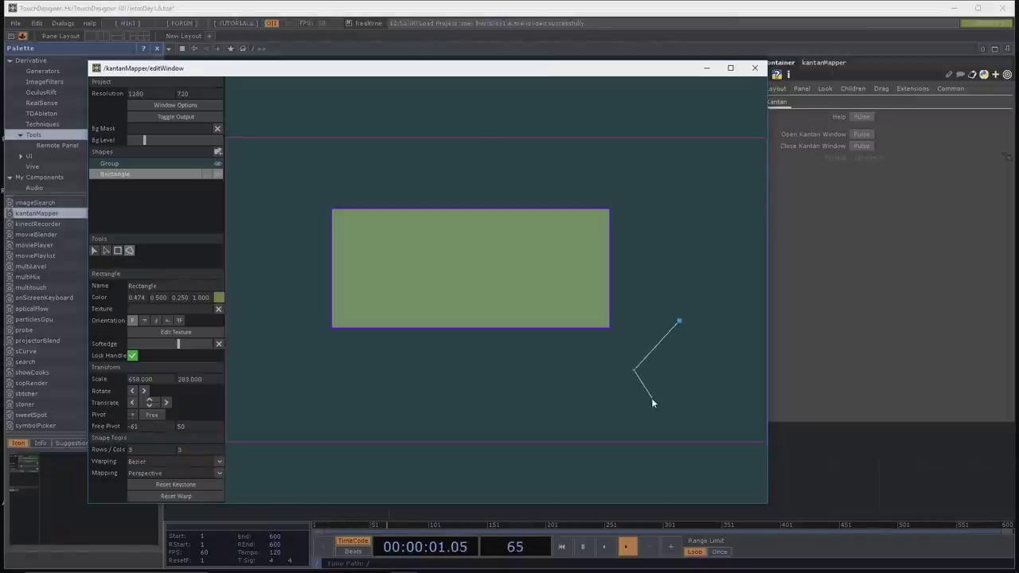
click(679, 324)
click(902, 471)
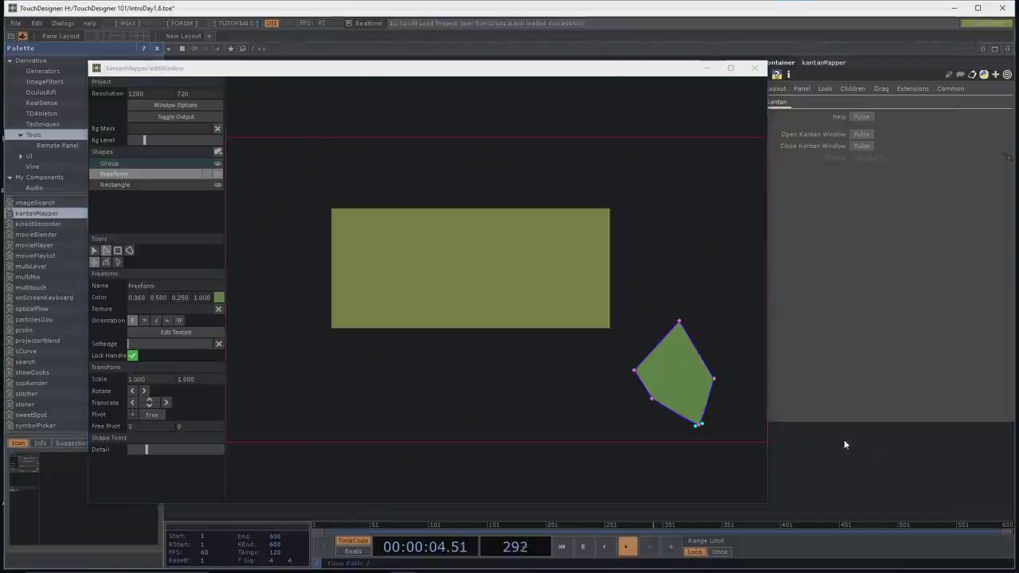
Step: Add a Movie File In TOP to the root network just below kantanMapper
drag(685, 69, 556, 52)
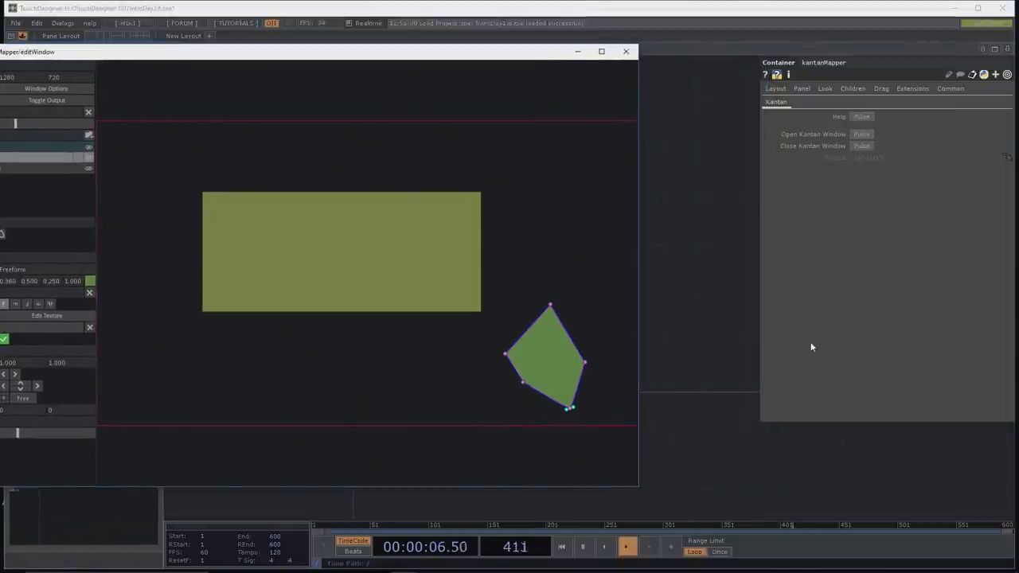
key(Tab)
click(574, 465)
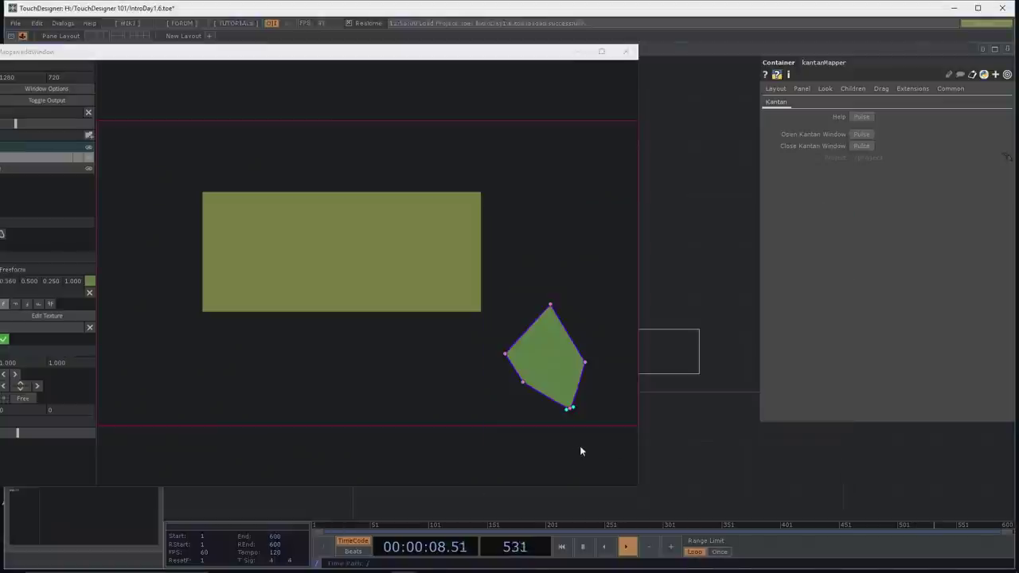
click(787, 457)
drag(752, 470, 367, 255)
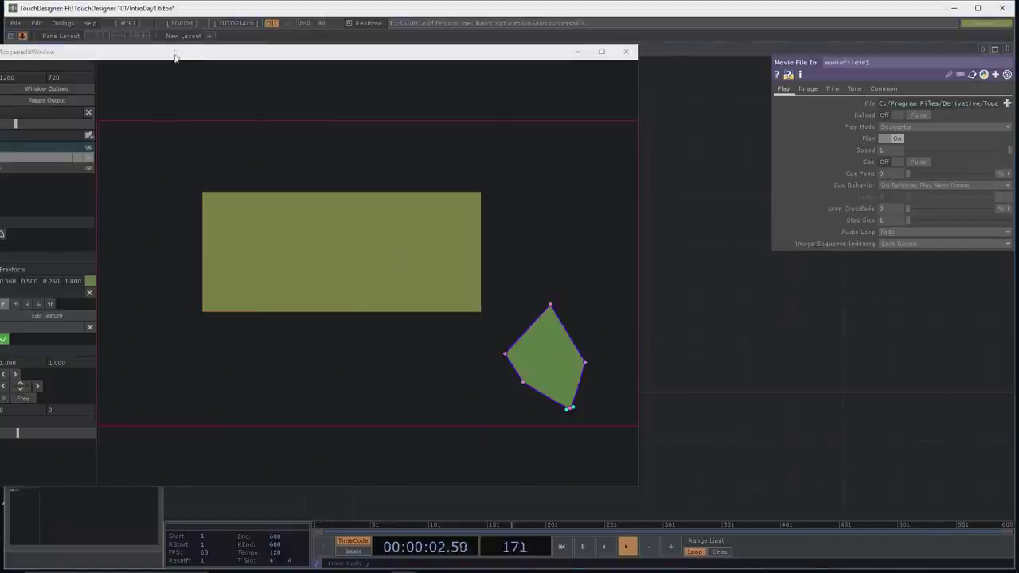
Step: Assign moviefilein1 as the texture of the Freeform shape, with the Kantan window moved clear of the network
drag(175, 56, 215, 51)
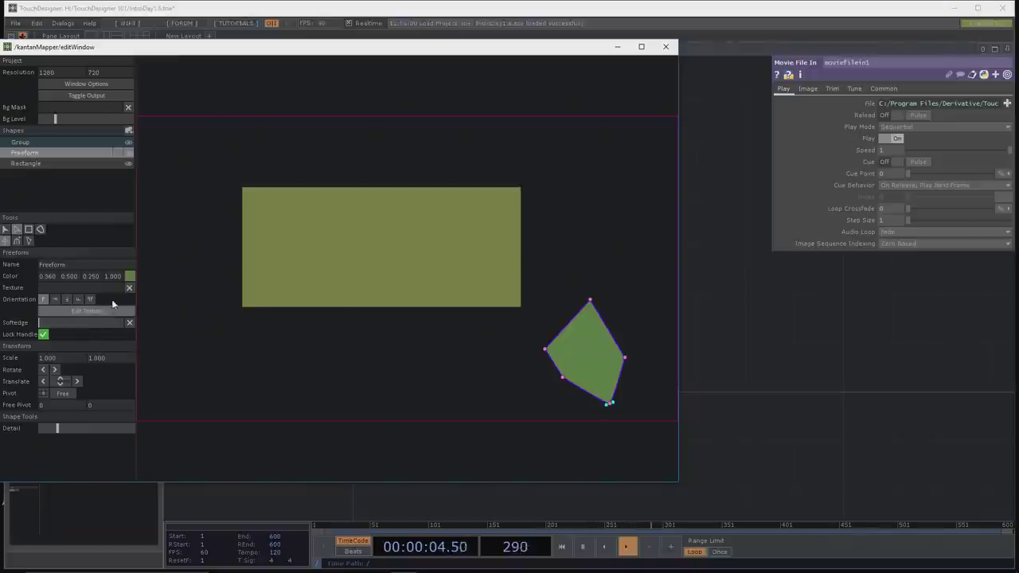
drag(294, 51, 713, 68)
drag(351, 266, 484, 306)
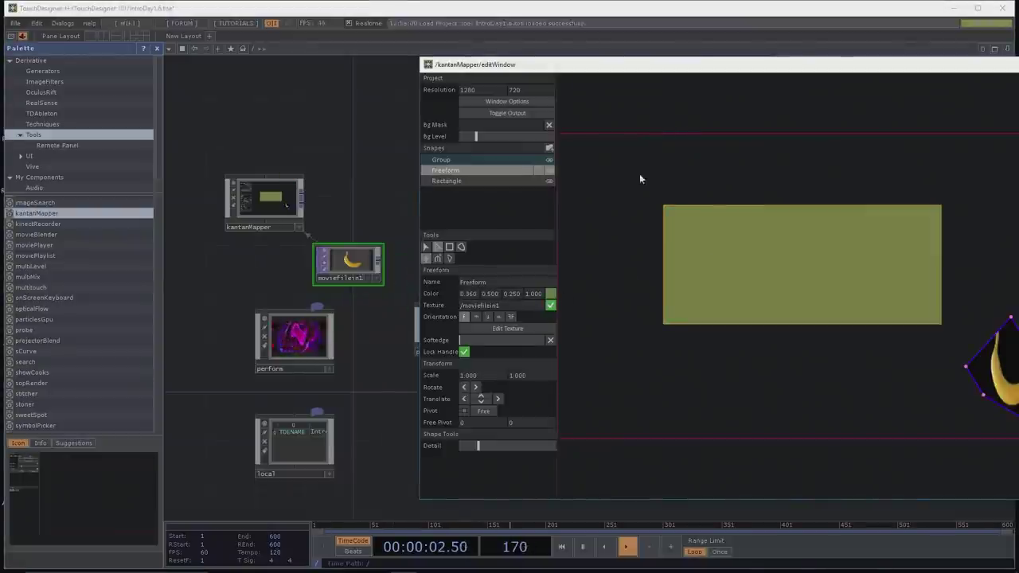
click(334, 180)
key(Tab)
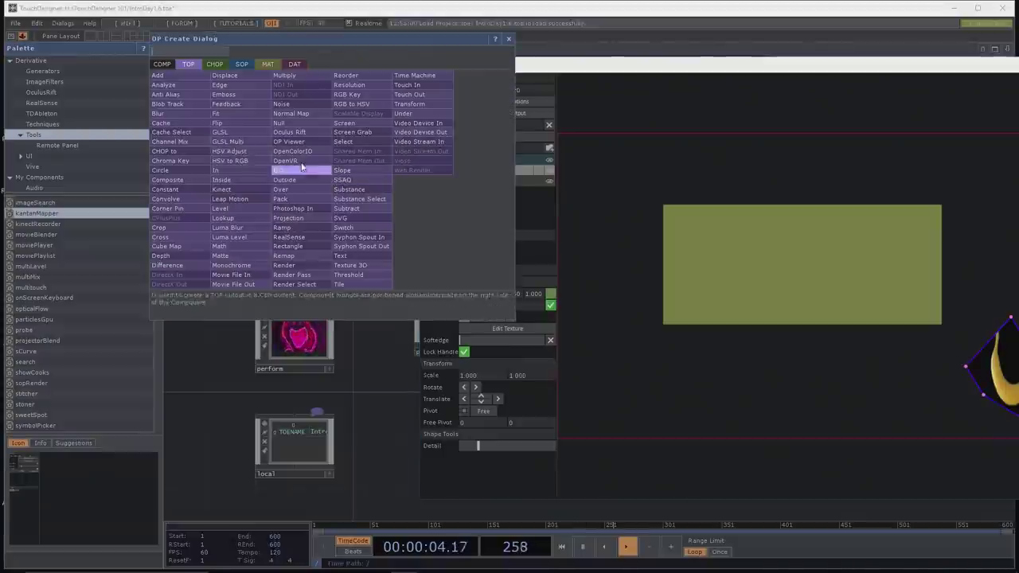
click(231, 275)
click(351, 191)
drag(363, 181, 335, 179)
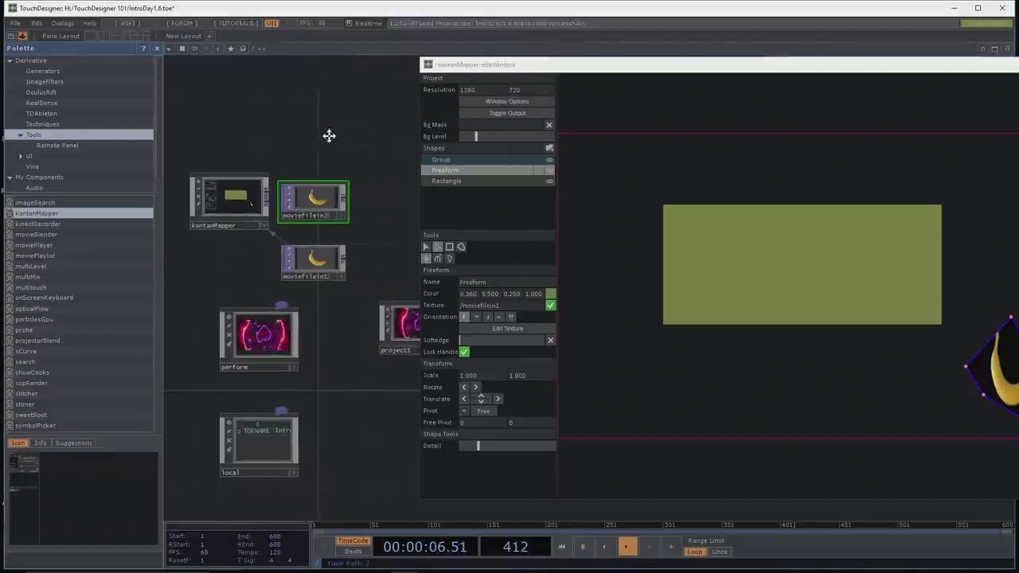
key(Delete)
Step: Insert a Null TOP between project1's output and the stoner component, placing it above project1
drag(343, 314, 253, 327)
drag(319, 342, 249, 351)
right_click(286, 350)
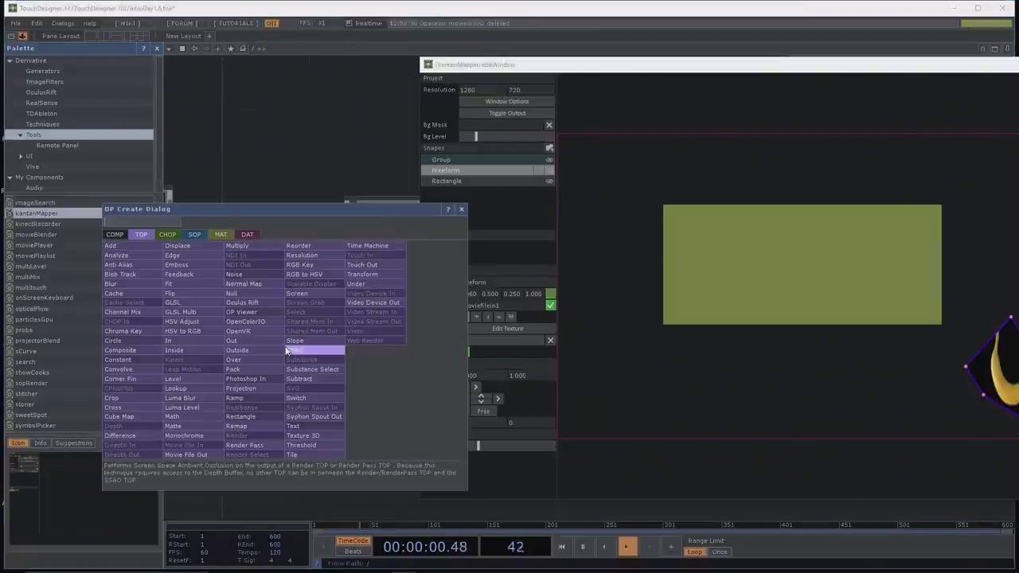
click(255, 292)
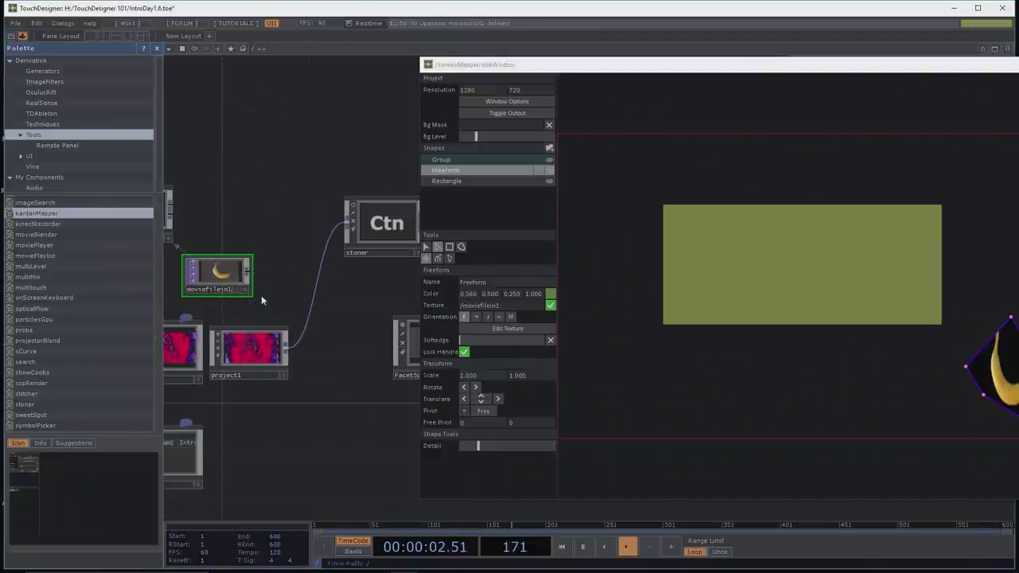
right_click(287, 345)
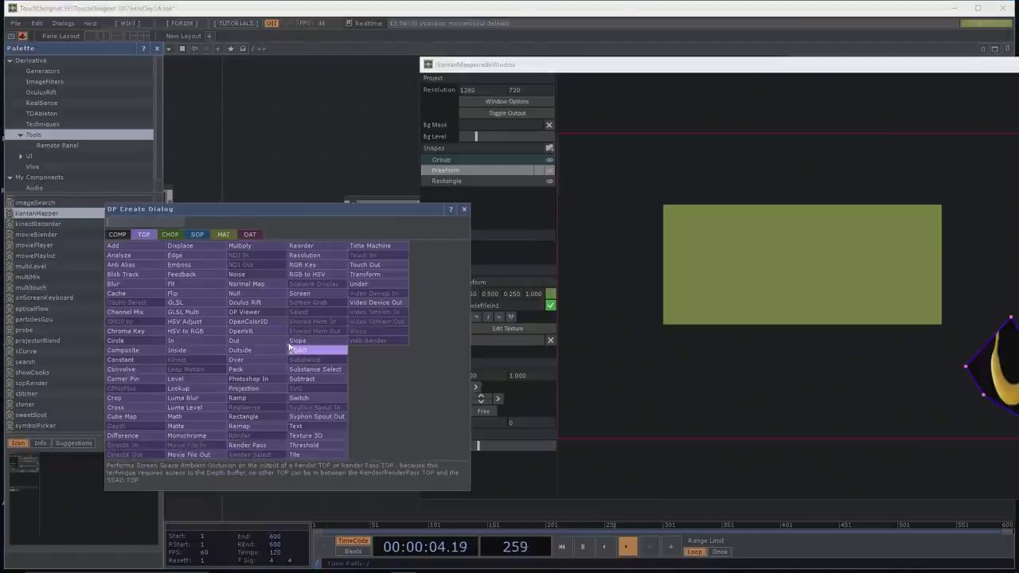
click(257, 293)
click(266, 201)
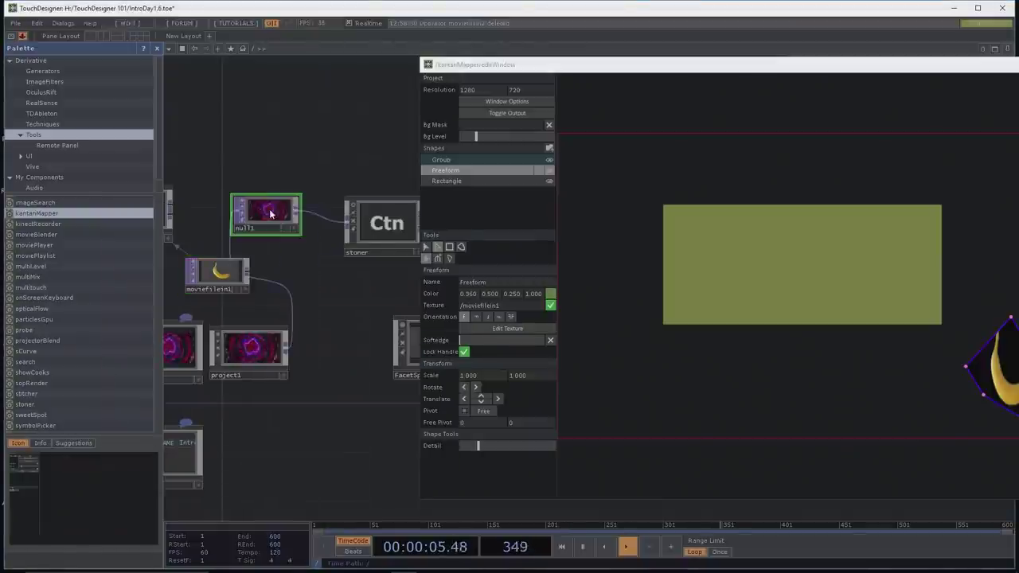
Step: Select the Rectangle shape in kantanMapper and assign null1 as its texture
click(748, 289)
drag(270, 209, 551, 308)
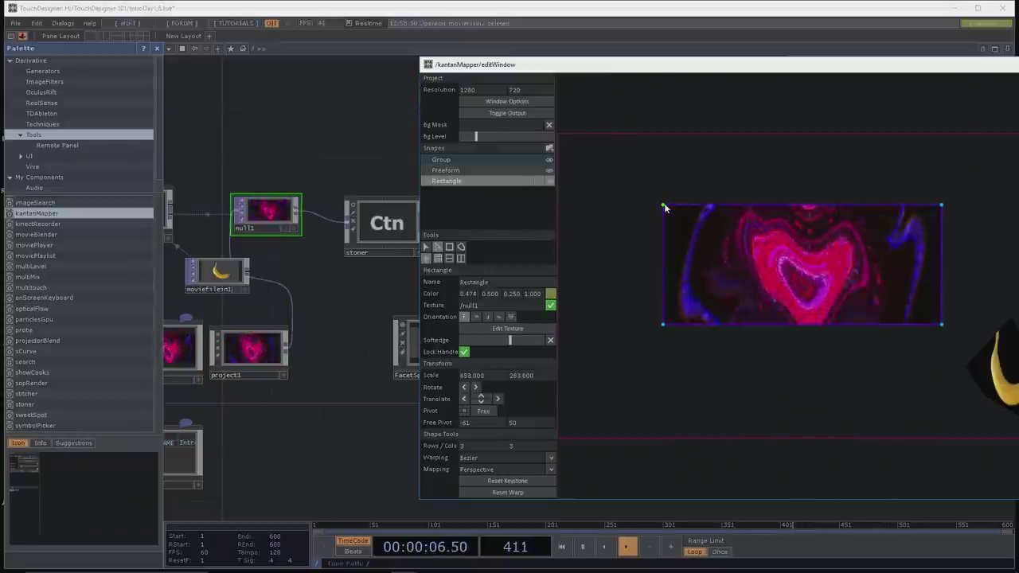
drag(665, 208, 666, 208)
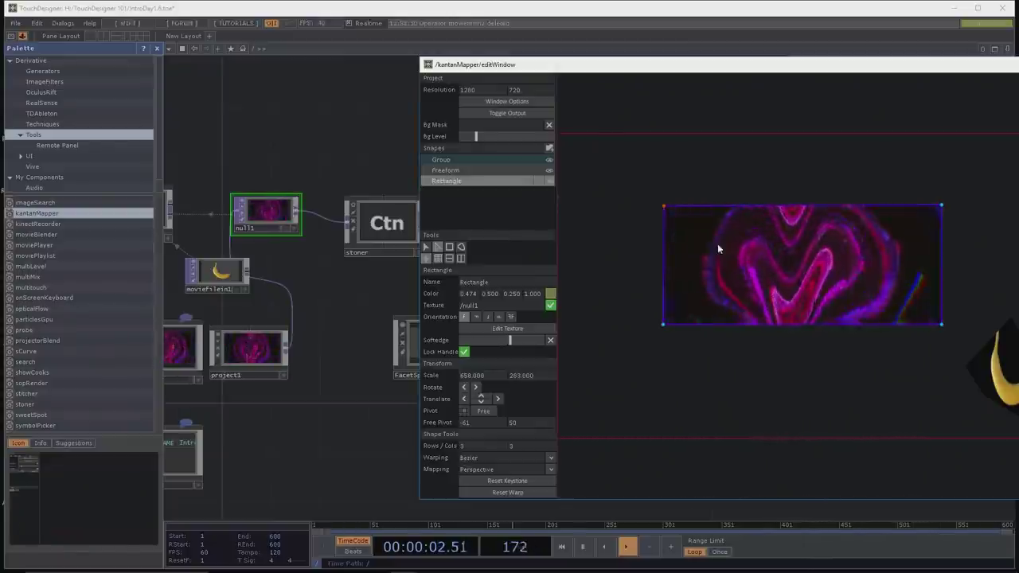
Step: Open the rectangle's texture for editing, try a horizontal scale of 2, and set it to 0.5
click(510, 328)
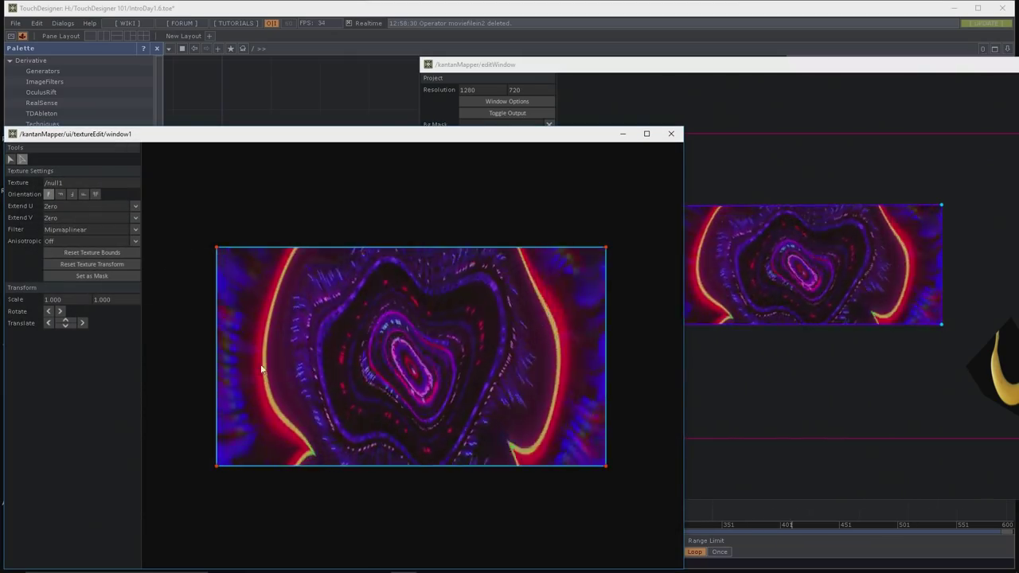
click(60, 299)
text(2)
key(Return)
click(61, 300)
key(BackSpace)
text(0.5)
key(Return)
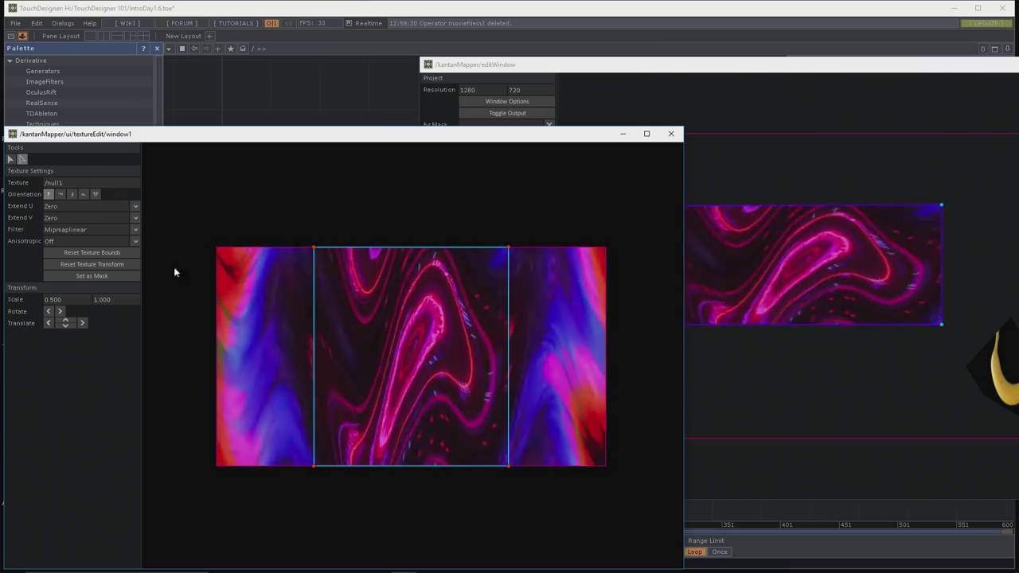
Step: Rotate the rectangle's texture bounds slightly clockwise and close the texture editor
click(60, 312)
drag(60, 312, 60, 311)
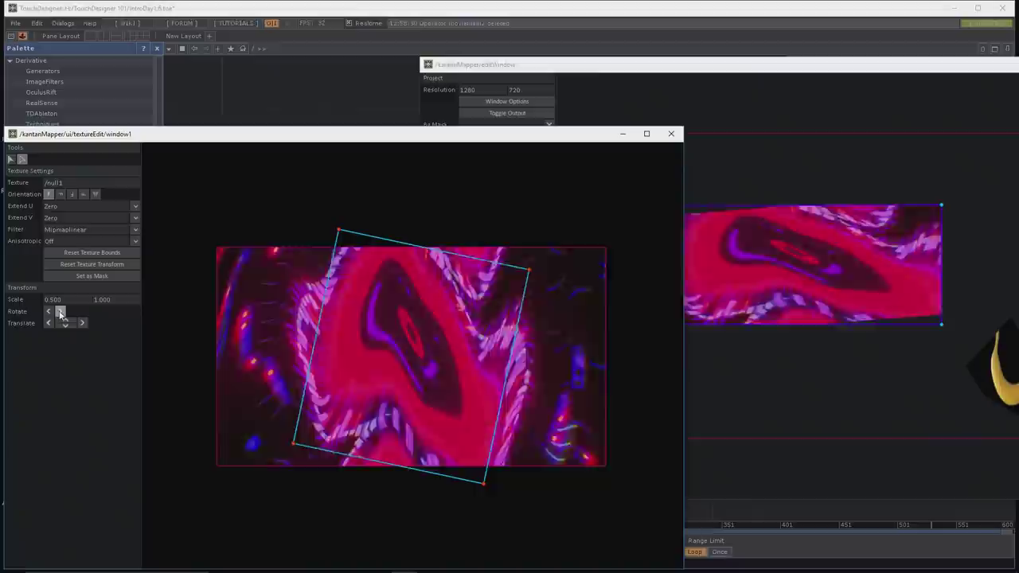
click(672, 135)
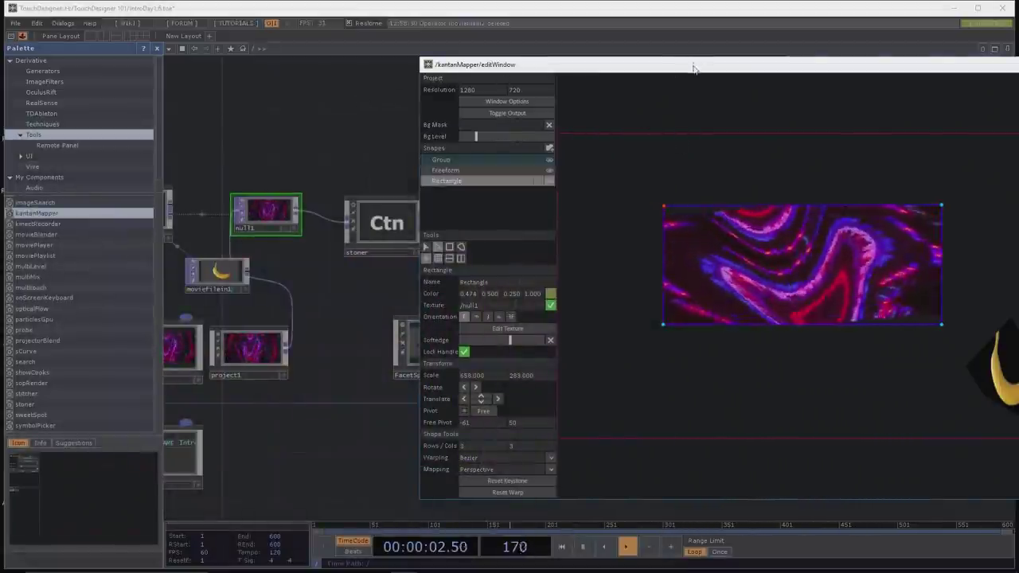
Step: Close the kantanMapper edit window and return to the root network
drag(697, 66, 509, 78)
click(899, 78)
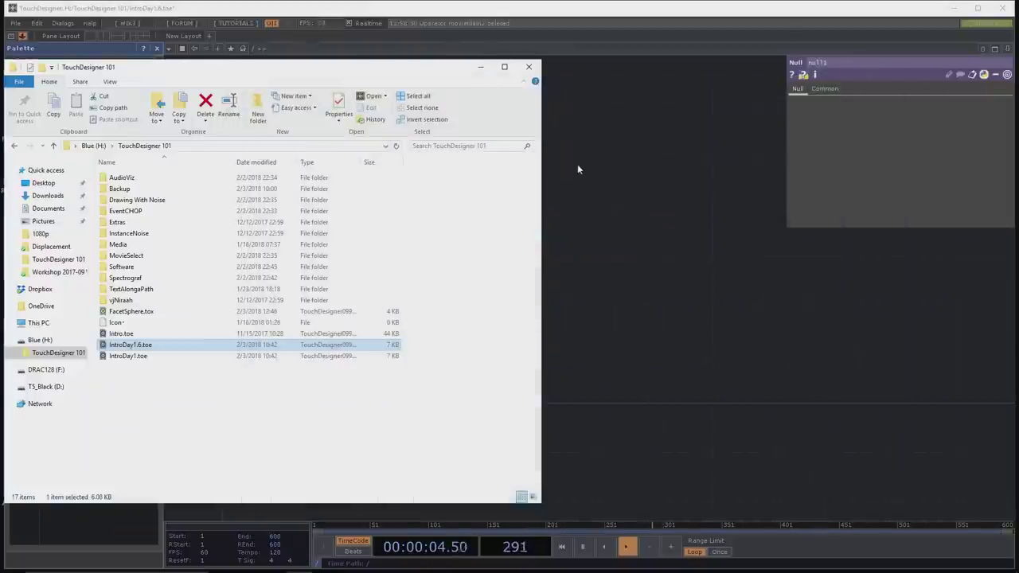
click(567, 243)
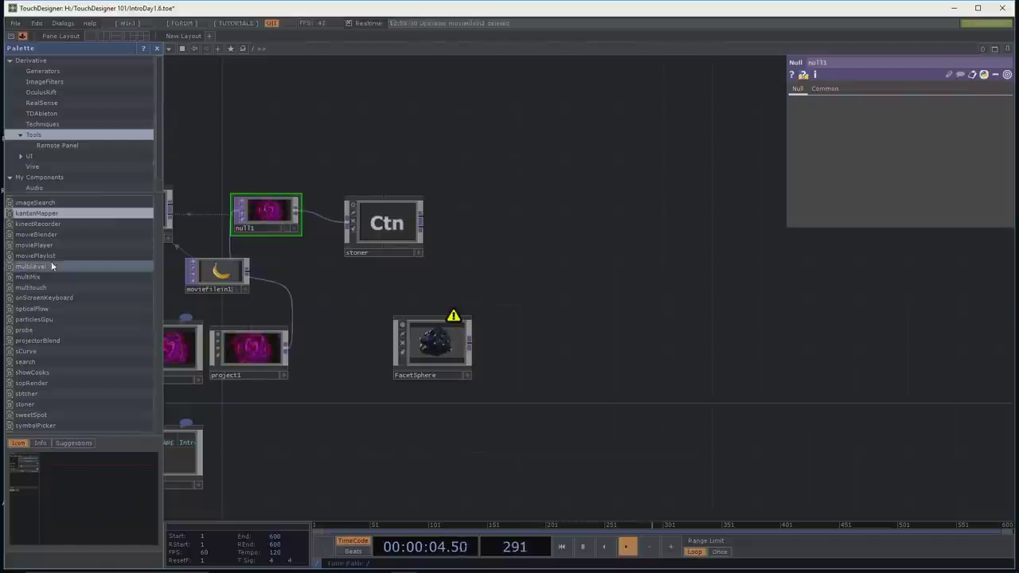
Step: Add the camSchnappr palette tool to the root network and open its main window
scroll(32, 231, up, 1)
scroll(26, 216, up, 4)
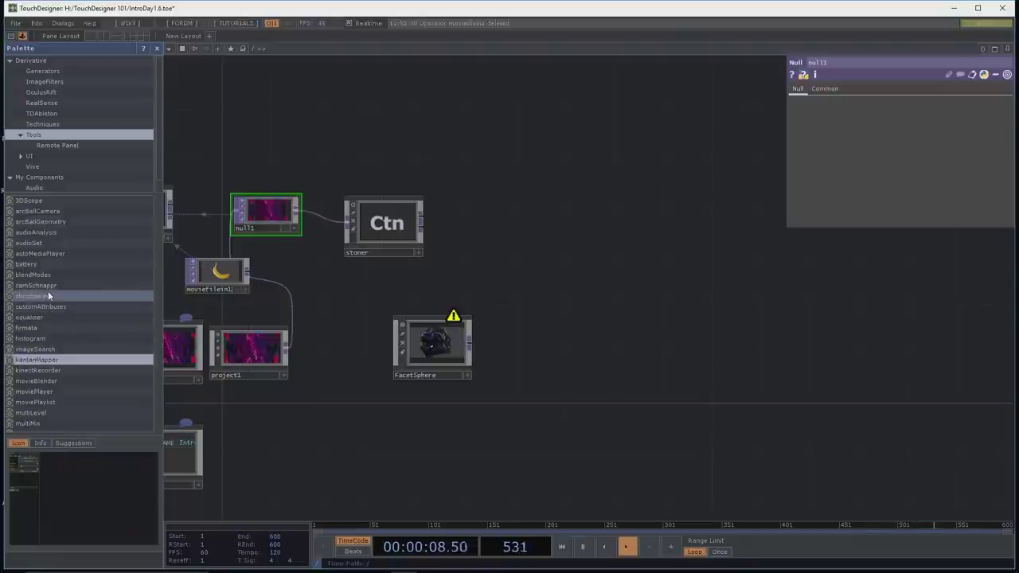
drag(49, 285, 547, 213)
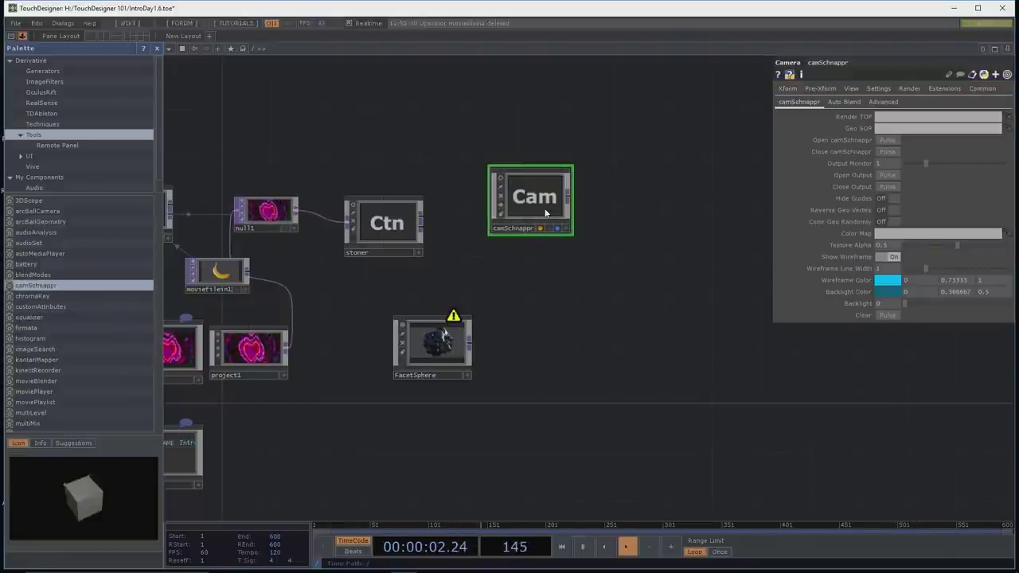
click(893, 141)
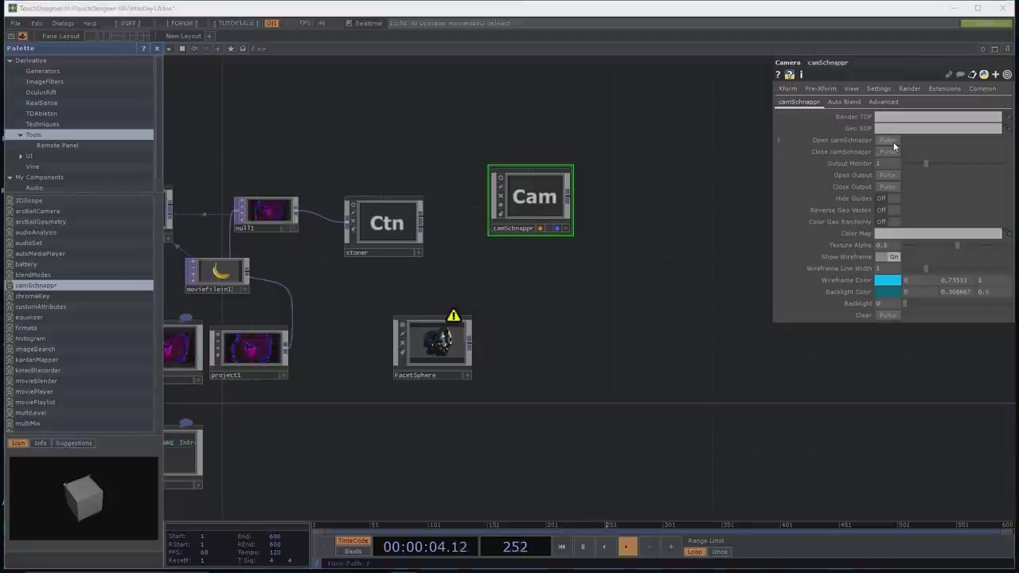
drag(565, 160, 674, 62)
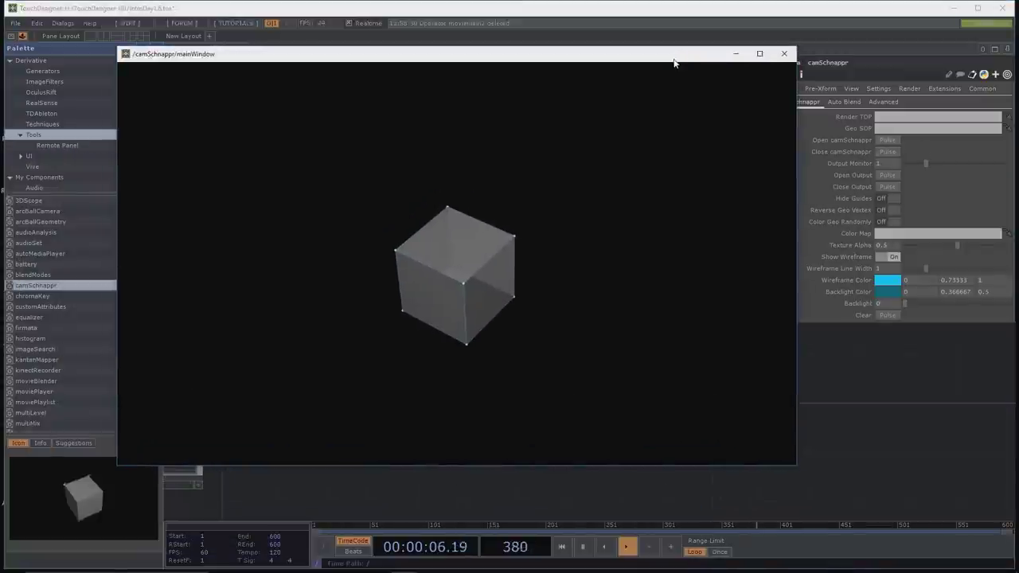
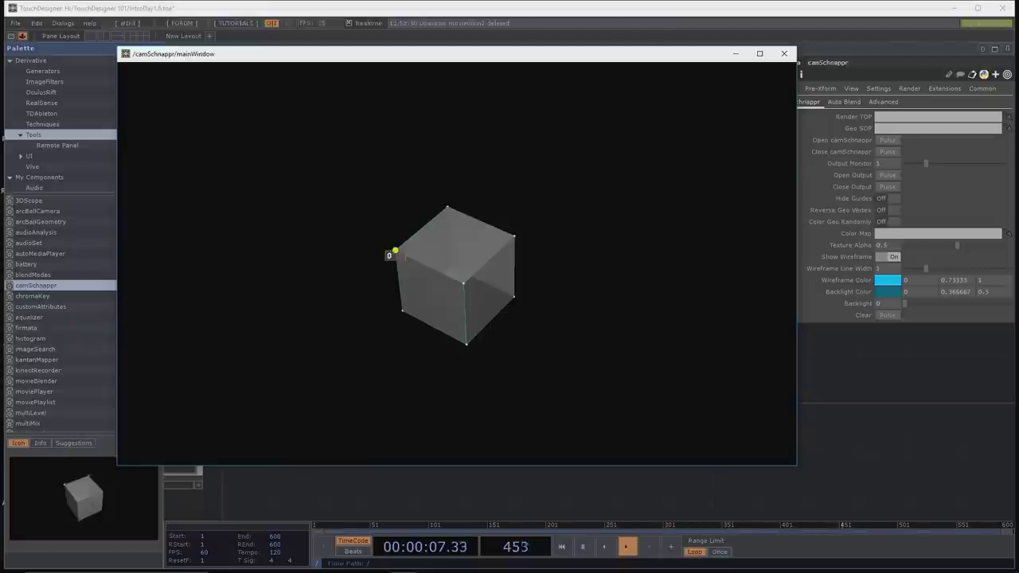
Step: Close the camSchnappr window and delete the camSchnappr component from the network
click(785, 53)
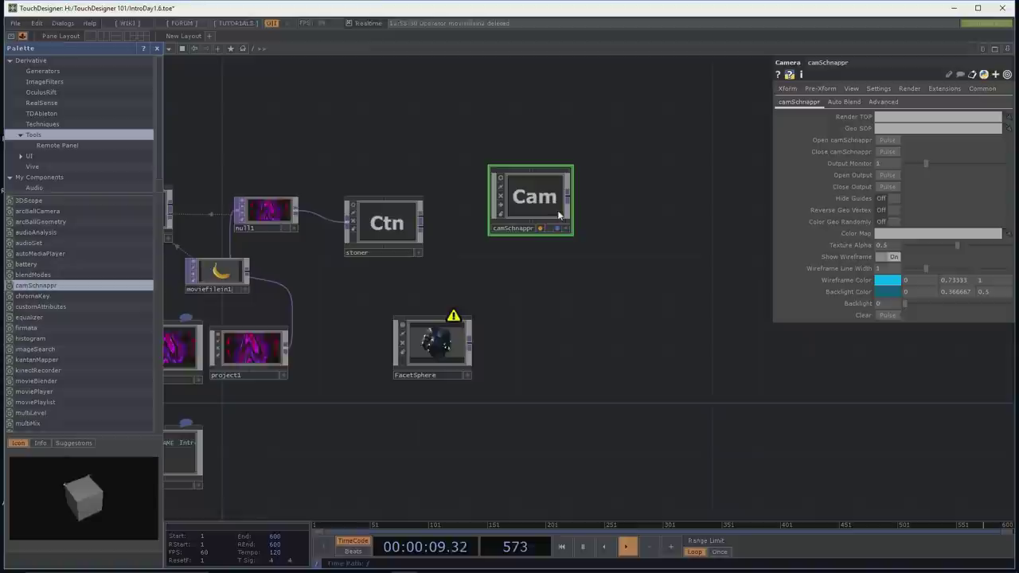
key(Delete)
drag(512, 246, 488, 201)
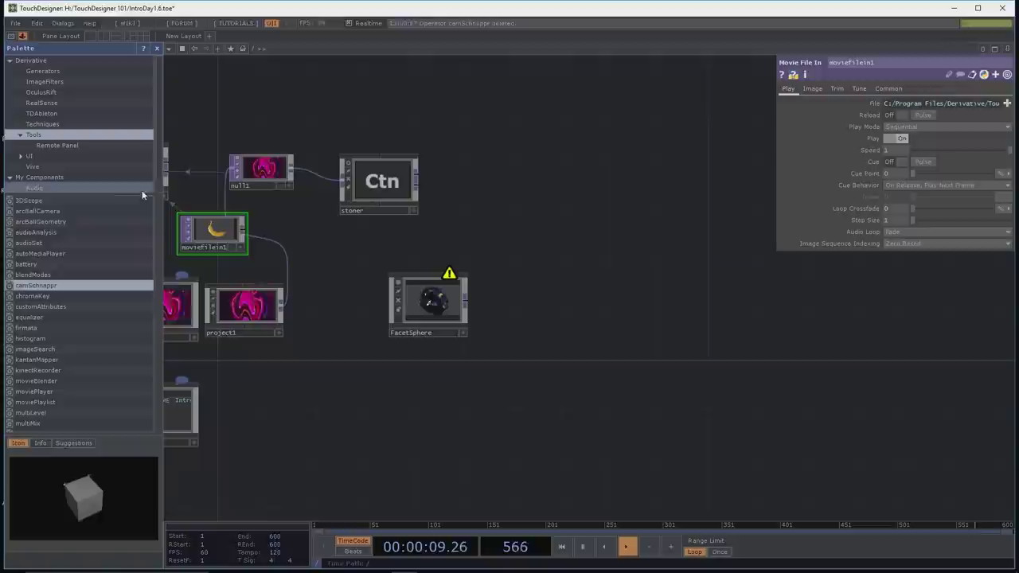
Step: Add the projectorBlend palette tool to the network and set its horizontal projector array to 3
scroll(110, 260, down, 6)
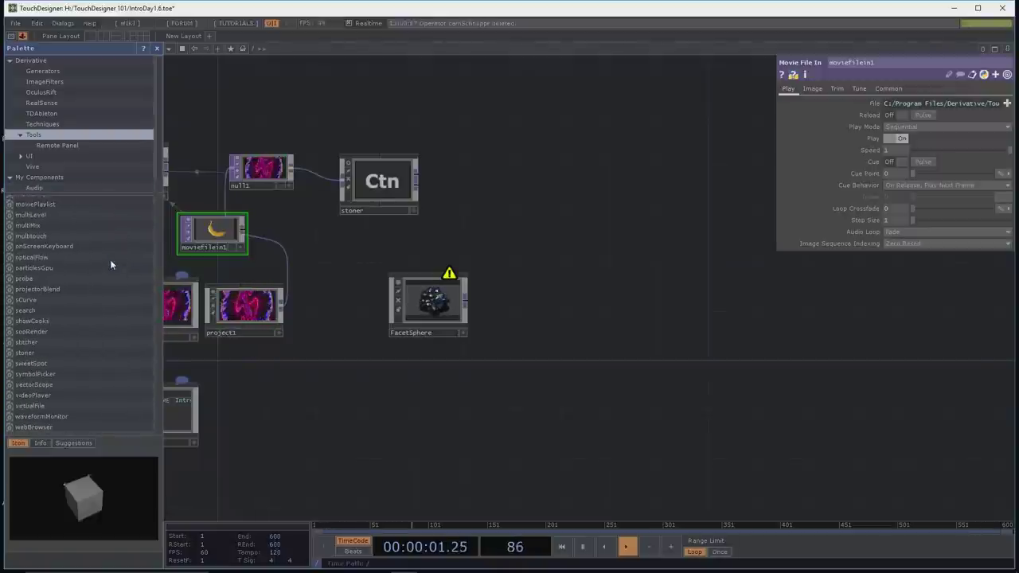
drag(62, 289, 598, 219)
drag(620, 299, 550, 330)
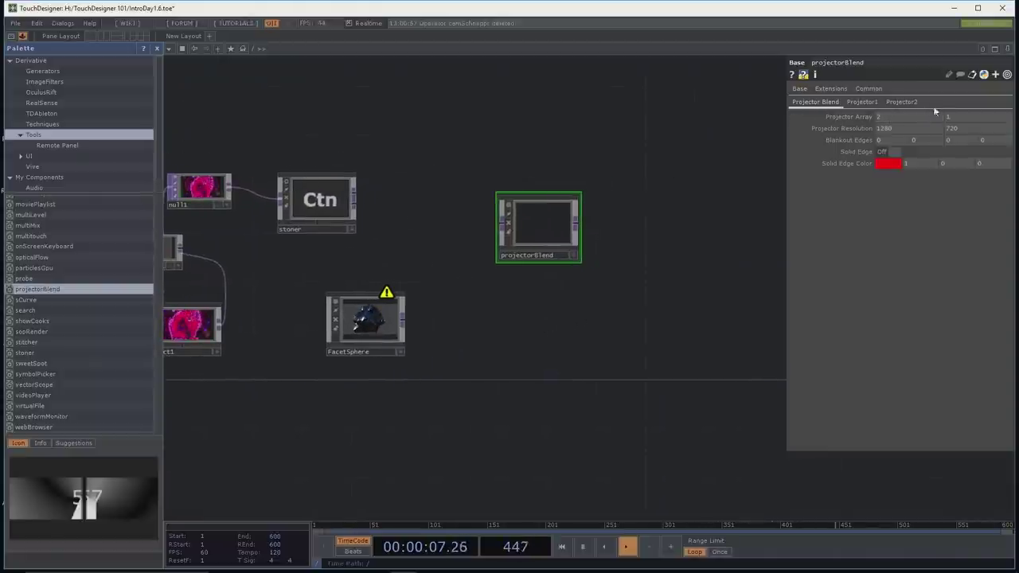
drag(910, 114, 914, 114)
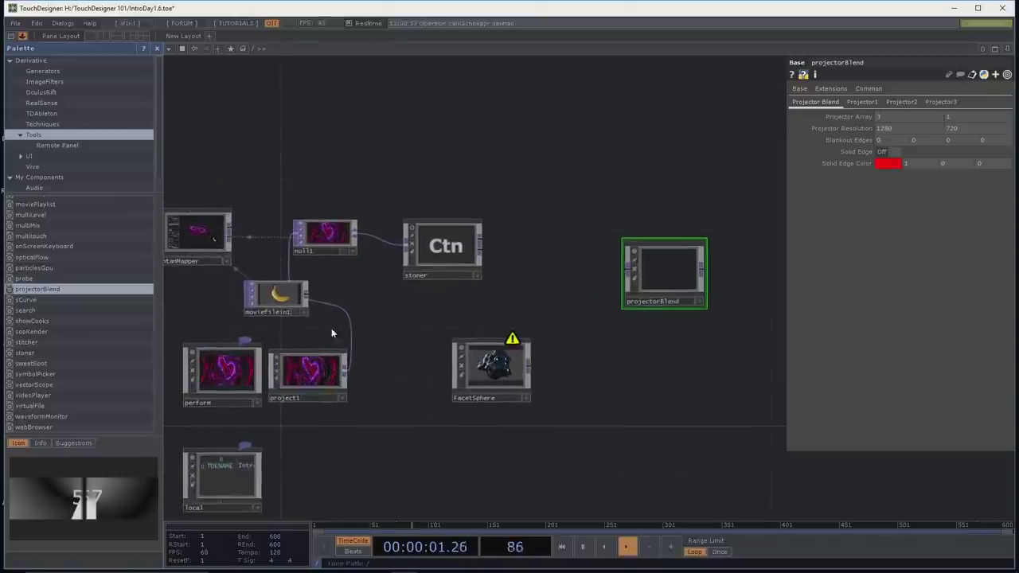
Step: Wire project1's output into projectorBlend and review the overlap and blend settings for Projector1, Projector2 and Projector3
drag(346, 370, 626, 269)
scroll(681, 351, up, 5)
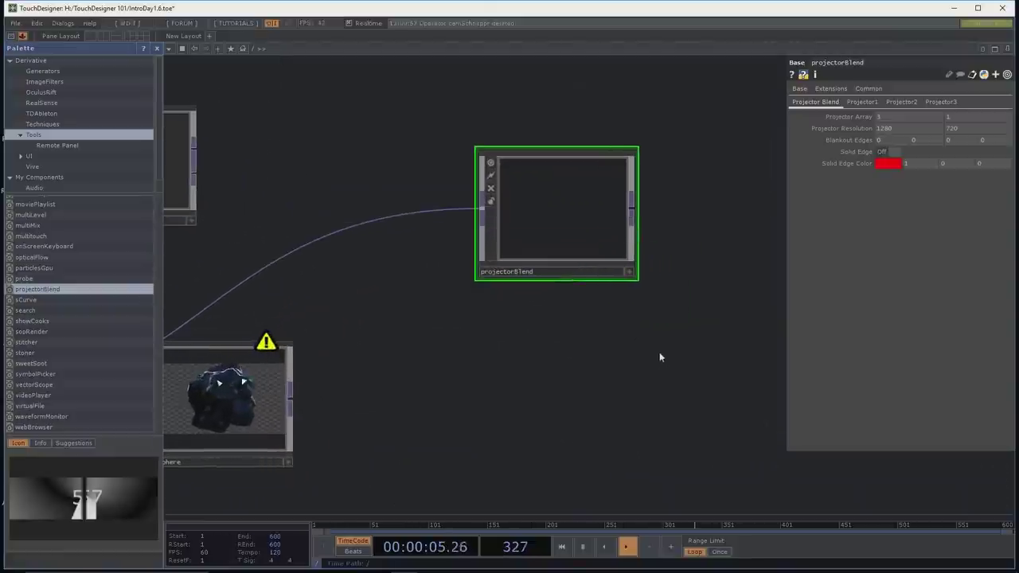
click(861, 102)
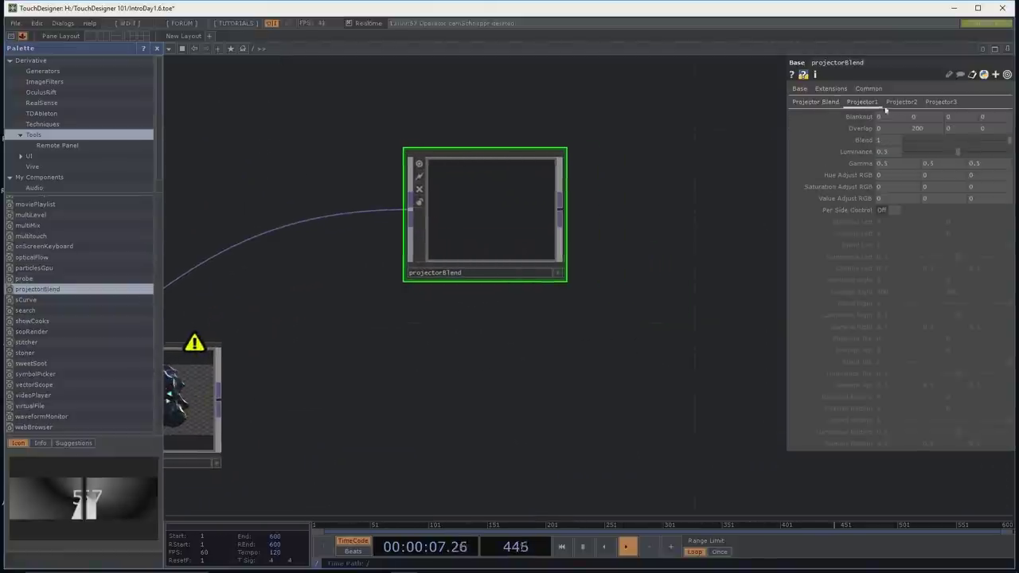
click(907, 102)
click(940, 102)
click(862, 102)
drag(915, 129, 922, 106)
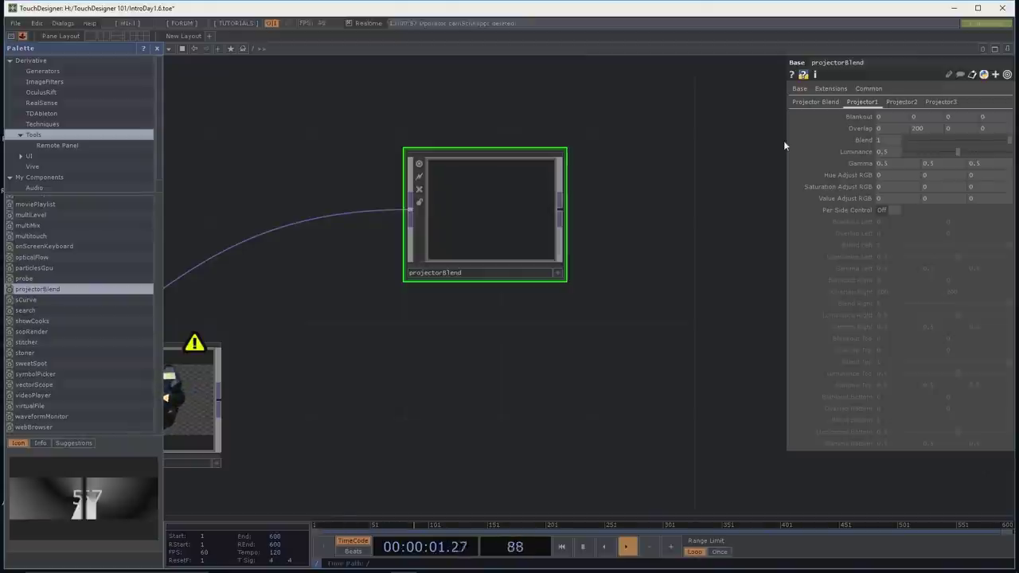
scroll(700, 242, down, 3)
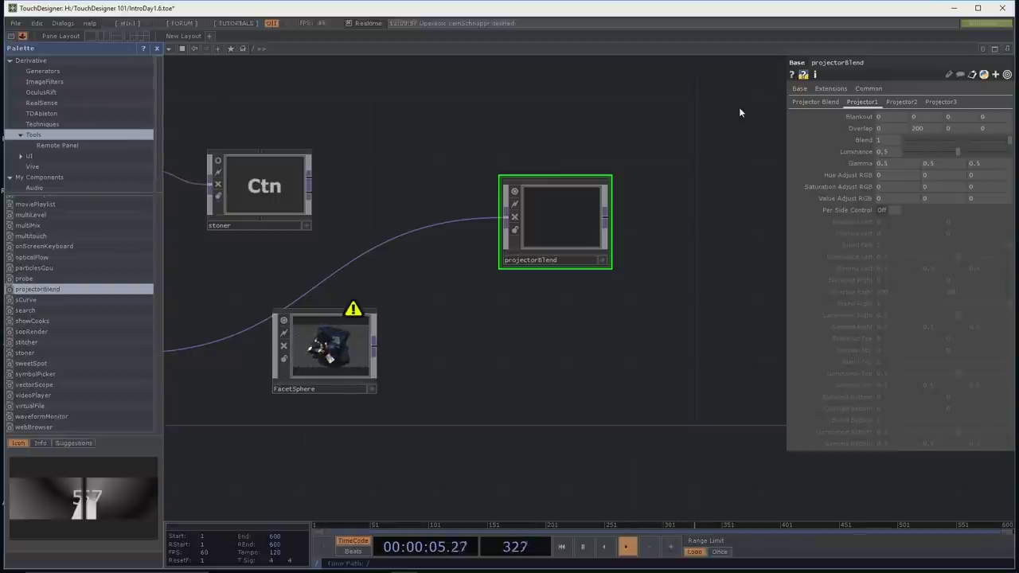
Step: Look up projectorBlend's Base COMP wiki page and its Python class page in the browser, and return to TouchDesigner
click(795, 75)
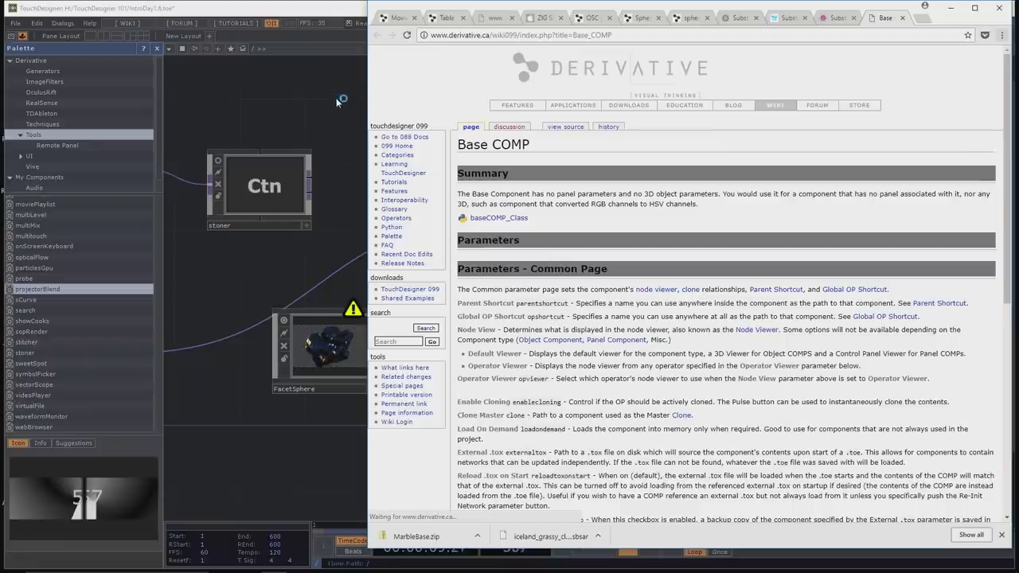
click(337, 100)
click(809, 75)
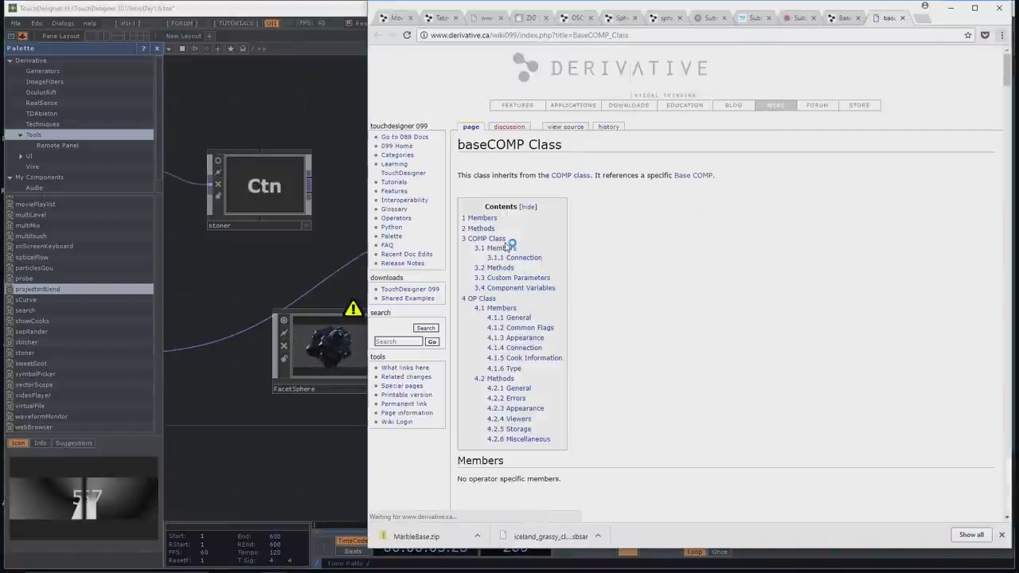
click(212, 99)
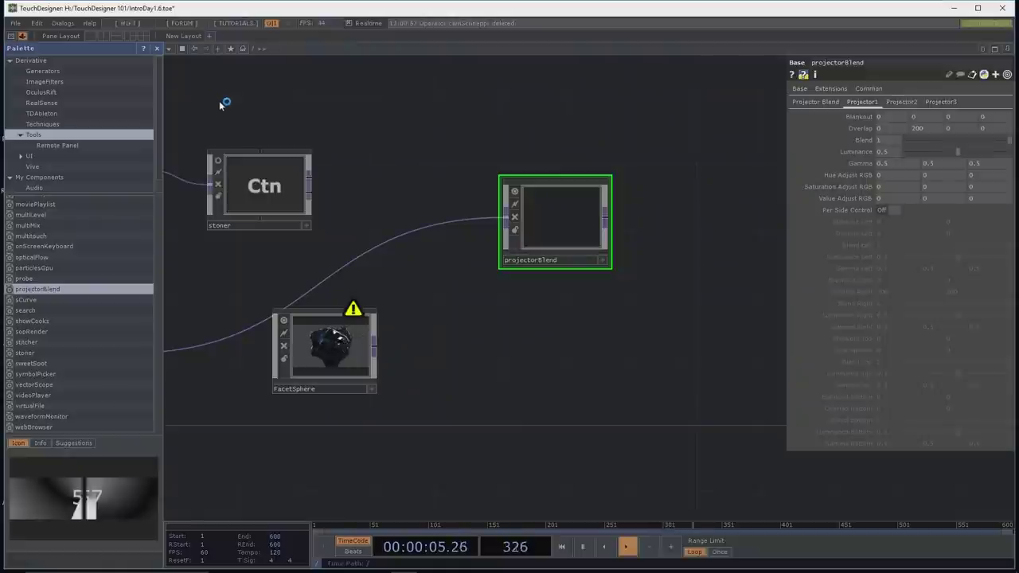
Step: View the TouchDesigner 099 wiki main page and the Derivative forum, returning to the network after each
click(127, 26)
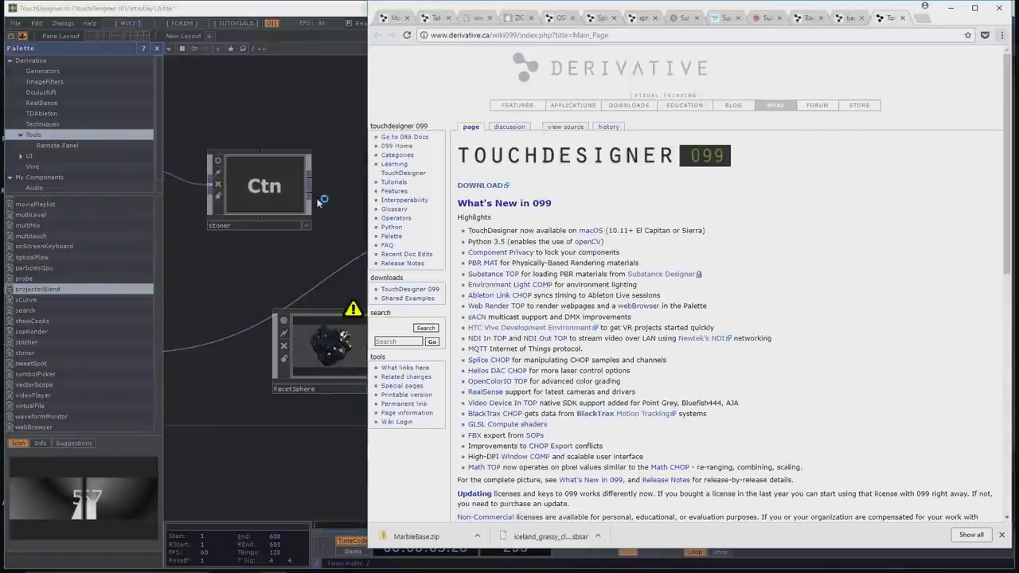
click(323, 151)
click(182, 25)
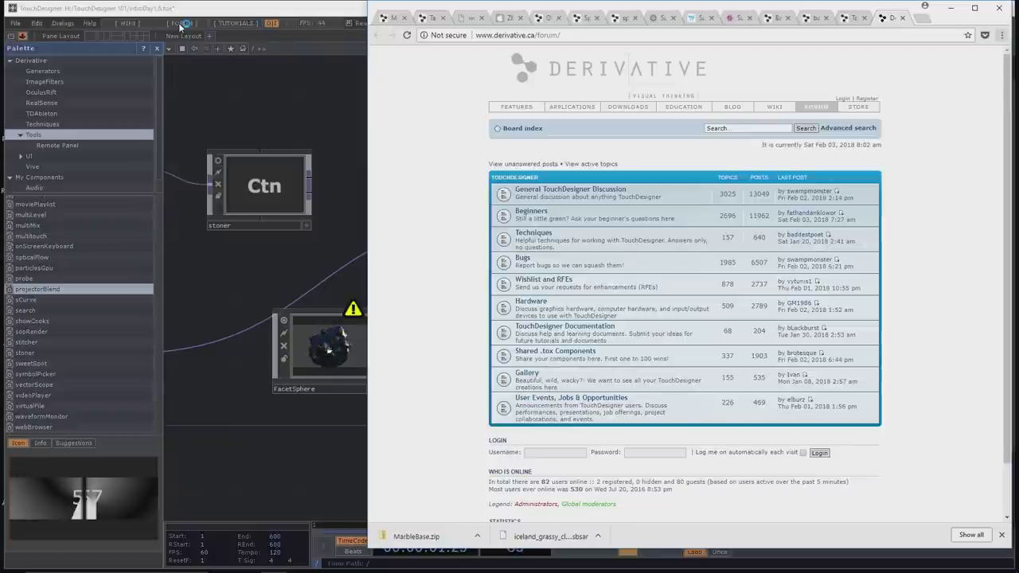
click(278, 125)
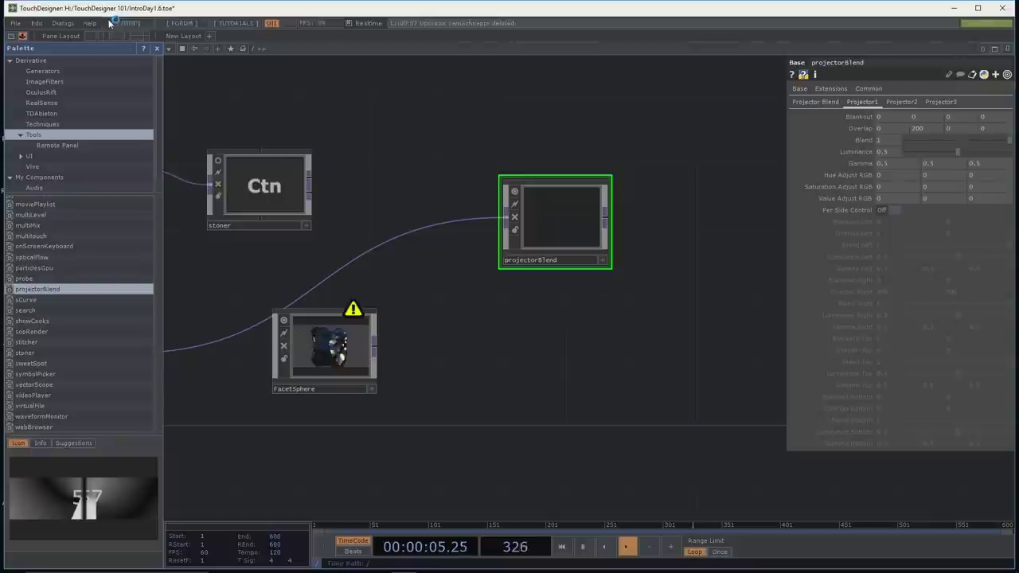
Step: Open the wiki's tutorials page and browse the Best of the Best TouchDesigner Workshops videos before returning to the network
click(246, 24)
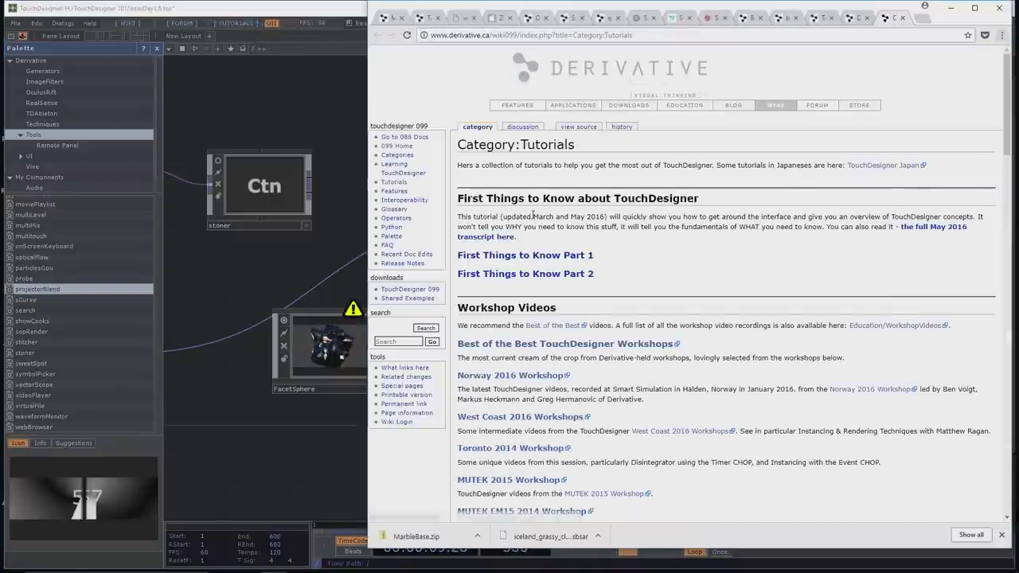
click(537, 352)
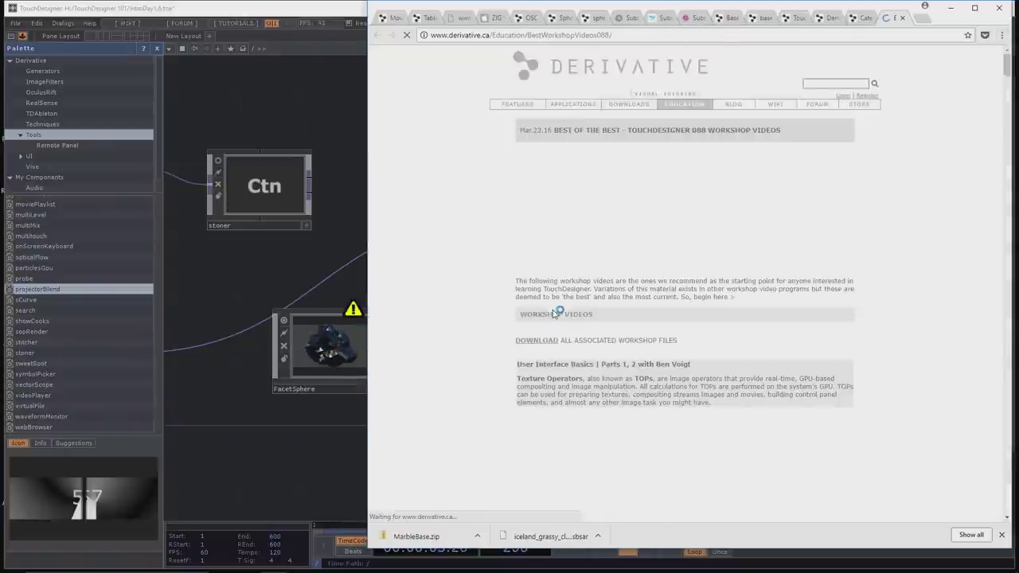
scroll(555, 313, down, 10)
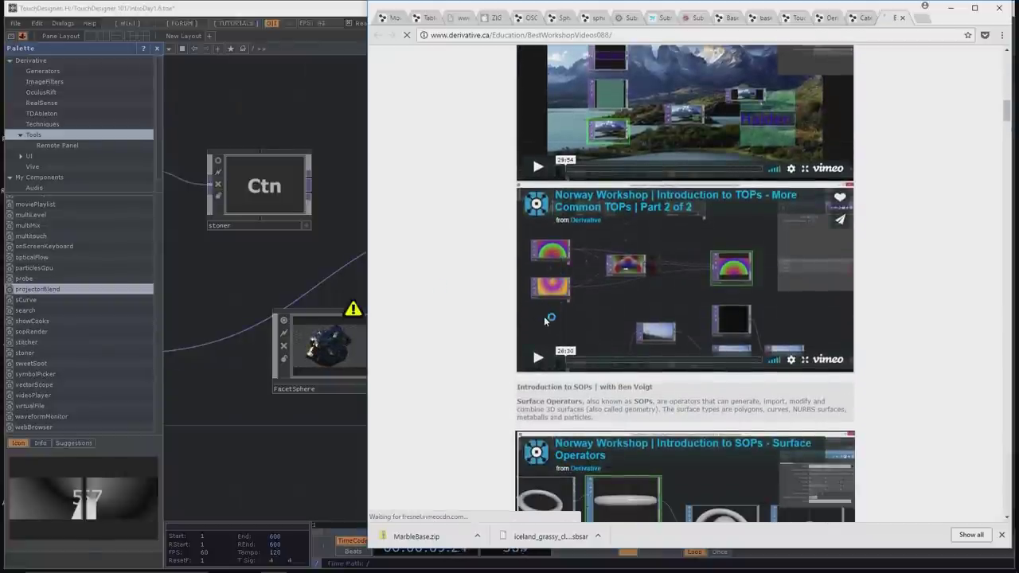
scroll(546, 310, down, 9)
scroll(546, 320, down, 10)
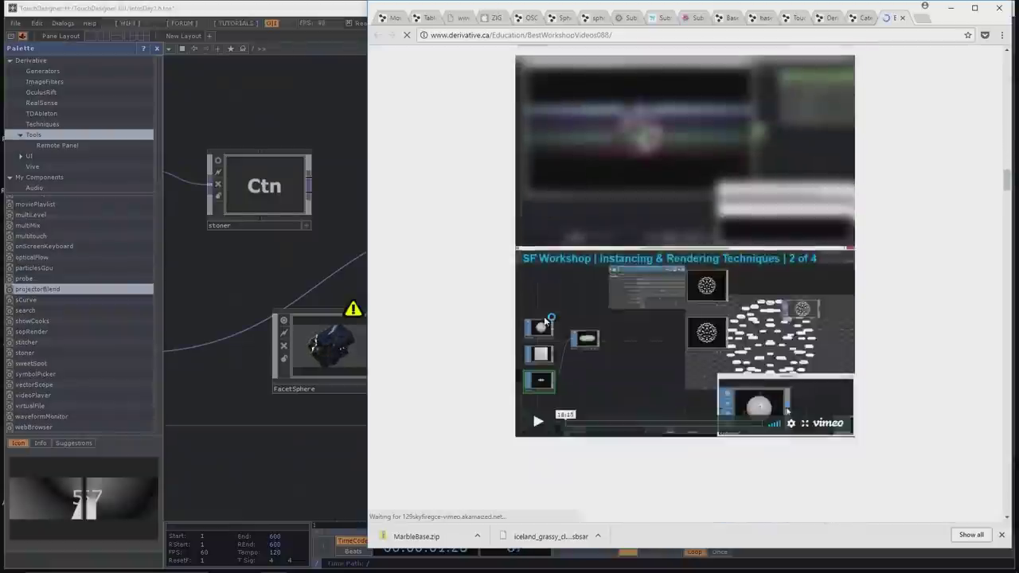
scroll(565, 347, down, 3)
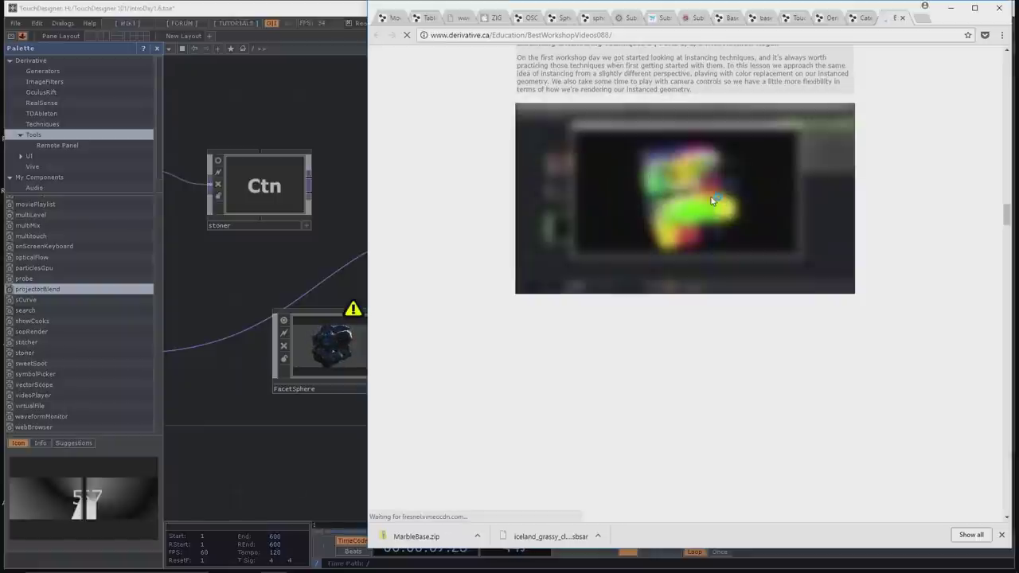
scroll(712, 200, up, 3)
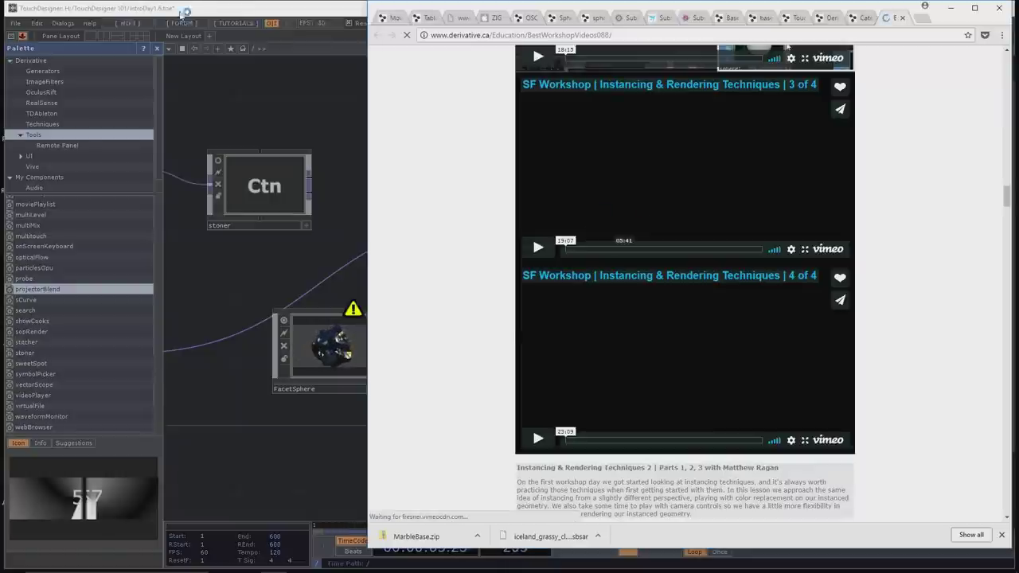
click(258, 135)
Step: Open the Operator Snippets, view the CHOP family's examples, and return to the TOP family
click(89, 23)
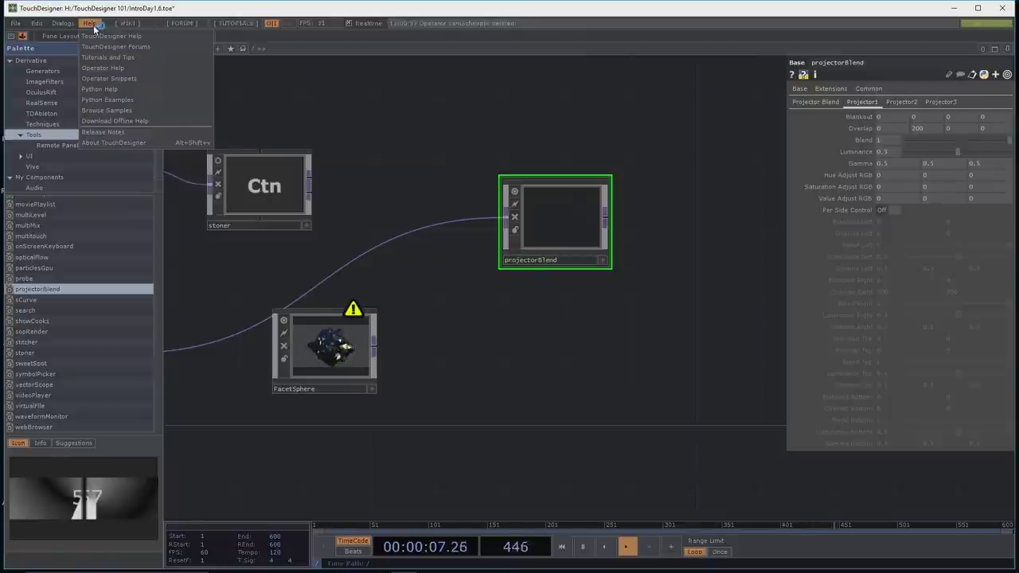
click(143, 79)
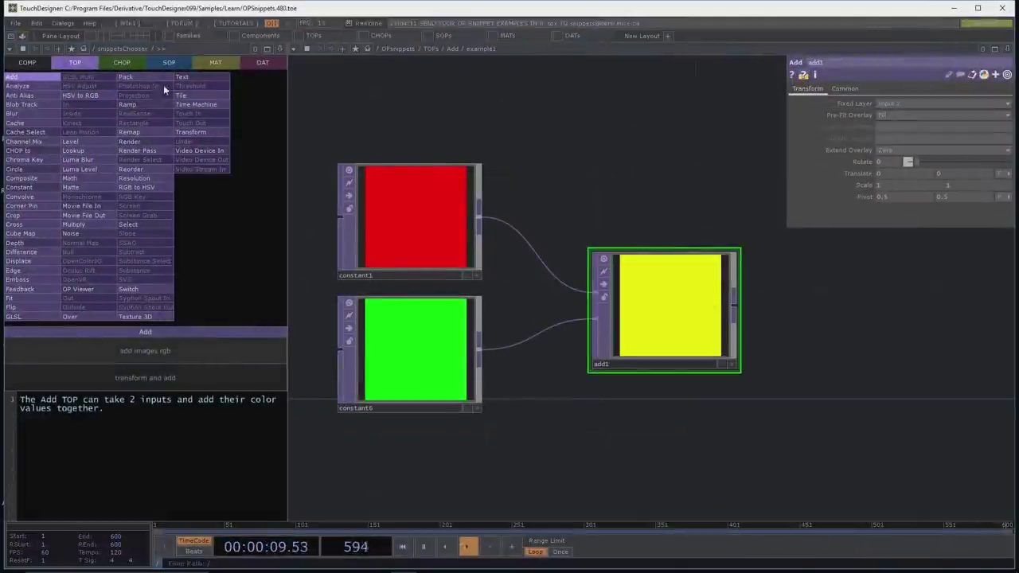
click(128, 63)
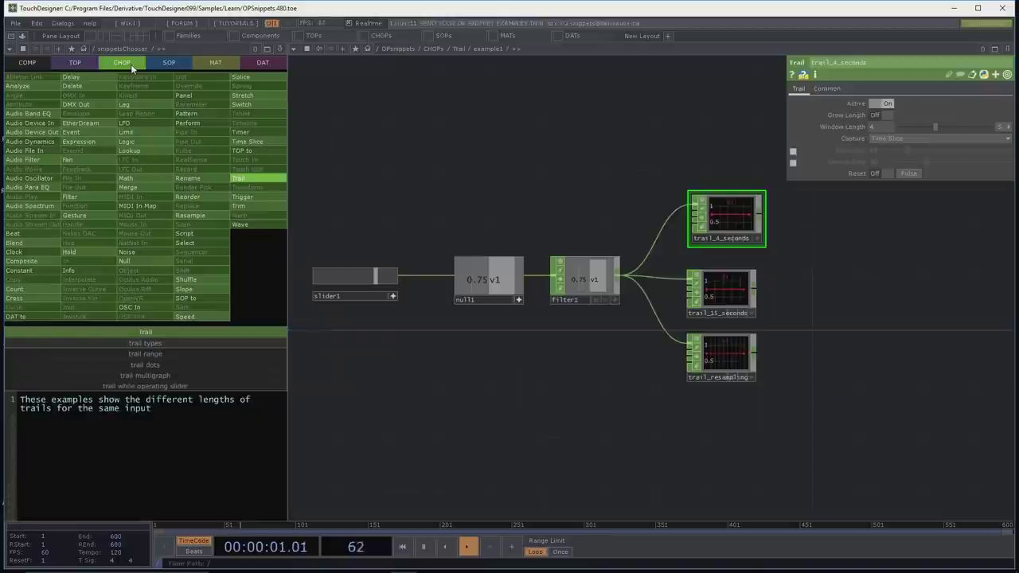
click(69, 63)
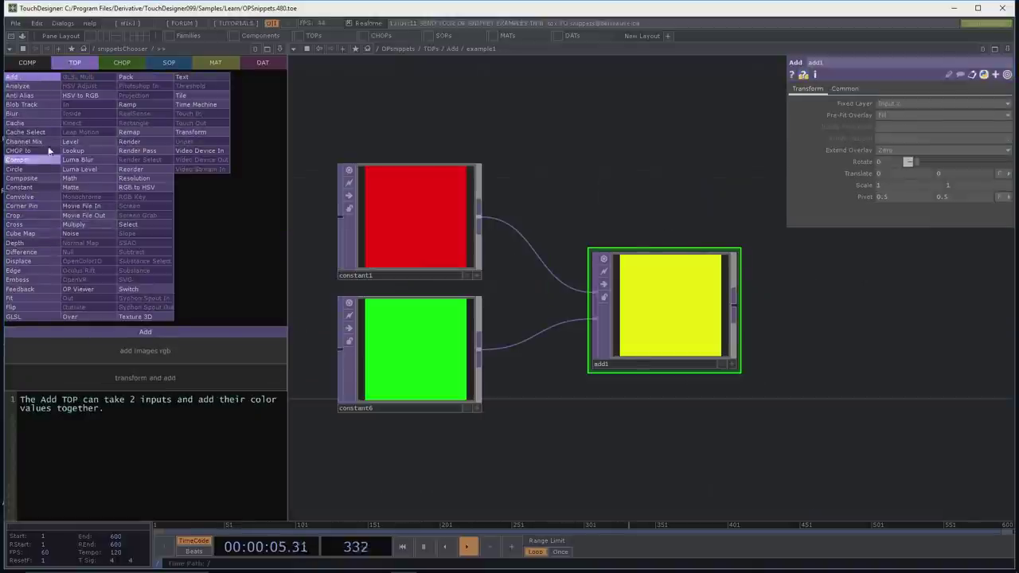
Step: Examine the Movie File In TOP snippets, including the timeline and image examples
click(80, 207)
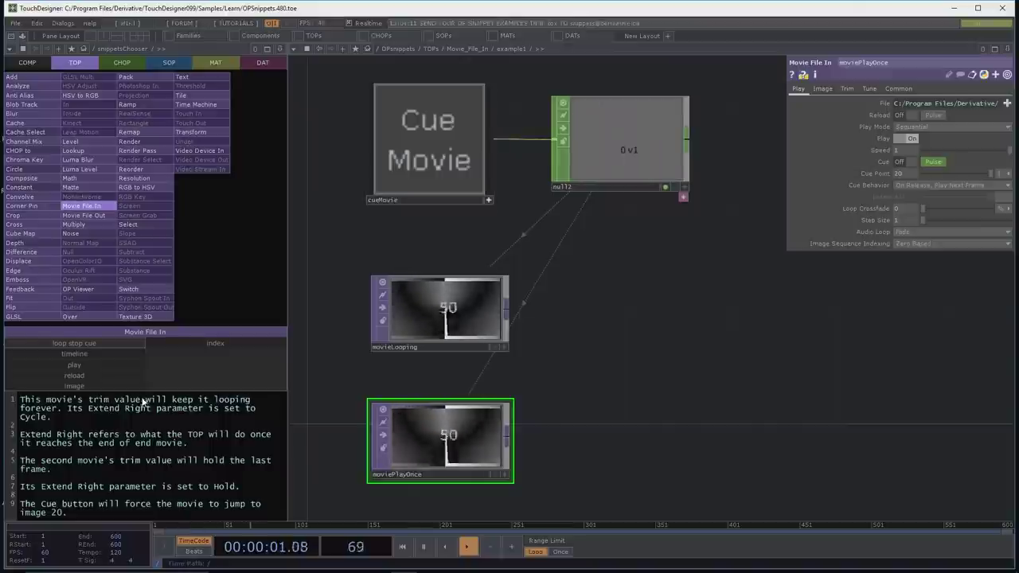
click(62, 353)
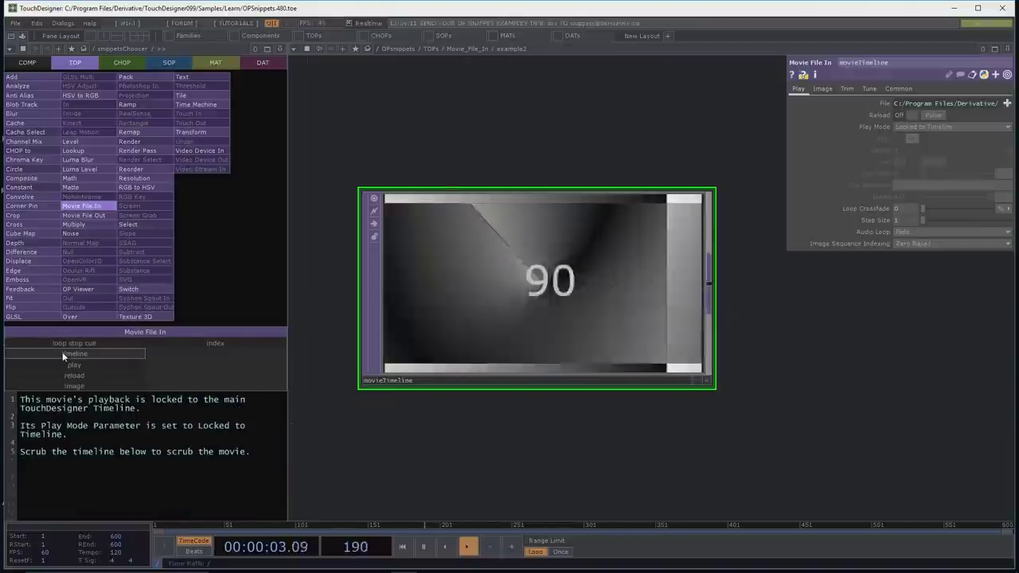
click(92, 388)
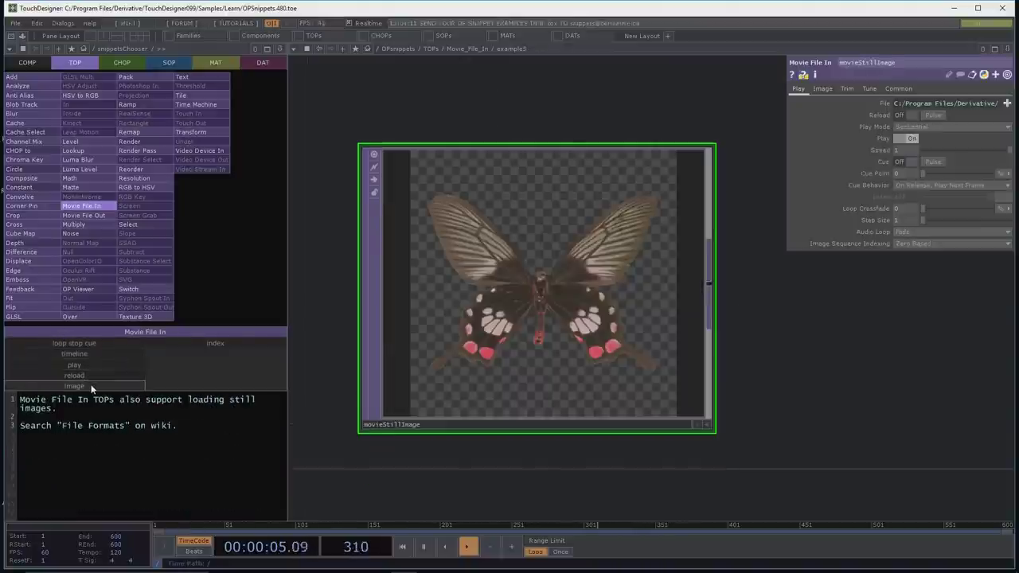
Step: Switch to the CHOP snippets and examine the Timer example
click(124, 61)
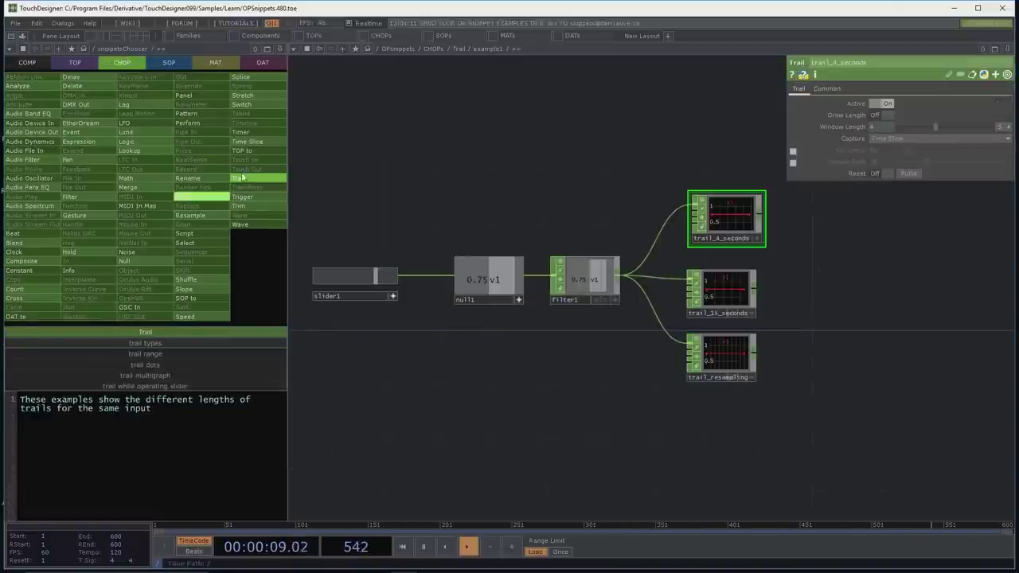
click(244, 134)
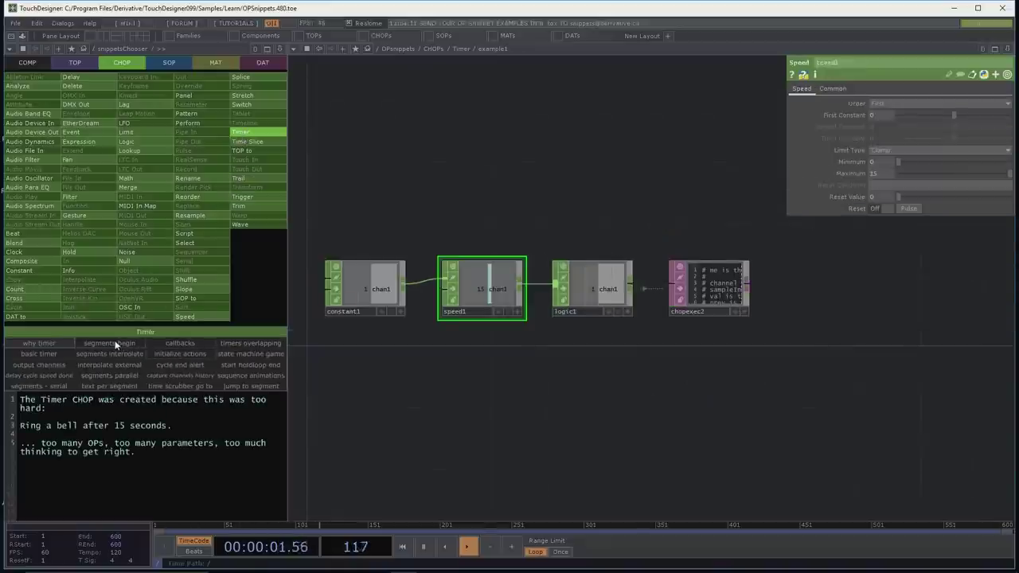
Step: View the Timer CHOP's text per segment and cycle end alert snippets, and examine the EtherDream example's rendered output
click(109, 386)
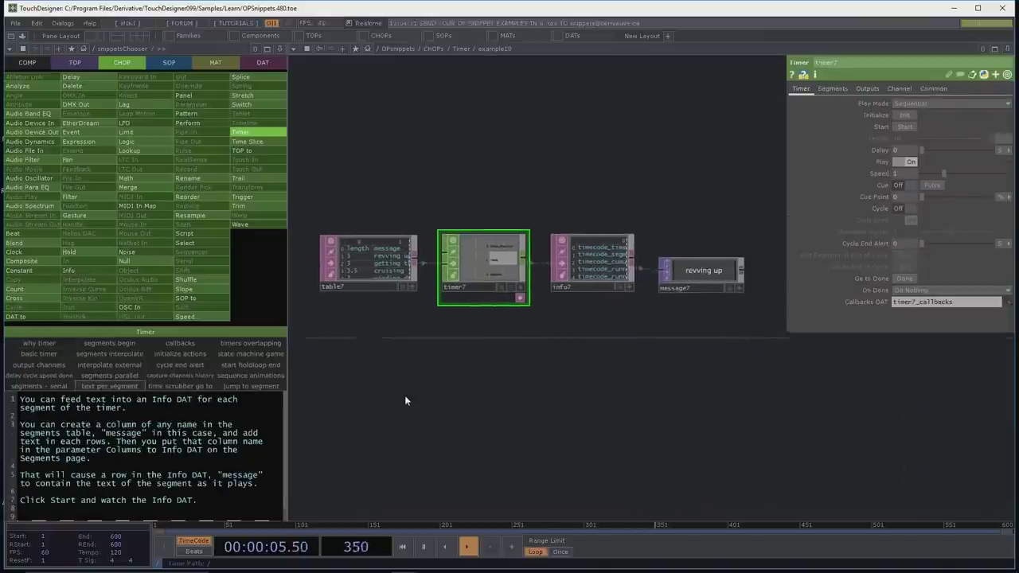
click(193, 365)
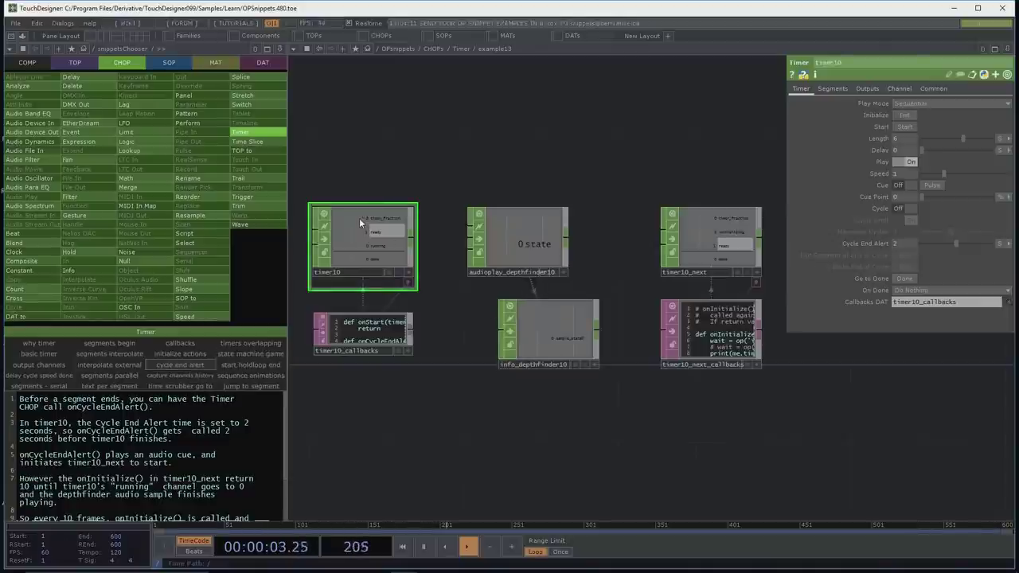
click(101, 124)
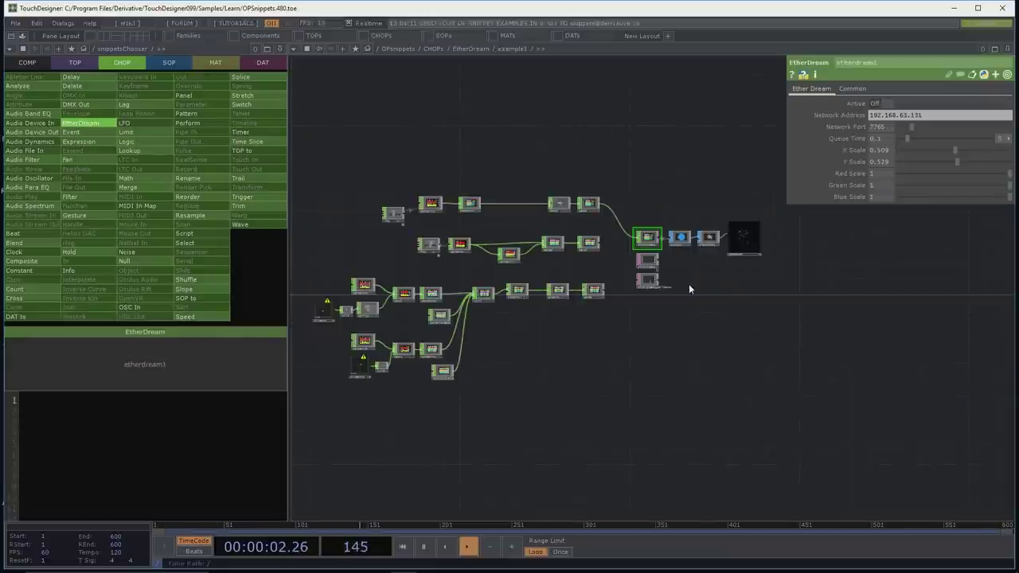
scroll(744, 284, up, 5)
scroll(764, 320, up, 8)
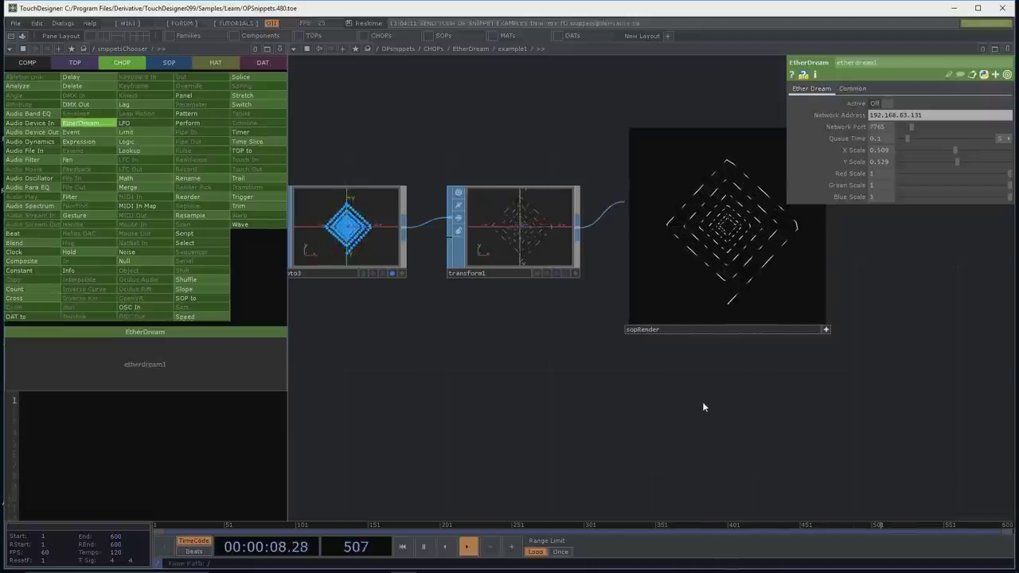
scroll(671, 412, down, 4)
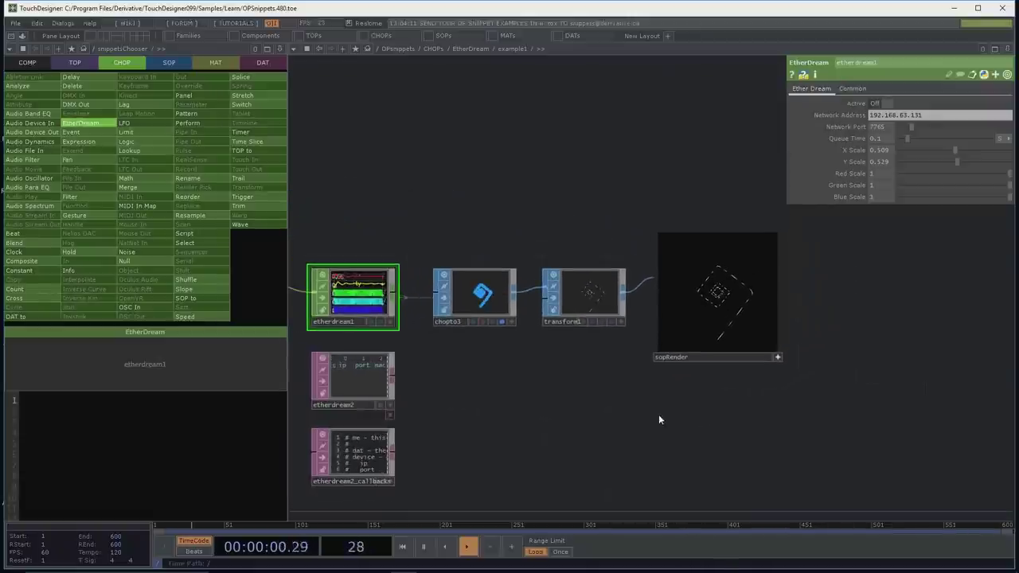
Step: Minimize the Operator Snippets window to return to the IntroDay1.6.toe project
click(90, 23)
click(90, 24)
click(90, 24)
click(90, 24)
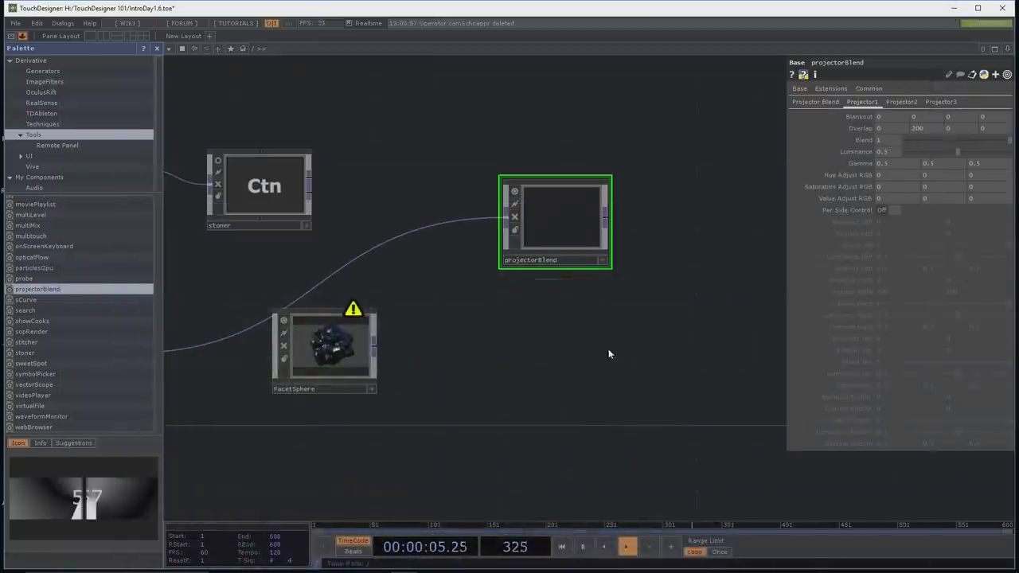
mouse_move(404, 562)
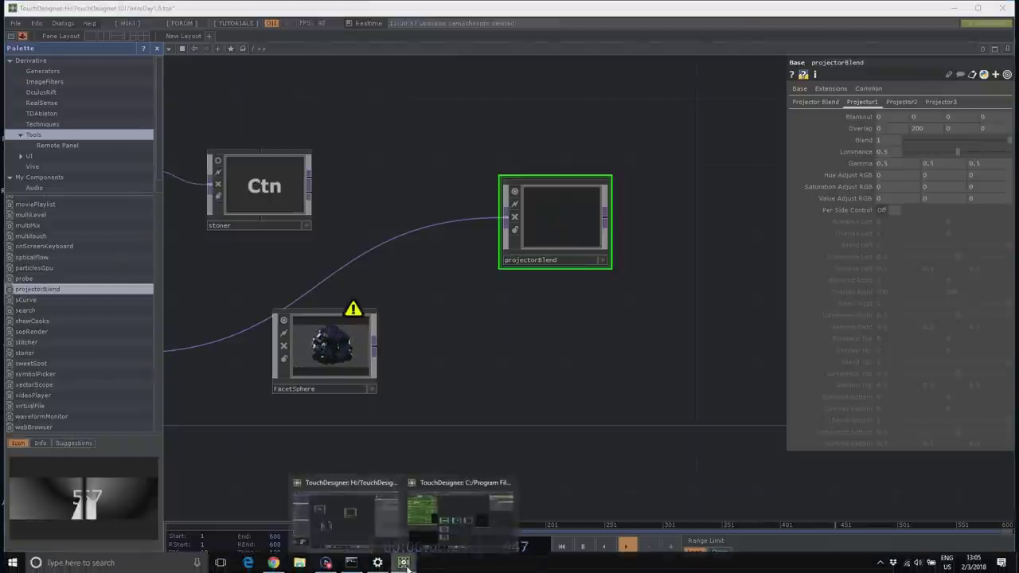
click(474, 522)
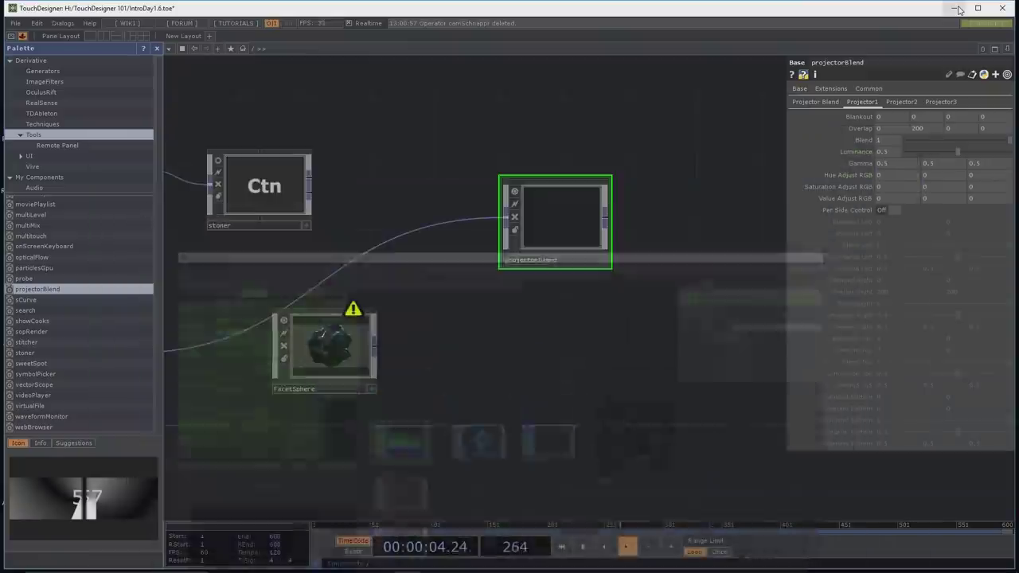
click(955, 8)
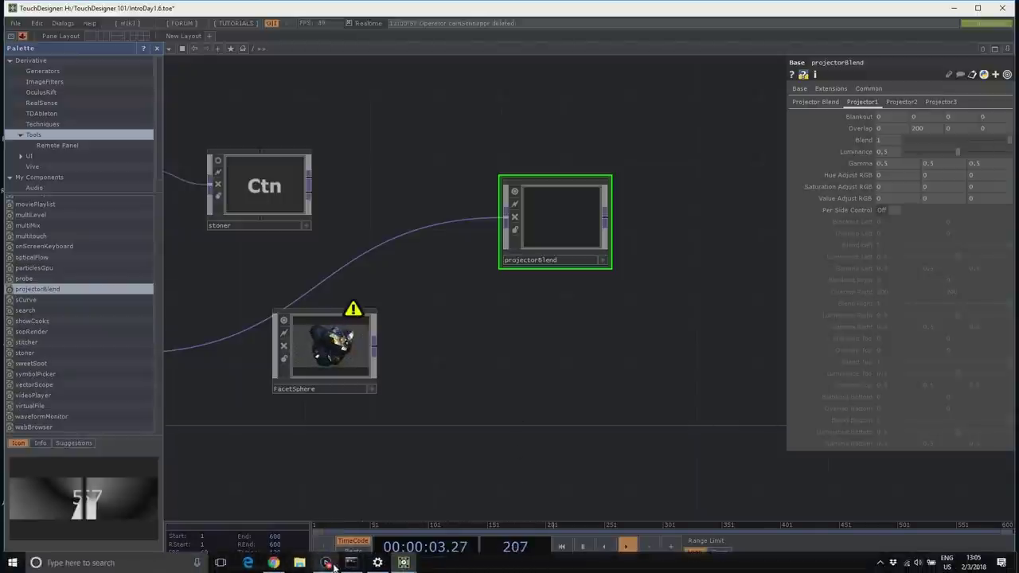
Step: Launch Slack, and in Chrome go from the workshop videos page to the Derivative home page
click(11, 563)
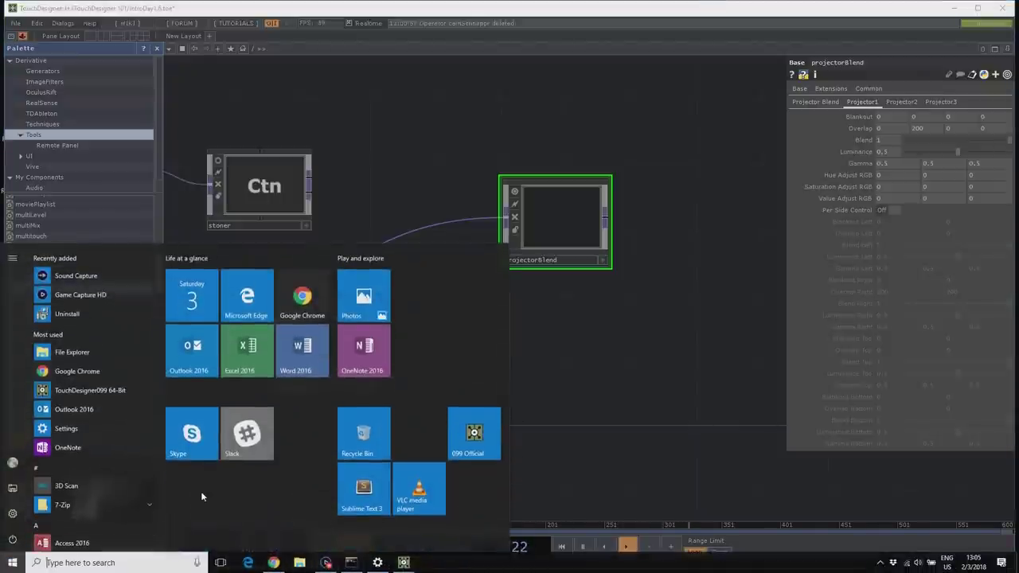
click(238, 436)
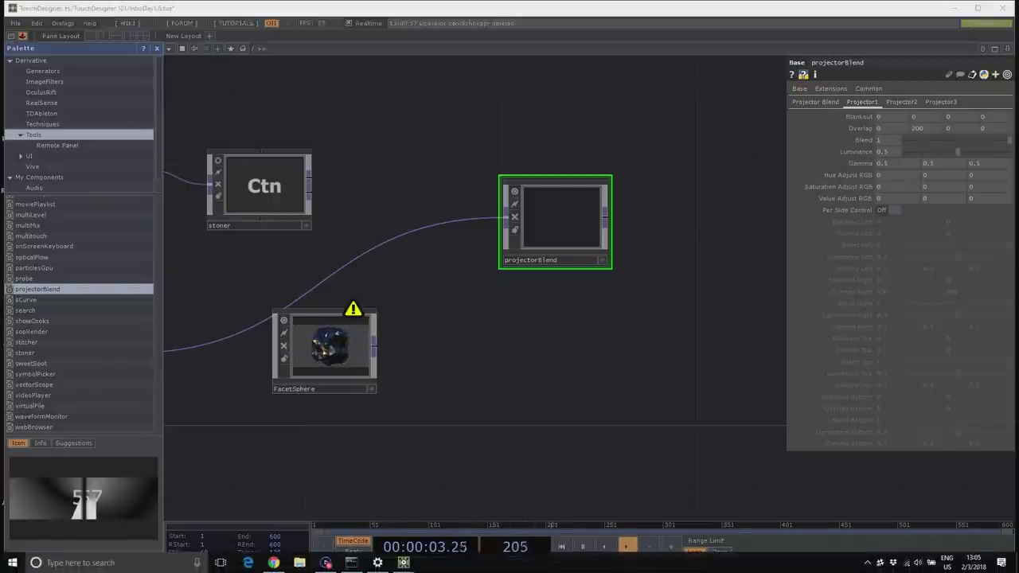
click(274, 563)
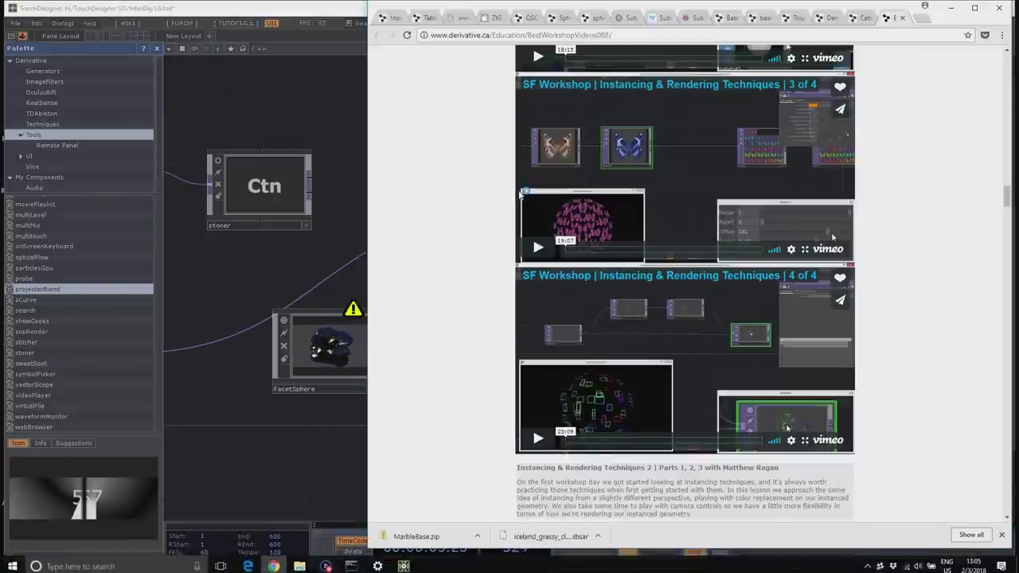
scroll(685, 283, up, 20)
scroll(518, 190, up, 10)
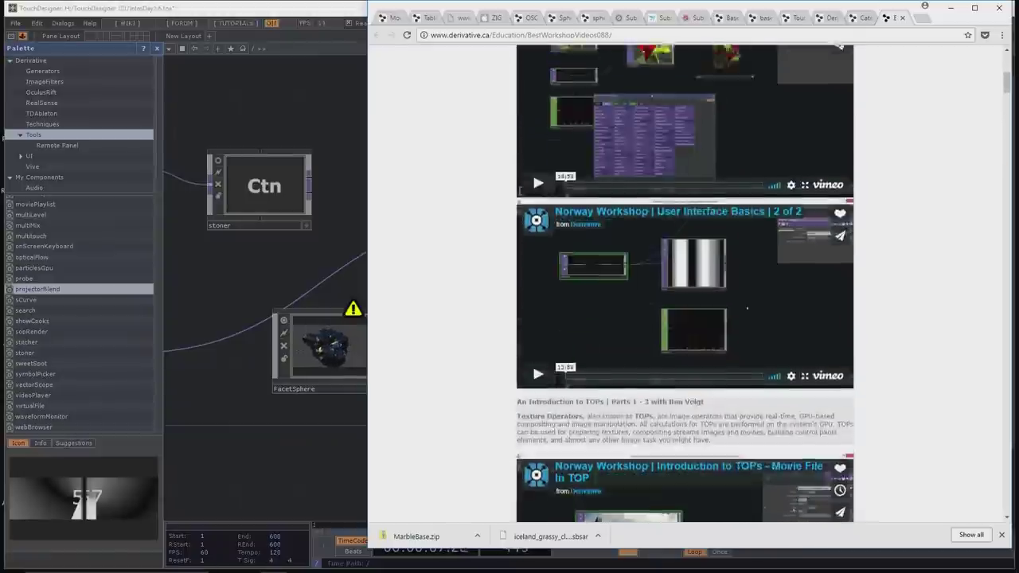
click(582, 79)
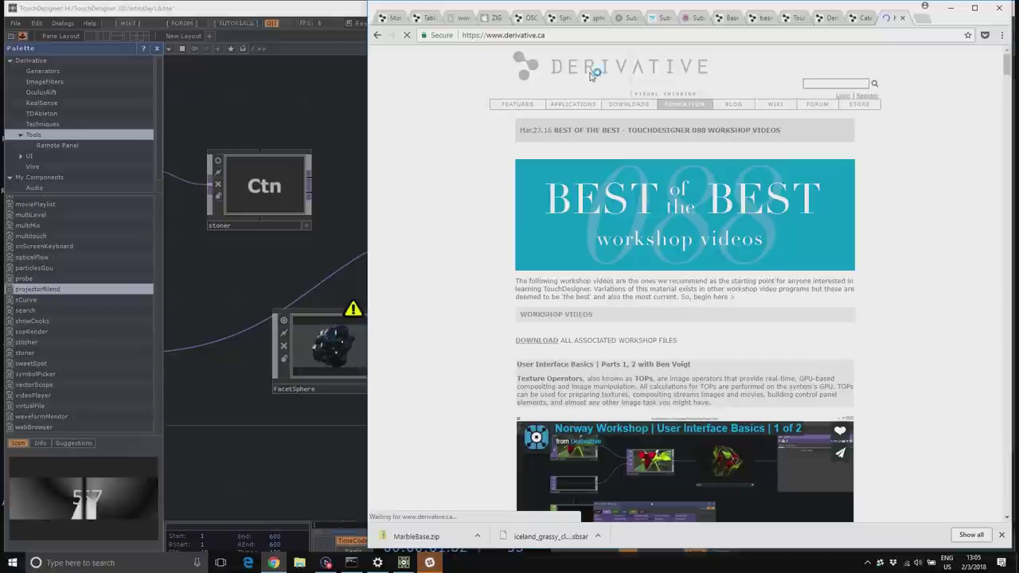
Step: Open the article archive from the Derivative home page and browse its featured projects and newsletters
scroll(857, 381, down, 3)
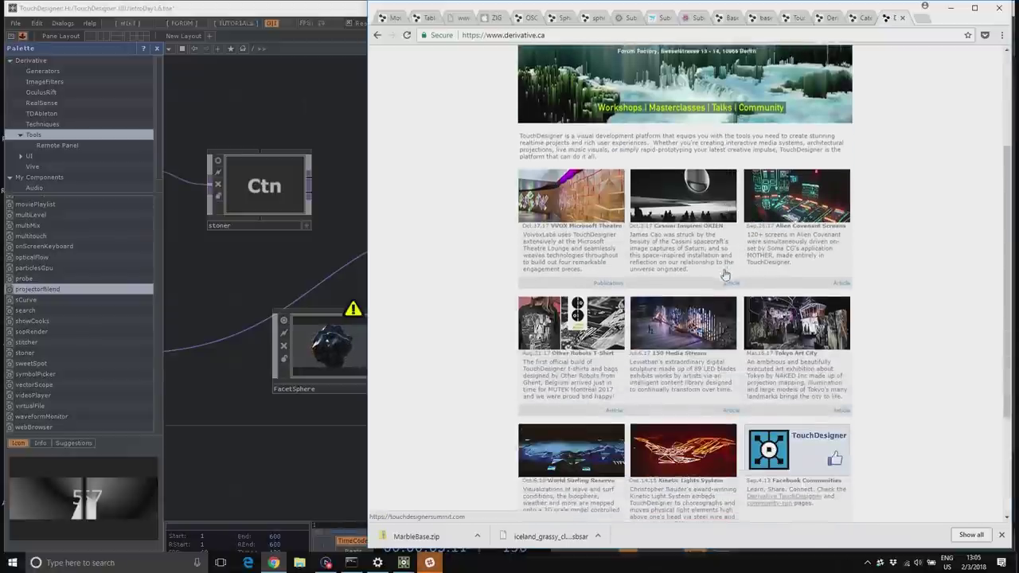
scroll(844, 382, down, 2)
click(824, 389)
scroll(825, 390, down, 5)
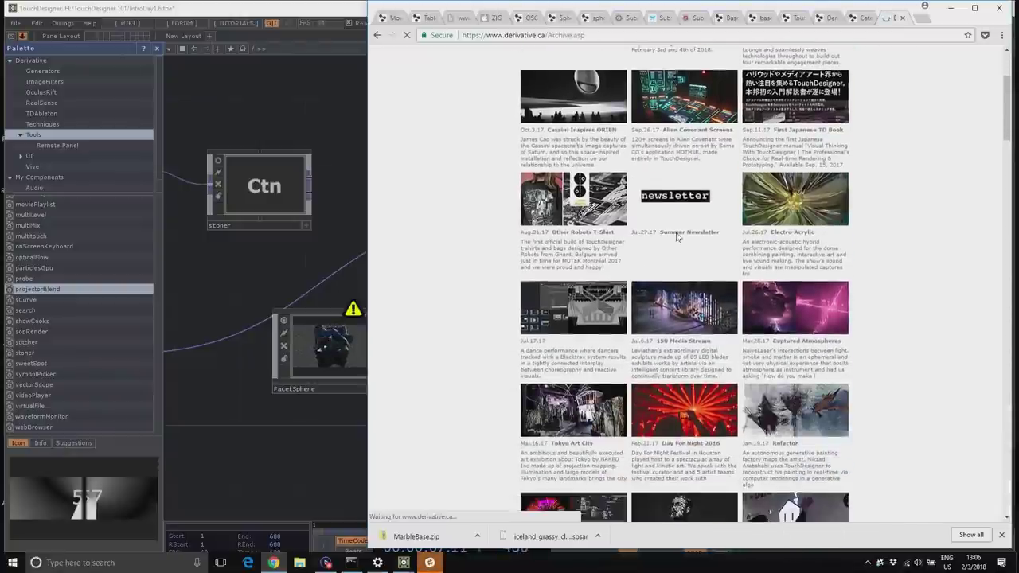
scroll(685, 286, down, 3)
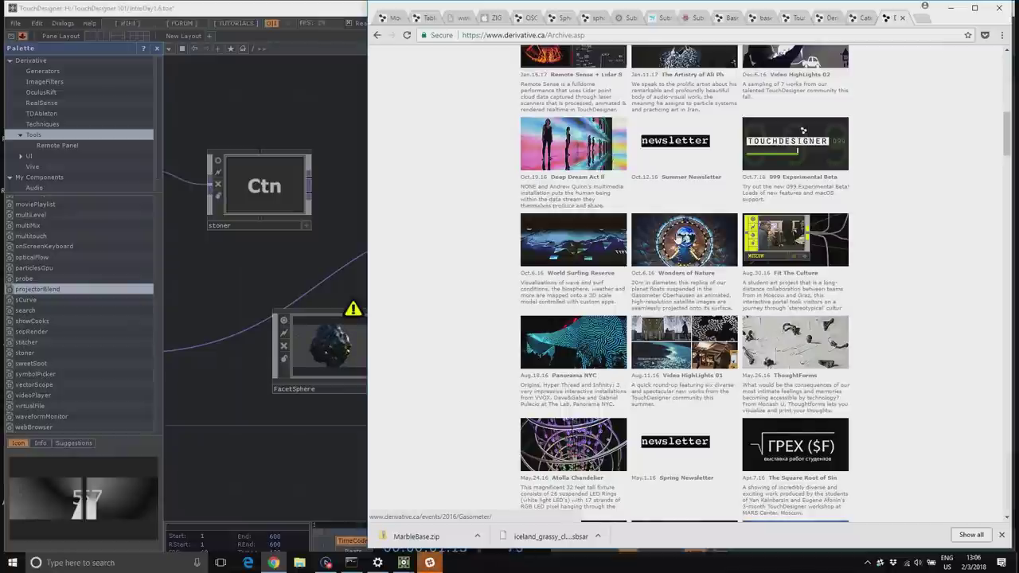
scroll(803, 130, up, 15)
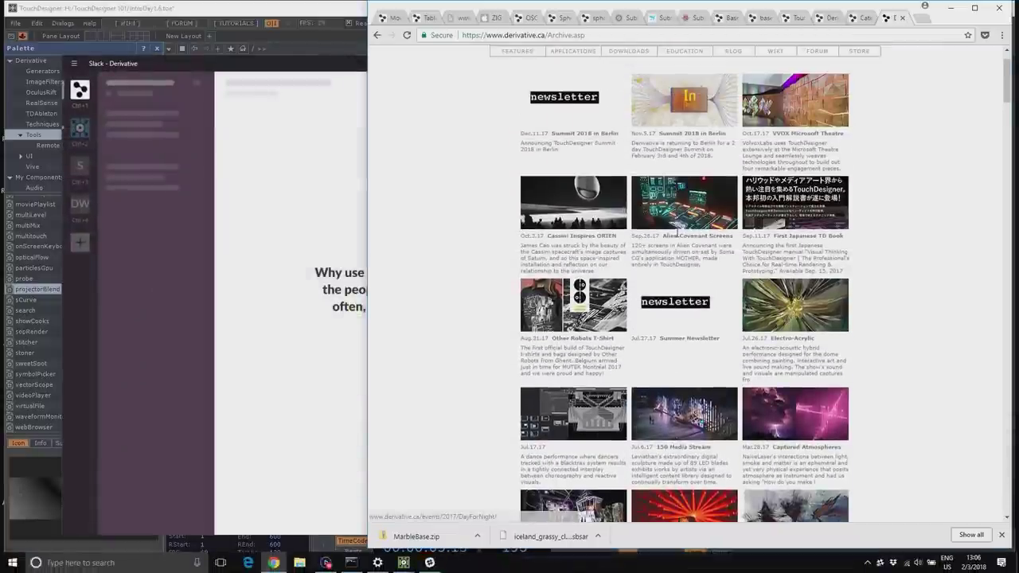
scroll(678, 232, up, 1)
scroll(678, 232, down, 1)
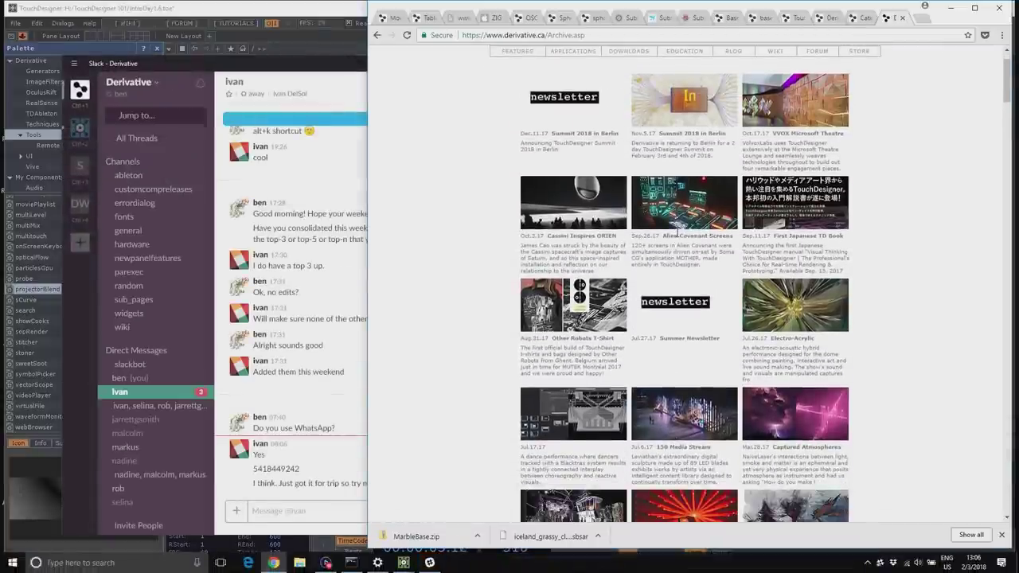
scroll(701, 183, down, 2)
Step: Open the Derivative blog and browse its posts down to the MOTHER interface in the Alien Covenant article
scroll(730, 125, up, 3)
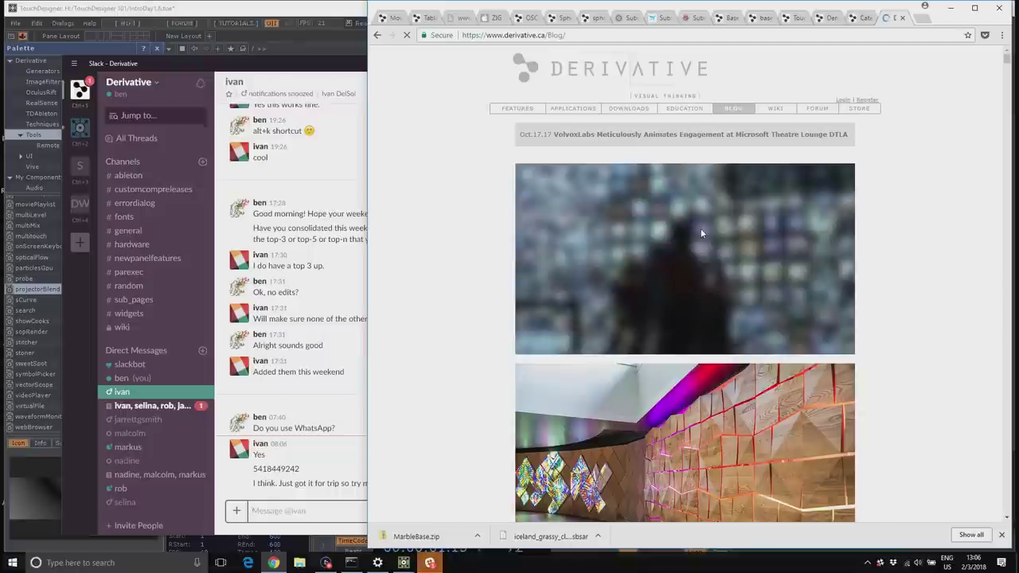
scroll(882, 315, down, 4)
scroll(882, 316, down, 5)
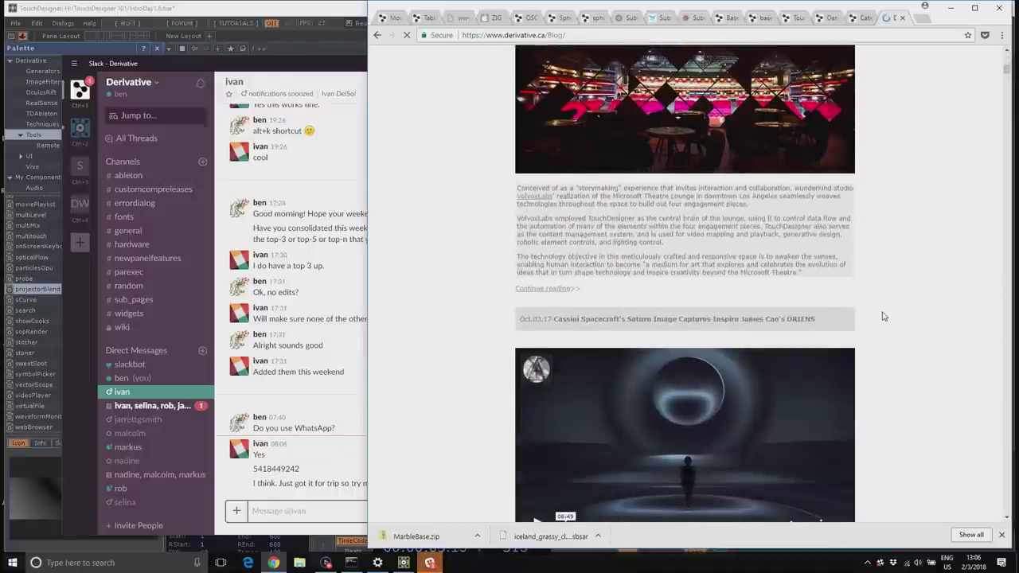
scroll(882, 316, down, 2)
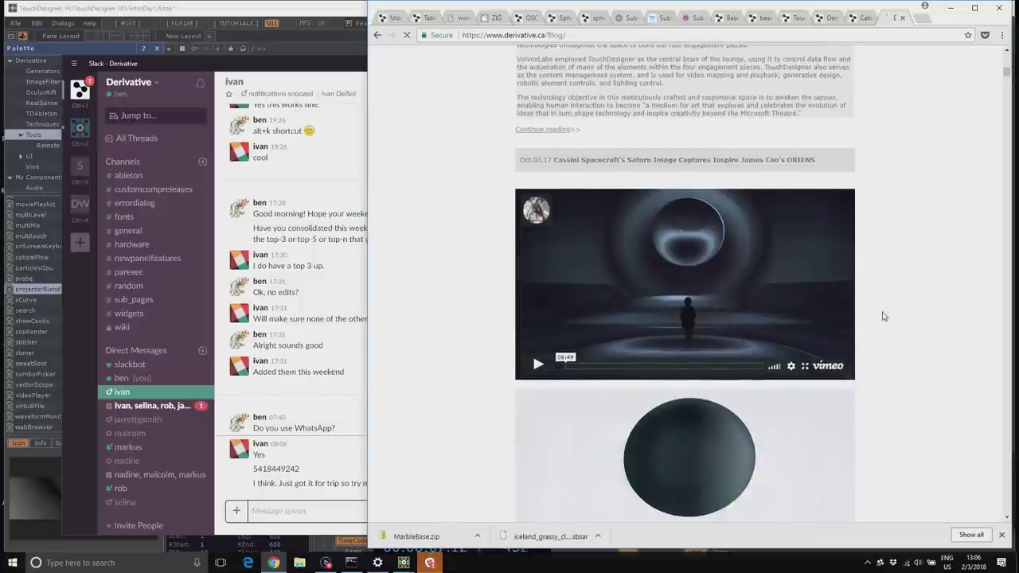
scroll(882, 316, down, 4)
scroll(882, 316, down, 3)
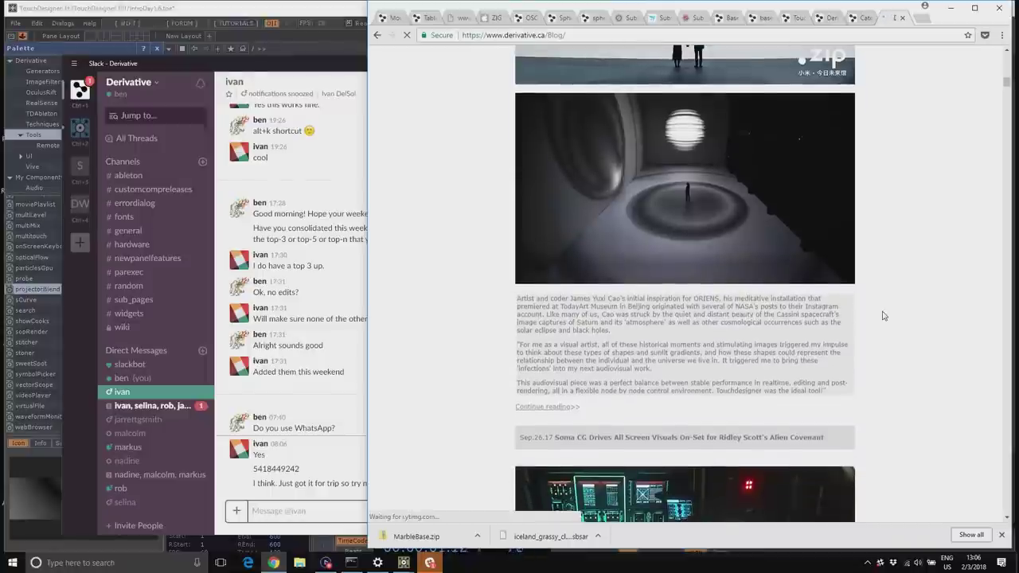
scroll(882, 316, down, 5)
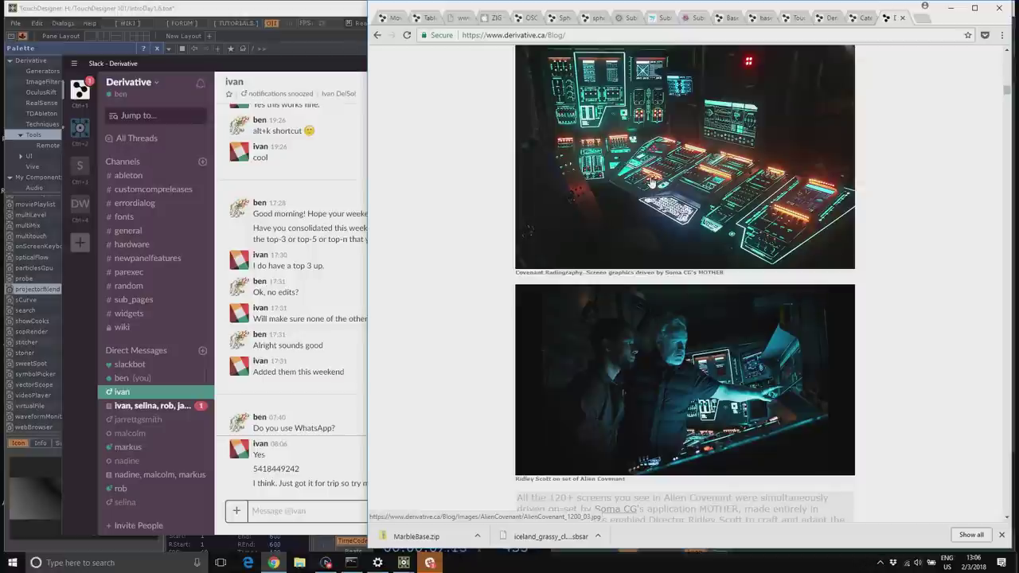
scroll(681, 207, down, 5)
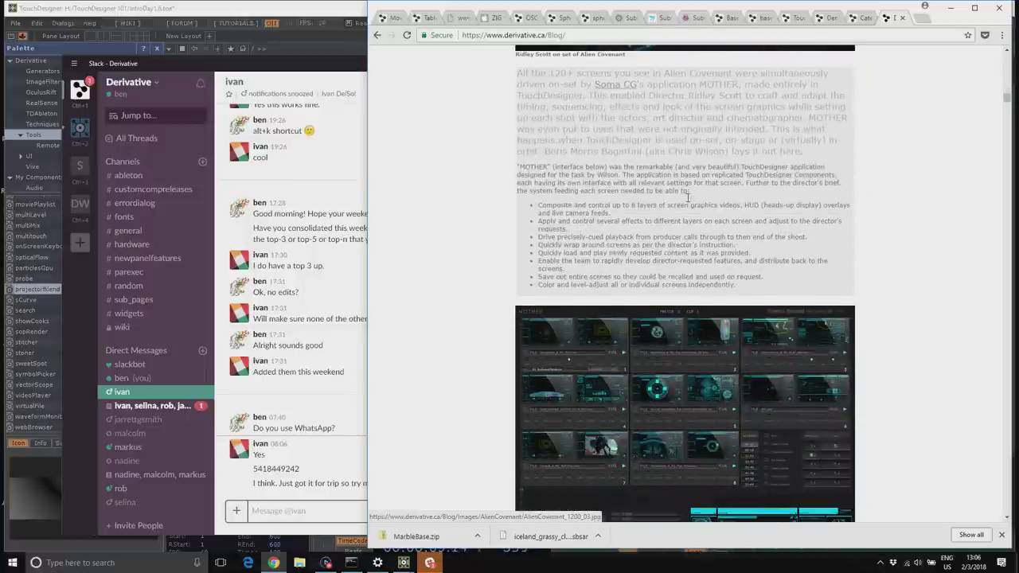
scroll(691, 239, down, 2)
Step: Open the full-size MOTHER interface image and widen the browser window to view it, then narrow the window to uncover Slack
click(694, 287)
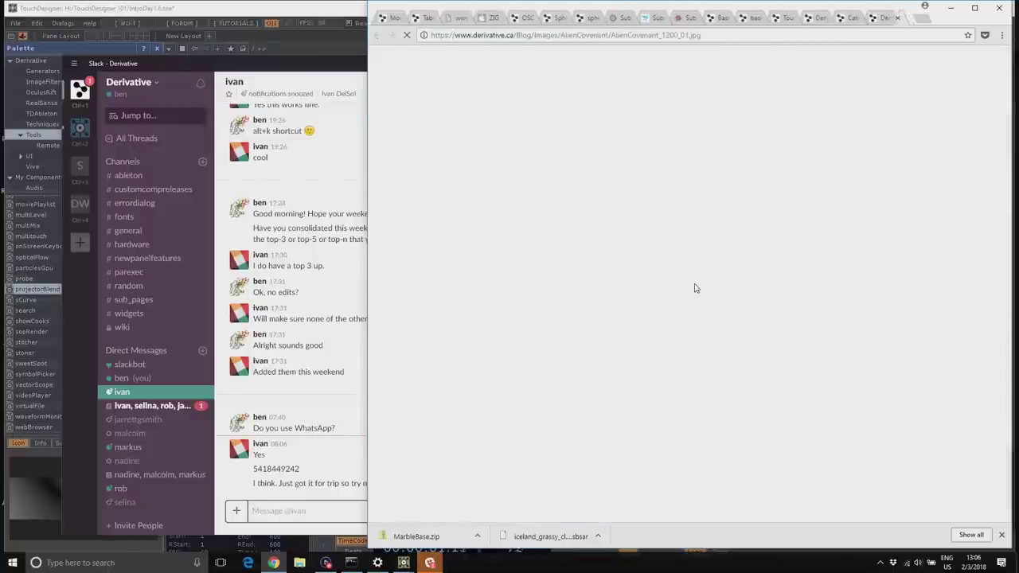
drag(369, 234, 53, 237)
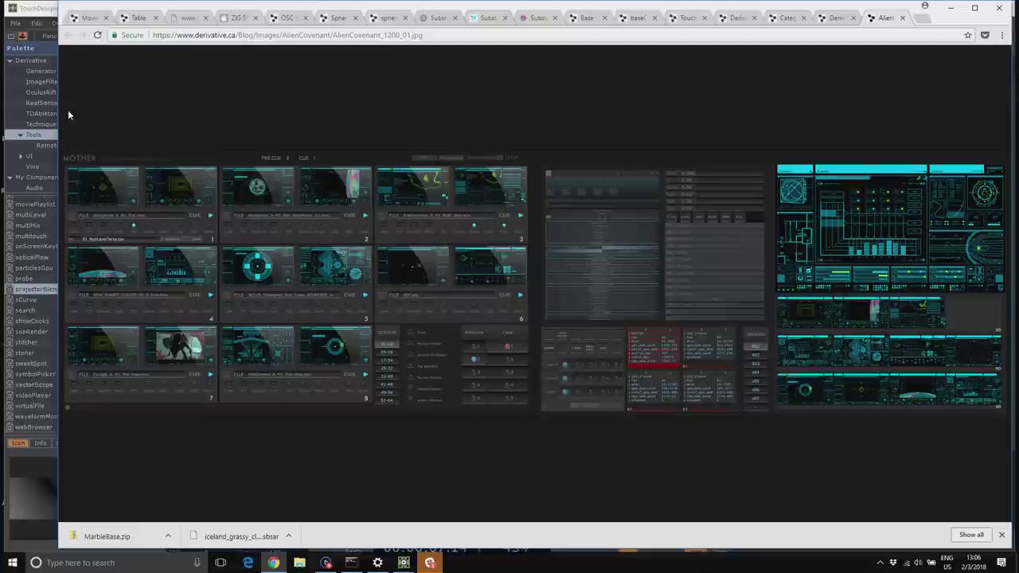
drag(59, 116, 477, 141)
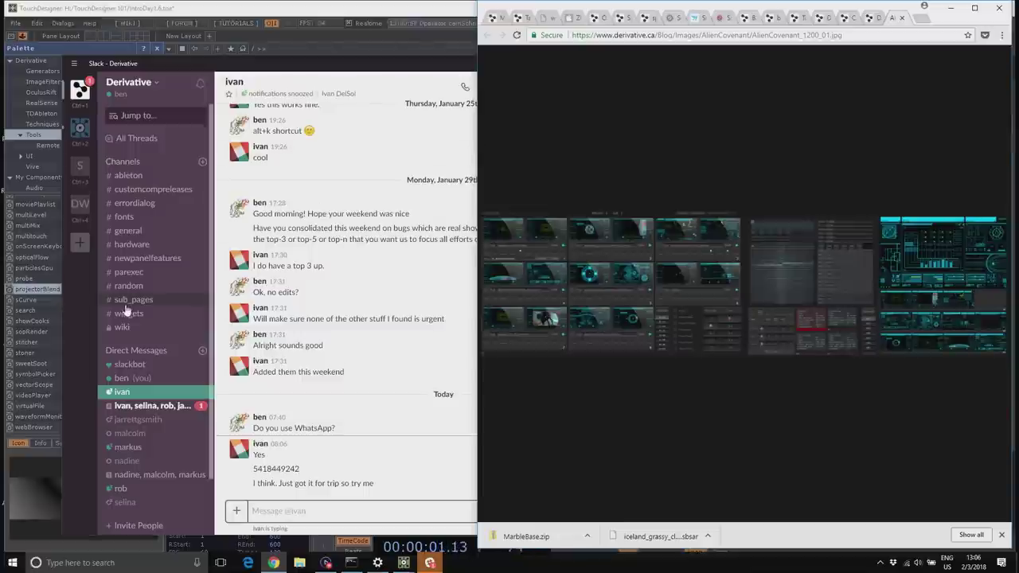
Step: In Slack, open the notes in the direct message to yourself, follow the FB Help group link, and widen the browser window
click(137, 378)
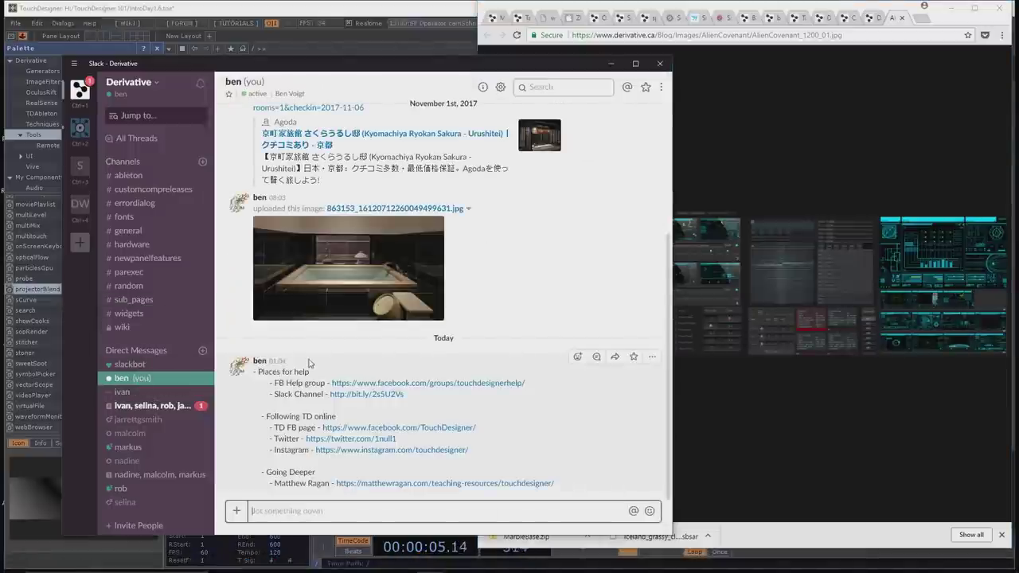
click(416, 383)
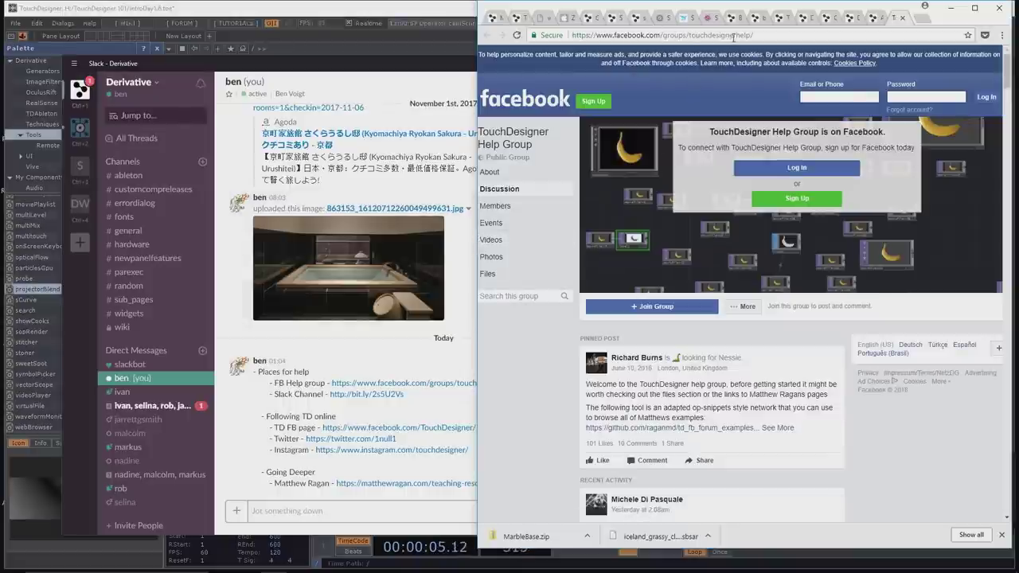
drag(475, 122, 333, 137)
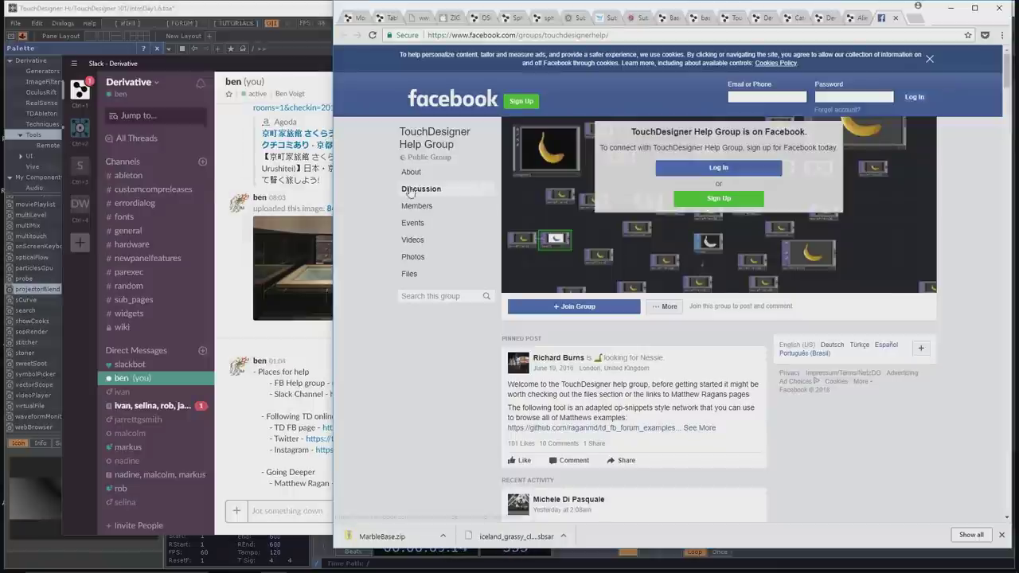
Step: Return to the help resources list in Slack and open the Slack Channel link
click(323, 376)
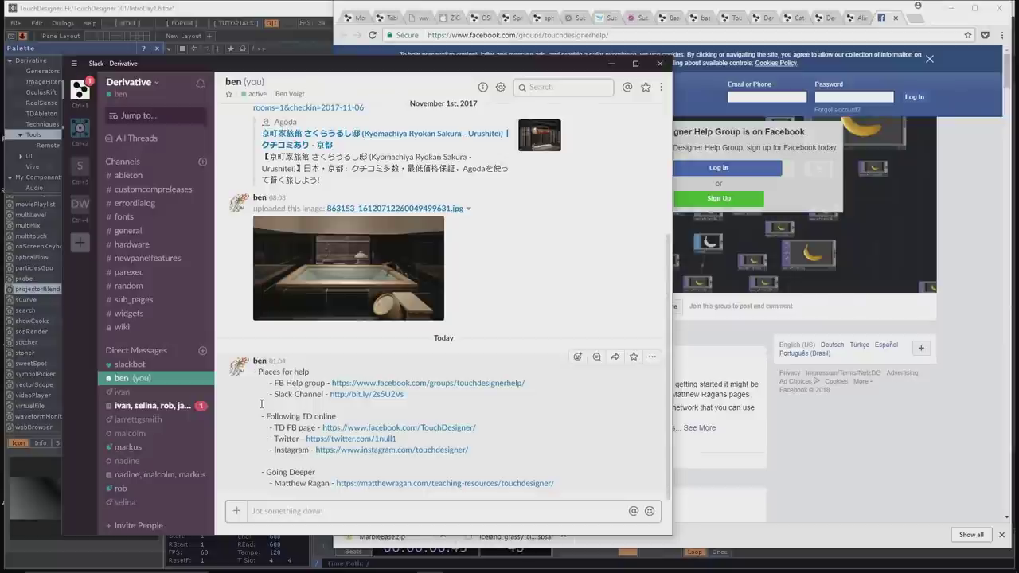
click(372, 395)
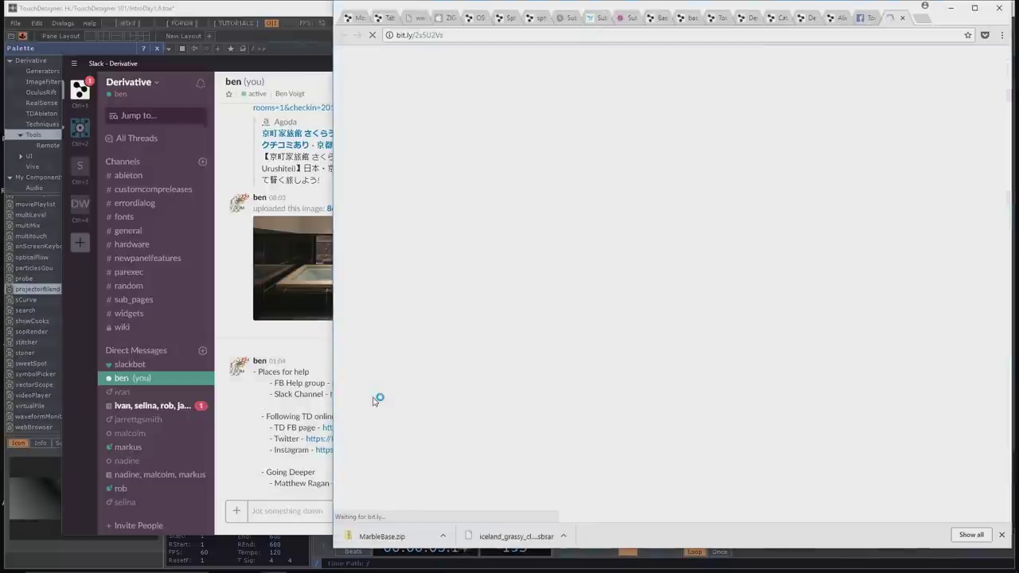